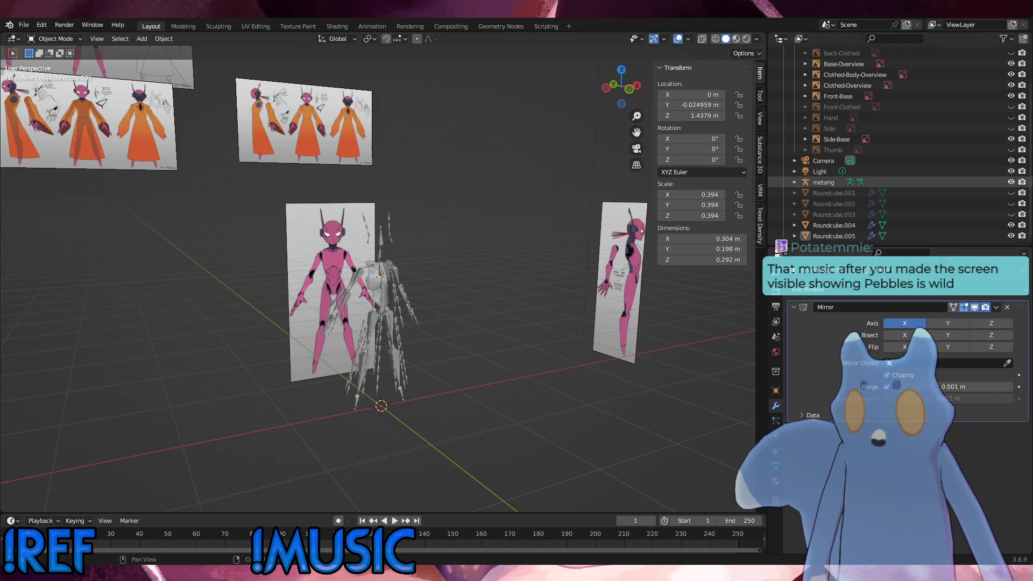
Hide the metarig armature to leave the torso meshes unobstructed.
left_click(1011, 182)
middle_click_drag(533, 377, 413, 346)
scroll(419, 331, "up", 5)
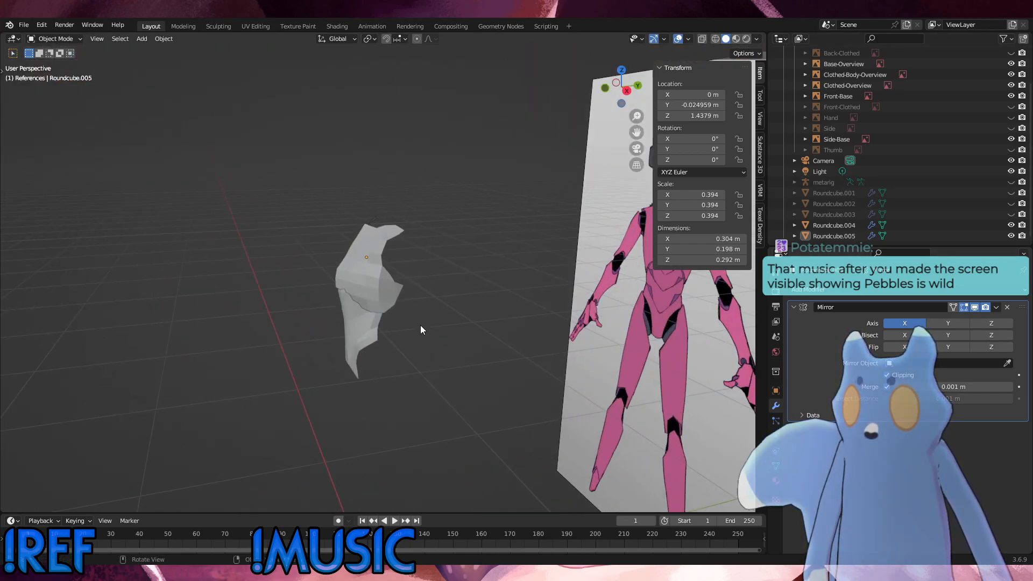
Select the chest plate mesh, align it with the side reference from the right view, and enter Edit Mode.
left_click(395, 295)
middle_click_drag(397, 296, 376, 309)
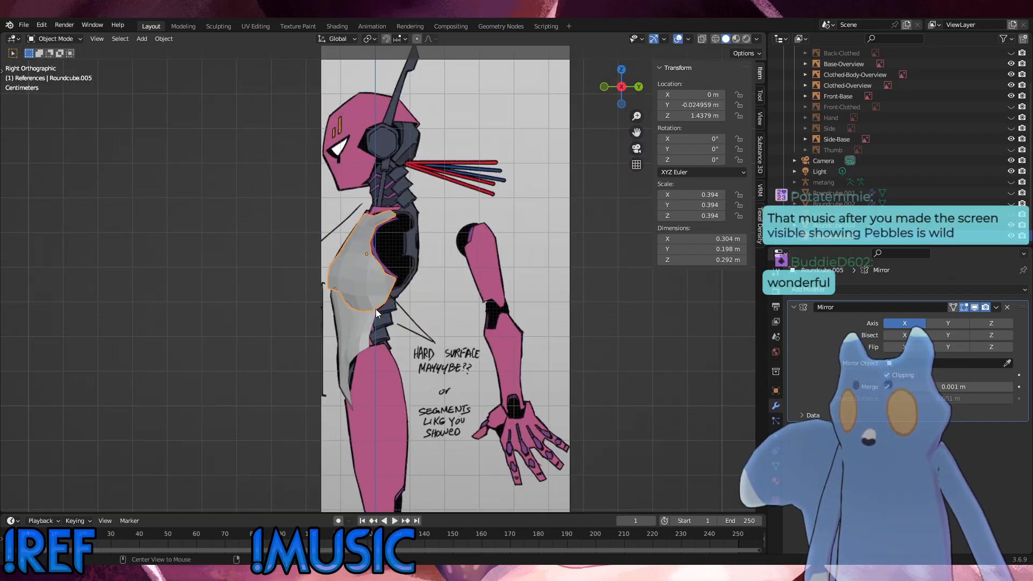
middle_click_drag(368, 274, 378, 300, "alt")
scroll(378, 300, "up", 4)
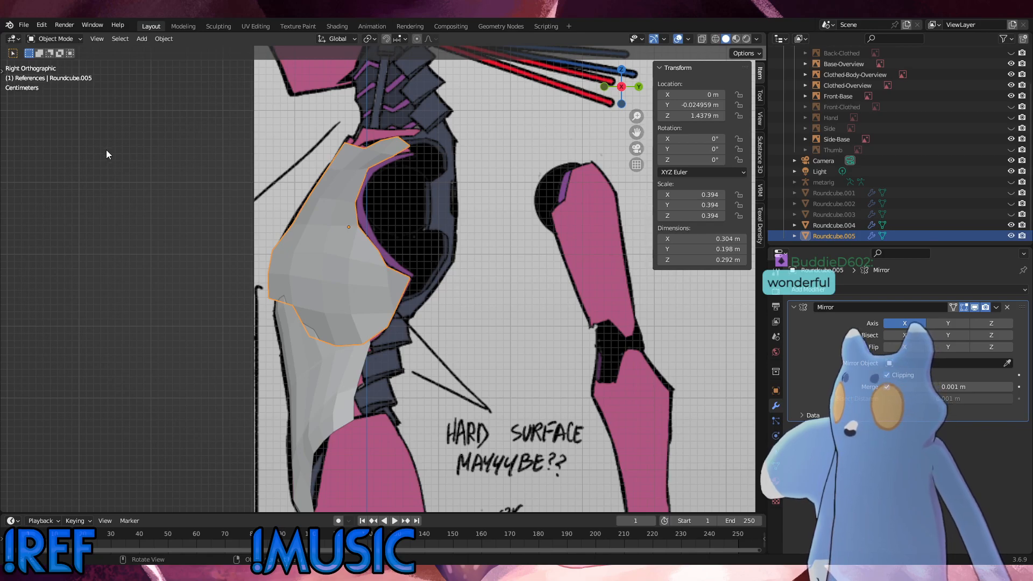
left_click(47, 43)
left_click(50, 53)
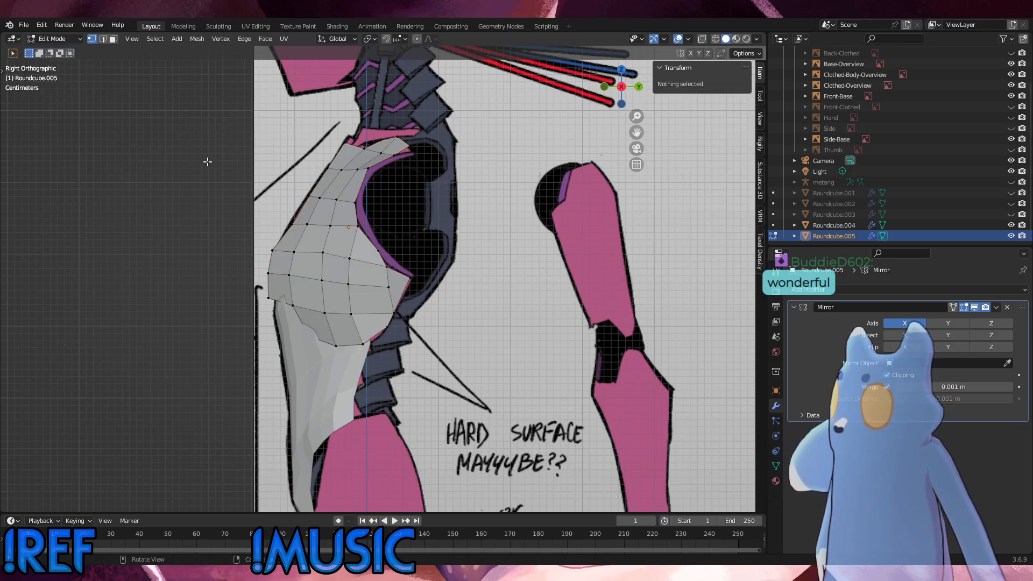
Move the vertices along the chest plate's lower front edge along global Y to smooth its side profile.
left_click(302, 309)
key("g")
key("y")
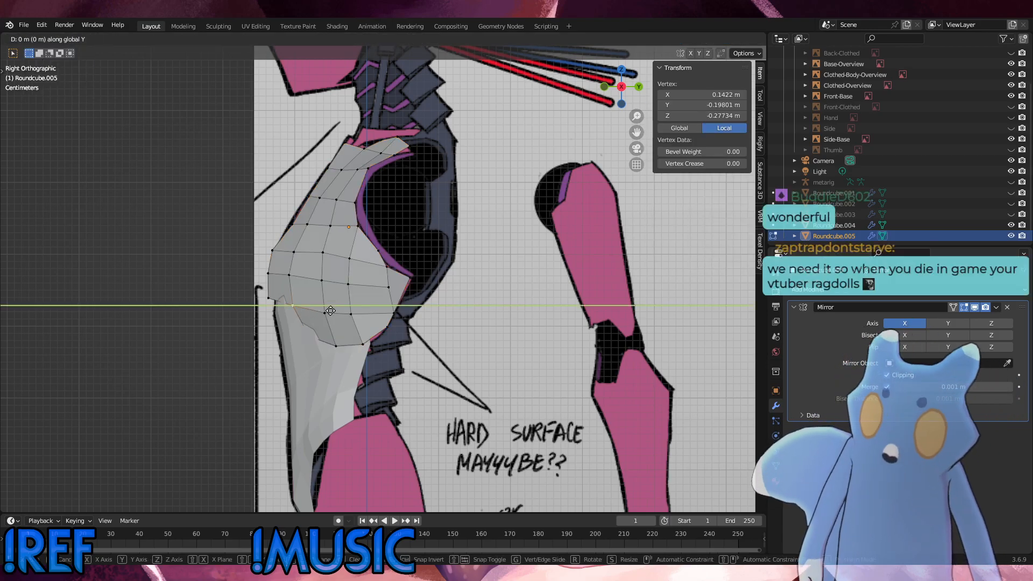
left_click(327, 313)
left_click(312, 340)
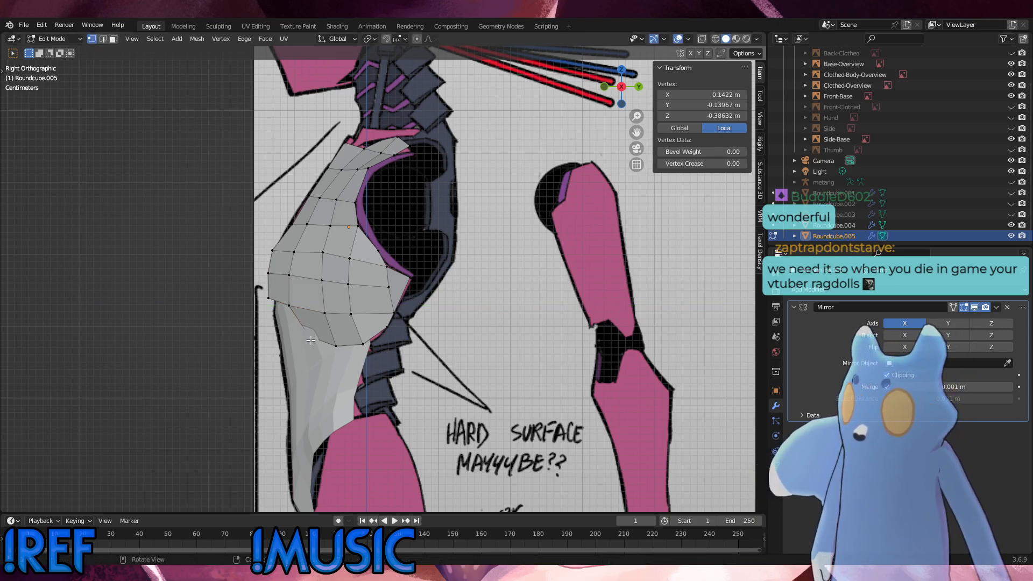
key("g")
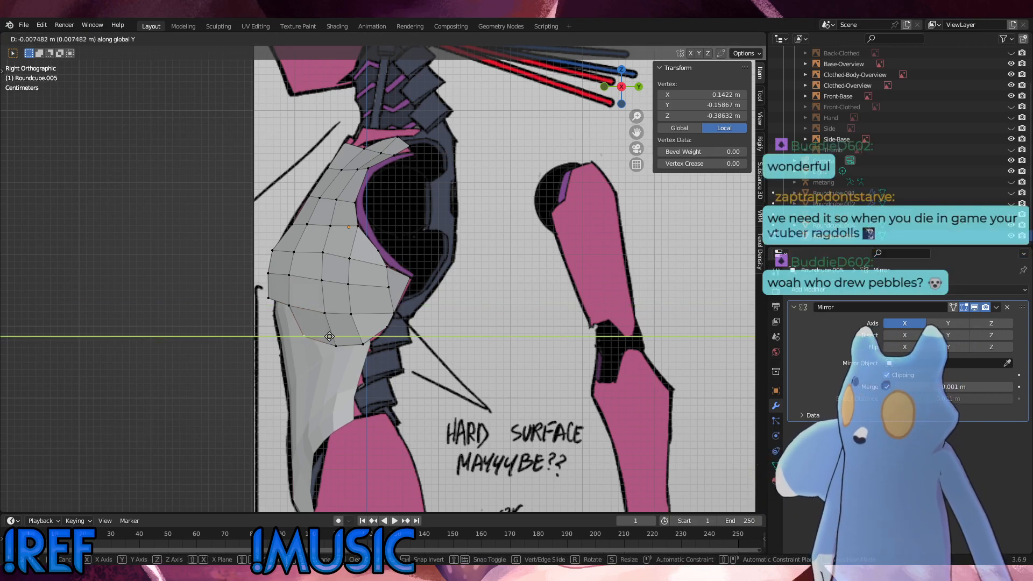
left_click(333, 345)
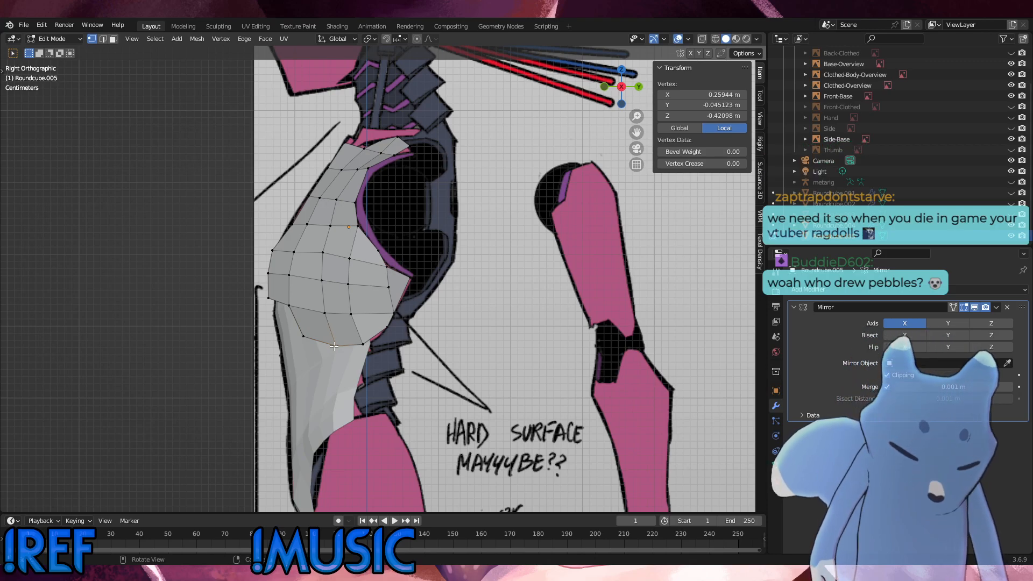
key("g")
key("y")
left_click(335, 345)
Slide the vertex at the base of the armhole along its edge and adjust it with Shrink/Fatten.
middle_click_drag(335, 344, 472, 291)
middle_click_drag(459, 332, 450, 370)
left_click_drag(432, 363, 403, 270)
key("alt+s")
left_click(530, 340)
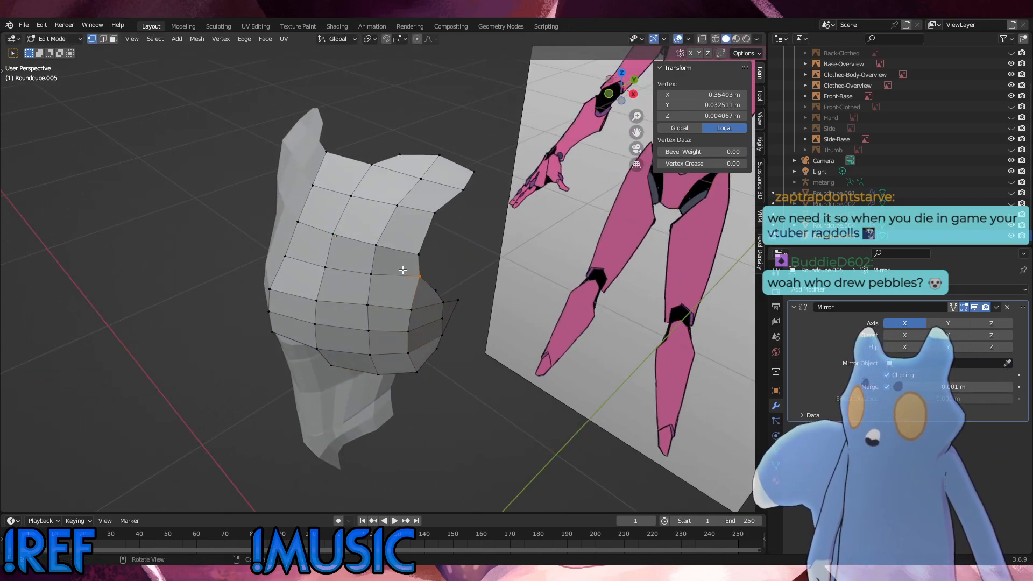
key("g")
key("g")
left_click(403, 269)
key("alt+s")
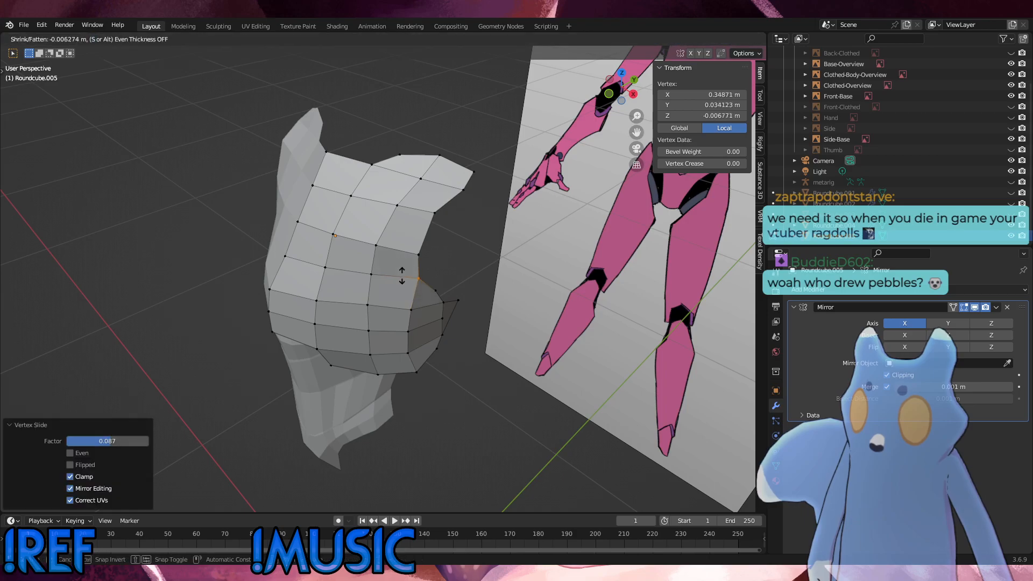
left_click(402, 276)
Select the rear side vertices below the armhole and fatten them outward by about 0.0042 m.
left_click_drag(431, 380, 433, 291)
key("alt+s")
left_click(399, 359)
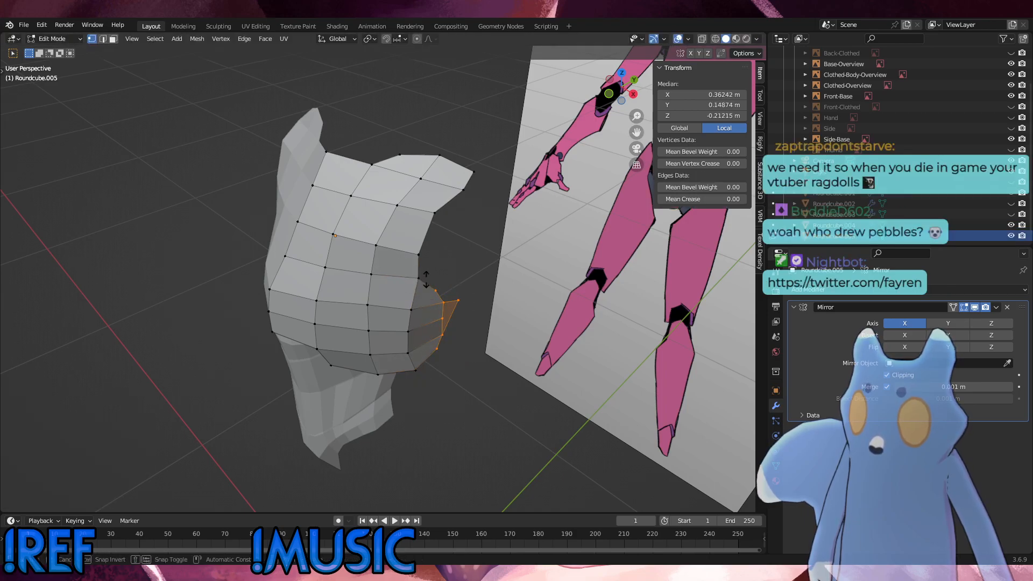
key("alt+s")
left_click(426, 277)
In the front view, move the lower armhole vertex slightly outward along X to meet the reference outline.
key("KP_1")
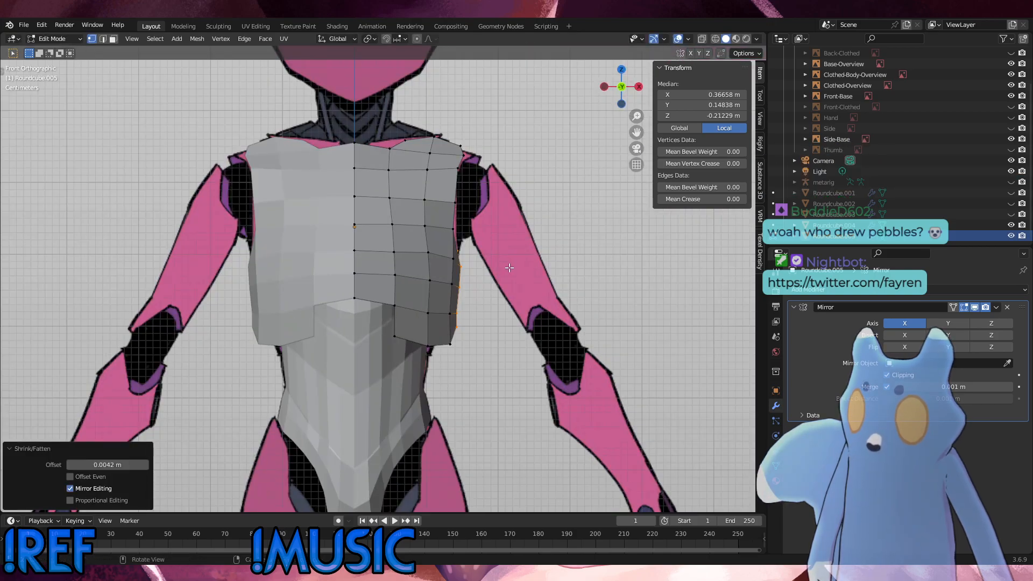
left_click(454, 229)
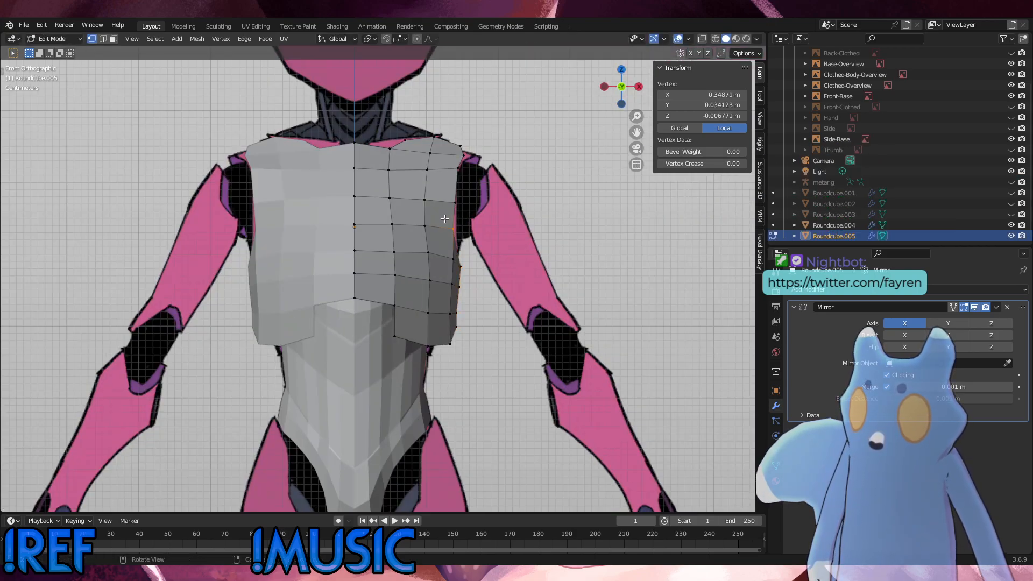
key("g")
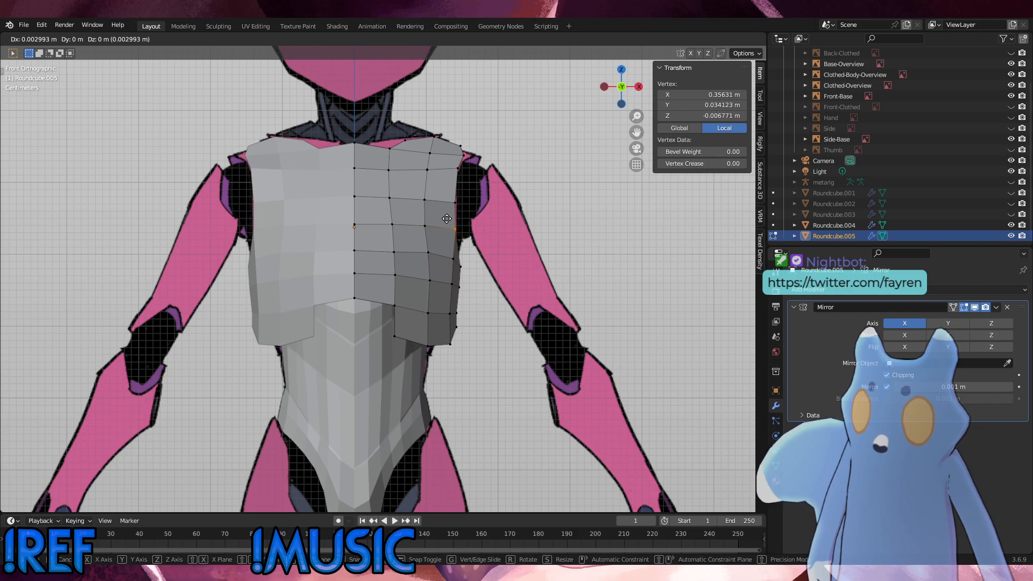
left_click(446, 218)
left_click(504, 318)
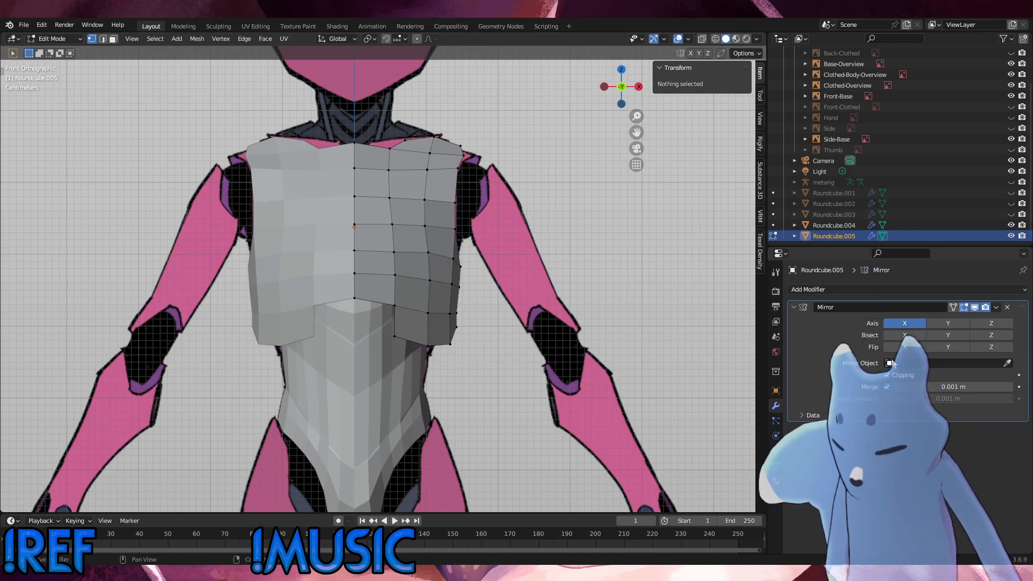
Turn on X-ray display and compare the chest plate with the front and side references.
middle_click_drag(619, 355, 527, 334)
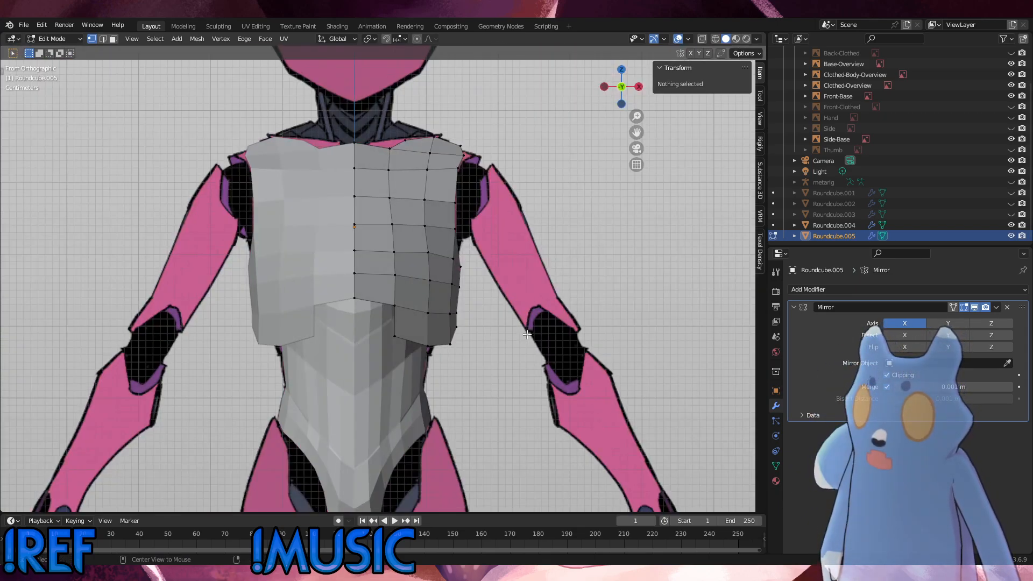
left_click(702, 38)
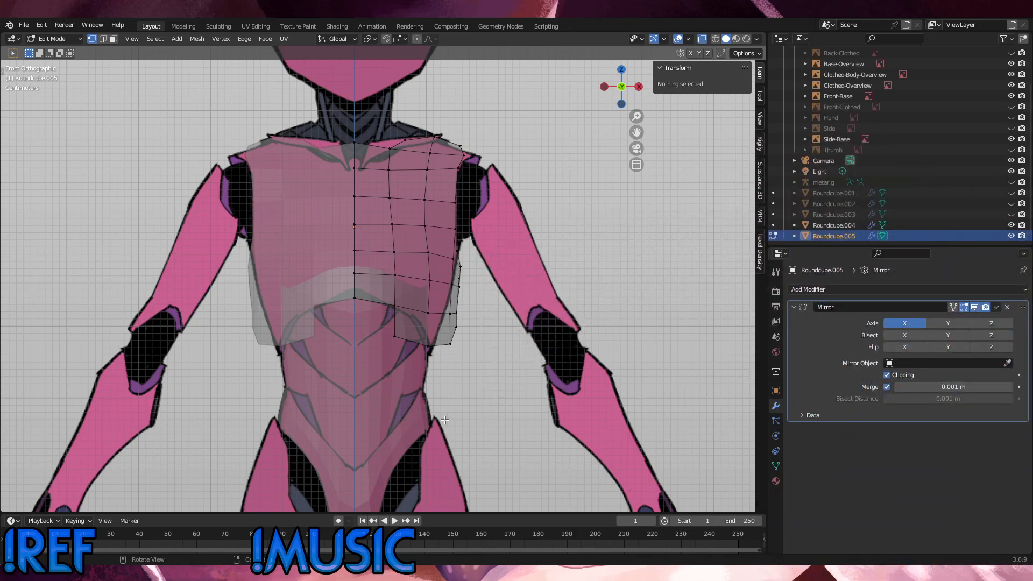
middle_click_drag(430, 375, 345, 365)
key("KP_3")
key("KP_1")
key("KP_3")
key("KP_1")
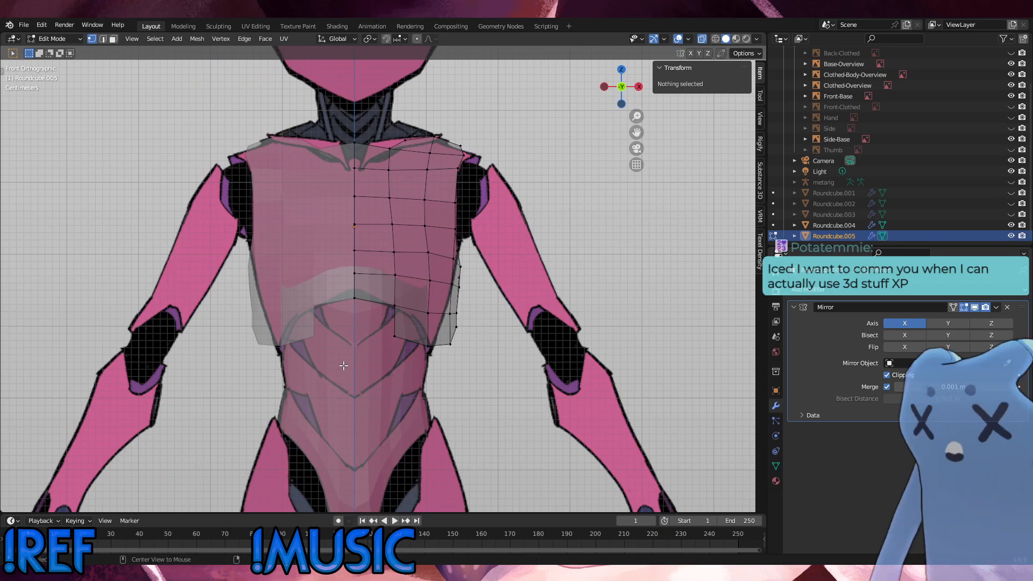
Move the inner lower-edge vertex about 0.024 m outward and 0.018 m up onto the reference's rib arch.
scroll(366, 337, "up", 1)
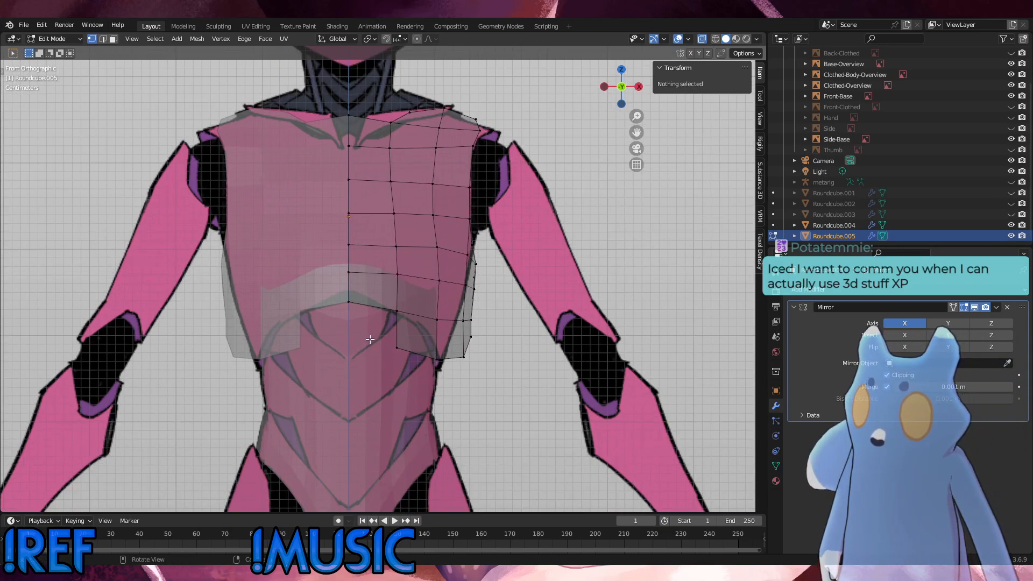
middle_click_drag(371, 339, 393, 363, "shift")
left_click(419, 372)
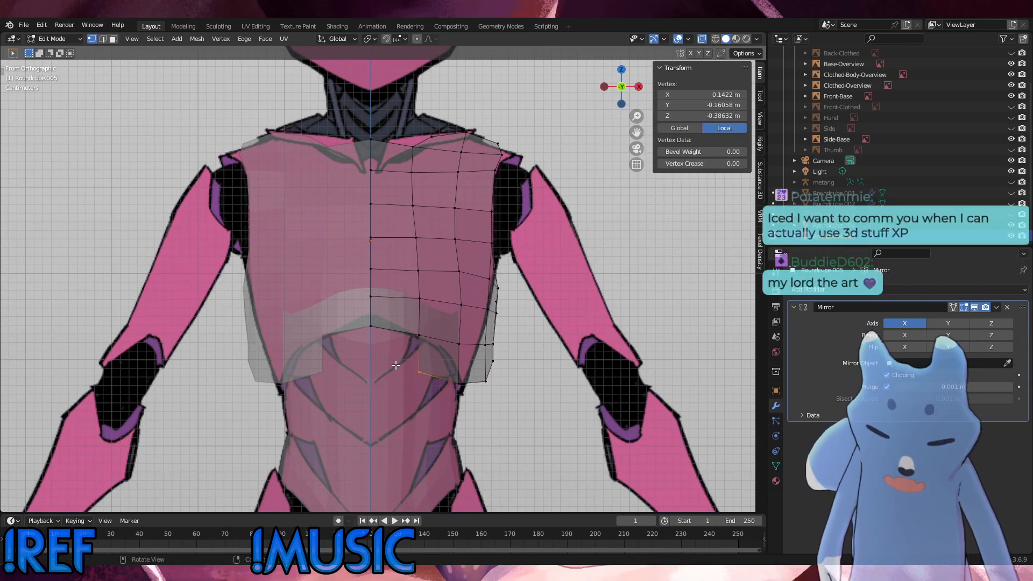
key("g")
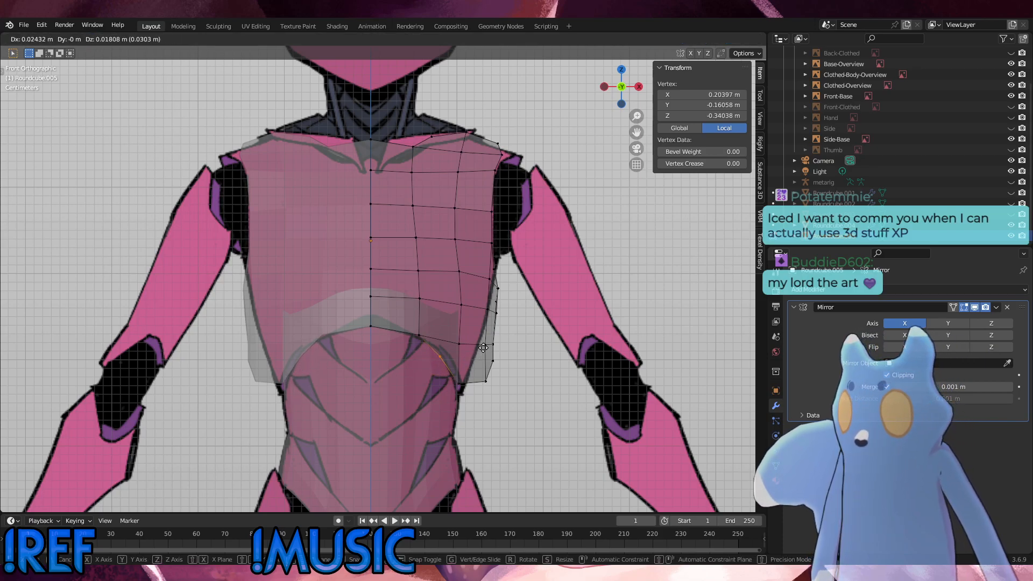
left_click(483, 347)
Raise the outer vertex of the row above the lower edge by about 0.008 m along Z.
left_click(424, 335)
left_click(460, 343)
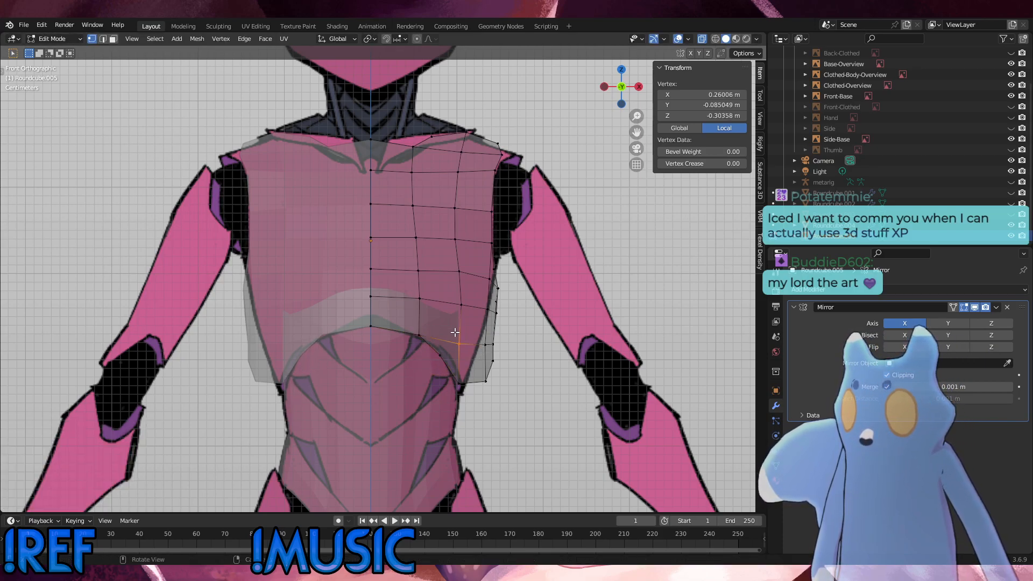
key("g")
key("z")
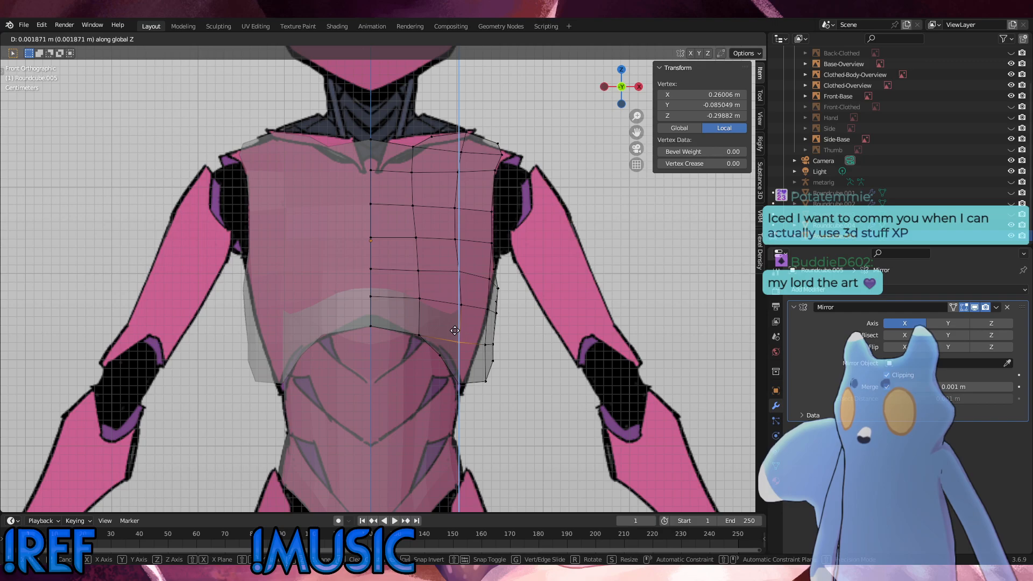
left_click(455, 328)
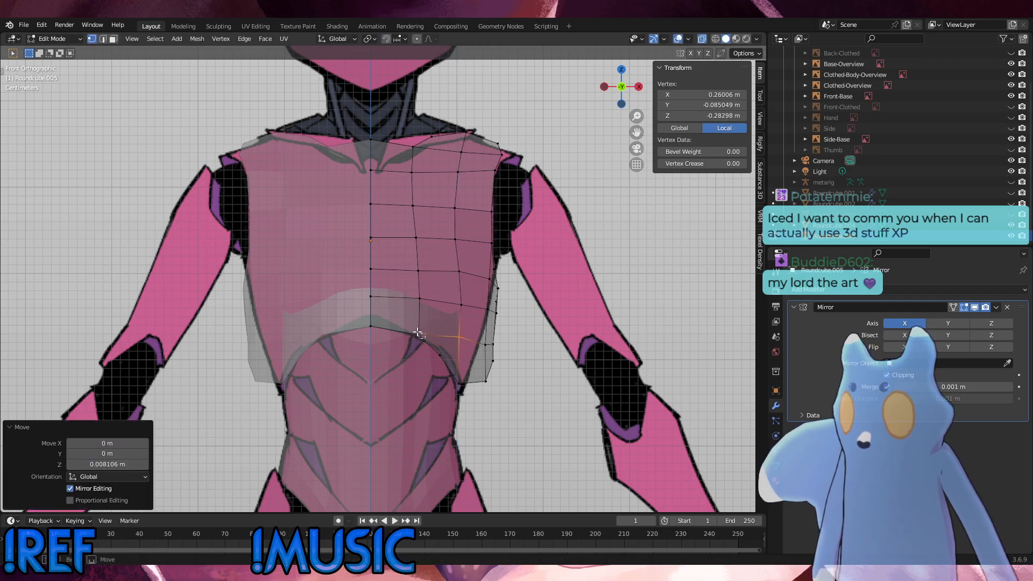
left_click(414, 327)
Shift the outer vertex of the rib arch's lower edge outward by about 0.001 m along X.
left_click(460, 381)
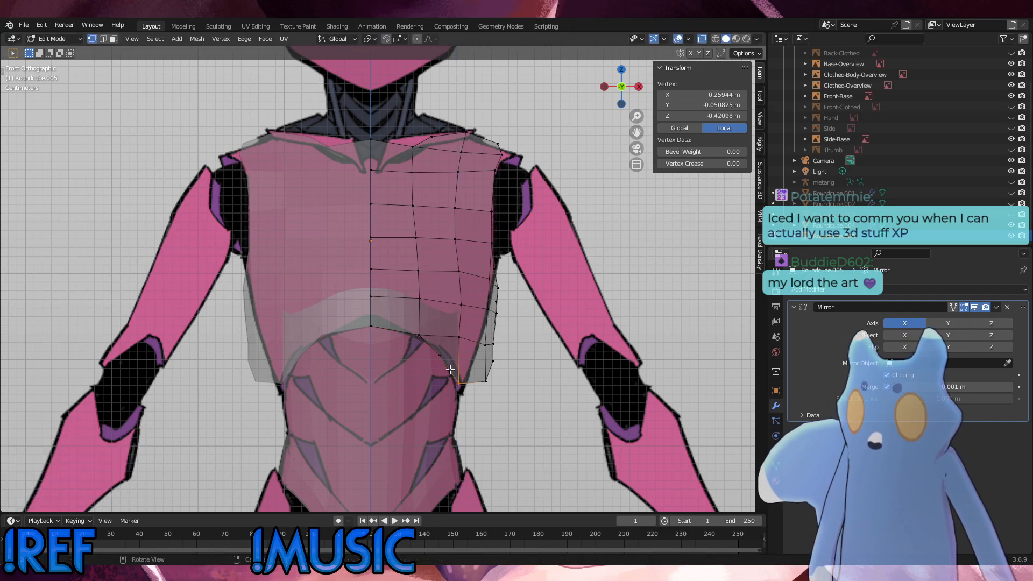
key("g")
key("x")
left_click(452, 370)
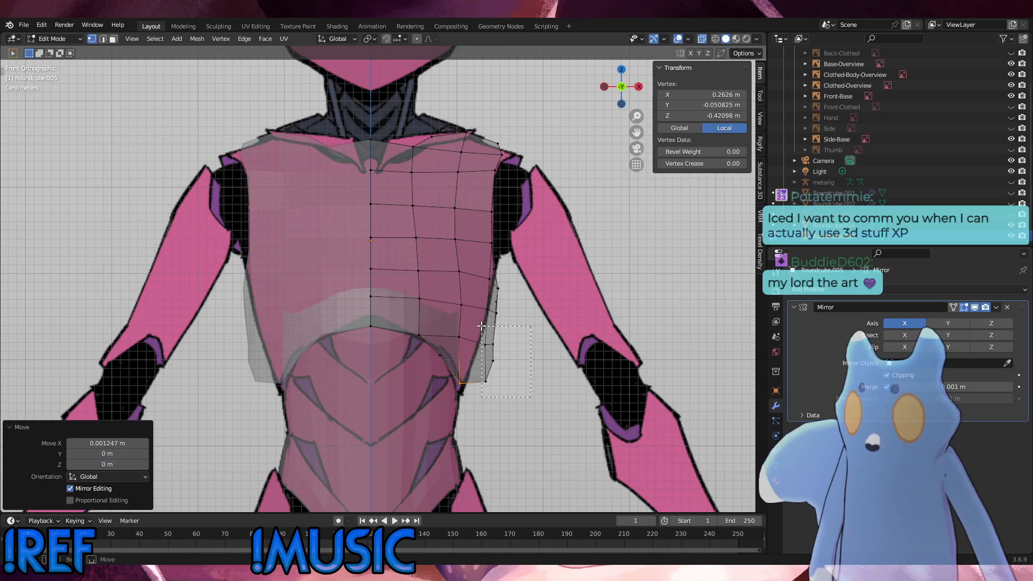
Shrink the lowest side vertices inward by about 0.056 m, and rotate and move them to follow the waist outline.
left_click_drag(482, 326, 481, 327)
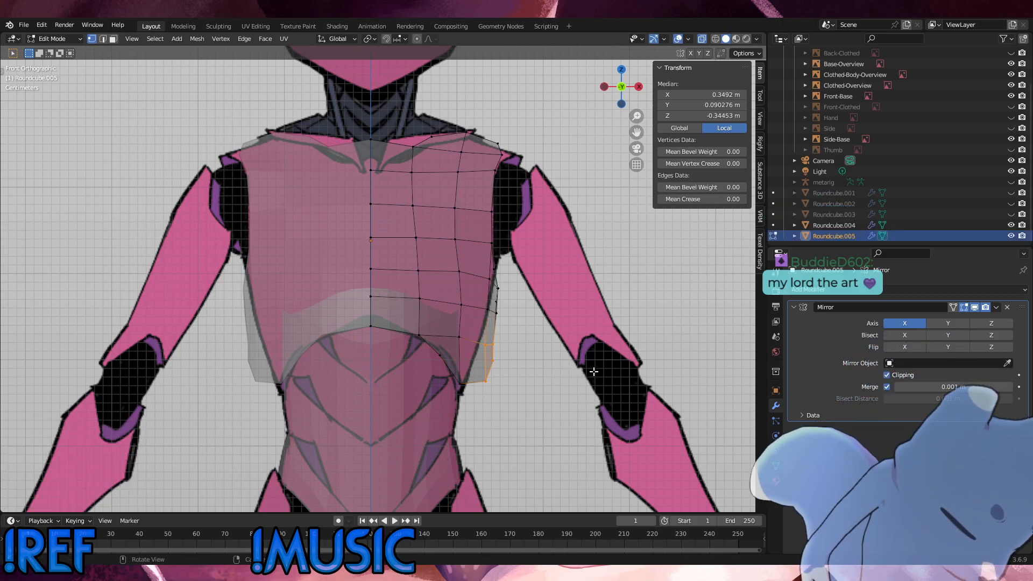
key("alt+s")
left_click(583, 398)
key("r")
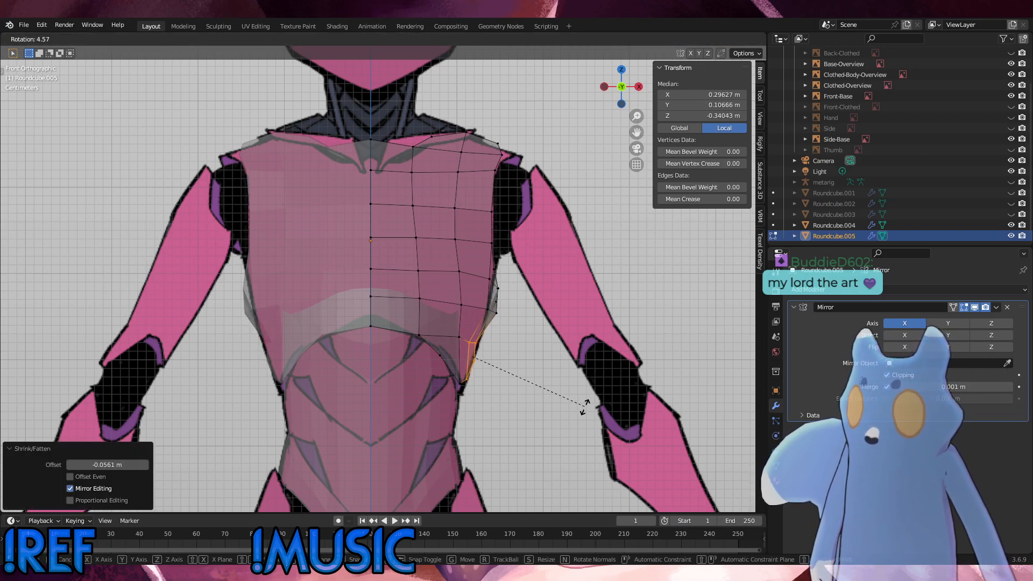
left_click(585, 421)
key("g")
left_click(589, 424)
key("r")
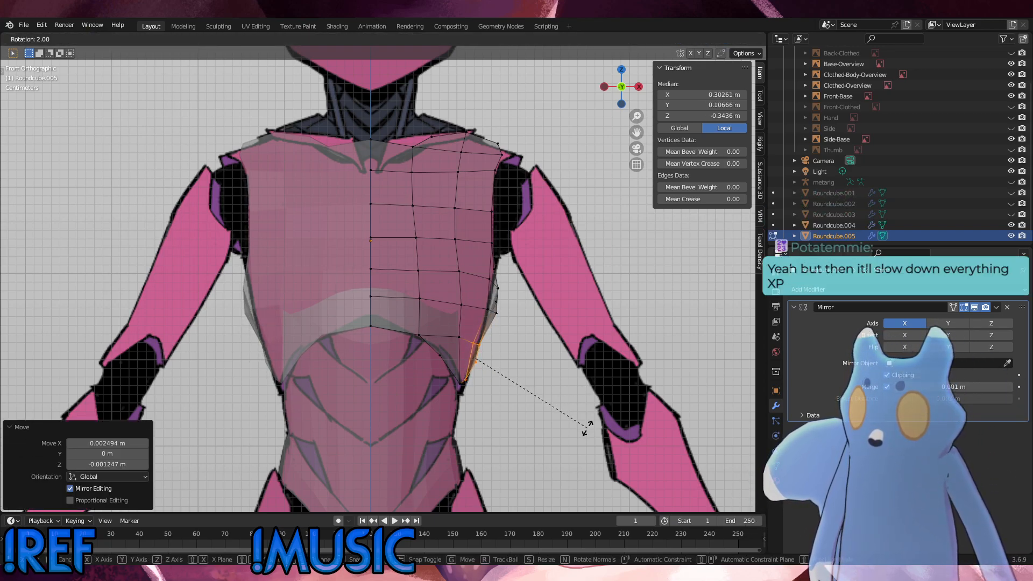
left_click(588, 432)
key("g")
left_click(589, 433)
Shrink the side vertices below the armhole by about 0.021 m, and rotate and move them onto the ribcage outline.
key("alt+s")
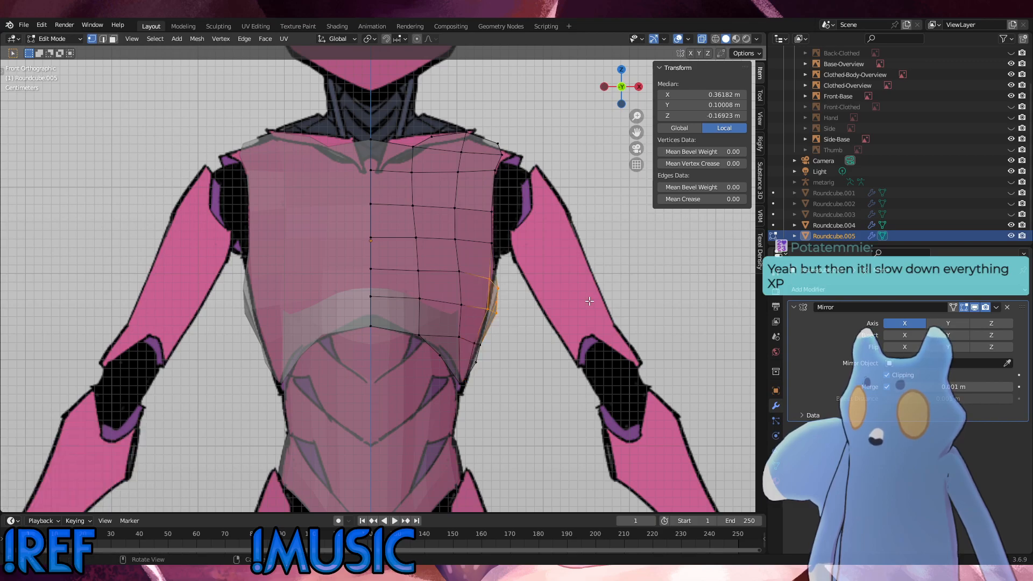
left_click(592, 310)
key("r")
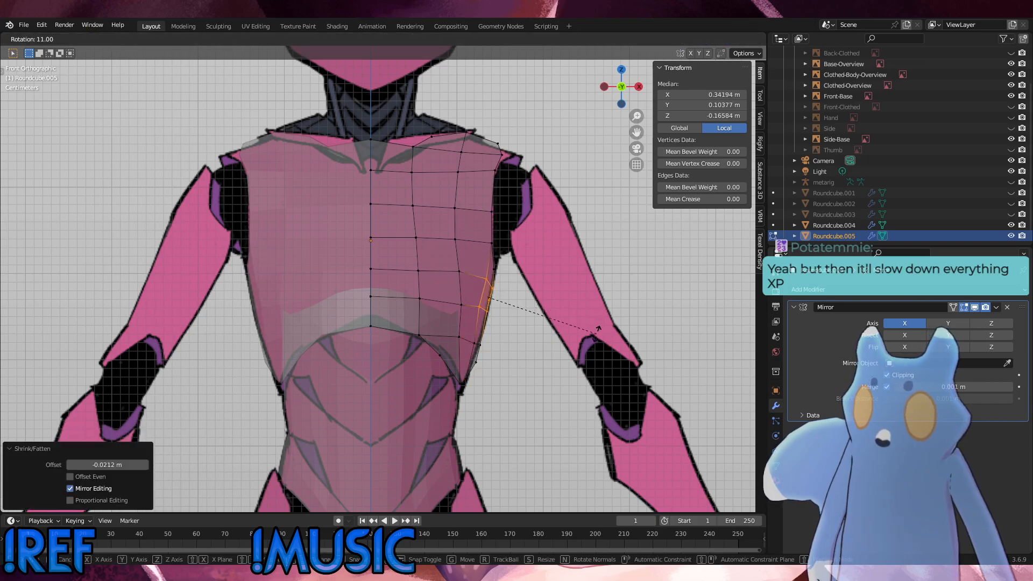
left_click(597, 332)
key("g")
left_click(600, 334)
key("r")
left_click(495, 300)
key("g")
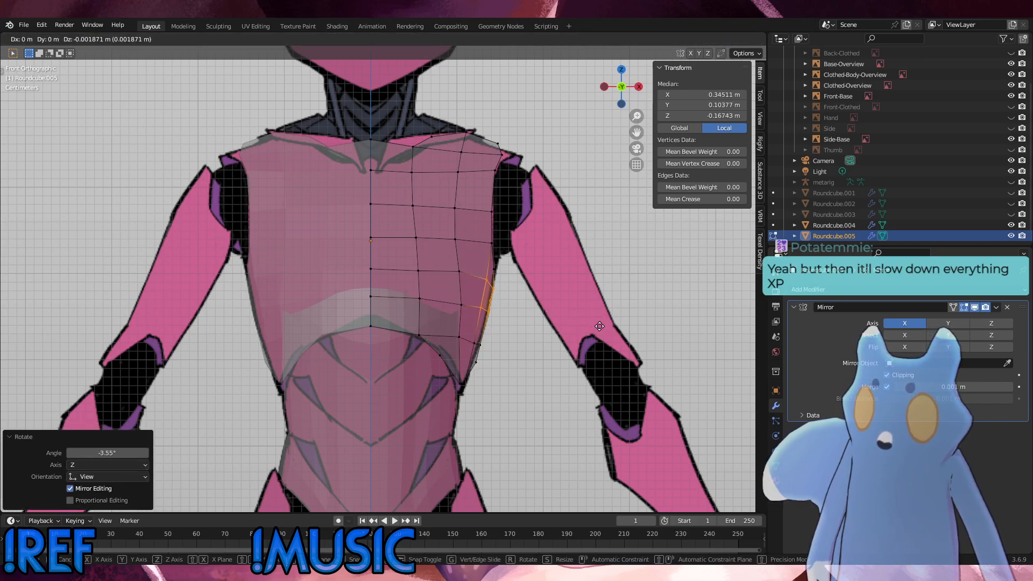
left_click(495, 302)
Vertex-slide the outer side vertex below the armhole along its edge, undoing the first slide and repeating it.
left_click_drag(497, 287, 449, 261)
key("g")
key("g")
left_click(477, 267)
key("ctrl+z")
key("g")
key("g")
left_click(476, 271)
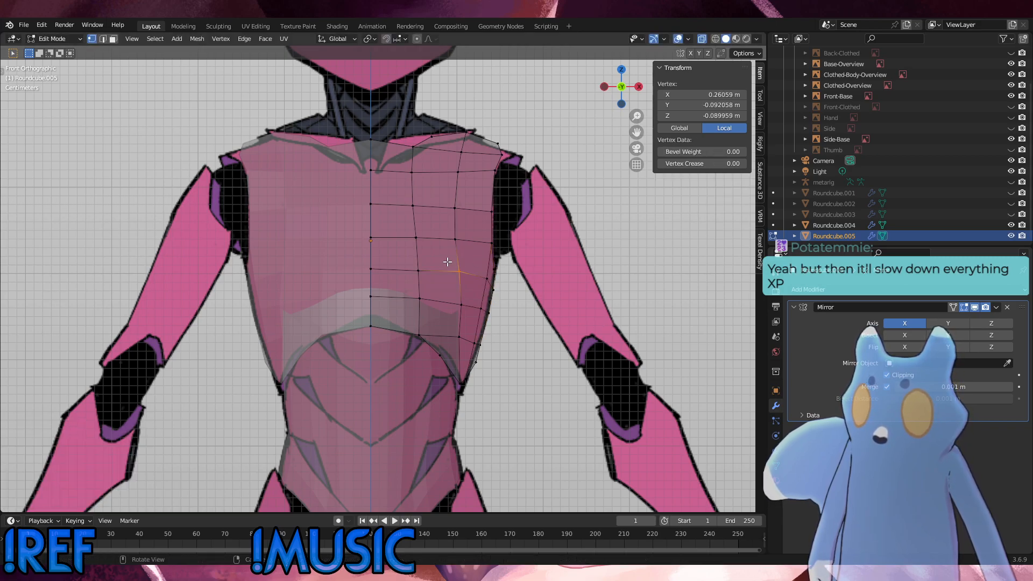
Vertex-slide the two neighbouring front vertices of the lower chest along their edges and clear the selection.
key("g")
key("g")
left_click(447, 263)
left_click_drag(436, 308, 411, 290)
key("g")
key("g")
left_click(413, 290)
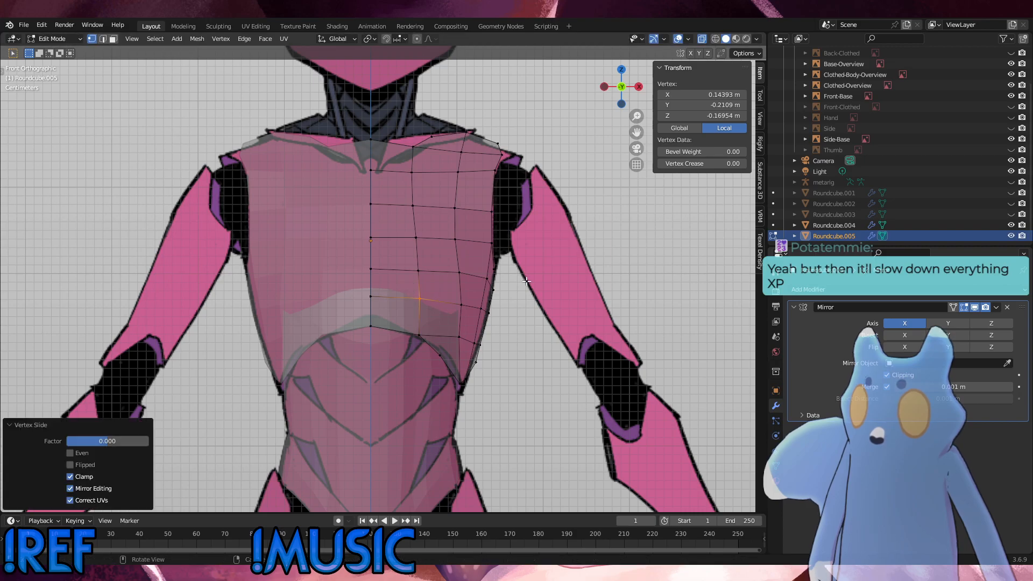
left_click(526, 280)
middle_click_drag(526, 281, 421, 307)
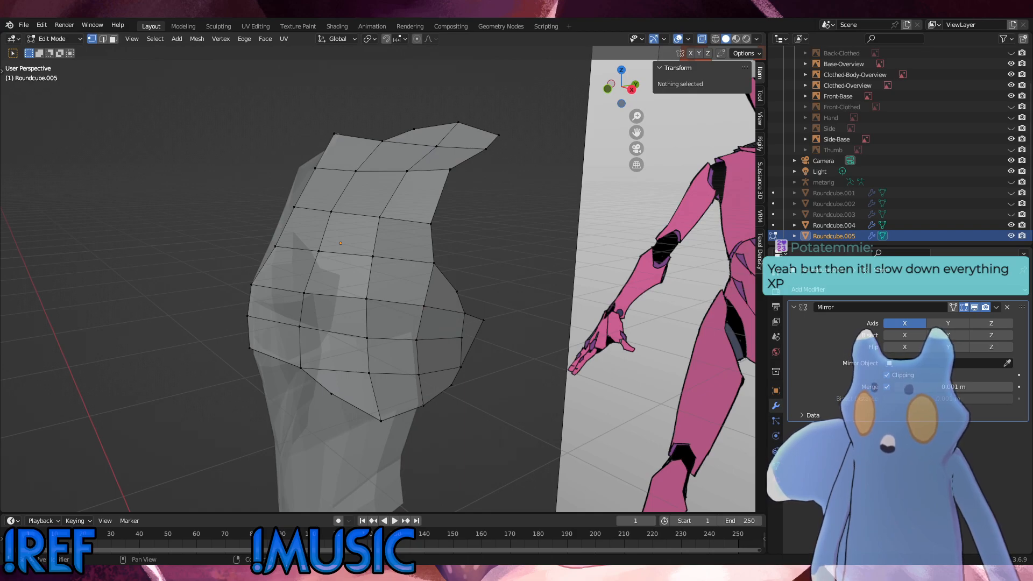
Move the lowest rear side vertices of the chest plate to follow the waist outline in the side drawing.
middle_click_drag(637, 422, 638, 422, "alt")
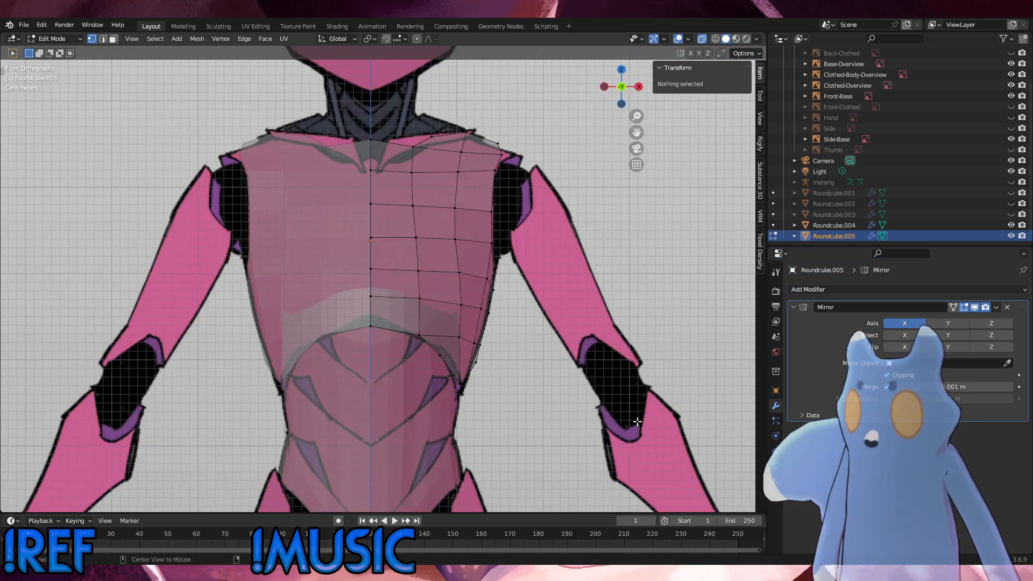
middle_click_drag(555, 418, 487, 396)
left_click(453, 449)
middle_click_drag(454, 449, 444, 402, "alt")
key("g")
left_click(533, 418)
left_click_drag(510, 463, 462, 419)
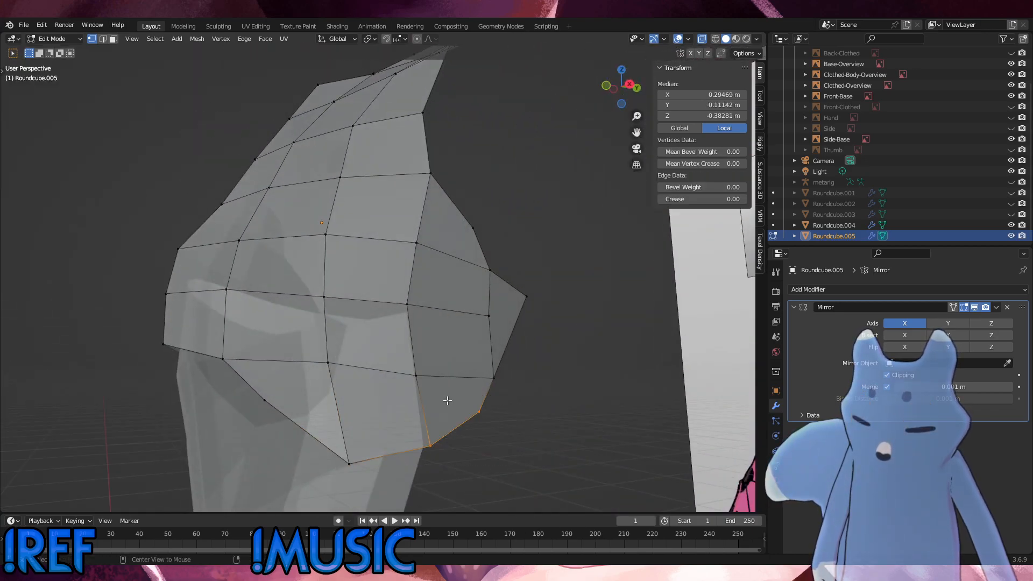
middle_click_drag(463, 418, 463, 416, "alt")
key("g")
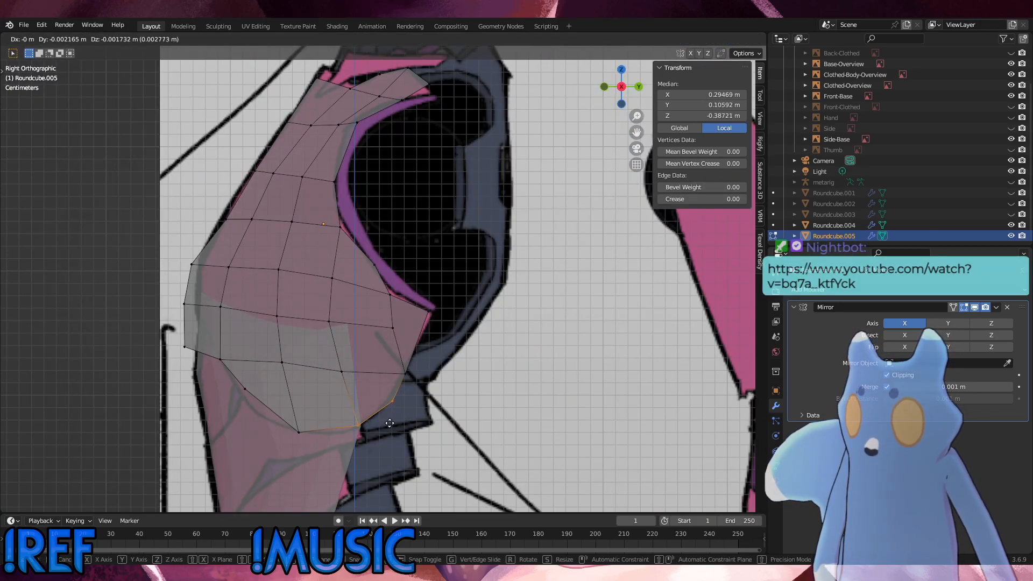
left_click(382, 424)
Move the front vertex of the chest plate's curved bottom edge down by about 0.0065 m.
left_click(245, 389)
key("g")
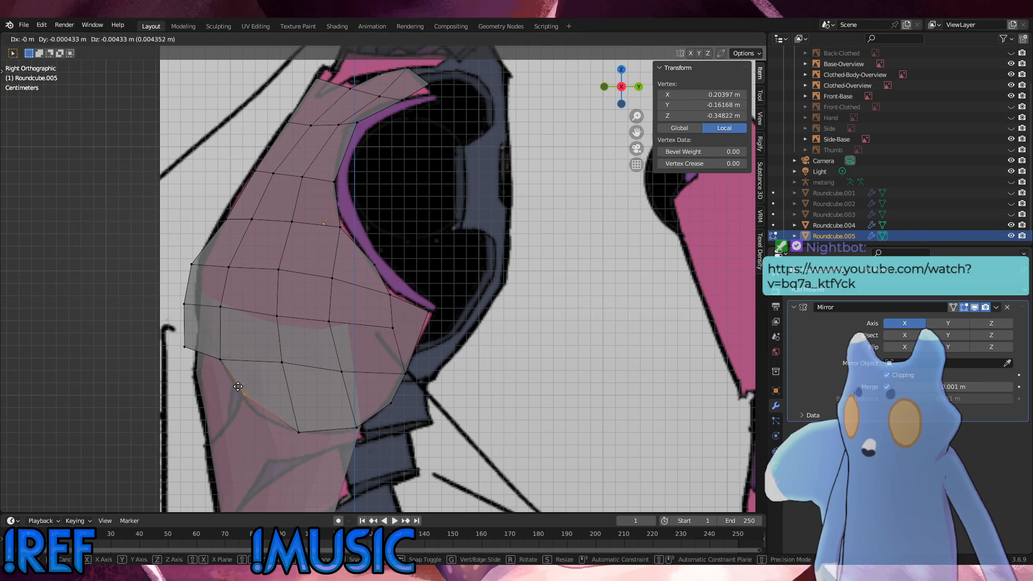
left_click(237, 389)
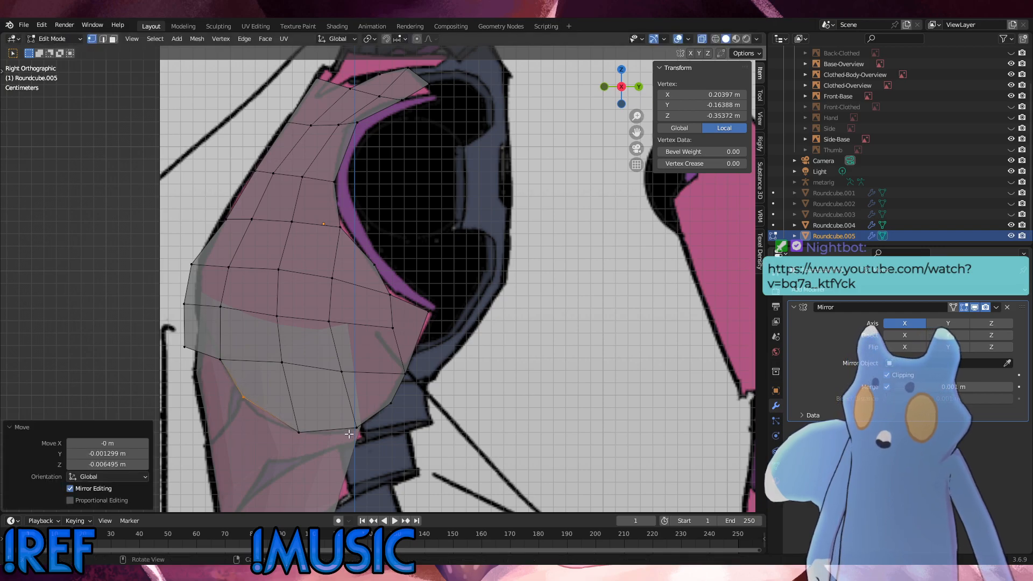
Vertex-slide the vertex above the chest plate's lowest point down its edge by a factor of 0.087, and clear the selection.
left_click(298, 432)
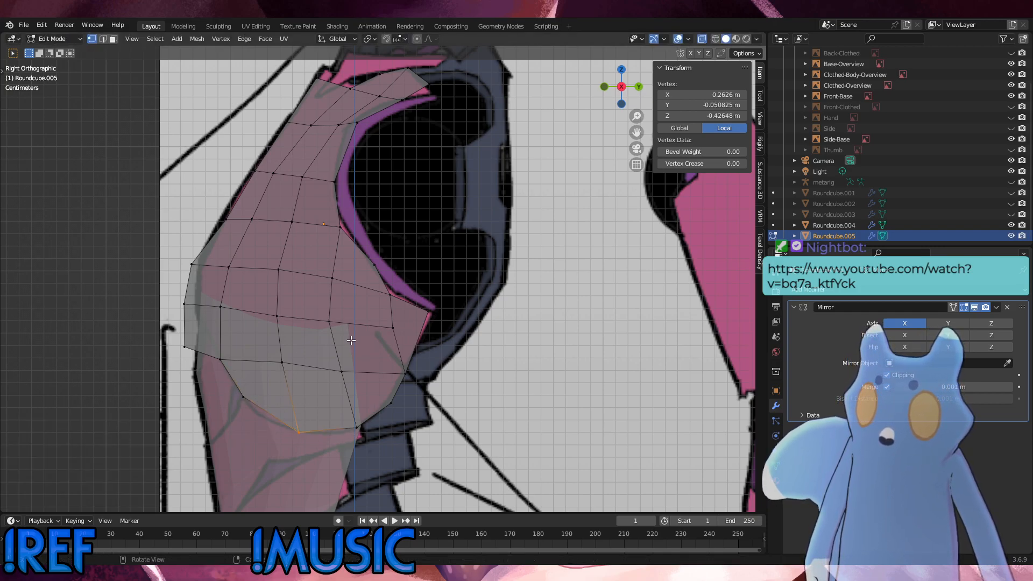
key("g")
key("g")
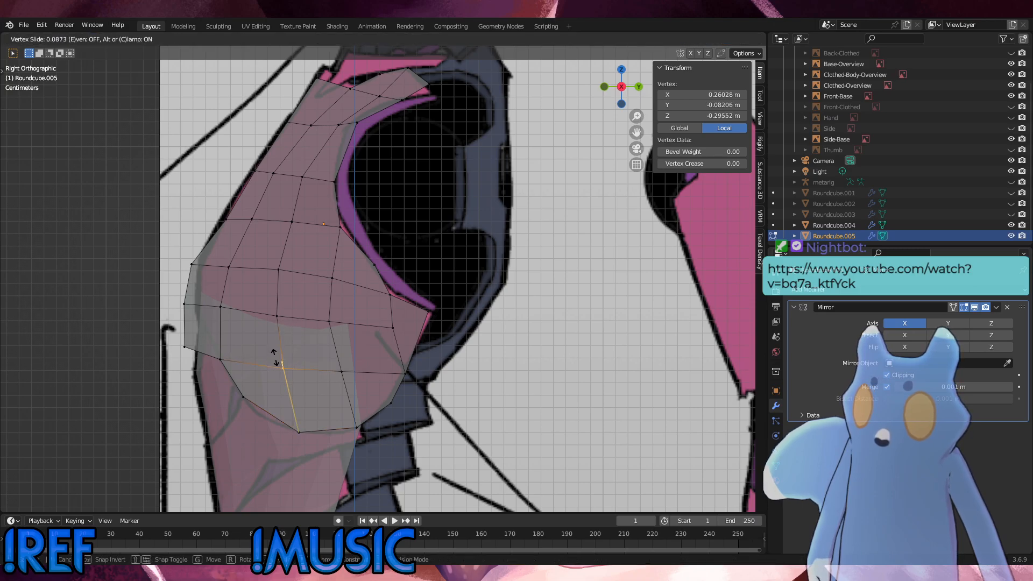
left_click(275, 357)
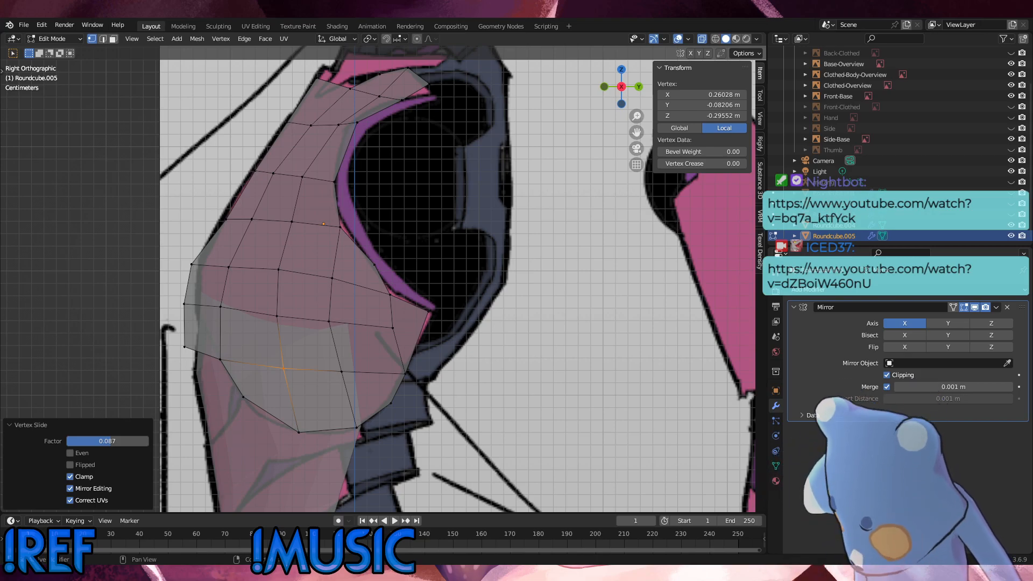
left_click(124, 233)
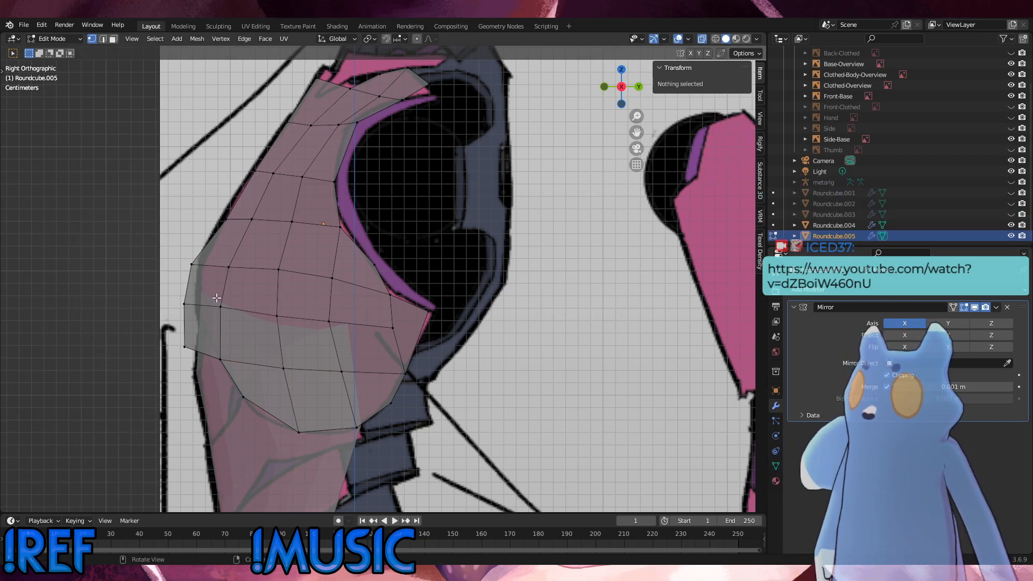
Shrink the upper centre-front chest vertex by about 0.017 m and the two centre vertices below it by 0.0139 m.
left_click(192, 265)
key("alt+s")
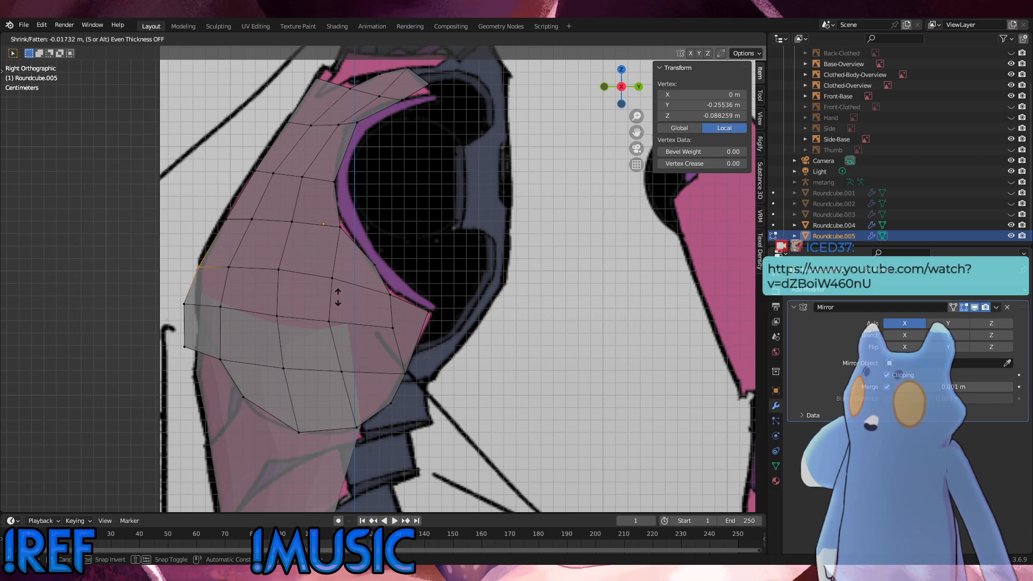
left_click(337, 296)
left_click_drag(209, 359, 176, 294)
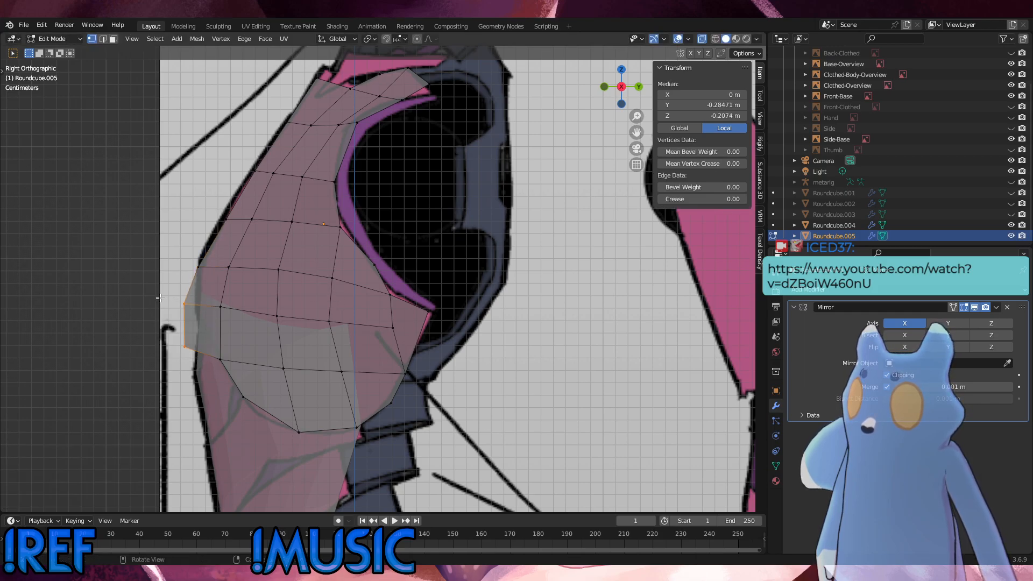
key("alt+s")
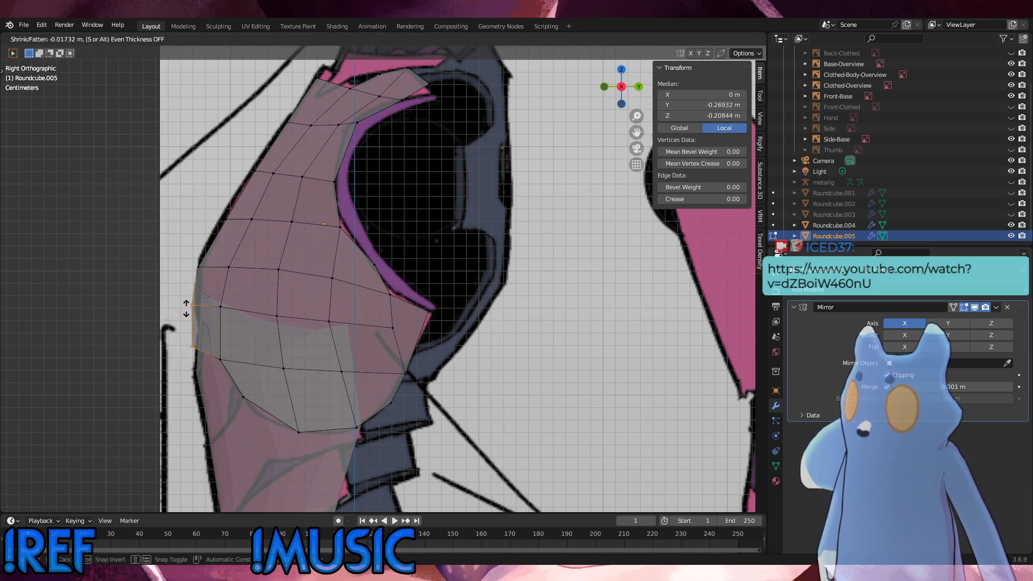
left_click(181, 305)
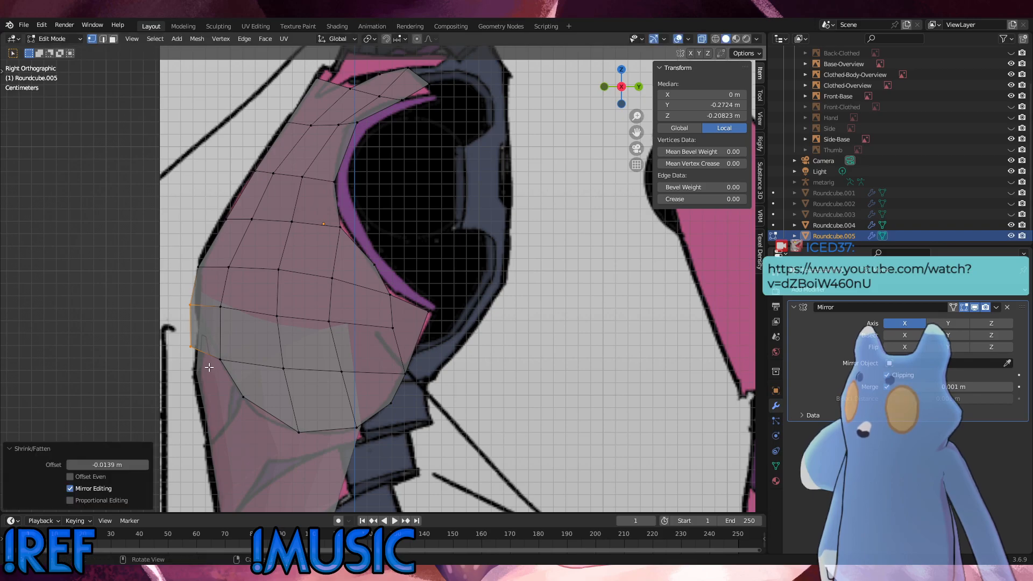
Fatten the lowest centre-front chest vertex by 0.0052 m, and shrink it back inward onto the side drawing's outline.
left_click(194, 348)
key("alt+s")
left_click(167, 324)
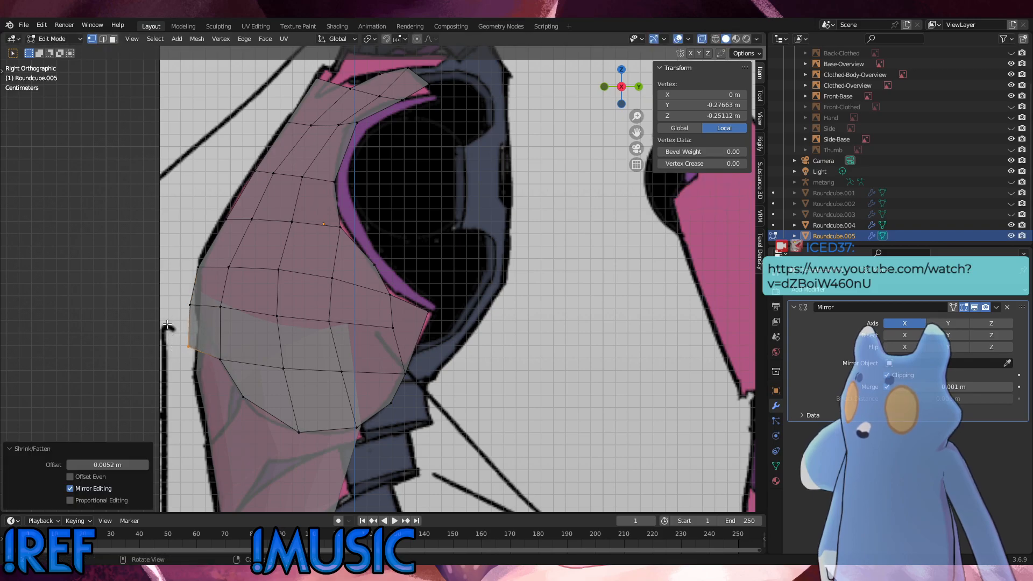
left_click(213, 394)
left_click(195, 359)
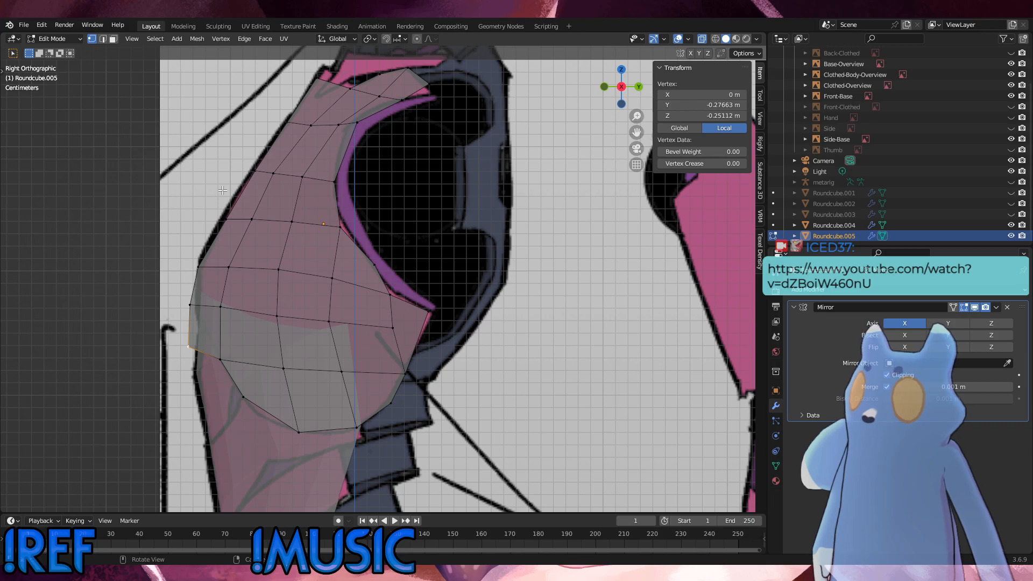
left_click(55, 37)
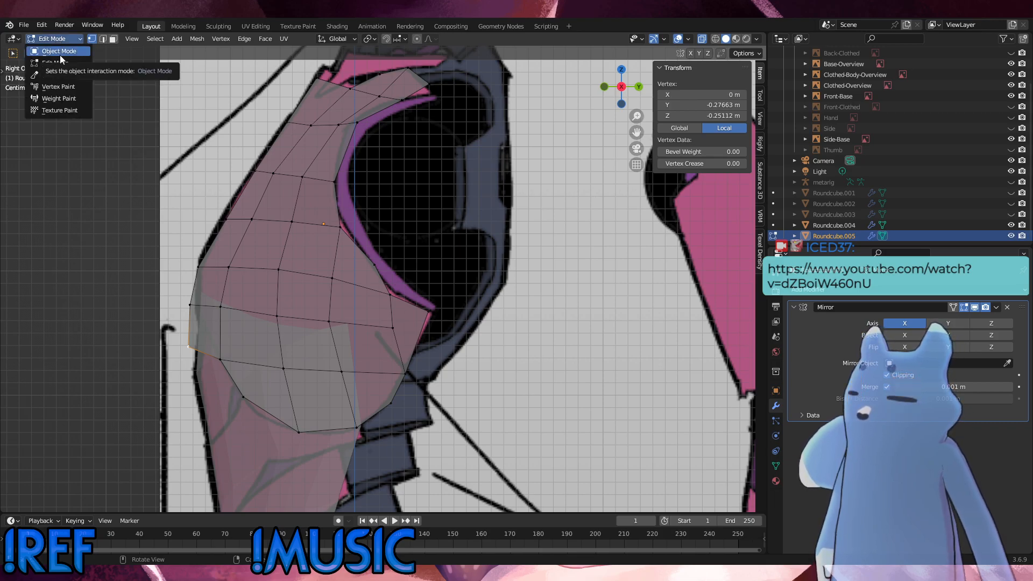
key("alt+s")
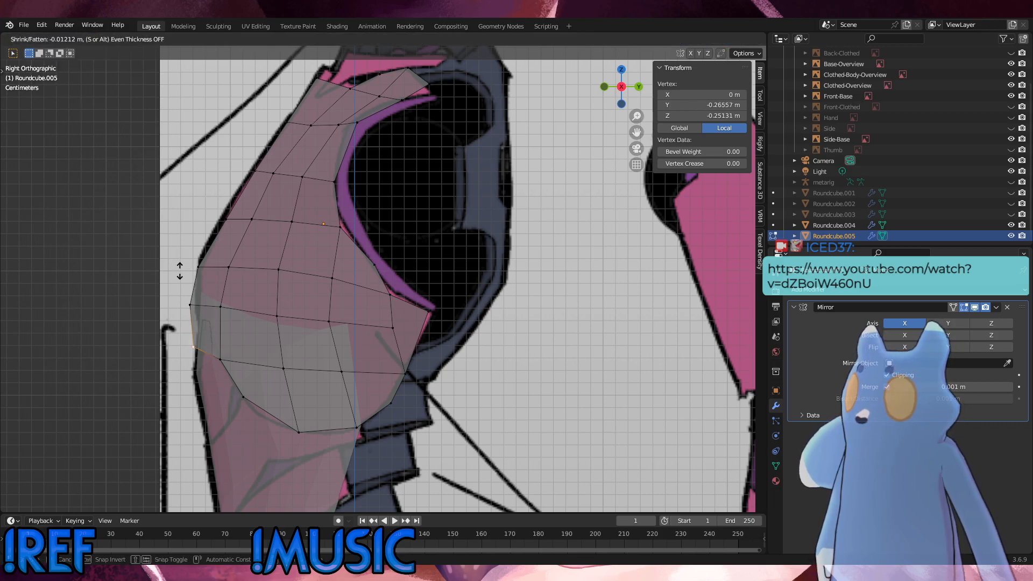
left_click(155, 292)
Leave the chest mesh and open the abdomen mesh Roundcube.004 for editing.
left_click(229, 388)
left_click(76, 42)
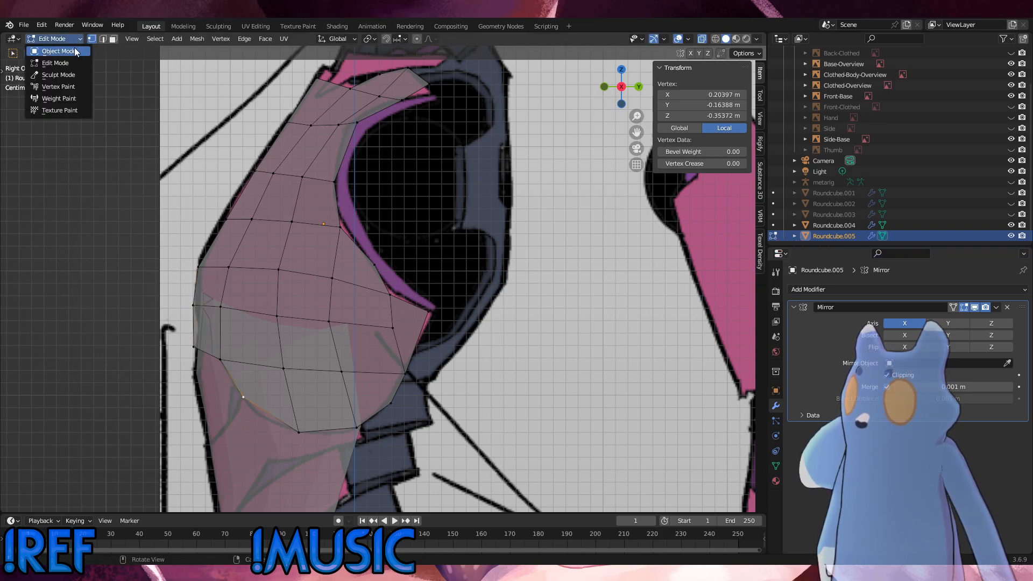
left_click(74, 50)
left_click(247, 432)
left_click(53, 39)
left_click(54, 63)
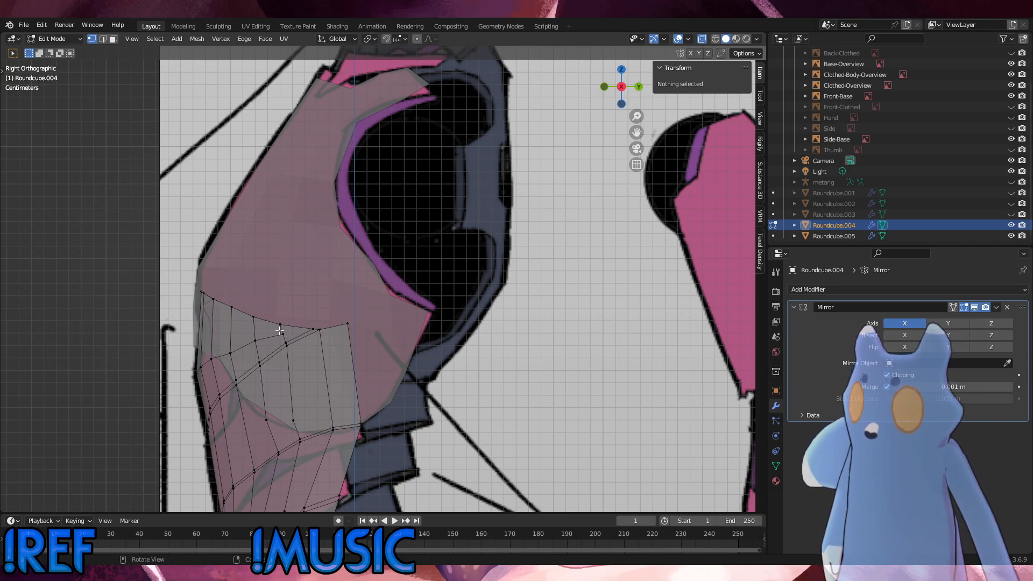
Shrink the front vertices of the abdomen's top edge inward, behind the chest plate.
left_click_drag(288, 325, 196, 277)
key("alt+s")
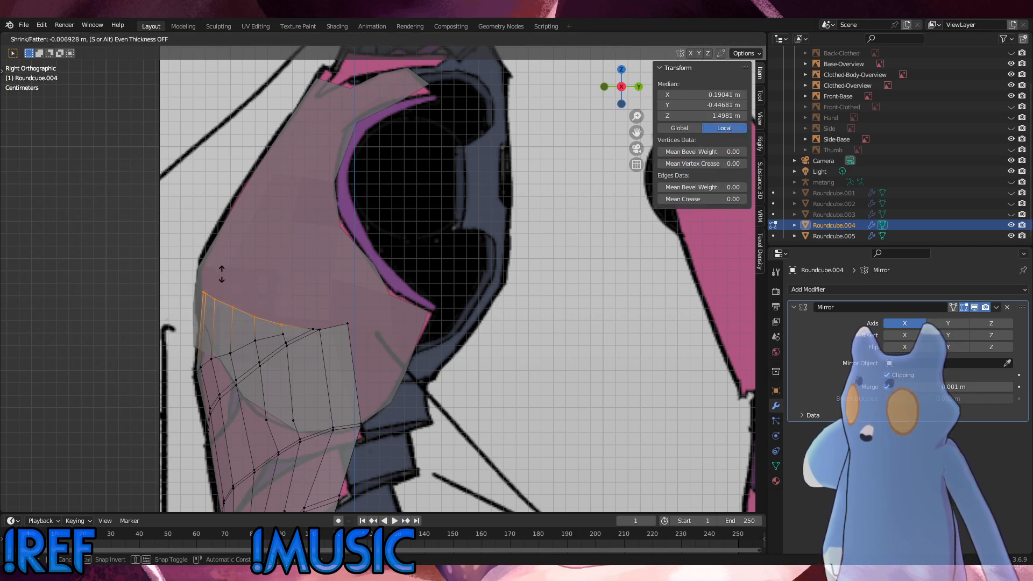
left_click(229, 282)
Shrink the second row of front abdomen vertices inward by about 0.0079 m, and check it from the side.
middle_click_drag(230, 281, 301, 361)
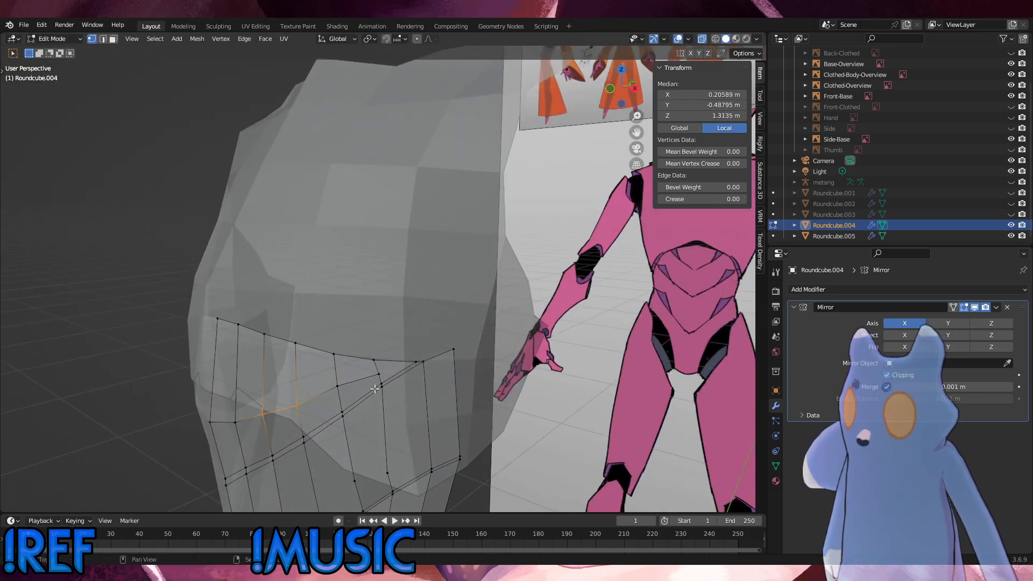
left_click(337, 385, "shift")
left_click(380, 374, "shift")
left_click_drag(241, 428, 184, 403, "shift")
key("alt+s")
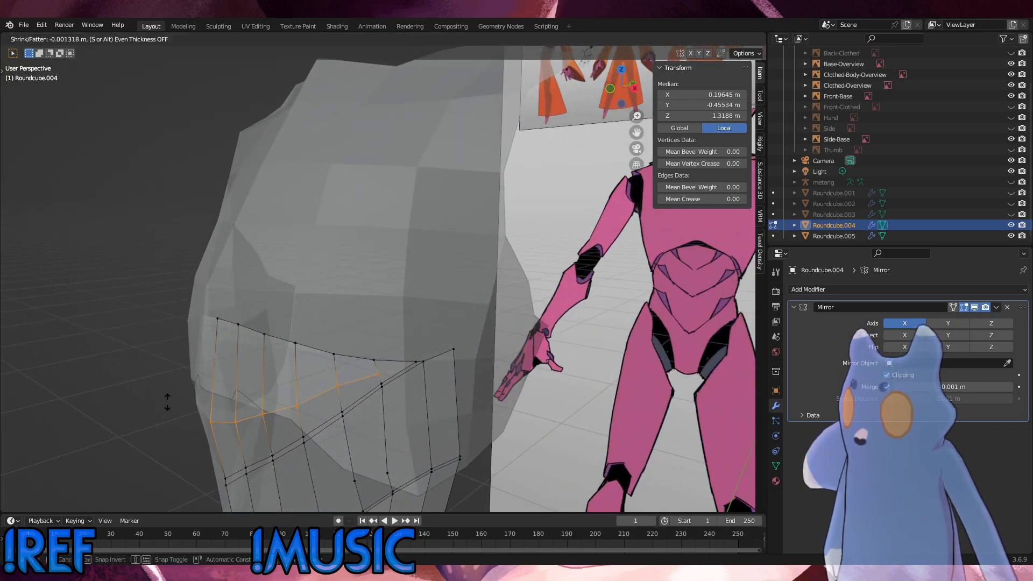
left_click(173, 398)
key("KP_3")
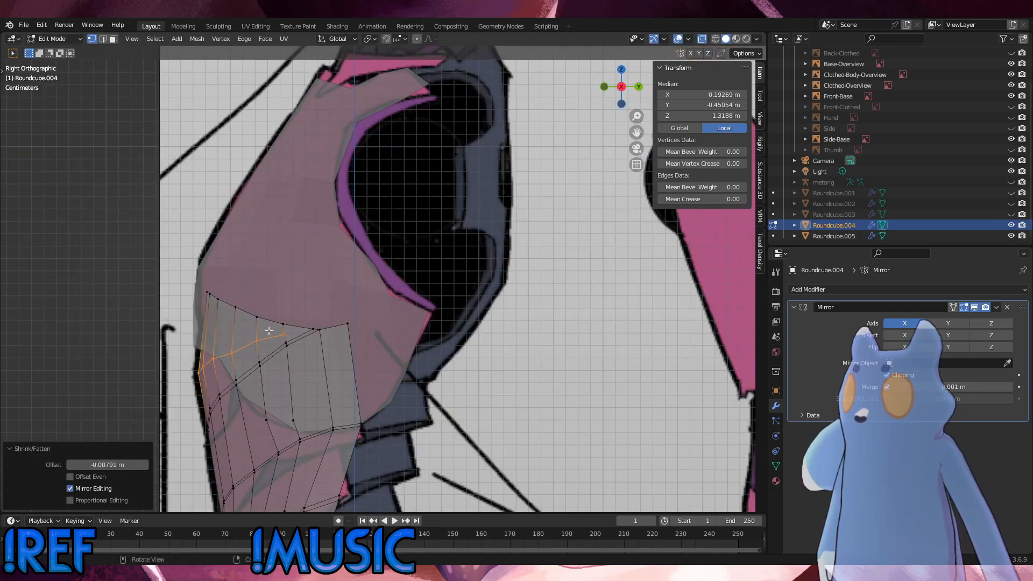
Vertex-slide two second-row abdomen vertices near the centre along their edges in the front view, the inner one by a factor of 0.033.
key("KP_1")
scroll(494, 360, "up", 2)
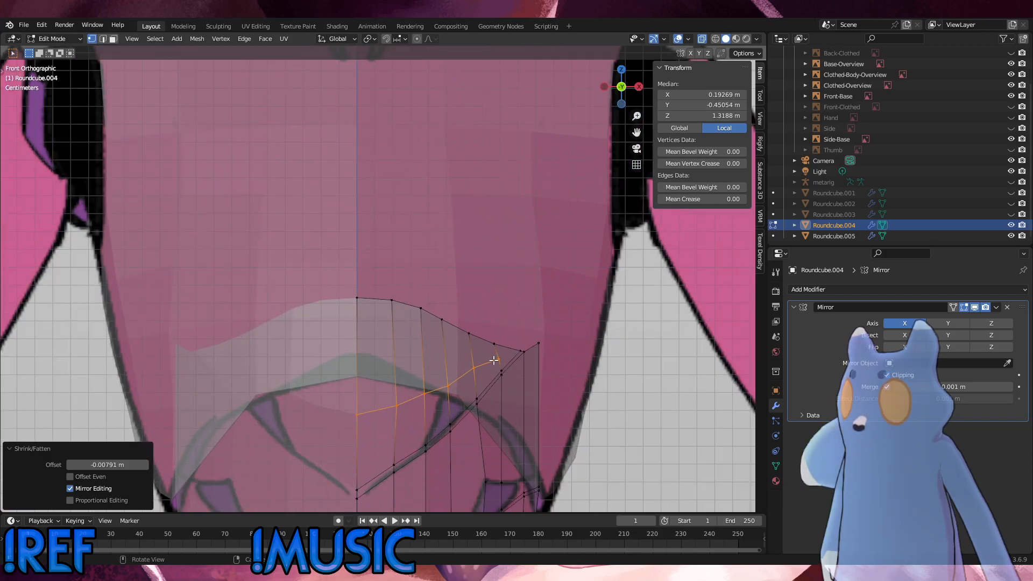
left_click(452, 388)
key("g")
key("g")
left_click(430, 366)
left_click(404, 410)
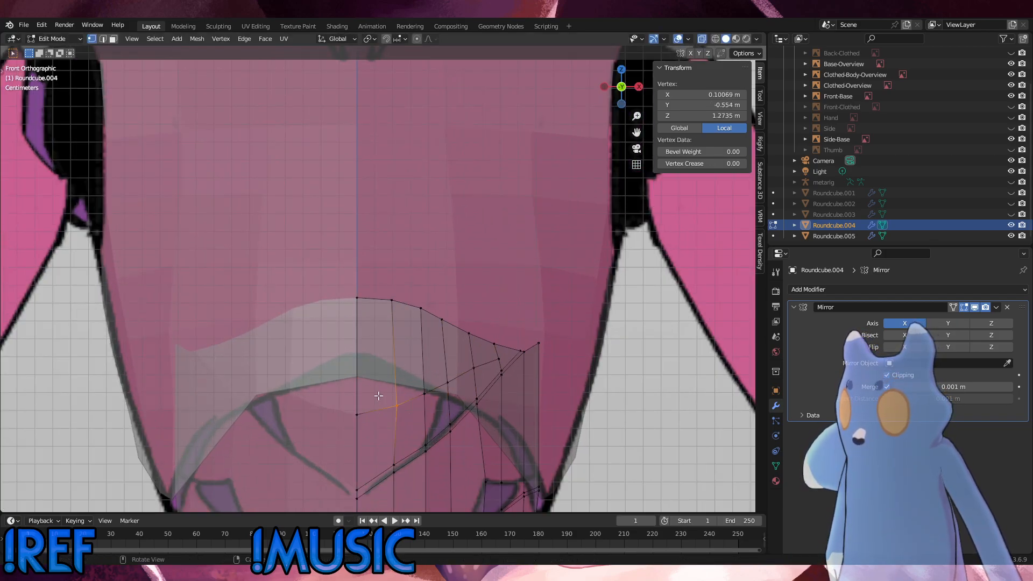
key("g")
key("g")
left_click(377, 395)
Examine how the abdomen mesh fits the side reference drawing from the chest down to the hip.
middle_click_drag(521, 319, 474, 330)
middle_click_drag(473, 330, 399, 338, "alt")
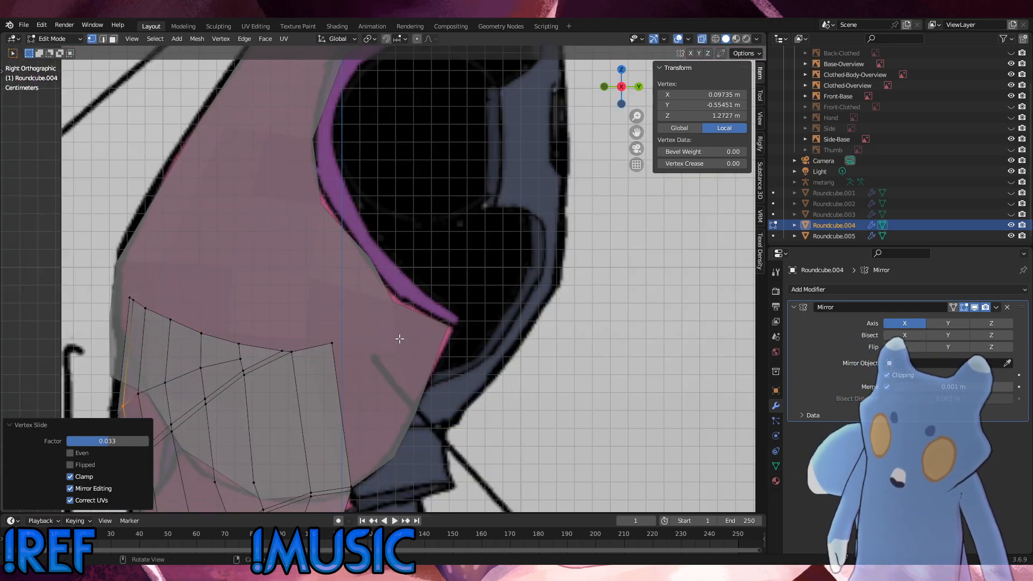
scroll(398, 339, "down", 5)
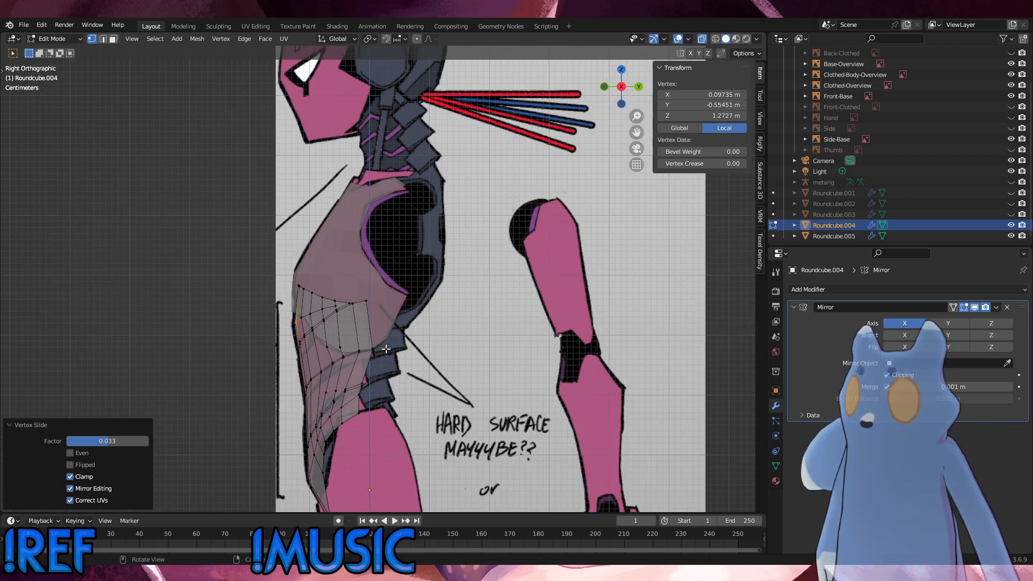
middle_click_drag(387, 348, 453, 227, "shift")
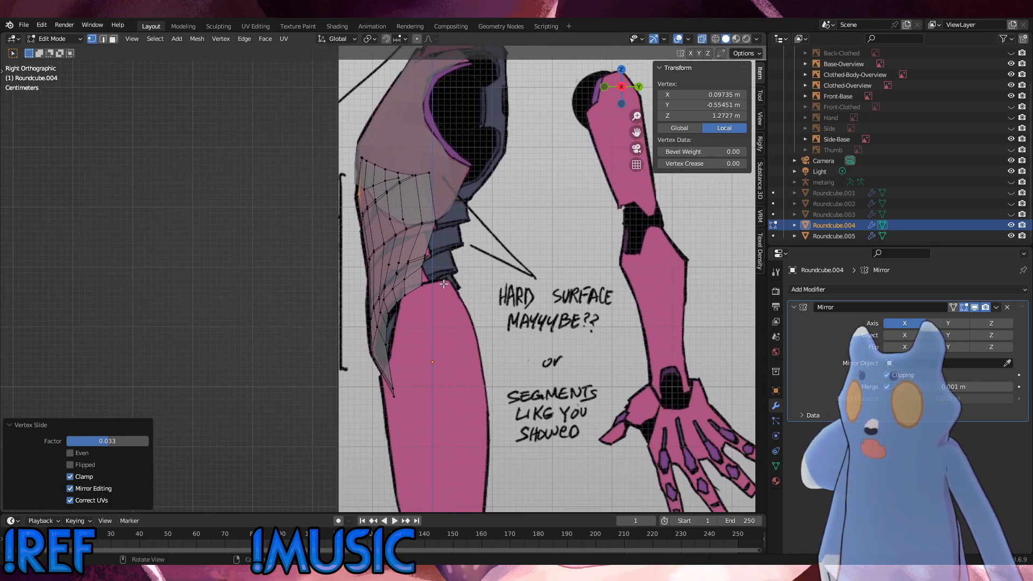
middle_click_drag(443, 284, 424, 353, "alt")
scroll(428, 334, "up", 3)
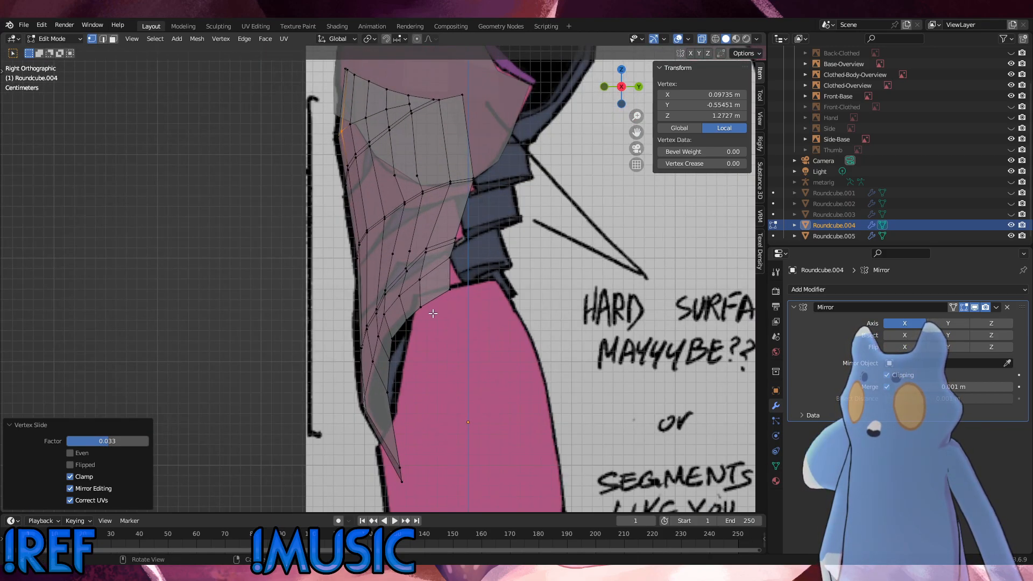
scroll(433, 313, "up", 1)
middle_click_drag(436, 315, 290, 302, "alt")
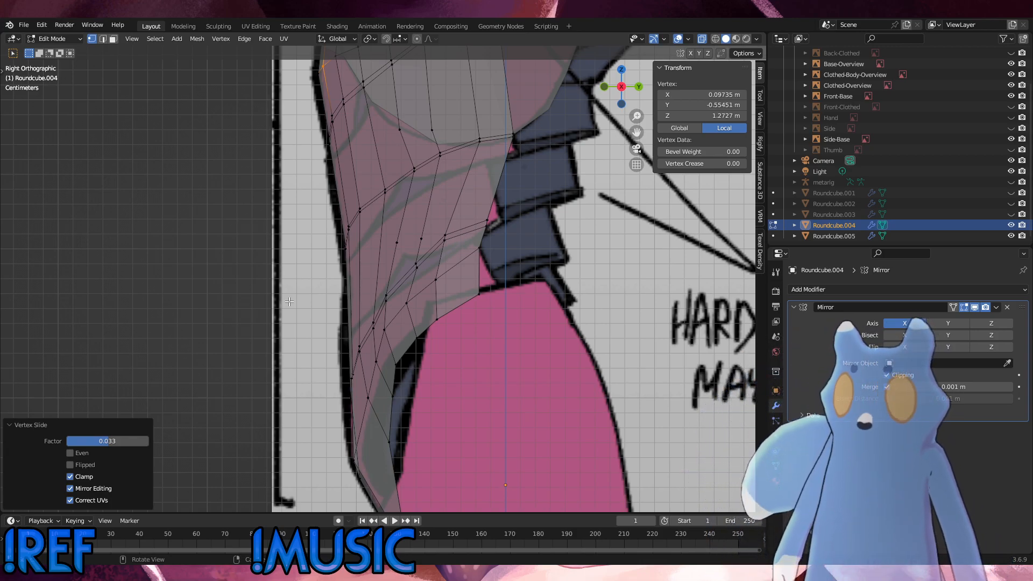
Delete the short edges across the abdomen's lowest V-shaped seam strip, from the centreline to the back edge.
middle_click_drag(501, 235, 577, 286)
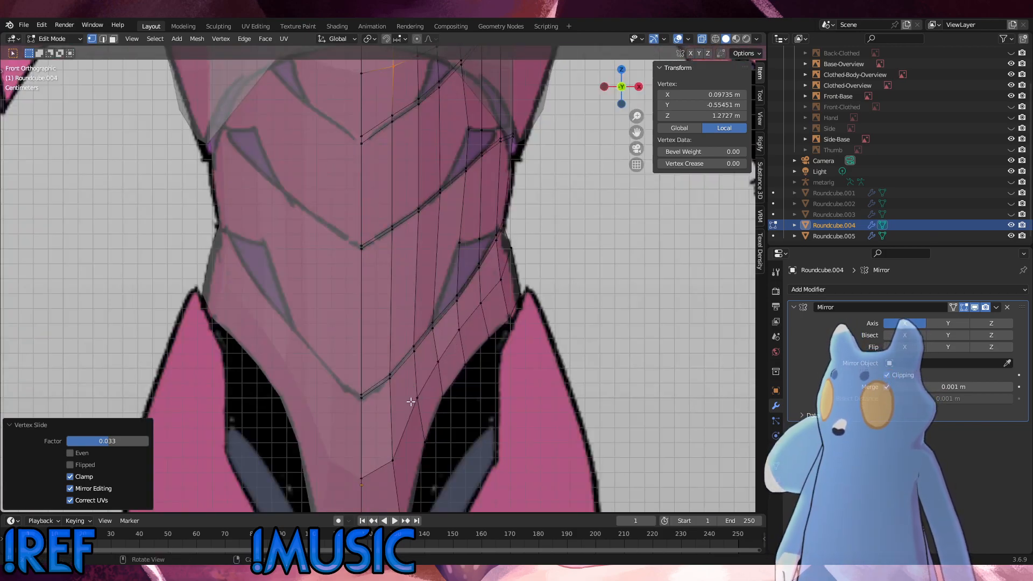
key("2")
scroll(382, 420, "up", 2)
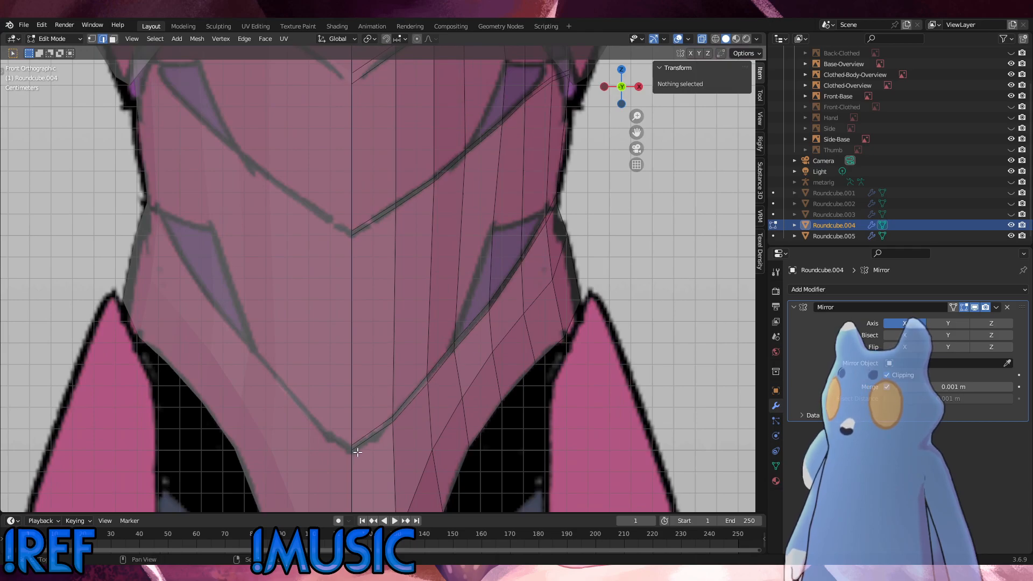
left_click(352, 449)
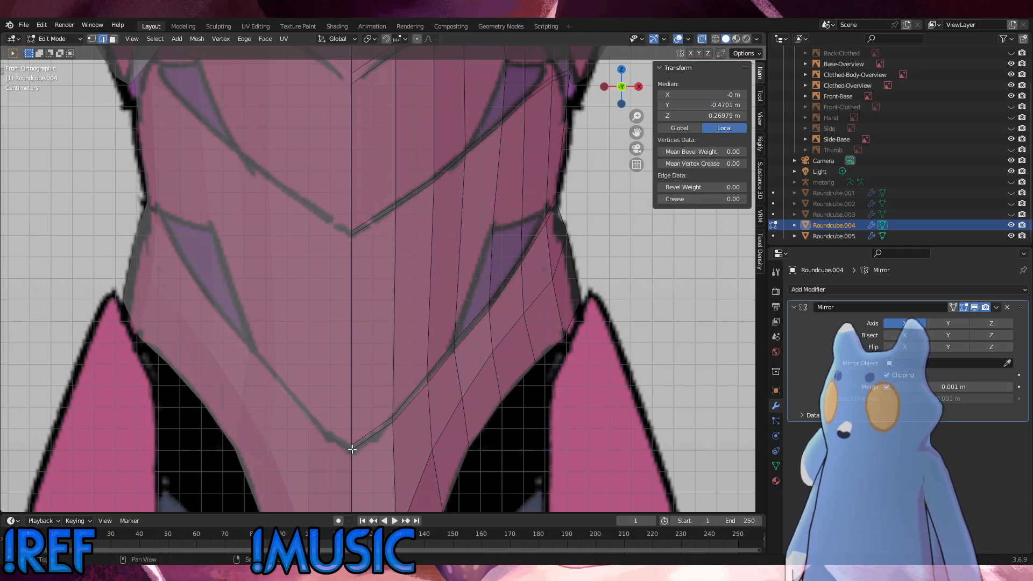
left_click(393, 417, "shift")
left_click(425, 383, "shift")
left_click(450, 353, "shift")
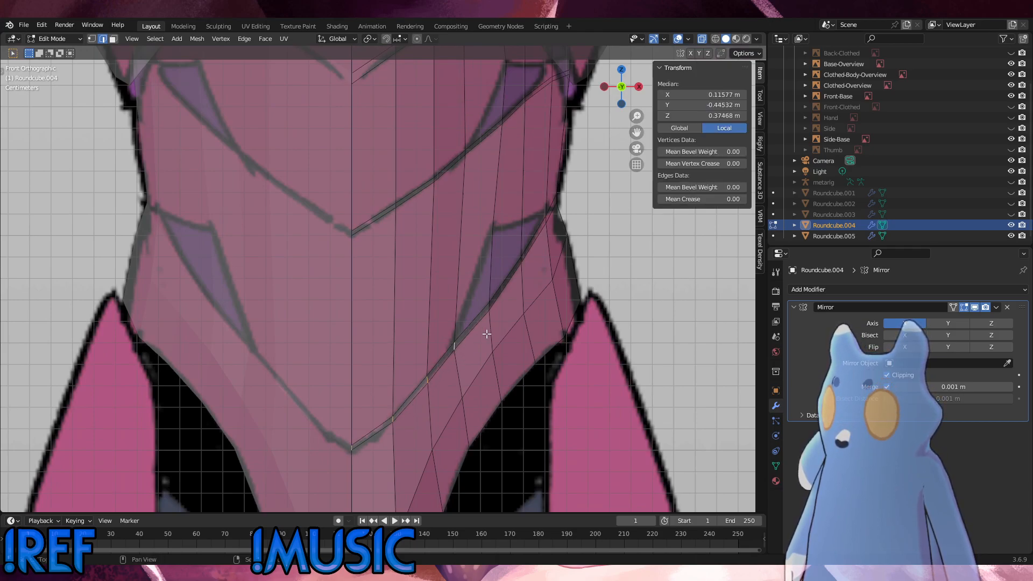
middle_click_drag(508, 310, 405, 329)
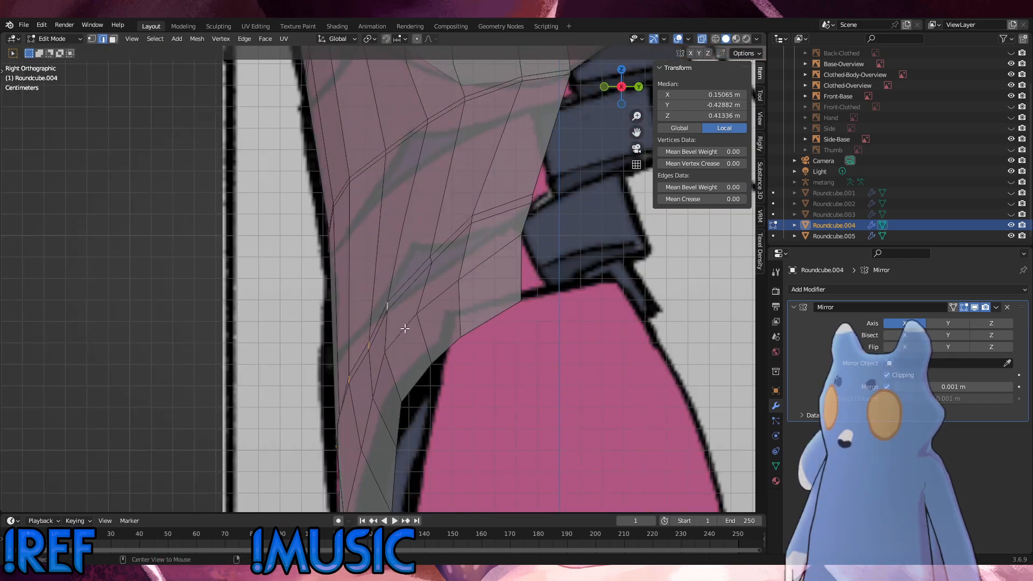
middle_click_drag(563, 324, 576, 321, "alt")
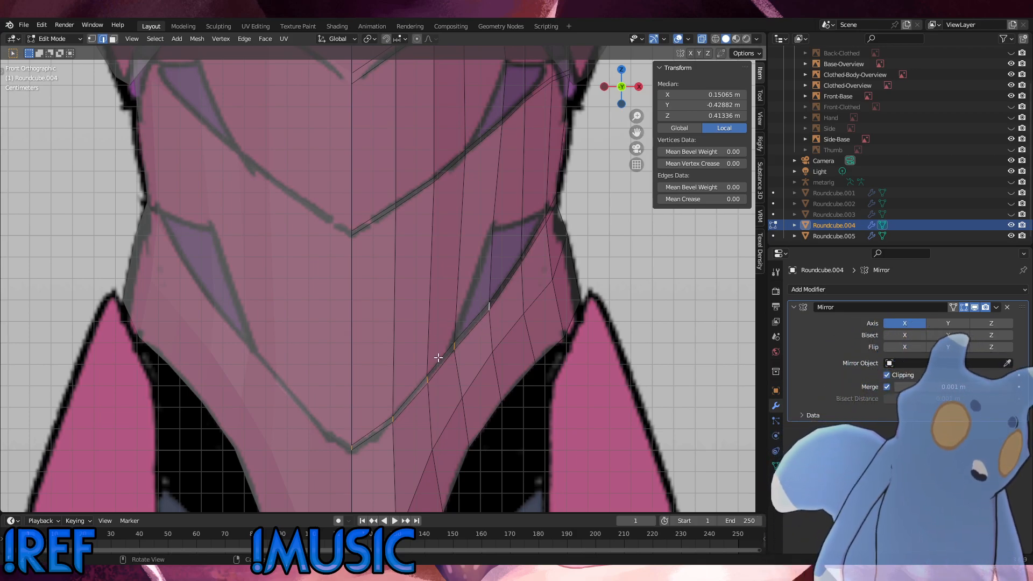
scroll(563, 246, "up", 3)
middle_click_drag(563, 247, 385, 337, "shift")
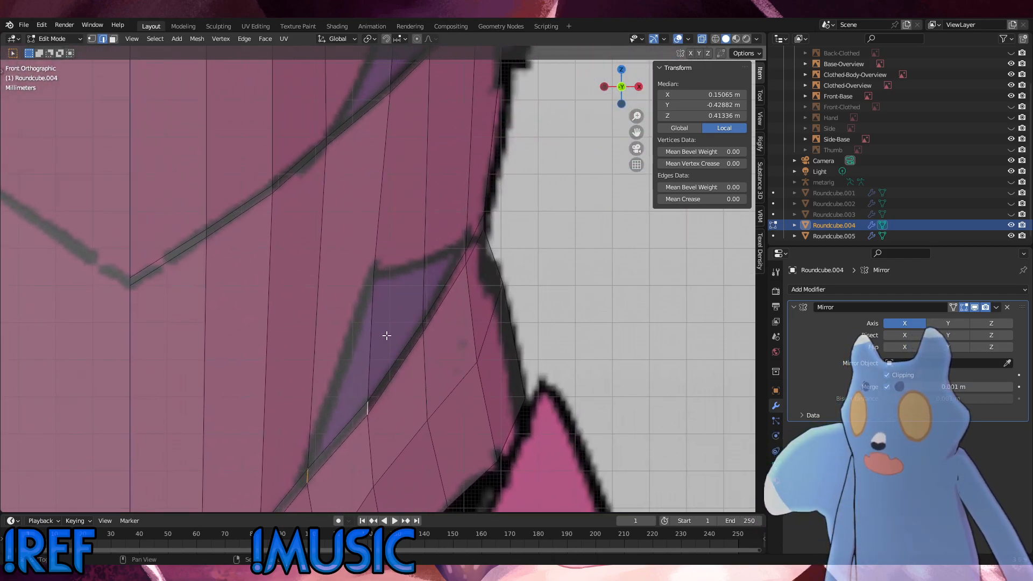
left_click(421, 327, "shift")
left_click(467, 256, "shift")
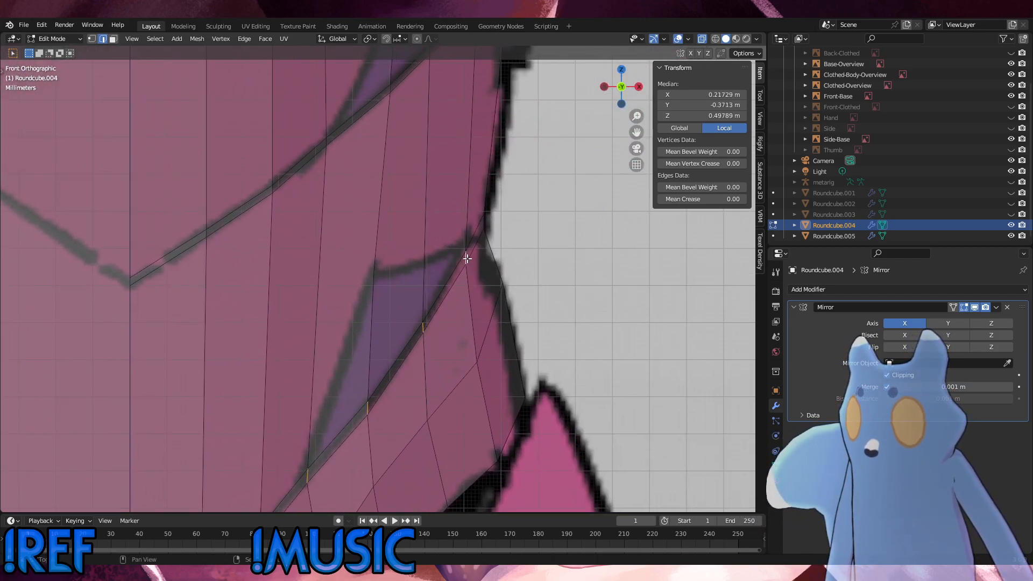
middle_click_drag(466, 253, 401, 283)
key("KP_1")
key("KP_3")
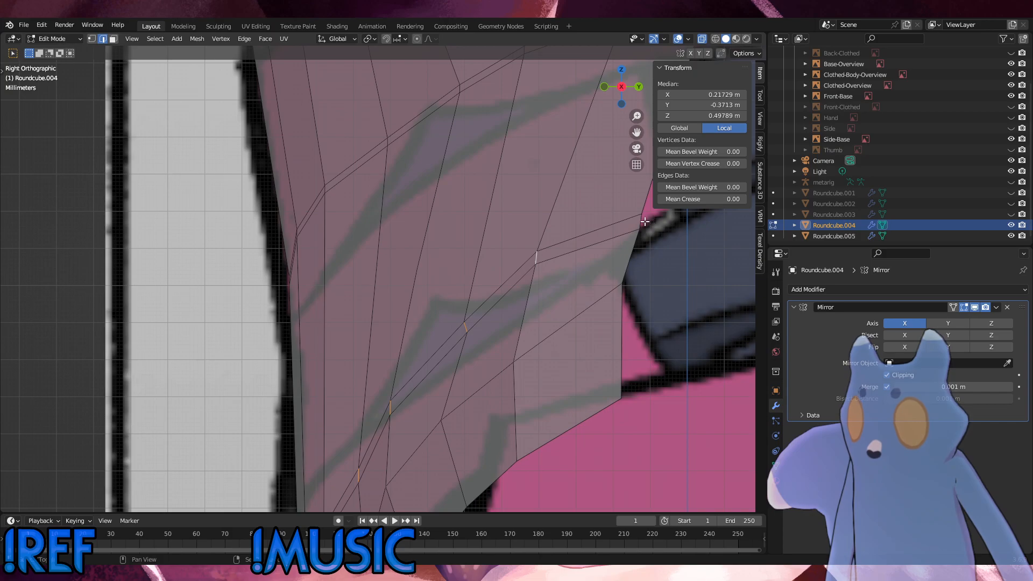
left_click(645, 222, "shift")
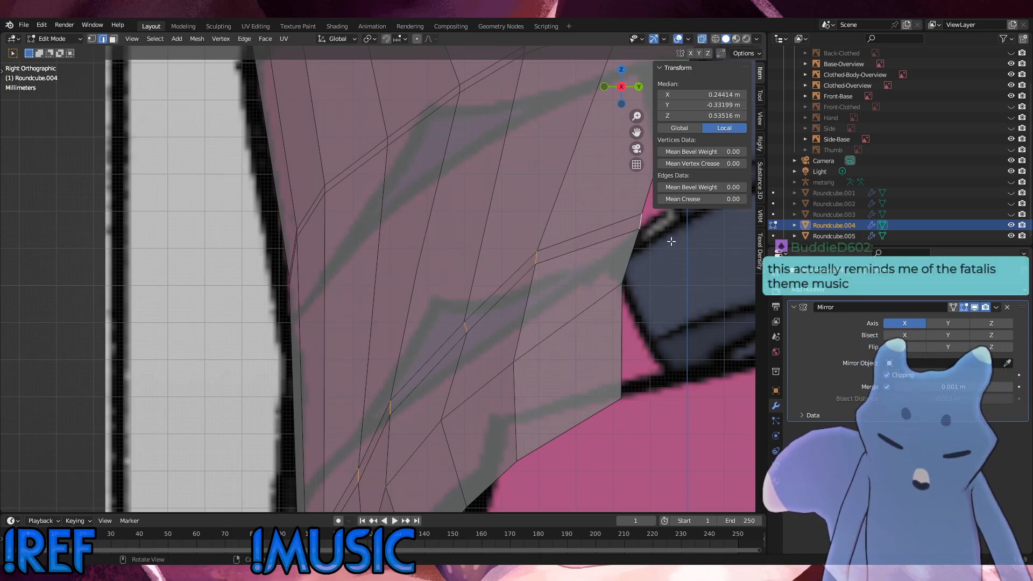
key("x")
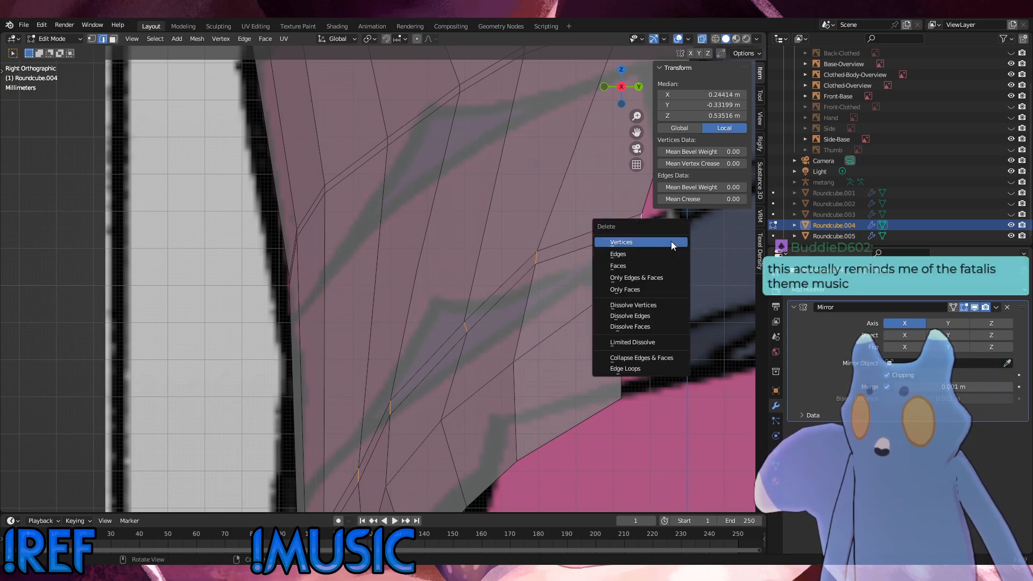
left_click(642, 254)
Delete the short edges across the abdomen's middle seam strip, from the back edge to the front centreline.
scroll(629, 276, "down", 2)
middle_click_drag(567, 325, 624, 352, "shift")
middle_click_drag(559, 235, 490, 328, "shift")
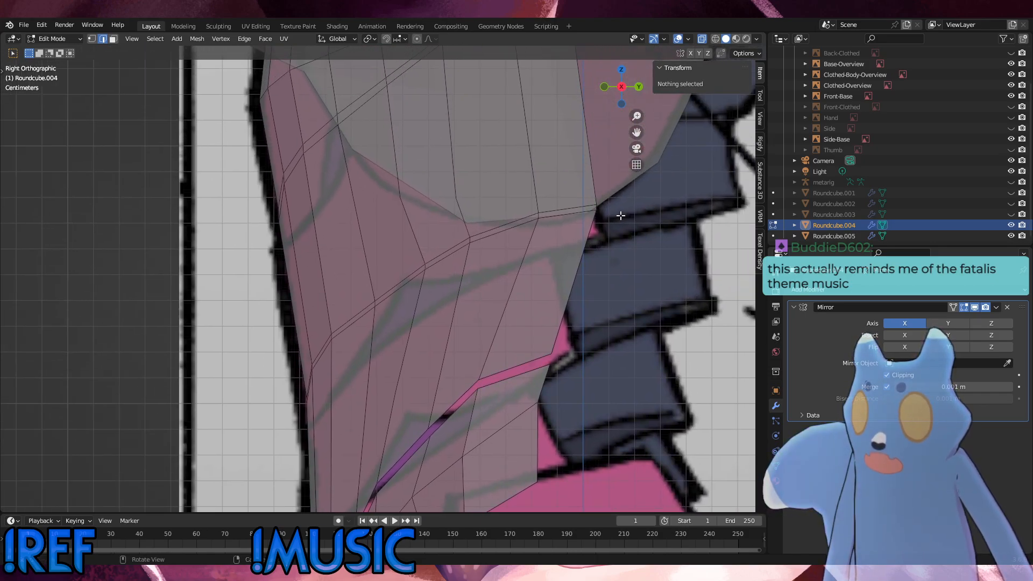
left_click(601, 209)
left_click(542, 217, "shift")
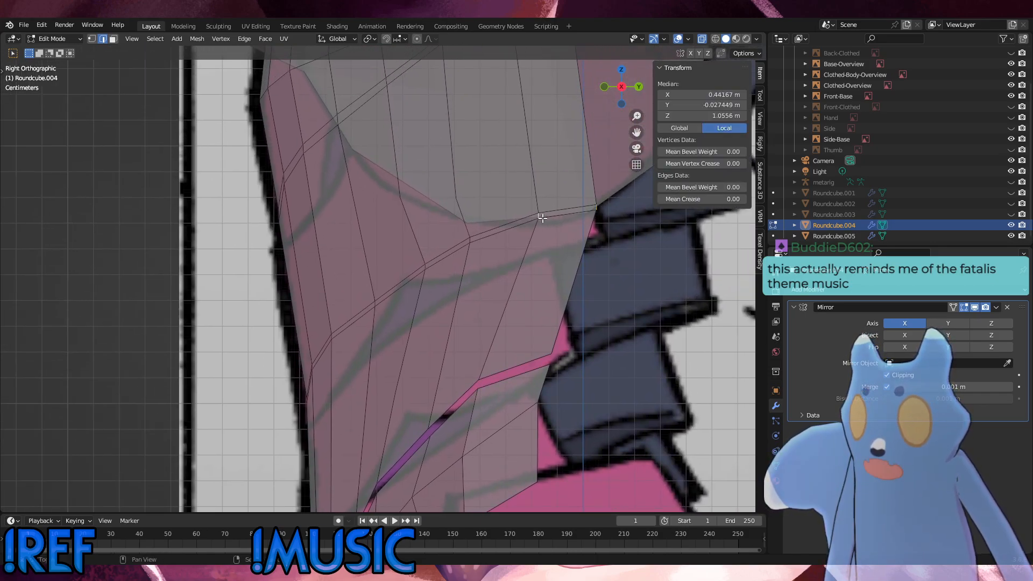
left_click(469, 239, "shift")
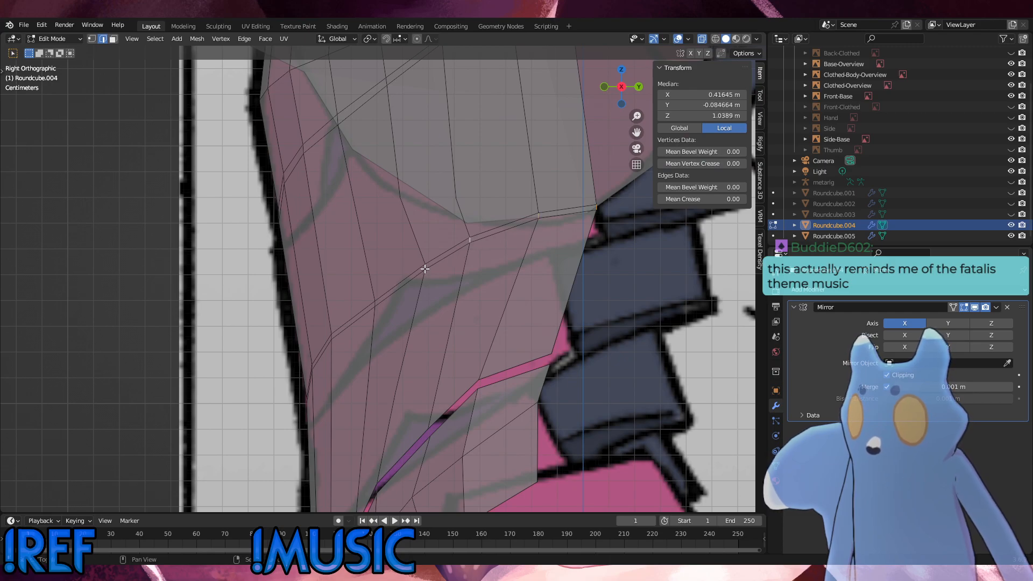
left_click(425, 269, "shift")
middle_click_drag(425, 268, 521, 276)
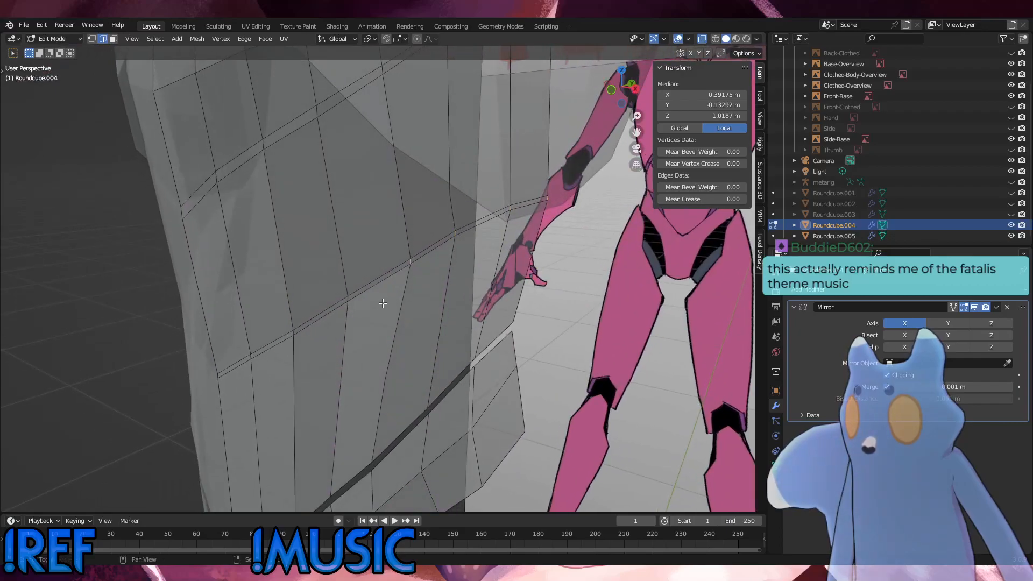
left_click(350, 299, "shift")
left_click(292, 334, "shift")
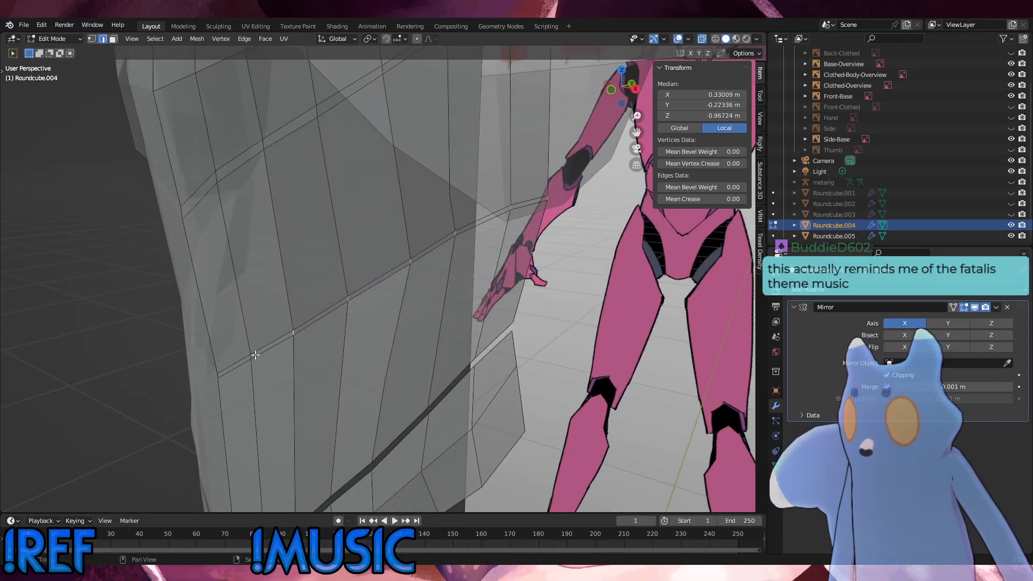
left_click(241, 377, "shift")
left_click(250, 357, "shift")
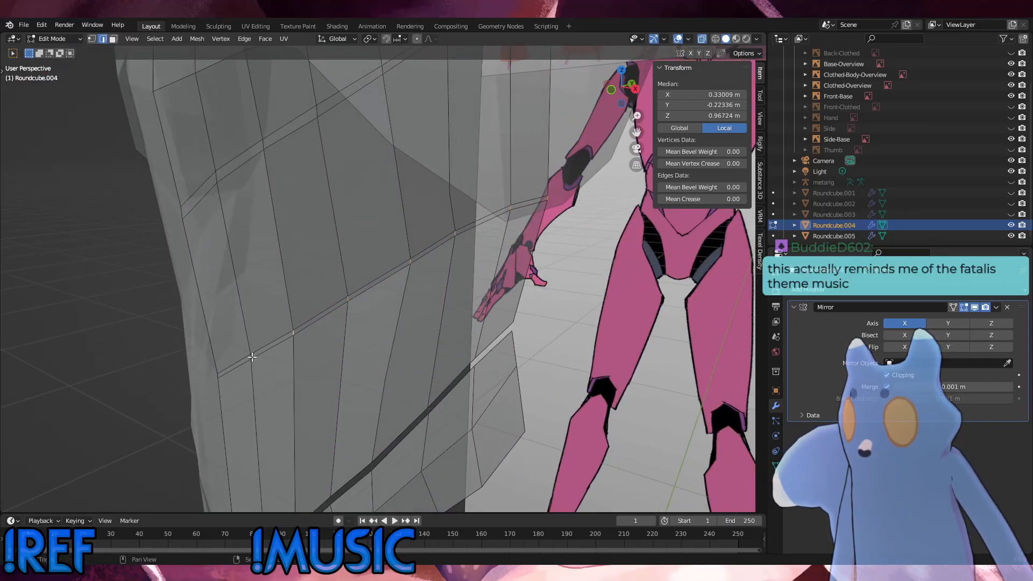
left_click(220, 375, "shift")
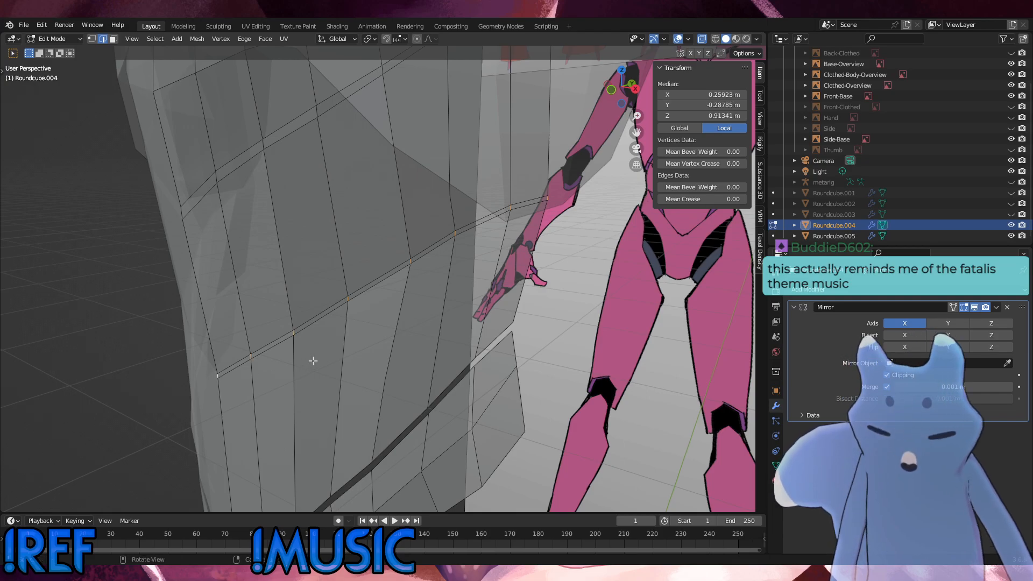
key("x")
left_click(311, 361)
Delete the two extra mid-edge vertices with their faces on the side of the abdomen band above the middle seam.
key("1")
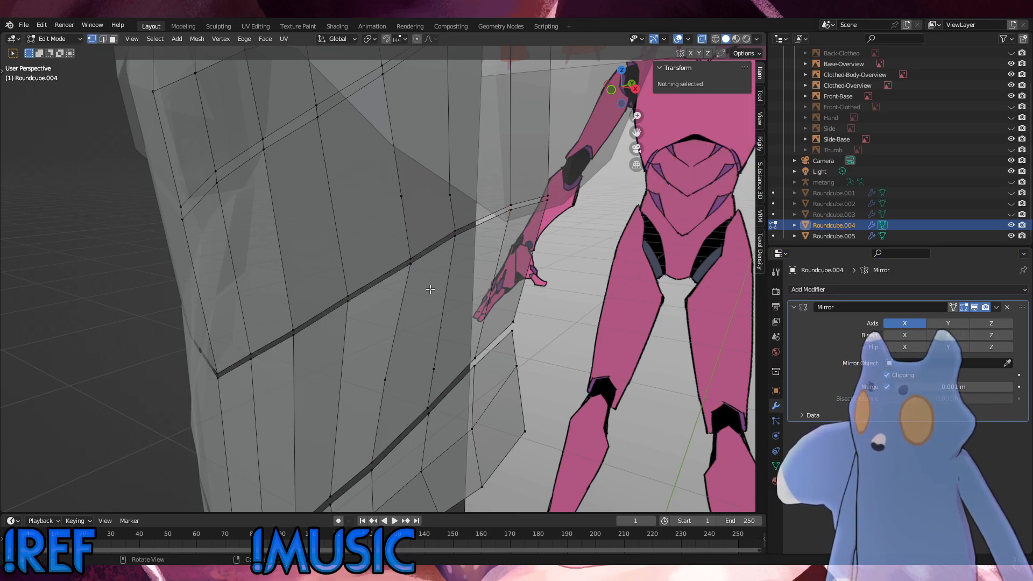
mouse_move(431, 289)
left_mouse_down("alt")
mouse_move(449, 255)
mouse_move(414, 287)
left_mouse_up("alt")
middle_click_drag(460, 284, 415, 289, "alt")
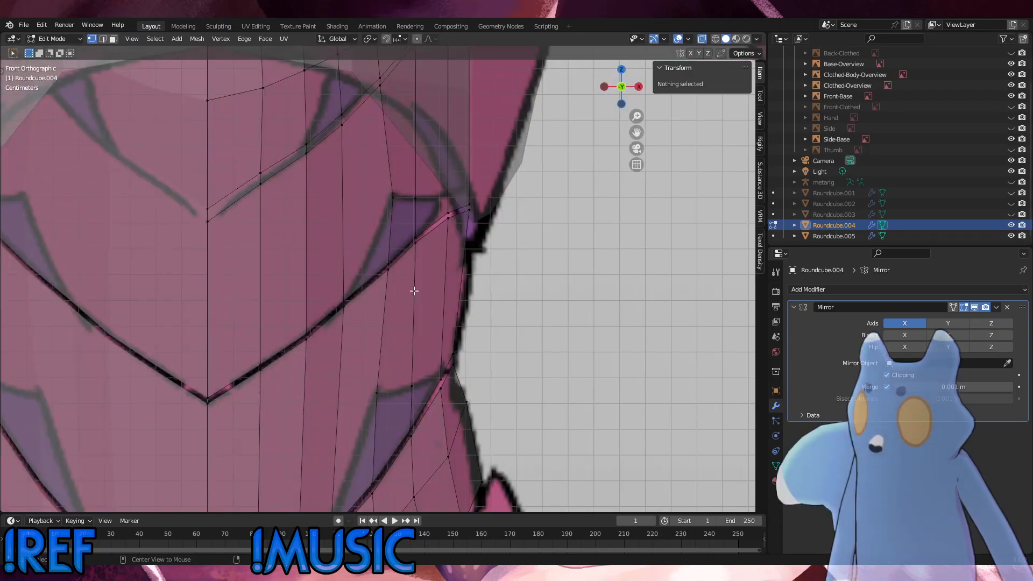
left_click(392, 198)
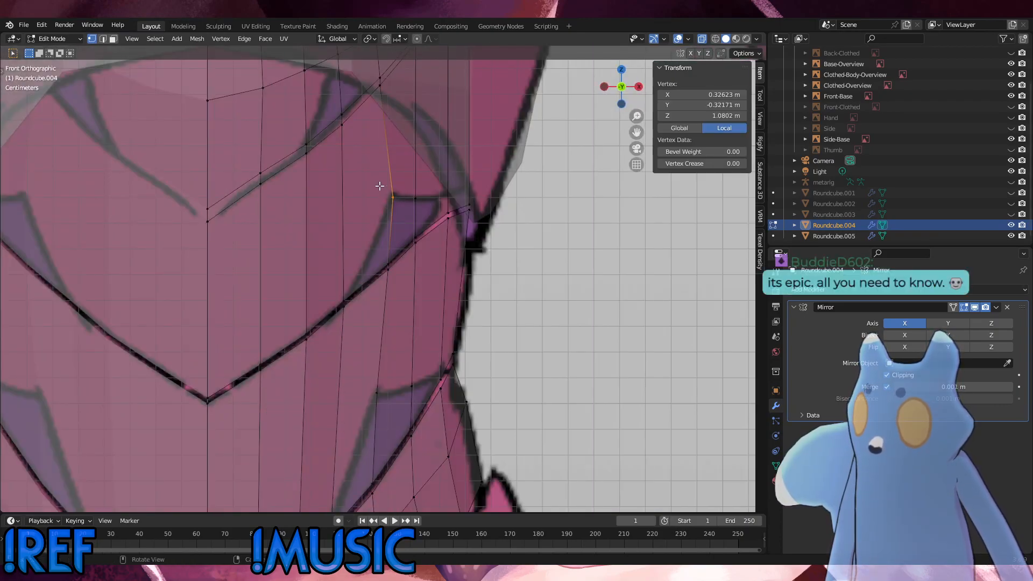
mouse_move(379, 186)
middle_mouse_down()
mouse_move(484, 239)
mouse_move(464, 279)
mouse_move(439, 278)
mouse_move(365, 192)
middle_mouse_up()
left_click_drag(470, 217, 358, 168)
key("x")
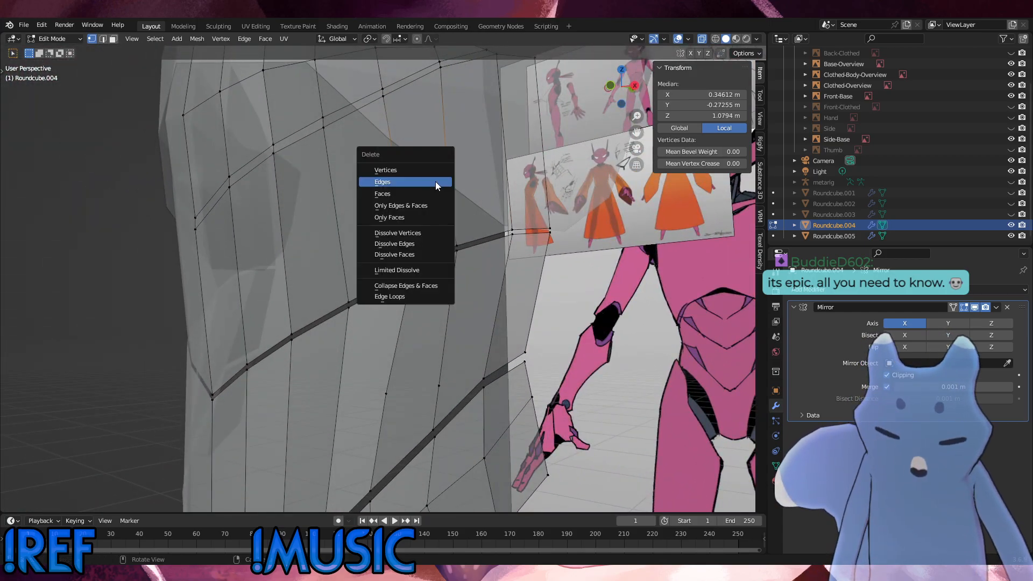
left_click(431, 179)
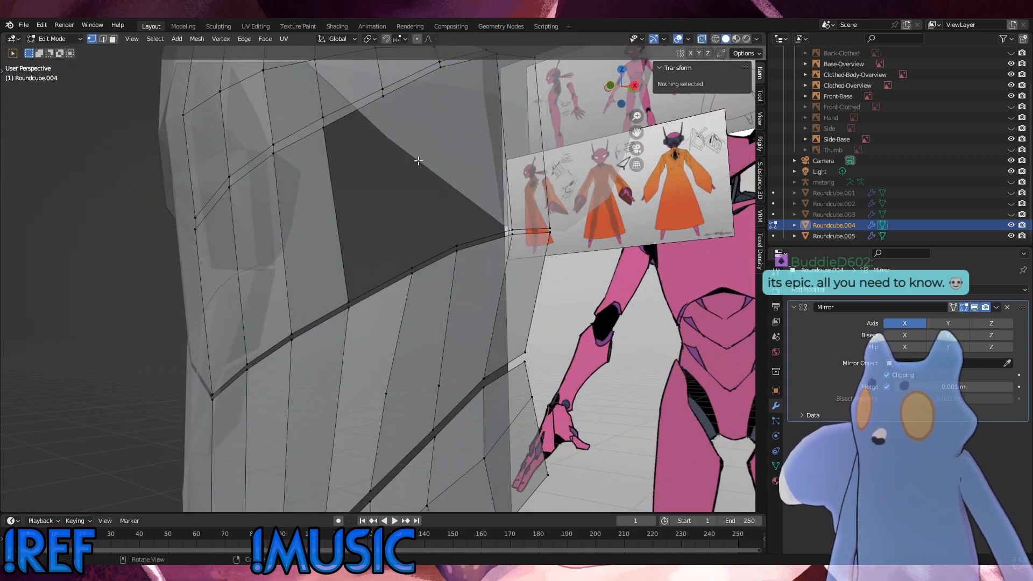
Fill the hole above the middle seam with new faces, starting from its front vertical edge.
left_click(328, 131)
left_click(349, 298, "shift")
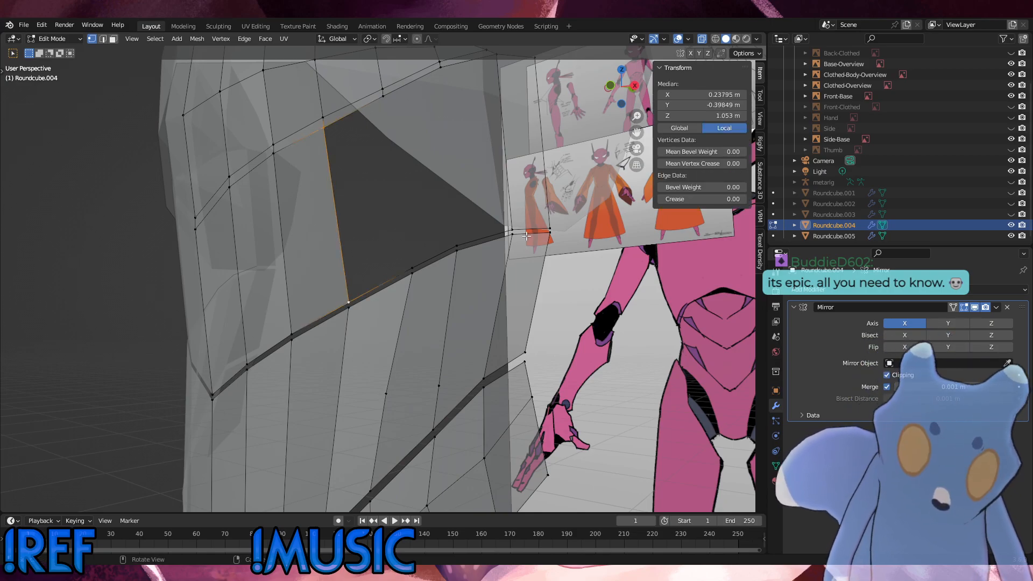
key("f")
key("f")
key("f")
left_click(617, 314)
Delete the extra mid-edge vertices with their faces on the side of the band between the middle and lowest seams.
middle_click_drag(488, 266, 318, 262, "shift")
left_click(317, 262)
key("x")
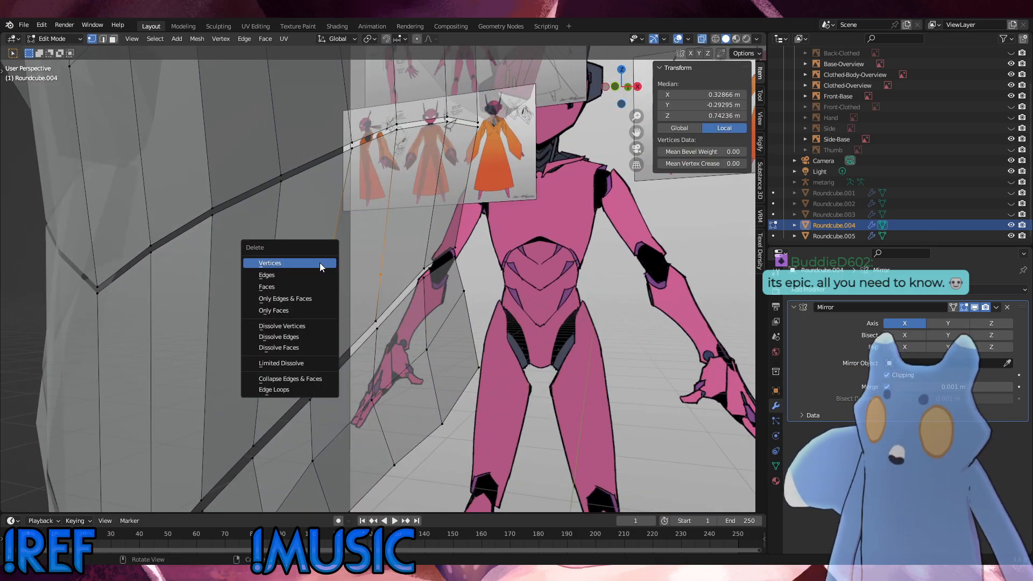
left_click(320, 263)
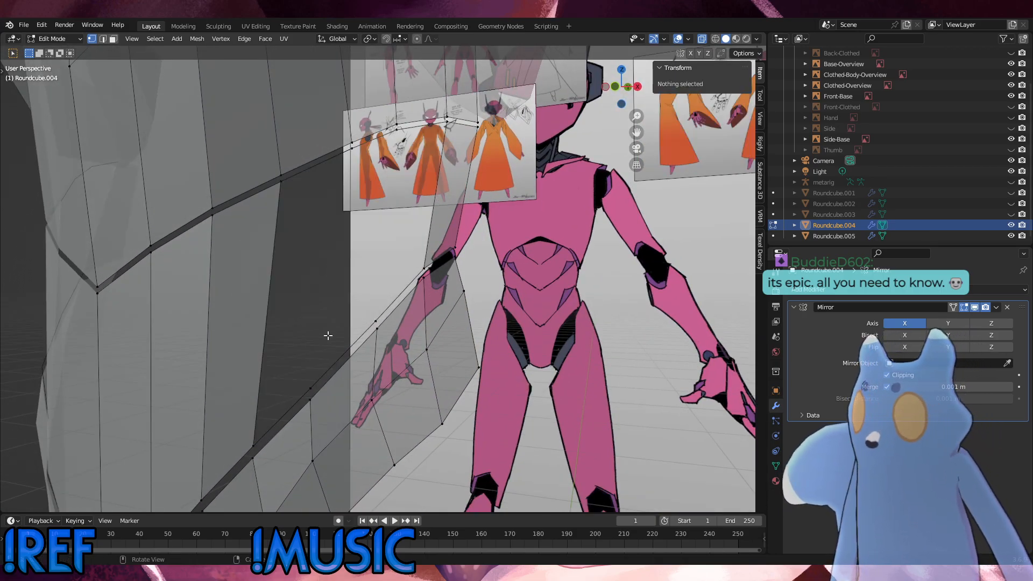
Fill the hole between the middle and lowest seams with new faces, starting from its front vertical edge.
left_click(300, 195)
left_click(257, 444, "shift")
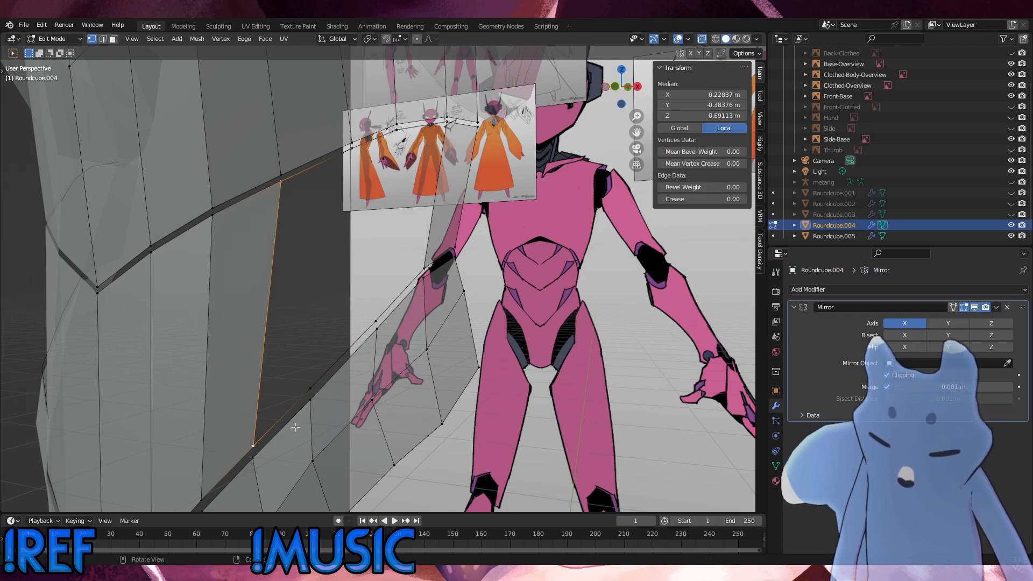
key("f")
key("f")
left_click(526, 355)
scroll(527, 354, "down", 3)
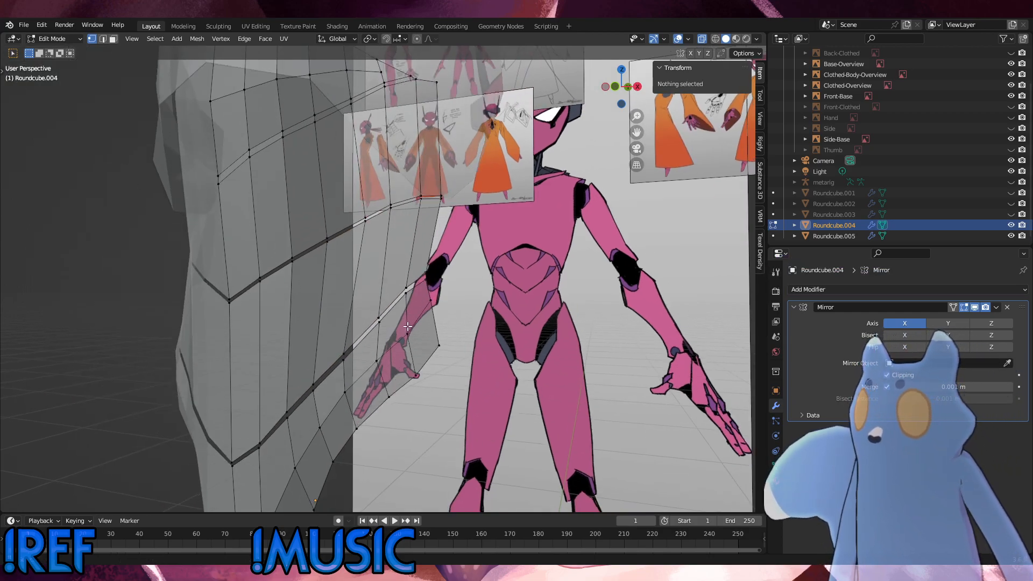
Delete the short edges across the abdomen's uppermost seam strip, from the front centreline to the side.
middle_click_drag(246, 166, 323, 418, "shift")
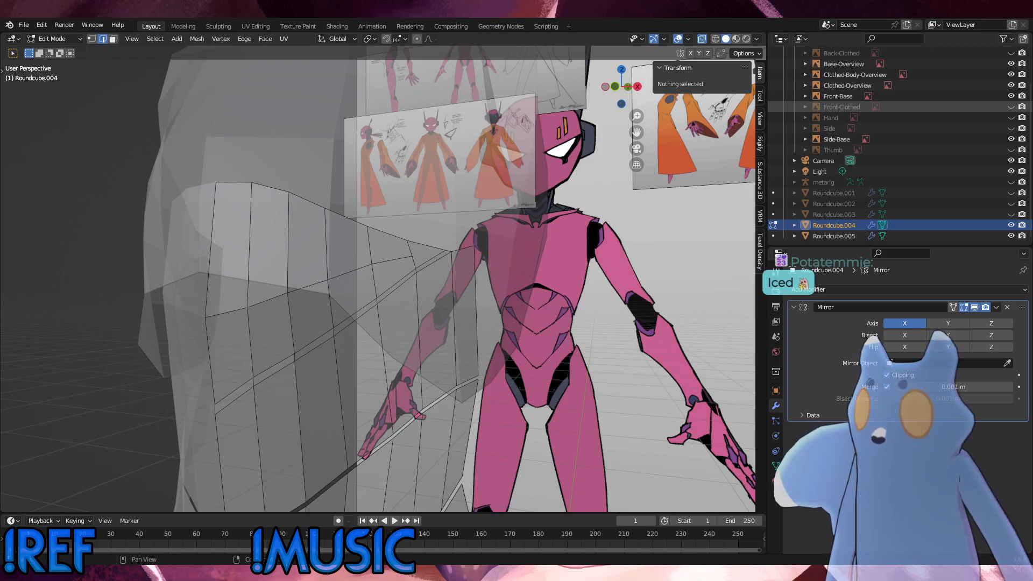
middle_click_drag(436, 367, 439, 370)
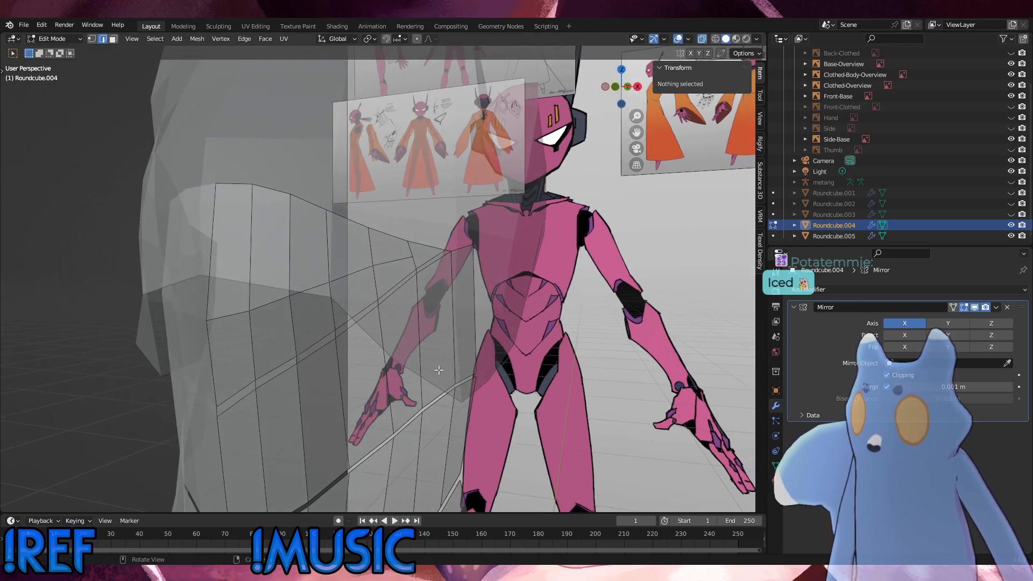
scroll(264, 402, "up", 2)
middle_click_drag(220, 450, 333, 435, "shift")
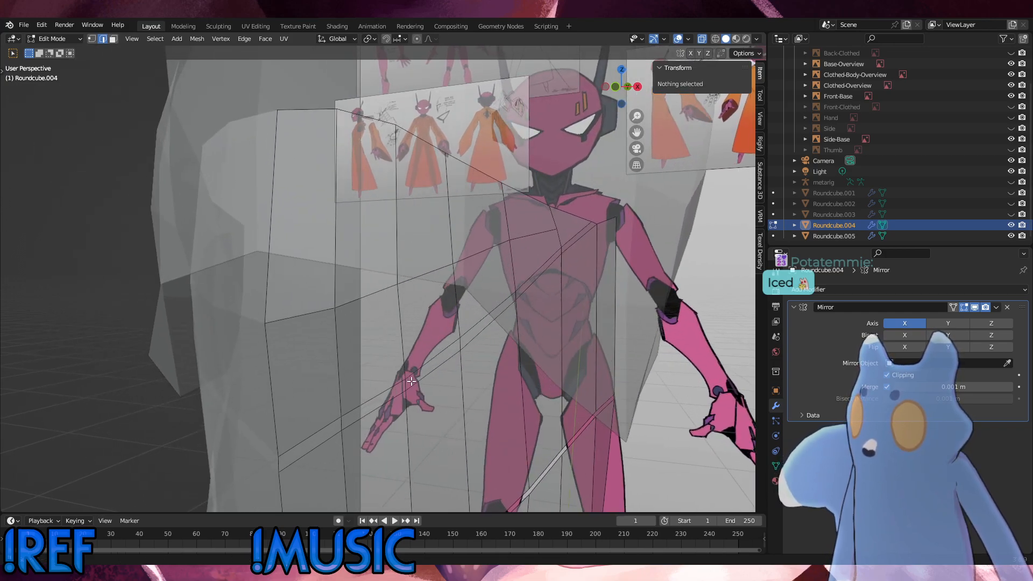
left_click(281, 464, "shift")
left_click(340, 427, "shift")
left_click(404, 385, "shift")
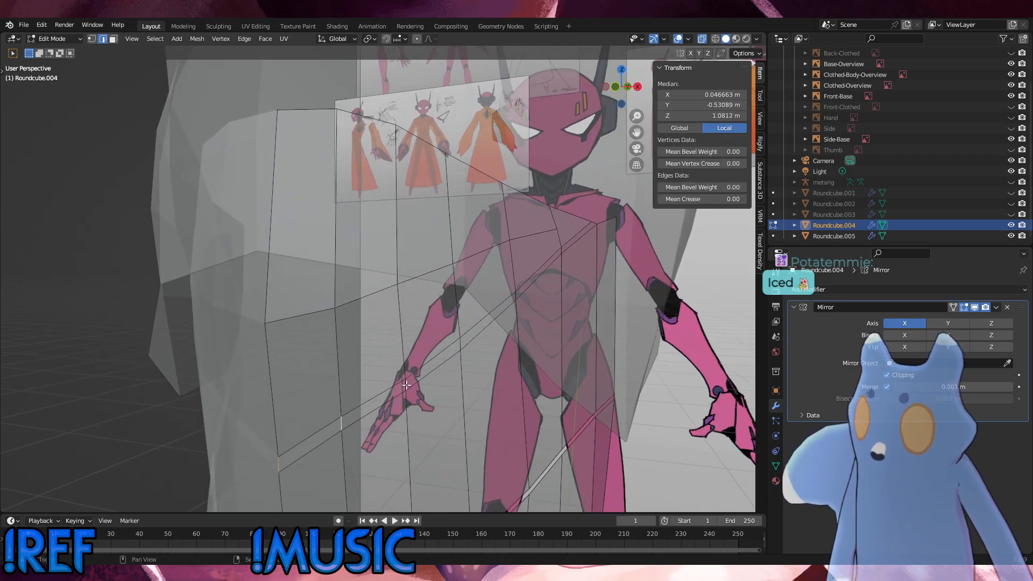
left_click(511, 307, "shift")
left_click(460, 345, "shift")
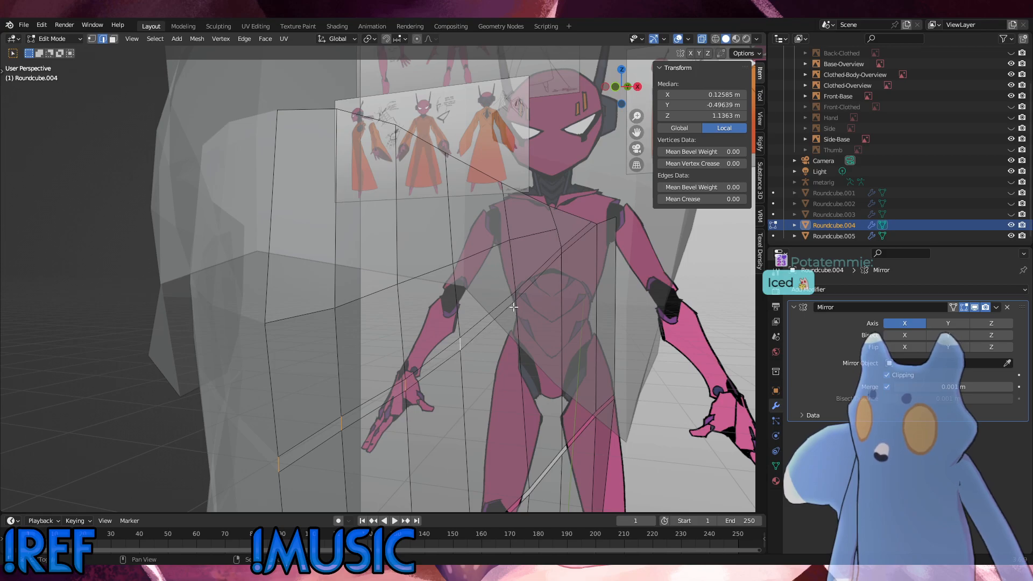
middle_click_drag(563, 251, 616, 242)
left_click(620, 241, "shift")
key("x")
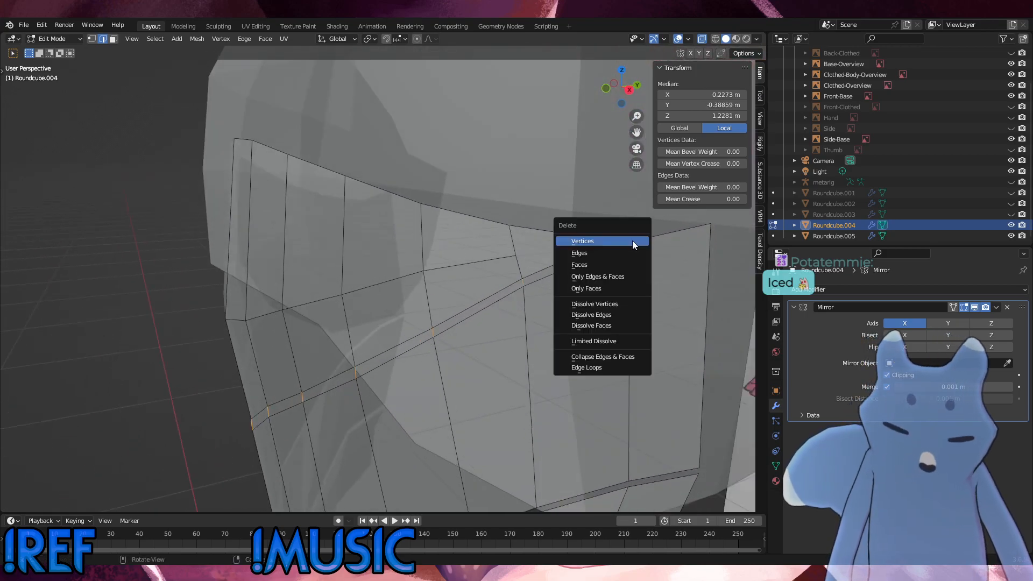
left_click(621, 251)
Examine the separated abdomen bands against the side reference drawing.
scroll(581, 395, "down", 1)
middle_click_drag(581, 396, 595, 384)
scroll(538, 391, "down", 4)
key("1")
middle_click_drag(461, 399, 569, 401)
key("KP_3")
middle_click_drag(417, 407, 457, 218, "shift")
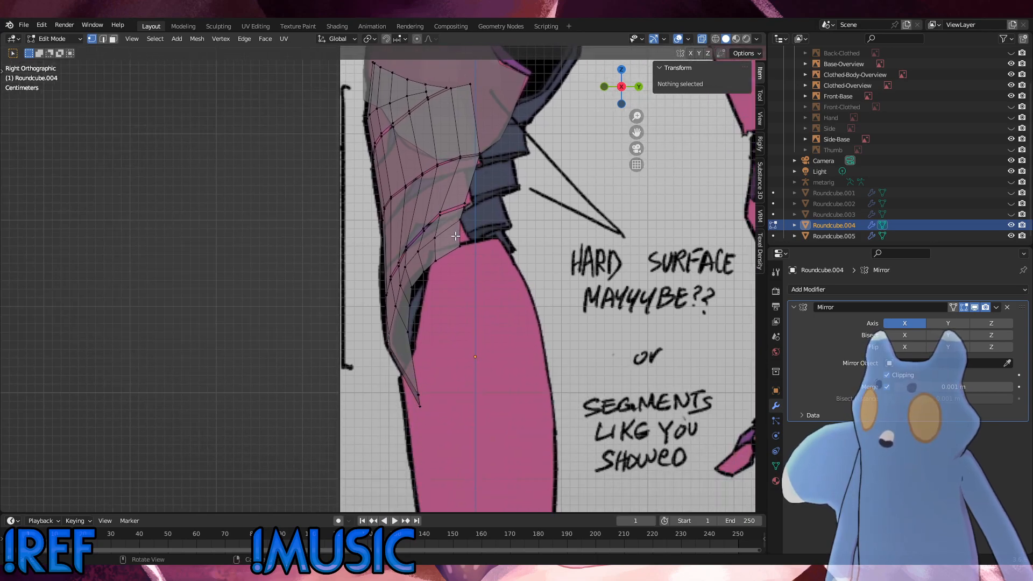
Nudge a vertex on the lower edge of the band above the lowest abdomen seam in the side view to follow the reference.
mouse_move(404, 327)
middle_mouse_down()
mouse_move(473, 321)
mouse_move(400, 327)
middle_mouse_up()
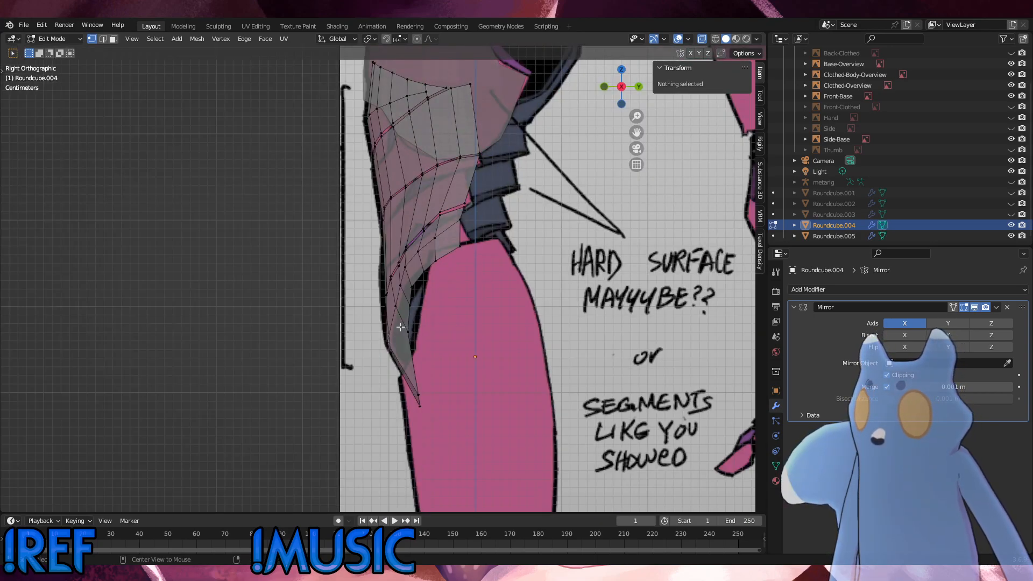
scroll(425, 336, "down", 2)
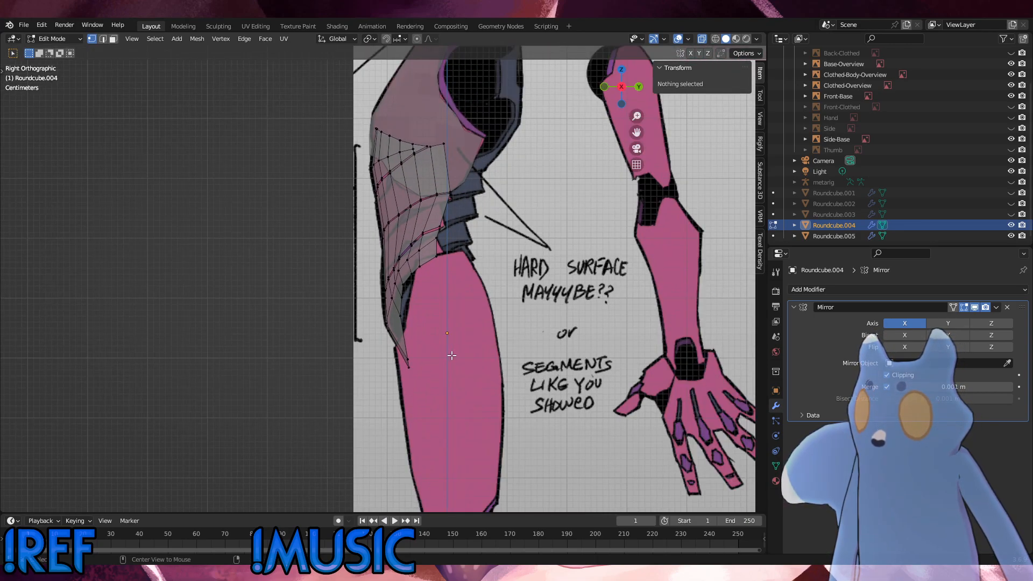
middle_click_drag(457, 355, 415, 342, "alt")
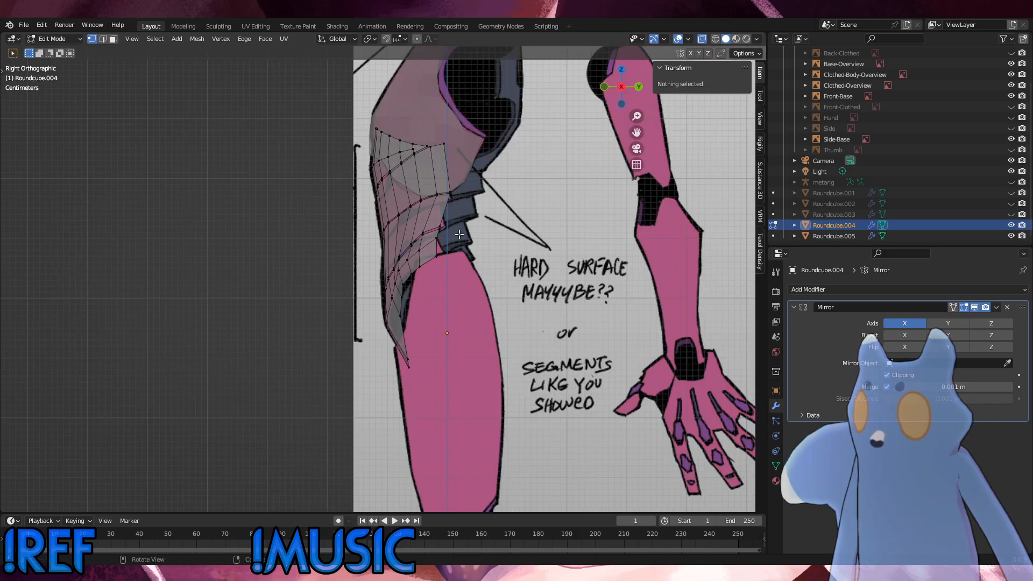
scroll(465, 229, "up", 5)
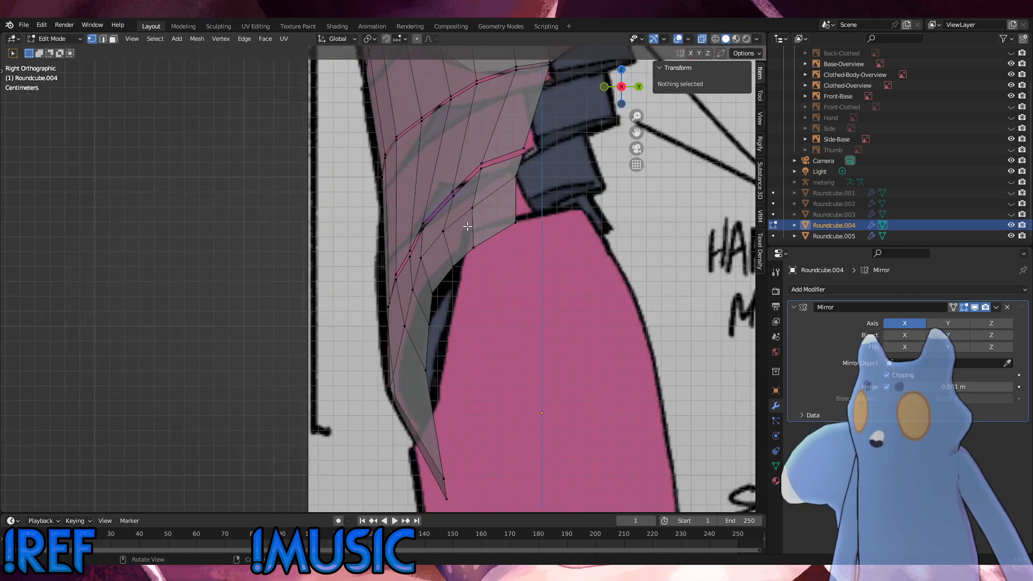
left_click(409, 249, "alt")
key("g")
left_click(397, 236)
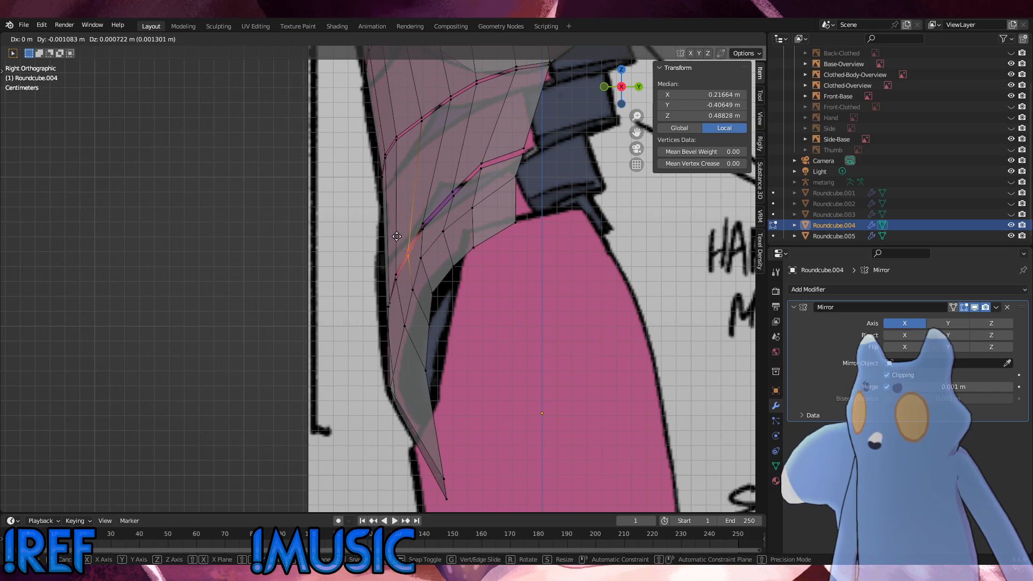
left_click(549, 286)
Shrink/Fatten the neighbouring vertices along the lowest seam to separate the overlapping band edges in the side view.
left_click_drag(421, 225, 413, 216)
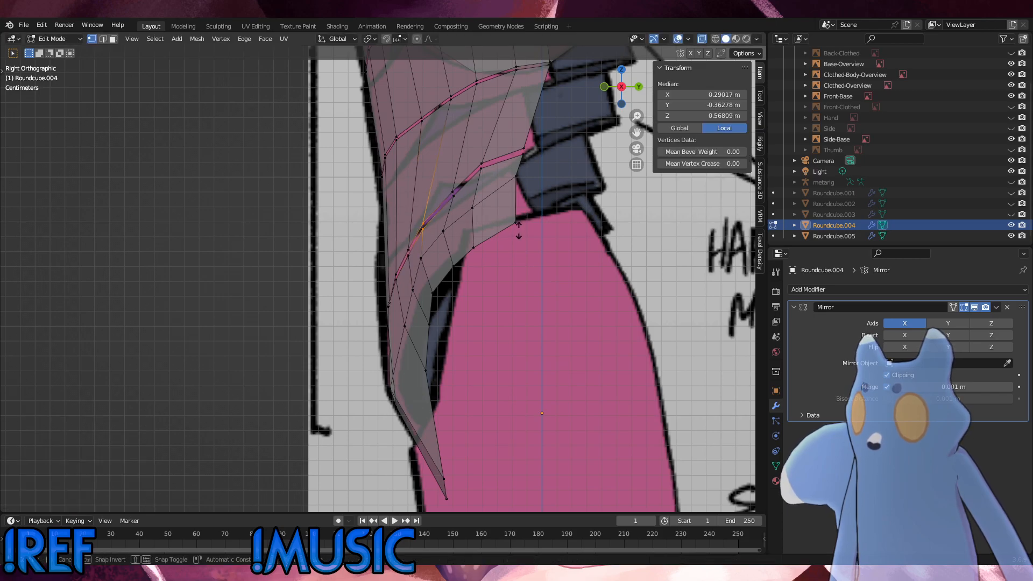
key("alt+s")
left_click(522, 236)
left_click(541, 242)
Edge-slide the upper edge of the band between the middle and lowest seams by a factor of 0.022, from centreline to side.
key("KP_1")
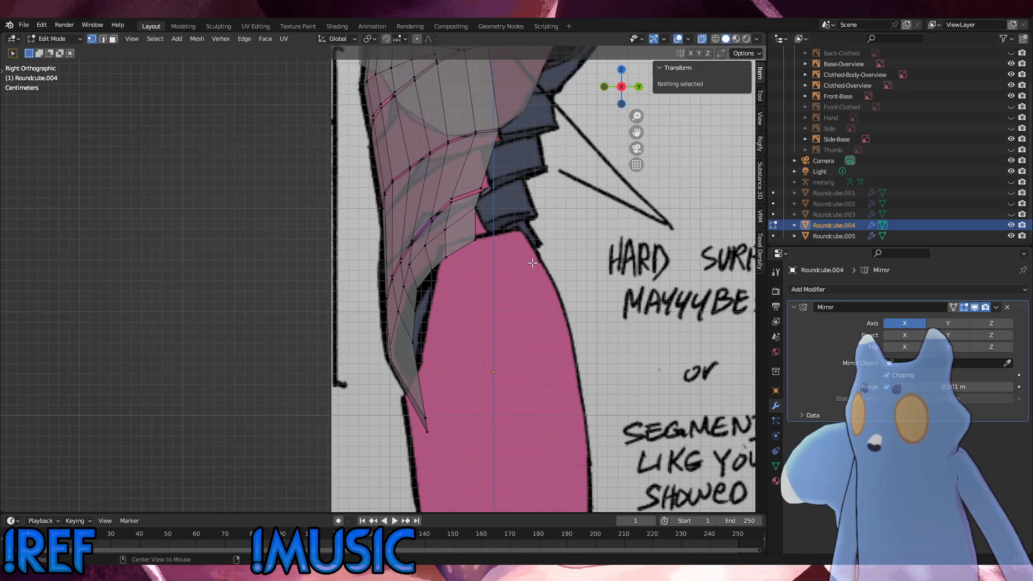
scroll(435, 359, "up", 2)
scroll(434, 359, "up", 5)
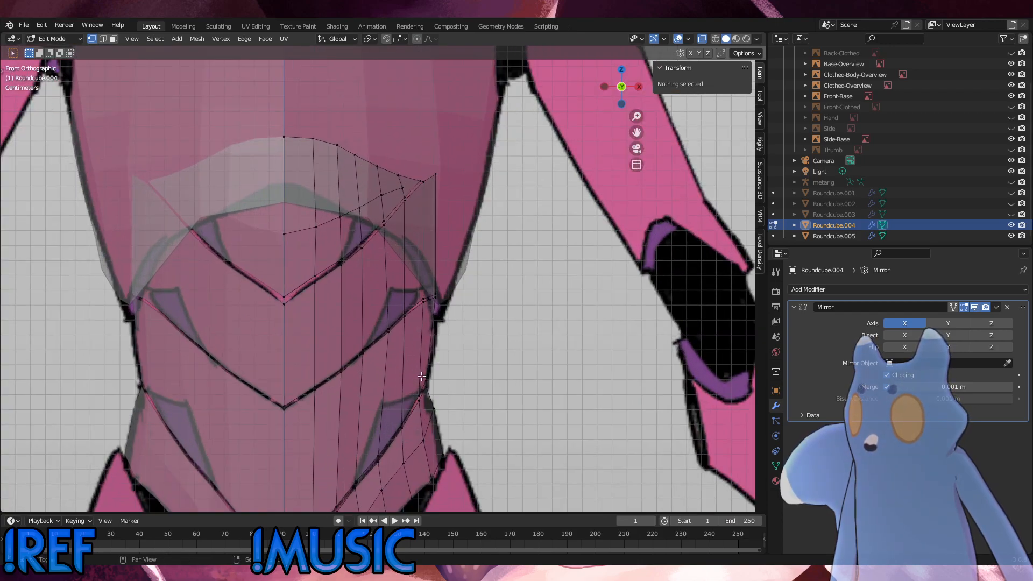
left_click(289, 286)
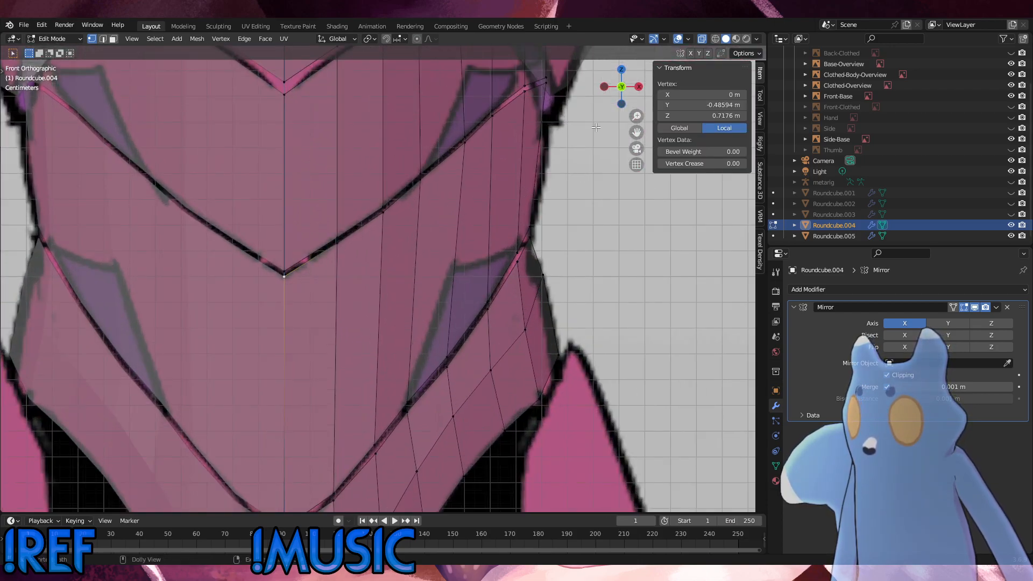
left_click(545, 93, "ctrl+shift")
key("g")
key("g")
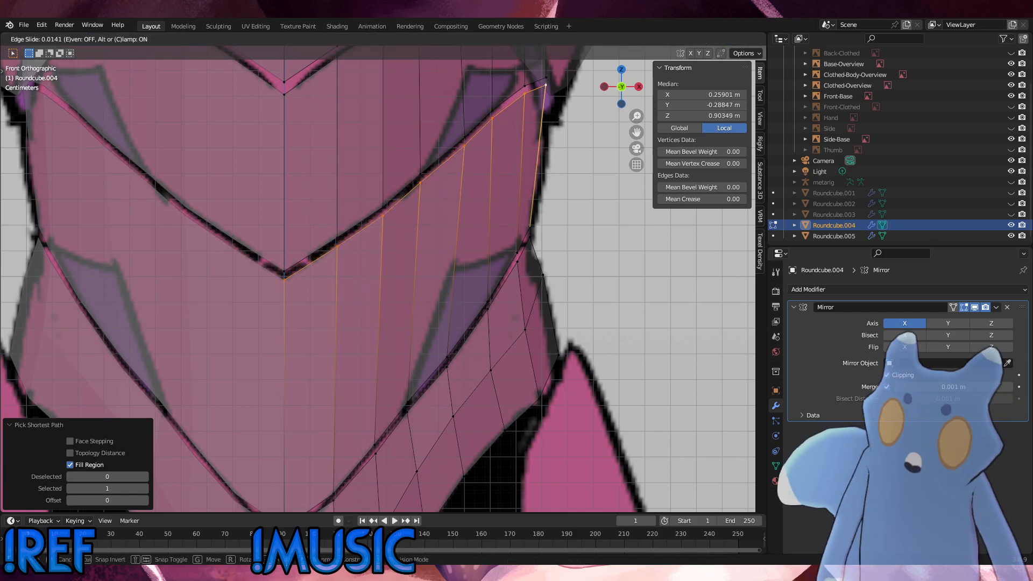
left_click(555, 116)
middle_click_drag(349, 194, 404, 198)
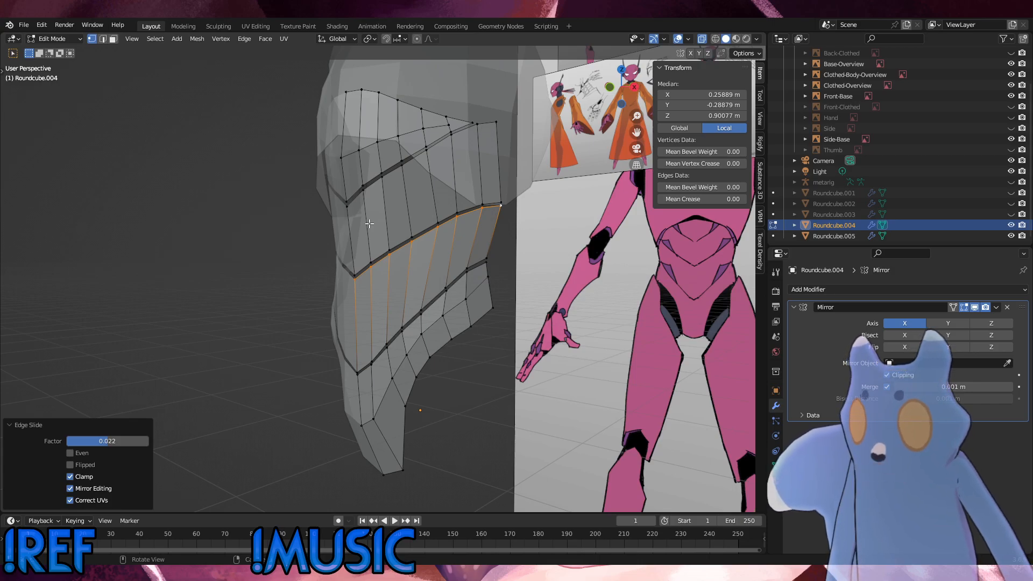
key("KP_3")
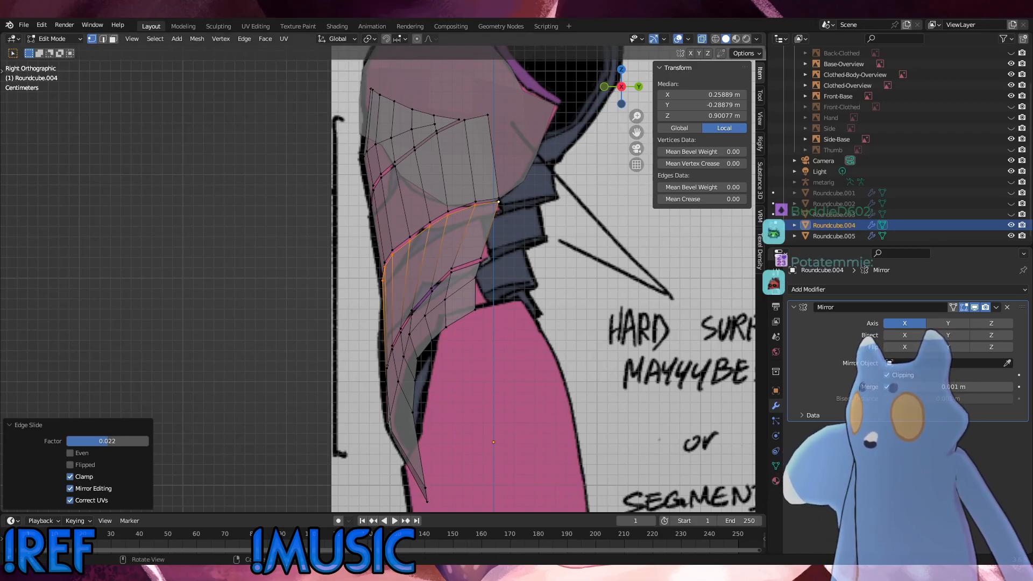
left_click(191, 290)
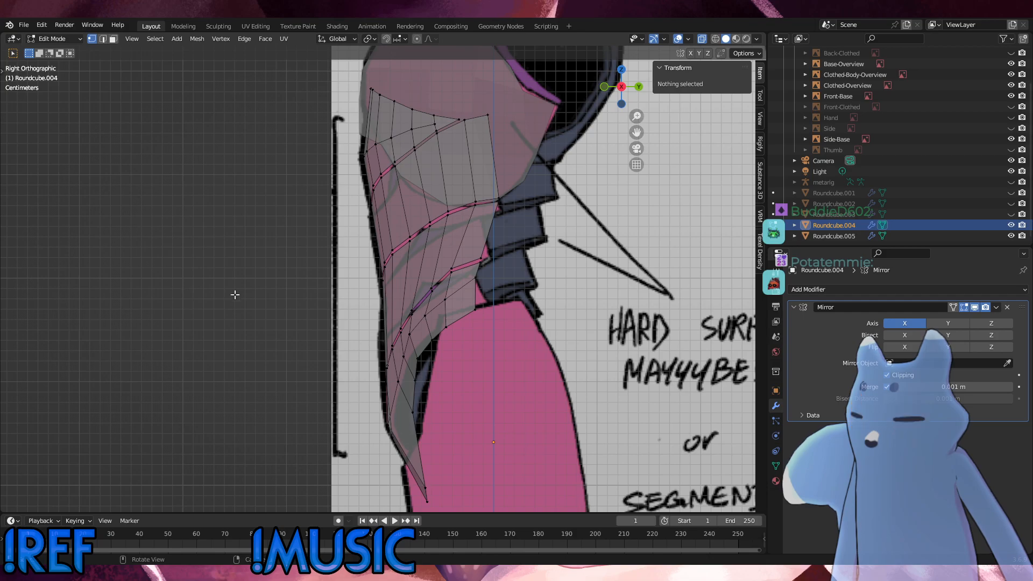
Examine the abdomen bands against the front and side reference drawings, including the spine segments behind the waist.
scroll(479, 388, "down", 2)
middle_click_drag(477, 393, 497, 285, "shift")
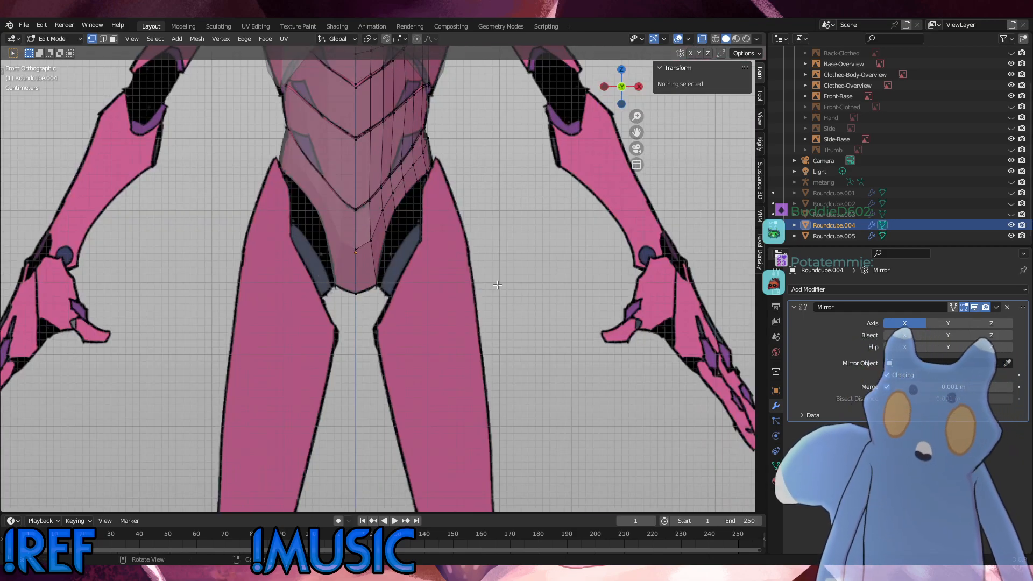
middle_click_drag(497, 285, 325, 315, "alt")
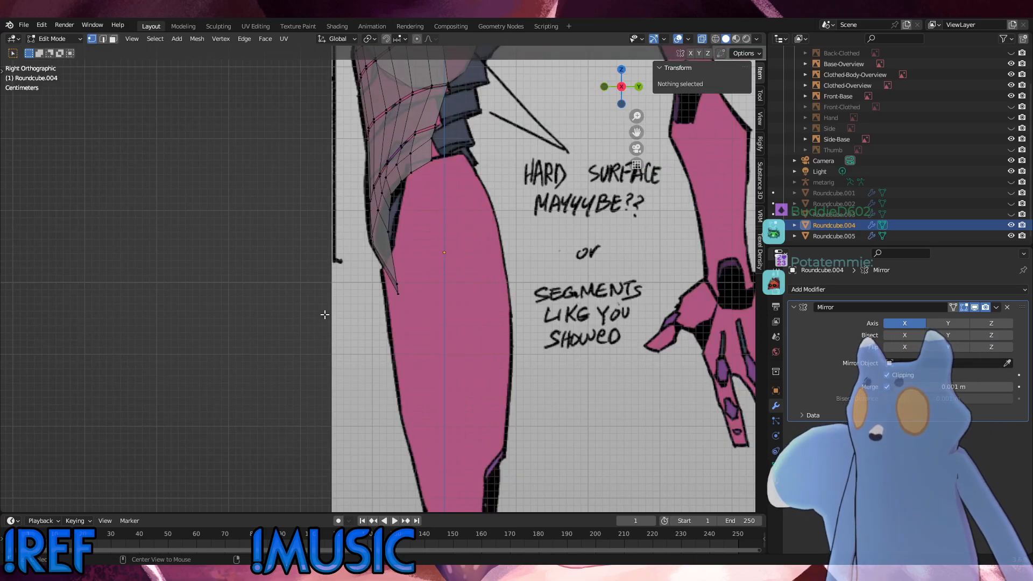
scroll(468, 325, "down", 9)
middle_click_drag(472, 327, 521, 296)
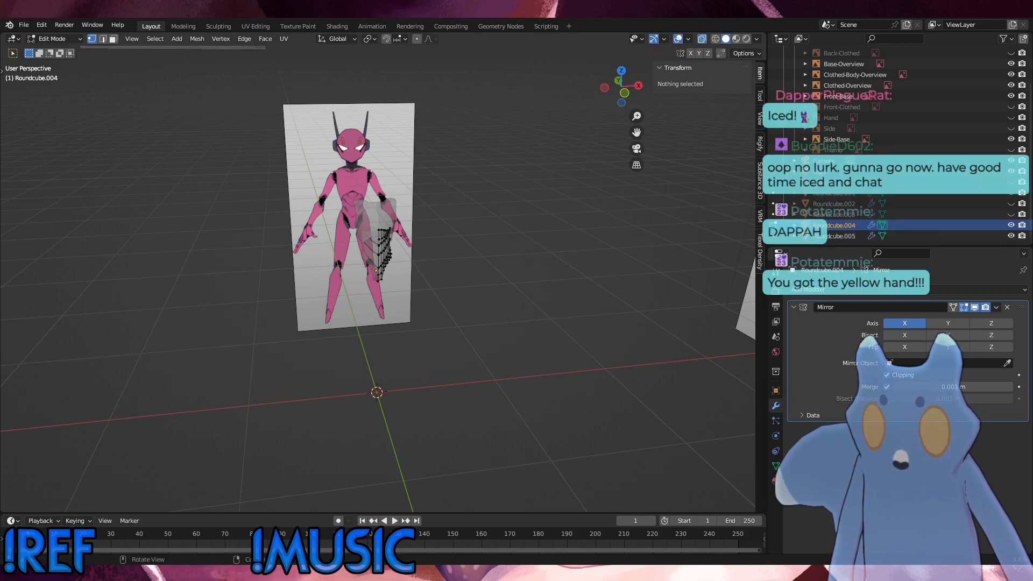
middle_click_drag(395, 285, 469, 285)
scroll(469, 284, "up", 5)
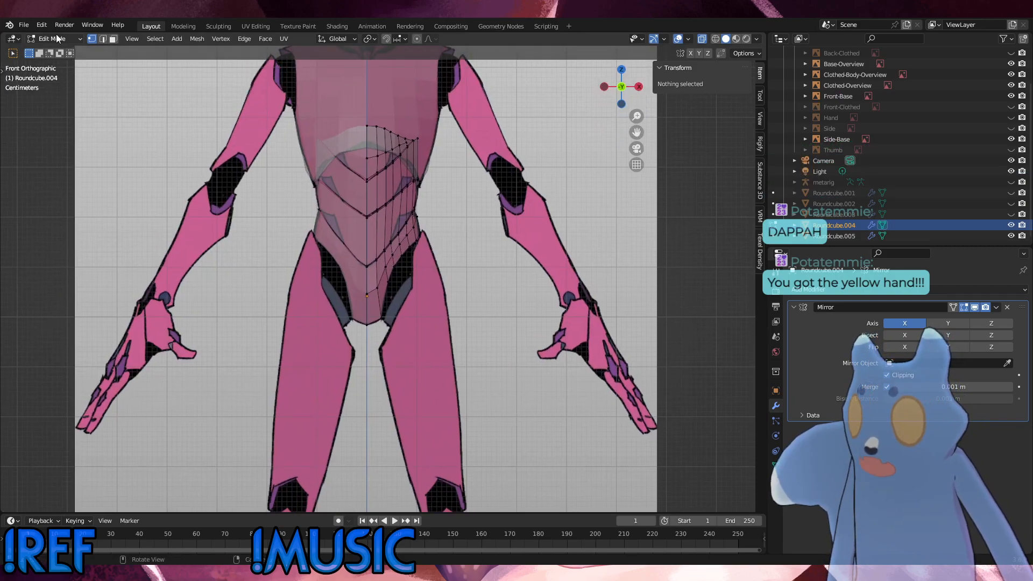
middle_click_drag(401, 287, 441, 290, "alt")
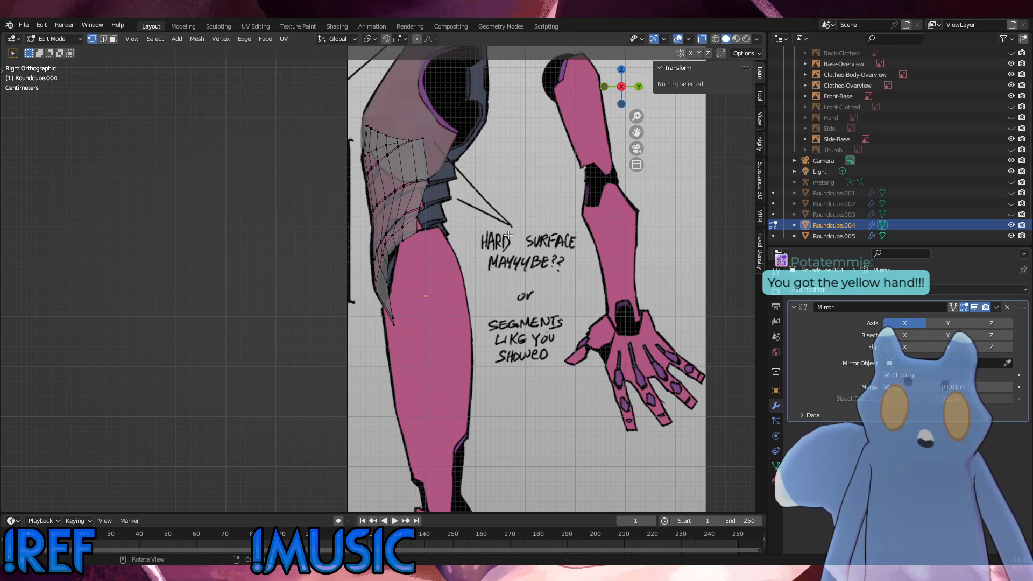
middle_click_drag(349, 197, 356, 224)
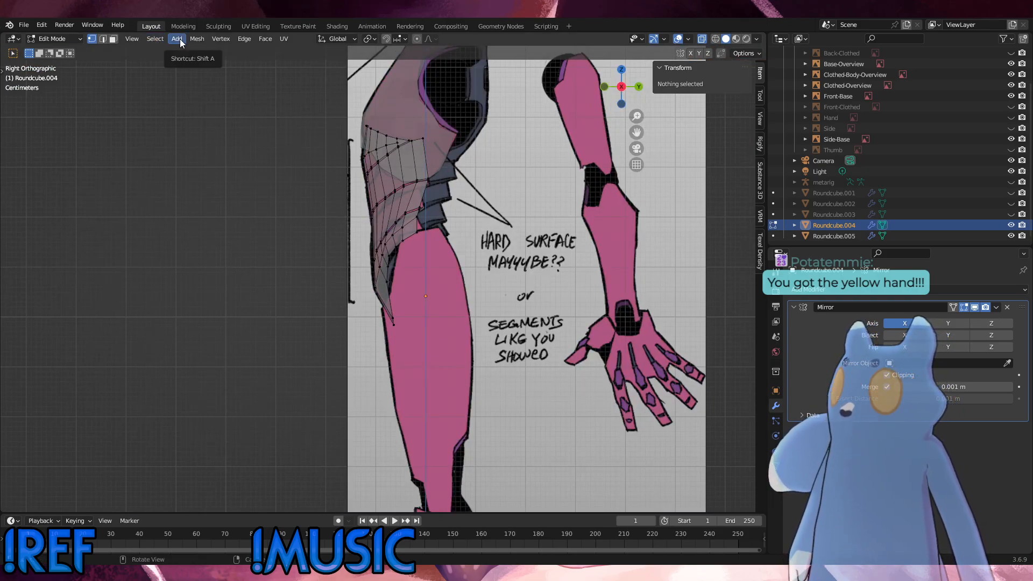
Extrude the rear side edge of the lowest abdomen band slightly and rotate the new edge by -1.07°.
scroll(452, 240, "up", 3)
middle_click_drag(452, 240, 361, 336, "shift")
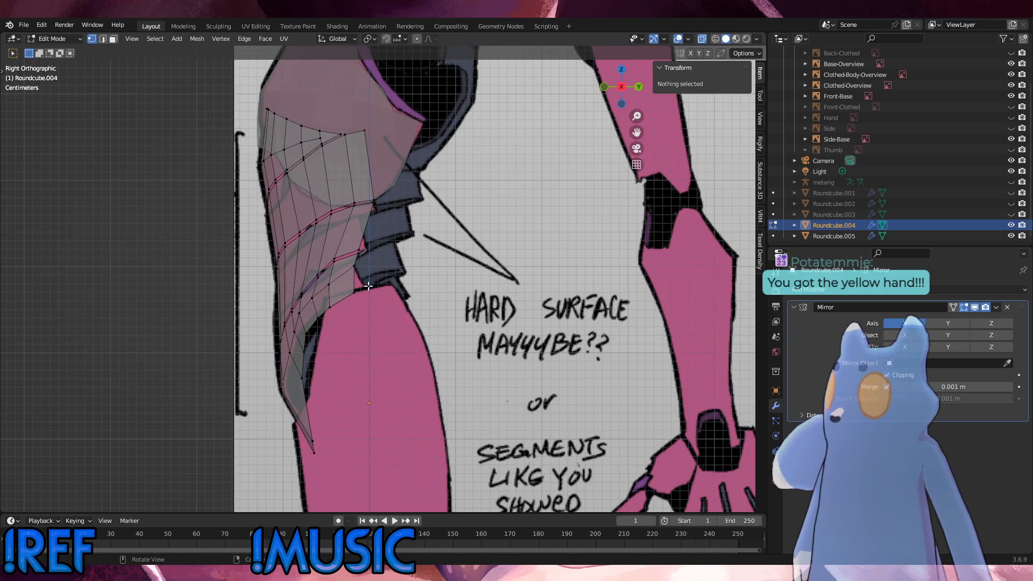
left_click_drag(372, 305, 345, 256)
middle_click_drag(344, 279, 263, 283)
key("e")
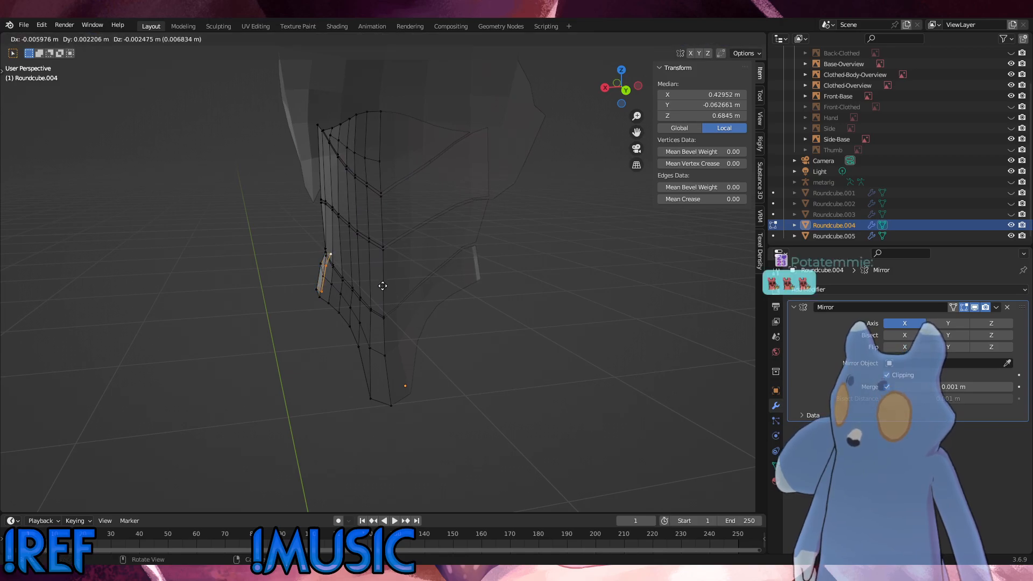
left_click(382, 286)
key("r")
left_click(407, 279)
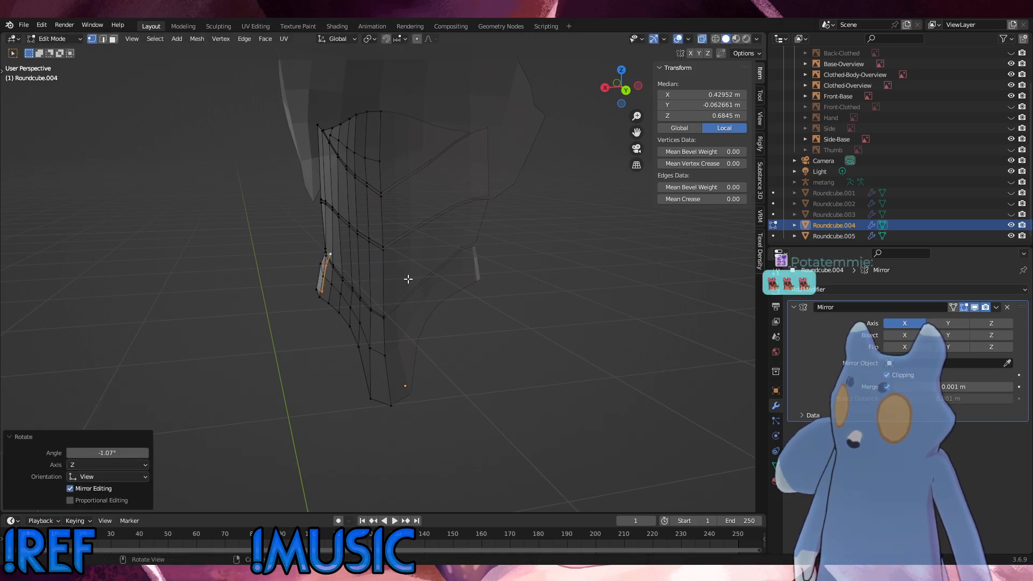
Extrude the rear edge back over the lowest large spine segment in the side reference, scaling and rotating it to the segment's slope.
key("KP_3")
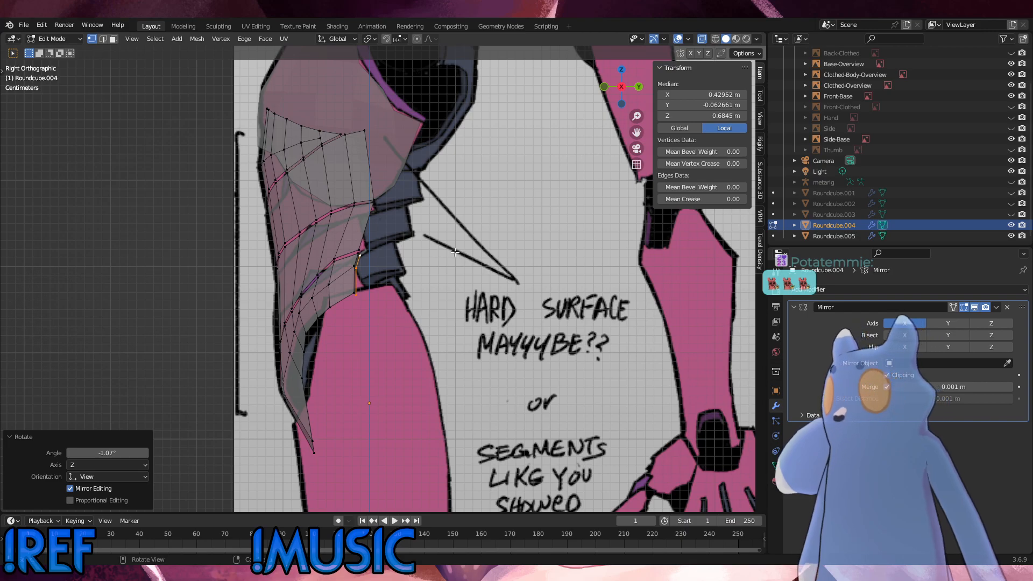
key("e")
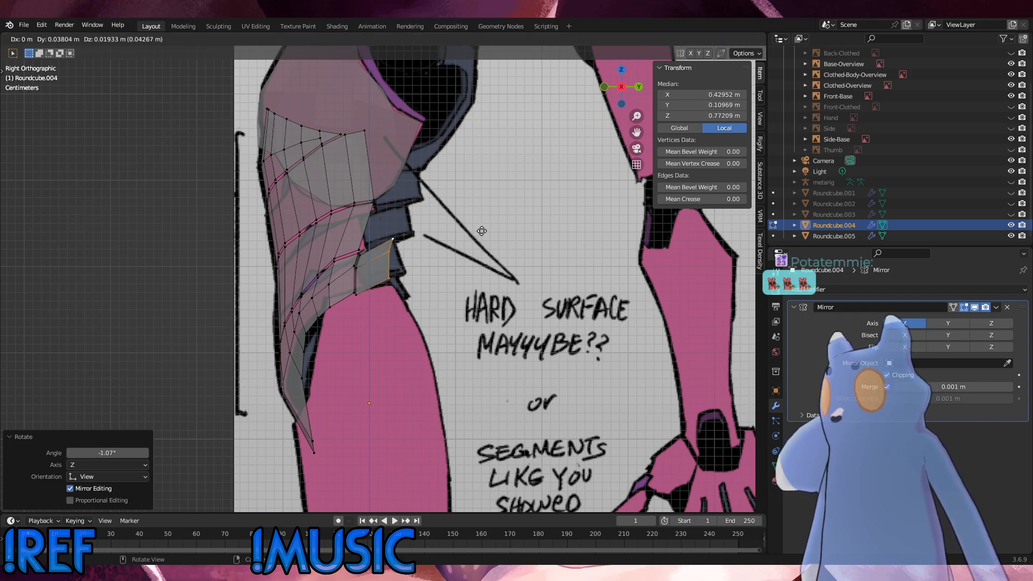
left_click(477, 232)
key("r")
left_click(460, 190)
key("s")
left_click(471, 185)
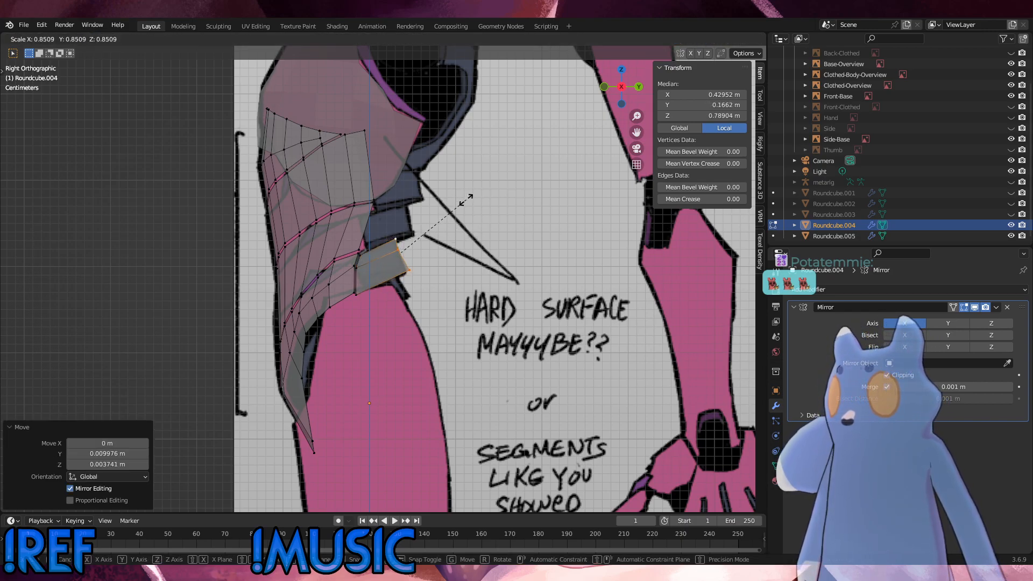
key("r")
left_click(462, 218)
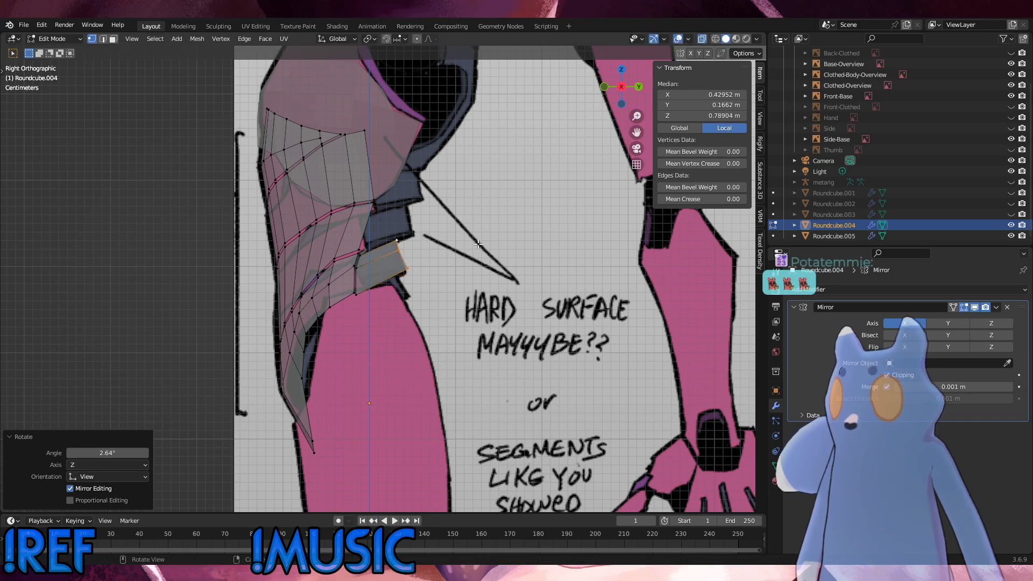
key("r")
left_click(508, 244)
Move the extruded rear edge along X onto the mirror centreline to close the band around the back.
middle_click_drag(481, 255, 338, 286)
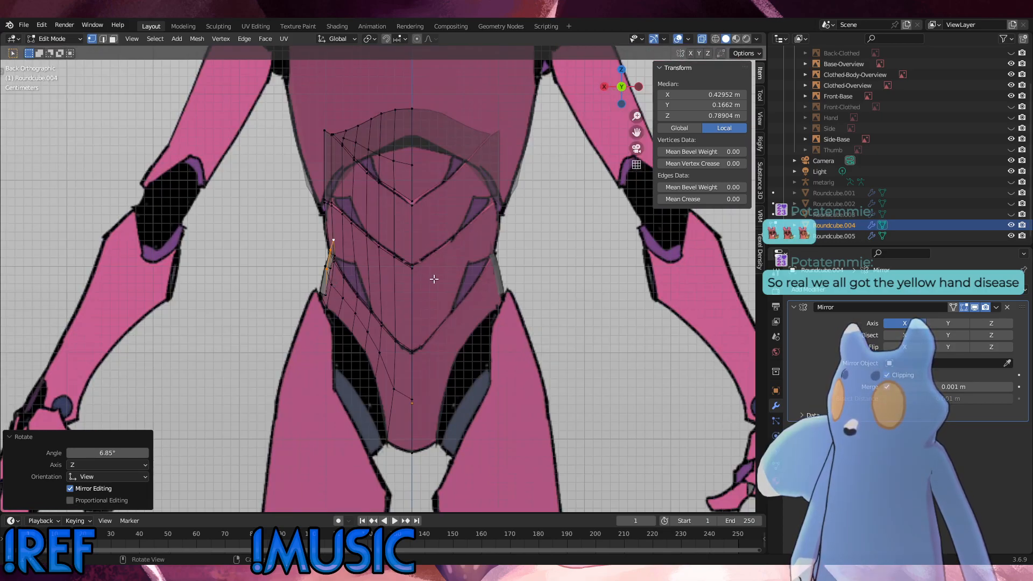
key("g")
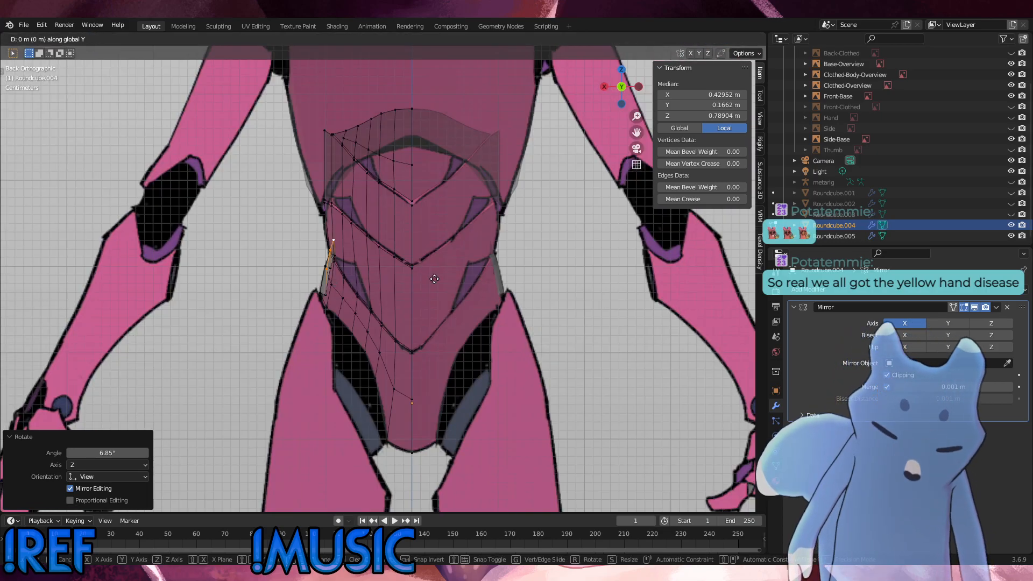
key("x")
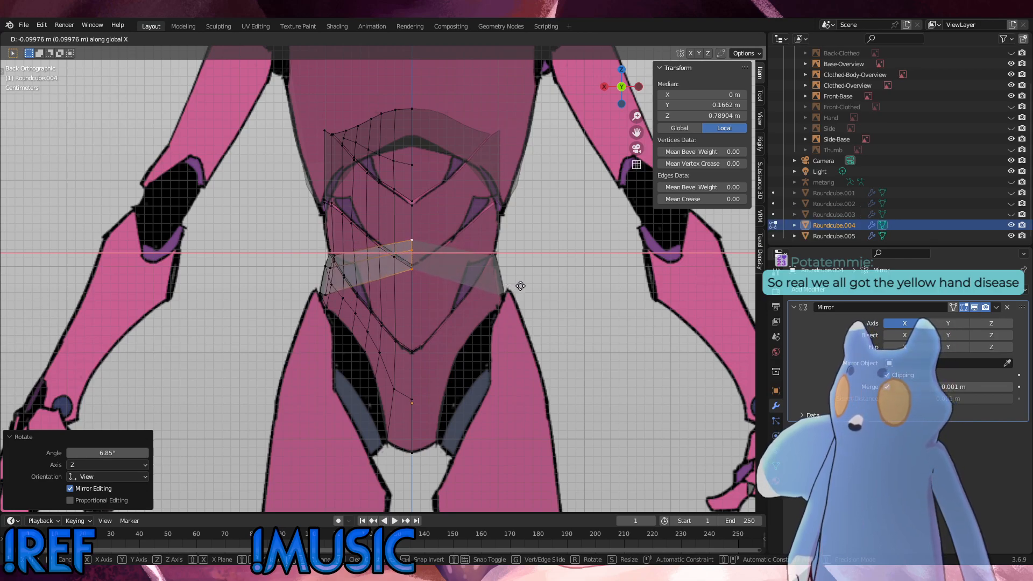
left_click(529, 285)
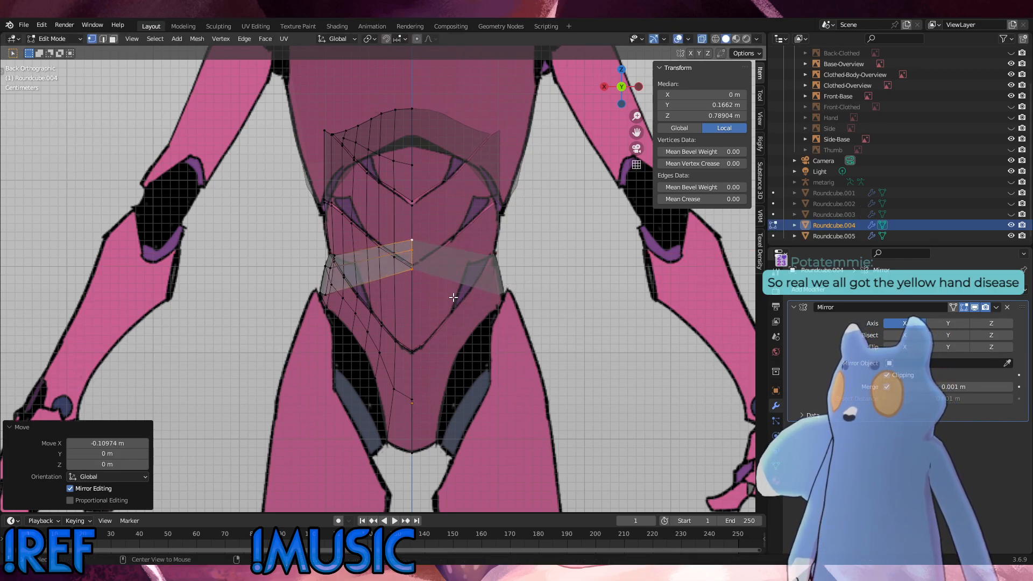
Move the middle and upper vertices of the lowest band's rear centreline onto the spine segment's rear outline in the side reference.
middle_click_drag(529, 286, 366, 295, "alt")
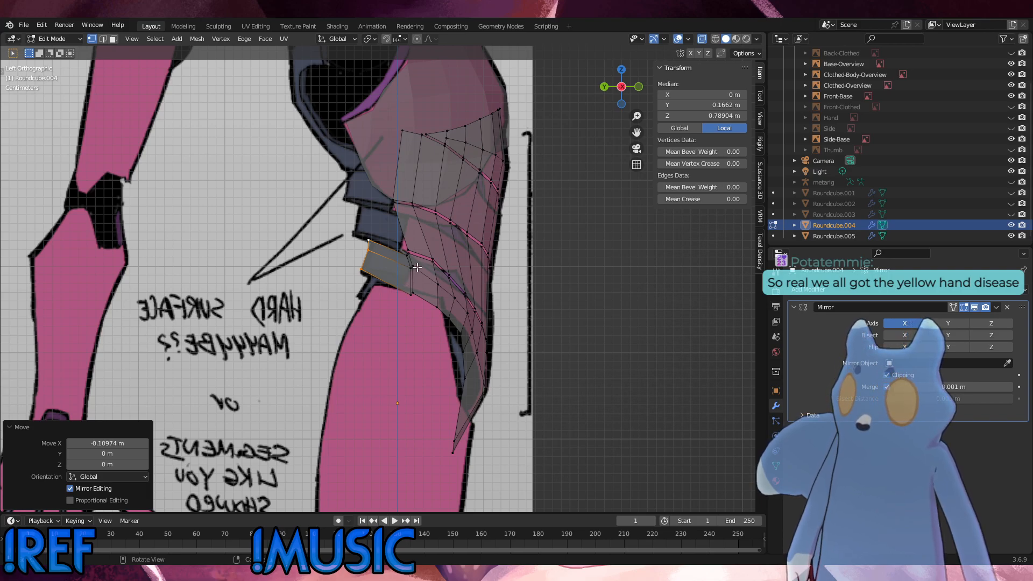
middle_click_drag(417, 268, 448, 260, "alt")
scroll(448, 260, "up", 5)
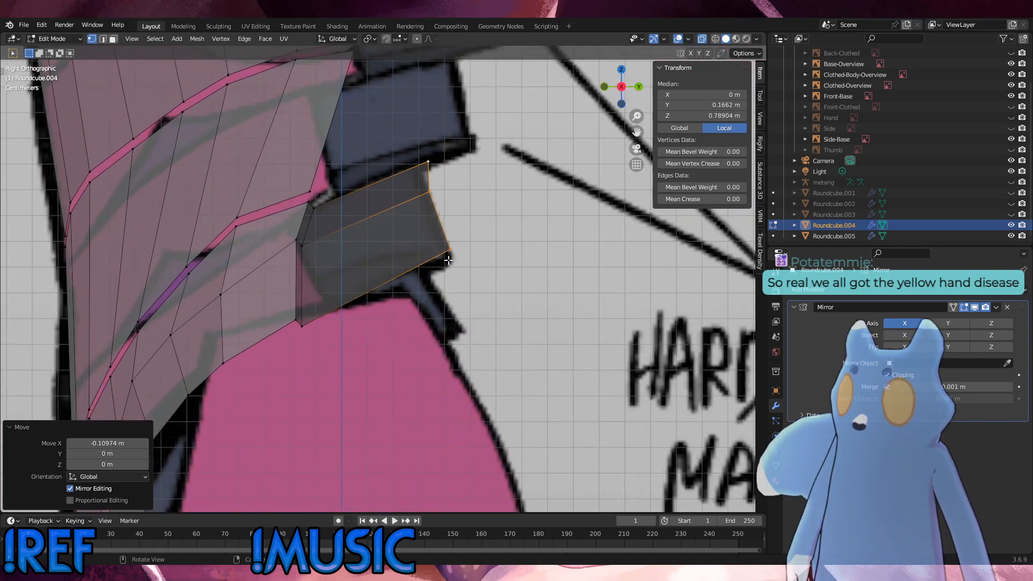
left_click(425, 189)
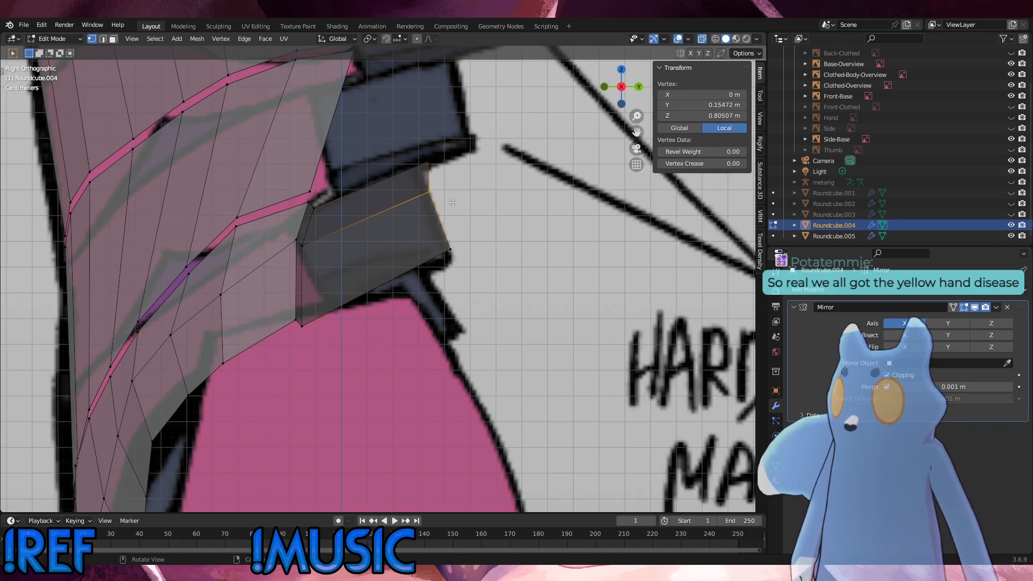
key("g")
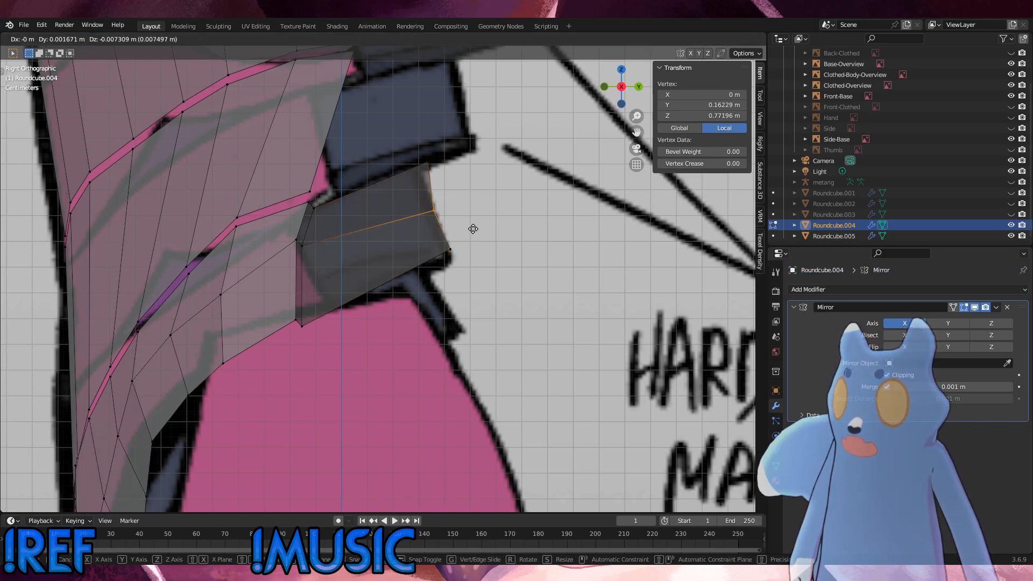
left_click(435, 173)
left_click(431, 167)
key("g")
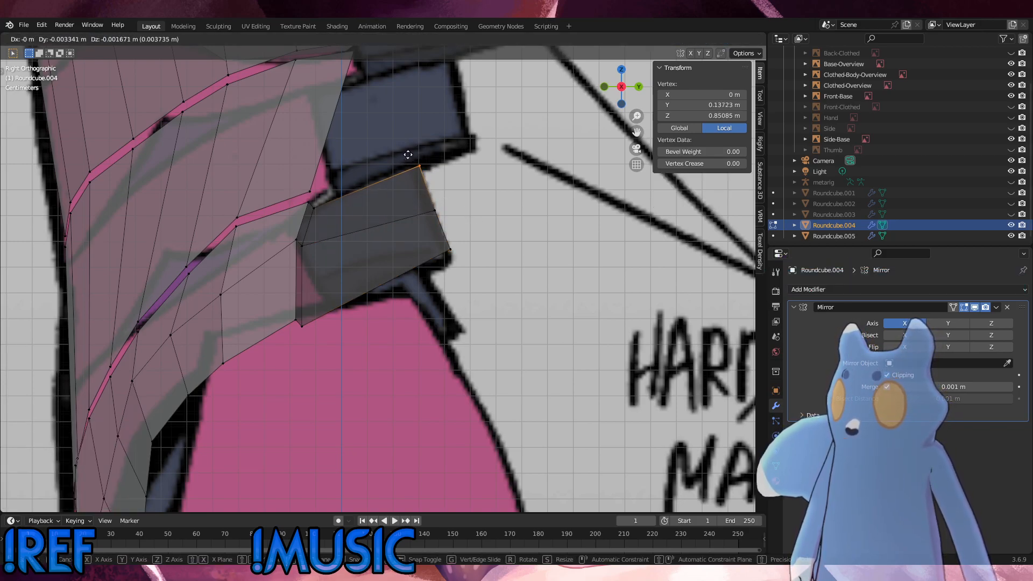
left_click(424, 174)
Move the lowest vertex of the rear centreline onto the lower rear corner of the spine segment in the side reference.
left_click(452, 251)
key("g")
left_click(430, 237)
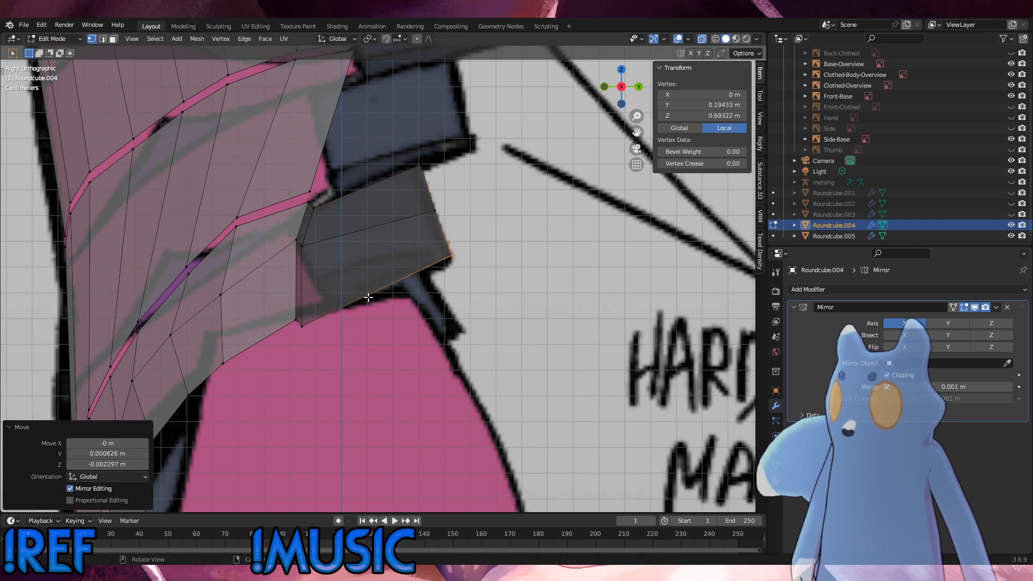
key("g")
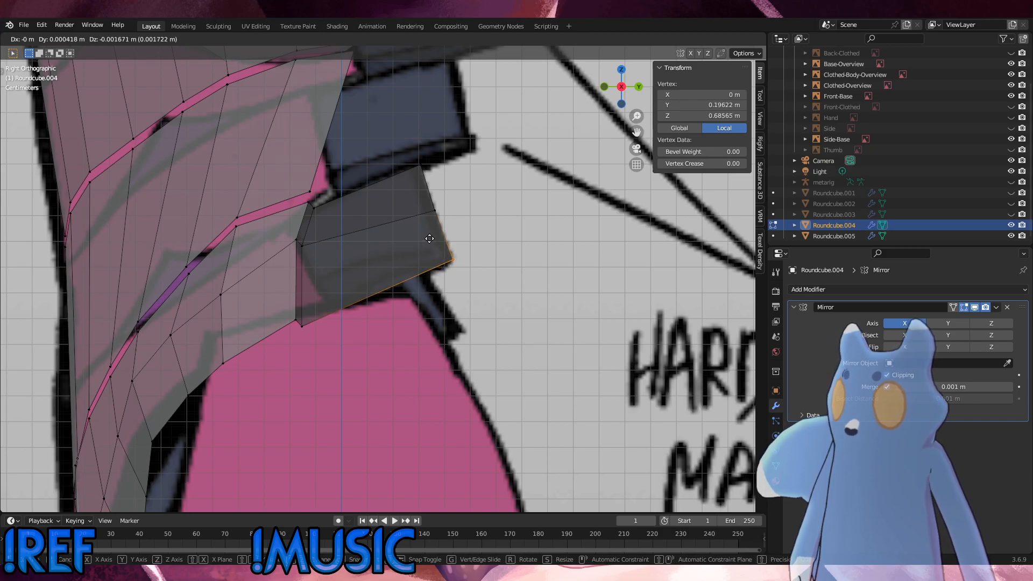
left_click(429, 238)
Edge-slide the middle vertices at the band's side by a factor of 0.165 and vertex-slide the rear centreline's middle vertex slightly.
left_click_drag(316, 255, 283, 228)
key("g")
key("g")
left_click(282, 240)
middle_click_drag(282, 241, 378, 234)
key("ctrl+KP_1")
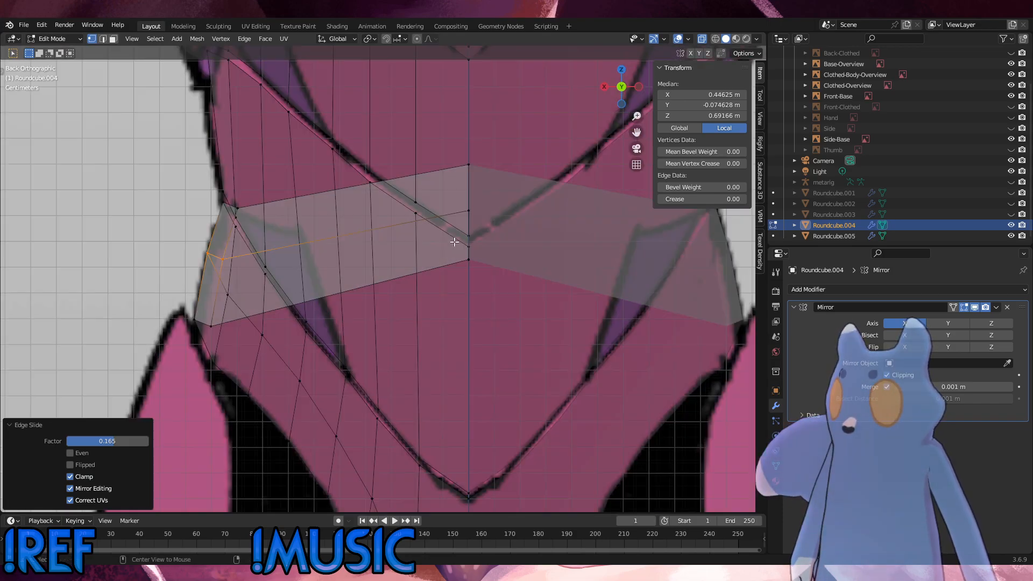
key("KP_3")
left_click_drag(454, 221, 413, 202)
key("g")
key("g")
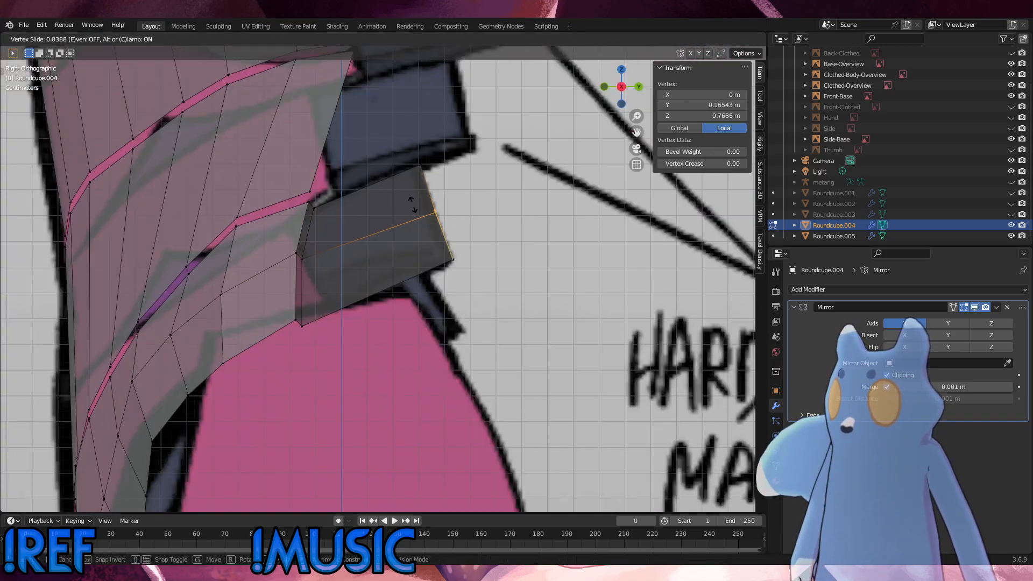
left_click(413, 204)
left_click(496, 222)
Add two evenly spaced vertical loop cuts across the band's back section without sliding them.
key("ctrl+r")
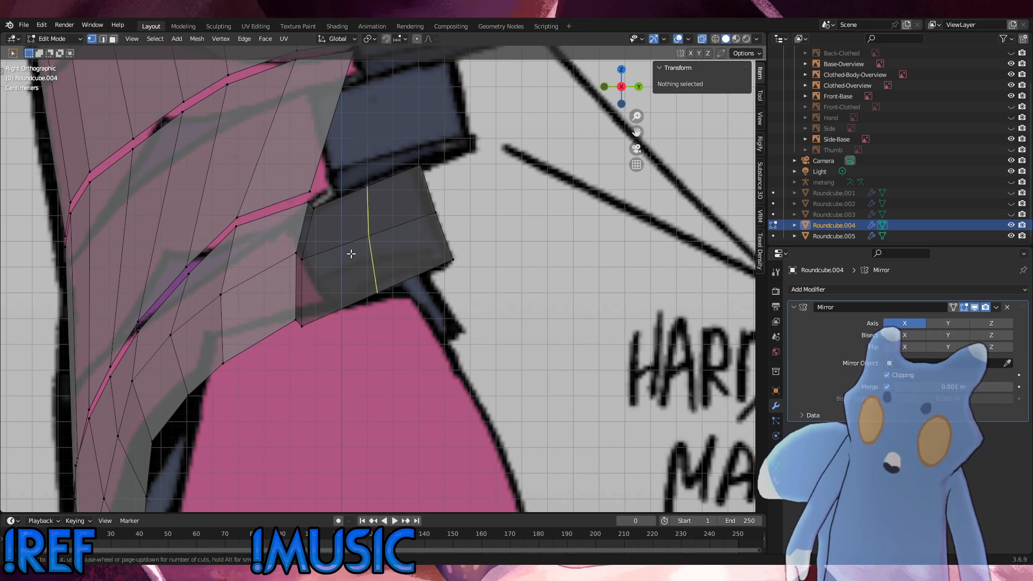
scroll(347, 252, "up", 1)
left_click(347, 251)
right_click(347, 252)
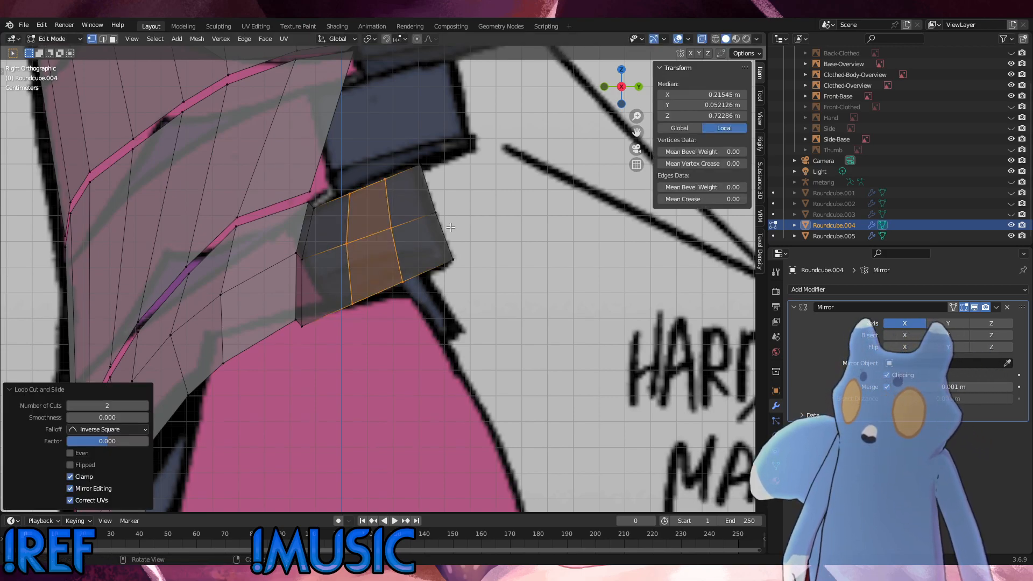
Round the back section by fattening the loop nearer the side by 0.0481 m and the loop nearer the centreline by 0.0625 m.
middle_click_drag(450, 229, 412, 285)
left_click_drag(365, 371, 290, 209)
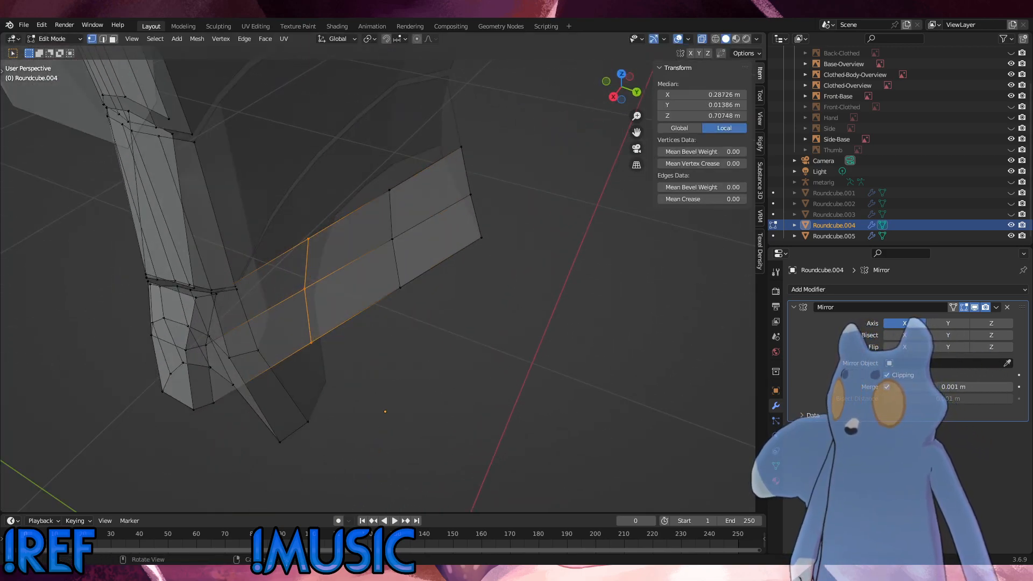
left_click(459, 351)
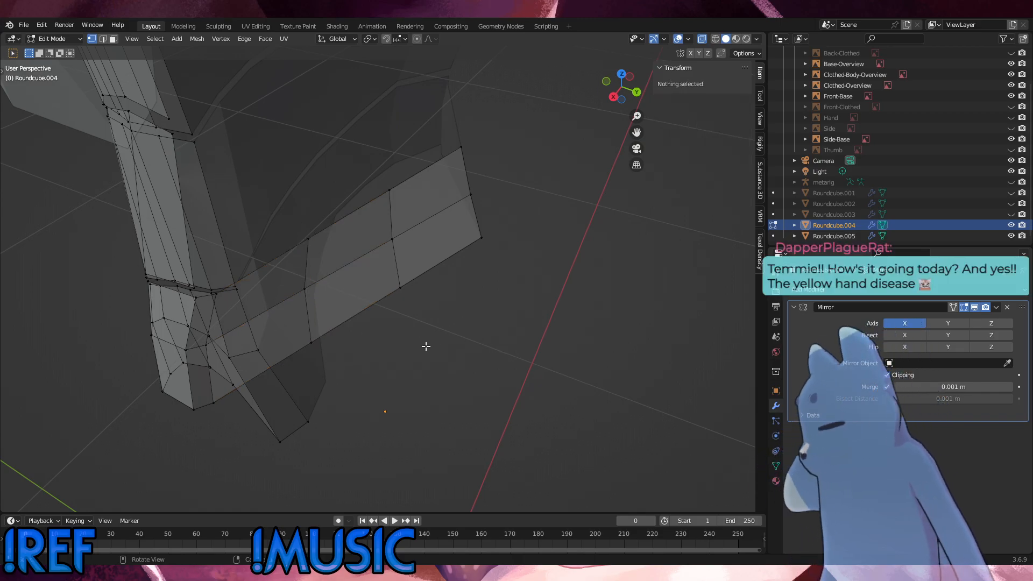
left_click_drag(372, 382, 291, 216)
key("g")
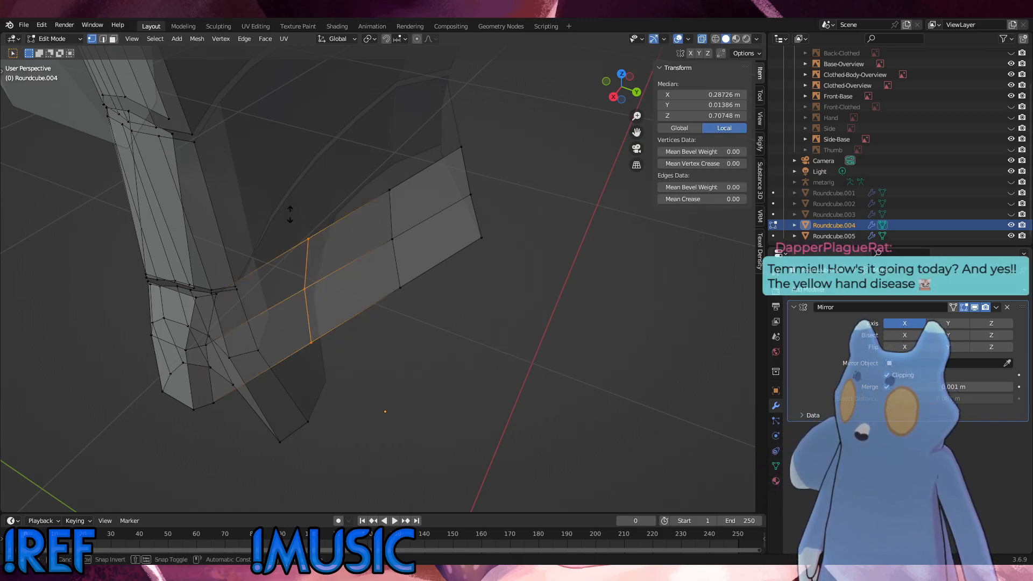
left_click(352, 170)
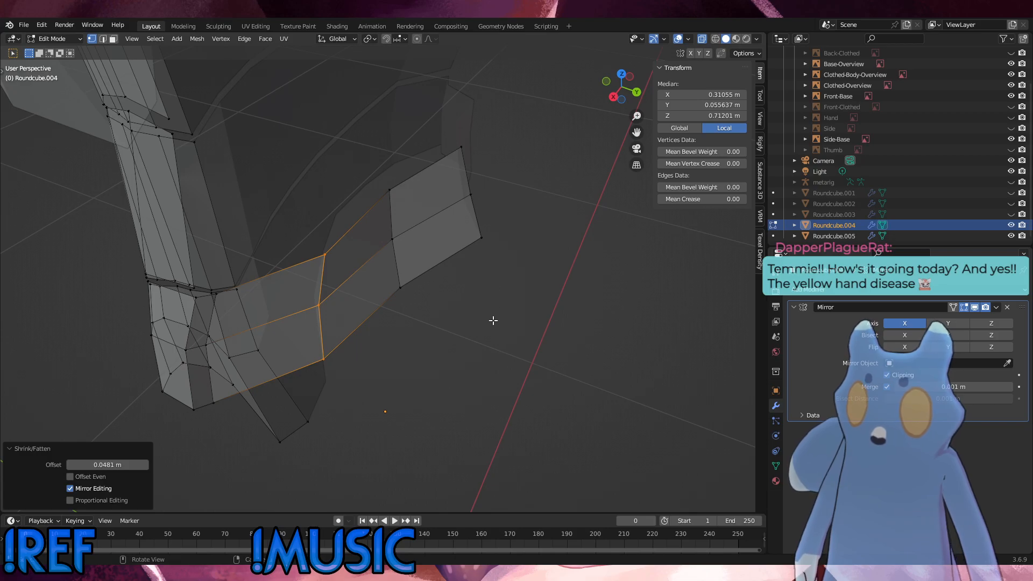
left_click_drag(446, 330, 363, 155)
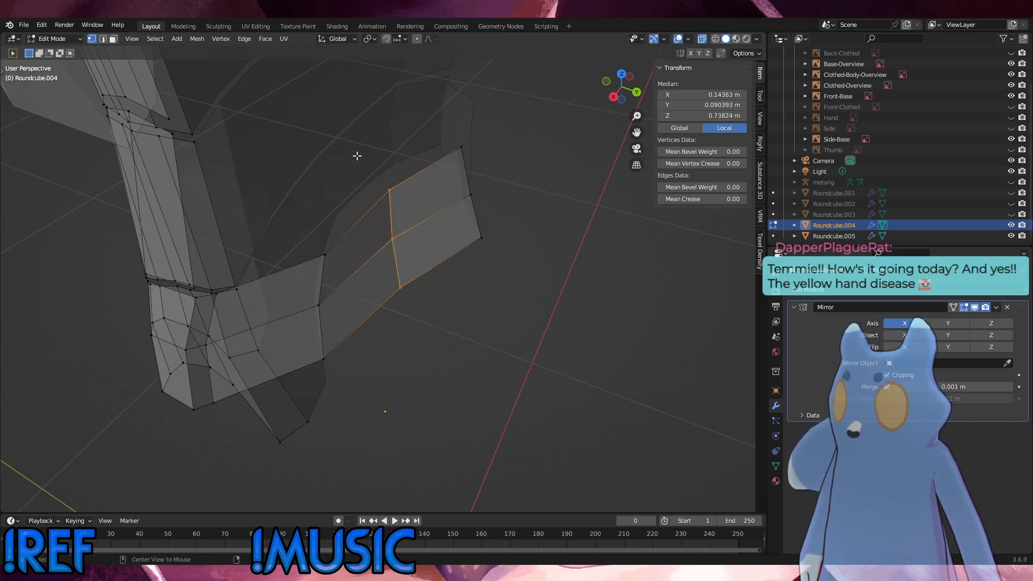
key("alt+s")
left_click(335, 68)
Raise the top vertex of the loop nearer the side, then slide its middle vertex by 0.187 and bottom vertex by 0.174.
middle_click_drag(543, 199, 590, 211, "alt")
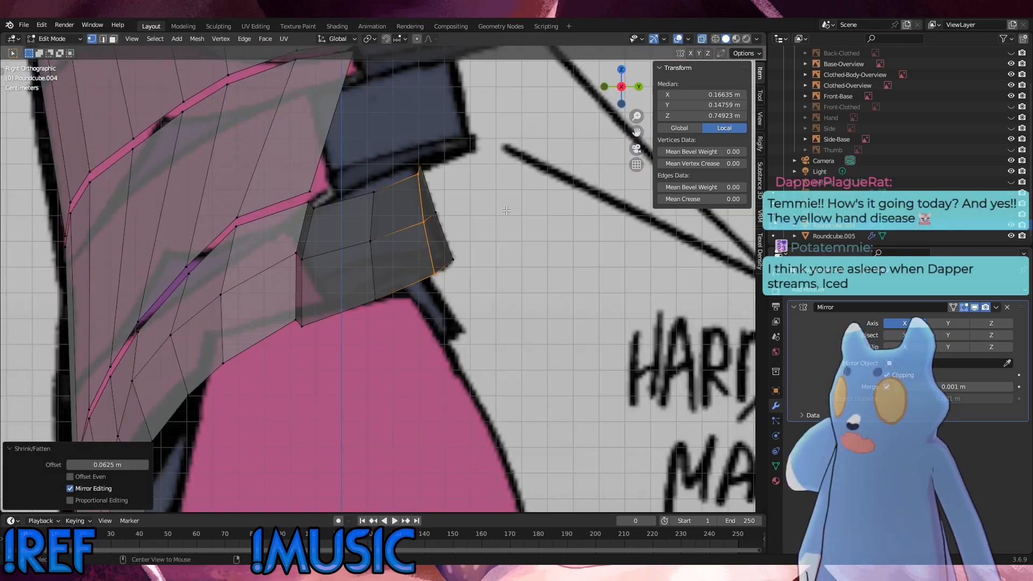
left_click(375, 189)
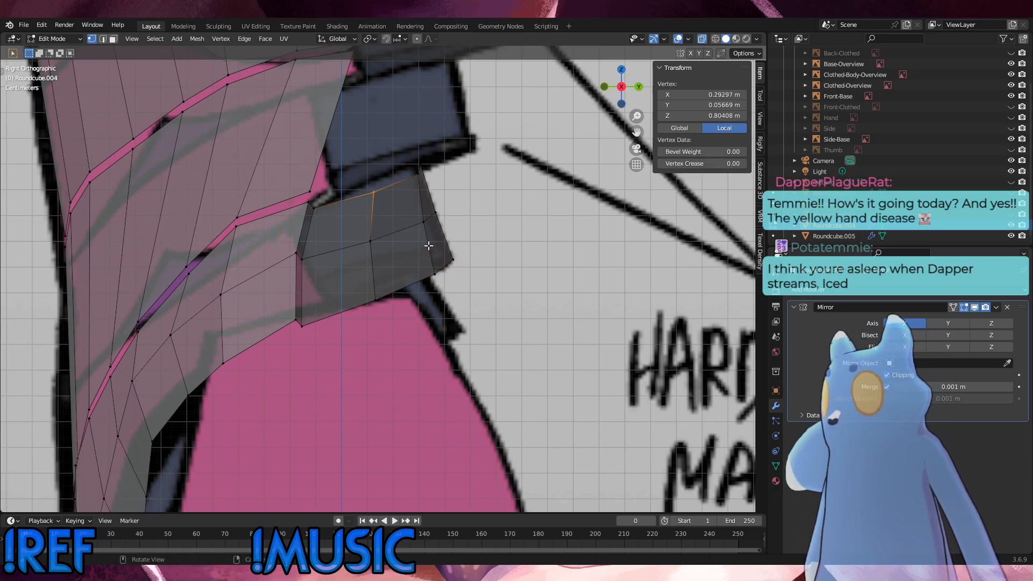
key("g")
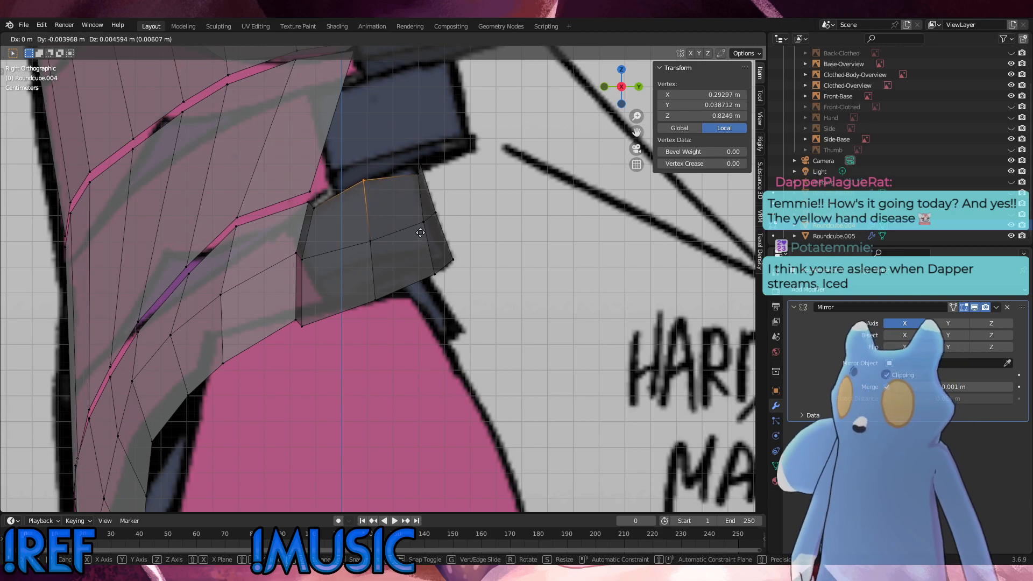
left_click(418, 232)
left_click(369, 237)
key("g")
key("g")
left_click(351, 215)
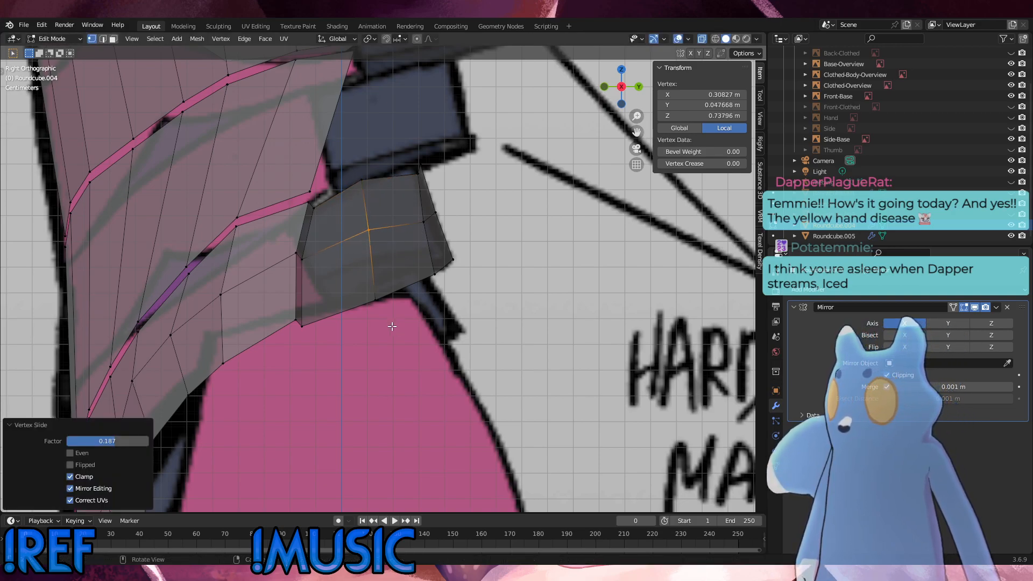
left_click(391, 324)
key("g")
key("g")
left_click(350, 253)
Readjust the middle and top vertices of the loop nearer the side to follow the spine segment's upper edge.
left_click(368, 231)
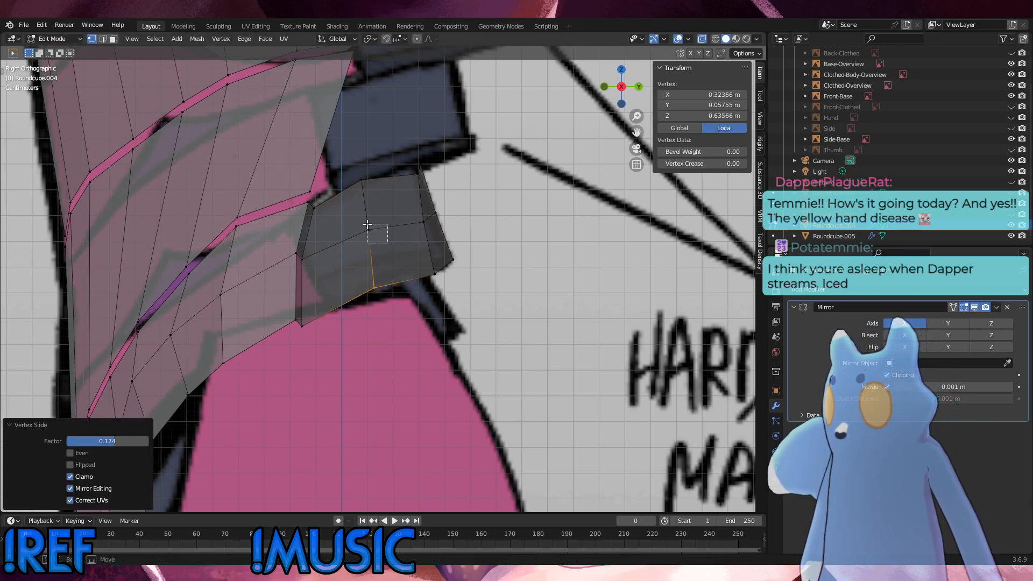
key("g")
key("g")
left_click(402, 223)
left_click(361, 181)
key("g")
key("g")
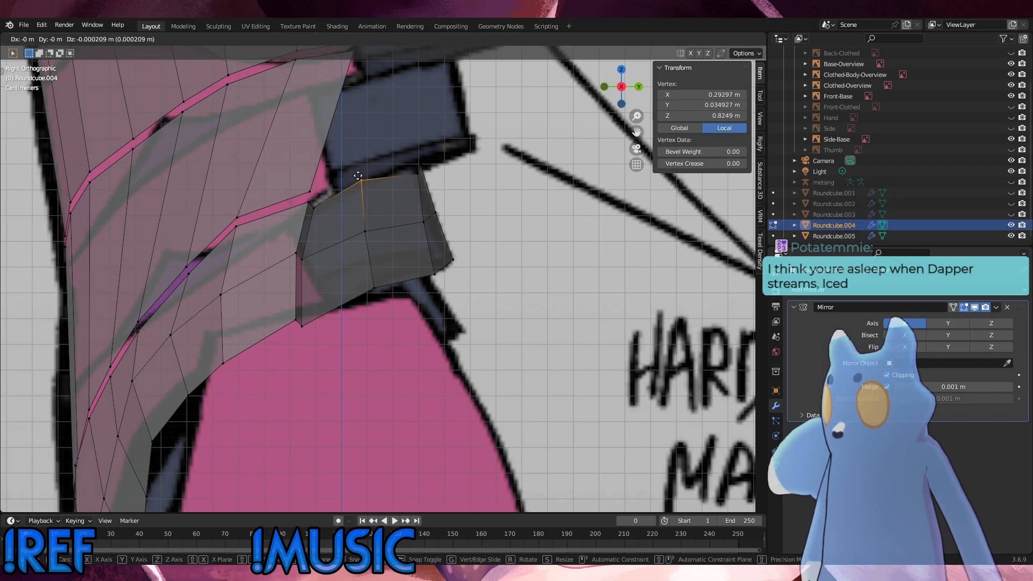
left_click(362, 185)
Move the top vertex of the rear loop up to the segment's upper edge and slide its bottom vertex by a factor of 0.196.
left_click_drag(424, 186, 402, 170)
key("g")
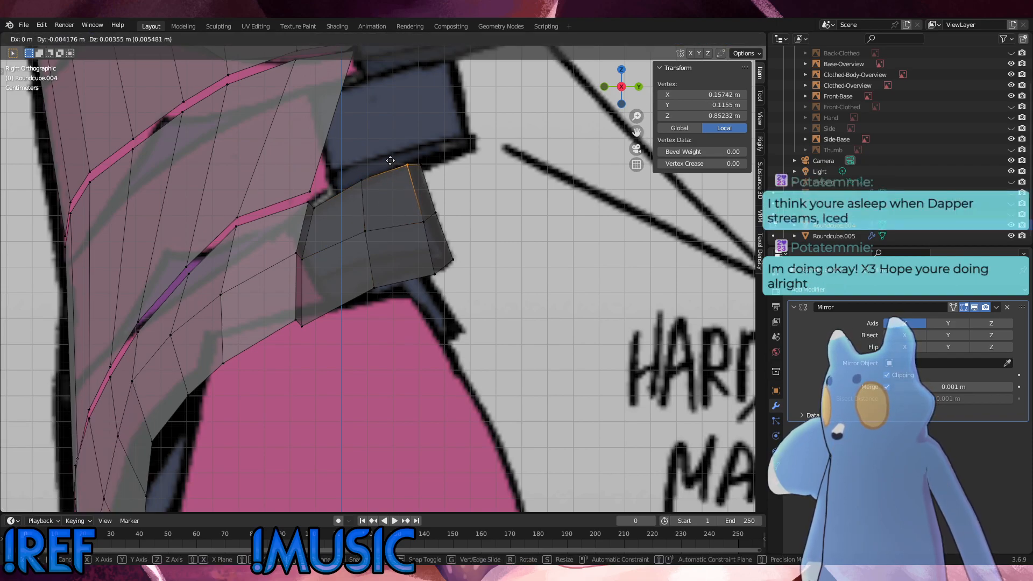
left_click(389, 158)
left_click(347, 179)
left_click(336, 186)
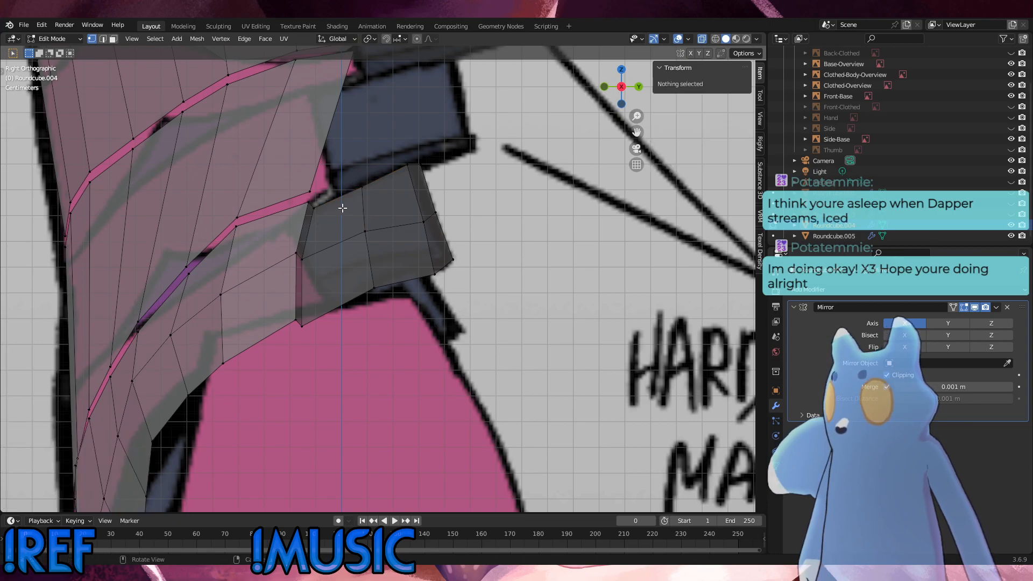
left_click(441, 269)
key("g")
key("g")
left_click(419, 251)
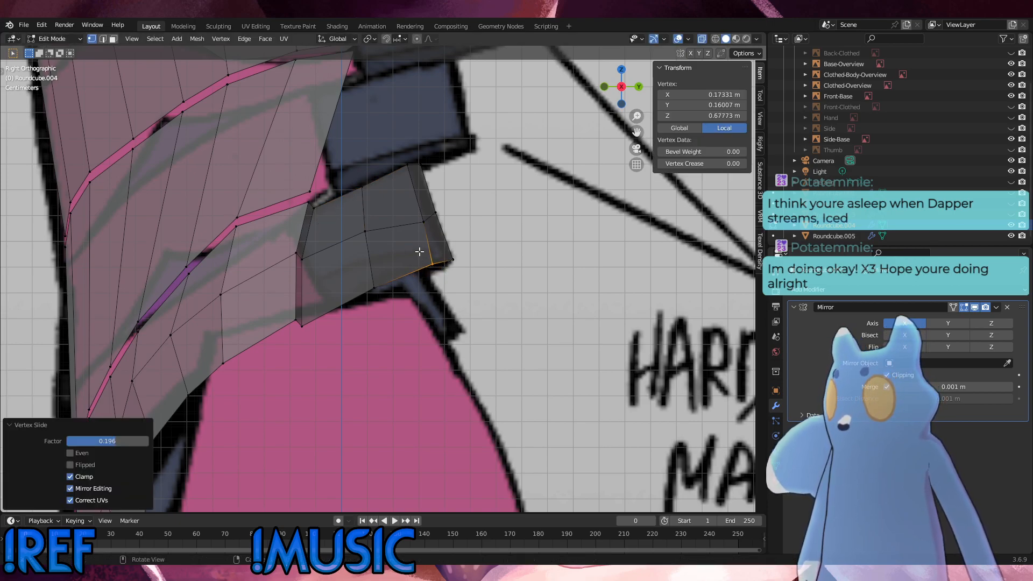
Slide the rear loop's middle vertex upward and adjust the centreline's middle vertex to line up the middle row.
left_click(415, 225)
key("g")
key("g")
left_click(411, 214)
left_click(428, 199)
key("g")
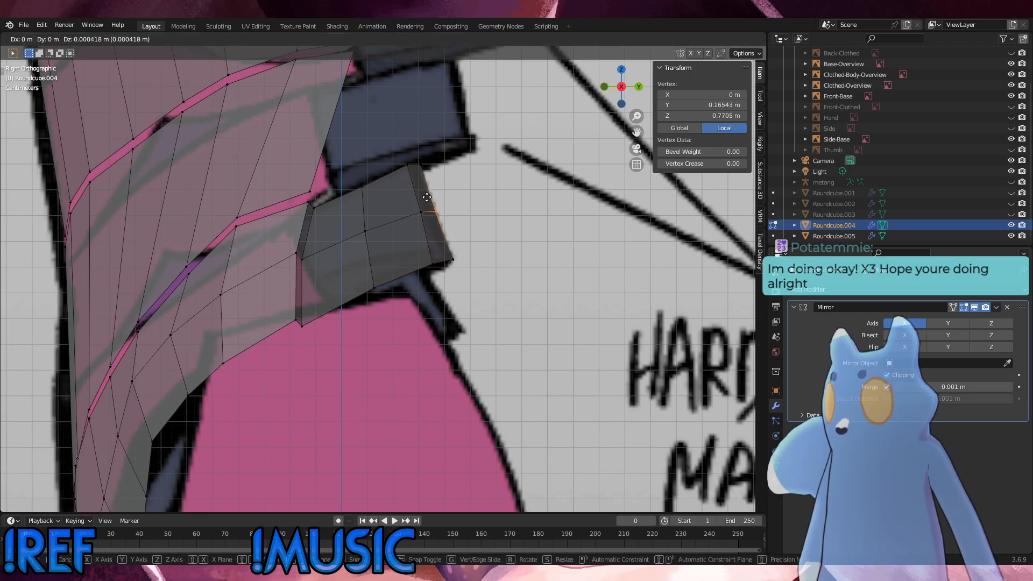
key("g")
left_click(427, 196)
left_click(517, 244)
Fine-tune the loop nearer the side by sliding its middle and top vertices slightly and its bottom vertex by 0.027.
left_click_drag(385, 247, 360, 224)
key("g")
key("g")
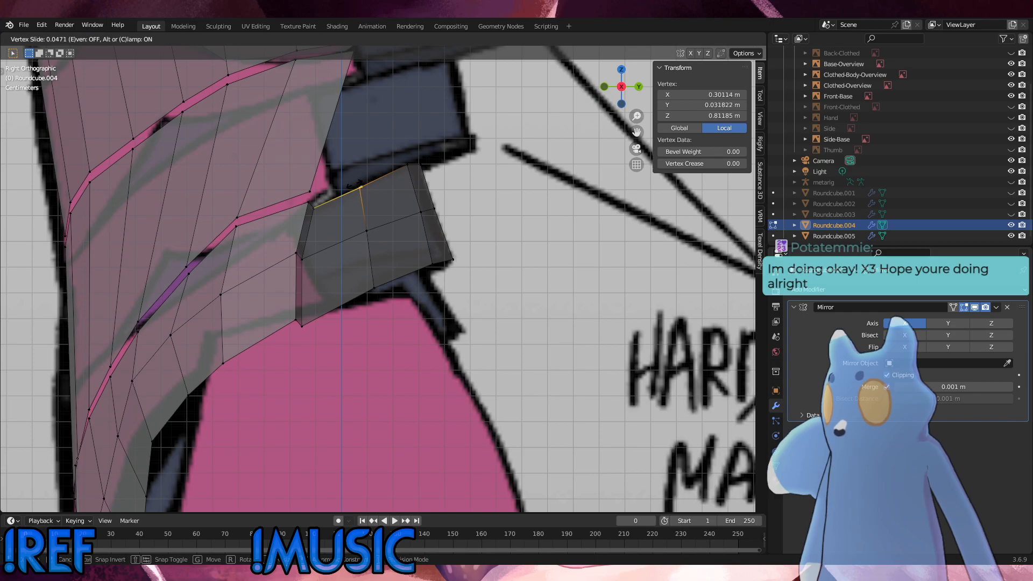
left_click(355, 186)
left_click(375, 288)
key("g")
key("g")
left_click(430, 272)
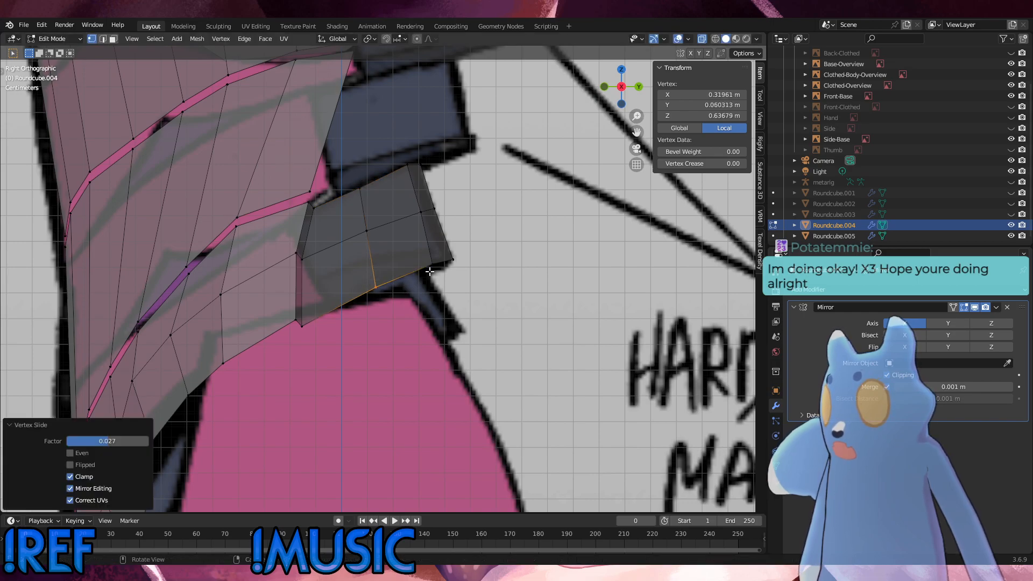
key("alt+a")
middle_click_drag(429, 271, 405, 197)
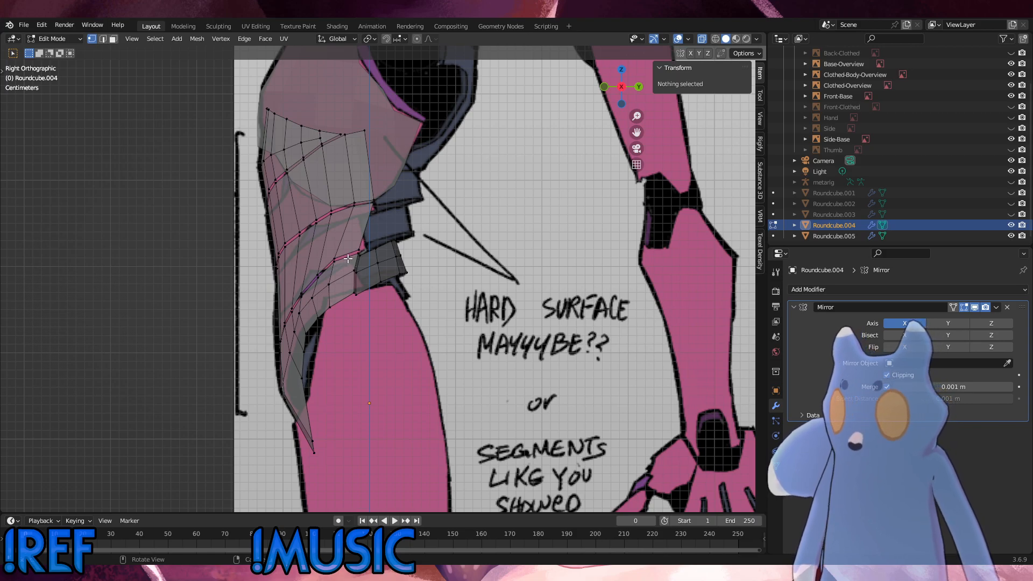
key("l")
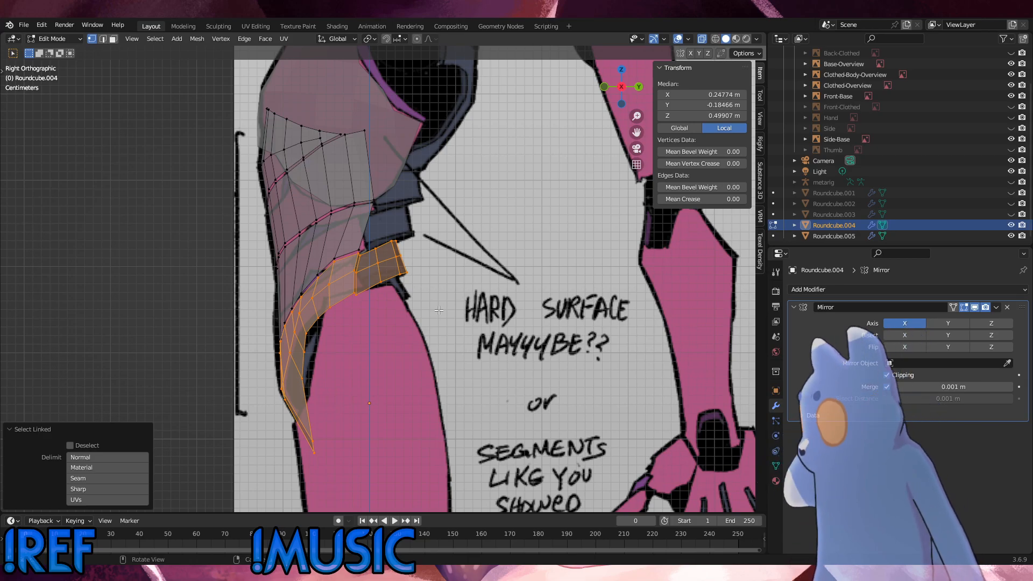
key("e")
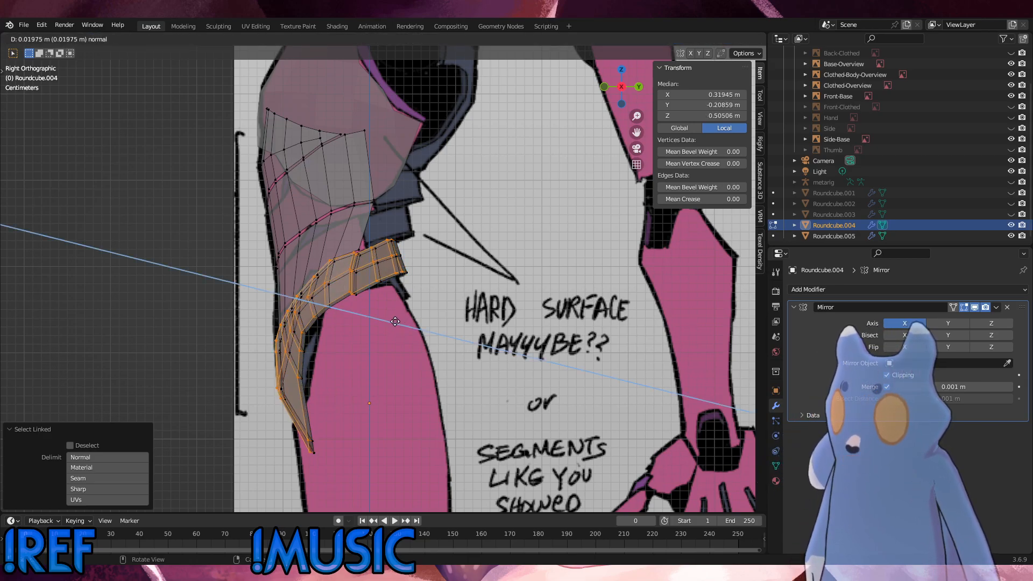
right_click(414, 291)
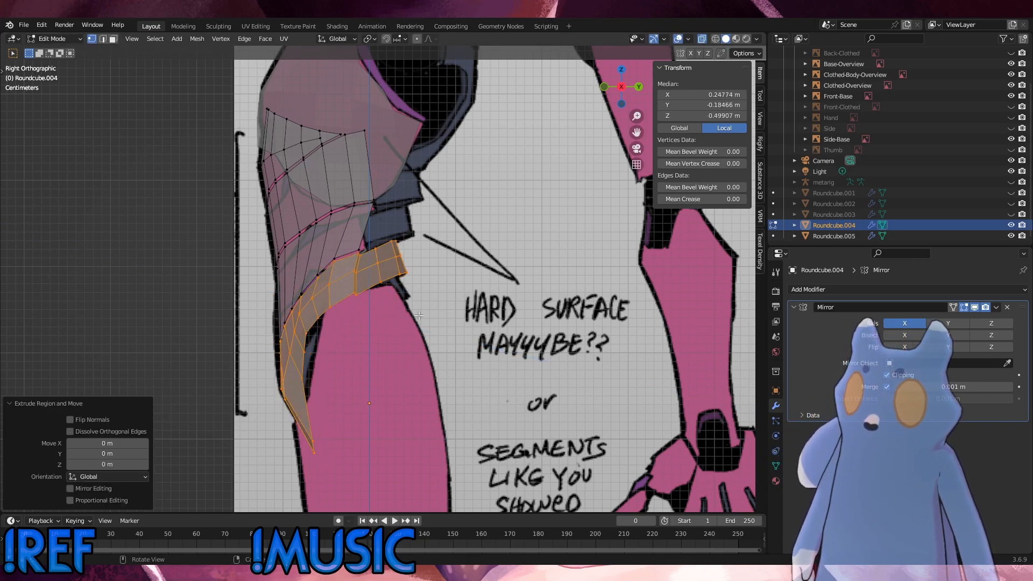
left_click(474, 314)
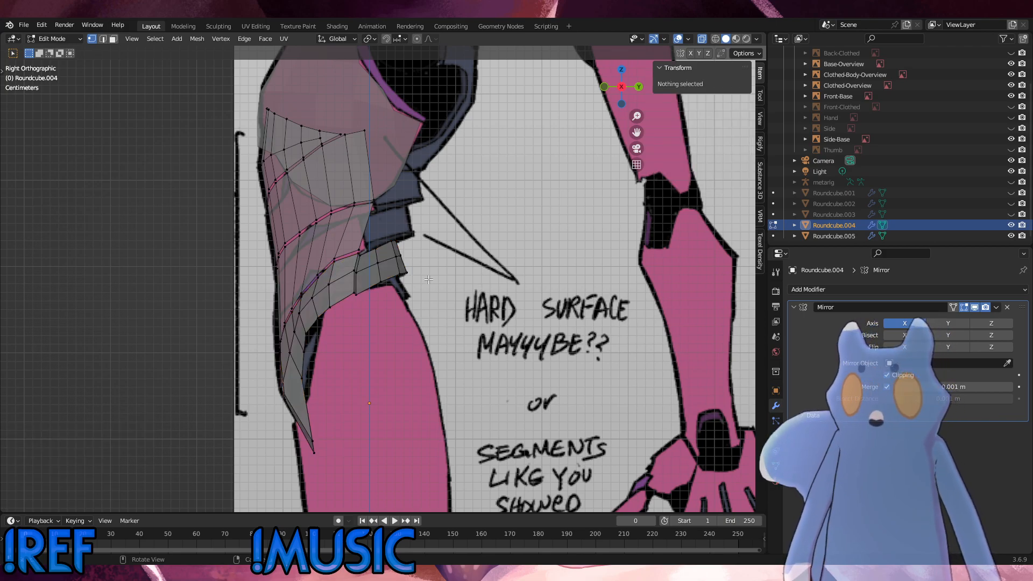
scroll(410, 269, "up", 2)
middle_click_drag(410, 269, 374, 302)
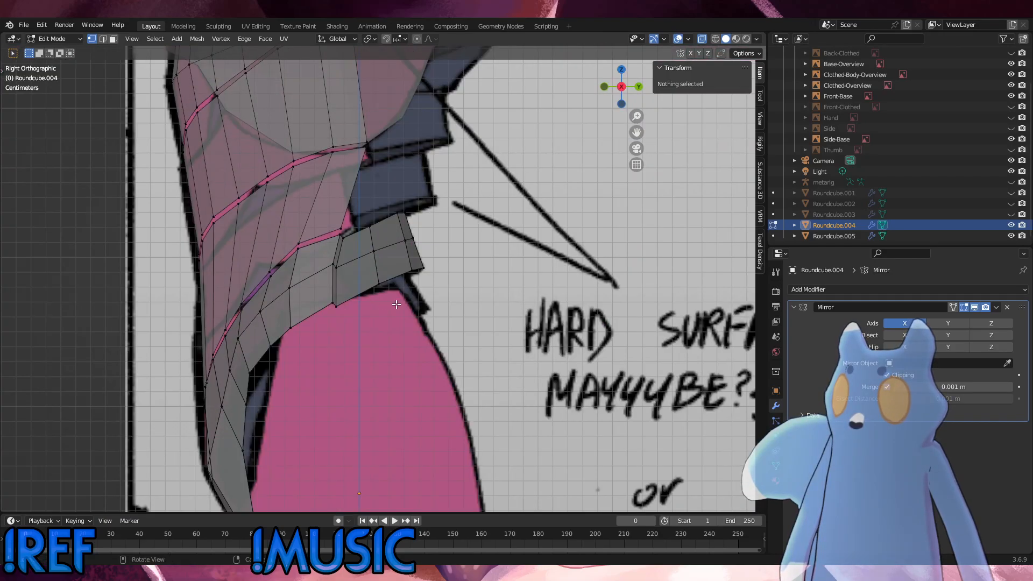
scroll(466, 304, "down", 4)
scroll(432, 309, "up", 5)
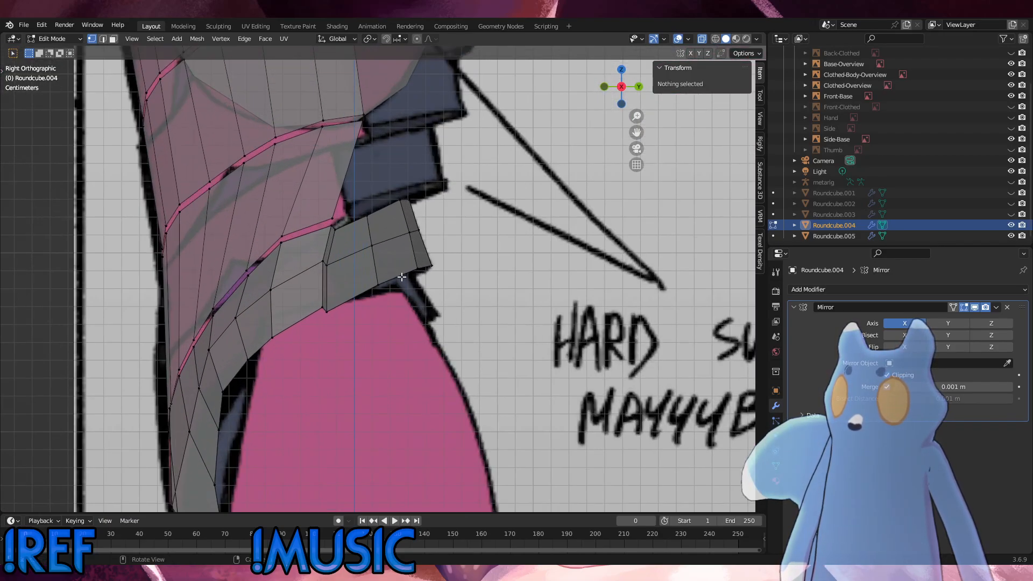
Examine the abdomen's armour bands against the full-body side and front references and from an angled view.
scroll(399, 274, "down", 5)
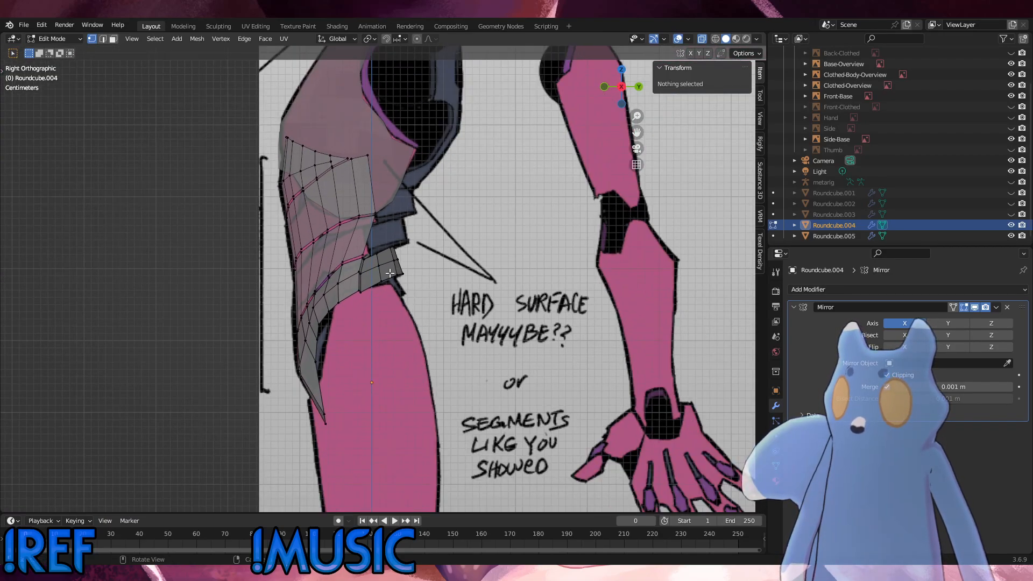
scroll(388, 274, "down", 2)
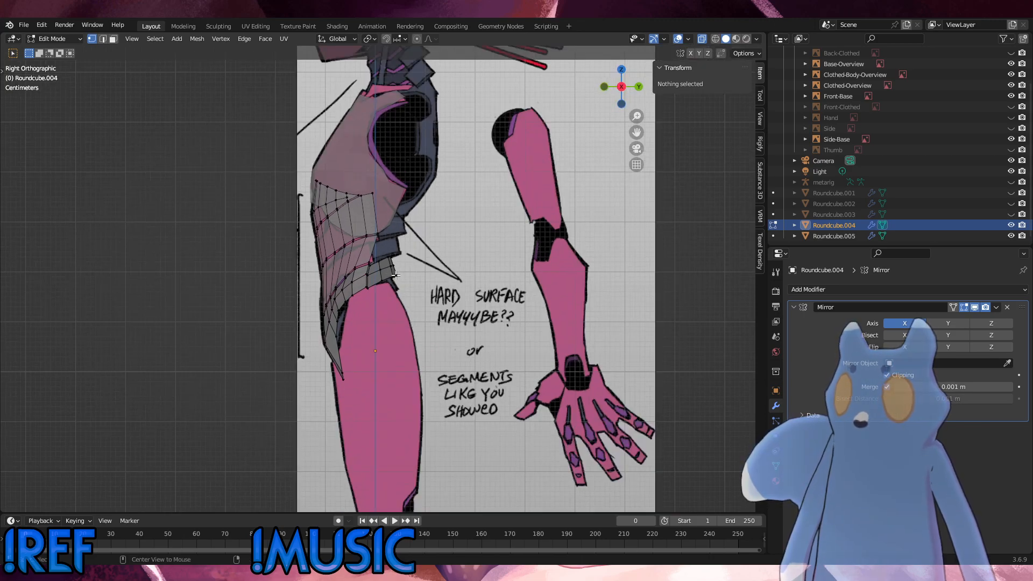
scroll(495, 282, "down", 4)
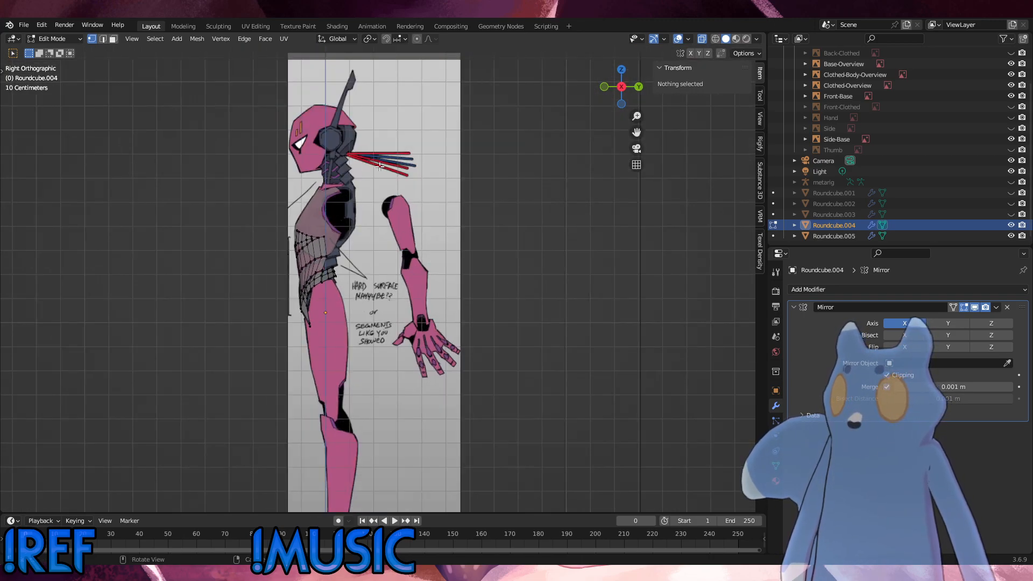
middle_click_drag(340, 314, 540, 294, "alt")
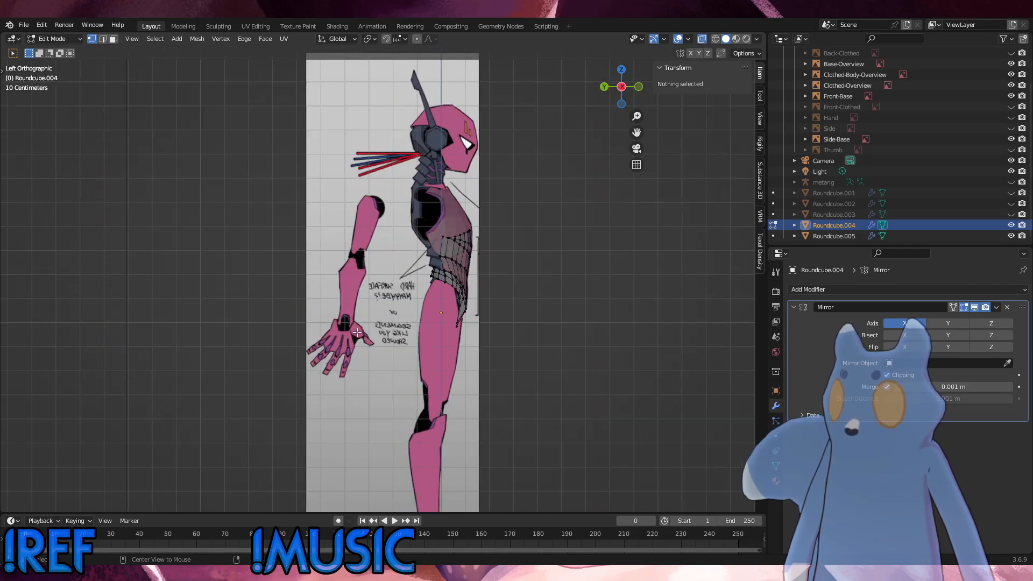
scroll(357, 332, "down", 1, "alt")
scroll(356, 333, "down", 6)
middle_click_drag(355, 332, 315, 325, "alt")
middle_click_drag(225, 307, 473, 337, "shift")
scroll(377, 323, "up", 9)
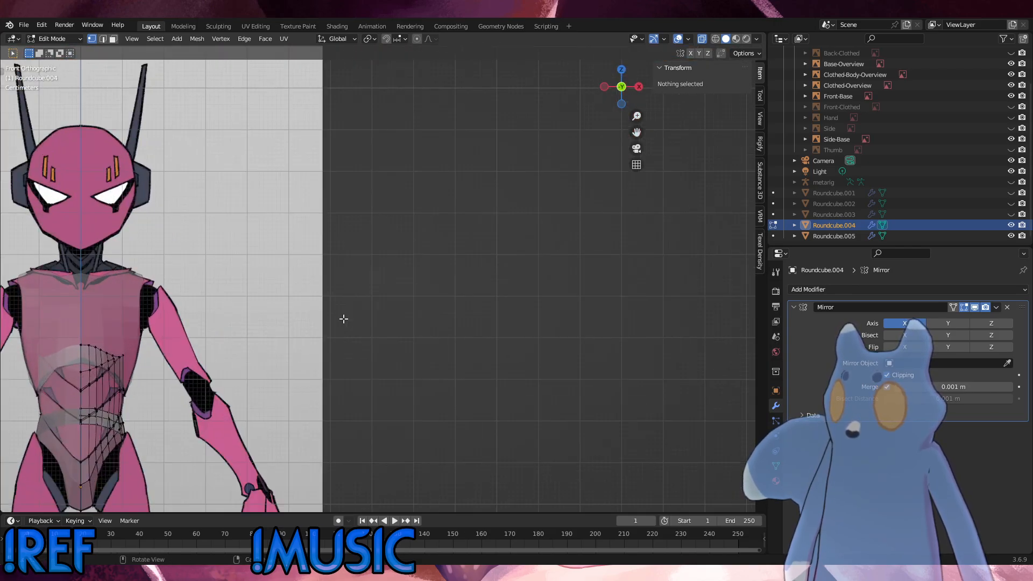
middle_click_drag(344, 319, 493, 279, "shift")
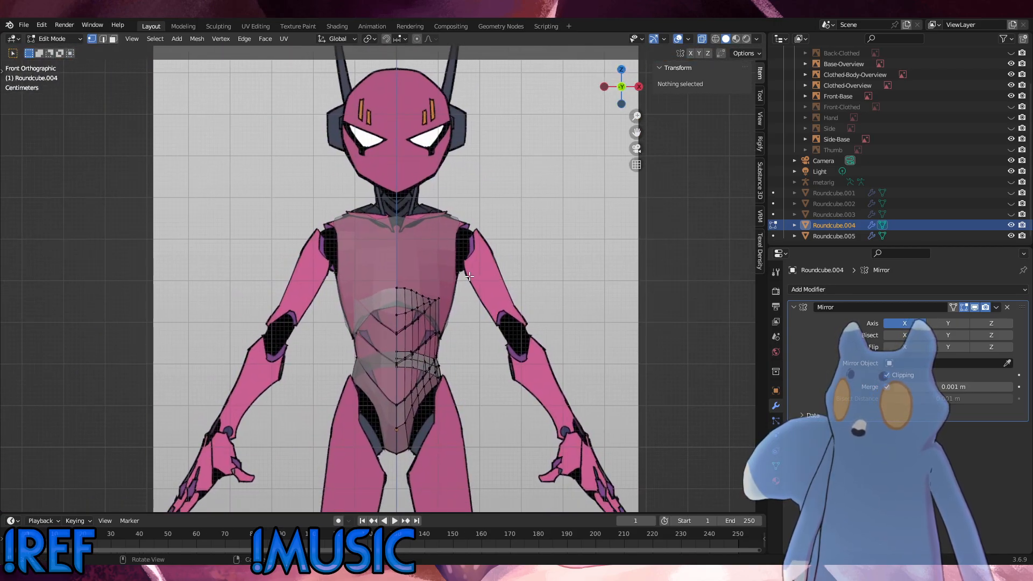
scroll(416, 312, "up", 2)
middle_click_drag(442, 316, 382, 329, "alt")
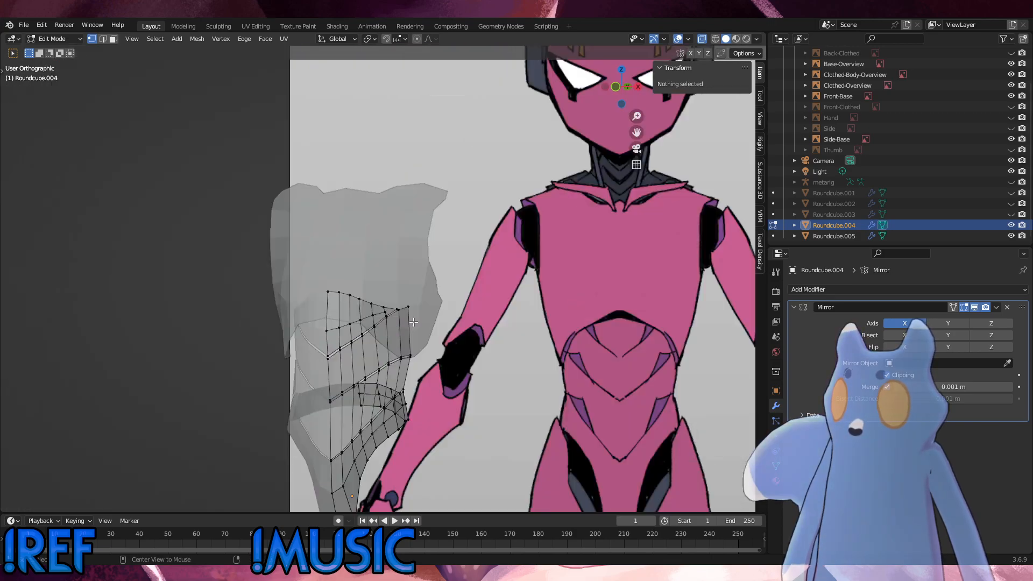
middle_click_drag(313, 353, 331, 176, "shift")
scroll(321, 182, "up", 1)
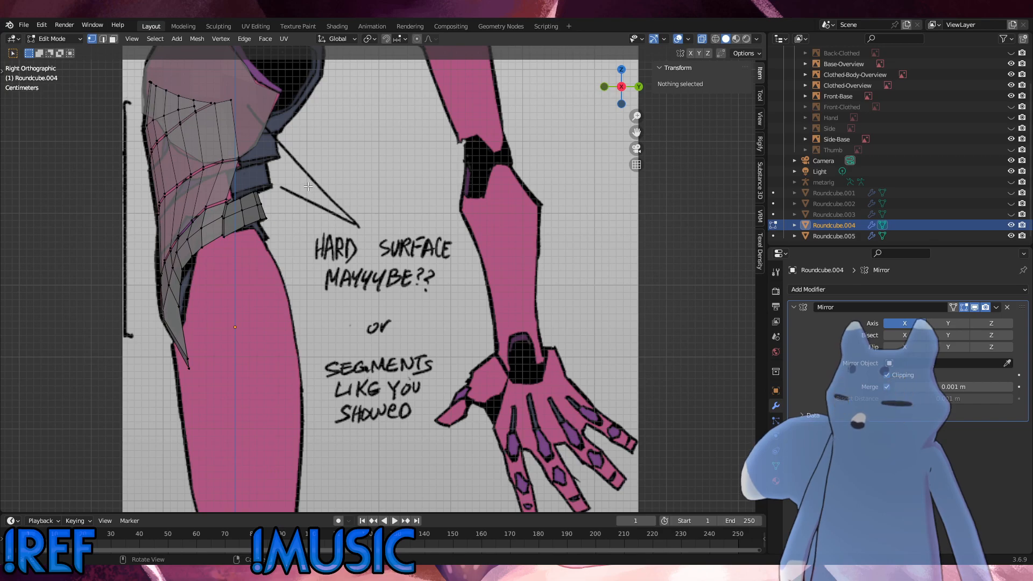
Compare the lowest band's wrap around the back with the spine segments, alternating between front and side views.
key("KP_1")
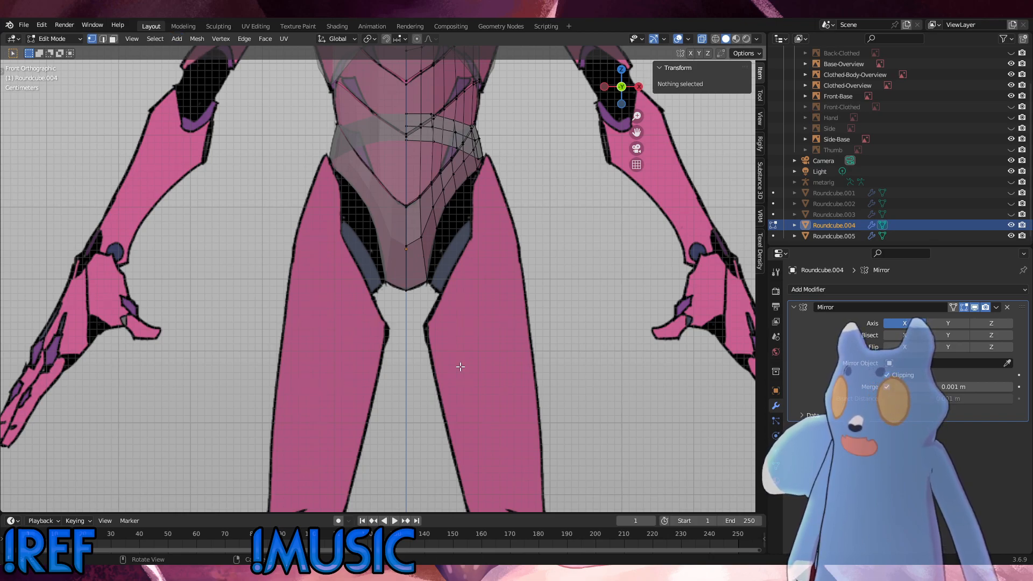
scroll(460, 367, "down", 4)
middle_click_drag(458, 368, 339, 372, "alt")
middle_click_drag(293, 288, 346, 318, "alt")
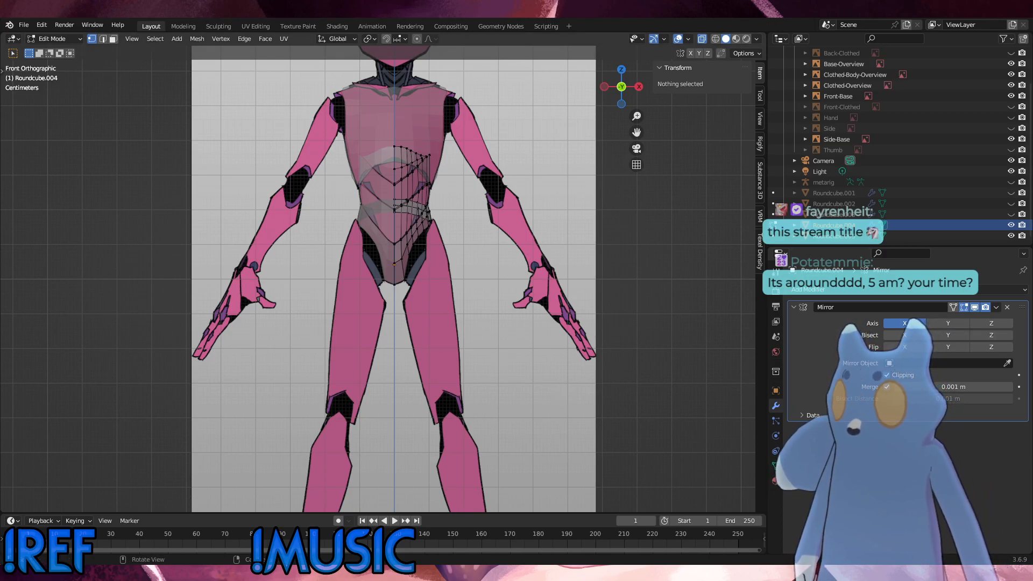
key("KP_3")
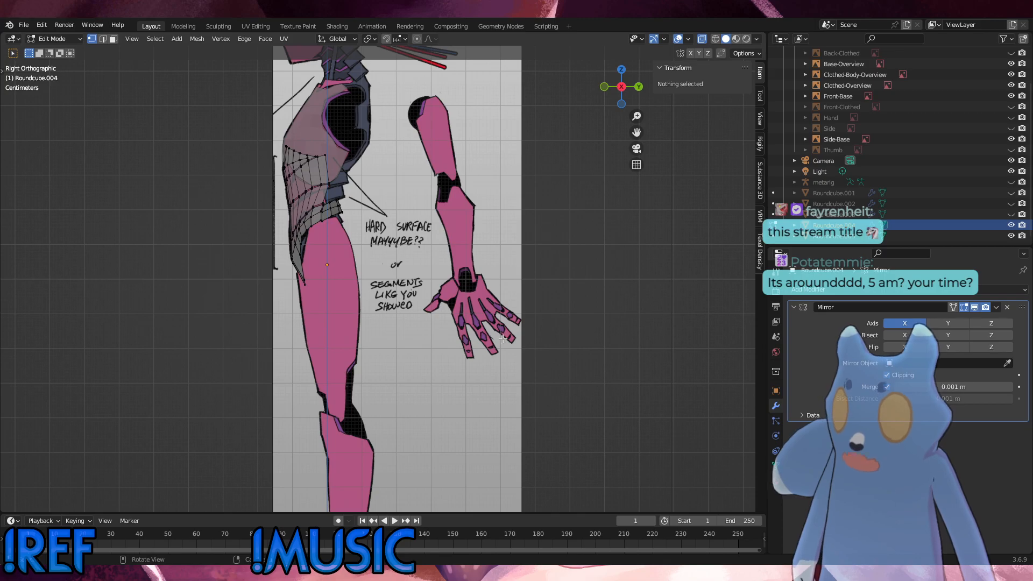
scroll(399, 369, "up", 3)
middle_click_drag(400, 369, 400, 374, "shift")
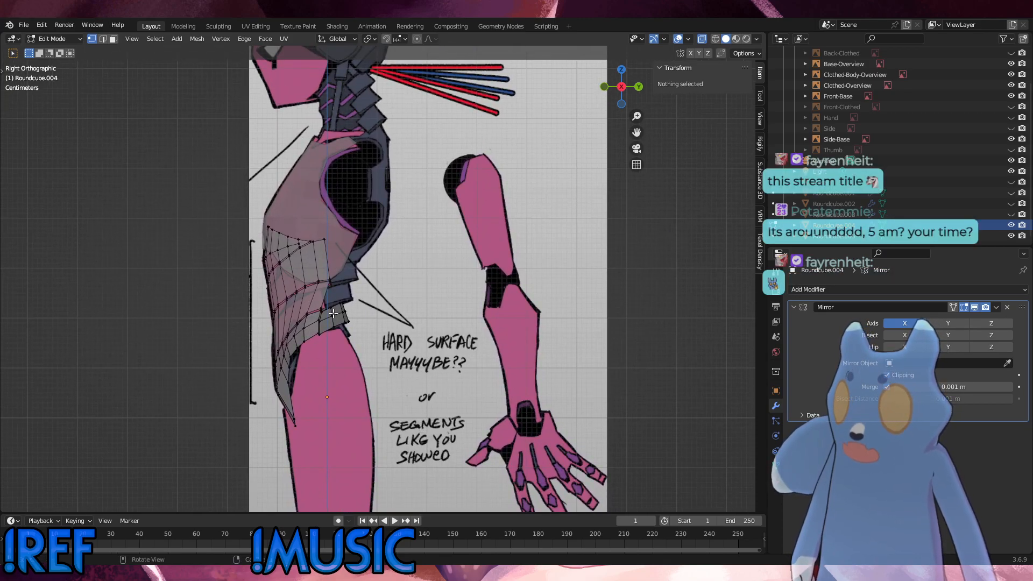
mouse_move(342, 311)
middle_mouse_down()
mouse_move(385, 312)
mouse_move(342, 312)
middle_mouse_up()
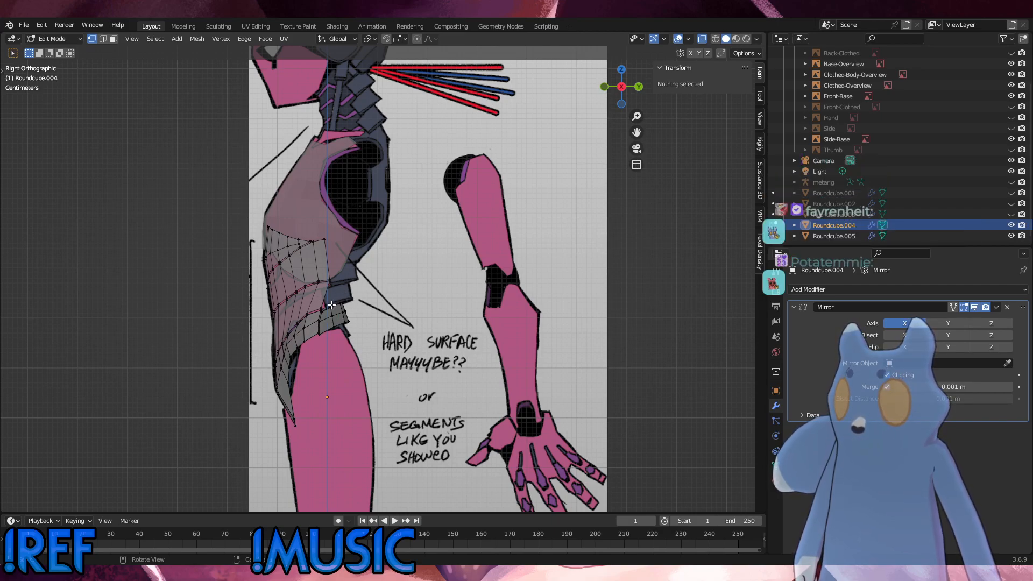
middle_click_drag(271, 302, 348, 309, "alt")
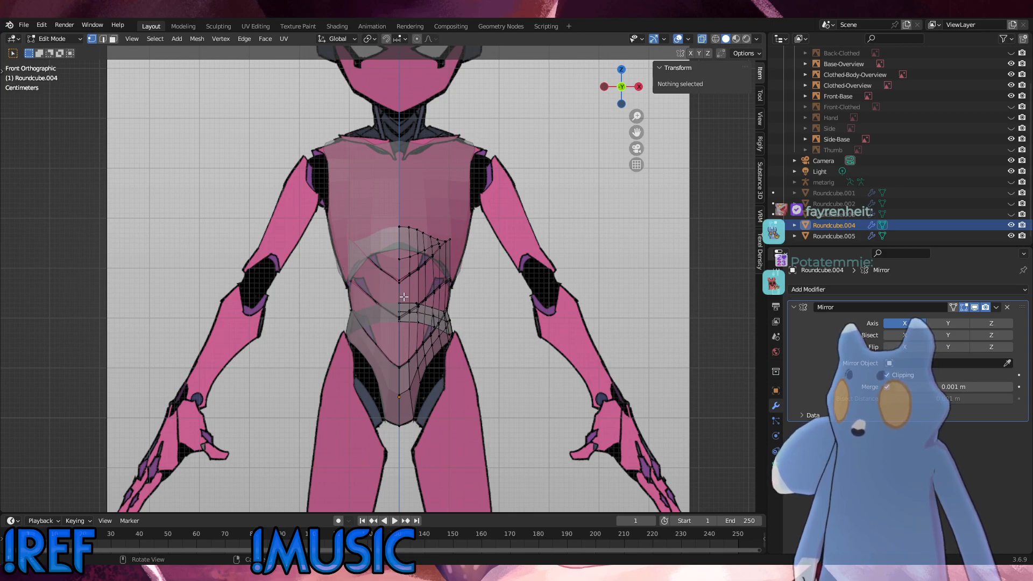
middle_click_drag(459, 262, 366, 275, "alt")
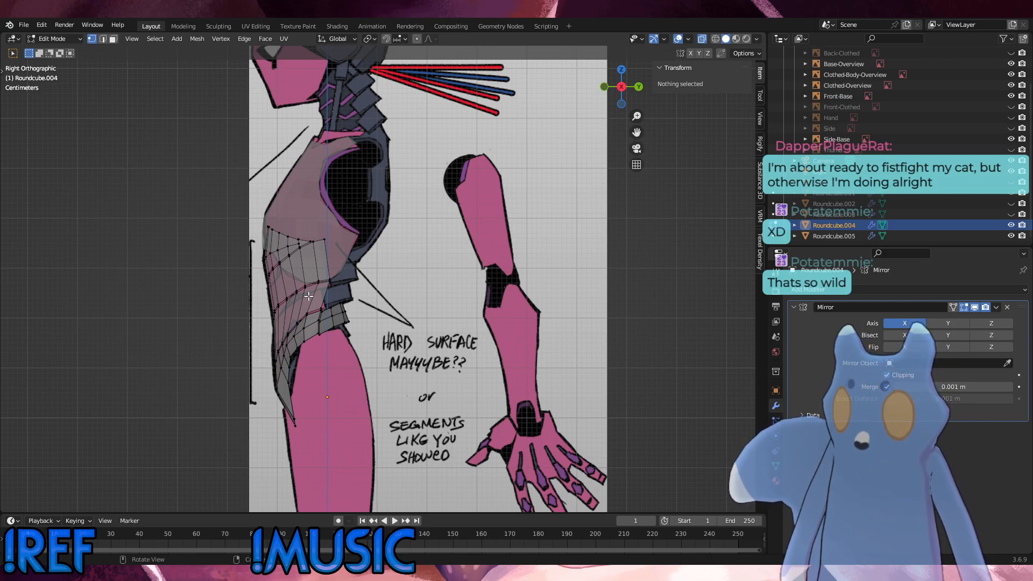
Highlight the rear part of the lowest band and inspect it in perspective and against the side reference.
left_click_drag(384, 336, 319, 259)
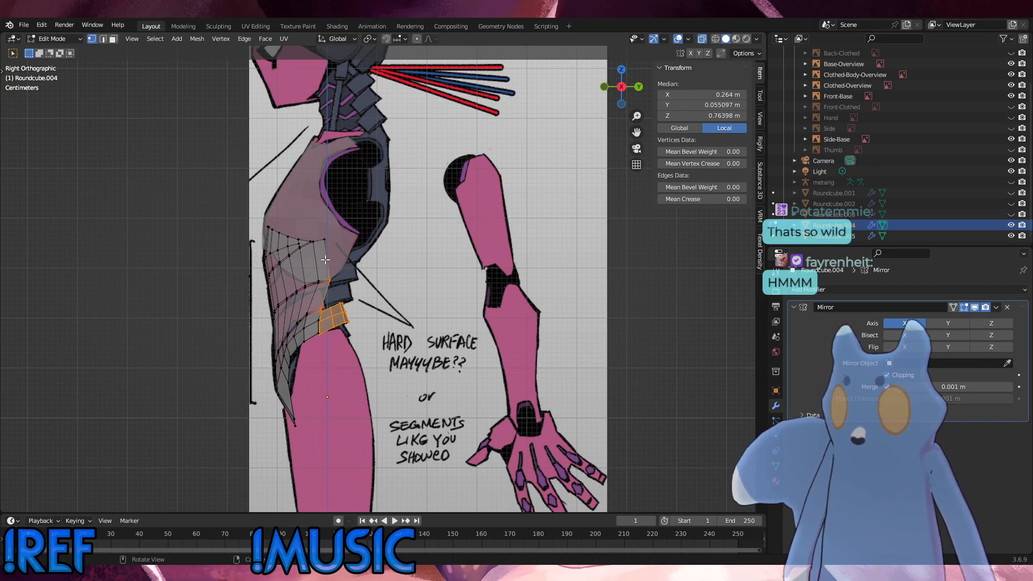
left_click_drag(321, 252, 358, 341)
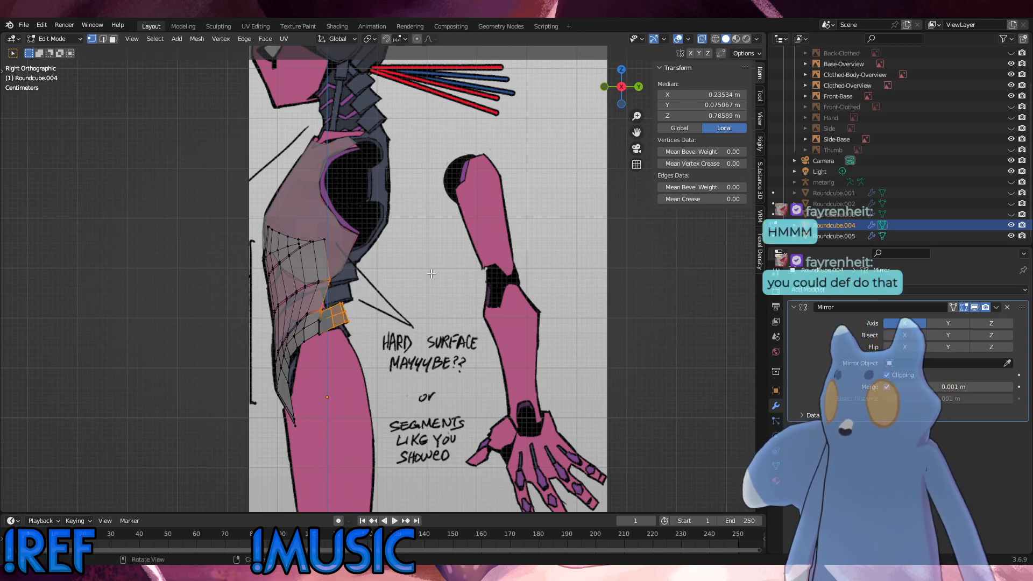
scroll(431, 274, "down", 8)
middle_click_drag(431, 274, 599, 277)
scroll(378, 282, "up", 14)
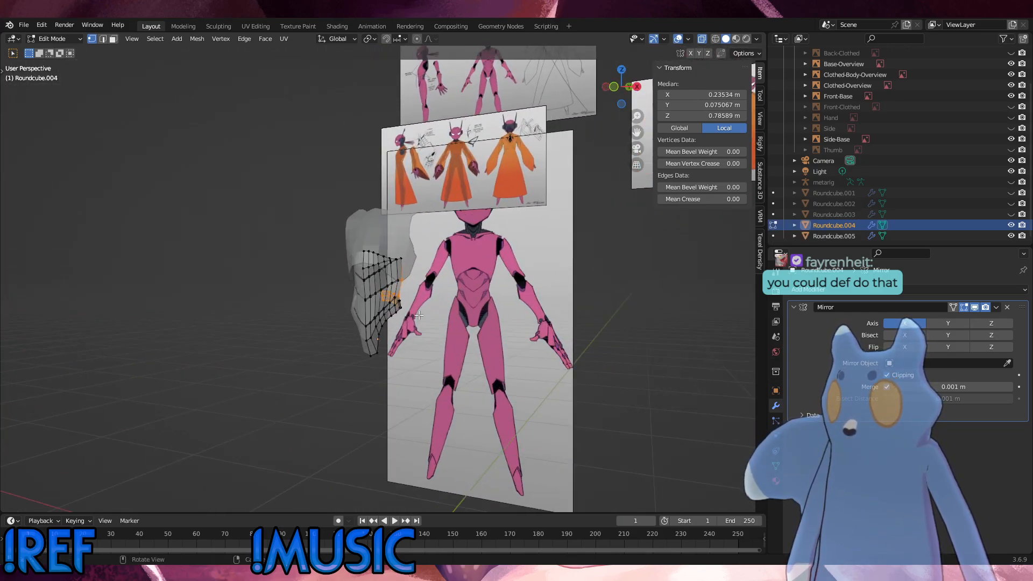
middle_click_drag(394, 323, 244, 245, "alt")
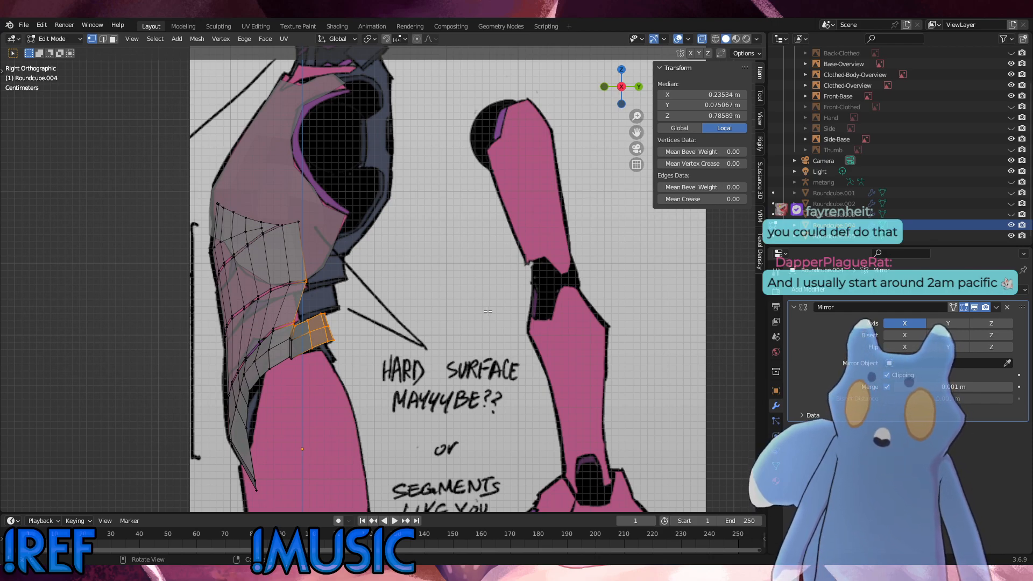
left_click_drag(333, 355, 318, 269)
left_click(263, 237)
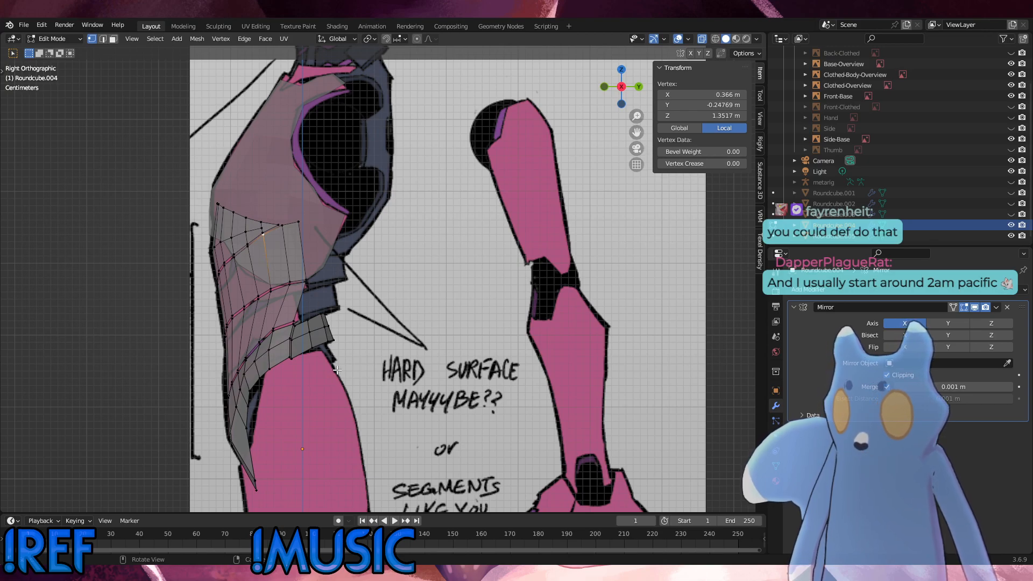
Highlight the lowest band's front section and rear faces to study how it wraps, checking from behind, front and side.
key("KP_1")
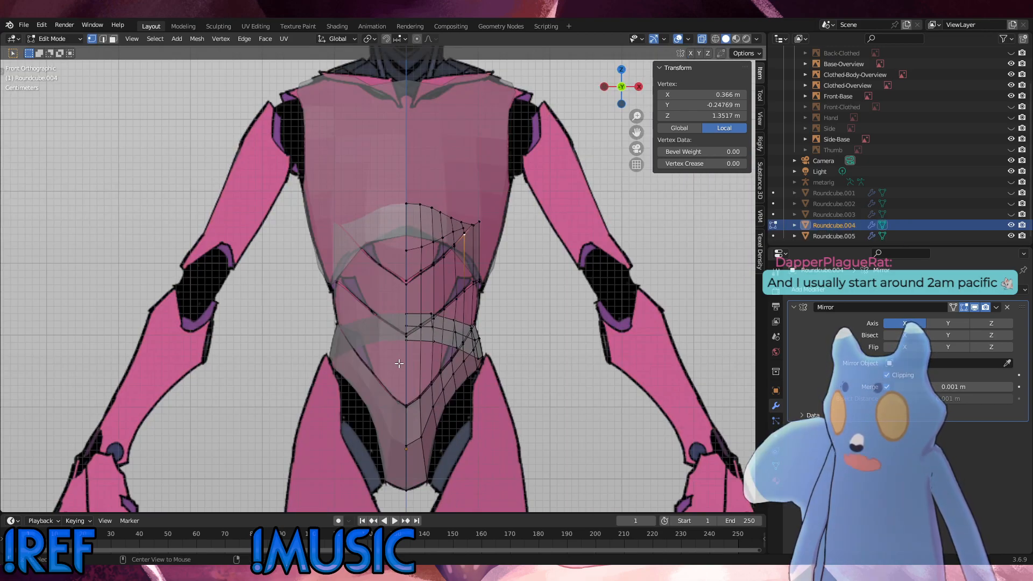
key("KP_3")
left_click_drag(390, 478, 190, 345)
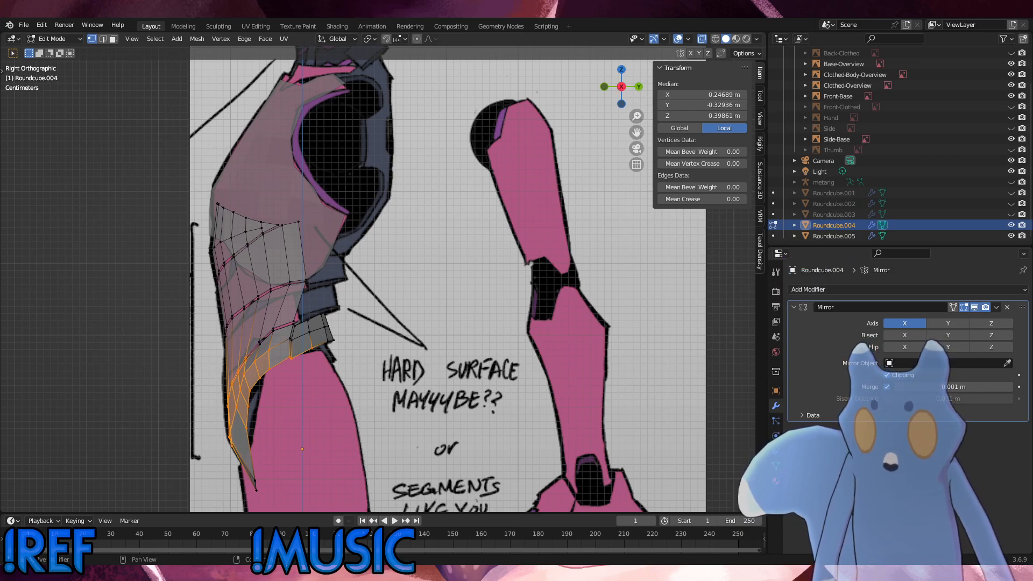
middle_click_drag(336, 361, 291, 335)
left_click_drag(329, 360, 275, 317)
middle_click_drag(274, 318, 274, 354)
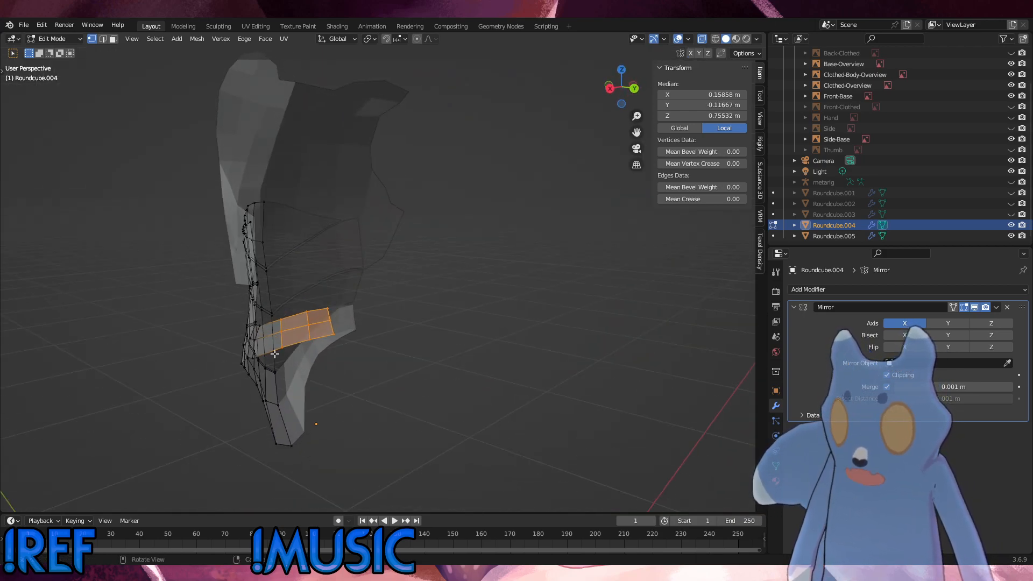
key("KP_1")
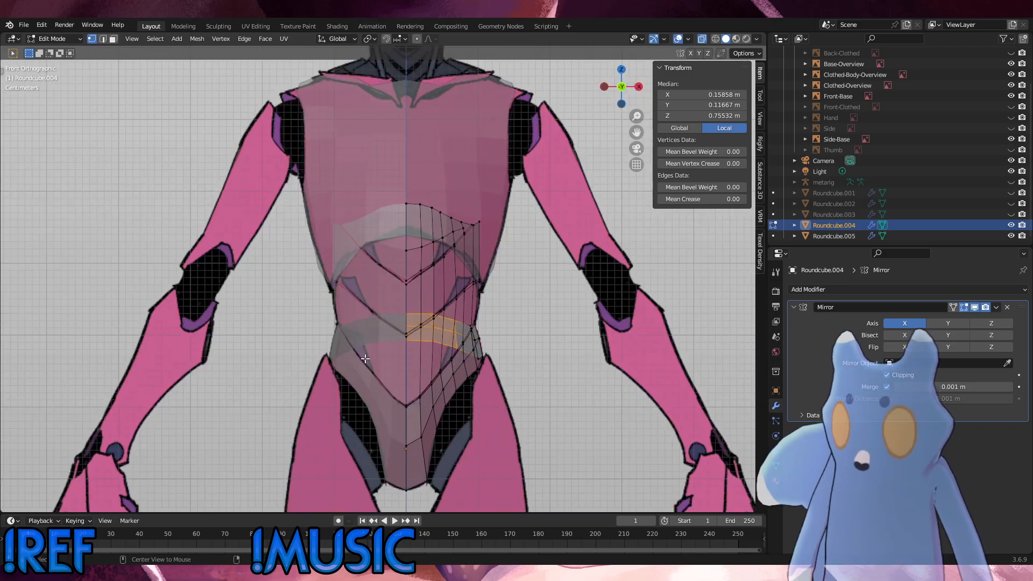
key("KP_3")
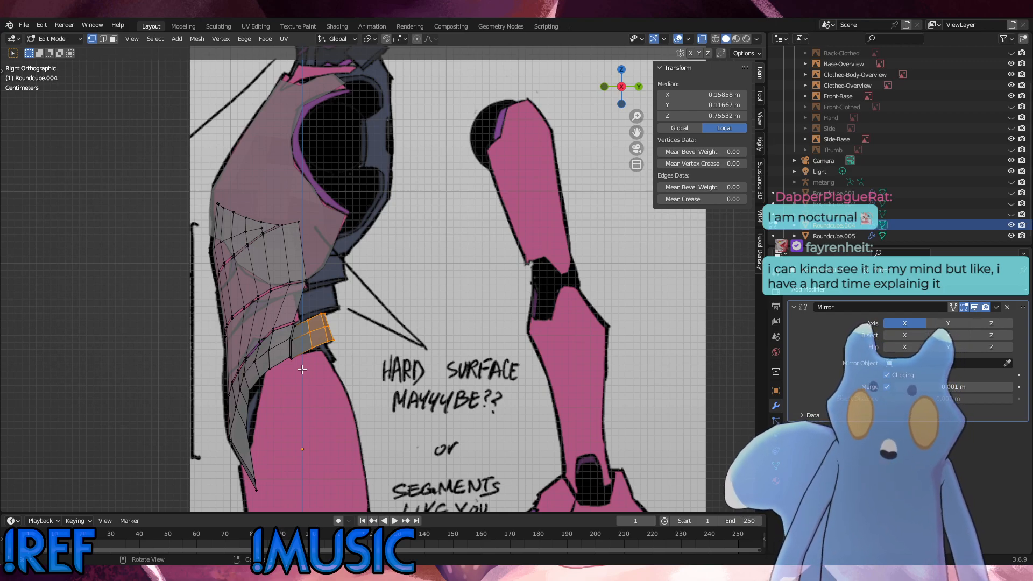
Mark three vertices along the lowest band from front to back and inspect its run in front, side and perspective views.
left_click(337, 307, "alt")
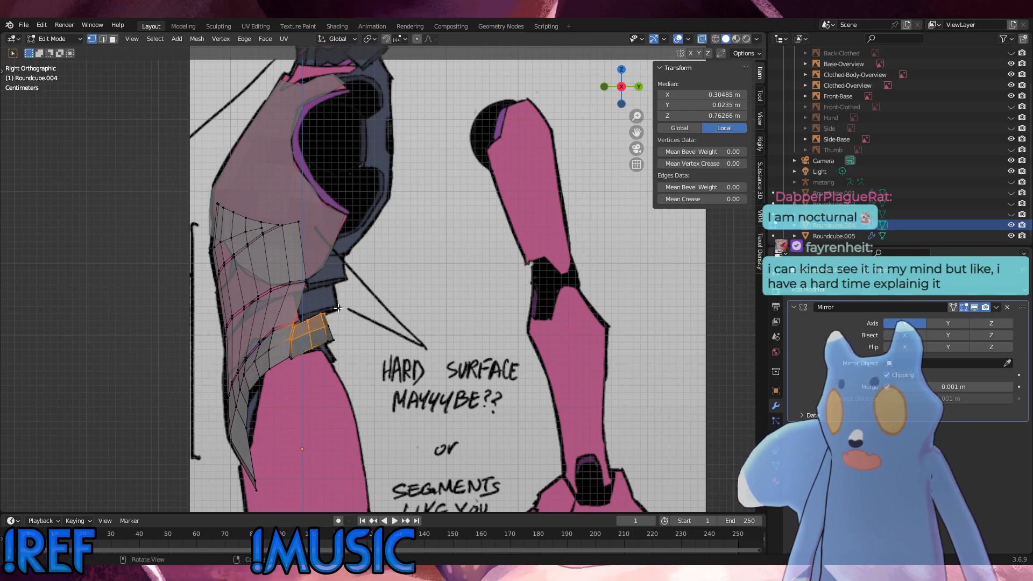
key("alt+a")
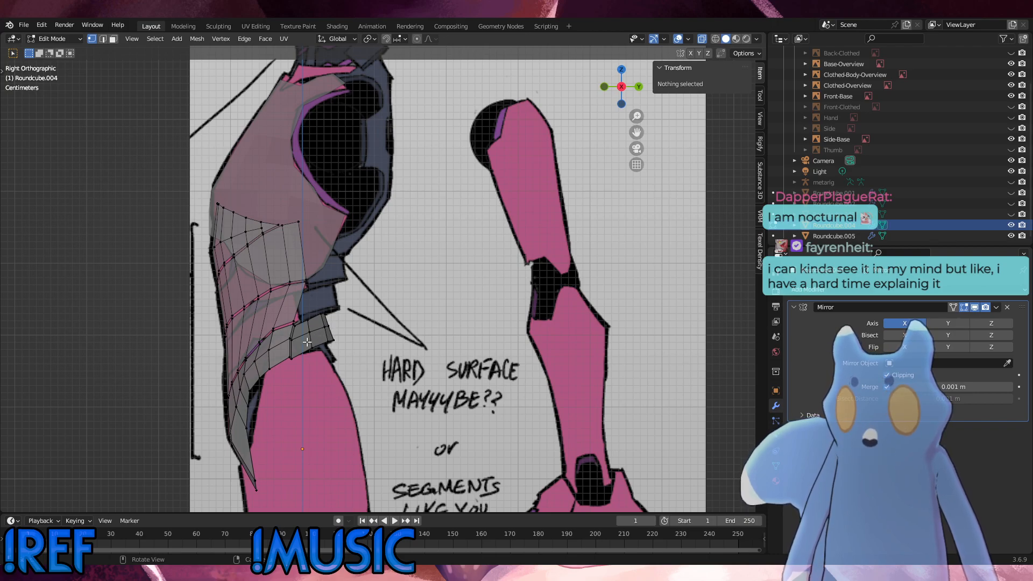
left_click(241, 394, "shift")
left_click(291, 340, "shift")
left_click(324, 328, "shift")
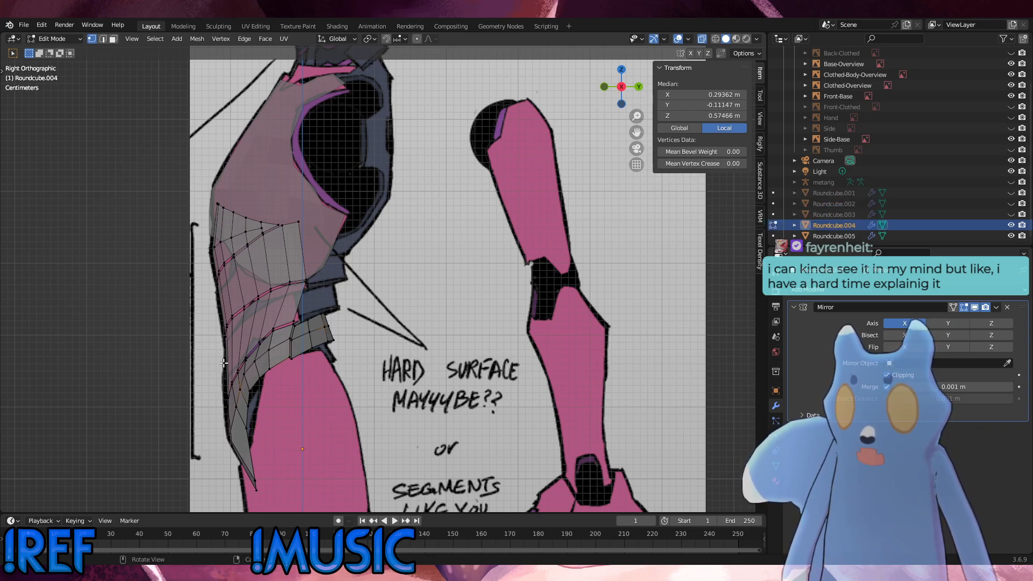
middle_click_drag(223, 363, 345, 341)
key("KP_1")
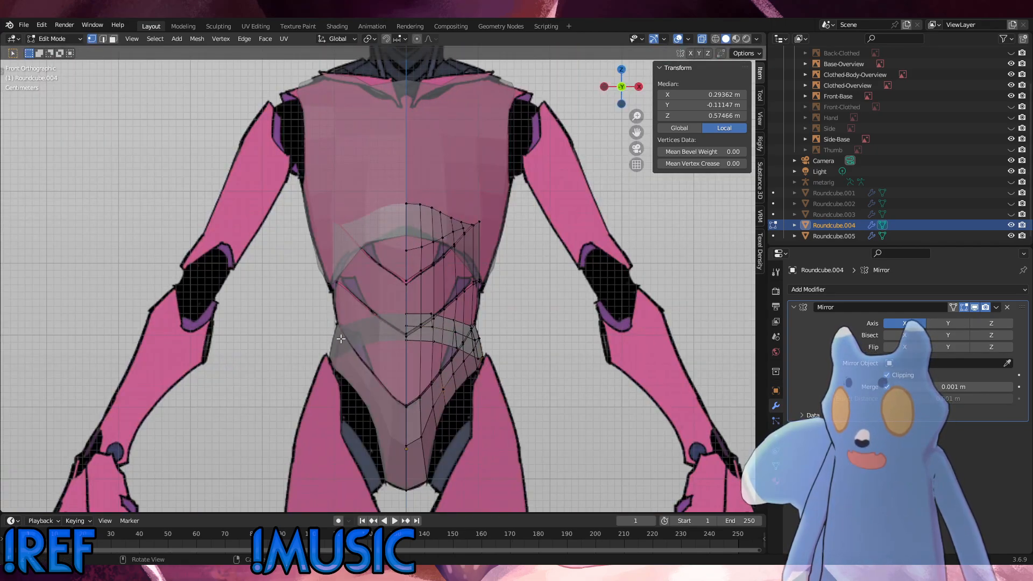
key("KP_3")
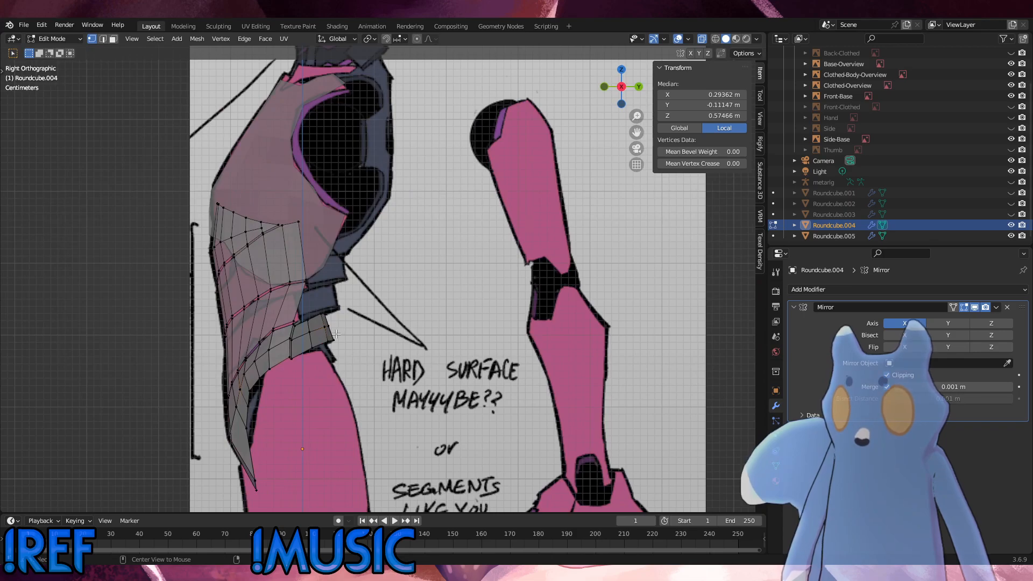
middle_click_drag(336, 334, 485, 310)
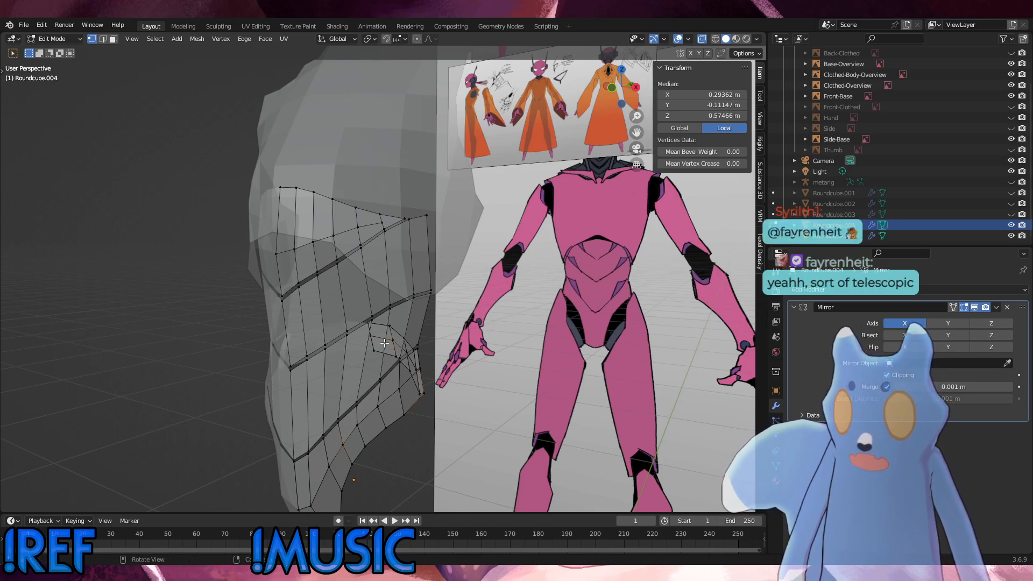
Highlight the side vertices around the upper band seam and the lowest band's hip curve to study them in side view.
key("KP_3")
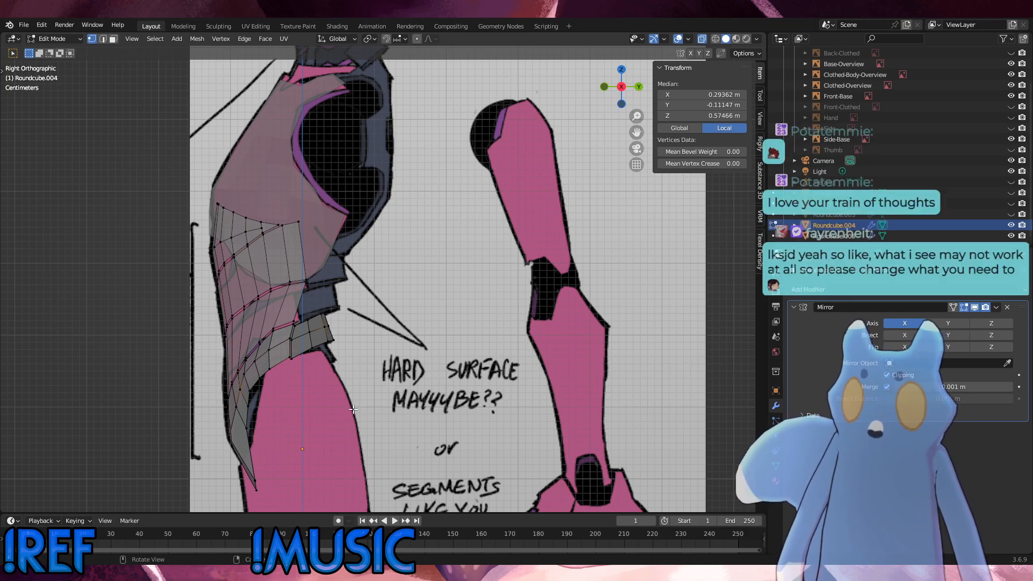
left_click_drag(353, 409, 271, 221)
left_click_drag(296, 297, 263, 269)
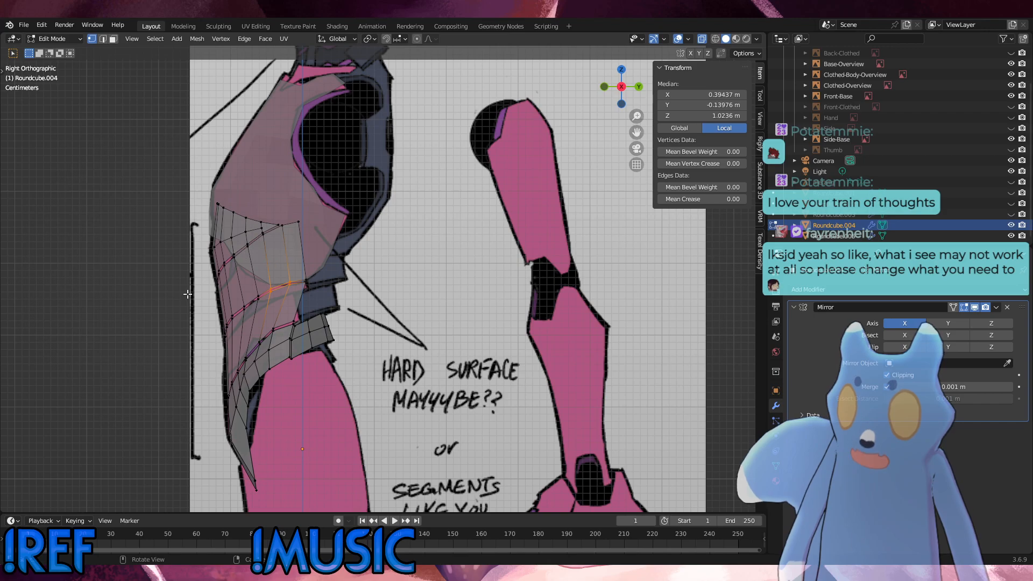
key("alt+a")
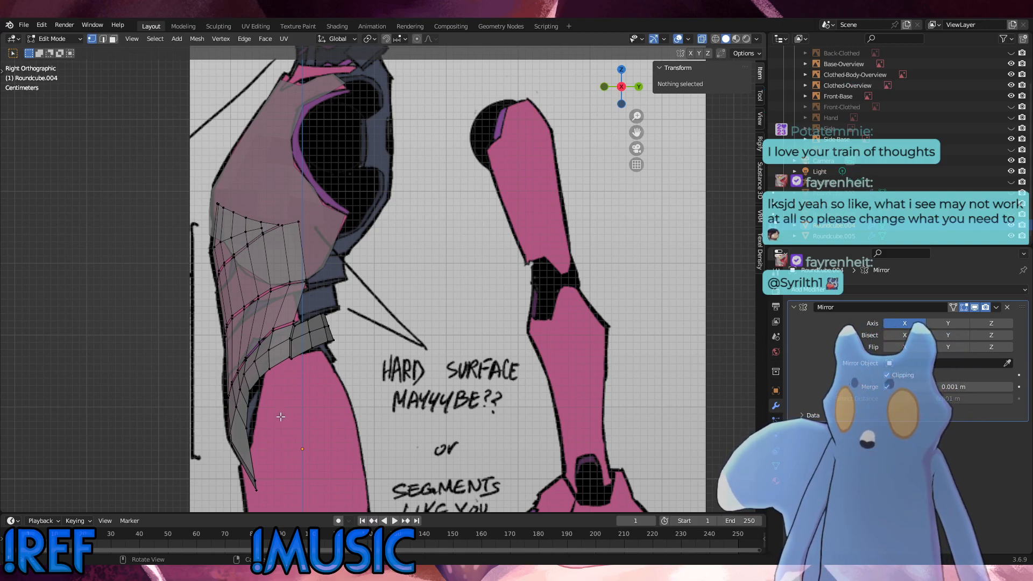
left_click_drag(283, 414, 238, 359)
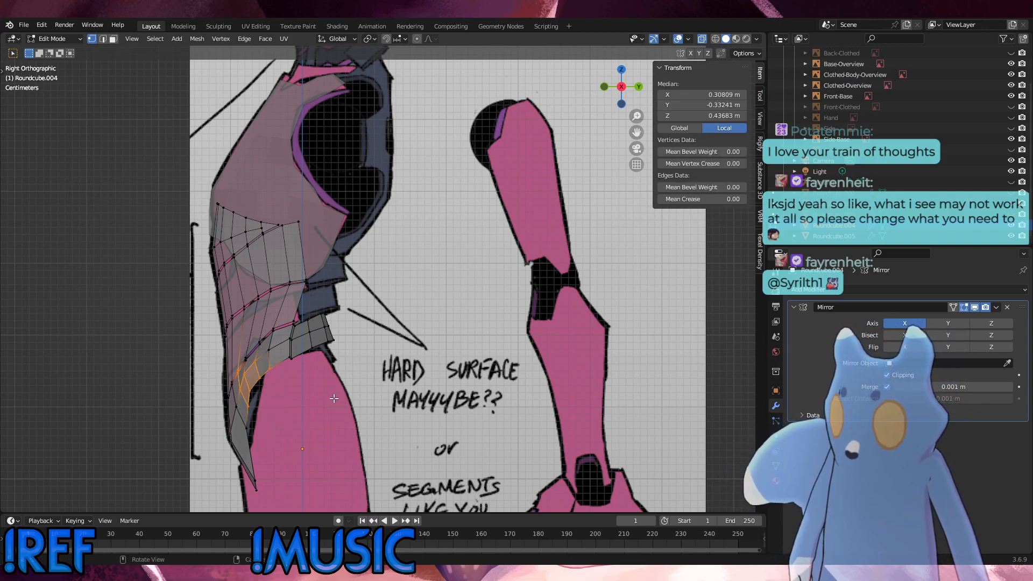
Try extruding the selected hip-curve part of the lowest band, and undo the attempt.
key("e")
left_click(342, 404)
left_click(301, 422)
scroll(236, 422, "up", 3)
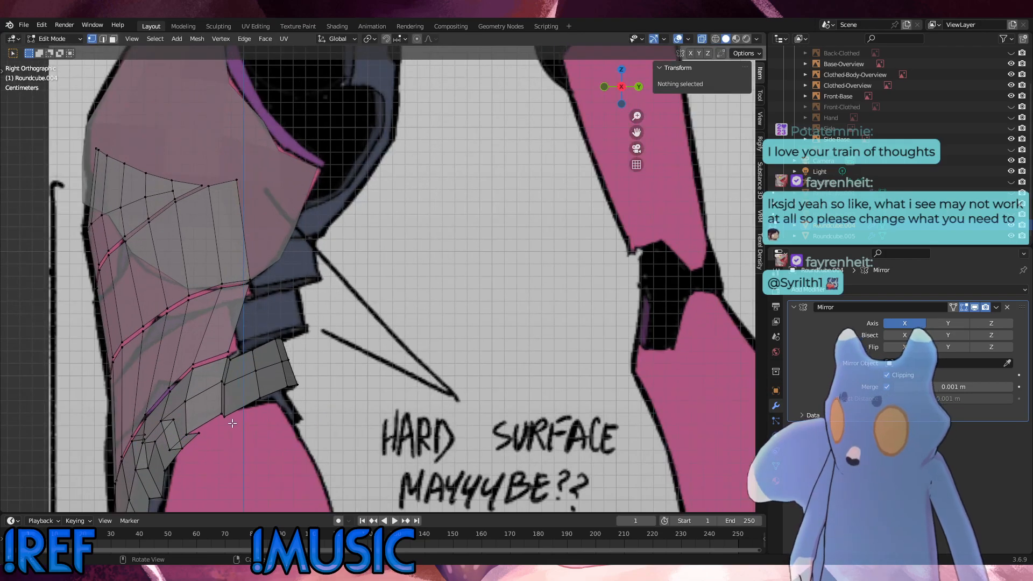
key("ctrl+z")
key("ctrl+z")
key("ctrl+z")
Select the whole linked lowest band and try offsetting a copy of it along the normal direction.
left_click_drag(179, 465, 141, 427)
scroll(242, 452, "down", 2)
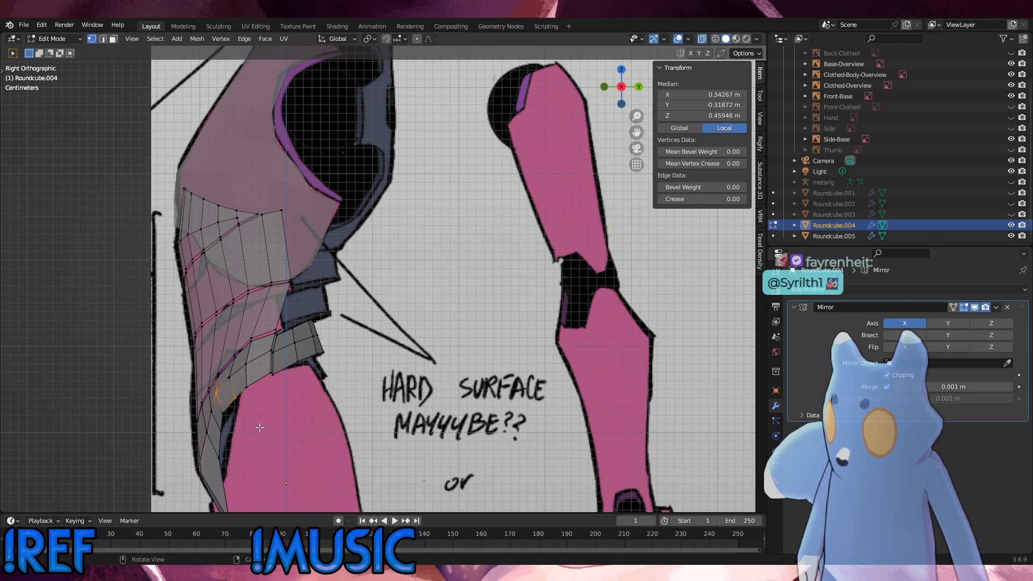
key("ctrl+l")
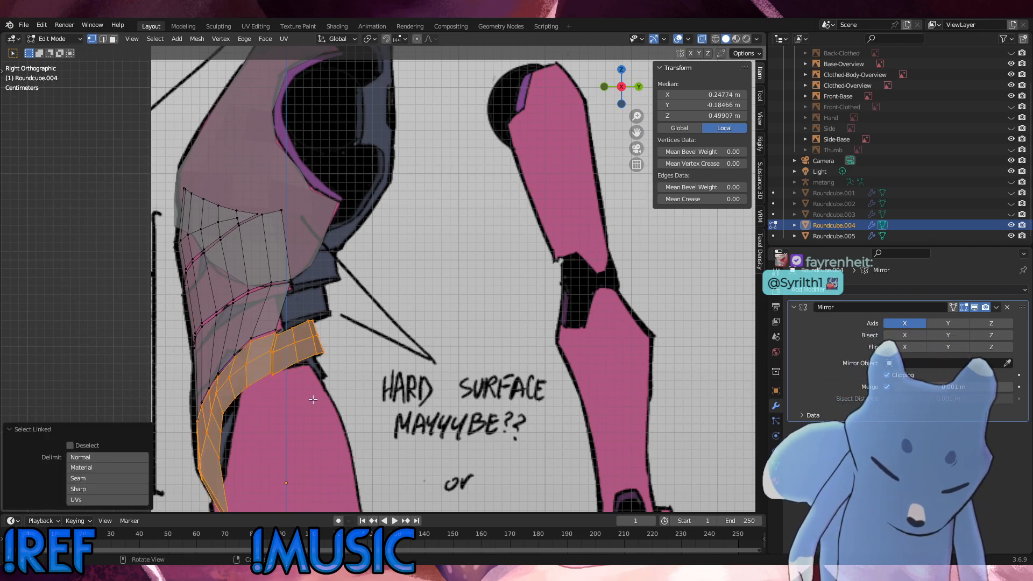
middle_click_drag(295, 407, 320, 361)
key("g")
key("z")
key("z")
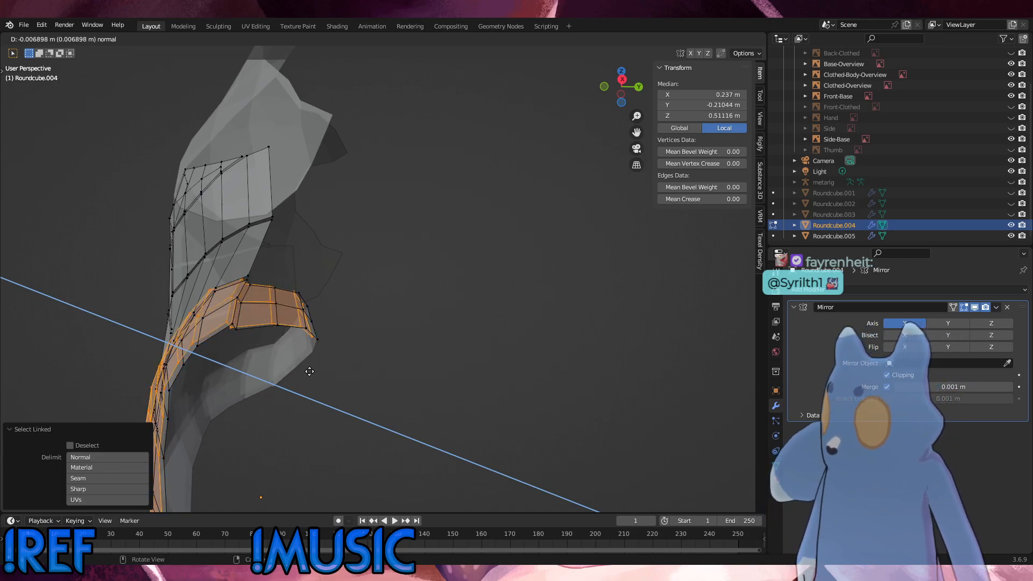
left_click(333, 377)
key("ctrl+KP_Add")
key("ctrl+KP_Add")
key("ctrl+KP_Add")
key("ctrl+KP_Add")
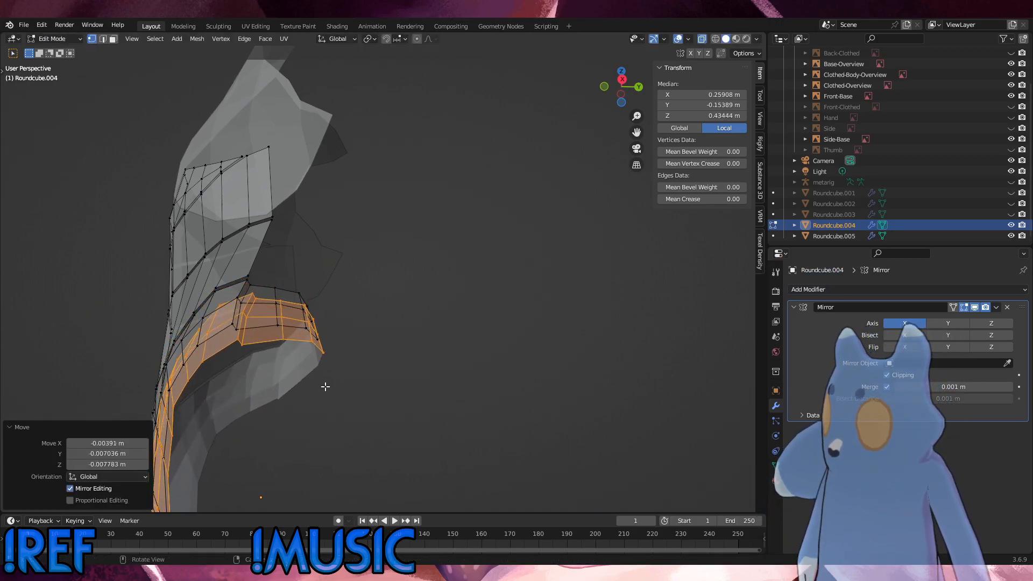
key("ctrl+KP_Subtract")
key("ctrl+KP_Subtract")
key("ctrl+KP_Subtract")
key("ctrl+KP_Subtract")
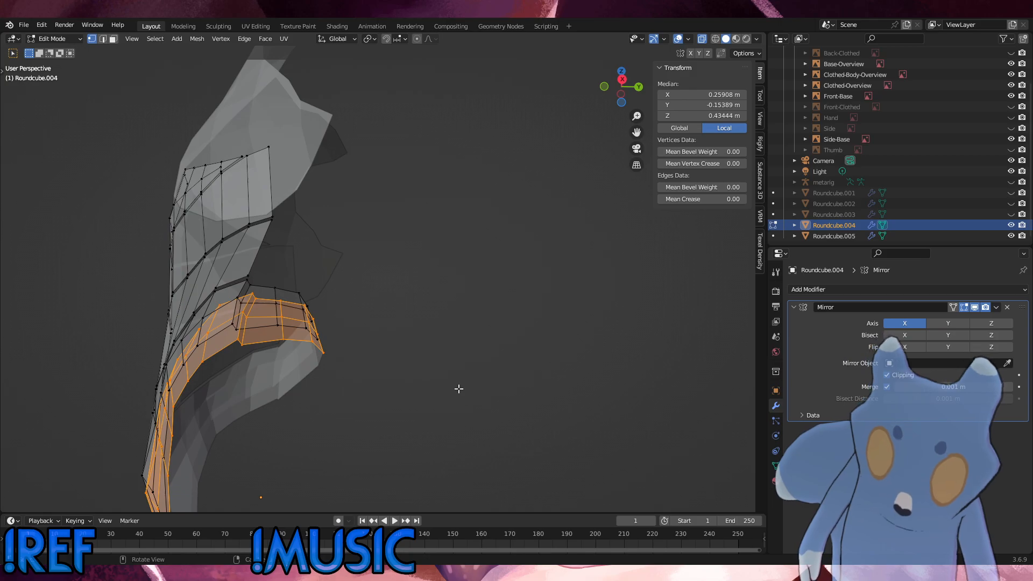
Scale the copied band down, shift it beneath the original band and inspect the layering from behind.
key("s")
left_click(447, 402)
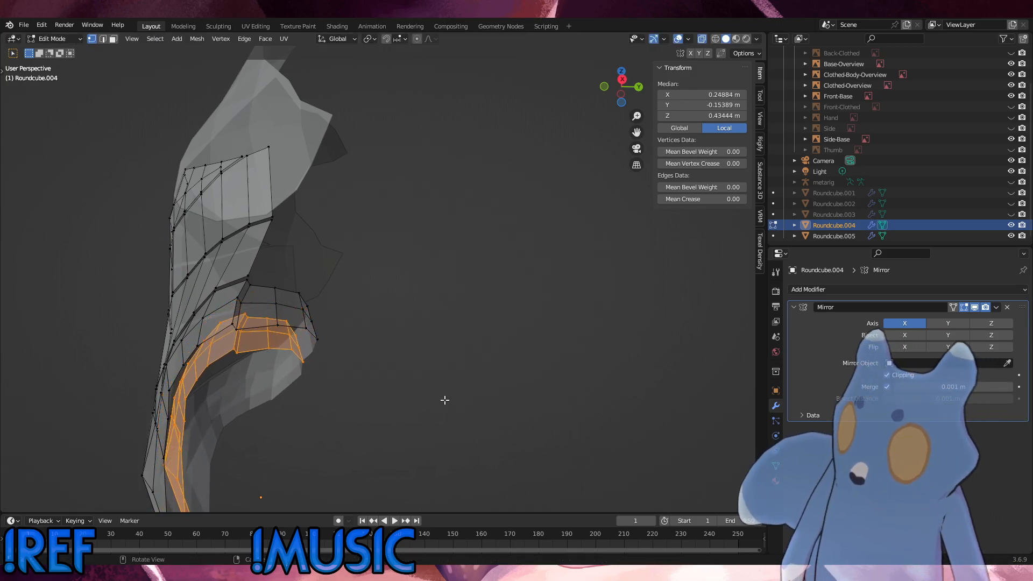
key("g")
left_click(453, 382)
left_click(363, 406)
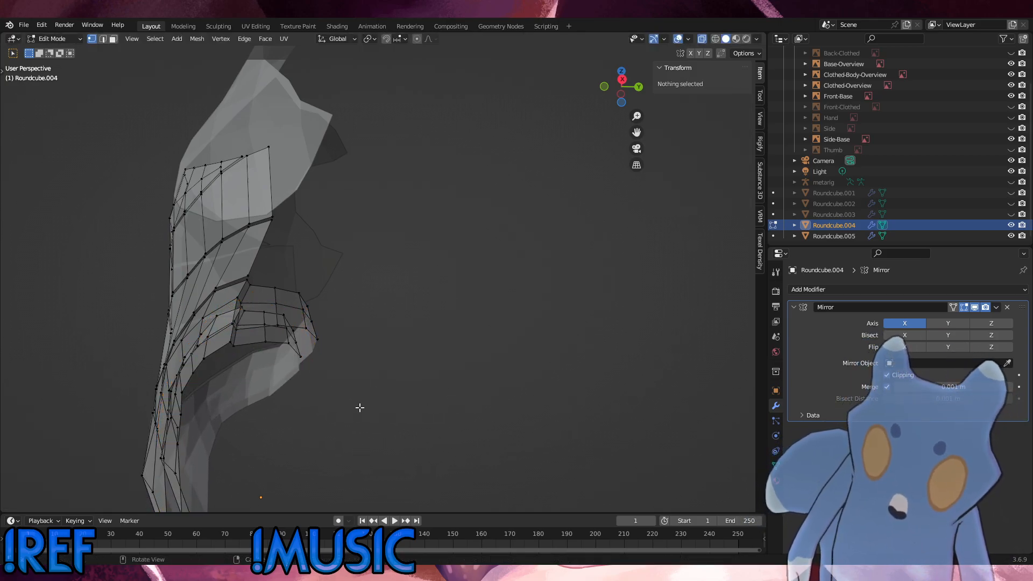
middle_click_drag(360, 406, 298, 381)
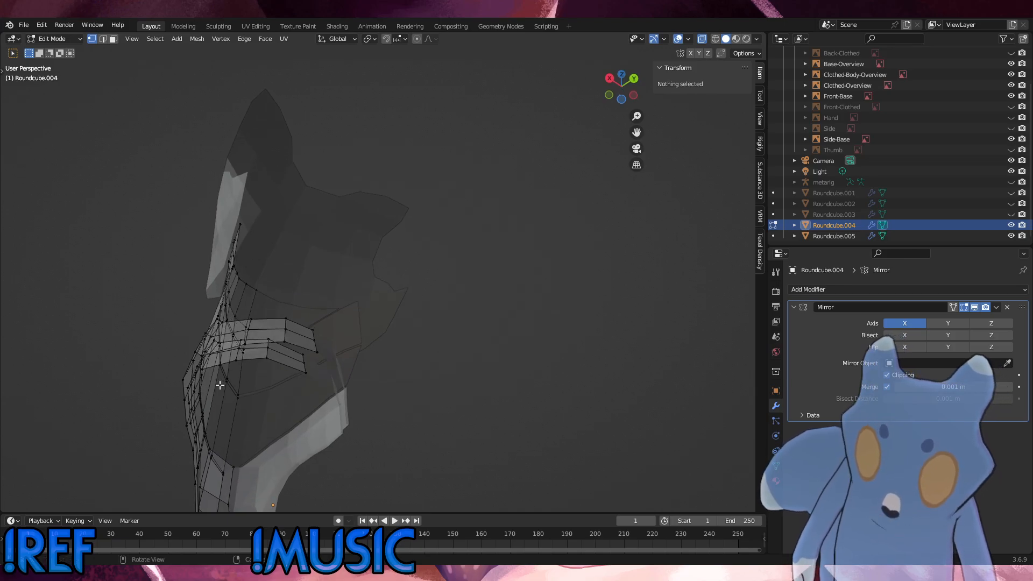
Undo the copied band together with its moves and scaling, back to the selected original band.
key("ctrl+z")
key("ctrl+z")
key("ctrl+z")
key("ctrl+z")
key("ctrl+z")
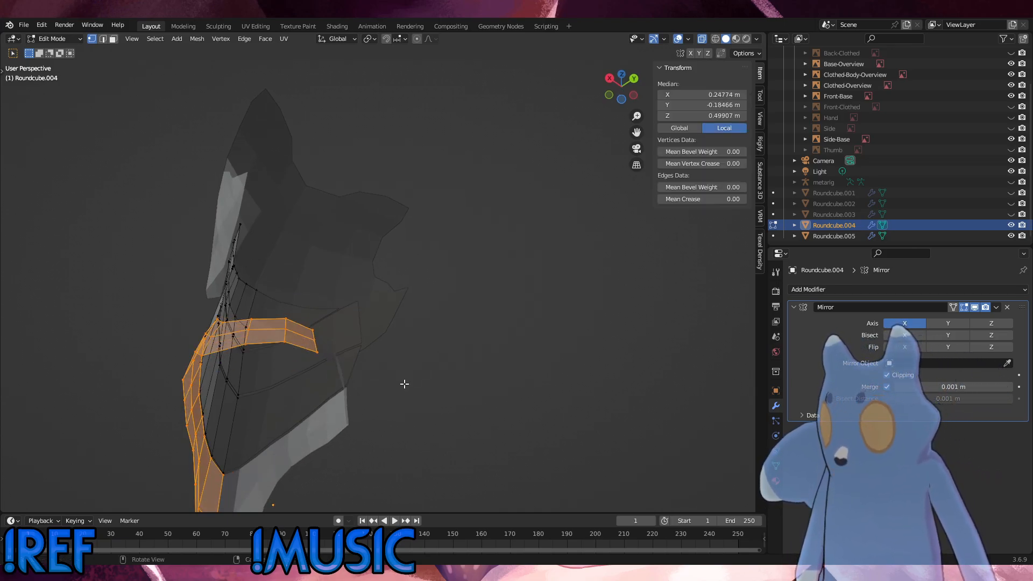
Clear the band selection and compare the abdomen with the side and front references.
middle_click_drag(568, 351, 511, 371, "alt")
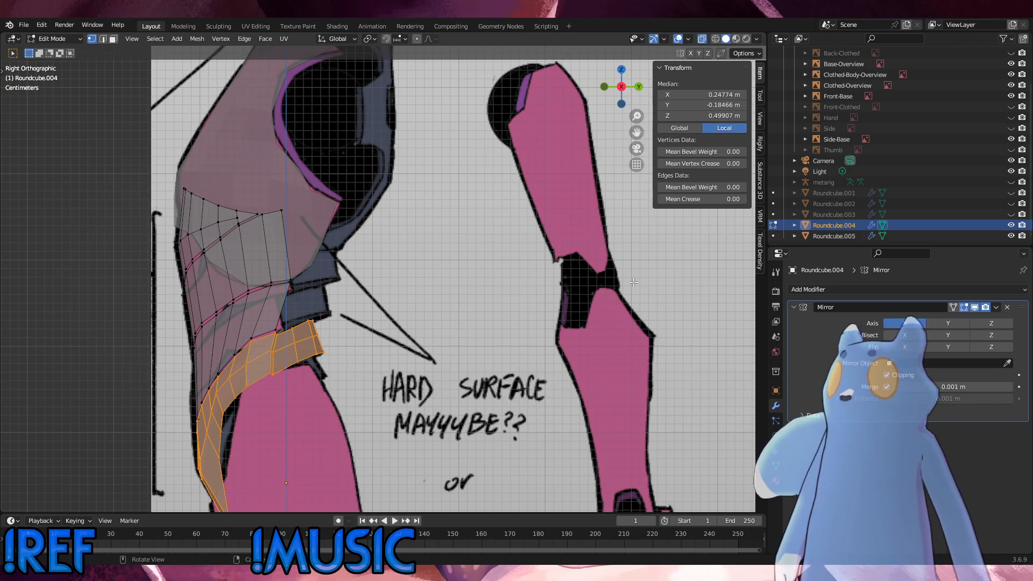
left_click(602, 269)
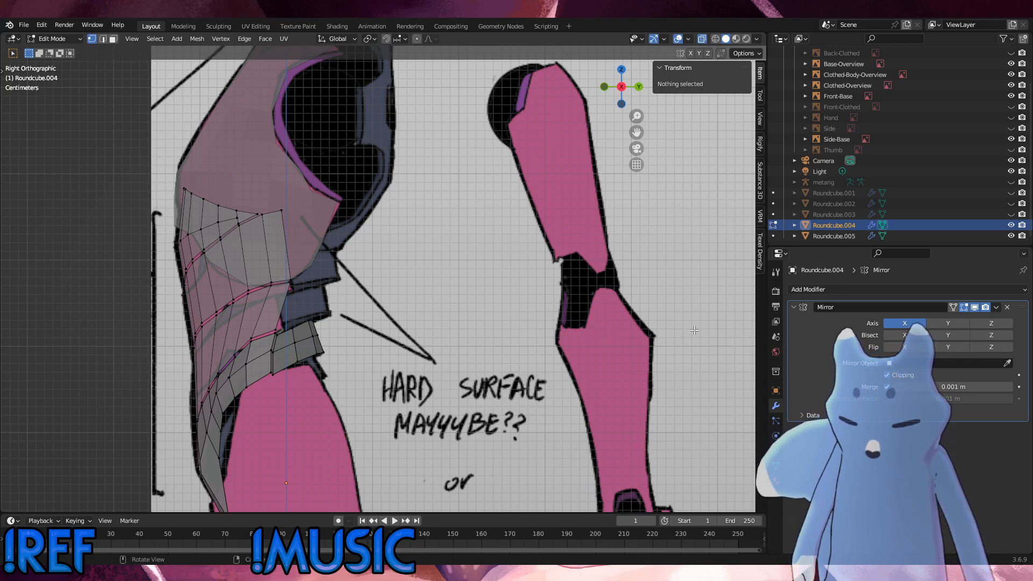
scroll(555, 293, "down", 2)
key("KP_1")
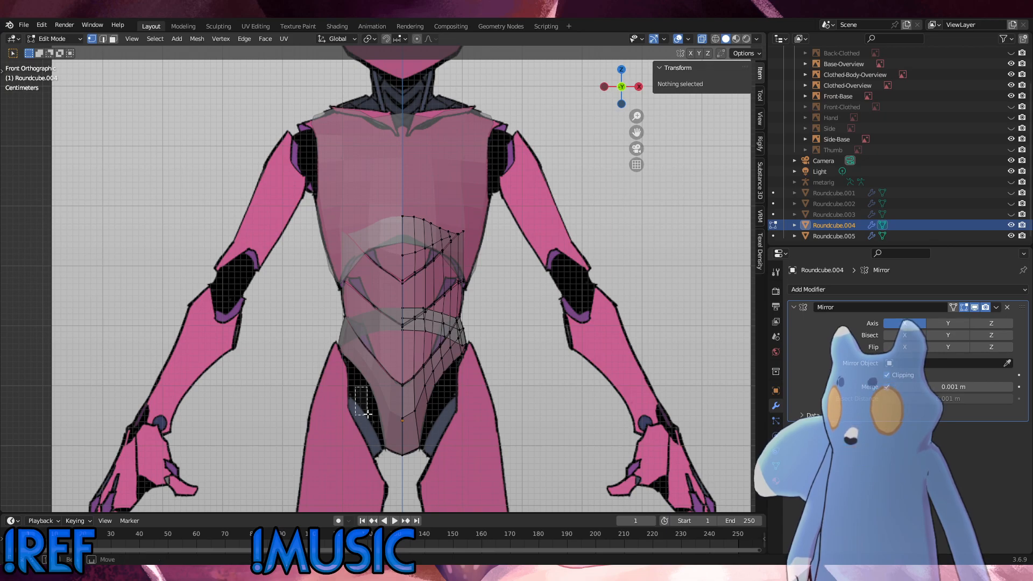
key("KP_3")
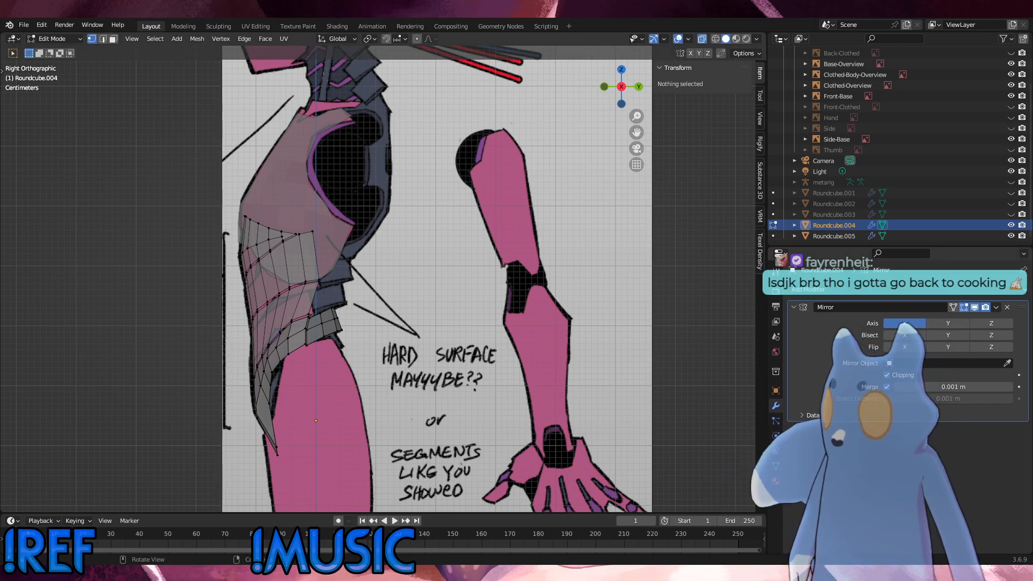
Switch to Object Mode, add the green robot photo as a reference image beside the front reference, and shrink it.
scroll(381, 280, "down", 10)
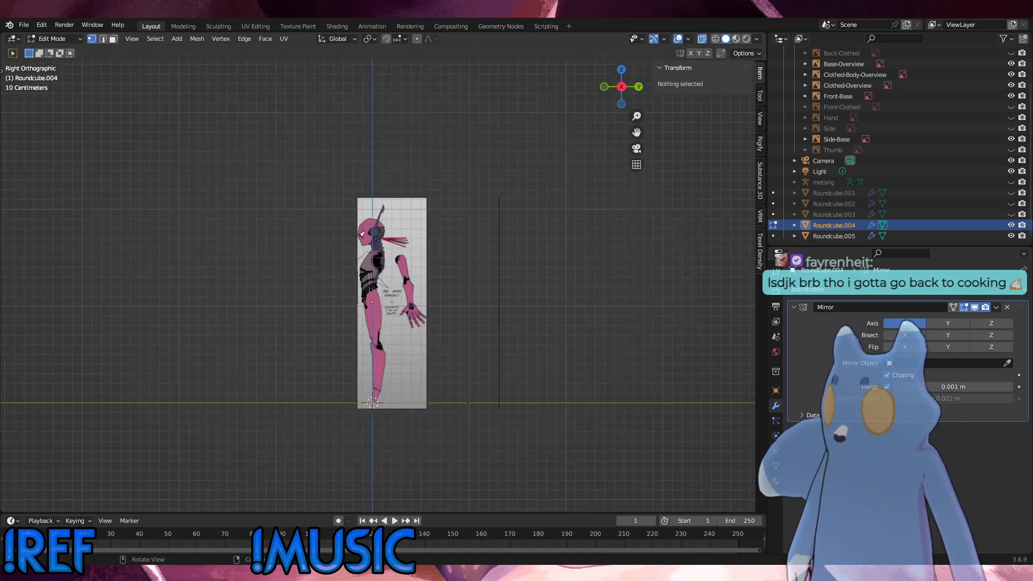
key("KP_1")
scroll(450, 327, "down", 4)
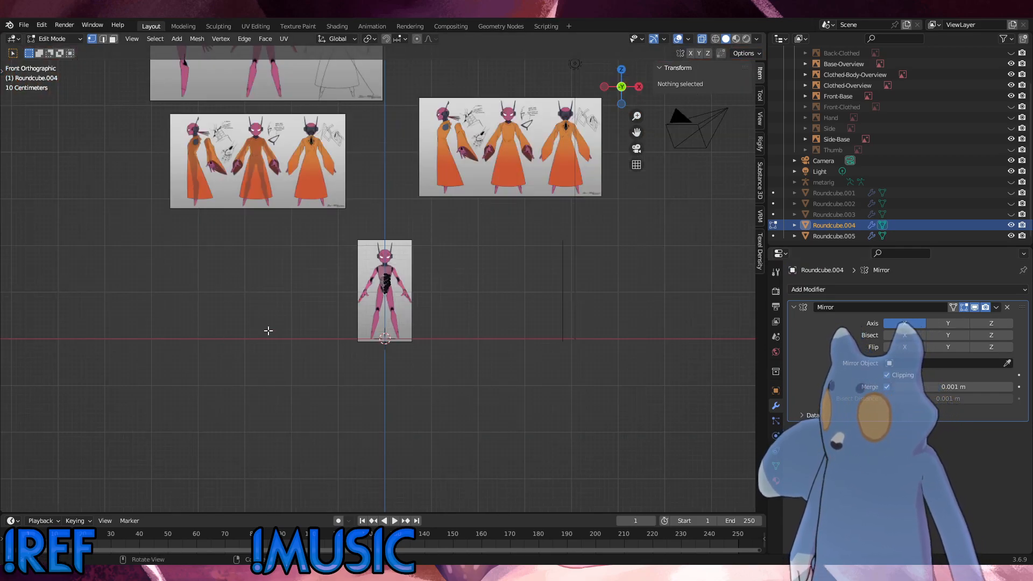
scroll(275, 356, "down", 5)
scroll(276, 356, "up", 4)
left_click(53, 39)
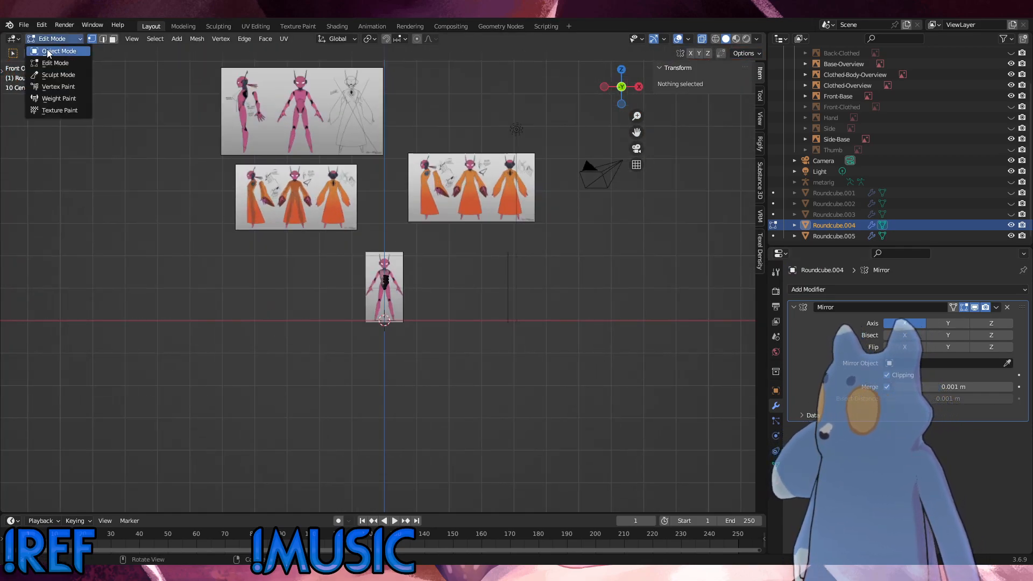
left_click(48, 51)
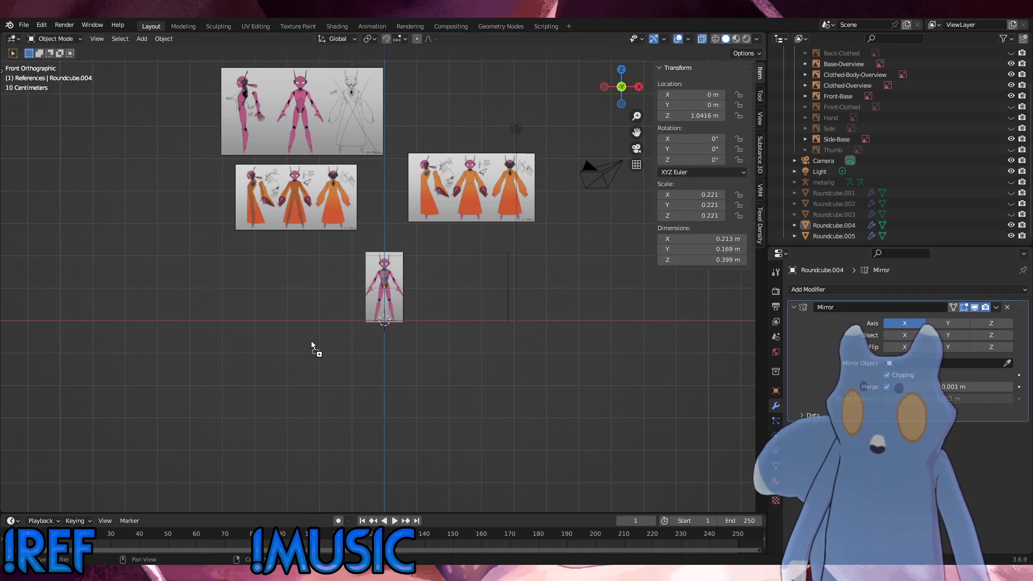
left_click_drag(311, 343, 260, 314)
key("s")
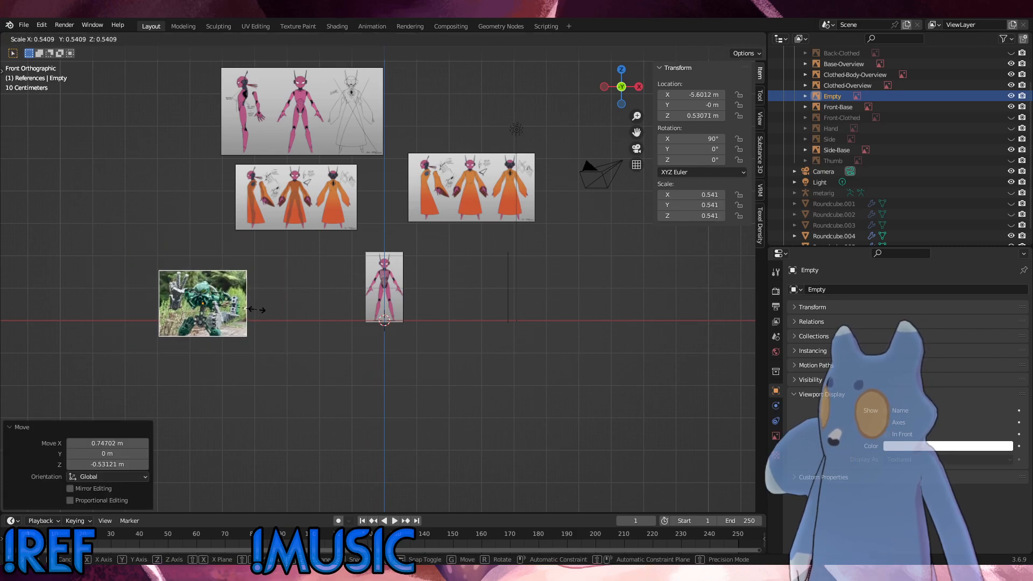
left_click(243, 307)
Scale the robot photo to 0.609 and place it below the clothed references at X -4.4558 m, Z 1.3939 m.
key("g")
left_click(228, 212)
key("s")
left_click(255, 216)
key("g")
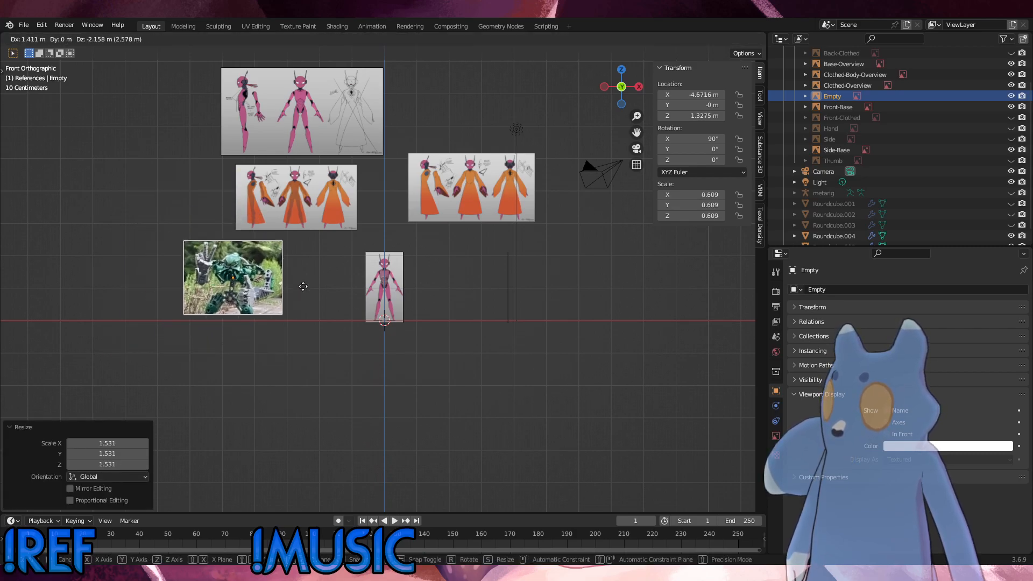
left_click(309, 283)
left_click(438, 351)
middle_click_drag(381, 314, 343, 326)
left_click(257, 269)
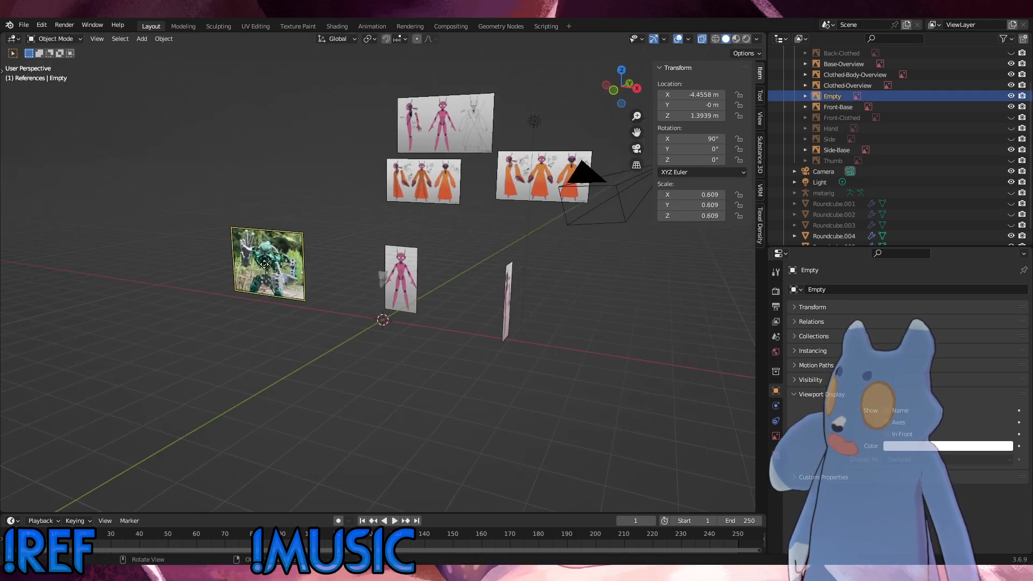
Push the robot photo back along the Y axis to 7.8307 m and save the file.
key("g")
key("y")
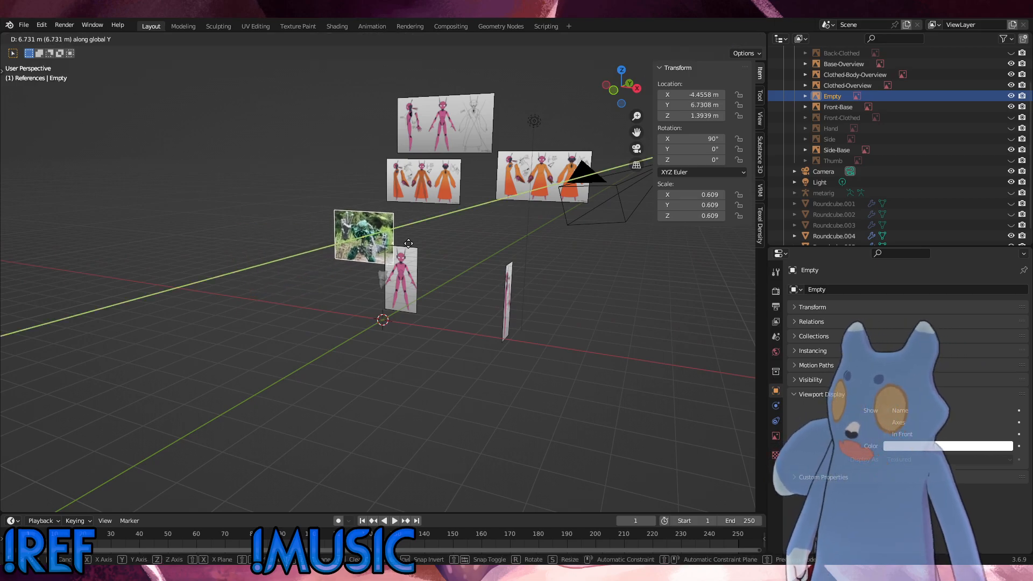
left_click(420, 240)
middle_click_drag(420, 240, 351, 352, "alt")
scroll(335, 346, "up", 3)
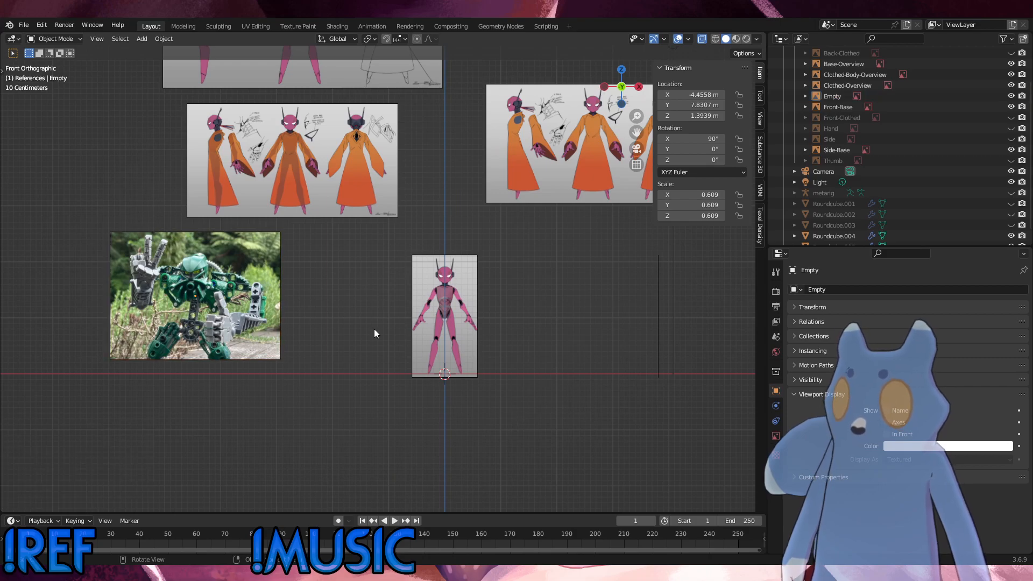
left_click(24, 26)
key("ctrl+s")
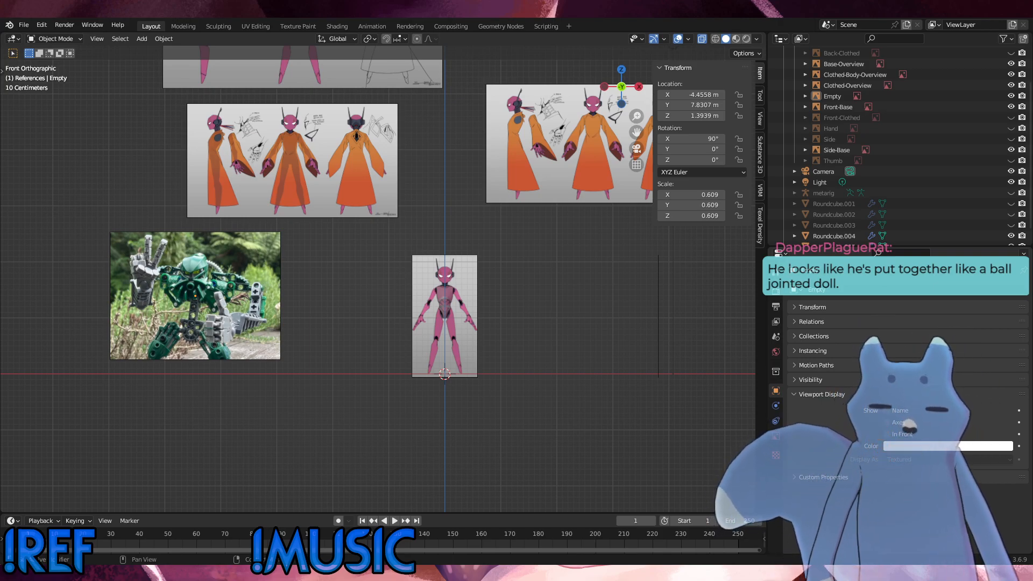
Examine the body reference in front and side views, focusing on the waist and spine segments.
scroll(378, 278, "up", 4)
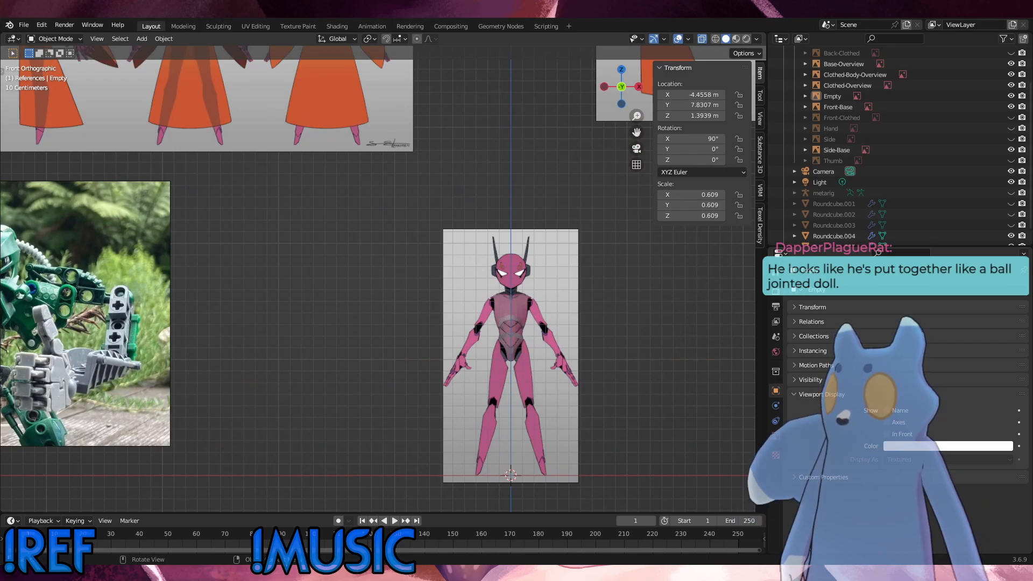
middle_click_drag(480, 404, 395, 365, "shift")
scroll(343, 352, "up", 5)
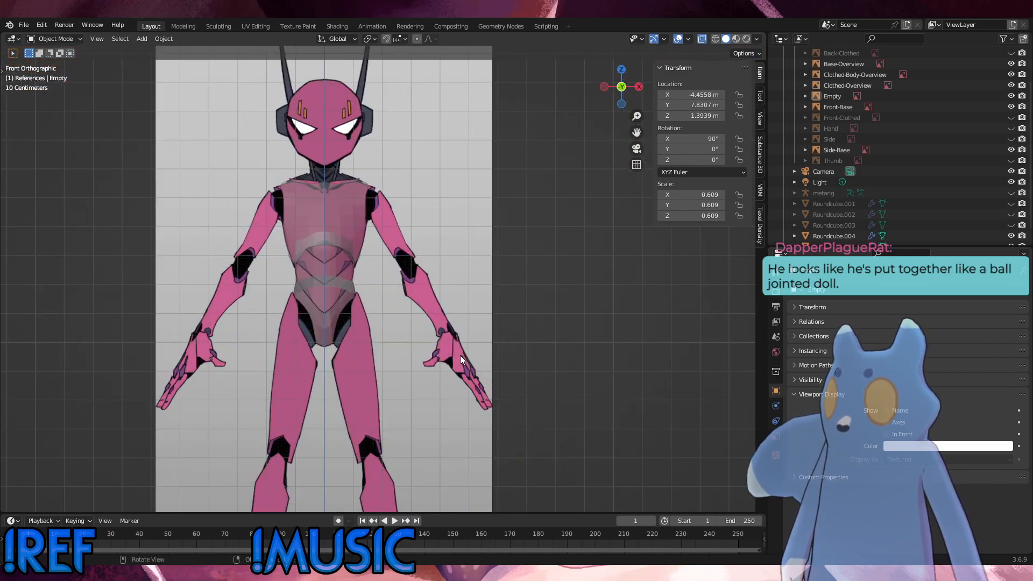
middle_click_drag(423, 342, 477, 345, "shift")
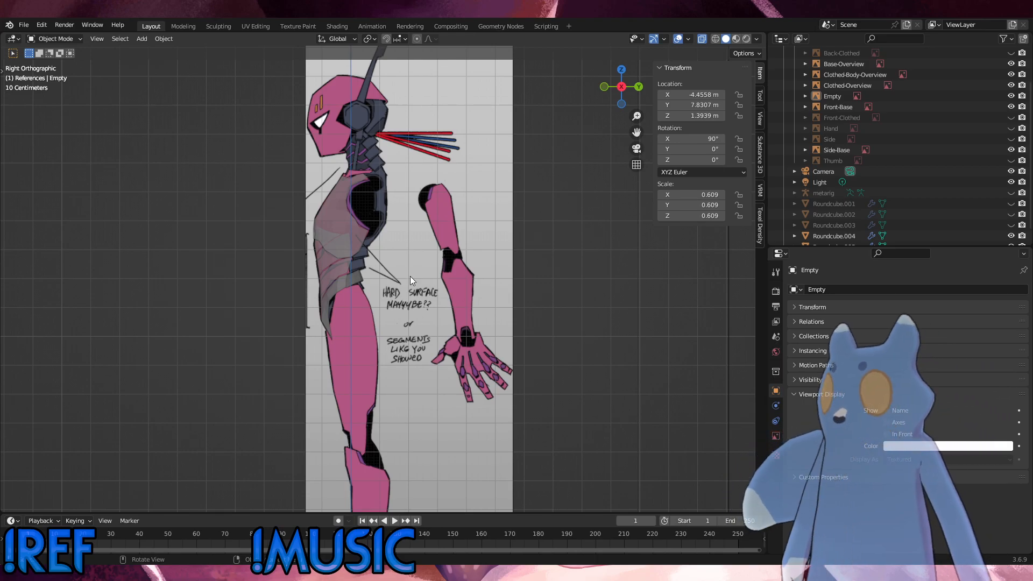
left_click(351, 155)
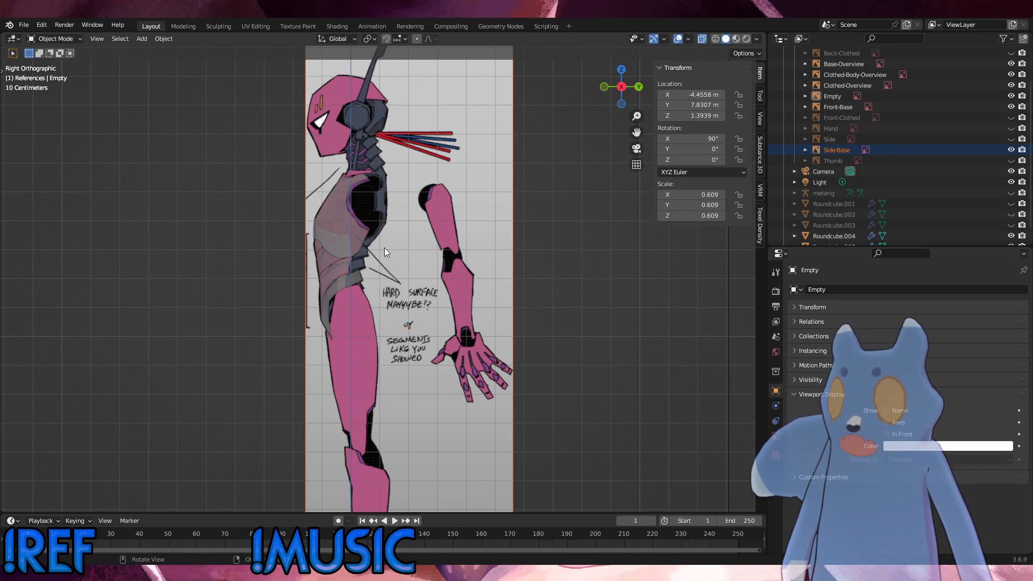
scroll(363, 281, "up", 7)
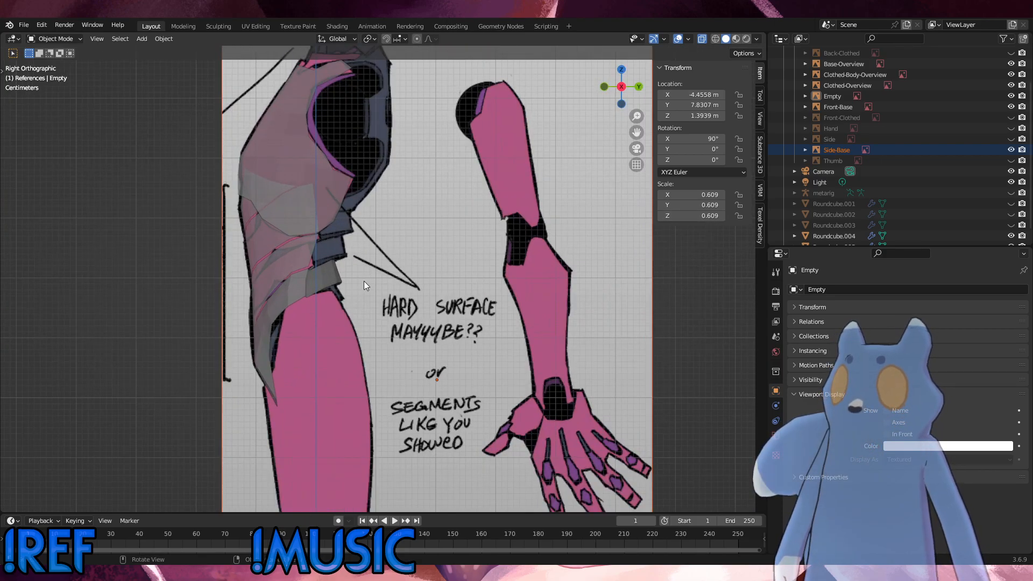
Select the abdomen mesh Roundcube.004, return to Edit Mode and bring the lowest band's rear section into view.
left_click(195, 236)
left_click(50, 42)
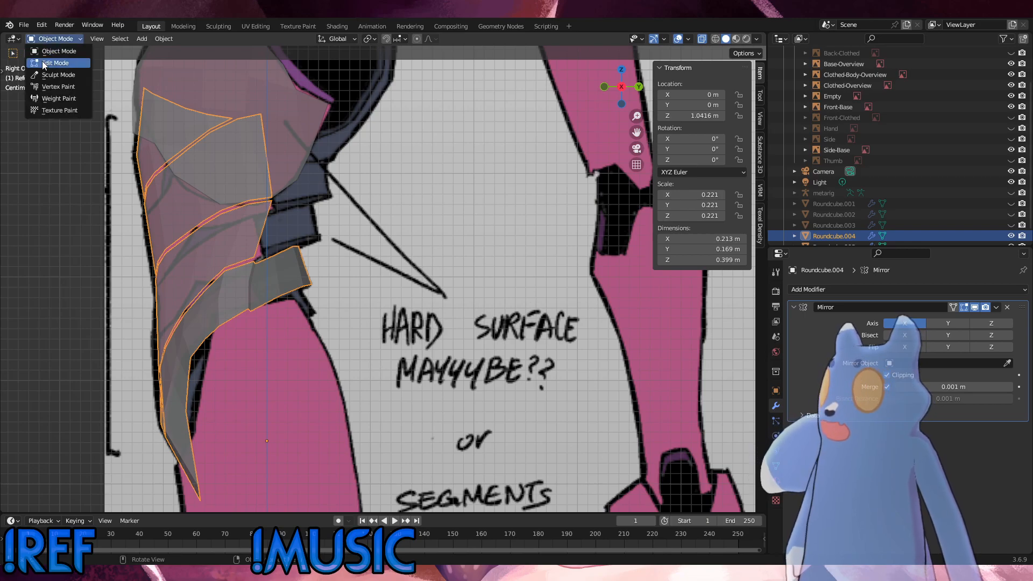
left_click(44, 63)
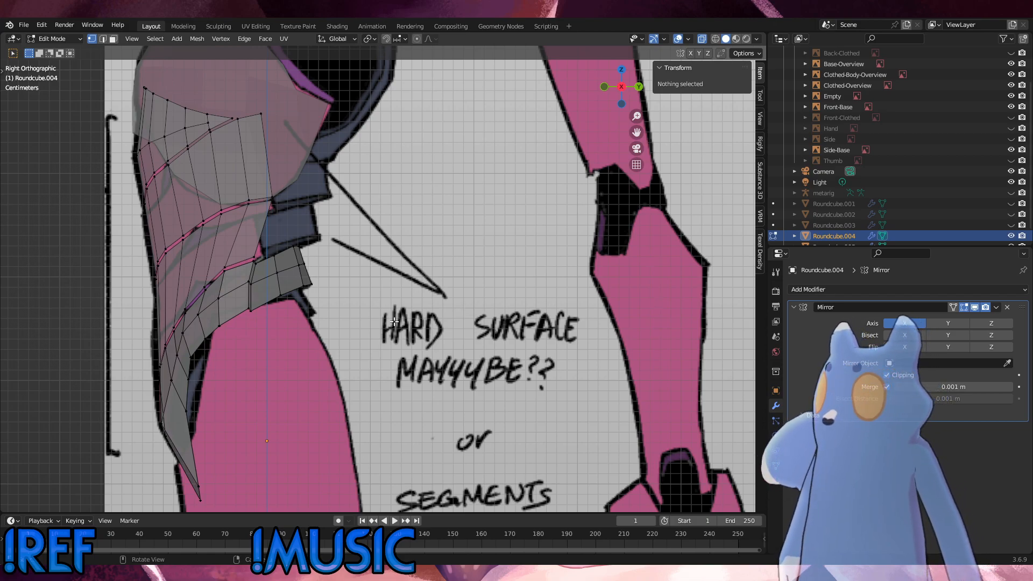
middle_click_drag(266, 316, 11, 52)
left_click(92, 305, "alt")
key("Tab")
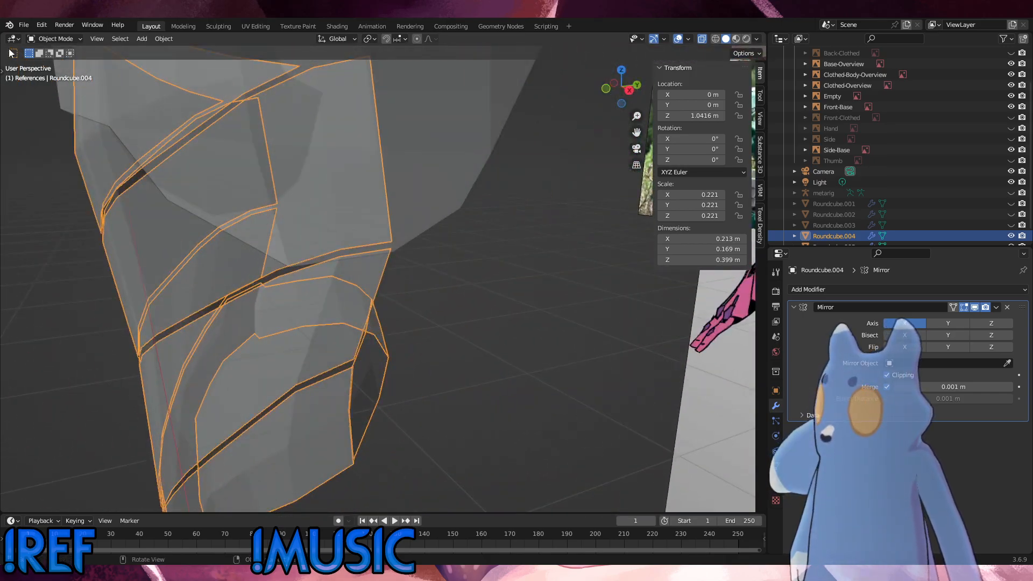
left_click(54, 39)
left_click(54, 57)
middle_click_drag(161, 350, 191, 393)
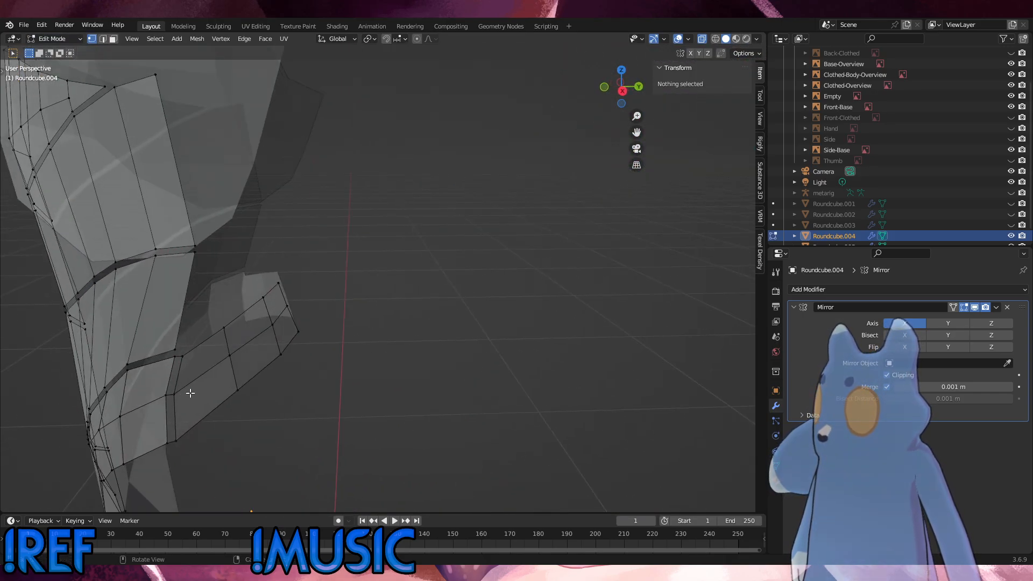
Test moving the entire linked lowest band, cancel the move and select the vertex where its rear section begins.
key("l")
key("g")
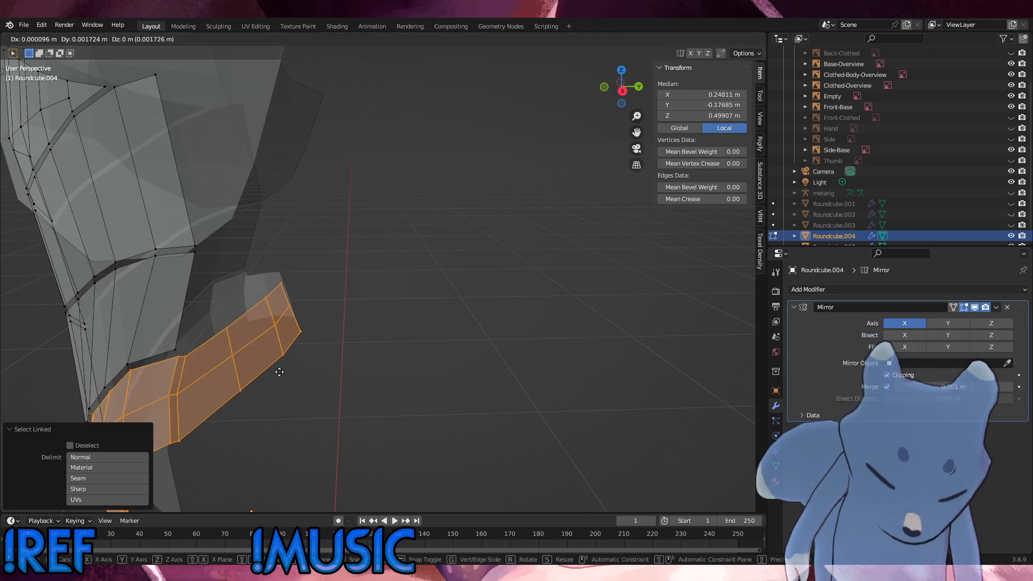
right_click(490, 389)
key("alt+a")
left_click(174, 393)
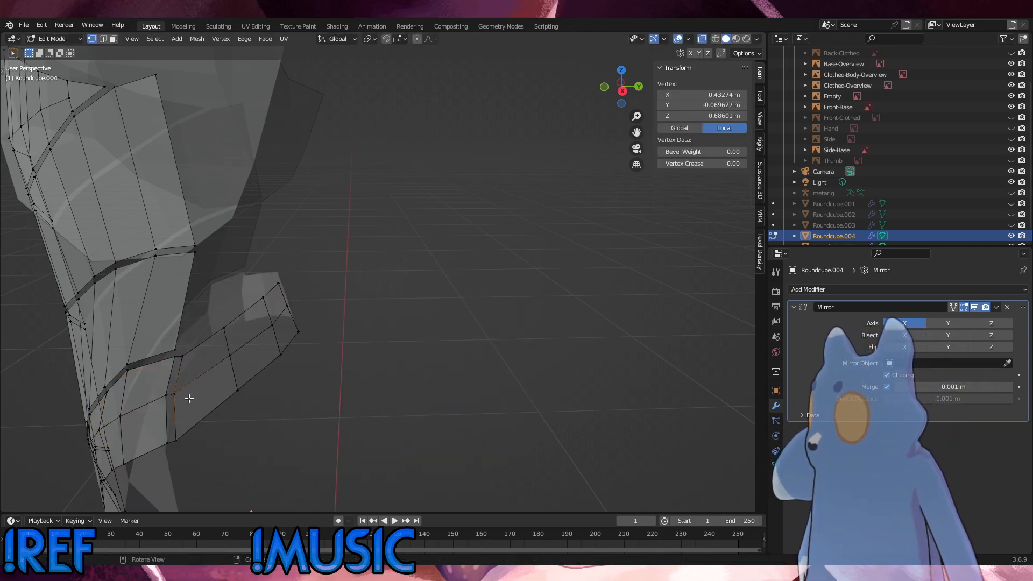
left_click(186, 432, "shift")
left_click(164, 405, "shift")
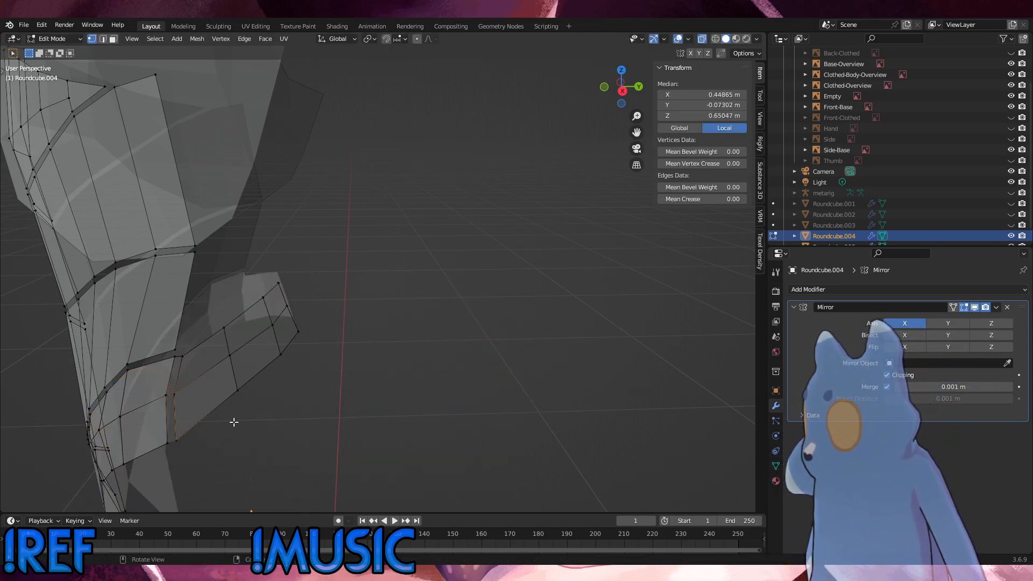
key("alt+a")
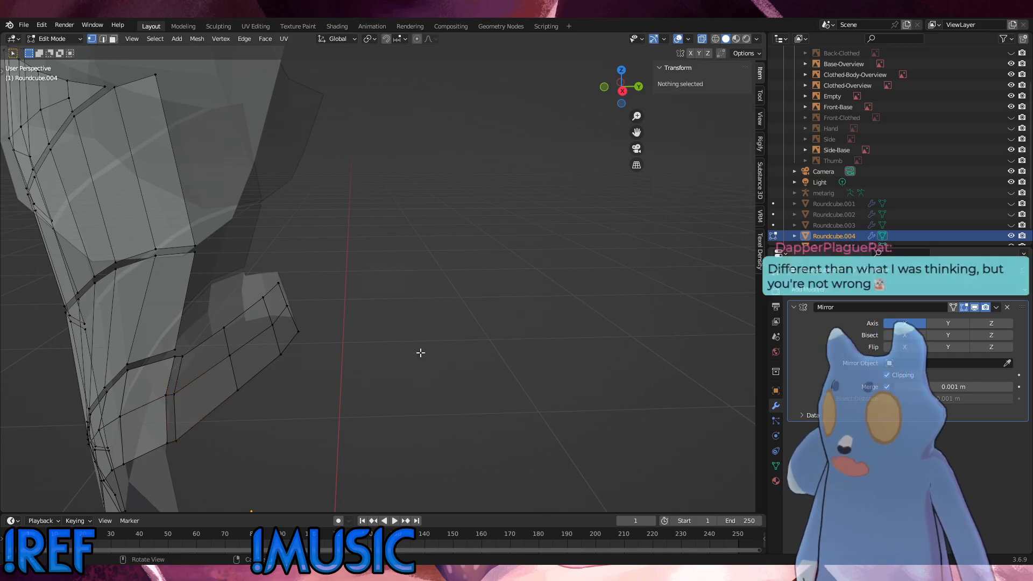
Select the entire linked lowest band and merge its overlapping vertices by distance at 0.0001 m.
key("l")
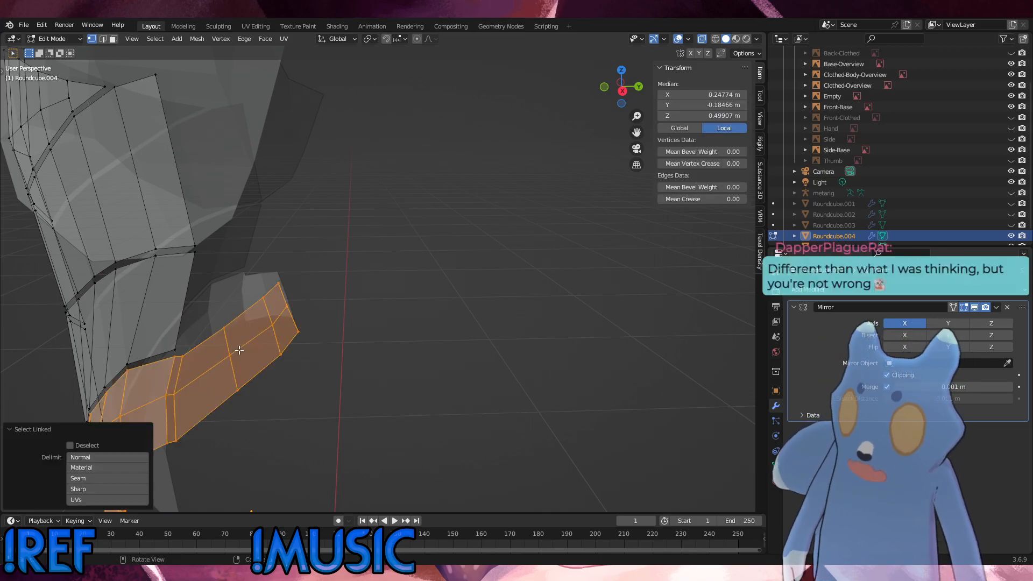
right_click(424, 338)
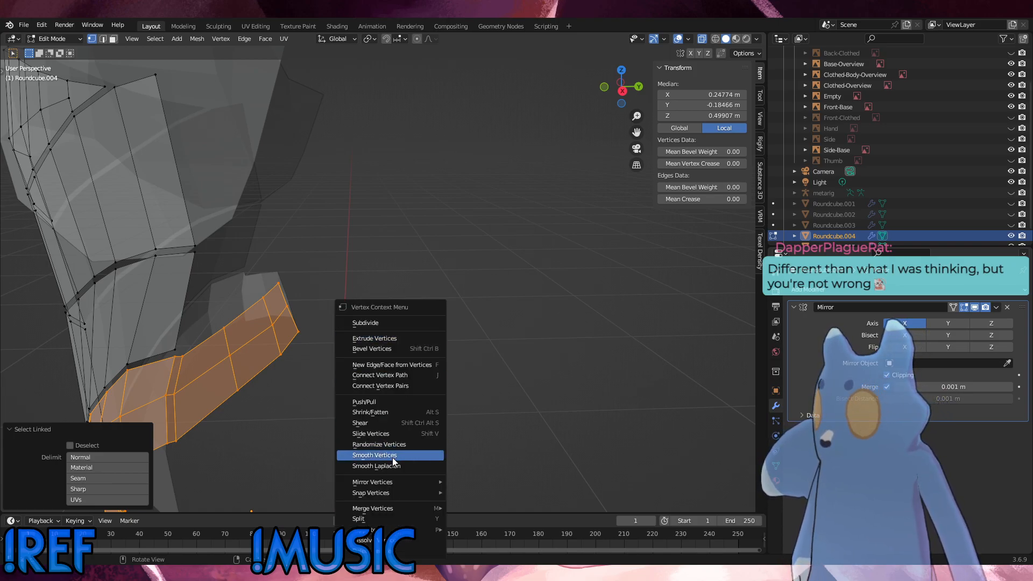
mouse_move(392, 507)
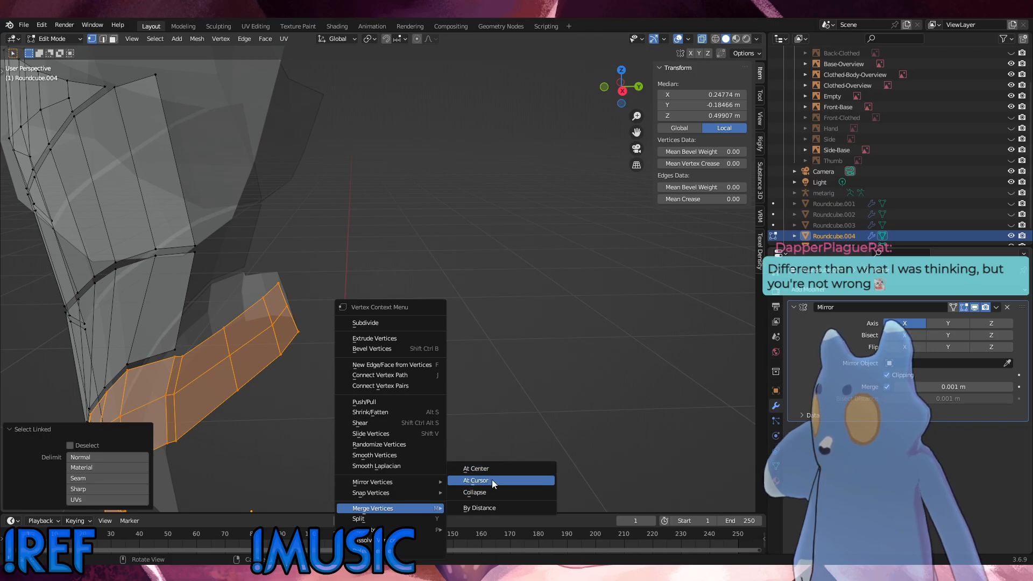
left_click(483, 508)
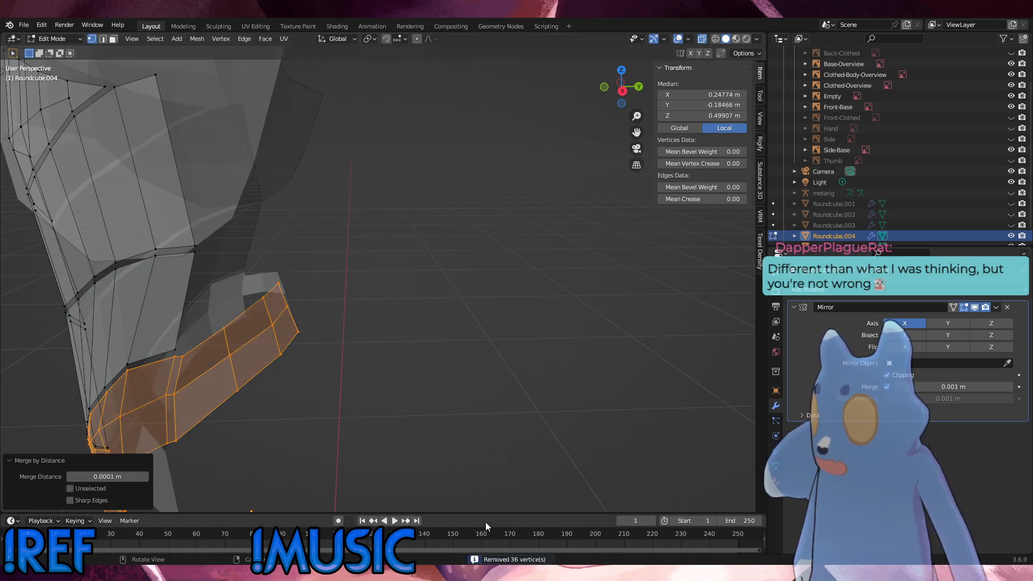
left_click(335, 389)
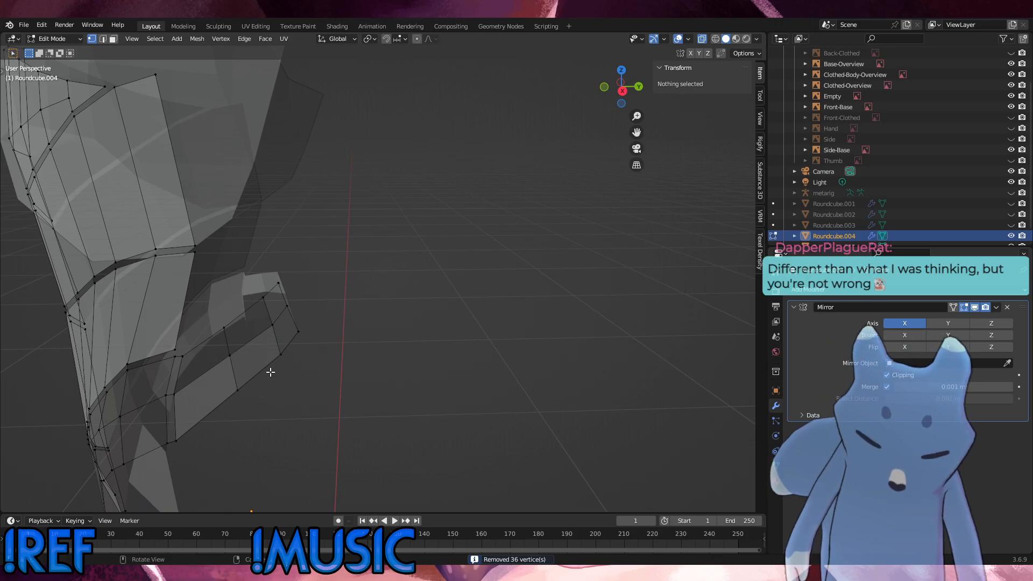
Show face normals in the viewport so the orientation of the lowest band's faces can be checked.
middle_click_drag(269, 371, 376, 349)
key("l")
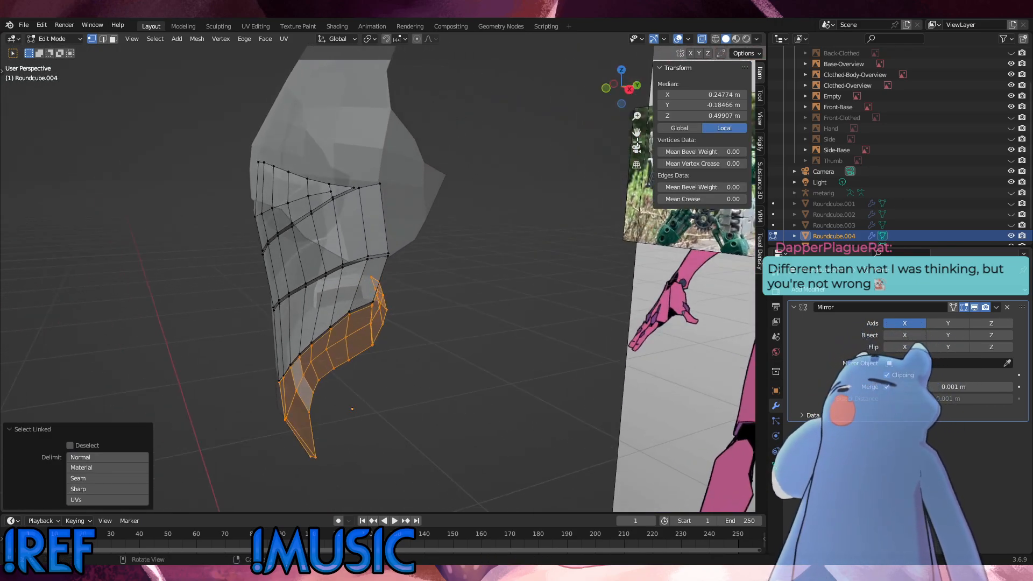
left_click(689, 38)
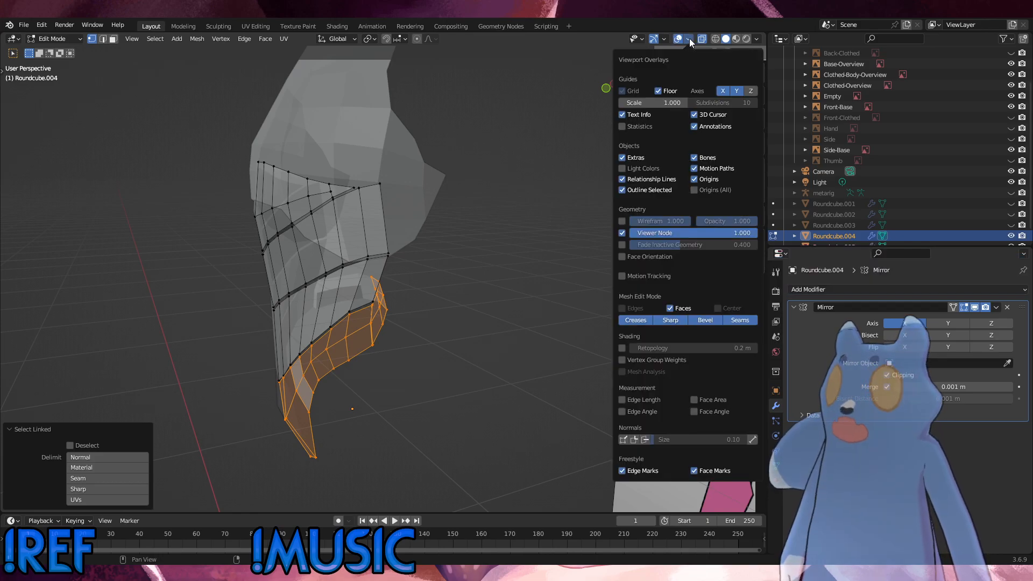
left_click(643, 439)
left_click(383, 386)
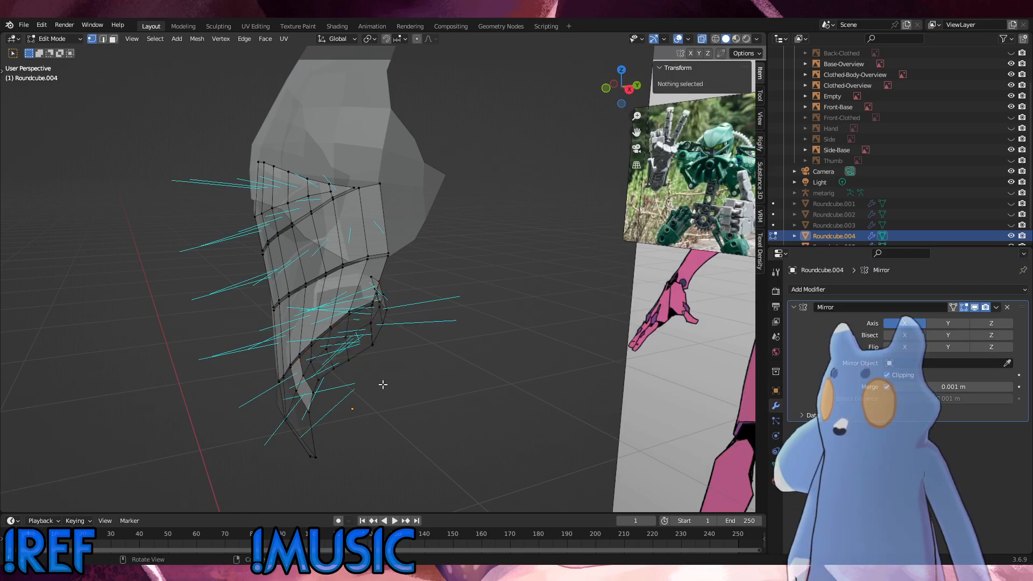
Select the vertices of the lowest band's front section and try to fill the area between them.
middle_click_drag(383, 386, 341, 380)
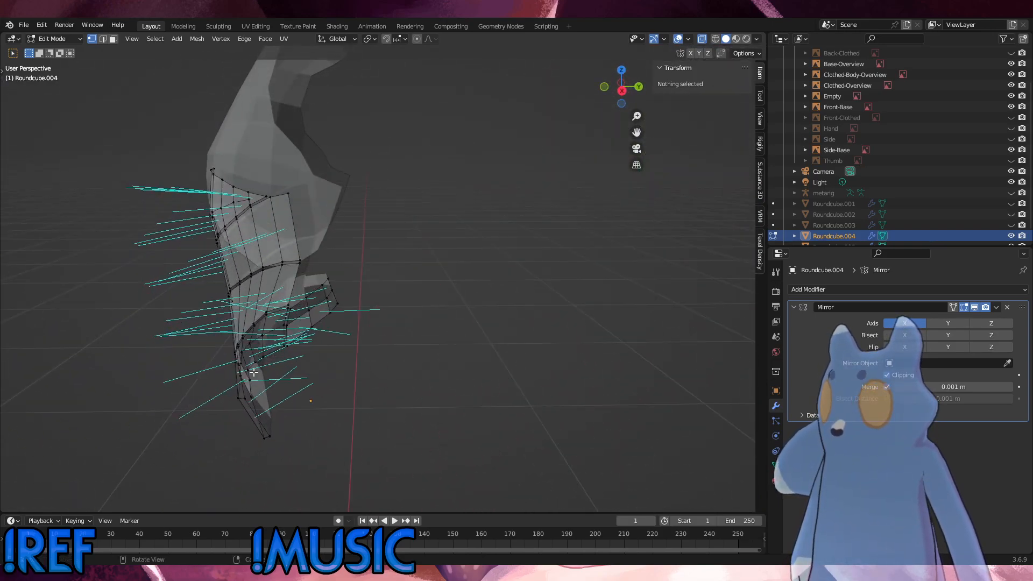
middle_click_drag(253, 373, 323, 384)
scroll(286, 347, "up", 5)
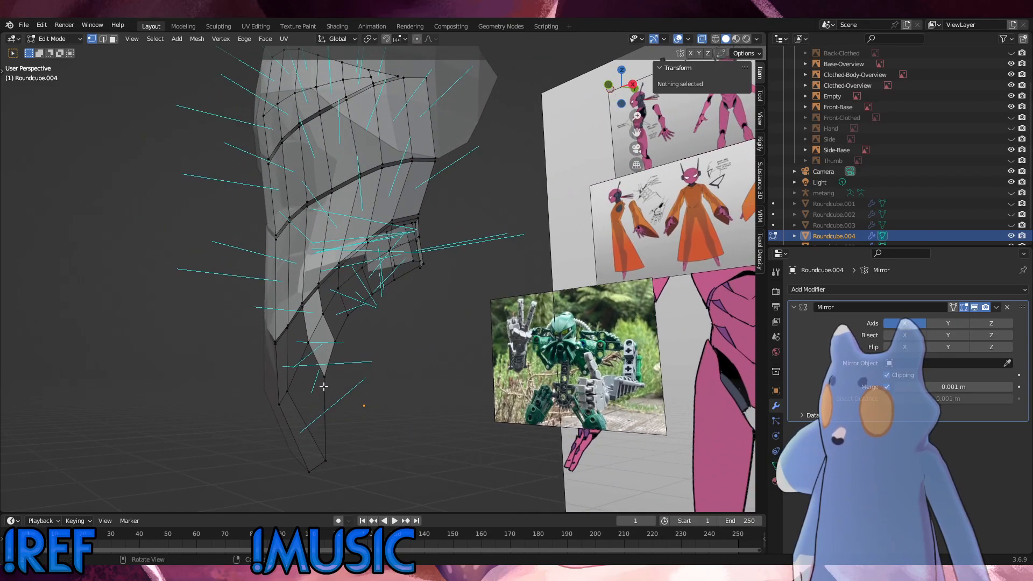
left_click(325, 379)
left_click(320, 317, "shift")
left_click(306, 310, "shift")
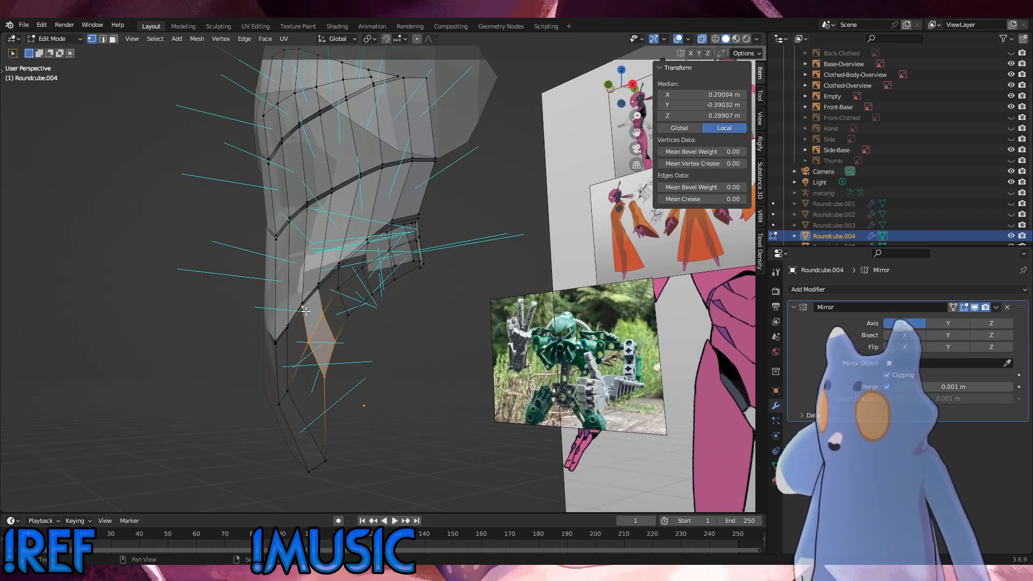
left_click(319, 293, "shift")
key("f")
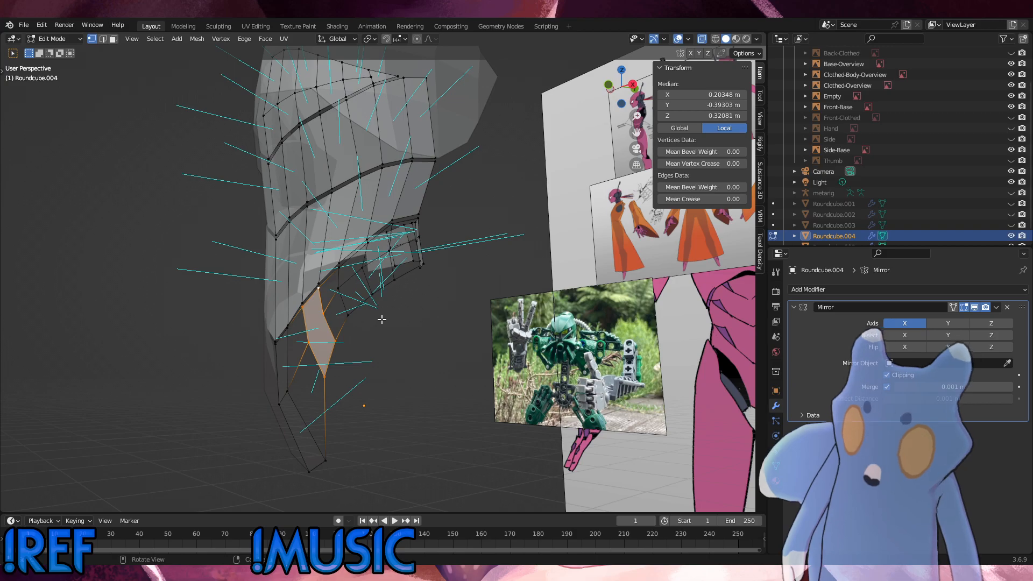
middle_click_drag(381, 319, 317, 339)
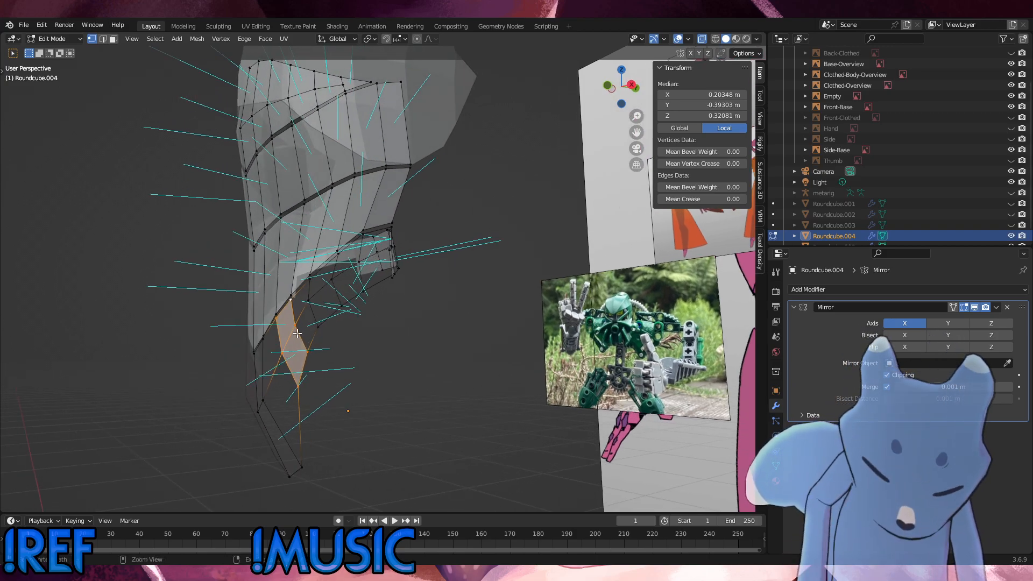
key("ctrl+f")
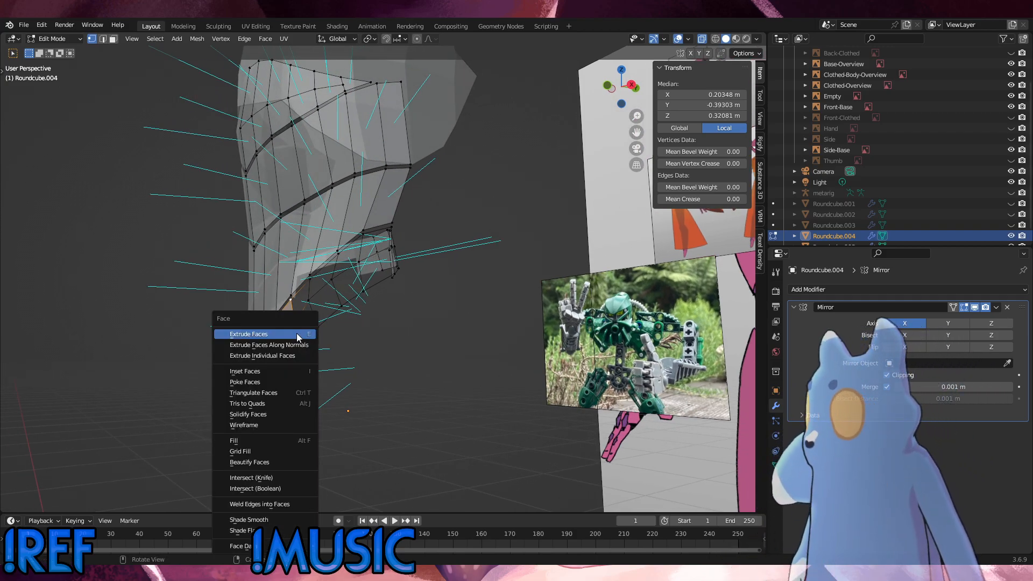
left_click(297, 333)
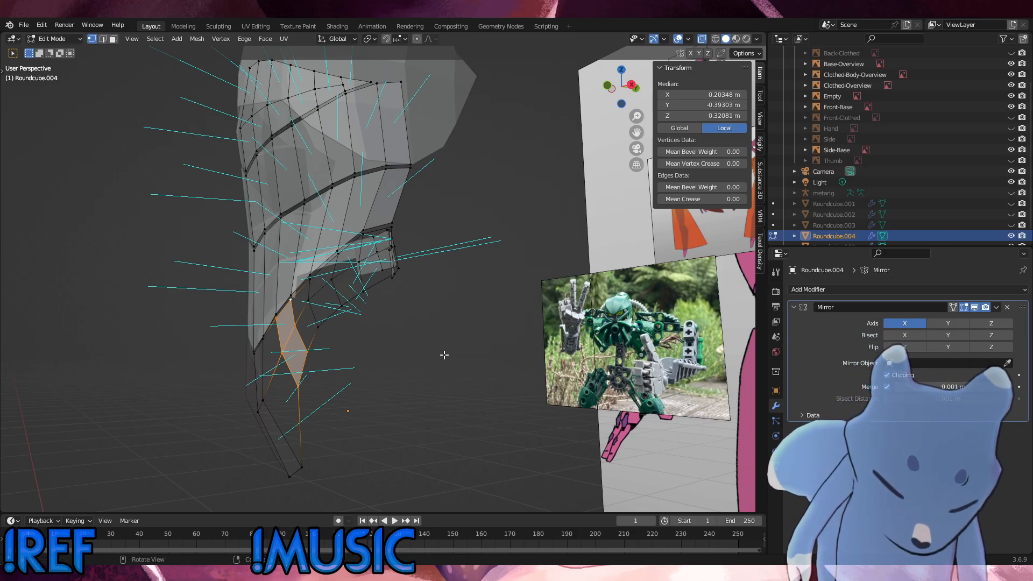
key("alt+f")
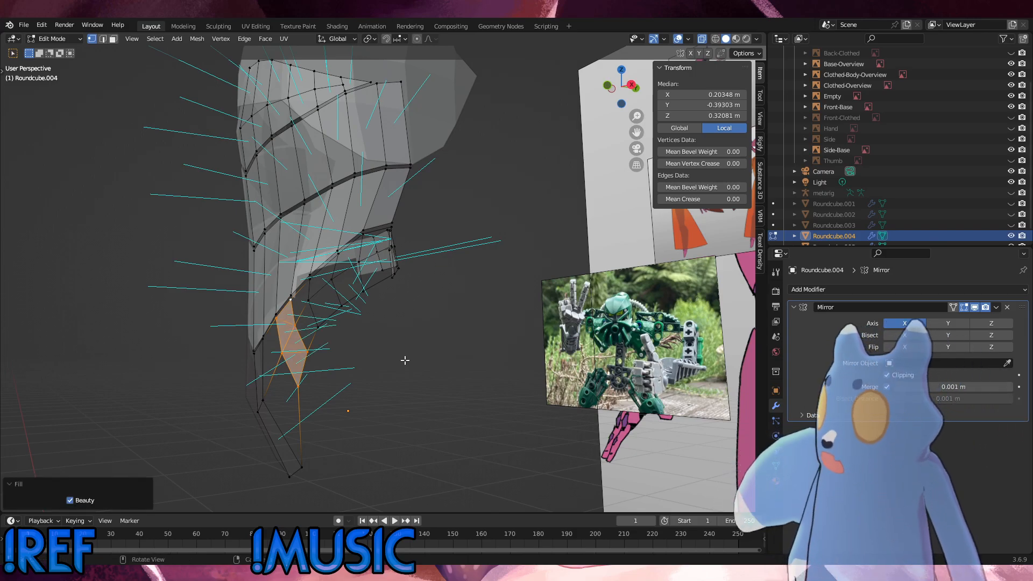
key("ctrl+f")
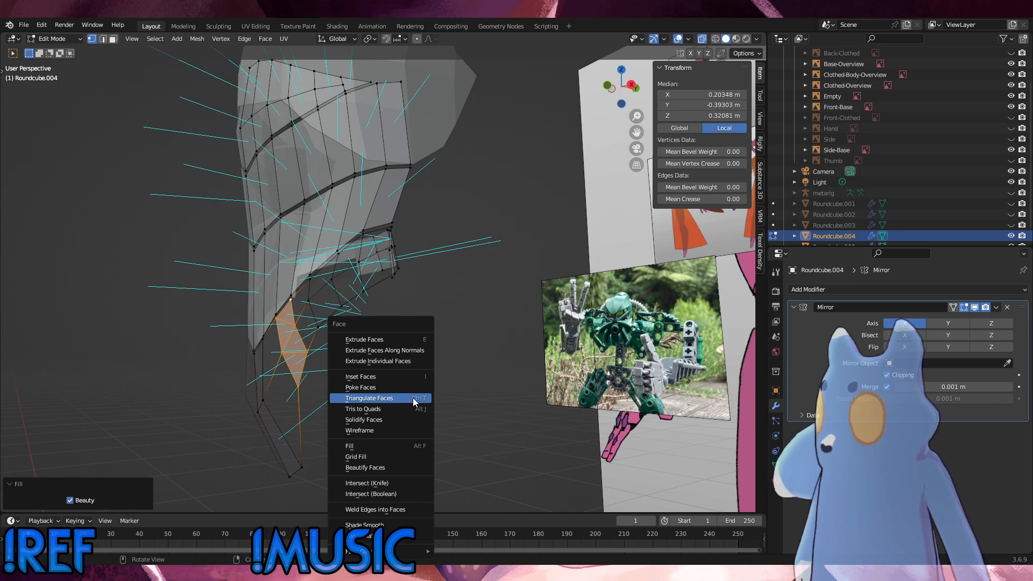
left_click(441, 373)
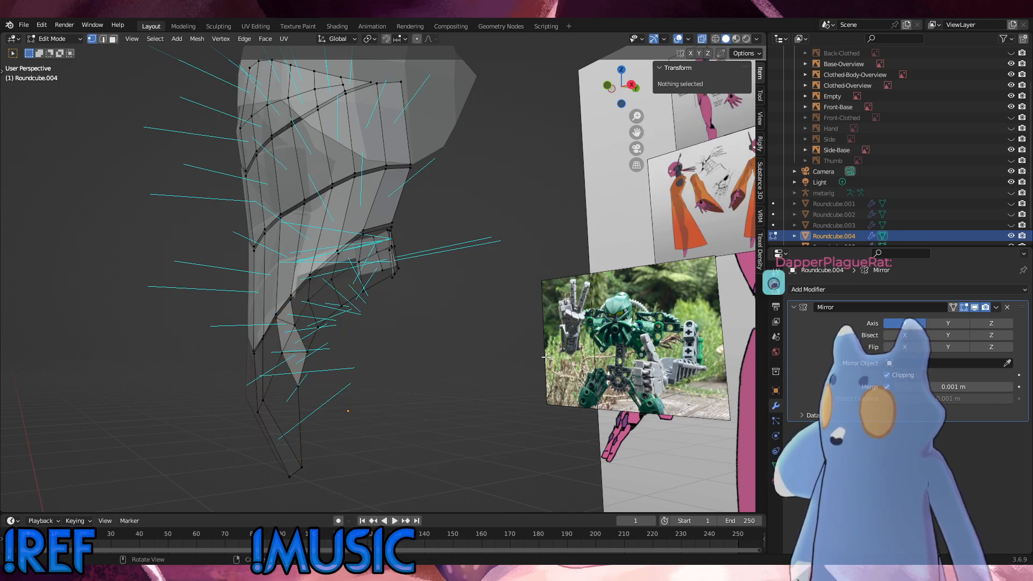
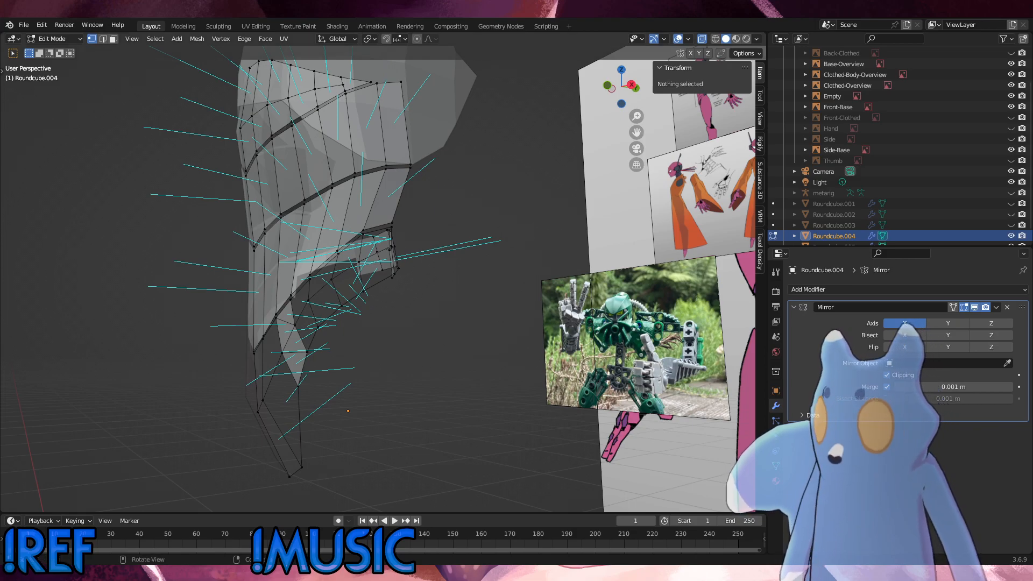
Reselect the vertices of the lowest band's front section and try flipping the normals of its faces.
left_click(317, 355)
left_click_drag(311, 387, 280, 346)
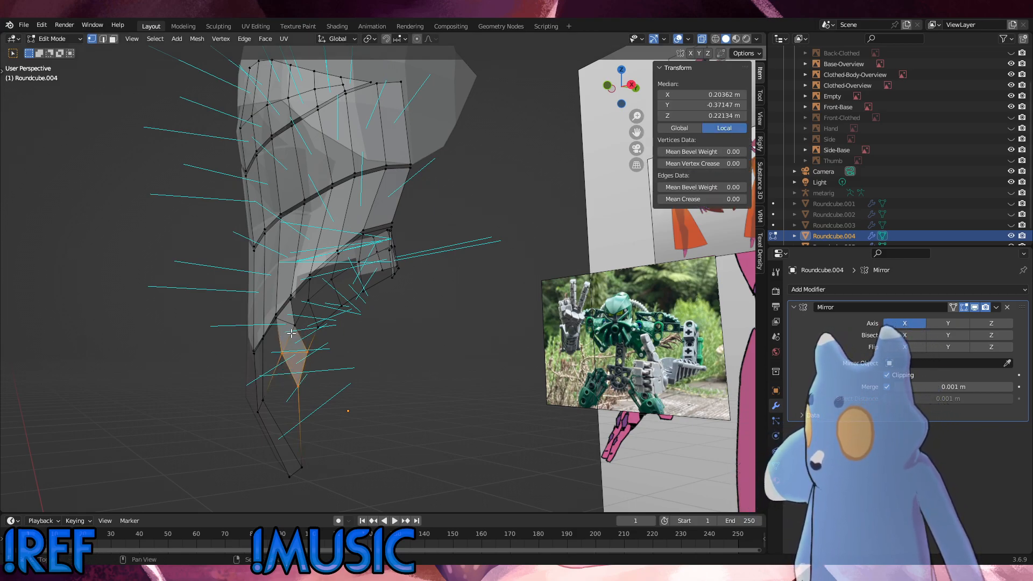
left_click(301, 328, "shift")
left_click(293, 301, "shift")
left_click(275, 319, "shift")
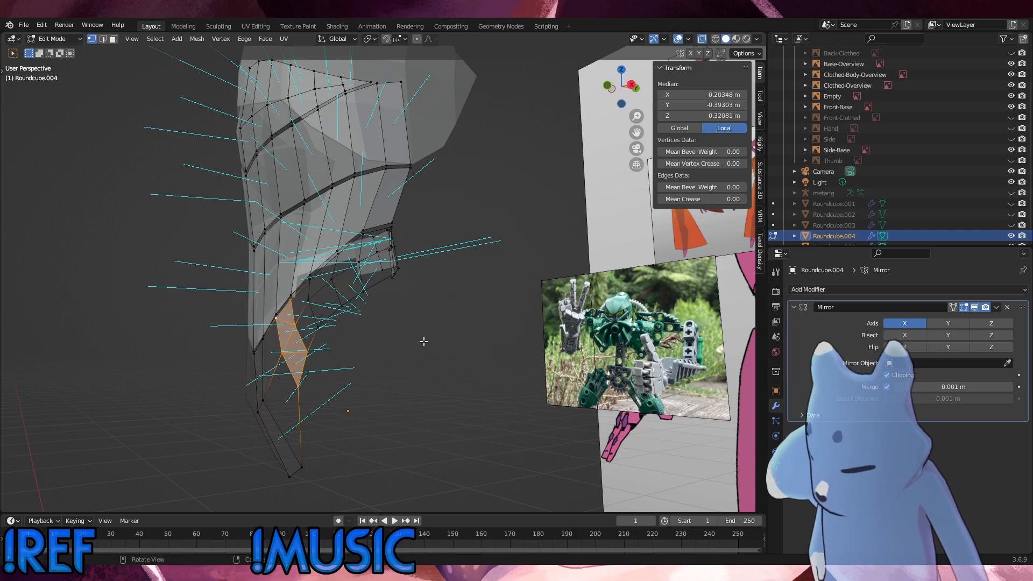
key("alt+n")
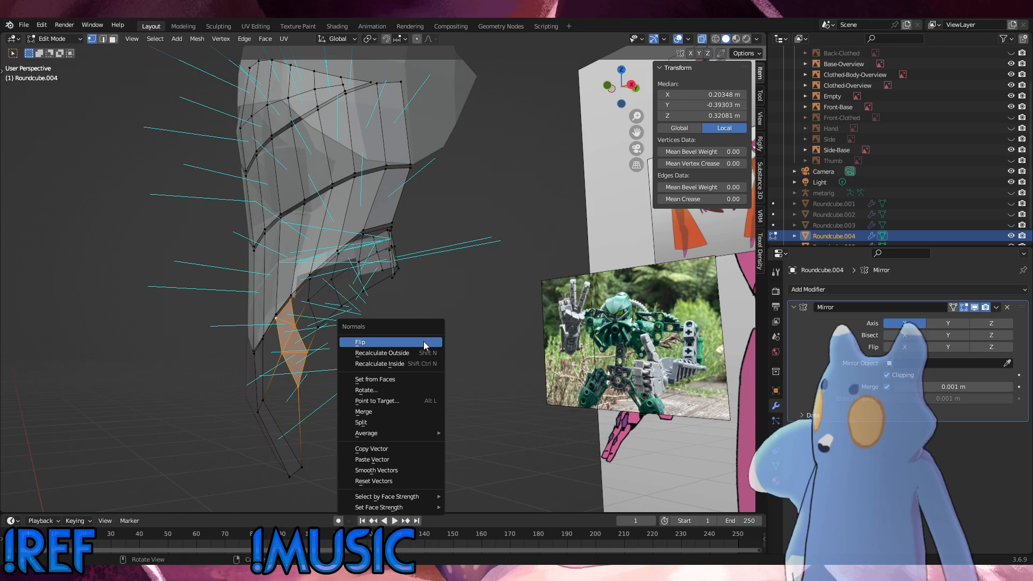
left_click(424, 342)
key("alt+a")
middle_click_drag(357, 373, 277, 371)
Undo the normal flip and the fill, back to the earlier selection of the front section's vertices.
key("ctrl+z")
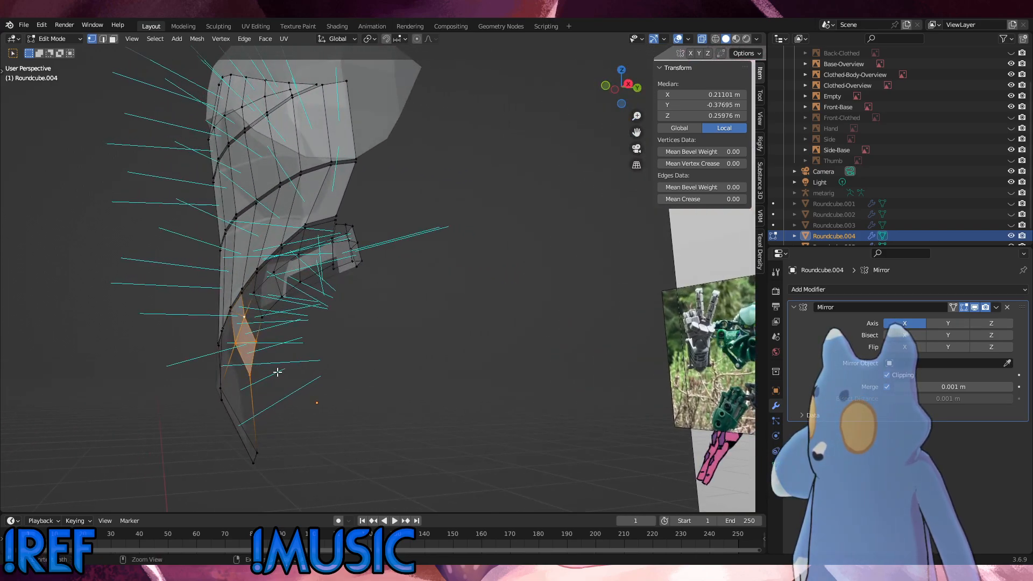
key("ctrl+z")
key("ctrl+z")
key("ctrl+z")
key("ctrl+z")
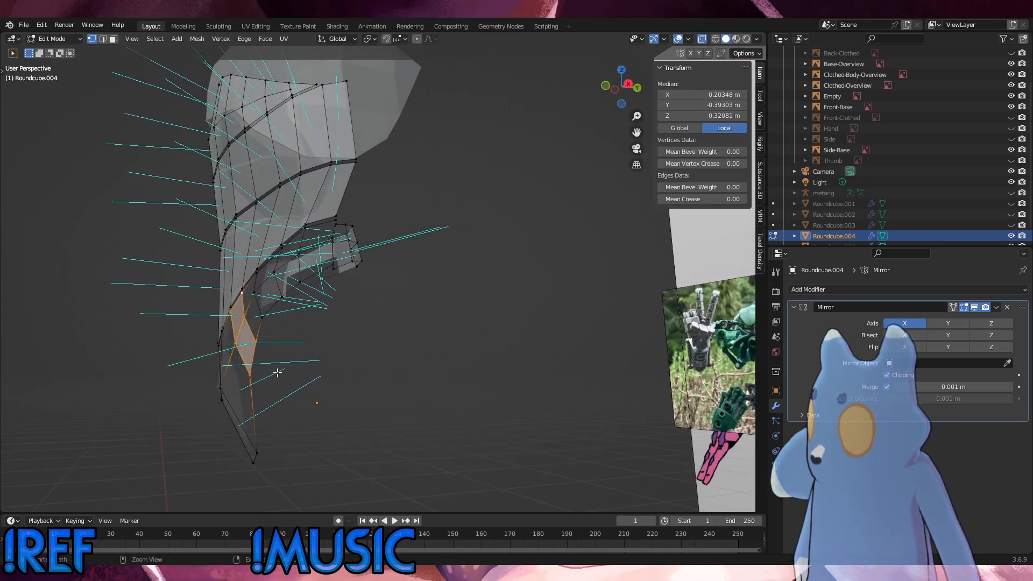
Flip the normals of the lowest band's mismatched front face and its rear-section faces to match their neighbours.
right_click(285, 370)
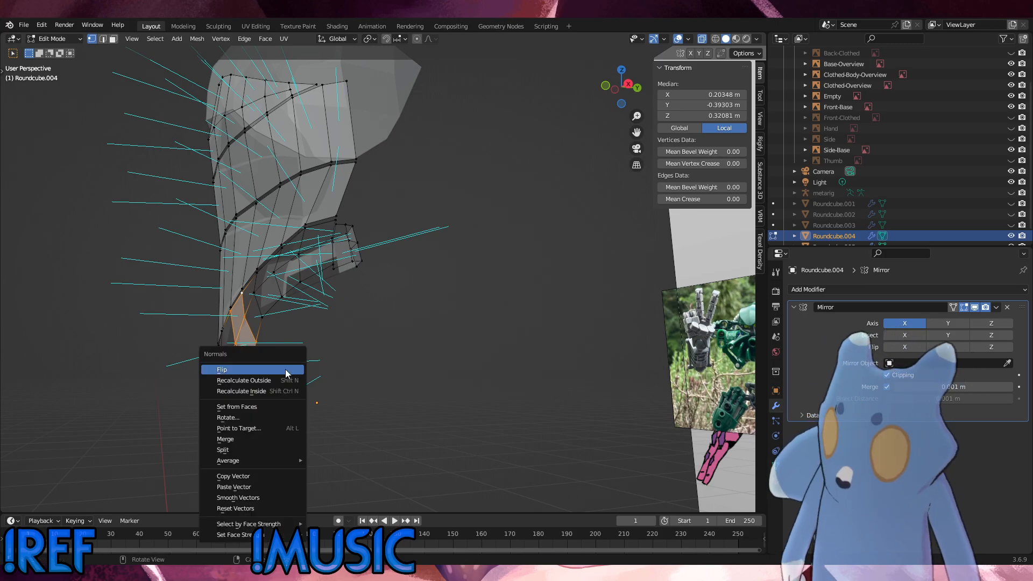
left_click(313, 345)
middle_click_drag(313, 345, 214, 343)
left_click(214, 342)
left_click(216, 359, "shift")
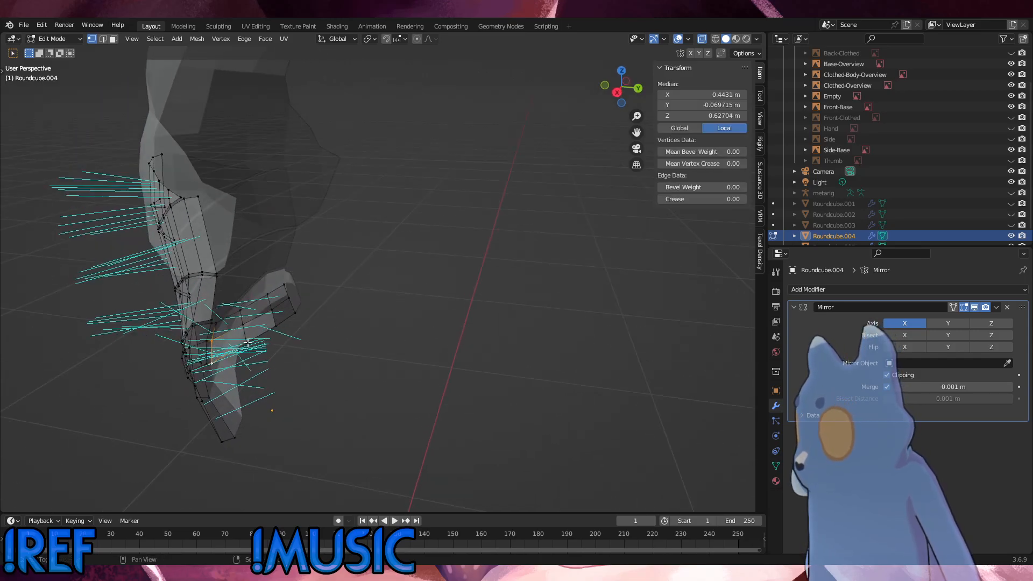
left_click(249, 342, "shift")
left_click(248, 328, "shift")
left_click(270, 318, "shift")
left_click(270, 320, "shift")
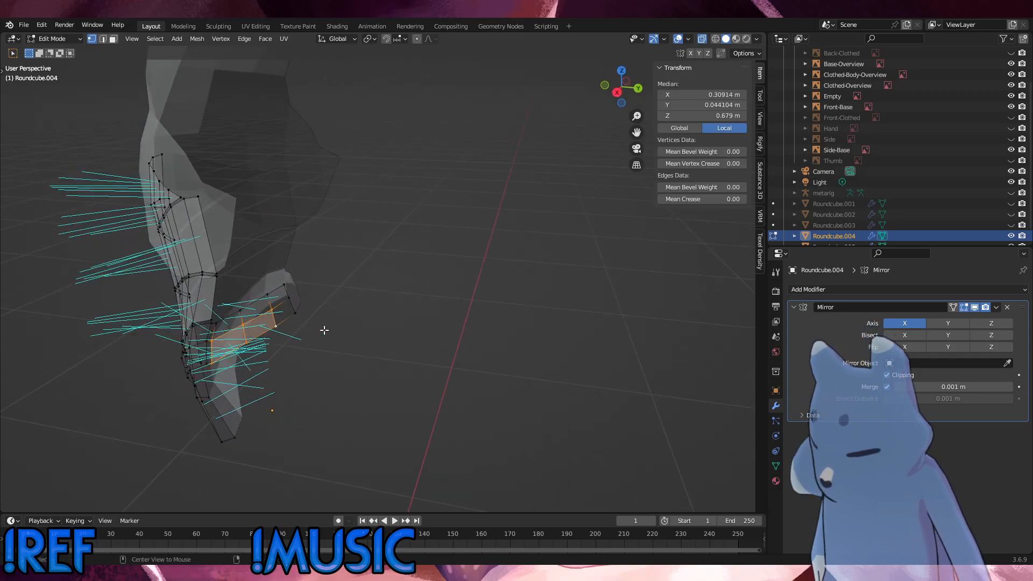
key("alt+n")
left_click(325, 331)
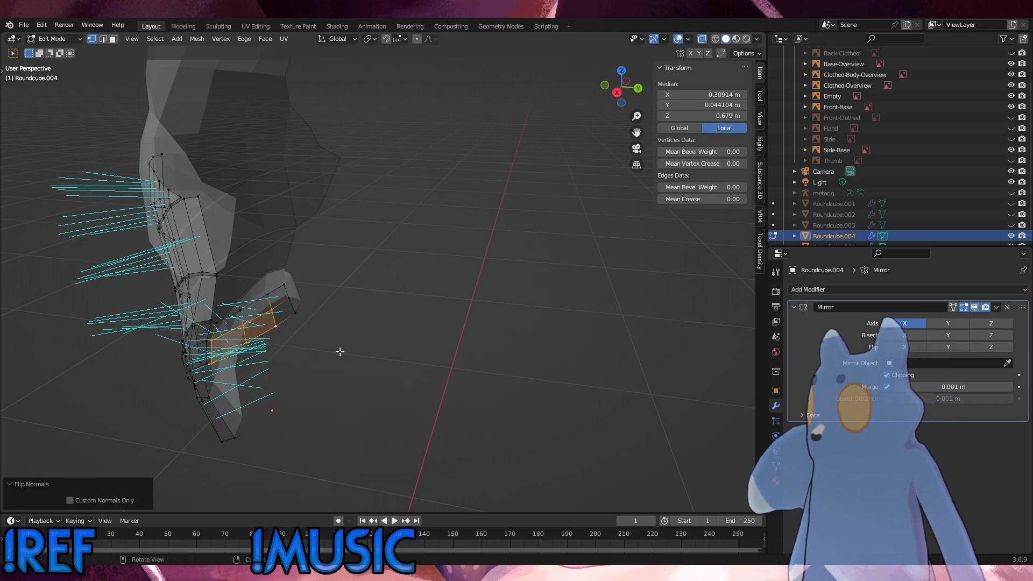
left_click(339, 351)
Select the entire linked lowest band and flip all its normals, checking their direction around the band.
middle_click_drag(339, 345, 306, 291)
key("l")
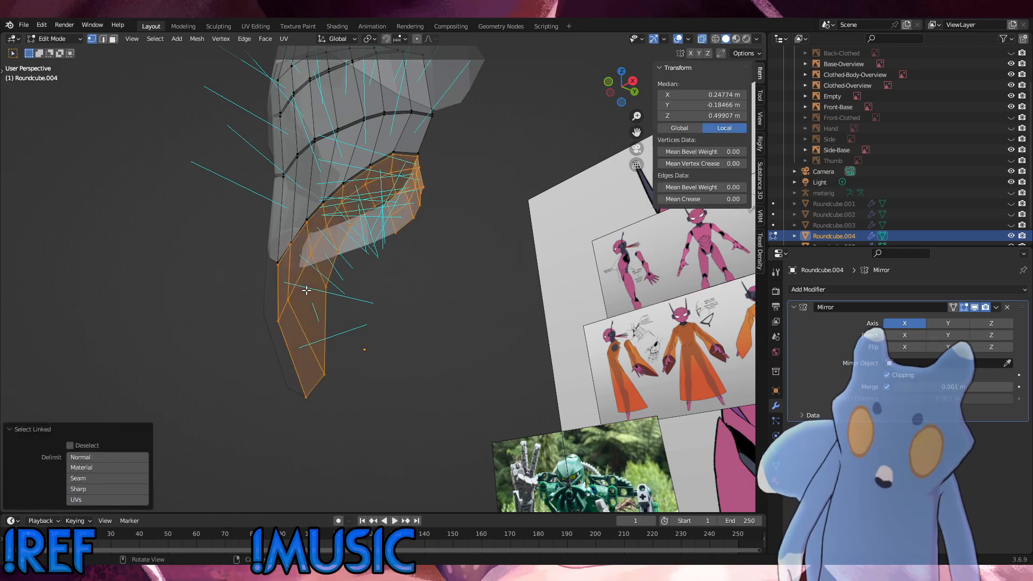
key("alt+n")
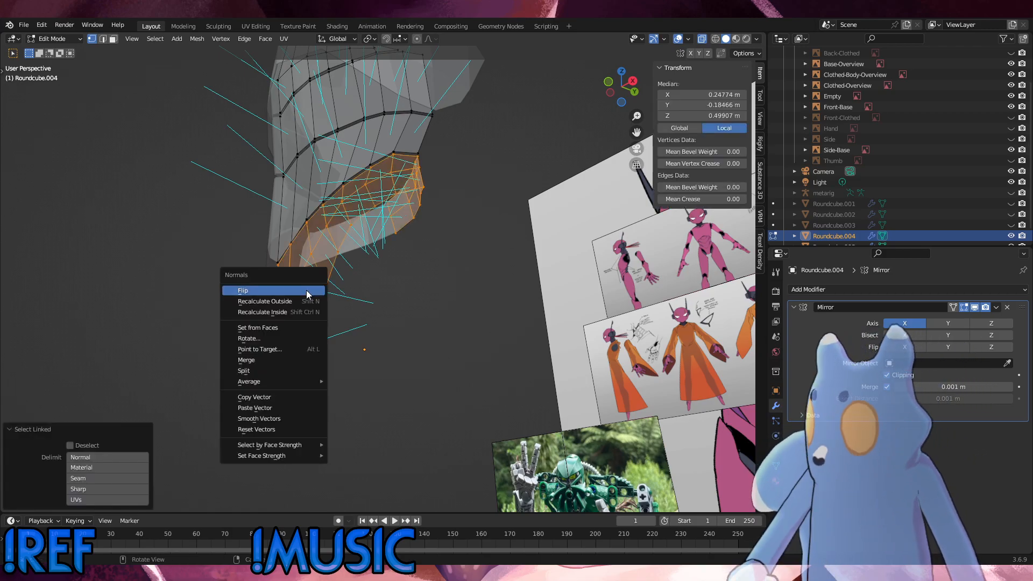
left_click(308, 291)
left_click(466, 301)
middle_click_drag(466, 302, 336, 283)
middle_click_drag(300, 298, 177, 195)
Return to Object Mode, save the file and compare the abdomen with the side body reference.
left_click(78, 43)
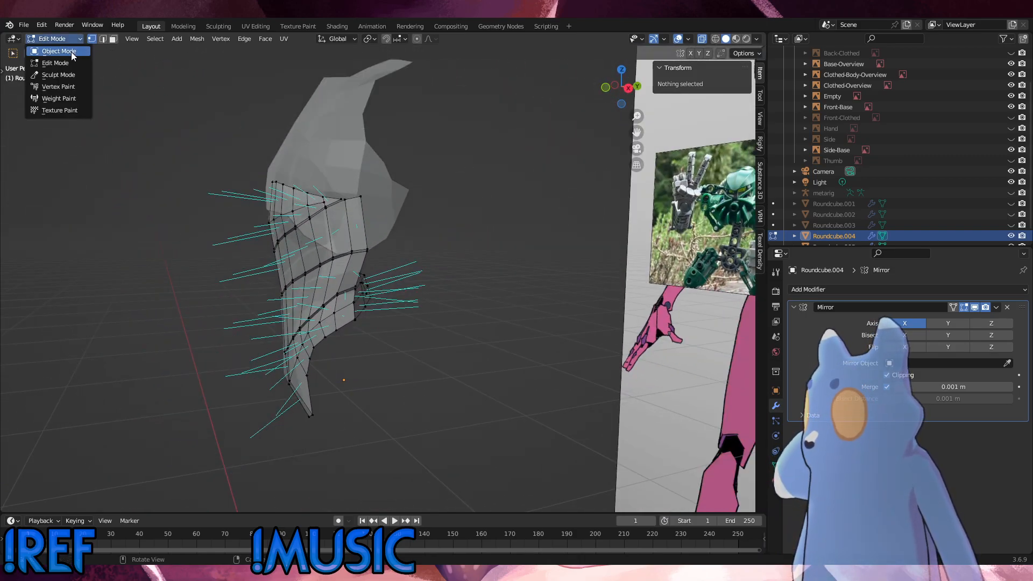
left_click(59, 39)
left_click(27, 24)
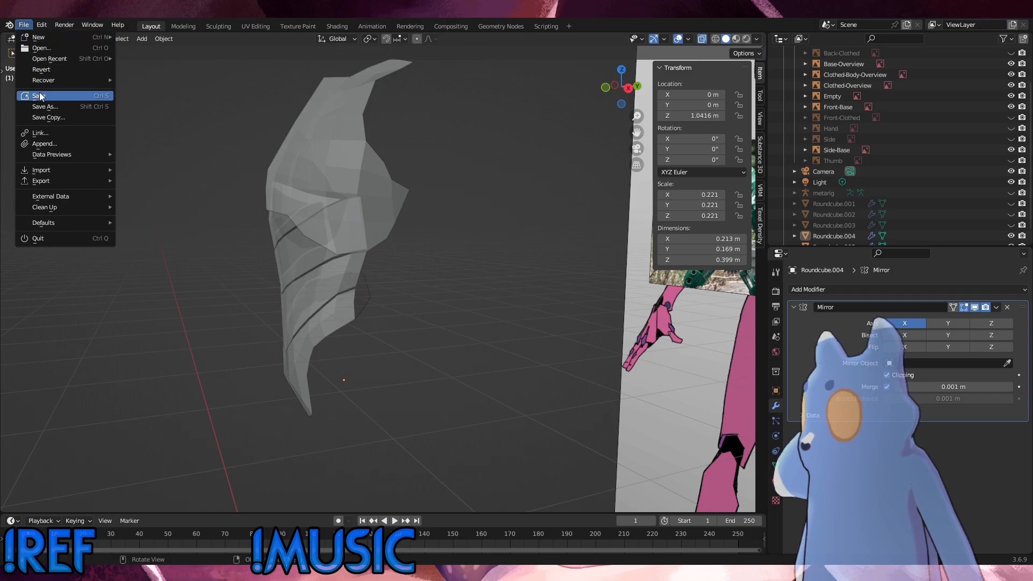
left_click(41, 97)
middle_click_drag(234, 168, 206, 194)
left_click(43, 38)
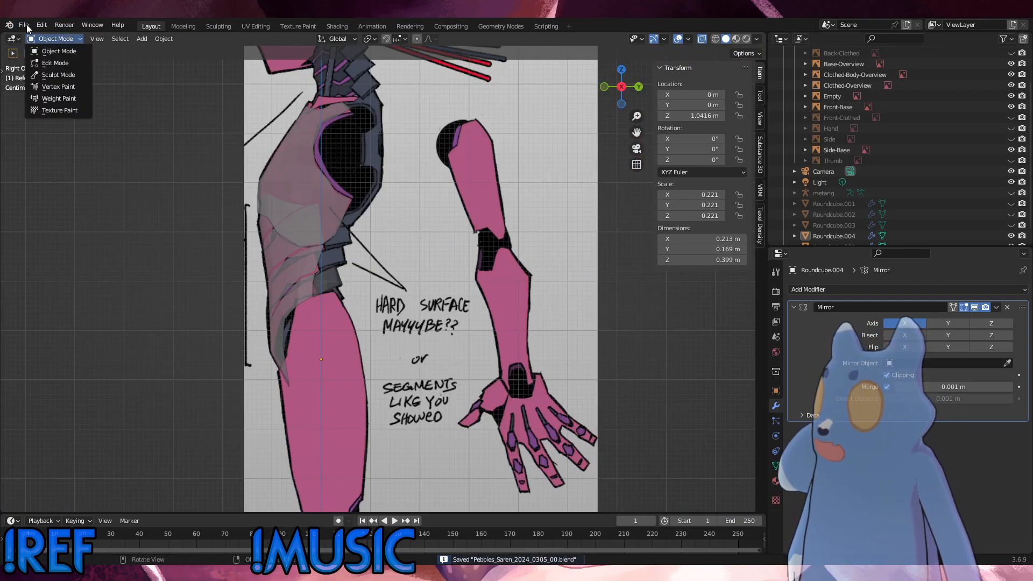
Save the scene as a new incremental version, Pebbles_Saren_2024_0305_01.blend.
left_click(26, 25)
left_click(24, 26)
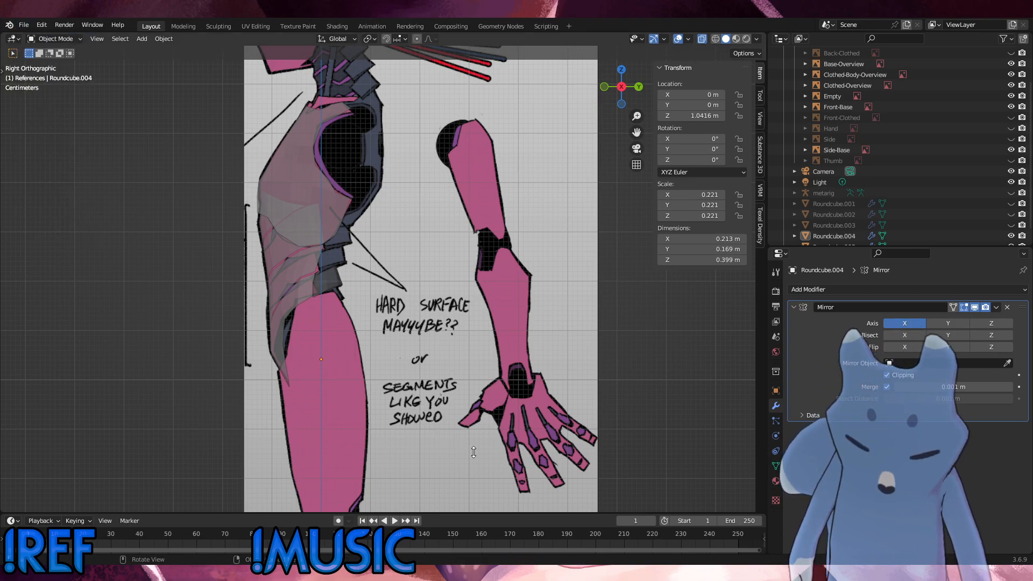
key("ctrl+s")
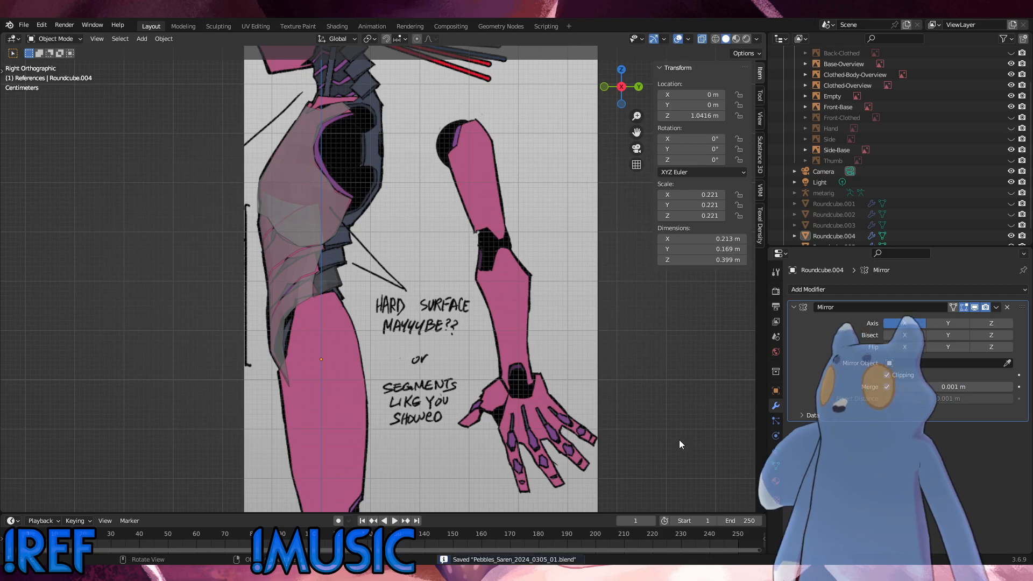
Enter Edit Mode on the abdomen and delete the vertices of the lowest band's rear section that wraps toward the spine.
scroll(385, 285, "up", 4)
left_click(249, 300)
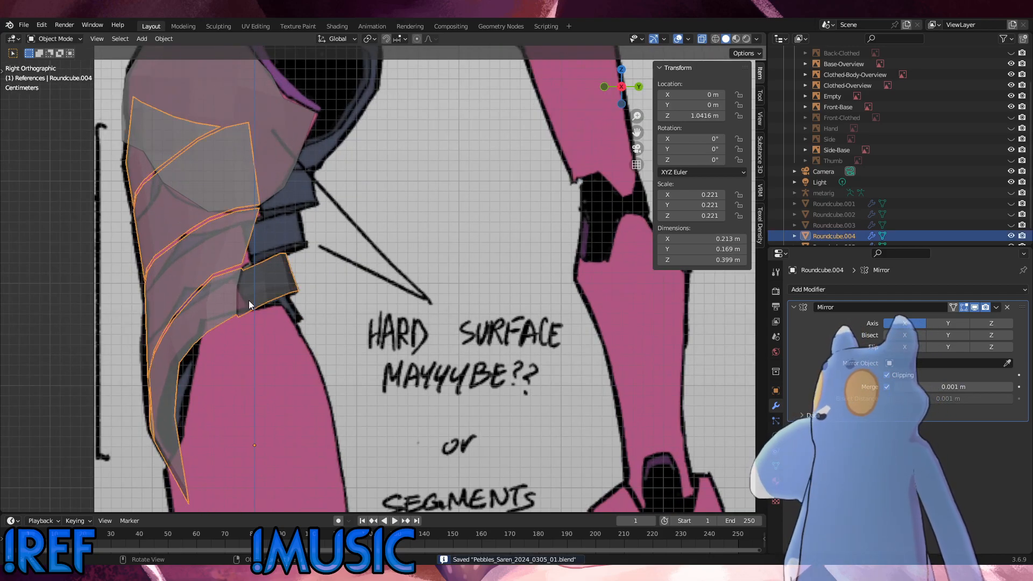
left_click(55, 40)
left_click(40, 64)
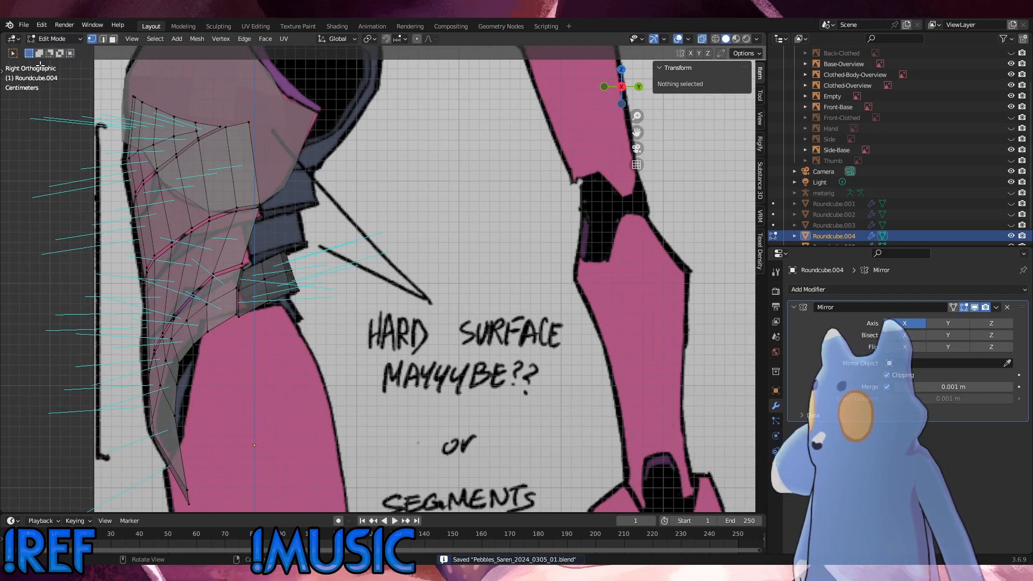
left_click(241, 313)
left_click(242, 295, "shift")
left_click(247, 320)
left_click(246, 289, "shift")
left_click(250, 273, "shift")
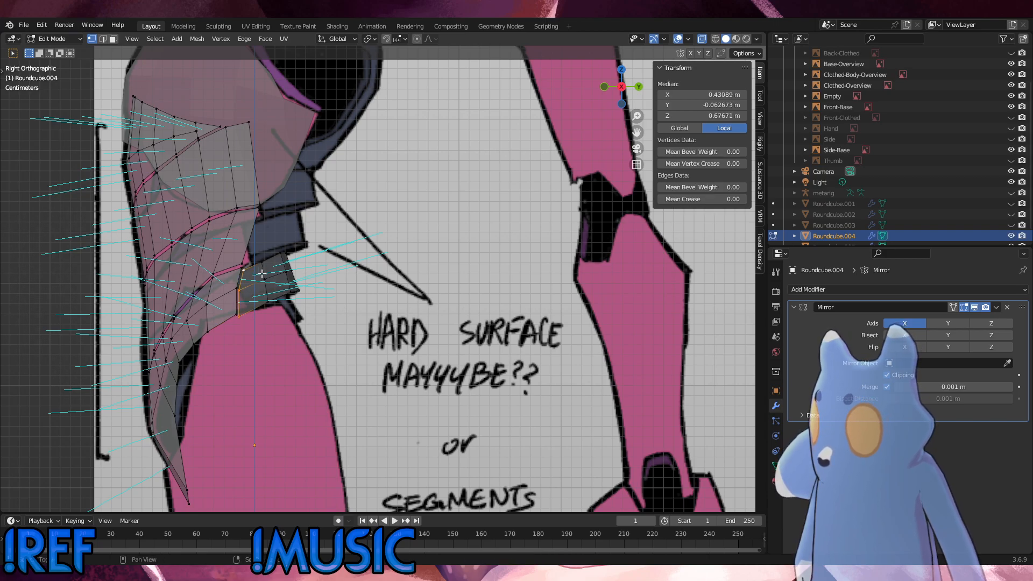
left_click_drag(313, 316, 257, 246, "shift")
middle_click_drag(285, 253, 242, 285)
middle_click_drag(248, 282, 278, 274, "alt")
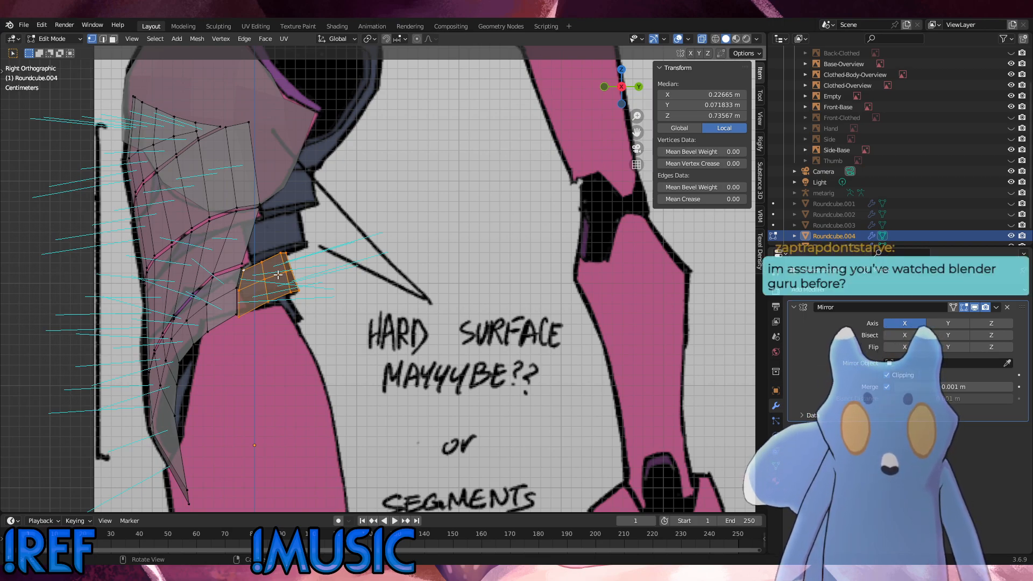
key("x")
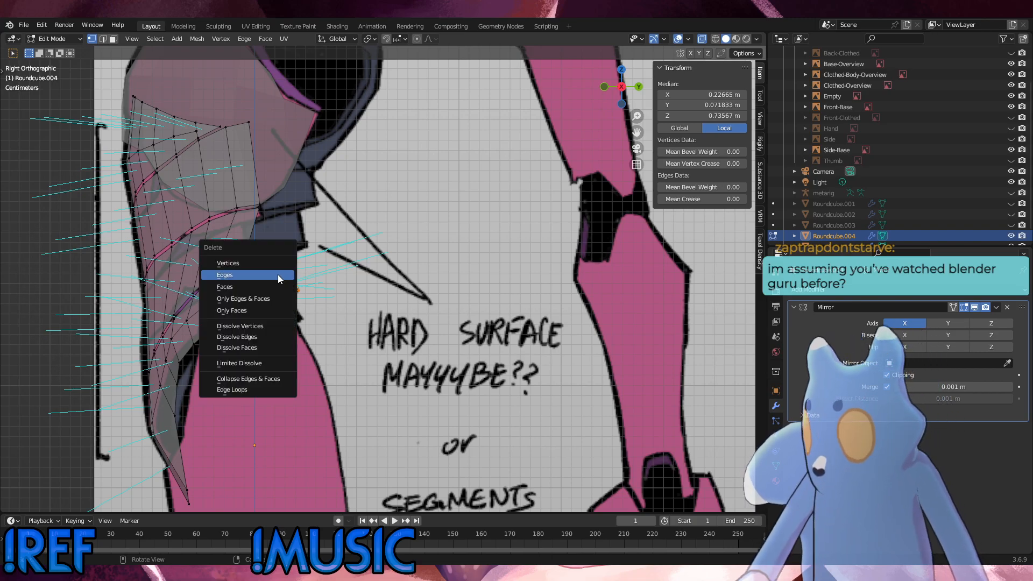
left_click(250, 262)
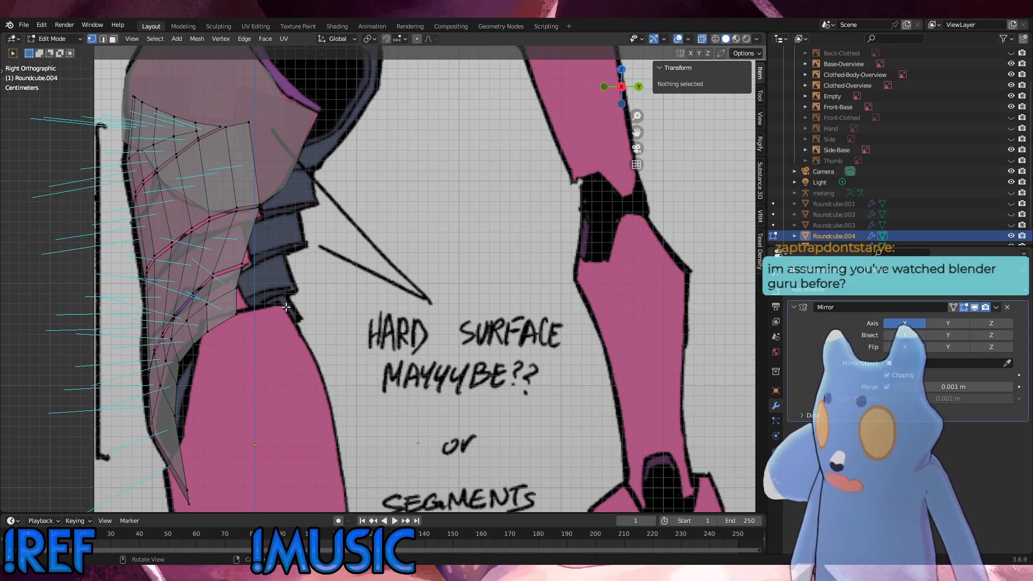
Extrude the lowest band's open rear edge backward in side view and rotate it -19.2° to match the spine segment's tilt.
left_click_drag(261, 331, 229, 262)
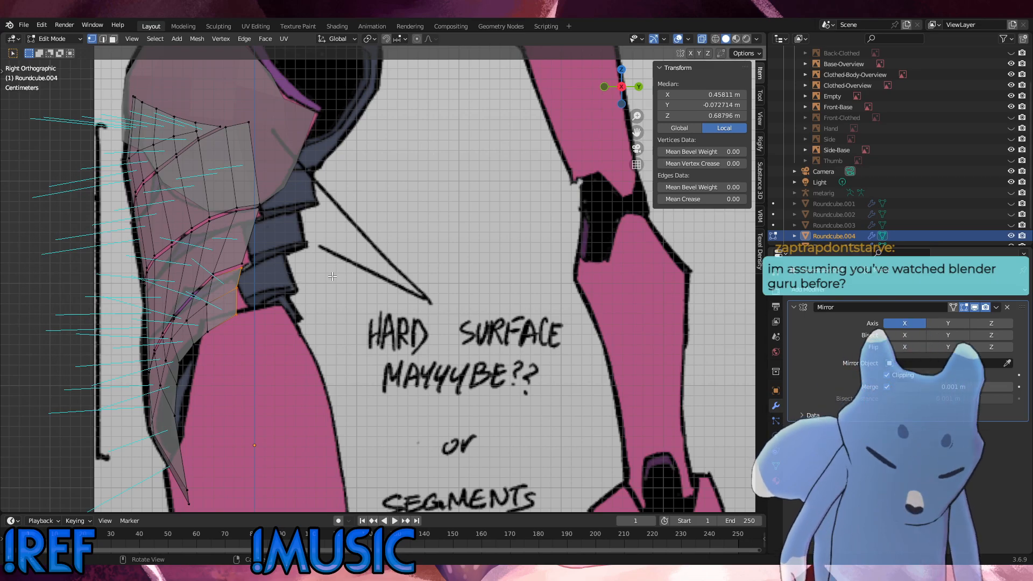
key("e")
left_click(360, 264)
key("r")
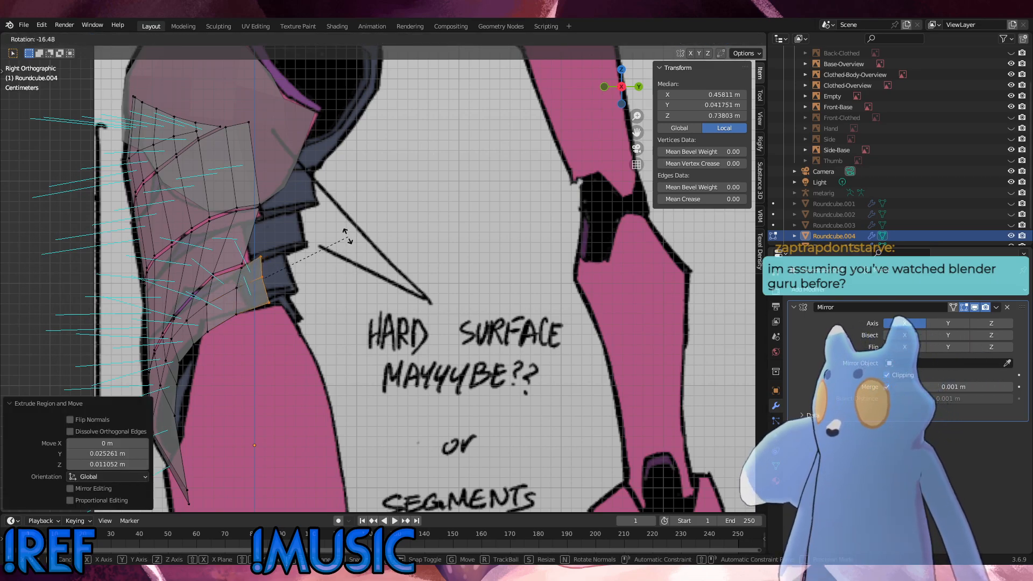
left_click(318, 245)
Move the extruded edge back to the rear outline of the reference's spine segment.
middle_click_drag(317, 245, 281, 261)
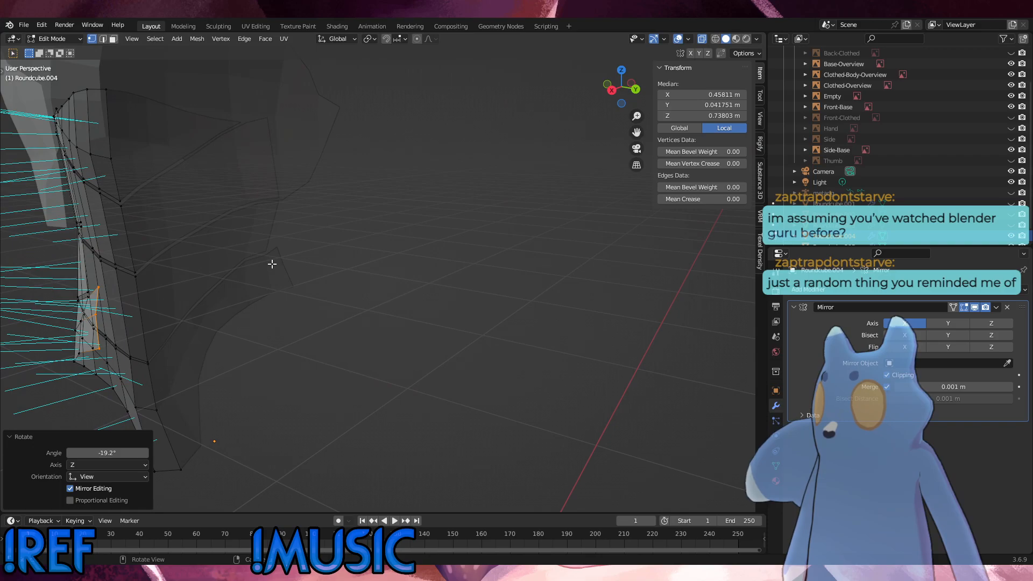
key("KP_3")
key("g")
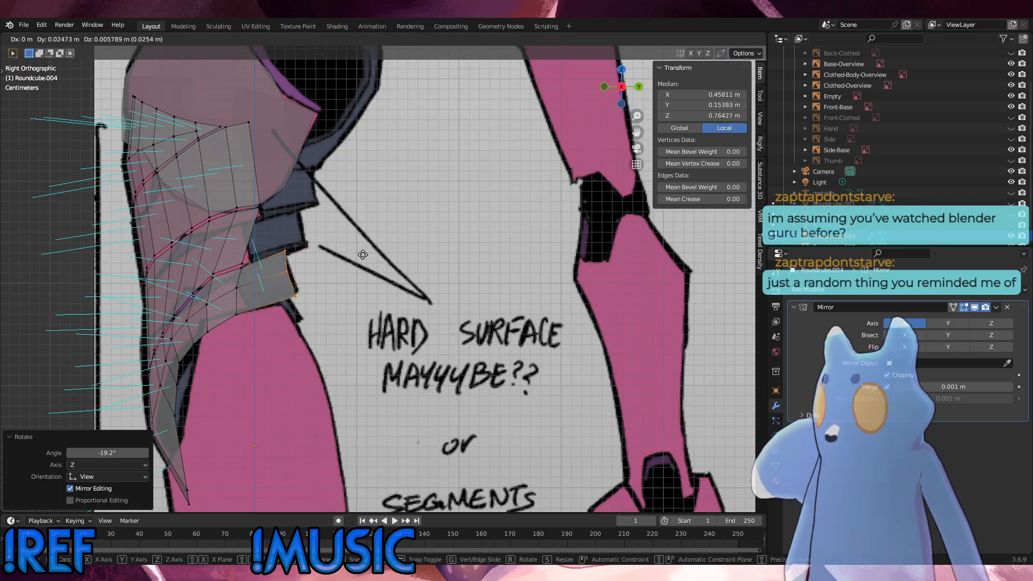
left_click(363, 254)
key("g")
left_click(357, 246)
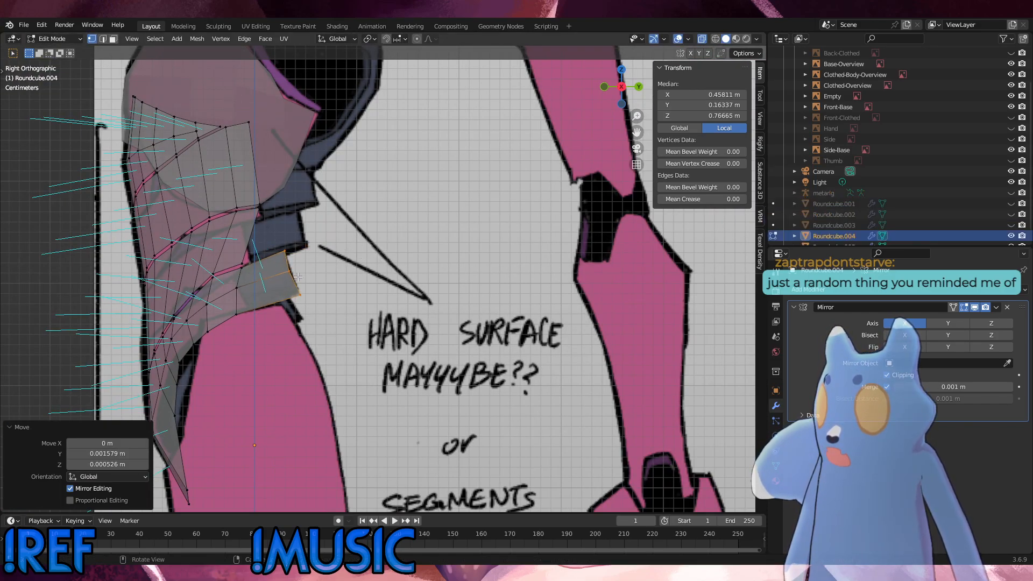
Nudge the middle and upper vertices of the extruded rear edge to fit the spine segment's outline.
left_click(296, 276)
key("g")
left_click(299, 274)
left_click(282, 248)
key("g")
left_click(278, 249)
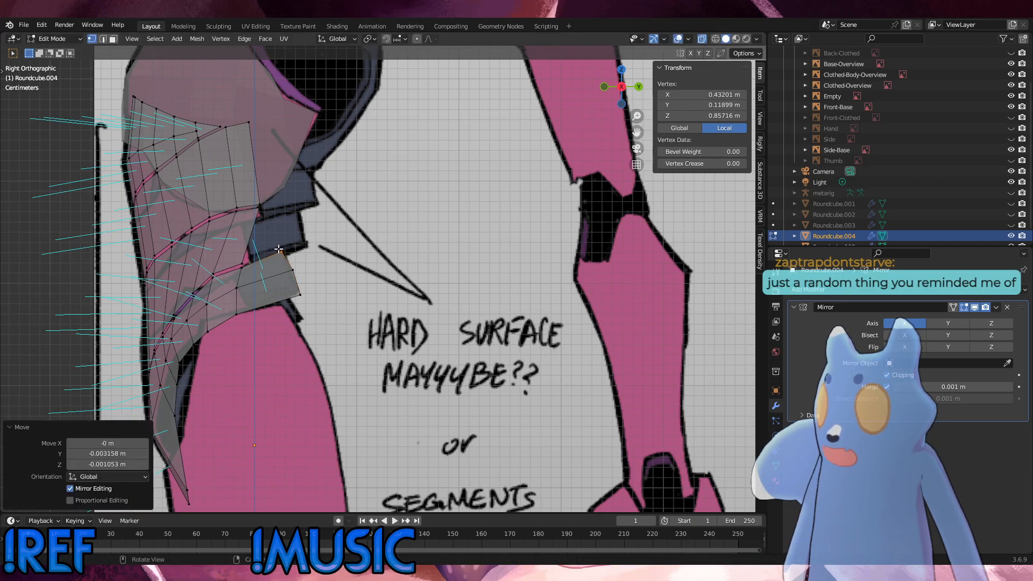
Adjust the lower corner vertex of the extruded rear edge, and realign the middle vertex between both corners.
left_click(300, 295)
key("g")
left_click(301, 296)
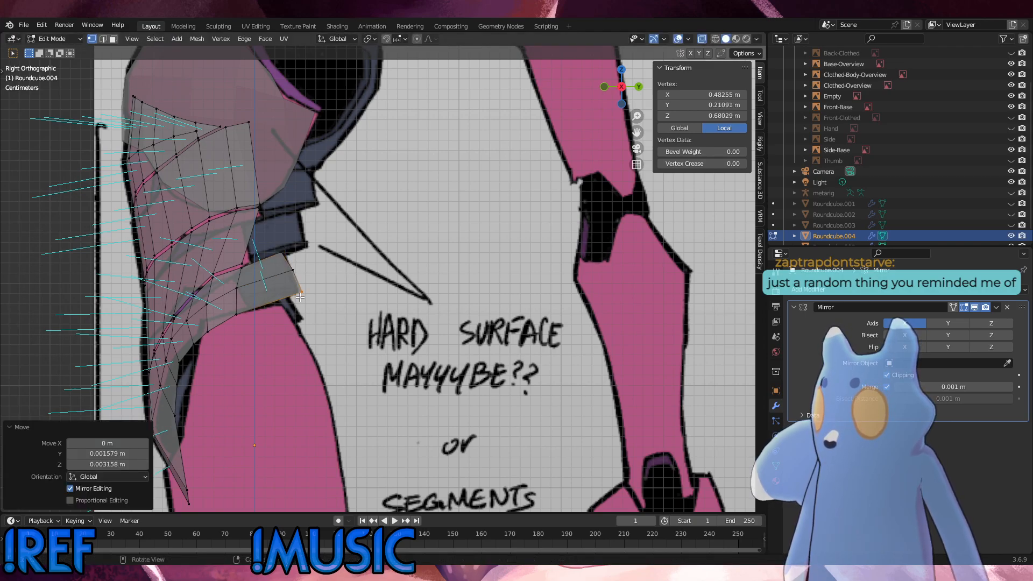
key("g")
left_click(299, 295)
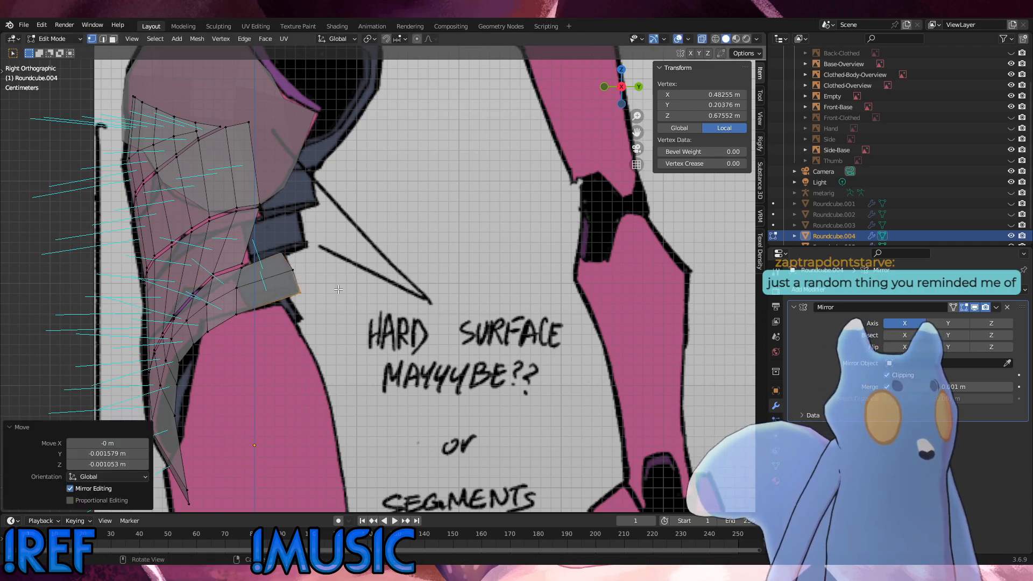
left_click(295, 272)
key("g")
left_click(274, 265)
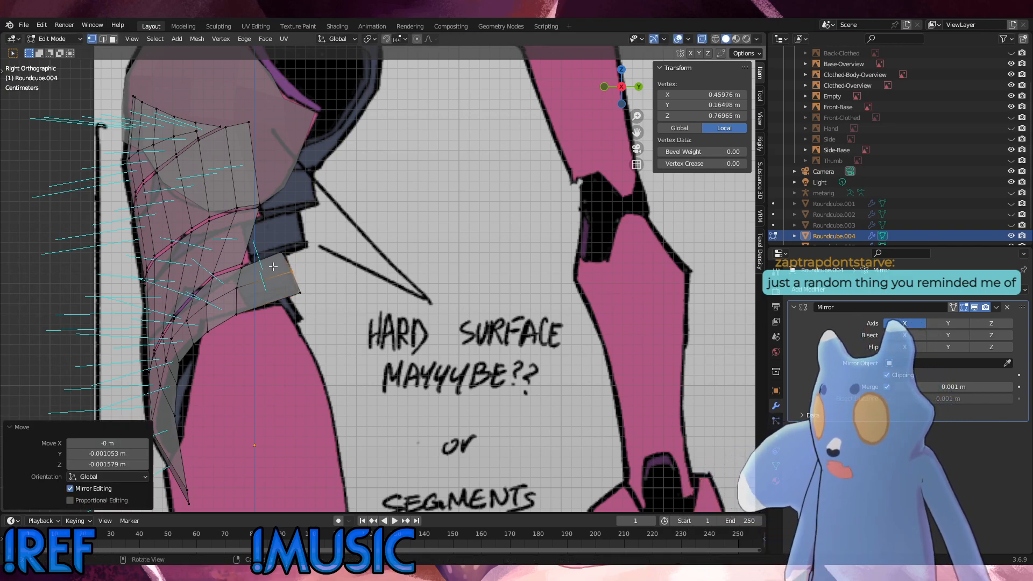
Select the whole extruded rear edge and move it -0.13894 m along X onto the mirror centreline.
key("alt+a")
middle_click_drag(278, 268, 312, 285, "alt")
middle_click_drag(249, 323, 377, 344)
left_click_drag(317, 413, 237, 328)
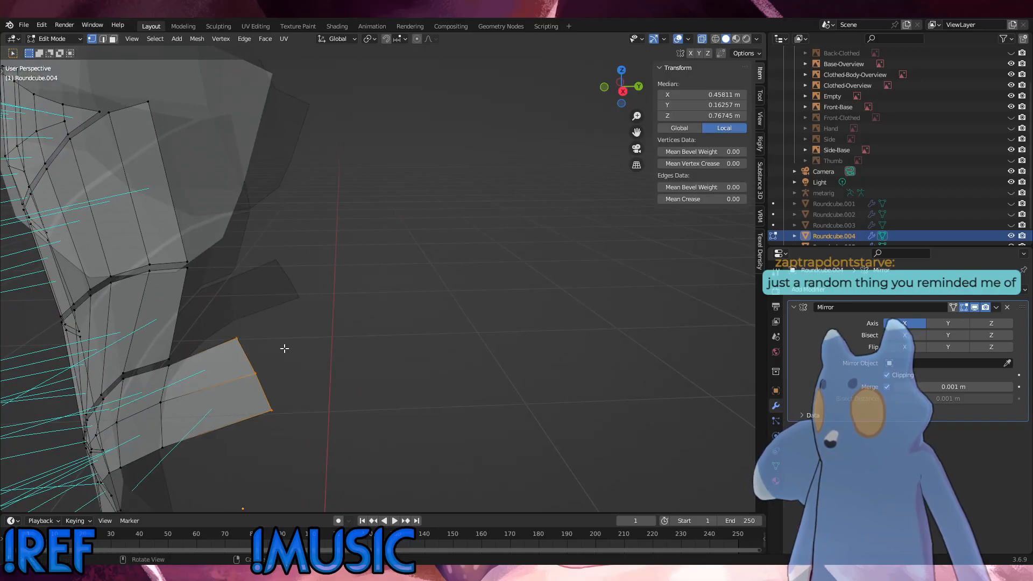
middle_click_drag(284, 349, 228, 353)
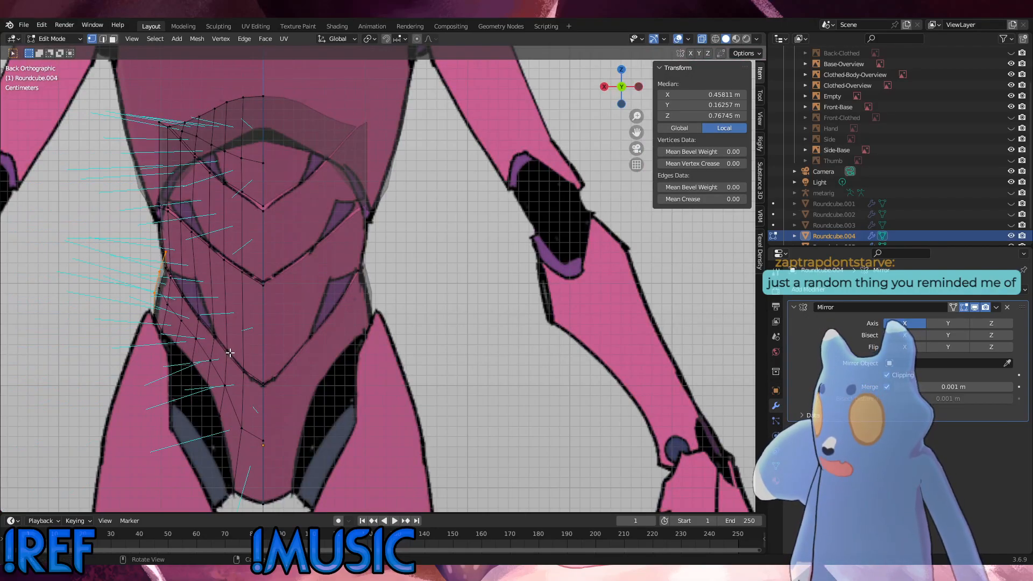
key("g")
key("x")
left_click(329, 354)
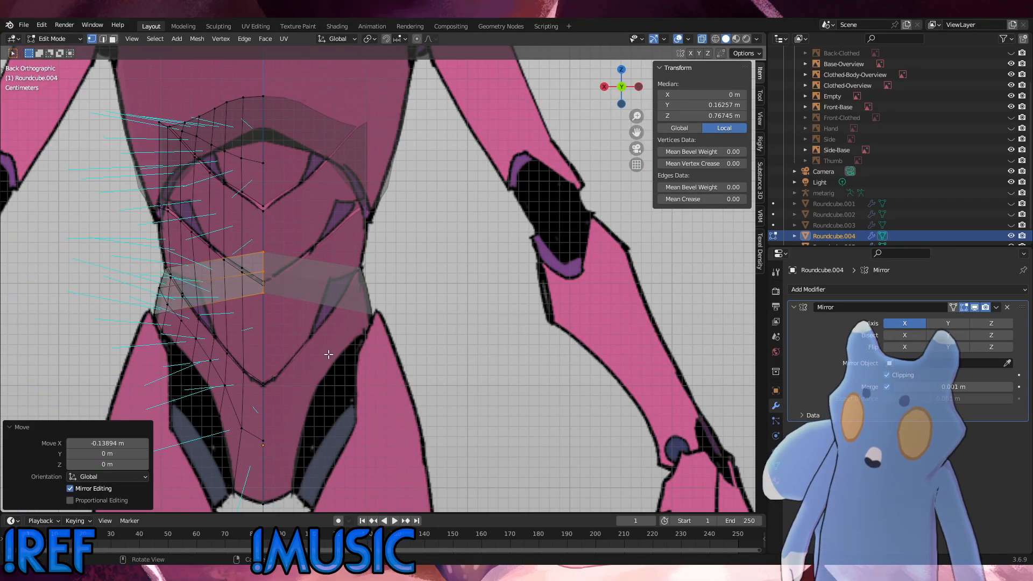
Fine-tune the upper and middle vertices of the centreline edge against the spine segment in side view.
middle_click_drag(328, 354, 364, 291, "alt")
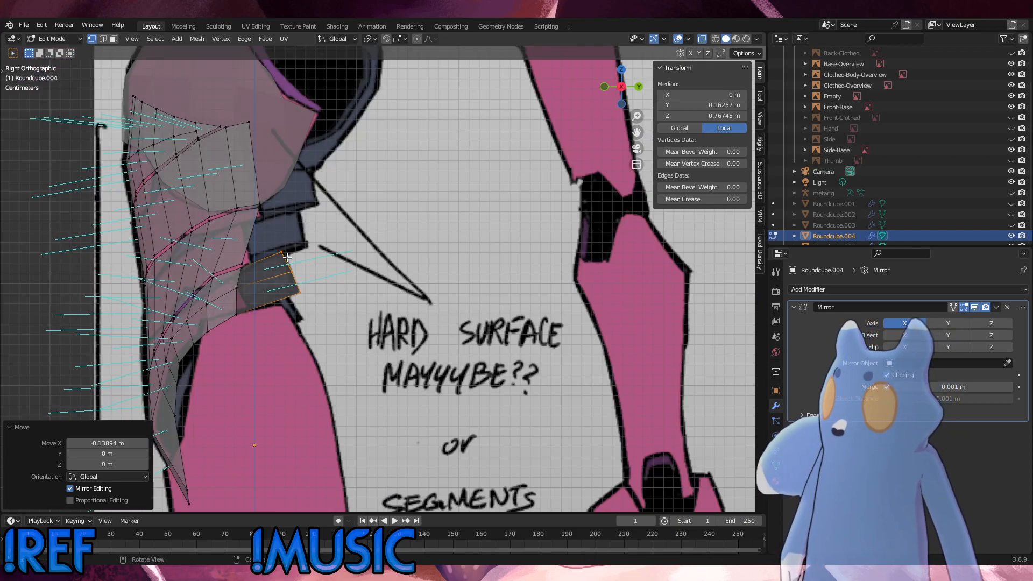
left_click(284, 252)
key("g")
left_click(295, 278)
key("g")
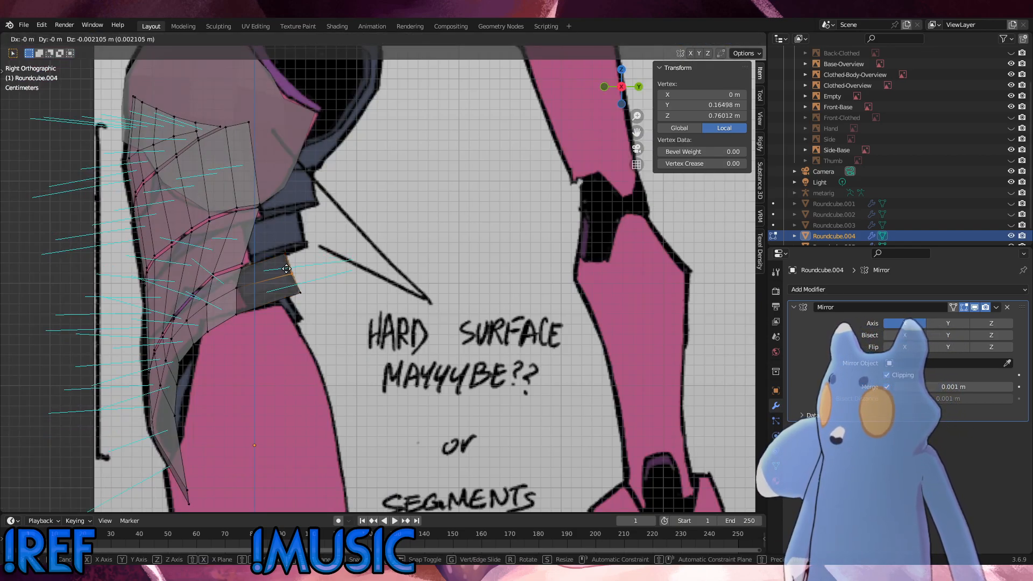
left_click(287, 268)
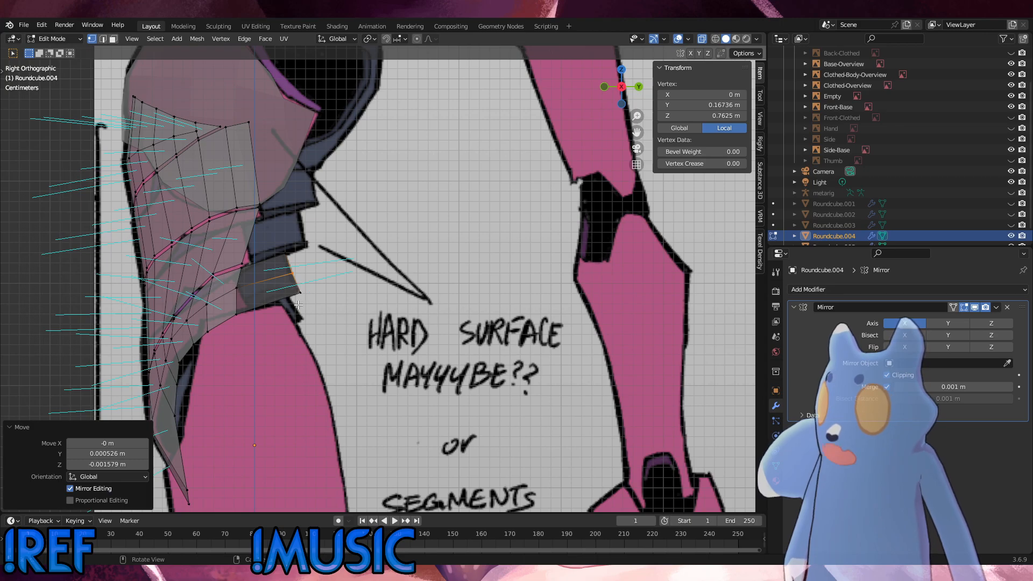
Add a loop cut with two cuts across the new rear section between the side edge and the centreline.
left_click(259, 281, "alt")
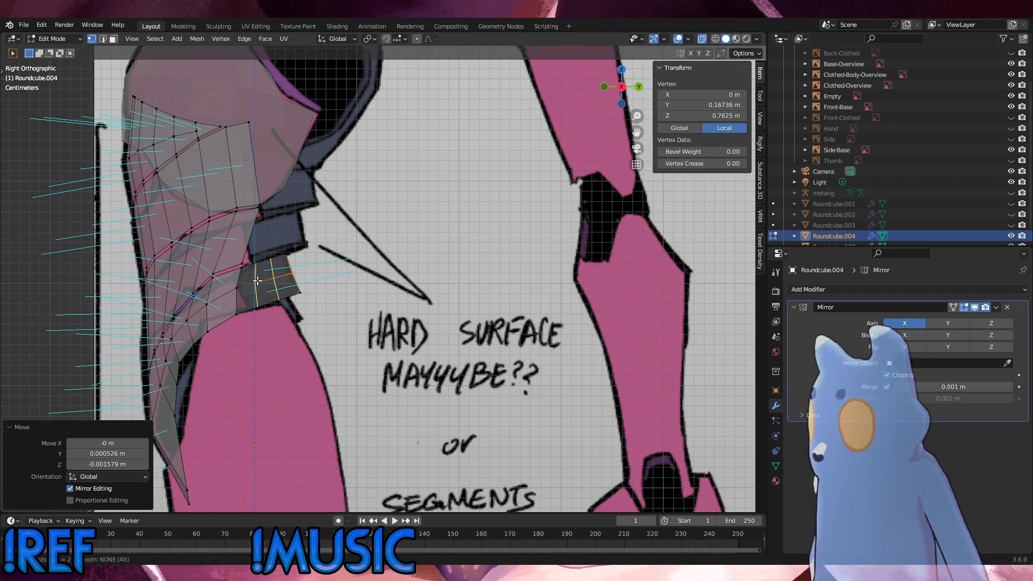
key("g")
key("g")
right_click(258, 281)
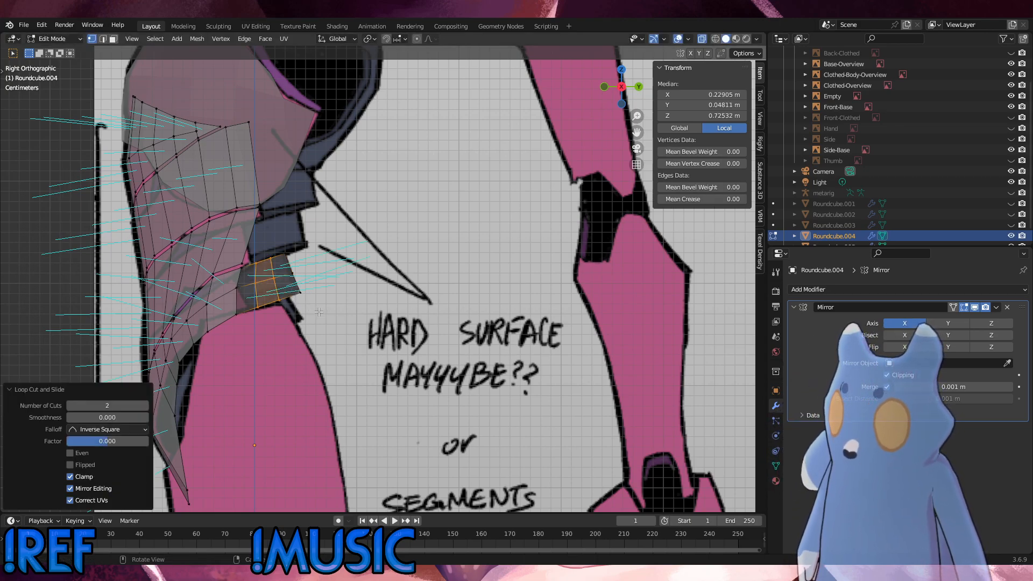
key("ctrl+z")
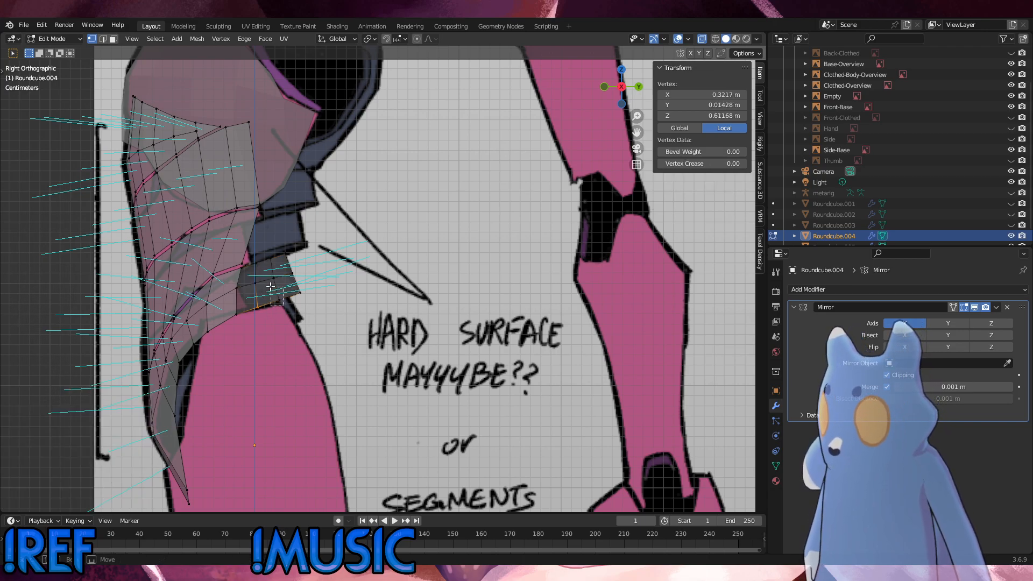
Select both new edge loops and push them outward with Shrink/Fatten to round the rear section.
left_click(263, 282, "alt")
middle_click_drag(264, 282, 251, 324)
key("alt+a")
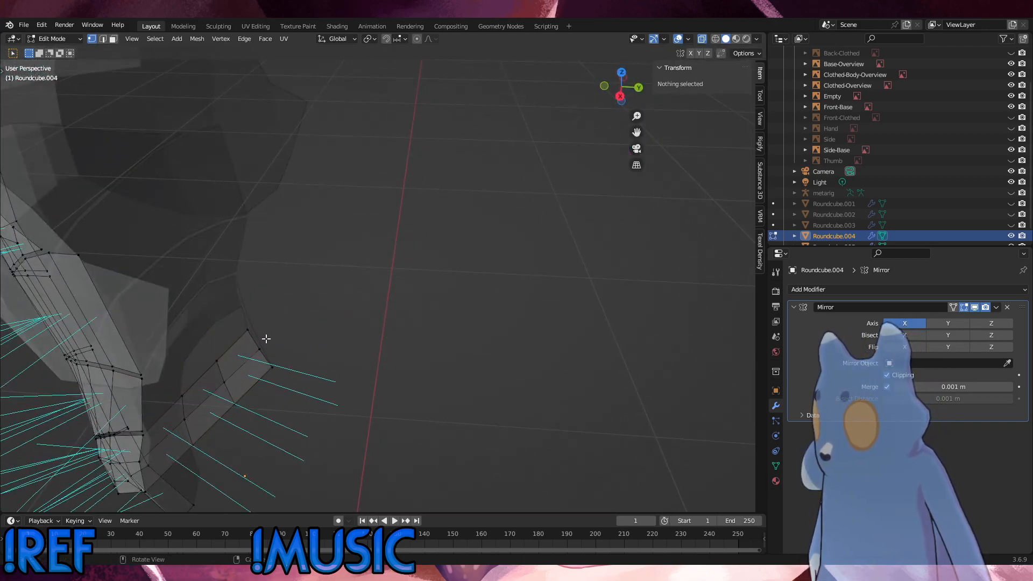
left_click_drag(257, 441, 174, 360)
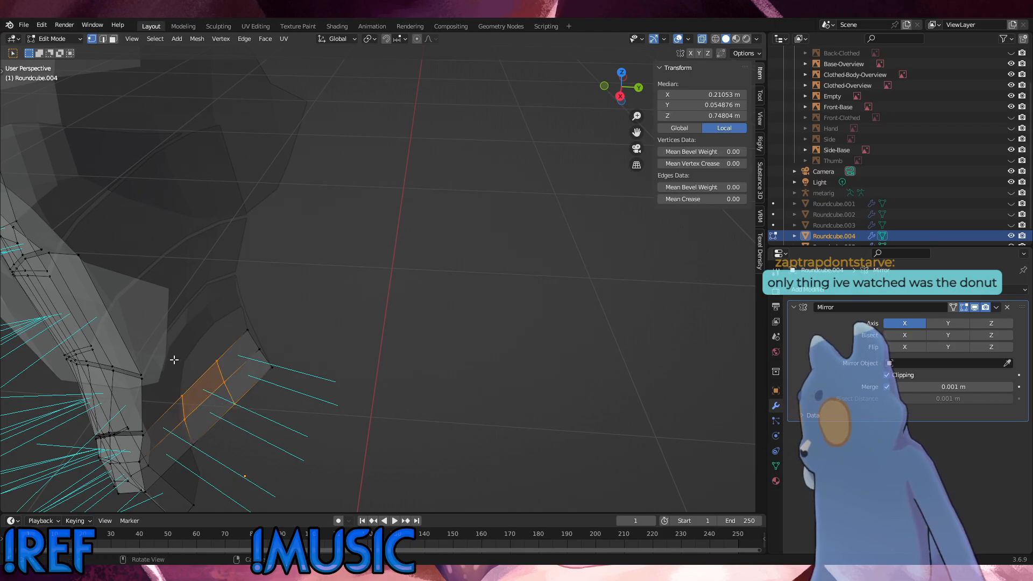
key("alt+s")
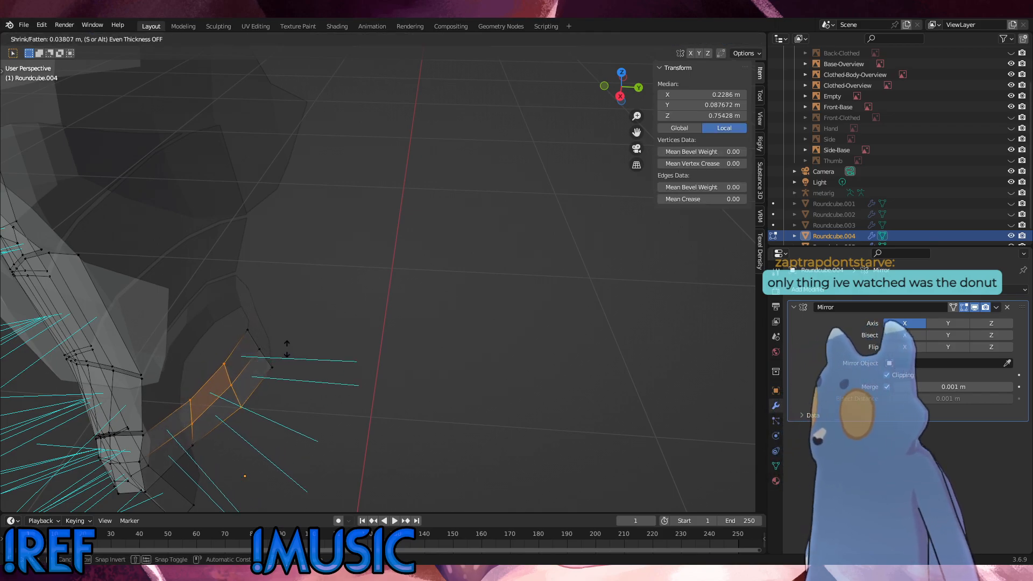
left_click(287, 348)
key("alt+s")
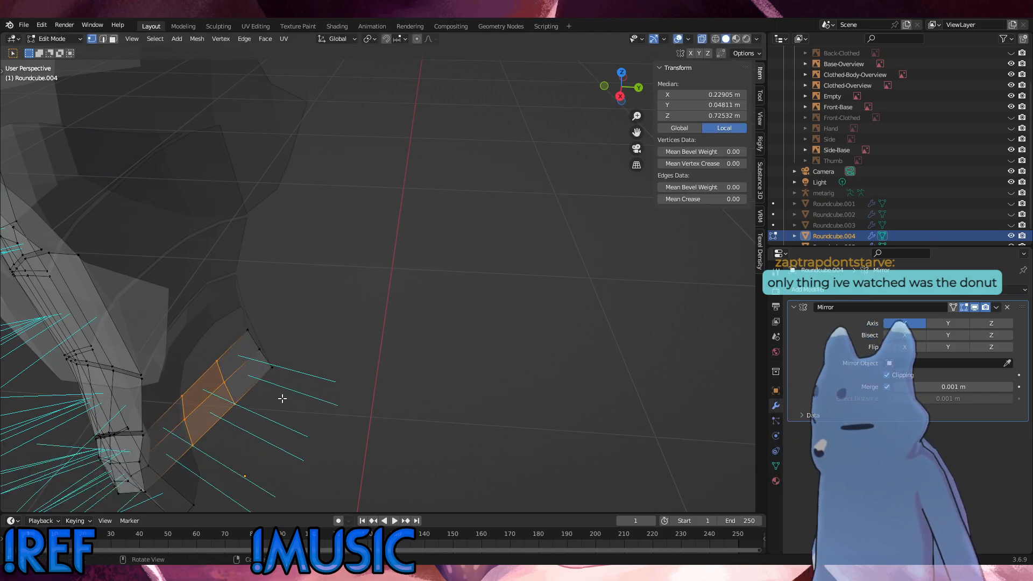
left_click(281, 342)
Slide the edge loop nearer the band's side, rotate it -6.61° and reposition it within the rear section.
middle_click_drag(282, 342, 293, 293)
scroll(291, 284, "up", 2)
left_click_drag(226, 339, 202, 246)
key("g")
key("g")
left_click(191, 245)
key("r")
left_click(235, 236)
key("g")
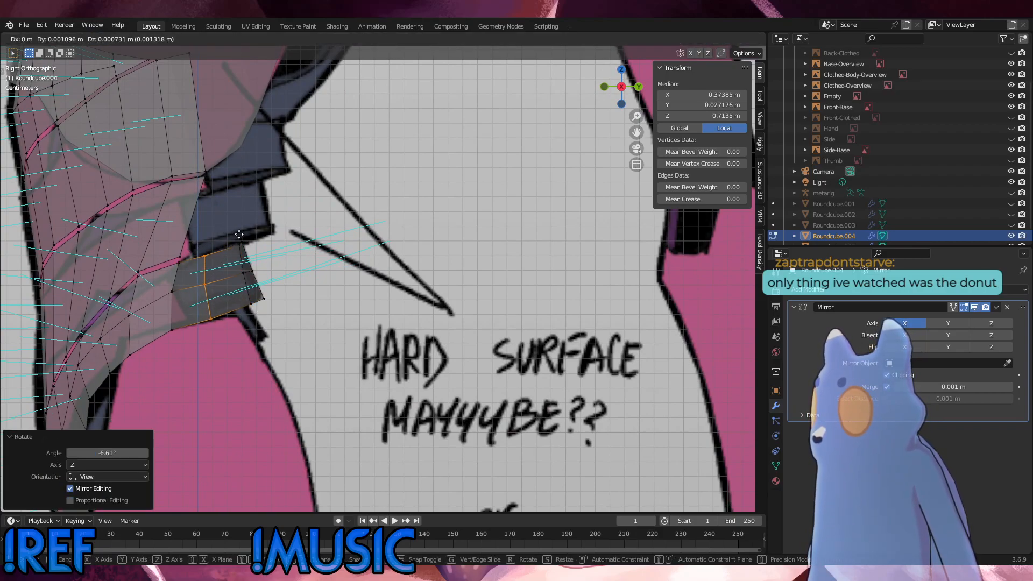
left_click(241, 237)
Slide the upper and middle vertices of that edge loop along their edges to even out its spacing.
left_click_drag(226, 266, 204, 245)
key("g")
key("g")
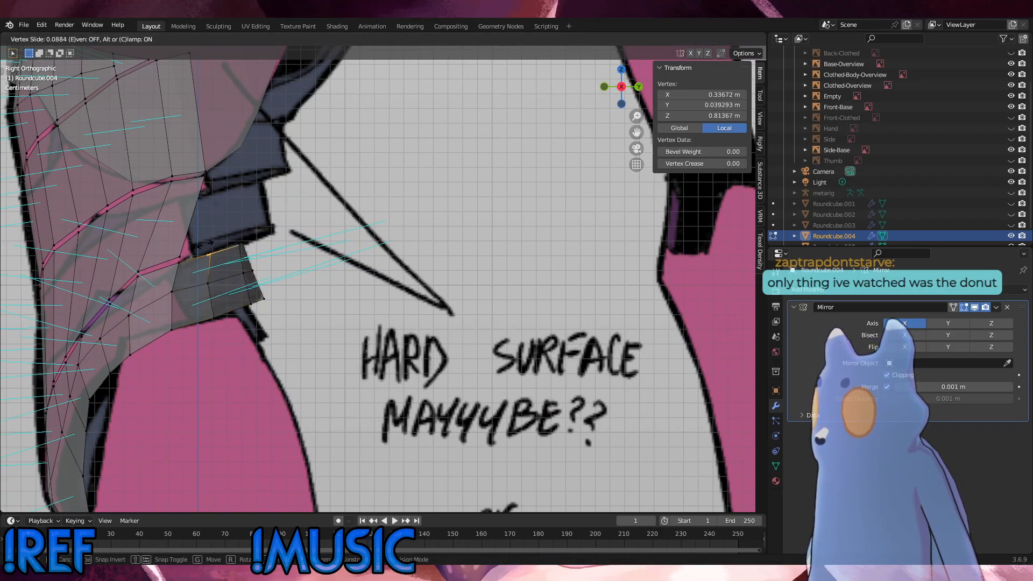
left_click(208, 247)
left_click_drag(217, 300, 204, 276)
key("g")
key("g")
left_click(206, 275)
Slide the loop's bottom vertex along the band's lower edge by a factor of 0.066, checking it against the side reference.
left_click_drag(225, 325, 202, 305)
key("g")
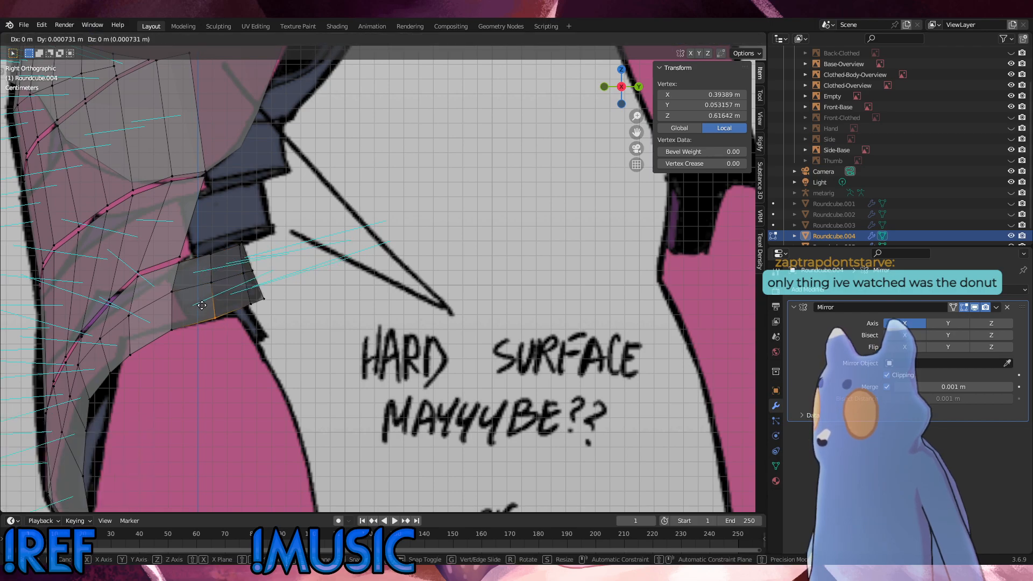
key("g")
left_click(209, 303)
mouse_move(209, 303)
middle_mouse_down()
mouse_move(201, 320)
mouse_move(162, 334)
mouse_move(253, 280)
mouse_move(347, 245)
mouse_move(290, 278)
mouse_move(132, 315)
mouse_move(208, 298)
middle_mouse_up()
scroll(256, 295, "down", 4)
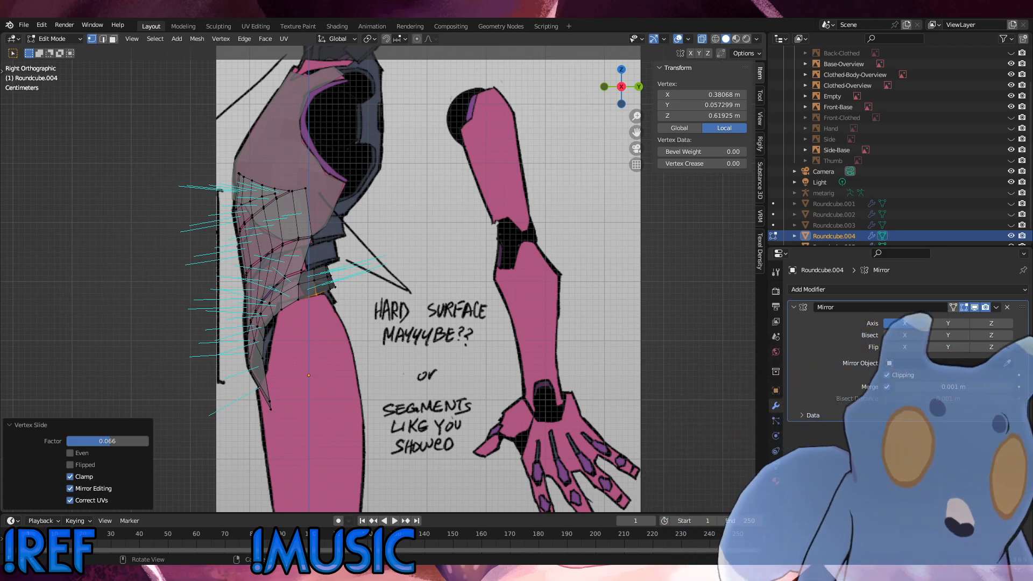
scroll(323, 282, "up", 4)
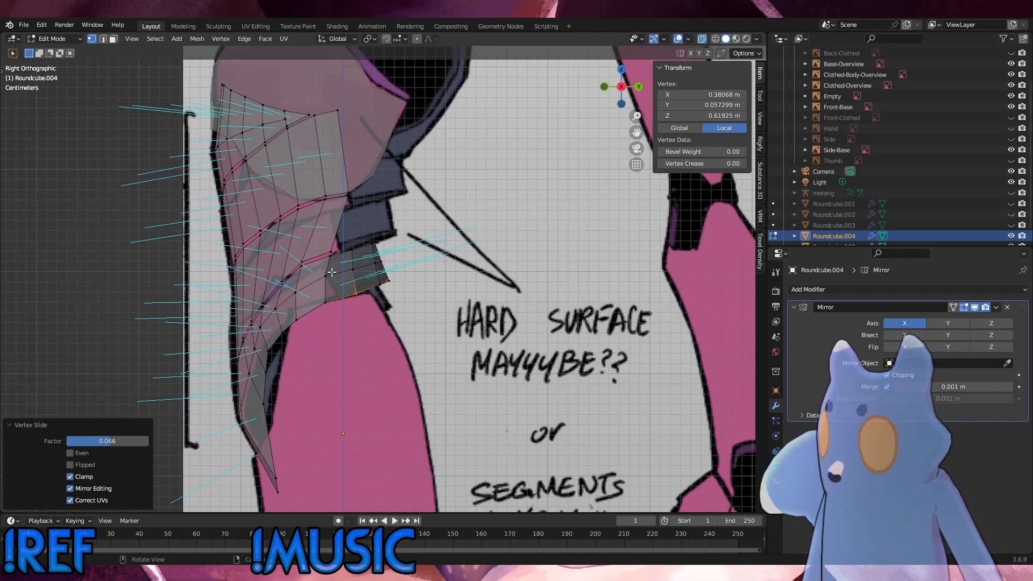
Select the whole third band from the top and rotate it 2.32° in the side view.
key("l")
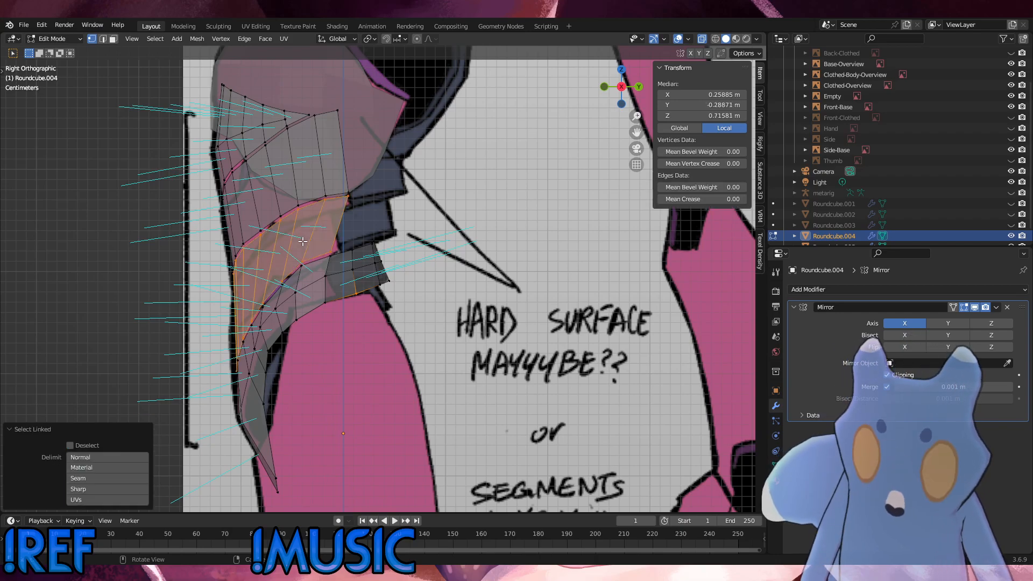
key("r")
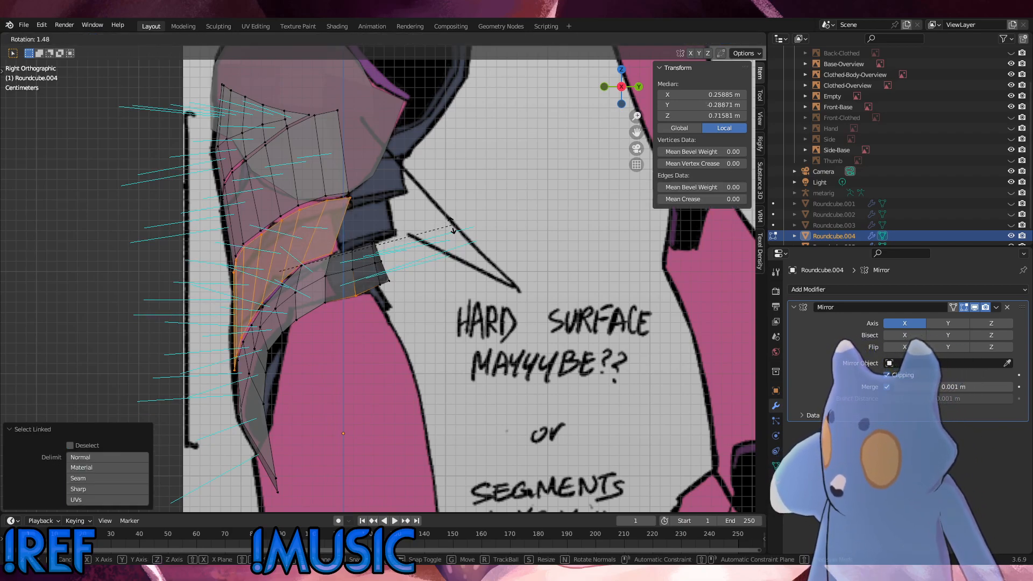
left_click(454, 233)
middle_click_drag(453, 233, 422, 340)
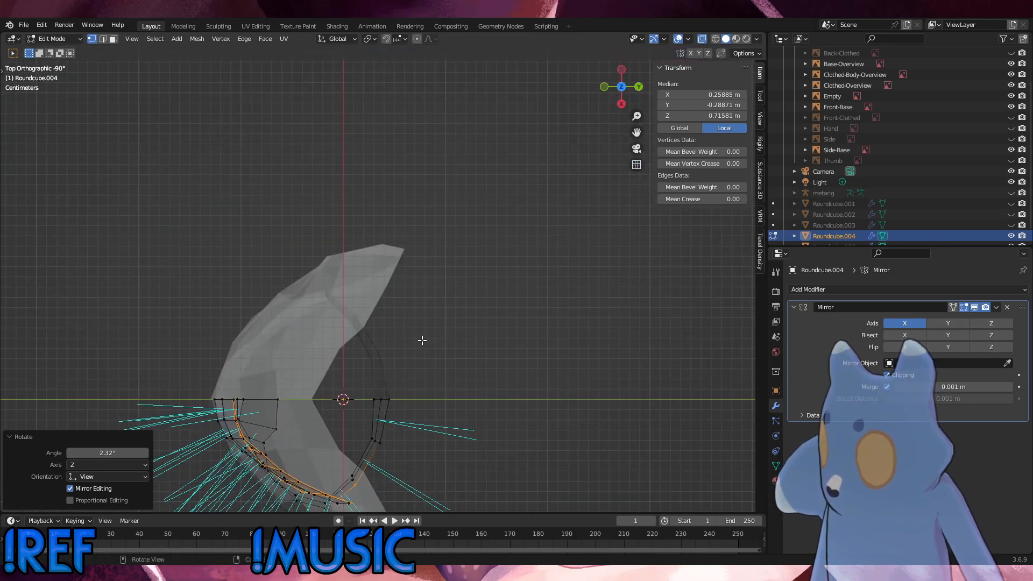
Refine the third band's tilt: rotate it -0.519° about global X, slightly in top view, and 0.748° in side view.
key("r")
key("x")
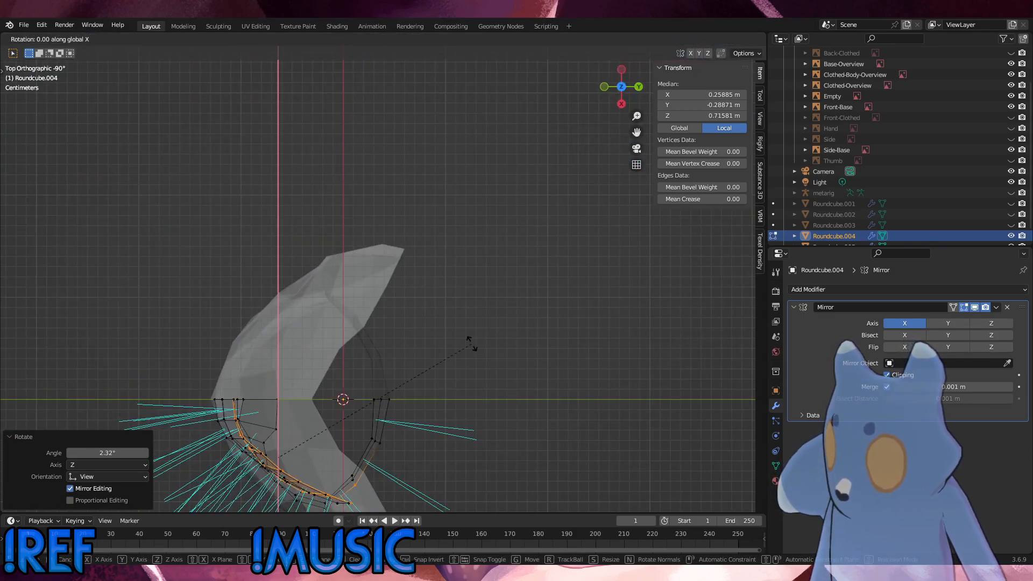
left_click(466, 344)
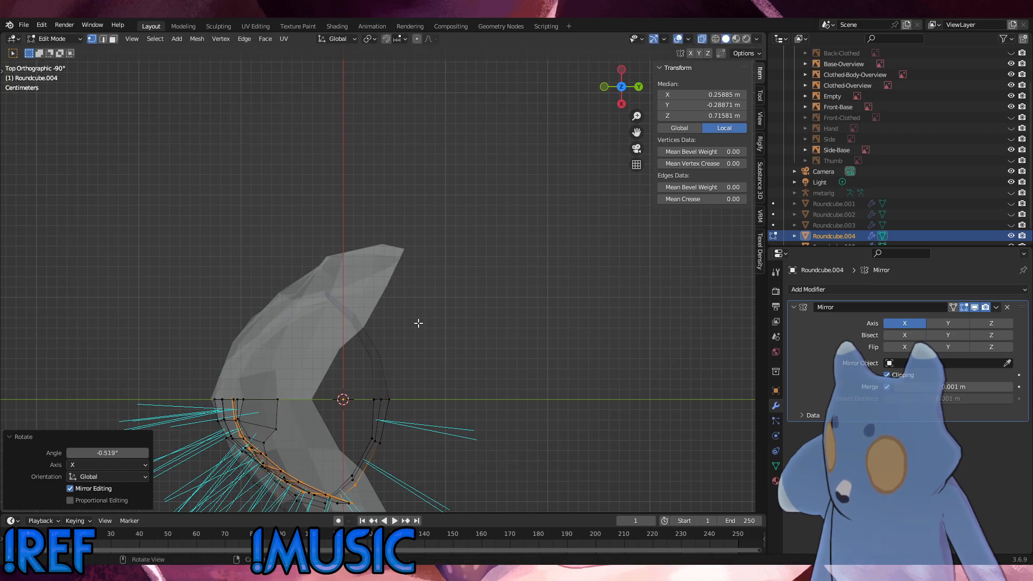
key("r")
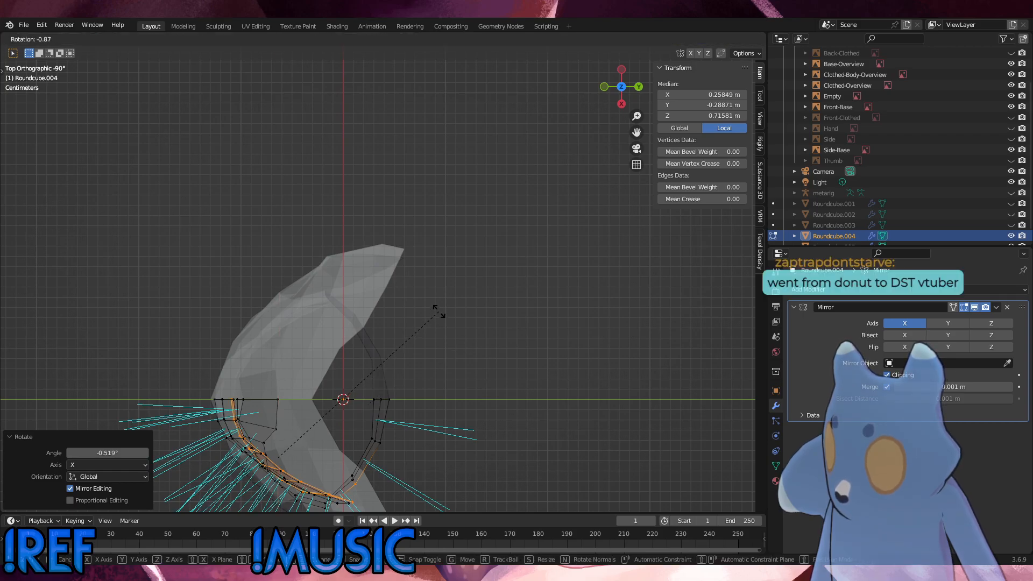
left_click(438, 313)
middle_click_drag(438, 313, 386, 218)
key("r")
left_click(377, 214)
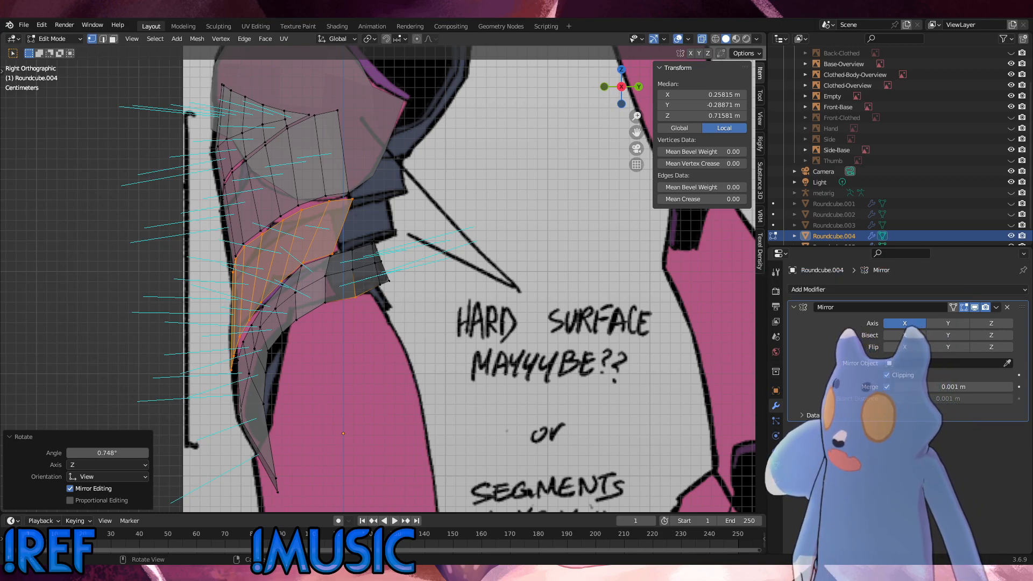
Select the second band on its own and rotate it 5.06° in side view and 2.68° in back view.
key("alt+a")
key("l")
middle_click_drag(349, 189, 363, 236)
key("r")
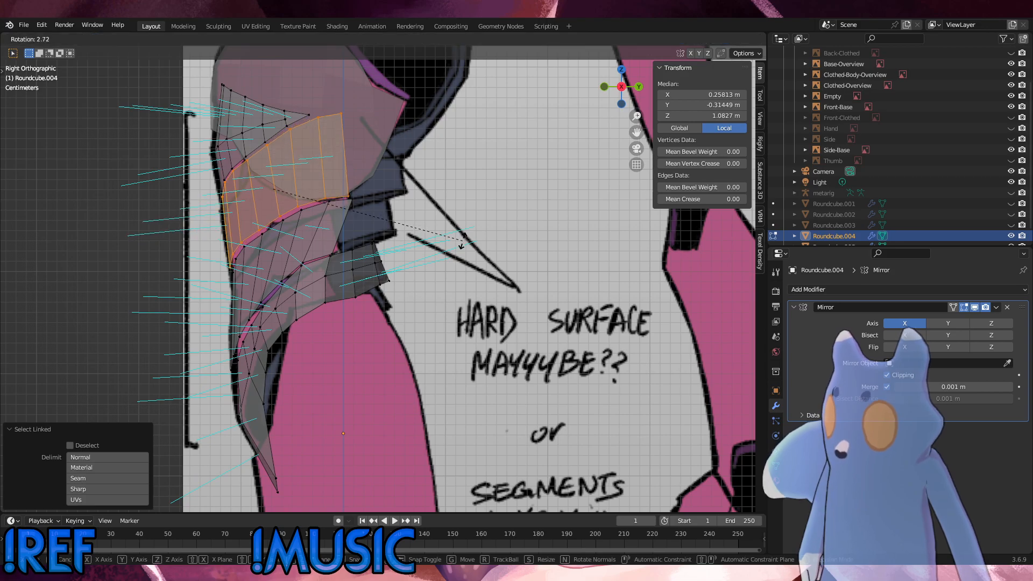
left_click(463, 250)
middle_click_drag(463, 250, 393, 254, "alt")
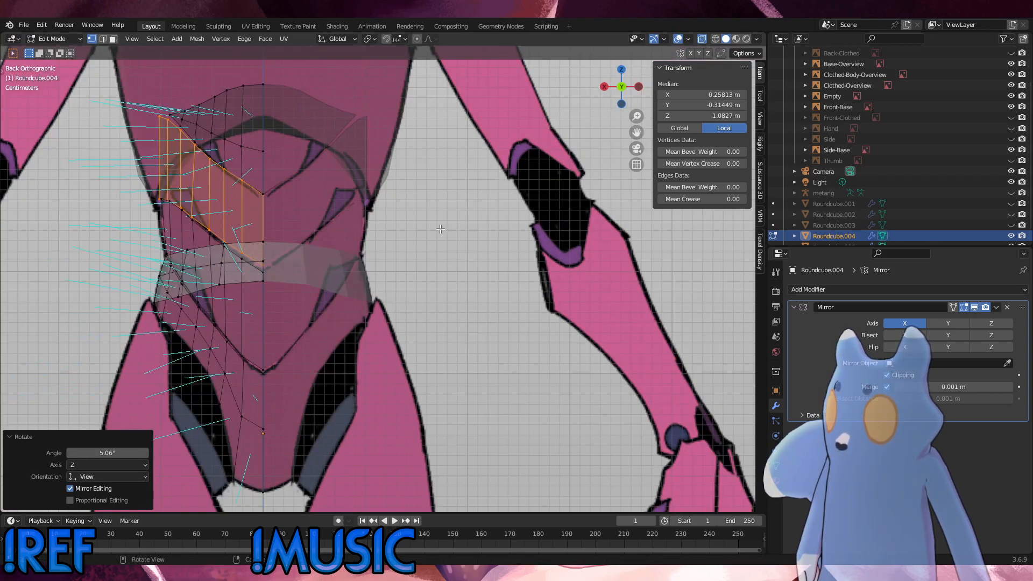
key("r")
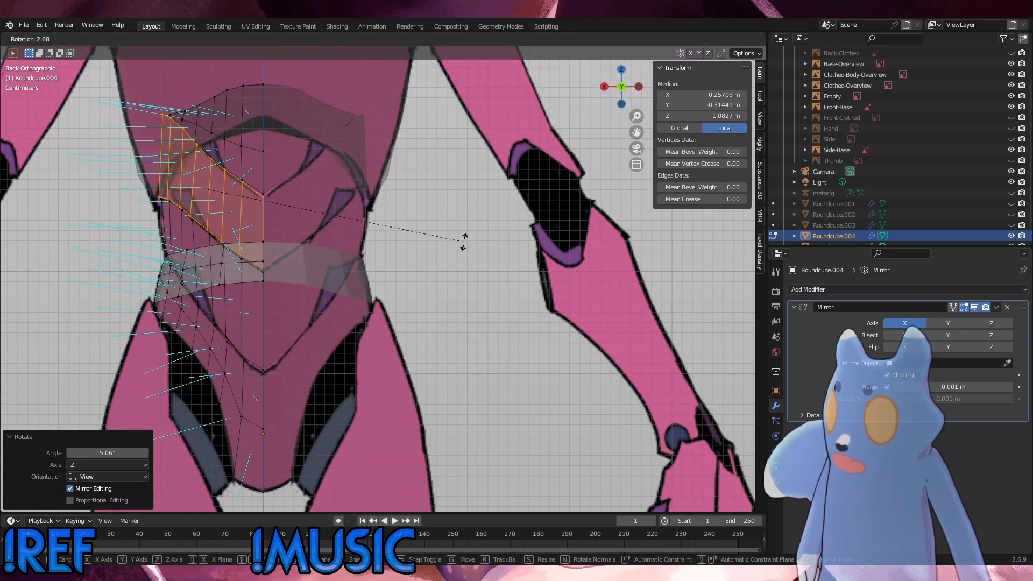
left_click(463, 240)
middle_click_drag(462, 240, 363, 183, "alt")
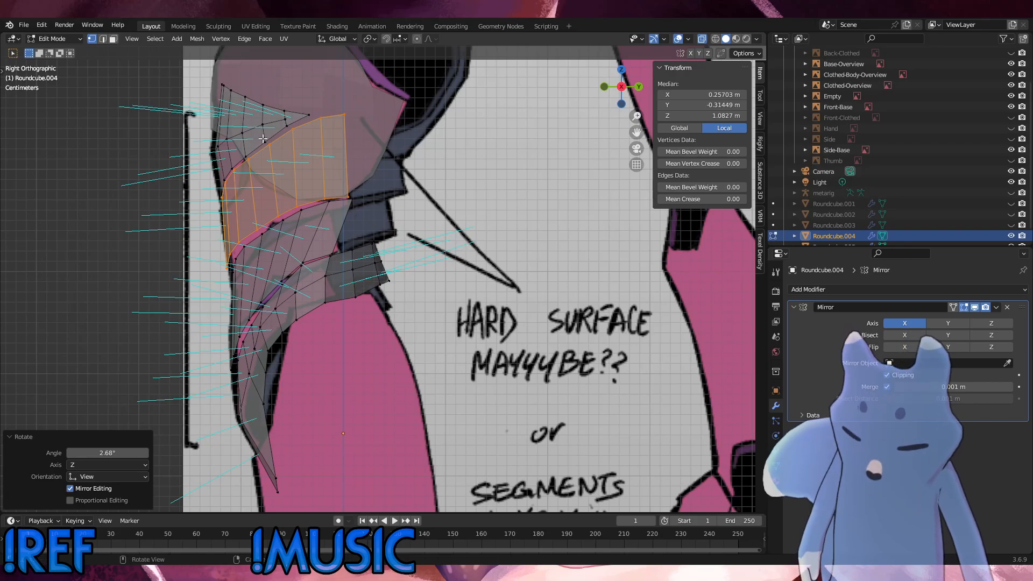
key("l")
key("r")
left_click(395, 148)
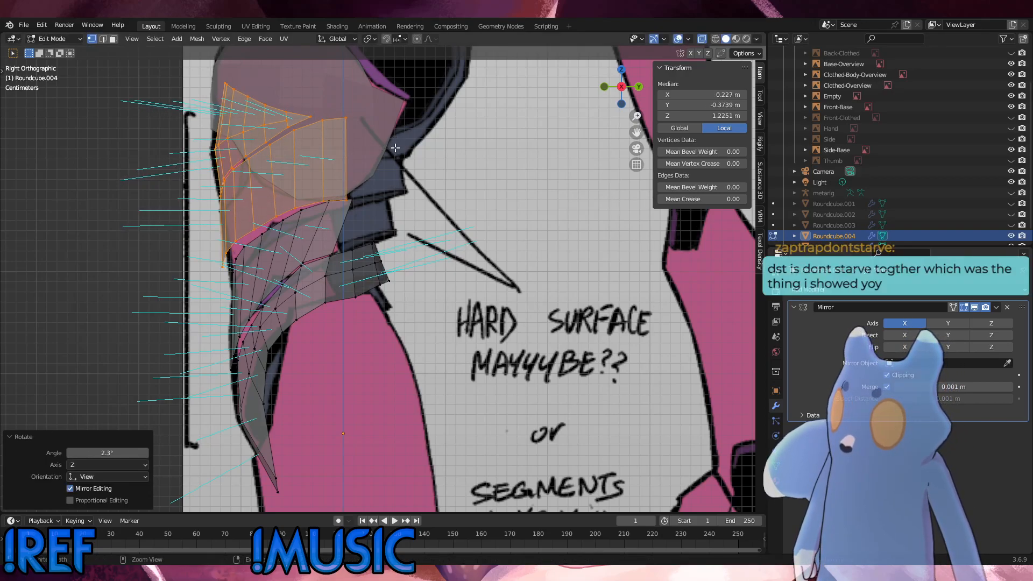
key("ctrl+z")
left_click(399, 156)
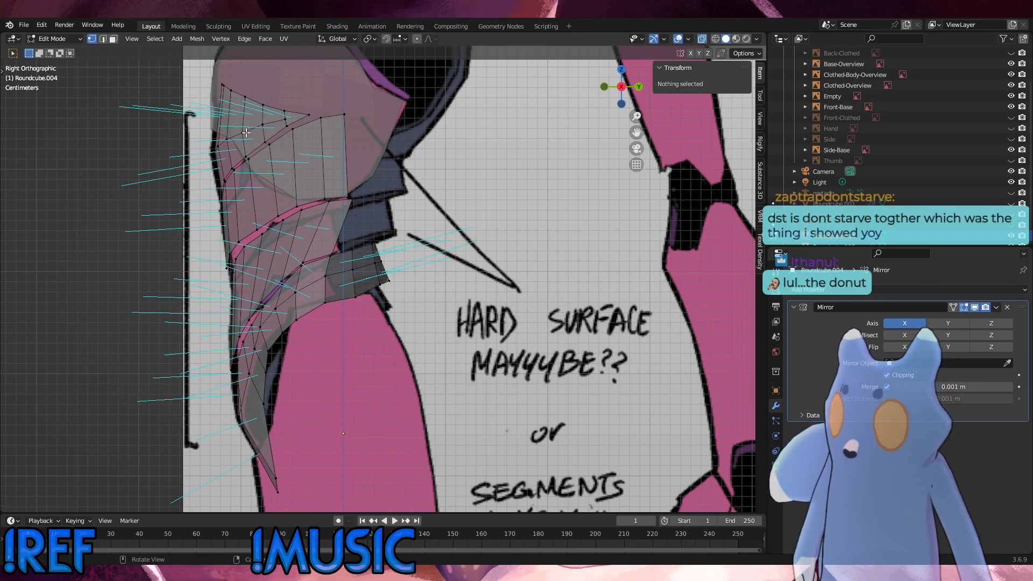
Select only the top band and rotate it 3.01° in side view and 1.65° in back view.
key("l")
key("r")
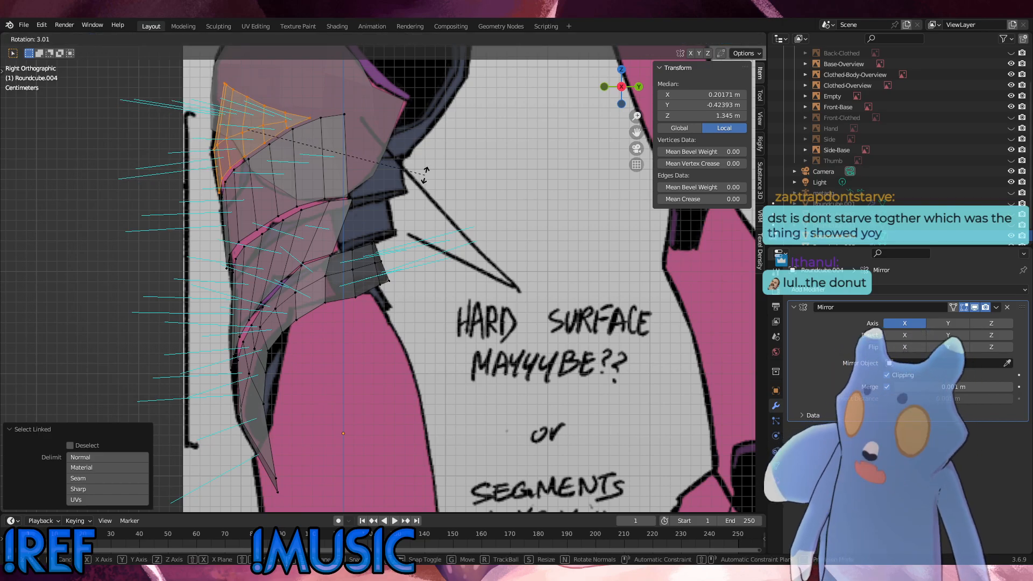
left_click(419, 176)
key("ctrl+KP_1")
key("e")
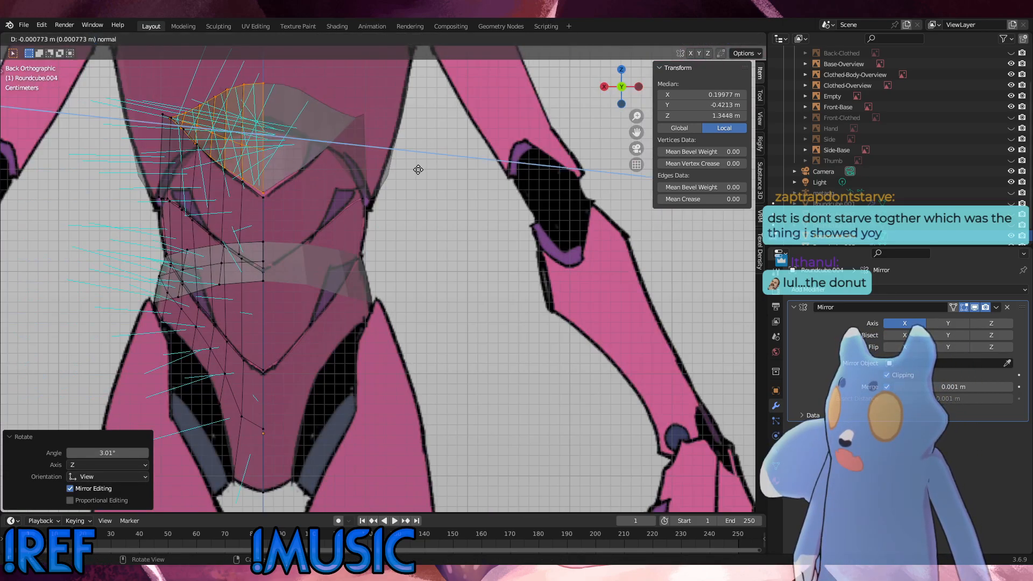
key("Escape")
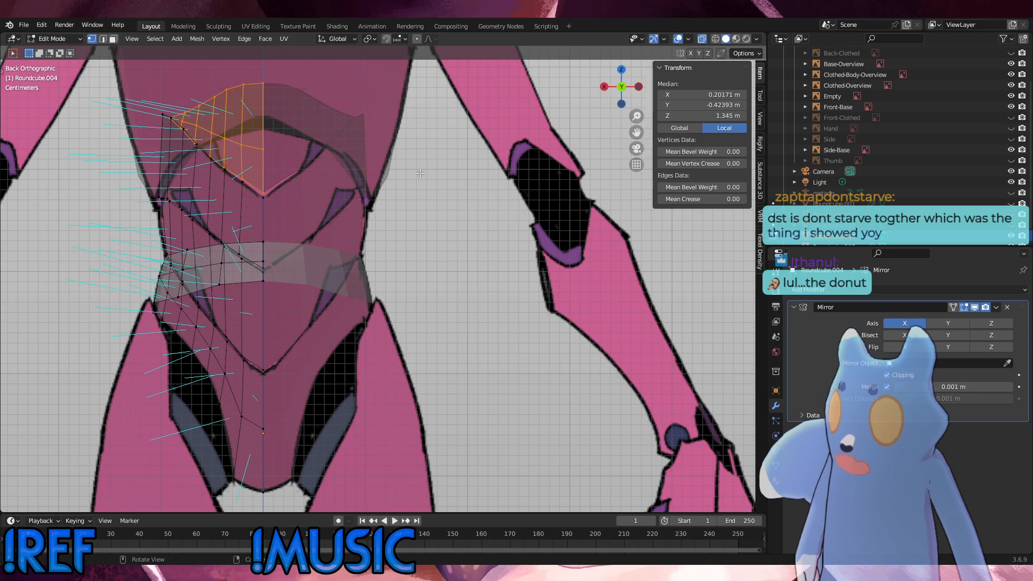
key("r")
left_click(462, 166)
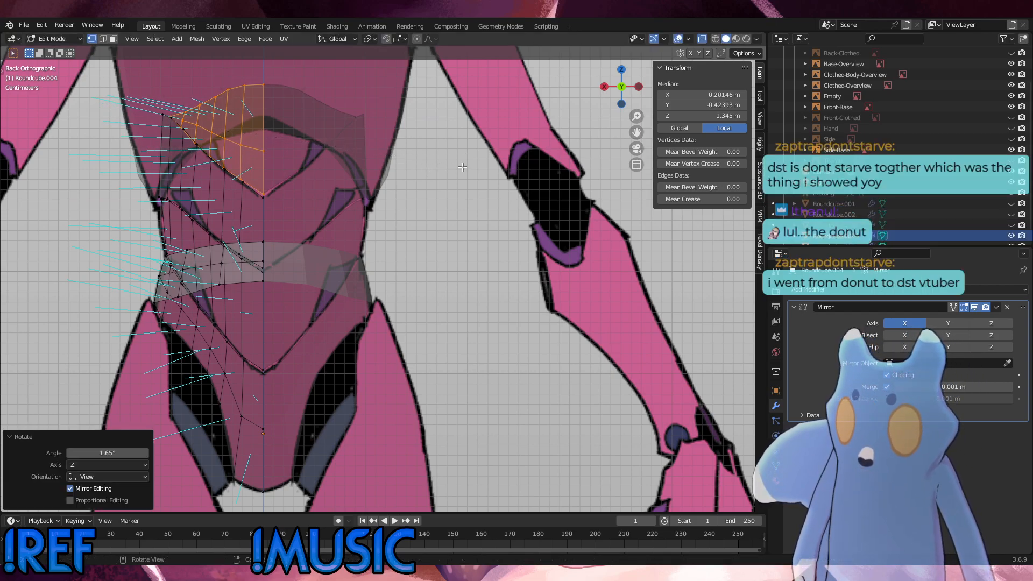
key("KP_3")
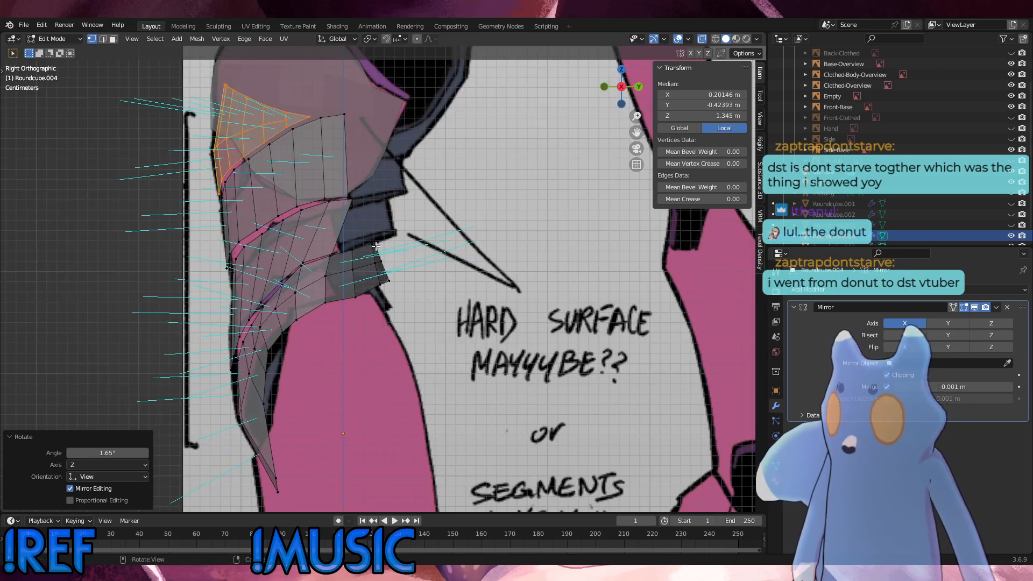
Select the third band again and rotate it -0.738° in the side view.
left_click(323, 237)
key("l")
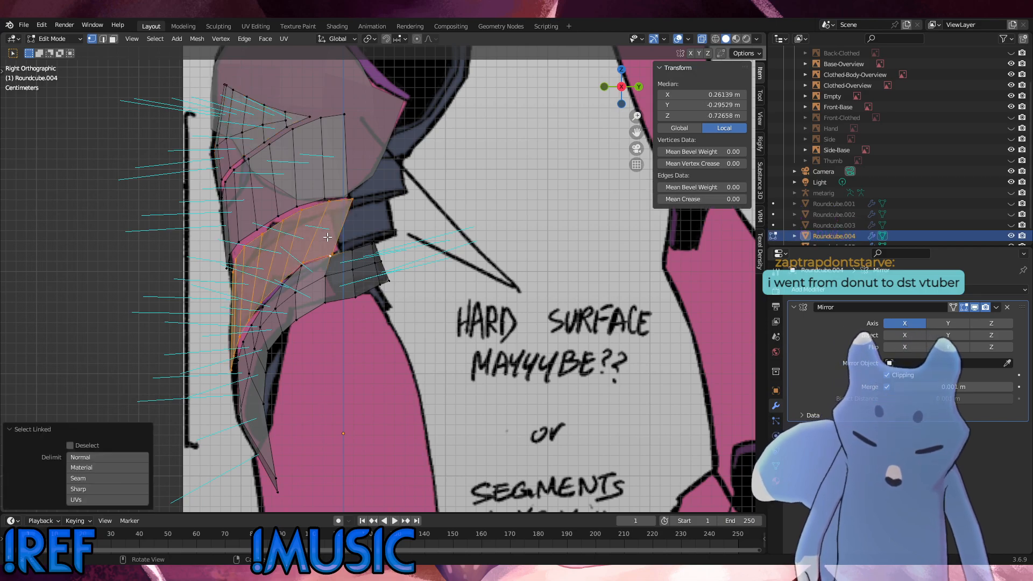
key("r")
right_click(416, 225)
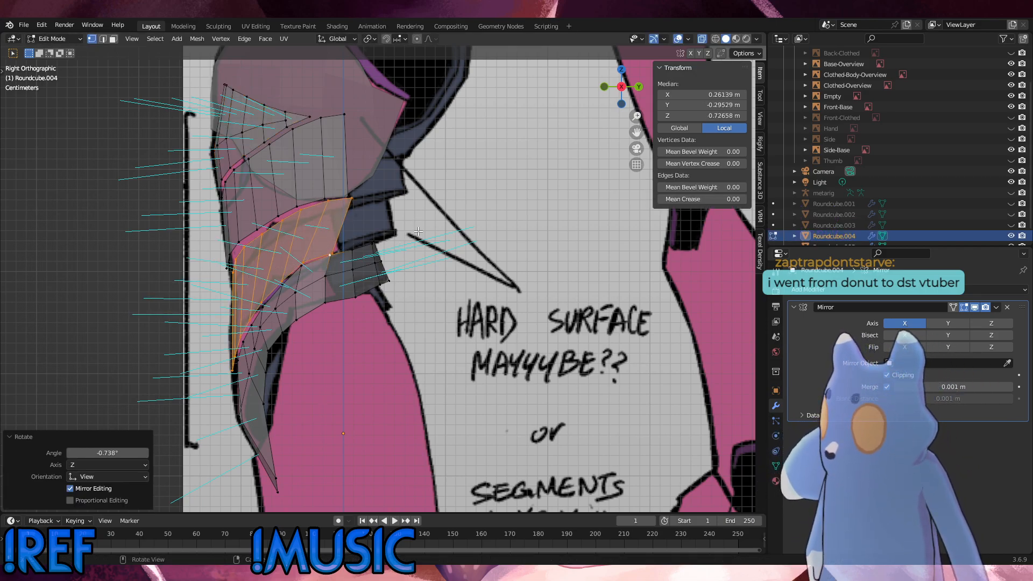
left_click(416, 310)
Slide the upper and middle vertices of the lowest band's side edge loop by factors of 0.019 and 0.020.
left_click(337, 260)
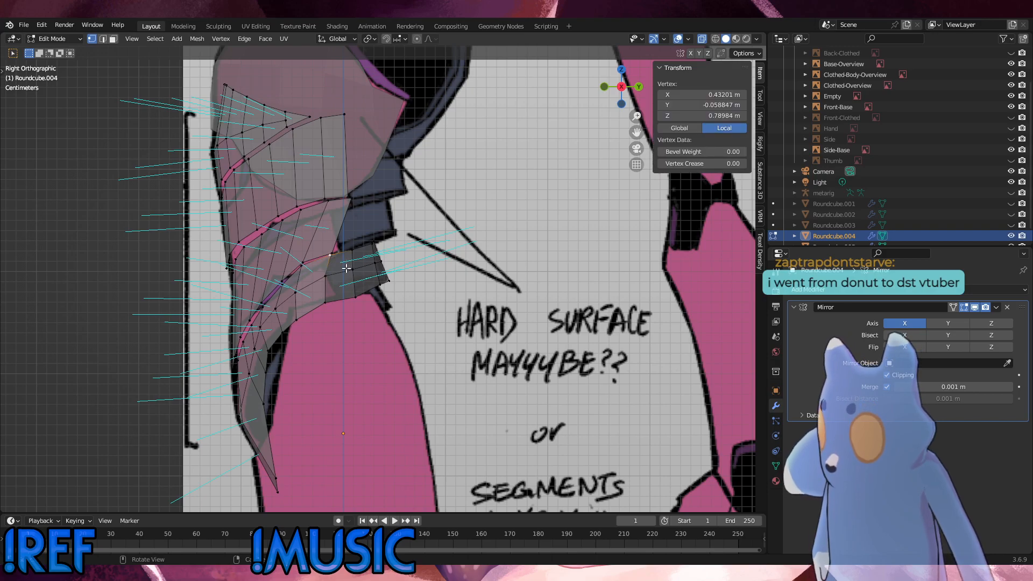
key("g")
key("g")
left_click(354, 271)
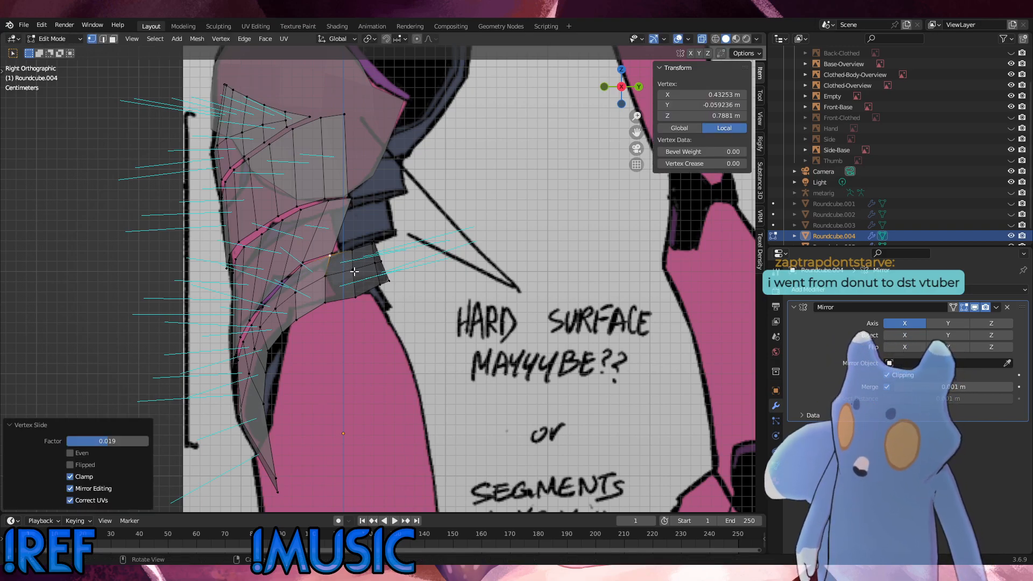
key("g")
key("g")
left_click(306, 271)
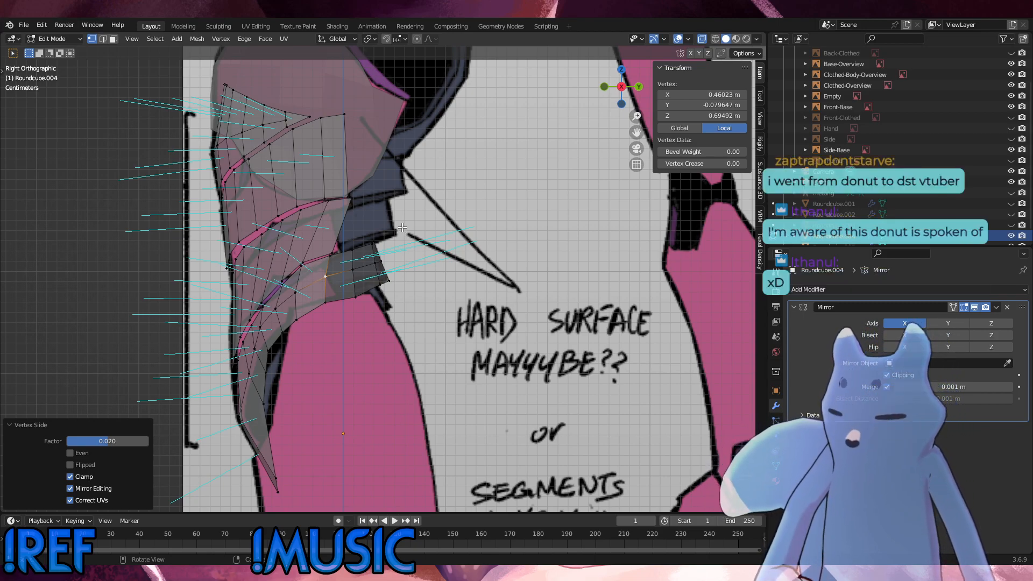
Move the third band's lower rear corner vertex vertically along Z.
left_click(332, 253)
key("g")
key("z")
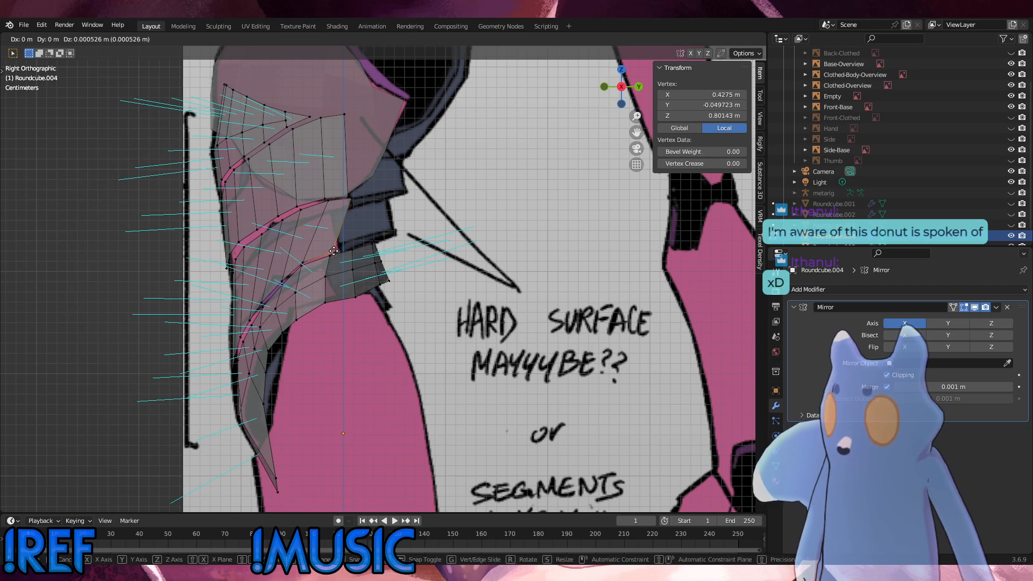
left_click(337, 228)
Slide the vertex next to the third band's upper rear corner along the band's upper edge.
left_click(325, 205)
key("g")
key("g")
left_click(324, 206)
left_click(329, 208)
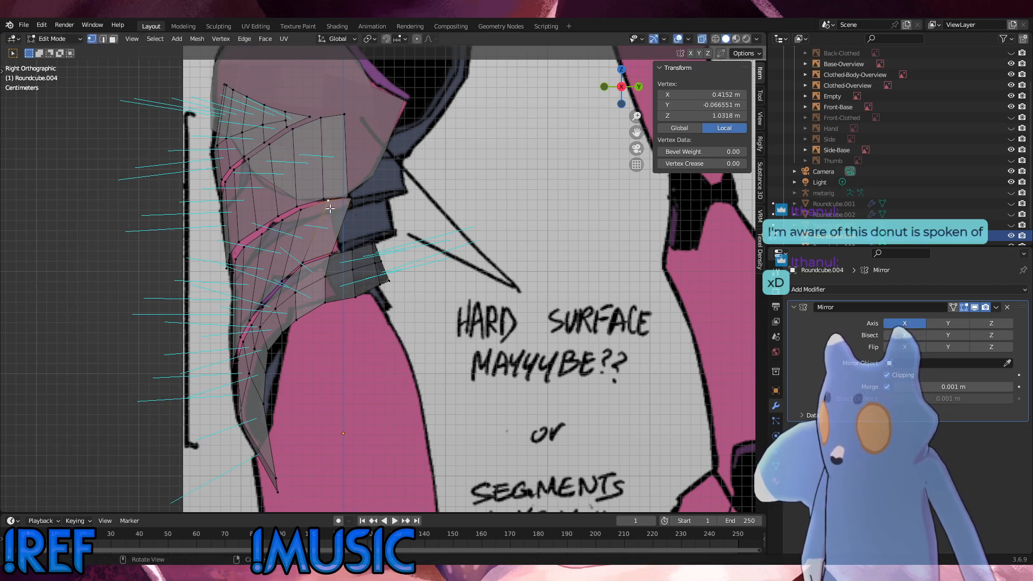
key("g")
key("g")
left_click(327, 208)
Slide the vertex next to the third band's lower rear corner by a factor of 0.071, checking it from front and side.
left_click(305, 256)
key("g")
key("g")
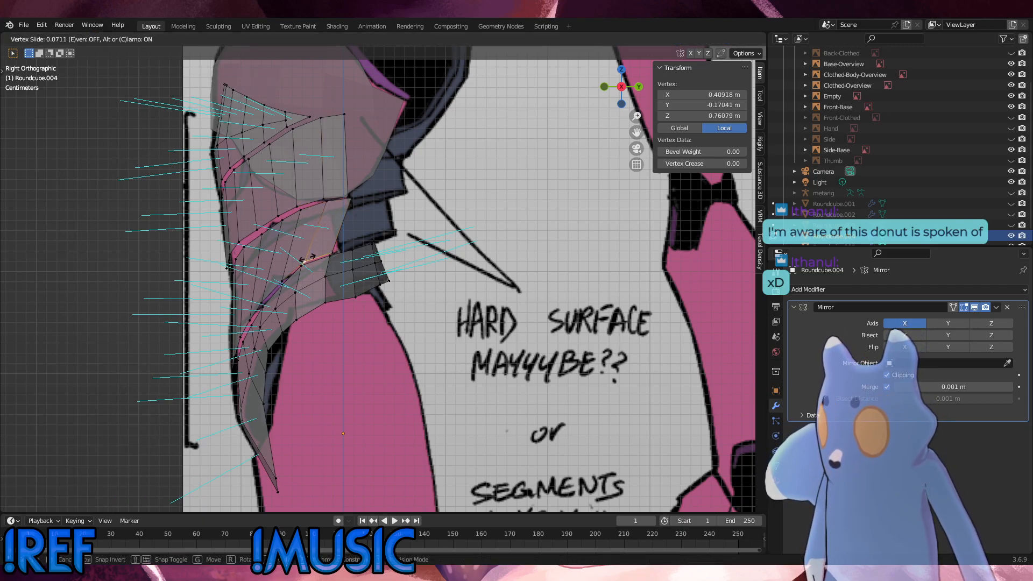
left_click(309, 255)
middle_click_drag(337, 245, 362, 242)
key("KP_1")
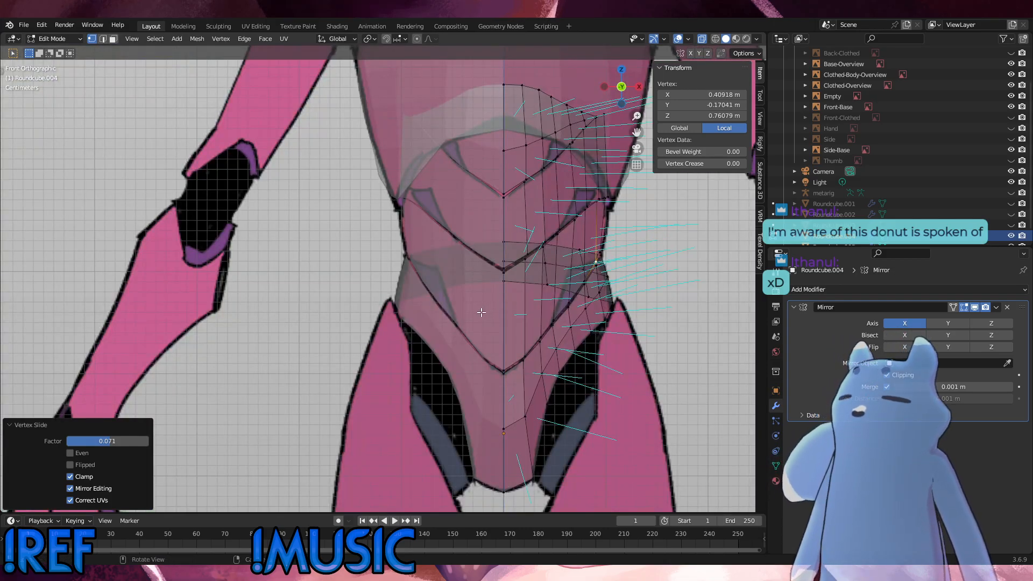
mouse_move(481, 313)
middle_mouse_down()
mouse_move(363, 332)
mouse_move(376, 301)
middle_mouse_up()
key("KP_3")
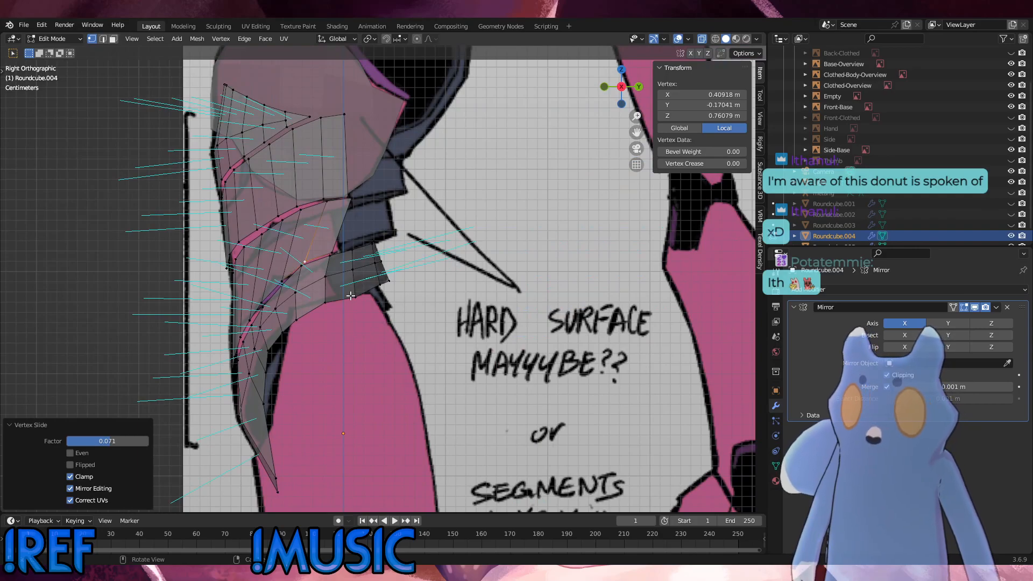
middle_click_drag(382, 289, 410, 283)
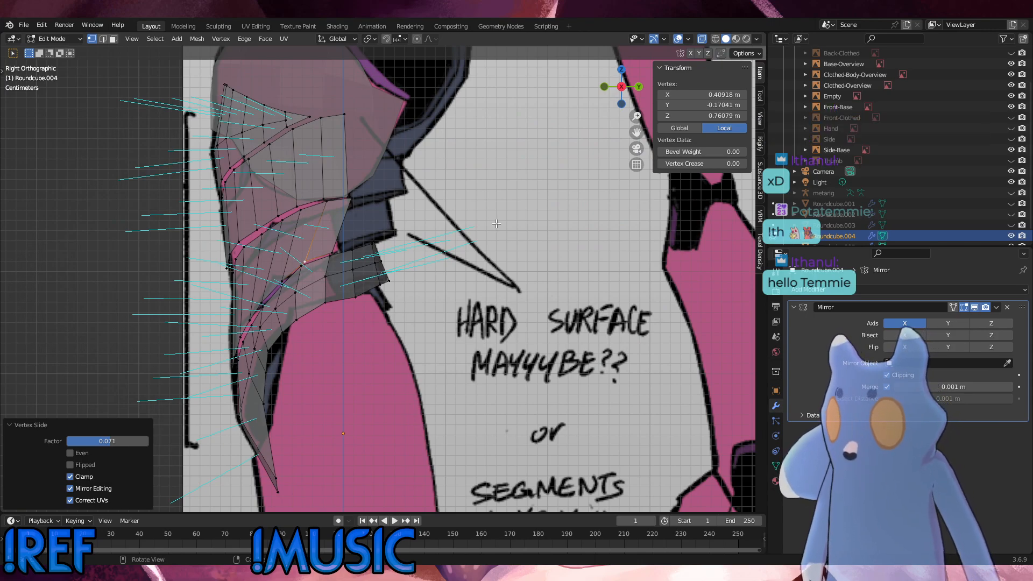
Turn off X-ray and the normals overlay, and hide the chest mesh covering the upper bands.
left_click(702, 39)
scroll(643, 86, "down", 2)
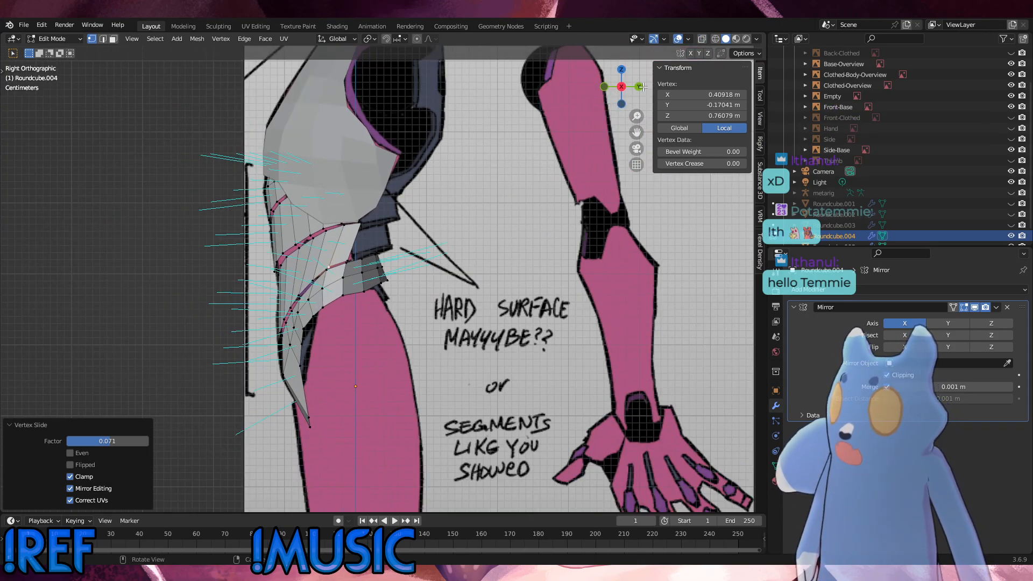
left_click(665, 39)
mouse_move(688, 38)
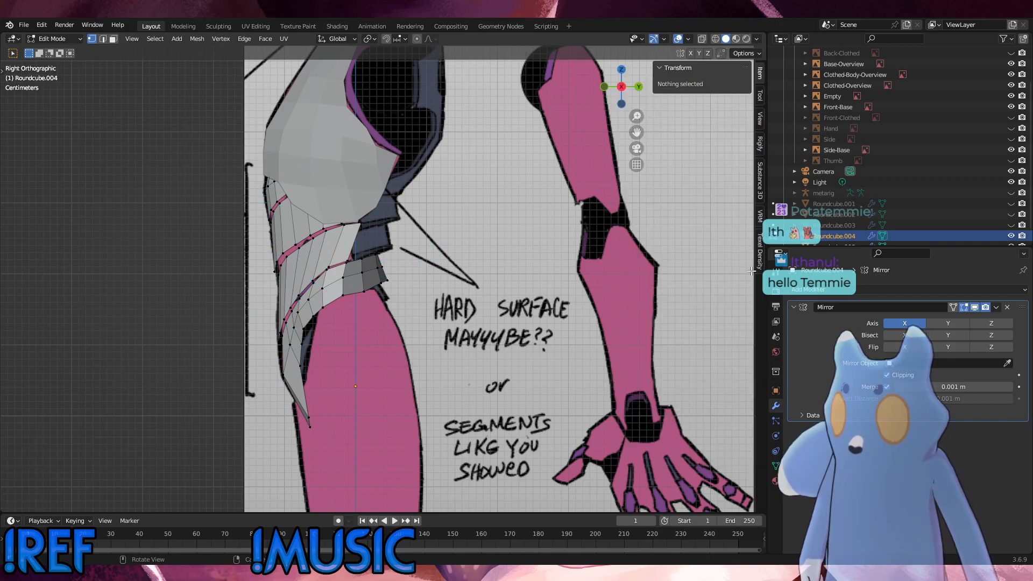
scroll(1012, 237, "down", 1)
middle_click_drag(467, 323, 404, 323)
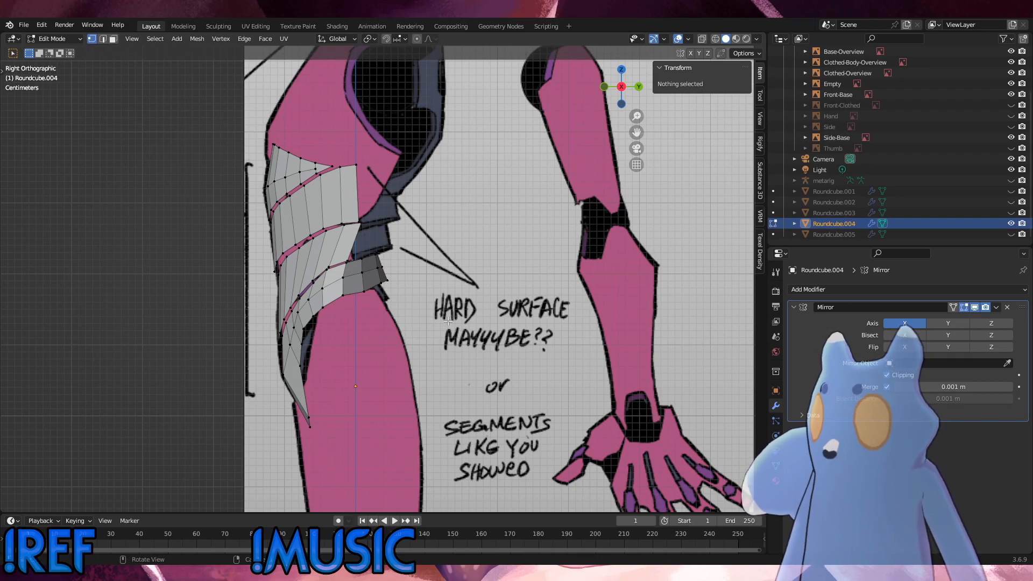
Inspect the second band's rear vertical edges from the side, and check the lowest band's linked geometry in perspective.
scroll(273, 271, "up", 3)
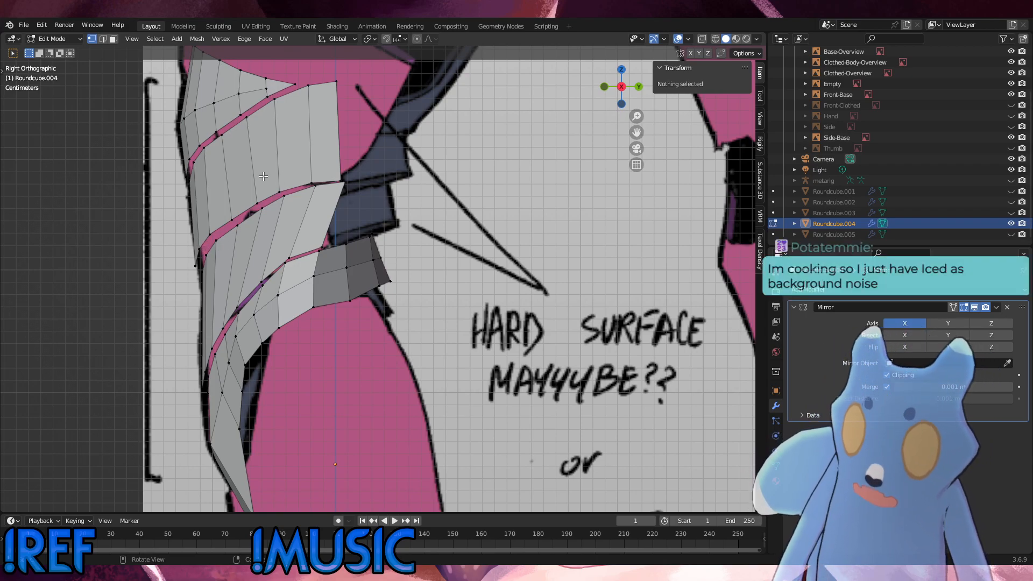
left_click(326, 170)
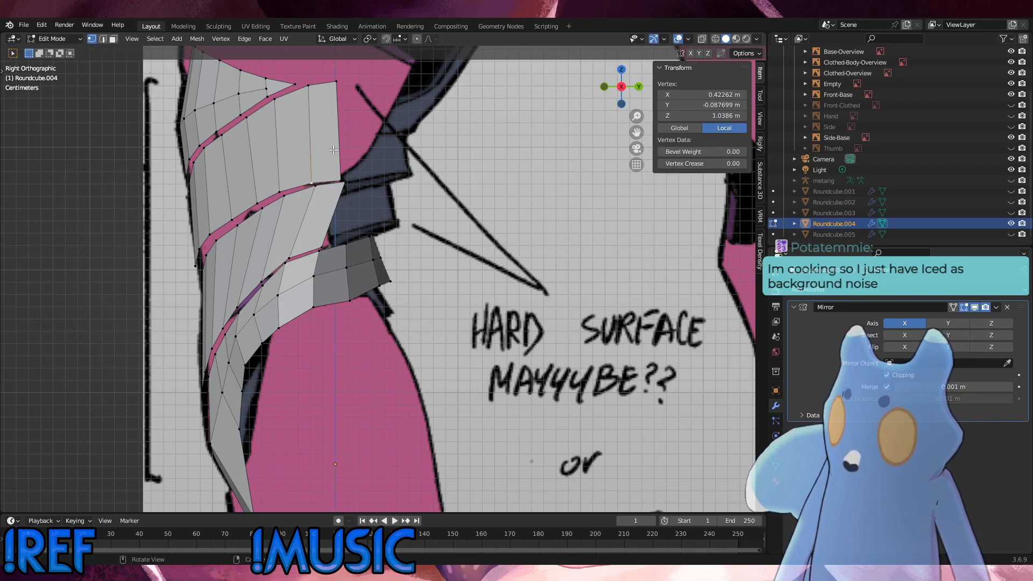
left_click(365, 160)
left_click(287, 141, "alt")
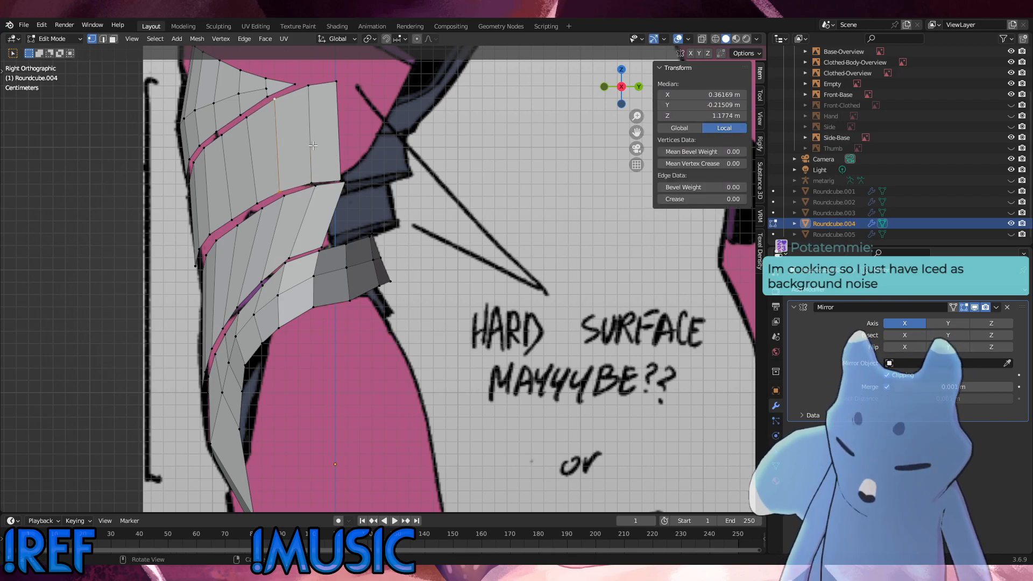
left_click(349, 150)
middle_click_drag(347, 192, 364, 211)
left_click(402, 286)
key("l")
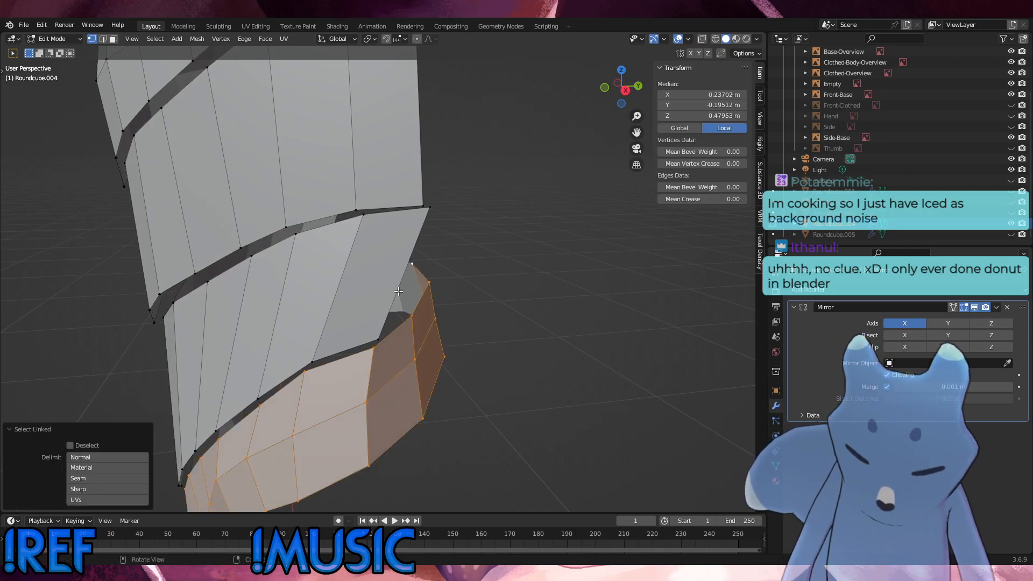
left_click(463, 286)
key("l")
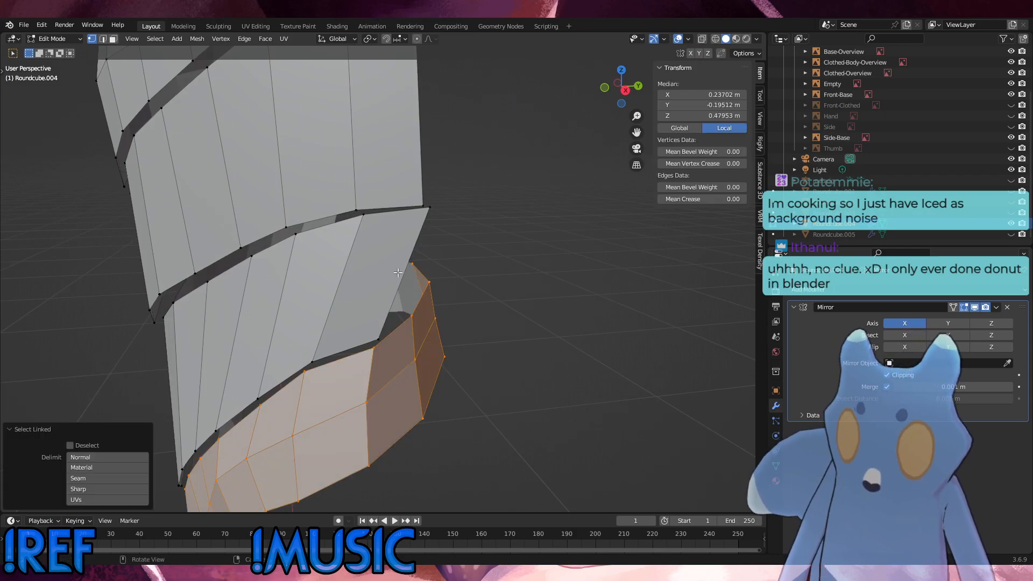
Check the second and top bands as separate linked pieces, viewing them from behind and against the side reference.
left_click(431, 188)
middle_click_drag(401, 148, 279, 165)
key("l")
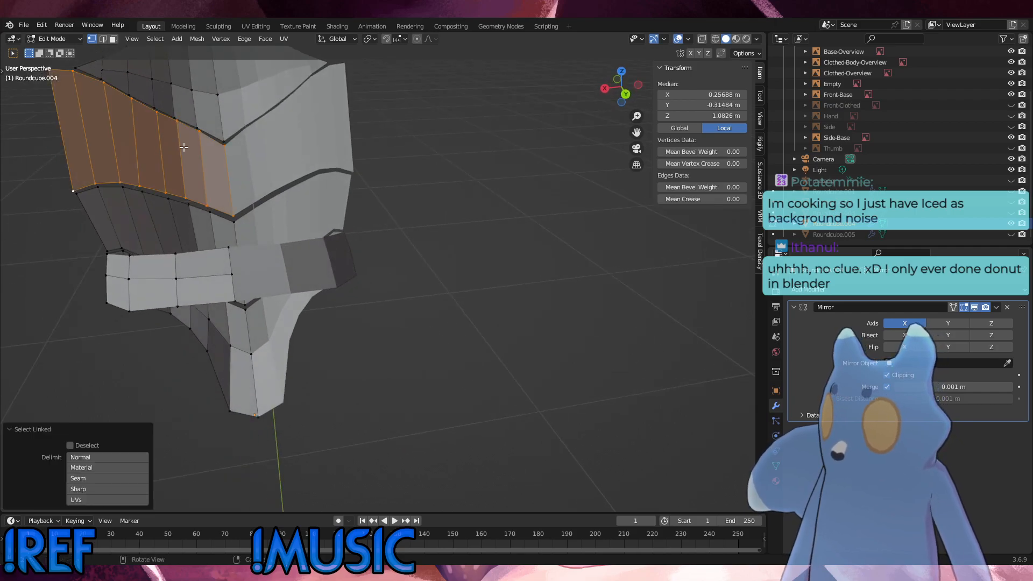
left_click(348, 165)
key("l")
left_click(412, 180)
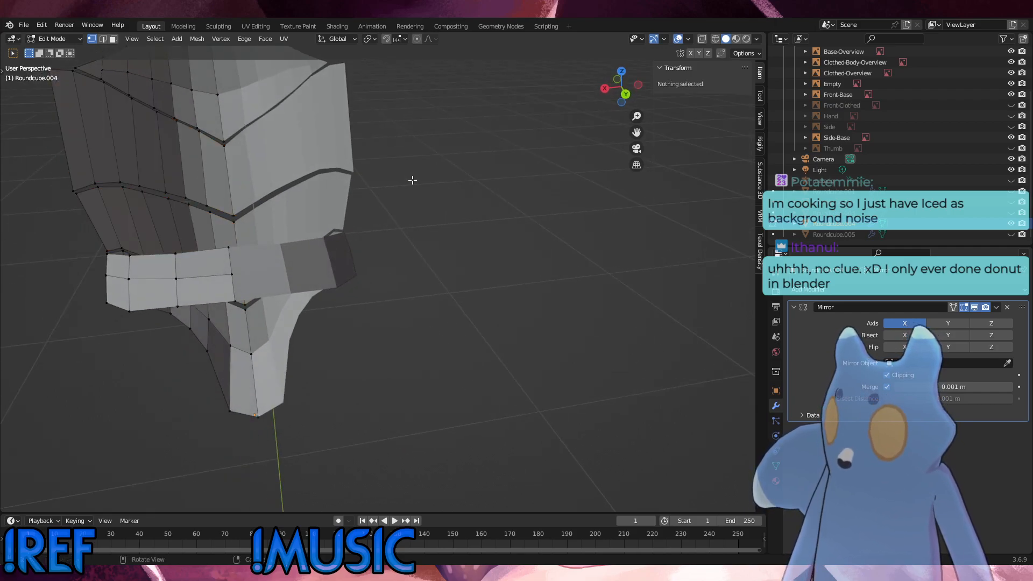
middle_click_drag(293, 265, 360, 238)
key("l")
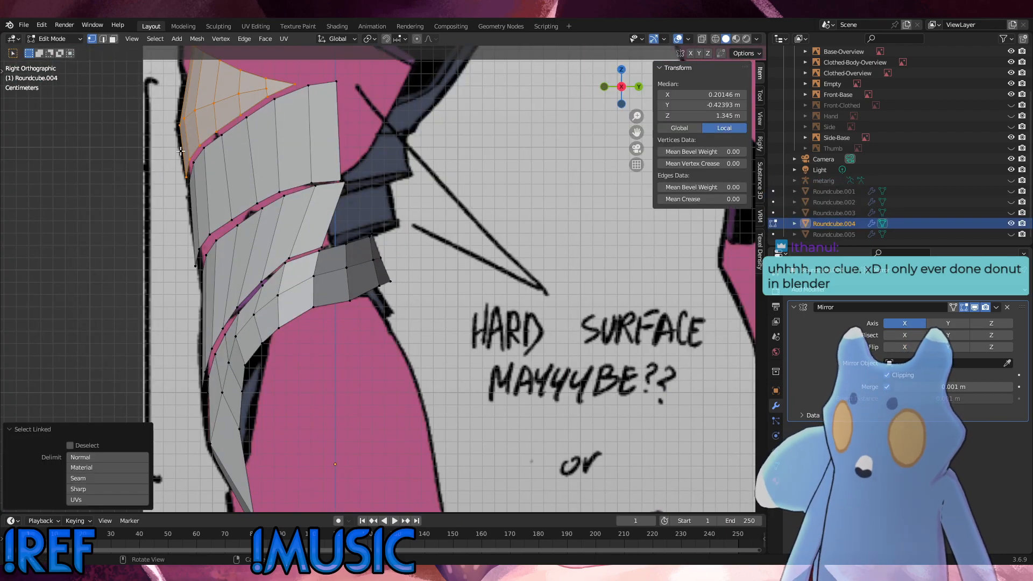
left_click(397, 179)
key("l")
left_click(423, 223)
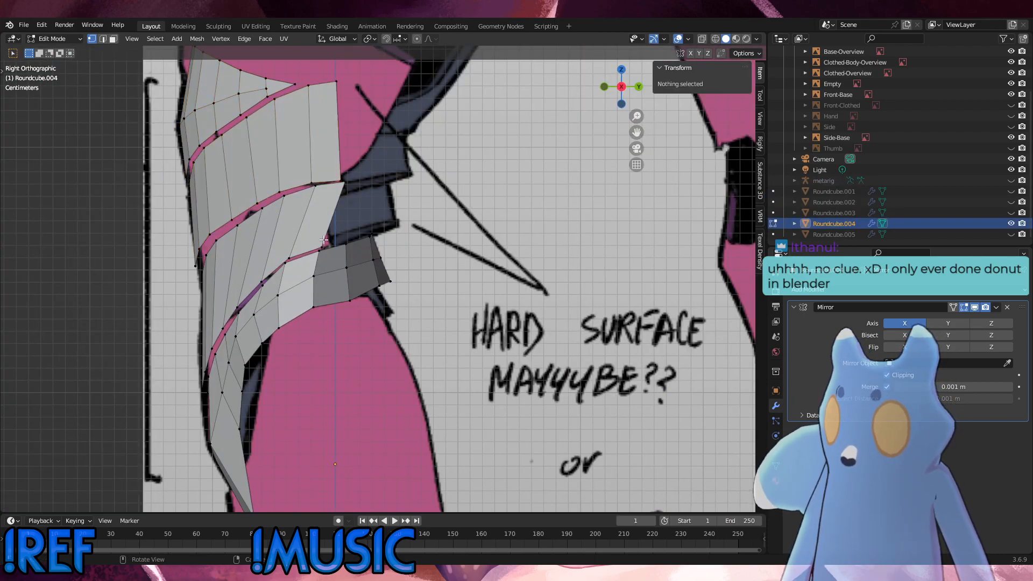
Clear the mesh selection and save the current Blender file.
key("l")
left_click(451, 226)
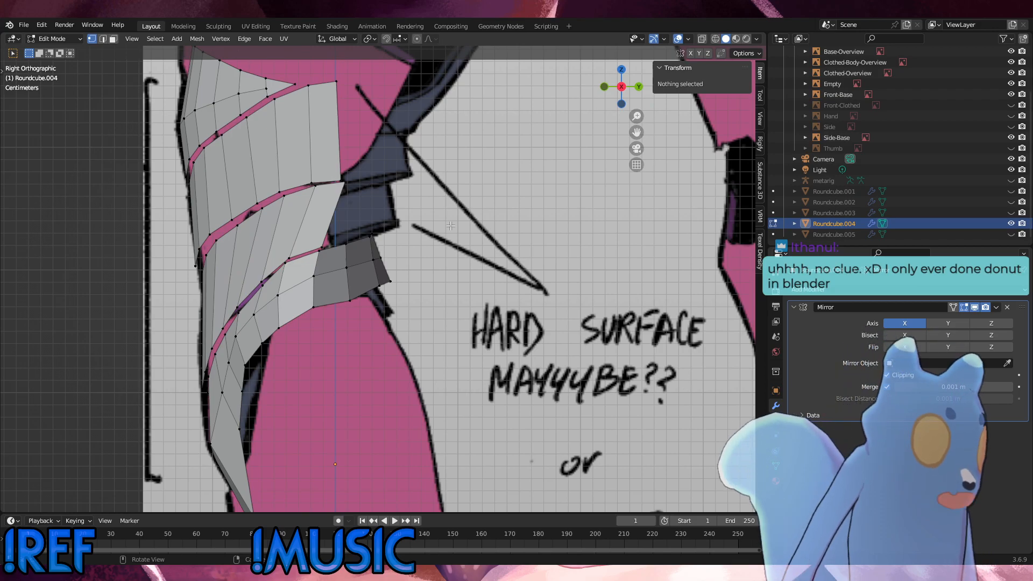
left_click(42, 25)
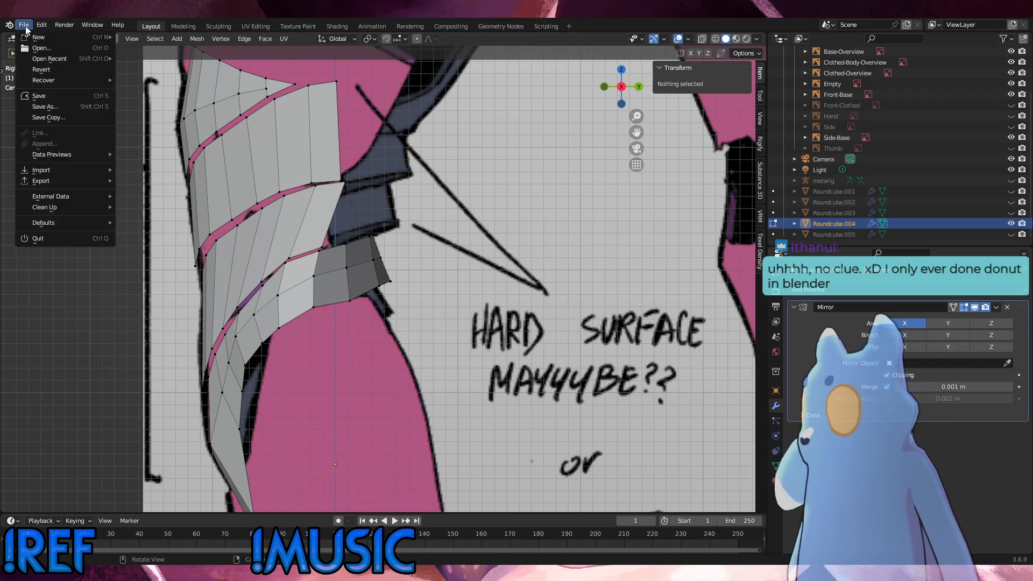
key("ctrl+s")
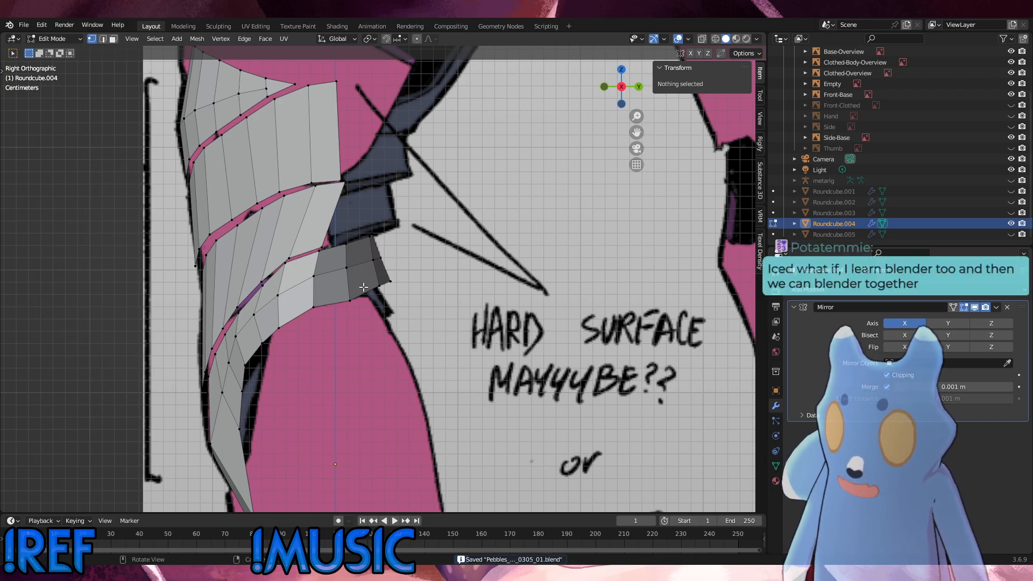
Select the vertex column at the side of the lowest torso band and lower it slightly along global Z.
left_click_drag(321, 316, 312, 248)
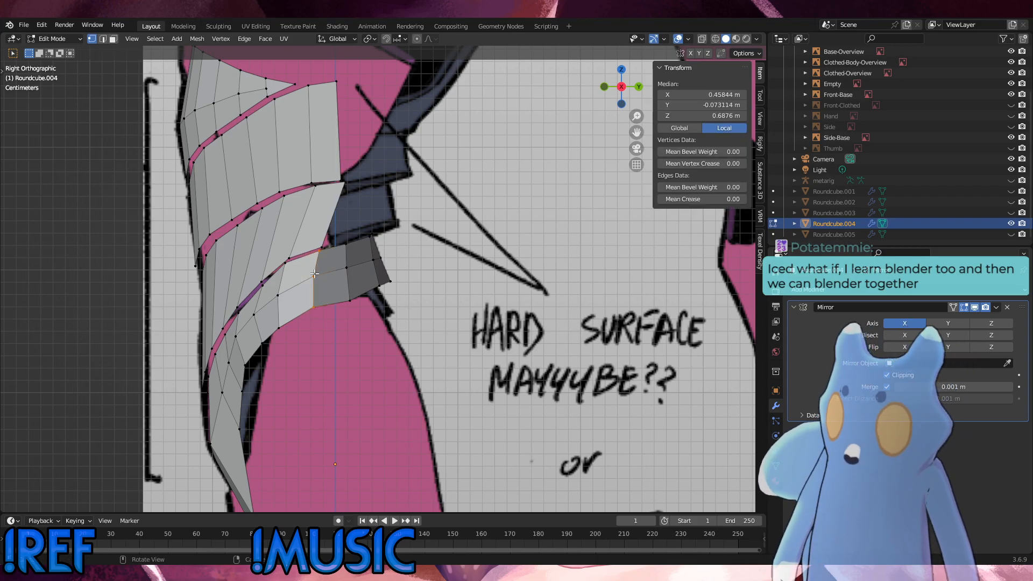
key("g")
key("z")
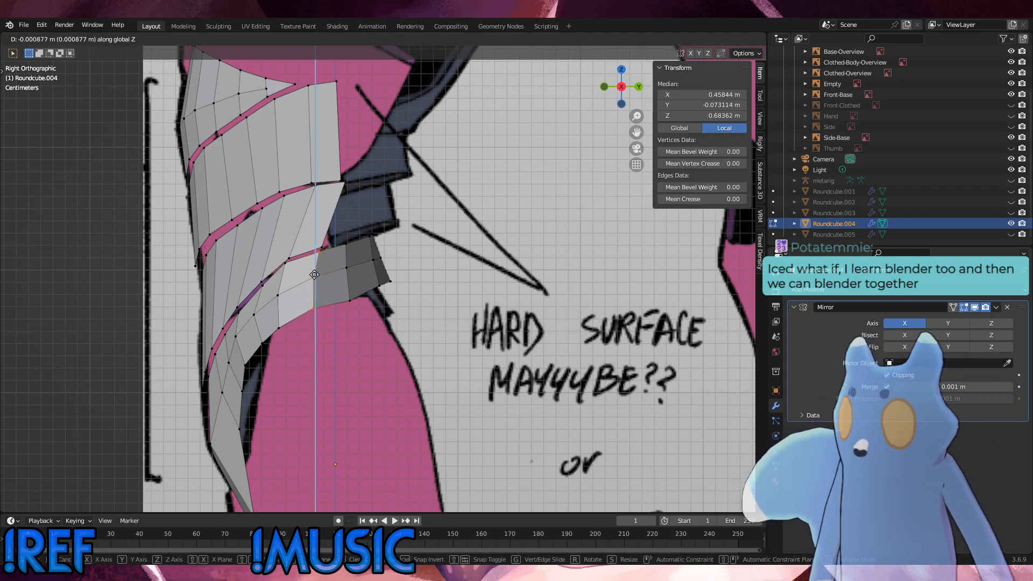
left_click(315, 275)
Slide two neighbouring vertices on the lowest band's upper edge along their edges, the second by a factor of 0.012.
left_click(318, 250)
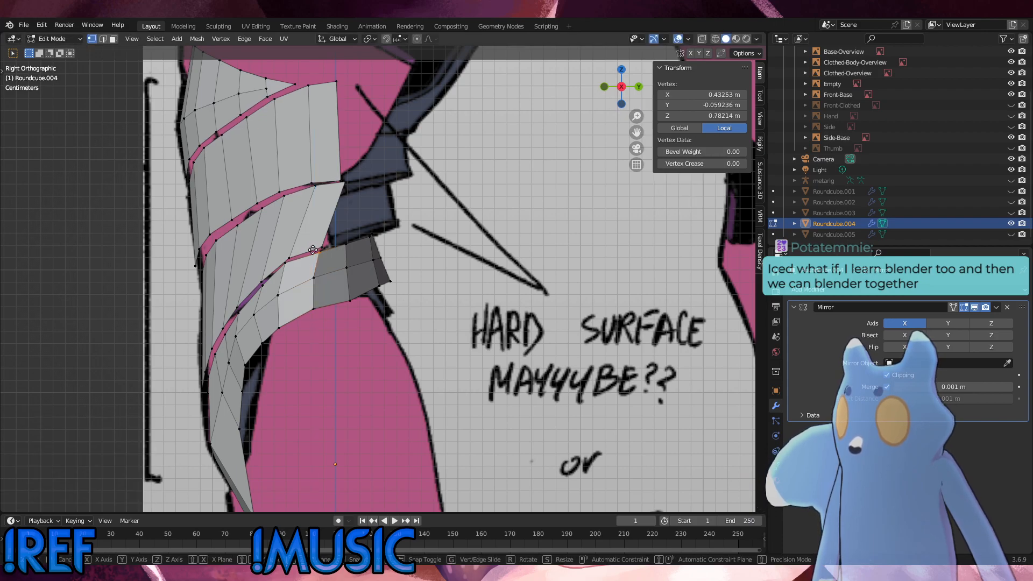
key("g")
key("g")
left_click(313, 250)
left_click(287, 266)
key("g")
key("g")
left_click(285, 267)
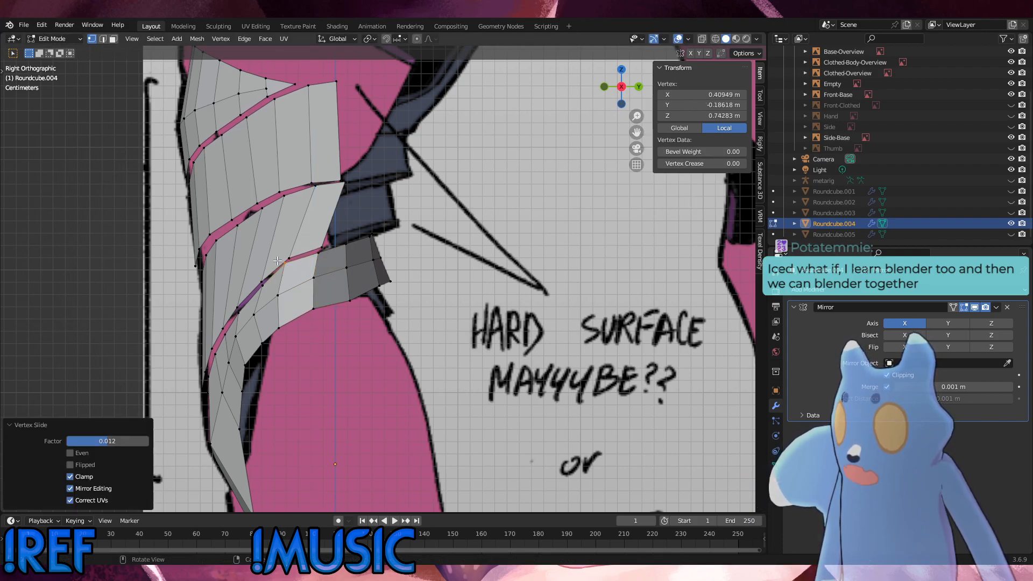
left_click(346, 297)
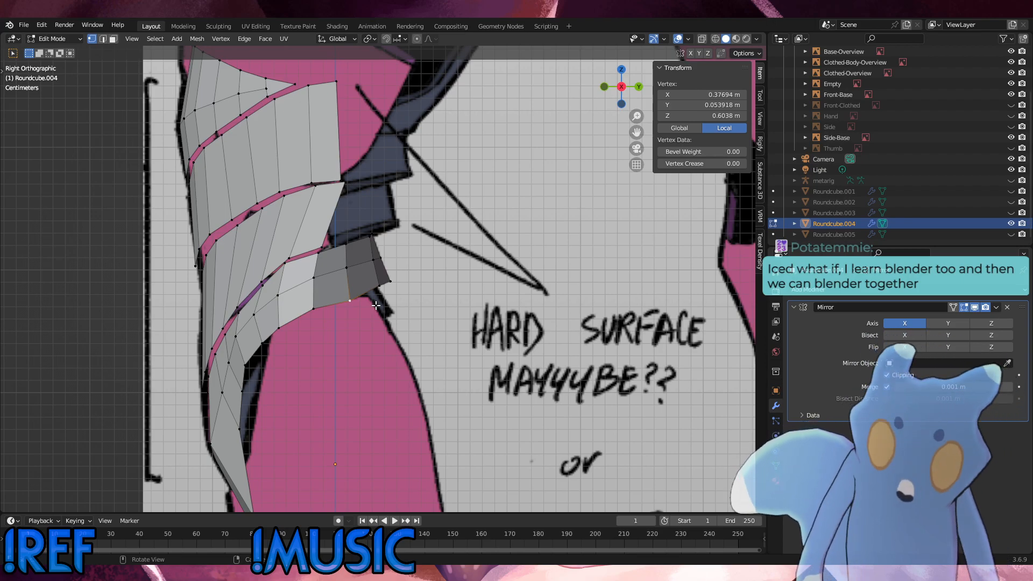
Select the side portion of the lowest band in front view and scale it to 0.98.
middle_click_drag(358, 281, 587, 279)
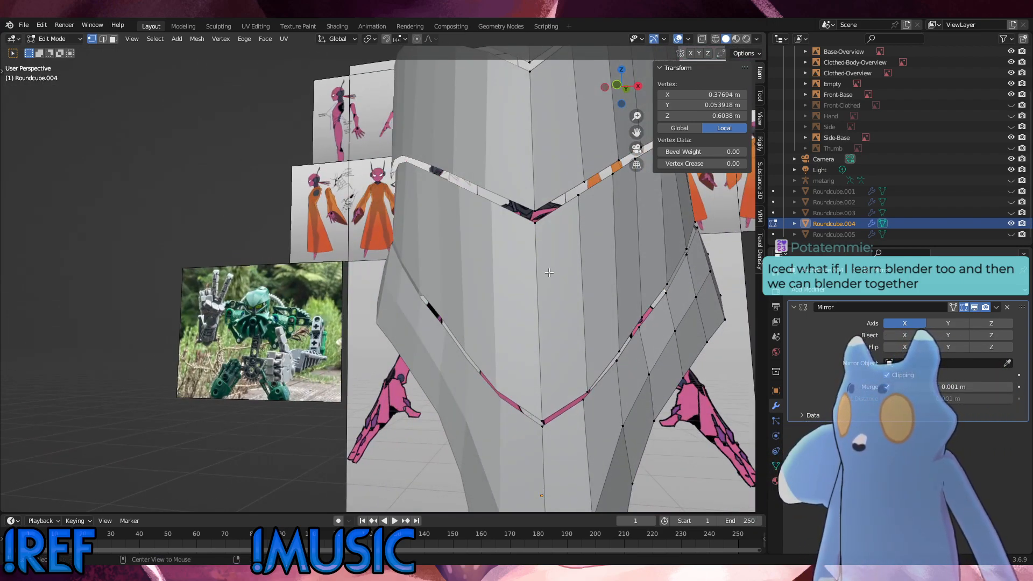
key("KP_1")
middle_click_drag(525, 289, 423, 304, "shift")
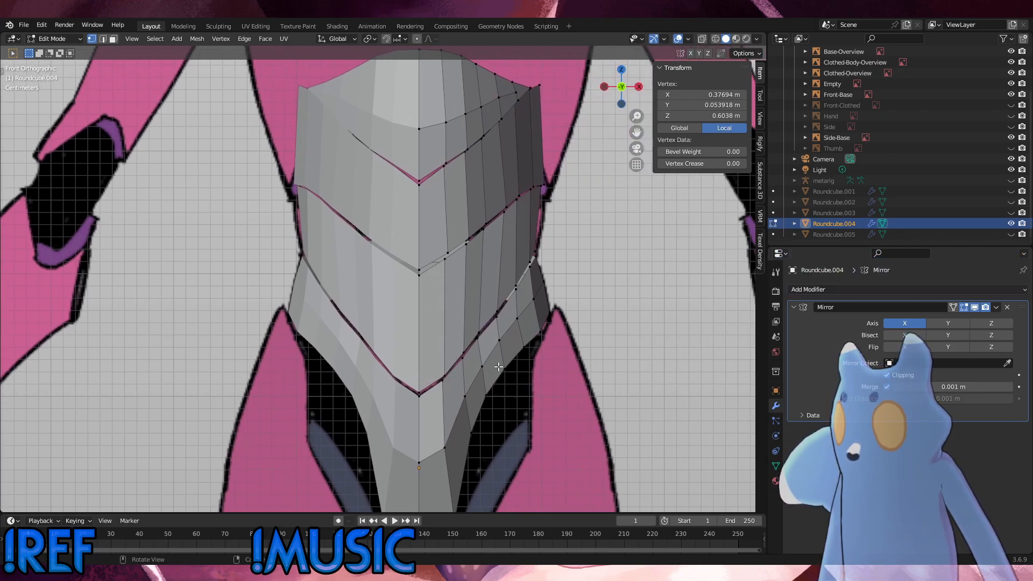
left_click(445, 385, "shift")
left_click(465, 361, "shift")
left_click(477, 338, "shift")
left_click(496, 316, "shift")
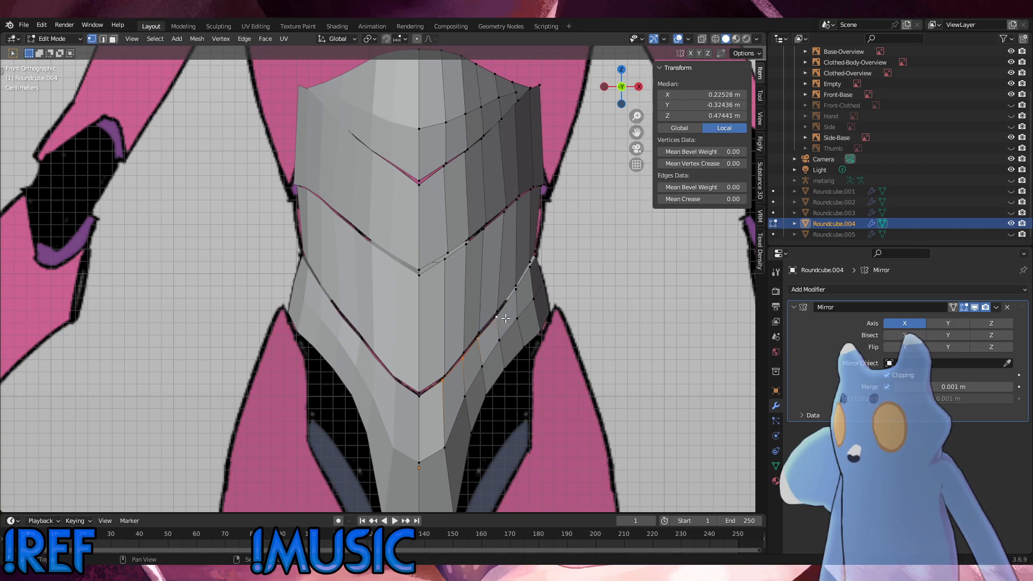
left_click(515, 289, "shift")
key("ctrl+l")
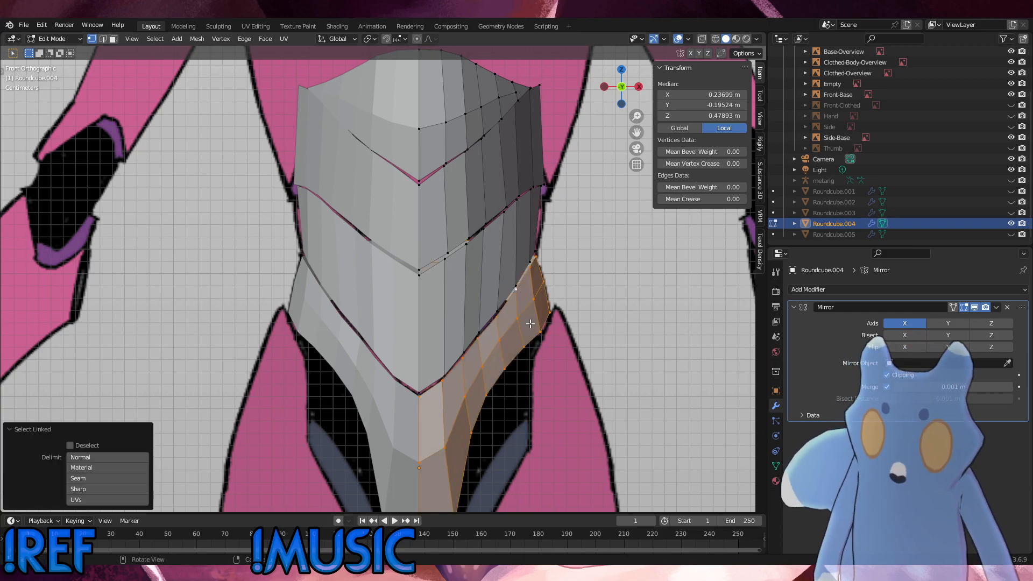
scroll(466, 412, "down", 2)
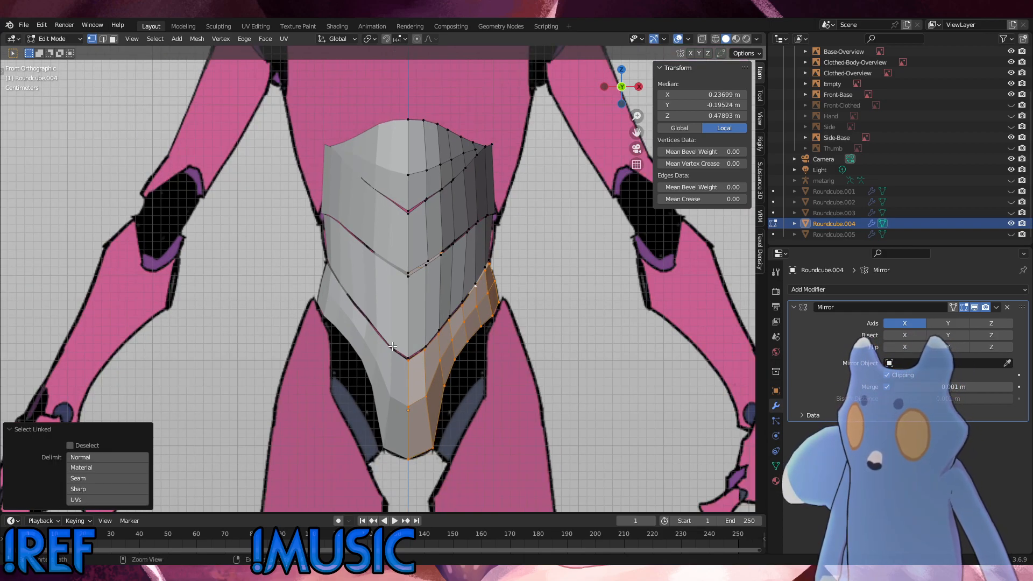
key("s")
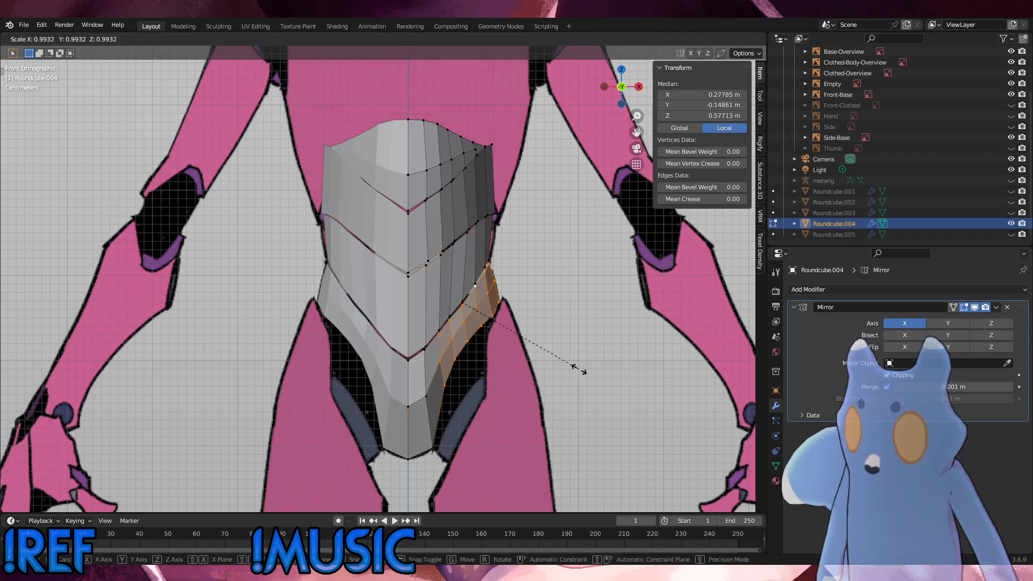
left_click(577, 369)
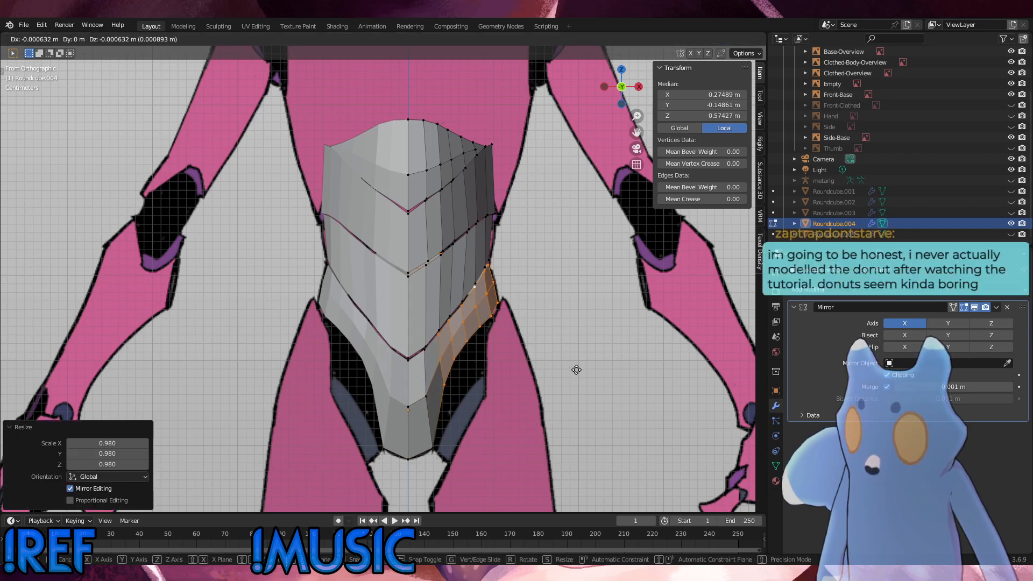
Undo the first small move and shift the selected side portion by -0.001263 m in X and Z.
left_click(576, 369)
key("ctrl+z")
key("g")
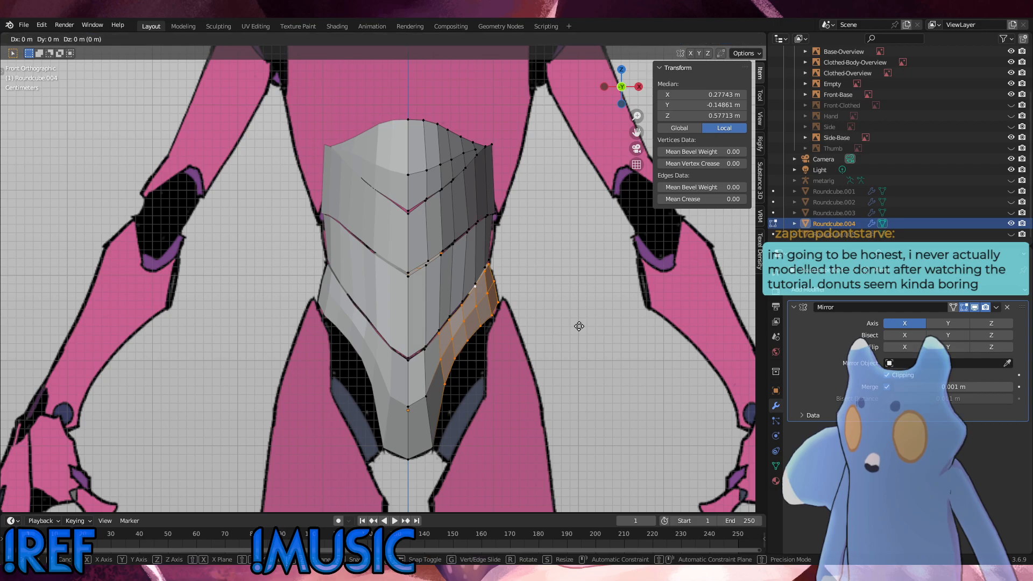
left_click(578, 327)
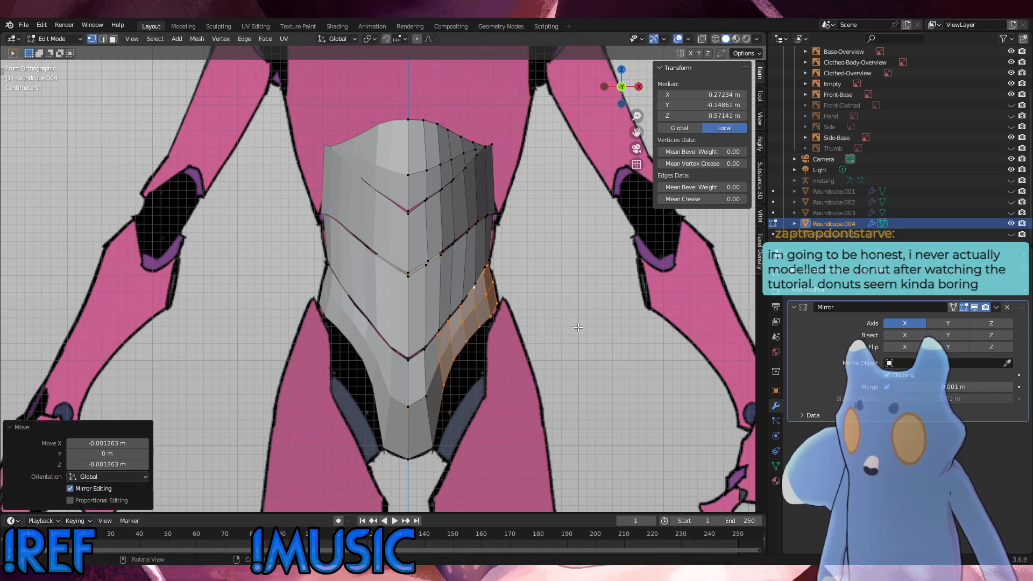
Select the vertex column where the lowest band meets its front plate and shrink/fatten it by 0.00505 m.
left_click(442, 372, "alt")
key("alt+s")
left_click(490, 354)
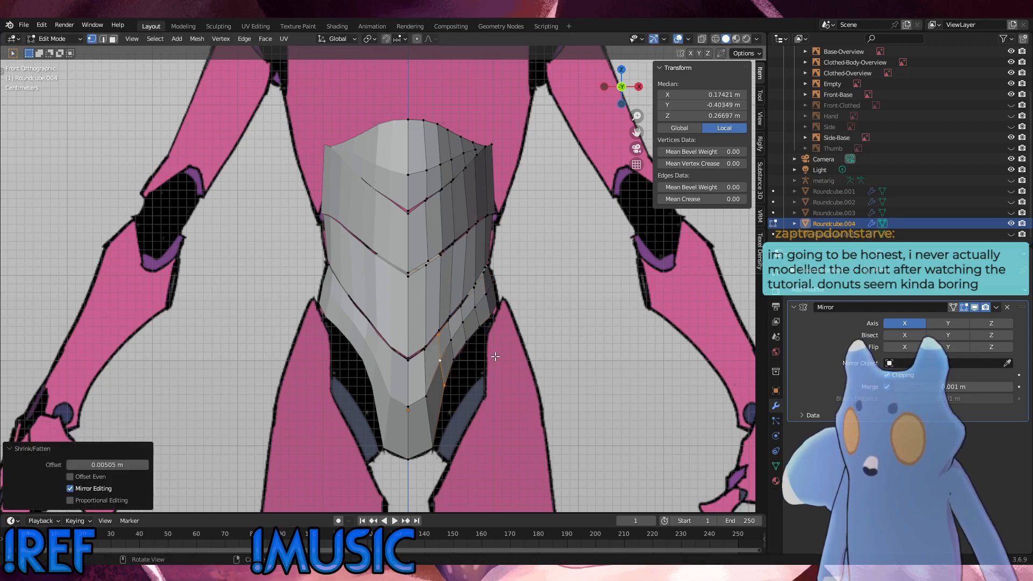
key("alt+a")
Slide a vertex on the lowest band's front side by a factor of 0.129.
key("KP_3")
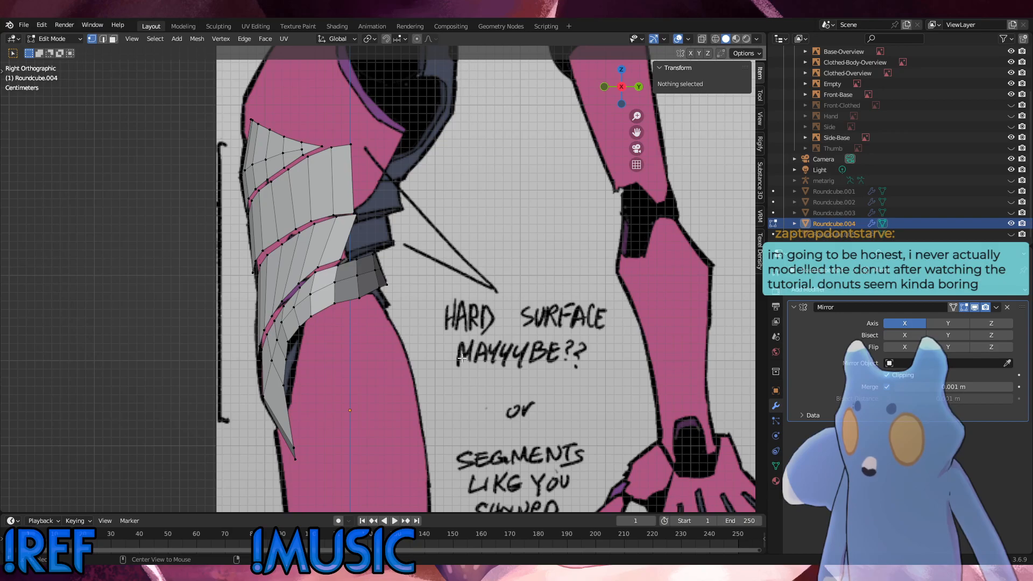
left_click(289, 322)
middle_click_drag(289, 322, 382, 213)
key("shift+v")
left_click(369, 219)
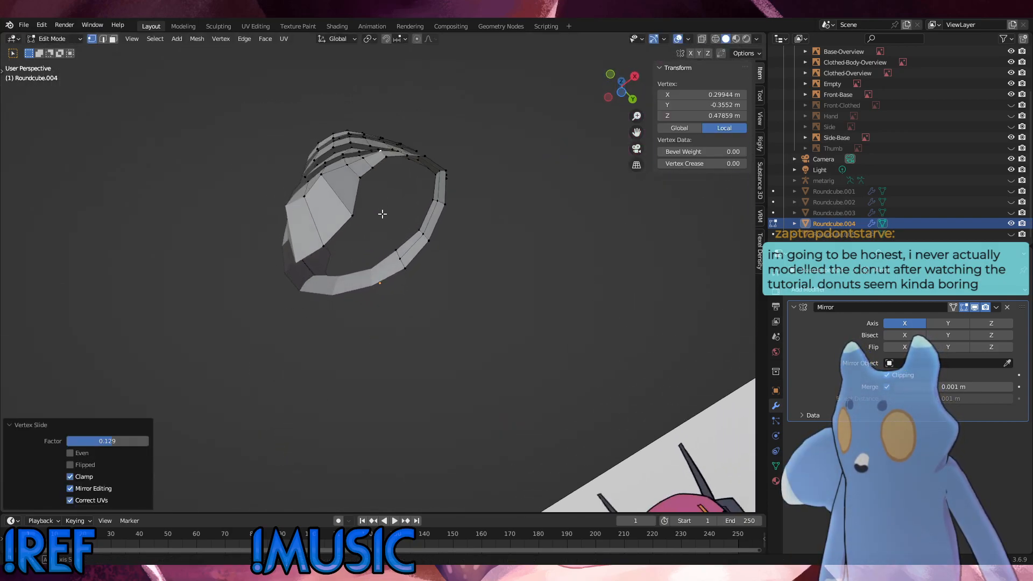
Select the vertex column beside the front plate from below and fatten it outward by about 0.004 m.
left_click(348, 169)
left_click(358, 175, "alt")
key("alt+s")
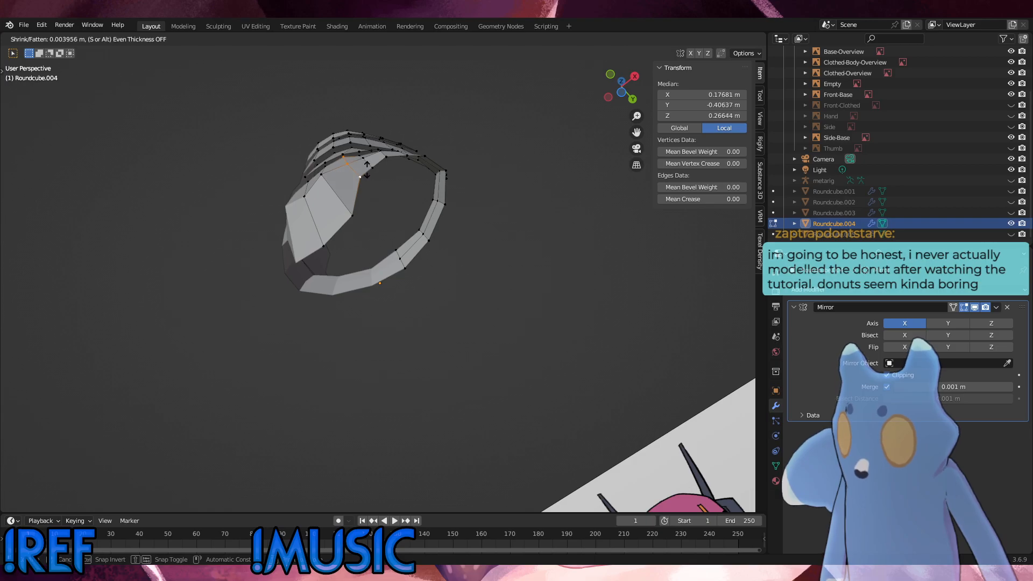
left_click(367, 170)
Slide a middle-row vertex on the side of the lowest band along its edge.
left_click(409, 199)
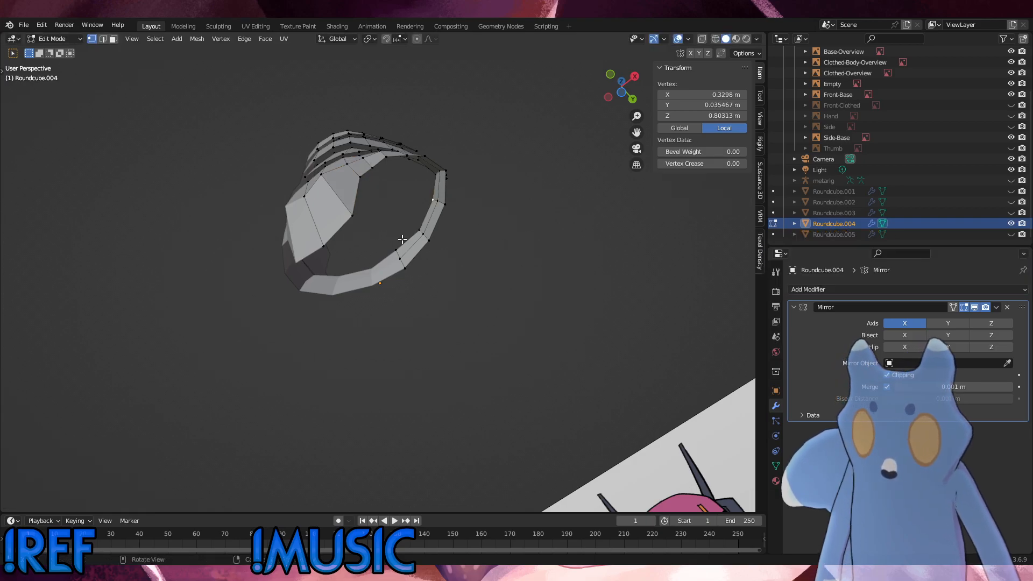
middle_click_drag(402, 234, 355, 199)
scroll(268, 341, "up", 1, "alt")
scroll(268, 341, "up", 2)
scroll(268, 341, "down", 2)
left_click(387, 165)
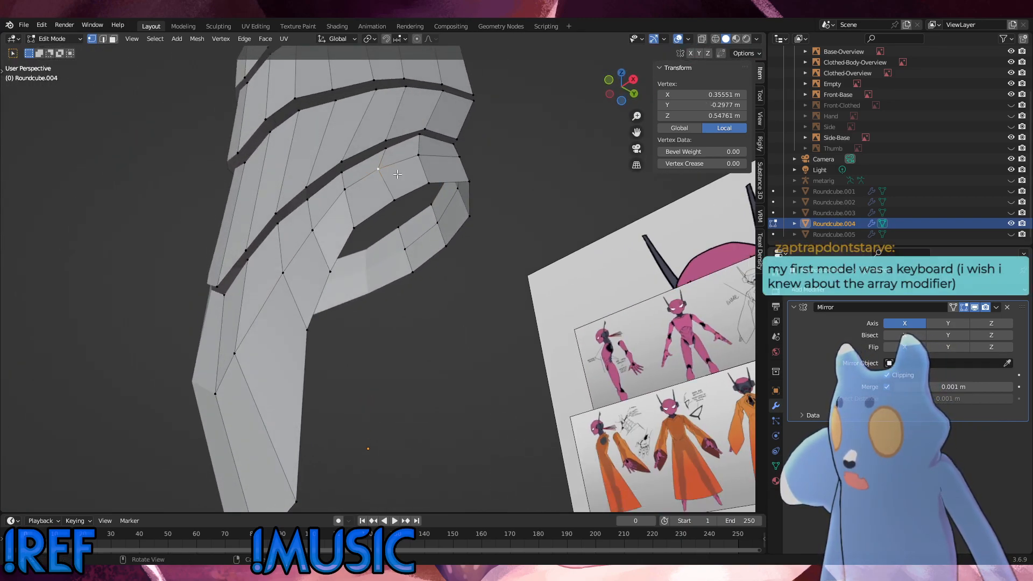
key("g")
key("g")
left_click(408, 172)
Slide the lower and upper vertices of the lowest band's next column backward to align with its middle vertex.
middle_click_drag(407, 172, 396, 258)
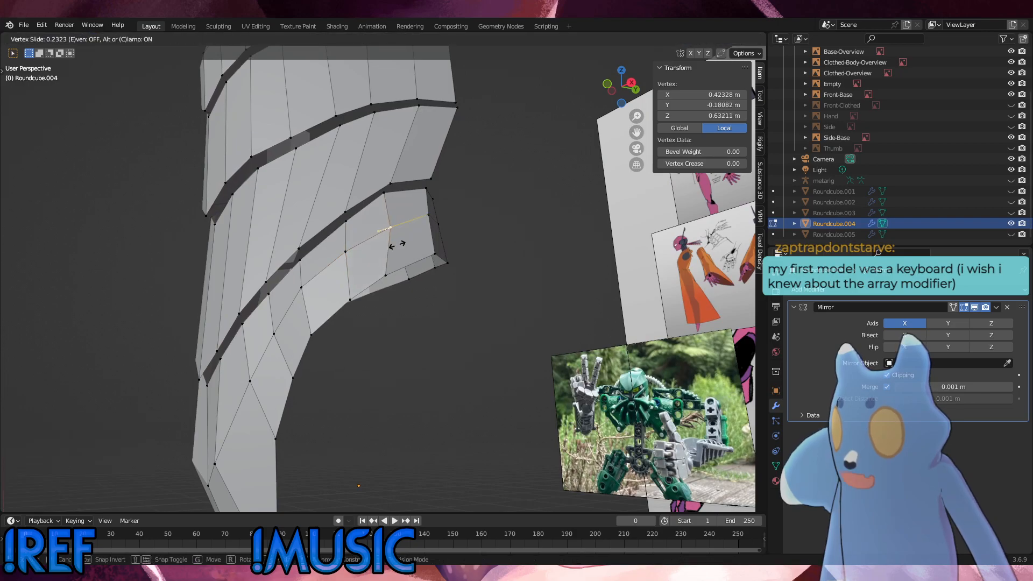
left_click(388, 274)
key("g")
key("g")
left_click(403, 261)
left_click(388, 196)
key("g")
key("g")
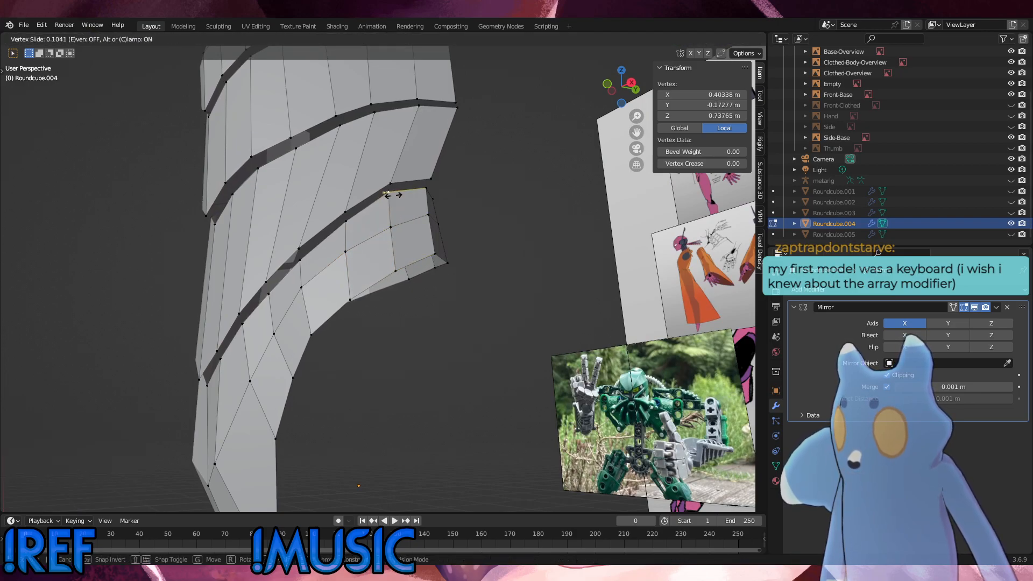
left_click(395, 197)
Slide the lower and middle vertices of the column farther back on the lowest band, the middle one by 0.089.
middle_click_drag(443, 213, 258, 323)
left_click(255, 326)
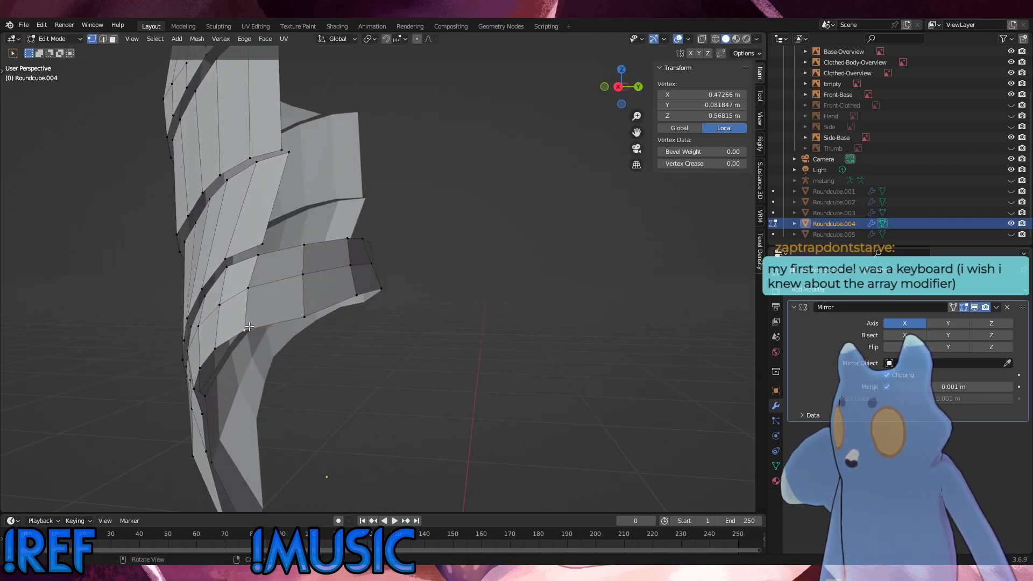
key("g")
key("g")
left_click(255, 326)
left_click(260, 281)
key("g")
key("g")
left_click(265, 279)
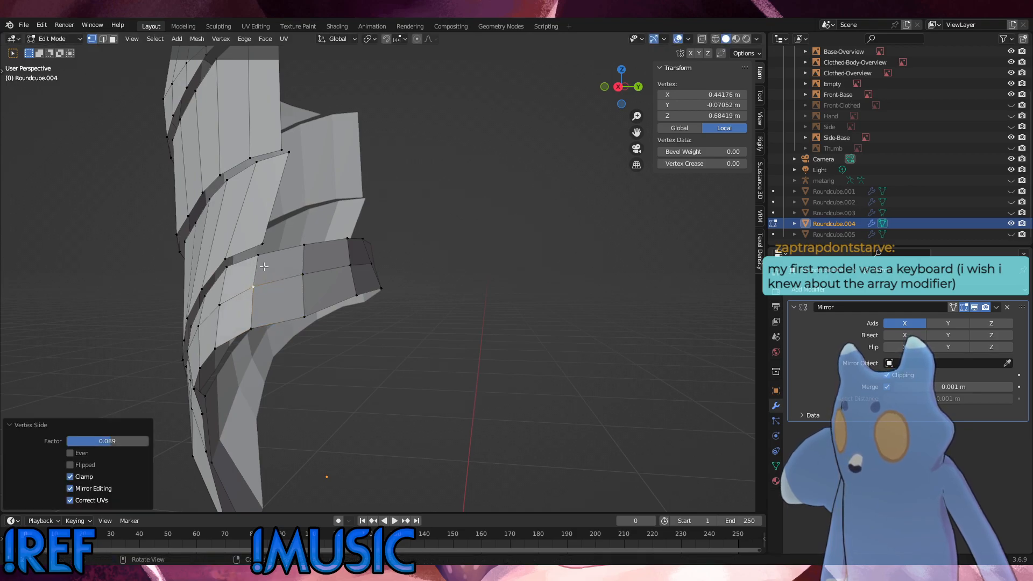
left_click(266, 267)
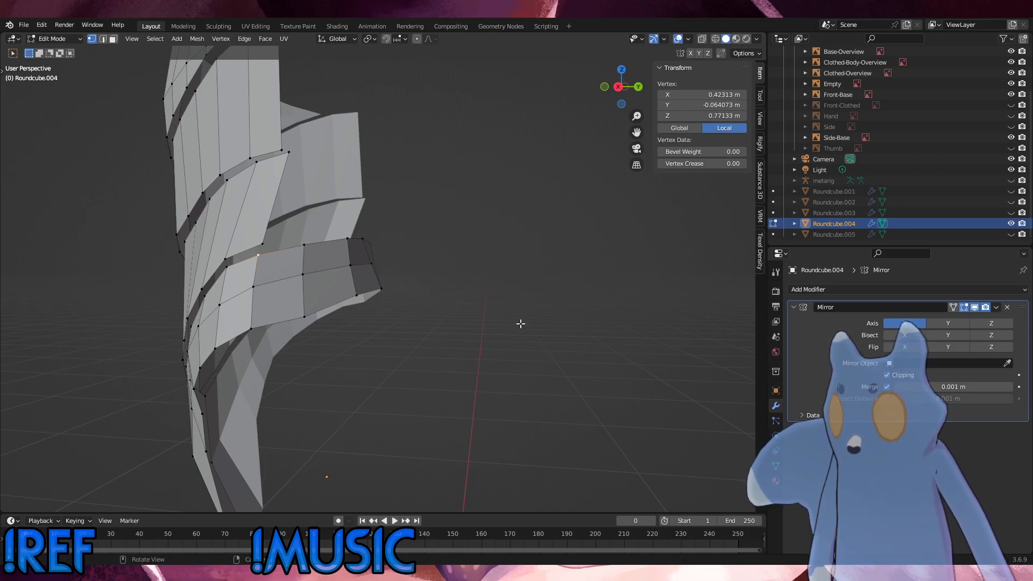
Push the vertex on the front plate's leg-opening edge along its normal using Shrink/Fatten in right view.
middle_click_drag(509, 329, 595, 313)
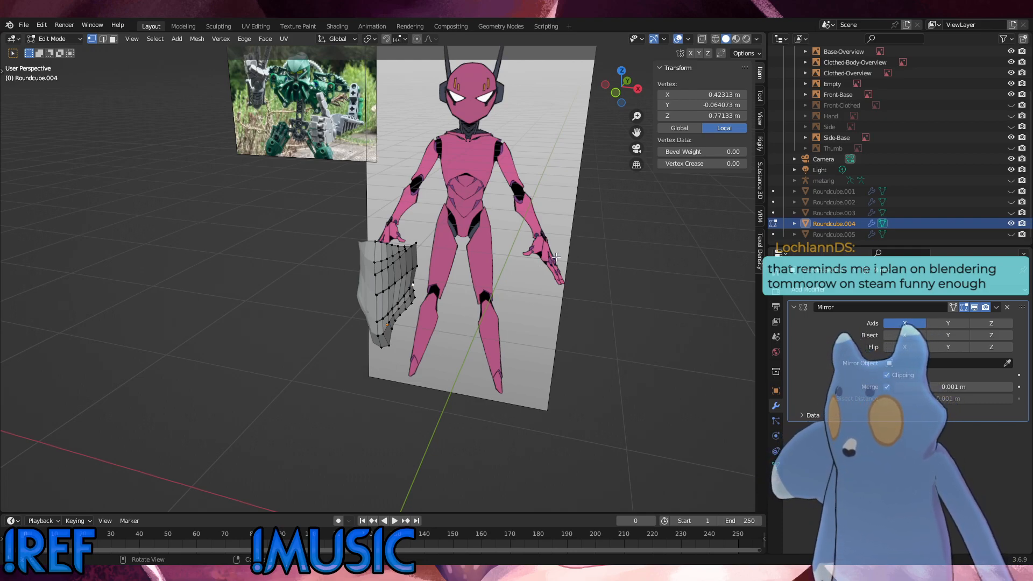
middle_click_drag(528, 305, 356, 333)
scroll(356, 333, "up", 3)
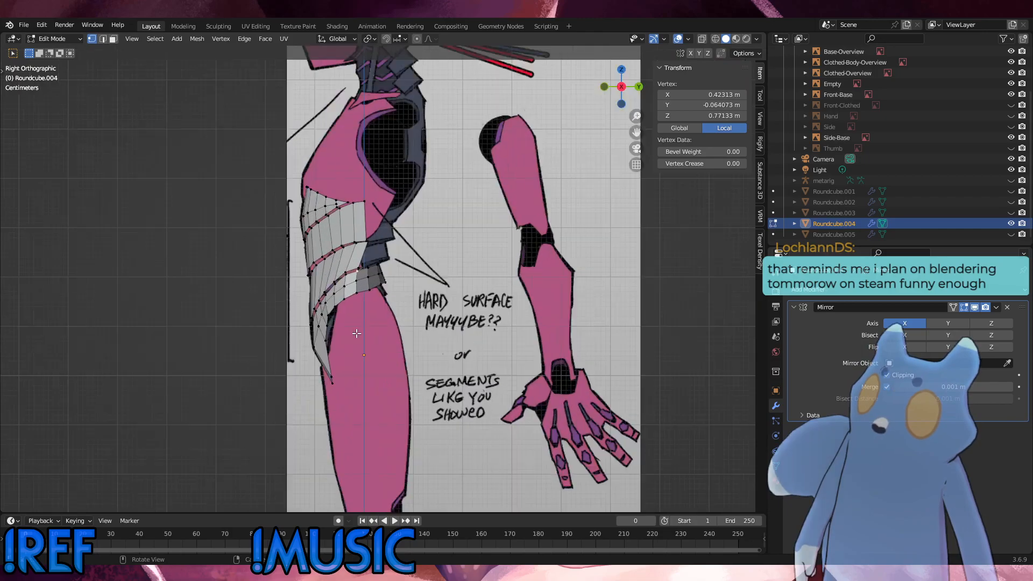
scroll(356, 334, "up", 5)
left_click(246, 396)
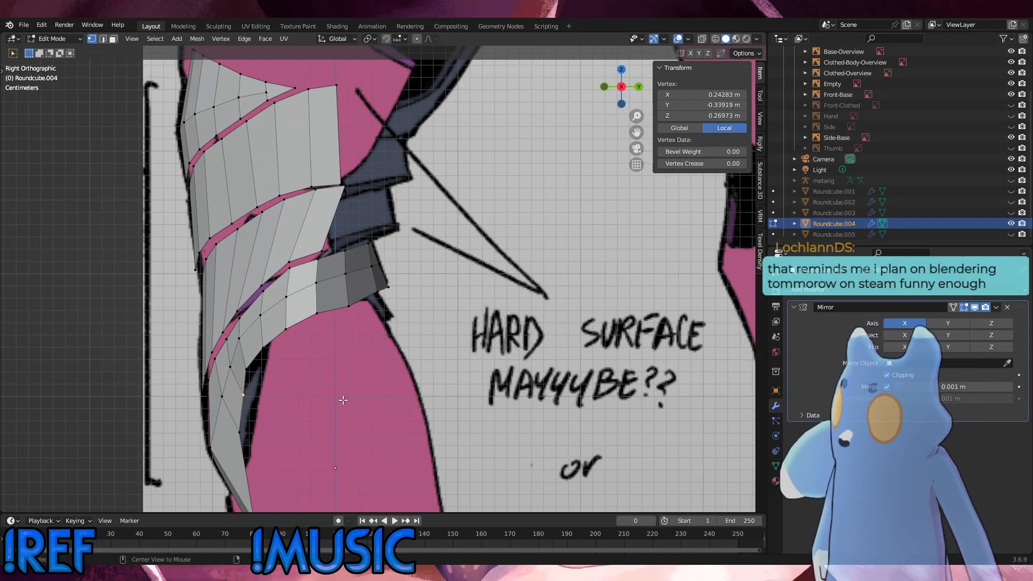
key("alt+s")
left_click(351, 375)
Shrink/fatten three more vertices down the front plate's lower edge individually, the second by 0.00463 m, and clear the selection.
middle_click_drag(351, 375, 427, 200)
left_click(384, 131)
middle_click_drag(407, 133, 408, 124)
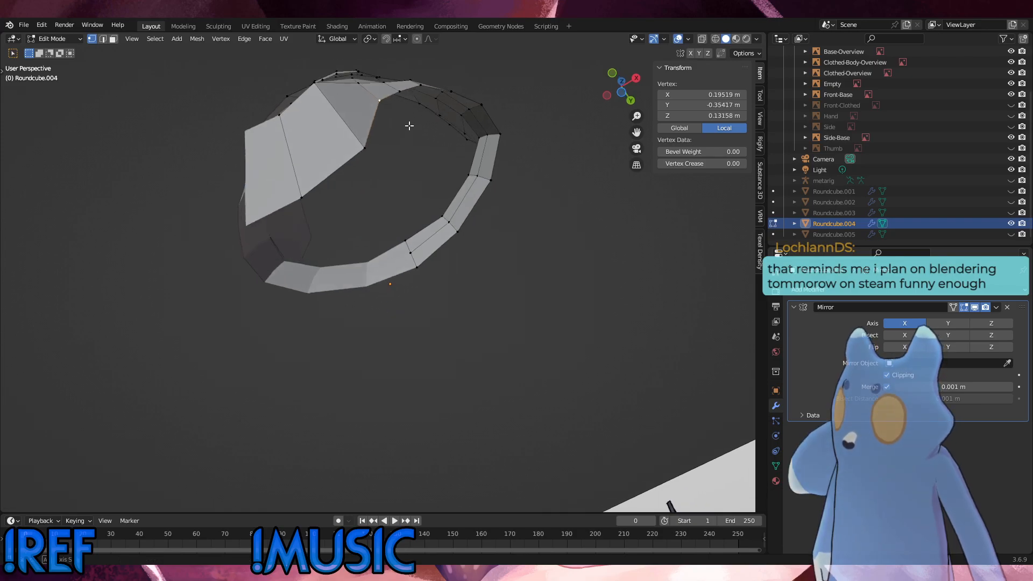
key("alt+s")
left_click(408, 120)
left_click(363, 159)
key("alt+s")
left_click(380, 148)
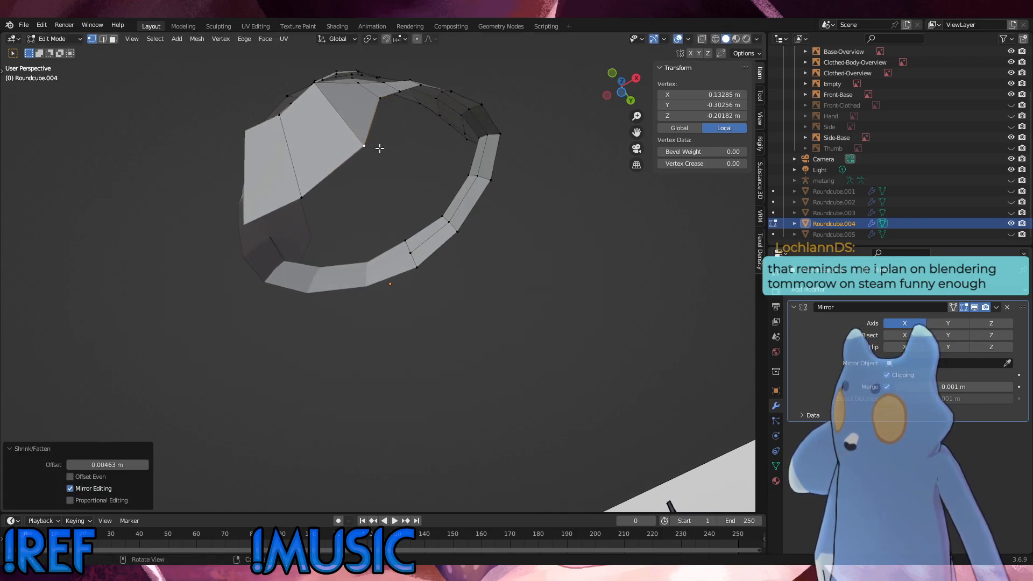
left_click(311, 198)
key("alt+s")
left_click(310, 195)
left_click(369, 192)
middle_click_drag(370, 193, 350, 306)
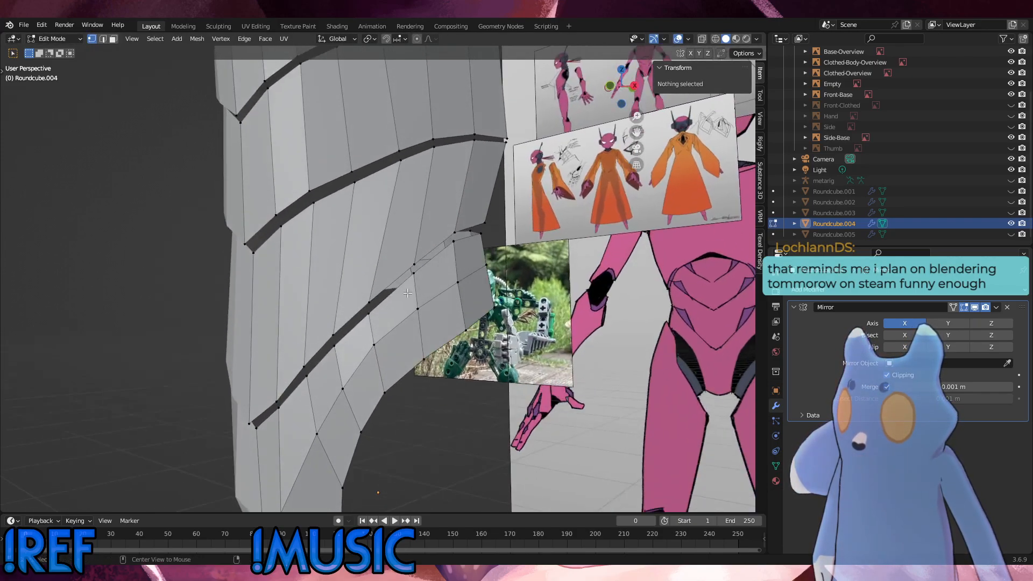
key("KP_1")
key("KP_3")
scroll(357, 342, "down", 1)
middle_click_drag(357, 343, 377, 306)
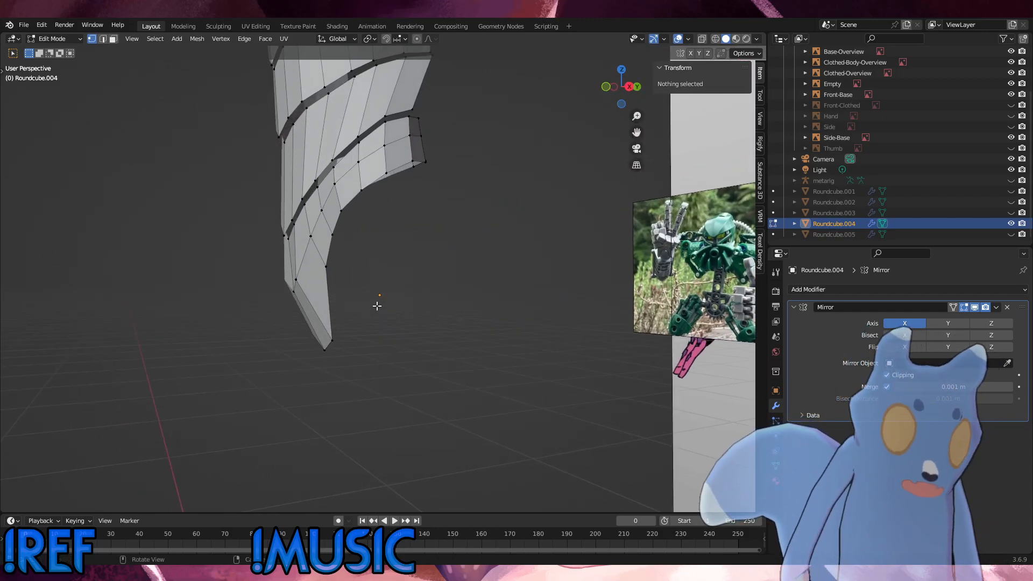
Rotate the front plate's lowest edge 3.3° in right view and extrude it backward between the legs by about 0.109 m along Y.
left_click_drag(371, 367, 286, 334)
key("KP_1")
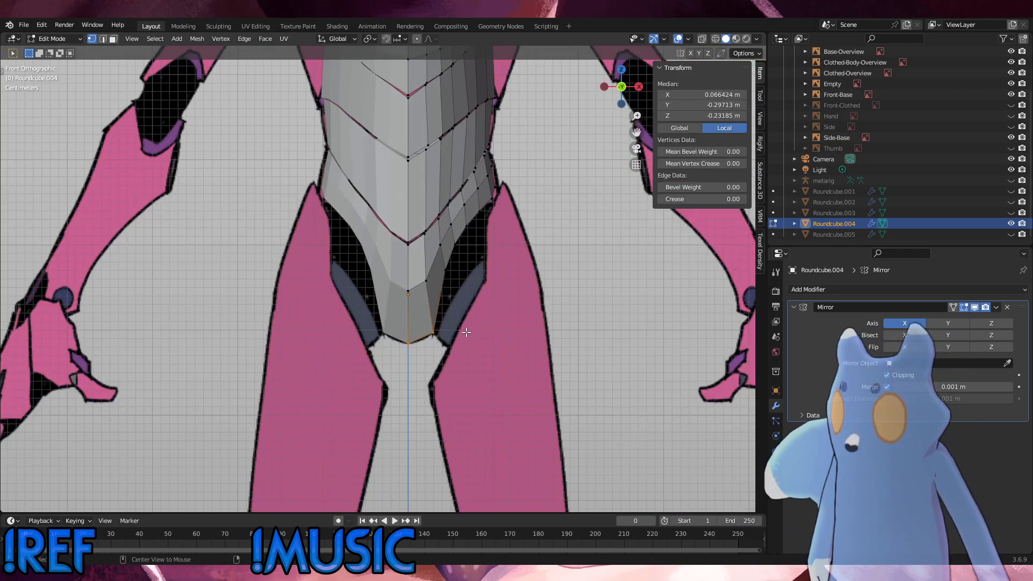
middle_click_drag(466, 333, 379, 334, "alt")
key("r")
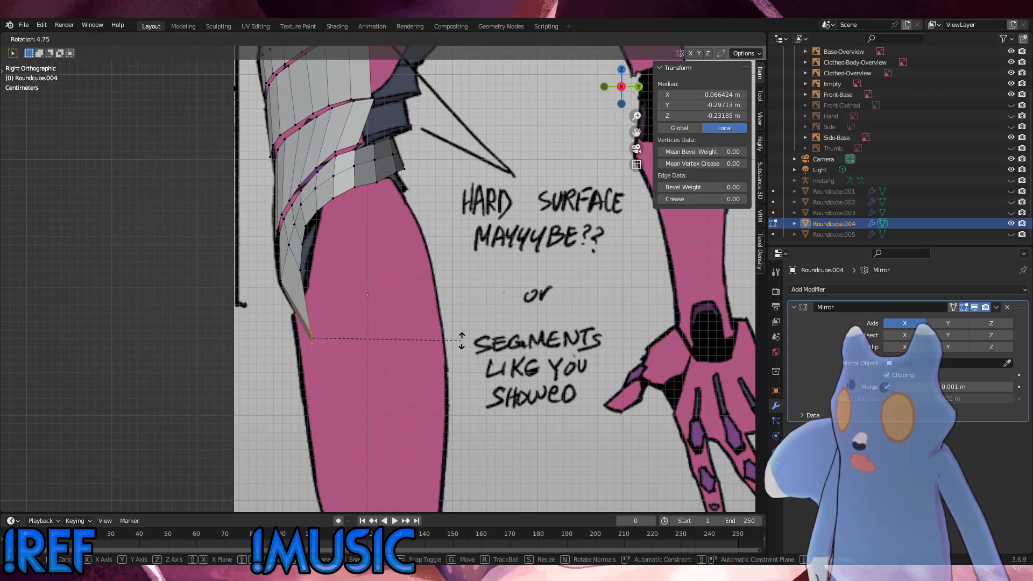
left_click(457, 337)
key("e")
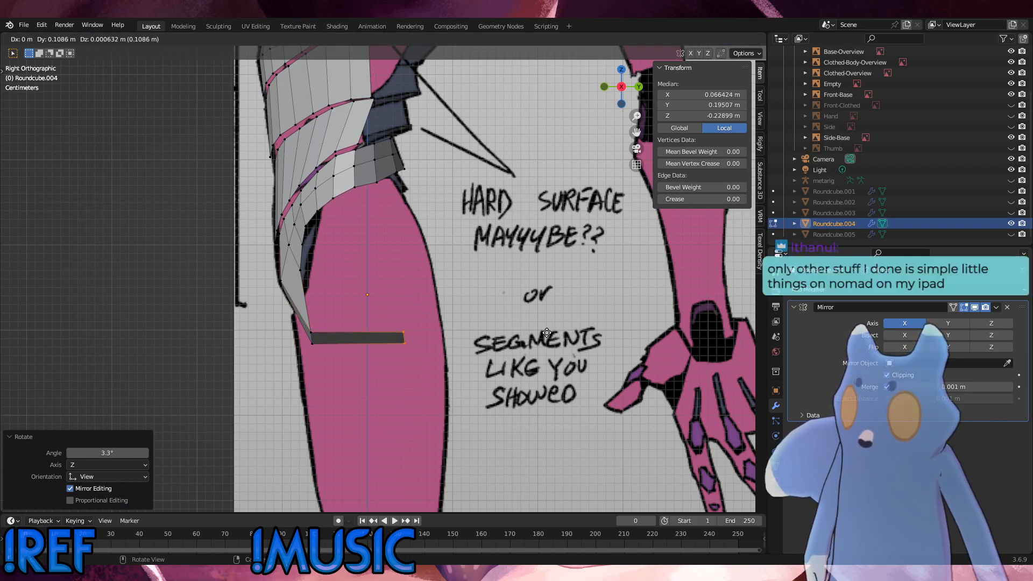
left_click(544, 332)
Rotate the extruded strip's end edge -16.4° and extrude it upward toward the rear waist band by about 0.107 m along Z.
middle_click_drag(544, 332, 439, 330)
key("r")
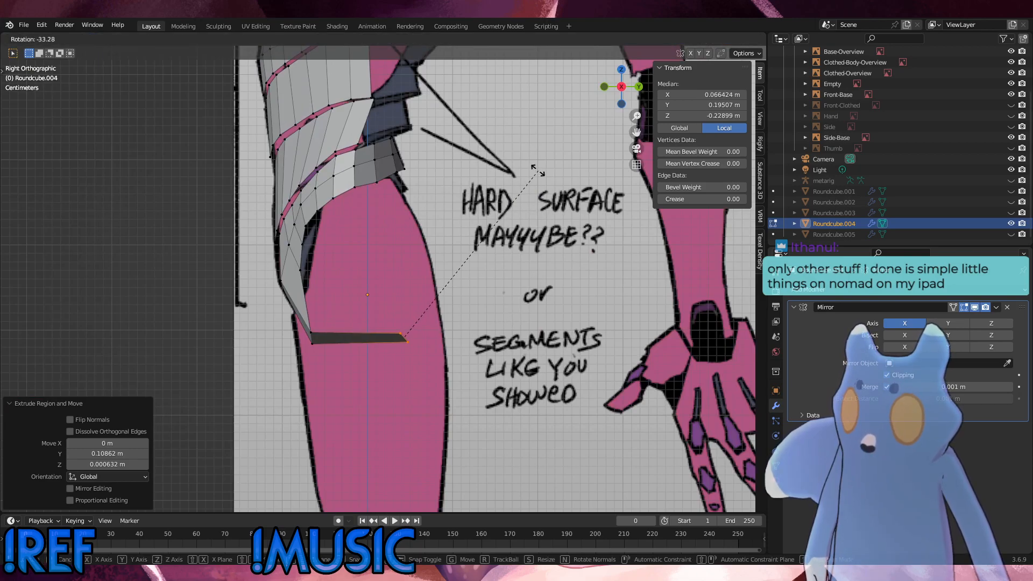
left_click(504, 270)
key("e")
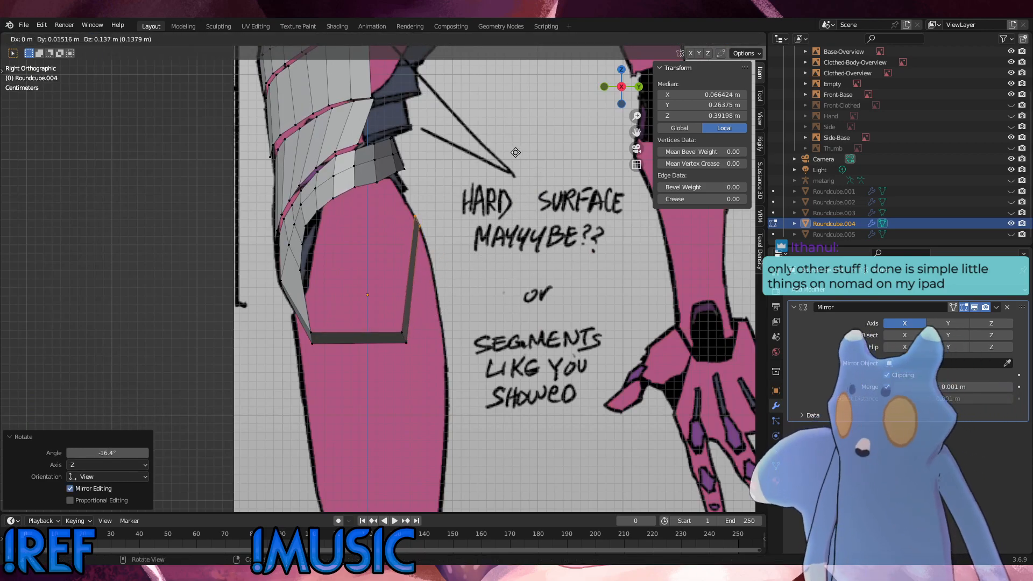
left_click(512, 178)
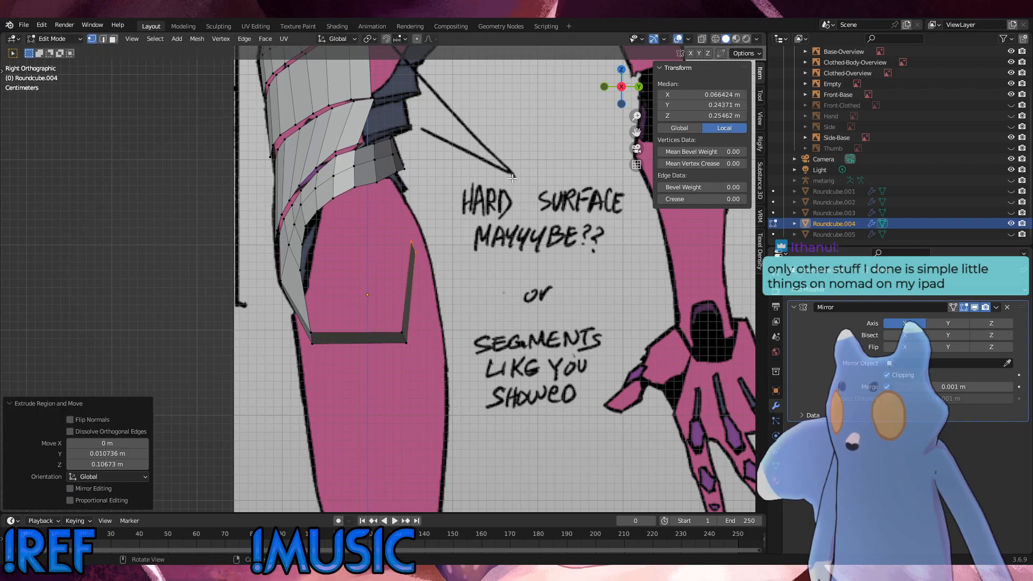
Merge the rear strip's top centre vertex into the lower centre vertex of the back band using At Last.
middle_click_drag(503, 108, 360, 162)
scroll(383, 198, "up", 2)
middle_click_drag(382, 199, 379, 267, "shift")
left_click(345, 214)
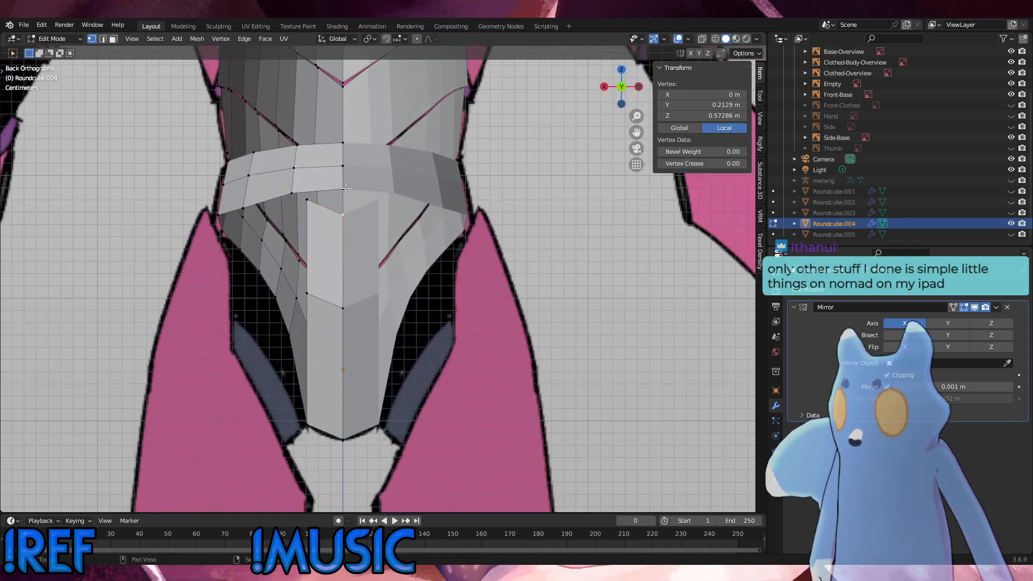
left_click(345, 189, "shift")
key("m")
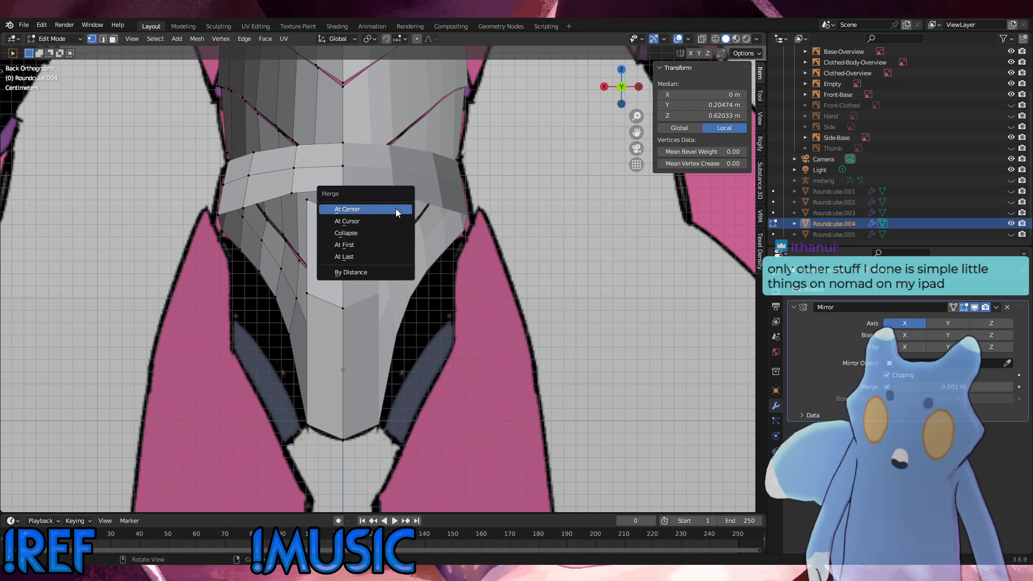
left_click(367, 258)
left_click(483, 239)
Merge the rear strip's top outer vertex into the adjacent lower vertex of the back band using At Last.
left_click(309, 200)
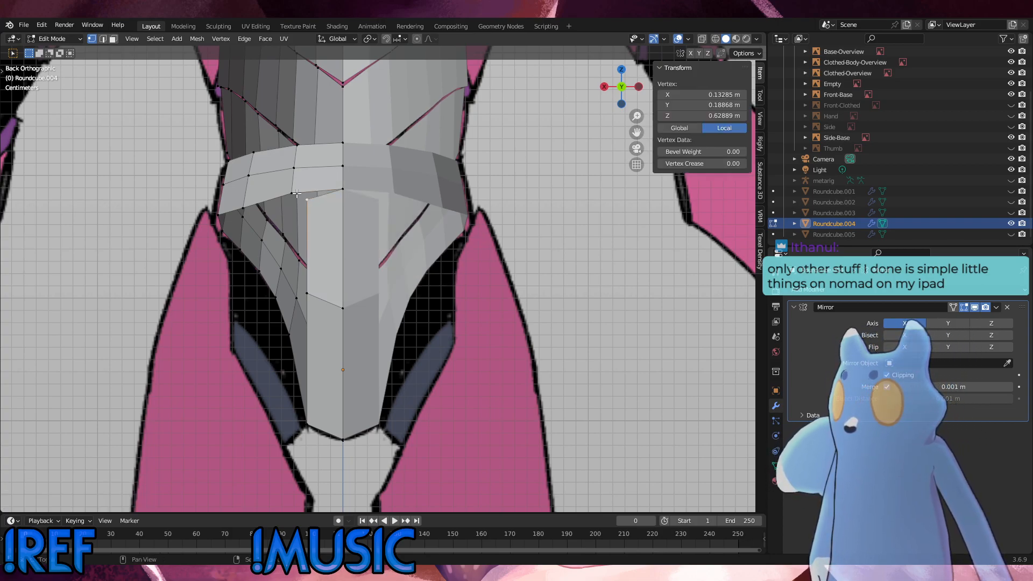
left_click(292, 193, "shift")
key("m")
left_click(412, 220)
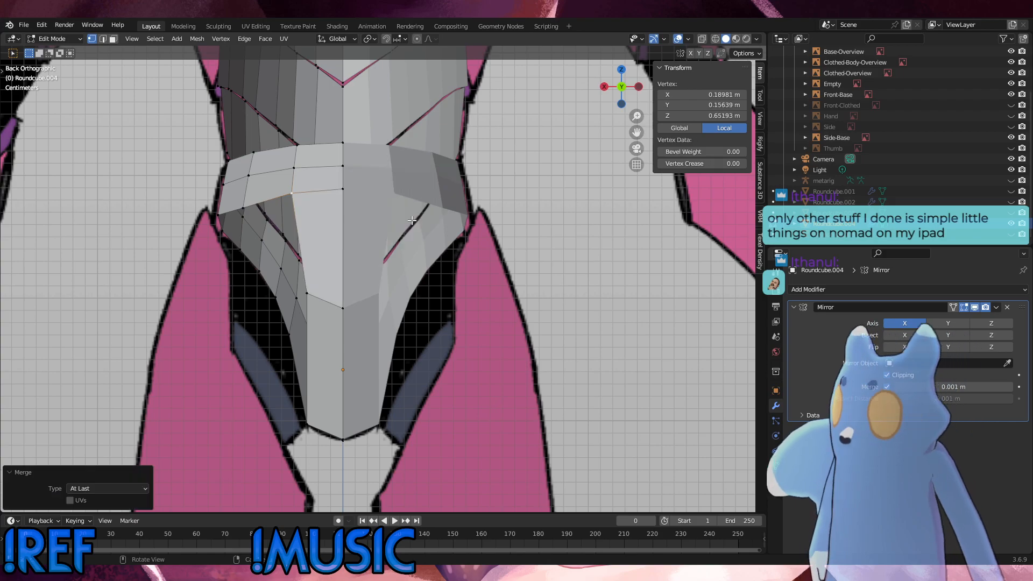
key("alt+a")
Edge-slide the crotch strip's lower rear corner edge forward by a factor of -0.498 in right view.
key("KP_3")
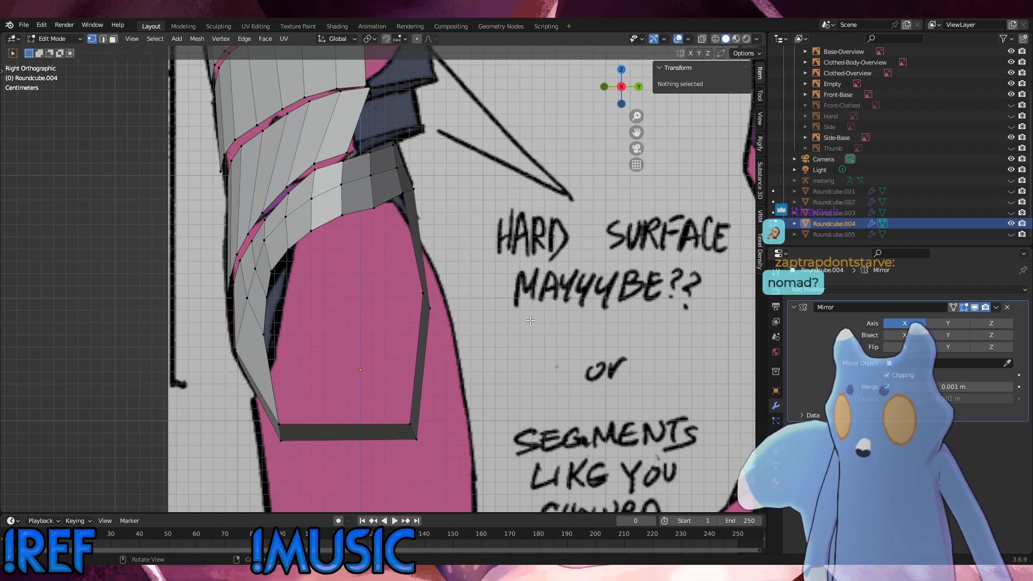
middle_click_drag(529, 321, 384, 399)
middle_click_drag(465, 396, 414, 397, "alt")
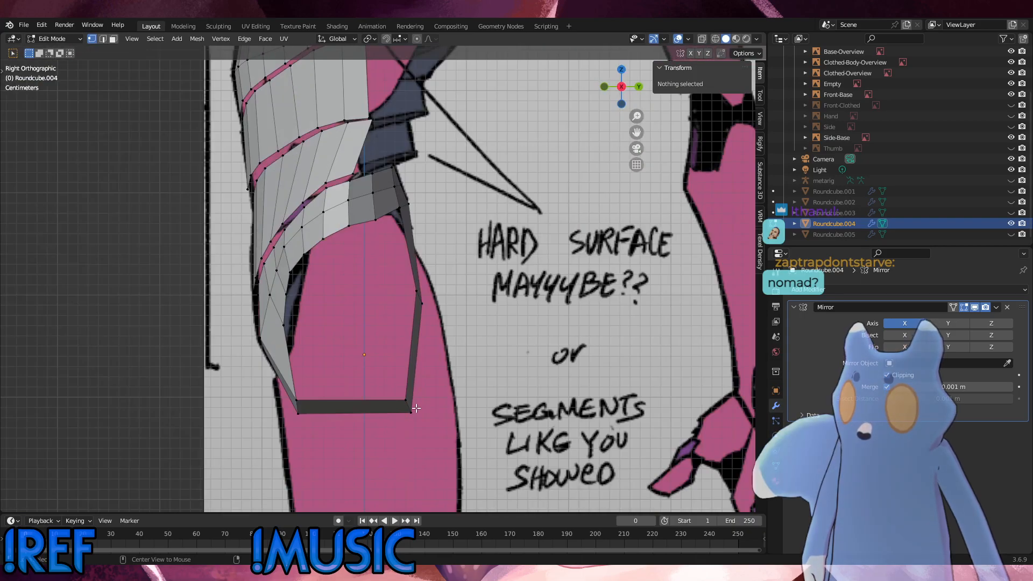
left_click_drag(430, 424, 381, 383)
key("g")
key("g")
left_click(377, 376)
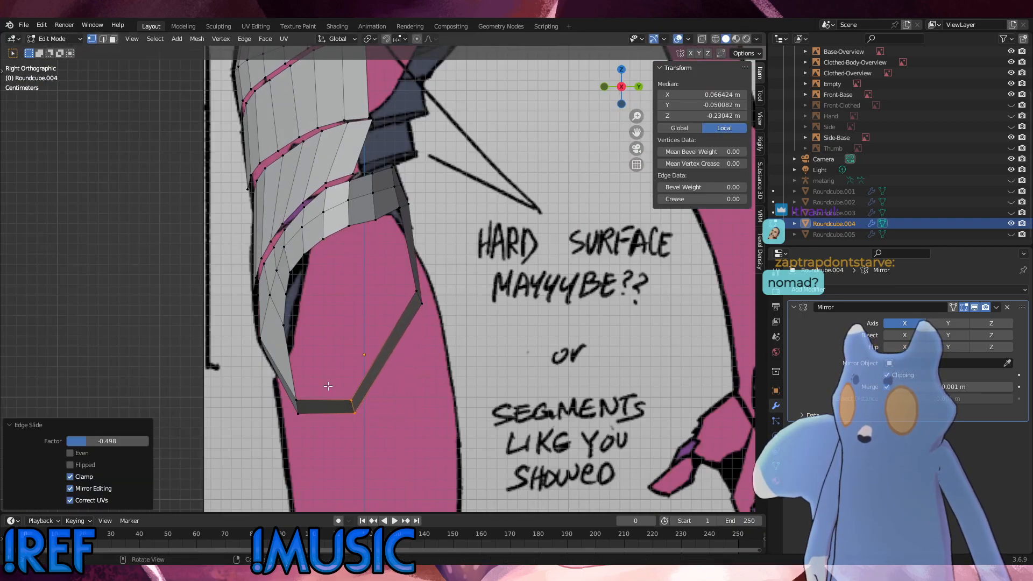
Edge-slide the front plate's lowest edge upward to shorten the plate and clear the selection.
middle_click_drag(376, 377, 420, 358)
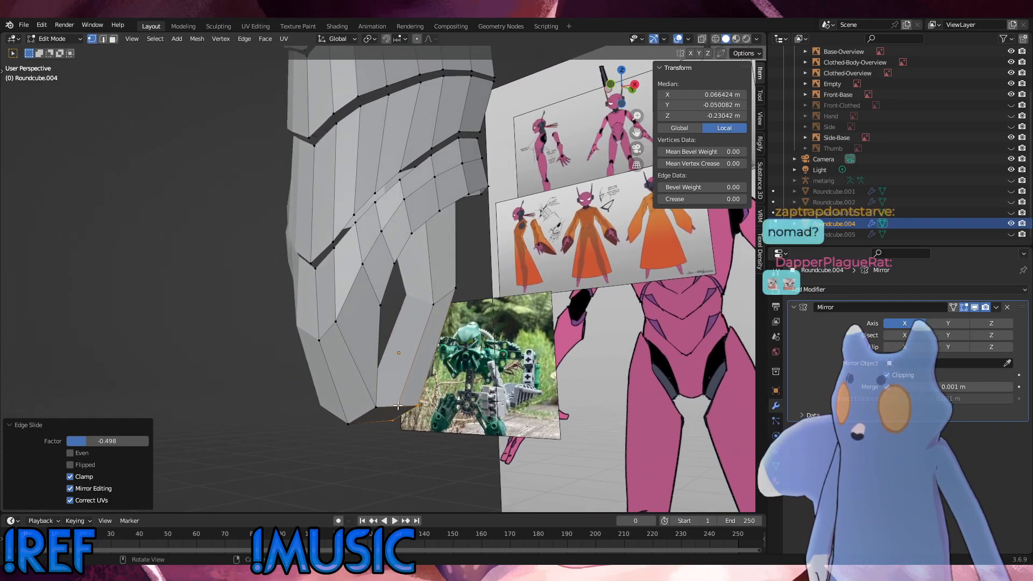
left_click(314, 395)
middle_click_drag(314, 395, 366, 413)
left_click(511, 320)
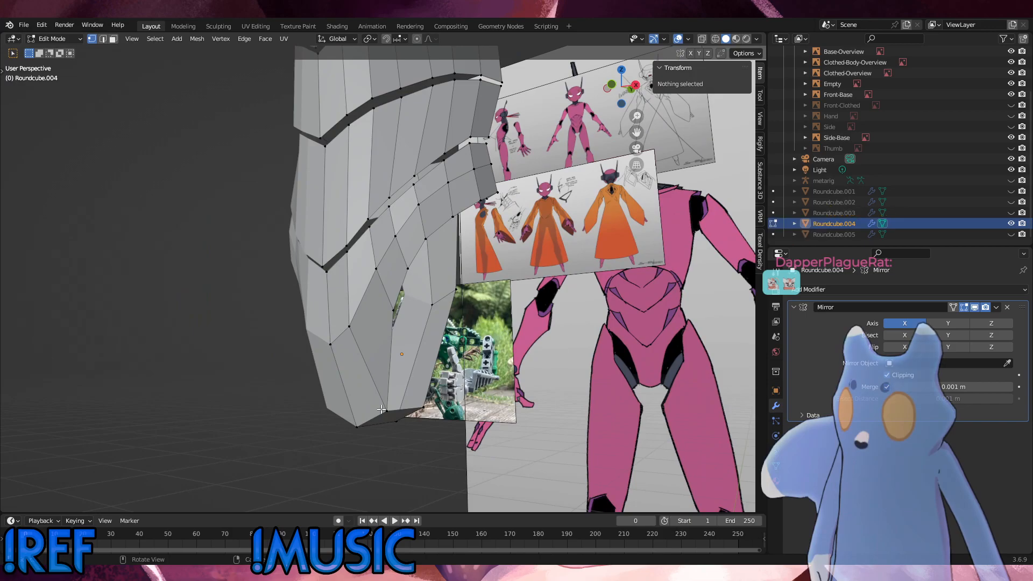
left_click(365, 412)
key("g")
key("g")
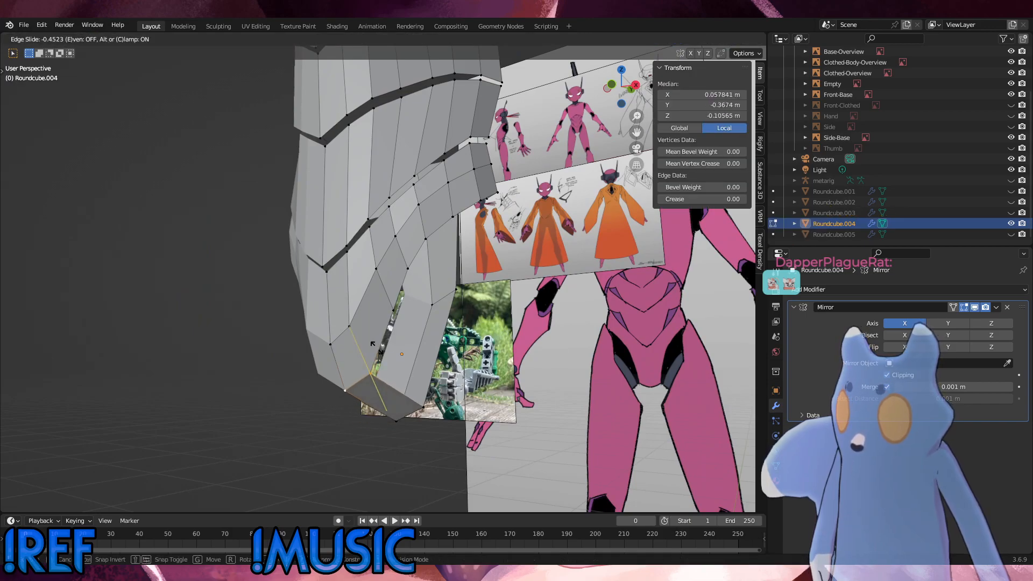
left_click(370, 356)
middle_click_drag(369, 356, 372, 329)
left_click(450, 366)
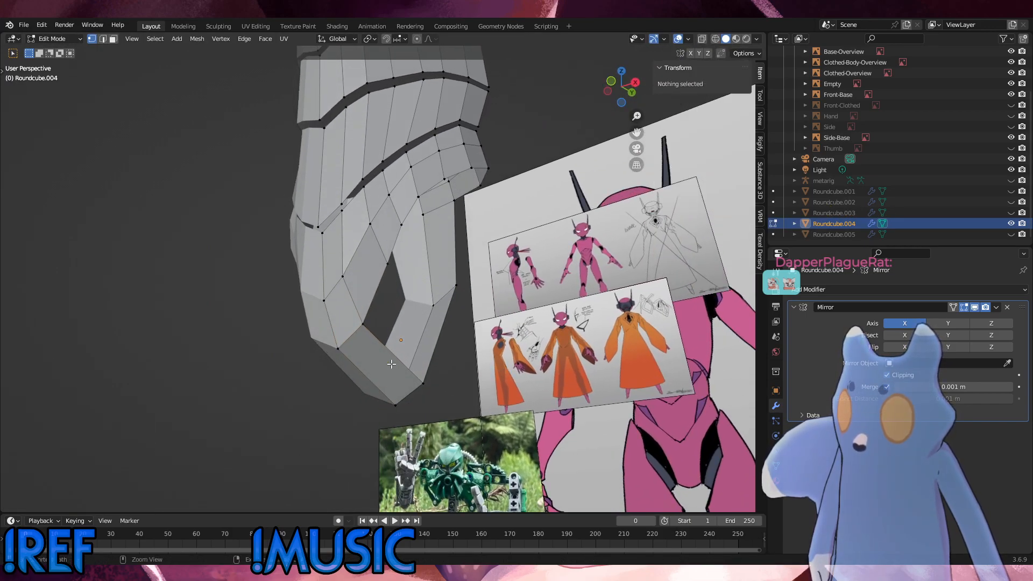
Add a centred loop cut across the strip's front underside section and lower it about 0.0147 m along Z in front view.
key("ctrl+r")
left_click(388, 364)
right_click(389, 364)
mouse_move(452, 374)
middle_mouse_down("alt")
mouse_move(414, 379)
mouse_move(450, 378)
middle_mouse_up("alt")
key("g")
key("z")
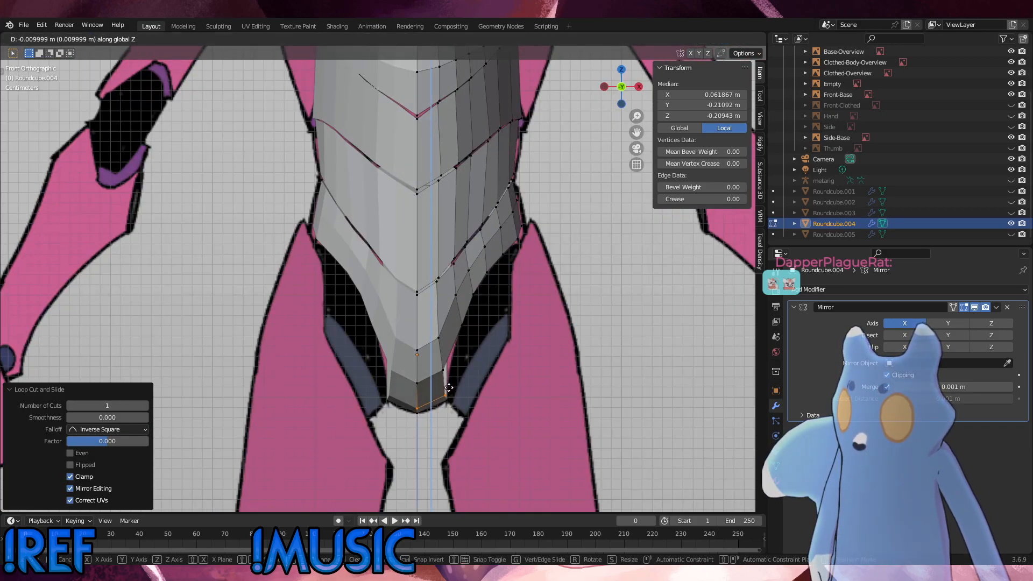
left_click(448, 391)
Move the new underside loop forward along Y and the strip's rear bottom edge about 0.01 m backward along Y.
middle_click_drag(447, 392, 420, 390, "alt")
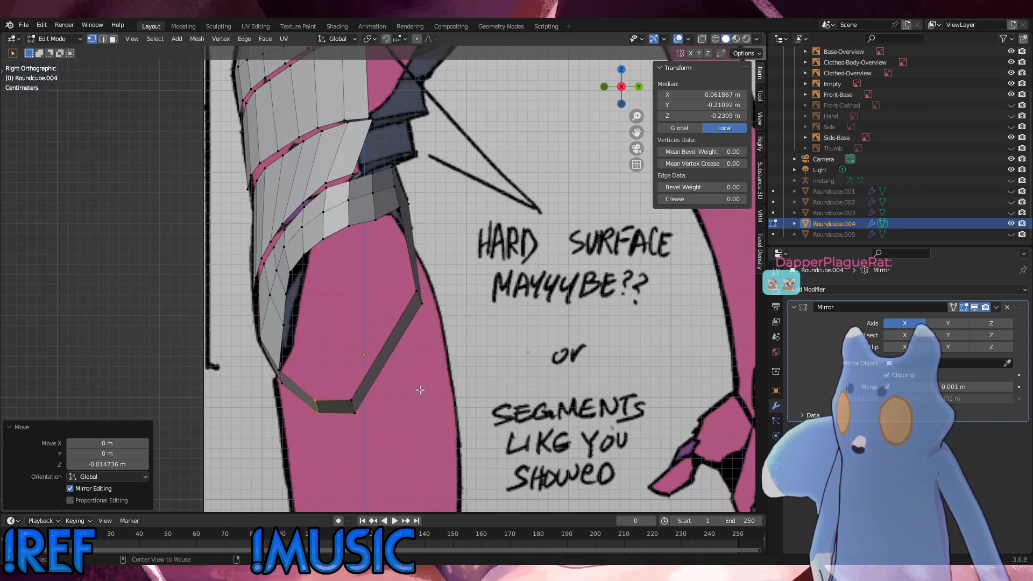
key("g")
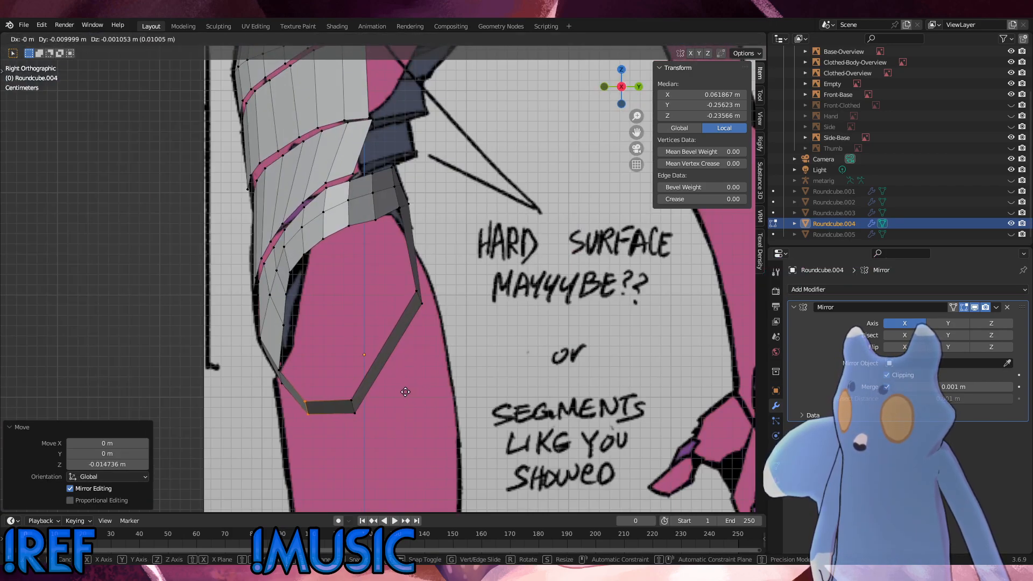
key("y")
left_click(403, 392)
left_click_drag(380, 419, 334, 385)
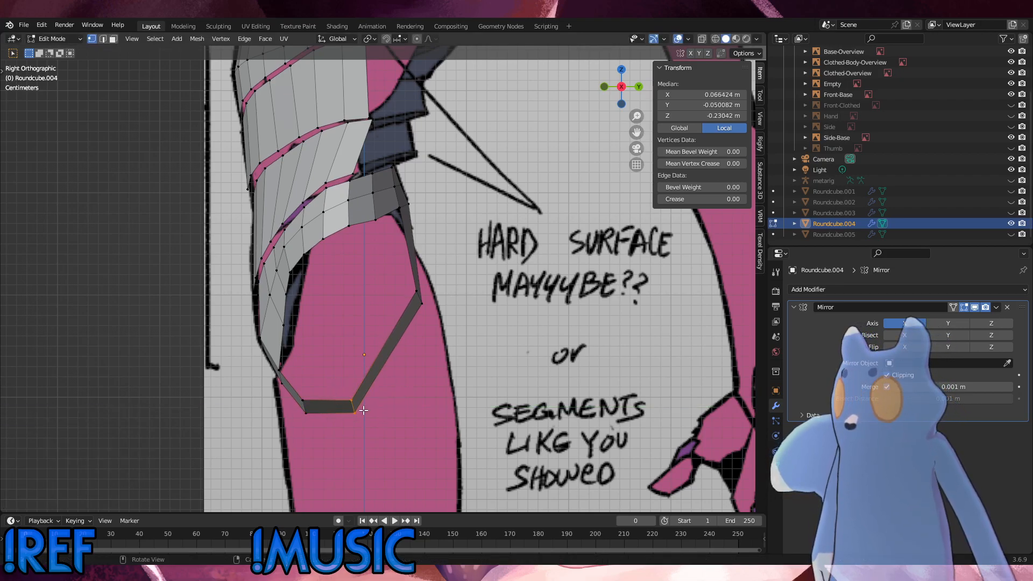
key("g")
key("y")
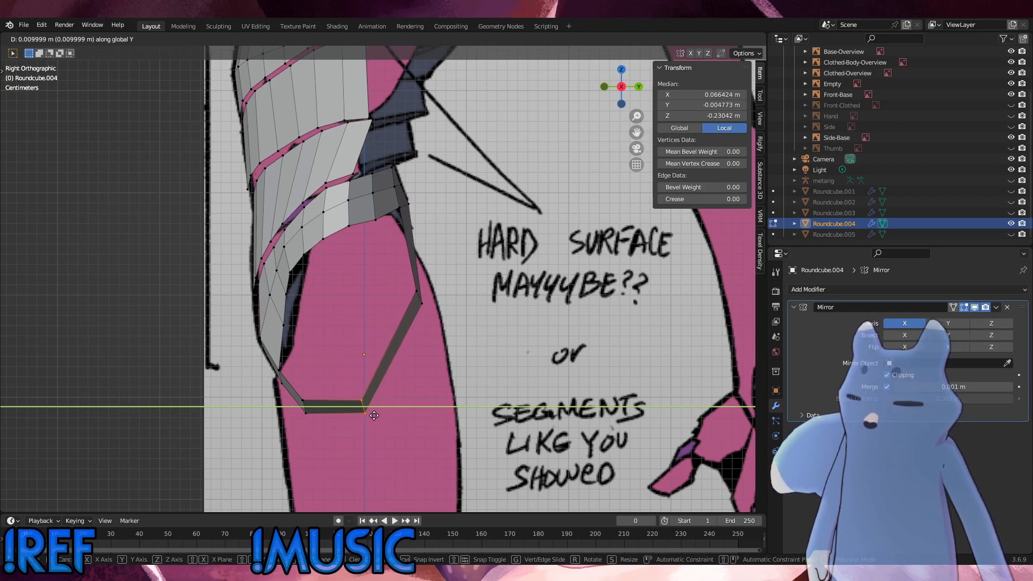
left_click(374, 415)
Edge-slide the underside loop to smooth the strip's front curve, ending with a factor of 0.260, and nudge it about 0.002 m down.
left_click_drag(327, 420, 282, 384)
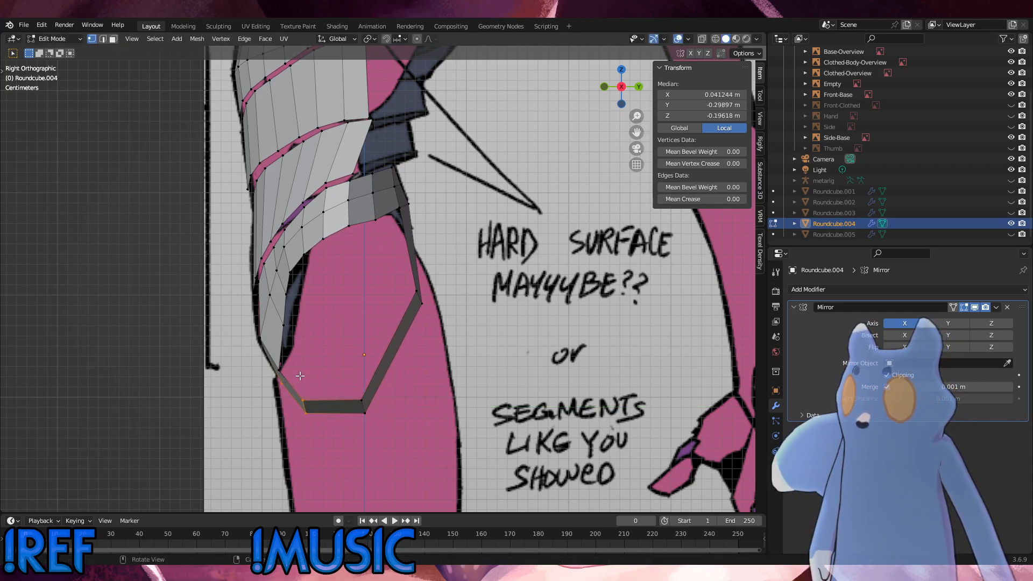
key("g")
key("g")
left_click(301, 383)
key("g")
key("g")
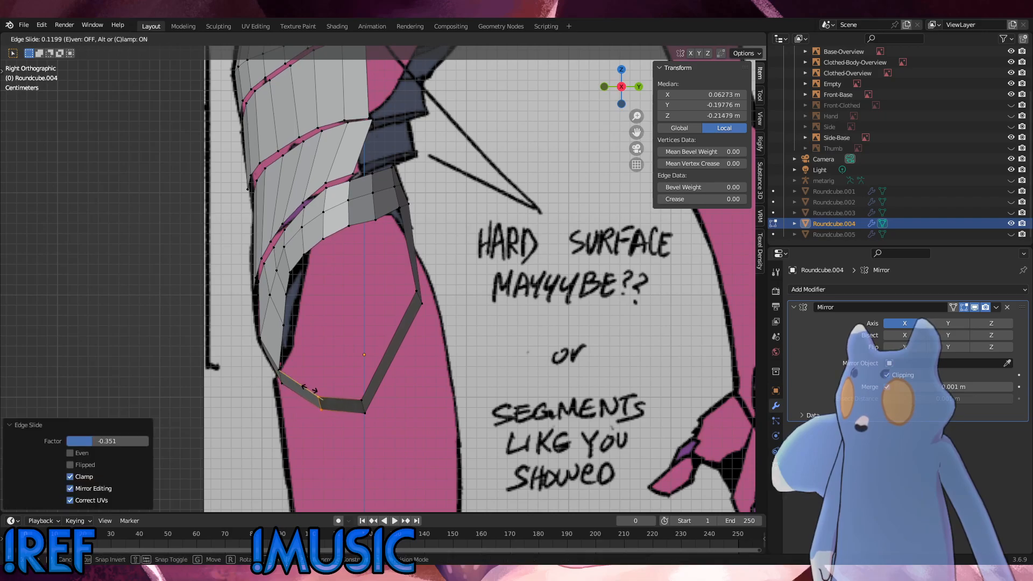
left_click(297, 385)
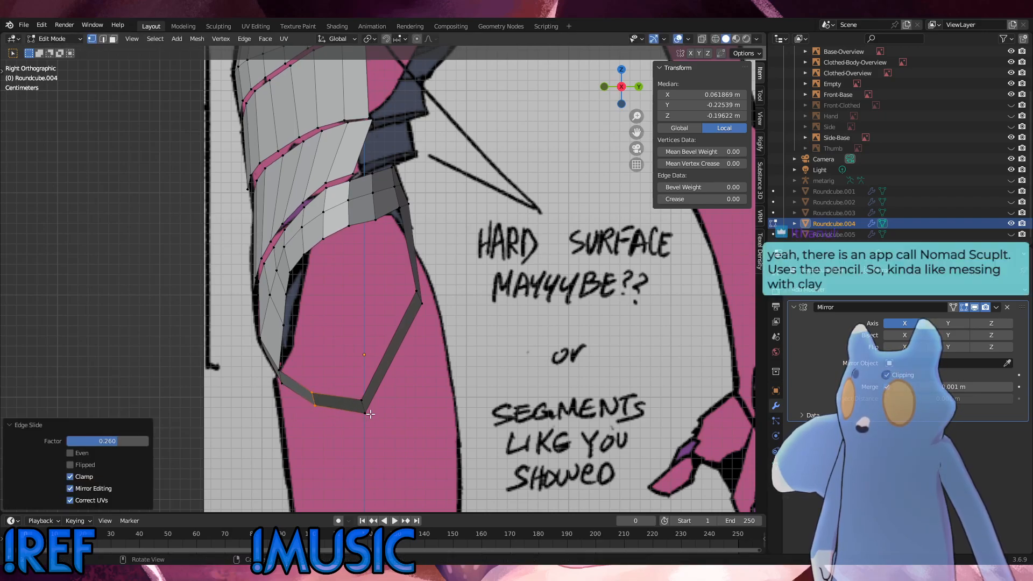
key("g")
left_click(402, 366)
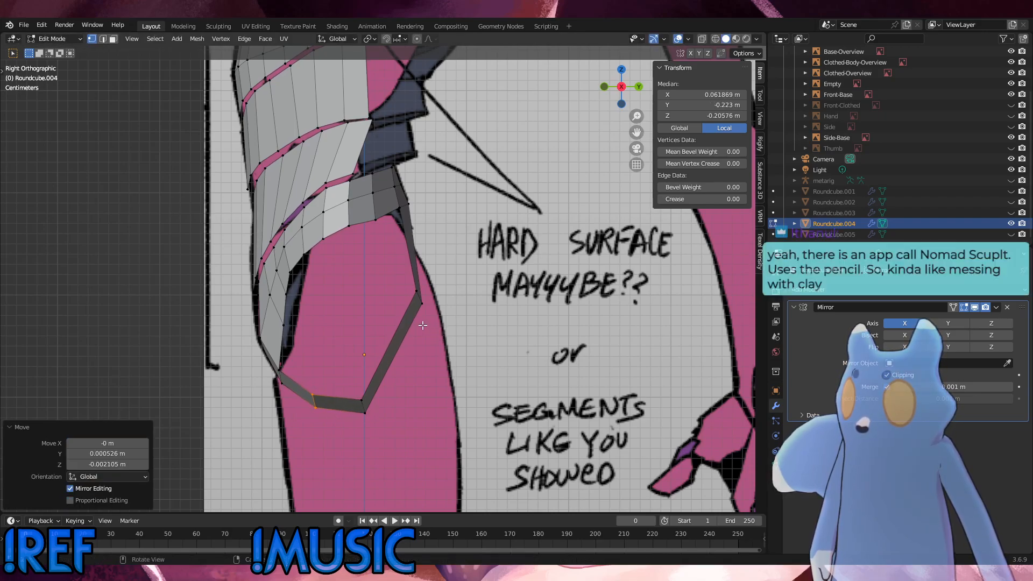
Nudge the front plate's lower outer vertex backward and up by 0.005263 m and 0.002105 m, and its lower centre vertex slightly forward.
middle_click_drag(285, 377, 310, 377)
left_click(319, 379)
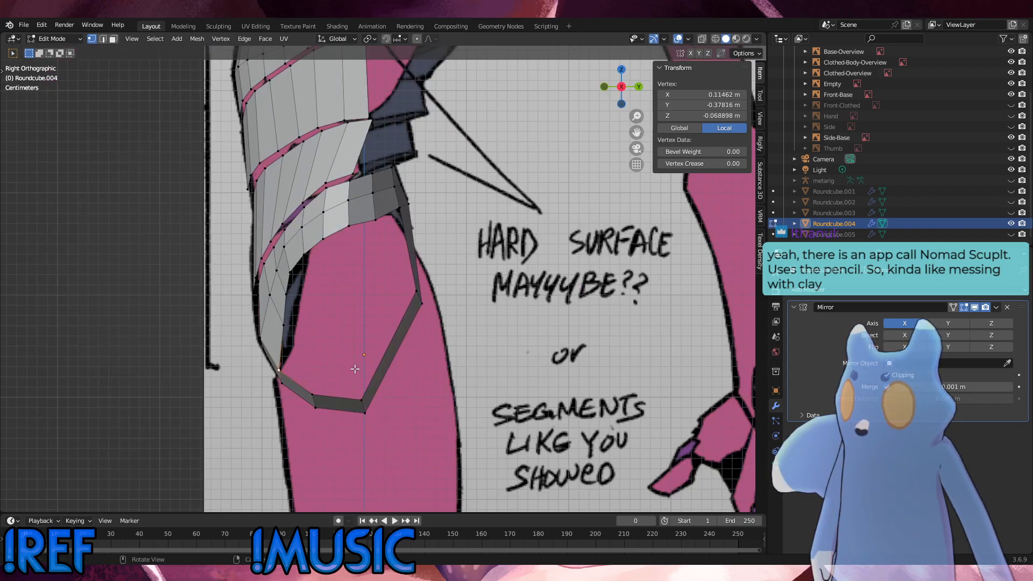
key("g")
left_click(304, 387)
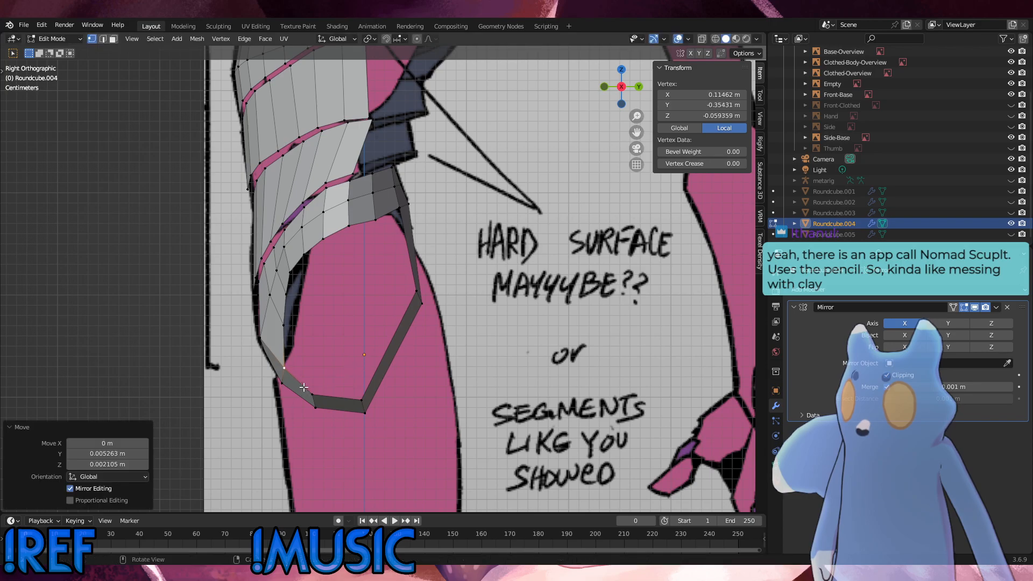
left_click(271, 384)
key("g")
left_click(266, 379)
middle_click_drag(347, 345, 380, 341, "alt")
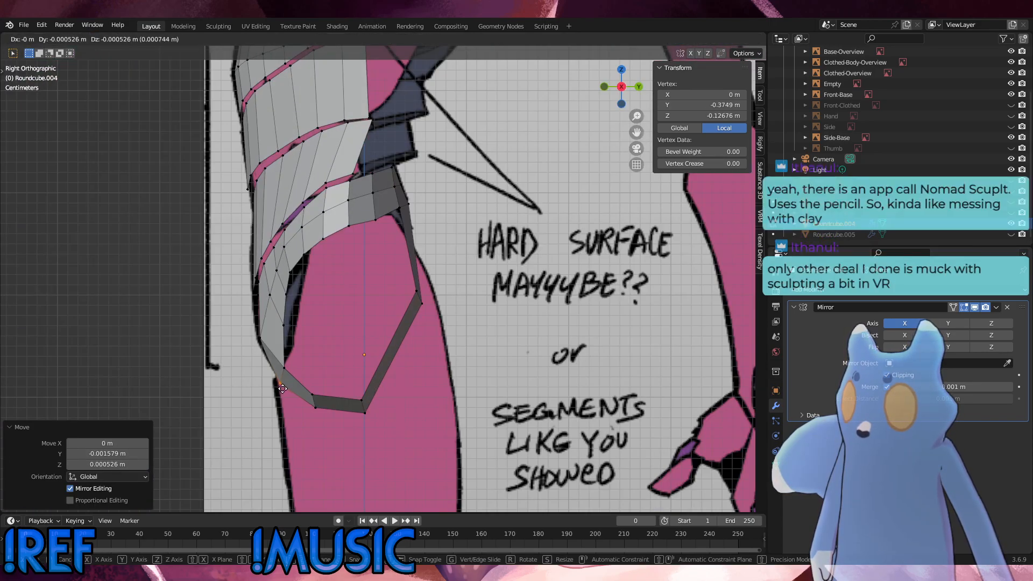
left_click(475, 332)
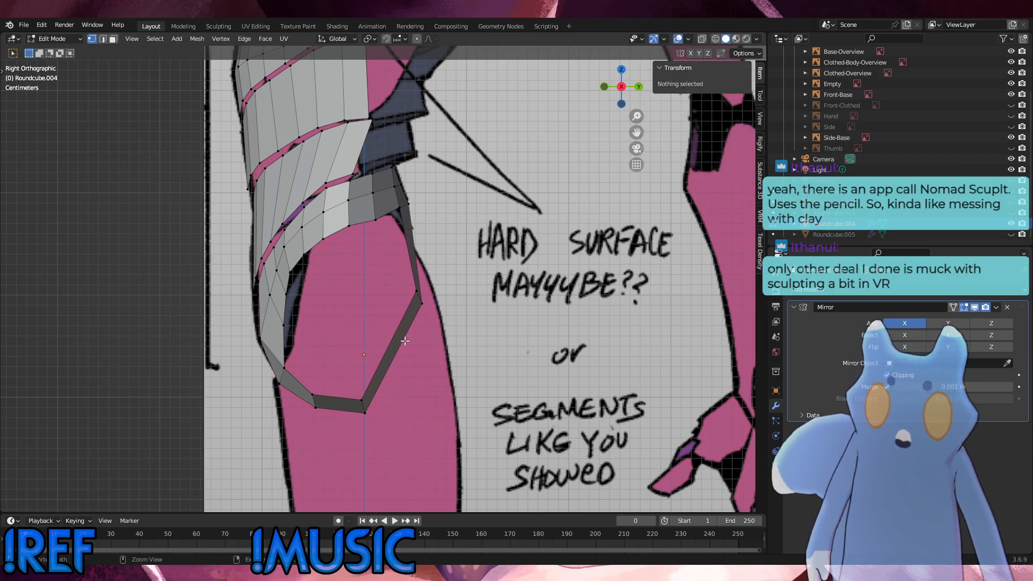
Add a centred loop cut across the strip's sloping rear section and move it about 0.022 m backward and 0.035 m down.
key("ctrl+r")
left_click(405, 341)
right_click(405, 342)
key("g")
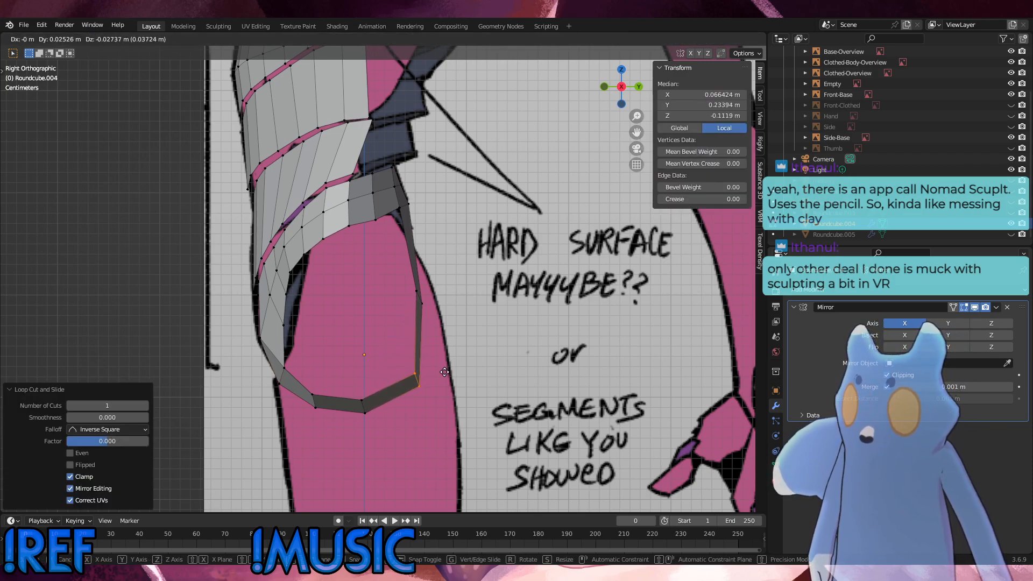
left_click(444, 375)
Rotate the rear loop -24.2° and nudge it 0.002631 m backward and 0.00421 m down.
key("r")
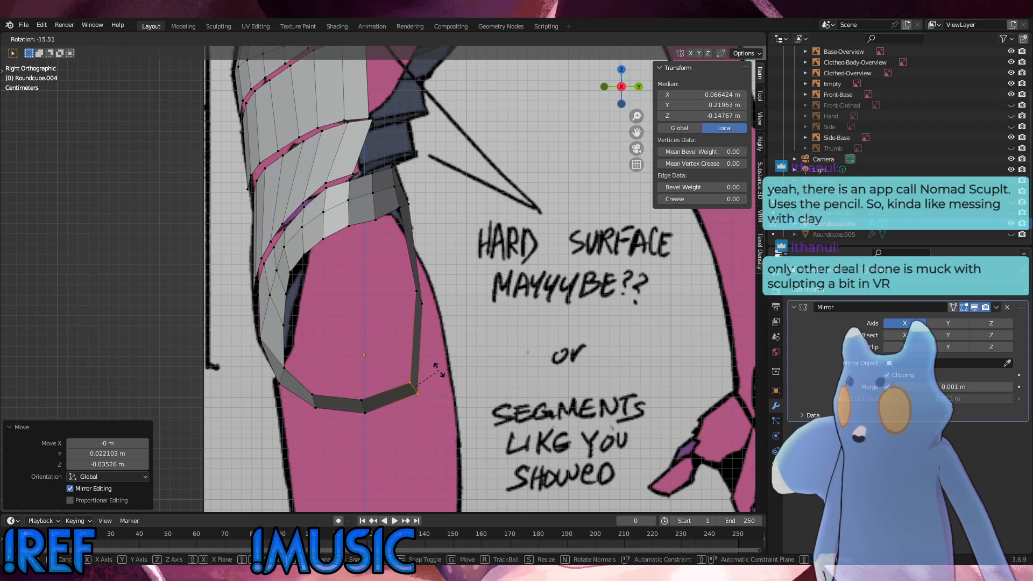
left_click(436, 367)
key("g")
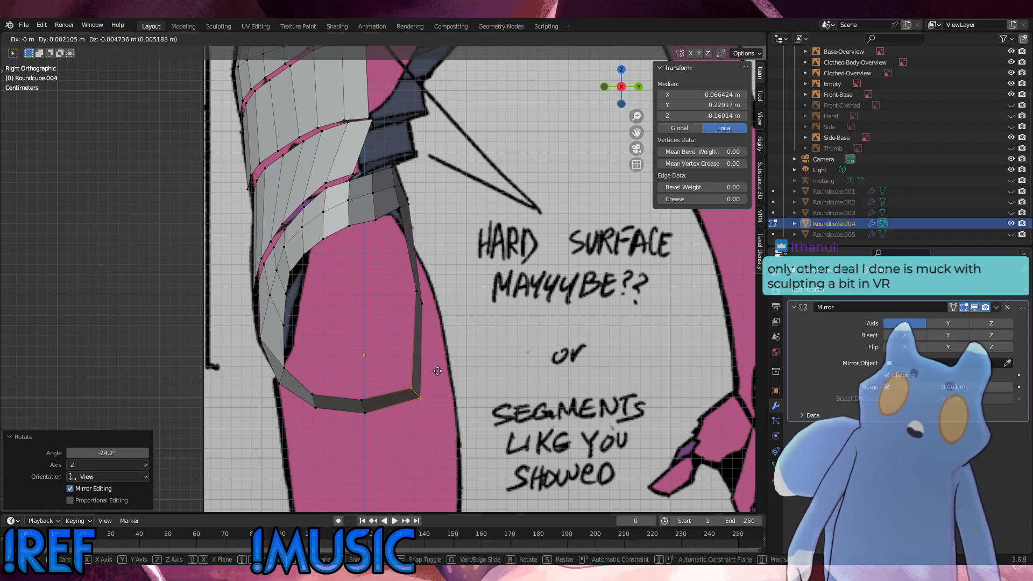
left_click(438, 371)
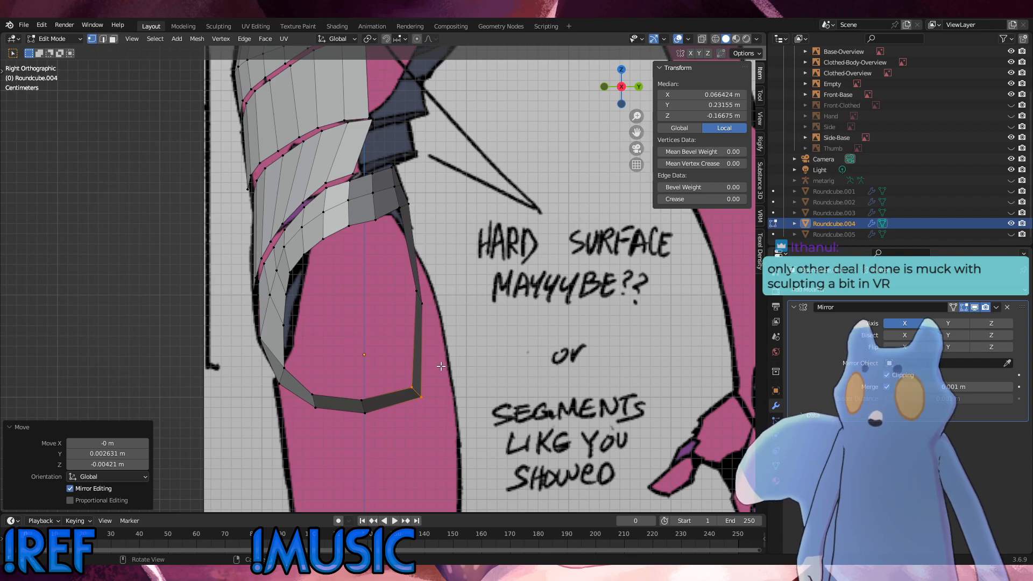
Rotate the edge loop midway up the strip's rear section -28.1°.
left_click(417, 297)
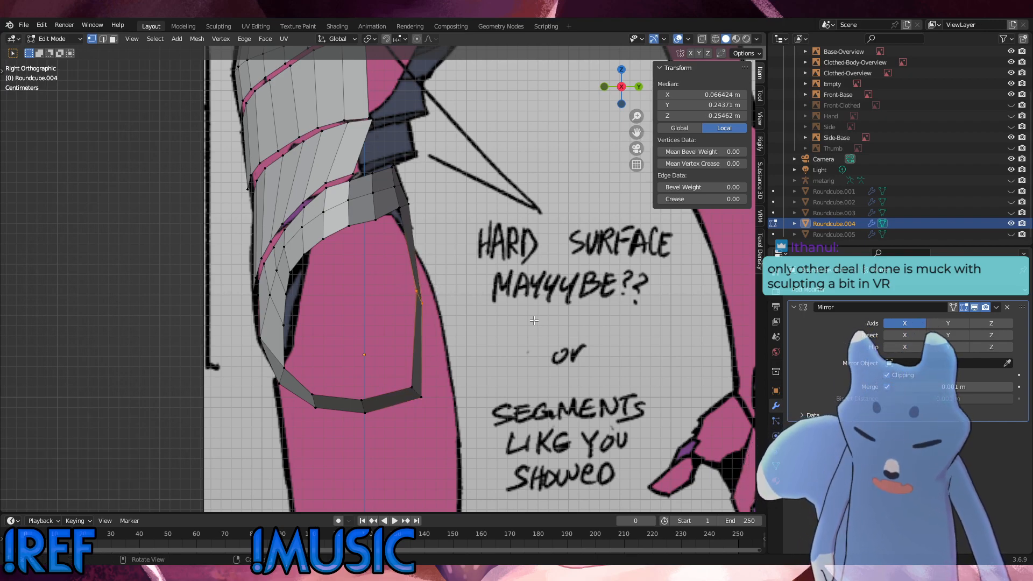
key("r")
left_click(530, 259)
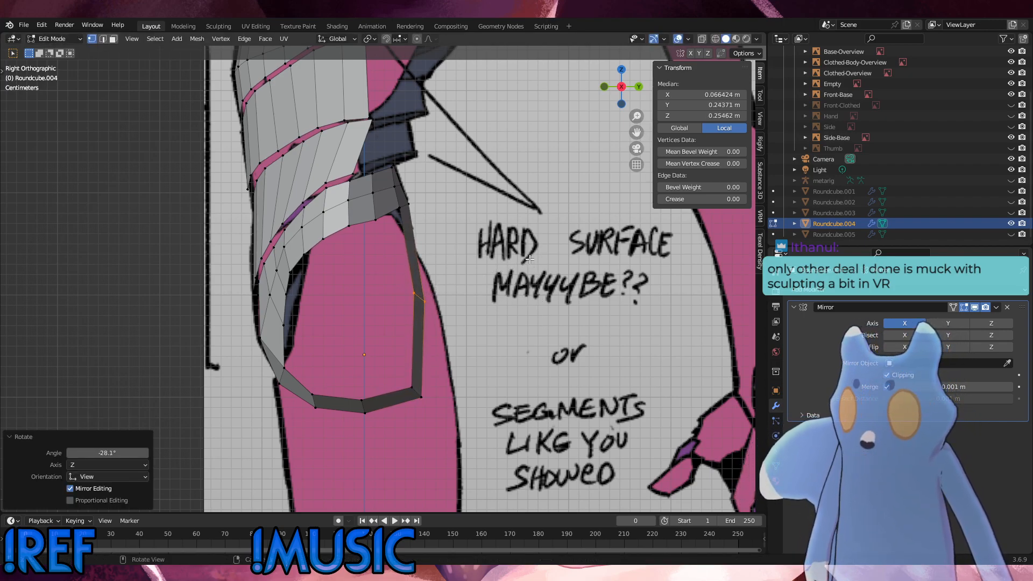
left_click(399, 207)
left_click(392, 176)
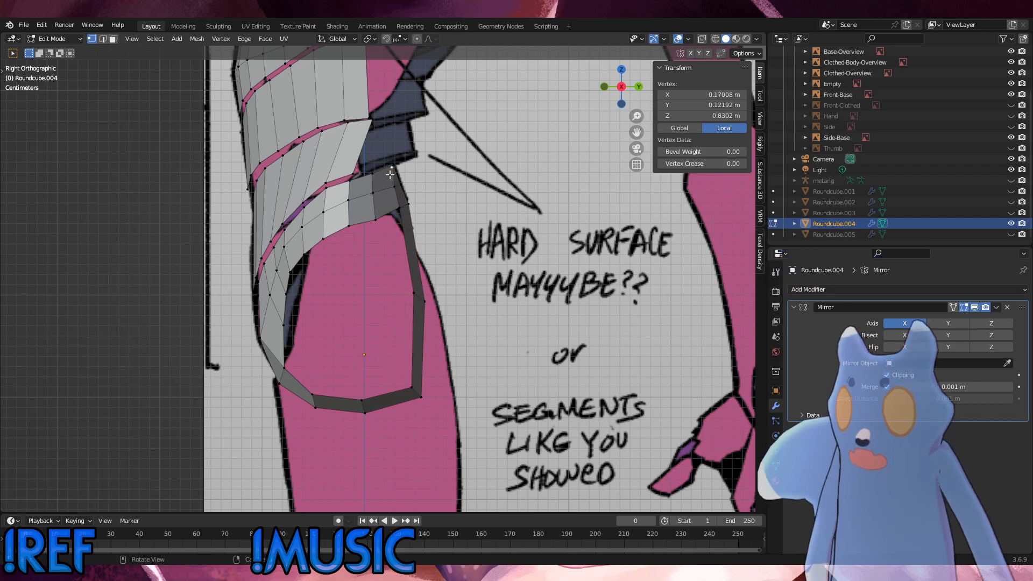
key("g")
key("g")
left_click(389, 176)
left_click(446, 197)
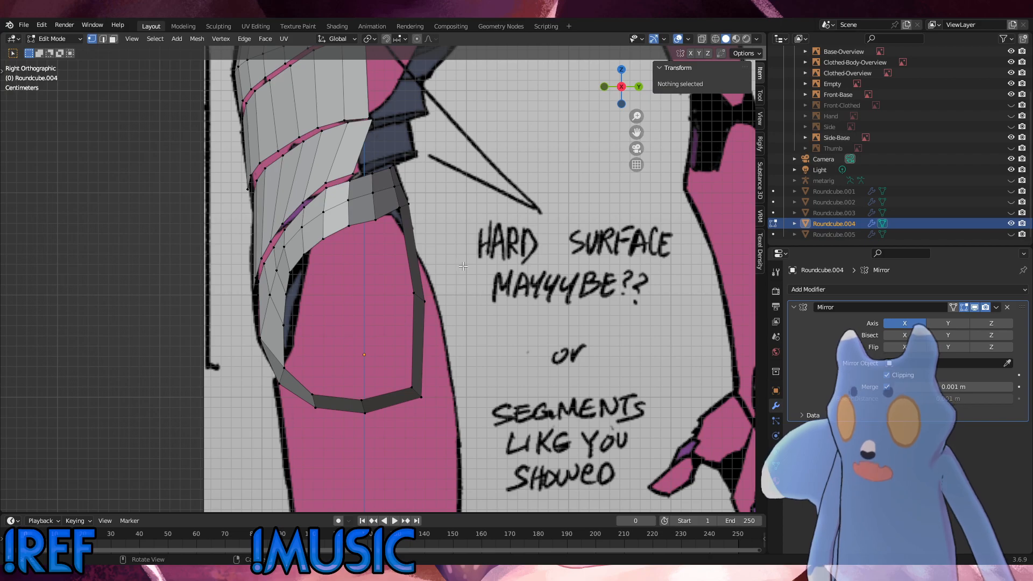
Add single loop cuts to the rear strip below and above its middle loop, with slide factors of -0.011 and 0.000.
middle_click_drag(450, 314, 436, 353)
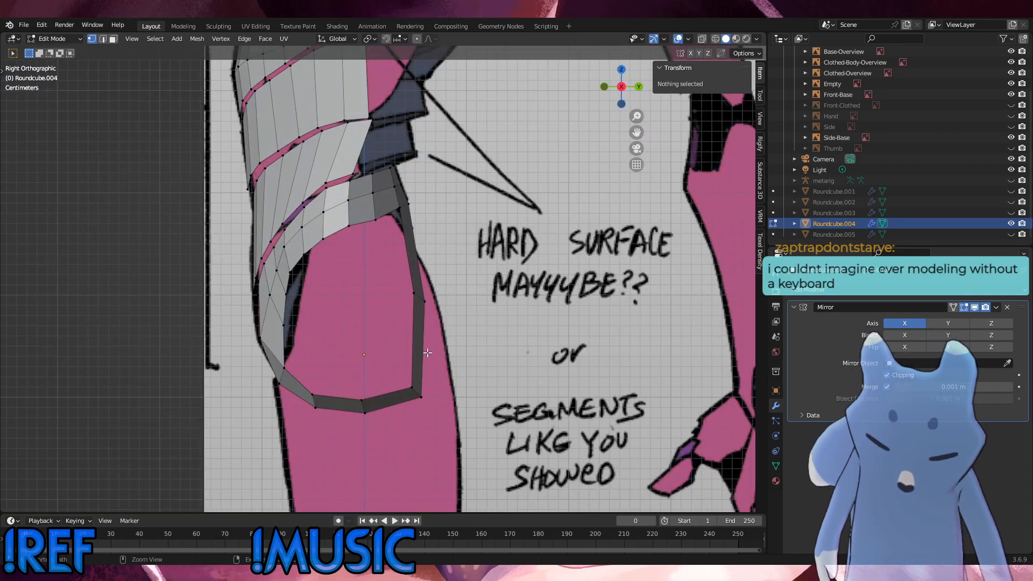
key("ctrl+r")
left_click(427, 353)
left_click(427, 350)
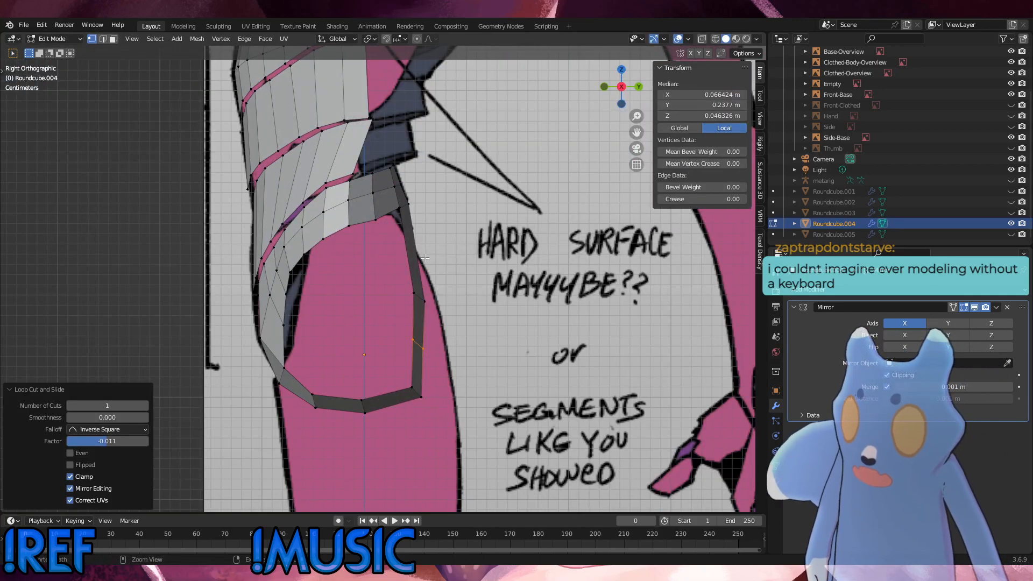
key("ctrl+r")
left_click(425, 258)
left_click(426, 258)
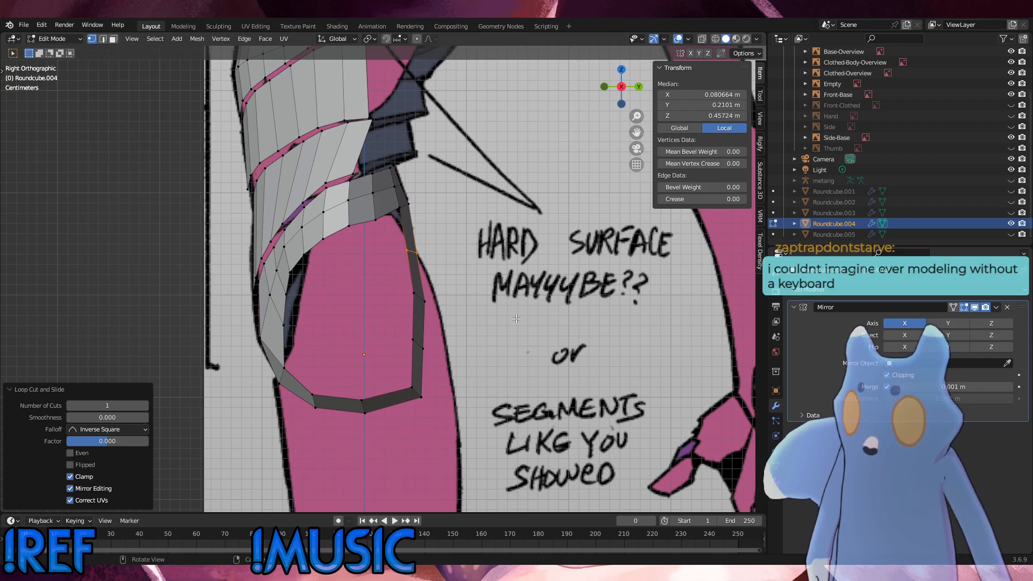
Rotate the strip's middle rear loop -20.2° and bow it and the loop below it backward.
left_click_drag(442, 314, 397, 281)
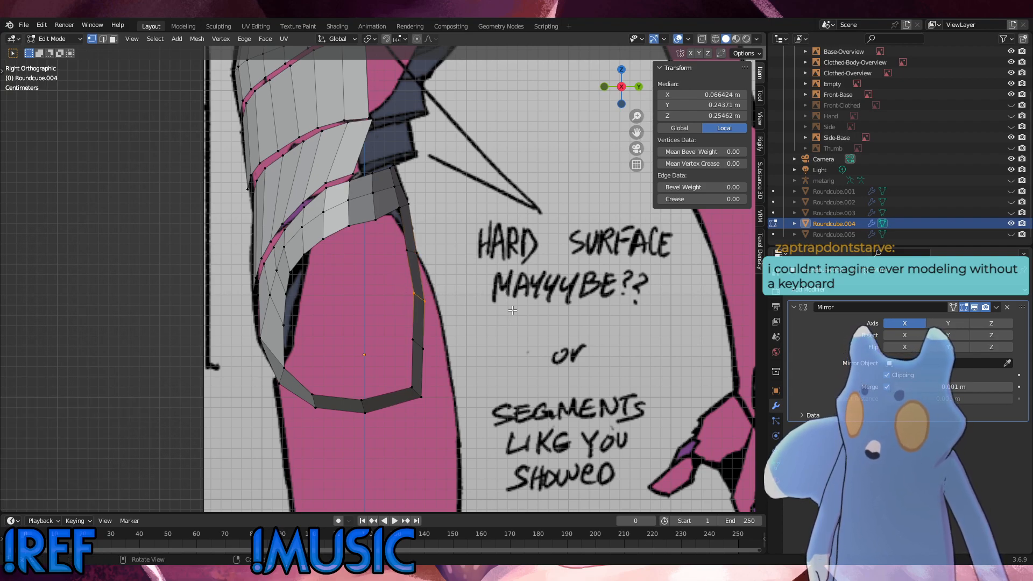
key("r")
left_click(523, 274)
key("g")
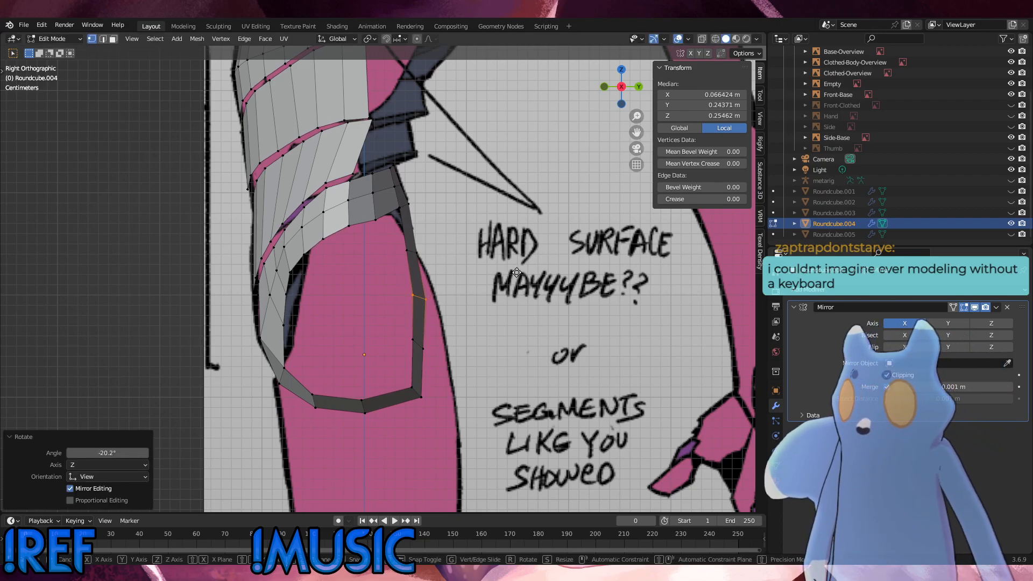
left_click(524, 272)
left_click_drag(436, 359, 402, 321)
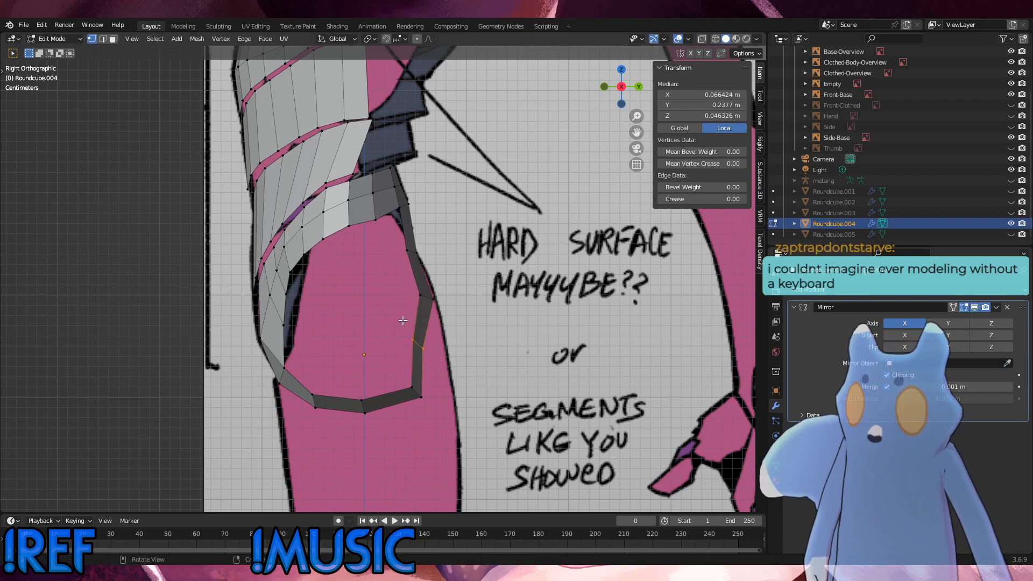
key("g")
left_click(412, 324)
Slide the lower rear corner loop forward, rotate it 6.99°, and nudge it 0.000526 m backward and 0.002105 m up.
left_click_drag(434, 405, 400, 378)
key("g")
key("g")
left_click(376, 370)
key("r")
left_click(437, 362)
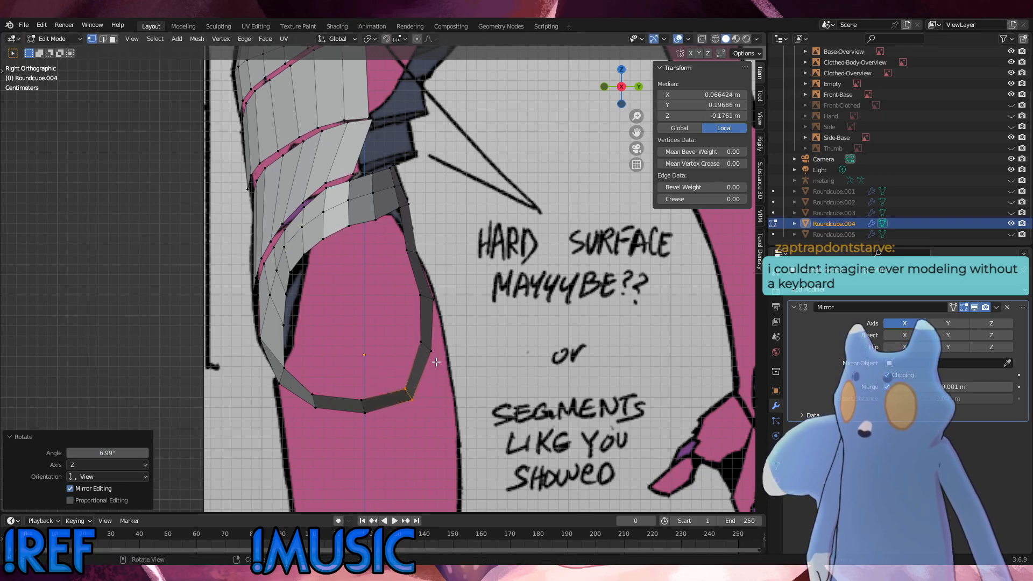
key("g")
left_click(436, 360)
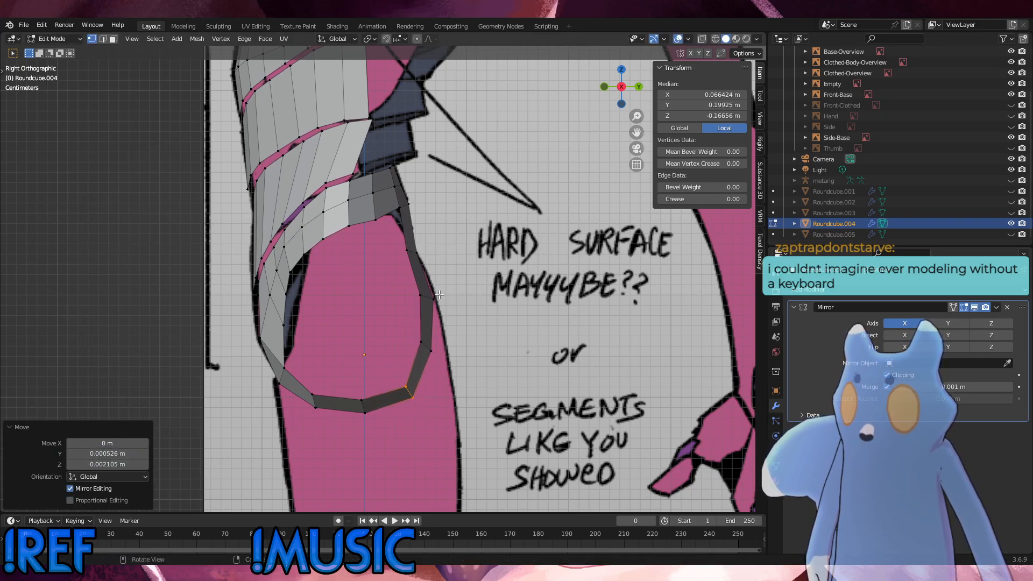
Nudge the strip's upper rear loop 0.001053 m backward and 0.001579 m up, and rotate it slightly.
left_click_drag(424, 275, 399, 240)
key("g")
key("r")
left_click(421, 231)
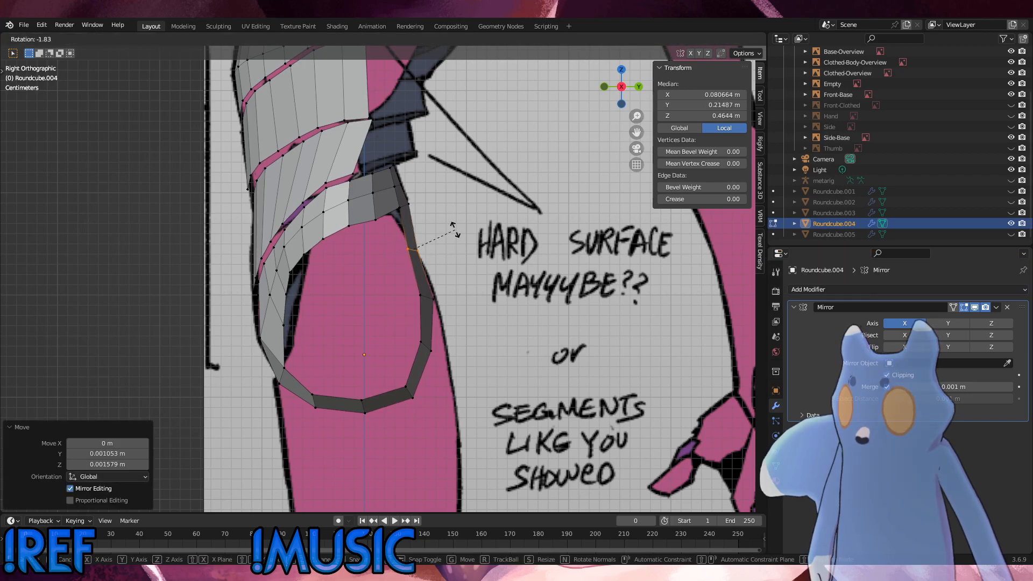
Move the rear strip's two middle loops forward together and nudge the upper one of them slightly backward.
key("g")
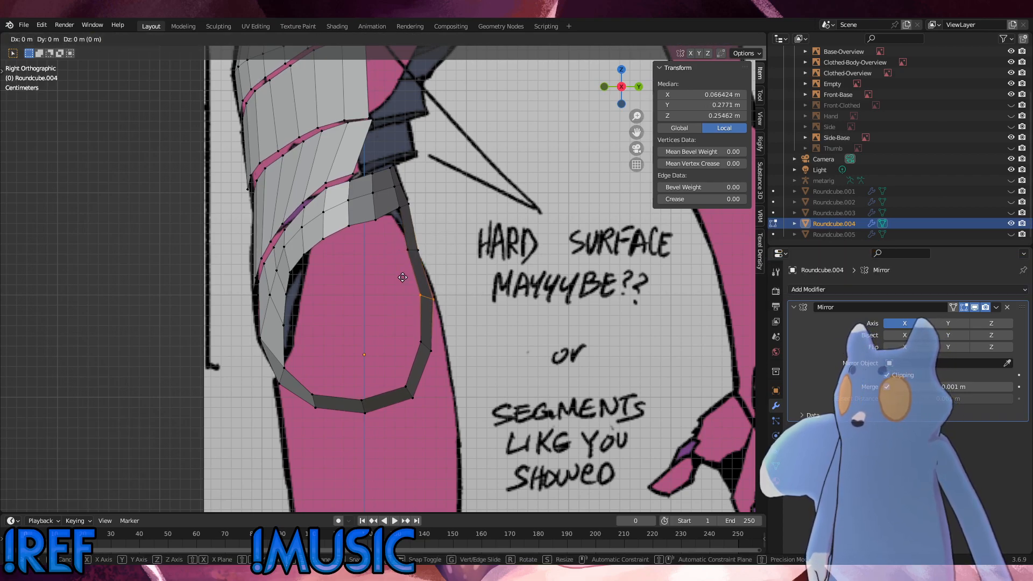
left_click(379, 280)
left_click_drag(433, 361, 368, 284)
key("g")
left_click(364, 323)
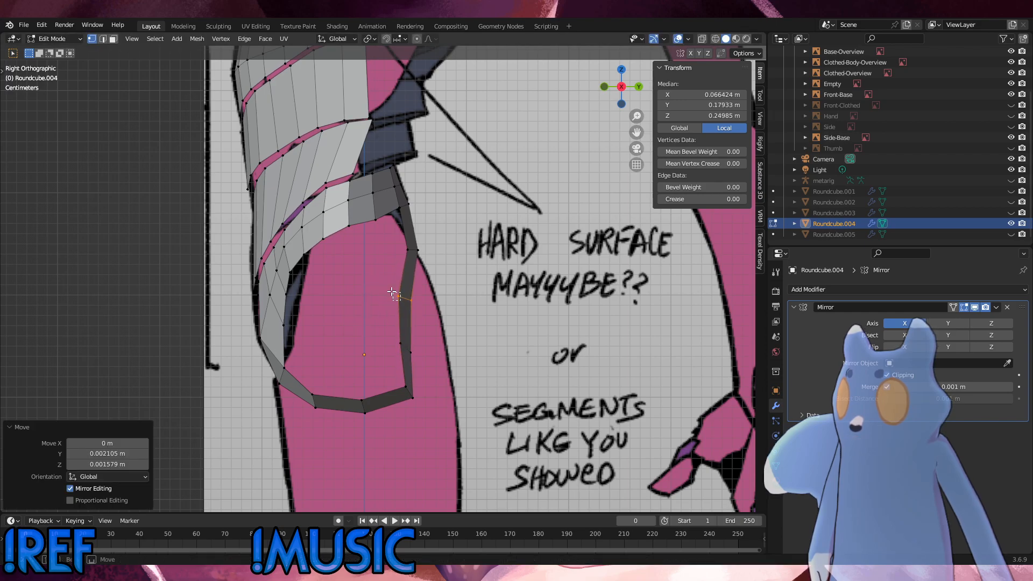
left_click(393, 293)
key("g")
left_click(392, 288)
Adjust the loop above the lower rear corner and move the corner loop about 0.016 m forward and 0.003 m up.
left_click_drag(432, 358, 374, 324)
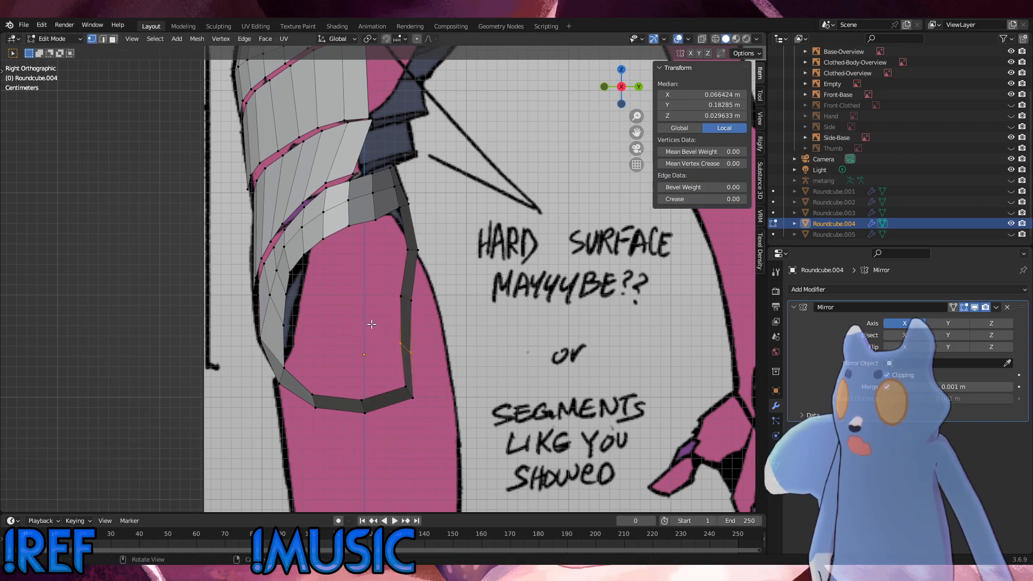
key("g")
left_click(371, 323)
left_click_drag(421, 400, 378, 376)
key("g")
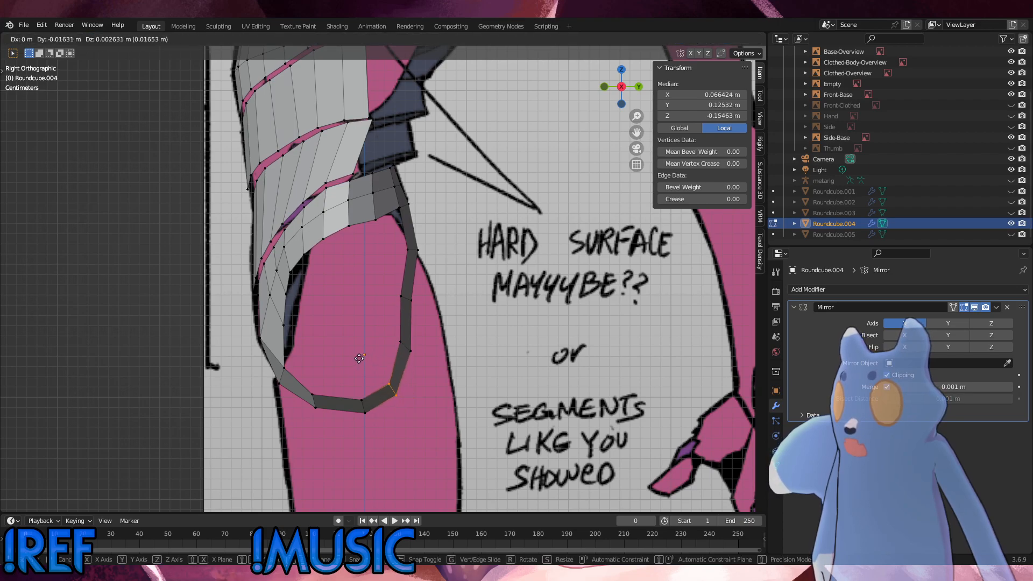
Move the strip's underside loop 0.008947 m forward and 0.001053 m up, and rotate it slightly to follow the curve.
left_click(361, 407)
key("g")
left_click(330, 384)
key("r")
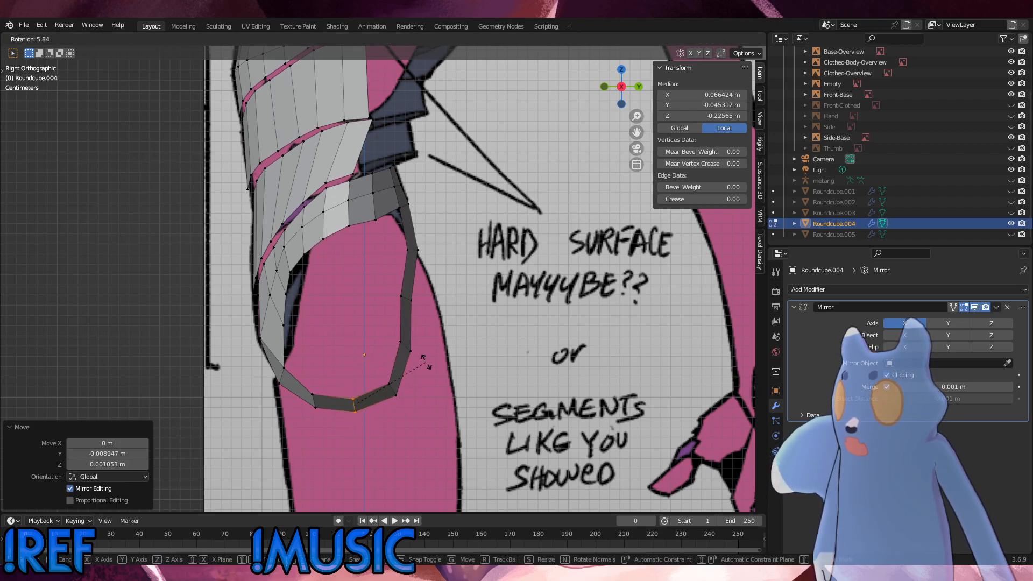
left_click(434, 370)
Move the middle rear loop about 0.0047 m backward and 0.0005 m down to even out the strip's rear curve.
left_click_drag(420, 312, 386, 289)
key("g")
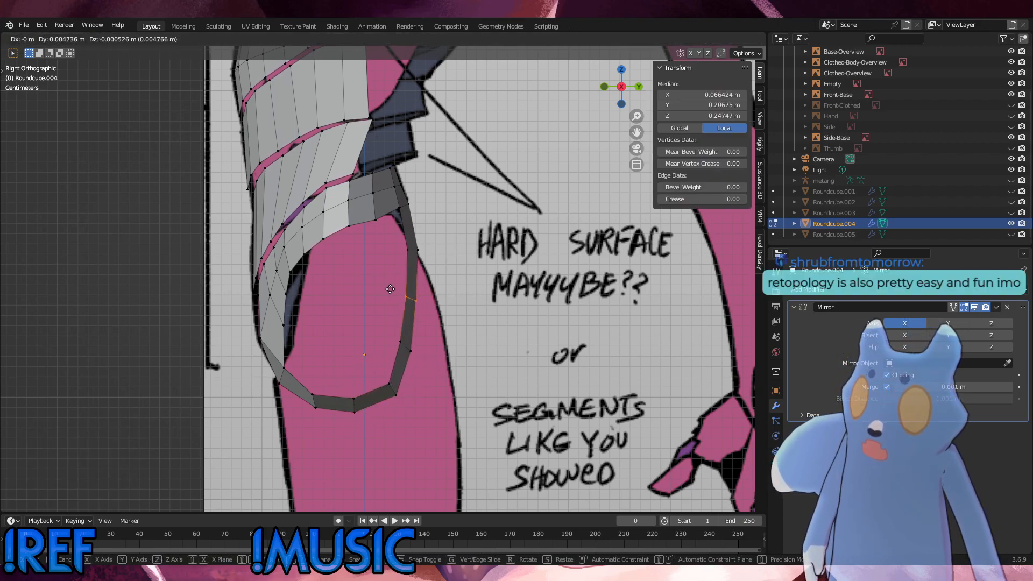
left_click(389, 290)
key("alt+a")
middle_click_drag(391, 294, 372, 319)
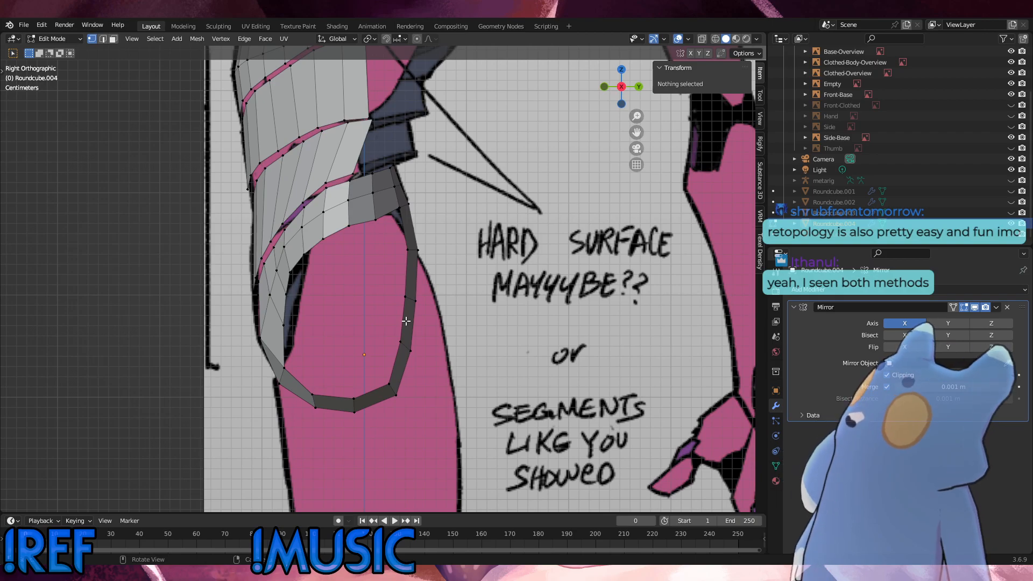
Extrude the rear band's lower-edge vertex beside the strip by -0.016846 m in X, 0.015712 m in Y and -0.031583 m in Z.
middle_click_drag(413, 325, 360, 281, "alt")
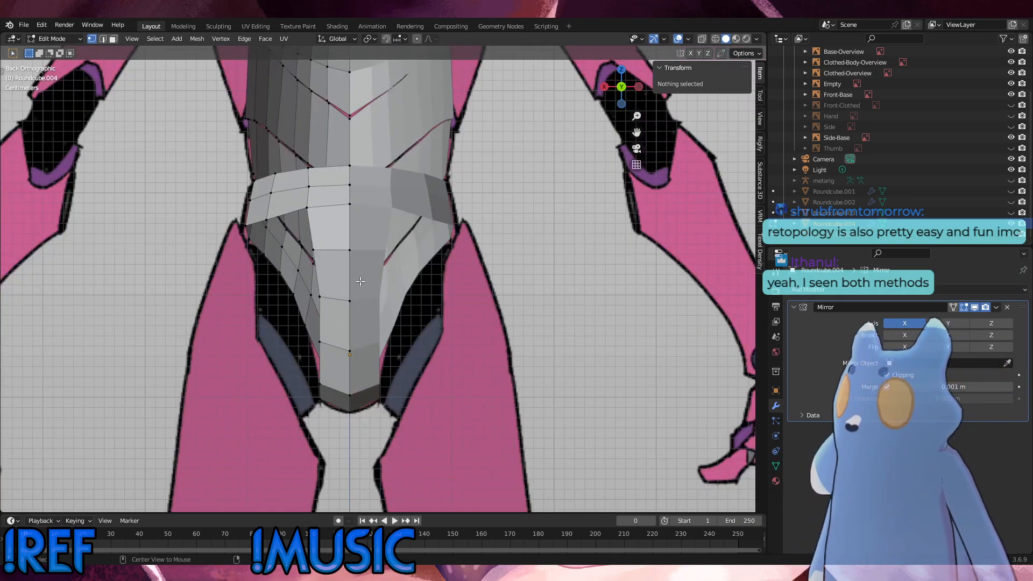
left_click(308, 208)
middle_click_drag(307, 209, 304, 216)
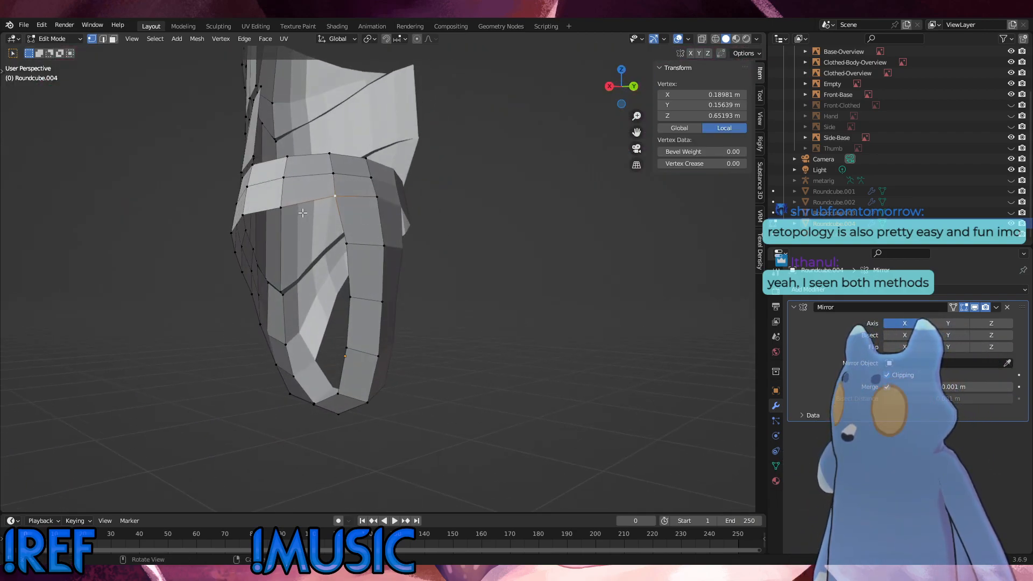
key("e")
left_click(313, 256)
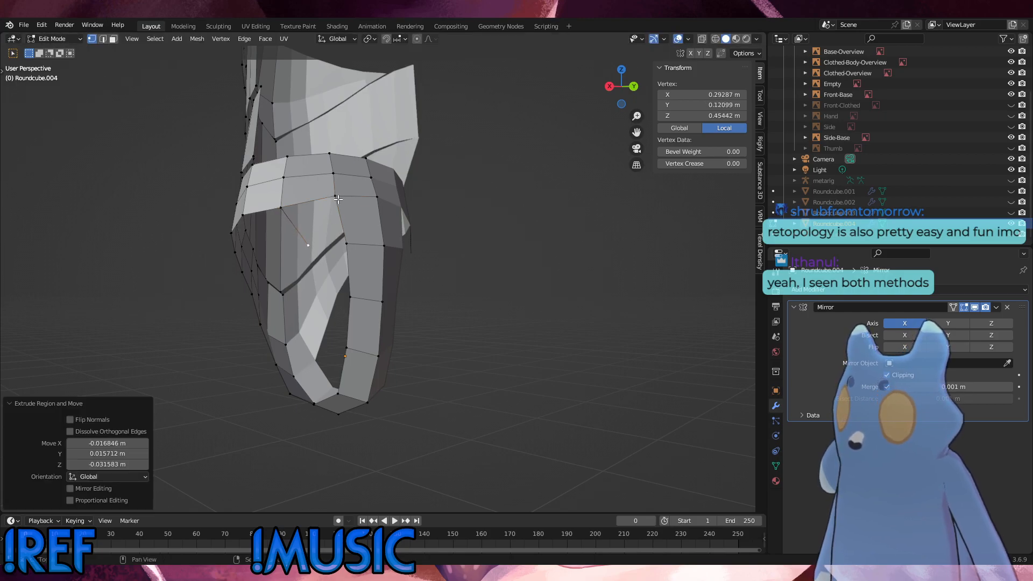
Fill a four-sided face between the extruded vertex, the rear band's lower edge and the strip's upper side.
left_click(337, 199, "shift")
left_click(346, 245, "shift")
left_click(289, 210, "shift")
key("f")
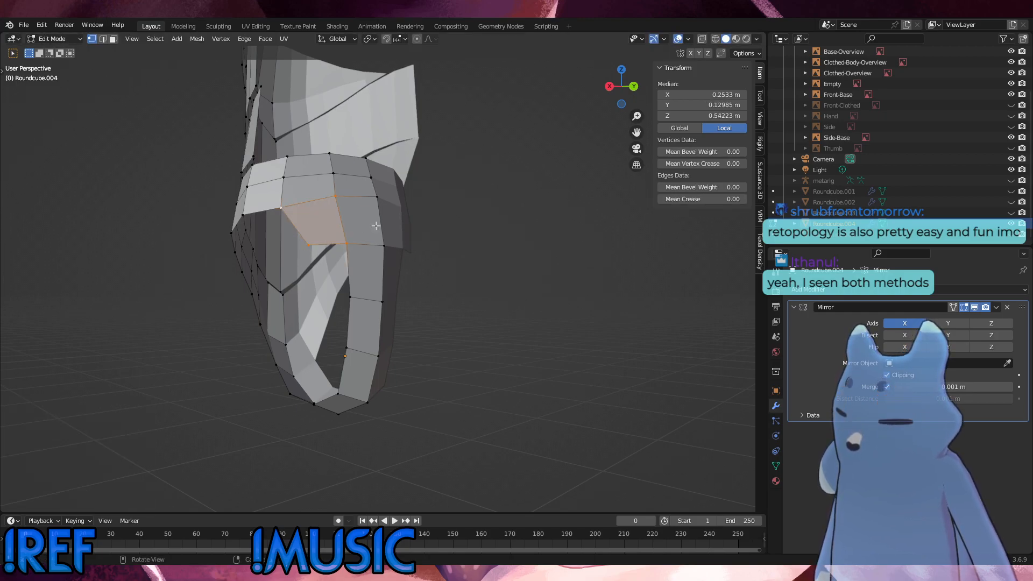
Slide the new face's free lower corner vertex up along its outer edge toward the rear band.
left_click(371, 240)
key("KP_1")
key("KP_3")
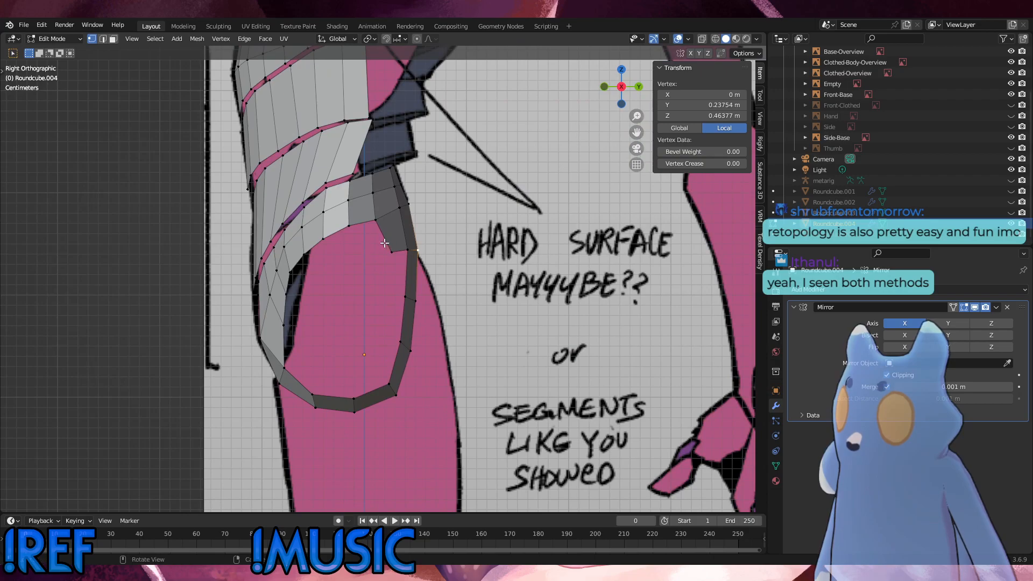
middle_click_drag(384, 244, 328, 258)
left_click(329, 258)
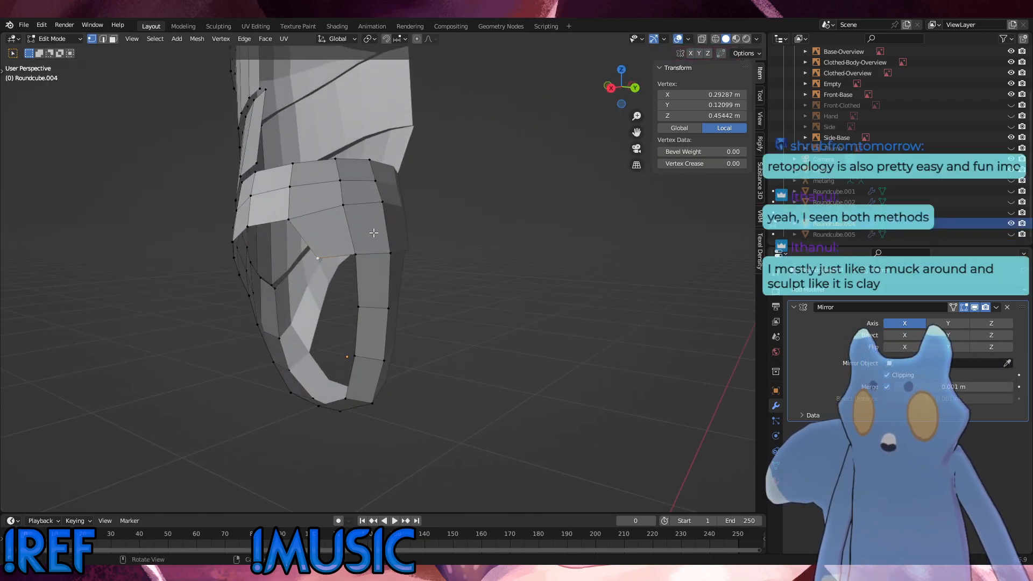
key("g")
key("g")
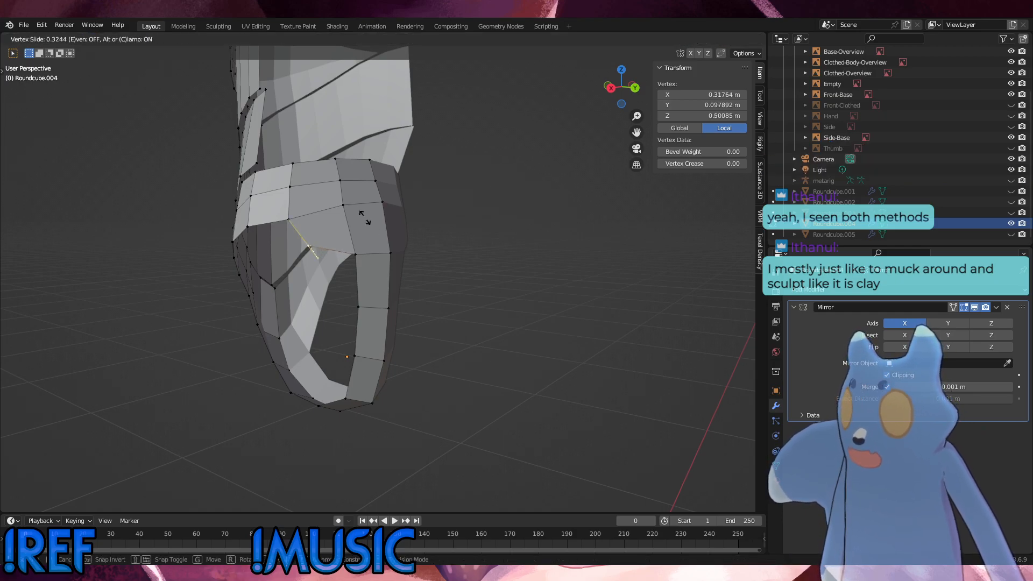
left_click(364, 216)
key("g")
key("g")
left_click(371, 216)
Vertex-slide the rear band's lower-edge vertex above the strip's outer side slightly downward.
middle_click_drag(372, 217, 330, 231)
left_click(314, 214)
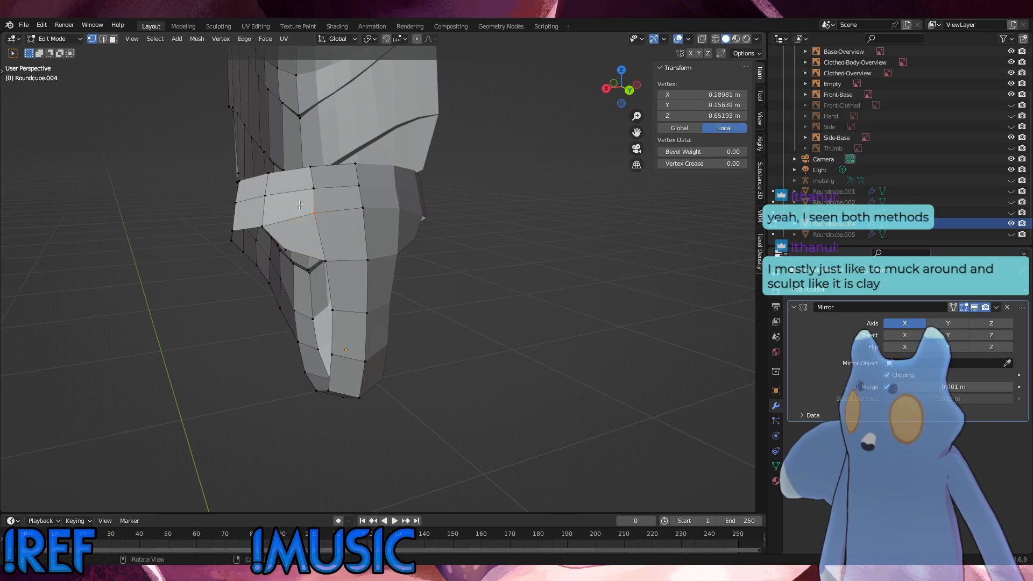
key("g")
key("g")
left_click(301, 212)
Slide the rear band's lower centre vertex down by a factor of about 0.12 and its outer neighbour by 0.034.
left_click(365, 210)
key("g")
key("g")
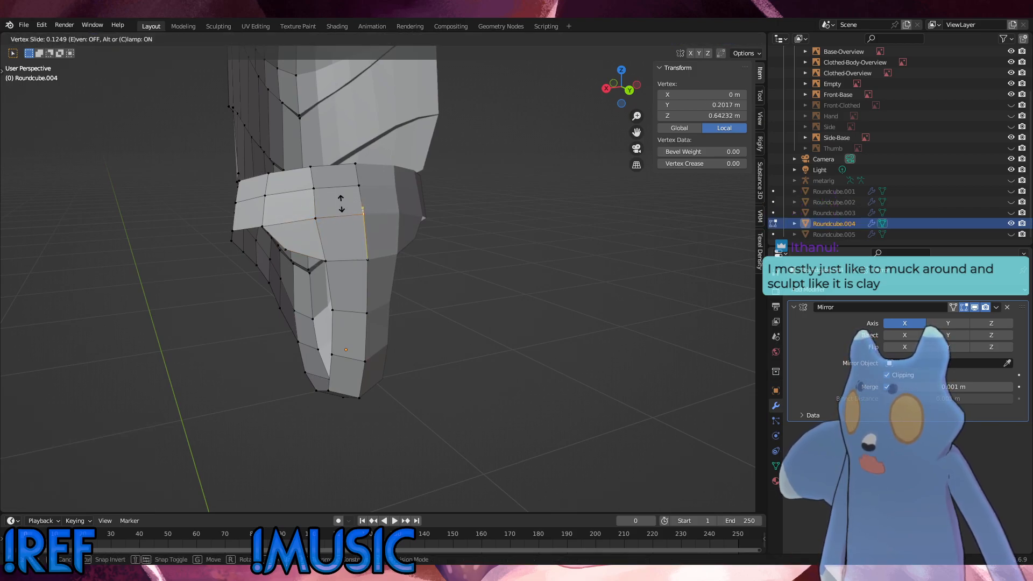
left_click(341, 203)
left_click(320, 223)
key("g")
key("g")
left_click(318, 225)
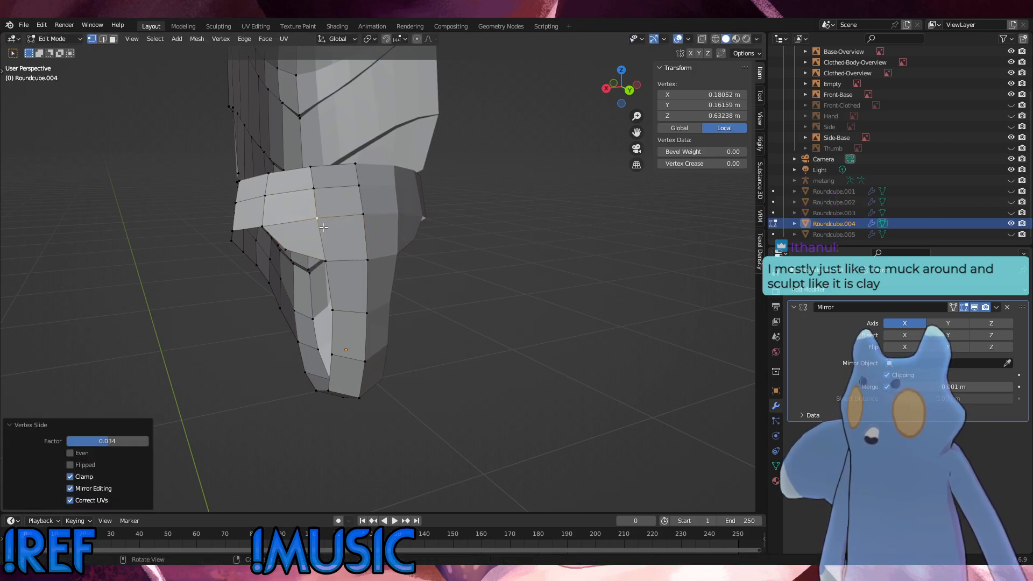
Slide the new face's free corner vertex by a factor of 0.163 and nudge it to smooth the leg opening.
left_click(289, 249)
key("g")
key("g")
left_click(297, 247)
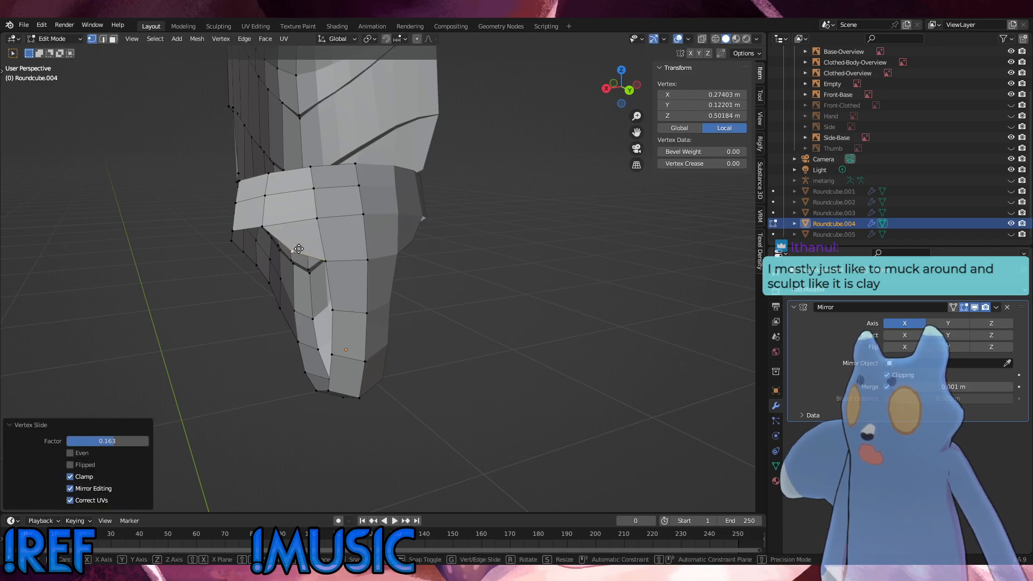
key("g")
left_click(298, 242)
left_click(443, 259)
middle_click_drag(442, 258, 529, 282)
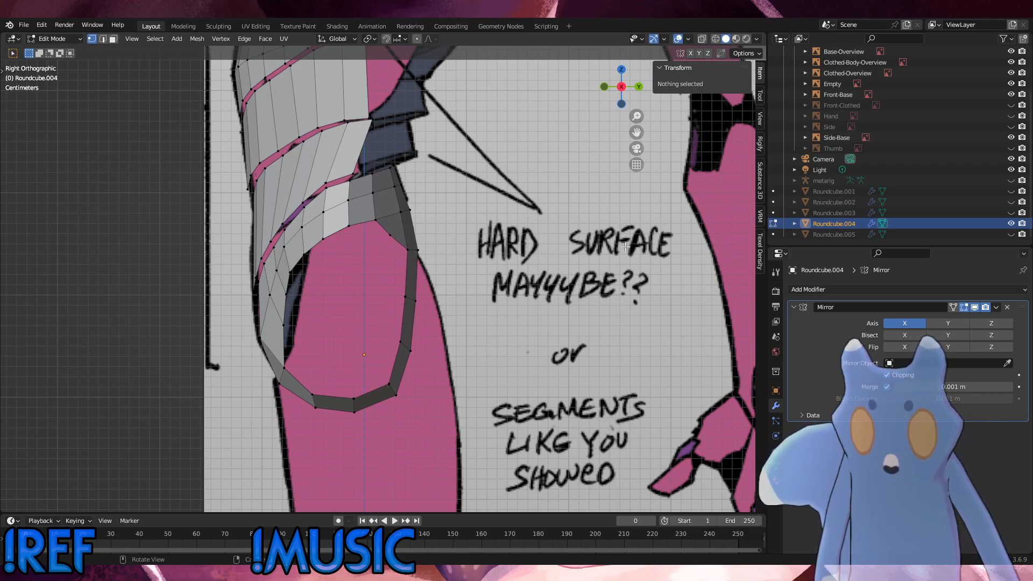
In front view, nudge the crotch strip's outer-edge vertex and the outer vertex above it slightly outward to match the reference.
mouse_move(404, 318)
middle_mouse_down()
mouse_move(460, 307)
mouse_move(421, 323)
middle_mouse_up()
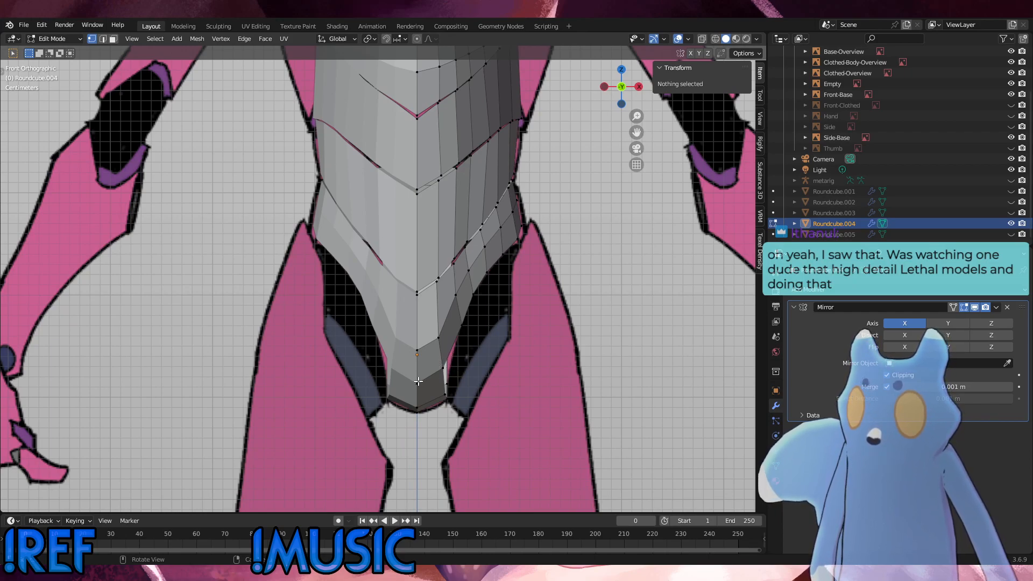
left_click(442, 371)
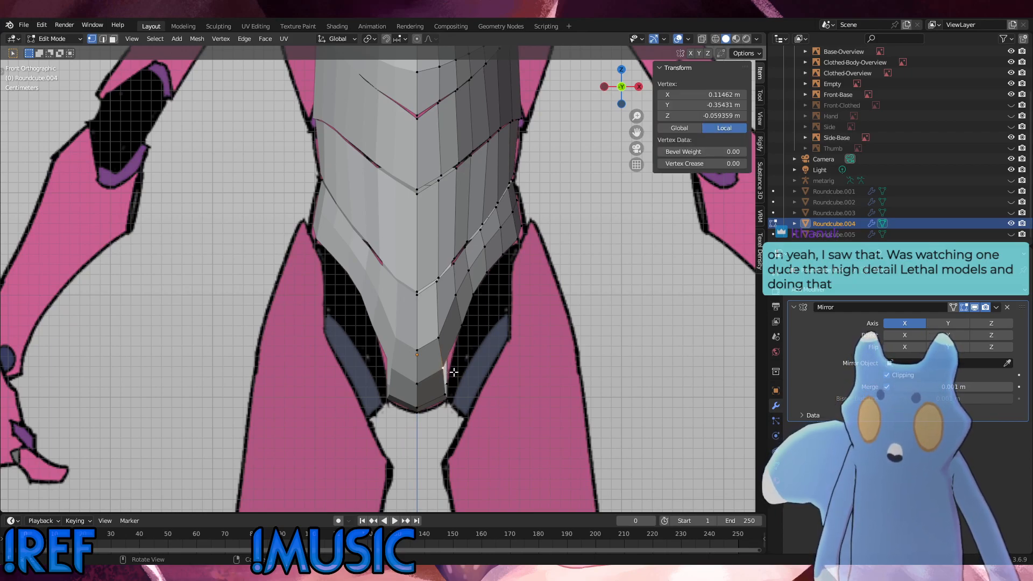
key("g")
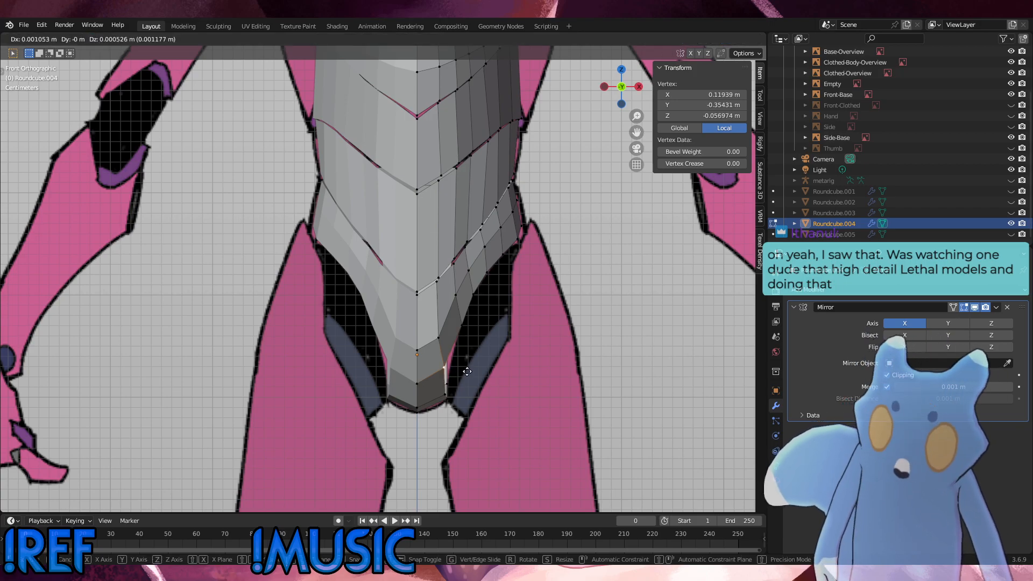
left_click(467, 372)
key("g")
key("g")
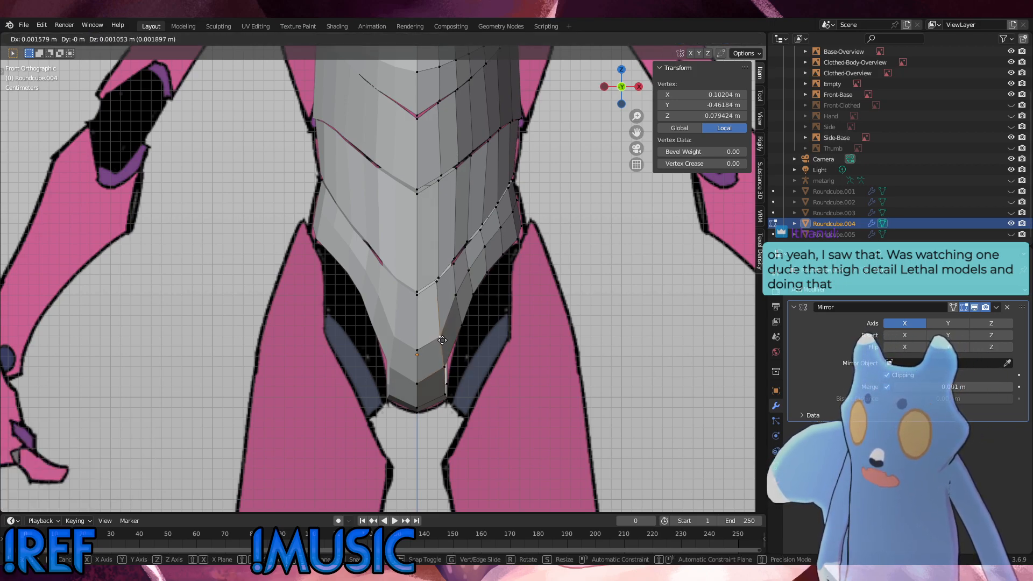
left_click(450, 296)
Vertex-slide the lowest band's vertices beside the centre line, on its upper edge and middle row, outward along their edges.
left_click(439, 287)
key("g")
key("g")
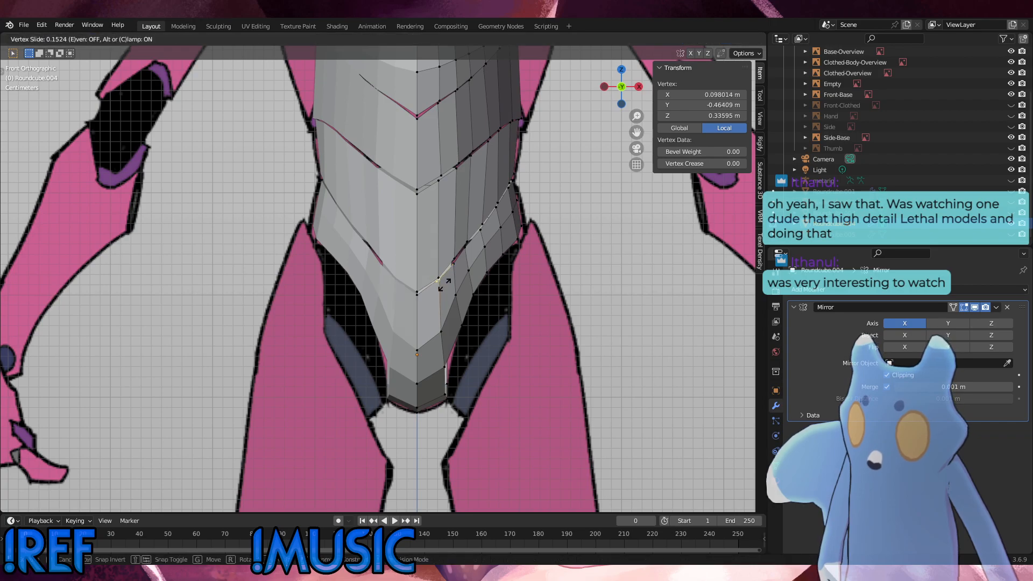
left_click(445, 284)
left_click(472, 295)
key("g")
key("g")
left_click(466, 295)
left_click(457, 296)
key("g")
key("g")
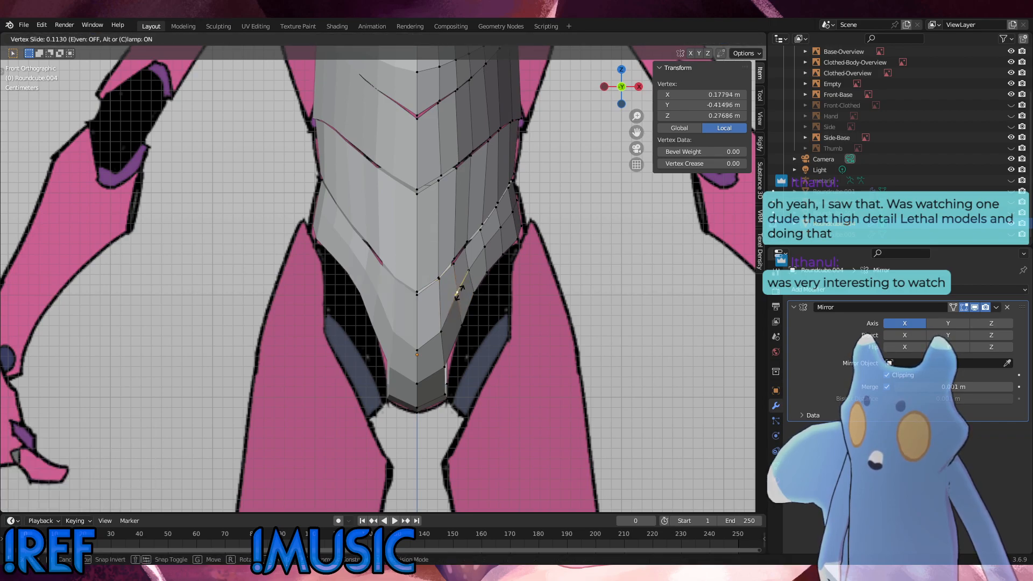
left_click(461, 290)
Delete the vertices of the vertical edge column that runs through all the torso bands on the front side.
left_click(510, 299)
middle_click_drag(508, 298, 460, 272)
left_click(444, 203, "alt")
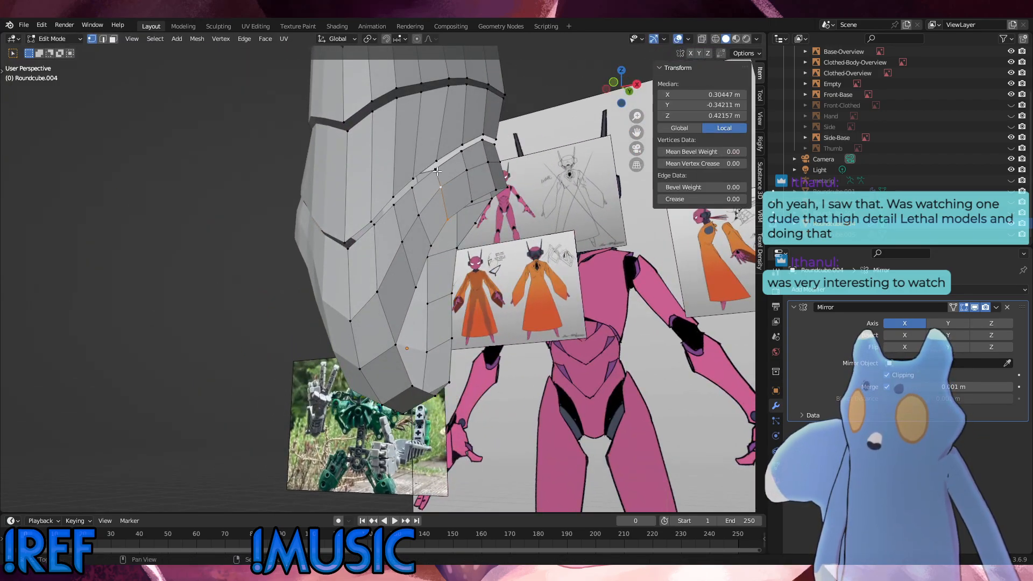
middle_click_drag(481, 255, 457, 309)
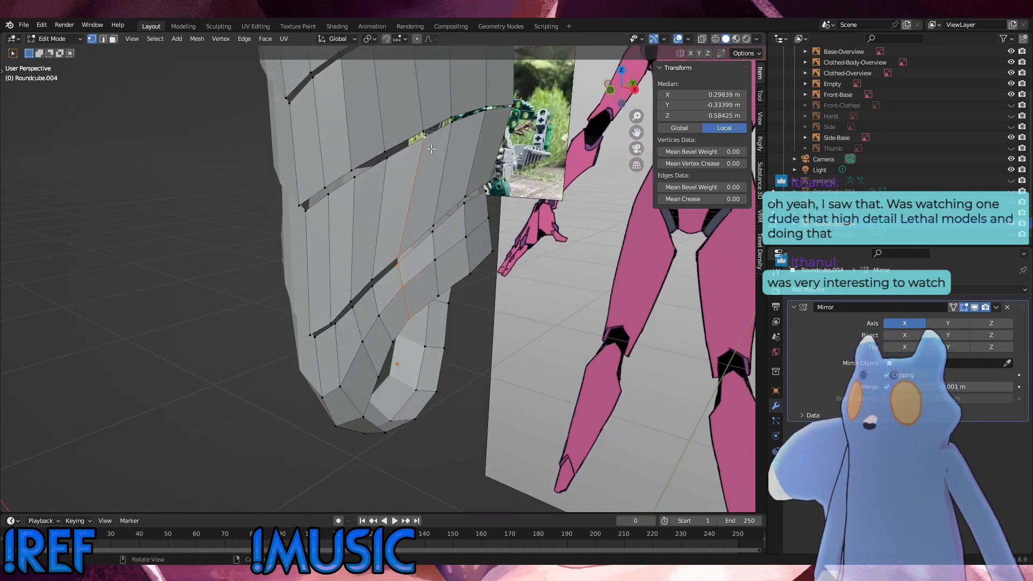
middle_click_drag(431, 150, 407, 169)
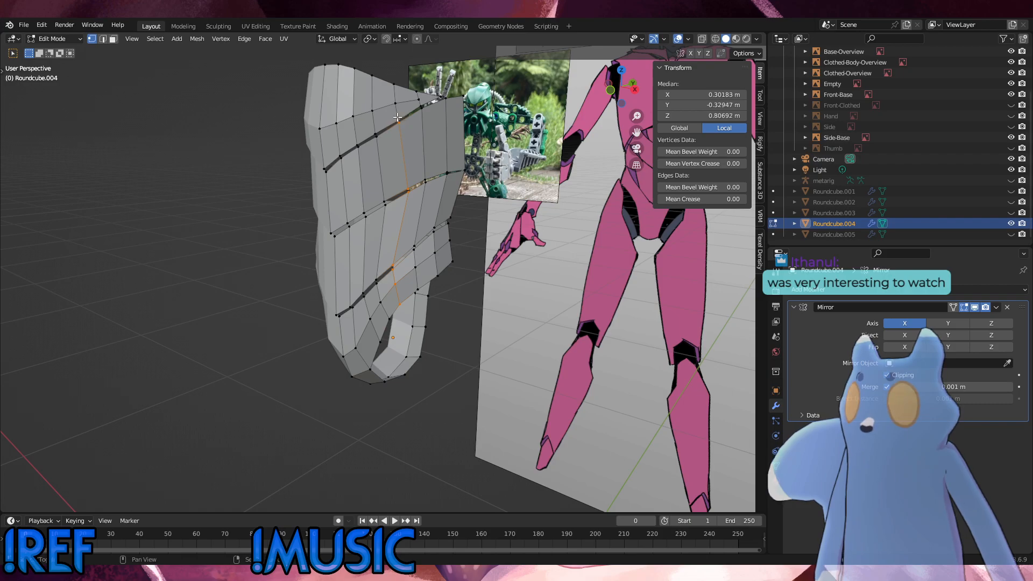
key("x")
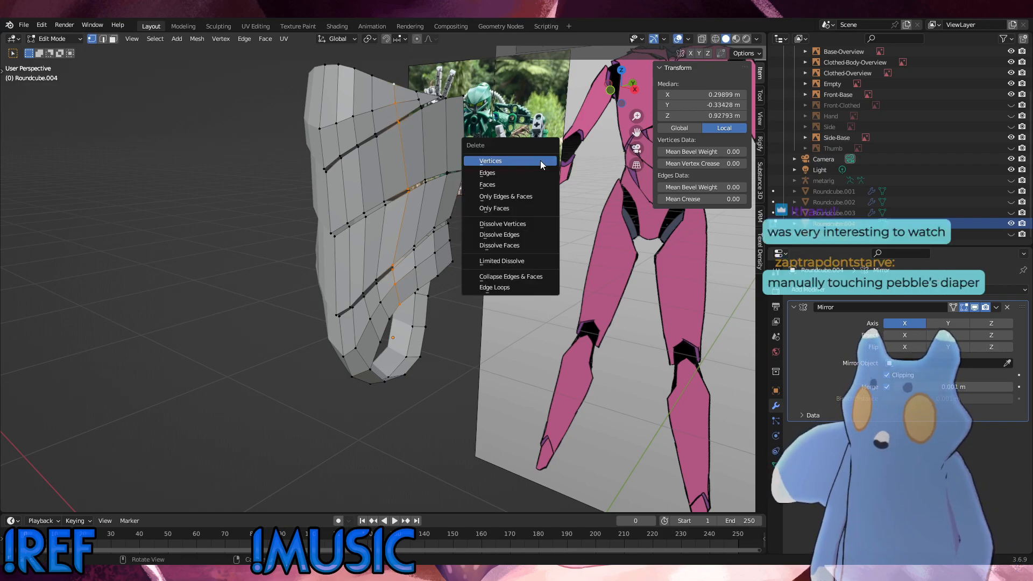
left_click(541, 160)
Bridge the gap left in the lowest band with an upper and a lower face.
middle_click_drag(439, 231, 400, 237)
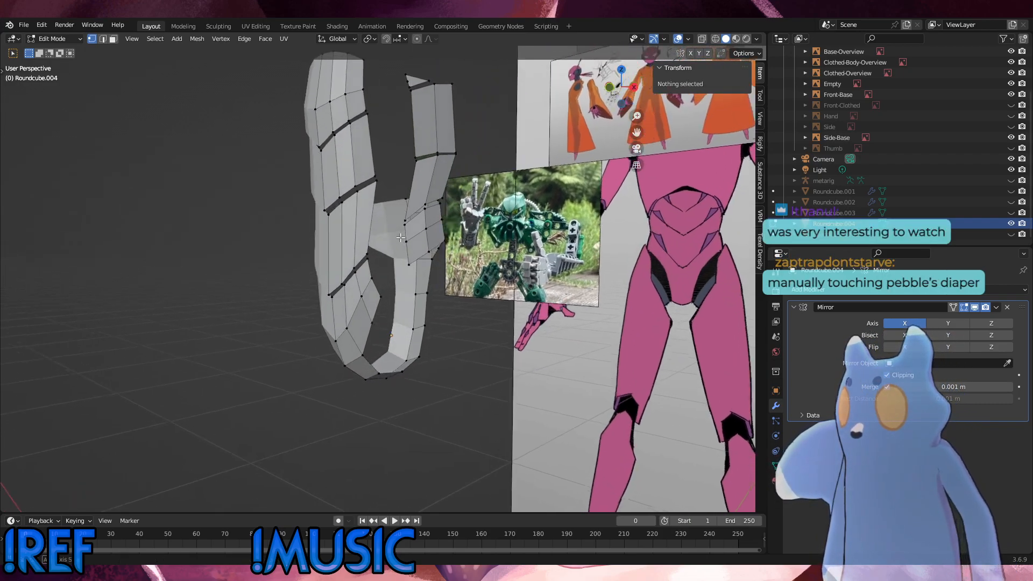
left_click(373, 260)
left_click(405, 225, "shift")
left_click(406, 241, "shift")
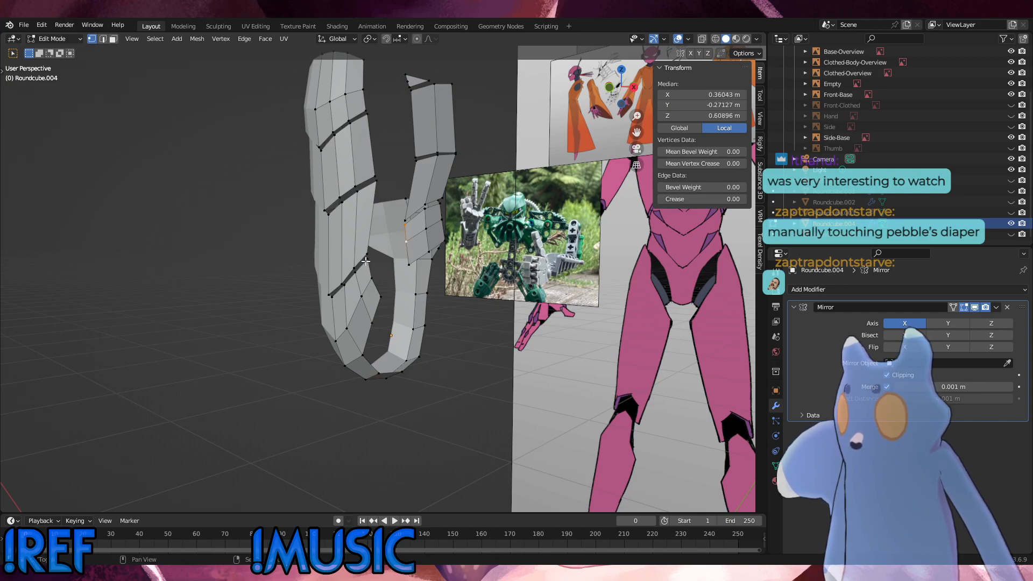
left_click(371, 278, "shift")
key("f")
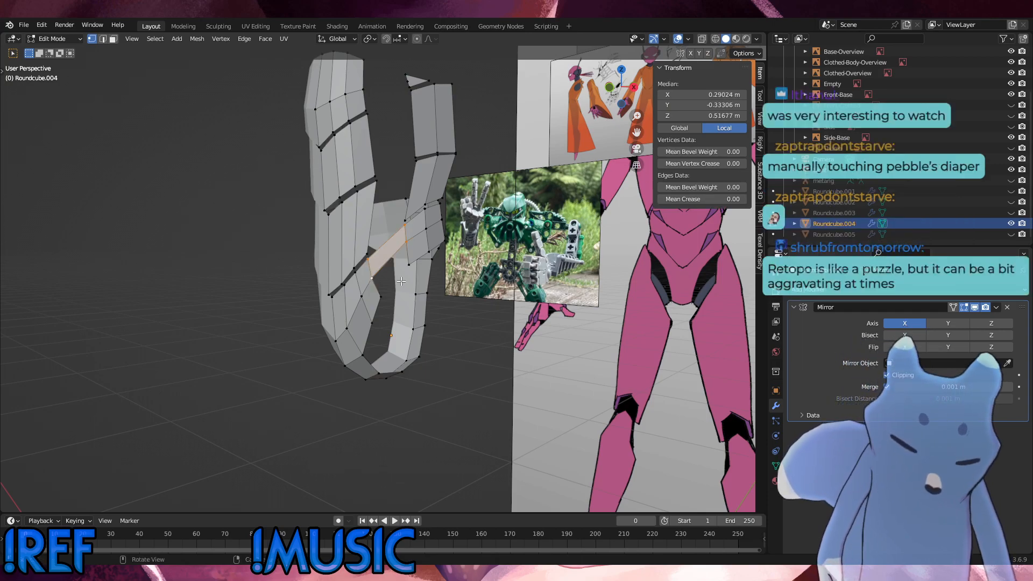
left_click(406, 242)
left_click(371, 279, "shift")
key("f")
Fill the open gaps in the two middle torso bands with faces joining their front and side sections.
left_click(433, 261)
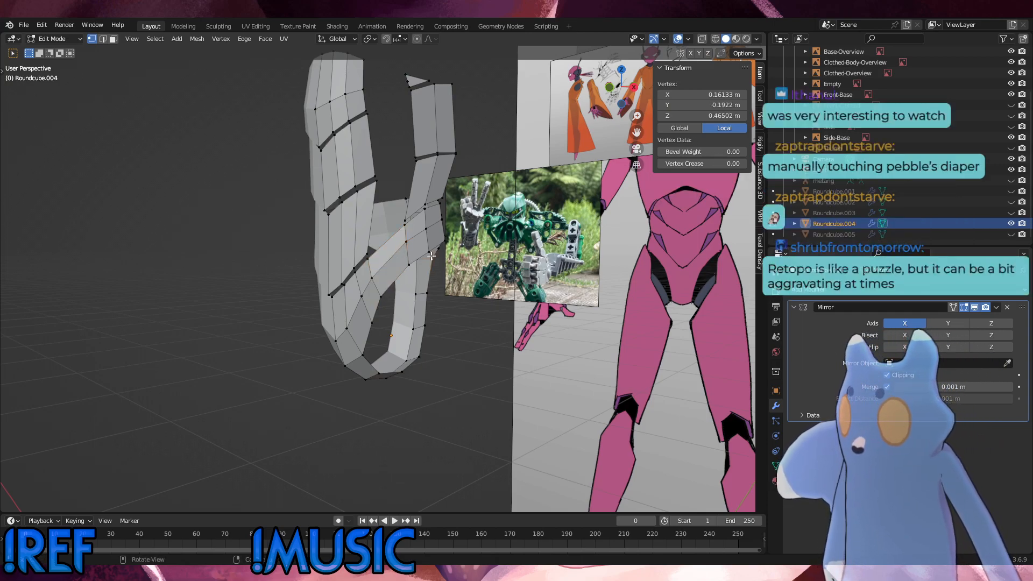
left_click(407, 219, "shift")
left_click(367, 252)
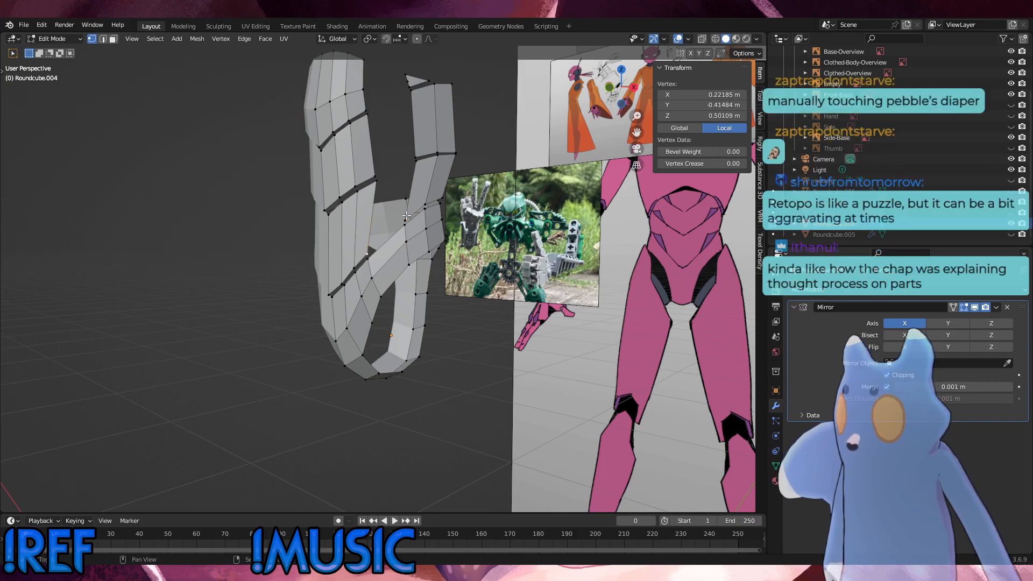
left_click(377, 185, "shift")
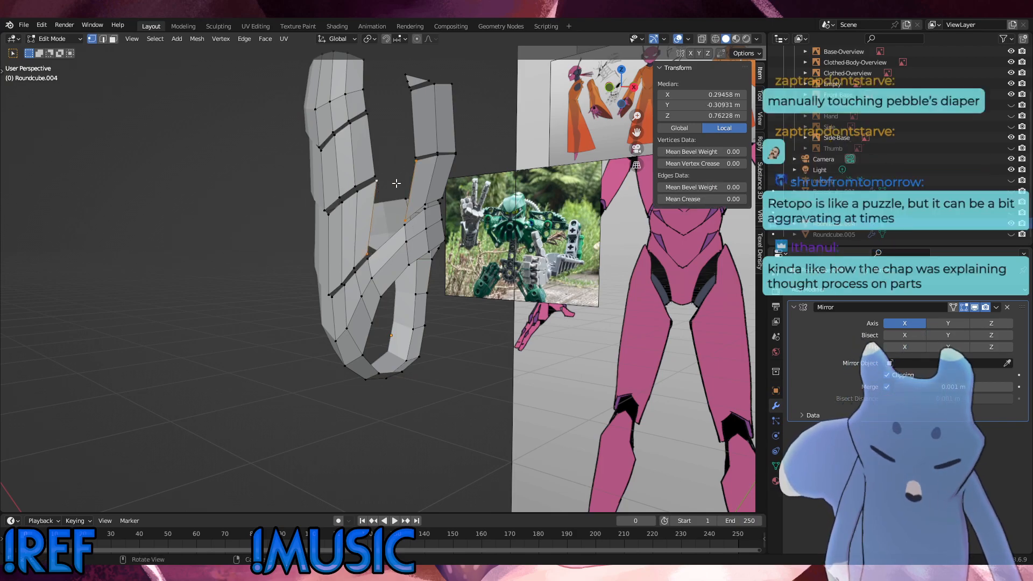
left_click(416, 159, "shift")
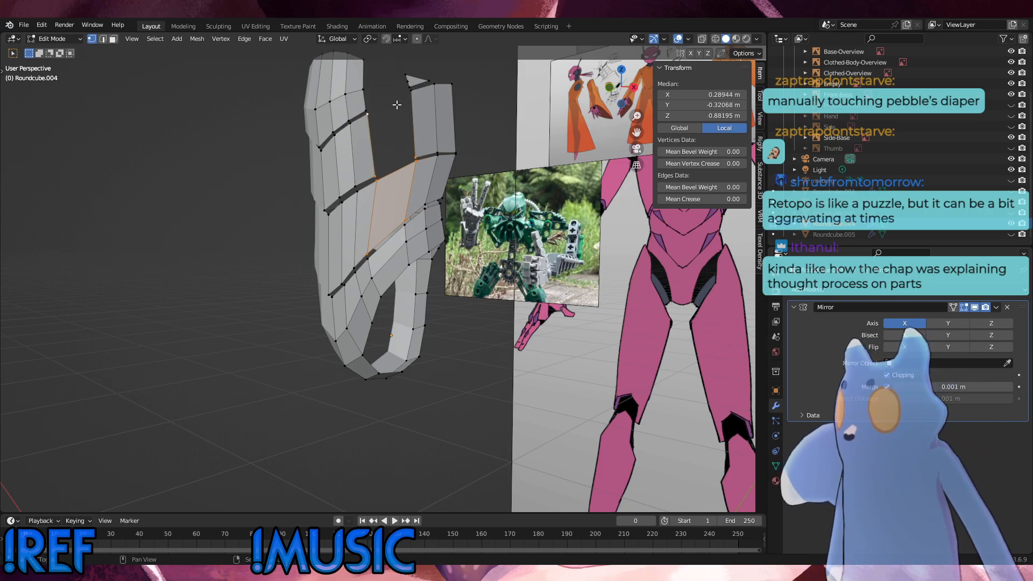
key("f")
Try to close the top band's gap with faces, using the corner of the side piece, and undo them.
left_click(413, 87)
left_click(367, 106, "shift")
left_click(365, 91, "shift")
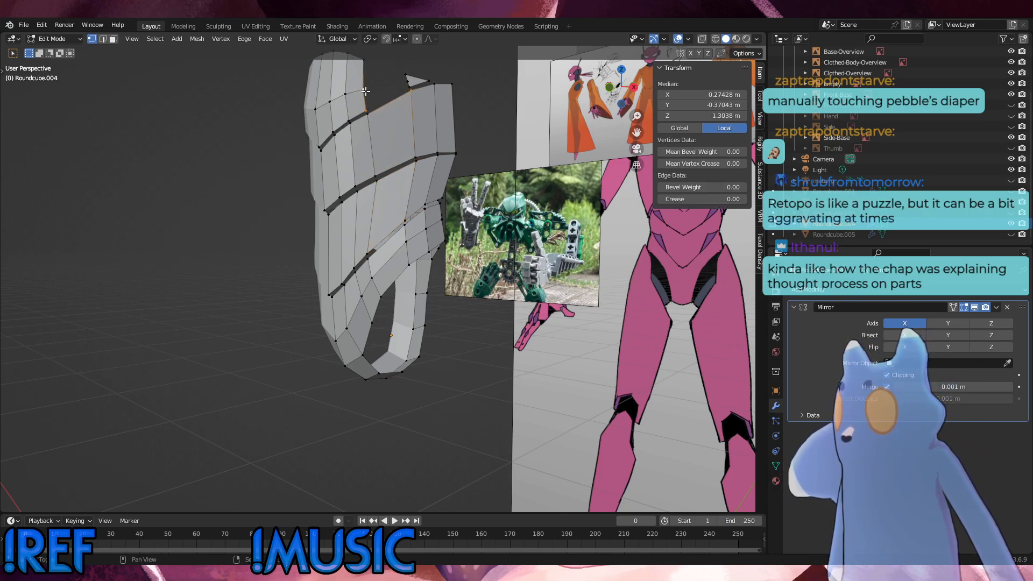
left_click(407, 82, "shift")
key("f")
left_click(409, 82)
left_click(366, 88, "shift")
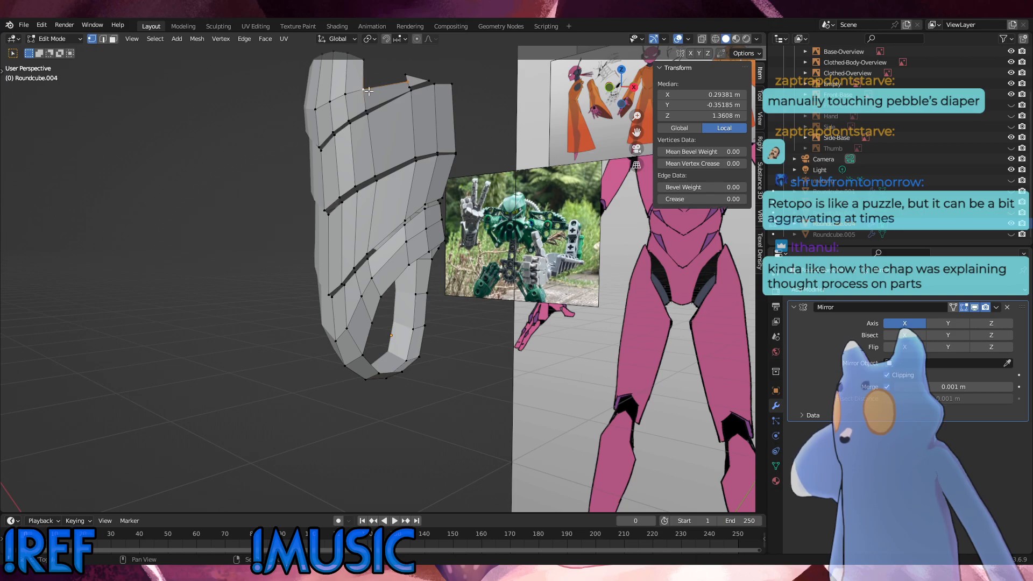
scroll(440, 85, "up", 2)
left_click(440, 85)
middle_click_drag(431, 129, 431, 230)
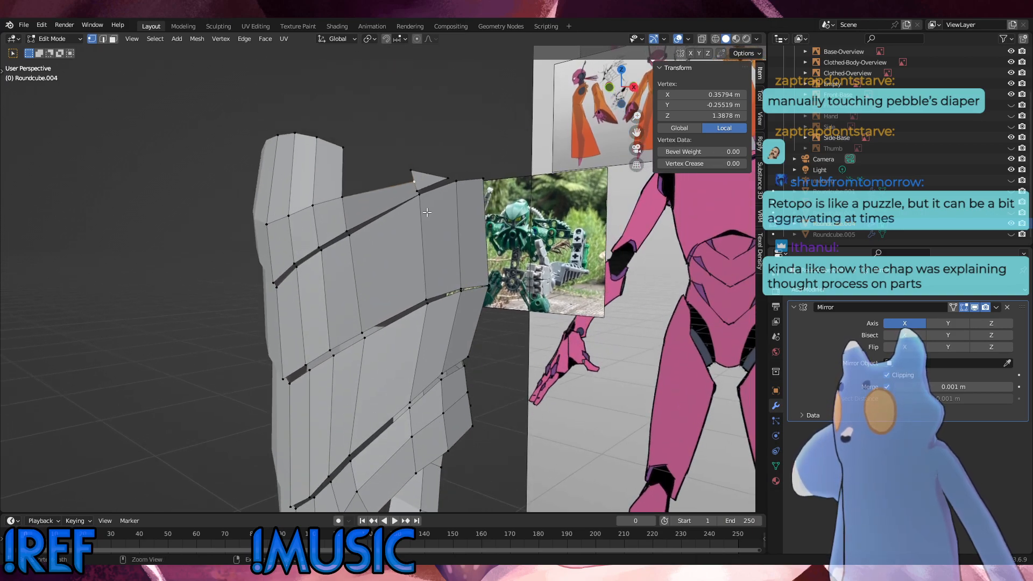
key("ctrl+z")
key("ctrl+z")
key("ctrl+z")
key("ctrl+z")
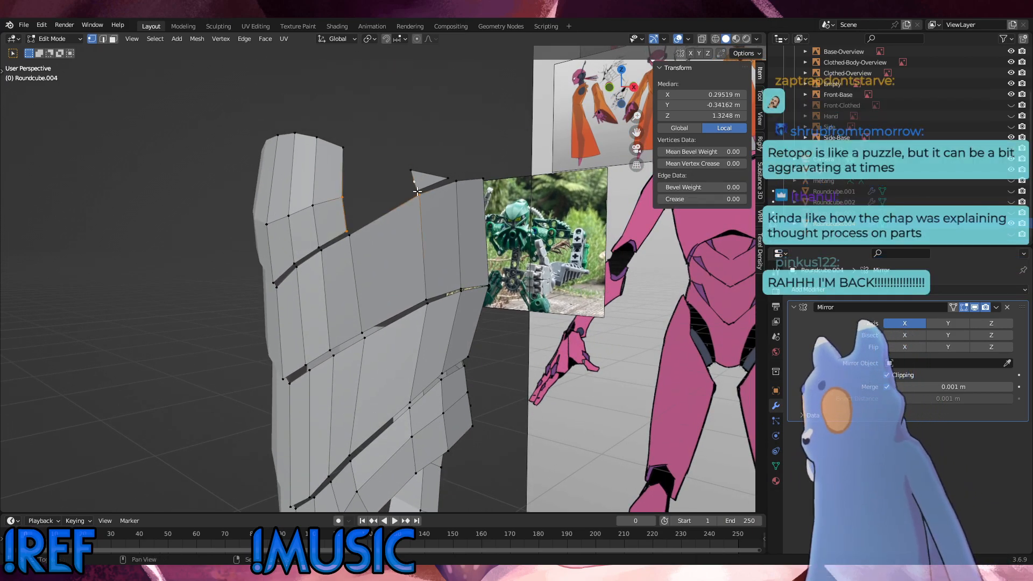
Fill the top band's gap with a lower face and an upper face reaching the side piece's corner vertices.
left_click(415, 188, "shift")
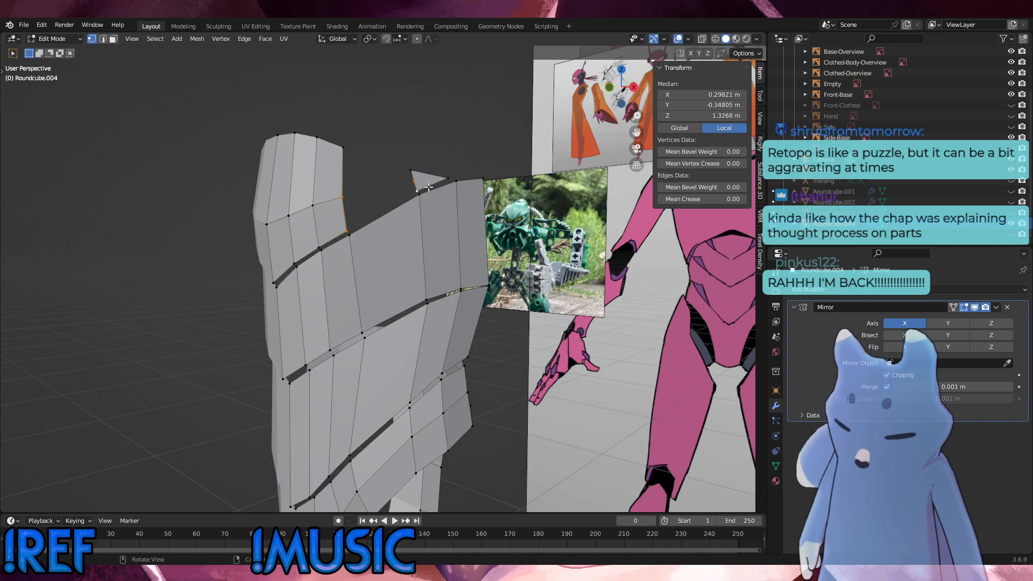
key("f")
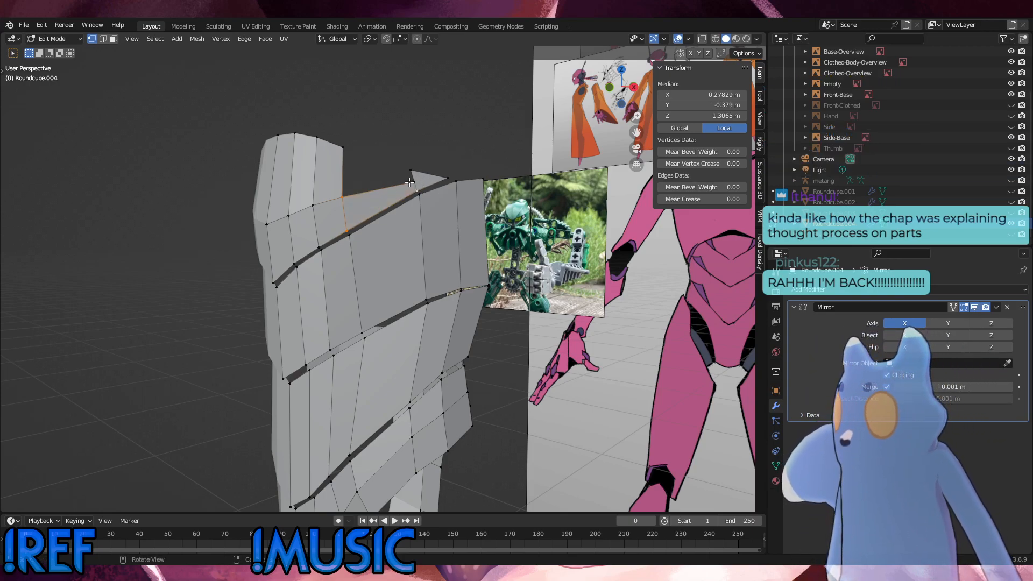
left_click(415, 182)
left_click(344, 196, "shift")
key("f")
left_click(446, 176)
middle_click_drag(445, 154, 417, 265)
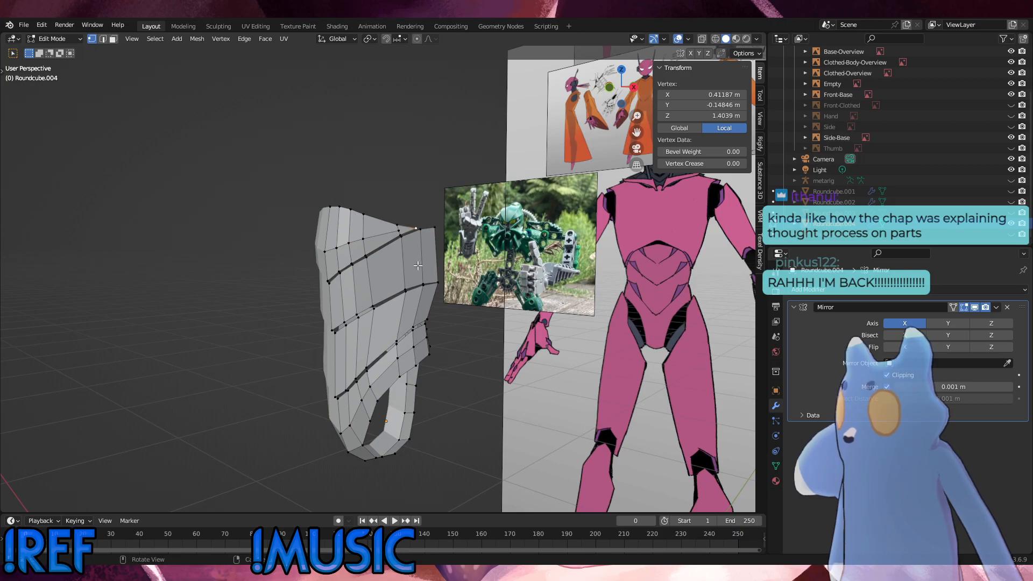
In front view, edge-slide the lowest band's middle vertical edge column between the centre and the side.
scroll(396, 332, "up", 1)
middle_click_drag(395, 332, 338, 301, "alt")
scroll(476, 392, "up", 2)
left_click(373, 358, "alt")
key("g")
key("g")
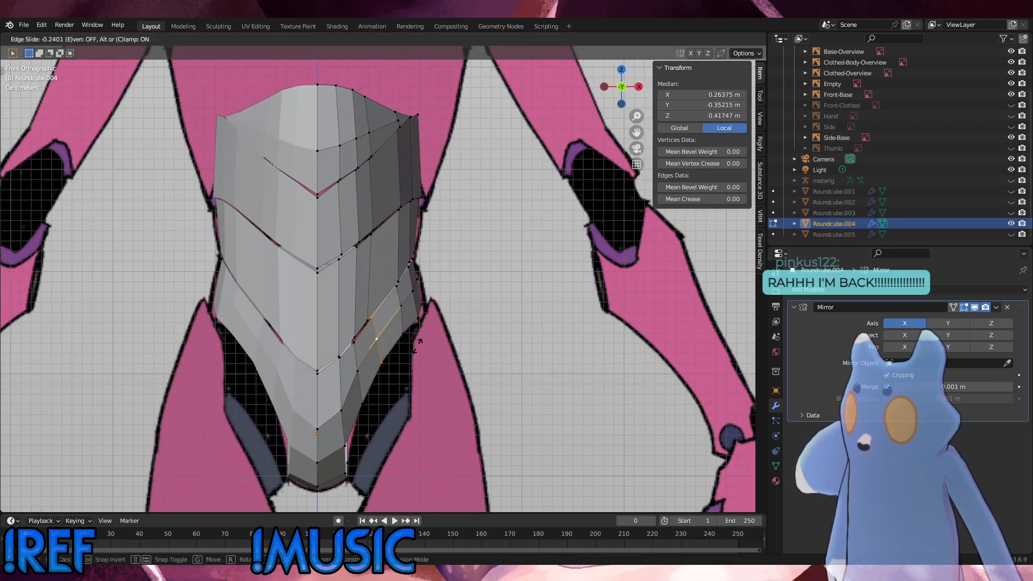
left_click(419, 346)
Slide the lowest band's outer edge column toward the centre and its middle column by a factor of 0.147.
left_click(402, 319, "alt")
key("g")
key("g")
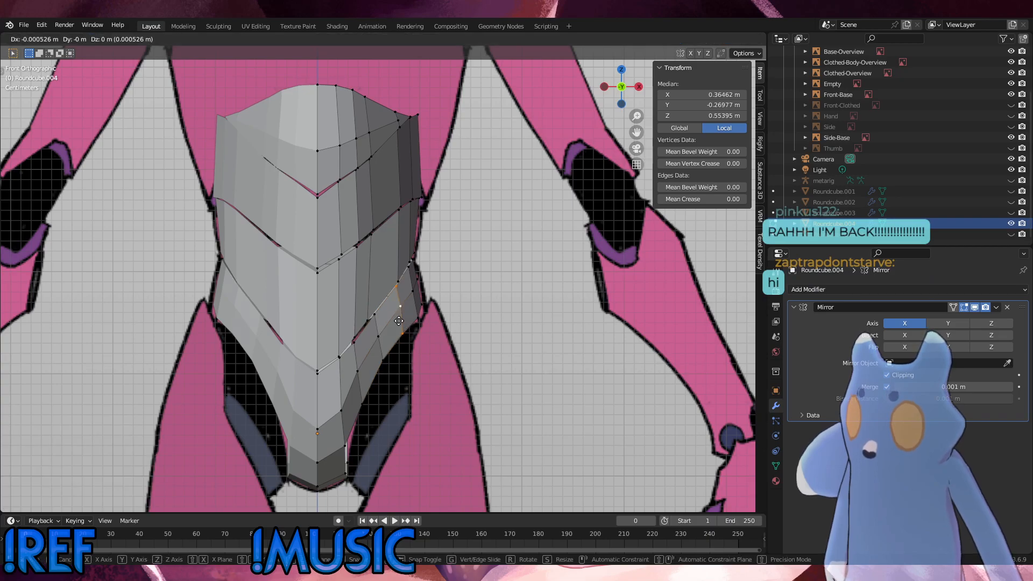
left_click(388, 332)
left_click(380, 346, "alt")
key("g")
key("g")
left_click(376, 350)
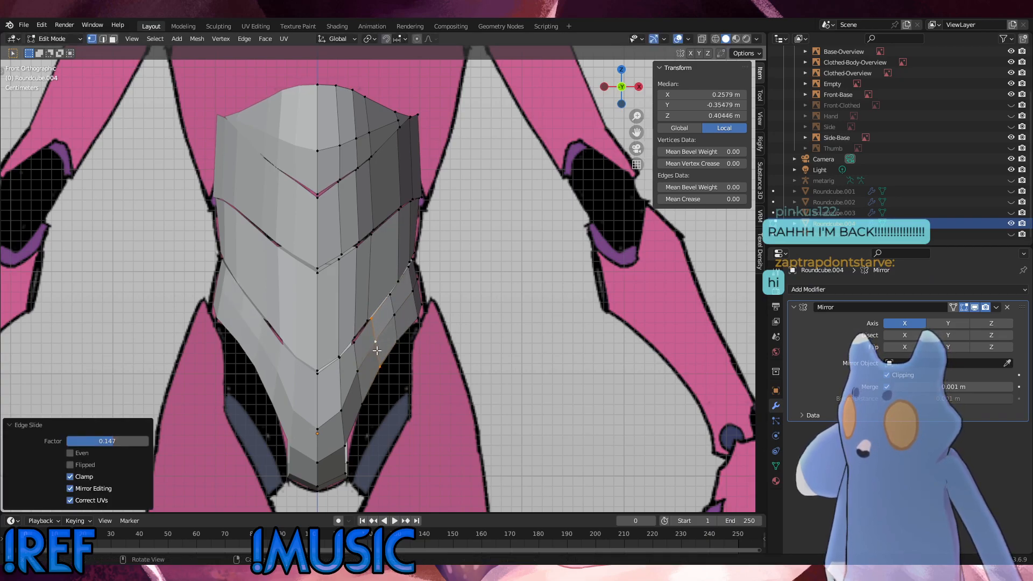
left_click(355, 384, "alt")
key("g")
left_click(356, 383)
key("ctrl+x")
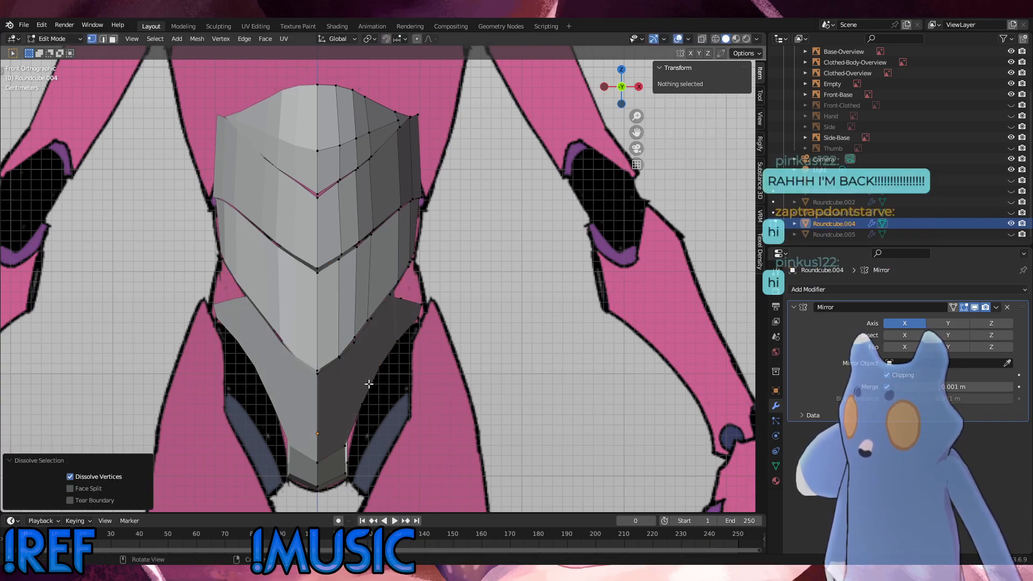
key("ctrl+z")
Edge-slide the lowest band's inner edge column, the one nearest the centre strip, by a factor of 0.129.
left_click(372, 384, "alt")
left_click(359, 385, "alt")
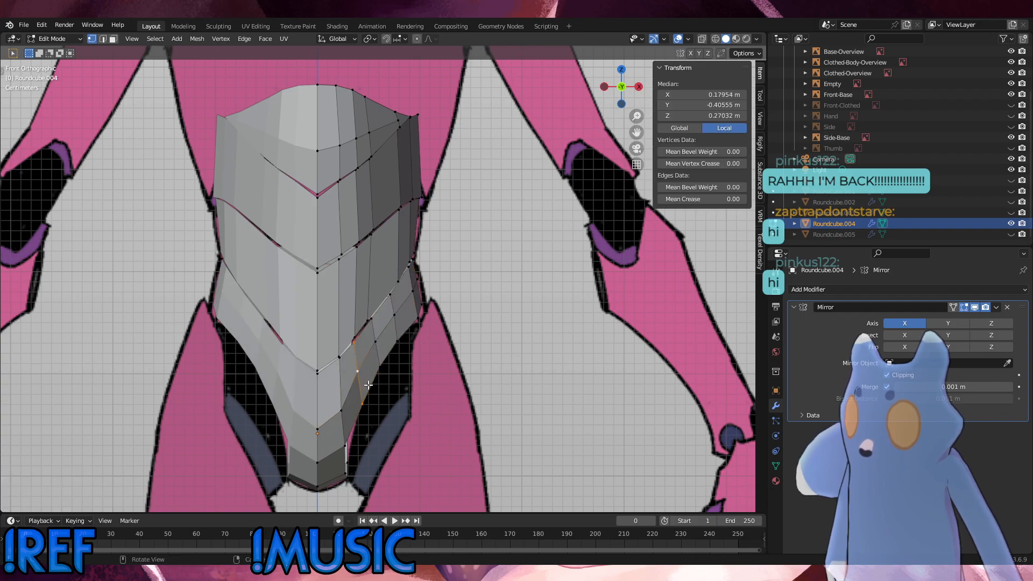
key("g")
key("g")
left_click(359, 368)
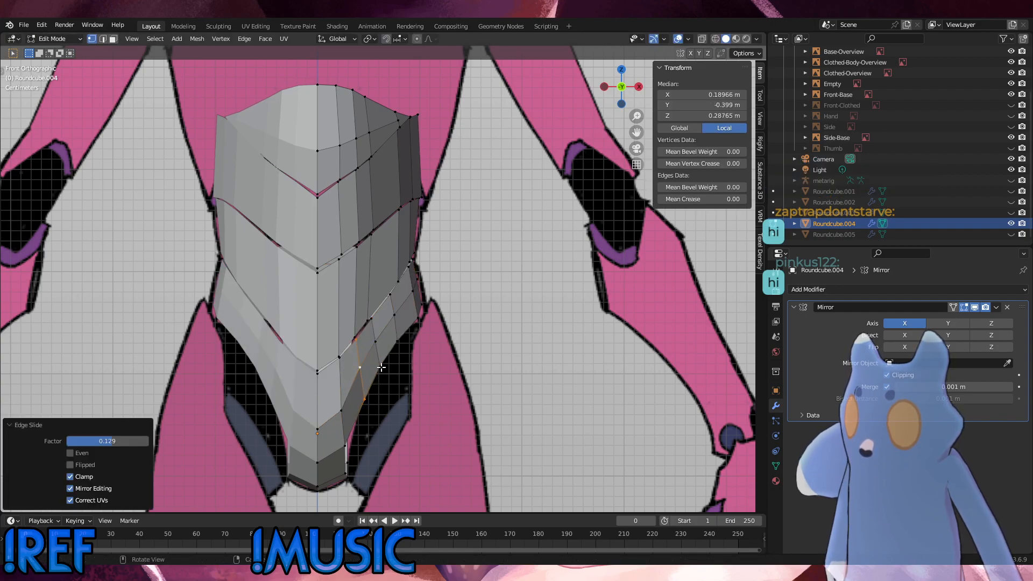
Edge-slide the lowest band's vertical edge column at the hip side, finishing with a slide factor of -0.174.
middle_click_drag(359, 368, 353, 323)
left_click(353, 304)
left_click(356, 320, "alt")
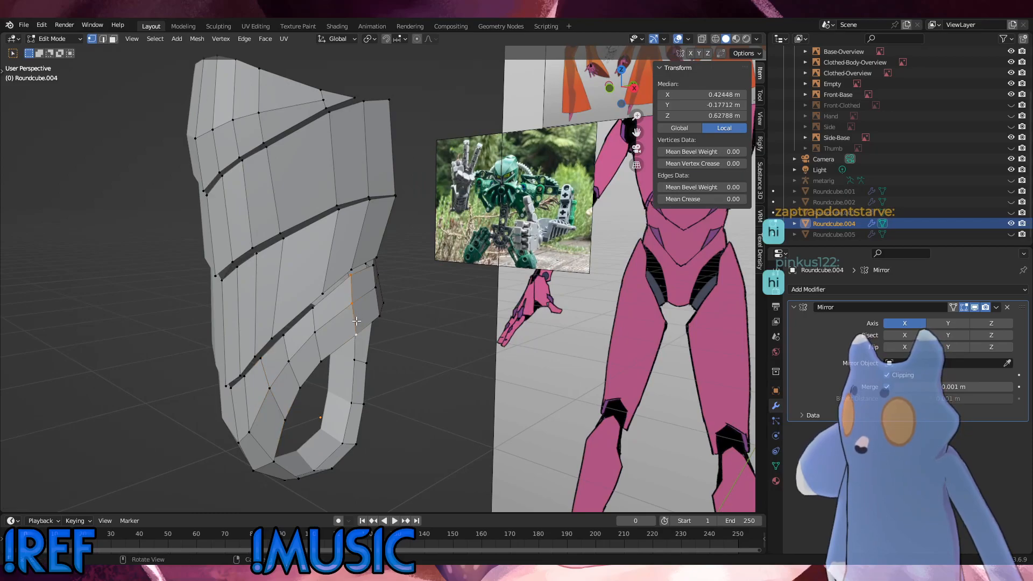
key("g")
key("g")
left_click(355, 323)
key("g")
key("g")
left_click(356, 324)
middle_click_drag(356, 324, 276, 314)
middle_click_drag(341, 294, 393, 275)
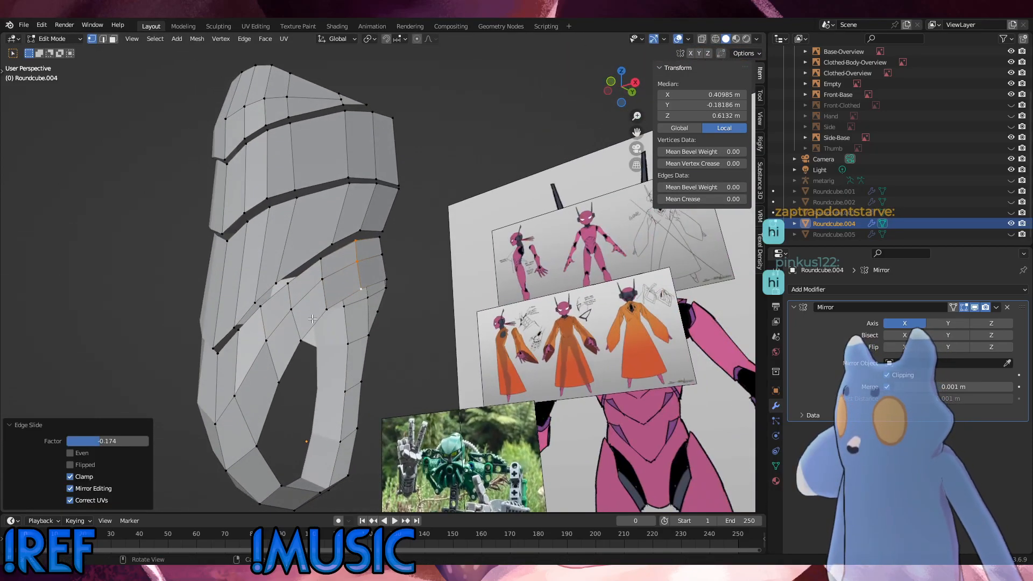
Reselect the lowest band's inner edge column and slide it back by a factor of -0.075 in front view.
left_click(272, 349, "alt")
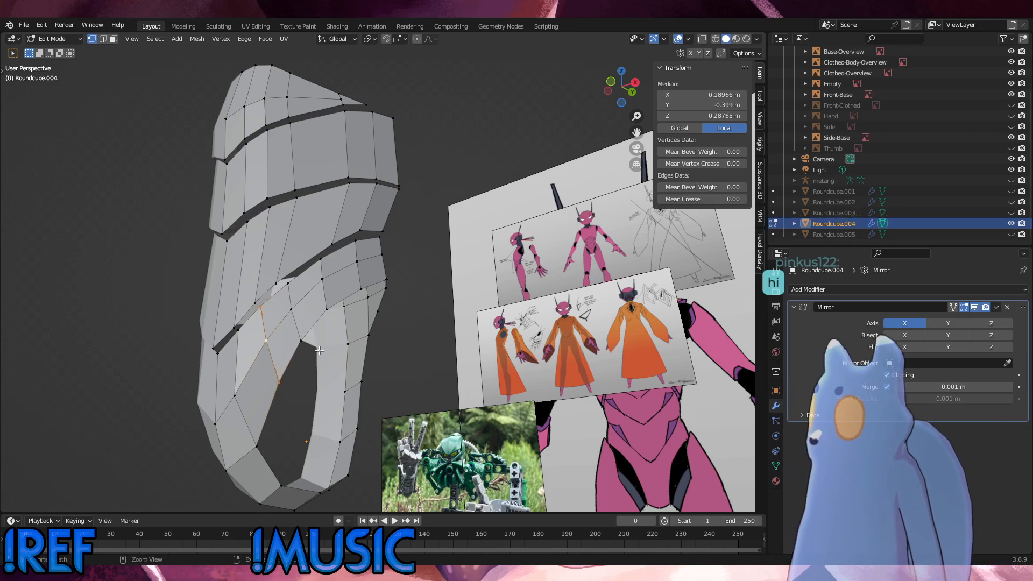
middle_click_drag(325, 346, 256, 388)
key("KP_3")
key("KP_1")
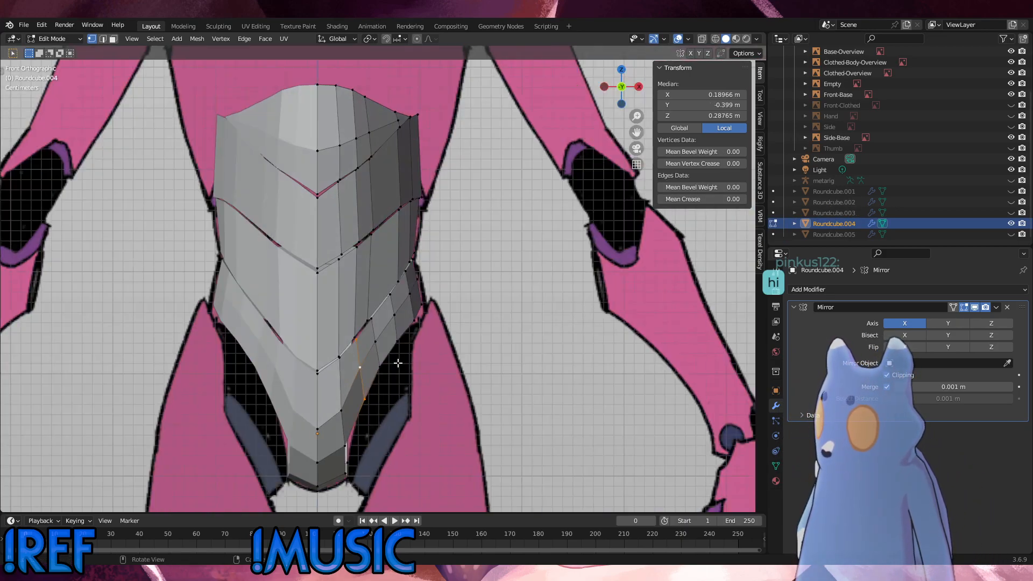
key("g")
key("g")
left_click(350, 411)
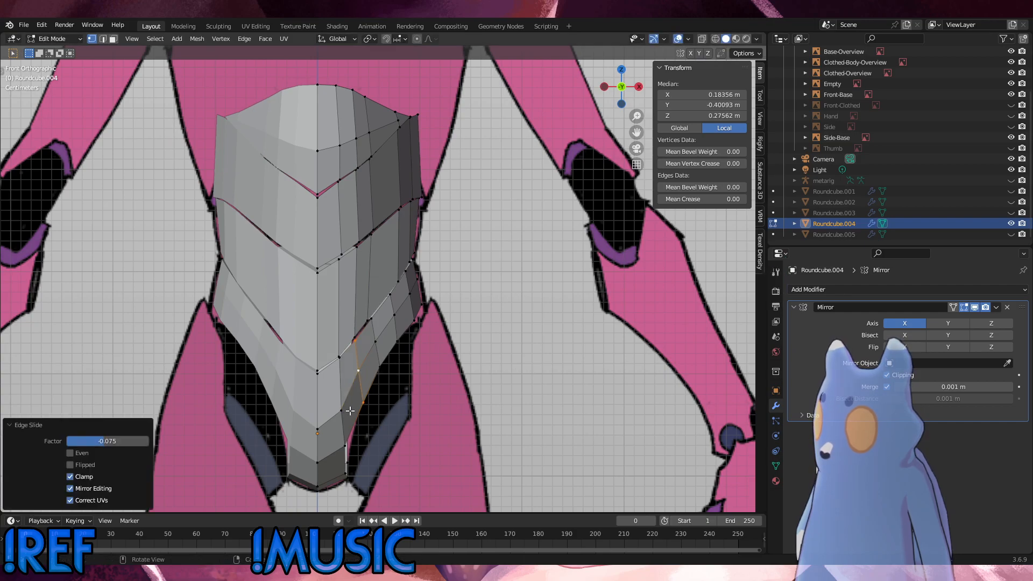
Edge-slide the lowest band's middle and outer edge columns slightly in front view to even out their spacing.
left_click(379, 354, "alt")
key("g")
key("g")
left_click(377, 355)
left_click(393, 333, "alt")
key("g")
key("g")
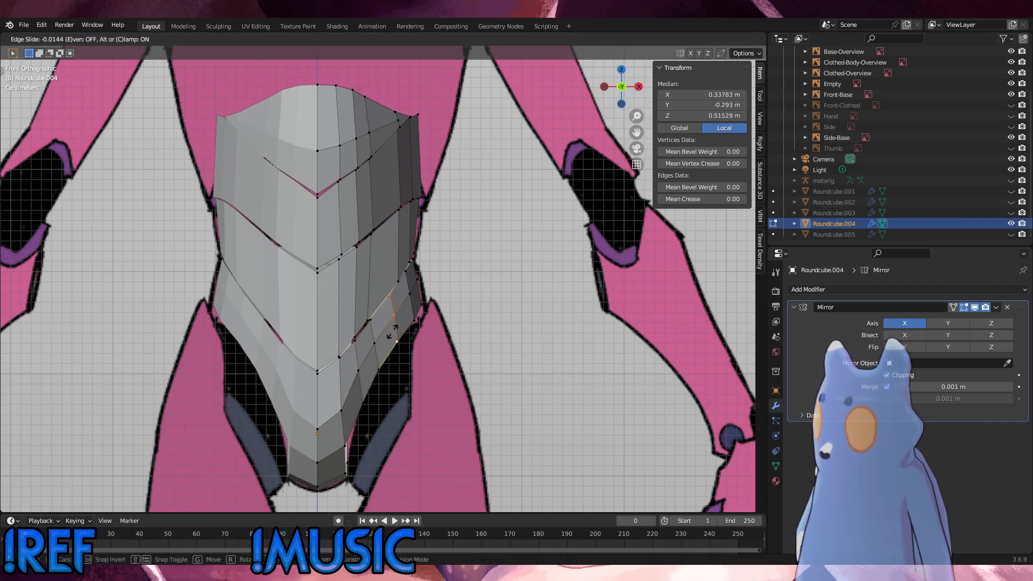
left_click(393, 329)
Edge-slide the lowest band's two vertical edge columns at the hip side slightly toward the back.
middle_click_drag(408, 309, 296, 301)
left_click(350, 311)
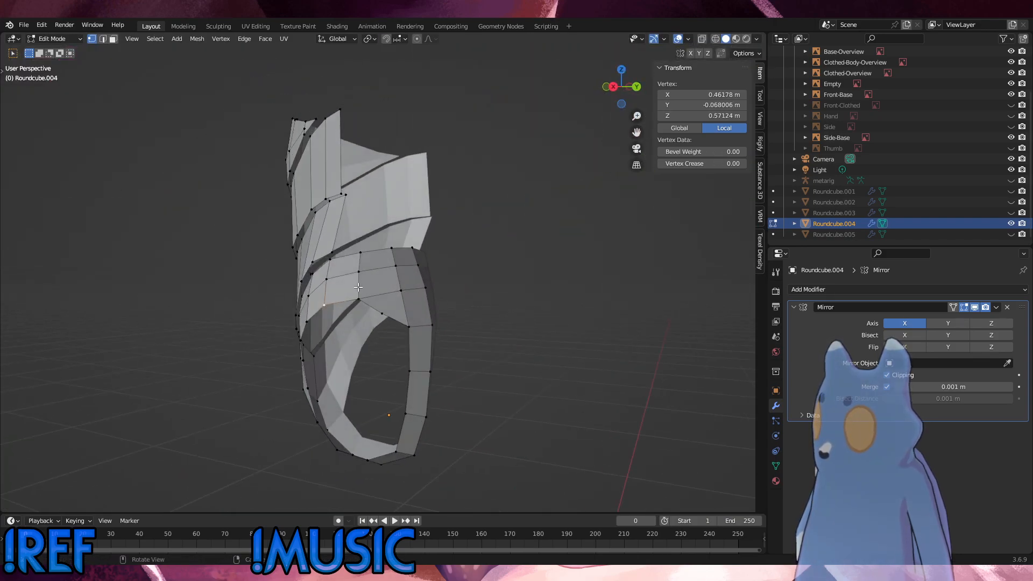
left_click(358, 287, "alt")
key("g")
key("g")
left_click(364, 288)
left_click(331, 293, "alt")
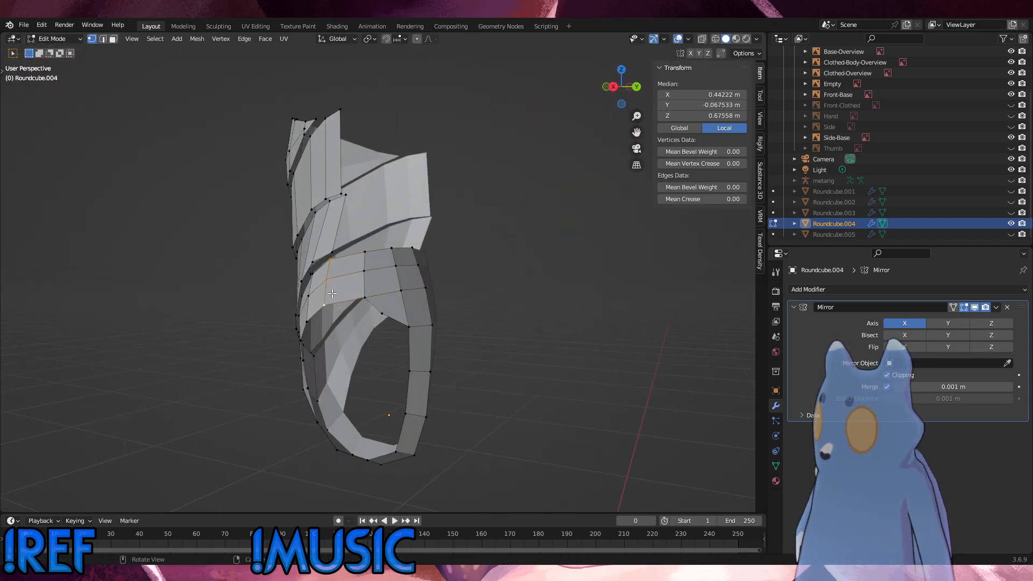
key("g")
key("g")
left_click(337, 293)
Vertex-slide the leg opening's upper rear rim vertex along its edge toward the back.
left_click(384, 314)
key("g")
key("g")
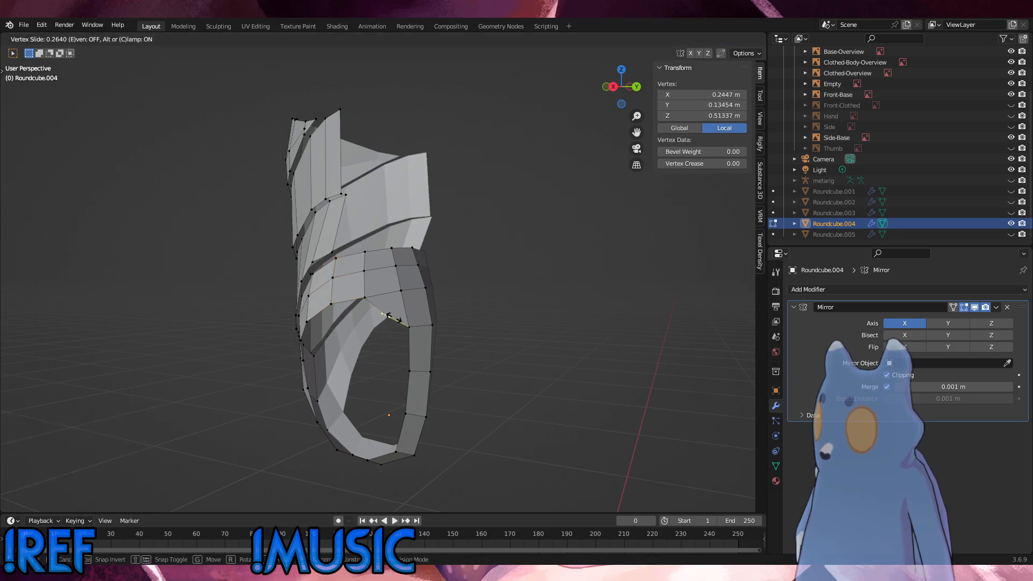
left_click(388, 315)
left_click(465, 309)
Select the front upper rim vertices of the leg opening and adjust their depth with Shrink/Fatten.
middle_click_drag(464, 310, 424, 292)
left_click(391, 313)
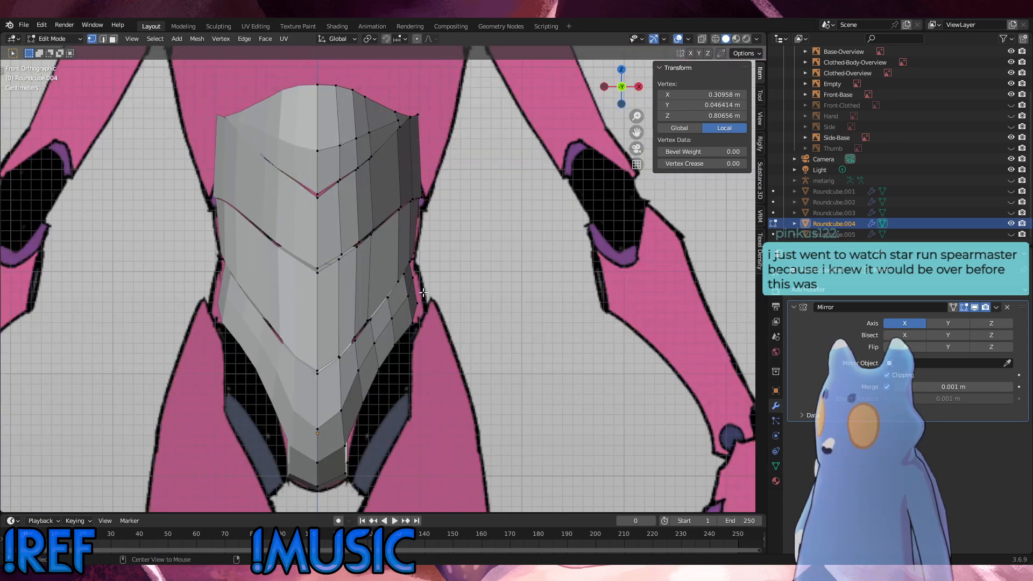
middle_click_drag(388, 347, 350, 251)
left_click_drag(315, 242, 294, 194)
left_click_drag(340, 236, 291, 192)
key("alt+s")
left_click(472, 224)
key("alt+s")
left_click(339, 174)
left_click_drag(359, 242, 326, 206)
Shrink/Fatten the crotch strip's front side vertex inward by about 0.007 m and offset the neighbouring centre vertex by 0.0035 m.
middle_click_drag(318, 222, 344, 218)
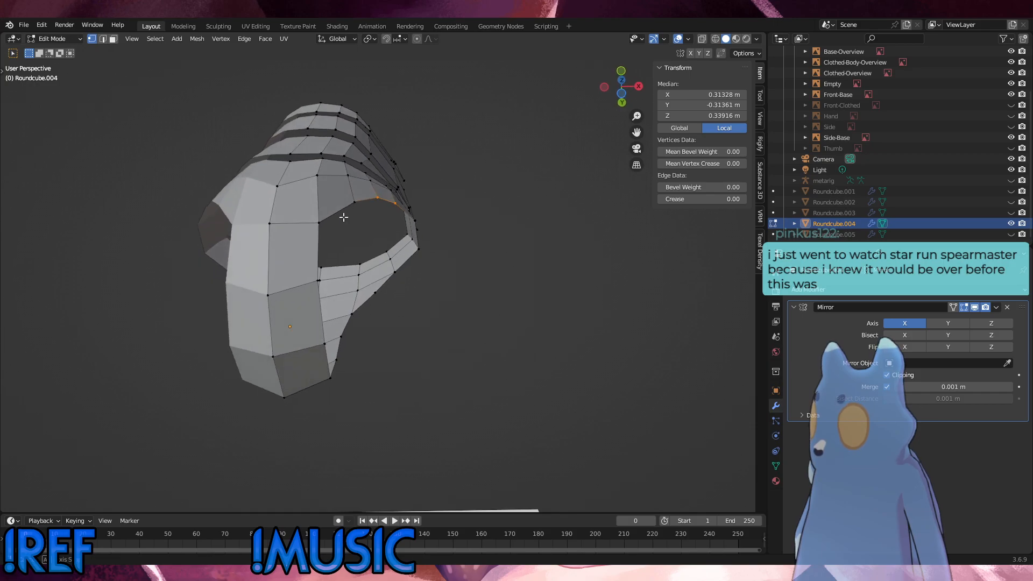
left_click(330, 176)
middle_click_drag(337, 166, 340, 153)
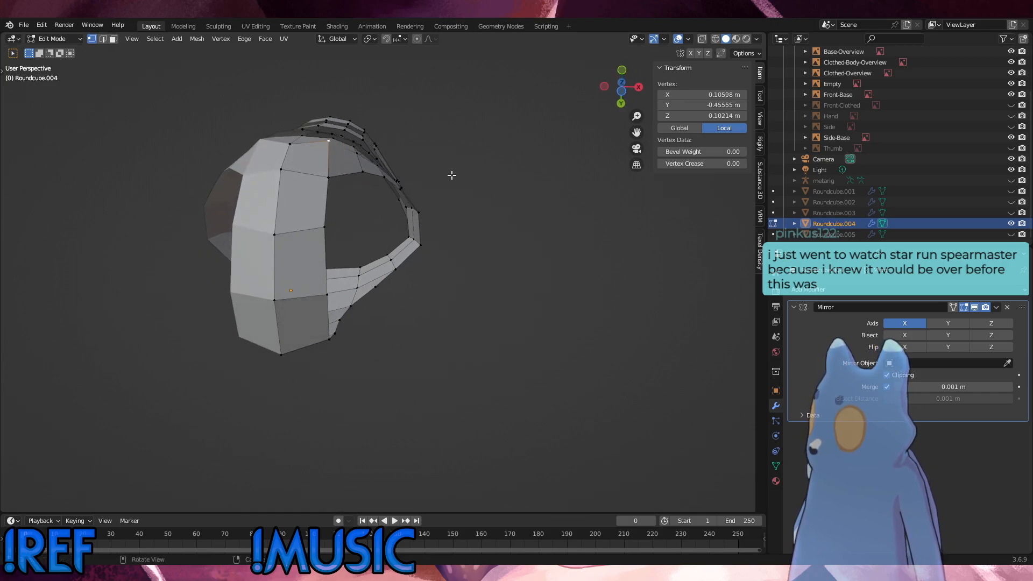
key("alt+s")
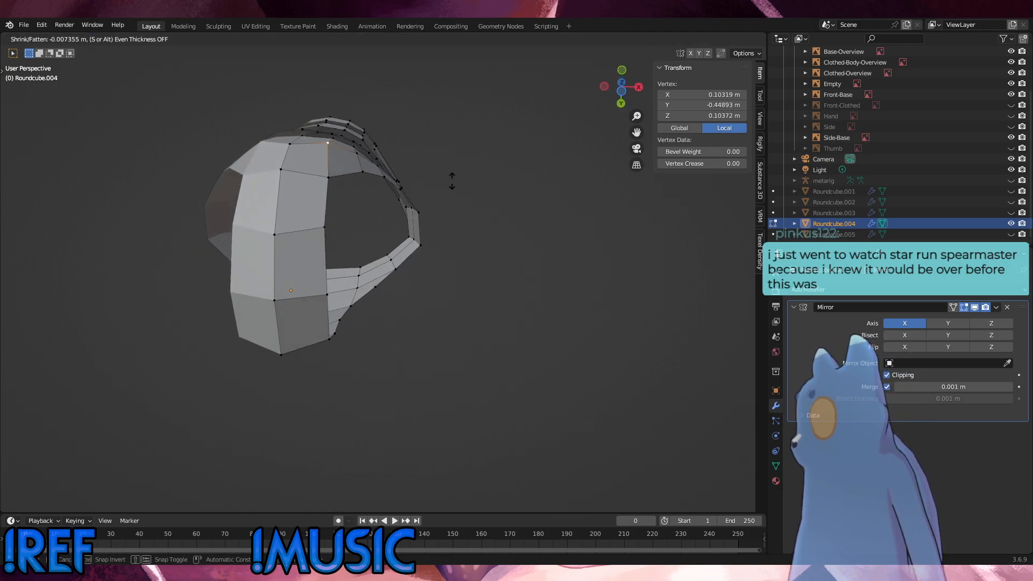
left_click(452, 178)
left_click(290, 144)
key("alt+s")
left_click(290, 143)
Vertex-slide the crotch strip's front centre vertex along its edge, and slide the side vertex next to it by a factor of 0.130.
middle_click_drag(290, 143, 251, 215)
middle_click_drag(333, 294, 381, 298)
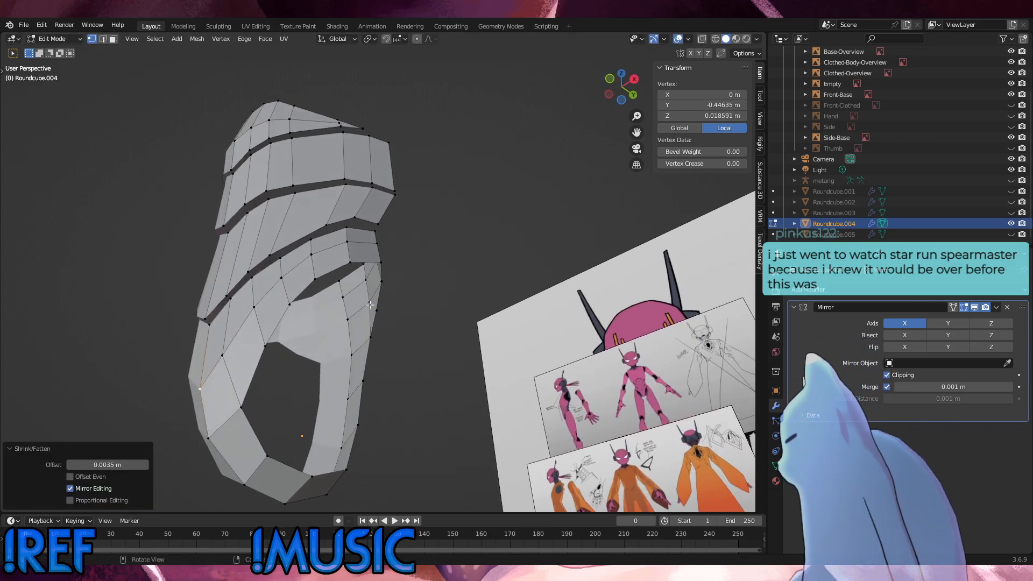
key("shift+v")
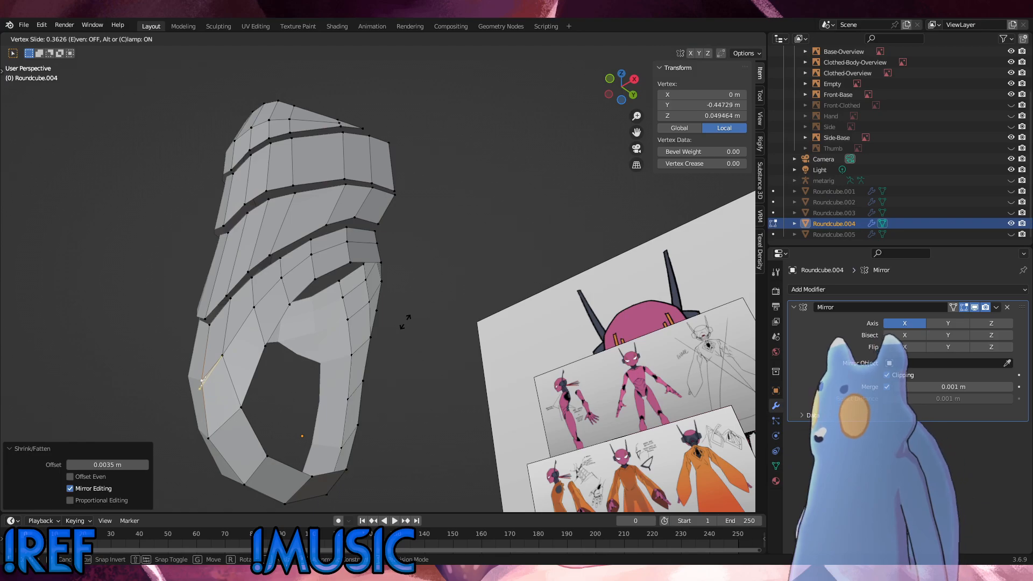
left_click(407, 321)
left_click(408, 321)
middle_click_drag(407, 321, 425, 382)
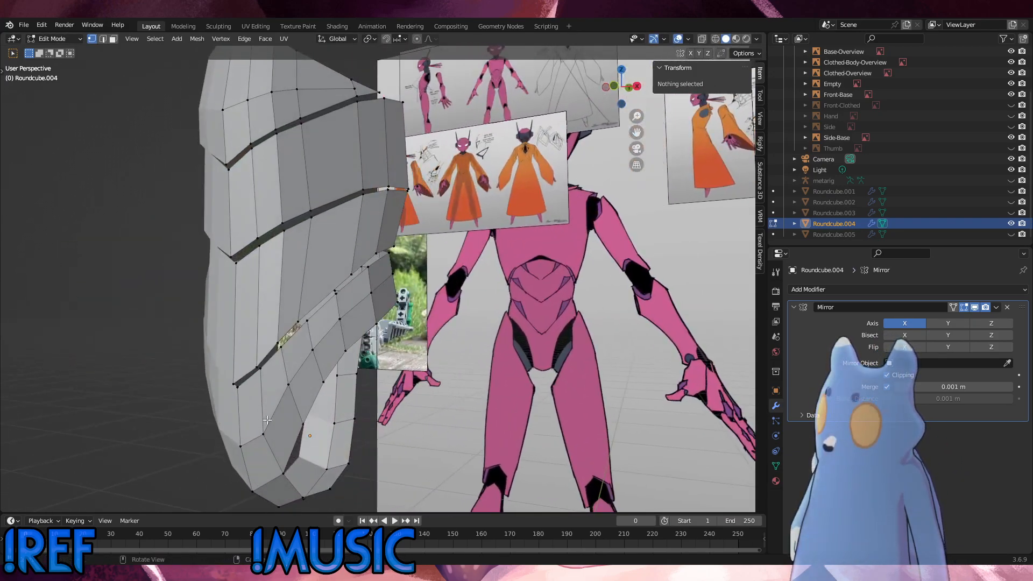
left_click(266, 426)
key("shift+v")
middle_click_drag(293, 403, 323, 386)
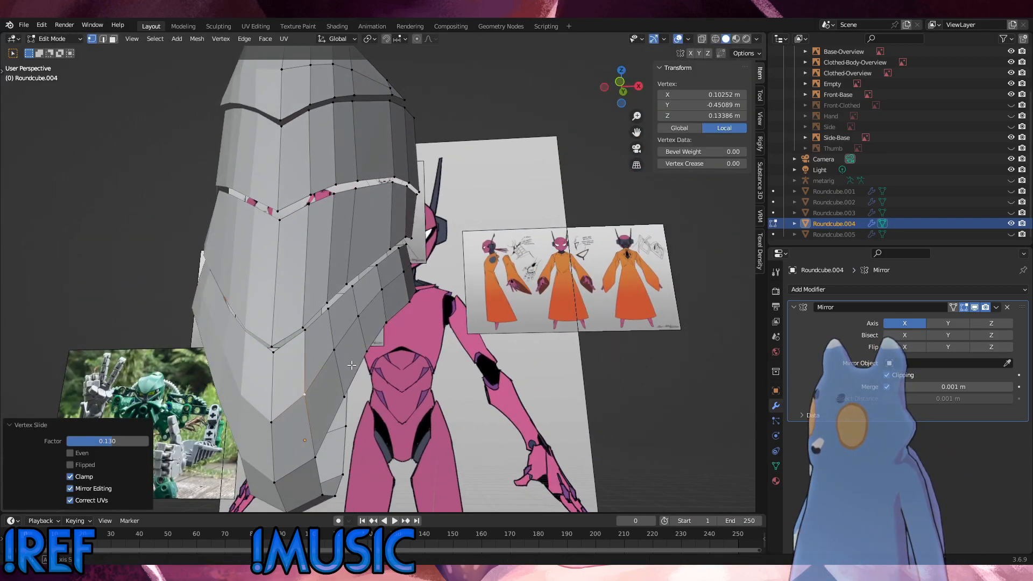
Vertex-slide the front centre vertex by a factor of 0.077, and adjust the upper-edge vertex of the lowest band's inner column.
left_click(276, 415)
key("g")
key("g")
left_click(301, 407)
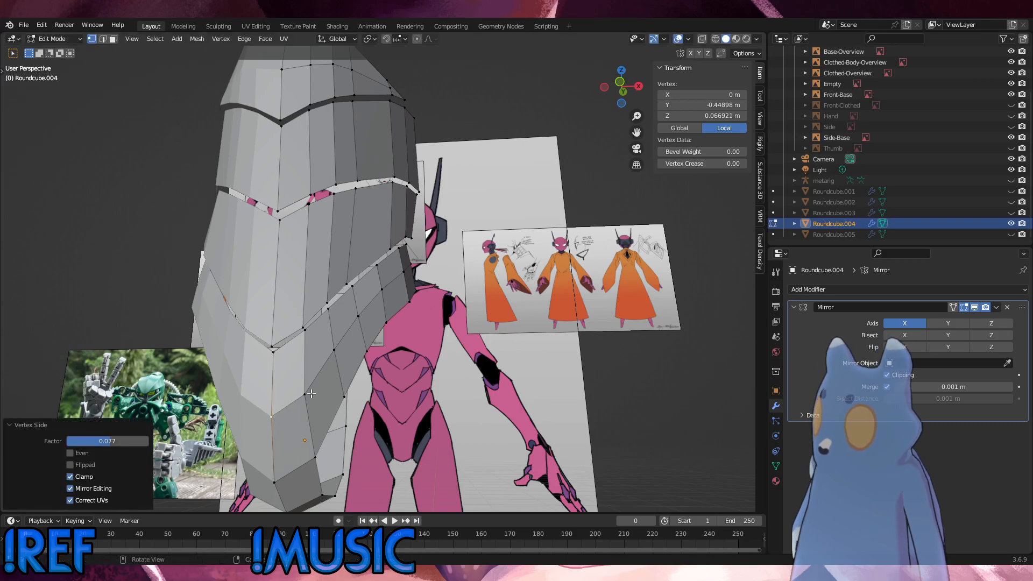
left_click(304, 328)
key("g")
key("g")
left_click(308, 340)
Vertex-slide the lowest band's mid-height vertices on the inner column and the next column outward to smooth their row.
left_click(311, 398)
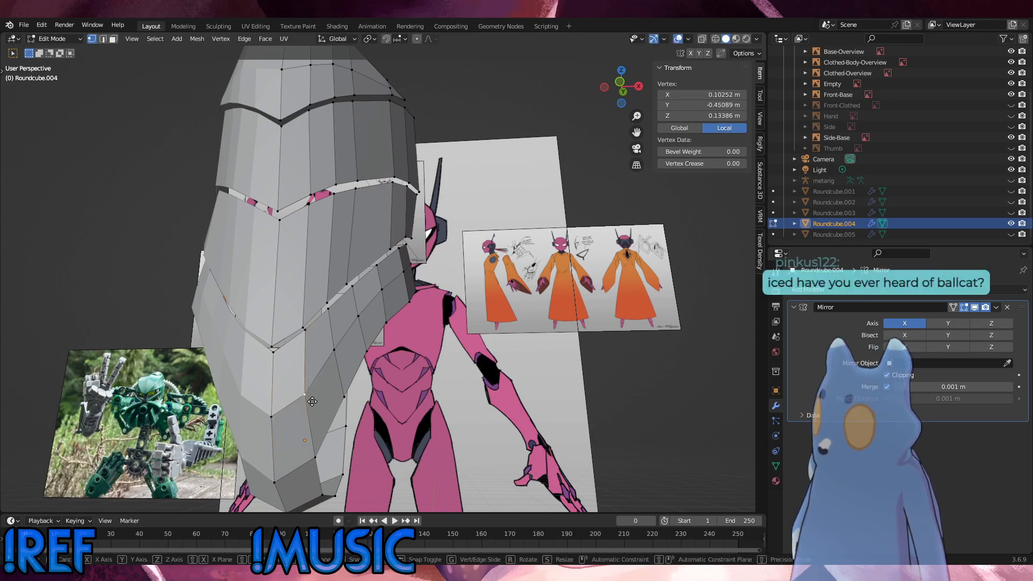
key("g")
key("g")
left_click(311, 411)
left_click(324, 394)
middle_click_drag(337, 373, 321, 377)
left_click(311, 366)
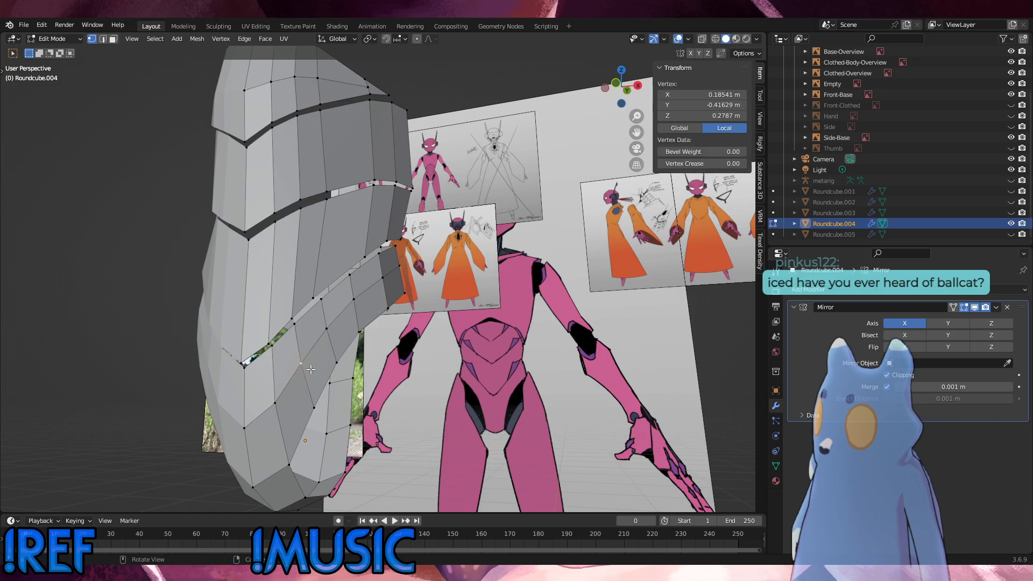
key("g")
key("g")
left_click(314, 359)
Vertex-slide the lowest band's upper-edge vertex and its leg-opening rim vertex to straighten the column, then clear the selection.
left_click(303, 325)
key("g")
key("g")
left_click(304, 325)
left_click(317, 403)
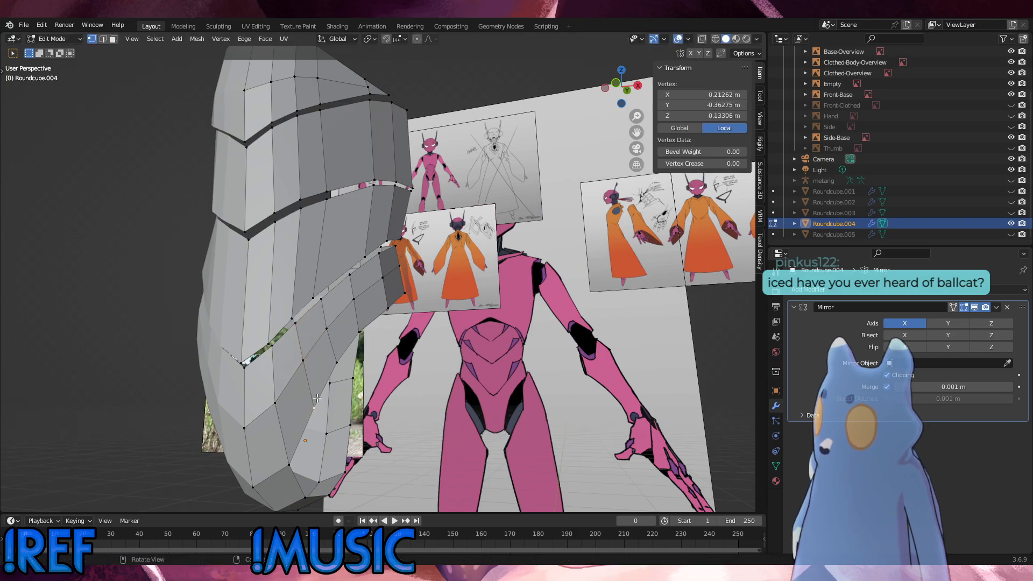
key("g")
key("g")
left_click(319, 401)
left_click(533, 443)
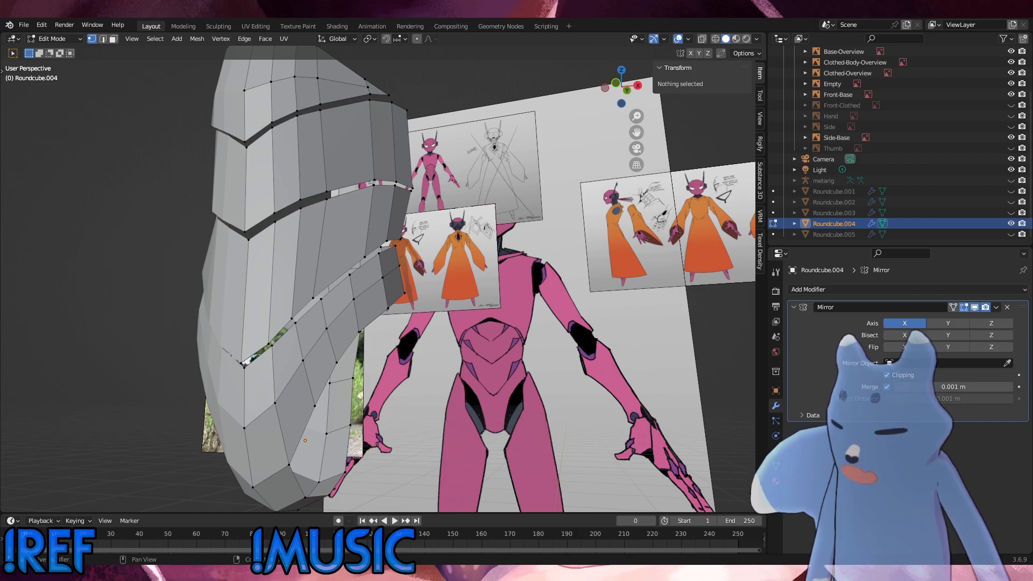
Edge-slide the horizontal edge at the top of the narrow back strip by a factor of 0.076 in back view.
middle_click_drag(584, 366, 381, 345)
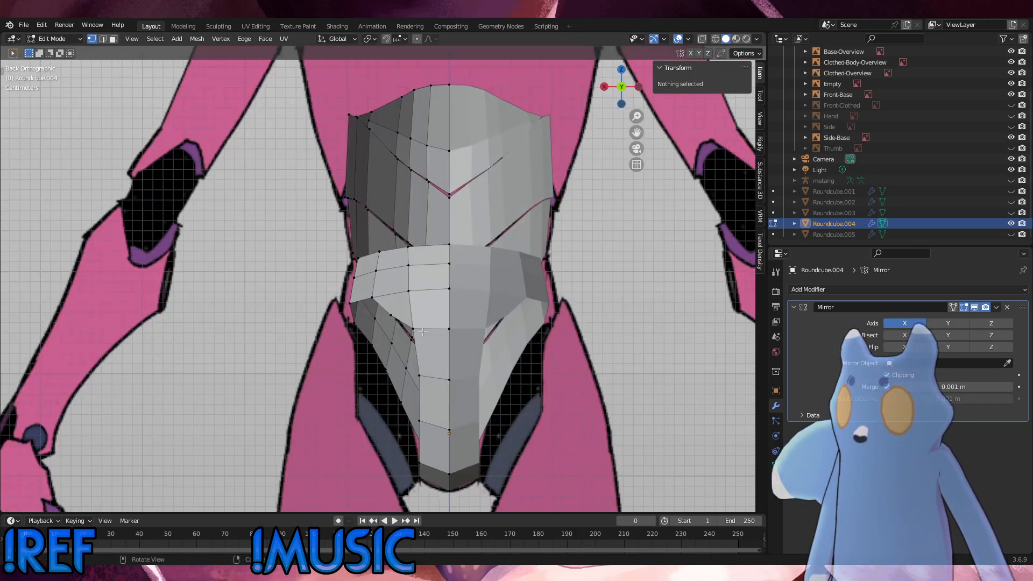
left_click_drag(458, 334, 402, 323)
key("g")
key("g")
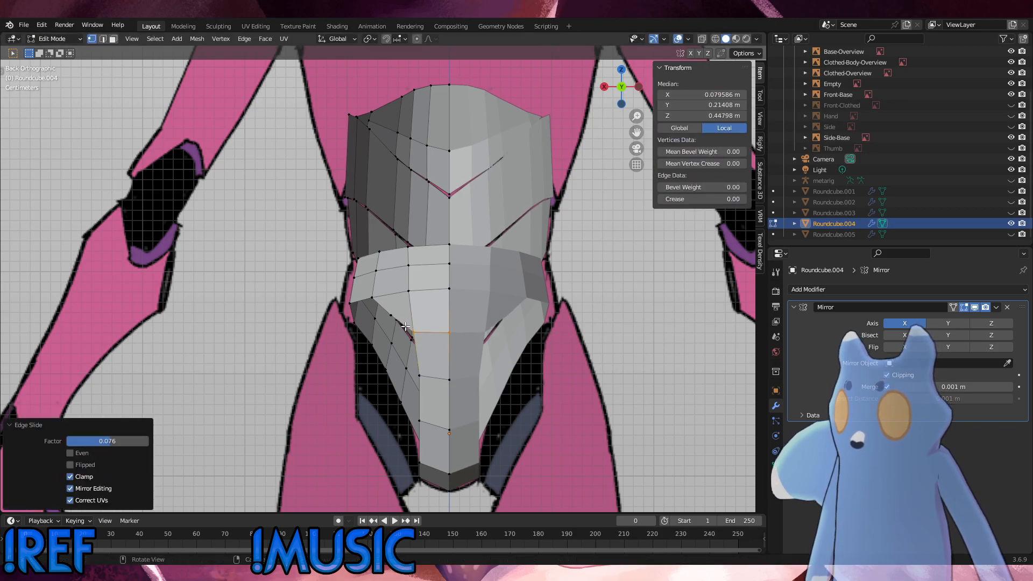
left_click(405, 326)
Slide the back strip's second horizontal edge down by a factor of 0.072 and select its outer vertex.
left_click_drag(453, 386, 414, 367)
key("g")
key("g")
left_click(439, 387)
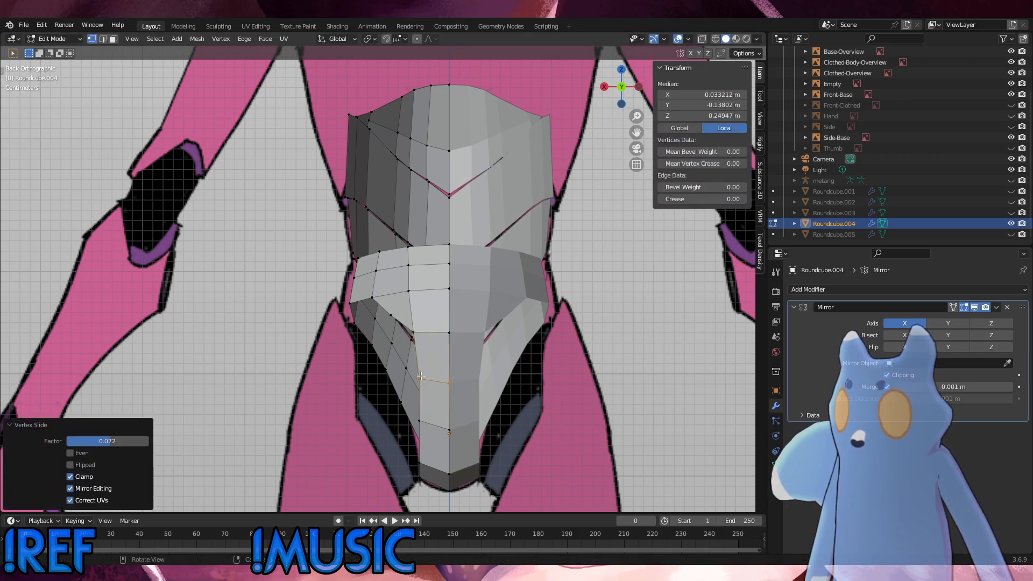
left_click(421, 384)
Edge-slide the back strip's lower horizontal edge by a factor of 0.003.
middle_click_drag(462, 377, 491, 376)
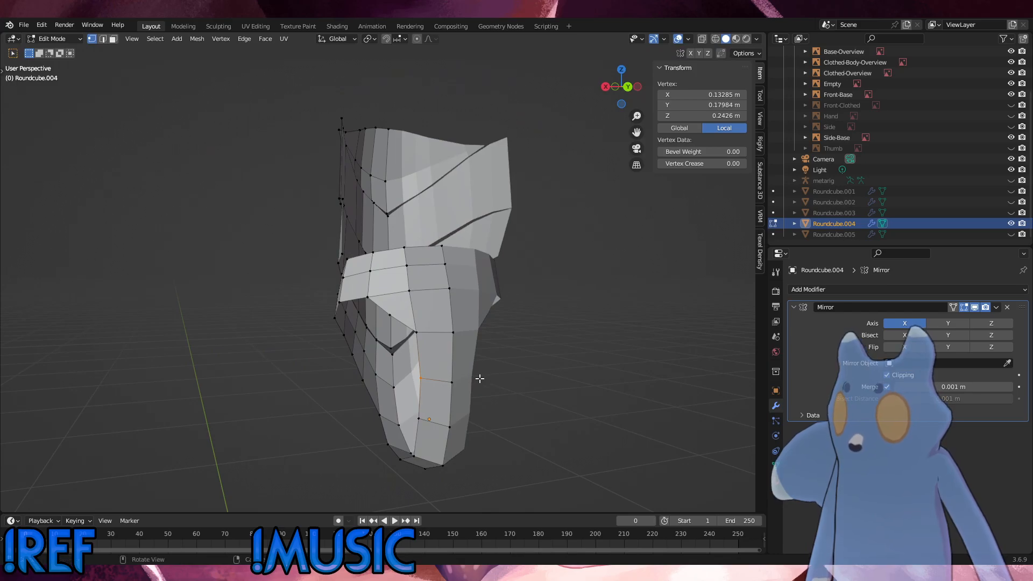
left_click_drag(464, 430, 411, 412)
key("g")
key("g")
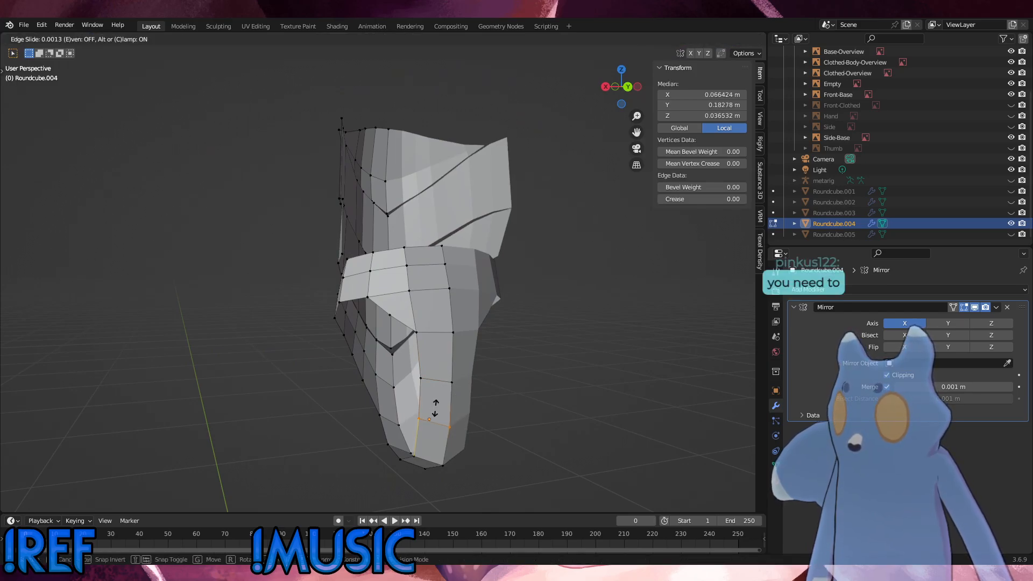
left_click(434, 414)
middle_click_drag(435, 413, 496, 389)
In right view, vertex-slide the third band's side column, its top vertex by 0.191 and a bottom-edge vertex by 0.034.
middle_click_drag(452, 433, 477, 448)
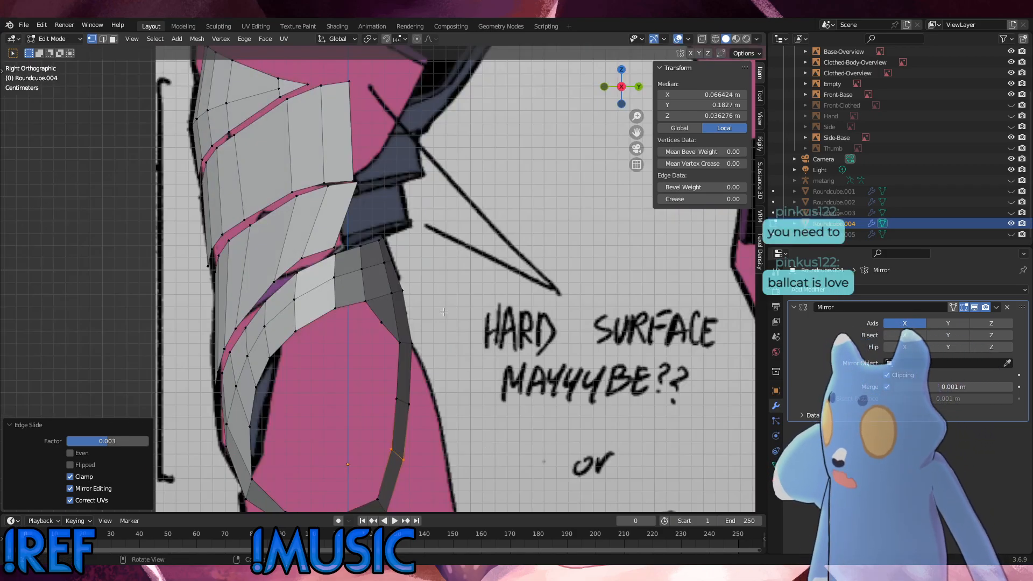
left_click_drag(308, 208, 293, 195)
key("g")
left_click(282, 202)
key("g")
key("g")
left_click(285, 199)
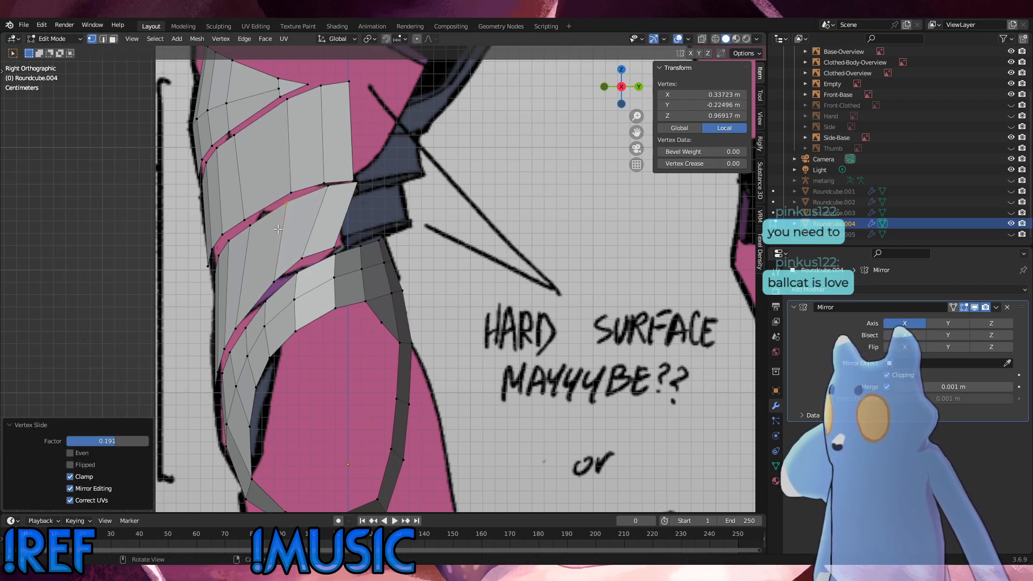
left_click_drag(314, 265, 300, 250)
key("g")
key("g")
left_click(305, 248)
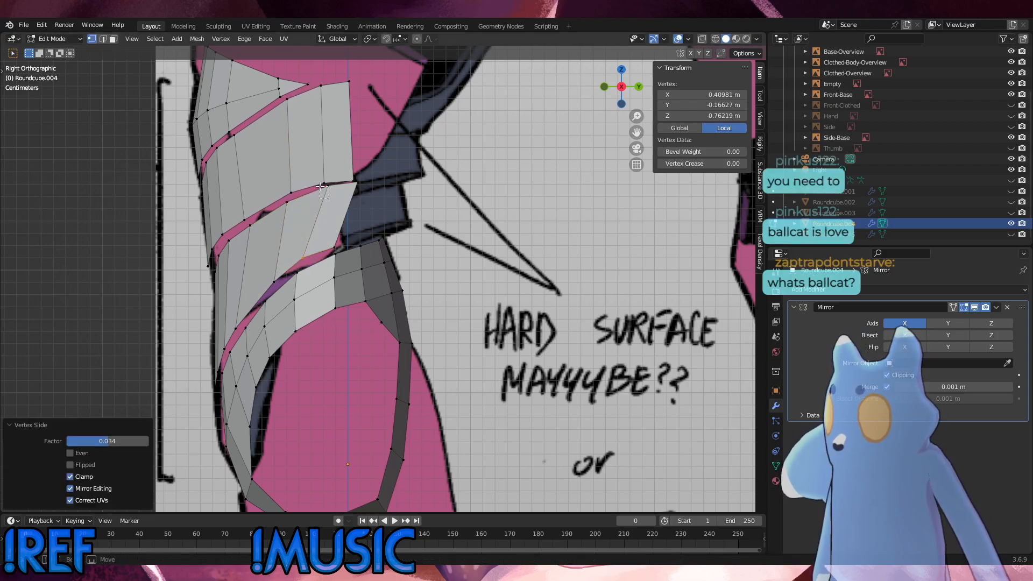
Vertex-slide the top vertex of the third band's rearmost inner column by a factor of 0.161, then fine-tune it in perspective view.
left_click_drag(337, 196, 323, 181)
key("g")
key("g")
left_click(324, 189)
middle_click_drag(326, 190, 391, 195)
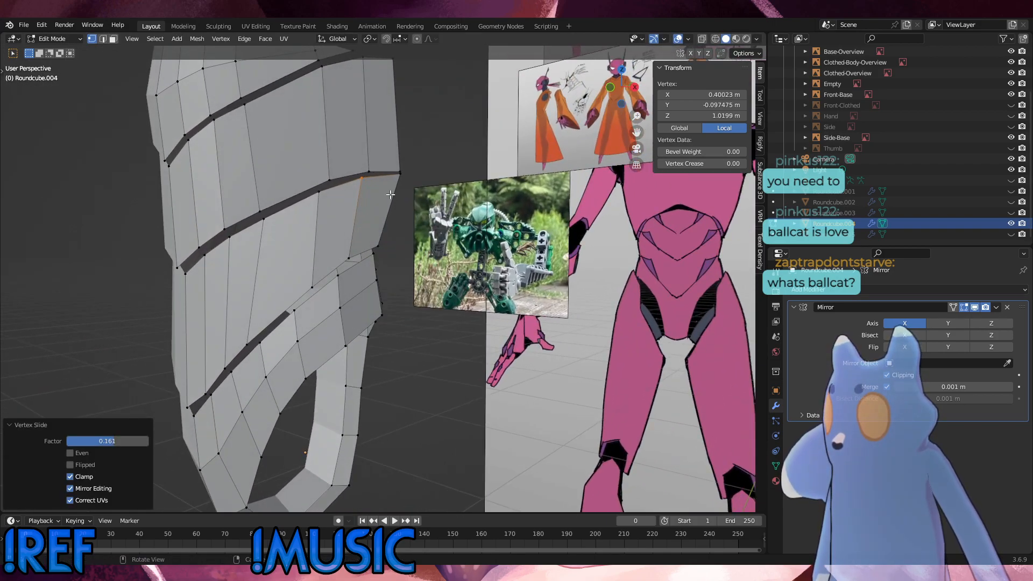
key("g")
key("g")
left_click(379, 197)
Vertex-slide the bottom and top vertices of the third band's side column toward the front to even the column spacing.
left_click_drag(325, 297, 305, 278)
key("g")
key("g")
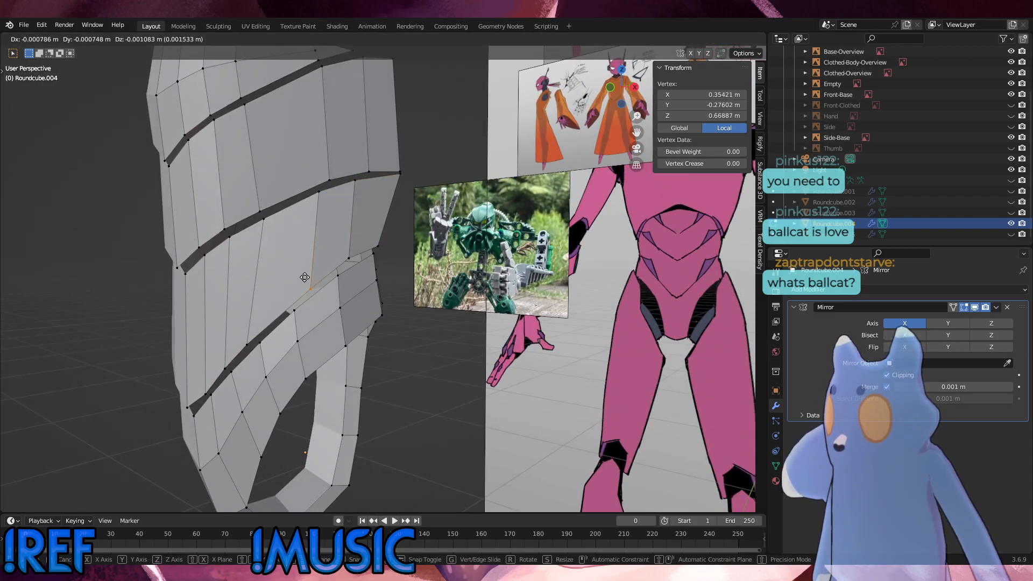
left_click(297, 273)
left_click_drag(324, 216, 306, 195)
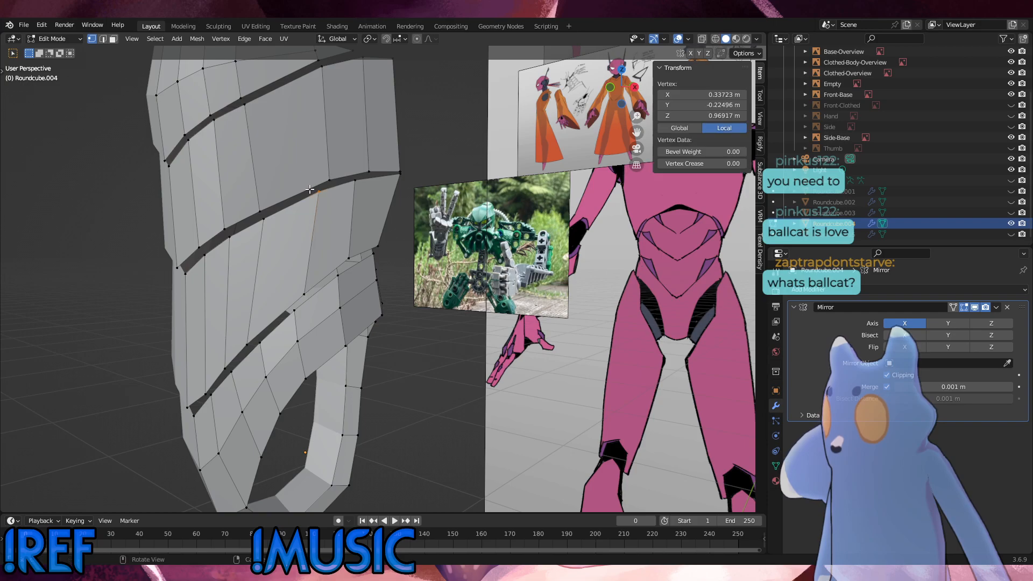
key("g")
key("g")
left_click(298, 195)
Vertex-slide the bottom vertex of the third band's next column toward the front by a factor of 0.212.
middle_click_drag(258, 339, 287, 325)
left_click_drag(295, 302, 317, 312)
key("g")
key("g")
left_click(345, 268)
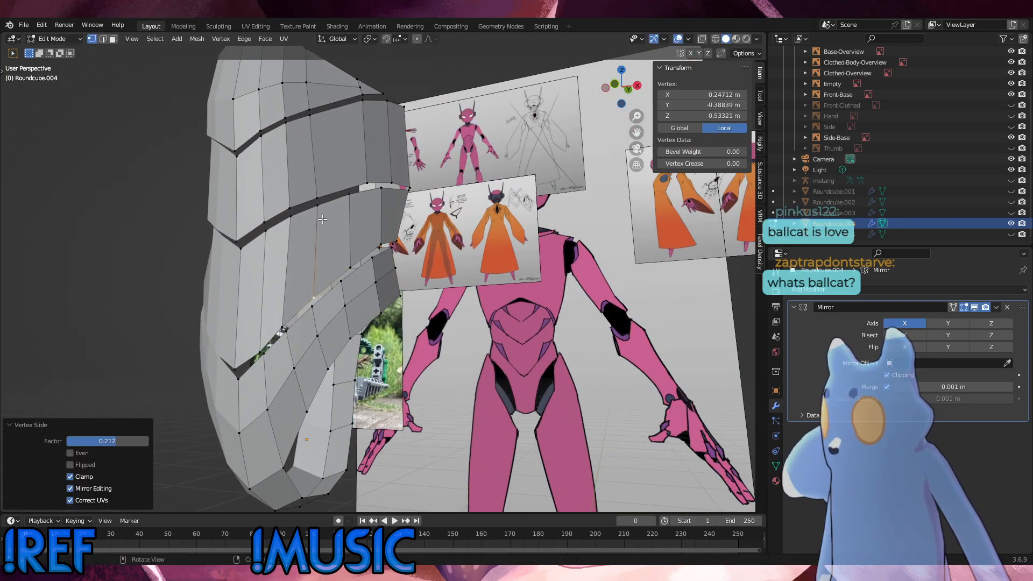
Adjust the top vertex of the same third-band column along the band's upper edge, and check the vertices along the lower edge.
left_click_drag(322, 220, 309, 198)
key("g")
left_click(312, 200)
middle_click_drag(324, 219, 327, 239)
key("g")
key("g")
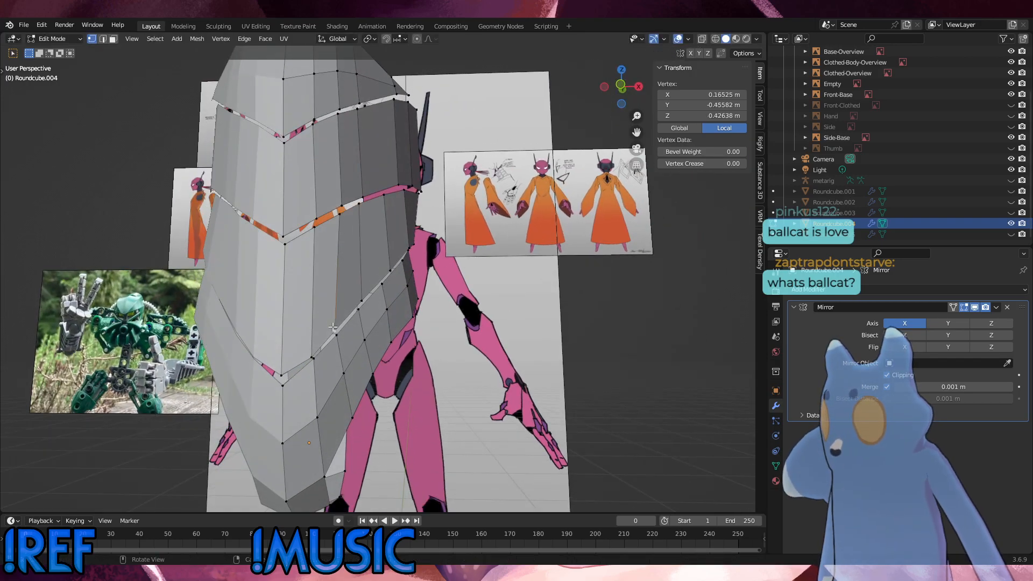
left_click(328, 241)
left_click(337, 330)
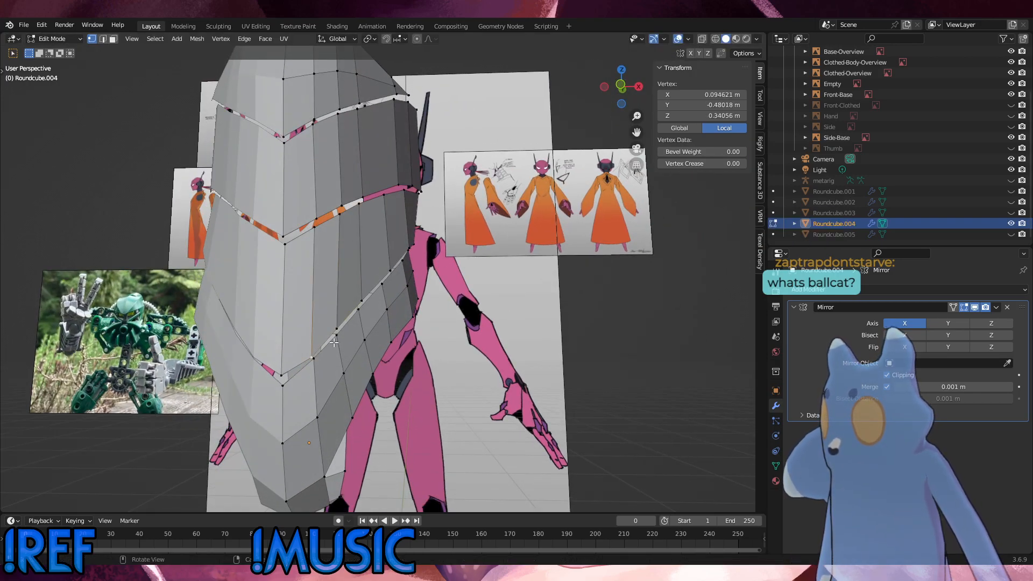
In front view, vertex-slide the bottom vertex of the second band's middle column along the band's lower edge.
key("KP_1")
left_click(387, 221)
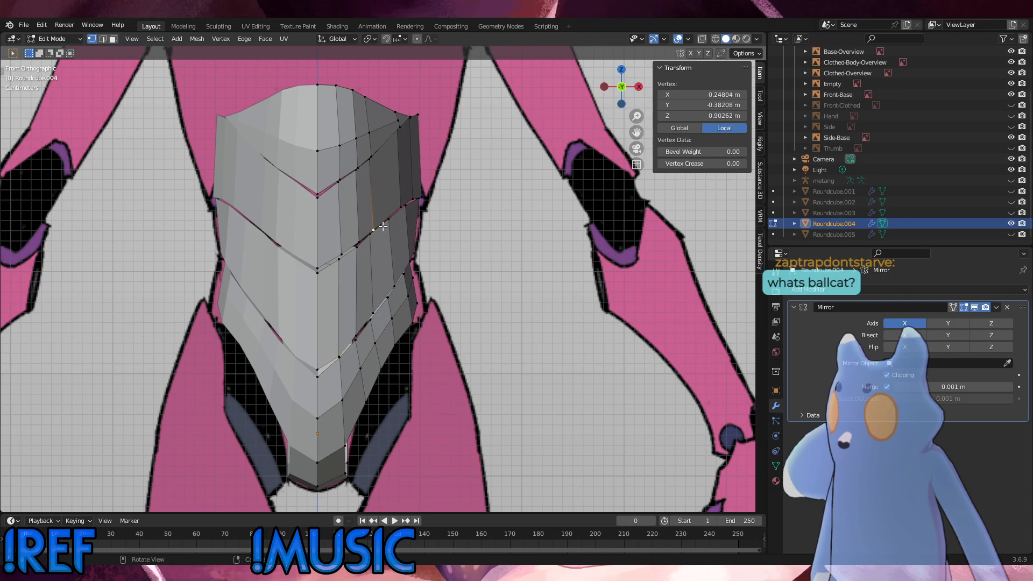
key("g")
key("g")
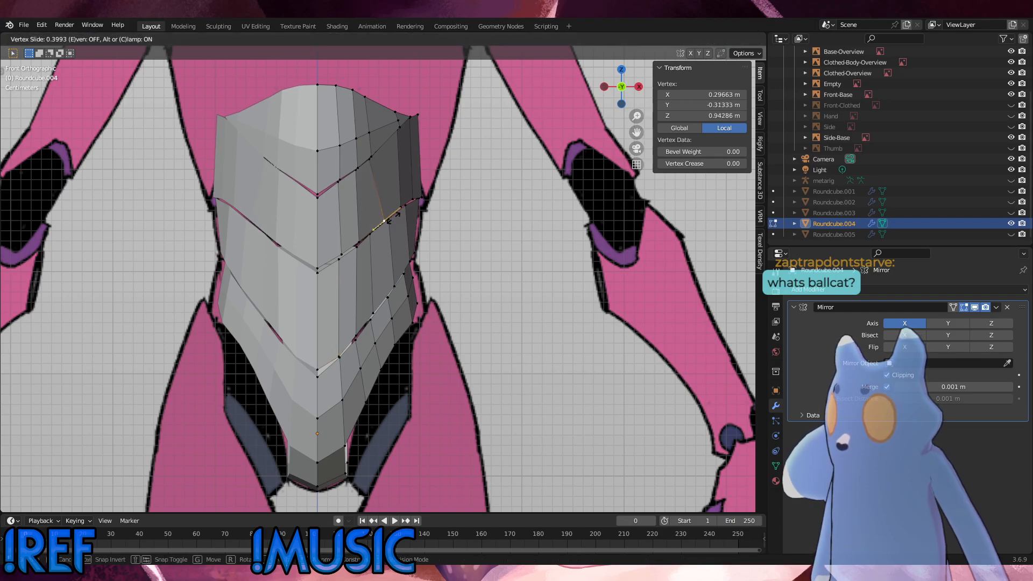
left_click(378, 170)
Vertex-slide the top vertex of the second band's middle column along the band's upper edge.
left_click(376, 166)
key("g")
key("g")
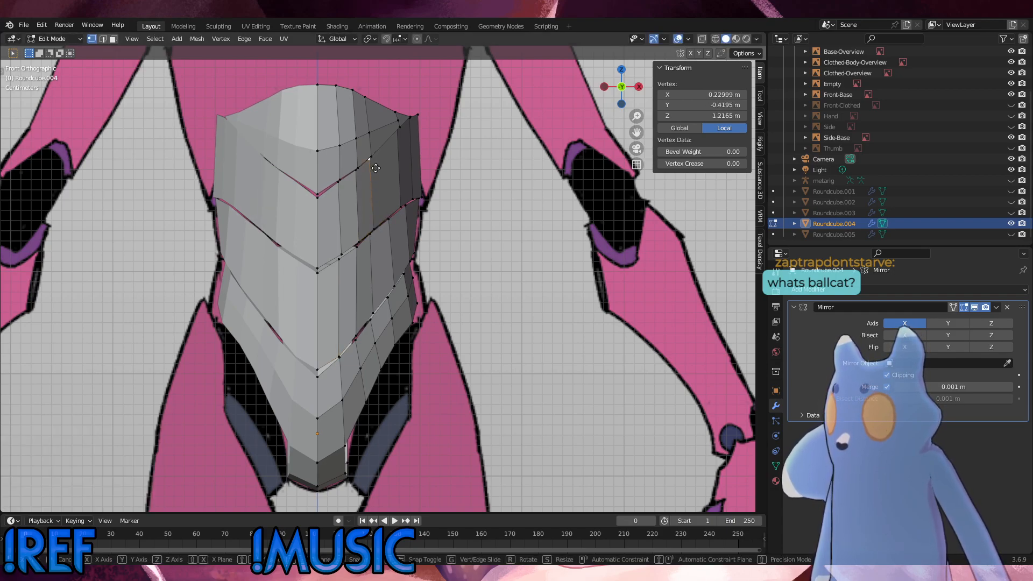
left_click(379, 160)
Vertex-slide the bottom, middle and top vertices of the top band's outer column toward the side to even the spacing.
left_click(378, 148)
key("g")
key("g")
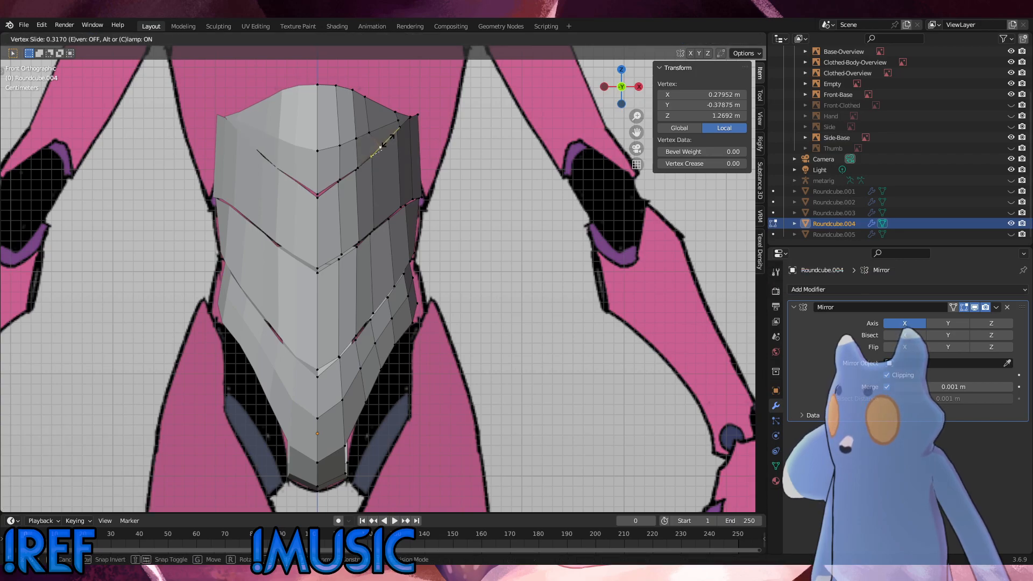
left_click(389, 140)
left_click(375, 134)
key("g")
key("g")
left_click(386, 127)
left_click(379, 99)
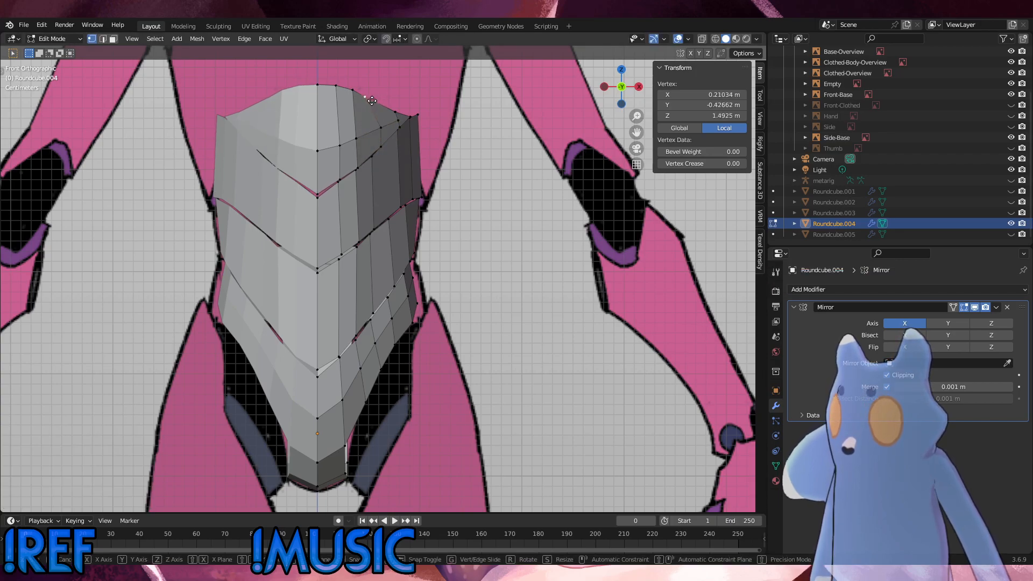
key("g")
key("g")
left_click(378, 103)
Edge-slide the top band's next column toward the side by a factor of 0.263.
left_click(364, 166)
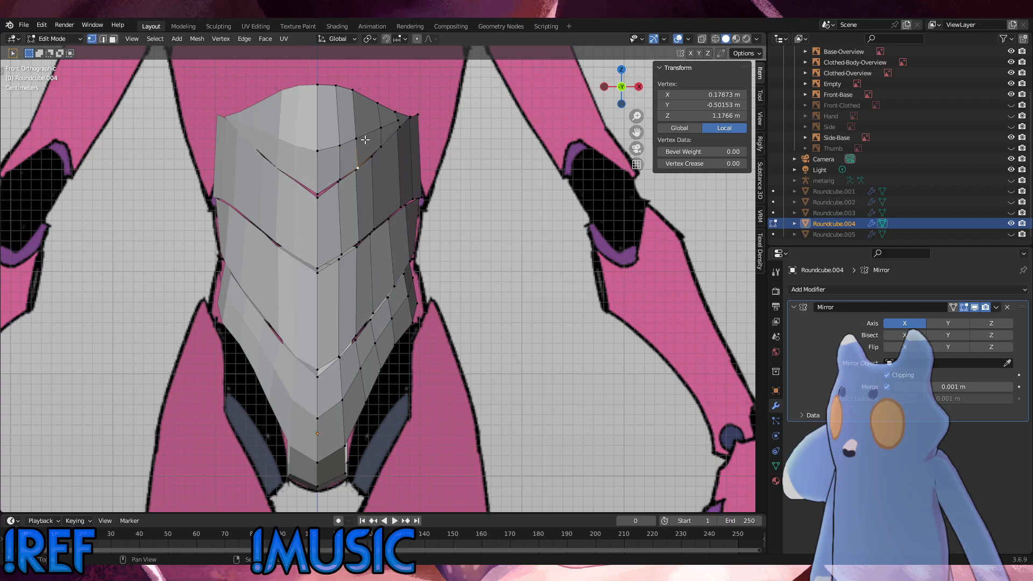
left_click(354, 90, "shift")
key("g")
key("g")
left_click(366, 96)
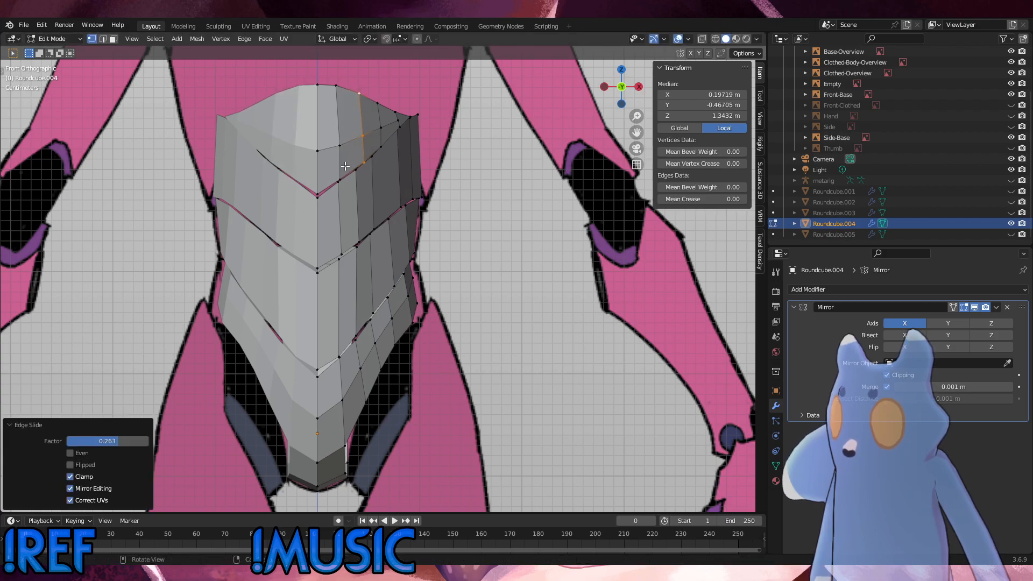
left_click(345, 170)
left_click(349, 141, "shift")
left_click(341, 93, "shift")
key("g")
key("Escape")
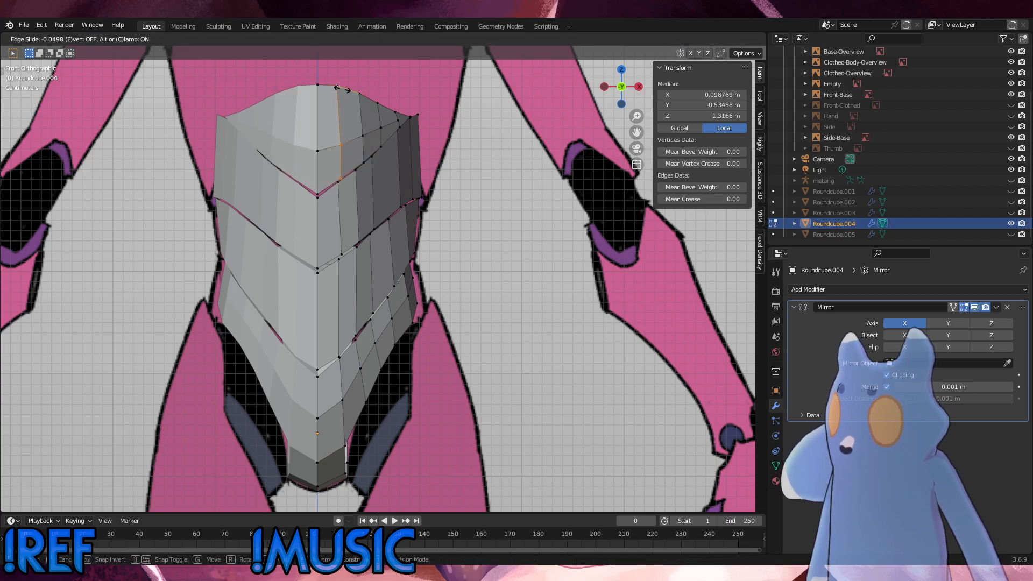
key("alt+a")
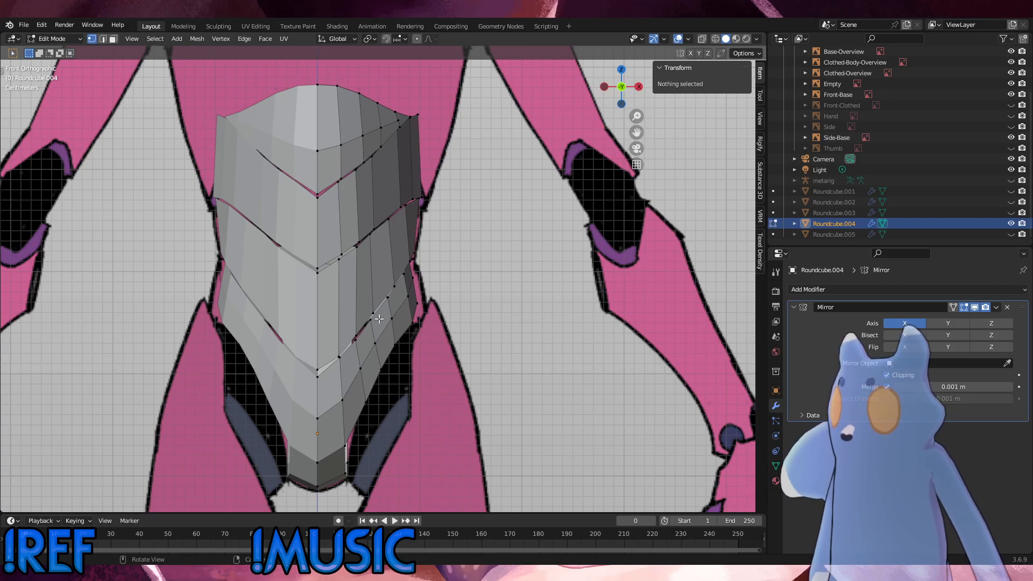
In right side view, vertex-slide the side vertex on the crotch band's upper edge slightly toward the front.
middle_click_drag(387, 331, 494, 294)
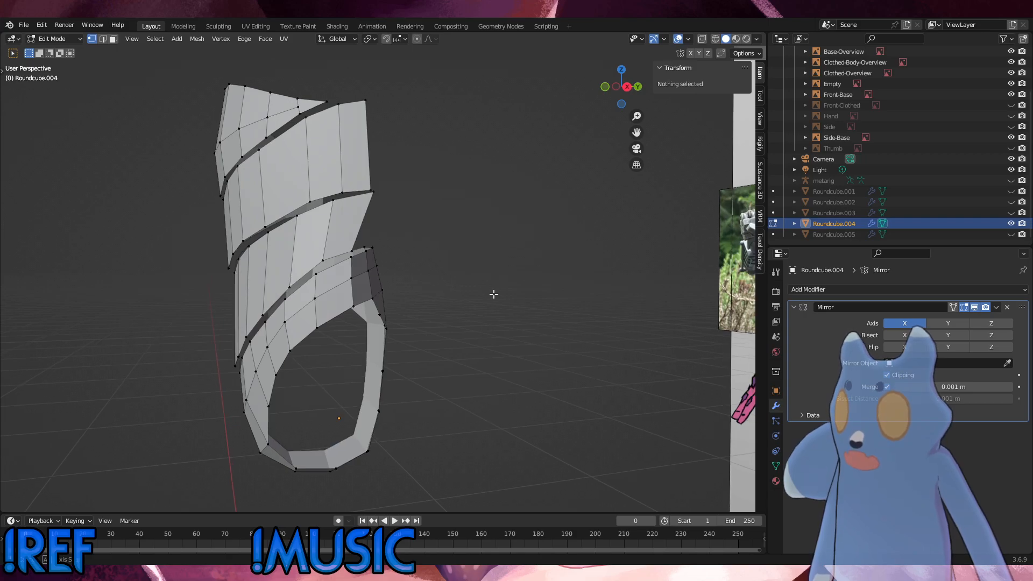
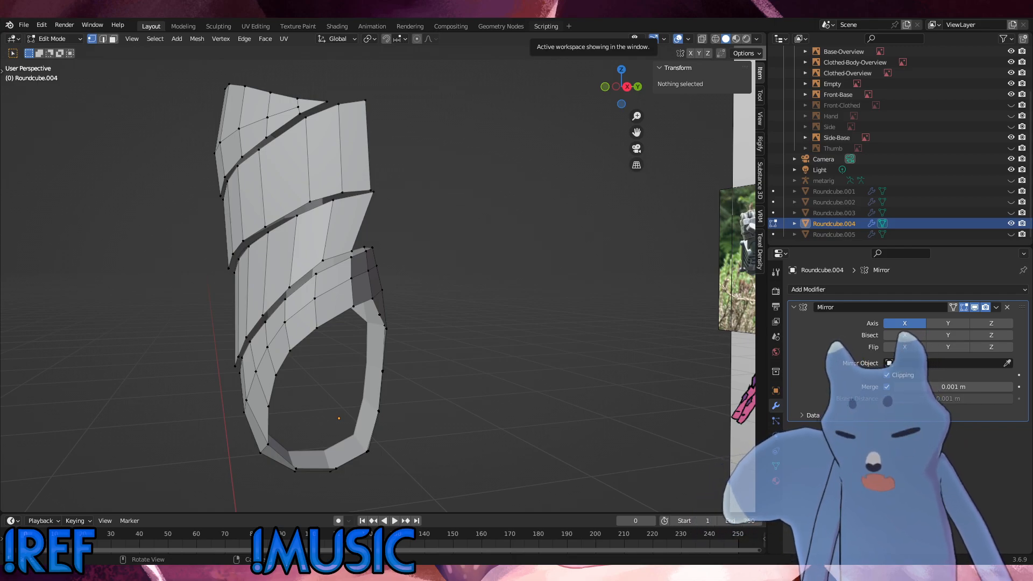
left_click(385, 325)
middle_click_drag(337, 315, 350, 305)
left_click_drag(353, 316, 336, 266)
key("g")
key("g")
left_click(334, 260)
left_click(344, 263)
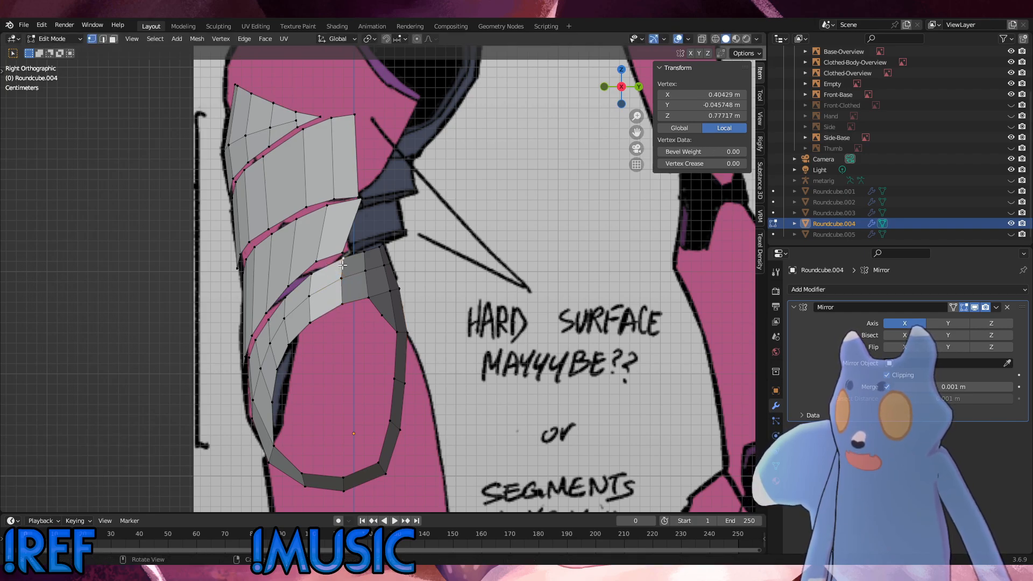
key("g")
key("g")
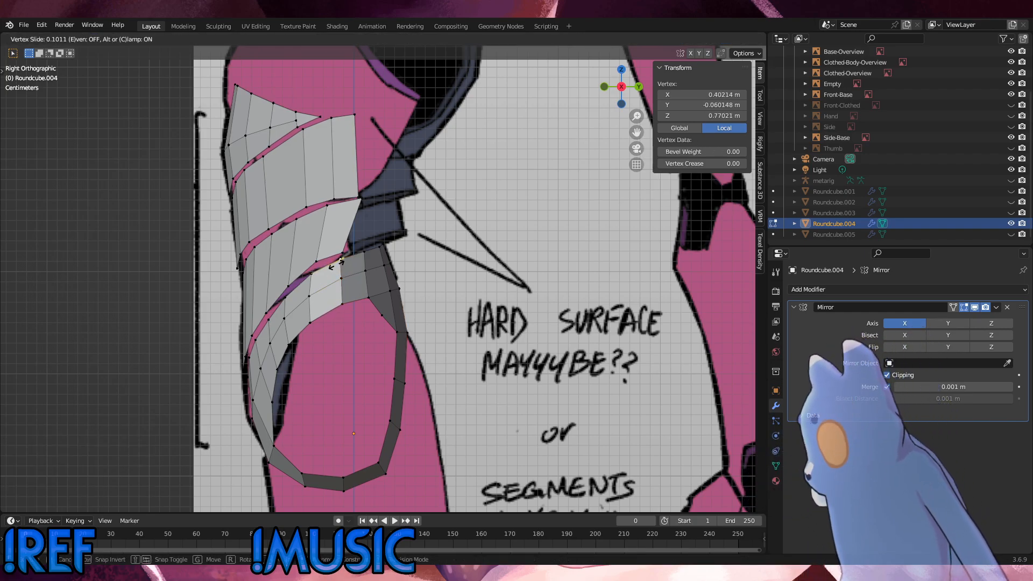
left_click(340, 262)
left_click(427, 252)
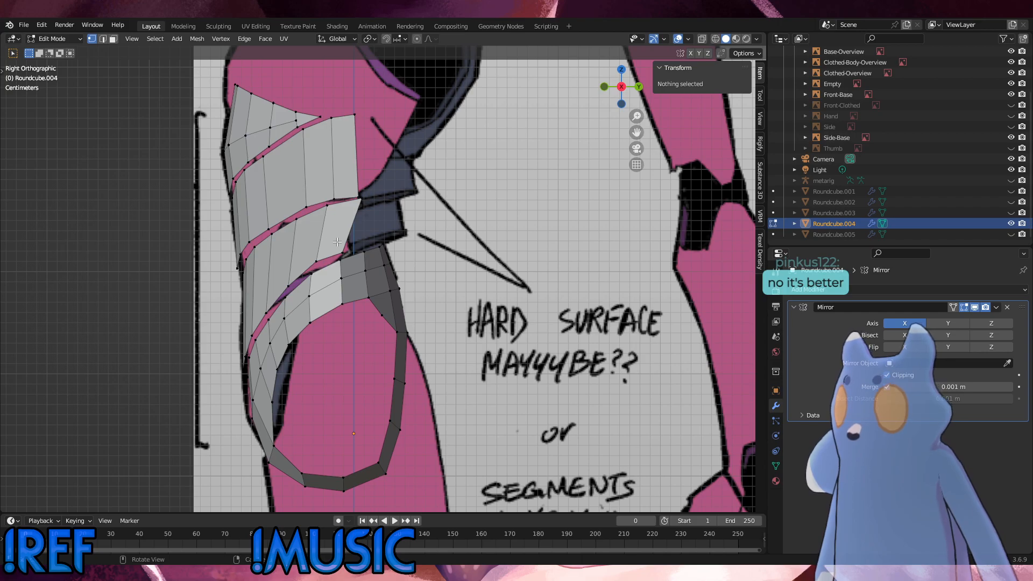
Vertex-slide the third band's rear column toward the front, its top vertex by 0.288 and its bottom vertex by 0.067.
left_click(324, 214)
key("g")
key("g")
left_click(313, 216)
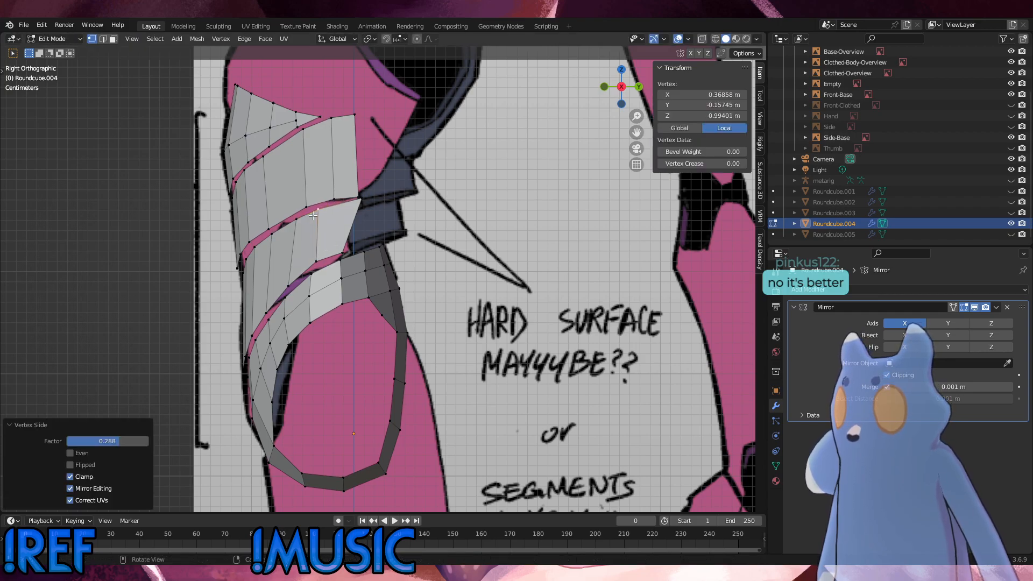
left_click(319, 258)
key("g")
key("g")
left_click(312, 260)
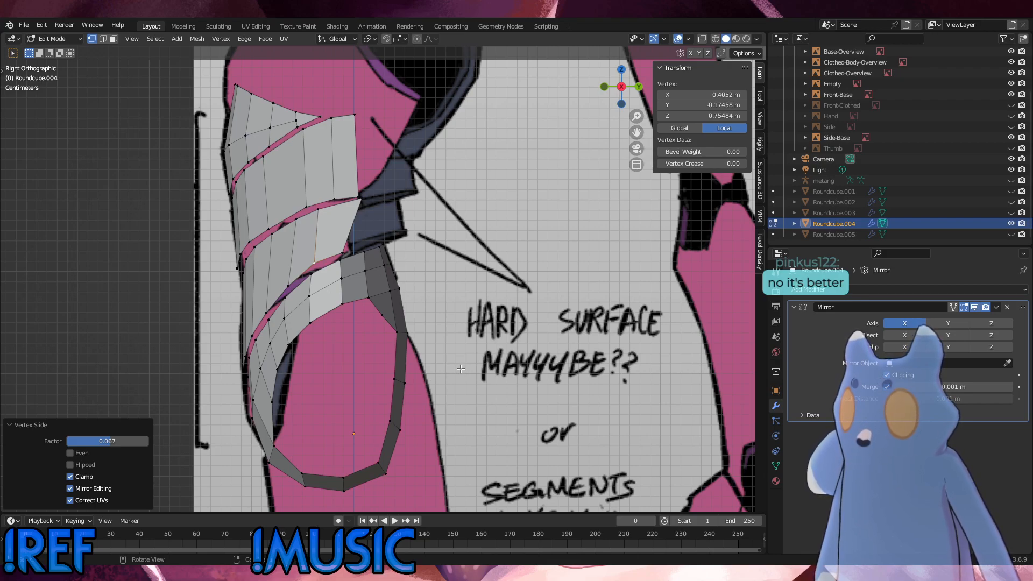
key("l")
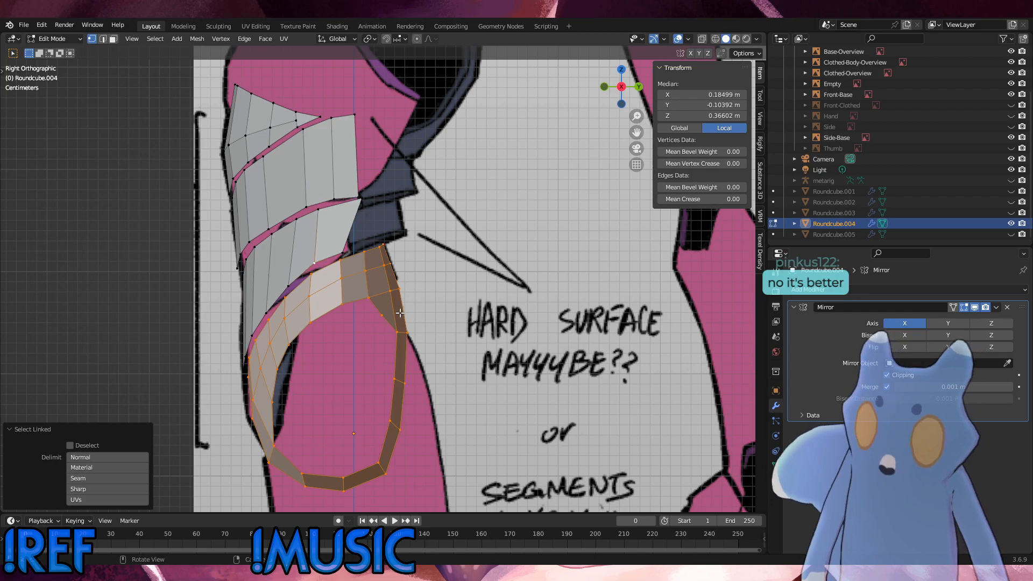
key("g")
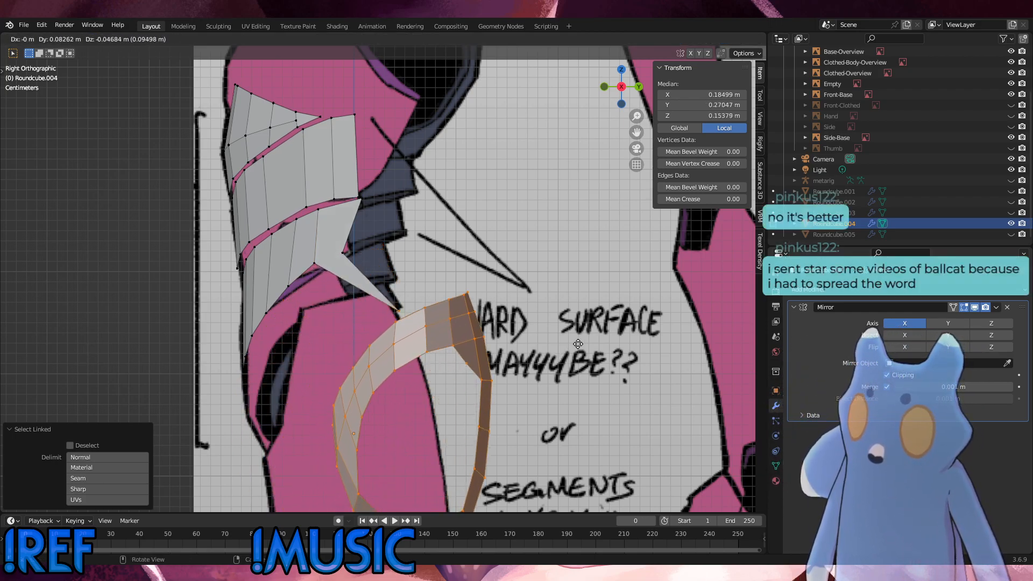
left_click(621, 308)
key("ctrl+z")
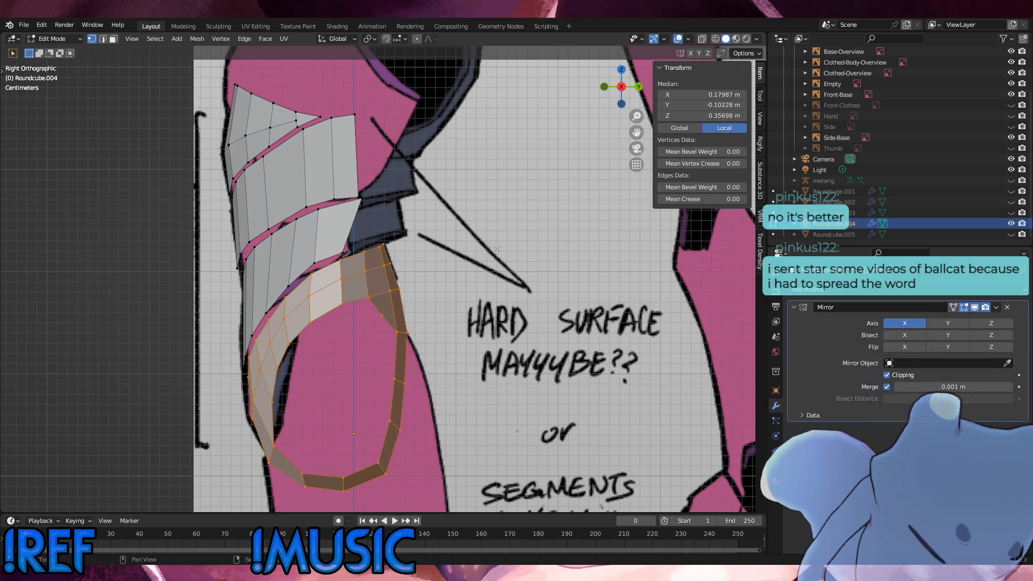
Duplicate the whole crotch band in place and scale the copy to about 0.95 as an inner shell.
key("g")
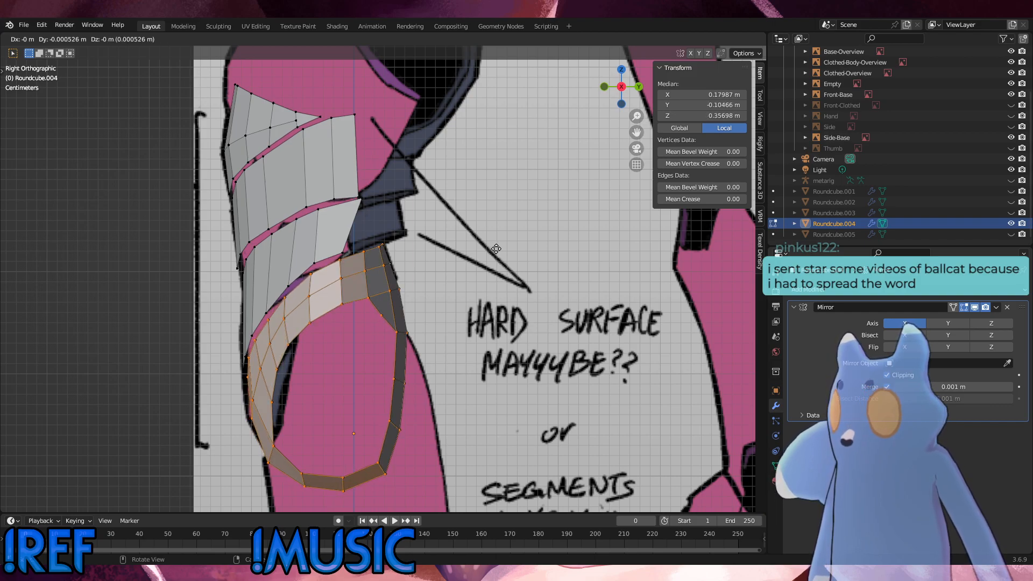
right_click(497, 248)
key("s")
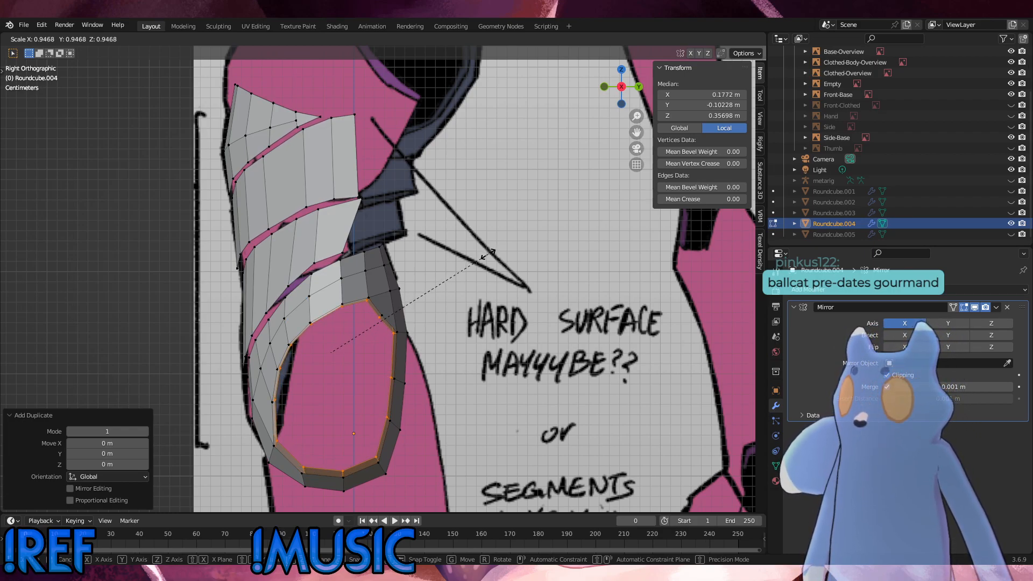
left_click(488, 254)
left_click(531, 312)
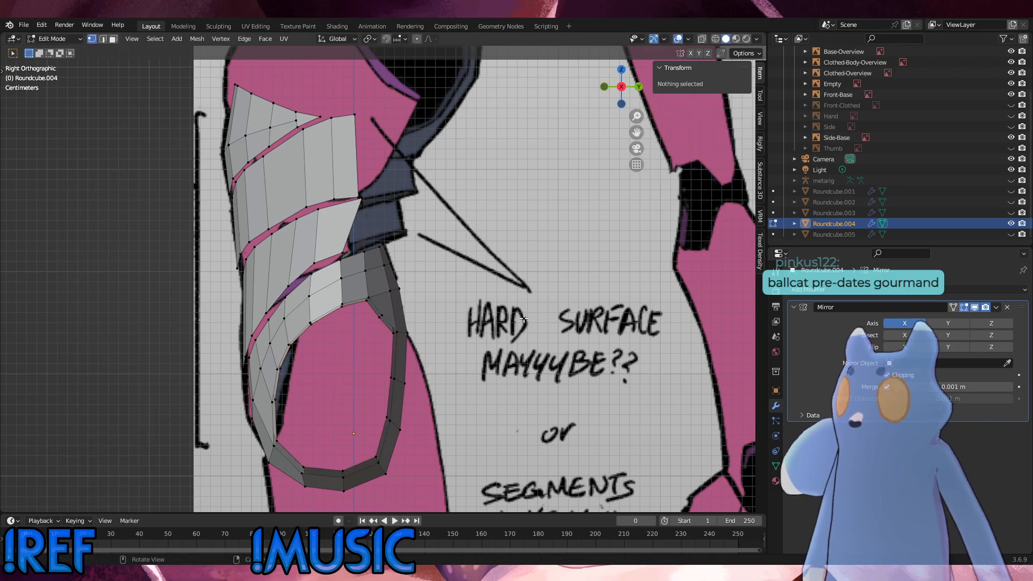
Fill a face between the outer and inner shells at the lower front of the leg opening.
middle_click_drag(391, 362, 435, 250, "shift")
scroll(371, 315, "up", 5)
left_click(228, 411)
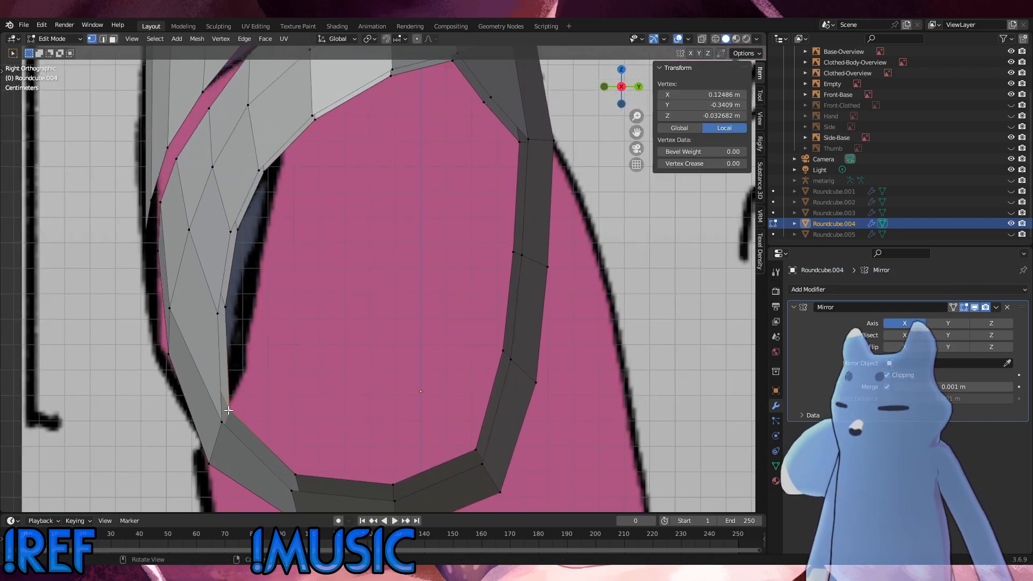
left_click(221, 422, "shift")
left_click(301, 476, "shift")
left_click(293, 492, "shift")
key("f")
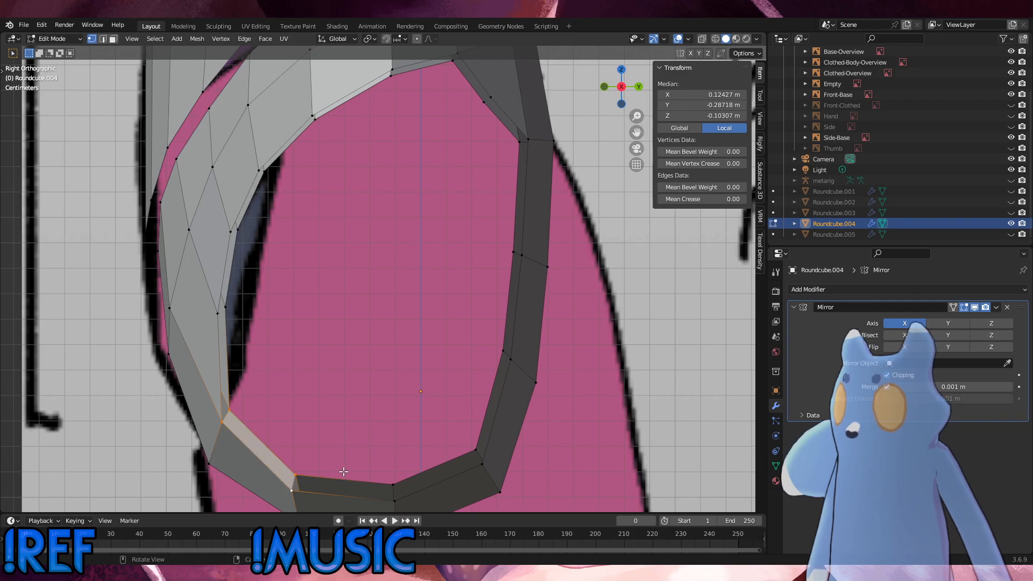
Fill the remaining faces between the outer and inner shells all the way around the leg opening.
left_click(299, 480)
left_click(292, 494, "shift")
key("f")
key("f")
key("f")
key("f")
key("f")
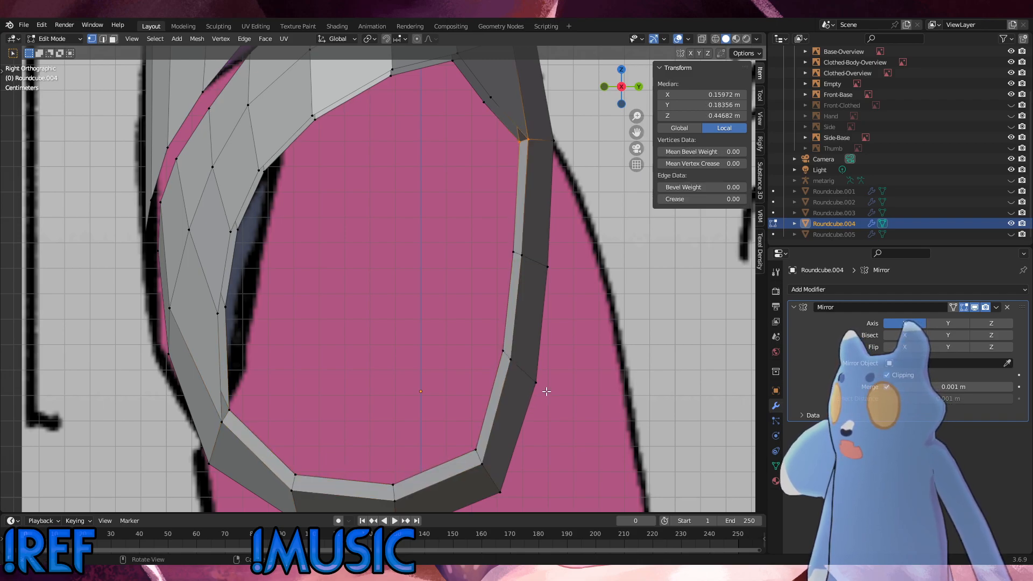
key("f")
key("f")
key("f")
key("f")
key("f")
key("f")
key("f")
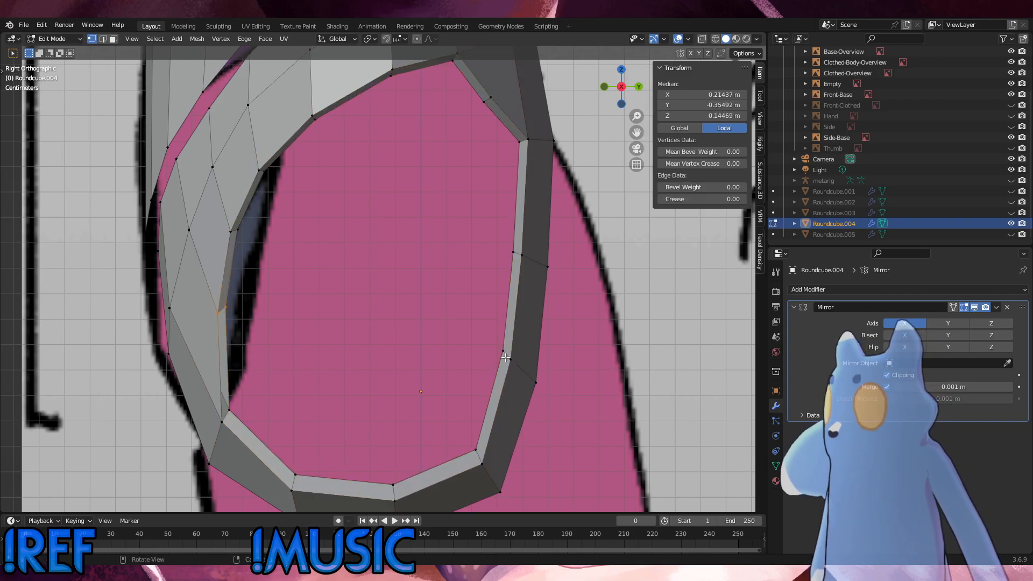
Fill the gap between the outer and inner shells along the crotch band's upper edge, undoing the last two operations.
middle_click_drag(482, 372, 415, 221)
middle_click_drag(523, 110, 445, 221)
scroll(482, 129, "down", 2)
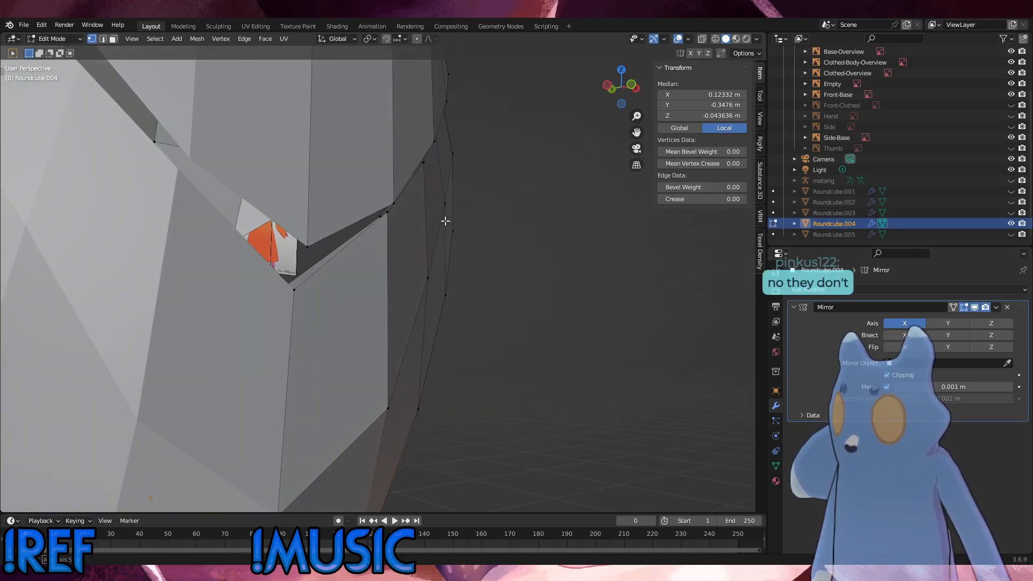
left_click(389, 212, "shift")
middle_click_drag(318, 274, 302, 302)
left_click(302, 302, "shift")
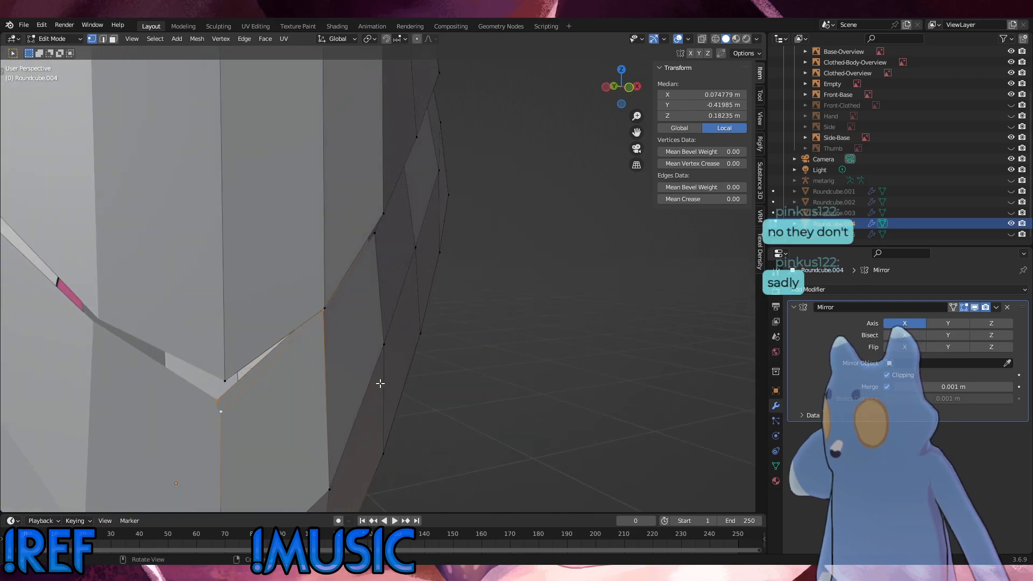
middle_click_drag(387, 334, 483, 323)
left_click_drag(659, 291, 630, 273)
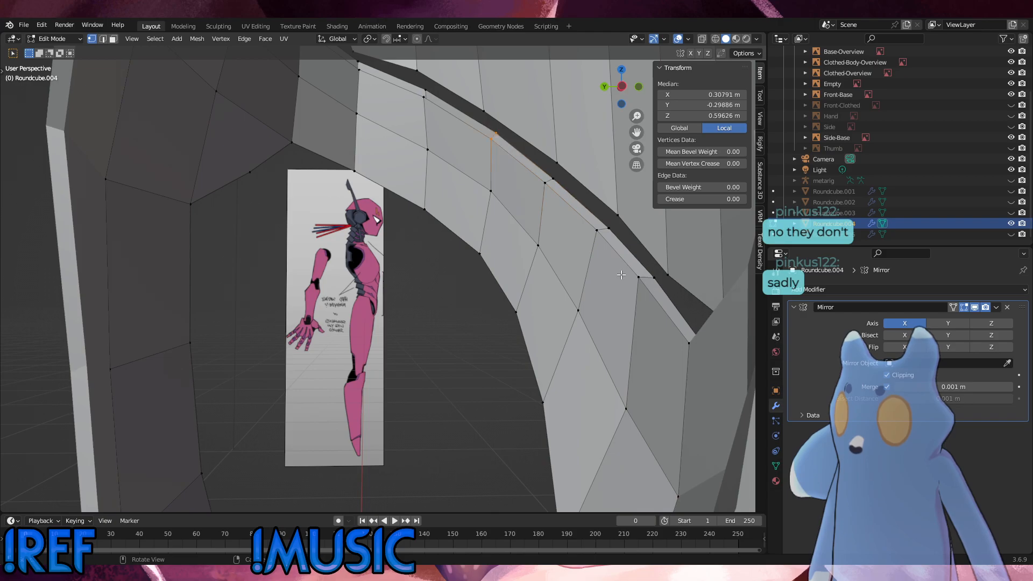
middle_click_drag(600, 221, 68, 286)
scroll(524, 249, "down", 4)
key("ctrl+z")
key("ctrl+z")
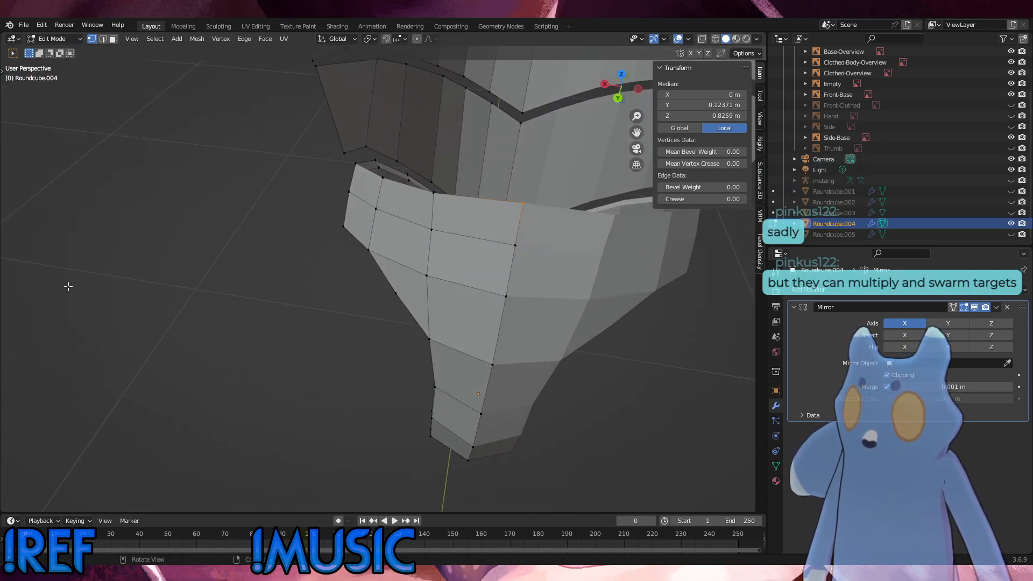
Raise the edge loop along the crotch band's upper rim by about 0.0018 m on Z and check it from the front.
middle_click_drag(353, 267, 298, 178)
left_click(229, 291)
left_click(310, 205, "alt")
key("g")
key("z")
left_click(463, 218)
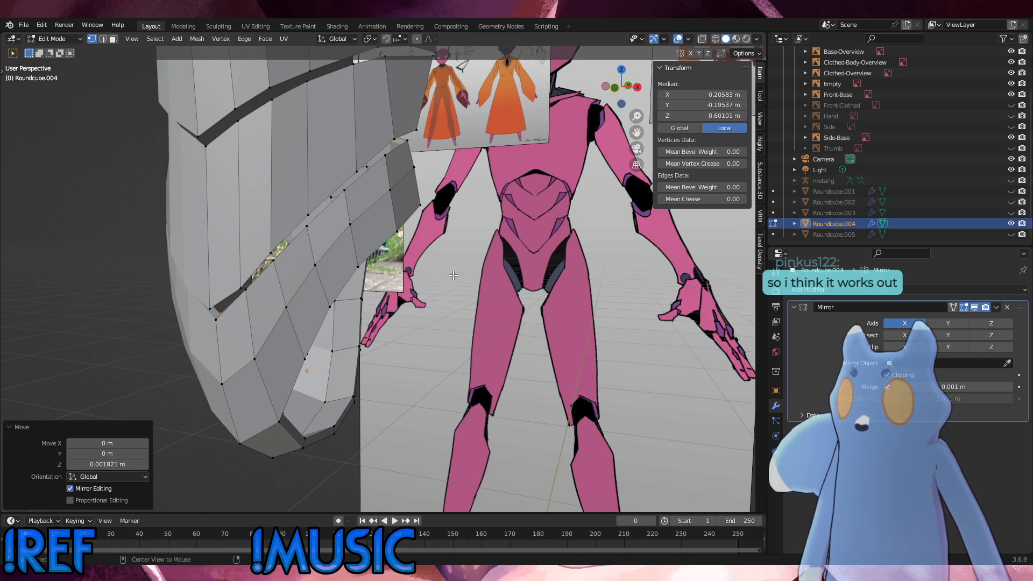
middle_click_drag(453, 275, 526, 210, "alt")
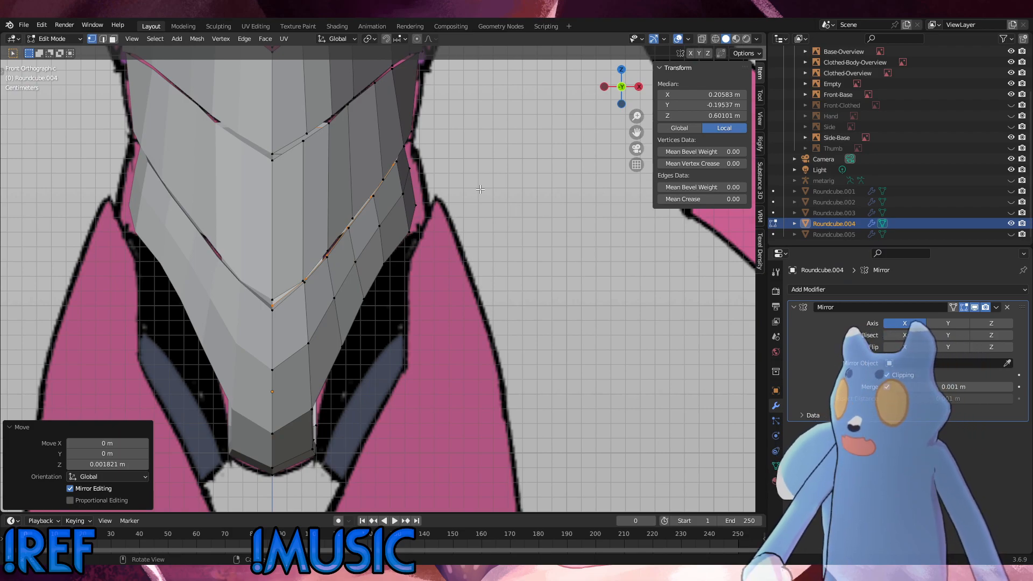
middle_click_drag(440, 202, 477, 228)
key("alt+a")
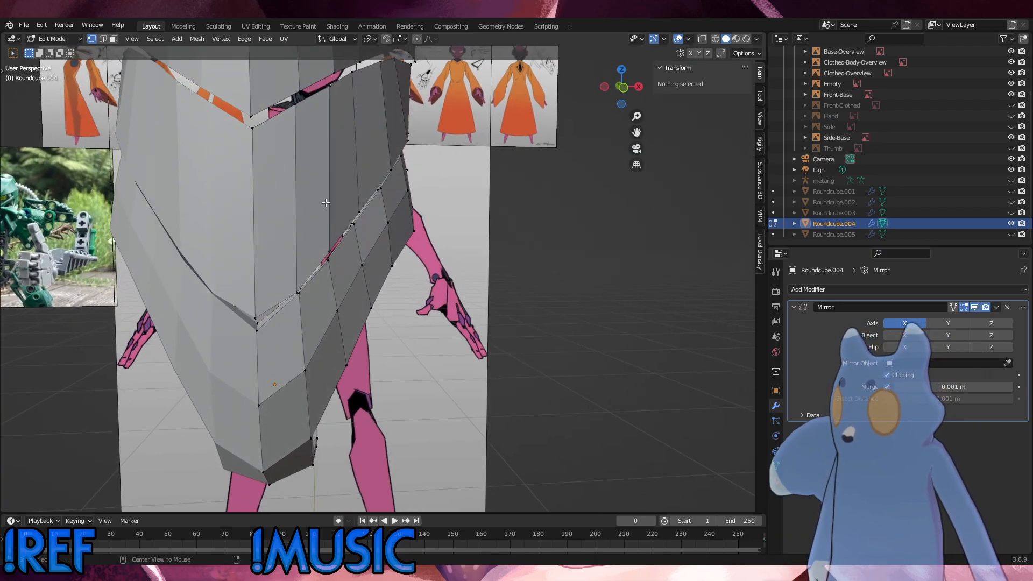
Hide the three linked torso bands above the crotch band so only the crotch band remains for editing.
scroll(377, 153, "down", 5)
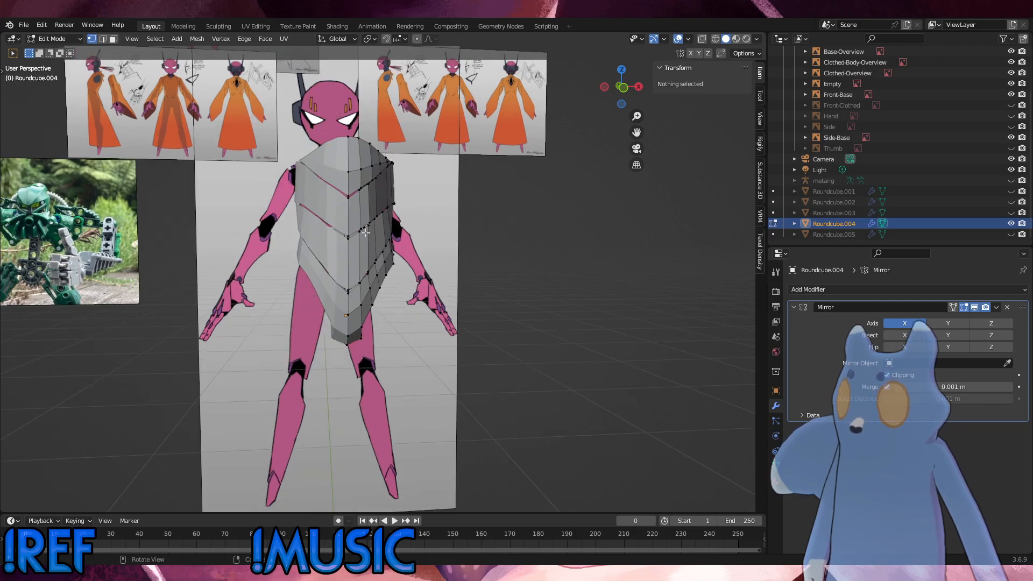
key("l")
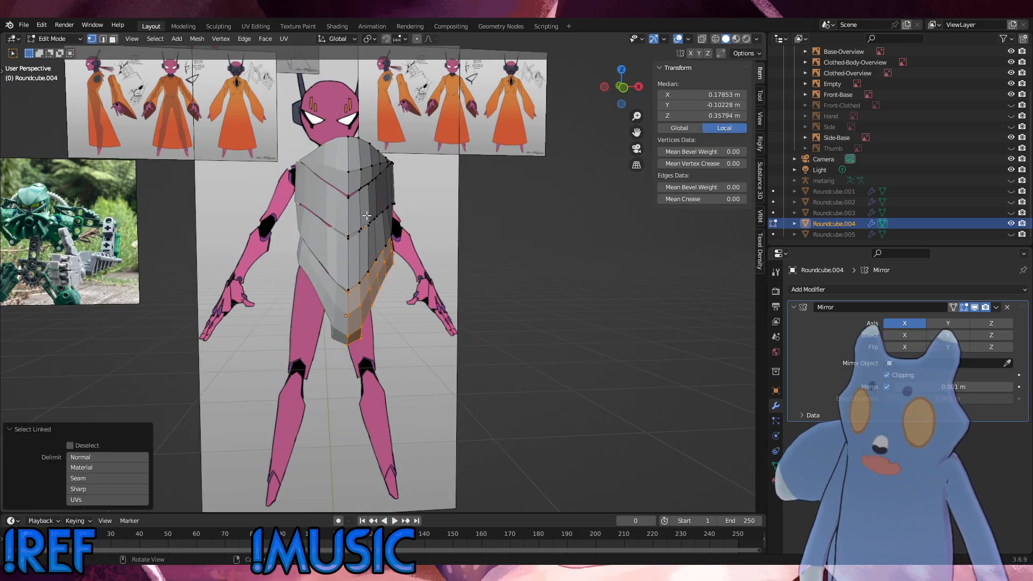
key("alt+a")
middle_click_drag(457, 217, 417, 219)
key("l")
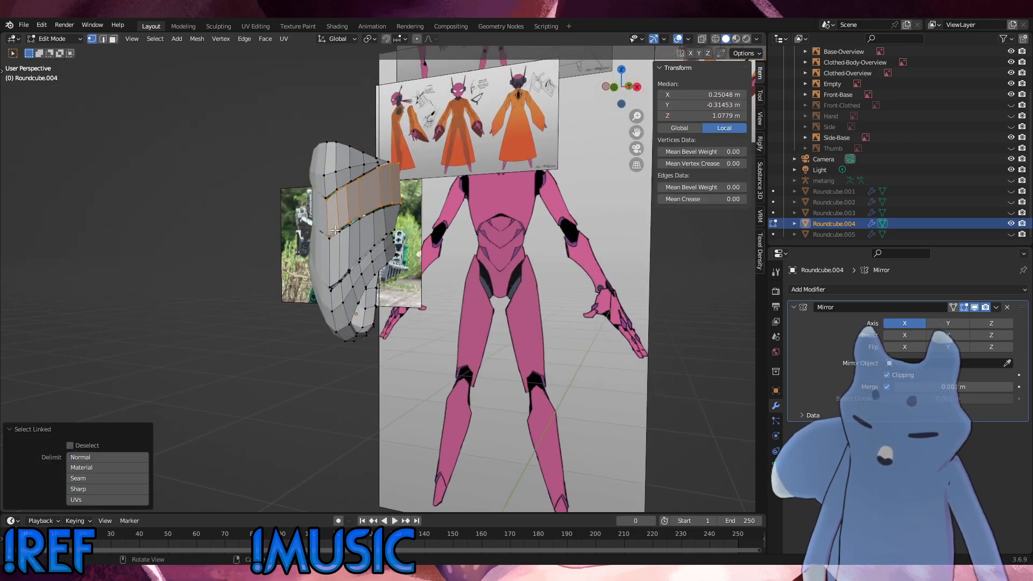
key("h")
key("l")
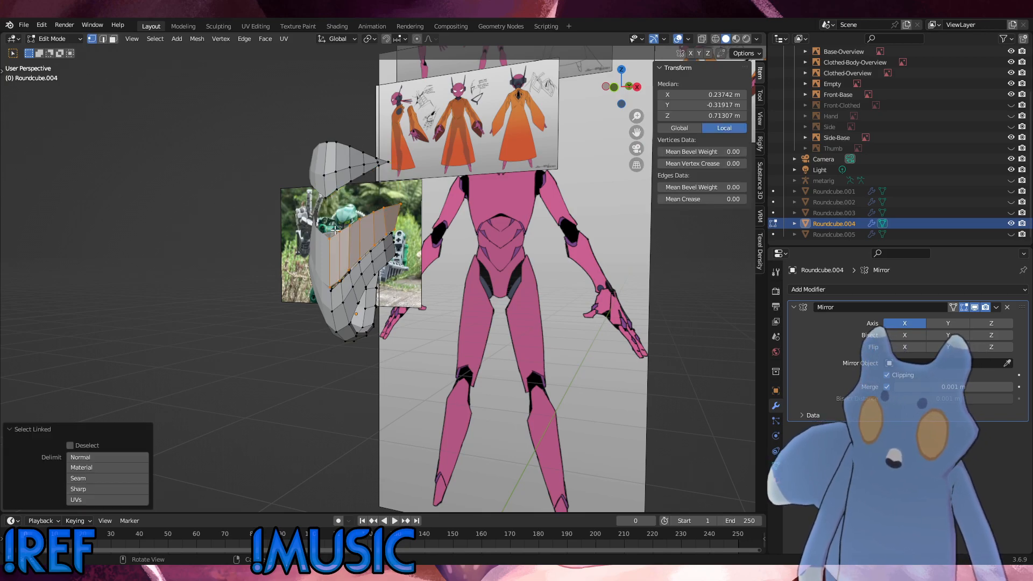
key("h")
key("l")
key("h")
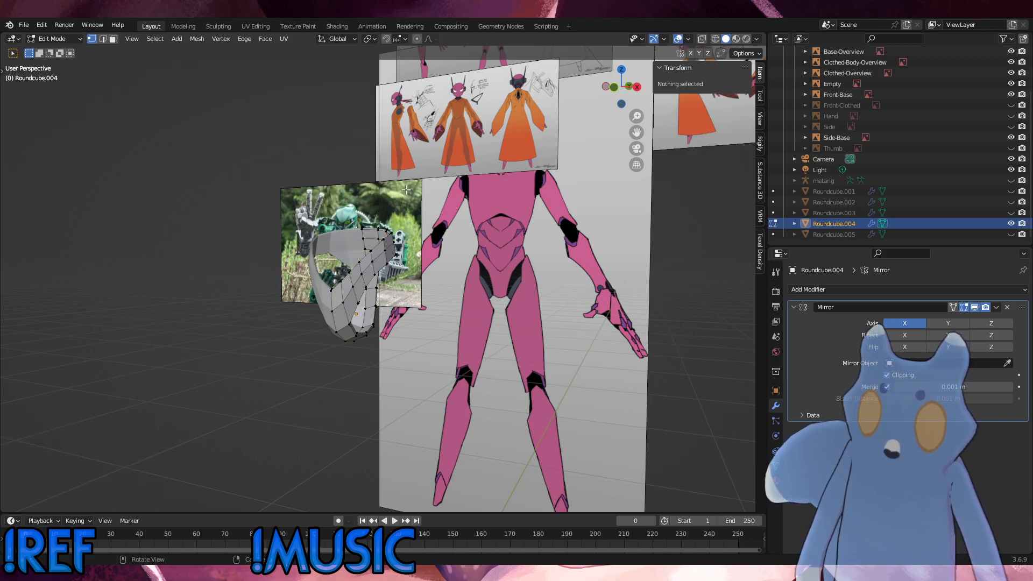
middle_click_drag(370, 214, 318, 209)
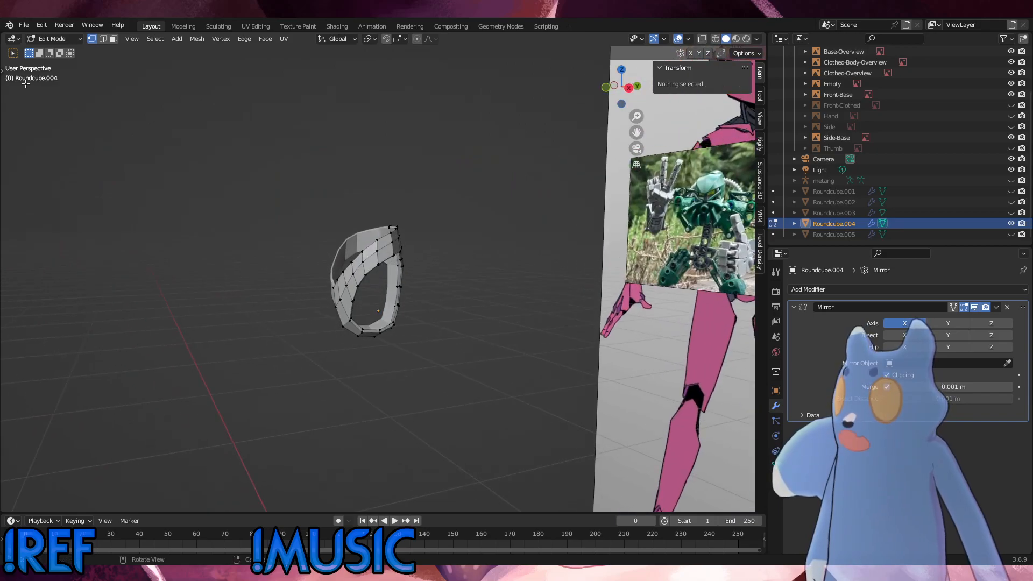
Save the file from Object Mode and return to Edit Mode.
left_click(53, 39)
left_click(50, 45)
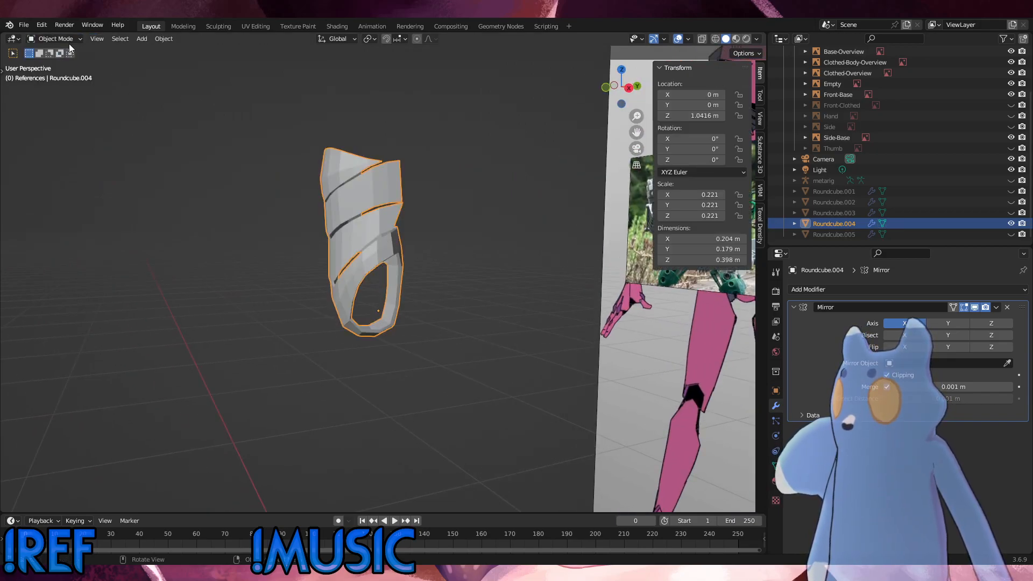
left_click(30, 28)
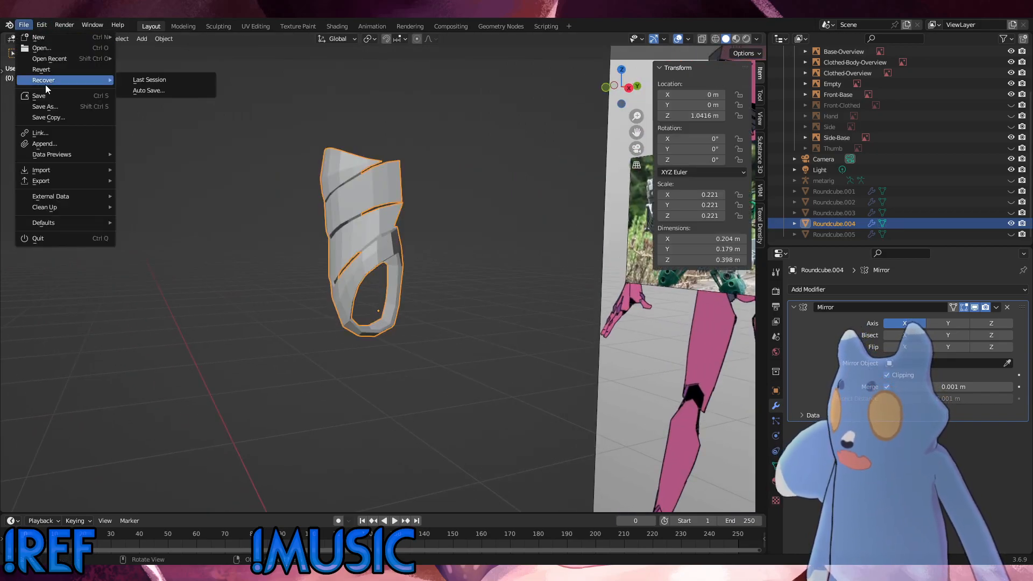
left_click(61, 97)
left_click(63, 41)
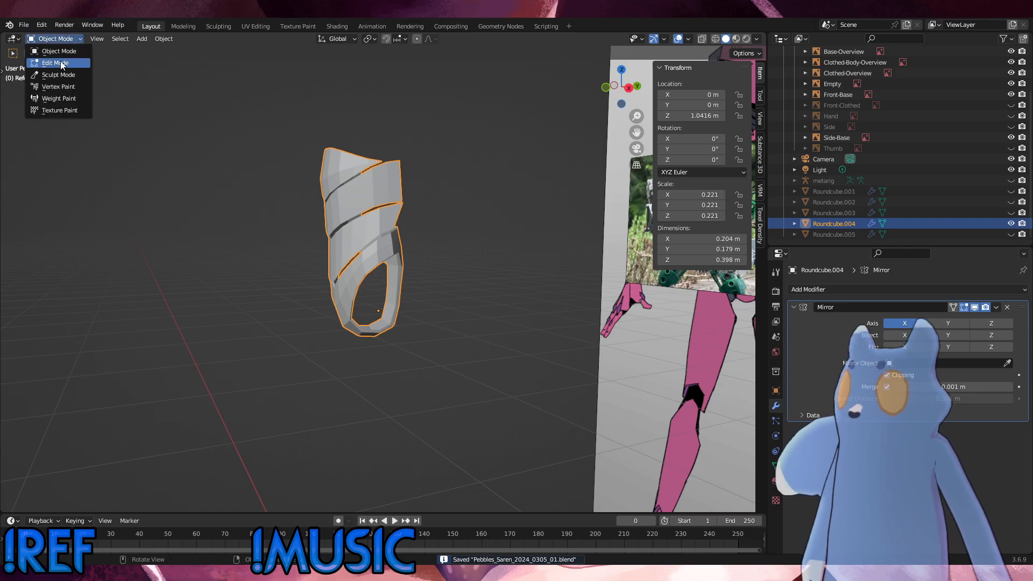
left_click(61, 64)
In the right side view with X-ray on, move the vertex row on the leg opening's lower back edge up and inward, and rotate it.
middle_click_drag(265, 139, 318, 330, "alt")
scroll(318, 331, "up", 4)
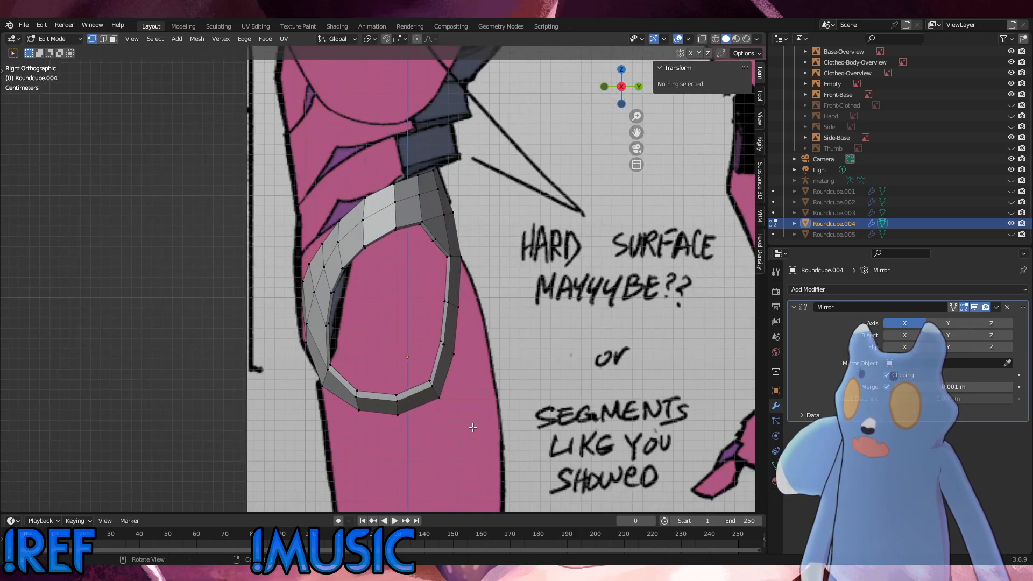
left_click(433, 388)
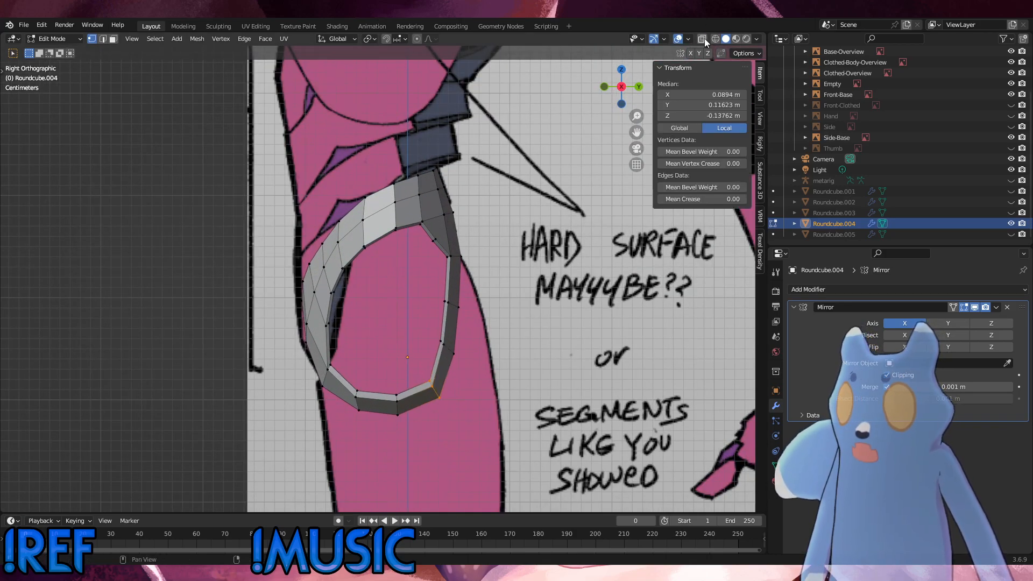
left_click(704, 39)
left_click_drag(466, 408, 441, 291)
key("g")
left_click(428, 368)
key("r")
left_click(466, 355)
Adjust the middle back row's position and move the lower back corner row about -0.0037 m on Y and 0.0053 m on Z.
key("g")
left_click(411, 314)
key("g")
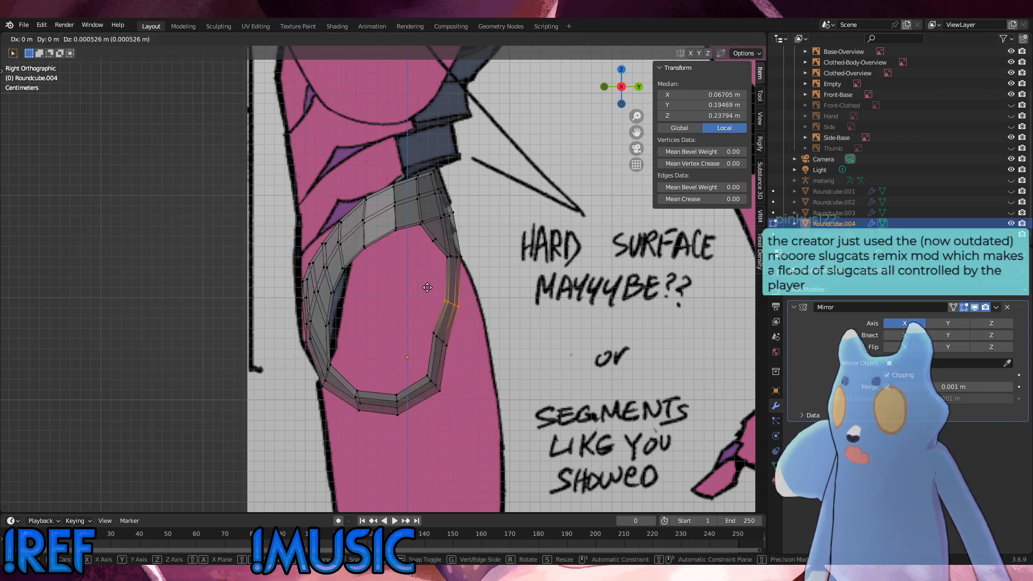
left_click(421, 282)
left_click_drag(455, 348, 420, 392)
key("g")
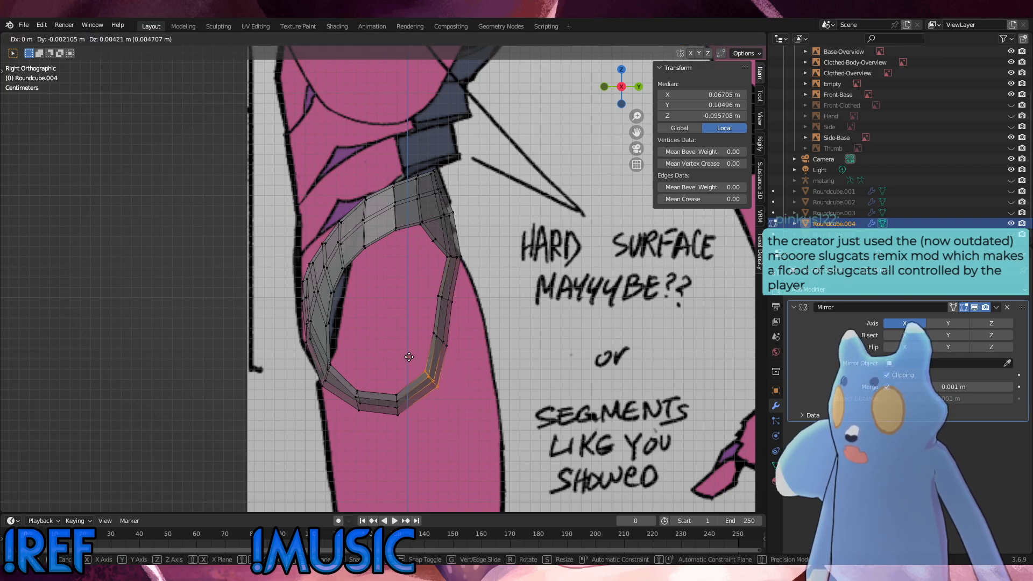
left_click(414, 375)
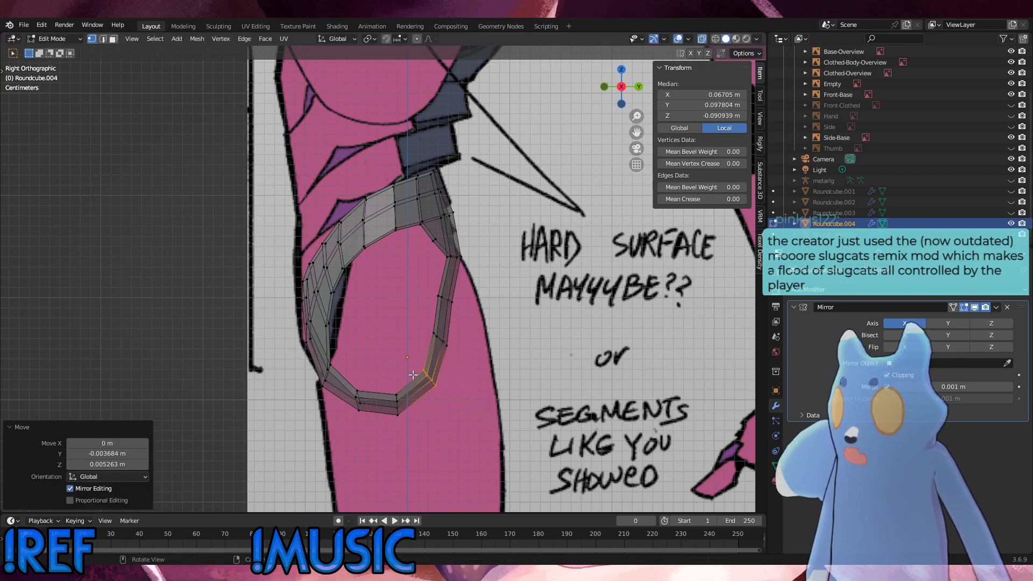
left_click(494, 379)
Move the leg opening's middle back vertex row inward, rotate it by about -5°, and adjust its position along Y.
left_click_drag(464, 353, 434, 290)
key("g")
left_click(417, 325)
key("r")
left_click(474, 313)
key("r")
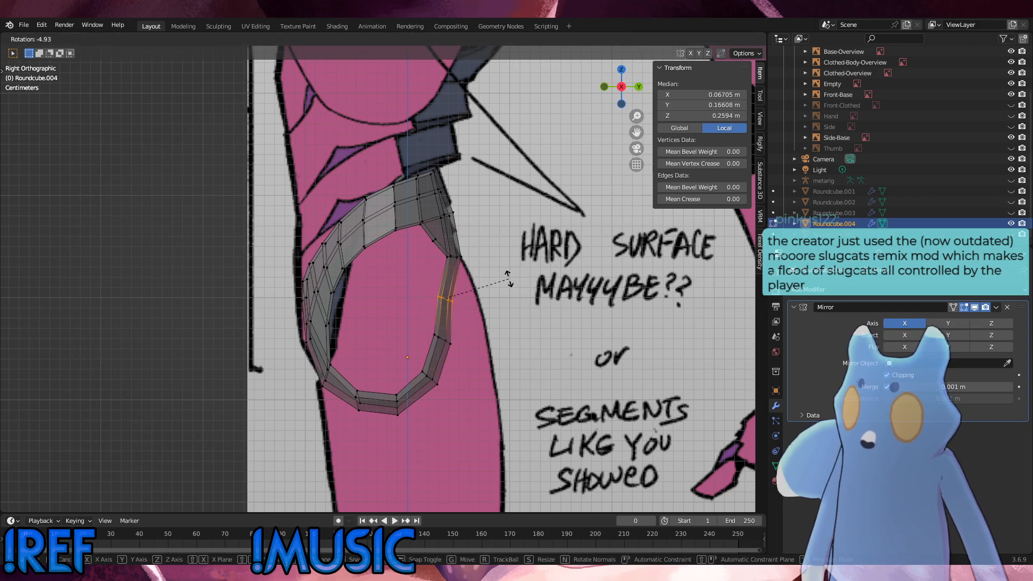
left_click(509, 280)
key("g")
key("y")
left_click(512, 278)
Scale the row just below the middle back row to about 0.95 along Y and inspect the band without X-ray.
left_click_drag(473, 359, 430, 328)
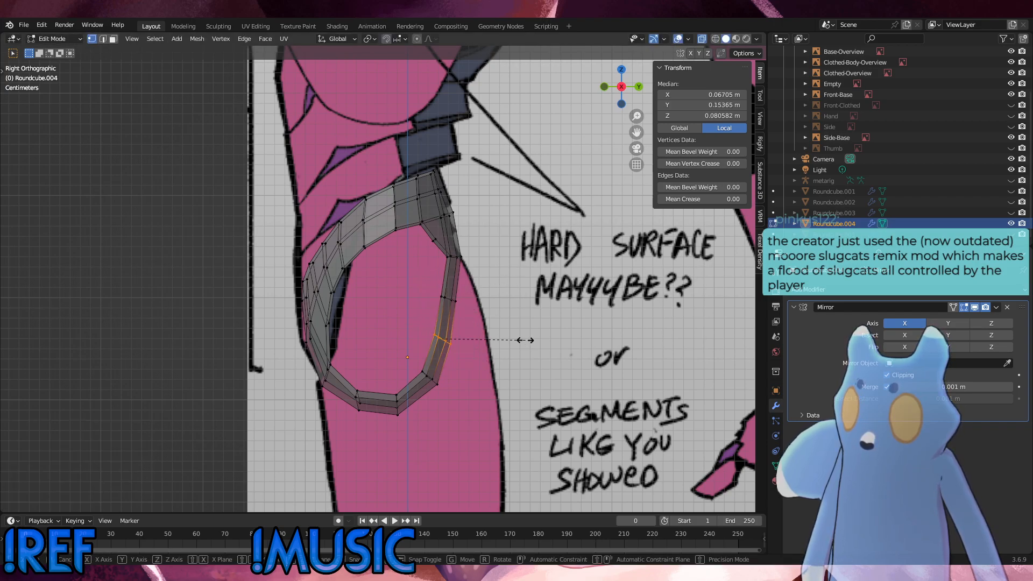
key("s")
key("y")
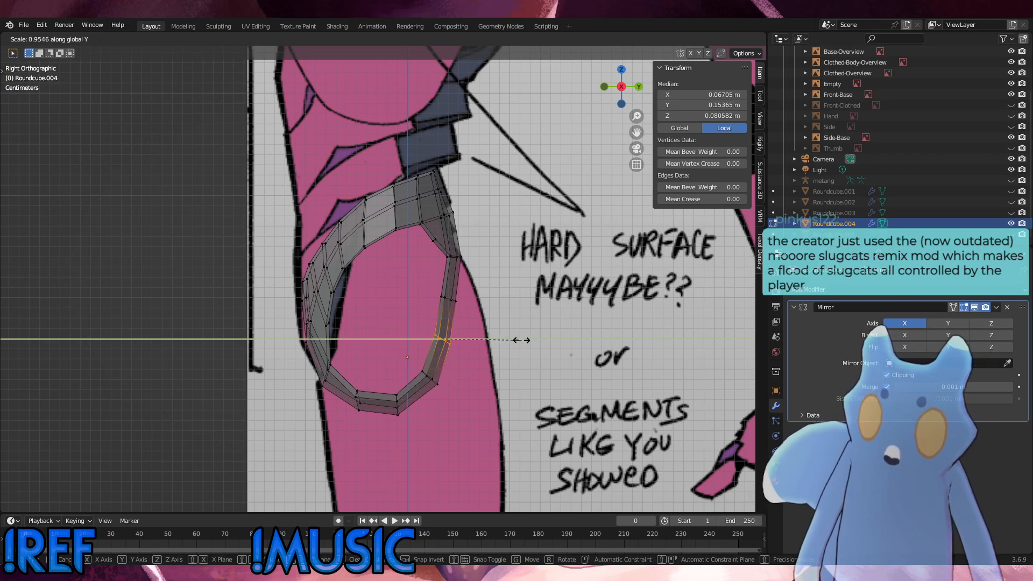
left_click(520, 340)
key("alt+a")
middle_click_drag(517, 344, 427, 288)
left_click(701, 39)
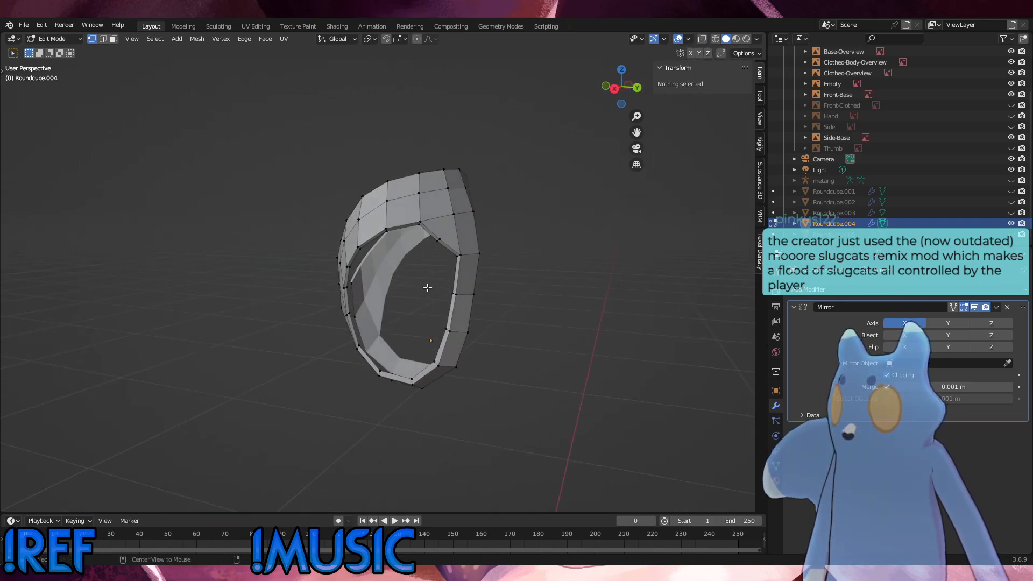
In the right side view with X-ray on, move the middle back vertex row about 0.003 m backward along Y.
key("KP_3")
left_click(450, 299)
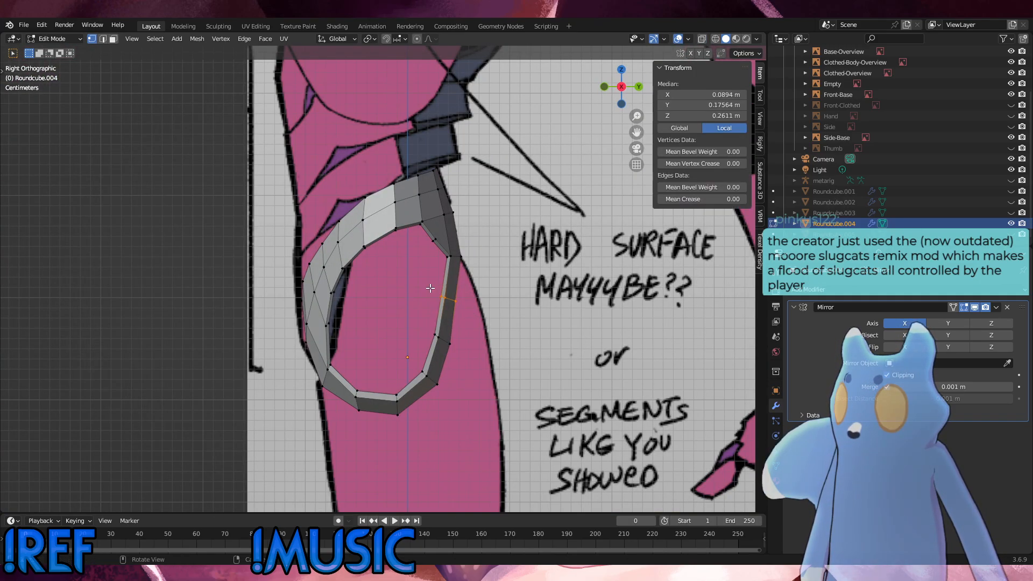
left_click(704, 40)
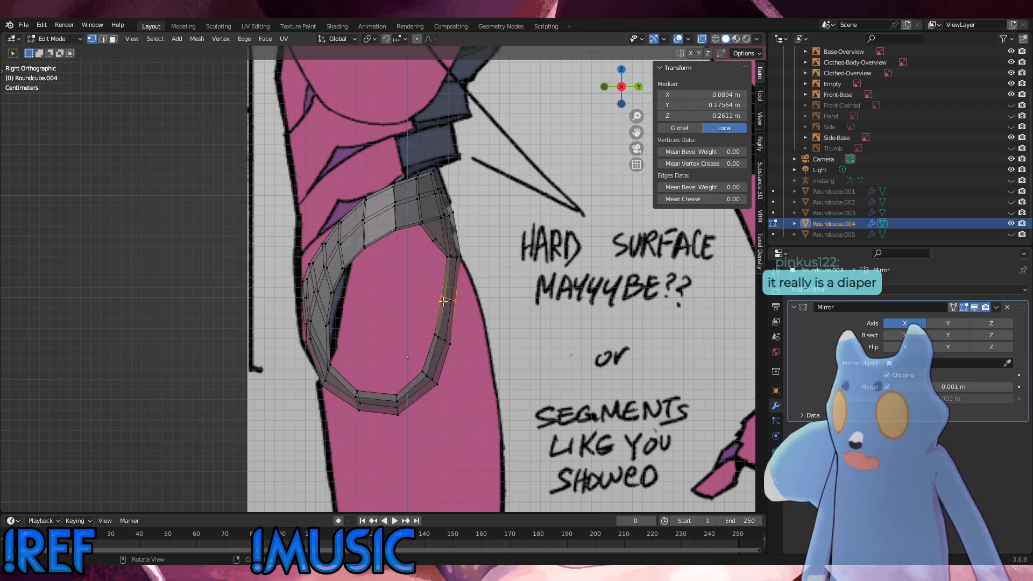
left_click_drag(474, 305, 412, 276)
key("g")
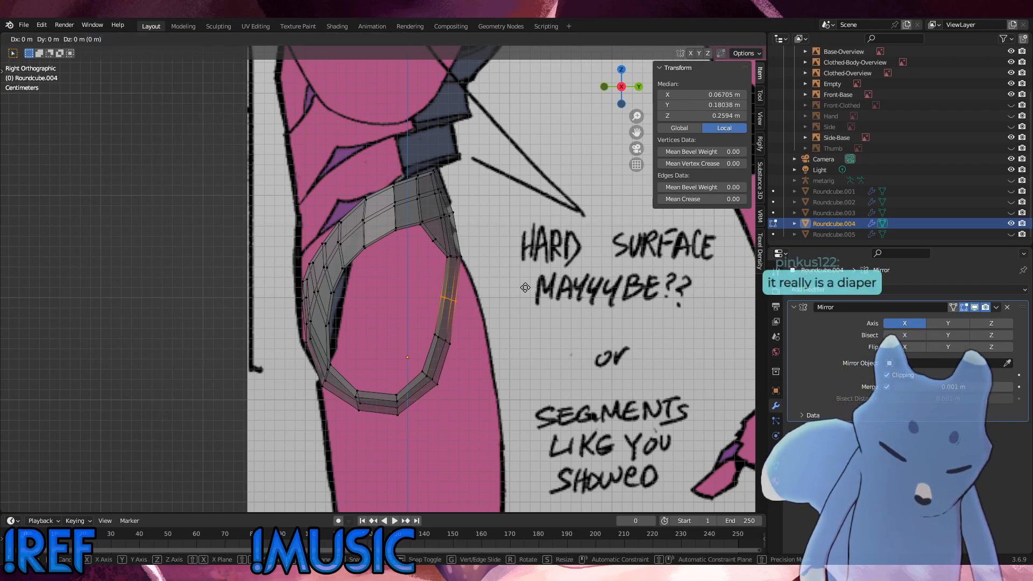
key("y")
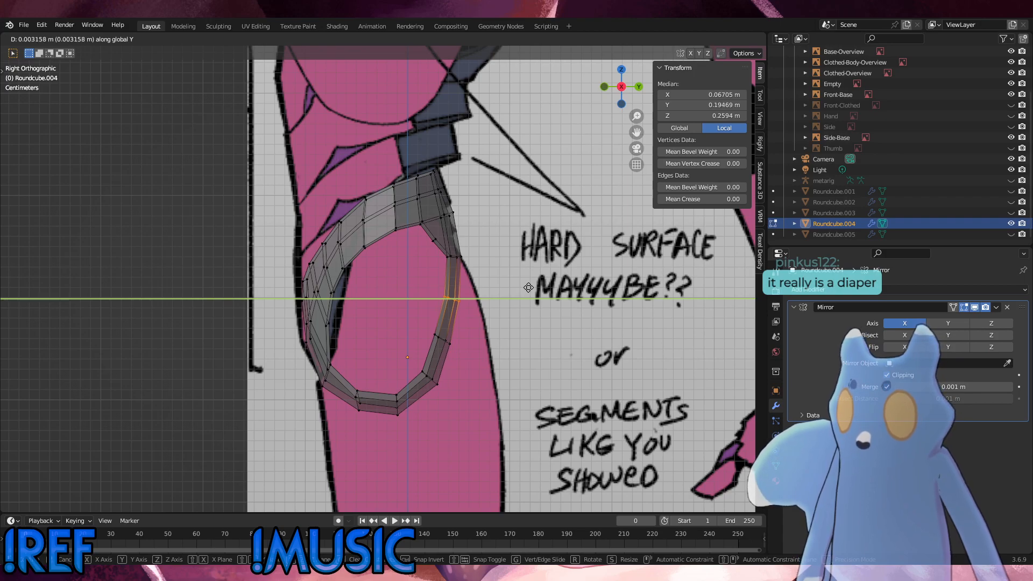
left_click(528, 287)
Move the row below the middle back row about 0.0032 m backward along Y and edge-slide it along the band.
left_click_drag(463, 352, 424, 327)
key("g")
key("y")
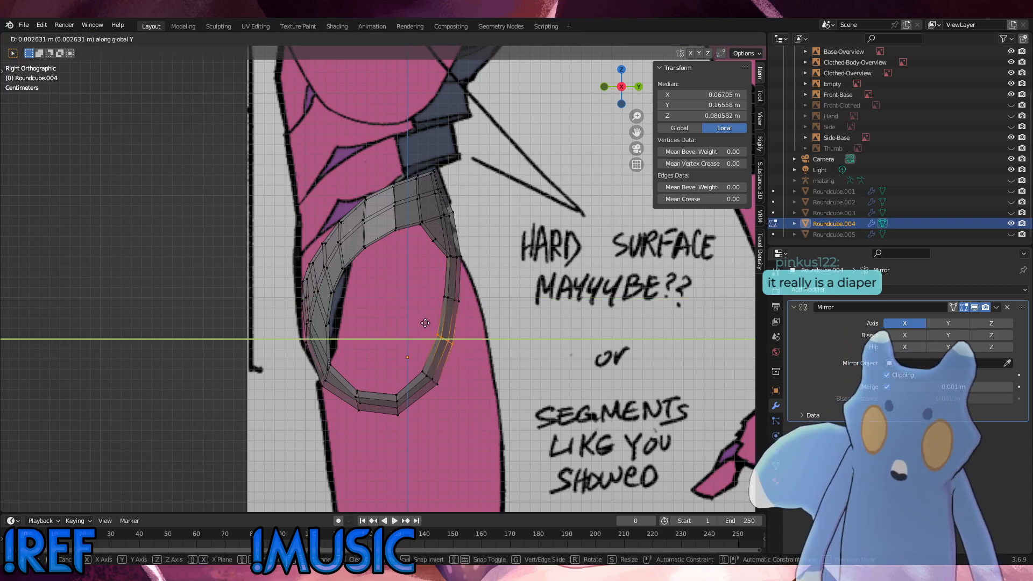
left_click(426, 322)
key("g")
key("g")
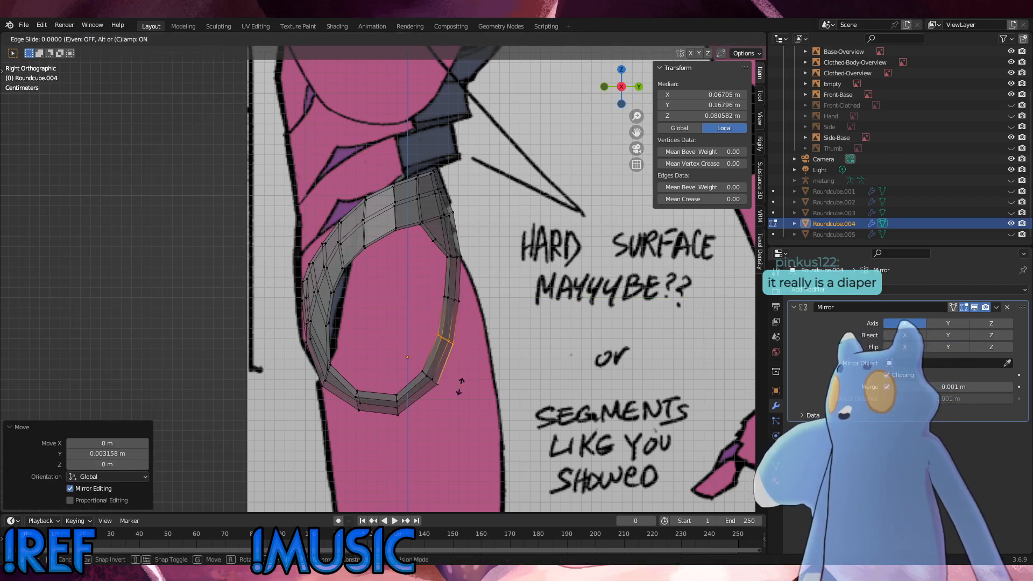
left_click(458, 385)
Nudge the lower back corner row about 0.001 m on Y and -0.0005 m on Z, and rotate the bottom front row about 2.5°.
left_click_drag(453, 390, 414, 364)
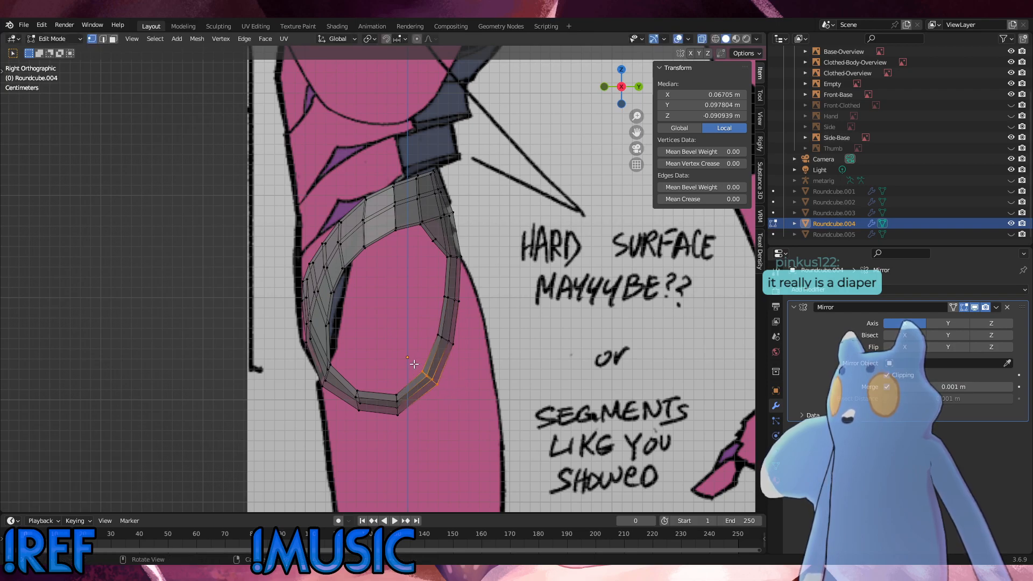
key("g")
left_click(413, 365)
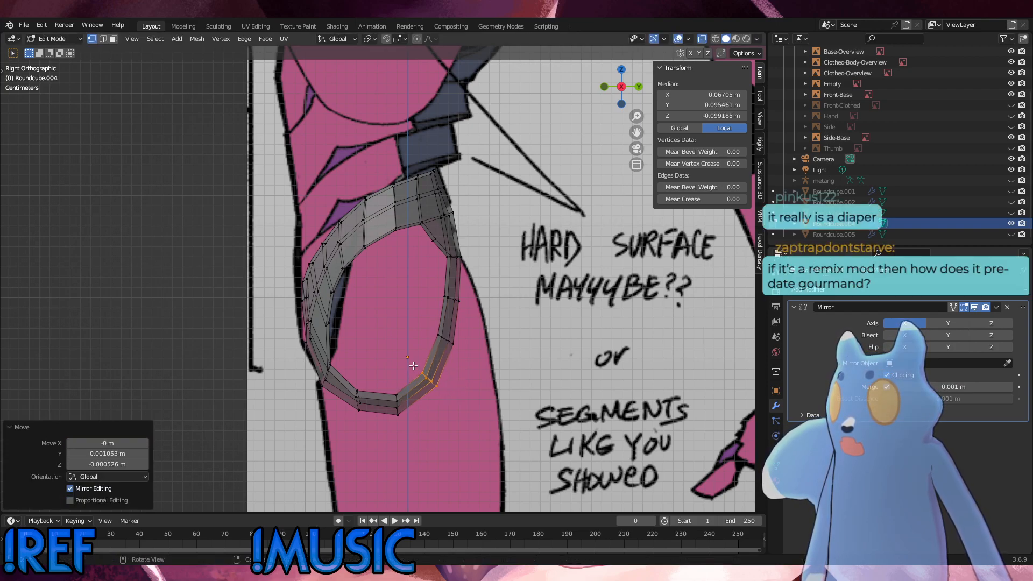
left_click_drag(376, 428, 351, 377)
key("r")
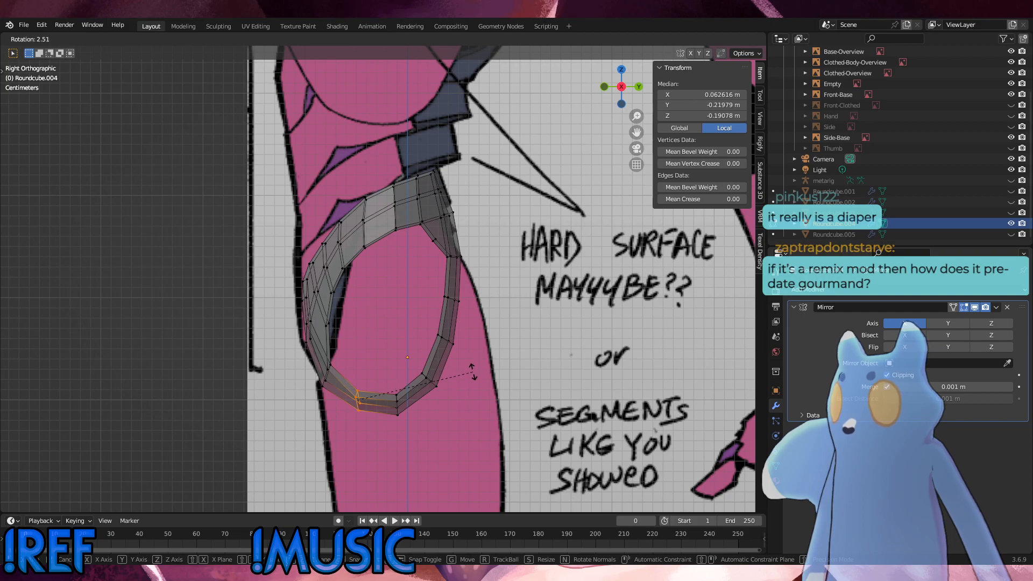
left_click(474, 372)
left_click(555, 377)
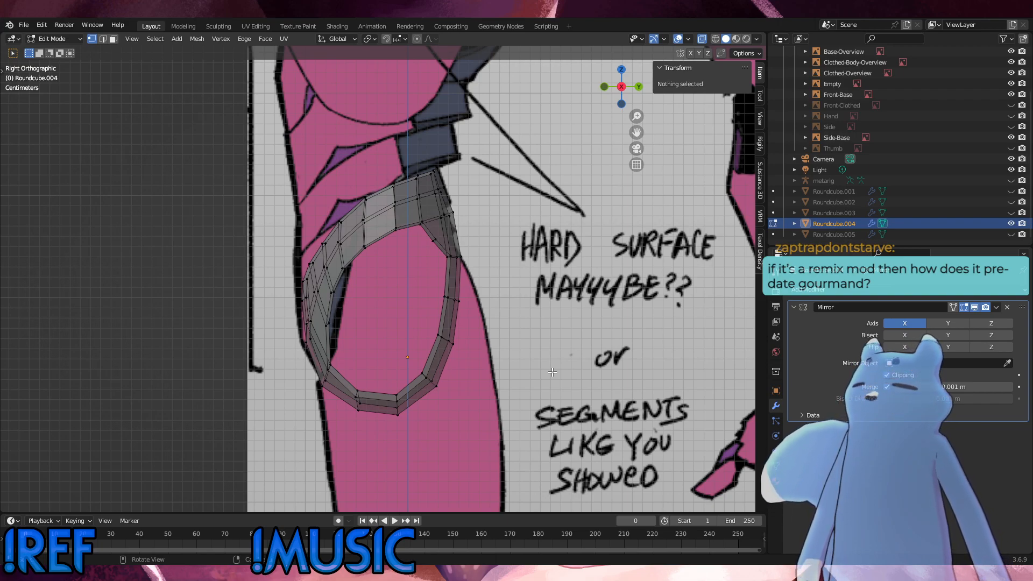
Edge-slide the crotch band's vertical column above the leg opening, on both shells, by a factor of about -0.075.
left_click(702, 39)
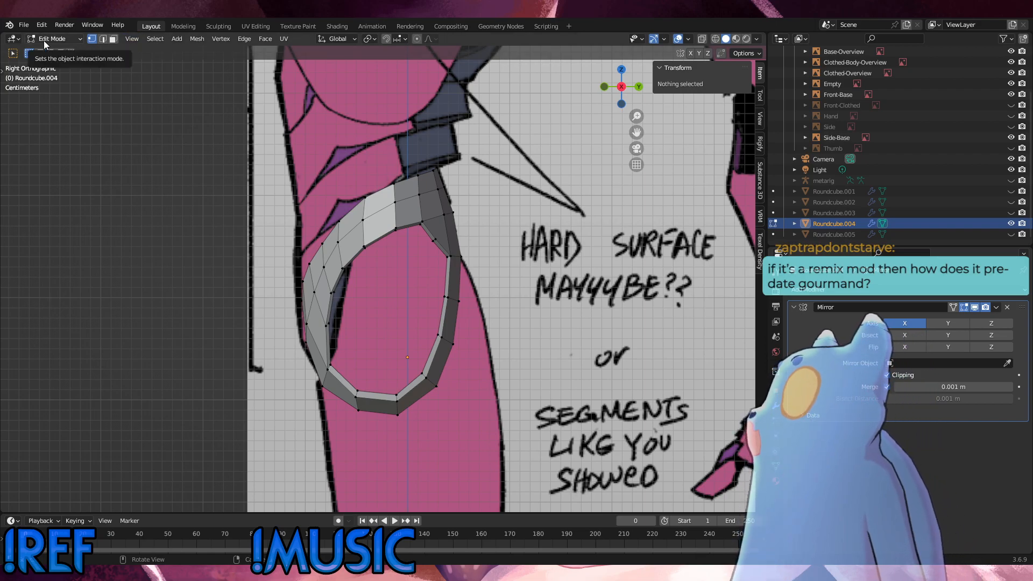
left_click_drag(409, 242, 380, 172)
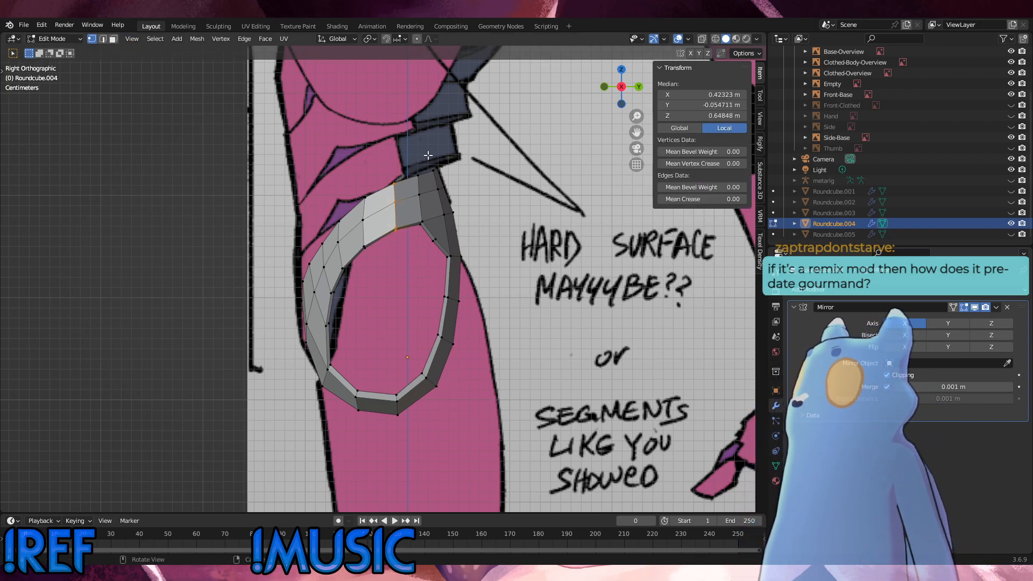
left_click(702, 39)
left_click_drag(410, 250, 380, 167)
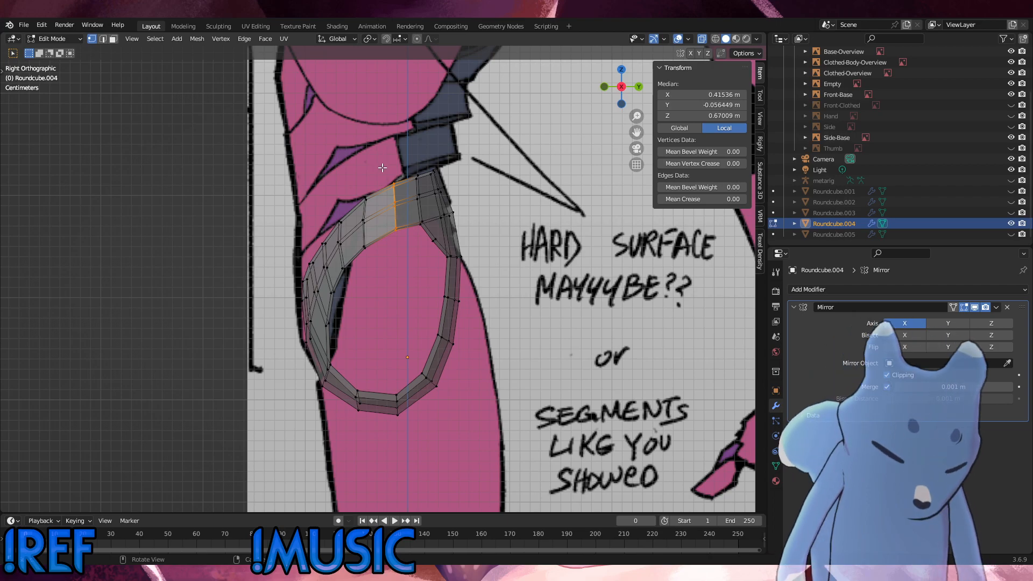
key("g")
key("g")
left_click(380, 168)
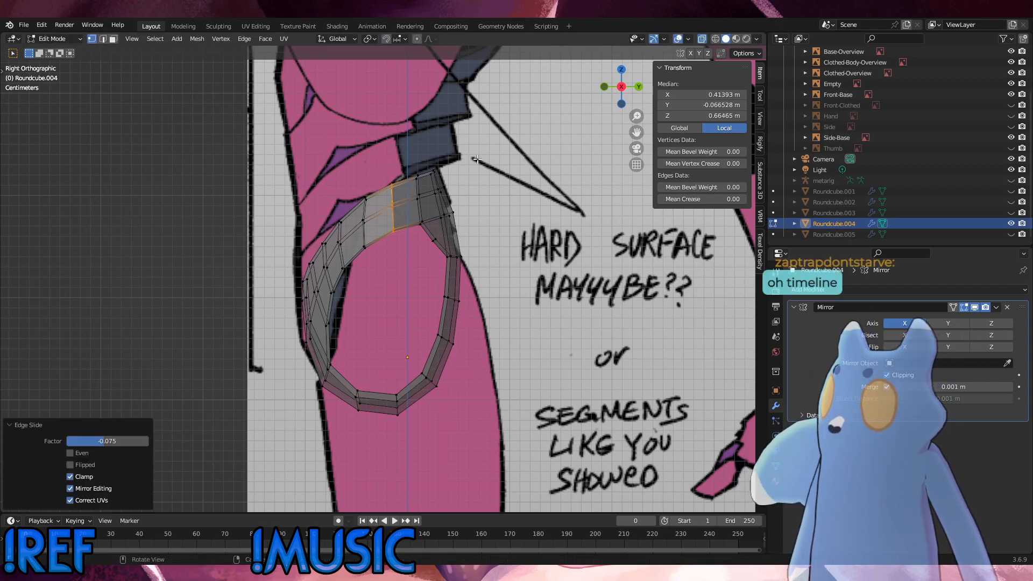
Return to Object Mode, save the file, and view the torso bands in perspective.
left_click(477, 160)
left_click(53, 39)
left_click(47, 50)
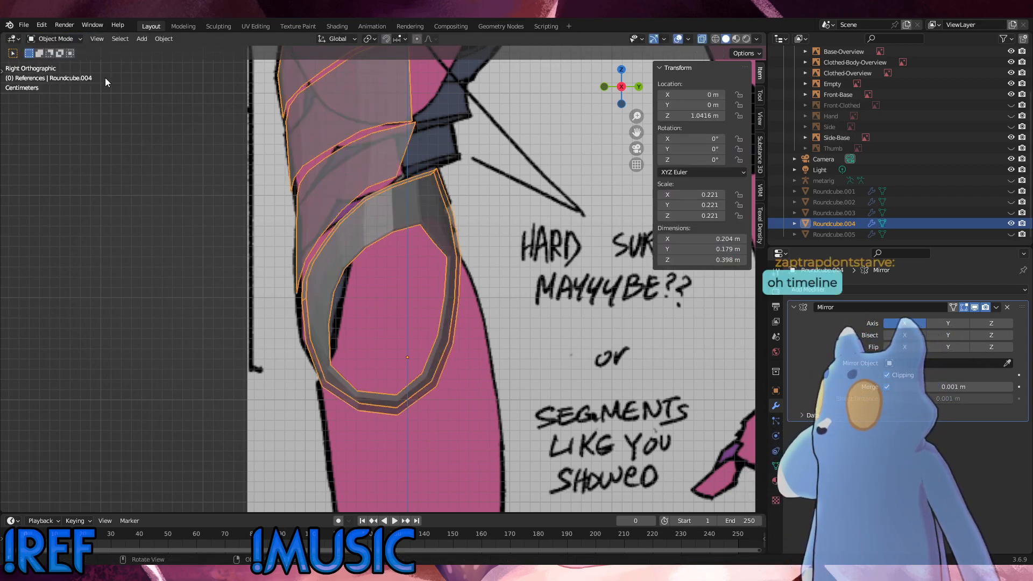
left_click(24, 27)
left_click(66, 98)
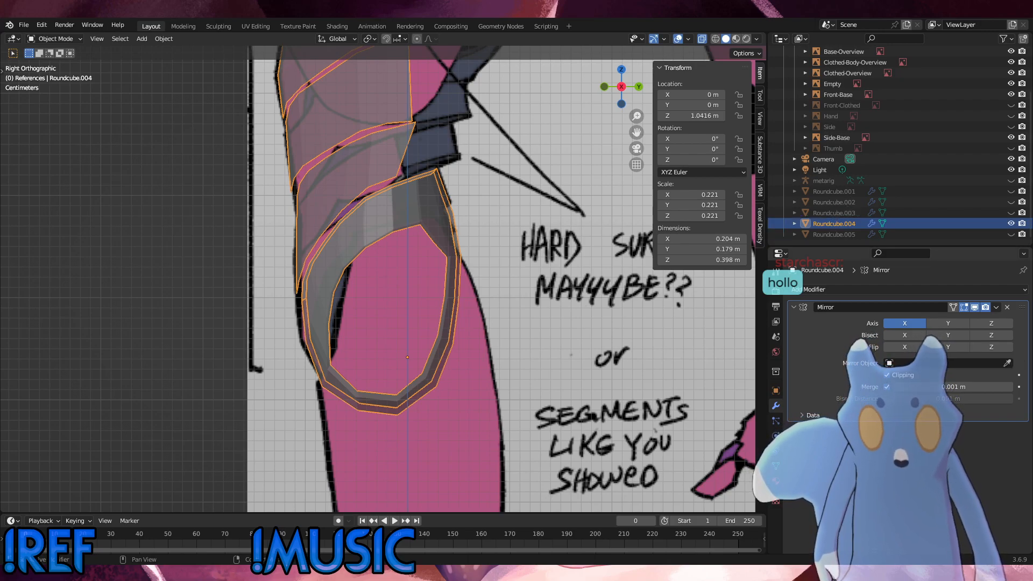
middle_click_drag(399, 344, 459, 354)
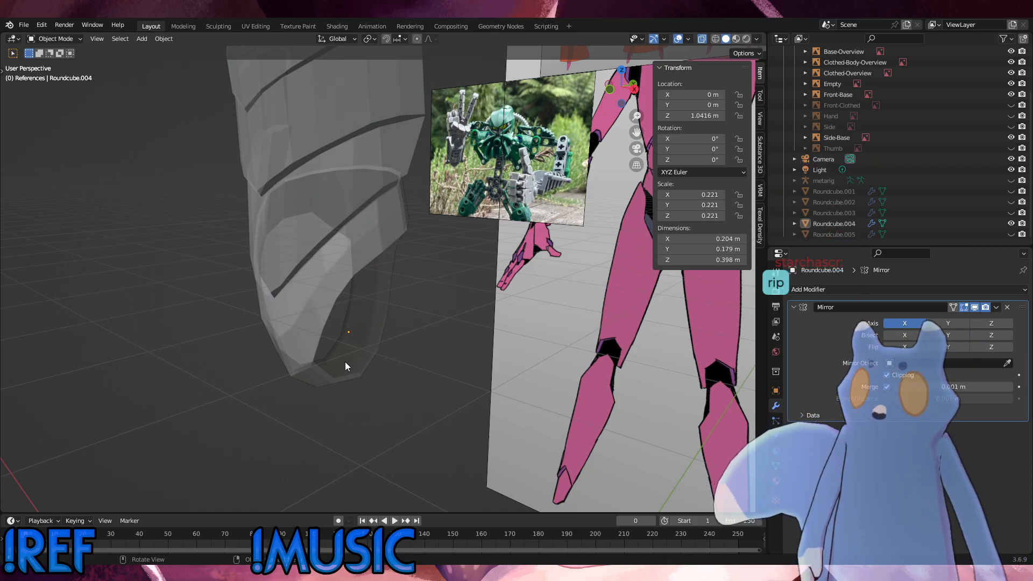
Select the crotch band over the side reference and enter Edit Mode.
middle_click_drag(346, 362, 502, 314)
key("KP_1")
key("KP_3")
scroll(414, 281, "up", 1)
middle_click_drag(415, 281, 400, 356, "shift")
left_click(371, 227)
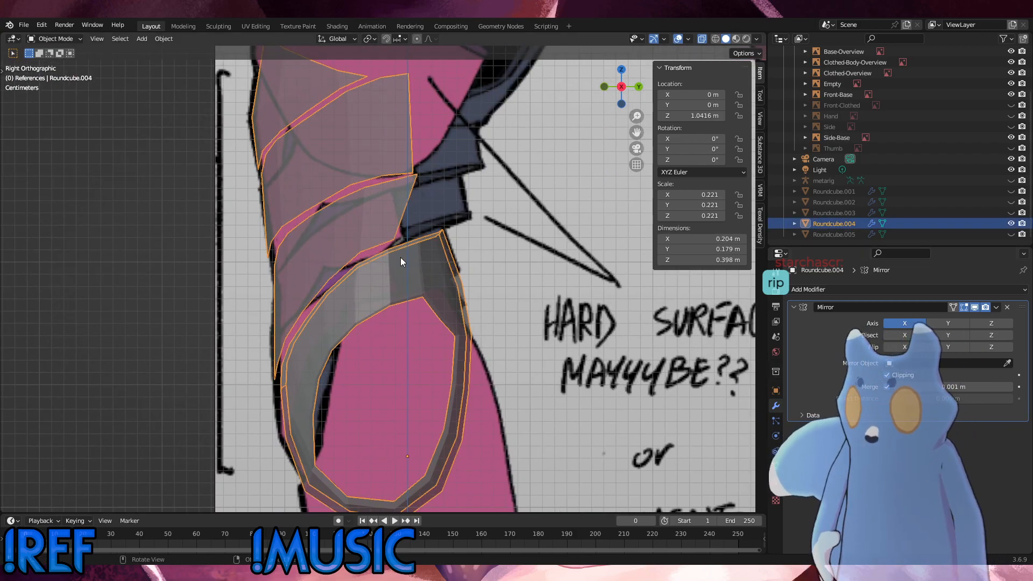
left_click(56, 39)
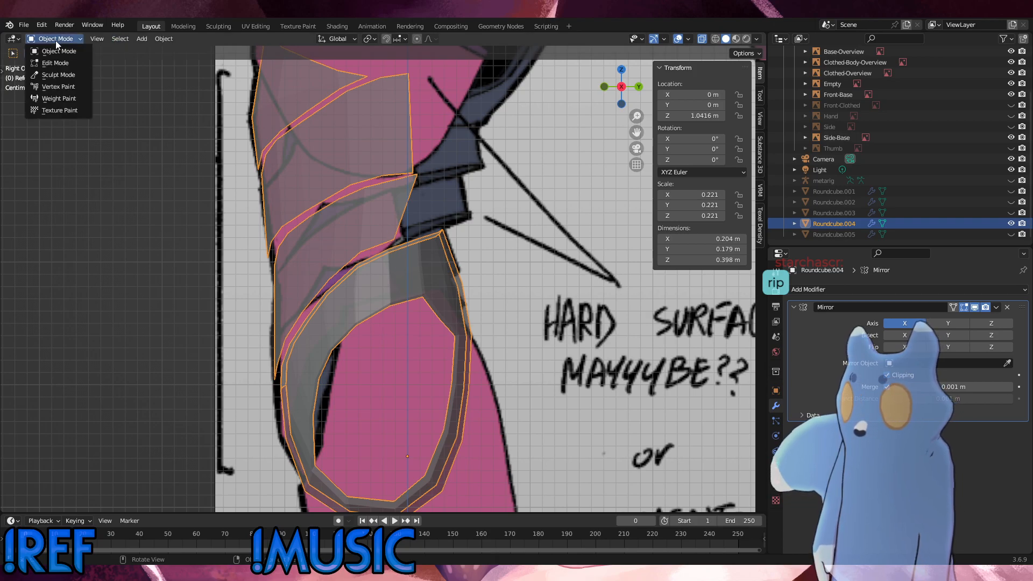
left_click(53, 53)
Try to extrude the crotch band's top edge loop about 0.009 m on Y and 0.036 m on Z.
left_click(430, 273, "alt")
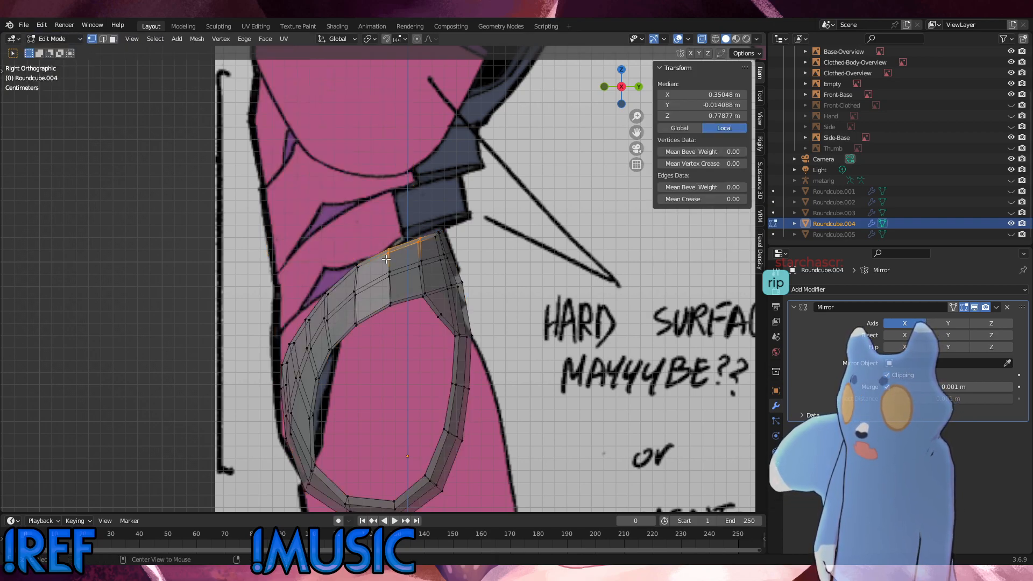
key("e")
left_click(441, 272)
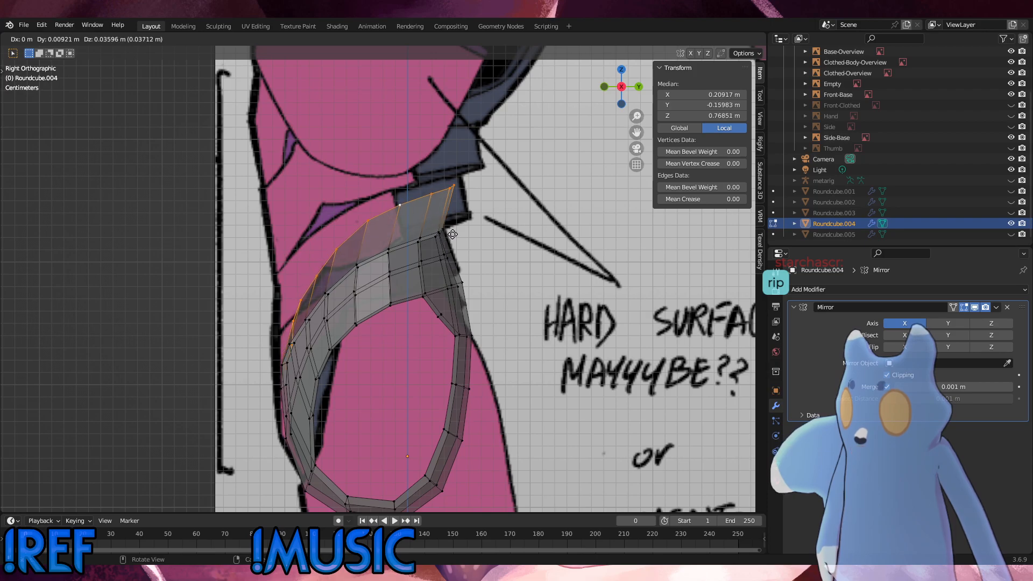
middle_click_drag(441, 272, 559, 289)
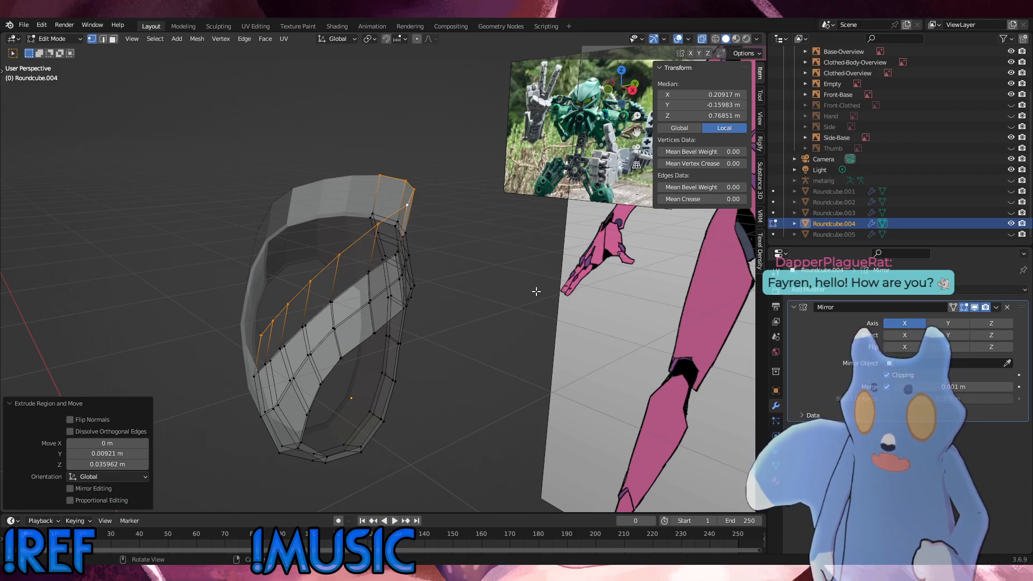
left_click(494, 397)
key("ctrl+z")
key("ctrl+z")
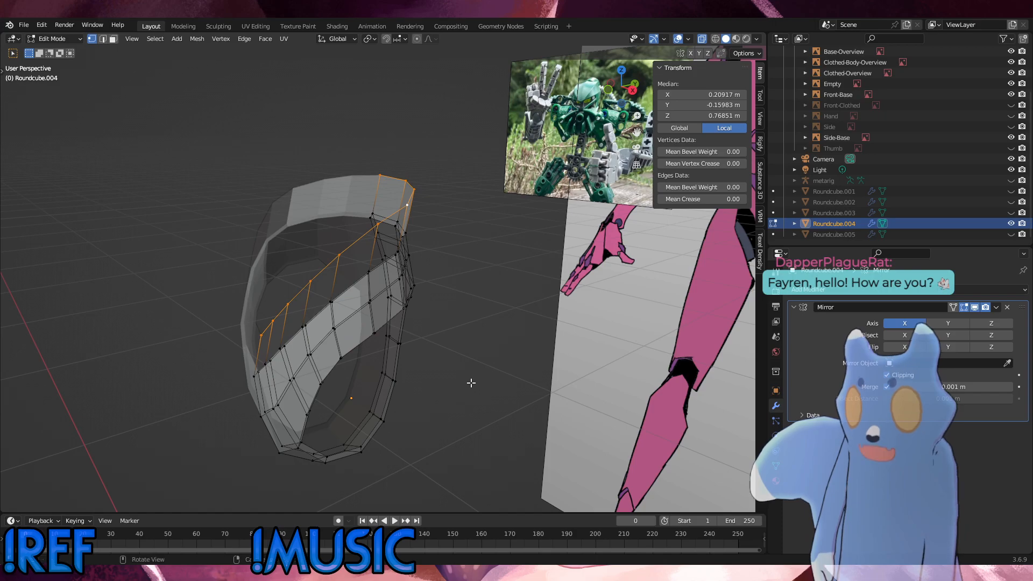
Turn off X-ray and select the strip of faces along the crotch band's top edge.
middle_click_drag(367, 329, 377, 369)
left_click(702, 39)
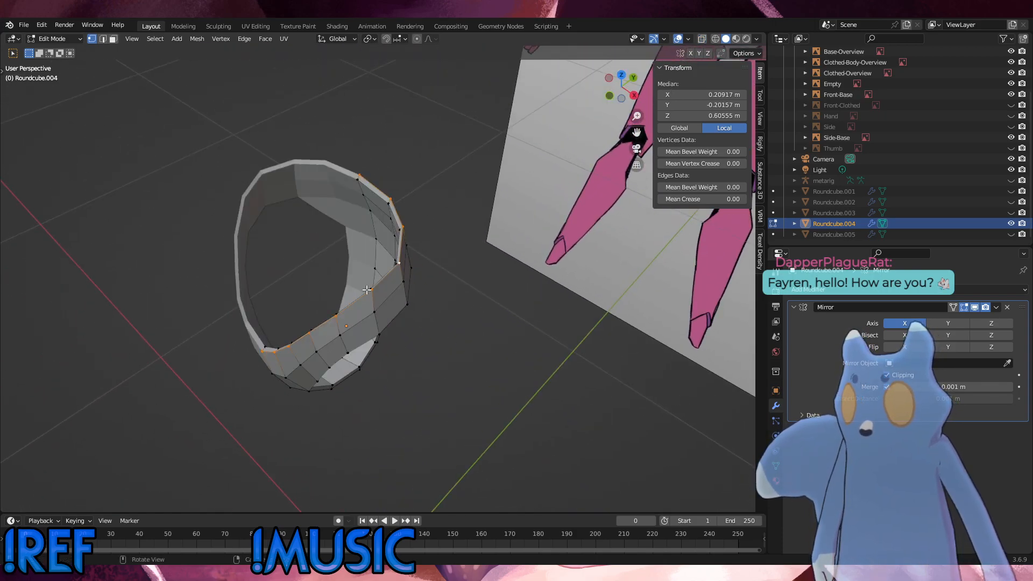
mouse_move(619, 172)
middle_mouse_down()
mouse_move(555, 309)
mouse_move(512, 353)
middle_mouse_up()
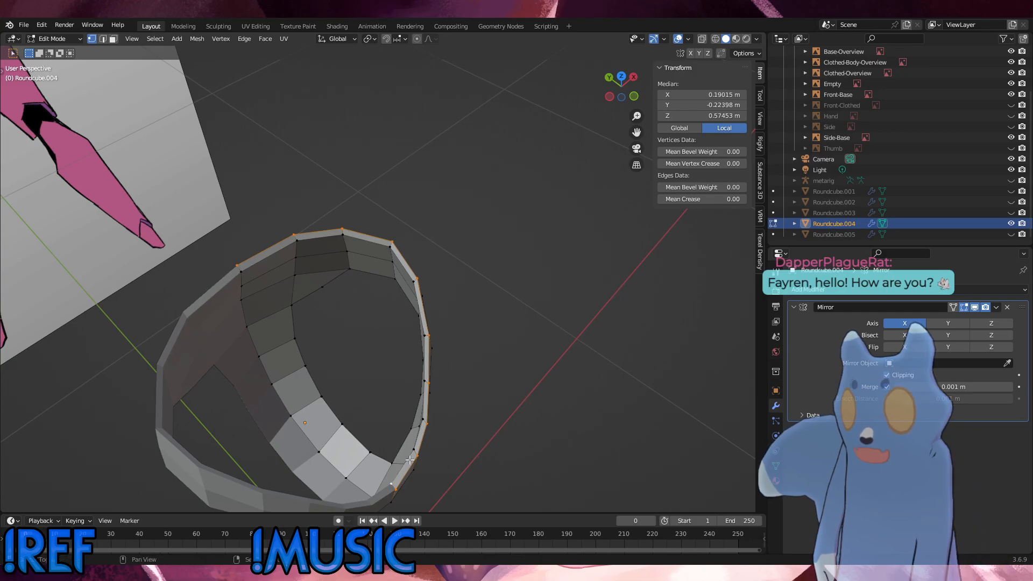
left_click(235, 278, "ctrl+shift")
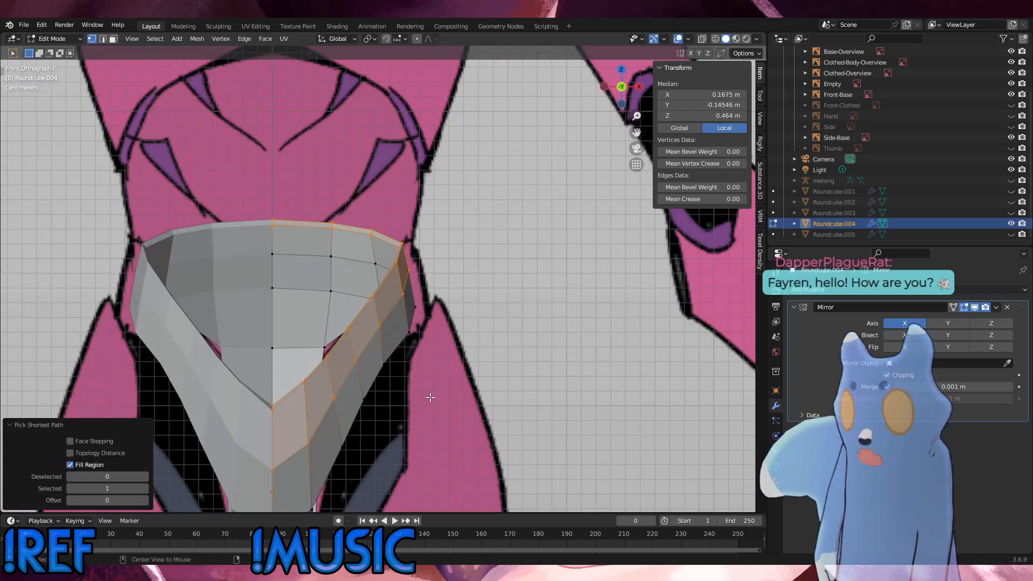
key("KP_1")
key("KP_3")
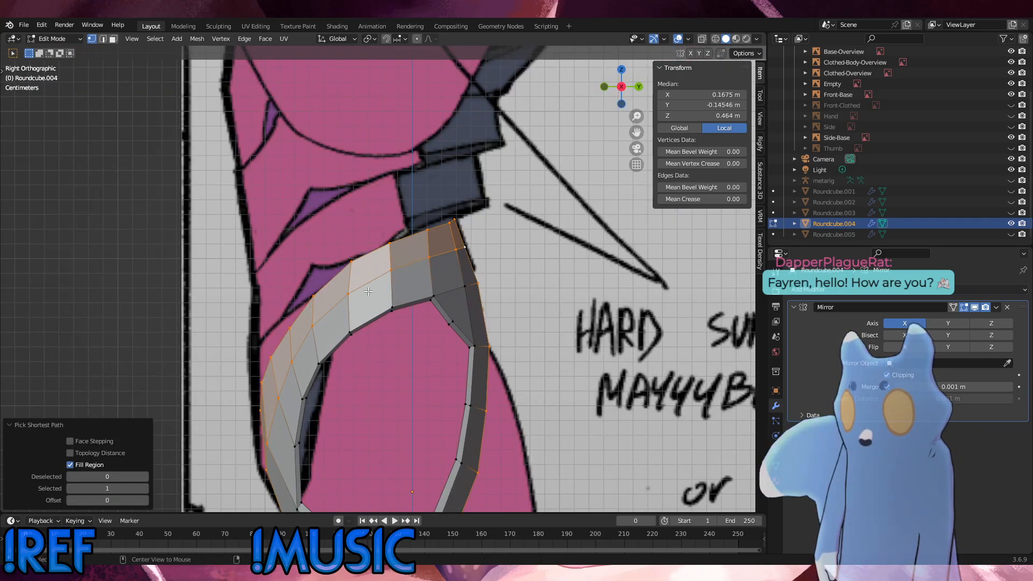
Examine the selected strip against the side and front references with and without X-ray, and clear the selection.
left_click(702, 39)
left_click(702, 38)
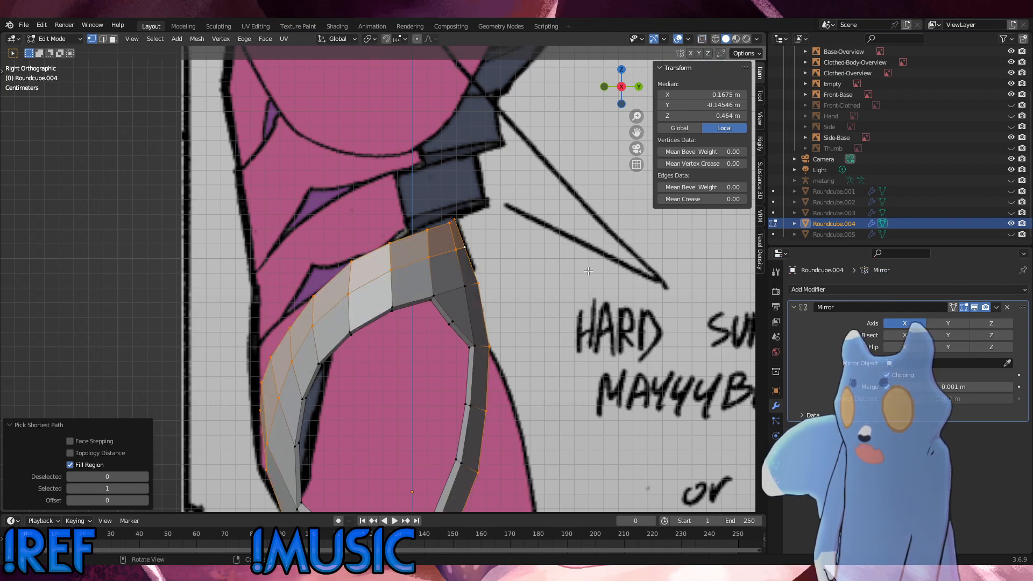
middle_click_drag(568, 293, 587, 304)
key("KP_1")
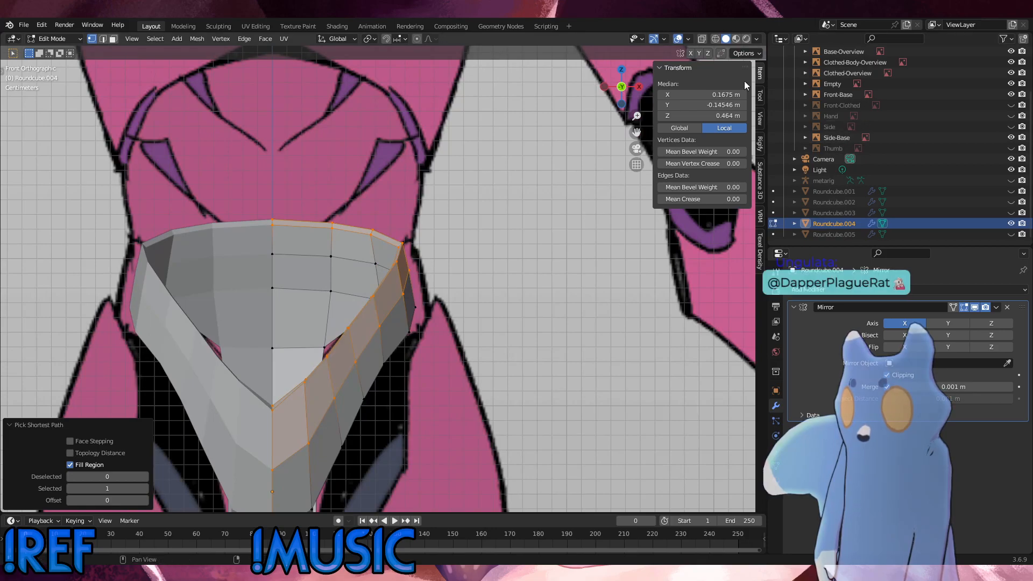
left_click(702, 38)
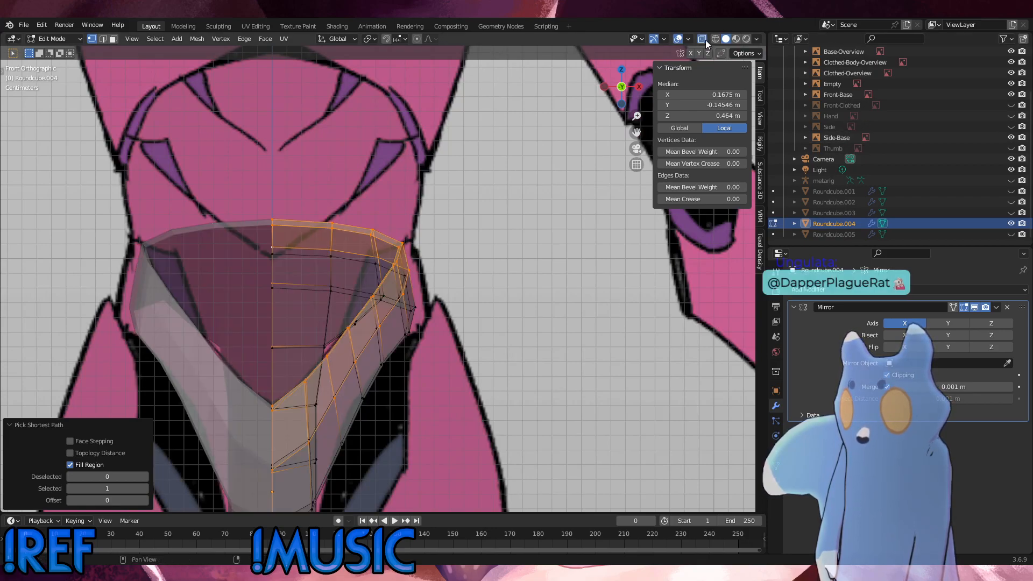
left_click(705, 40)
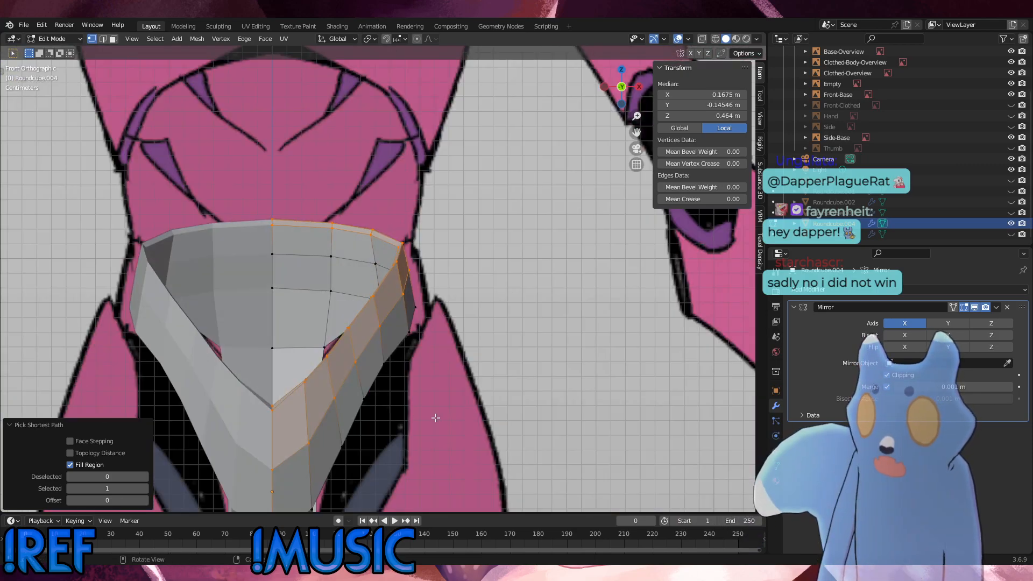
scroll(391, 286, "down", 3)
key("alt+a")
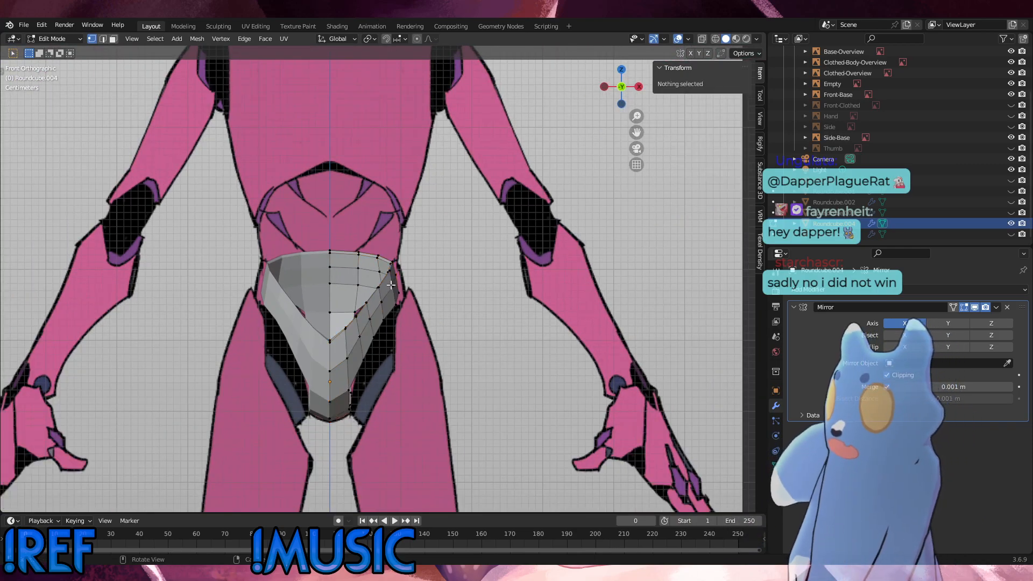
Move the front centre vertex of the band's top edge and the vertex beside it slightly along Z.
scroll(391, 285, "up", 2)
left_click(314, 371)
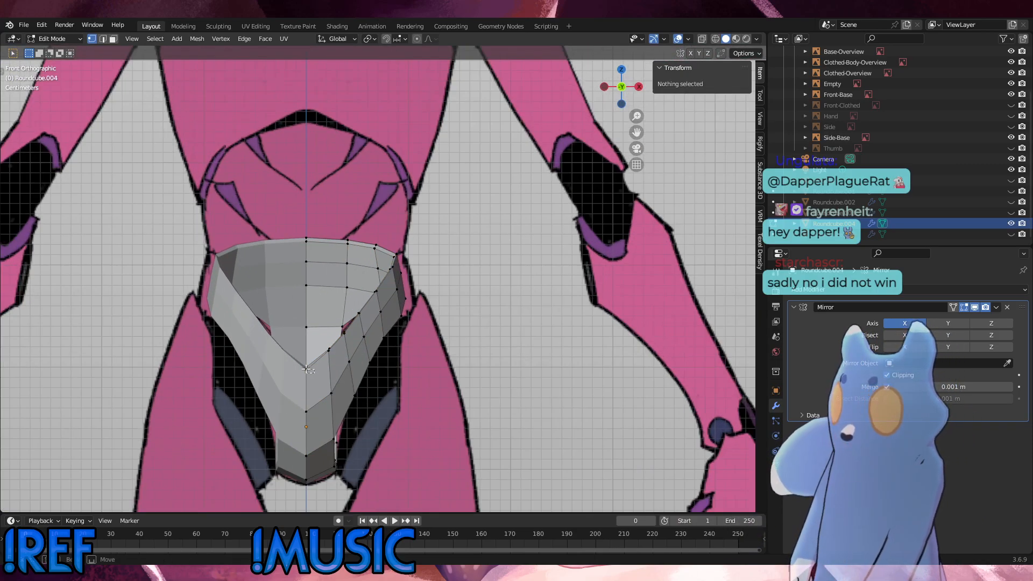
key("g")
key("z")
left_click(345, 344)
left_click(331, 351)
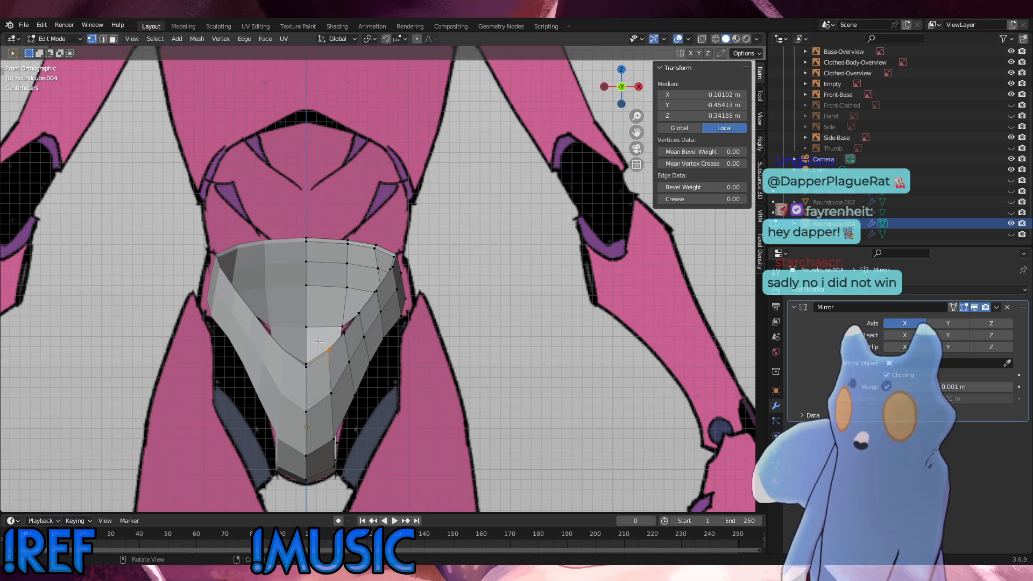
key("g")
key("z")
left_click(319, 342)
middle_click_drag(319, 342, 368, 359)
left_click(308, 373)
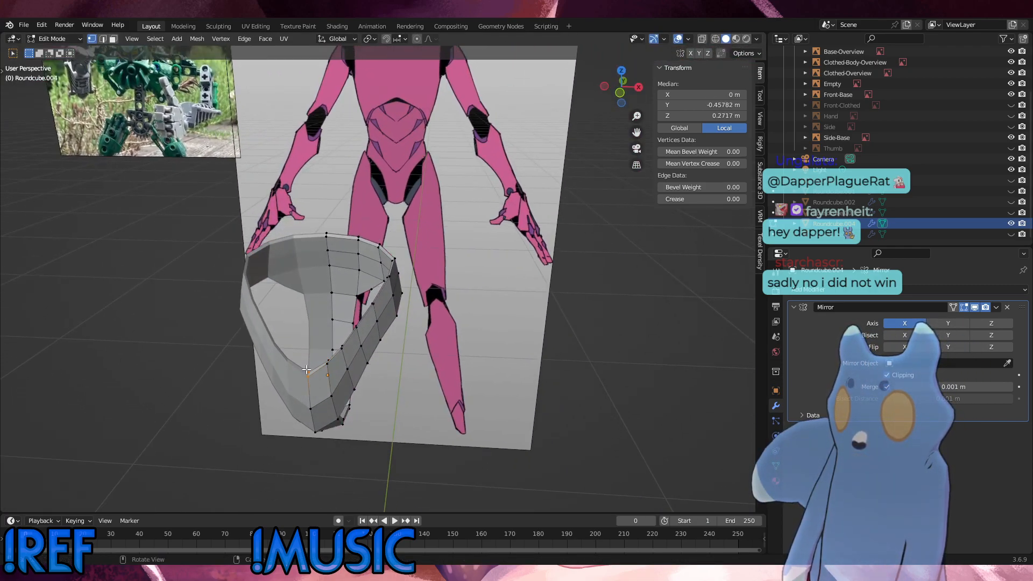
Extrude the crotch band's top edge loop outward along its normal to add a new row.
left_click(342, 237, "alt")
key("KP_3")
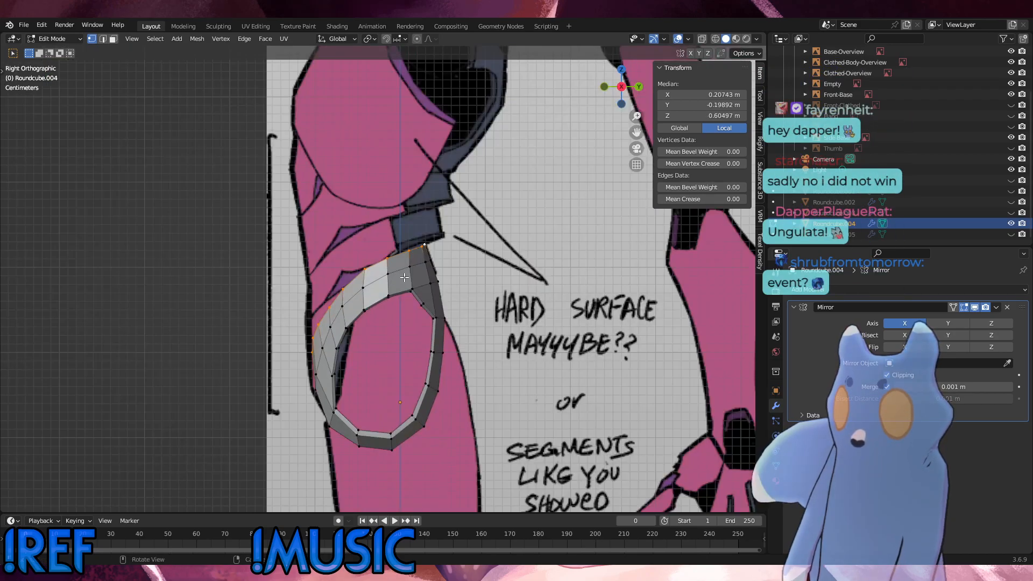
key("g")
key("z")
key("z")
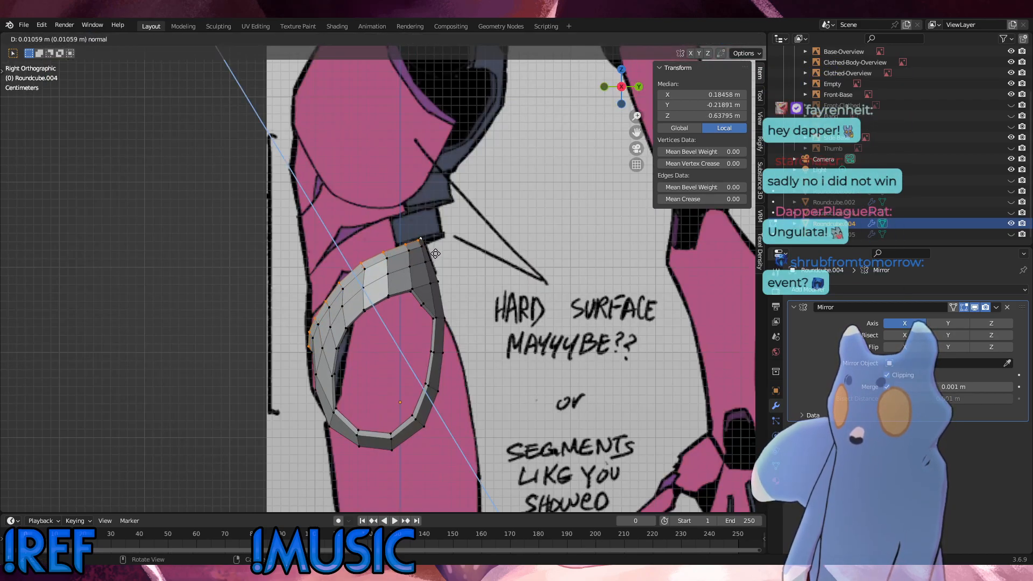
left_click(436, 254)
key("a")
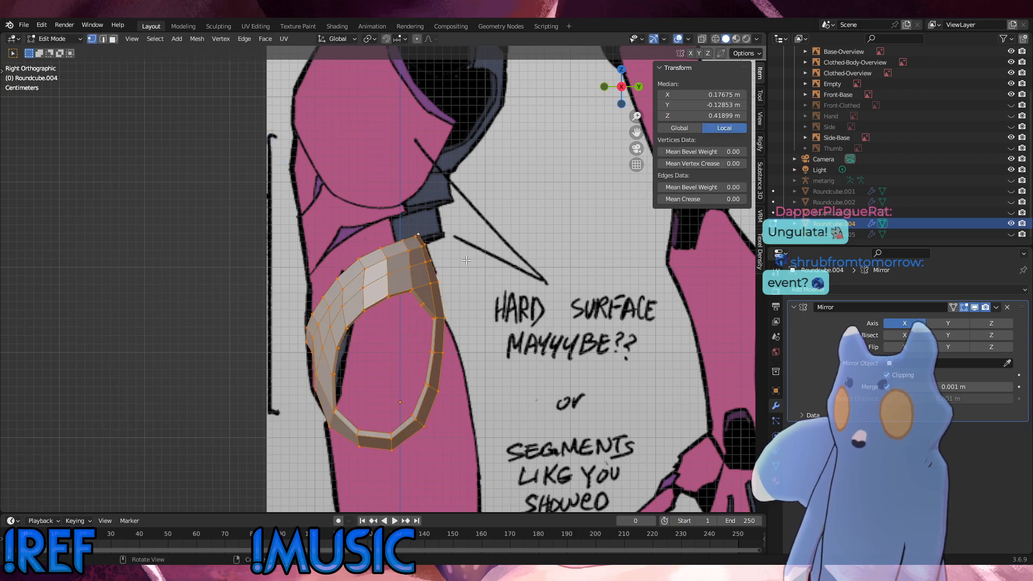
key("ctrl+z")
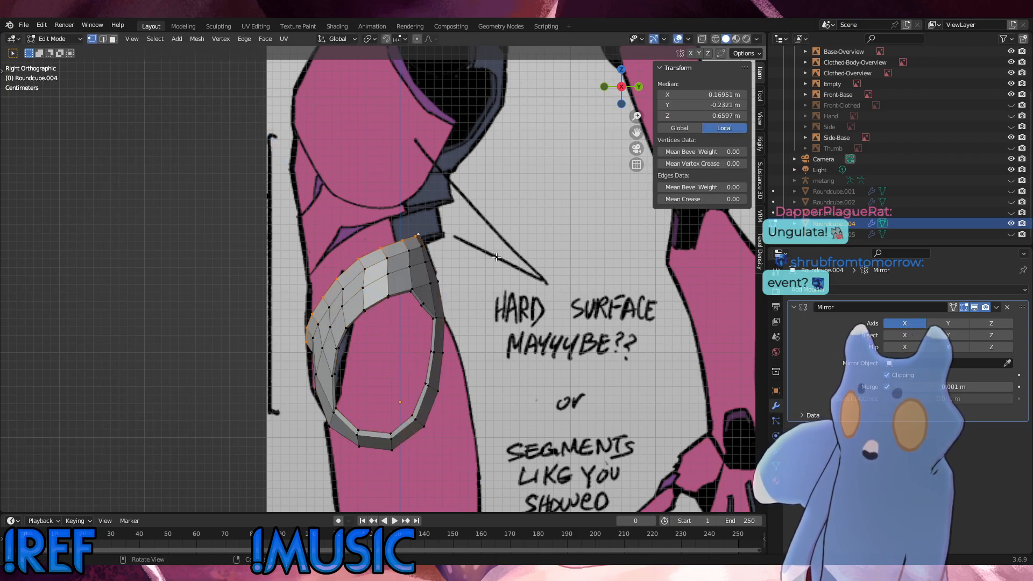
Scale the extruded edge loop by 0.922 and 0.978, and move it about 0.0044 m on Y and 0.0082 m on Z.
key("s")
left_click(490, 256)
key("g")
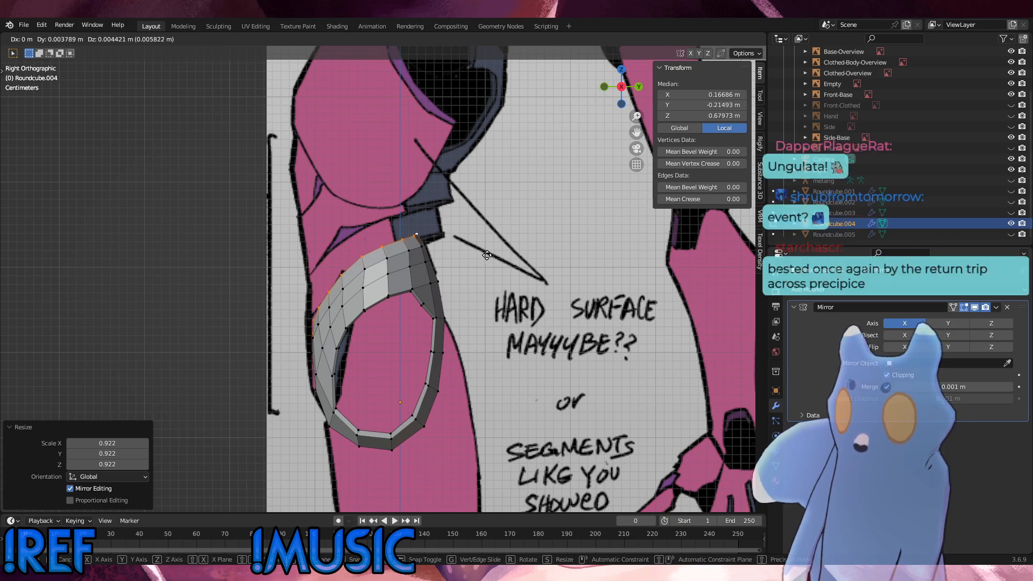
left_click(487, 255)
key("s")
left_click(484, 257)
key("g")
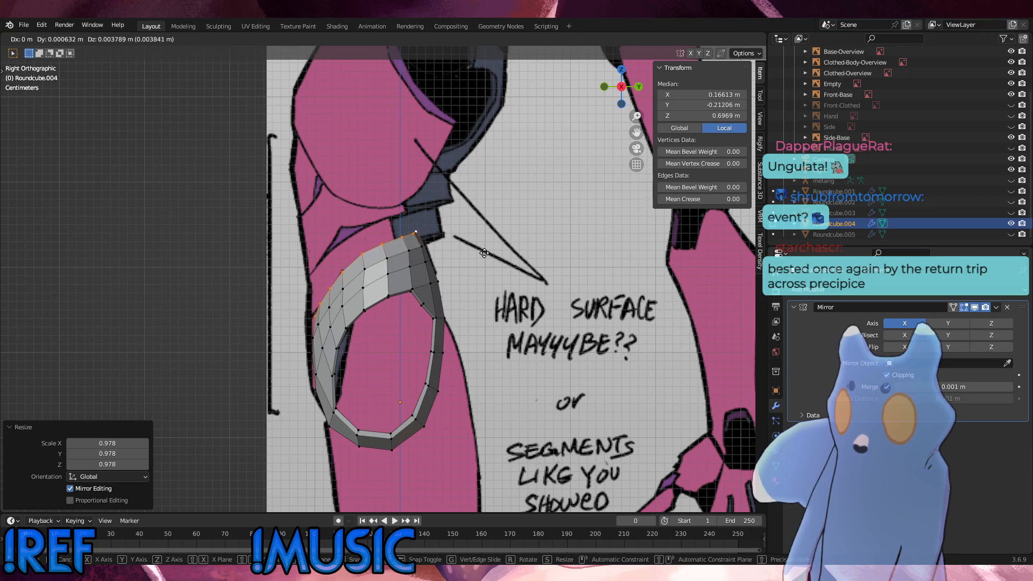
left_click(484, 253)
Scale the new top edge loop by 0.995 and nudge it about 0.0006 m on Y and -0.0006 m on Z.
key("s")
left_click(484, 255)
key("g")
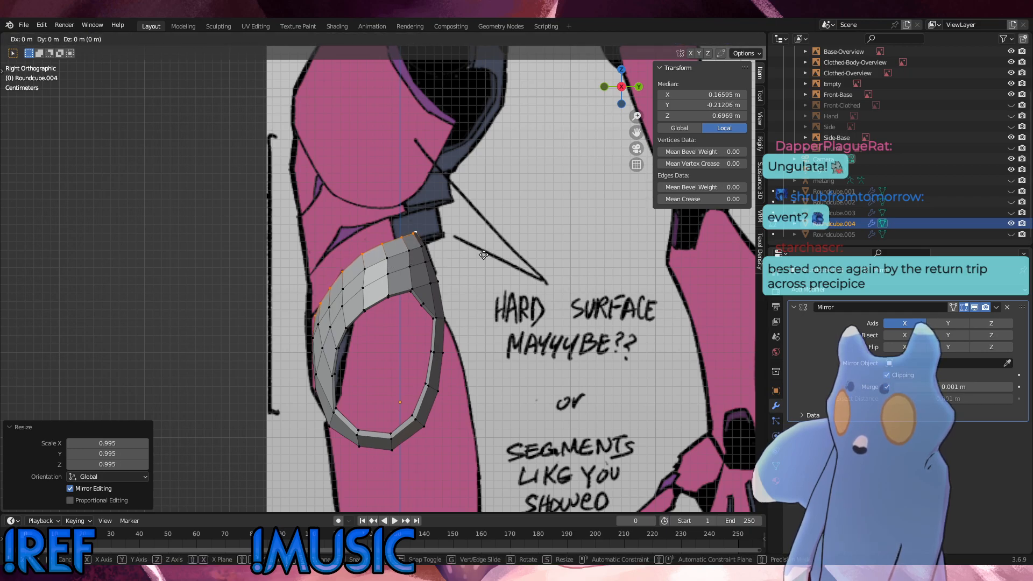
left_click(484, 255)
middle_click_drag(484, 255, 612, 259)
middle_click_drag(565, 293, 497, 305, "alt")
middle_click_drag(269, 308, 311, 308, "alt")
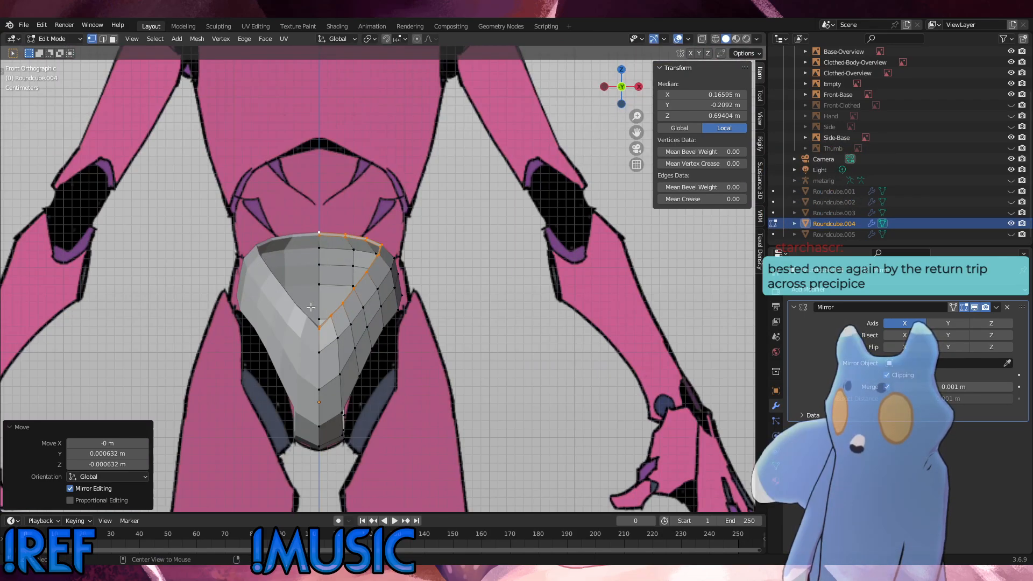
In front view, scale the top edge loop by 1.03 and move it about 0.0038 m on X.
key("s")
left_click(497, 283)
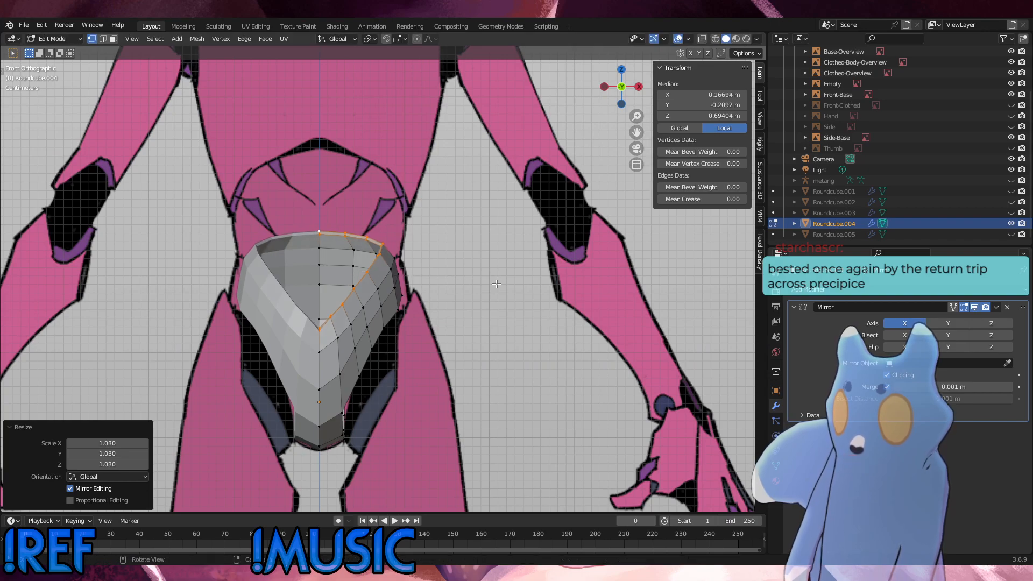
key("g")
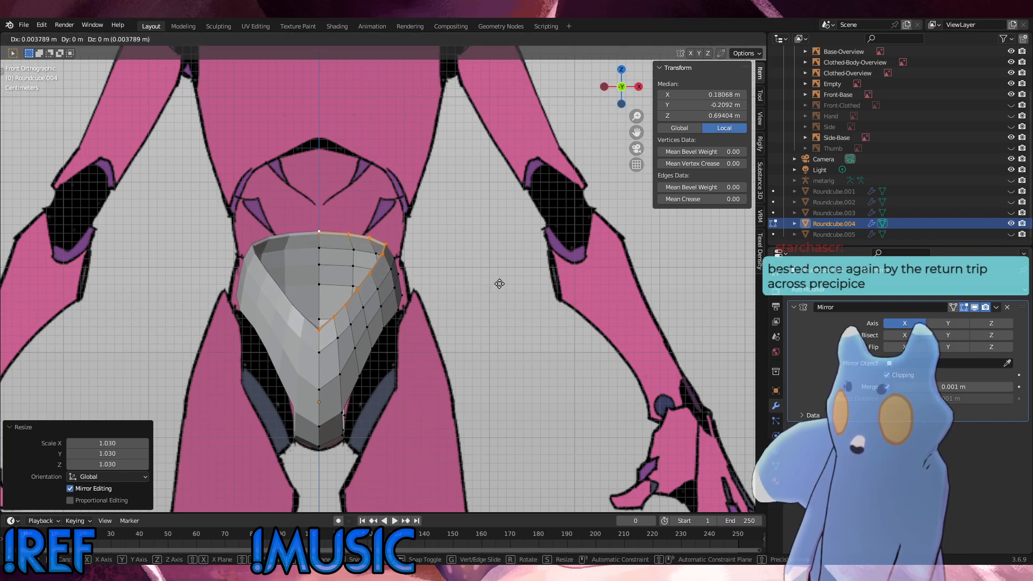
left_click(499, 284)
Scale the top edge loop by 0.95 along Z and lower it about 0.0019 m.
key("s")
key("z")
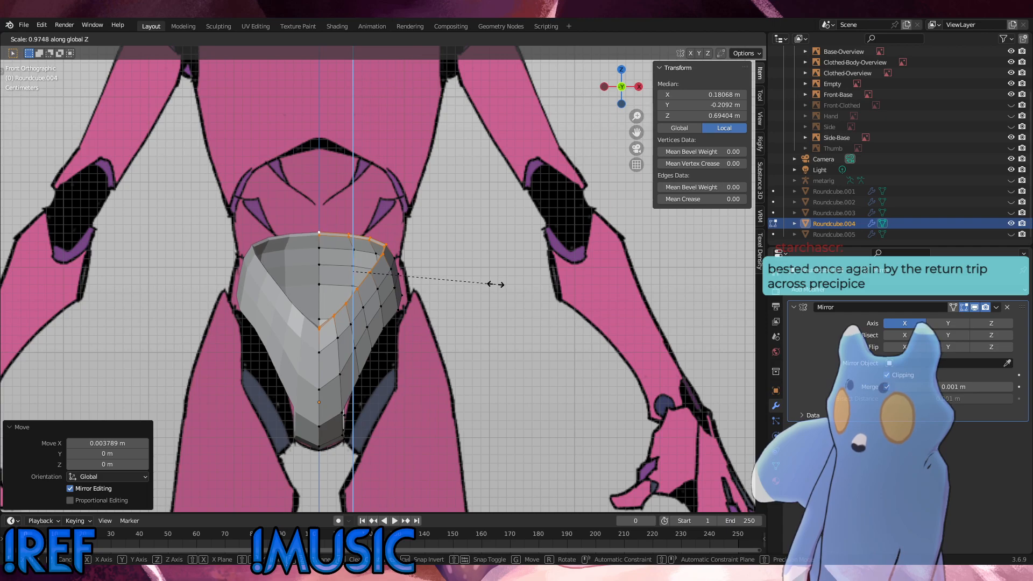
left_click(491, 286)
key("g")
key("z")
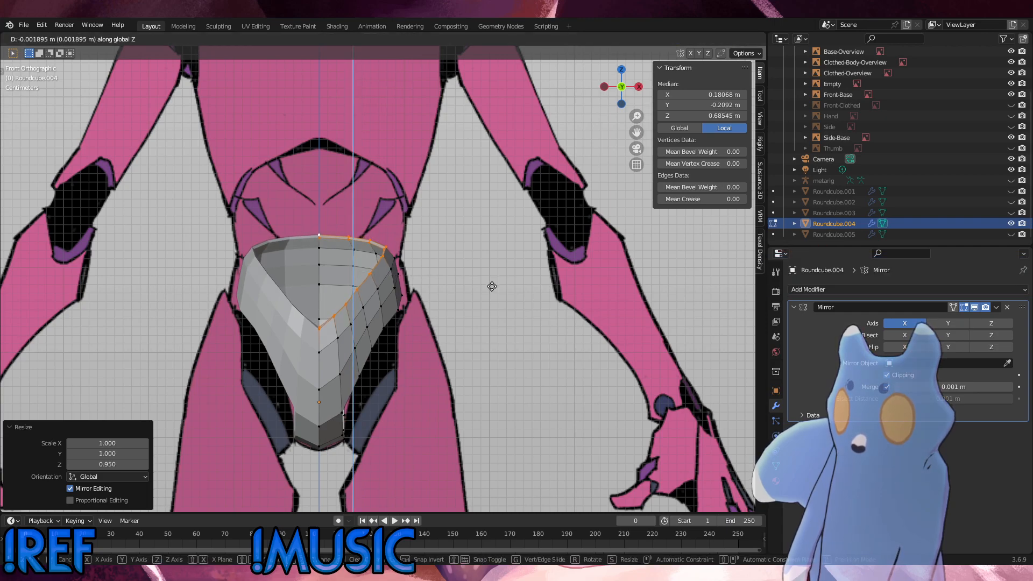
left_click(492, 286)
Try to move the top edge's front centre vertex together with the vertex behind it along Z.
left_click_drag(321, 336, 309, 316)
key("g")
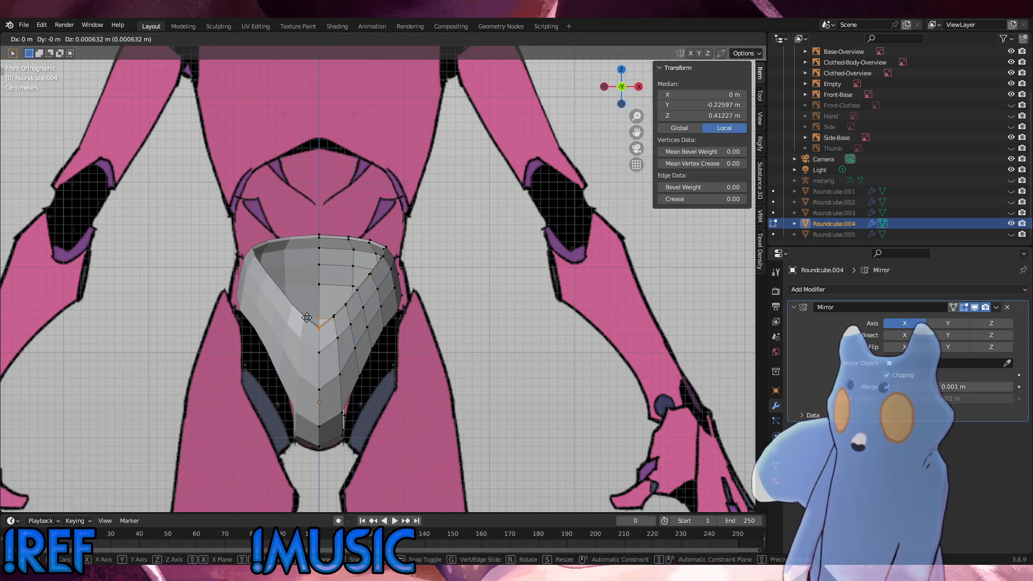
key("z")
left_click(309, 316)
key("ctrl+z")
Raise only the front centre vertex of the band's top edge slightly along Z.
key("g")
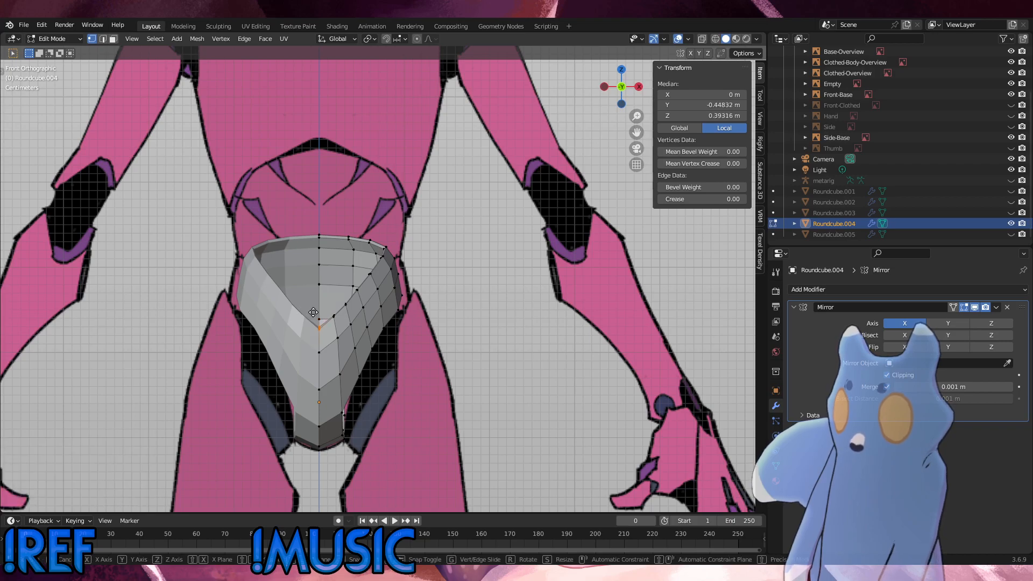
key("z")
left_click(312, 313)
Select the whole top edge loop of the crotch band and raise it about 0.0032 m along Z.
left_click(431, 294)
mouse_move(426, 291)
middle_mouse_down()
mouse_move(315, 311)
mouse_move(411, 283)
middle_mouse_up()
left_click(358, 271, "alt")
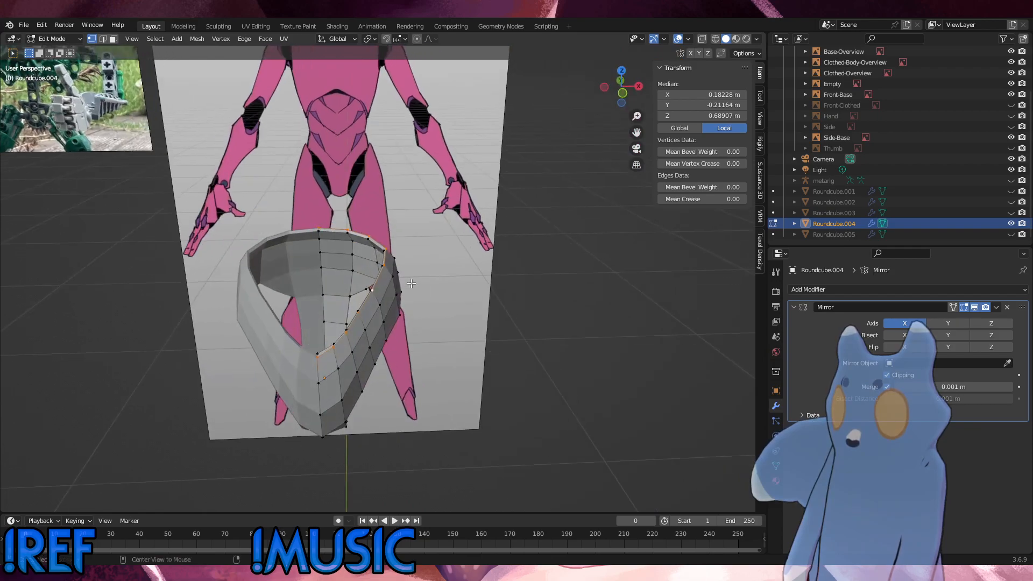
key("KP_1")
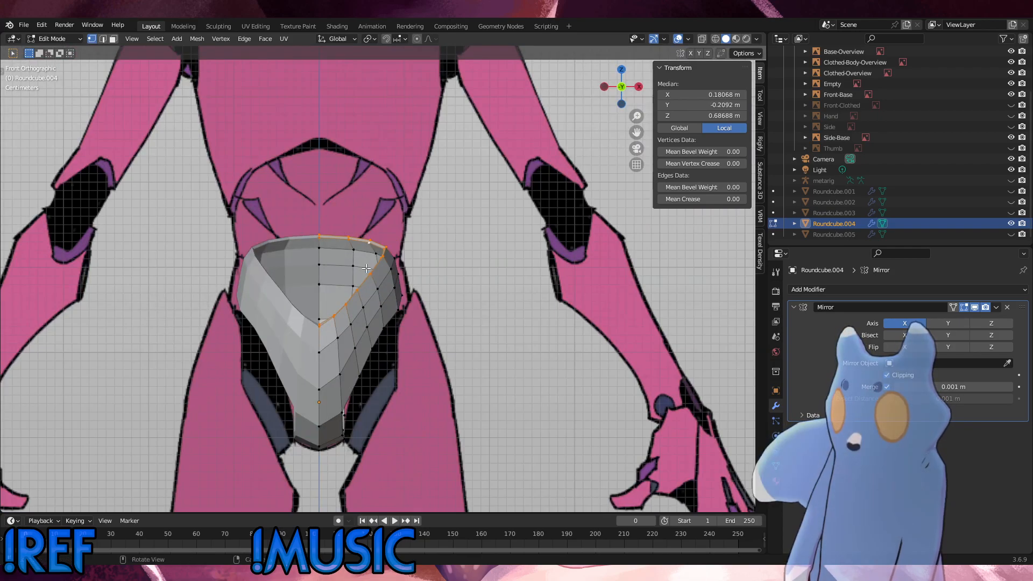
key("g")
key("z")
left_click(368, 267)
middle_click_drag(368, 267, 354, 281)
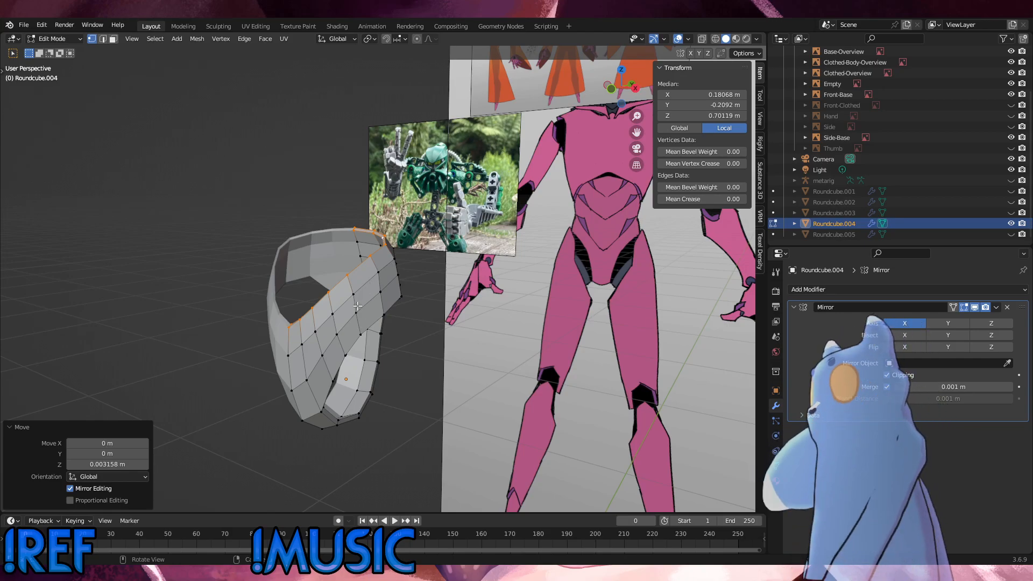
Edge-slide the vertical edge loop on the crotch band's front side by a factor of 0.05.
left_click(376, 302, "alt")
key("g")
key("g")
left_click(384, 299)
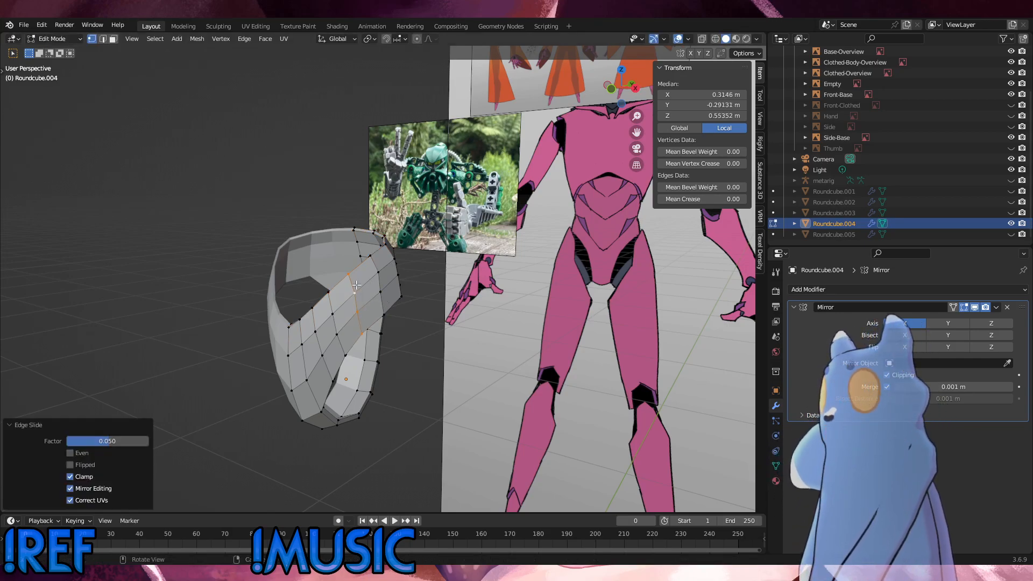
Try to move the single top-rim vertex above that loop on its own.
left_click(353, 277)
key("g")
middle_click_drag(353, 277, 258, 320)
key("g")
left_click(368, 287)
key("ctrl+z")
Select the rim vertex together with its inner counterpart and slide the pair along the band's top rim.
left_click(365, 289, "shift")
key("g")
key("g")
left_click(381, 312)
Edge-slide the neighbouring vertical loops on the band's front side to even out the column spacing, ending with a factor of 0.144.
left_click(357, 317, "alt")
key("alt+a")
left_click(364, 322, "alt")
middle_click_drag(362, 314, 351, 317)
key("g")
key("g")
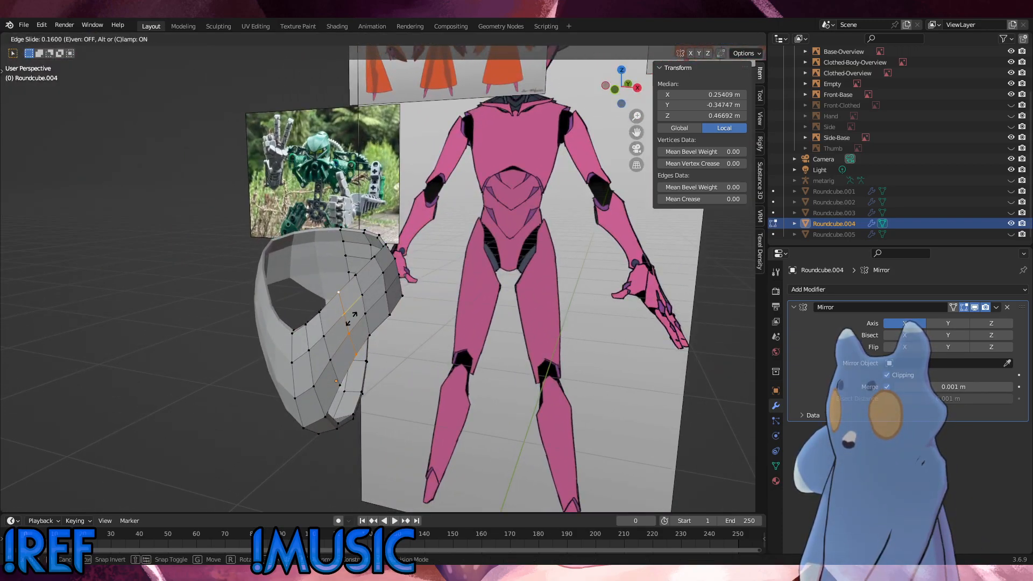
left_click(353, 317)
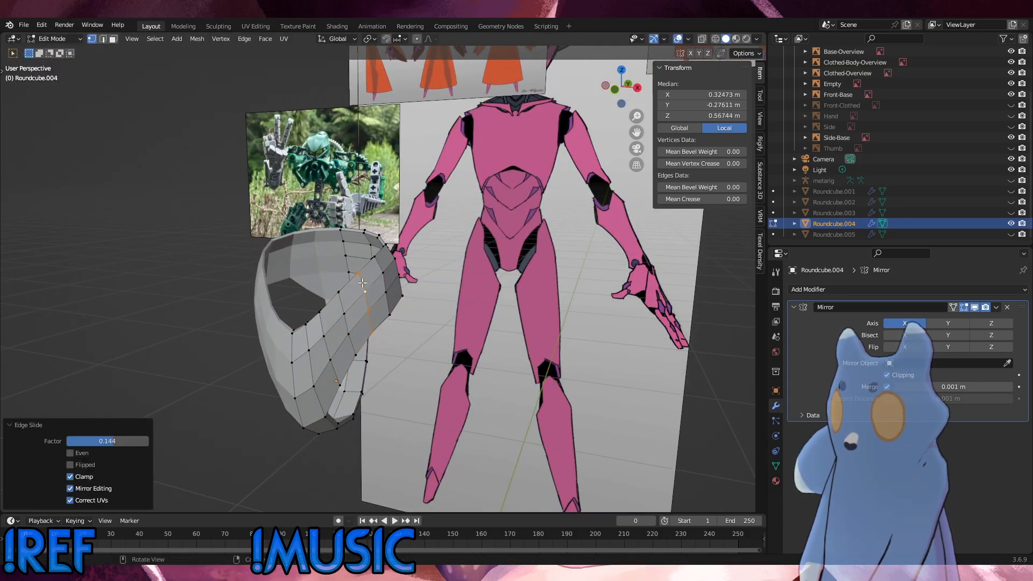
Edge-slide the next vertical loop closer to the front centre by a factor of about -0.067.
key("alt+a")
left_click(331, 343, "alt")
key("g")
key("g")
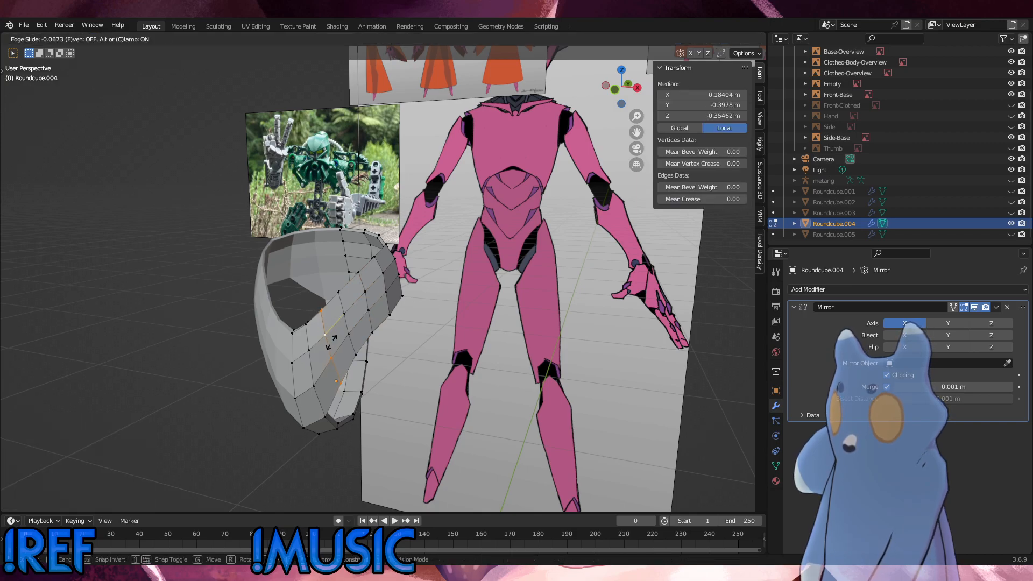
left_click(331, 342)
Slide the vertical edge loop beside the band's front centre line slightly sideways.
middle_click_drag(330, 342, 347, 340)
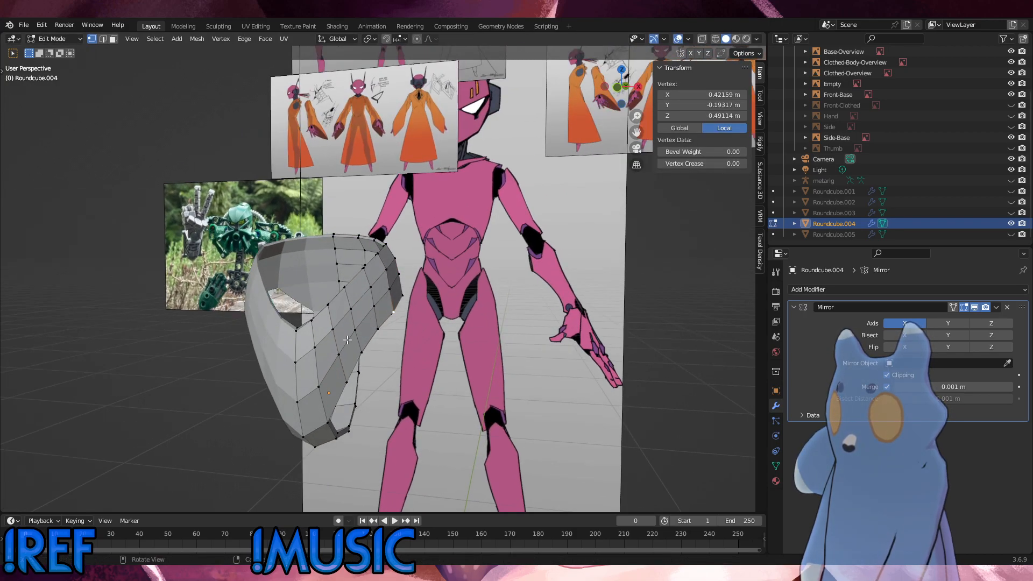
left_click(316, 360, "alt")
key("g")
key("g")
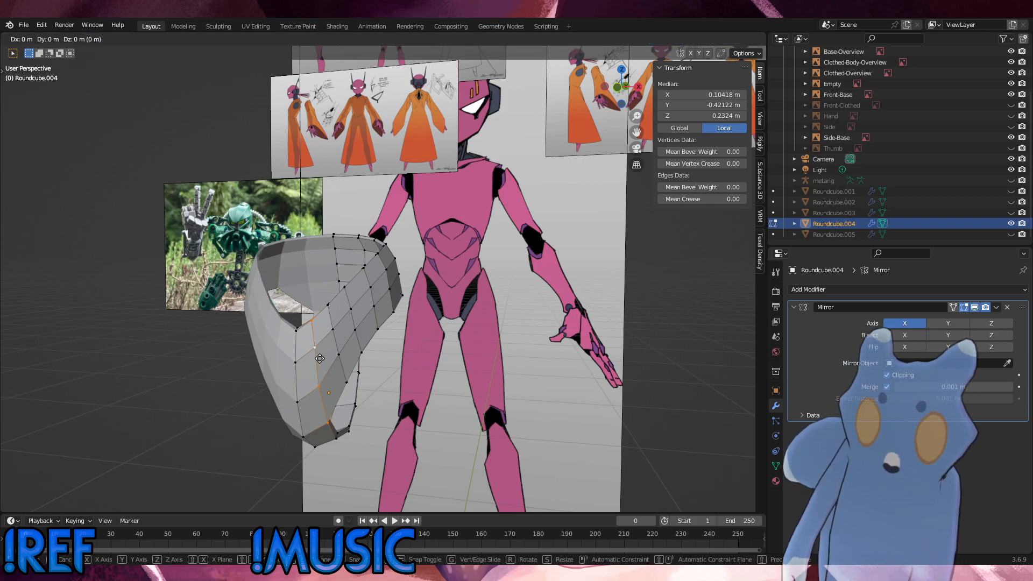
left_click(321, 356)
Slide the two inner and outer top-rim vertex pairs nearest the front centre along the rim.
key("g")
key("g")
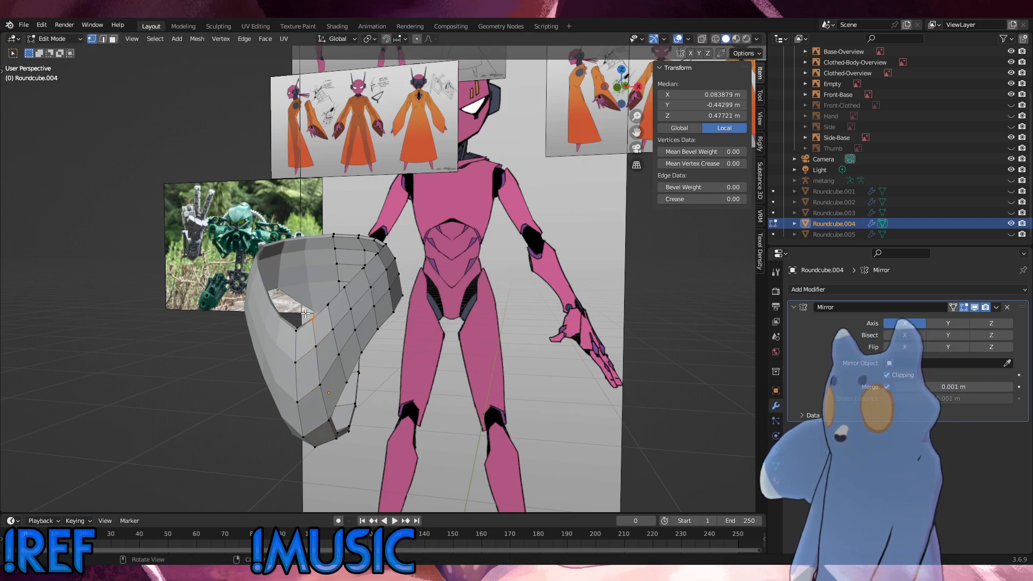
left_click(310, 312)
key("g")
key("g")
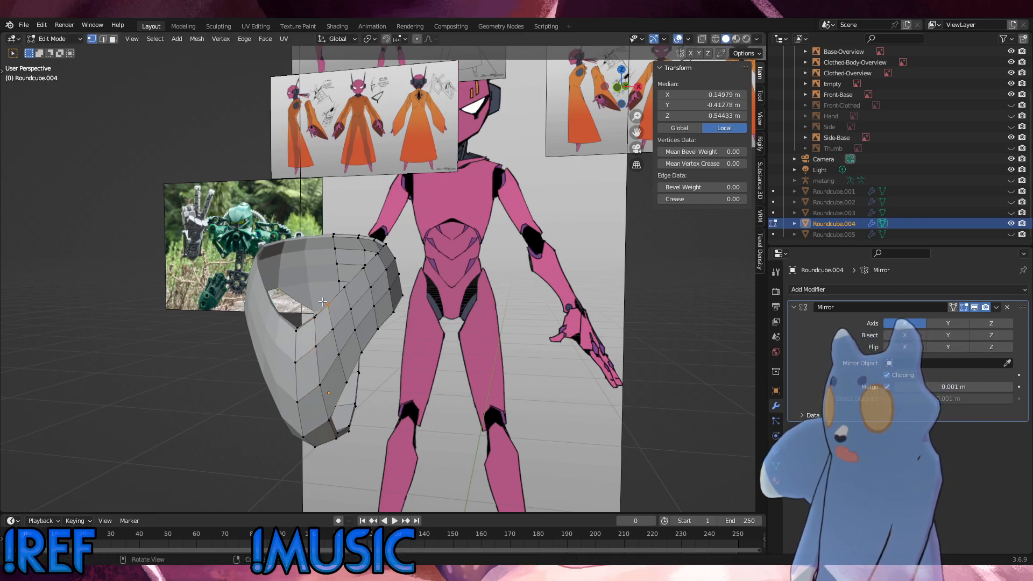
left_click(340, 317)
Slide the next inner and outer top-rim vertex pair, plus the neighbouring rim vertex, along their edges.
middle_click_drag(352, 293, 515, 235)
left_click(353, 298)
left_click(345, 294, "shift")
key("g")
key("g")
left_click(356, 303)
left_click(363, 285)
key("g")
key("g")
left_click(367, 288)
Offset the single vertex on the band's rear side by about 0.0013 m with Shrink/Fatten.
left_click(420, 275)
key("g")
key("g")
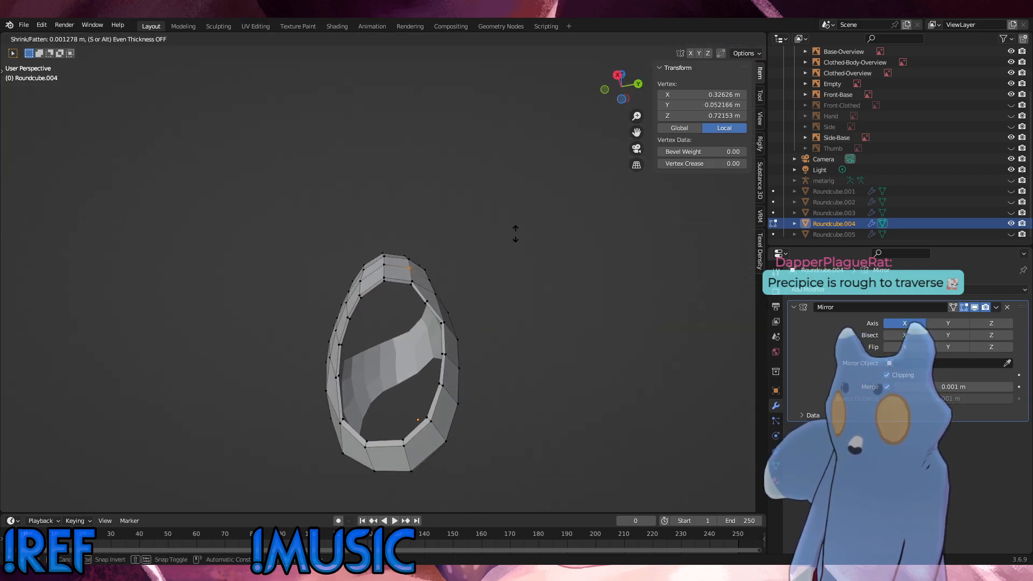
left_click(515, 235)
left_click(529, 278)
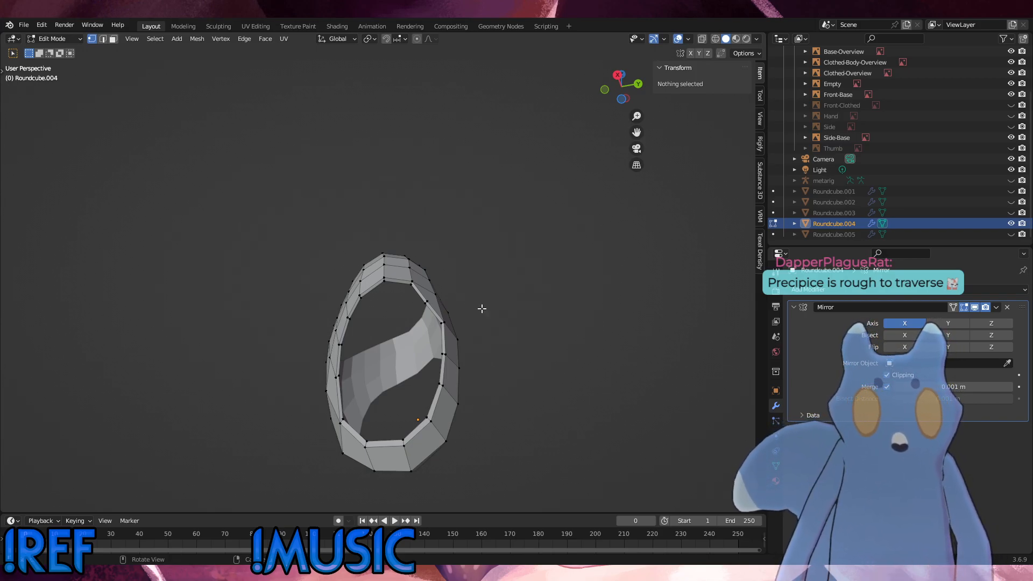
Slide the vertex just below the top rim on the band's side along its edge.
middle_click_drag(482, 309, 414, 292)
left_click(367, 272)
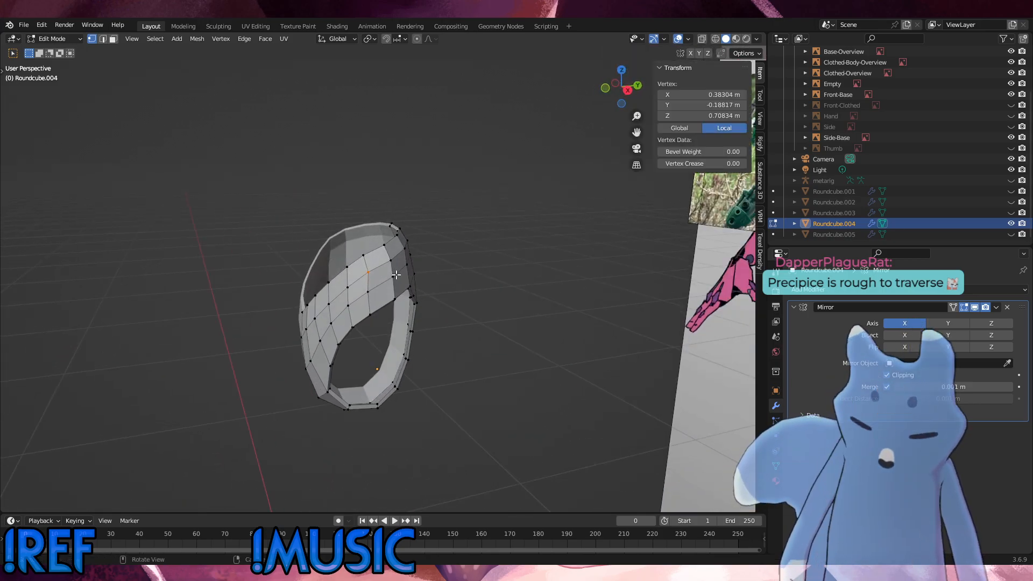
key("g")
key("g")
Try to slide the outer rim vertex directly above it on its own.
left_click(364, 251)
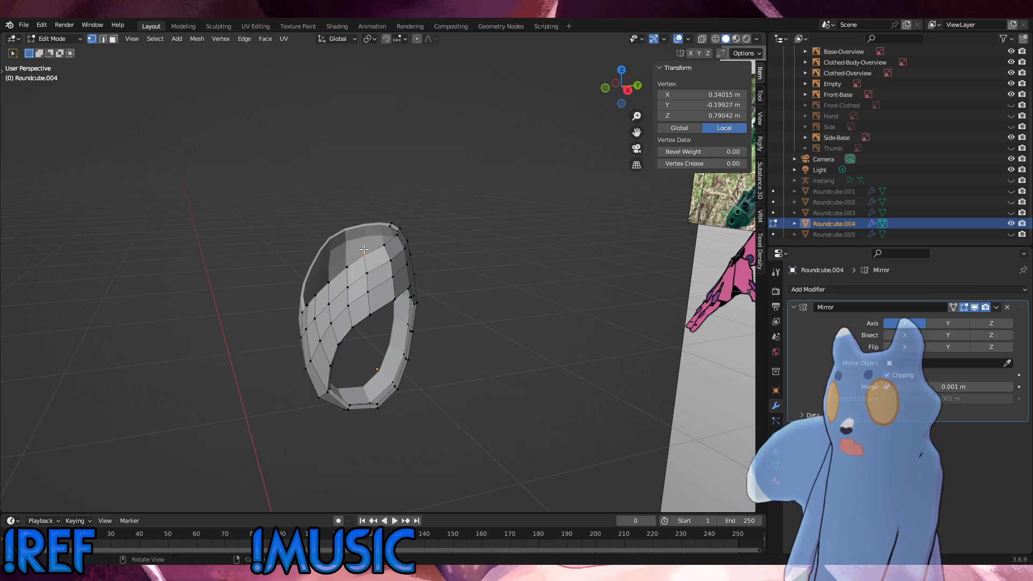
key("g")
key("g")
left_click(359, 245)
middle_click_drag(359, 246, 446, 275)
key("ctrl+z")
Select that rim vertex with its inner counterpart and edge-slide the pair by a factor of 0.066.
left_click(418, 267, "shift")
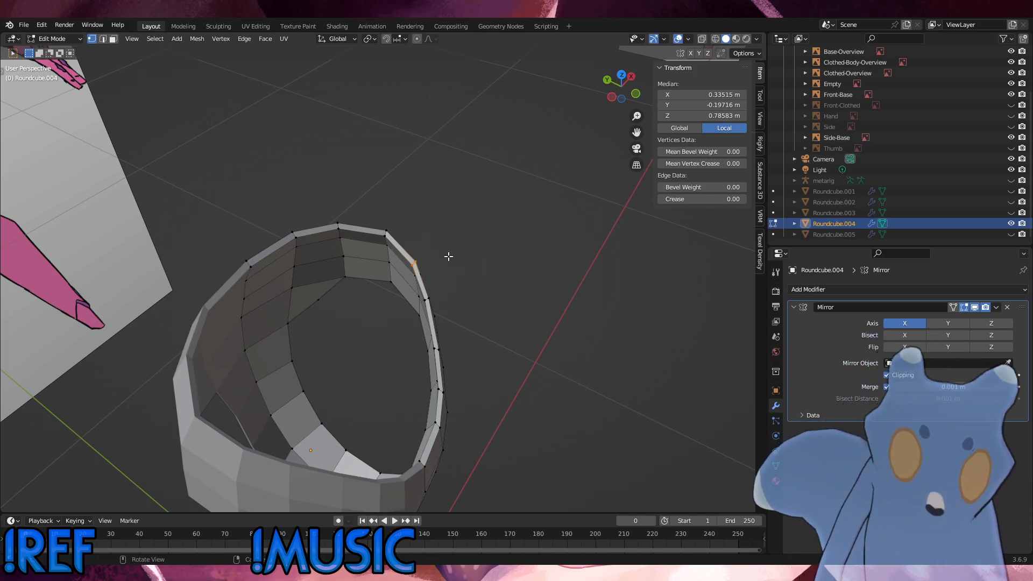
key("ctrl+z")
key("ctrl+z")
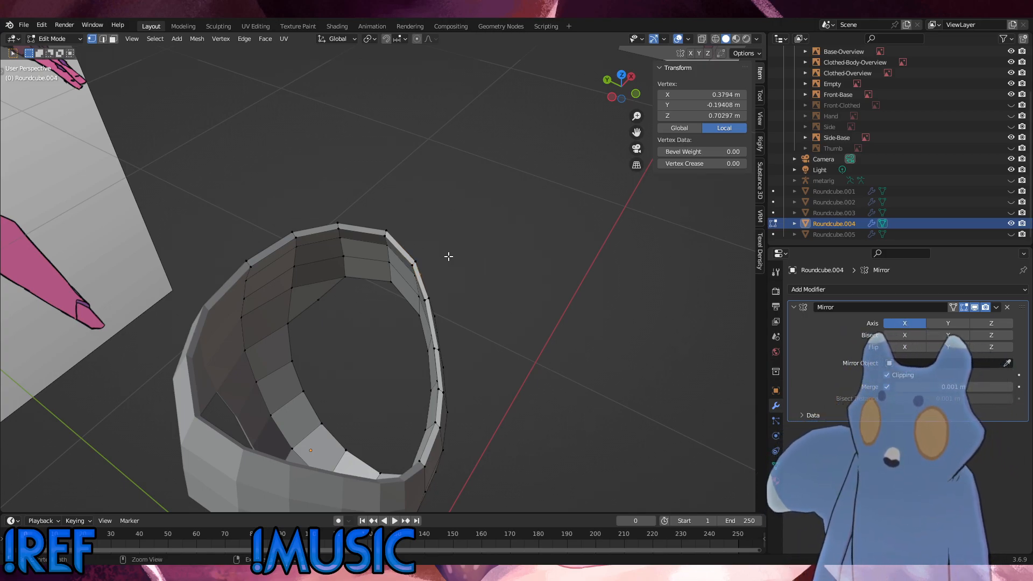
left_click(420, 265, "shift")
key("g")
key("g")
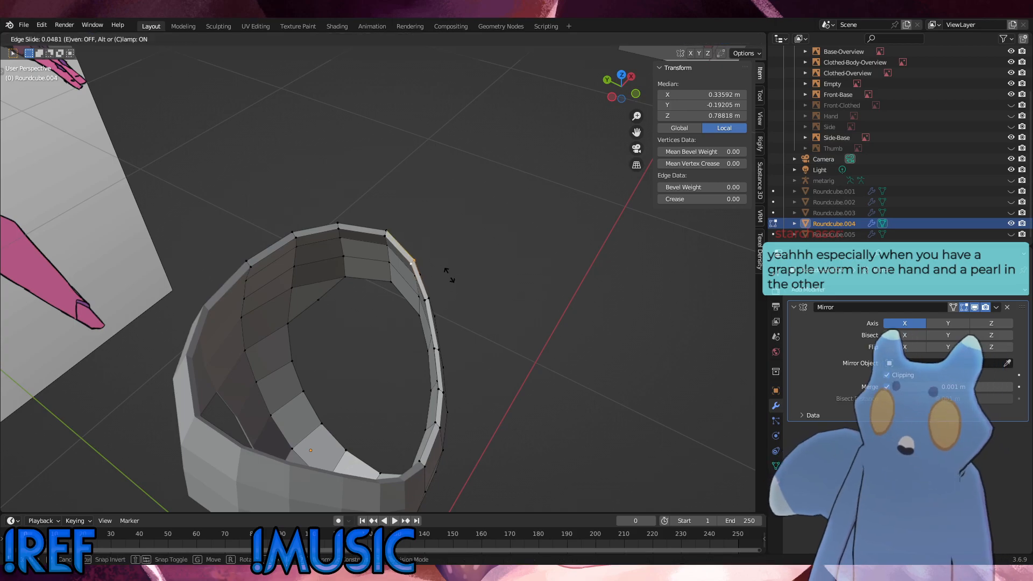
left_click(448, 273)
Slide the back vertex just below the top rim along its horizontal edge.
middle_click_drag(420, 269, 321, 259)
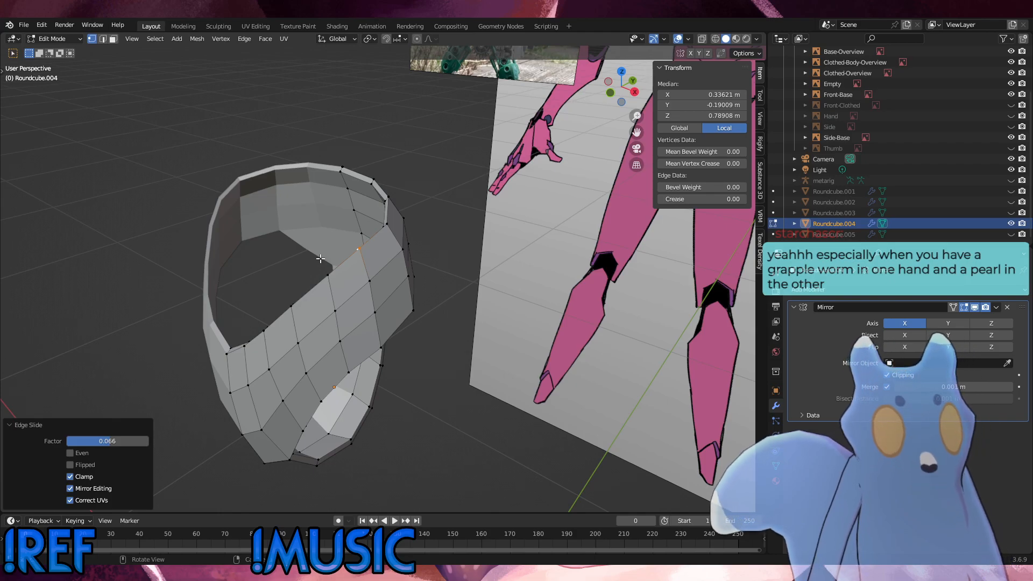
middle_click_drag(398, 270, 464, 287)
left_click(424, 238)
key("g")
key("g")
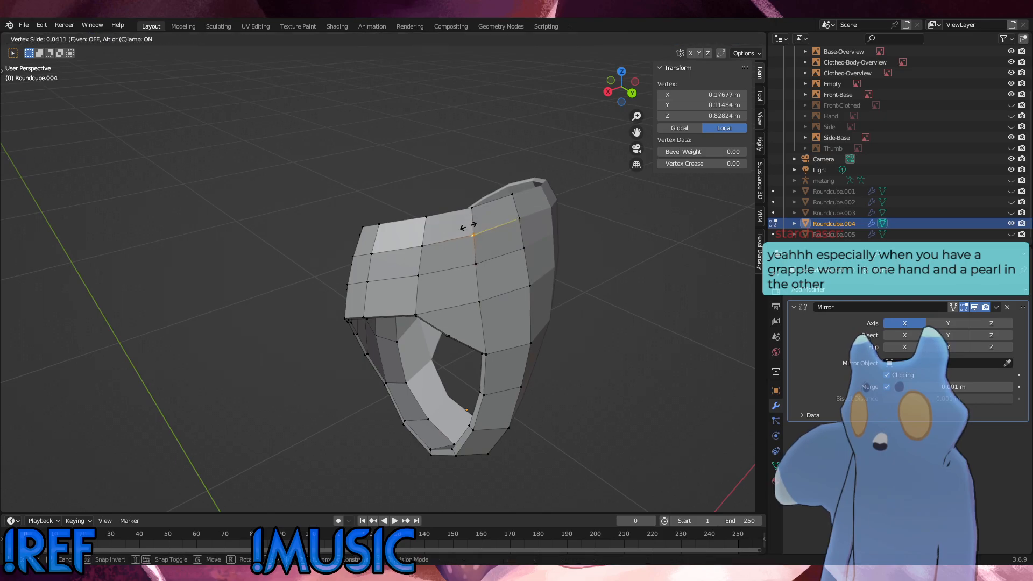
left_click(472, 218)
key("alt+a")
Slide a single vertex in the side rows of the band along its edge.
middle_click_drag(475, 220, 437, 292)
left_click(466, 296)
key("g")
key("g")
left_click(435, 290)
Select the middle horizontal edge row across the back and edge-slide it downward by a factor of 0.088.
left_click_drag(420, 312, 401, 292)
middle_click_drag(403, 295, 520, 278)
key("g")
left_click_drag(520, 277, 373, 255)
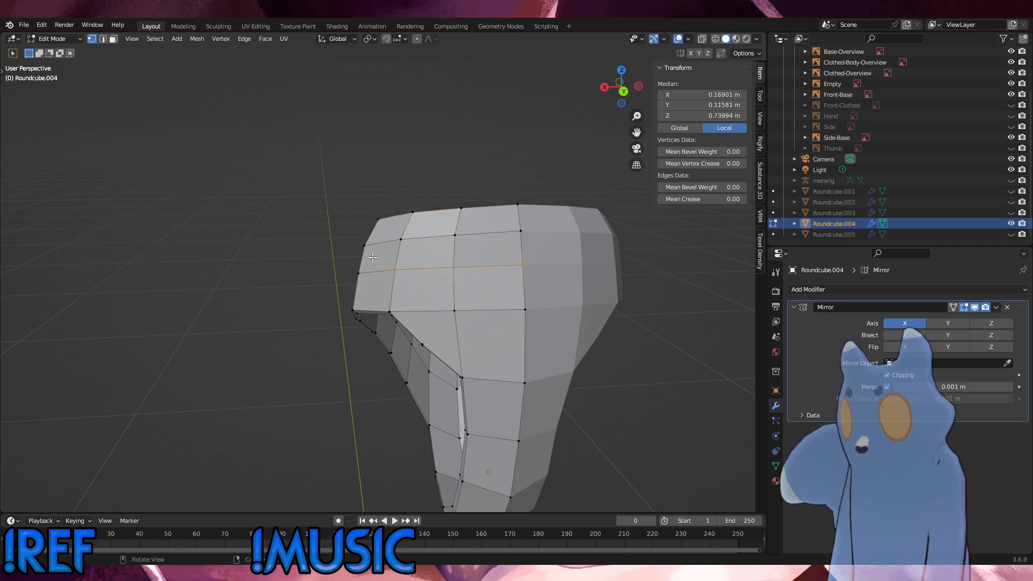
key("g")
key("g")
left_click(371, 261)
middle_click_drag(371, 262, 509, 277)
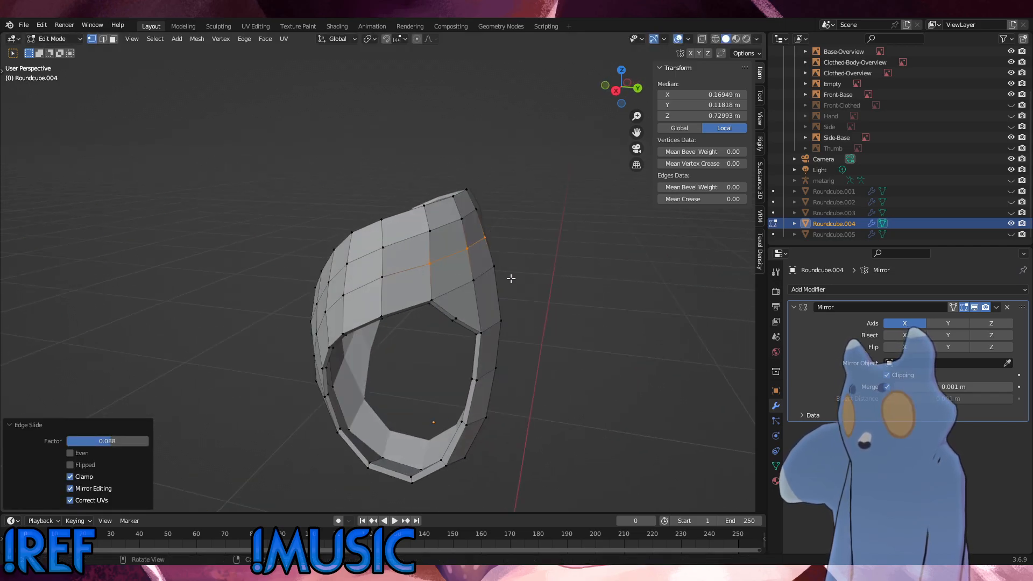
Push the back's middle horizontal edge row outward by 0.00365 m with Shrink/Fatten, checking against the side reference.
middle_click_drag(358, 270, 447, 270)
left_click(433, 283, "alt")
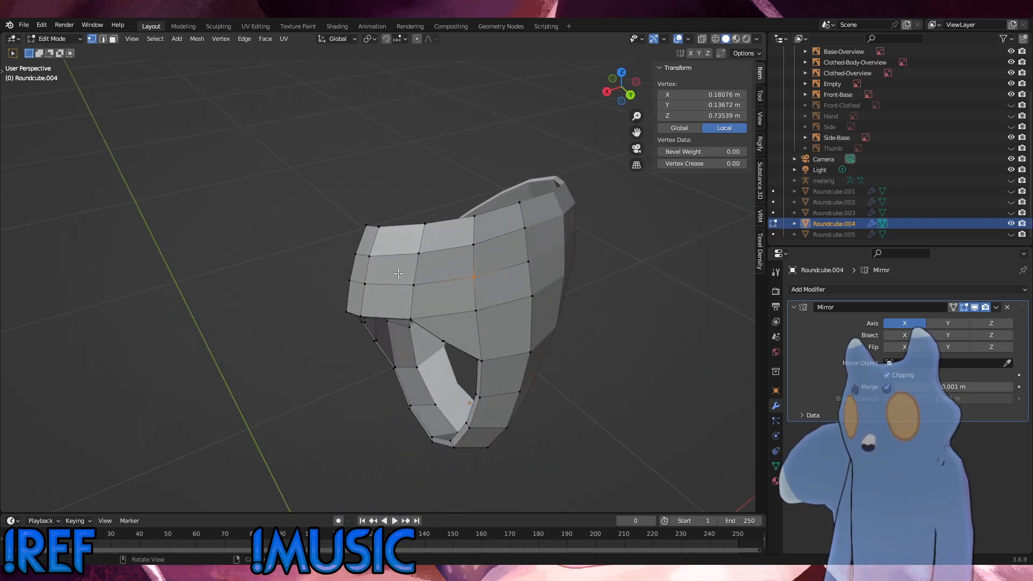
left_click_drag(431, 293, 404, 276, "shift")
middle_click_drag(452, 281, 531, 284, "alt")
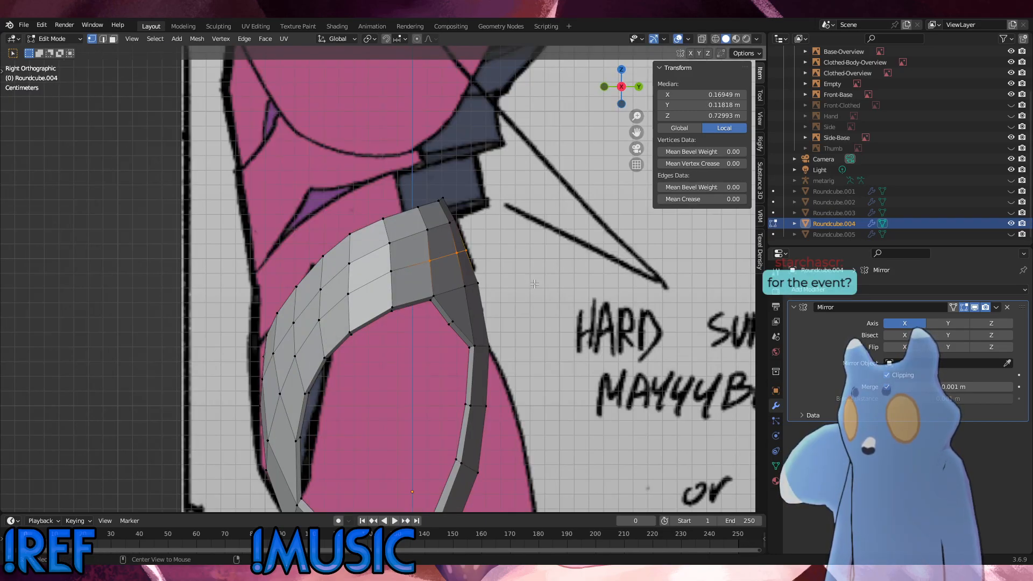
key("alt+s")
left_click(536, 281)
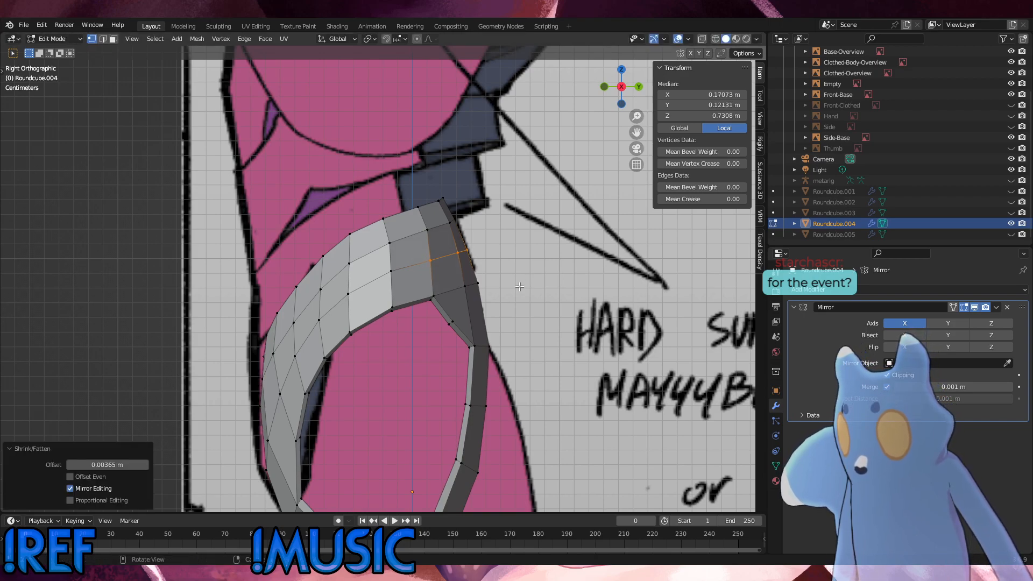
Push the horizontal back row directly below outward by about 0.0022 m with Shrink/Fatten.
left_click_drag(495, 306, 423, 279)
key("alt+s")
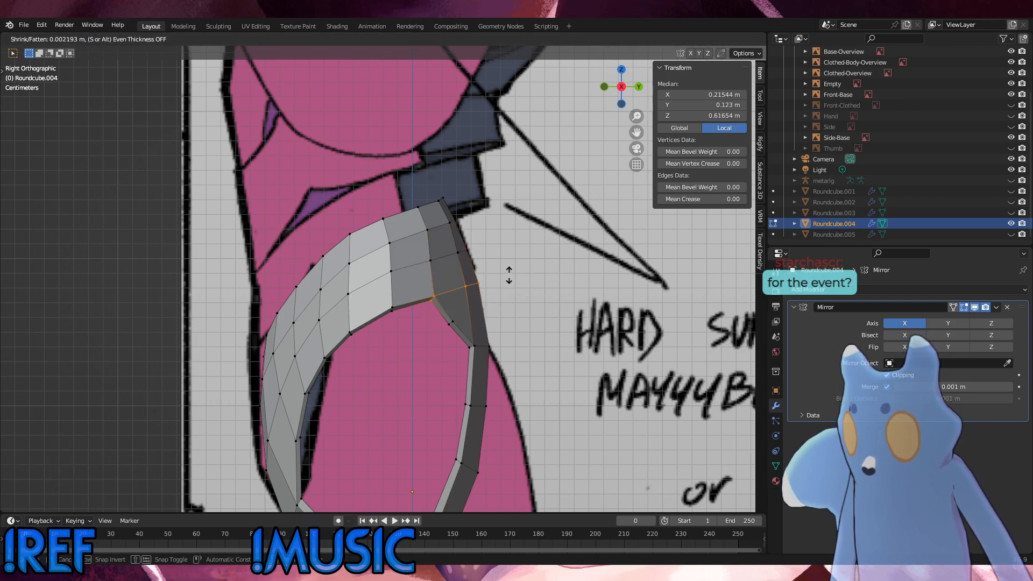
left_click(510, 277)
left_click(523, 290)
Adjust the vertex pair at the leg opening's upper rear edge with Shrink/Fatten.
left_click(481, 347, "alt")
middle_click_drag(481, 346, 386, 320)
left_click_drag(467, 340, 436, 315)
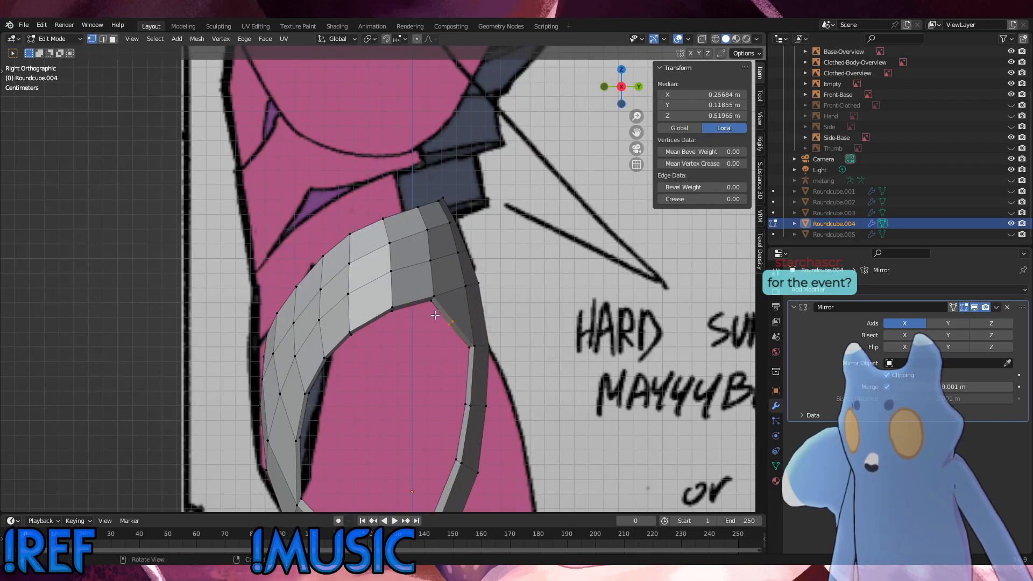
key("alt+s")
left_click(499, 327)
Select the rear row from the leg opening's edge to the back centre and push it slightly outward with Shrink/Fatten.
left_click_drag(516, 351, 451, 322)
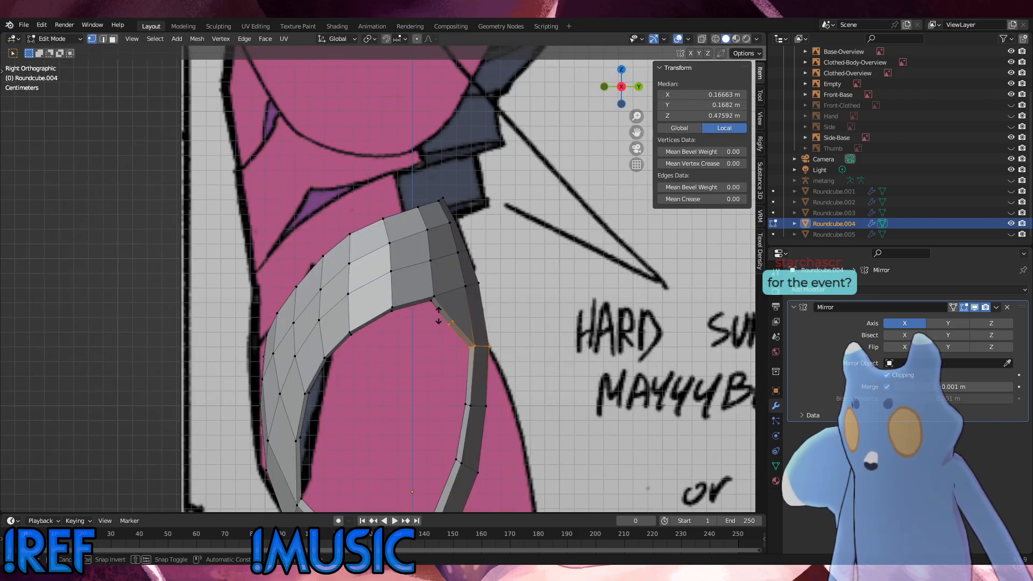
key("alt+s")
left_click(440, 316)
middle_click_drag(570, 325, 433, 327)
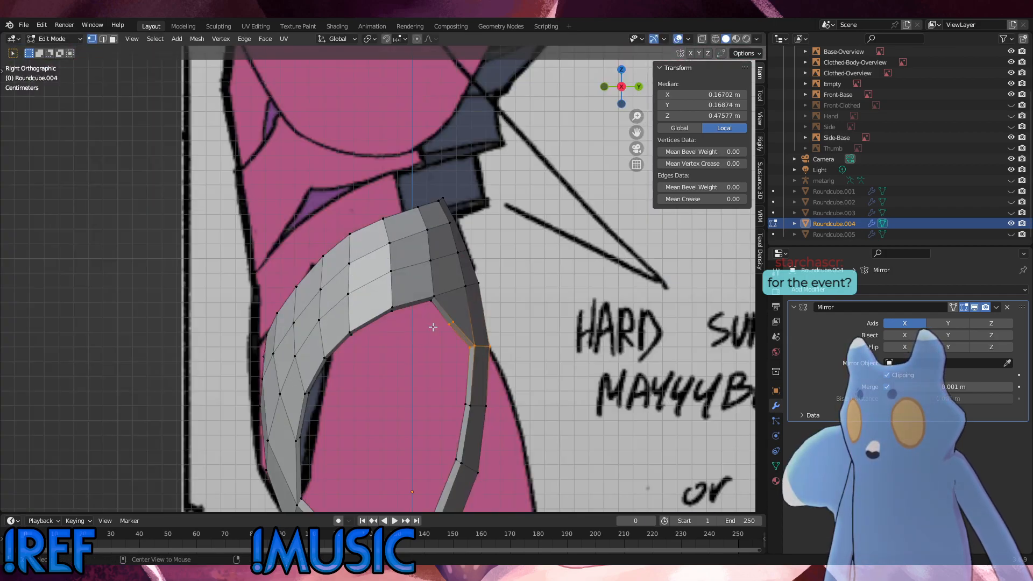
Vertex-slide the rear side vertex just below the top rim along its horizontal edge.
left_click_drag(433, 239, 417, 222)
key("g")
key("g")
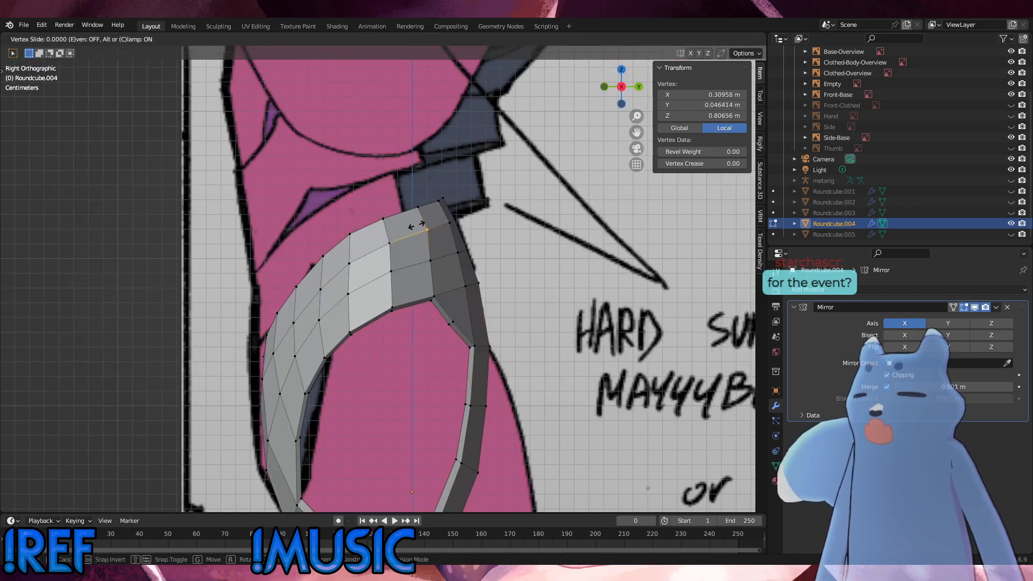
left_click(416, 226)
left_click(512, 253)
Select the band's middle horizontal edge loop and grow the selection twice to cover the upper rows.
middle_click_drag(453, 291, 531, 305, "alt")
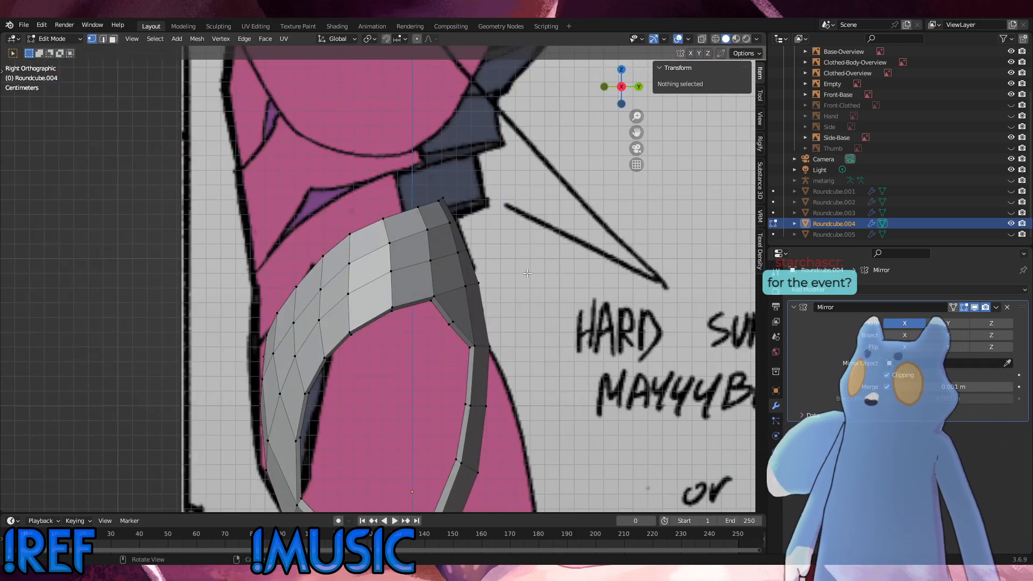
middle_click_drag(527, 273, 389, 299, "alt")
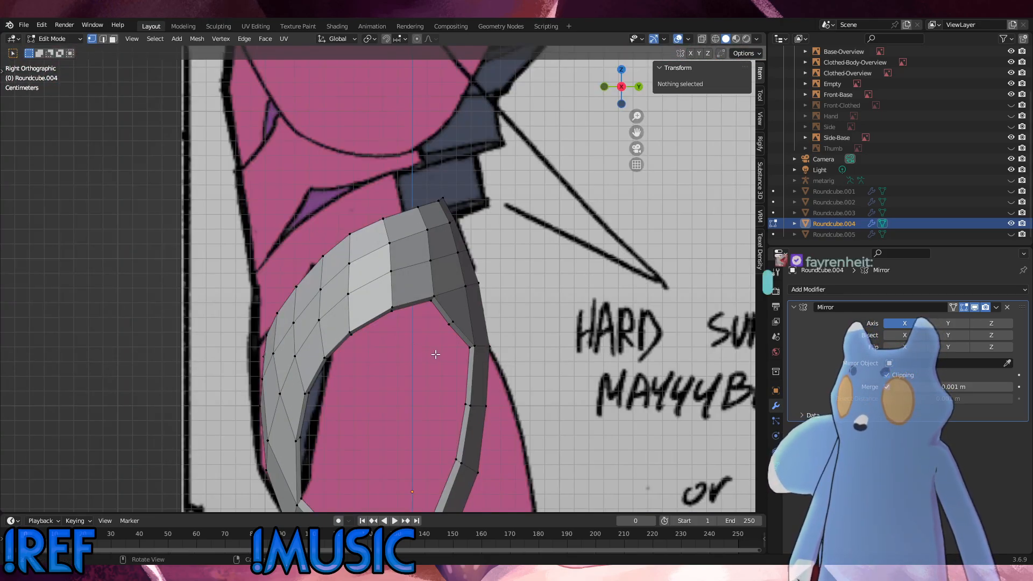
left_click(317, 376, "alt")
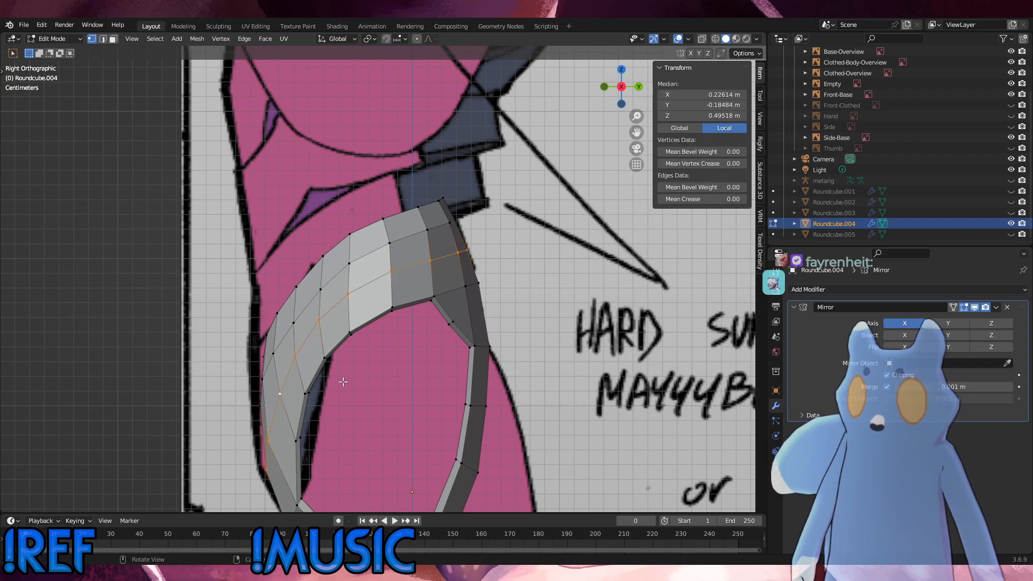
middle_click_drag(317, 375, 458, 336)
key("ctrl+KP_Add")
key("ctrl+KP_Add")
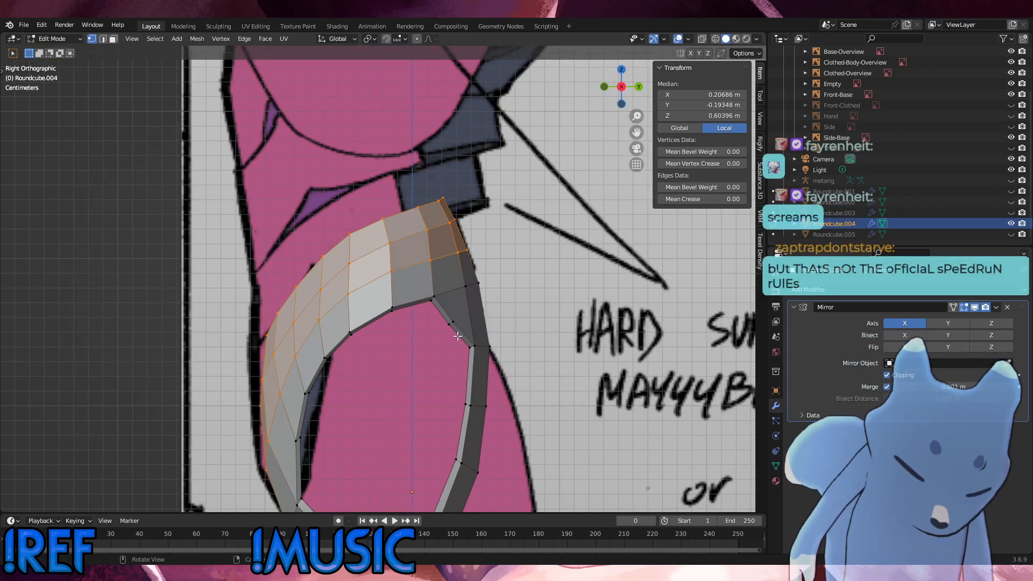
Try to extrude the selected upper rows upward by about 0.028 m along Z.
key("e")
left_click(523, 288)
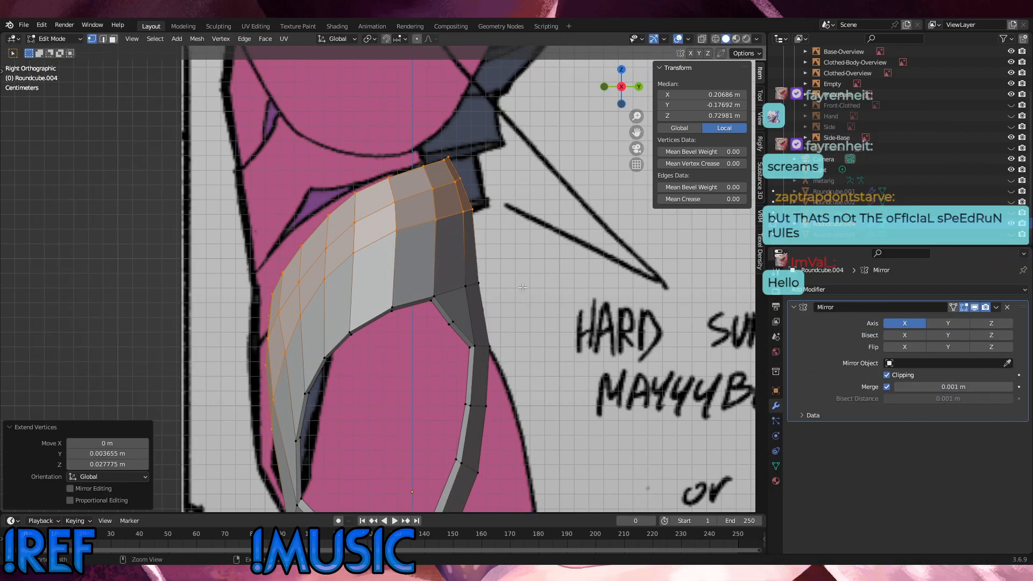
key("ctrl+z")
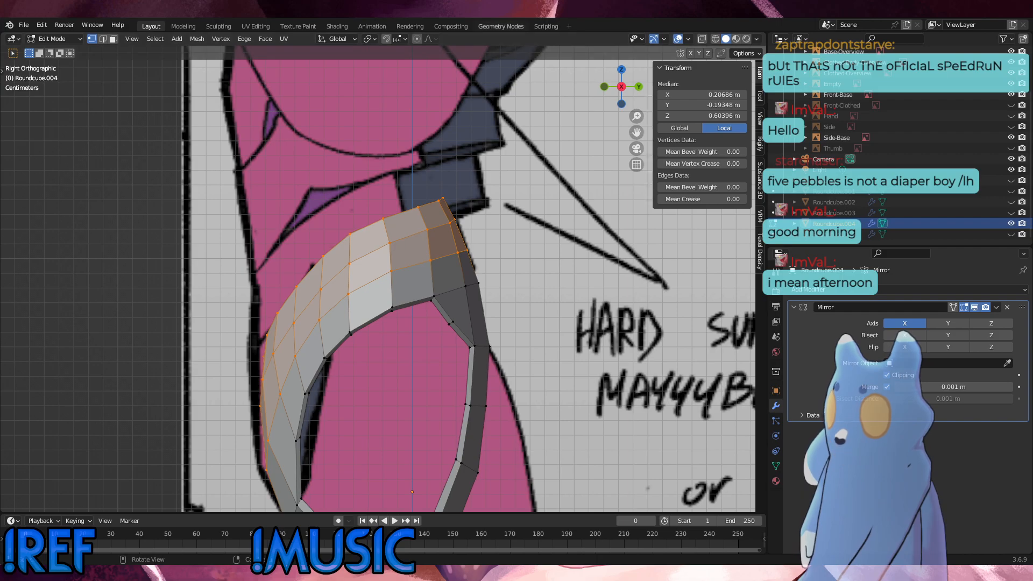
Duplicate the selected upper rows and place the copy about 0.054 m higher and -0.013 m along Y.
key("shift+d")
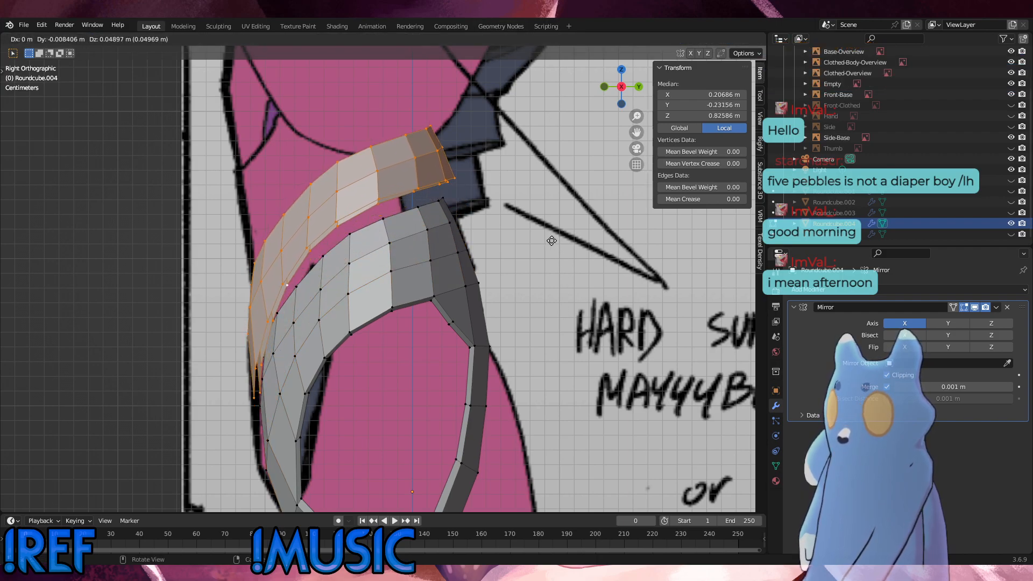
left_click(571, 243)
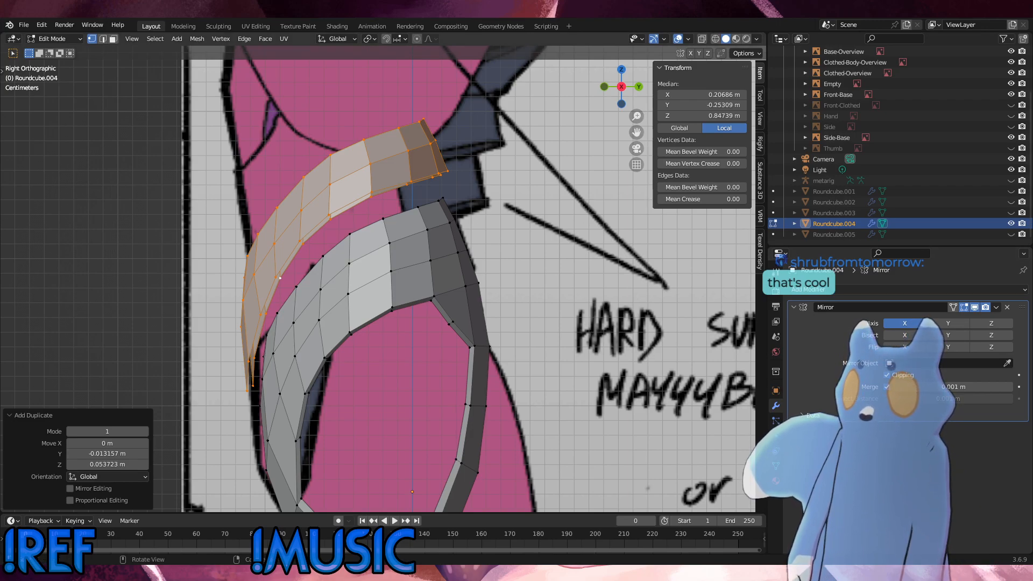
Fill the open underside of the duplicated band with faces from the front centre around to its rear end.
middle_click_drag(280, 278, 200, 278)
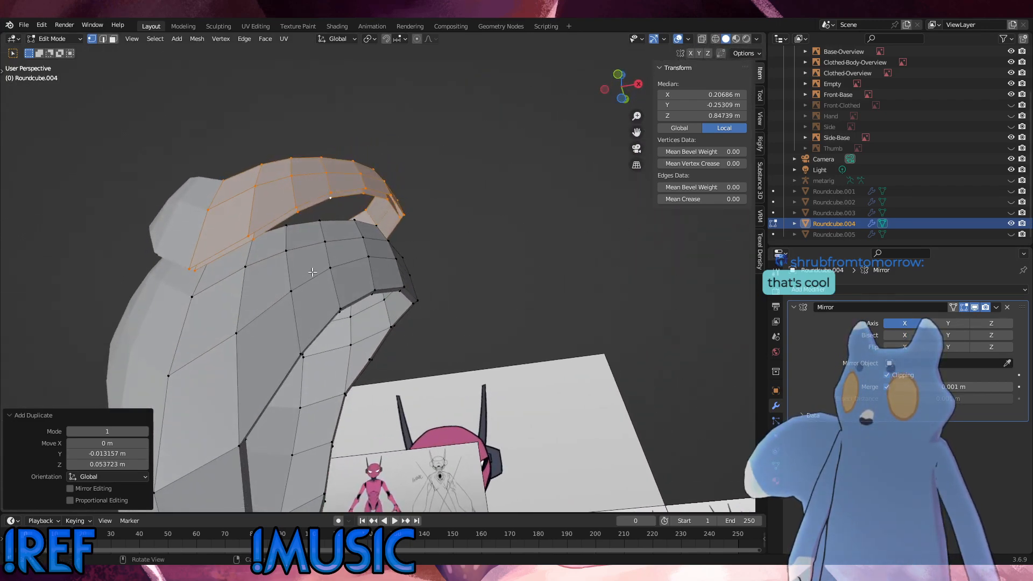
left_click(199, 277)
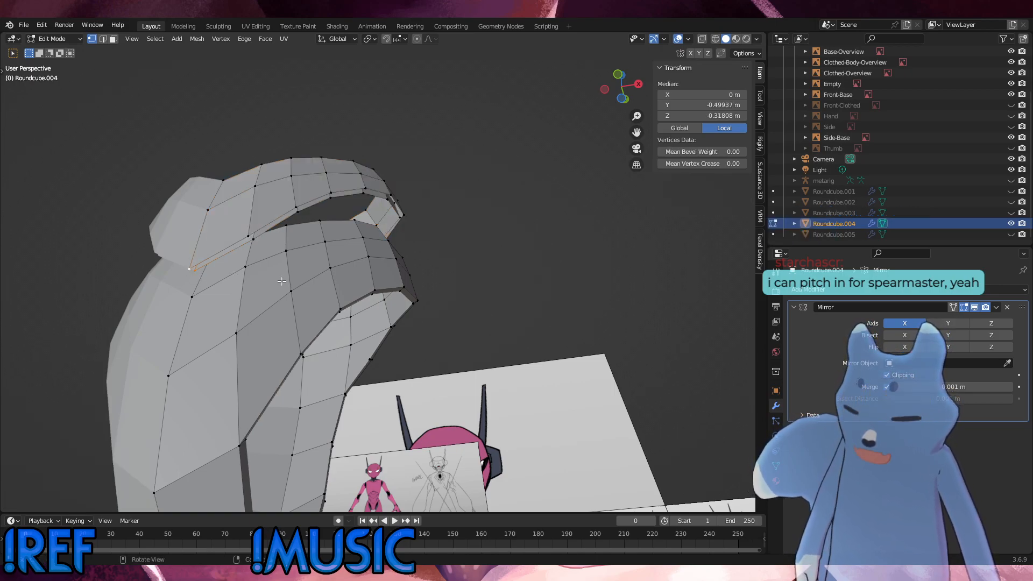
key("f")
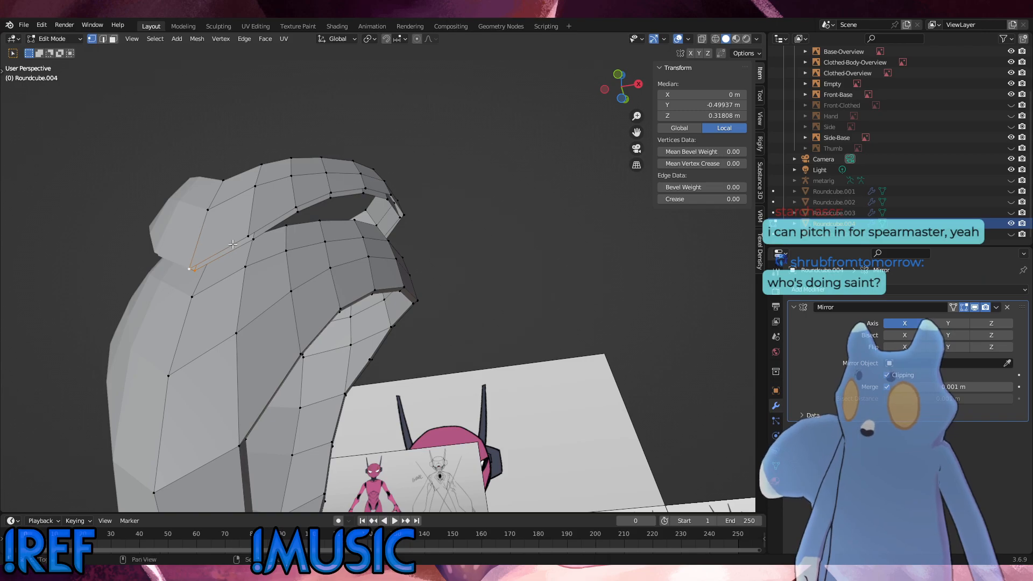
left_click(248, 236, "shift")
left_click(296, 209, "shift")
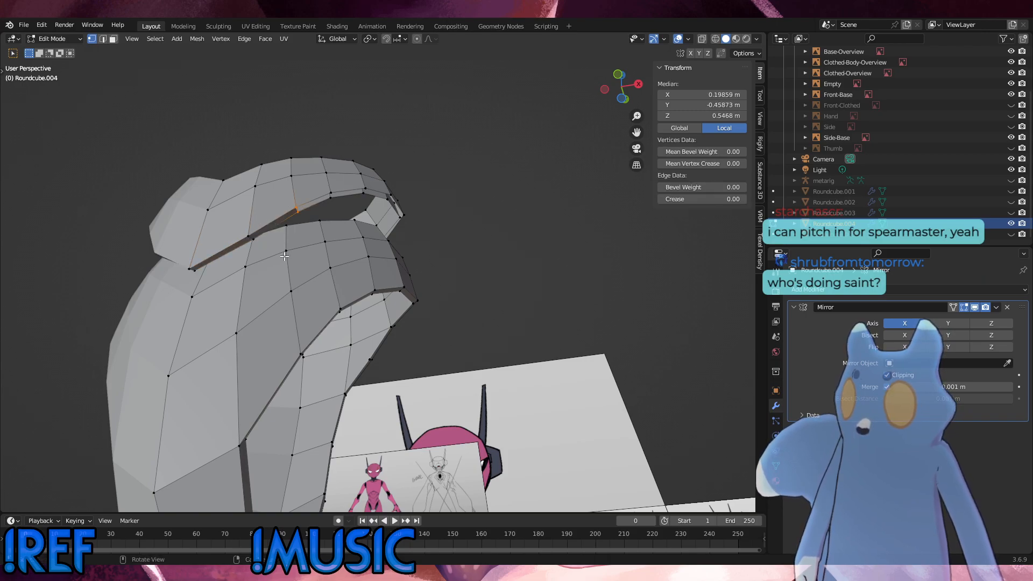
key("f")
key("f")
key("f")
middle_click_drag(287, 268, 147, 291)
key("f")
key("f")
key("f")
middle_click_drag(289, 302, 305, 362)
left_click(492, 293)
mouse_move(493, 293)
middle_mouse_down()
mouse_move(564, 293)
mouse_move(499, 297)
middle_mouse_up()
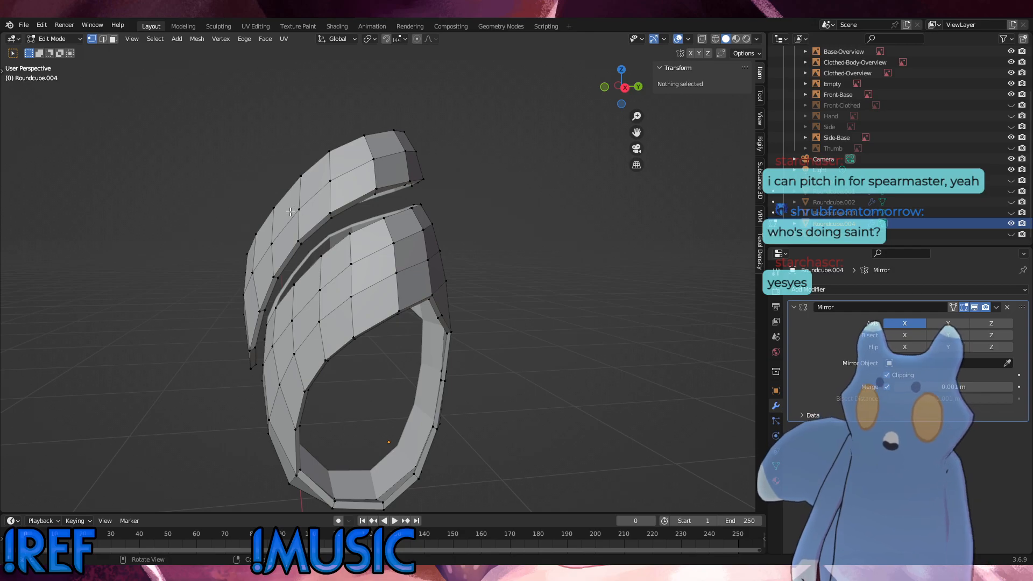
Rotate and shift the whole duplicated band closer to the crotch band, ending with a 4.2° rotation and a drop of about 0.005 m.
key("l")
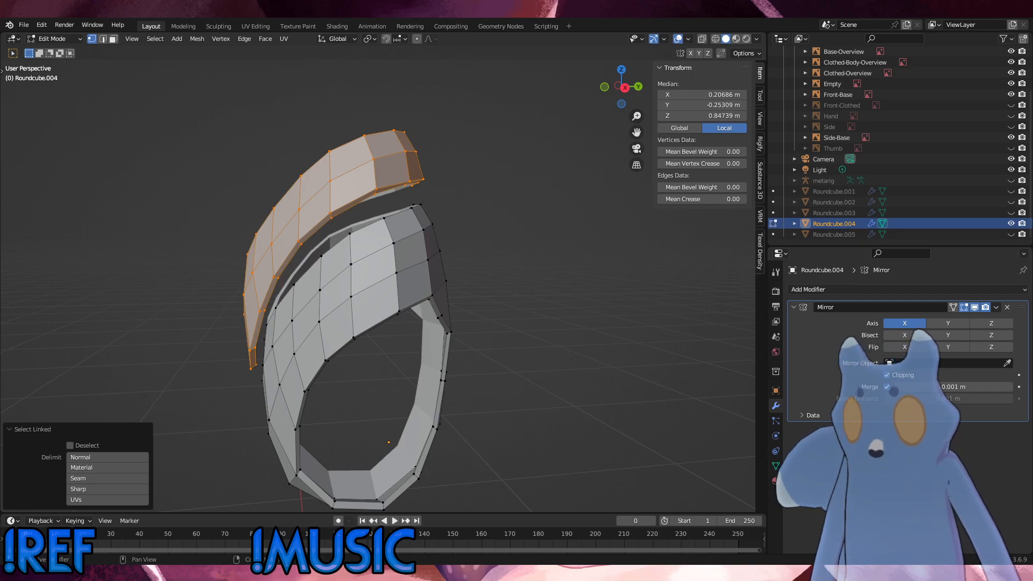
middle_click_drag(468, 424, 355, 375)
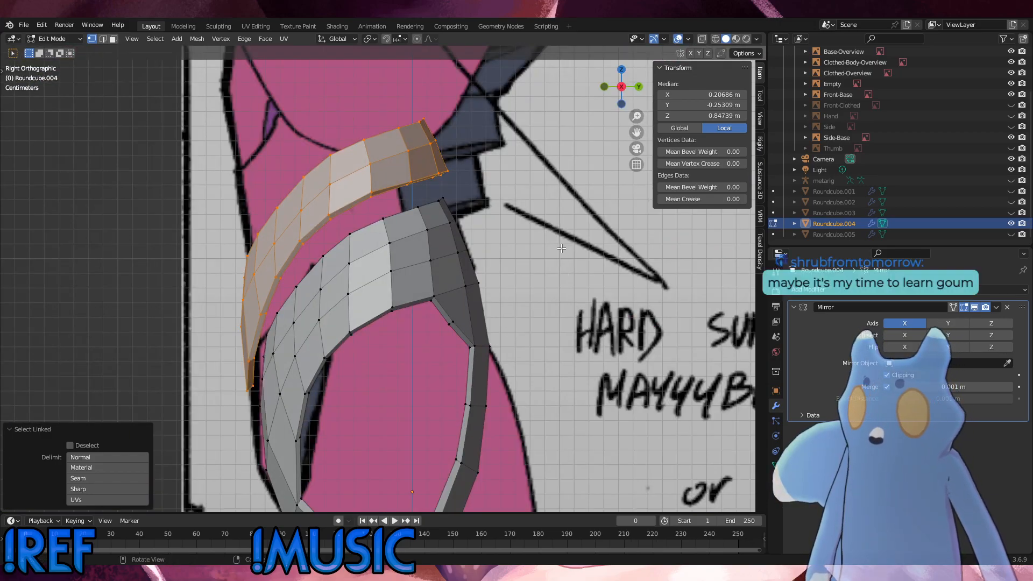
key("r")
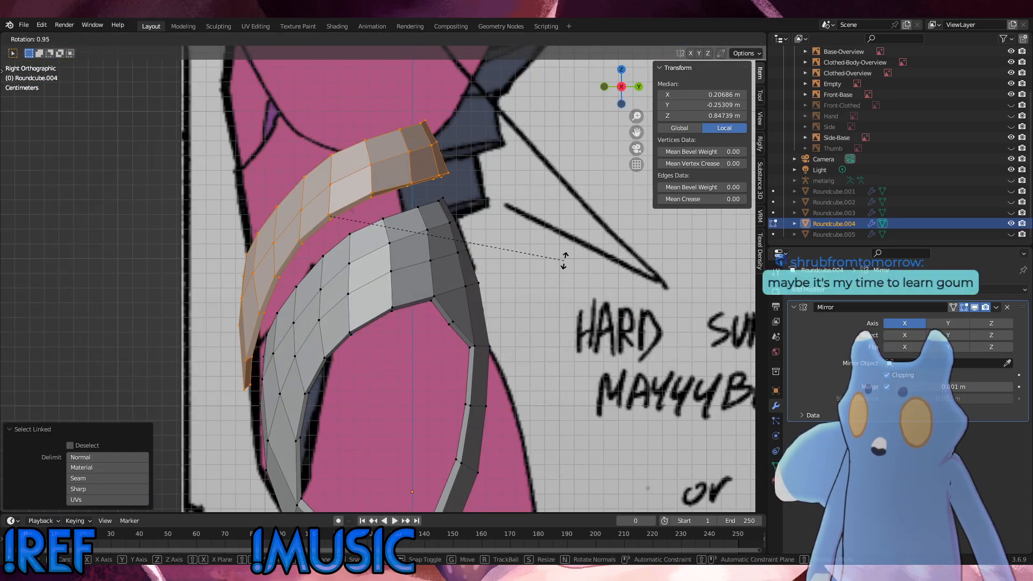
left_click(569, 266)
key("g")
left_click(578, 269)
key("r")
left_click(587, 290)
key("g")
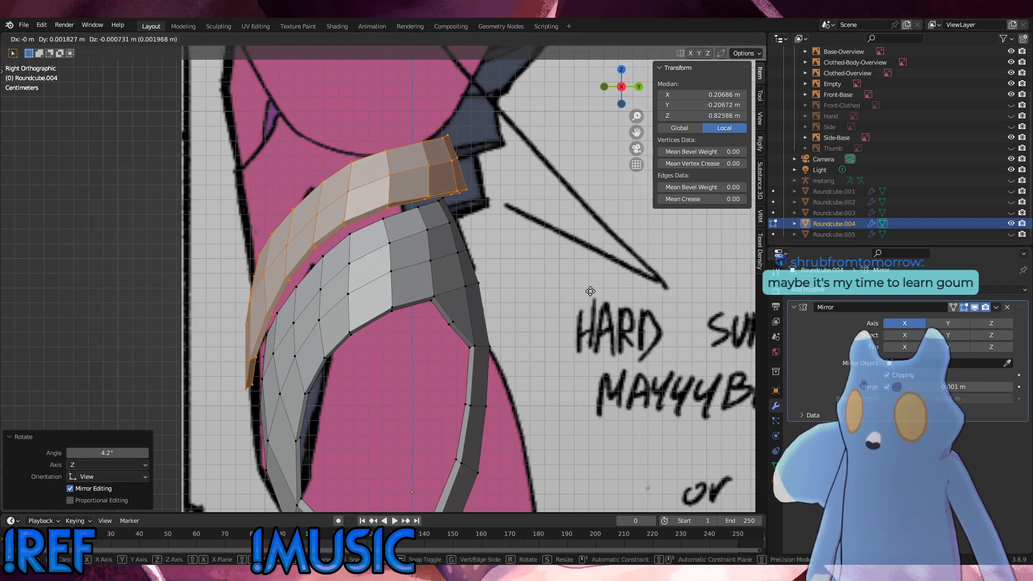
left_click(590, 298)
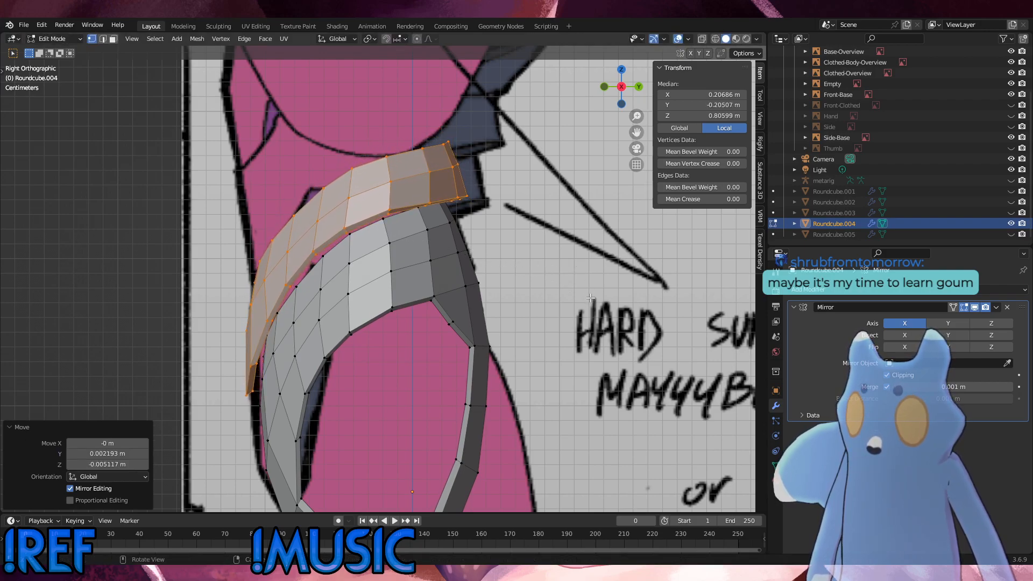
Try to scale the duplicated band along Z.
key("s")
key("z")
left_click(568, 304)
key("ctrl+z")
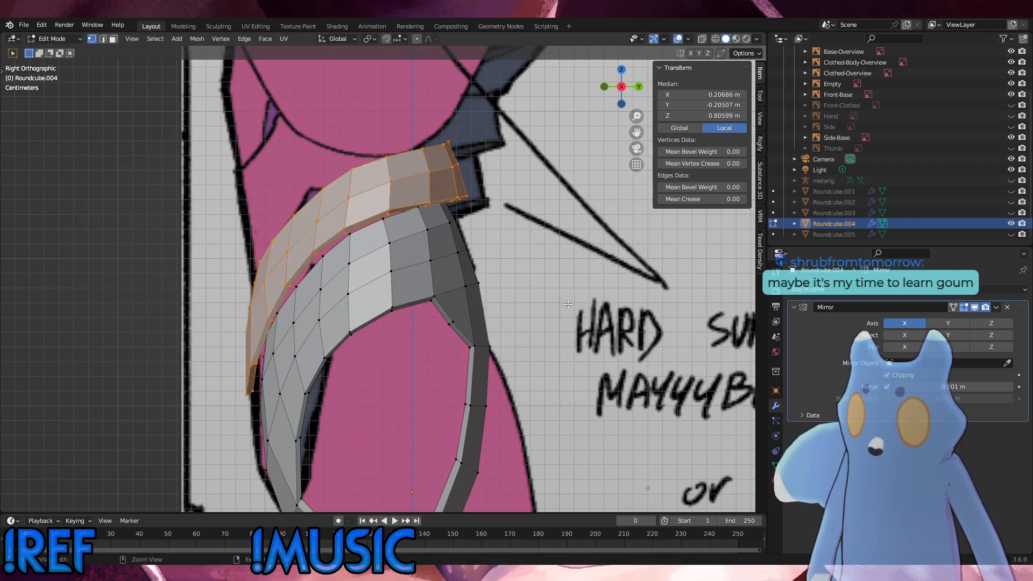
Raise the duplicated band about 0.072 m and park it clear of the body, about -0.422 m along Y and -0.079 m along Z.
key("g")
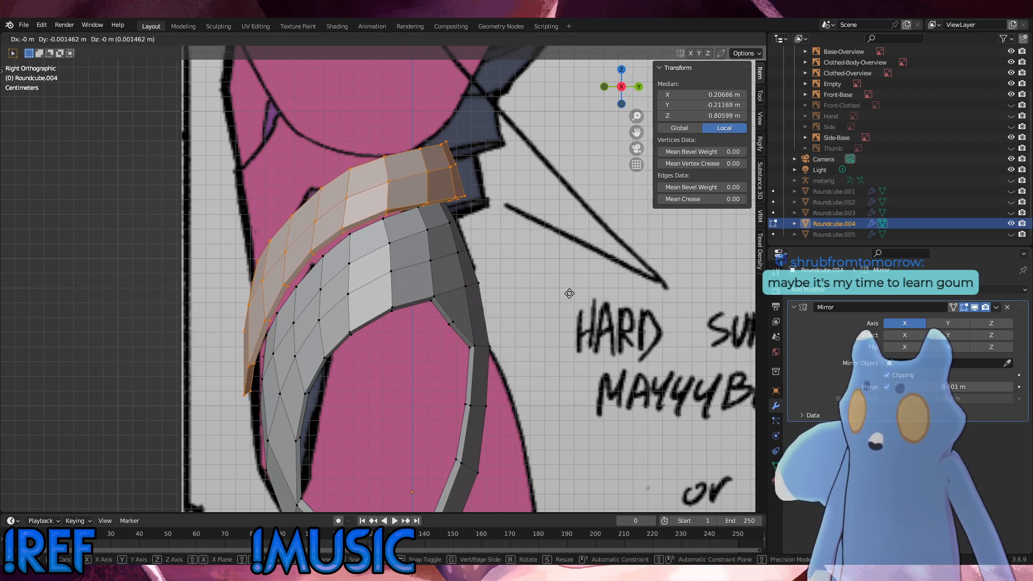
left_click(577, 189)
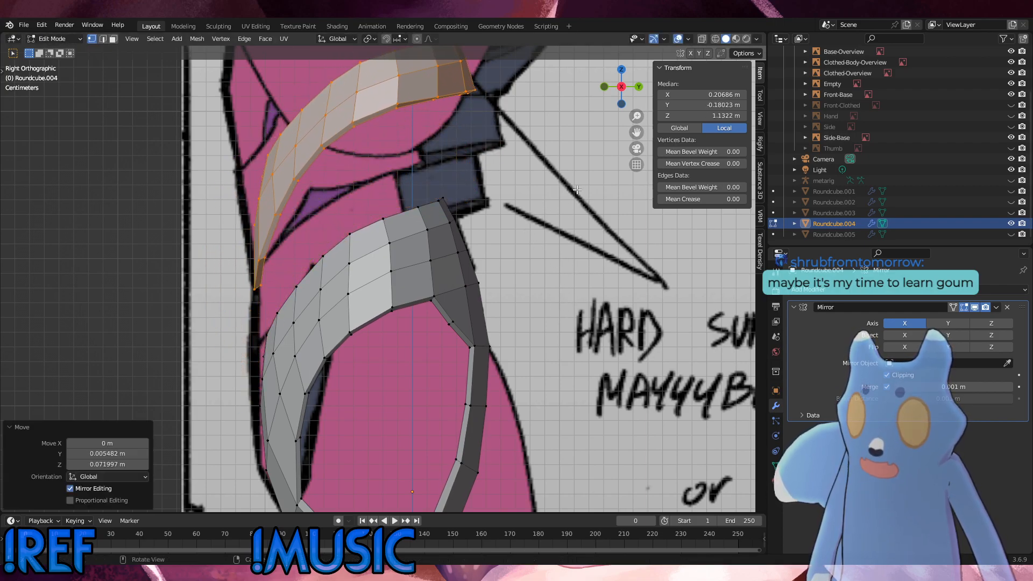
scroll(606, 244, "down", 5)
middle_click_drag(571, 255, 593, 280)
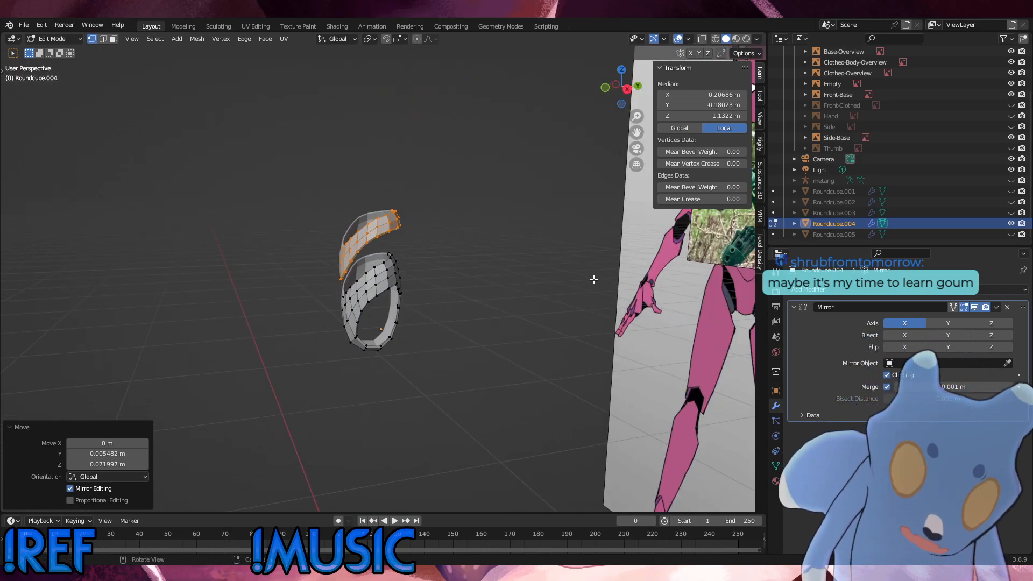
key("g")
left_click(413, 313)
key("KP_3")
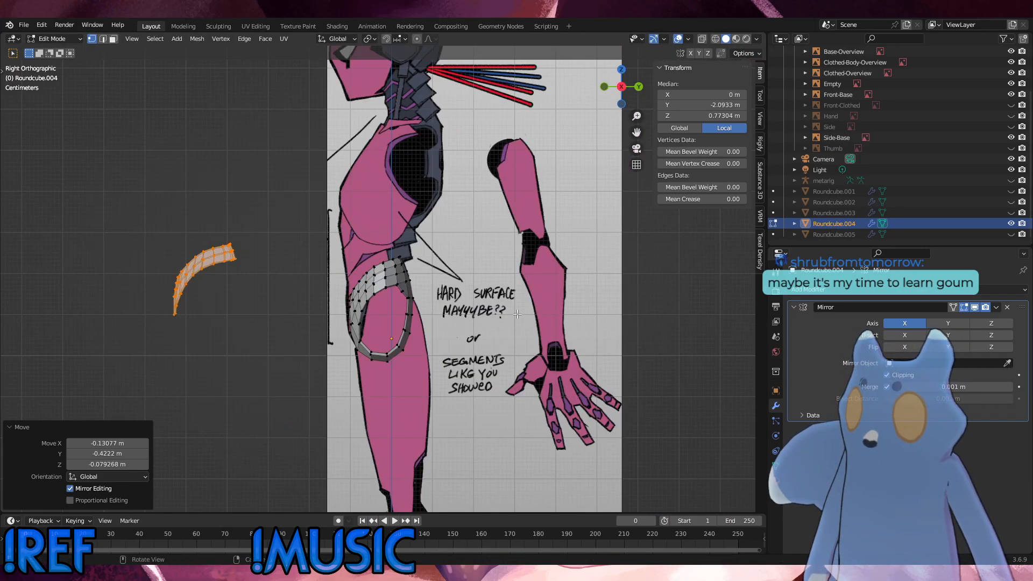
Reveal the hidden torso bands and clear the selection.
key("alt+a")
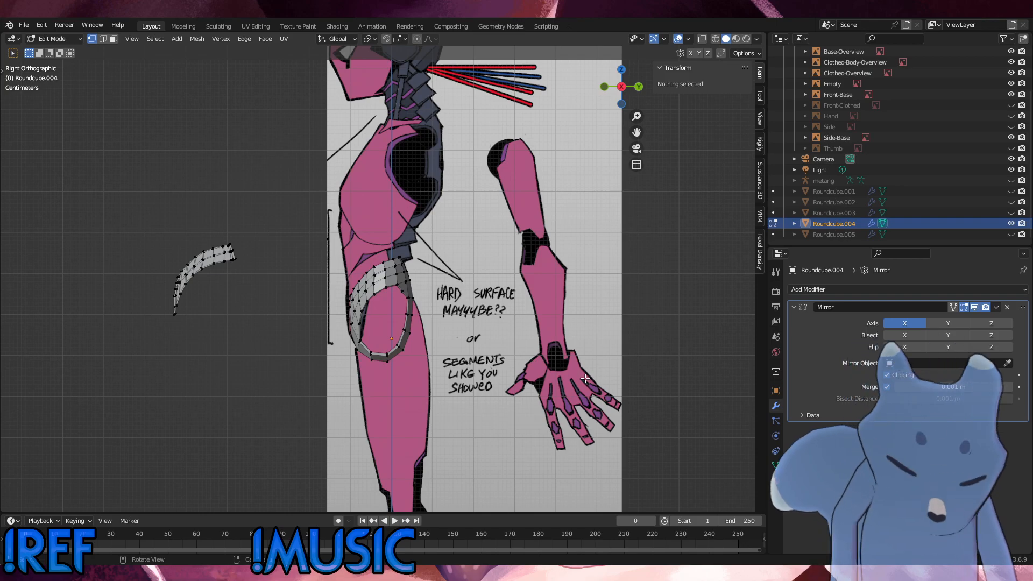
key("alt+h")
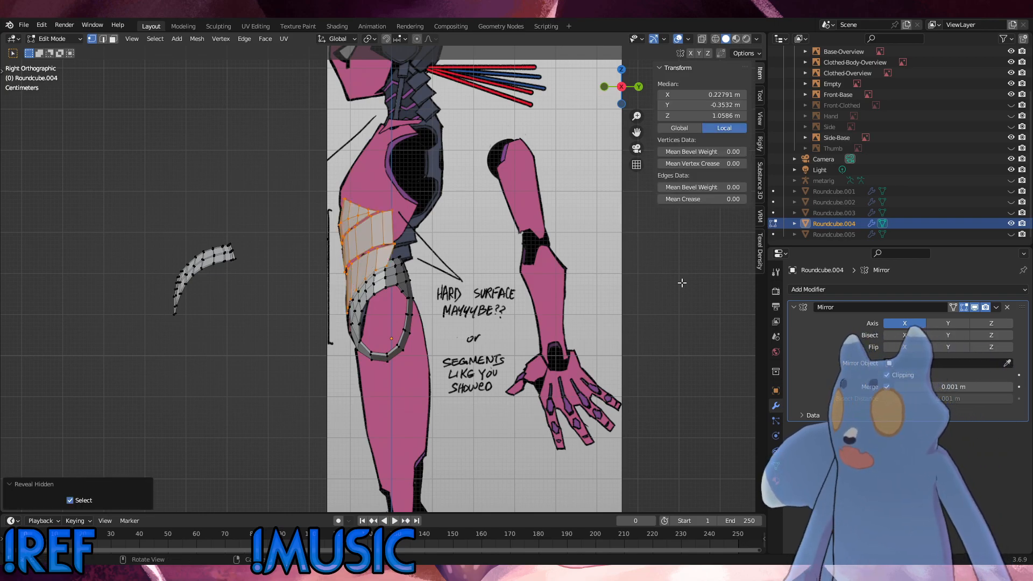
key("alt+a")
scroll(425, 267, "up", 6)
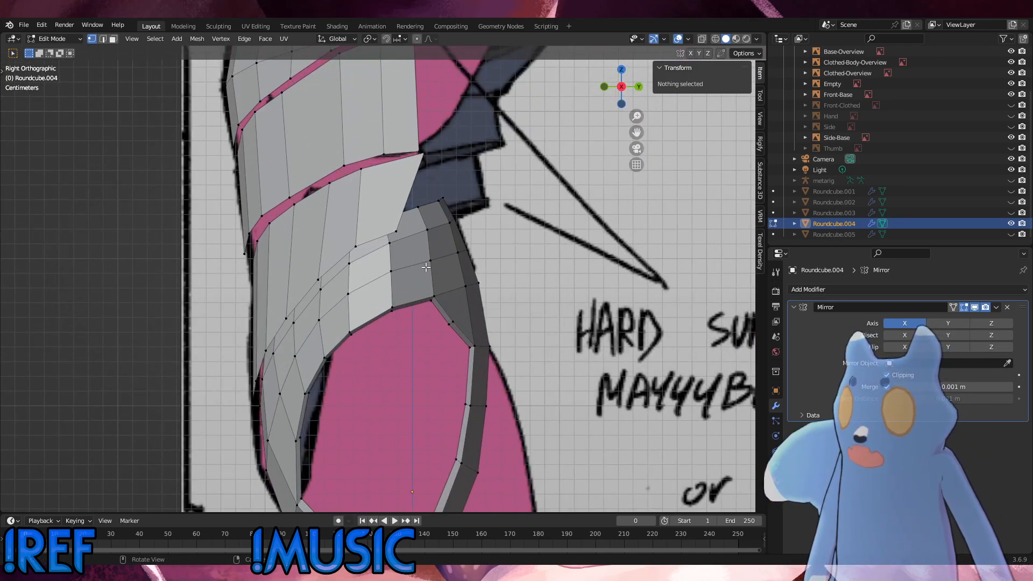
Select the lower edge loop of the band just above the crotch band and fatten it by about 0.0073 m.
scroll(425, 267, "down", 5)
middle_click_drag(395, 268, 422, 260)
middle_click_drag(422, 261, 389, 266, "alt")
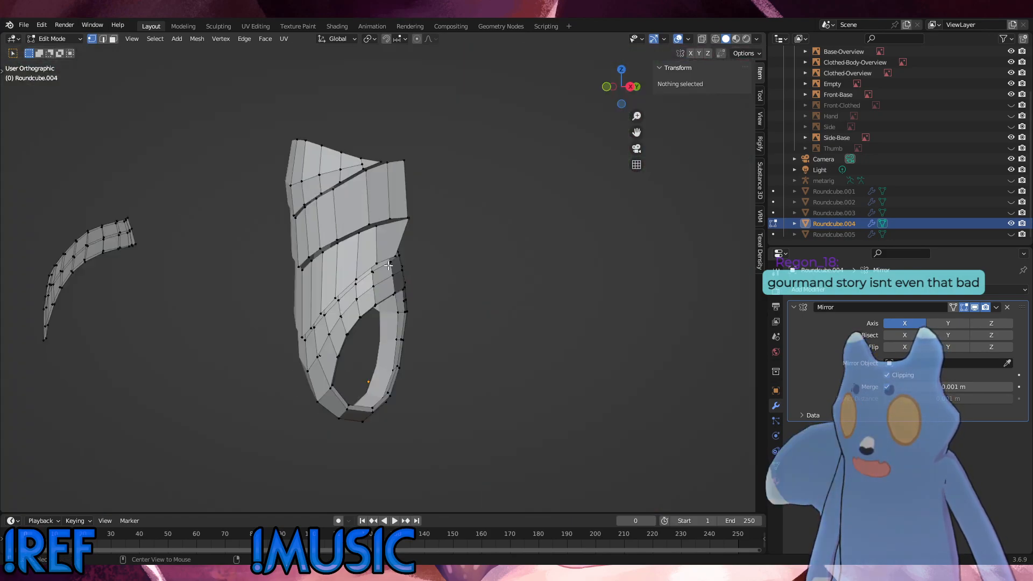
scroll(388, 268, "up", 4)
left_click(369, 239, "alt")
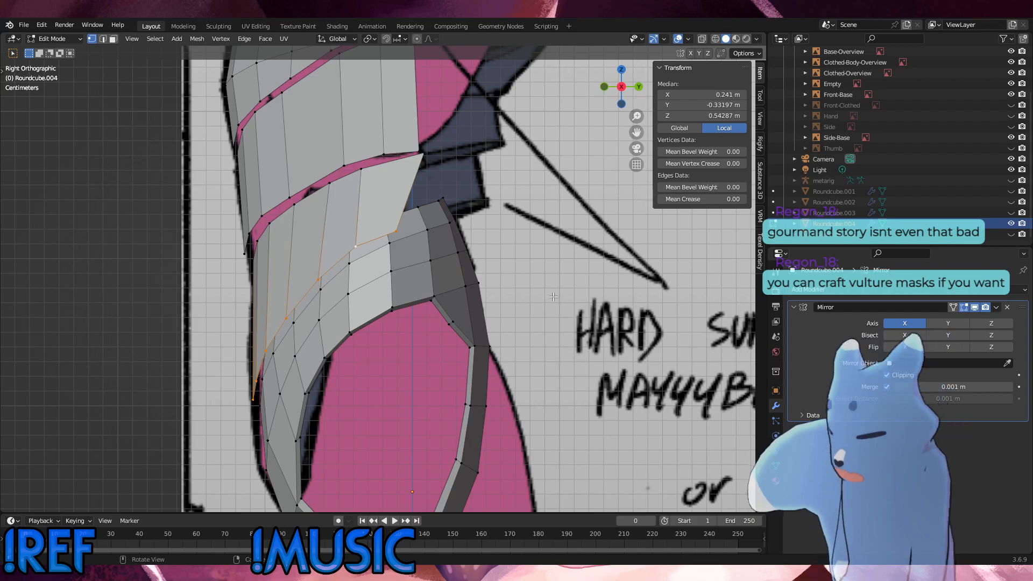
key("alt+s")
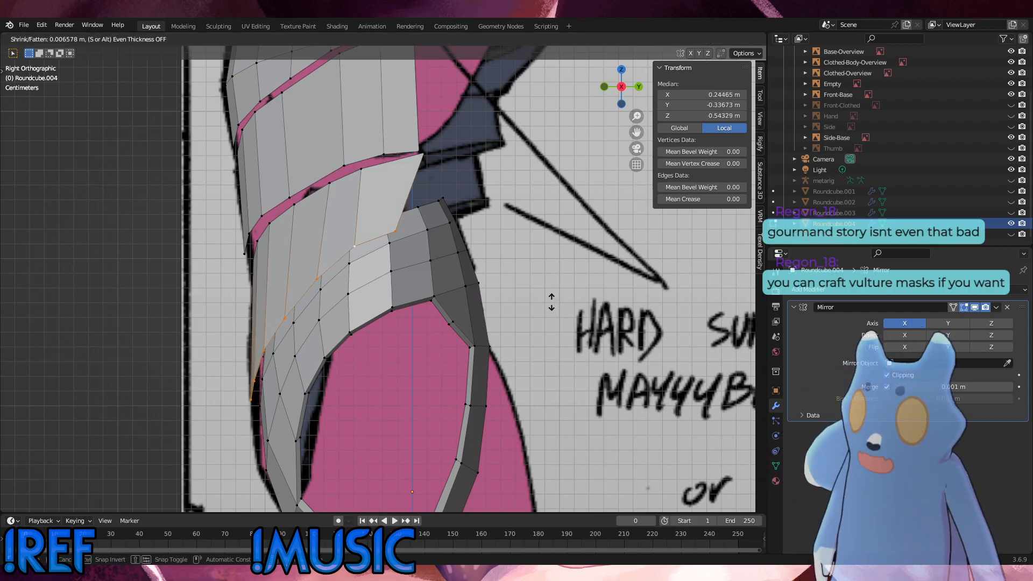
left_click(552, 302)
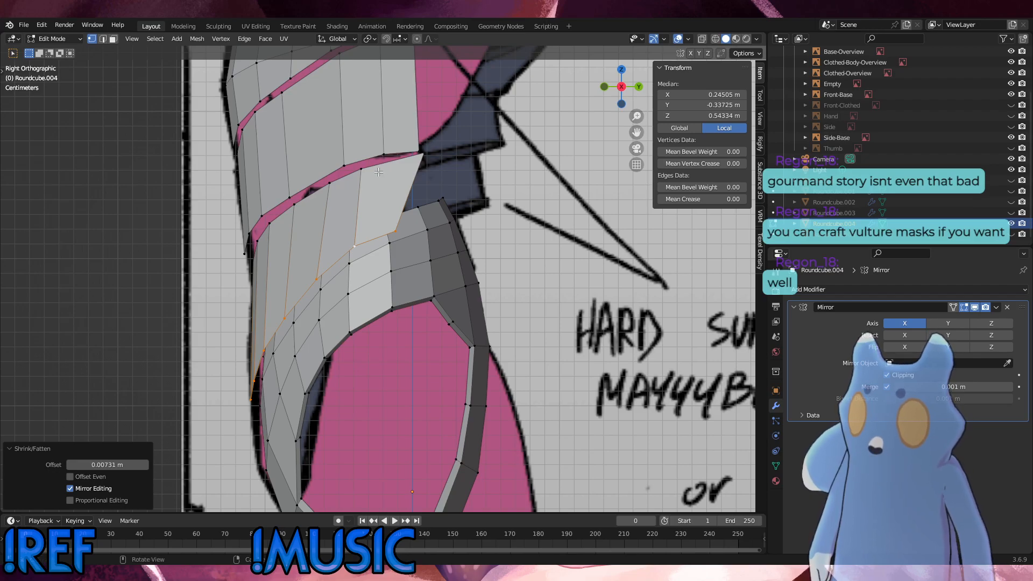
Vertex-slide the band's upper rear corner by a factor of 0.297 and move its lower rear corner about 0.004 m along Y and 0.005 m up.
left_click(424, 154)
key("g")
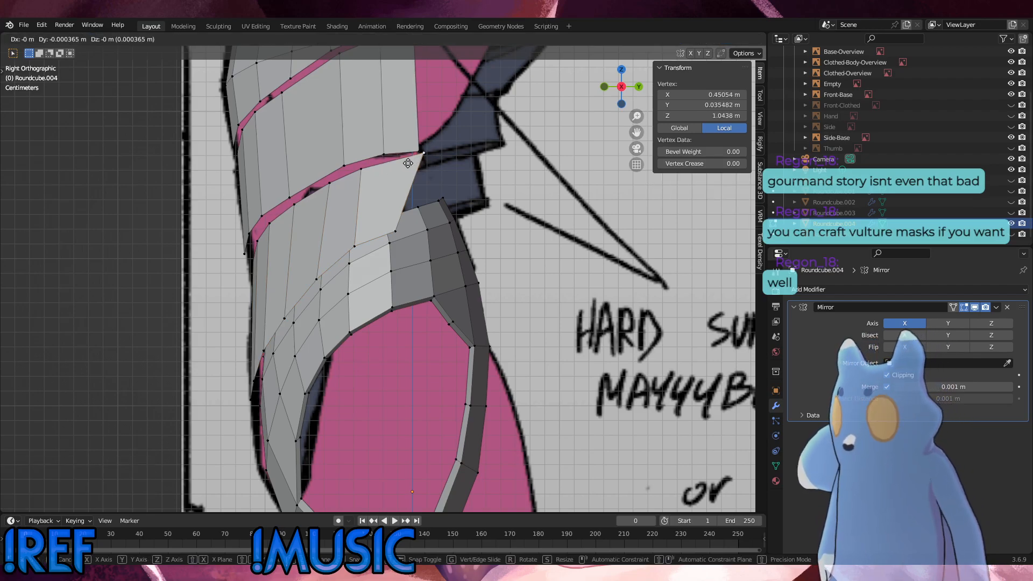
key("g")
left_click(389, 166)
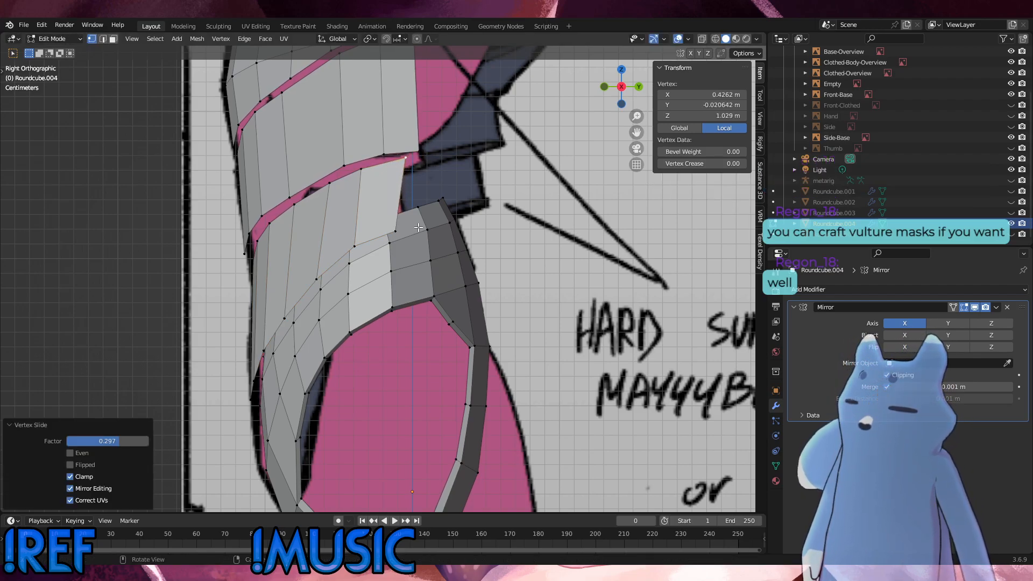
left_click(392, 233)
key("g")
left_click(400, 224)
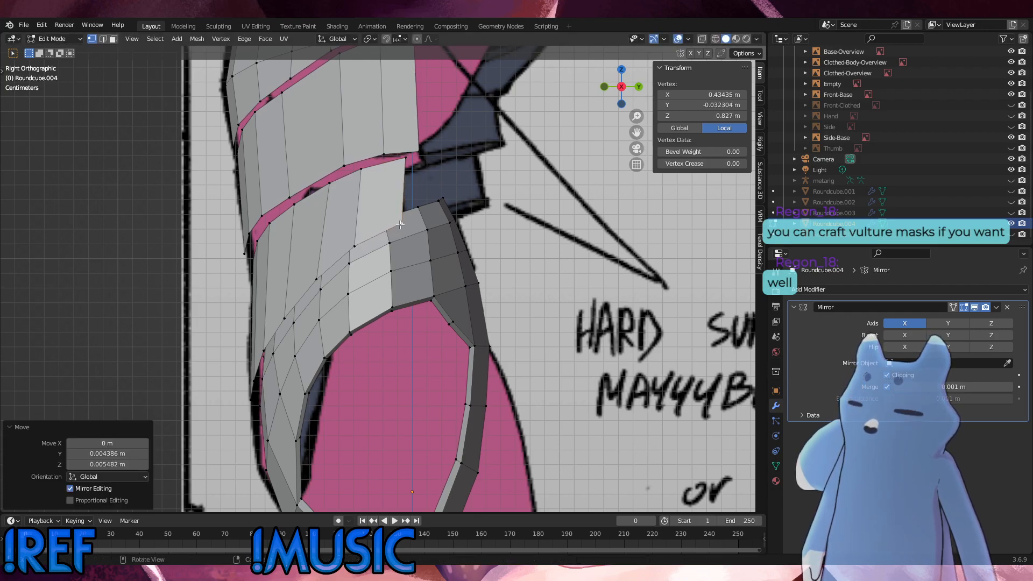
Nudge the band's upper and lower rear corner vertices slightly rearward and up, by about 0.002 m along Y.
left_click(407, 161)
key("g")
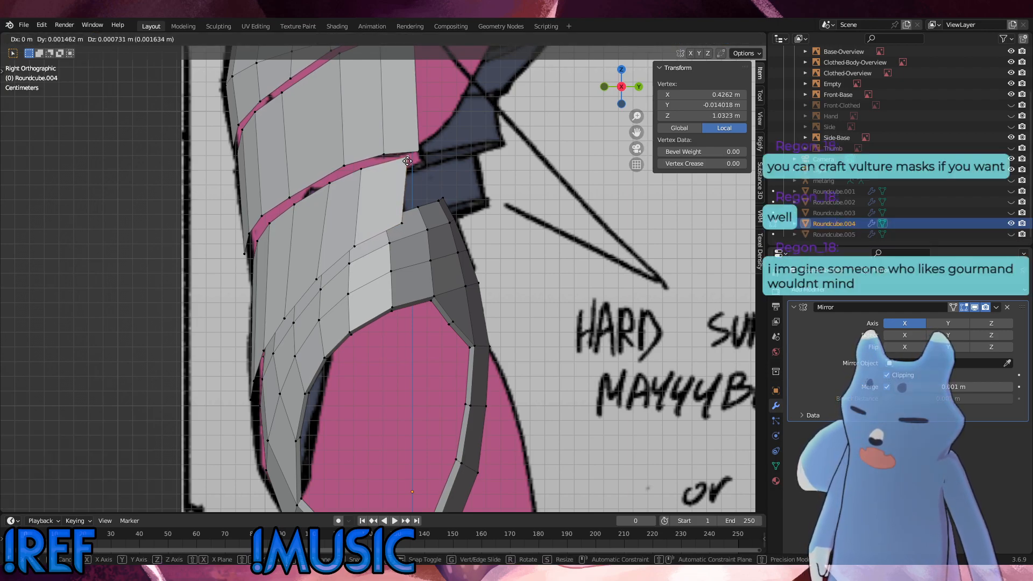
left_click(407, 167)
left_click(403, 219)
key("g")
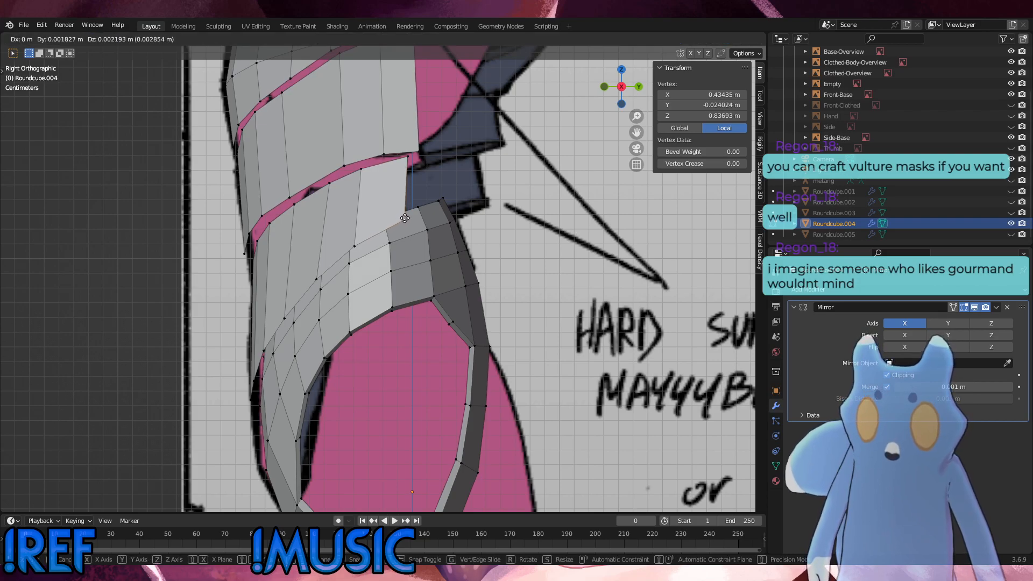
left_click(405, 218)
Vertex-slide the second and third vertices from the rear along the band's lower edge toward the rear.
left_click(356, 245)
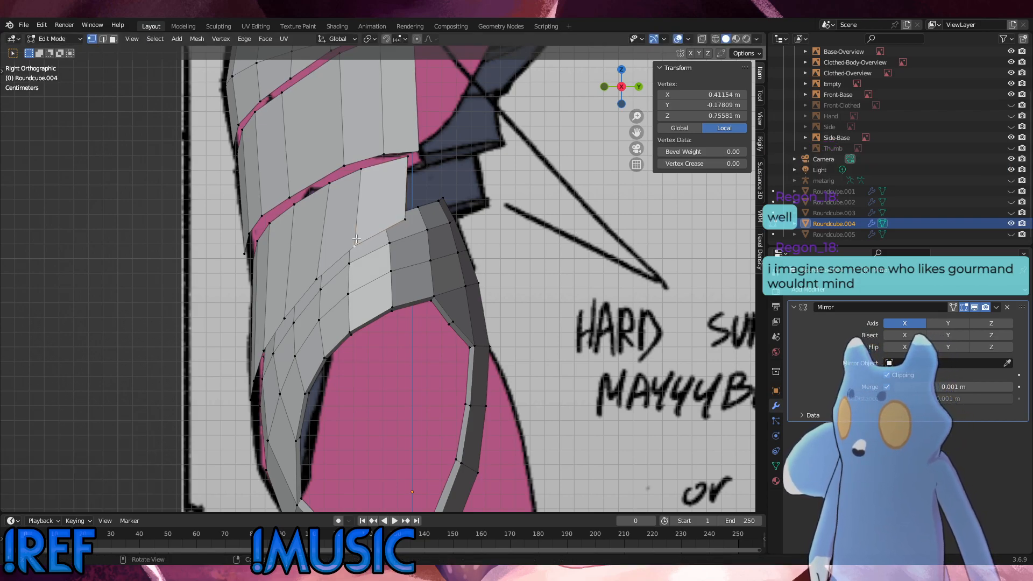
key("g")
key("g")
left_click(359, 241)
left_click(319, 276)
key("g")
key("g")
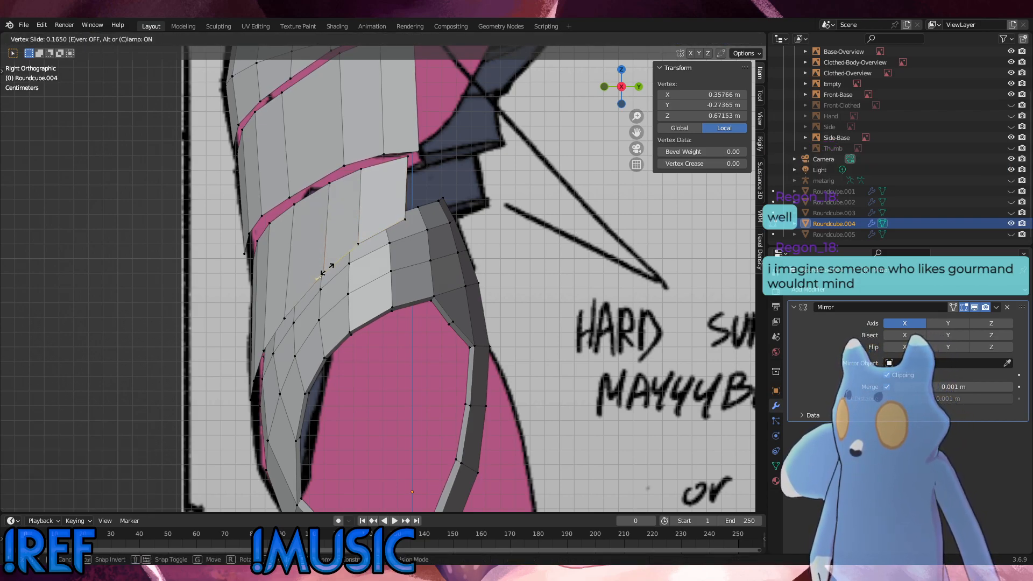
left_click(326, 241)
Vertex-slide the third vertex from the rear on the band's upper edge by a factor of 0.074.
left_click(329, 185)
key("g")
key("g")
left_click(326, 188)
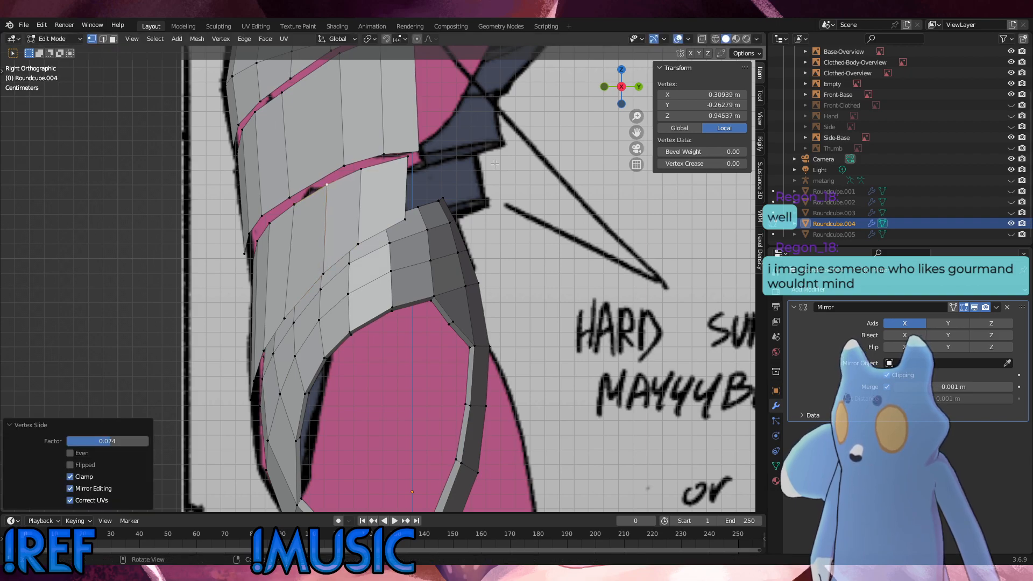
left_click(492, 168)
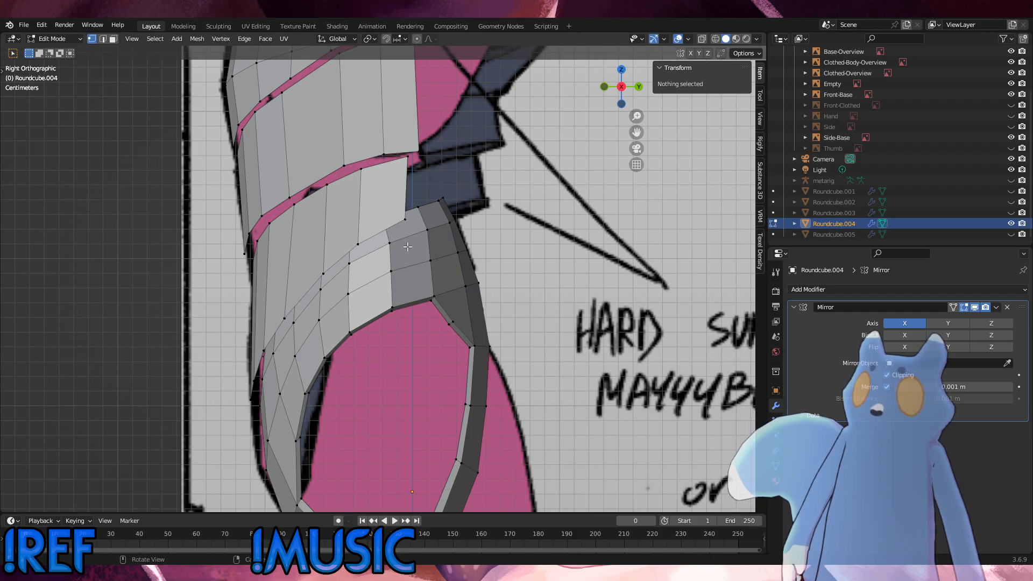
Slide the band's second vertical edge from the rear toward the rear end to even out the spacing.
left_click_drag(363, 252, 350, 164)
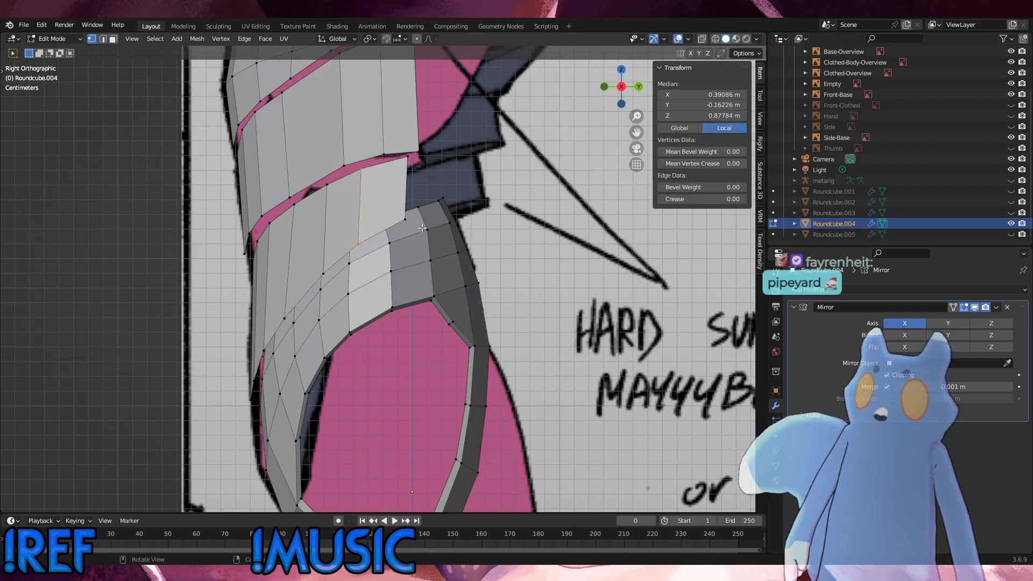
key("g")
key("g")
left_click(449, 223)
Move the band's rear vertical edge about 0.0018 m along Y and 0.0007 m up, undoing an attempted slide.
left_click_drag(420, 227, 399, 148)
key("g")
key("g")
left_click(417, 152)
key("ctrl+z")
key("g")
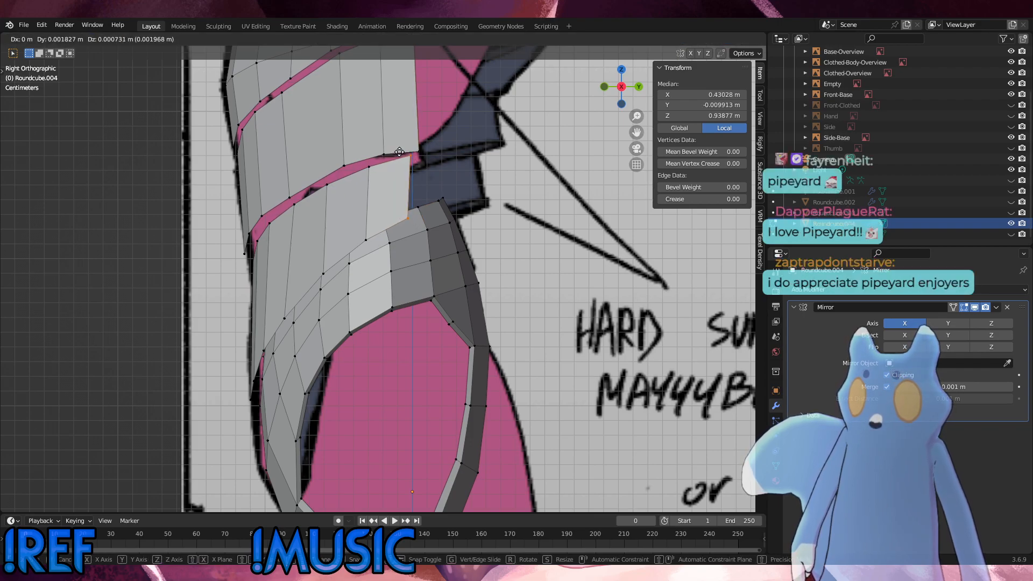
left_click(400, 152)
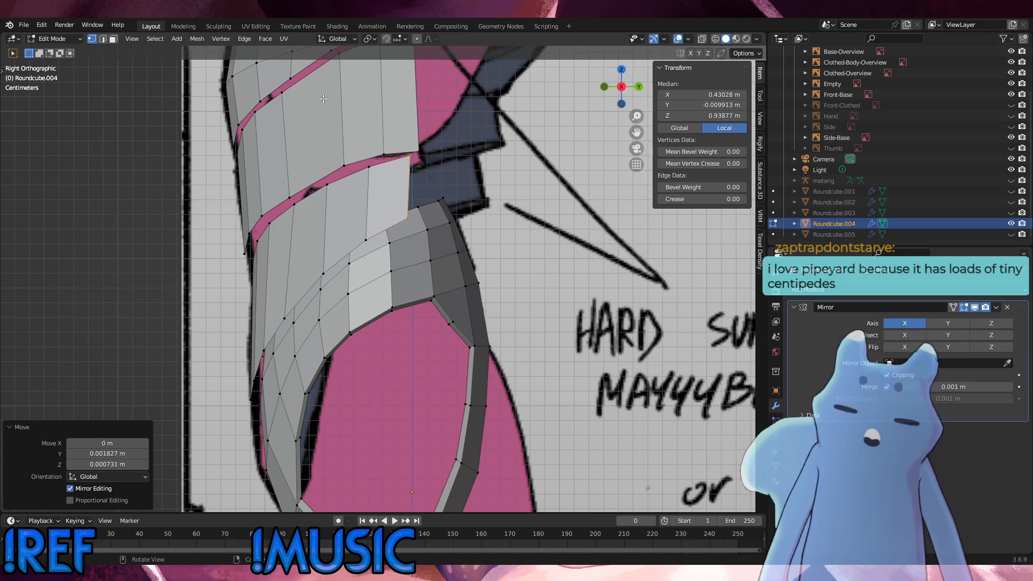
Shrink the band's rear vertical edge inward by about 0.054 m.
middle_click_drag(429, 154, 383, 362)
key("alt+s")
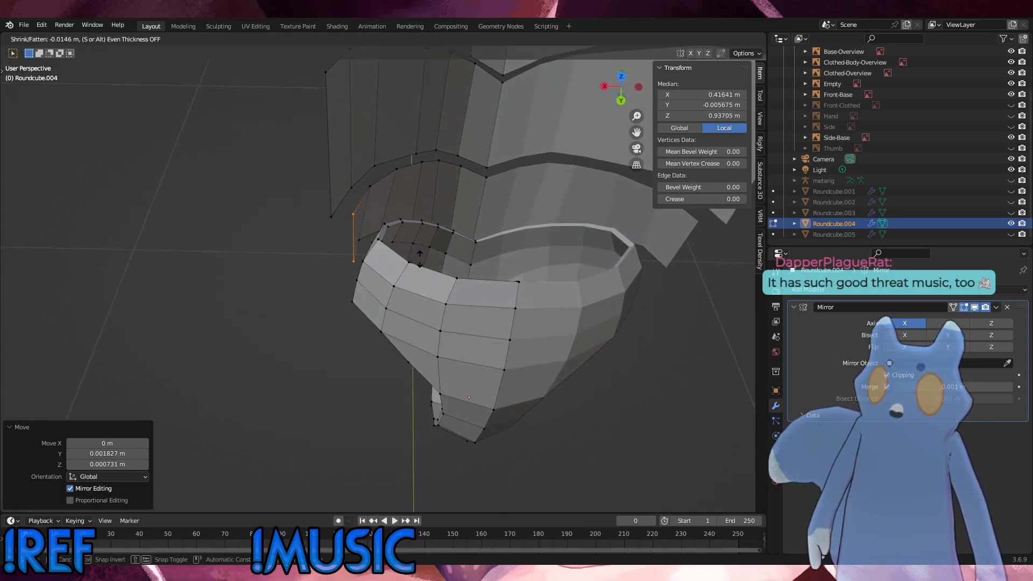
left_click(400, 266)
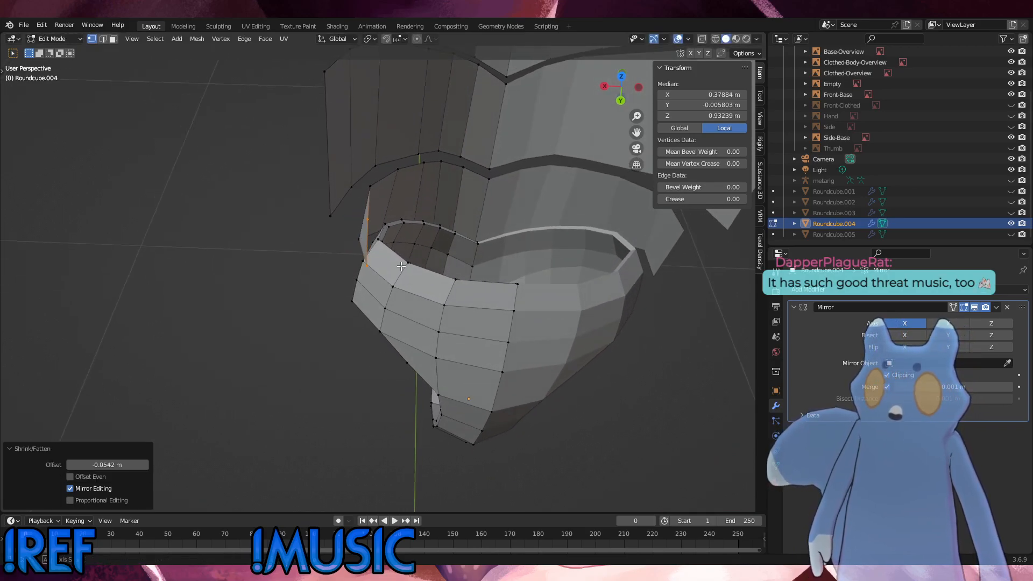
Rotate and reposition the rear vertical edge so that it follows the curve of the waist.
middle_click_drag(401, 266, 334, 421)
key("r")
left_click(441, 223)
key("g")
left_click(514, 226)
key("r")
left_click(533, 219)
key("g")
left_click(341, 353)
middle_click_drag(341, 353, 420, 319)
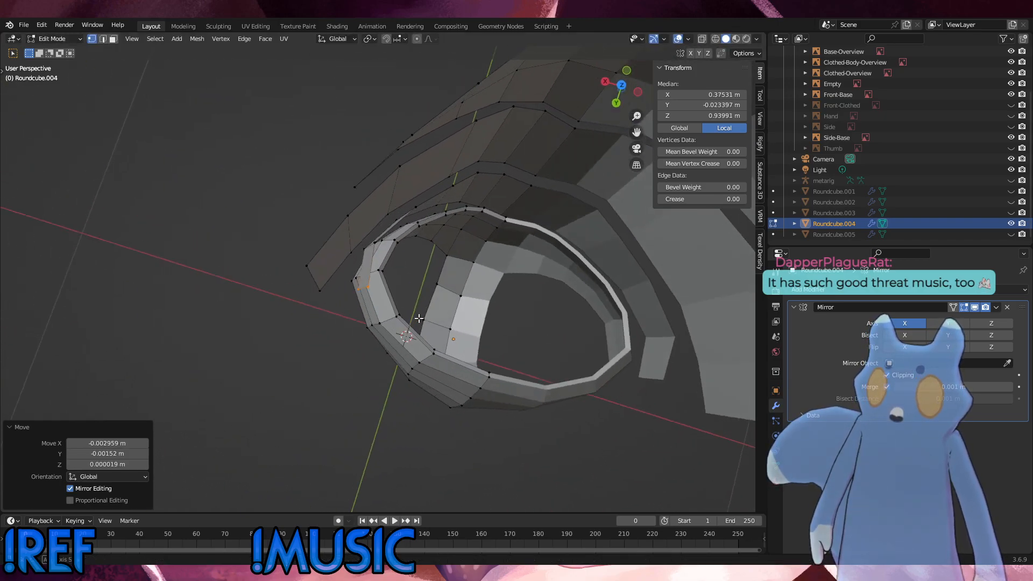
Extrude the rear vertical edge about 0.05 m rearward along Y and tilt it to match the side reference.
key("KP_3")
key("g")
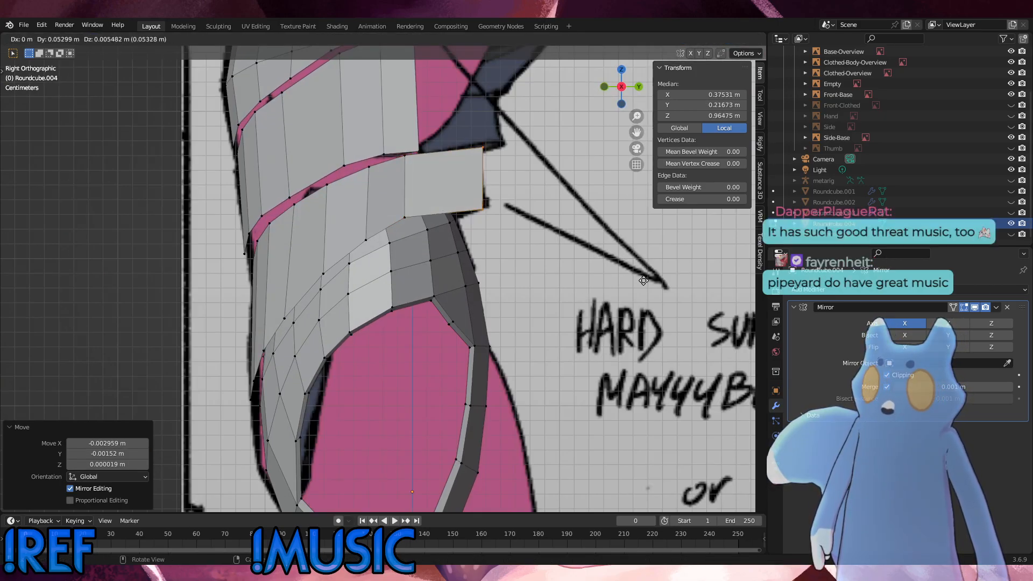
left_click(578, 225)
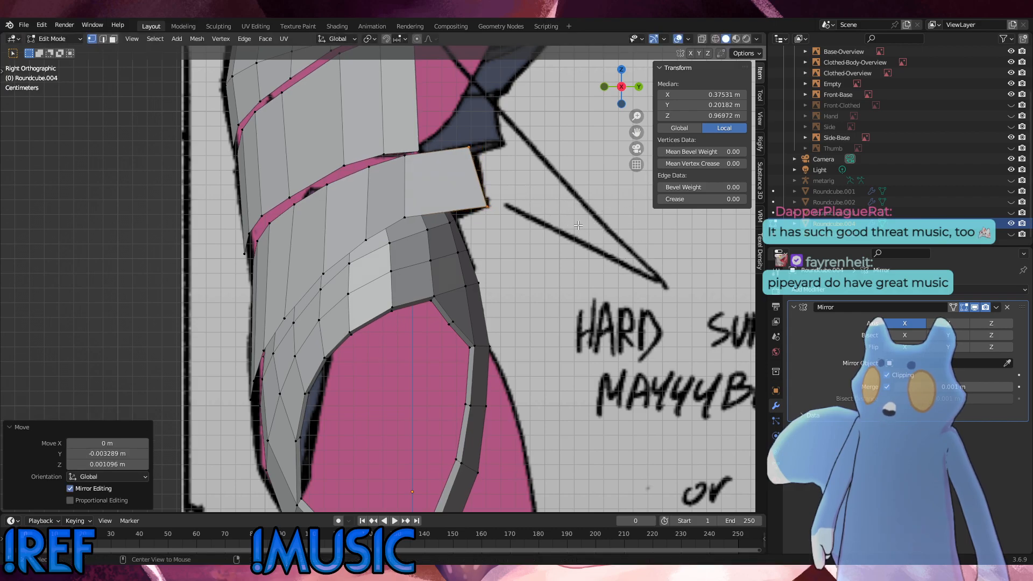
Adjust the position of the new rear edge against the back reference, constraining the move to the Y axis.
key("ctrl+KP_1")
key("g")
key("y")
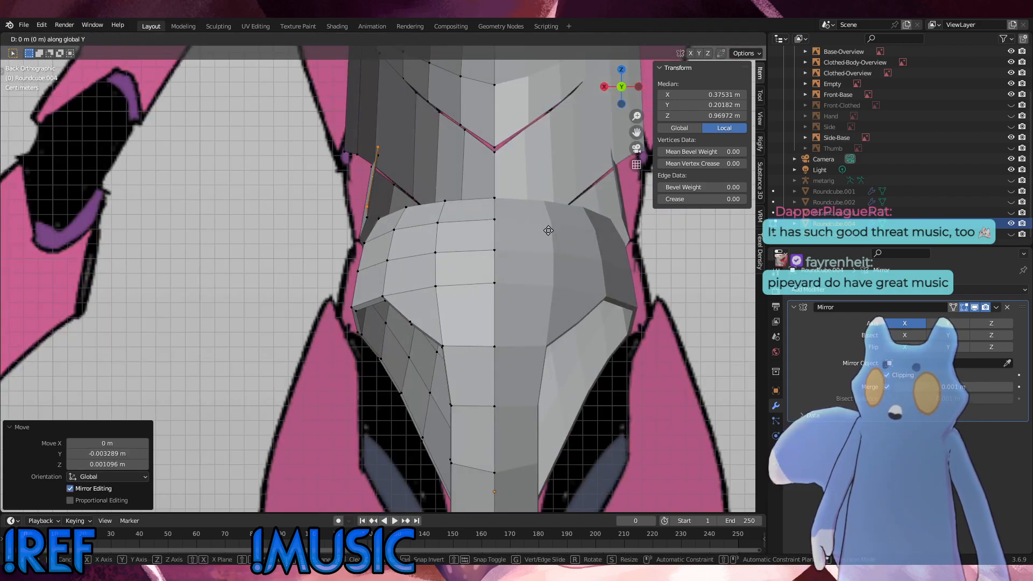
Slide the back band's extruded end edge along X onto the mirror centreline and nudge it to match the side reference.
key("x")
left_click(495, 239)
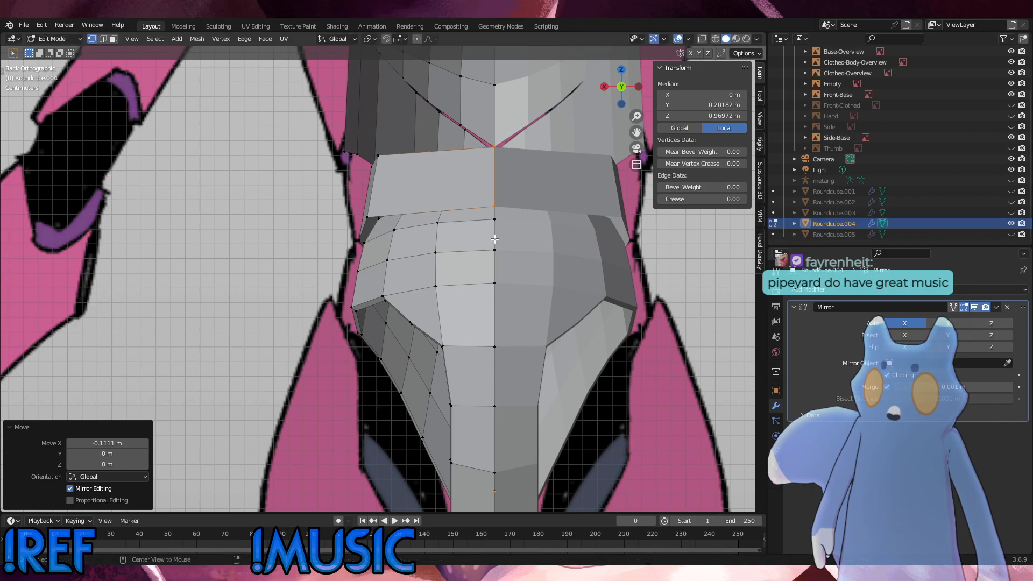
key("KP_3")
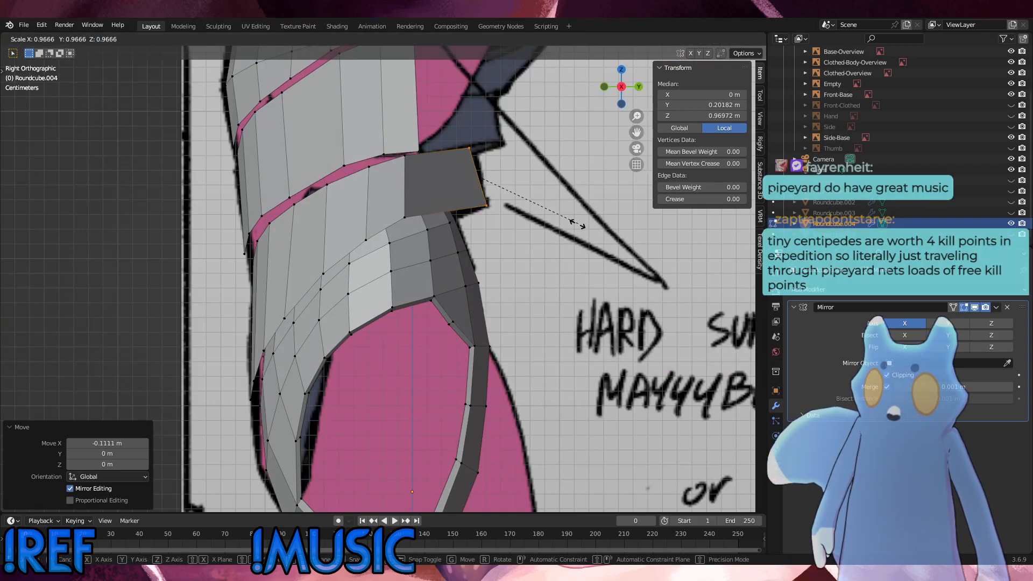
key("s")
left_click(561, 225)
key("g")
left_click(557, 230)
Refine the tilt of the band's back centre edge against the side reference and scale it by about 0.906.
key("r")
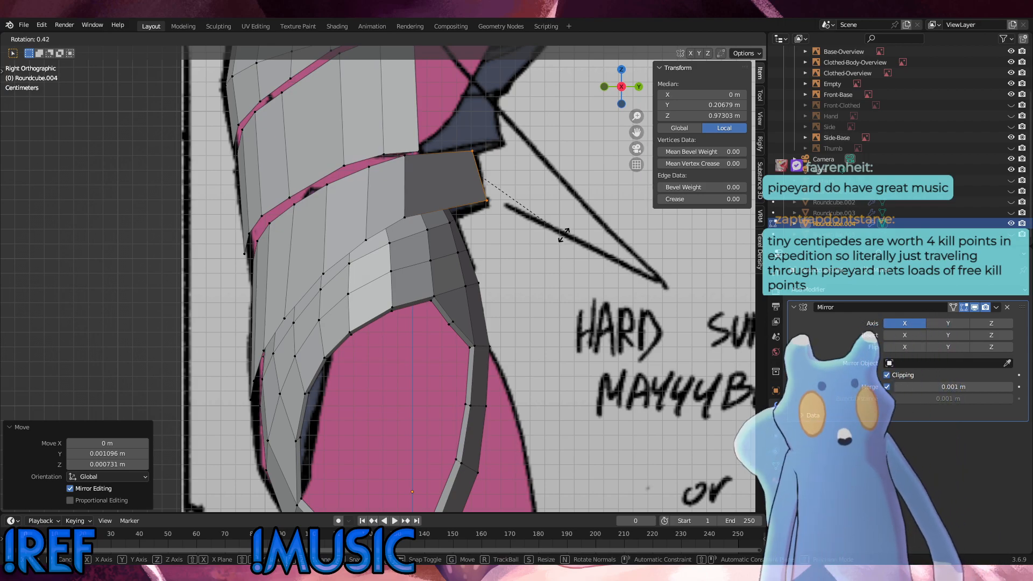
key("s")
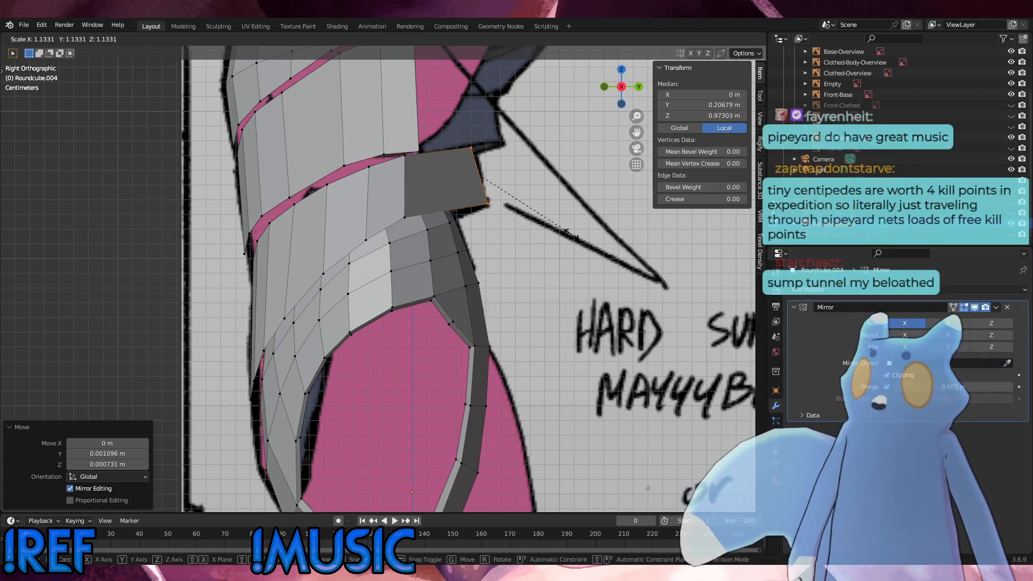
left_click(565, 234)
key("s")
left_click(558, 230)
key("r")
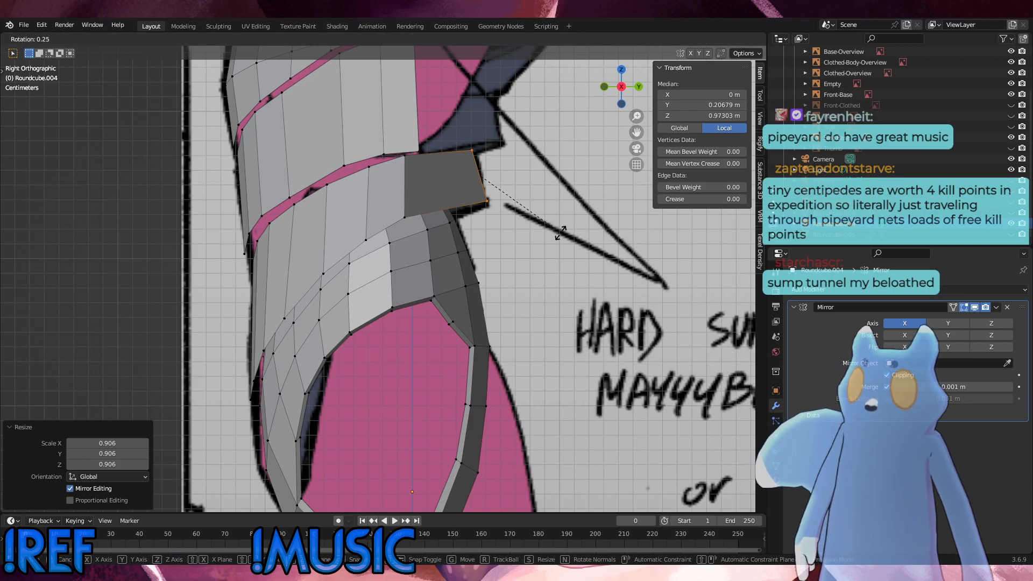
left_click(560, 233)
left_click(567, 256)
Add two evenly spaced vertical loop cuts across the long back face of the band.
middle_click_drag(554, 259, 498, 271)
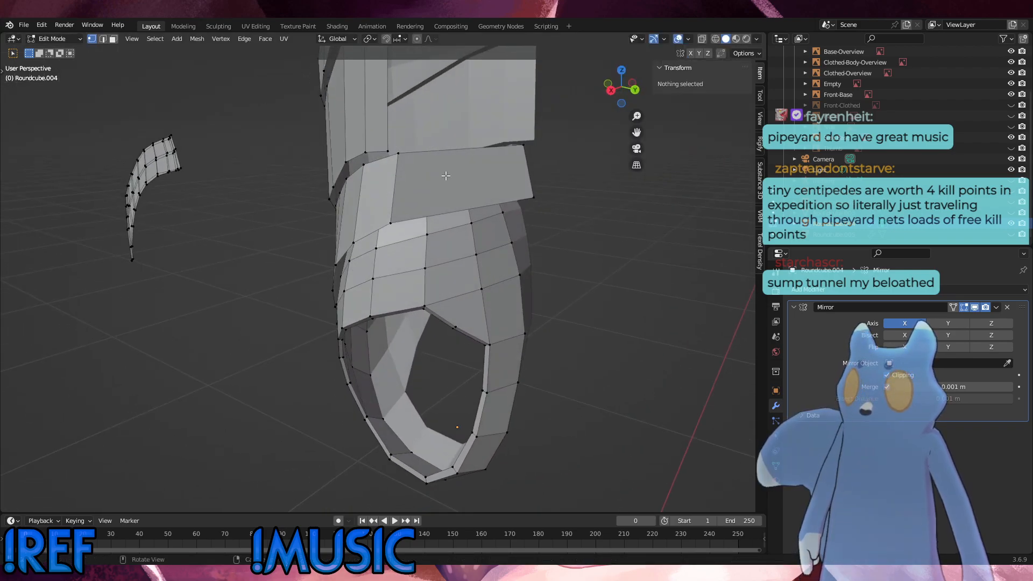
key("ctrl+r")
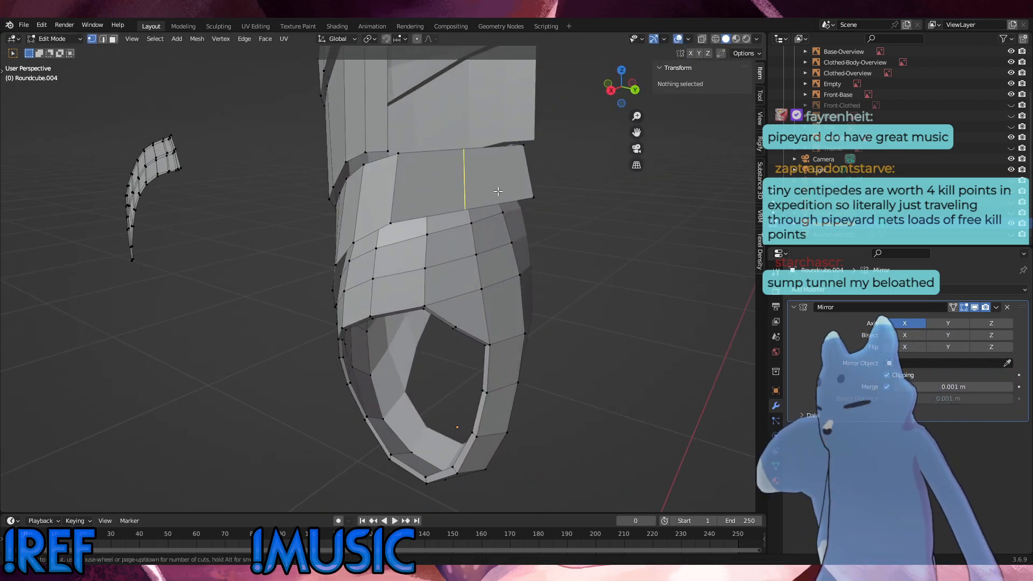
scroll(456, 173, "up", 1)
left_click(448, 158)
left_click(447, 158)
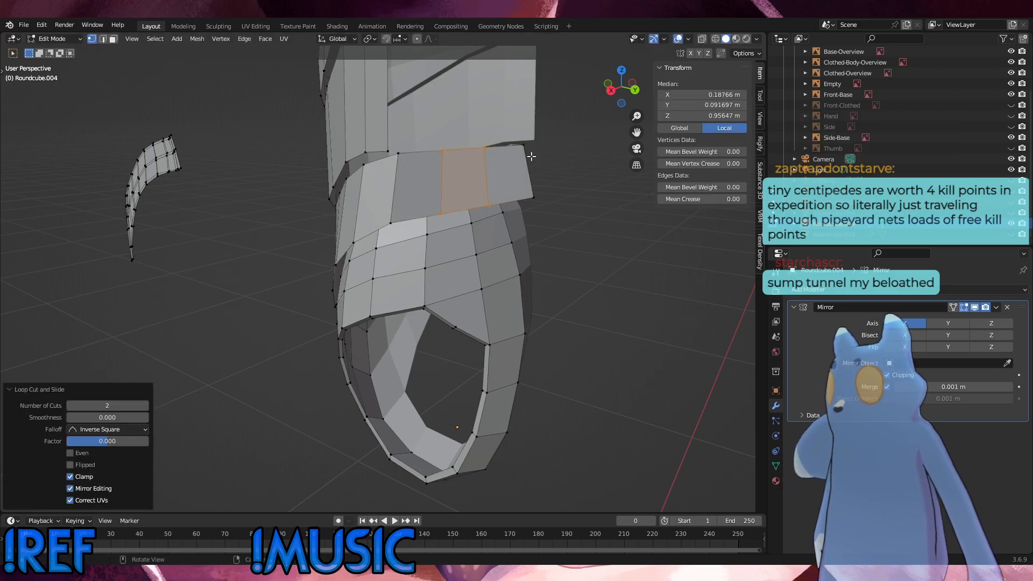
left_click(597, 203)
Select the new band edge nearest the side and push it outward about 0.0262 m with Shrink/Fatten.
mouse_move(489, 194)
middle_mouse_down()
mouse_move(462, 111)
mouse_move(498, 106)
mouse_move(487, 180)
mouse_move(500, 208)
middle_mouse_up()
left_click(437, 218)
left_click(436, 183, "shift")
key("KP_1")
middle_click_drag(572, 251, 557, 236, "alt")
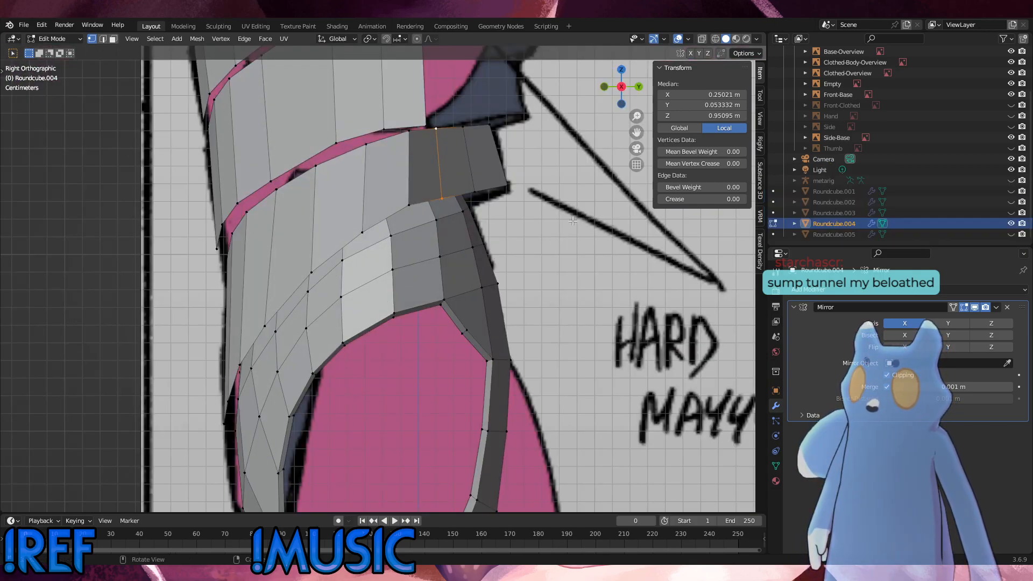
key("r")
left_click(574, 200)
Tilt the same edge to follow the band's slope, scale it to 0.958 and raise it about 0.0012 m along Z.
key("s")
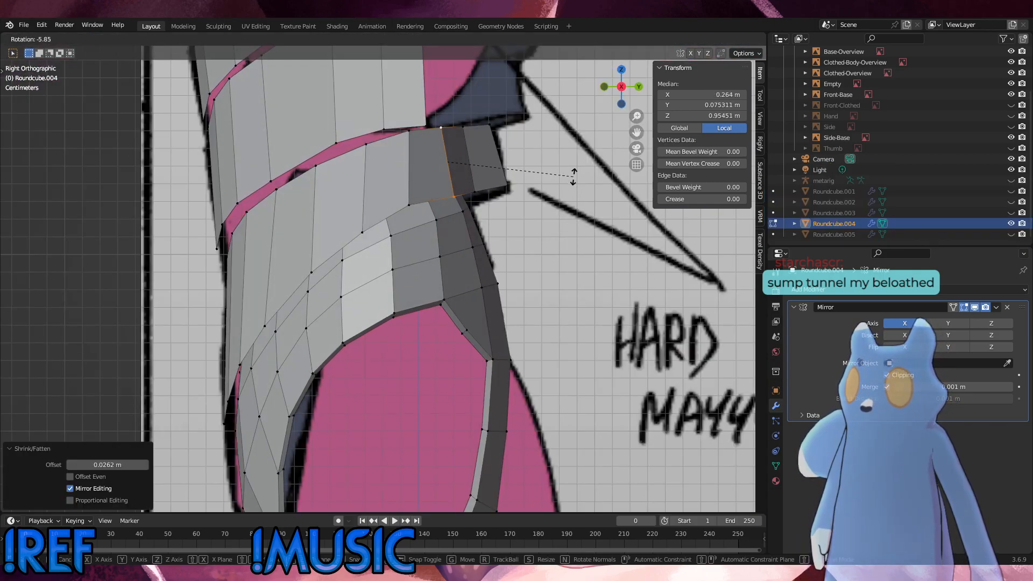
left_click(565, 181)
key("g")
key("z")
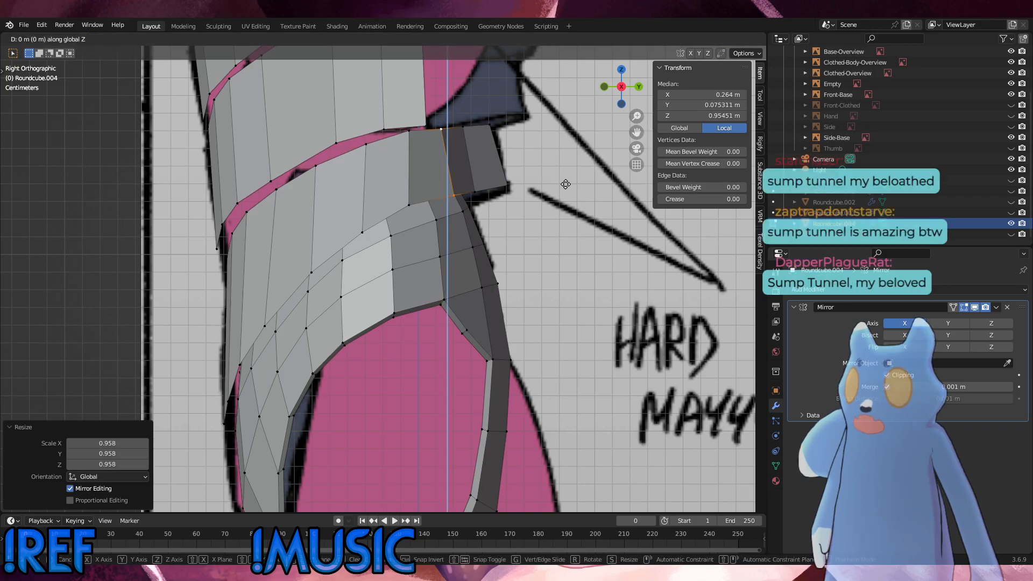
left_click(565, 183)
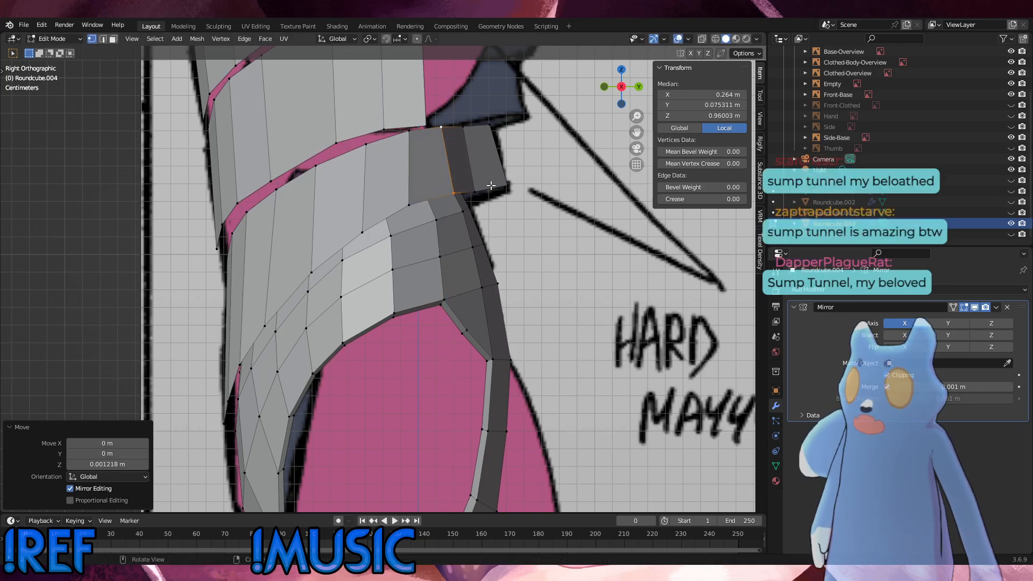
Select the new band edge nearest the back centre and push it outward about 0.0298 m with Shrink/Fatten.
left_click(476, 192)
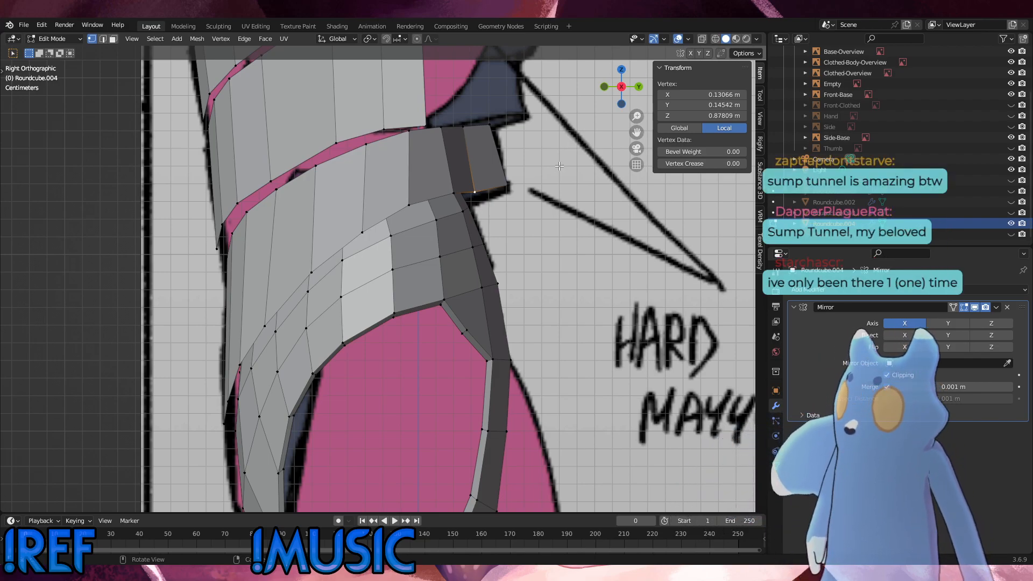
left_click(483, 139, "ctrl")
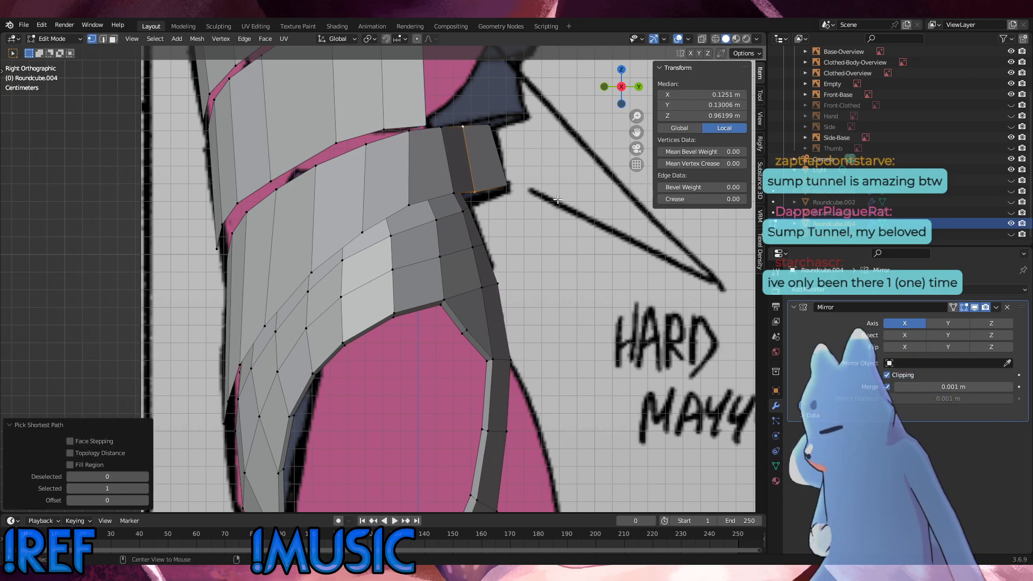
key("alt+s")
left_click(563, 173)
Scale the edge nearest the back centre to 0.915 and rotate it -4.74° in the side view.
key("s")
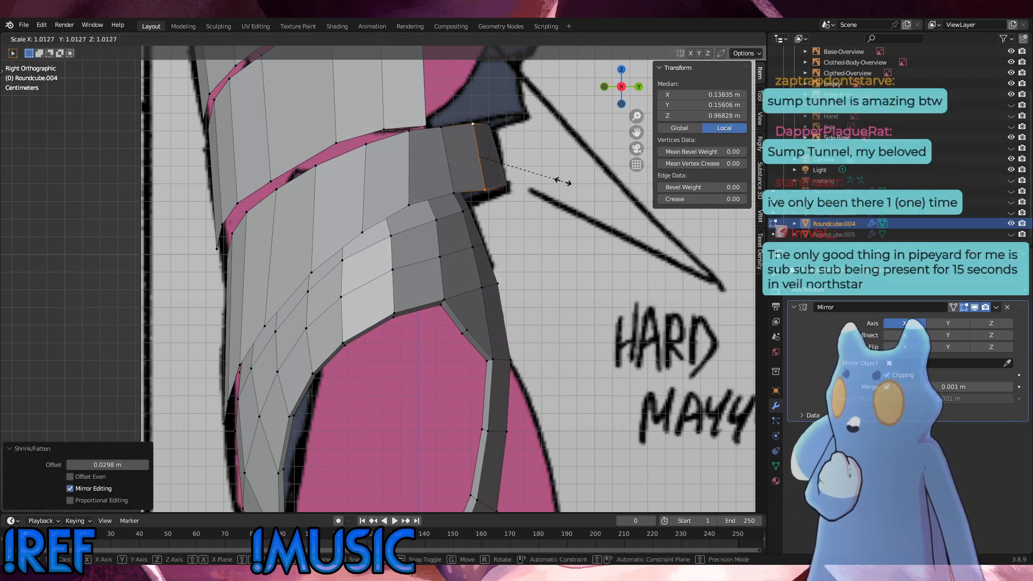
left_click(557, 175)
key("r")
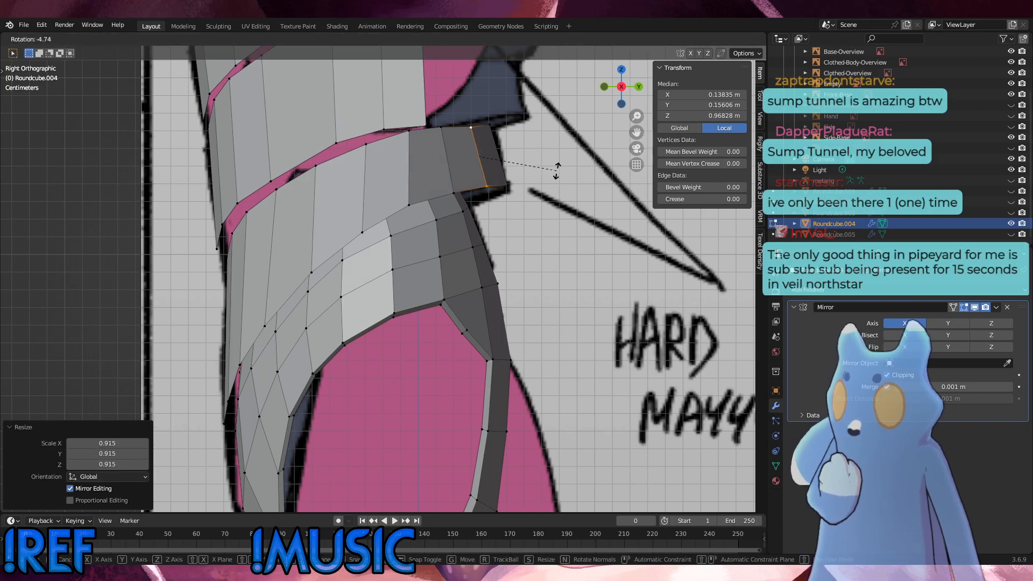
left_click(557, 174)
Shrink that edge inward by about 0.004 m and raise it about 0.0008 m along Z to smooth the band's curve.
middle_click_drag(557, 173, 620, 205)
key("alt+s")
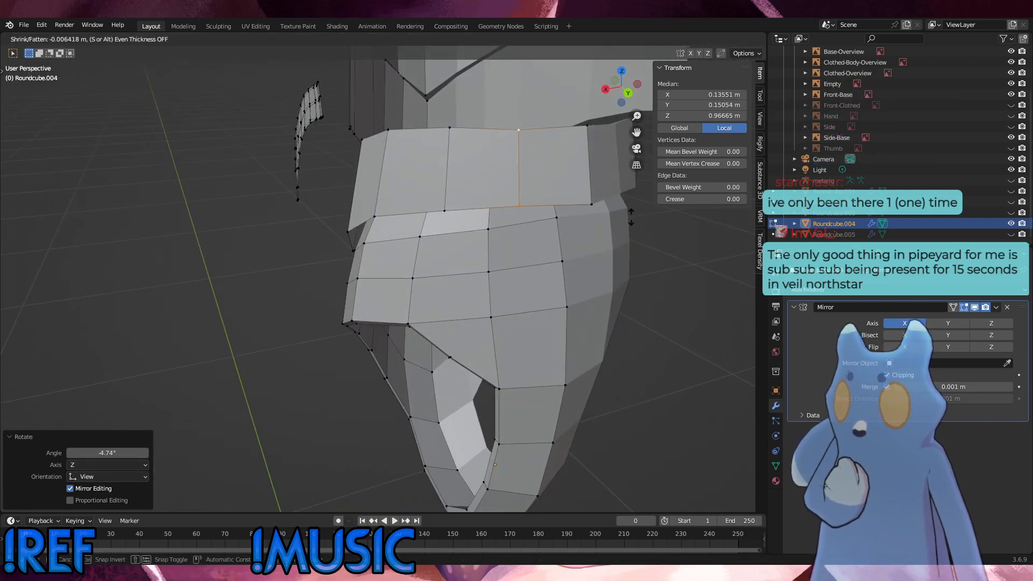
left_click(629, 215)
middle_click_drag(624, 249, 638, 244)
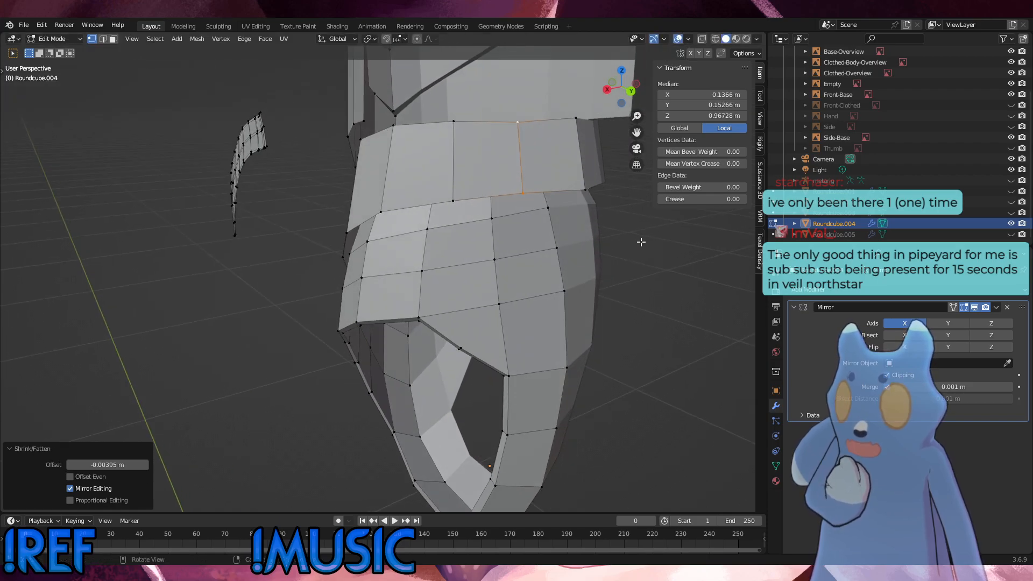
key("s")
left_click(647, 242)
key("g")
key("z")
left_click(649, 243)
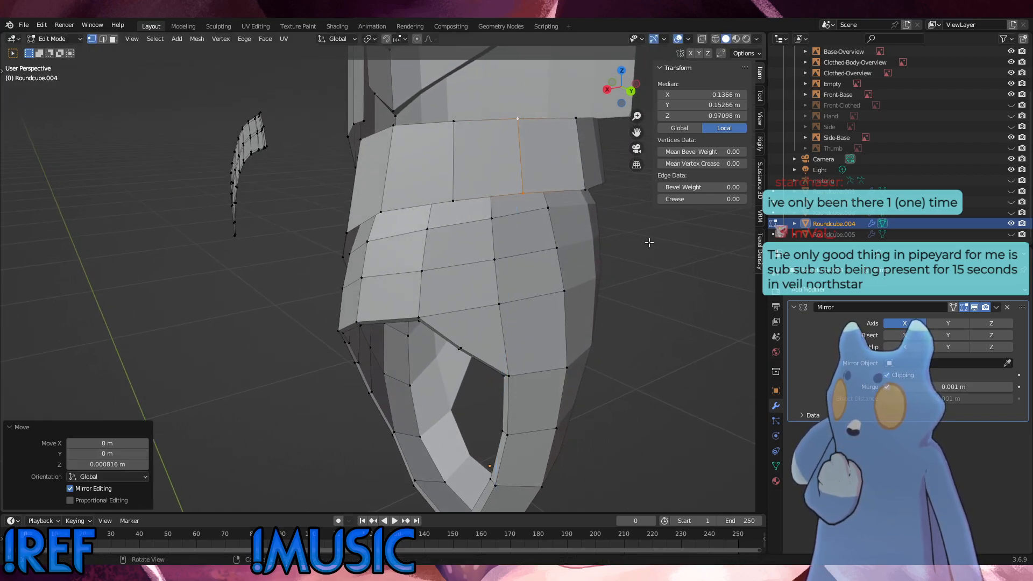
left_click(672, 266)
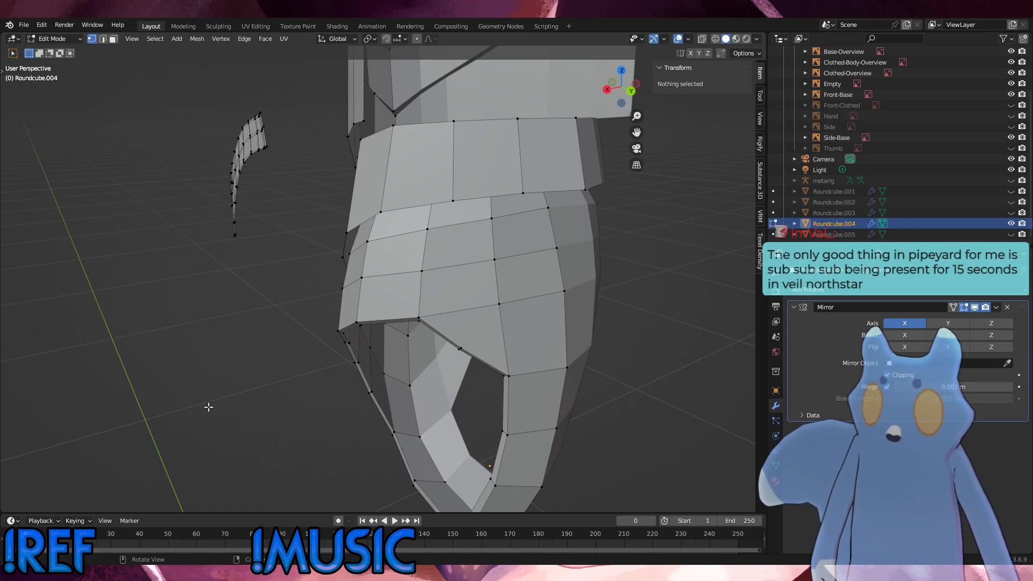
Adjust the height of the band's lower centreline vertex along Z at the back.
middle_click_drag(557, 278, 562, 255)
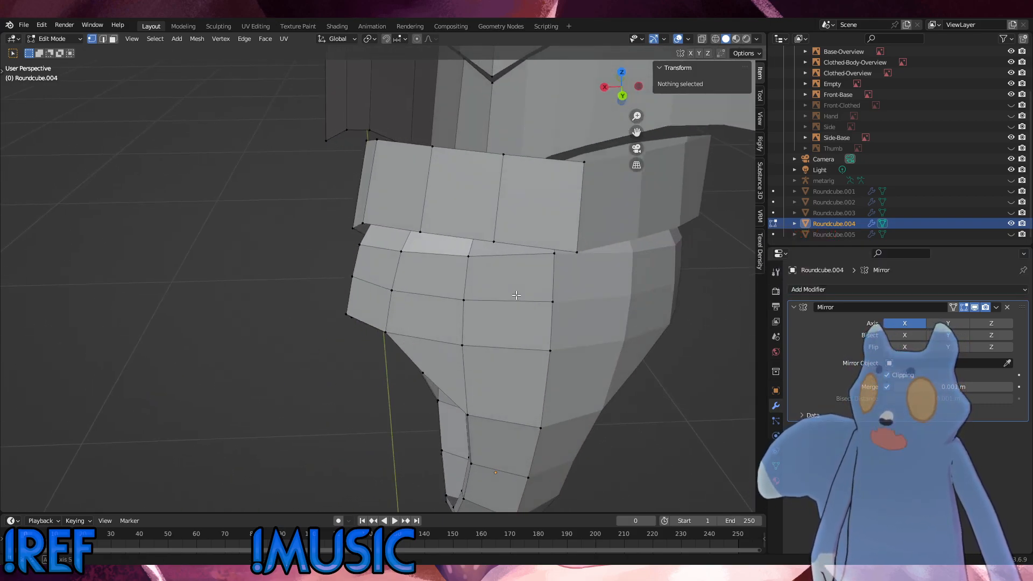
left_click(557, 199)
key("g")
key("z")
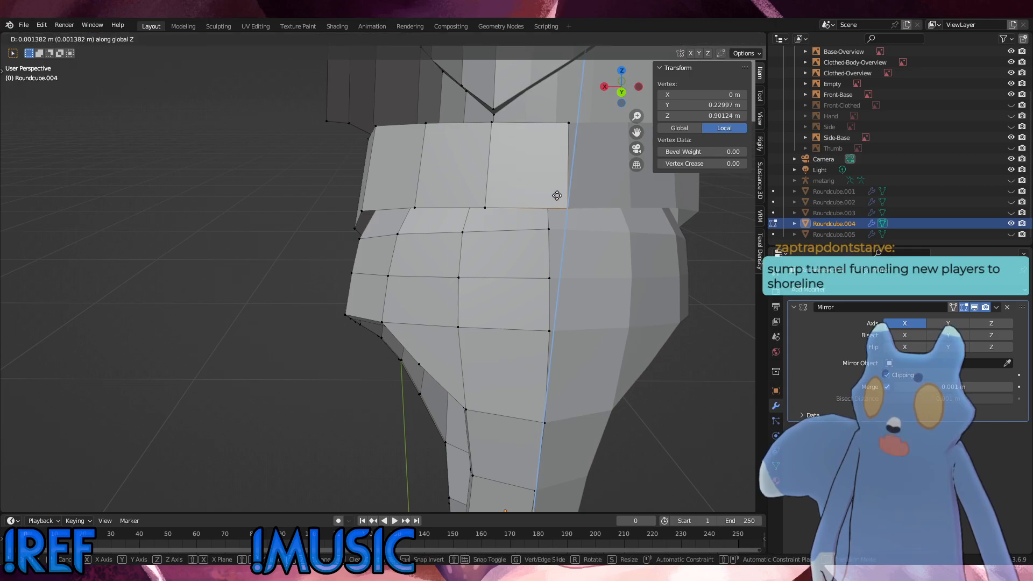
left_click(557, 197)
left_click(571, 133)
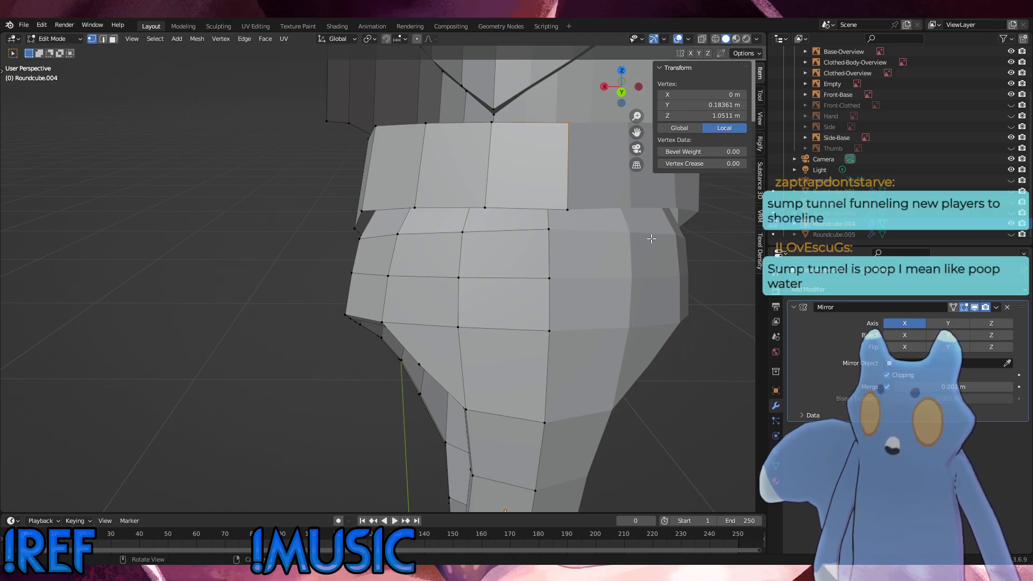
Vertex-slide the side edge's upper vertex by 0.053, its lower vertex by 0.047, and the upper one again by 0.022.
mouse_move(542, 267)
middle_mouse_down()
mouse_move(607, 240)
mouse_move(623, 249)
mouse_move(551, 256)
middle_mouse_up()
left_click(400, 135)
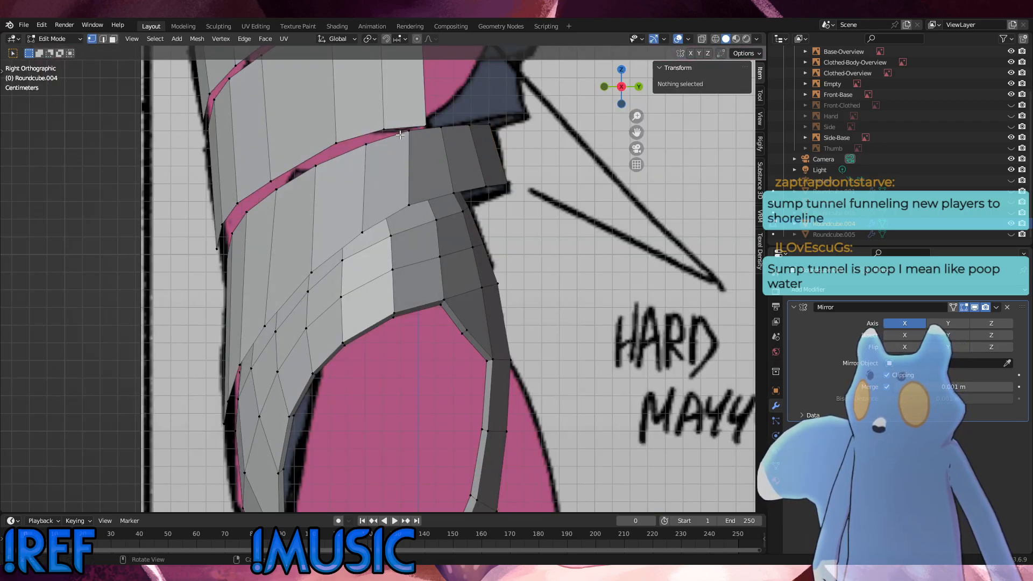
left_click(400, 130)
key("shift+v")
left_click(407, 205)
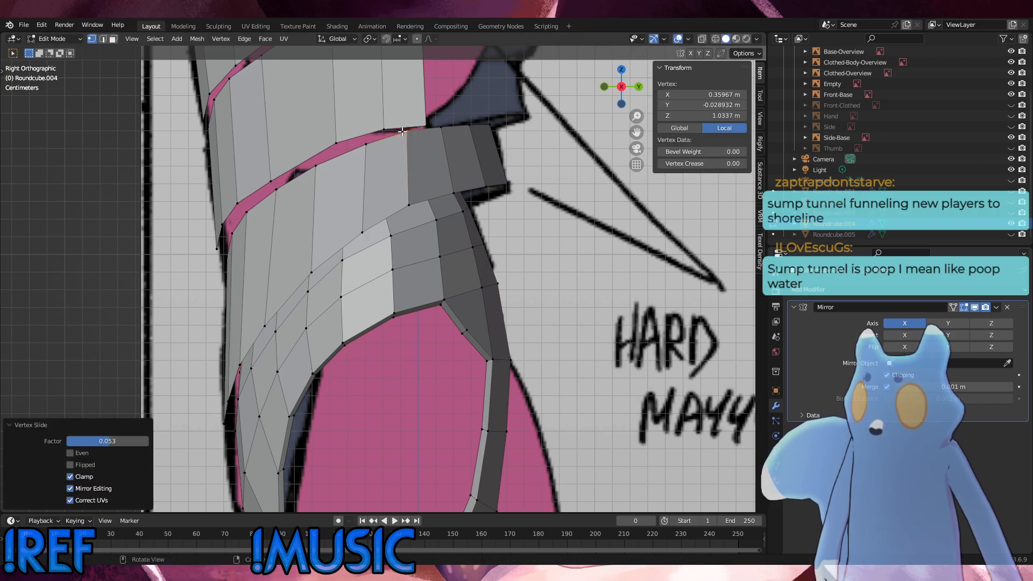
key("shift+v")
left_click(410, 197)
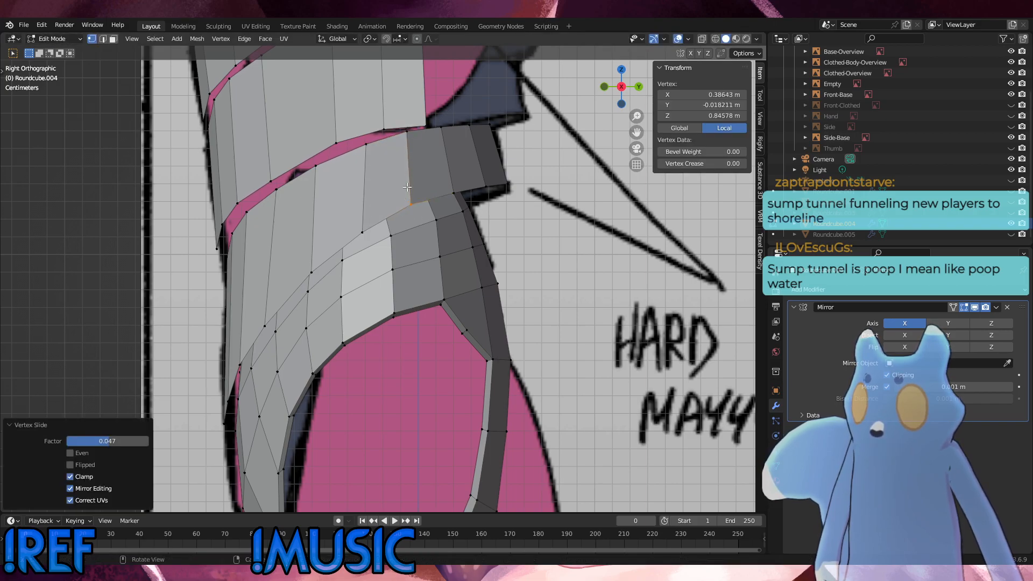
key("shift+v")
left_click(399, 131)
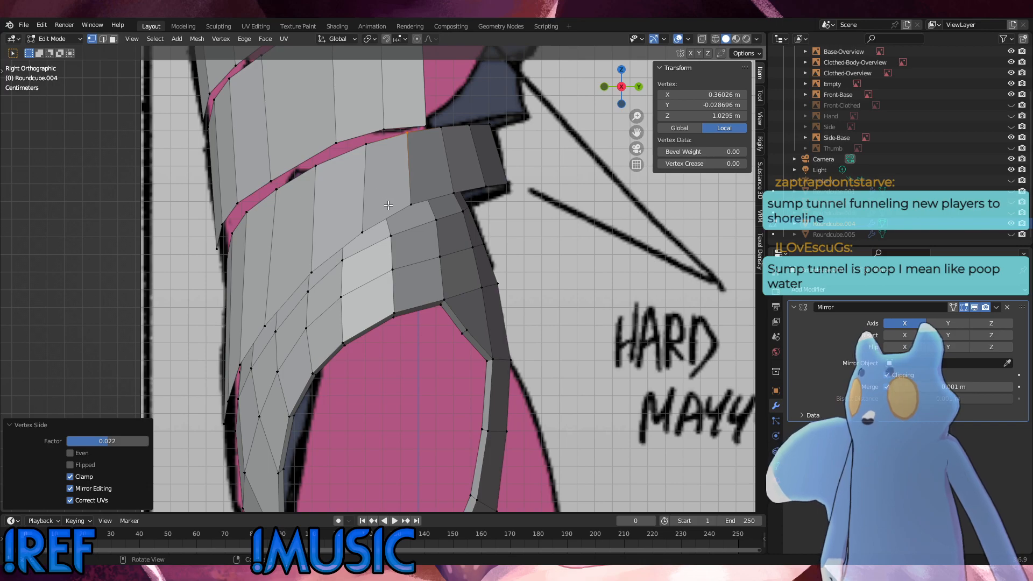
middle_click_drag(389, 205, 312, 319)
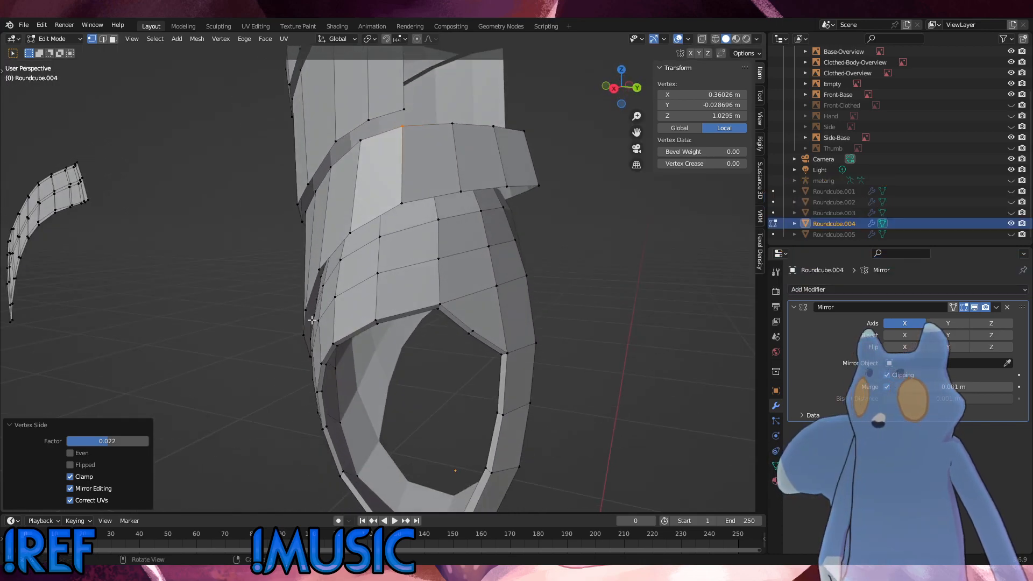
left_click(460, 192, "shift")
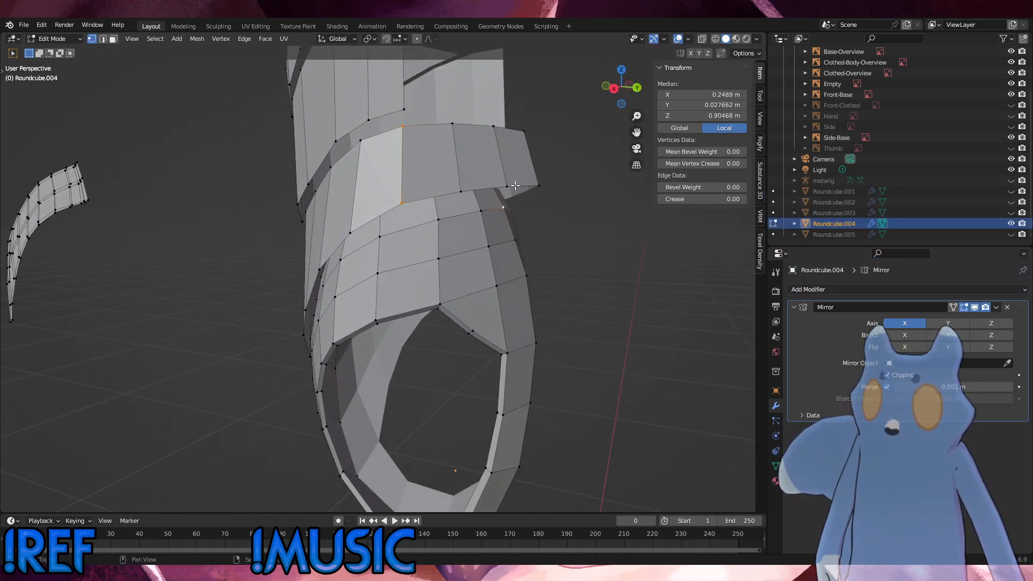
left_click(507, 178, "shift")
key("KP_3")
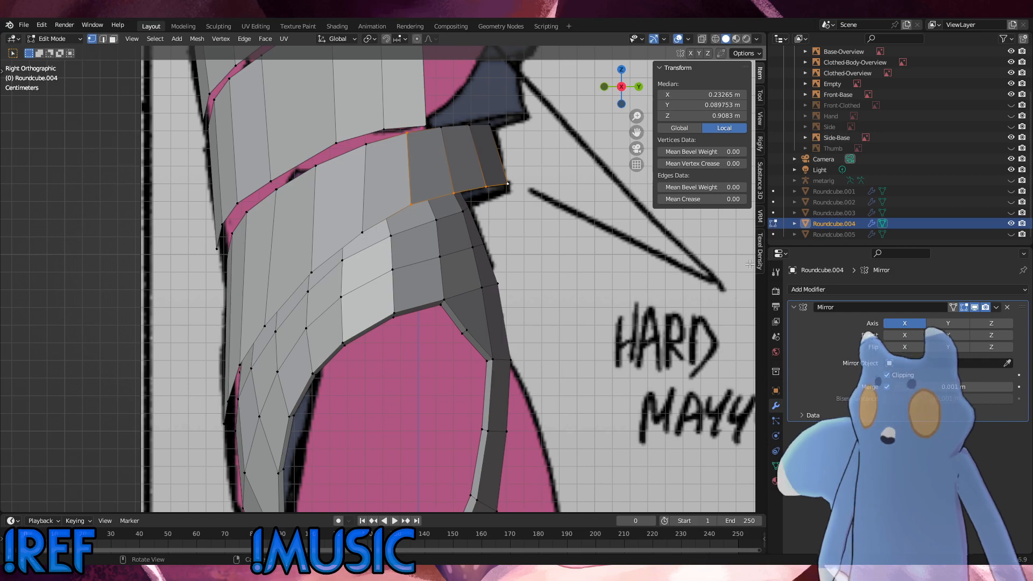
middle_click_drag(749, 264, 484, 297)
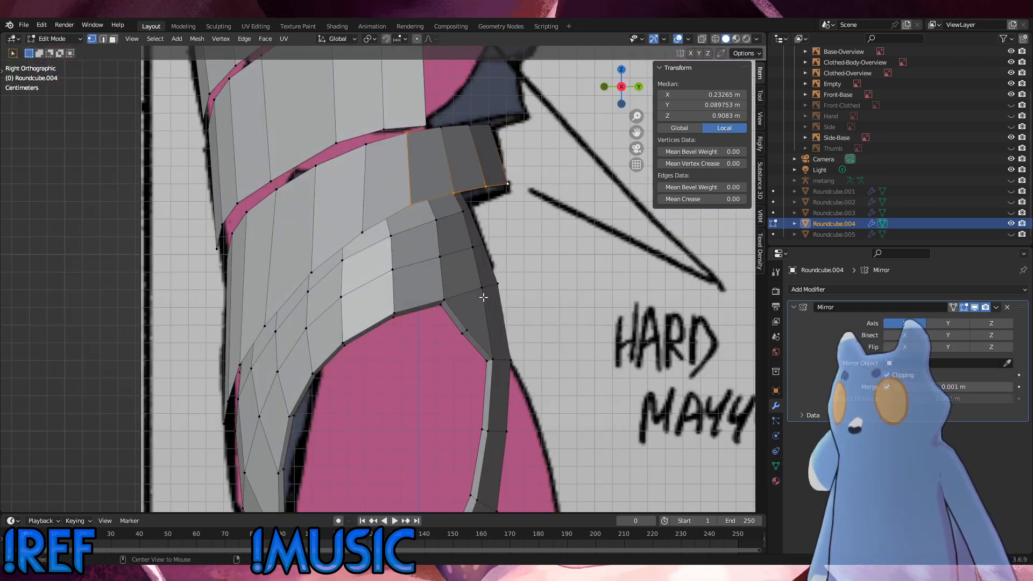
scroll(483, 297, "down", 3)
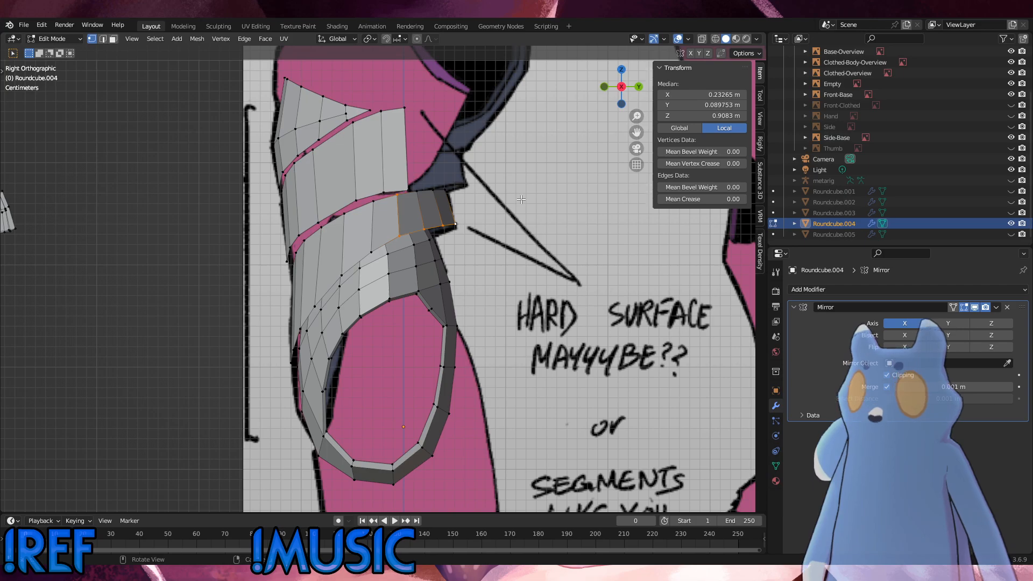
key("alt+a")
Rotate the waist band's back-centre face about 17° in the side view and move it -0.0018 m along Y and -0.0062 m along Z.
scroll(521, 200, "up", 4)
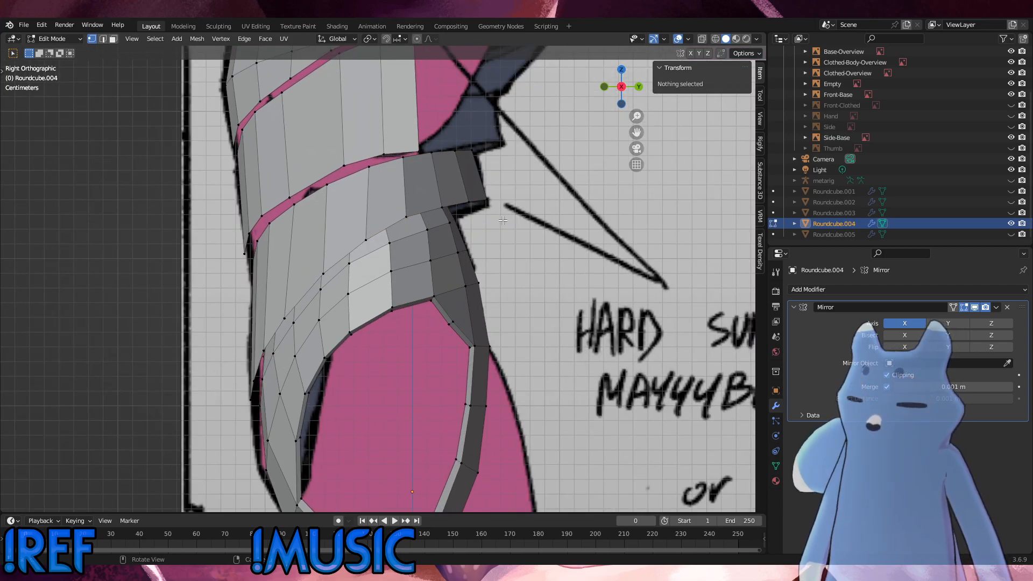
scroll(547, 168, "down", 2)
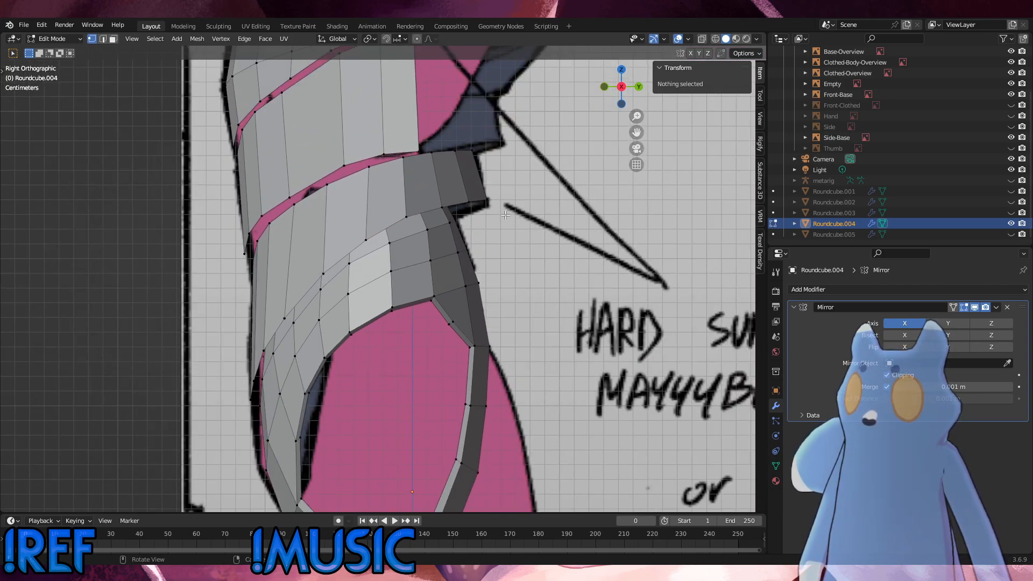
left_click_drag(507, 220, 451, 130)
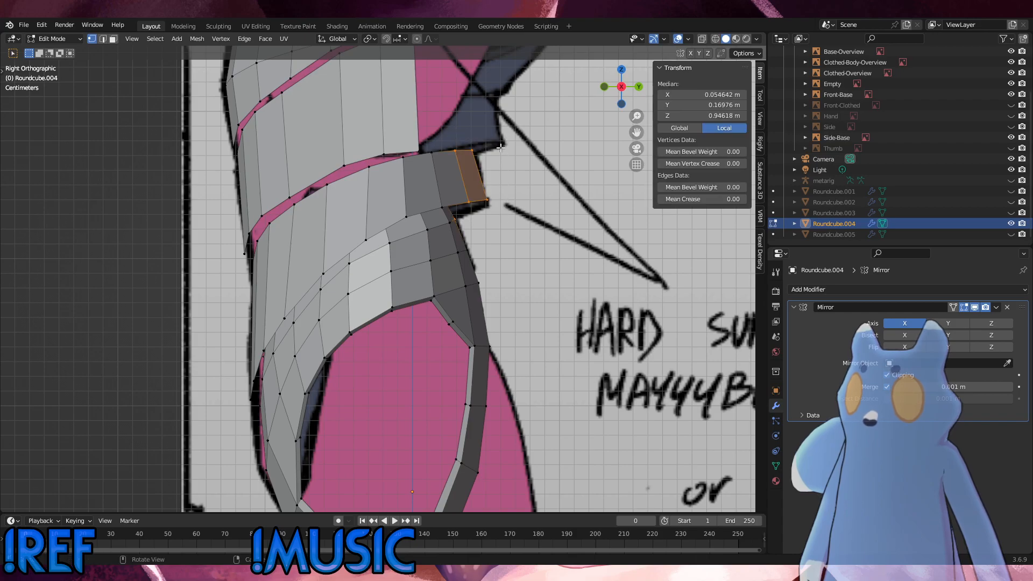
left_click_drag(477, 228, 443, 205, "ctrl")
key("r")
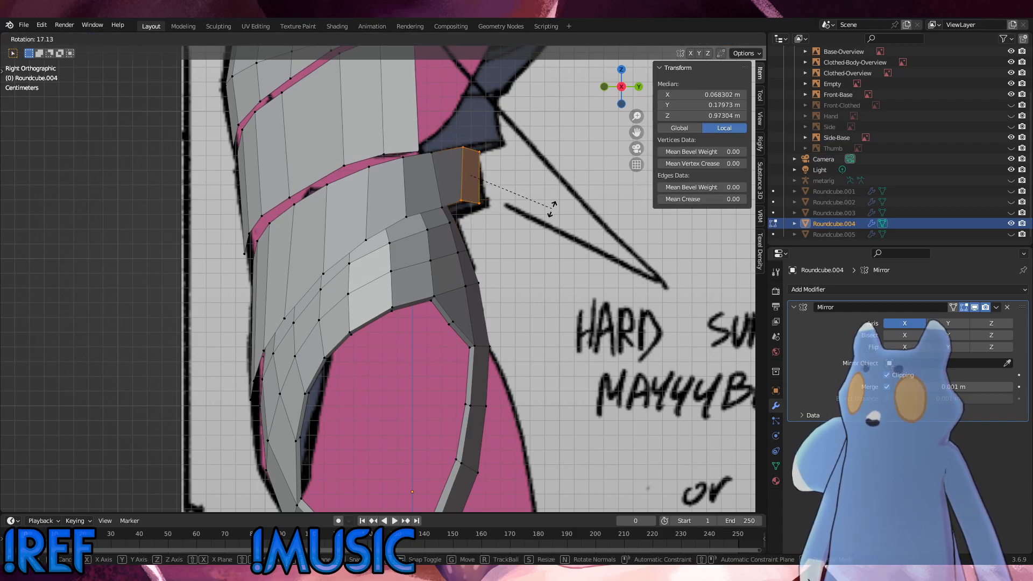
left_click(549, 205)
key("g")
left_click(549, 219)
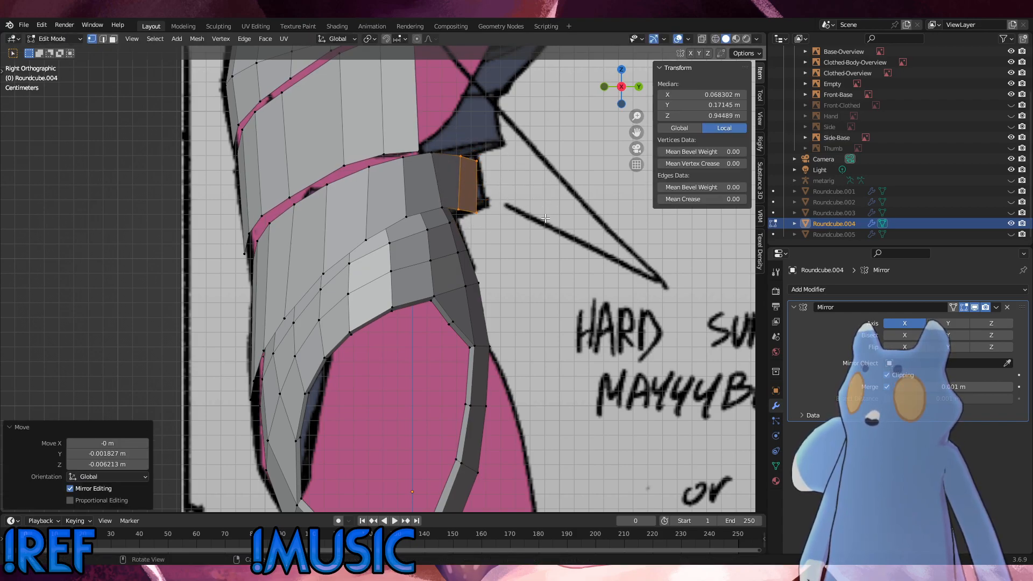
Rotate the back-centre face slightly about Z, 8.34° about X, and adjust its tilt in the side view.
middle_click_drag(548, 218, 544, 299)
key("r")
key("z")
left_click(562, 257)
middle_click_drag(562, 257, 543, 246)
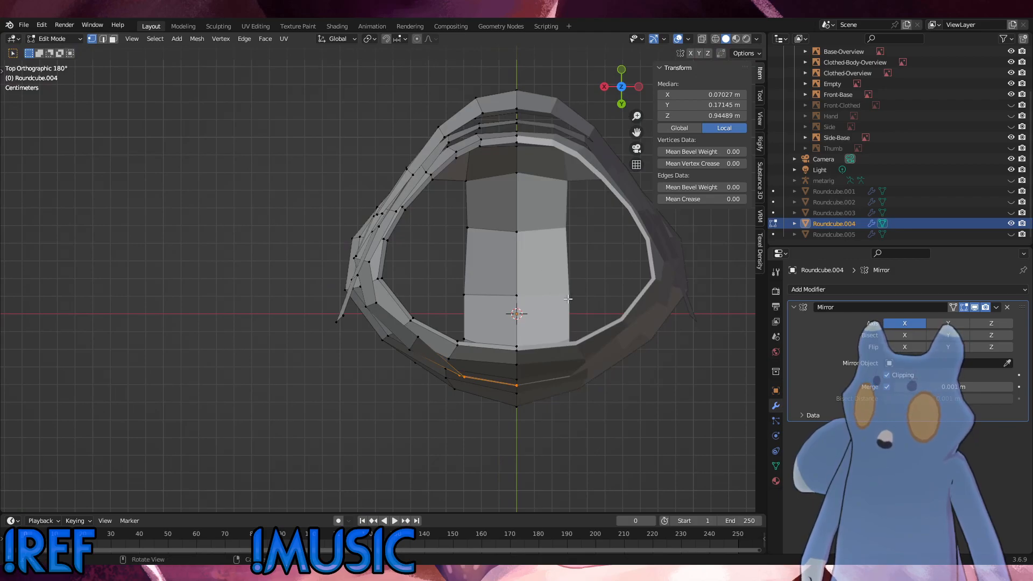
key("r")
key("x")
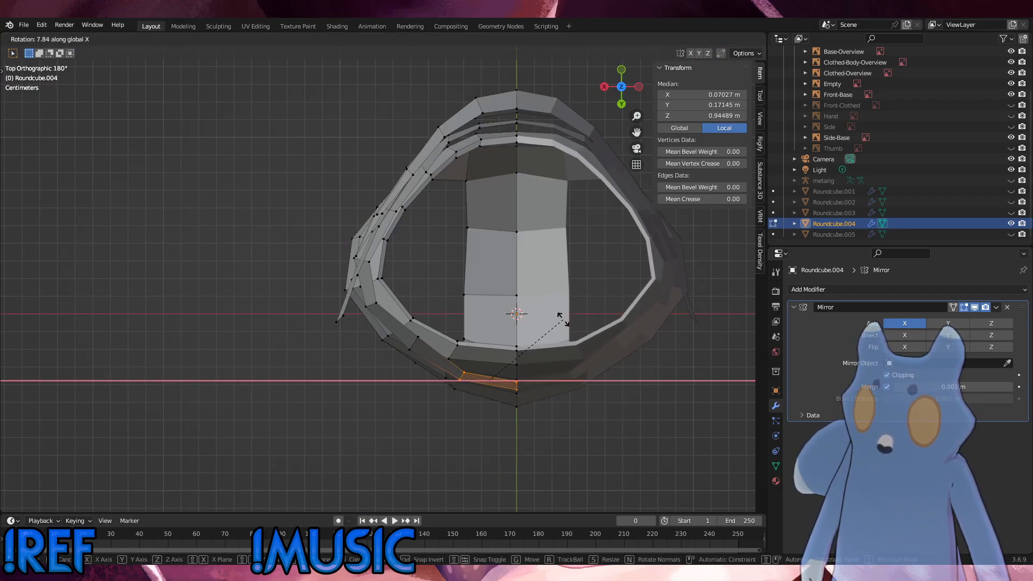
left_click(562, 320)
middle_click_drag(608, 226, 605, 185, "alt")
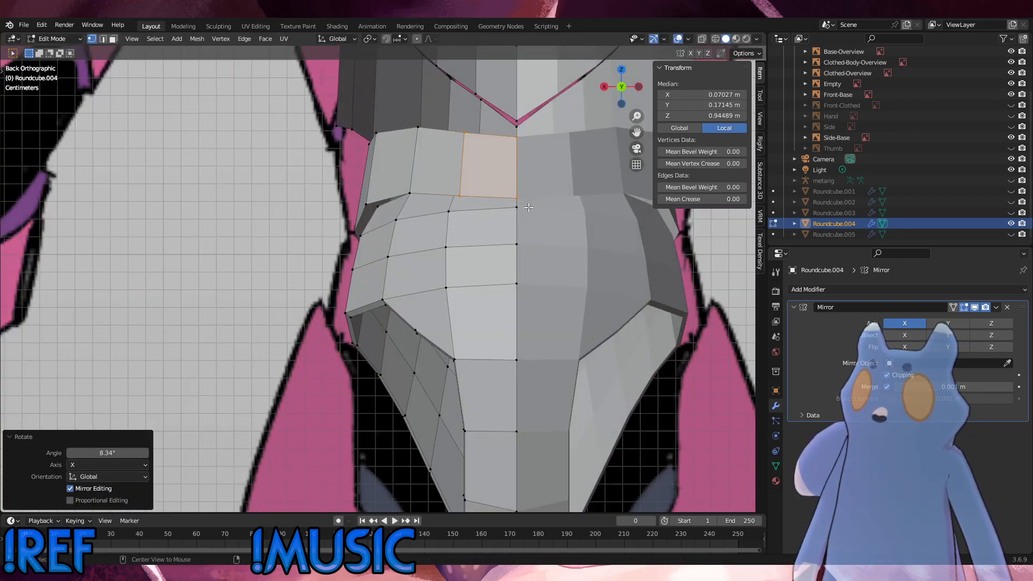
middle_click_drag(533, 217, 574, 219, "alt")
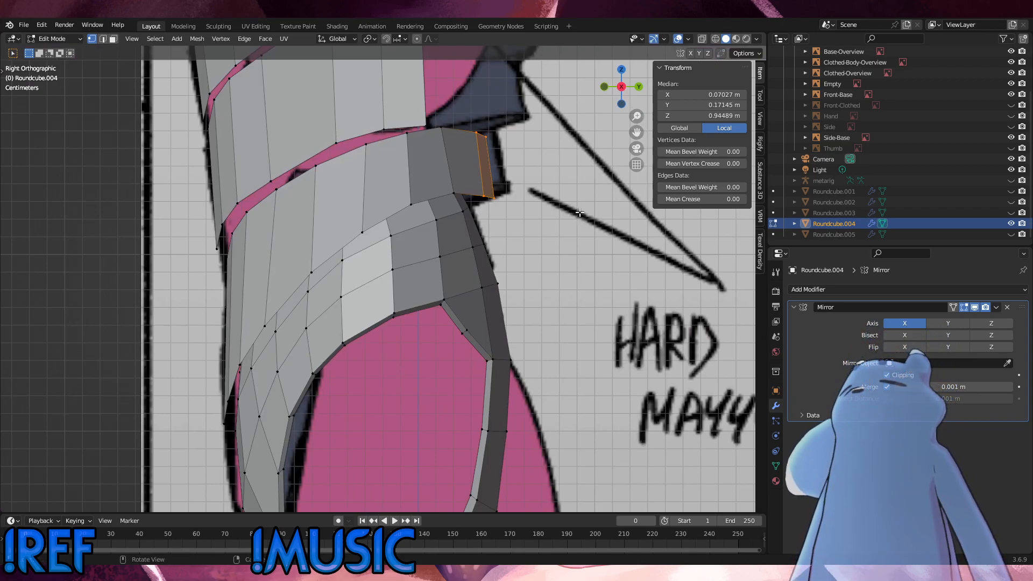
key("r")
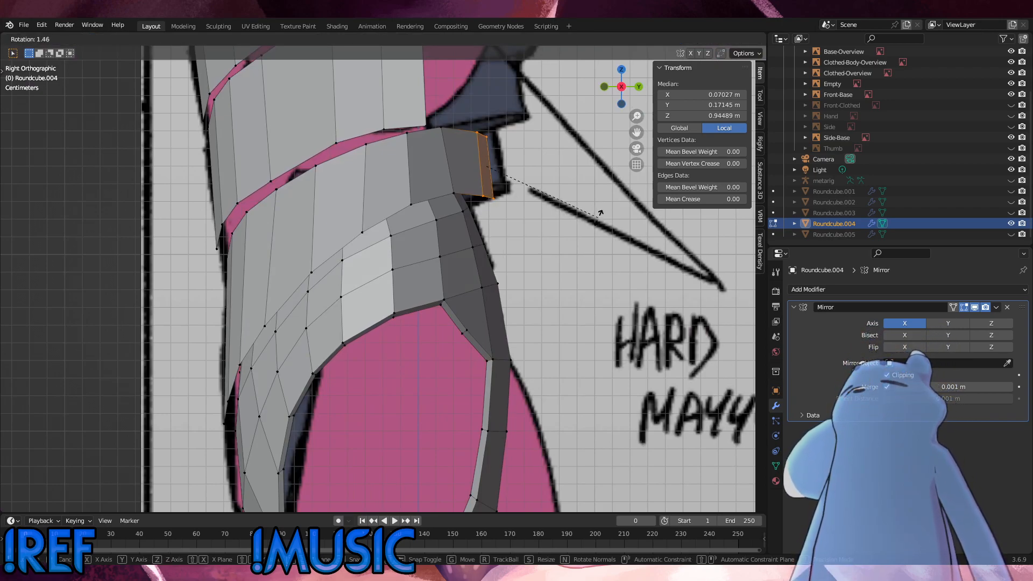
left_click(598, 248)
Move the band's upper-edge vertex near the back 0.0113 m along Y and -0.0009 m along Z in the side view.
left_click(463, 129)
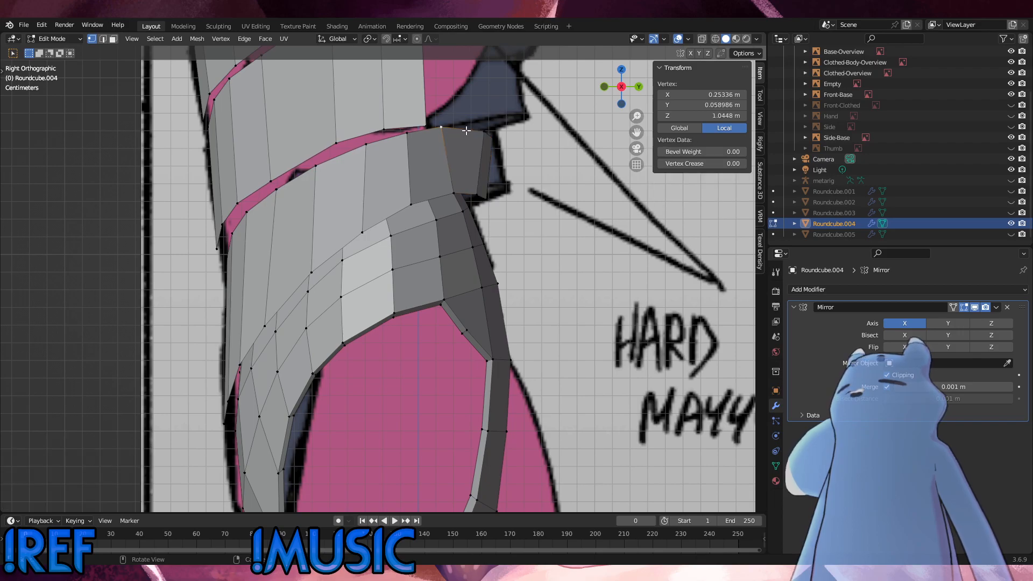
key("e")
left_click(490, 131)
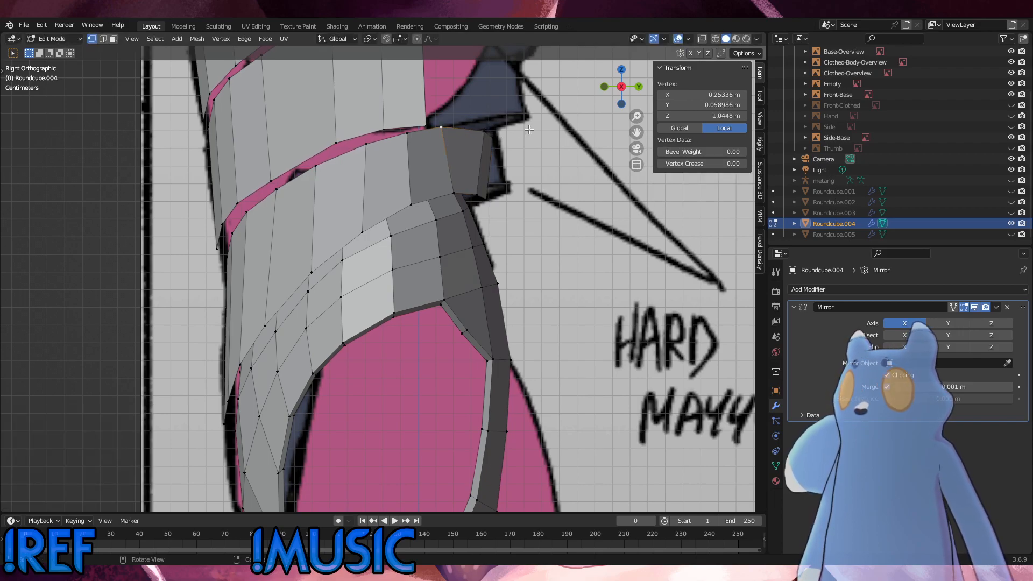
key("g")
left_click(549, 130)
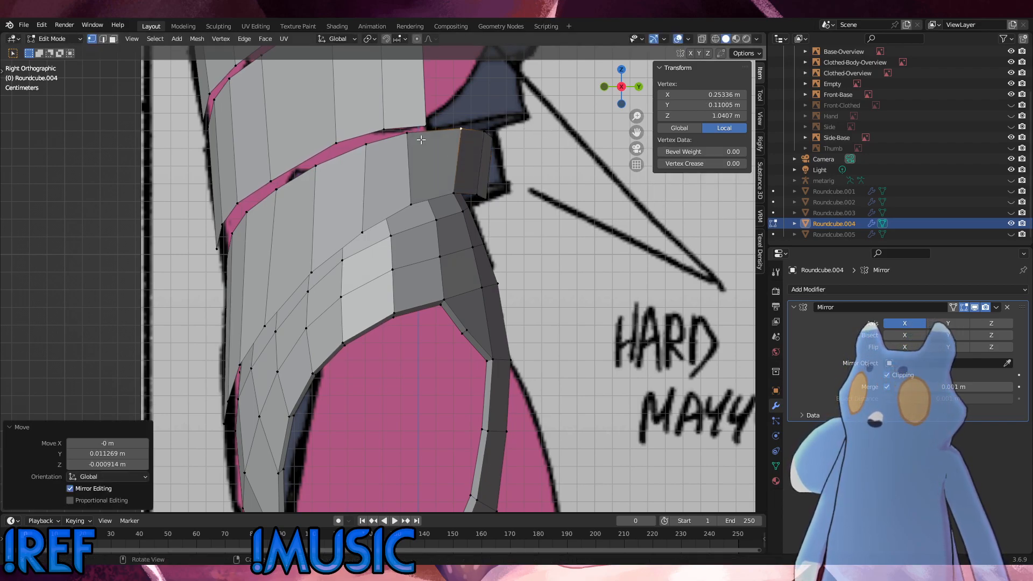
Vertex-slide and shrink/fatten the upper-edge vertices along the band's side, fattening the one nearer the front by 0.0212 m.
middle_click_drag(421, 139, 402, 222)
key("shift+v")
left_click(428, 214)
key("alt+s")
left_click(399, 204)
left_click(380, 193)
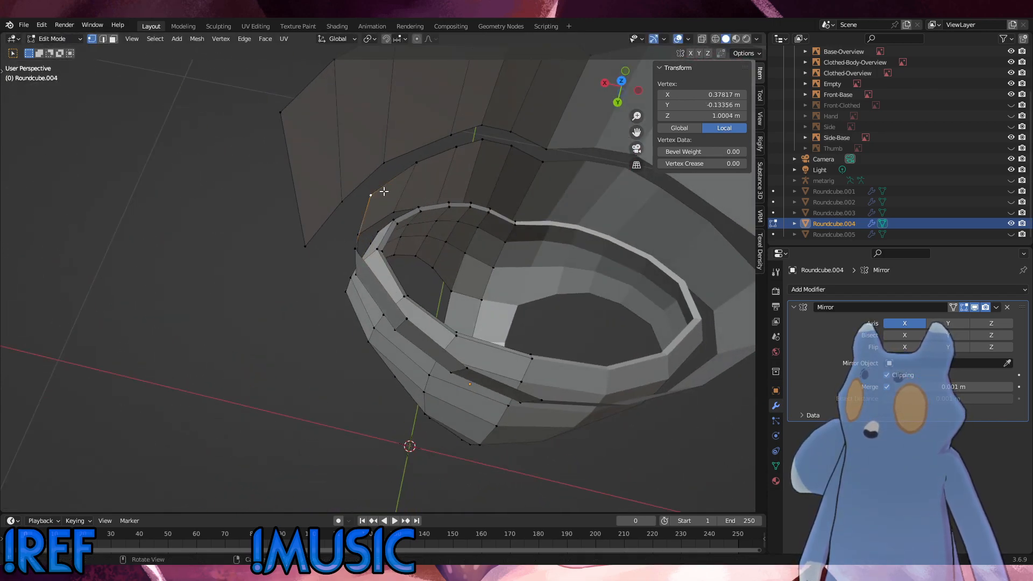
key("alt+s")
left_click(398, 183)
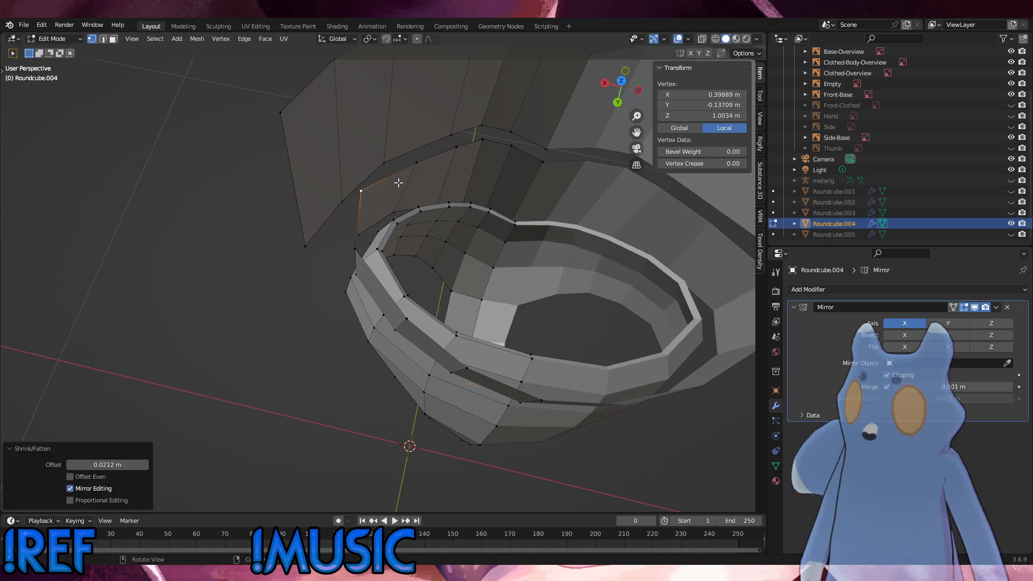
Shrink/fatten the vertices around the band's side seam, offsetting the lower-edge one by -0.0004 m.
middle_click_drag(398, 183, 406, 163)
key("alt+s")
left_click(382, 253)
key("alt+s")
left_click(366, 242)
Hide the upper torso segments and the detached strip, leaving only the waist band and the pelvis piece.
scroll(557, 280, "down", 5)
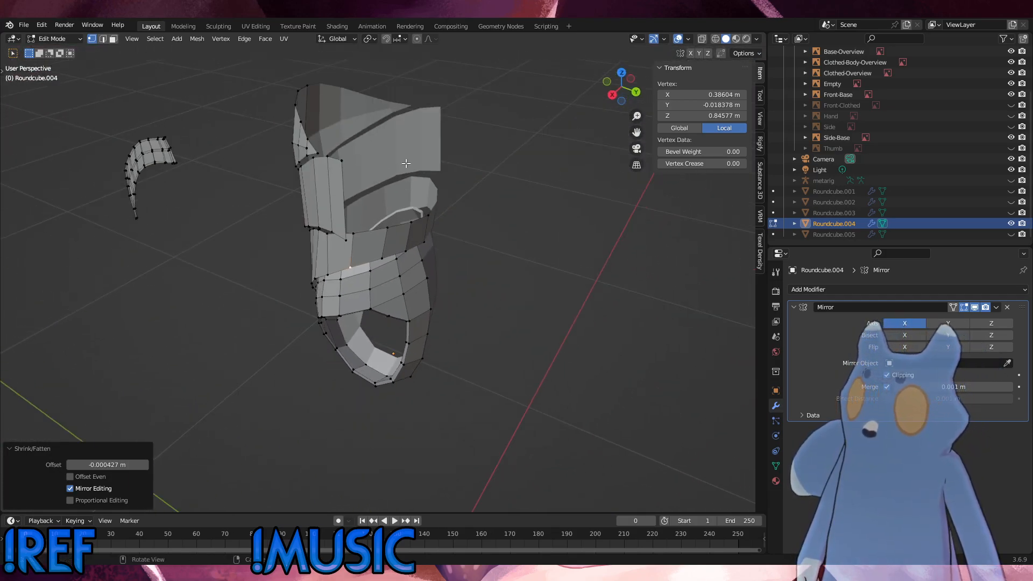
key("l")
key("h")
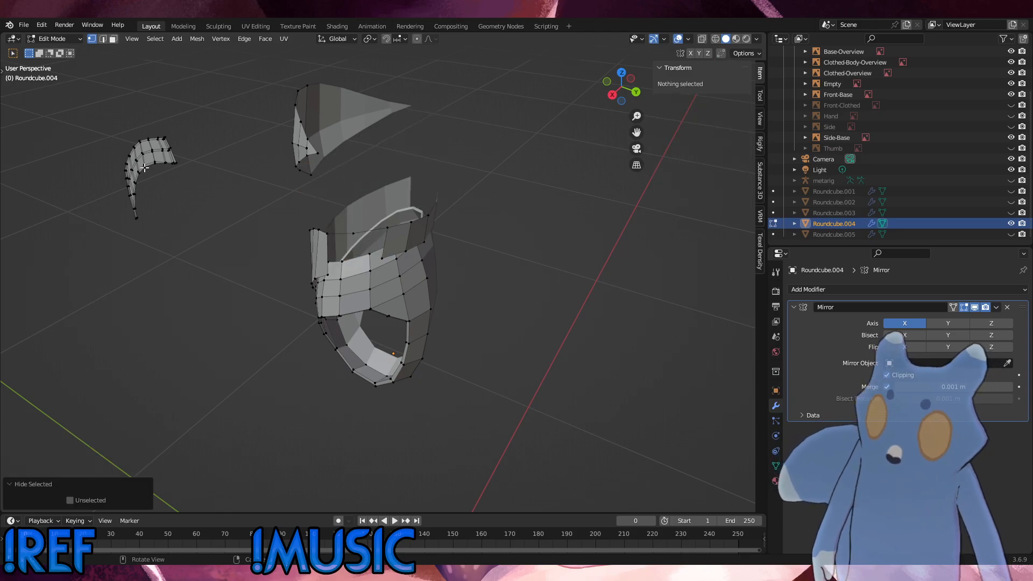
key("l")
key("h")
key("l")
key("h")
middle_click_drag(372, 184, 359, 260)
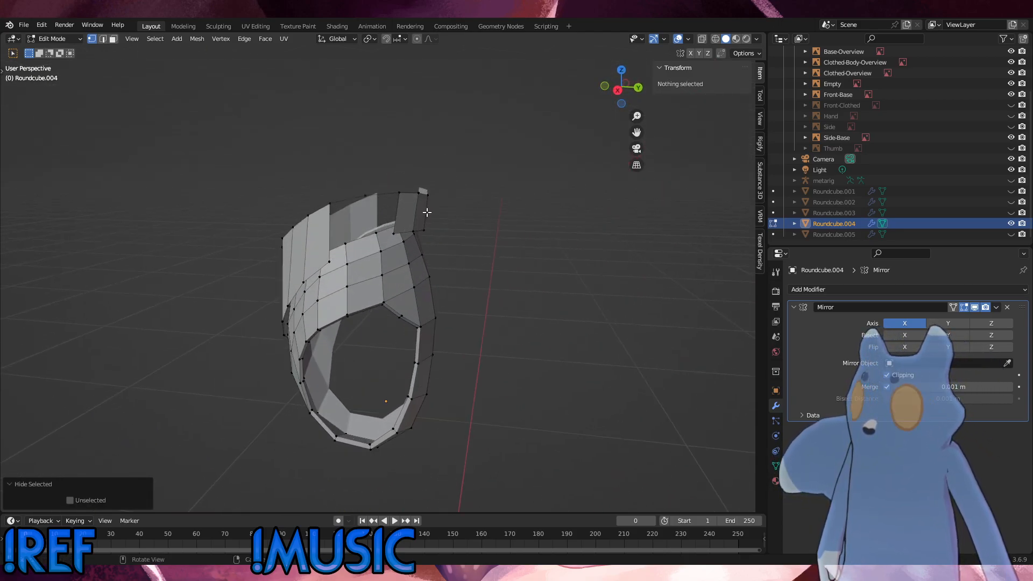
key("alt+h")
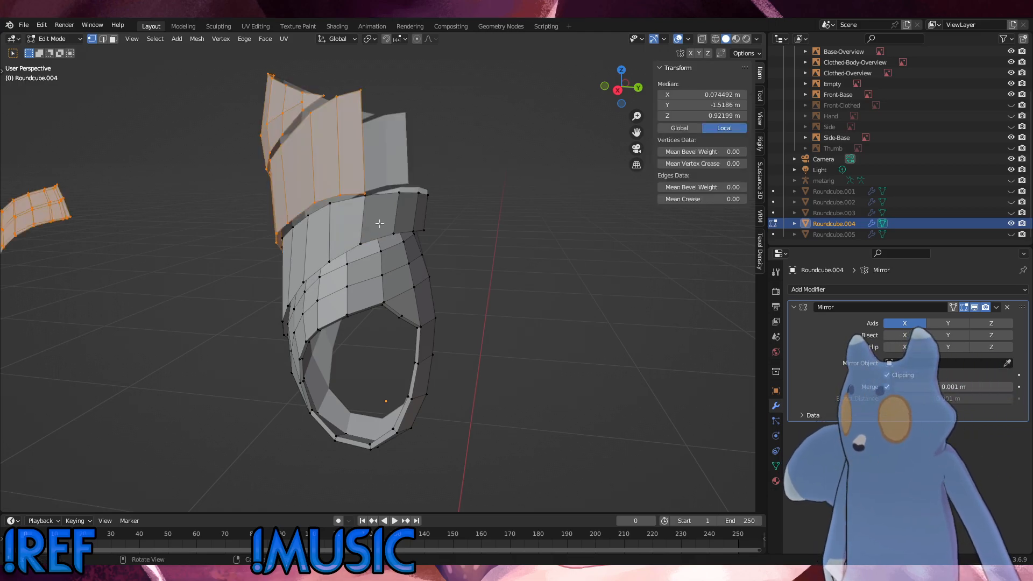
key("h")
middle_click_drag(495, 233, 454, 307)
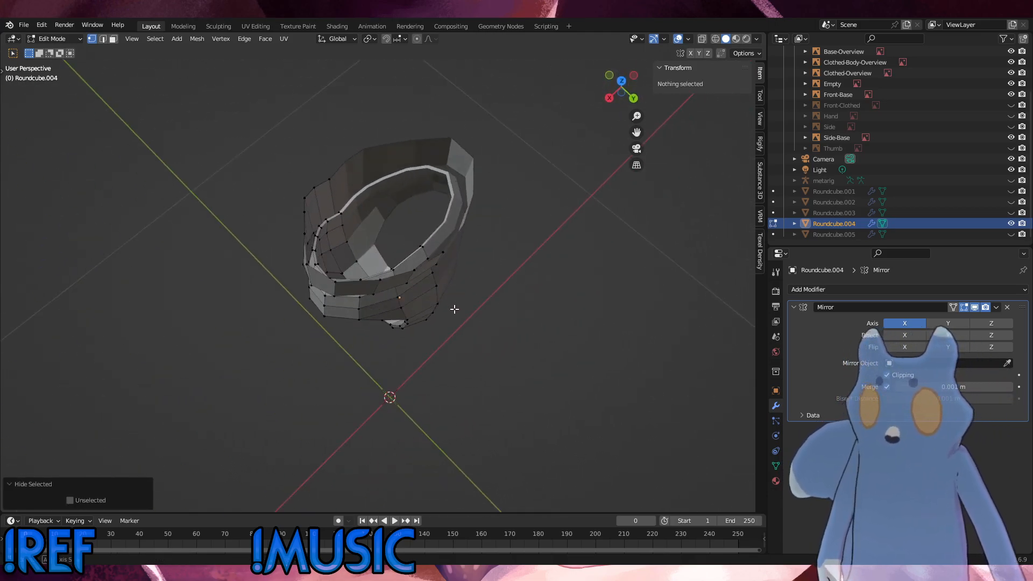
Show the remaining pieces in the top view and save the Blender file.
middle_click_drag(426, 275, 476, 296, "alt")
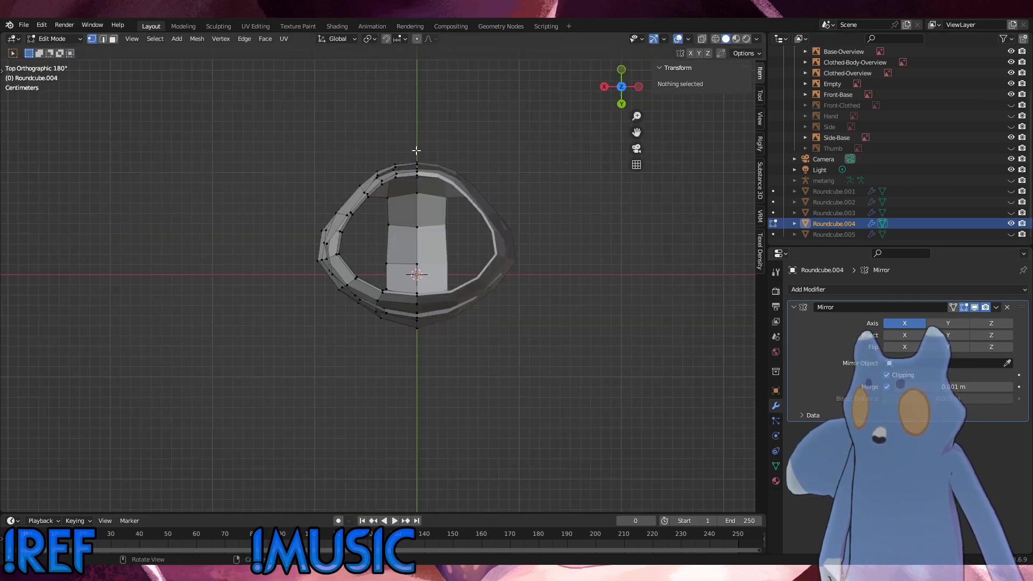
left_click(23, 25)
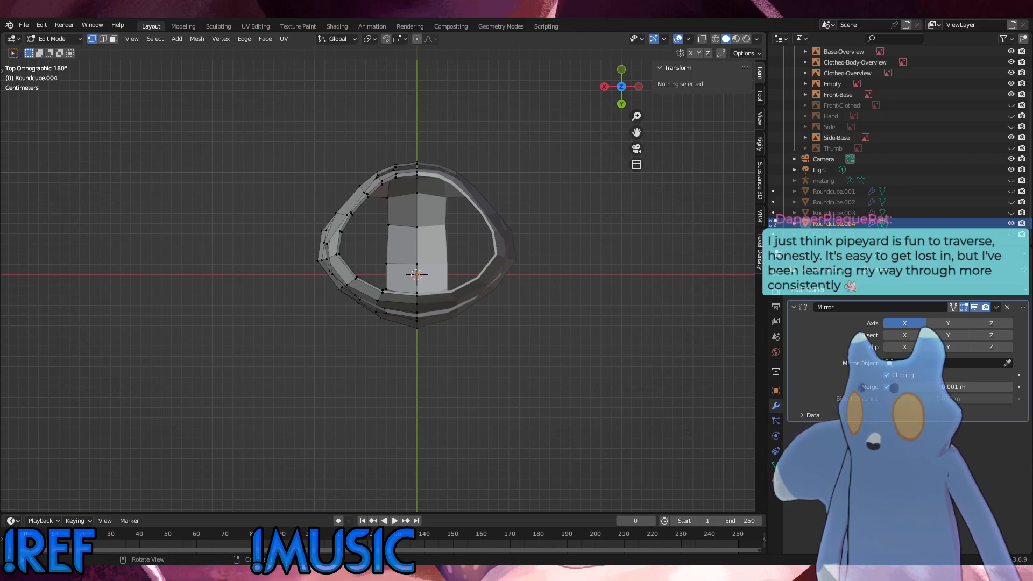
key("ctrl+s")
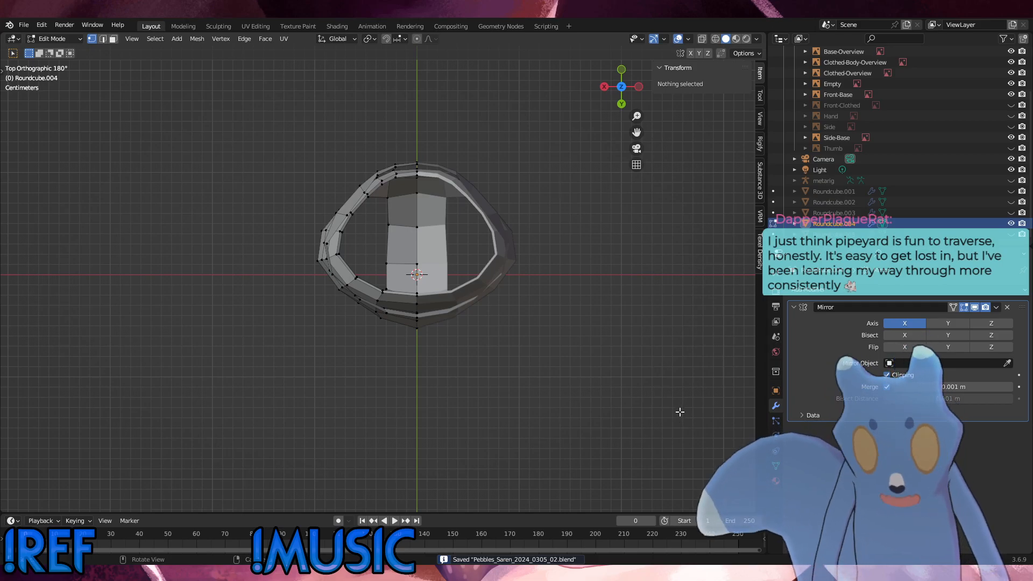
Fatten two vertices on the waist band's front lower edge outward by about 0.005 m and adjust the neighbouring vertex outward.
middle_click_drag(501, 374, 579, 202)
scroll(547, 221, "up", 5)
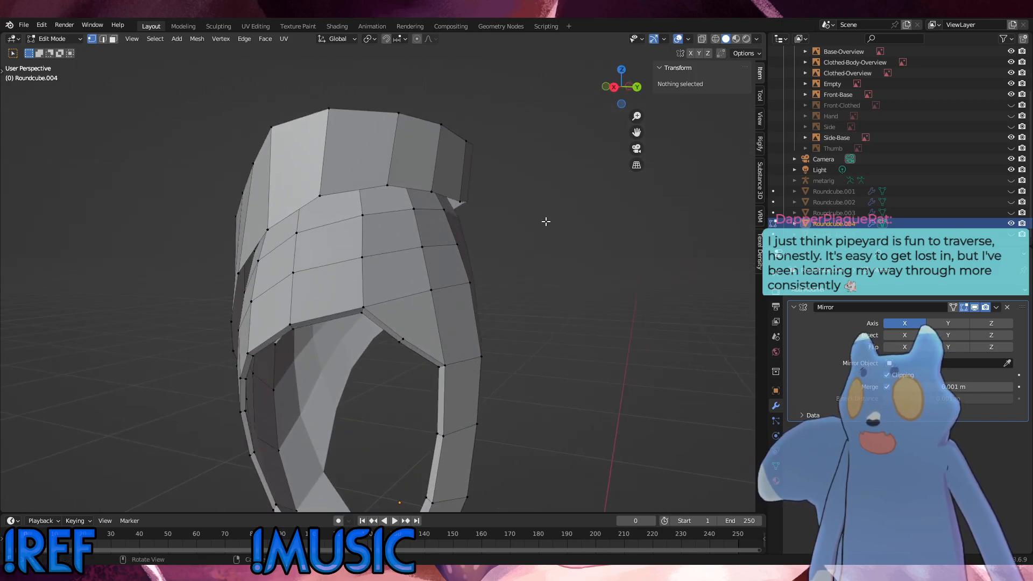
middle_click_drag(558, 239, 382, 257)
left_click(388, 233)
middle_click_drag(414, 195, 620, 193)
scroll(313, 317, "down", 2)
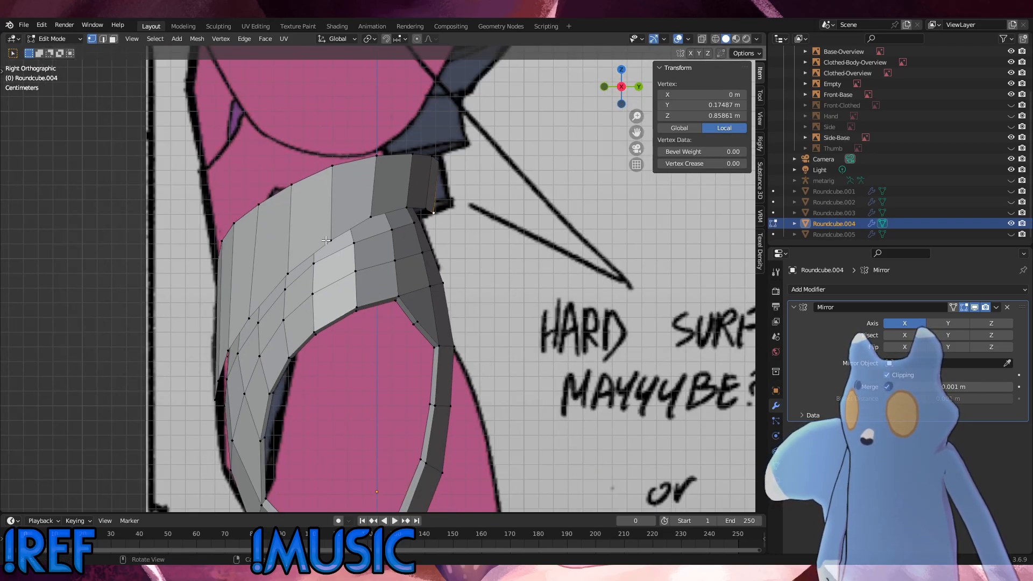
middle_click_drag(313, 317, 442, 190)
left_click(280, 222, "shift")
left_click(321, 208, "shift")
middle_click_drag(322, 209, 334, 178)
key("alt+s")
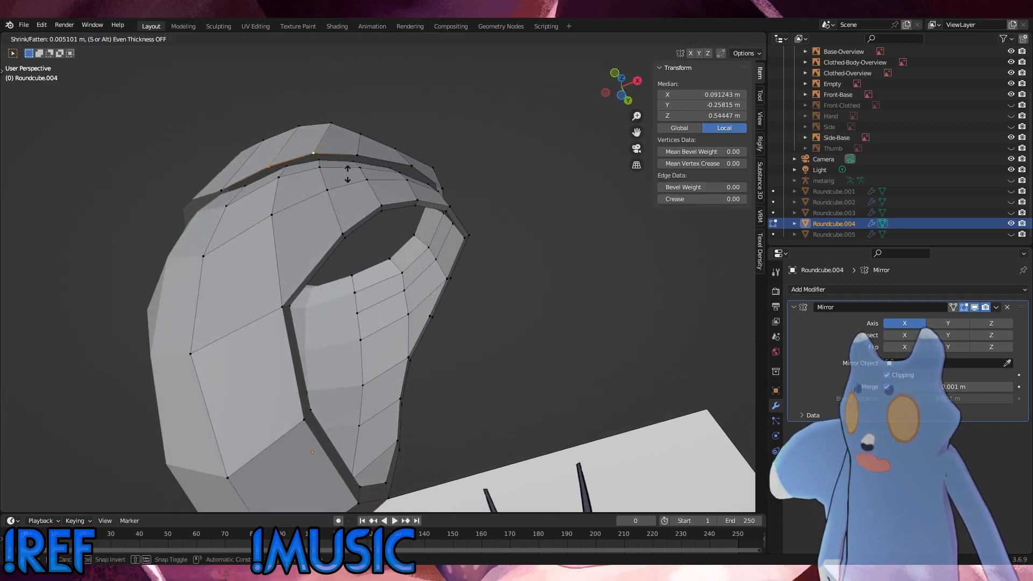
left_click(348, 177)
left_click(226, 191)
key("alt+s")
left_click(226, 182)
Check the band's front centre against the front reference drawing using X-ray display.
middle_click_drag(227, 182, 267, 247)
left_click(239, 194)
scroll(406, 267, "up", 1)
middle_click_drag(406, 267, 344, 253, "alt")
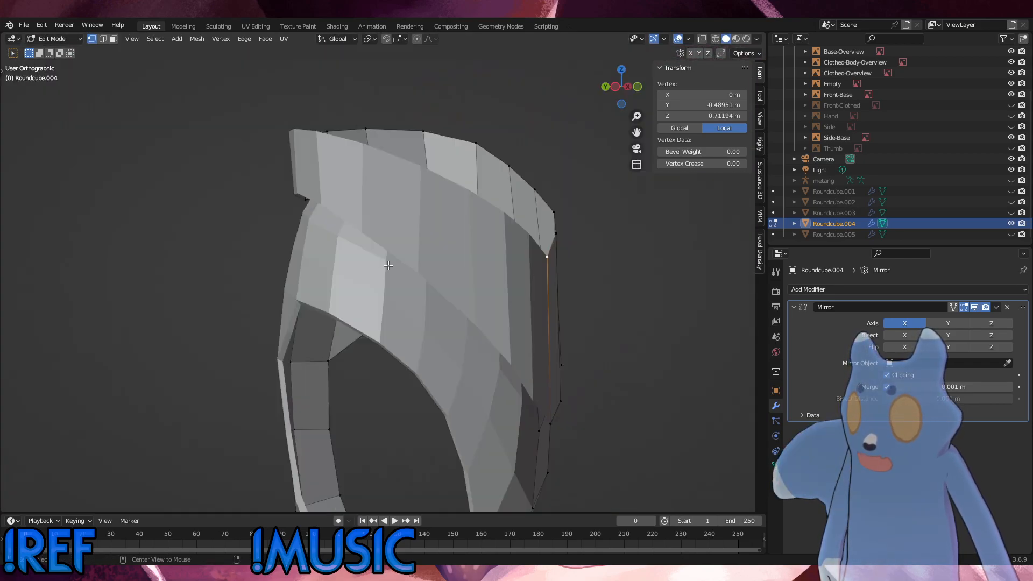
middle_click_drag(485, 215, 650, 137, "alt")
left_click(701, 39)
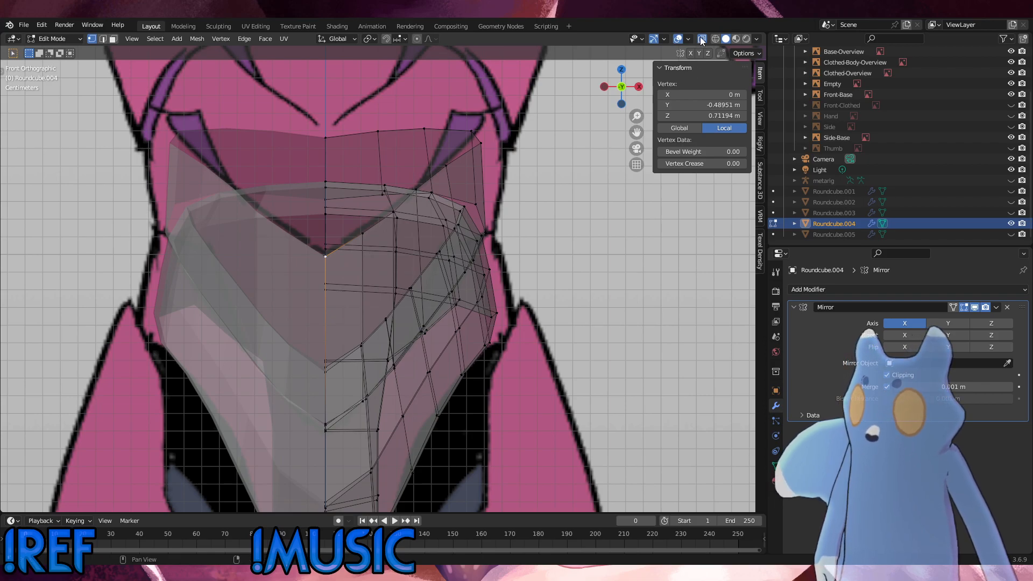
left_click(702, 42)
scroll(387, 263, "down", 2)
middle_click_drag(385, 226, 389, 282)
Shrink/fatten a vertex on the band's front side and vertex-slide a lower-edge vertex by 0.093.
left_click(354, 218)
key("alt+s")
left_click(380, 342)
left_click(356, 281)
key("g")
key("g")
left_click(361, 278)
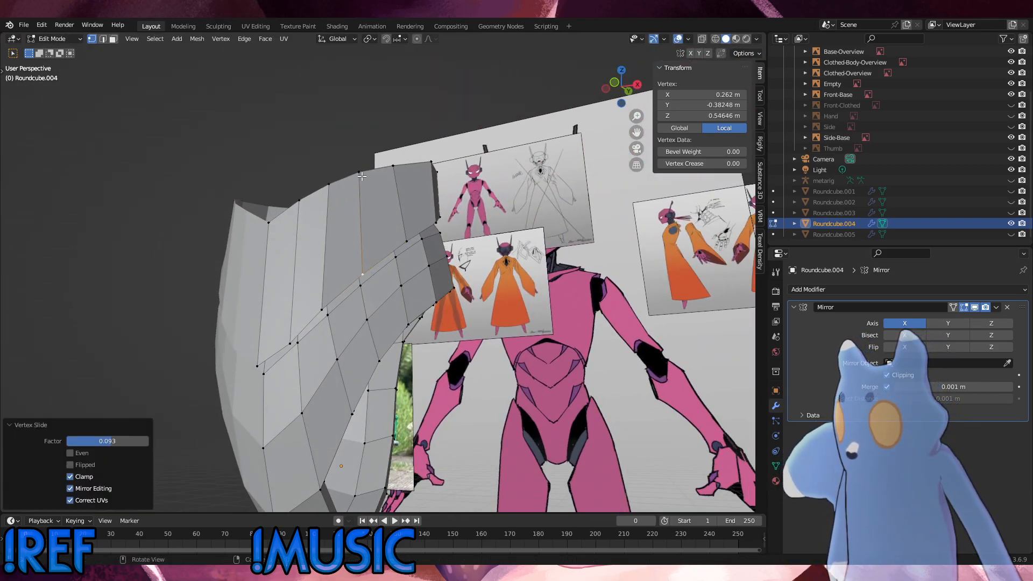
Vertex-slide the upper-edge vertices above it and fine-tune their positions to even out the face widths on the band's side.
left_click(361, 176)
key("g")
key("g")
left_click(360, 174)
middle_click_drag(362, 178, 380, 255)
key("g")
key("g")
left_click(372, 261)
left_click(371, 177)
key("g")
key("g")
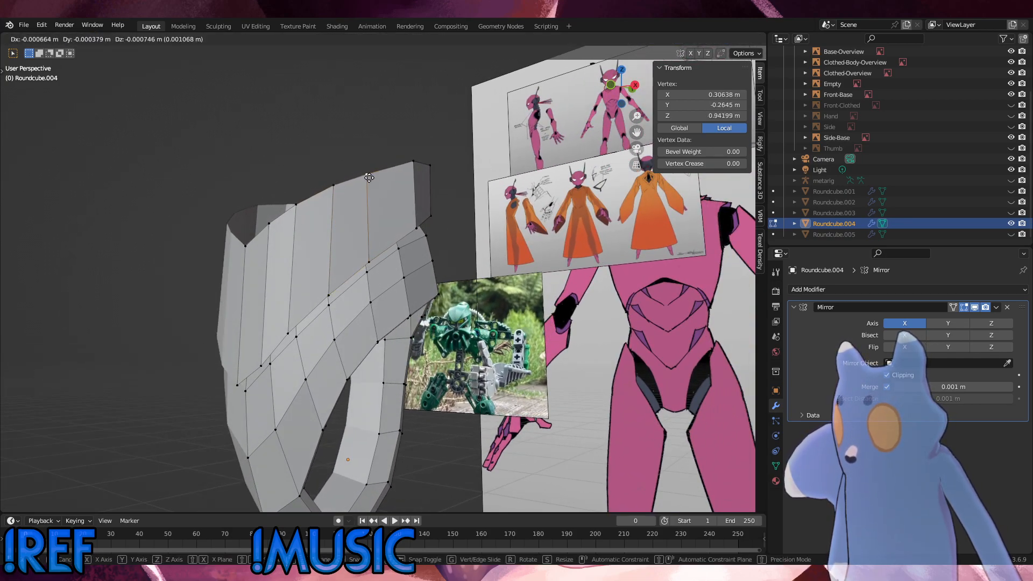
left_click(372, 187)
Vertex-slide the lower and upper vertices of the next vertical edge towards the front to even the spacing.
middle_click_drag(373, 188, 371, 235)
left_click(371, 235)
key("g")
key("g")
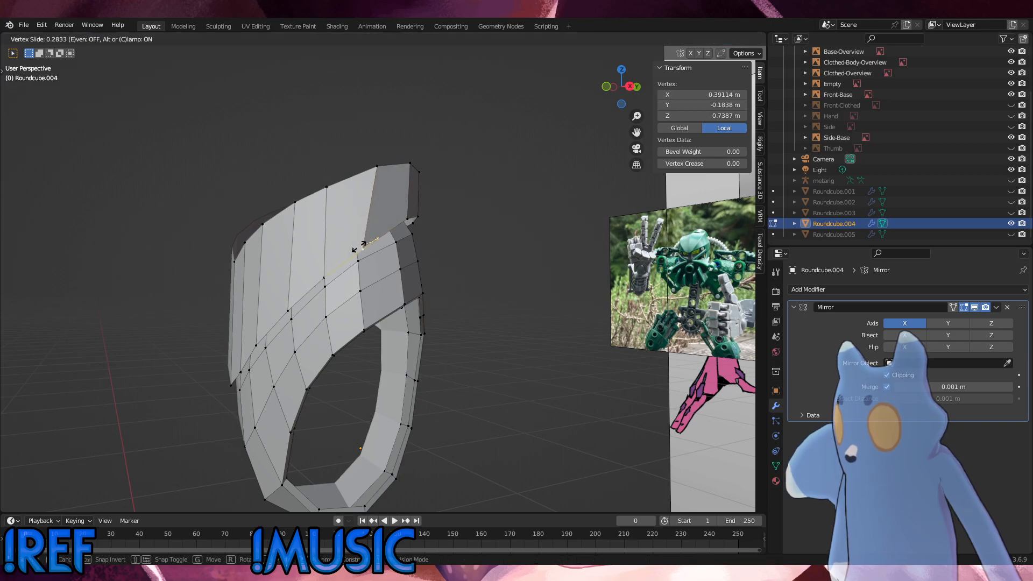
left_click(365, 235)
left_click(371, 174)
key("g")
key("g")
left_click(362, 179)
Edge-slide the following vertical edge on the band's side by about 0.33 towards the front.
middle_click_drag(362, 179, 350, 218)
left_click(365, 230)
left_click(369, 172, "shift")
key("g")
key("g")
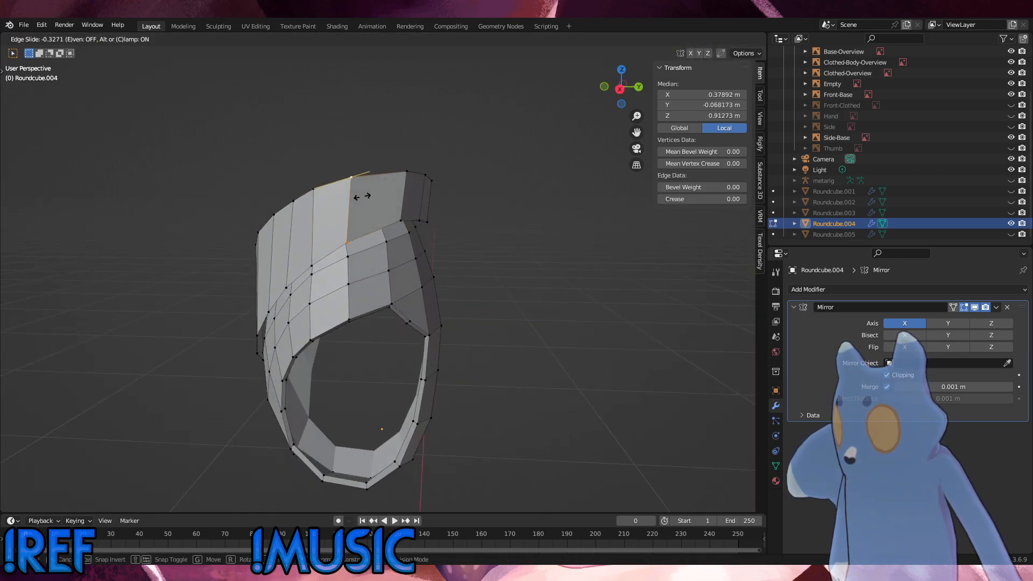
left_click(402, 177)
Edge-slide the next vertical edge towards the back by about -0.31 and refine its position with a factor of 0.089.
key("g")
key("g")
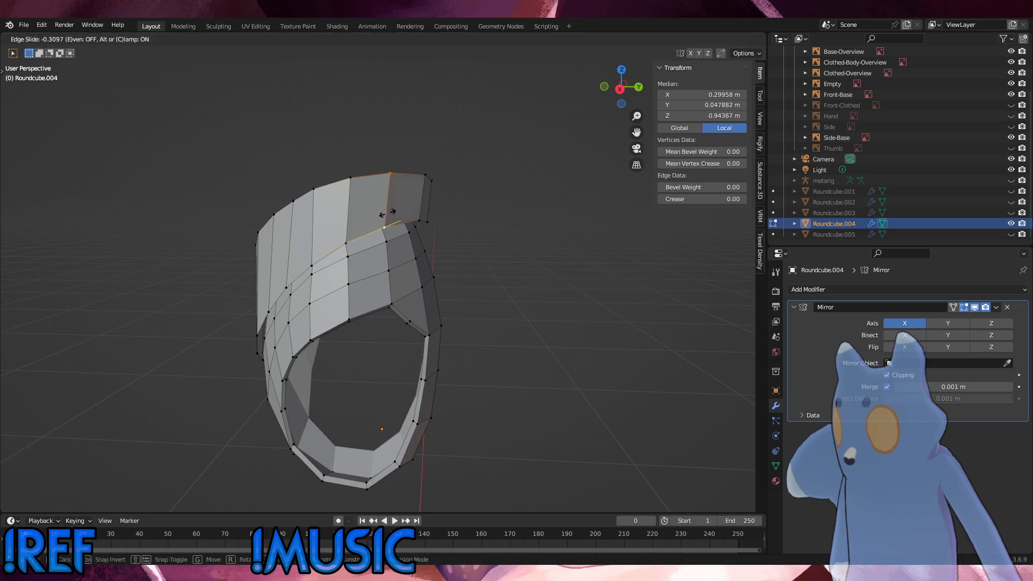
left_click(399, 181)
middle_click_drag(400, 180, 323, 215)
key("g")
key("g")
left_click(322, 215)
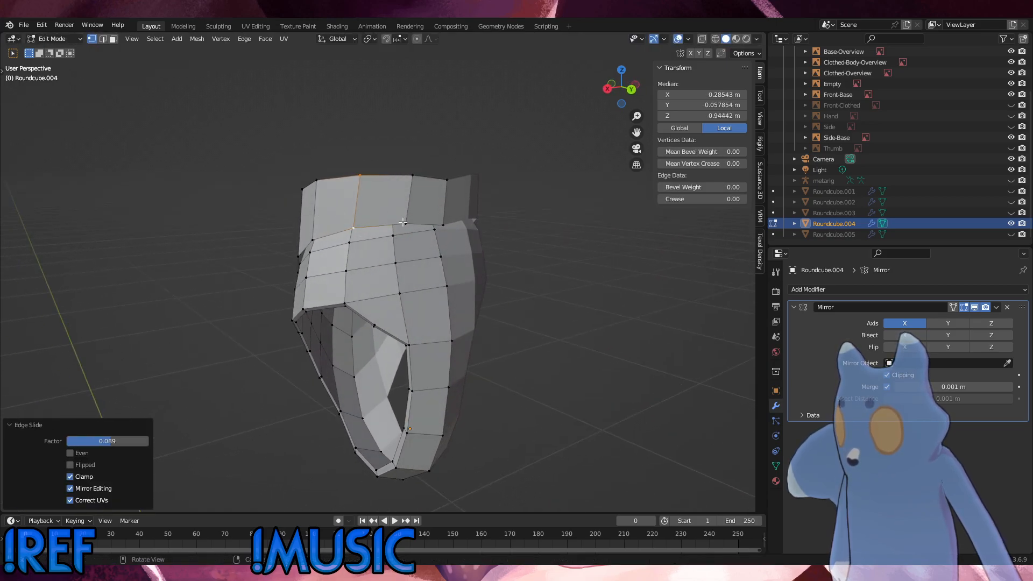
Edge-slide the vertical edge nearest the band's back centre by a factor of 0.185.
key("g")
key("g")
left_click(409, 215)
middle_click_drag(409, 216, 428, 202)
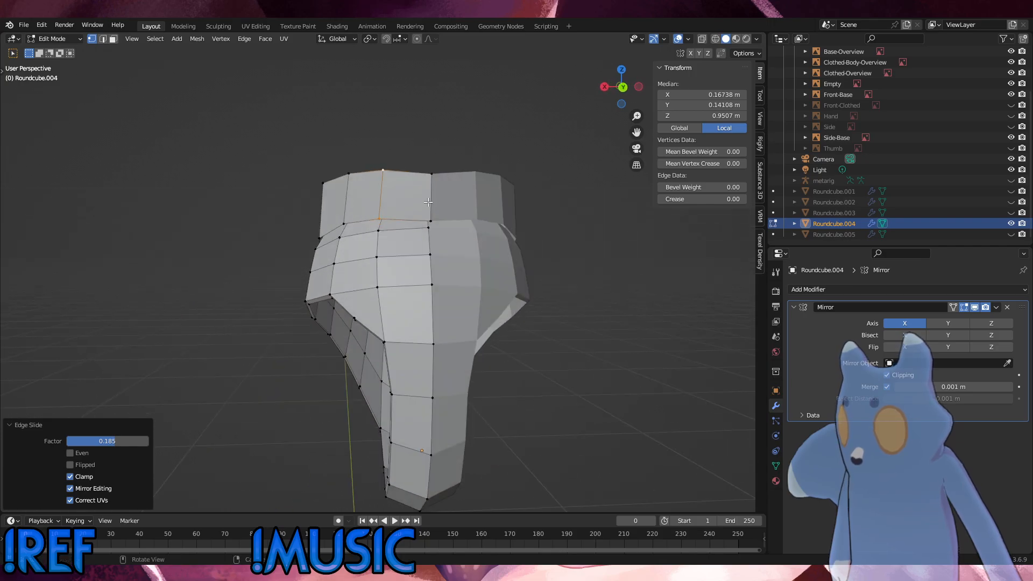
Raise the waist band's back-centre vertical edge along Z by about 0.003 m.
left_click(429, 200)
key("g")
key("z")
left_click(520, 191)
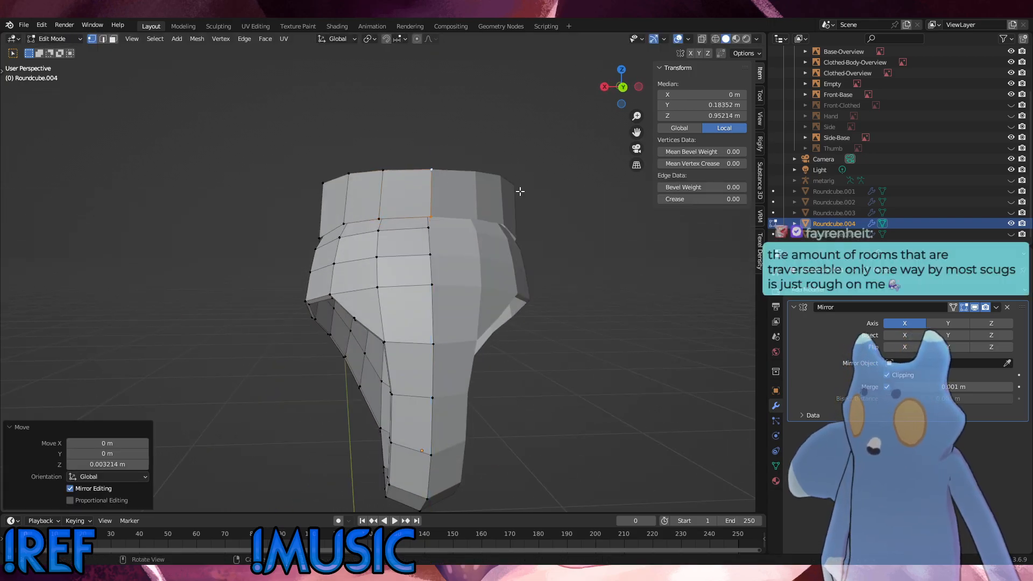
Vertex-slide the lower vertex beside the band's back centre by 0.062 and its upper vertex by a similar amount towards the centre.
left_click(381, 219)
key("g")
key("g")
left_click(391, 218)
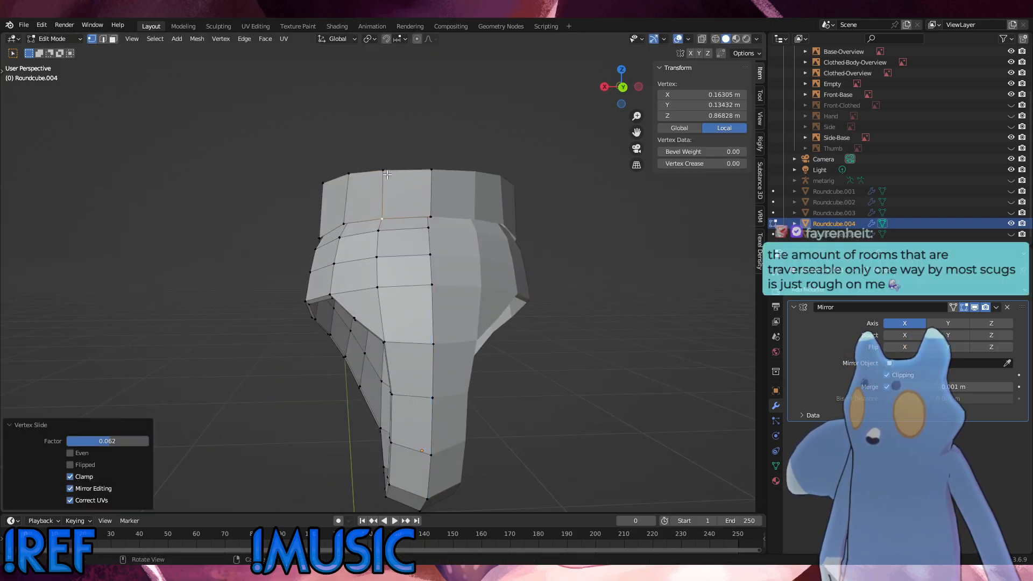
left_click(384, 171)
key("g")
key("g")
left_click(394, 173)
left_click(431, 171)
Refine the lower vertex beside the back centre with a vertex slide of 0.023.
middle_click_drag(469, 198, 558, 243)
left_click(401, 211)
key("g")
key("g")
left_click(419, 210)
scroll(560, 235, "up", 5)
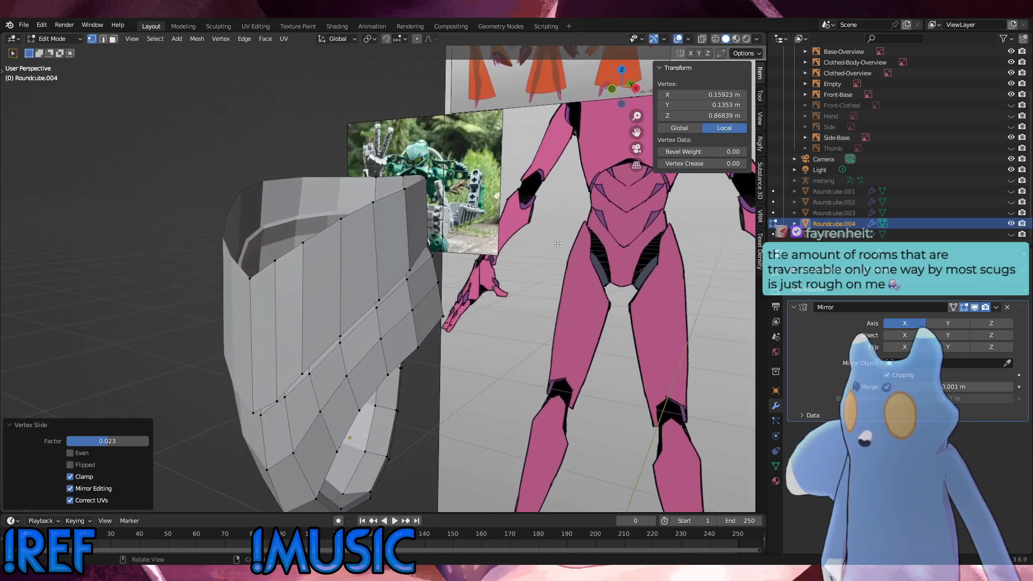
Vertex-slide the lower vertex of the vertical edge near the band's front by about 0.017 and clear the selection.
middle_click_drag(246, 374, 360, 290)
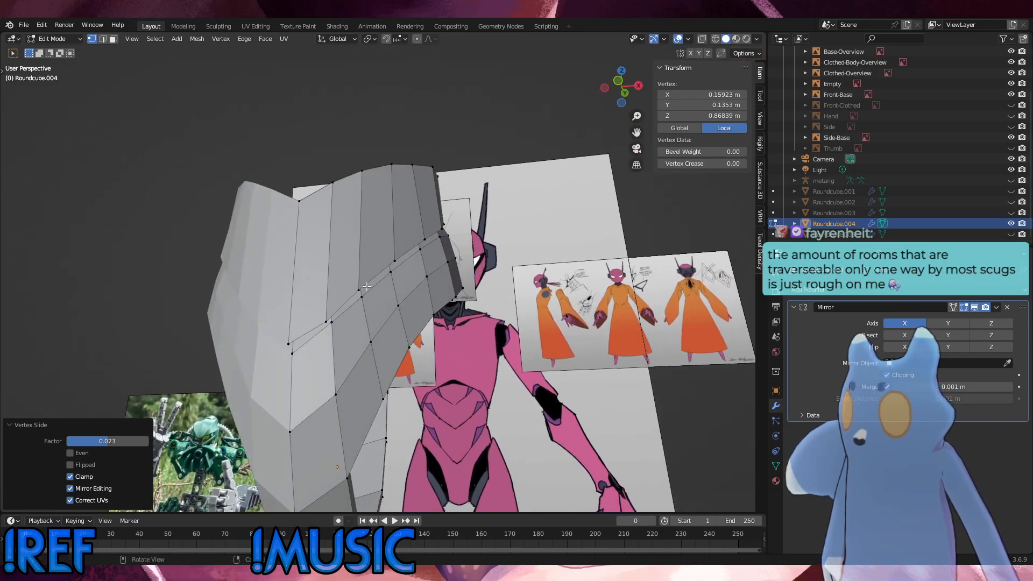
left_click(360, 290)
key("g")
key("g")
left_click(370, 283)
key("g")
key("g")
right_click(361, 179)
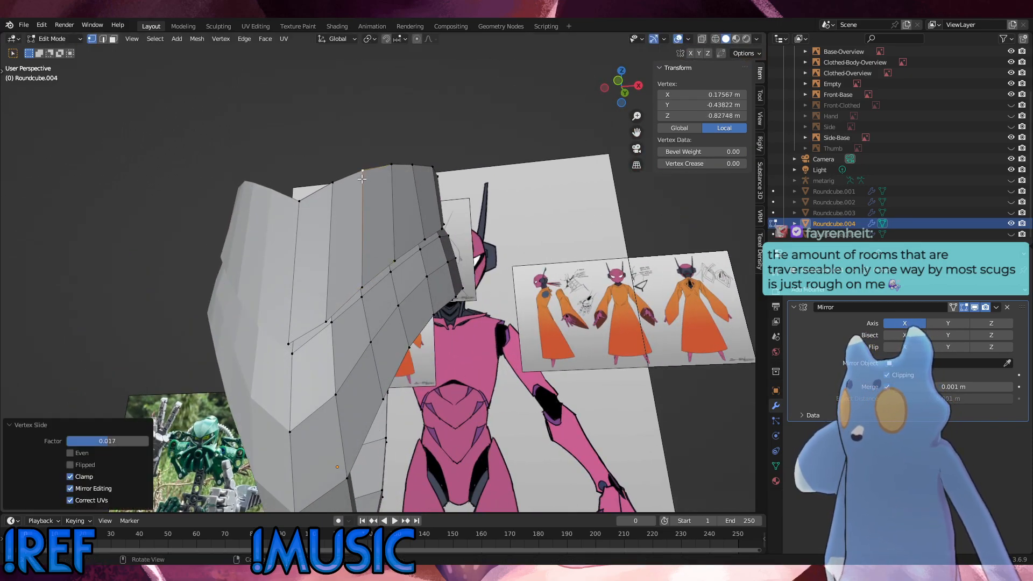
left_click(545, 210)
Add one horizontal loop cut midway up the upper waist band with a slide factor of 0.
middle_click_drag(546, 209, 436, 270)
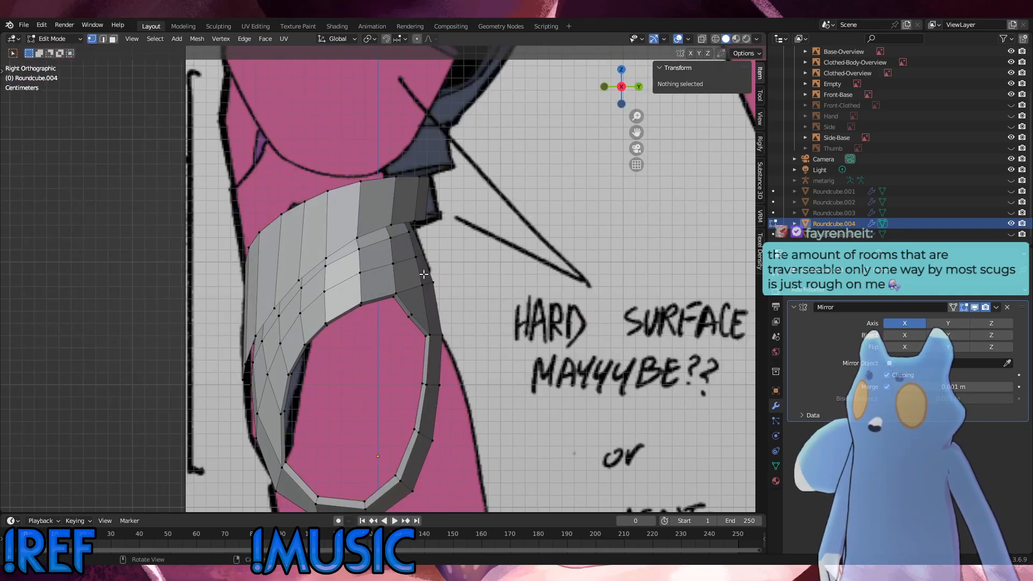
key("ctrl+r")
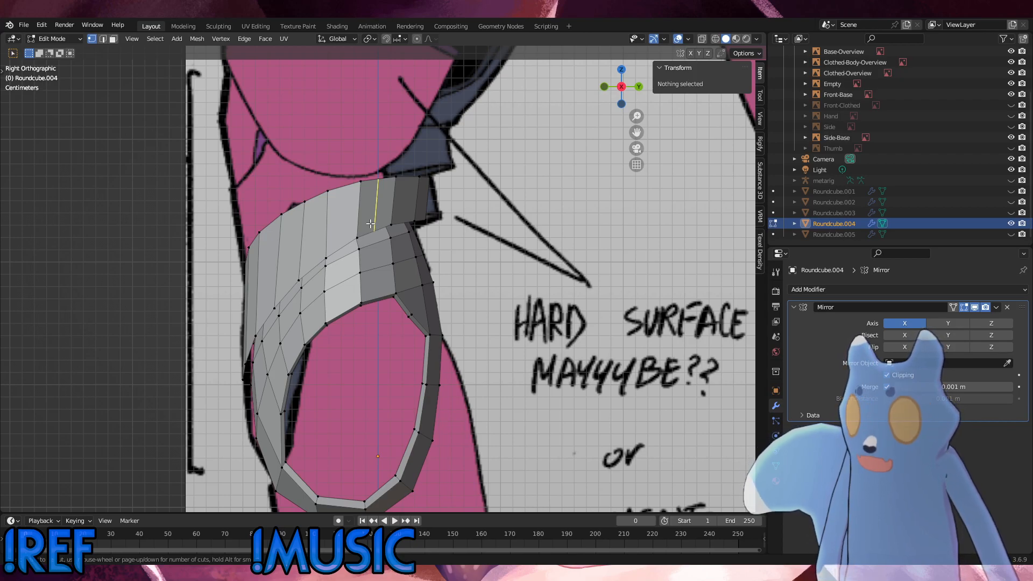
left_click(360, 227)
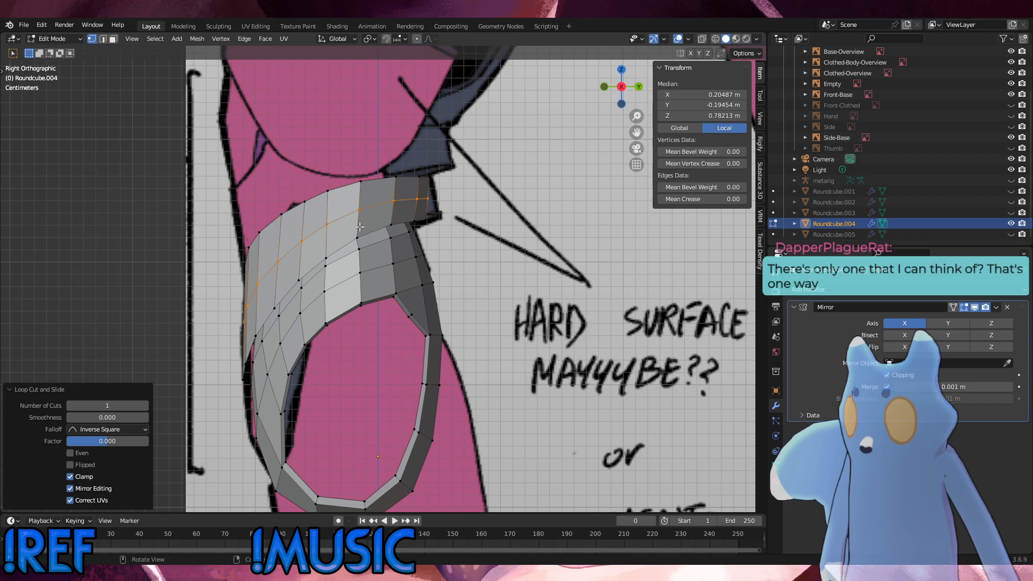
left_click(522, 278)
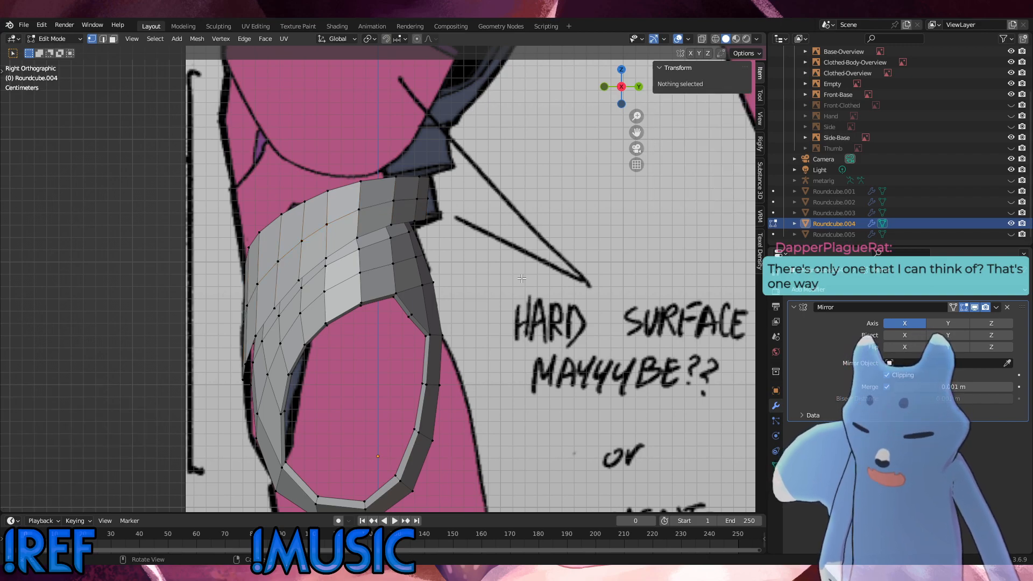
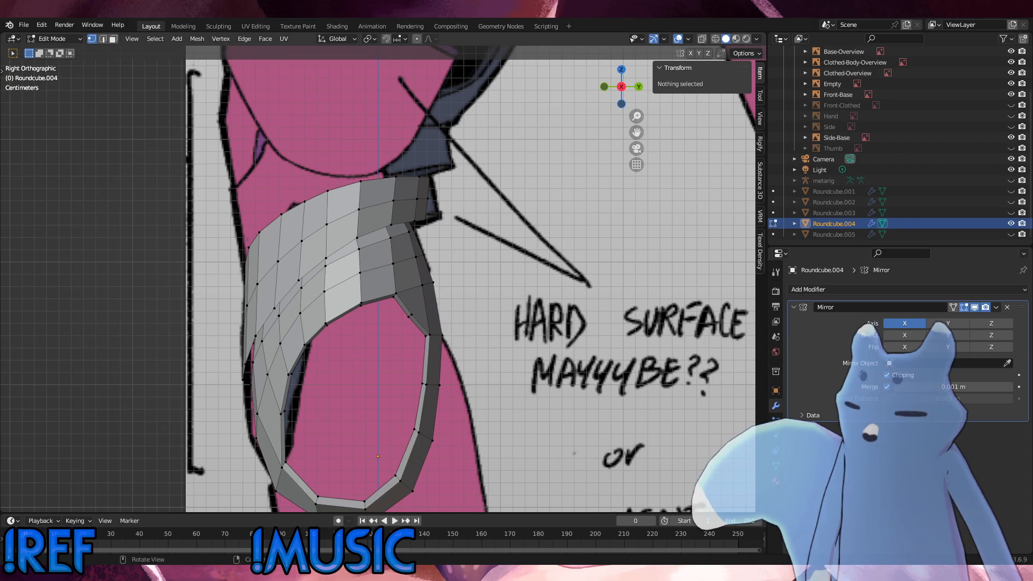
Try to fatten the lower vertex at the upper band's side outward by about 0.0095 m.
middle_click_drag(484, 288, 468, 246)
left_click(349, 209)
middle_click_drag(348, 210, 415, 182)
left_click(388, 214)
left_click(391, 200)
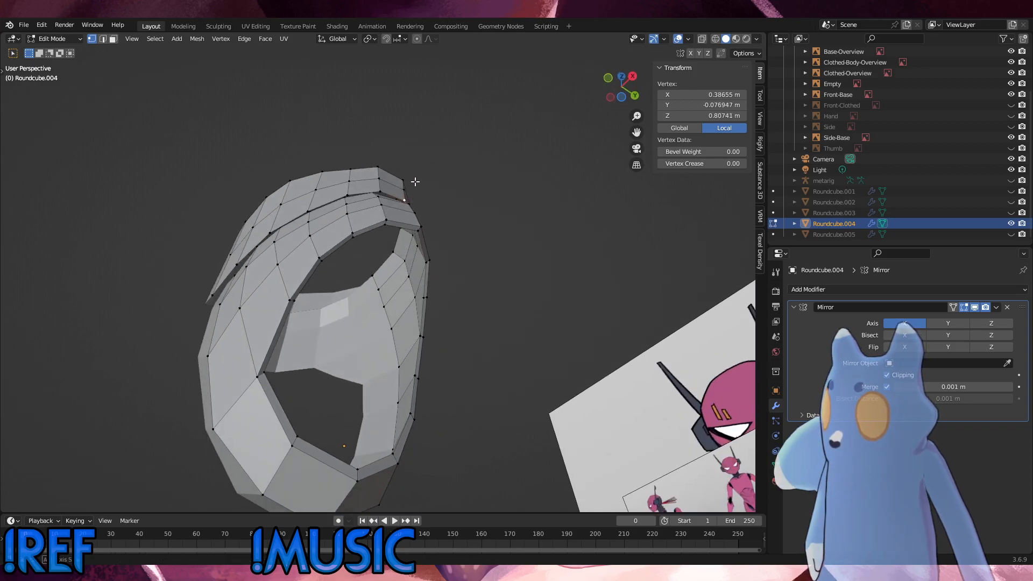
key("alt+s")
left_click(500, 261)
middle_click_drag(484, 260, 428, 280)
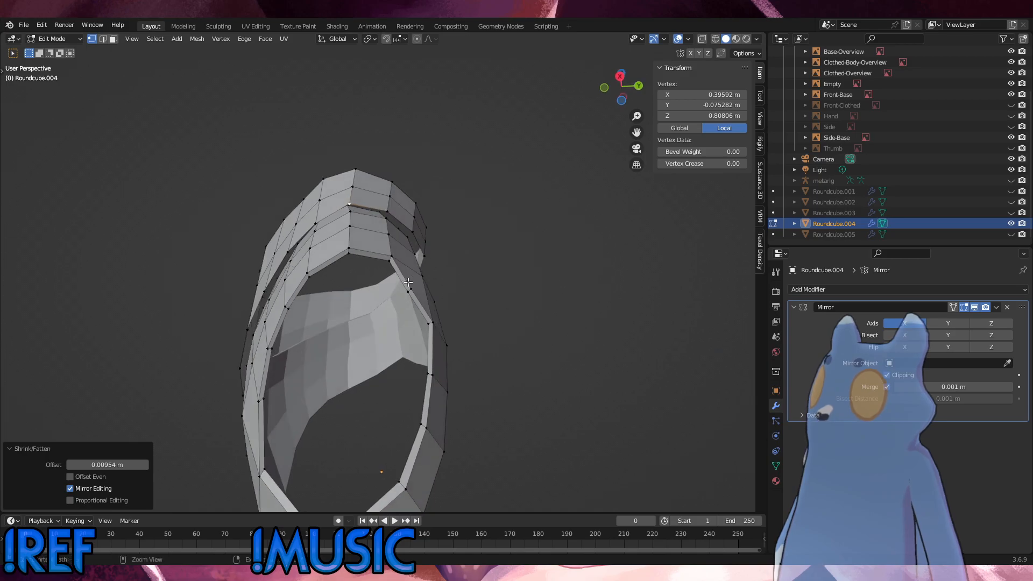
key("ctrl+z")
Select the lower and middle vertices along the upper band's side and fatten them outward.
left_click(397, 211, "shift")
left_click(393, 193, "shift")
left_click(357, 190, "shift")
left_click(310, 228, "shift")
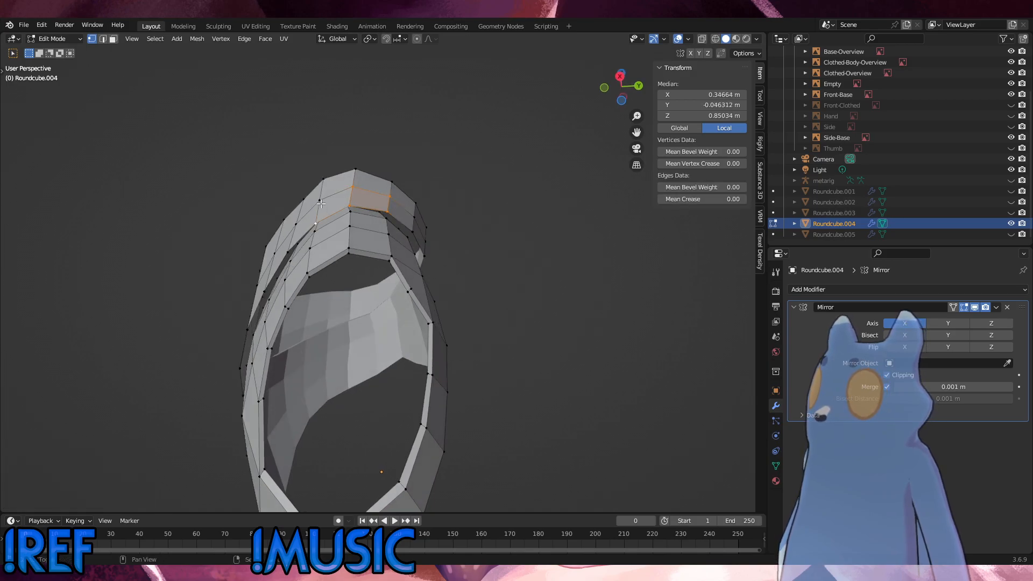
left_click(322, 203, "shift")
middle_click_drag(328, 202, 532, 256)
key("alt+s")
left_click(436, 219)
Nudge the selected side vertices outward along X against the front reference drawing.
key("g")
key("x")
left_click(529, 230)
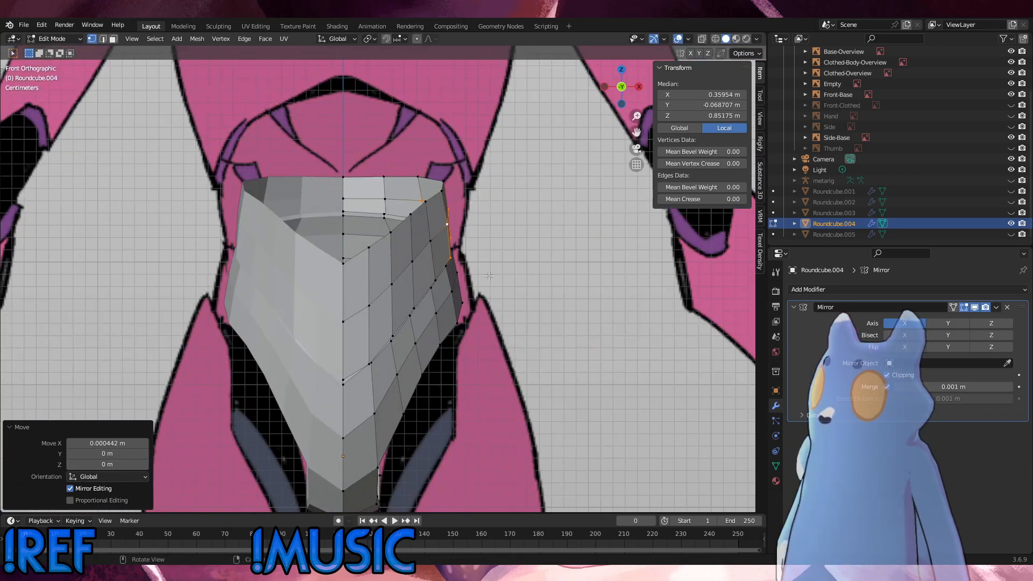
key("g")
key("x")
left_click(528, 253)
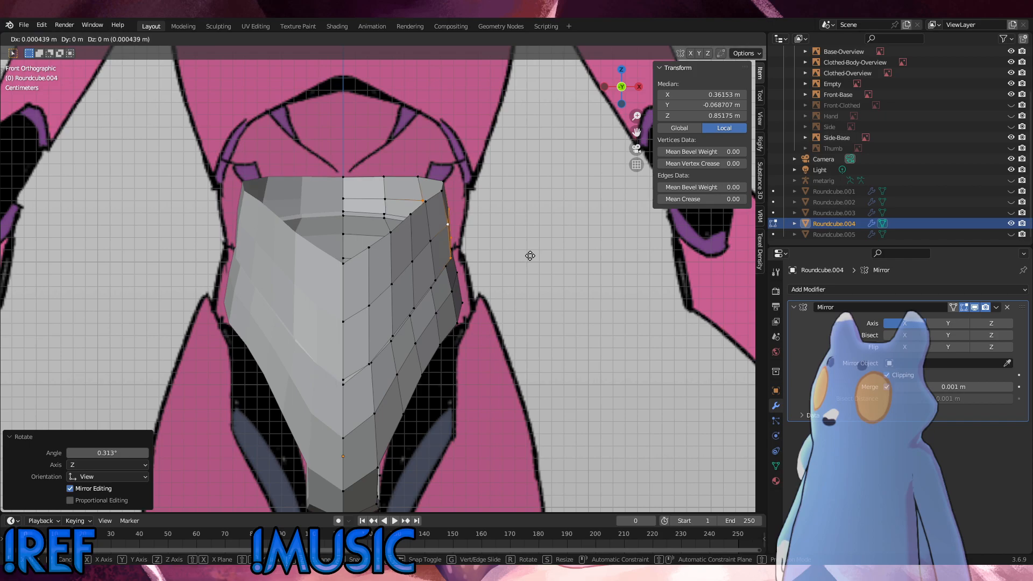
Select the full vertical edge column on the band's front side and adjust it with Shrink/Fatten.
left_click(463, 246)
middle_click_drag(463, 246, 430, 274)
left_click(442, 359, "shift")
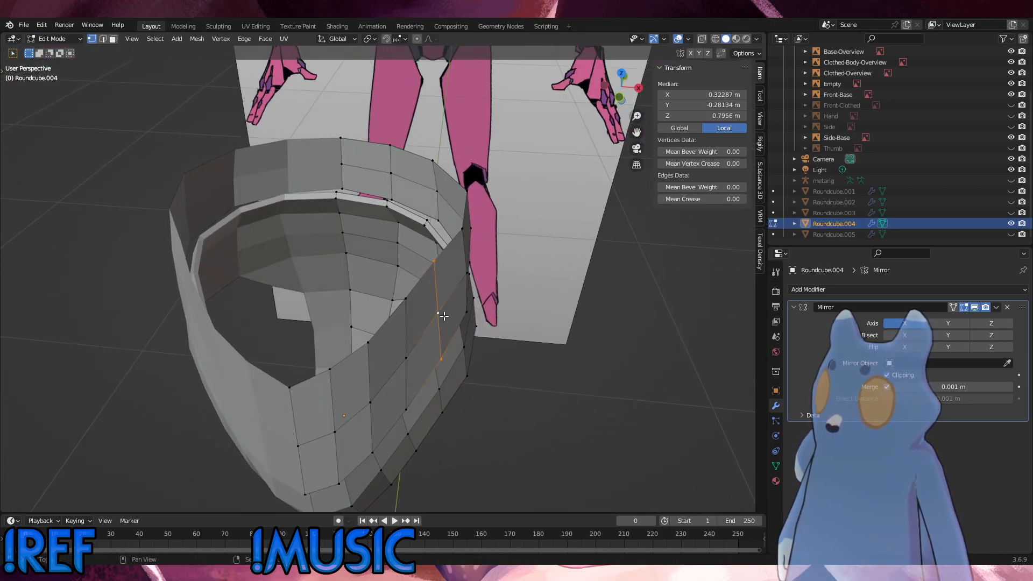
key("alt+s")
left_click(438, 312)
Fatten the next vertical edge column towards the front by 0.004 m.
left_click(406, 299)
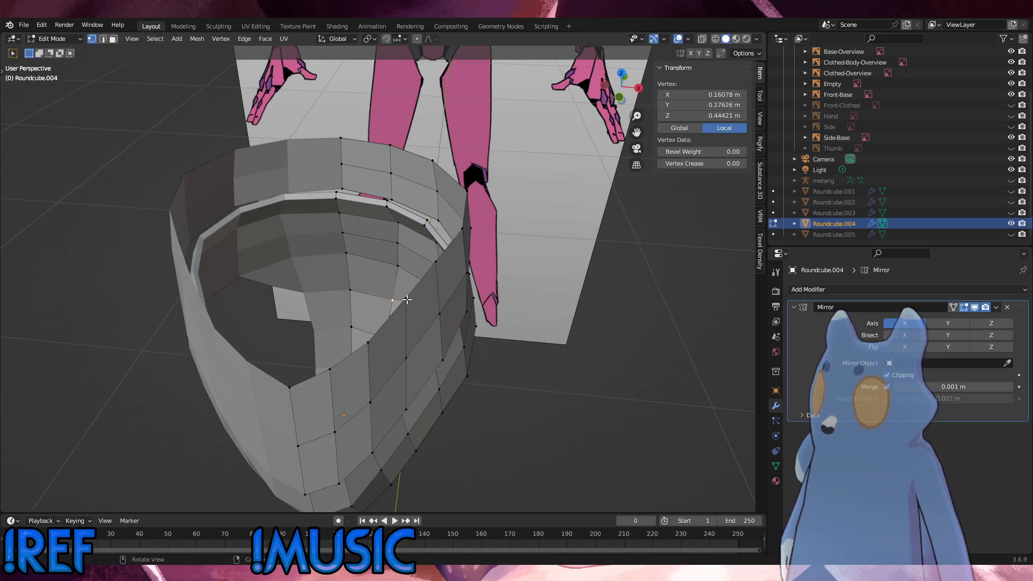
left_click(406, 358, "shift")
left_click(409, 400, "shift")
key("alt+s")
left_click(410, 401)
middle_click_drag(410, 401, 535, 312)
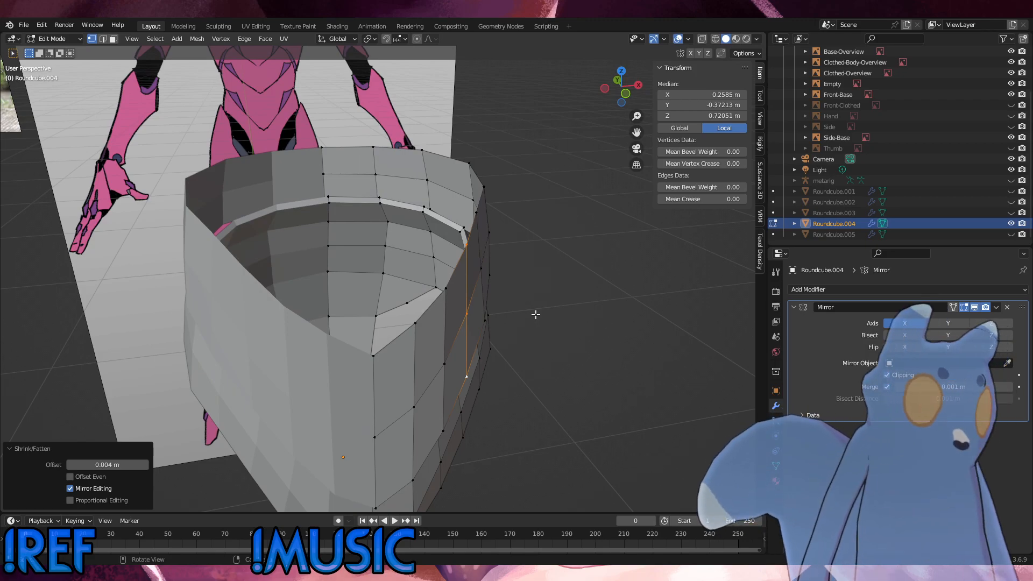
Select the whole linked upper waist band.
middle_click_drag(597, 244, 418, 212)
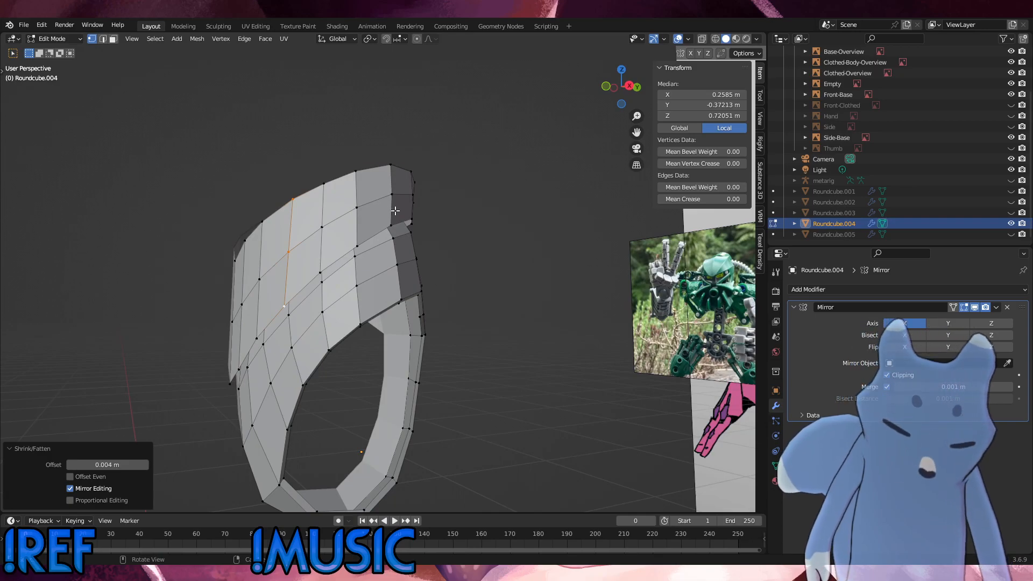
key("l")
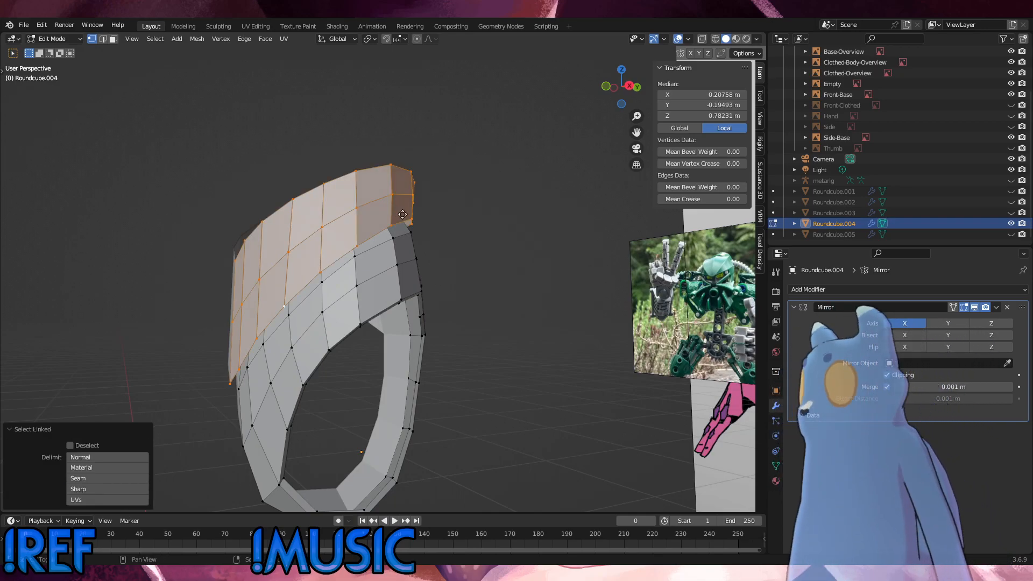
Try offsetting the upper band's geometry by moving it freely and by scaling it in side view.
key("g")
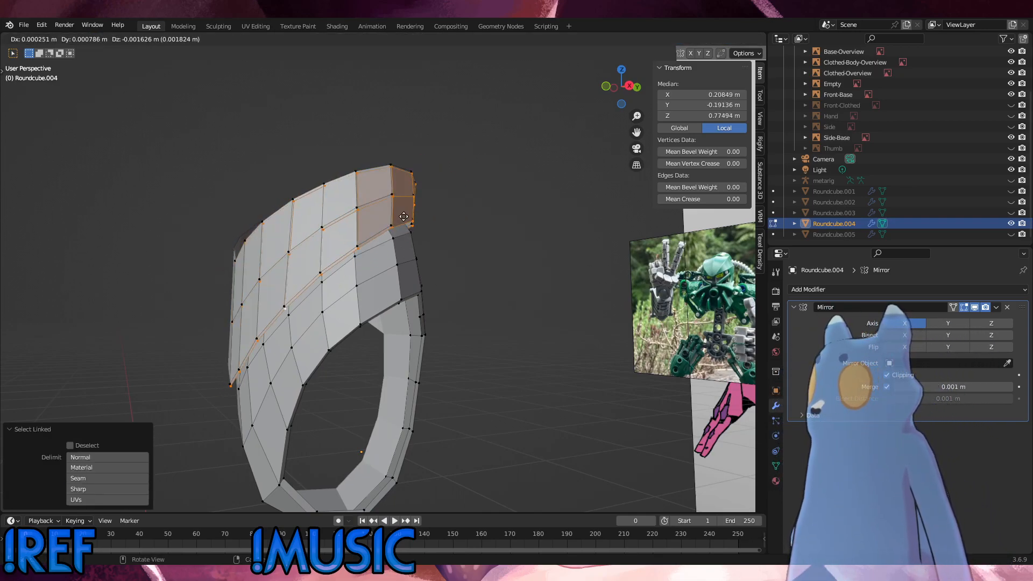
left_click(404, 216)
key("ctrl+z")
key("KP_1")
key("KP_3")
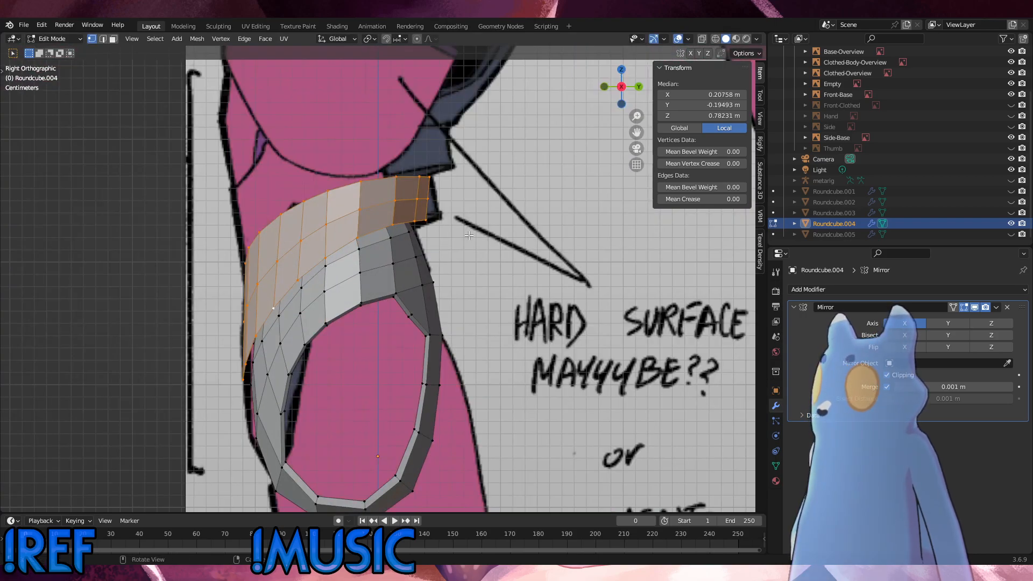
key("s")
left_click(453, 258)
key("ctrl+z")
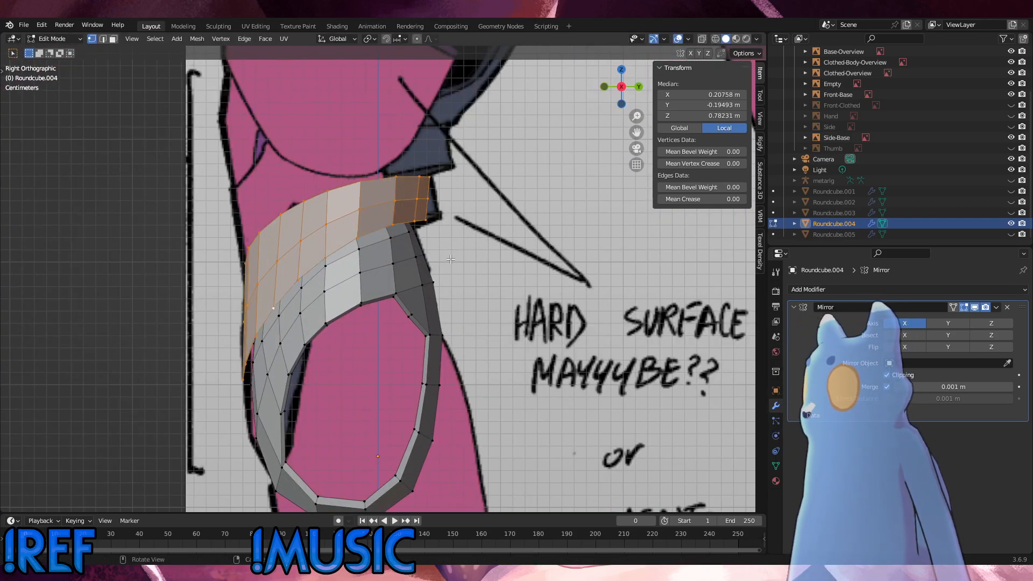
Duplicate the upper band scaled to 0.949 as an inner shell, and scale the copy to 1.039 along Z.
key("s")
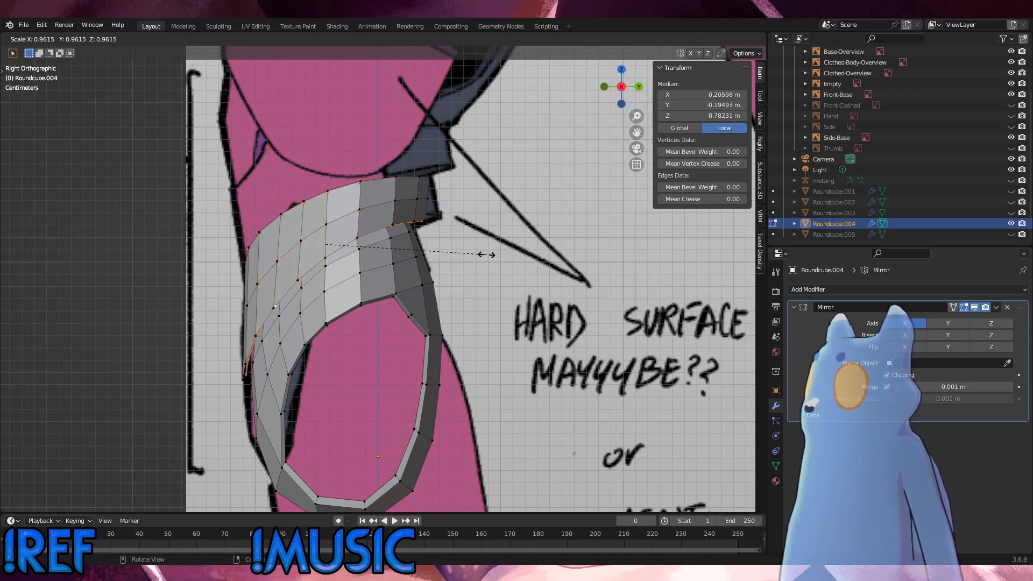
left_click(484, 255)
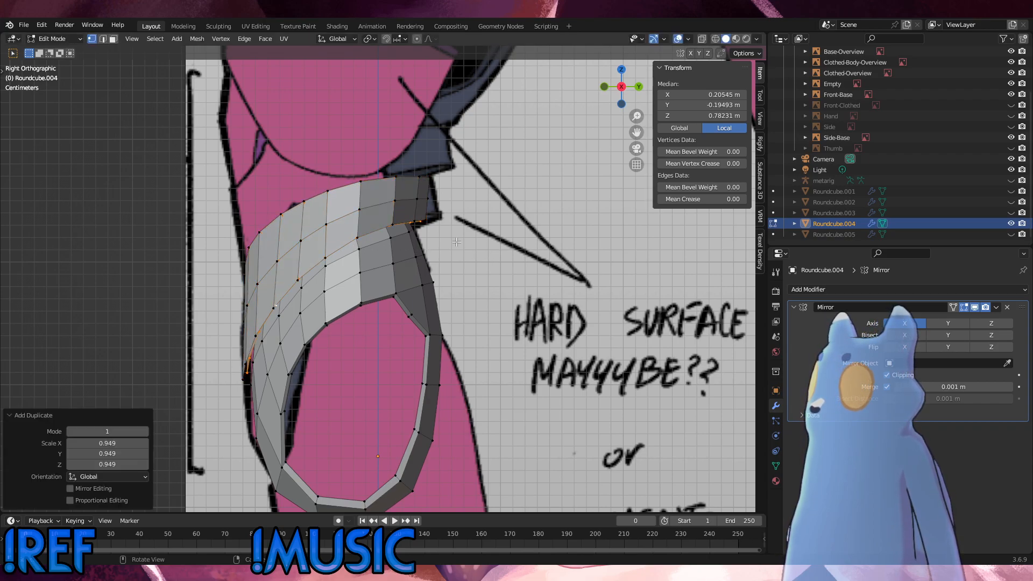
middle_click_drag(484, 255, 486, 223)
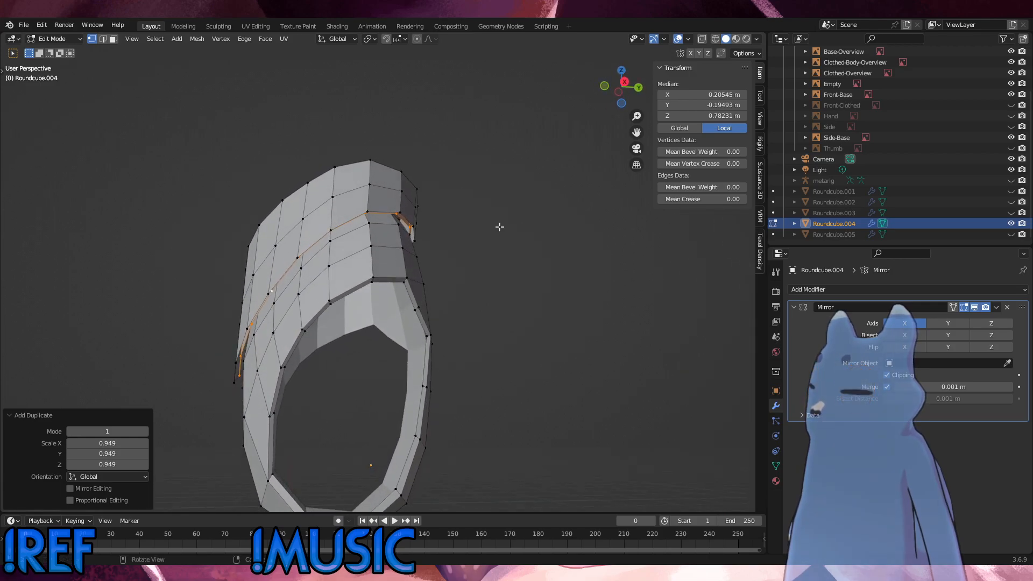
key("s")
key("z")
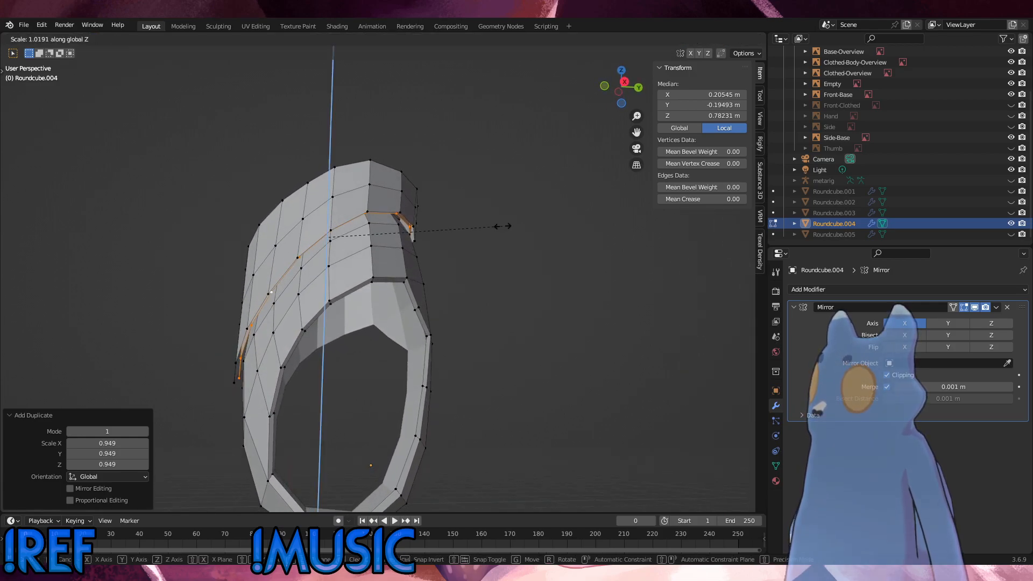
left_click(505, 224)
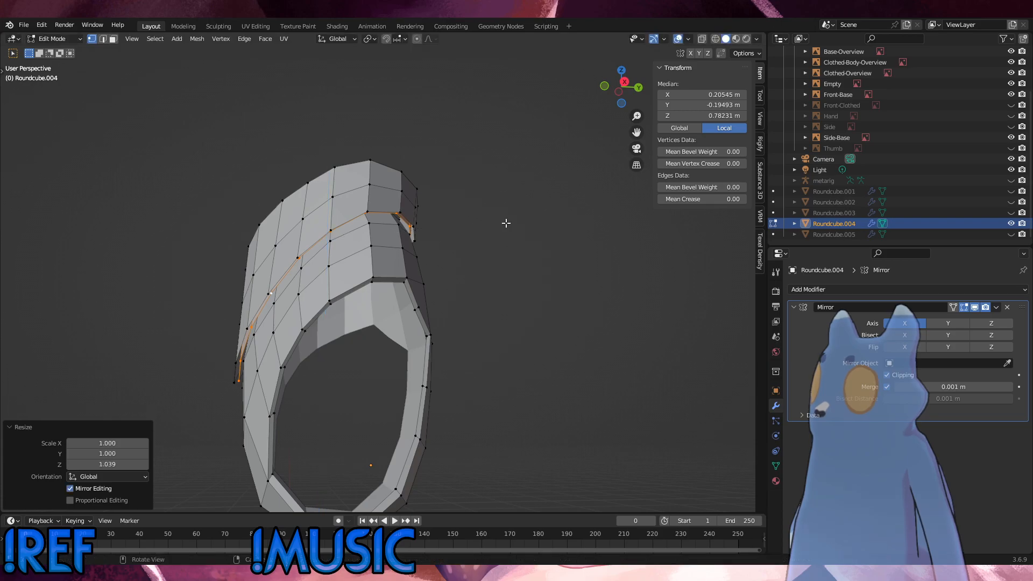
Scale the inner copy uniformly to 0.993 to adjust its gap from the outer band.
middle_click_drag(507, 224, 700, 340)
scroll(700, 341, "up", 1)
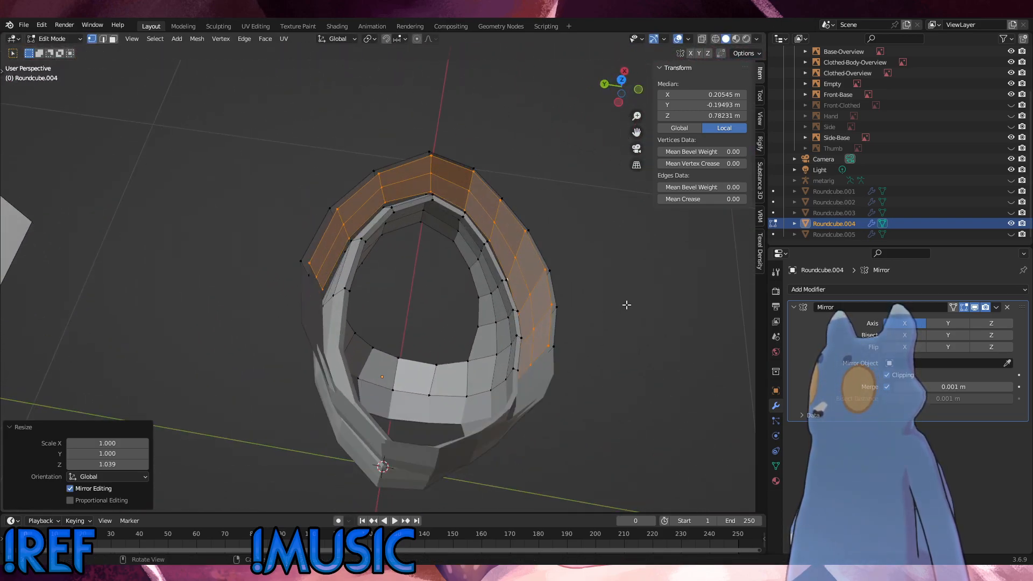
key("s")
left_click(627, 300)
key("g")
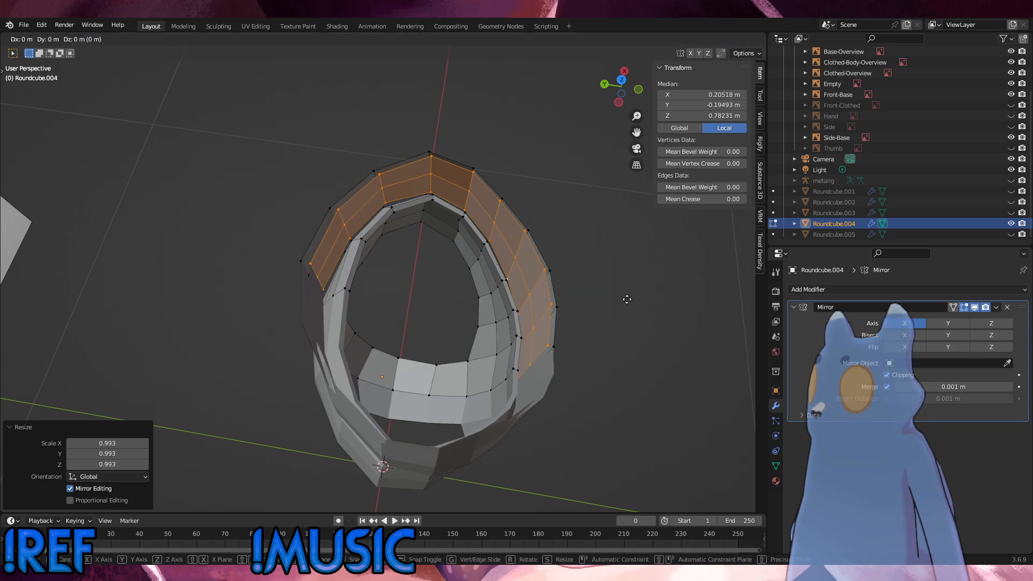
left_click(626, 299)
Select the front-centre top vertices of the outer band and its inner copy.
middle_click_drag(626, 298, 422, 240)
middle_click_drag(422, 240, 425, 205)
scroll(392, 273, "up", 3)
key("alt+a")
left_click(341, 270)
left_click(326, 257, "shift")
scroll(434, 218, "down", 4)
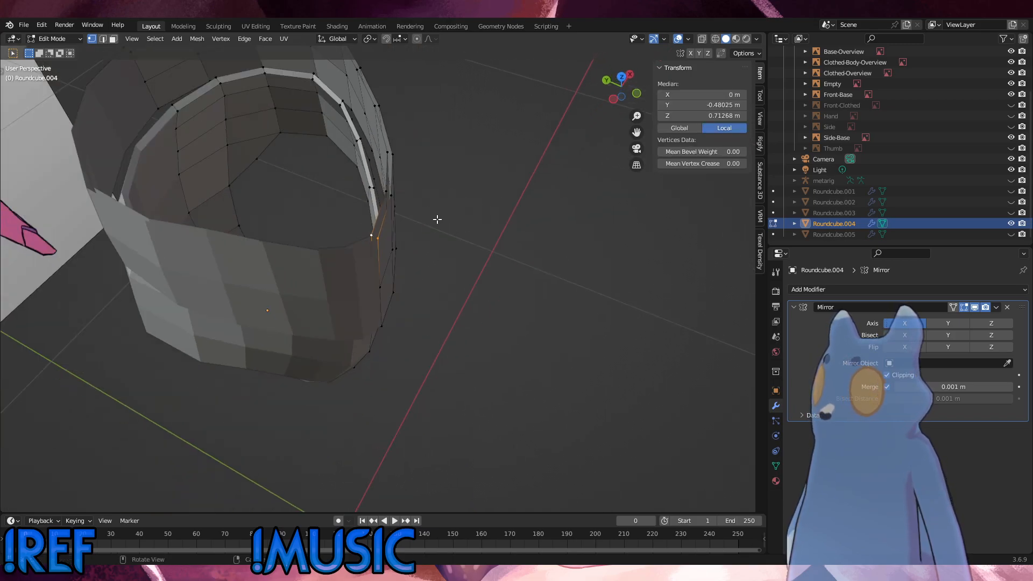
key("g")
key("g")
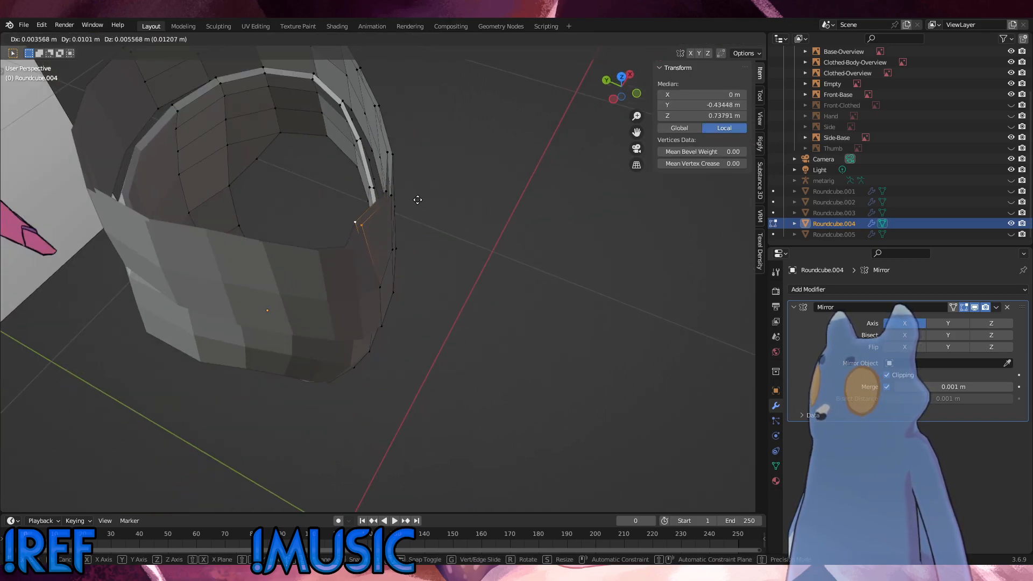
left_click(400, 205)
Fill faces between the inner and outer top rims, from the front centre around to the back centre.
left_click(399, 206, "shift")
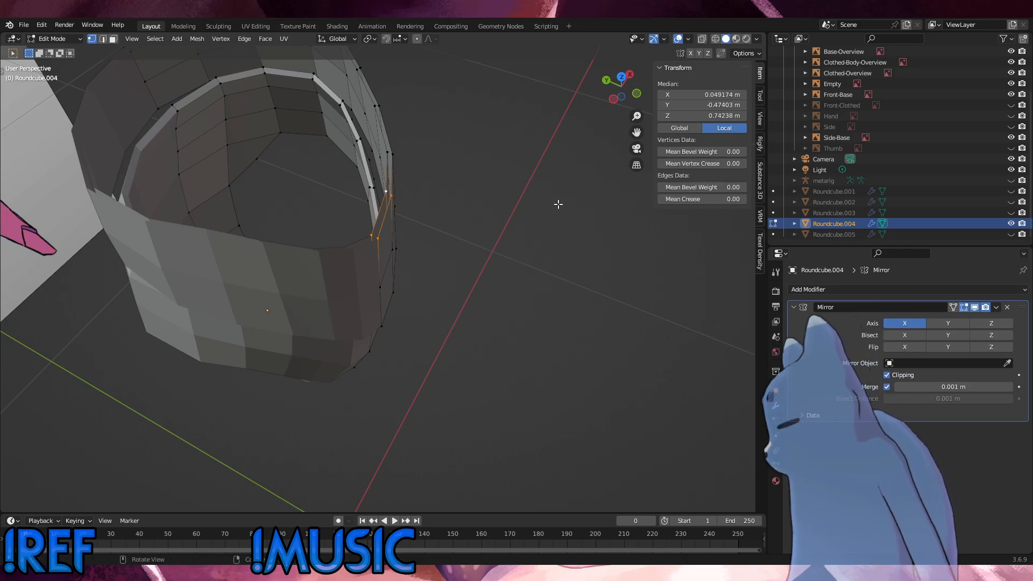
left_click(392, 190)
left_click(386, 189, "shift")
key("f")
key("f")
key("f")
key("f")
key("f")
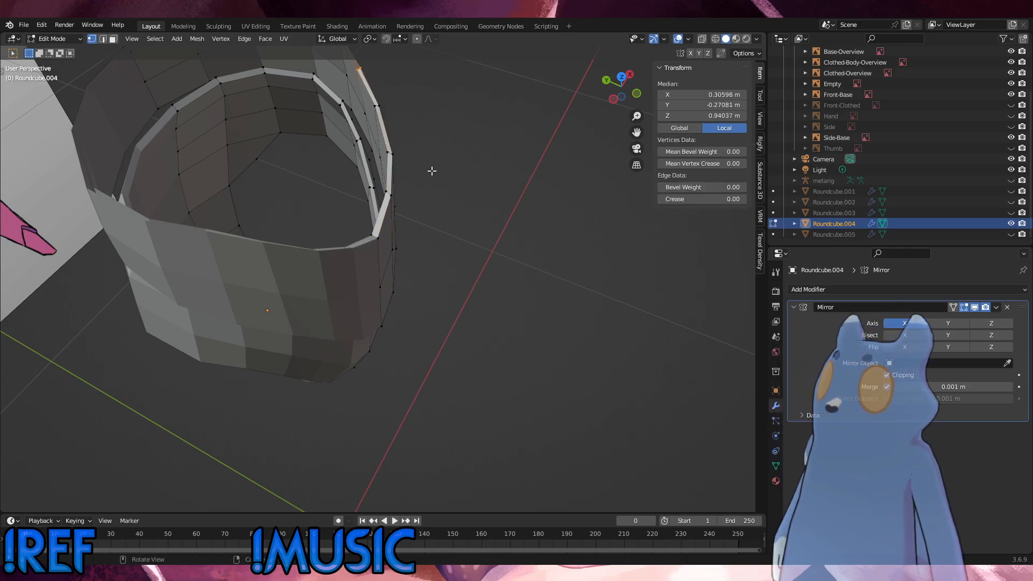
scroll(431, 171, "down", 2)
scroll(431, 171, "down", 1)
key("f")
key("f")
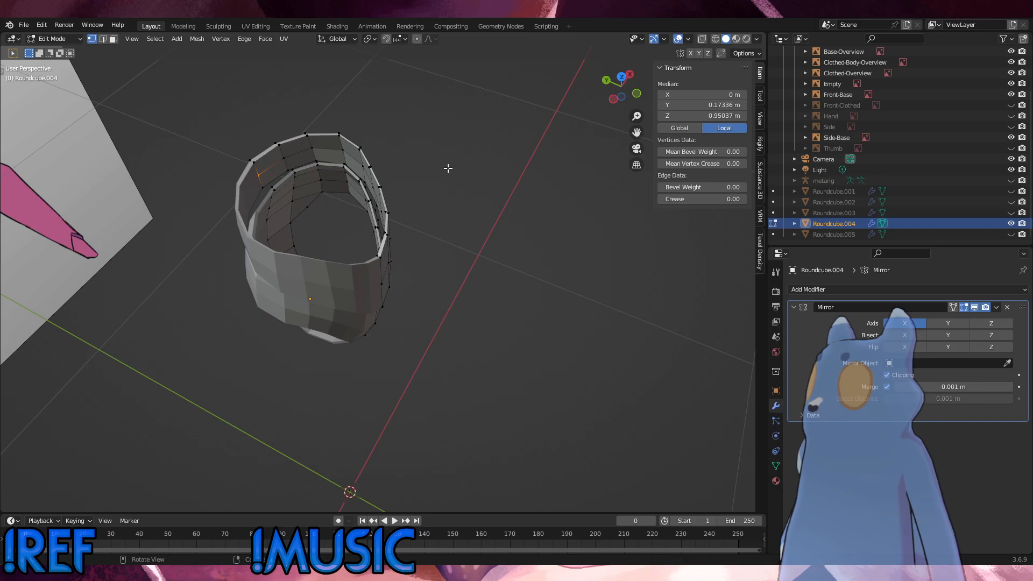
Fill the first face between the outer and inner lower rims of the upper band, beside the front centre.
middle_click_drag(446, 169, 391, 310)
left_click(376, 292)
scroll(391, 311, "up", 6)
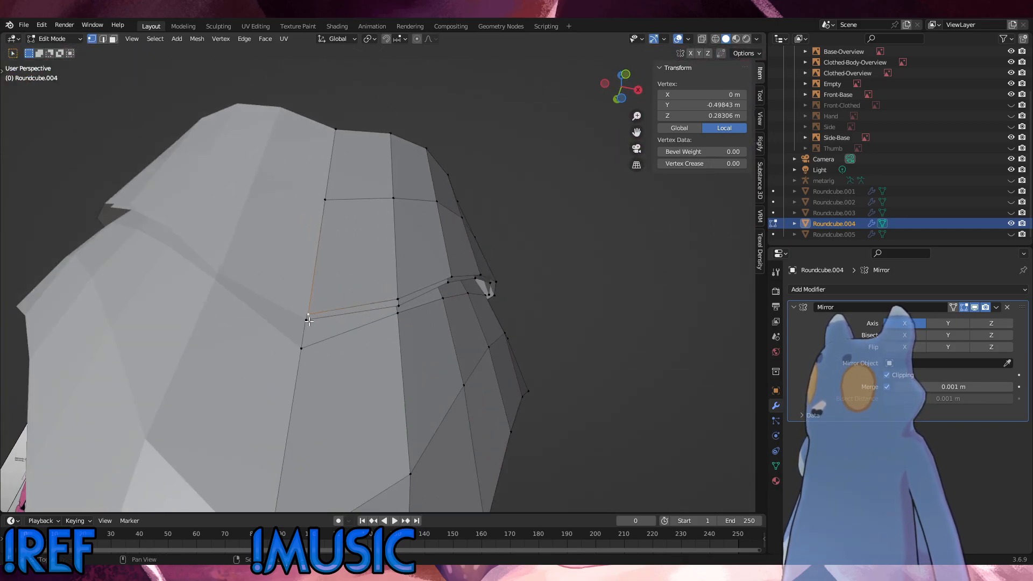
left_click(309, 321, "shift")
middle_click_drag(309, 321, 364, 281)
left_click(384, 269, "shift")
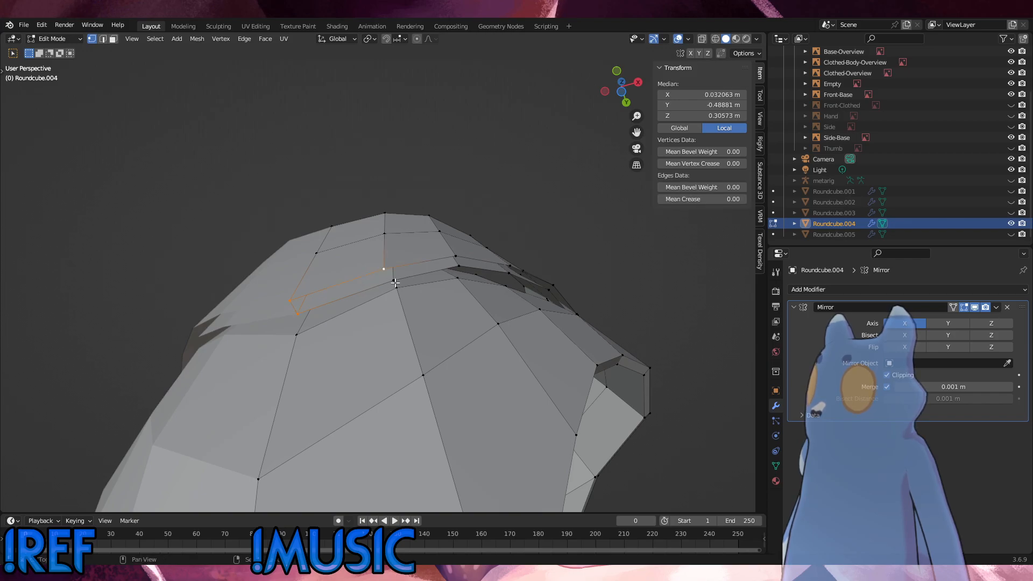
left_click(393, 280, "shift")
Fill the remaining faces between the upper band's outer and inner lower rims, around to the back centre.
left_click(384, 271)
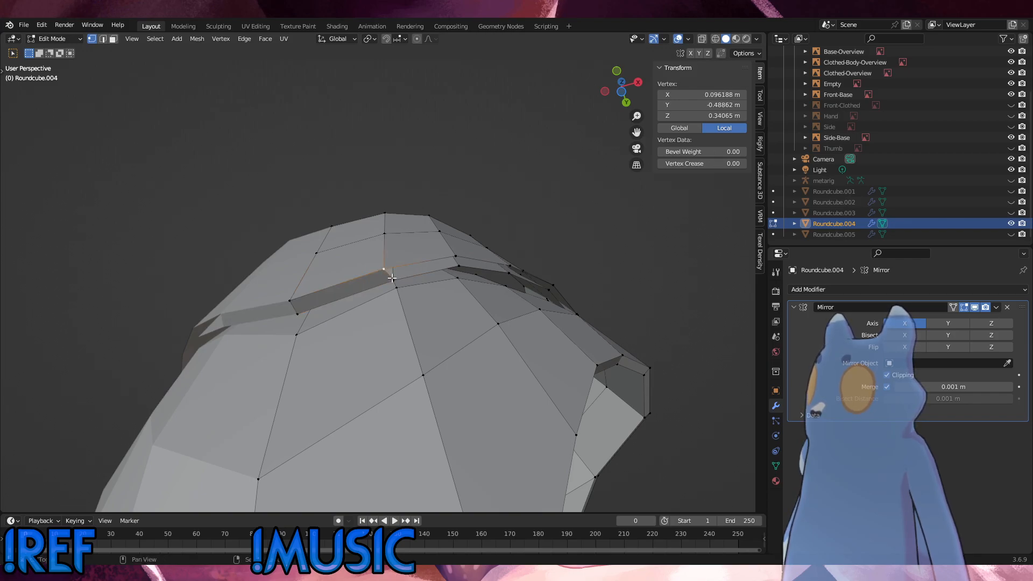
left_click(393, 280, "shift")
key("f")
key("f")
key("f")
key("f")
middle_click_drag(554, 261, 307, 285)
scroll(468, 274, "down", 3)
key("f")
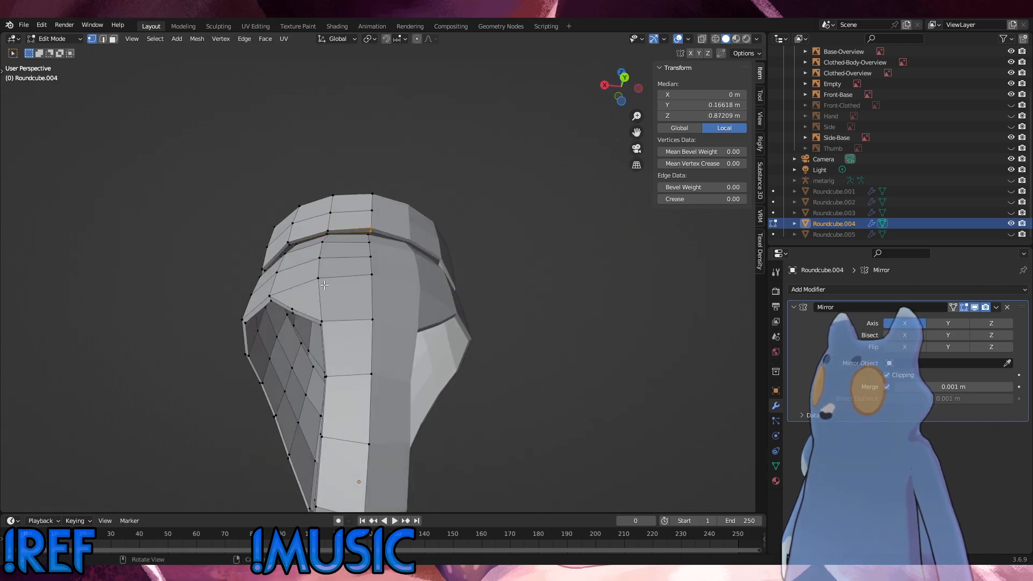
left_click(496, 255)
middle_click_drag(385, 272, 510, 311)
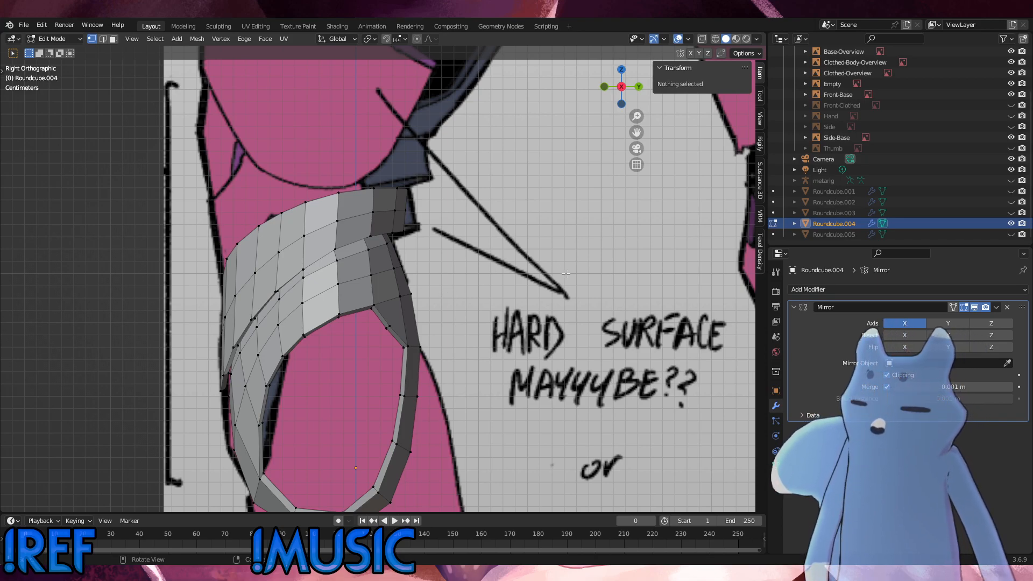
key("l")
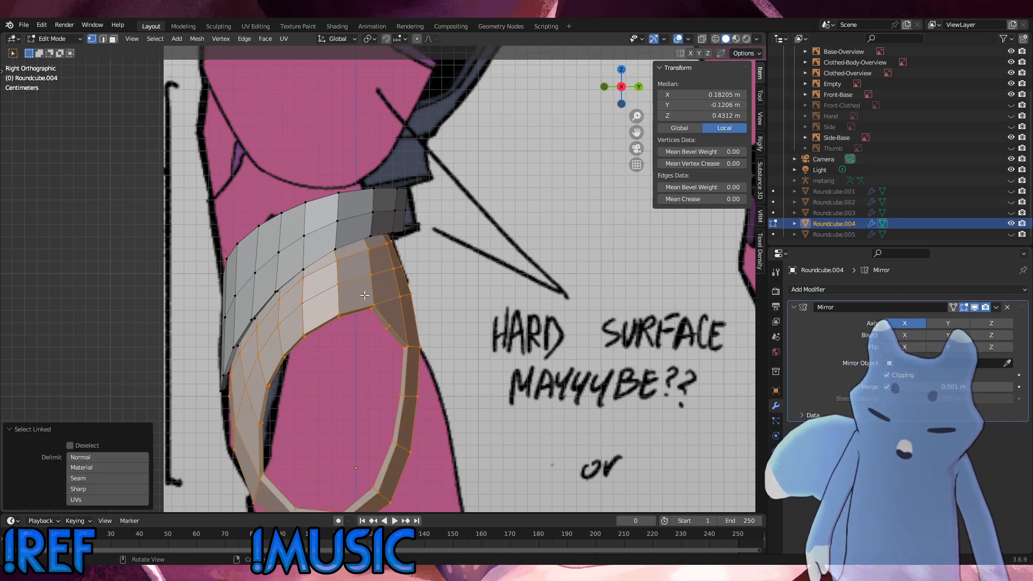
left_click(505, 280)
Select the whole loop of faces along the upper band's lower rim.
scroll(353, 293, "up", 3)
middle_click_drag(353, 293, 436, 271)
left_click(428, 266, "alt")
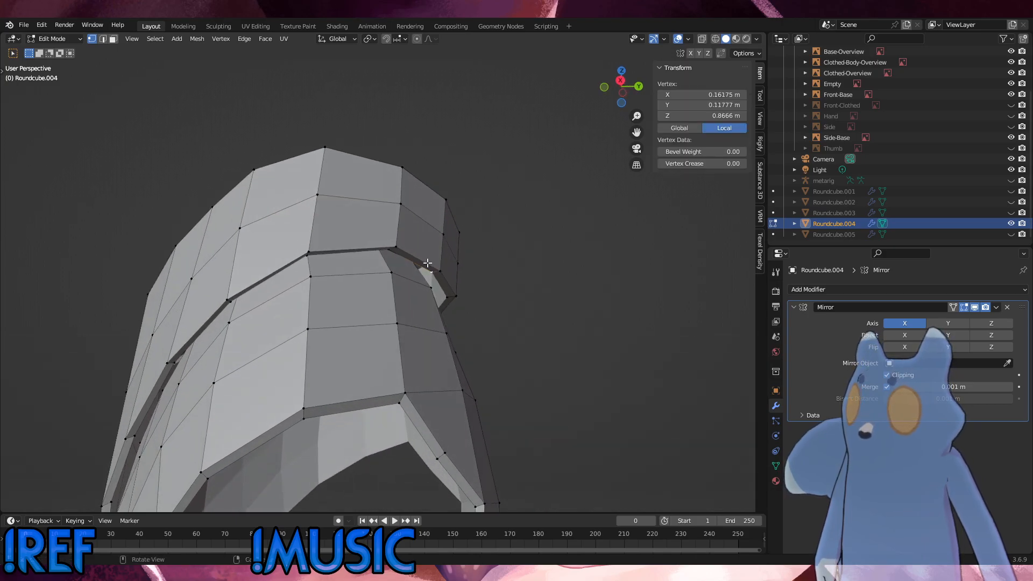
left_click(417, 264, "alt")
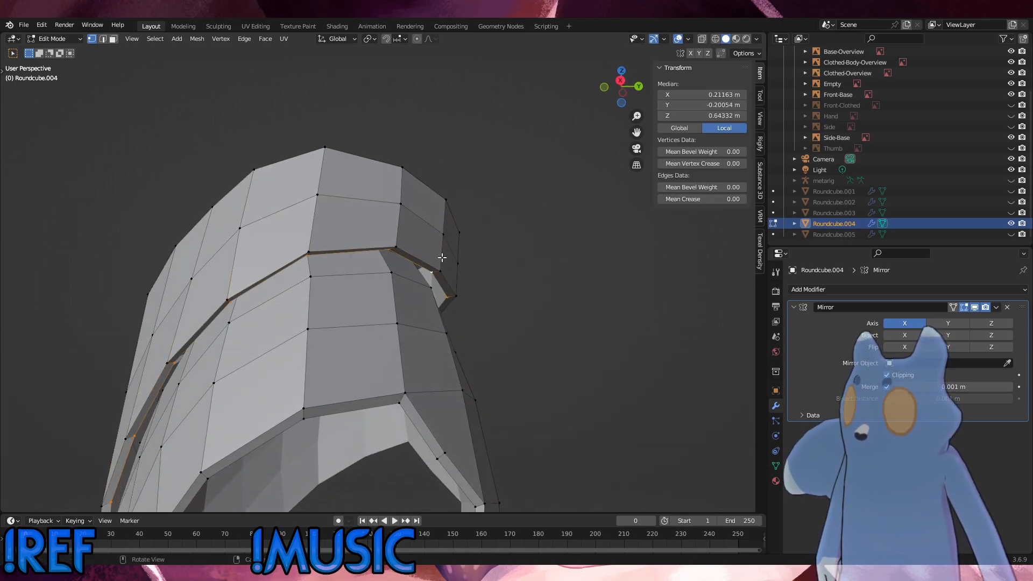
left_click(425, 254, "alt")
key("alt+a")
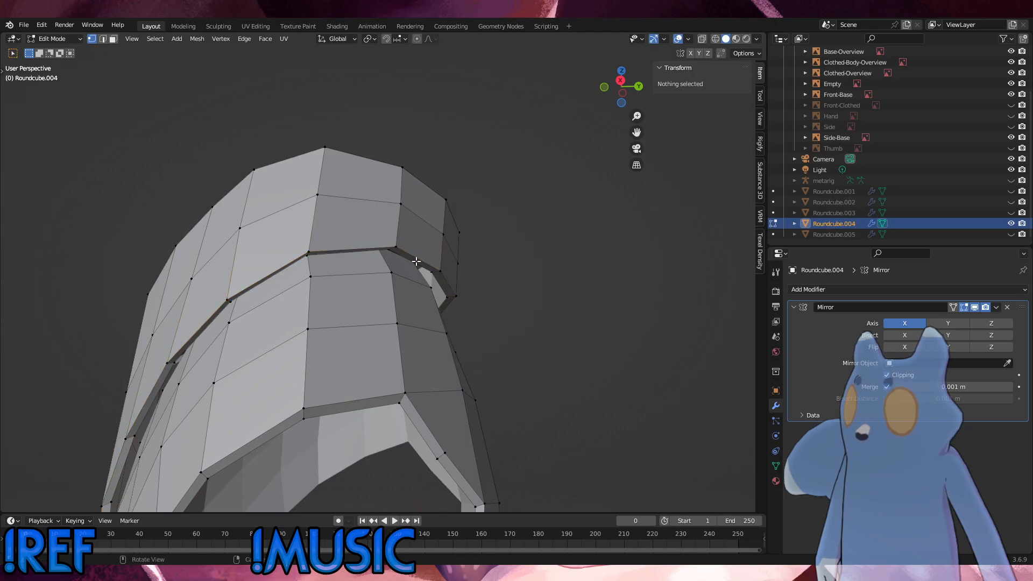
left_click(406, 262, "alt")
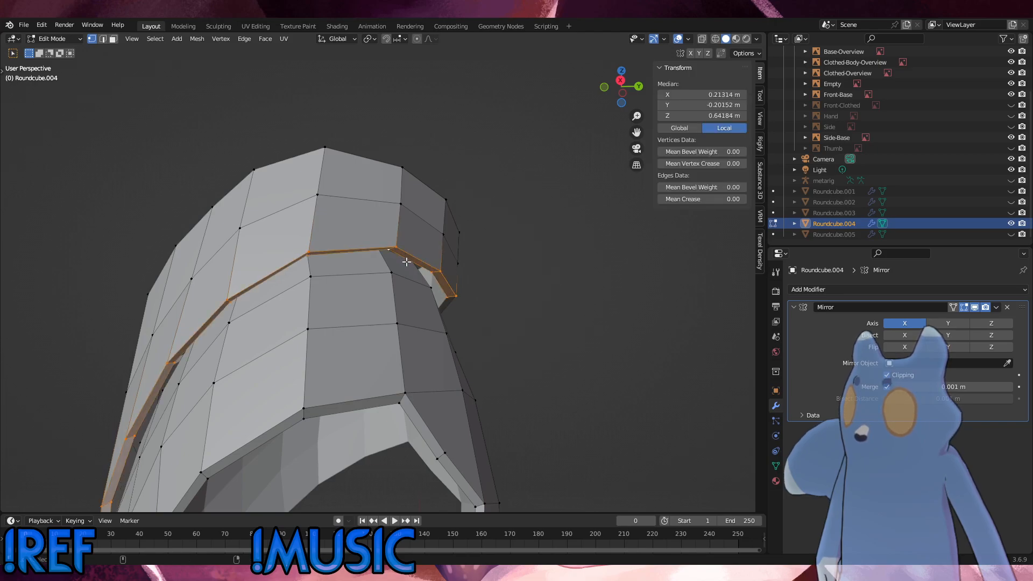
Scale the lower rim loop uniformly to 0.993, and apply Shrink/Fatten with an offset of -0.0058 m.
key("s")
left_click(554, 283)
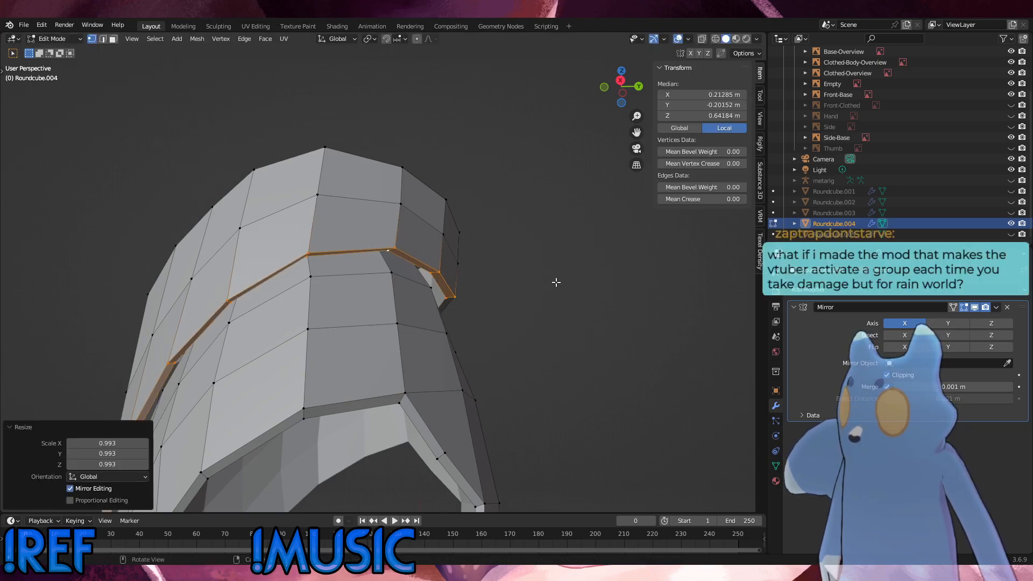
key("alt+s")
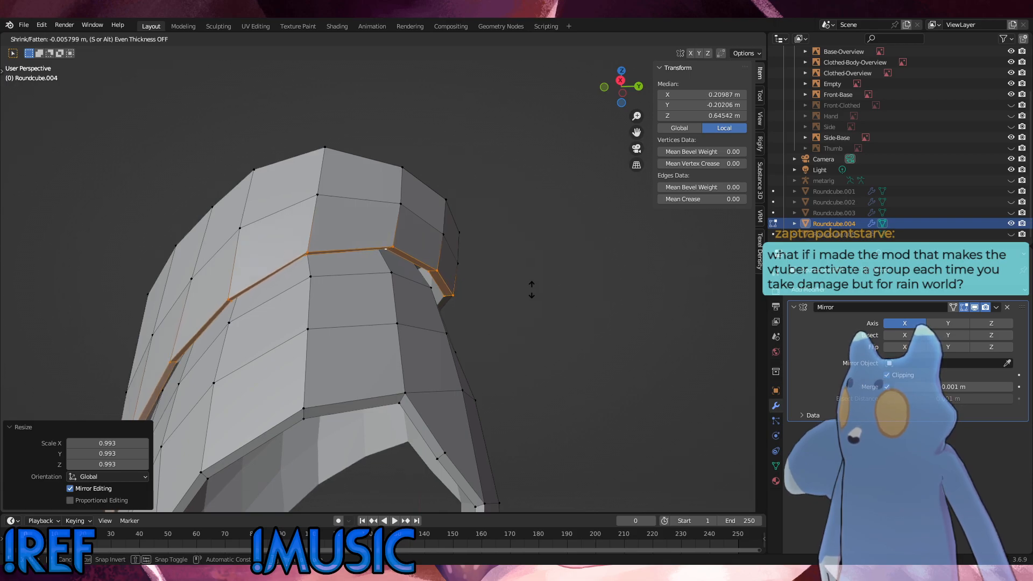
left_click(532, 290)
middle_click_drag(536, 290, 520, 267)
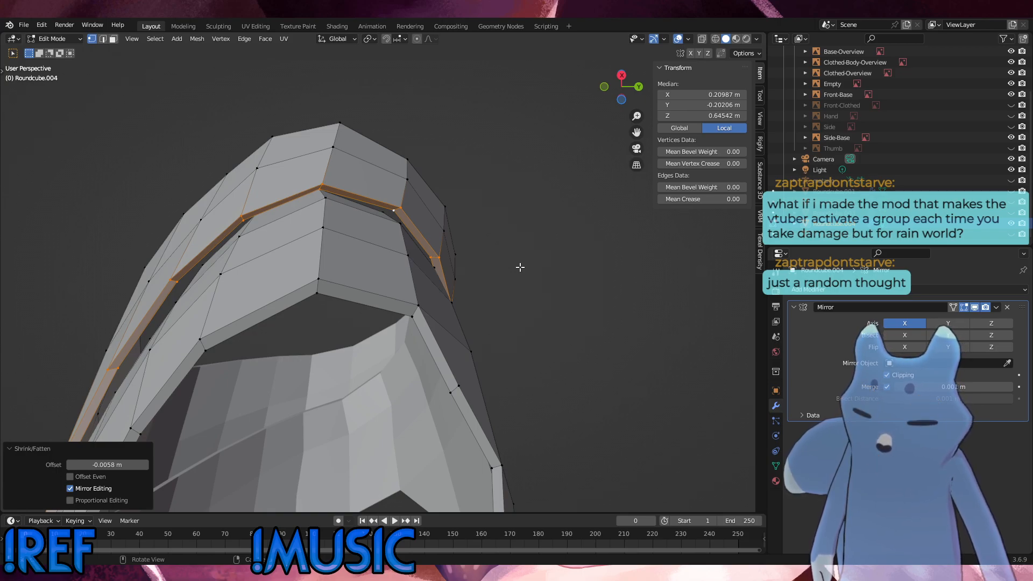
Move the crosswise edge at the side of the upper band's lower rim 0.001741 m along Y, and nudge it slightly inward.
middle_click_drag(533, 284, 335, 127)
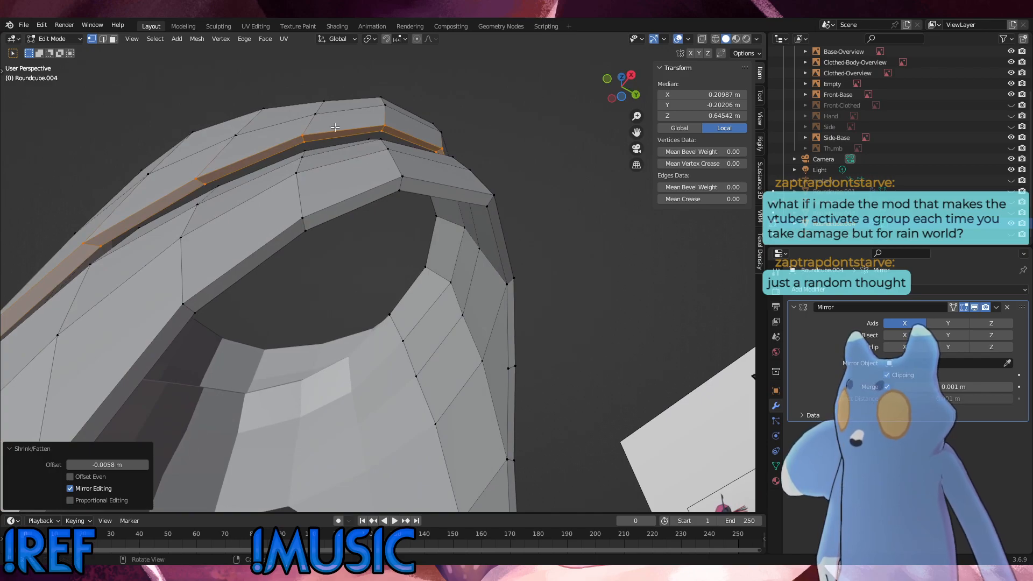
left_click(313, 144)
key("g")
key("x")
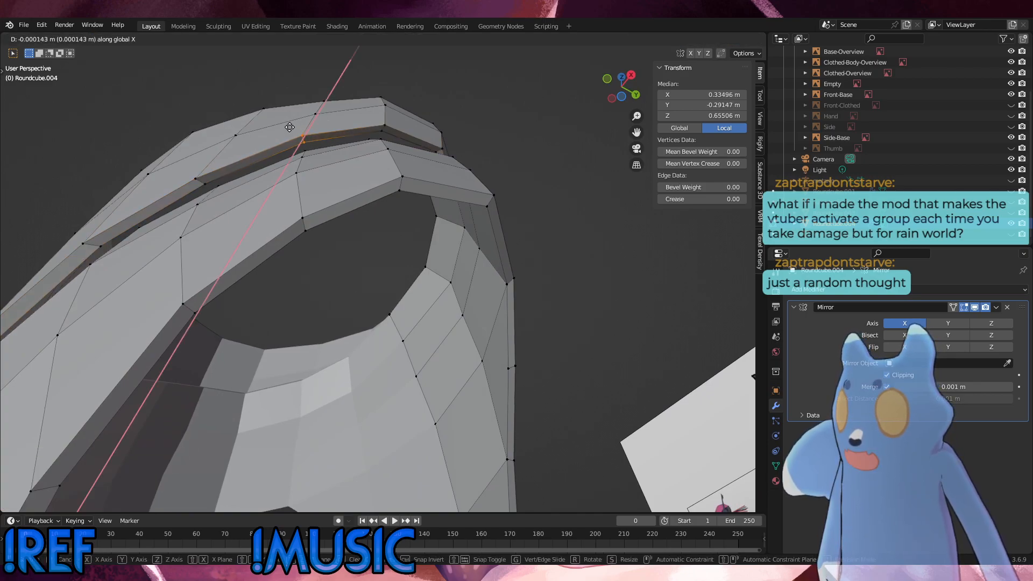
key("y")
left_click(292, 132)
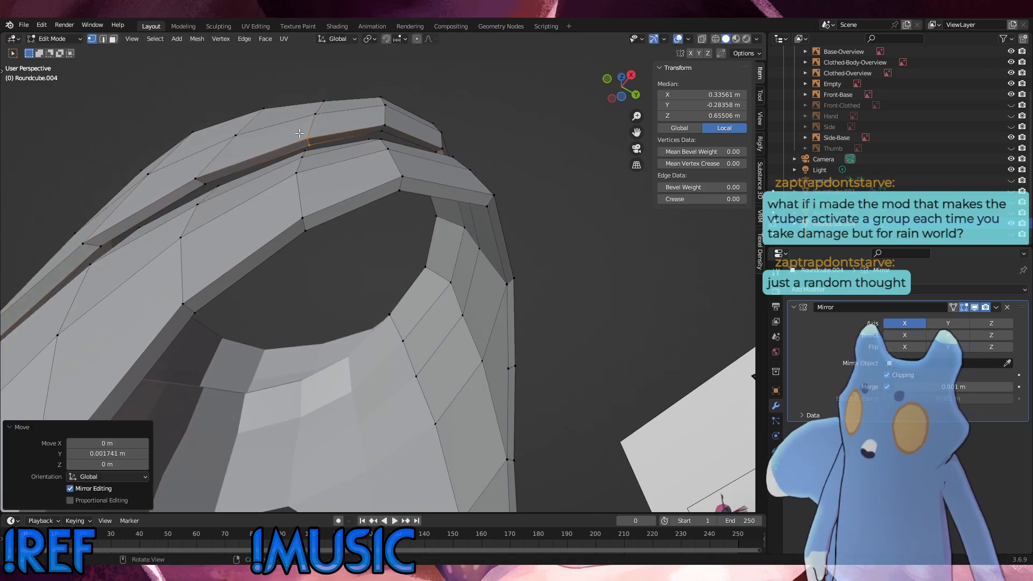
middle_click_drag(292, 132, 338, 114)
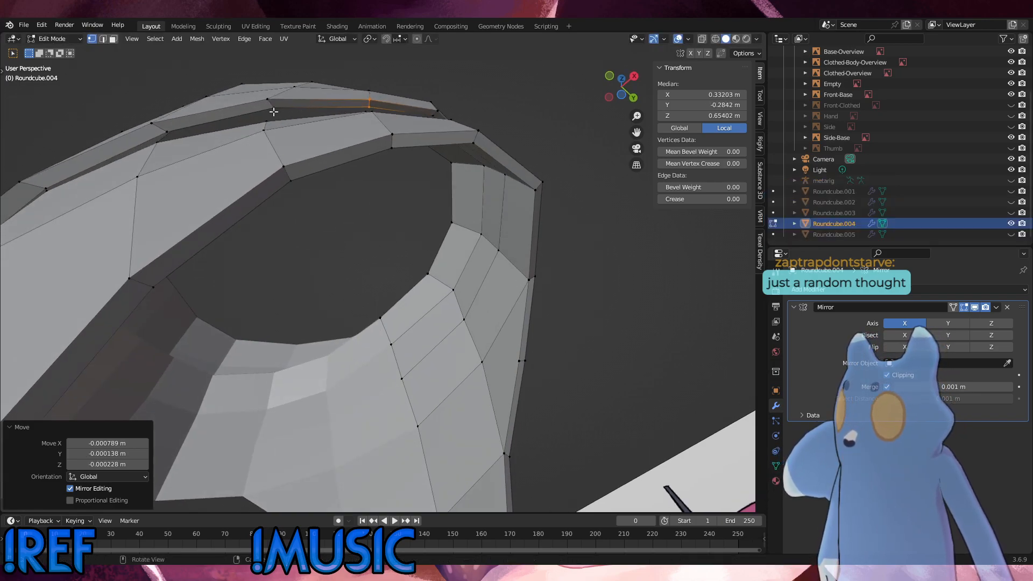
Move the next crosswise rim edge toward the front by -0.000816, 0.000646, -0.00053 m, rotate it slightly and nudge it into place.
left_click(257, 95)
key("g")
left_click(344, 100)
key("r")
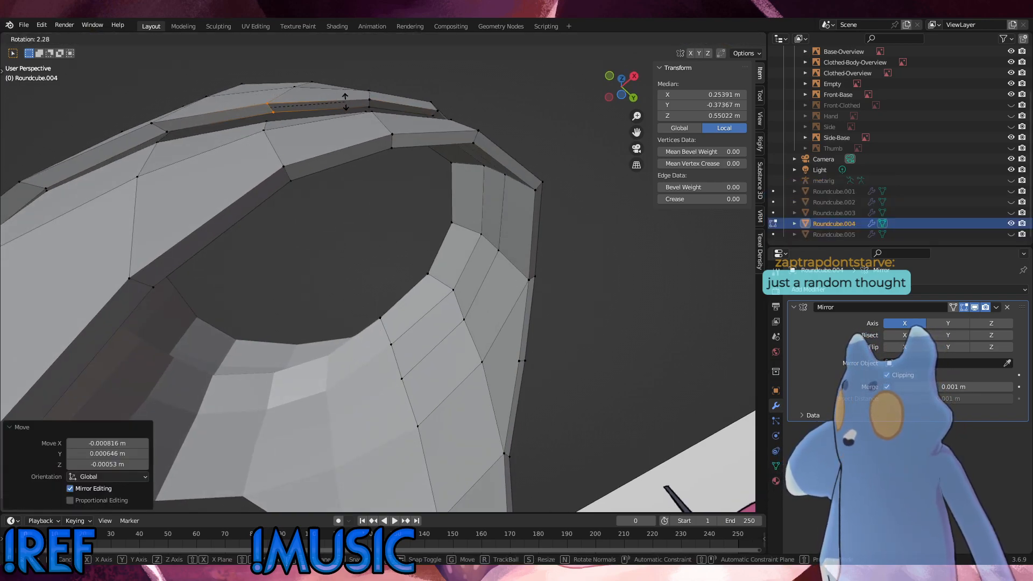
left_click(348, 112)
key("g")
left_click(324, 114)
Rotate the crosswise rim edge two away from the front centre and move it by -0.000402, 0.000075, -0.000115 m.
left_click_drag(177, 134, 144, 117)
middle_click_drag(231, 125, 294, 118)
key("r")
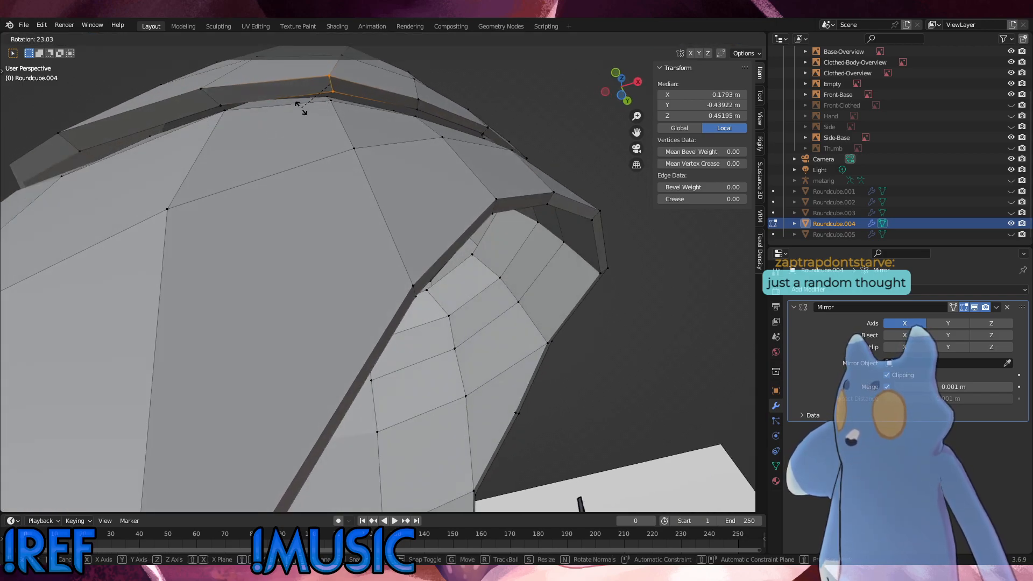
left_click(323, 103)
key("g")
left_click(362, 99)
Rotate the same rim edge a little further and nudge it inward, finishing with a move of -0.000168, 0.000504, -0.000273 m.
key("r")
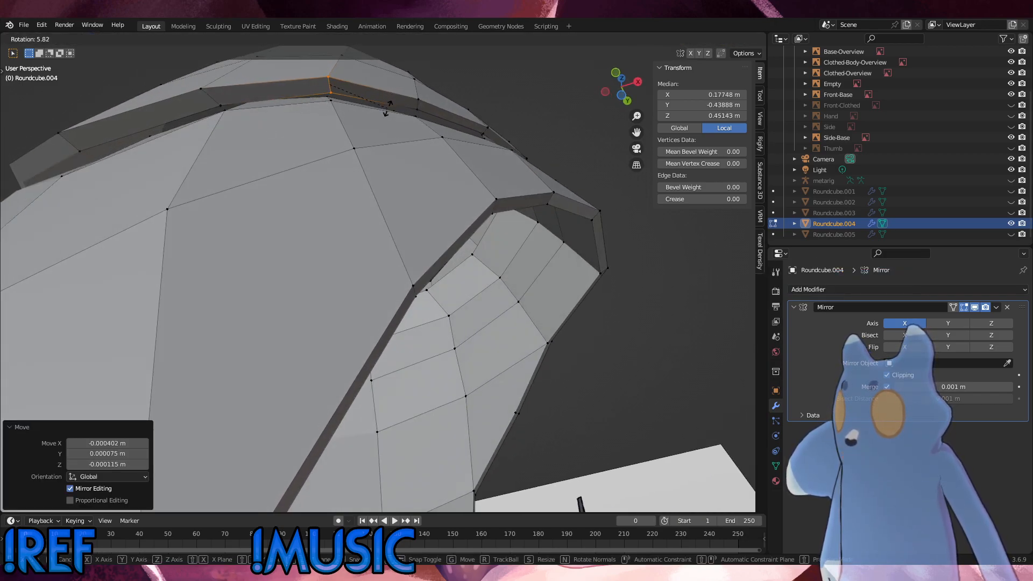
left_click(388, 109)
mouse_move(386, 110)
middle_mouse_down()
mouse_move(384, 125)
mouse_move(394, 104)
middle_mouse_up()
key("g")
left_click(384, 125)
key("g")
left_click(395, 104)
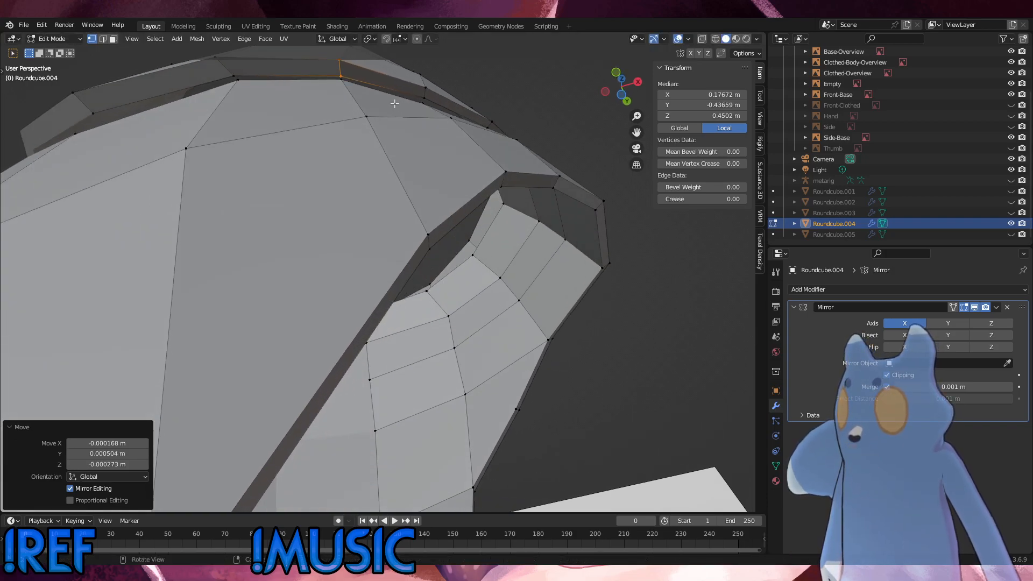
Rotate the crosswise rim edge next to the front centre by 11.6°, and scale and move it to sit closer to the lower band.
left_click(232, 72, "shift")
key("r")
left_click(304, 76)
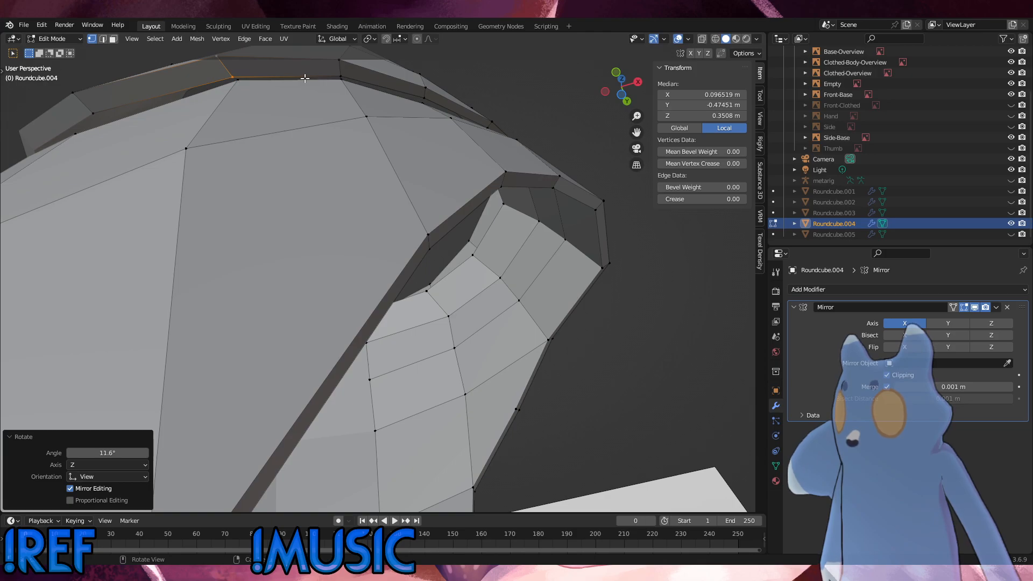
key("s")
left_click(302, 78)
key("g")
left_click(300, 79)
Move the front-centre edge of the upper band's lower rim inward along Y.
middle_click_drag(300, 79, 325, 100)
left_click(220, 140)
left_click(226, 161, "shift")
middle_click_drag(226, 161, 247, 138)
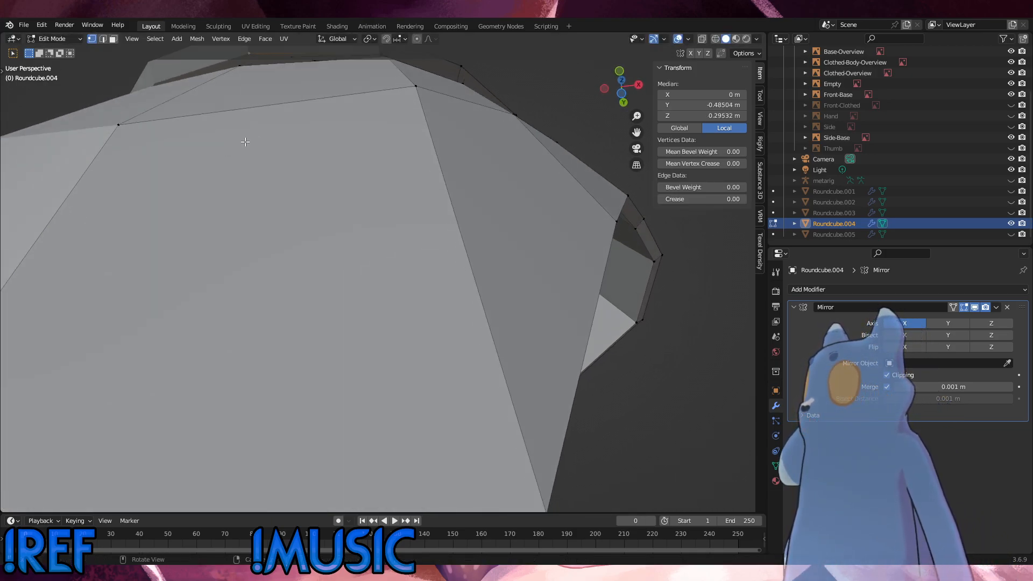
middle_click_drag(313, 133, 307, 144)
key("g")
key("z")
key("x")
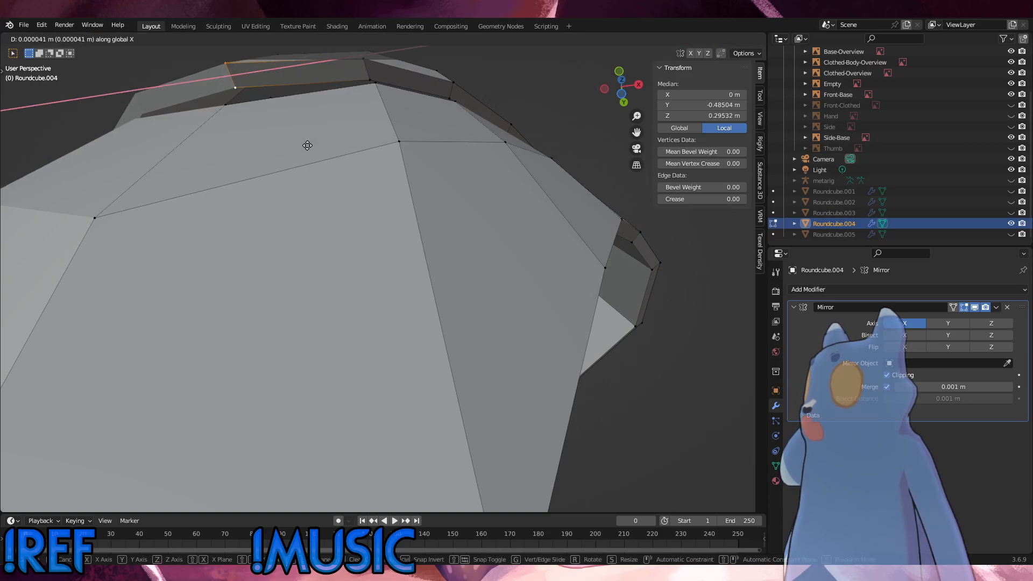
key("y")
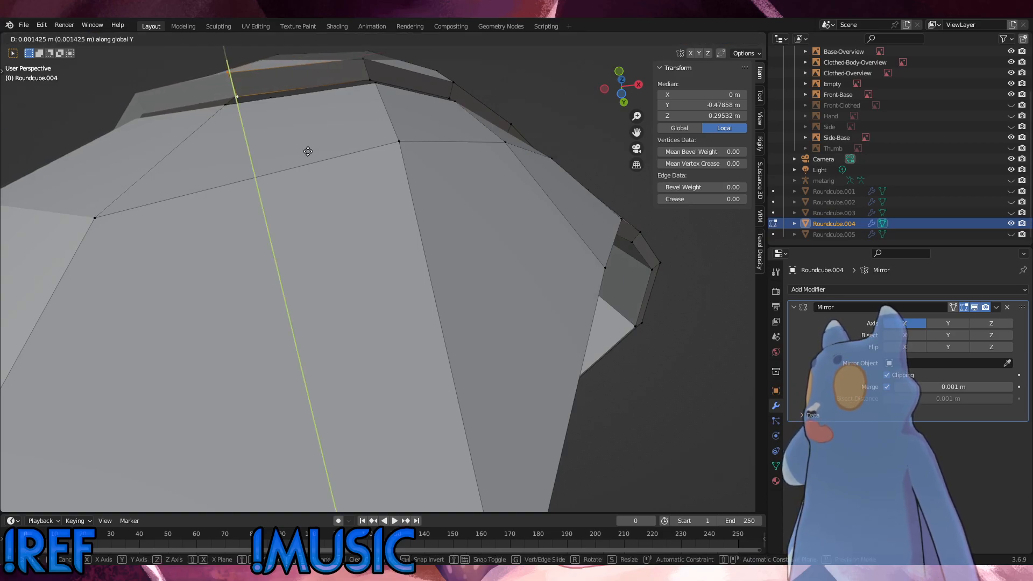
left_click(343, 118)
Move the crosswise rim edge beside the front centre inward by about 0.0005 m along Y.
left_click(350, 55, "shift")
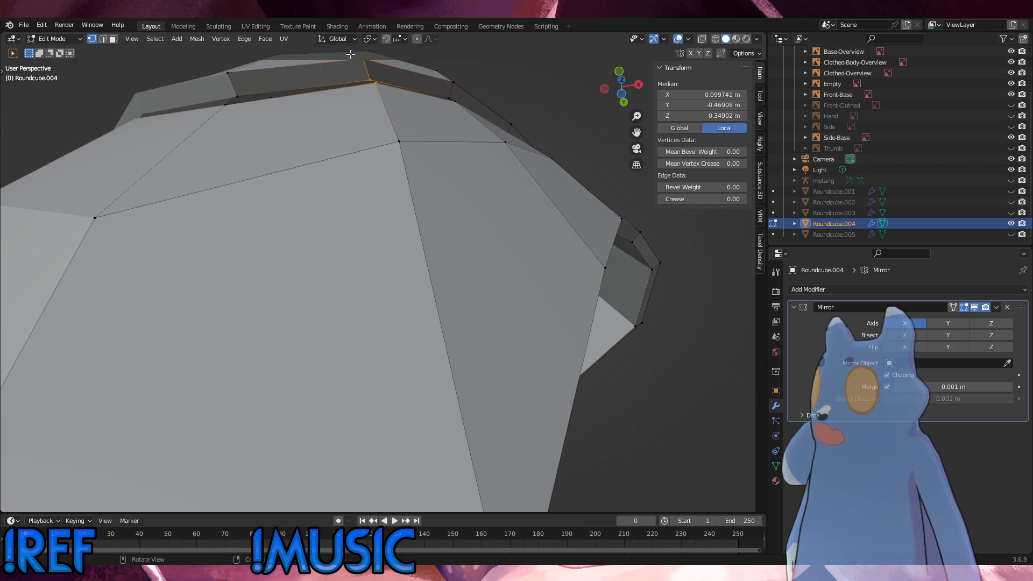
left_click(401, 85)
left_click(370, 81, "shift")
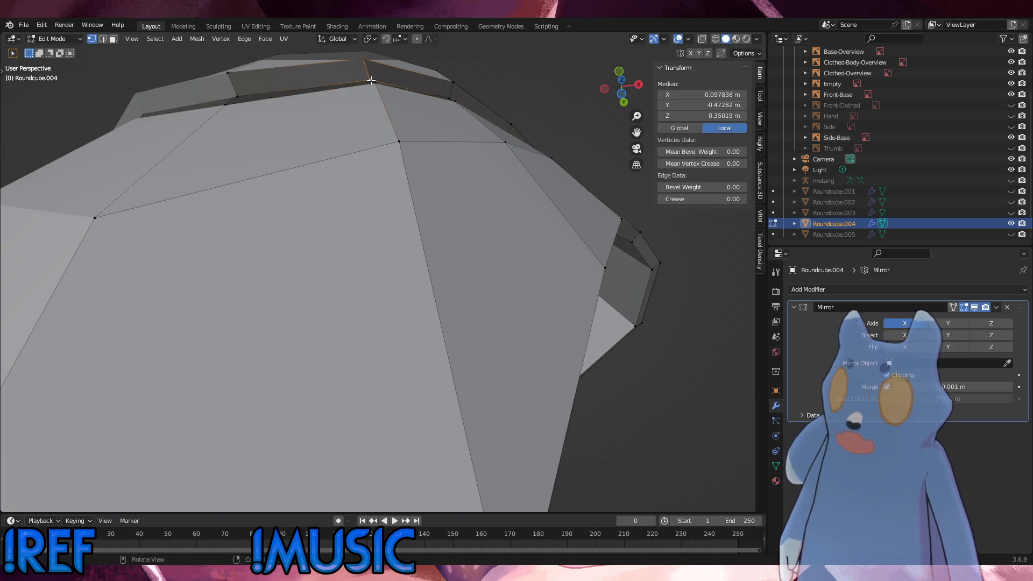
key("g")
key("y")
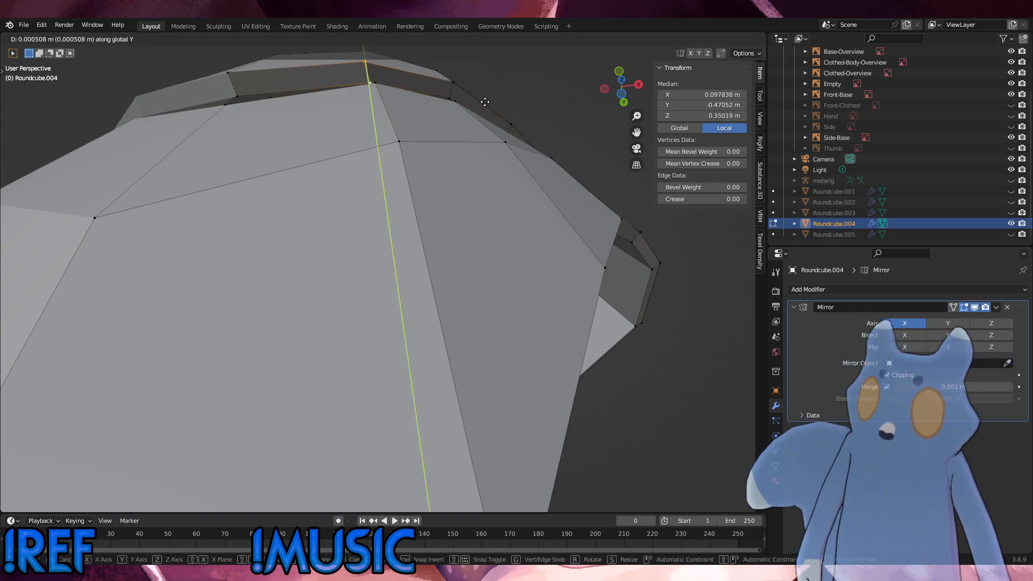
left_click(487, 102)
Move the second crosswise rim edge from the front centre by -0.000092, 0.000204, -0.000096 m.
middle_click_drag(486, 101, 455, 116)
left_click(360, 203)
left_click(359, 191, "shift")
middle_click_drag(358, 188, 345, 159)
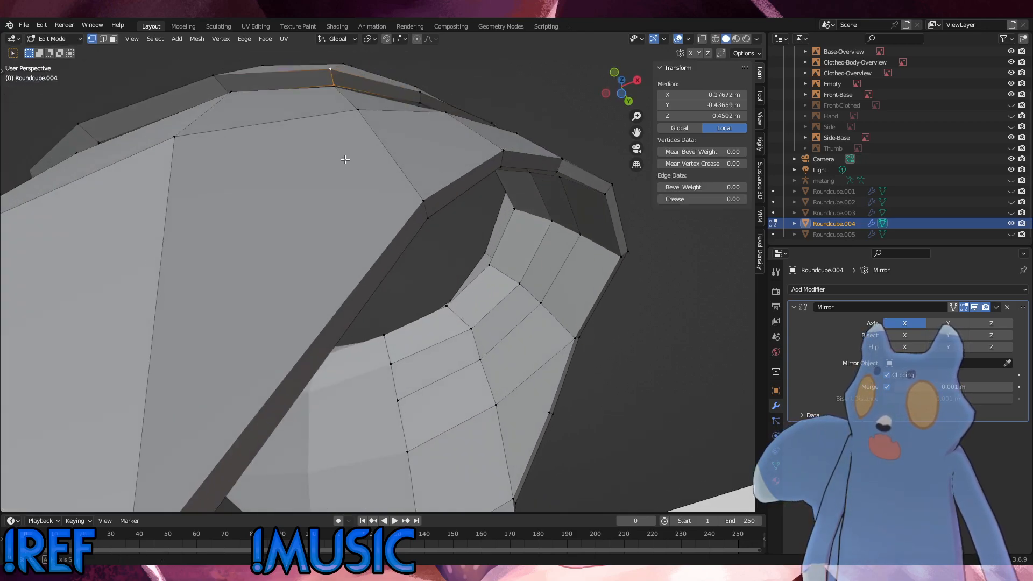
key("g")
left_click(417, 138)
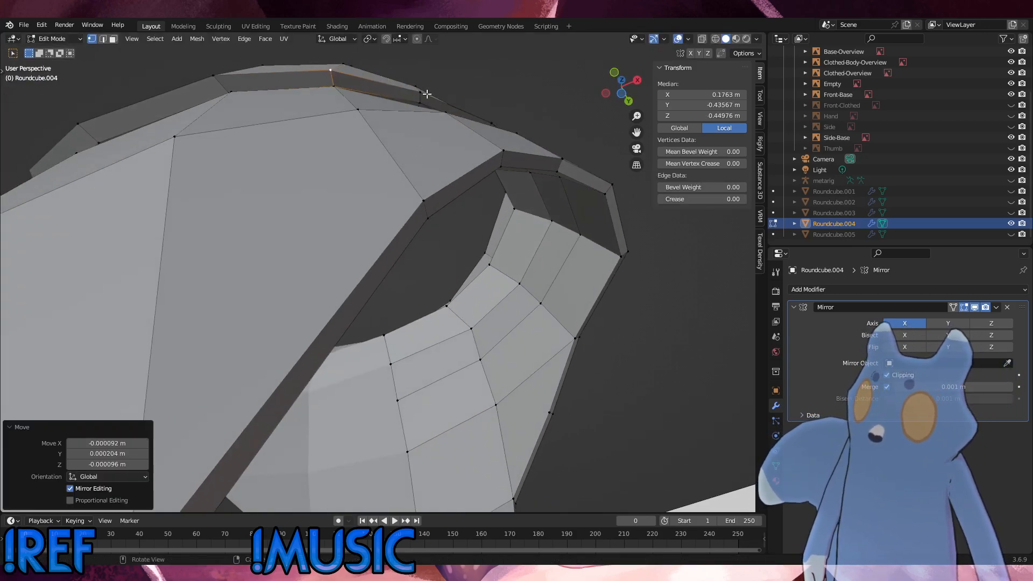
Scale the third crosswise rim edge from the front centre to 1.058, then rotate and move it to even out the rim.
left_click(423, 93)
left_click(422, 102, "shift")
middle_click_drag(421, 101, 414, 120)
key("s")
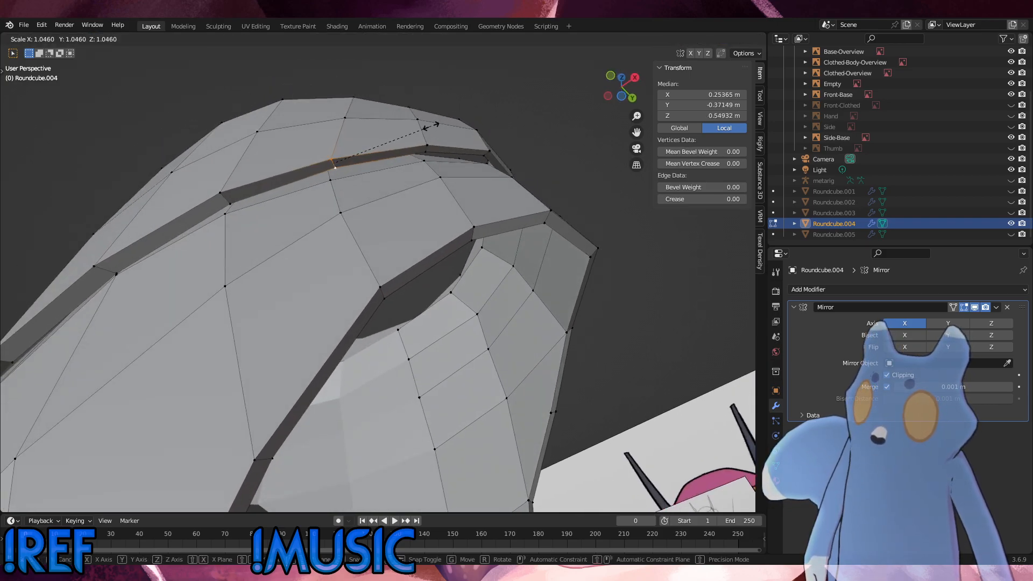
left_click(434, 127)
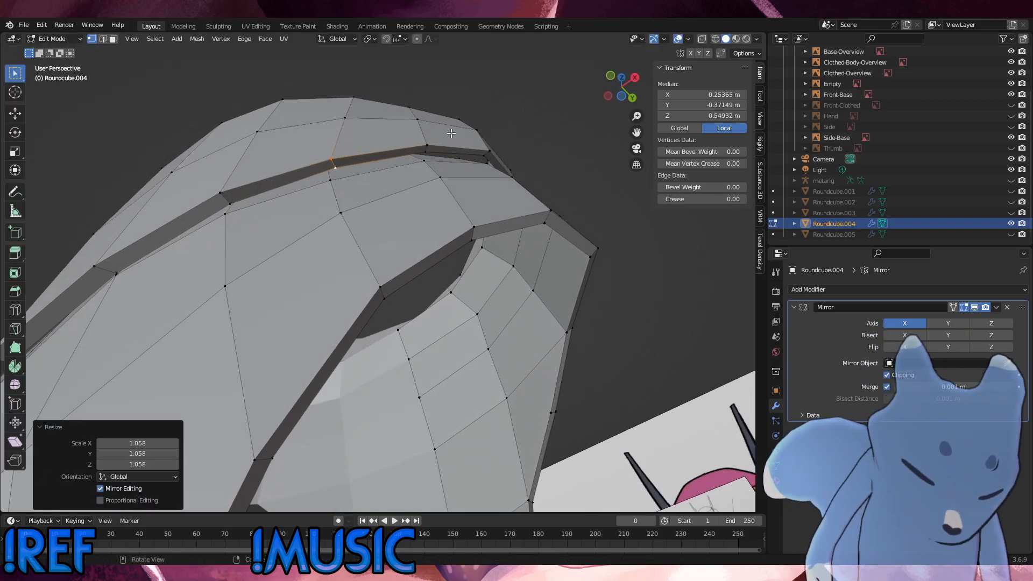
key("r")
left_click(467, 155)
middle_click_drag(467, 154, 413, 122)
key("g")
left_click(453, 135)
Scale the fourth crosswise rim edge from the front centre, at the band's side, to 1.197 and rotate it slightly.
left_click(319, 166)
left_click(311, 159, "shift")
key("s")
left_click(377, 125)
key("t")
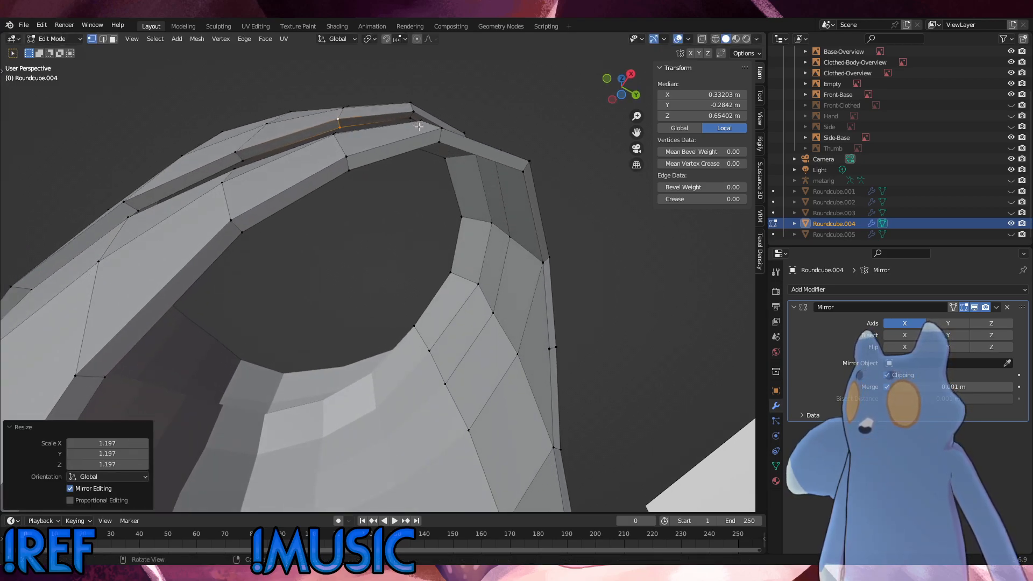
key("r")
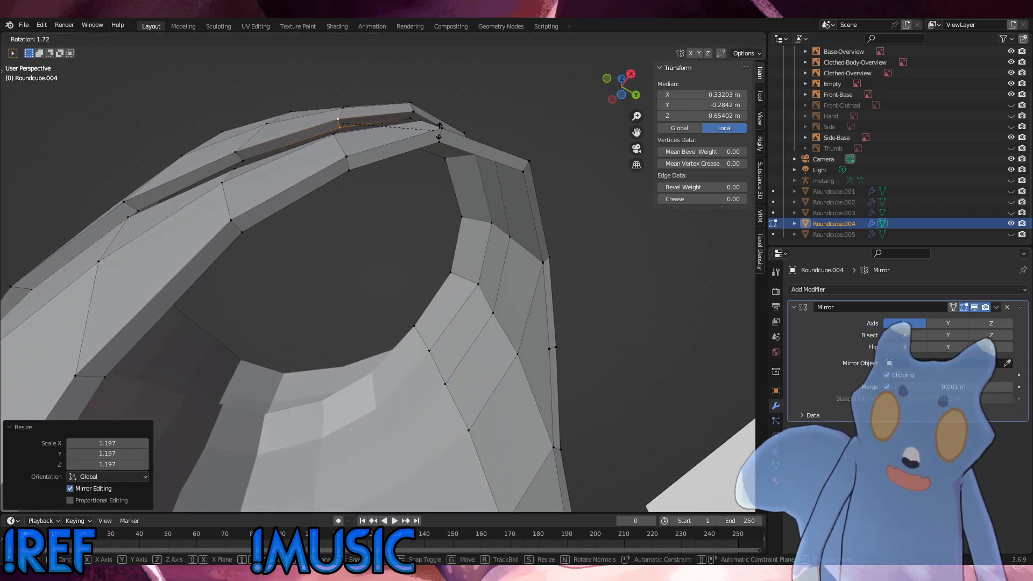
left_click(439, 135)
Refine the size of the same side rim edge with two further scalings and nudge it into place.
mouse_move(439, 135)
middle_mouse_down()
mouse_move(449, 128)
mouse_move(438, 146)
mouse_move(451, 146)
mouse_move(425, 145)
middle_mouse_up()
key("s")
left_click(449, 128)
key("s")
left_click(441, 146)
key("g")
left_click(450, 148)
Scale the next crosswise rim edge along the band's side to about 1.17, rotate it -17.3° and lower it slightly along Z.
left_click(390, 137)
key("s")
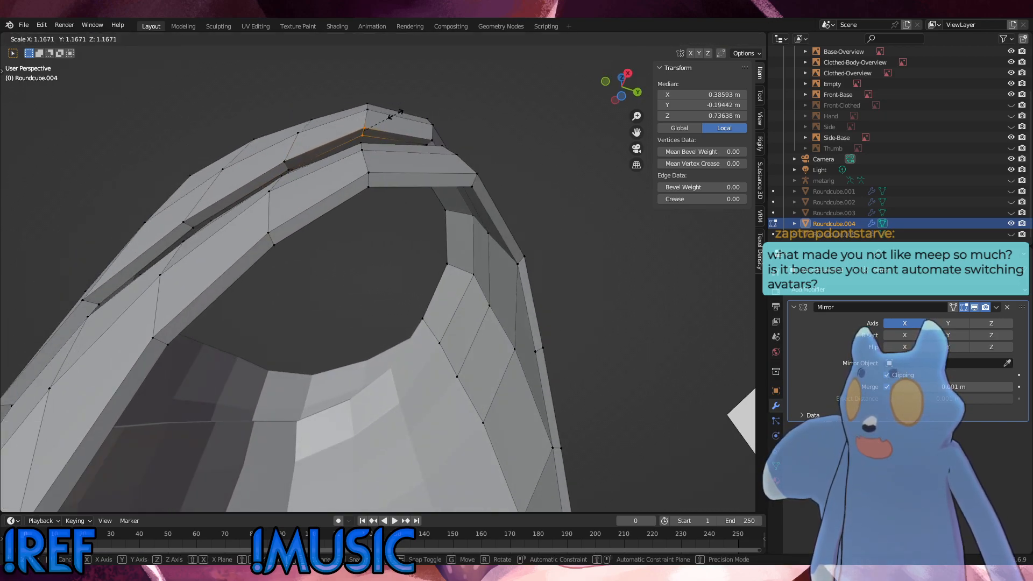
key("r")
left_click(396, 108)
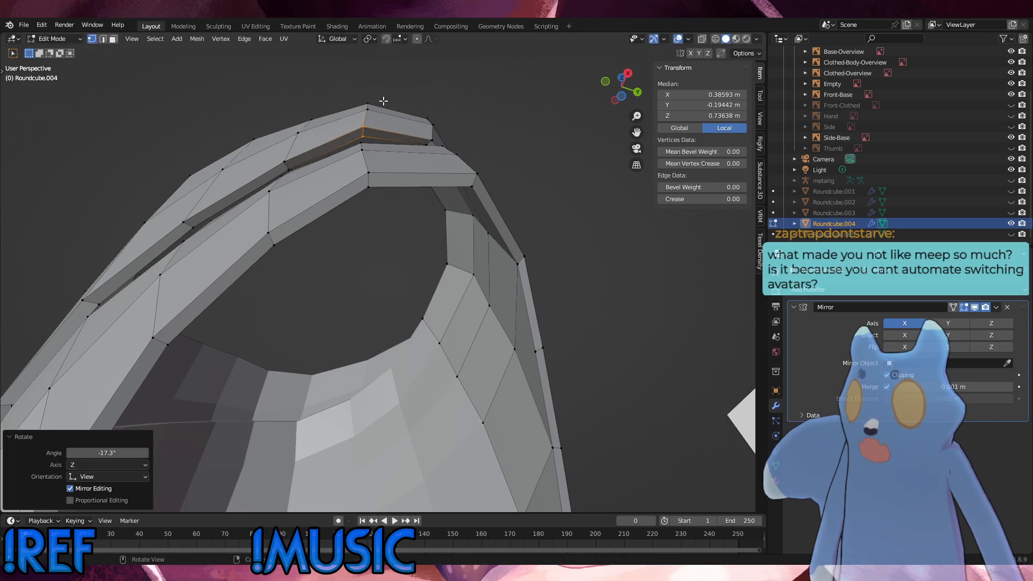
middle_click_drag(383, 100, 397, 129)
key("g")
key("z")
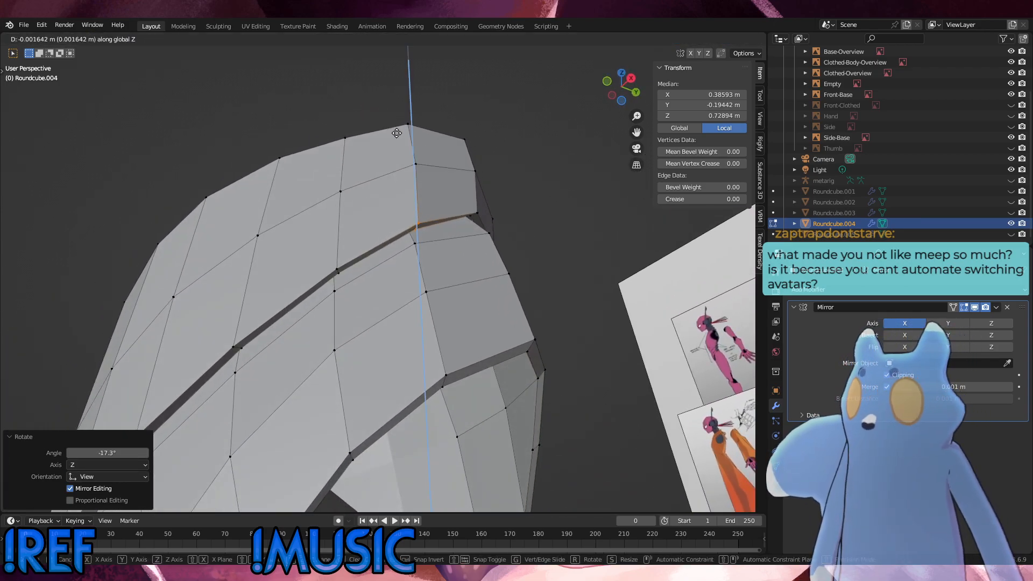
left_click(395, 137)
Lower the next two rim edges toward the front along Z, by about 0.0017 m and 0.000524 m.
left_click_drag(352, 285, 324, 258)
key("g")
key("z")
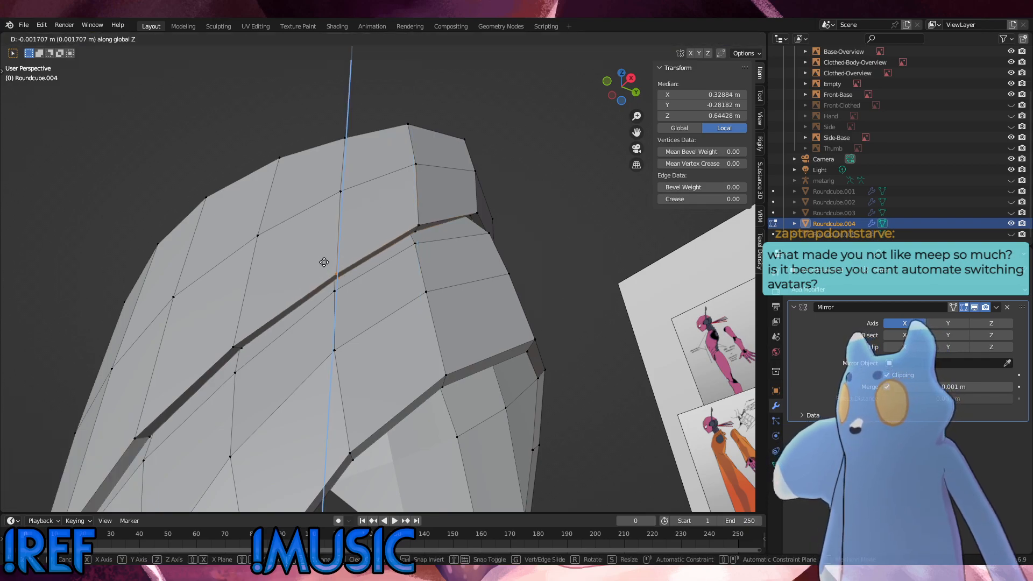
left_click(325, 263)
left_click_drag(249, 356, 230, 336)
key("g")
key("z")
left_click(230, 338)
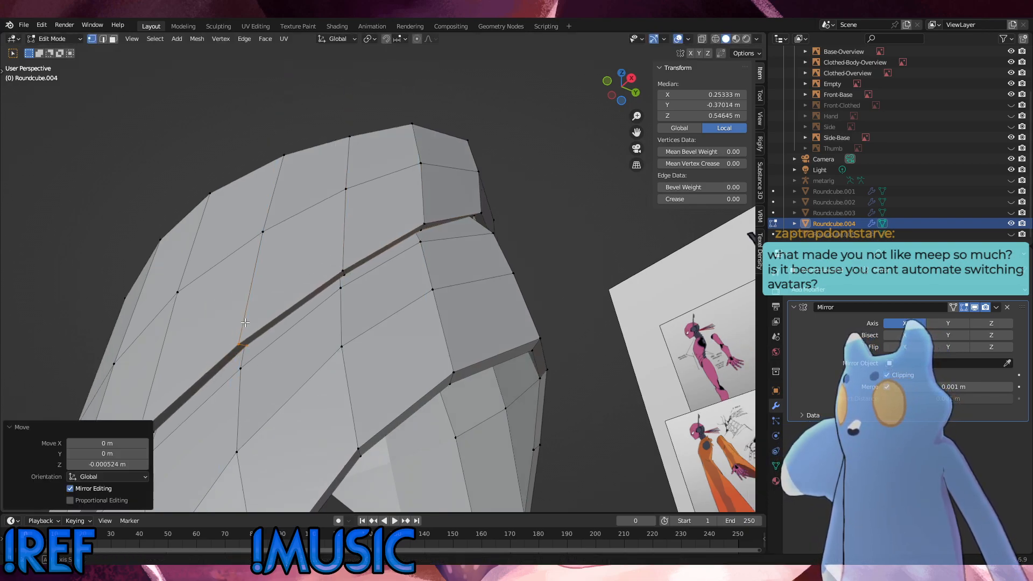
Adjust the following two rim edges toward the front centre along Z, by about -0.00044 m and 0.001607 m.
middle_click_drag(230, 339, 312, 313)
key("g")
key("z")
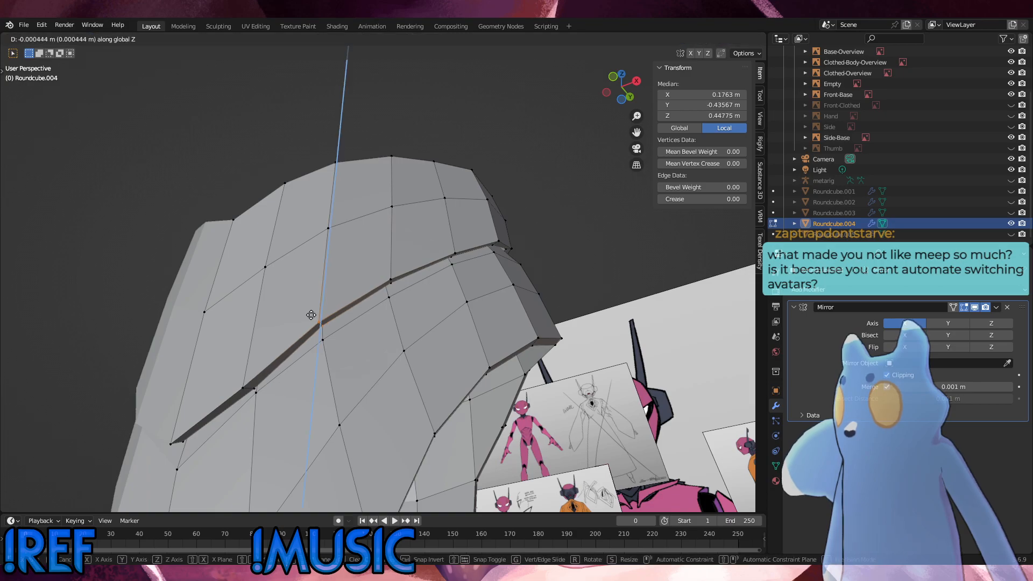
left_click(312, 316)
left_click_drag(257, 390, 239, 378)
key("g")
left_click(240, 380)
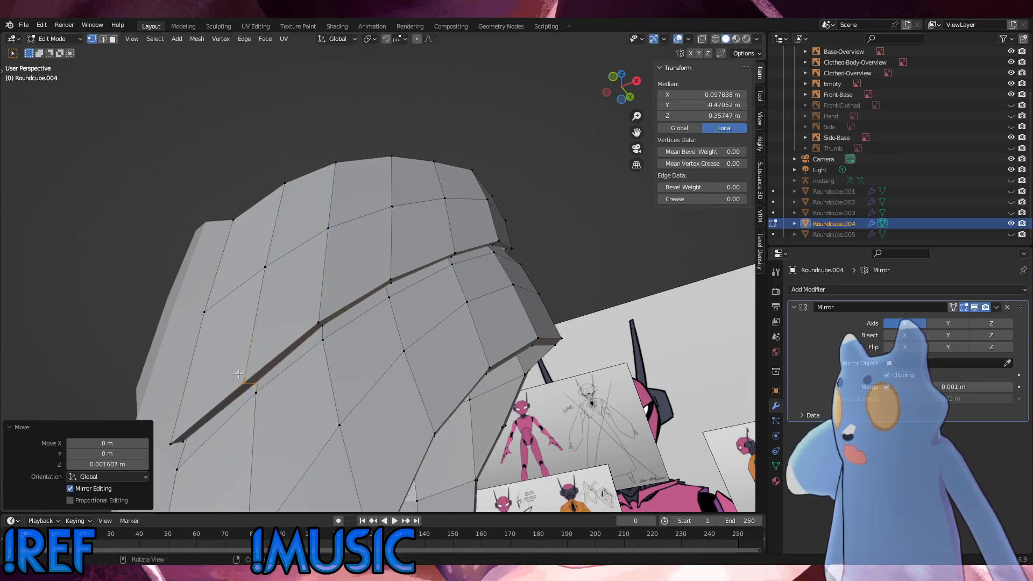
key("alt+a")
Rotate the crosswise rim edge behind the band's side by -28.4° and scale it to 0.95 along Z.
middle_click_drag(239, 380, 317, 268)
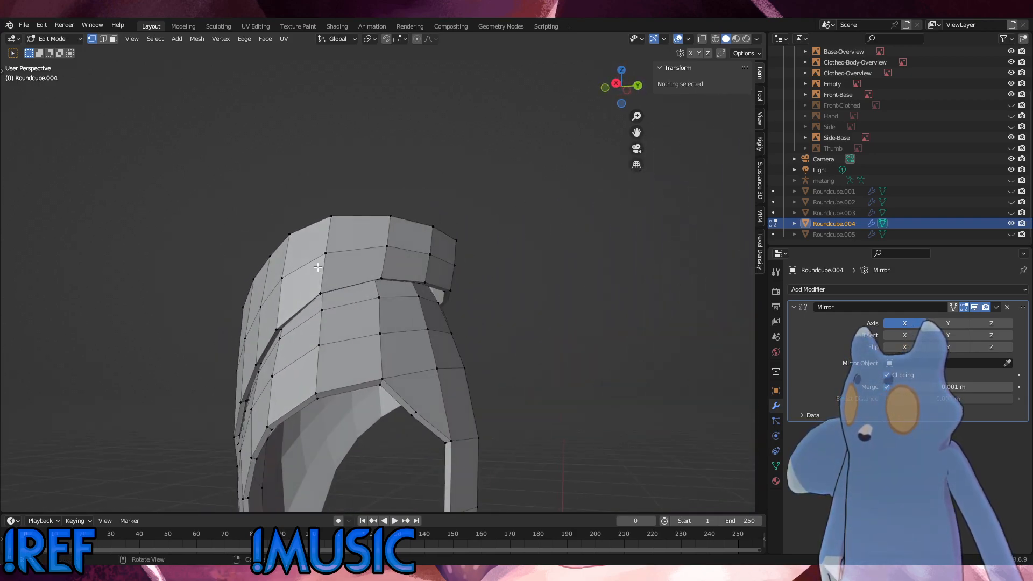
scroll(318, 267, "up", 5)
left_click(253, 221)
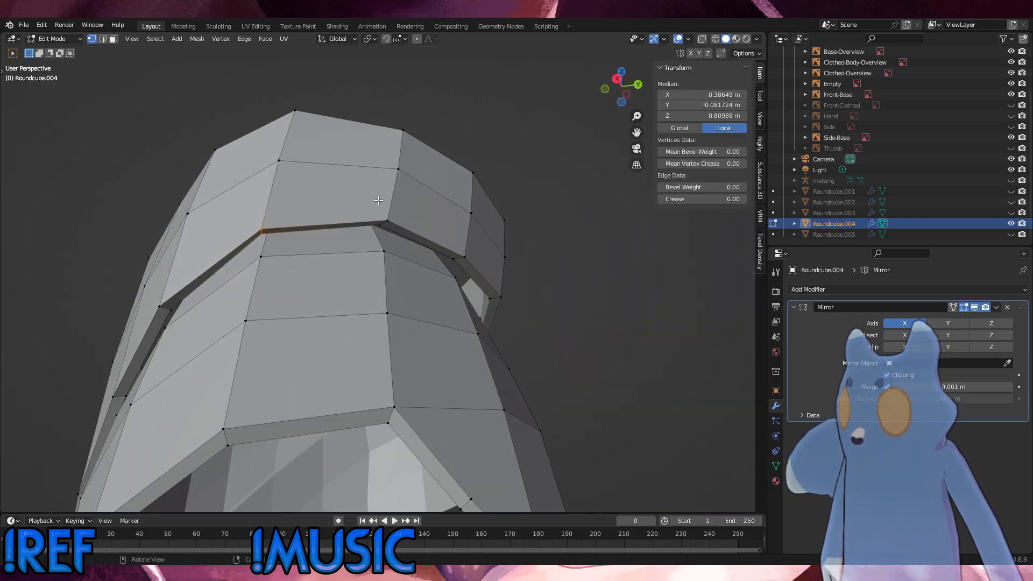
middle_click_drag(378, 201, 412, 150)
key("r")
left_click(371, 120)
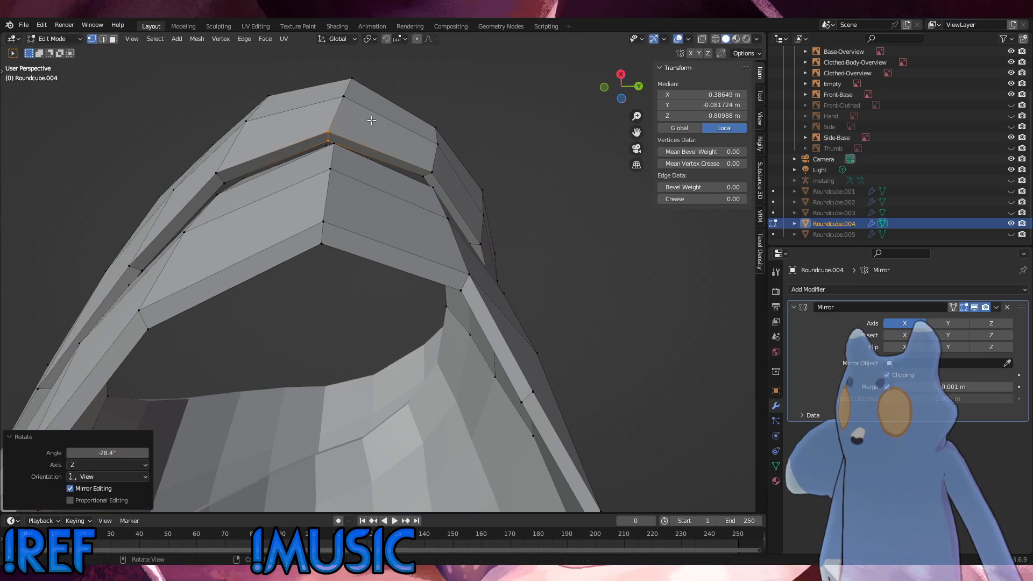
key("s")
key("z")
left_click(371, 135)
Lower the same rim edge by about 0.0024 m along Z and refine its height with a second vertical move.
key("g")
key("z")
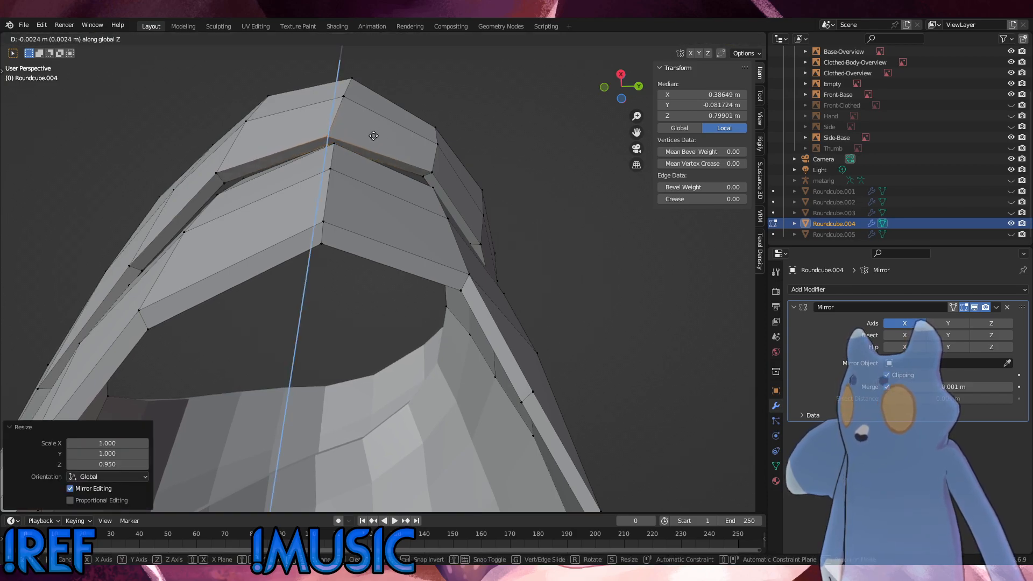
left_click(373, 135)
middle_click_drag(373, 136, 321, 194)
key("g")
key("z")
left_click(335, 191)
Rotate the next rim edge toward the back by -19.5° and lower it about 0.003 m along Z.
key("t")
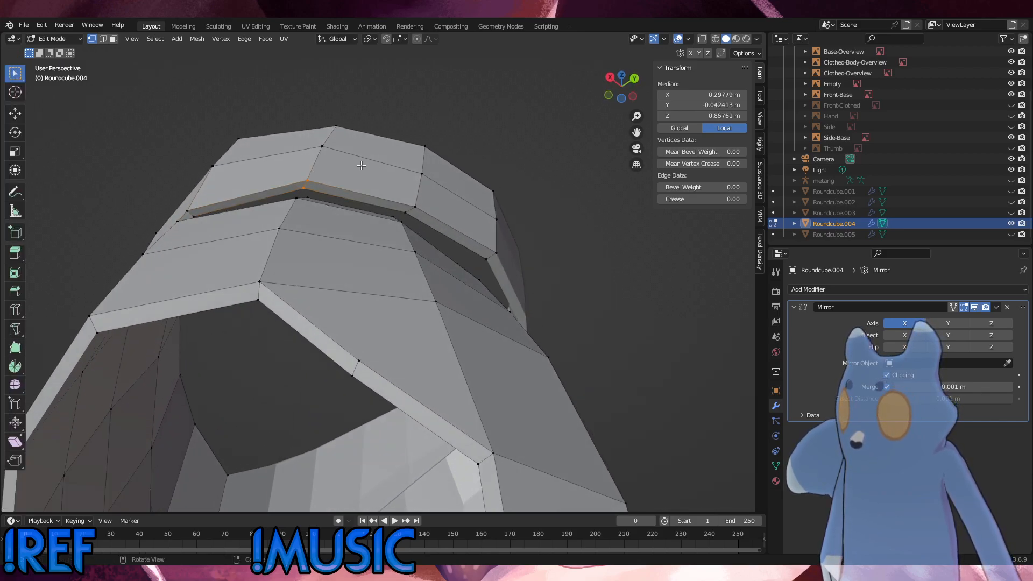
key("r")
left_click(342, 173)
key("g")
key("z")
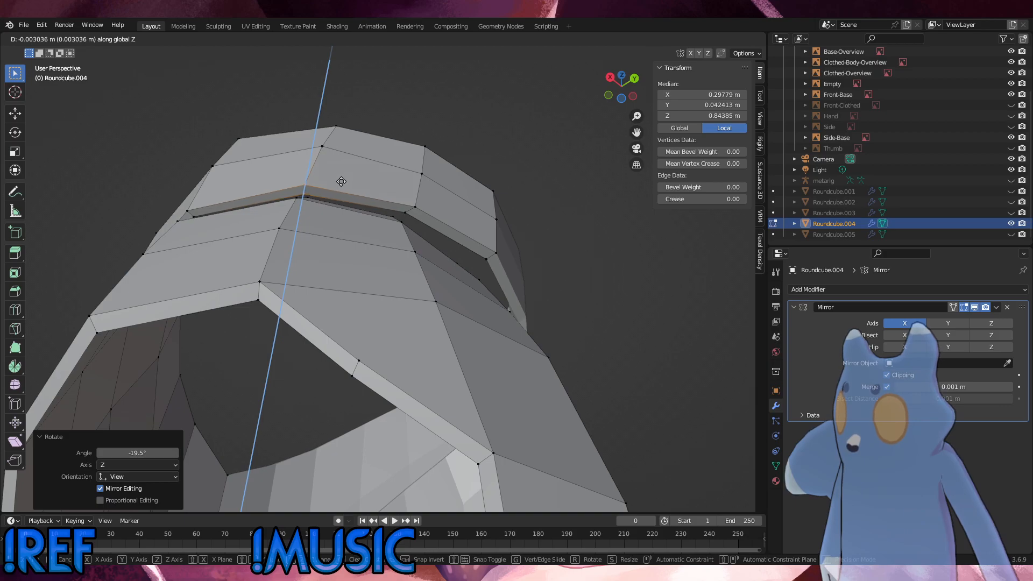
left_click(341, 181)
Rotate the rim edge beside the rear centre by -29.7°, then adjust its height along Z and its scale.
middle_click_drag(341, 181, 269, 239)
middle_click_drag(335, 247, 363, 228)
left_click_drag(363, 226, 347, 237)
middle_click_drag(350, 236, 351, 227)
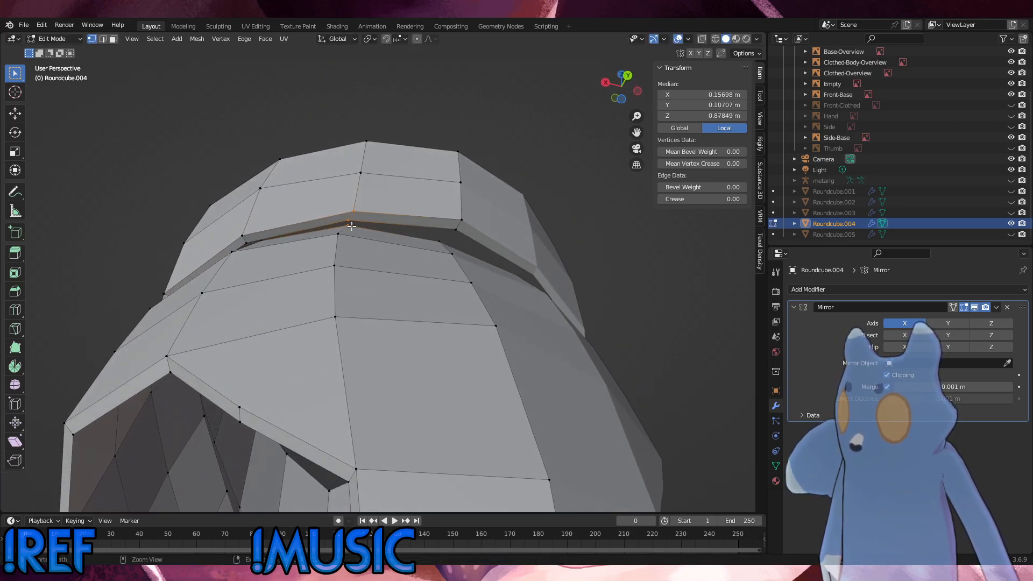
key("r")
left_click(370, 210)
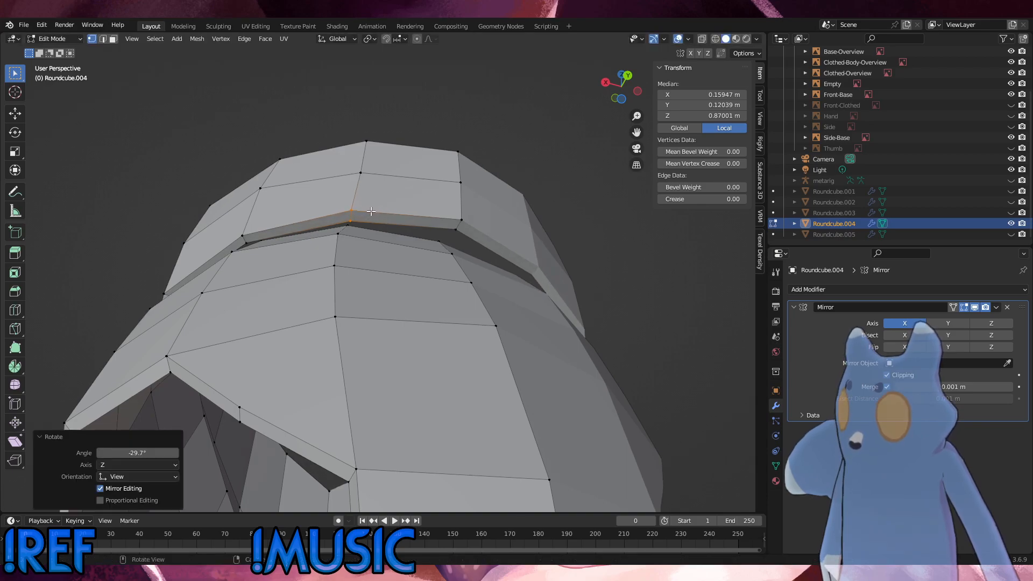
key("g")
key("z")
left_click(372, 216)
key("s")
left_click(372, 216)
Move the upper band's rear-centre lower rim edge by -0.003825 m along Y.
middle_click_drag(372, 217, 373, 205)
left_click_drag(465, 223, 444, 202)
middle_click_drag(442, 207, 548, 261)
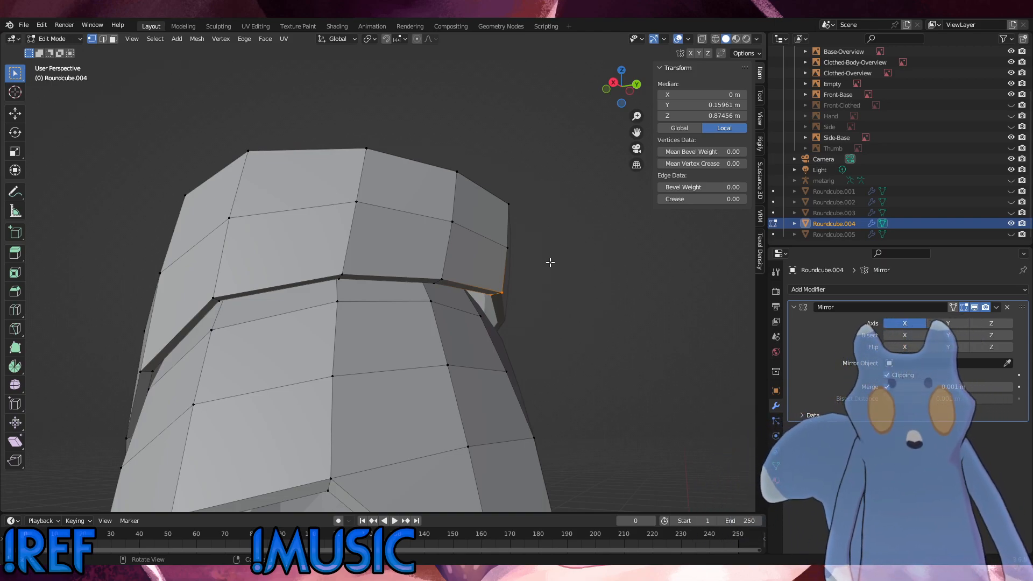
mouse_move(478, 297)
middle_mouse_down()
mouse_move(447, 266)
mouse_move(486, 264)
mouse_move(488, 296)
middle_mouse_up()
key("g")
key("x")
key("y")
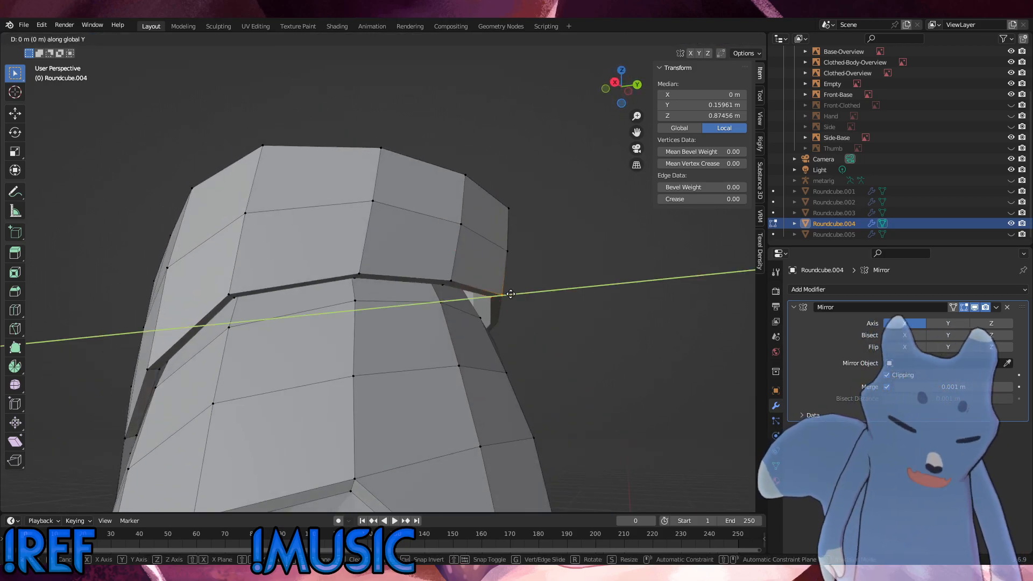
left_click(499, 295)
Lower the rear-centre rim edge slightly along Z and rotate it 12.3°.
key("g")
key("x")
key("z")
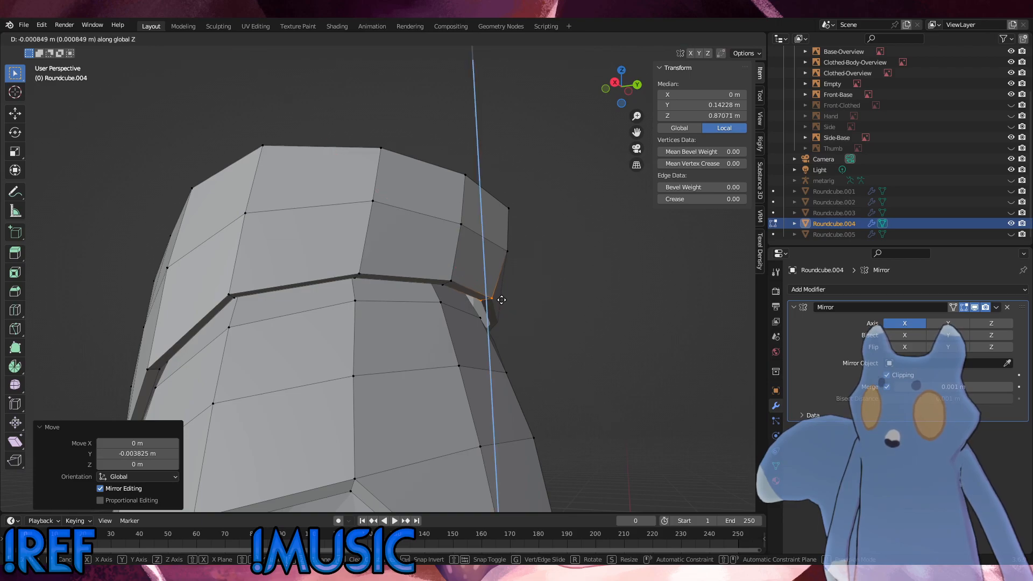
left_click(501, 302)
key("r")
left_click(535, 296)
Compare the bands with the side reference and rotate the lower band's top rim edge beside the rear centre by 5.84°.
middle_click_drag(535, 296, 511, 315)
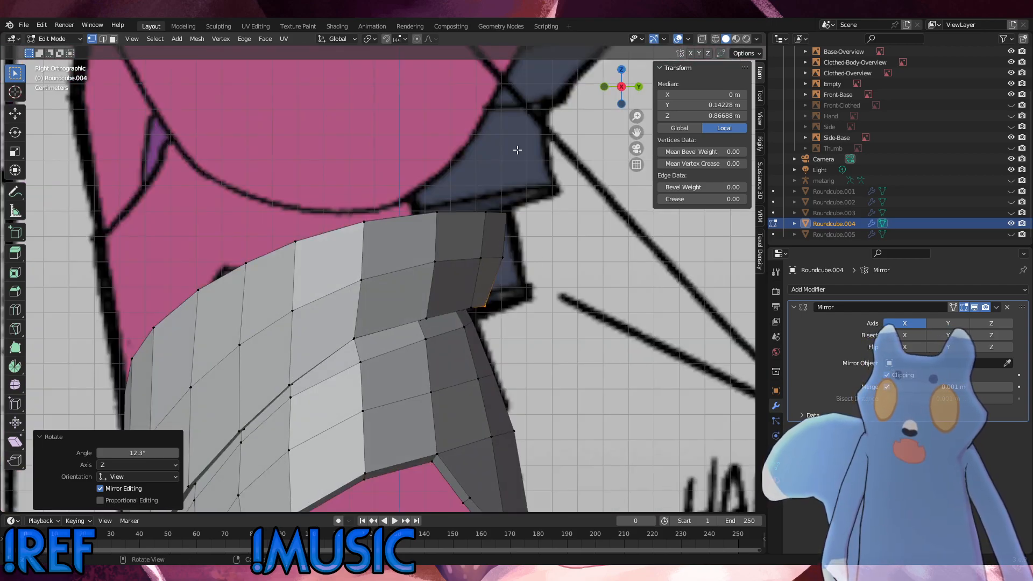
scroll(517, 151, "down", 6)
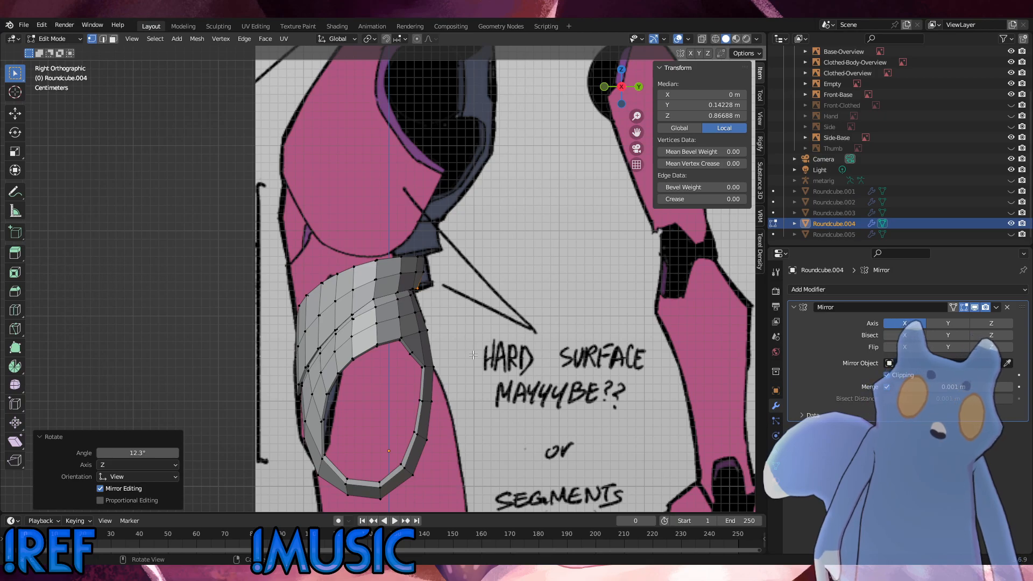
scroll(473, 354, "down", 2)
scroll(471, 360, "up", 6)
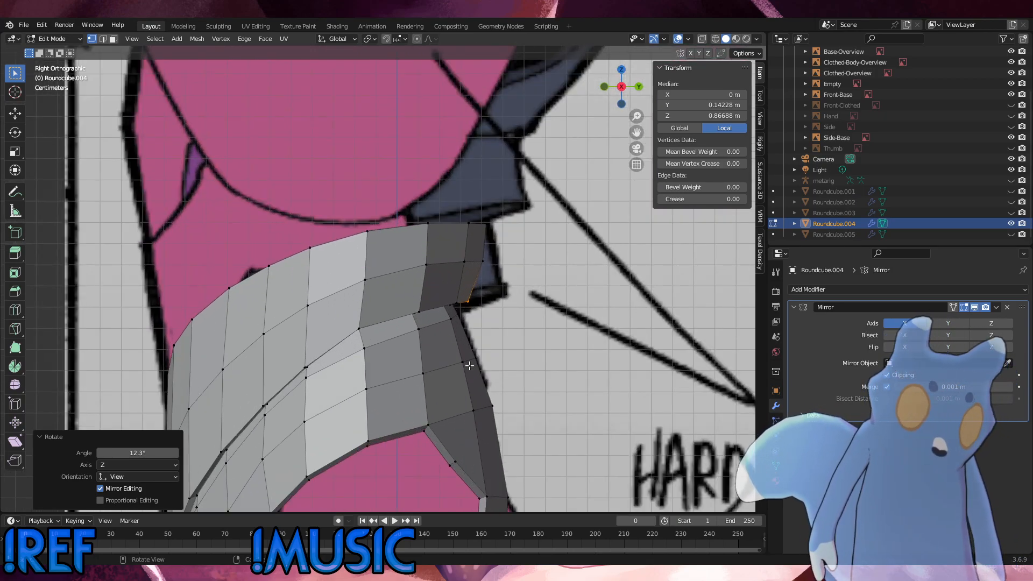
middle_click_drag(469, 366, 484, 397)
left_click(457, 295, "alt")
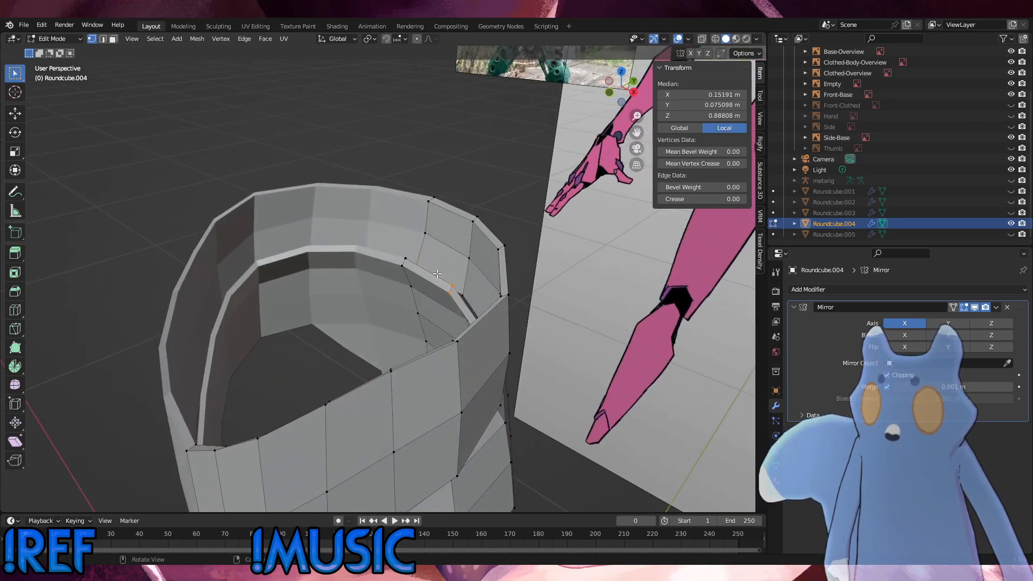
middle_click_drag(456, 295, 549, 203)
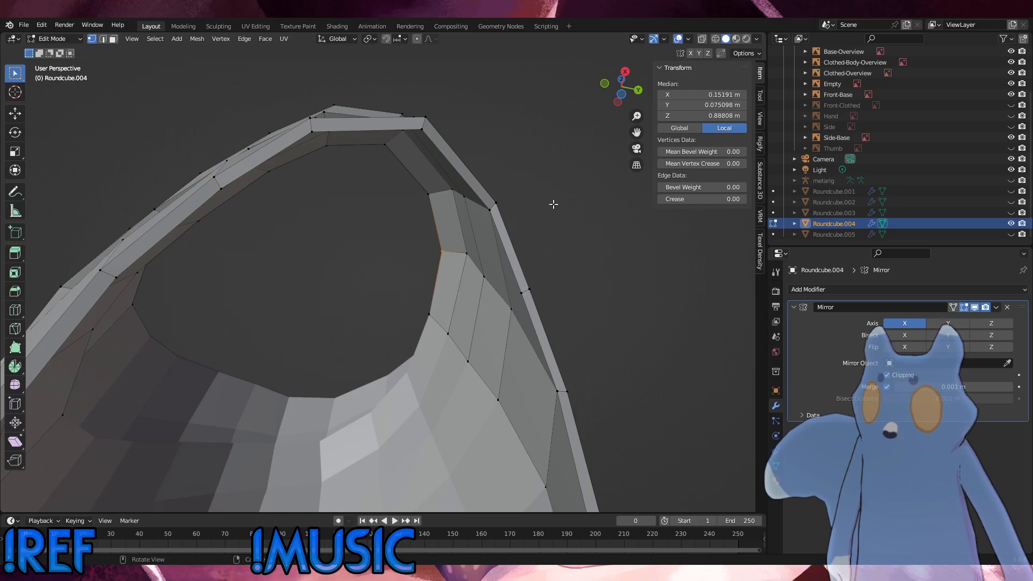
key("r")
left_click(569, 239)
Move the lower band's top rim edge beside the rear centre along Y.
middle_click_drag(569, 239, 569, 385)
key("g")
key("x")
key("y")
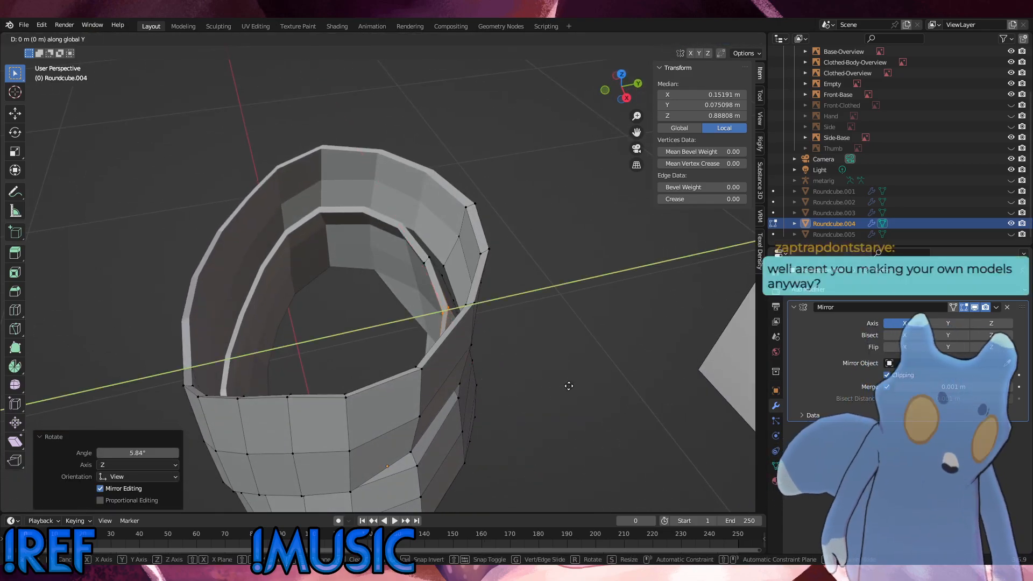
left_click(443, 272)
Move the lower band's rear-centre top rim edge along Y toward the upper band and rotate it 16.4°.
left_click_drag(436, 269, 421, 252)
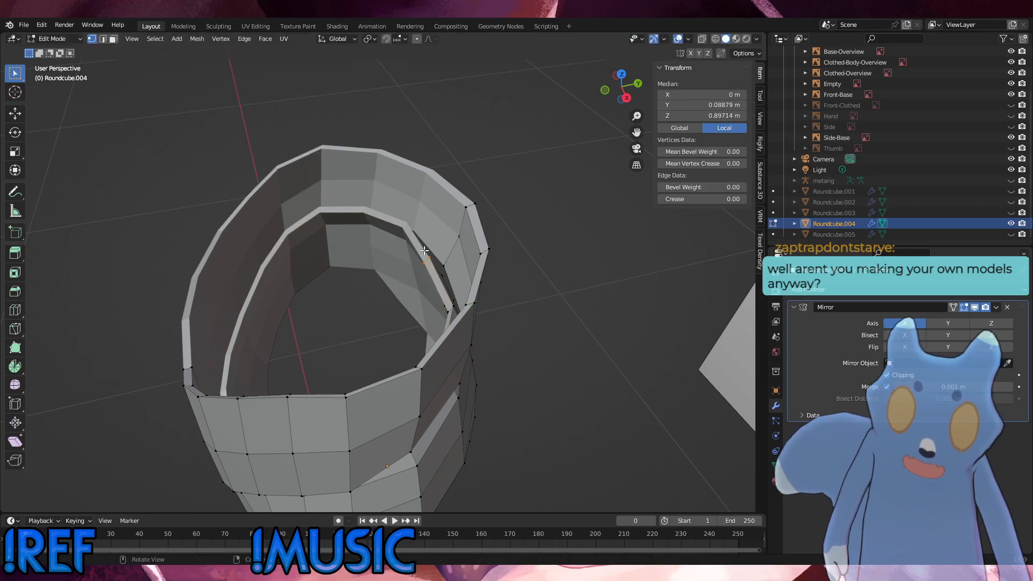
key("g")
key("y")
left_click(431, 251)
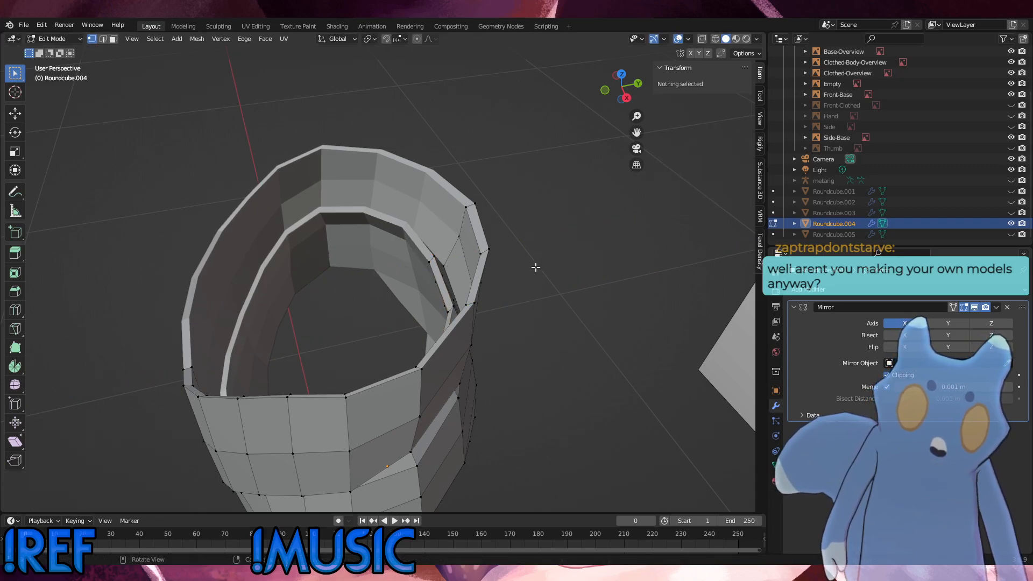
middle_click_drag(535, 267, 613, 240)
key("r")
left_click(492, 251)
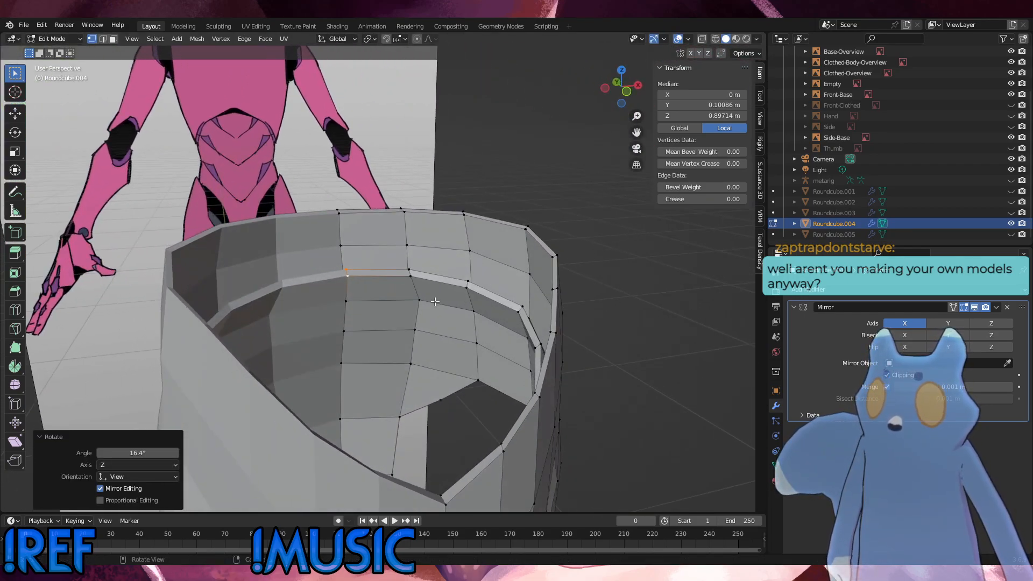
Move two vertices below the lower band's top rim, beside the rear centre, by about -0.00058, 0.0001, 0.00026 m.
left_click(421, 300)
middle_click_drag(427, 304, 261, 281)
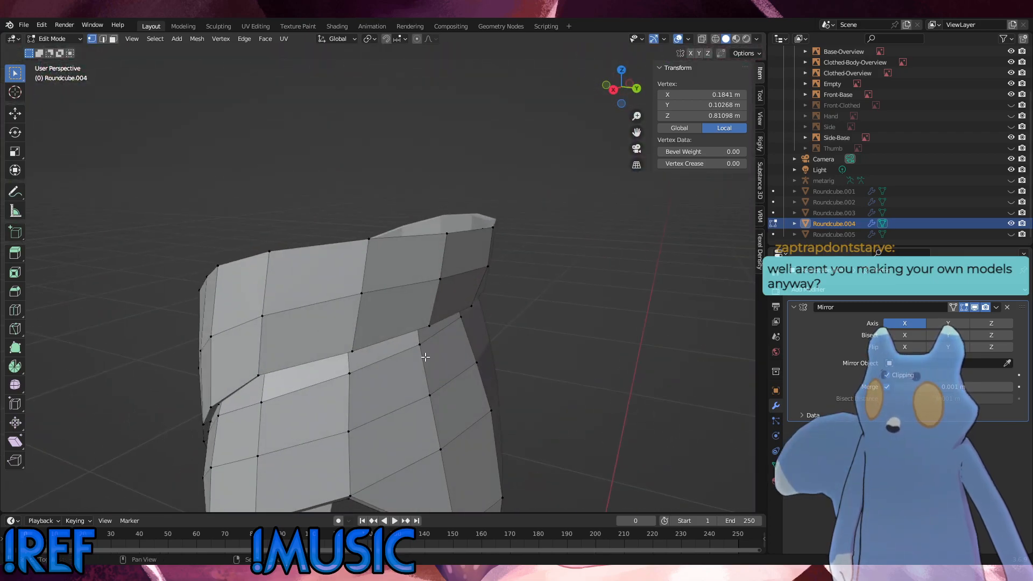
left_click(422, 350, "shift")
middle_click_drag(422, 350, 538, 352)
key("shift+v")
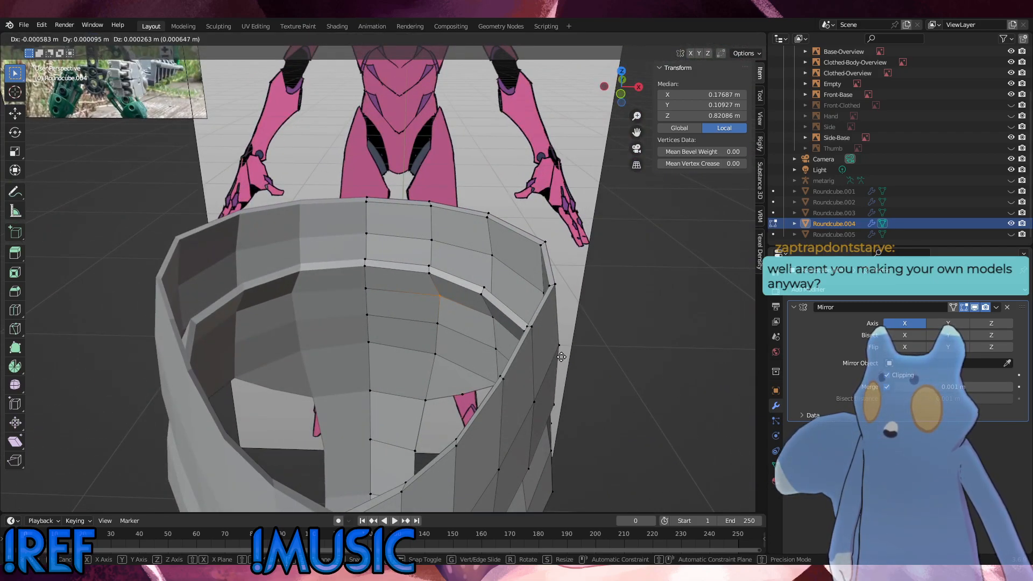
left_click(557, 357)
left_click(647, 345)
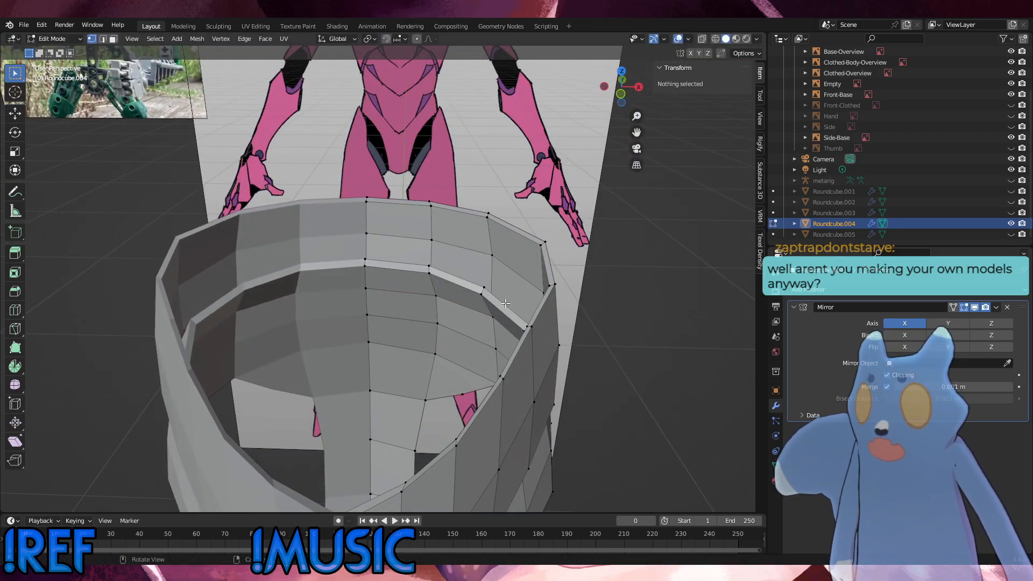
Move the selected rear-centre vertices at the seam between the two waist bands along Y.
middle_click_drag(506, 303, 552, 291)
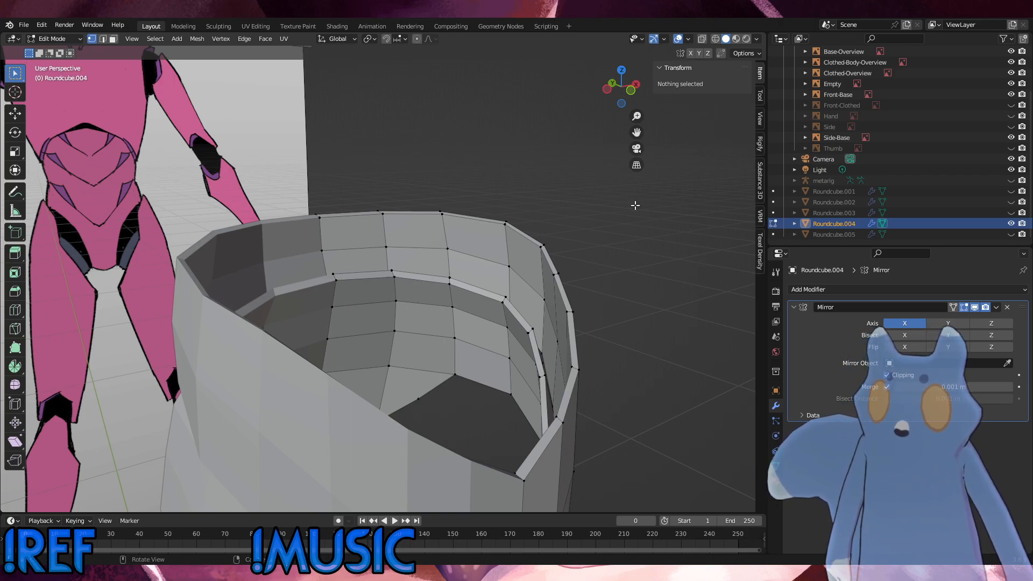
middle_click_drag(541, 301, 348, 286)
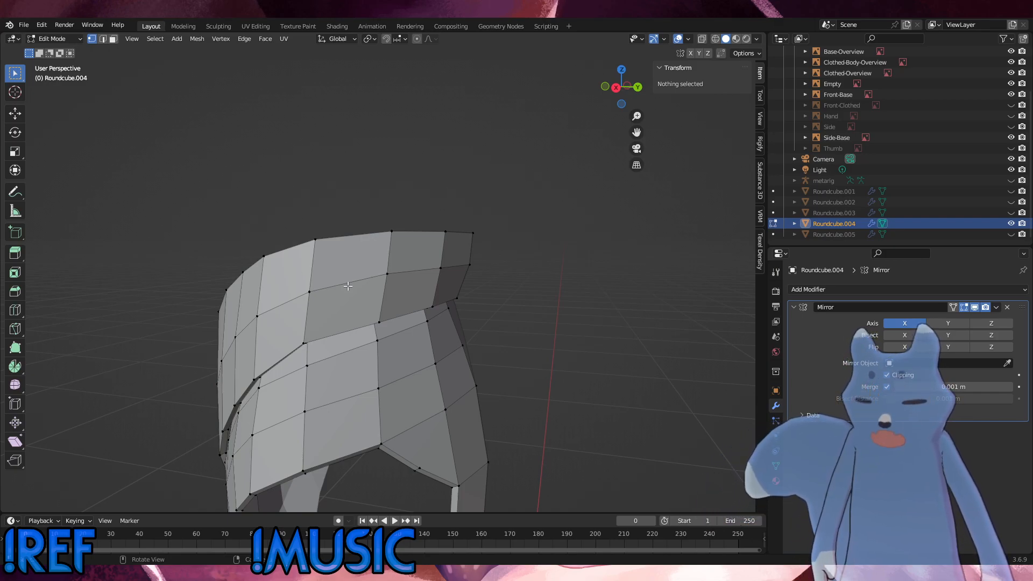
middle_click_drag(470, 280, 434, 236)
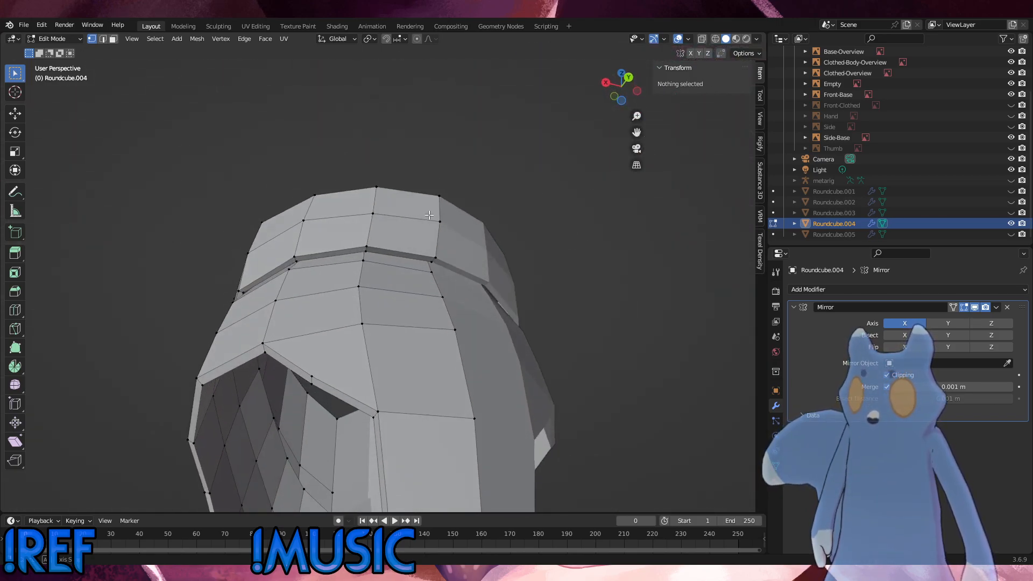
left_click(443, 281)
middle_click_drag(444, 281, 517, 341)
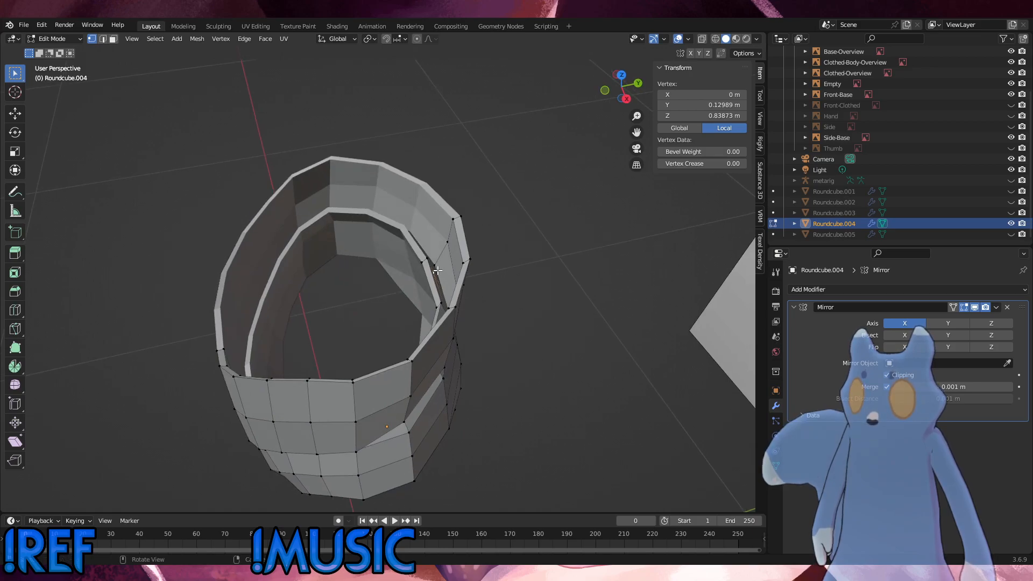
middle_click_drag(437, 271, 432, 298)
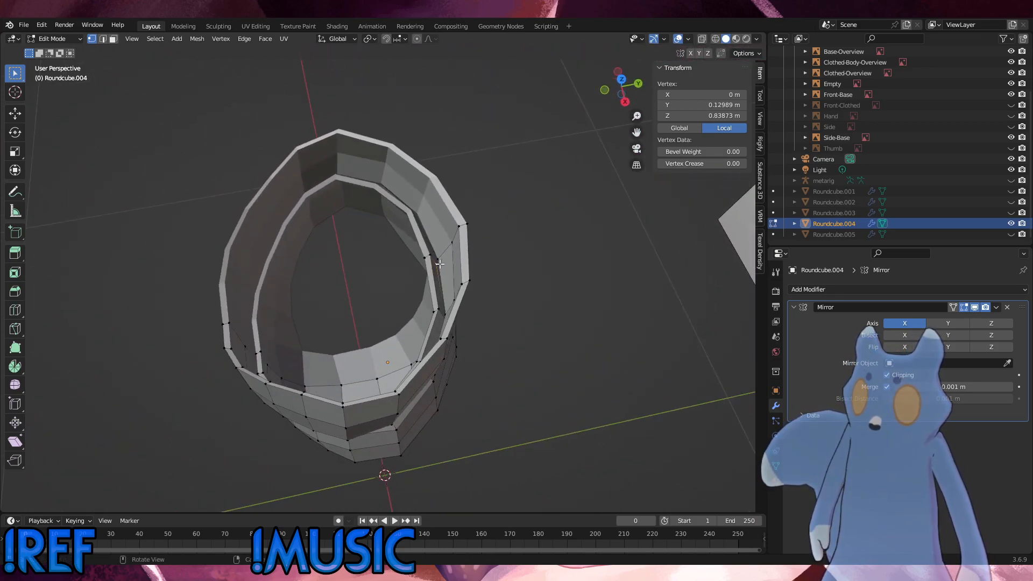
left_click(439, 262)
left_click(438, 259, "shift")
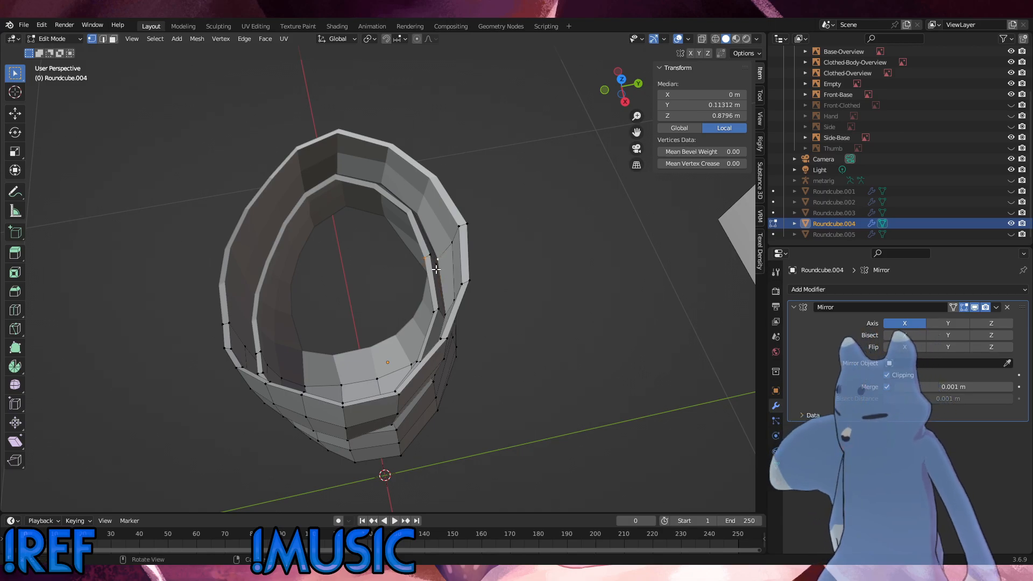
left_click(436, 269)
scroll(444, 265, "up", 2)
left_click(450, 250, "shift")
left_click(442, 253, "shift")
middle_click_drag(442, 249, 445, 222)
key("g")
key("y")
left_click(451, 235)
Inspect the rear-centre edge and the gap between the two waist bands from below and from the side.
left_click(466, 270)
middle_click_drag(465, 269, 419, 195)
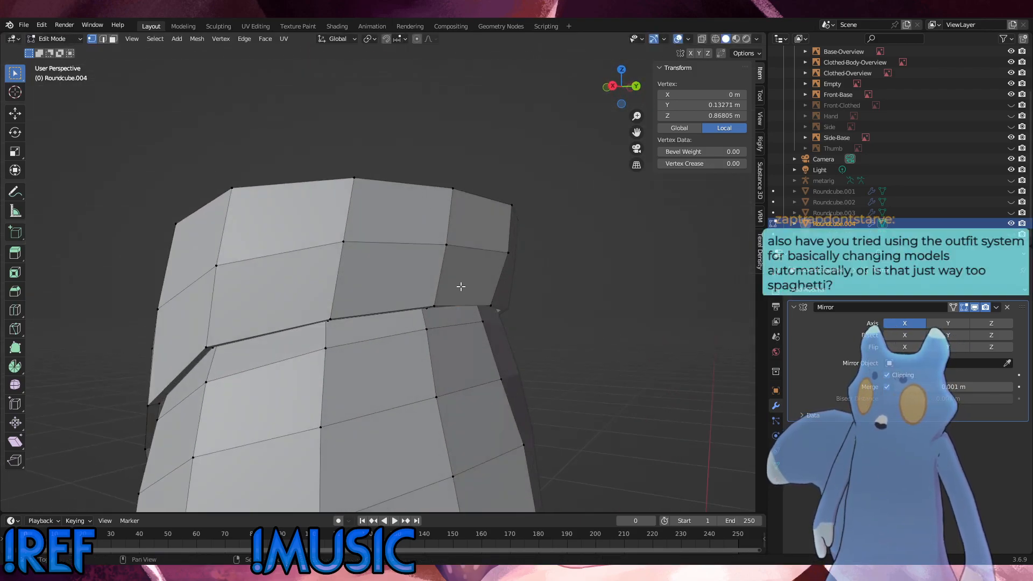
middle_click_drag(485, 294, 603, 253)
left_click(493, 291, "shift")
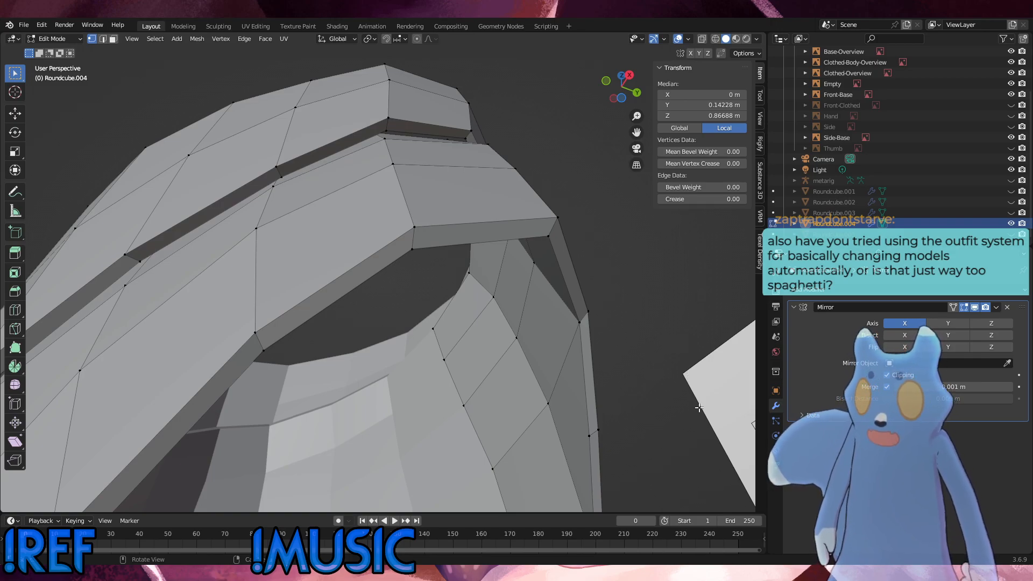
left_click(699, 326)
middle_click_drag(630, 324, 556, 386)
scroll(515, 364, "down", 5)
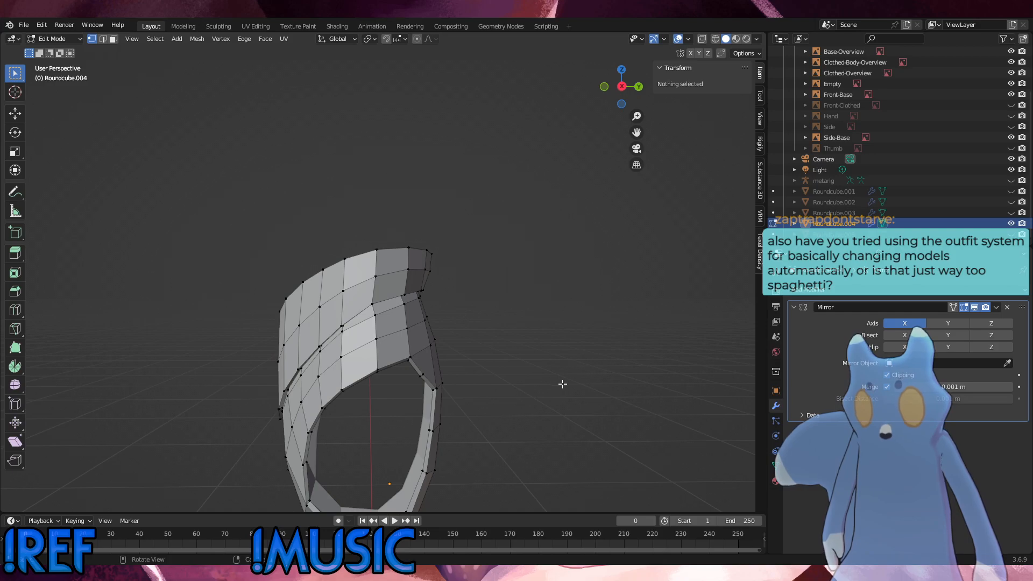
Edge-slide the upper waist band's lower rim edge at the side, finishing with a factor of -0.040.
scroll(425, 368, "up", 4)
middle_click_drag(422, 368, 420, 323)
left_click(339, 224)
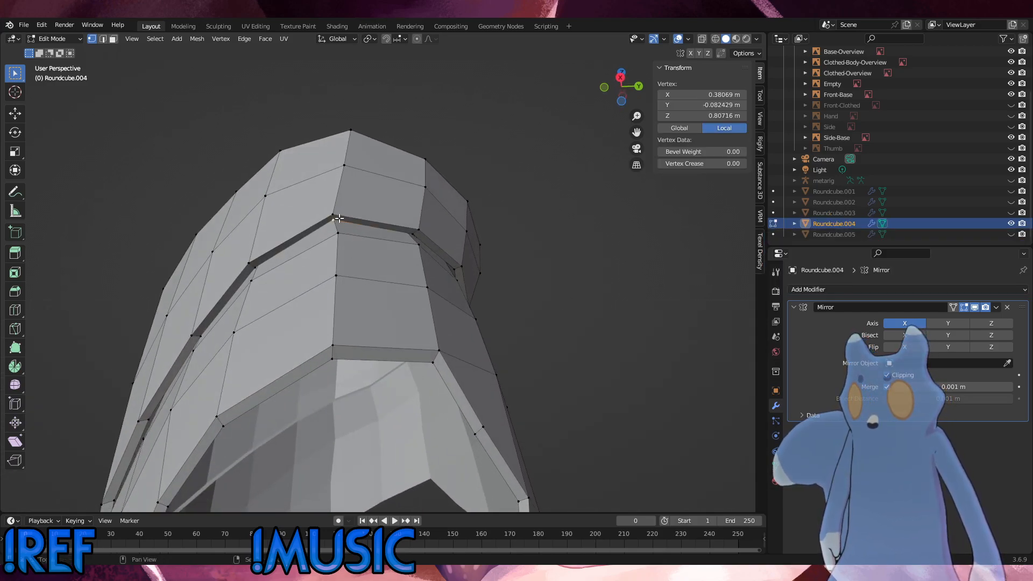
left_click(339, 212, "shift")
middle_click_drag(339, 212, 250, 255)
key("g")
key("g")
left_click(349, 176)
key("g")
key("g")
left_click(344, 173)
Move the upper waist band's side lower rim edge outward along X and rotate it to follow the rim.
key("g")
key("y")
key("x")
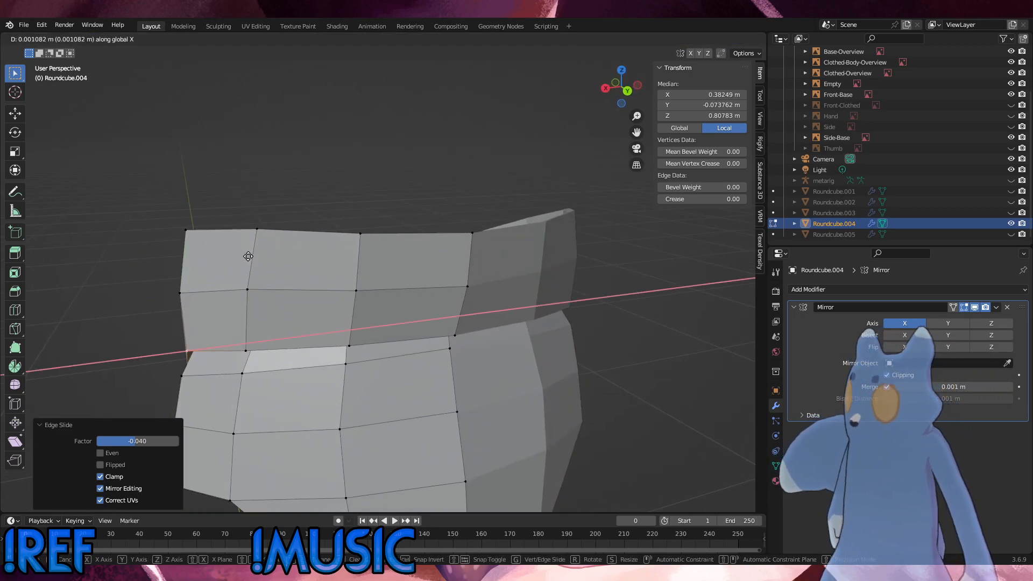
left_click(249, 256)
middle_click_drag(249, 256, 420, 376)
key("r")
left_click(308, 287)
middle_click_drag(385, 341, 370, 278)
Reveal all hidden geometry in the side view and hide the small linked chest piece at the front again.
scroll(491, 381, "down", 3, "alt")
scroll(334, 378, "down", 3)
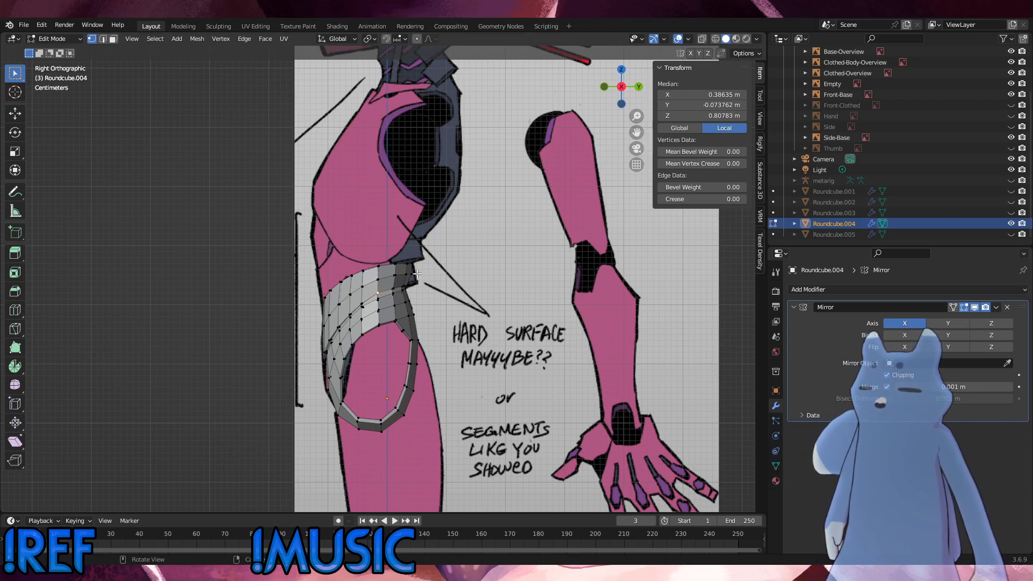
scroll(418, 274, "up", 4)
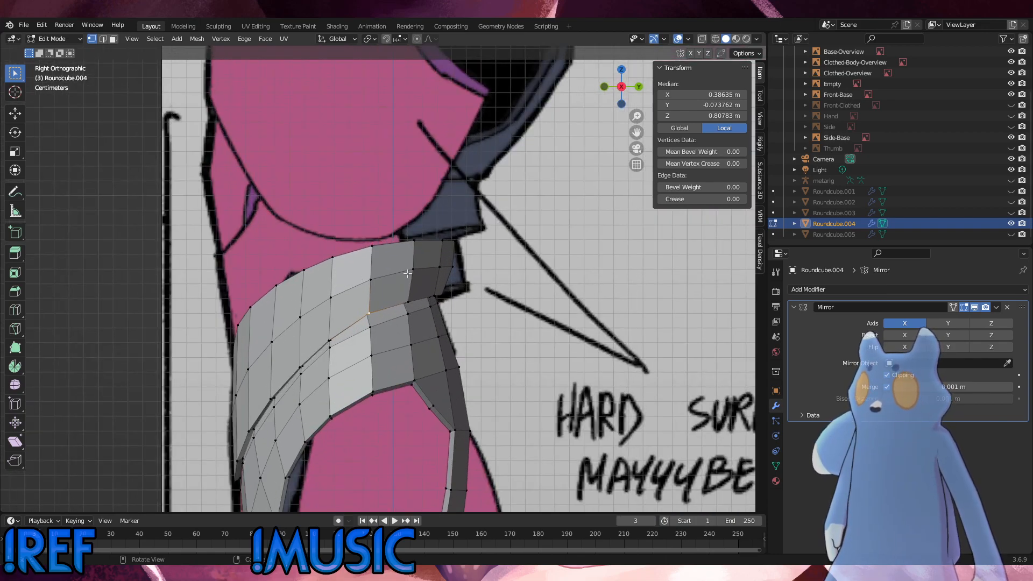
scroll(408, 274, "down", 6)
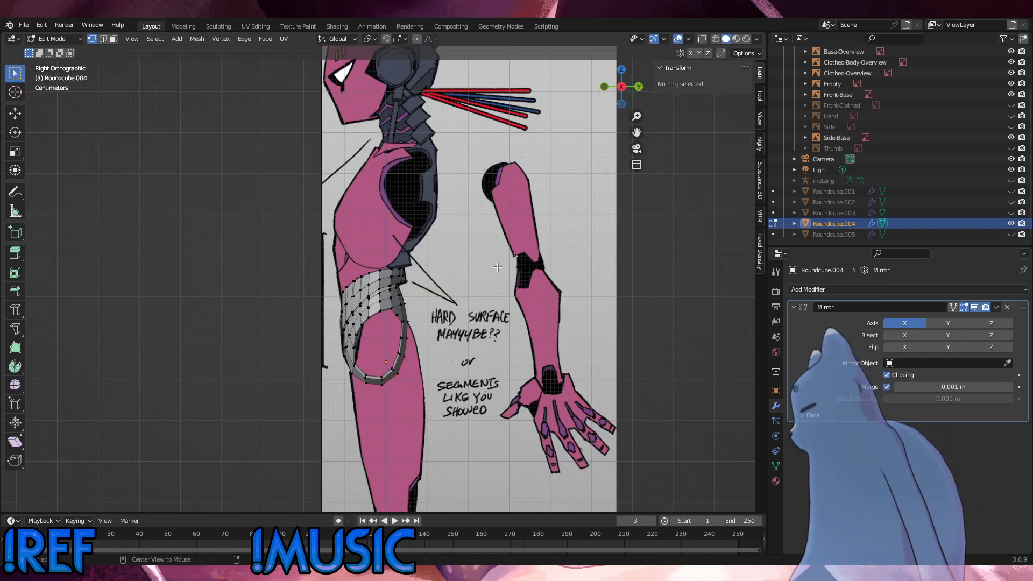
key("alt+h")
left_click(344, 238)
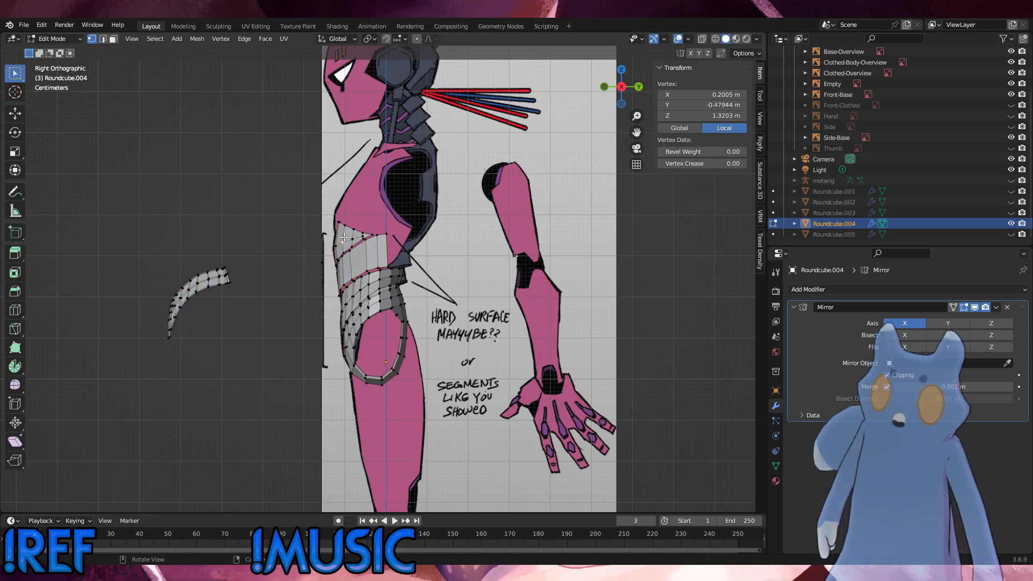
key("h")
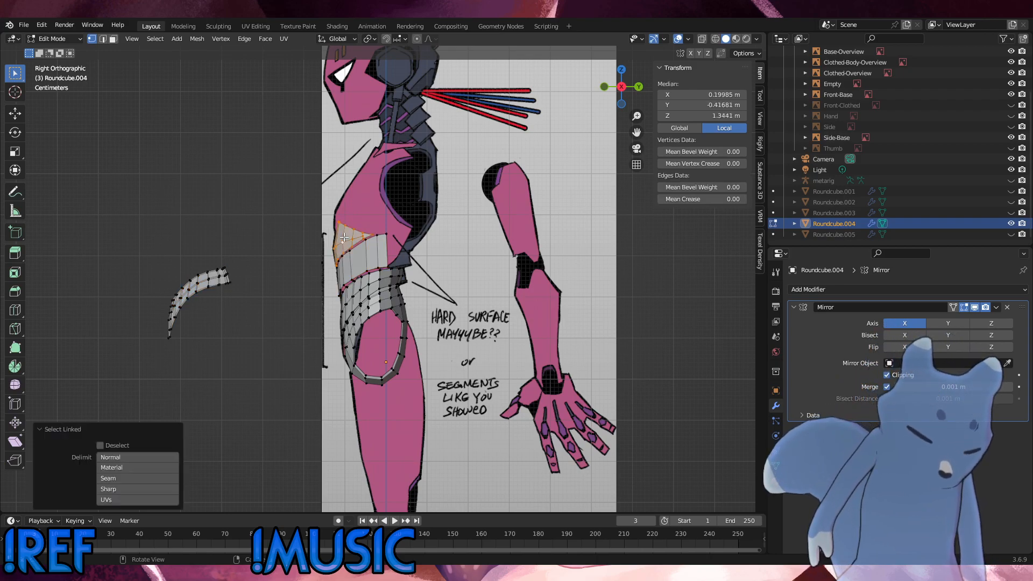
key("l")
key("h")
left_click(291, 240)
Move the lower rear corner vertex of the torso band above the waist by about 0.0003 m in Y and -0.0018 m in Z.
scroll(373, 263, "up", 8)
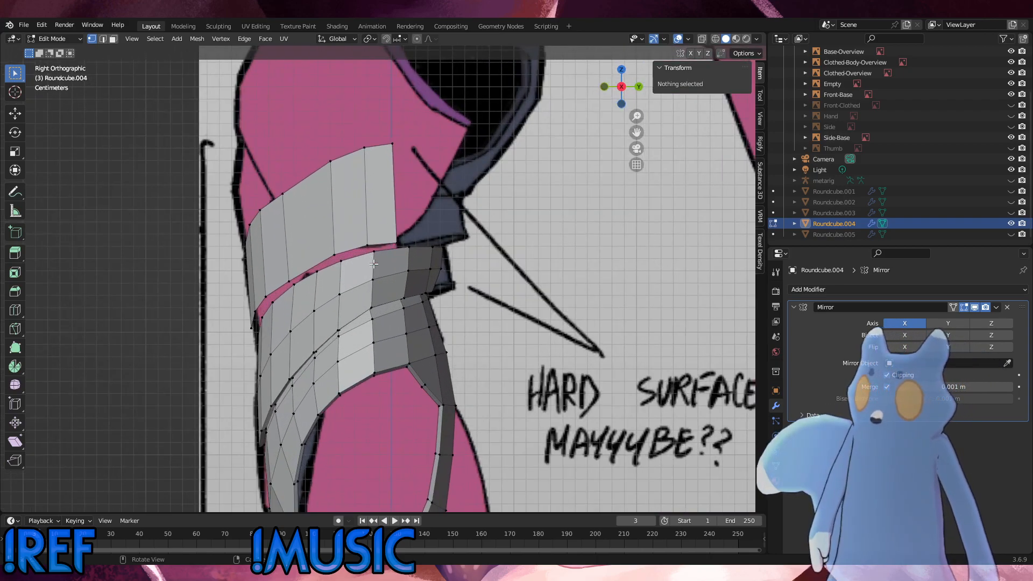
left_click(407, 225)
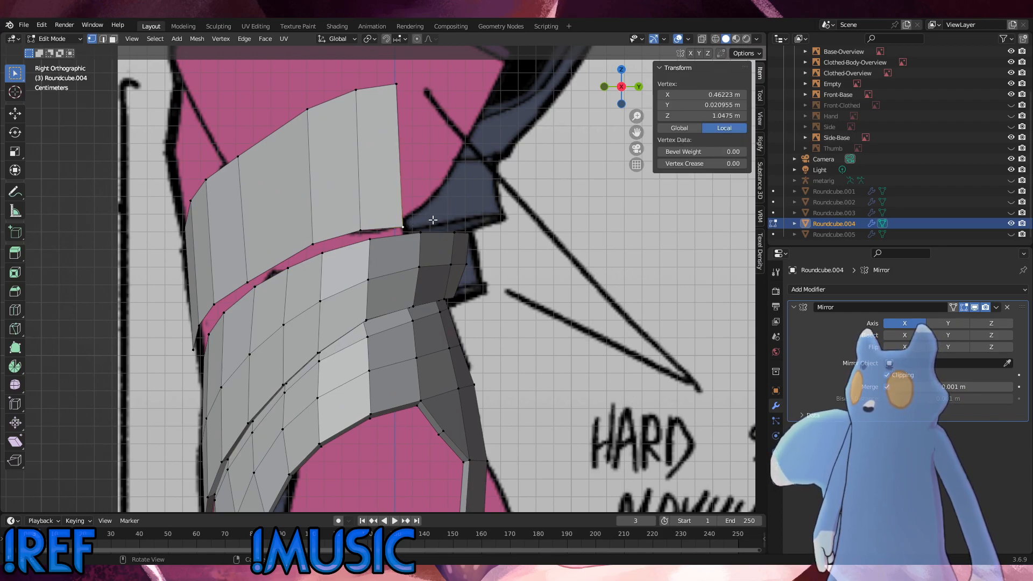
key("h")
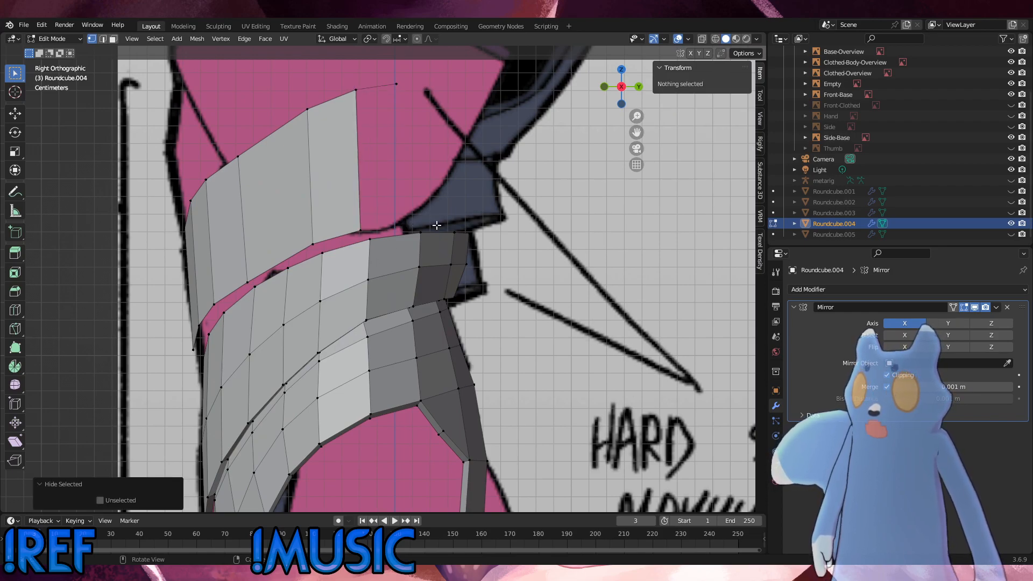
key("ctrl+z")
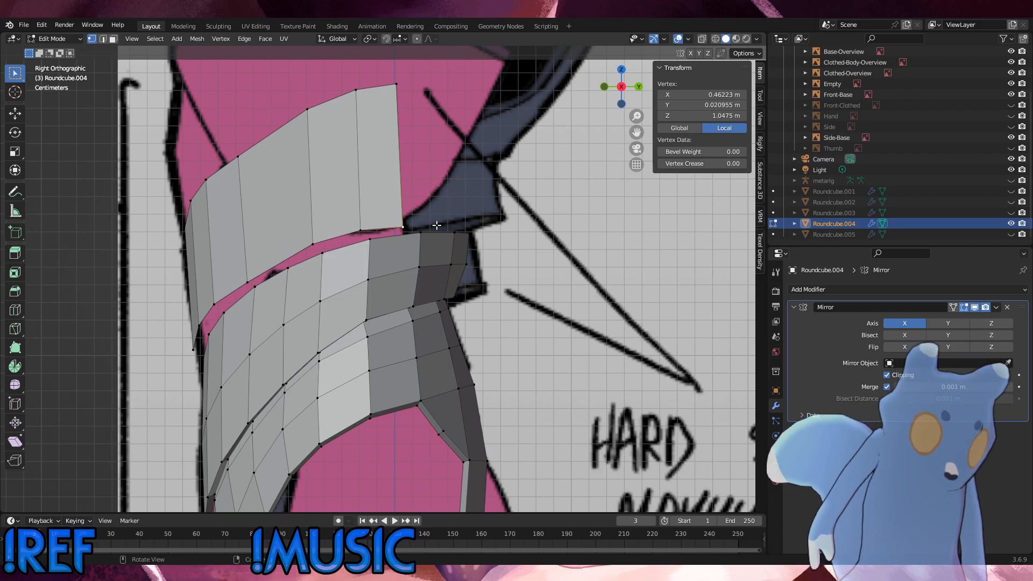
key("g")
left_click(437, 229)
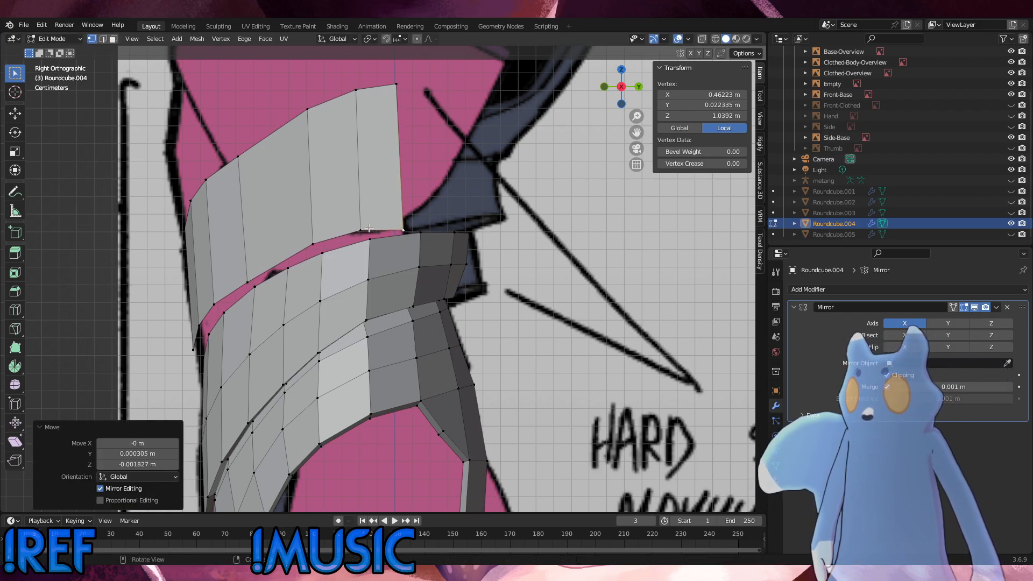
Move the torso band's next two lower rim vertices ahead of the rear corner toward the waist band's top rim.
left_click(368, 229)
key("g")
left_click(371, 234)
left_click(319, 236)
key("g")
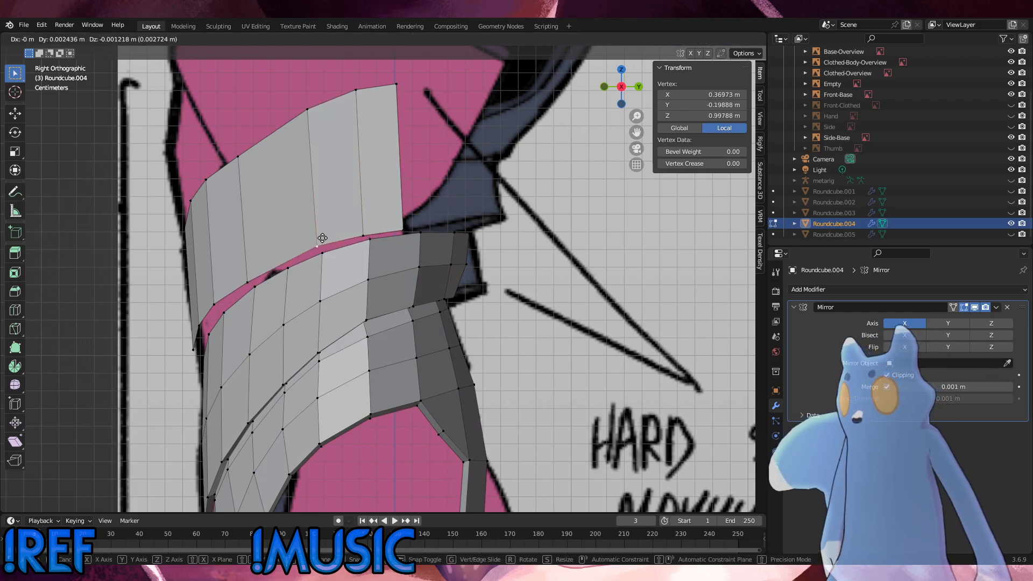
left_click(325, 239)
Nudge the waist band's top rim vertex near the torso band's rear corner by -0.000305 m along Y.
left_click(372, 235)
key("g")
left_click(373, 236)
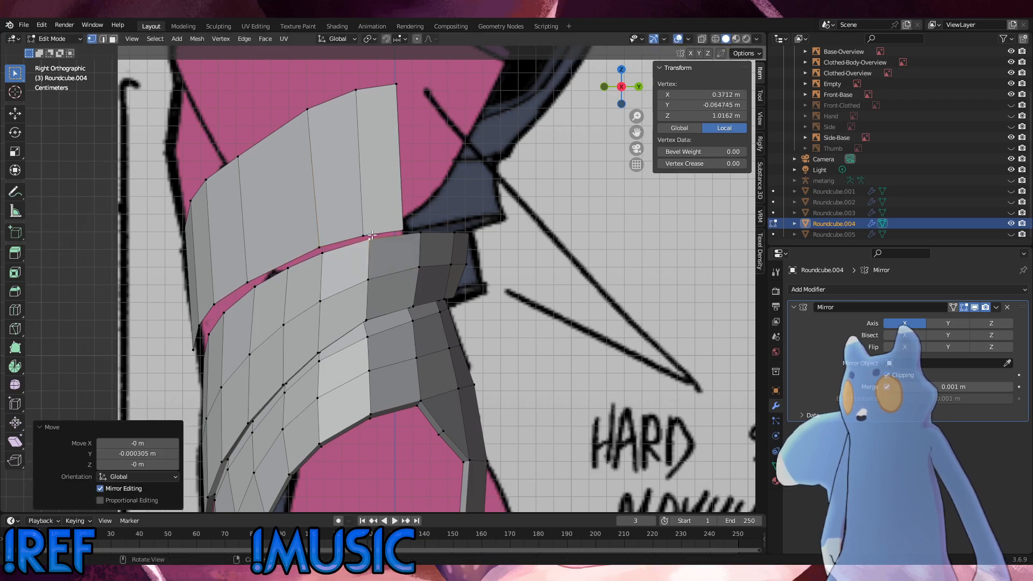
left_click(364, 235)
In the front view, slide the torso band's first top rim vertex beside the centre by 0.135 and nudge its position.
middle_click_drag(364, 235, 407, 245)
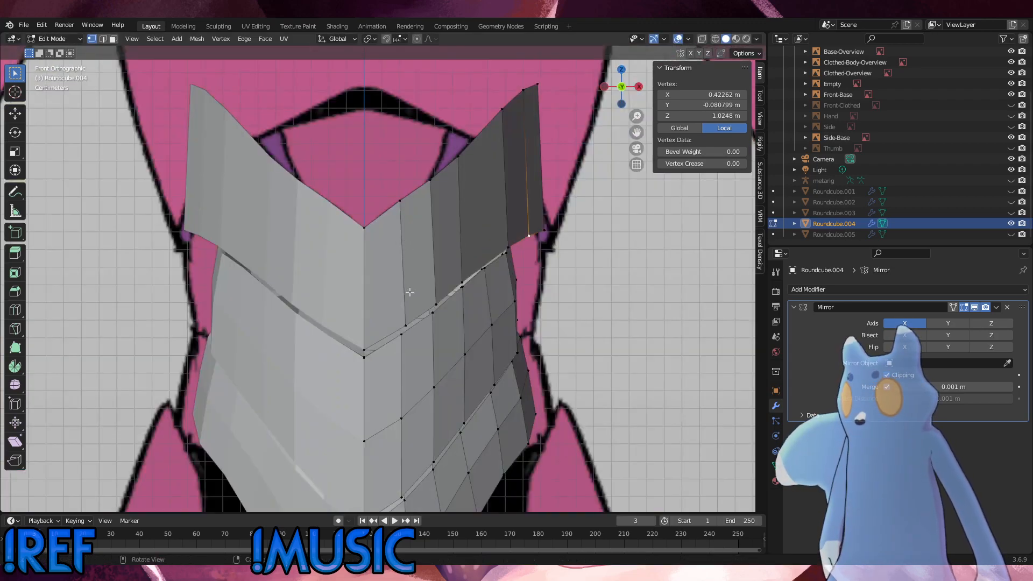
left_click(401, 204)
key("g")
key("g")
left_click(406, 205)
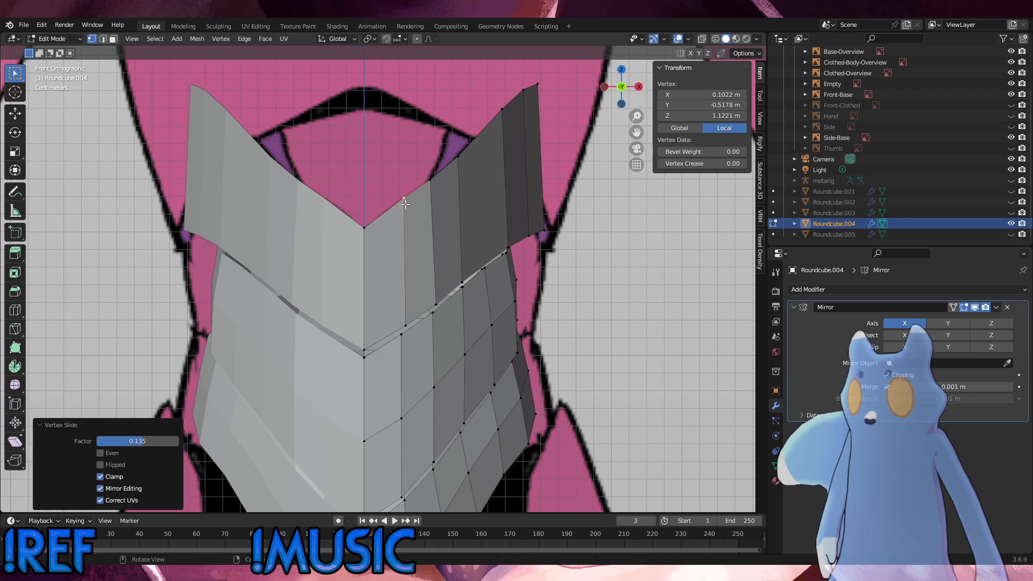
key("g")
left_click(407, 206)
Slide the lower and top rim vertices of the torso band's second column from the centre to straighten its vertical edge.
left_click(436, 302)
key("g")
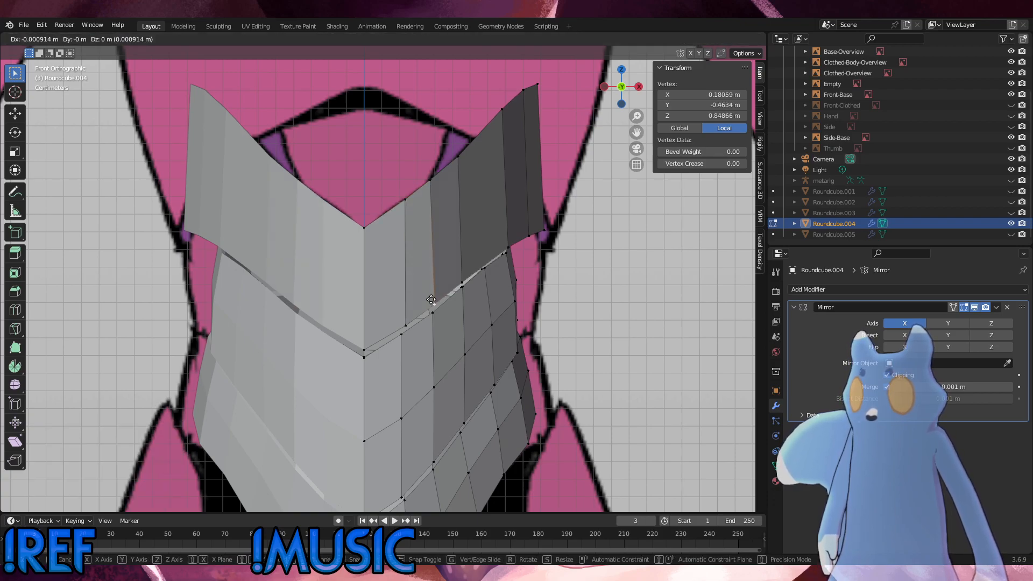
key("g")
left_click(434, 301)
left_click(430, 182)
key("g")
key("g")
left_click(435, 179)
Slide the top rim vertex of the torso band's third column outward by about 0.07.
left_click(462, 162)
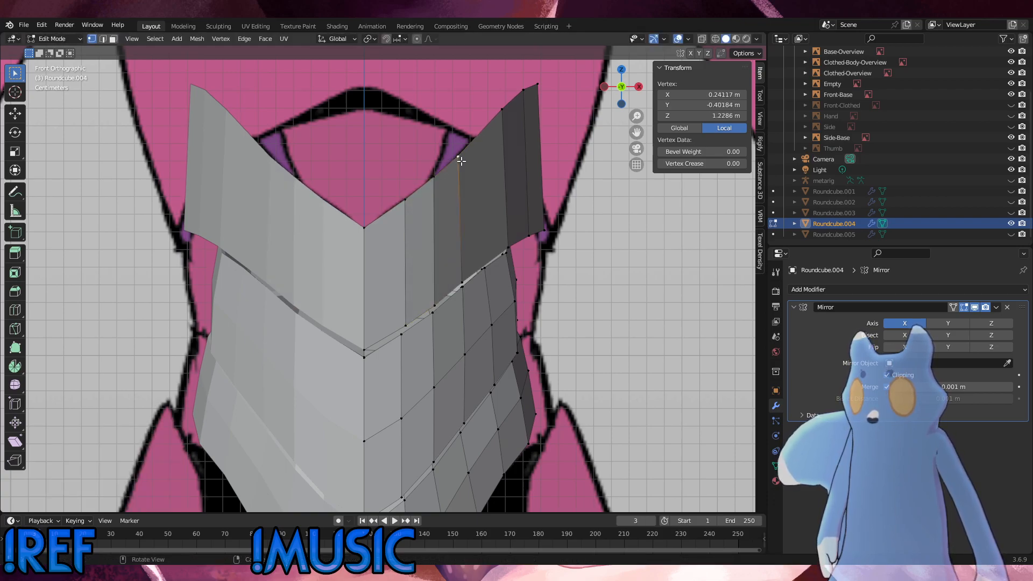
left_click(466, 275)
left_click(461, 157)
key("g")
key("g")
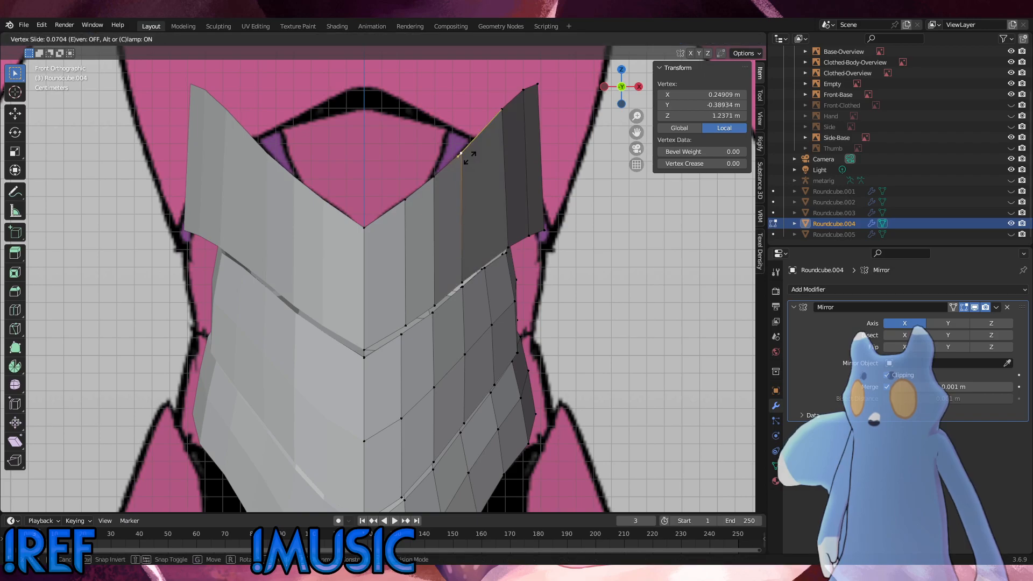
left_click(500, 247)
Slide the torso band's fourth-column lower rim vertex about halfway toward the third column, and its top rim vertex by 0.490.
left_click(507, 248)
key("g")
key("g")
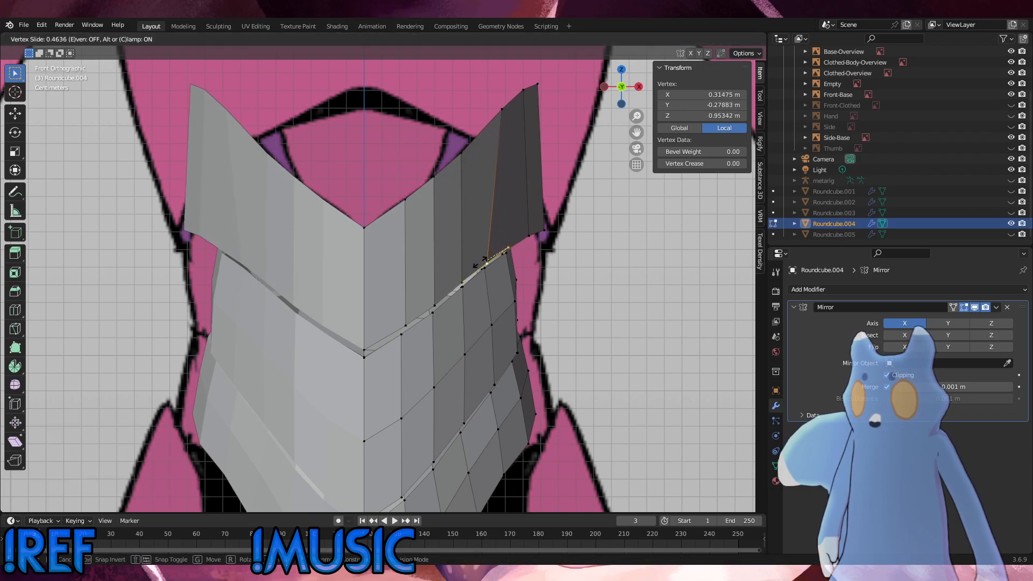
left_click(480, 263)
left_click(499, 114)
key("g")
key("g")
left_click(487, 131)
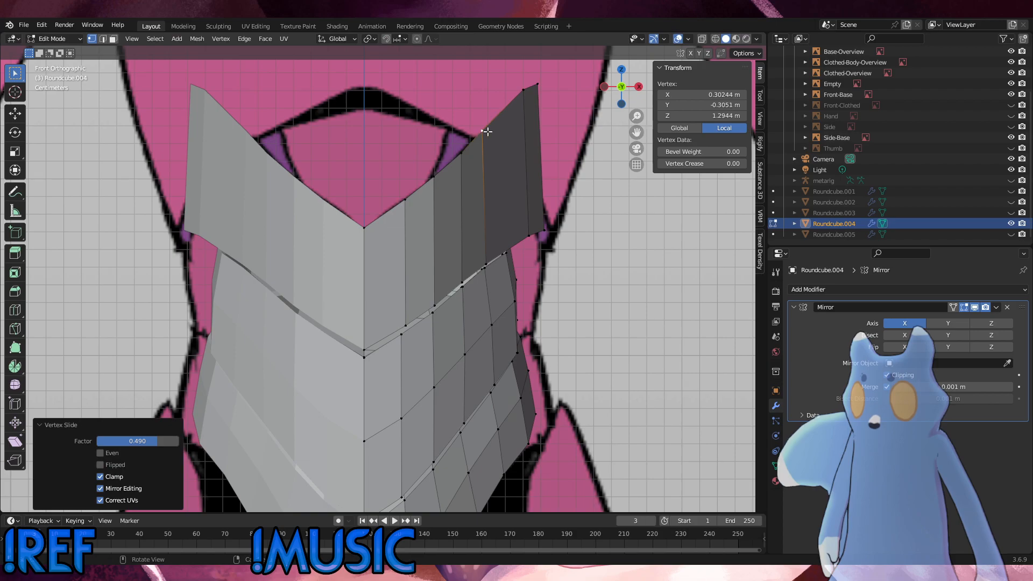
In the side view, slide the torso band's fifth-column lower rim vertex forward by 0.489 and its top rim vertex by 0.441.
left_click(526, 234)
middle_click_drag(505, 231, 427, 242)
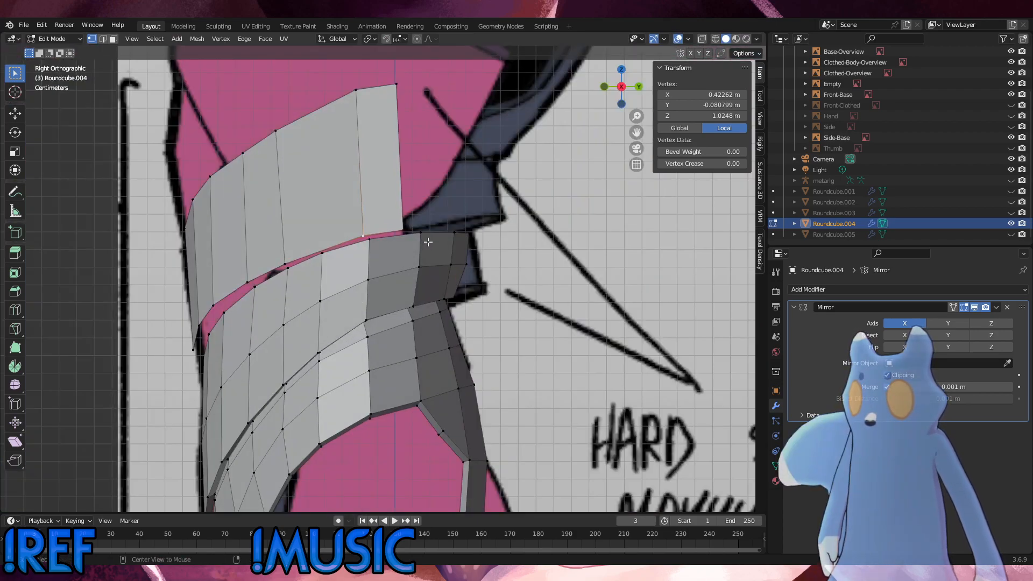
key("g")
key("g")
left_click(379, 253)
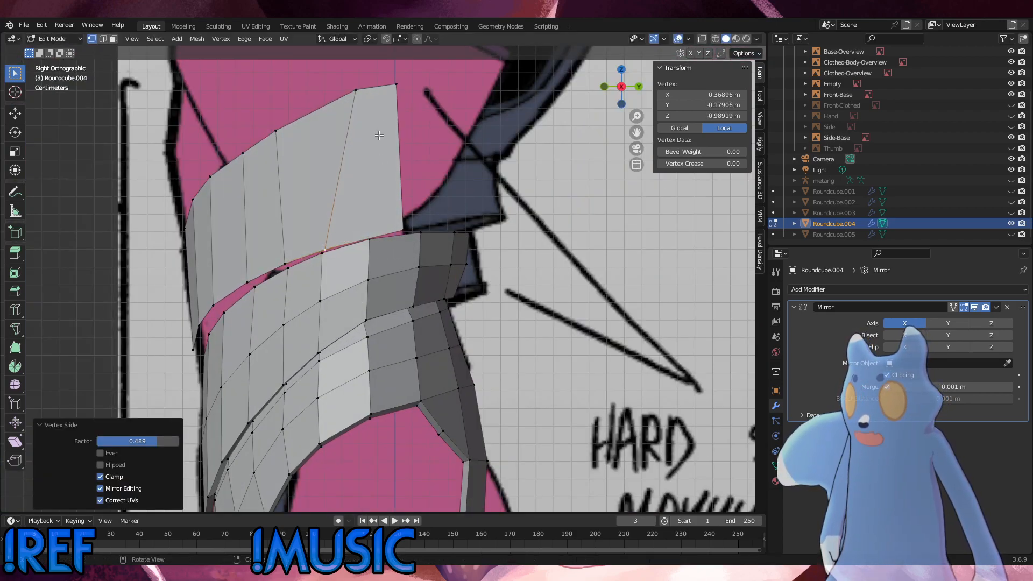
left_click(355, 102)
key("g")
key("g")
left_click(320, 124)
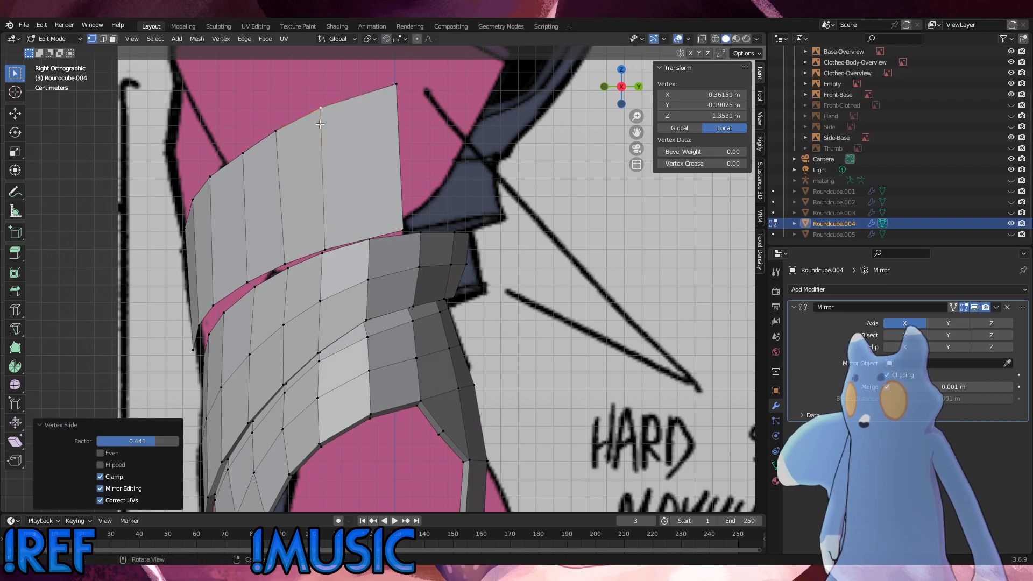
Slide the torso band's lower rear corner vertex forward by 0.372 and raise it slightly above the waist band.
left_click(402, 232)
key("g")
key("g")
left_click(359, 225)
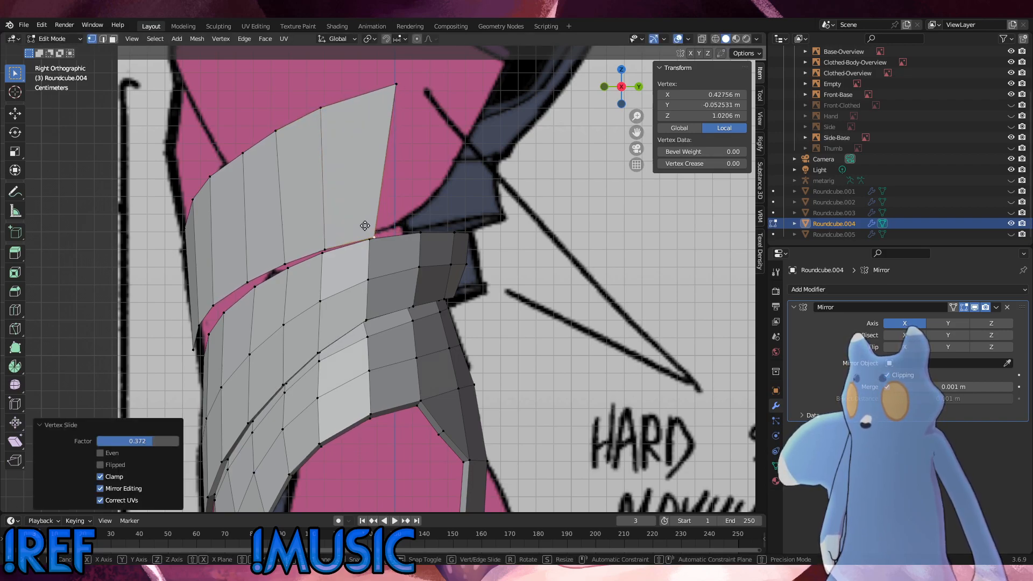
key("g")
left_click(364, 221)
Slide the torso band's fifth-column lower rim vertex up its vertical edge by 0.023.
left_click(329, 237)
key("g")
key("g")
left_click(328, 235)
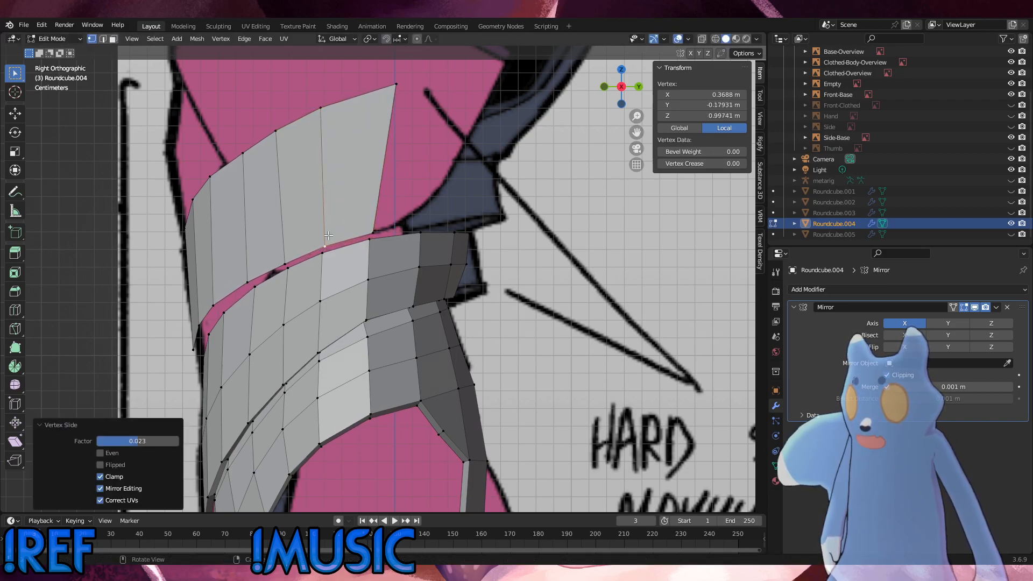
Slide the torso band's upper rear corner vertex forward by 0.307 so the rear edge stands vertical.
left_click(396, 85)
key("g")
key("g")
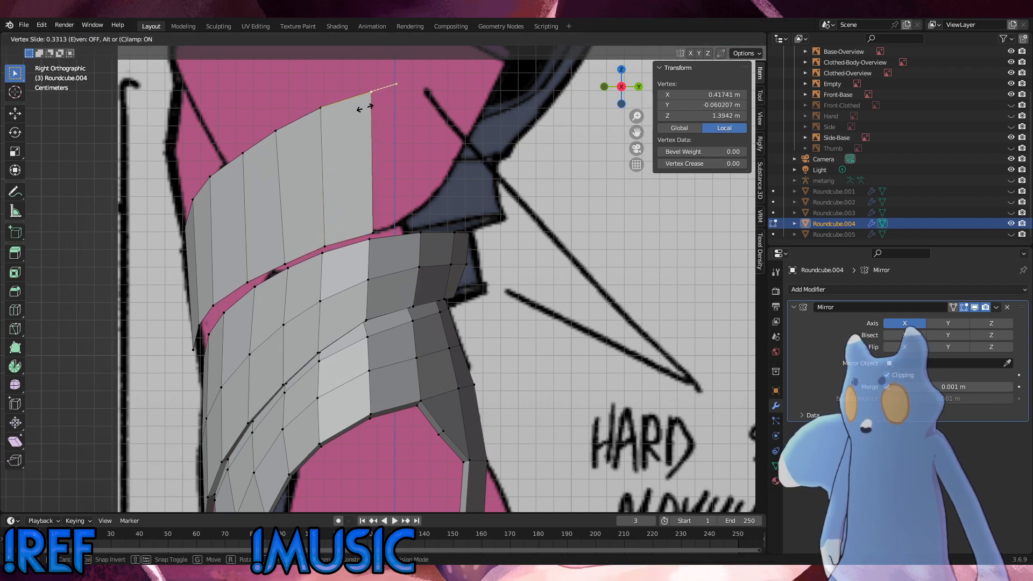
left_click(370, 110)
key("r")
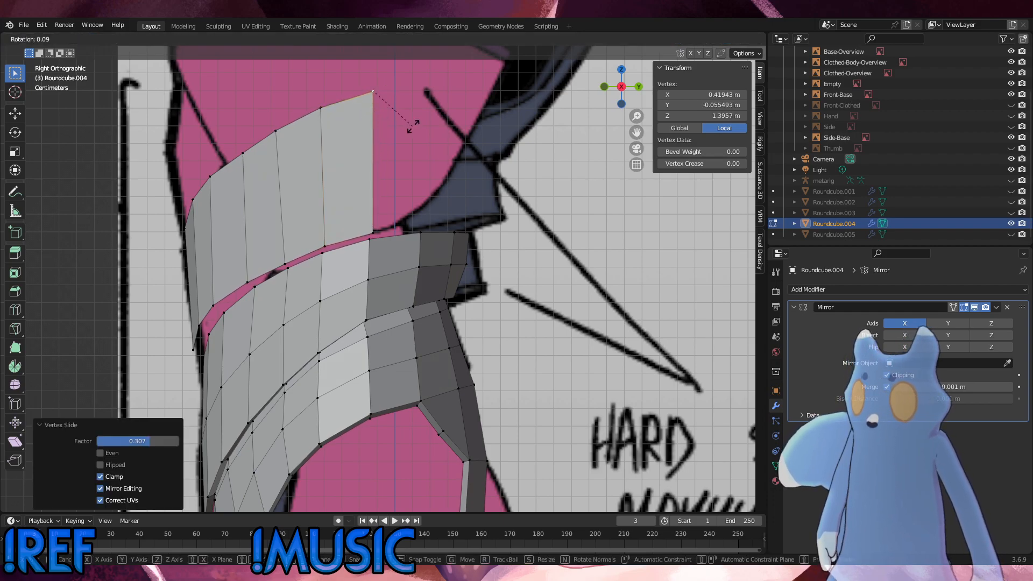
left_click(429, 129)
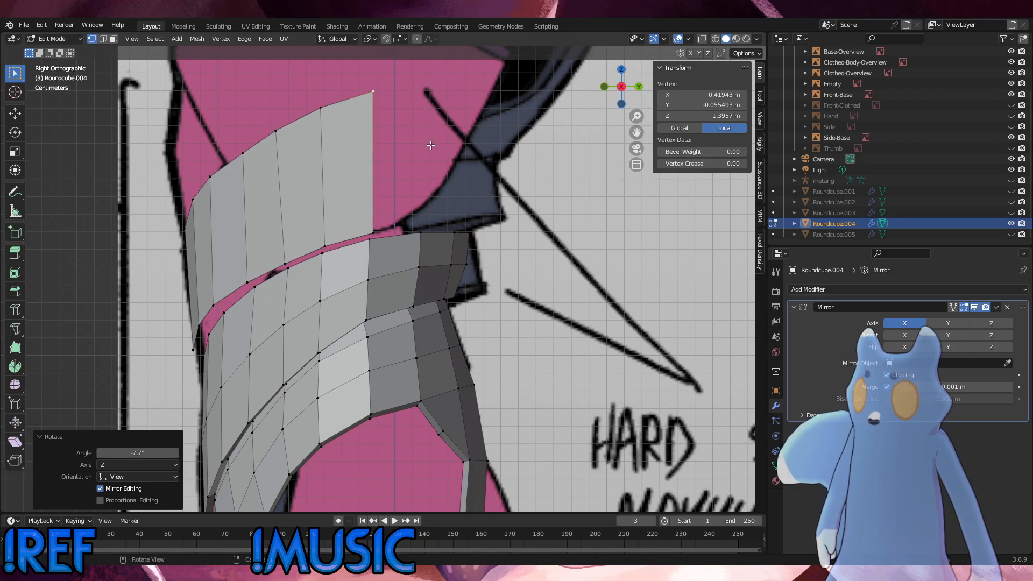
key("e")
left_click(472, 149)
key("ctrl+z")
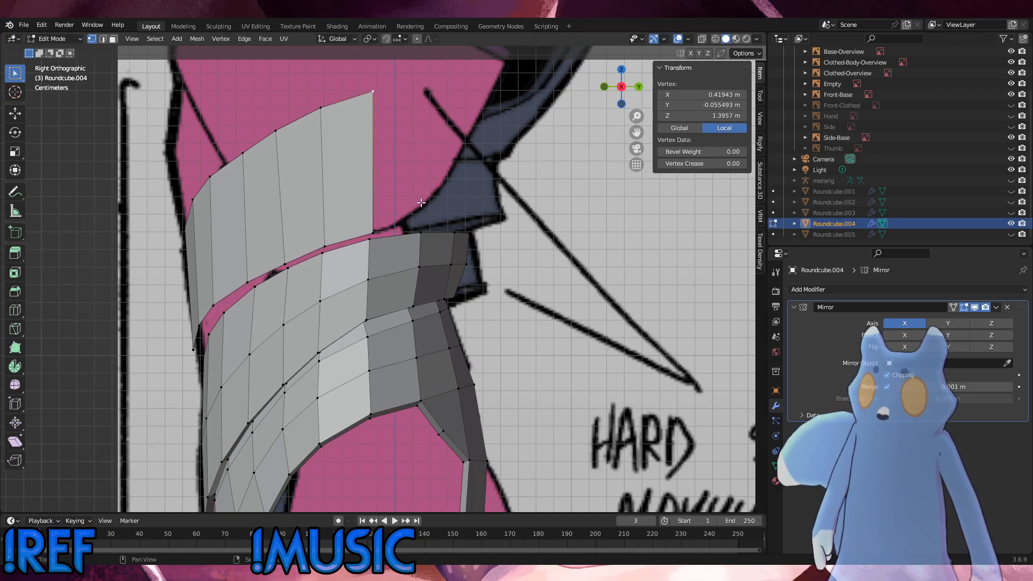
Extrude the torso band's rear vertical edge backward by 0.028628 m and upward by 0.003655 m to add another column.
left_click(375, 231, "shift")
key("e")
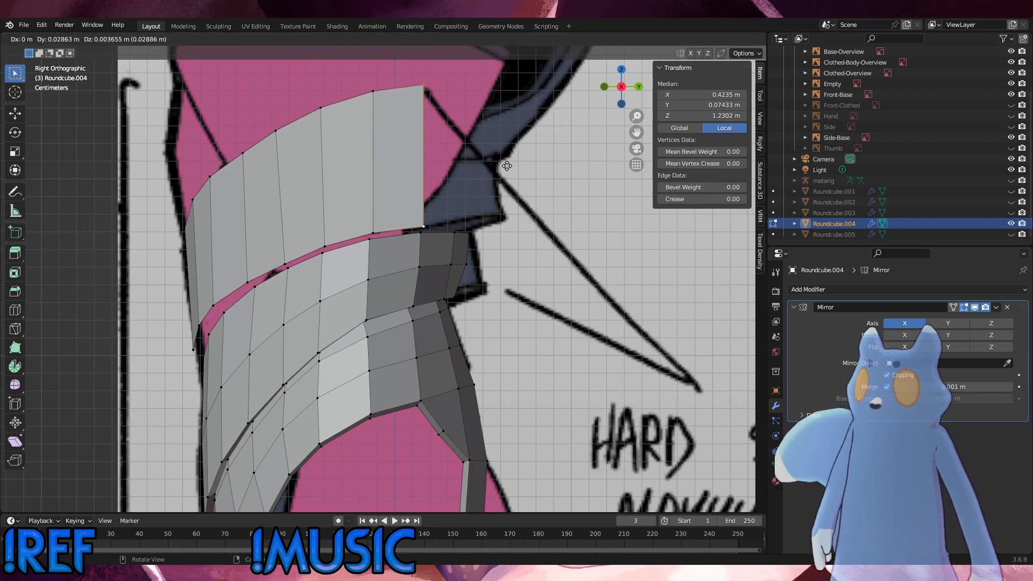
left_click(507, 165)
In the front view, select the whole linked torso band and hide it to expose the waist bands.
key("KP_1")
key("KP_3")
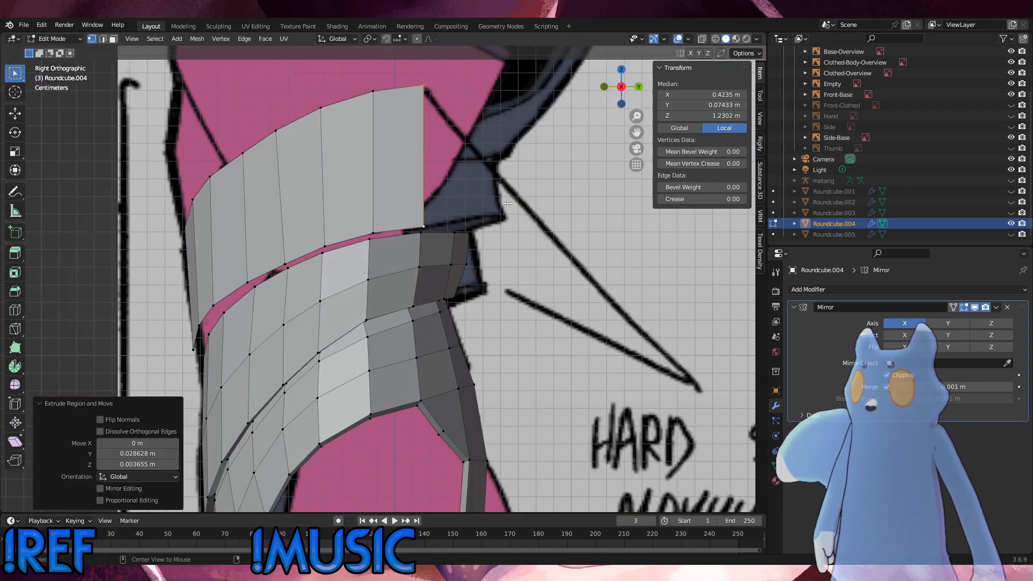
key("KP_1")
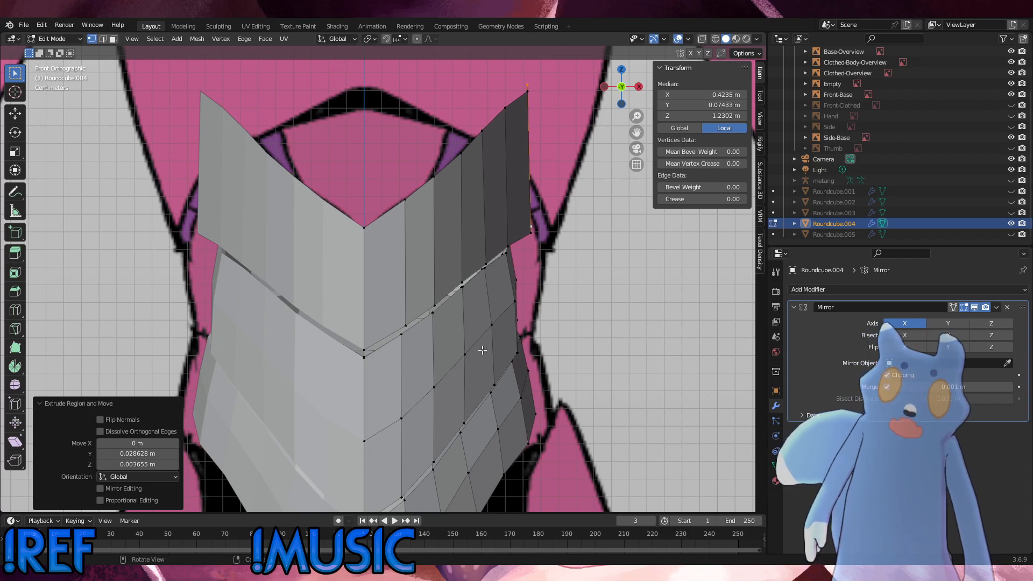
scroll(575, 334, "down", 4)
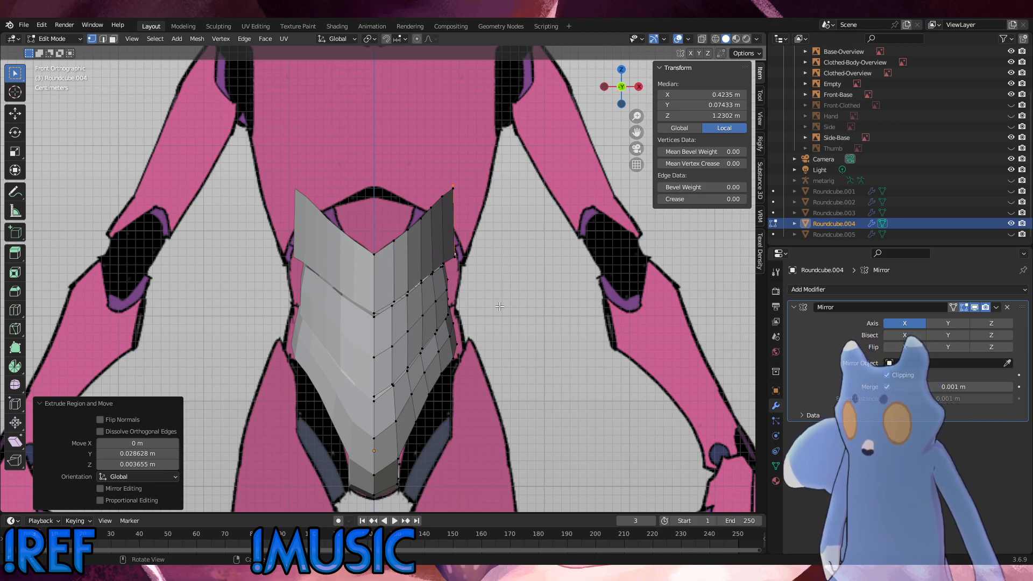
left_click(518, 254)
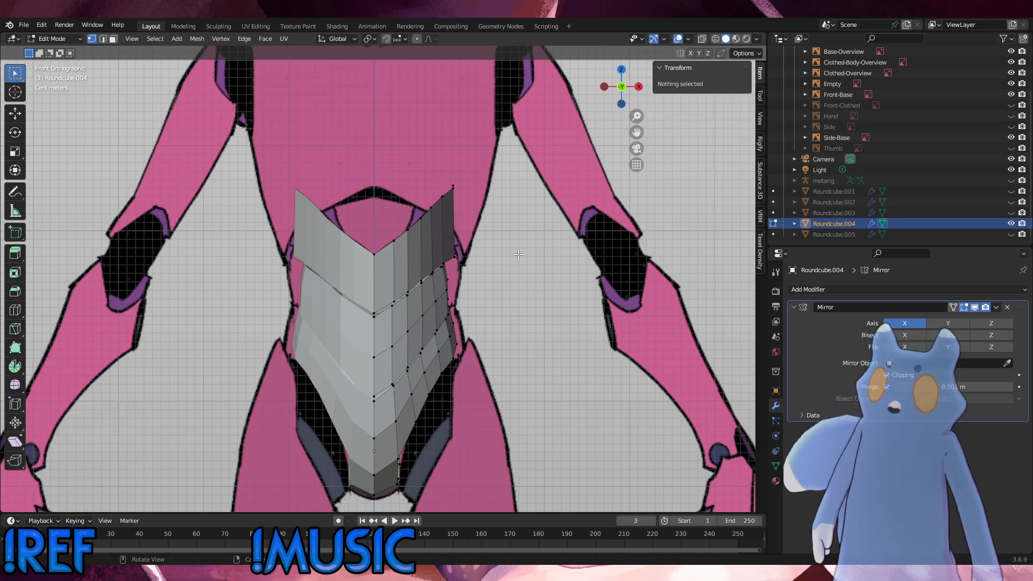
key("l")
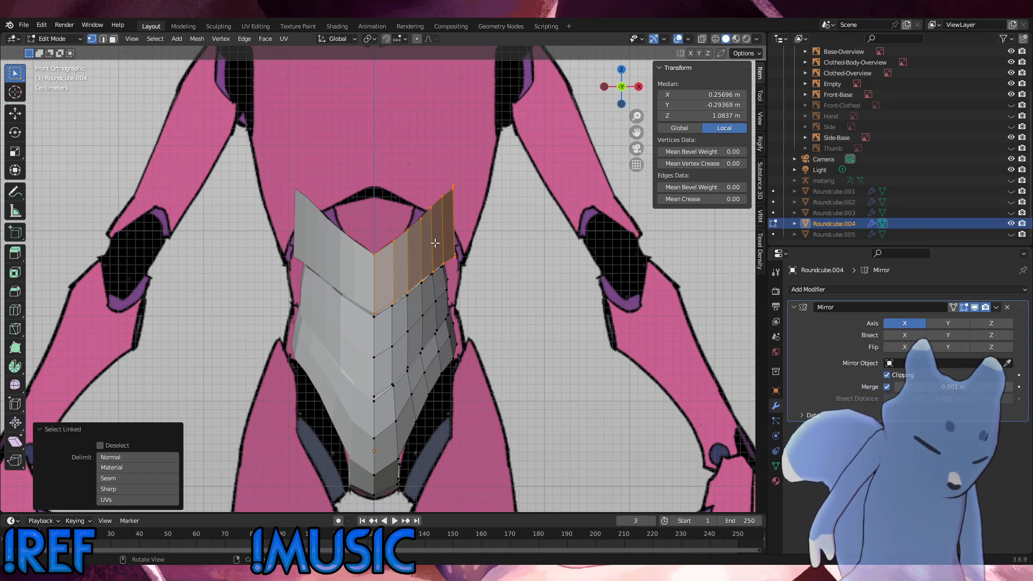
key("h")
left_click(483, 259)
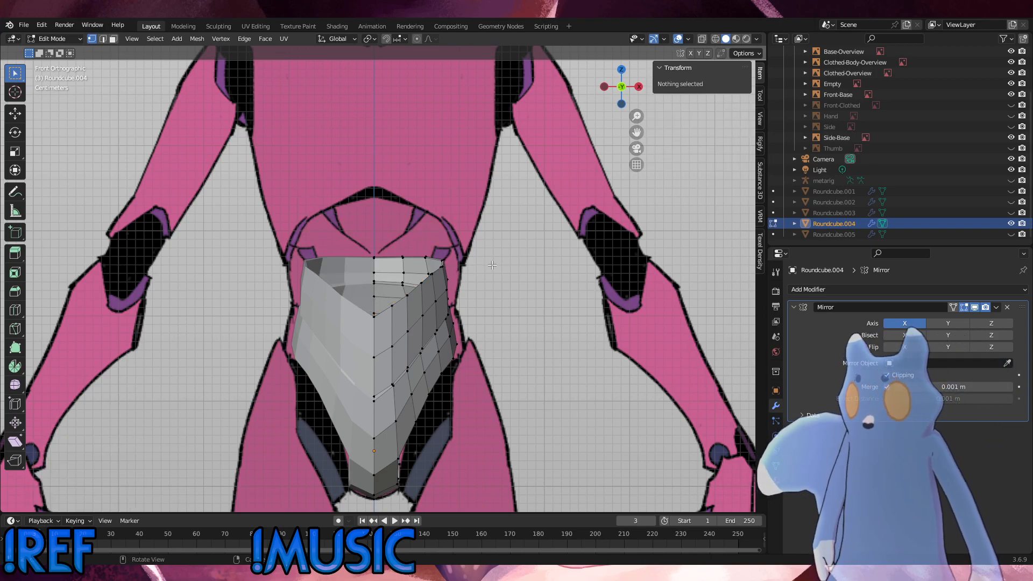
Select the whole upper waist band, move it outward along X by about 0.013 m and rotate it 1.91° in the front view.
middle_click_drag(466, 299, 404, 296)
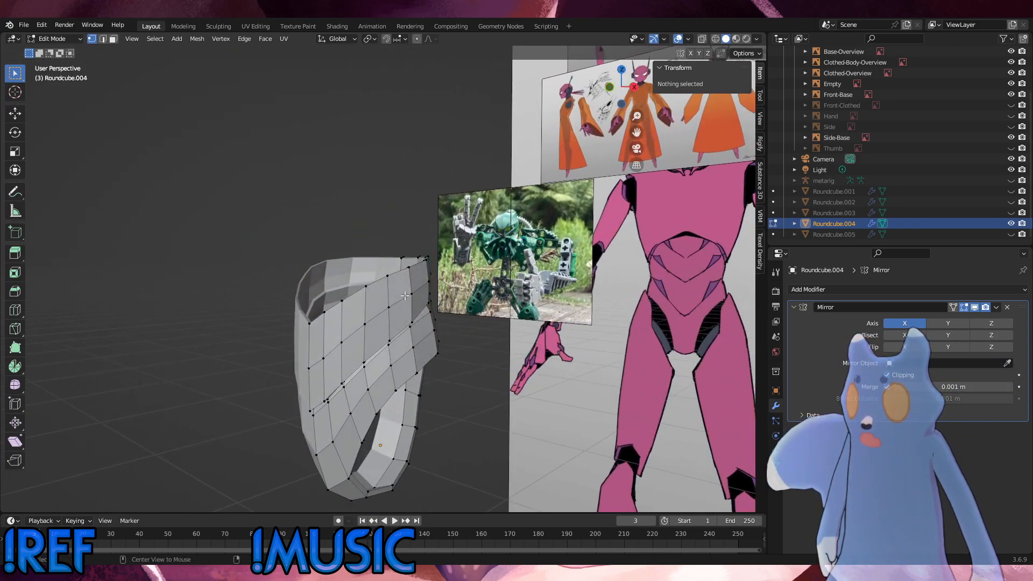
left_click(404, 297, "alt")
left_click(370, 286)
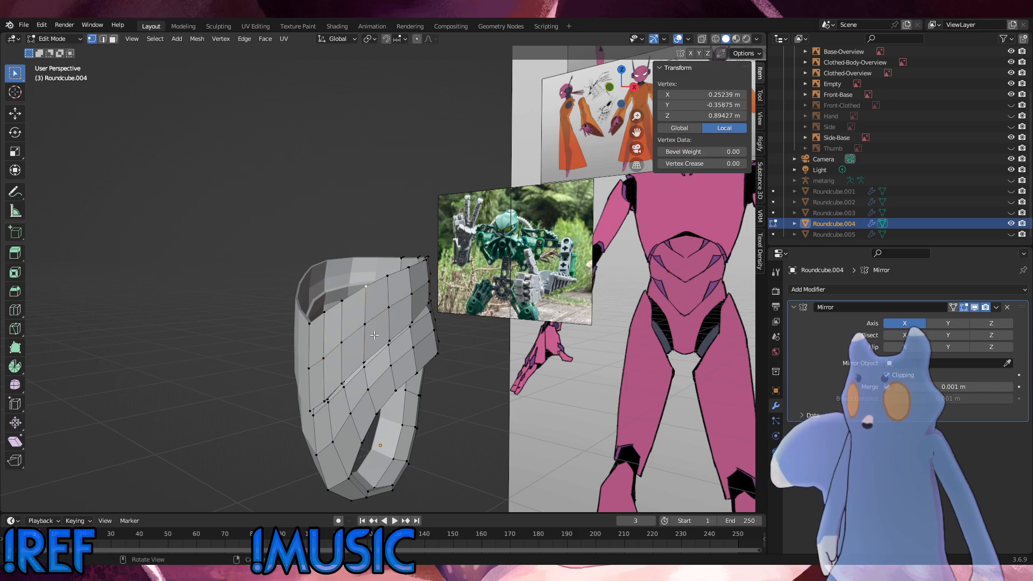
key("l")
middle_click_drag(409, 324, 523, 293, "alt")
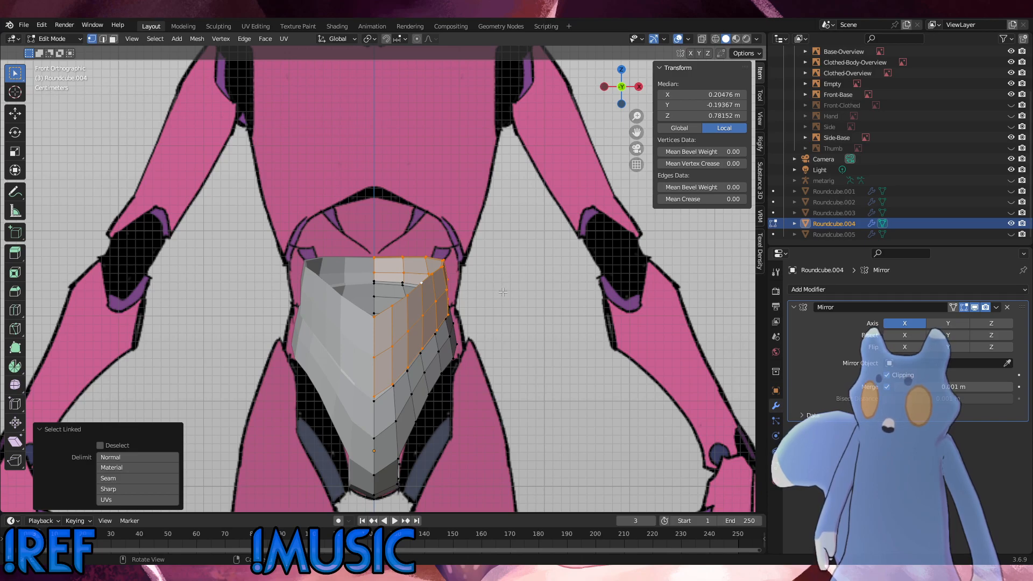
key("g")
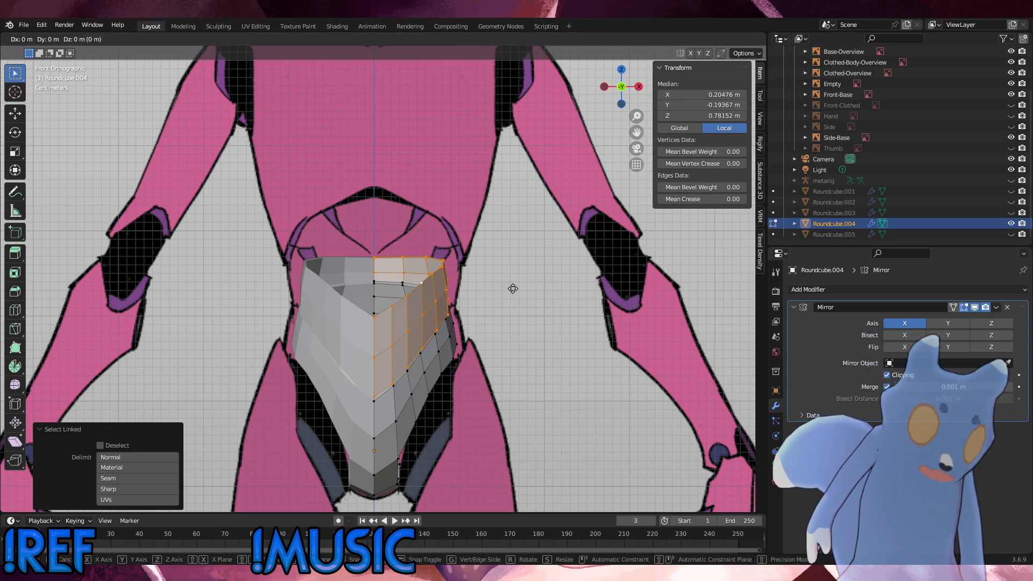
key("x")
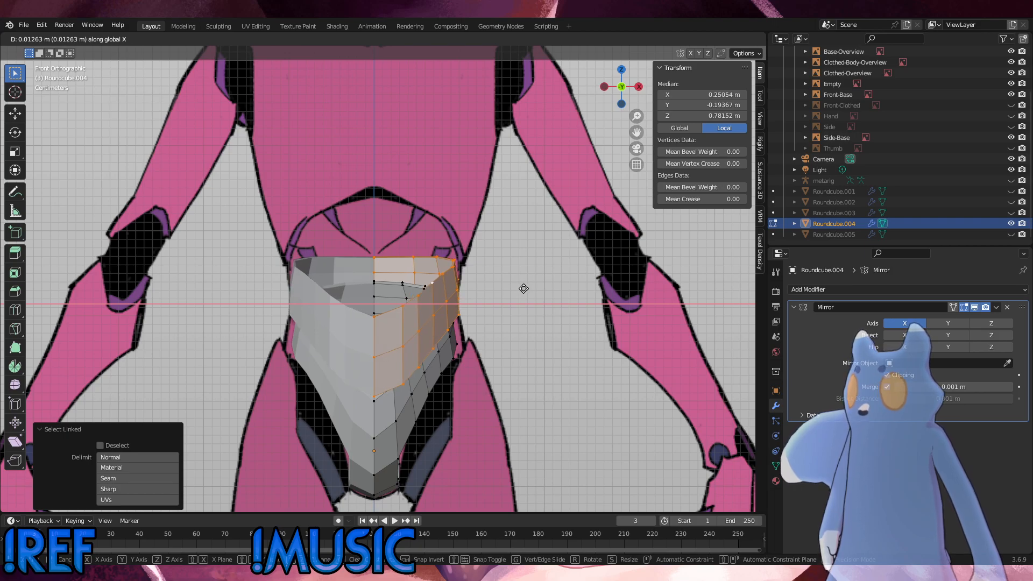
left_click(522, 288)
key("r")
left_click(526, 291)
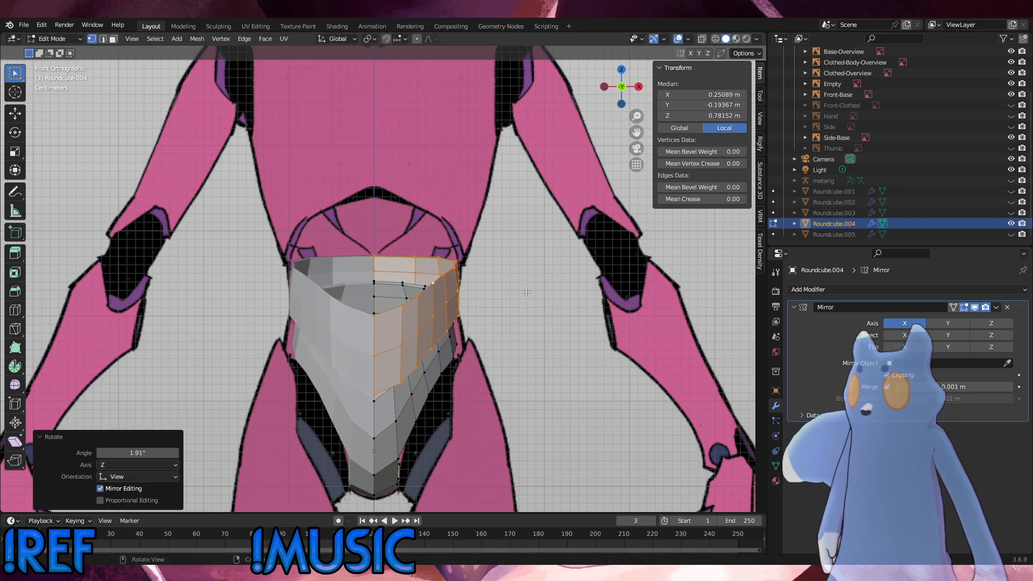
Move the upper waist band -0.005052 m in X and 0.003158 m in Z, and scale it by 1.128 along X.
key("g")
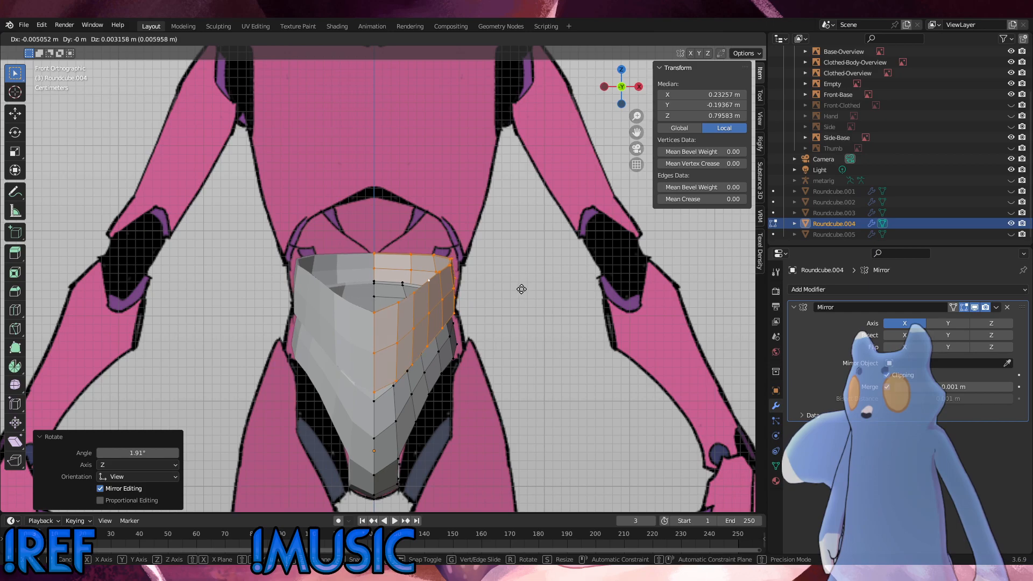
left_click(522, 289)
key("s")
key("y")
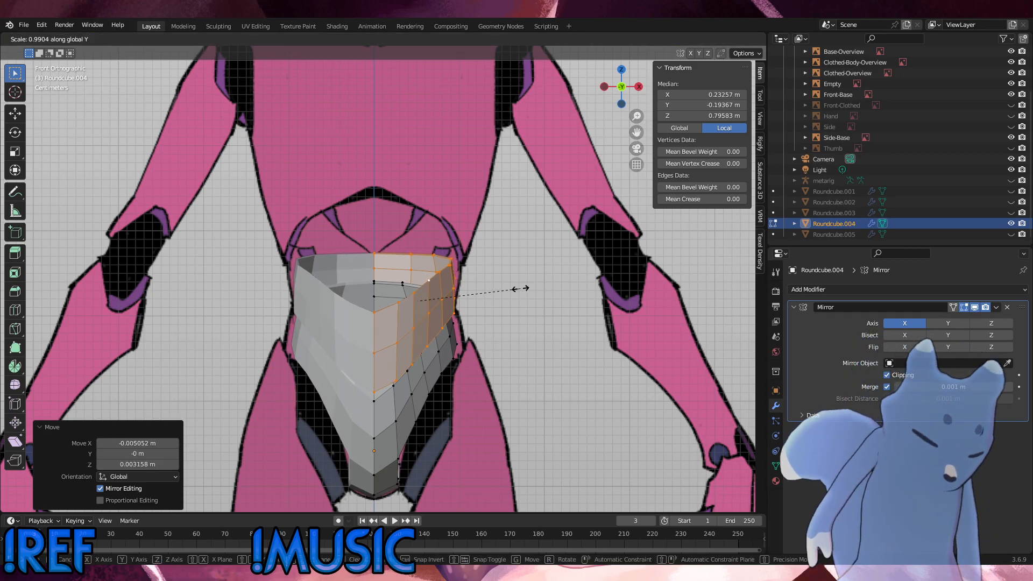
key("x")
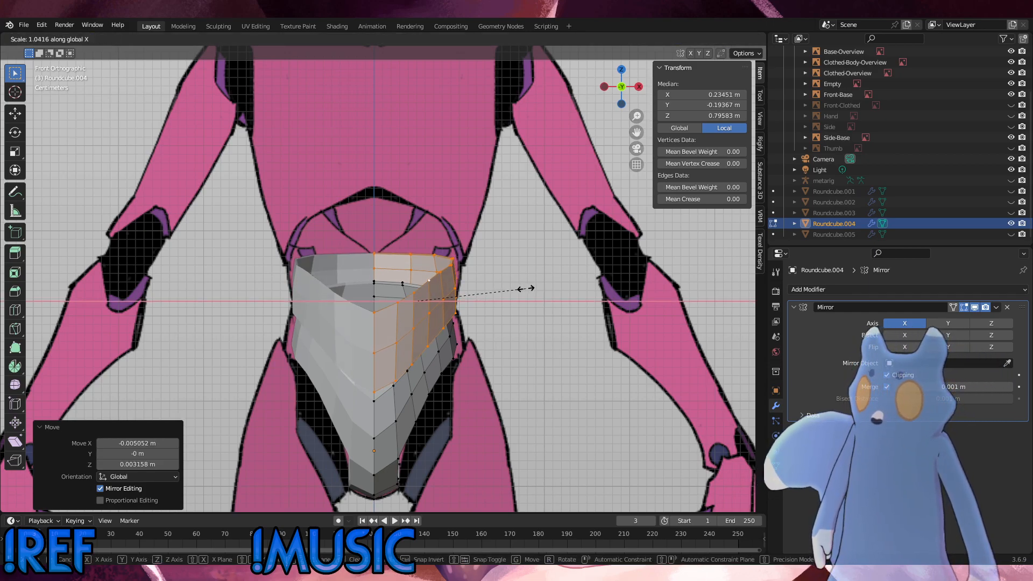
left_click(535, 290)
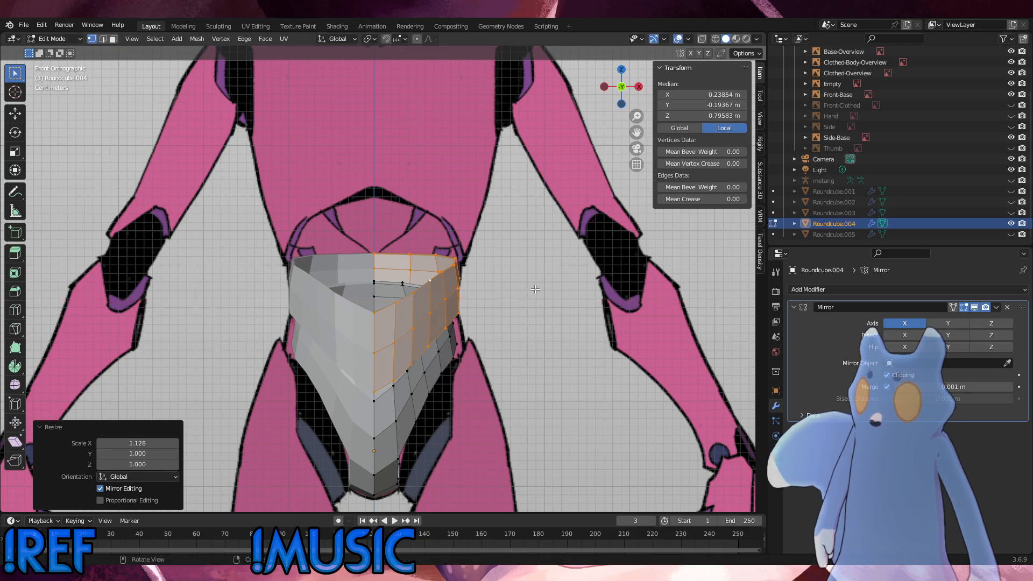
Rotate the upper waist band -1.19° in the front view and 1.06° about Z, nudging it -0.001895 m in X and 0.000632 m in Z.
key("g")
left_click(530, 285)
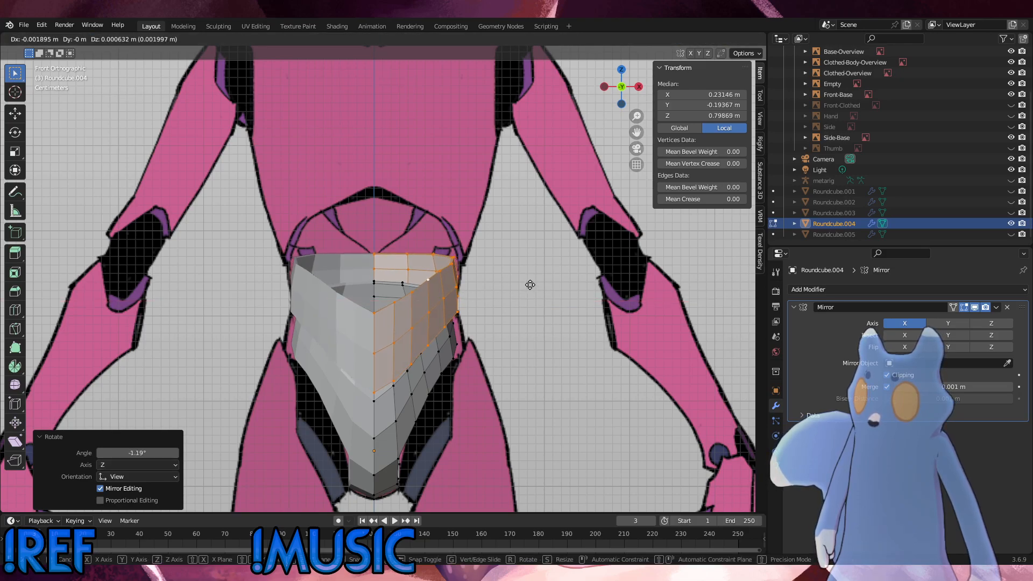
middle_click_drag(531, 286, 525, 385)
key("r")
key("z")
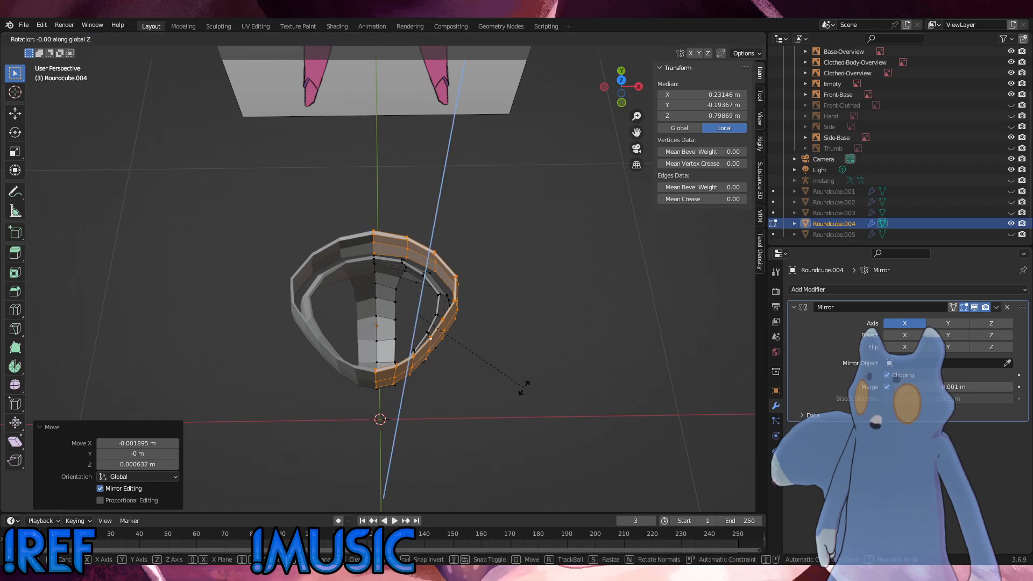
left_click(522, 383)
key("KP_1")
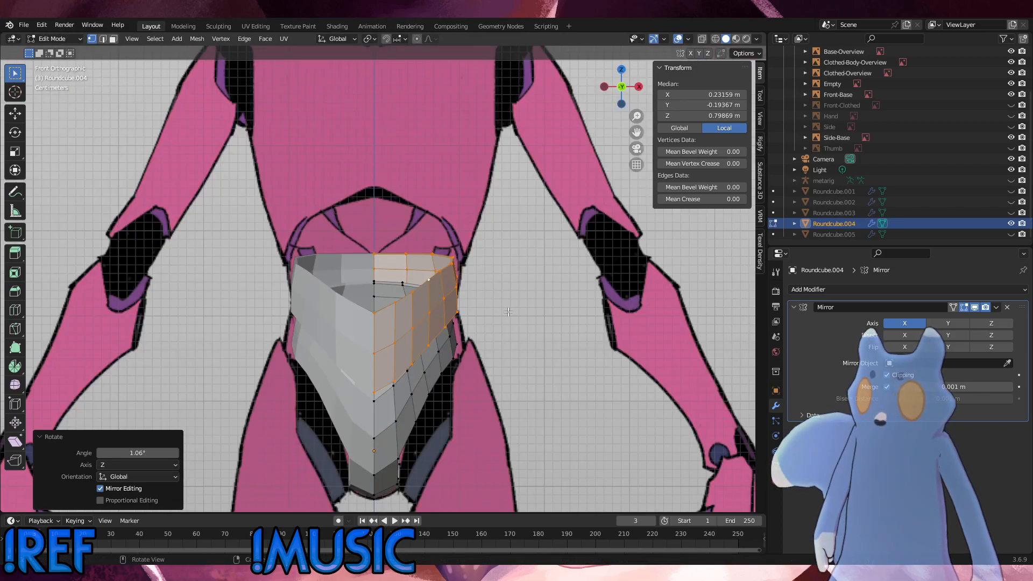
Select the whole lower waist band and scale it by 1.086 along X in the front view.
middle_click_drag(517, 314, 566, 331)
left_click(439, 366)
key("l")
key("KP_1")
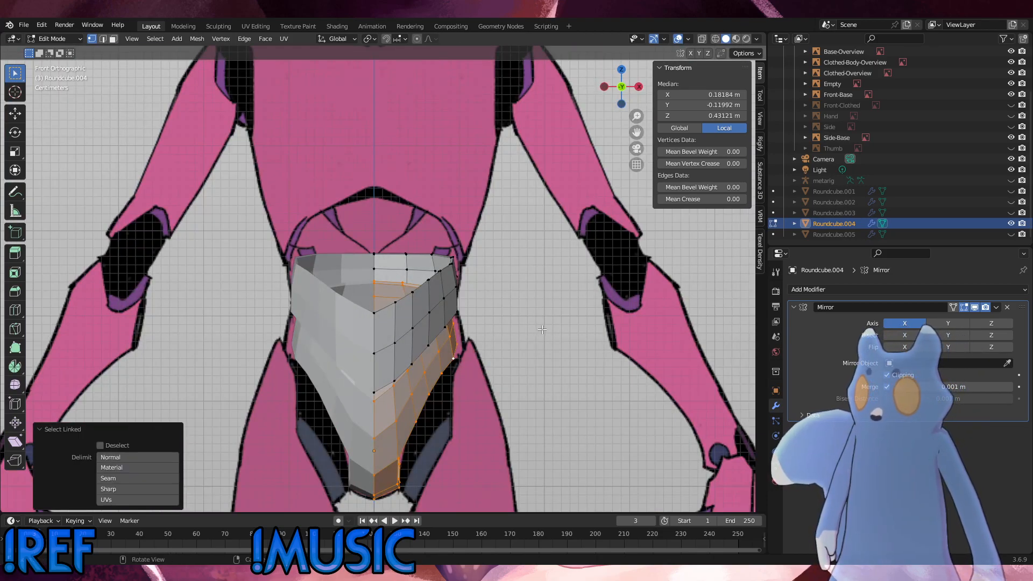
key("s")
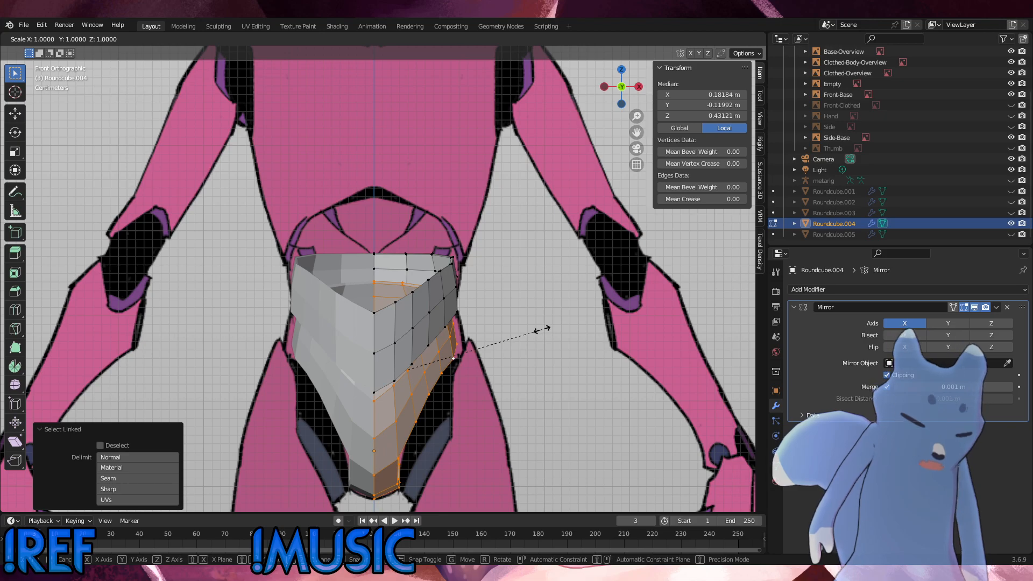
key("y")
key("x")
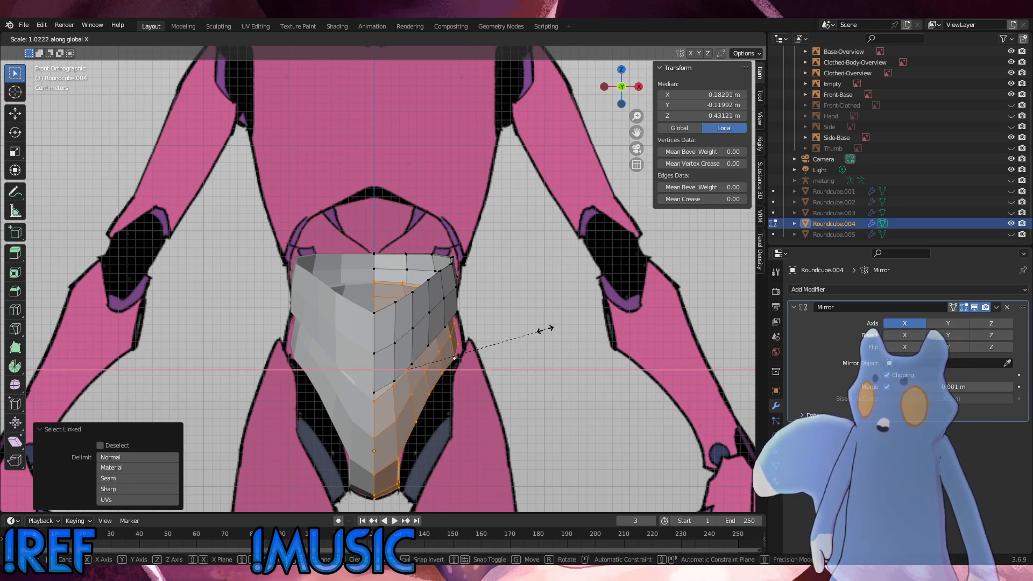
left_click(555, 329)
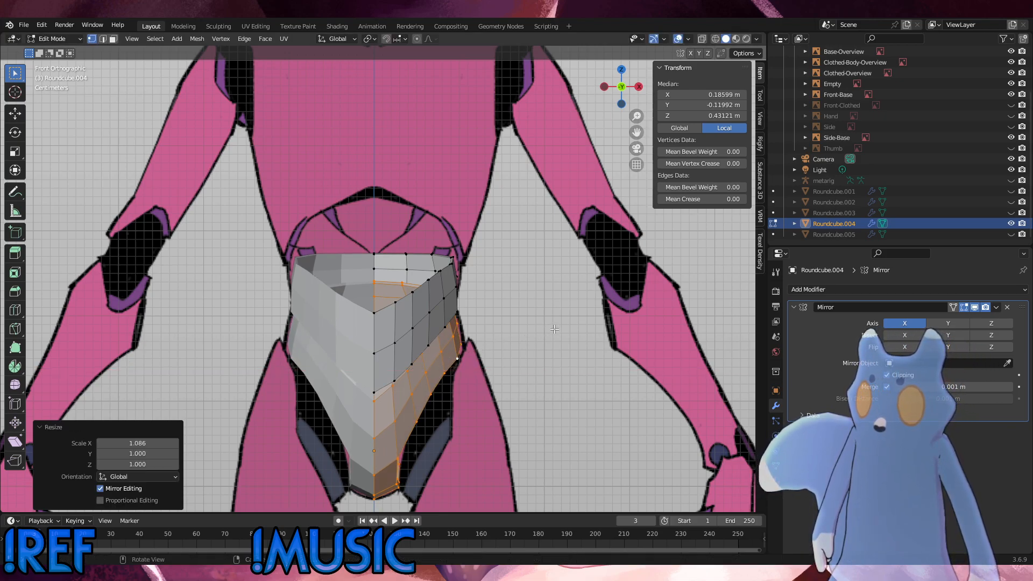
Rotate the lower waist band slightly about Z and by 1.25° in the front view, and hide the toolbar.
key("r")
key("z")
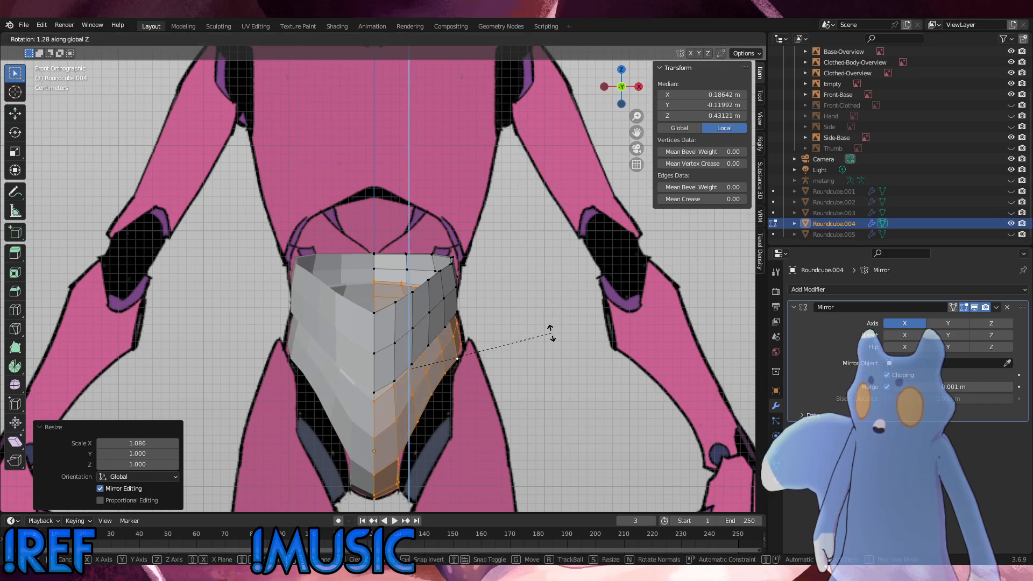
key("Escape")
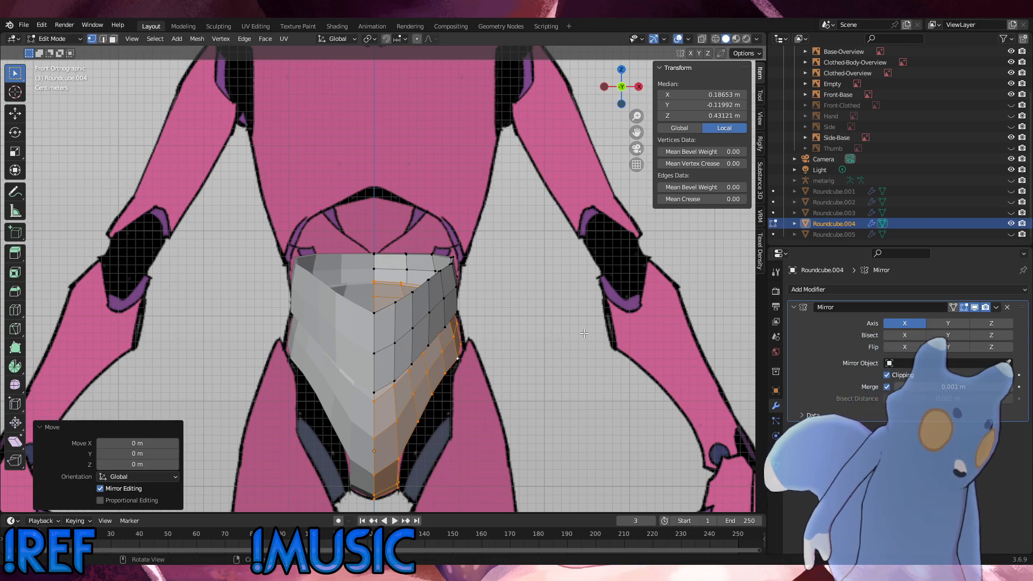
key("t")
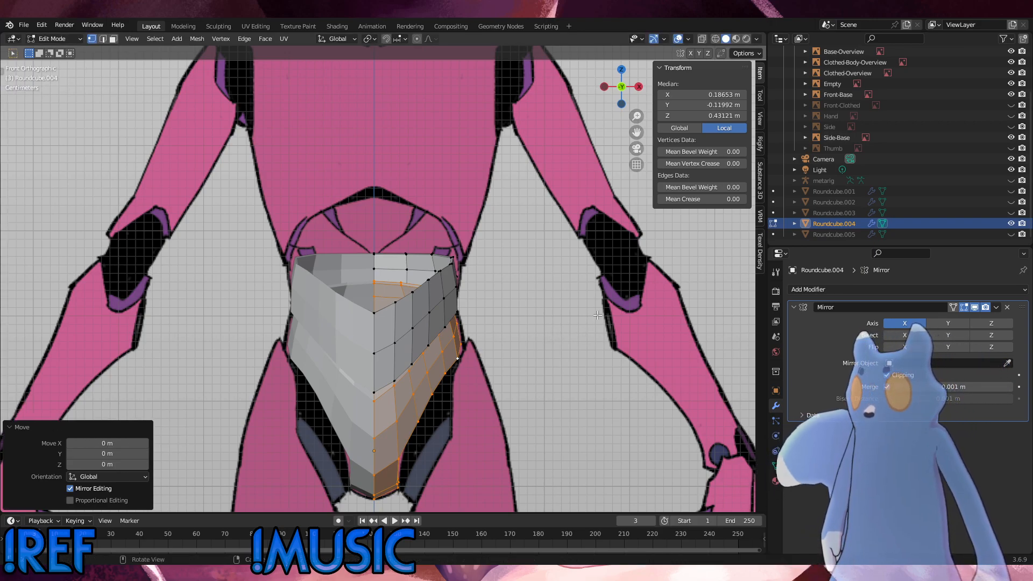
key("r")
left_click(580, 292)
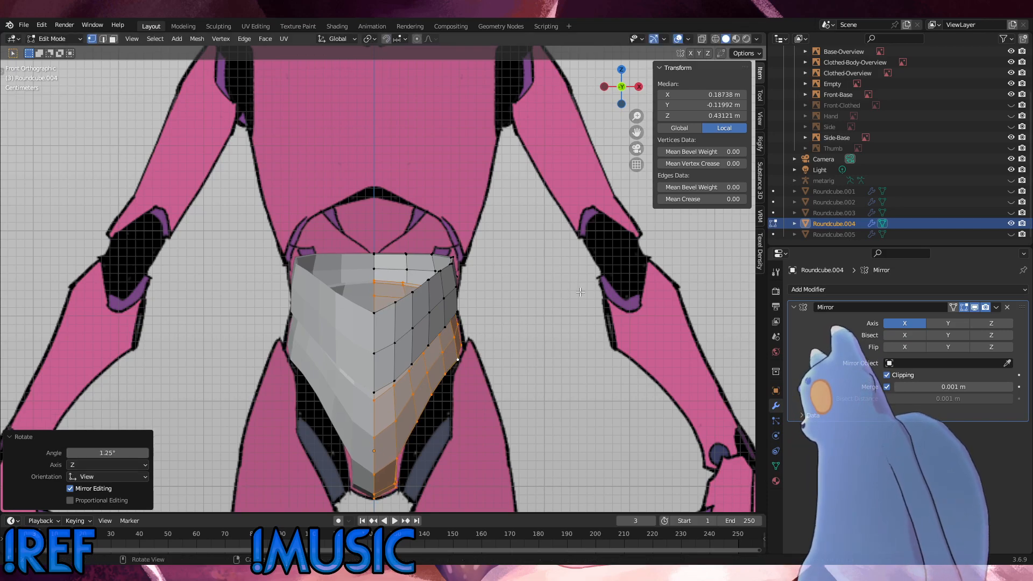
Move the lower waist band outward along X by 0.001263 m and rotate it -1.24° in the front view.
key("g")
left_click(581, 292)
key("r")
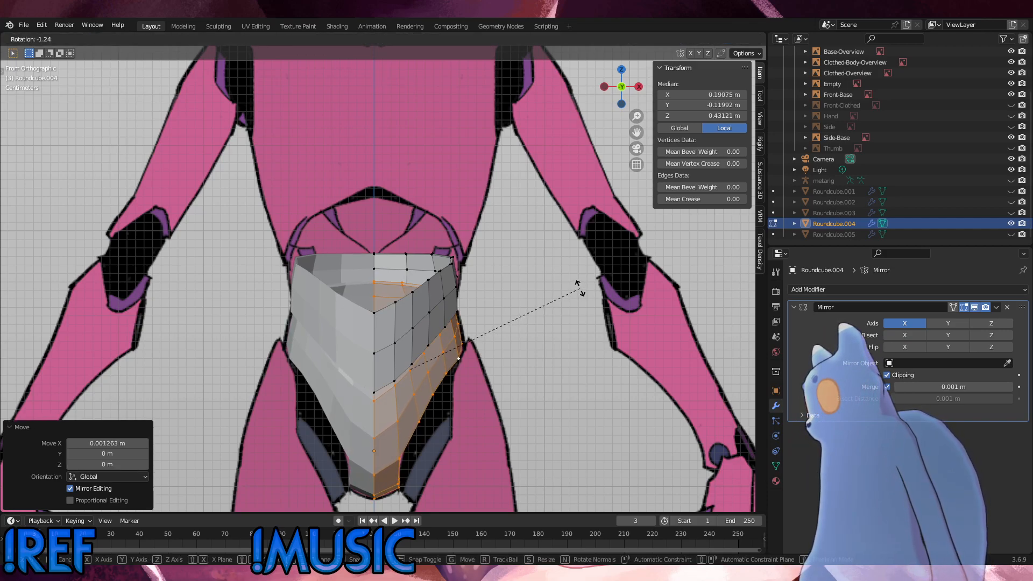
left_click(580, 288)
key("g")
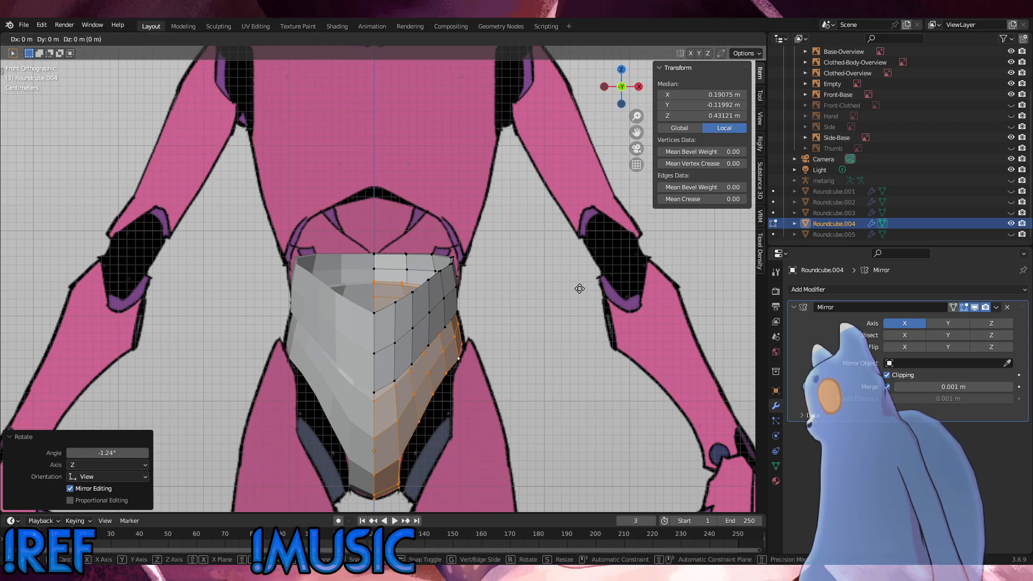
key("Escape")
Deselect the lower waist band, return the armour to Object Mode and save the file.
key("alt+a")
middle_click_drag(579, 289, 450, 317)
scroll(473, 318, "up", 1, "alt")
middle_click_drag(449, 316, 188, 117, "alt")
left_click(52, 42)
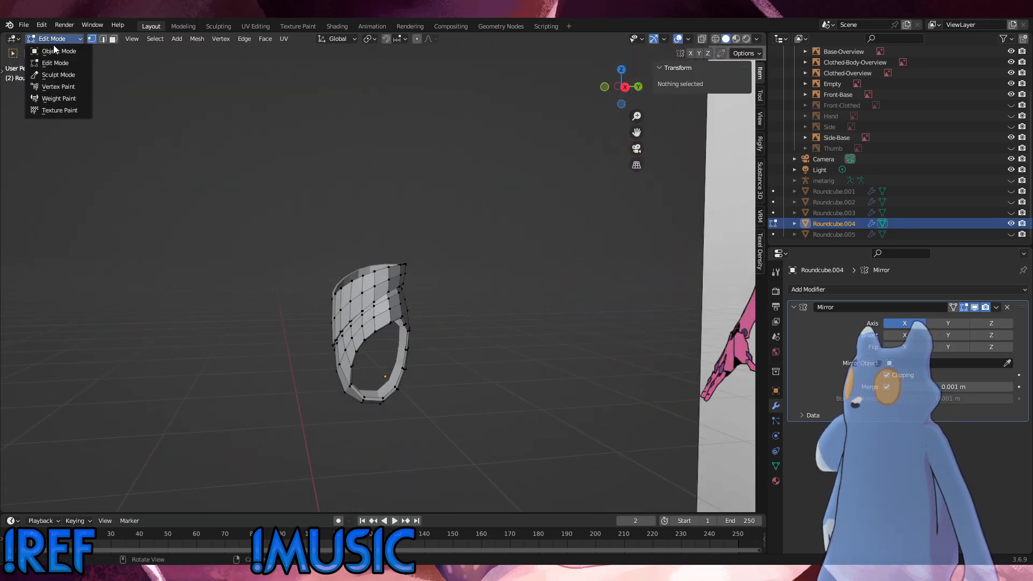
left_click(53, 50)
left_click(221, 103)
left_click(23, 25)
left_click(40, 95)
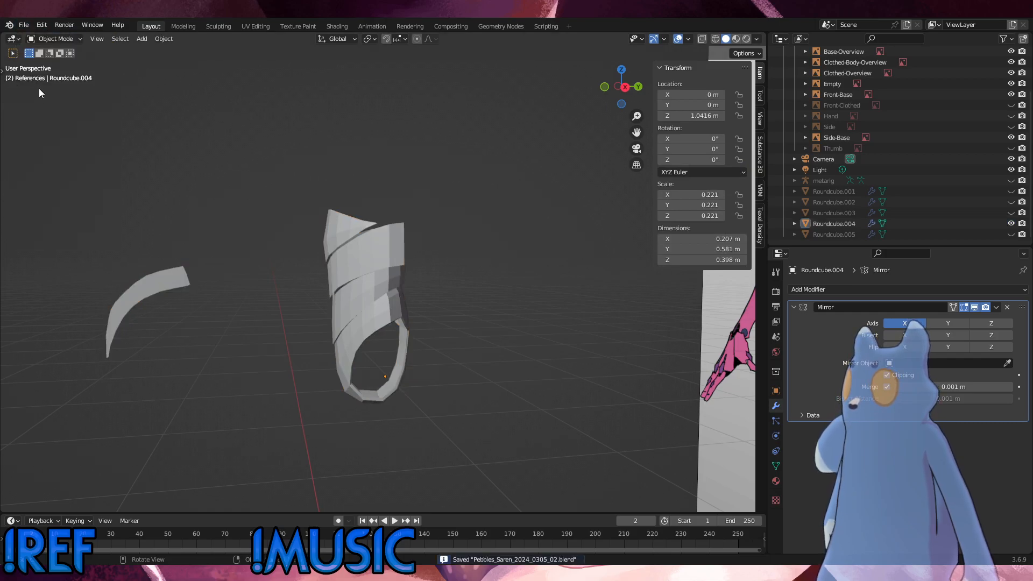
Undo the object deselection and reveal all hidden geometry of the armour in Edit Mode.
key("ctrl+z")
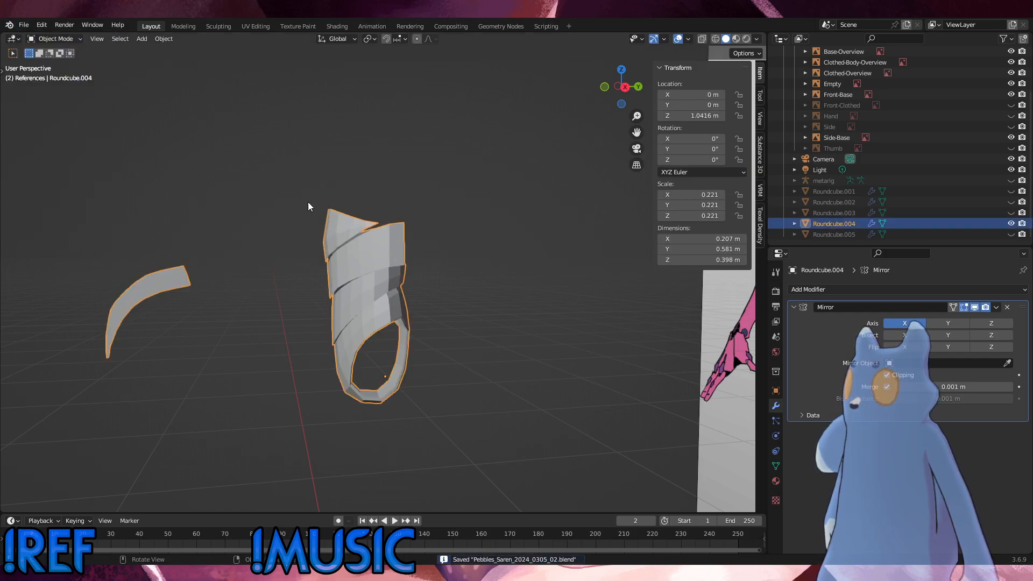
left_click(60, 39)
left_click(49, 64)
mouse_move(406, 175)
middle_mouse_down("alt")
mouse_move(443, 178)
mouse_move(411, 189)
middle_mouse_up("alt")
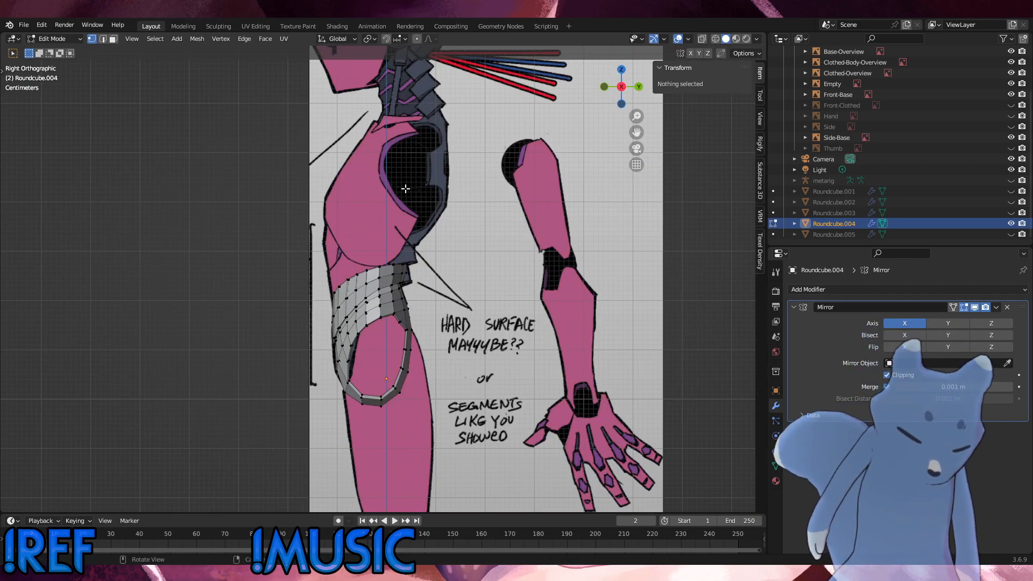
key("alt+h")
Hide the topmost armour band and the detached curved strip in front of the body.
left_click(335, 221)
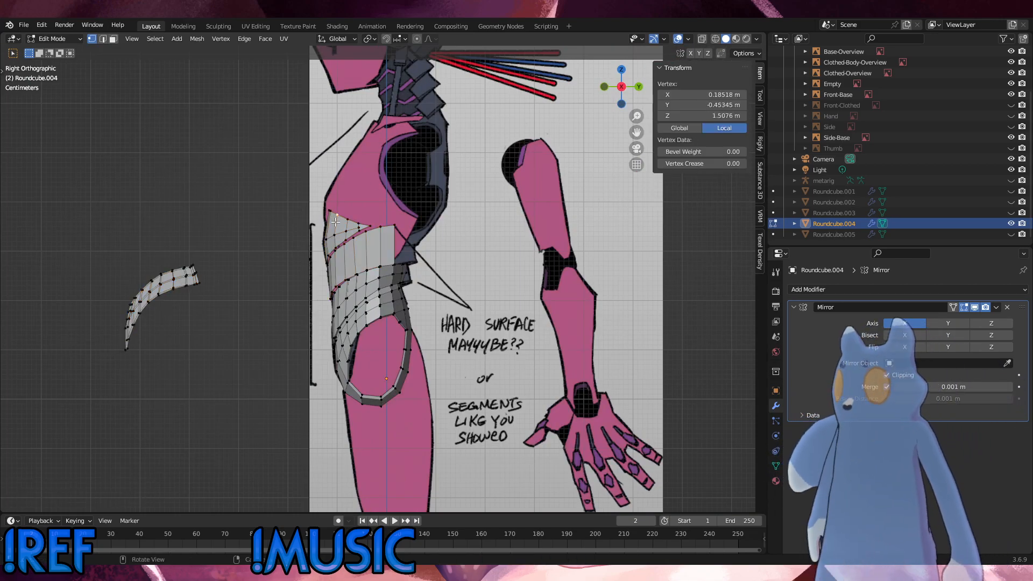
key("l")
key("h")
key("l")
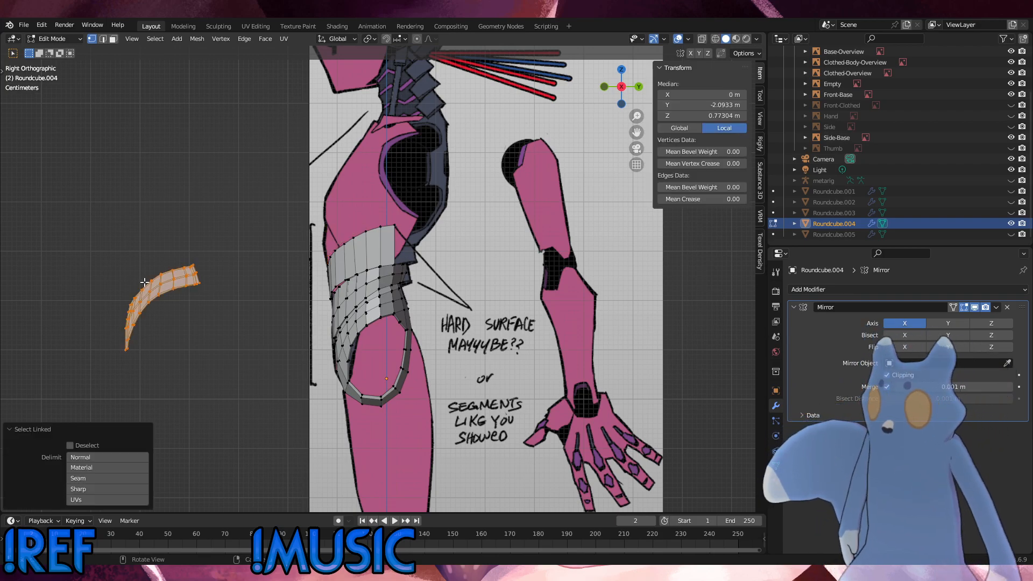
key("h")
key("KP_1")
scroll(448, 255, "up", 4)
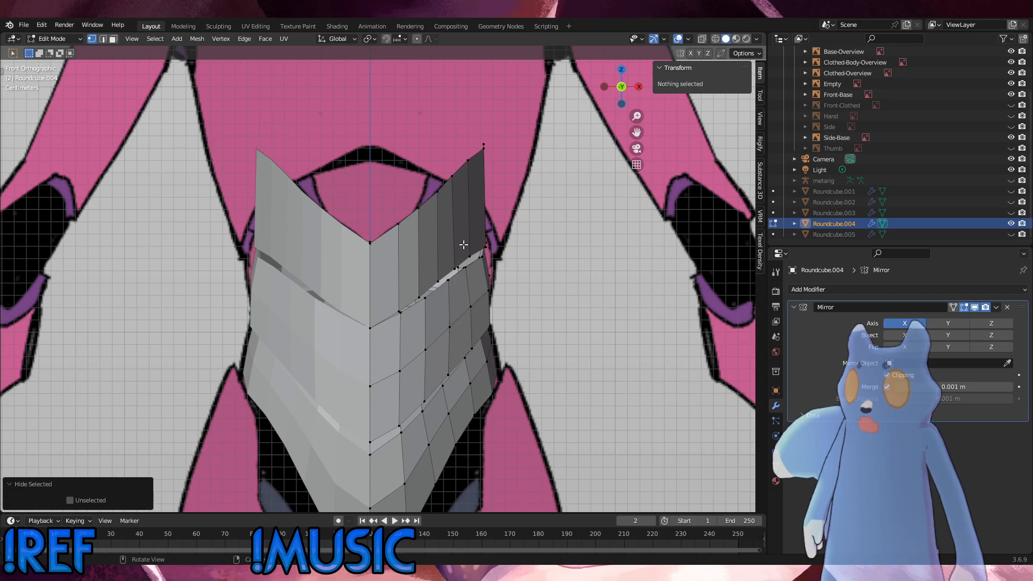
middle_click_drag(462, 245, 392, 247)
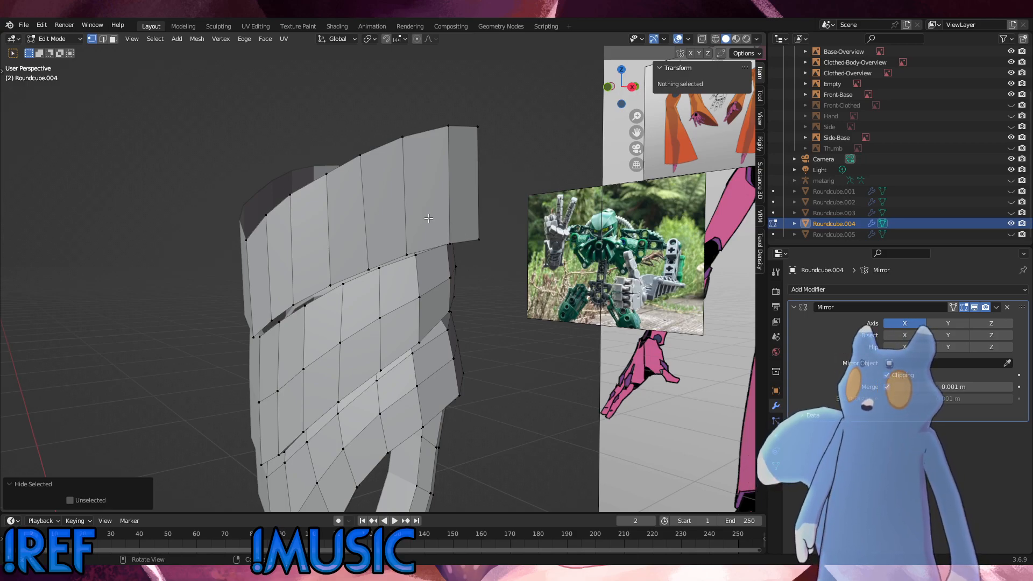
Select the rear stretch of the torso band's lower edge and fatten it outward by 0.0205 m.
middle_click_drag(429, 218, 469, 216, "alt")
left_click(407, 236)
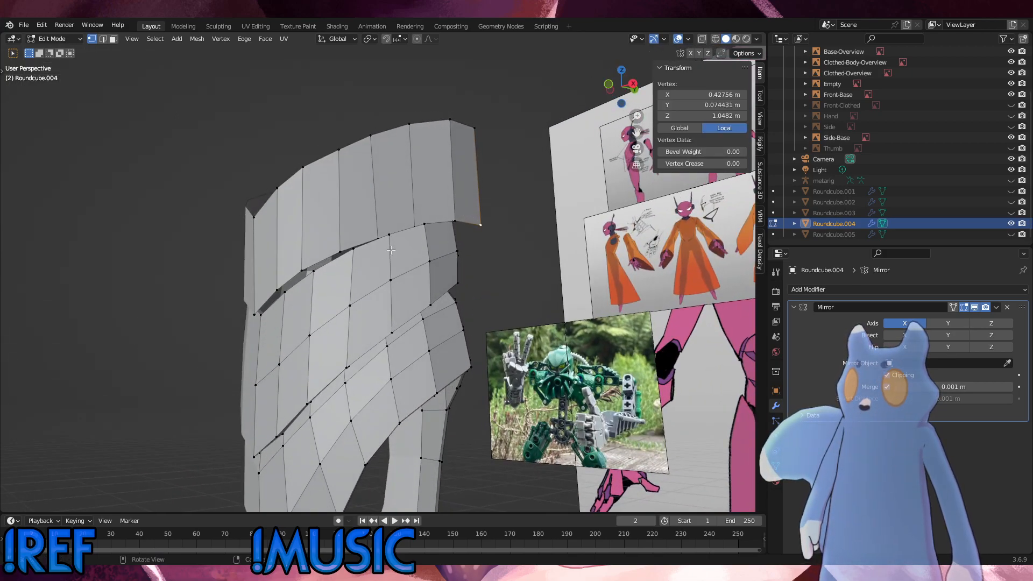
left_click(348, 246, "shift")
left_click(345, 246)
left_click(485, 215, "ctrl")
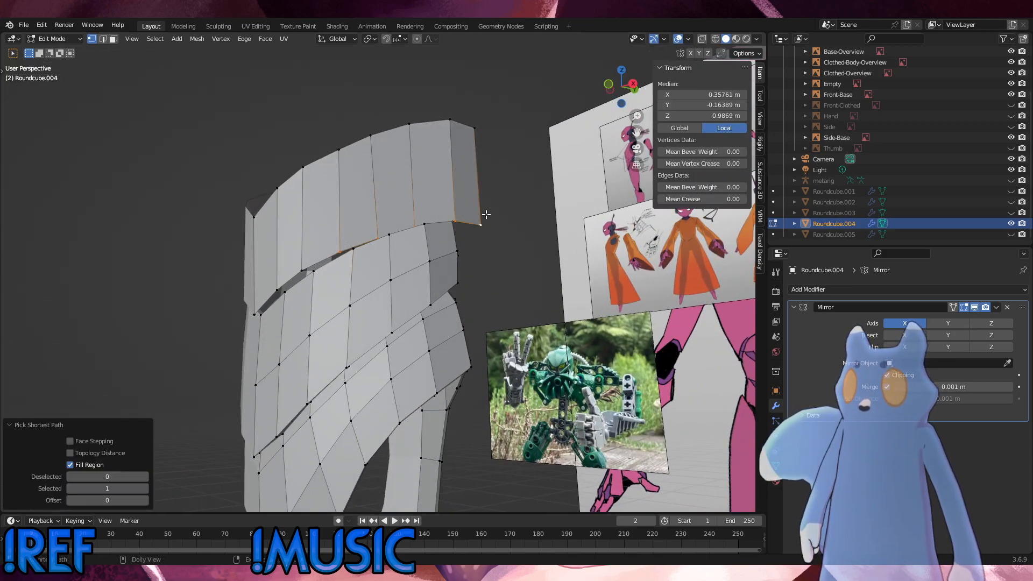
middle_click_drag(486, 214, 527, 197)
key("alt+s")
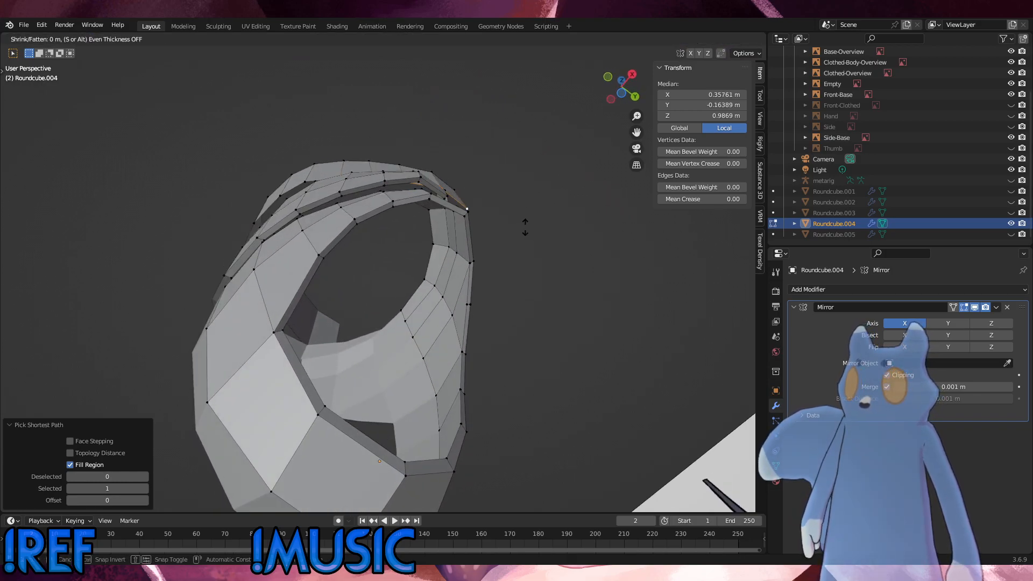
right_click(524, 214)
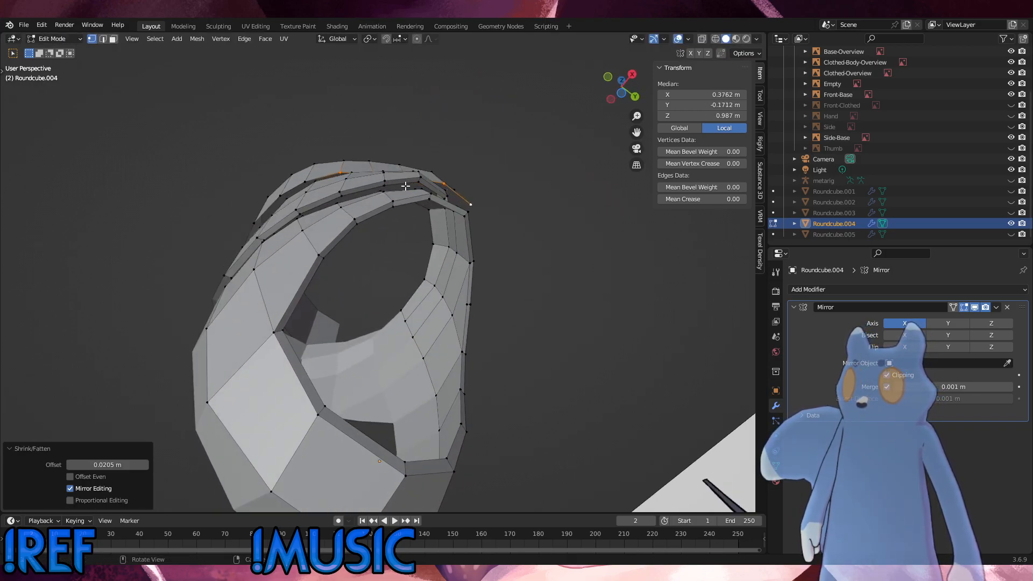
Fatten progressively shorter selections of the torso band's lower rear edge, using an offset of 0.00696 m on the last one.
left_click(342, 169, "shift")
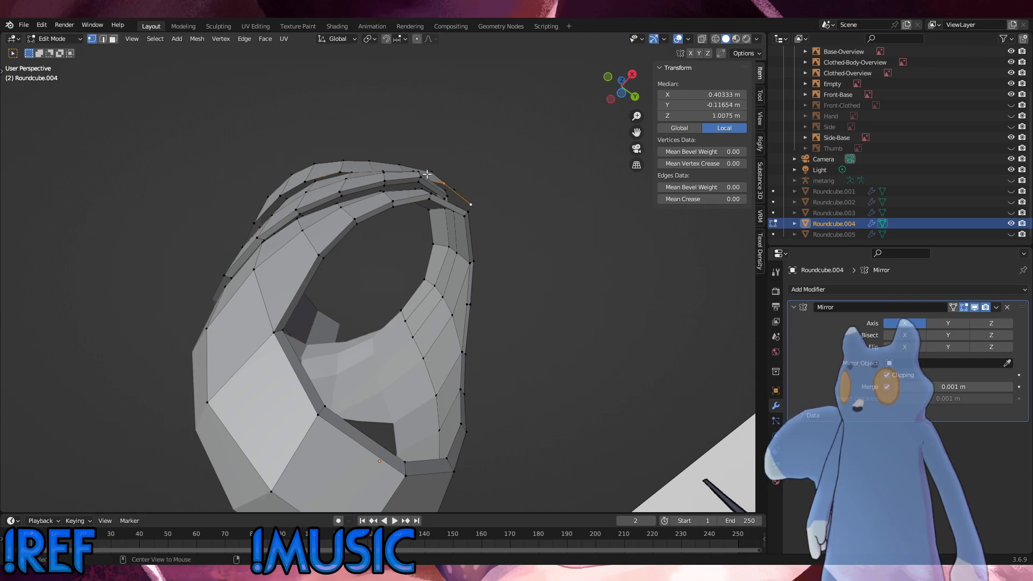
key("alt+s")
left_click(424, 165)
left_click(372, 167, "shift")
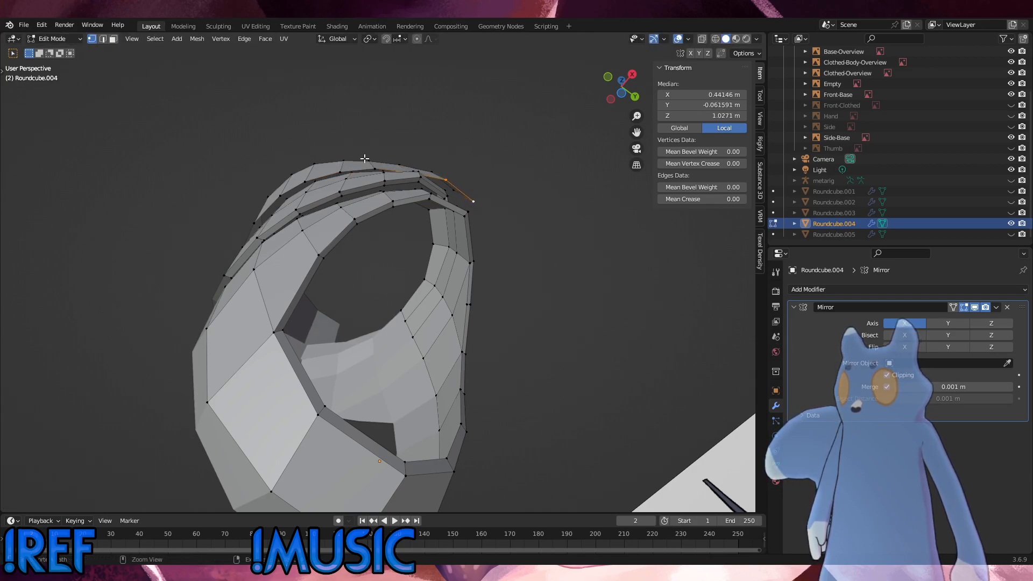
key("alt+s")
left_click(403, 165)
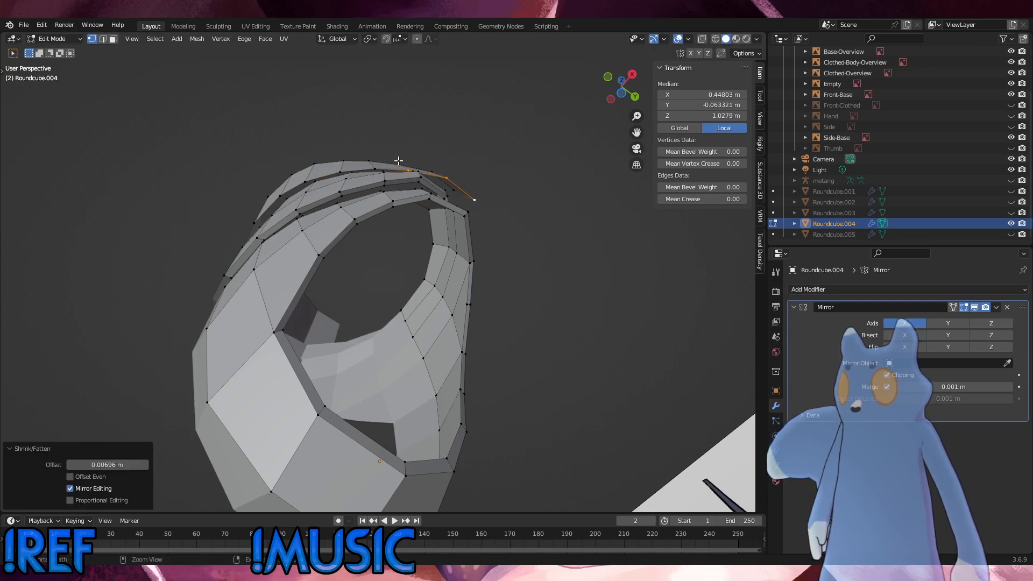
Shrink the last vertices of the torso band's lower rear edge inward, offsetting the end corner by -0.00714 m.
left_click(395, 163, "shift")
key("alt+s")
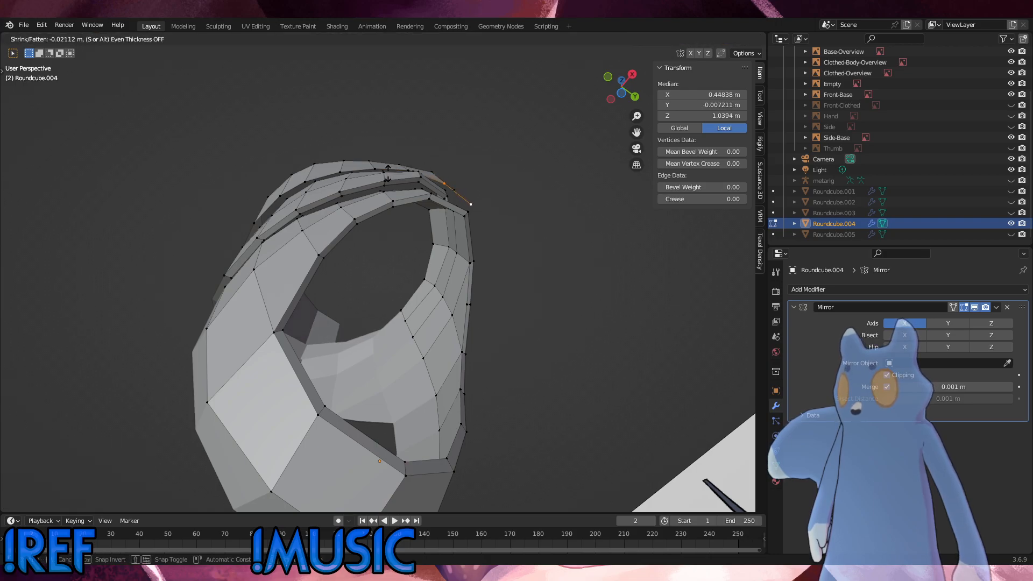
left_click(444, 188)
left_click_drag(445, 188, 426, 177, "ctrl")
key("alt+s")
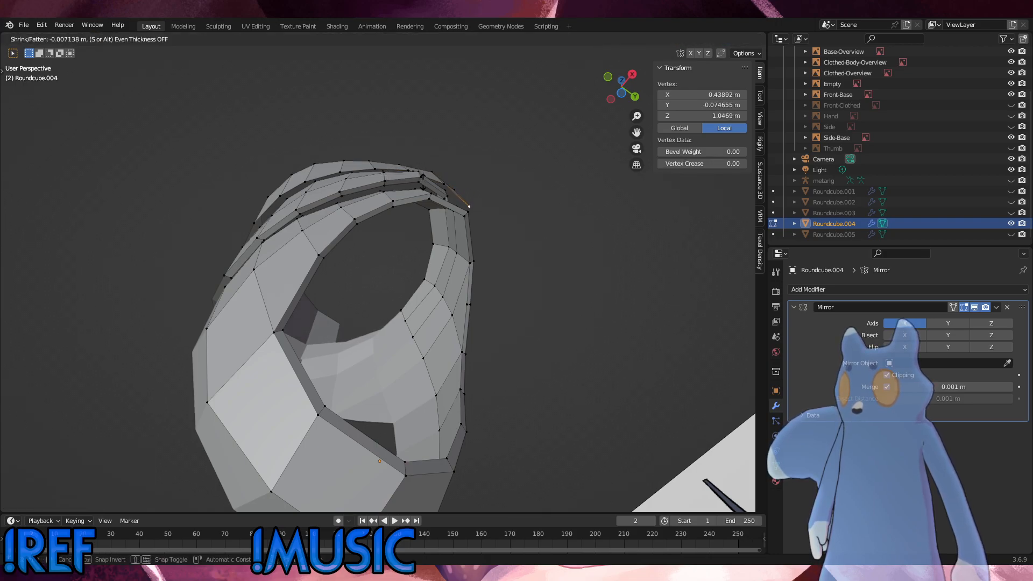
left_click(424, 174)
Shrink the torso band's lower rear corner inward by about 0.07 m and its upper rear corner by 0.0844 m.
middle_click_drag(424, 175, 291, 261)
key("alt+s")
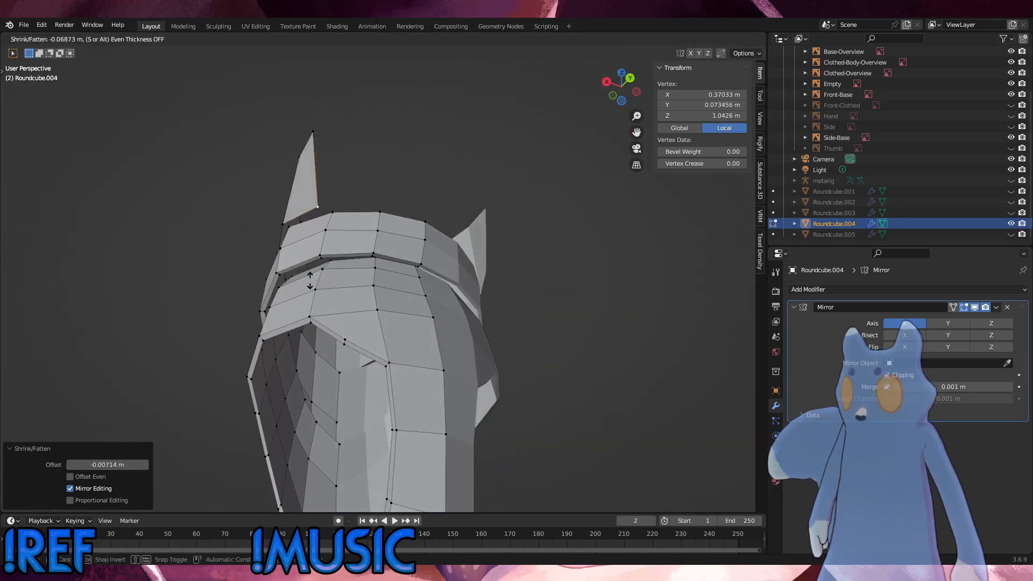
left_click(308, 286)
left_click(315, 133)
key("alt+s")
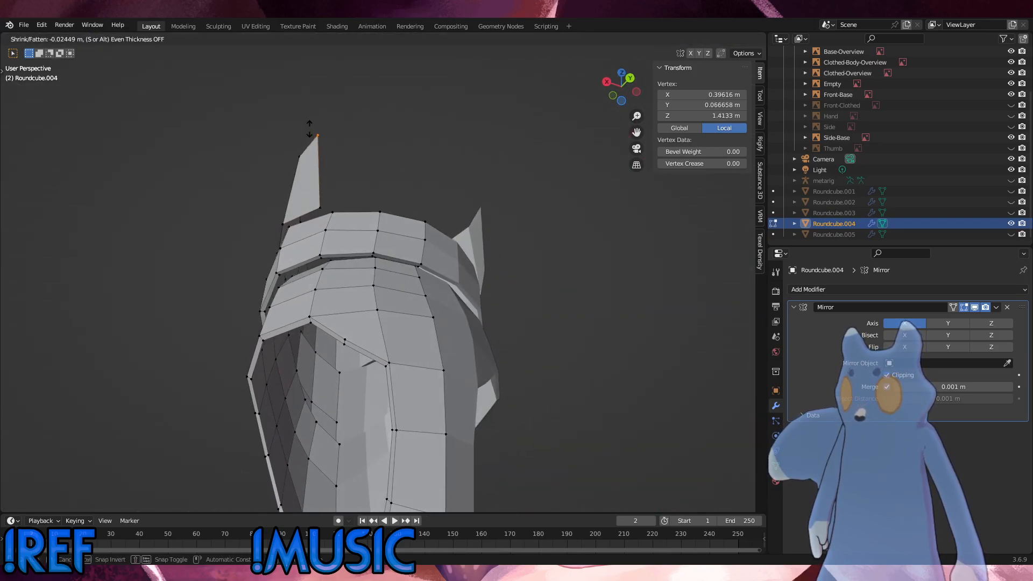
left_click(329, 157)
middle_click_drag(328, 157, 369, 270)
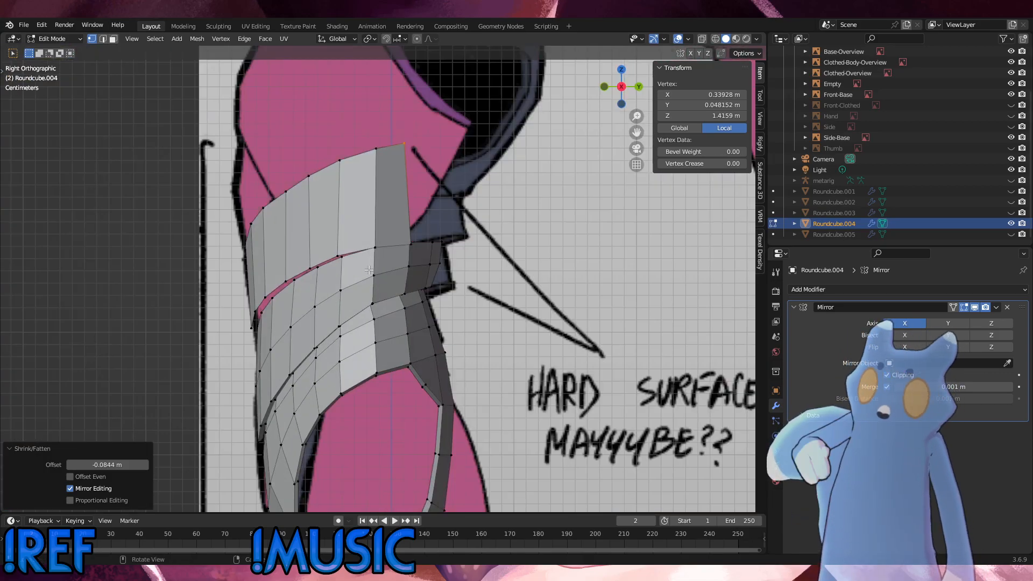
Edge-slide the rear top vertices of the torso band downward by factors of 0.105 and 0.152 in the side view.
left_click_drag(444, 179, 302, 143)
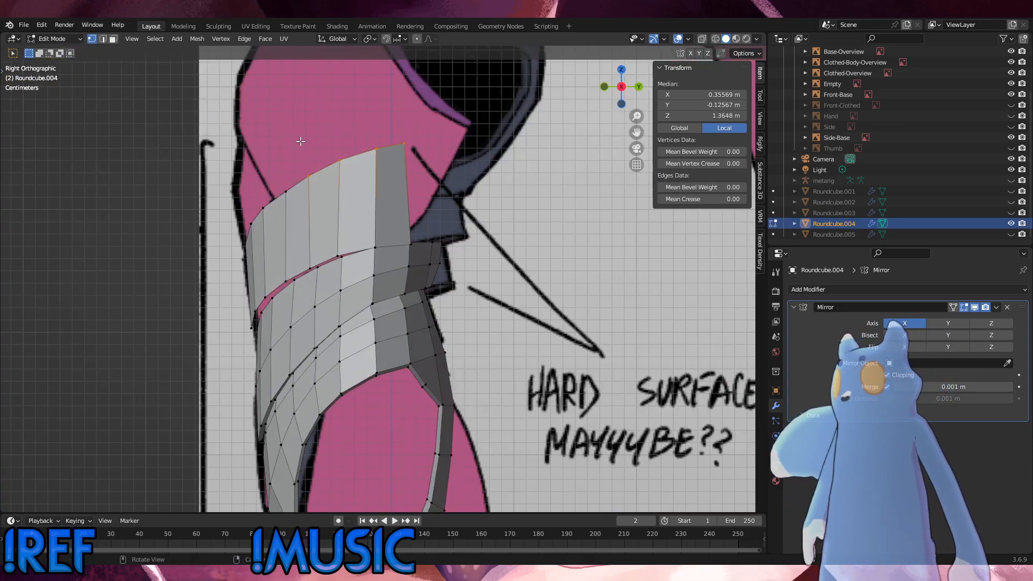
key("g")
key("g")
left_click(299, 146)
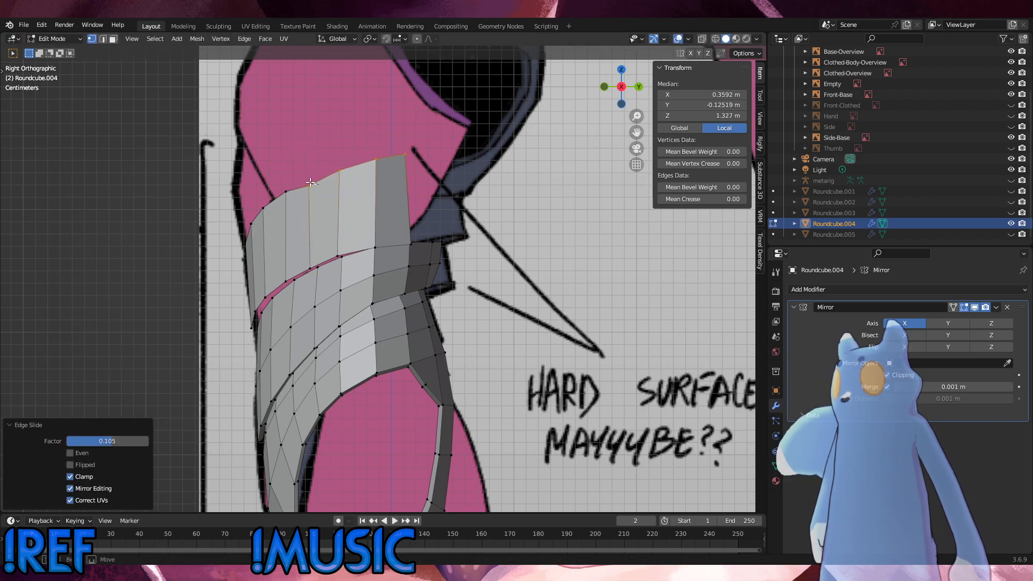
key("g")
key("g")
left_click(282, 170)
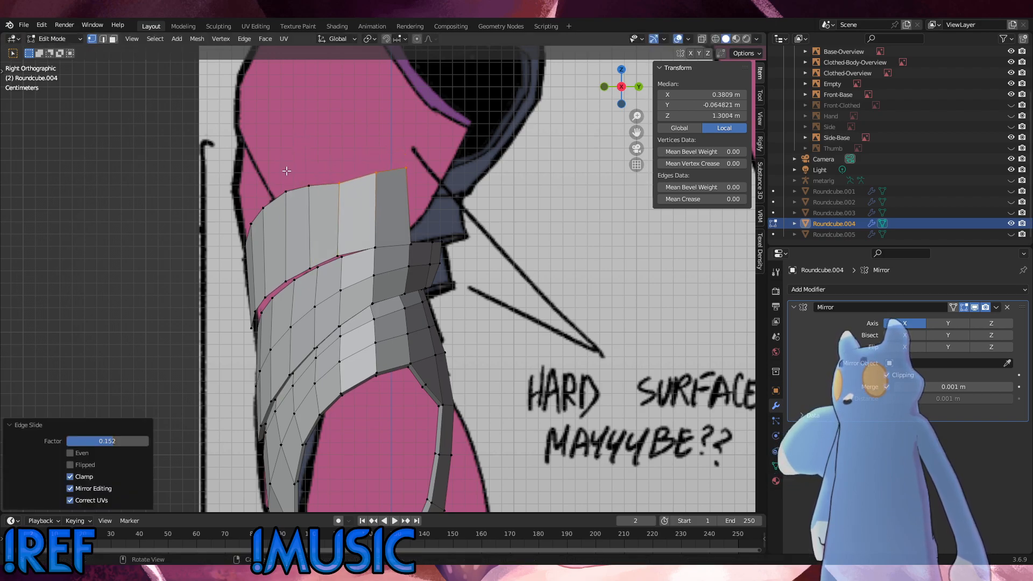
Slide the rearmost top vertices of the torso band further down, using a vertex-slide factor of 0.173 for the rear corner.
key("g")
key("g")
left_click(340, 179)
left_click(374, 185, "shift")
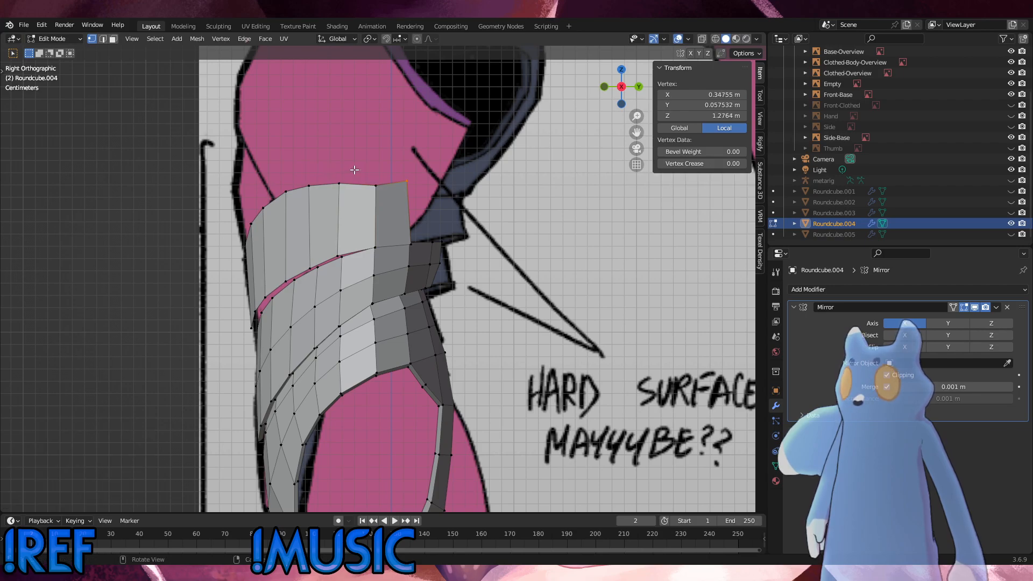
key("g")
key("g")
left_click(358, 181)
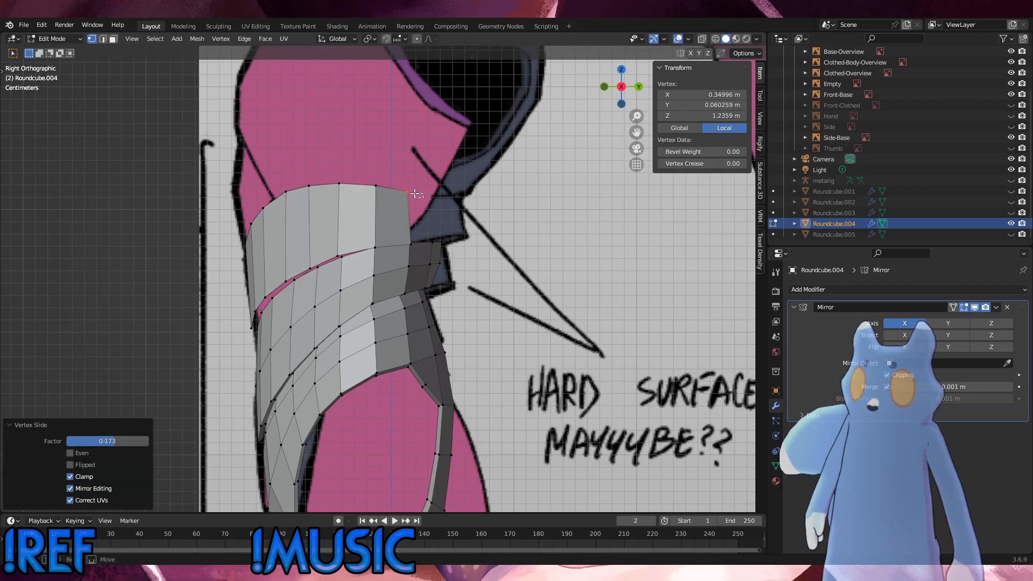
Clear the vertex selection and save the file.
key("alt+a")
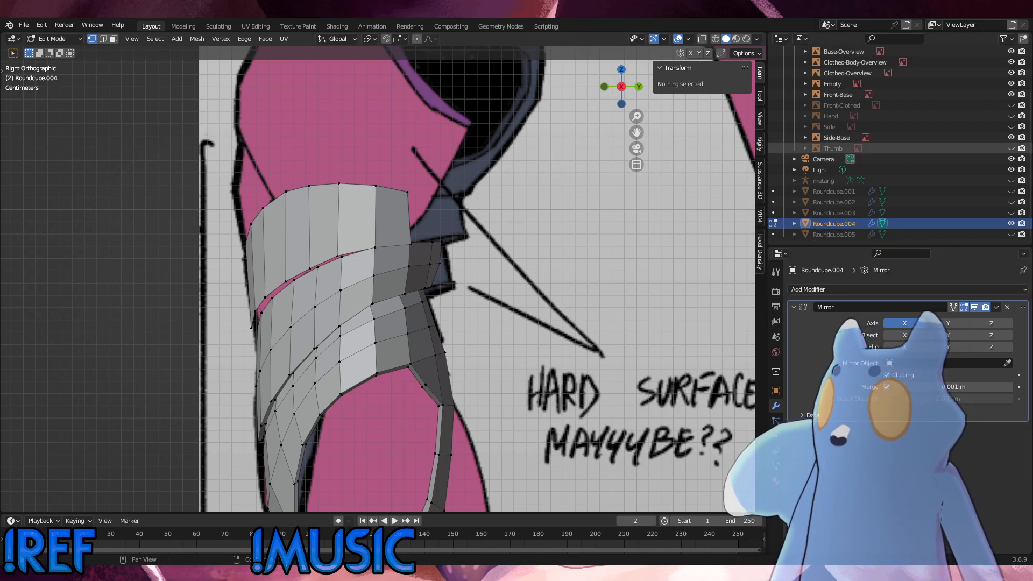
left_click(25, 25)
left_click(31, 94)
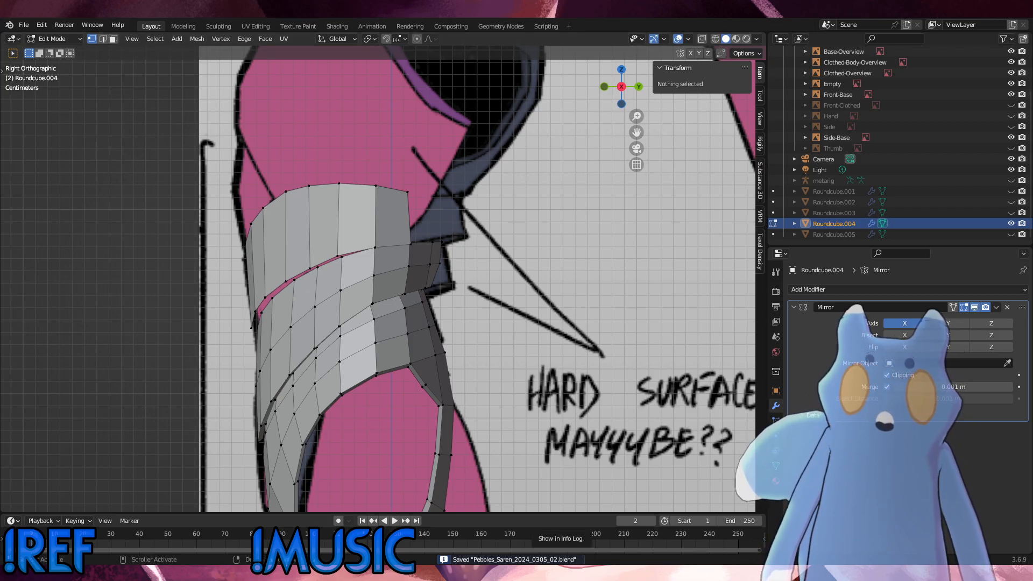
Examine how the armour bands fit the body outline in the front and side reference drawings.
scroll(366, 350, "down", 8)
middle_click_drag(376, 354, 357, 327)
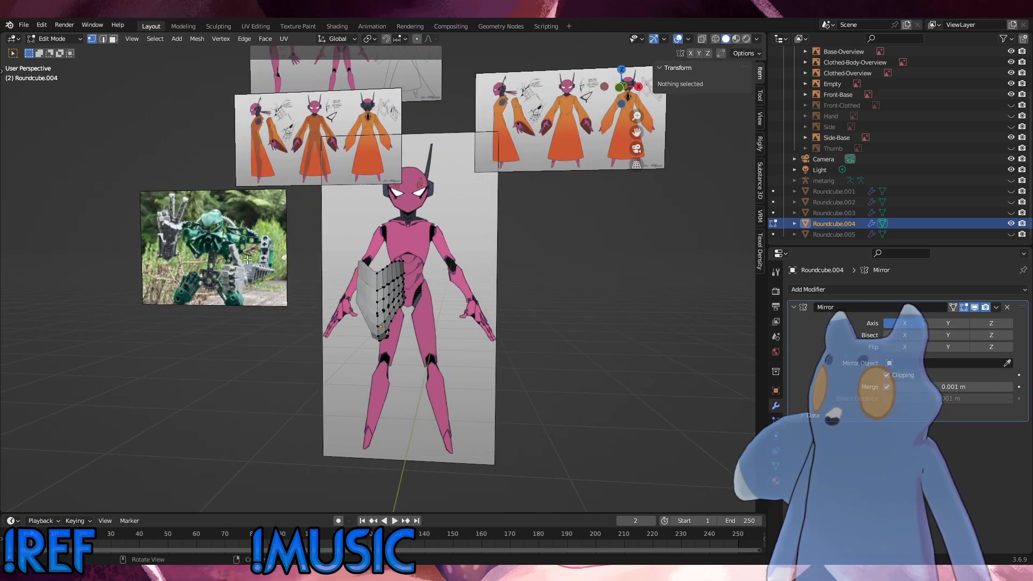
key("KP_3")
key("KP_1")
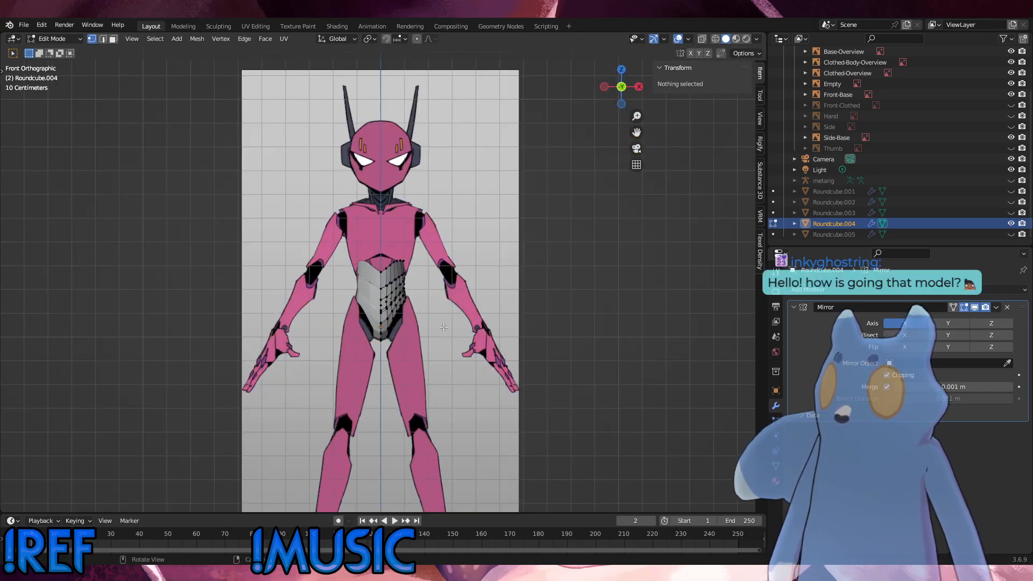
scroll(415, 338, "up", 5)
scroll(415, 338, "up", 1)
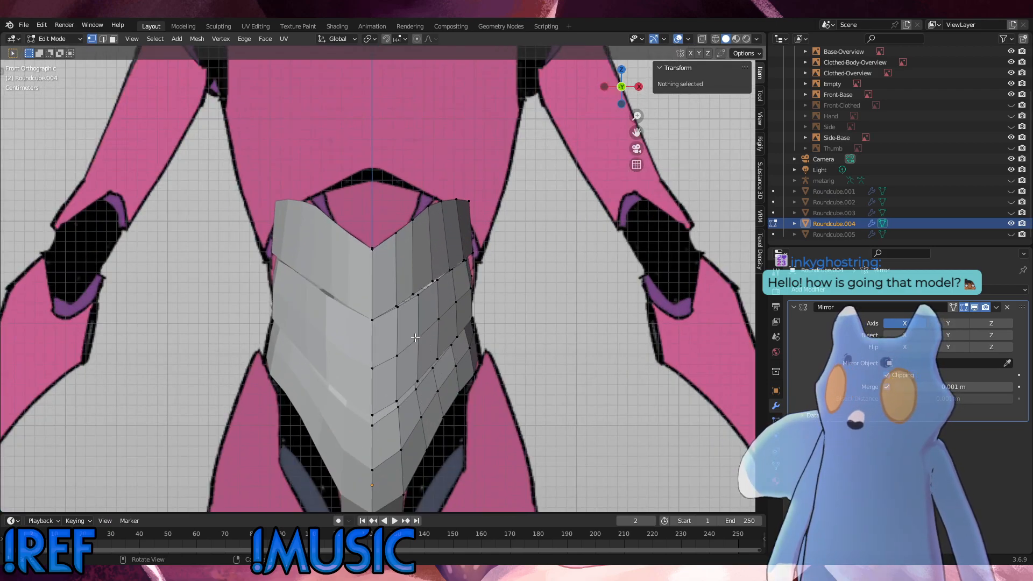
scroll(415, 337, "up", 2)
middle_click_drag(415, 338, 405, 337, "alt")
scroll(404, 338, "down", 2)
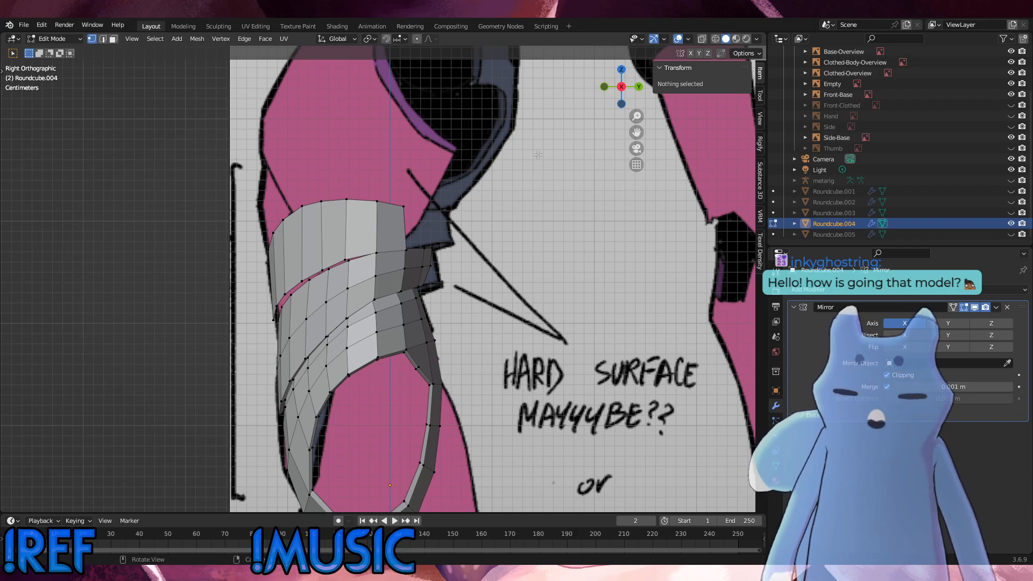
Inspect the armour's side profile in X-ray over the side reference, and check the solid bands in perspective.
middle_click_drag(538, 155, 308, 297)
scroll(484, 279, "down", 1)
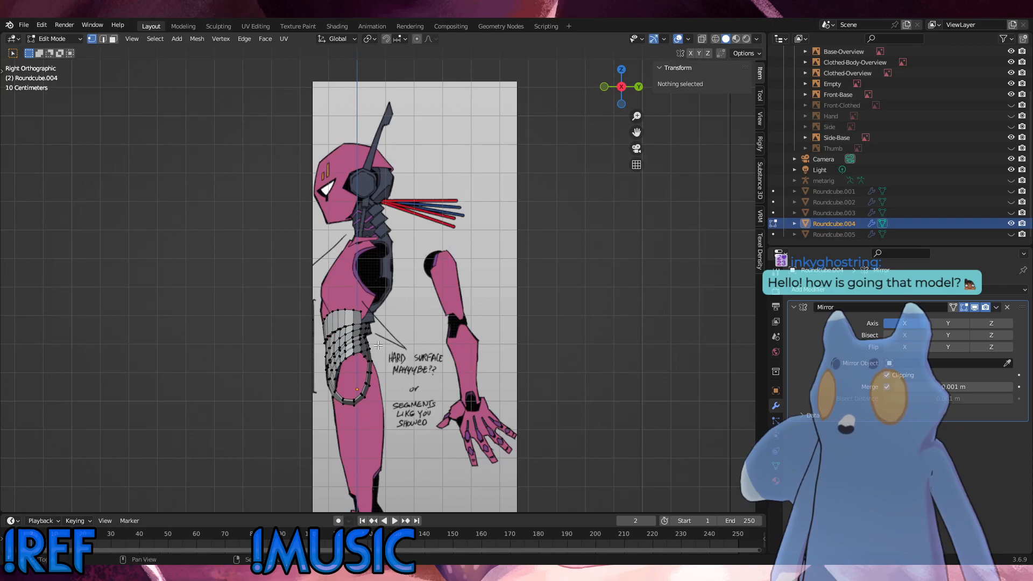
middle_click_drag(491, 279, 484, 174, "shift")
left_click(701, 38)
scroll(370, 262, "up", 8)
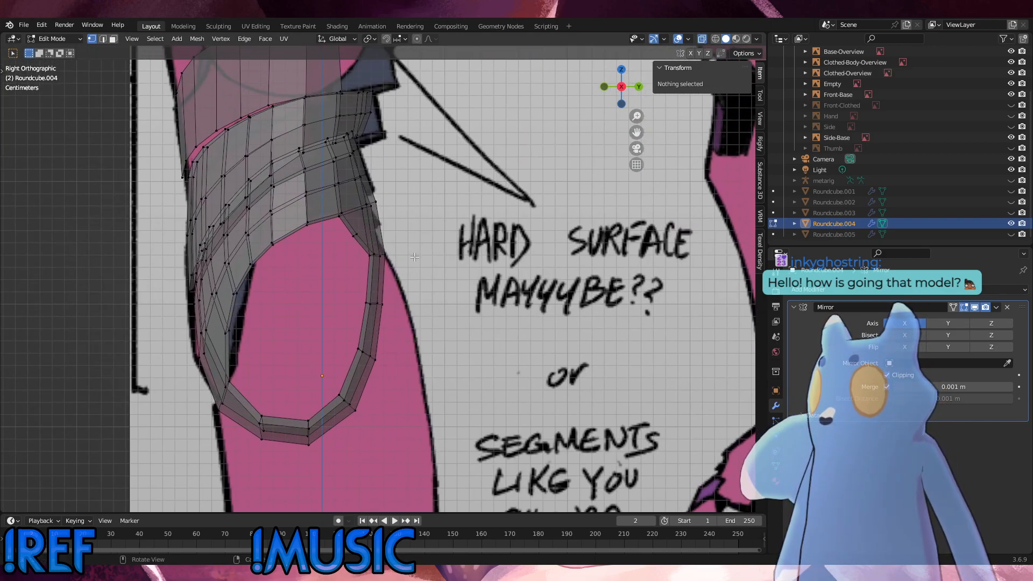
left_click(702, 38)
middle_click_drag(323, 134, 197, 192)
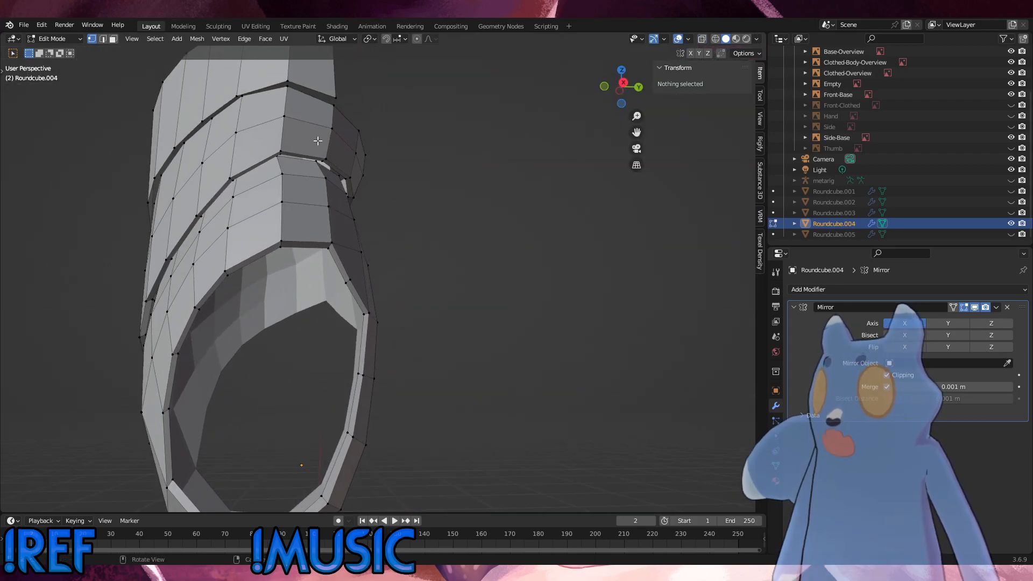
scroll(359, 100, "down", 4)
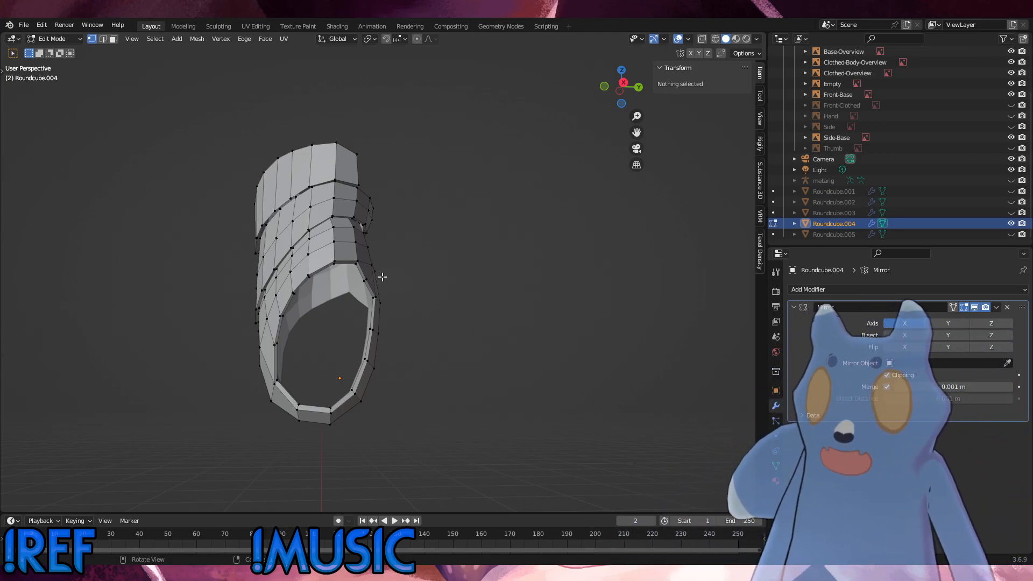
Slide the top band's lower rear corner vertex slightly forward along its lower edge, and rotate the band's rear edge by -3.51°.
mouse_move(449, 245)
middle_mouse_down()
mouse_move(565, 261)
mouse_move(429, 252)
middle_mouse_up()
mouse_move(299, 388)
middle_mouse_down()
mouse_move(500, 237)
mouse_move(516, 210)
mouse_move(491, 230)
mouse_move(485, 220)
mouse_move(562, 233)
mouse_move(570, 257)
mouse_move(329, 252)
middle_mouse_up()
scroll(312, 249, "up", 3)
scroll(289, 150, "down", 2)
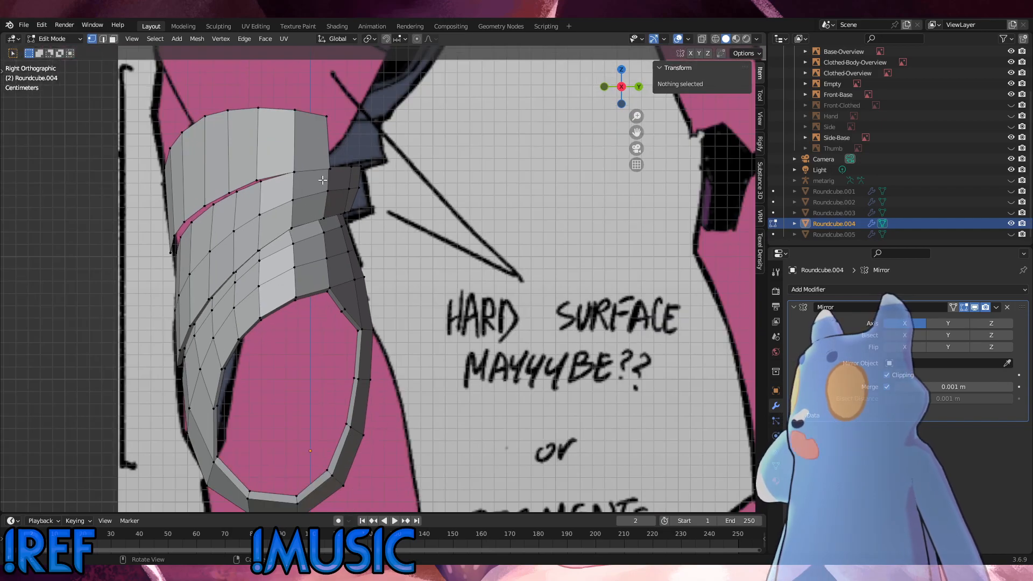
left_click(330, 180)
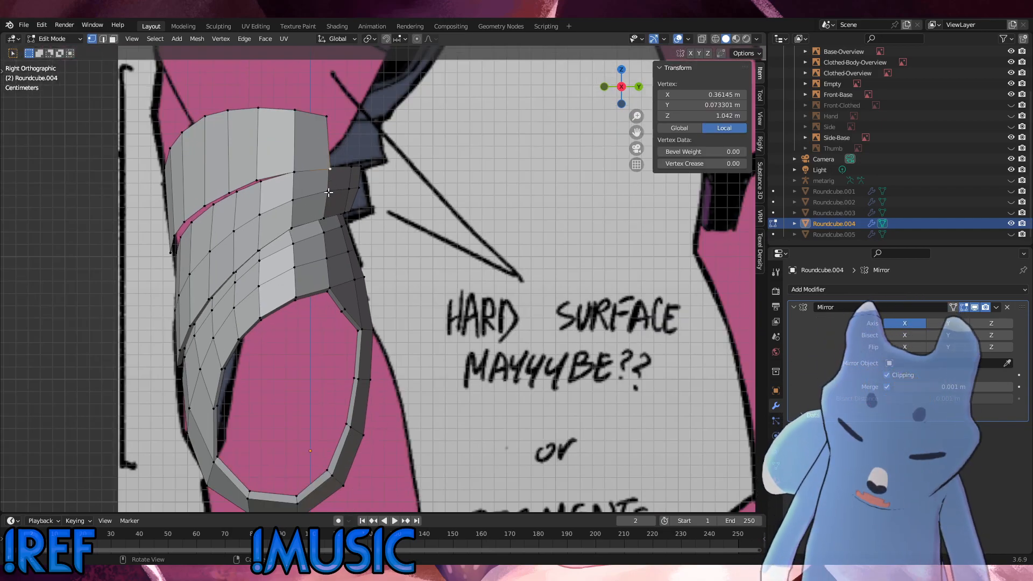
key("g")
key("g")
left_click(326, 168)
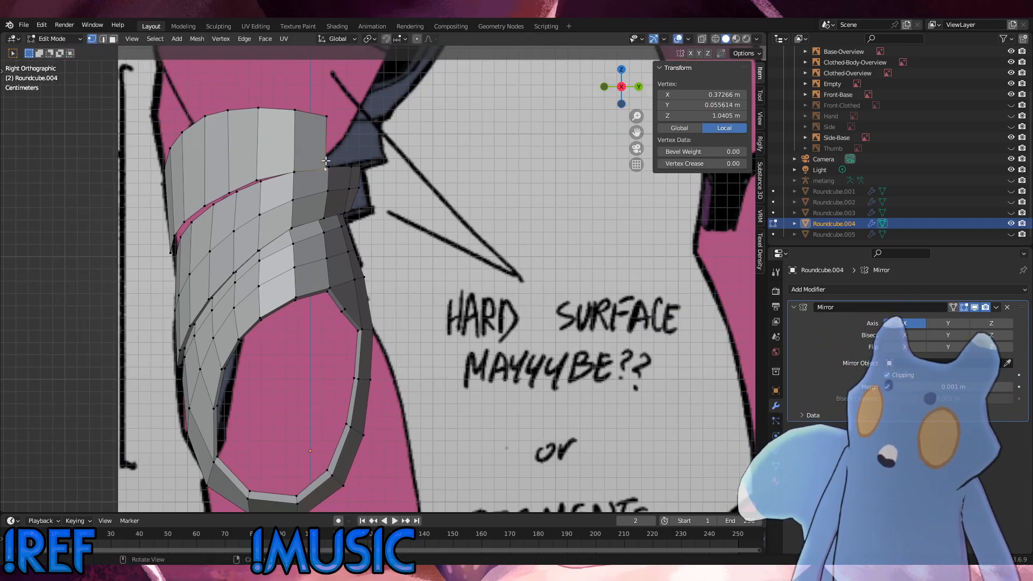
left_click(328, 118, "shift")
key("r")
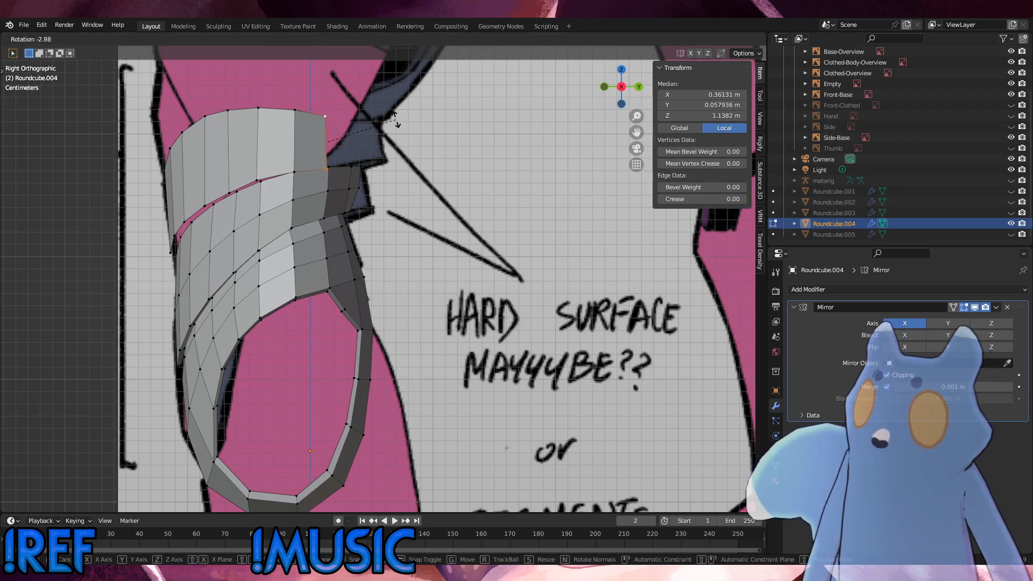
left_click(397, 125)
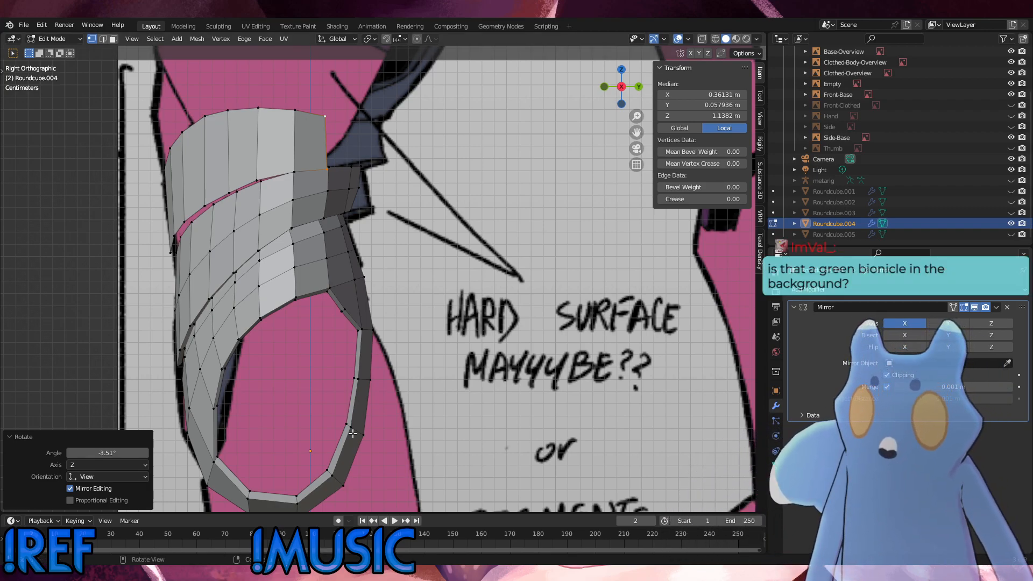
Clear the selection and inspect the armour bands against the side and front body reference drawings.
scroll(358, 383, "down", 4)
scroll(358, 382, "down", 4)
mouse_move(359, 355)
middle_mouse_down()
mouse_move(388, 339)
mouse_move(461, 347)
mouse_move(372, 349)
middle_mouse_up()
scroll(372, 348, "up", 7)
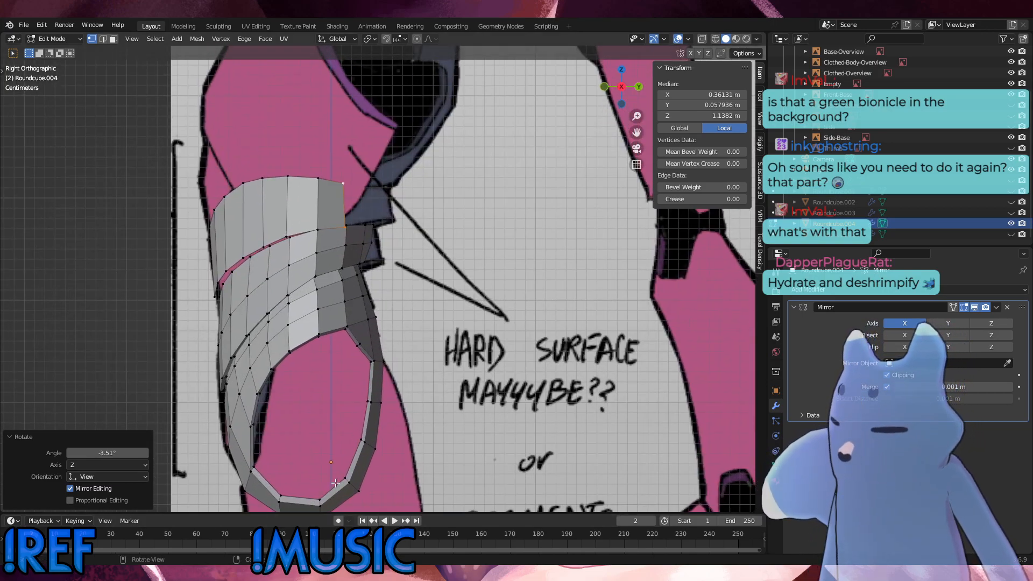
middle_click_drag(371, 329, 276, 225)
scroll(466, 336, "down", 6)
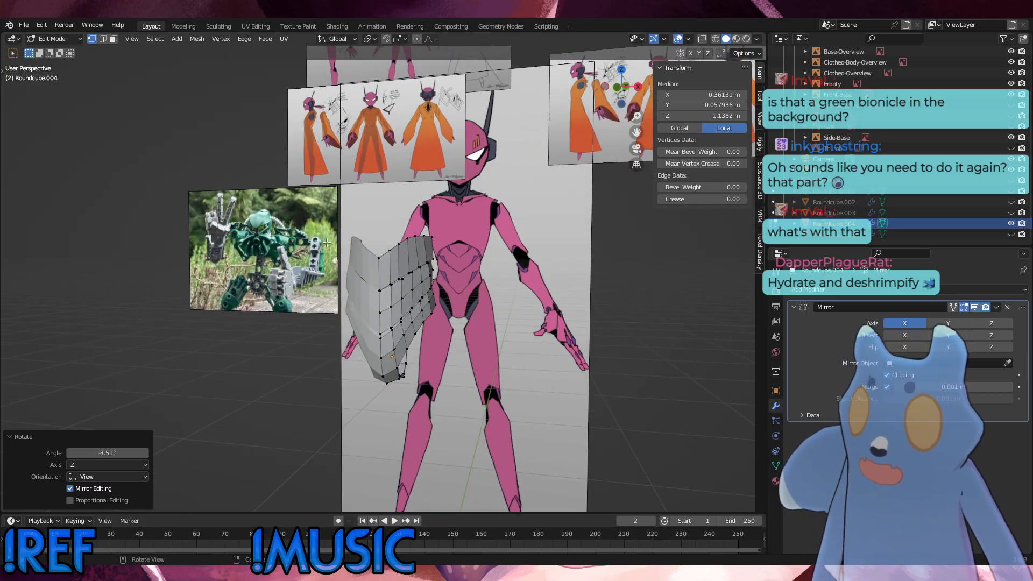
left_click(496, 222)
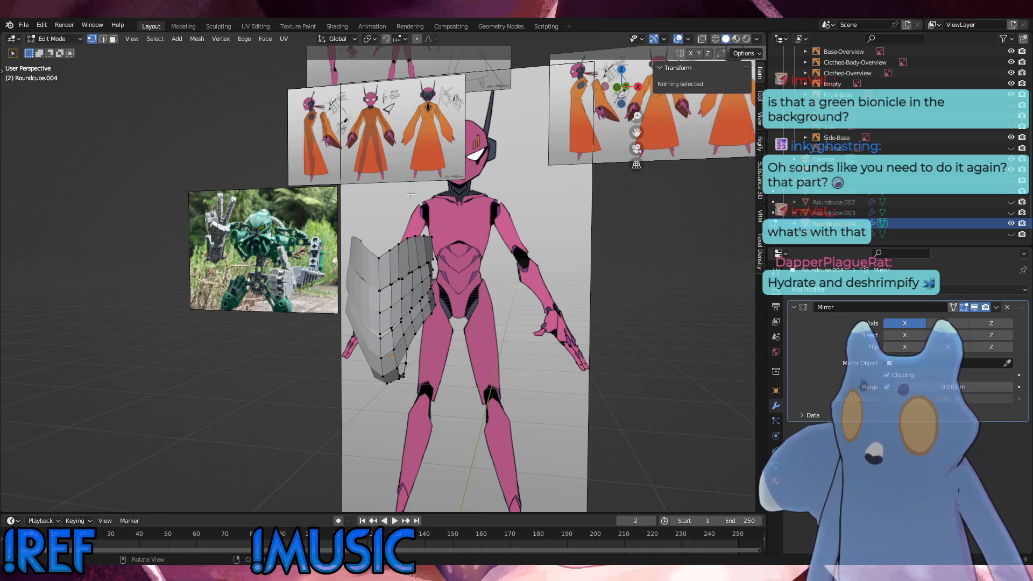
left_click(445, 316)
left_click(495, 404)
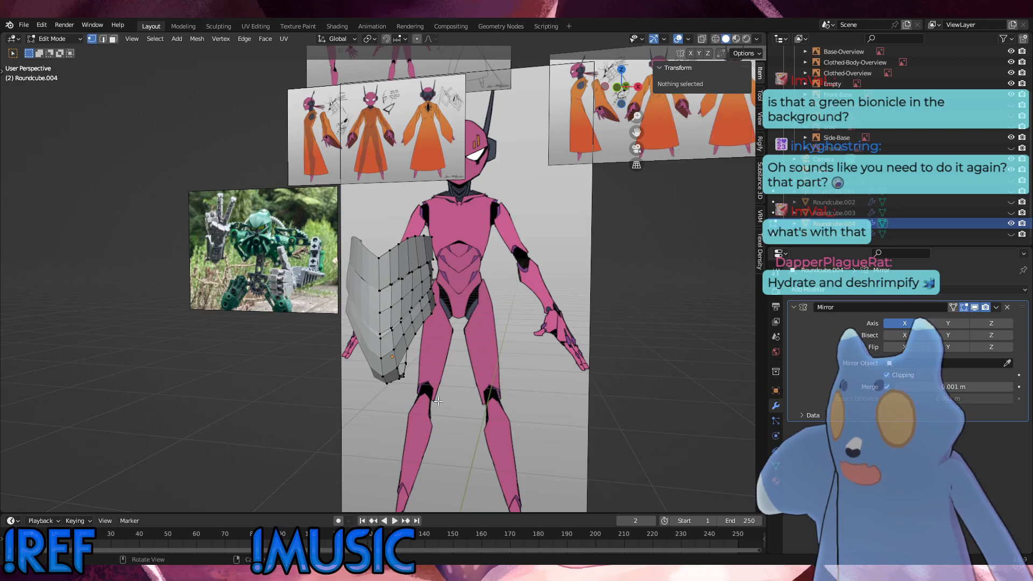
left_click_drag(439, 402, 399, 372)
left_click(481, 366)
Check the bands in side and front views, temporarily showing the Roundcube.005 chest piece for comparison.
key("KP_3")
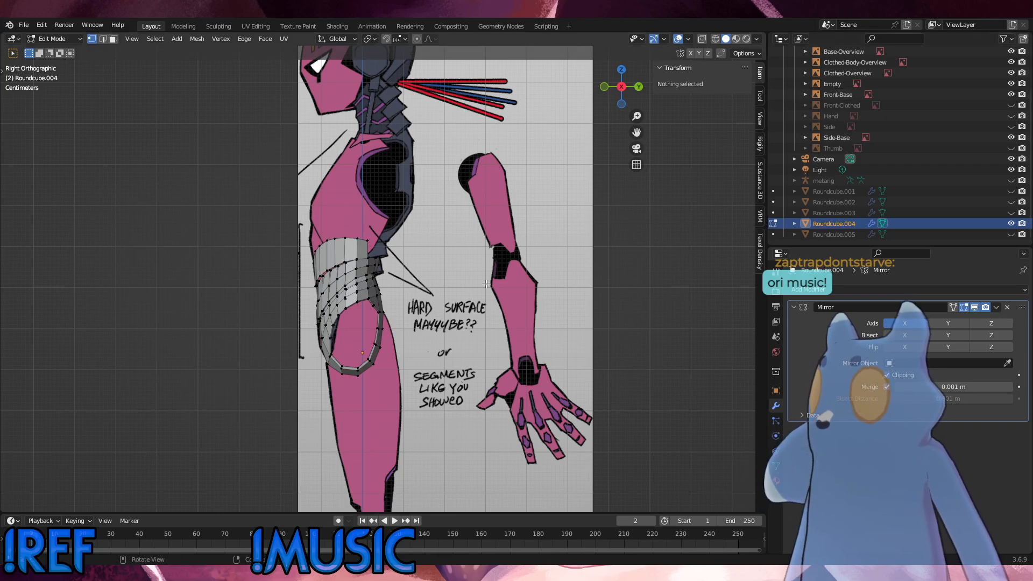
key("KP_1")
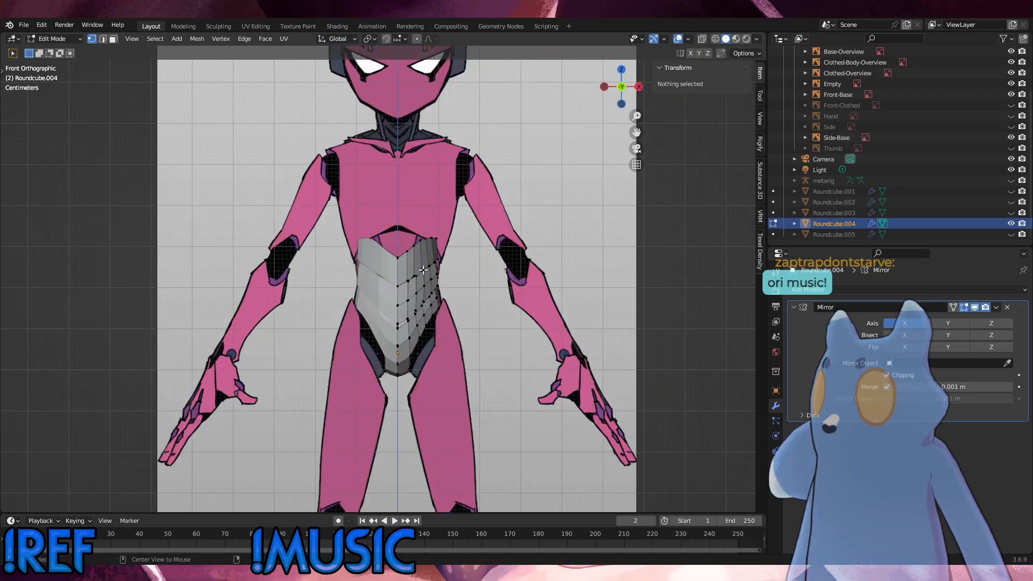
key("KP_3")
left_click(1011, 235)
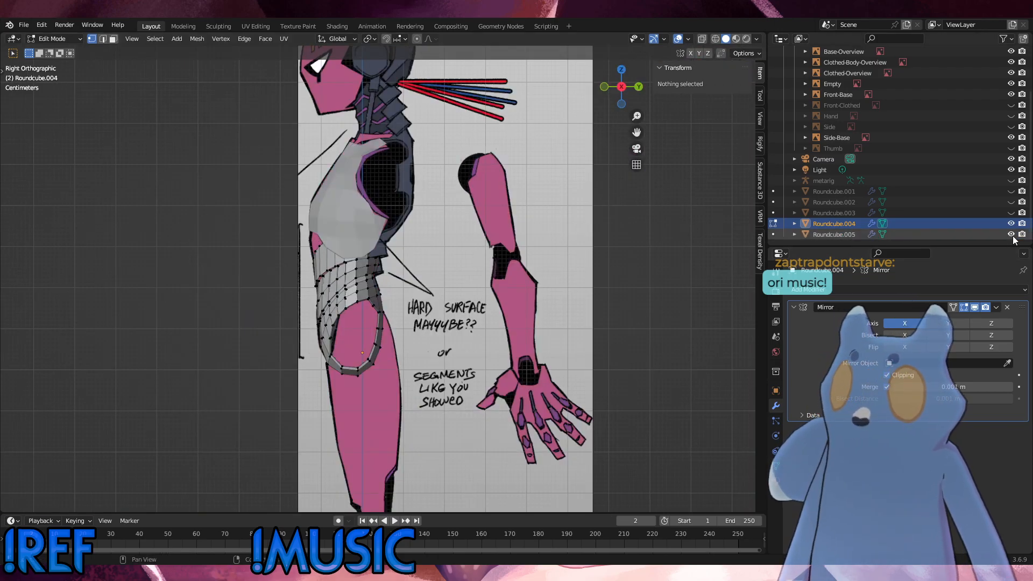
left_click(1011, 235)
left_click(1011, 235)
left_click(1011, 234)
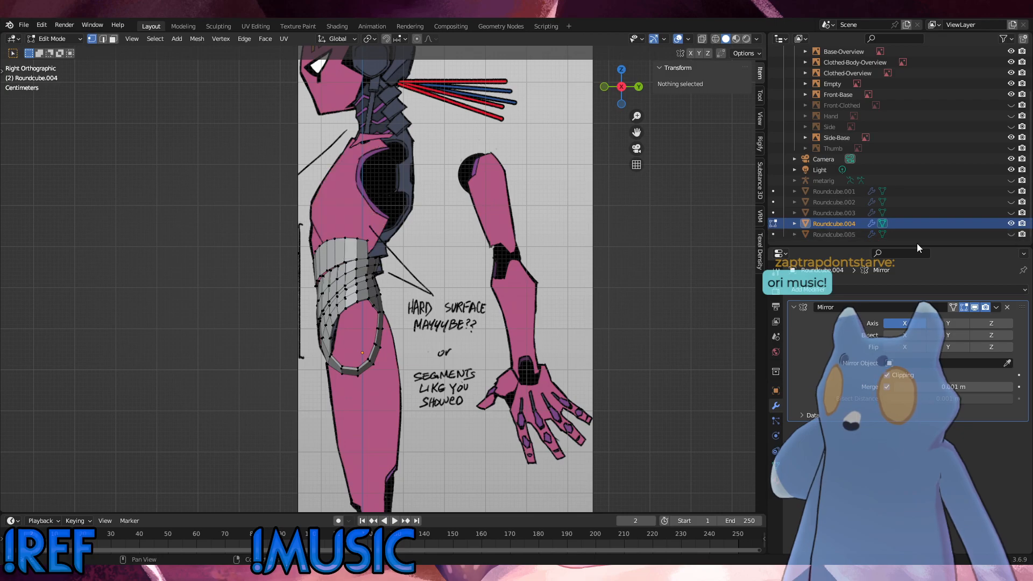
Slide the three rearmost side vertices on the top band's lower edge slightly along their vertical edges, and clear the selection.
scroll(389, 381, "up", 6)
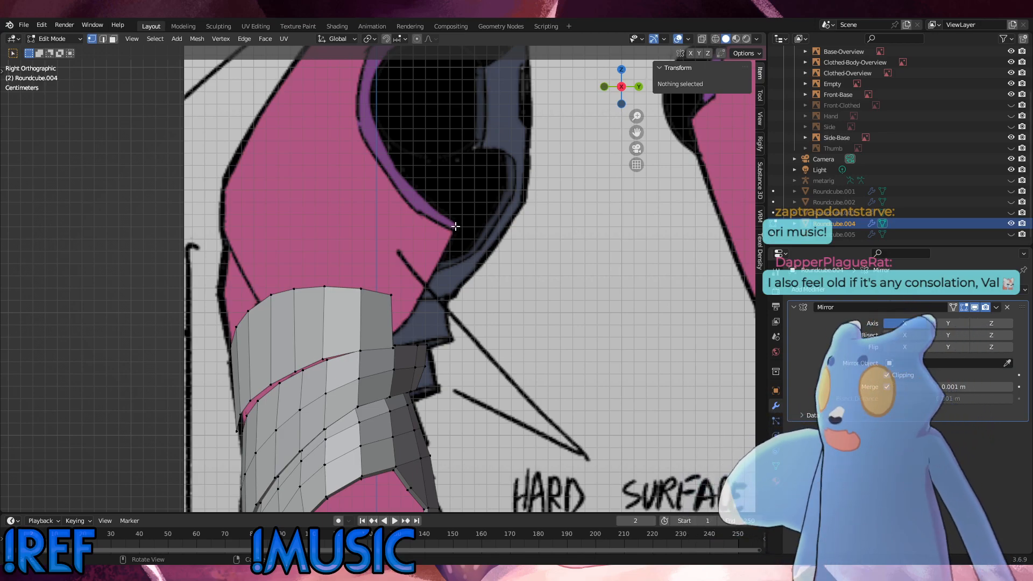
left_click(394, 347)
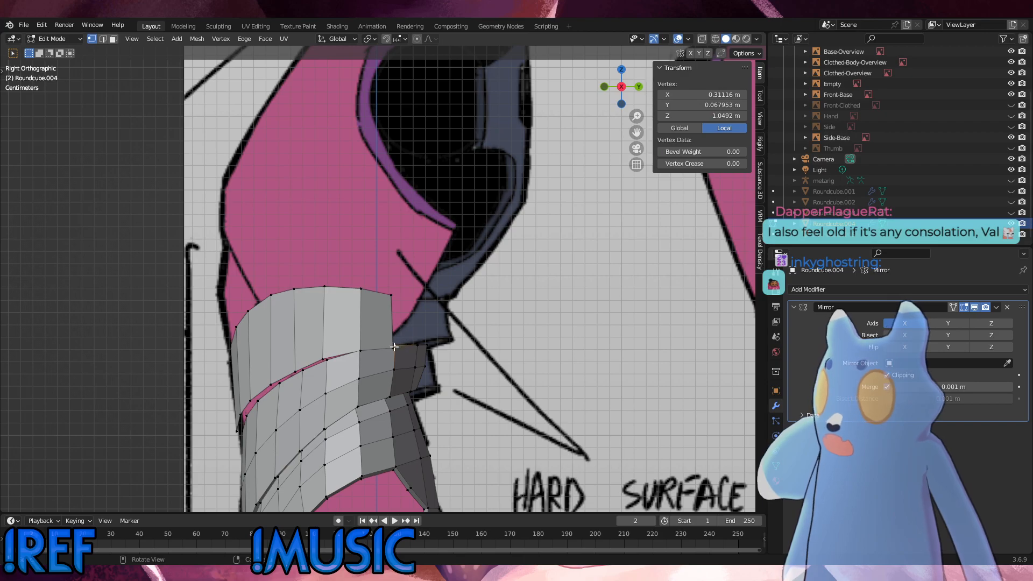
key("shift+v")
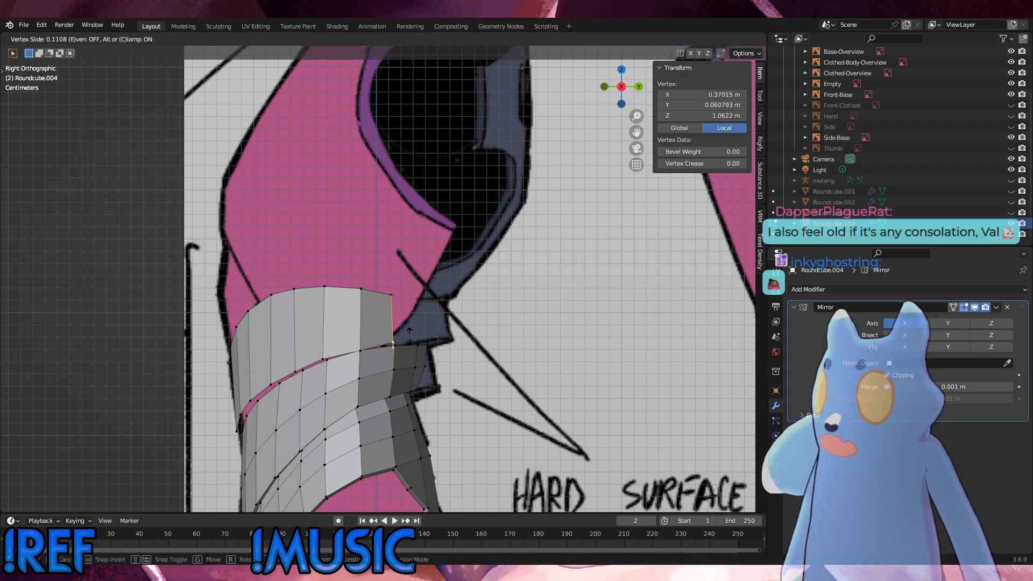
left_click(409, 336)
left_click(371, 343)
key("shift+v")
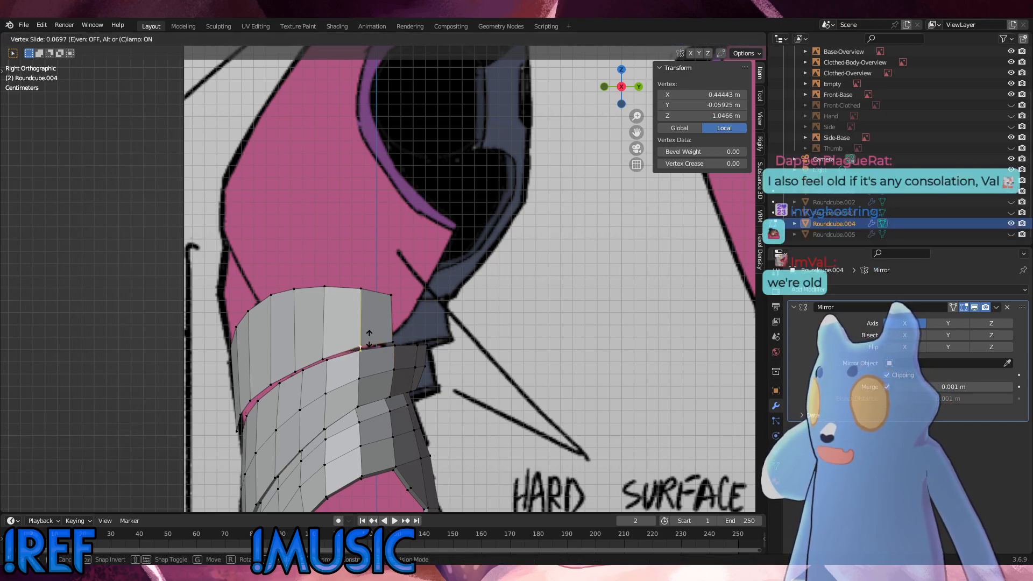
left_click(326, 353)
left_click(326, 355)
key("shift+v")
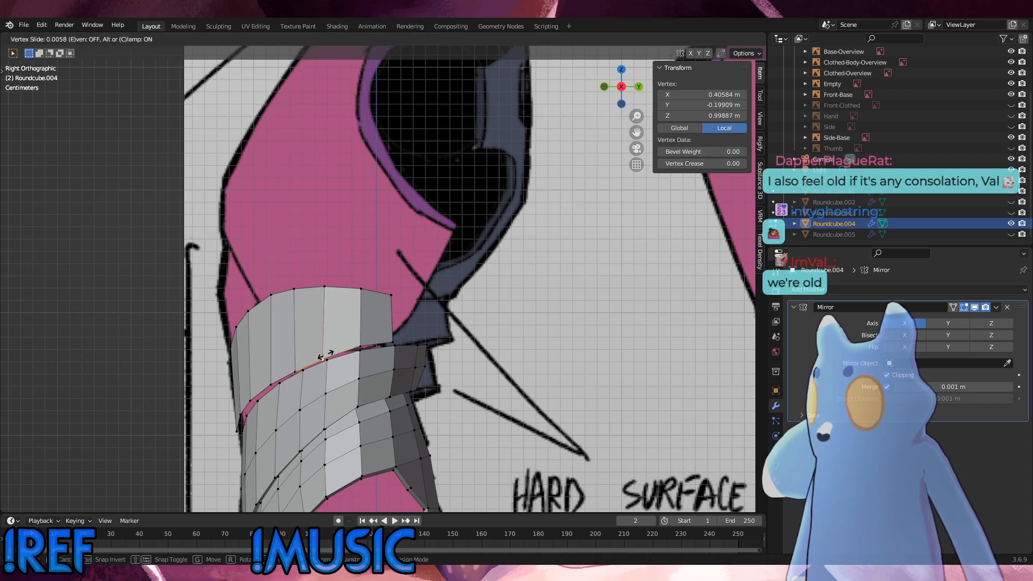
left_click(326, 355)
left_click(444, 307)
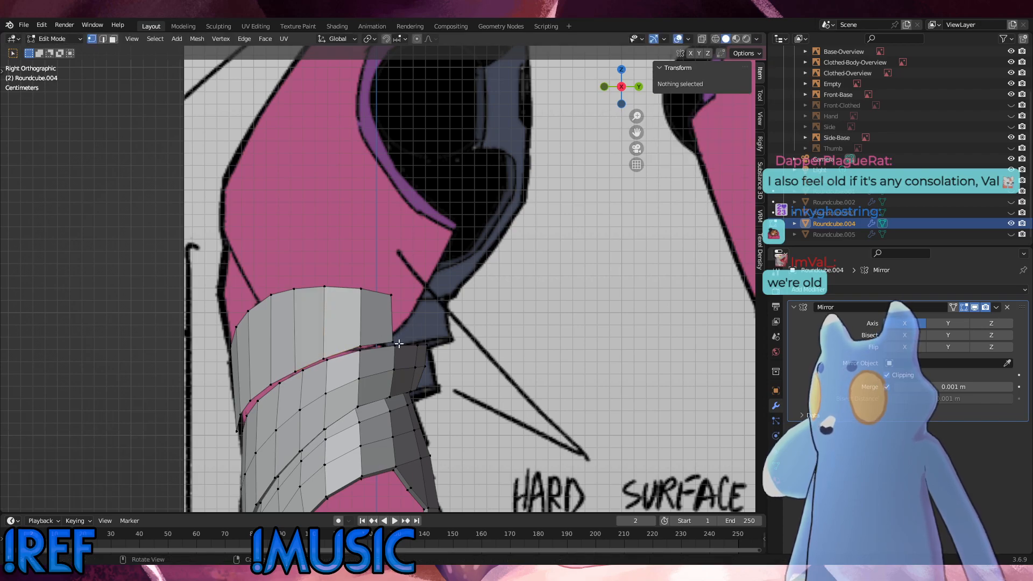
Extrude the second band's top edge loop upward 0.007894 m along Z and scale the new loop to 0.966.
key("KP_5")
middle_click_drag(389, 345, 341, 372)
left_click(373, 381, "alt")
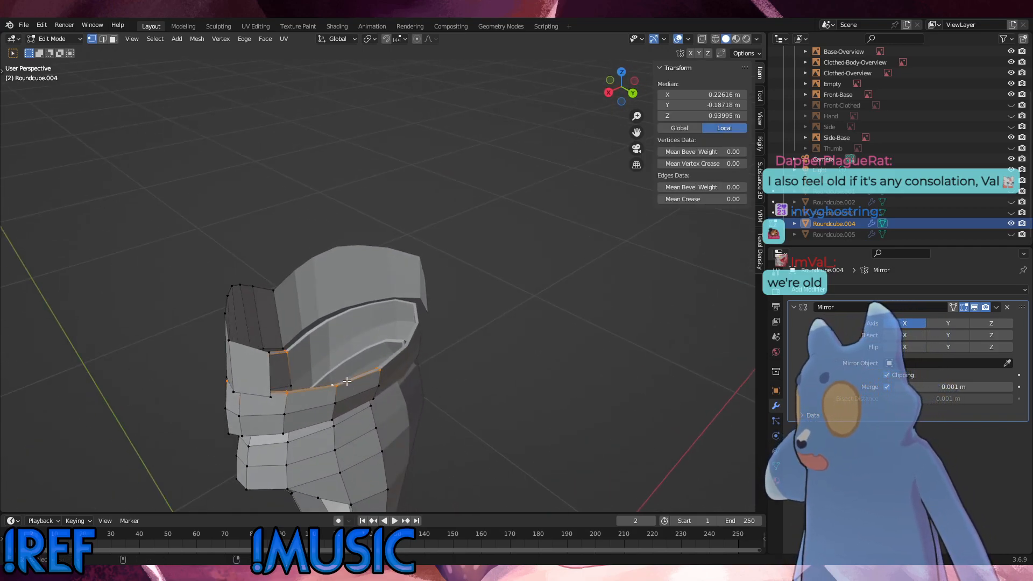
middle_click_drag(346, 381, 449, 324, "alt")
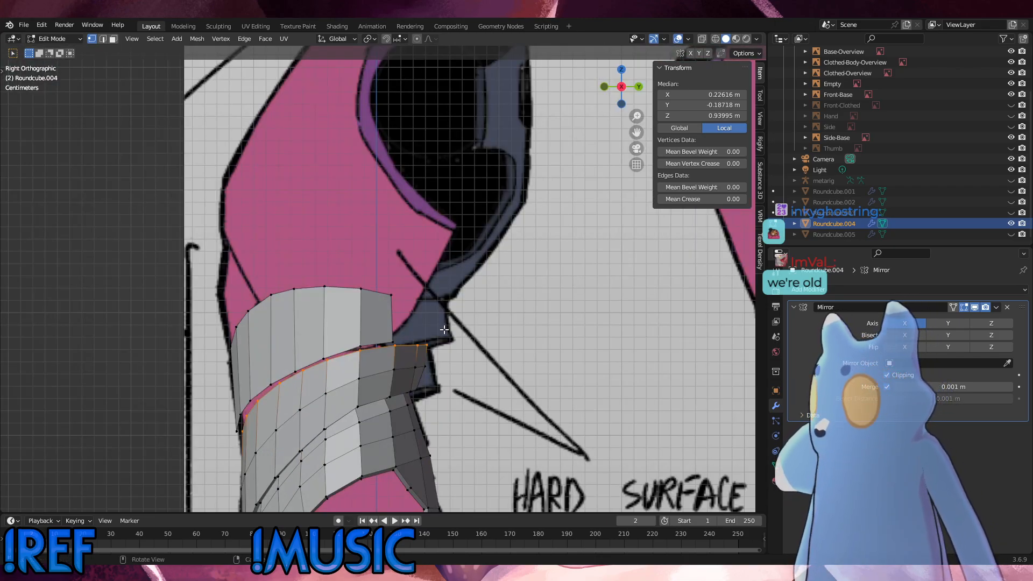
key("g")
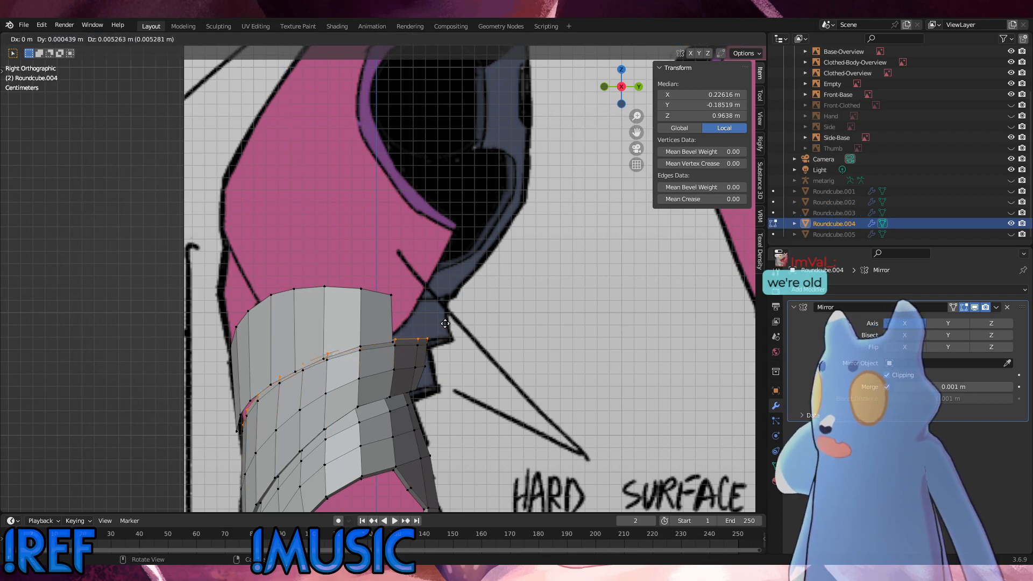
key("z")
left_click(446, 320)
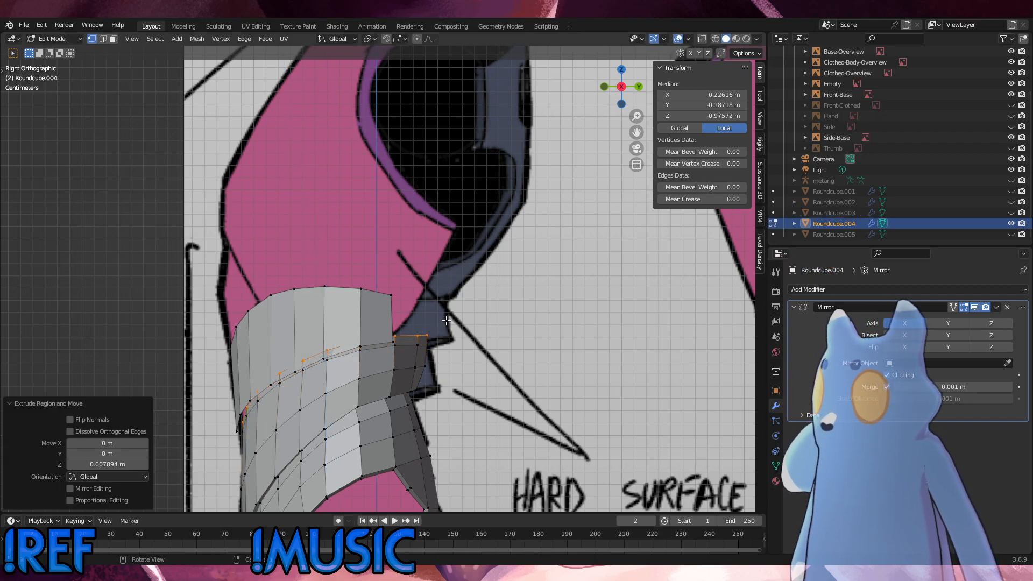
key("s")
left_click(441, 321)
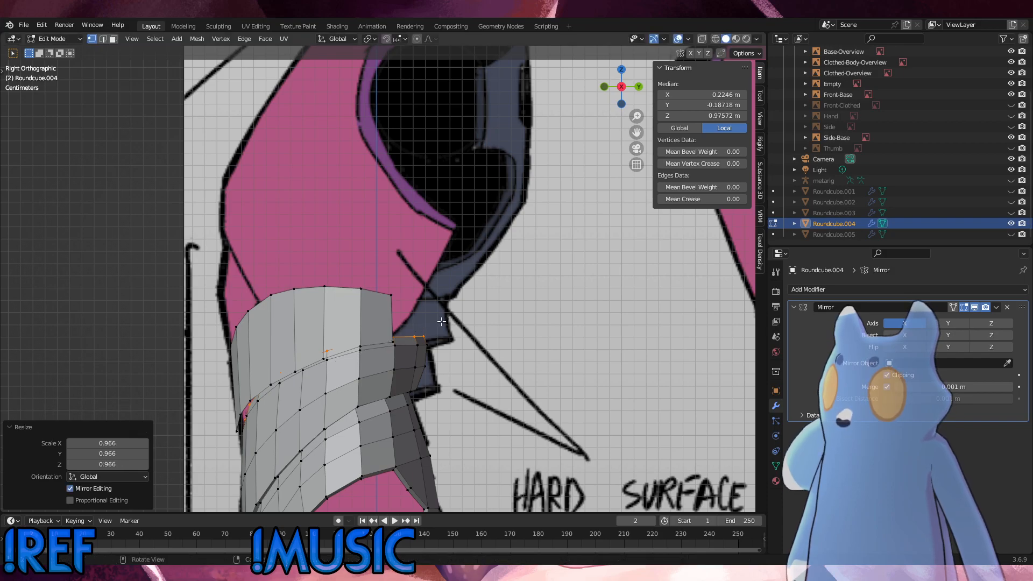
Raise the extruded loop along Z by 0.005263 m and 0.00307 m, and scale it to 0.974.
key("g")
key("z")
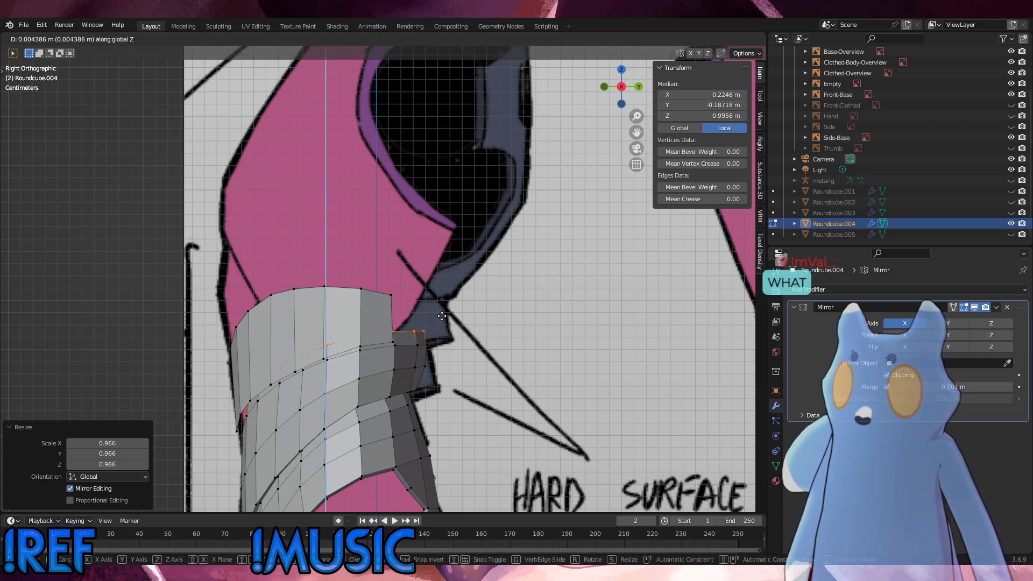
left_click(442, 315)
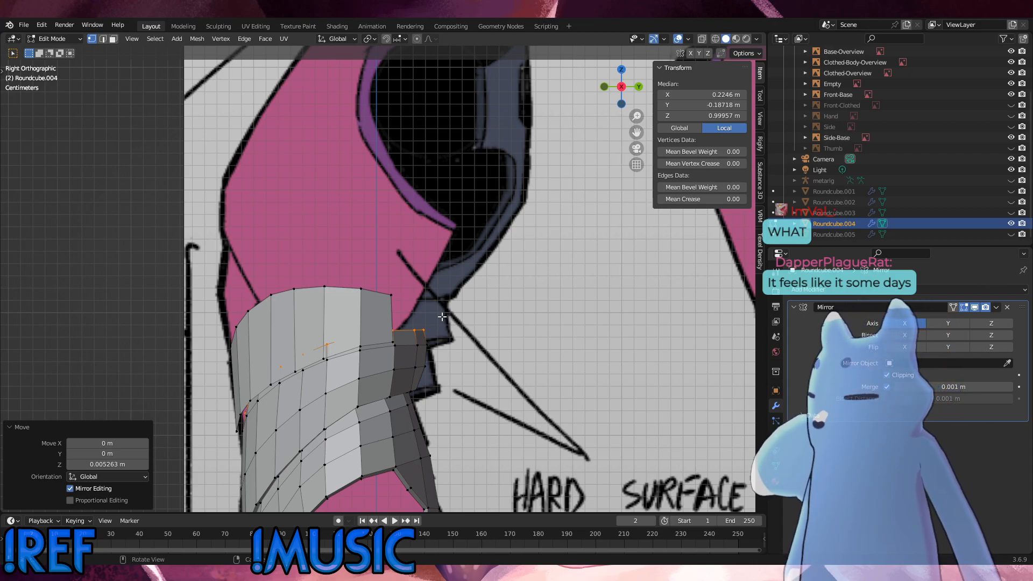
key("g")
key("z")
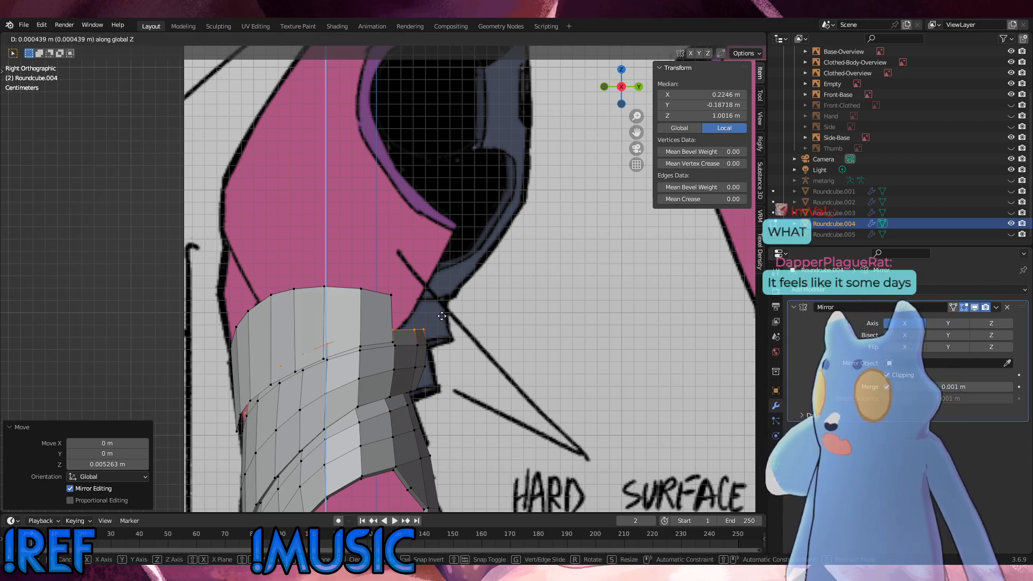
left_click(442, 313)
key("s")
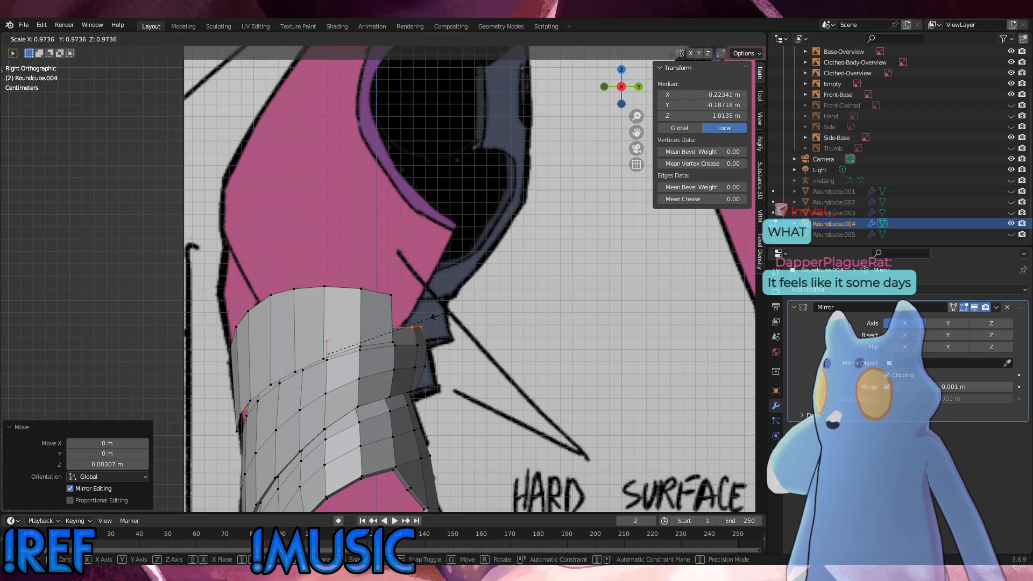
left_click(439, 315)
Scale the extruded loop to 0.980, shift it -0.004113 m along X, and scale it to 1.021.
middle_click_drag(440, 315, 452, 345)
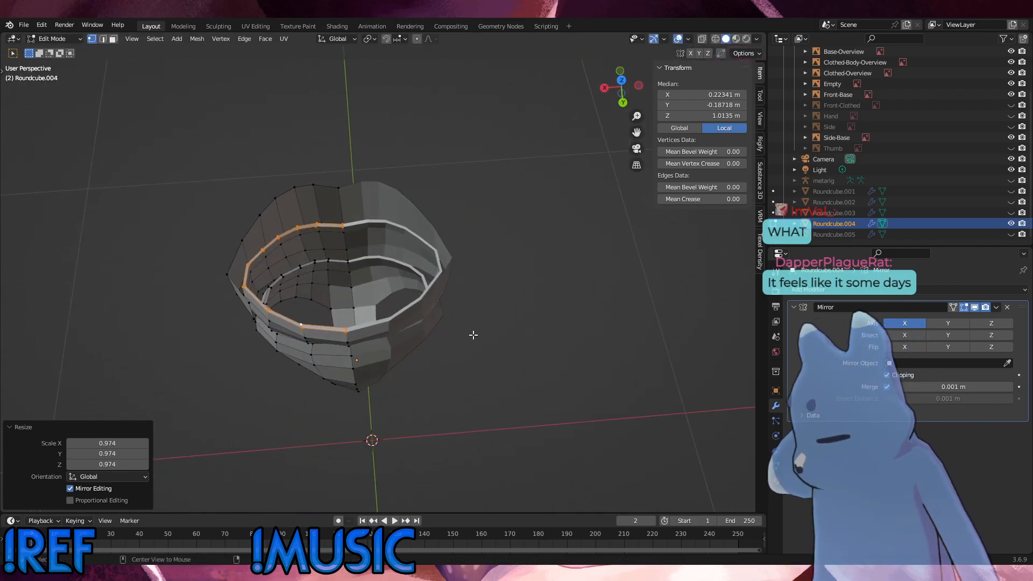
key("alt+s")
left_click(473, 335)
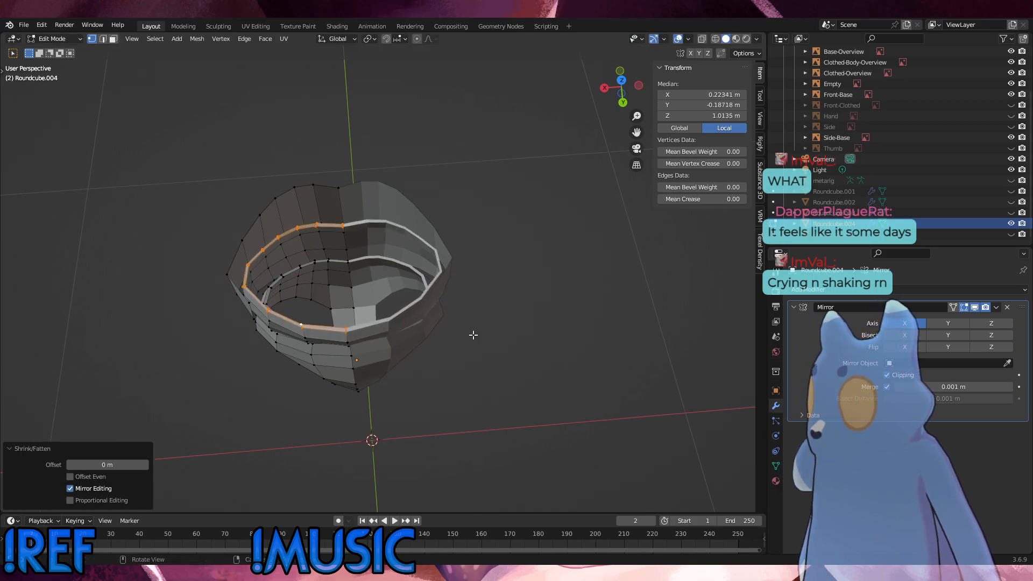
key("s")
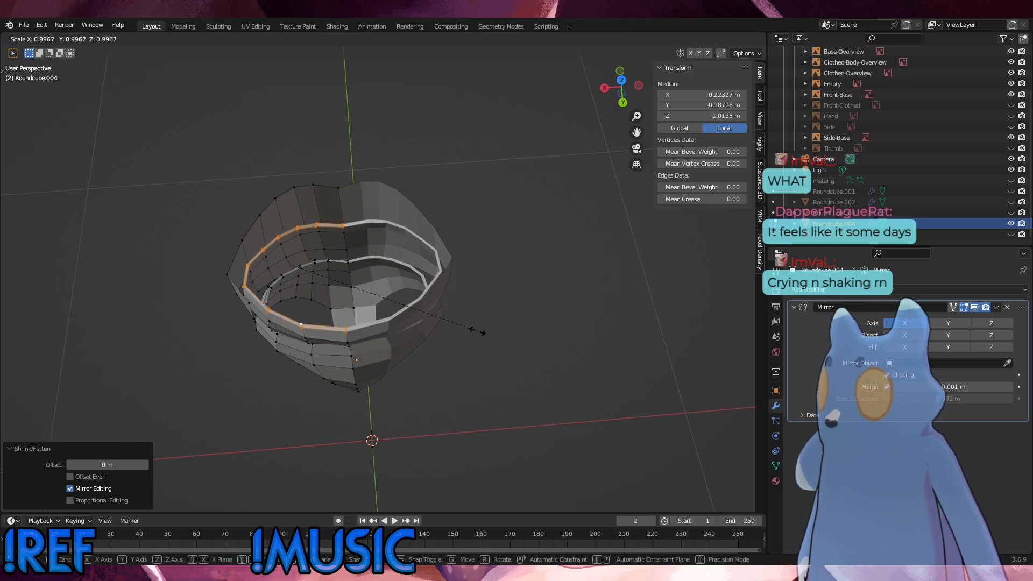
left_click(474, 329)
key("g")
key("y")
key("x")
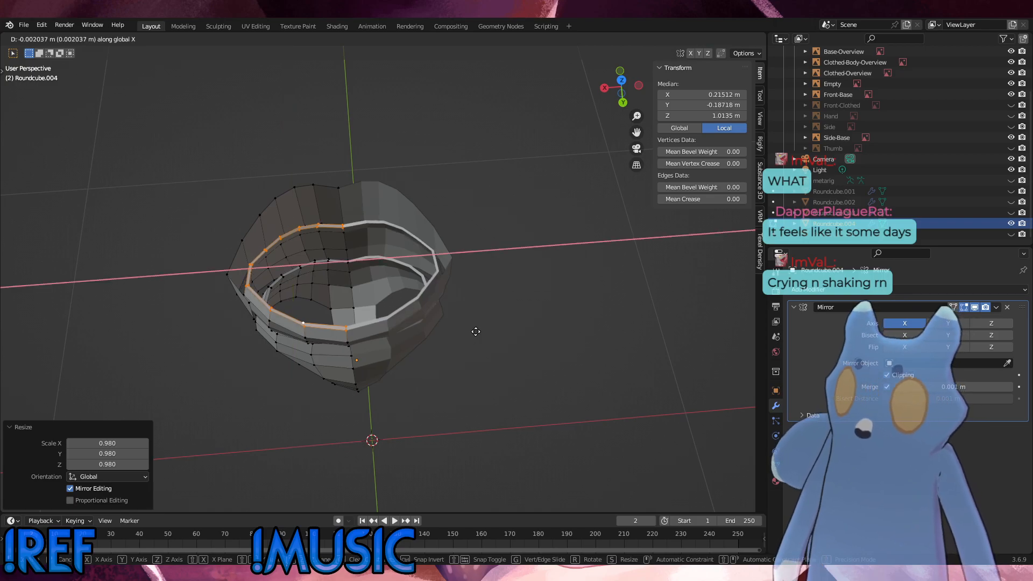
left_click(480, 331)
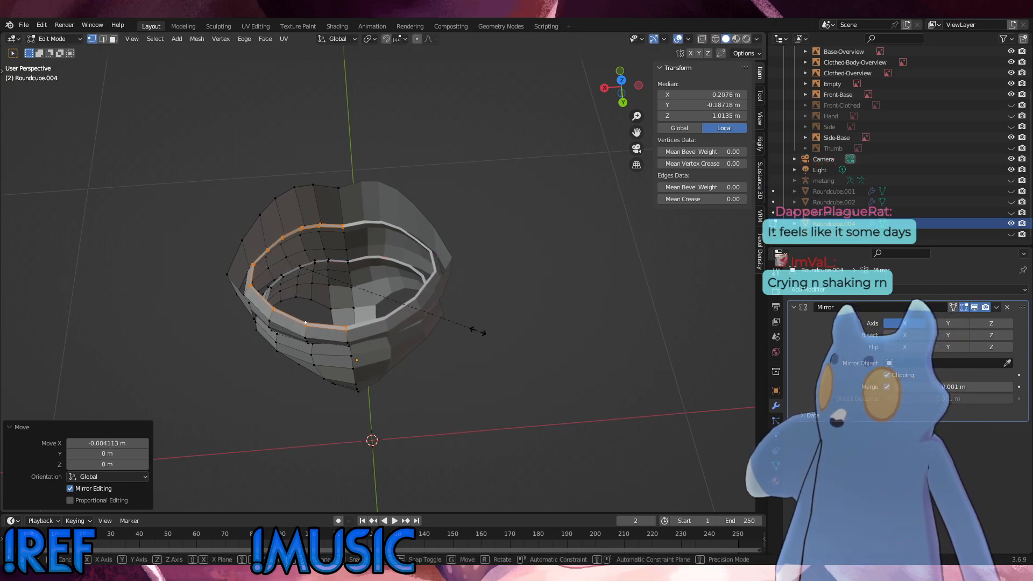
key("s")
left_click(482, 328)
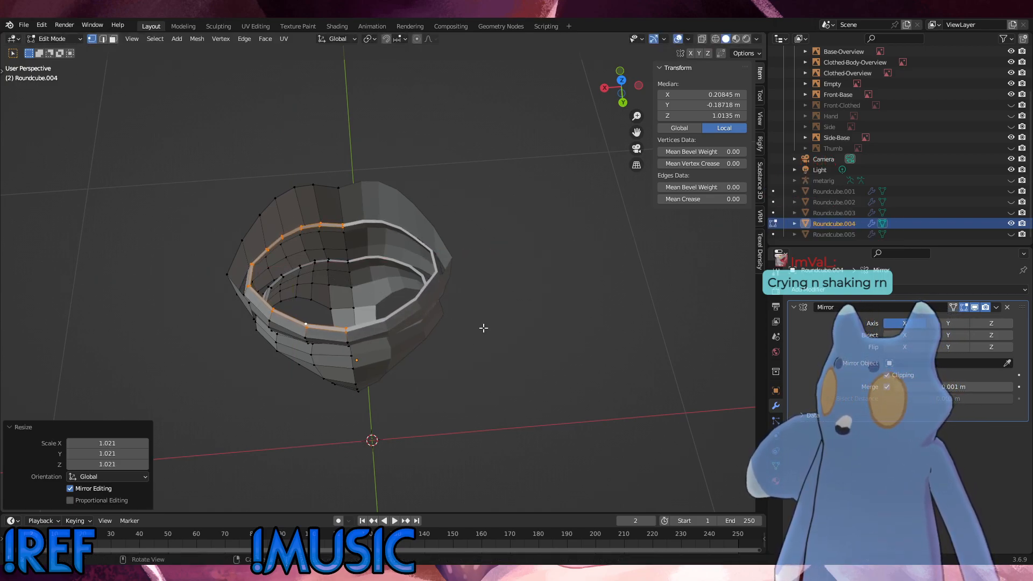
Rotate the two vertex pairs on the rear of the second band's inner rim, the one farther from the centre by 10.8°.
scroll(341, 322, "up", 2)
left_click(265, 361)
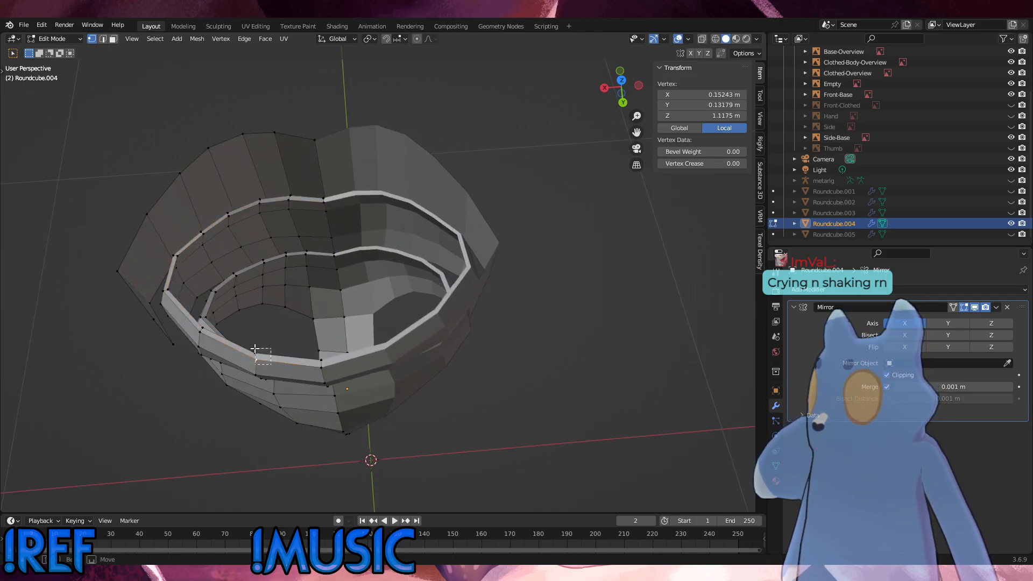
left_click(254, 348, "shift")
middle_click_drag(341, 354, 437, 365)
key("r")
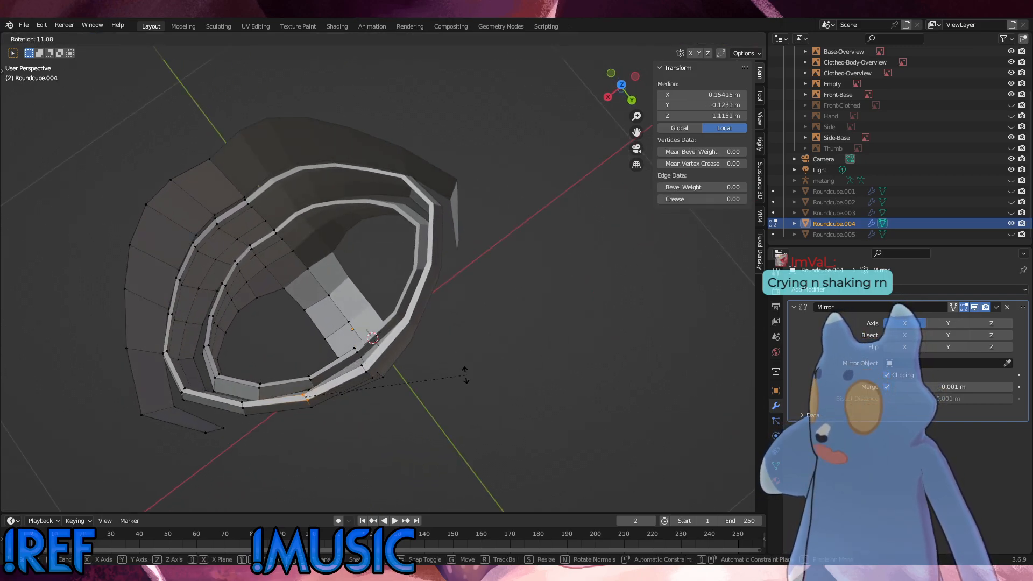
left_click(444, 397)
left_click(242, 403)
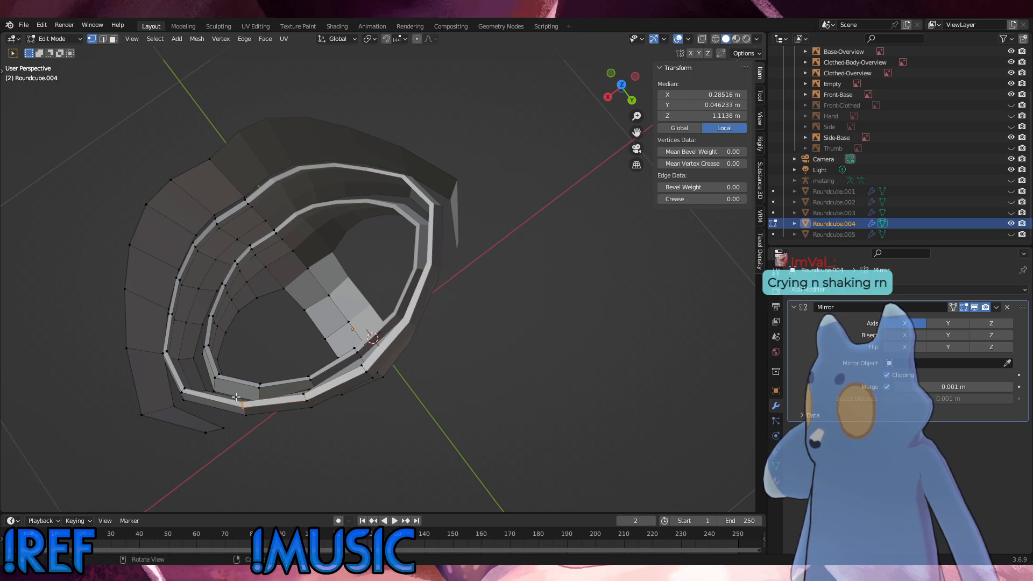
key("r")
left_click(298, 412)
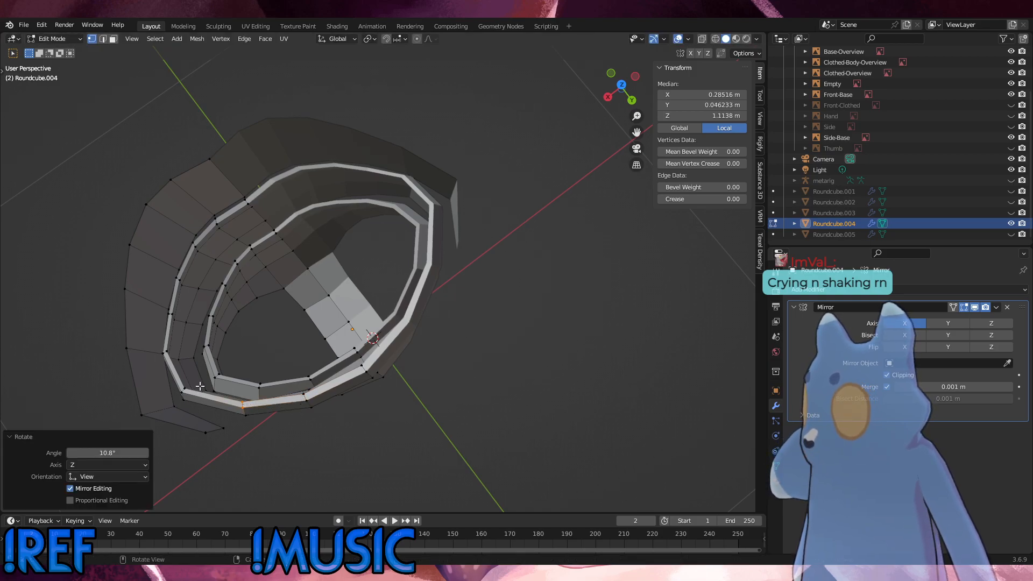
Scale up the inner rim's vertex pair at the side corner slightly in two passes.
middle_click_drag(200, 386, 350, 257)
key("s")
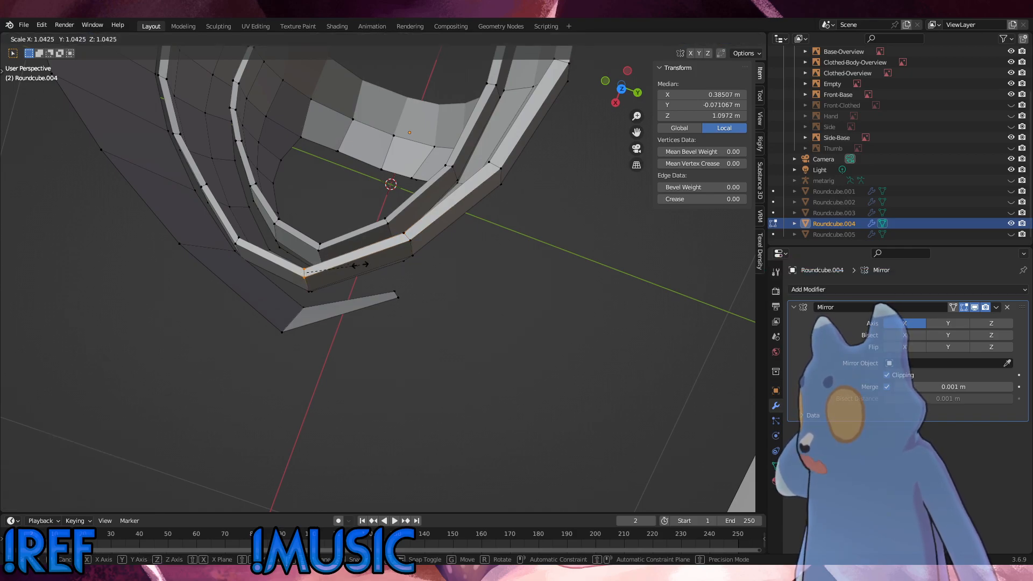
left_click(358, 265)
key("s")
left_click(364, 268)
Rotate the next two vertex pairs along the rim's side, the second by 16.8°, and rescale the second pair slightly.
middle_click_drag(266, 250, 350, 195)
left_click(340, 179)
key("r")
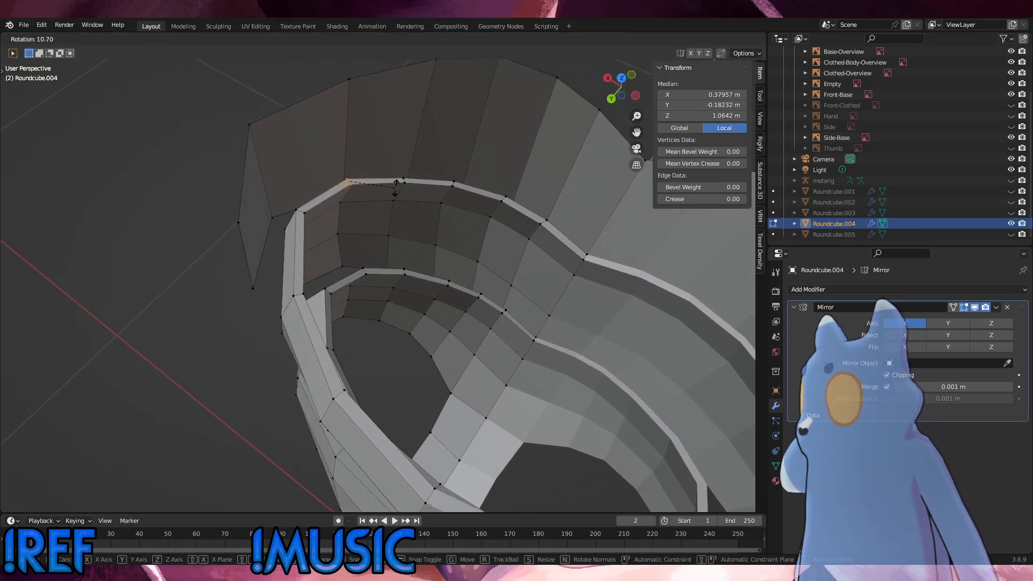
left_click(397, 188)
left_click_drag(400, 178, 398, 175)
key("r")
left_click(438, 190)
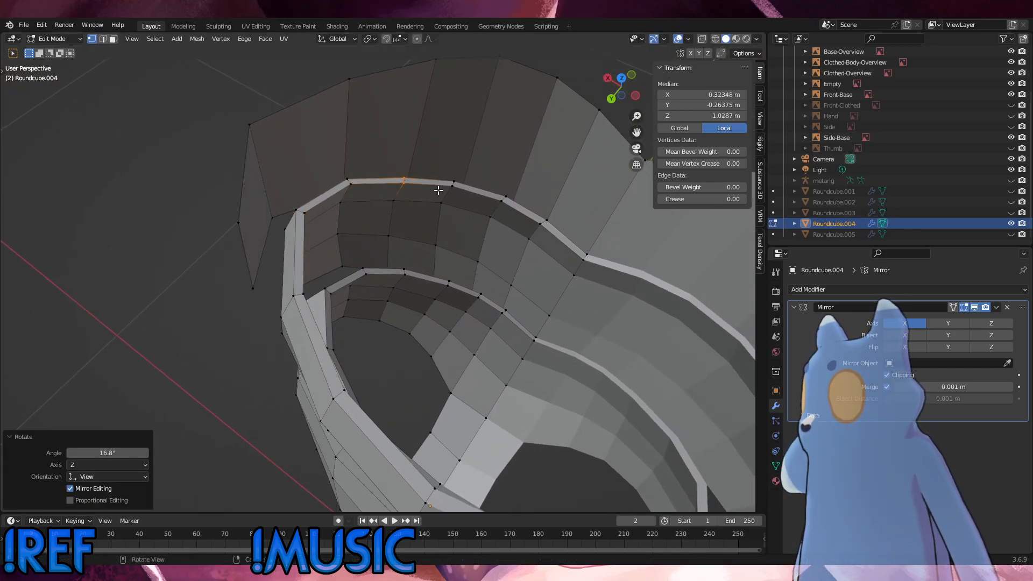
key("s")
left_click(440, 191)
Rotate the following two vertex pairs along the rim's front-side curve.
left_click_drag(477, 194, 447, 175)
key("r")
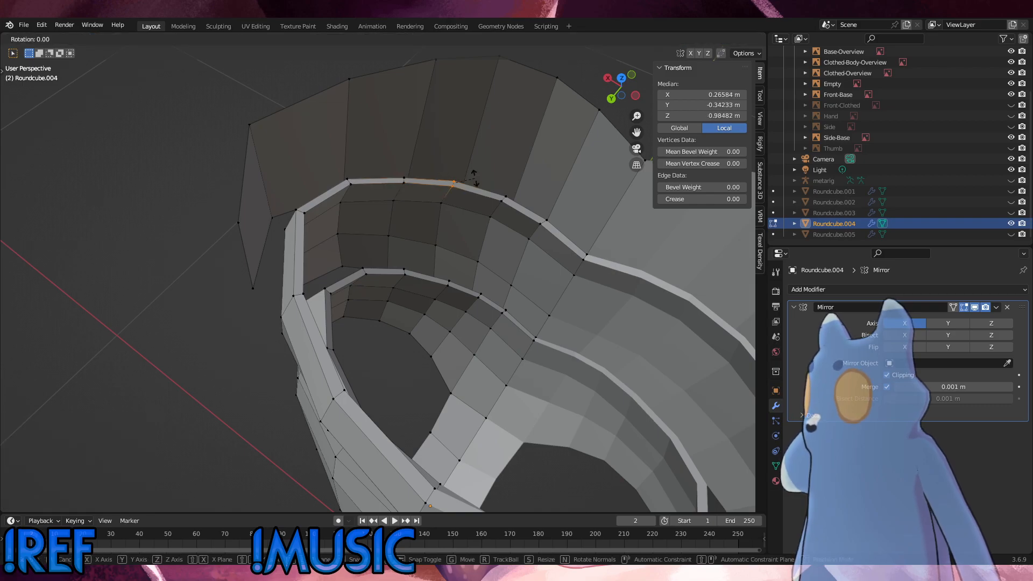
left_click(481, 180)
left_click_drag(513, 208, 453, 193)
key("r")
left_click(573, 199)
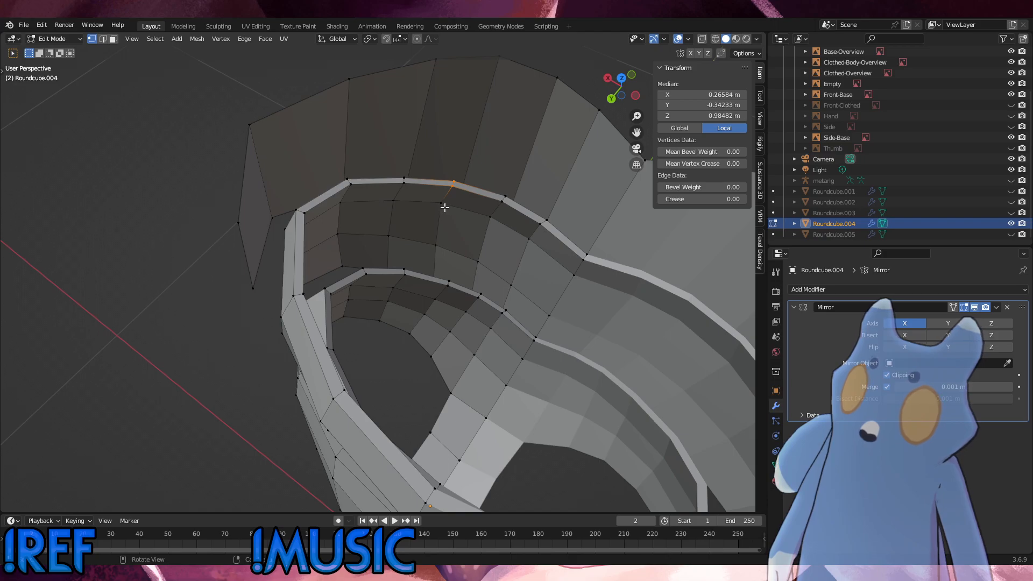
Enable X-ray, vertex slide the vertices just below the rim's front-side pair by 0.044, and edge slide the top pair by -0.008.
left_click(702, 39)
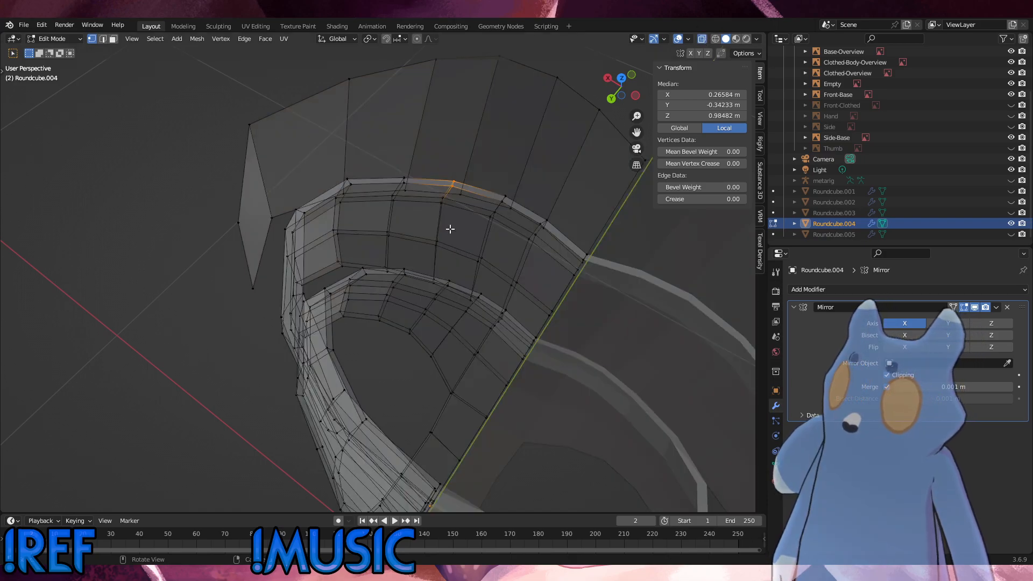
key("g")
key("g")
left_click(460, 203)
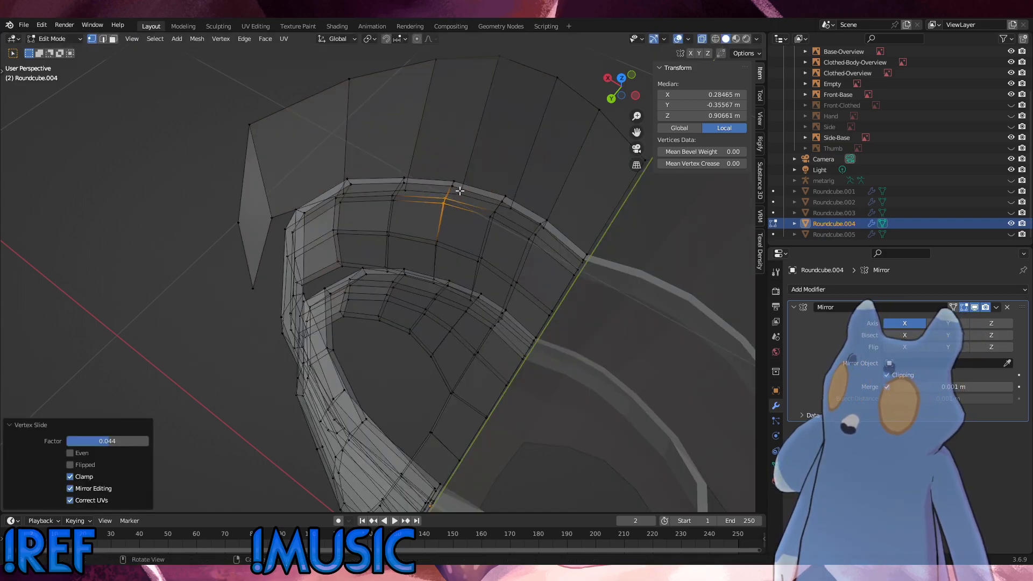
left_click_drag(460, 190, 448, 177)
key("g")
key("g")
left_click(447, 178)
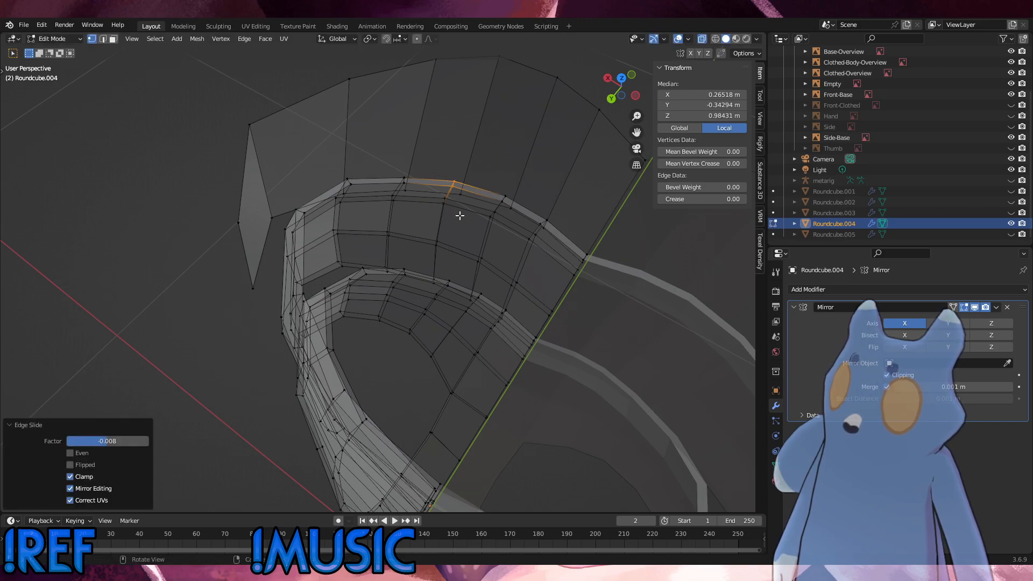
Vertex slide the vertices below the front-side pair by 0.030, edge slide the top pair by -0.031, and disable X-ray.
key("g")
key("g")
left_click(452, 182)
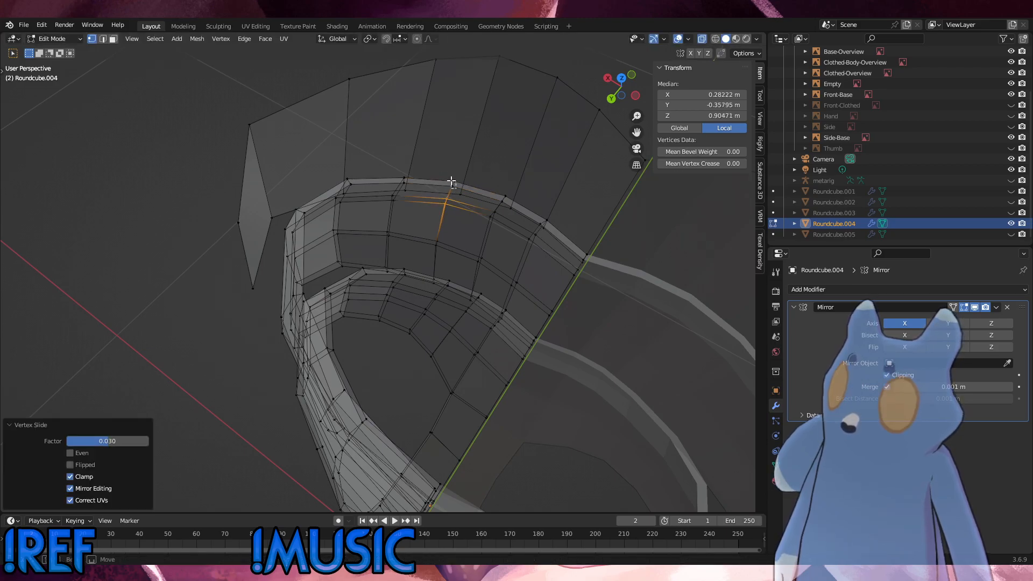
key("g")
key("g")
left_click(449, 175)
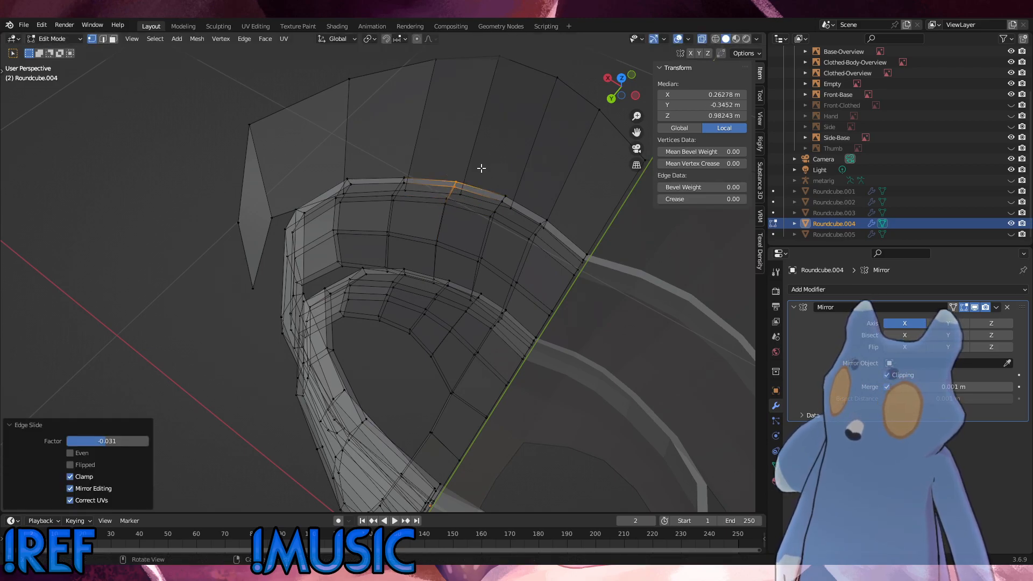
left_click(700, 42)
Rotate the rim's vertex pair beside the front centre by -17.6° and, with X-ray on, shift the vertices just below it.
left_click(545, 221)
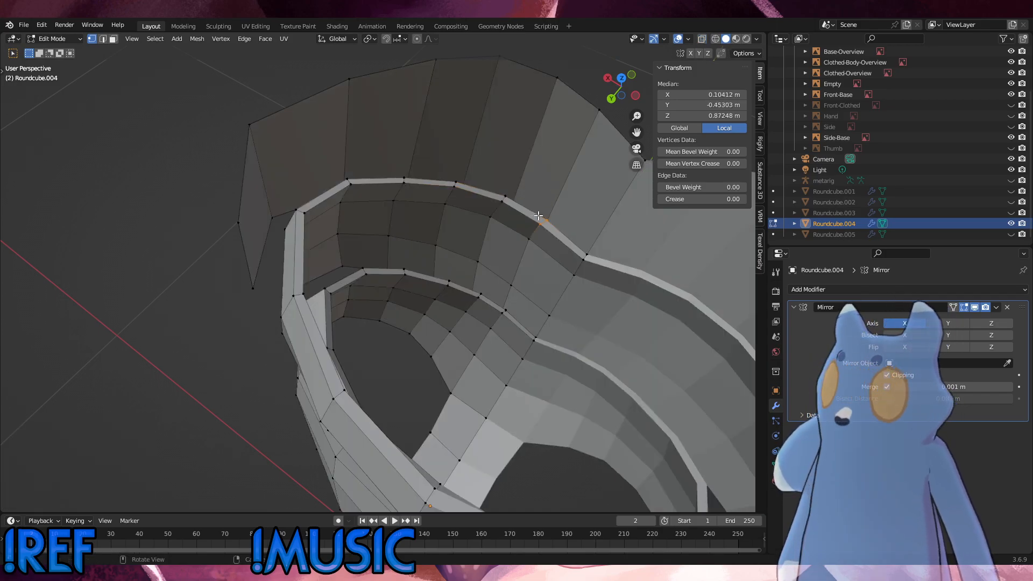
key("r")
left_click(592, 211)
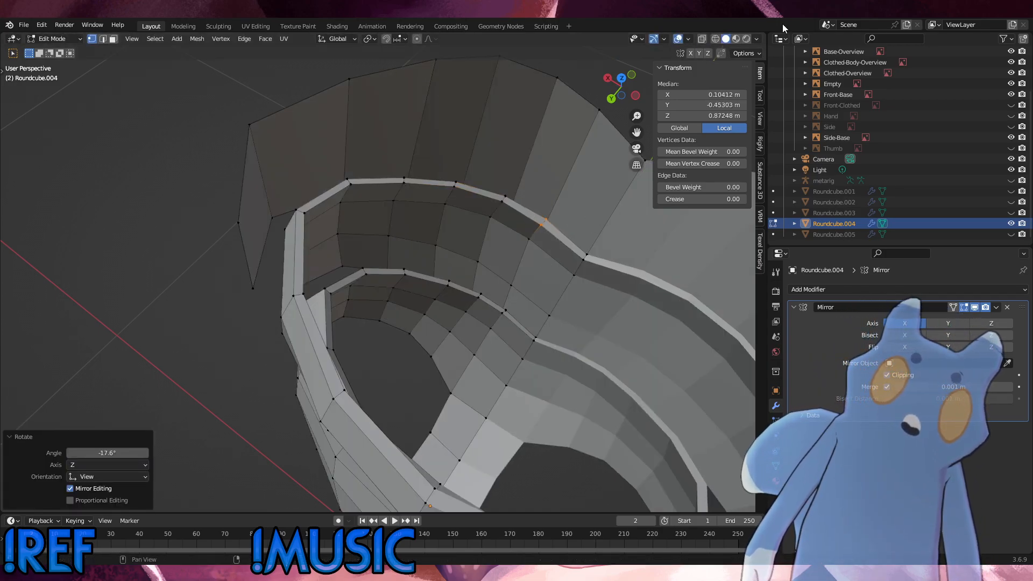
left_click(704, 41)
key("g")
key("g")
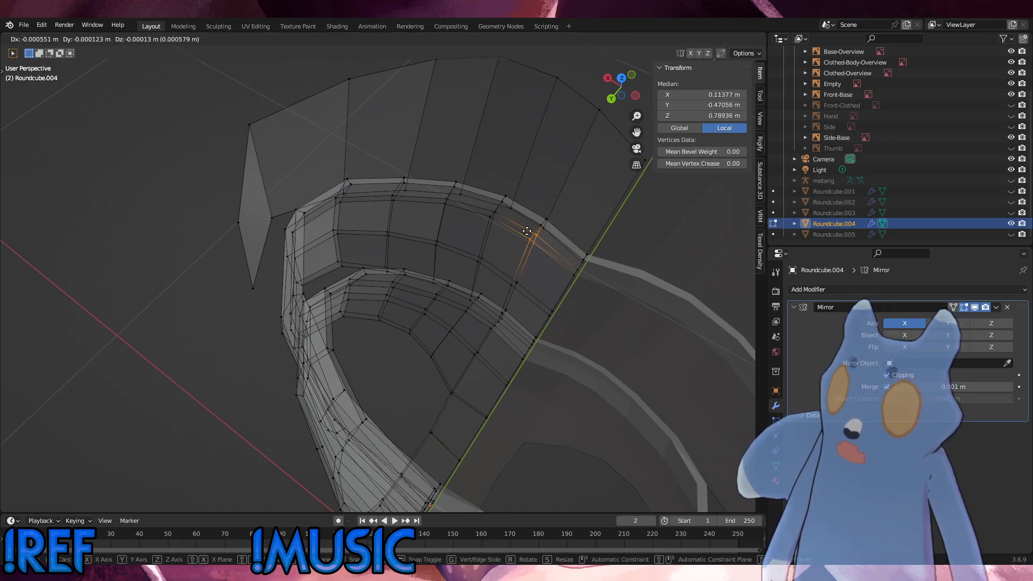
left_click(529, 235)
Try to vertex slide the single lower vertex beside the front centre by 0.033, and undo it.
left_click(519, 284)
key("g")
key("g")
left_click(519, 287)
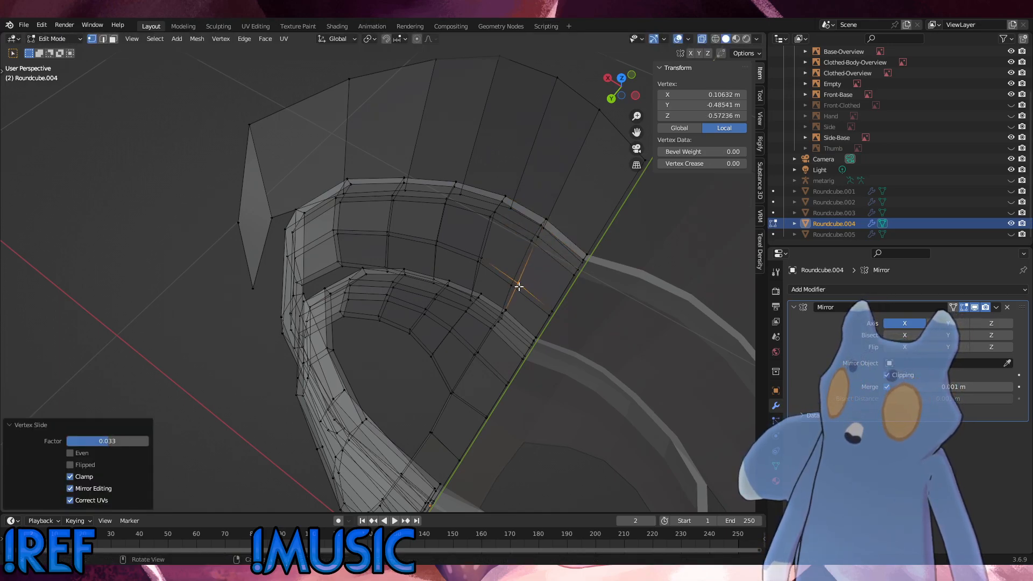
key("ctrl+z")
Vertex slide the overlapping lower vertices beside the front centre together, clear the selection, and disable X-ray.
left_click(512, 286, "shift")
key("g")
key("g")
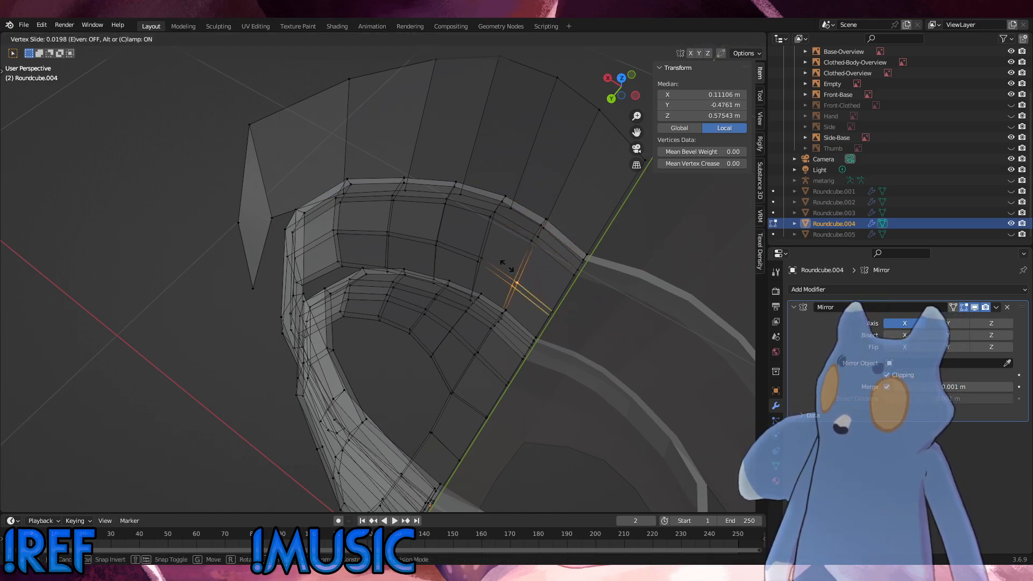
left_click(506, 266)
left_click(630, 318)
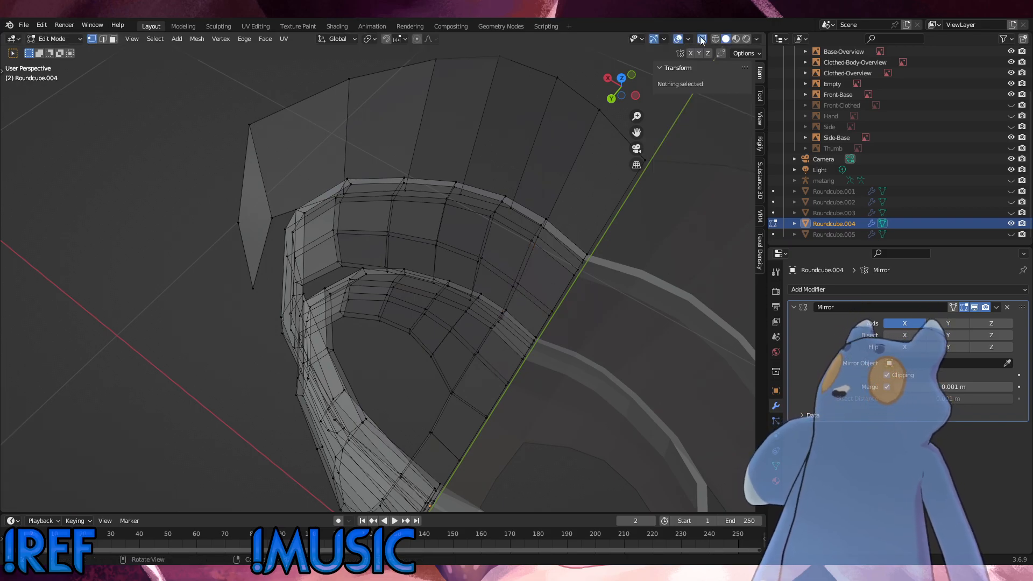
left_click(701, 39)
Extrude the top band's rear vertical edge 0.037716 m along Y and 0.005263 m along Z.
middle_click_drag(506, 220, 554, 195)
scroll(538, 226, "down", 4)
middle_click_drag(516, 250, 410, 265)
left_click(413, 238)
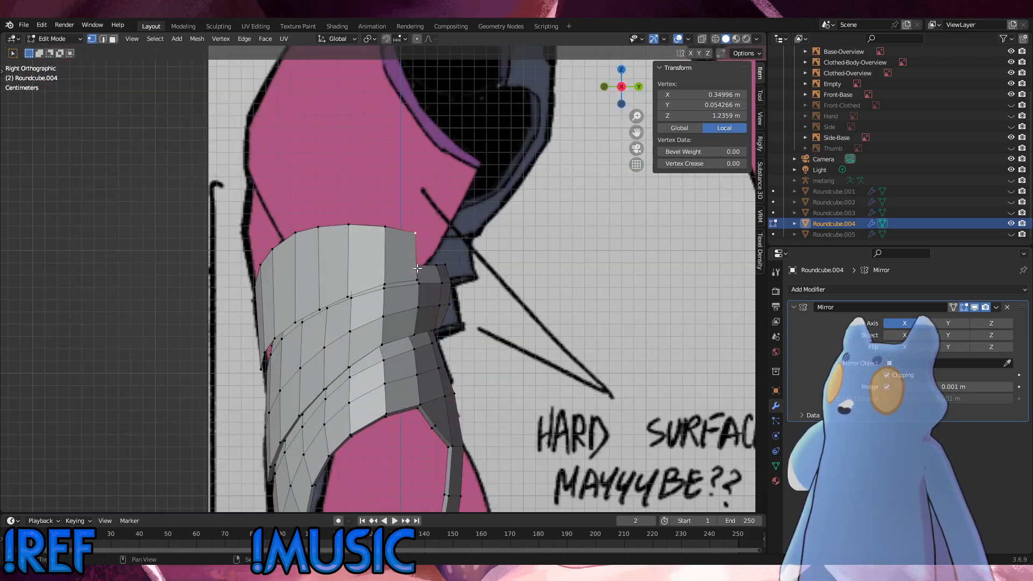
left_click(417, 277, "shift")
key("e")
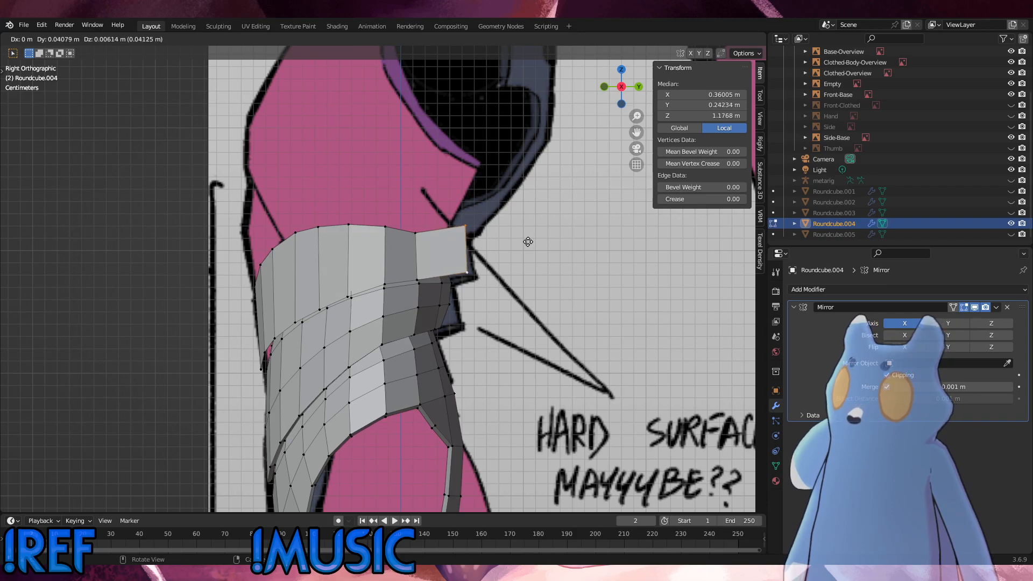
left_click(526, 241)
Move the extruded edge along X to the mirror centre line and clear the selection.
mouse_move(526, 240)
middle_mouse_down()
mouse_move(506, 247)
mouse_move(517, 249)
middle_mouse_up()
key("g")
key("y")
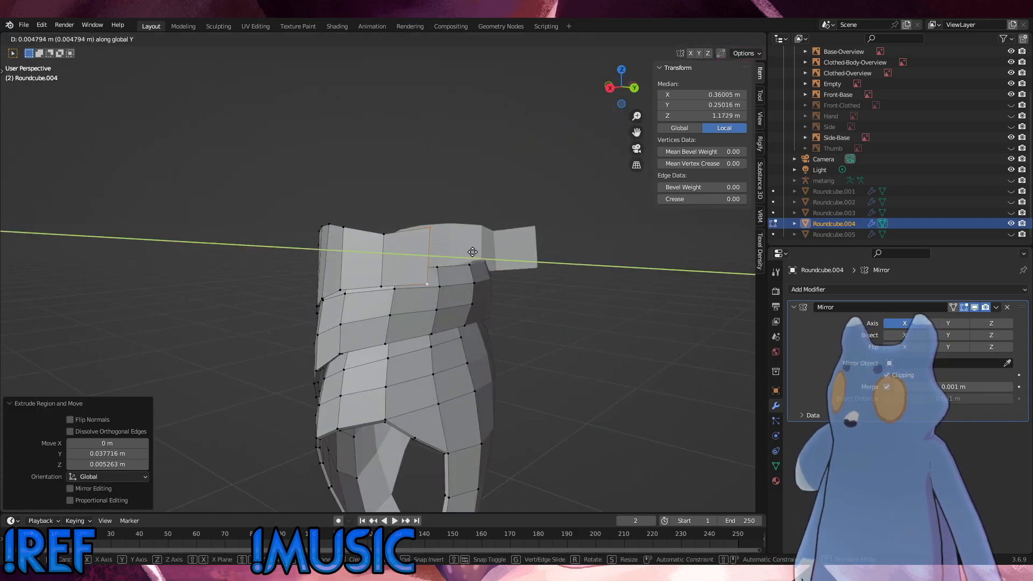
key("x")
left_click(593, 256)
left_click(579, 261)
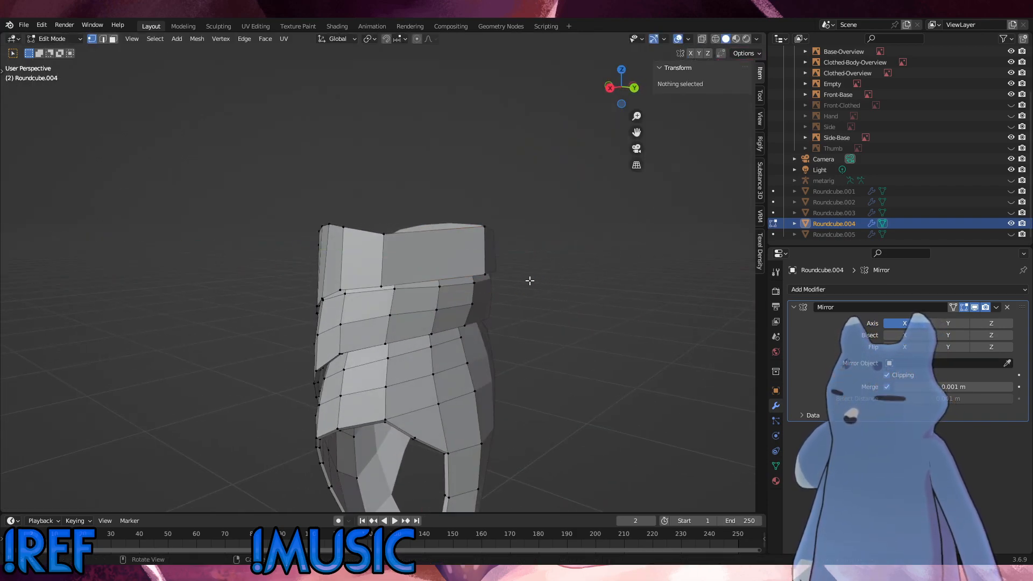
Try splitting the top band's new rear face with two vertical loop cuts and inspect the shape from the side.
middle_click_drag(445, 292, 418, 292, "alt")
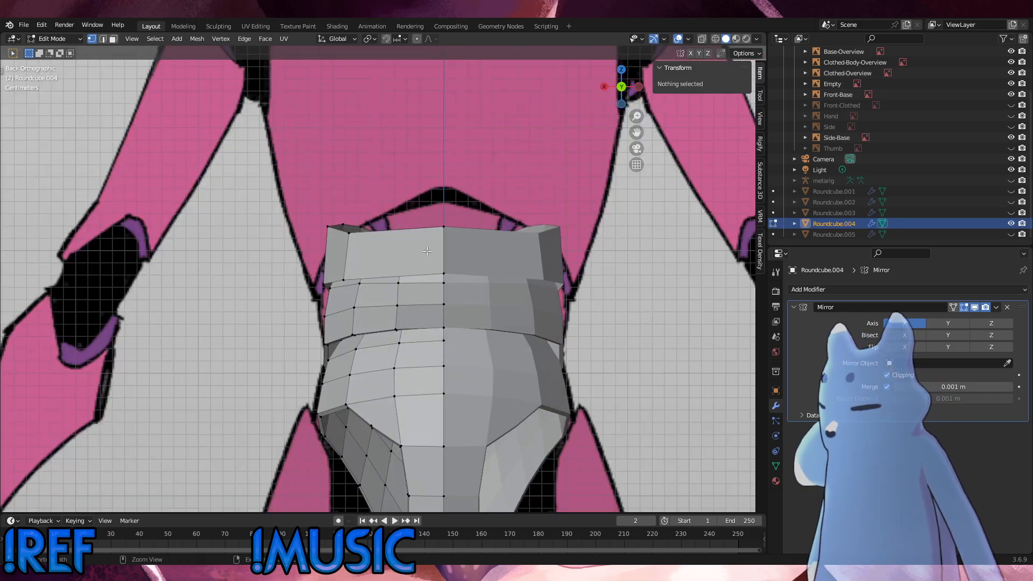
key("ctrl+r")
scroll(407, 256, "up", 1)
left_click(406, 256)
right_click(405, 256)
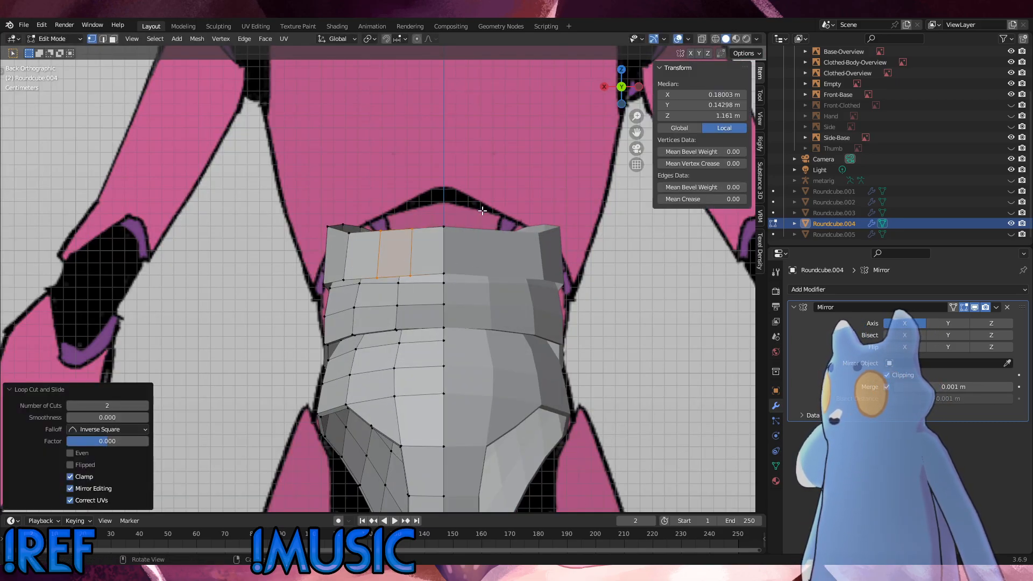
left_click(483, 210)
middle_click_drag(491, 221, 574, 223, "alt")
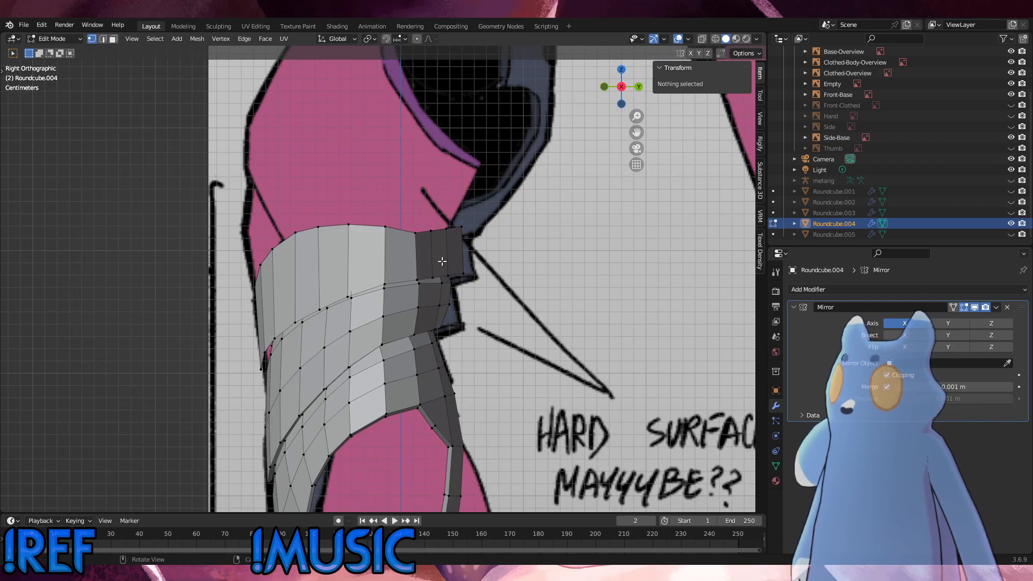
left_click(420, 276)
middle_click_drag(420, 275, 378, 258)
left_click(448, 280)
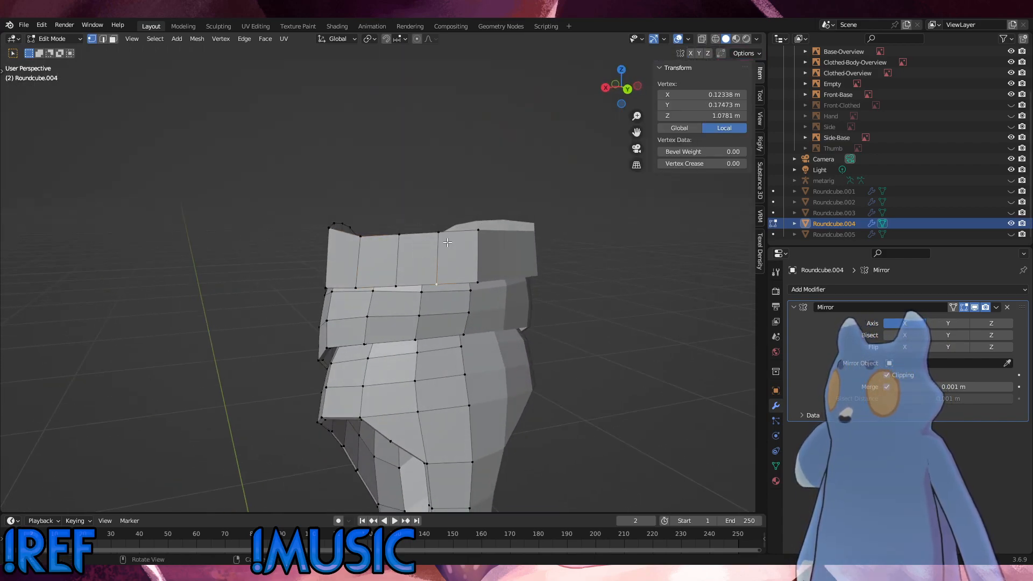
Undo the two loop cuts on the top band's rear face.
key("ctrl+z")
key("ctrl+z")
key("ctrl+z")
key("ctrl+z")
key("ctrl+z")
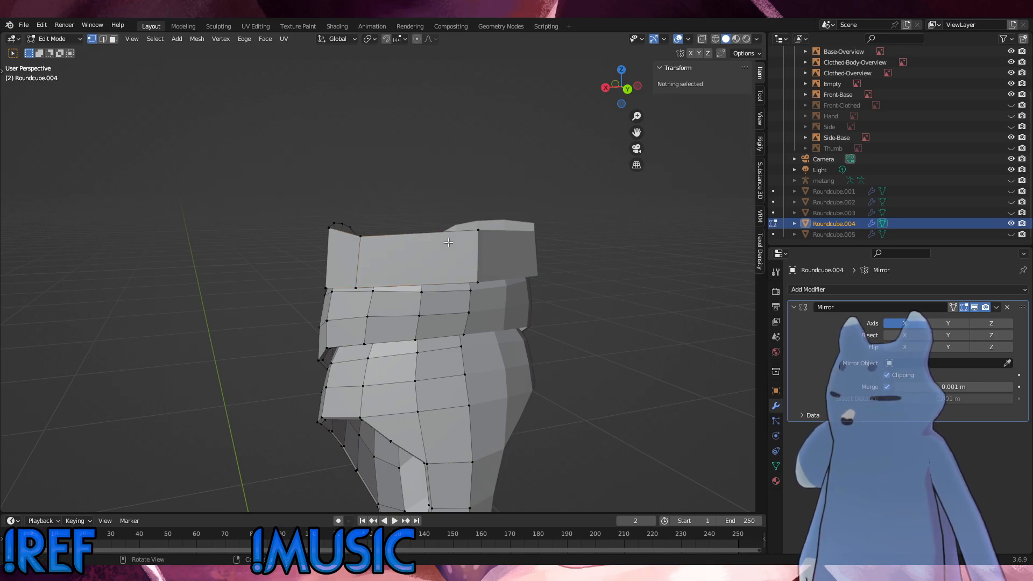
Split the top band's rear face with a single centred vertical loop cut and clear the selection.
key("ctrl+r")
left_click(444, 244)
right_click(444, 242)
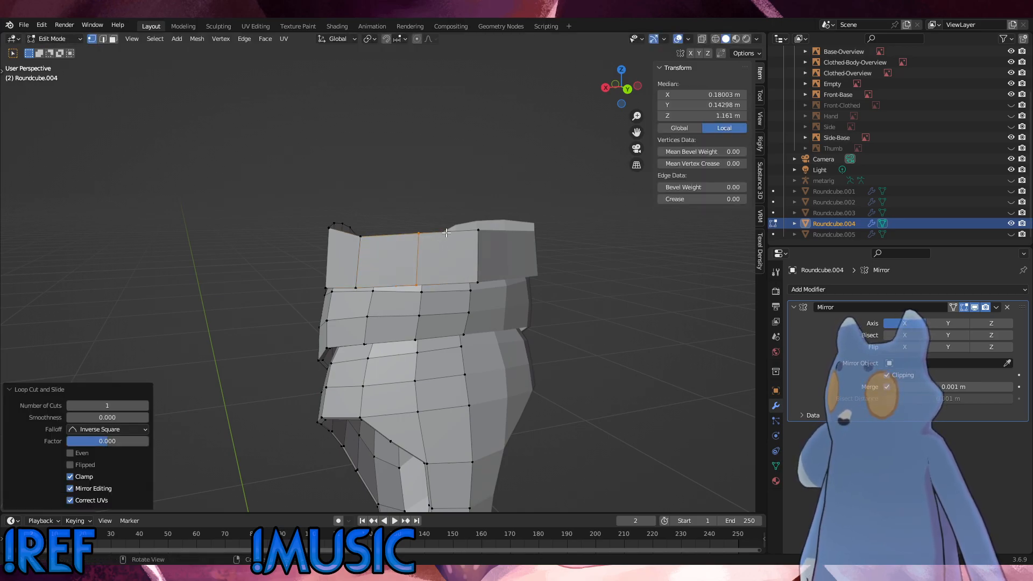
left_click(451, 190)
Edge slide the new vertical cut across the rear face, and slide the rear corner edge about 0.3 toward it.
left_click(361, 236)
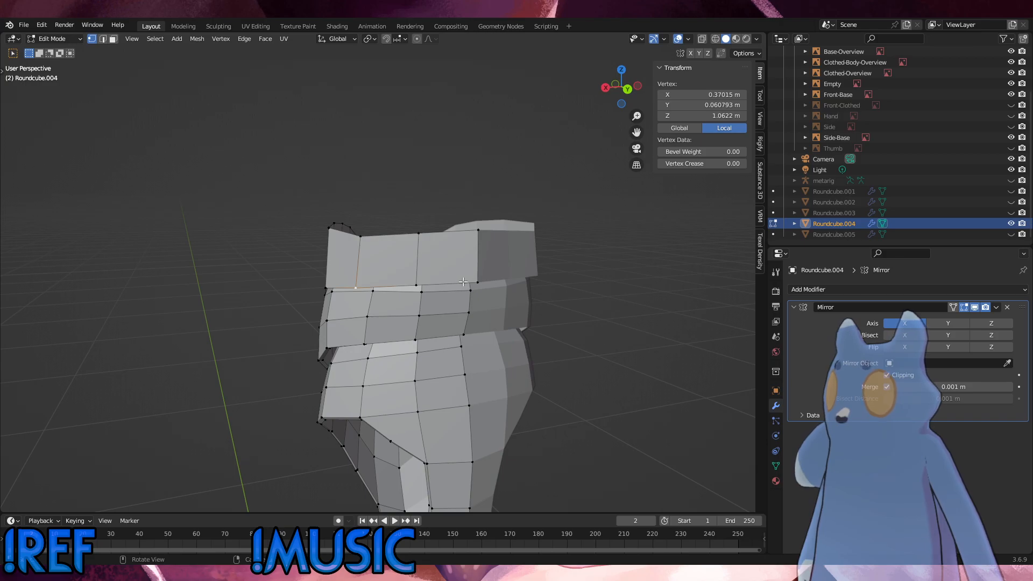
left_click(419, 234, "shift")
middle_click_drag(422, 234, 449, 221)
key("g")
key("g")
left_click(415, 255)
left_click(358, 282)
left_click(362, 234, "shift")
key("g")
key("g")
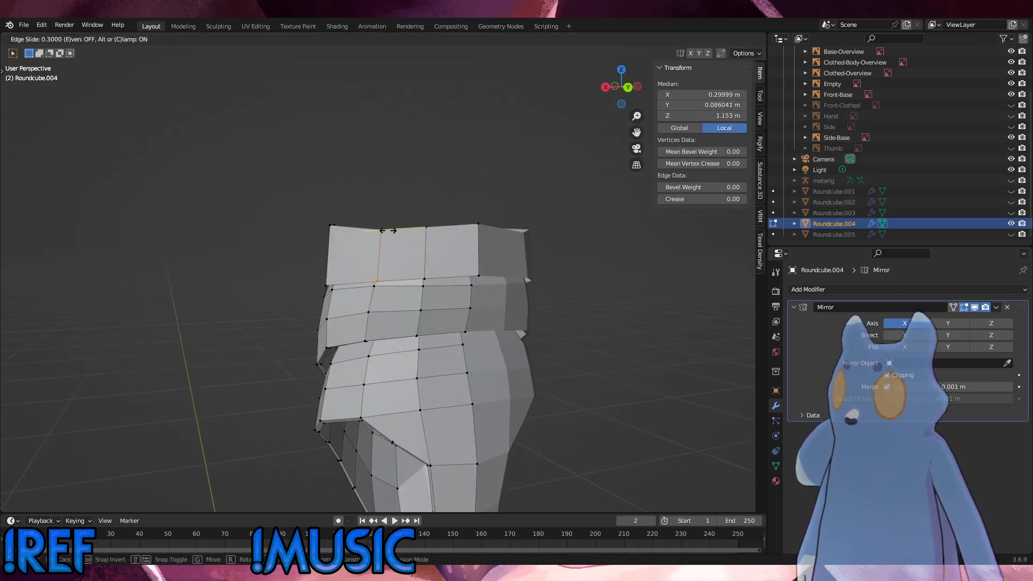
left_click(387, 231)
Adjust two side vertices near the top band's lower edge along their normals with Shrink/Fatten.
middle_click_drag(387, 232, 446, 315)
left_click(366, 297)
middle_click_drag(367, 297, 369, 250)
left_click(372, 313, "shift")
key("alt+s")
left_click(434, 249)
Select the top band's lower edge loop and scale it uniformly by 1.02.
left_click(359, 231)
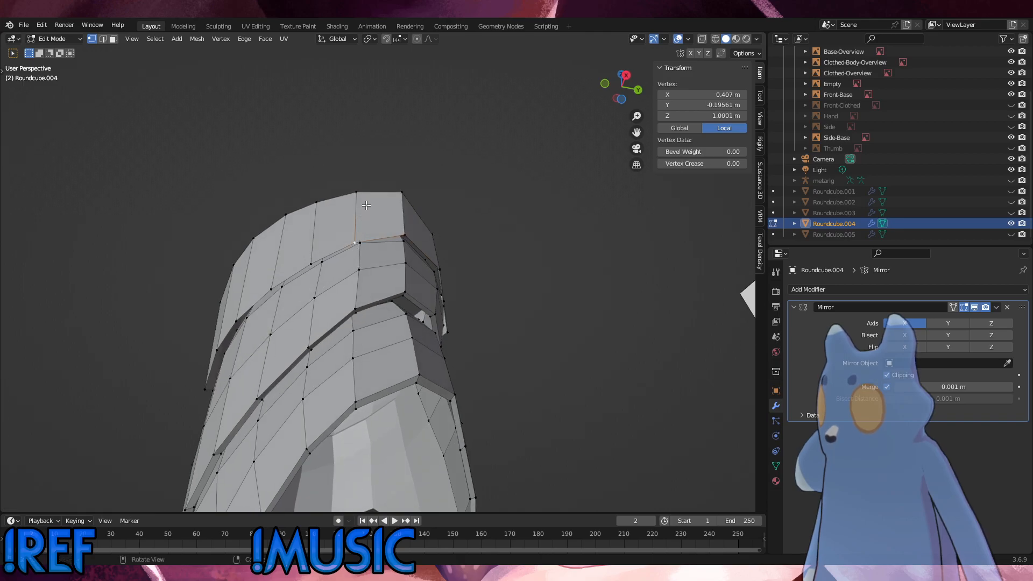
middle_click_drag(366, 205, 496, 312)
key("a")
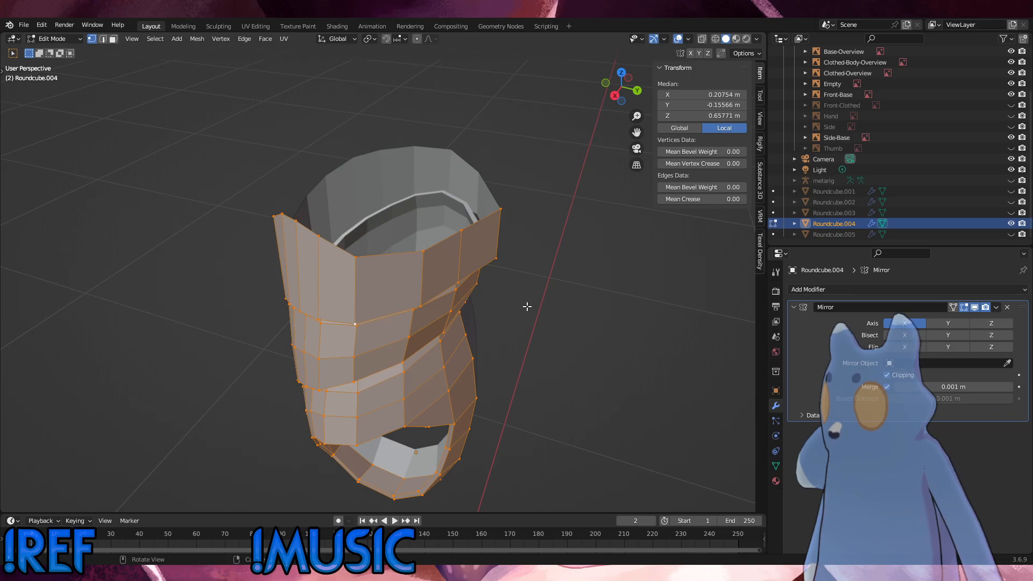
key("alt+a")
left_click(383, 314, "alt")
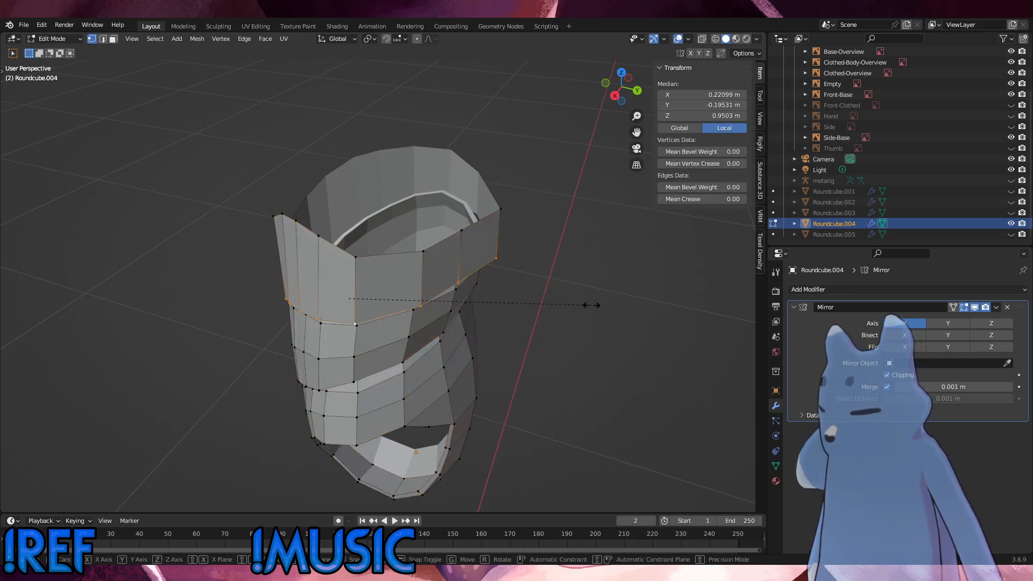
key("s")
left_click(565, 293)
Widen the top band's lower edge loop by scaling it 1.013 along Y and about 1.01 along X.
middle_click_drag(565, 294, 406, 364)
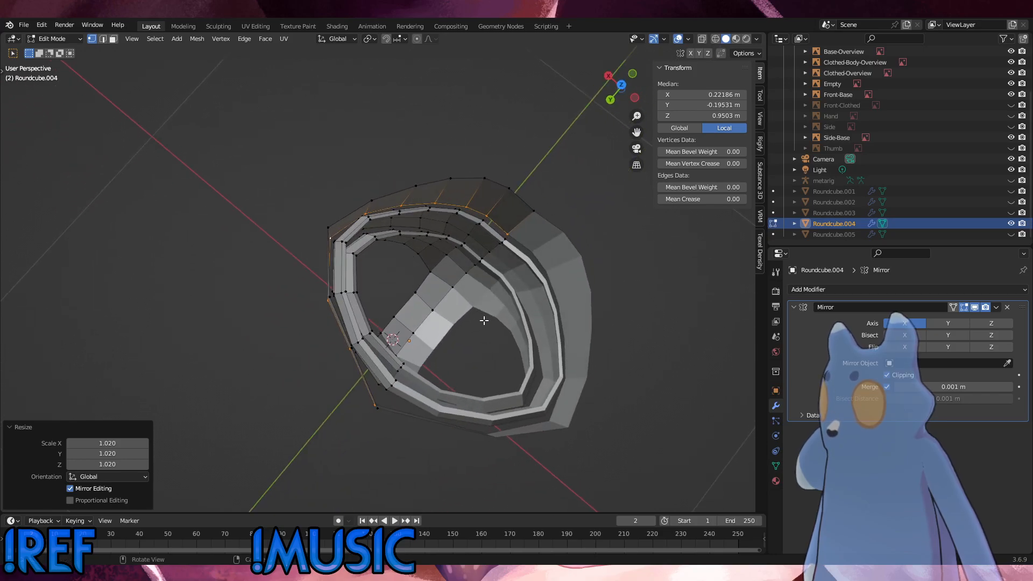
key("s")
key("y")
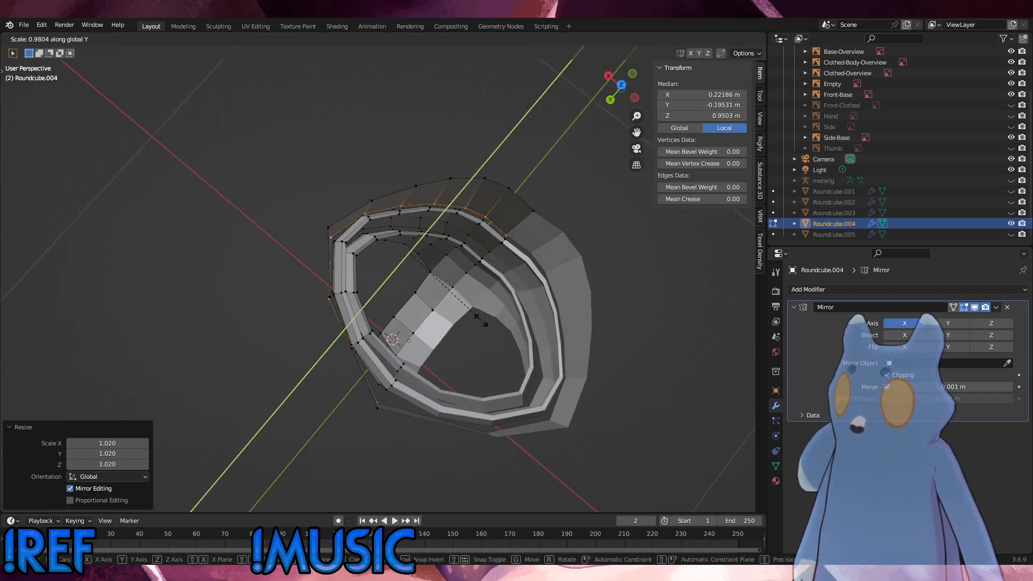
left_click(490, 310)
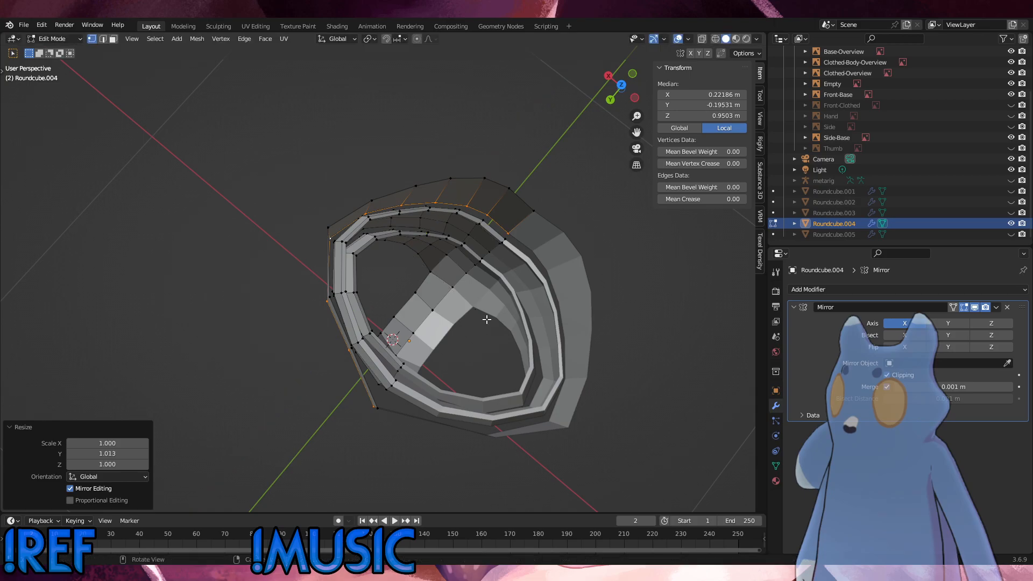
key("s")
key("x")
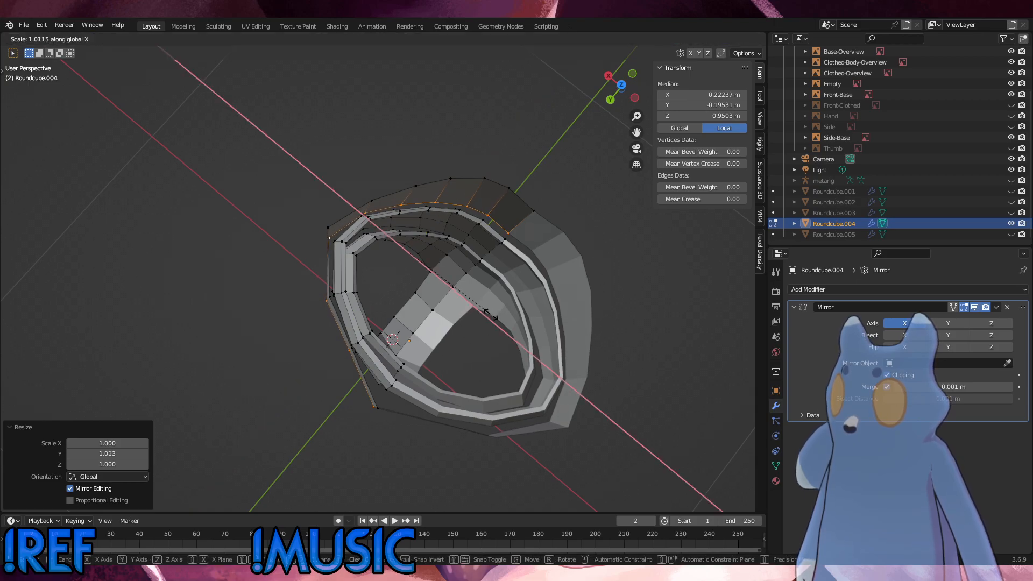
left_click(490, 313)
Lower two rear centre-line vertices near the top band's bottom edge along the Z axis.
left_click(385, 387)
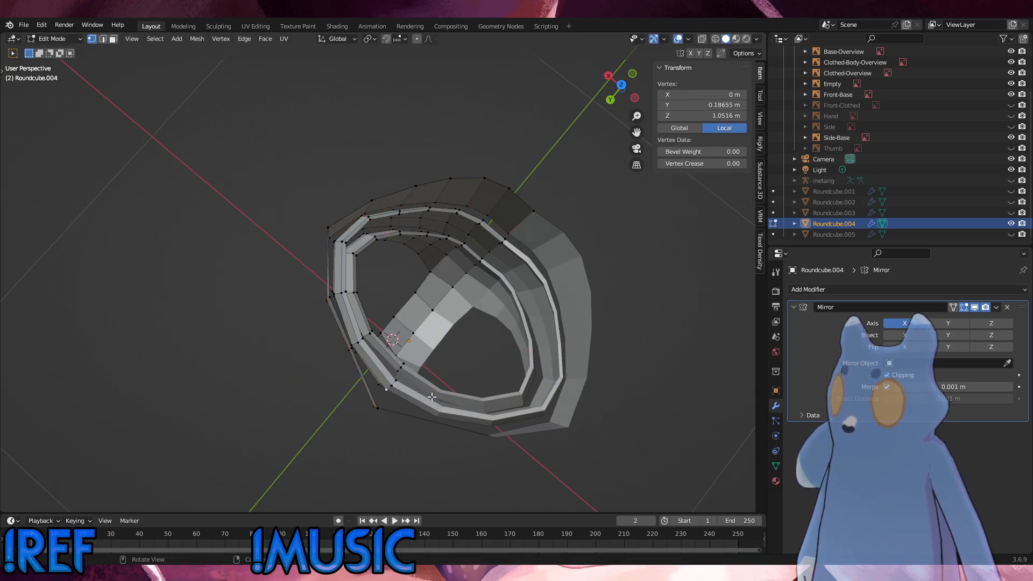
key("g")
key("z")
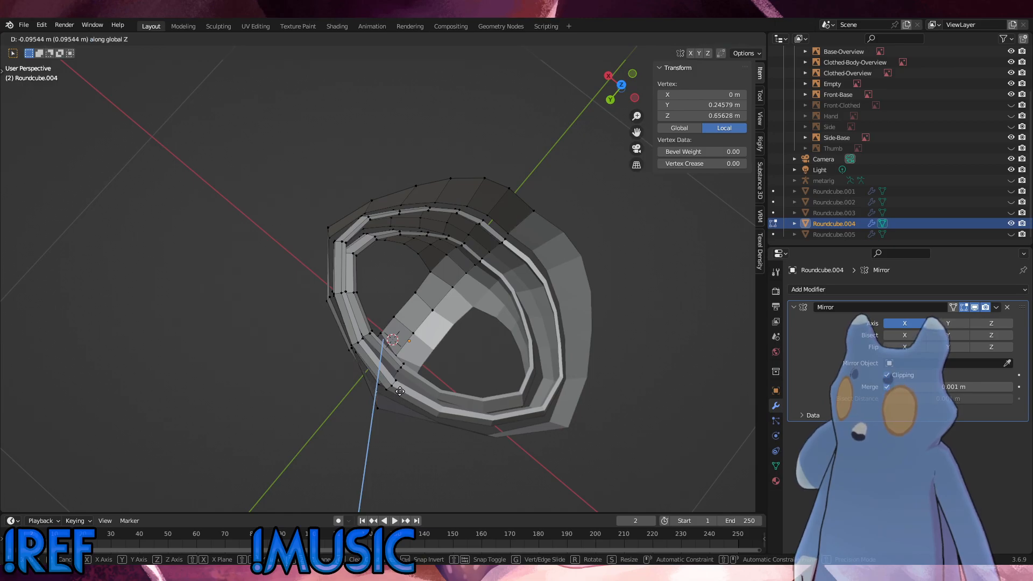
left_click(400, 391)
left_click(376, 407)
key("g")
key("z")
left_click(393, 400)
Reposition the upper-rim vertex near the rear of the top band freehand to smooth the rim's curve.
middle_click_drag(349, 313, 318, 247)
left_click(318, 247)
key("g")
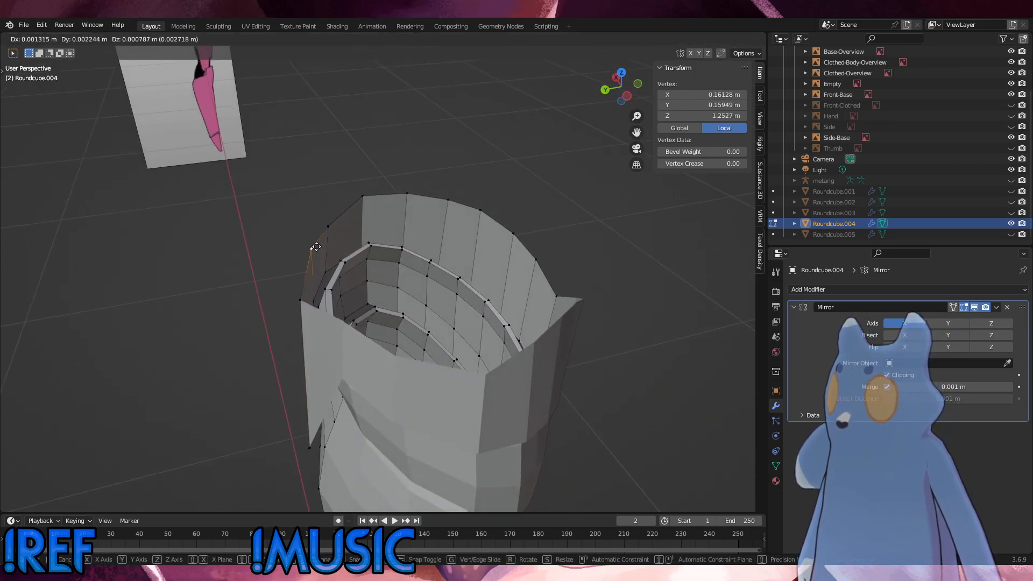
Reposition two neighbouring vertices on the rear part of the top torso band's upper rim.
left_click(317, 247)
left_click(327, 230)
key("g")
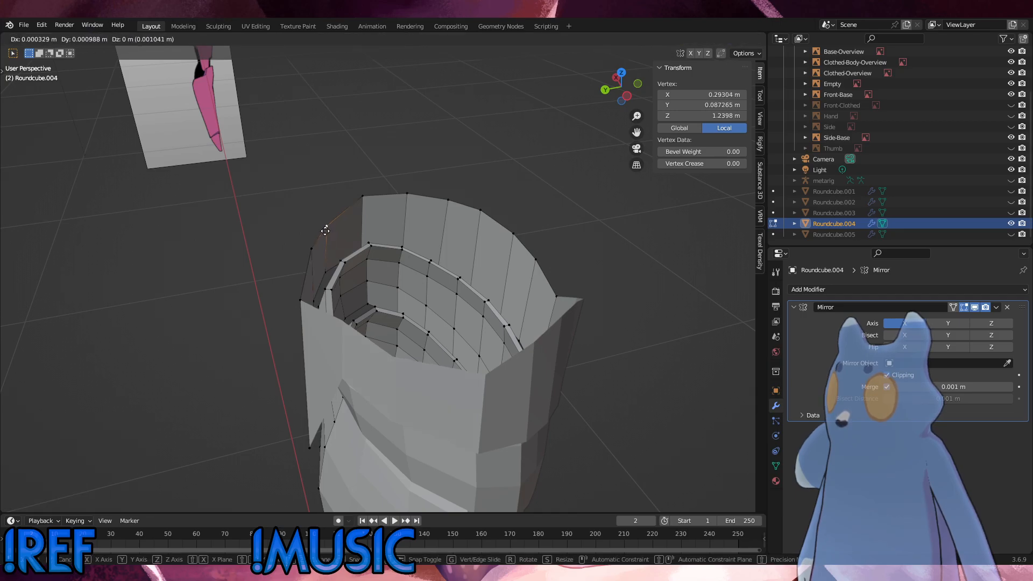
left_click(326, 230)
In the right side view, slide the lower and upper vertices of the top band's vertical edge just behind the side's middle toward the back.
middle_click_drag(326, 231, 539, 201)
middle_click_drag(433, 258, 420, 263, "alt")
left_click(392, 278)
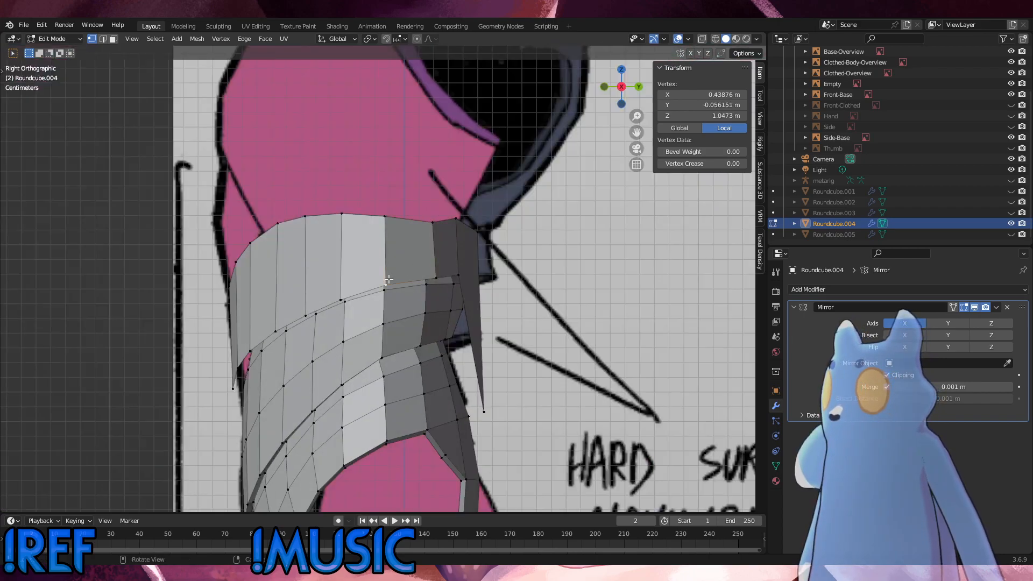
key("g")
key("g")
left_click(393, 279)
left_click(388, 222)
key("g")
key("g")
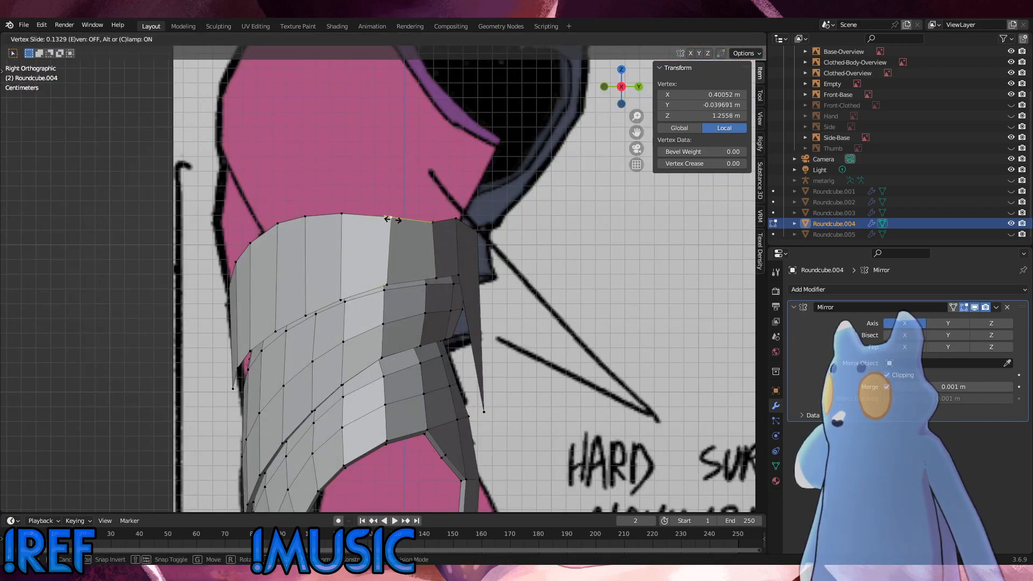
left_click(394, 220)
Slide the lower vertex of that vertical edge further back, and slide the next rearward lower vertex slightly forward along the band's lower edge.
left_click(394, 274)
key("g")
key("g")
left_click(400, 271)
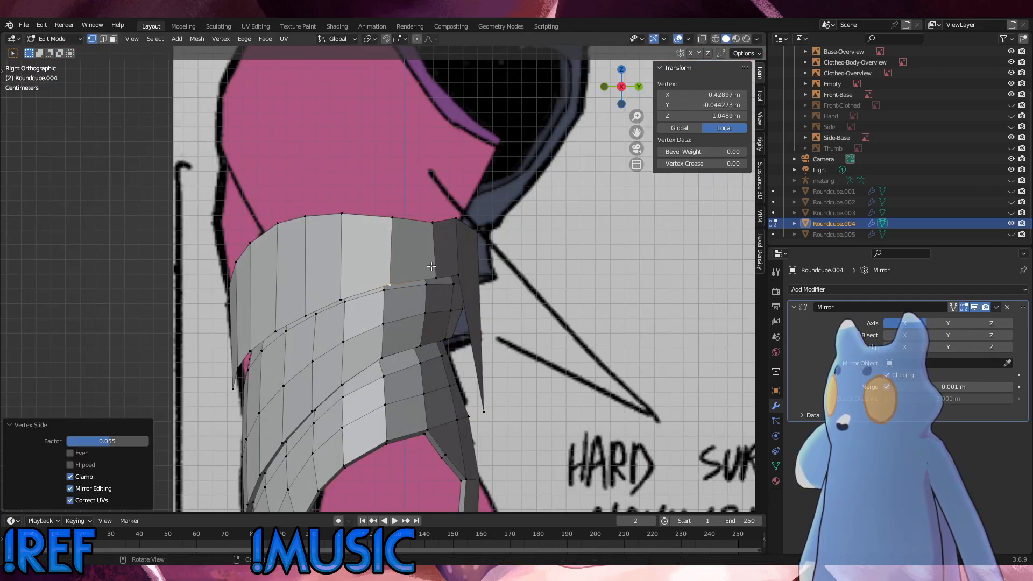
left_click(432, 267)
key("g")
key("g")
left_click(430, 265)
left_click(433, 232)
Raise the spiked lower vertex at the top band's rear centre along Z to about 1.059 m.
middle_click_drag(432, 232, 405, 239)
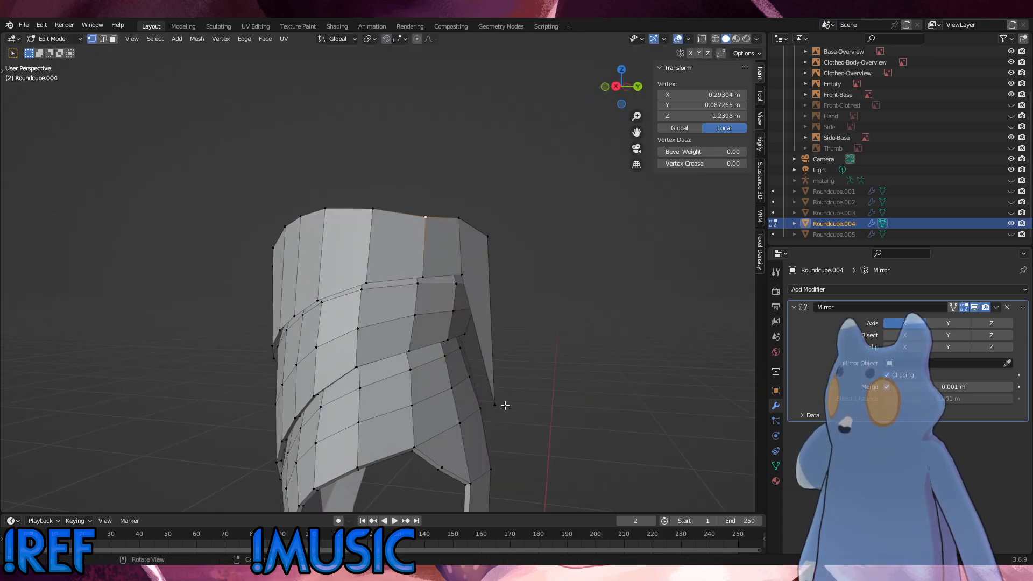
left_click(505, 406)
middle_click_drag(505, 405, 391, 358)
key("z")
left_click(511, 407)
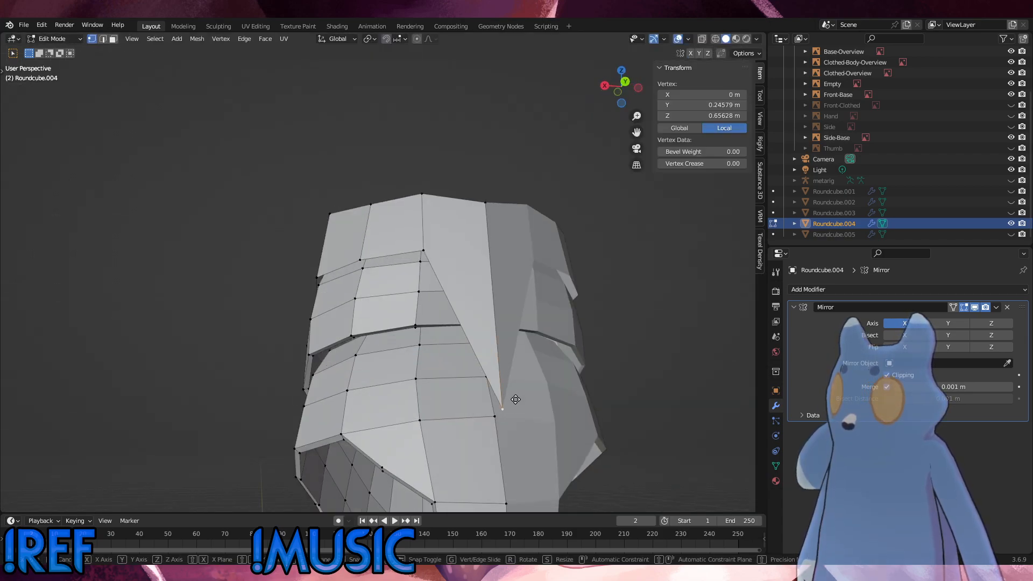
key("g")
key("z")
left_click(515, 241)
key("KP_3")
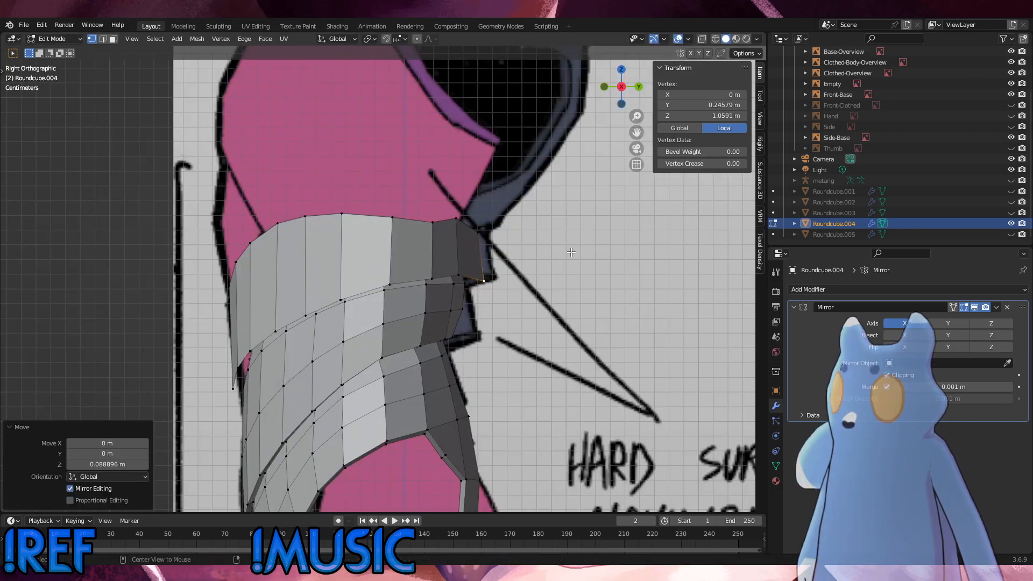
Lower the upper rim vertex beside the rear centre by about 0.004 m, and move the rear centre's lower vertex slightly up and forward.
left_click(458, 221)
key("g")
key("z")
left_click(459, 227)
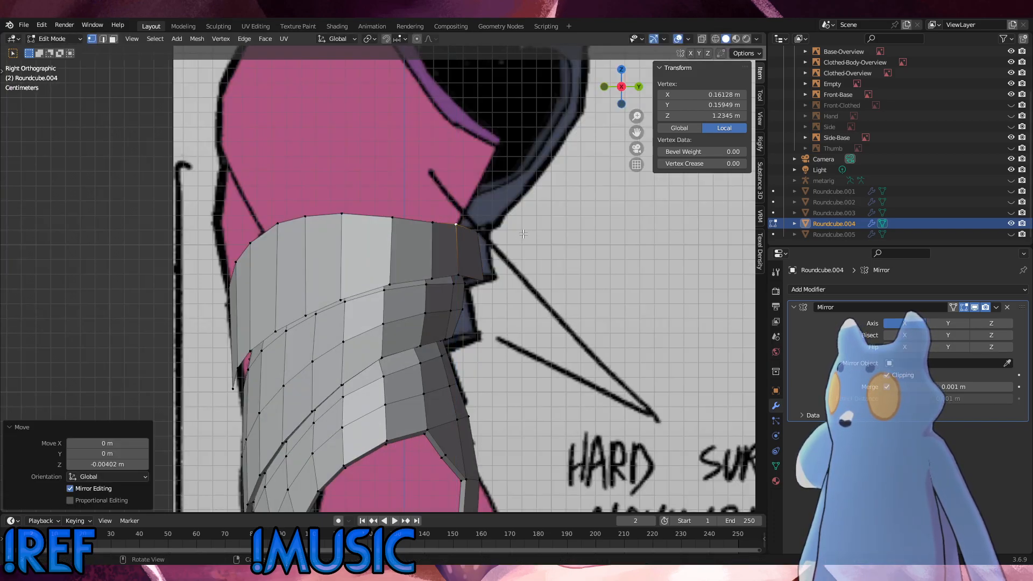
left_click(487, 282)
key("g")
key("z")
left_click(488, 279)
key("g")
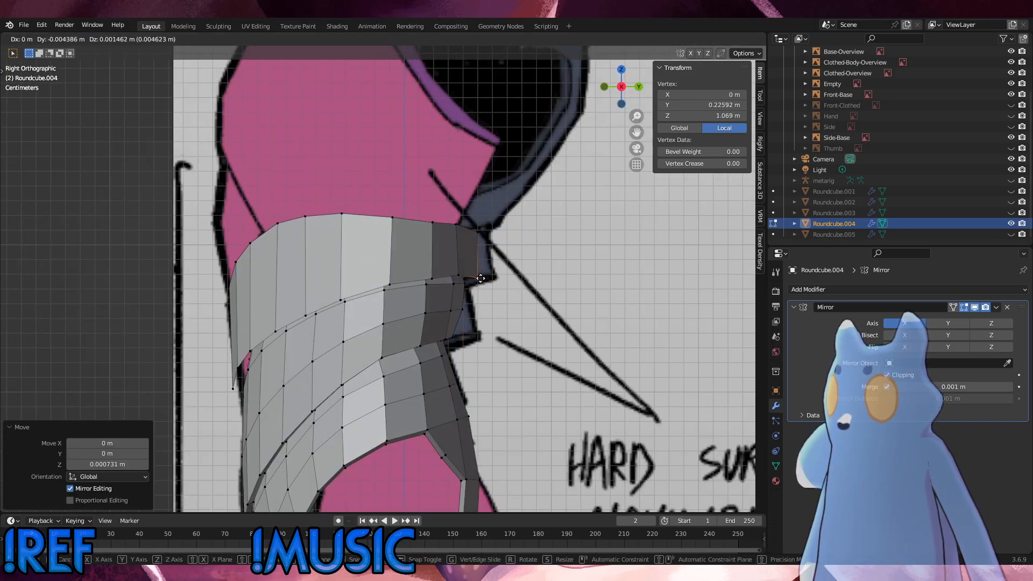
left_click(481, 276)
Lower the upper rim vertex beside the rear centre further along Z, and nudge the rear centre's upper rim vertex slightly up and forward.
left_click(465, 227)
key("g")
key("z")
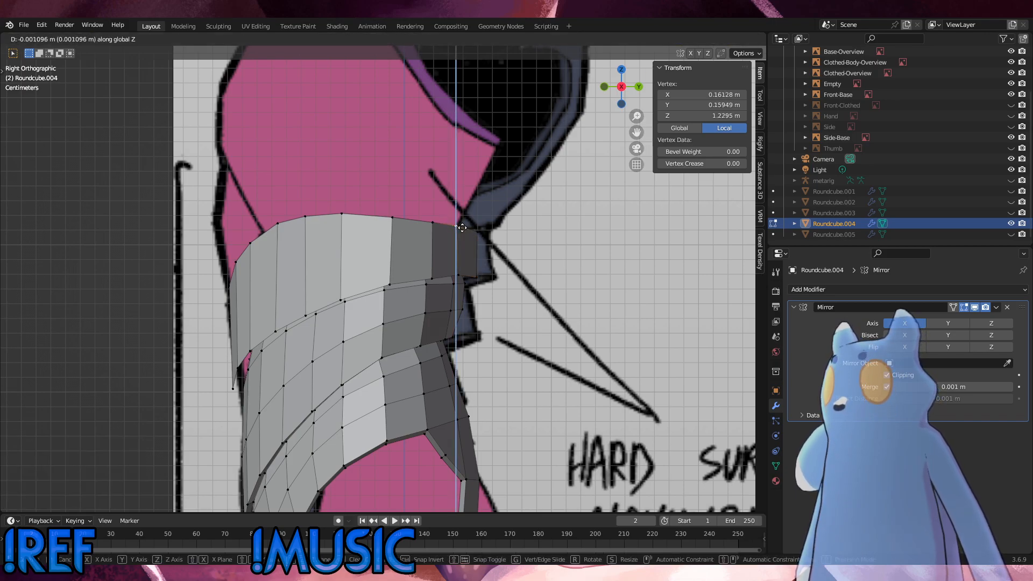
left_click(464, 228)
left_click(482, 233)
key("g")
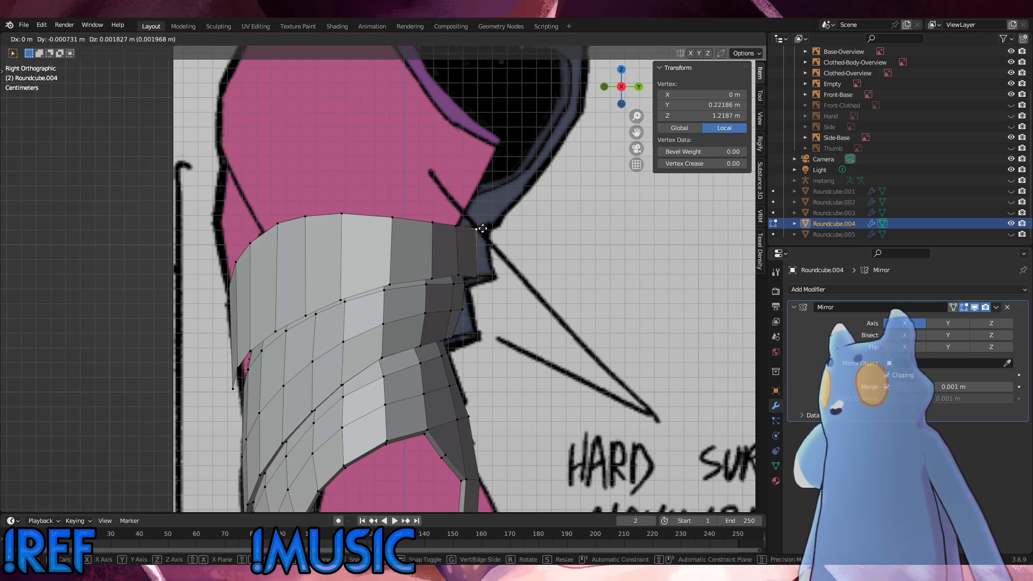
left_click(482, 228)
Raise the rear centre's lower vertex slightly along Z to about 1.072 m, and clear the selection.
left_click(478, 273)
key("g")
key("z")
left_click(479, 271)
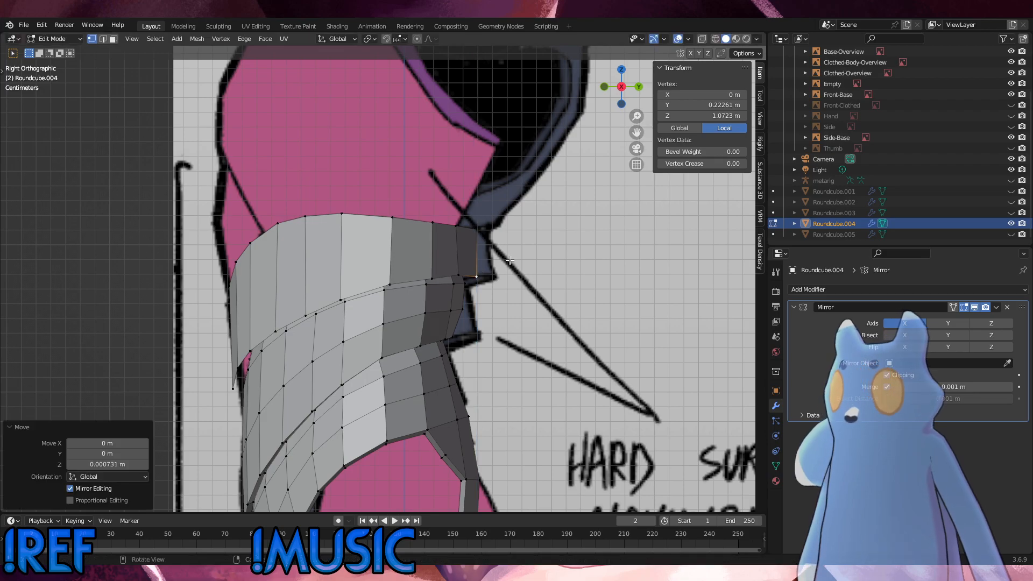
left_click(509, 261)
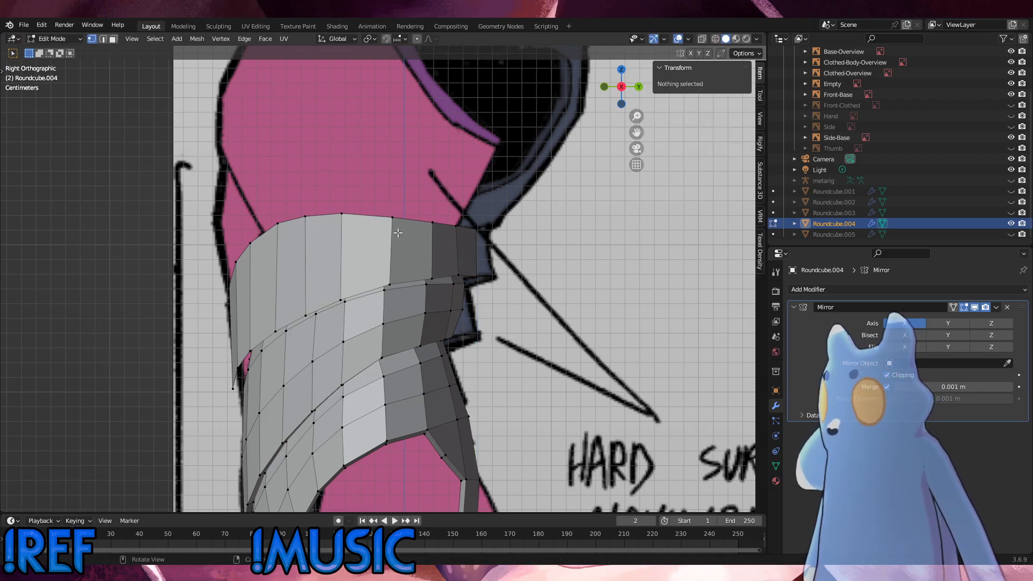
Select the vertical edge at the middle of the top band's side and slide it slightly toward the back.
left_click(348, 216)
left_click(345, 308, "alt")
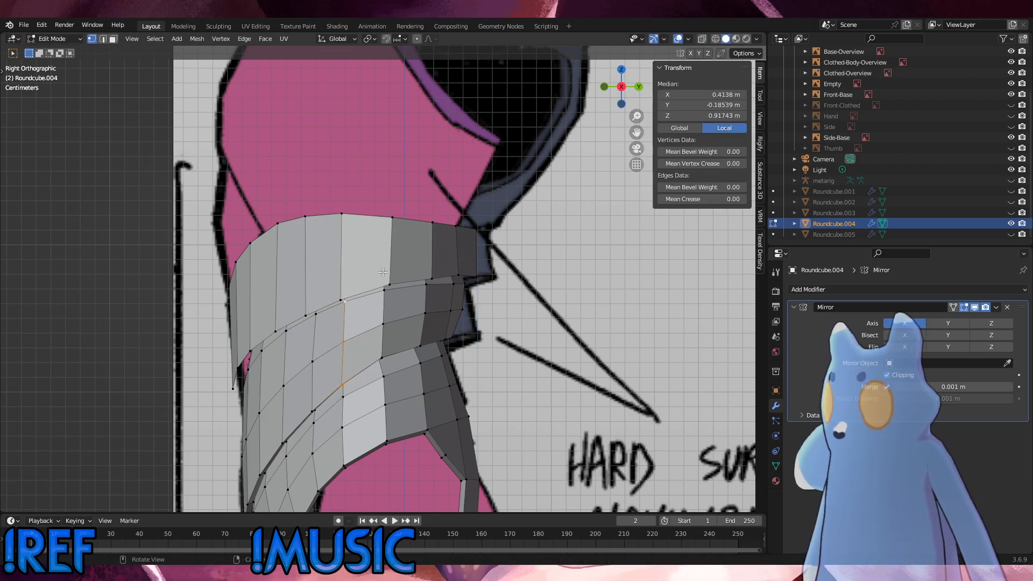
left_click(411, 291)
left_click(345, 295, "shift")
left_click(351, 212, "shift")
left_click_drag(418, 276, 418, 275, "ctrl")
key("g")
key("g")
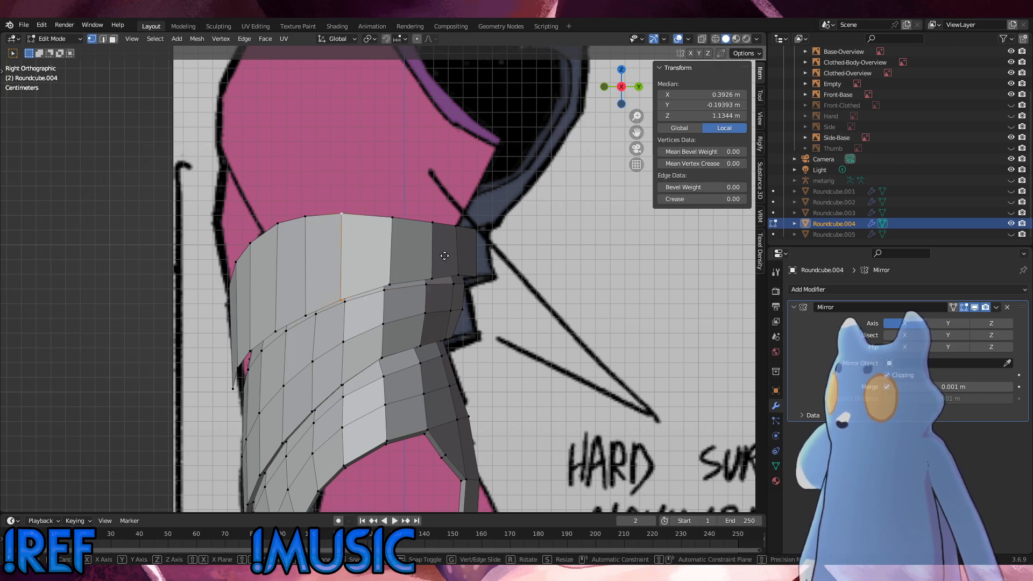
left_click(451, 253)
Slide the next vertical edge toward the front of the top band backward by a factor of about -0.092.
left_click(312, 308)
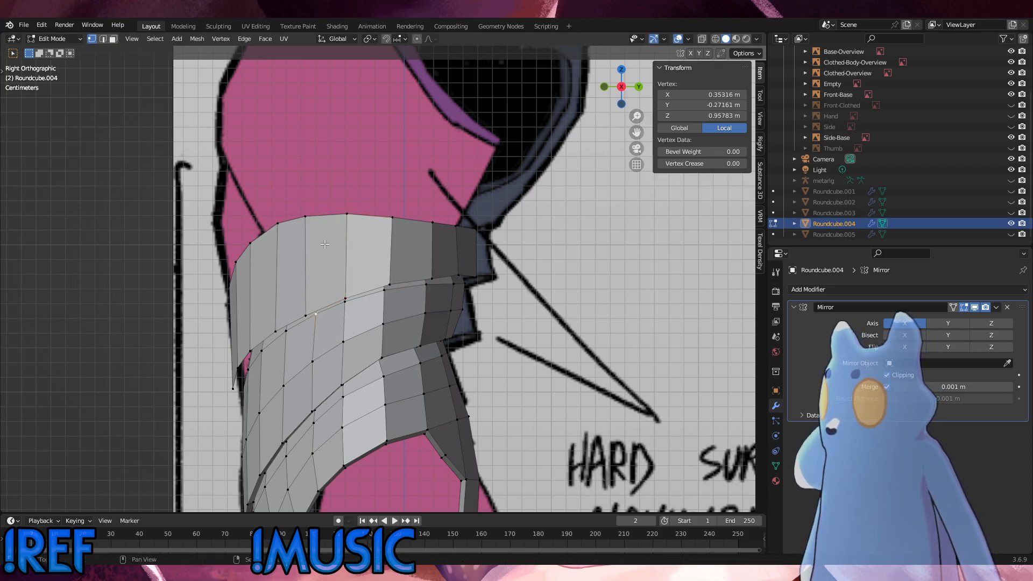
left_click(314, 221, "shift")
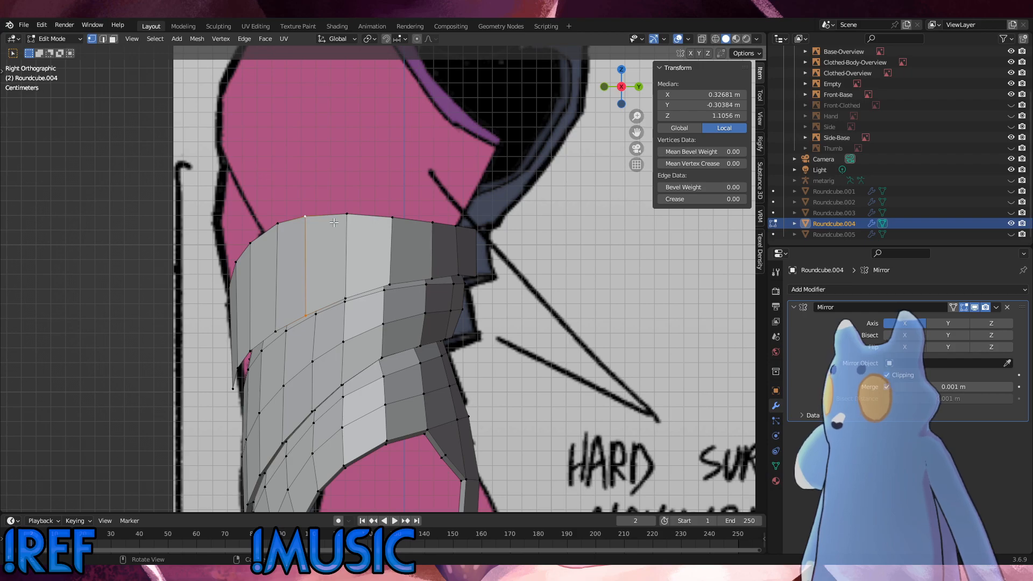
key("g")
key("g")
left_click(342, 221)
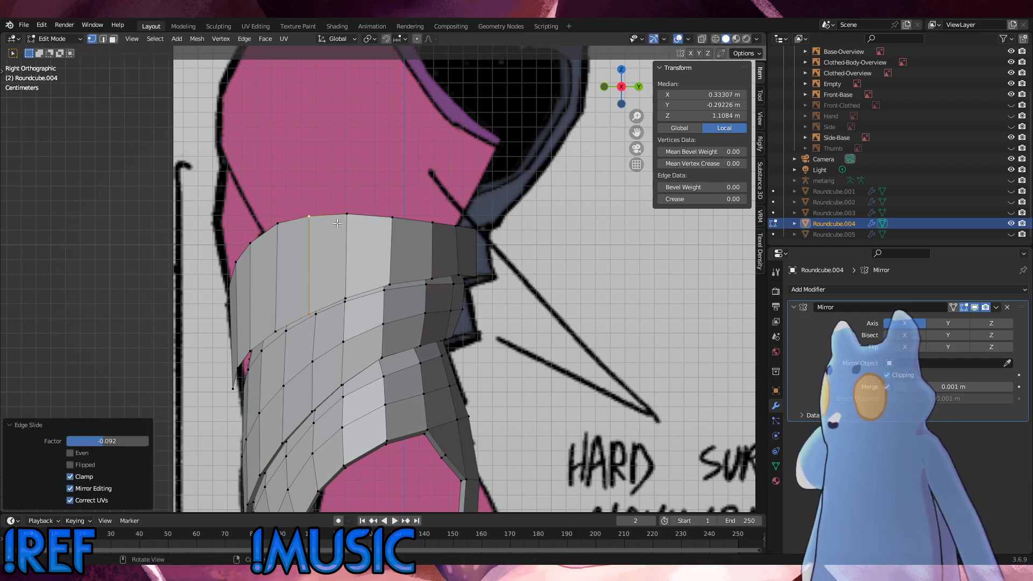
In the front view, select the whole linked second band and scale it along X by about 1.035.
middle_click_drag(353, 226, 425, 248, "alt")
mouse_move(432, 230)
middle_mouse_down()
mouse_move(448, 253)
mouse_move(441, 236)
mouse_move(353, 240)
mouse_move(426, 244)
middle_mouse_up()
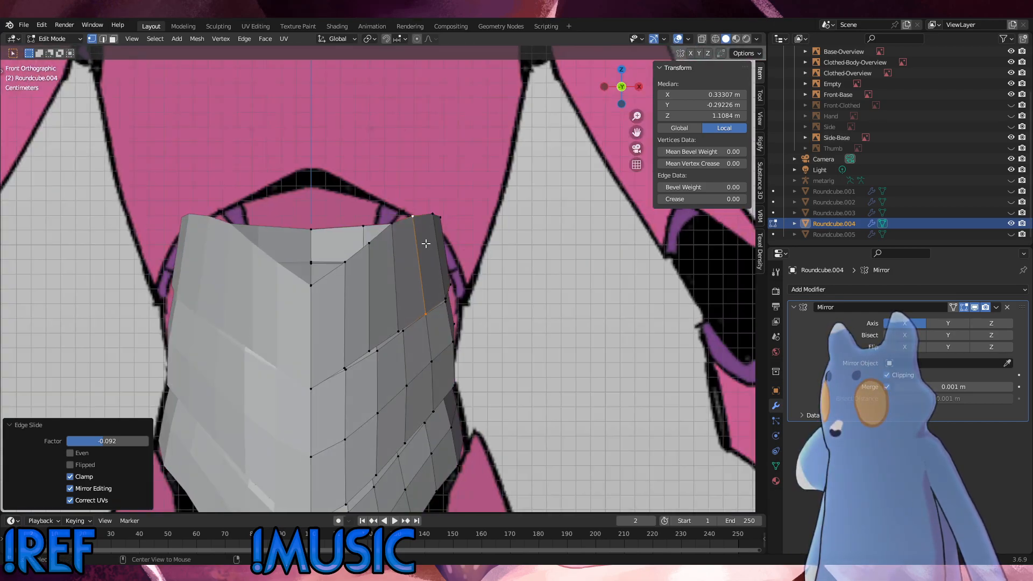
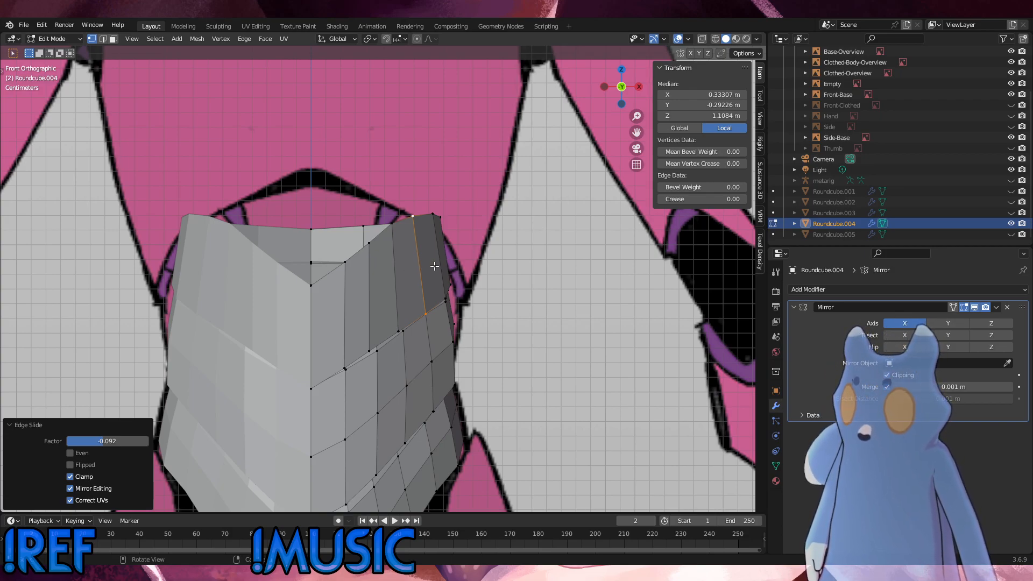
left_click(463, 349)
key("l")
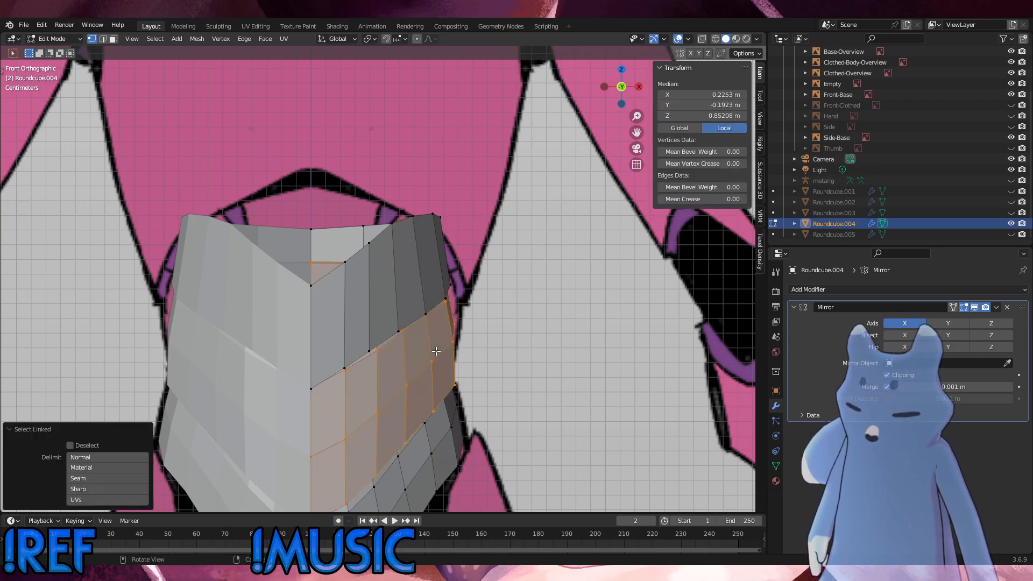
key("s")
key("x")
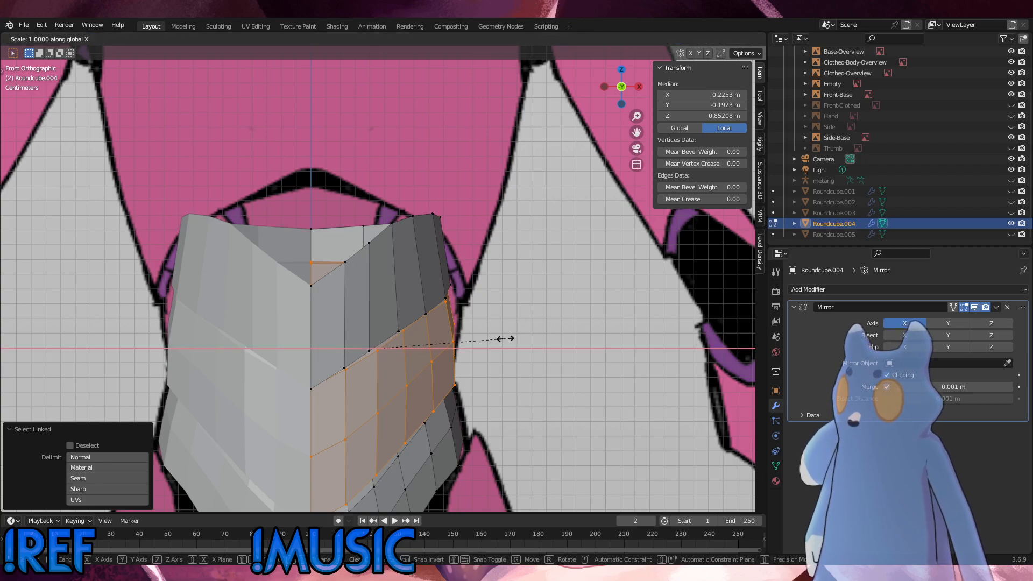
left_click(515, 337)
Rotate the second band slightly in the front view and move it about 0.0007 m along X.
key("r")
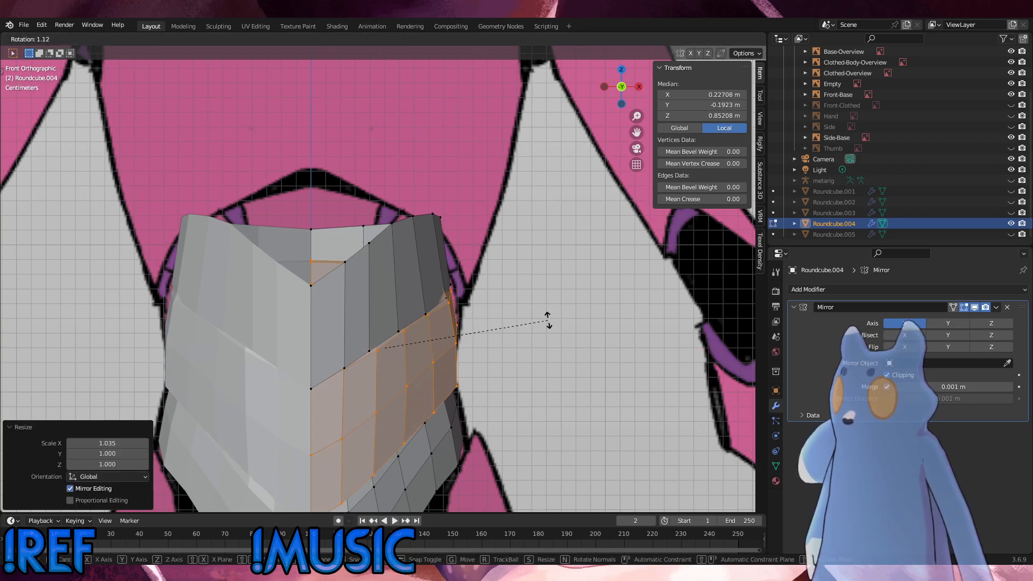
left_click(547, 318)
key("g")
left_click(548, 320)
Scale the second band along X by about 1.004 and rotate it about 0.24° in the front view.
key("s")
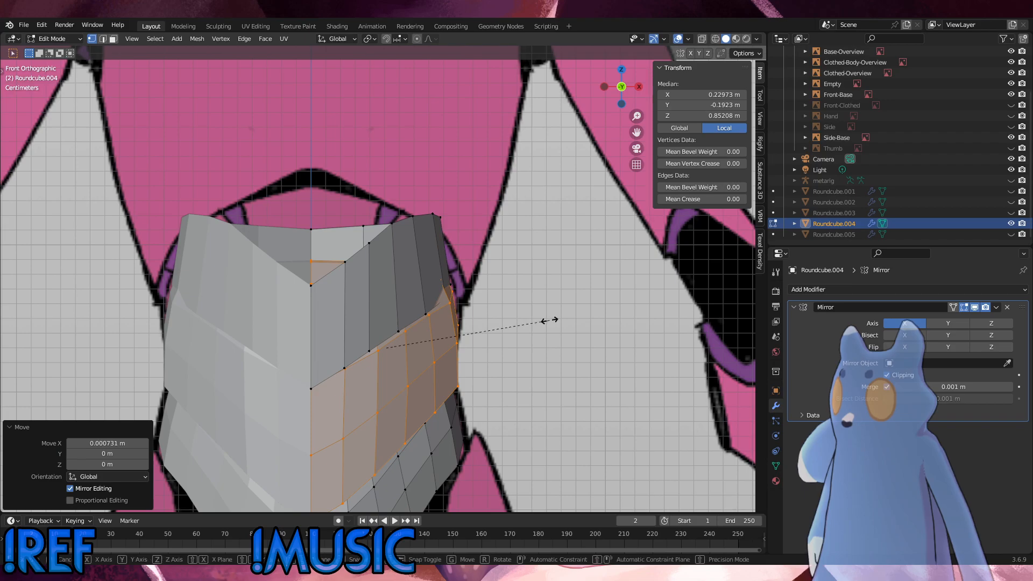
key("y")
key("x")
left_click(550, 319)
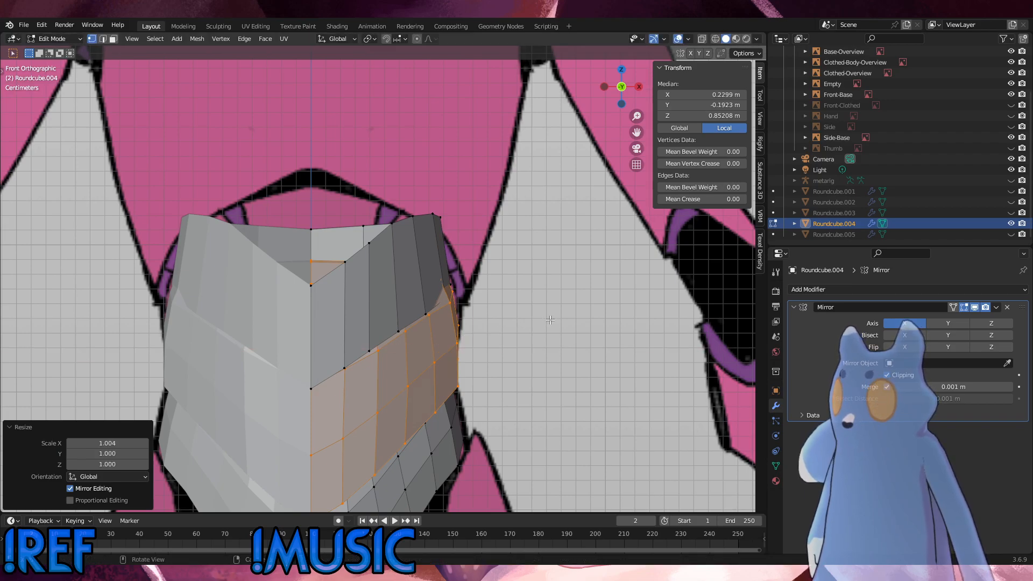
key("r")
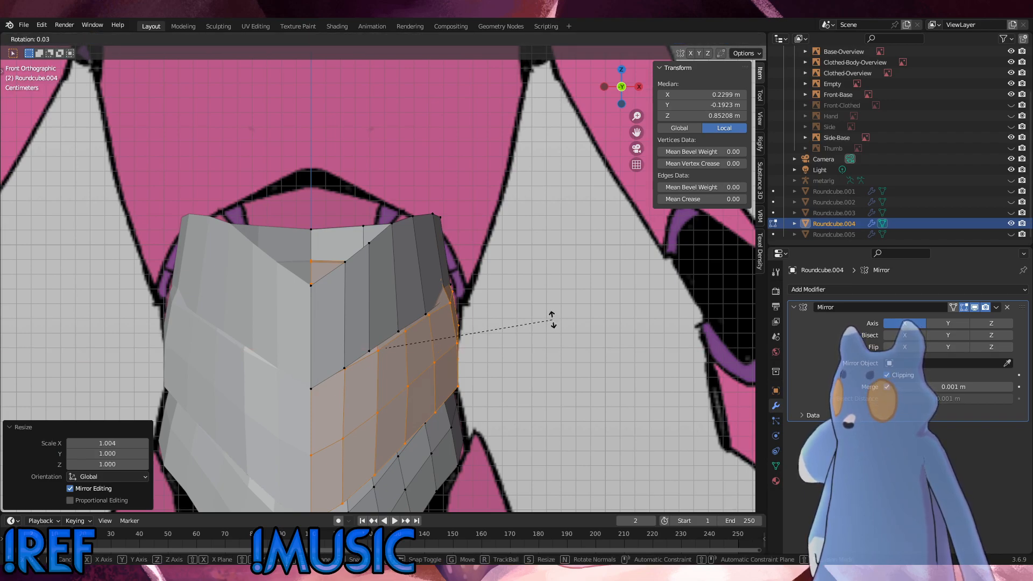
left_click(552, 321)
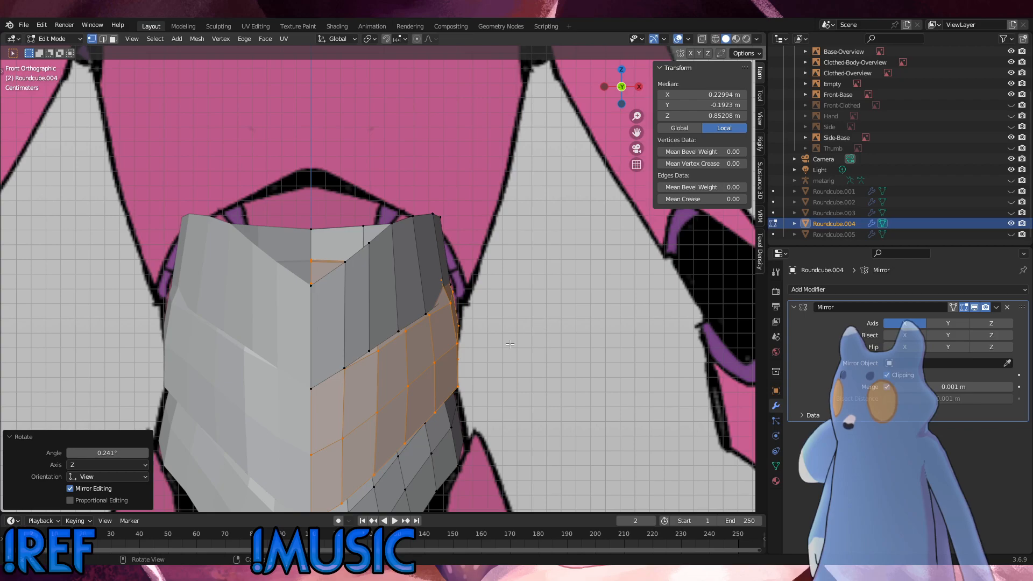
Raise the lower vertex at the top band's front centre by about 0.006 m along Z.
middle_click_drag(509, 344, 384, 362)
left_click(393, 255, "alt")
middle_click_drag(390, 207, 442, 198)
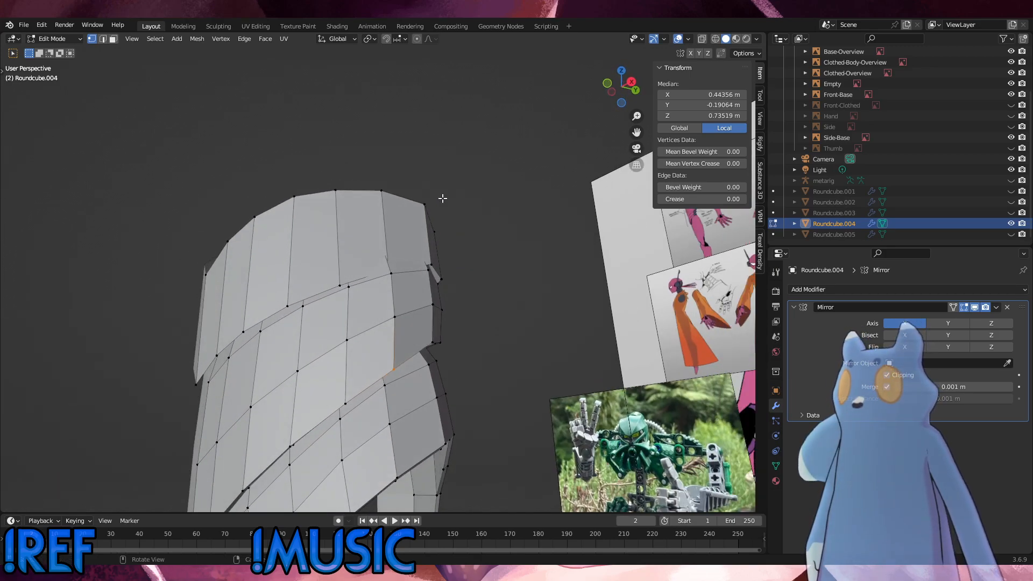
middle_click_drag(425, 107, 450, 312)
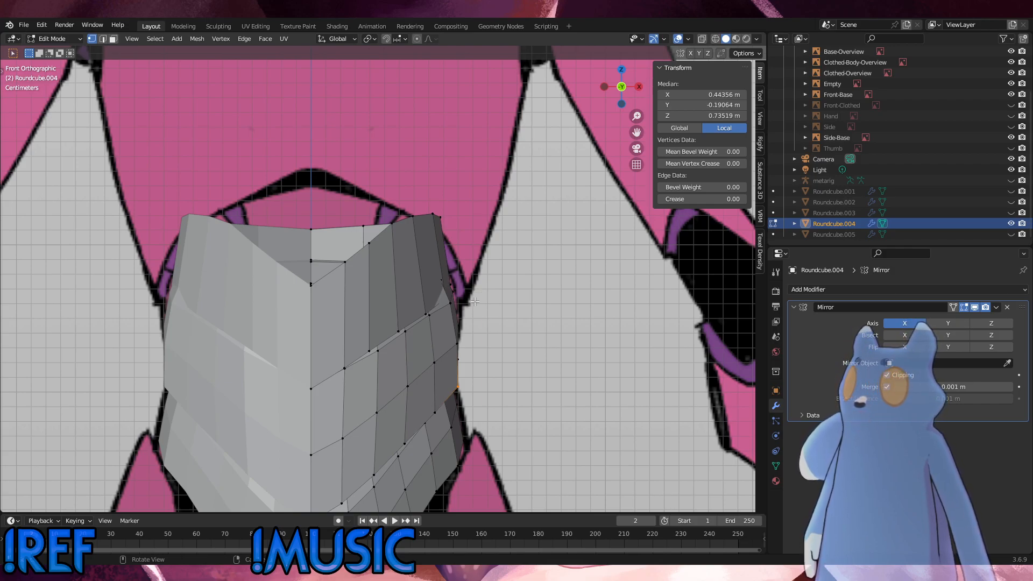
middle_click_drag(474, 302, 216, 380)
left_click(207, 382)
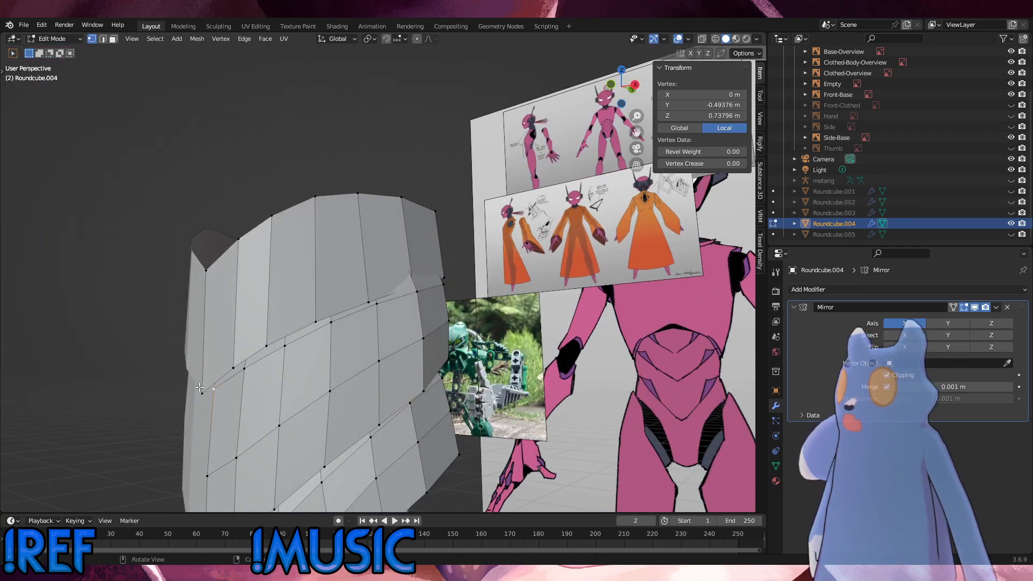
left_click(200, 390)
key("g")
key("z")
left_click(210, 382)
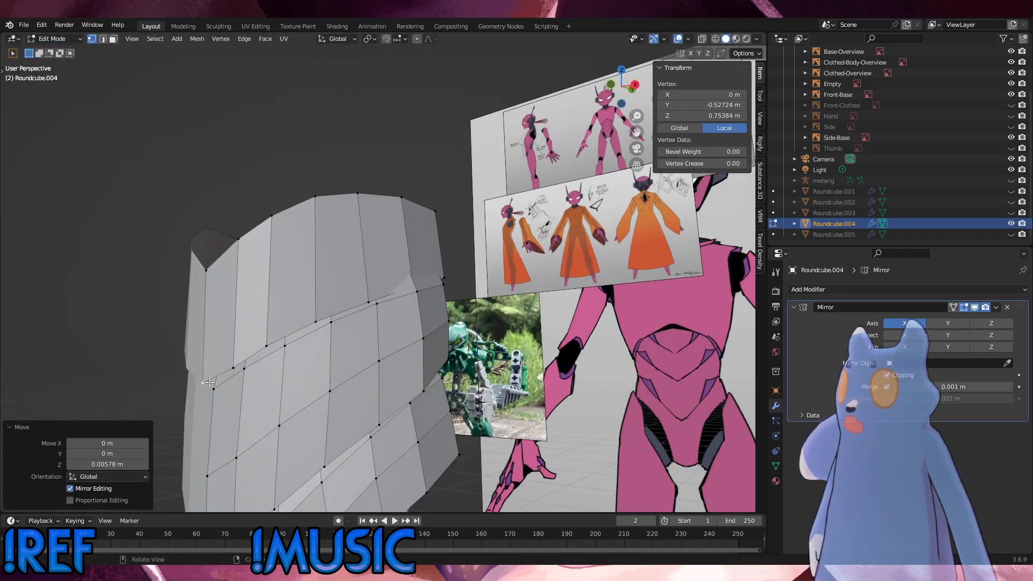
In the front view, raise the two lower edge vertices beside the top band's front centre slightly along Z.
key("KP_1")
left_click(349, 352)
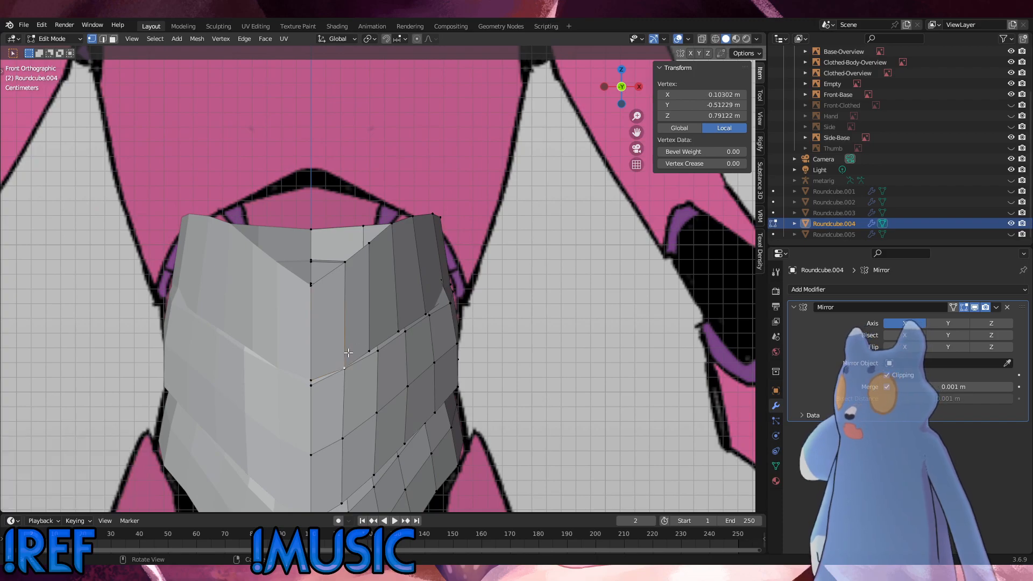
key("g")
key("z")
left_click(349, 346)
left_click(366, 347)
key("g")
key("z")
left_click(365, 340)
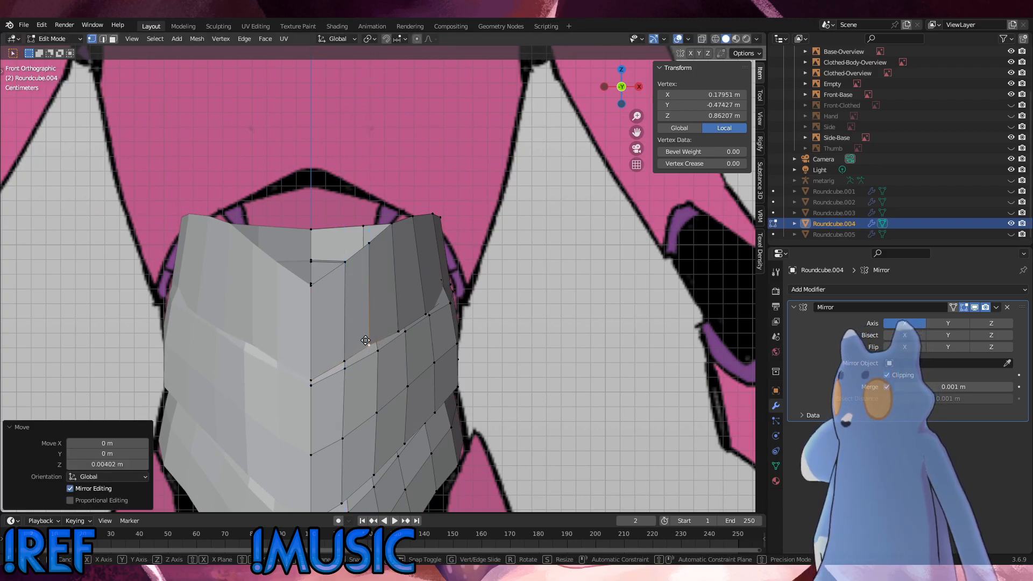
Slide the second vertical edge's upper rim vertex outward, and slide the next lower edge vertex outward by a factor of about 0.337.
key("g")
key("g")
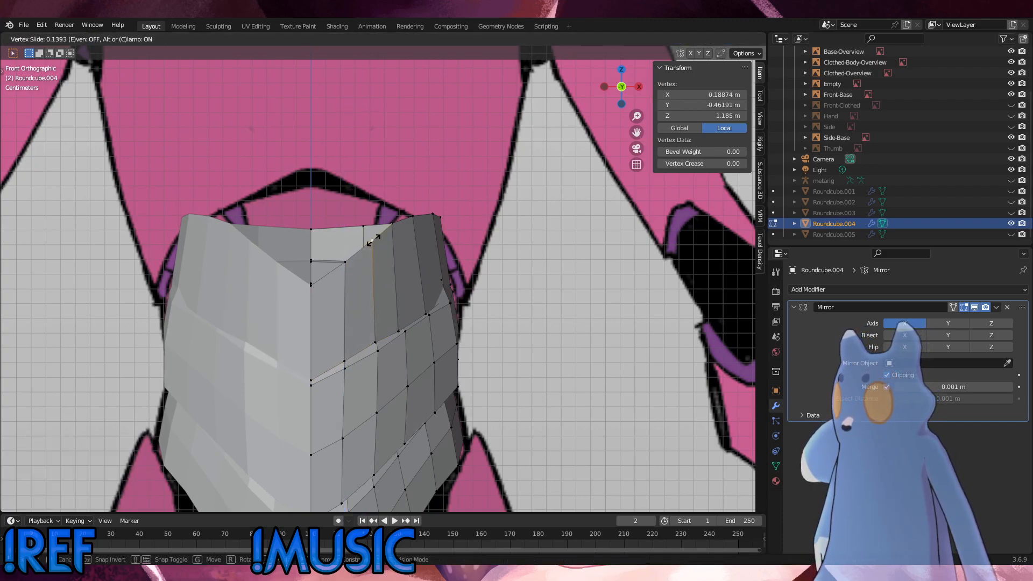
left_click(372, 241)
left_click(398, 331)
key("g")
key("g")
left_click(406, 238)
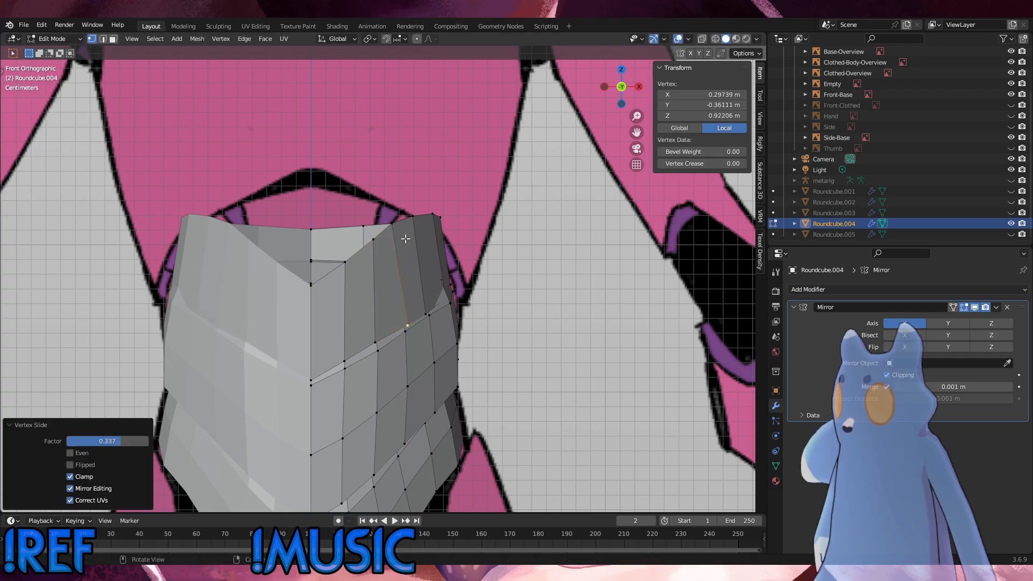
Slide the third vertical edge's upper rim vertex outward, and slide the next edge's lower vertex outward by a factor of about 0.38.
left_click(399, 222)
key("g")
key("g")
left_click(406, 227)
left_click(426, 309)
key("g")
key("g")
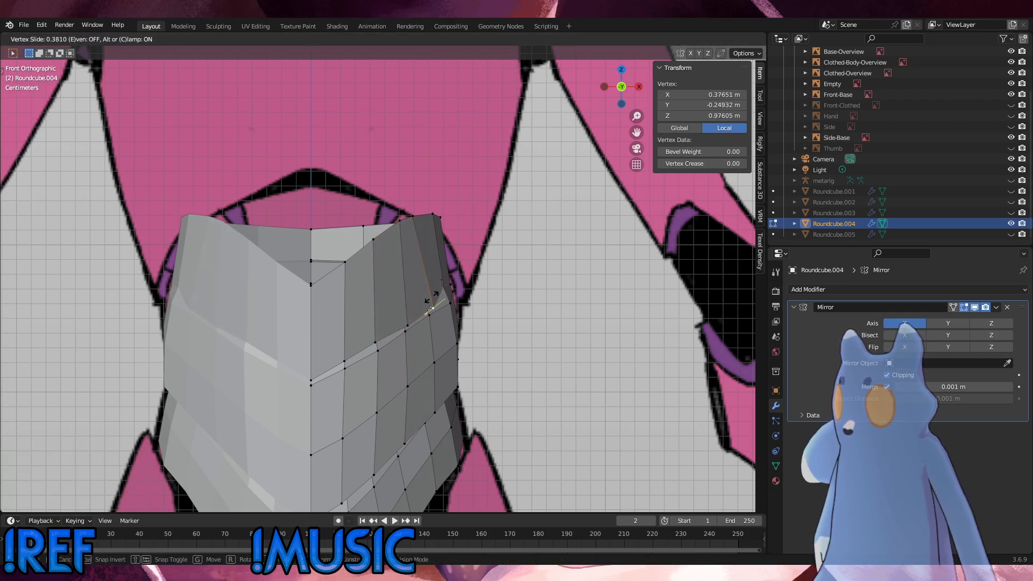
left_click(432, 295)
Slide the next upper rim vertex outward by a factor of about 0.55 and raise it about 0.001 m along Z.
left_click(416, 222)
key("g")
key("g")
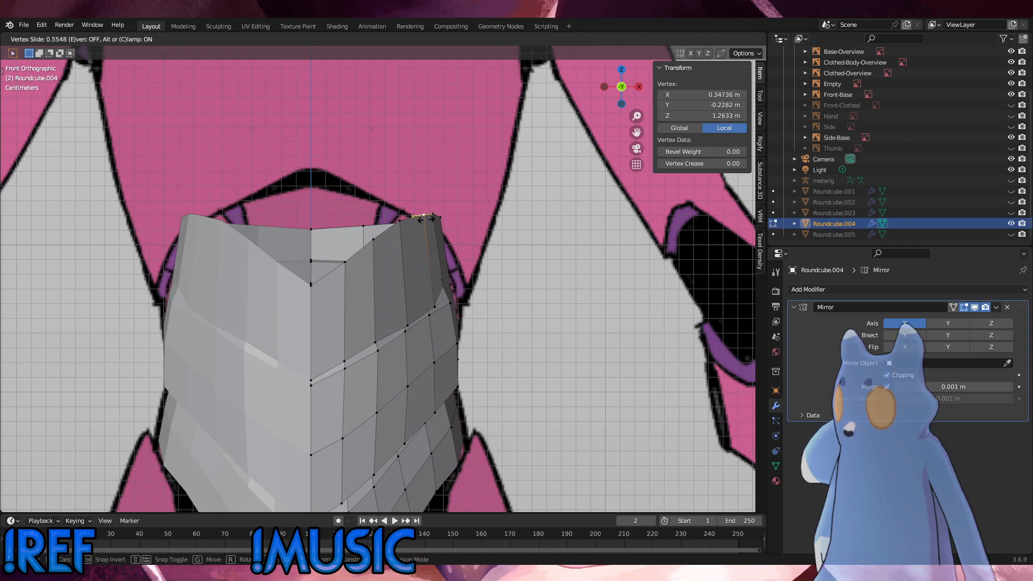
left_click(427, 220)
key("g")
key("z")
left_click(478, 230)
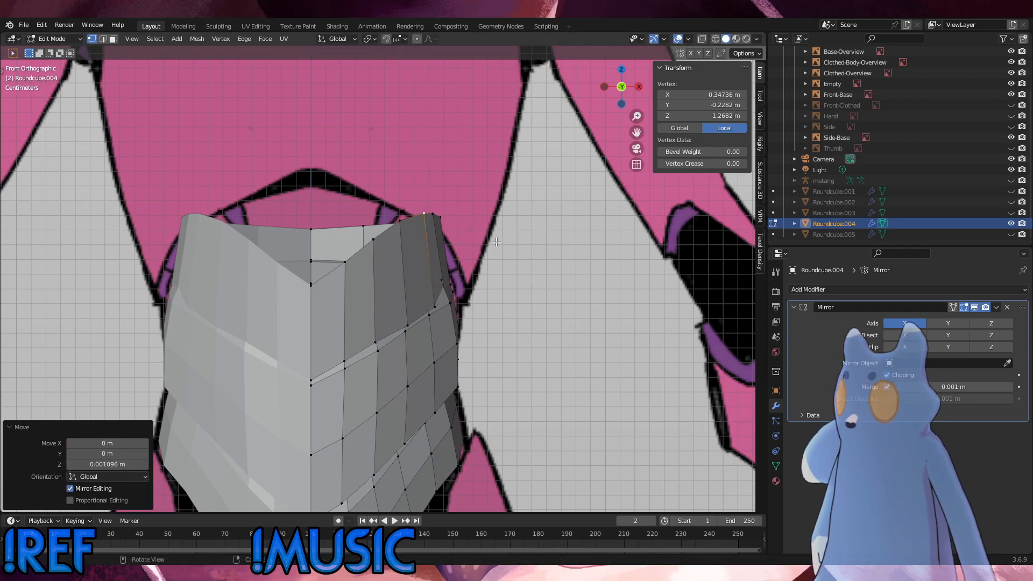
With X-ray enabled, slide the top band's vertical side edge toward the back by a factor of about 0.23.
left_click(433, 214)
middle_click_drag(433, 214, 339, 230)
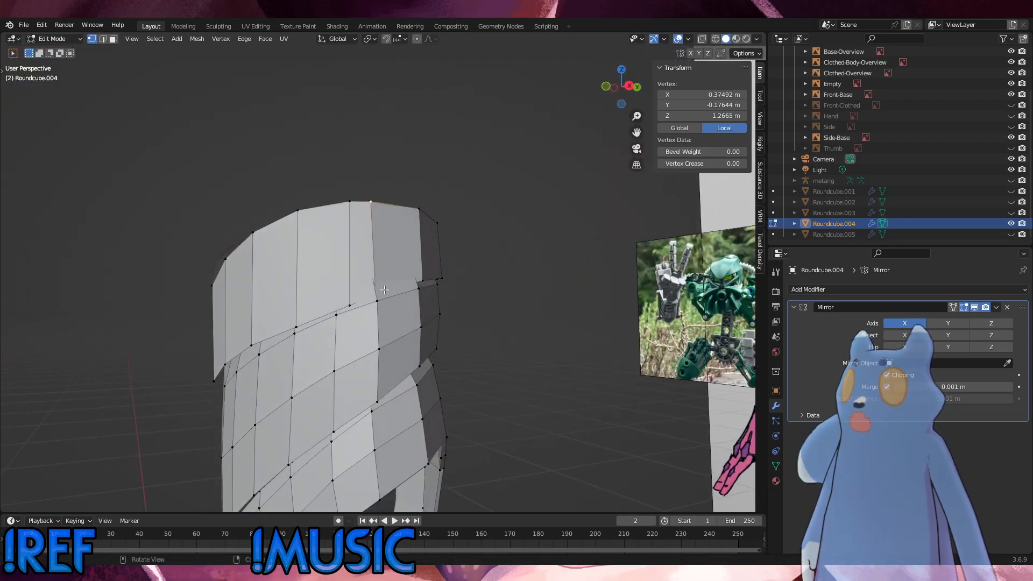
middle_click_drag(387, 287, 363, 324)
left_click(703, 39)
left_click(366, 232)
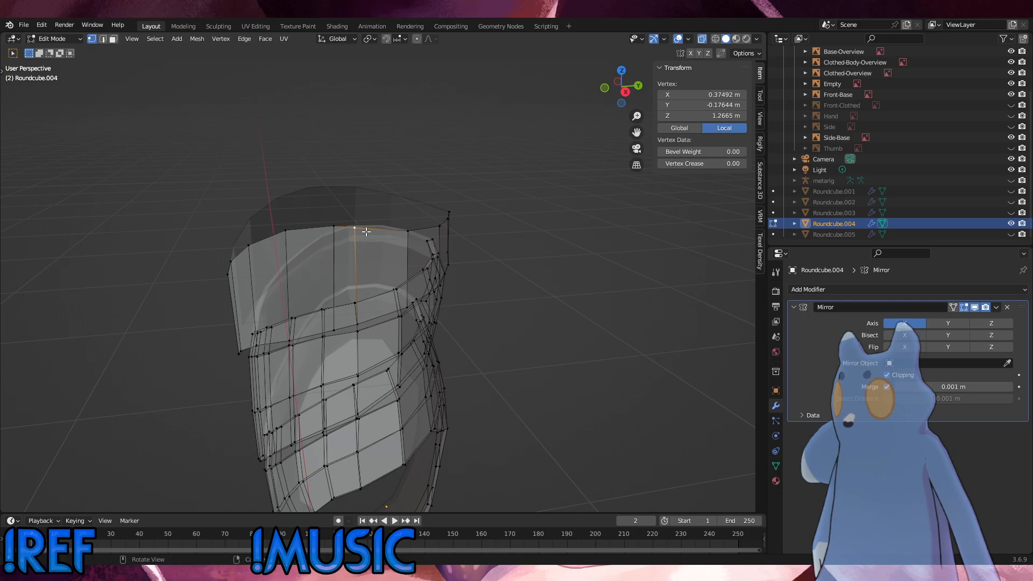
left_click(359, 302, "shift")
left_click(367, 328)
left_click(362, 231, "shift")
key("g")
key("g")
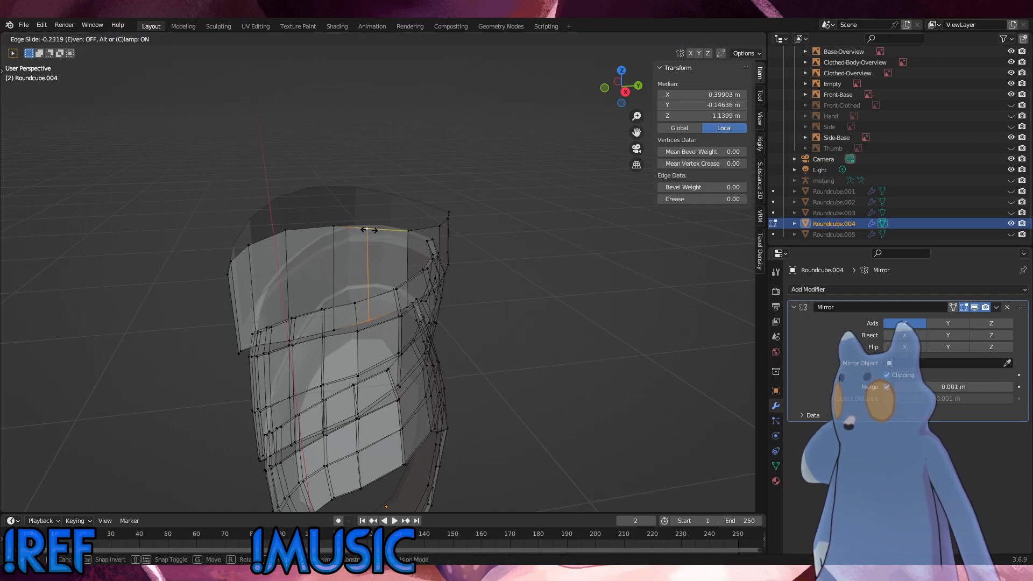
left_click(372, 230)
Slide the adjacent vertical edge of the top band toward the front by a factor of about 0.254.
left_click(341, 328)
left_click(344, 230, "shift")
key("g")
key("g")
left_click(332, 228)
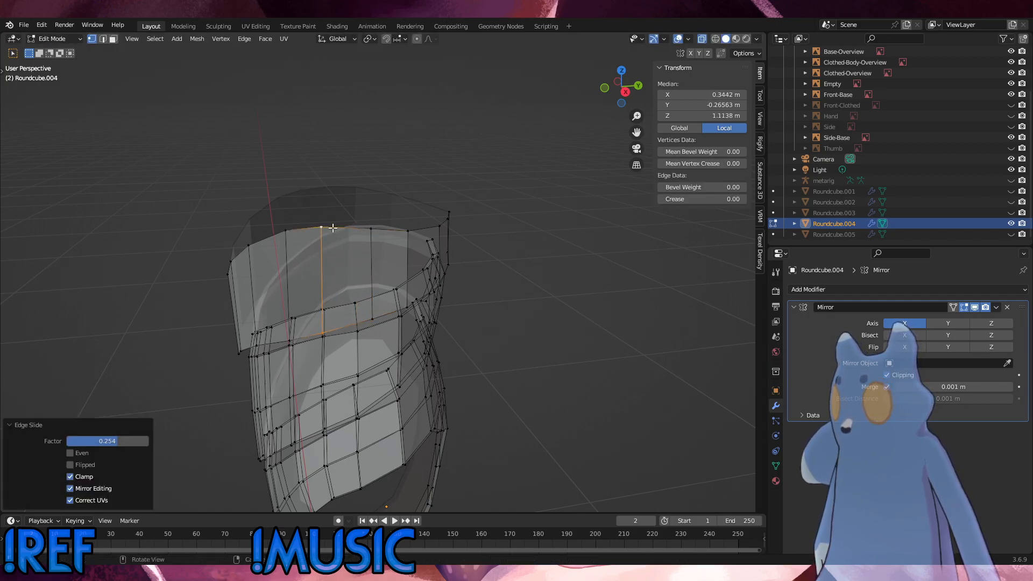
Slide the top band's vertical side edge by a further factor of about 0.062, and push it outward along its normals.
left_click(372, 230)
left_click(376, 315, "shift")
key("shift+g")
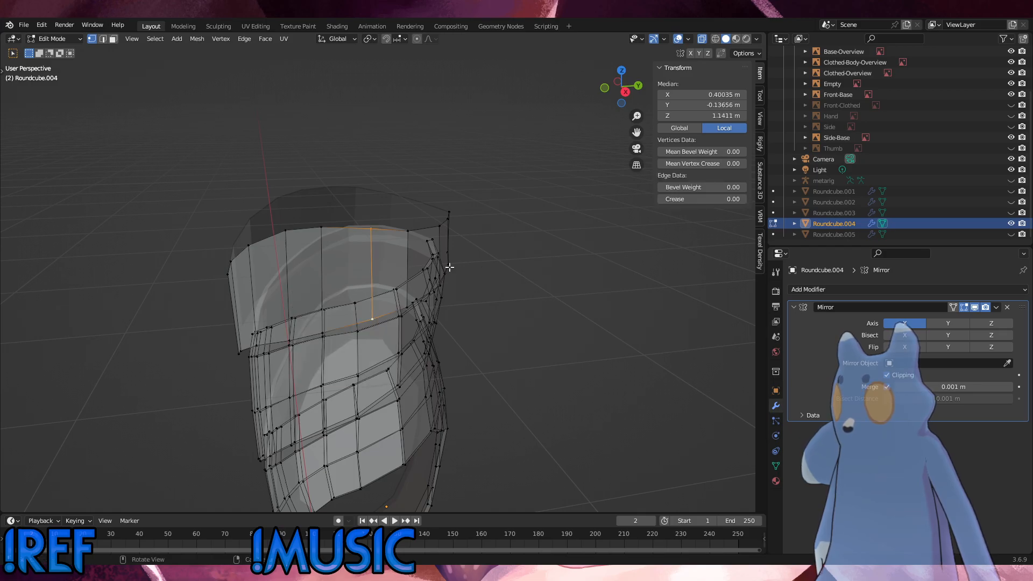
key("g")
key("g")
left_click(533, 278)
middle_click_drag(533, 278, 581, 277)
key("alt+s")
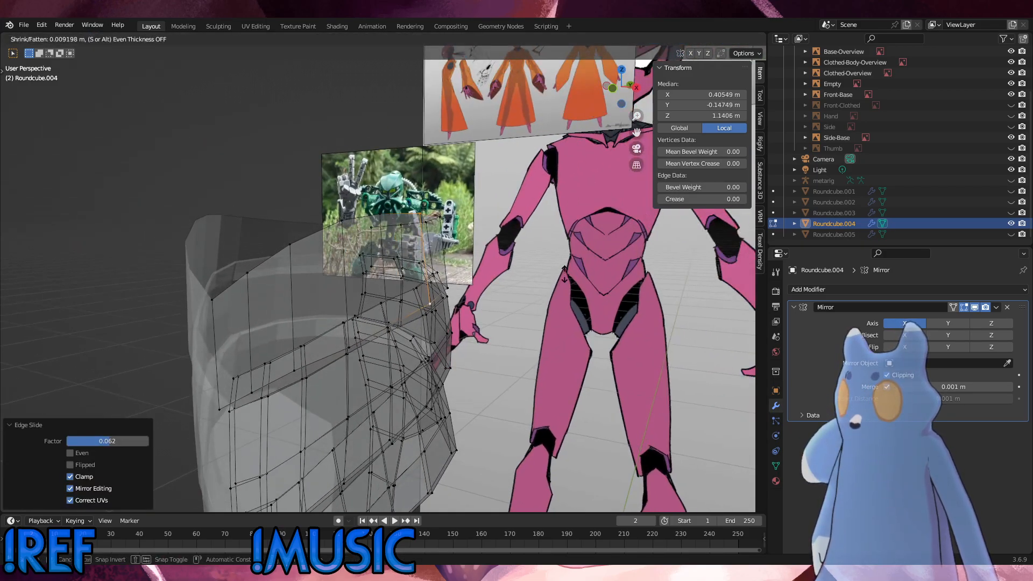
left_click(545, 266)
Push the neighbouring front-side vertical edge of the top band outward along its normals, and slide it by a factor of about 0.144.
left_click(382, 216)
middle_click_drag(397, 295, 375, 299)
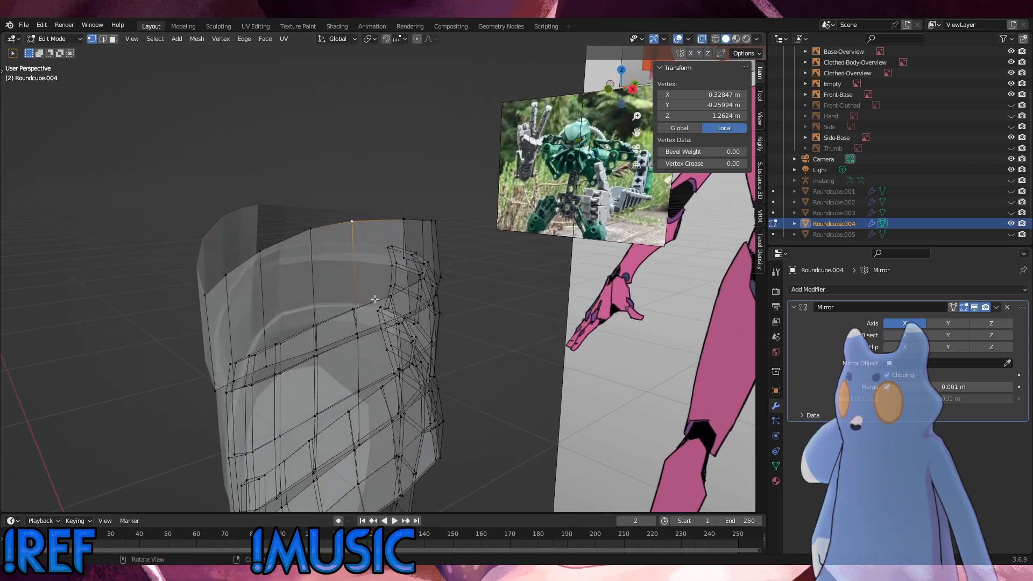
left_click(368, 325, "shift")
key("f")
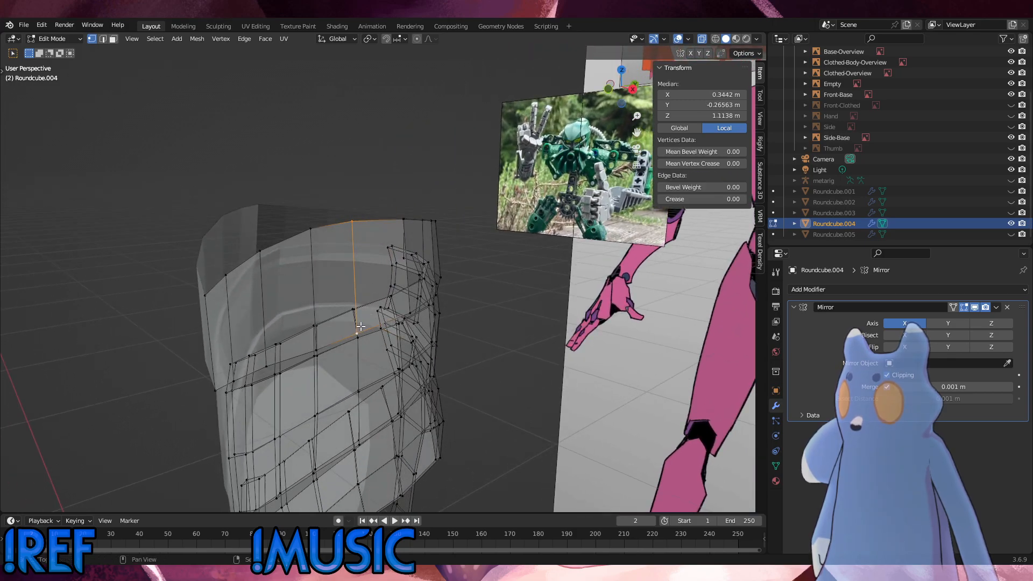
key("alt+s")
left_click(385, 304)
middle_click_drag(385, 303, 344, 267)
key("g")
key("g")
left_click(401, 274)
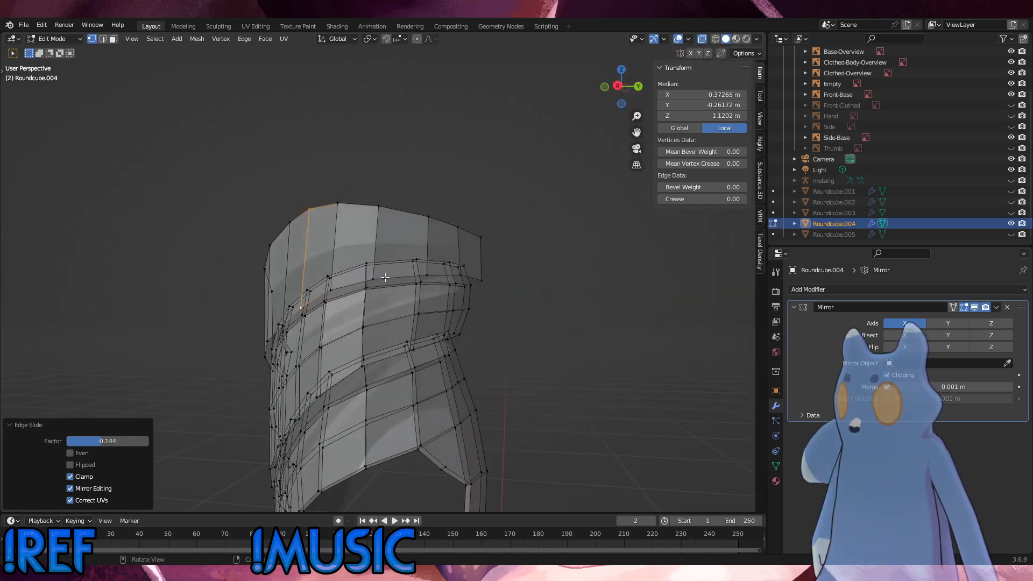
Slide the vertical edge behind the side by a factor of about 0.127, and straighten it with rotations of about -6.25° and 3.92°.
left_click(385, 277)
left_click(382, 206, "shift")
key("g")
key("g")
left_click(399, 207)
key("r")
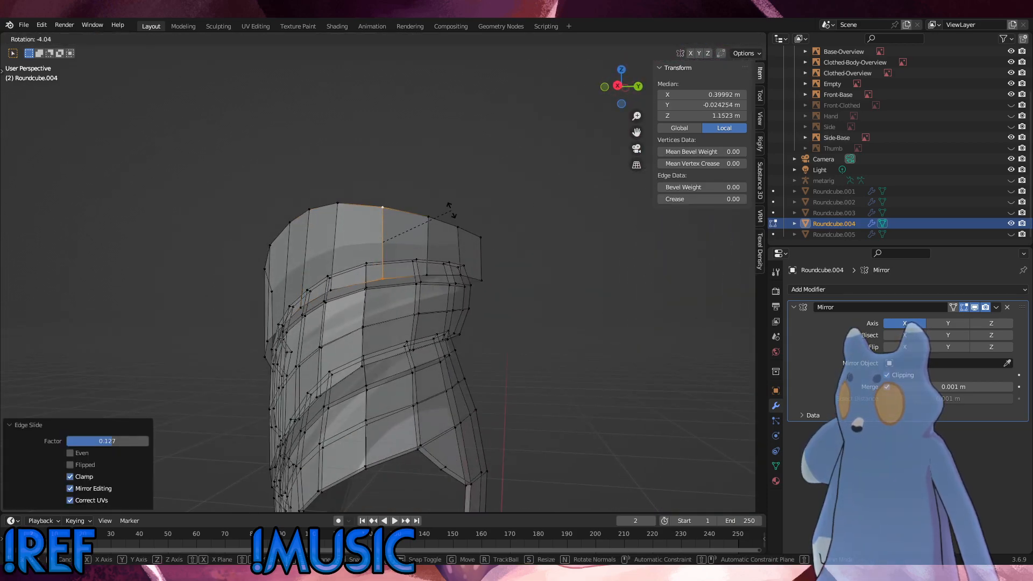
left_click(449, 211)
key("r")
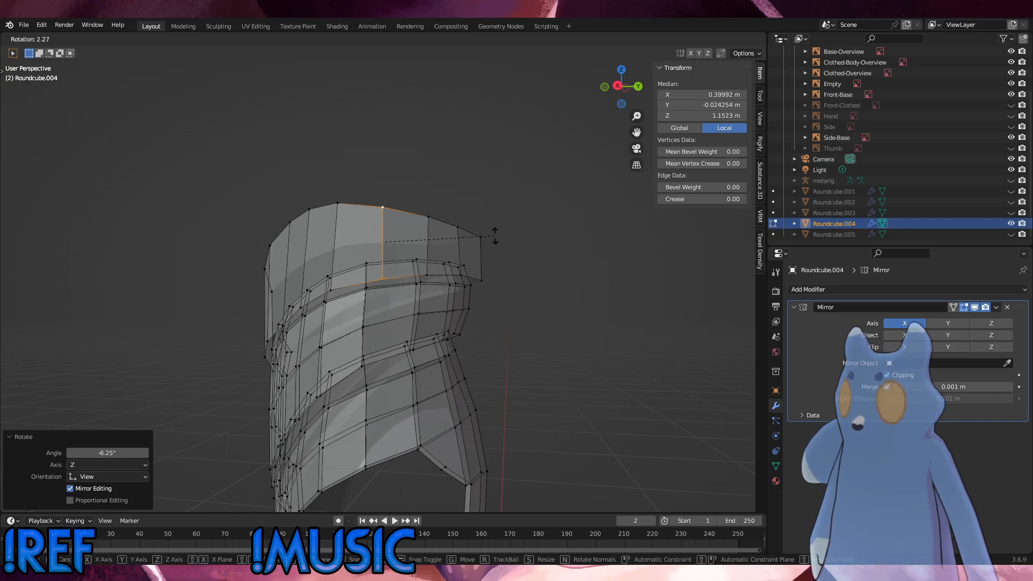
left_click(494, 239)
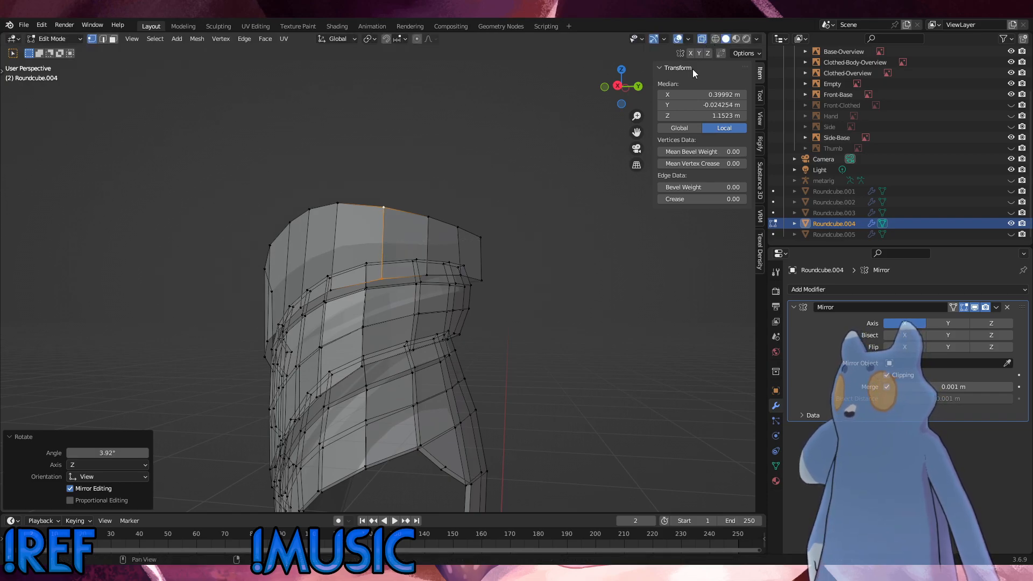
Turn off X-ray, and push the four corner vertices of the top band's side face outward along their normals.
left_click(507, 255)
middle_click_drag(507, 255, 389, 286)
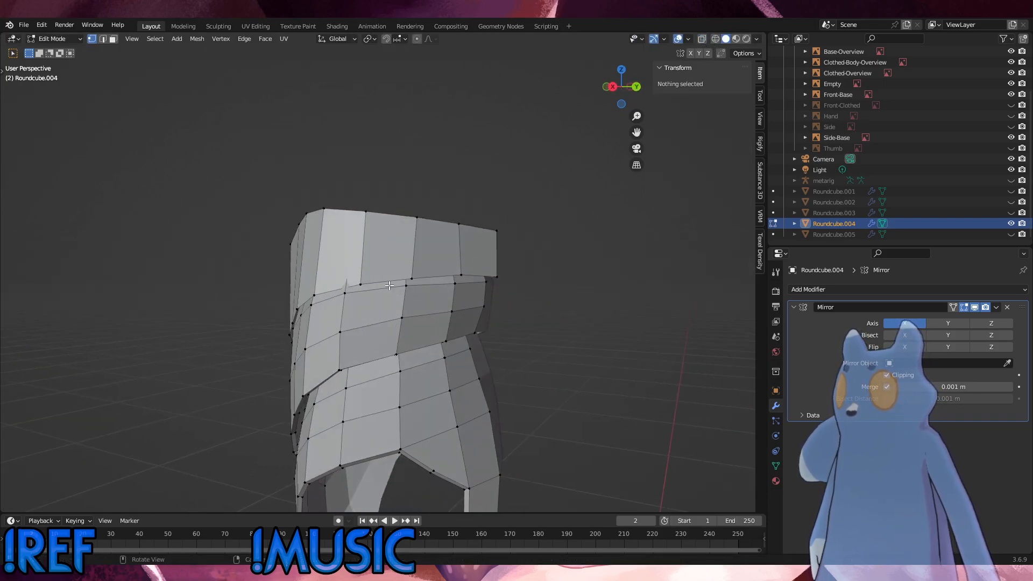
left_click(365, 285)
left_click(371, 214, "shift")
left_click(325, 211, "shift")
left_click(316, 293, "shift")
middle_click_drag(374, 250, 410, 210)
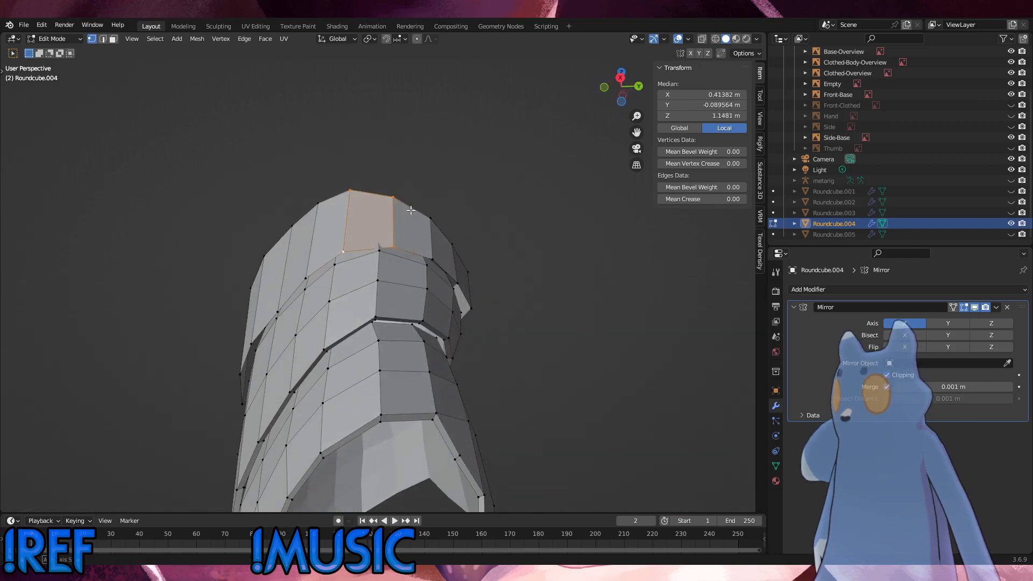
key("alt+s")
left_click(423, 195)
Slide the side face's two vertical edges slightly toward the back to even out the top band's spacing.
left_click(353, 248)
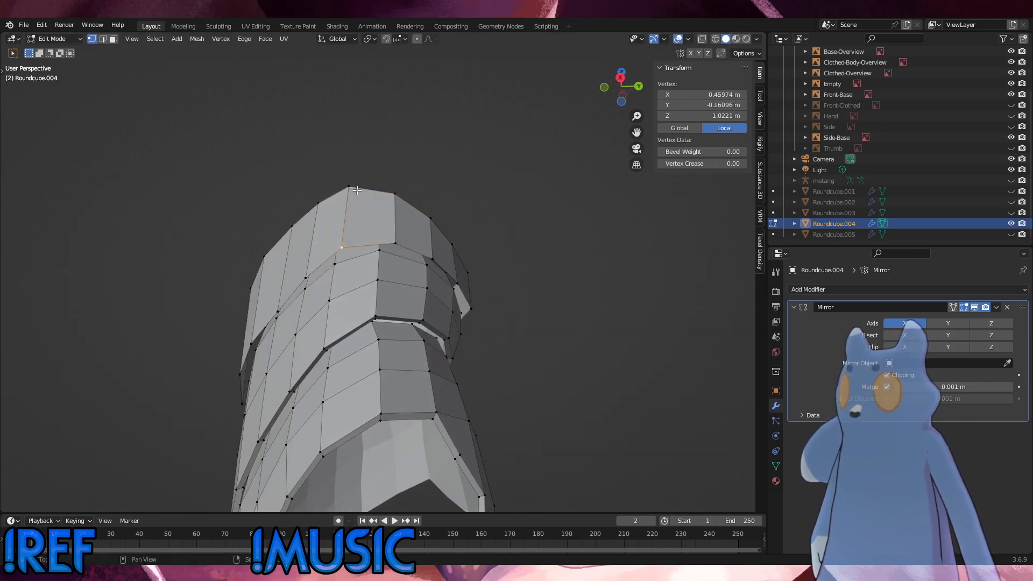
left_click(355, 190, "shift")
key("g")
key("g")
left_click(370, 193)
left_click(397, 240)
left_click(398, 195, "shift")
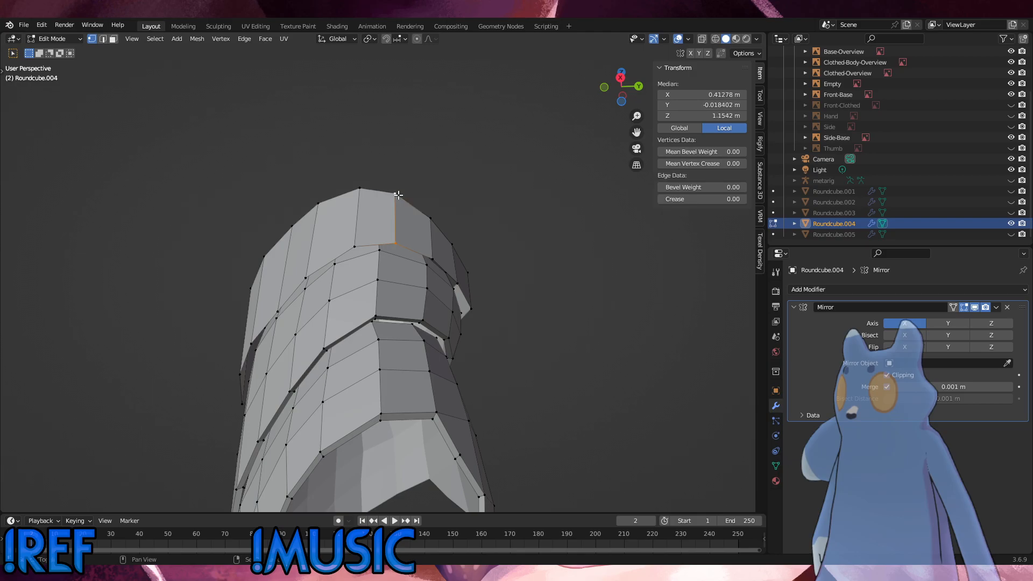
key("g")
key("g")
left_click(404, 198)
Slide the front-side vertical edge slightly backward, and fine-tune the side edge's position with another edge slide.
middle_click_drag(405, 198, 456, 196)
left_click(372, 250)
left_click(376, 185, "shift")
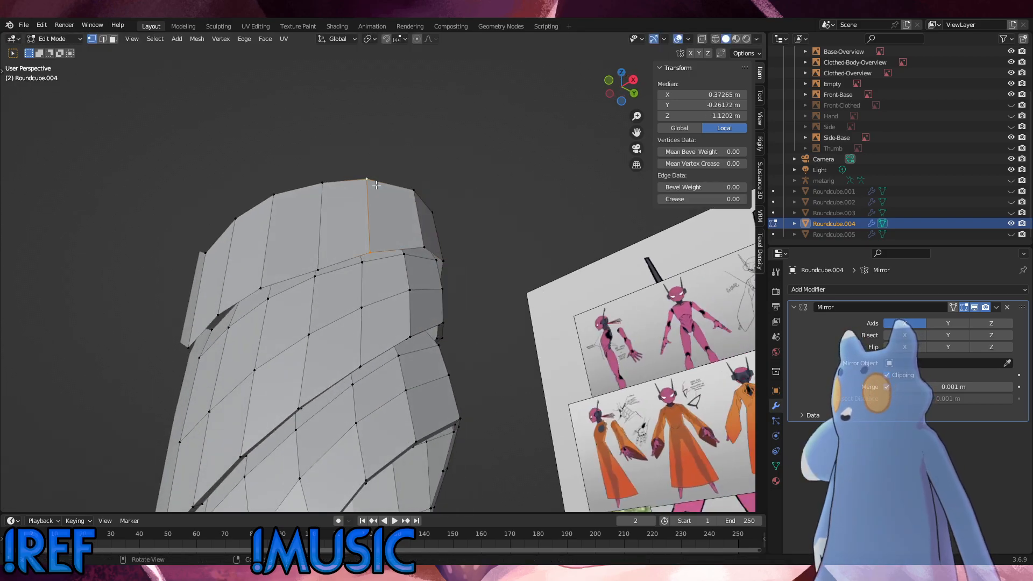
key("g")
key("g")
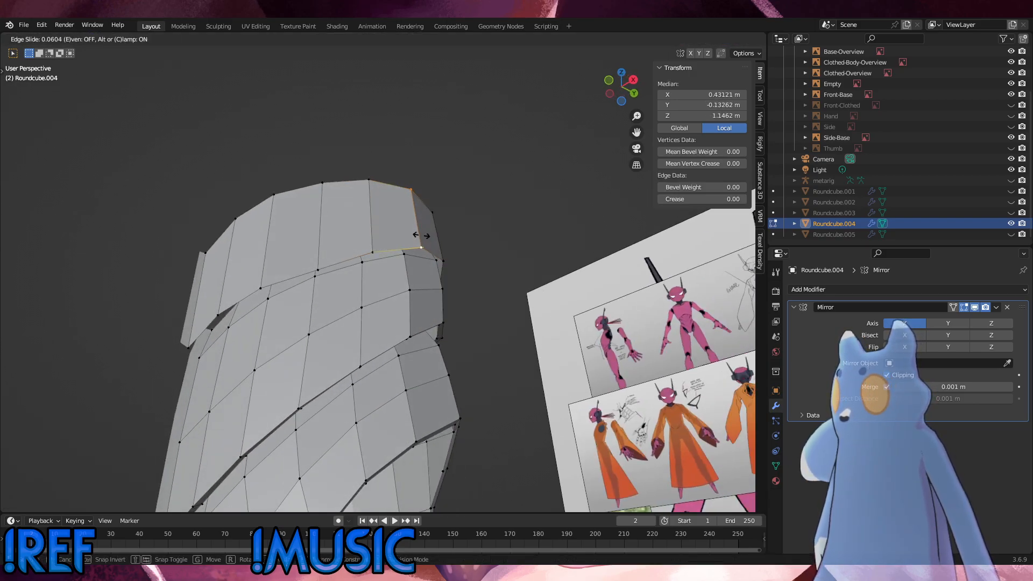
left_click(421, 236)
left_click(476, 245)
Adjust individual vertices on the top band's front-side edges along their normals, offsetting the lower front-side vertex by about 0.0019 m.
middle_click_drag(475, 244, 503, 289)
left_click(376, 300)
middle_click_drag(376, 300, 348, 234)
key("alt+s")
left_click(455, 216)
key("alt+s")
left_click(369, 186)
left_click(378, 295)
key("alt+s")
left_click(347, 230)
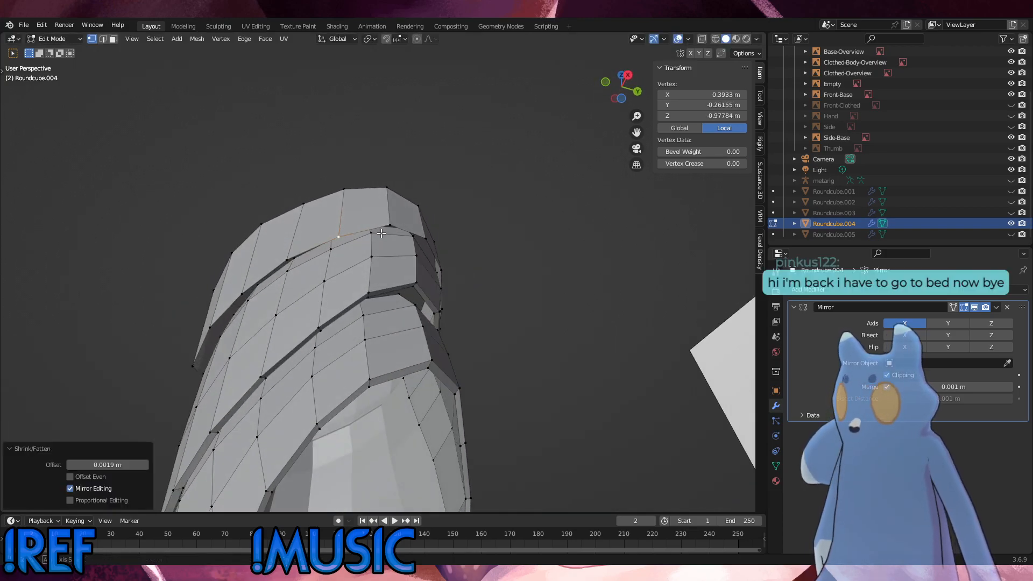
Push the lower vertex on the top band's rear side outward along its normal, checking it against the side reference.
left_click(441, 270)
key("KP_1")
key("KP_3")
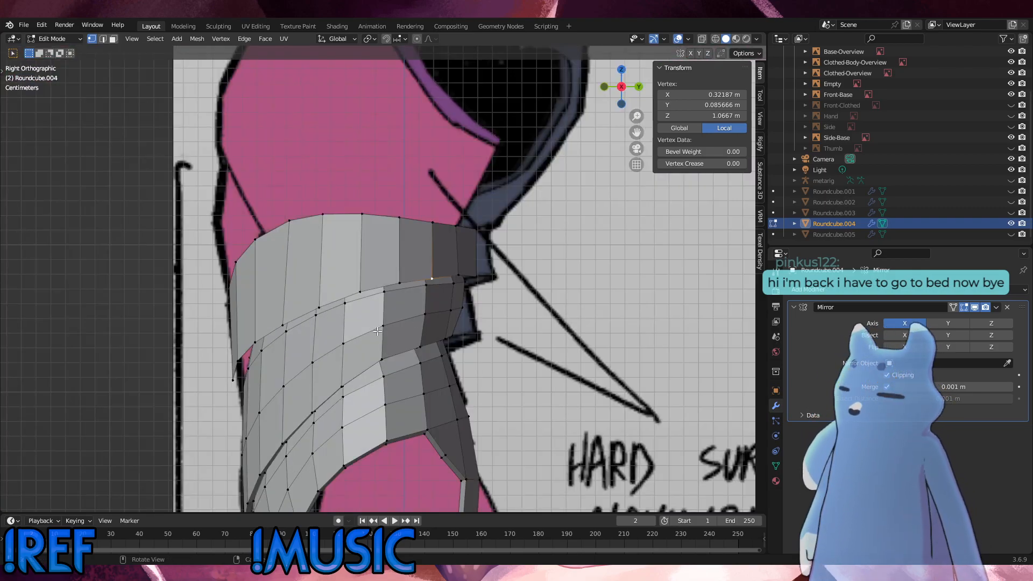
middle_click_drag(349, 298, 440, 228)
key("alt+s")
left_click(436, 204)
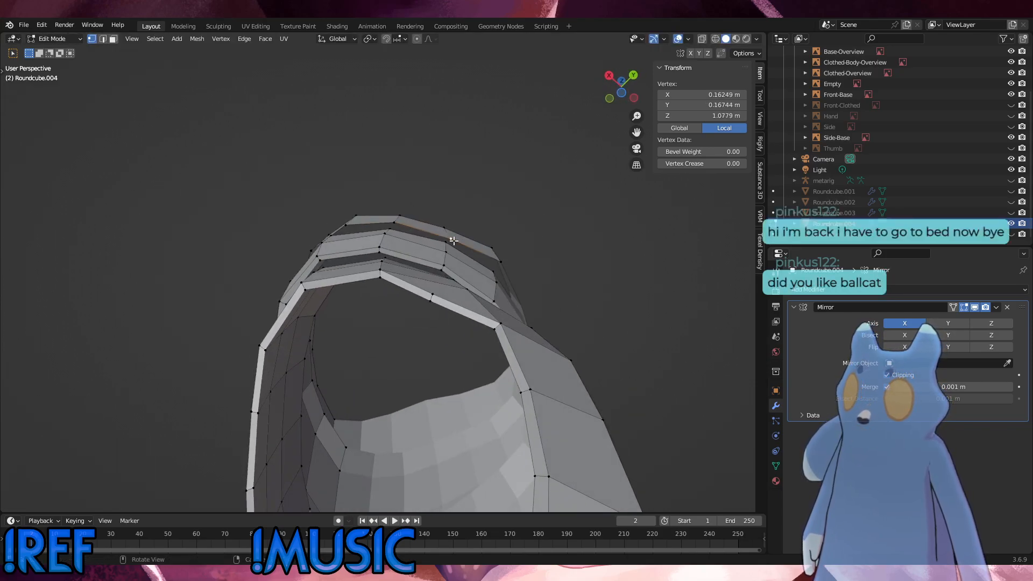
Slide the lower vertex beside the top band's back centre by a factor of about 0.043, and push it outward along its normal.
key("g")
key("g")
left_click(448, 238)
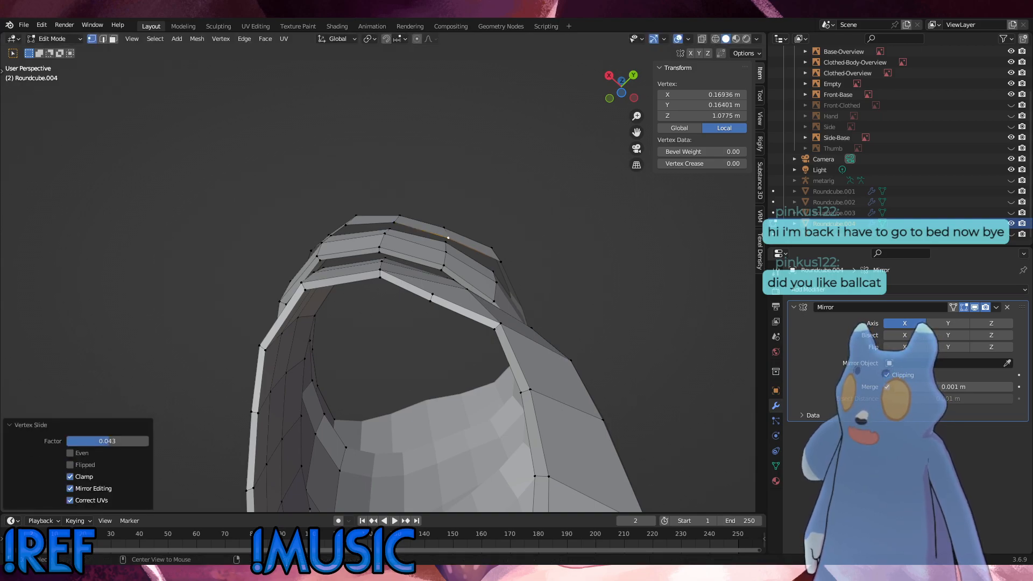
key("alt+s")
left_click(470, 229)
Slide the upper rim vertex beside the top band's back centre by a factor of about 0.09.
left_click(450, 225)
key("g")
key("g")
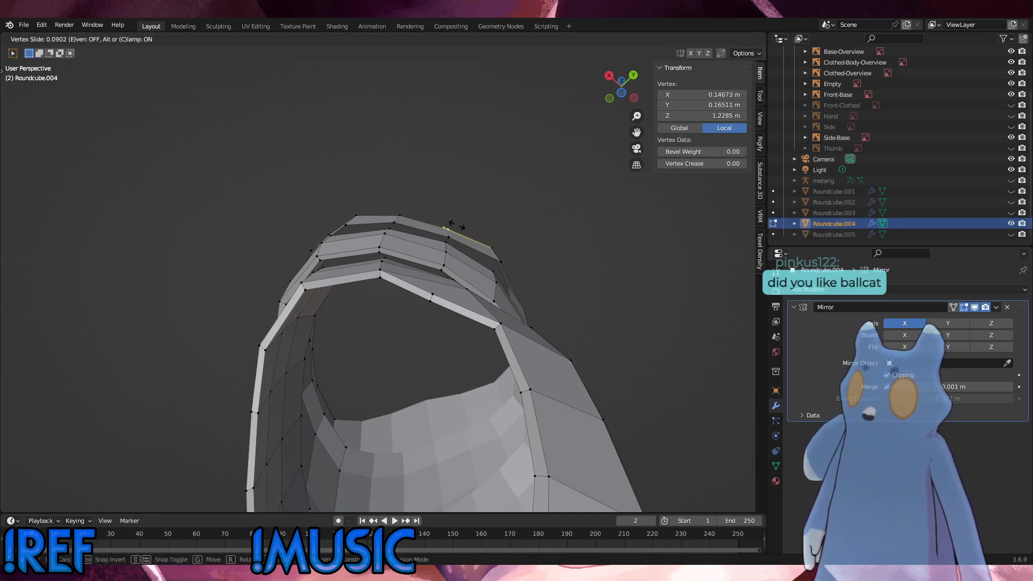
left_click(463, 230)
Select the top band's back centre edge and shift it freehand by about -0.003 m in Y and -0.001 m in Z.
middle_click_drag(464, 229, 589, 337)
left_click(472, 190, "shift")
key("g")
left_click(468, 154)
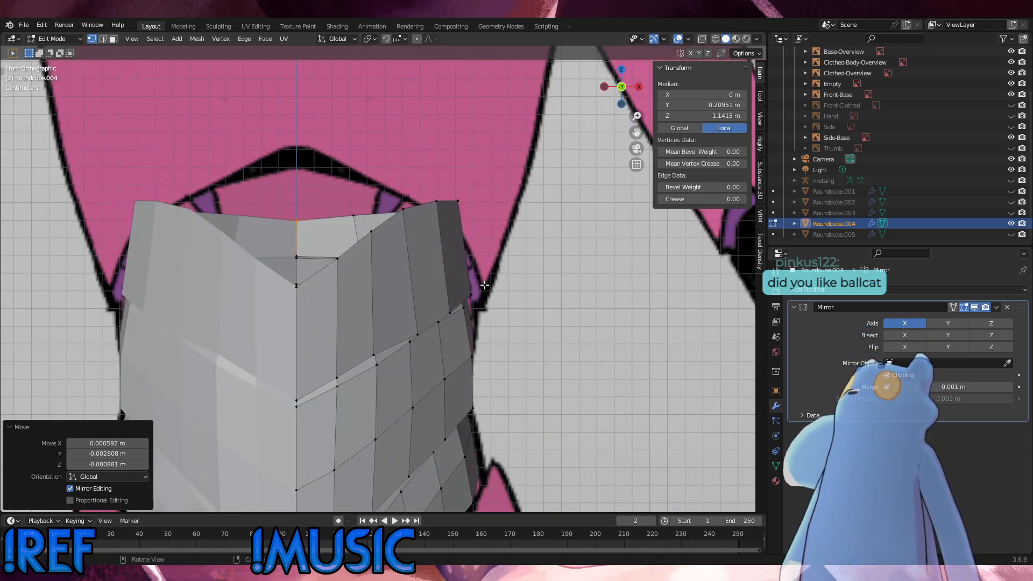
In the side view, move the top band's rearmost face backward about 0.001 m along Y.
middle_click_drag(484, 285, 329, 296)
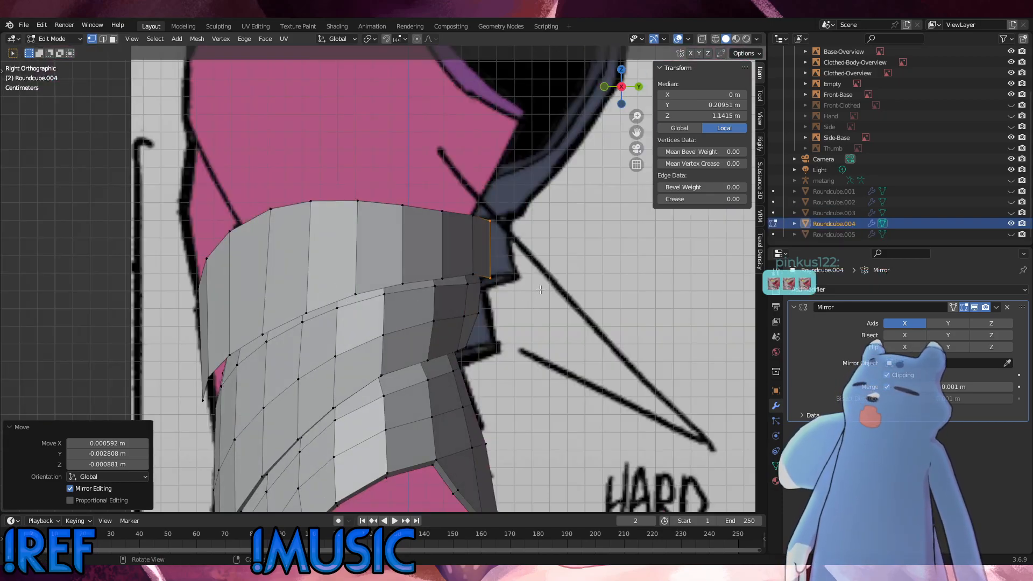
left_click(475, 218, "shift")
left_click(478, 269, "shift")
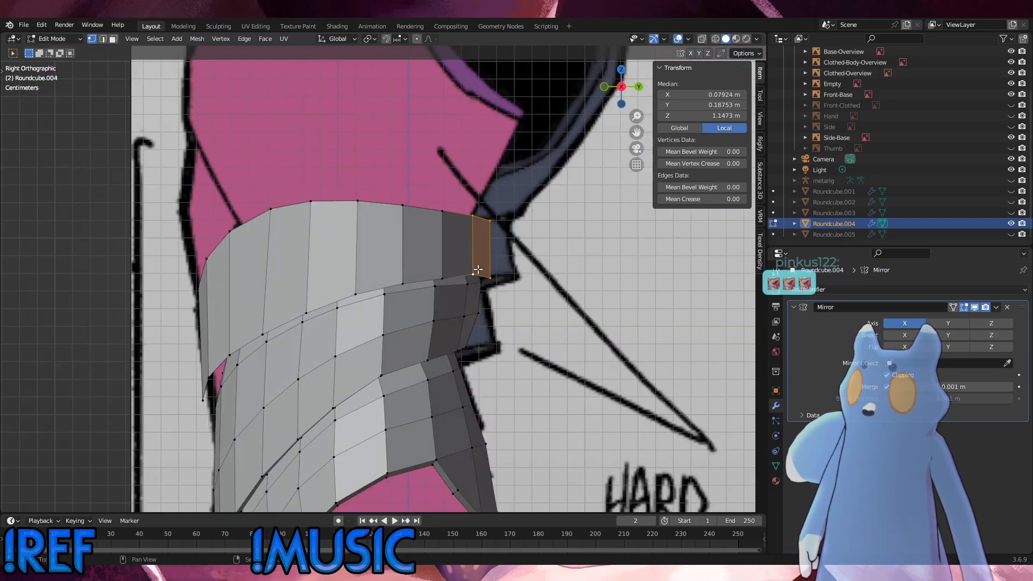
key("g")
key("y")
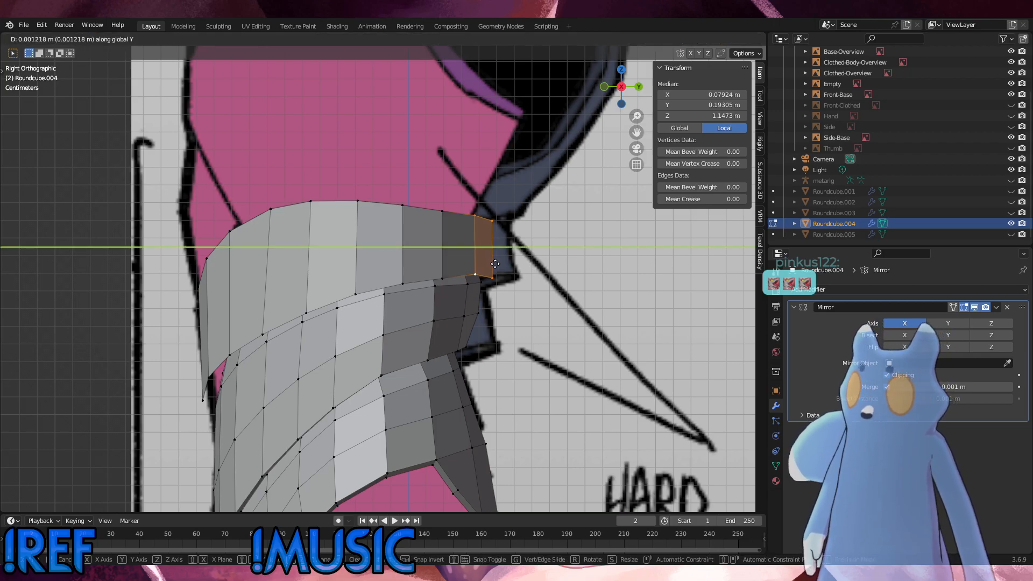
left_click(495, 264)
left_click(555, 275)
scroll(542, 306, "down", 2)
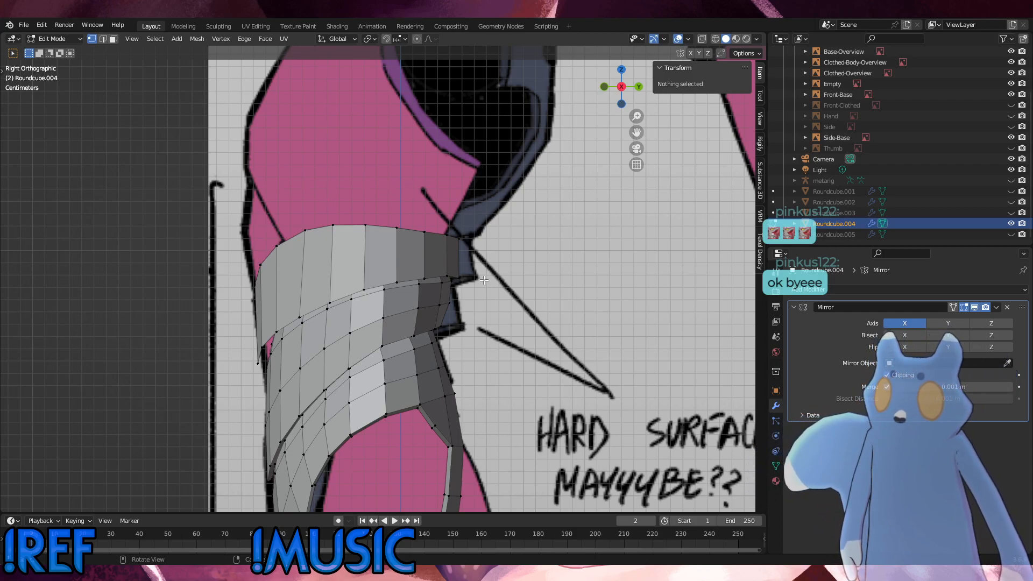
scroll(480, 238, "down", 3)
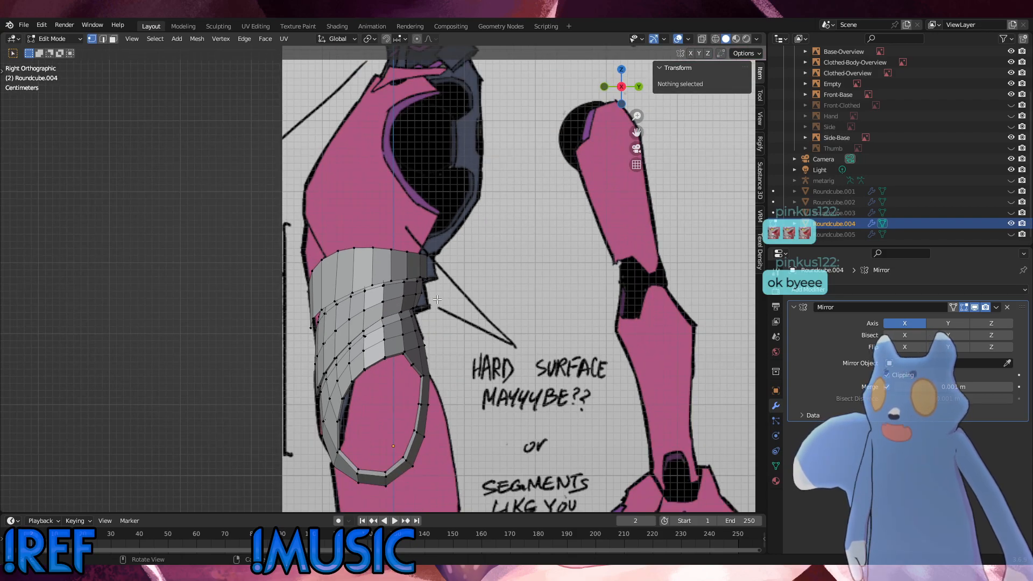
scroll(474, 258, "up", 4)
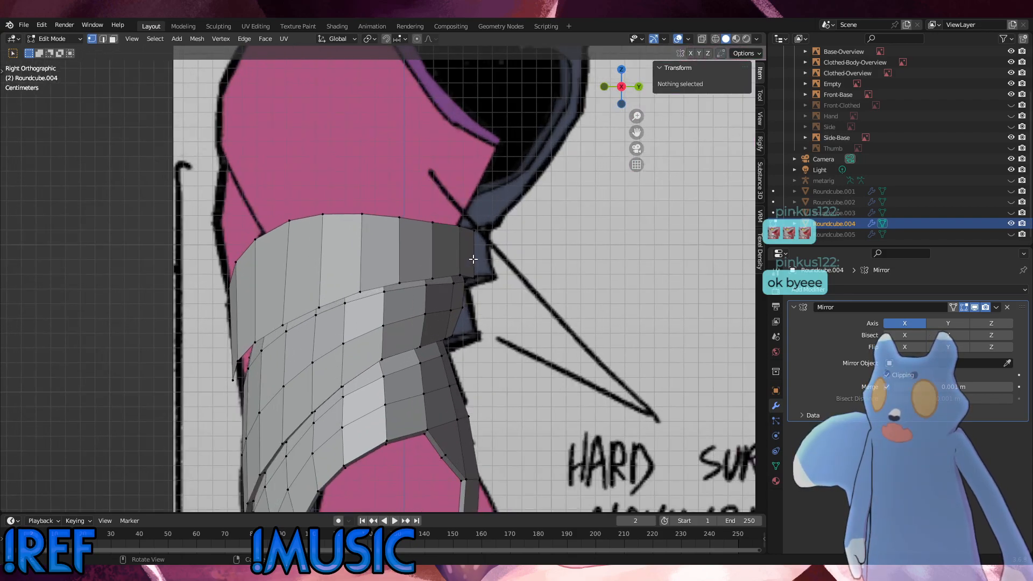
scroll(514, 317, "down", 2)
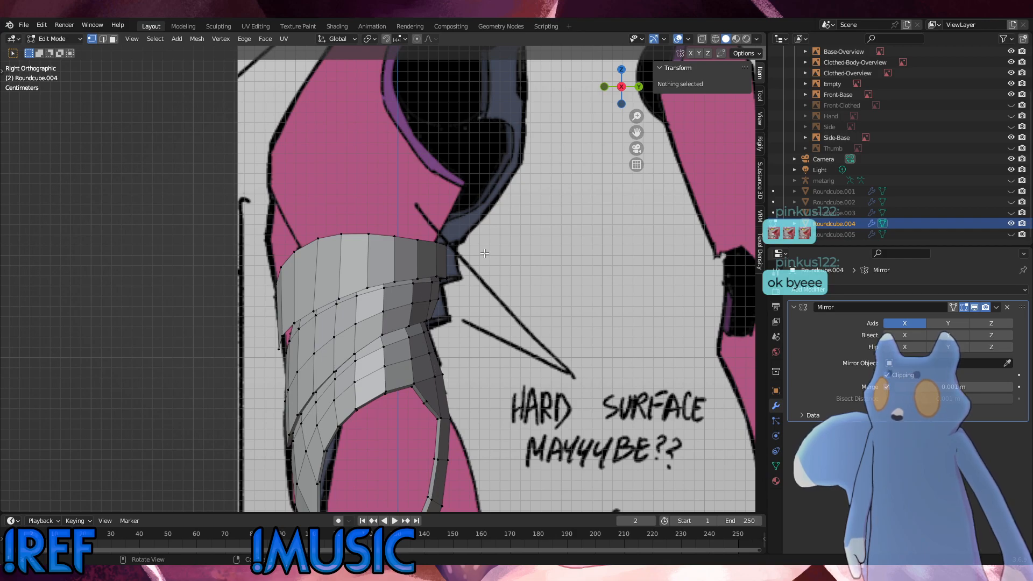
scroll(512, 130, "down", 3)
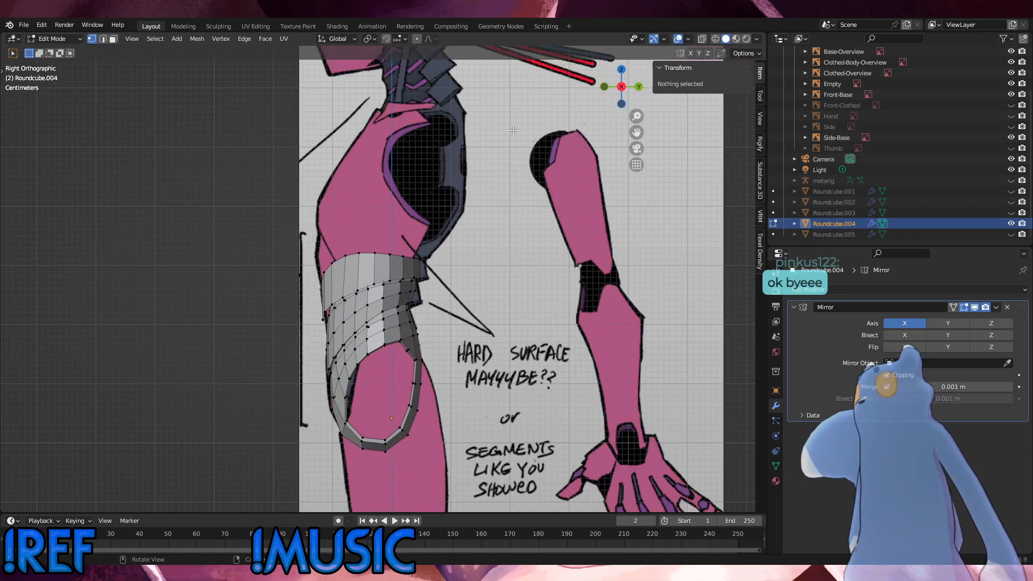
In the front view, raise the top band's upper front centre vertex about 0.001 m along Z.
left_click_drag(461, 351, 323, 246)
left_click(513, 345)
scroll(425, 308, "up", 4)
middle_click_drag(404, 307, 493, 307)
left_click(302, 293)
key("g")
key("z")
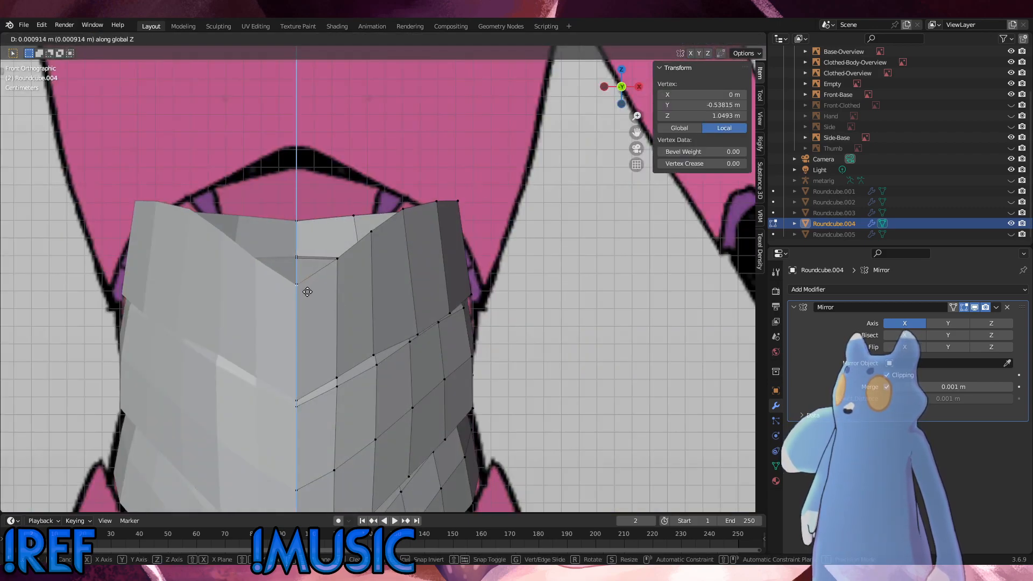
left_click(307, 288)
left_click(381, 285)
Add one centred edge loop running horizontally around the middle of the top band.
middle_click_drag(446, 285, 361, 282)
key("ctrl+r")
left_click(364, 281)
right_click(364, 280)
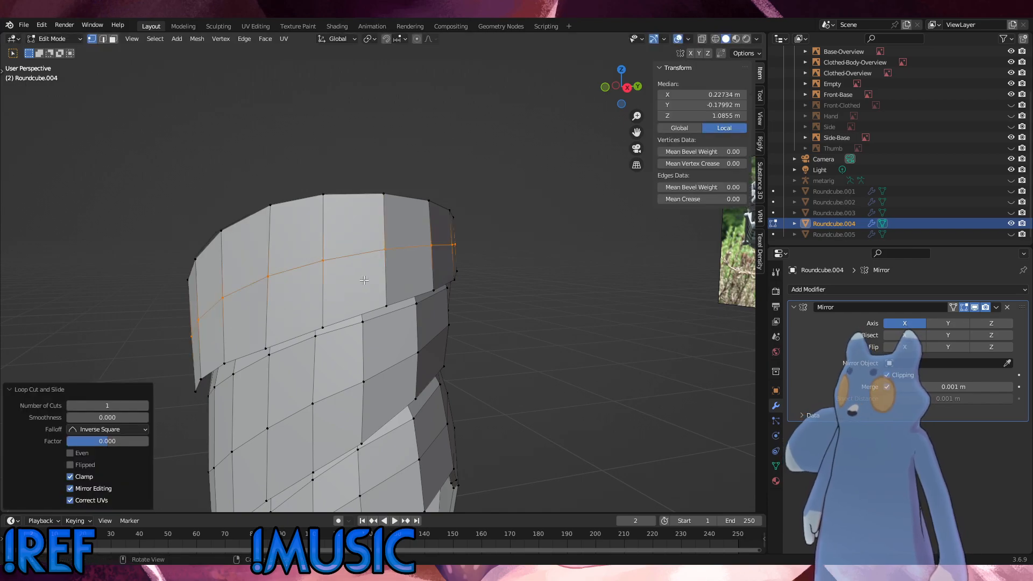
left_click(505, 266)
In the side view, select the top band's new middle loop and fatten it slightly along its normals.
middle_click_drag(505, 267, 403, 278, "alt")
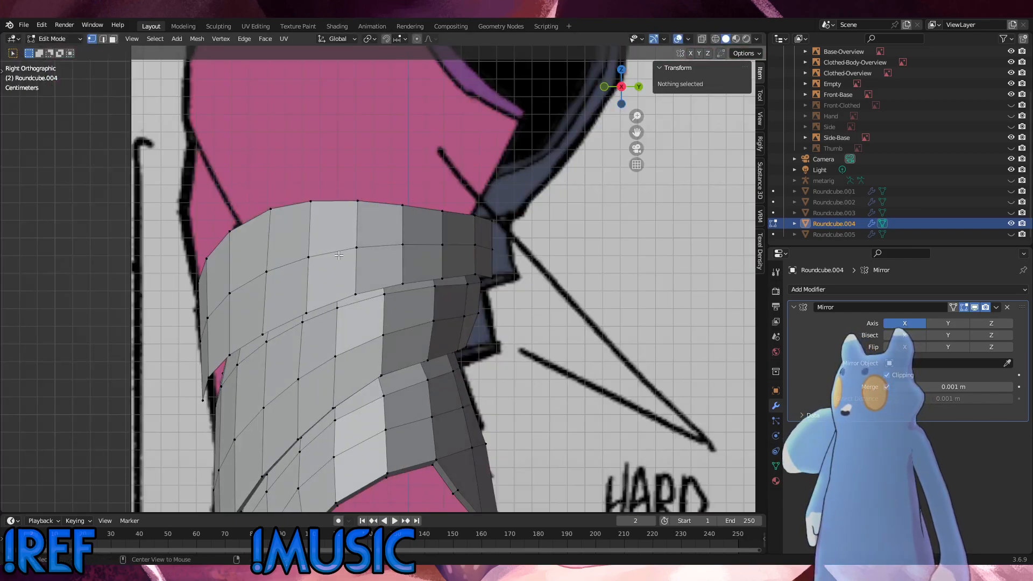
left_click(384, 256, "alt")
key("alt+s")
left_click(412, 253)
Shrink the top band's upper rim loop along its normals by about 0.00365 m and lower it slightly along Z.
left_click(380, 212, "alt")
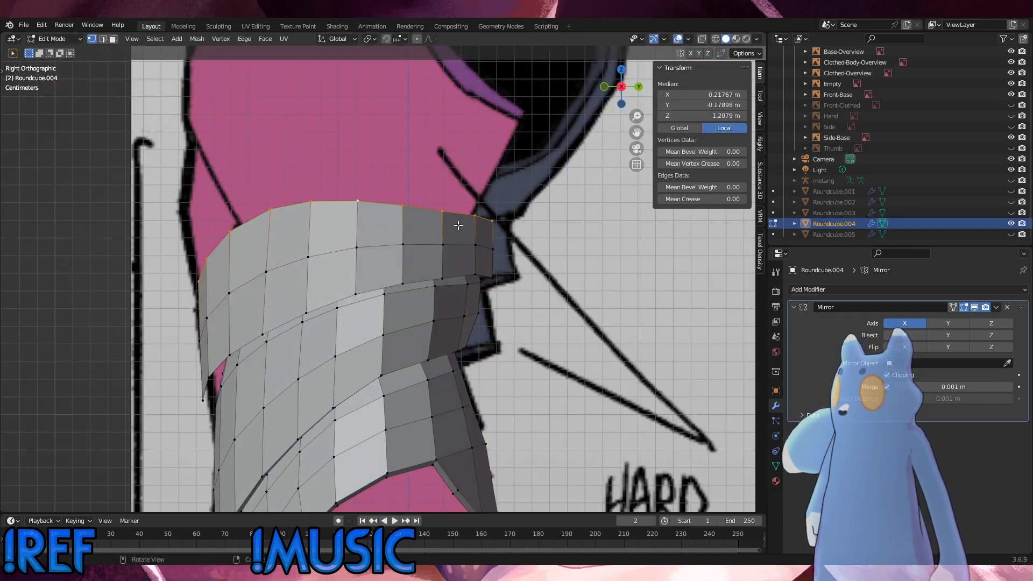
key("alt+s")
left_click(461, 228)
key("g")
key("z")
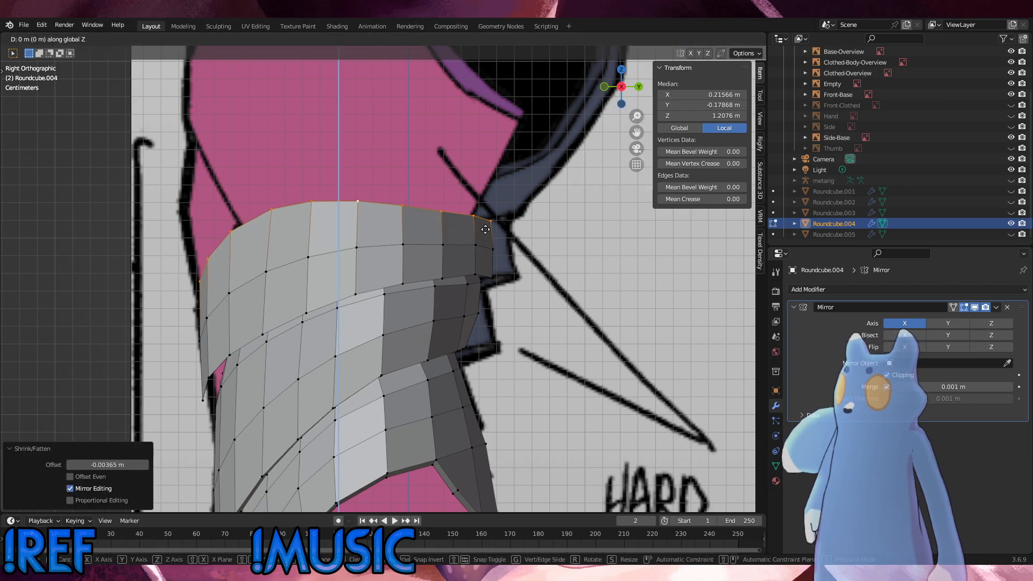
left_click(489, 232)
left_click(543, 240)
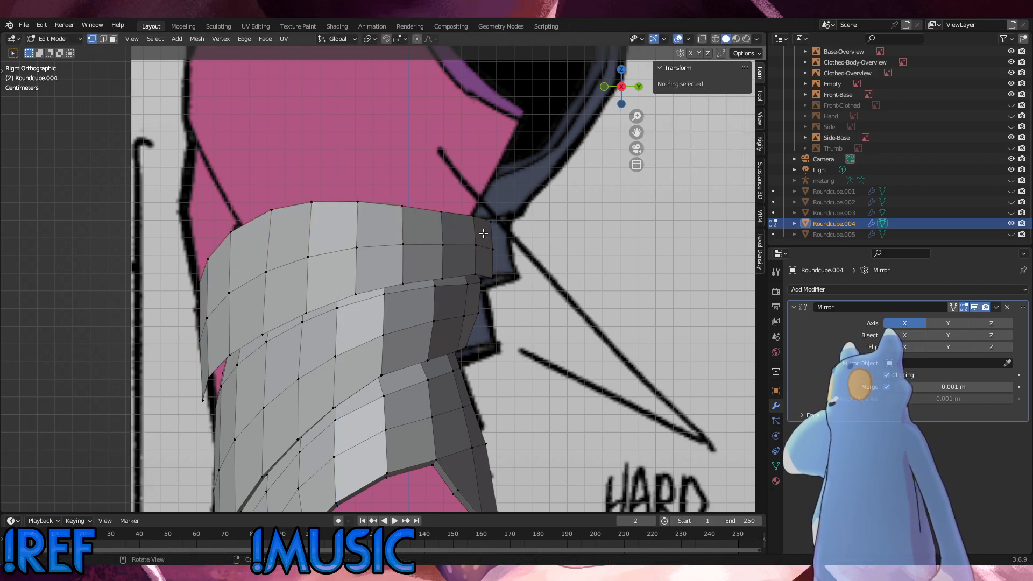
Try rotating the top band's upper rim loop about 1.4 degrees around Z, and undo the rotation.
left_click(425, 215, "alt")
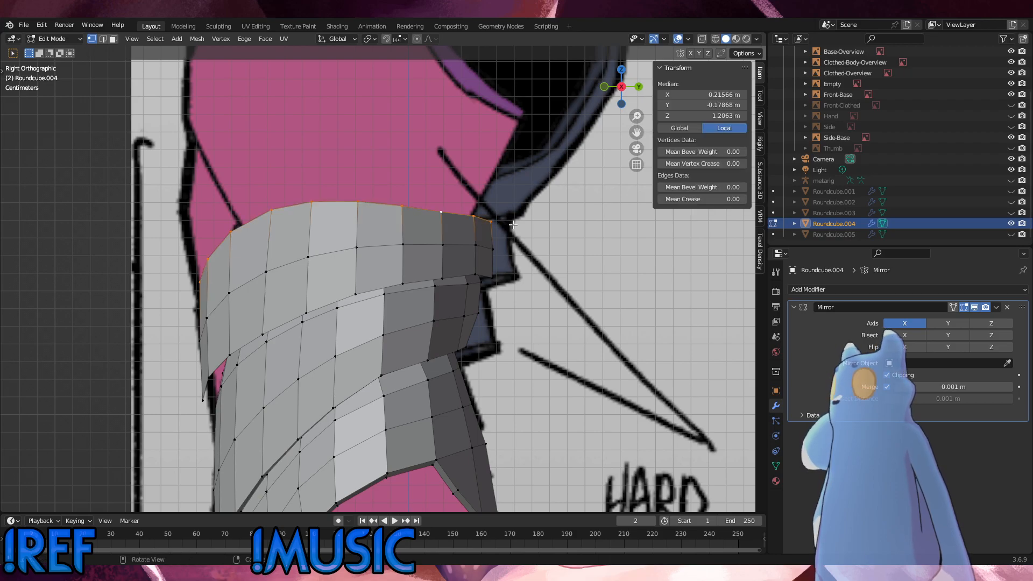
key("r")
key("z")
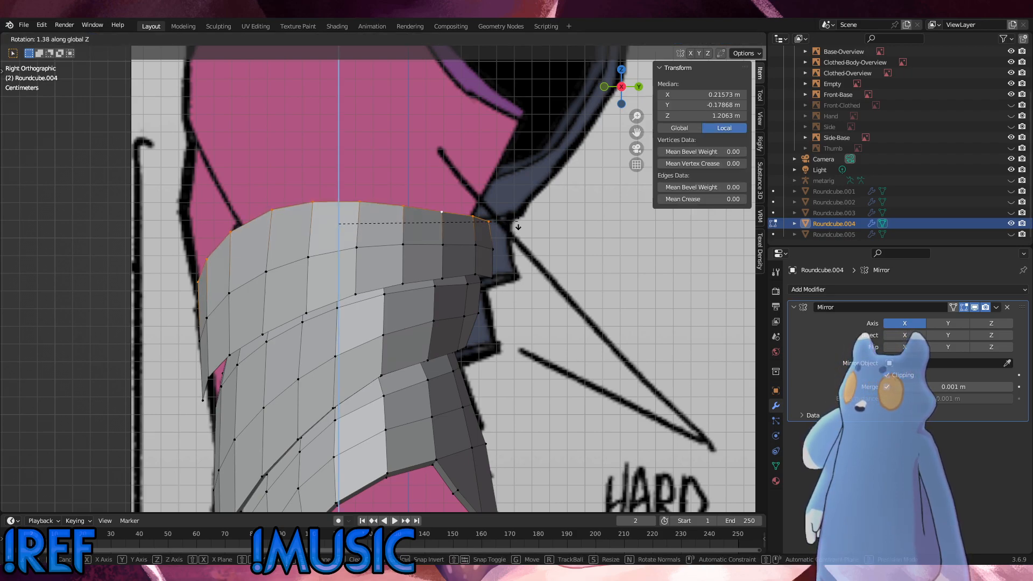
left_click(518, 225)
key("ctrl+z")
Duplicate the whole top band in place and scale the copy to about 0.971 as an inner shell.
key("l")
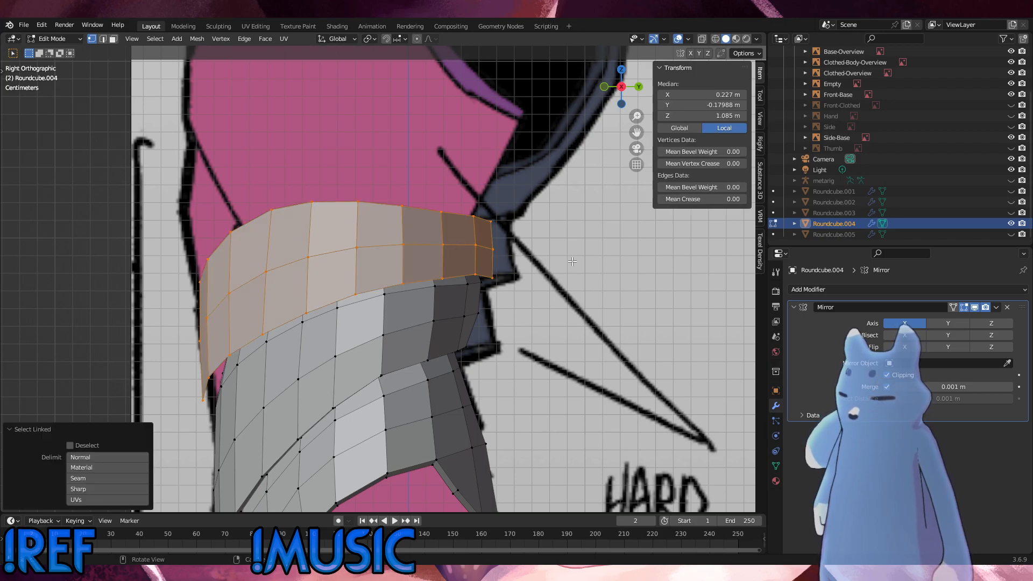
key("g")
key("Escape")
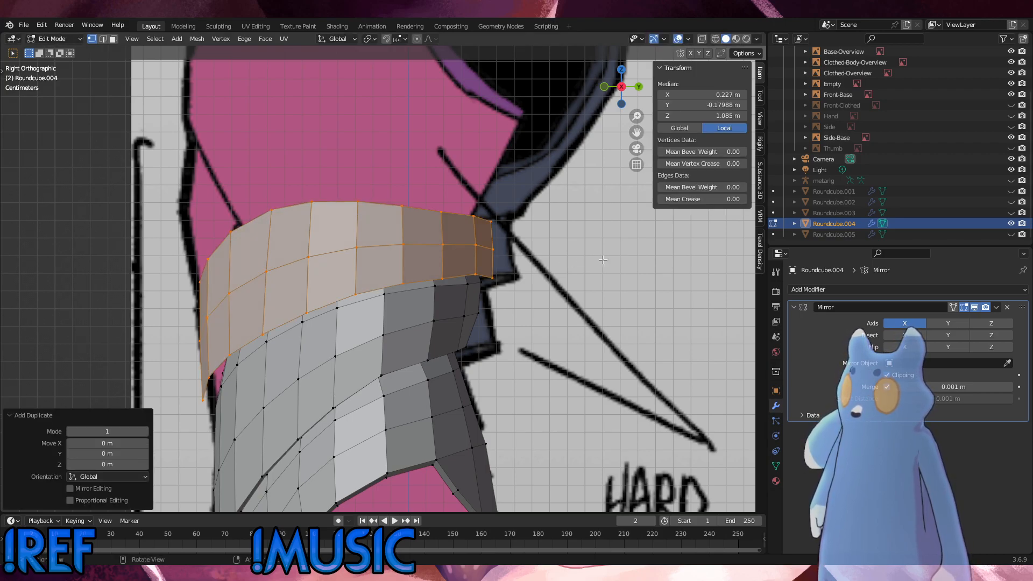
key("s")
left_click(595, 261)
Seen from above, rescale the duplicated inner shell by about 1.002 and once more by about 0.971.
middle_click_drag(595, 262, 713, 342)
key("s")
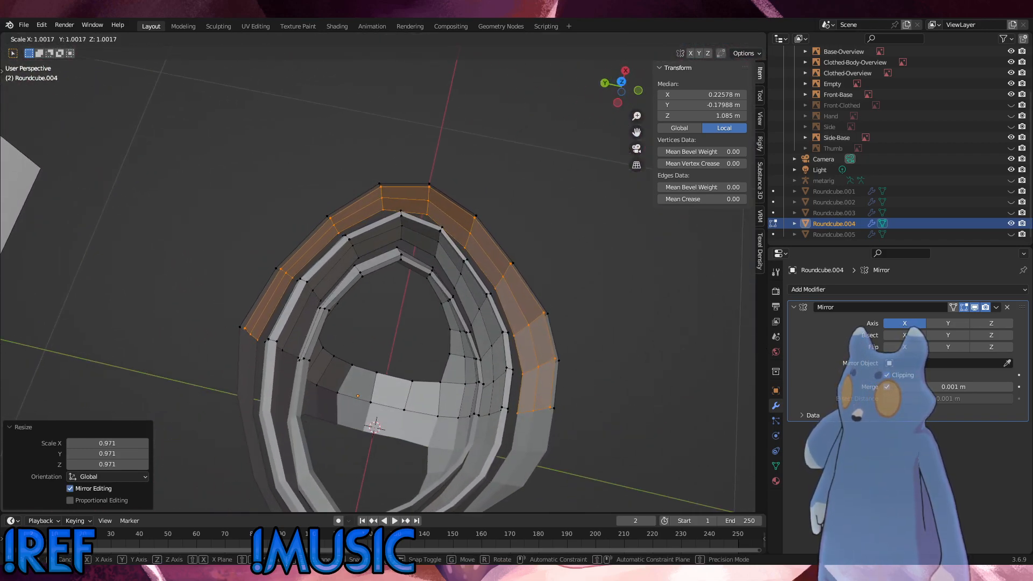
left_click(713, 309)
key("s")
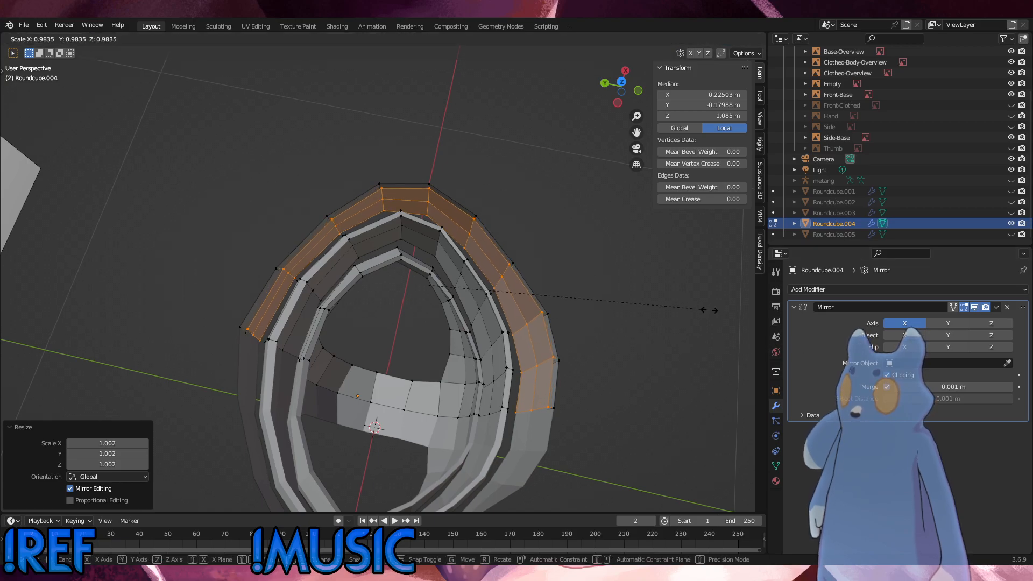
left_click(704, 312)
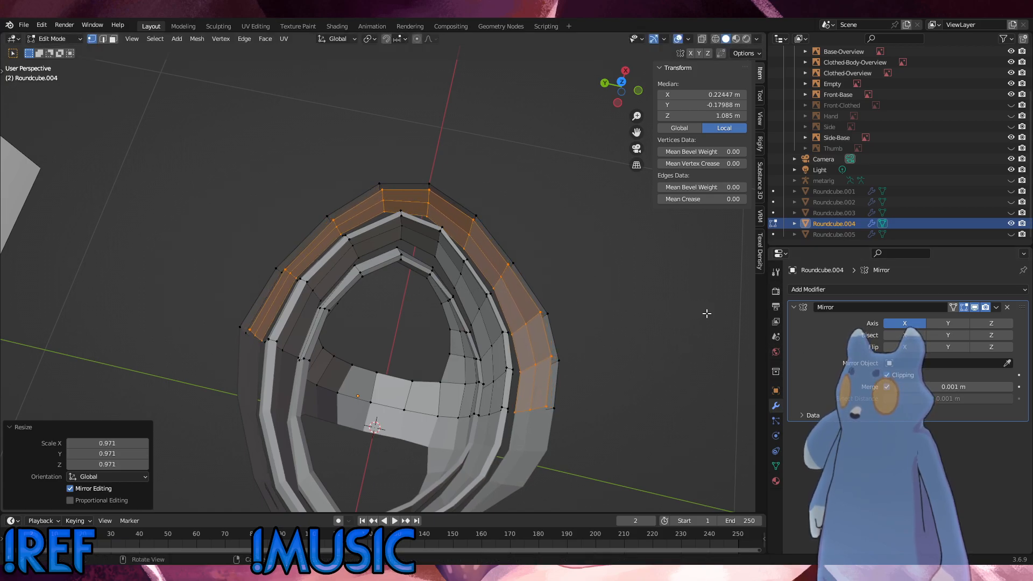
Shift the inner shell by about -0.0015 m in X and 0.0004 m in Y, and raise it about 0.001 m in Z.
middle_click_drag(704, 314, 683, 336)
key("g")
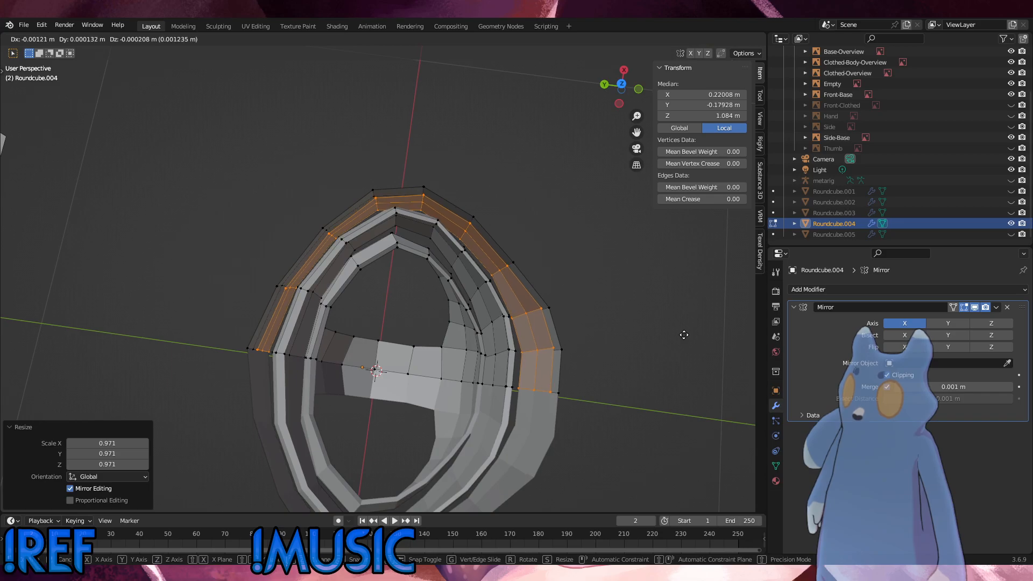
left_click(683, 335)
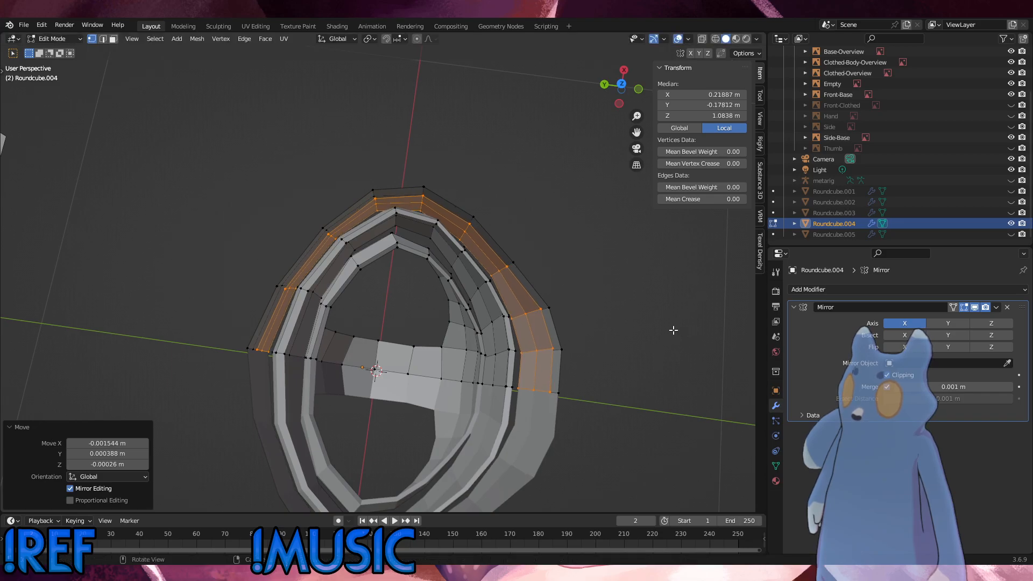
middle_click_drag(673, 327, 655, 238)
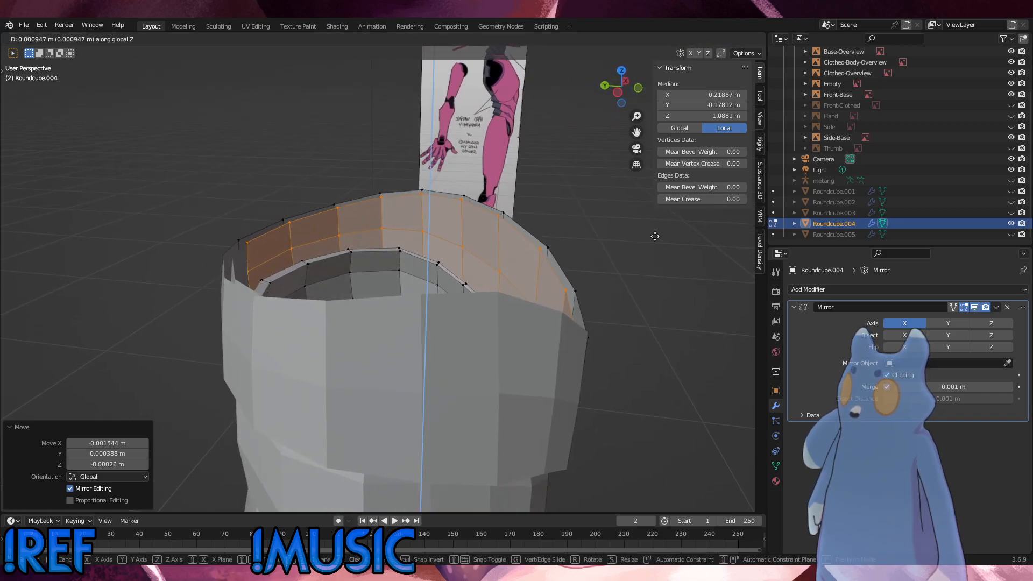
Fill faces along the top band's upper rim to join the outer shell to the inner shell.
left_click(243, 238, "alt")
left_click(282, 219, "shift")
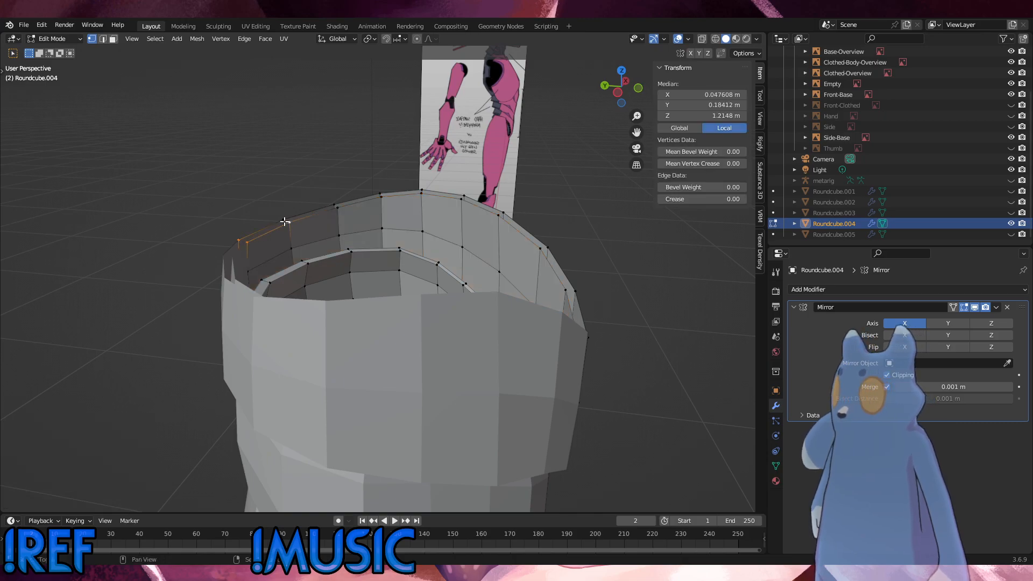
left_click(290, 222, "shift")
key("f")
left_click_drag(301, 229, 279, 215)
key("f")
key("f")
key("f")
key("f")
key("f")
key("f")
key("f")
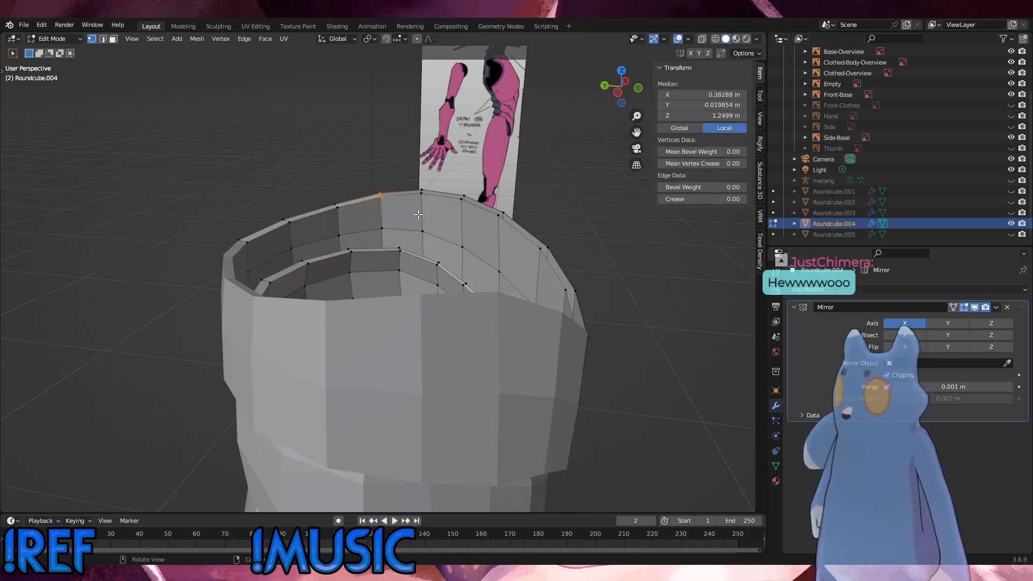
middle_click_drag(626, 309, 447, 279)
middle_click_drag(258, 338, 240, 294)
left_click(221, 247)
middle_click_drag(220, 246, 269, 212)
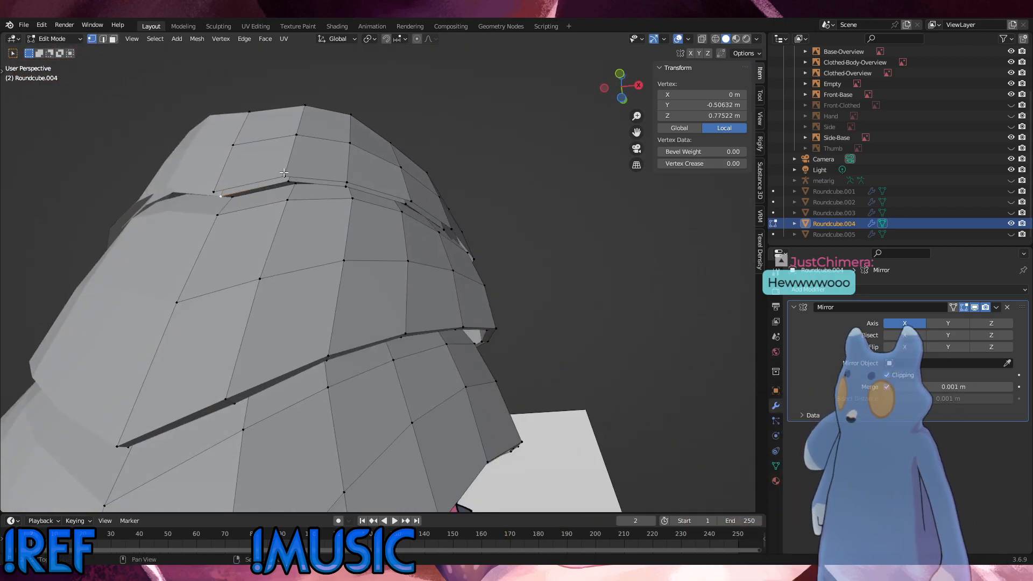
left_click(289, 183, "shift")
left_click(300, 185, "shift")
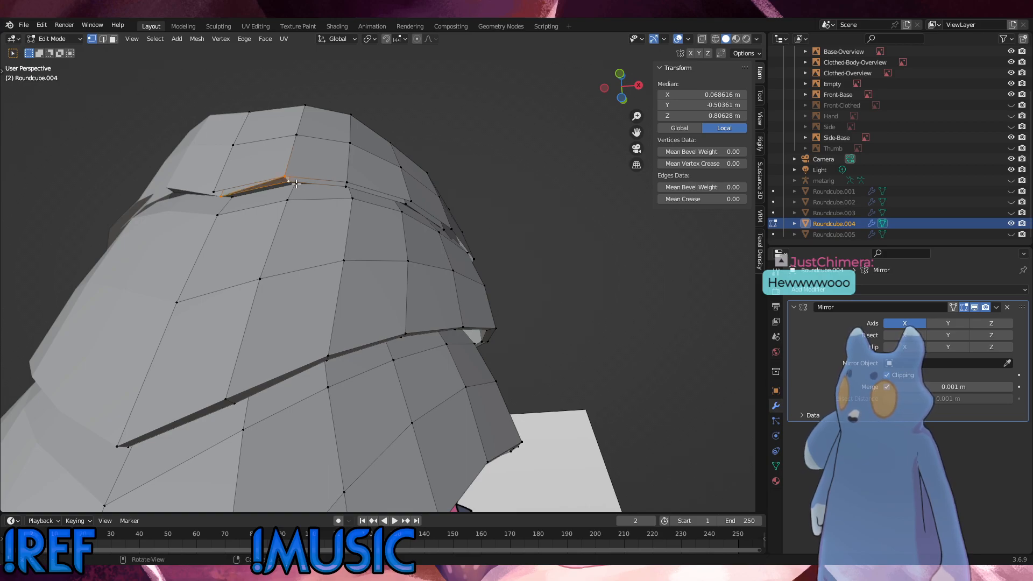
left_click(295, 184)
left_click(217, 189, "shift")
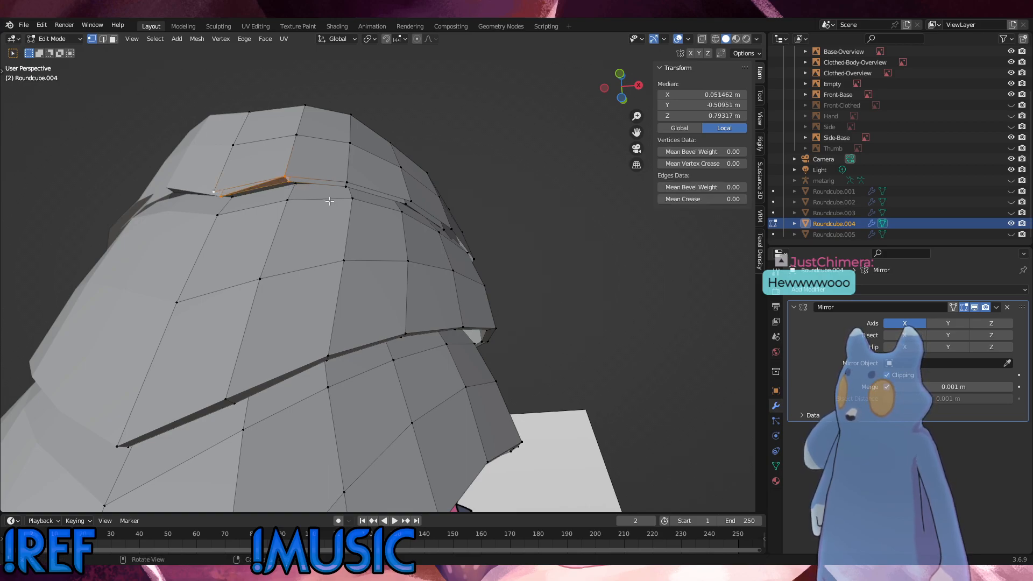
key("ctrl+x")
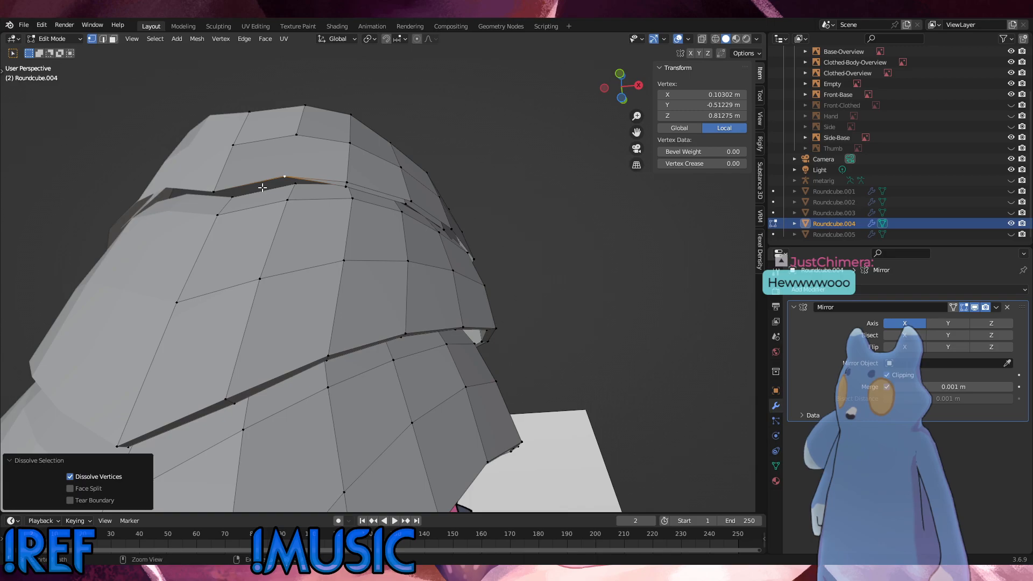
Fill faces along the top band's lower rim, from front centre to the back, joining the outer and inner shells.
left_click(245, 191, "shift")
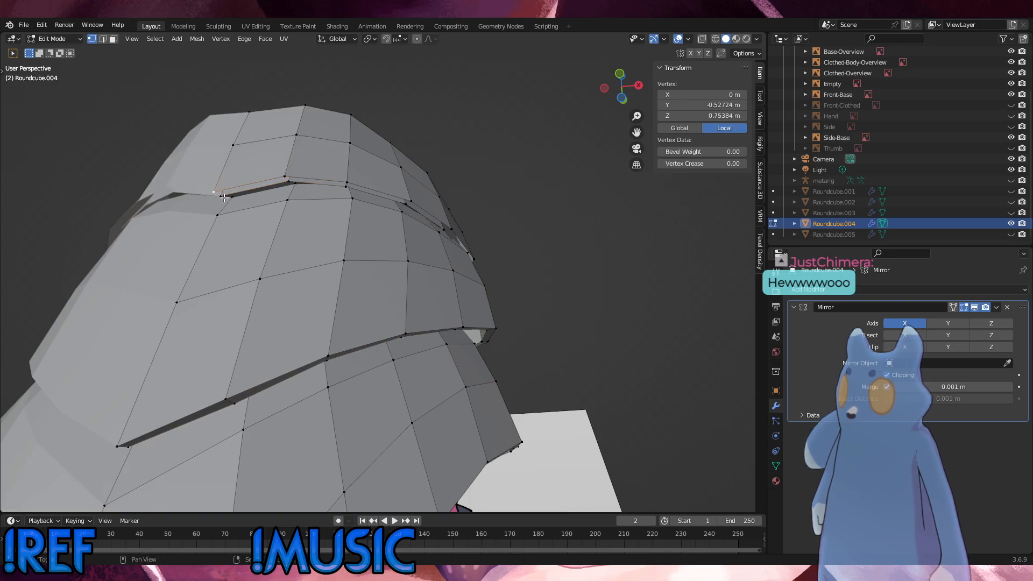
left_click(291, 181, "shift")
left_click(294, 181, "shift")
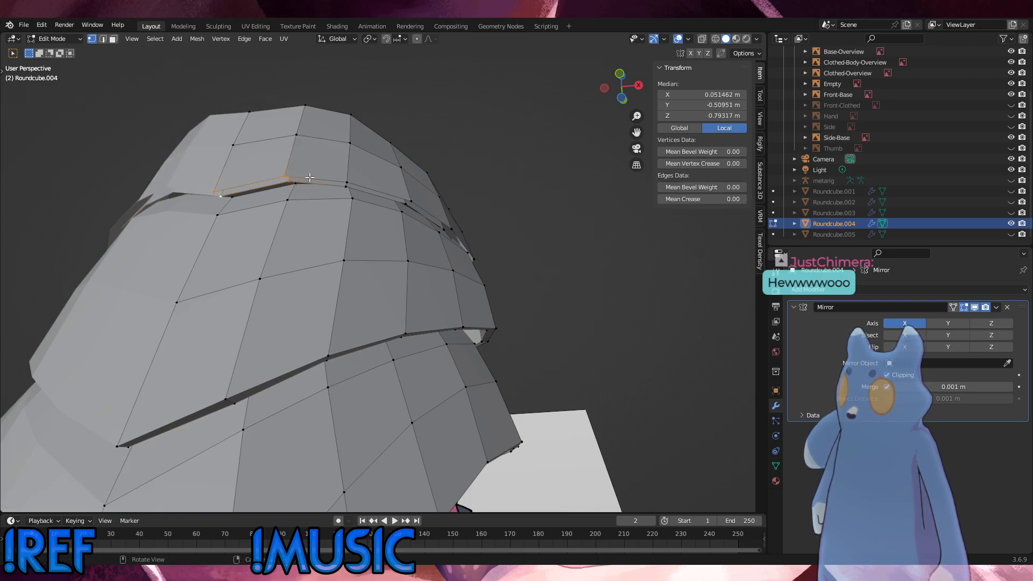
key("f")
left_click(291, 181)
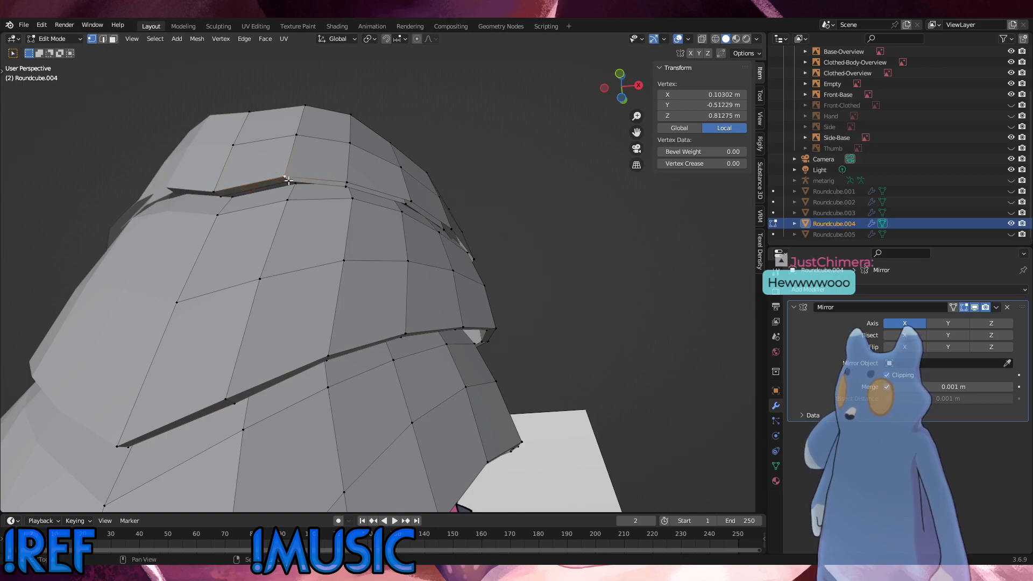
left_click(289, 175, "shift")
key("f")
key("f")
key("f")
middle_click_drag(459, 237, 240, 237)
key("f")
key("f")
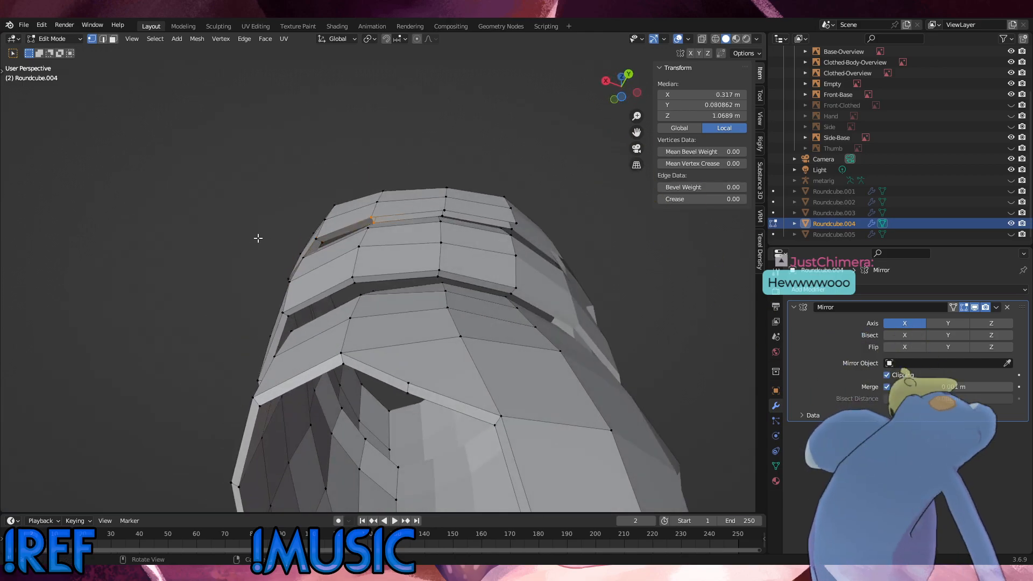
key("f")
key("f")
Clear the selection, select an edge loop on the torso mesh, and reposition it freehand.
middle_click_drag(364, 242, 464, 307)
key("alt+a")
middle_click_drag(456, 221, 457, 294)
left_click_drag(419, 348, 398, 326)
middle_click_drag(399, 327, 420, 280)
left_click(402, 344, "alt")
key("g")
left_click(503, 302)
Lower the outer and inner rim vertices near the top band's front side by about 0.002 m, and slide them about 0.07 along the rim.
left_click(302, 185)
middle_click_drag(302, 185, 265, 241)
left_click(276, 269, "shift")
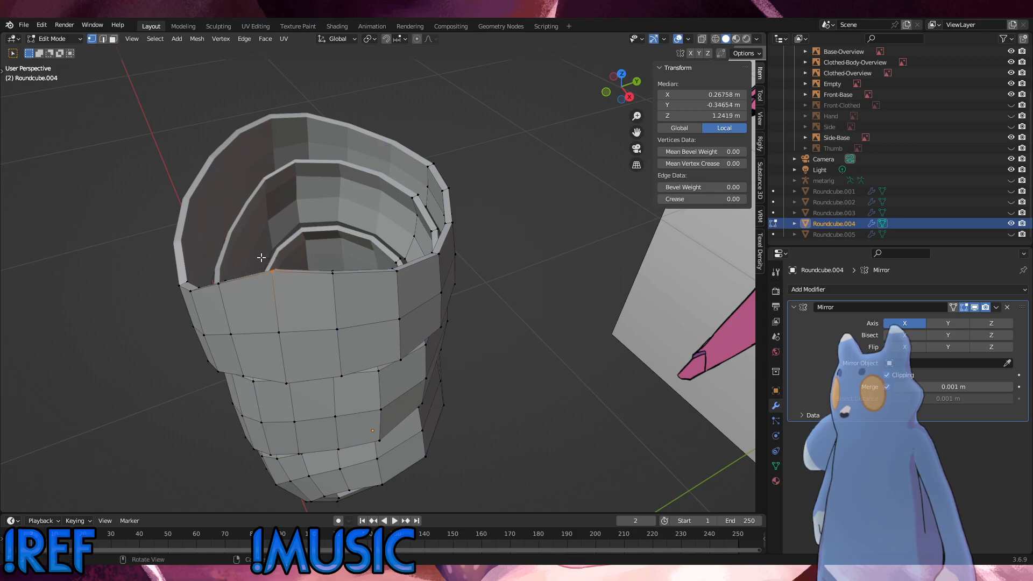
middle_click_drag(323, 301, 353, 261)
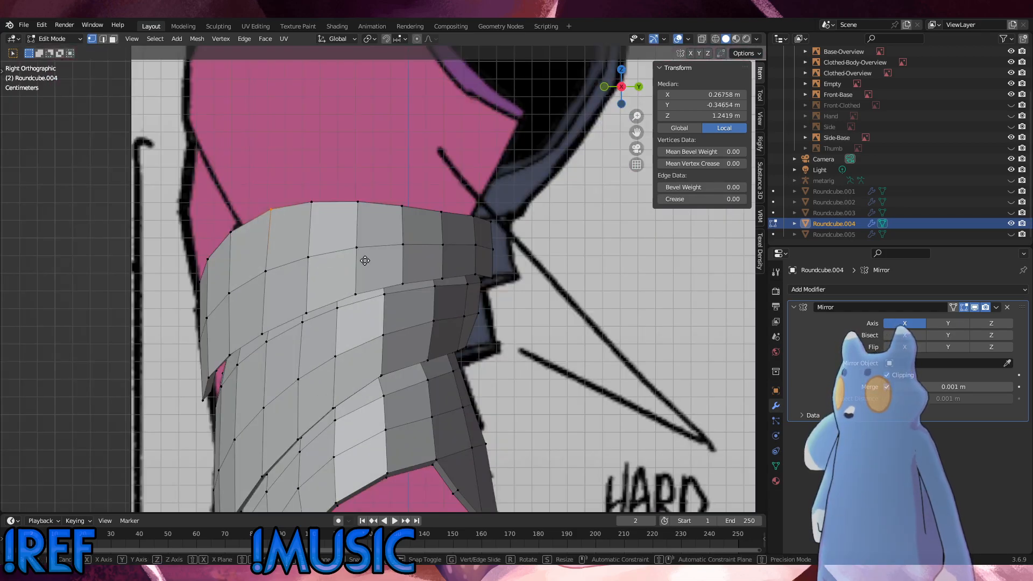
key("g")
key("z")
left_click(364, 263)
key("g")
key("g")
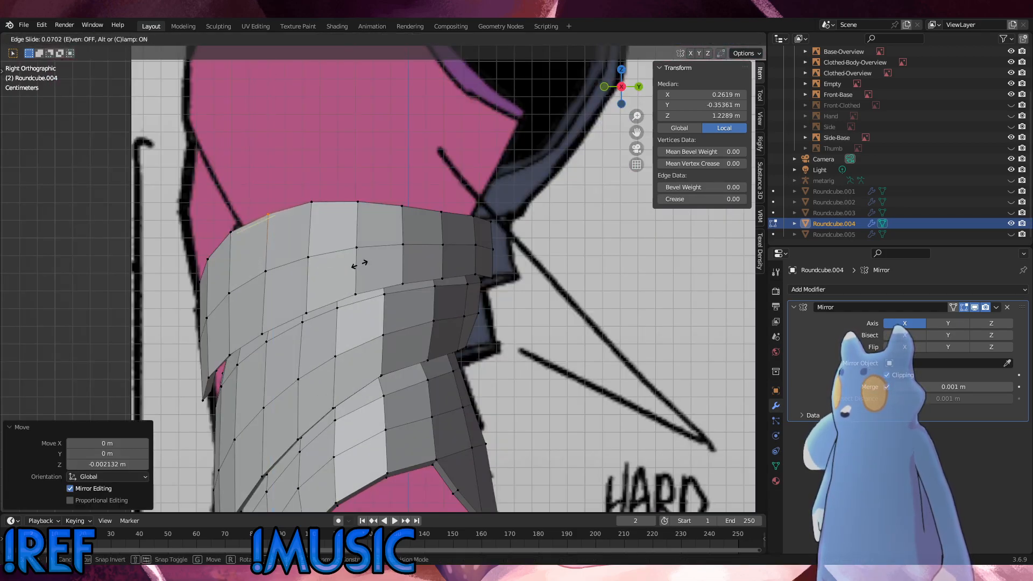
left_click(354, 265)
Examine the upper rim and overlapping bands with X-ray in the side view, and compare the whole torso mesh with the front reference.
left_click_drag(240, 243, 226, 229)
middle_click_drag(231, 230, 316, 237)
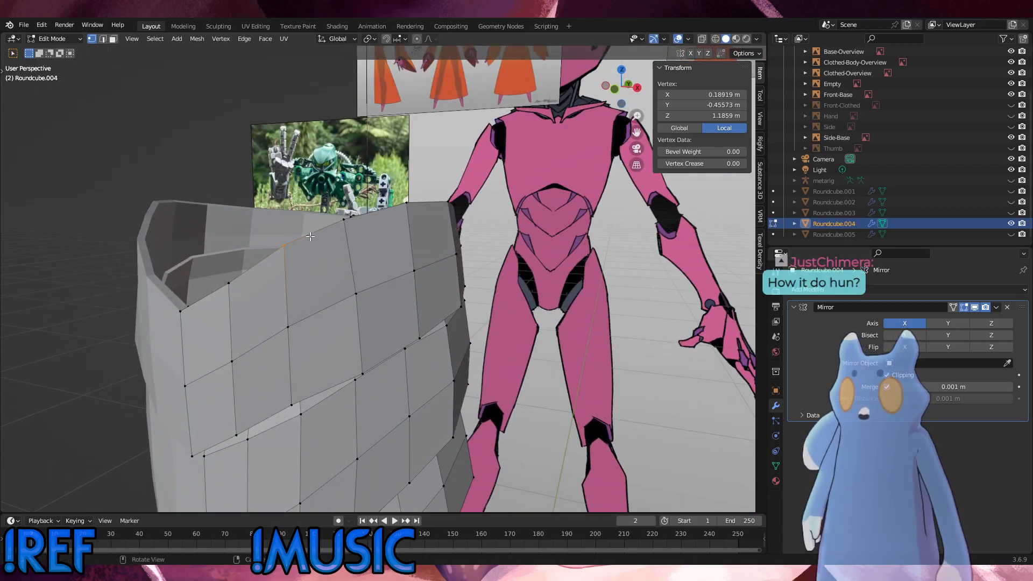
middle_click_drag(439, 224, 280, 235, "alt")
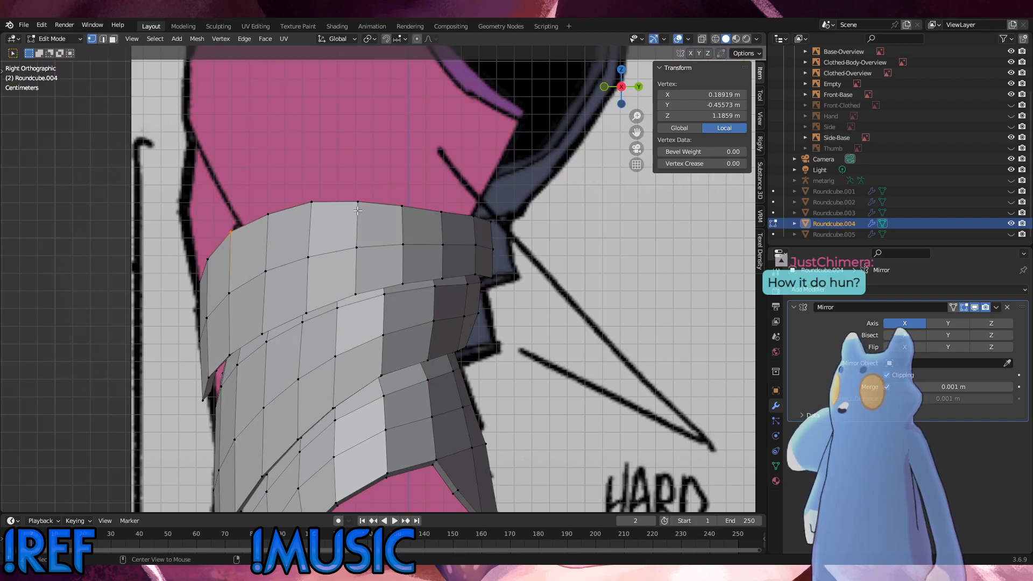
left_click(703, 39)
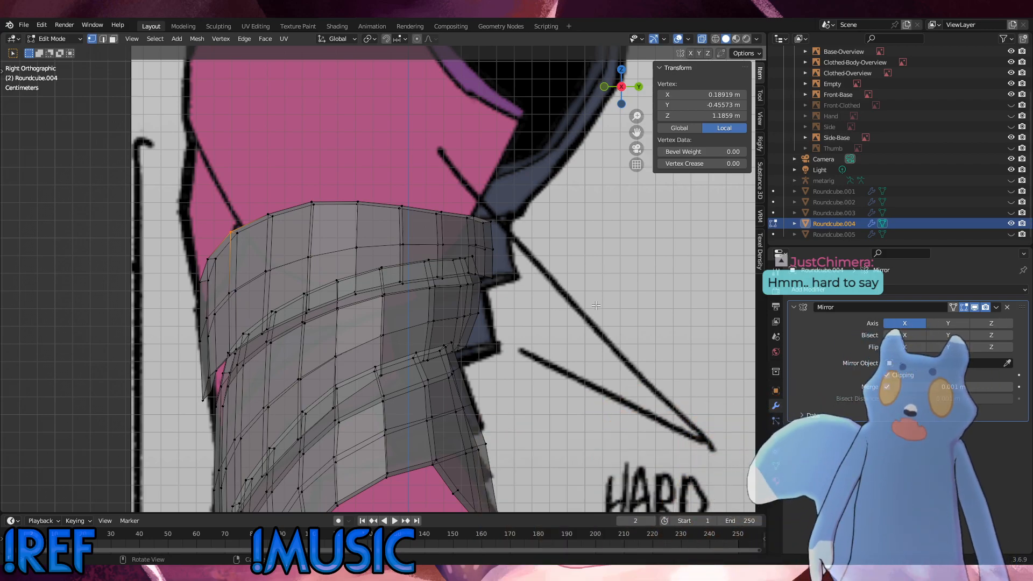
left_click(705, 37)
scroll(478, 302, "down", 5)
middle_click_drag(478, 303, 392, 165)
left_click(604, 188)
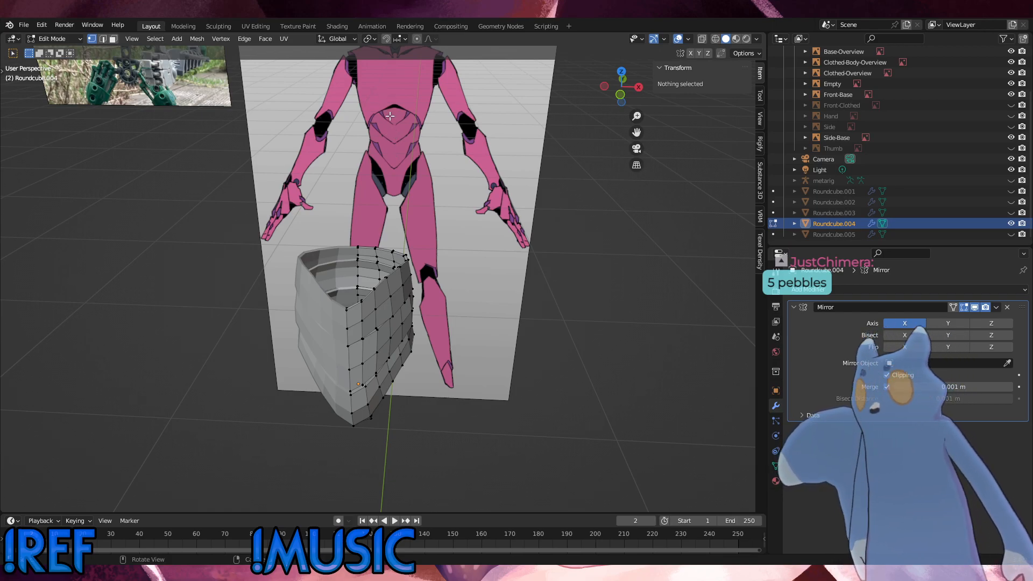
scroll(431, 175, "down", 1)
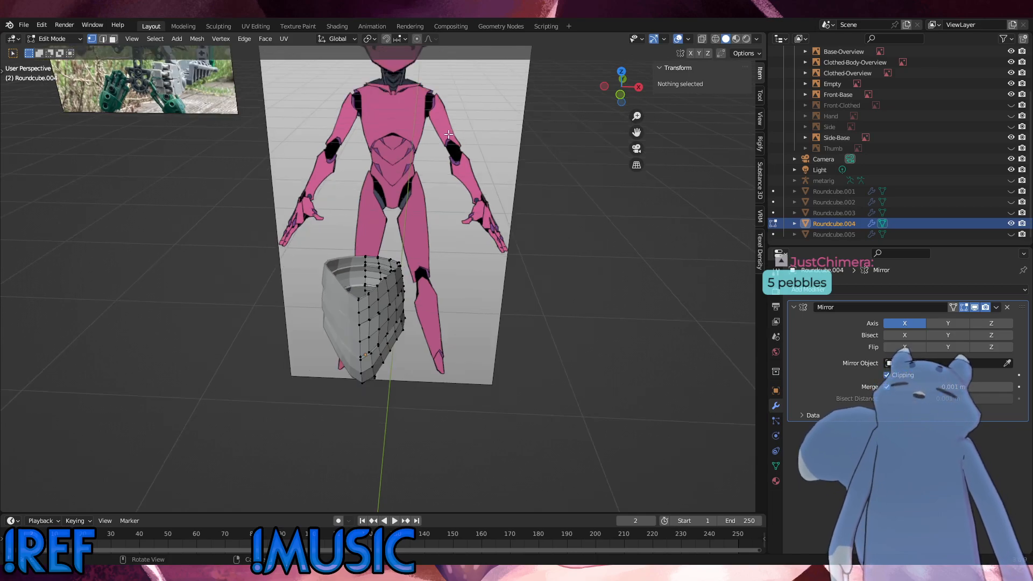
middle_click_drag(454, 147, 404, 304)
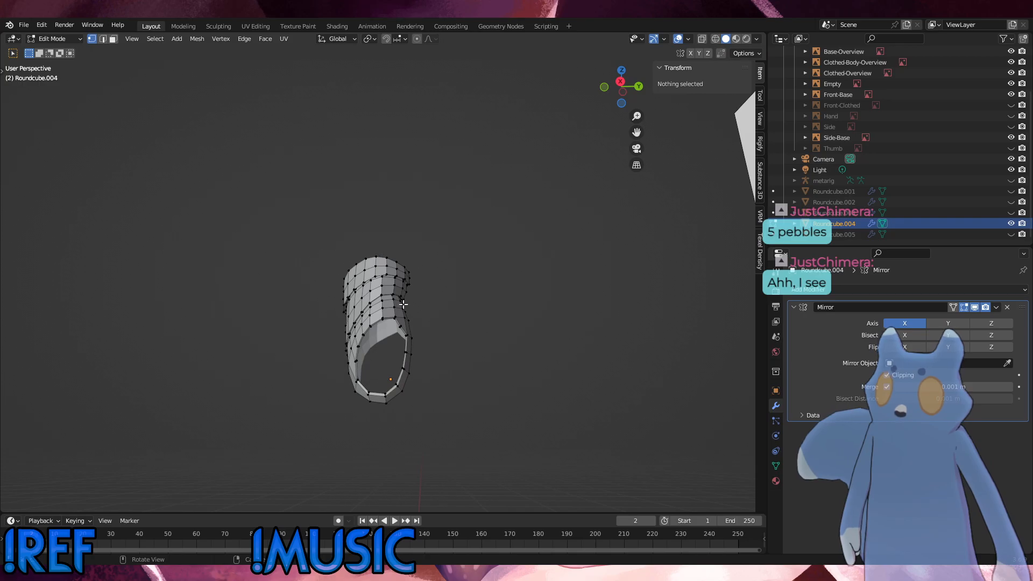
Nudge the band's vertical edge beside the front centre line about 0.0006 m forward along Y, and fine-tune its position freehand.
key("KP_3")
key("Left")
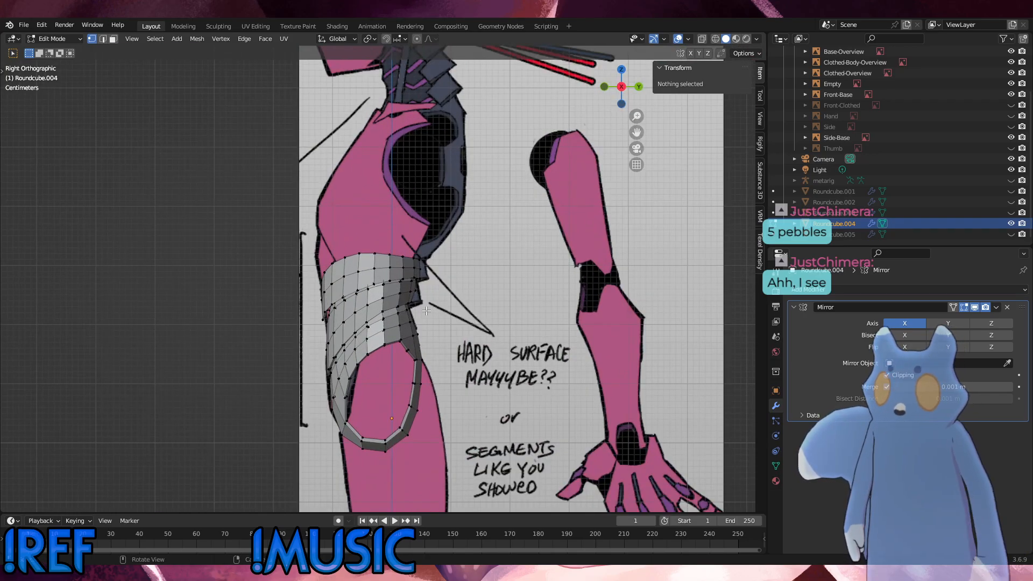
scroll(427, 311, "up", 5)
mouse_move(427, 311)
middle_mouse_down()
mouse_move(391, 250)
mouse_move(336, 246)
mouse_move(443, 214)
mouse_move(339, 265)
mouse_move(371, 269)
mouse_move(318, 246)
mouse_move(306, 170)
mouse_move(344, 154)
middle_mouse_up()
left_click(267, 215, "alt")
left_click(301, 144, "alt+shift")
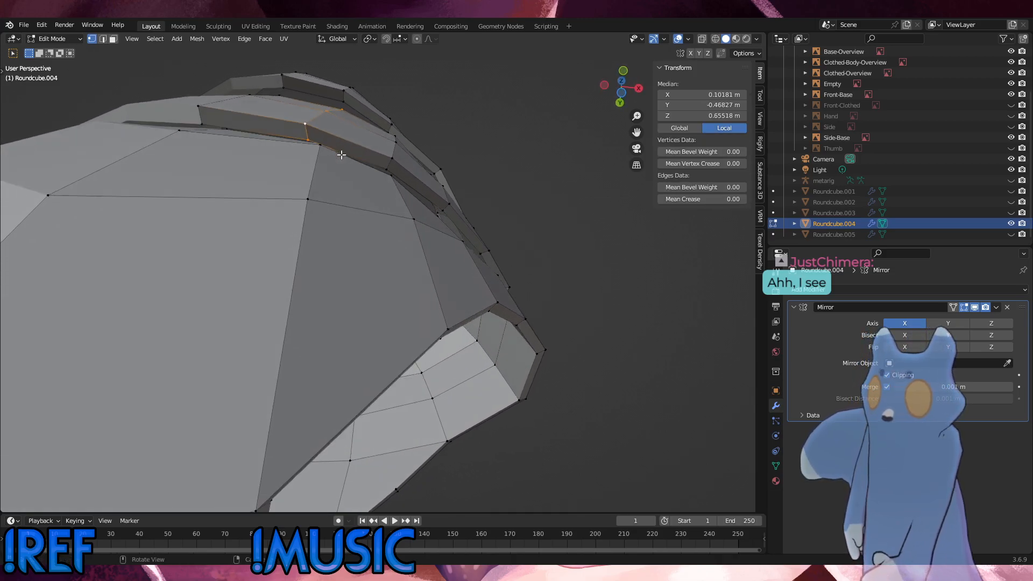
key("g")
key("g")
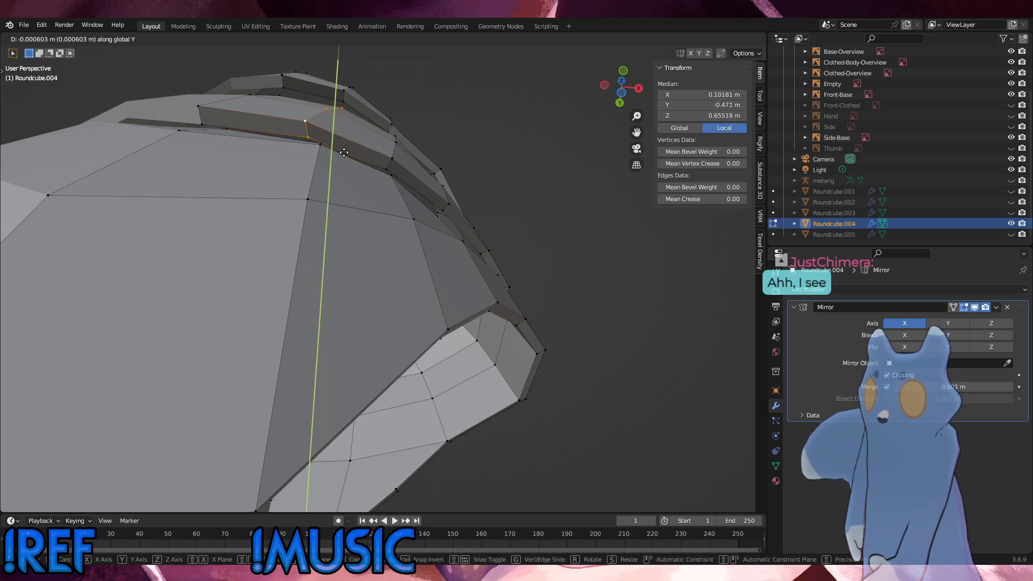
left_click(346, 152)
key("g")
left_click(346, 152)
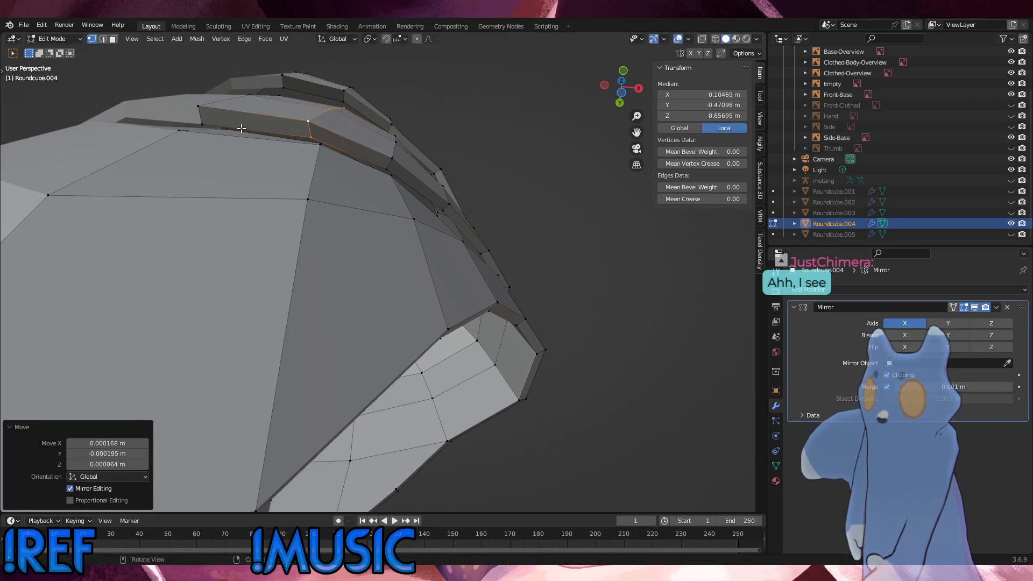
Select the vertical edge loop on the band's front centre line and shift it slightly along the Y axis.
key("h")
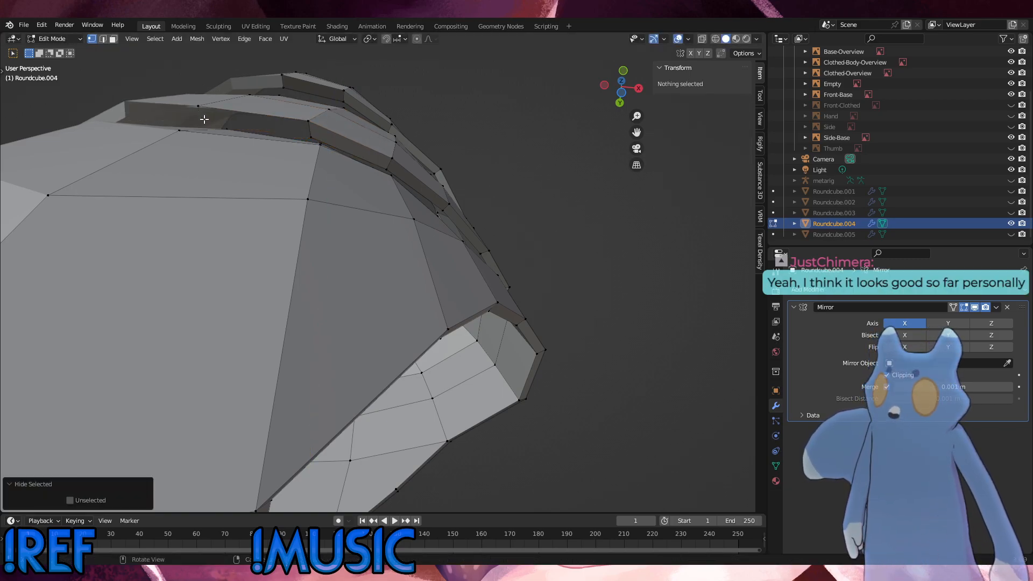
left_click(204, 119)
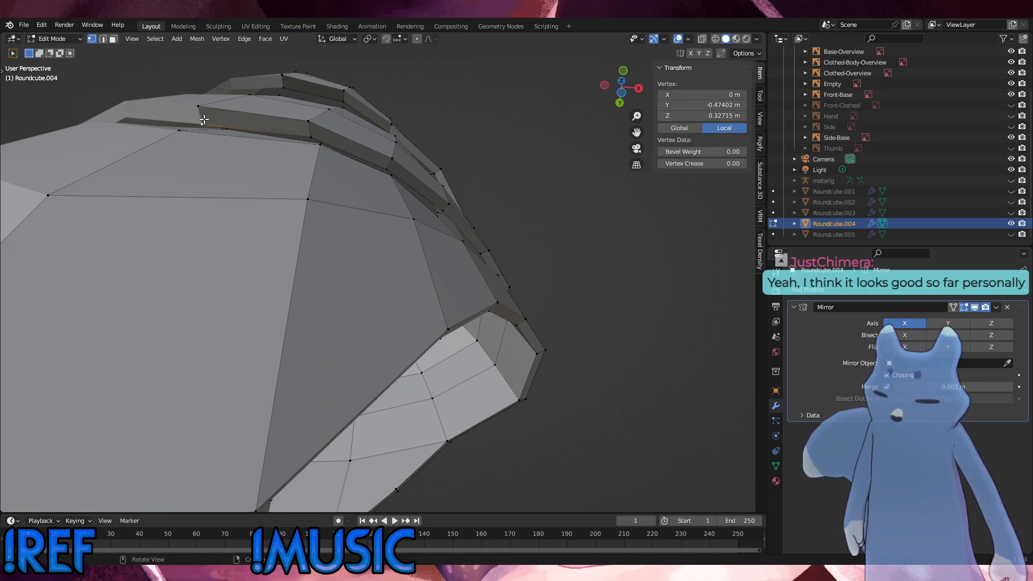
left_click(207, 117, "shift")
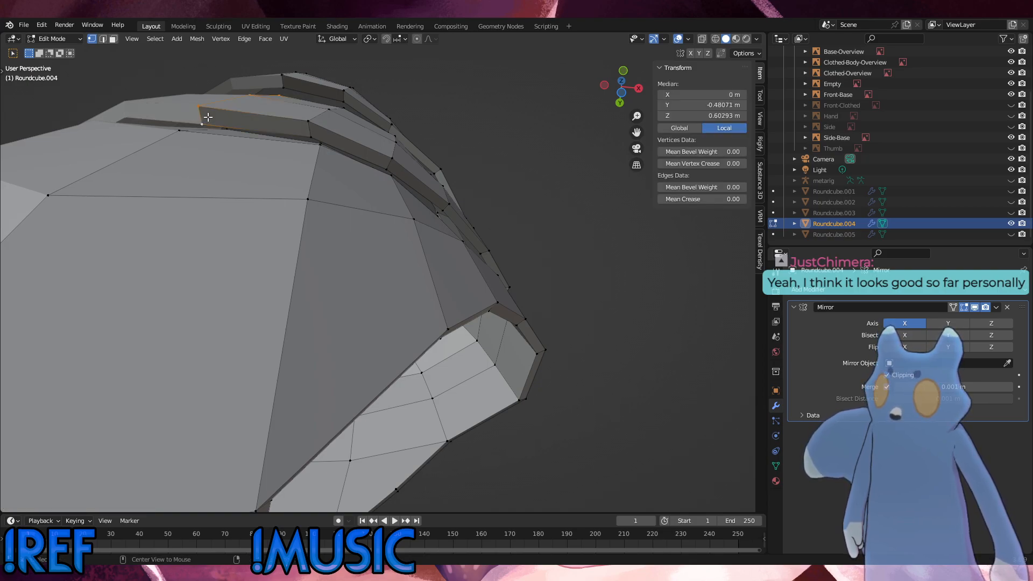
key("g")
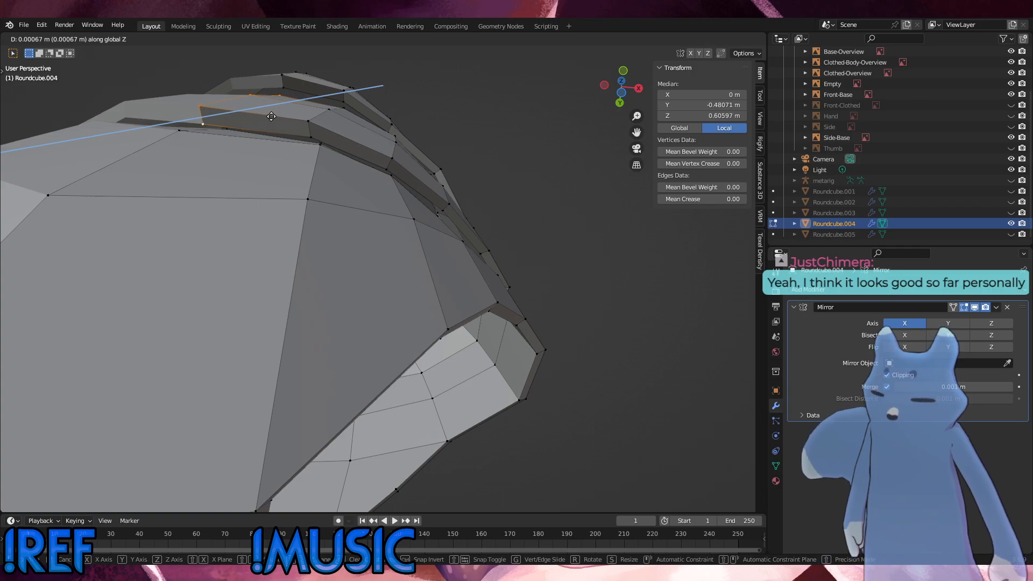
key("y")
left_click(271, 115)
left_click(421, 132)
Select the next edge loop on the band and move it freehand along the Z axis.
middle_click_drag(420, 133, 365, 209)
left_click(379, 134, "alt")
key("g")
key("z")
left_click(372, 175)
Fatten the top band's outer and inner lower rim loops by 0.00835 m and scale them to 1.016.
left_click(336, 226, "alt")
left_click(327, 244, "alt+shift")
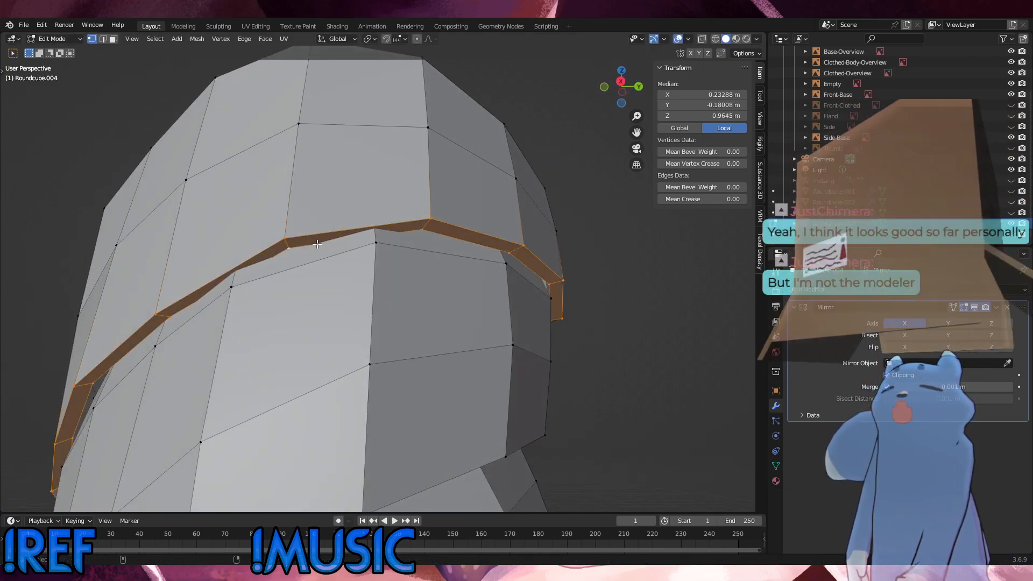
middle_click_drag(434, 233, 473, 210)
key("alt+s")
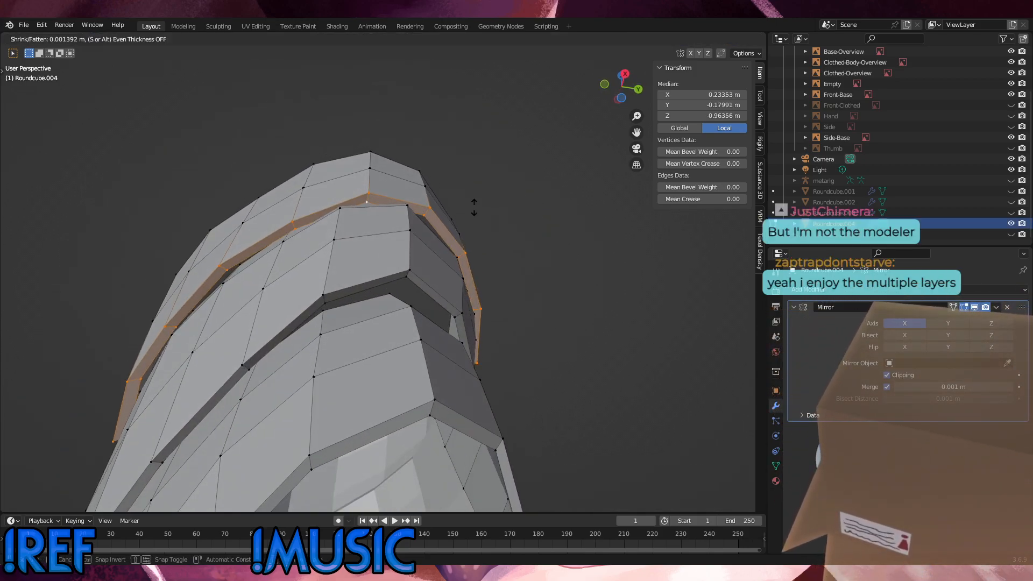
left_click(477, 201)
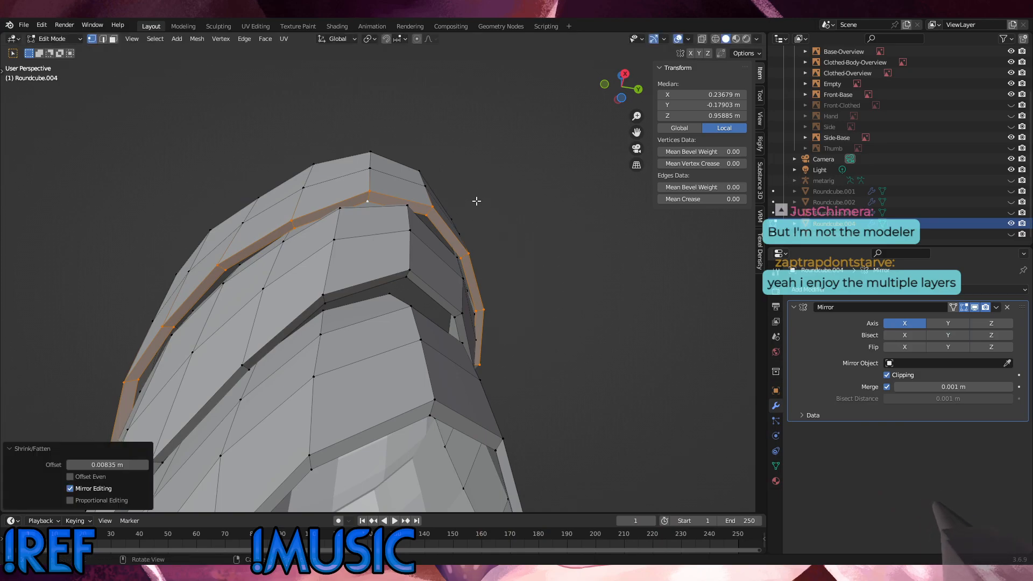
key("s")
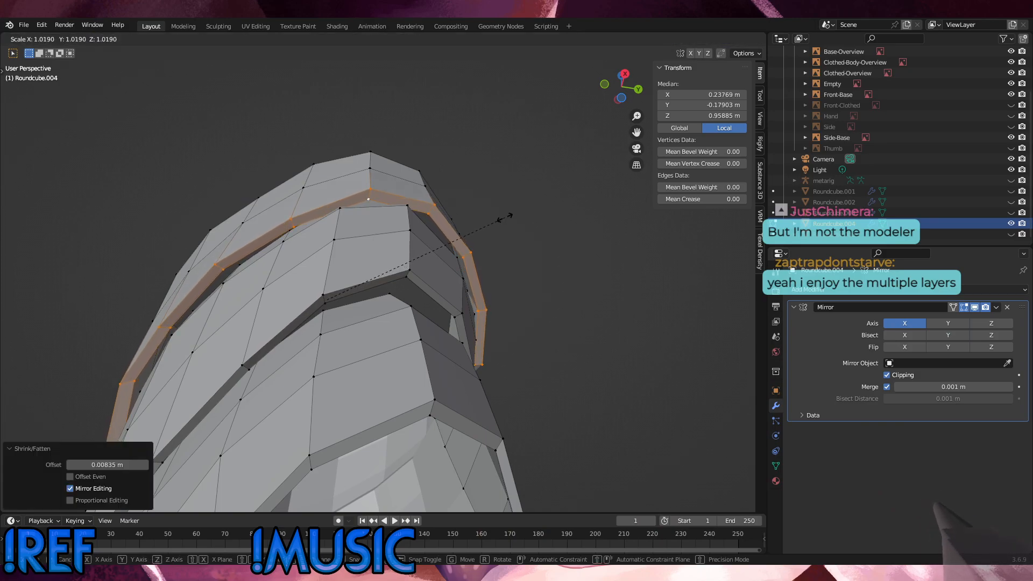
left_click(499, 224)
middle_click_drag(499, 223, 500, 202)
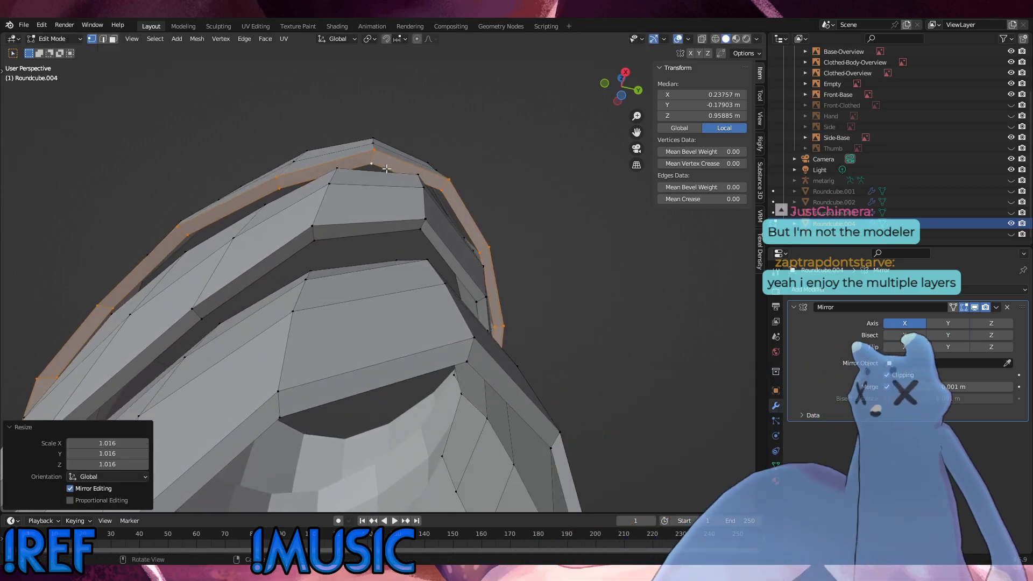
Slide the vertical edge loop at the top band's side forward by a factor of about 0.2, and nudge it outward about 0.002 m.
left_click_drag(384, 167, 358, 122)
middle_click_drag(359, 123, 404, 148)
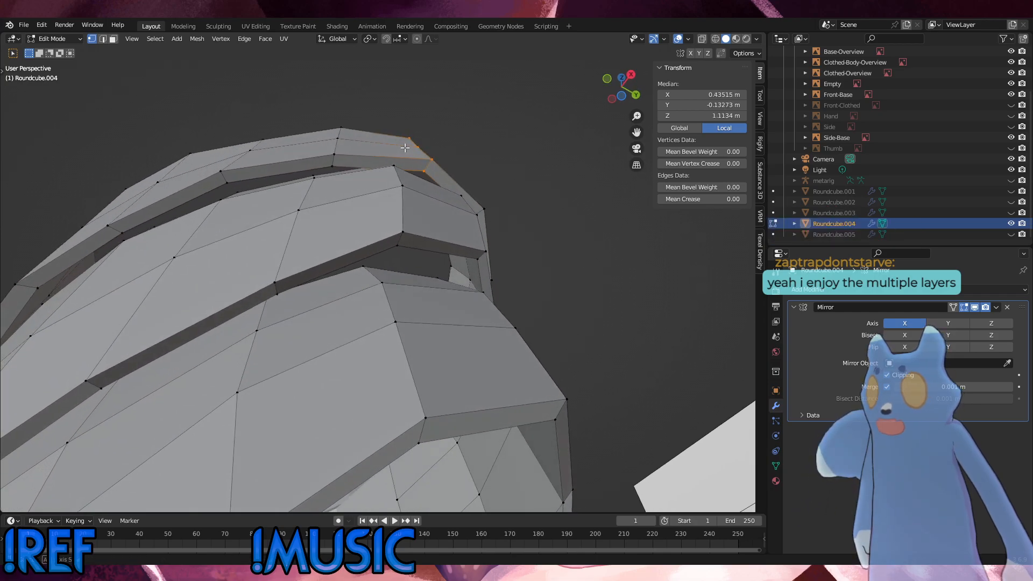
key("g")
key("g")
left_click(388, 141)
key("g")
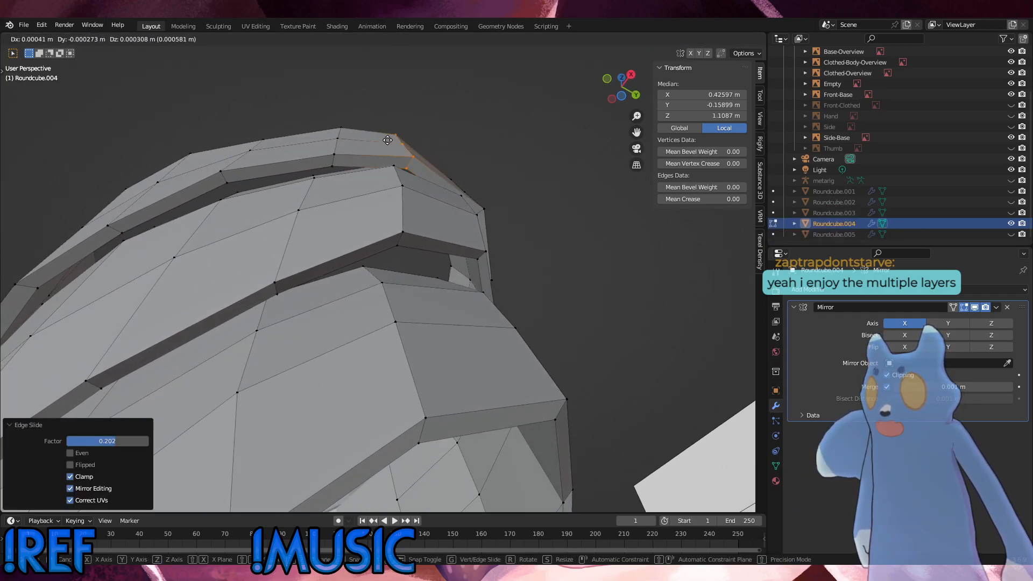
left_click(387, 139)
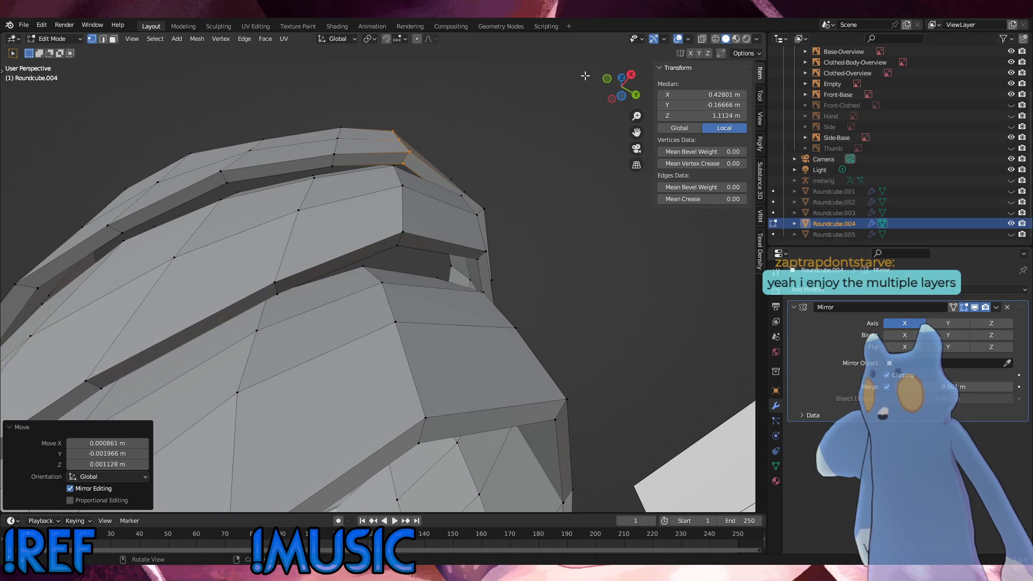
middle_click_drag(390, 141, 524, 246)
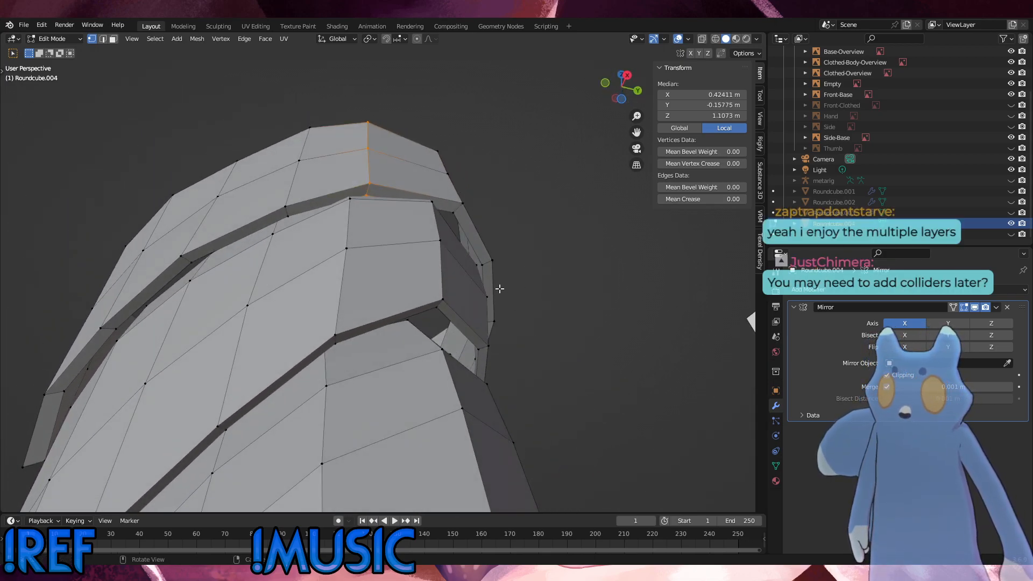
Slide the neighbouring vertical loop on the top band toward the front by a factor of about 0.209, and adjust its rotation.
left_click(514, 240)
left_click(292, 188, "alt")
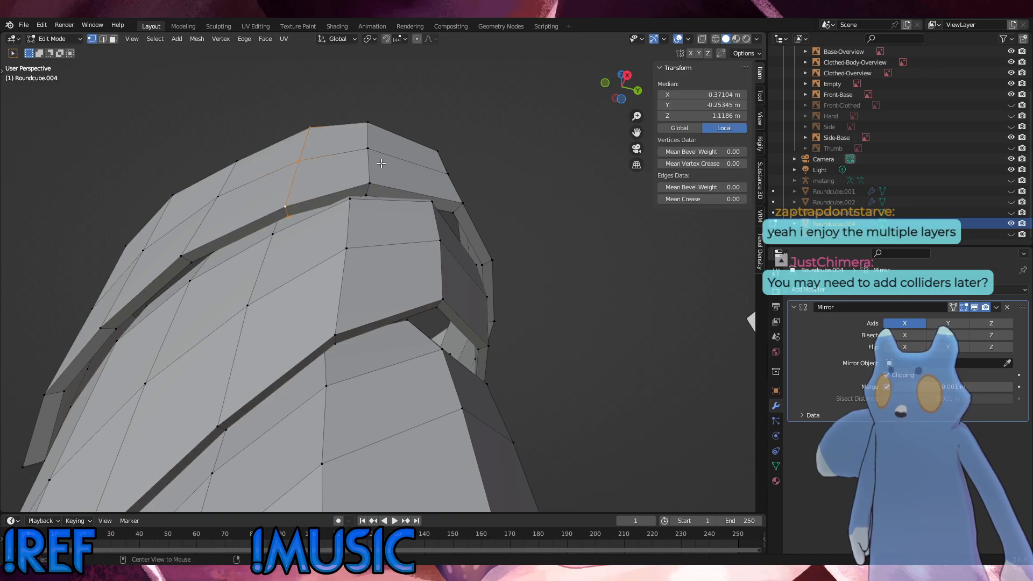
middle_click_drag(381, 163, 383, 110)
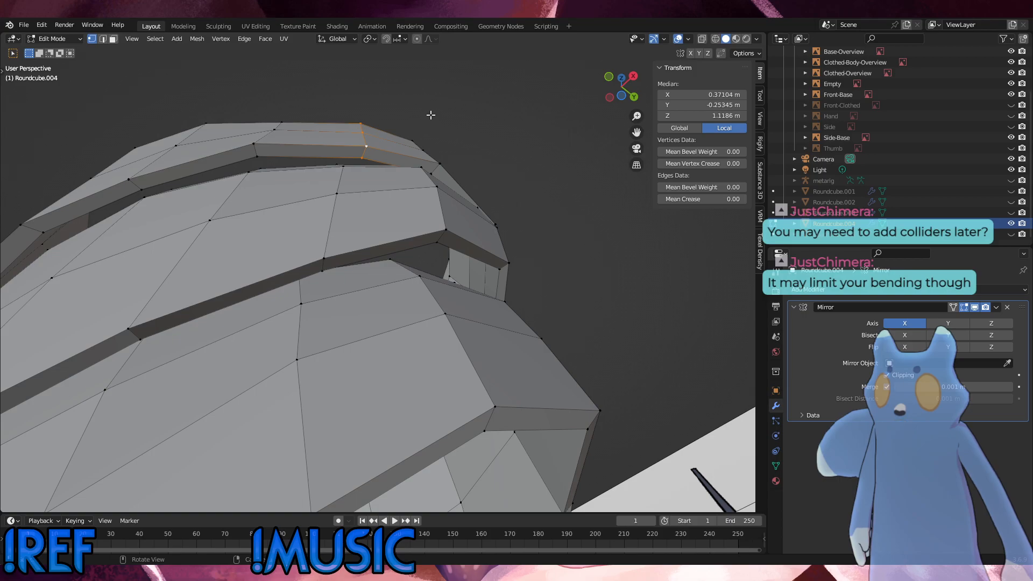
key("g")
key("g")
left_click(400, 111)
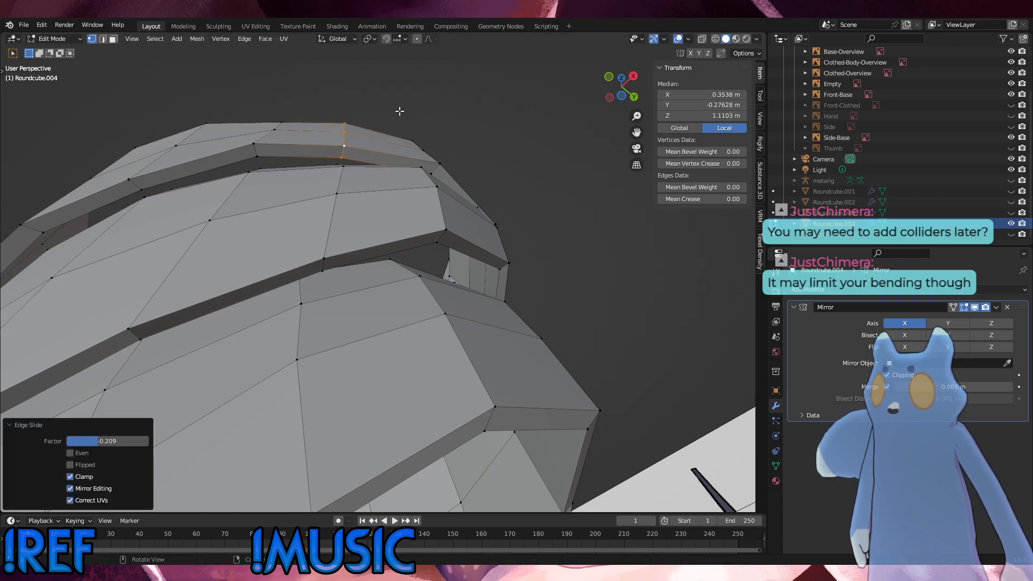
key("r")
middle_click_drag(400, 115, 401, 199)
Slide the top band's side edge loop again and rotate it about 4.29° in the view plane.
left_click(351, 154, "alt")
key("g")
key("g")
left_click(353, 147)
key("r")
left_click(406, 213)
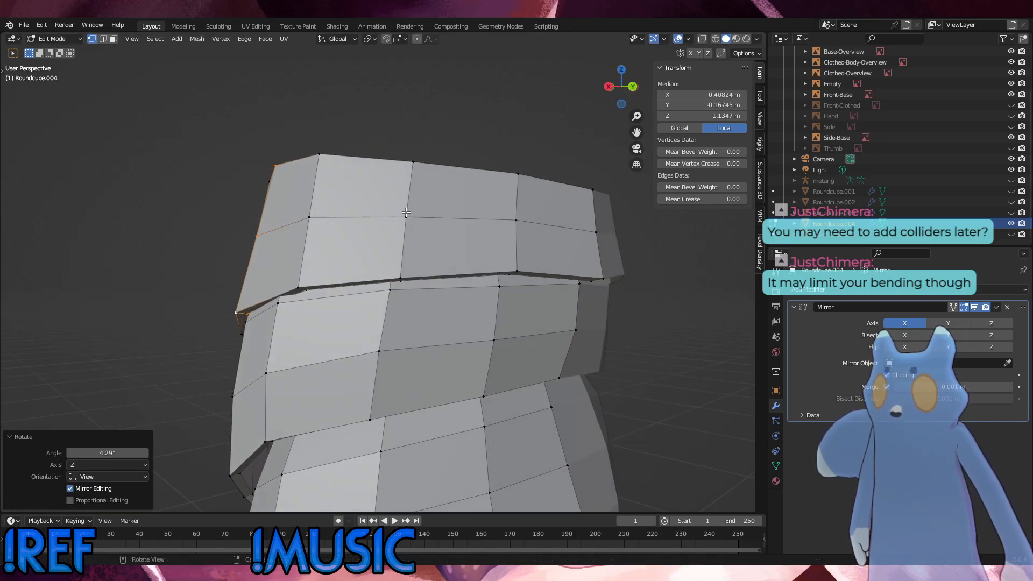
Slide, rotate and reposition freehand the next vertical edge loop behind the top band's side loop to round the curve.
left_click(313, 240, "alt")
middle_click_drag(328, 233, 417, 162)
key("g")
key("g")
left_click(407, 158)
key("r")
left_click(429, 198)
key("g")
left_click(422, 194)
key("g")
left_click(382, 133)
Slide the vertical edge loop near the top band's back centre outward by a factor of about 0.075.
left_click(483, 143, "alt")
left_click(487, 137, "alt")
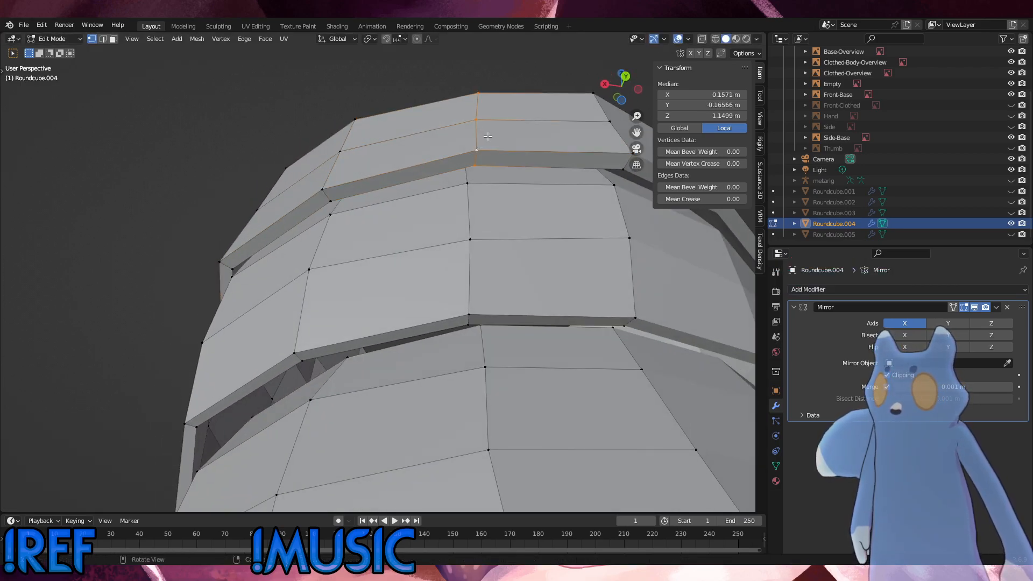
key("g")
key("g")
left_click(477, 136)
mouse_move(478, 137)
middle_mouse_down()
mouse_move(404, 131)
mouse_move(473, 153)
middle_mouse_up()
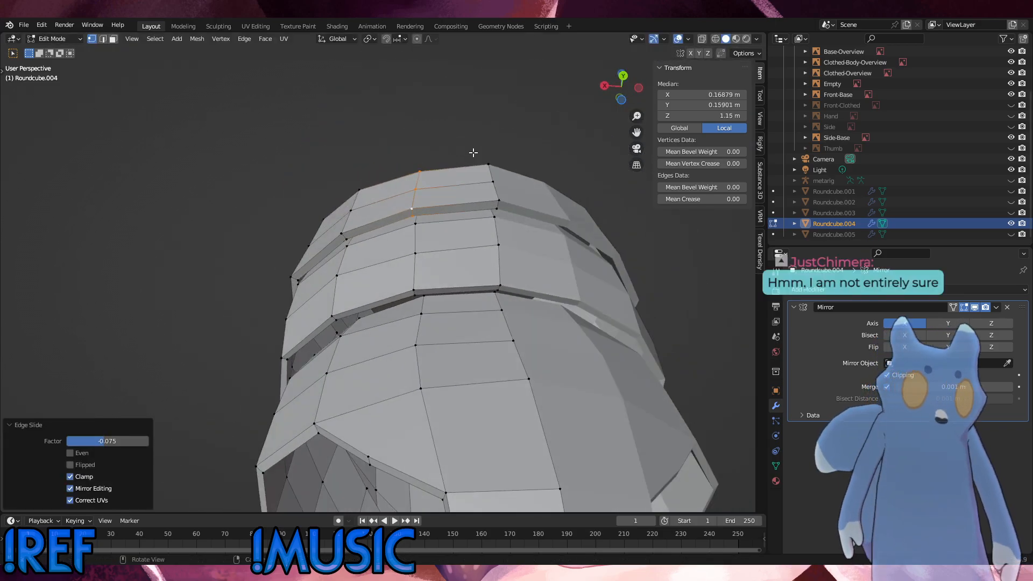
left_click(829, 290)
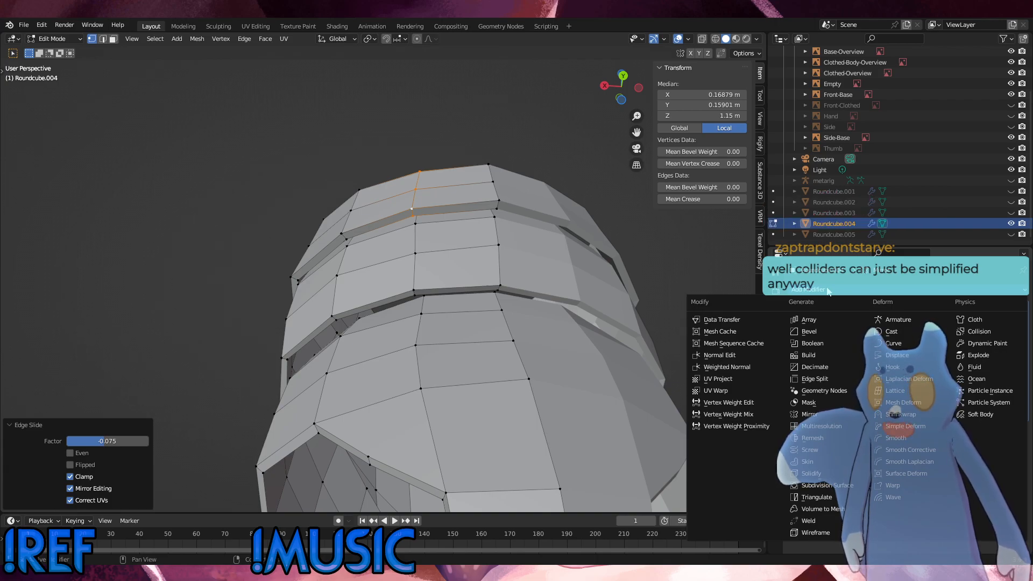
left_click(667, 269)
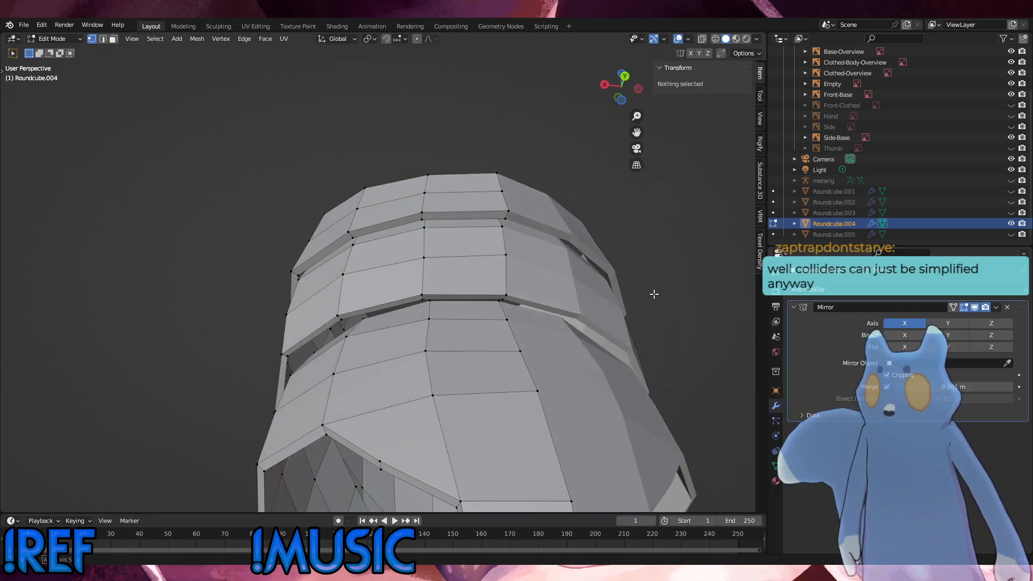
Adjust the top band's side edge loop with Shrink/Fatten and rotate it about -1.97° in the view plane.
middle_click_drag(653, 293, 467, 282)
left_click(352, 198, "alt")
middle_click_drag(353, 197, 538, 221)
key("alt+s")
left_click(424, 177)
key("r")
left_click(537, 219)
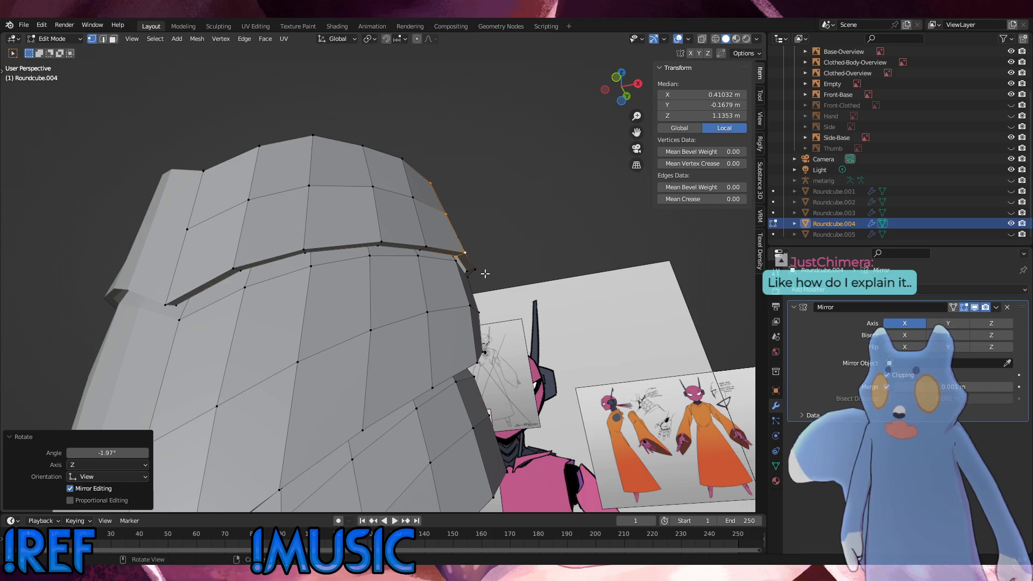
Scale the top band's middle horizontal edge loop to 1.012 against the side reference.
middle_click_drag(367, 389, 332, 440)
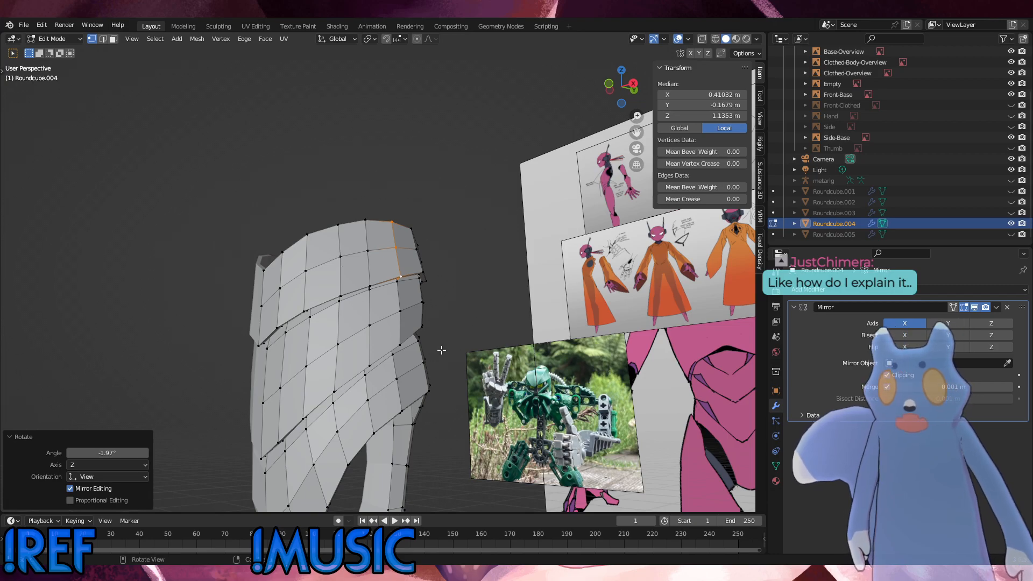
middle_click_drag(406, 340, 358, 319)
middle_click_drag(445, 316, 558, 319, "alt")
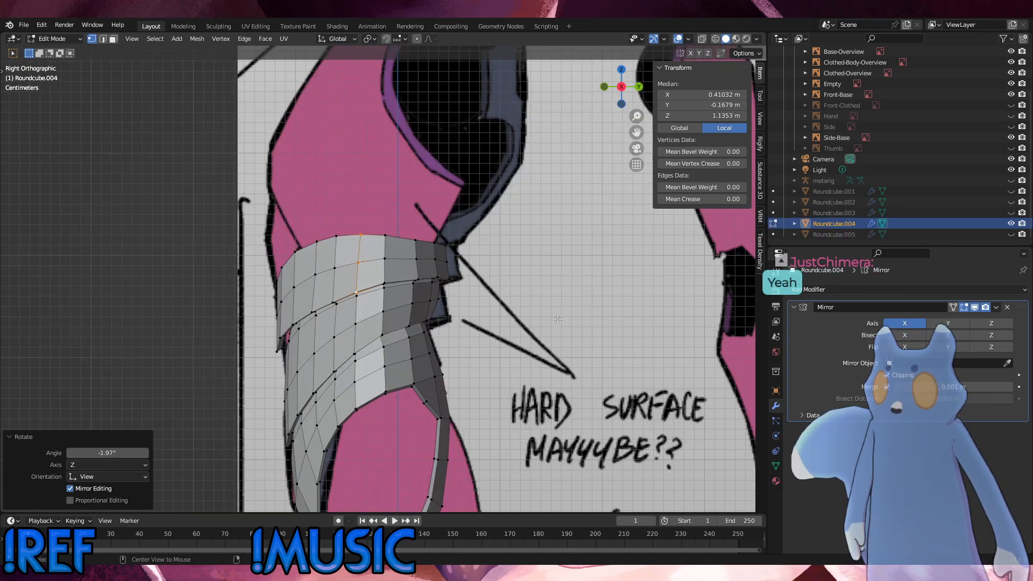
left_click(387, 262, "alt")
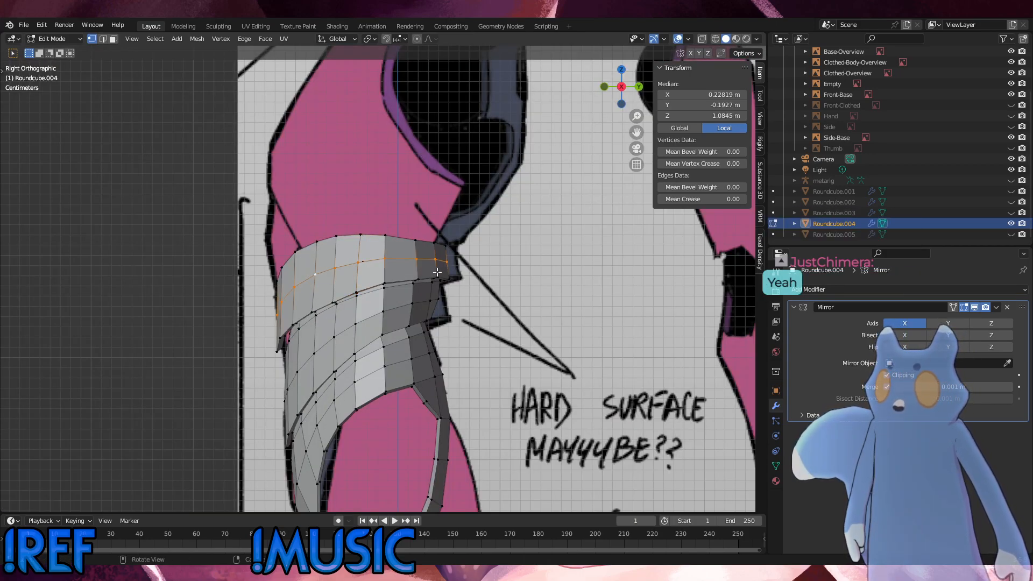
key("s")
left_click(496, 275)
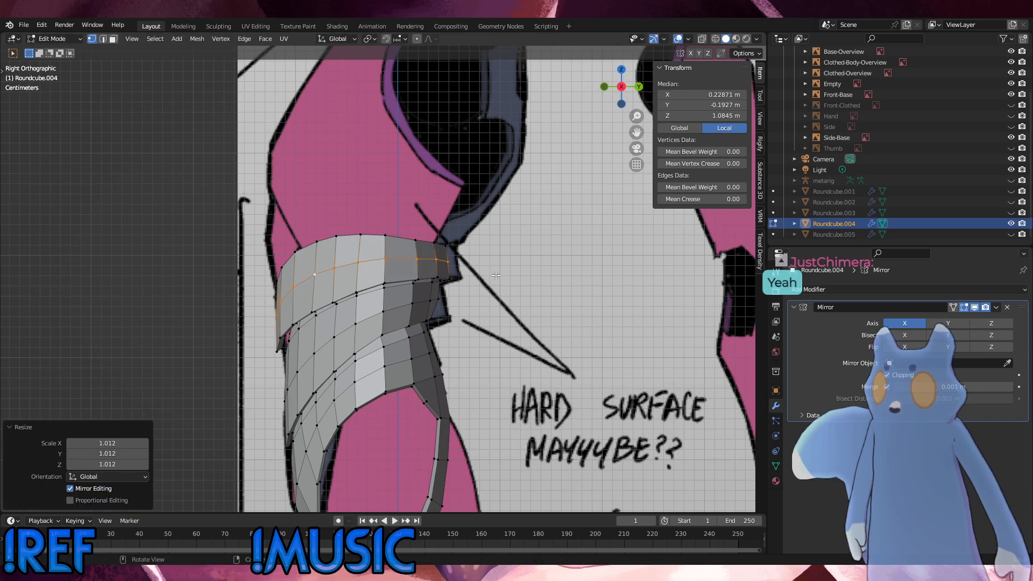
Scale the top band's upper rim loop to 0.980 and slide its vertices down by a factor of about 0.16.
left_click(412, 241, "alt")
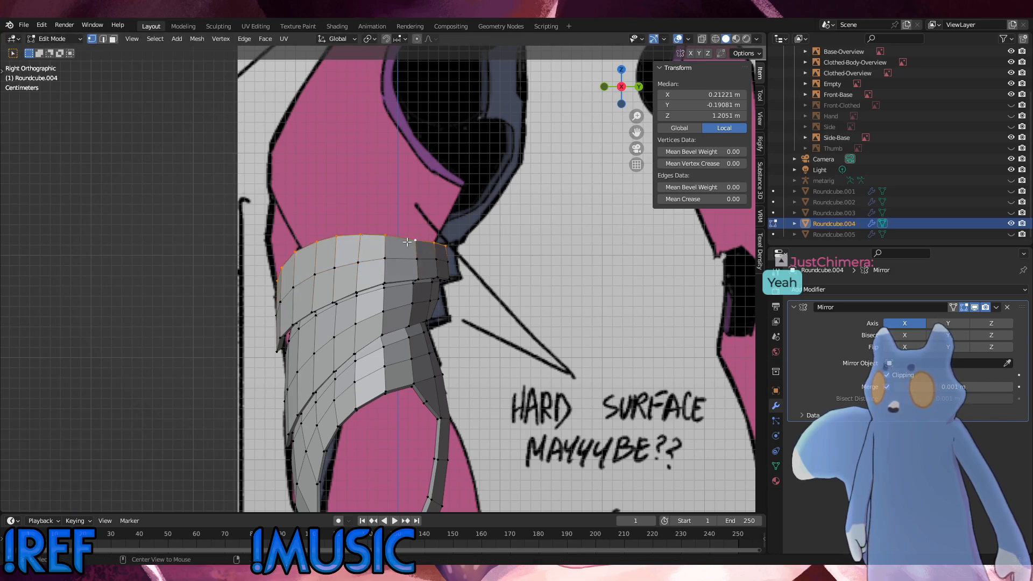
middle_click_drag(407, 243, 467, 181)
middle_click_drag(519, 230, 532, 279, "alt")
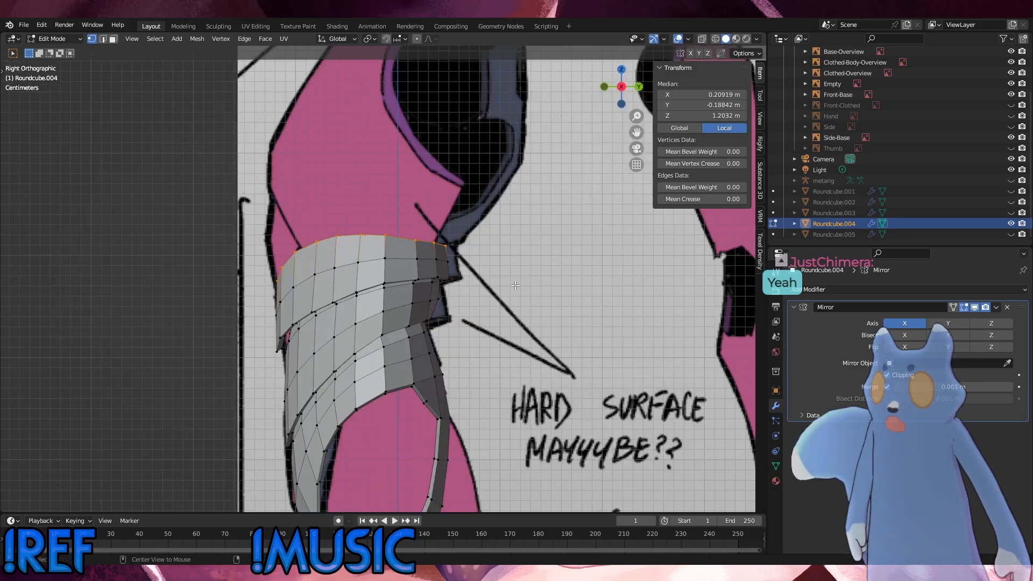
key("s")
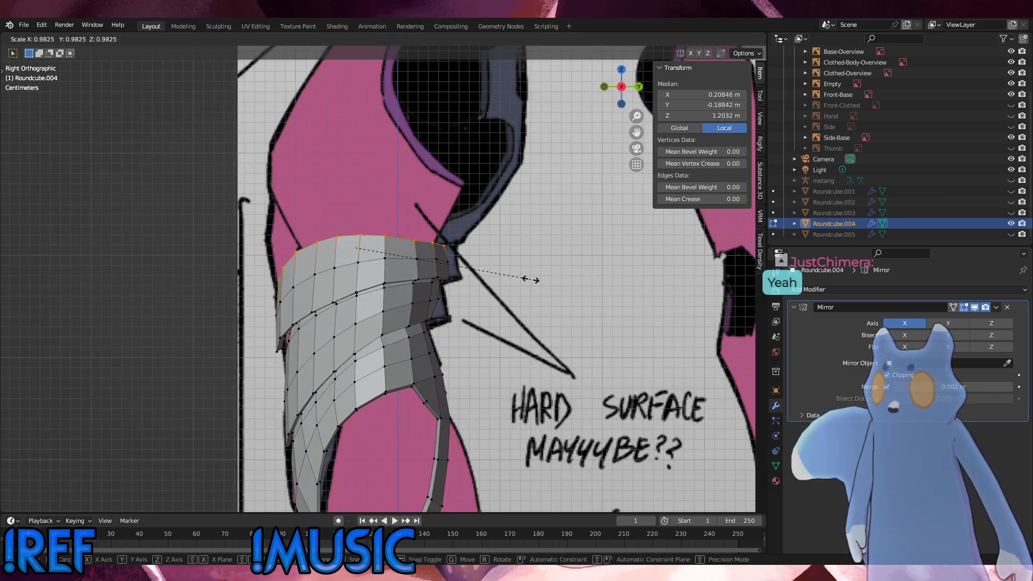
left_click(518, 276)
key("g")
key("g")
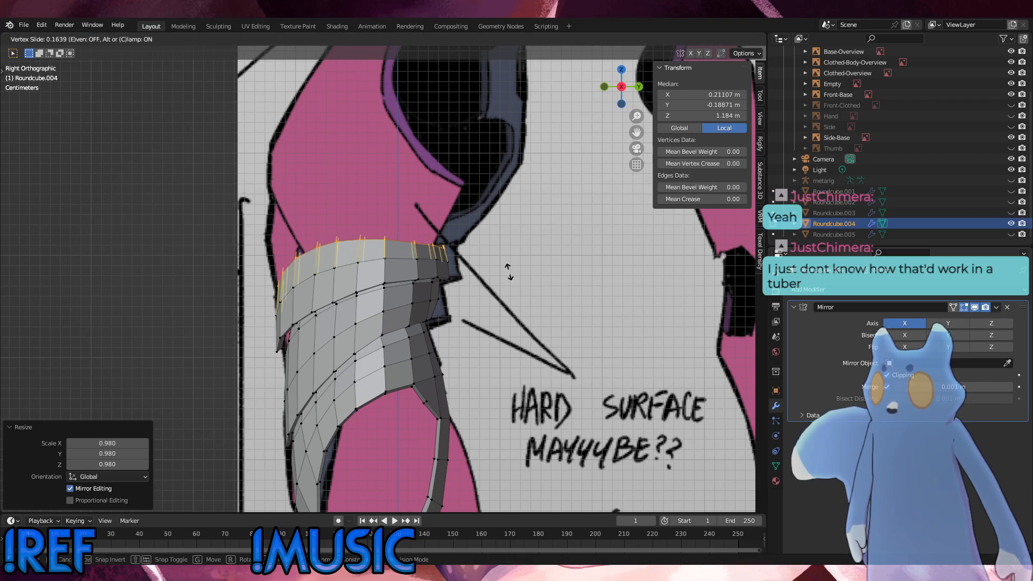
left_click(510, 273)
Slide the top band's middle horizontal edge loop by a factor of about -0.11 and try an edge slide on its upper rim.
left_click(369, 262, "alt")
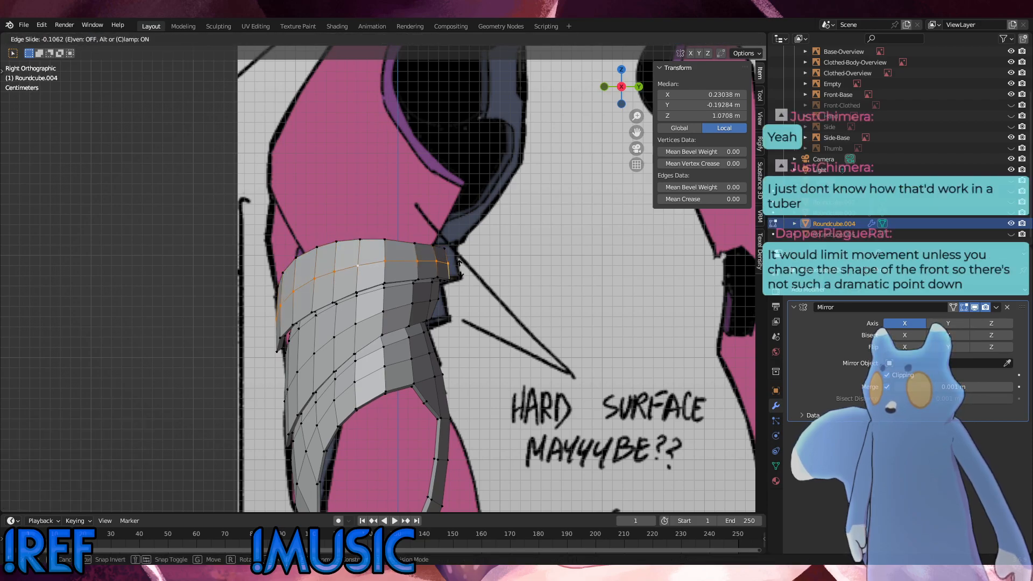
left_click(399, 242, "alt")
key("g")
key("g")
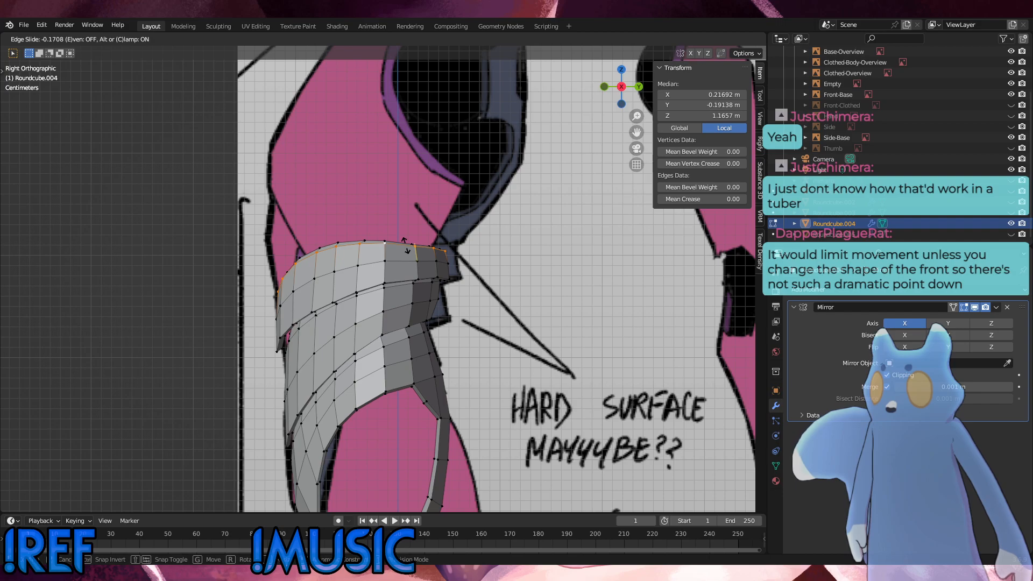
left_click(417, 244)
key("ctrl+z")
Vertex-slide the top band's outer and inner upper rim loops together by a factor of 0.117.
middle_click_drag(426, 245, 415, 304)
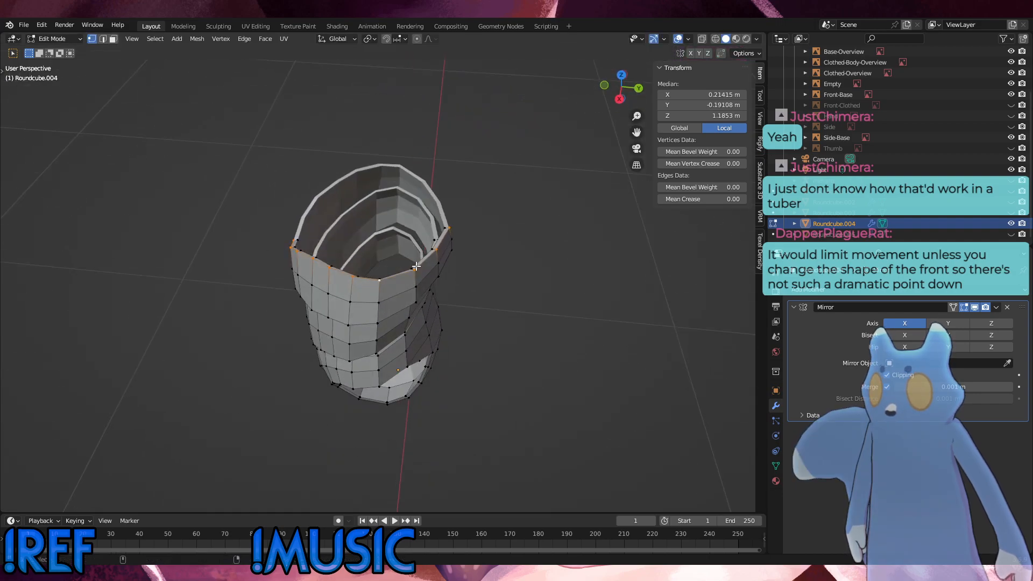
left_click(418, 271, "alt+shift")
middle_click_drag(419, 260, 430, 231, "alt")
key("g")
key("g")
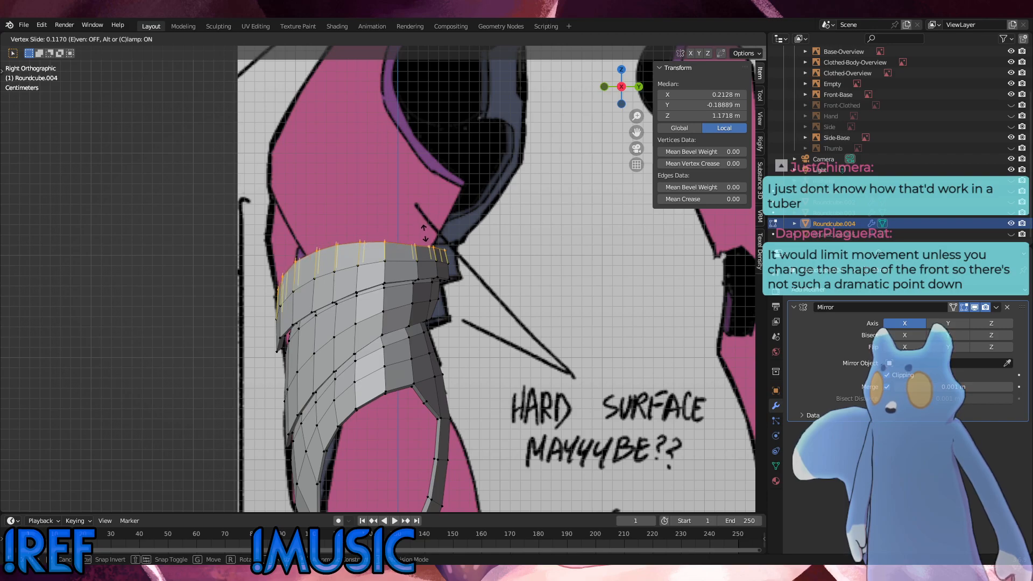
left_click(430, 236)
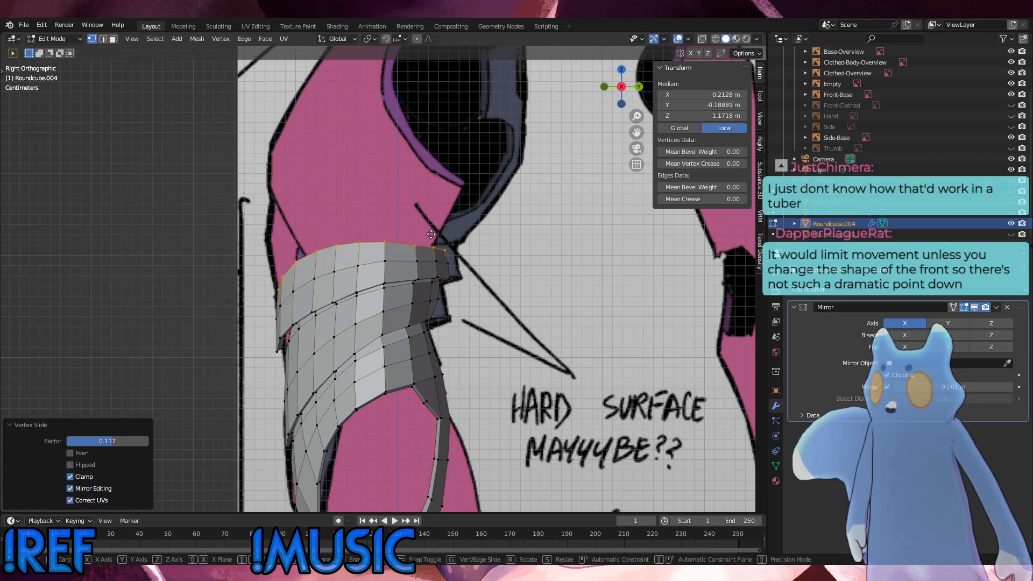
Slide the top band's middle horizontal edge loop to even out the spacing below the upper rim.
left_click(402, 260, "alt")
key("g")
key("g")
left_click(415, 266)
left_click(496, 246)
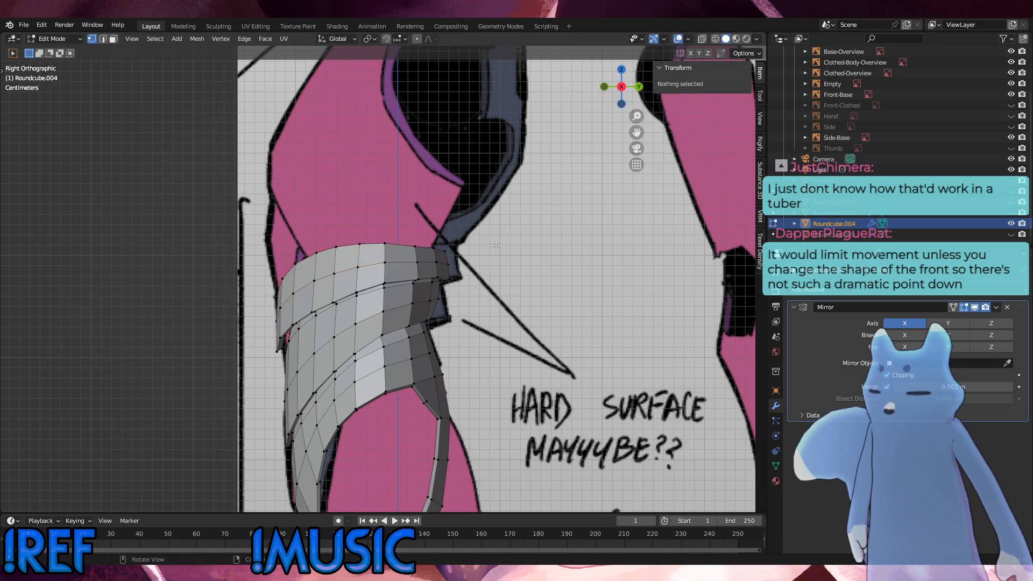
Move the three vertical edge loops at the top band's back 0.00307 m up and -0.001754 m along Y.
middle_click_drag(496, 246, 397, 256)
left_click(387, 252, "alt")
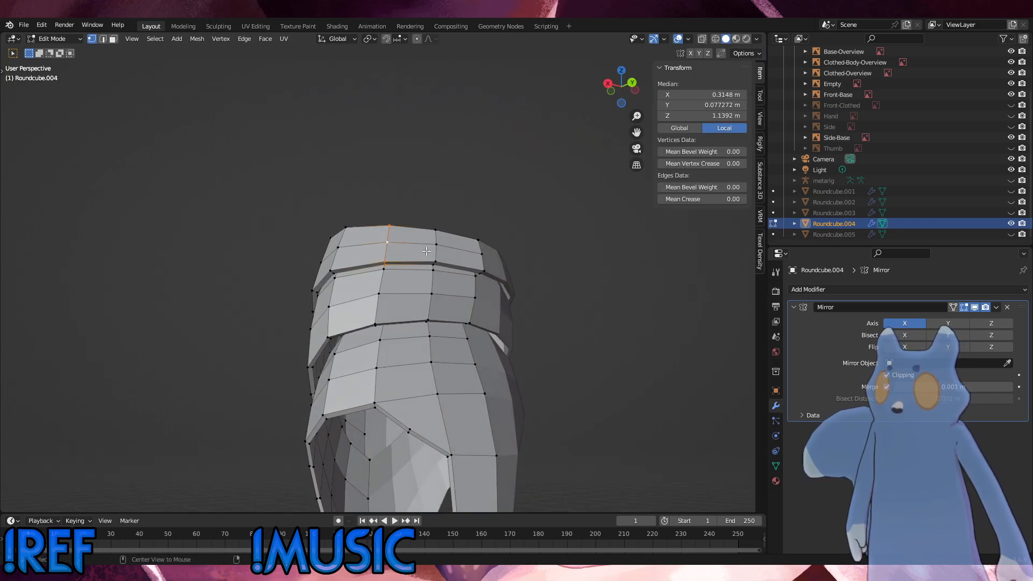
left_click(436, 253, "alt+shift")
left_click(482, 256, "alt+shift")
middle_click_drag(484, 258, 554, 263, "alt")
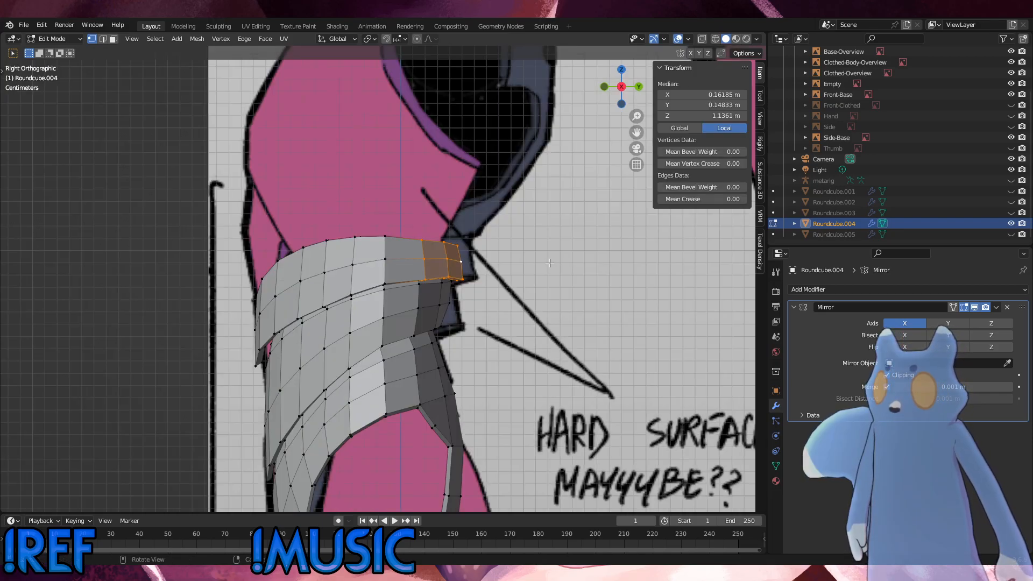
key("g")
left_click(547, 260)
key("g")
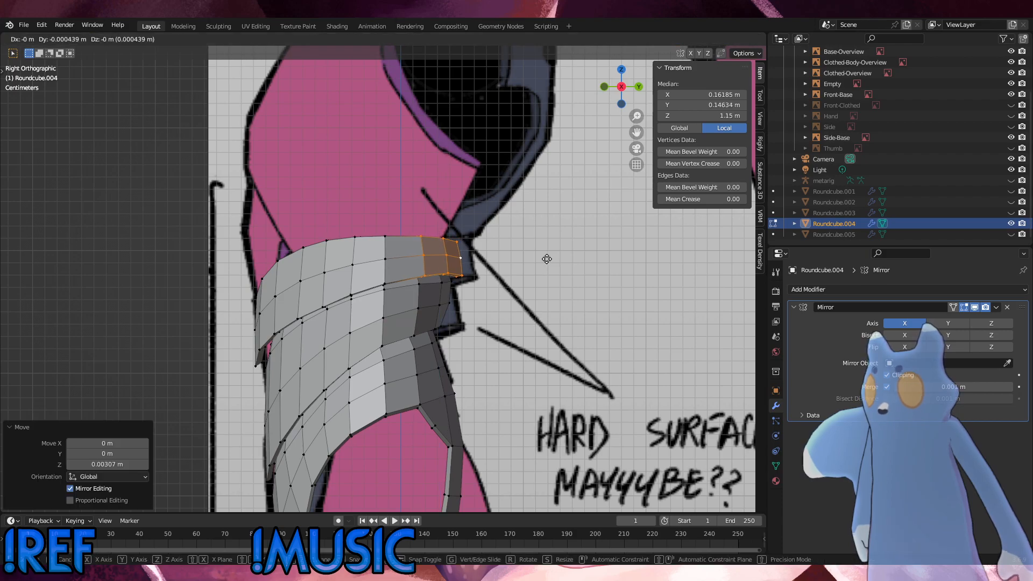
left_click(546, 259)
Scale the top band's three back edge loops by about 1.12 along Z and raise them 0.001316 m.
key("s")
key("z")
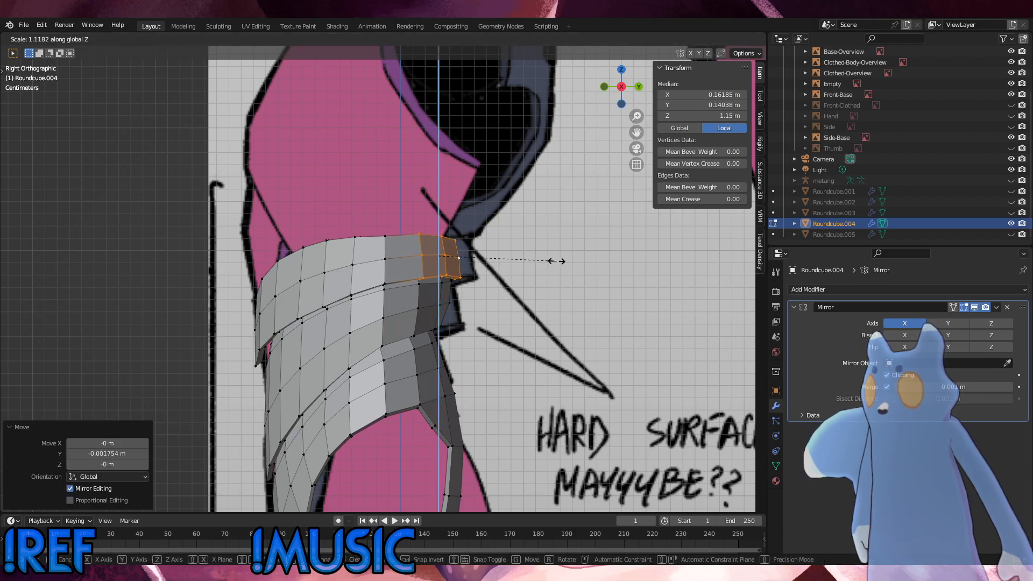
left_click(560, 261)
key("g")
key("z")
left_click(560, 261)
Scale the three back edge loops slightly along Z again and move them 0.000439 m along Y.
key("s")
key("z")
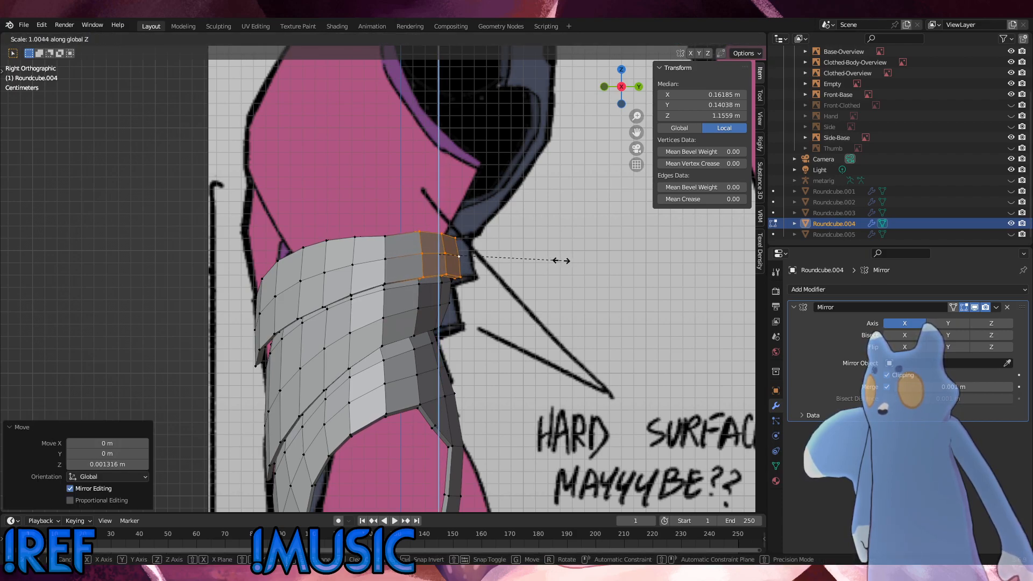
left_click(564, 261)
key("g")
left_click(565, 261)
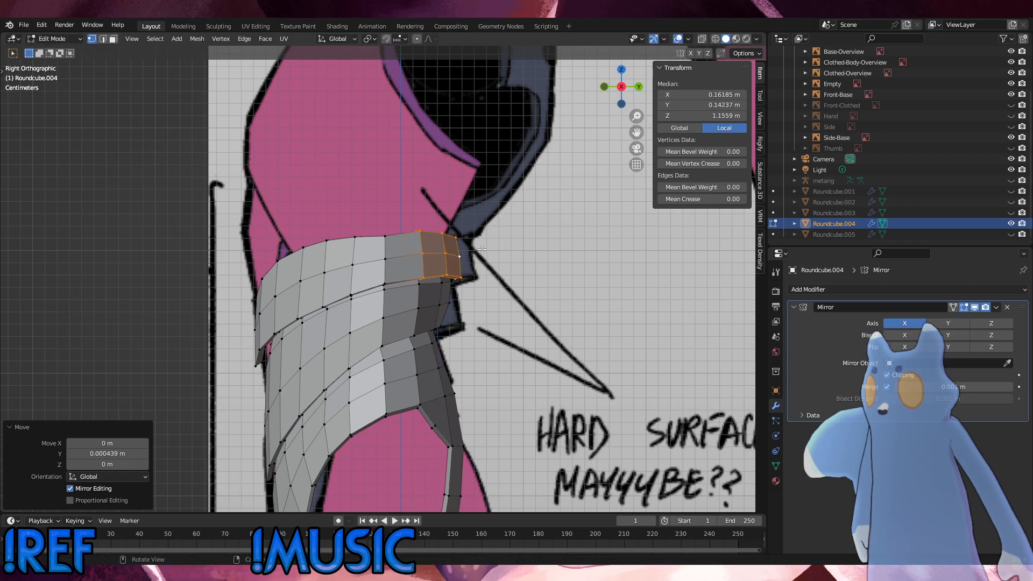
Scale the top band's next vertical edge loop, just forward of the back loops, to 1.067 along Z.
left_click(388, 249, "alt")
key("s")
key("z")
left_click(461, 254)
key("g")
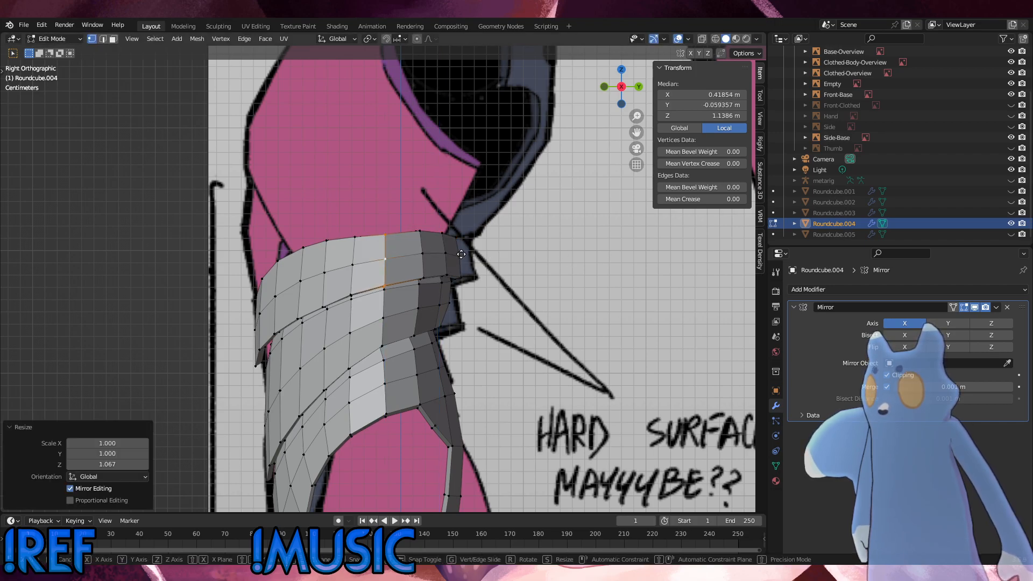
right_click(461, 254)
left_click(501, 300)
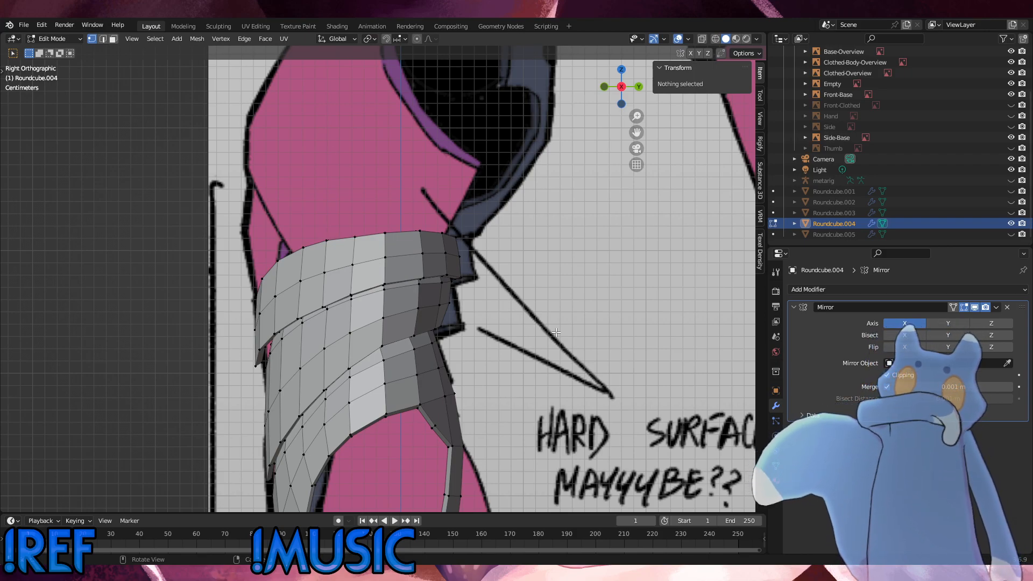
Slide the top band's side vertical edge loop by a factor of 0.071.
scroll(556, 333, "down", 3)
middle_click_drag(556, 333, 436, 346)
scroll(435, 345, "up", 3)
left_click(378, 302, "alt")
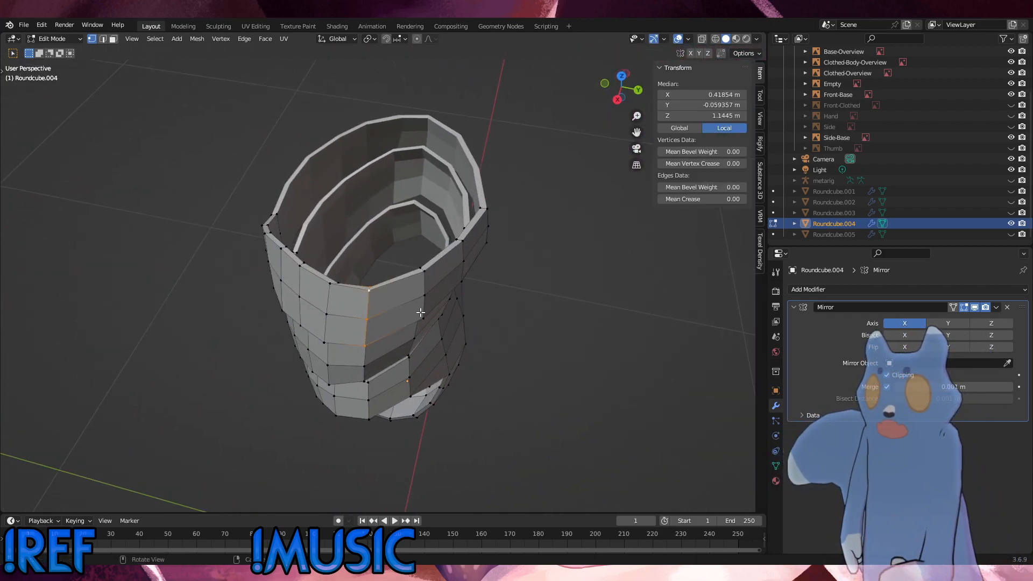
key("g")
key("g")
left_click(425, 308)
key("r")
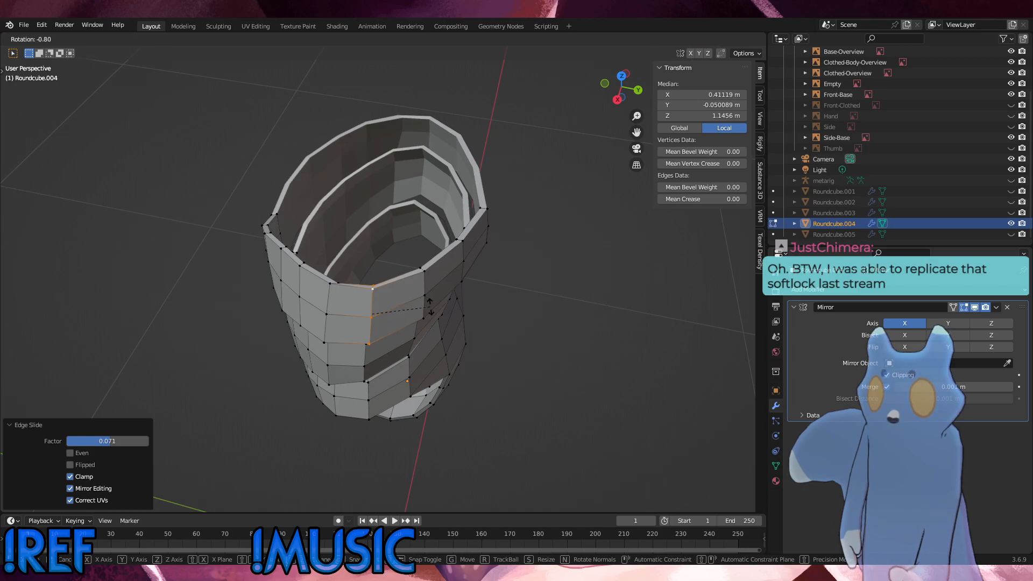
key("Escape")
left_click(573, 319)
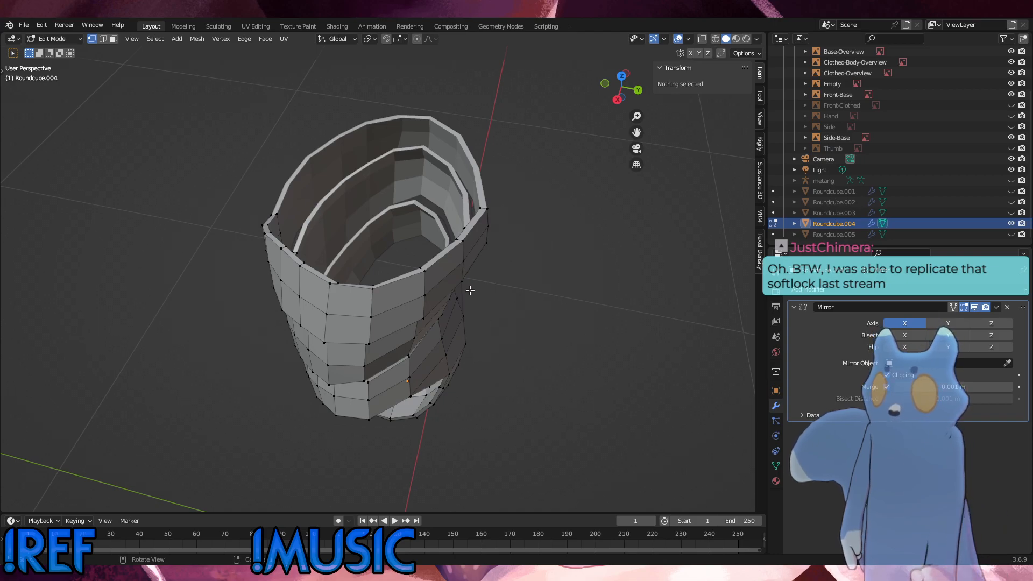
Select the front vertices of the top band's upper rim and move them 0.002741 m along Y.
middle_click_drag(470, 290, 437, 251)
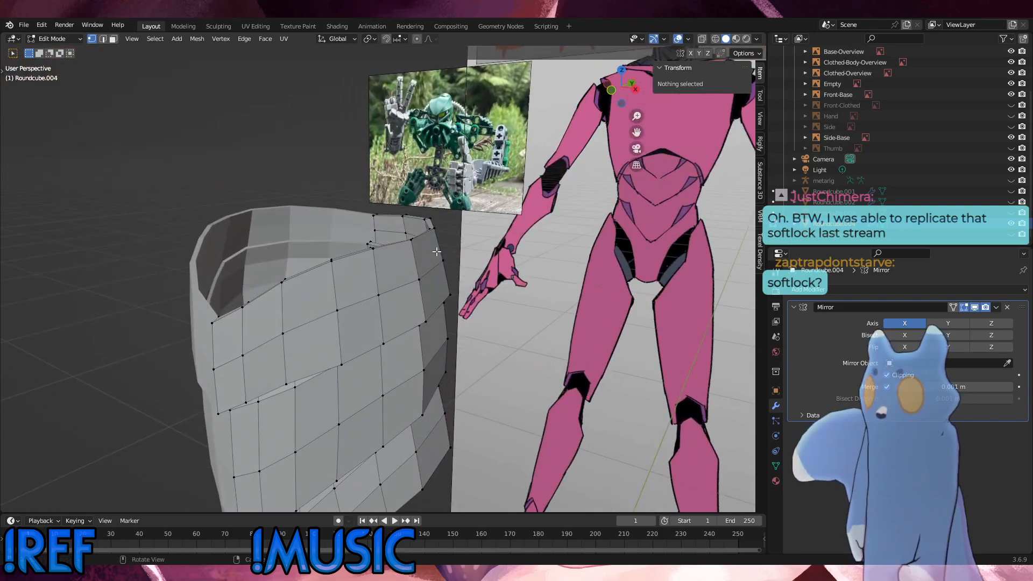
left_click(268, 296, "alt")
middle_click_drag(268, 296, 171, 247)
left_click_drag(171, 248, 296, 282)
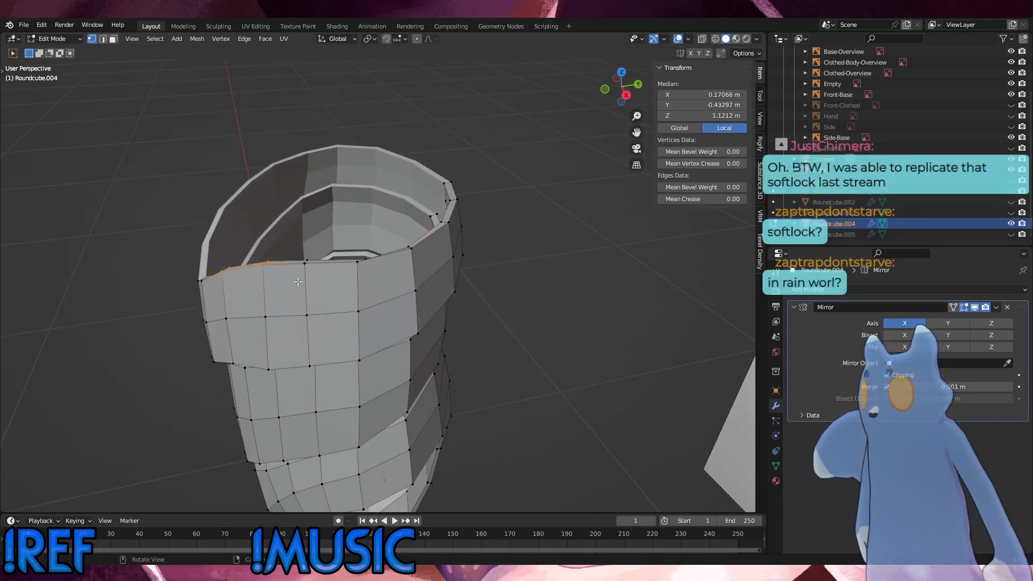
middle_click_drag(213, 245, 288, 244, "alt")
key("g")
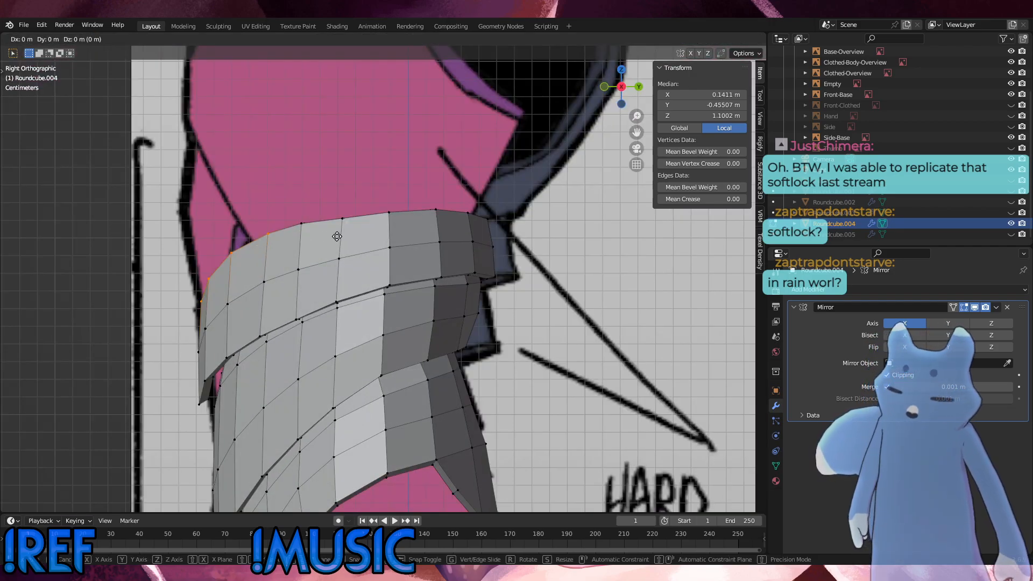
key("y")
left_click(341, 237)
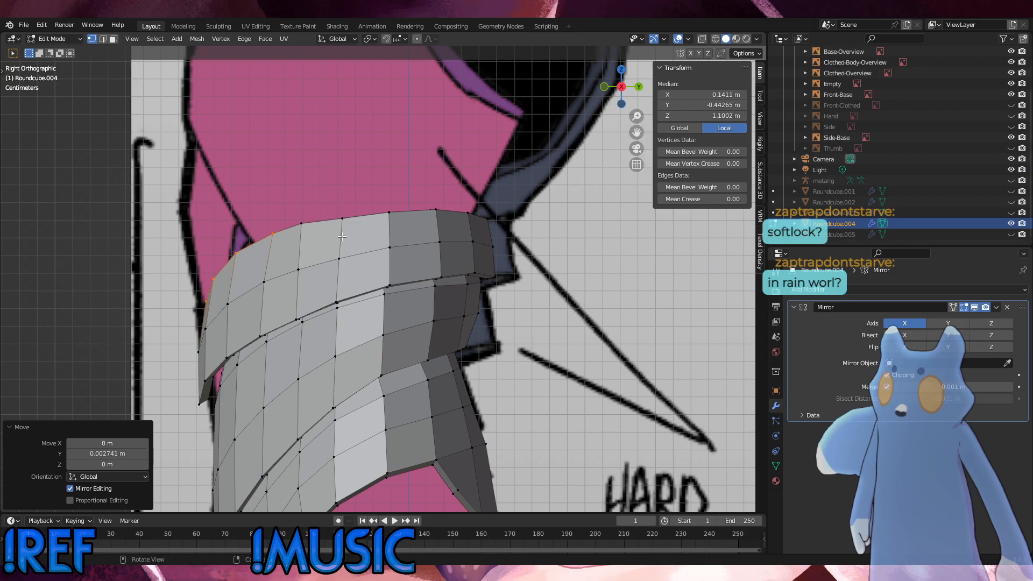
Move an upper rim vertex pair on the front side by -0.002484 m X, -0.002084 m Y and -0.001024 m Z.
middle_click_drag(342, 237, 395, 352)
left_click_drag(348, 373, 333, 358)
middle_click_drag(341, 358, 413, 349)
key("g")
key("g")
key("g")
left_click(409, 353)
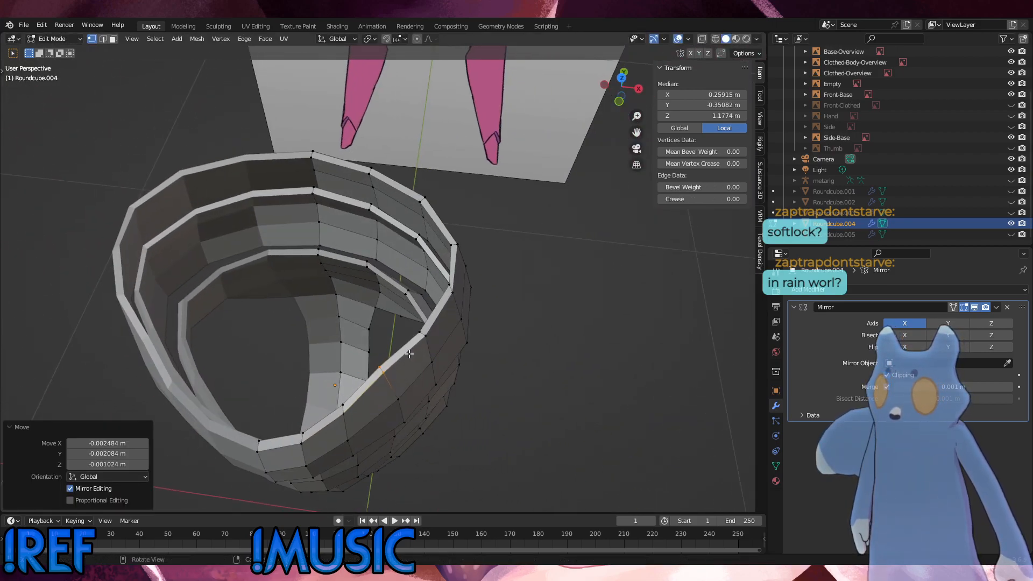
left_click(554, 335)
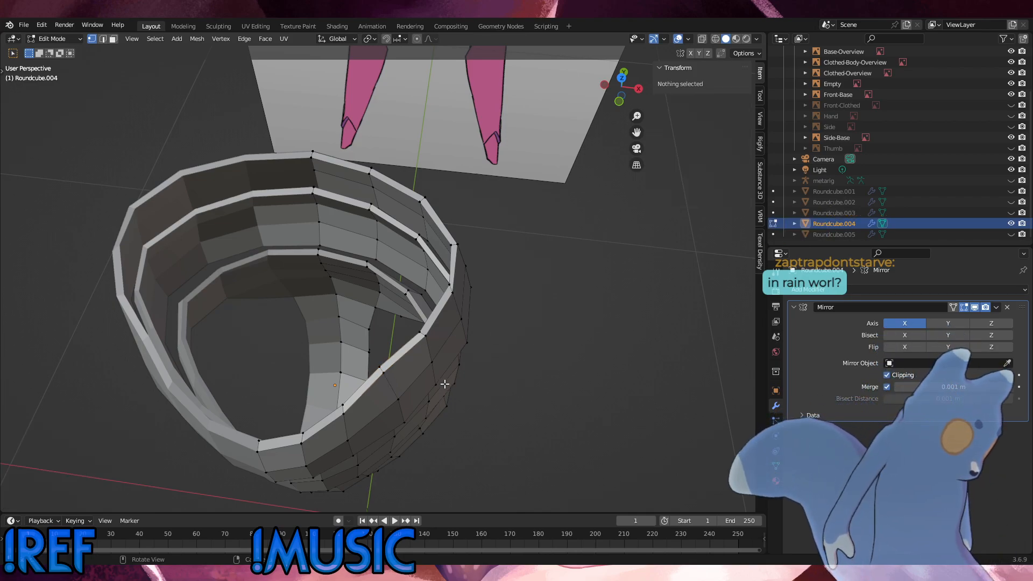
Slide the short lower rim edge on the top band's front side by a factor of -0.077.
middle_click_drag(365, 436, 291, 348)
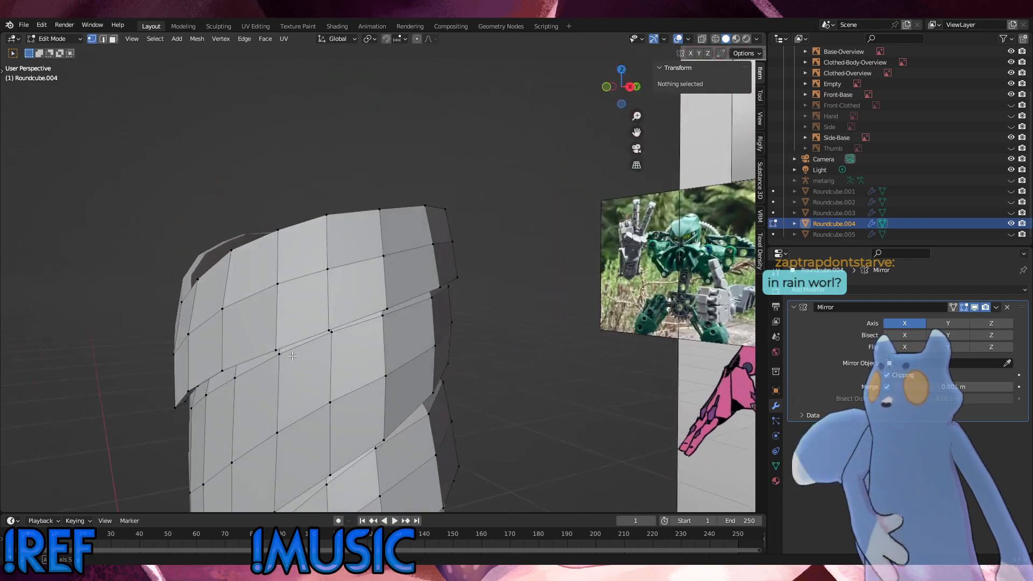
middle_click_drag(351, 254, 385, 281)
mouse_move(341, 330)
left_mouse_down()
mouse_move(332, 328)
mouse_move(342, 328)
left_mouse_up()
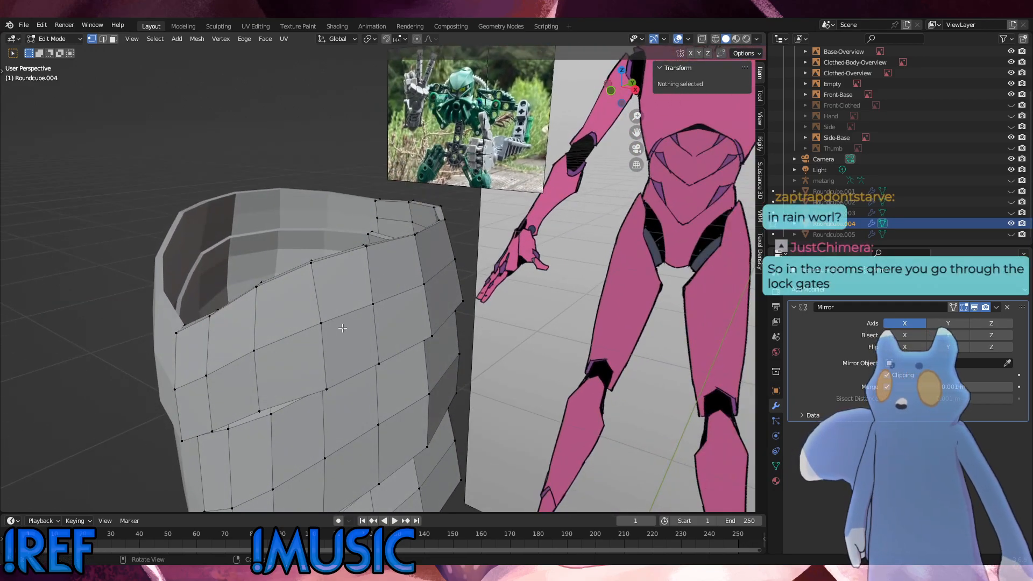
middle_click_drag(349, 327, 545, 362)
left_click(325, 334)
middle_click_drag(541, 305, 338, 234)
left_click(502, 294, "shift")
key("alt+a")
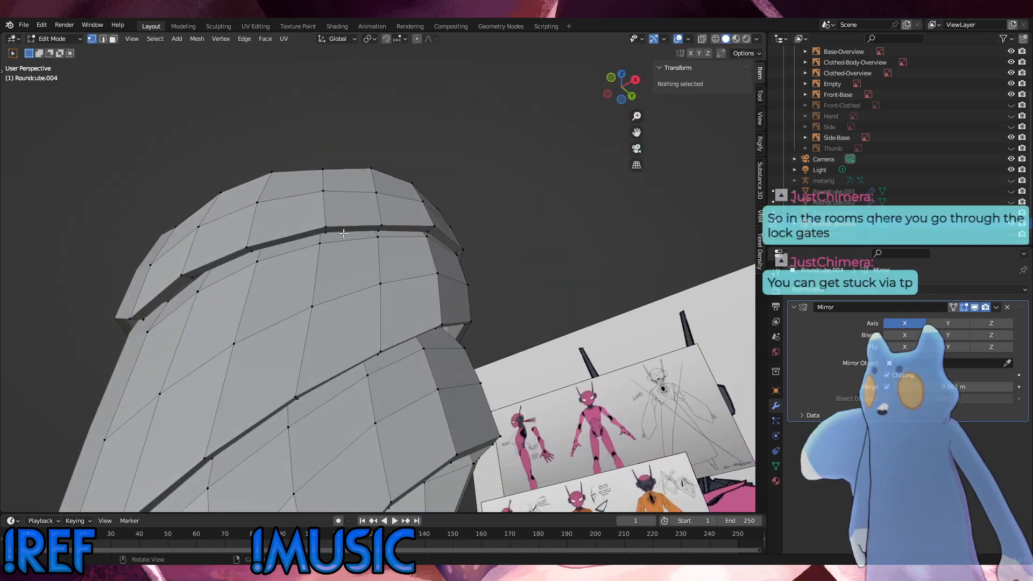
left_click_drag(338, 235, 322, 222)
key("g")
key("g")
left_click(314, 215)
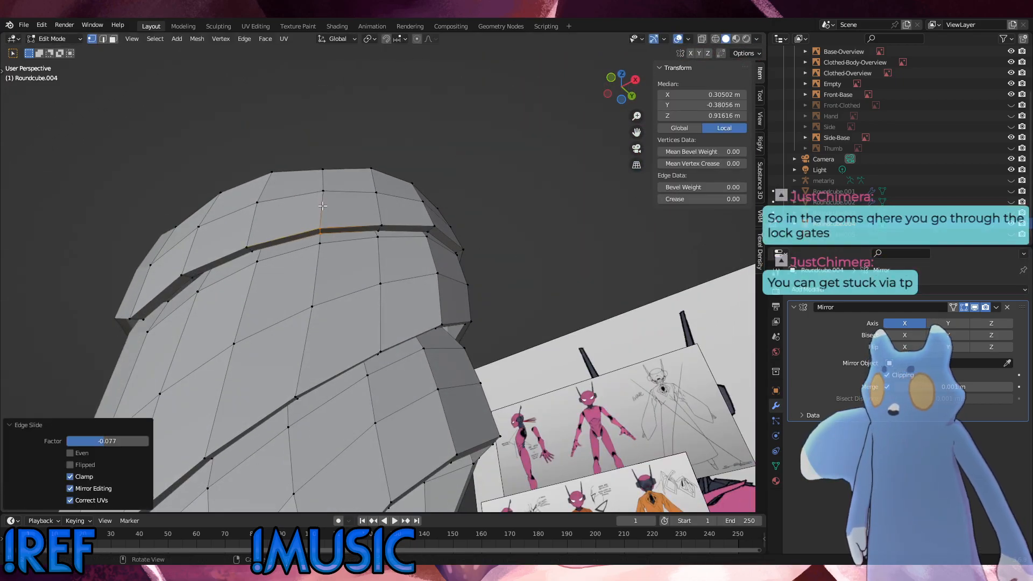
Slide the middle-loop vertices in the same front-side column of the top band along their edges.
left_click(329, 194)
middle_click_drag(336, 195, 513, 364)
left_click(535, 313, "shift")
left_click(537, 343)
left_click(502, 281, "shift")
middle_click_drag(502, 281, 345, 268)
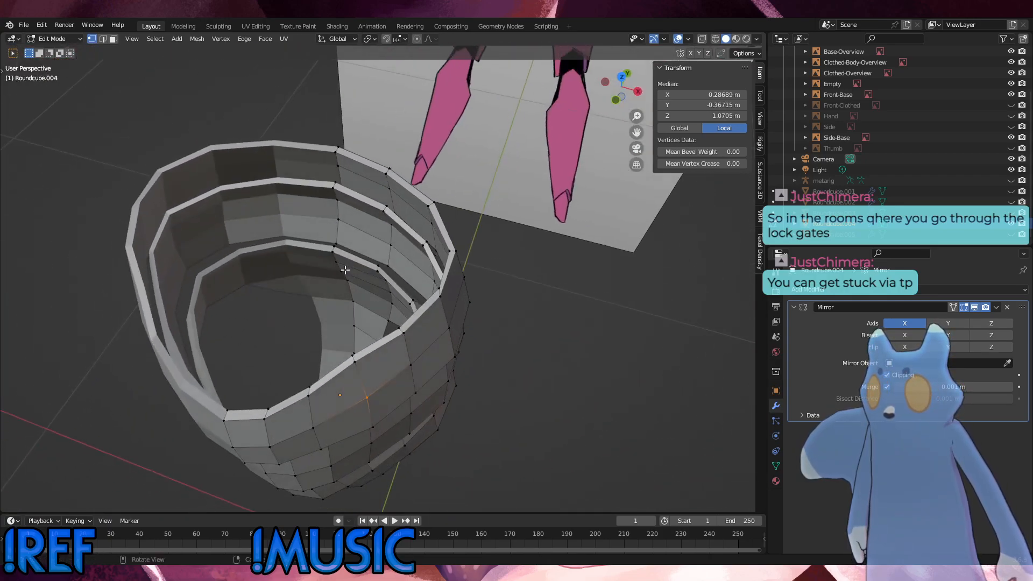
key("g")
key("g")
left_click(343, 274)
Edge-slide the front-side upper rim vertex pair by 0.029 and move it 0.00096 m X, -0.000639 m Y and -0.001625 m Z.
middle_click_drag(353, 373, 340, 334)
left_click(323, 301, "shift")
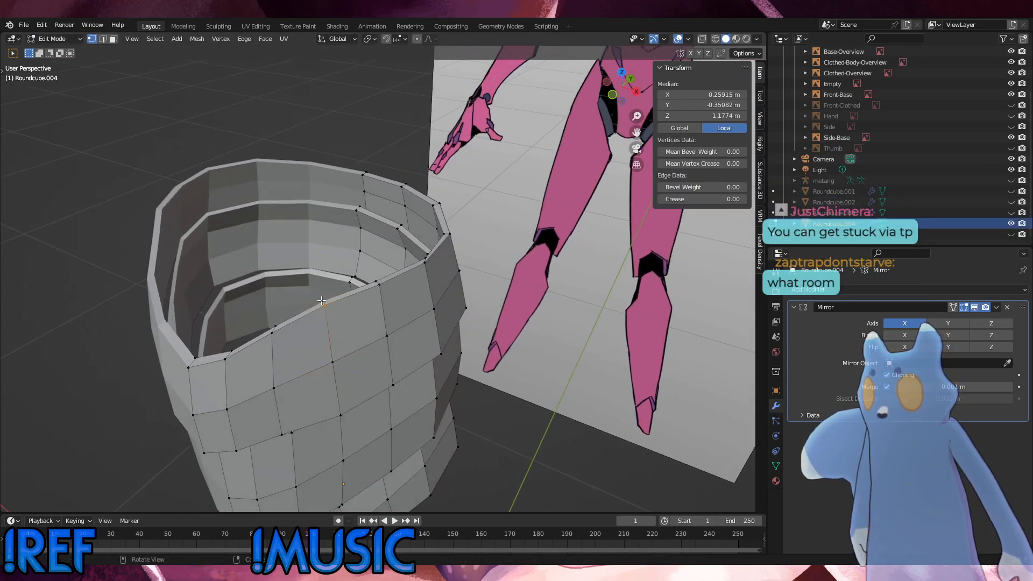
key("g")
key("g")
left_click(330, 312)
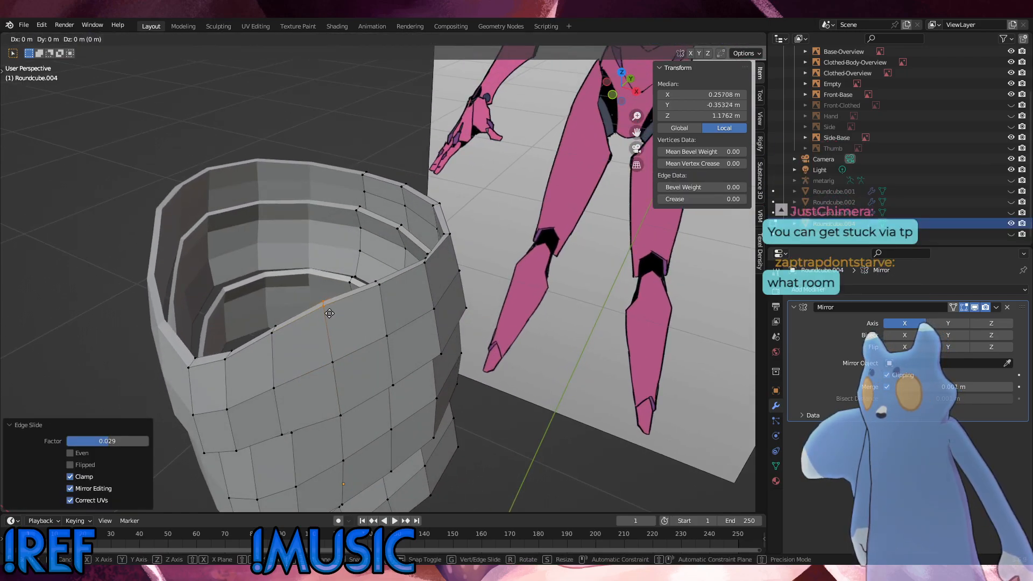
key("g")
left_click(323, 322)
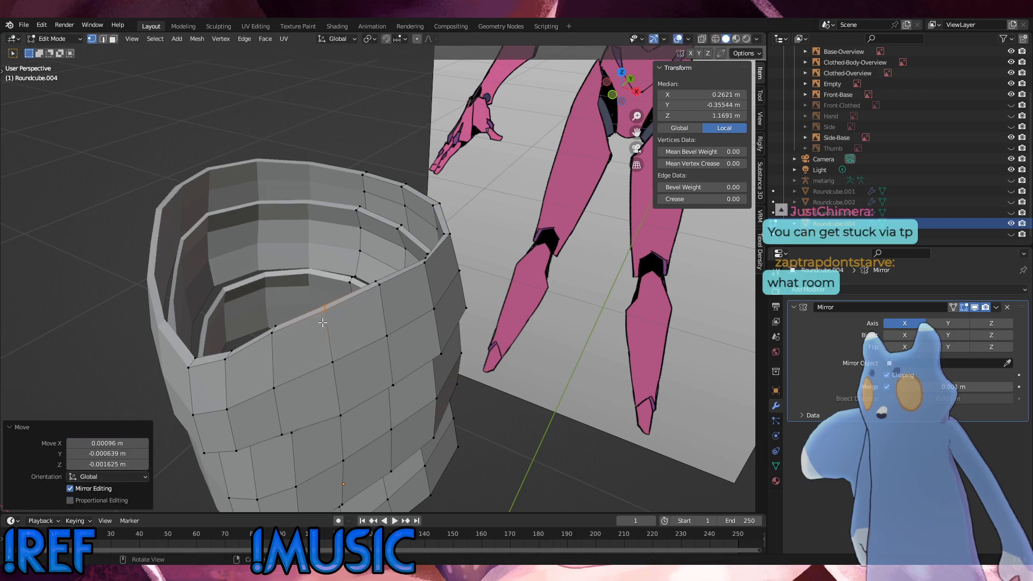
key("g")
left_click(267, 318)
Vertex-slide the neighbouring upper rim vertex nearer the top band's front centre along the rim.
left_click(284, 311)
middle_click_drag(285, 310, 305, 282)
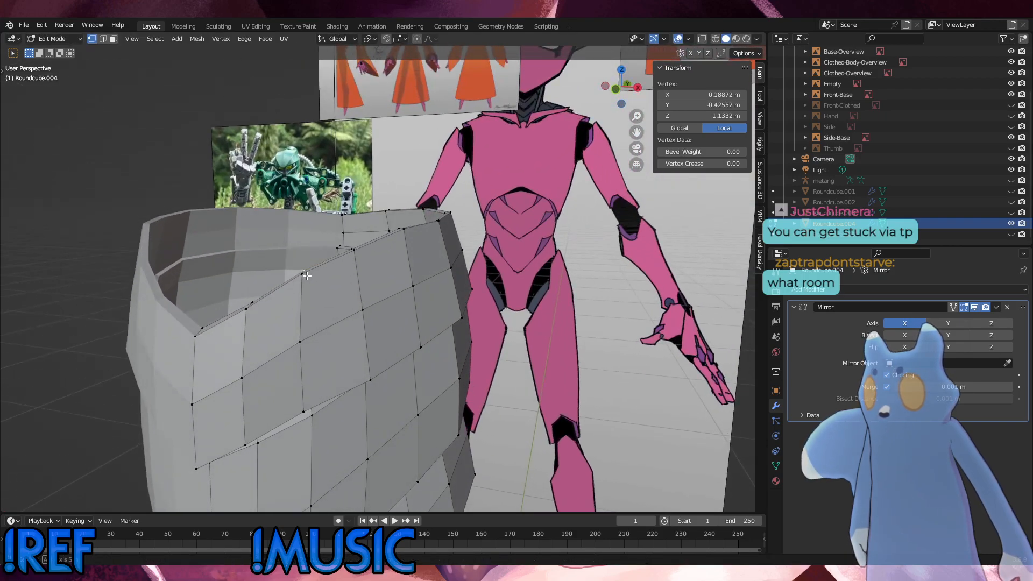
left_click(305, 283)
key("g")
key("g")
left_click(309, 282)
Vertex-slide the middle-loop vertex directly below that rim vertex by a factor of about 0.03.
left_click(314, 356)
key("g")
key("g")
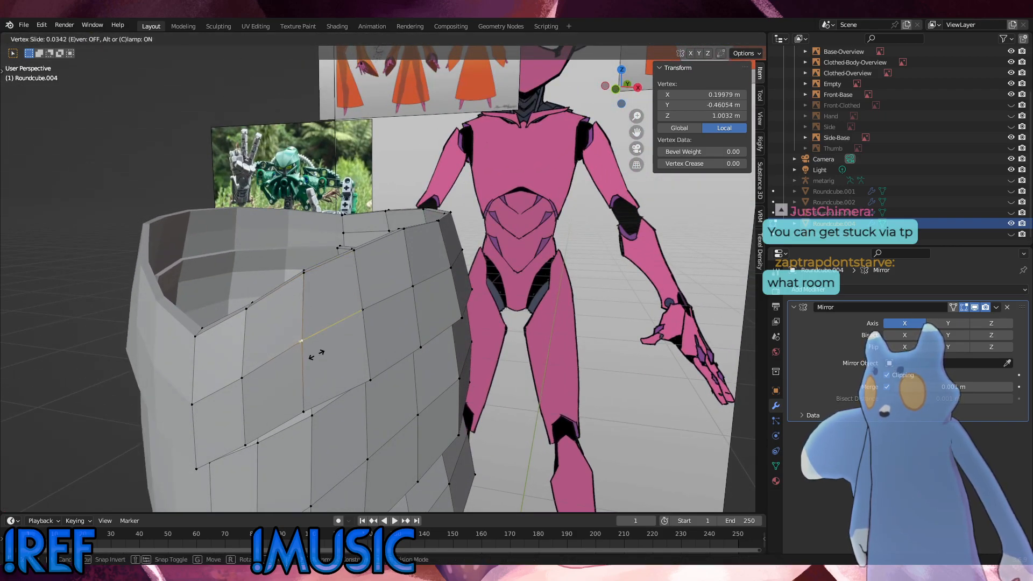
left_click(320, 354)
left_click(528, 331)
Slide the matching short edge on the top band's lower rim to align it with the column above.
middle_click_drag(316, 407, 301, 347)
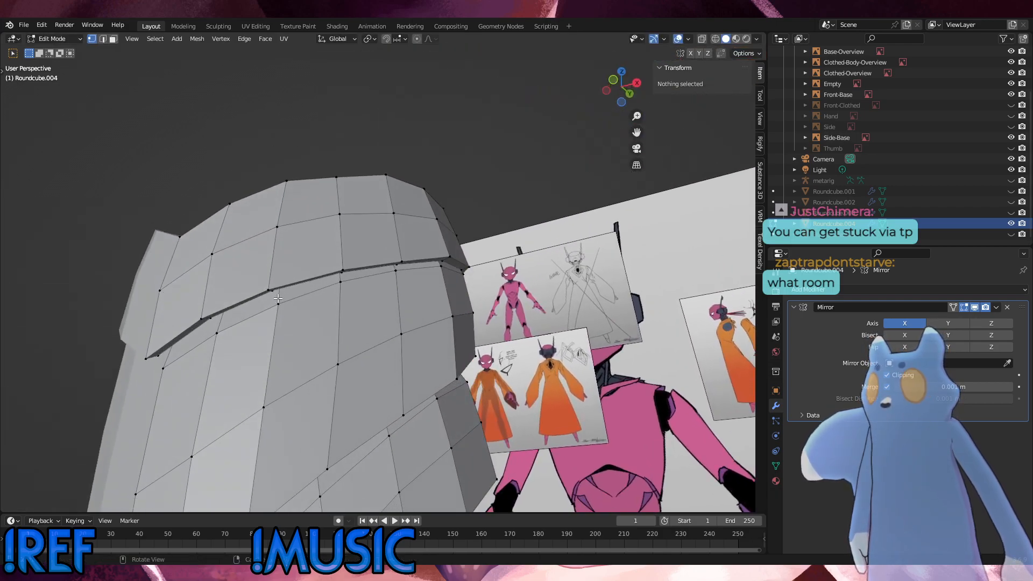
left_click_drag(278, 298, 268, 281)
key("g")
key("g")
left_click(269, 282)
left_click(480, 331)
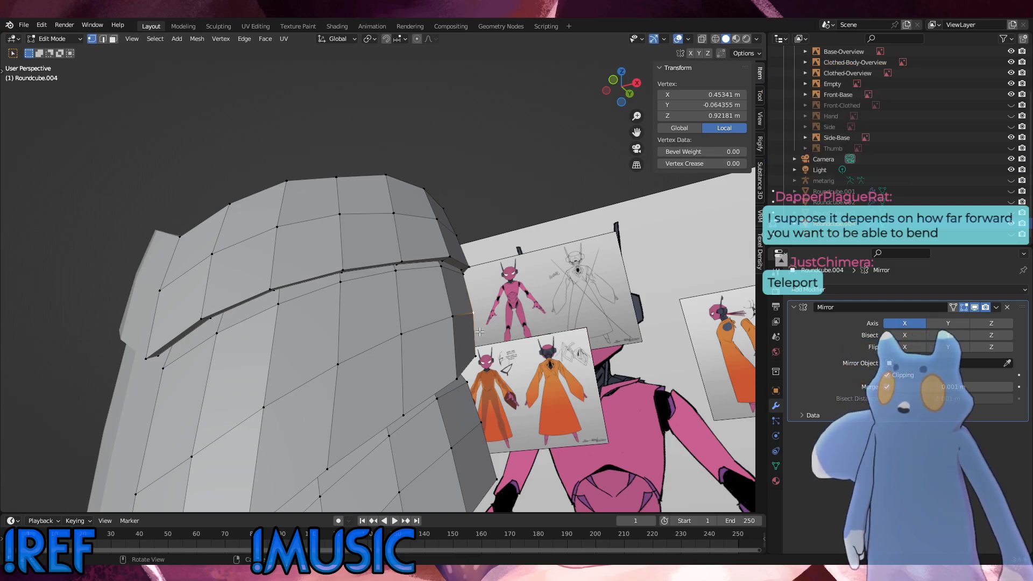
Raise the vertical edge loop at the middle of the top band's side slightly along Z.
key("KP_3")
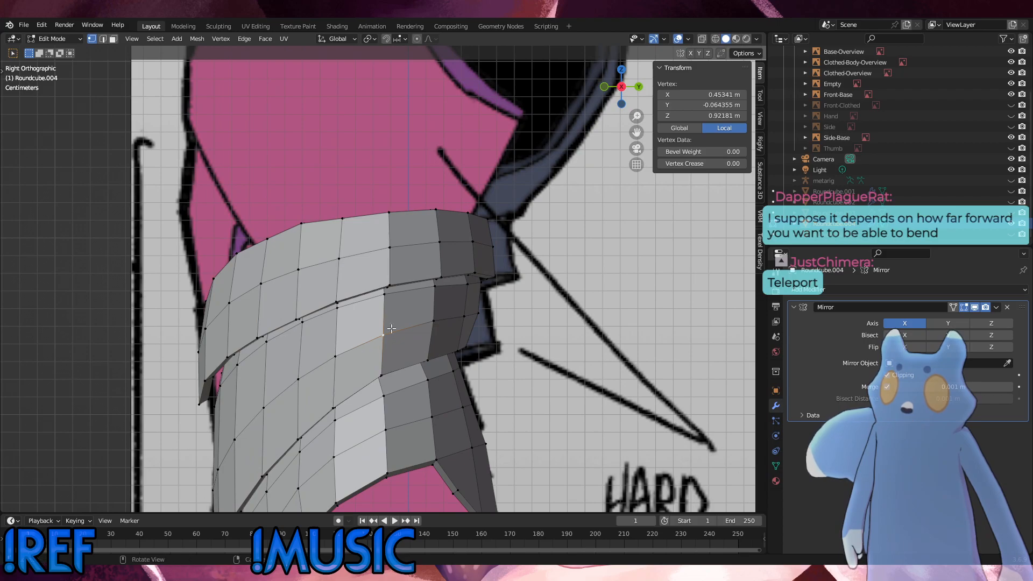
left_click(392, 234, "alt")
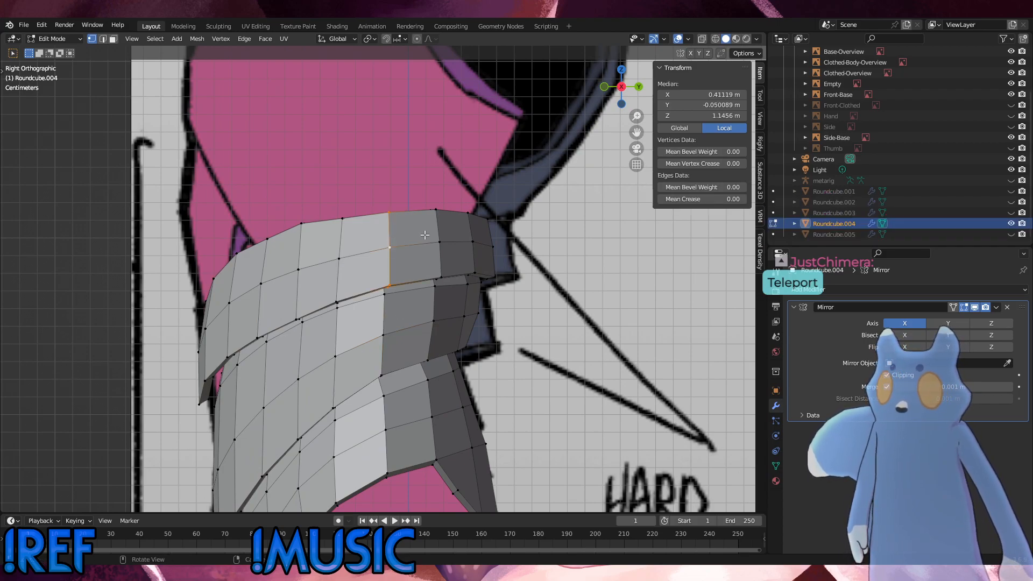
key("g")
key("z")
left_click(421, 231)
Raise the next vertical edge loop toward the front of the top band by 0.001827 m along Z.
left_click(344, 239)
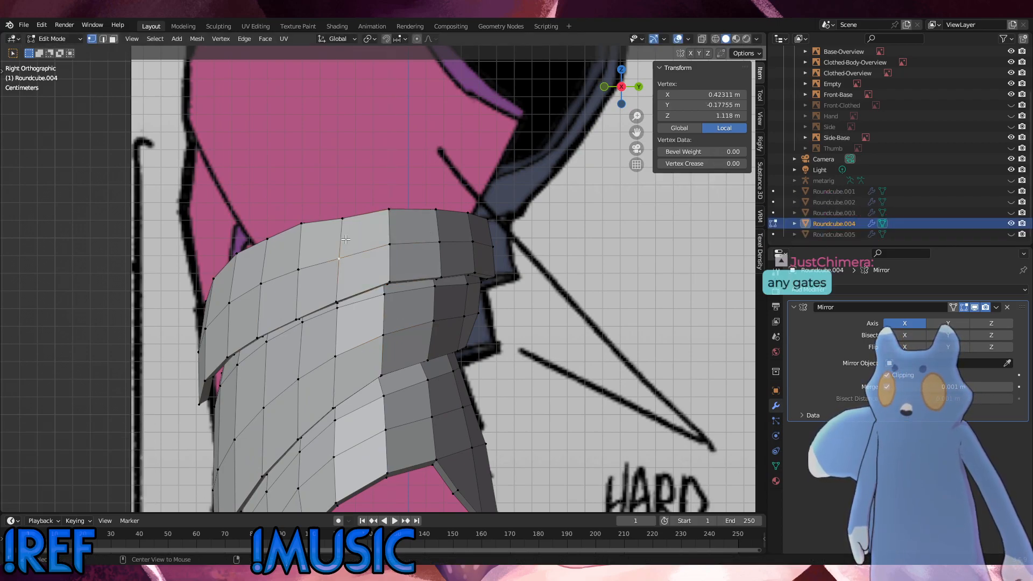
left_click(345, 239, "alt")
key("g")
key("z")
left_click(375, 238)
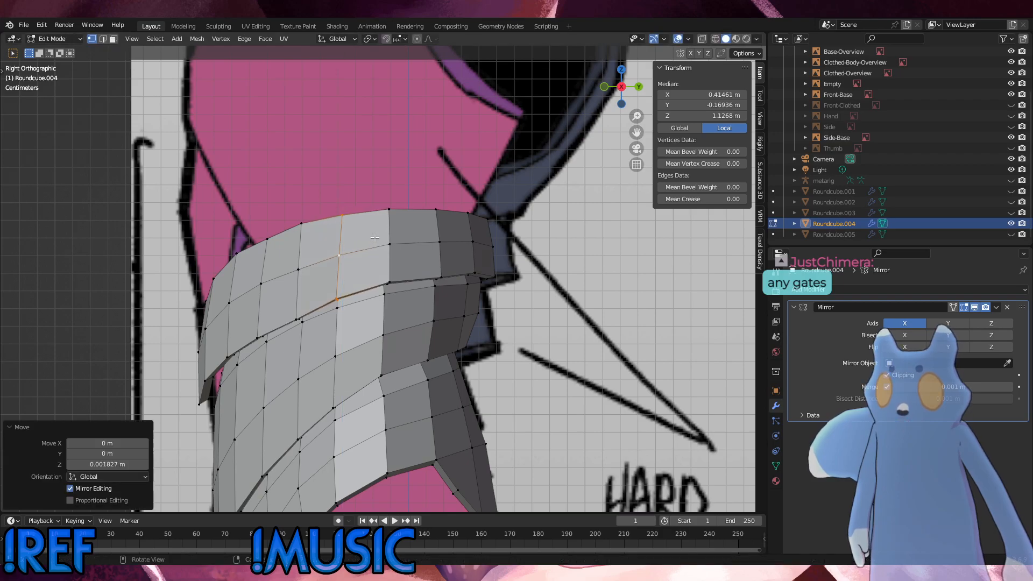
left_click(517, 311)
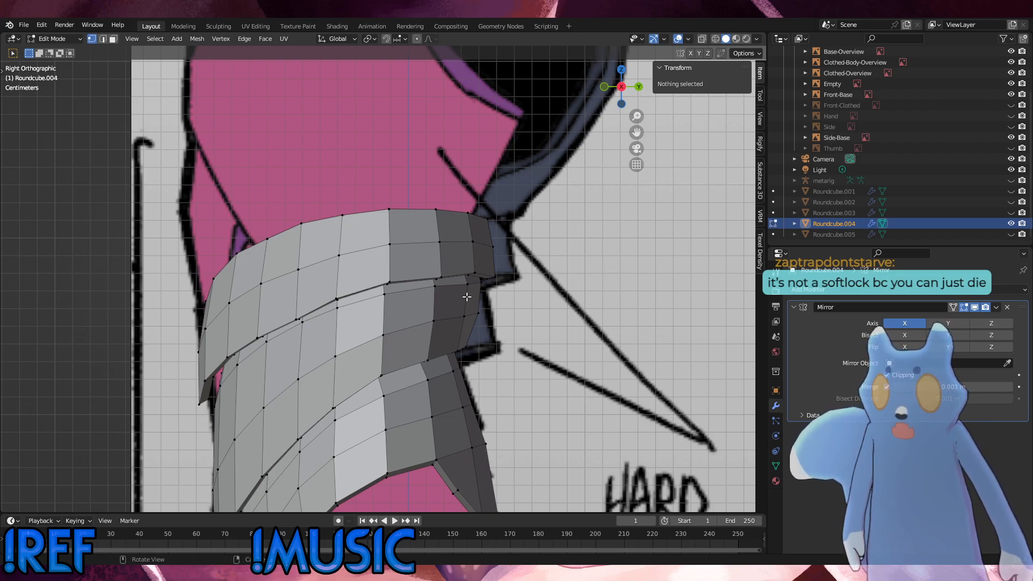
Edge-slide the top band's mid-side vertical loop toward the front by a factor of 0.062 and rotate it 2.21°.
left_click(390, 245)
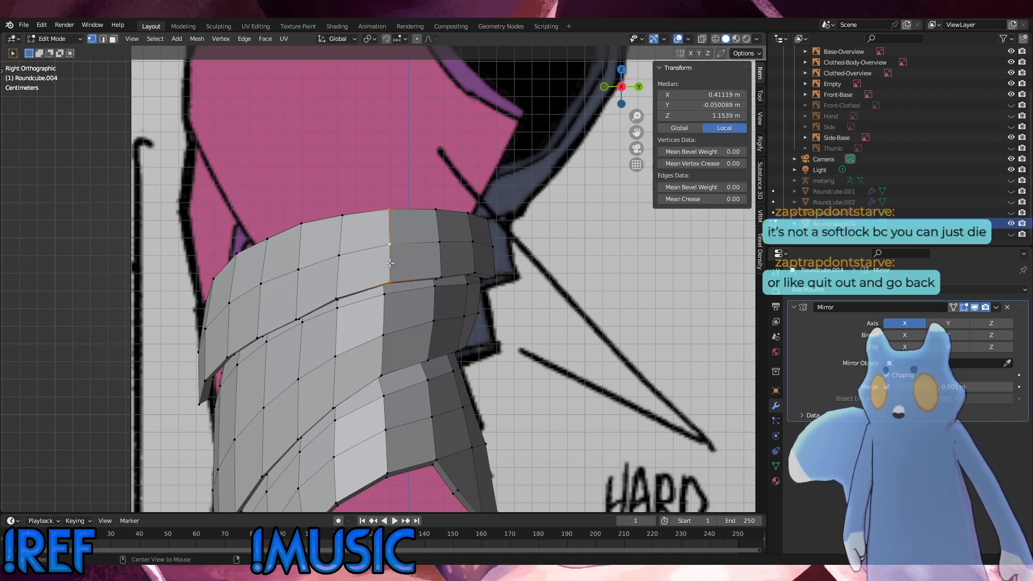
key("g")
key("g")
left_click(430, 270)
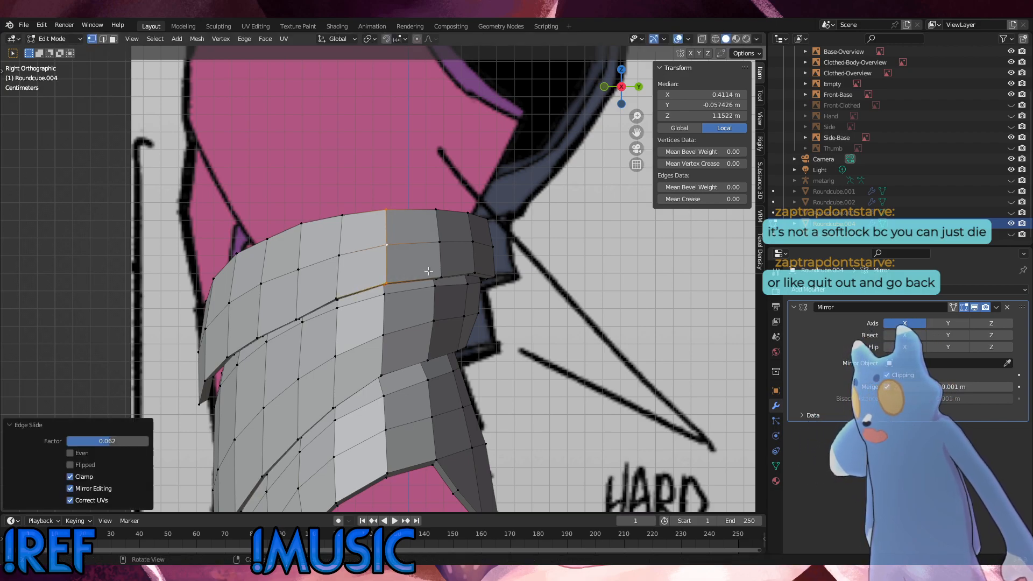
key("r")
left_click(436, 272)
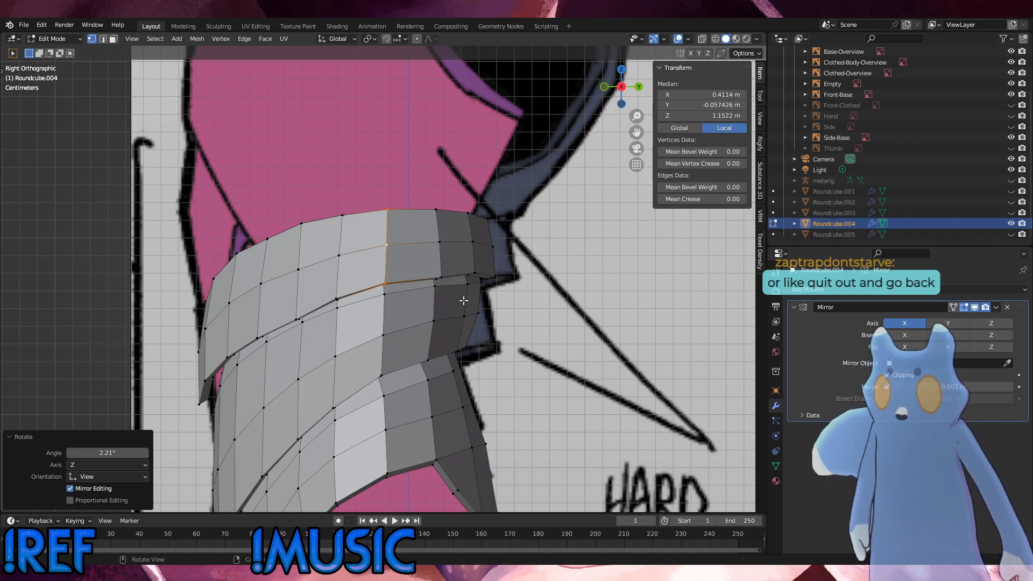
mouse_move(463, 299)
middle_mouse_down()
mouse_move(431, 279)
mouse_move(445, 293)
middle_mouse_up()
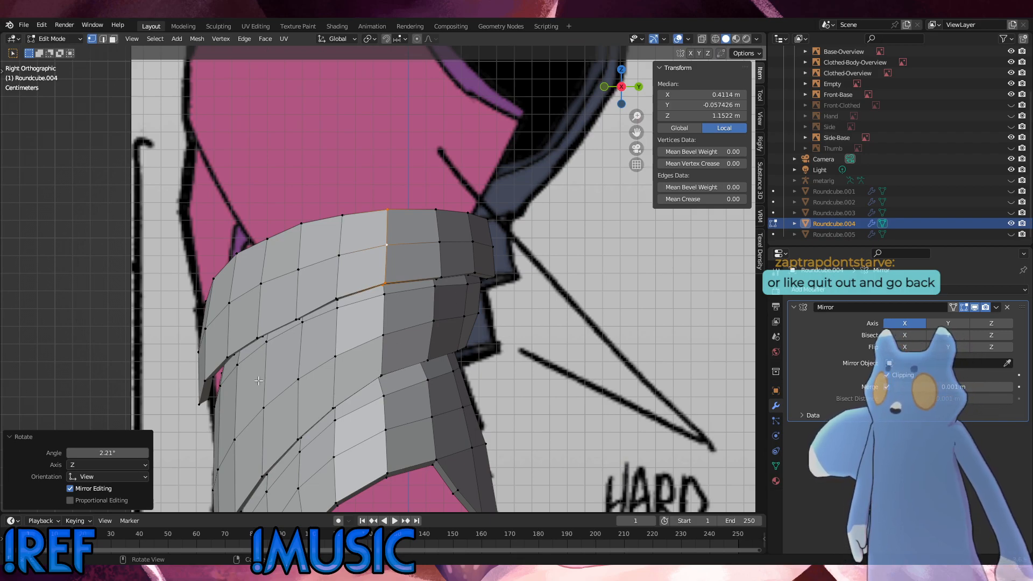
Move the two frontmost vertical loops of the top band back about 0.002 m along Y and rotate them -3.04°.
left_click(207, 365, "alt")
left_click(202, 396, "alt+shift")
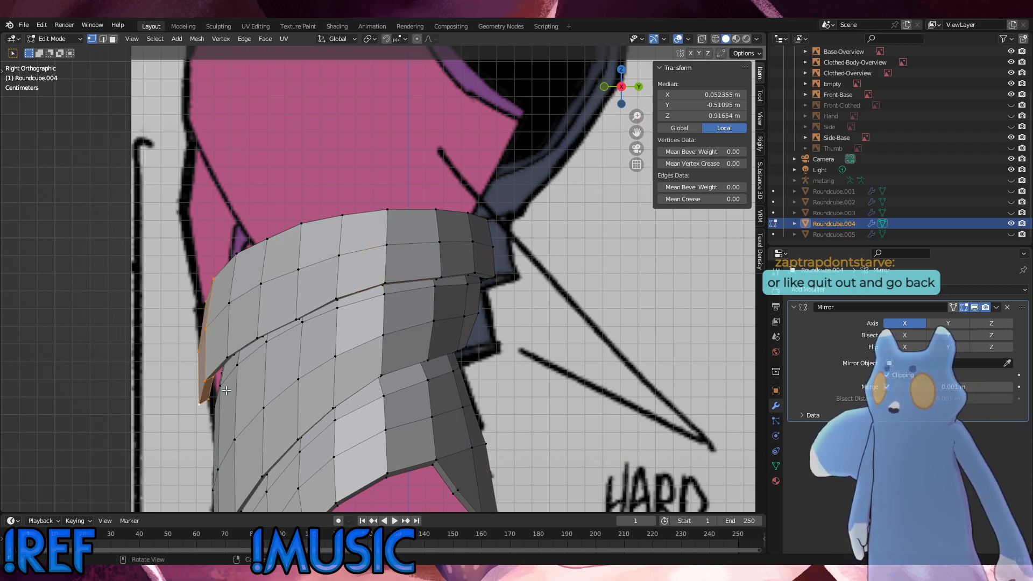
key("g")
key("y")
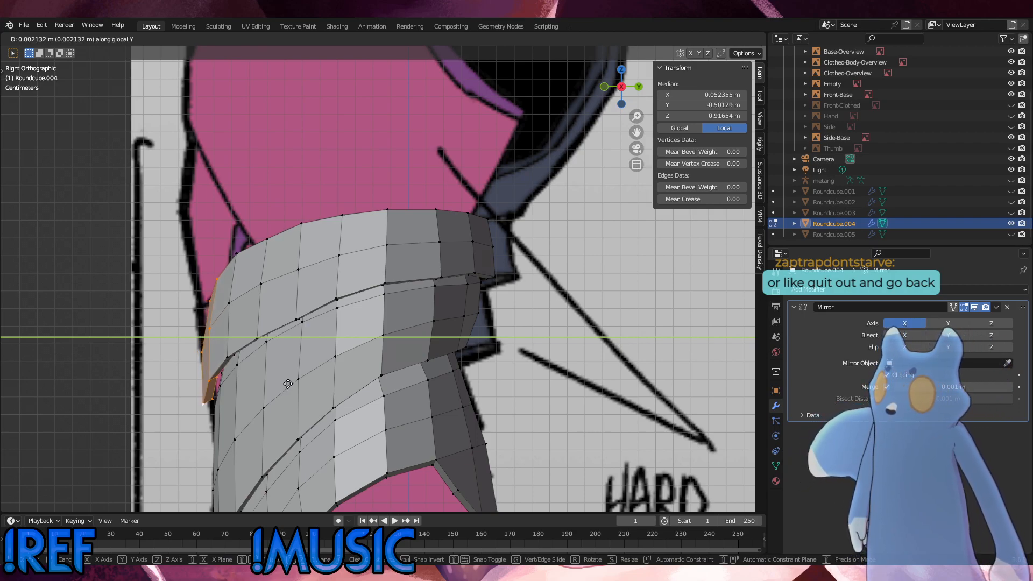
left_click(284, 381)
key("r")
left_click(345, 359)
key("g")
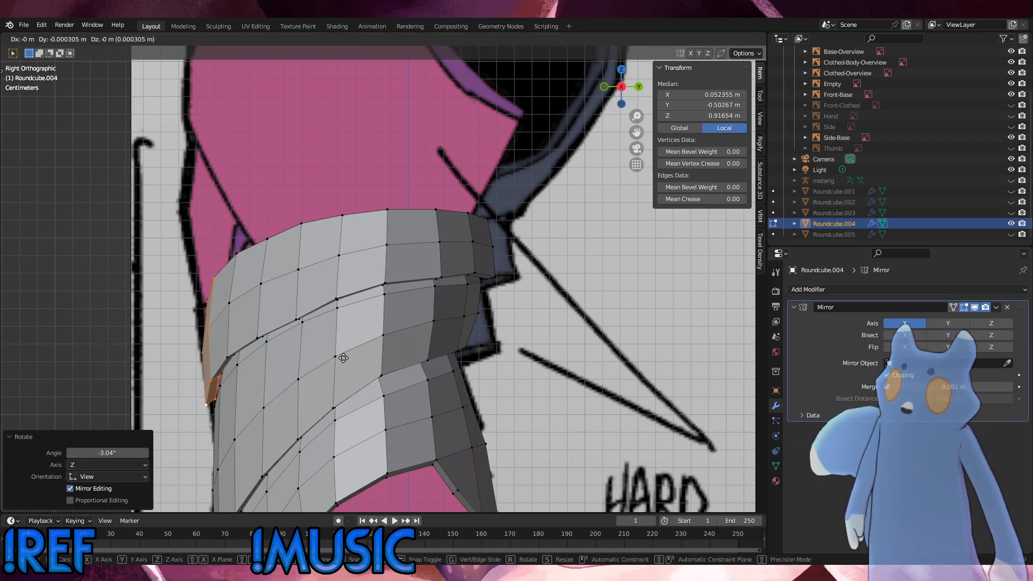
key("y")
left_click(343, 358)
left_click(571, 376)
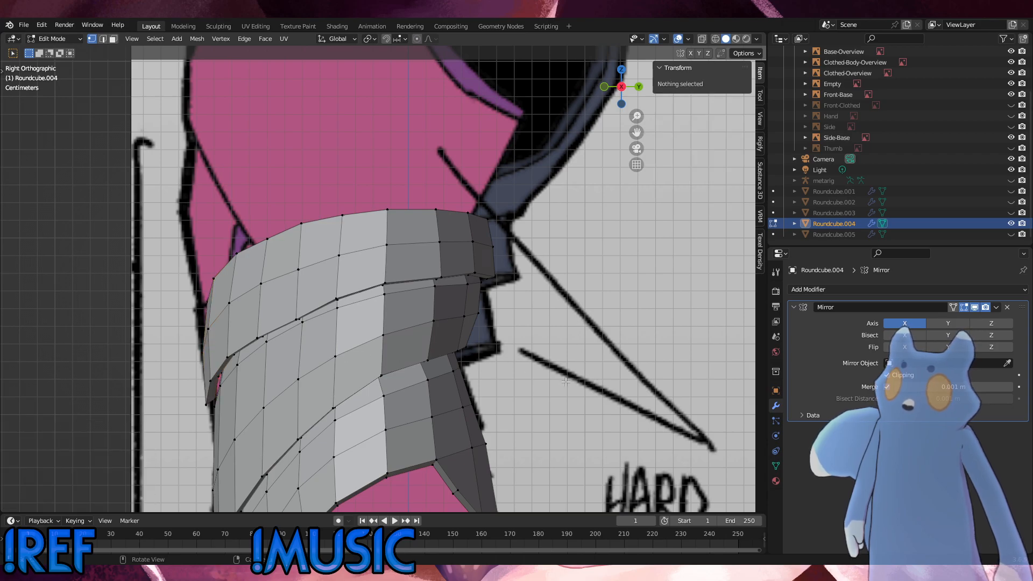
scroll(511, 402, "down", 2)
scroll(334, 391, "up", 3)
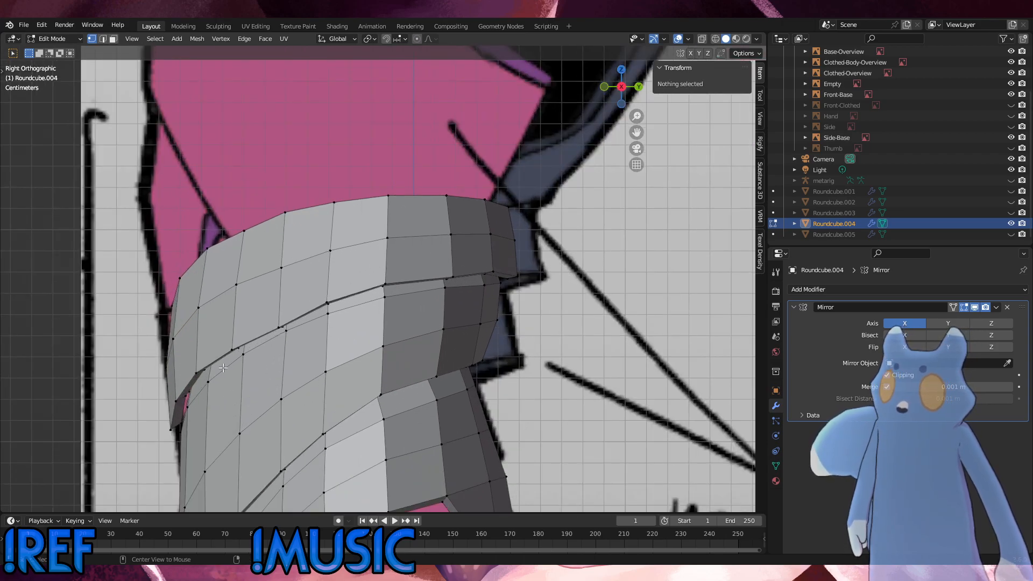
left_click(194, 382, "alt")
middle_click_drag(195, 382, 44, 460)
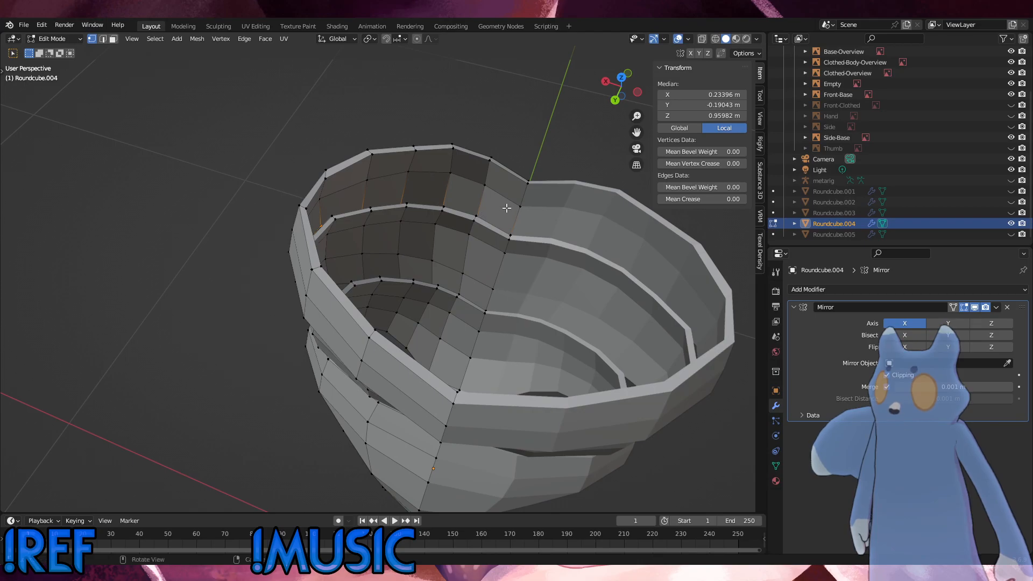
left_click(490, 218)
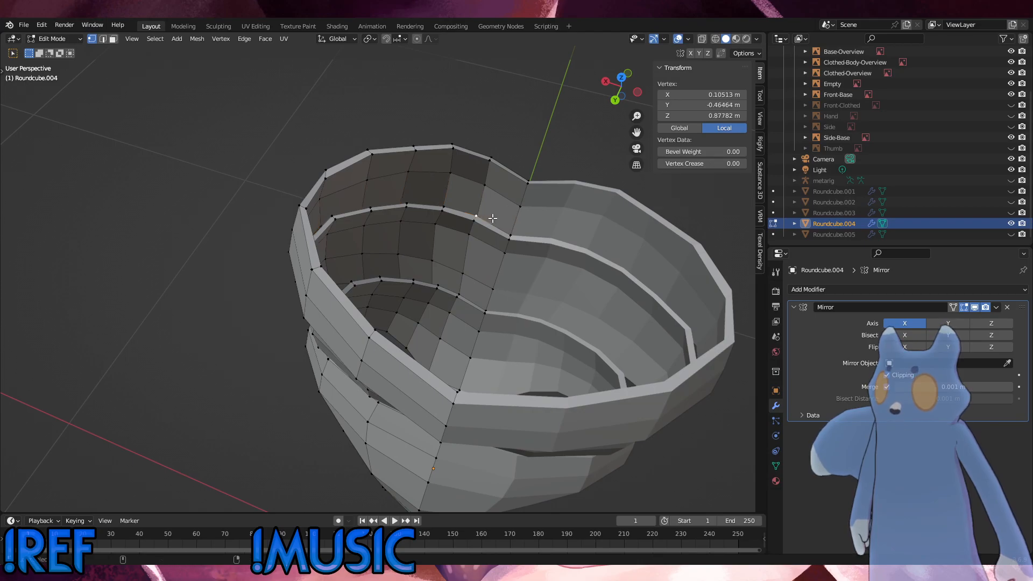
left_click(492, 218, "alt")
middle_click_drag(492, 218, 533, 156)
left_click(356, 209)
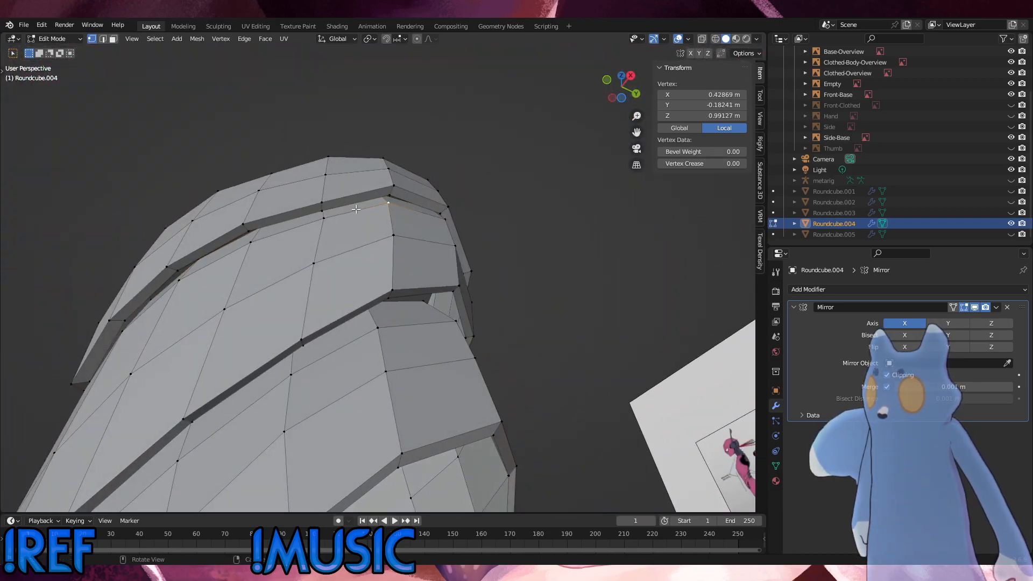
left_click(356, 209, "alt")
middle_click_drag(355, 208, 485, 249)
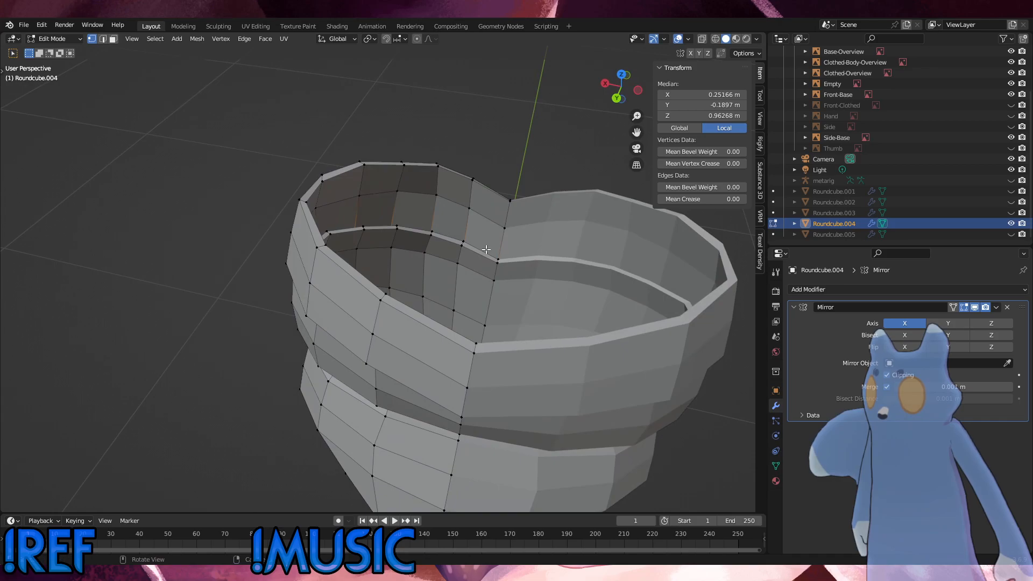
middle_click_drag(376, 204, 594, 385)
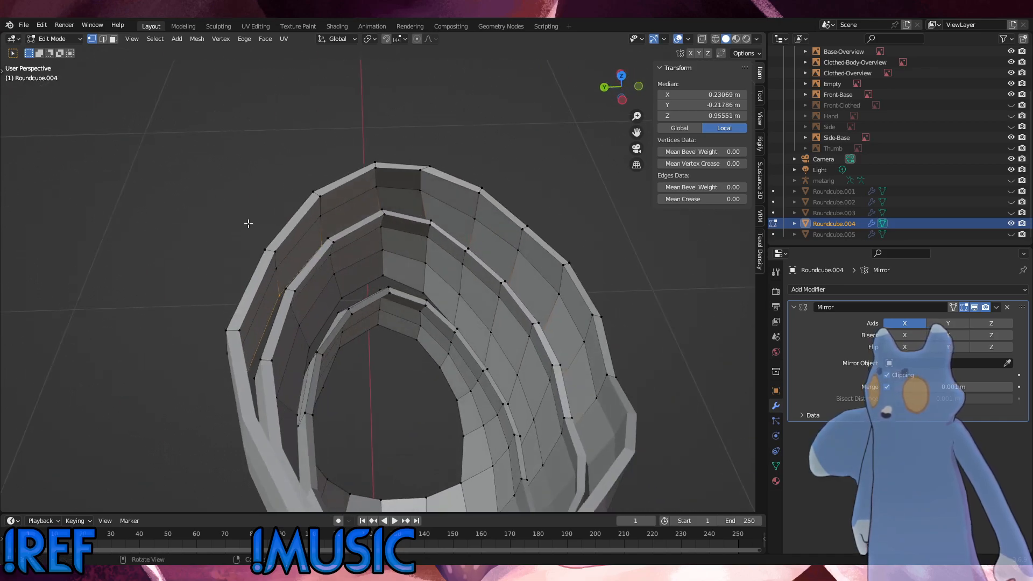
Select the lower face strip on the top band's inner wall and fatten it by 0.00936 m.
left_click(595, 390)
left_click(519, 252, "ctrl+shift")
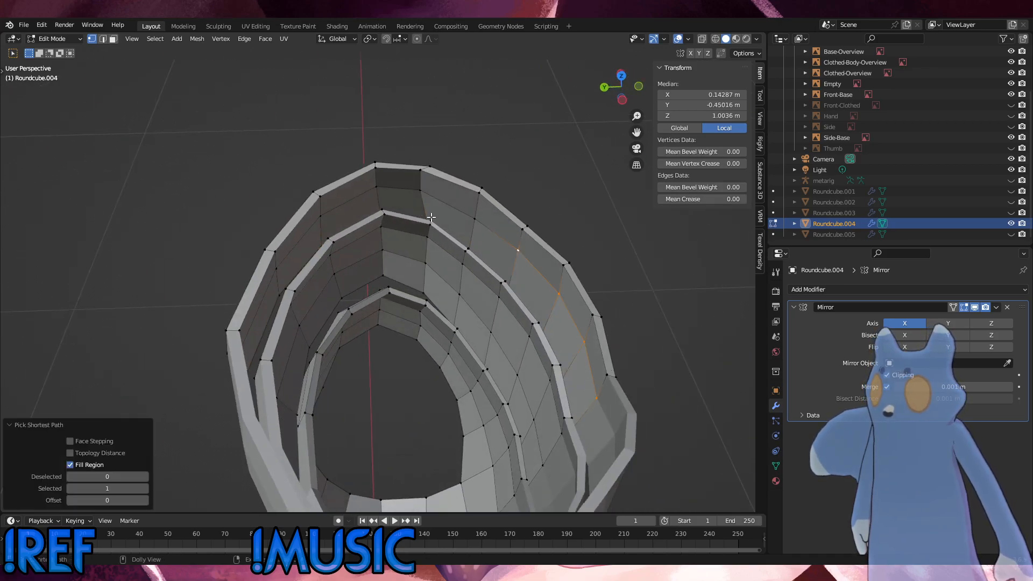
left_click(324, 216, "ctrl+shift")
middle_click_drag(326, 215, 285, 246)
left_click(217, 256, "ctrl+shift")
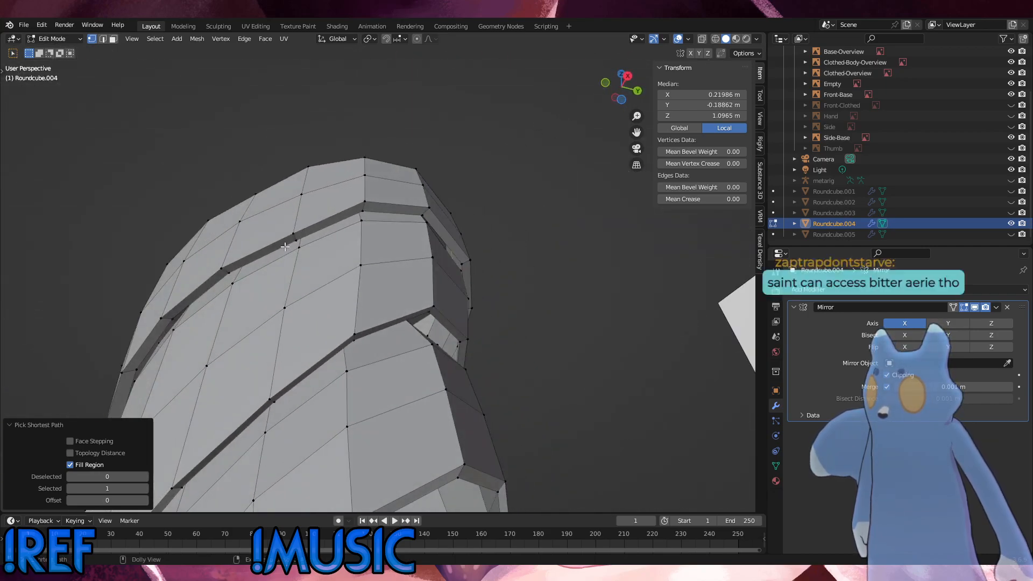
left_click(229, 274, "ctrl+shift")
middle_click_drag(229, 274, 144, 266)
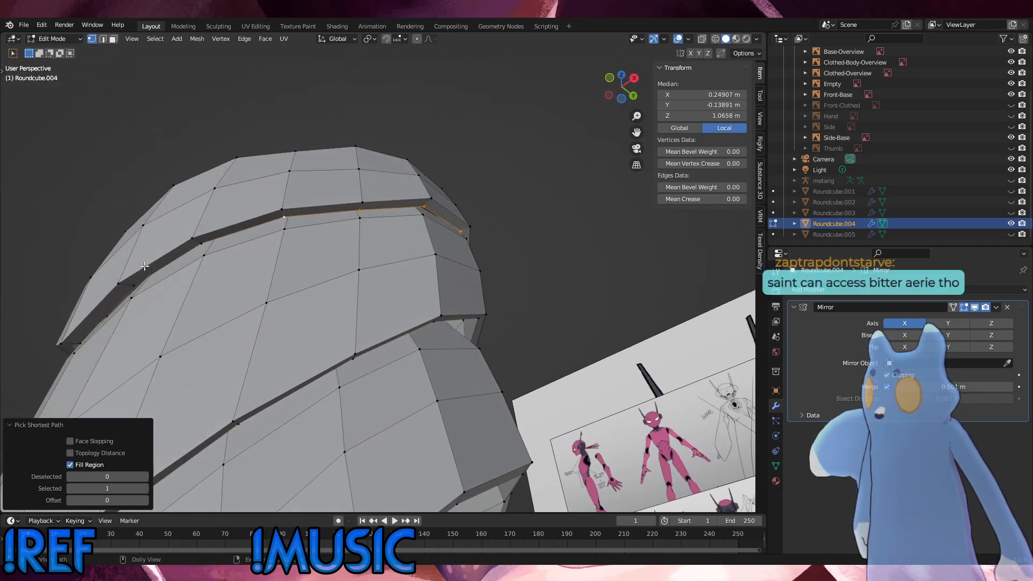
left_click(81, 337, "ctrl+shift")
middle_click_drag(81, 336, 93, 436)
scroll(251, 325, "down", 4)
middle_click_drag(424, 324, 240, 297)
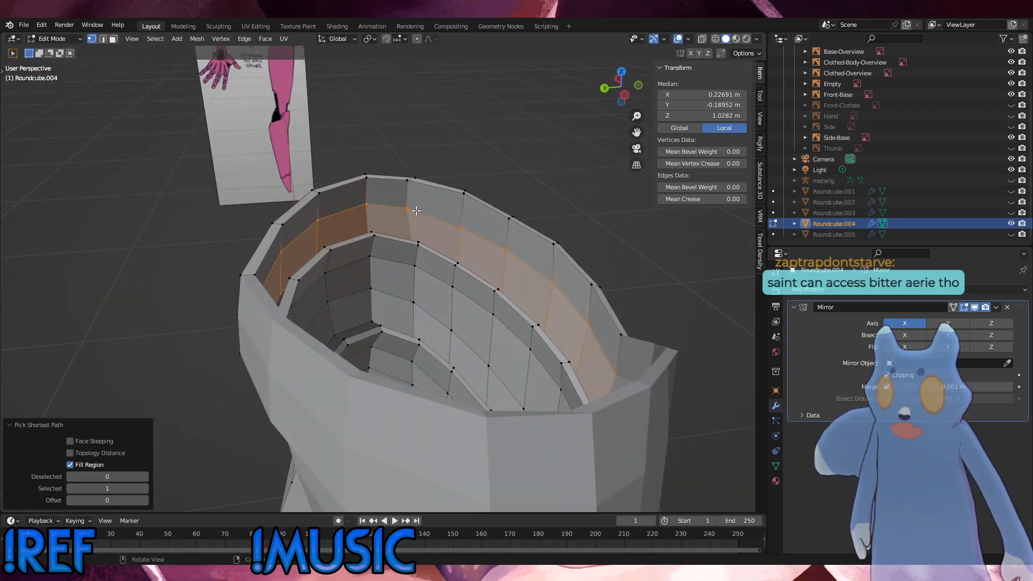
middle_click_drag(530, 199, 358, 81)
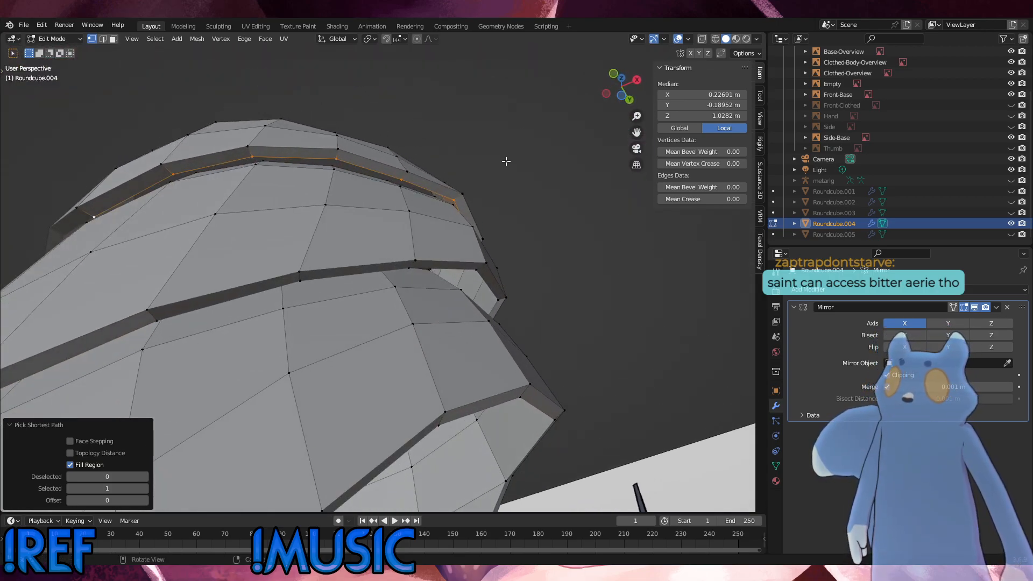
key("alt+s")
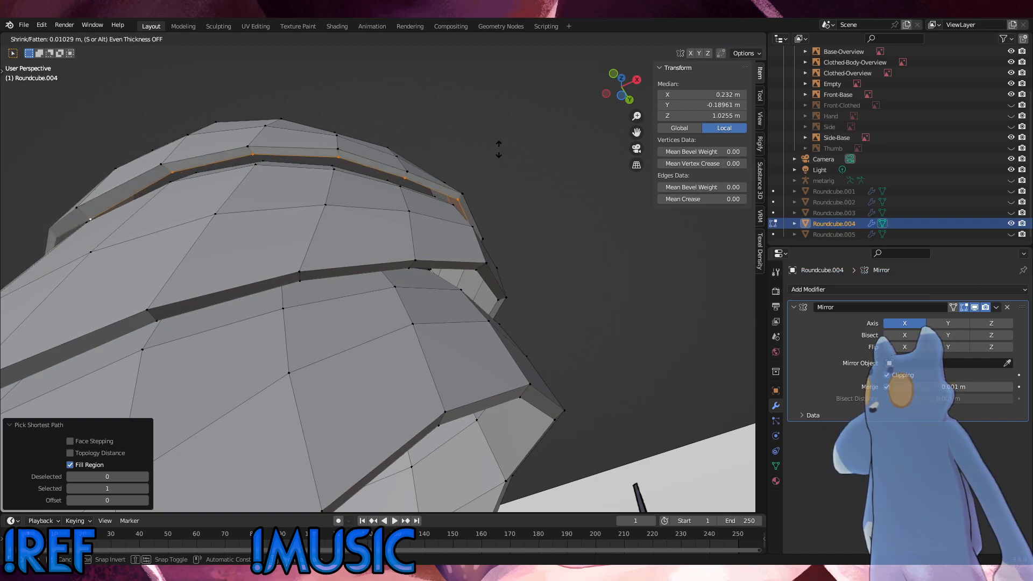
left_click(500, 152)
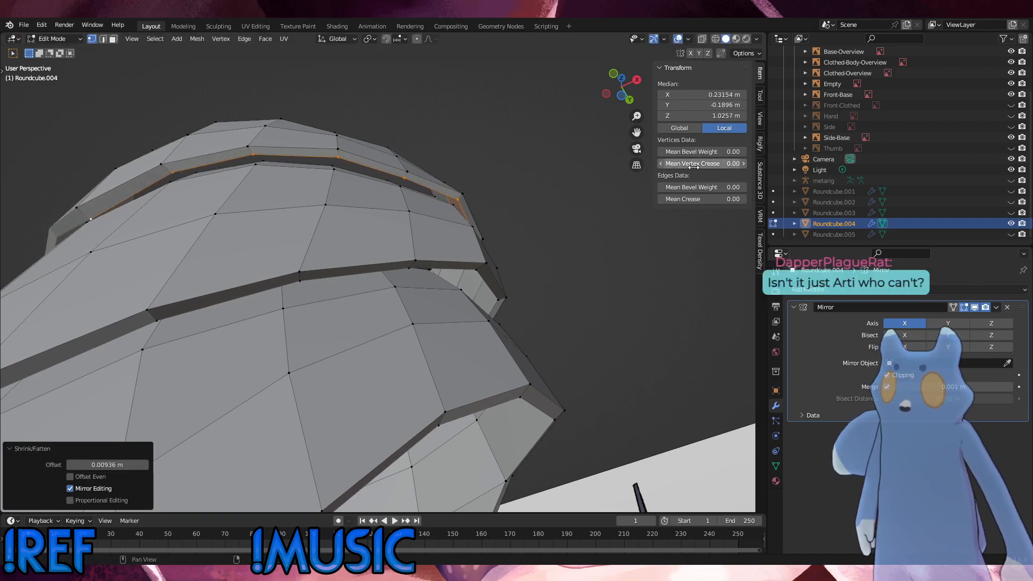
Turn on X-ray display, reduce the strip selection to its front section, and fine-tune that section with Shrink/Fatten.
left_click(701, 38)
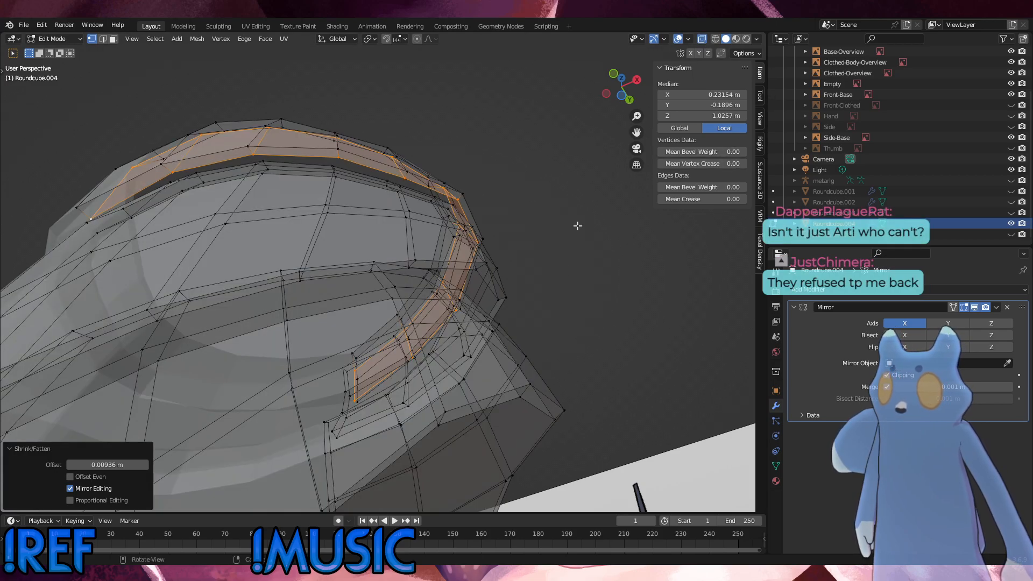
left_click_drag(574, 425, 237, 92)
key("alt+s")
left_click(397, 167)
key("alt+s")
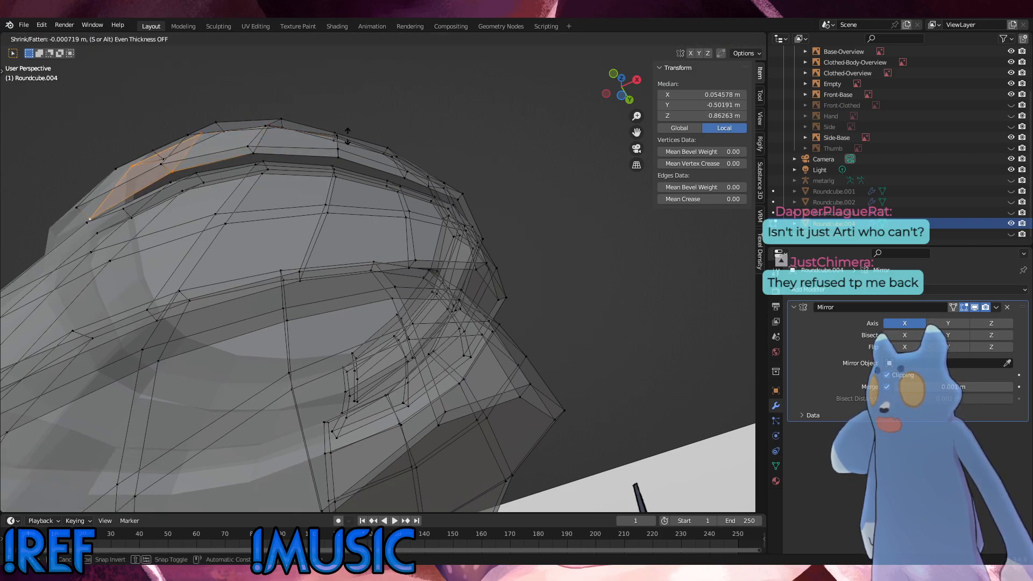
left_click(347, 139)
Try fattening a smaller group of front vertices on the inner strip by 0.00487 m, and undo it.
left_click_drag(220, 146, 201, 117, "ctrl")
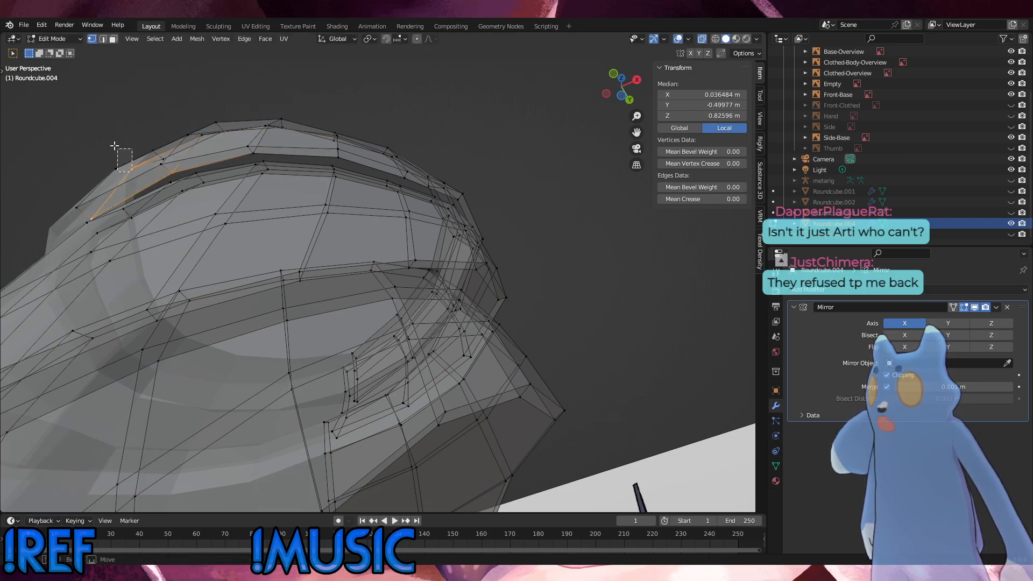
key("alt+s")
left_click(171, 151)
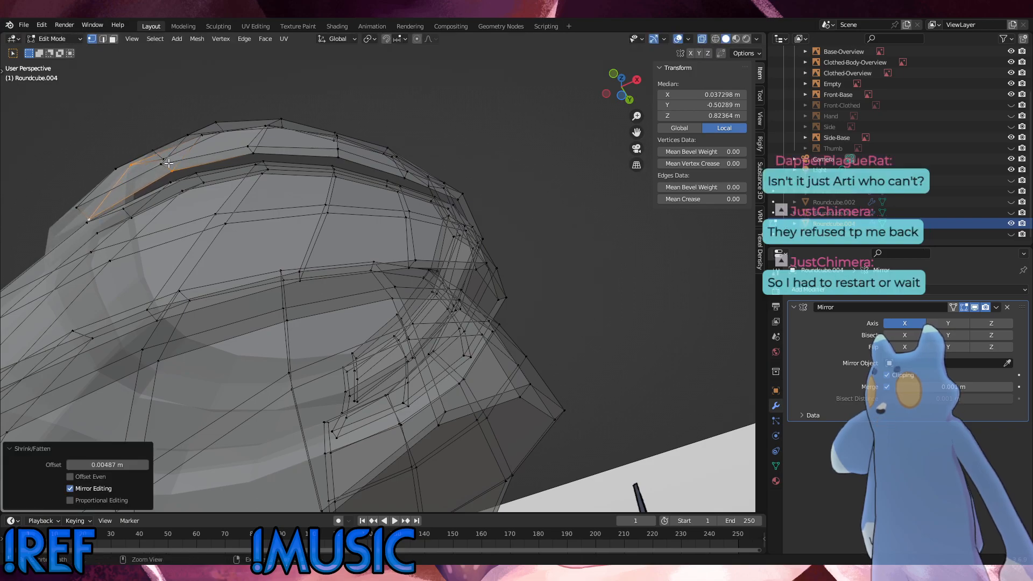
key("ctrl+z")
Reduce the selection to the front edge of the inner strip's lower rim and fatten it by 0.00264 m.
left_click_drag(148, 169, 123, 153, "ctrl")
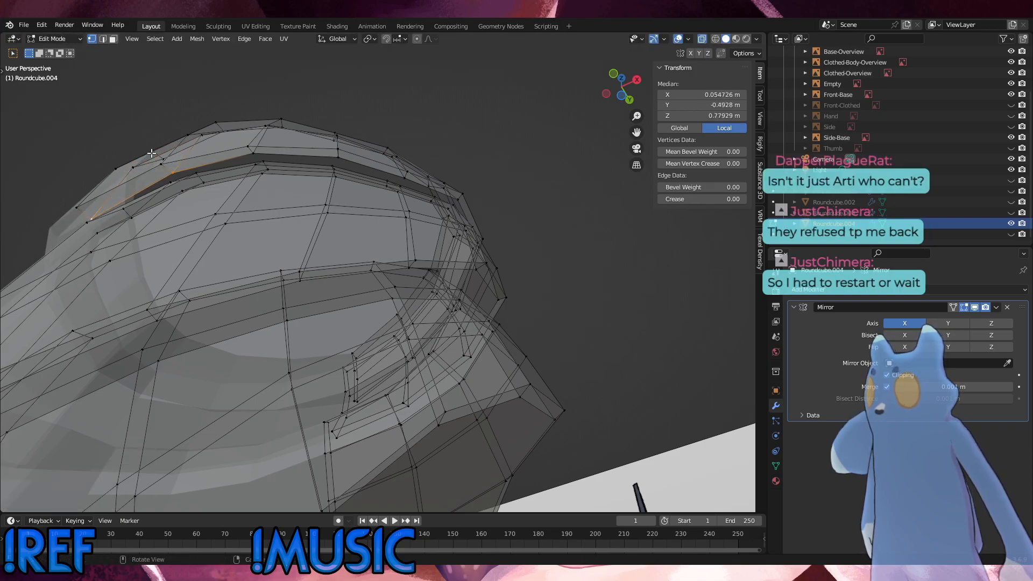
key("alt+s")
left_click(229, 158)
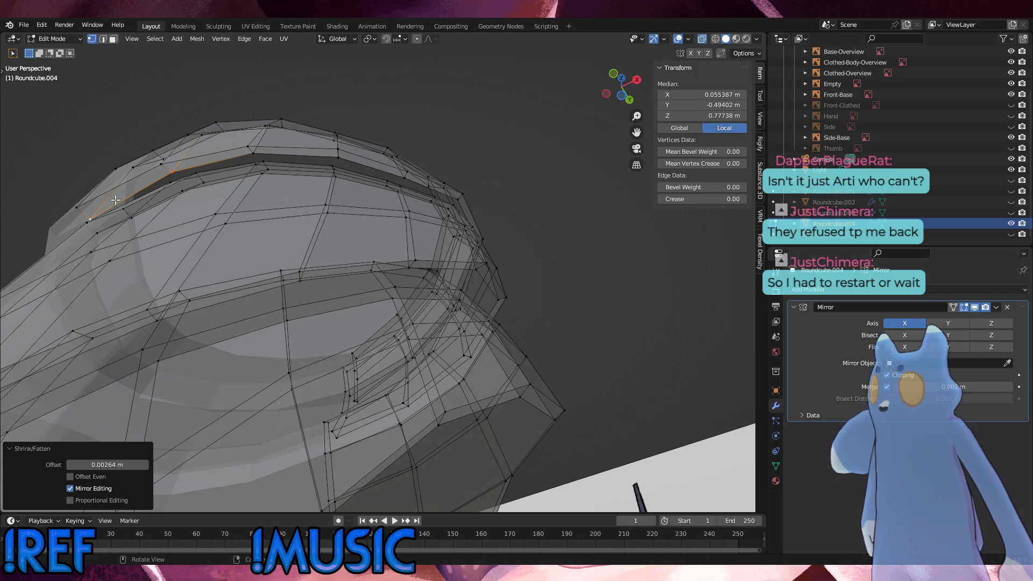
Vertex-slide the front-centre vertex of the inner lower rim by a factor of 0.271, and slide the nearby rim vertex.
left_click(93, 209)
key("shift+v")
left_click(91, 207)
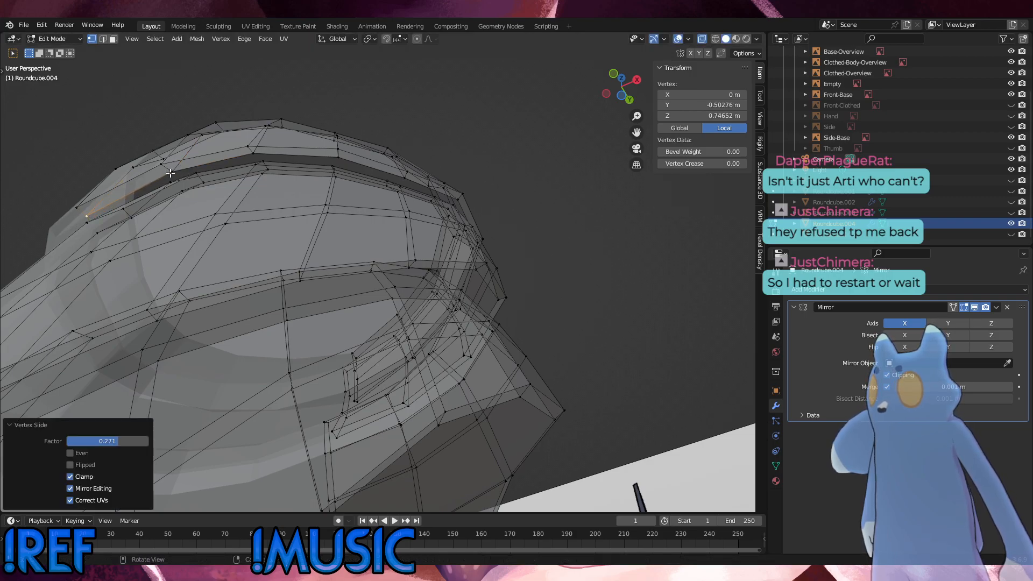
left_click(168, 176)
key("shift+v")
left_click(170, 176)
Clear the selection and turn off X-ray display in the right orthographic view.
key("alt+a")
scroll(242, 165, "down", 3)
middle_click_drag(242, 165, 371, 177, "alt")
middle_click_drag(372, 177, 433, 155, "alt")
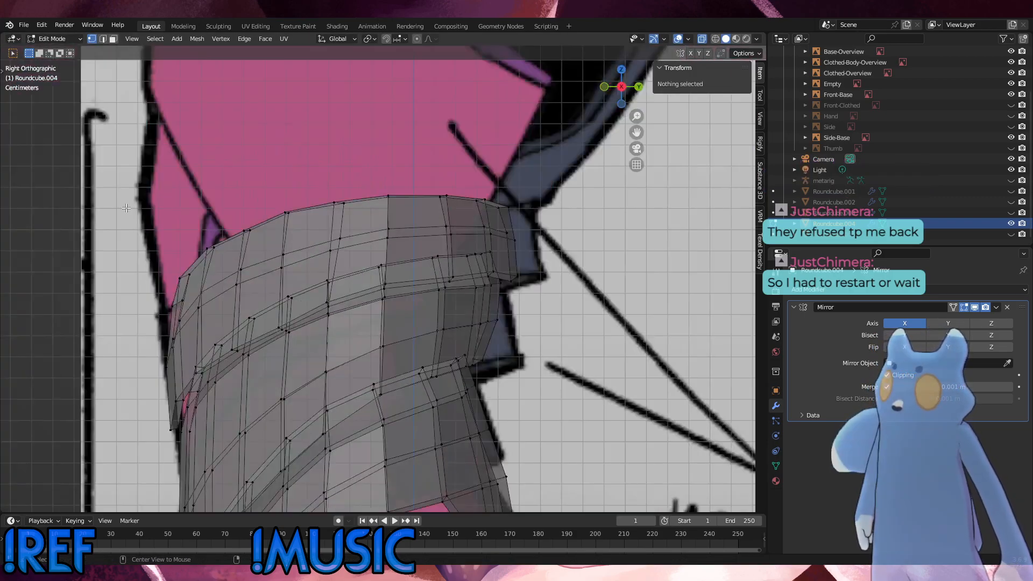
left_click(703, 40)
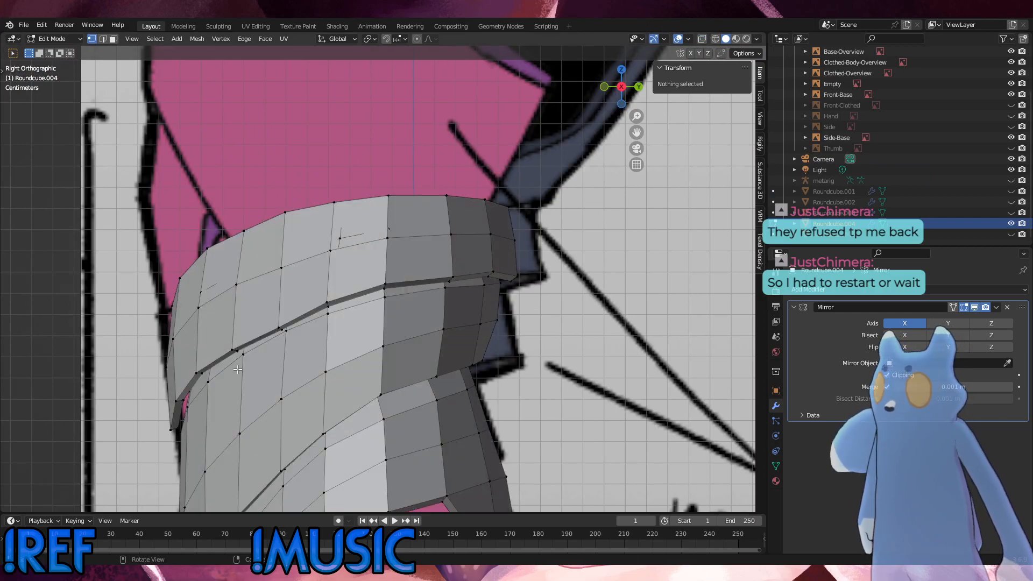
Move the top band's vertical edge loop beside the front centre 0.001269 m along Y, and shift the front-centre edges along Y.
left_click(181, 369, "alt")
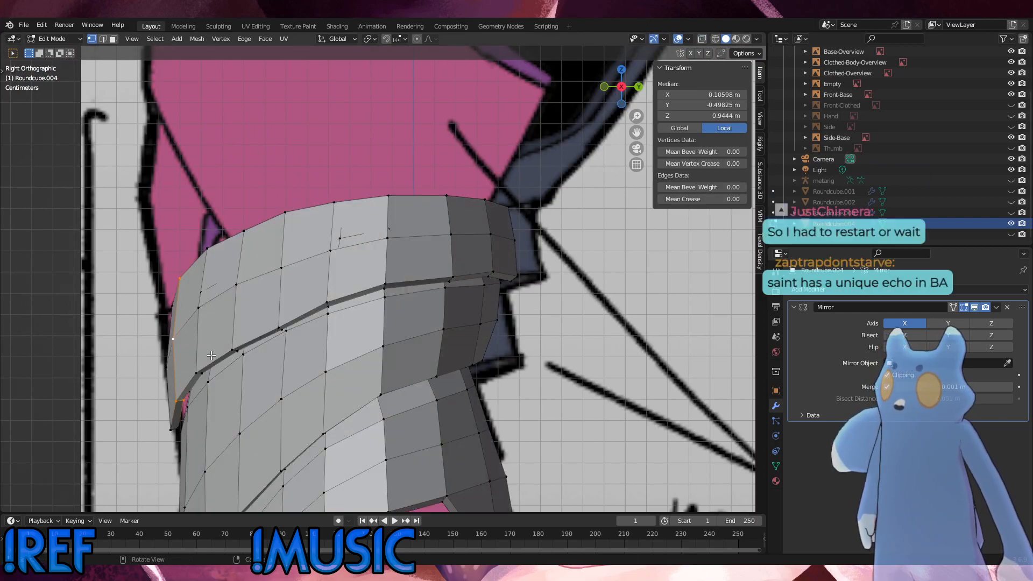
key("g")
key("y")
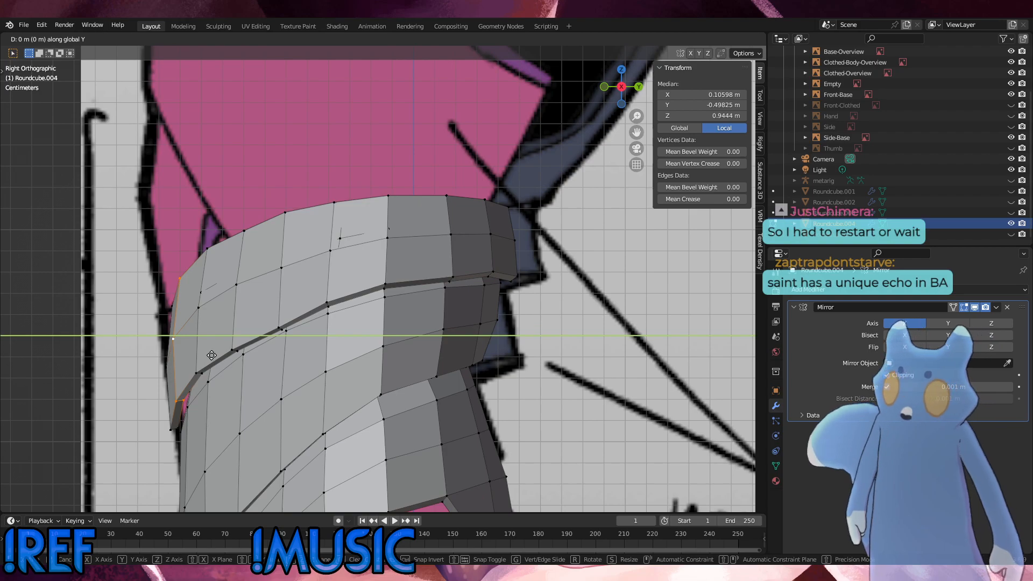
left_click(212, 355)
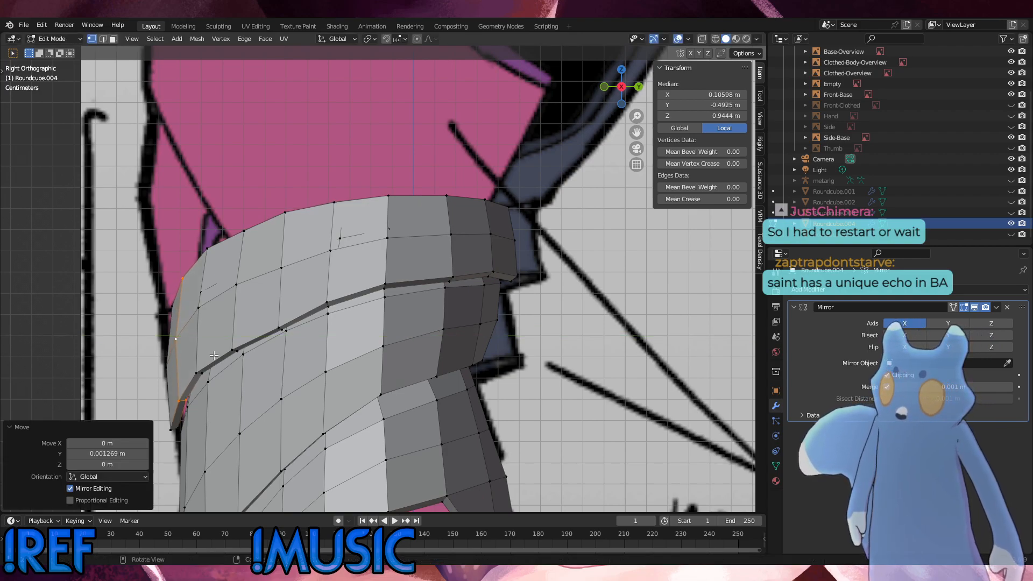
left_click(169, 399, "alt")
key("g")
key("y")
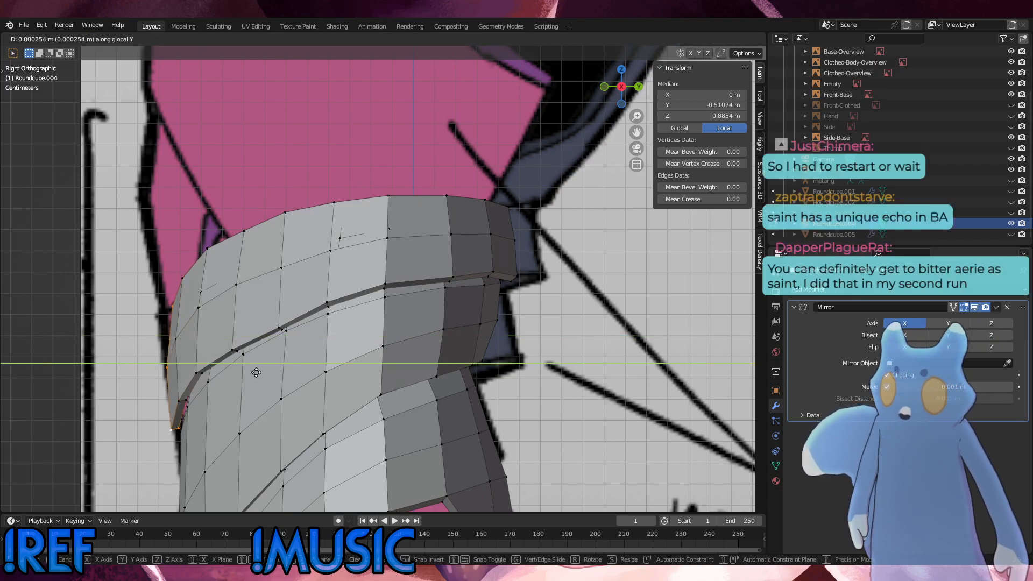
left_click(257, 372)
left_click(624, 369)
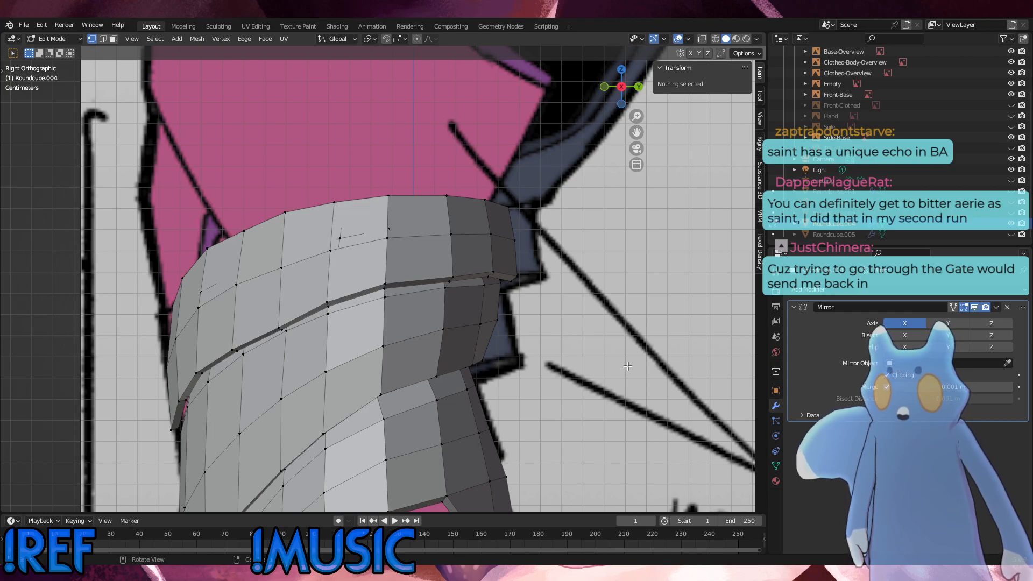
Select the middle vertex row along the inner wall of the top band and fatten it slightly inward.
left_click(452, 261)
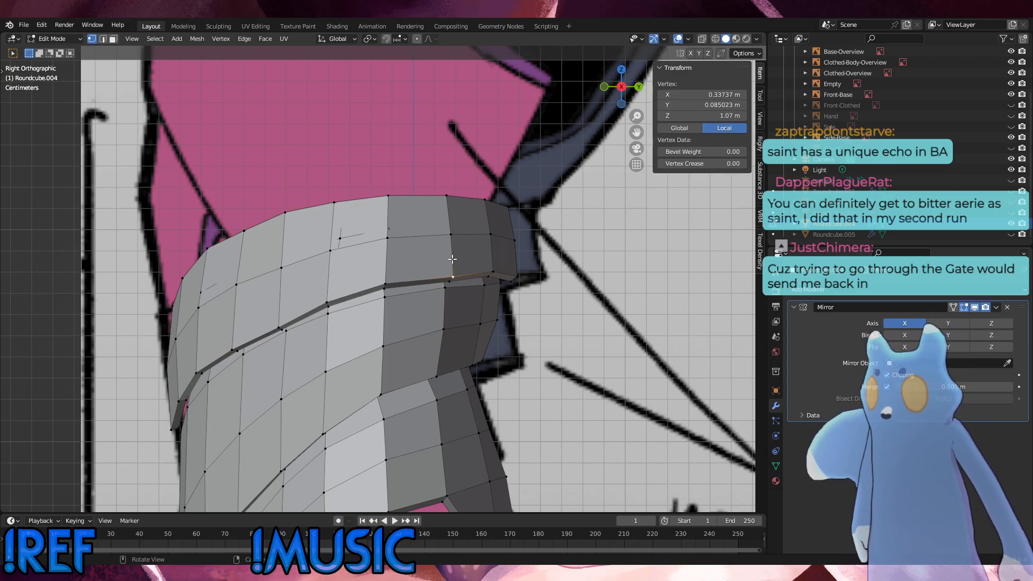
left_click(454, 257, "alt")
left_click(356, 239)
middle_click_drag(368, 241, 635, 326)
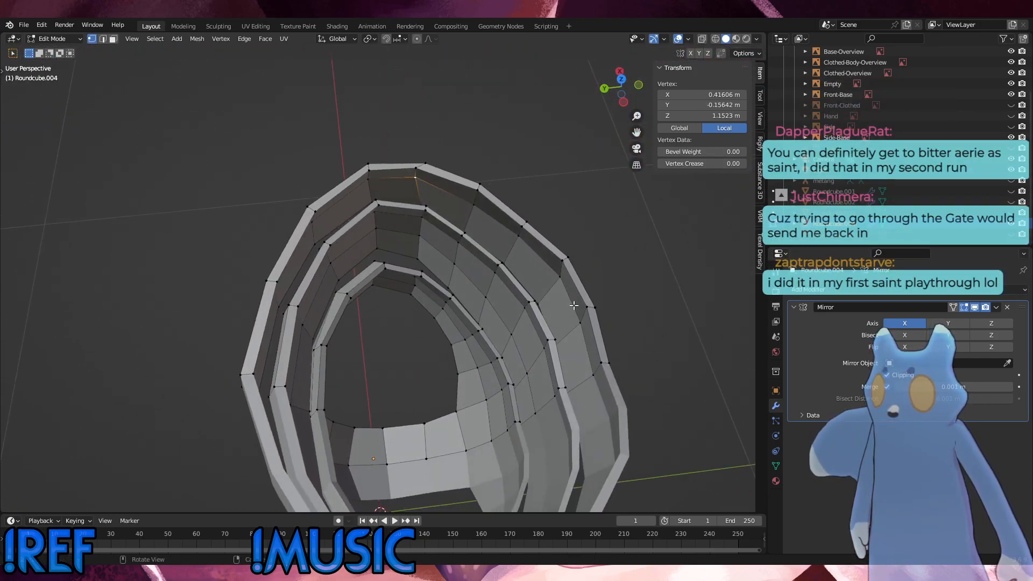
left_click(576, 318, "shift")
middle_click_drag(313, 253, 279, 221)
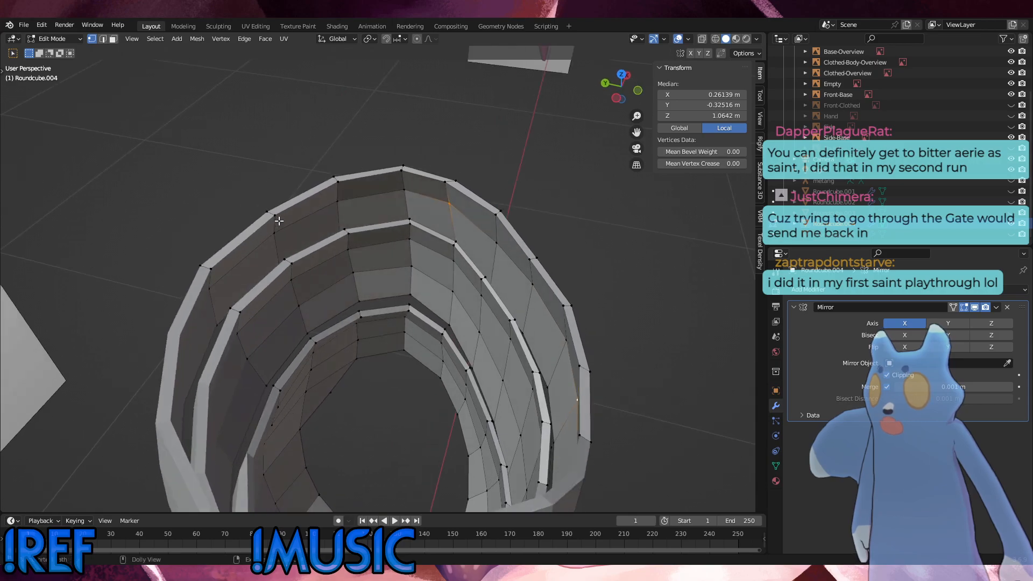
left_click(274, 235, "ctrl")
middle_click_drag(352, 237, 427, 265)
key("alt+s")
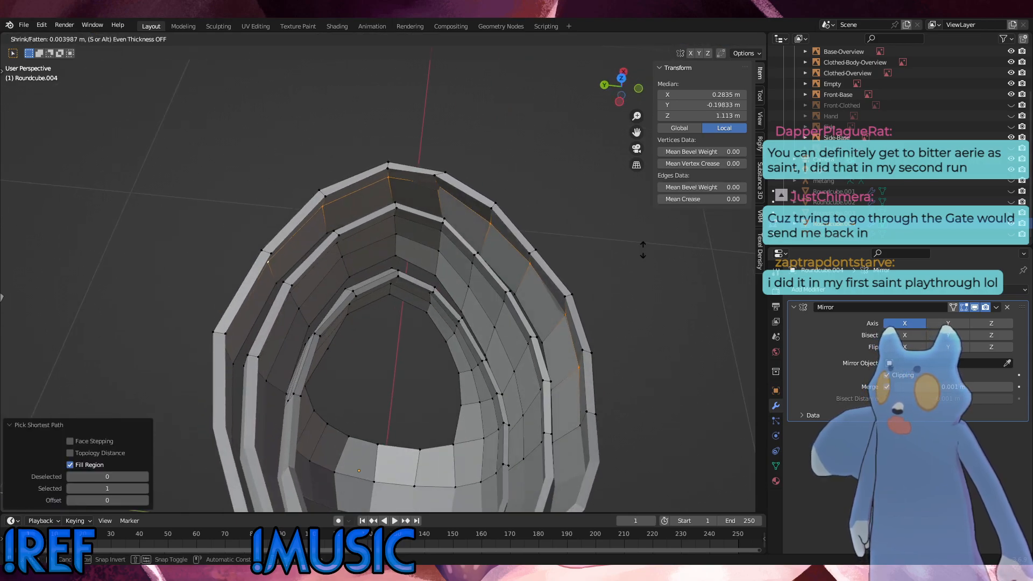
key("Escape")
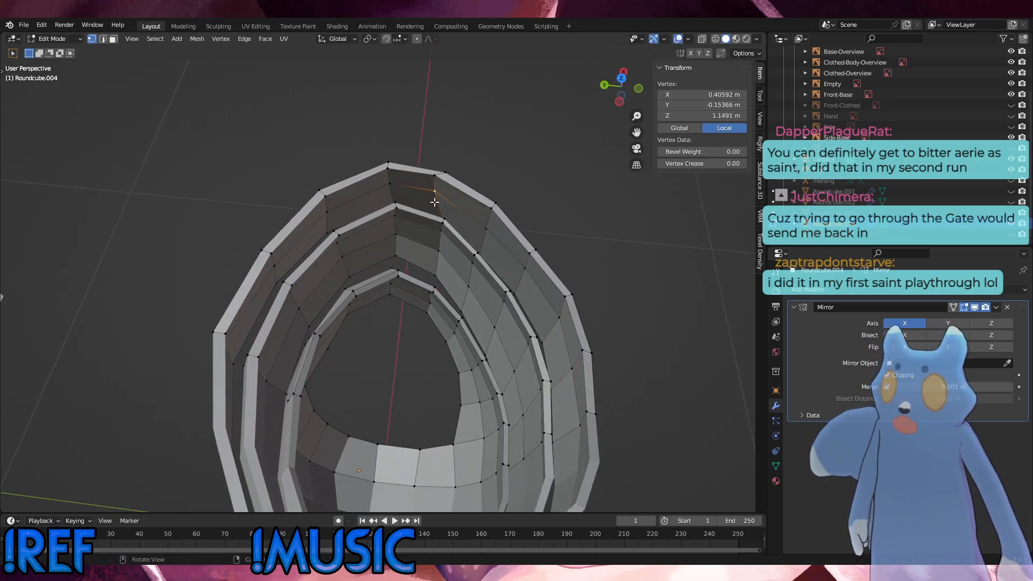
Vertex-slide the inner rim vertex at the side of the top band by a factor of 0.103.
left_click(437, 177)
key("g")
key("g")
left_click(442, 183)
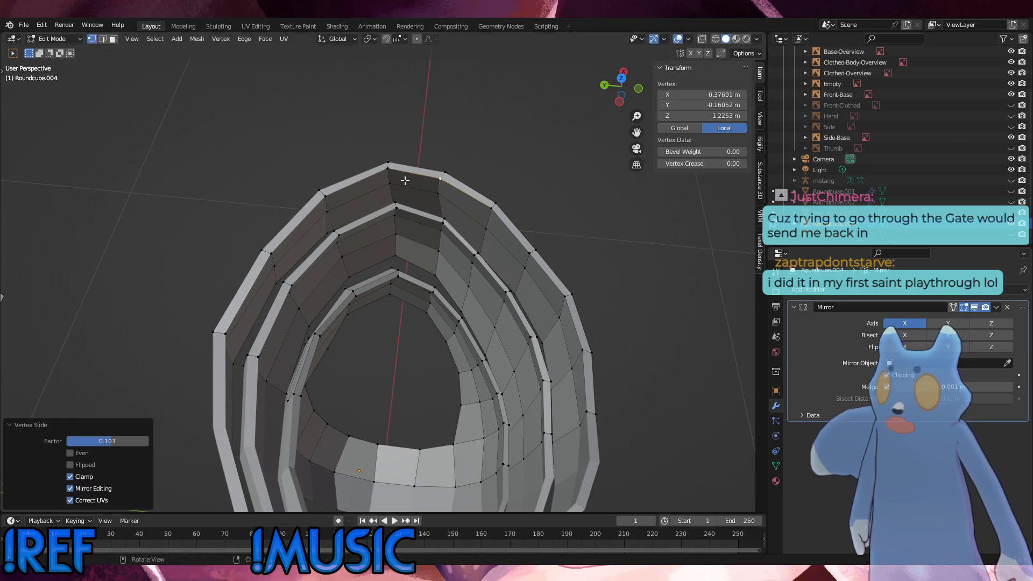
Slide the neighbouring top-rim edge along the band and rotate it by -19.9°.
left_click(386, 160, "shift")
key("g")
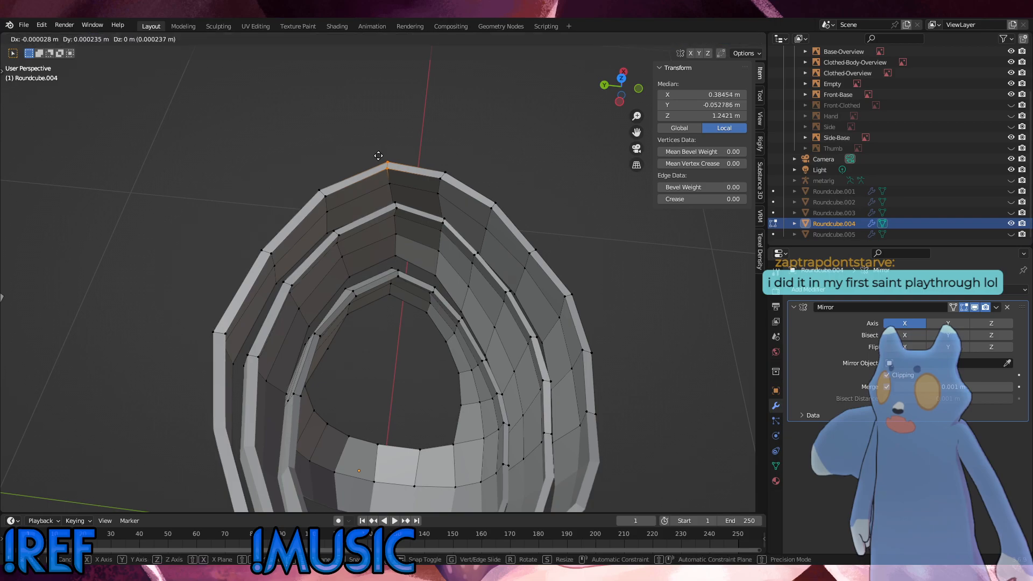
key("g")
left_click(395, 156)
key("r")
left_click(415, 144)
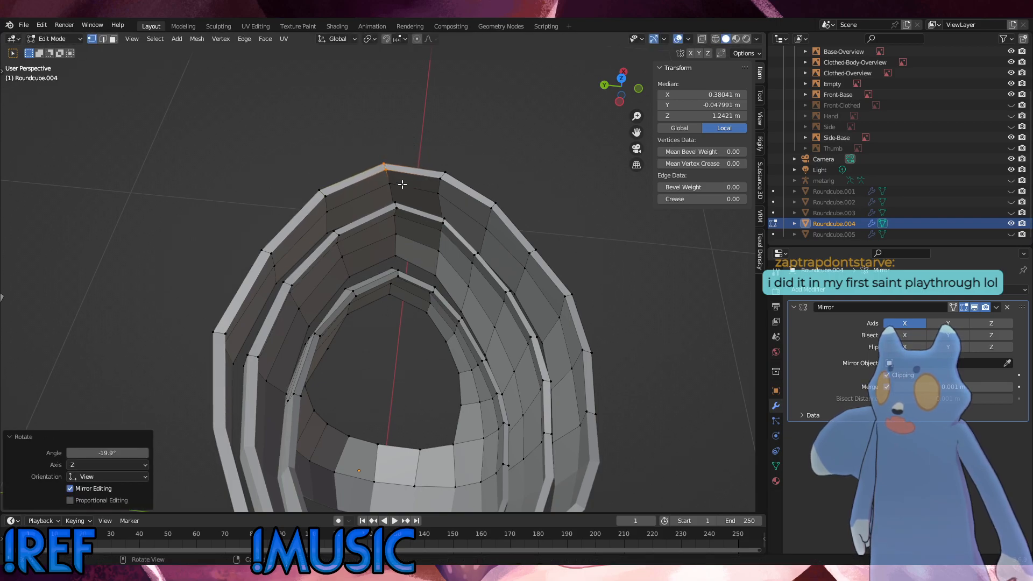
Vertex-slide the inner-wall vertex directly below that rim edge by a factor of 0.018.
left_click(386, 179)
key("g")
key("g")
left_click(386, 176)
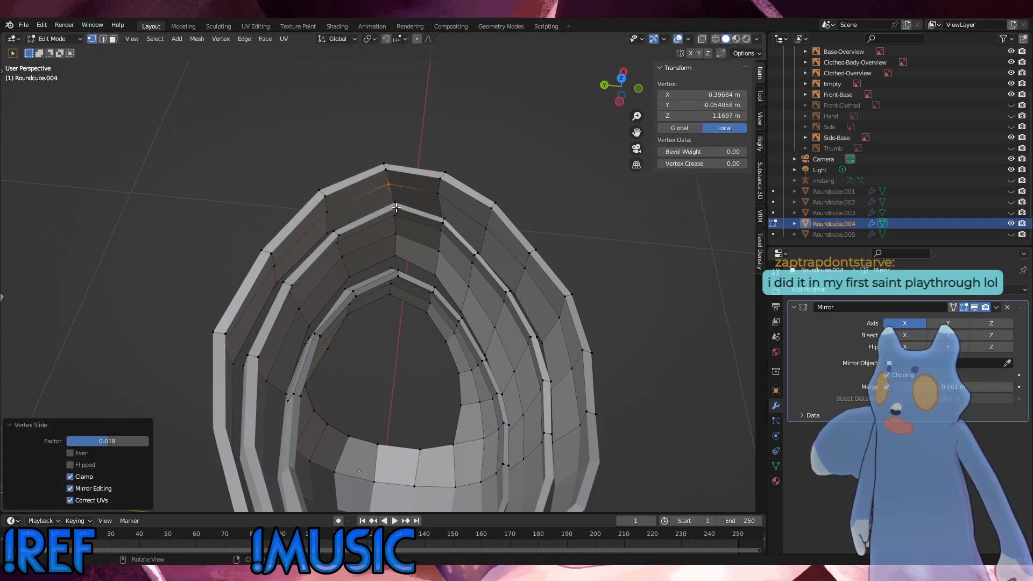
Edge-slide the next vertical edge column toward the back of the inner wall by a factor of -0.112.
left_click(329, 210, "alt")
left_click(331, 205)
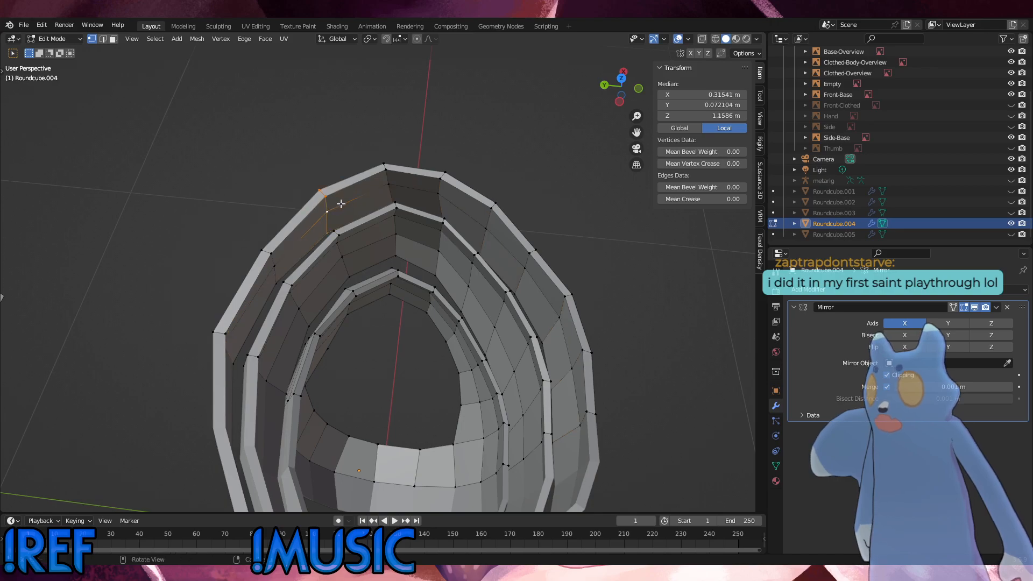
key("g")
key("g")
left_click(344, 200)
middle_click_drag(334, 210, 315, 224)
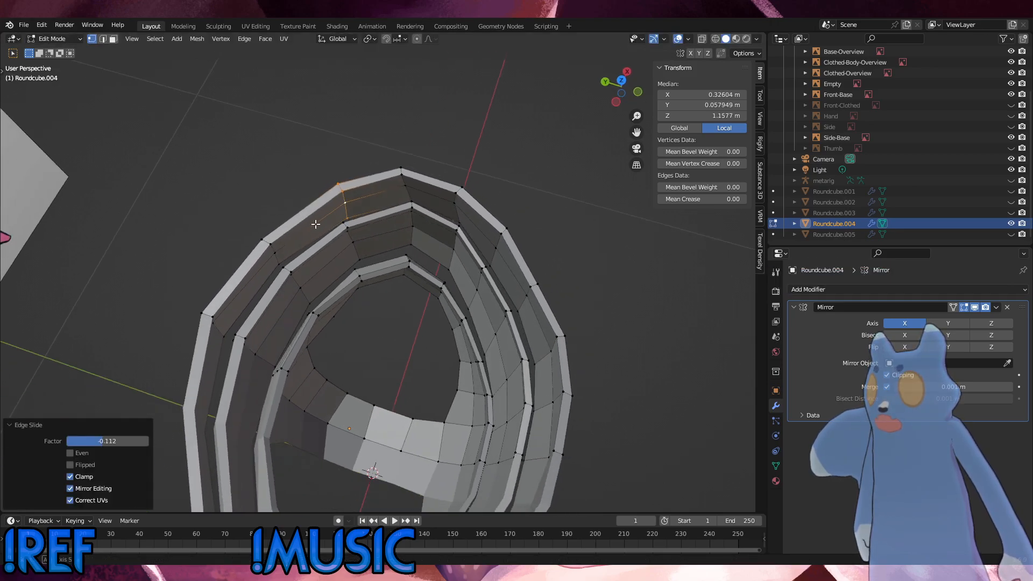
Edge-slide the following rear vertical edge column on the inner wall slightly, and select the inner rim vertex beside it.
left_click(275, 247, "alt")
key("g")
key("g")
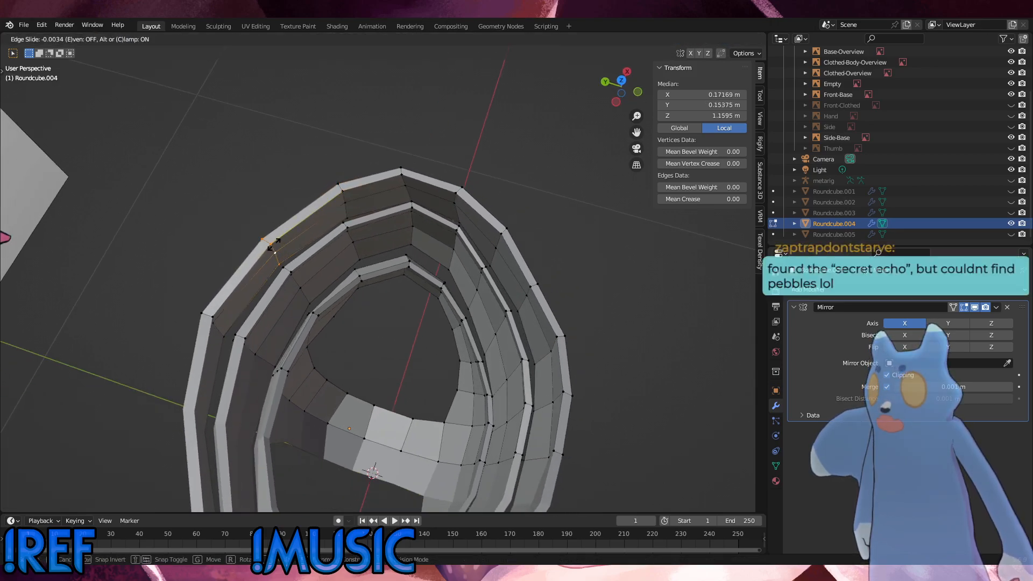
left_click(273, 248)
key("g")
left_click(273, 248)
left_click(338, 190)
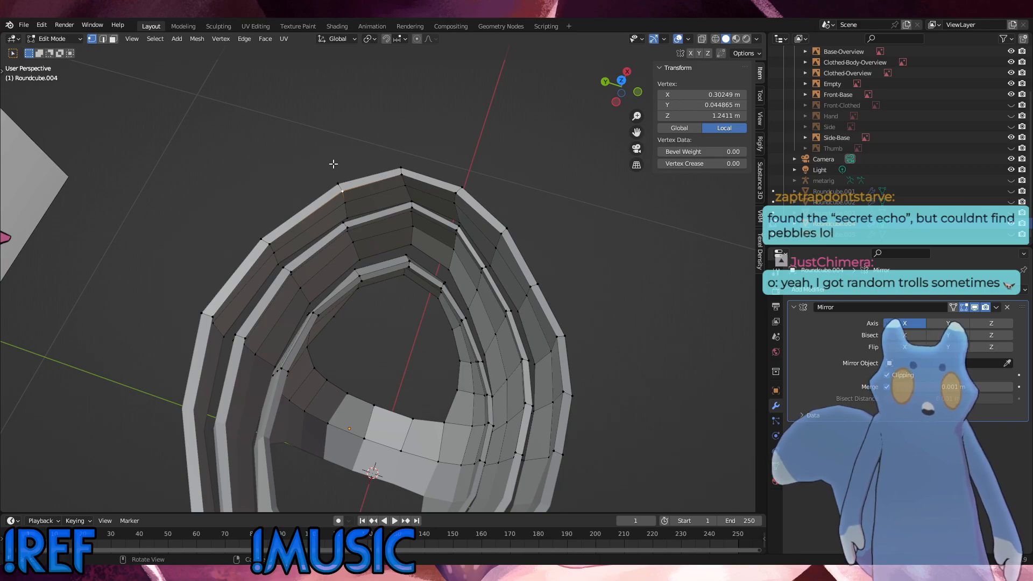
Turn on X-ray display and lower the middle-row vertices toward the front of the top band's inner wall slightly.
middle_click_drag(446, 239, 516, 253)
left_click(702, 39)
middle_click_drag(500, 155, 512, 176)
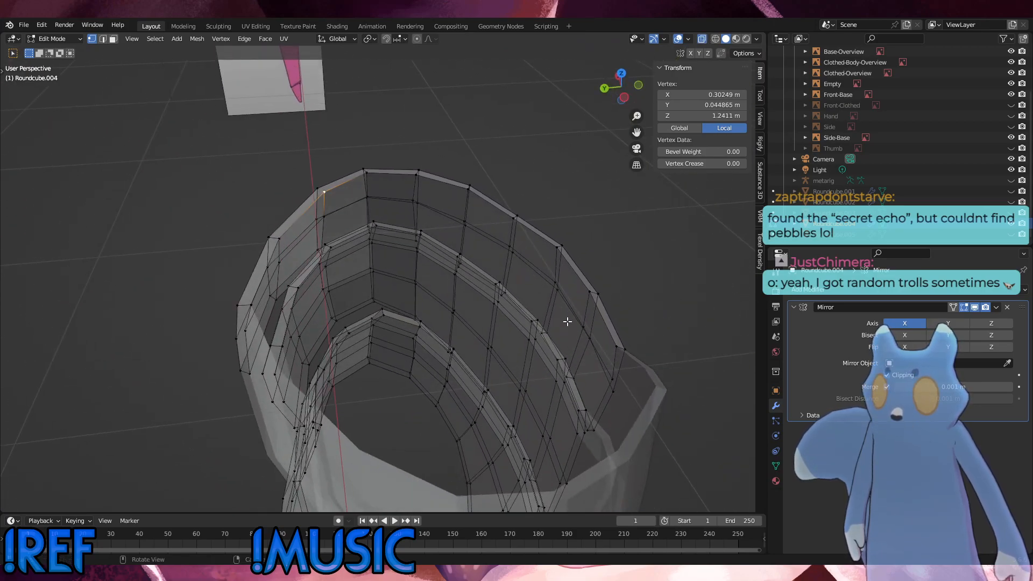
middle_click_drag(567, 322, 498, 258)
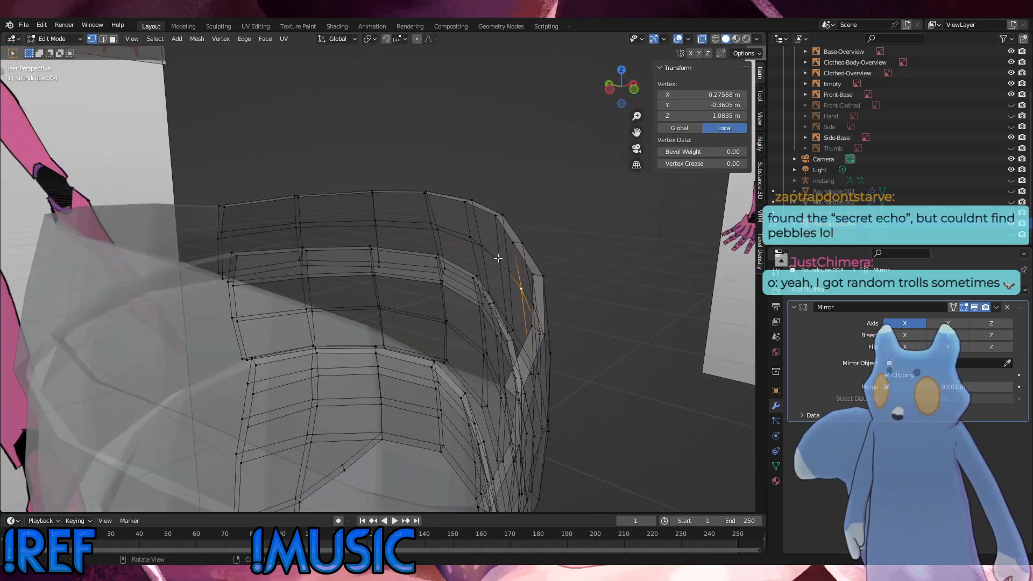
key("shift+v")
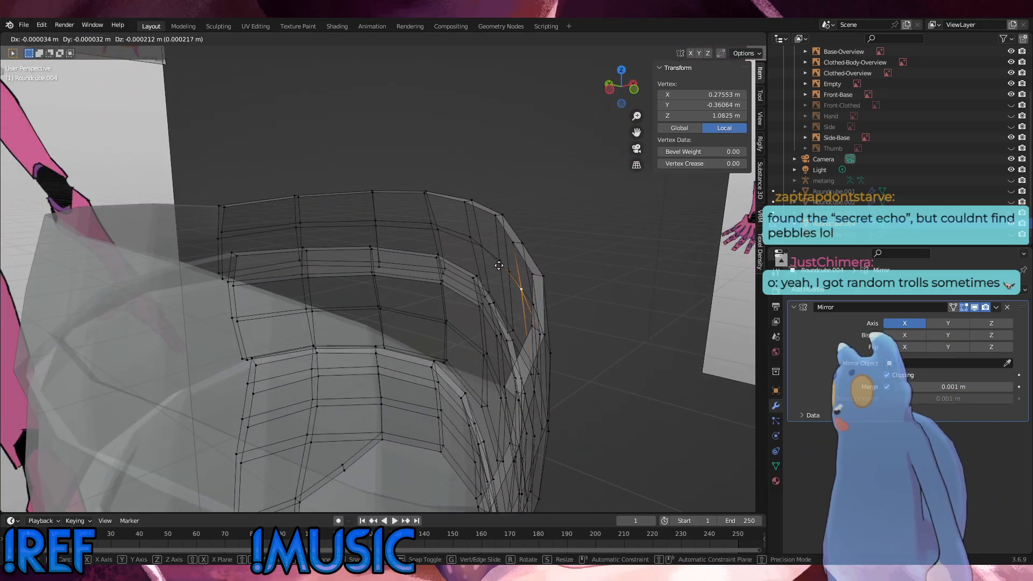
middle_click_drag(520, 291, 487, 242)
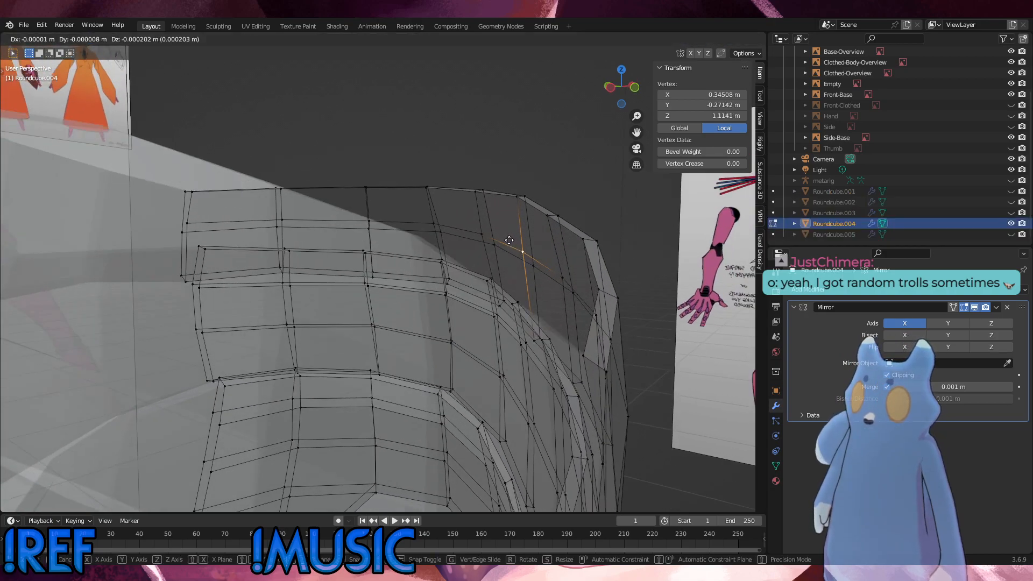
left_click(482, 238)
Adjust the middle-row vertices at the side and rear of the top band's inner wall slightly downward.
left_click(442, 225)
key("g")
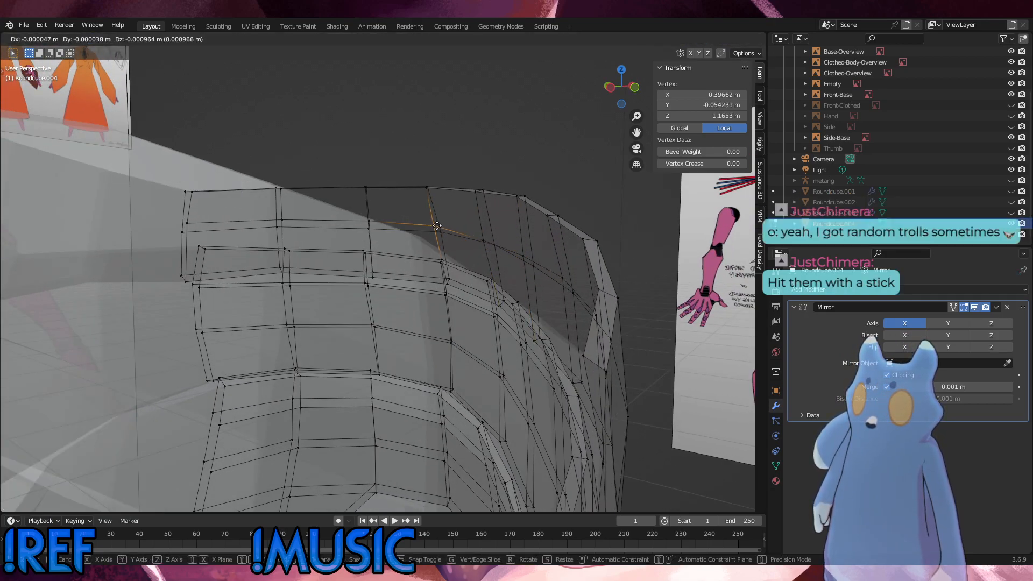
key("g")
left_click(437, 230)
middle_click_drag(436, 230, 271, 234)
left_click(380, 200)
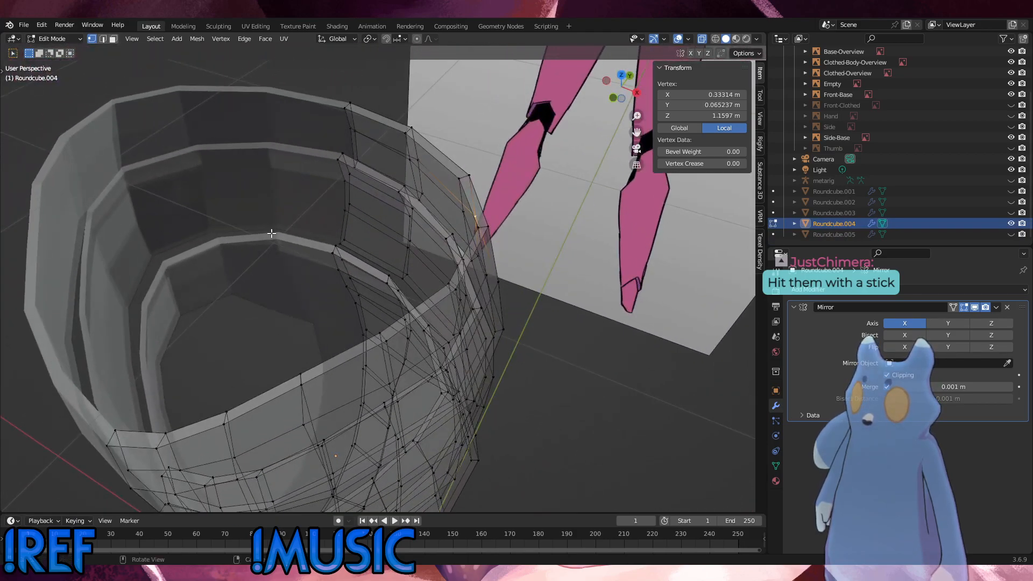
middle_click_drag(341, 138, 294, 137)
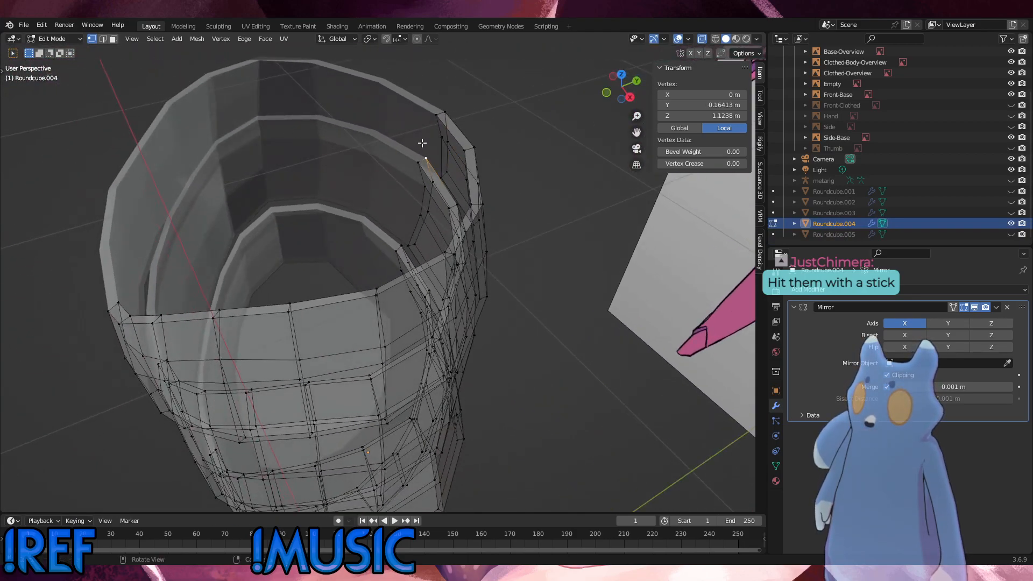
middle_click_drag(422, 143, 530, 104)
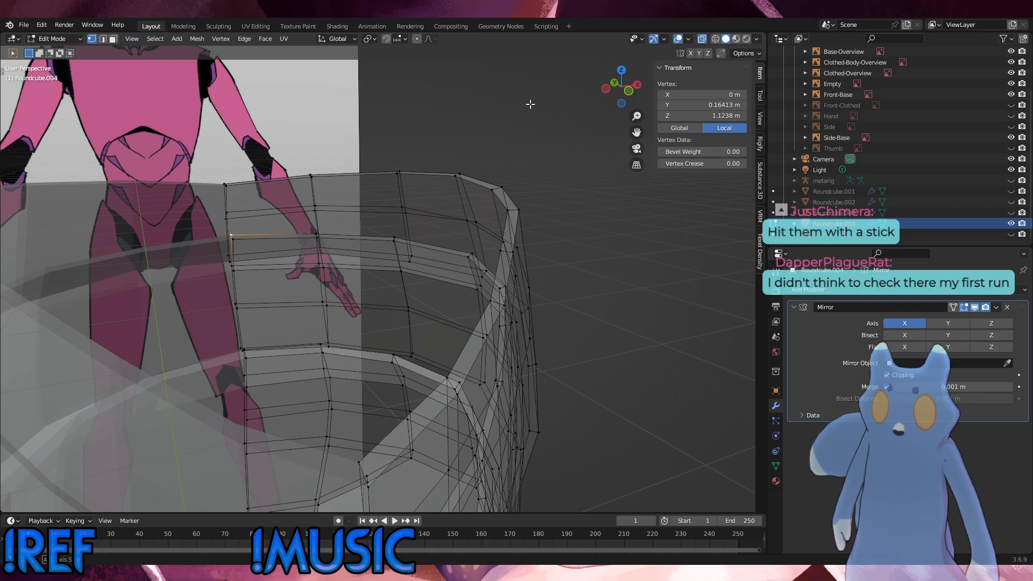
middle_click_drag(530, 105, 420, 137)
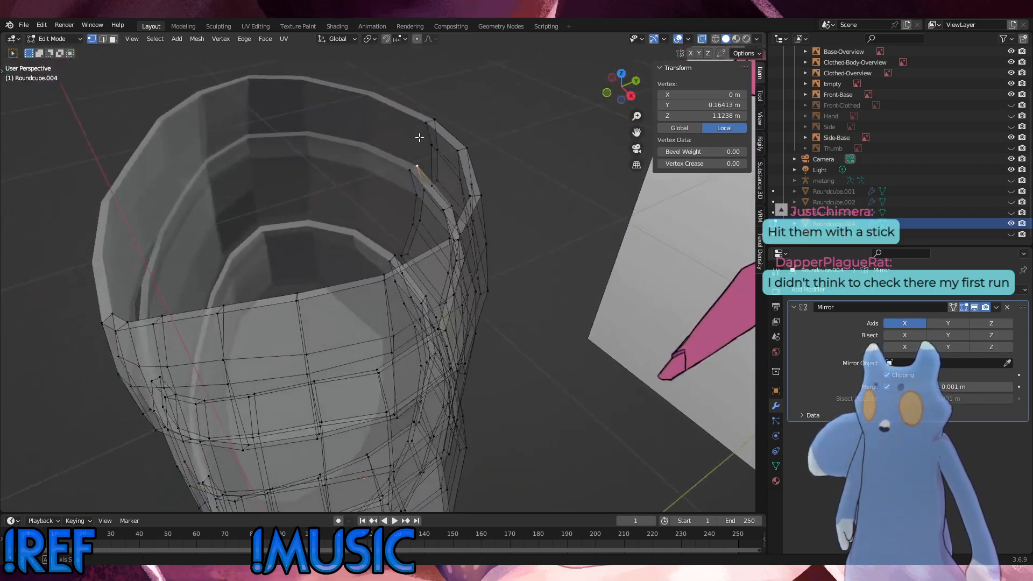
In right orthographic view, extrude the top rim upward, scale it to 0.883, and move it 0.001269 m in Y and 0.003172 m in Z.
key("KP_3")
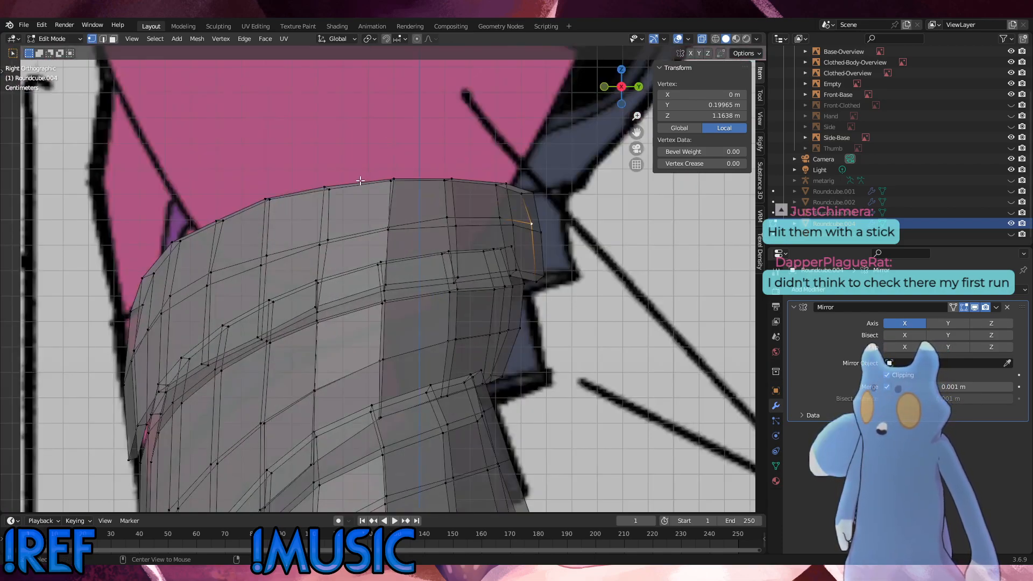
left_click(354, 189, "alt")
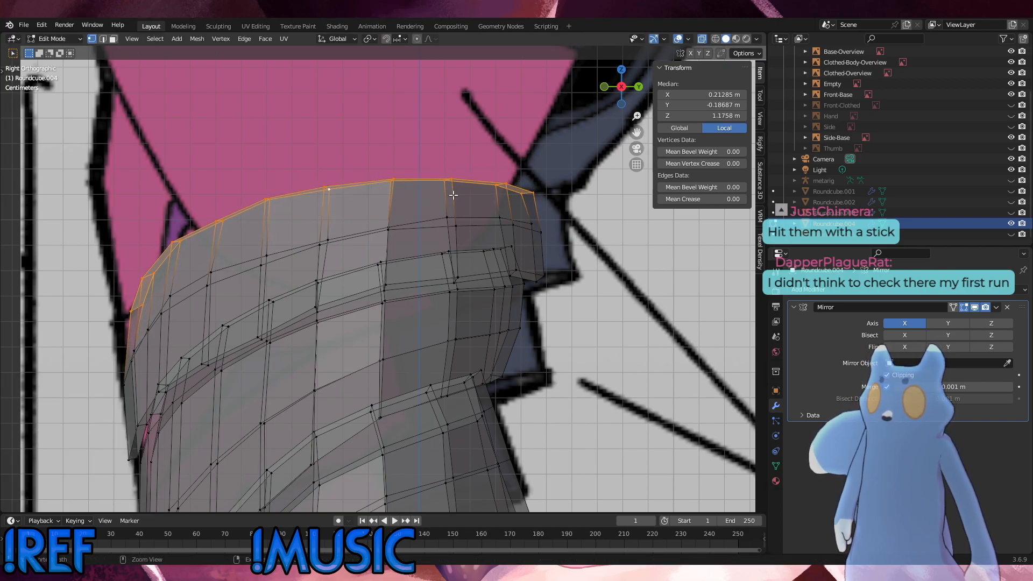
key("g")
key("z")
key("z")
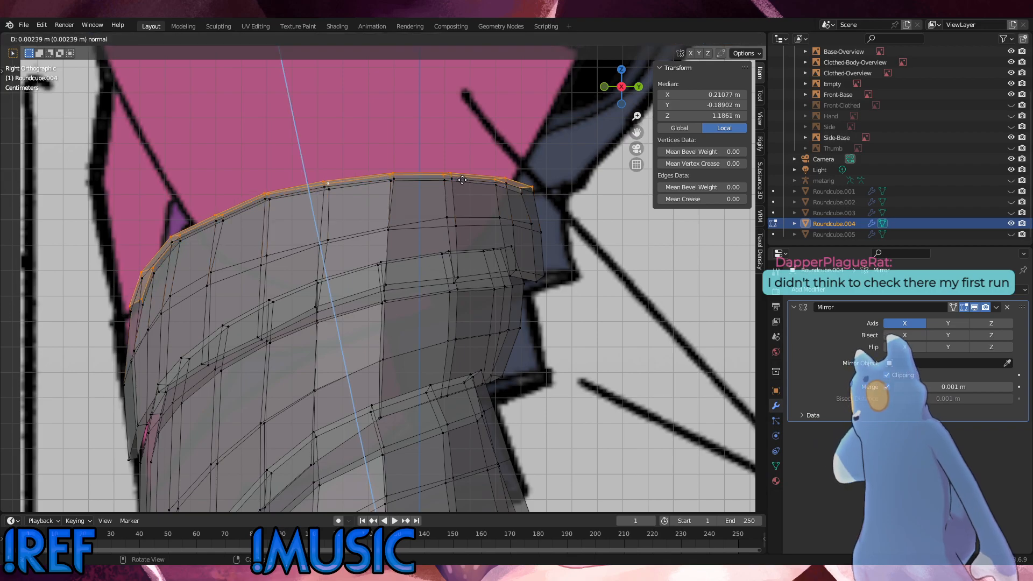
left_click(465, 167)
key("s")
left_click(451, 175)
key("g")
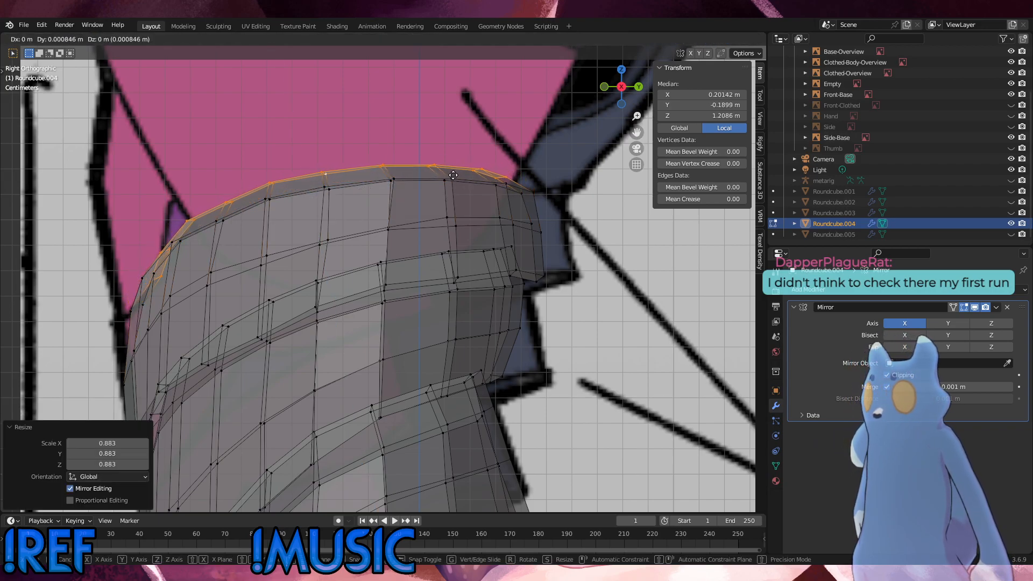
left_click(457, 175)
Raise the extruded rim along Z, scale it by 0.992 and by 1.051, and reposition it against the front reference.
middle_click_drag(456, 175, 571, 174)
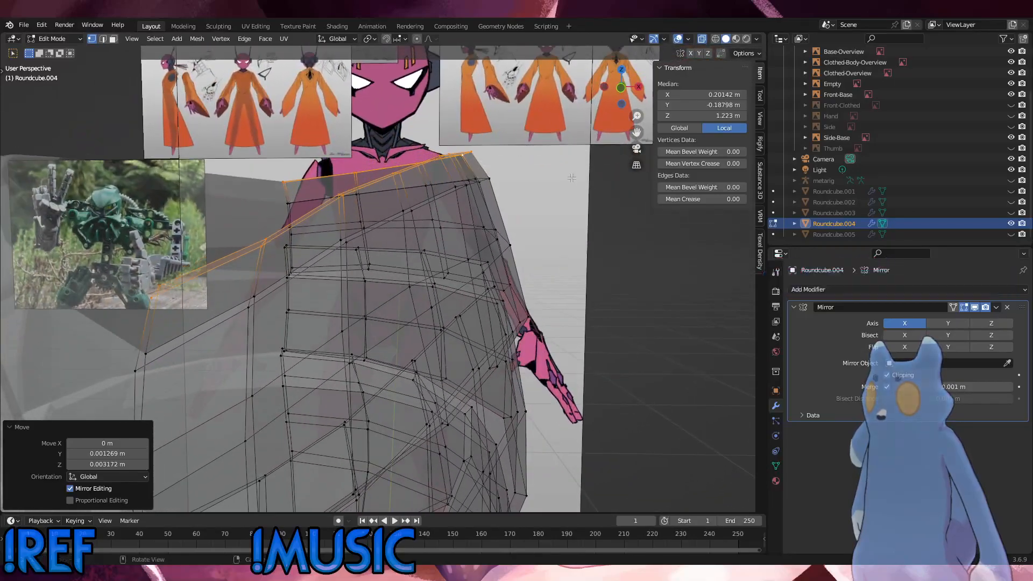
key("g")
key("z")
left_click(571, 172)
key("s")
left_click(568, 170)
key("g")
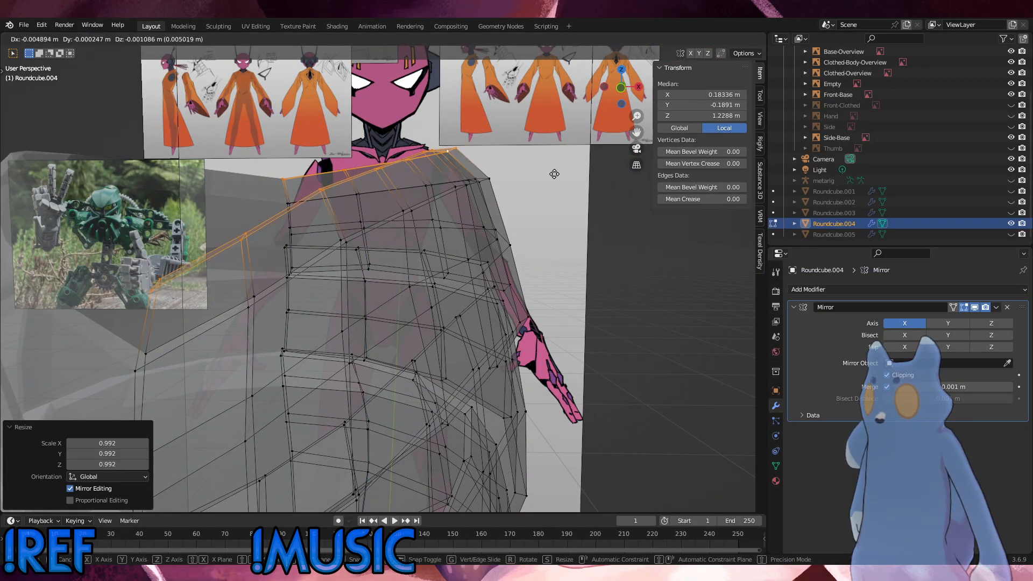
left_click(565, 173)
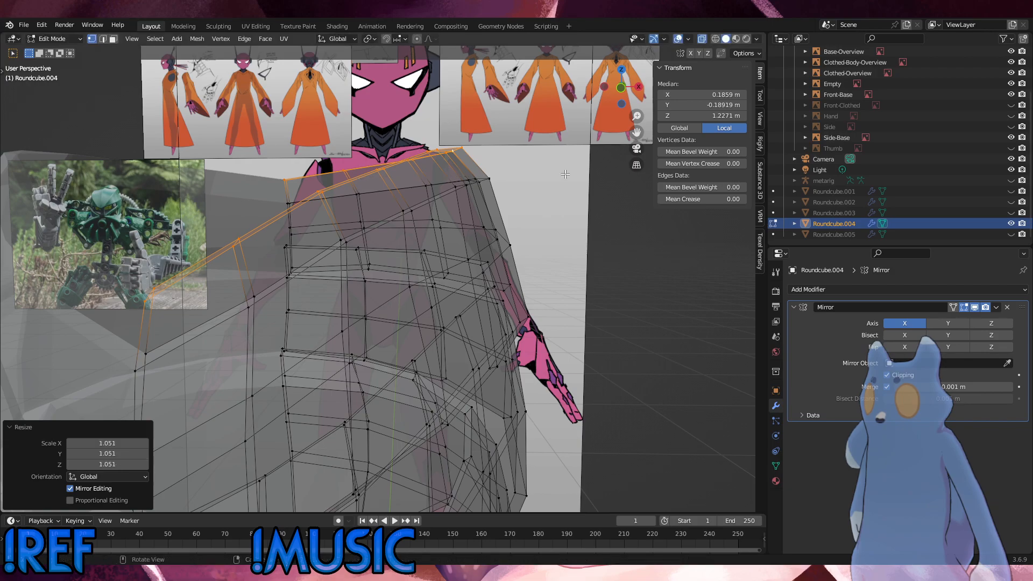
key("g")
left_click(568, 173)
Raise the top rim's front-centre and rear-centre vertices slightly along Z.
left_click_drag(182, 306, 123, 271)
key("g")
key("z")
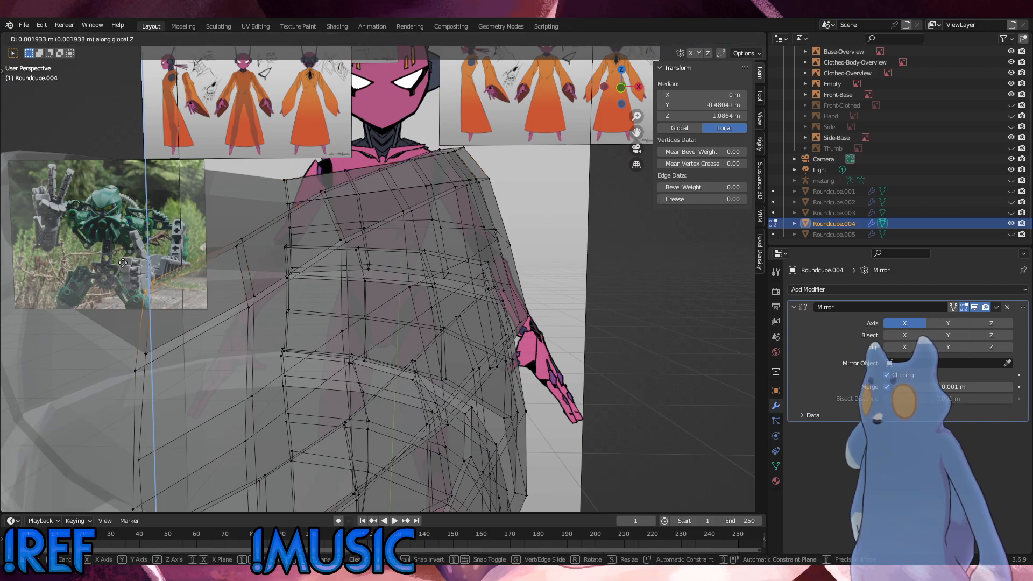
left_click(121, 254)
left_click_drag(278, 171, 276, 170)
key("g")
key("z")
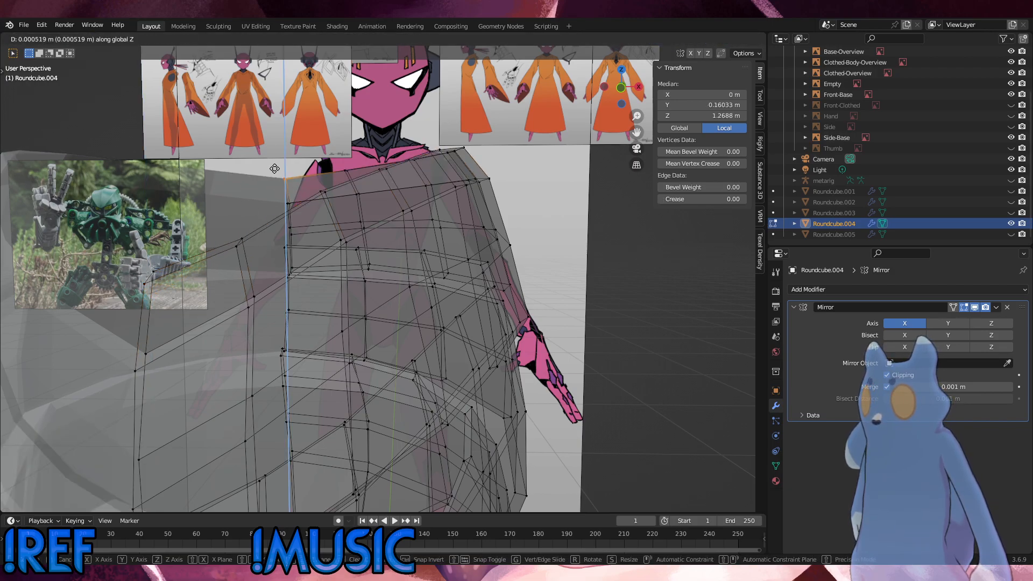
left_click(274, 163)
Select the outer loop of the top band's rim and raise it along Z.
left_click_drag(357, 182, 338, 160)
scroll(350, 170, "down", 2)
middle_click_drag(366, 180, 344, 204)
left_click(313, 245, "alt")
middle_click_drag(313, 246, 305, 264)
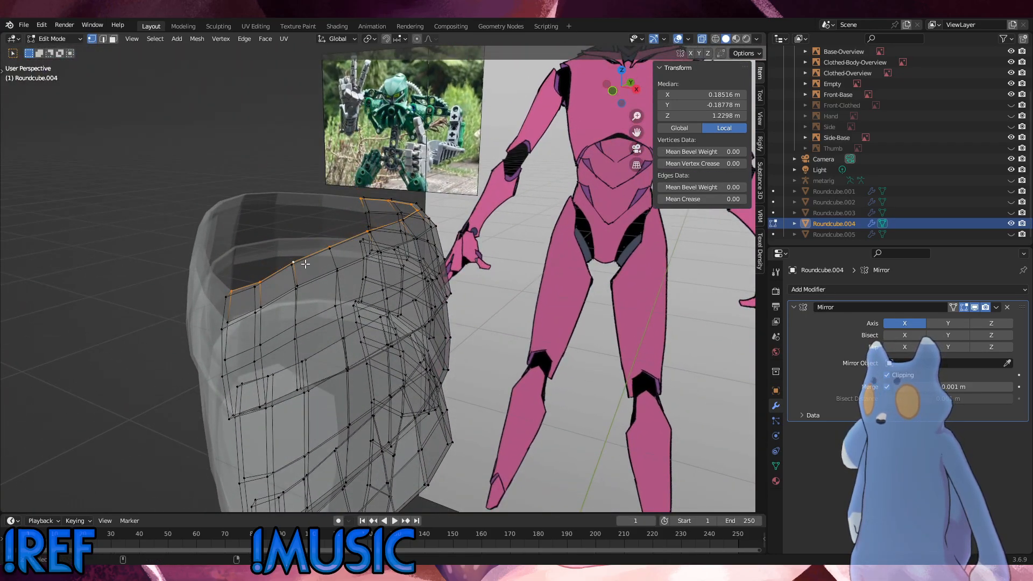
key("g")
key("z")
left_click(353, 255)
Slide the middle-row vertex at the front side of the top band slightly along its edge.
mouse_move(433, 229)
middle_mouse_down()
mouse_move(451, 222)
mouse_move(442, 221)
middle_mouse_up()
left_click(345, 290)
middle_click_drag(348, 290, 334, 273)
key("shift+v")
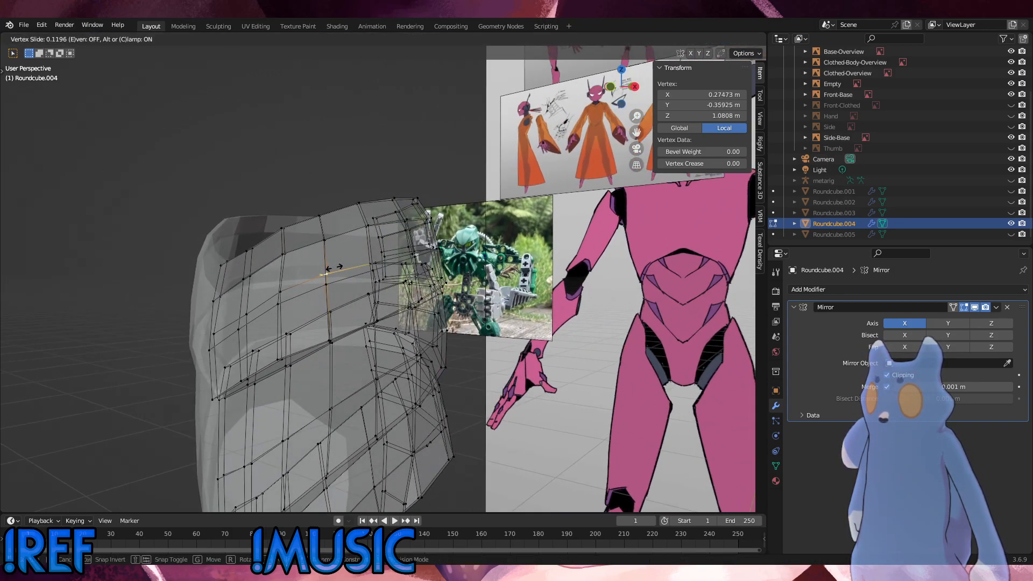
left_click(333, 272)
key("g")
key("g")
left_click(333, 272)
key("g")
left_click(332, 273)
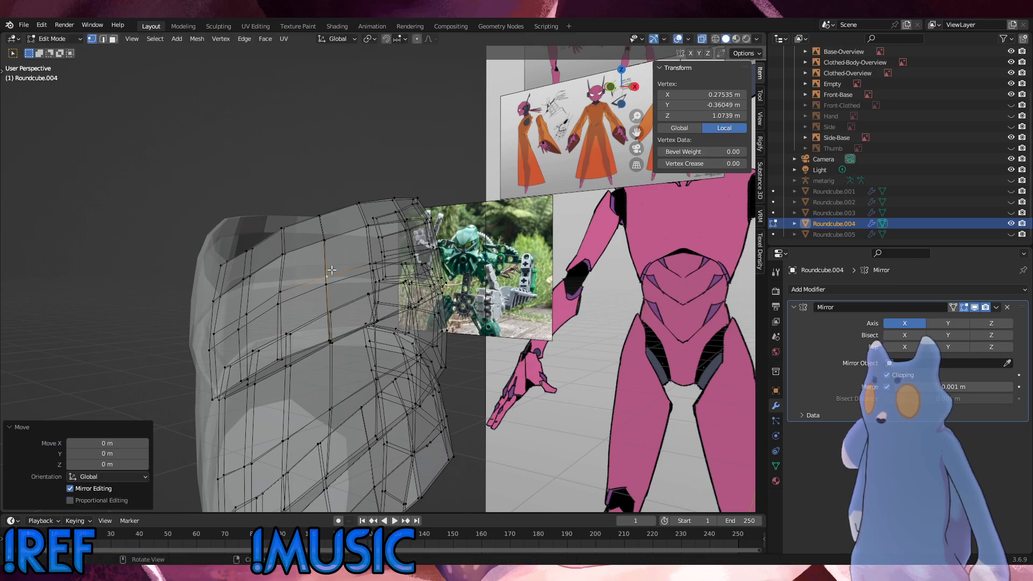
Slide the next two middle-row vertices toward the front centre along their edges, the last by a factor of 0.025.
left_click(283, 292)
key("g")
key("g")
left_click(272, 299)
left_click(244, 311)
key("g")
key("g")
left_click(244, 310)
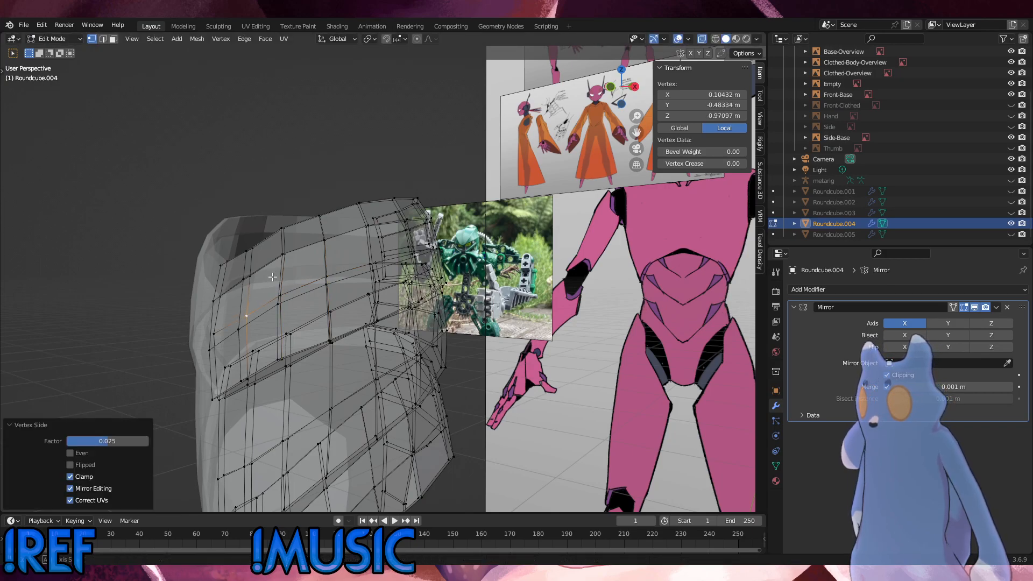
Offset a single vertex of the top band along its normal with Shrink/Fatten and clear the selection.
middle_click_drag(246, 303, 279, 213)
left_click(325, 254)
key("alt+s")
left_click(329, 258)
left_click(300, 242)
scroll(346, 247, "up", 4)
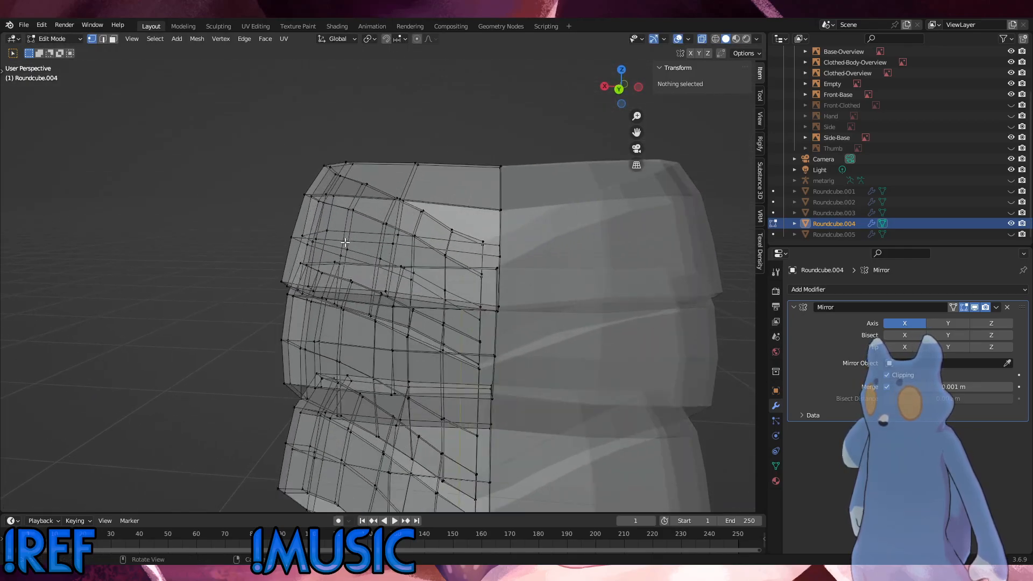
Turn off X-ray and, in front orthographic view, raise the top rim and shift it 0.00148 m in X and 0.001057 m in Z, fine-tuning its position.
middle_click_drag(349, 245, 500, 233)
left_click(701, 40)
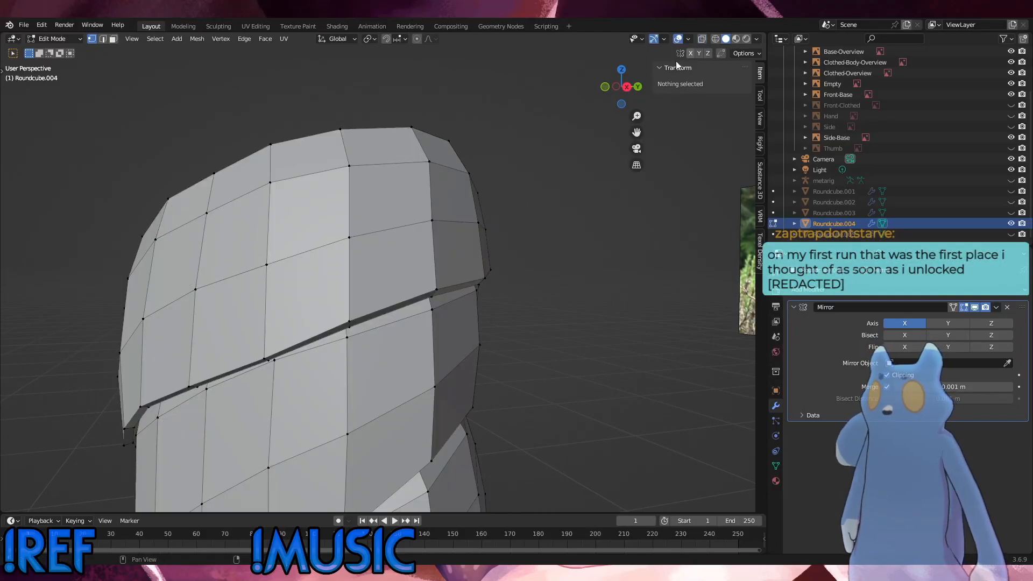
key("KP_3")
key("KP_1")
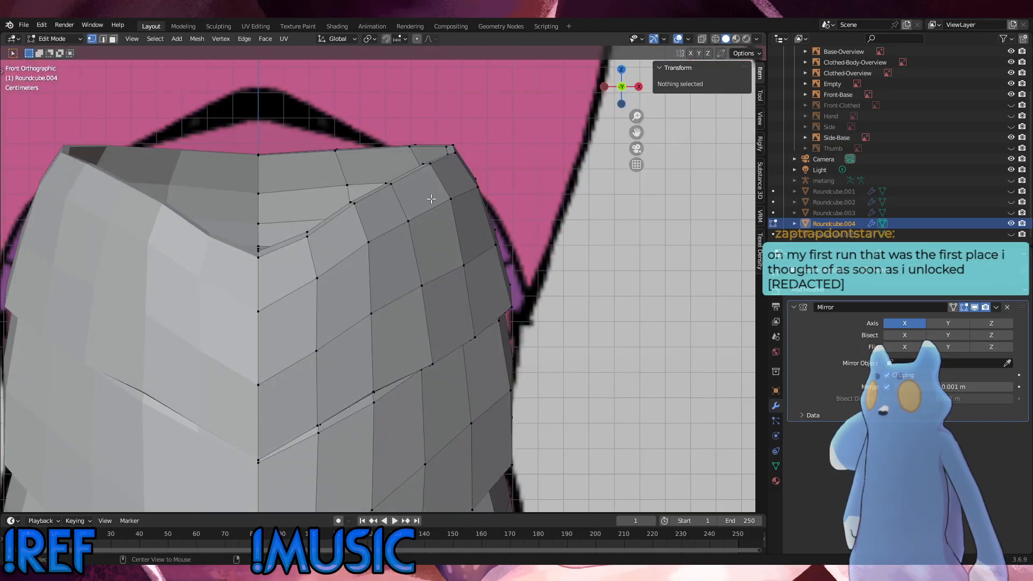
left_click(404, 186, "alt")
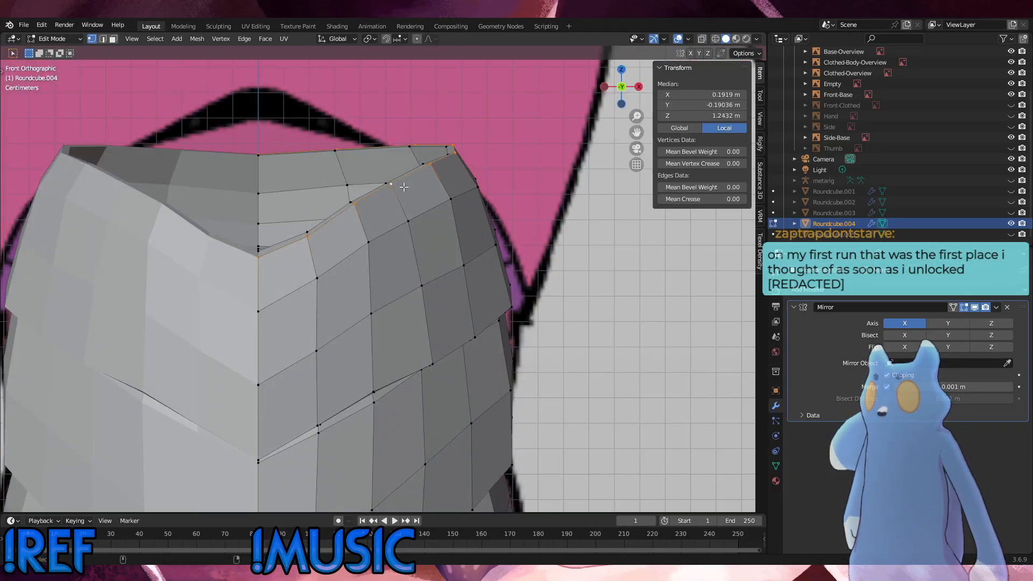
key("g")
key("z")
left_click(470, 169)
key("g")
left_click(476, 163)
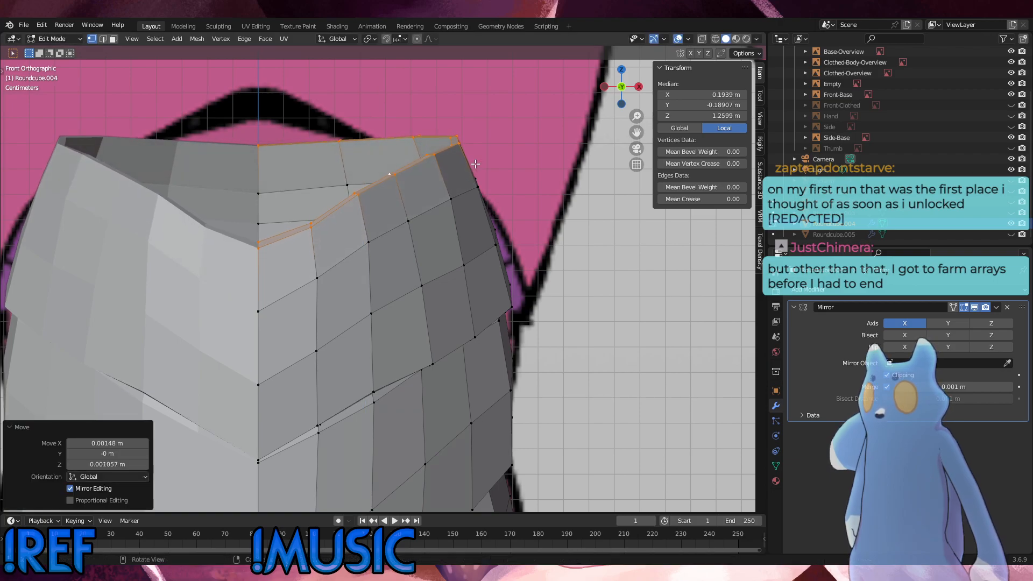
key("g")
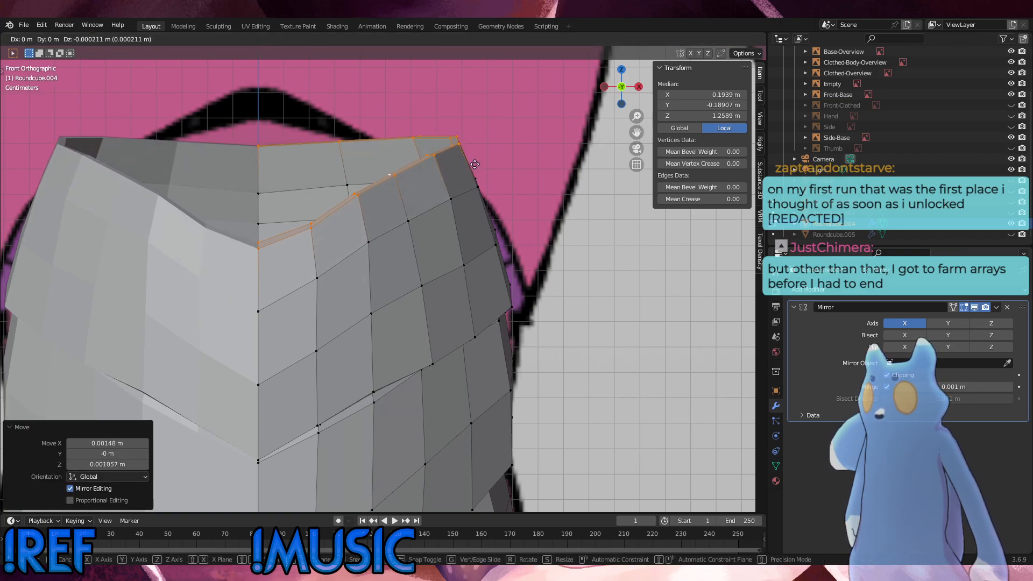
left_click(474, 164)
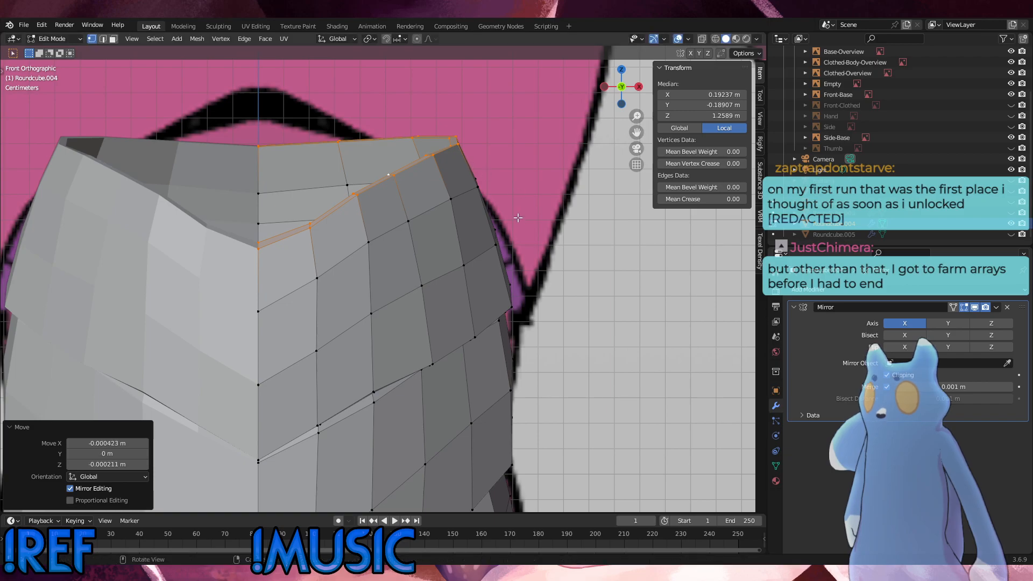
Select the whole linked top band and scale it to 1.033 along X.
key("l")
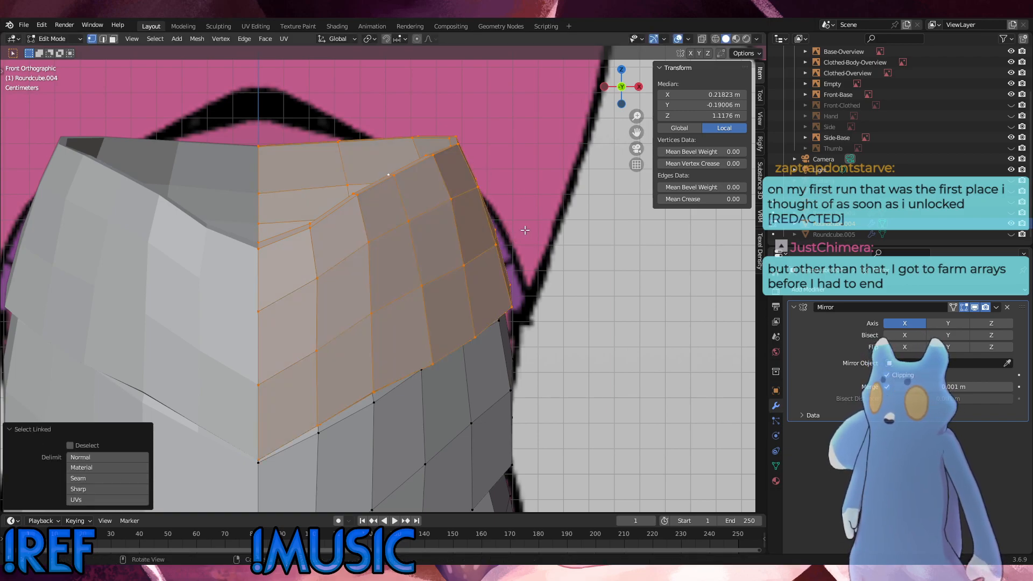
scroll(525, 230, "down", 2)
key("s")
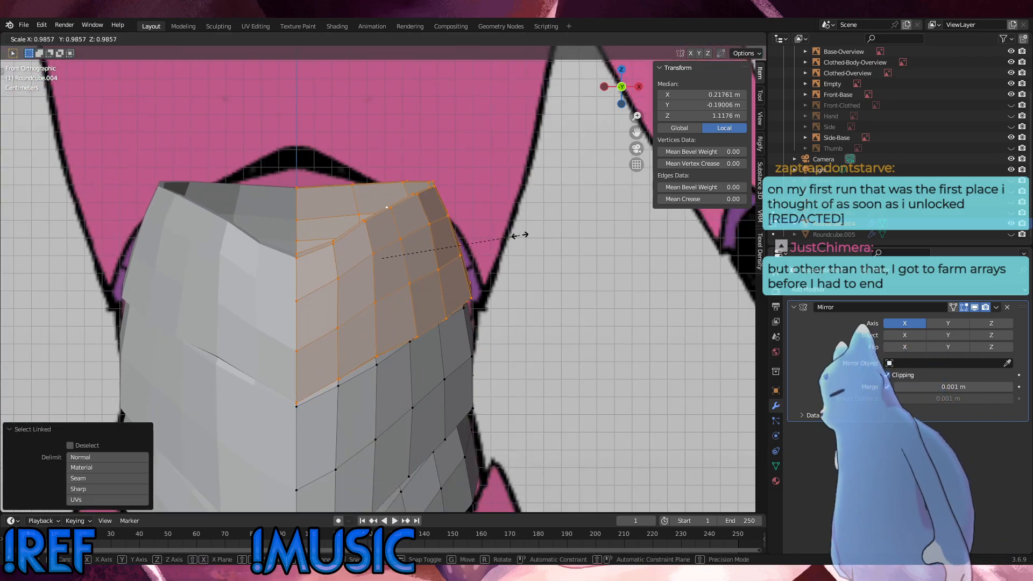
key("x")
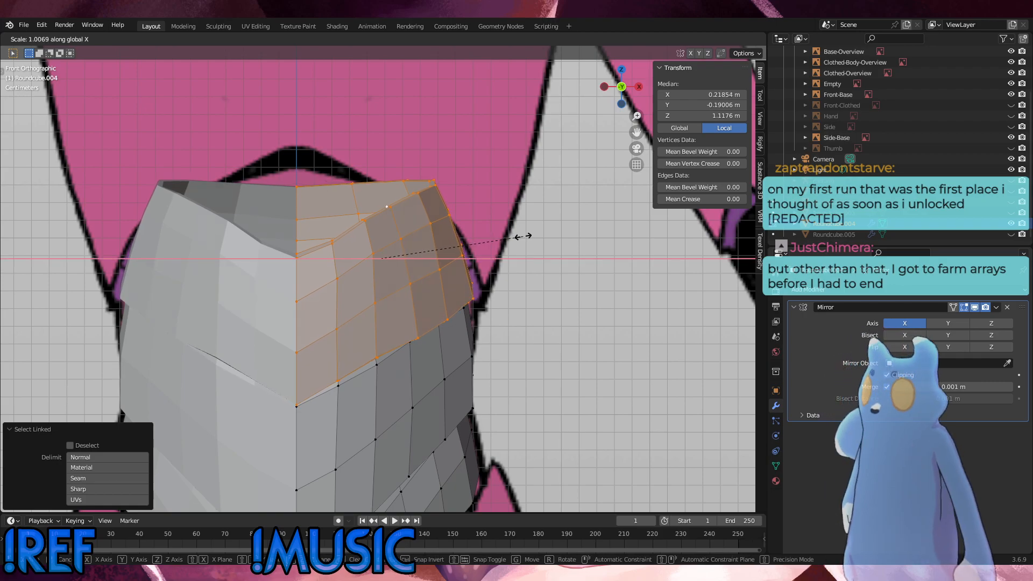
left_click(527, 237)
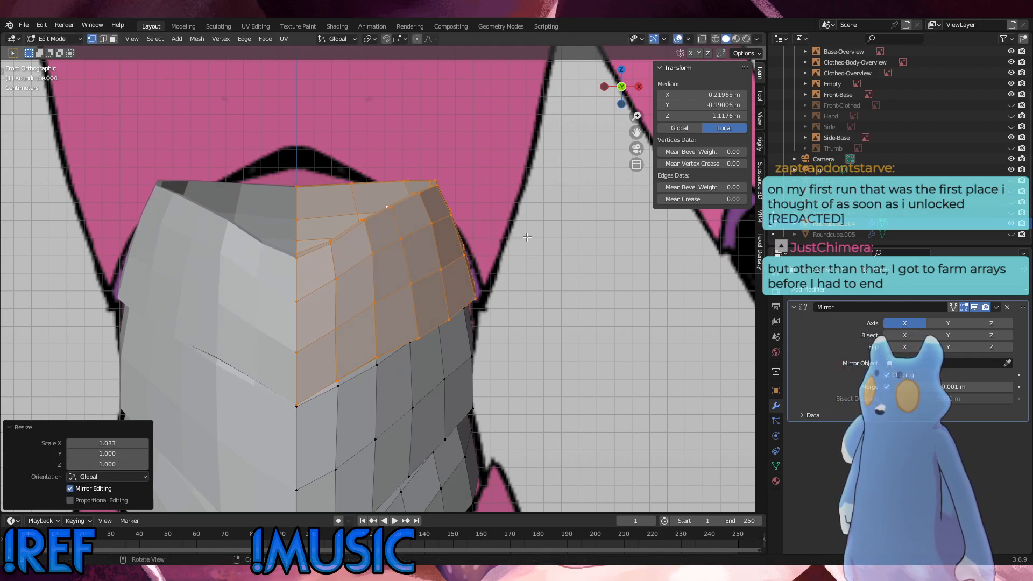
Move the top band 0.000609 m in X, rotate it -1.3° in front view, and shift it back -0.000609 m in X.
key("g")
key("x")
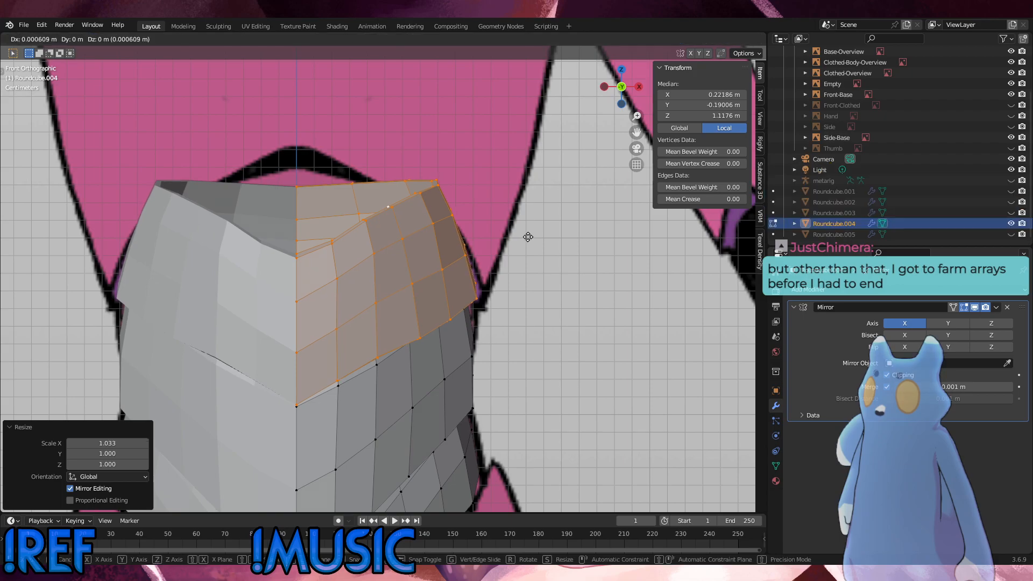
left_click(529, 237)
middle_click_drag(528, 237, 492, 245)
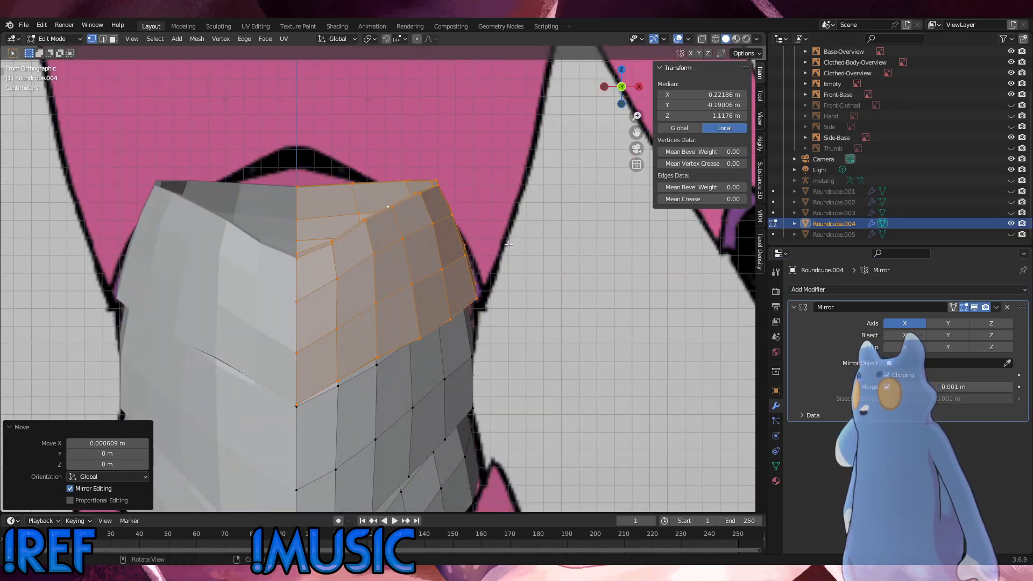
key("r")
left_click(514, 233)
key("g")
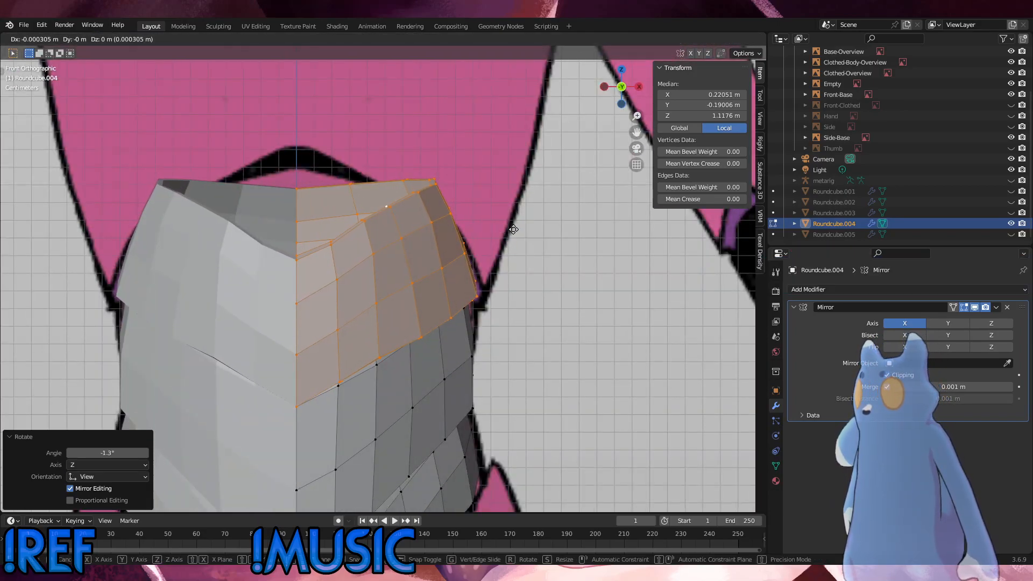
left_click(513, 229)
Raise the two front-centre vertices at the top band's lower edge slightly along Z.
middle_click_drag(320, 400, 312, 346)
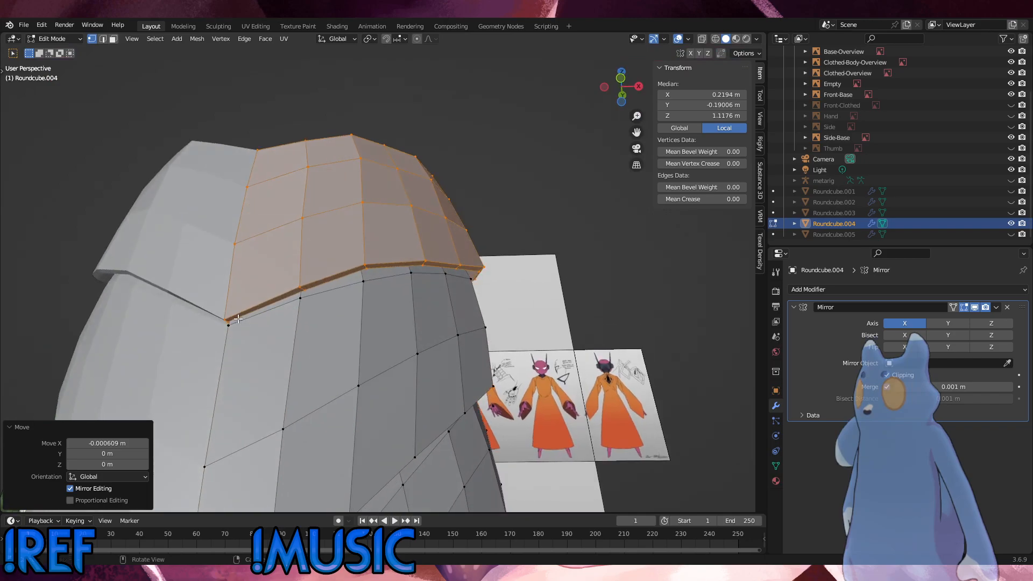
left_click(234, 321)
left_click(229, 319, "shift")
key("g")
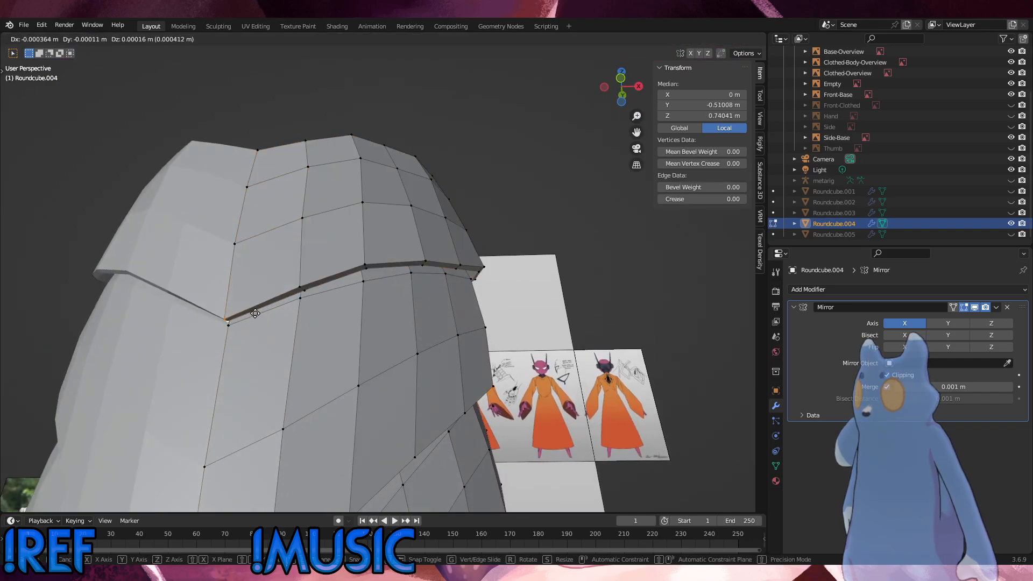
key("z")
left_click(255, 306)
Turn on X-ray and raise the top band's front-centre middle-row vertex along Z.
left_click(241, 246)
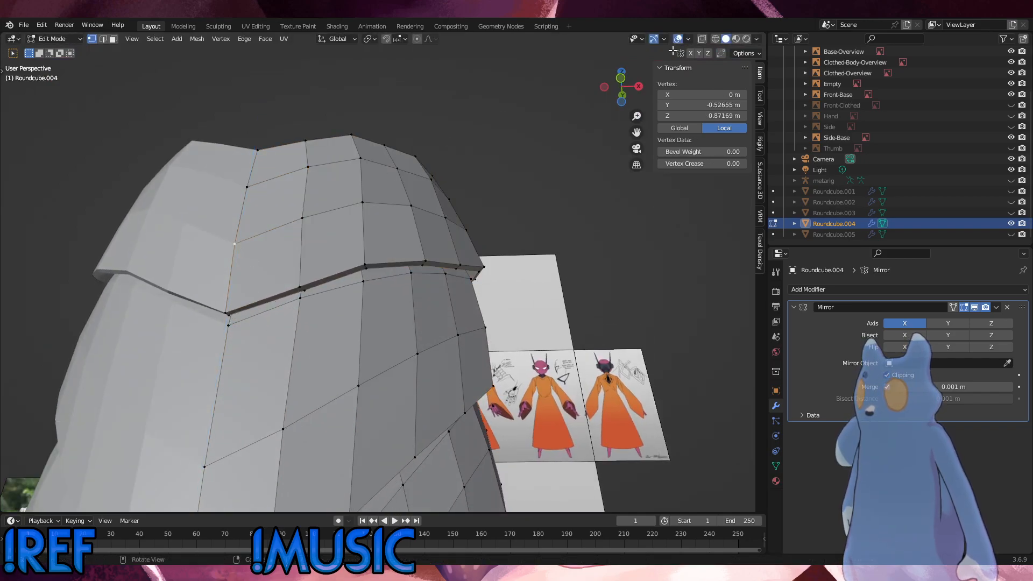
key("alt+z")
middle_click_drag(253, 249, 156, 326)
key("g")
key("z")
left_click(151, 330)
Adjust the inner middle-row vertex on the front centre line, sliding it along its edge by a factor of 0.017.
left_click(179, 361)
middle_click_drag(179, 362, 174, 364)
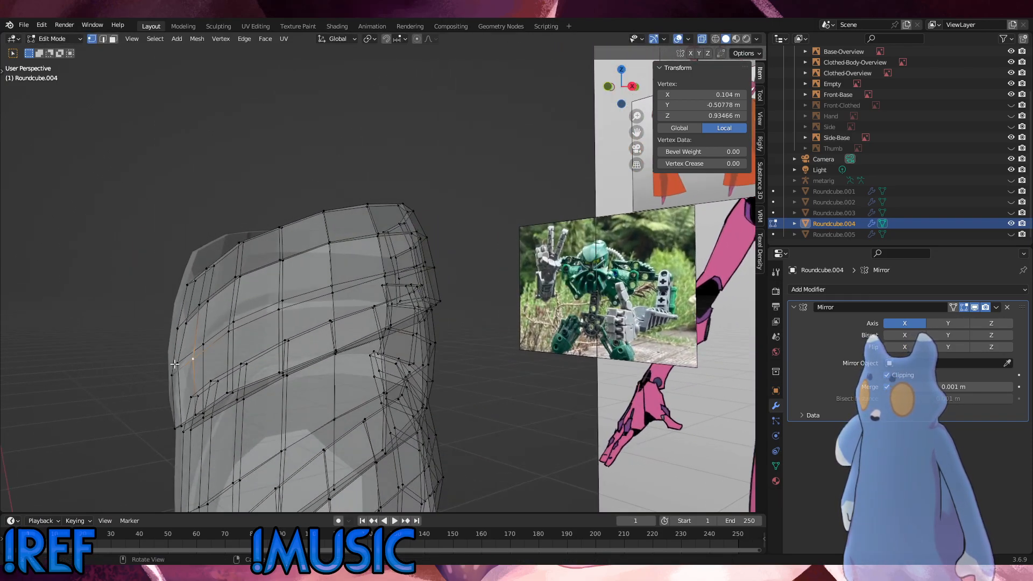
key("g")
key("y")
key("x")
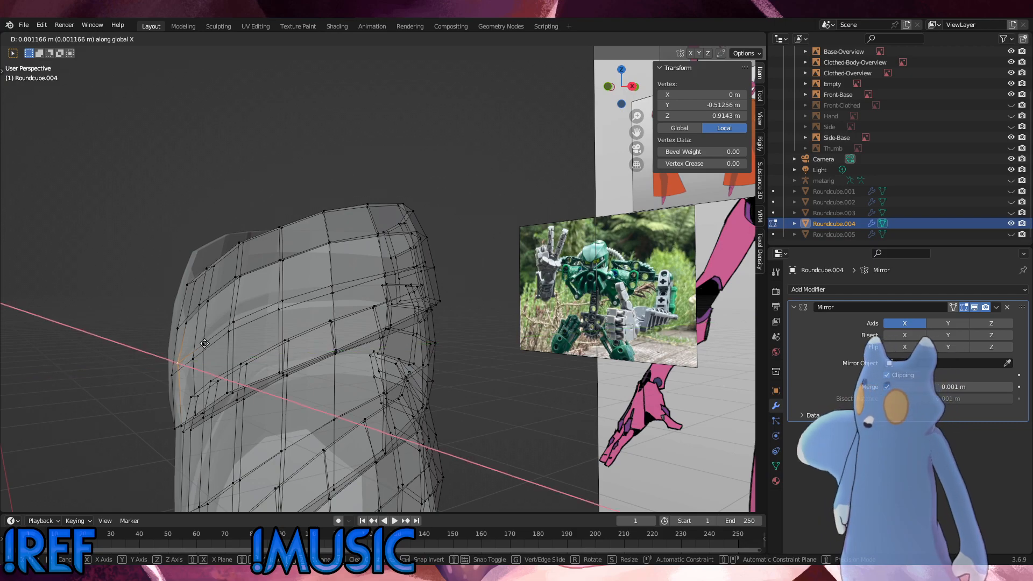
key("g")
left_click(205, 343)
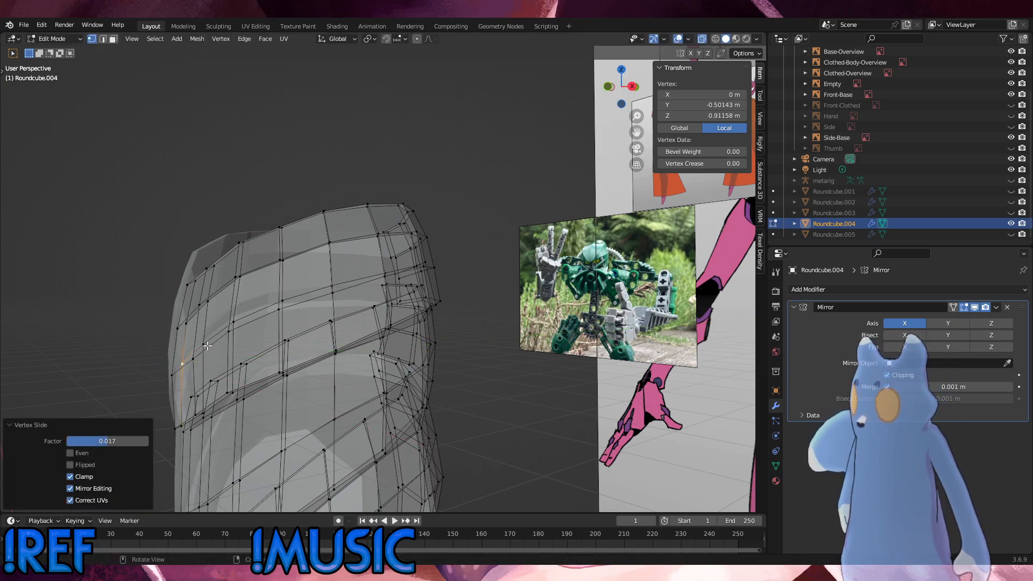
Slide the two middle-row vertices nearest the front centre line together along their vertical edges.
middle_click_drag(205, 343, 217, 369)
left_click(216, 369)
left_click(171, 376, "shift")
key("g")
key("g")
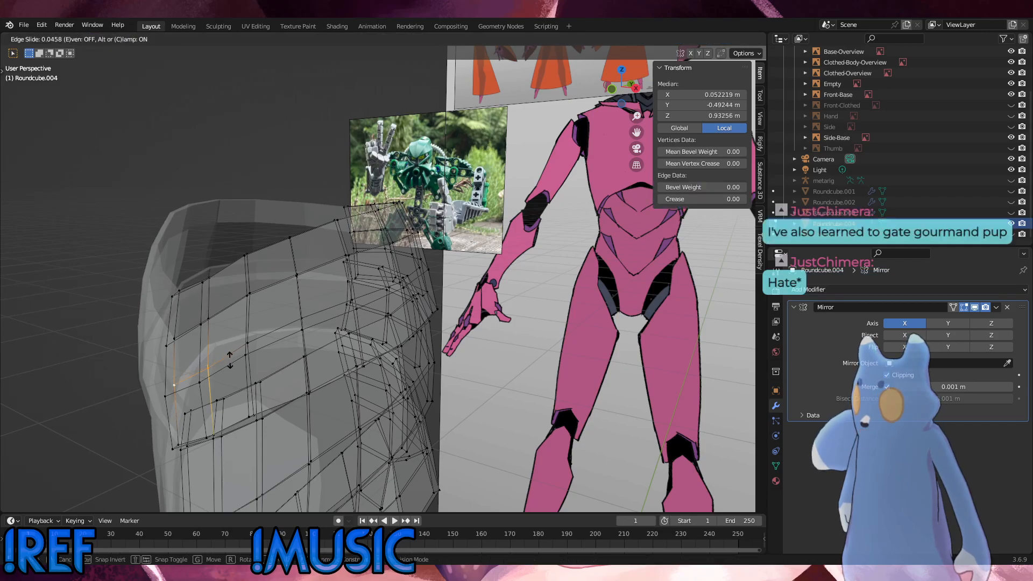
left_click(230, 363)
Slide the next middle-row vertex toward the side by a factor of 0.104 and adjust its neighbouring position along the edge.
left_click(265, 337)
key("g")
key("g")
left_click(284, 339)
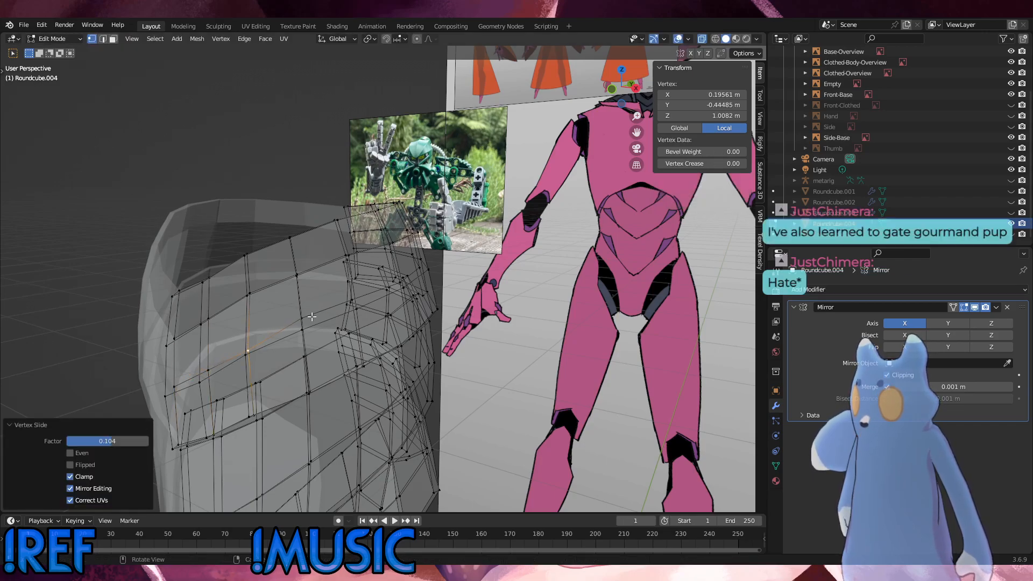
key("g")
key("g")
left_click(313, 322)
Slide the front-side middle-row vertex of the top band along its edge by a factor of 0.033.
left_click(414, 339)
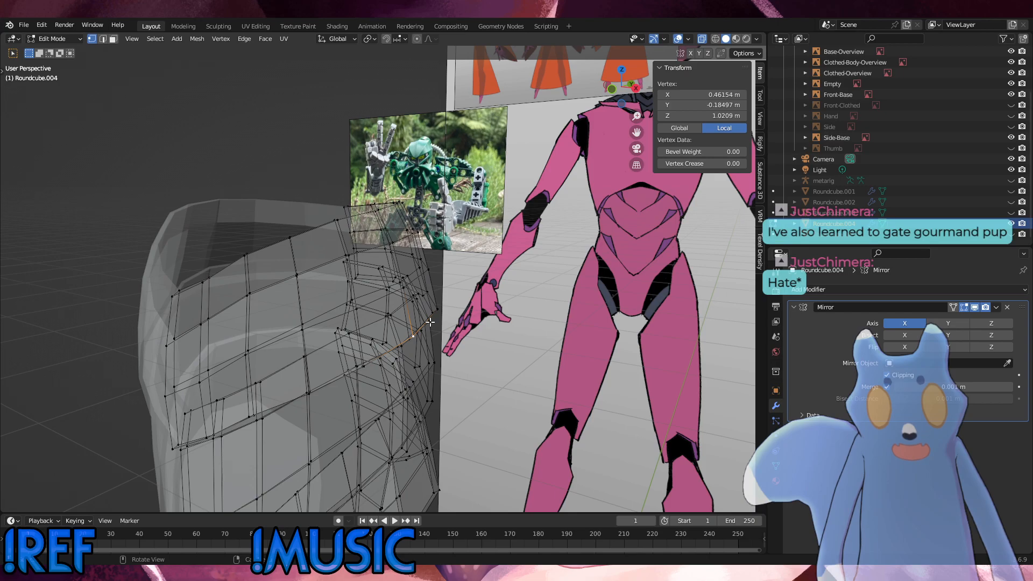
middle_click_drag(289, 348, 204, 257)
left_click(287, 364)
key("g")
key("g")
left_click(286, 368)
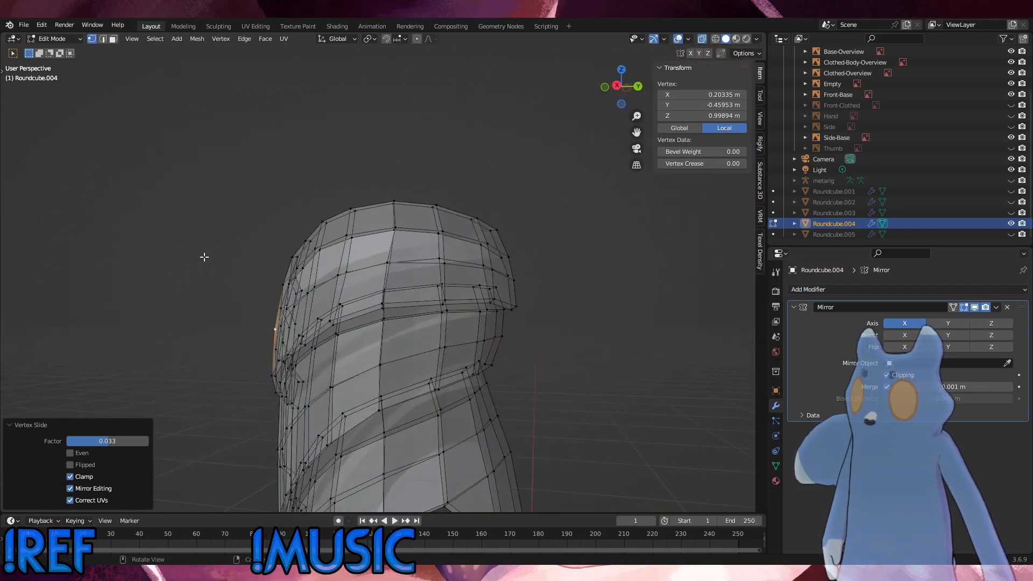
Examine the torso bands together with the chest piece in Object Mode and return to Edit Mode.
left_click(54, 38)
left_click(56, 46)
left_click(491, 187)
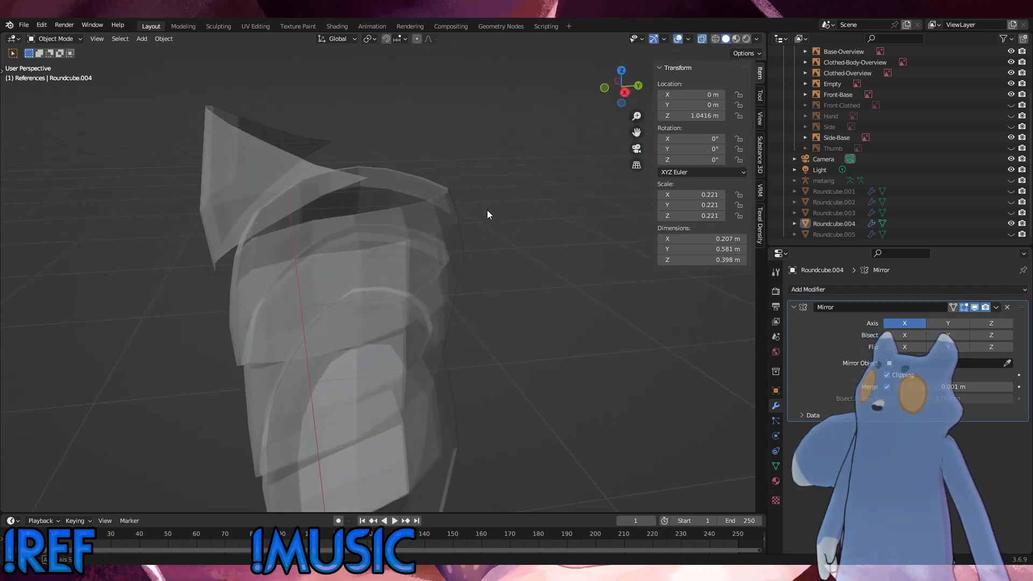
middle_click_drag(488, 214, 264, 148)
left_click(264, 147)
left_click(54, 39)
left_click(56, 57)
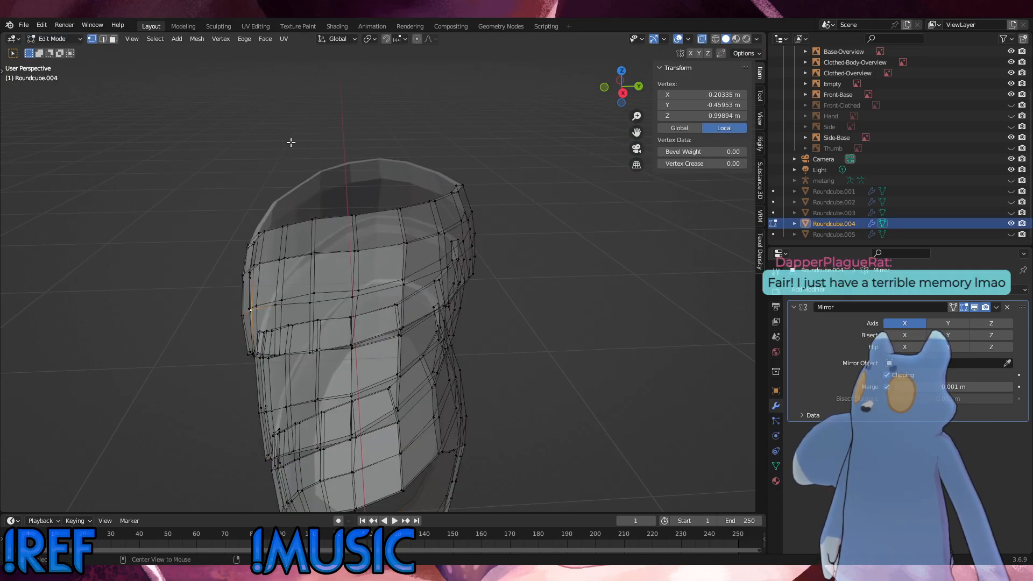
Reveal the hidden chest piece, try moving it up in the right side view, and rotate the revealed geometry by 1.61°.
key("KP_3")
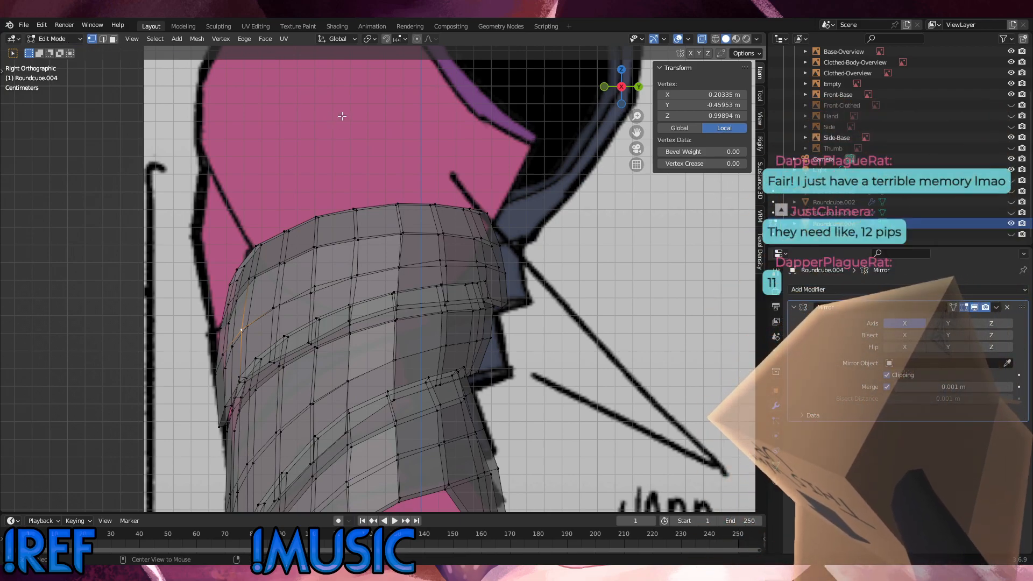
key("alt+h")
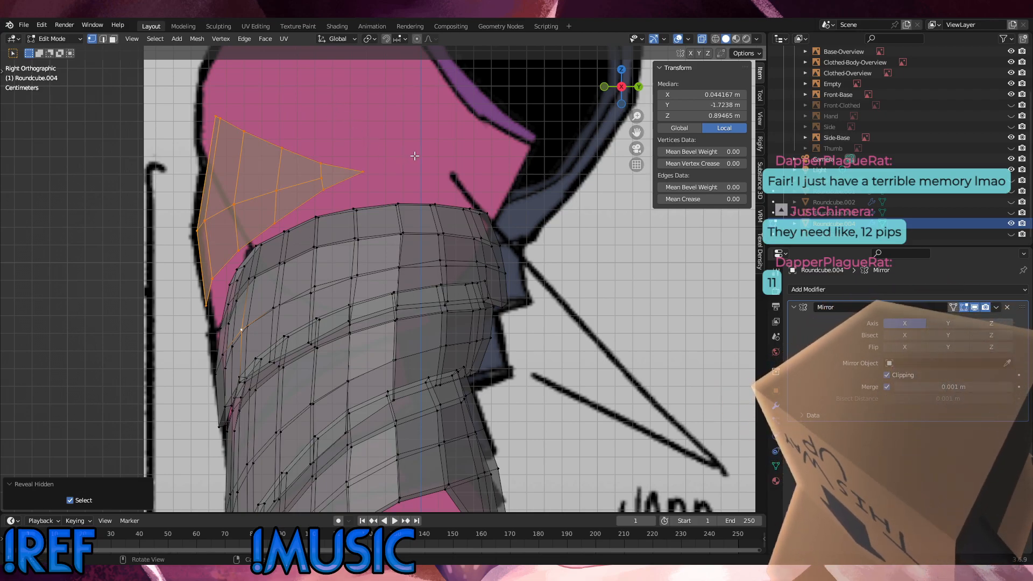
key("g")
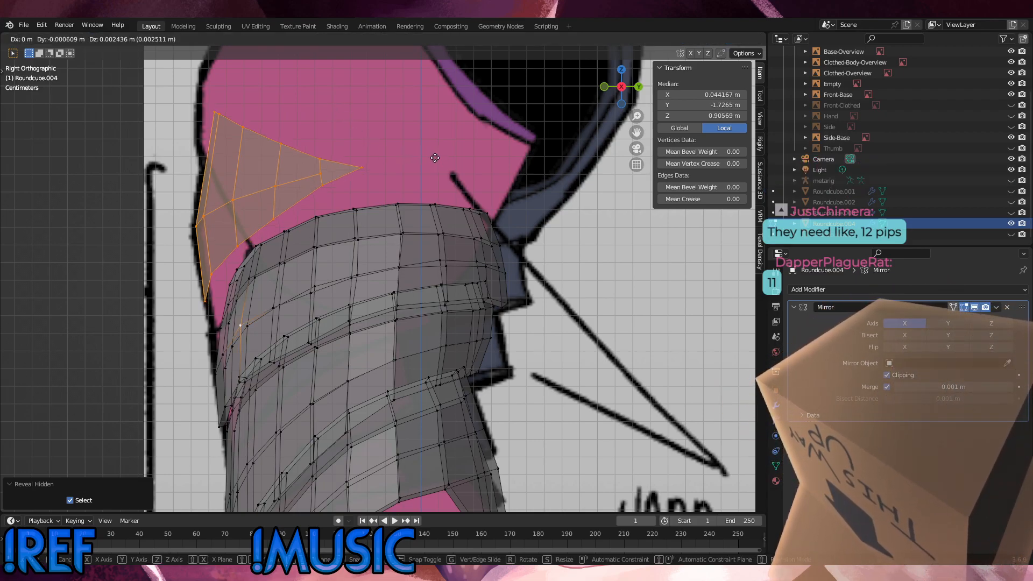
left_click(434, 153)
key("ctrl+z")
key("r")
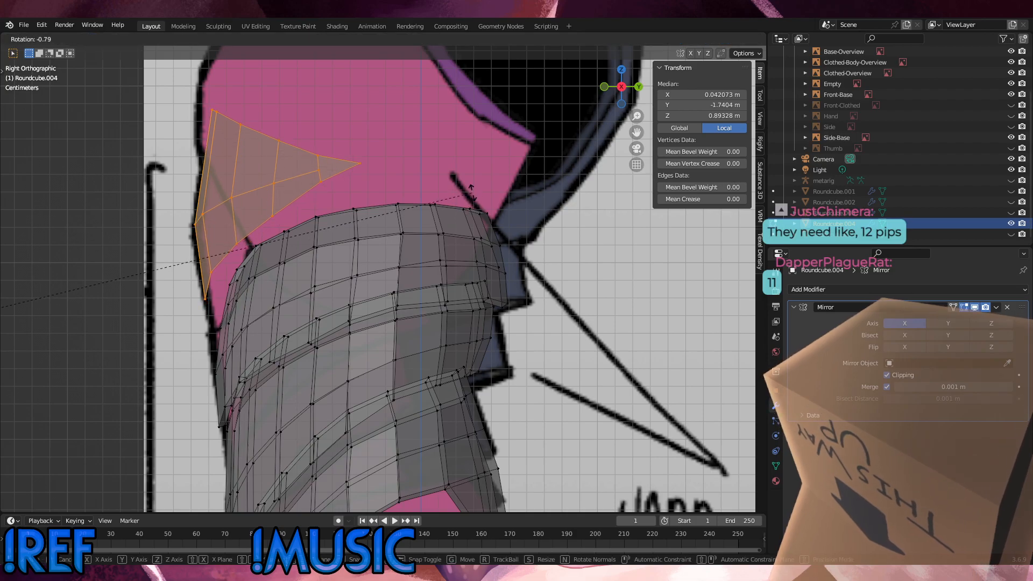
left_click(371, 259)
Hide the stray curved strip of mesh floating in front of the torso.
scroll(362, 259, "down", 6)
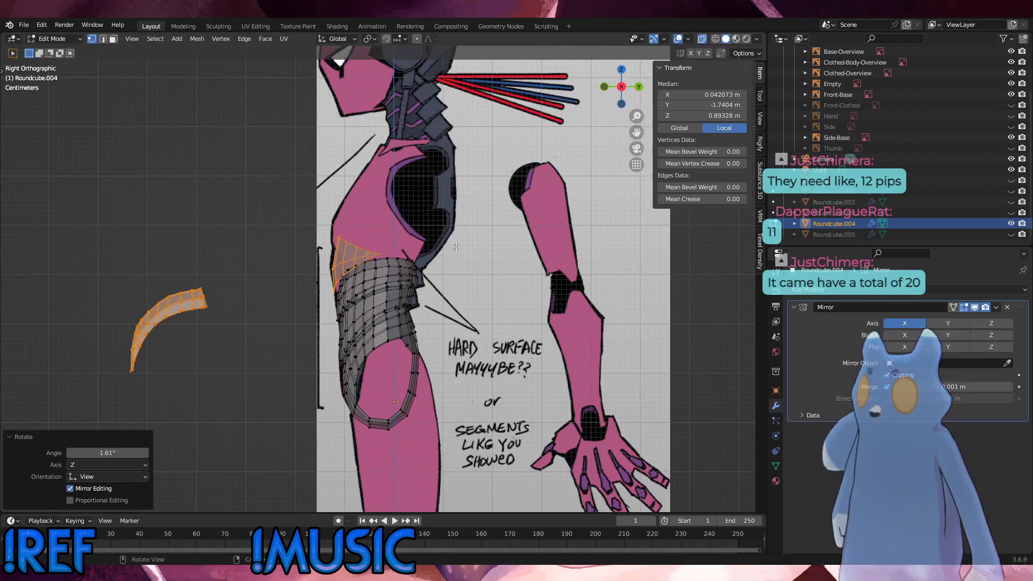
left_click(246, 358)
left_click_drag(248, 407, 56, 246)
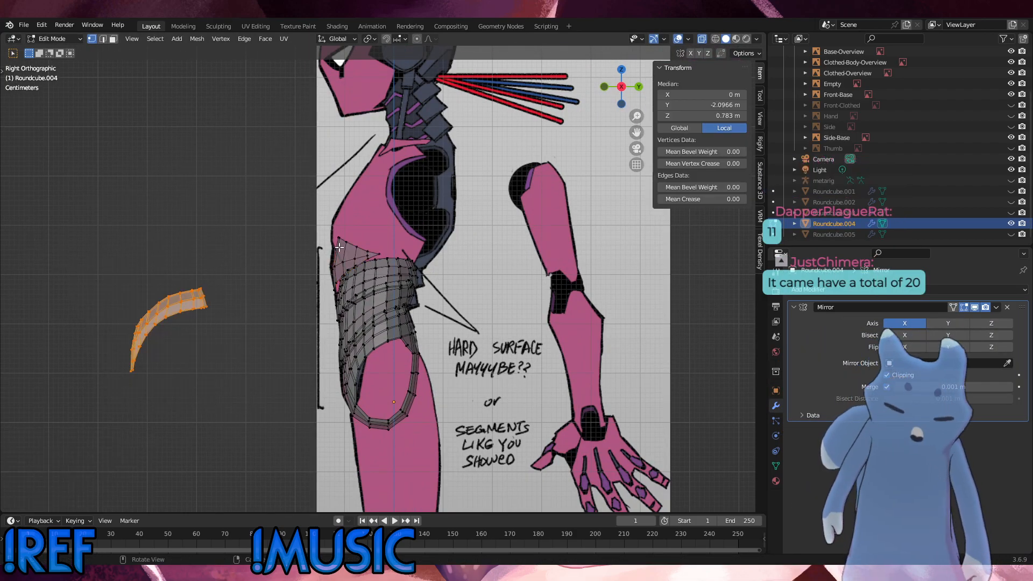
key("h")
Select the whole chest piece, rotate it by -4.66° in the side view and move it -0.005847 m along Z.
scroll(305, 220, "up", 6)
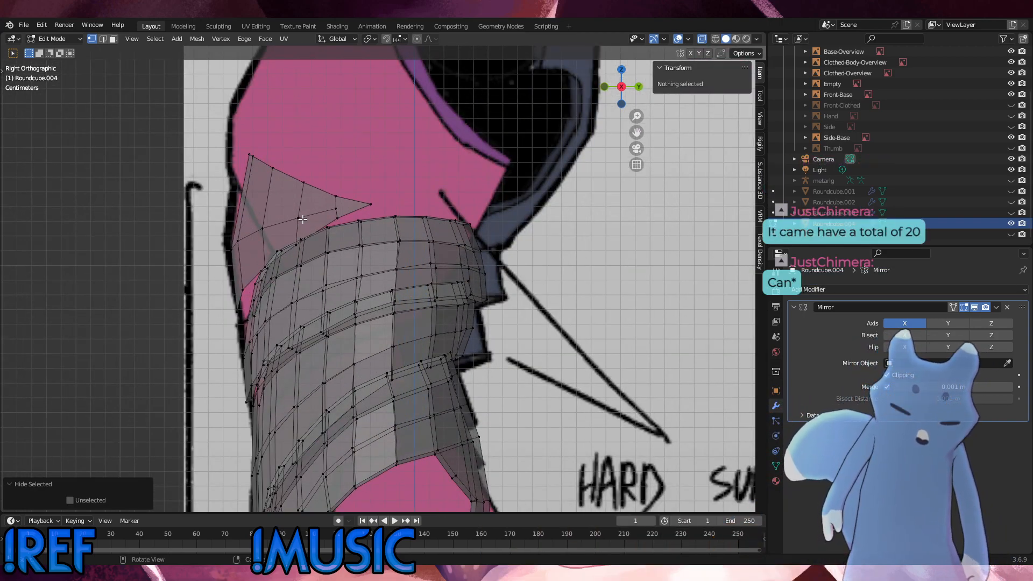
key("l")
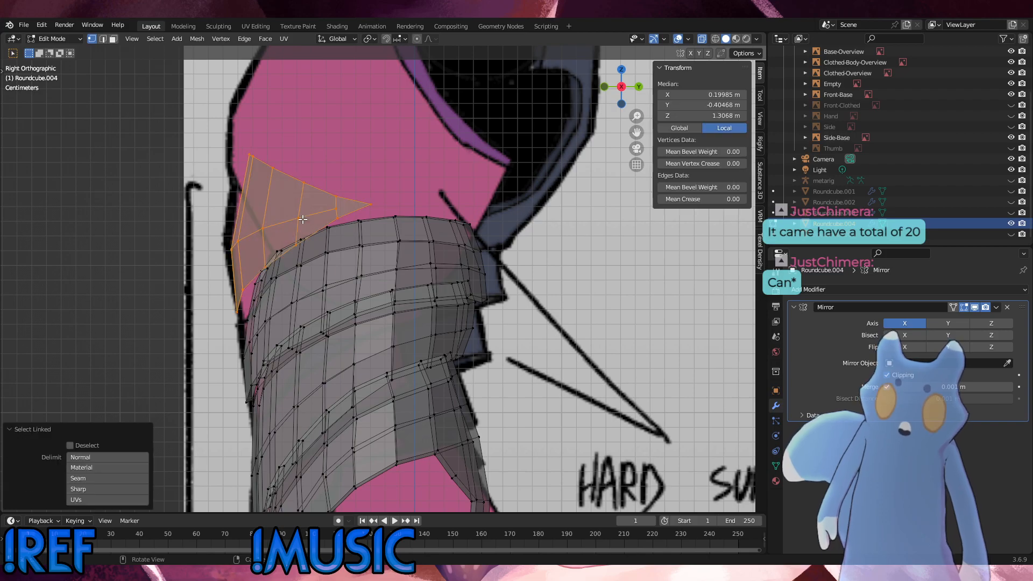
key("r")
left_click(407, 156)
key("g")
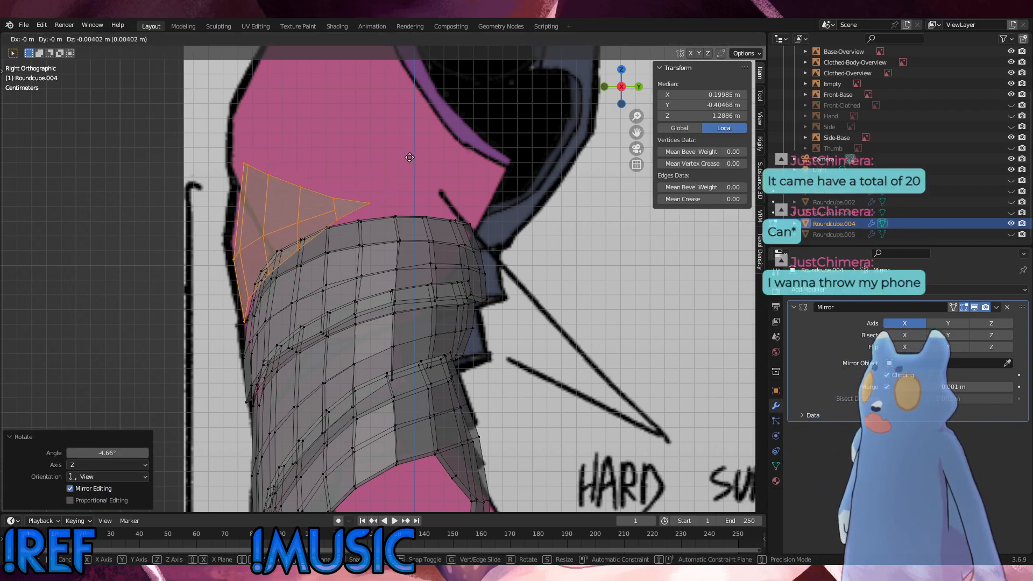
left_click(411, 160)
Scale the chest piece up by about 1.02, rotate it slightly and rescale it by 1.002 to match the side reference.
key("s")
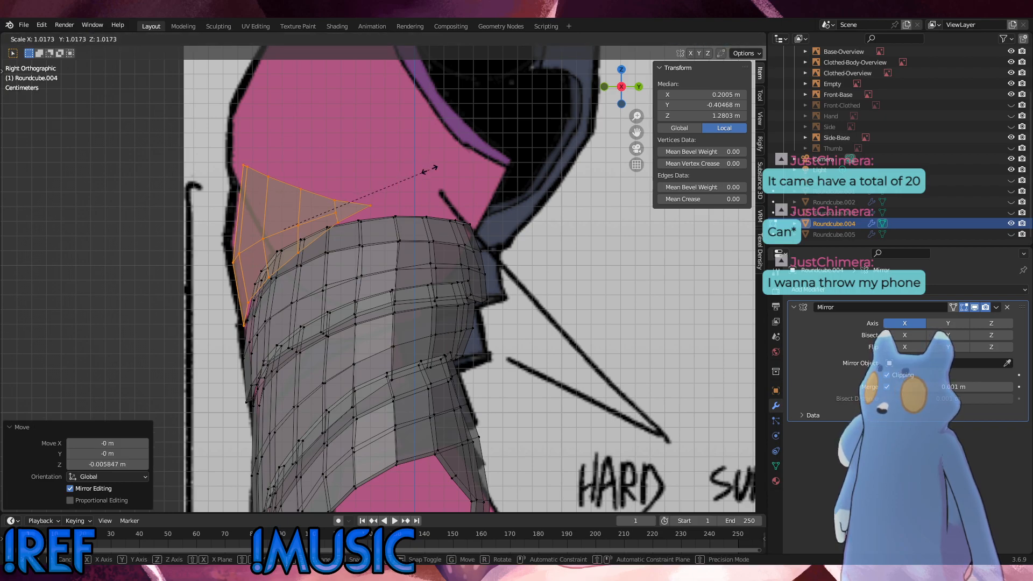
left_click(428, 165)
key("r")
left_click(430, 171)
key("s")
left_click(431, 172)
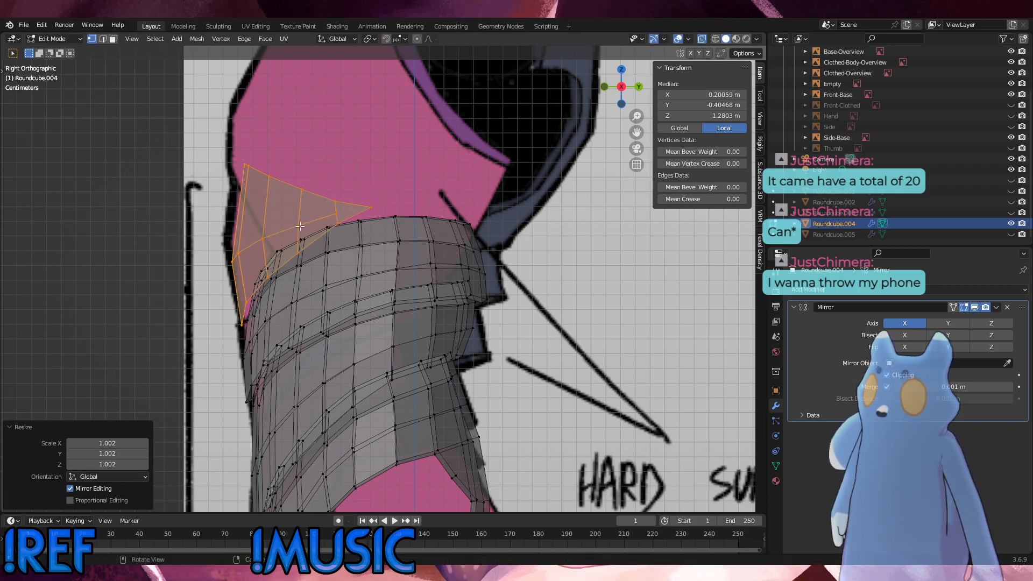
Slide the chest piece's middle edge row, without its side end, by a factor of 0.172, then move it slightly and scale it by 1.093.
left_click(285, 232, "alt")
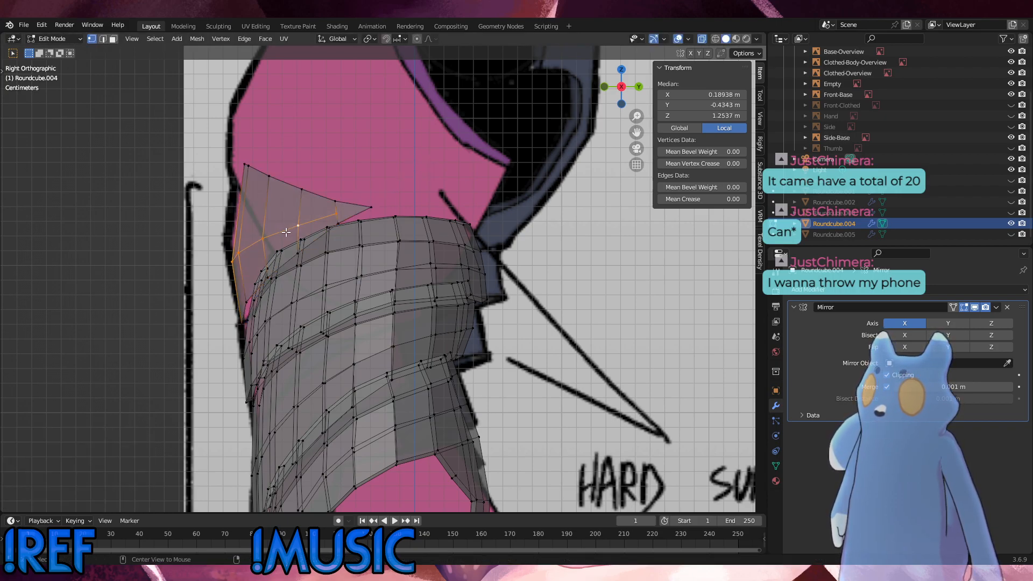
left_click_drag(324, 198, 323, 198, "ctrl")
key("g")
key("g")
left_click(331, 195)
key("s")
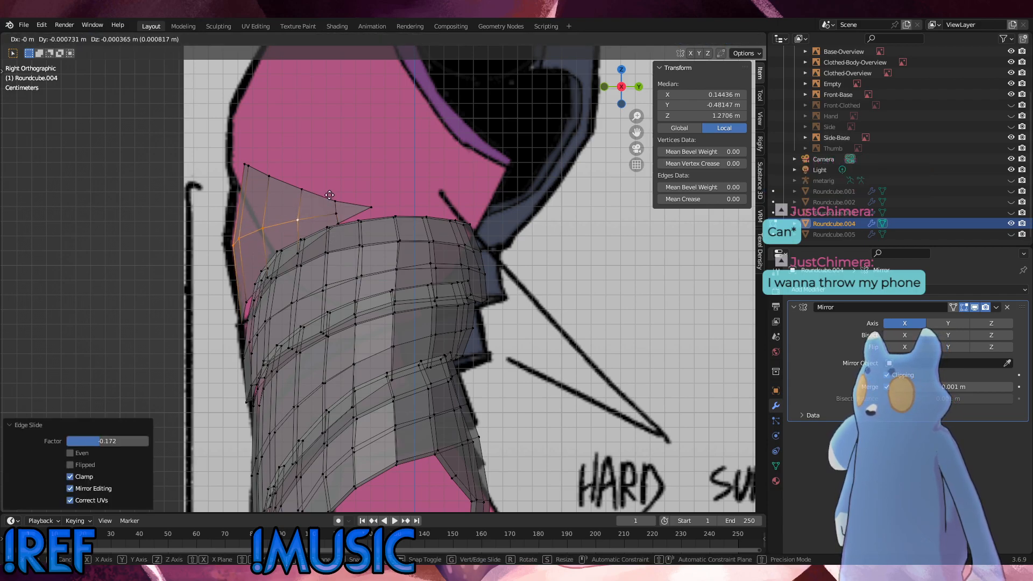
left_click(328, 194)
key("s")
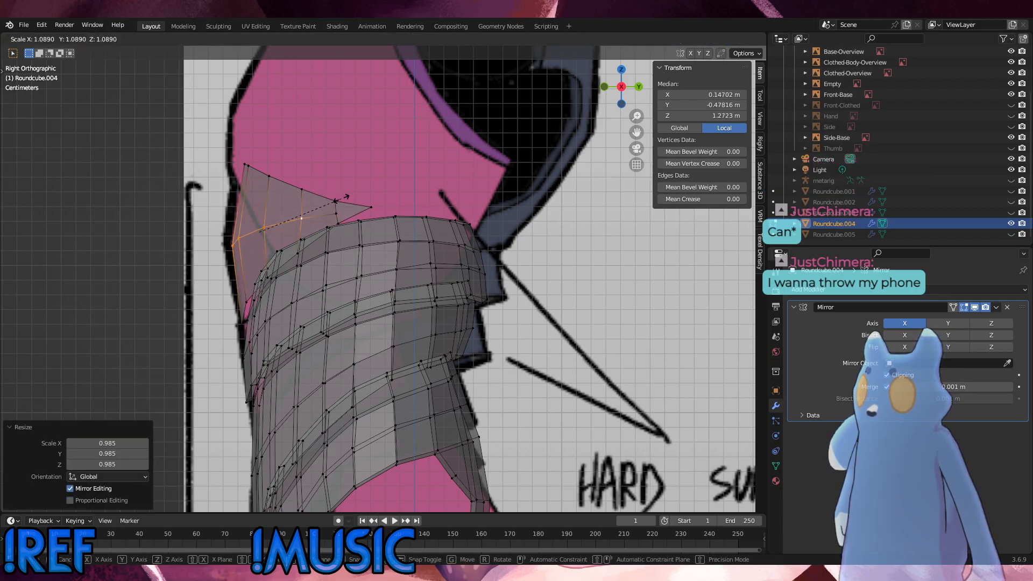
left_click(340, 198)
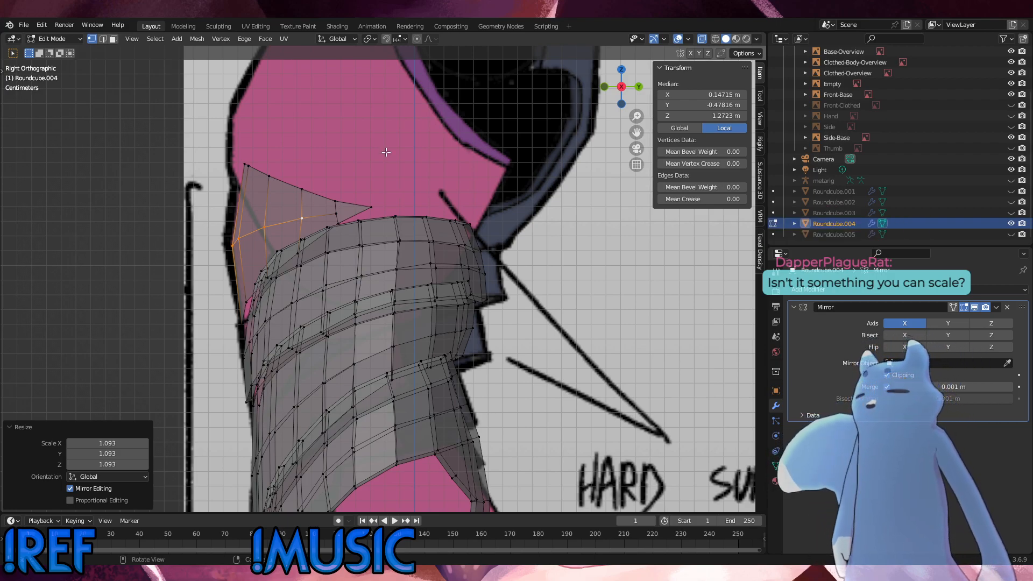
Delete the vertex forming the pointed side tip of the chest piece.
left_click(377, 206)
key("x")
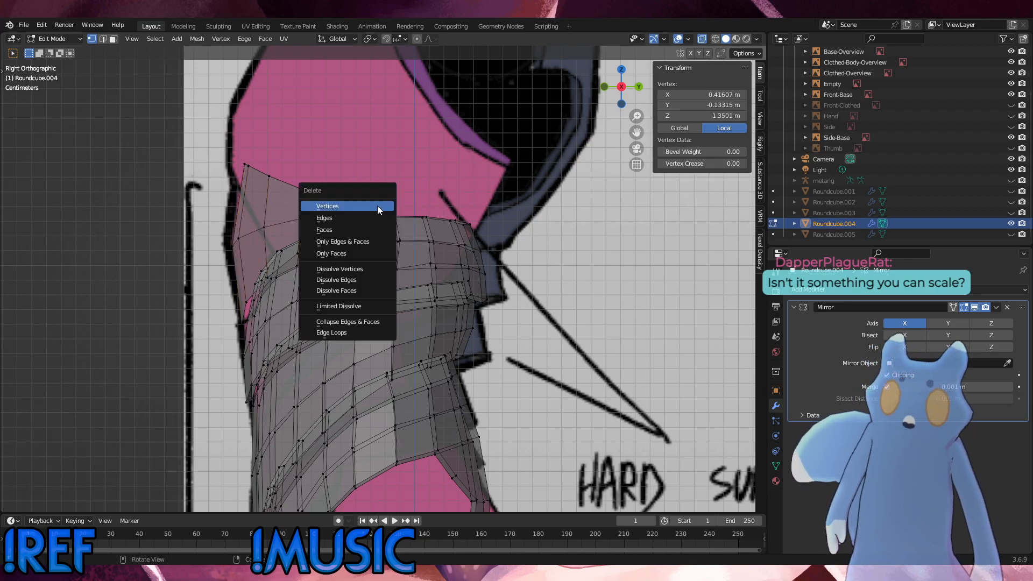
left_click(377, 207)
Straighten the chest piece's side end edge by rotating it 3.78° and scaling it by 1.51.
left_click_drag(346, 226, 334, 194)
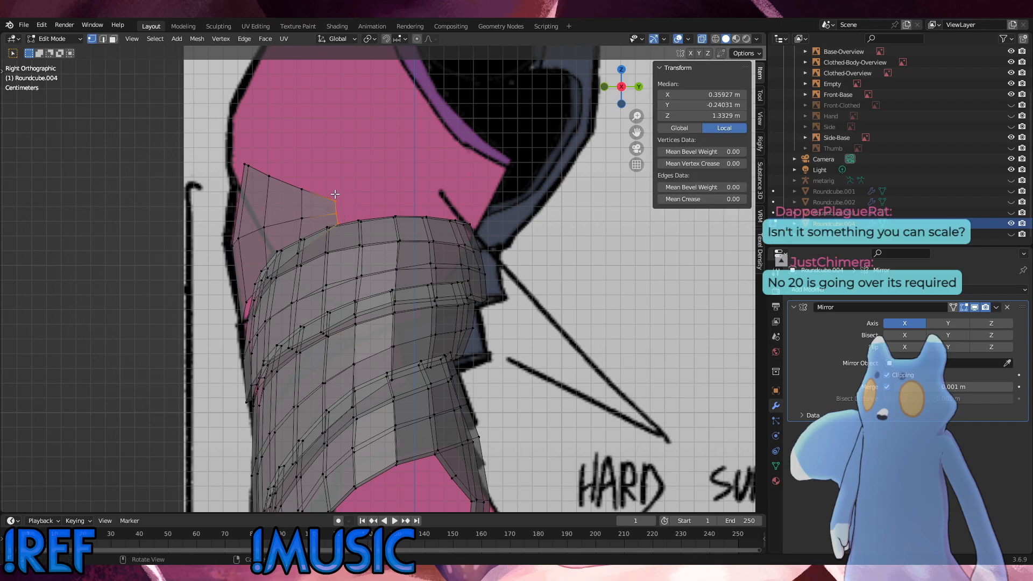
key("r")
left_click(407, 182)
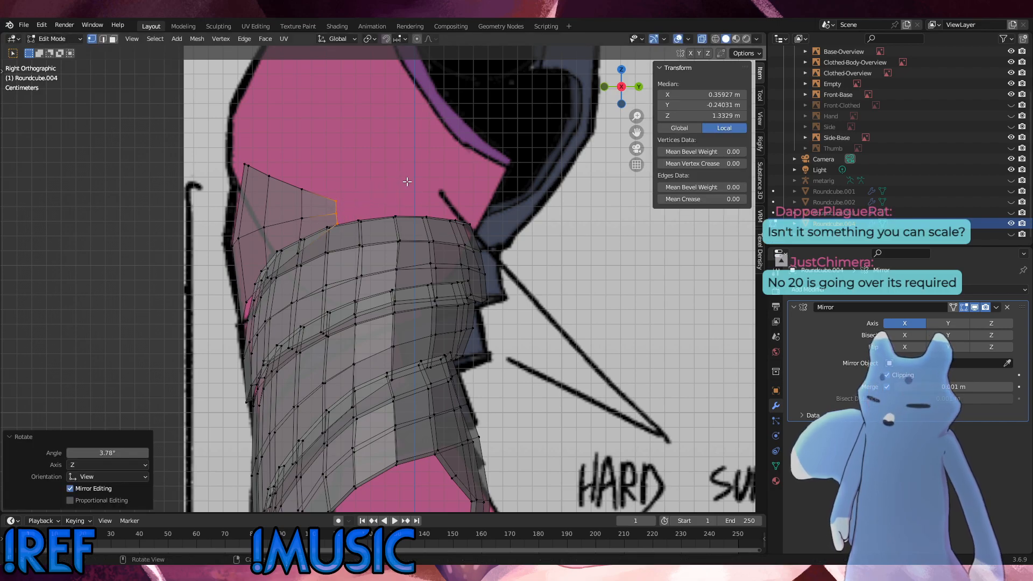
key("r")
left_click(516, 190)
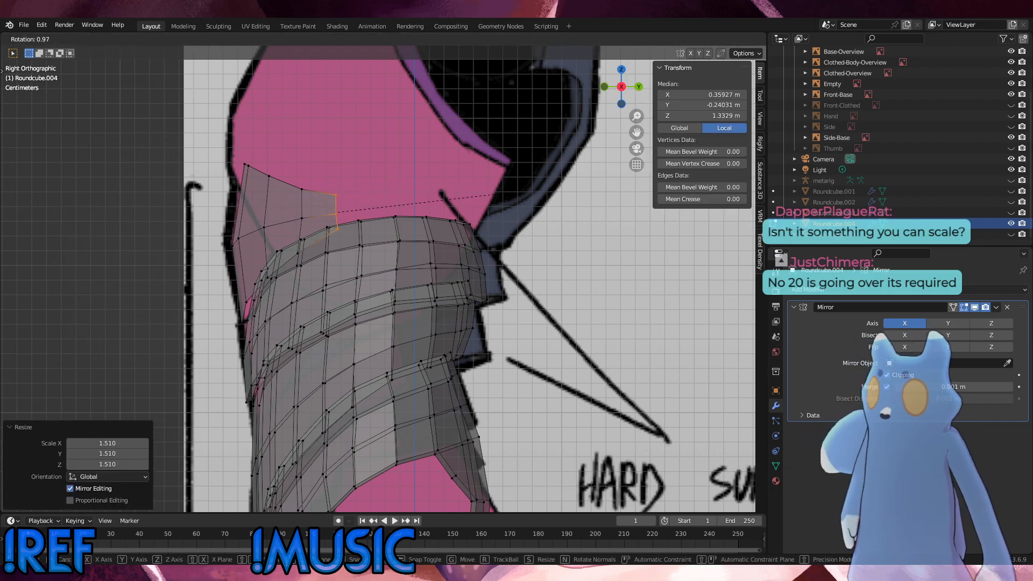
Extrude the chest piece's side end edge one segment toward the back and position it along the body in several views.
middle_click_drag(417, 197, 432, 234)
key("g")
left_click(427, 287)
key("g")
key("z")
left_click(397, 149)
key("g")
left_click(299, 226)
key("g")
key("z")
left_click(302, 219)
key("g")
left_click(449, 212)
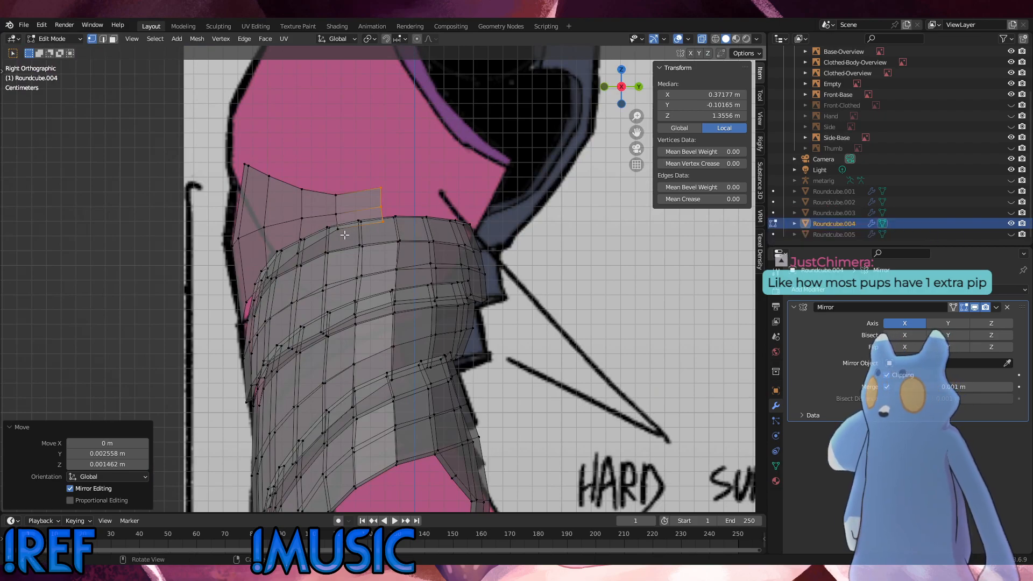
Select the vertical edge loop before the new end segment and slide it toward the front.
middle_click_drag(345, 235, 404, 182, "alt")
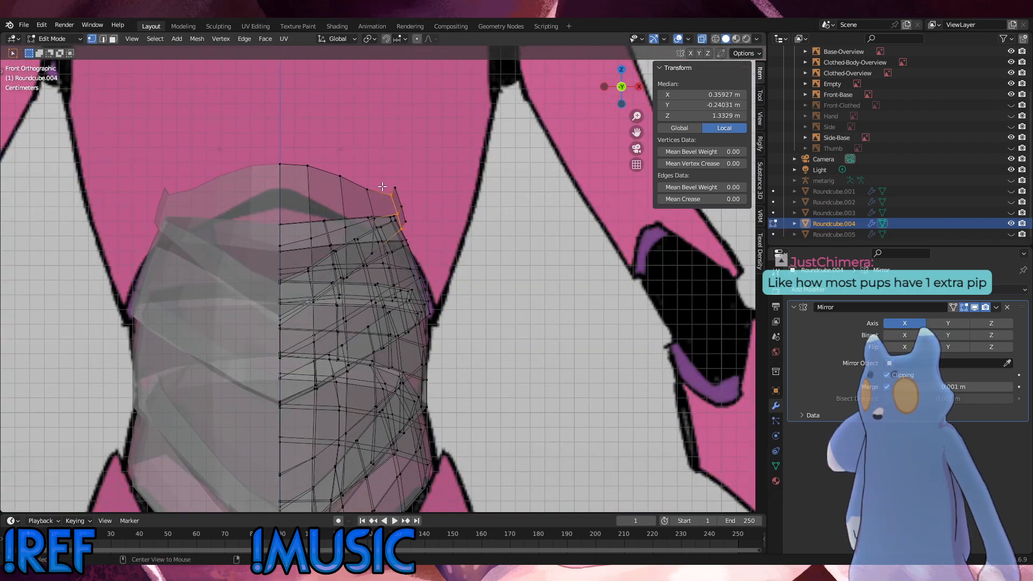
middle_click_drag(724, 49, 431, 144, "alt")
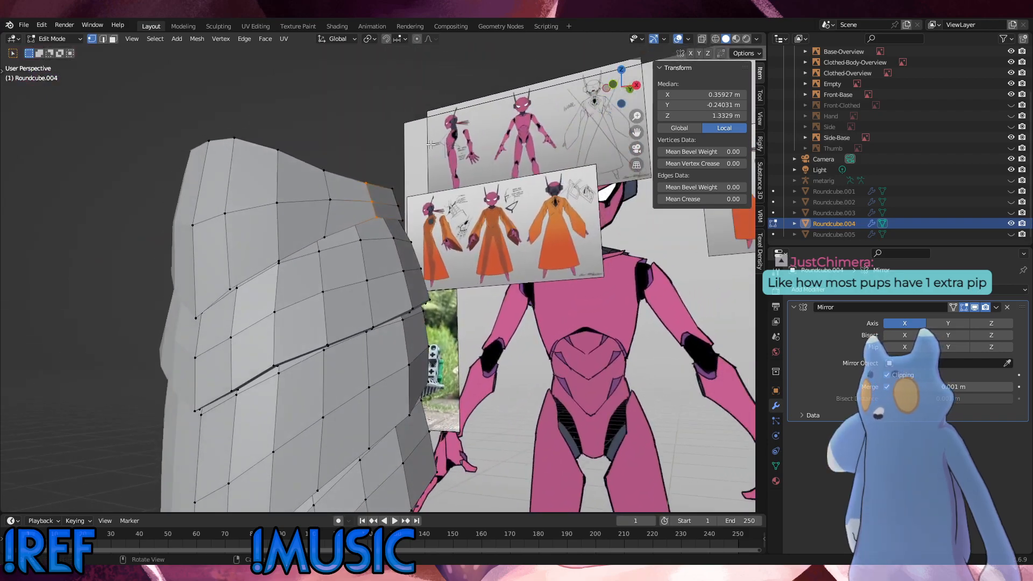
mouse_move(337, 235)
middle_mouse_down()
mouse_move(361, 234)
mouse_move(321, 235)
middle_mouse_up()
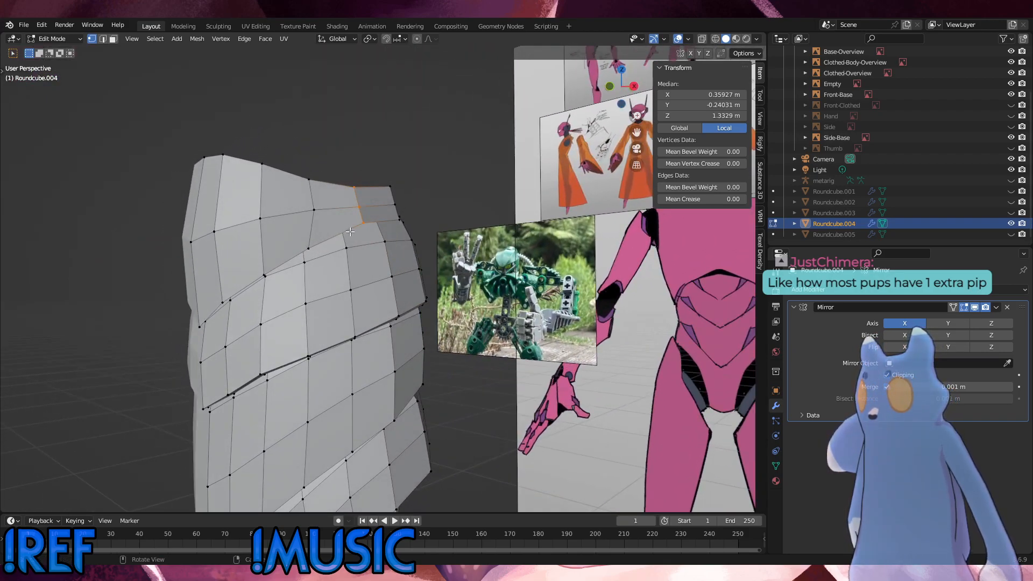
key("g")
key("g")
left_click(331, 236)
Slide the next column's middle vertex toward the front by a factor of 0.191 and slide its neighbouring vertices to match.
left_click(314, 210)
key("g")
key("g")
left_click(303, 212)
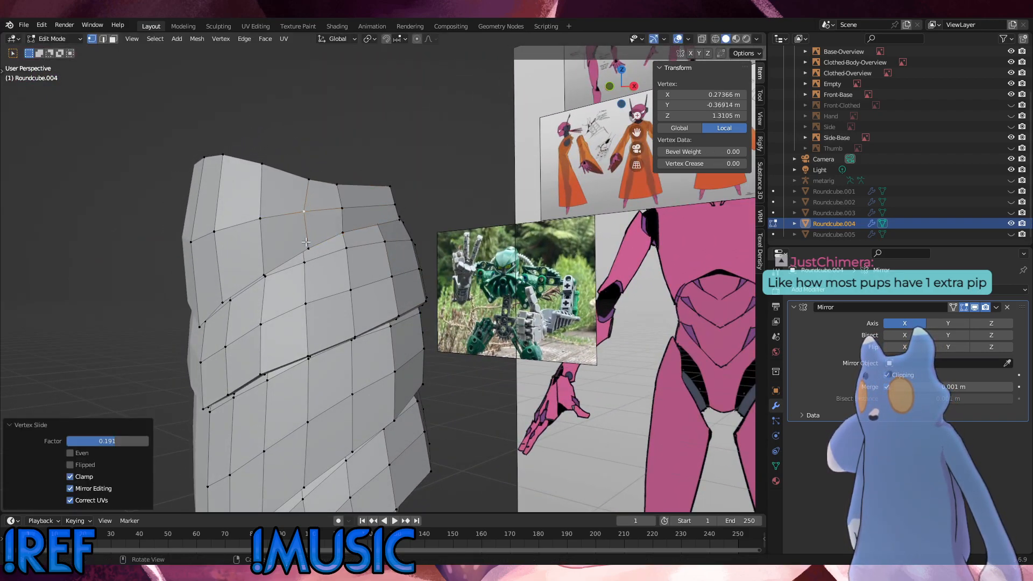
left_click(307, 248)
key("g")
key("g")
left_click(302, 248)
Slide the chest piece's side end edge toward the front by a factor of 0.325 and rotate it by -4.41°.
middle_click_drag(302, 249, 348, 213)
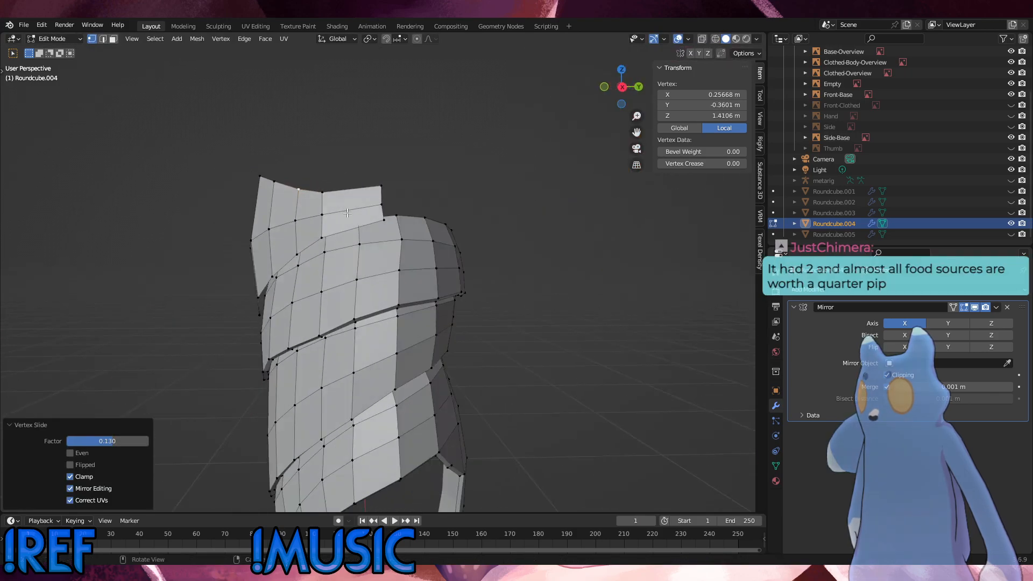
left_click_drag(382, 197, 376, 174)
key("g")
key("g")
left_click(364, 174)
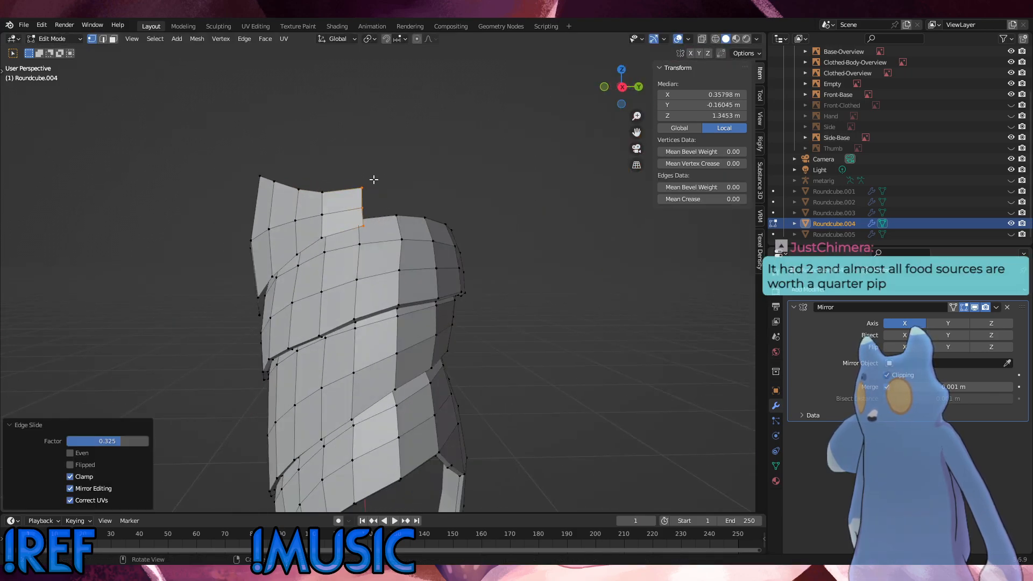
middle_click_drag(365, 174, 377, 177)
key("r")
left_click(381, 169)
Extrude the side end edge another segment toward the back and adjust the new edge's offset from the body with Shrink/Fatten.
key("e")
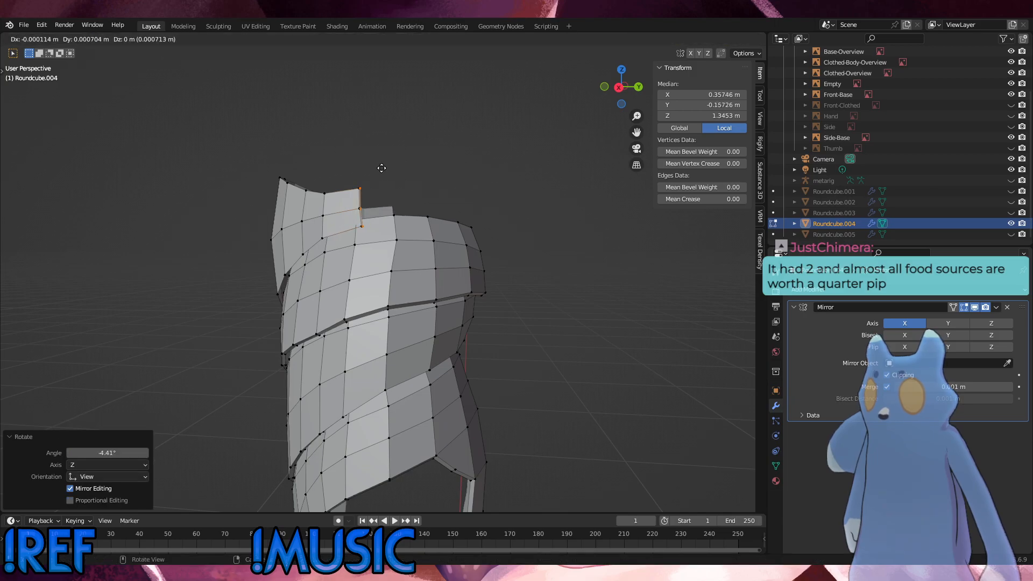
left_click(415, 163)
middle_click_drag(414, 162, 430, 120)
key("alt+s")
left_click(473, 183)
key("alt+s")
left_click(385, 142)
Select the three-vertex column two segments before the side end, fatten it by about 0.01 m and slide it along the surface.
left_click(332, 226)
left_click(332, 212, "shift")
left_click(335, 199, "shift")
key("alt+s")
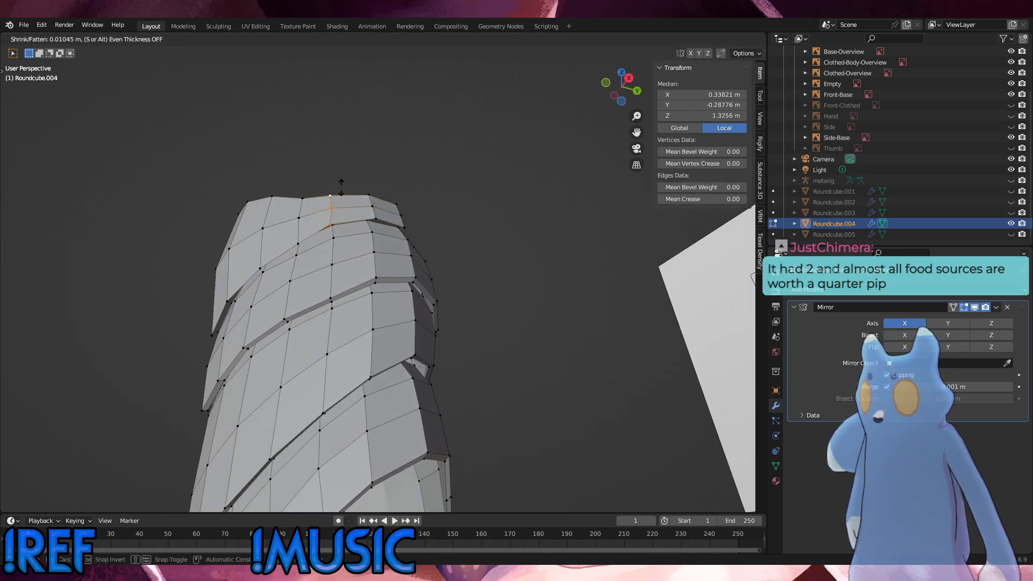
left_click(341, 183)
key("g")
key("g")
left_click(346, 192)
Try to fatten the next lower-edge vertex outward by about 0.004 m and undo the change.
middle_click_drag(346, 192, 368, 183)
left_click(309, 226)
key("alt+s")
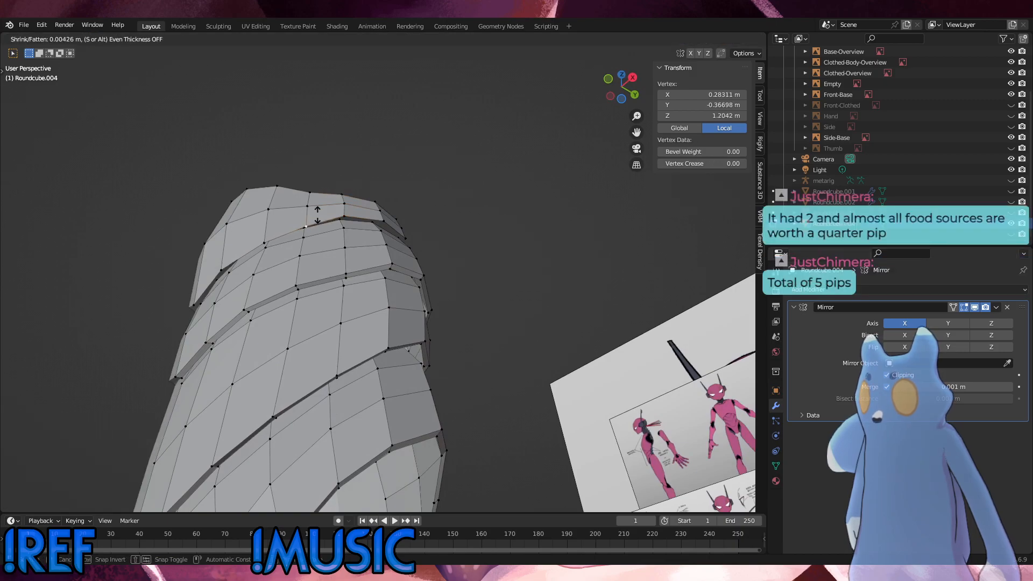
left_click(317, 207)
left_click(316, 206, "alt")
key("ctrl+z")
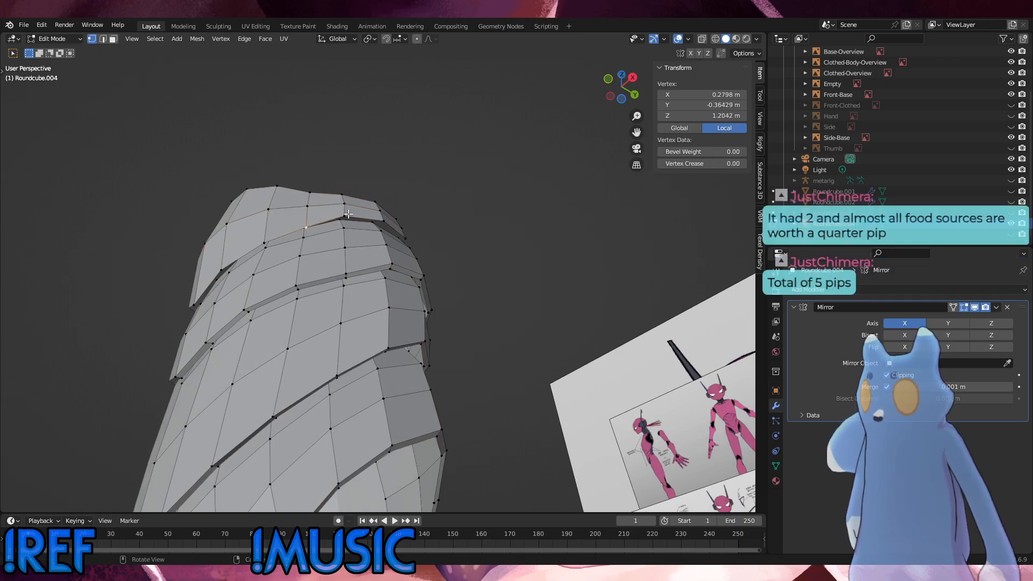
Select the next three-vertex column toward the front of the chest piece and fatten it outward by about 0.002 m.
middle_click_drag(348, 214, 362, 217)
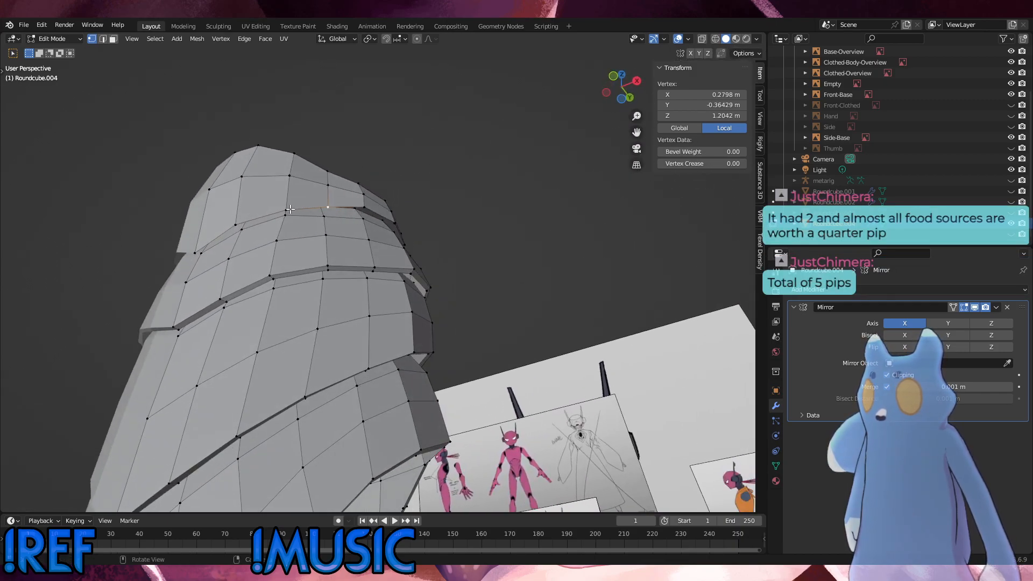
left_click(296, 177, "shift")
left_click(307, 162, "shift")
key("alt+s")
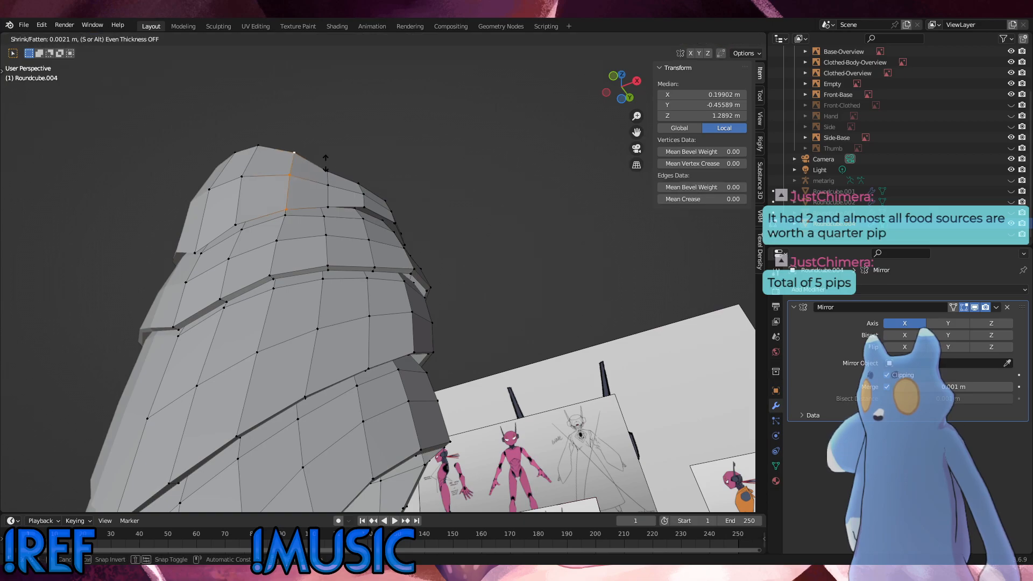
left_click(326, 163)
Select the three-vertex column beside the front centre line of the chest piece and slide it along the surface.
left_click(237, 222)
left_click(250, 178, "shift")
left_click(256, 154, "shift")
middle_click_drag(259, 157, 373, 194)
key("g")
key("g")
left_click(322, 212)
Examine the chest piece from the side and around the front, highlighting its linked geometry, then clear the selection.
left_click(273, 203)
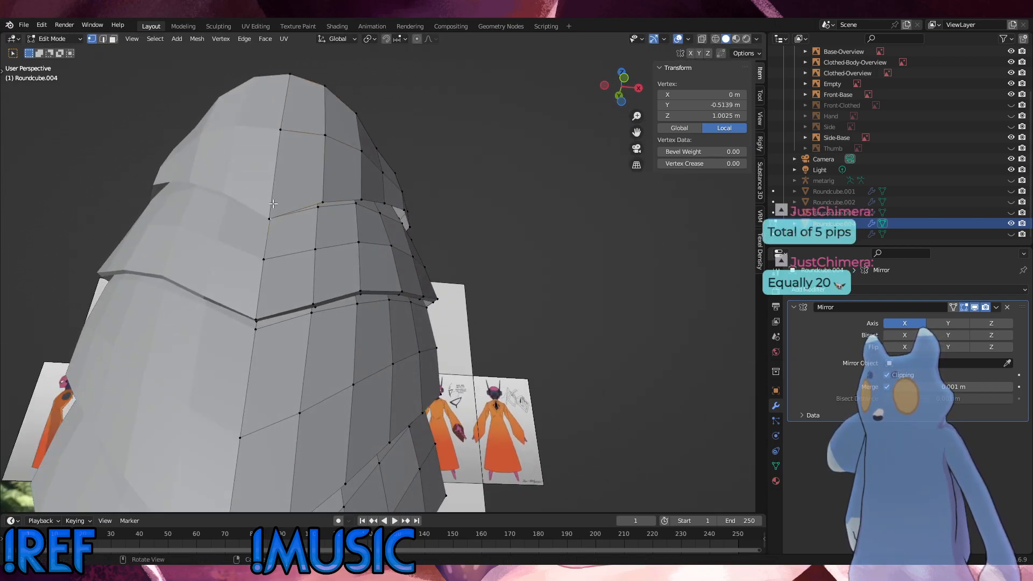
middle_click_drag(274, 199, 225, 246)
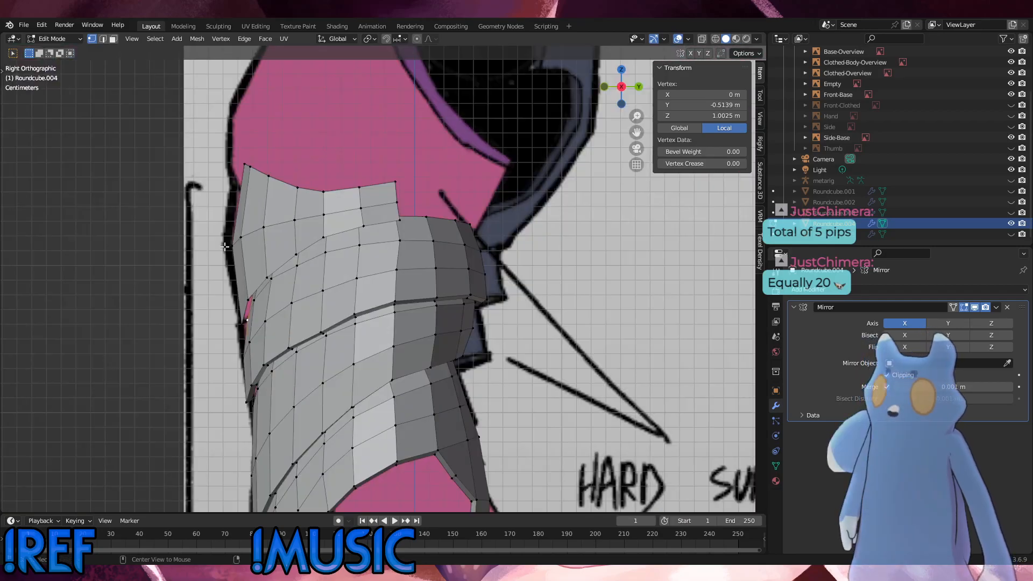
middle_click_drag(409, 290, 444, 293)
key("l")
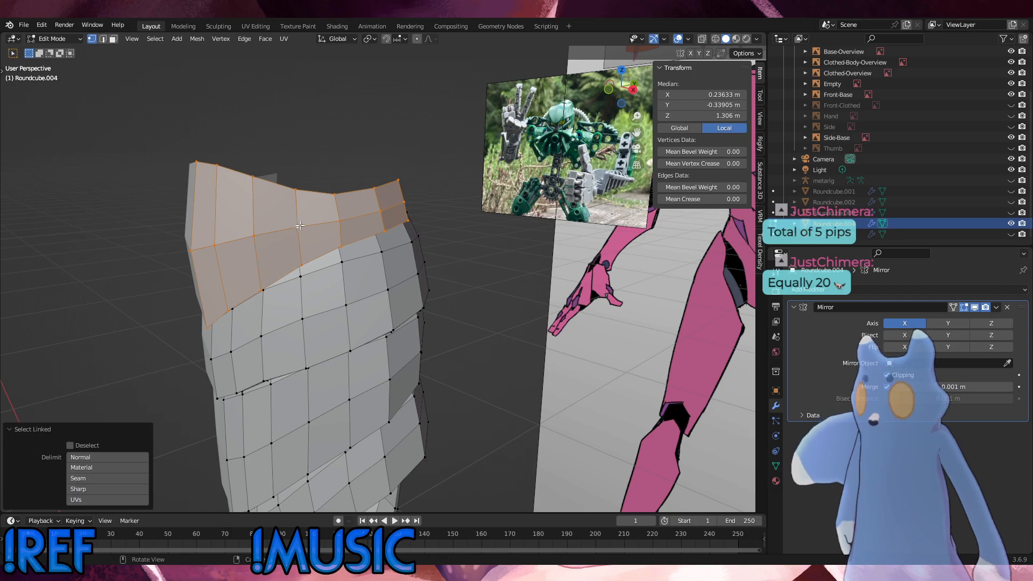
middle_click_drag(334, 229, 337, 297)
left_click(380, 291)
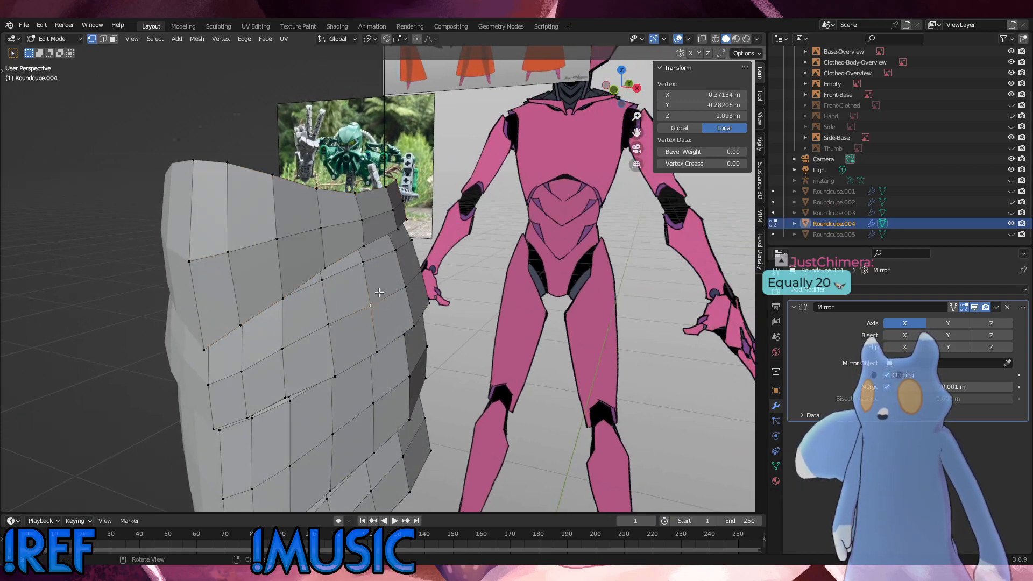
key("l")
left_click(497, 261)
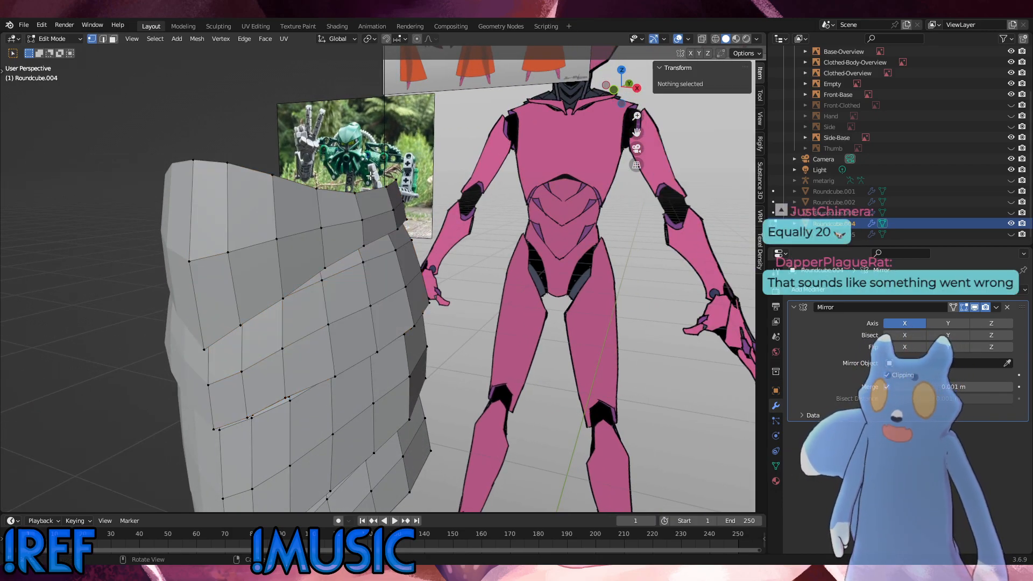
Show Roundcube.005 over the torso, compare the chest piece's fit beneath it in side and perspective views, and hide it again.
left_click(1012, 237)
left_click(1011, 236)
left_click(1011, 237)
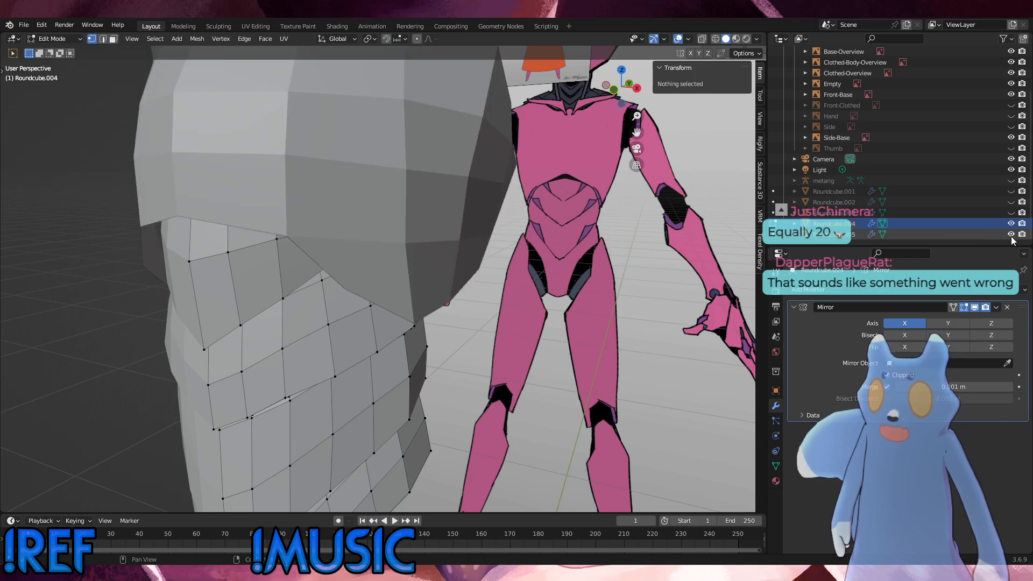
scroll(396, 266, "down", 2)
middle_click_drag(392, 266, 374, 242)
middle_click_drag(334, 276, 285, 252, "alt")
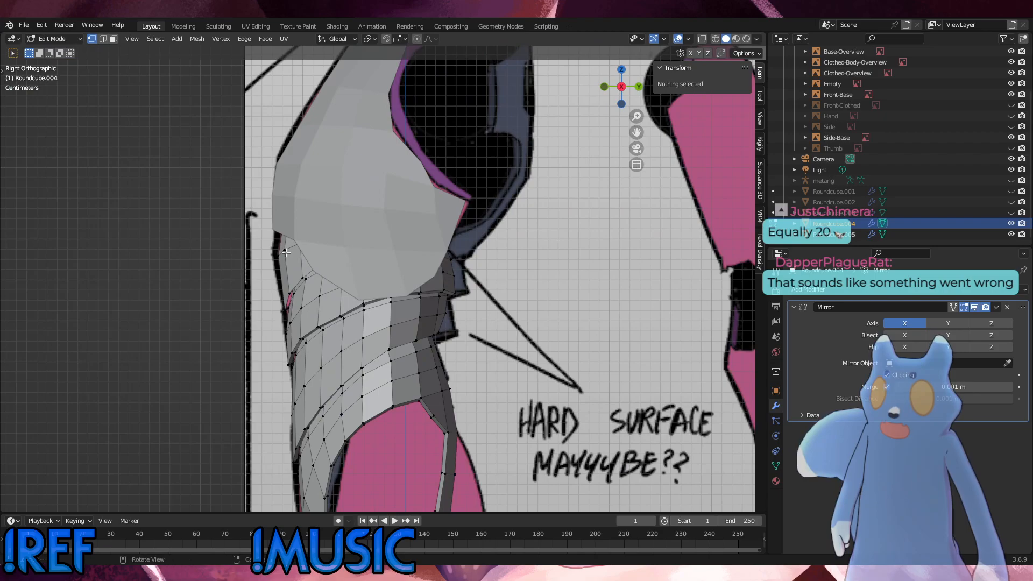
middle_click_drag(362, 289, 322, 303)
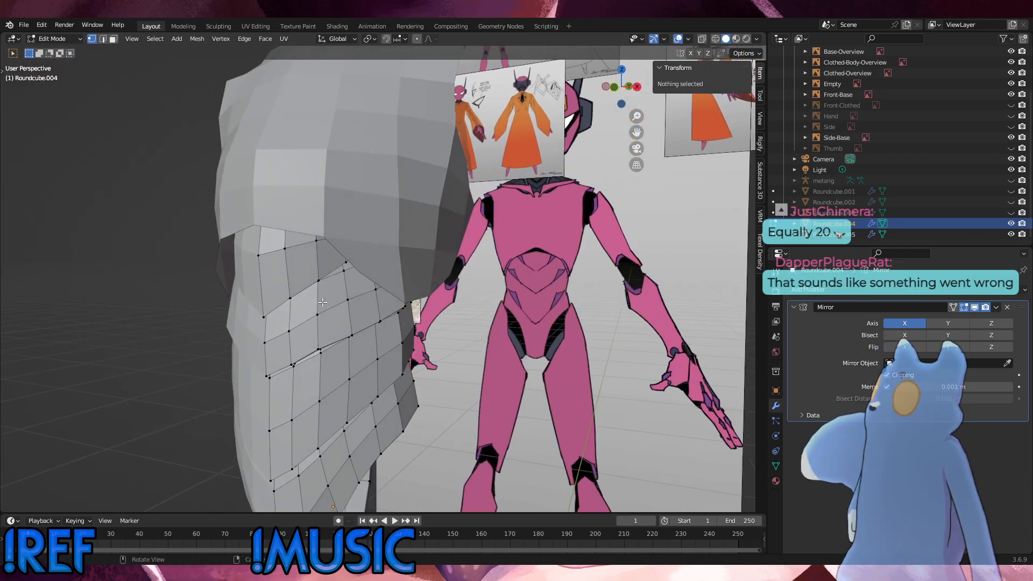
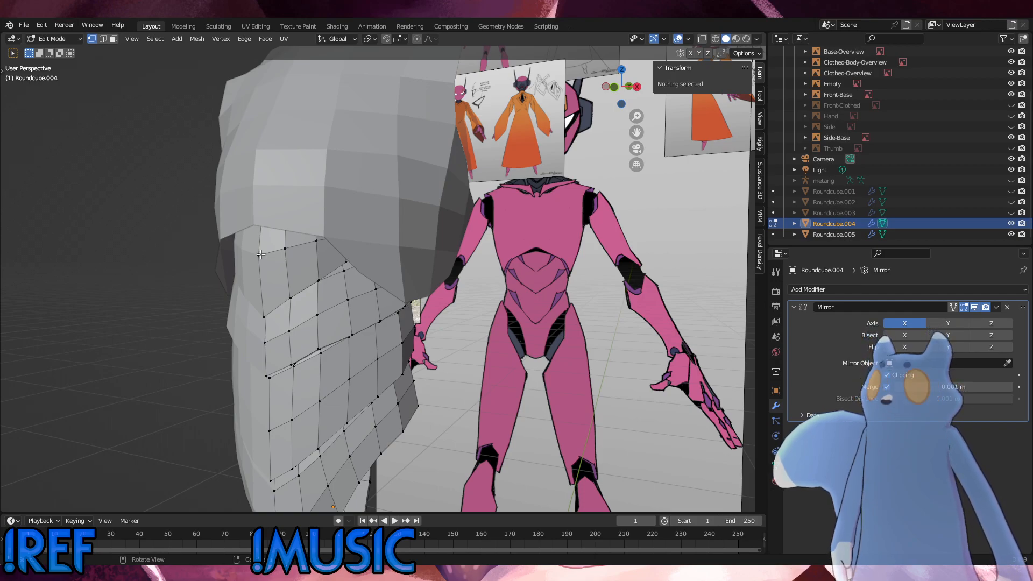
key("KP_3")
middle_click_drag(327, 225, 312, 262)
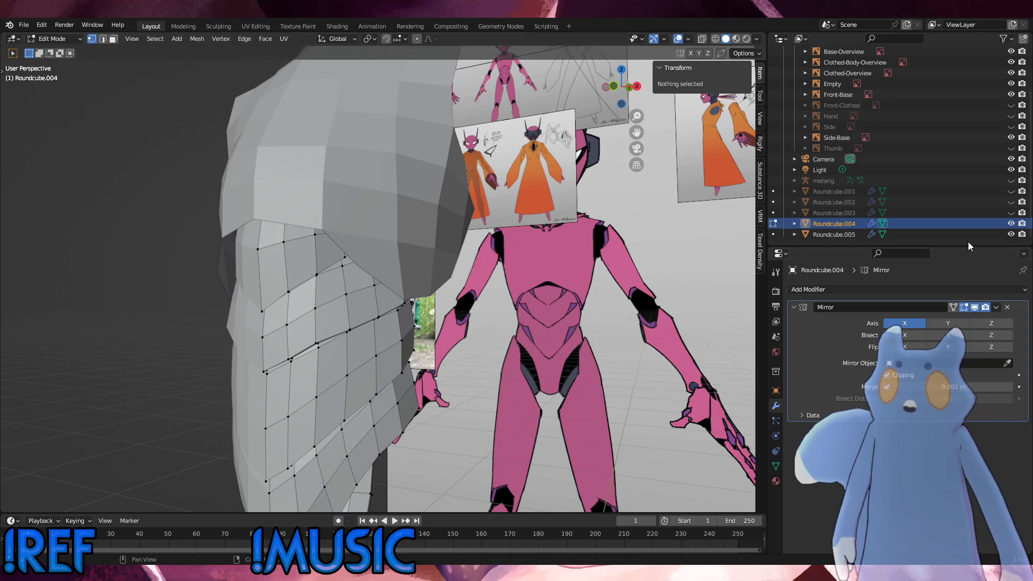
left_click(1011, 234)
Select the vertices near the side end of the chest piece and fatten them outward, the last group by about 0.008 m.
middle_click_drag(379, 264, 302, 289, "alt")
key("l")
left_click(343, 219)
key("alt+s")
left_click(411, 212)
left_click(355, 219)
left_click(363, 224, "shift")
key("alt+s")
left_click(398, 208)
key("KP_3")
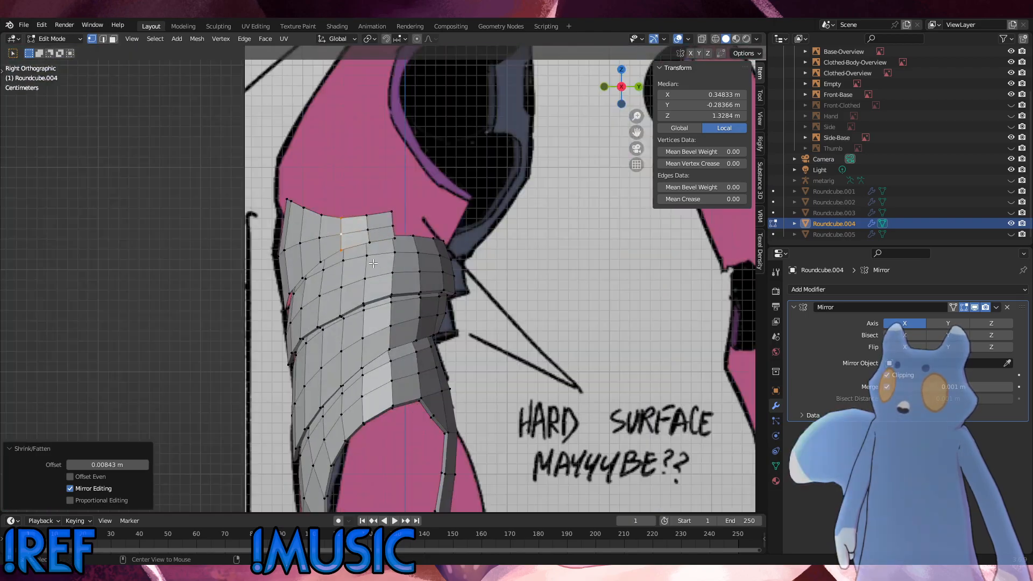
Check the fit against Roundcube.005, select the three vertices of the chest piece's rear side edge, and hide Roundcube.005.
left_click(1011, 234)
left_click(1011, 234)
left_click(1011, 234)
middle_click_drag(345, 259, 349, 297)
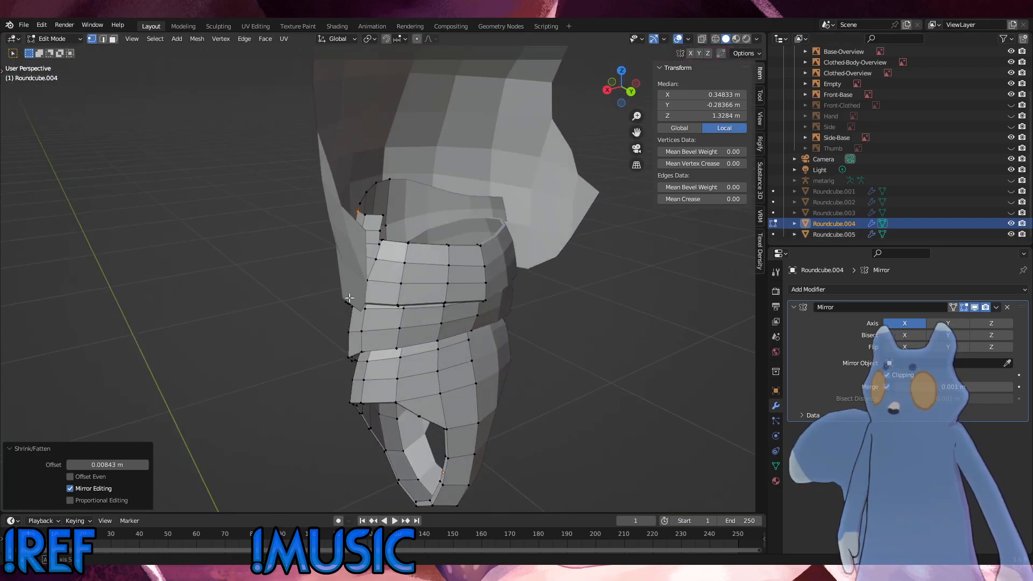
left_click(380, 229)
left_click(382, 215, "shift")
middle_click_drag(387, 232, 397, 264)
left_click(382, 241, "shift")
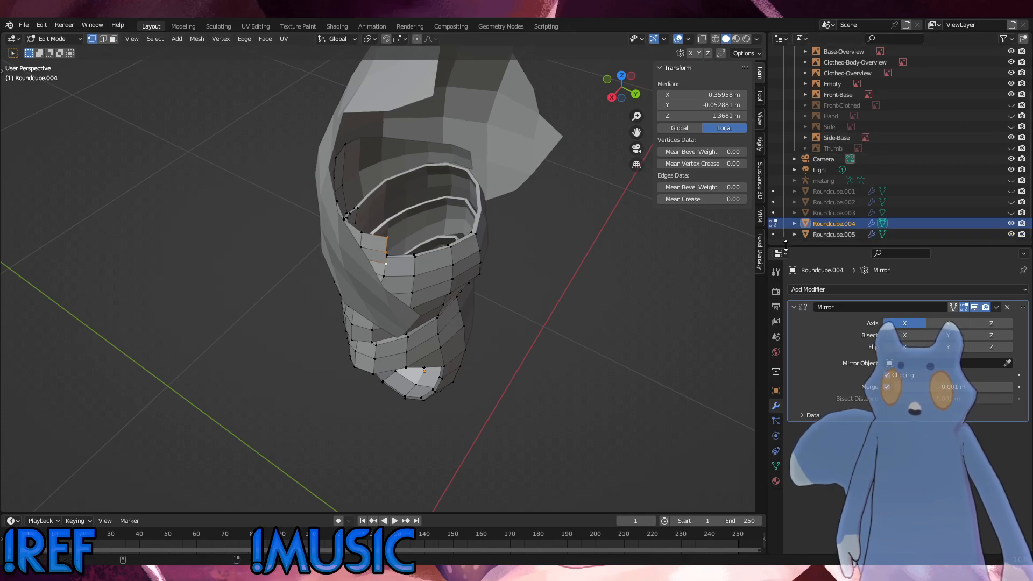
key("KP_1")
key("KP_3")
left_click(1011, 235)
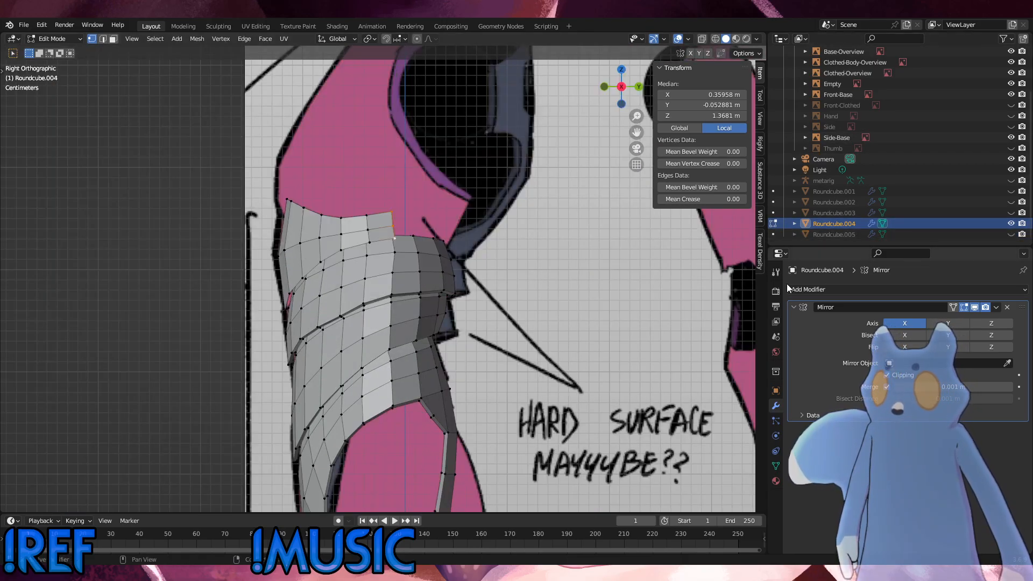
Extrude the selected edge about 0.06 m toward the back, rotate it about 13.1° and nudge it to match the side reference.
key("e")
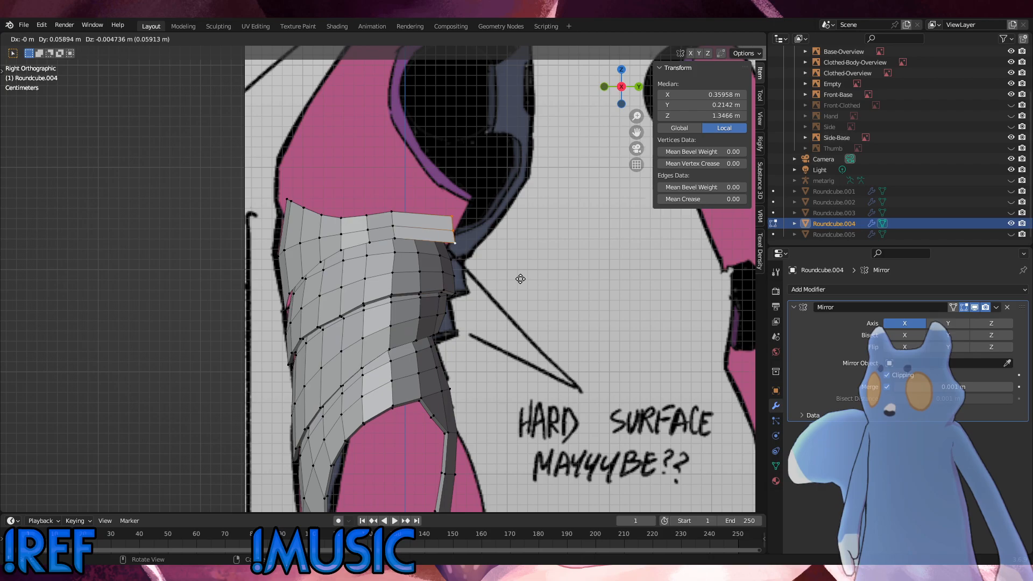
left_click(519, 277)
key("r")
left_click(517, 299)
key("g")
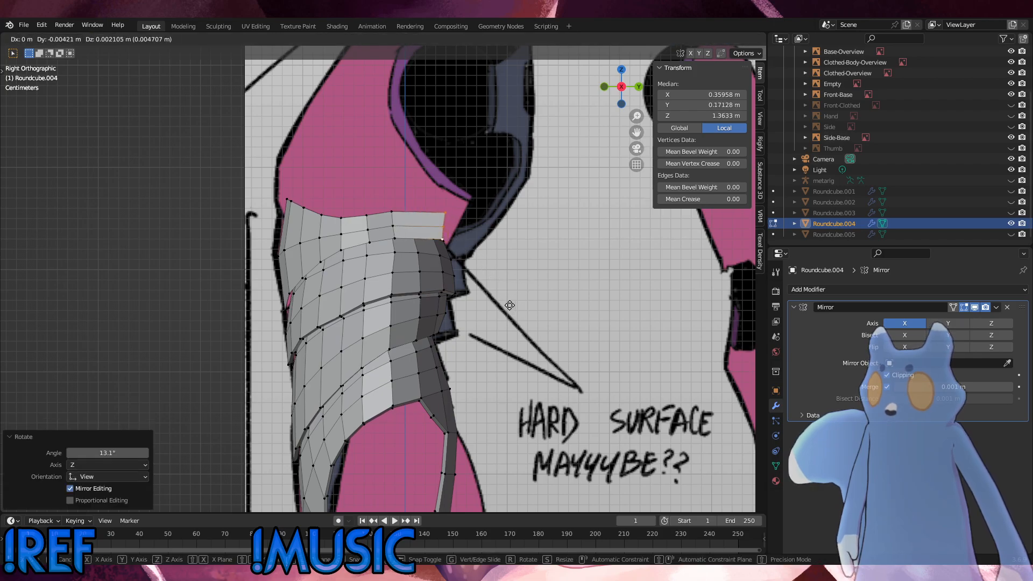
left_click(511, 301)
key("r")
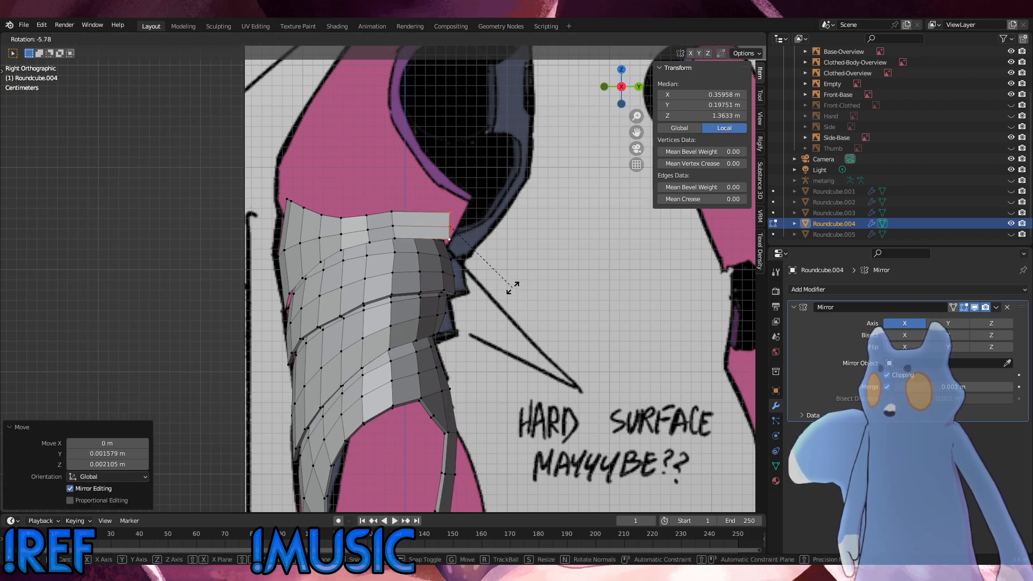
right_click(513, 288)
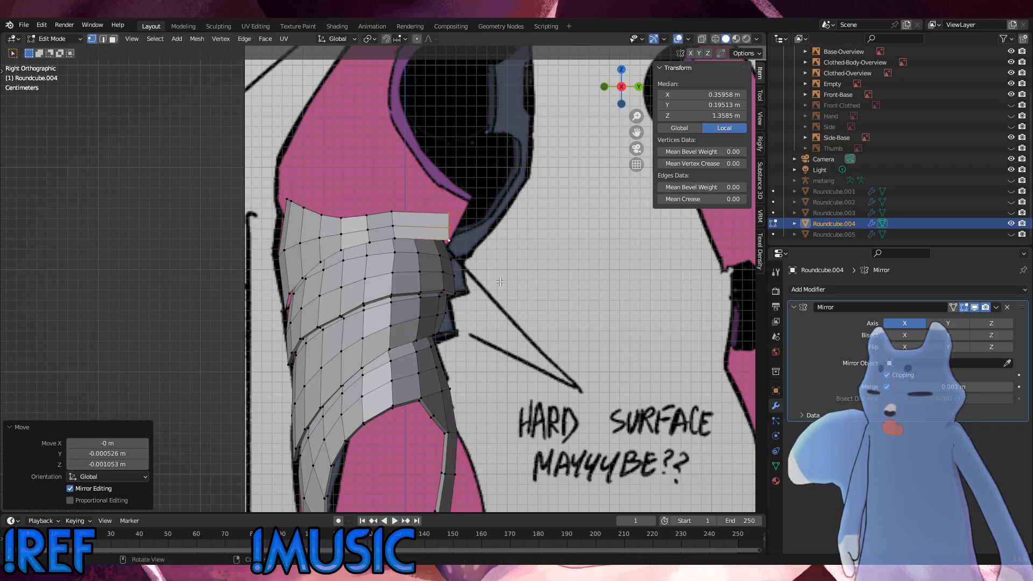
Move the extruded edge about 0.115 m along X onto the mirror centre line at the back.
key("ctrl+KP_1")
key("g")
key("x")
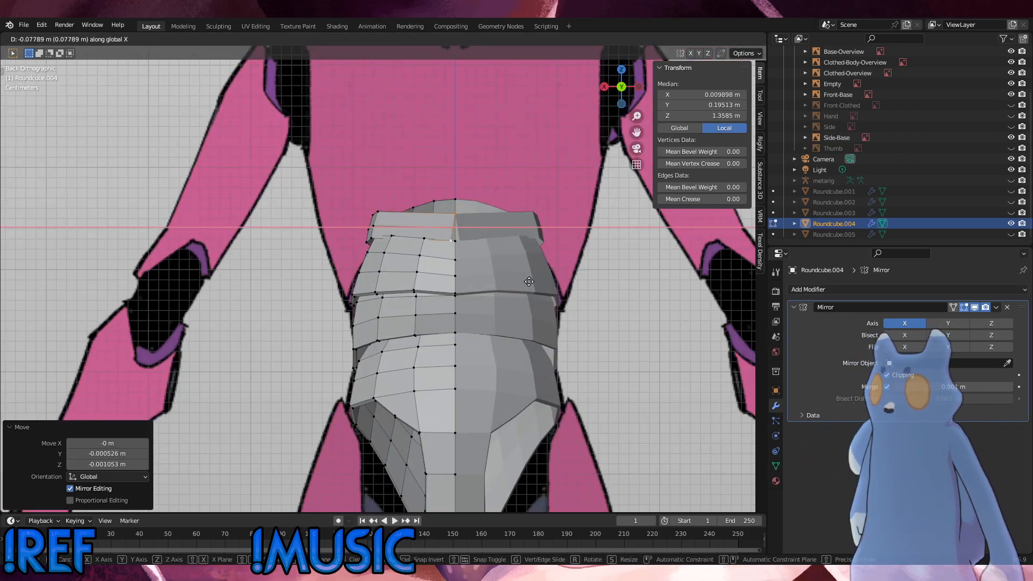
left_click(565, 279)
Add two evenly spaced loop cuts across the new back section of the chest piece.
key("KP_3")
middle_click_drag(527, 260, 513, 315)
key("ctrl+r")
scroll(434, 238, "up", 1)
left_click(433, 237)
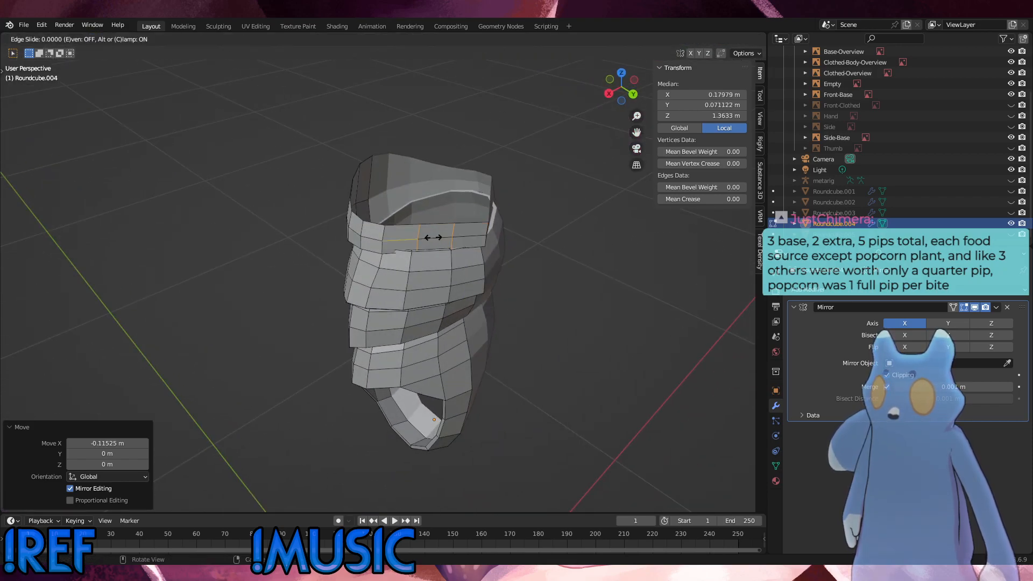
left_click(433, 238)
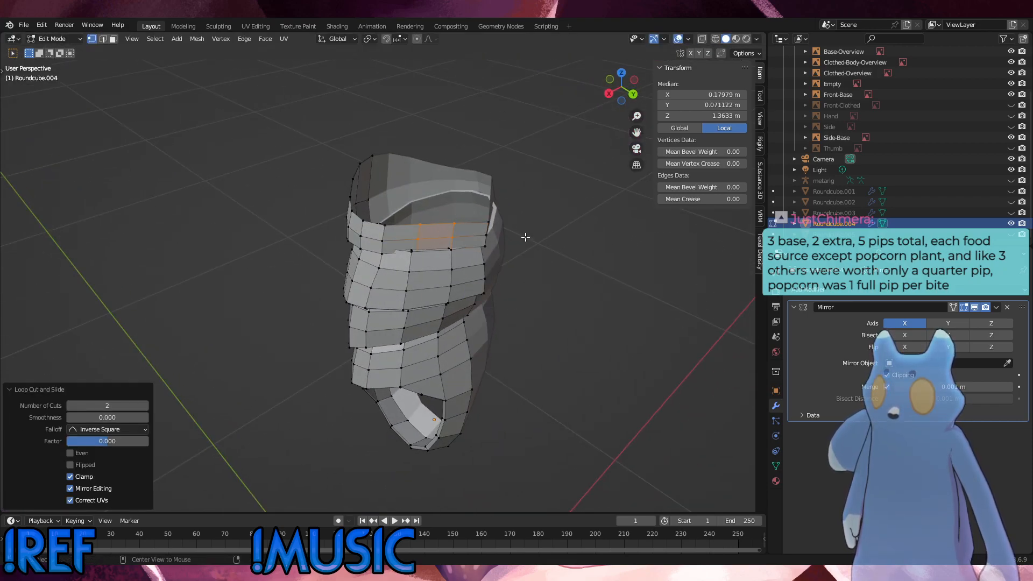
Fatten the two new loops outward by about 0.064 m, rotate them about 1.9° and shift them slightly forward.
key("alt+s")
left_click(535, 203)
key("KP_3")
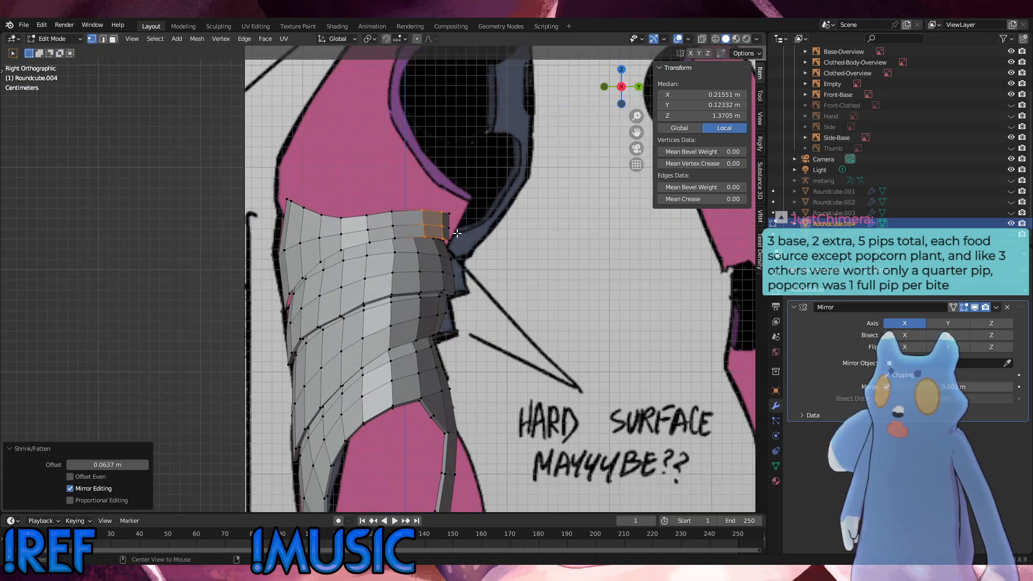
key("r")
left_click(539, 224)
key("g")
left_click(535, 224)
Select the new vertex column farther from the back centre line and slide it along the surface.
middle_click_drag(537, 225, 449, 227)
left_click(418, 212, "alt")
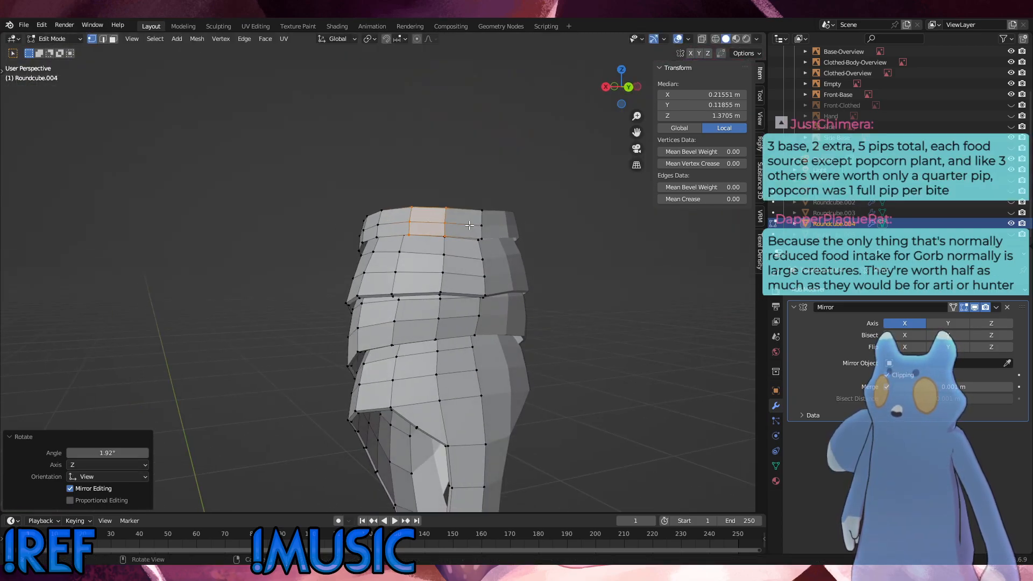
left_click(412, 217)
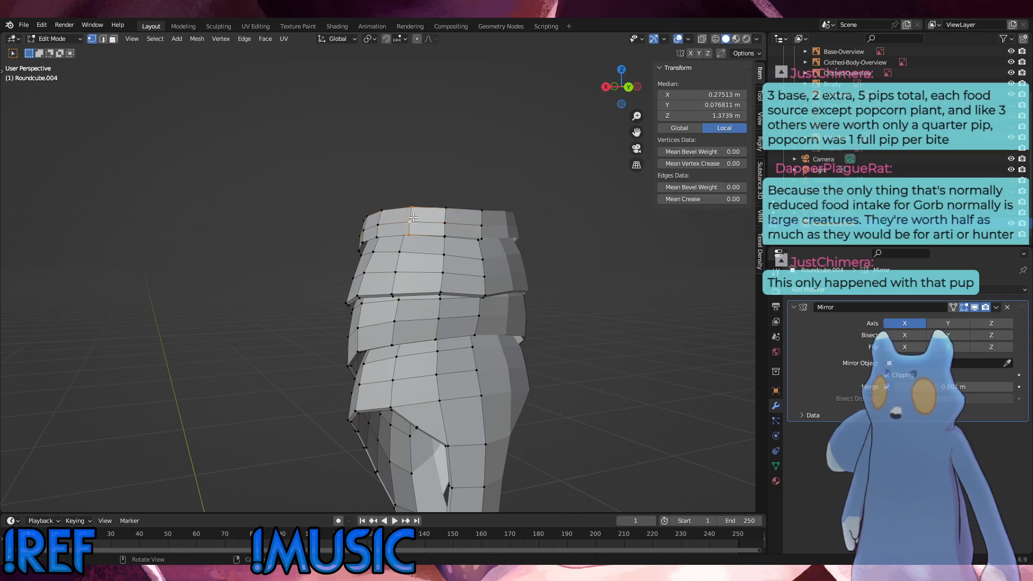
key("g")
key("g")
left_click(417, 214)
Select the next vertex column toward the side of the back section, fatten it, slide it along the surface and refine its thickness.
middle_click_drag(417, 214, 446, 213)
left_click(389, 217)
key("alt+s")
left_click(421, 196)
key("g")
key("g")
left_click(424, 198)
key("alt+s")
left_click(437, 214)
Slide the new vertex column nearer the back centre line along the surface and clear the selection.
left_click(449, 214)
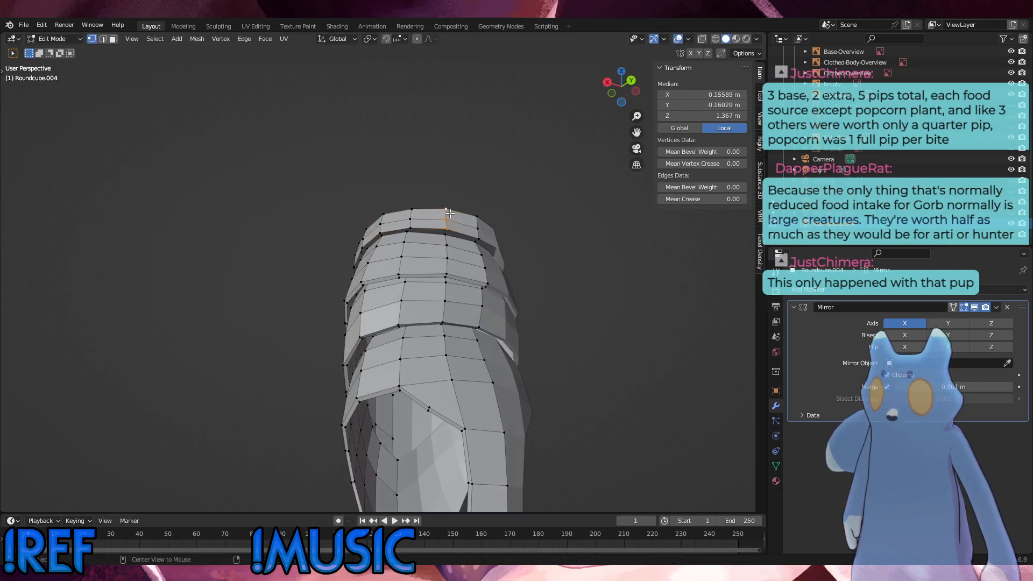
key("g")
key("g")
left_click(495, 212)
left_click(519, 251)
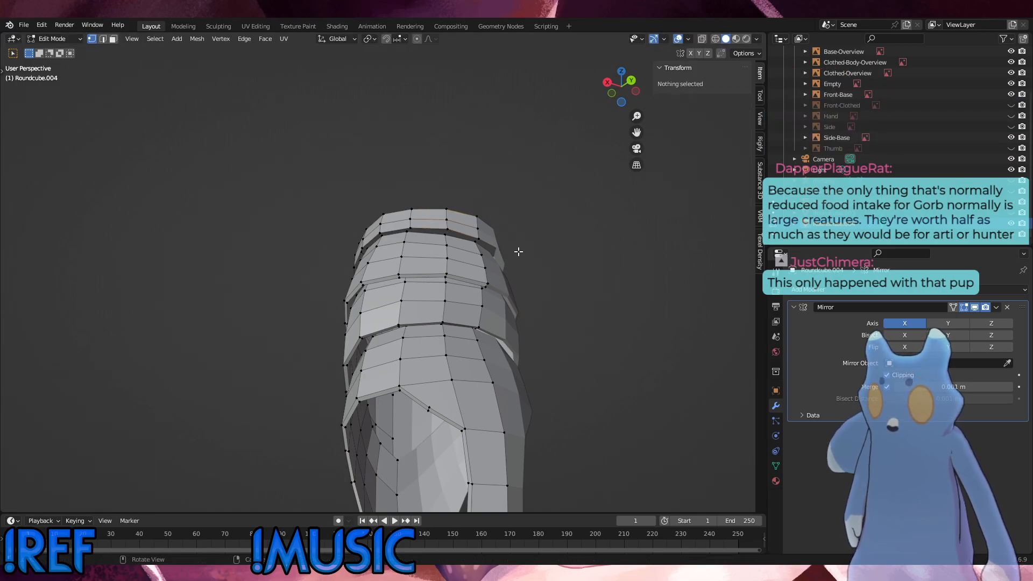
Select the front centre vertex column of the chest piece and fatten it outward by about 0.001 m.
middle_click_drag(519, 251, 638, 245)
left_click(286, 208, "alt")
key("alt+s")
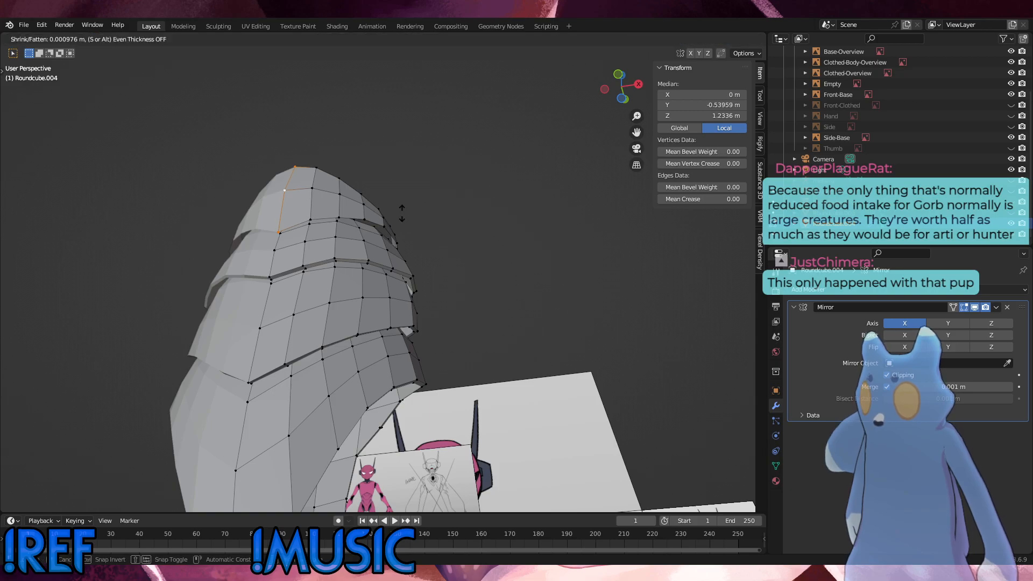
left_click(402, 211)
Adjust the thickness of the column beside the front centre line and fatten the centre column by about 0.004 m.
left_click(321, 205, "alt")
key("alt+s")
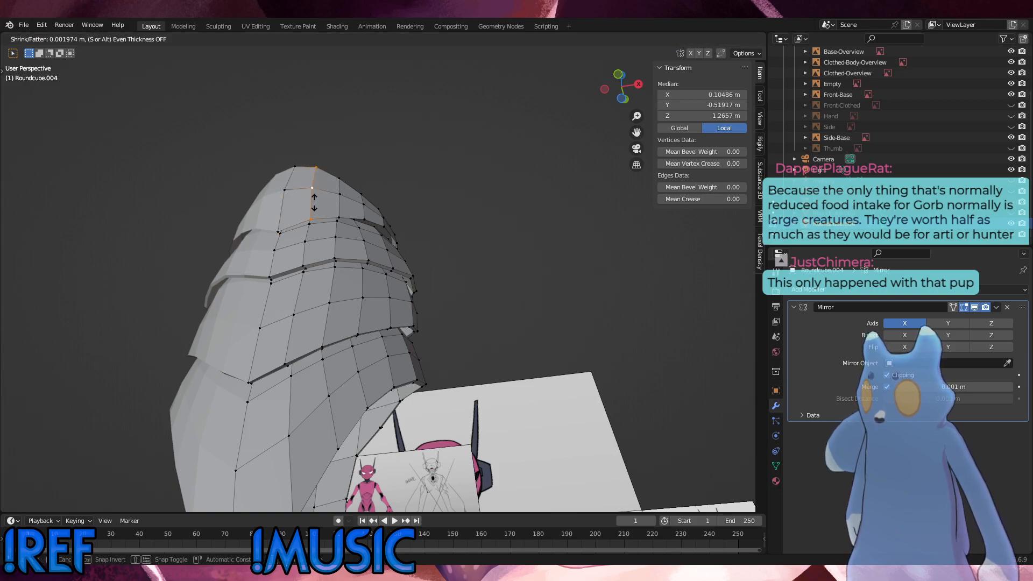
left_click(284, 205)
left_click(284, 205, "alt")
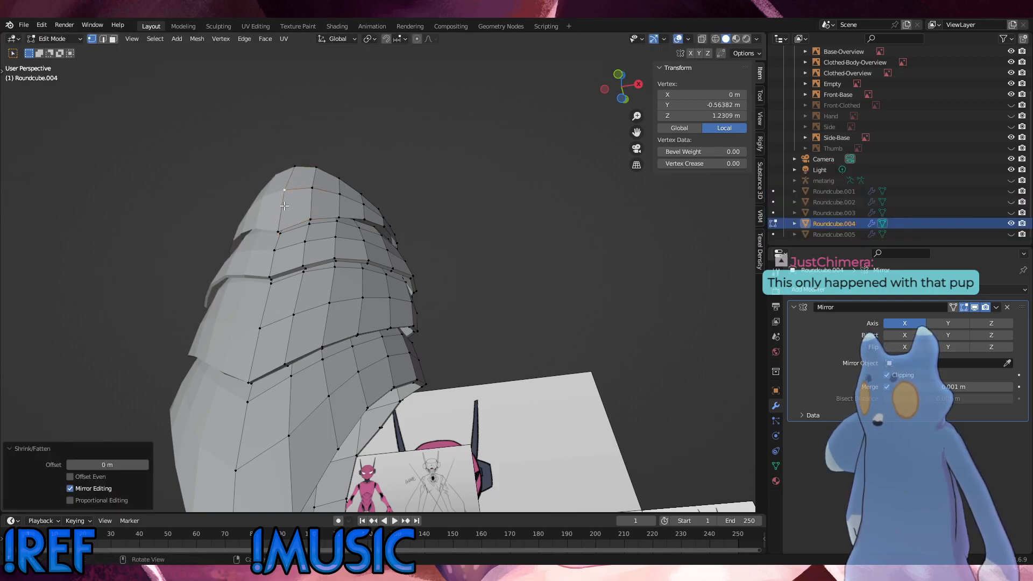
key("alt+s")
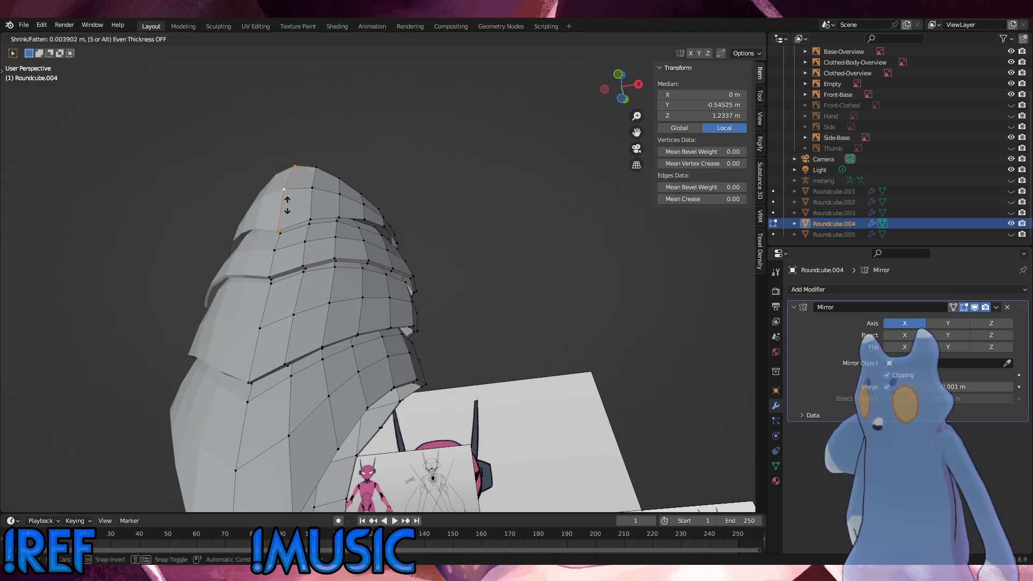
left_click(287, 205)
Examine the chest piece's upper edge from several sides and compare it with Roundcube.005 in side view.
left_click(361, 194)
middle_click_drag(361, 195, 250, 285)
middle_click_drag(192, 306, 311, 240)
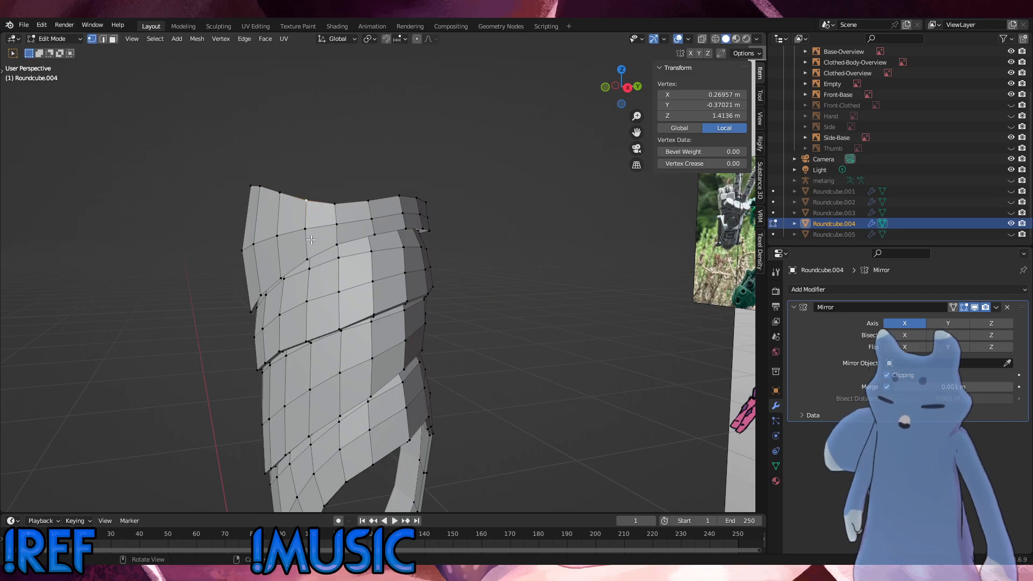
middle_click_drag(373, 222, 365, 262)
key("KP_3")
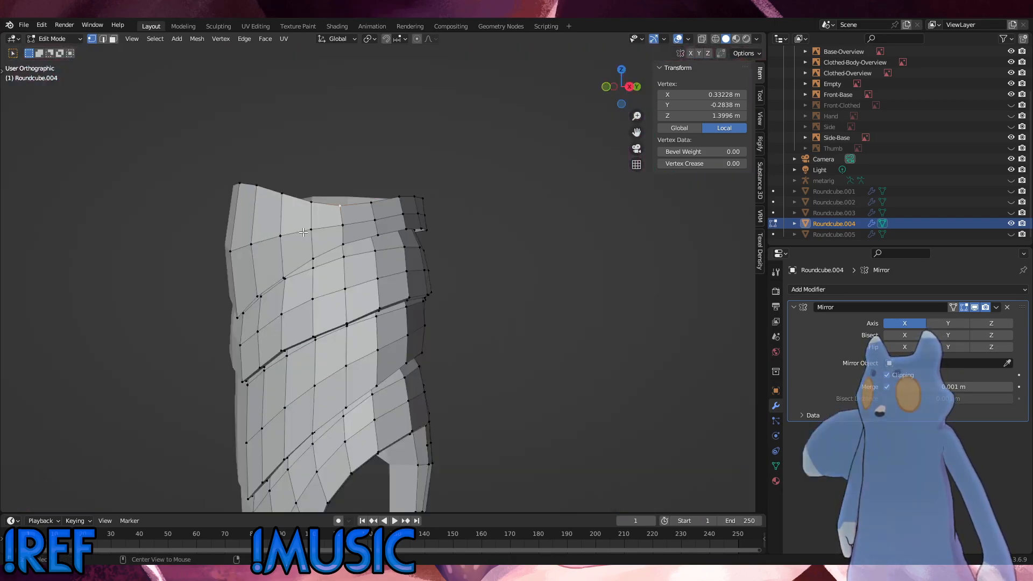
left_click(1010, 235)
left_click(1010, 234)
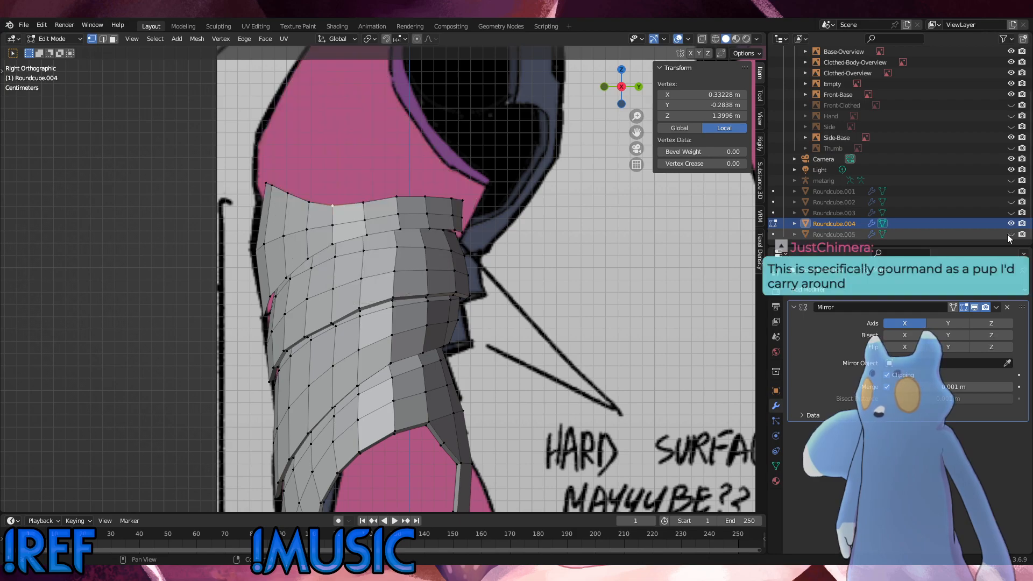
Extrude the chest piece's top edge loop upward, scale it to 0.885, rotate it about 1.5° and adjust its position in side view.
left_click(369, 198, "alt")
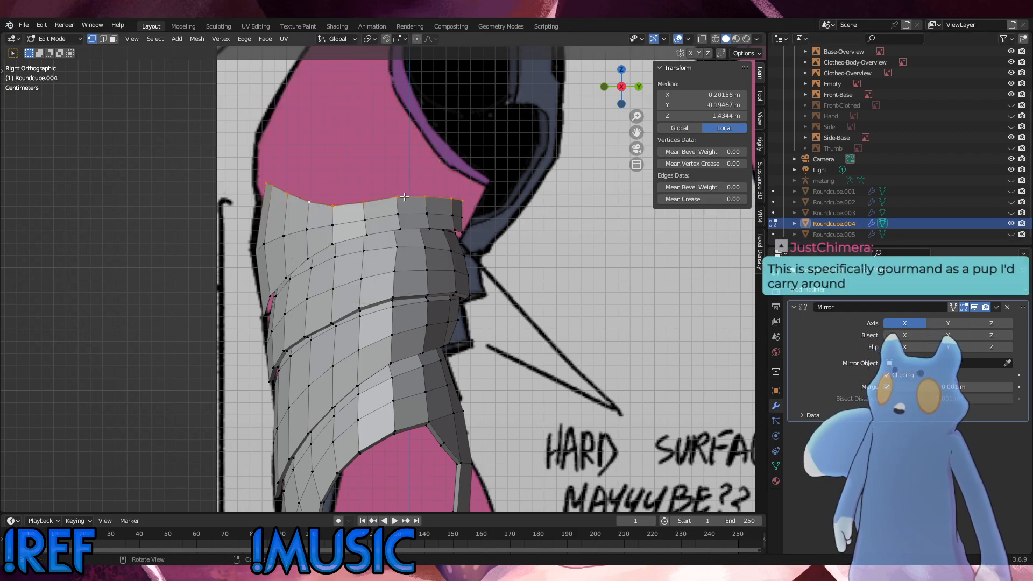
key("s")
left_click(436, 195)
key("g")
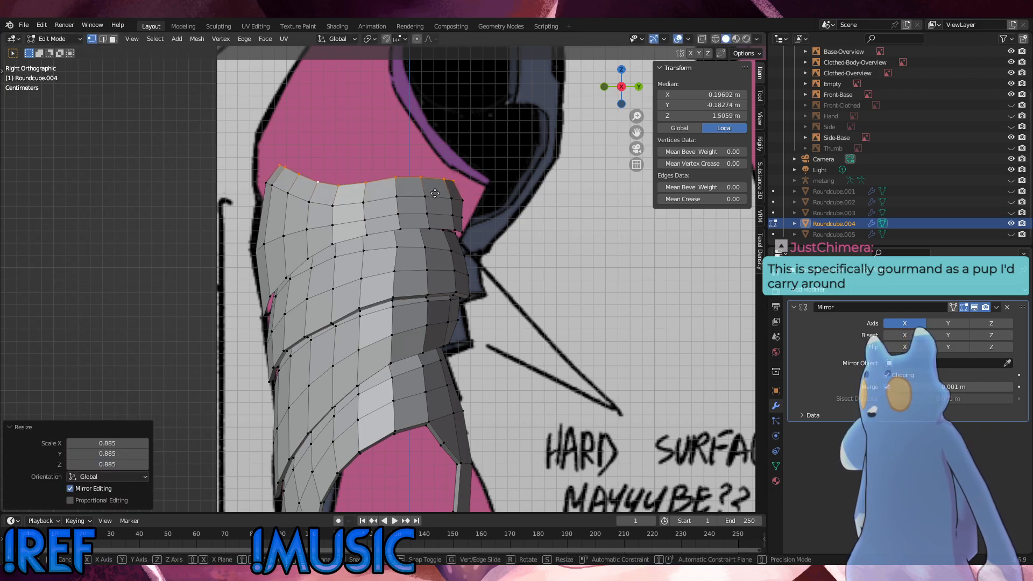
key("r")
left_click(463, 186)
key("g")
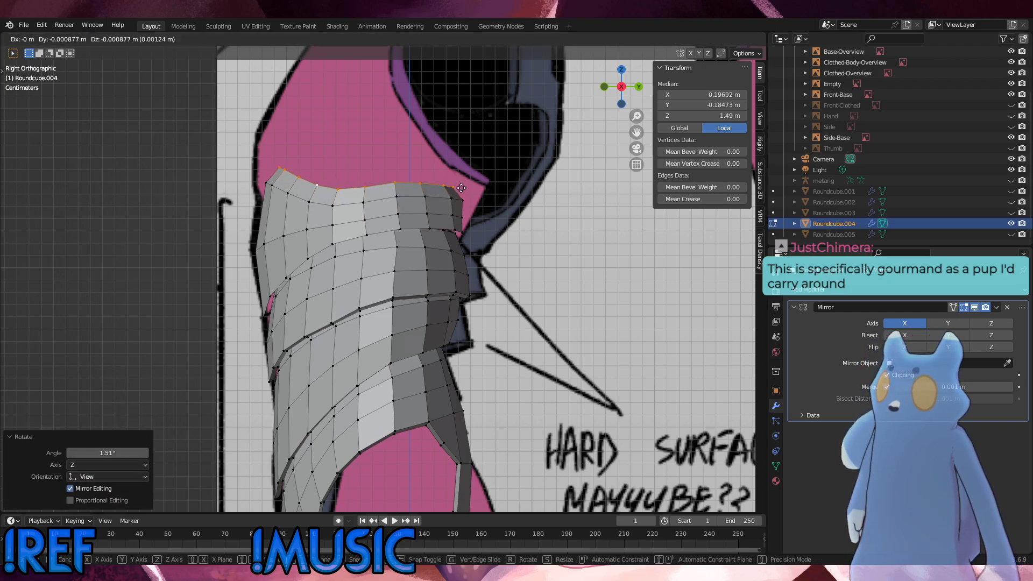
left_click(461, 187)
Move the new top edge loop about 0.004 m toward the centre line in front view.
key("KP_1")
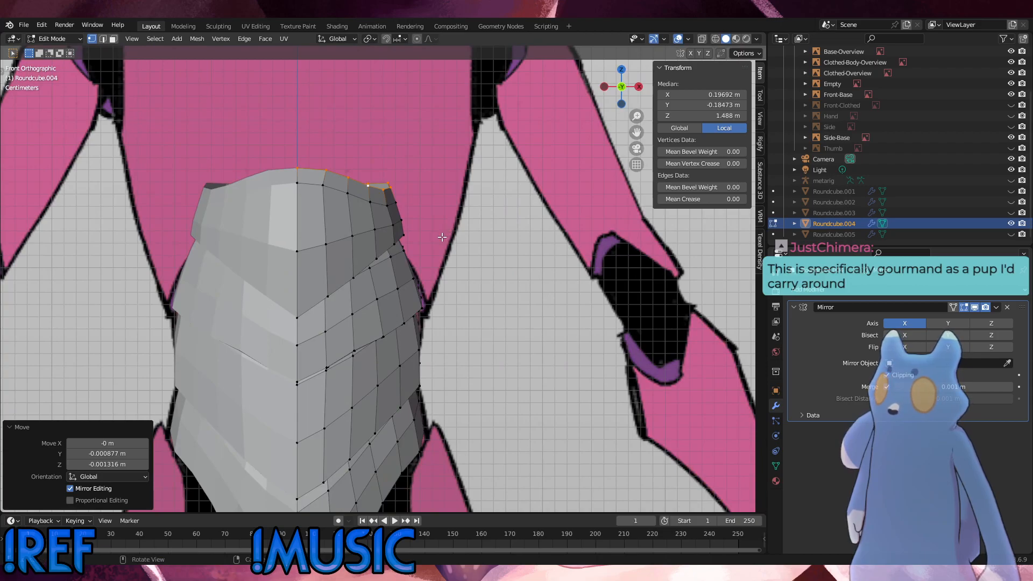
key("g")
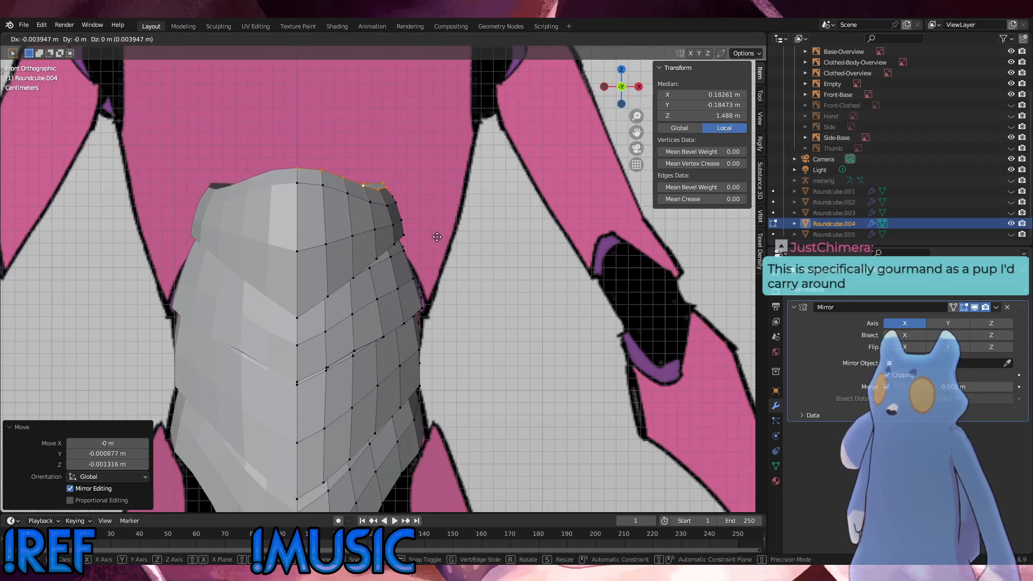
Refine the top edge of the uppermost plate by scaling it 1.059 and 0.975, nudging its position after each scale.
left_click(437, 236)
key("s")
left_click(444, 239)
key("g")
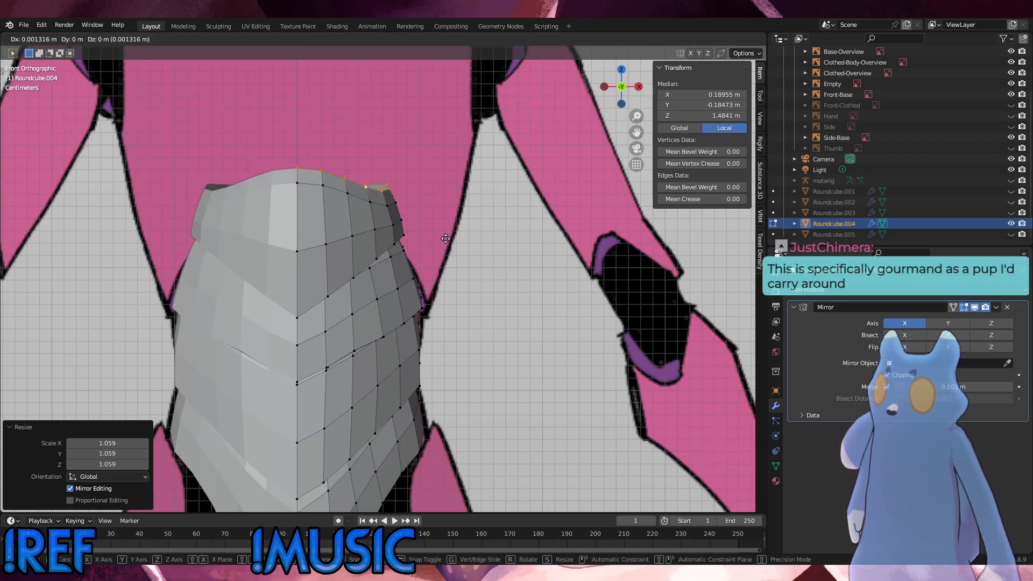
left_click(444, 239)
key("s")
left_click(441, 237)
key("g")
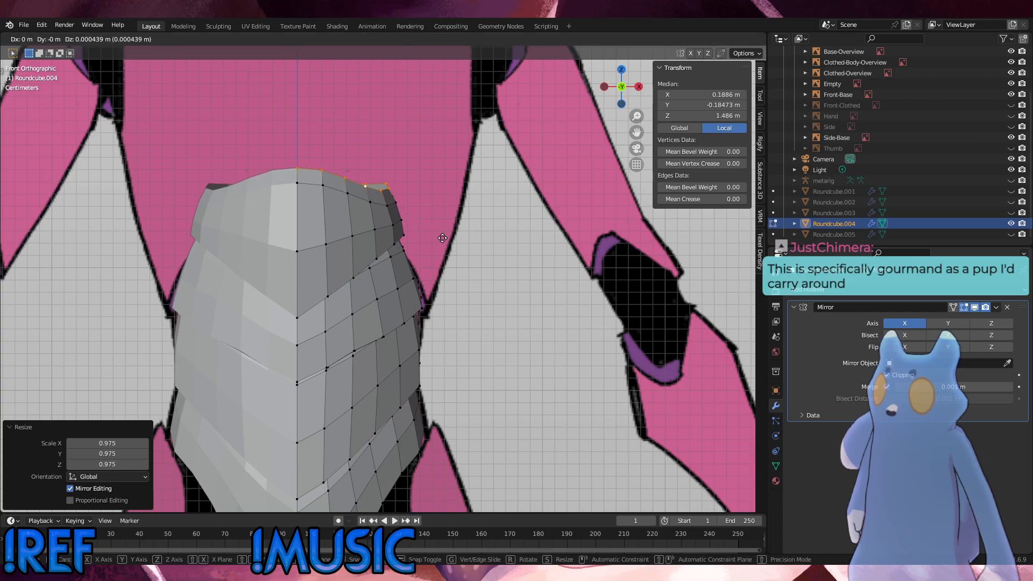
left_click(442, 237)
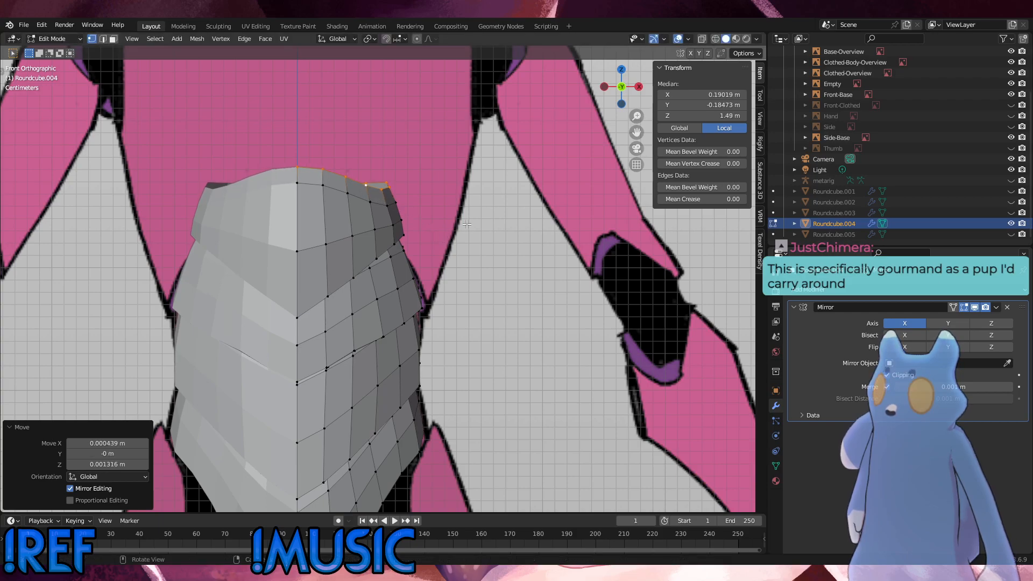
left_click(464, 241)
Select the two uppermost linked plates and scale them up by a factor of 1.032 in front view.
key("KP_3")
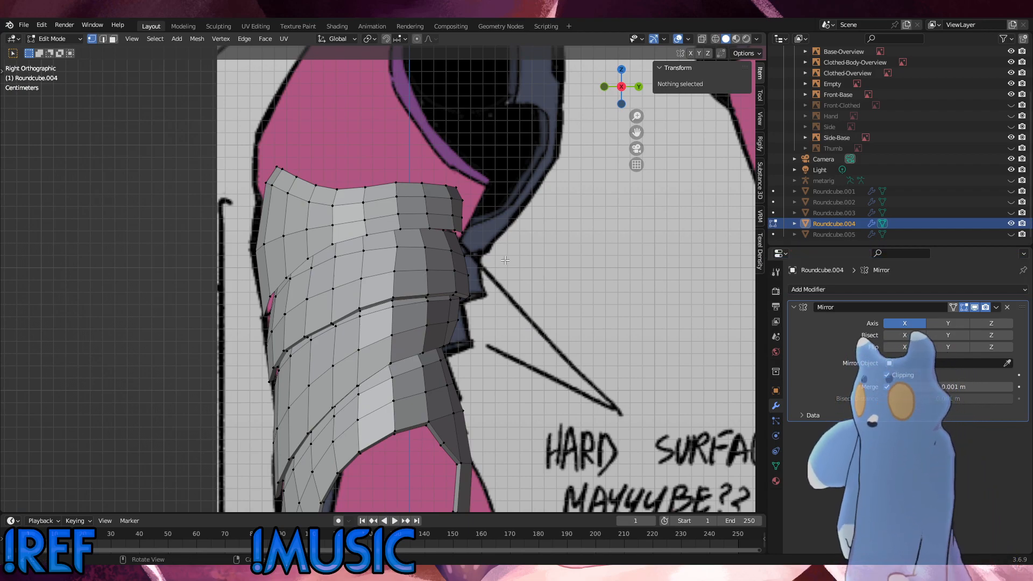
key("KP_1")
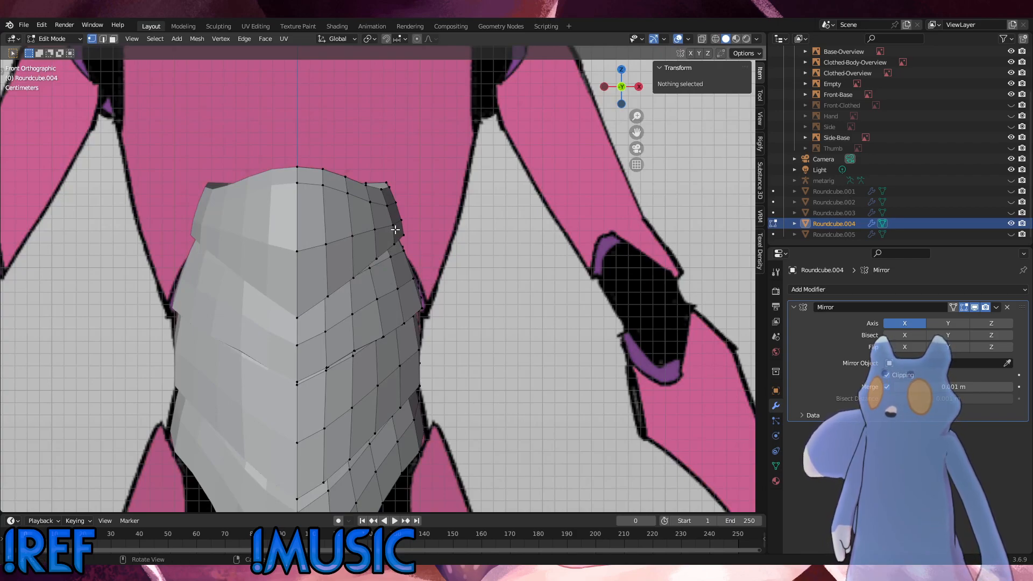
key("l")
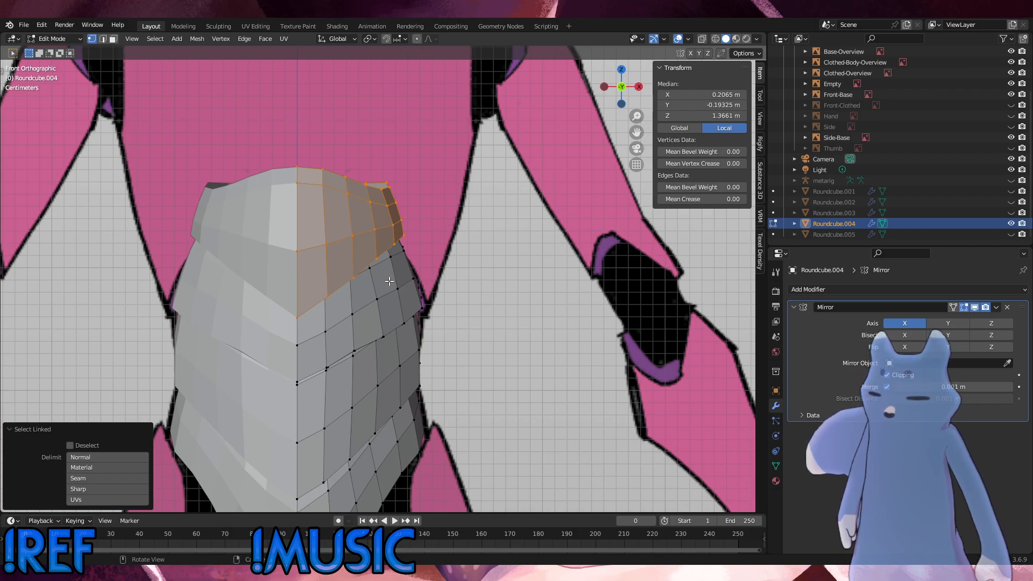
key("l")
key("s")
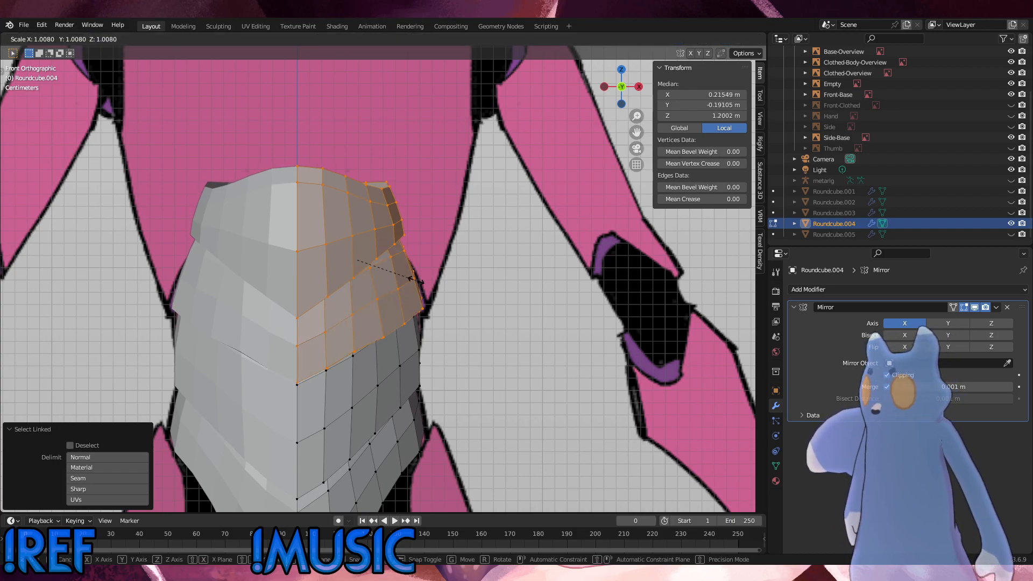
left_click(417, 280)
key("g")
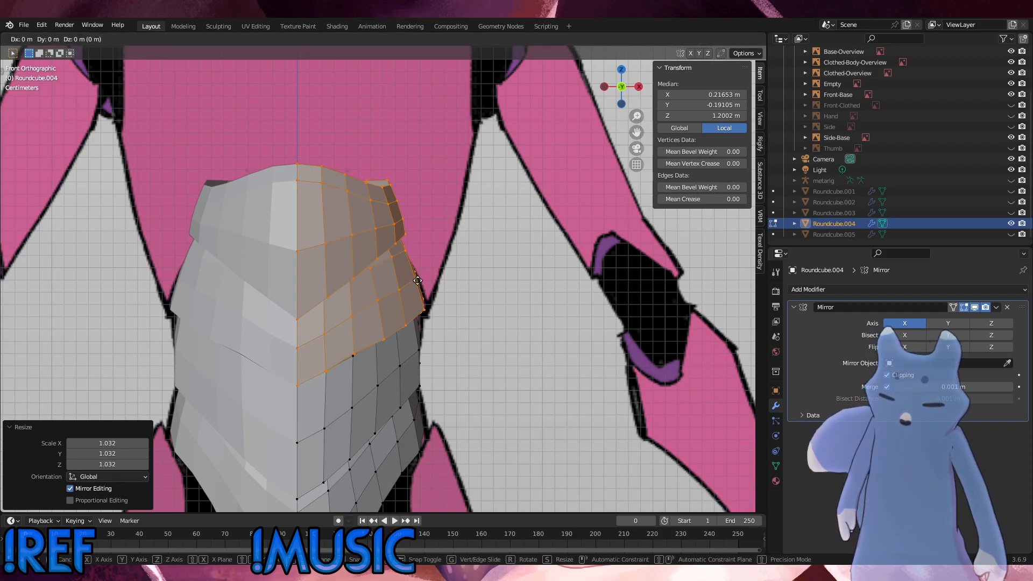
key("x")
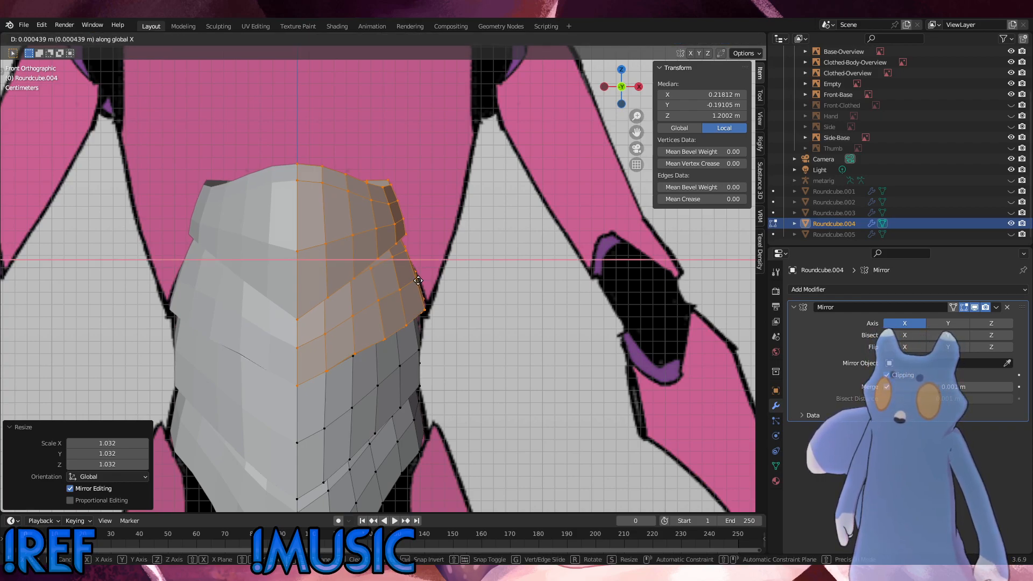
right_click(418, 280)
Select only the second plate from the top and rotate it about 1.3° in front view.
left_click(493, 238)
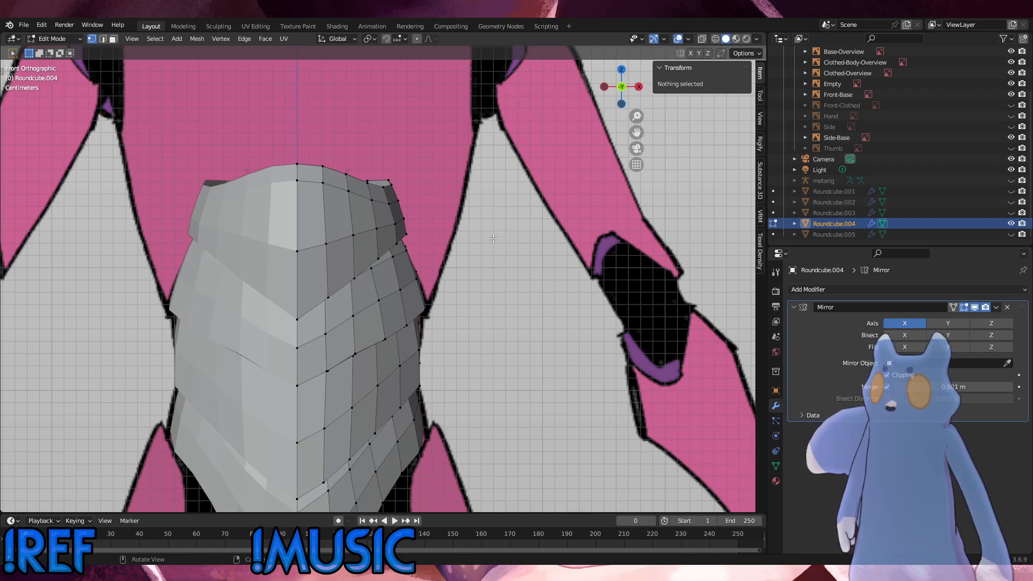
key("l")
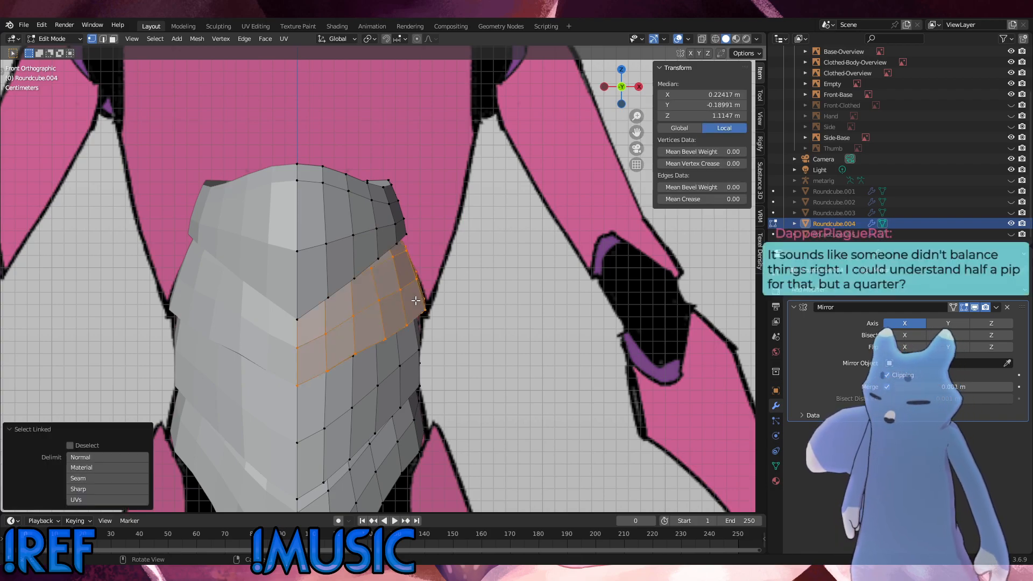
key("r")
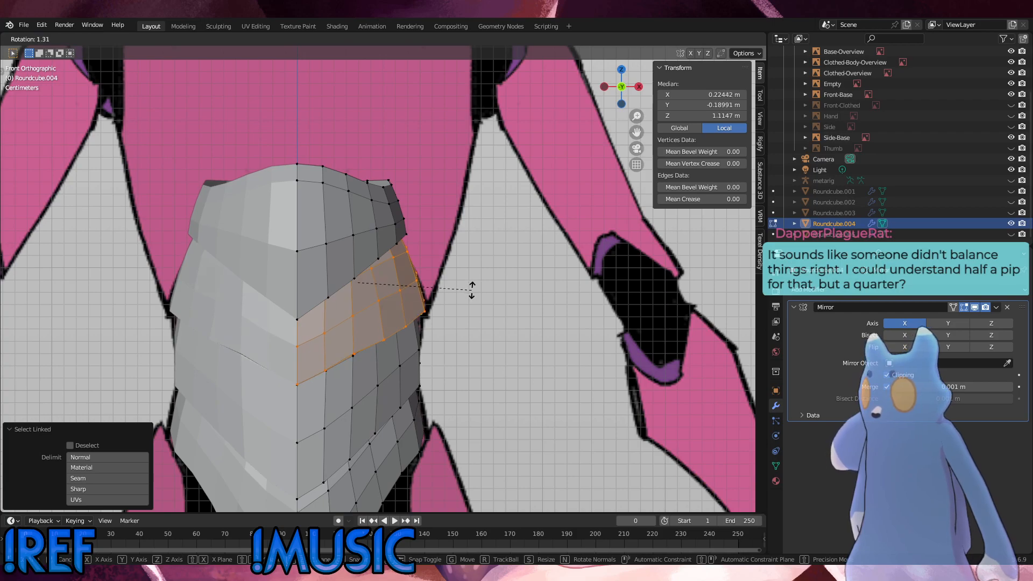
left_click(472, 289)
Rotate the second plate's outer vertical edge loop about 2.04° and shift it about -0.0017 m along X.
middle_click_drag(477, 313, 558, 307)
left_click(377, 256, "alt")
key("r")
left_click(572, 296)
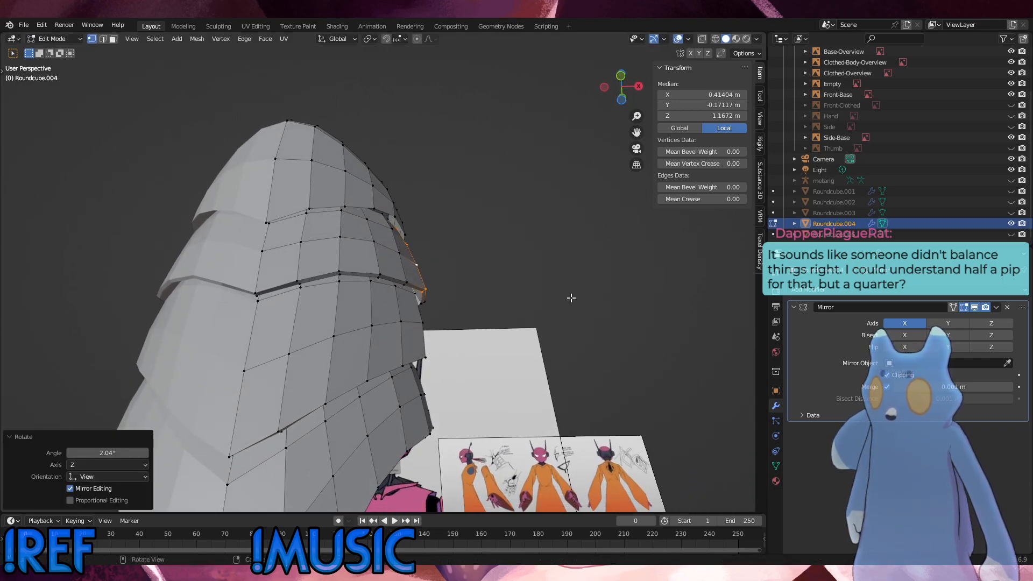
key("g")
key("x")
left_click(567, 298)
Rotate the outer edge loop by about 0.58°, and rotate it slightly again from an angled view.
key("r")
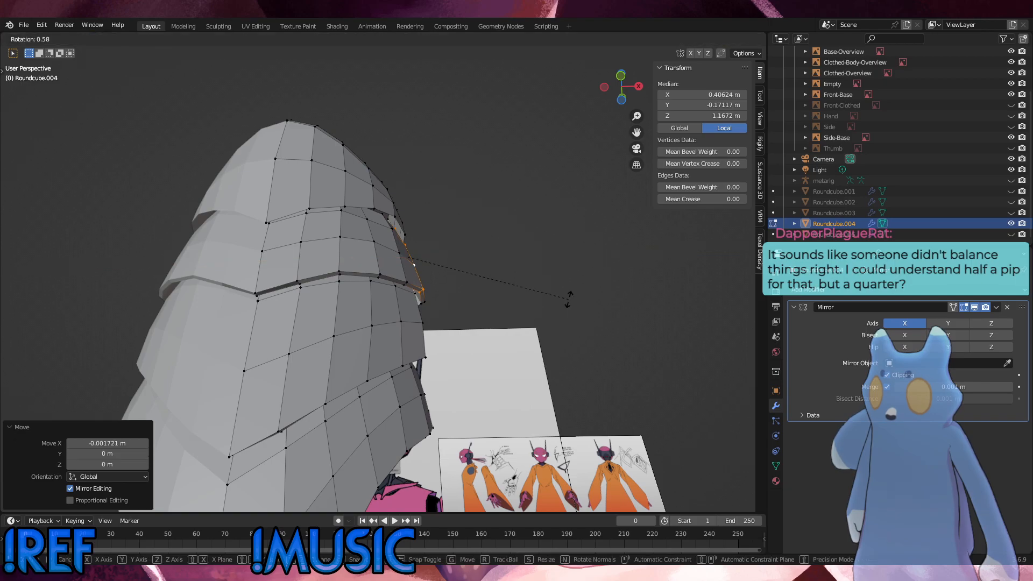
left_click(569, 295)
middle_click_drag(568, 296, 531, 290)
key("r")
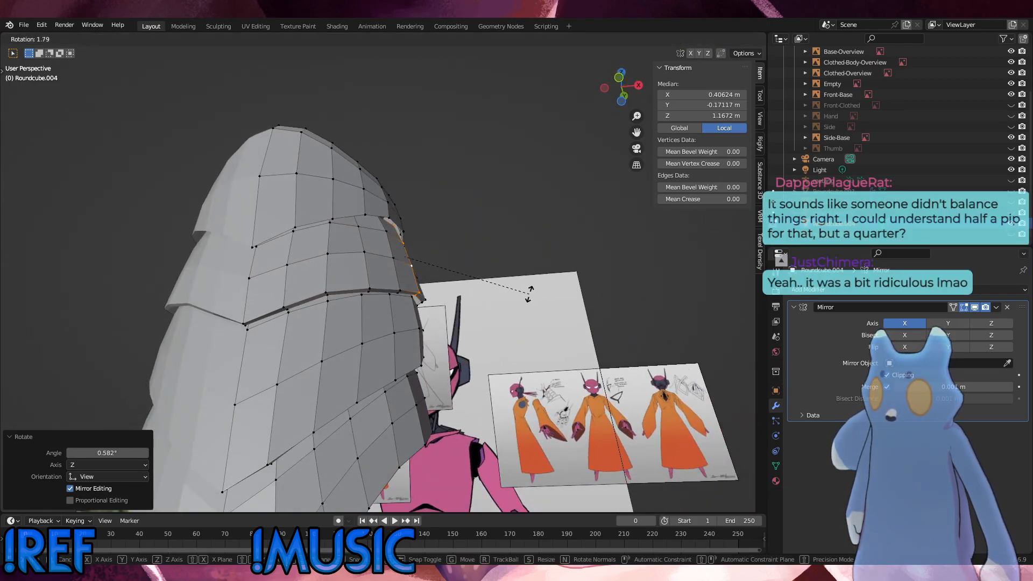
left_click(530, 290)
Select the neighbouring vertical edge loop on the second plate, rotate it about 1.22° and move it slightly along X.
left_click(402, 274, "alt")
middle_click_drag(402, 275, 515, 232)
key("r")
left_click(466, 253)
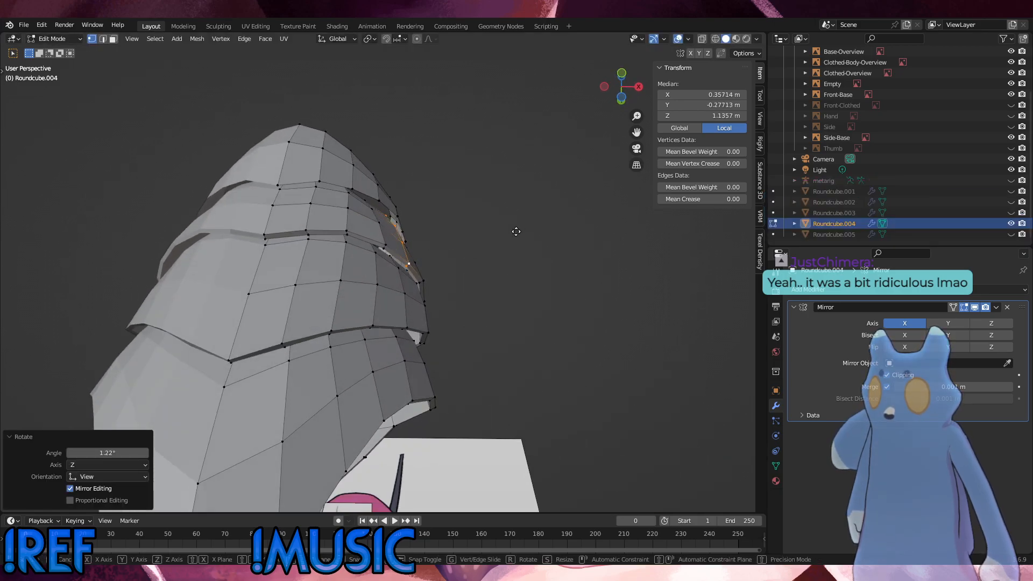
key("g")
key("x")
left_click(515, 233)
Select the next vertical edge loop towards the plate's front, undo its trial move and rotate it slightly instead.
left_click(386, 235)
middle_click_drag(386, 235, 436, 227)
key("g")
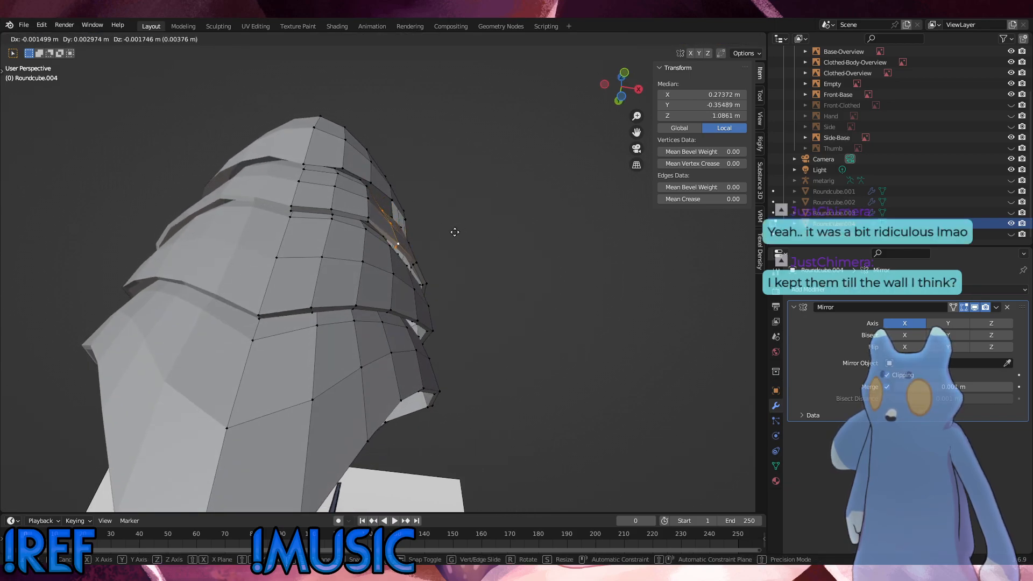
left_click(454, 232)
middle_click_drag(457, 232, 305, 234)
key("ctrl+z")
key("r")
left_click(496, 254)
Refine that edge loop with Shrink/Fatten and a small rotation, ending with an offset of about 0.0008 m.
key("alt+s")
left_click(459, 218)
key("r")
left_click(443, 252)
key("alt+s")
left_click(305, 233)
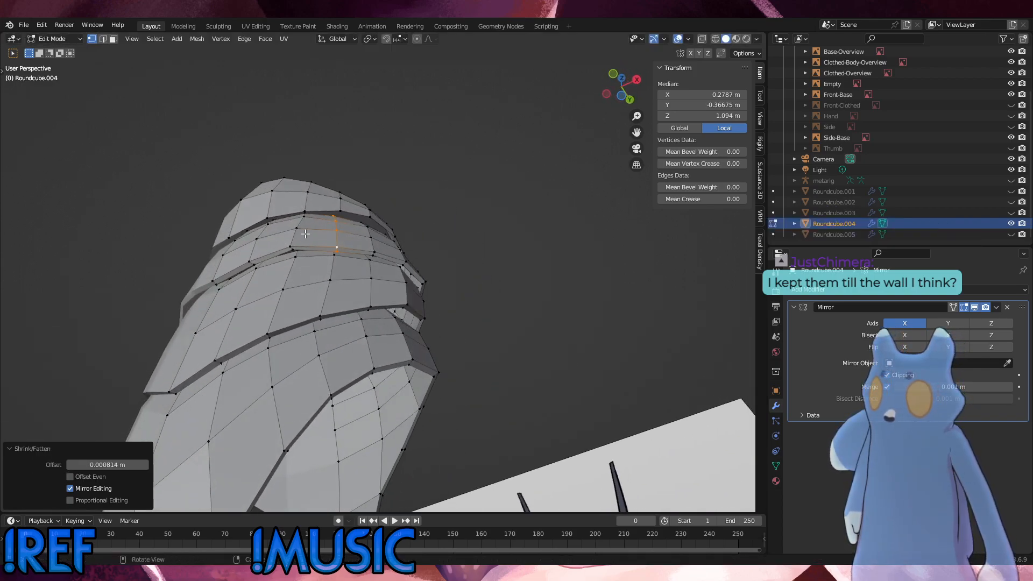
Select a vertex on the second plate's lower edge and fatten it outward, finishing with a 0.0007 m offset.
left_click(295, 240)
key("alt+s")
left_click(299, 237)
key("alt+s")
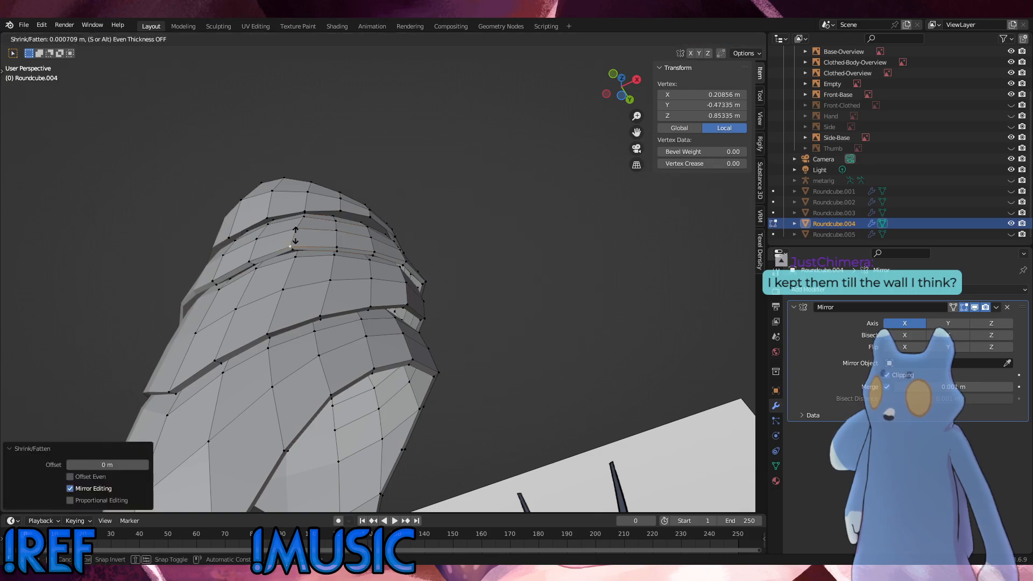
left_click(297, 236)
key("alt+s")
left_click(295, 235)
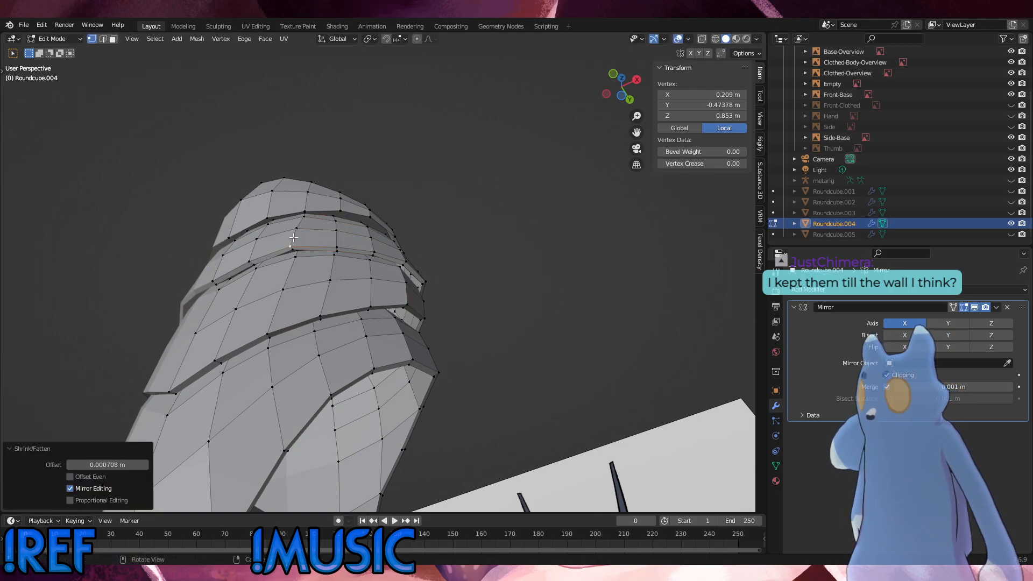
Select the vertical edge loop through that vertex and shrink it inward by about 0.00154 m and another 0.00194 m.
left_click(295, 236, "alt")
middle_click_drag(387, 242, 351, 300)
key("alt+s")
left_click(463, 232)
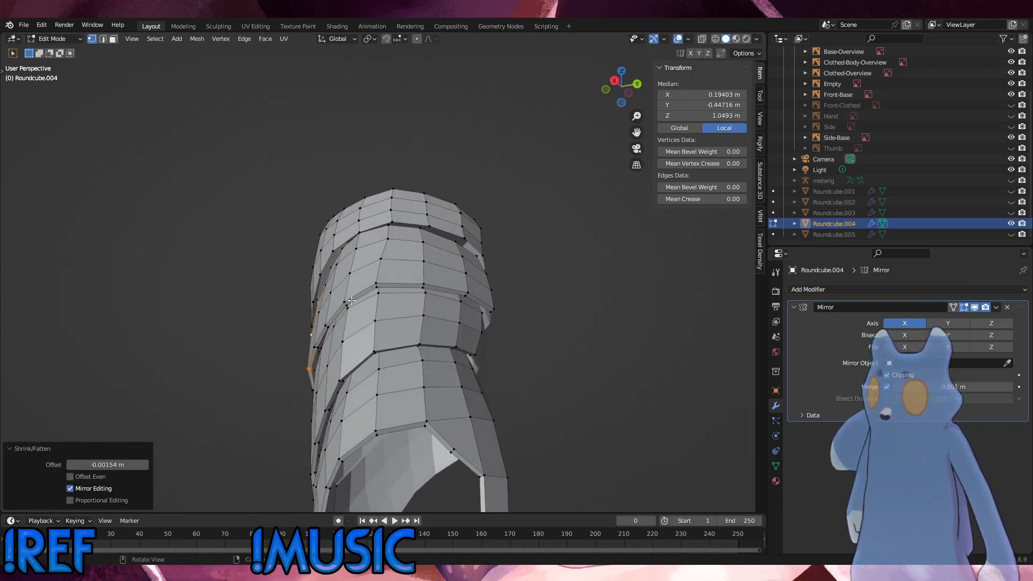
key("alt+s")
left_click(488, 303)
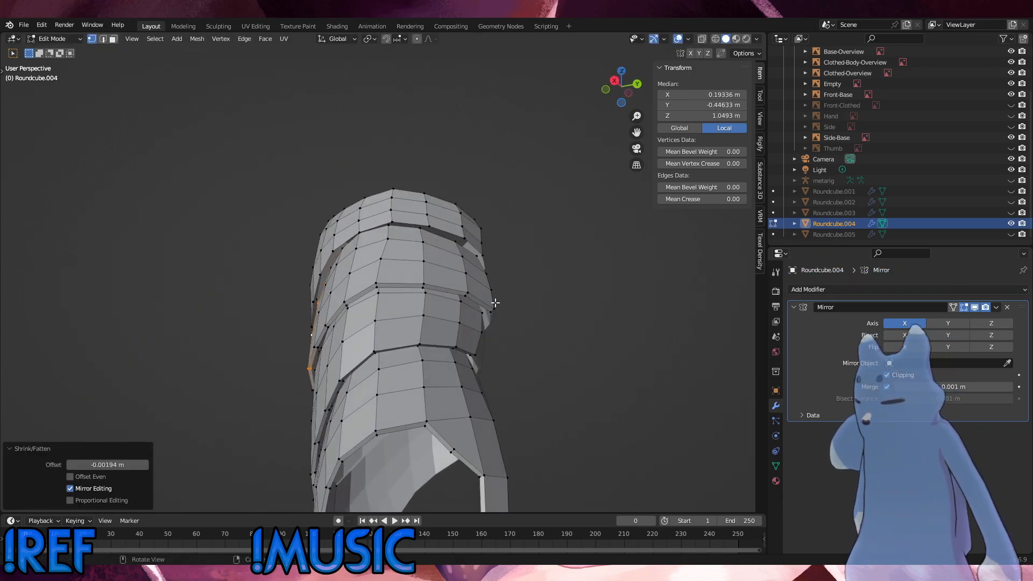
Rotate the edge loop about -1.16° and move it by about -0.0008, 0.0012 and -0.0004 m in X, Y and Z.
key("r")
left_click(492, 299)
key("g")
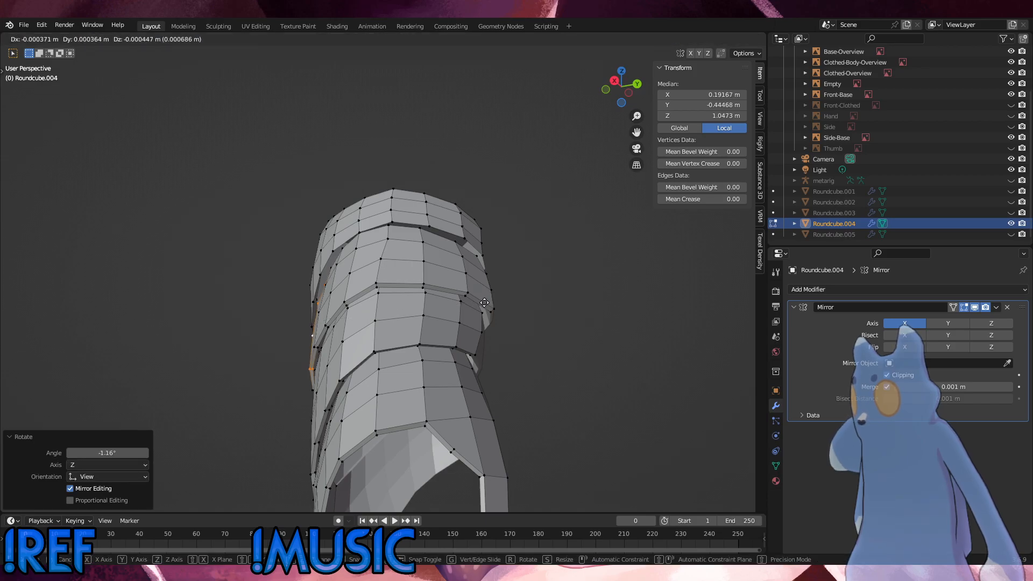
left_click(484, 300)
Save the Blender file under its existing name.
middle_click_drag(484, 300, 593, 302)
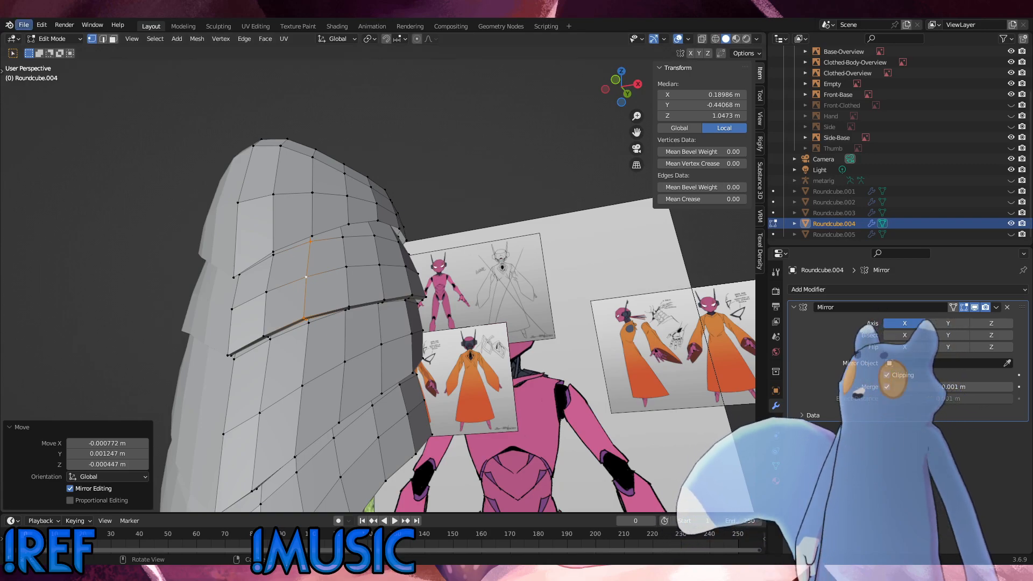
left_click(27, 27)
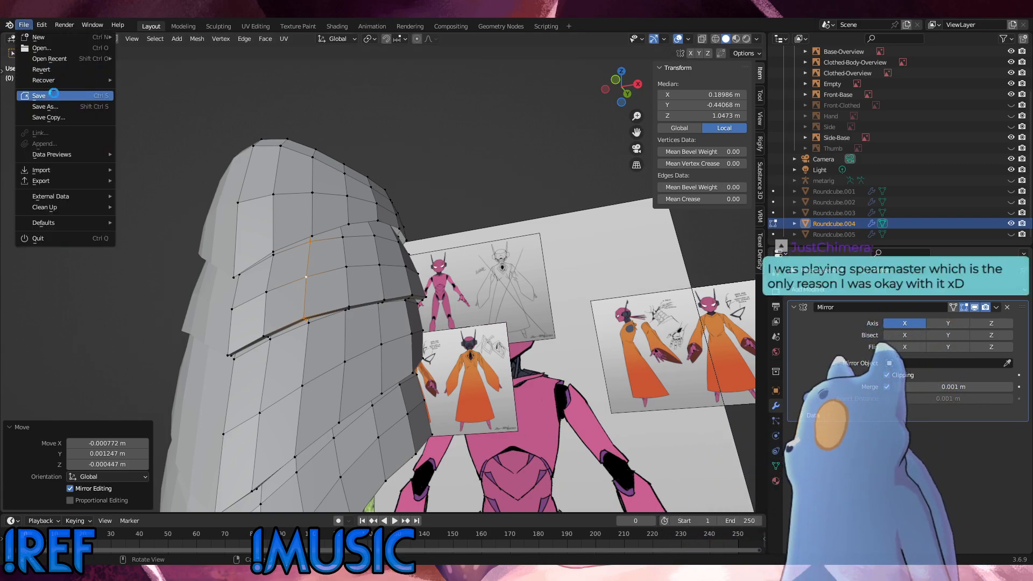
left_click(54, 97)
Slide a vertex on the second plate's upper side edge slightly along its edge.
left_click(382, 209)
middle_click_drag(381, 209, 285, 207)
key("g")
key("g")
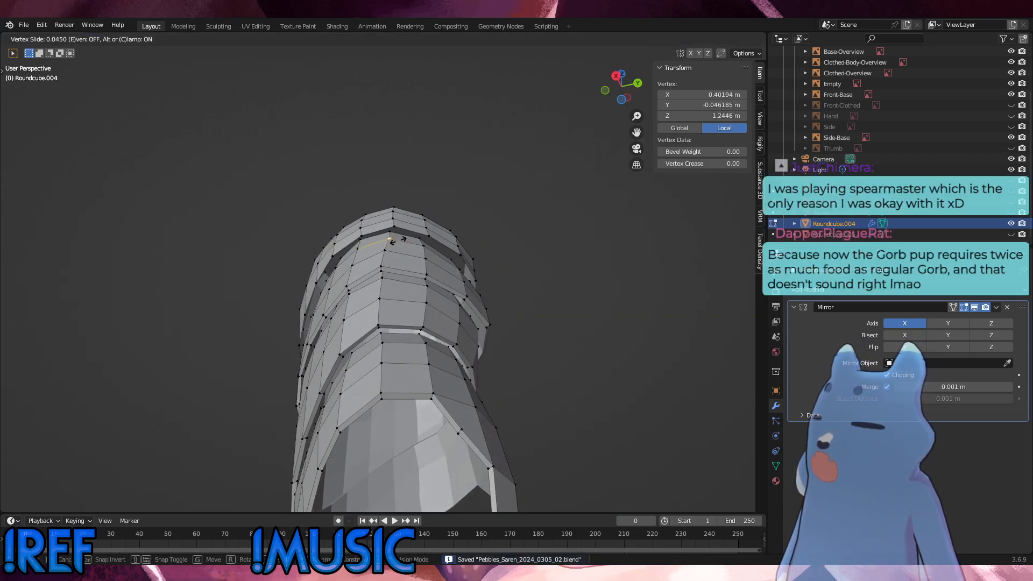
left_click(398, 241)
left_click(485, 217)
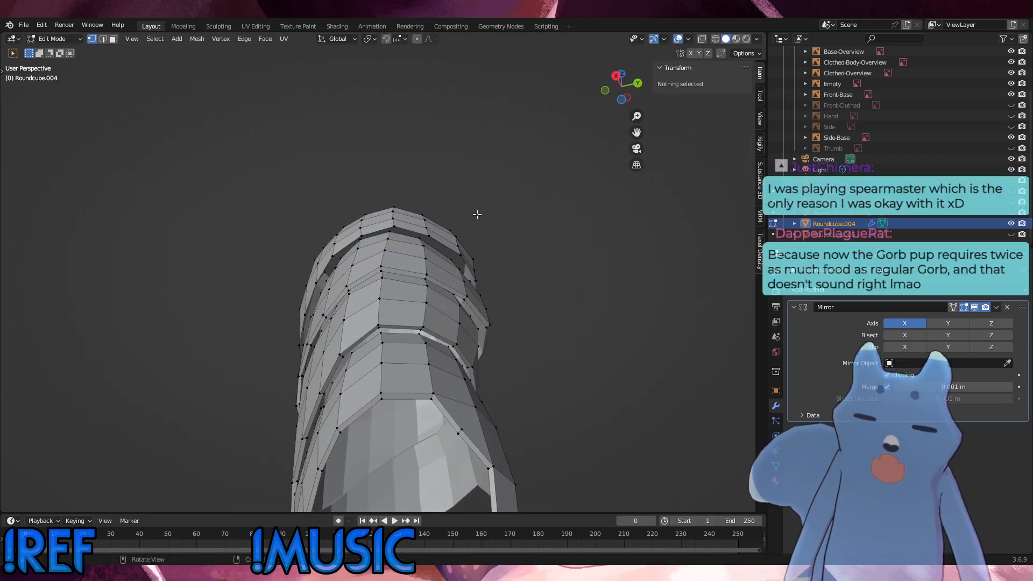
Slide the vertical edge loop on the second plate's rear side by a factor of about 0.069 and rotate it slightly.
middle_click_drag(410, 248, 417, 274)
left_click(399, 249, "alt")
key("g")
key("g")
left_click(424, 274)
key("r")
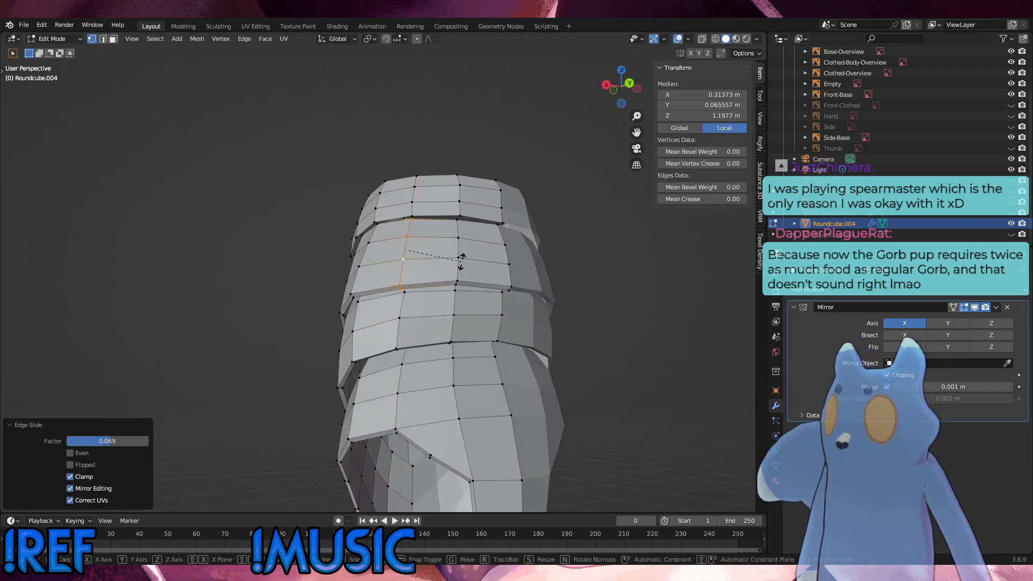
left_click(463, 263)
key("alt+a")
middle_click_drag(498, 265, 355, 393)
left_click(352, 401, "alt")
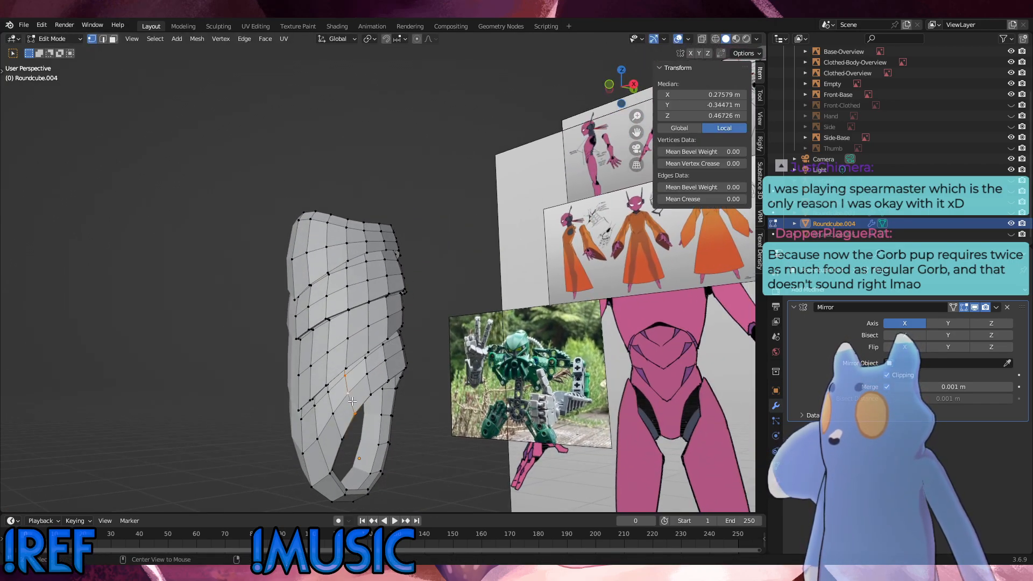
key("alt+a")
Select two neighbouring vertical edge loops across the three upper plates and scale them up slightly.
middle_click_drag(384, 326, 515, 248)
middle_click_drag(413, 261, 404, 273)
left_click(370, 275, "alt")
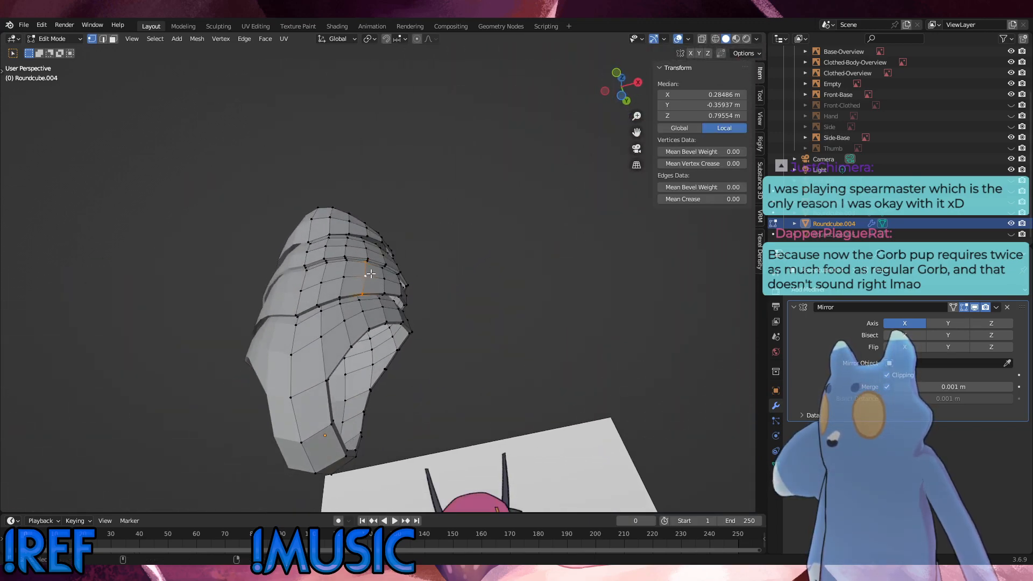
left_click(348, 269, "alt+shift")
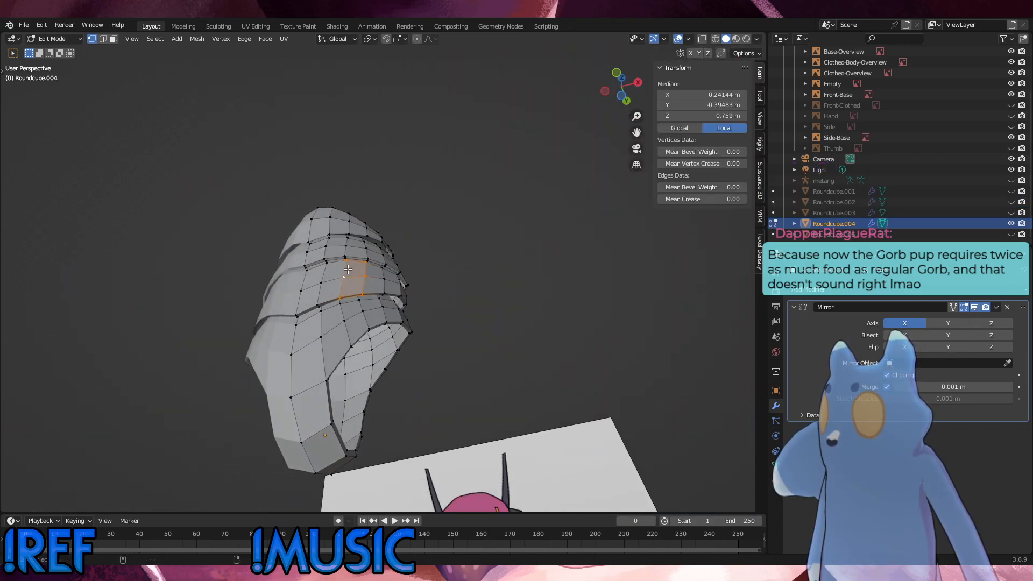
left_click(372, 233, "alt+shift")
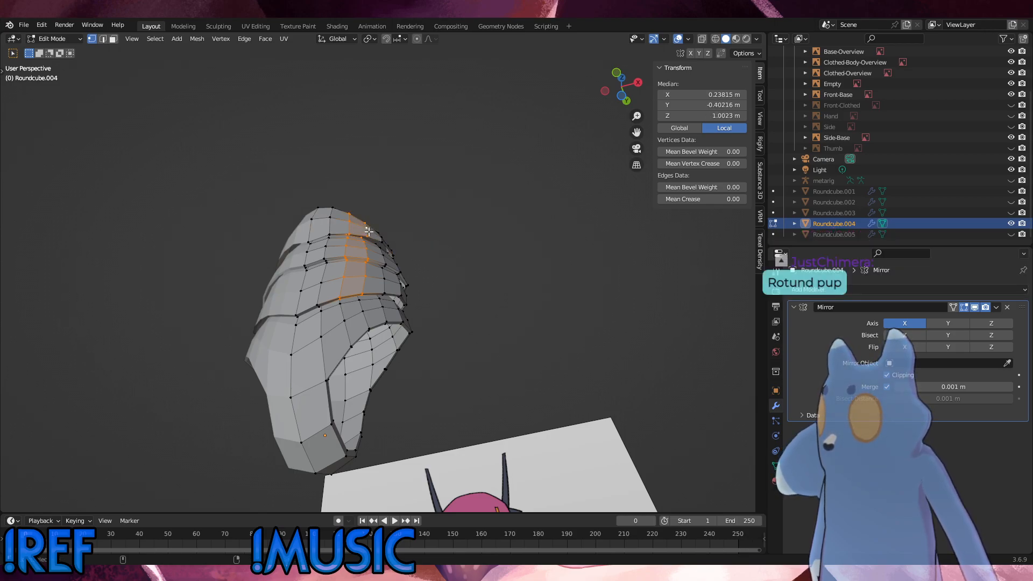
middle_click_drag(369, 231, 427, 219)
key("s")
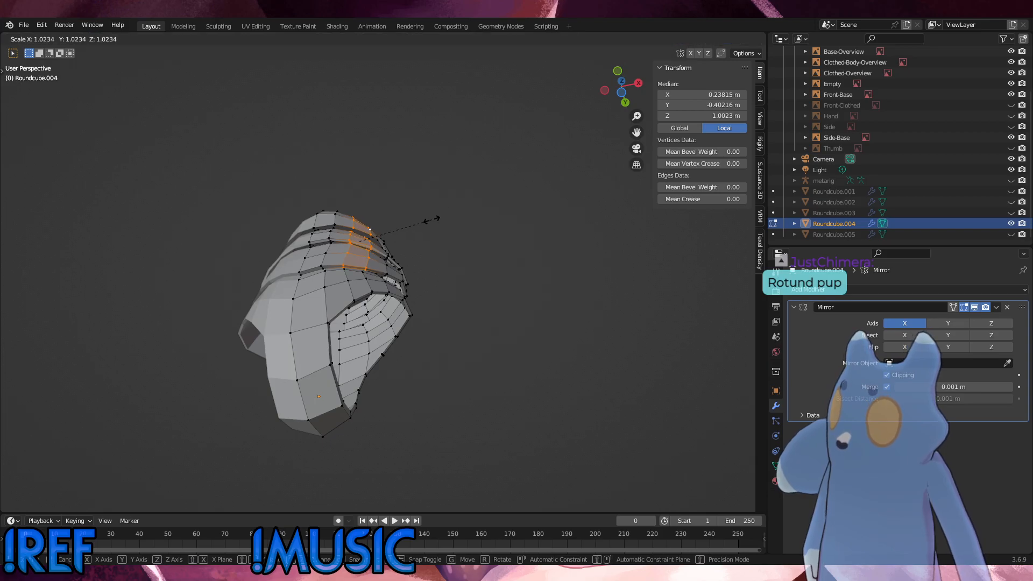
left_click(429, 219)
Try fattening the selected edge loops of the three upper plates outward by about 0.0043 m.
key("alt+s")
left_click(433, 219)
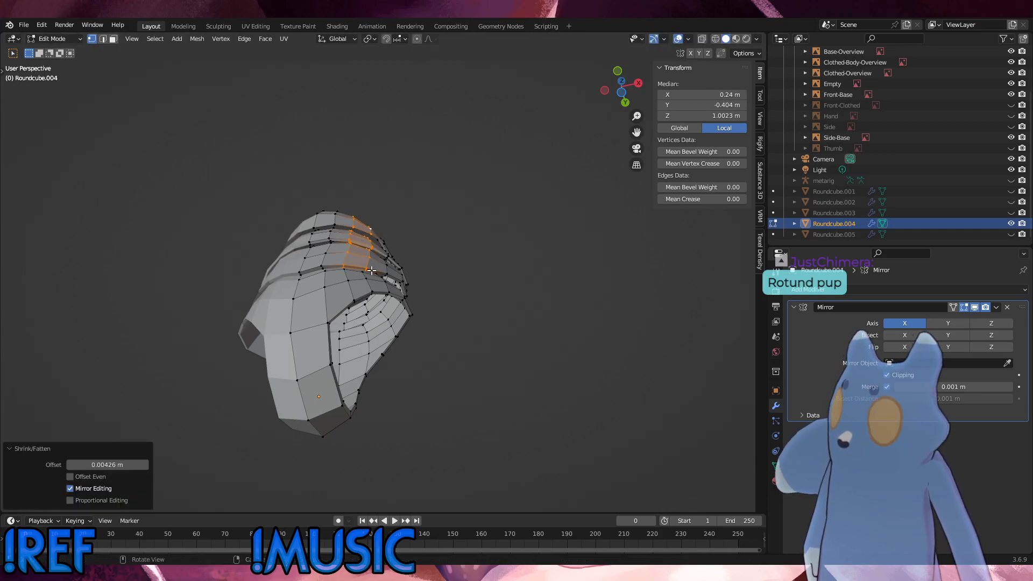
key("ctrl+z")
Scale the selected edge loops of the two uppermost plates by 1.013 and fatten them outward, the last time by about 0.003 m.
key("alt+s")
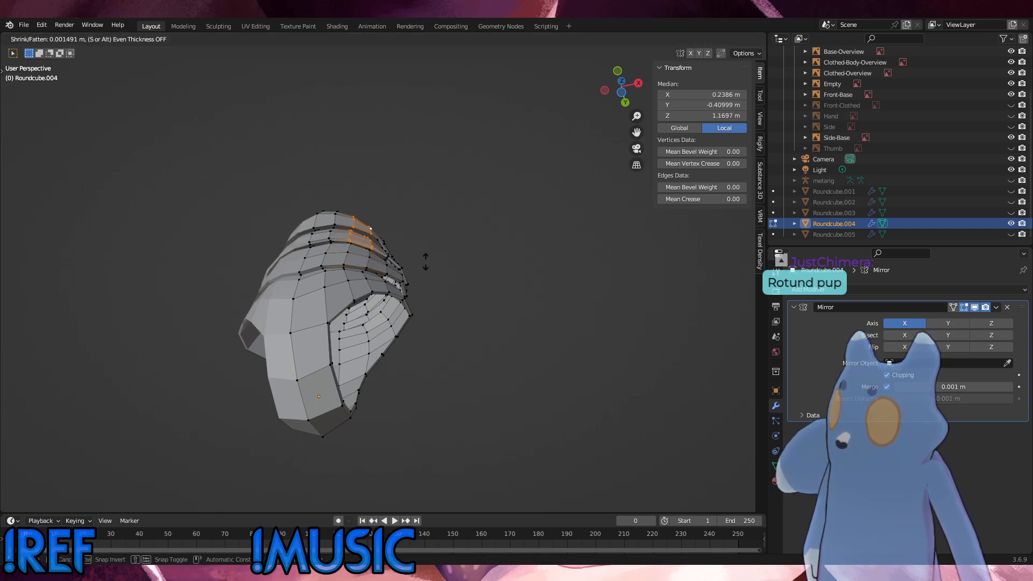
left_click(426, 261)
key("s")
left_click(430, 261)
key("alt+s")
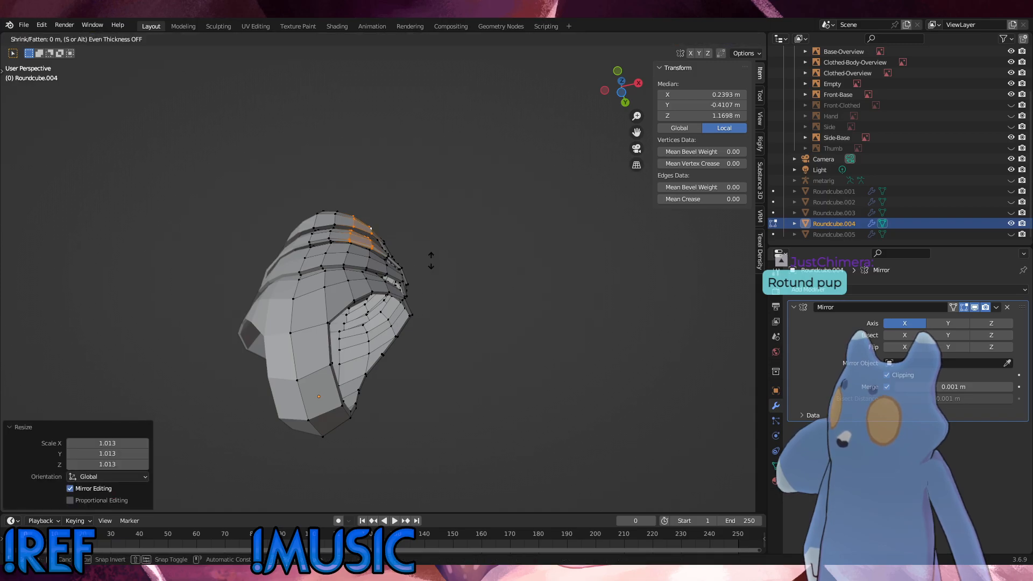
left_click(432, 259)
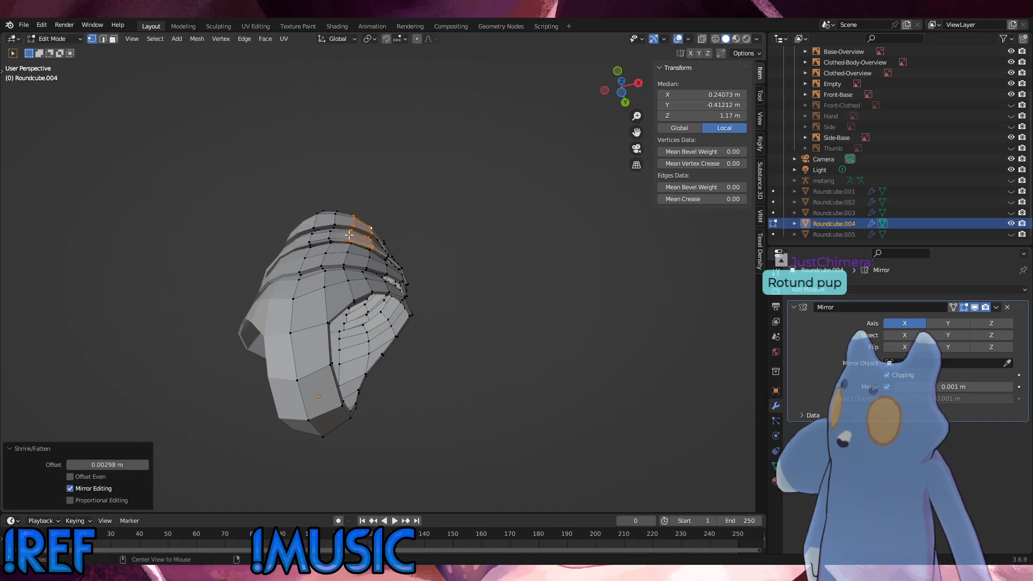
Select the vertical edge loop on the top plate's side and scale it up by a factor of about 1.03.
left_click(359, 237)
middle_click_drag(376, 218, 354, 249)
left_click(353, 239, "alt")
middle_click_drag(419, 225, 425, 218)
key("alt+s")
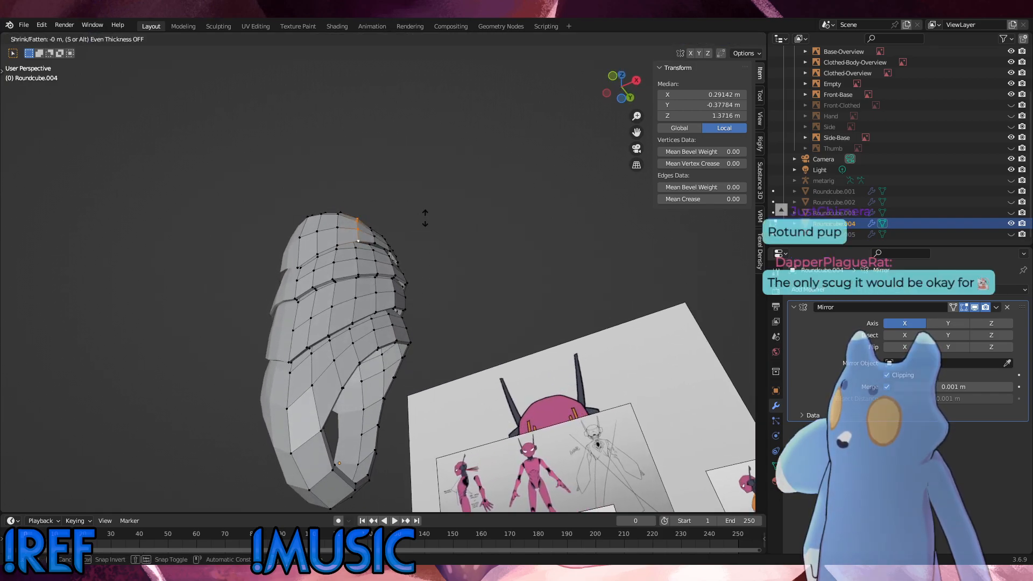
left_click(429, 218)
key("s")
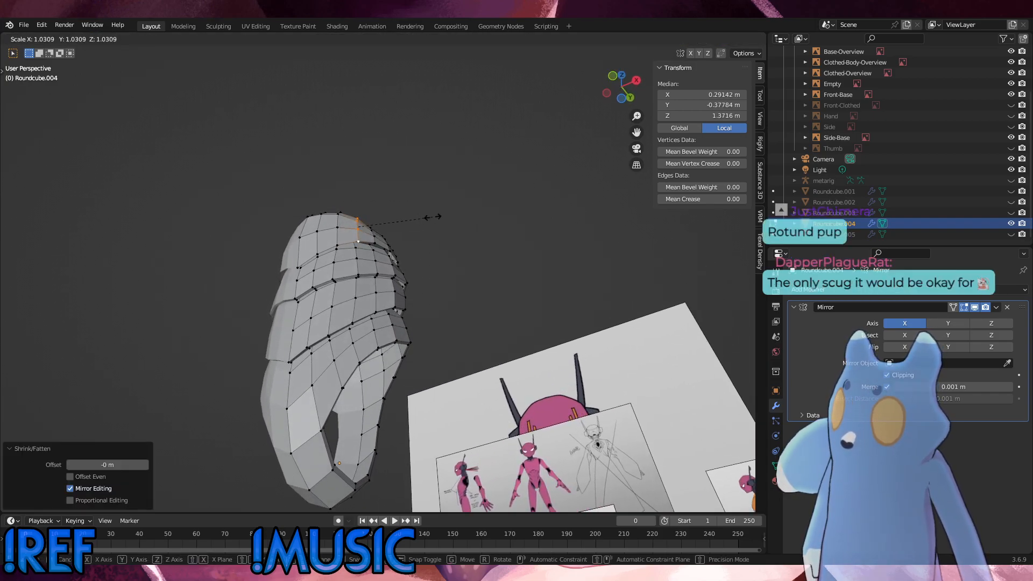
left_click(433, 218)
Edge-slide the top plate's side loop slightly and the neighbouring loop nearer the front by a factor of about 0.083.
left_click(361, 238)
left_click(360, 237, "alt")
key("g")
key("g")
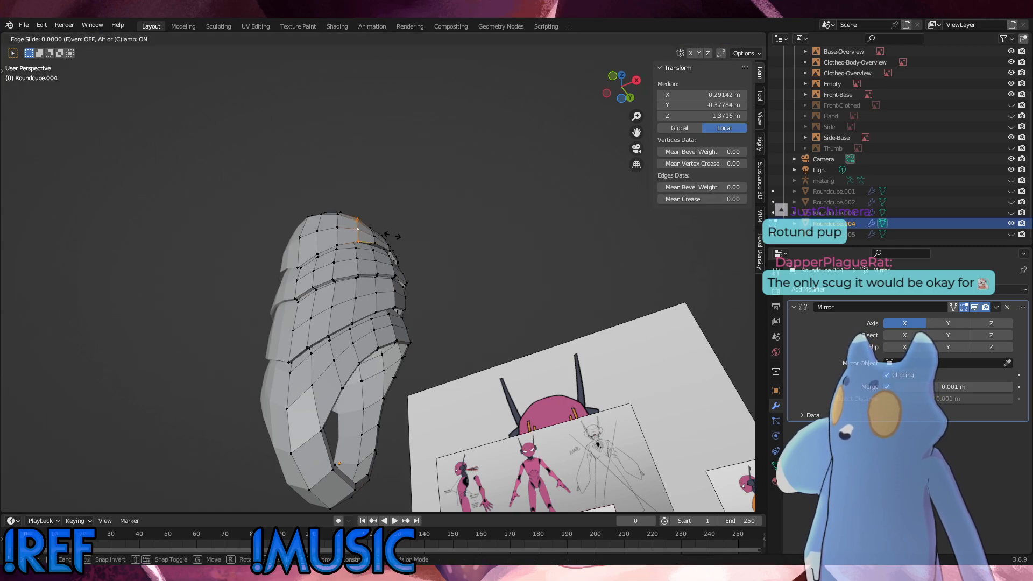
left_click(387, 235)
left_click(340, 236, "alt")
key("g")
key("g")
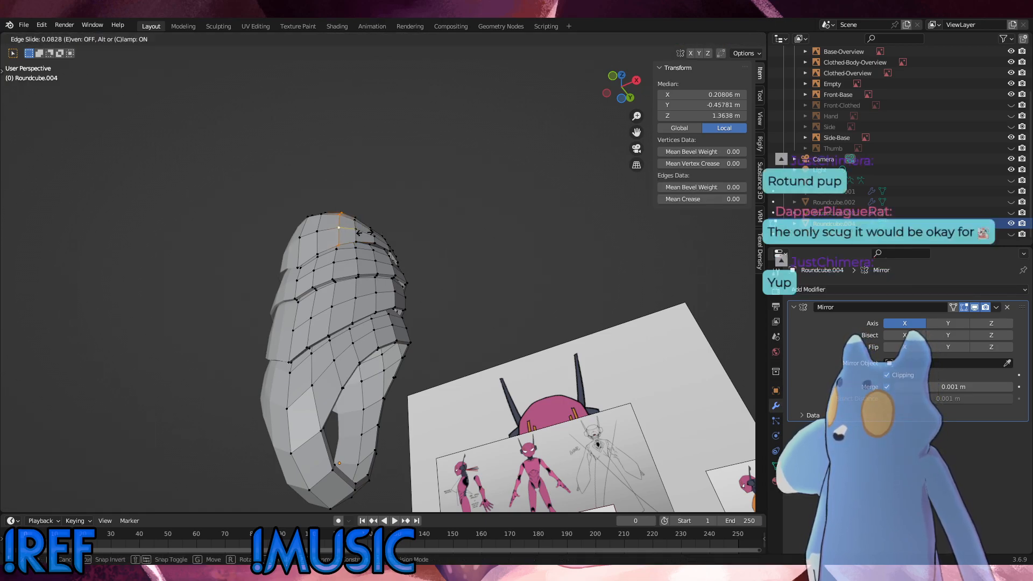
left_click(365, 232)
left_click(408, 212)
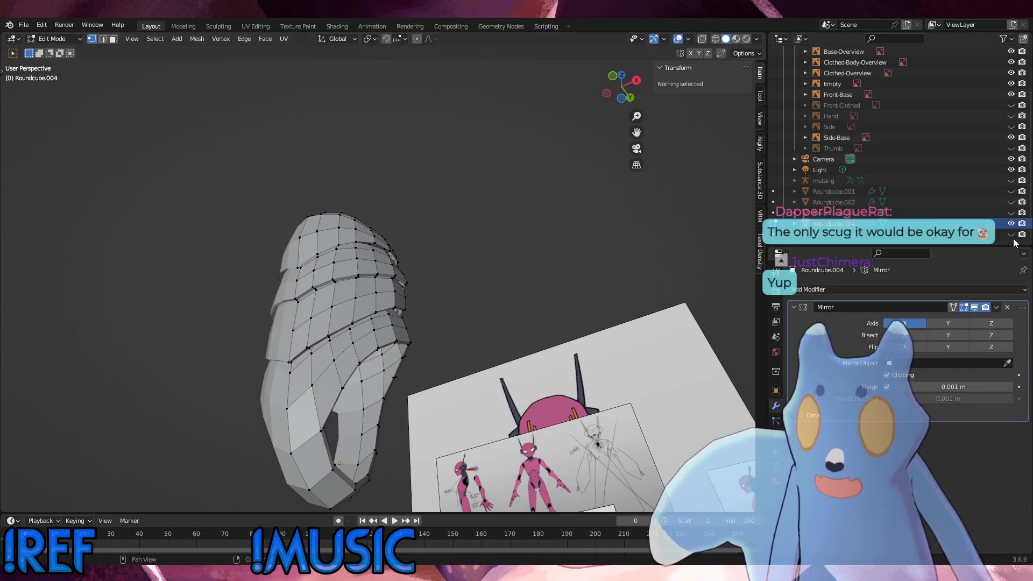
Slide the vertical edge loop on the top plate's side slightly once more and save the file.
middle_click_drag(368, 192, 332, 246)
left_click(340, 245, "alt")
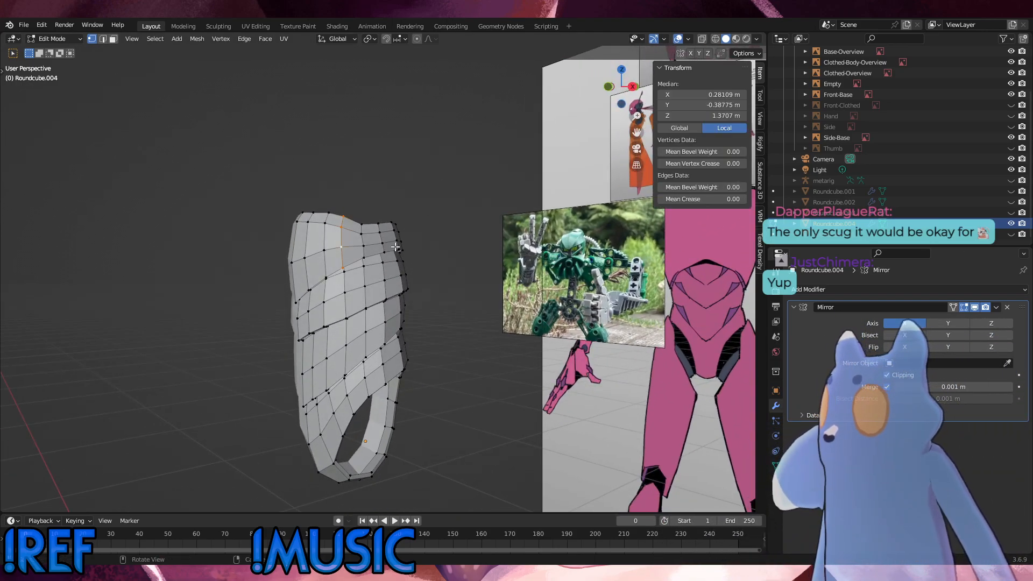
key("g")
key("g")
left_click(399, 247)
left_click(424, 174)
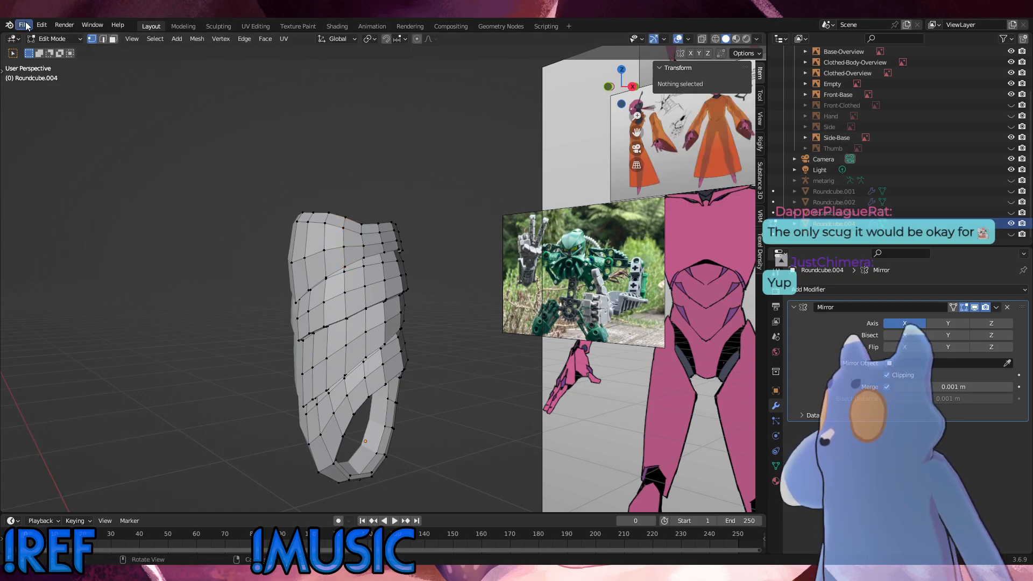
left_click(24, 26)
left_click(48, 99)
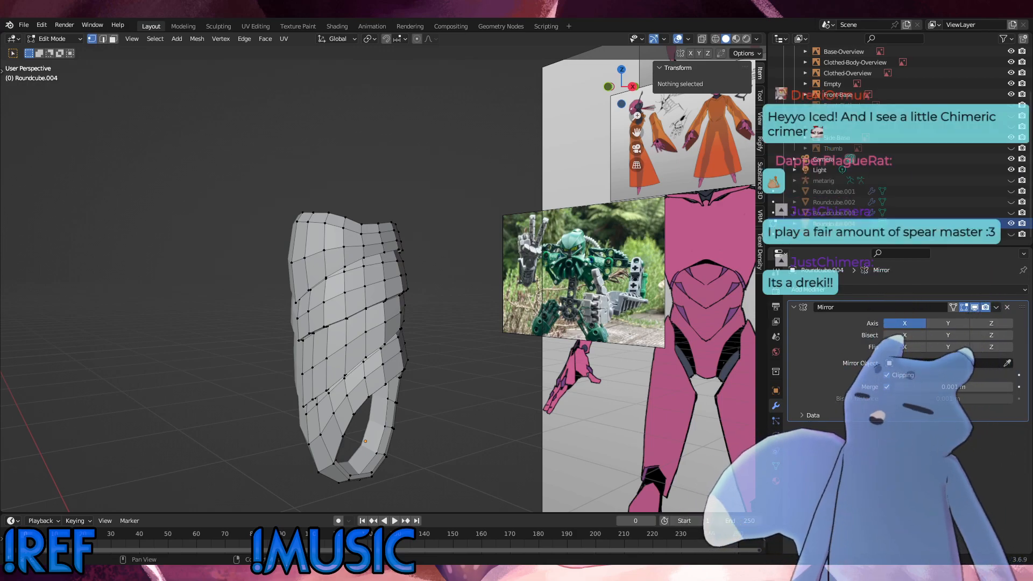
Select the lower-edge vertices at the second plate's front tip and move them down about 0.004 m along Z.
middle_click_drag(386, 278, 145, 378)
key("KP_1")
left_click(116, 397, "alt+shift")
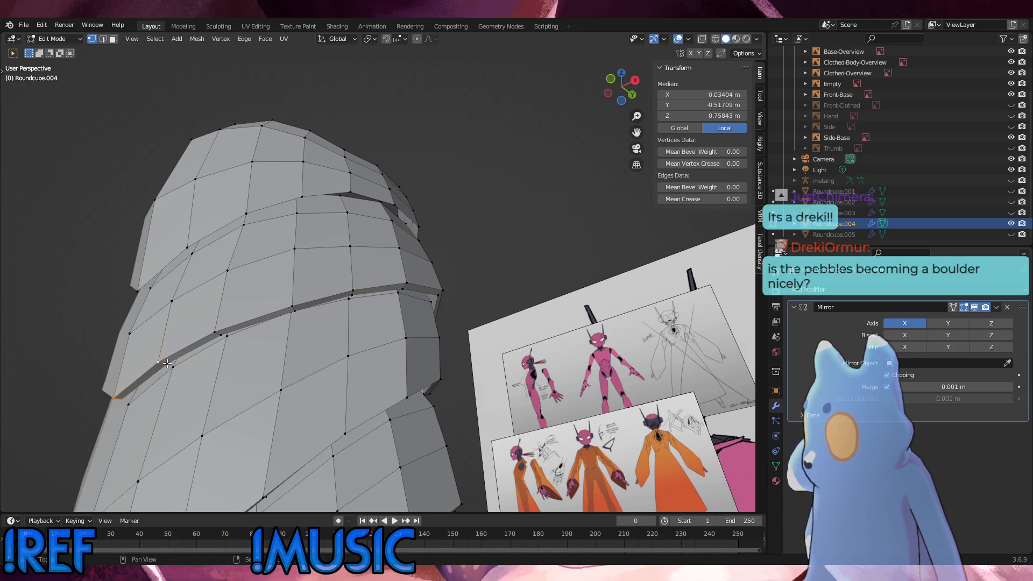
key("g")
key("z")
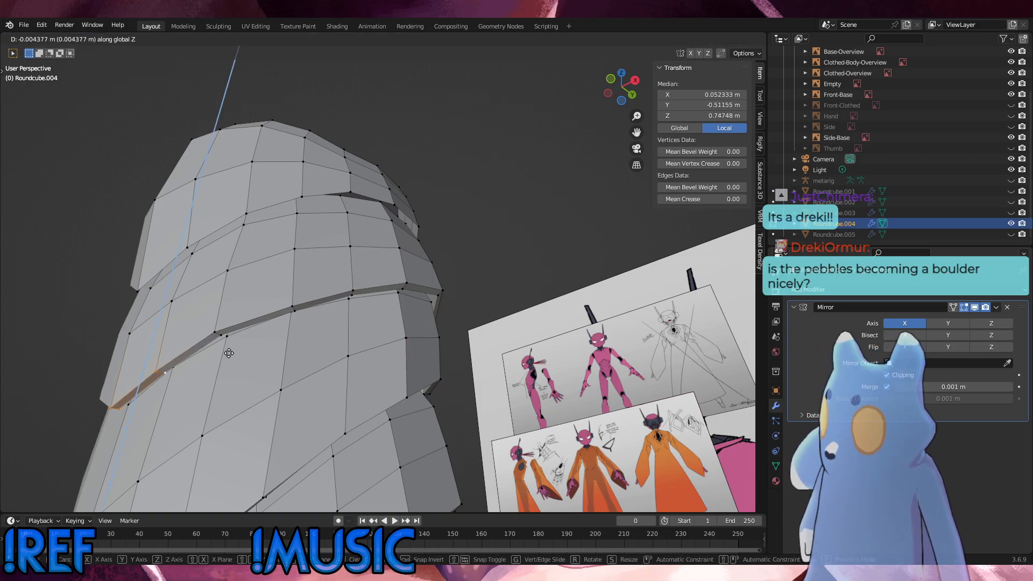
left_click(231, 347)
Add the neighbouring lower-edge vertex of the second plate to the selection and lower it all about 0.0015 m along Z.
middle_click_drag(230, 347, 209, 380)
left_click(211, 383, "shift")
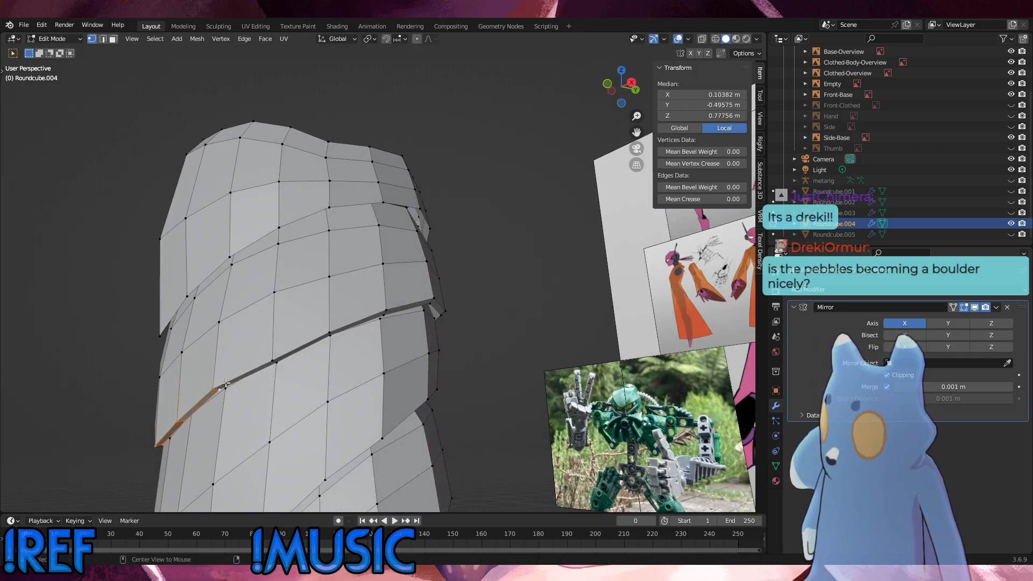
key("KP_3")
key("g")
key("z")
left_click(366, 379)
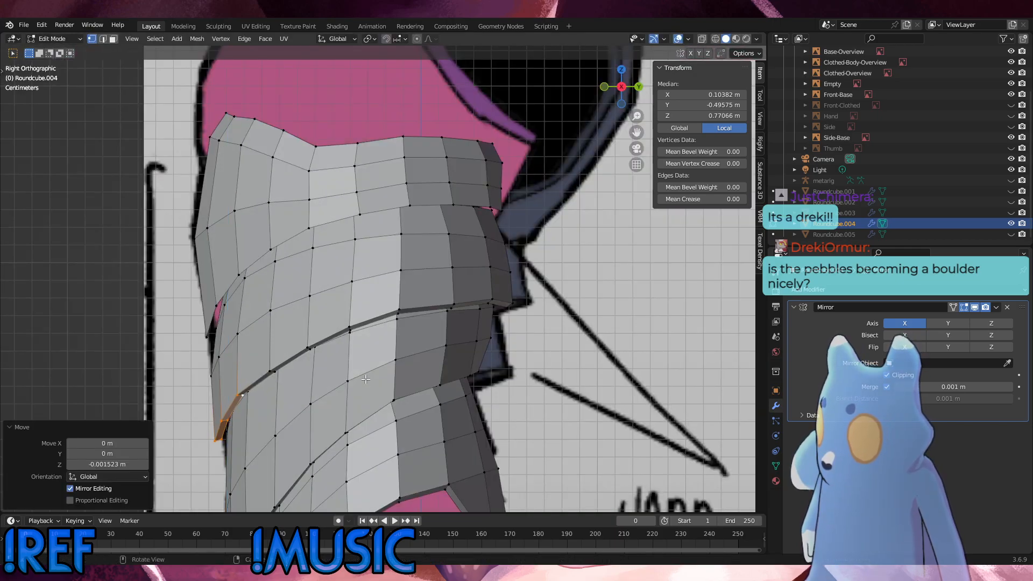
Rotate the second plate's selected front lower edge by -1.23° in the side view and shift it about 0.0006 m along Y.
key("r")
left_click(366, 375)
key("g")
key("y")
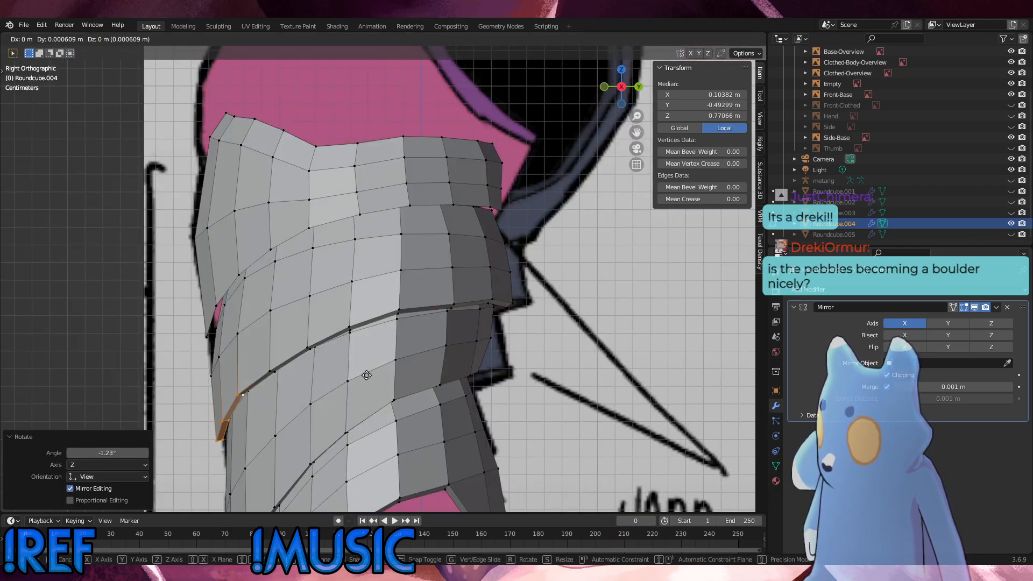
left_click(366, 375)
Examine the plate gaps from underneath and compare the mesh's outline with the front character reference.
middle_click_drag(345, 365, 374, 278)
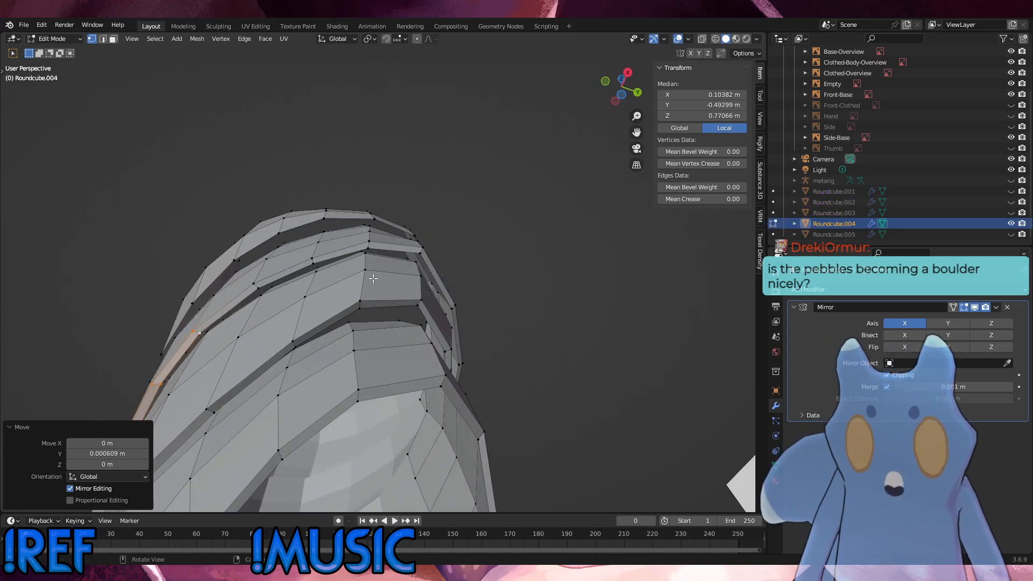
middle_click_drag(408, 231, 408, 230)
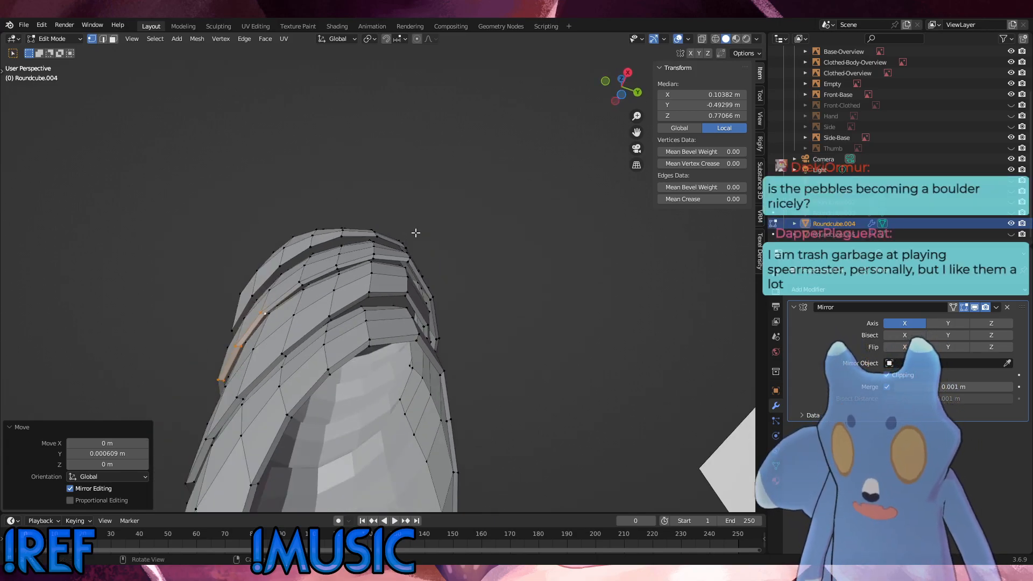
scroll(415, 233, "down", 5)
middle_click_drag(438, 290, 419, 399)
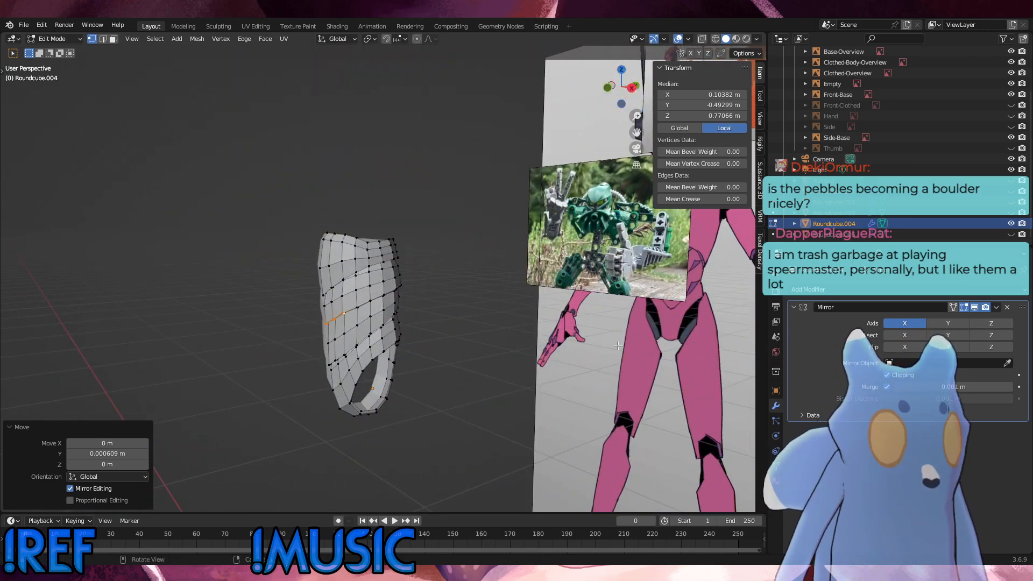
mouse_move(620, 338)
middle_mouse_down()
mouse_move(631, 324)
mouse_move(608, 333)
middle_mouse_up()
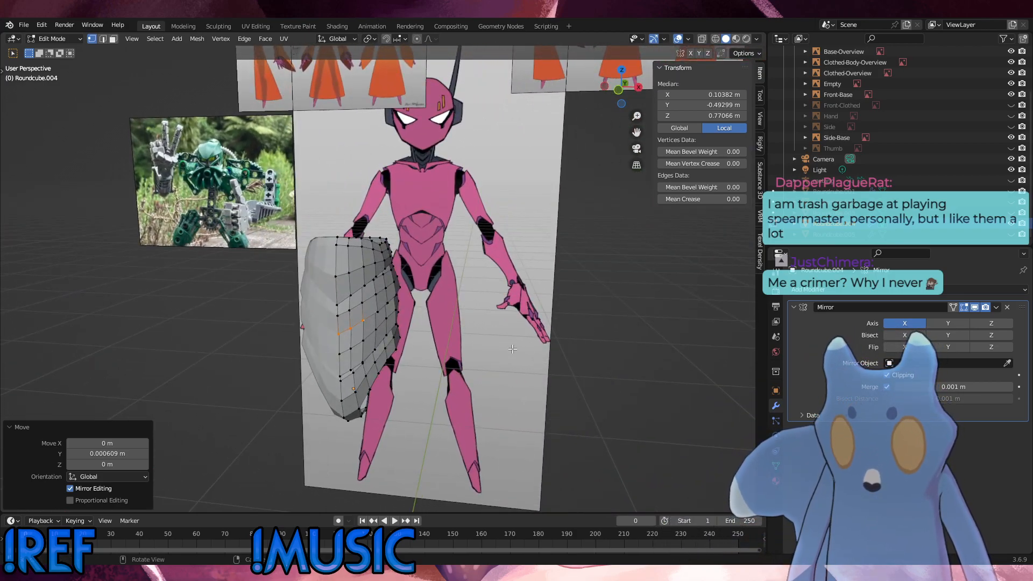
key("KP_1")
scroll(428, 364, "down", 2)
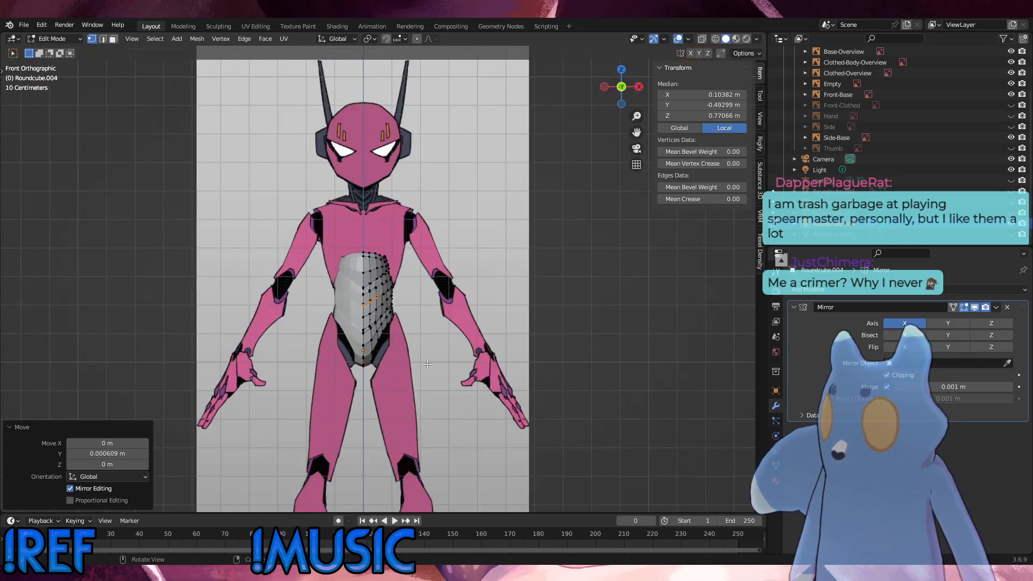
scroll(427, 364, "up", 6)
scroll(427, 364, "down", 3)
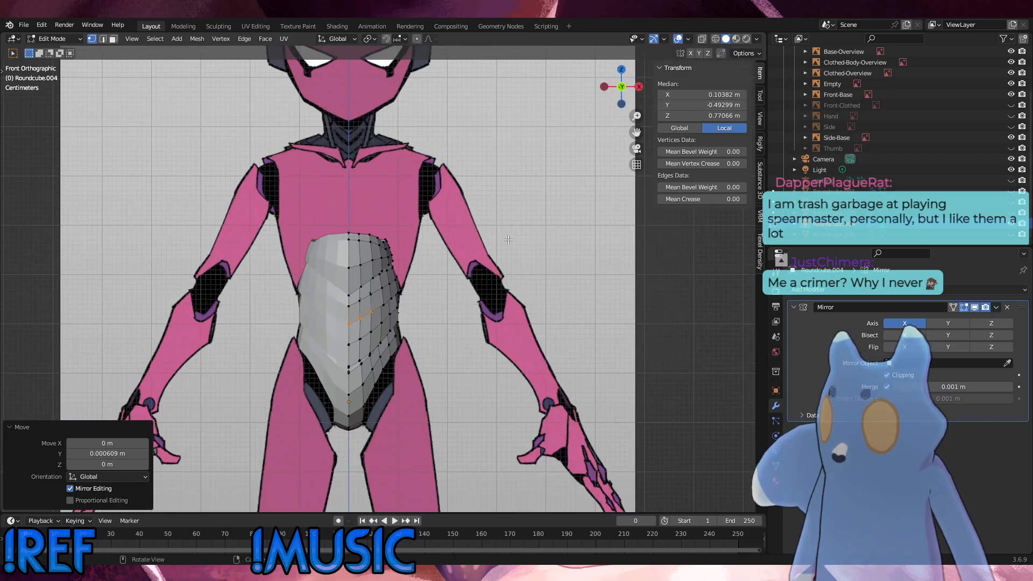
Switch to Object Mode, deselect Roundcube.004 and inspect the plates' shape without the wireframe from the front and sides.
left_click(59, 39)
left_click(56, 51)
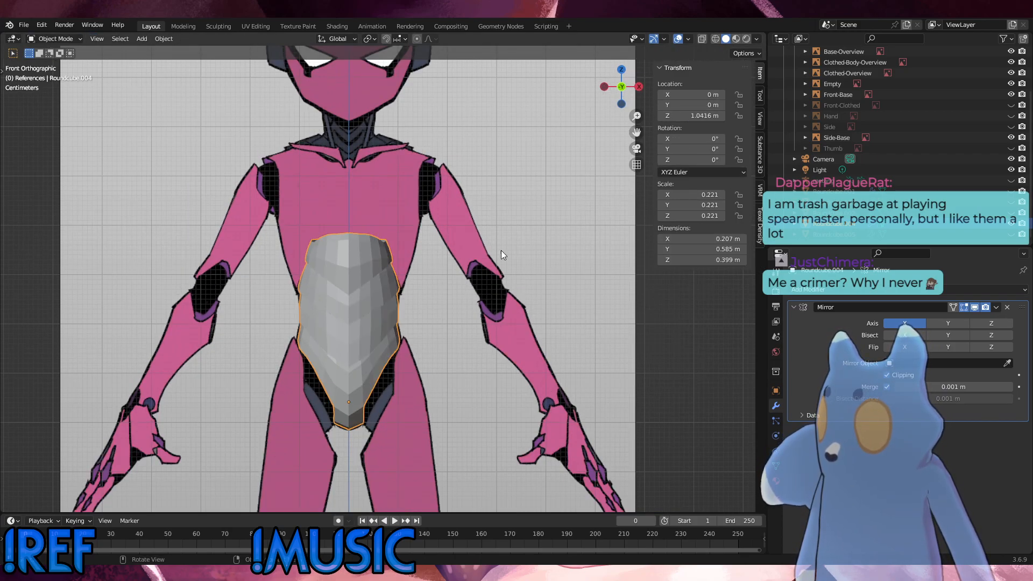
left_click(425, 258)
scroll(424, 258, "down", 1)
middle_click_drag(424, 258, 318, 247)
left_click(376, 268)
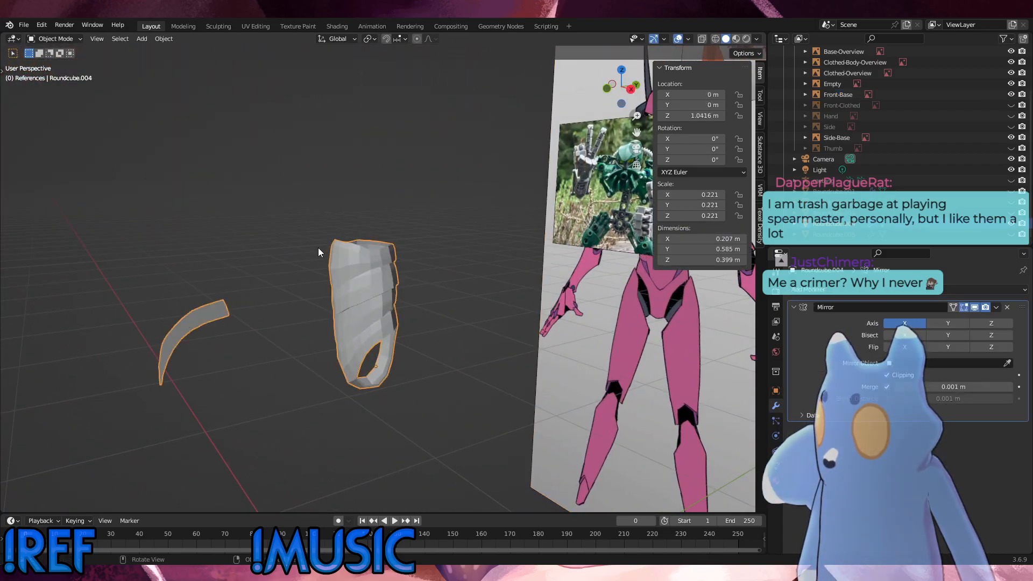
left_click(41, 40)
left_click(55, 50)
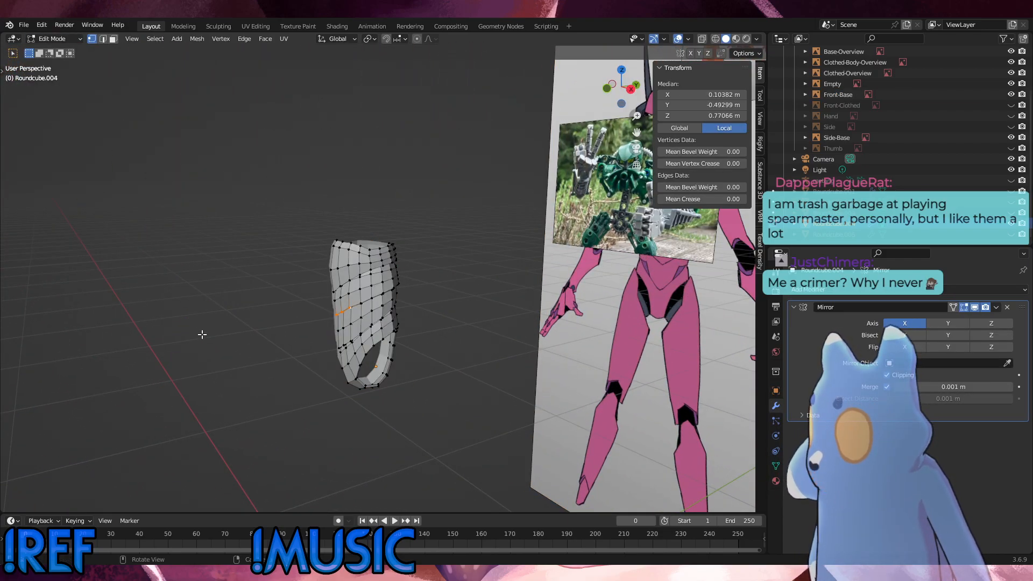
left_click(53, 41)
left_click(50, 46)
left_click(308, 169)
middle_click_drag(308, 169, 437, 218)
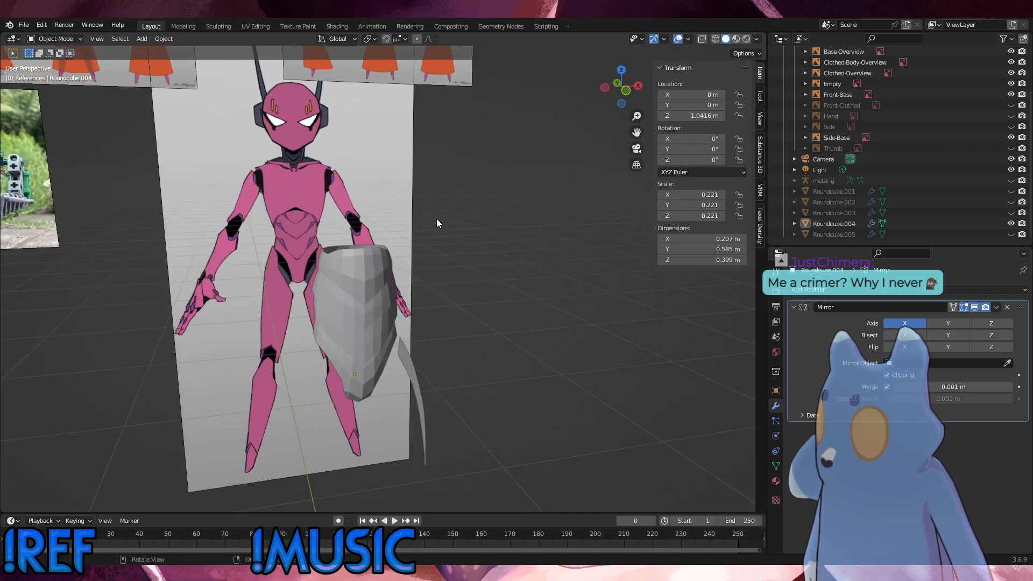
Show Roundcube.005 to compare it with the plates against the front reference, hide it again and inspect the plates' overlaps.
left_click(1012, 236)
middle_click_drag(548, 305, 391, 291)
scroll(391, 291, "down", 1, "alt")
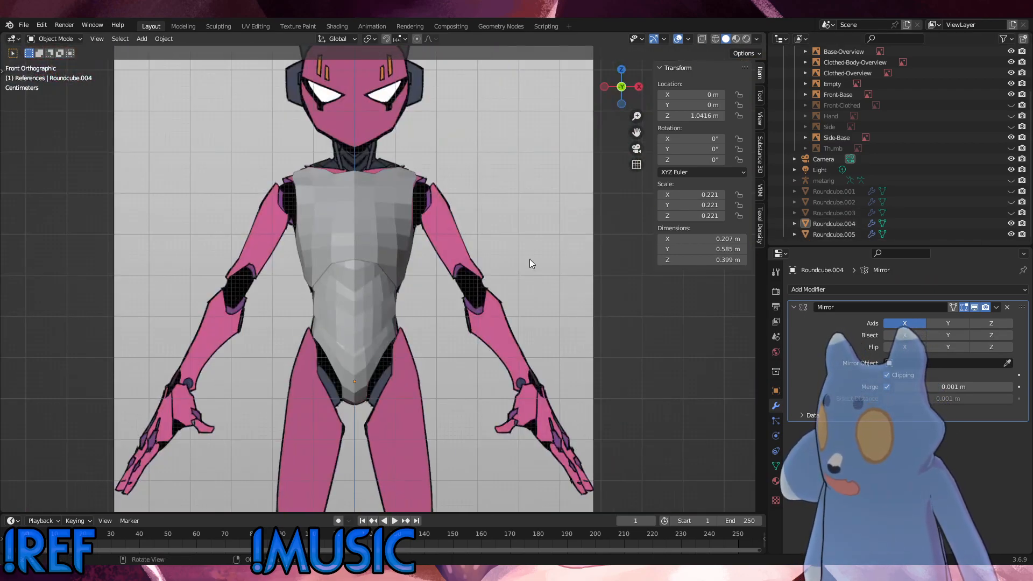
middle_click_drag(453, 282, 429, 265)
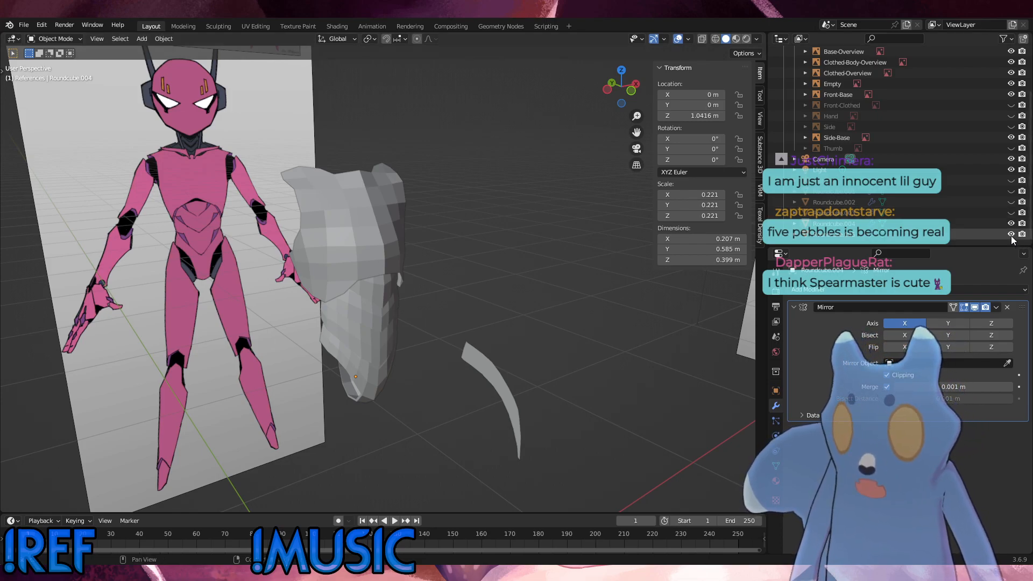
key("h")
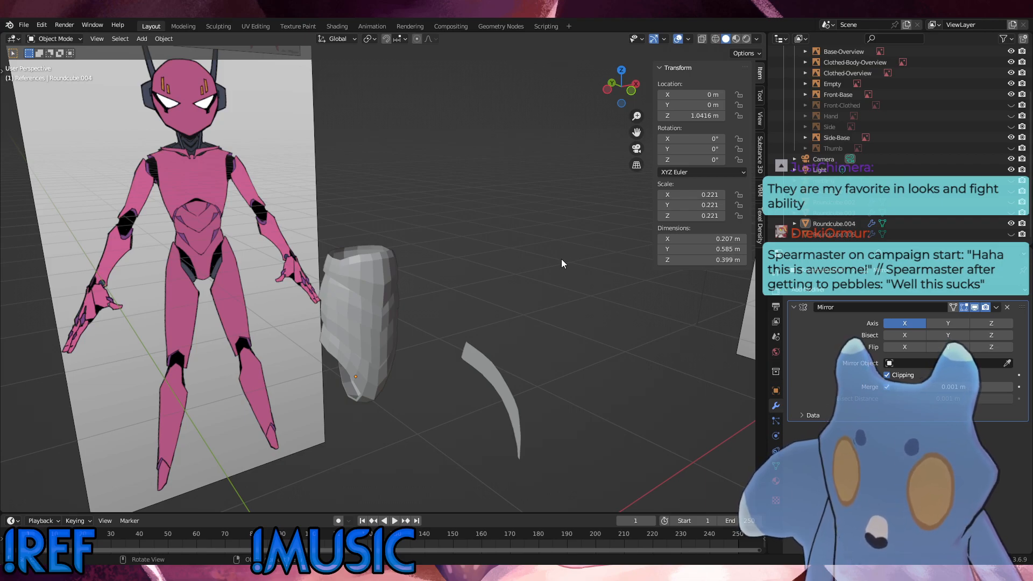
middle_click_drag(561, 259, 461, 343)
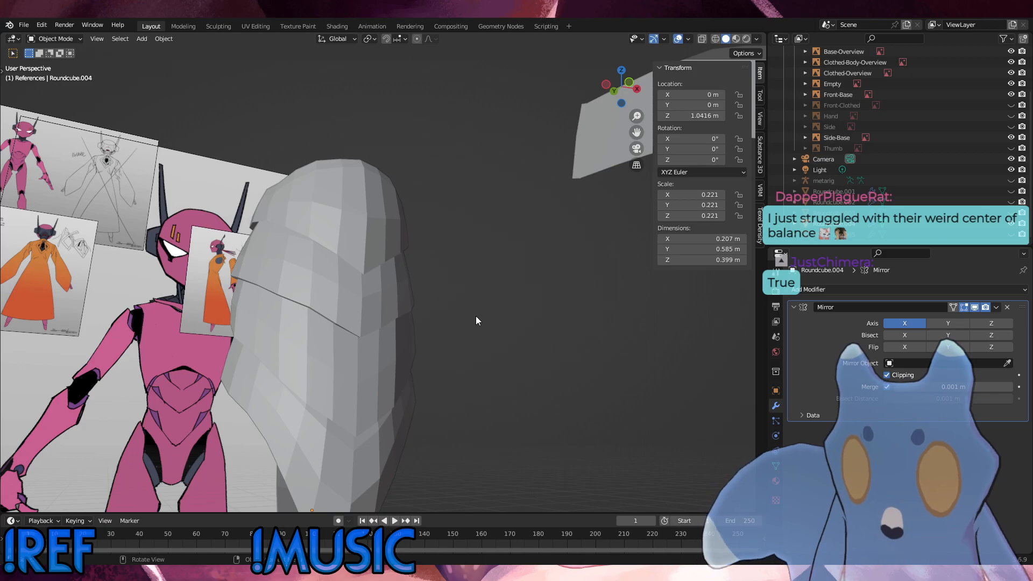
middle_click_drag(346, 300, 441, 361)
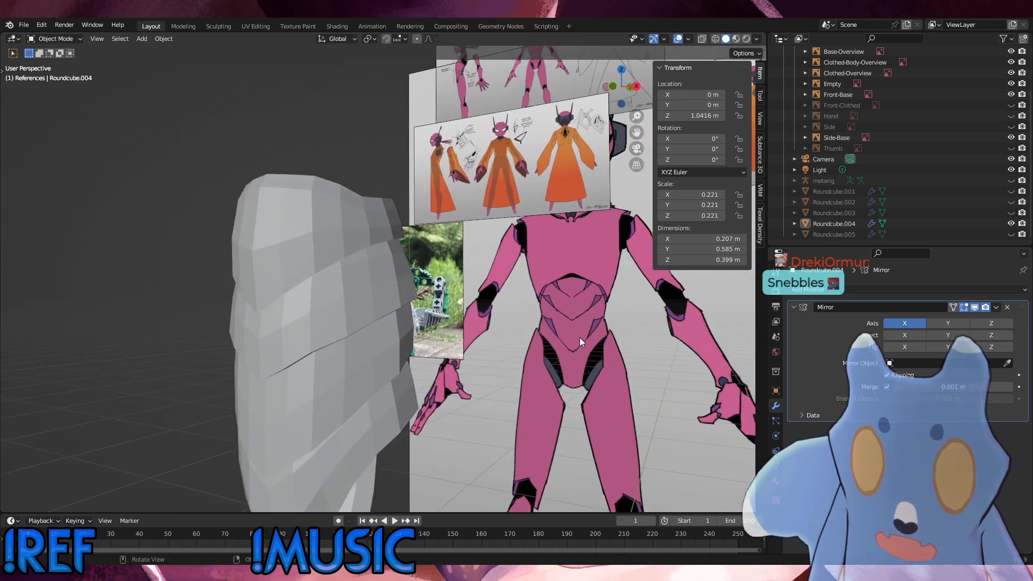
Put Roundcube.004 back in Edit Mode and check the plates' rear edges against the side reference.
left_click(69, 38)
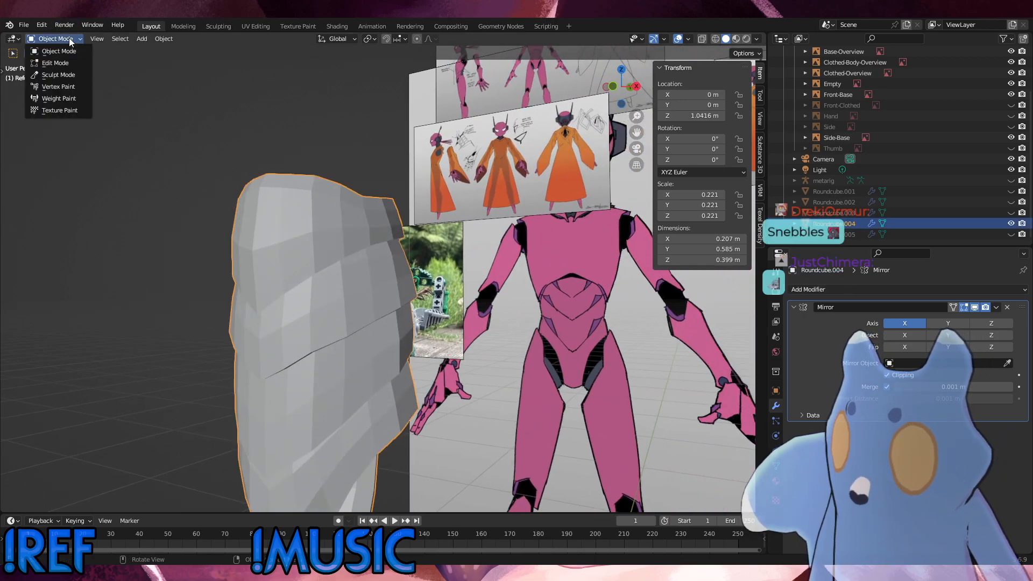
left_click(59, 63)
key("KP_3")
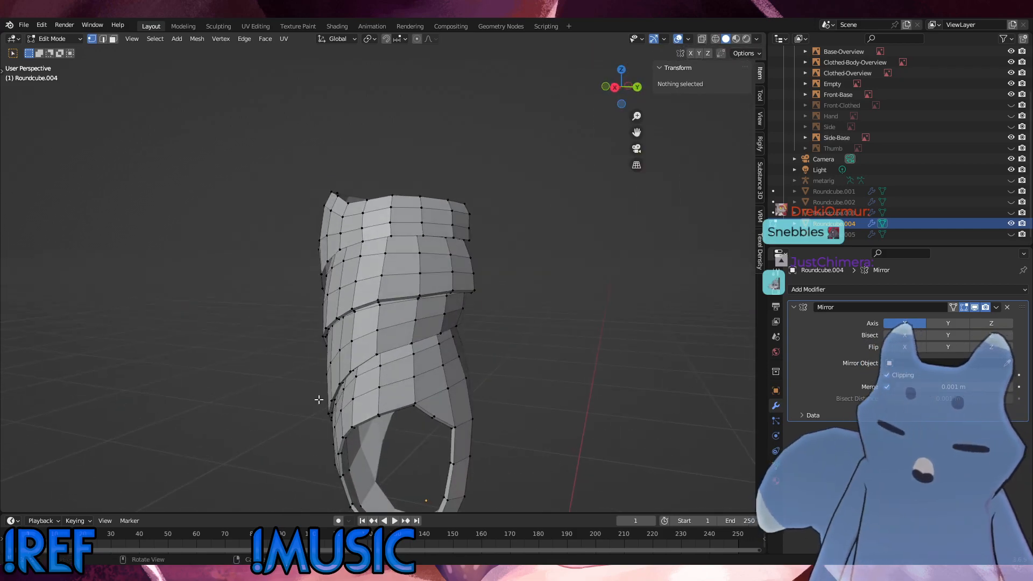
scroll(381, 380, "up", 4)
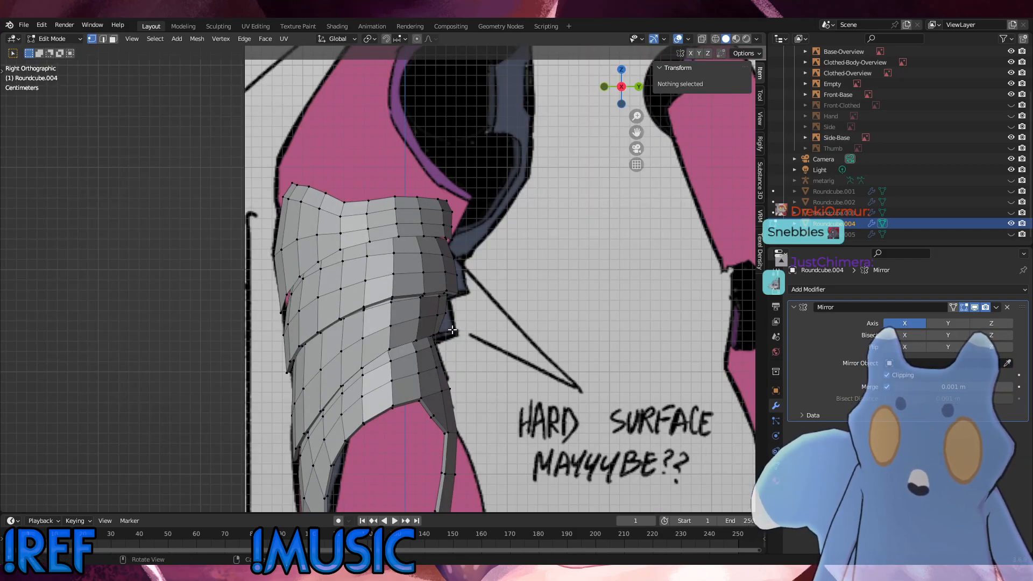
middle_click_drag(435, 340, 494, 340)
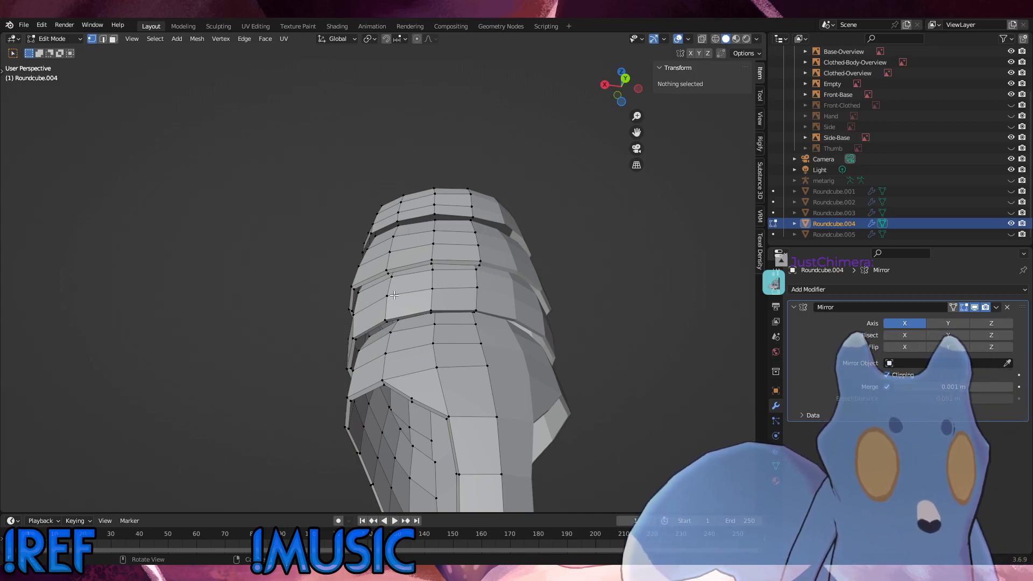
Select the rear lower edge vertices of the third plate from the top and line the view up with the side reference.
middle_click_drag(394, 295, 519, 318)
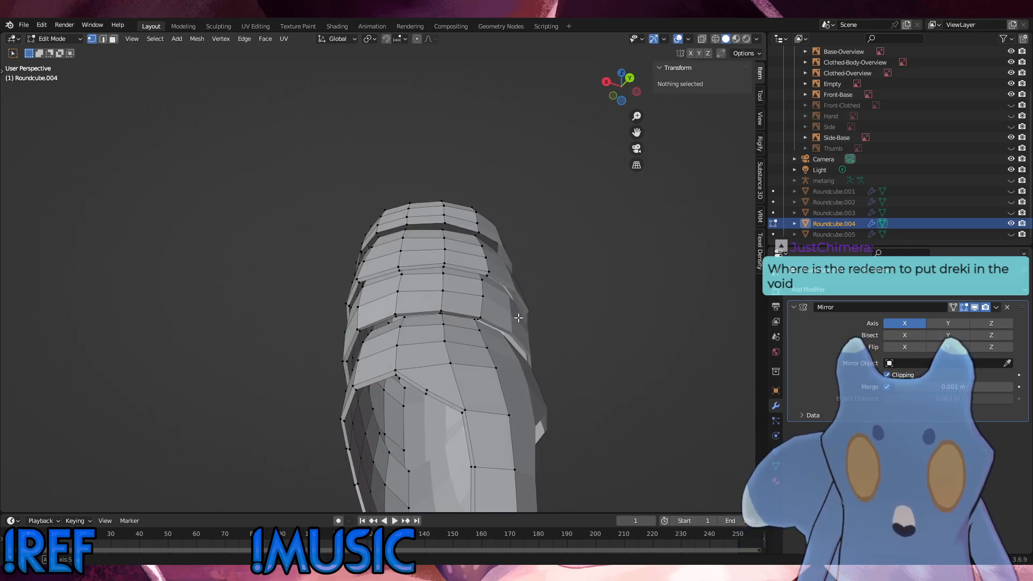
scroll(615, 372, "up", 3)
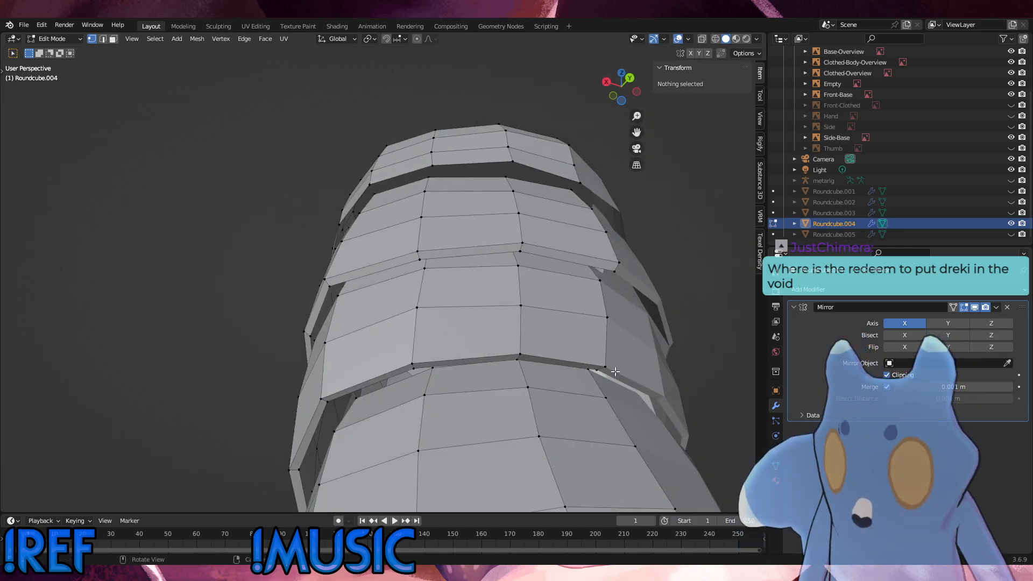
left_click(606, 366)
left_click(603, 368, "shift")
left_click(522, 353)
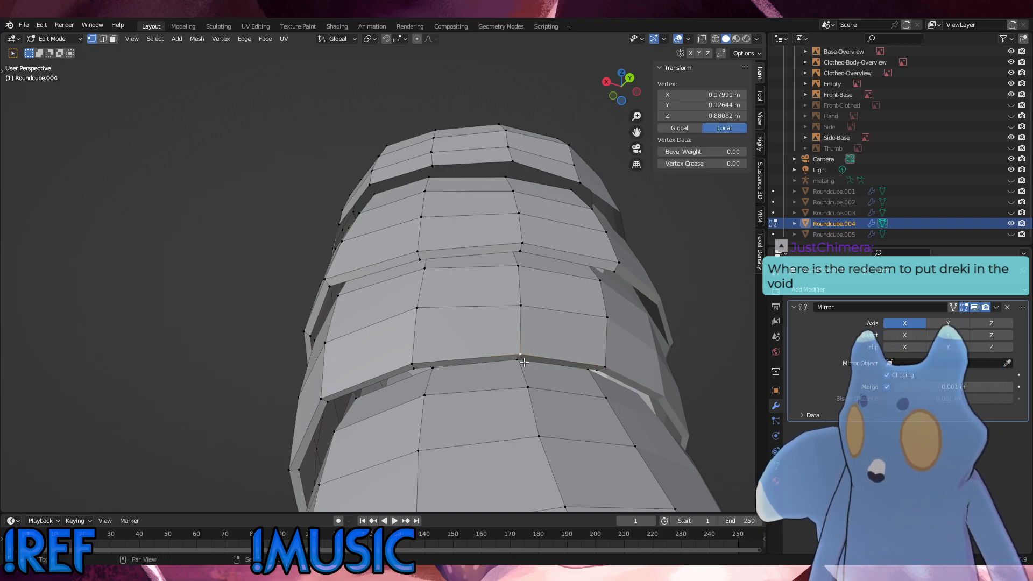
left_click(521, 361, "shift")
left_click(606, 367, "shift")
left_click(413, 369, "shift")
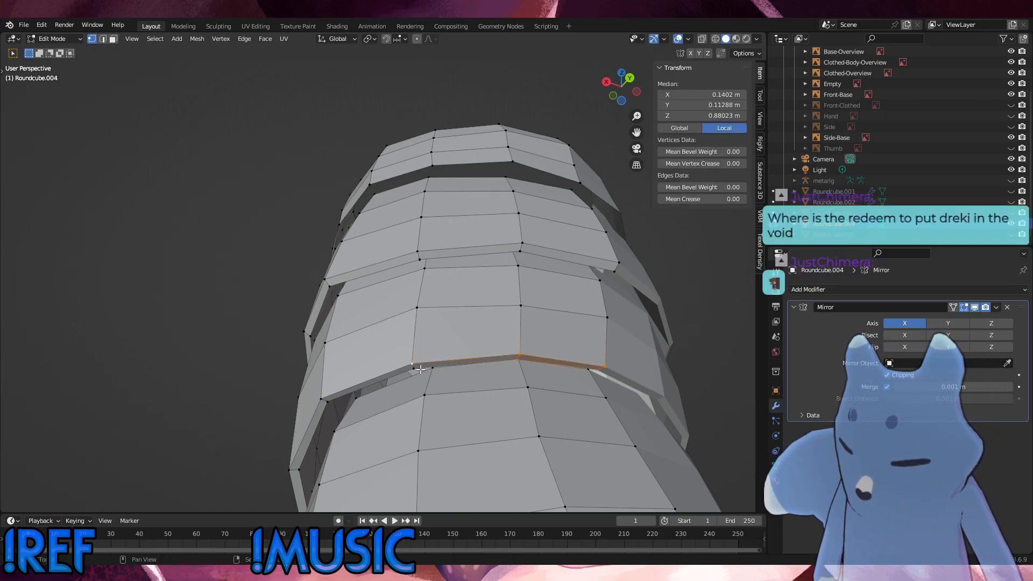
middle_click_drag(502, 380, 626, 410, "alt")
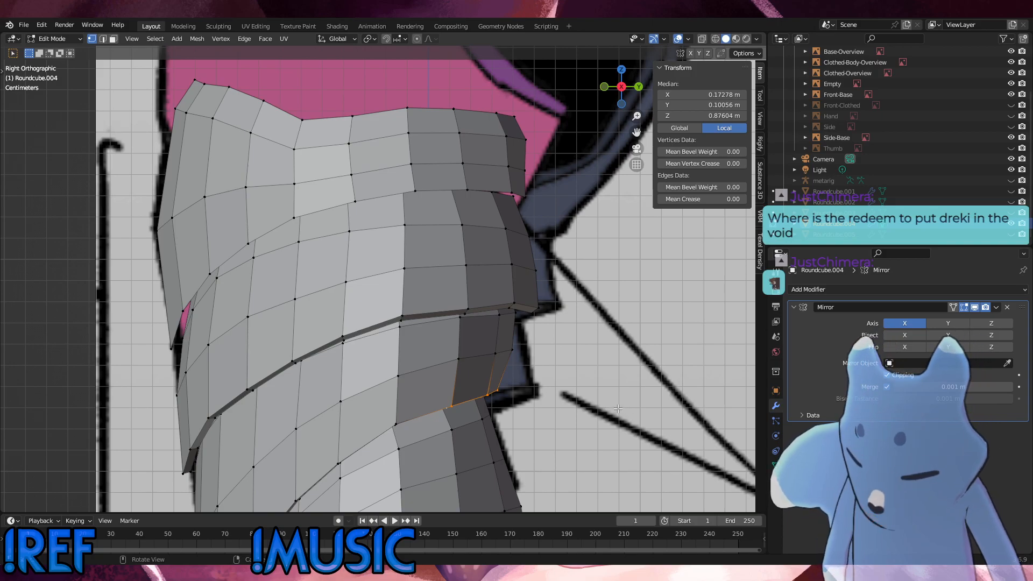
Try moving the third plate's rear lower edge about 0.0048 m along Y and rotating it, and undo both changes.
key("g")
key("y")
key("y")
key("y")
key("y")
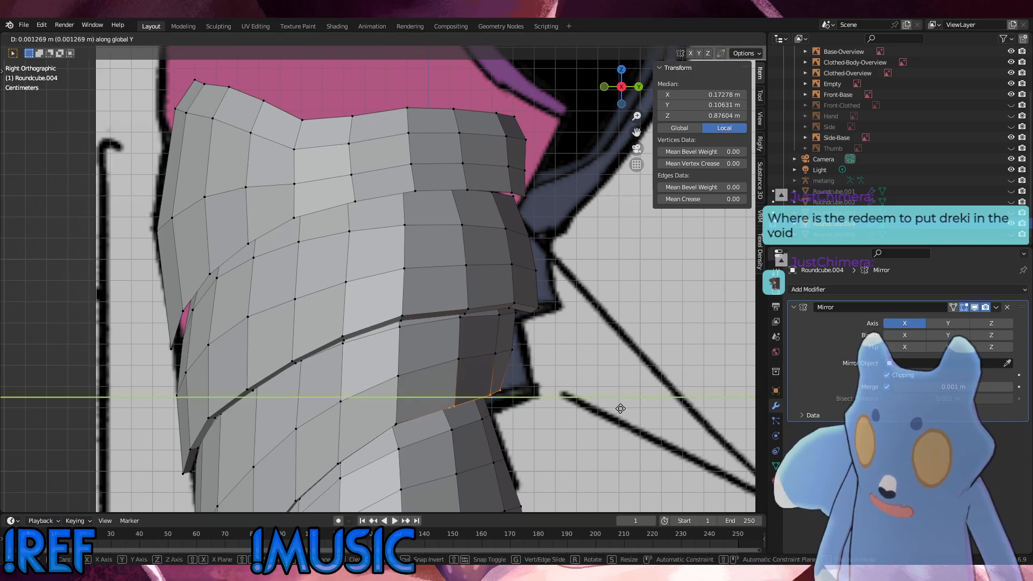
left_click(622, 408)
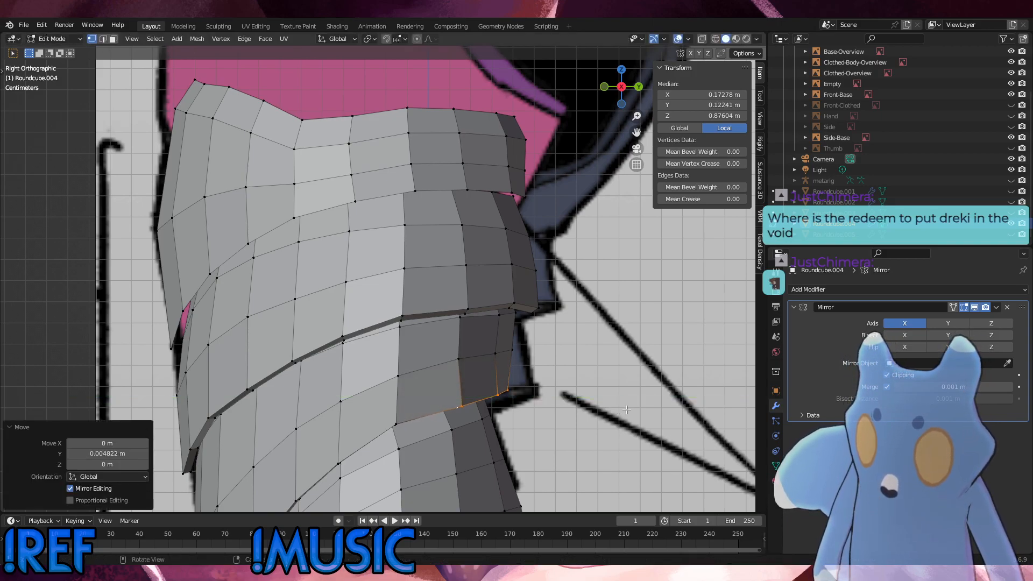
key("r")
left_click(653, 404)
key("ctrl+z")
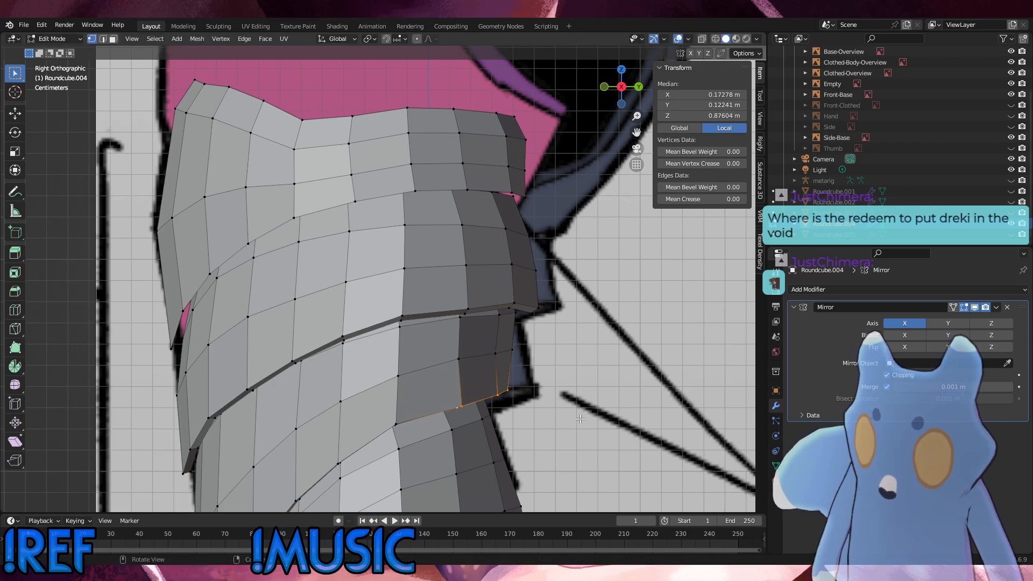
key("ctrl+z")
Shift the third plate's rear lower edge slightly along Y, and nudge and rotate its outer vertex pair.
key("g")
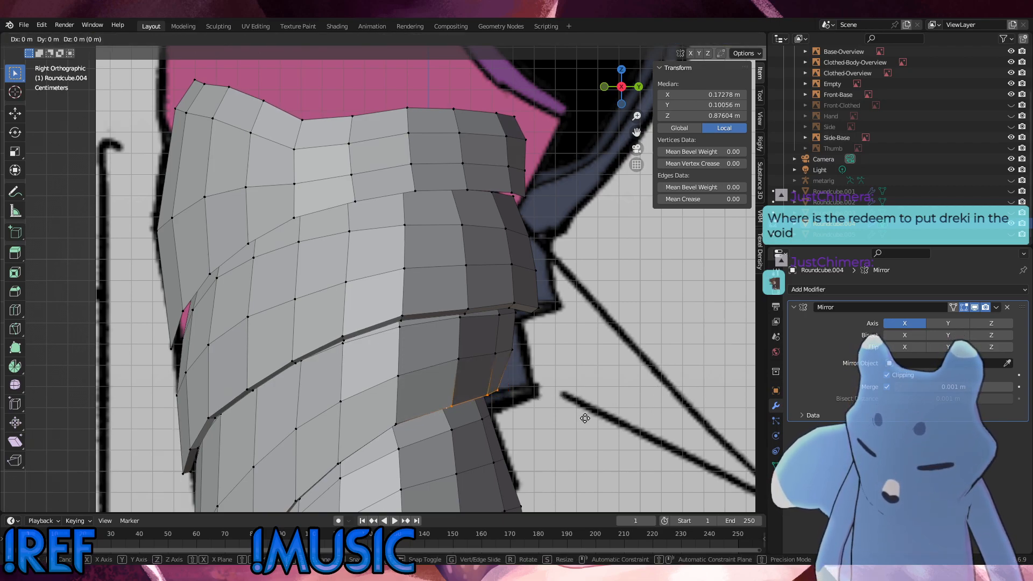
key("y")
left_click(588, 417)
middle_click_drag(589, 417, 457, 296)
key("g")
left_click(430, 262)
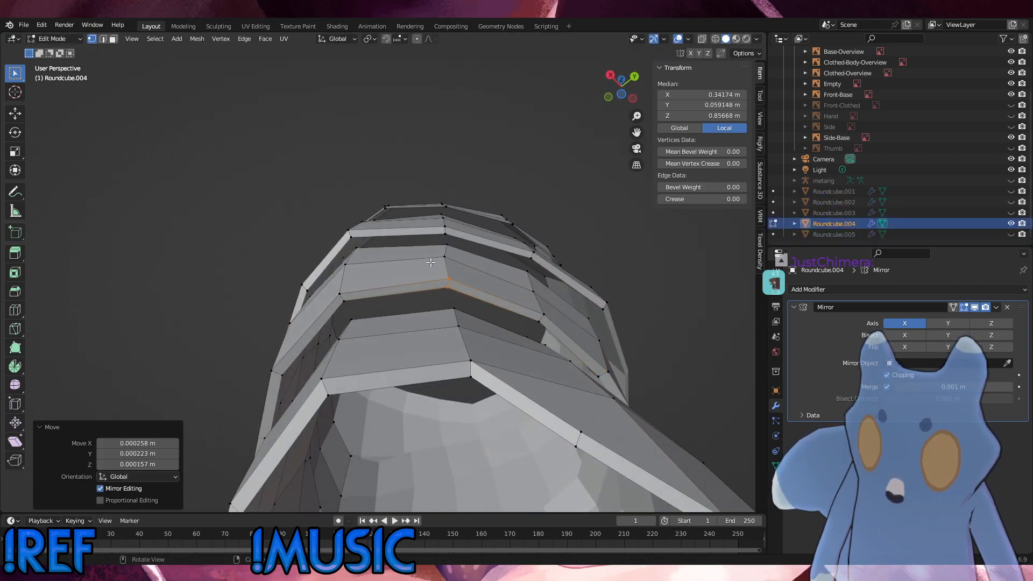
key("r")
left_click(485, 257)
Rotate the next vertex pair inward on the third plate's rear lower edge.
left_click_drag(545, 329, 533, 313)
middle_click_drag(532, 319, 561, 343)
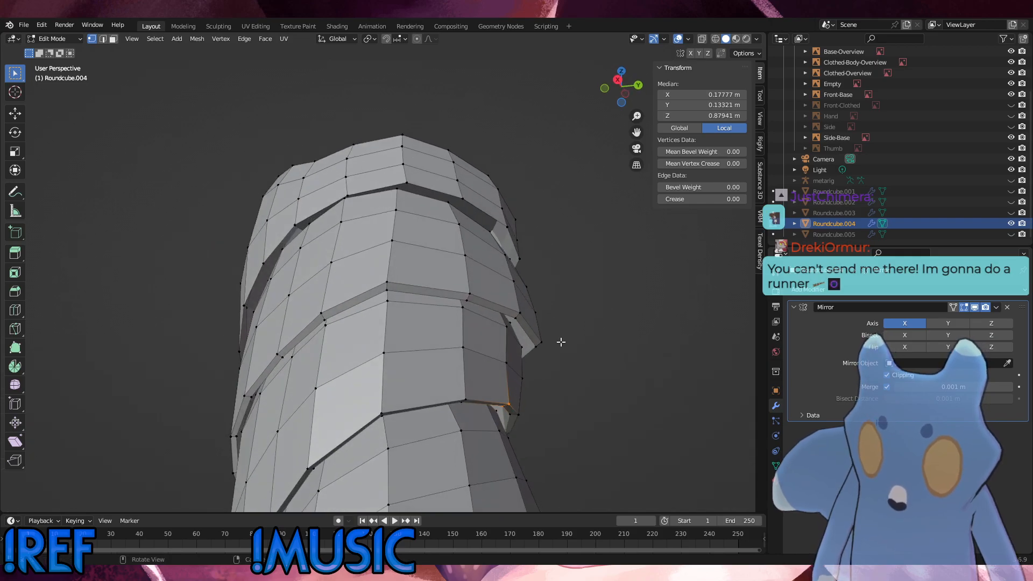
middle_click_drag(543, 427, 455, 403)
key("r")
left_click(542, 423)
Rotate the third plate's centreline lower vertex pair by -9.75° in side view and move it about 0.001 m in Y and -0.0005 m in Z.
left_click(523, 412, "shift")
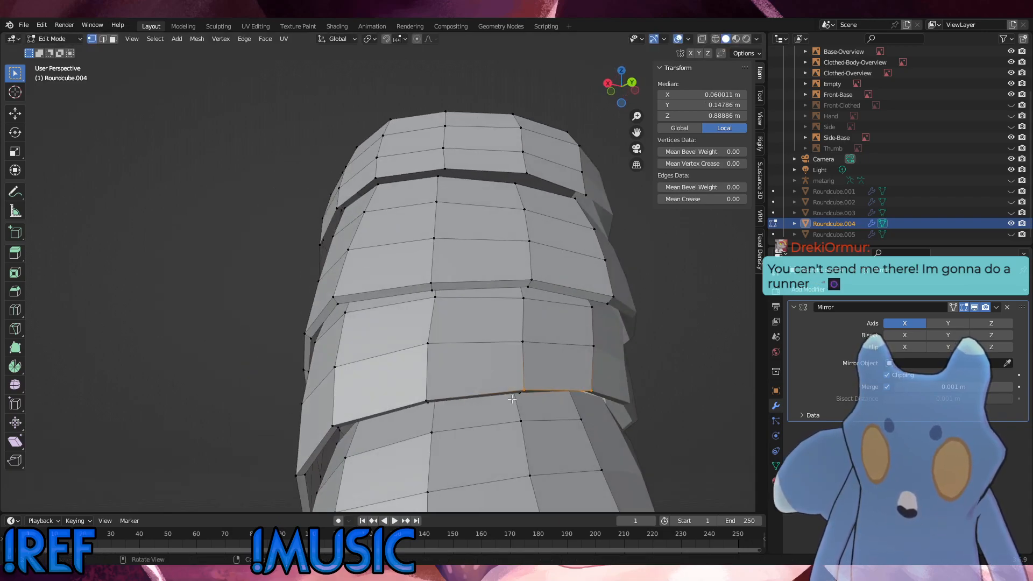
left_click_drag(596, 381, 617, 402)
middle_click_drag(616, 402, 524, 402)
key("r")
left_click(639, 378)
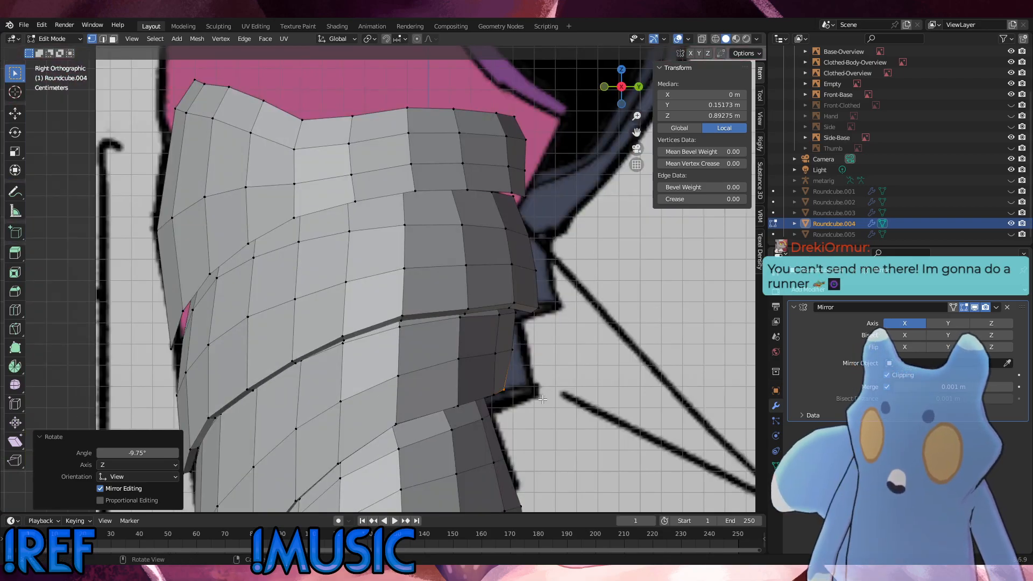
key("g")
left_click(533, 384)
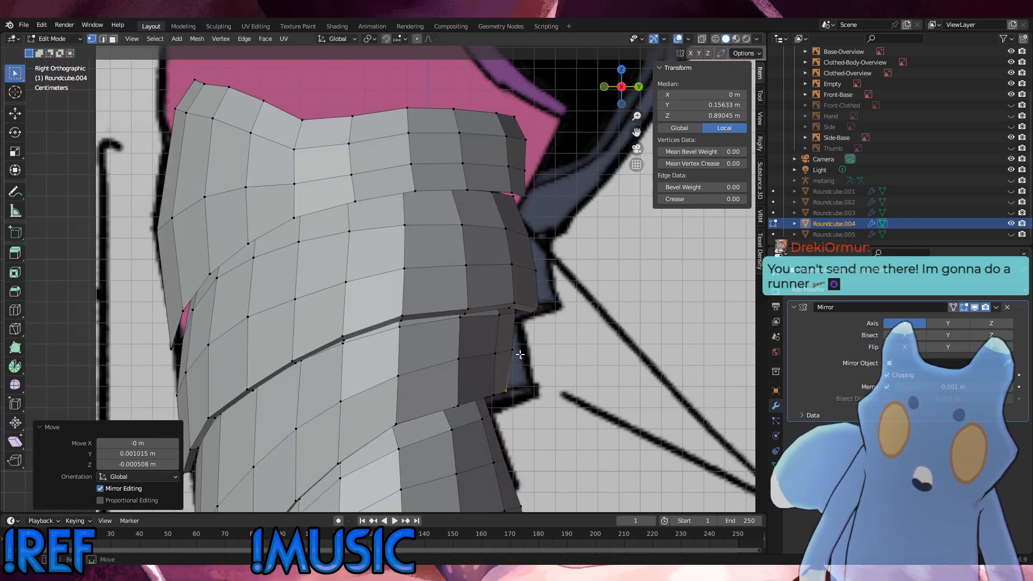
Shrink/Fatten the centreline vertex at the third plate's mid-height by -0.00438 m and clear the selection.
left_click(520, 353)
middle_click_drag(519, 354, 457, 345)
key("alt+s")
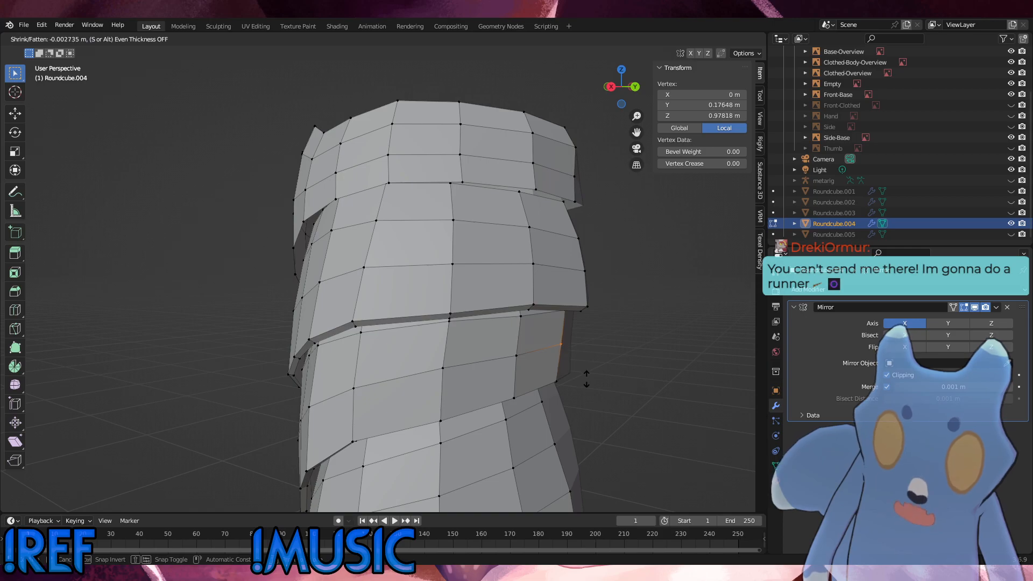
left_click(586, 375)
middle_click_drag(584, 374, 670, 296)
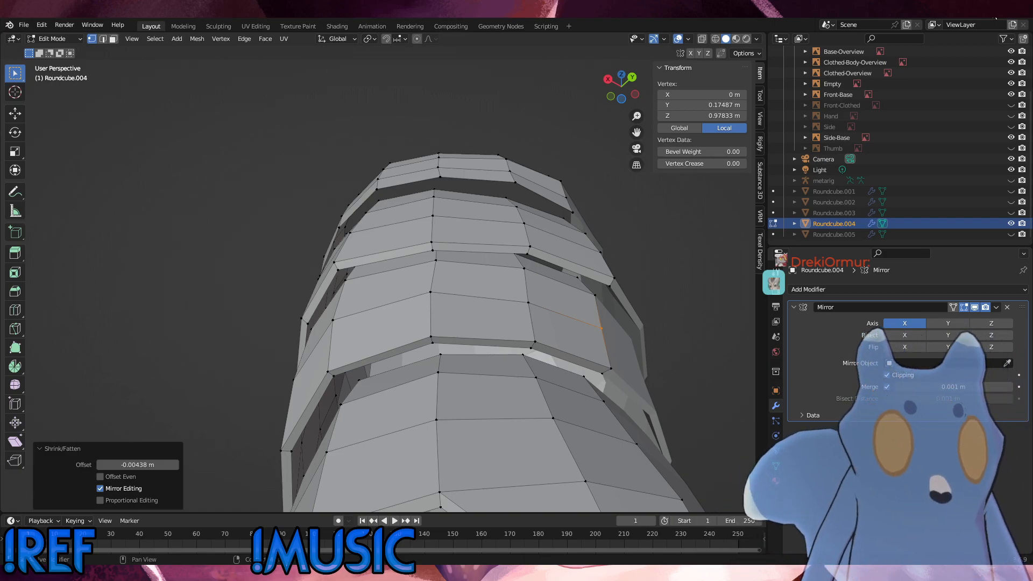
left_click(658, 225)
Turn on proportional editing and compare the whole plate stack with the side reference.
middle_click_drag(658, 226, 542, 230)
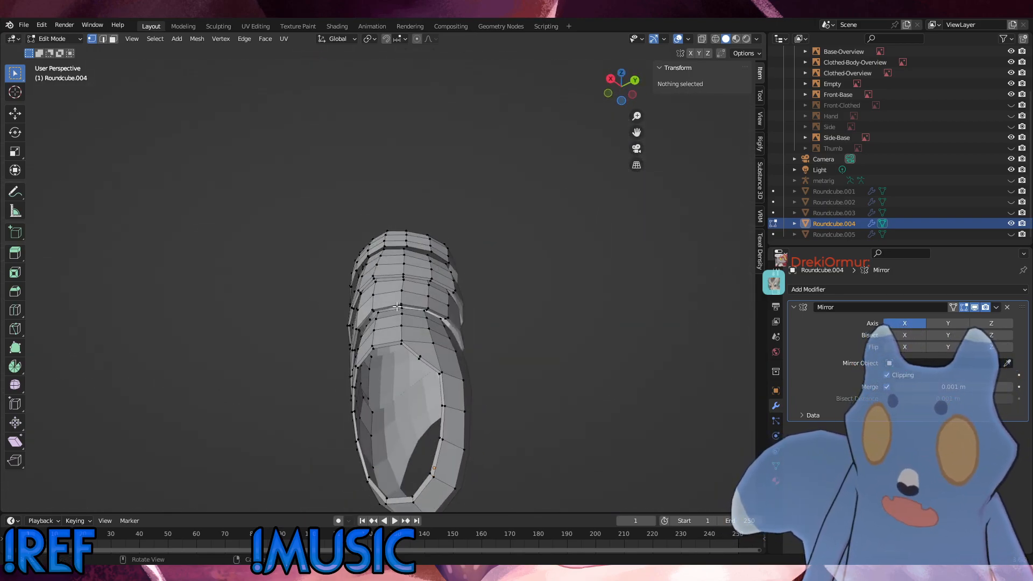
middle_click_drag(496, 373, 518, 342)
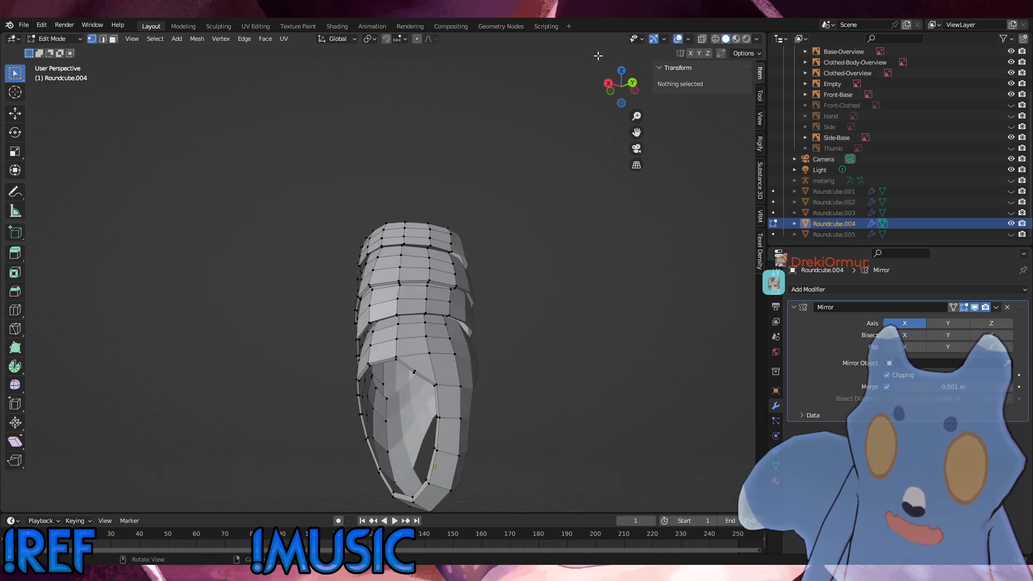
left_click(417, 40)
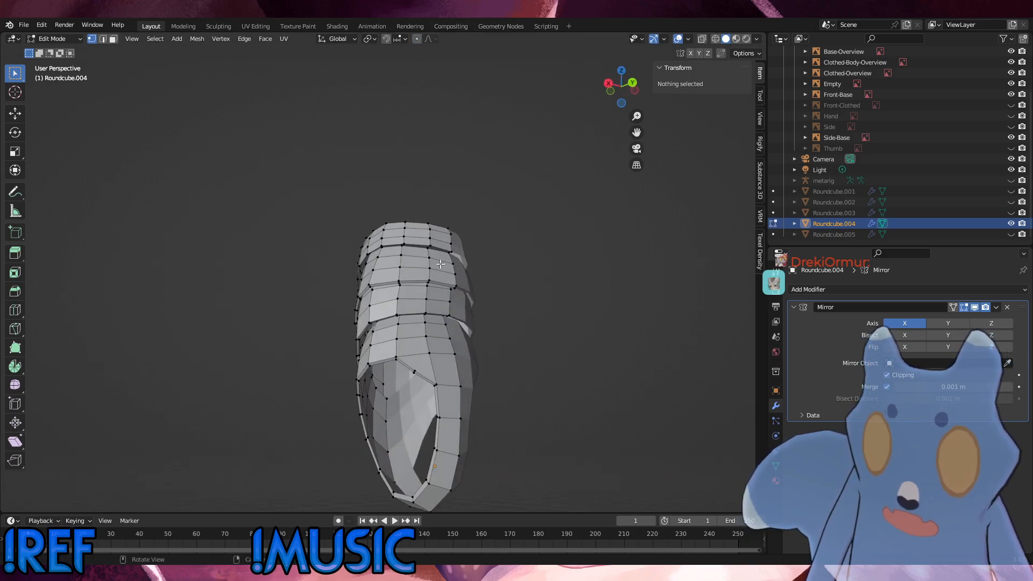
middle_click_drag(487, 226, 505, 189)
left_click(416, 39)
key("KP_3")
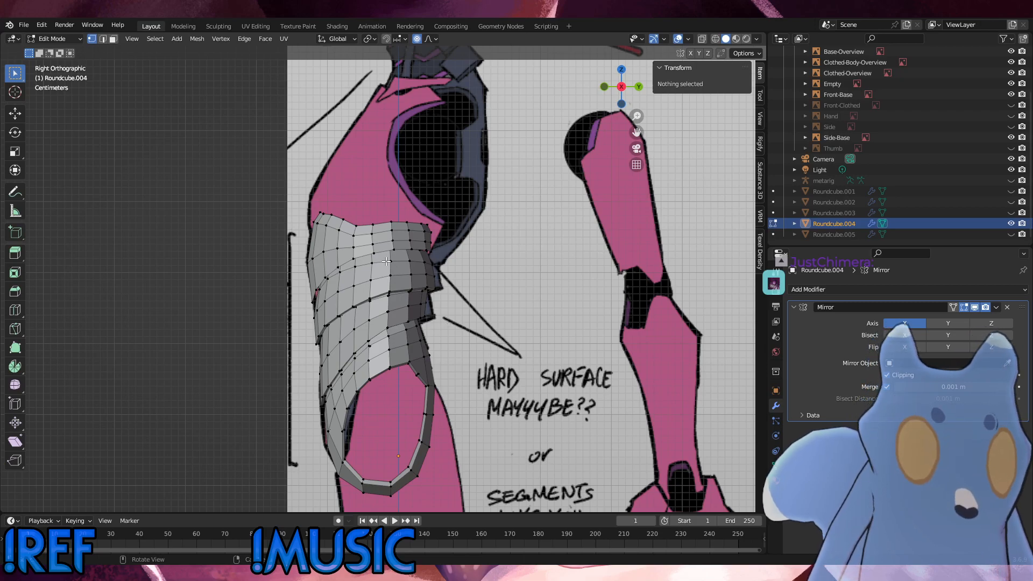
scroll(403, 263, "up", 1)
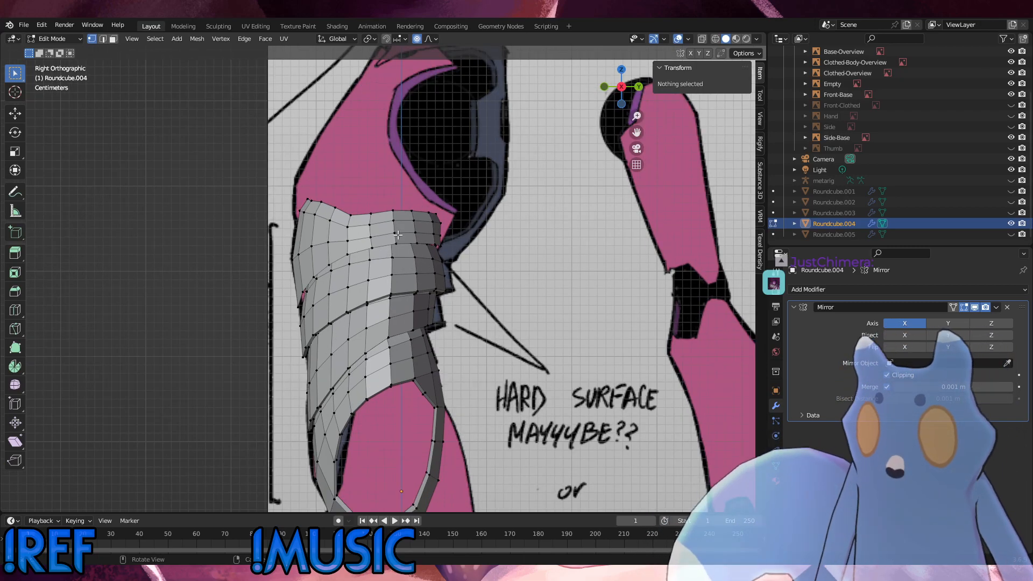
Raise the front part of the top plate's upper rim about 0.0006 m along Z with smooth proportional falloff of size 0.043.
left_click(366, 216, "alt")
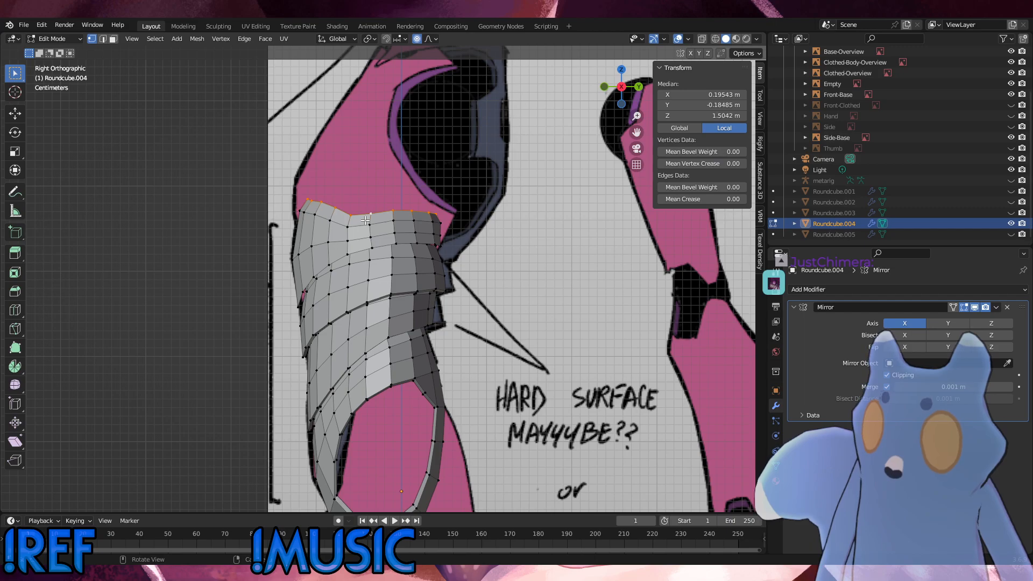
left_click_drag(459, 233, 391, 193)
middle_click_drag(391, 194, 323, 233)
middle_click_drag(476, 228, 585, 226, "alt")
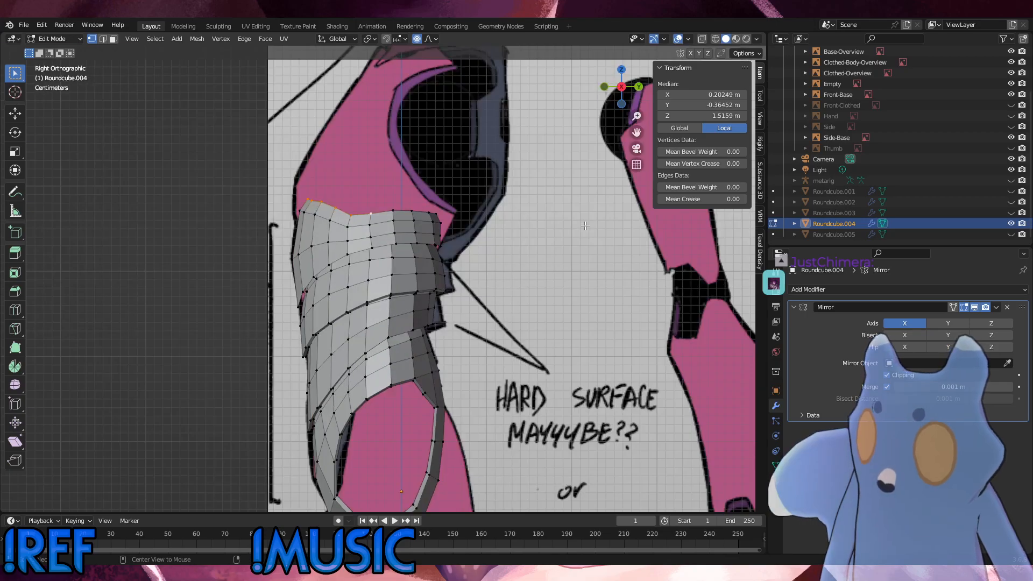
key("g")
key("z")
left_click(419, 232)
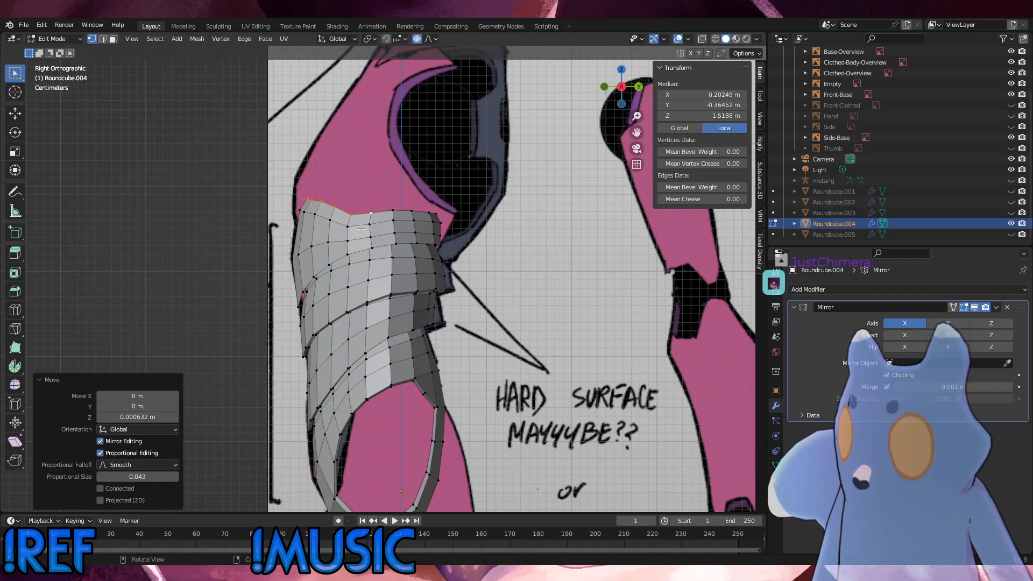
Turn off proportional editing and reposition the vertices near the front of the top plate's upper rim.
left_click(417, 38)
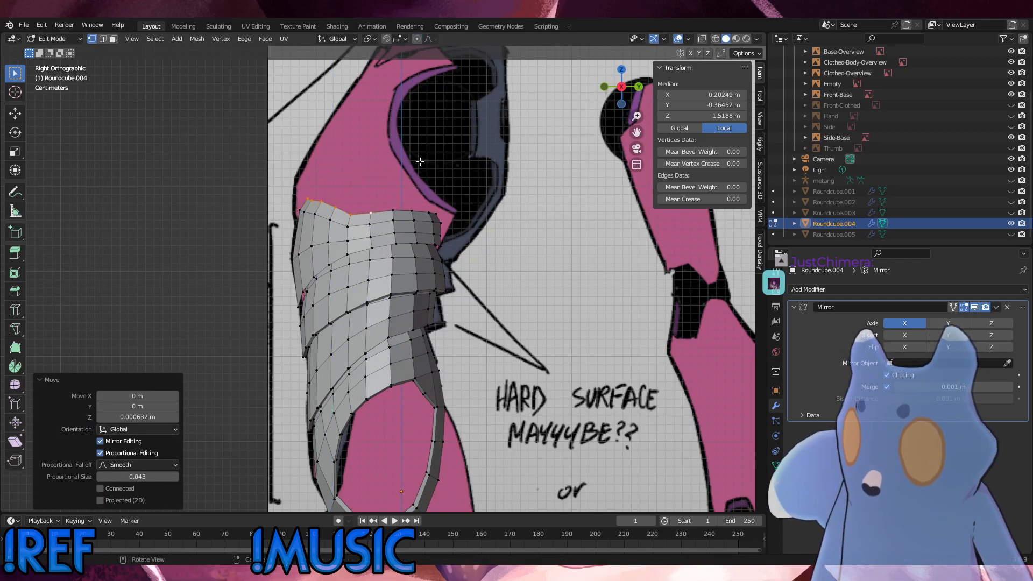
left_click_drag(357, 232, 326, 204)
key("g")
left_click(344, 204)
key("g")
left_click(326, 205)
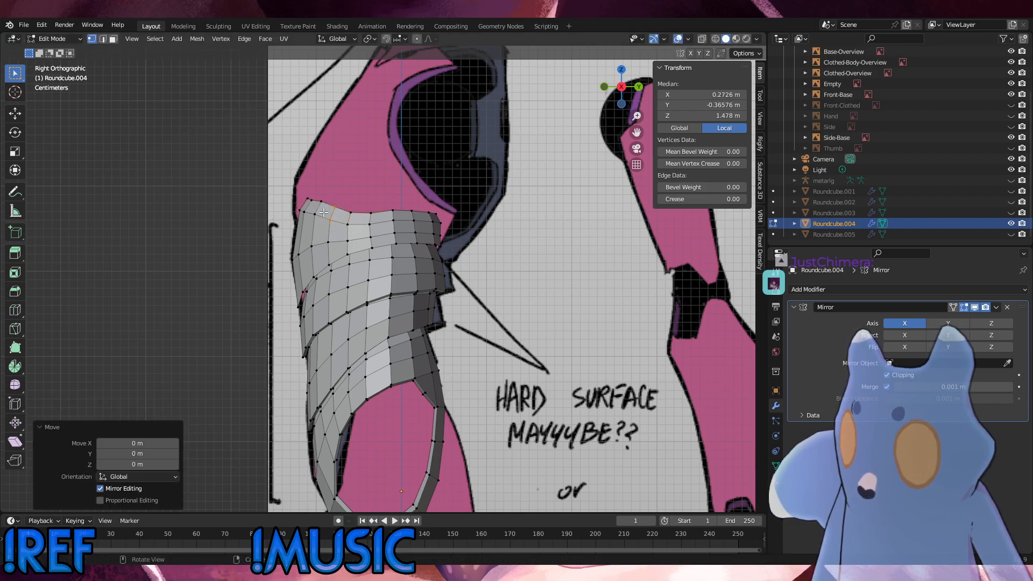
Edge-slide the top plate's frontmost upper vertices by a factor of -0.104 and move them twice by about -0.0019 m along Y.
key("g")
key("g")
left_click(289, 212)
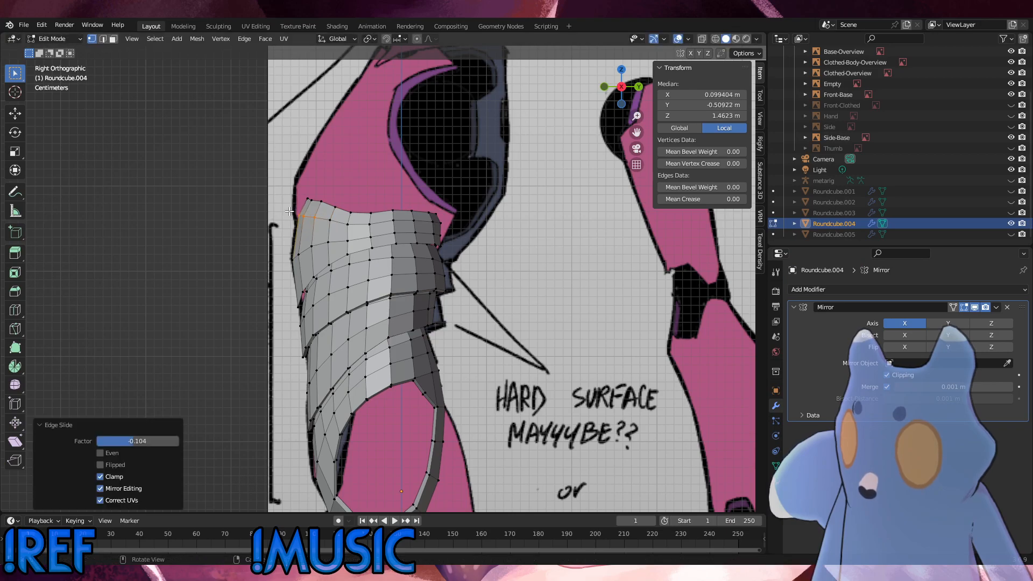
key("g")
left_click(286, 212)
key("g")
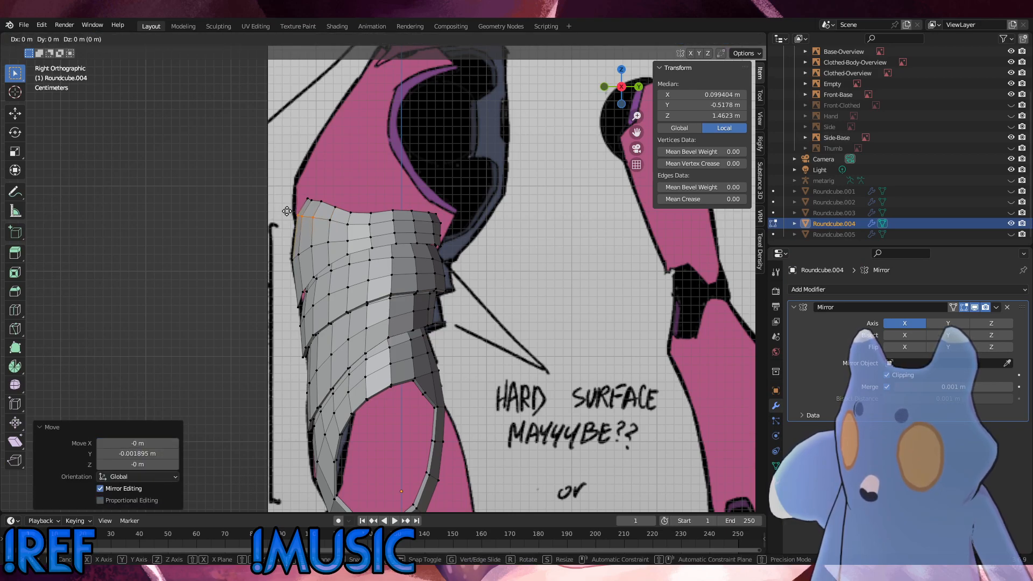
left_click(285, 211)
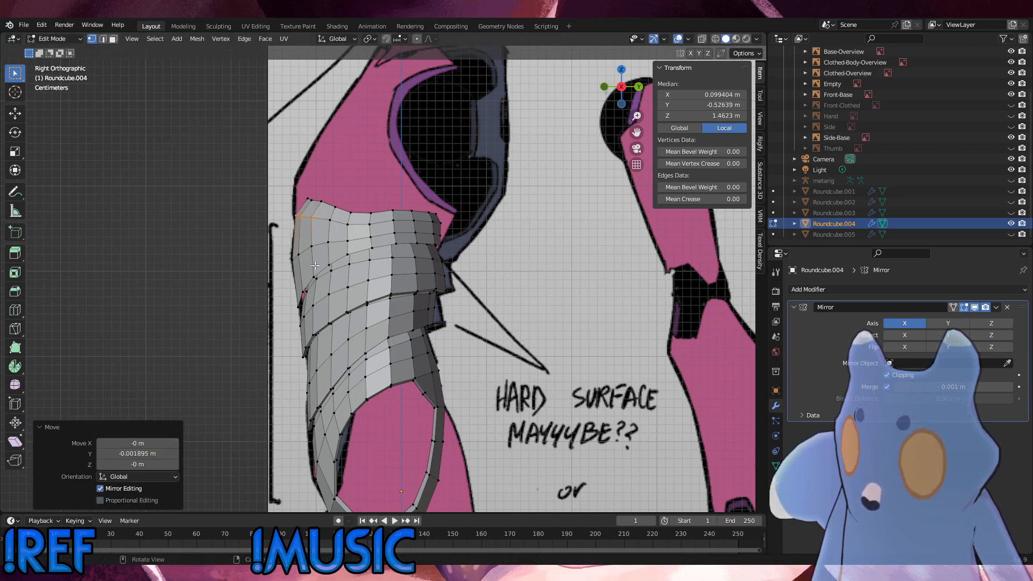
Edge-slide the front vertices at the top plate's mid-height by a factor of -0.013 and adjust them with Shrink/Fatten.
left_click_drag(314, 266, 286, 243)
key("g")
key("g")
left_click(285, 241)
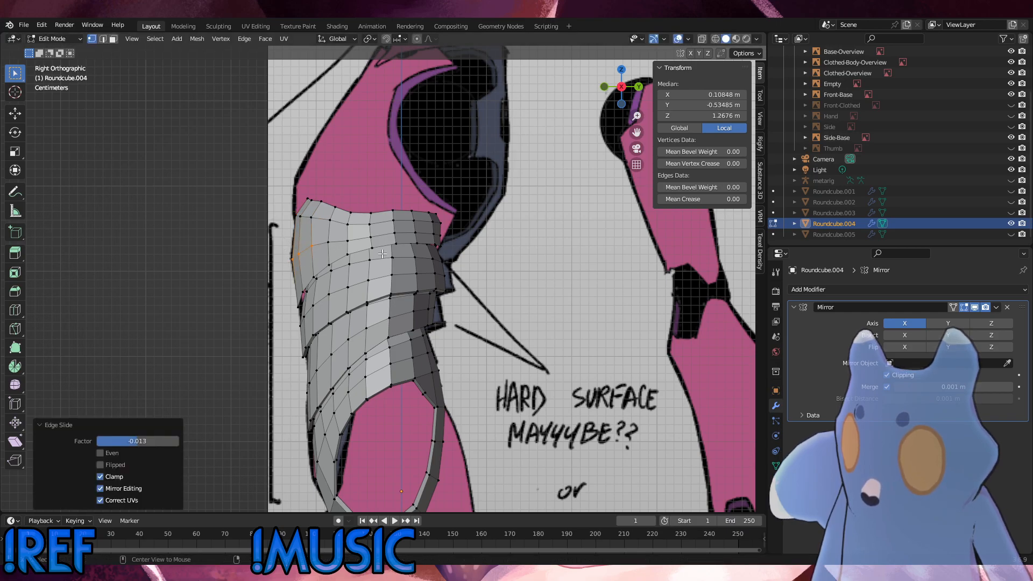
key("alt+s")
left_click(380, 252)
Edge-slide the foremost vertex pair at the top plate's mid-height slightly along the plate.
left_click_drag(302, 265, 281, 245)
key("g")
key("g")
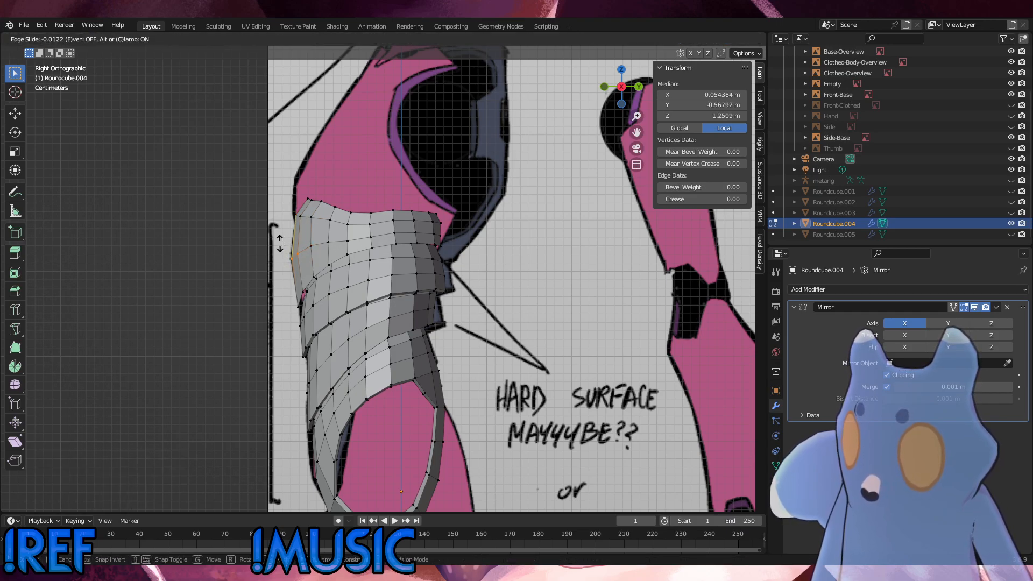
left_click(280, 243)
Vertex-slide the two neighbouring vertices in the top plate's middle row by factors of 0.079 and 0.052.
left_click(301, 251)
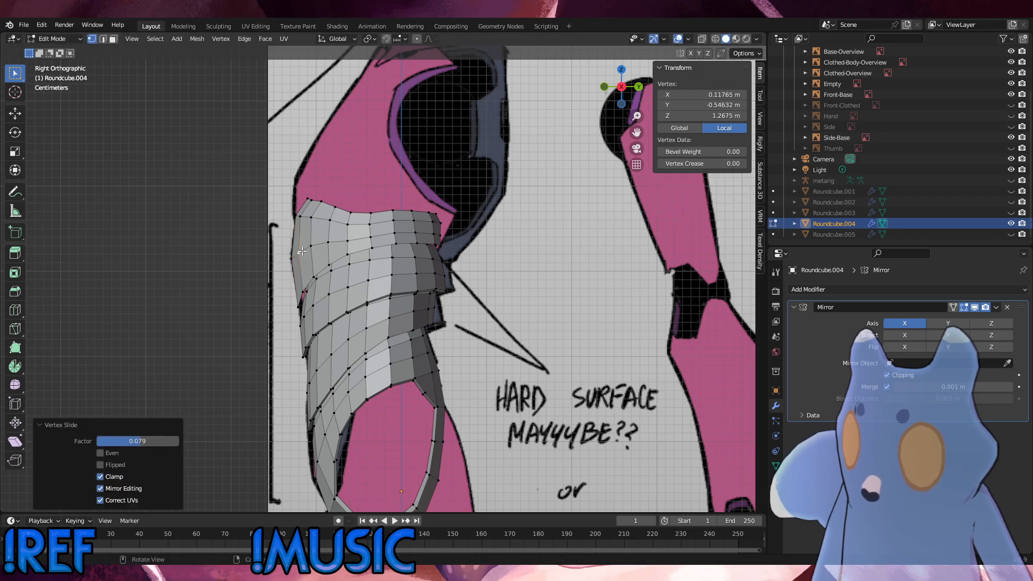
left_click(328, 242)
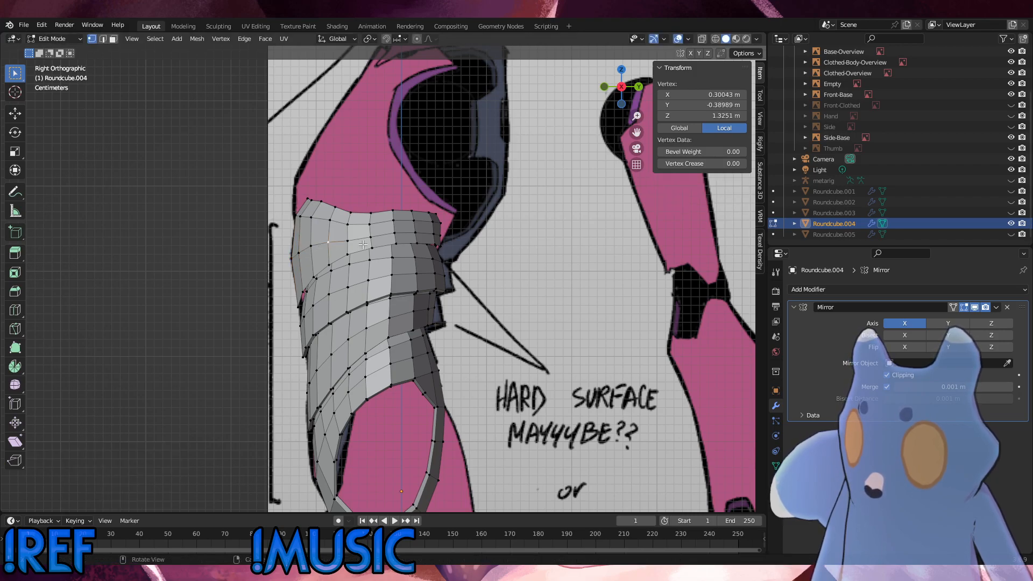
key("shift+v")
left_click(328, 244)
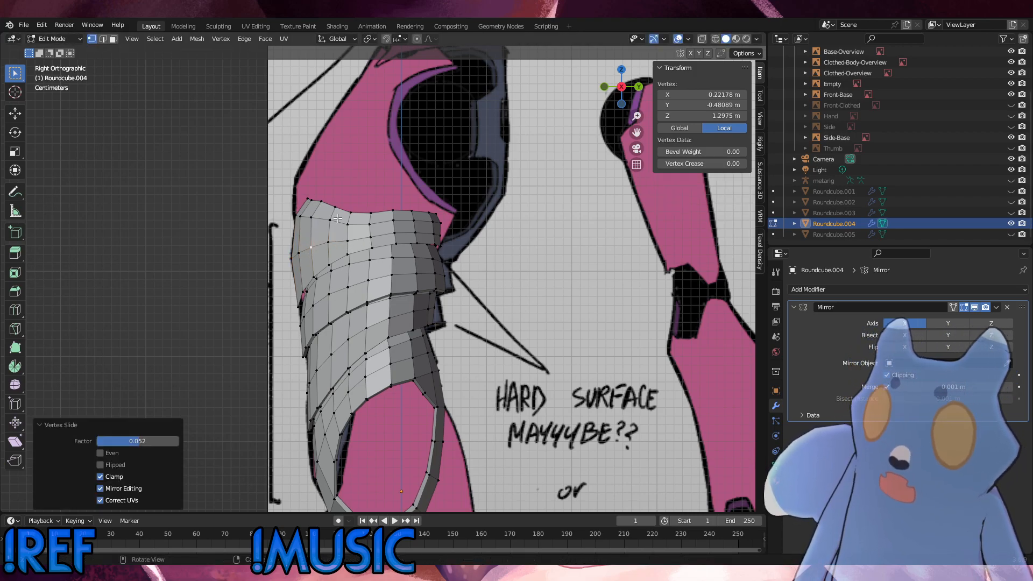
Edge-slide the top plate's upper edge loop just below the rim and move it about -0.0006 m along Y.
left_click(320, 220, "alt")
key("g")
key("g")
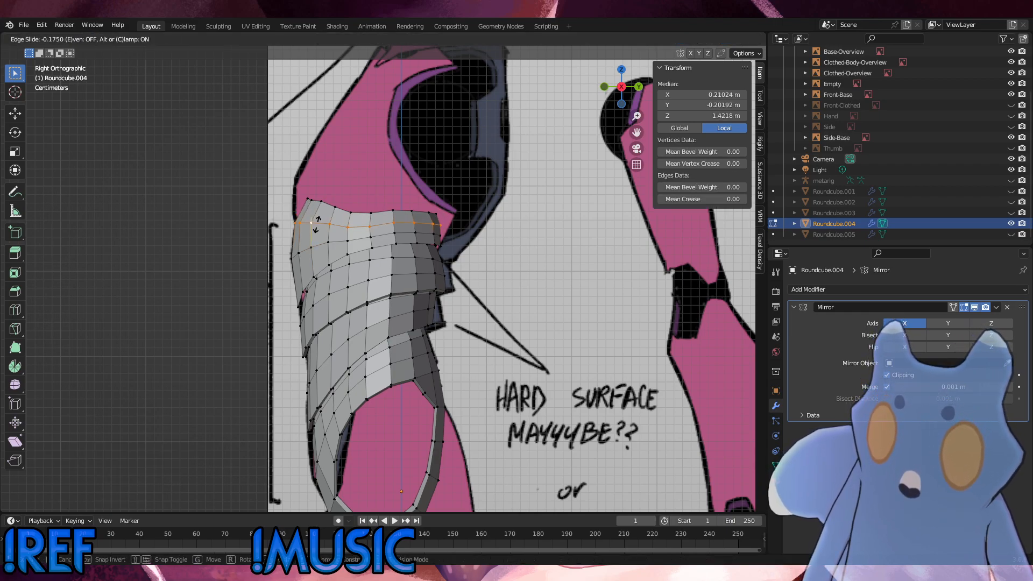
left_click(320, 222)
key("g")
left_click(352, 239)
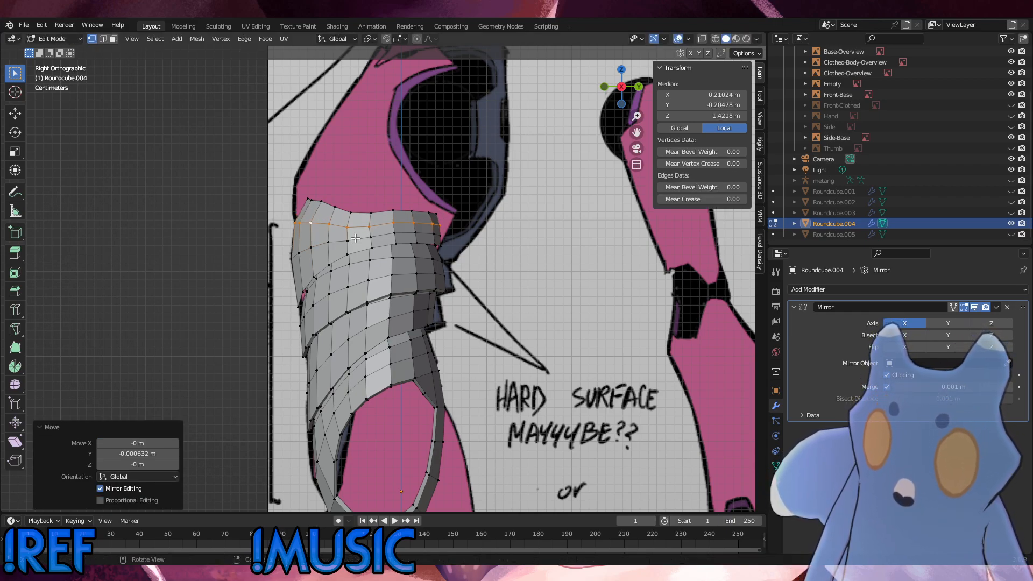
Turn on X-ray display and push the top plate's upper edge loop outward about 0.003 m with Shrink/Fatten.
key("KP_1")
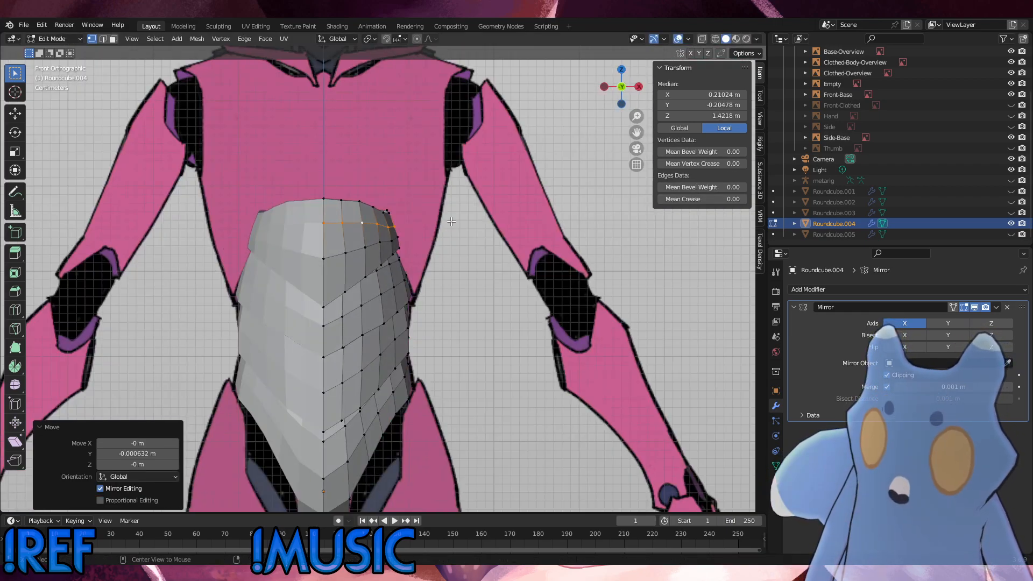
left_click(703, 40)
middle_click_drag(377, 205, 433, 206)
key("KP_3")
key("KP_1")
scroll(350, 249, "up", 4)
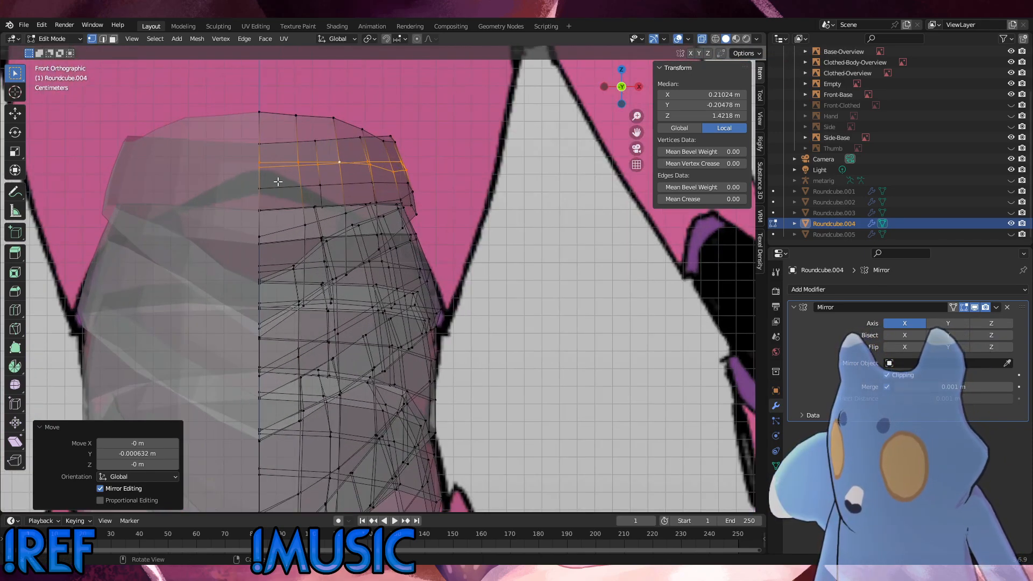
key("KP_3")
key("Left")
key("alt+s")
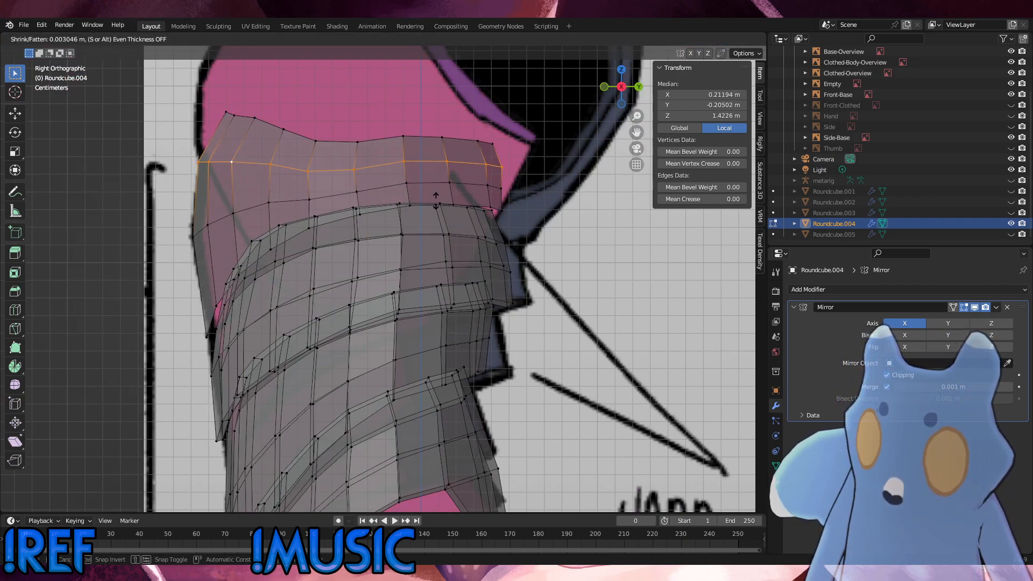
left_click(435, 199)
Adjust the top plate's middle edge loop with Shrink/Fatten.
left_click(443, 189, "alt")
key("alt+s")
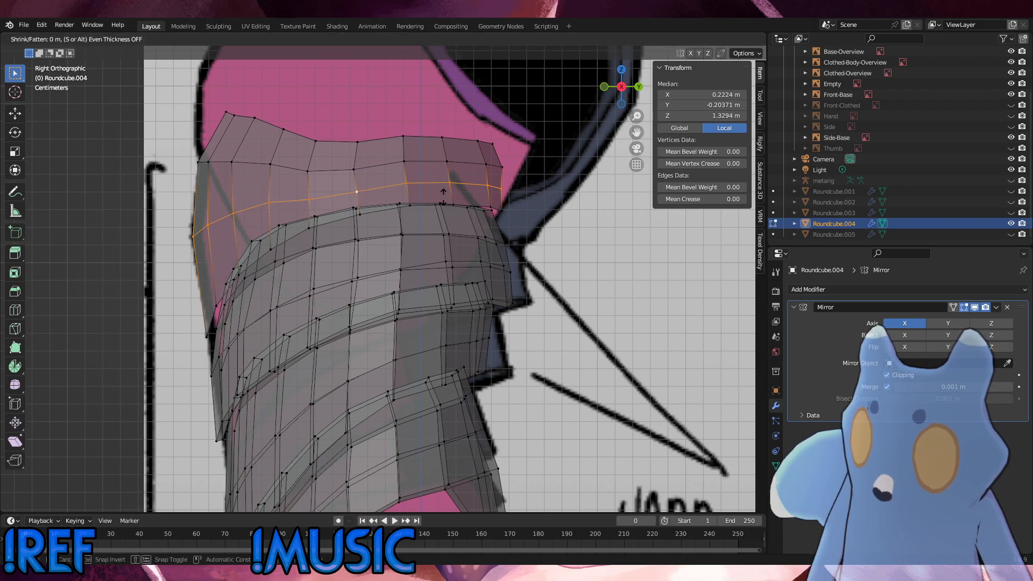
left_click(443, 195)
Edge-slide two front edges of the top plate's middle row, sliding the foremost one by a factor of 0.073.
left_click(226, 203)
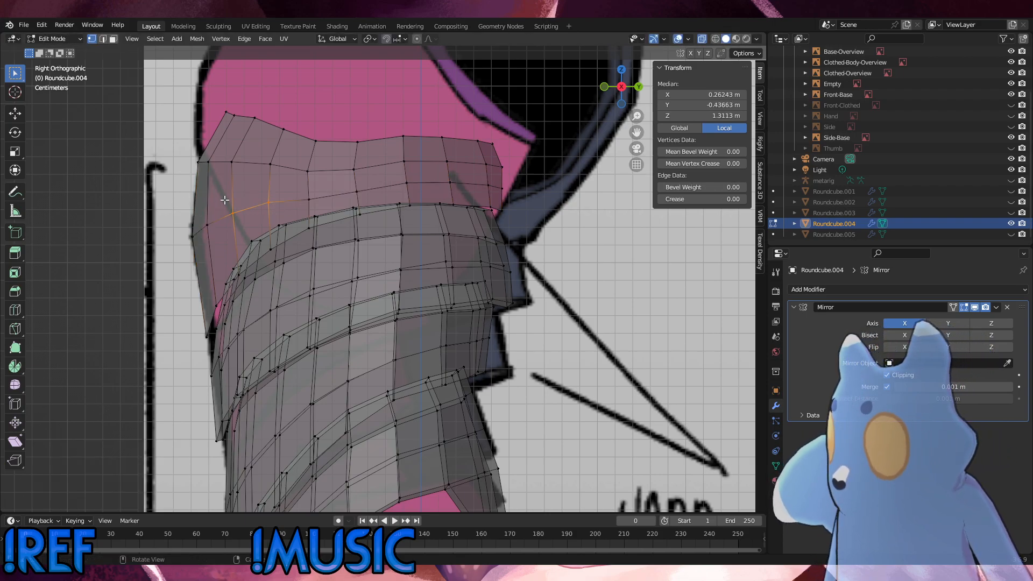
key("g")
key("g")
left_click(242, 200)
left_click_drag(220, 249, 171, 211)
key("g")
key("g")
left_click(170, 211)
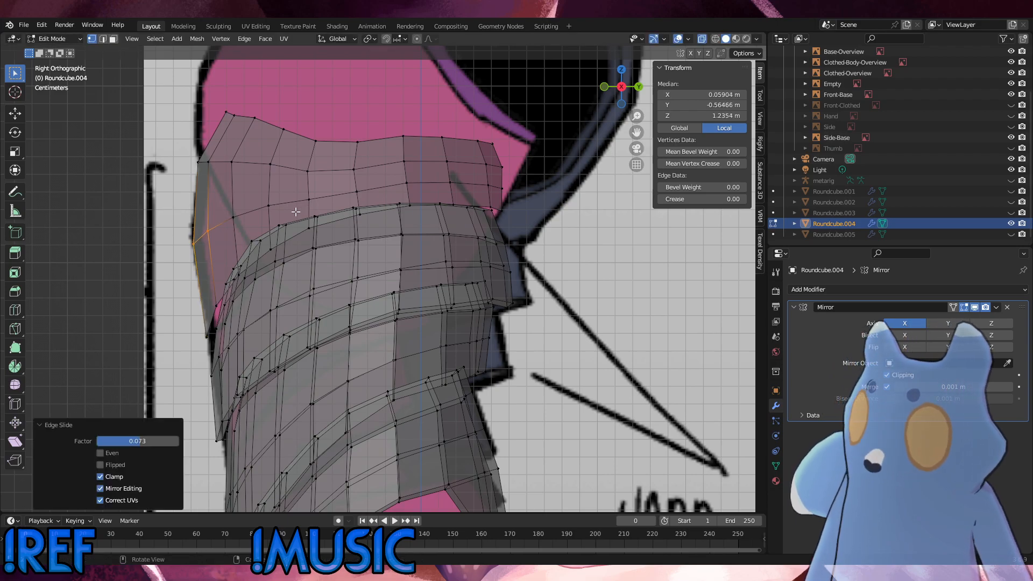
Edge-slide the front four vertices of the top plate's middle row together by a factor of about 0.025.
left_click_drag(273, 218, 256, 197)
left_click_drag(240, 264, 173, 208, "shift")
key("g")
key("g")
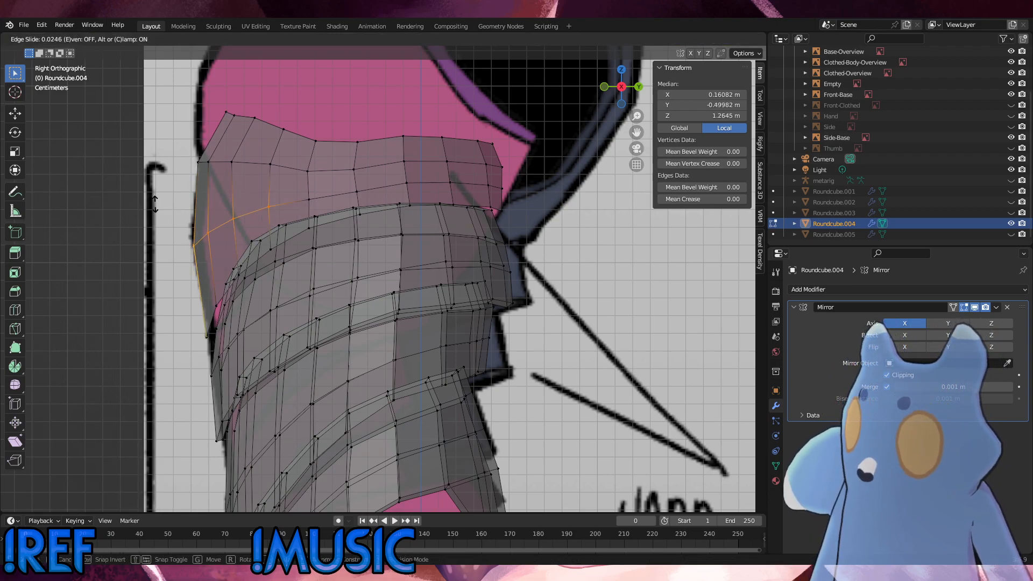
left_click(154, 207)
Edge-slide the front vertices of the top plate's upper row, followed by the edge behind them, to even out the row.
left_click_drag(315, 182, 187, 154)
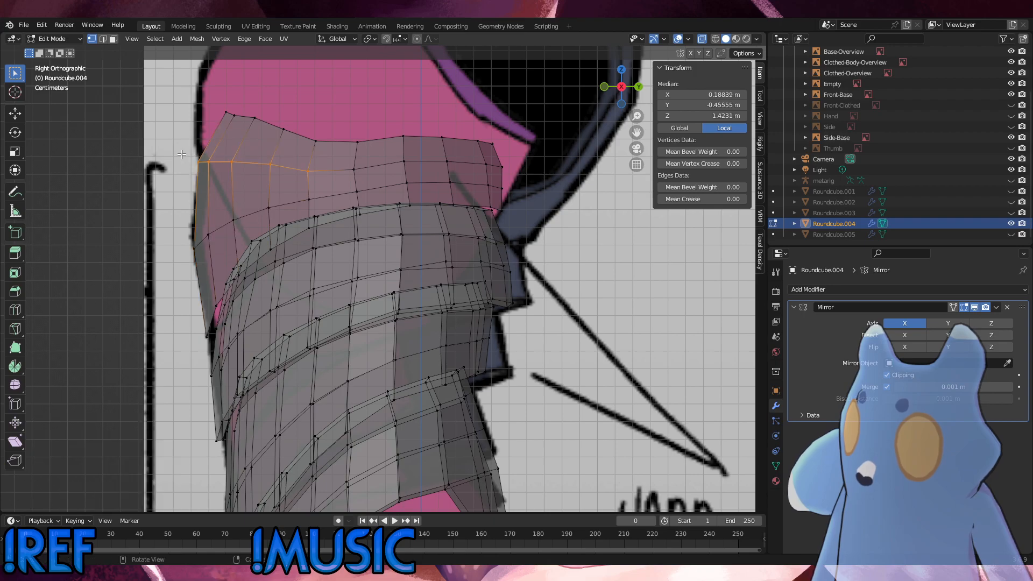
key("g")
key("g")
left_click(182, 155)
left_click_drag(329, 178, 261, 154)
key("g")
key("g")
left_click(297, 161)
Vertex-slide one front-side vertex of the upper row by about 0.027 and edge-slide the edge behind it by 0.072.
key("g")
key("g")
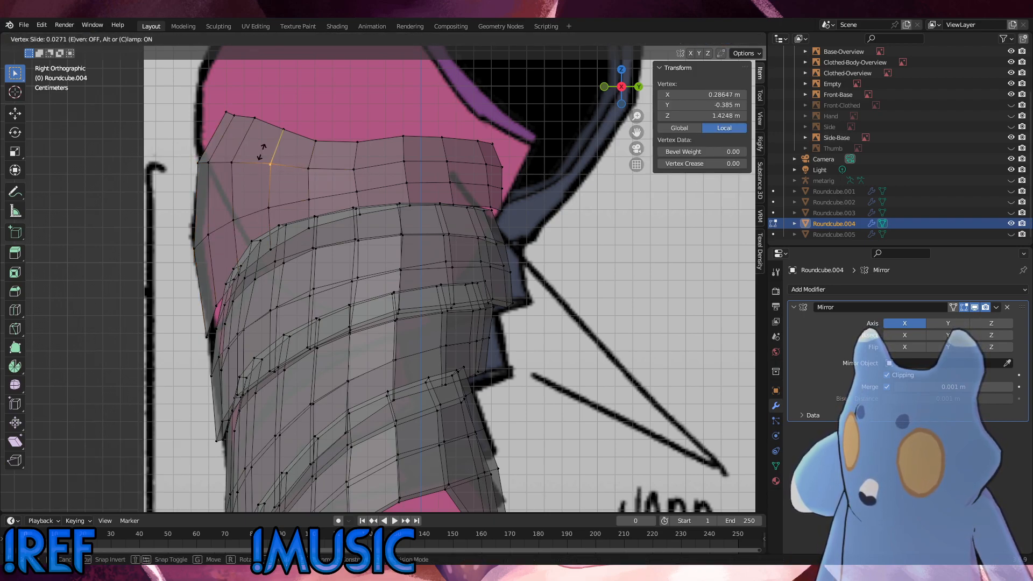
left_click(264, 152)
left_click_drag(360, 174, 301, 160)
key("g")
key("g")
left_click(360, 183)
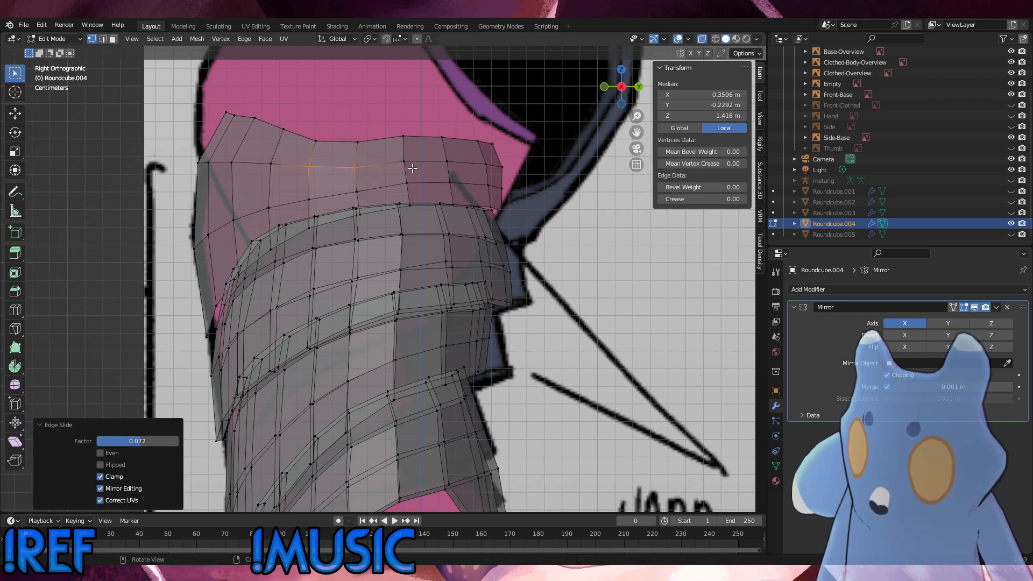
Vertex-slide the side vertex at the rear end of that edge in the upper row by a factor of 0.083.
left_click(351, 167)
key("g")
key("g")
left_click(342, 156)
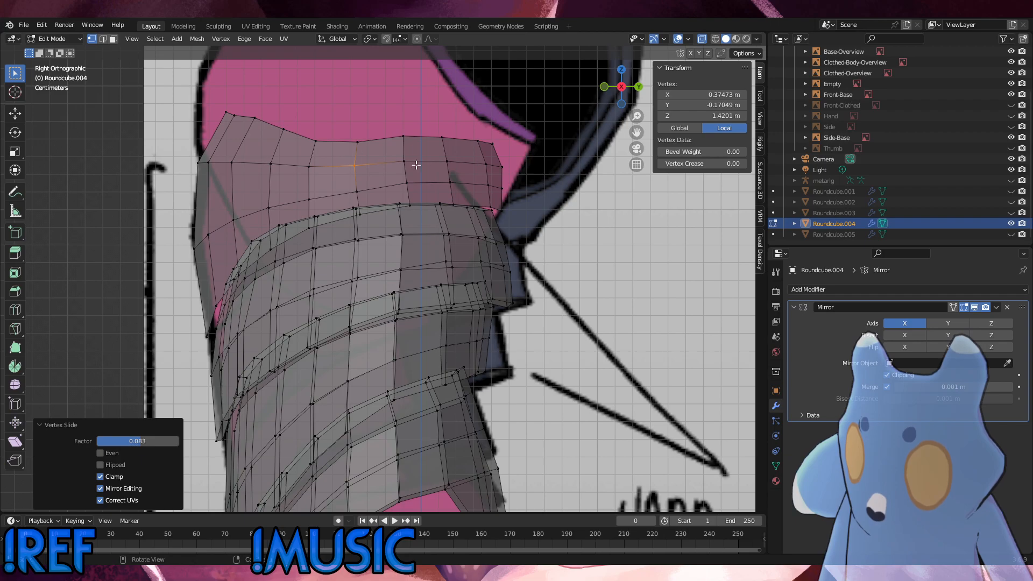
Edge-slide the rear vertices of the top plate's middle row and of its upper row slightly along the plate.
left_click(499, 188, "alt")
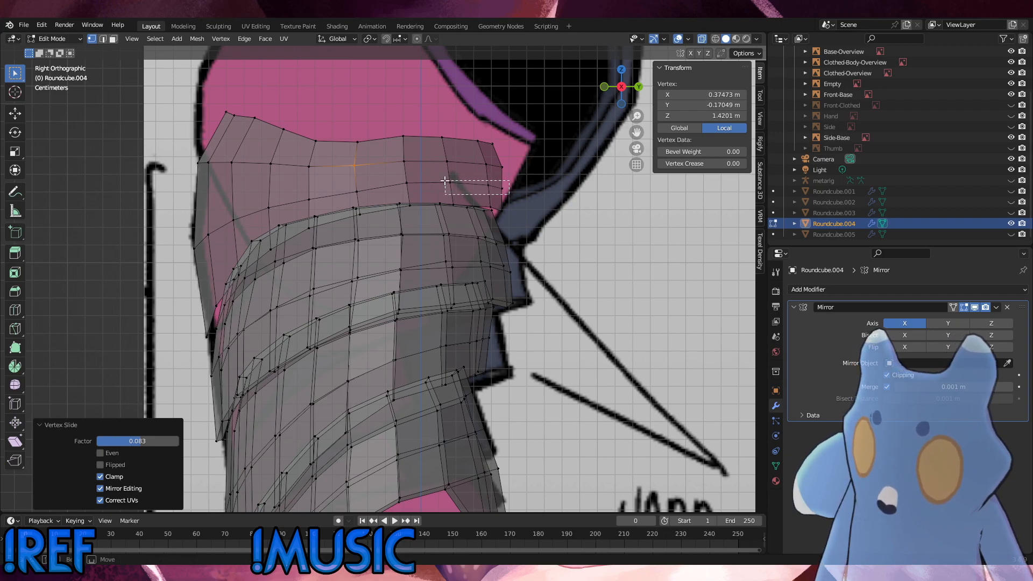
key("g")
key("g")
left_click(396, 173)
key("g")
key("g")
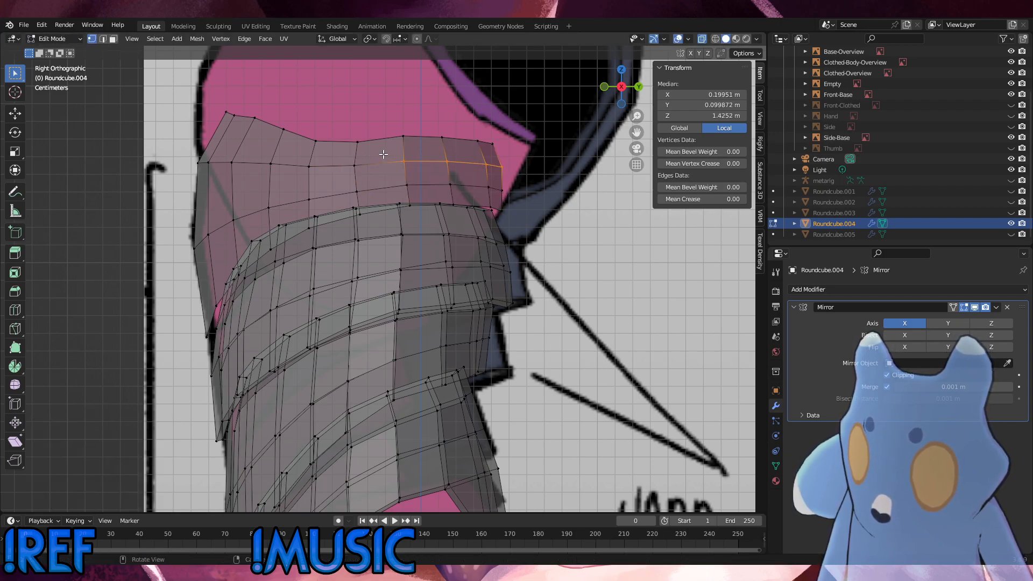
left_click(383, 154)
Vertex-slide the upper row's side vertex again by a factor of 0.068 to line it up with its neighbours.
left_click(376, 177)
key("g")
key("g")
left_click(323, 160)
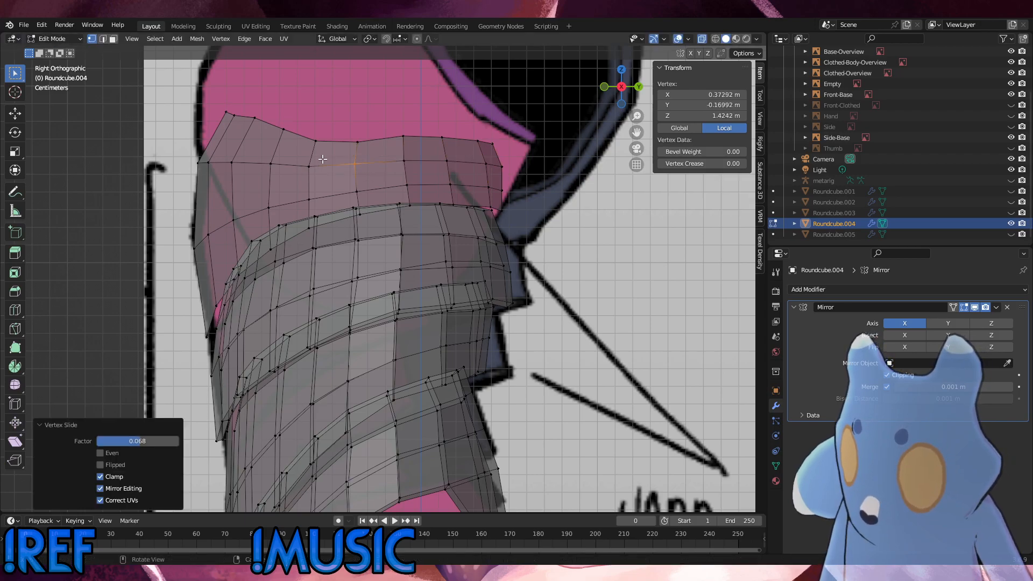
Raise the two vertices in the dip of the top plate's rim along Z and adjust the rear one again along Z.
left_click(317, 137)
key("g")
key("z")
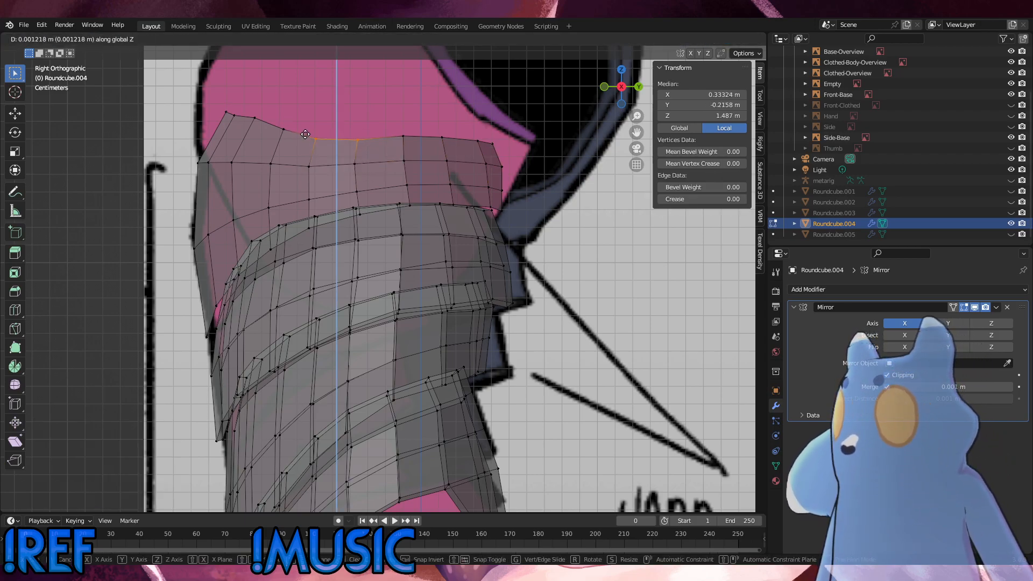
left_click(305, 132)
left_click(355, 137)
key("g")
key("z")
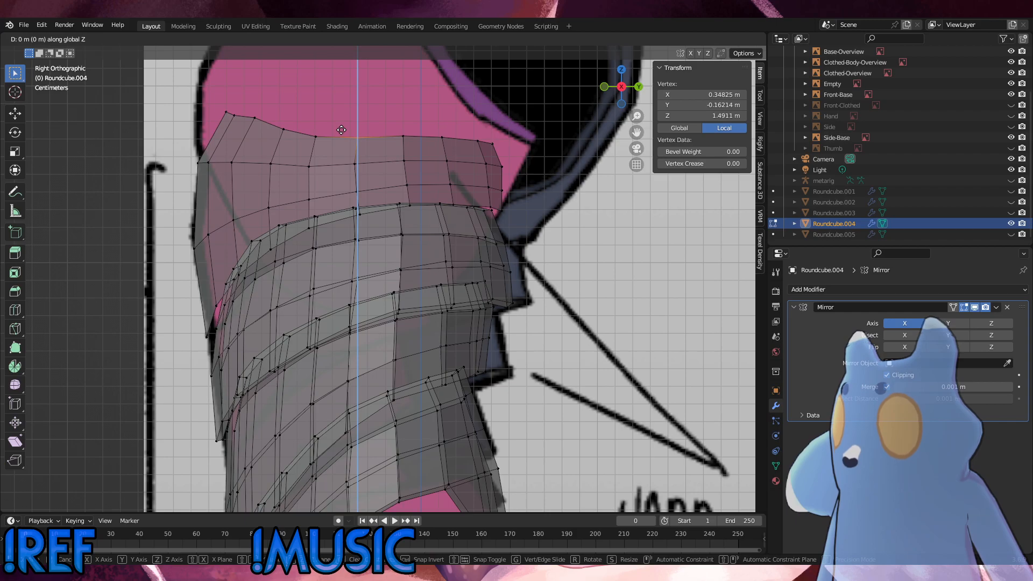
left_click(343, 129)
Move the rim vertex just behind the foremost one slightly to smooth the top plate's upper outline.
left_click(254, 117)
key("g")
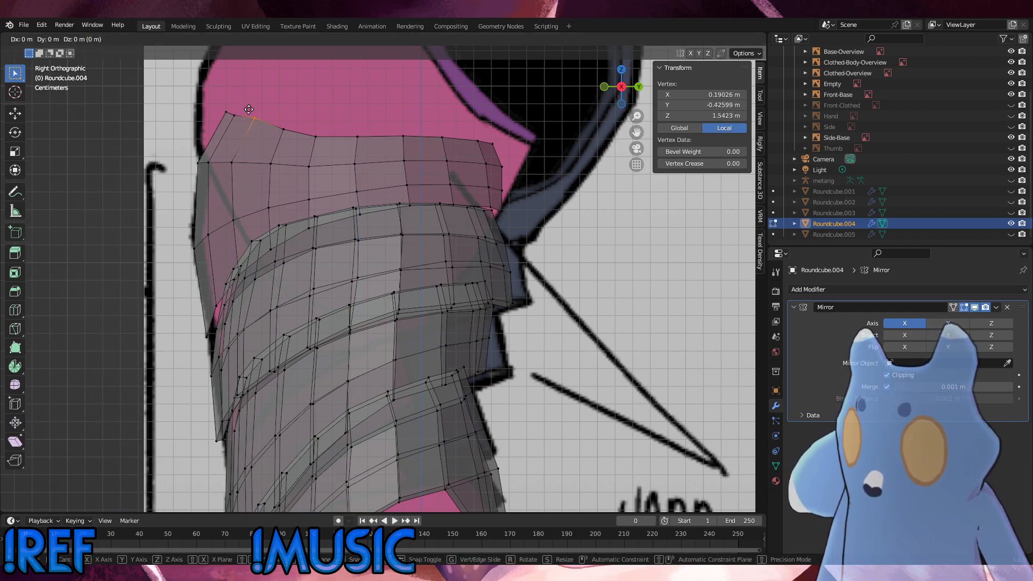
left_click(248, 112)
Select the top plate's whole upper rim loop and scale it to 0.983.
left_click(301, 104)
scroll(433, 173, "down", 2)
middle_click_drag(433, 172, 346, 210)
left_click(395, 188)
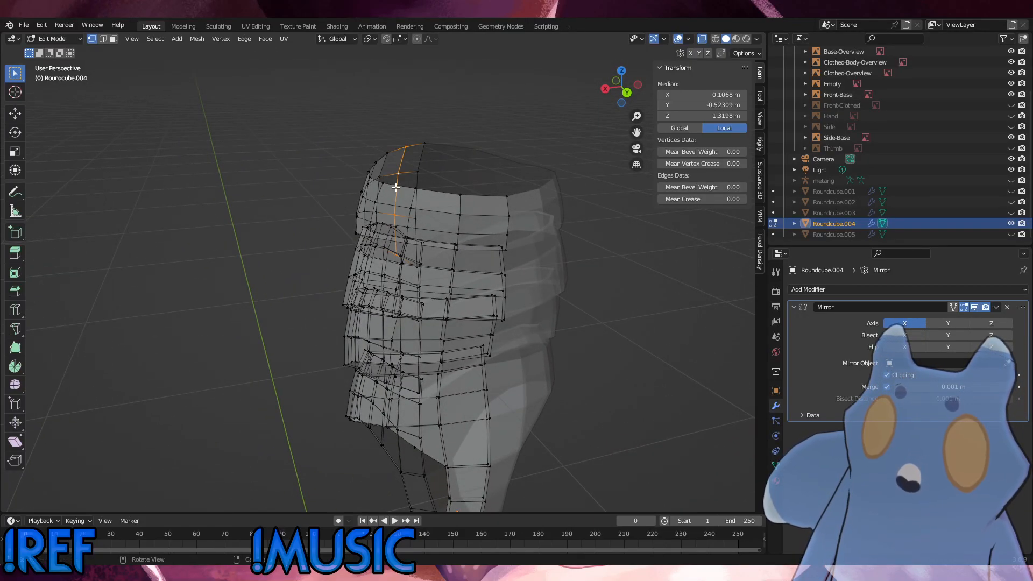
left_click(484, 192)
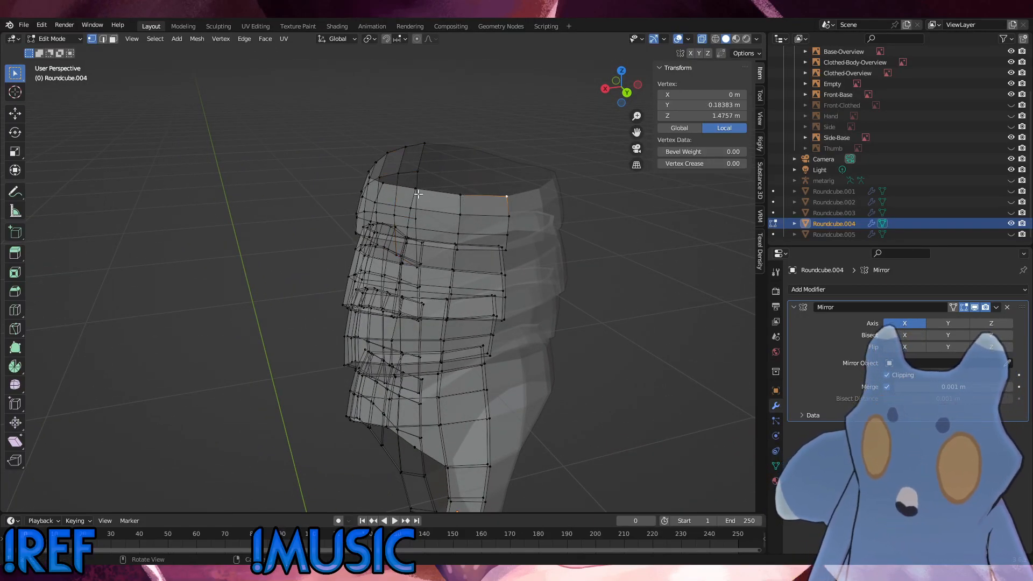
left_click(472, 199)
middle_click_drag(472, 199, 469, 182)
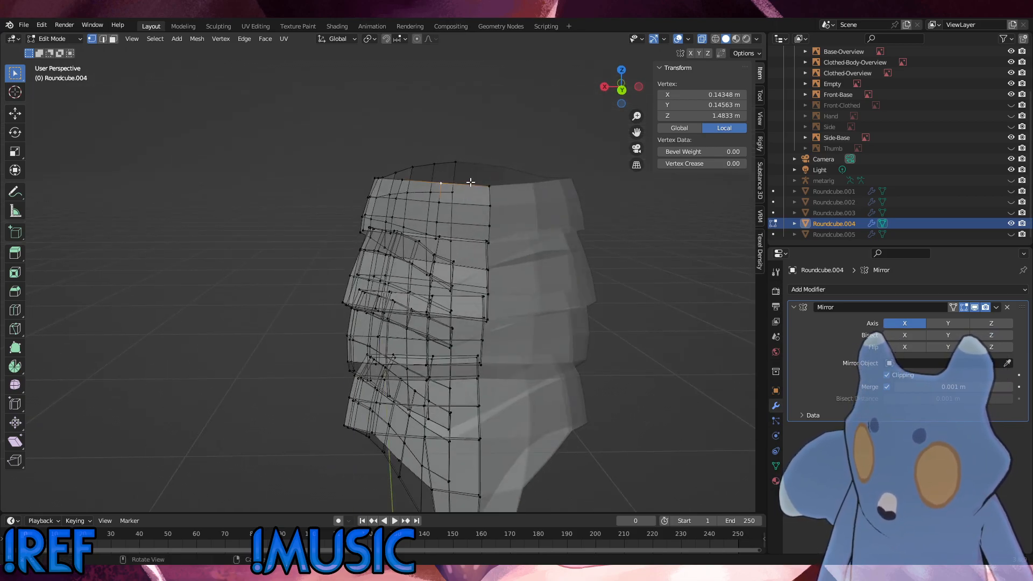
left_click(441, 167, "alt")
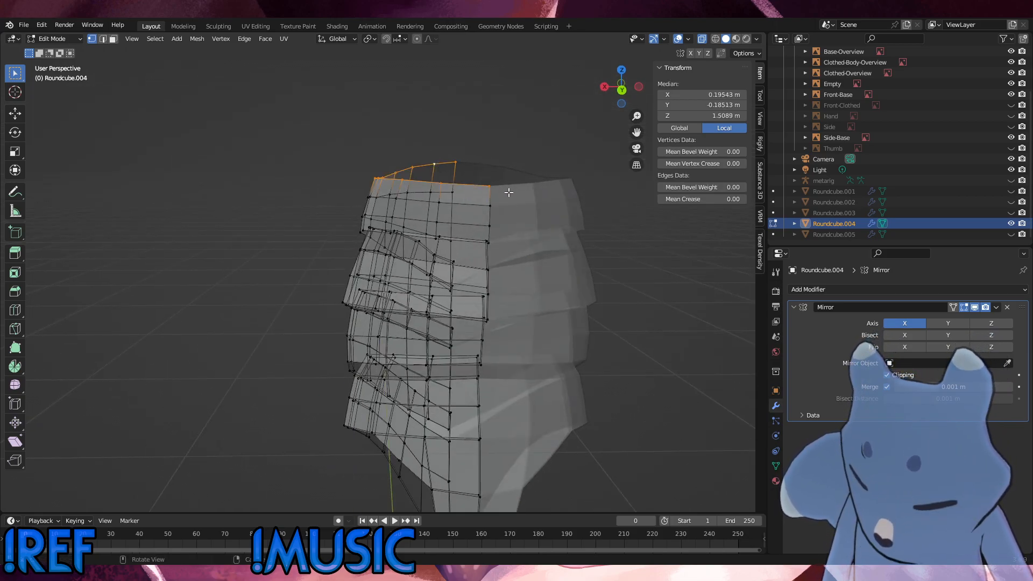
key("s")
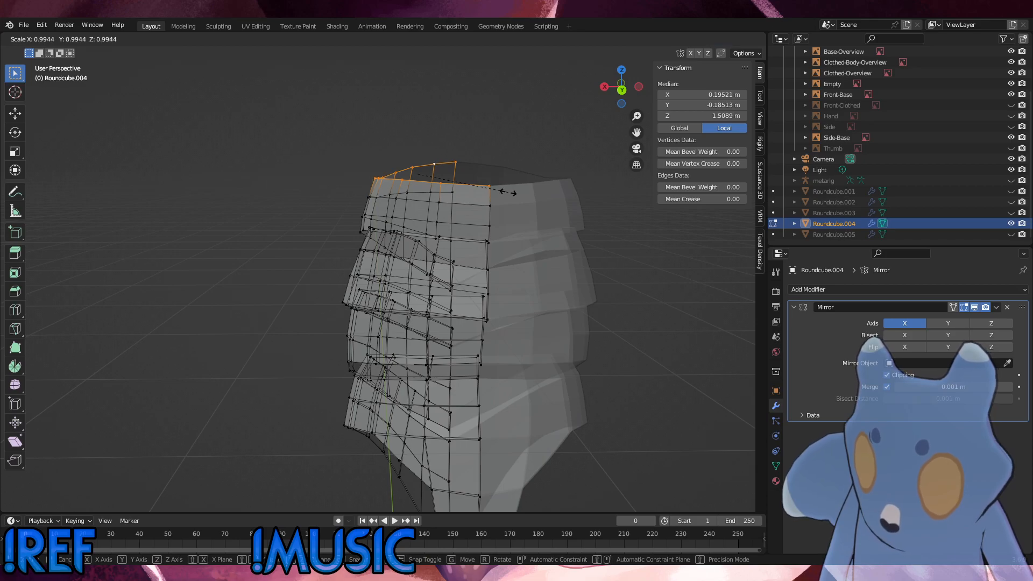
left_click(506, 193)
key("s")
key("x")
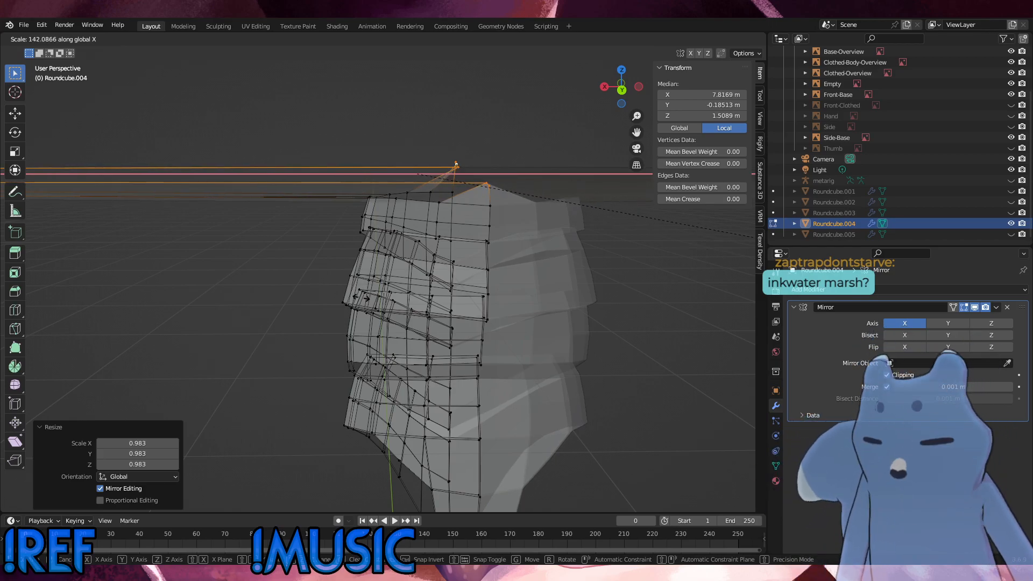
key("Escape")
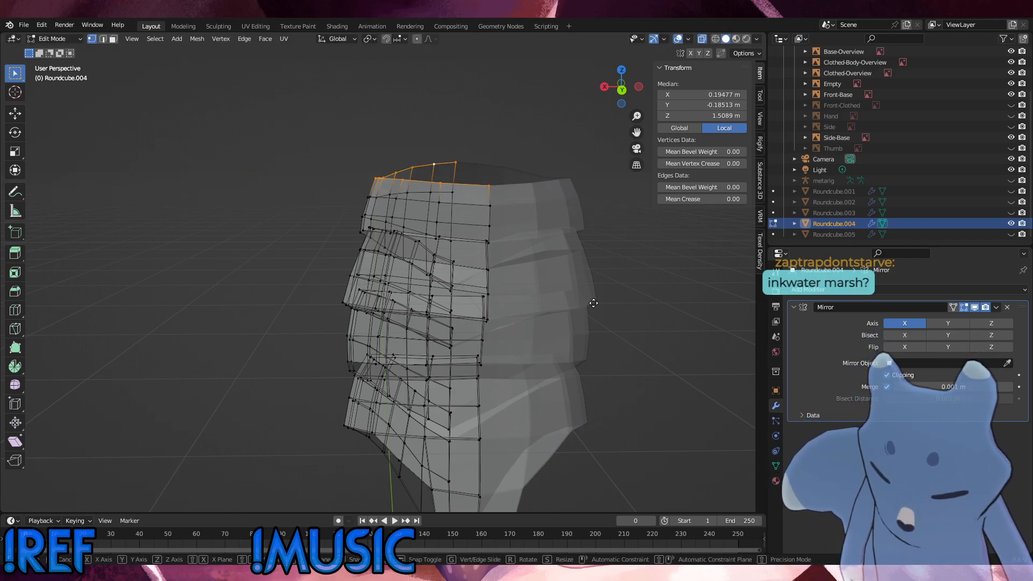
Move the top plate's rim loop -0.000442 m along X.
key("x")
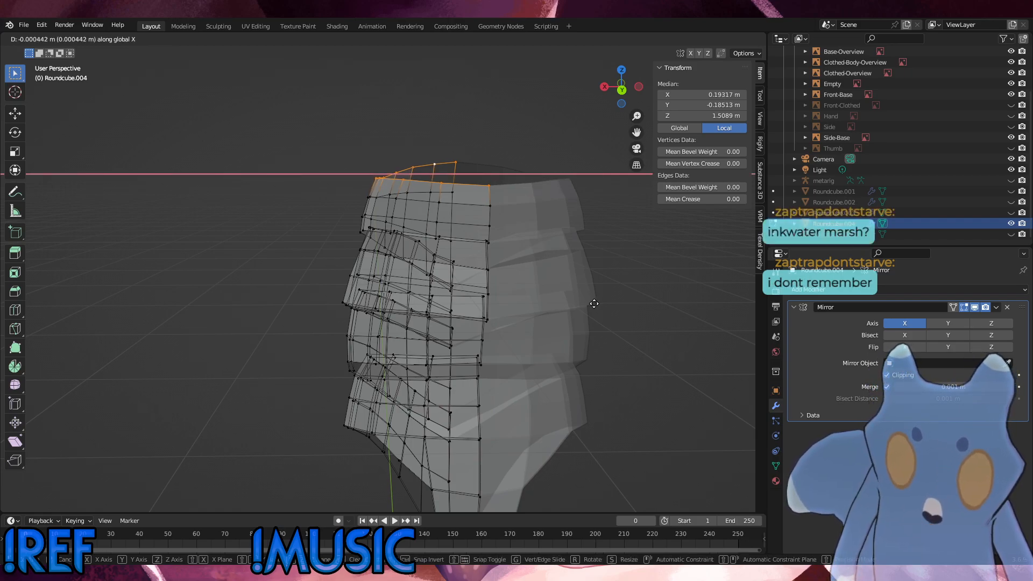
left_click(594, 304)
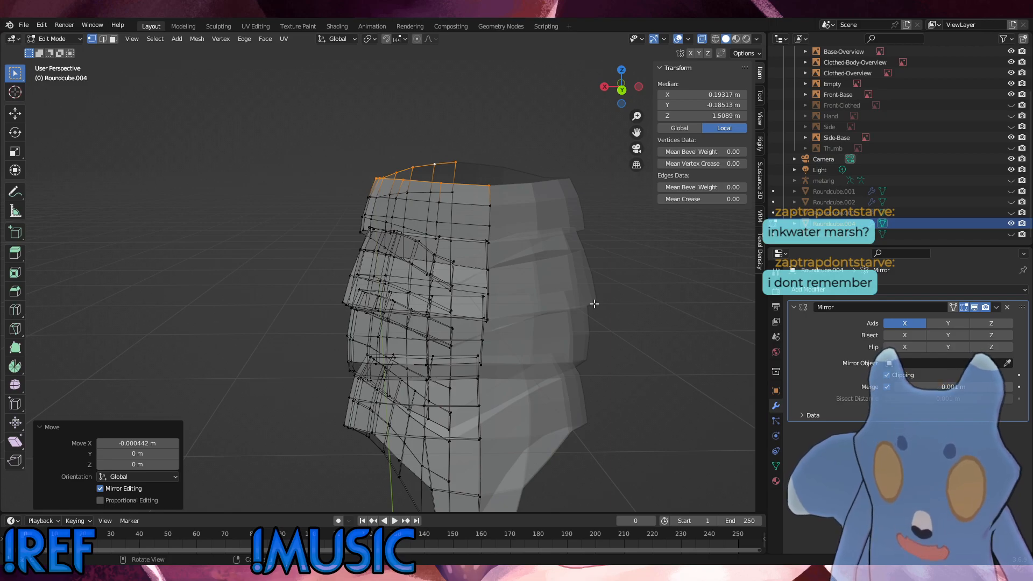
left_click(588, 359)
Return to Object Mode, check the plates against the front reference and save the file.
left_click(56, 40)
left_click(60, 52)
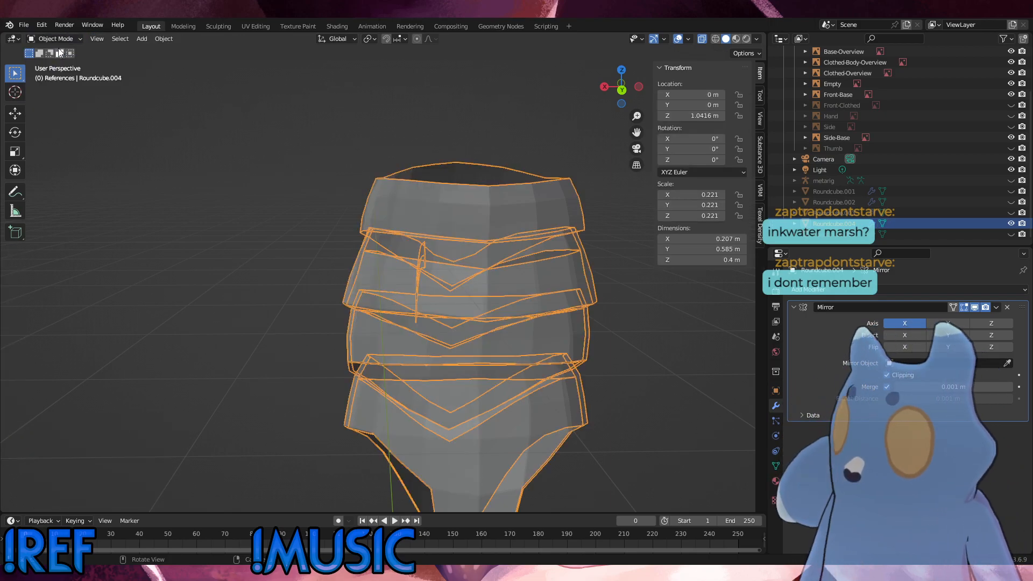
left_click(179, 150)
middle_click_drag(180, 150, 402, 209)
key("KP_1")
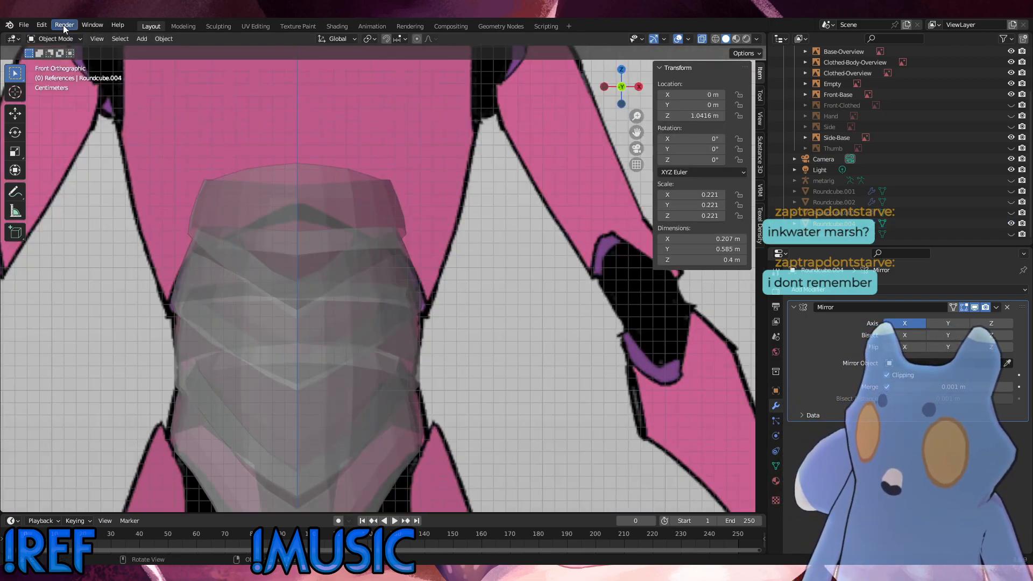
left_click(25, 25)
left_click(37, 96)
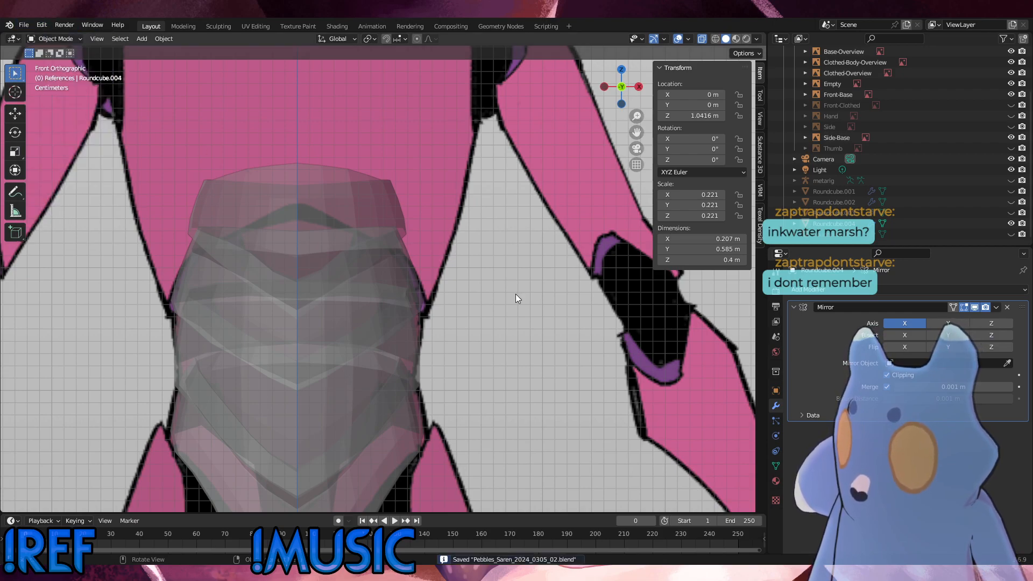
Reopen Roundcube.004 in Edit Mode and select the centre-line vertex at the top plate's lower front tip.
left_click(633, 446)
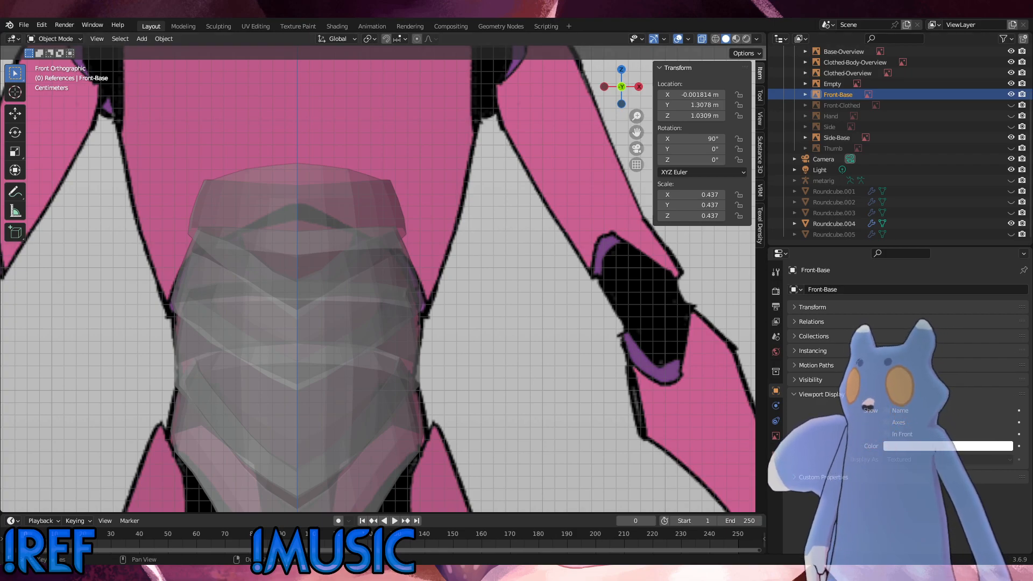
left_click(418, 371)
left_click(63, 40)
left_click(55, 63)
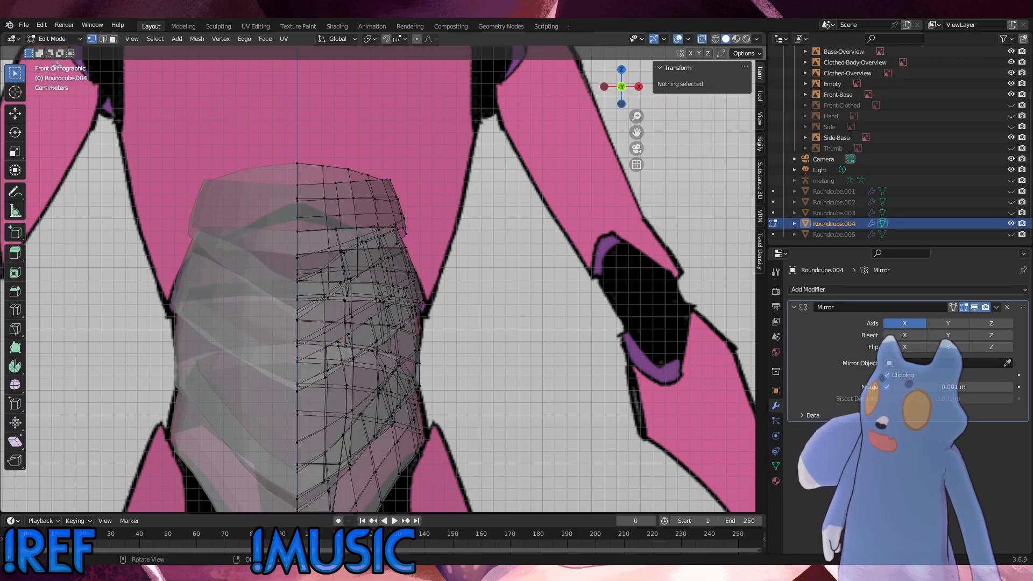
middle_click_drag(291, 387, 345, 410)
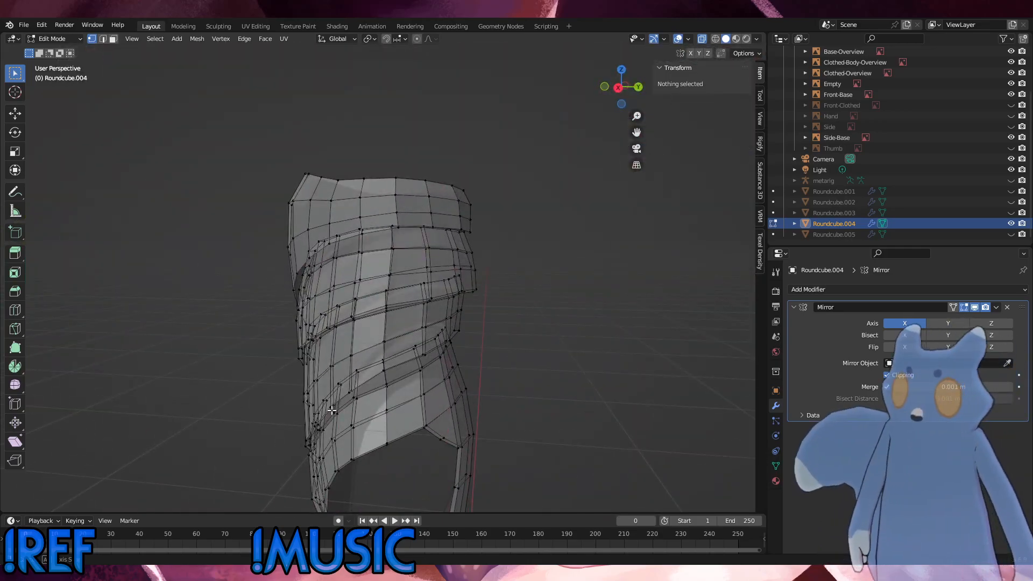
middle_click_drag(544, 300, 222, 346)
left_click(192, 312)
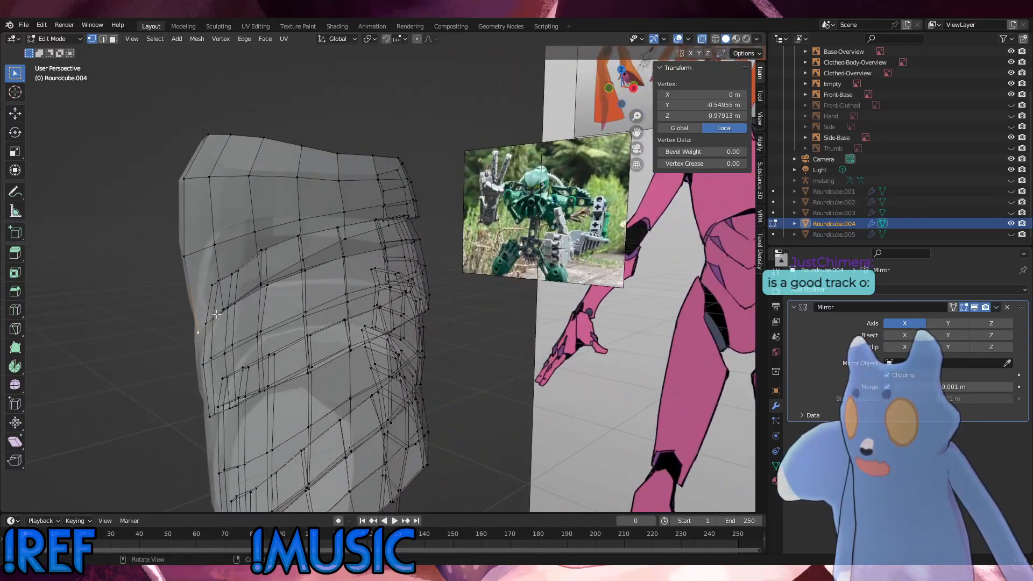
Lower the rim vertex beside the top plate's front tip slightly along Z.
left_click(209, 320)
left_click(225, 310)
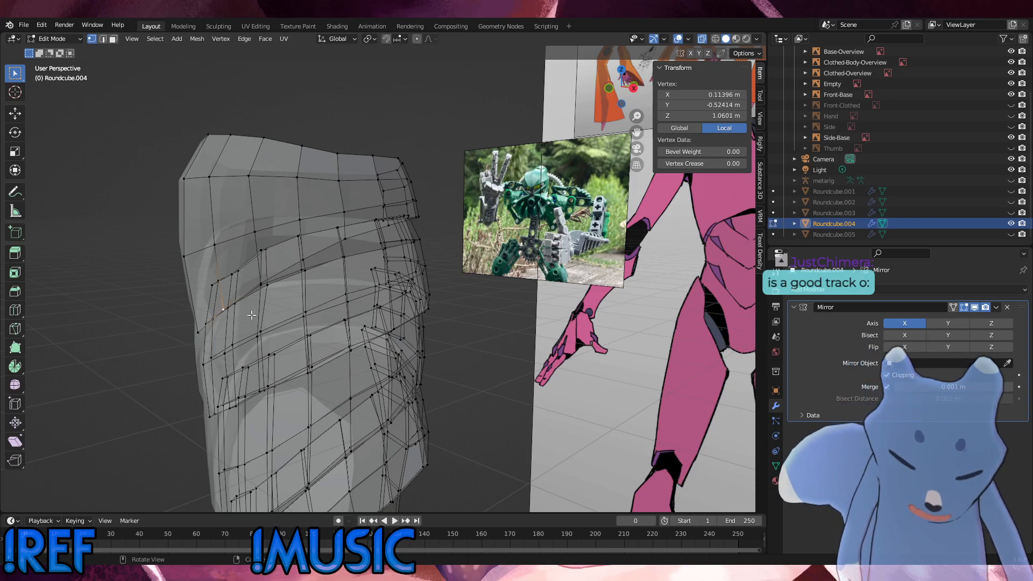
key("g")
key("z")
left_click(252, 311)
Move the second lower-rim vertex from the top plate's front tip by -0.000587 m along Z.
middle_click_drag(258, 287, 232, 285)
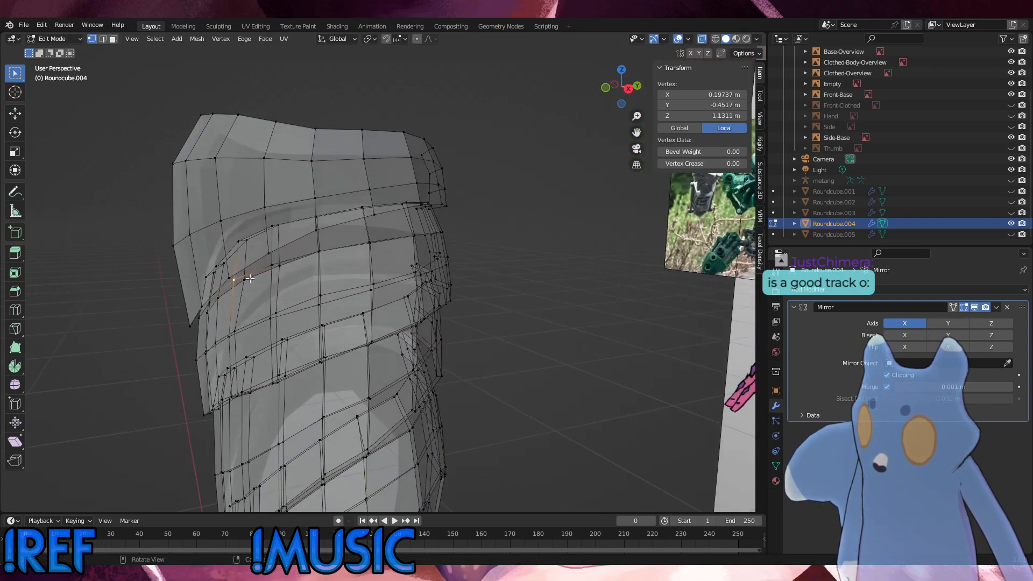
left_click(248, 278)
left_click(229, 275)
key("g")
key("z")
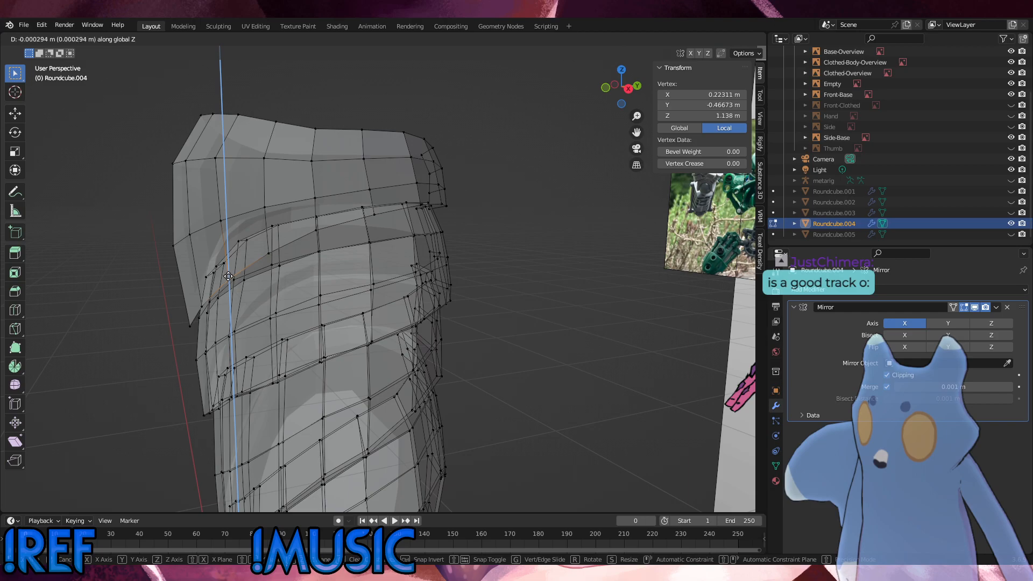
left_click(229, 275)
Raise the lower-rim vertex nearest the top plate's front tip by 0.001857 m along Z.
middle_click_drag(229, 274, 215, 214)
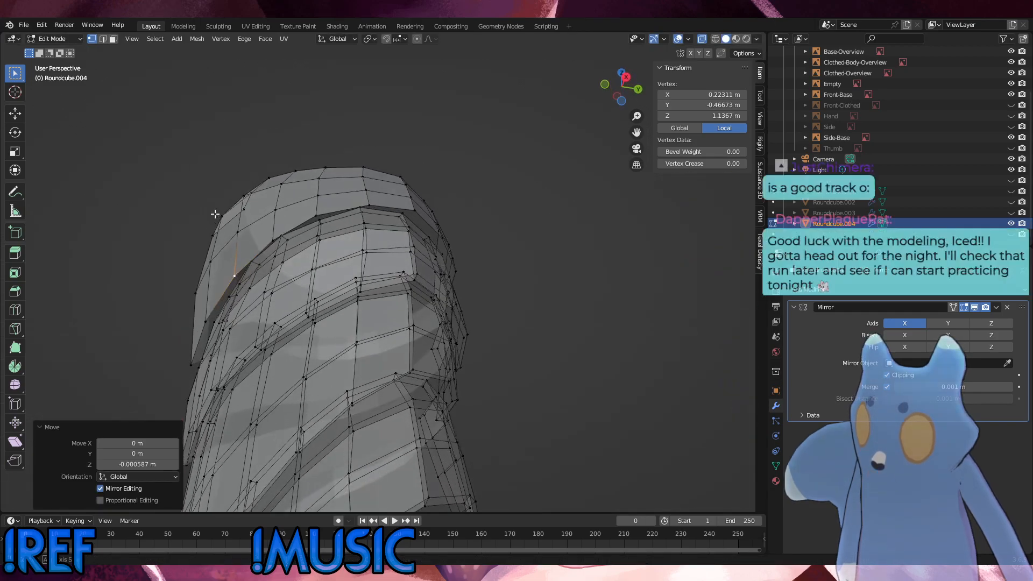
left_click(204, 315)
key("g")
key("z")
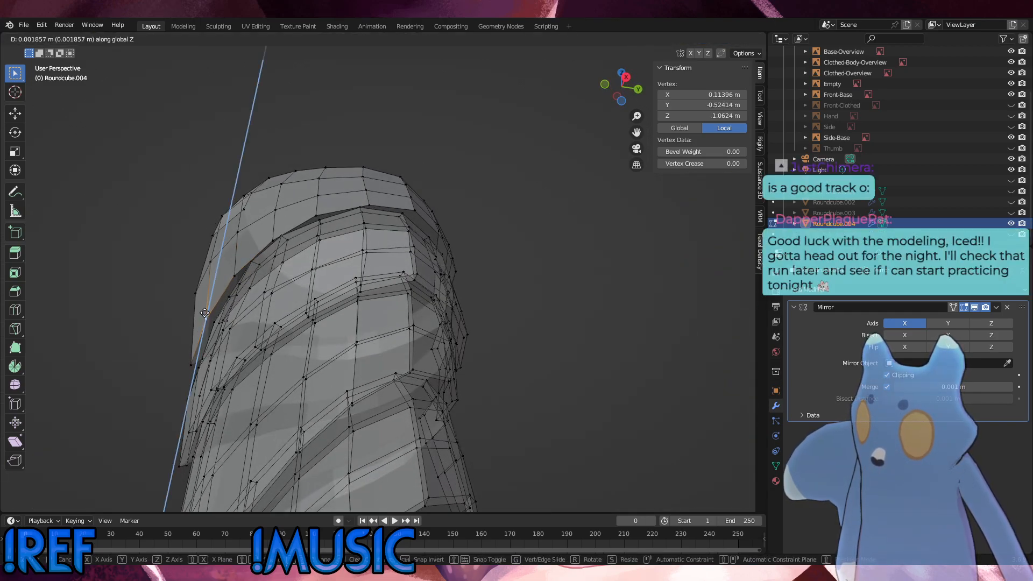
left_click(205, 313)
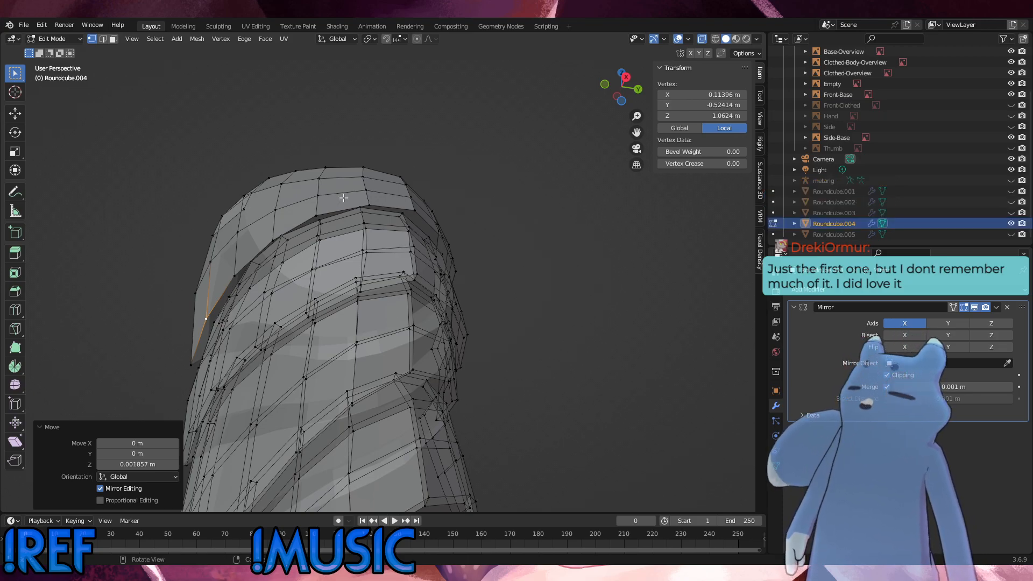
Select the whole linked top plate and view it from the right against the side reference.
middle_click_drag(344, 198, 288, 257)
key("l")
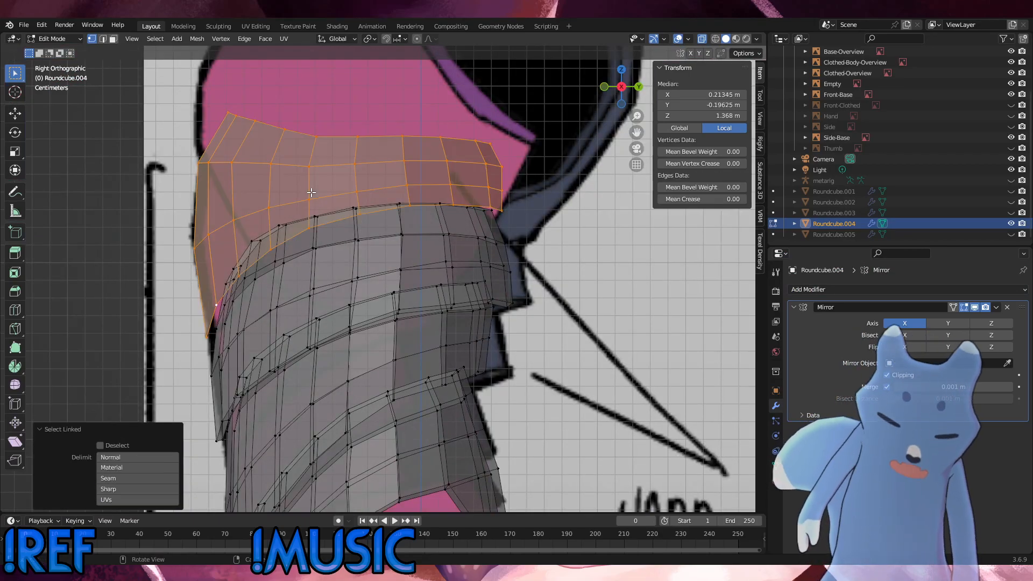
Try scaling and moving the selected top plate, undoing each attempt.
key("s")
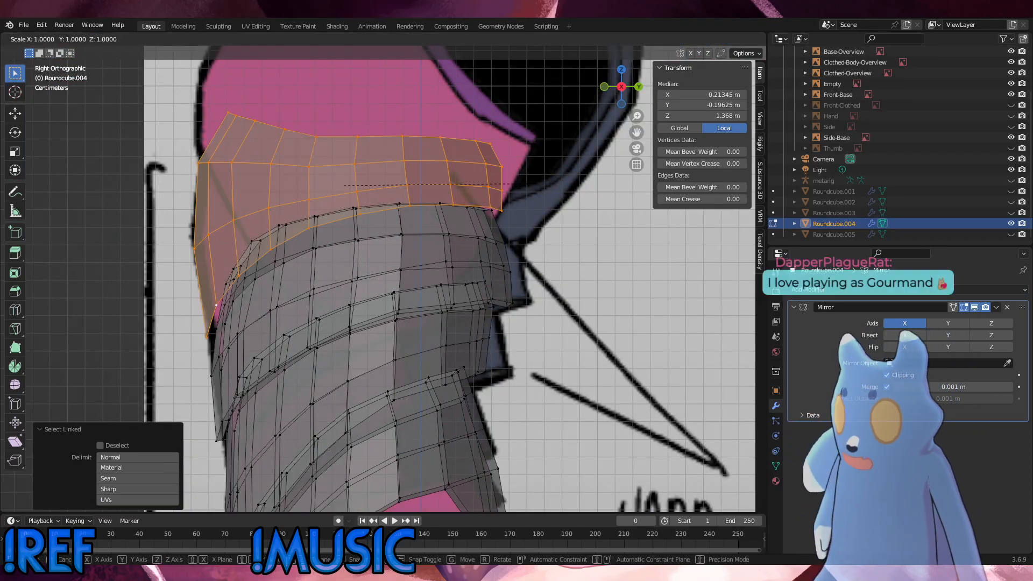
left_click(520, 185)
key("ctrl+z")
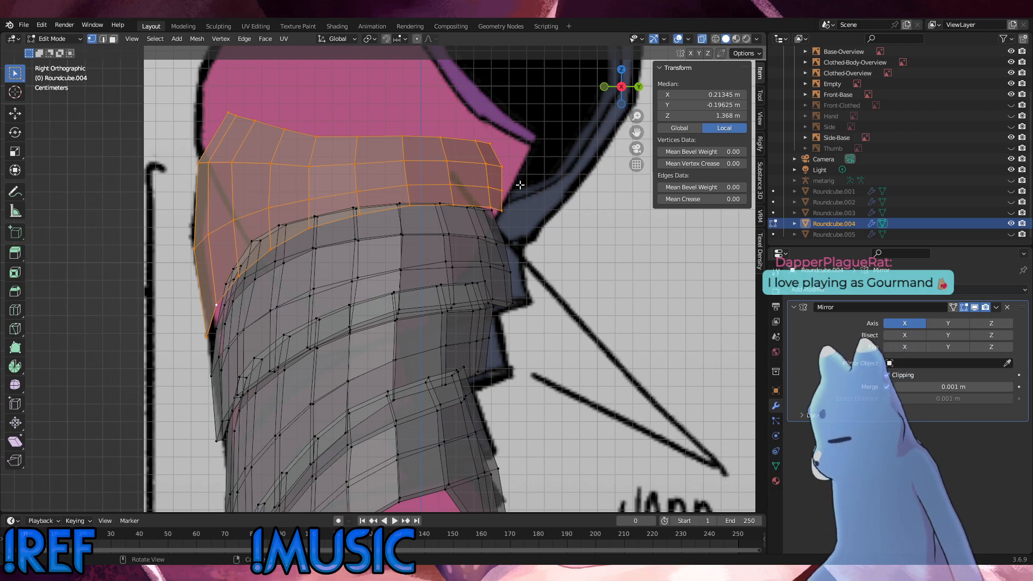
key("g")
left_click(516, 186)
key("ctrl+z")
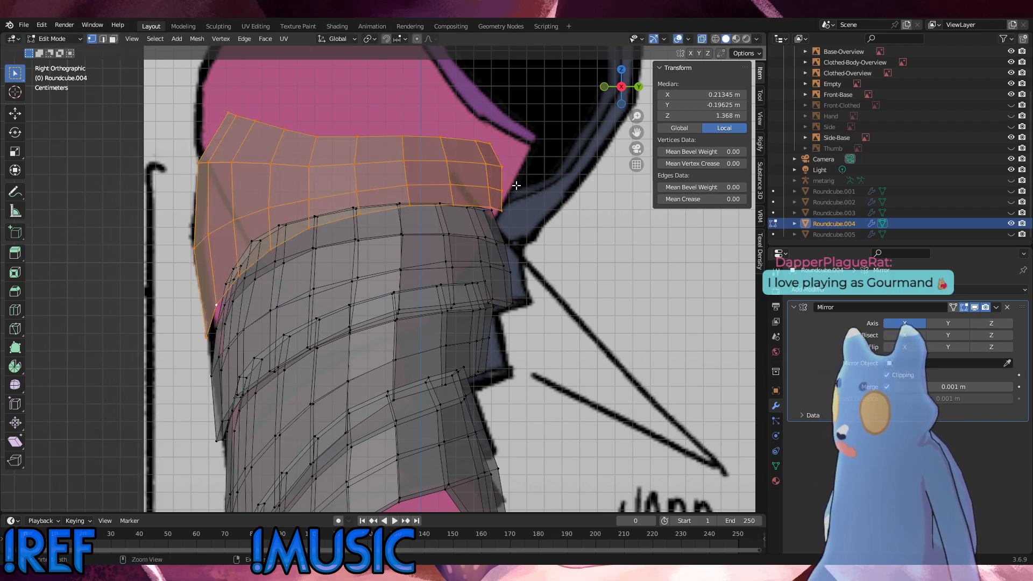
key("s")
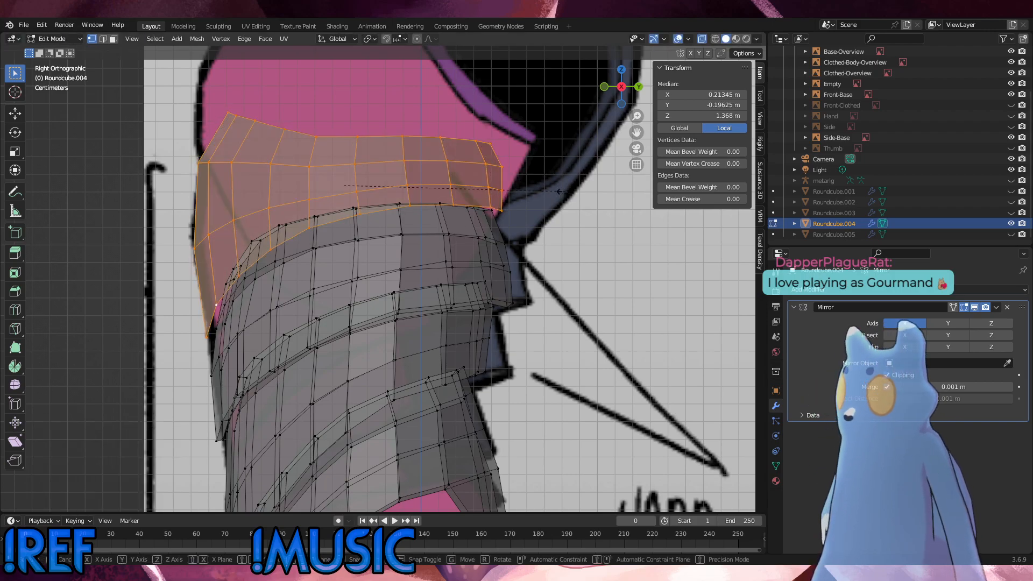
left_click(522, 198)
key("ctrl+z")
Duplicate the top plate in place and scale the copy to 0.952 as an inner shell.
key("s")
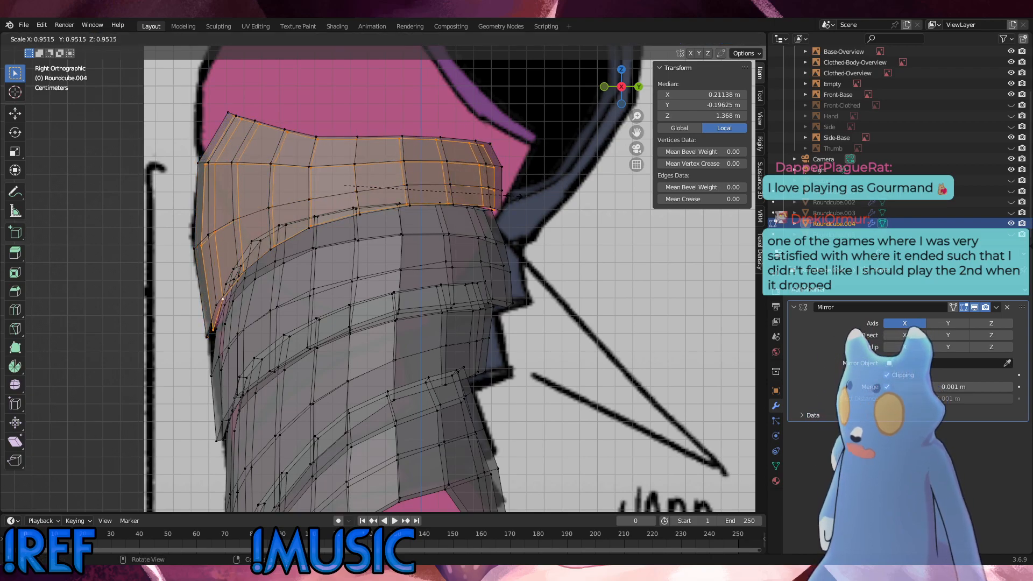
left_click(516, 197)
middle_click_drag(515, 197, 490, 191)
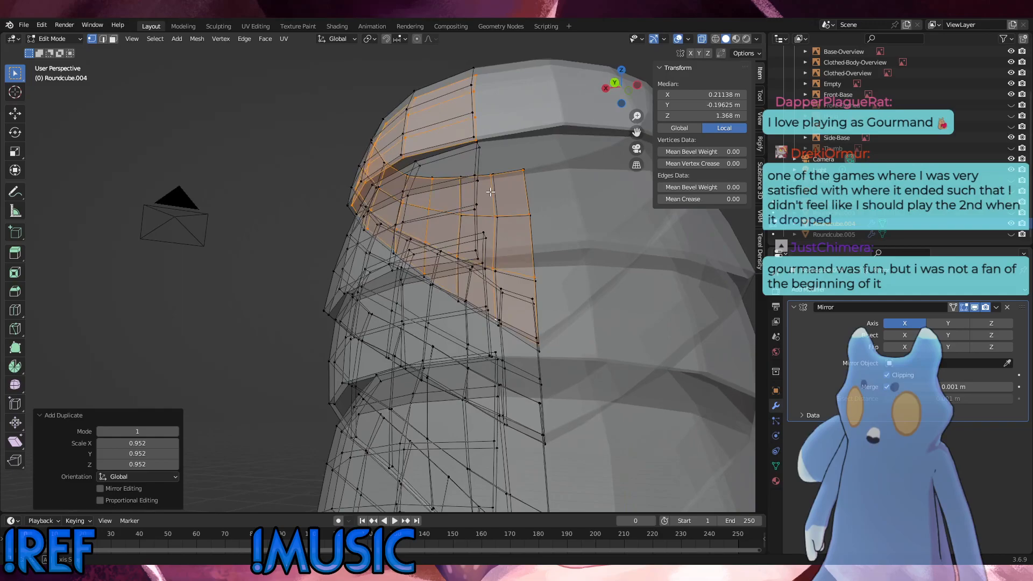
Clear the selection, check the nested shells in Object Mode and return to Edit Mode.
left_click(236, 192)
left_click(65, 40)
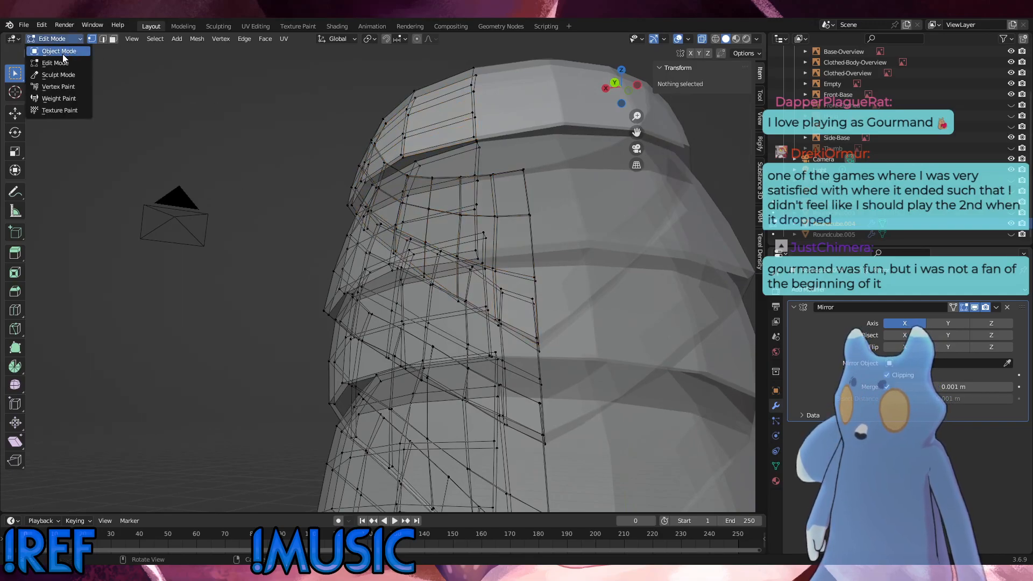
left_click(64, 54)
left_click(231, 108)
left_click(464, 111)
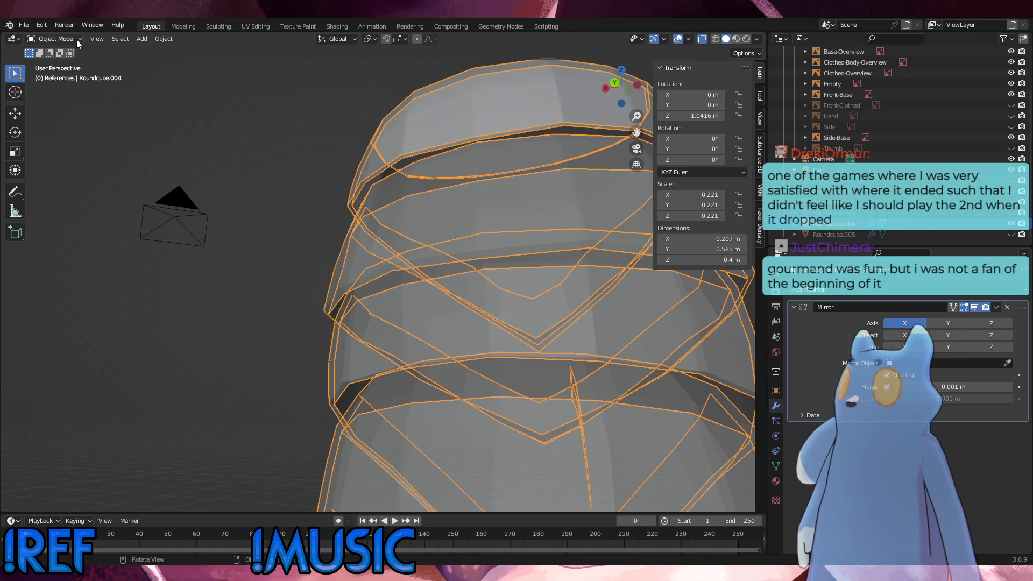
left_click(76, 39)
left_click(53, 65)
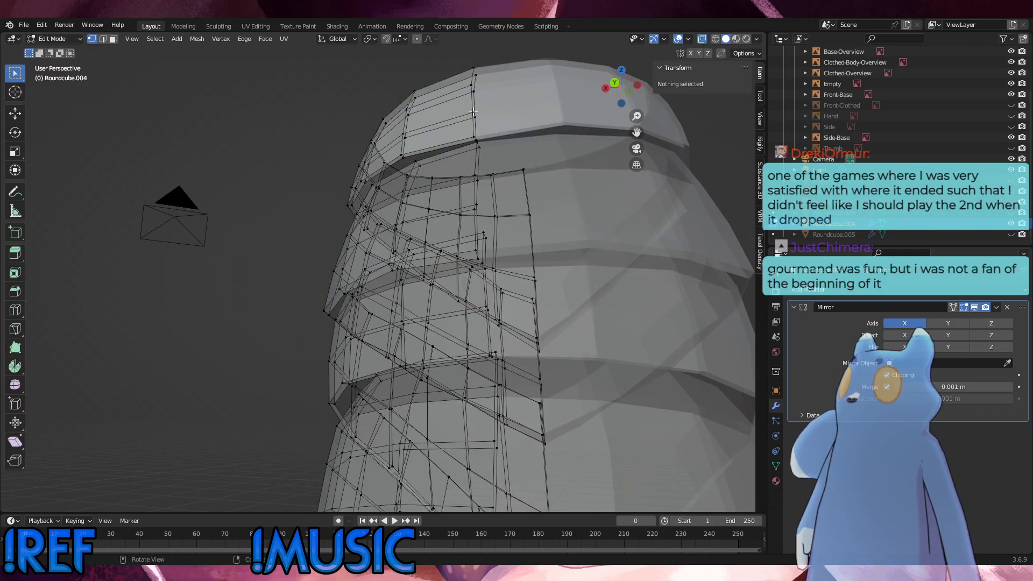
Turn off X-ray and fill a face between the outer and inner shells' lower edges at the rear centre.
left_click(703, 41)
left_click(478, 142)
middle_click_drag(478, 142, 514, 129)
scroll(538, 151, "up", 3)
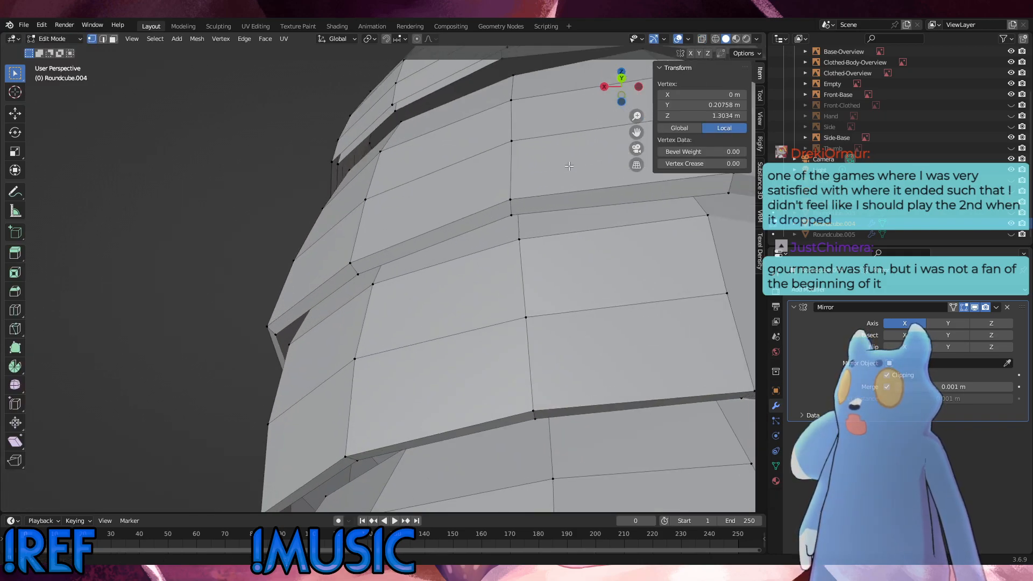
middle_click_drag(569, 166, 431, 250, "shift")
left_click(414, 200, "shift")
left_click_drag(426, 201, 397, 191, "shift")
left_click(277, 194, "shift")
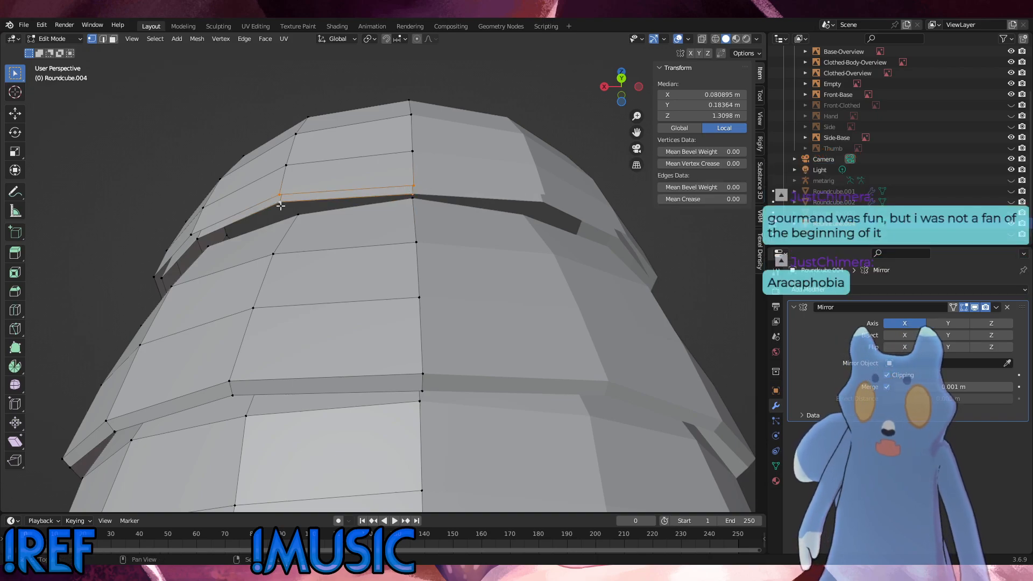
key("f")
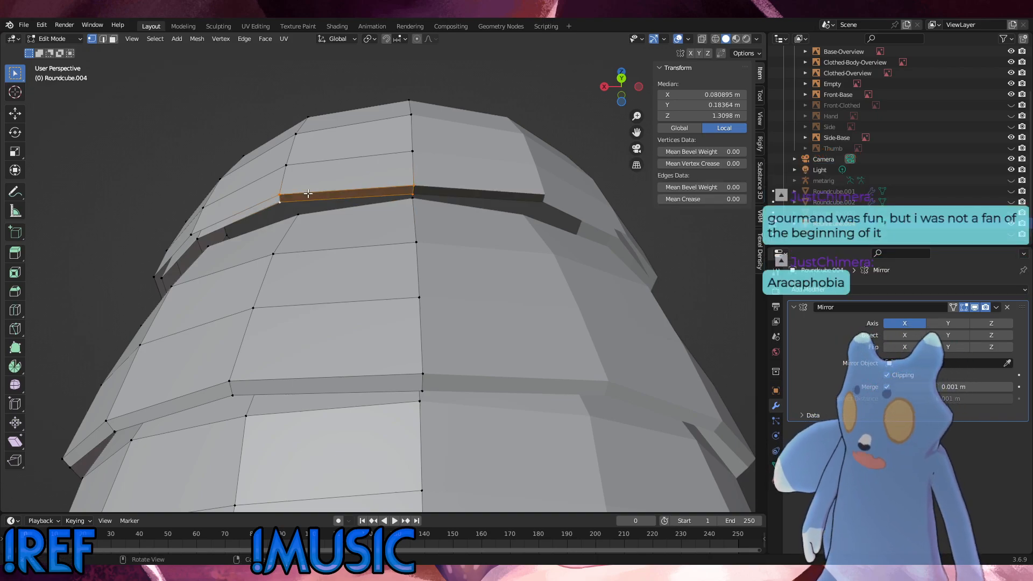
Rotate the short edge joining the two shells at the new face's end about -46.55° and scale it to 0.684.
left_click_drag(294, 205, 275, 191)
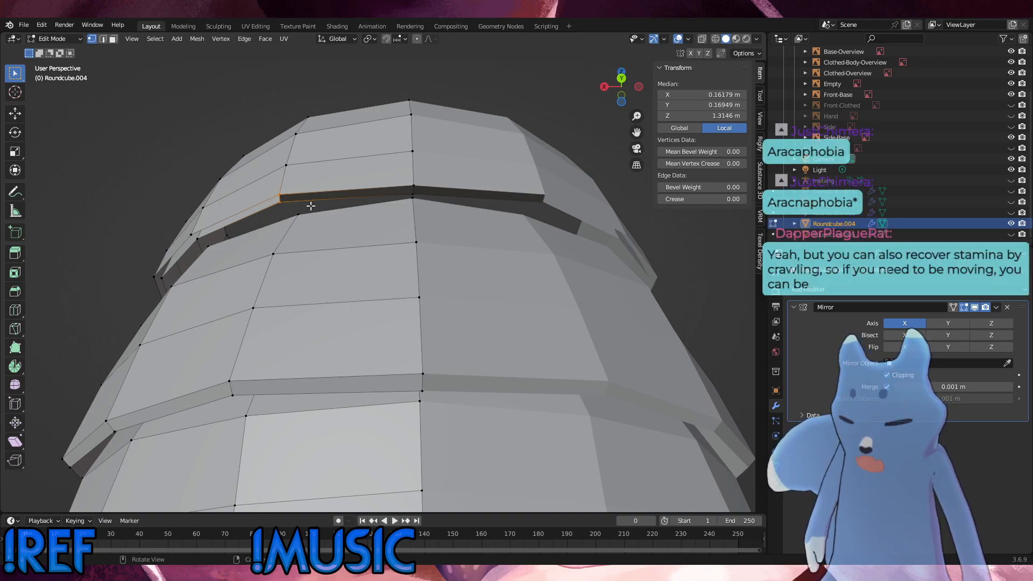
middle_click_drag(323, 200, 369, 181)
key("r")
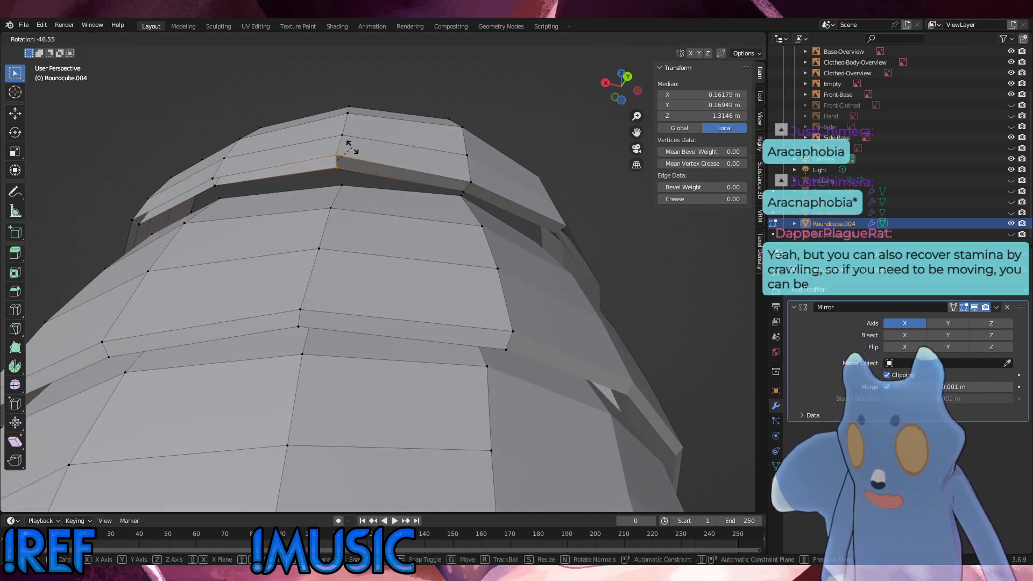
left_click(350, 149)
key("s")
left_click(356, 158)
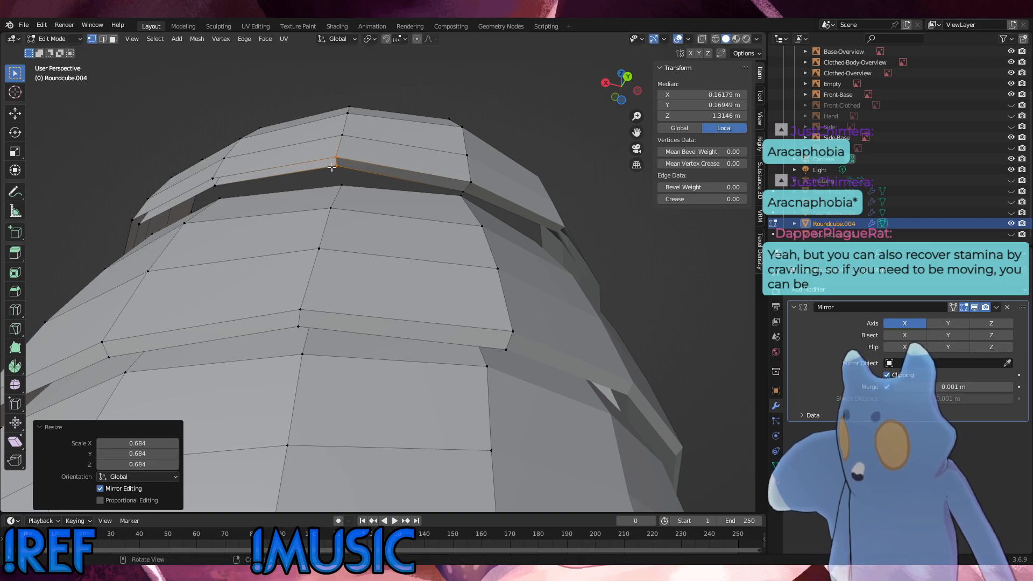
left_click(455, 287)
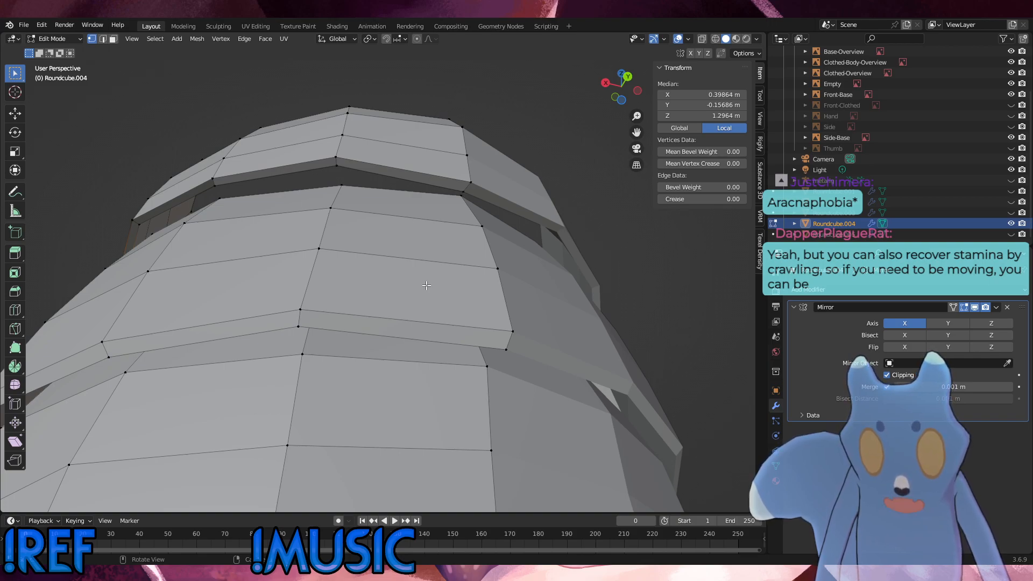
Fill the remaining faces between the outer and inner lower rims around the side to the front centre line.
middle_click_drag(264, 251, 387, 256)
scroll(360, 257, "down", 1)
key("ctrl+z")
key("ctrl+z")
key("ctrl+z")
scroll(368, 220, "down", 2)
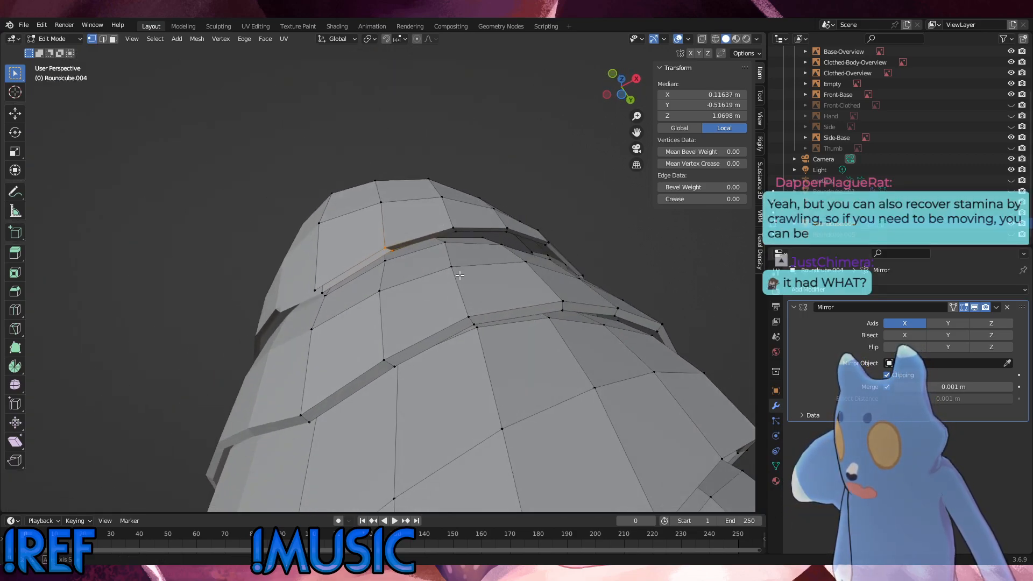
key("ctrl+z")
key("ctrl+z")
Adjust the outer rim vertex beside the front tip and slide the matching inner-rim vertex along its edge.
middle_click_drag(406, 294, 440, 318)
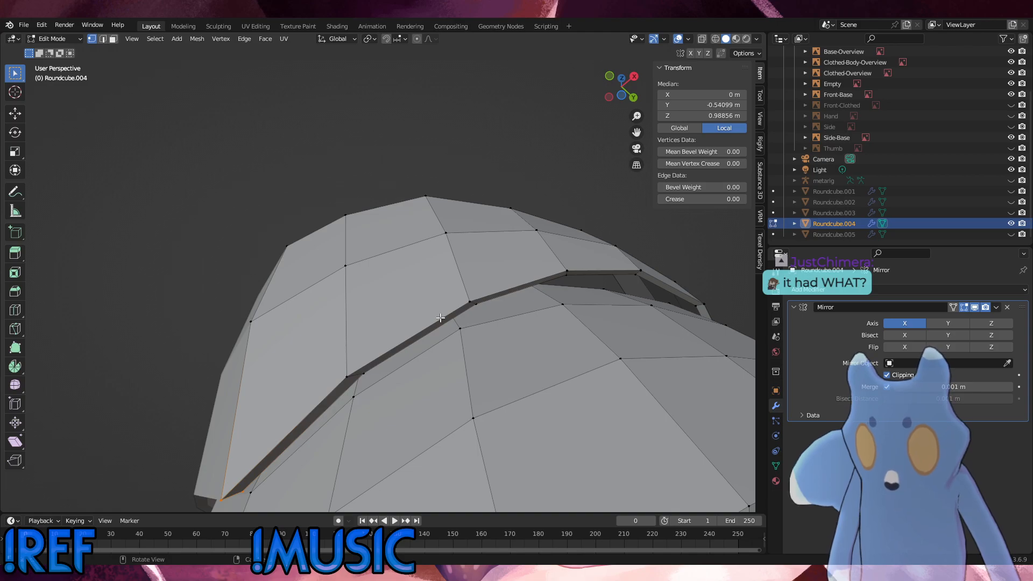
scroll(387, 371, "up", 3)
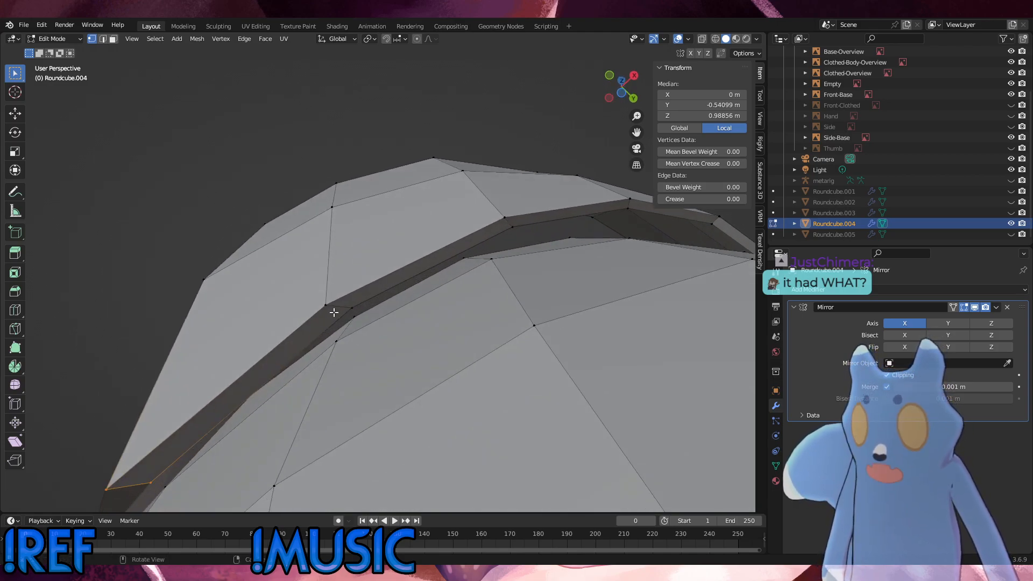
left_click(329, 304)
key("g")
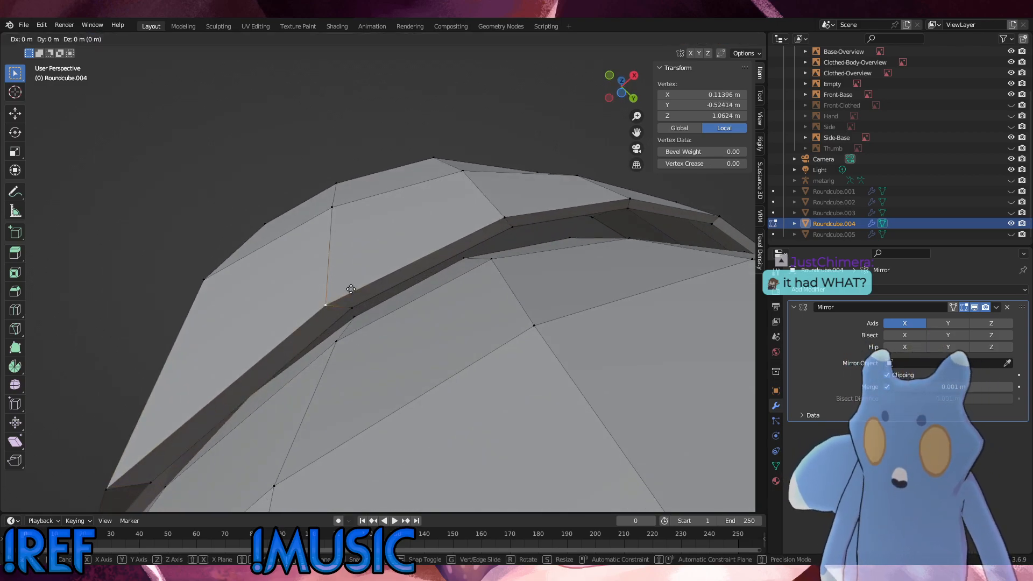
left_click(353, 292)
key("g")
key("g")
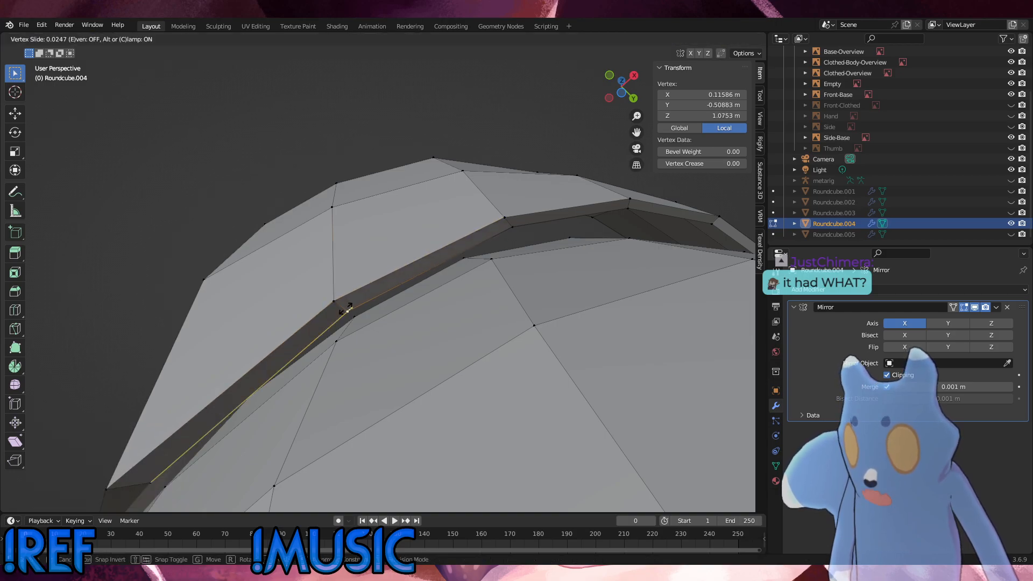
left_click(347, 307)
Slide the second rim vertex from the front along its edge and try extending the inner-rim vertex beneath it.
left_click(508, 219)
key("g")
key("g")
left_click(513, 217)
middle_click_drag(514, 217, 491, 224)
key("g")
left_click(496, 230)
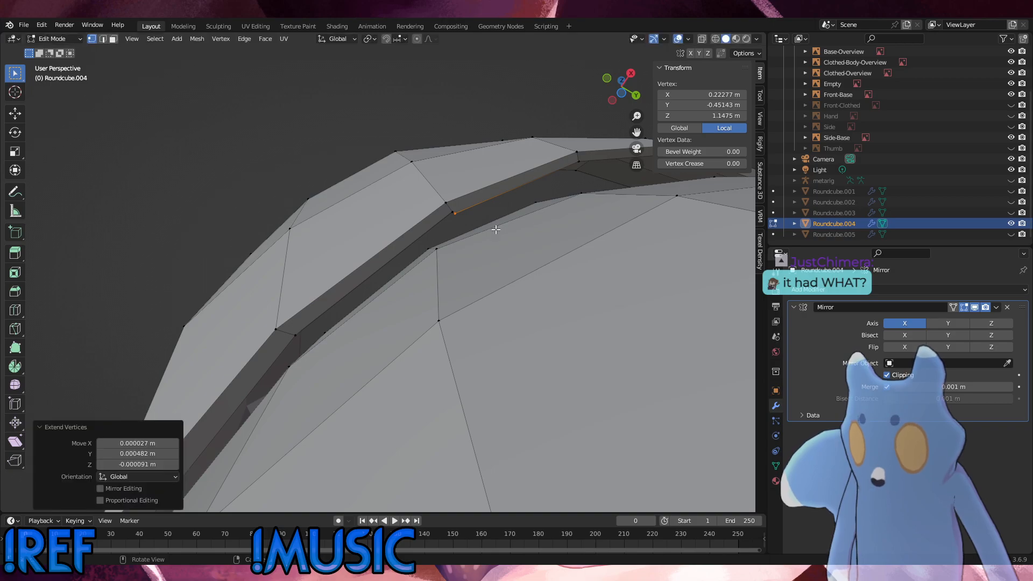
Shrink/Fatten the second inner-rim vertex from the front by -0.00202 m and nudge it slightly downward.
key("alt+s")
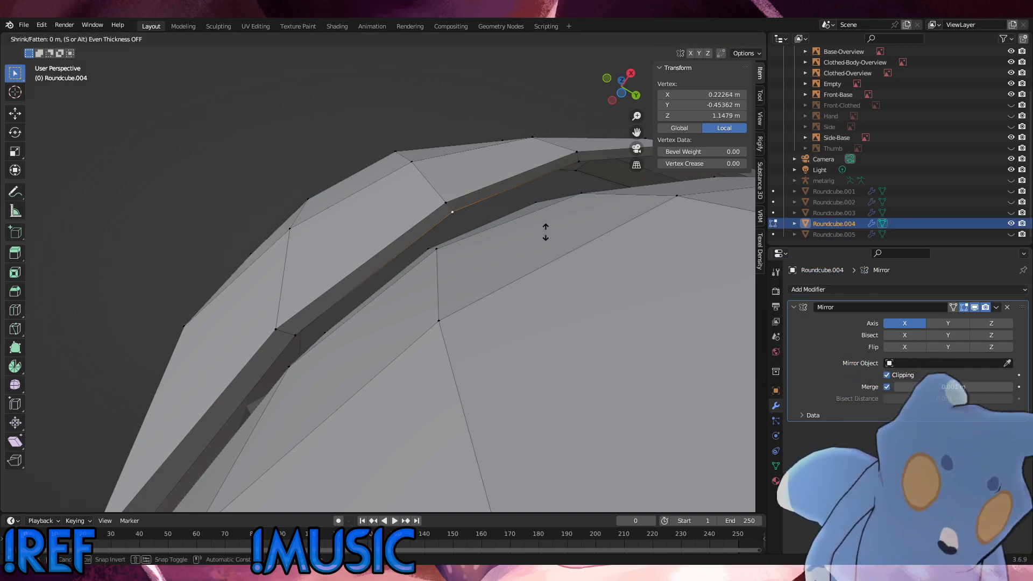
left_click(545, 238)
key("g")
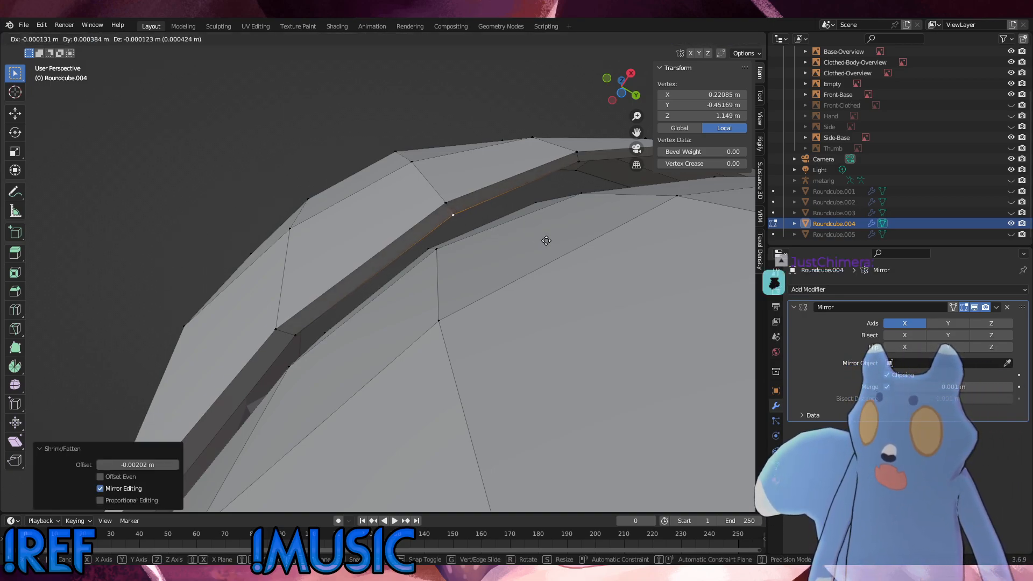
left_click(546, 241)
Nudge the third inner-rim vertex inward and move the fourth by -0.001777 m X, 0.000279 m Y and -0.000766 m Z.
middle_click_drag(546, 242, 487, 254)
left_click(411, 231)
key("g")
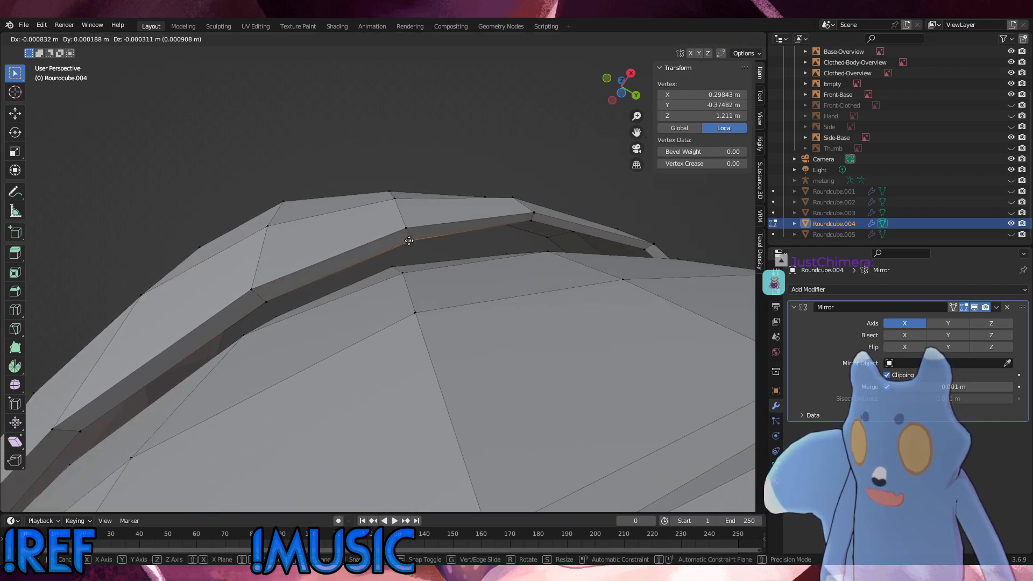
left_click(408, 244)
left_click(529, 215)
middle_click_drag(529, 215, 400, 267)
key("g")
left_click(478, 231)
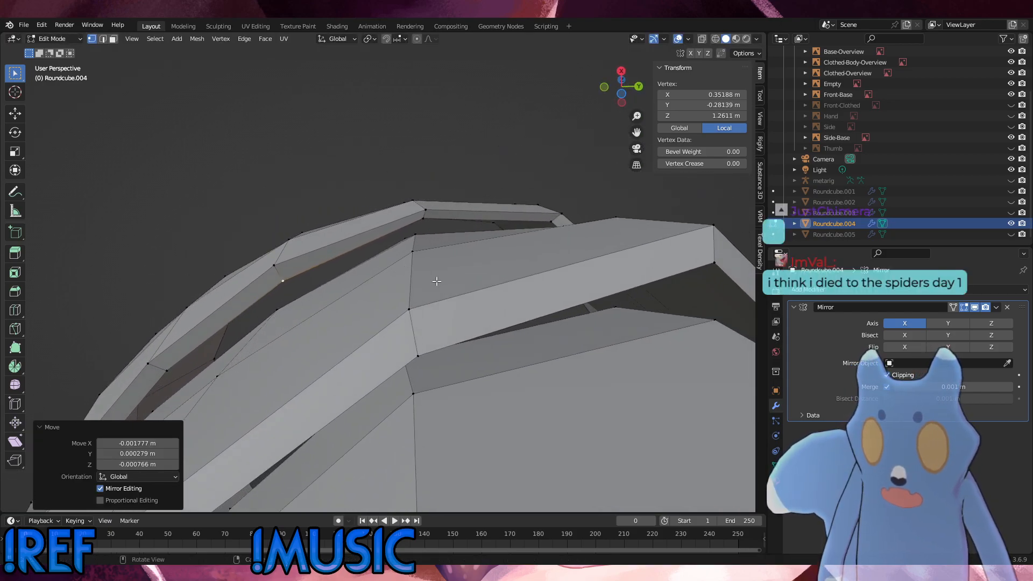
Nudge the fifth inner-rim vertex from the front inward and slightly down, and adjust the next one towards the back likewise.
left_click(426, 226)
key("g")
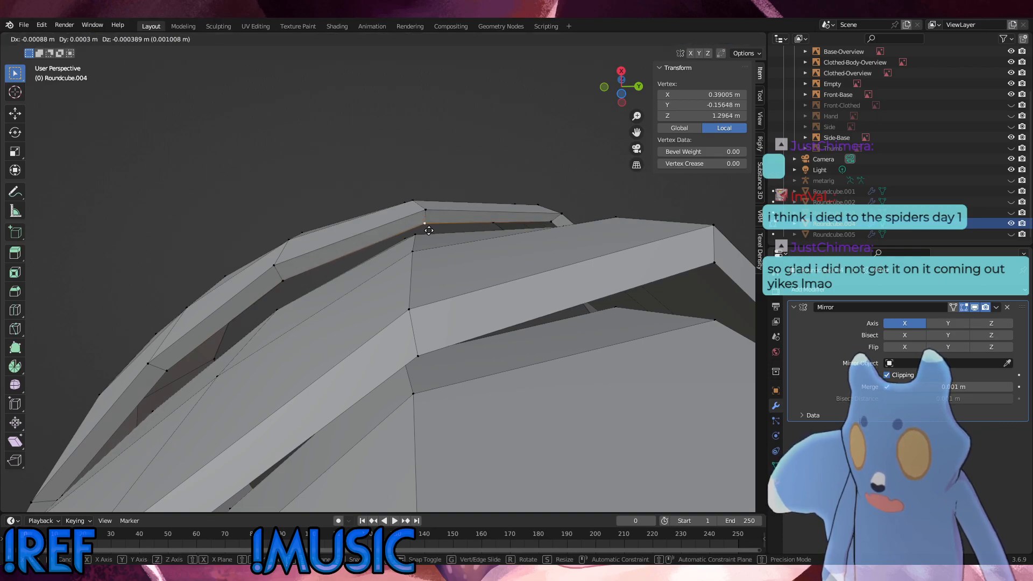
left_click(429, 231)
middle_click_drag(429, 231, 444, 204)
left_click(469, 210)
key("g")
left_click(467, 212)
Nudge the following inner-rim vertex inward and move the next one by -0.000165 m X, -0.000458 m Y and -0.000236 m Z.
left_click(444, 202)
key("g")
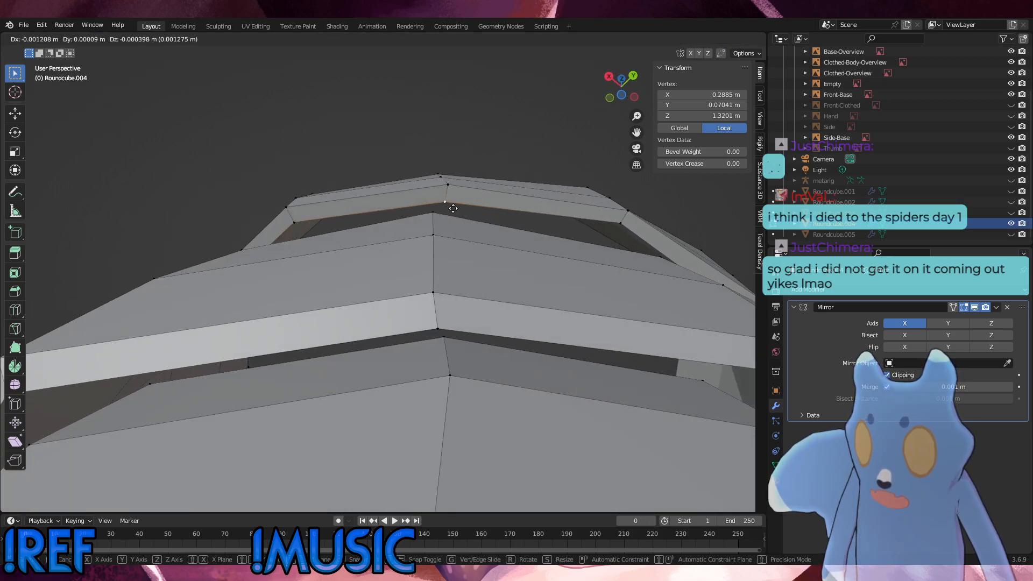
left_click(528, 214)
middle_click_drag(527, 214, 415, 214)
left_click(422, 210)
key("g")
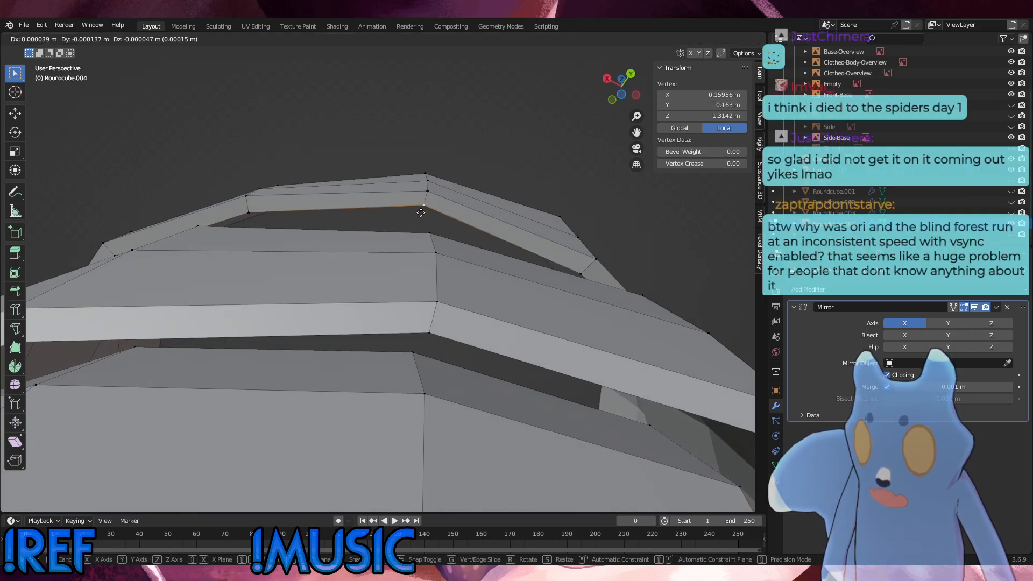
left_click(420, 215)
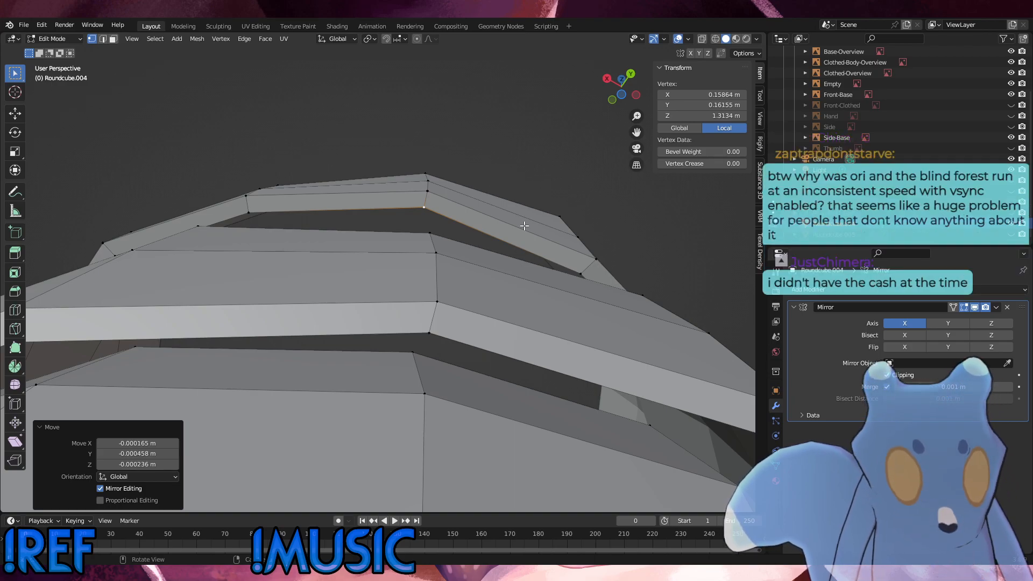
Move the top plate's lower edge vertices at the rear centre by 0.000967 m along Y and rotate them slightly.
middle_click_drag(556, 143, 553, 220)
left_click(446, 183, "alt")
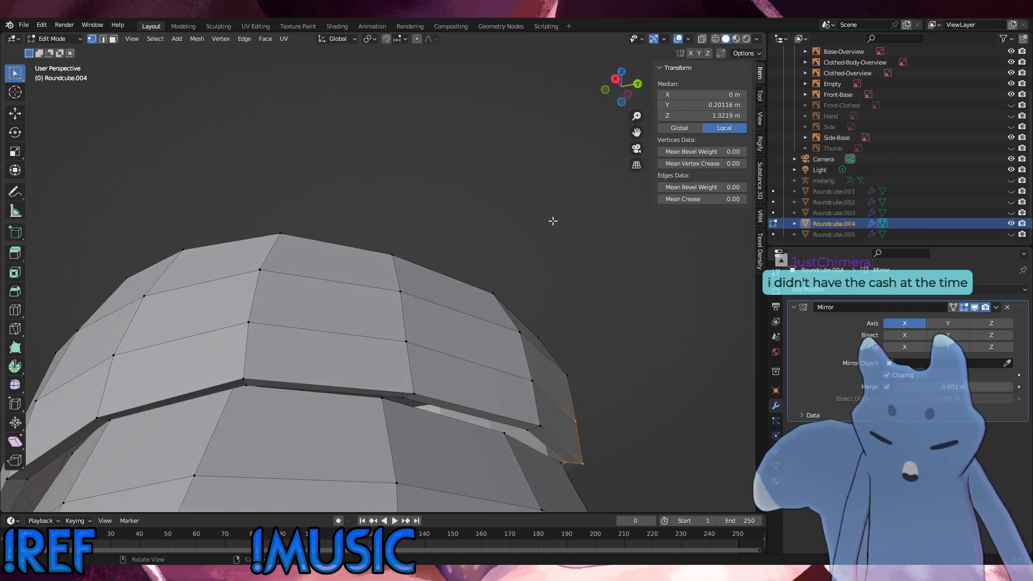
key("g")
key("y")
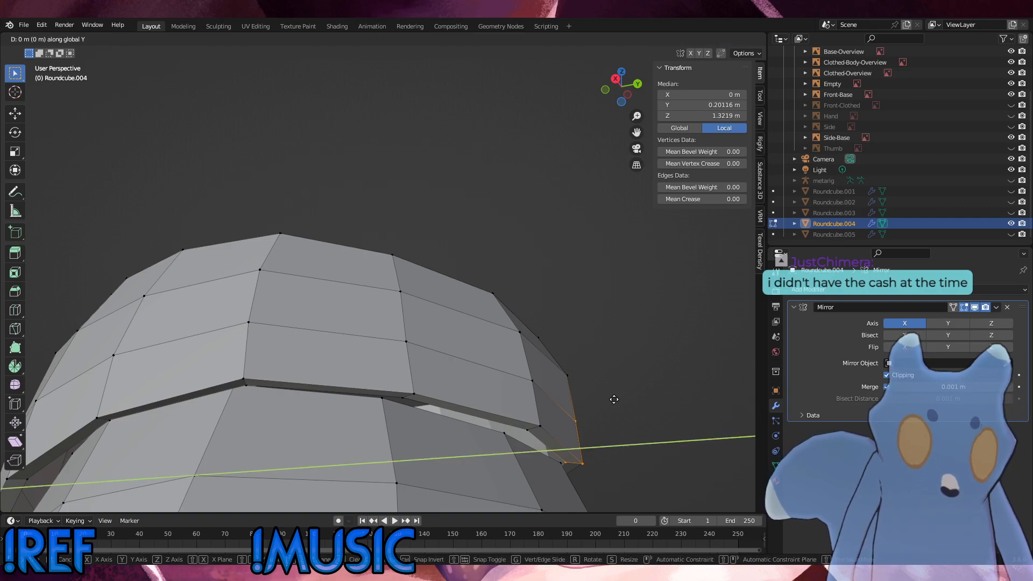
left_click(616, 401)
key("r")
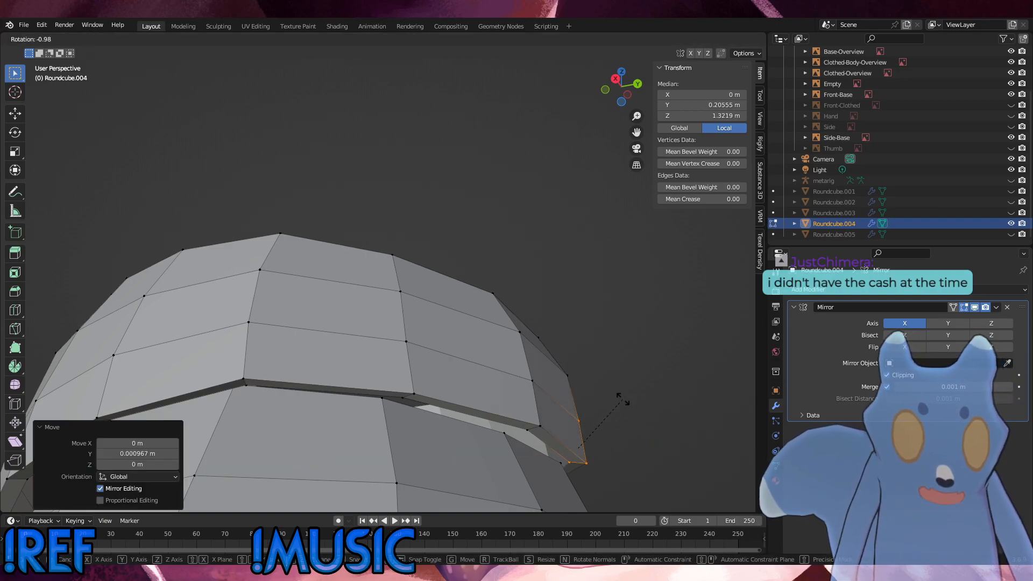
left_click(622, 398)
left_click(590, 420)
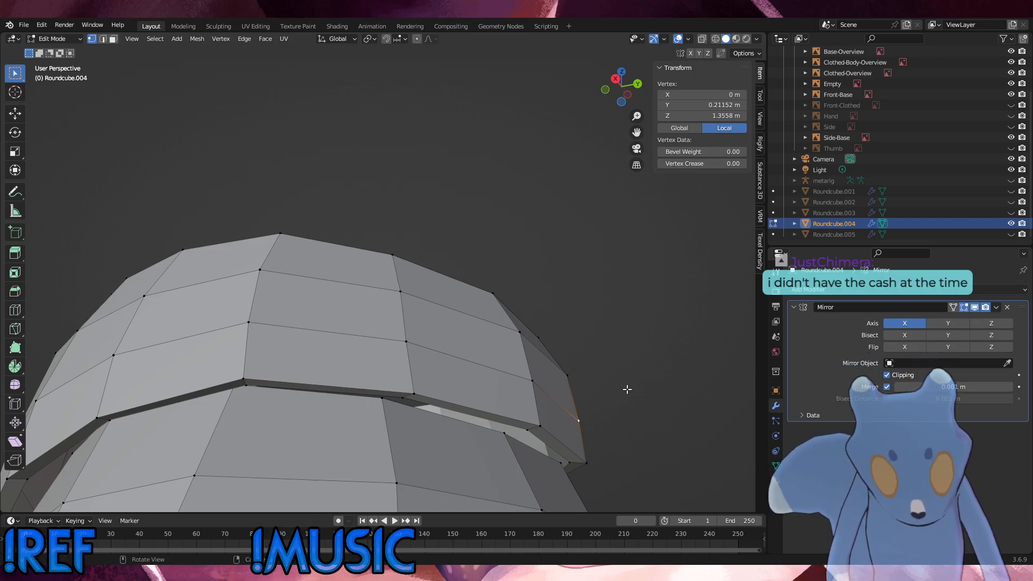
Examine the overlapping plates from the back, front and sides to check their overall silhouette against the front reference.
middle_click_drag(654, 389, 550, 411)
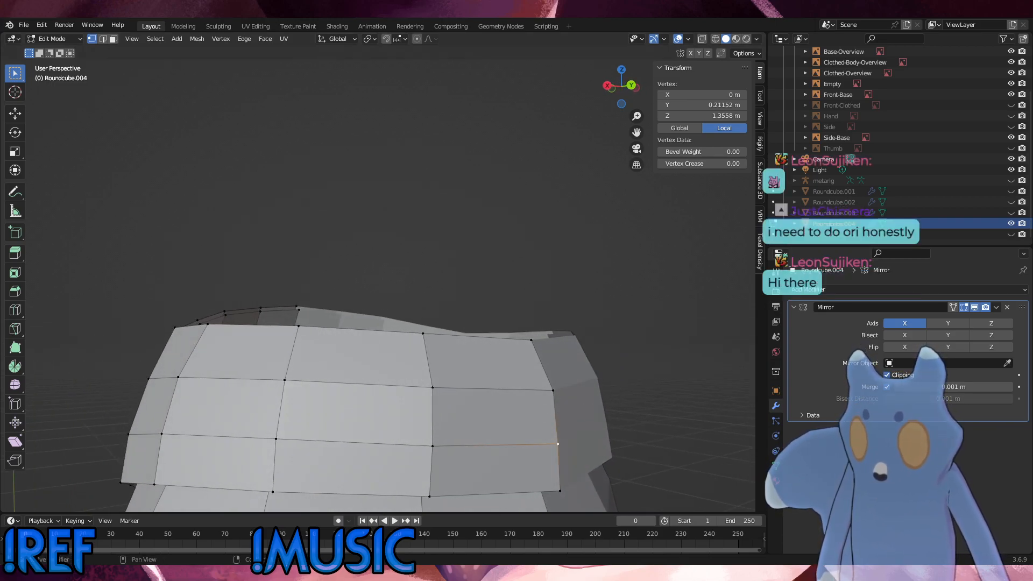
scroll(629, 400, "down", 7)
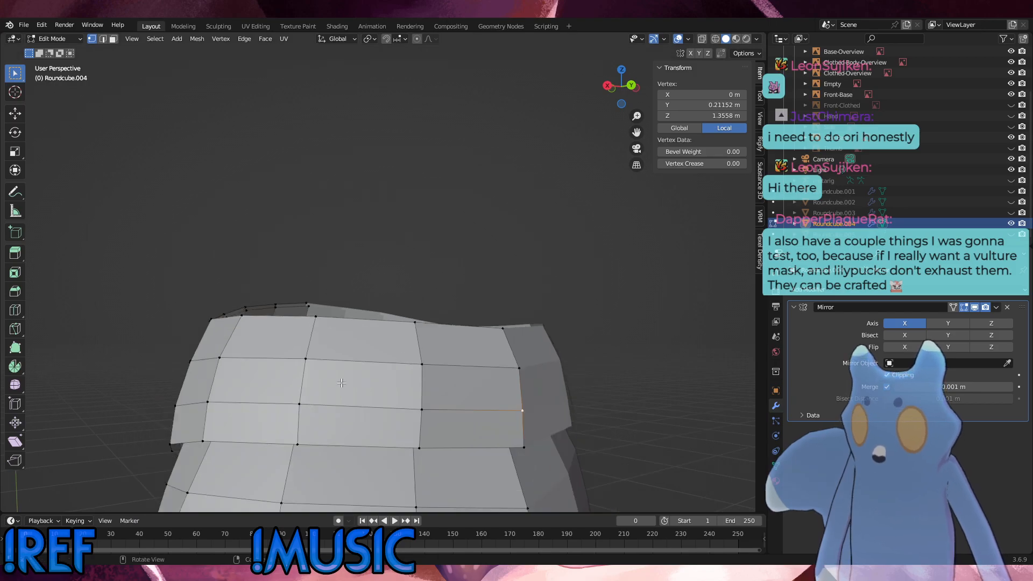
middle_click_drag(340, 414, 501, 382)
scroll(431, 318, "up", 3)
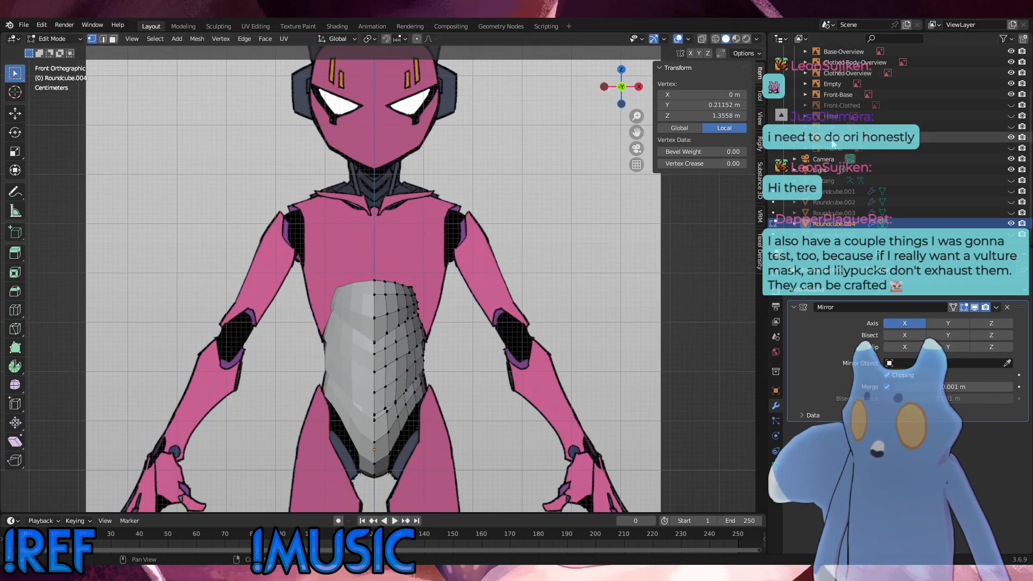
middle_click_drag(387, 279, 345, 270)
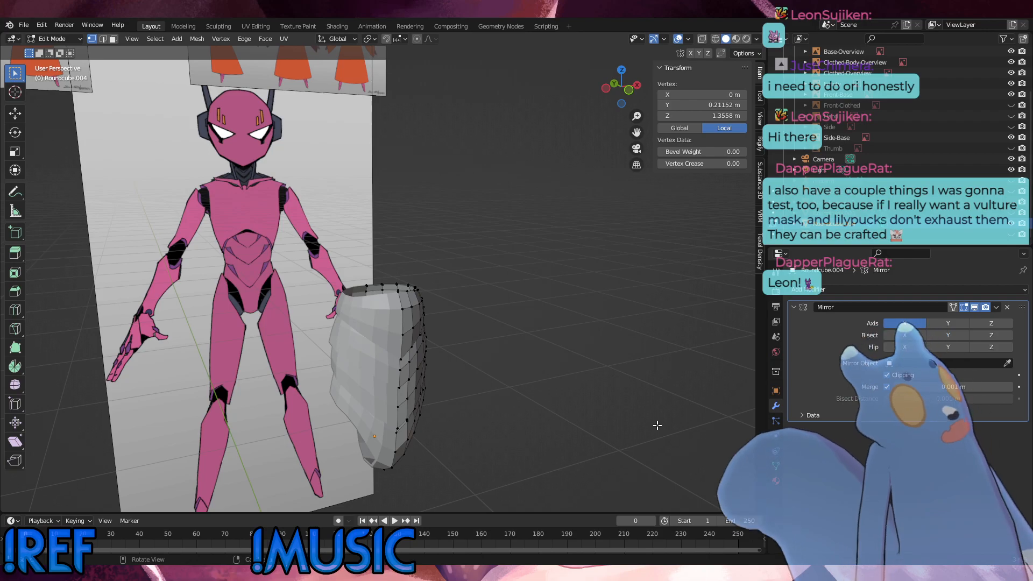
left_click_drag(482, 429, 366, 267)
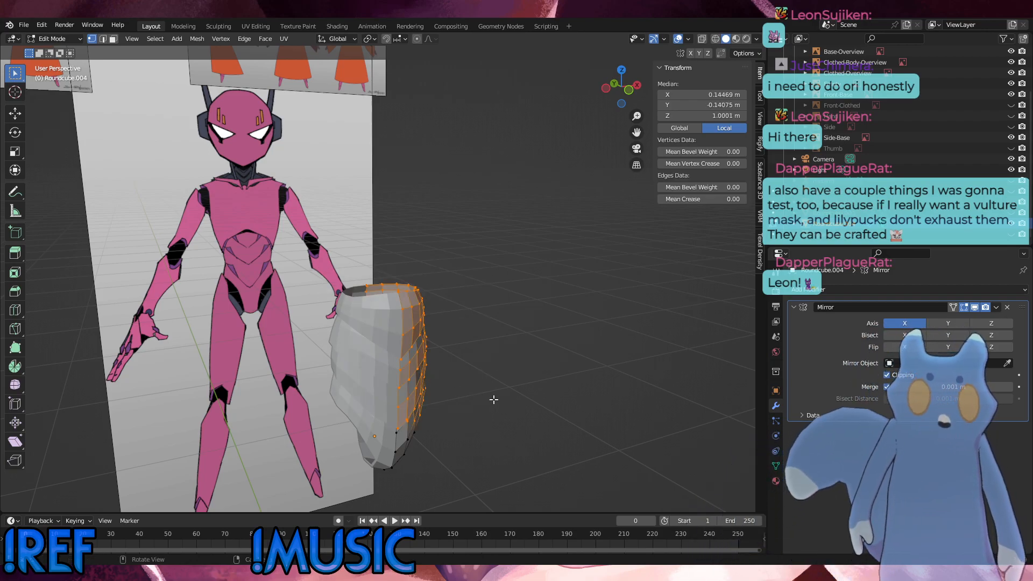
left_click(494, 400)
middle_click_drag(494, 400, 357, 316)
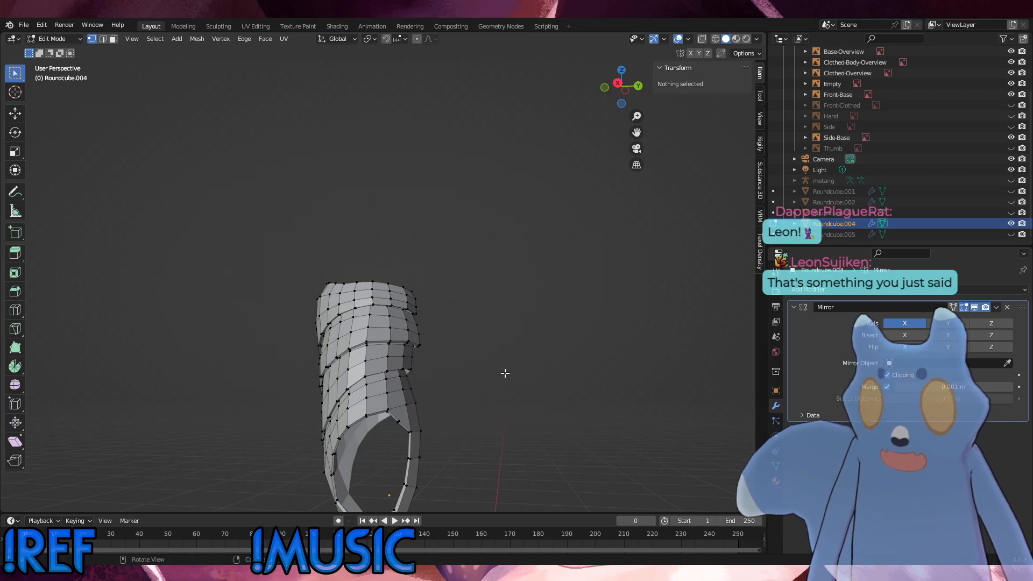
middle_click_drag(505, 373, 424, 459)
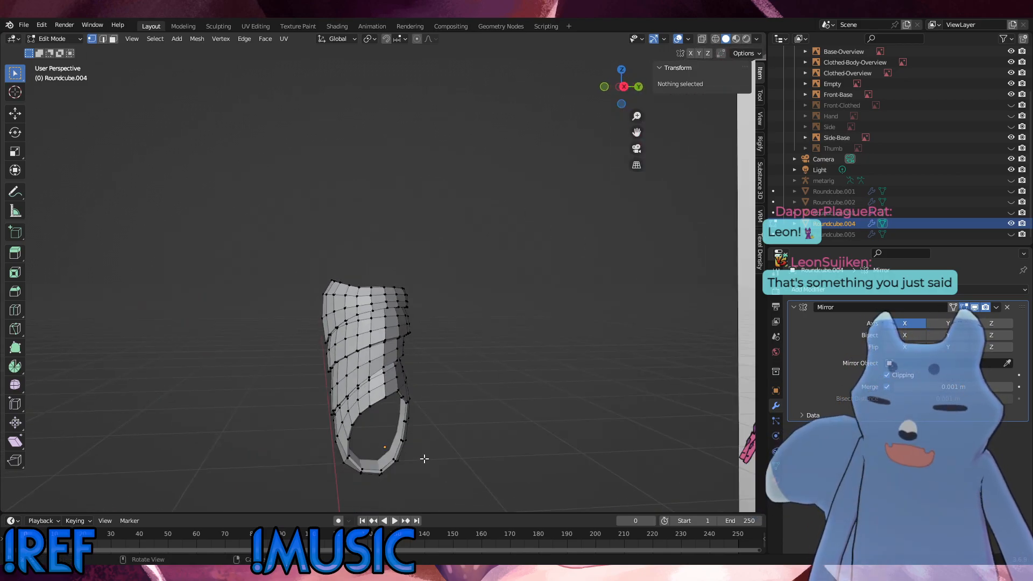
middle_click_drag(489, 395, 525, 362, "ctrl")
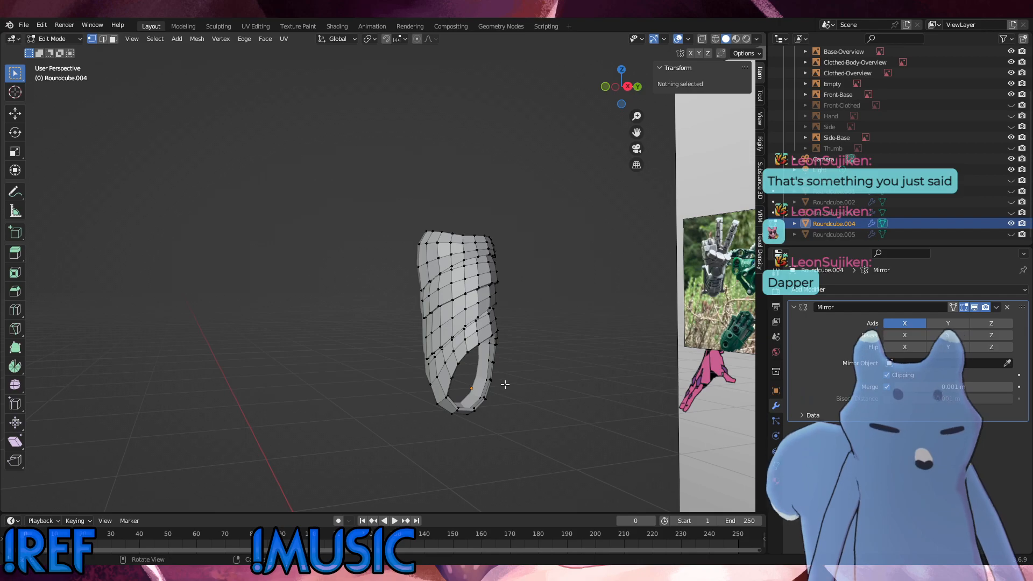
middle_click_drag(505, 382, 551, 368)
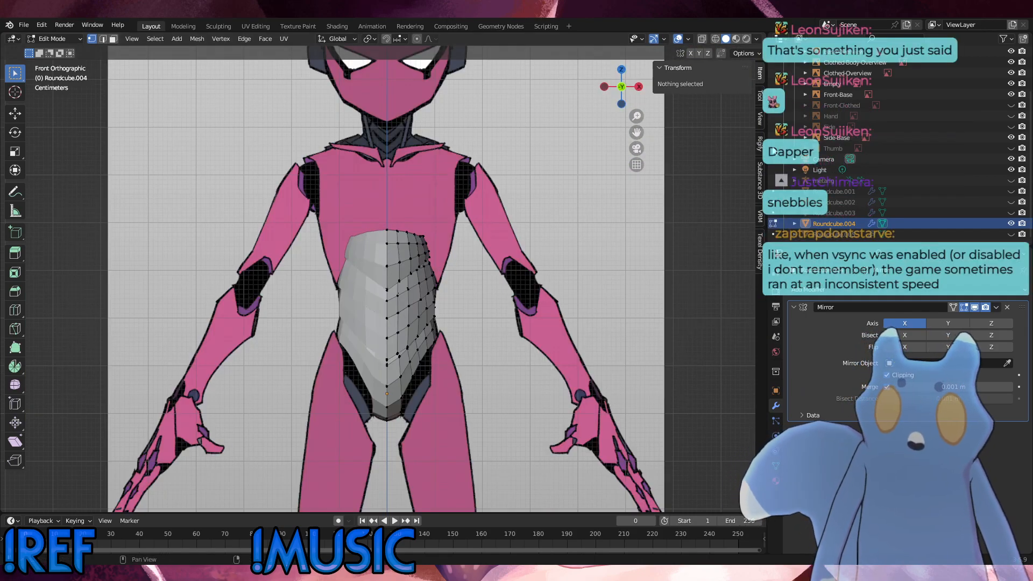
Temporarily show Roundcube.005 and examine how the chest piece meets the top plate, then hide it again.
left_click(1012, 235)
scroll(413, 215, "down", 3)
middle_click_drag(293, 392, 346, 403)
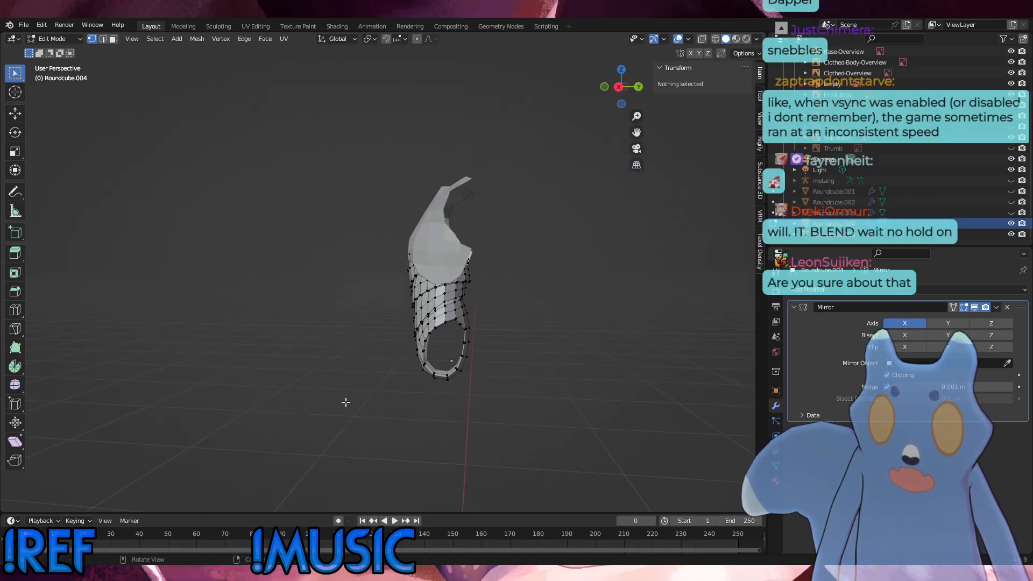
scroll(506, 361, "up", 3)
middle_click_drag(527, 354, 436, 350, "shift")
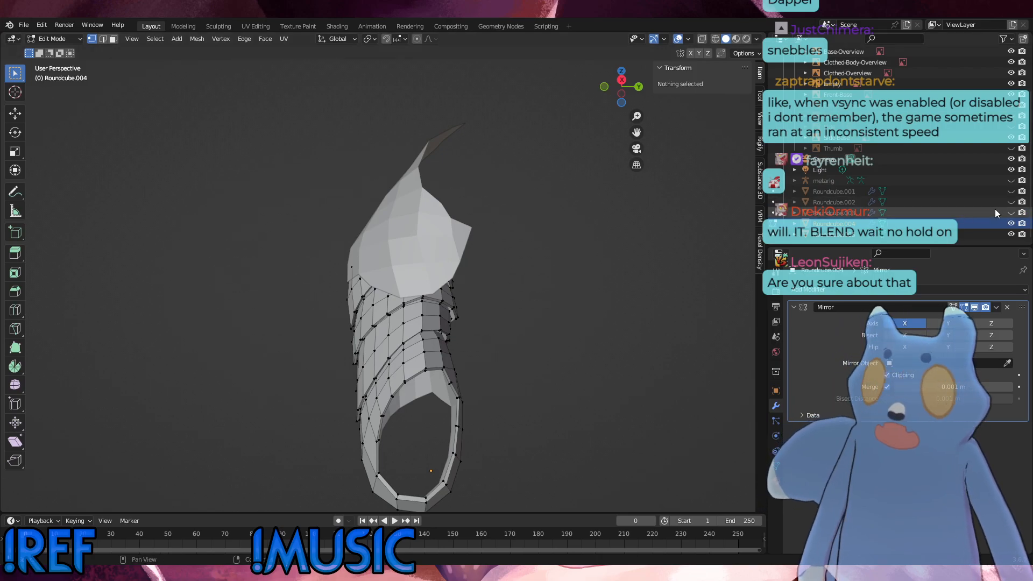
left_click(1011, 234)
Compare the plates with the front and side reference drawings and look over the surrounding concept images.
middle_click_drag(589, 299, 597, 297)
key("KP_1")
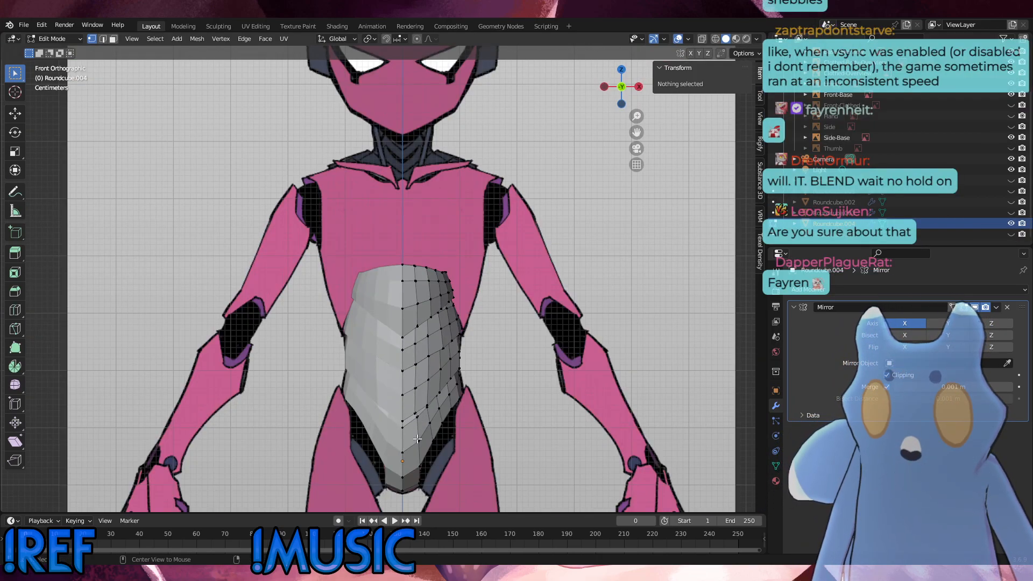
key("KP_3")
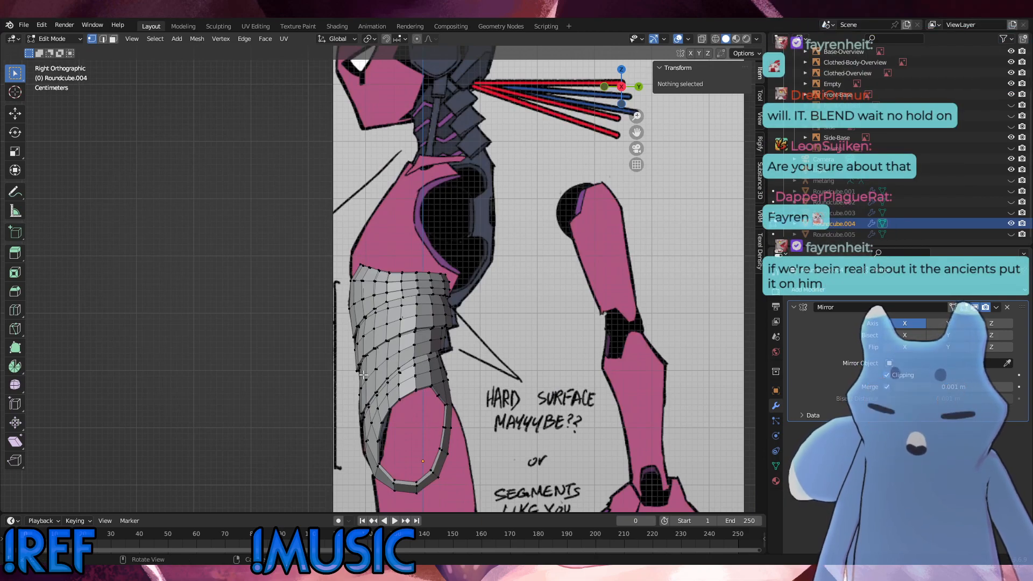
key("KP_1")
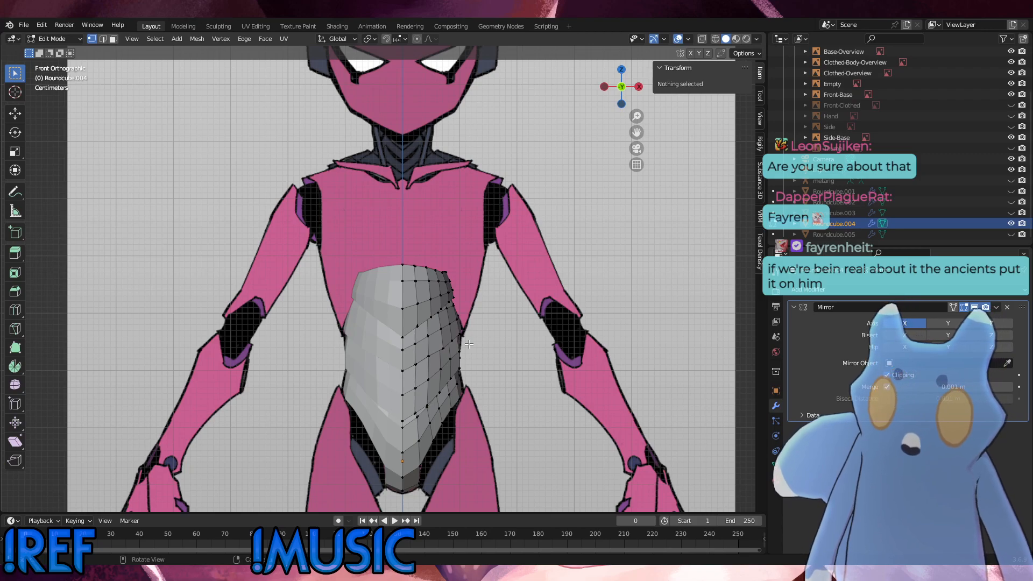
middle_click_drag(469, 344, 285, 393)
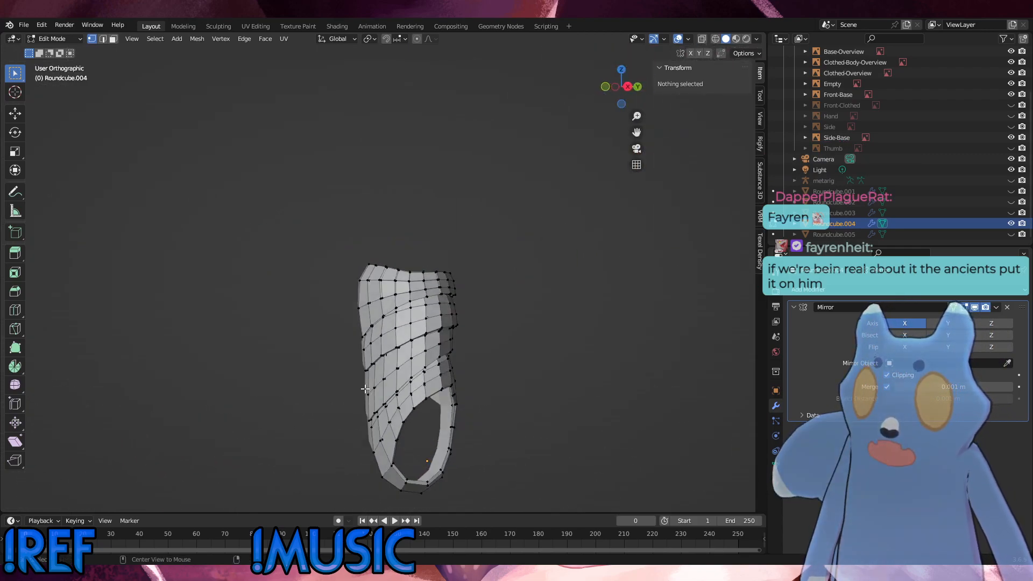
key("KP_3")
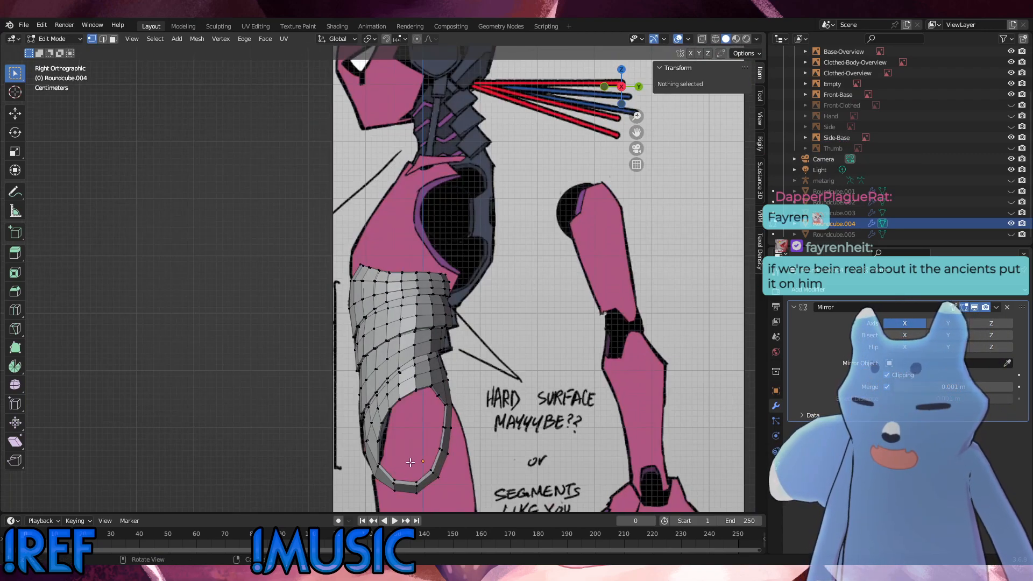
mouse_move(422, 513)
left_mouse_down()
mouse_move(423, 439)
mouse_move(422, 506)
left_mouse_up()
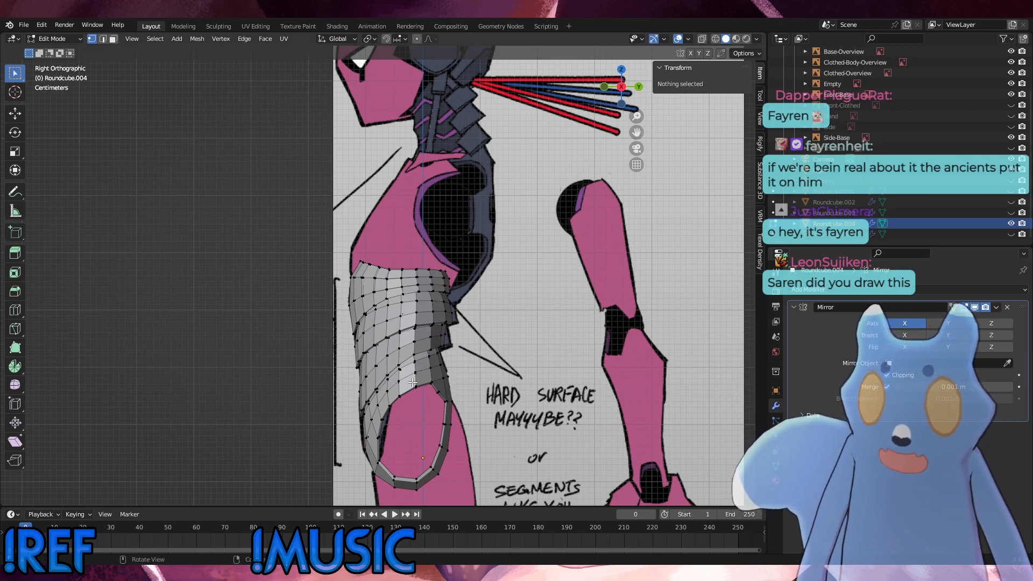
middle_click_drag(414, 420, 537, 328)
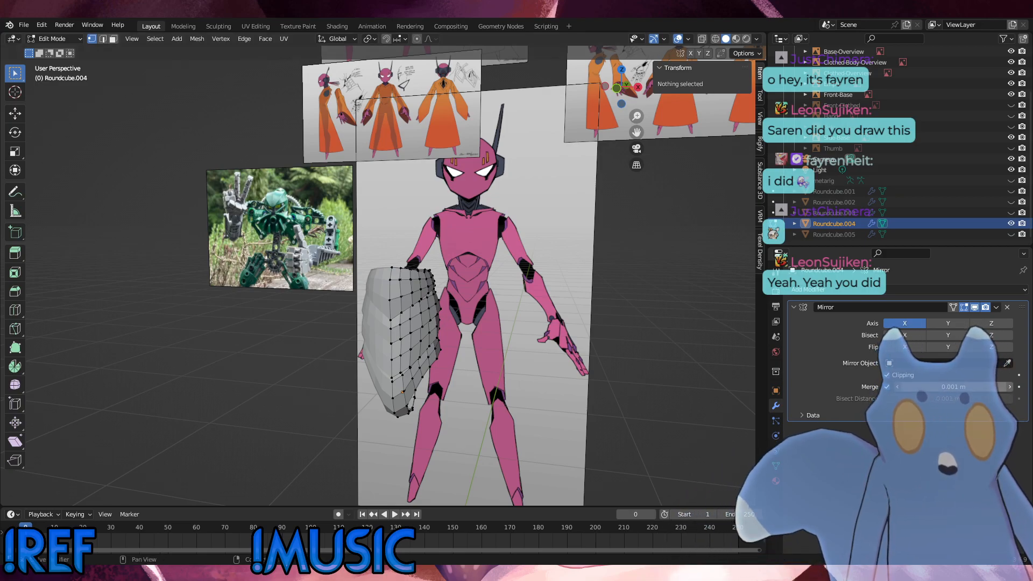
middle_click_drag(570, 333, 409, 387)
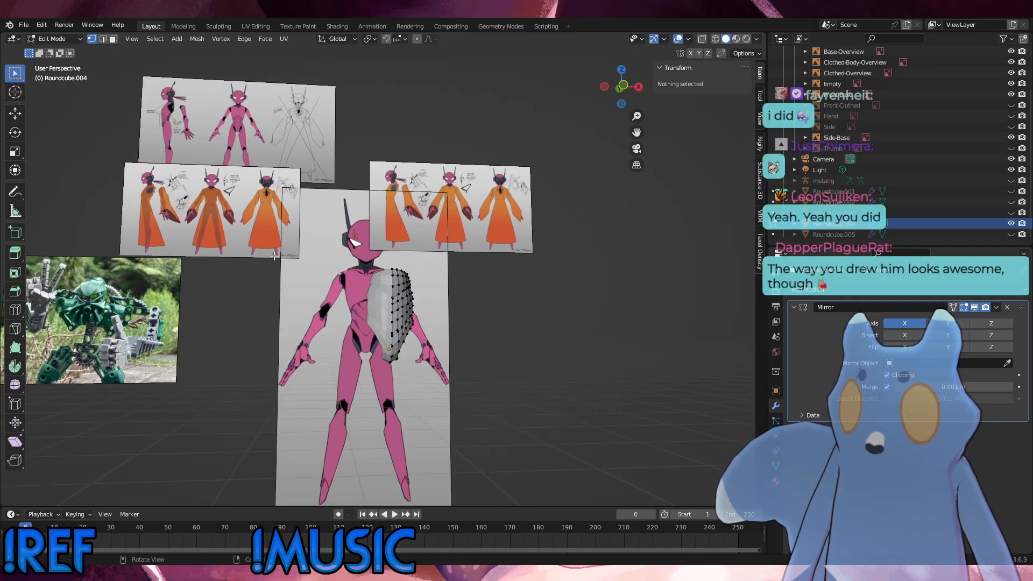
middle_click_drag(460, 188, 236, 275)
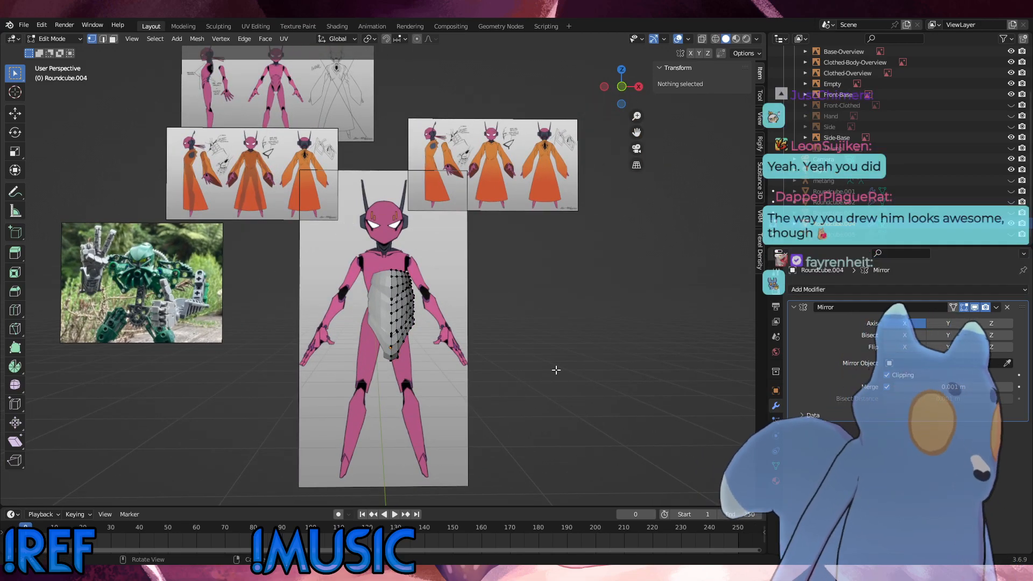
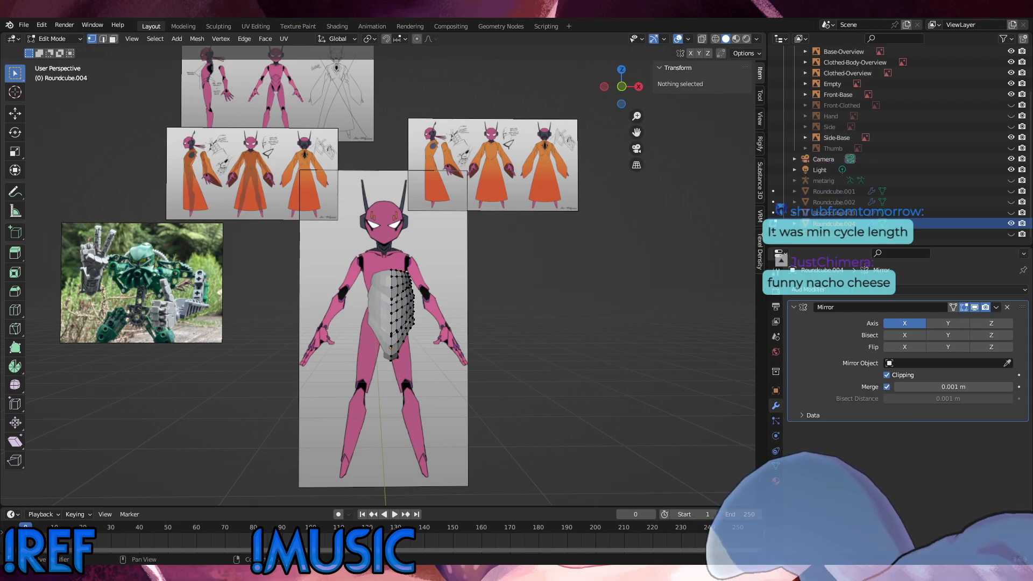
Fill the first face between the top plate's outer and inner shells on its upper rim at the rear centre.
middle_click_drag(371, 322, 424, 332)
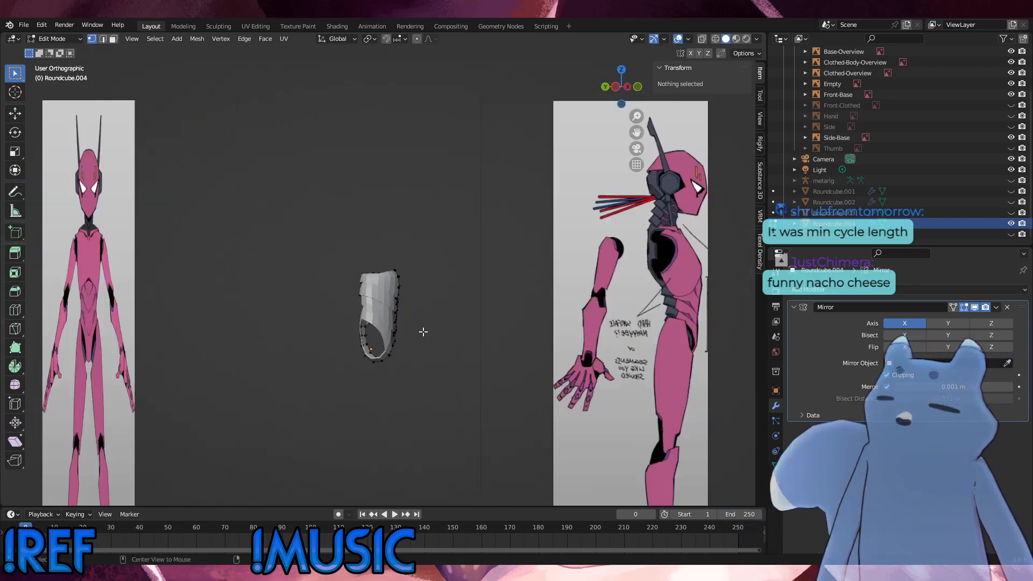
scroll(420, 282, "up", 6)
middle_click_drag(405, 283, 232, 365, "alt")
scroll(455, 302, "up", 3)
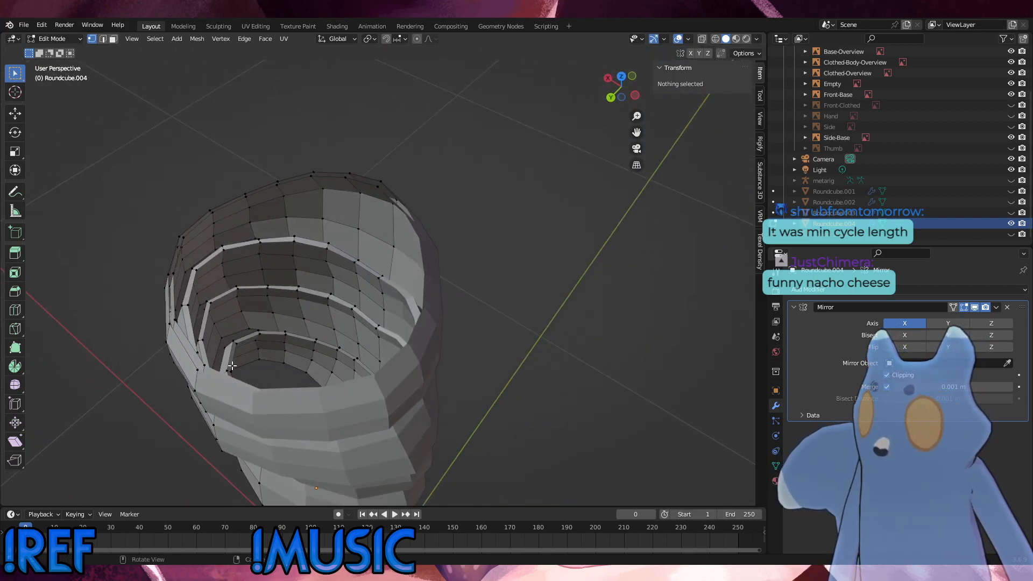
left_click(204, 366)
left_click(197, 370, "shift")
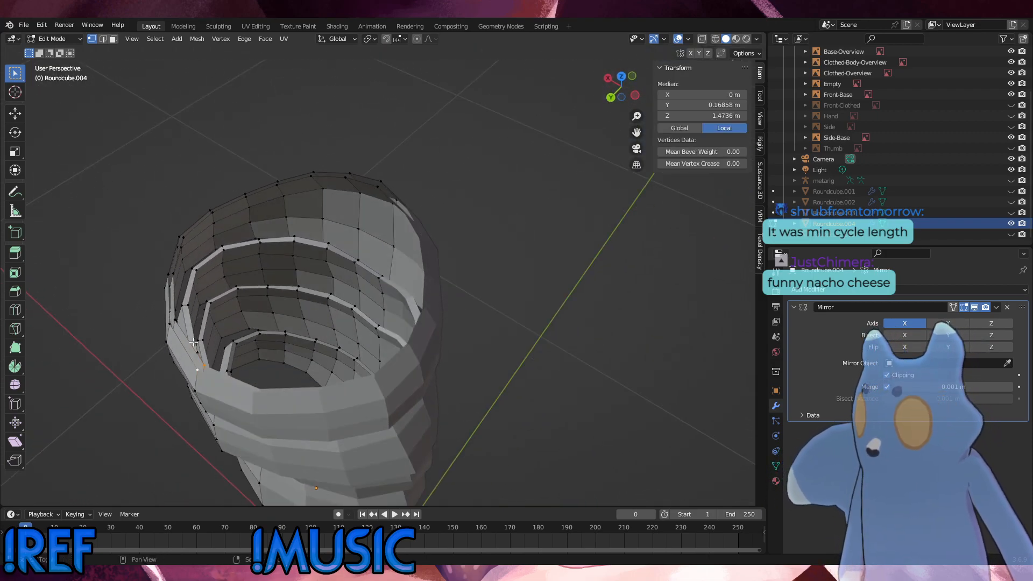
left_click(174, 321, "shift")
key("ctrl+z")
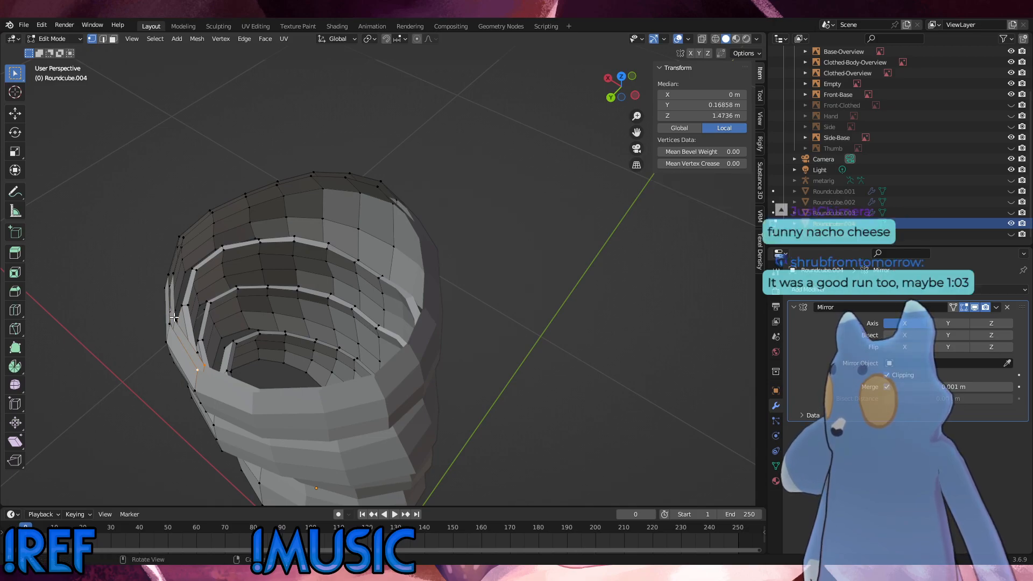
left_click(171, 322, "shift")
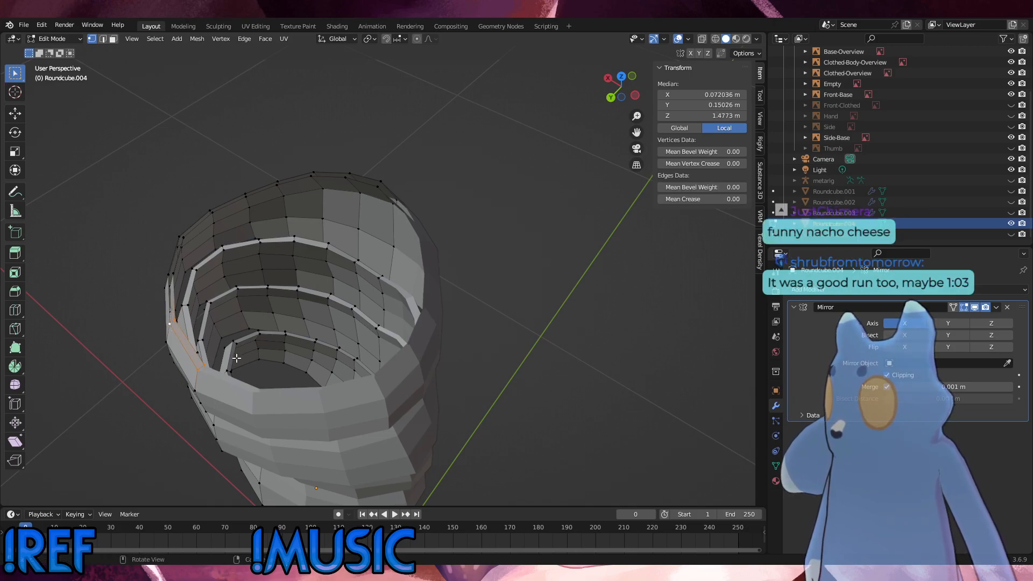
Close the rest of the top plate's upper rim with successive faces from the rear around to the front centre.
left_click(174, 322)
left_click(170, 324, "shift")
key("f")
key("f")
key("f")
key("f")
key("f")
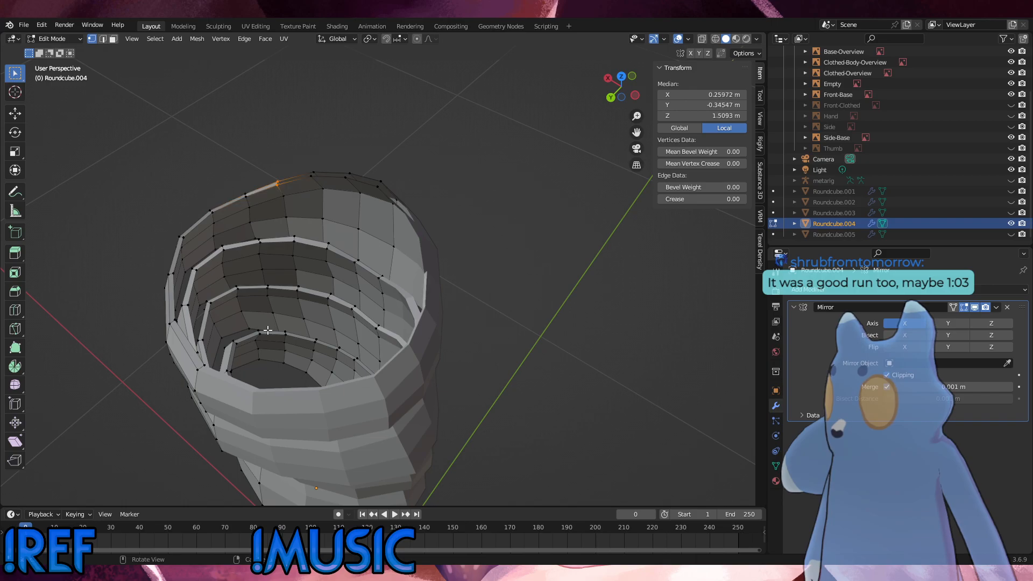
key("f")
key("f")
key("f")
key("alt+a")
scroll(278, 249, "up", 2)
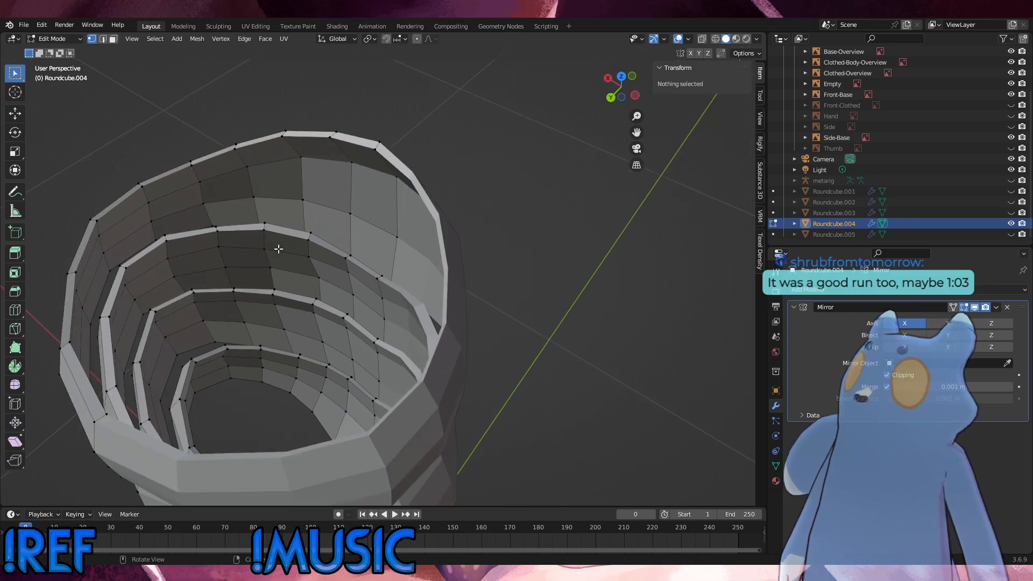
Slide the inner upper-rim vertex near the rear of the top plate along its edge to even out the rim thickness.
middle_click_drag(278, 249, 376, 247)
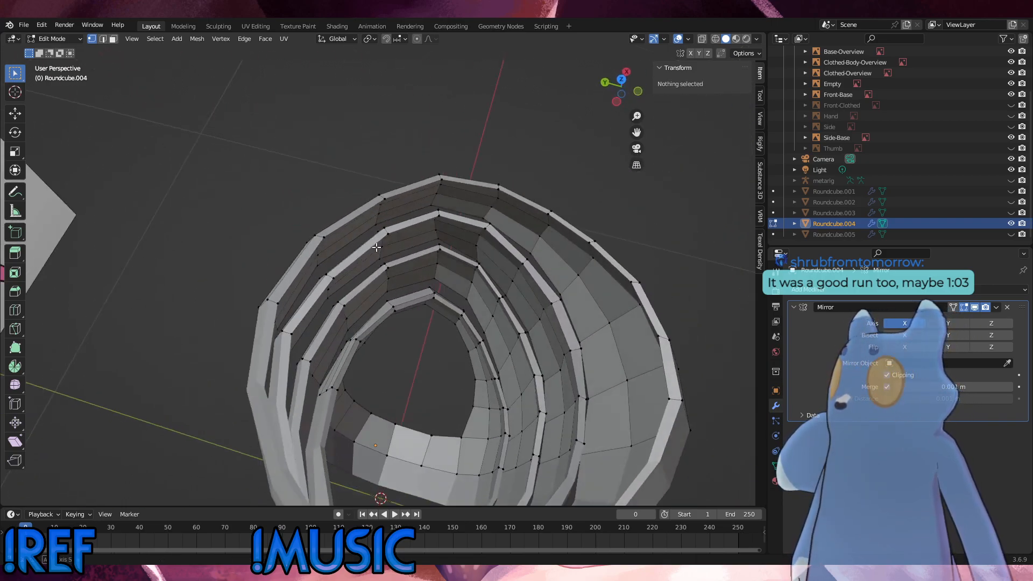
scroll(377, 247, "up", 2)
left_click(303, 229)
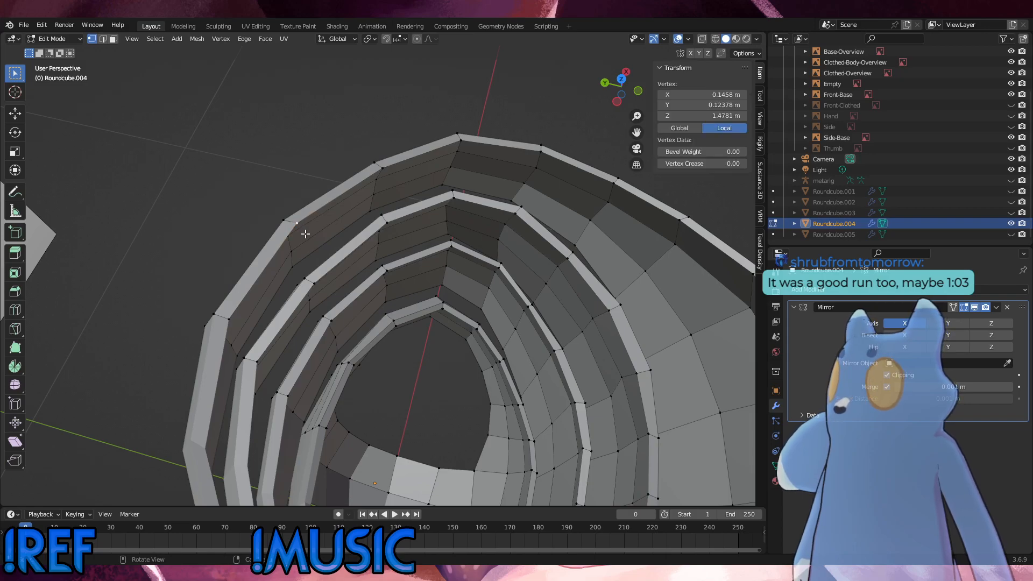
key("shift+v")
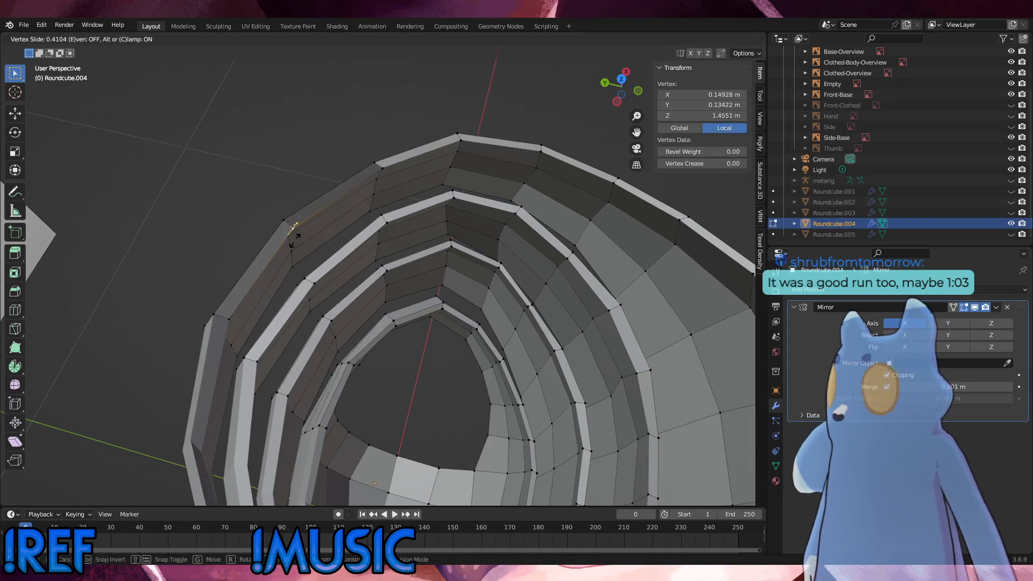
left_click(301, 236)
middle_click_drag(317, 230, 300, 171)
key("ctrl+z")
key("g")
key("g")
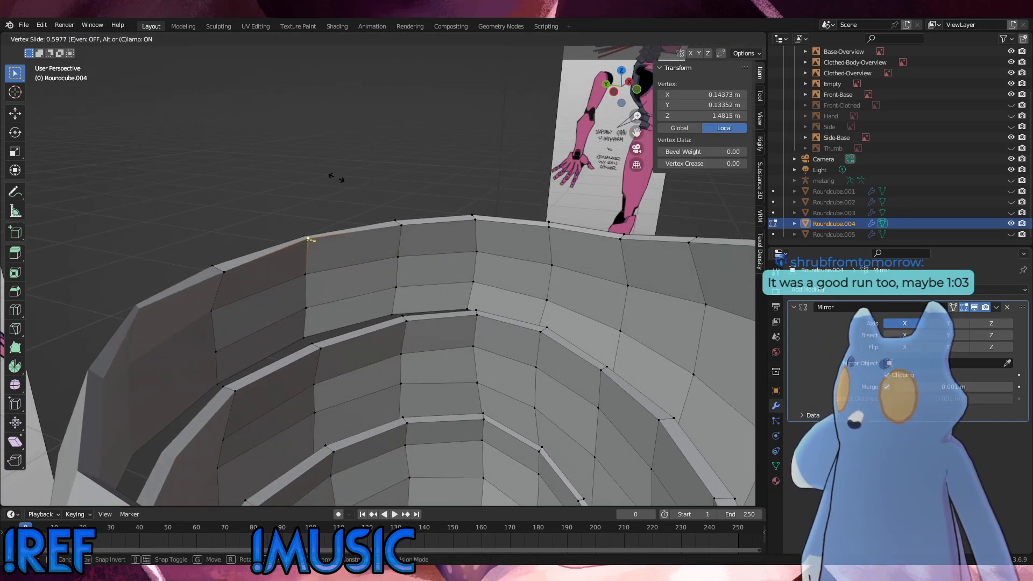
left_click(335, 181)
Slide the outer and inner vertices at the next corner of the upper rim, using a factor of 0.023 for the inner one.
key("g")
key("g")
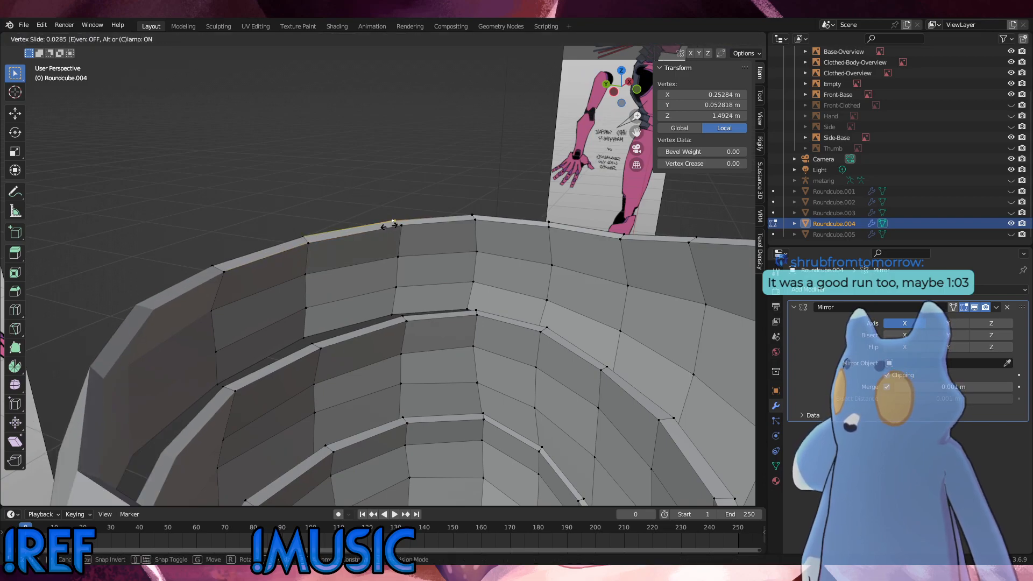
left_click(391, 227)
left_click(408, 232)
key("g")
key("g")
left_click(401, 231)
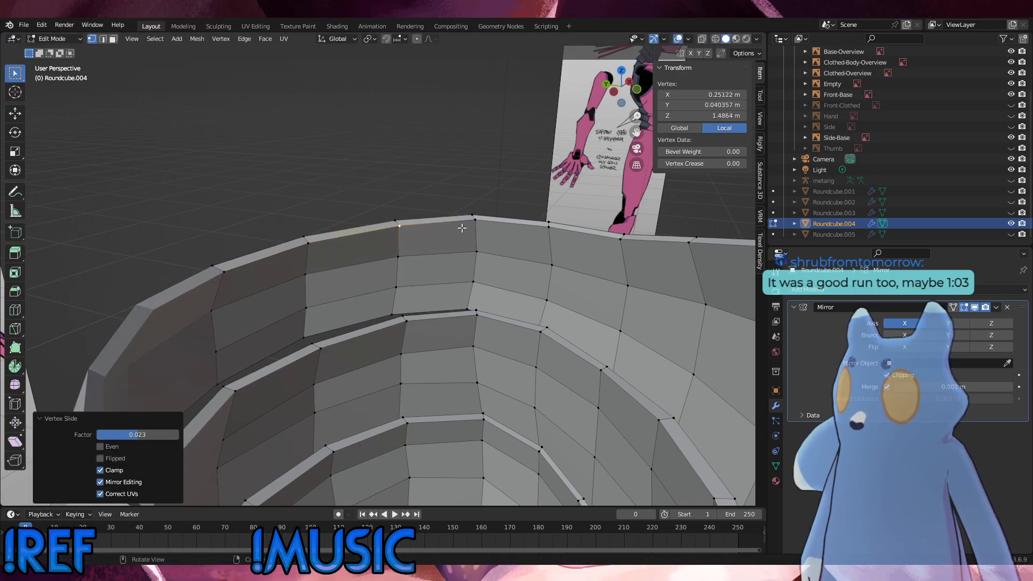
Nudge the next two inner vertices along the side of the top plate's upper rim to line them up with the outer edge.
left_click(480, 226)
key("g")
key("g")
left_click(478, 226)
left_click(551, 233)
key("g")
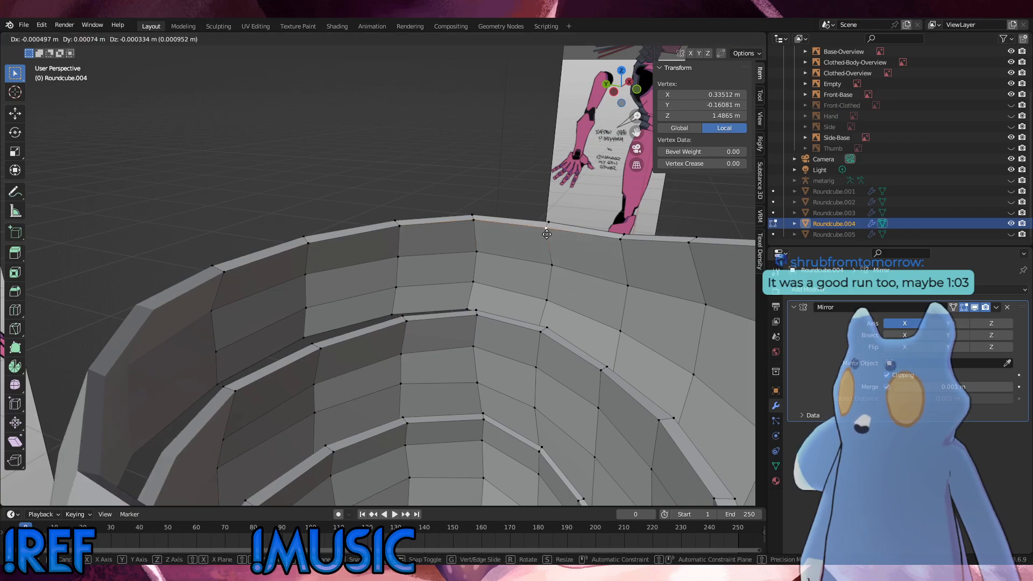
left_click(547, 234)
Slide three inner vertices along the front section of the top plate's upper rim to even out its thickness.
middle_click_drag(689, 265, 468, 219)
left_click(349, 171)
key("g")
key("g")
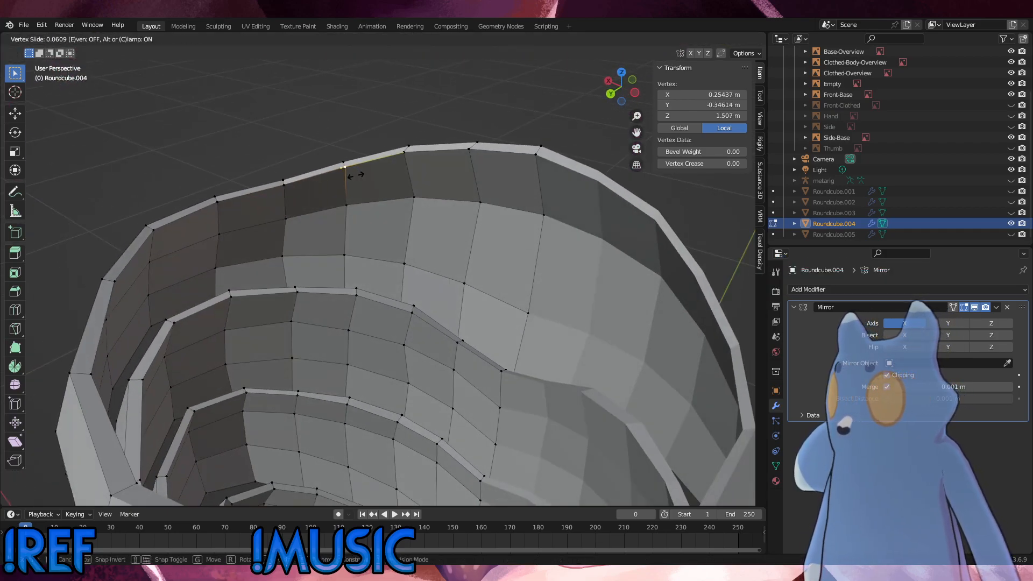
left_click(355, 175)
left_click(404, 157)
key("g")
key("g")
left_click(407, 158)
left_click(470, 155)
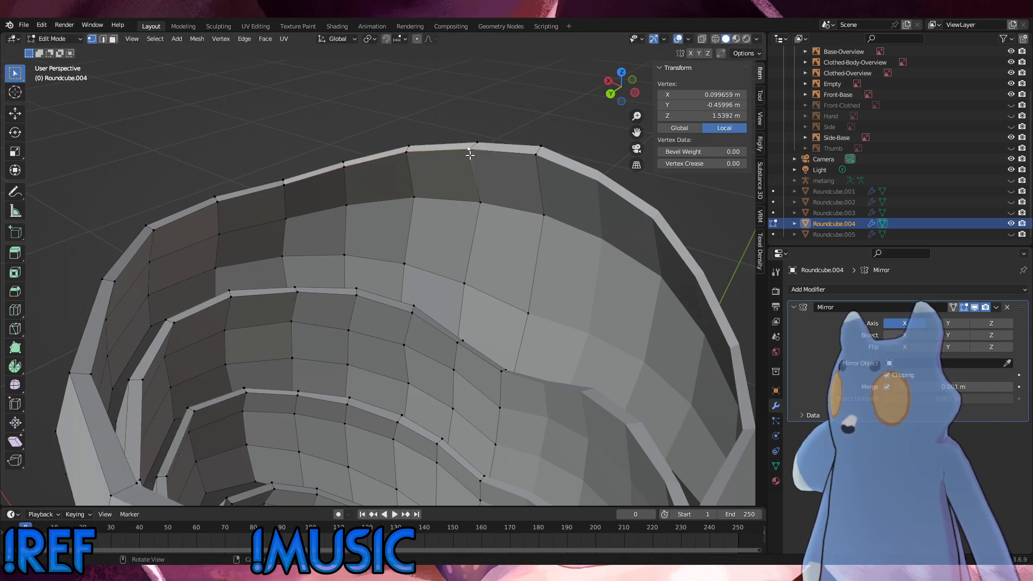
key("g")
key("g")
left_click(499, 162)
Shift the outer and inner vertex pair on the side of the top plate's lower rim slightly toward the front.
middle_click_drag(548, 166, 461, 130)
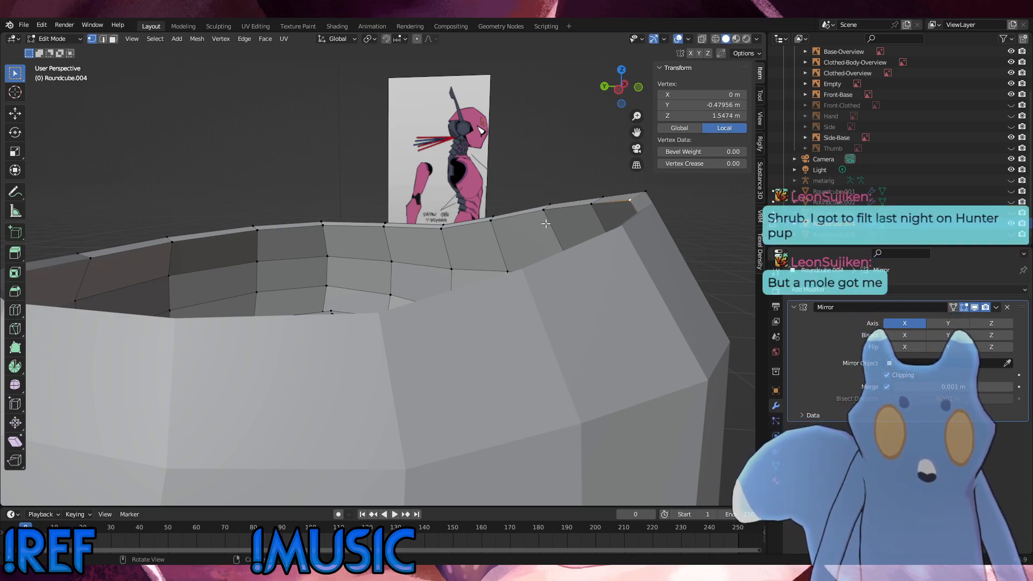
middle_click_drag(595, 338, 412, 338)
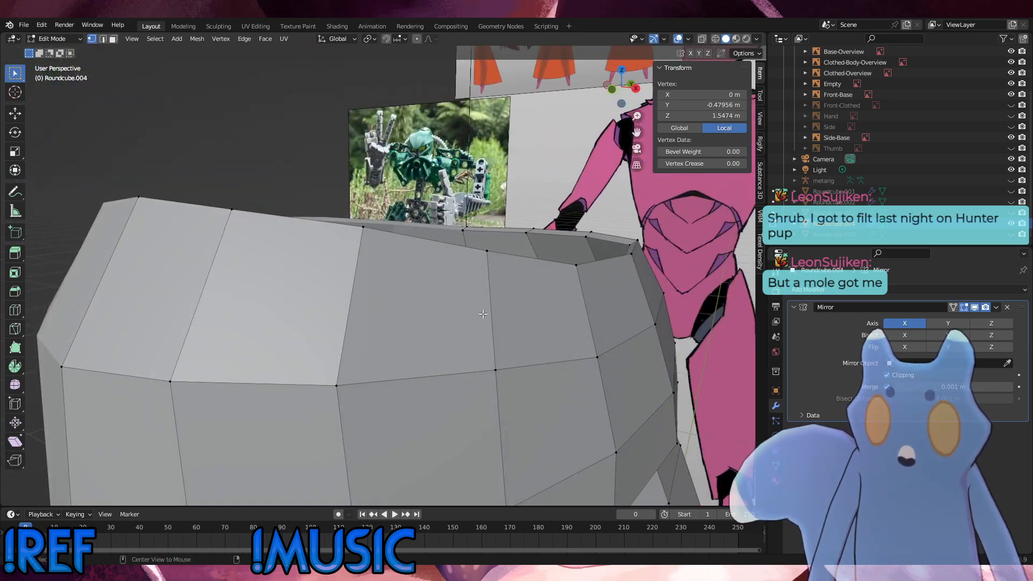
middle_click_drag(492, 313, 375, 308, "alt")
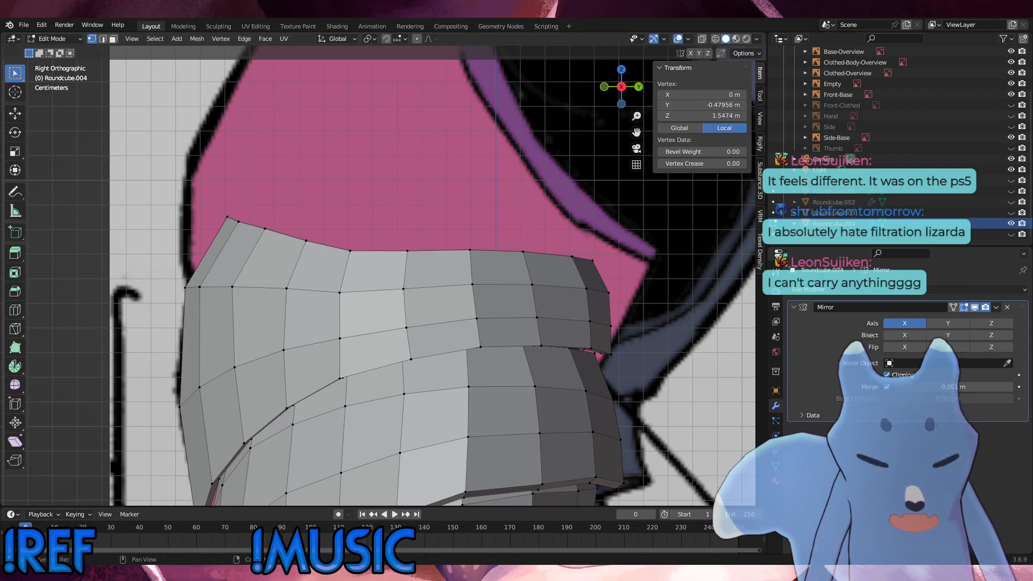
middle_click_drag(618, 440, 461, 234)
left_click_drag(464, 221, 445, 200)
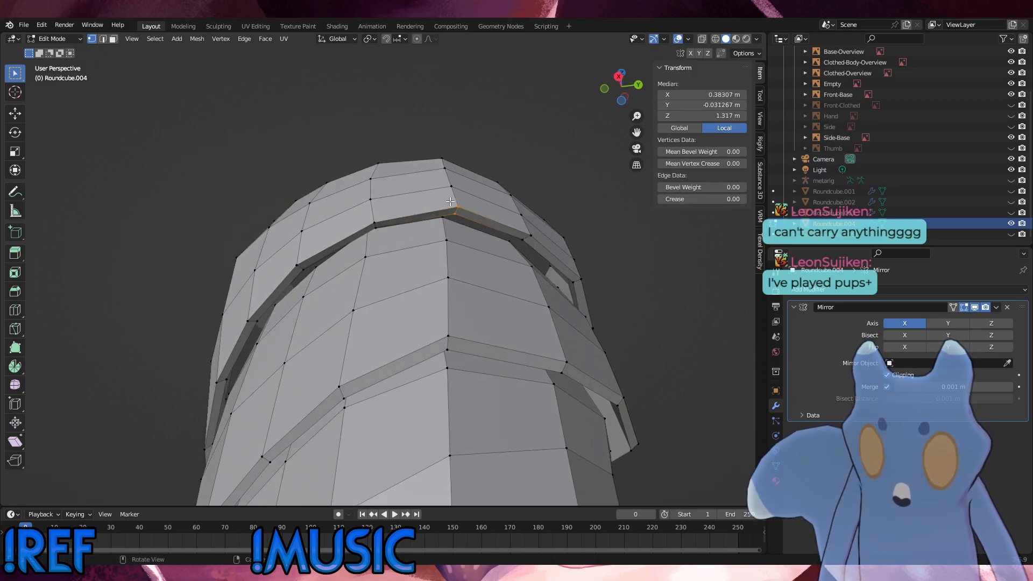
key("g")
key("g")
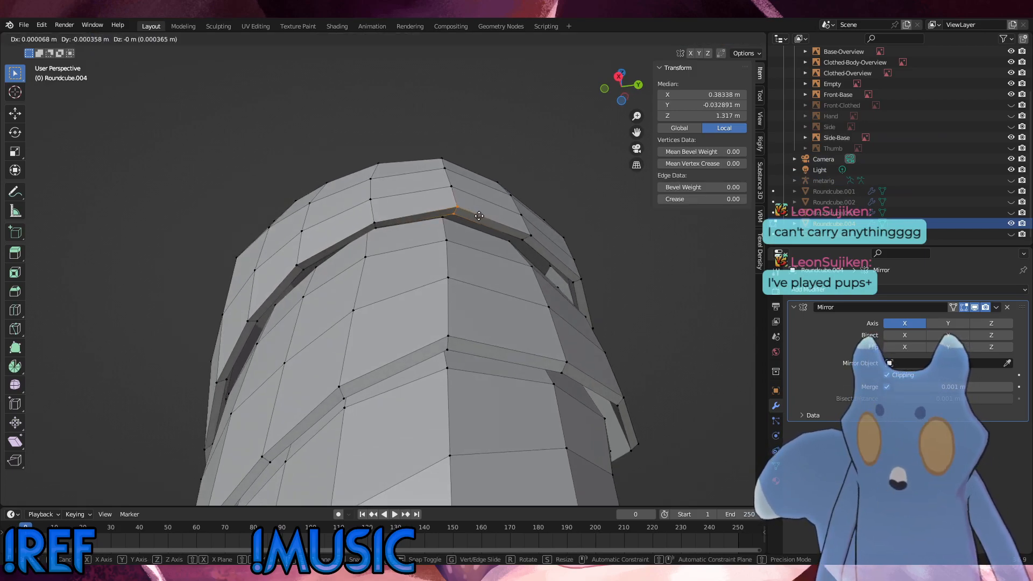
left_click(476, 216)
Move the next lower-rim vertex pair toward the front by 0.000723, -0.00176 and 0.000382 m, and slide the vertex above it slightly.
middle_click_drag(476, 216, 455, 159)
key("g")
left_click(372, 187)
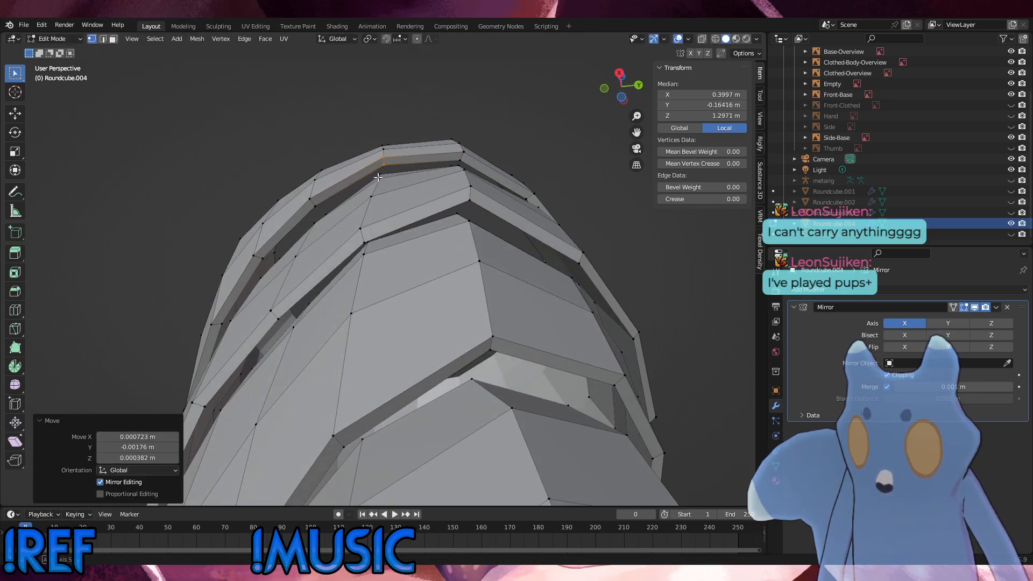
key("g")
key("g")
left_click(451, 161)
left_click(387, 151)
key("g")
key("g")
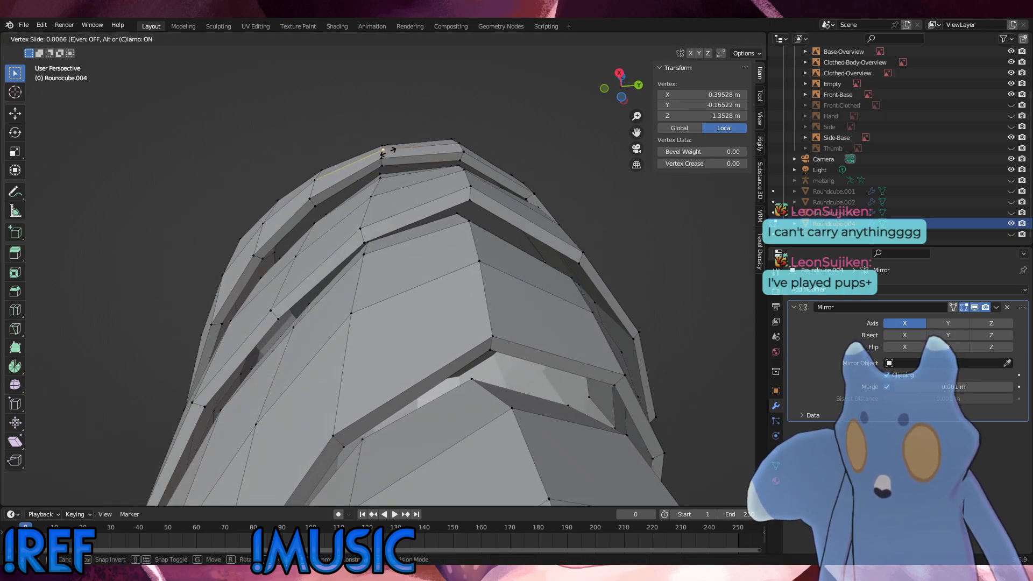
left_click(388, 152)
Move the front-centre vertex of the top plate's lower rim along Z and clear the selection.
middle_click_drag(388, 152, 279, 271)
left_click(279, 271)
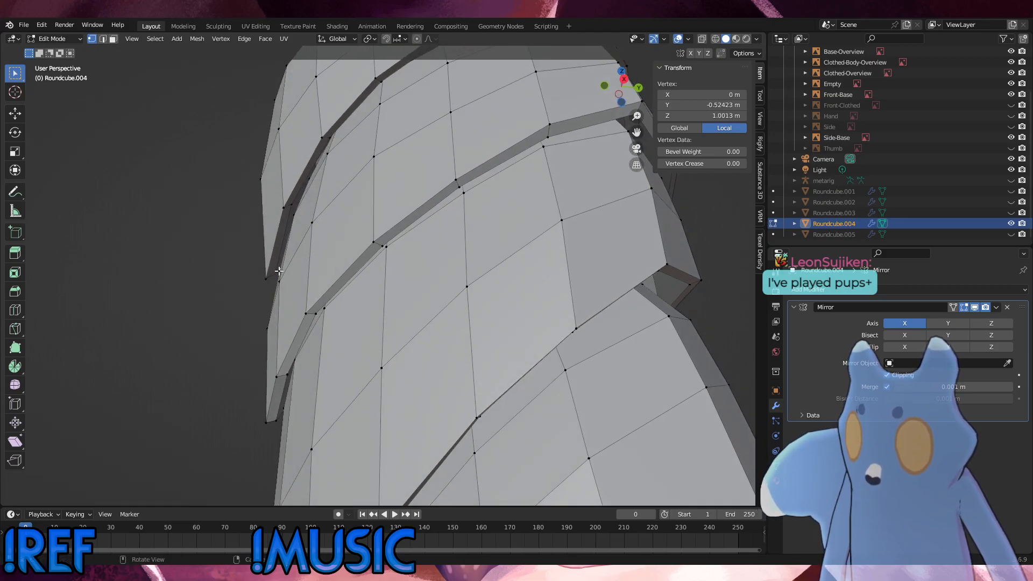
key("g")
key("z")
left_click(313, 273)
key("alt+a")
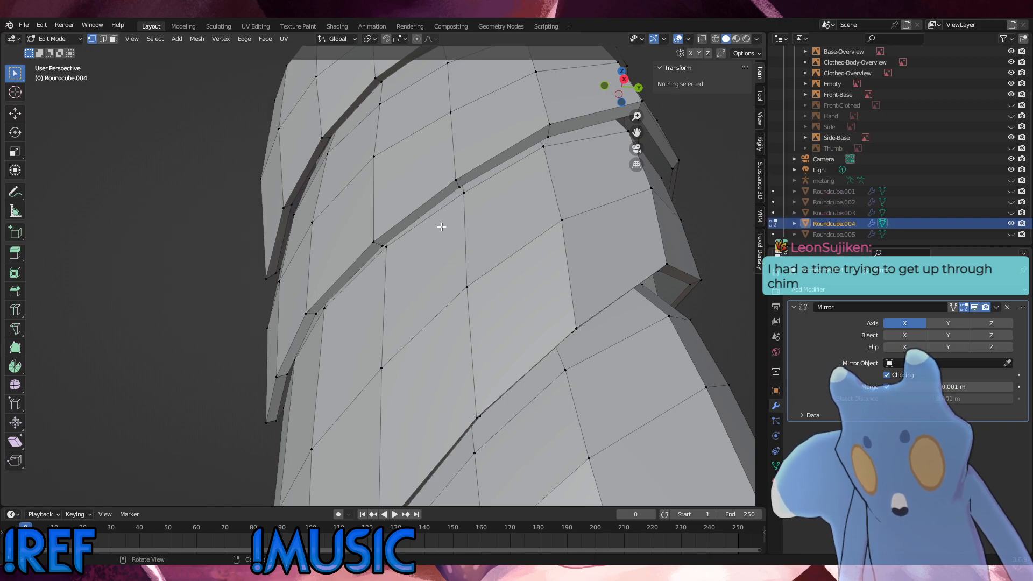
Move the inner vertex on the side of the third plate's lower rim along Z.
middle_click_drag(439, 228, 446, 274)
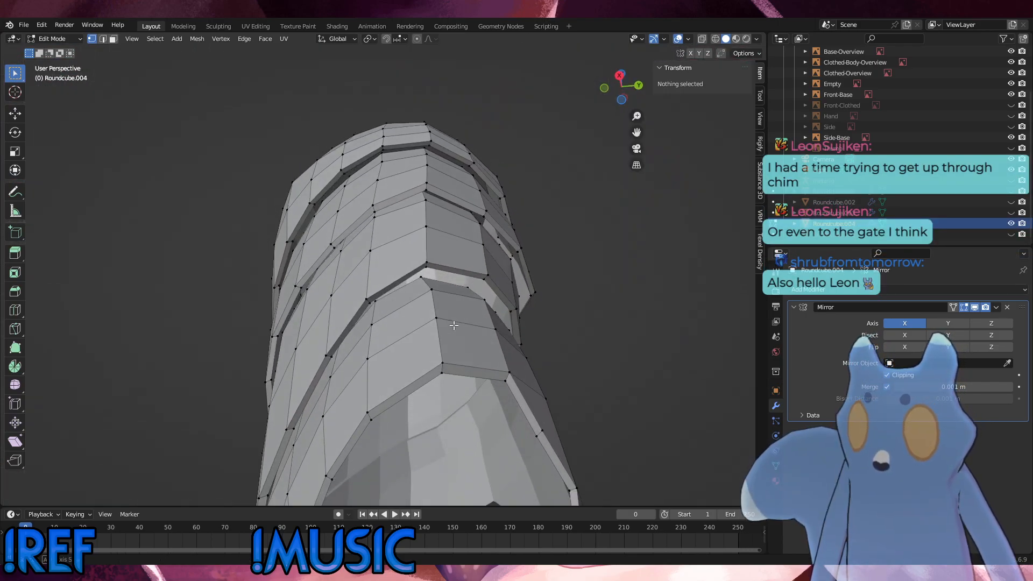
left_click(446, 273, "alt")
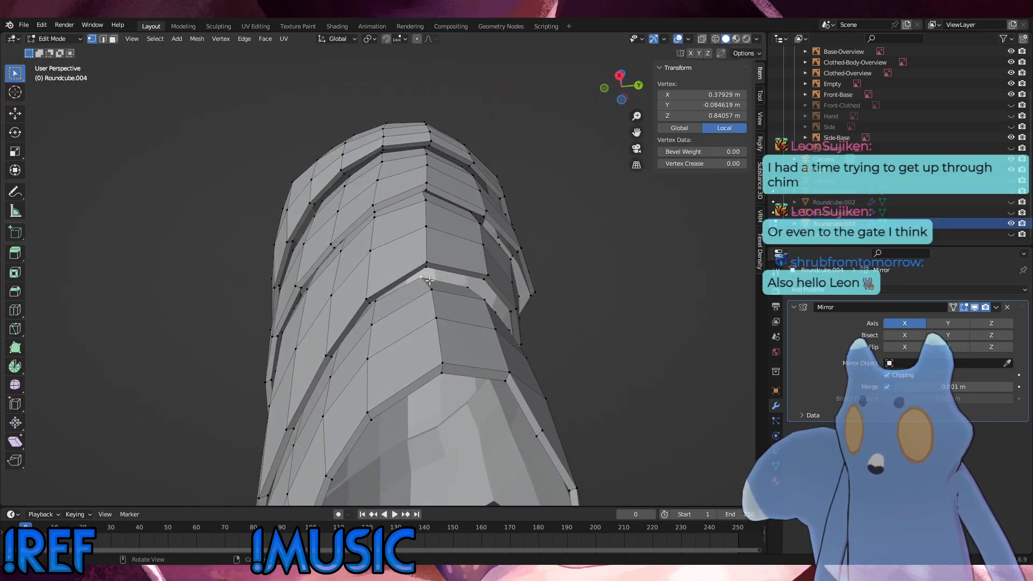
key("g")
key("z")
left_click(462, 280)
Slide the third plate's outer lower-rim loop by a factor of -0.025 and move its inner rim loop 0.000978 m along Z.
left_click(449, 266, "alt")
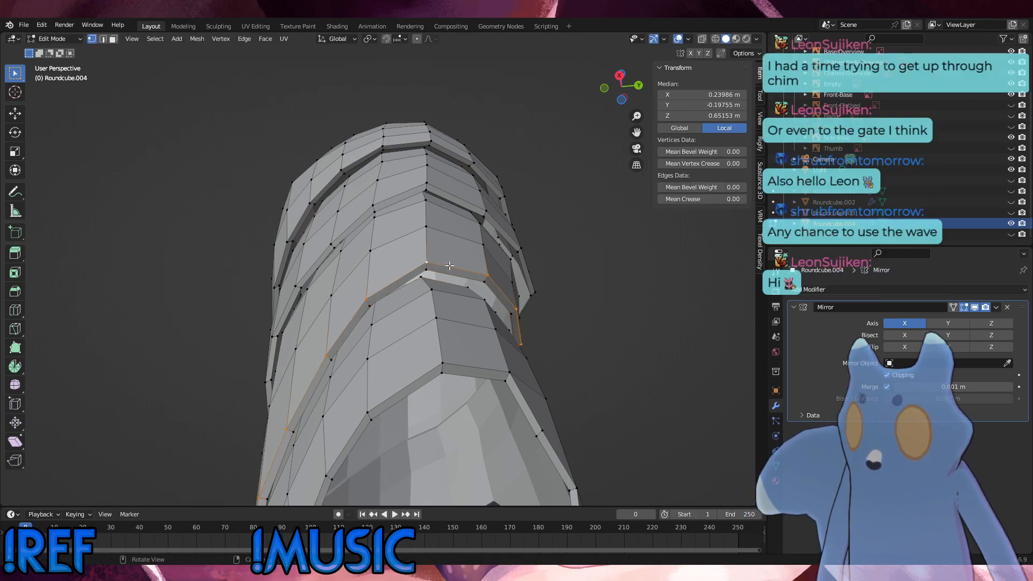
key("g")
key("g")
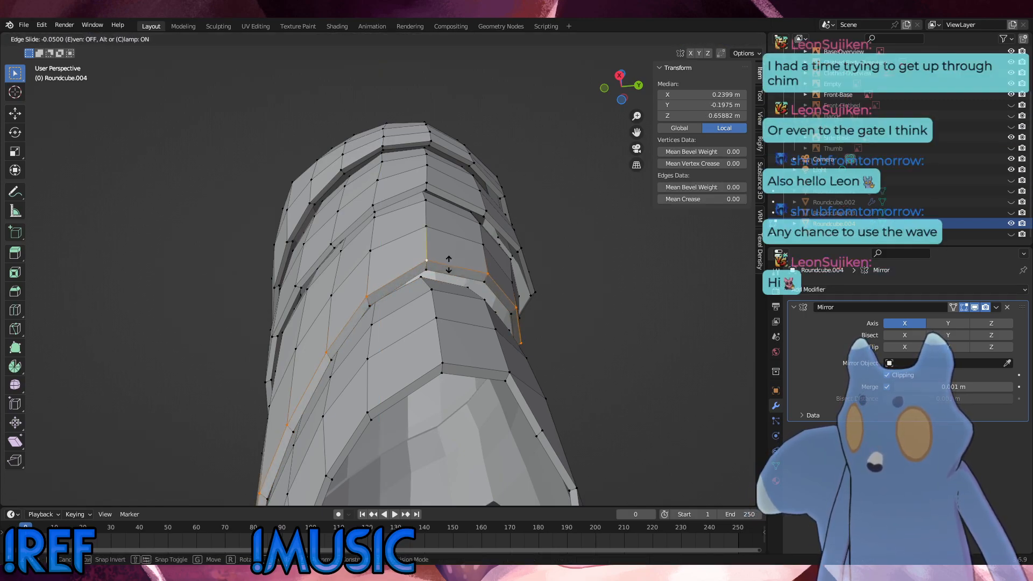
left_click(448, 264)
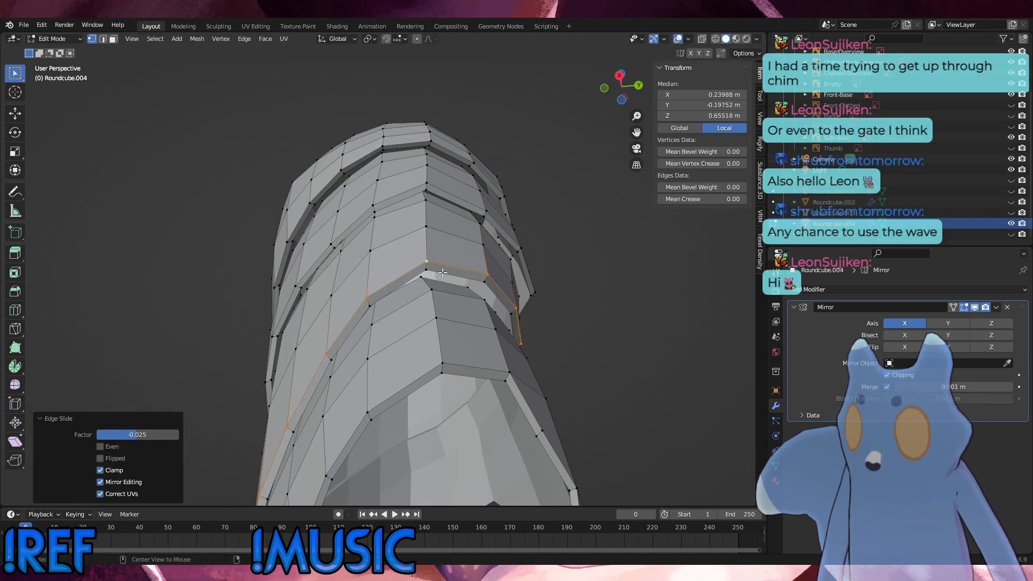
key("g")
key("z")
left_click(544, 295)
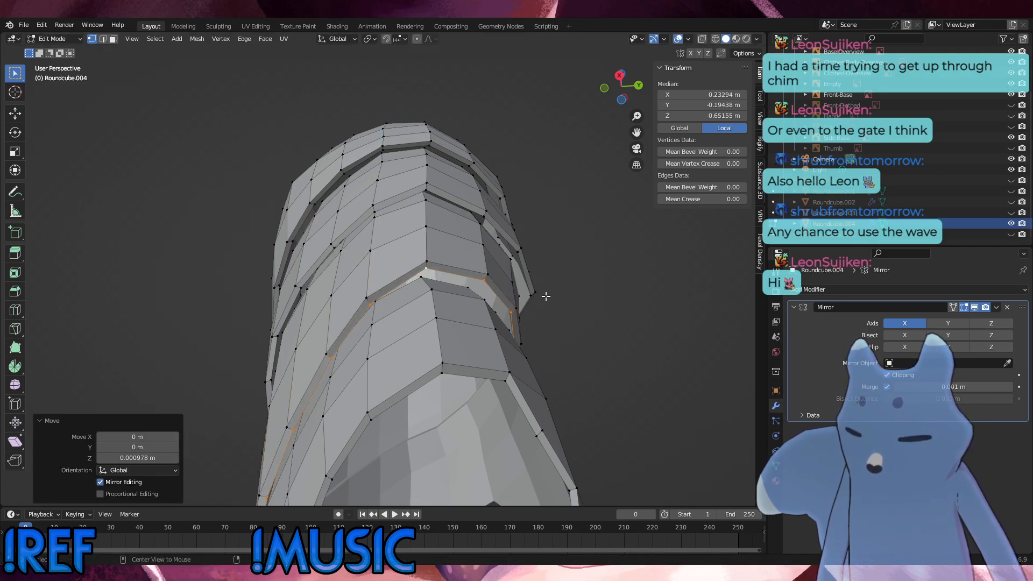
Adjust the third plate's inner lower-rim loop against the side reference by -0.000378 m and 0.001087 m along Z.
key("KP_3")
key("g")
key("z")
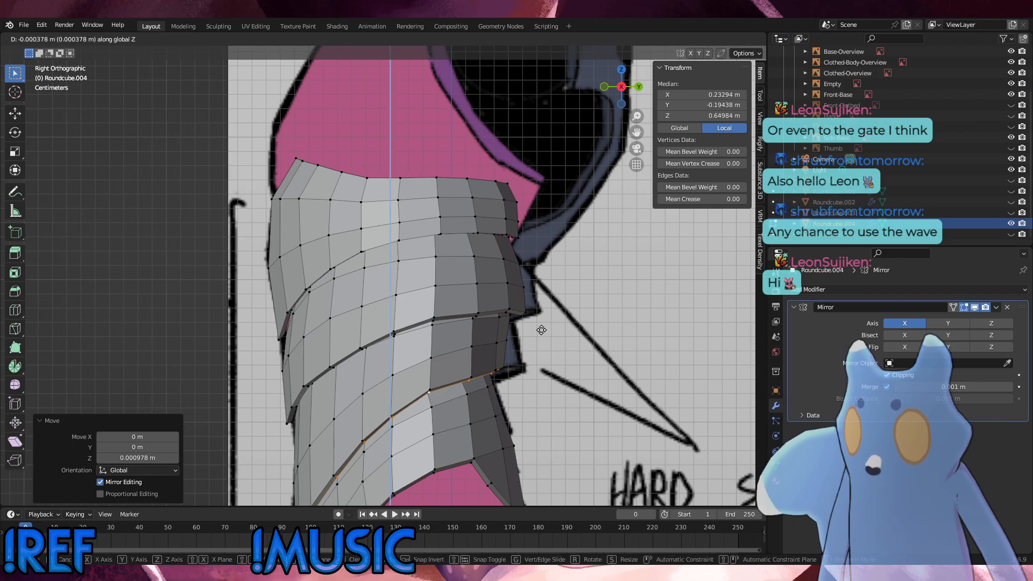
left_click(541, 330)
scroll(422, 429, "down", 1)
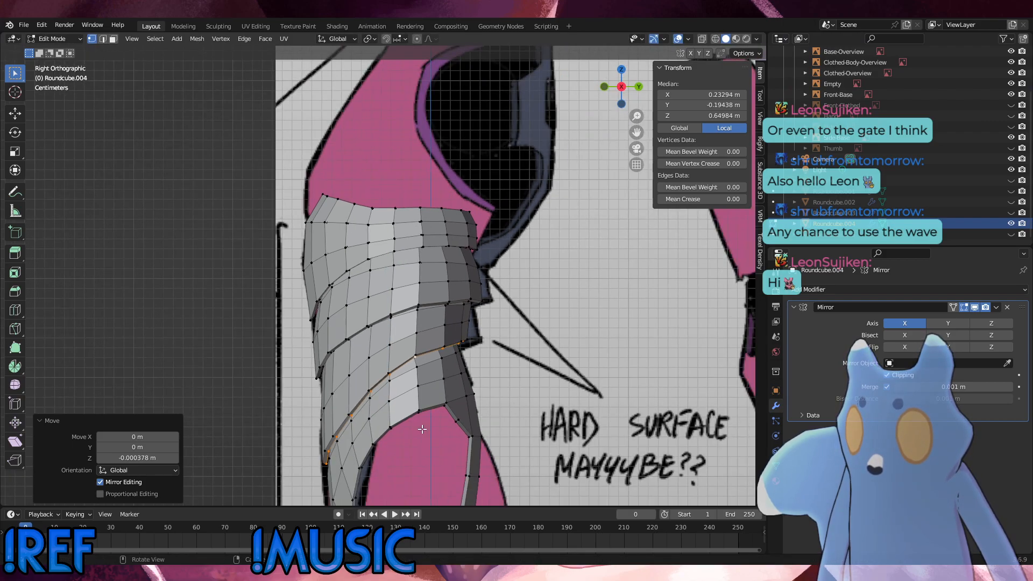
key("g")
key("z")
left_click(432, 418)
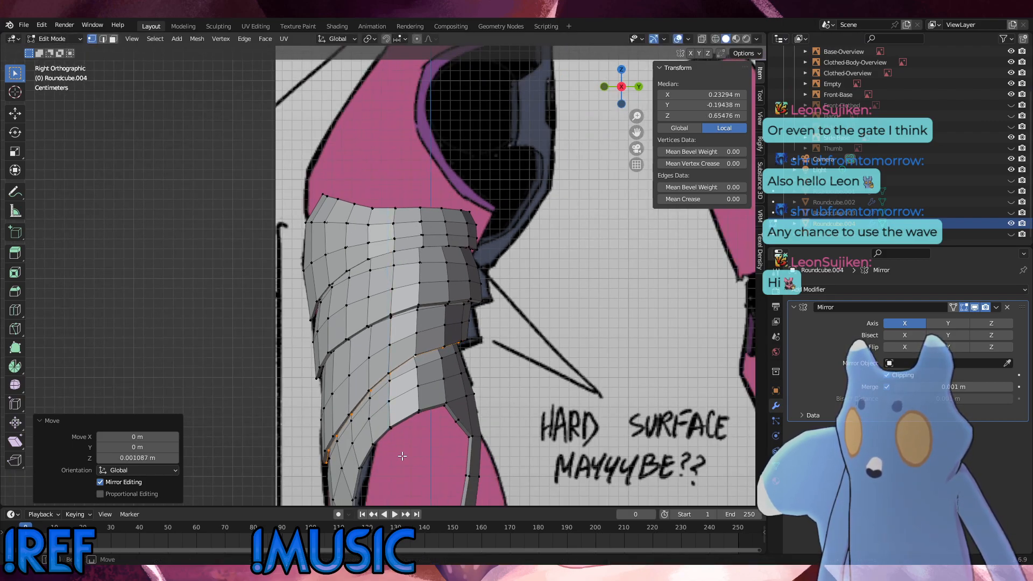
Limit the selection to the back section of the third plate's inner lower rim and move it -0.000787 m along Z and 0.000262 m along Y.
left_click_drag(402, 456, 267, 339, "ctrl")
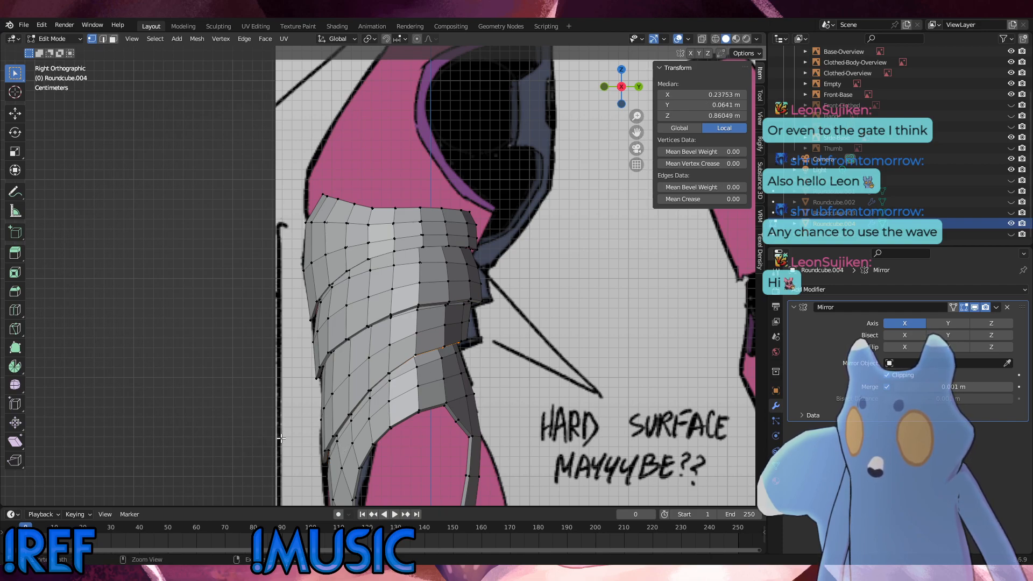
scroll(473, 366, "up", 1)
middle_click_drag(503, 356, 474, 314, "shift")
scroll(473, 313, "up", 3)
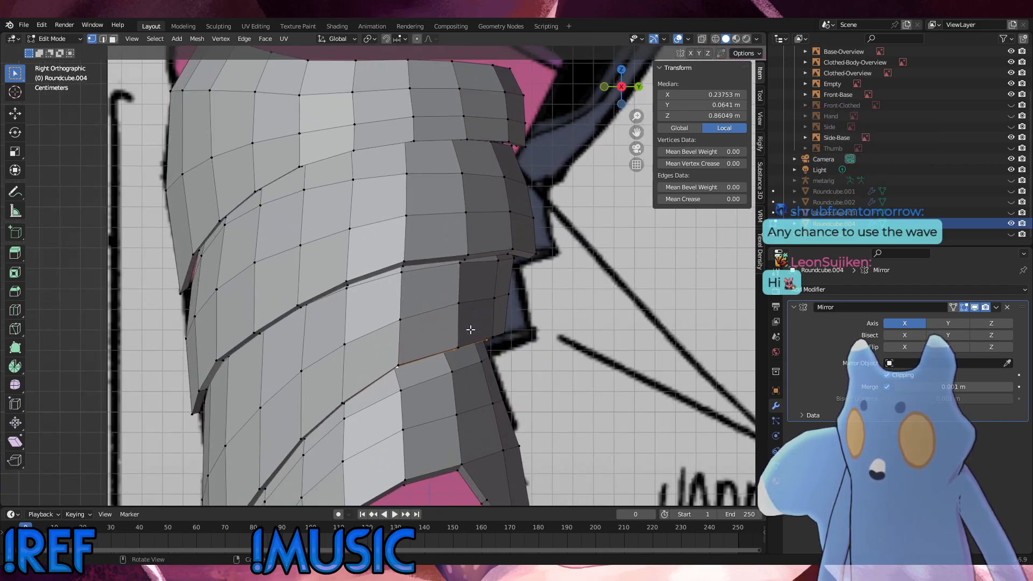
key("g")
key("z")
left_click(471, 330)
key("g")
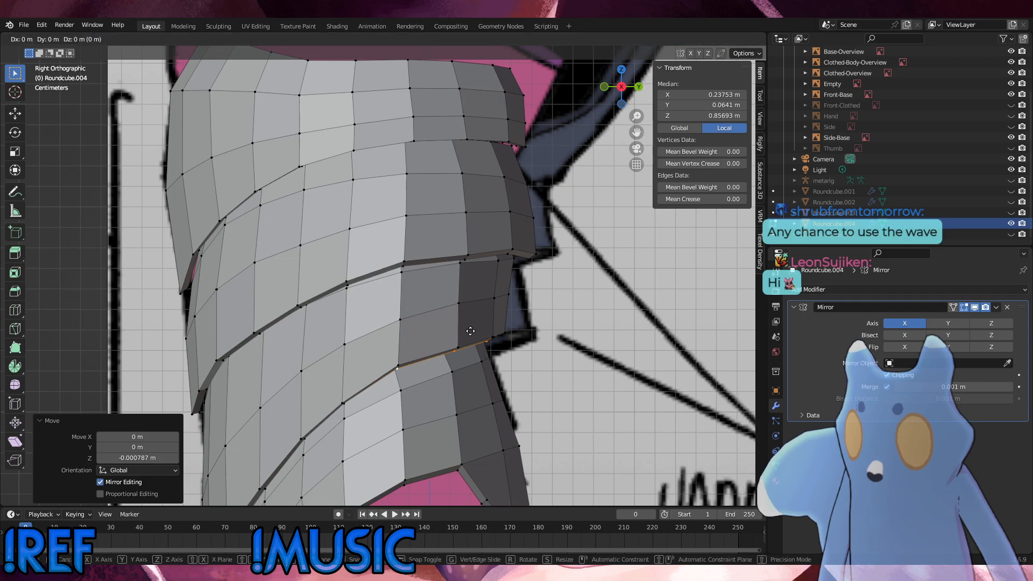
left_click(471, 331)
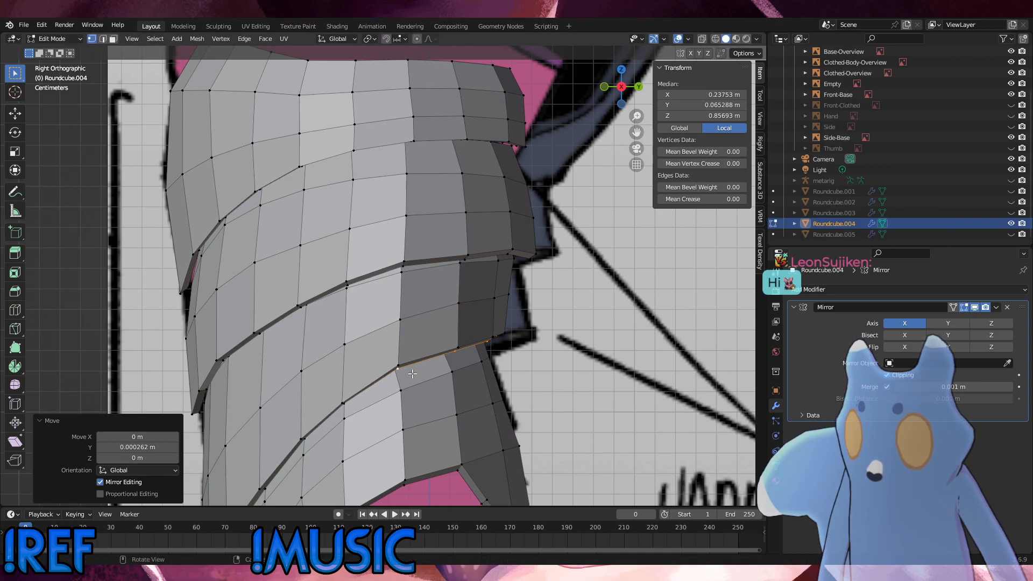
Lower two neighbouring side vertices of the third plate's inner lower rim along Z, the rear one by -0.000524 m.
left_click(350, 405)
key("g")
key("z")
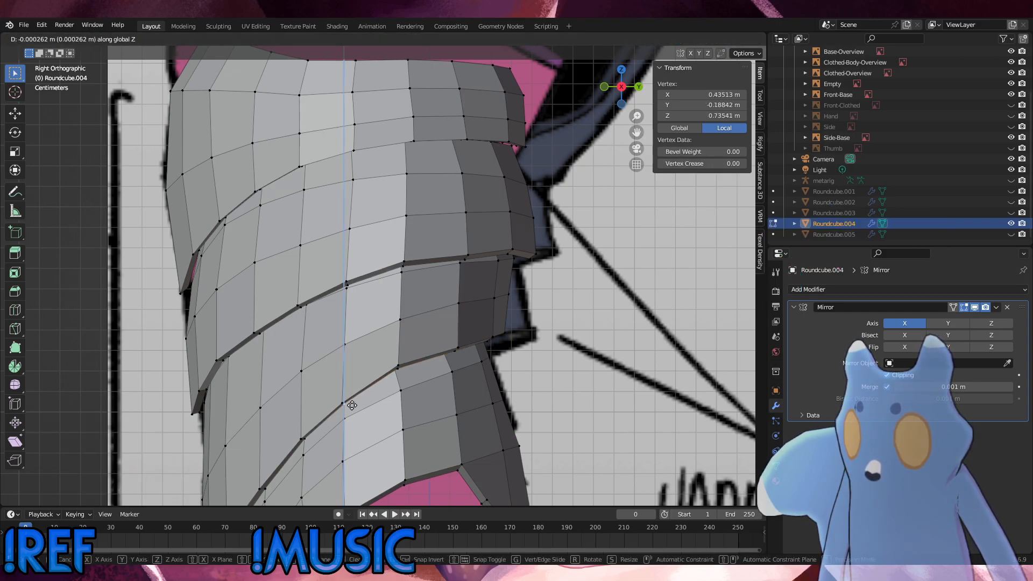
left_click(352, 406)
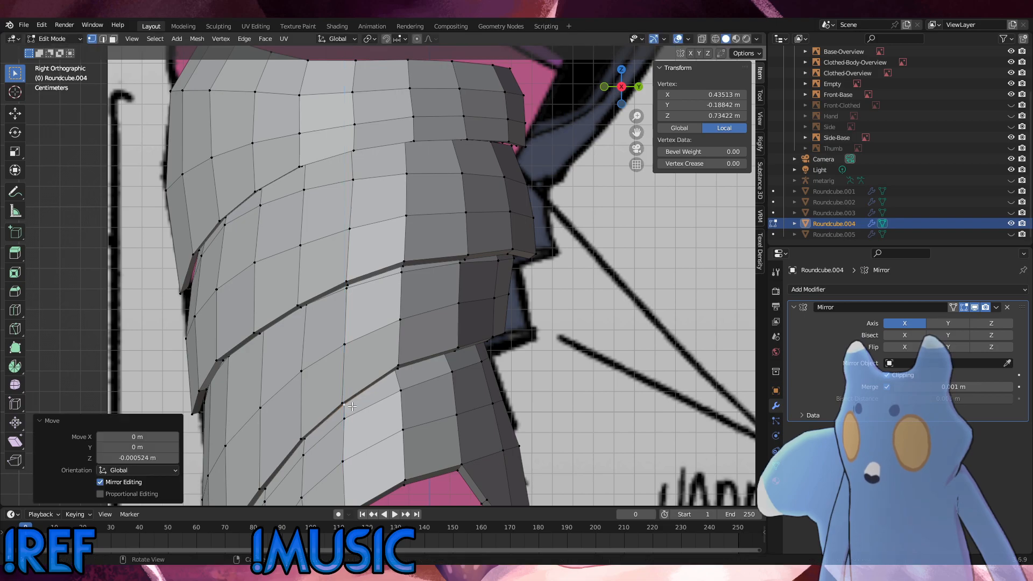
left_click(315, 440)
key("g")
key("z")
left_click(313, 440)
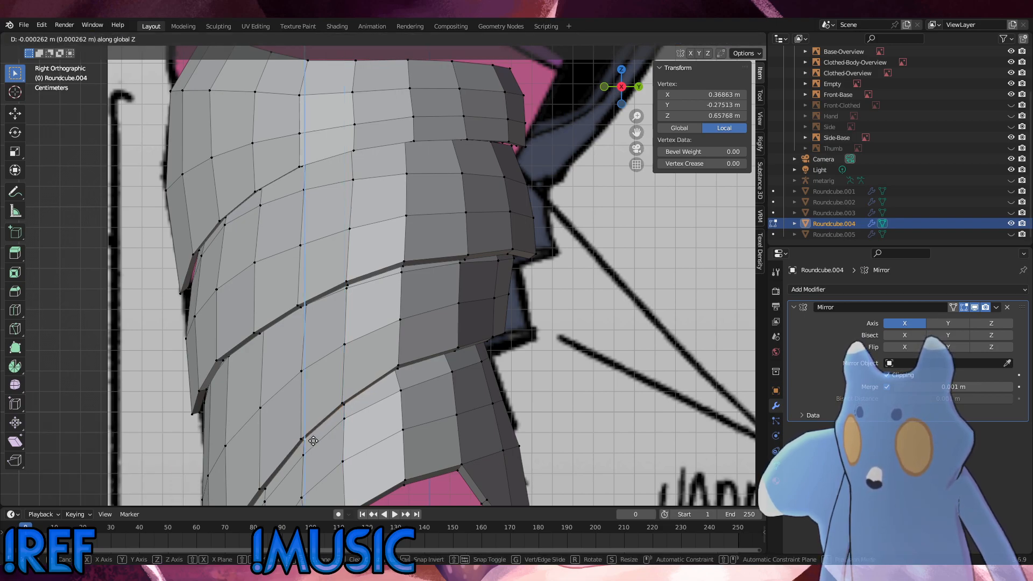
left_click(578, 304)
Select the second plate's inner lower-rim path from the side to the front and move it -0.000787 m along Z.
left_click(347, 283)
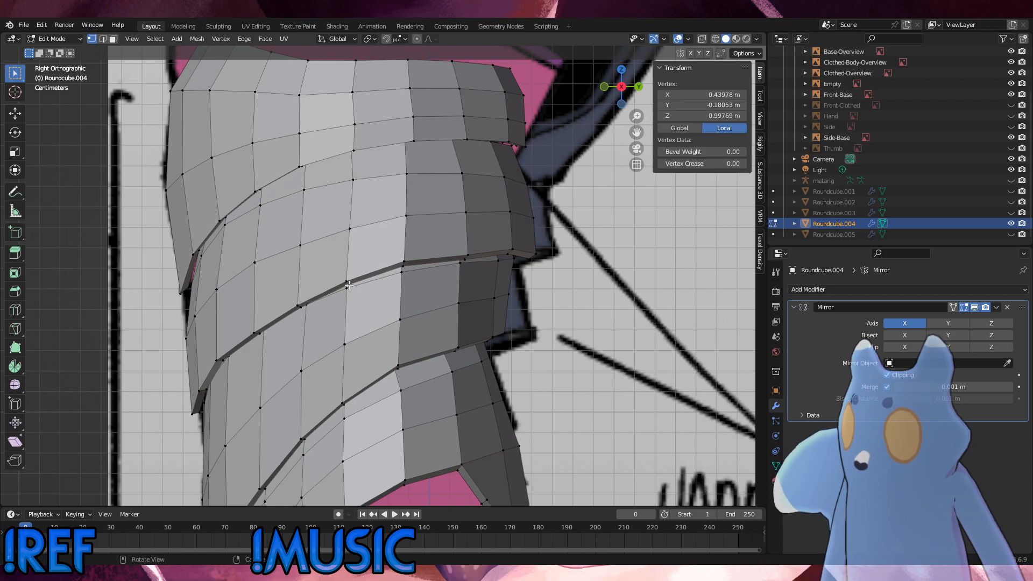
middle_click_drag(348, 285, 215, 366)
left_click(169, 381, "ctrl+shift")
key("KP_1")
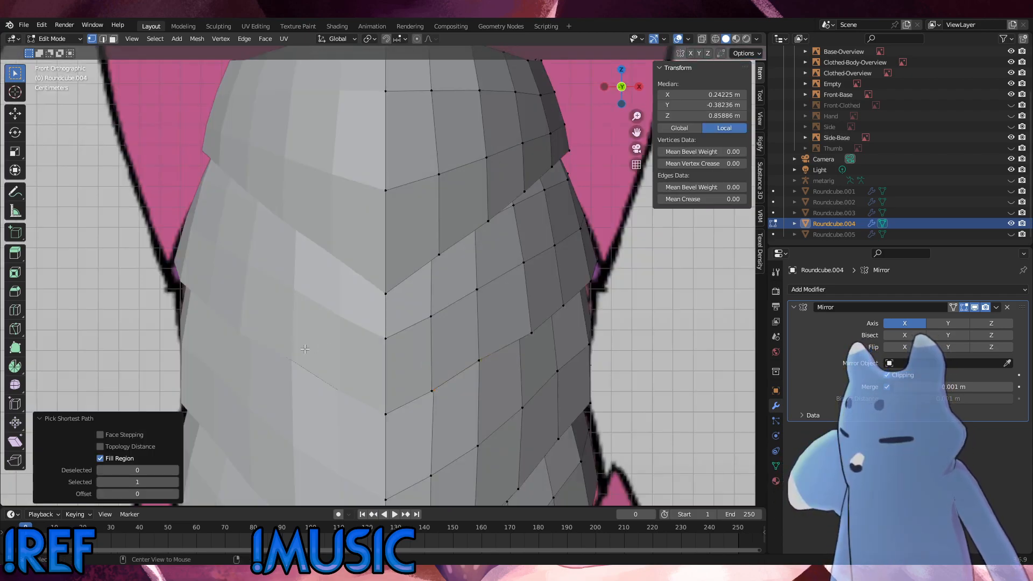
key("KP_3")
key("g")
key("z")
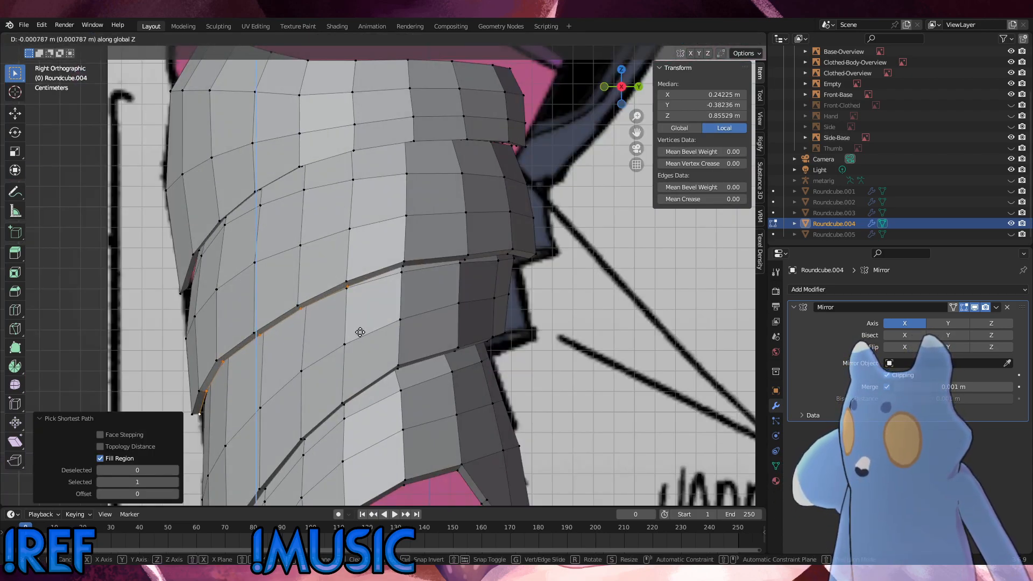
left_click(360, 332)
left_click(591, 306)
Select the top plate's inner lower-rim loop and move it -0.001311 m along Z against the side reference.
middle_click_drag(591, 307, 413, 236)
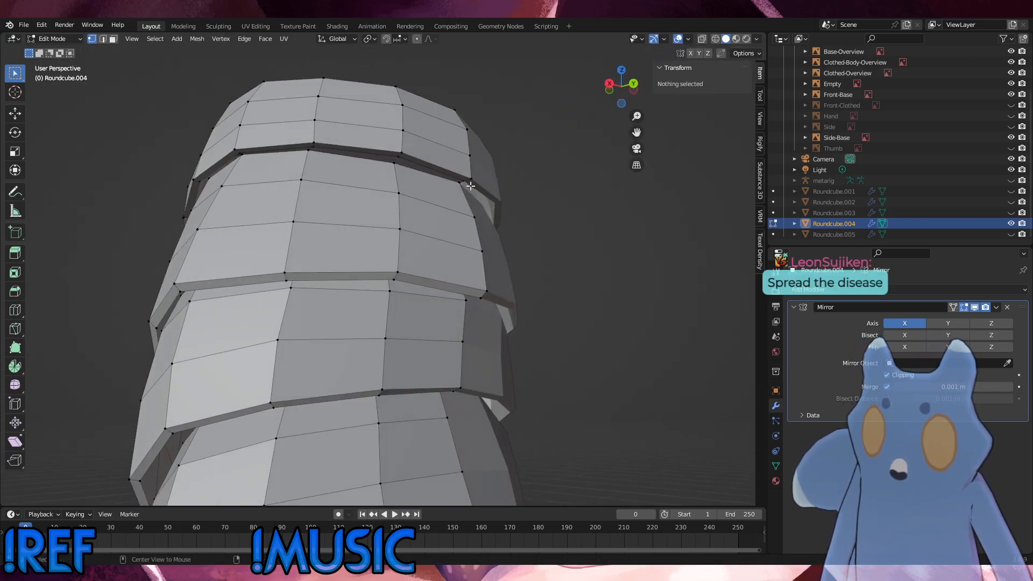
left_click(455, 179, "alt")
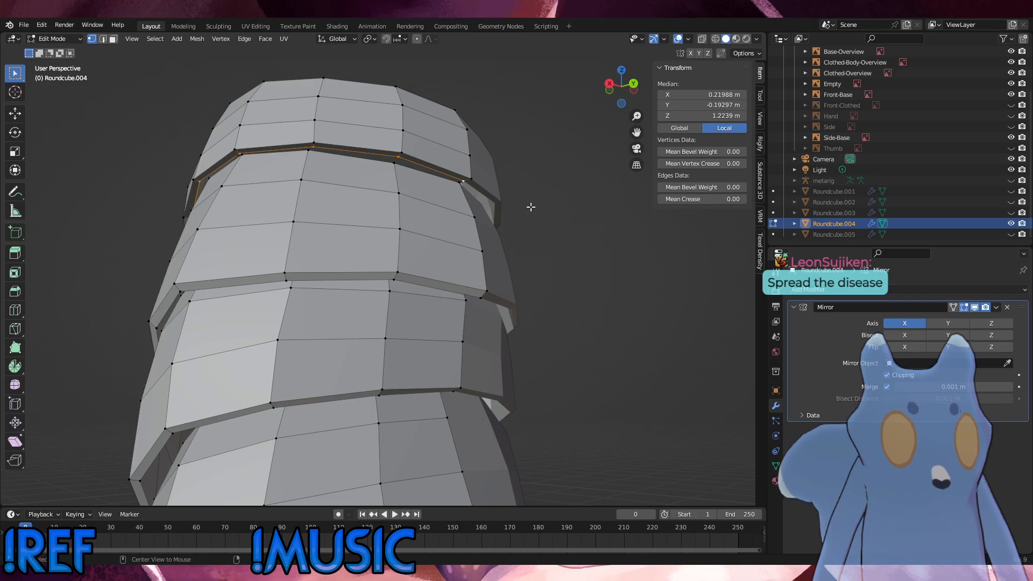
middle_click_drag(298, 248, 441, 268, "alt")
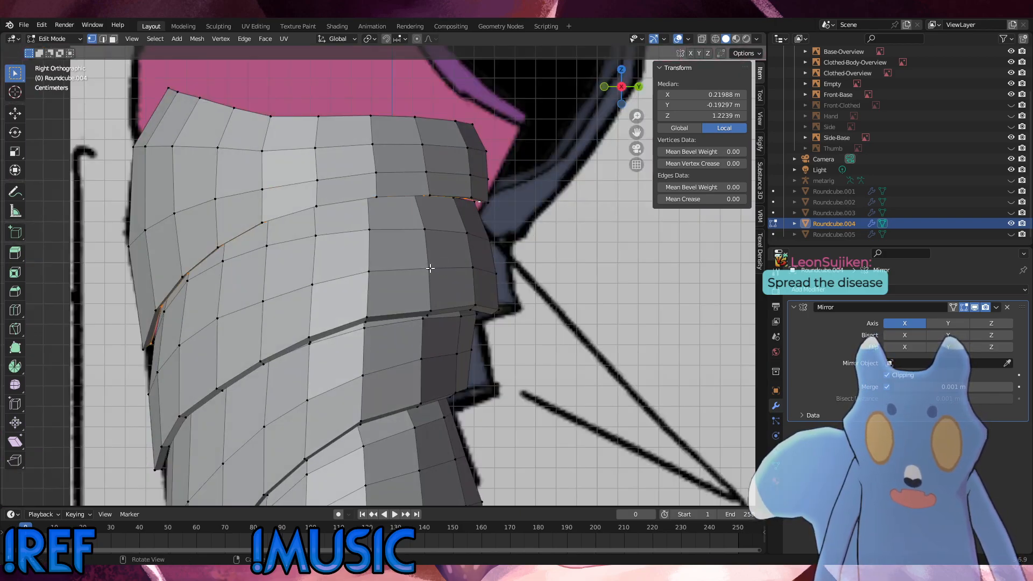
key("g")
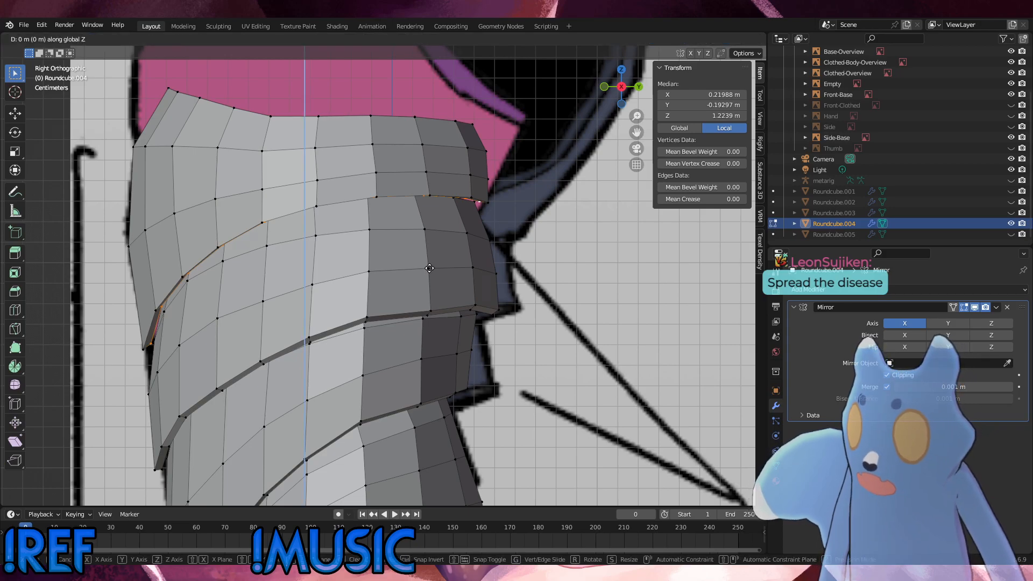
key("z")
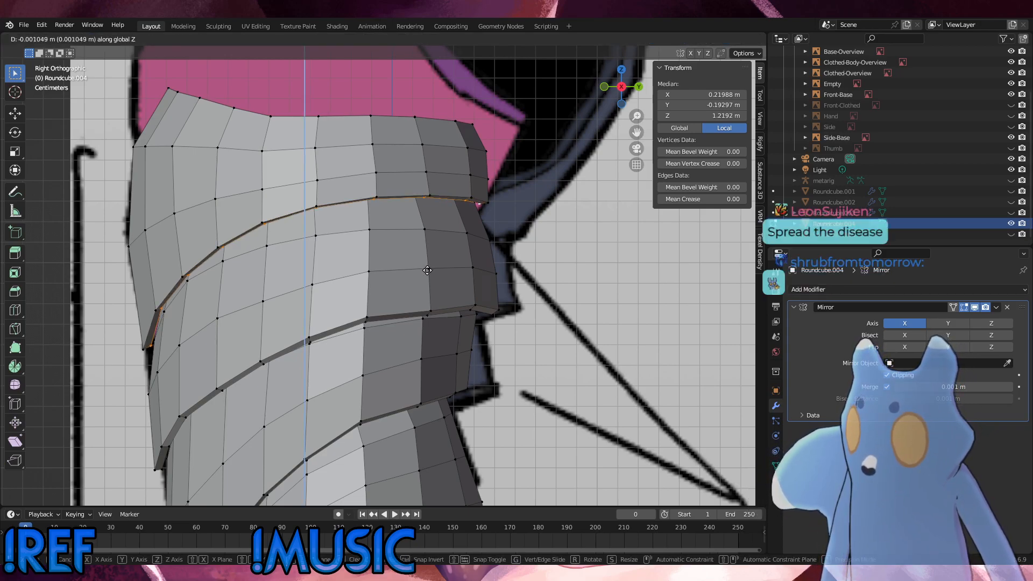
left_click(425, 271)
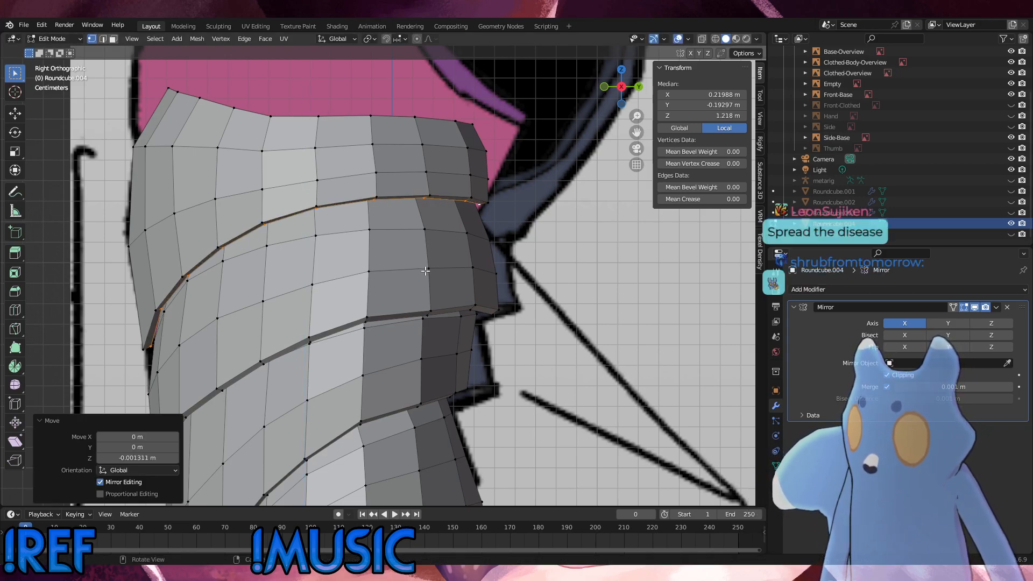
Exclude the front part of the top plate's inner lower rim, lower the rest slightly along Z, and clear the selection.
left_click(163, 312, "shift")
key("g")
key("z")
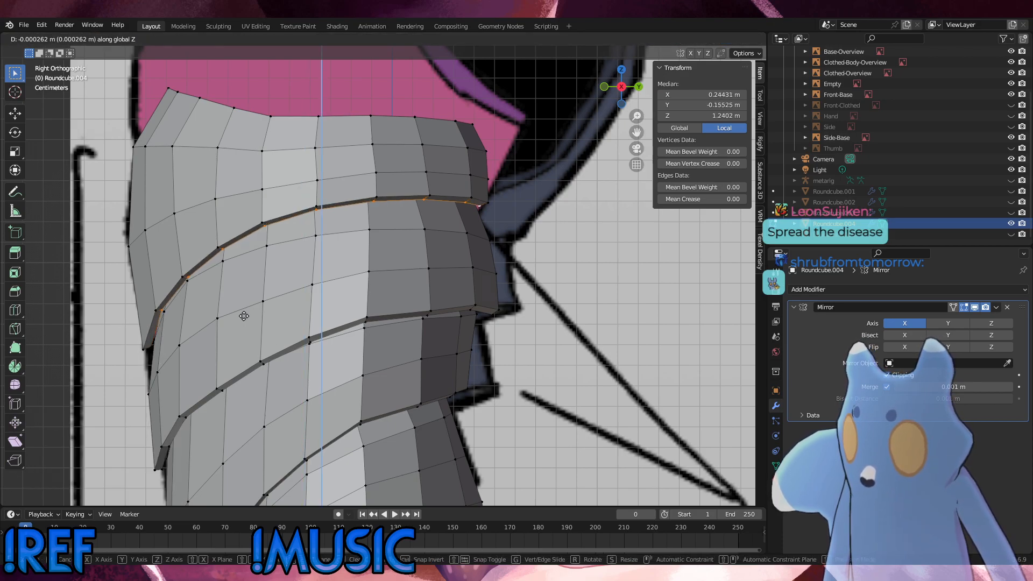
left_click(245, 316)
left_click_drag(158, 318, 200, 269, "ctrl")
key("alt+a")
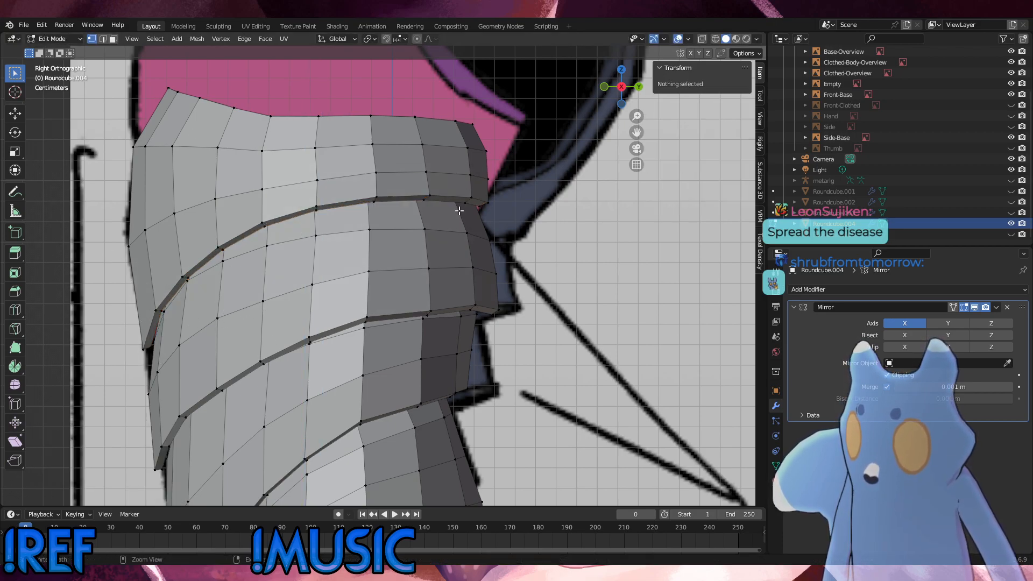
Switch to Object Mode and shade Roundcube.004 smooth.
middle_click_drag(321, 167, 435, 328)
scroll(459, 197, "down", 5)
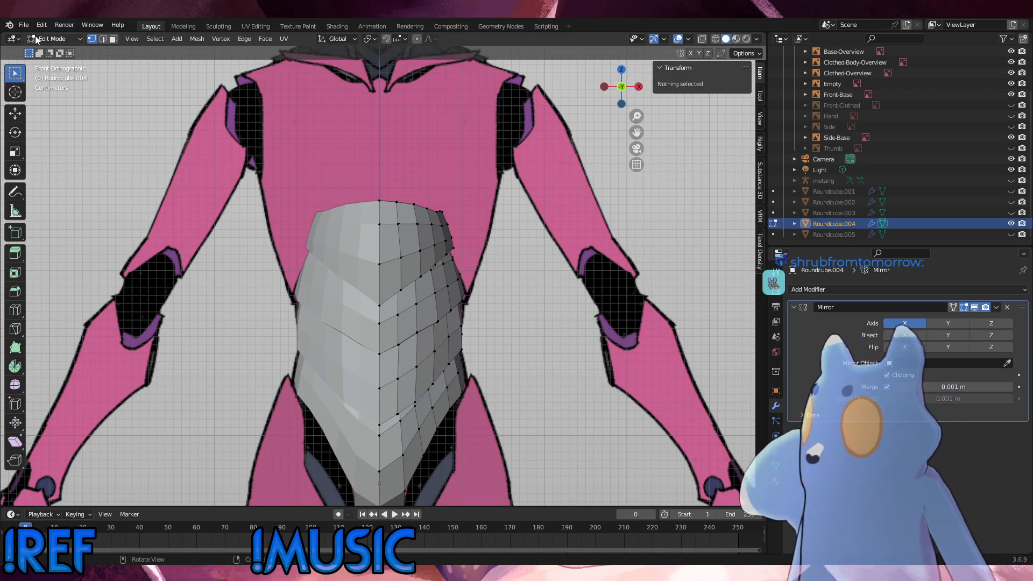
left_click(52, 39)
left_click(54, 47)
left_click(525, 286)
scroll(525, 286, "down", 3)
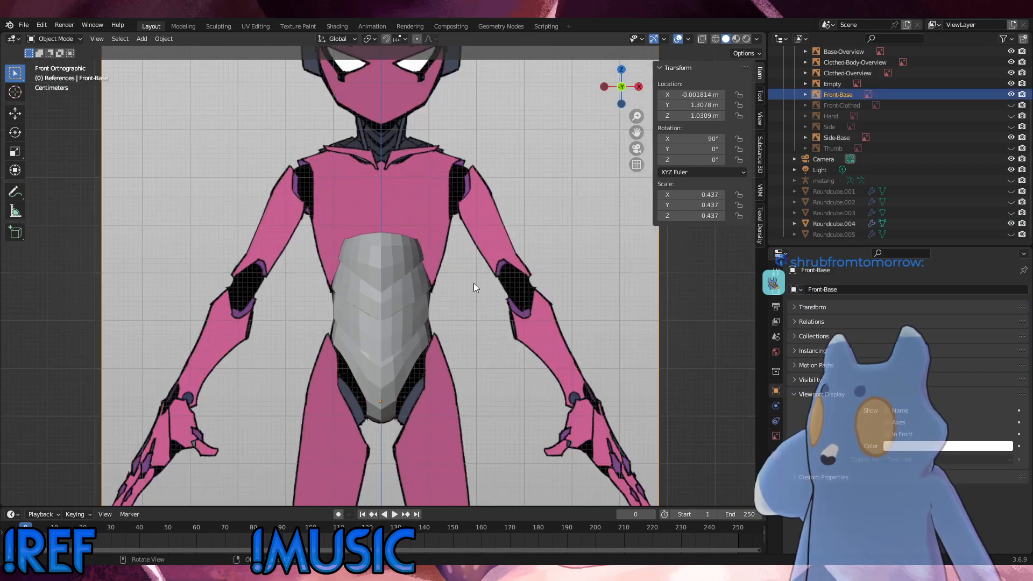
left_click(383, 281)
right_click(390, 248)
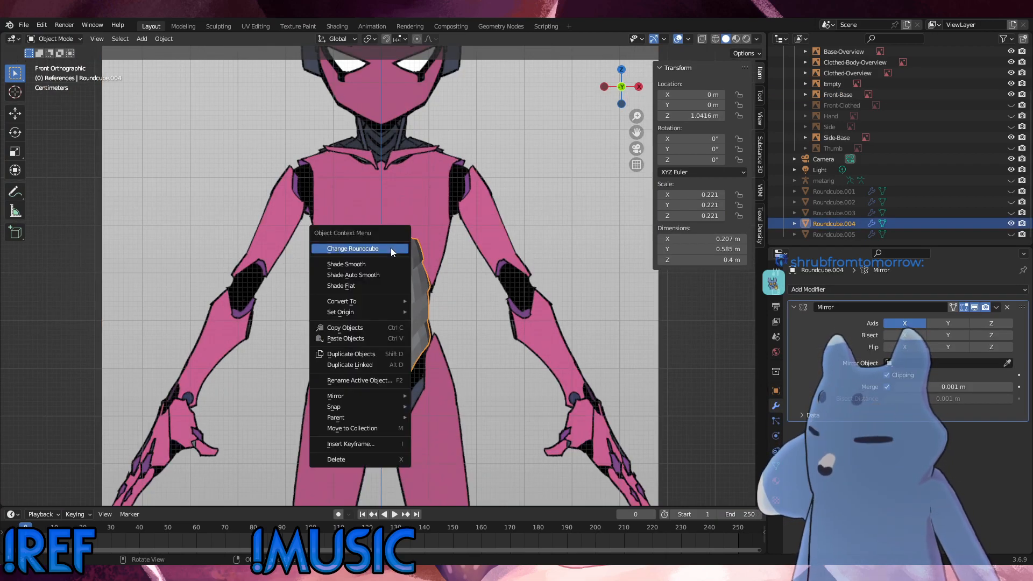
left_click(368, 264)
left_click(546, 269)
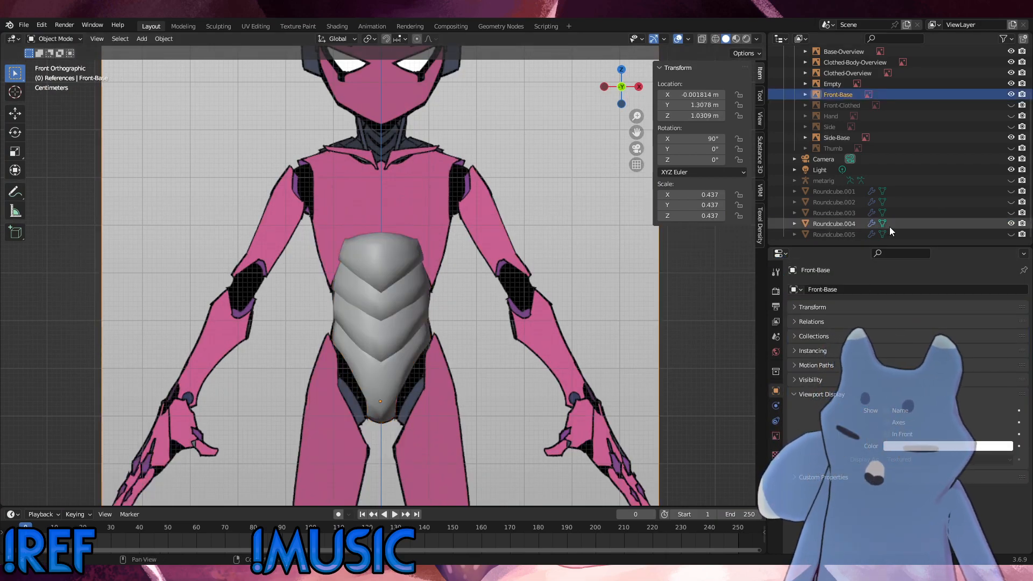
Unhide the chest mesh Roundcube.005 and shade it smooth.
left_click(1011, 235)
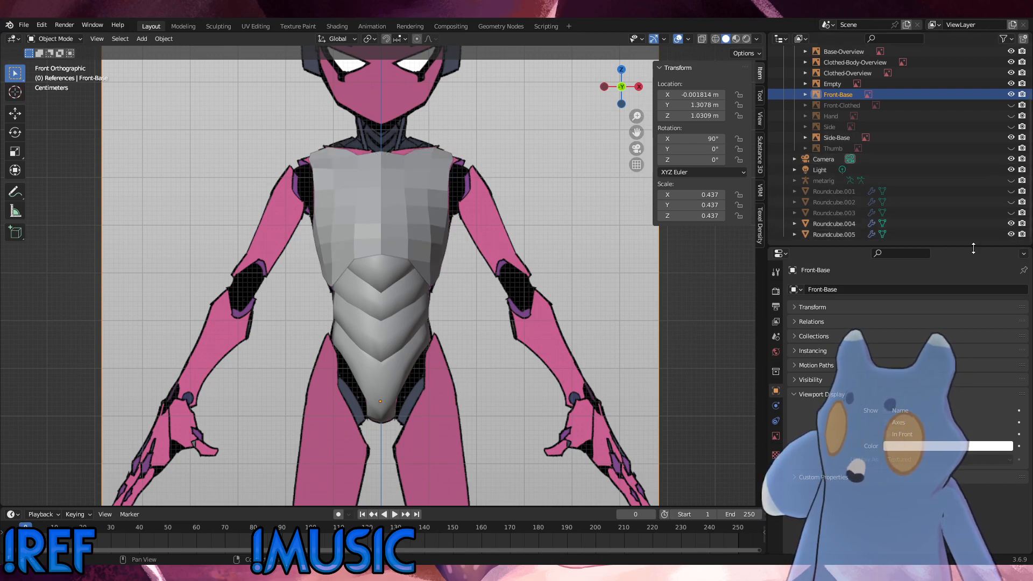
left_click(432, 228)
right_click(582, 216)
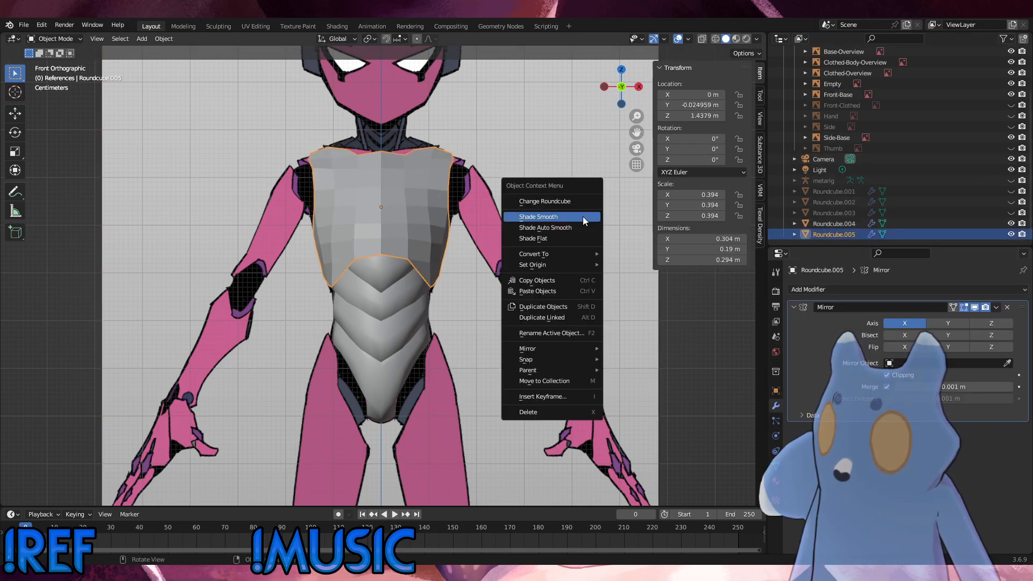
left_click(583, 217)
left_click(589, 324)
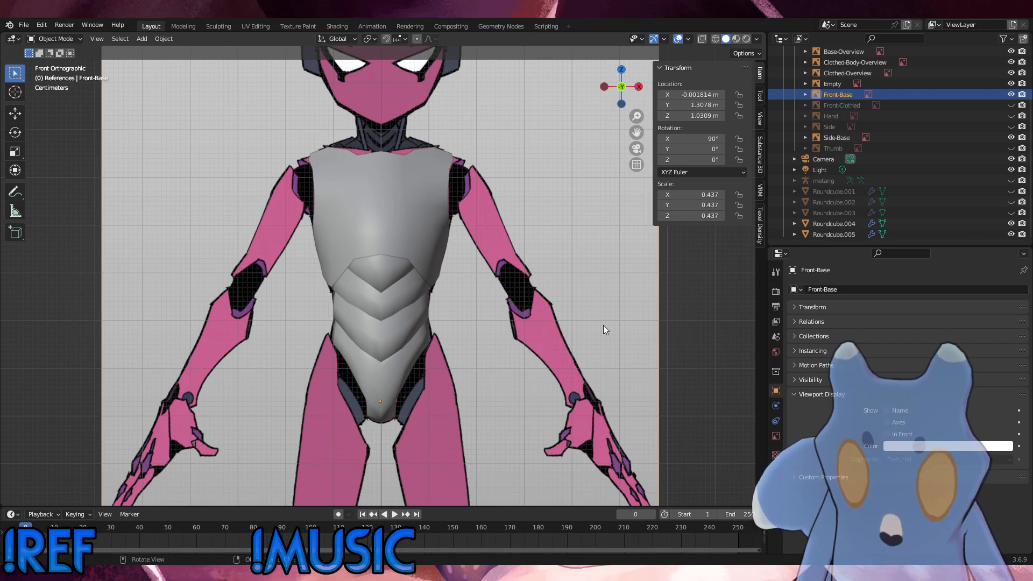
Examine the smooth-shaded chest and abdominal plates from the front, side and perspective views.
left_click(387, 324)
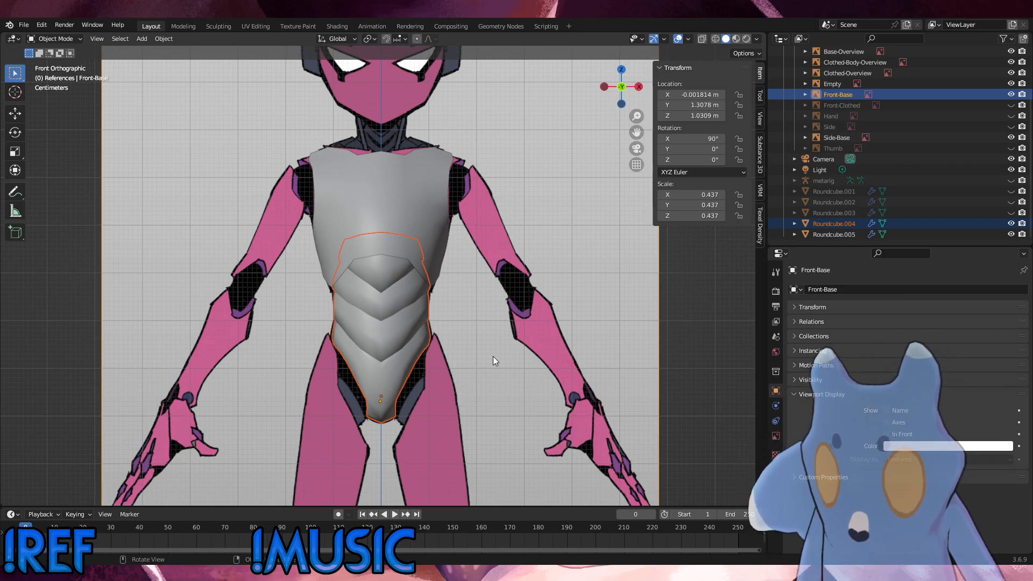
middle_click_drag(493, 356, 511, 361)
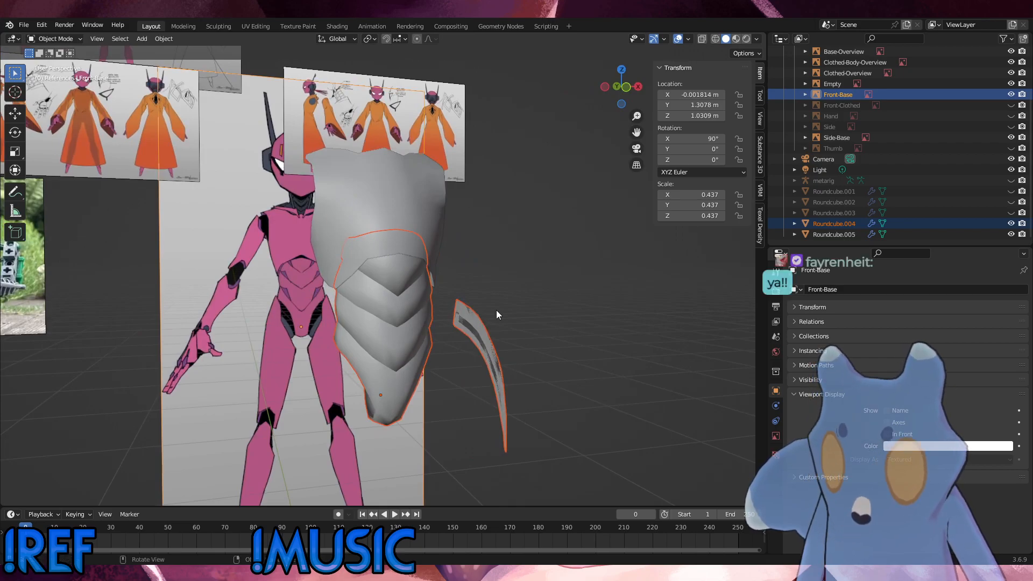
middle_click_drag(482, 315, 579, 353)
key("alt+a")
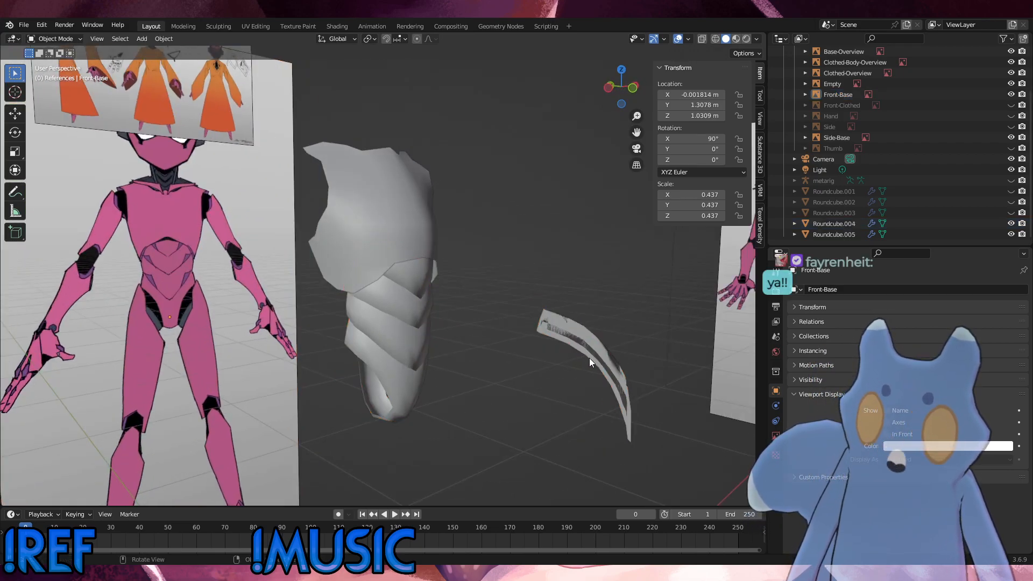
key("KP_3")
key("KP_1")
middle_click_drag(383, 313, 312, 290)
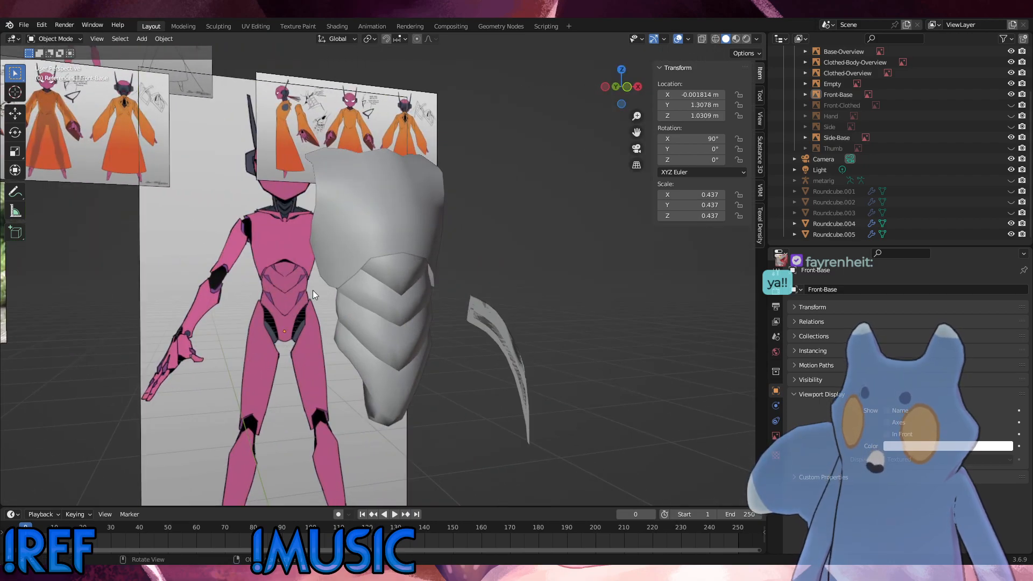
key("KP_3")
key("KP_1")
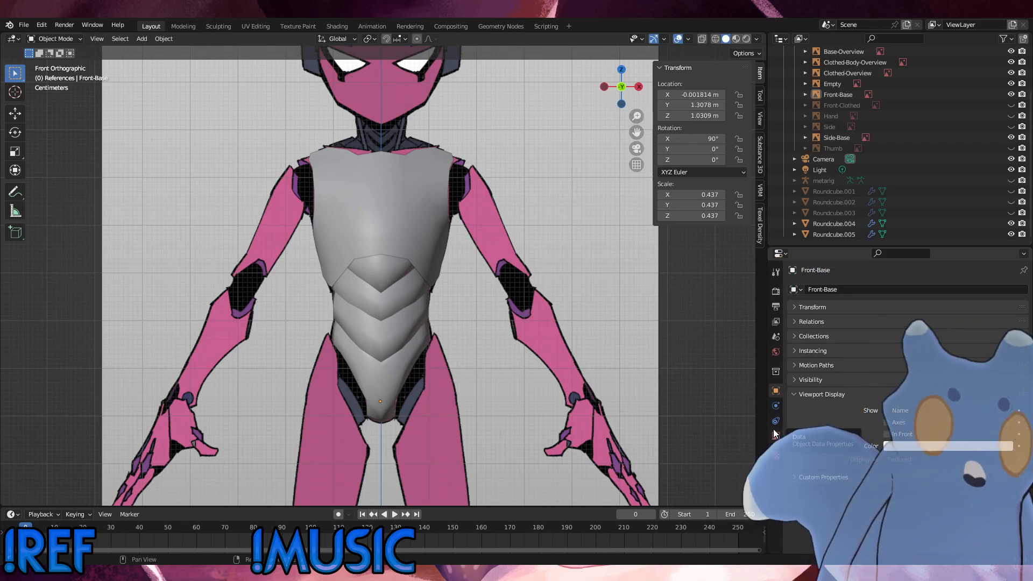
Open Roundcube.004 in Edit Mode and select the vertex beside the centre line on the top plate's upper edge.
left_click(419, 332)
left_click(54, 39)
left_click(53, 64)
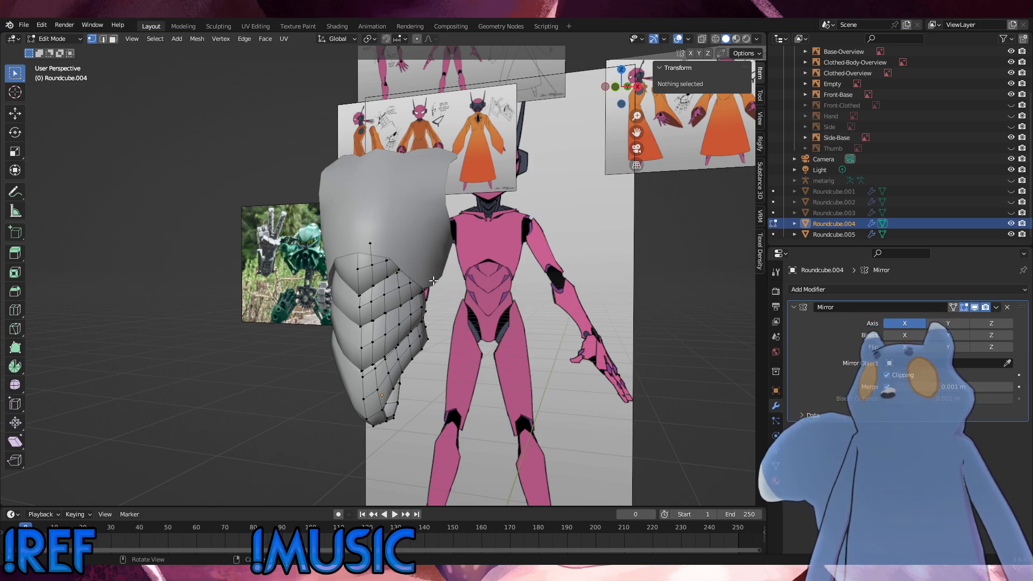
middle_click_drag(370, 252, 323, 182)
left_click(326, 181)
Examine how the top plate meets the chest mesh from the side and the front.
middle_click_drag(506, 349, 564, 371)
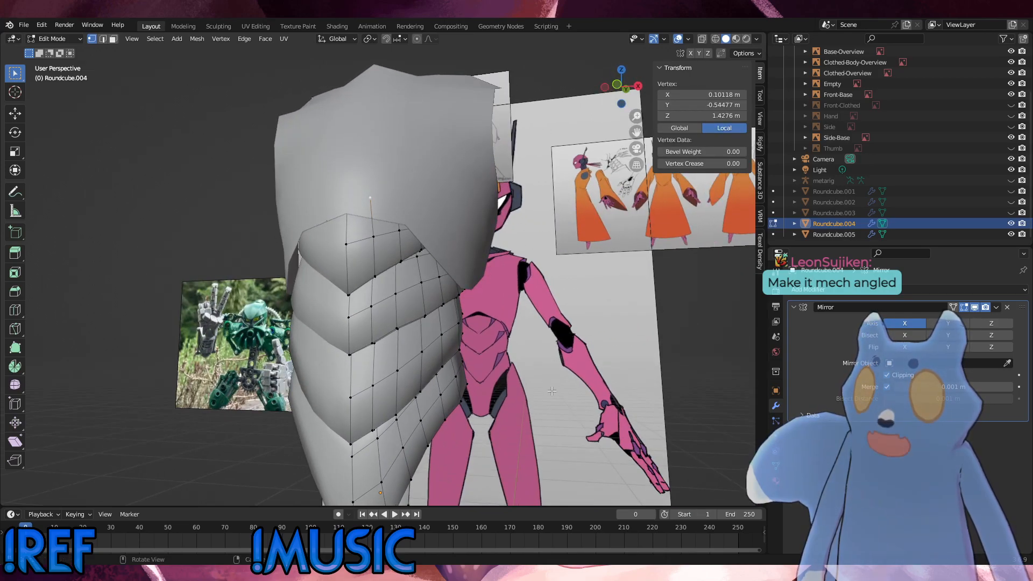
middle_click_drag(429, 287, 353, 299)
middle_click_drag(352, 299, 435, 279, "alt")
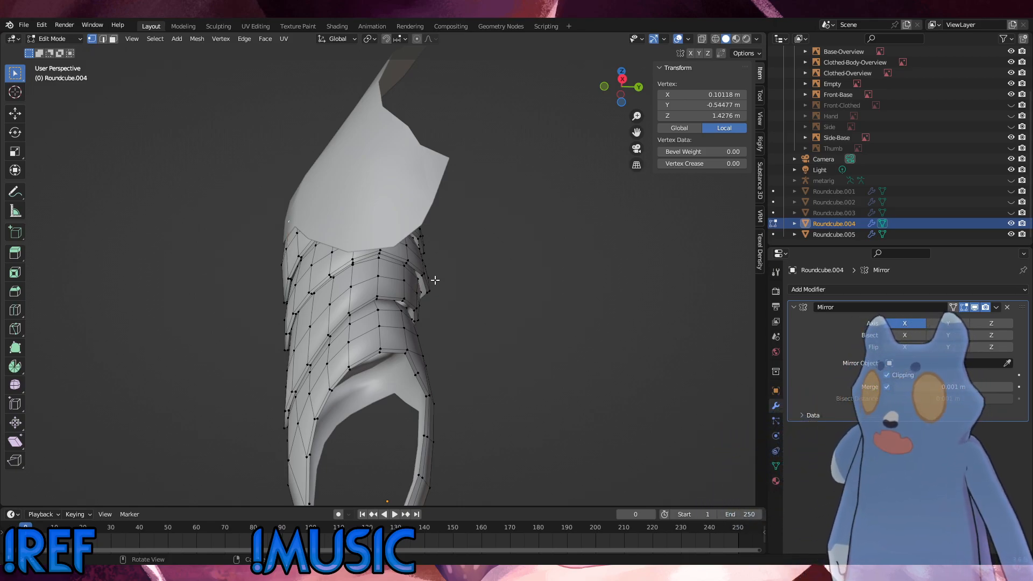
middle_click_drag(435, 279, 513, 271, "alt")
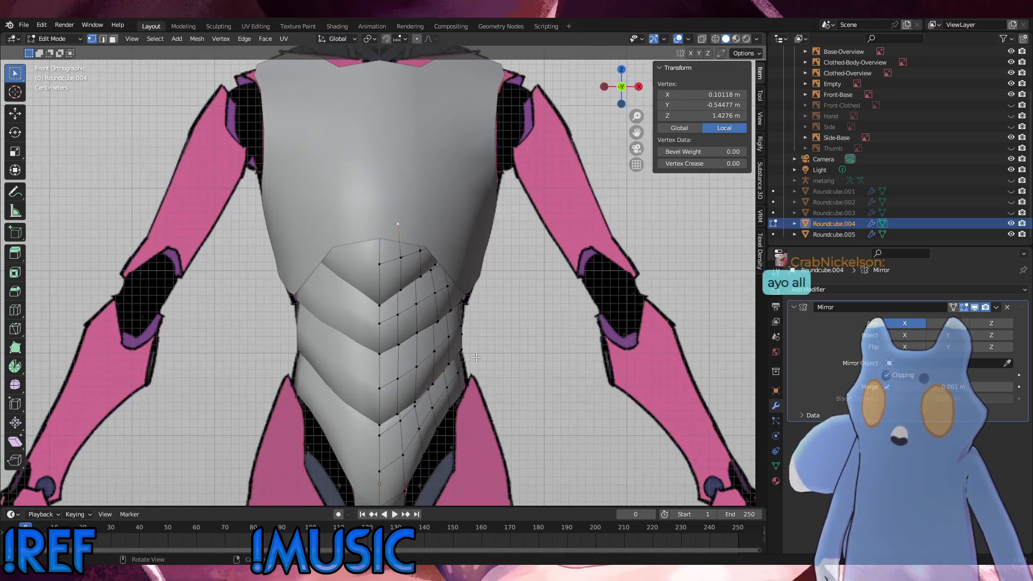
middle_click_drag(476, 358, 304, 351)
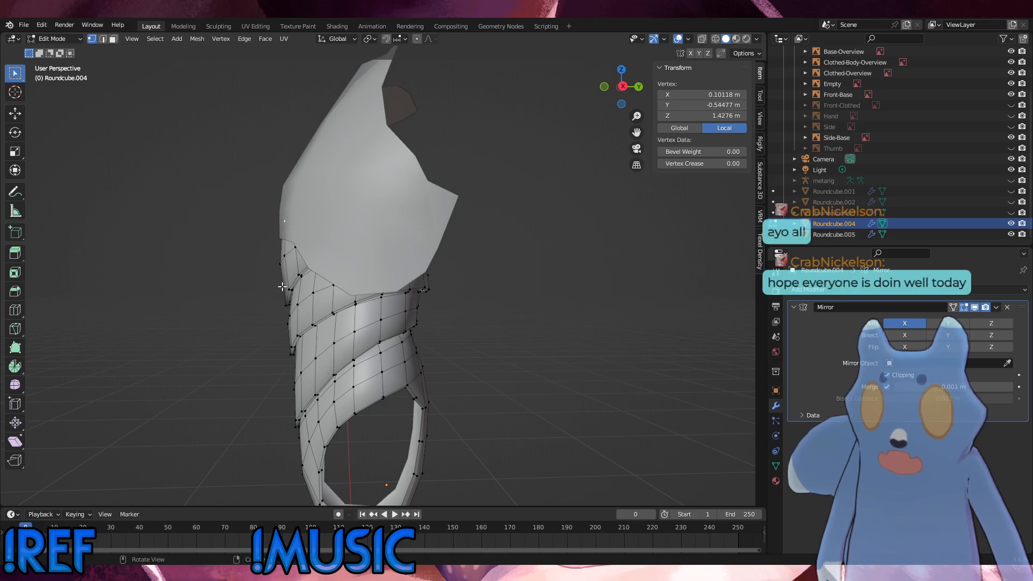
Examine how the abdominal plates overlap each other and the chest mesh from the side and the back.
middle_click_drag(420, 385, 478, 389)
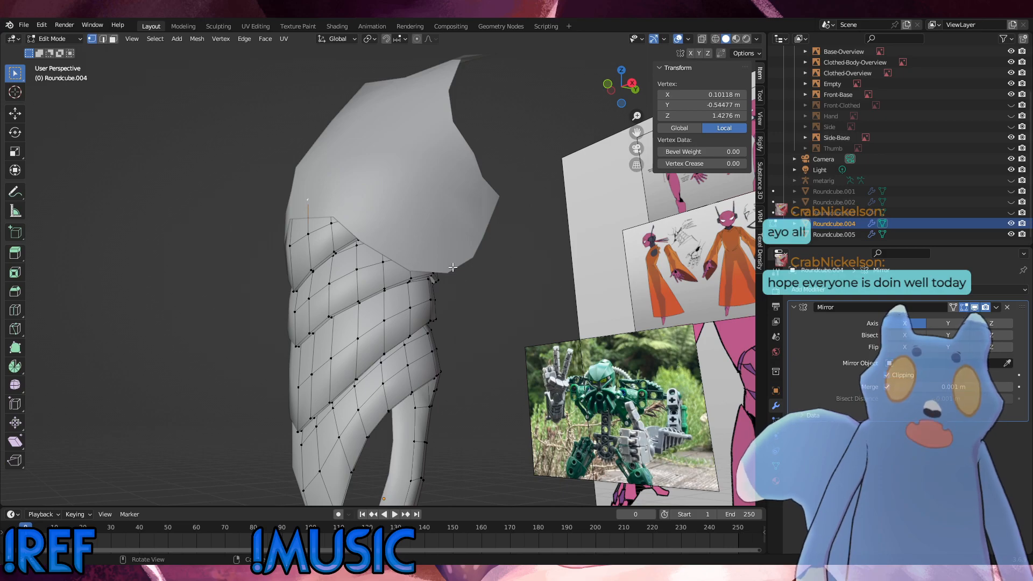
middle_click_drag(447, 268, 353, 351)
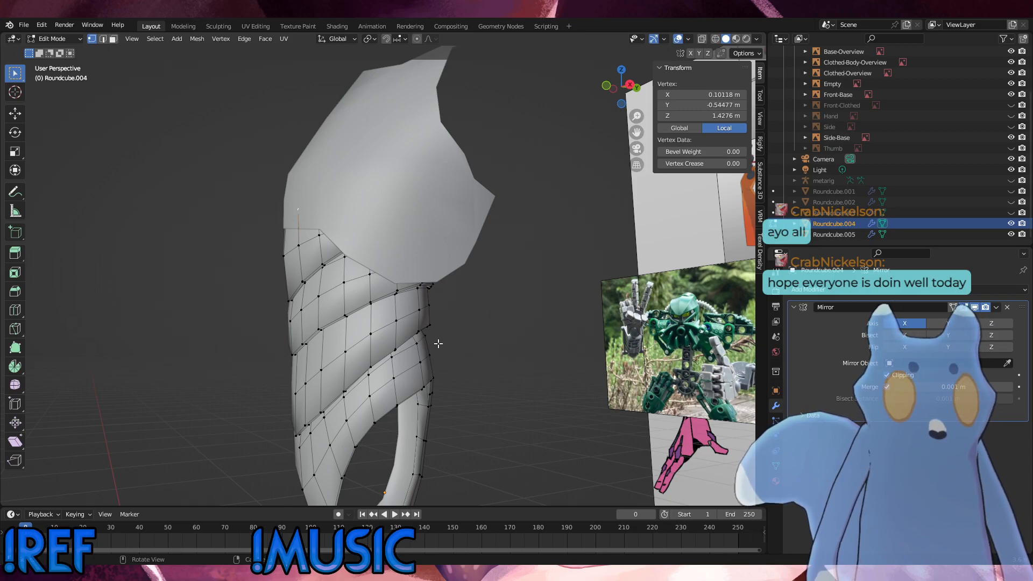
middle_click_drag(439, 324, 409, 279)
scroll(418, 307, "up", 4)
middle_click_drag(541, 291, 430, 377)
middle_click_drag(424, 322, 407, 299)
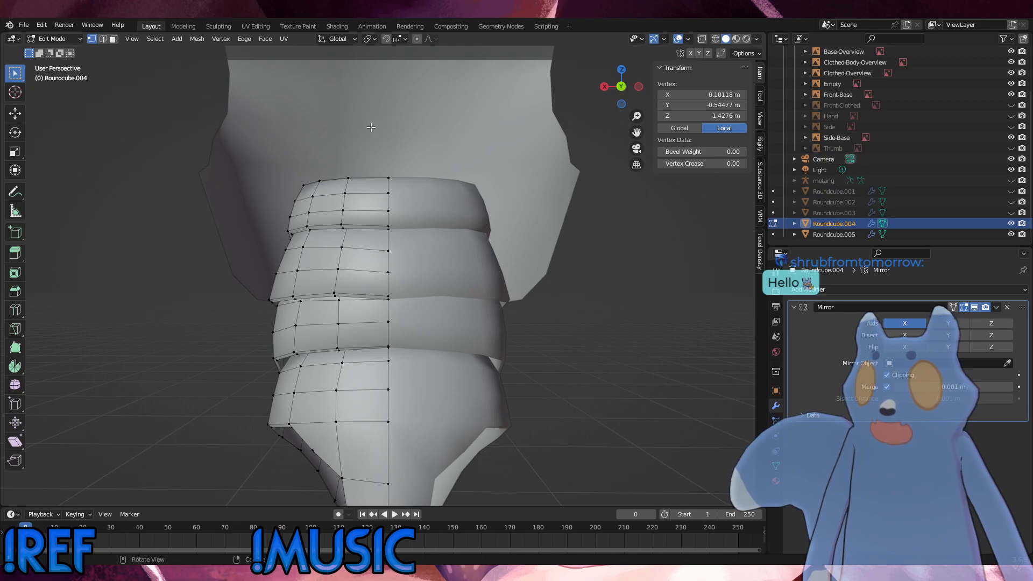
scroll(376, 262, "up", 2)
Even out the vertical edge column beside the second plate's back centre line by rotating it about -1.09°, scaling it by 1.003 and sliding it.
left_click(320, 278, "alt")
middle_click_drag(376, 268, 399, 267)
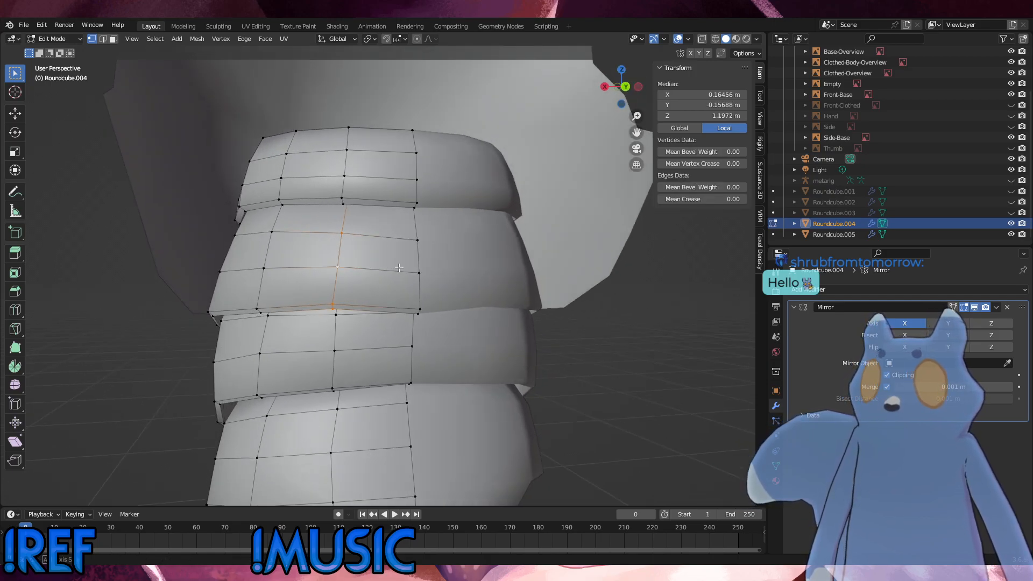
key("r")
left_click(451, 266)
key("s")
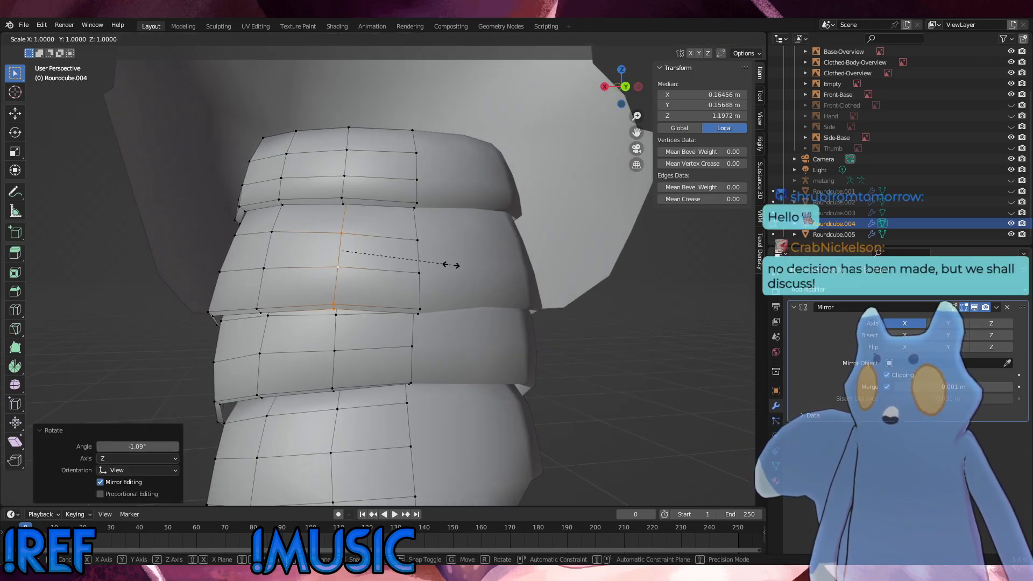
left_click(452, 264)
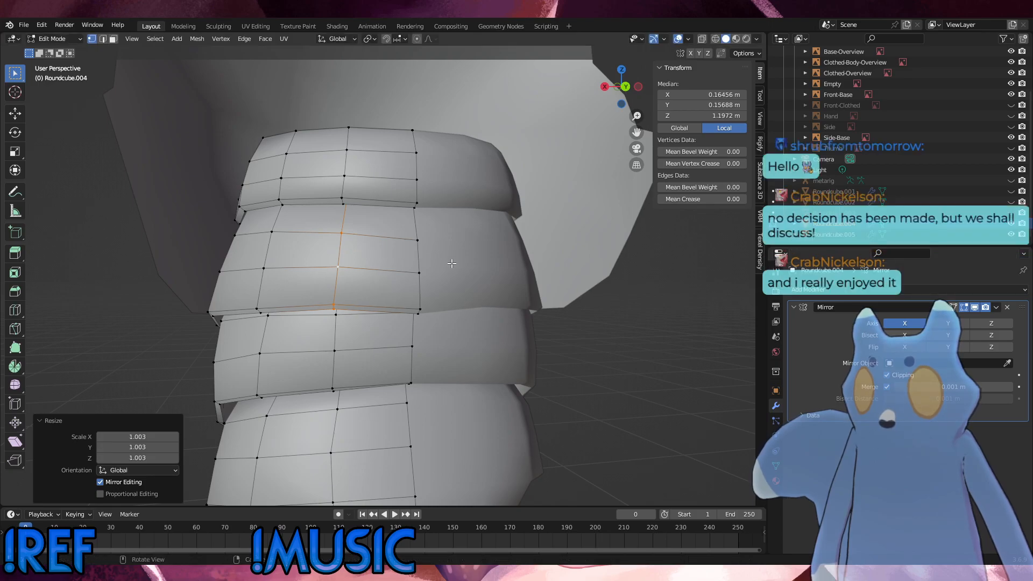
key("g")
key("g")
left_click(454, 264)
left_click(489, 274)
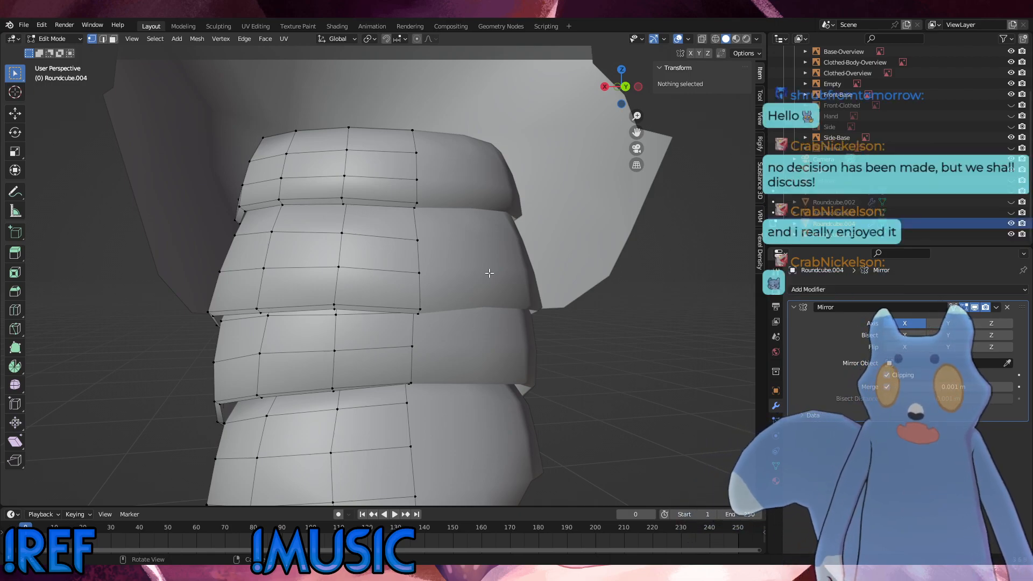
Raise the back centre-line vertices on the second plate's lower rim by about 0.002 m along Z.
middle_click_drag(426, 314, 447, 299)
left_click(434, 259)
key("g")
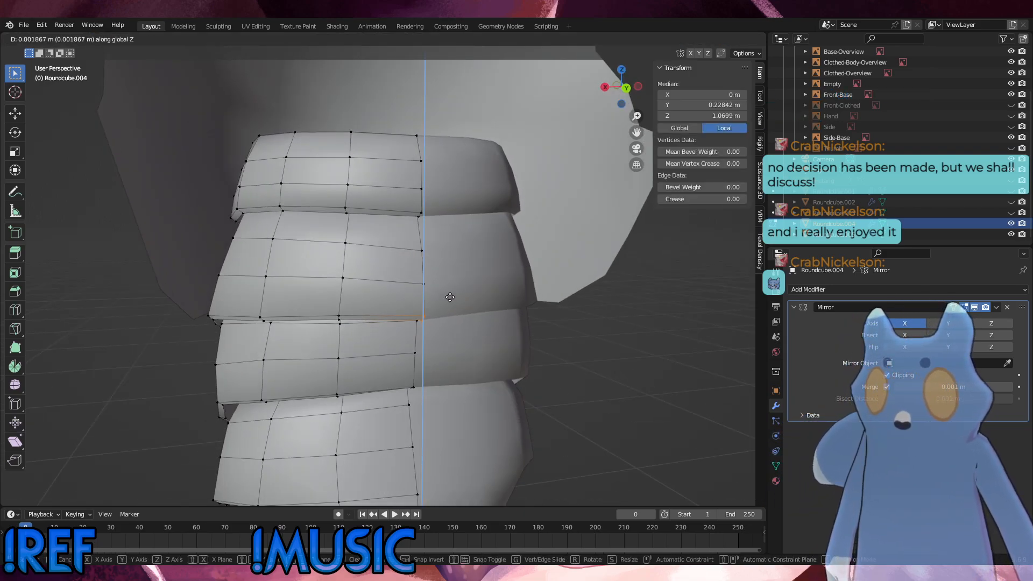
left_click(450, 296)
Slide the third plate's upper back centre-line vertex by a factor of 0.046, and slide the centre-line vertex below it slightly.
middle_click_drag(448, 302, 432, 296)
left_click(412, 307)
key("g")
left_click(411, 308)
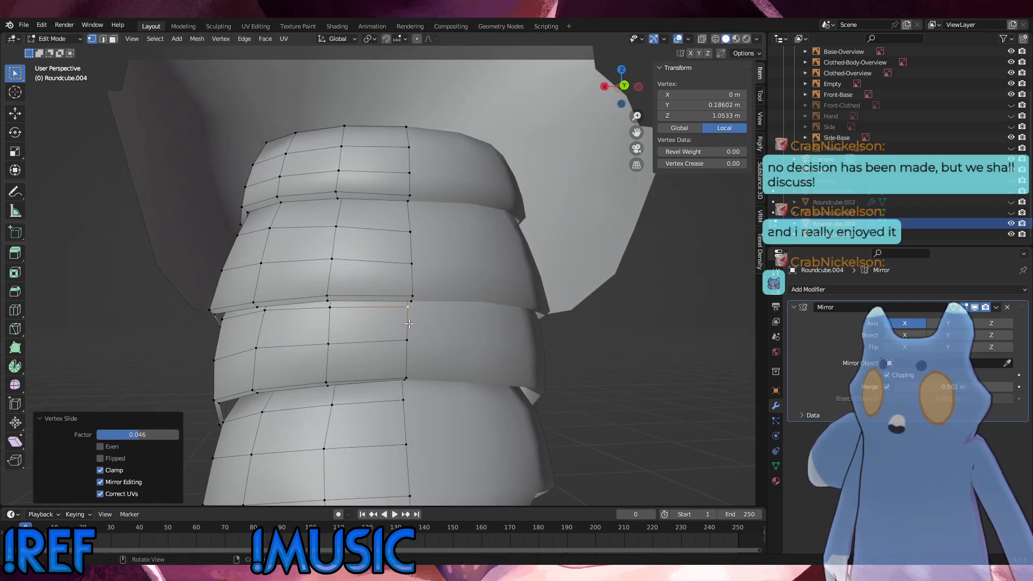
key("g")
key("g")
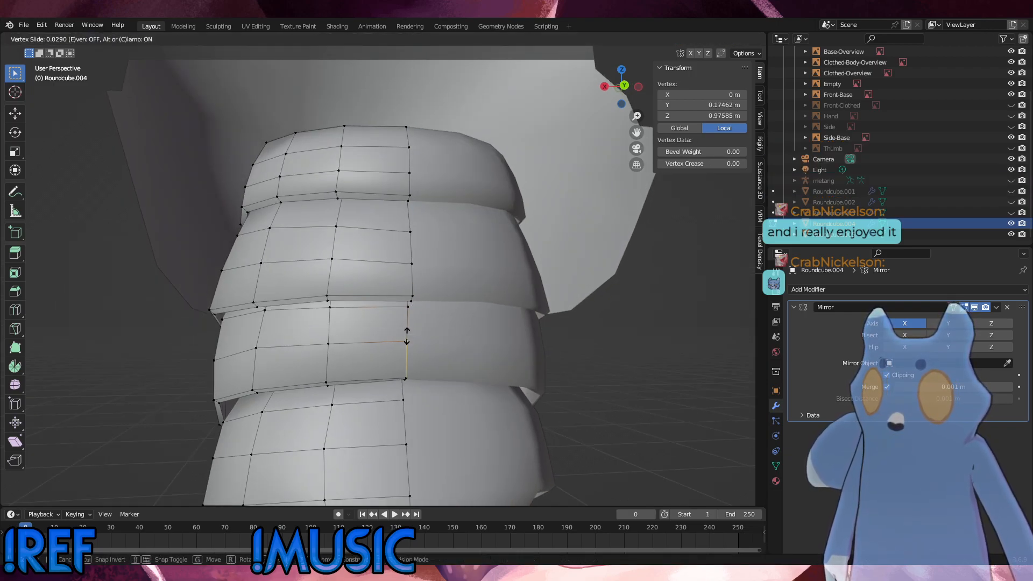
left_click(403, 335)
Compare the abdominal plates and hip loop with the side and front references, also checking them in perspective.
middle_click_drag(403, 334, 524, 338)
left_click(511, 342)
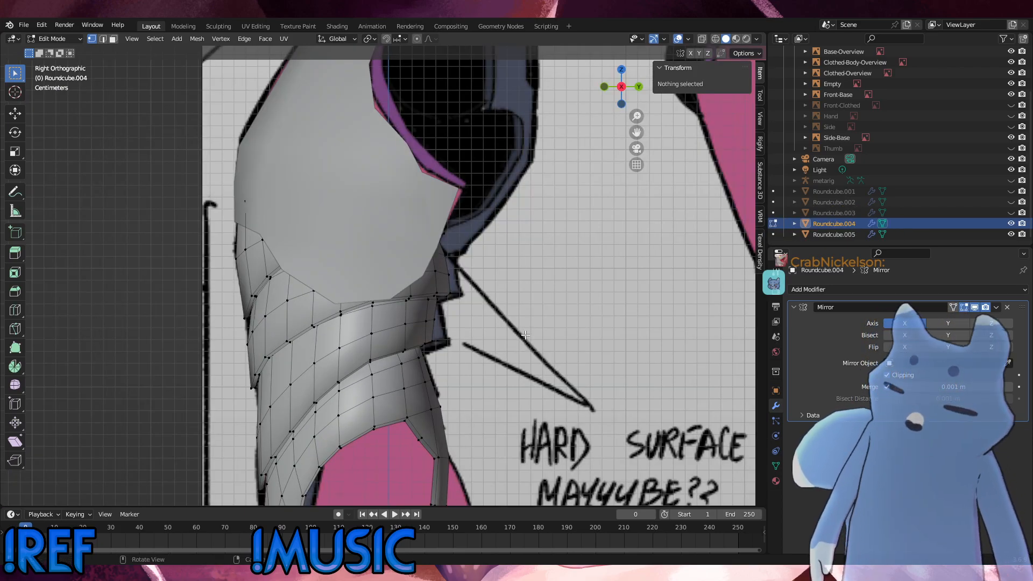
scroll(525, 334, "down", 5)
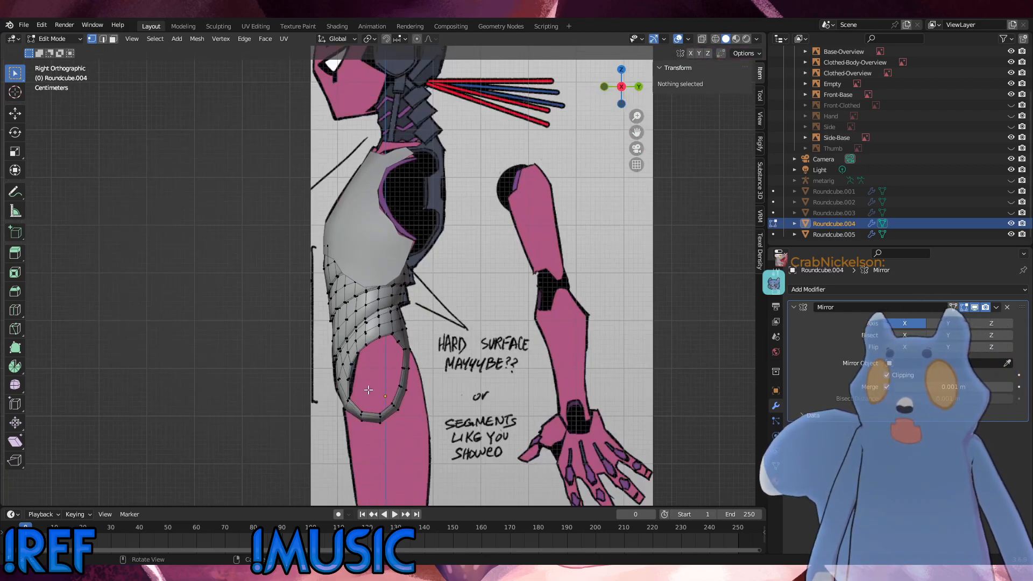
middle_click_drag(386, 393, 427, 422)
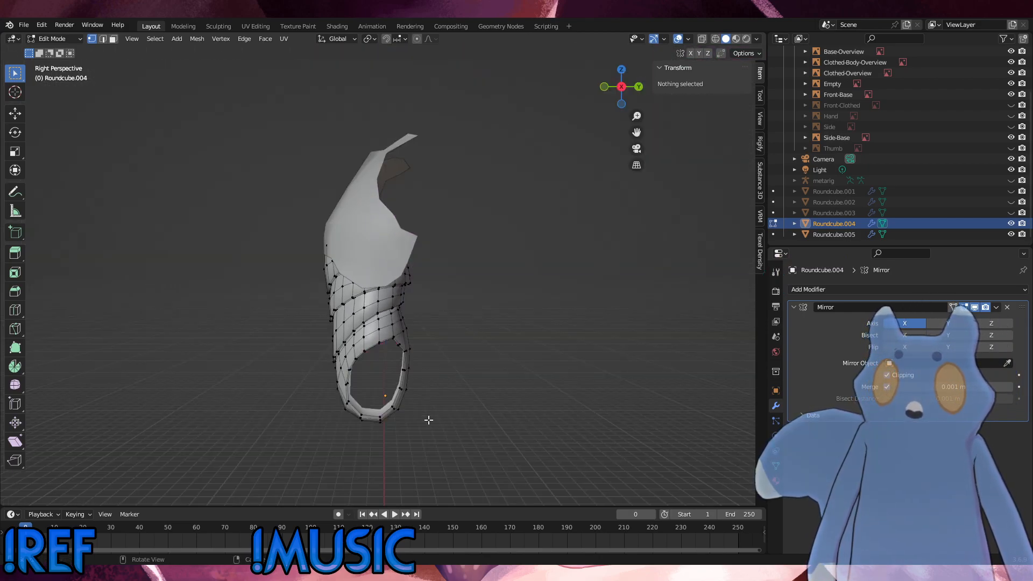
left_click_drag(370, 351, 429, 434)
middle_click_drag(428, 384, 429, 374, "alt")
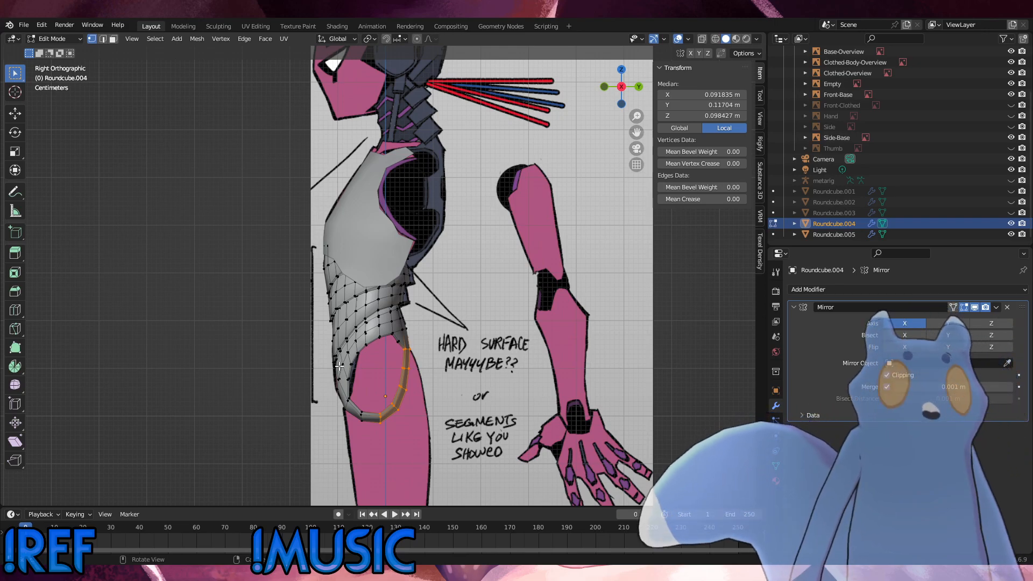
middle_click_drag(381, 368, 537, 372, "alt")
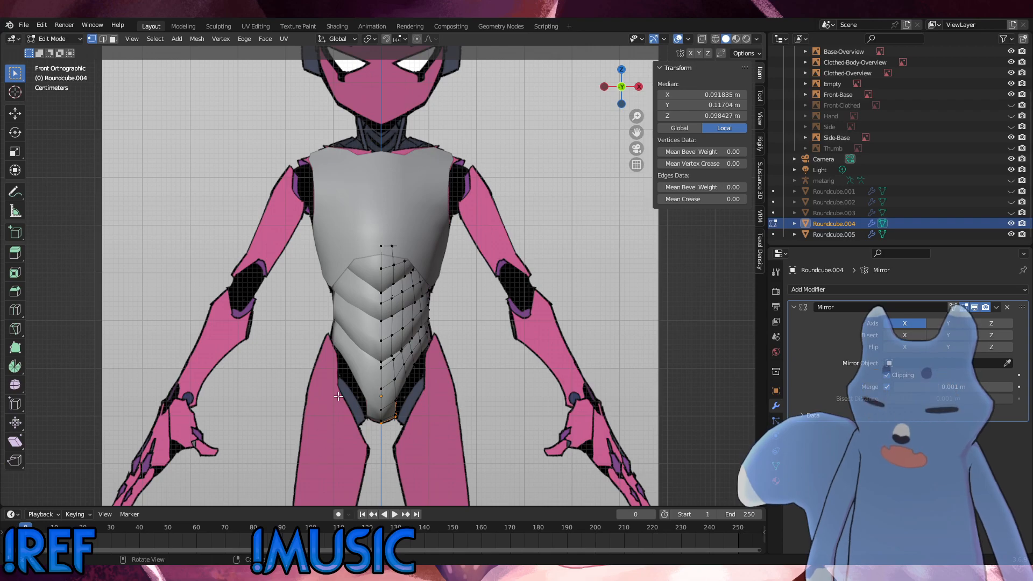
scroll(368, 376, "down", 2)
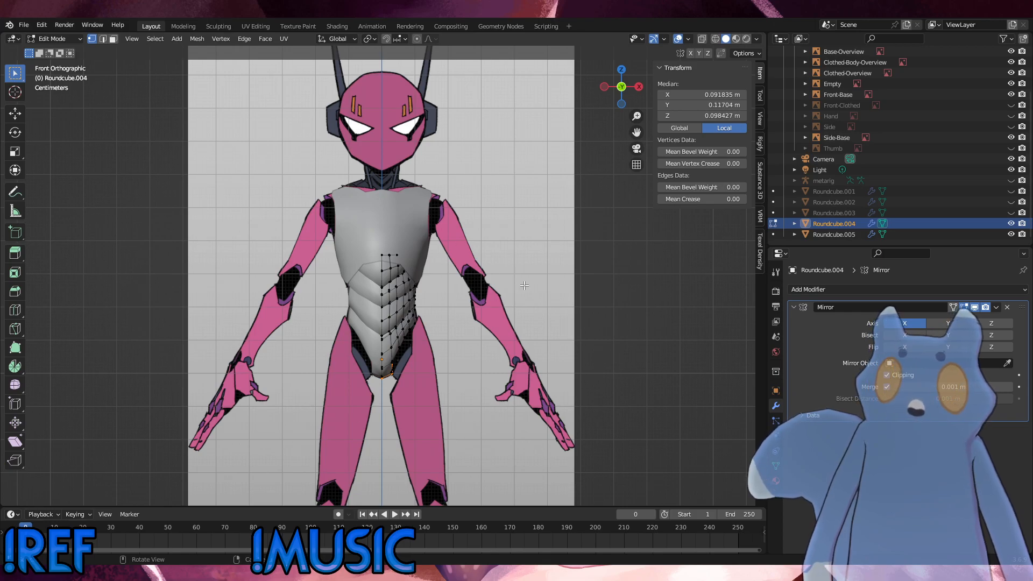
middle_click_drag(490, 261, 513, 322)
scroll(356, 285, "up", 7)
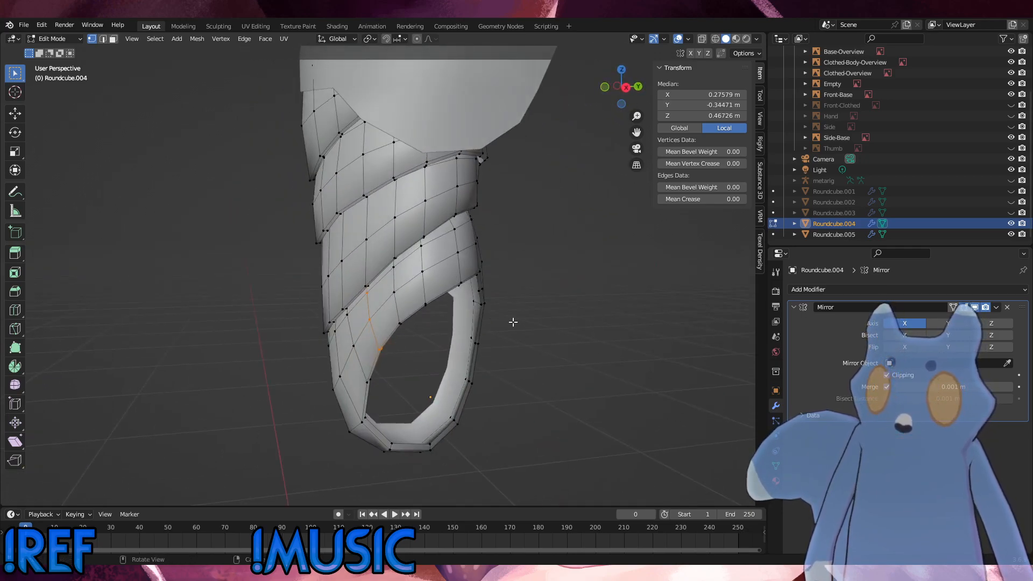
middle_click_drag(484, 261, 461, 244)
key("KP_3")
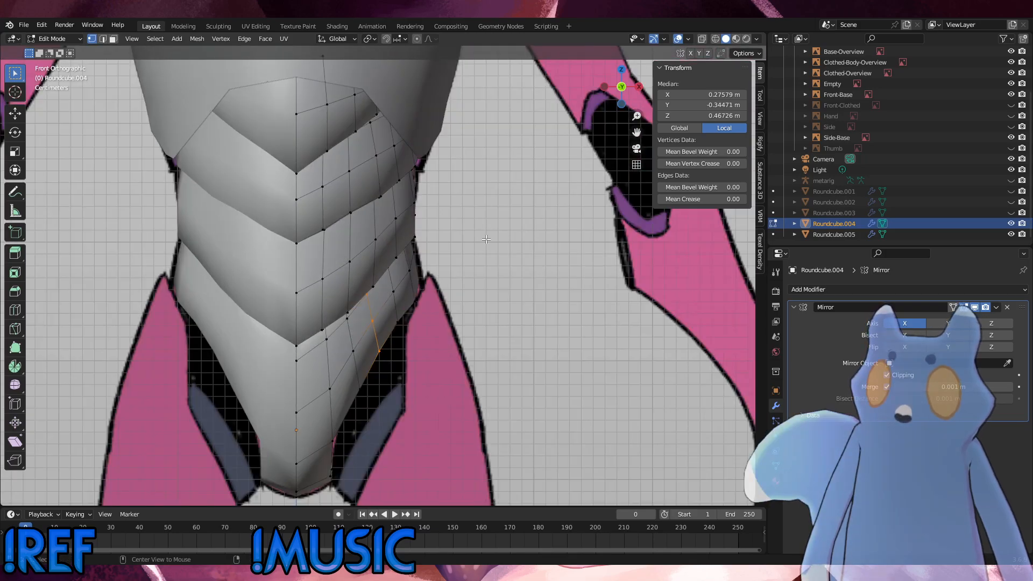
key("KP_1")
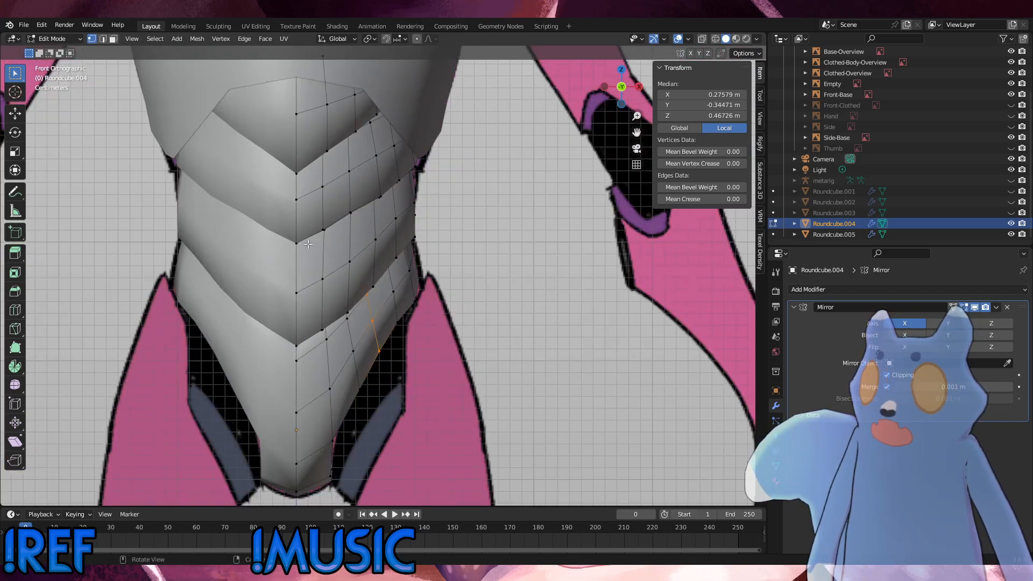
Lower the front section of the second plate's bottom rim along Z, from the centre tip through the two neighbouring edge columns.
middle_click_drag(308, 244, 294, 219)
left_click_drag(297, 232, 279, 215)
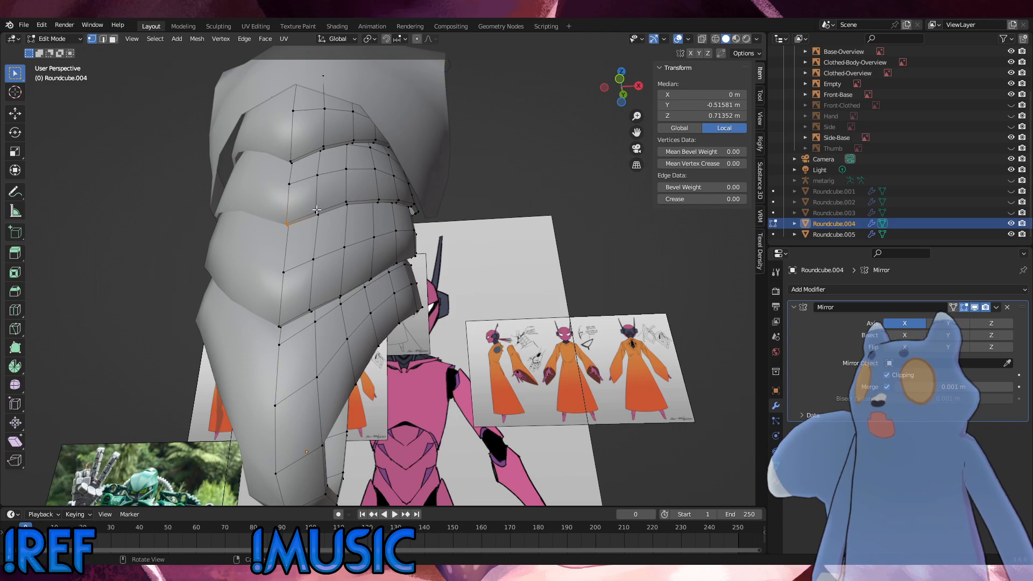
left_click(317, 210, "shift")
left_click(347, 203, "shift")
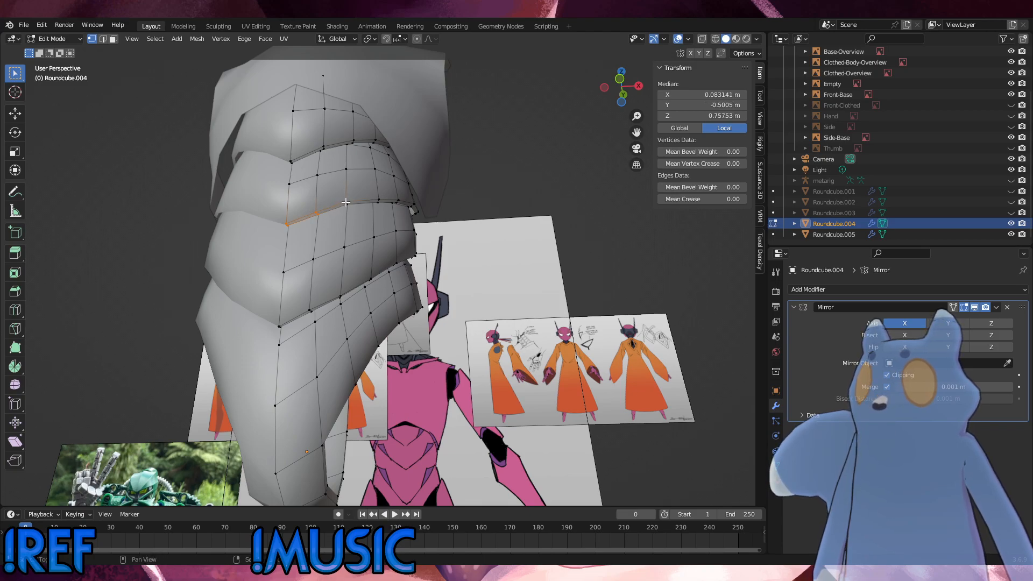
key("KP_3")
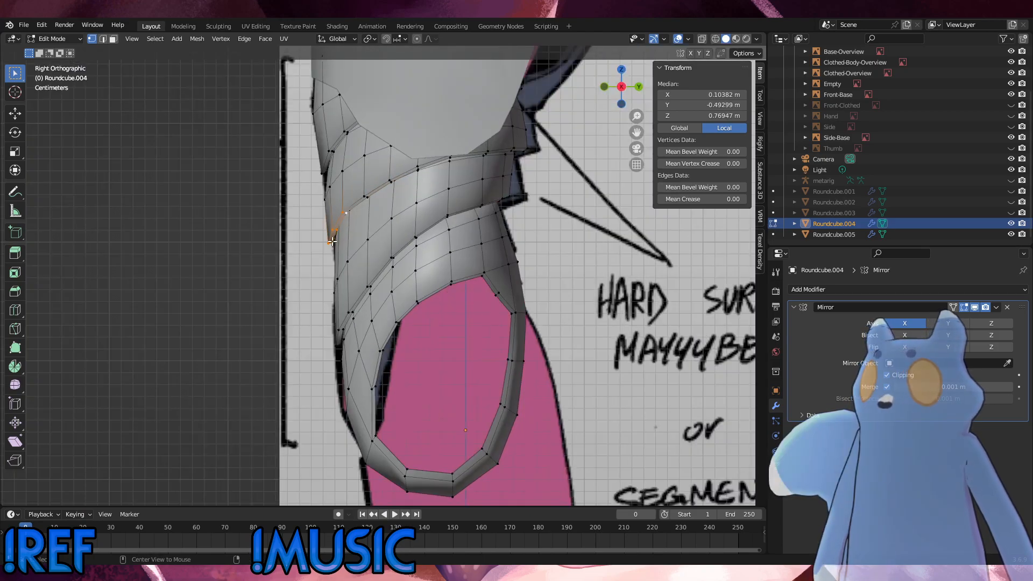
key("g")
key("z")
left_click(374, 255)
Sharpen the second plate's front point by lowering the inner rim vertices along Z, narrowing the selection towards the centre tip.
left_click_drag(357, 226, 334, 205, "ctrl")
key("g")
key("z")
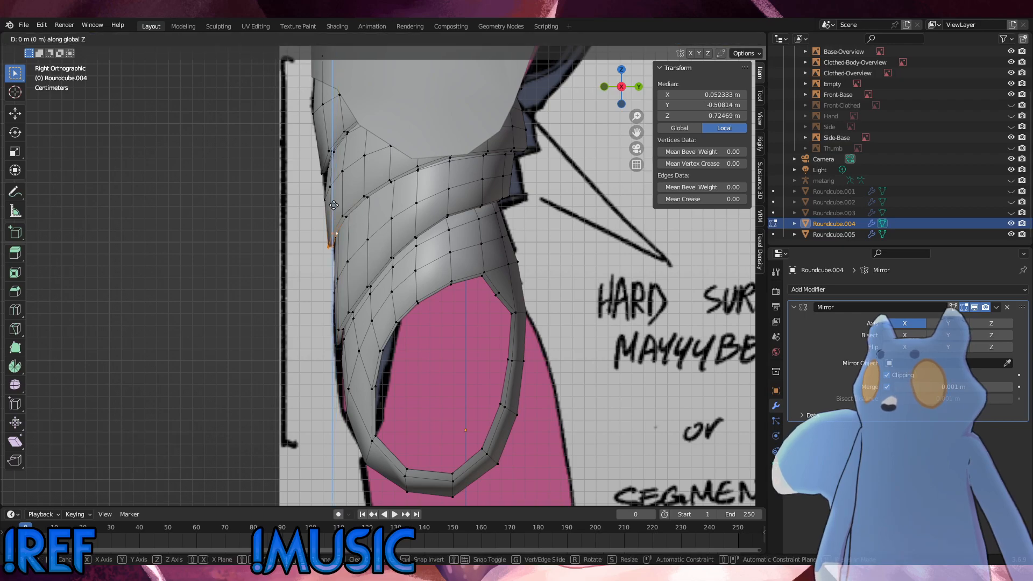
left_click(335, 207)
left_click_drag(344, 242, 325, 228, "ctrl")
key("g")
key("z")
left_click(323, 231)
left_click_drag(384, 255, 364, 240)
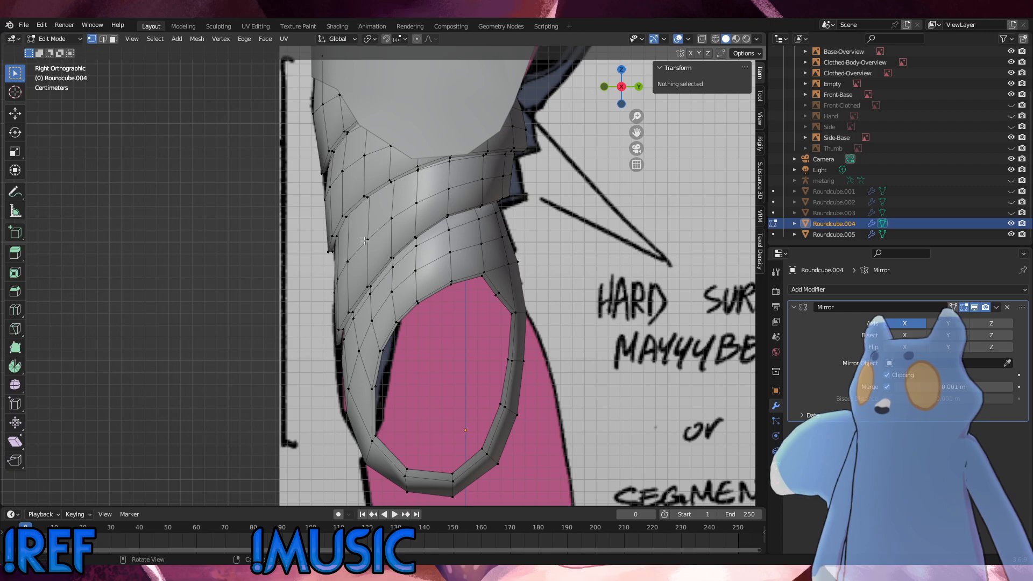
Edge-slide the vertical column beside the second plate's front centre line by a factor of 0.059 and rotate it about 0.36°.
middle_click_drag(365, 241, 488, 257)
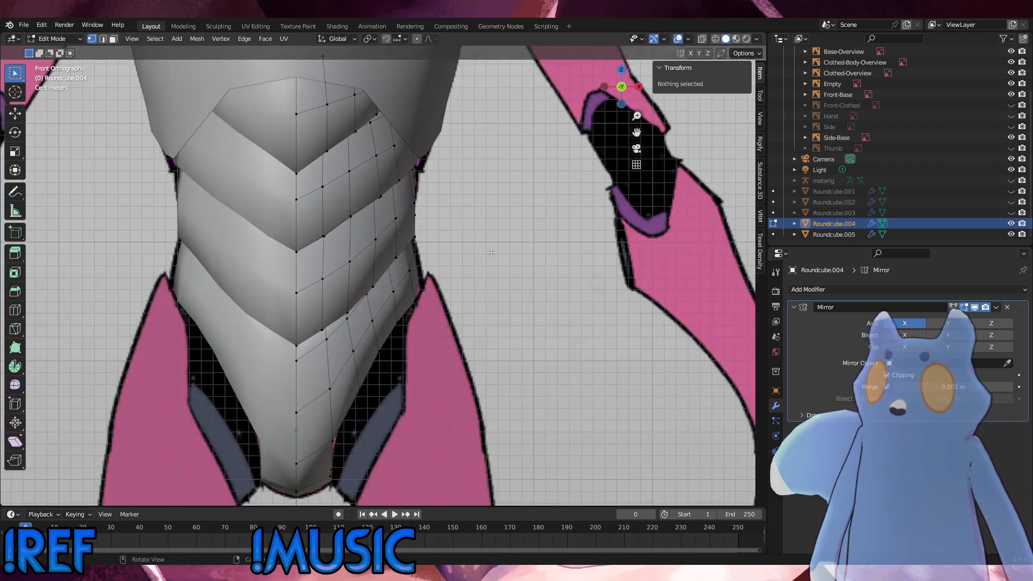
left_click(328, 213, "alt")
key("g")
key("g")
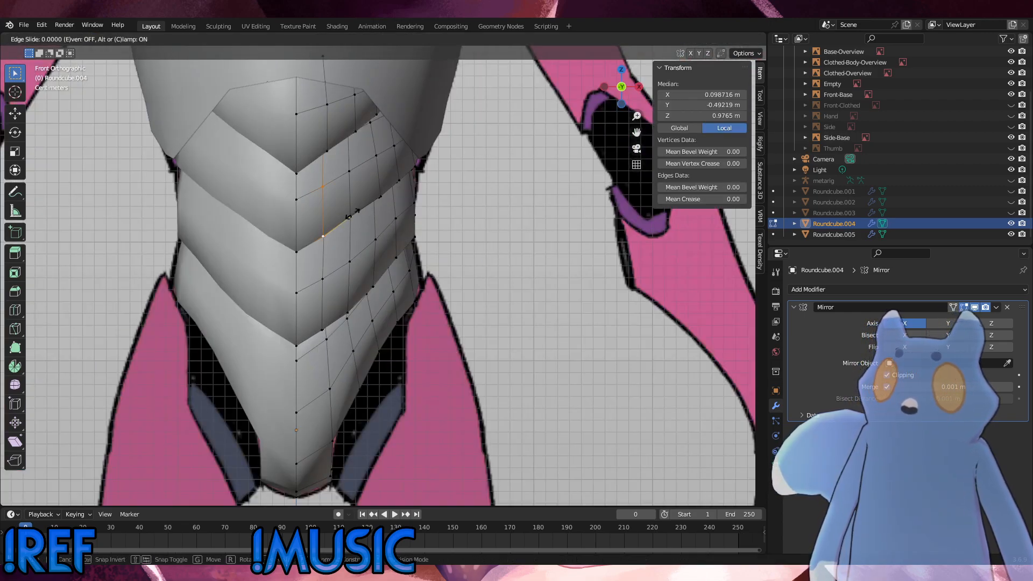
left_click(355, 213)
key("r")
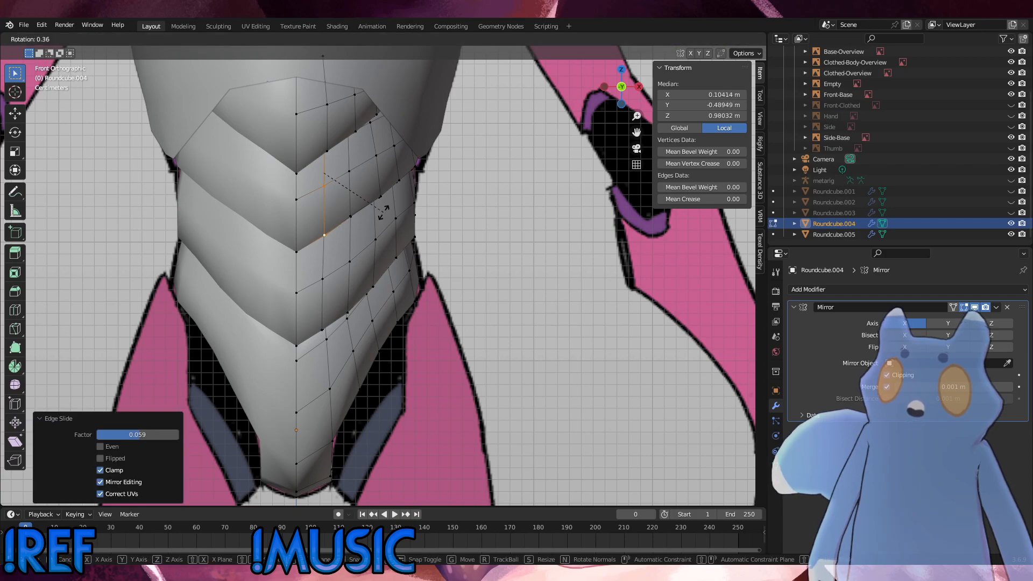
left_click(383, 213)
Fine-tune the same front edge column with an Edge Slide of -0.014 and another small rotation.
key("g")
key("g")
left_click(383, 213)
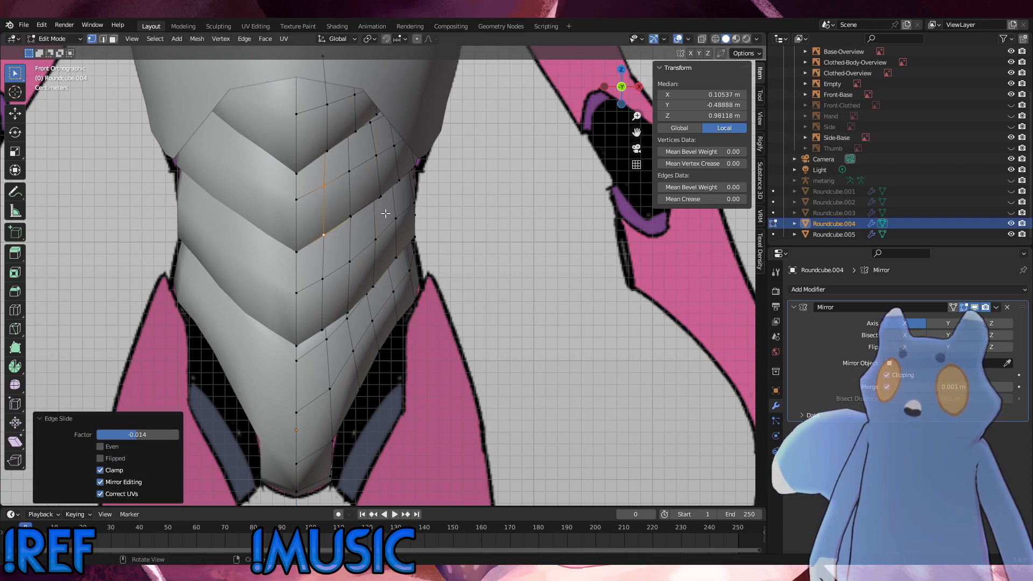
key("r")
left_click(390, 211)
left_click(515, 238)
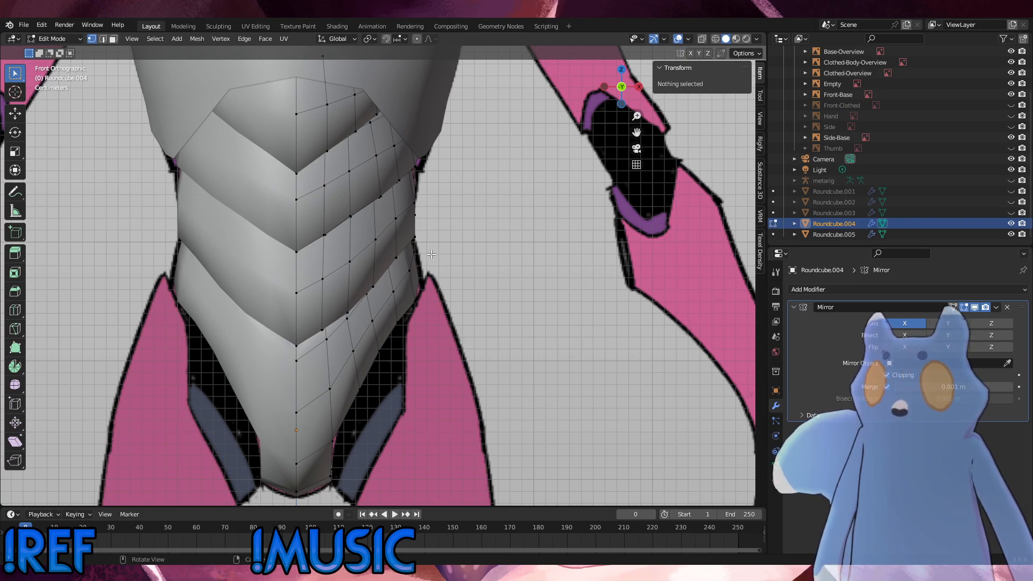
Select an edge loop on the side of the plates and check it against the front reference.
middle_click_drag(432, 254, 465, 154)
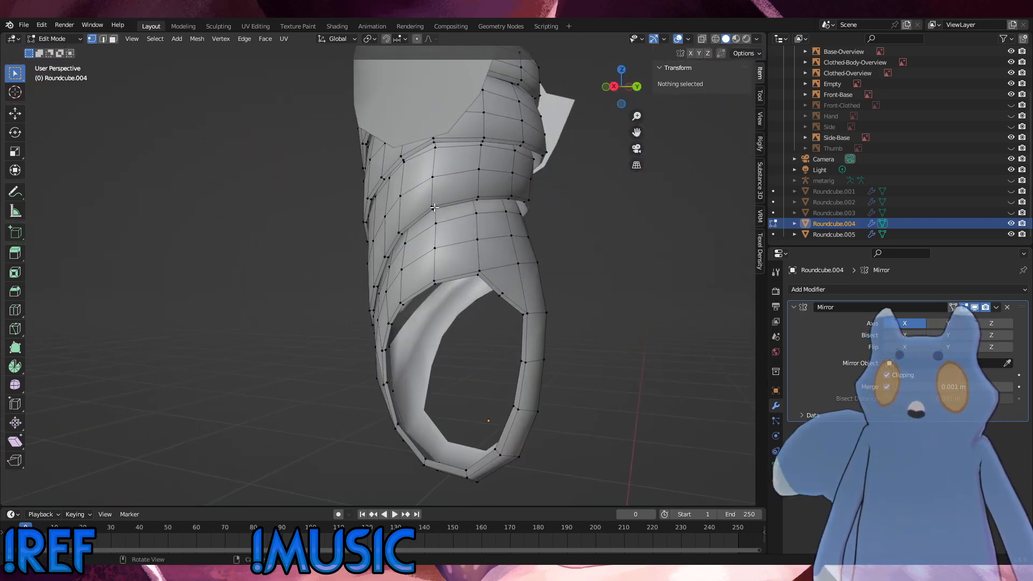
left_click(466, 154, "alt")
middle_click_drag(470, 259, 549, 288, "alt")
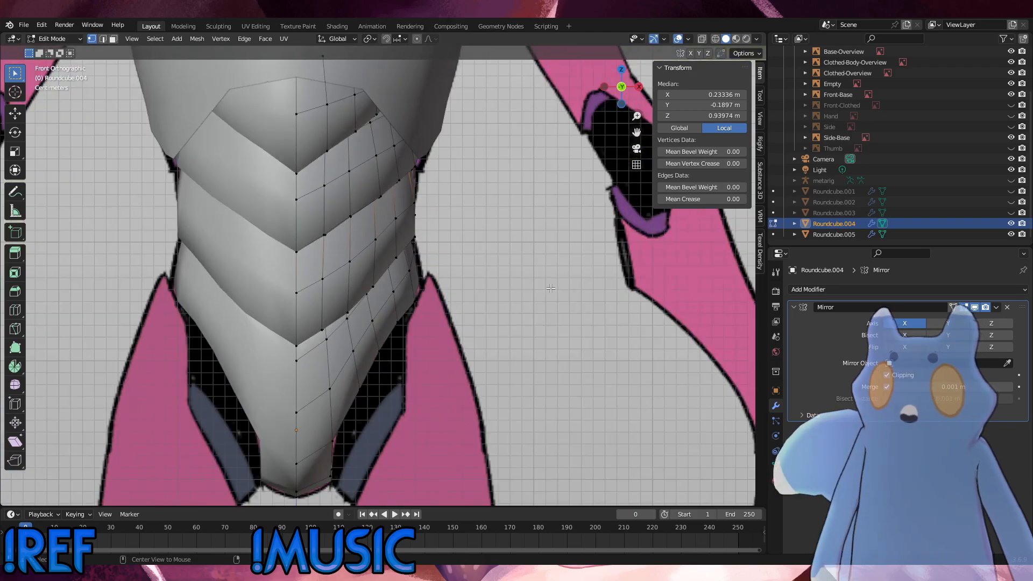
scroll(421, 223, "down", 2)
Edge-slide the front centre-line vertices of the top plate's lower rim by a factor of 0.077 and nudge them slightly in side view.
left_click(326, 204)
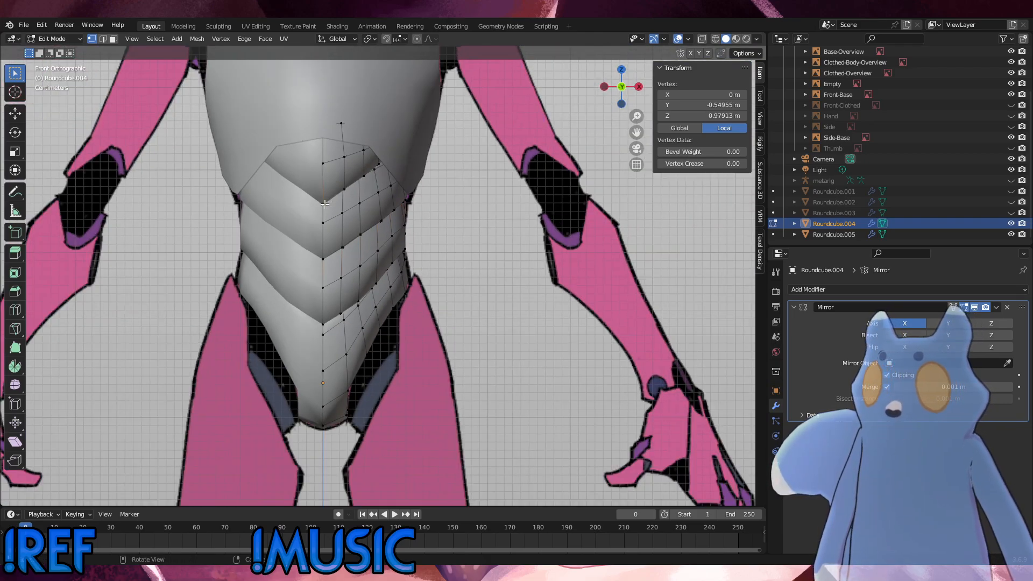
middle_click_drag(327, 203, 323, 117)
scroll(322, 207, "up", 2)
middle_click_drag(318, 205, 264, 236)
left_click(284, 193, "shift")
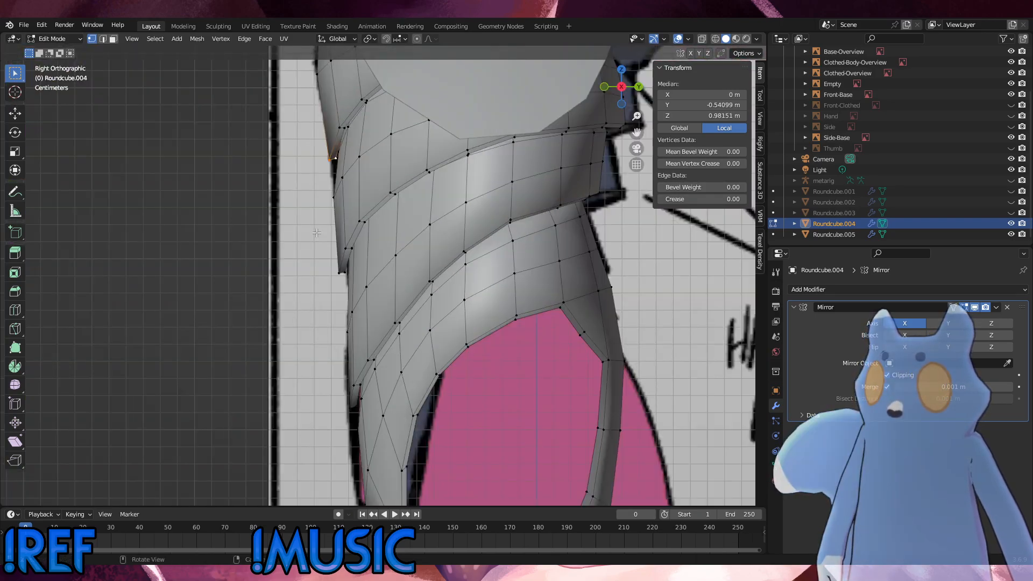
key("g")
key("g")
left_click(326, 230)
key("g")
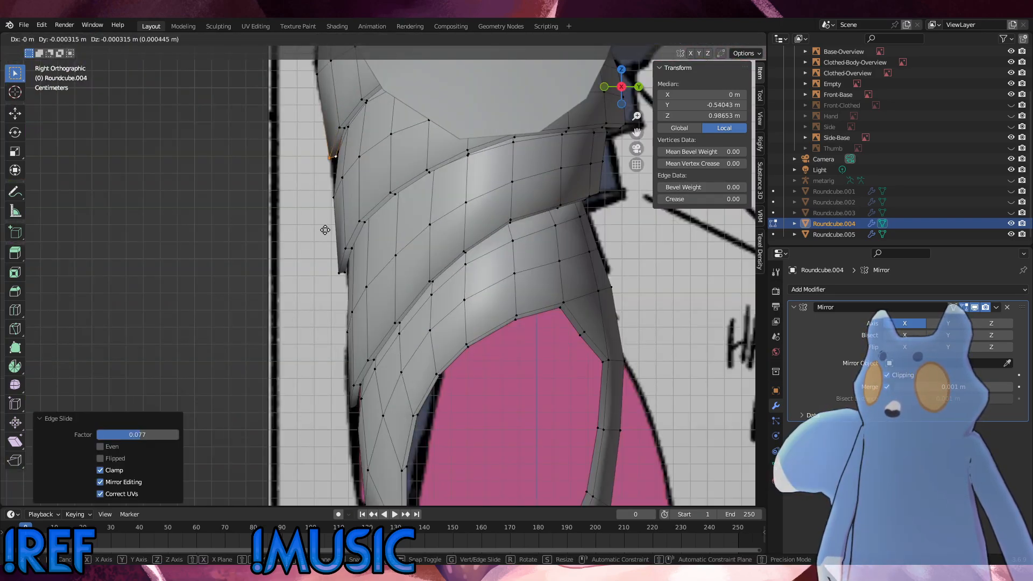
left_click(325, 230)
left_click(653, 247)
scroll(523, 300, "down", 2)
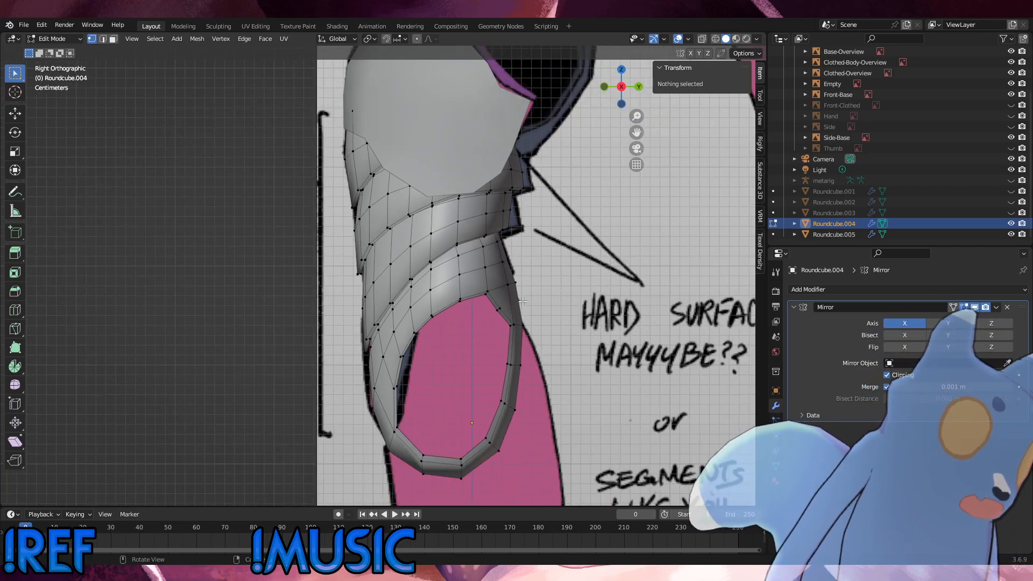
middle_click_drag(521, 168, 508, 186)
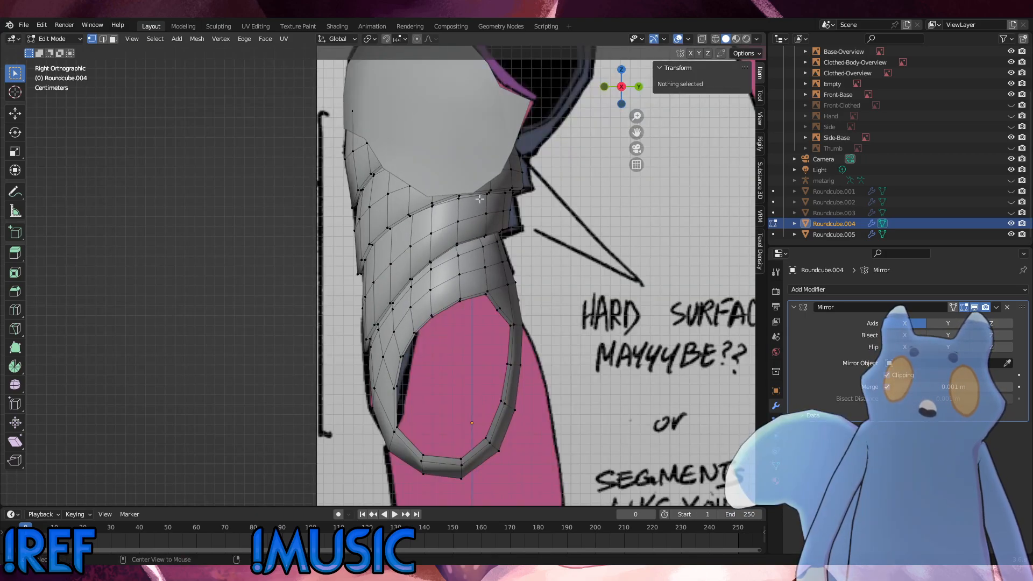
middle_click_drag(527, 162, 539, 102)
left_click(522, 110)
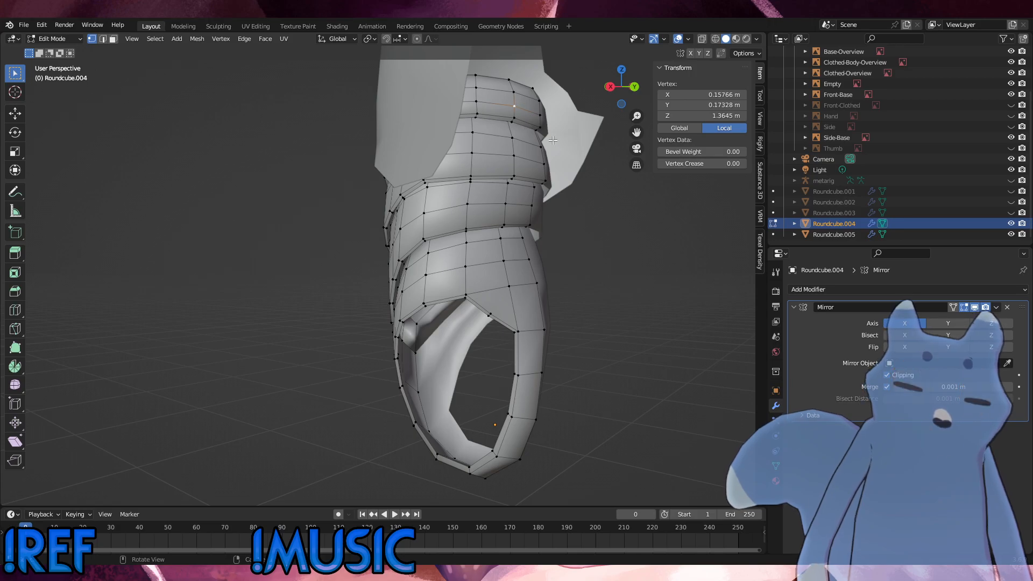
middle_click_drag(609, 200, 523, 287)
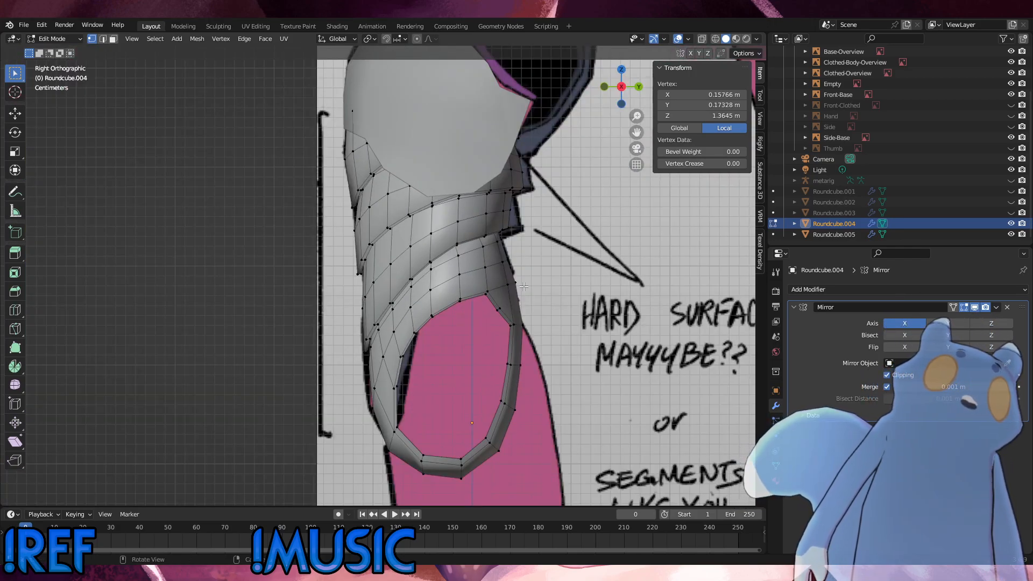
Reveal the hidden leftover strip of Roundcube.004 beside the side reference and delete all its vertices.
left_click(59, 39)
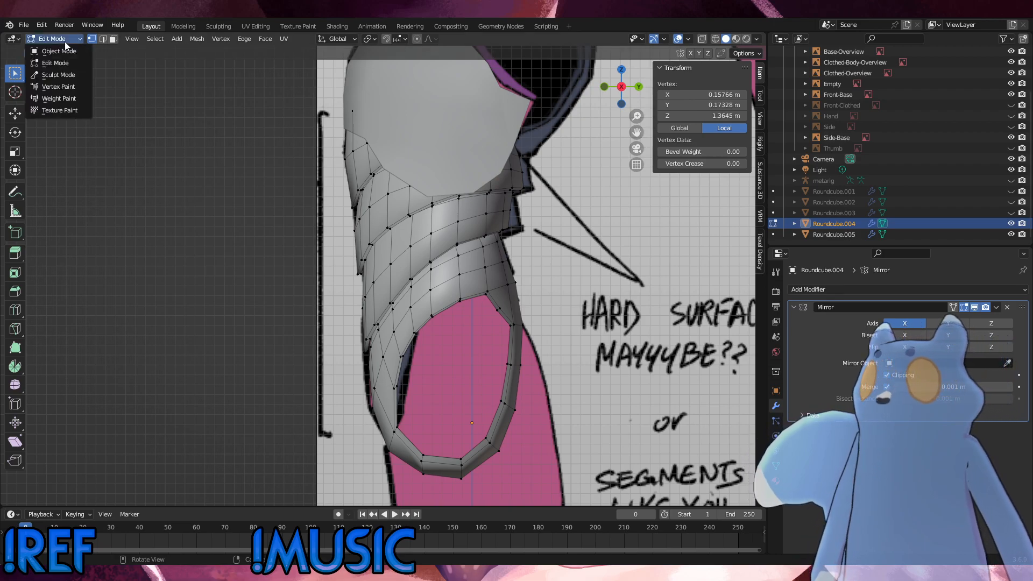
left_click(61, 51)
left_click(421, 100)
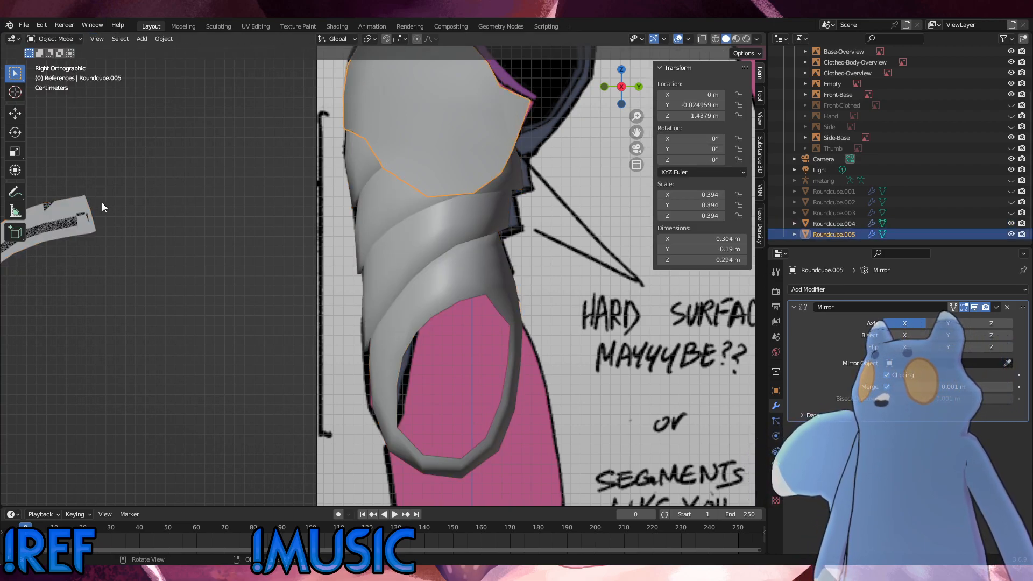
left_click(81, 198)
left_click(59, 39)
left_click(60, 63)
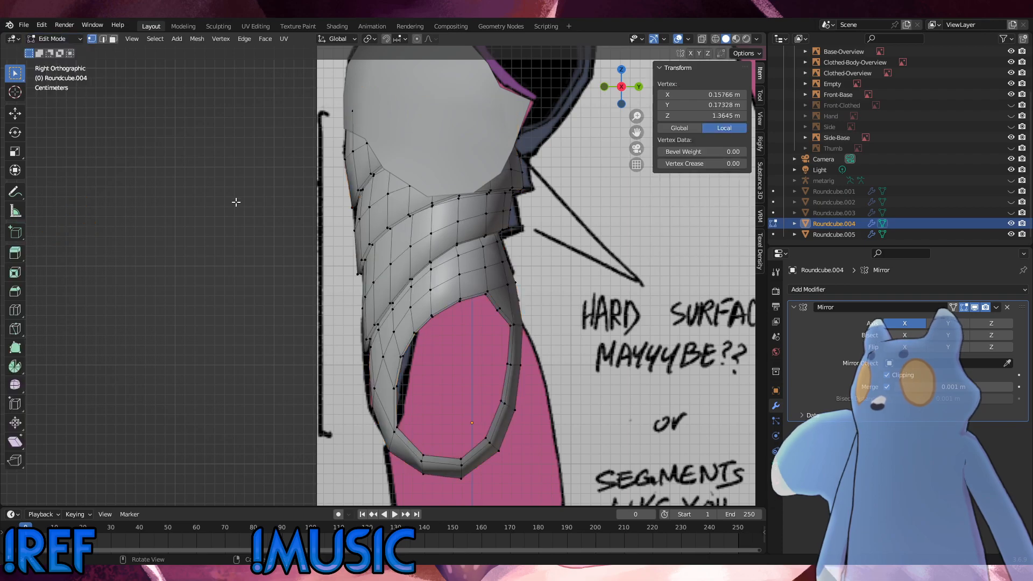
key("alt+h")
scroll(315, 233, "down", 4)
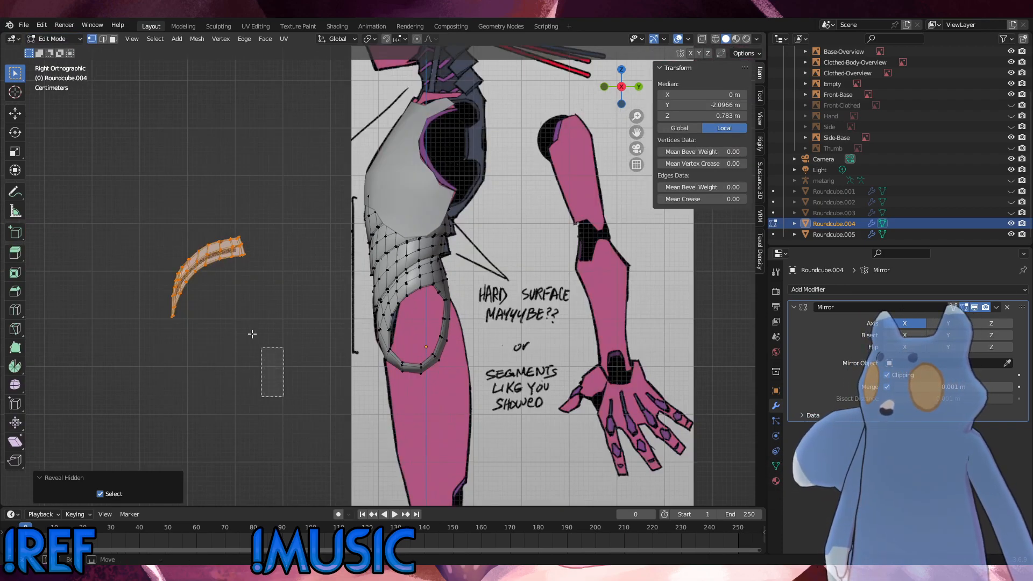
key("h")
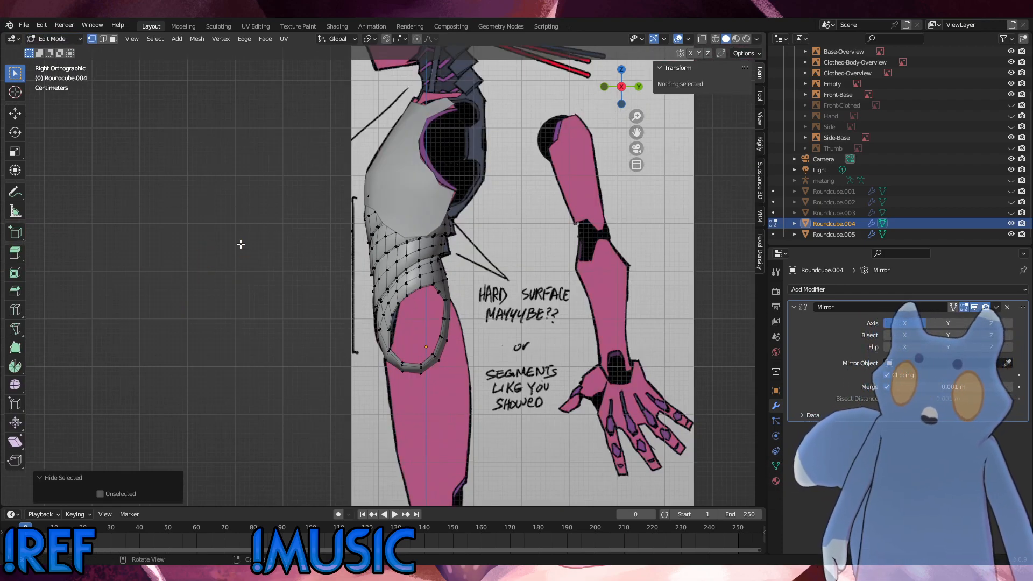
key("ctrl+z")
key("x")
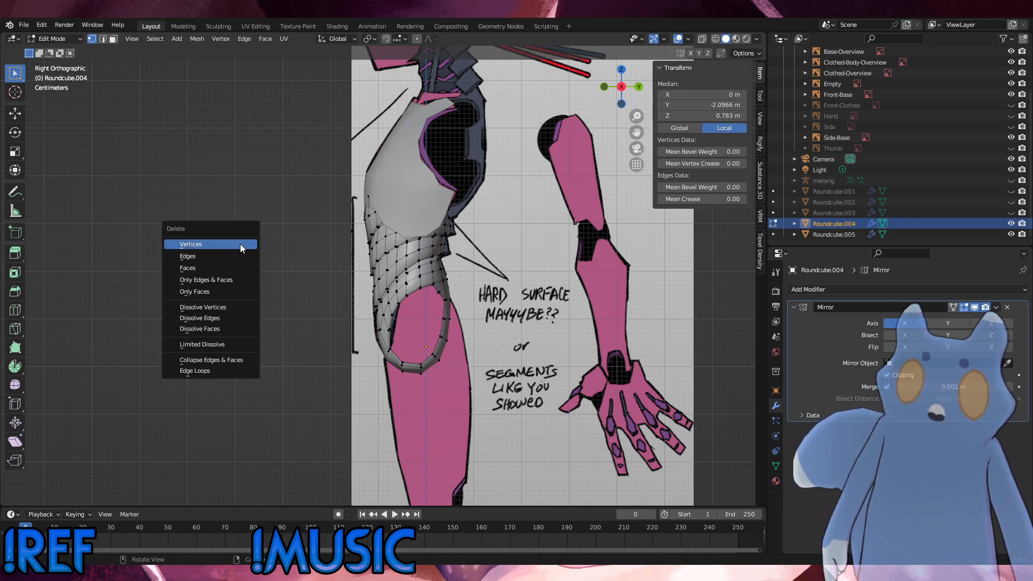
left_click(239, 244)
Return to Object Mode, clear the selection and save the Blender file.
left_click(52, 38)
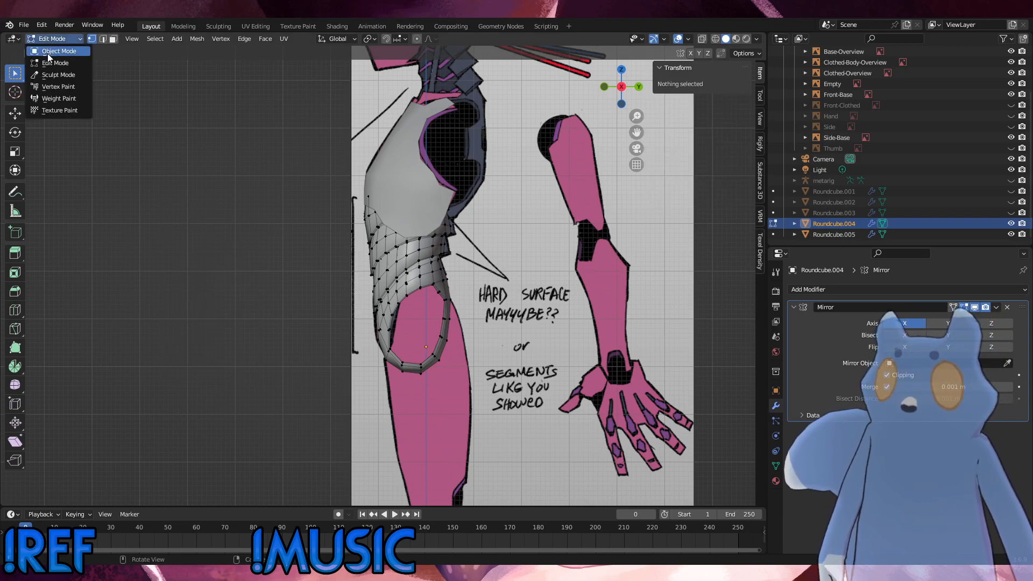
left_click(49, 53)
left_click(195, 195)
left_click(24, 24)
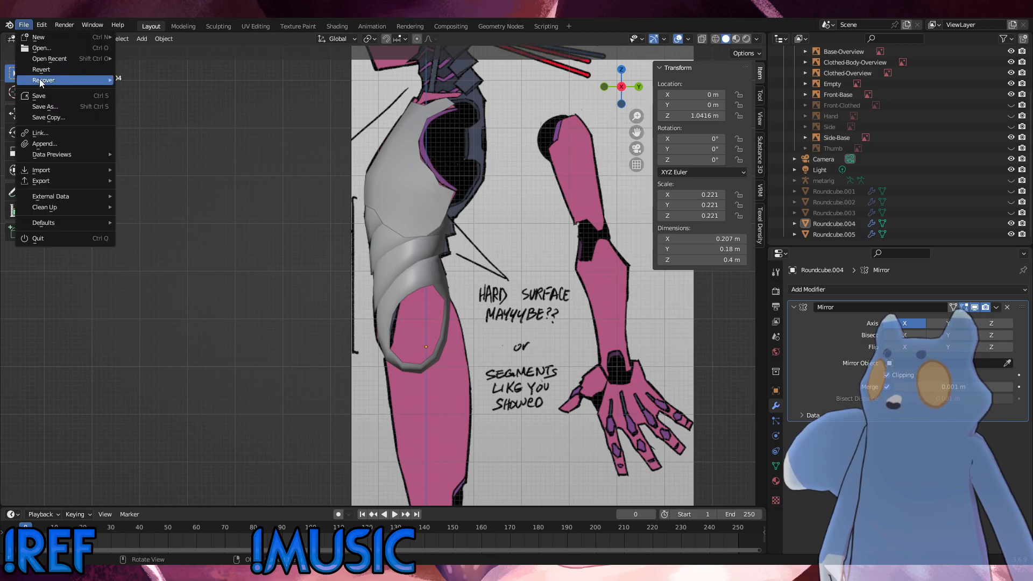
left_click(43, 98)
Open the chest plate Roundcube.005 in Edit Mode and get a close view of its lower rim.
left_click(407, 178)
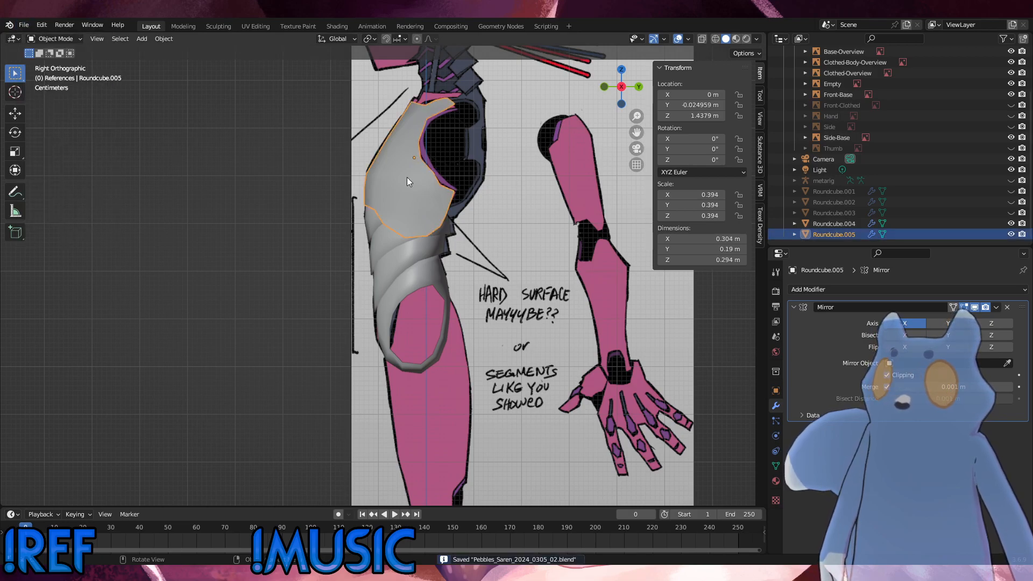
left_click(63, 38)
left_click(46, 63)
middle_click_drag(377, 226, 388, 307)
scroll(456, 197, "up", 3)
Select the chest plate's lower rows of vertices and inflate them with a Shrink/Fatten offset of 0.00432 m.
left_click(374, 237, "alt")
left_click(516, 268, "alt+shift")
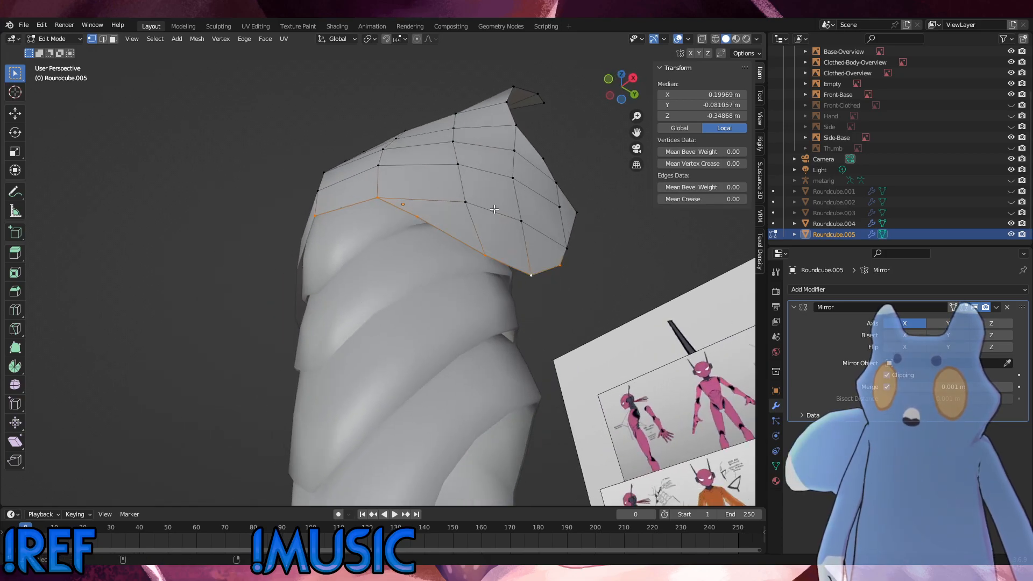
mouse_move(517, 268)
middle_mouse_down()
mouse_move(494, 214)
mouse_move(538, 200)
mouse_move(506, 166)
mouse_move(501, 214)
mouse_move(489, 203)
mouse_move(484, 240)
mouse_move(510, 282)
mouse_move(502, 263)
middle_mouse_up()
left_click(557, 80, "alt+shift")
left_click(599, 118, "alt+shift")
scroll(548, 204, "down", 3)
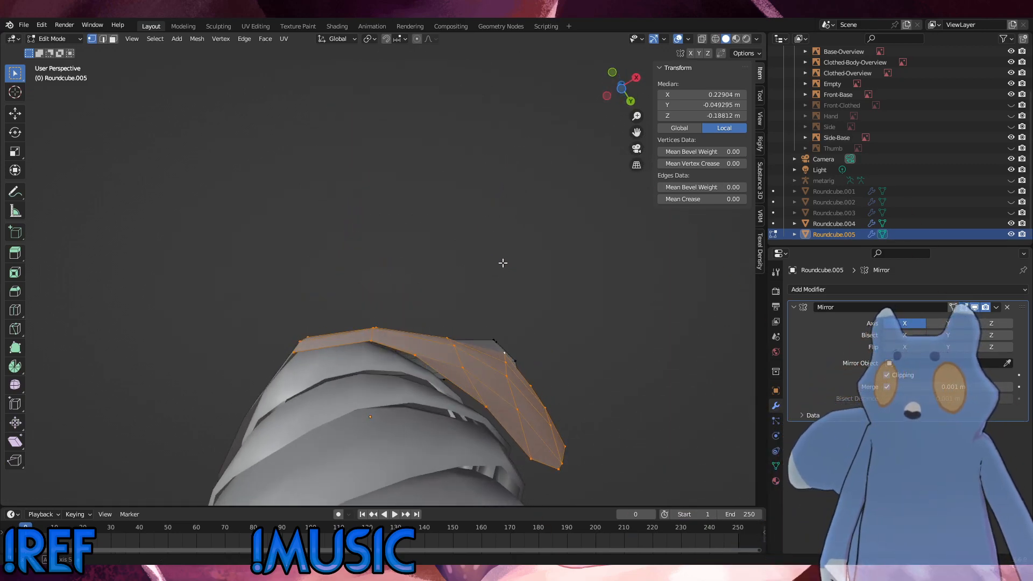
key("alt+s")
left_click(512, 303)
middle_click_drag(513, 303, 558, 307)
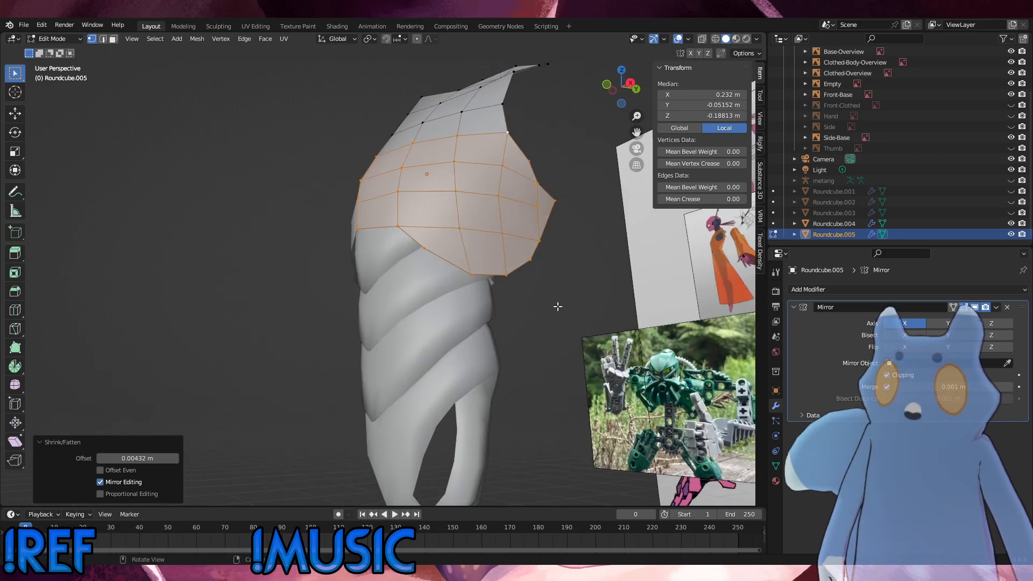
Scale the chest plate's lower rows uniformly by 1.079 and check them against the front and side references.
key("s")
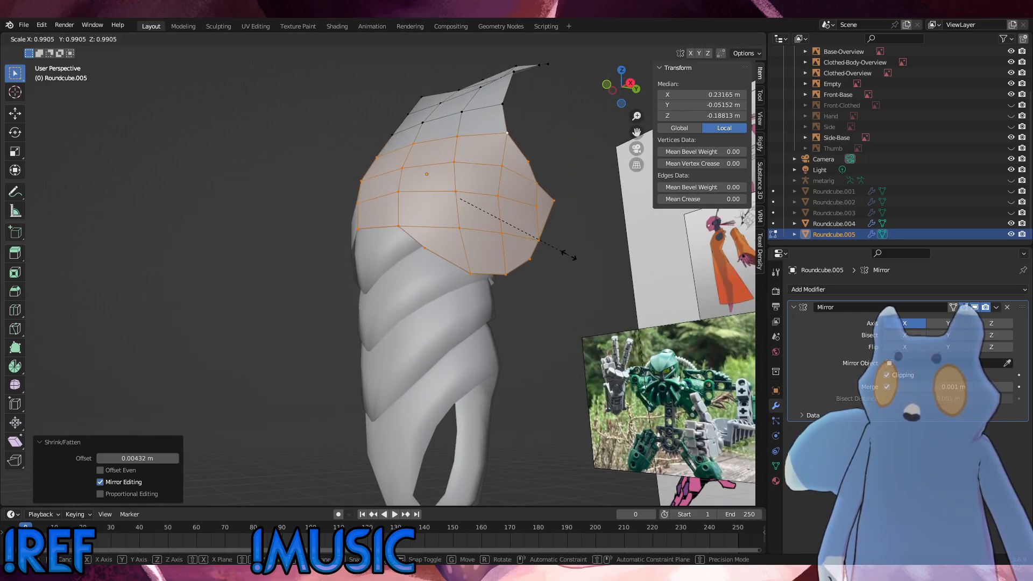
left_click(572, 260)
middle_click_drag(572, 260, 494, 244)
key("KP_1")
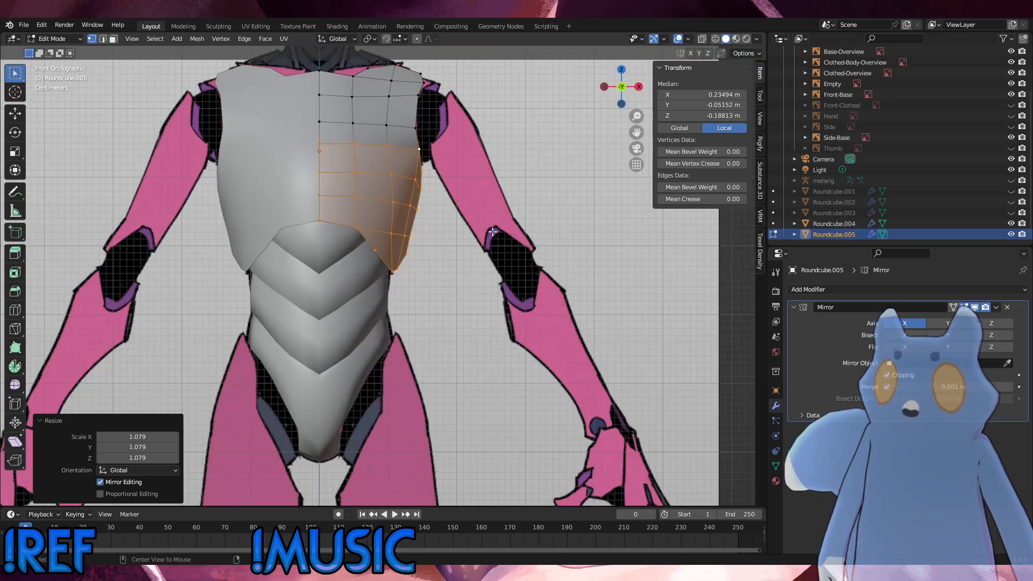
key("KP_3")
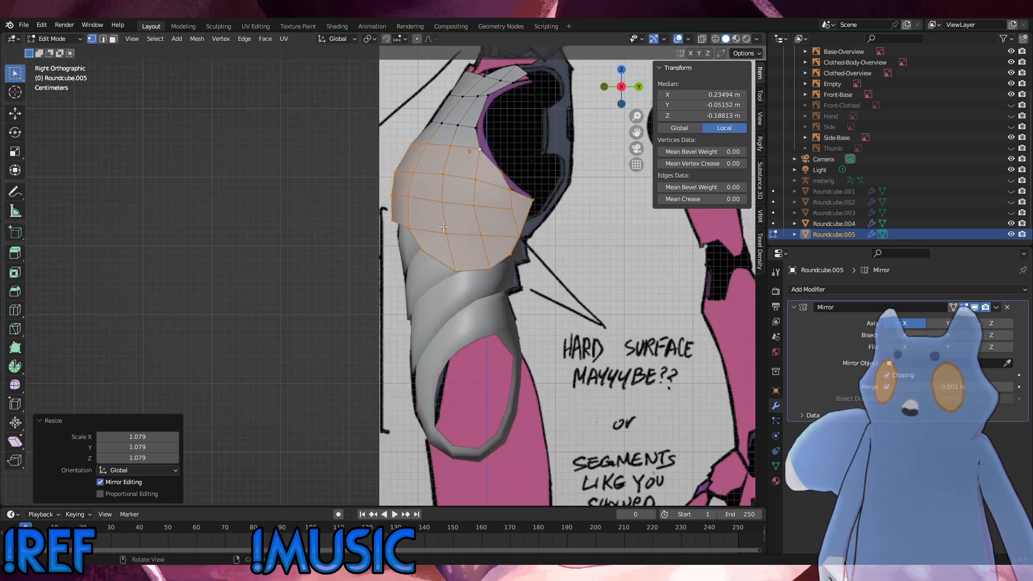
Move the armhole edge vertex below the chest plate's narrow part by -0.006263 m in Y and 0.003915 m in Z.
left_click(502, 171)
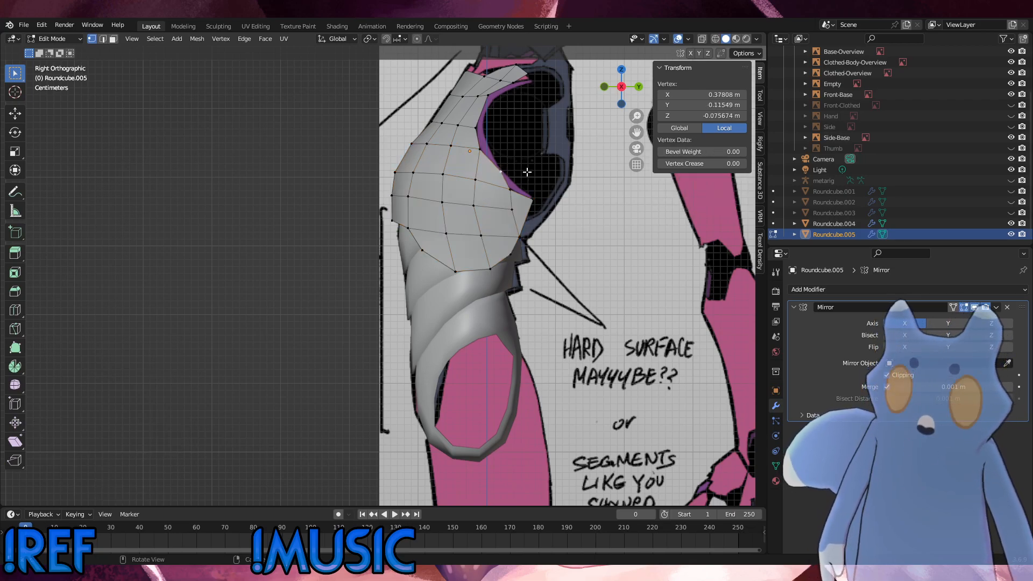
key("g")
left_click(520, 168)
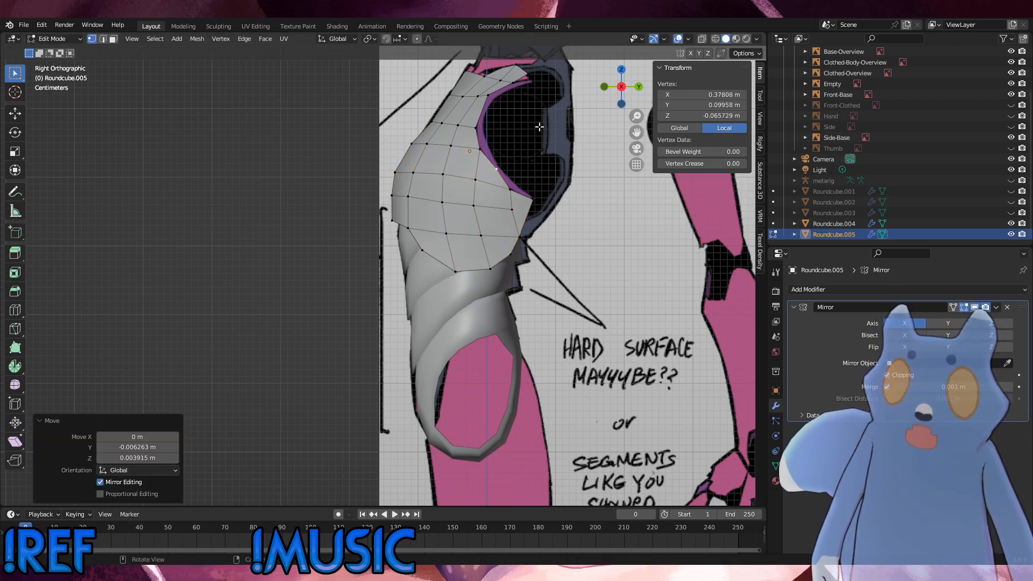
Select the chest plate's shoulder vertices in side view and scale them uniformly by 1.039.
left_click_drag(539, 127, 417, 70)
key("s")
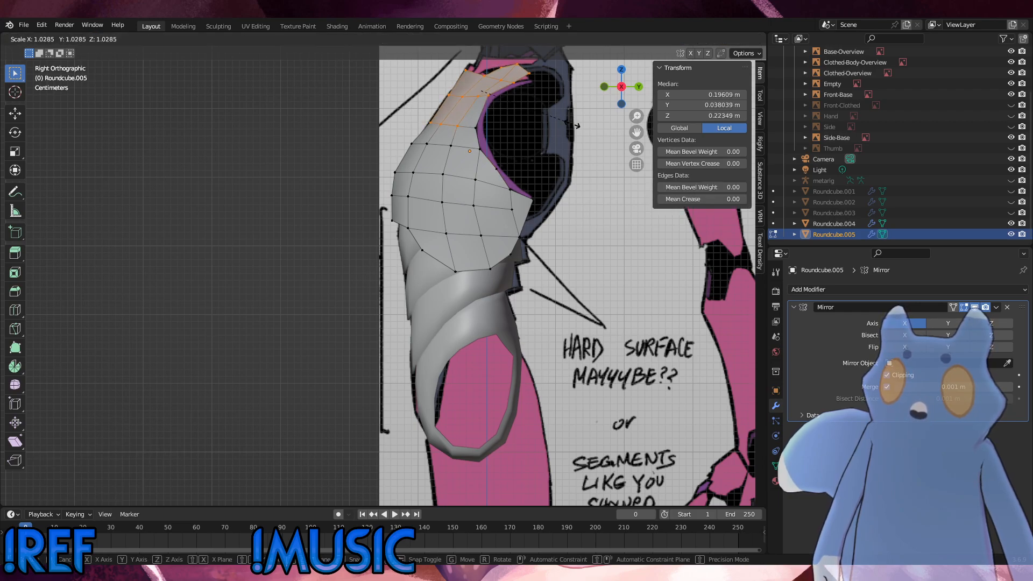
left_click(573, 125)
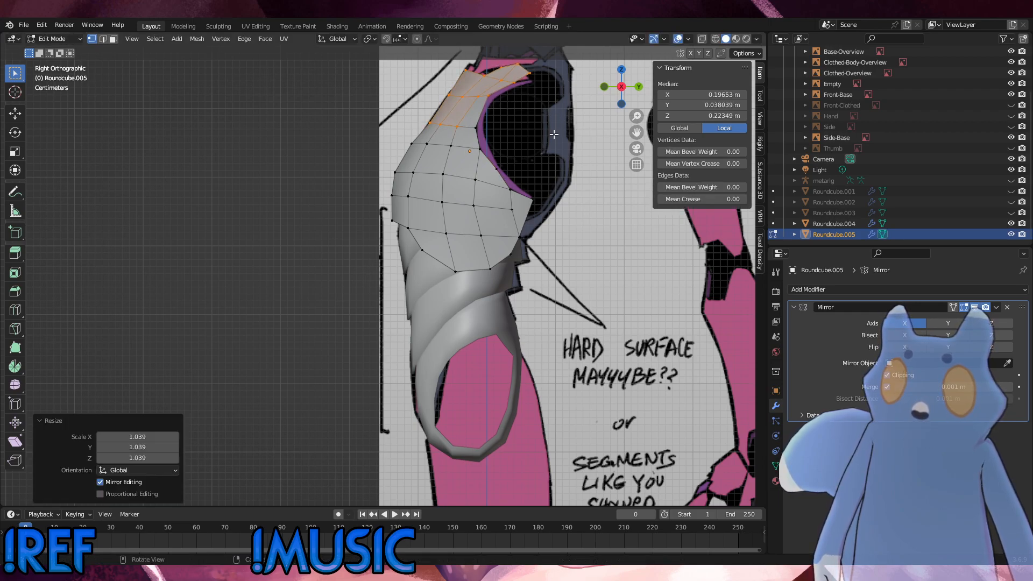
Reselect the full upper shoulder rows, scale them up slightly and raise them by 0.003915 m in Z.
left_click_drag(554, 135, 414, 70)
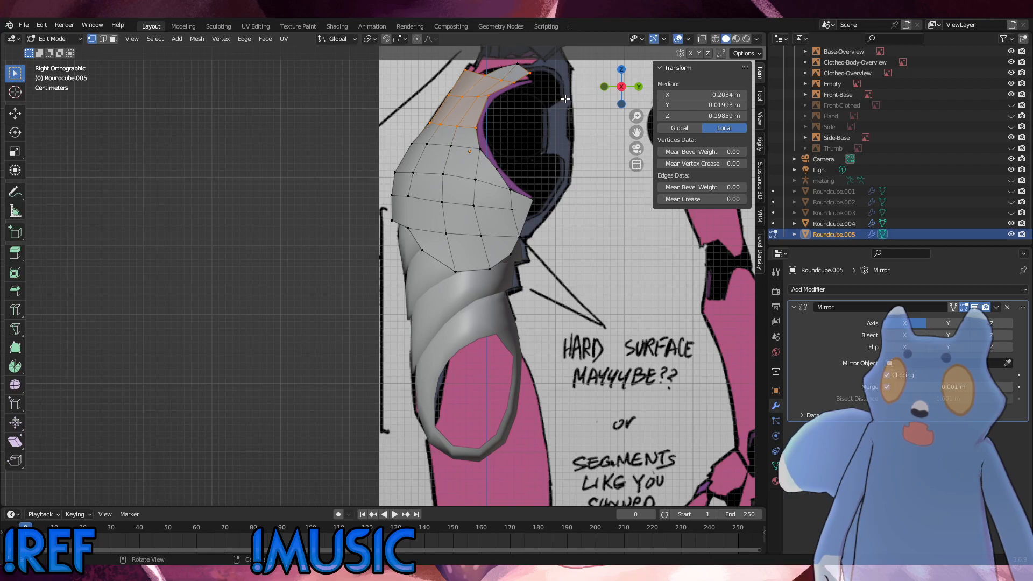
left_click_drag(556, 109, 412, 50)
key("s")
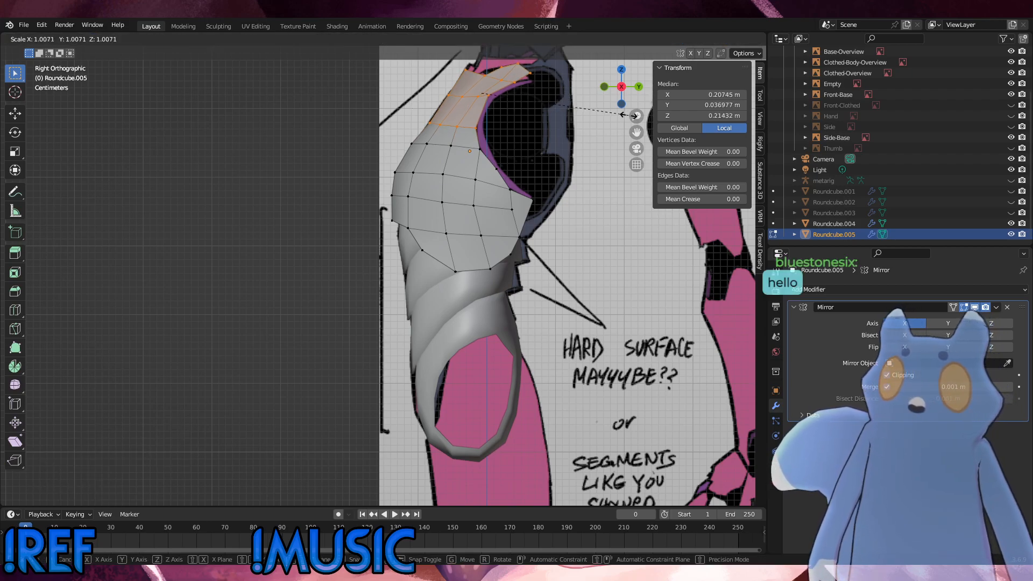
left_click(628, 115)
key("g")
left_click(630, 113)
Fine-tune the shoulder rows with a slight rotation and scale, plus Y moves of 0.001566 m and 0.000783 m.
key("r")
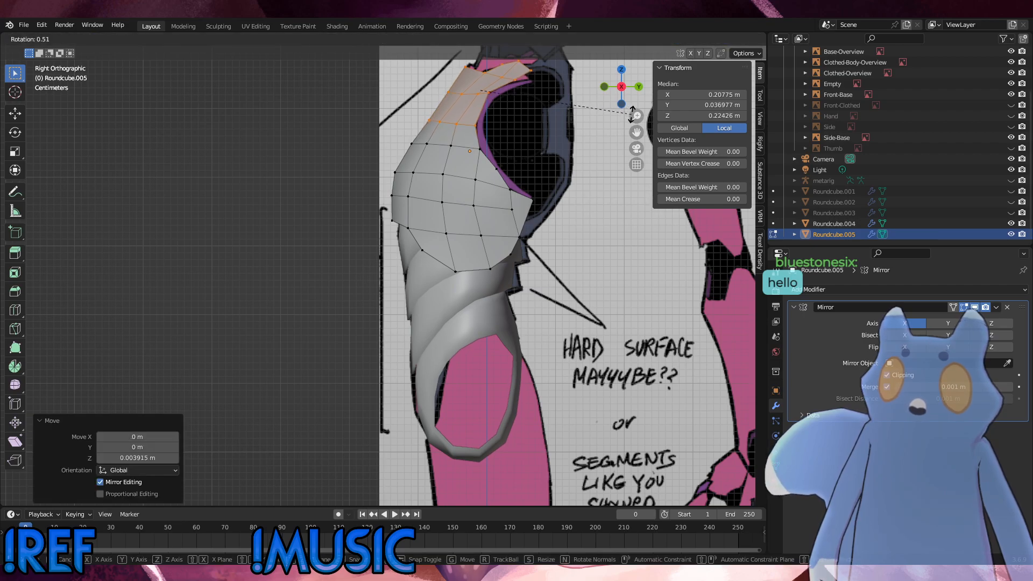
left_click(635, 120)
key("g")
left_click(635, 120)
key("s")
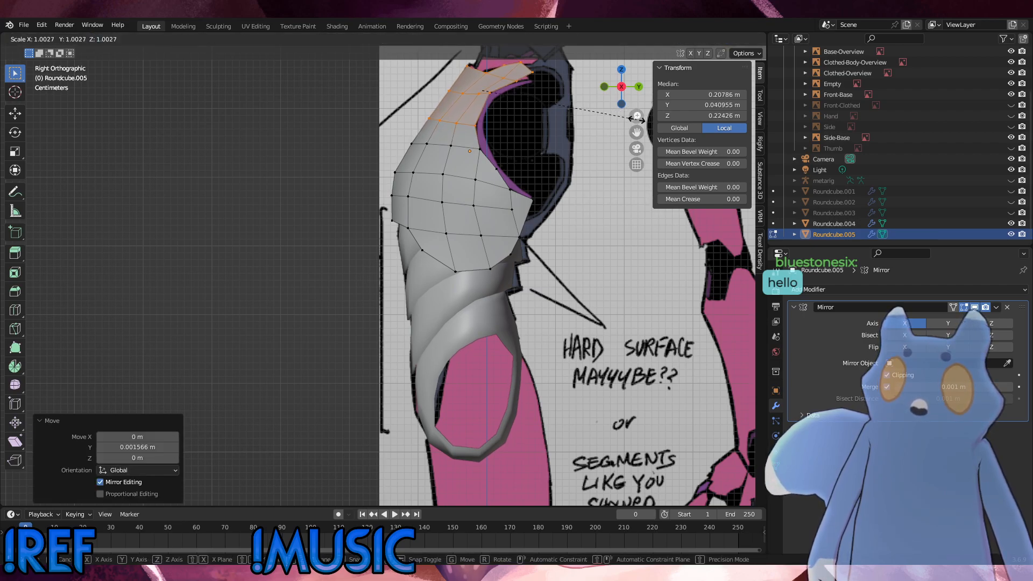
left_click(636, 119)
key("g")
left_click(637, 118)
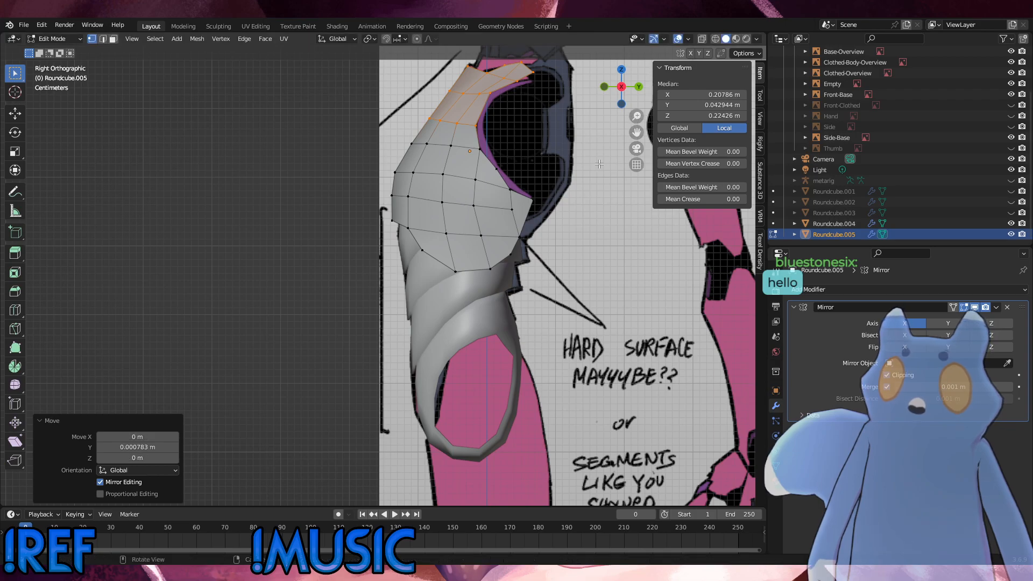
Try a Shrink/Fatten offset of 0.0041 m on the shoulder rows and undo it.
middle_click_drag(637, 118, 583, 155)
left_click(512, 194)
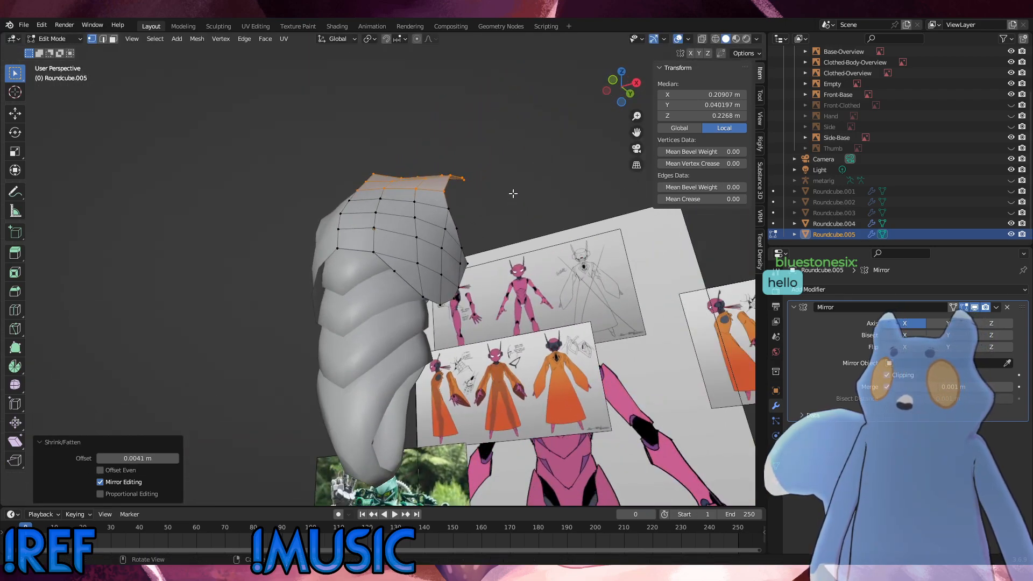
key("ctrl+z")
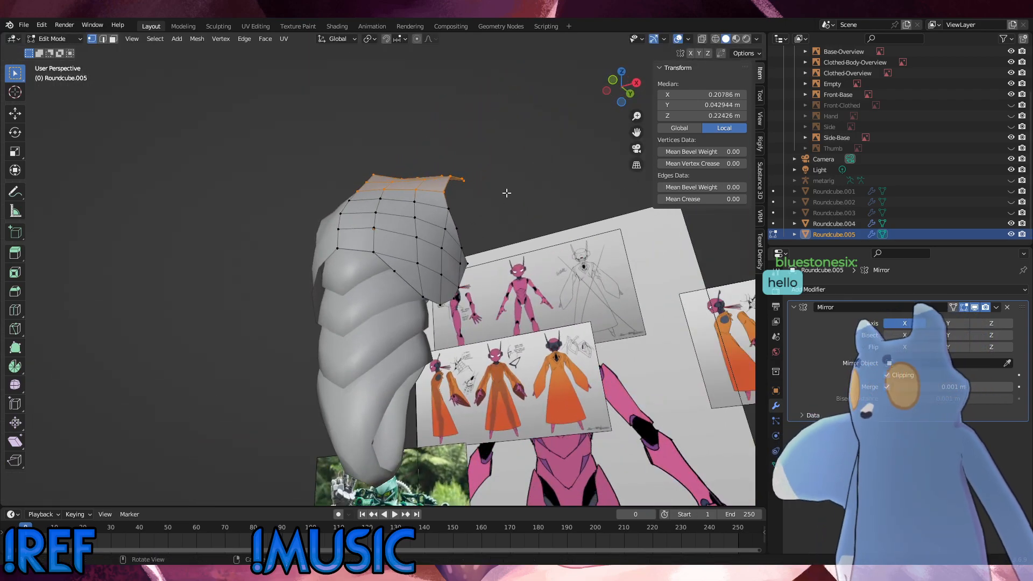
Select the interior vertices on the upper front of the chest plate and inflate them with a 0.00989 m Shrink/Fatten offset.
middle_click_drag(405, 144, 422, 163)
left_click(413, 157)
left_click(420, 153, "shift")
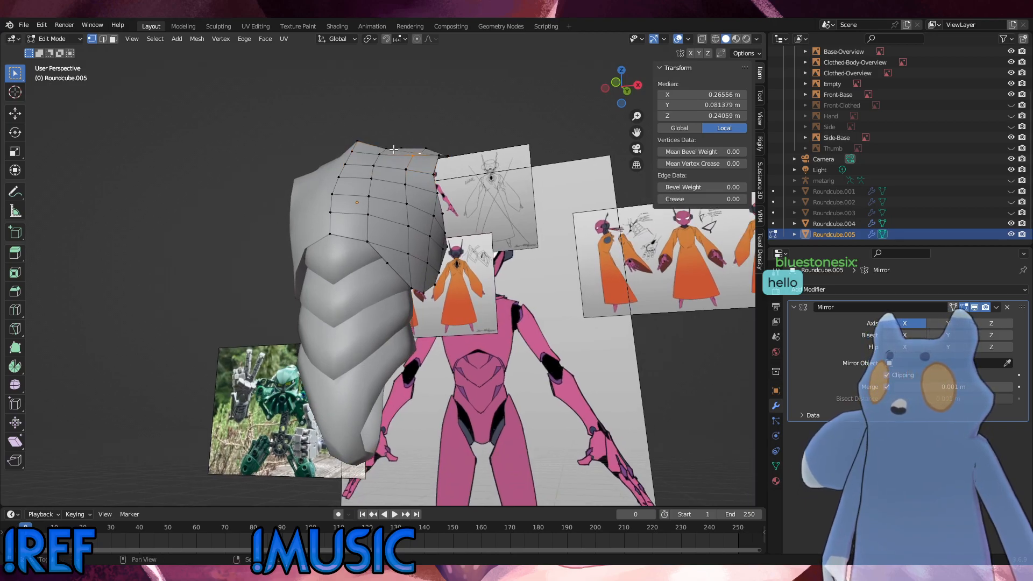
left_click(387, 150, "shift")
left_click(379, 154, "shift")
middle_click_drag(417, 172, 514, 189)
key("alt+s")
left_click(478, 189)
key("ctrl+z")
key("alt+s")
left_click(515, 189)
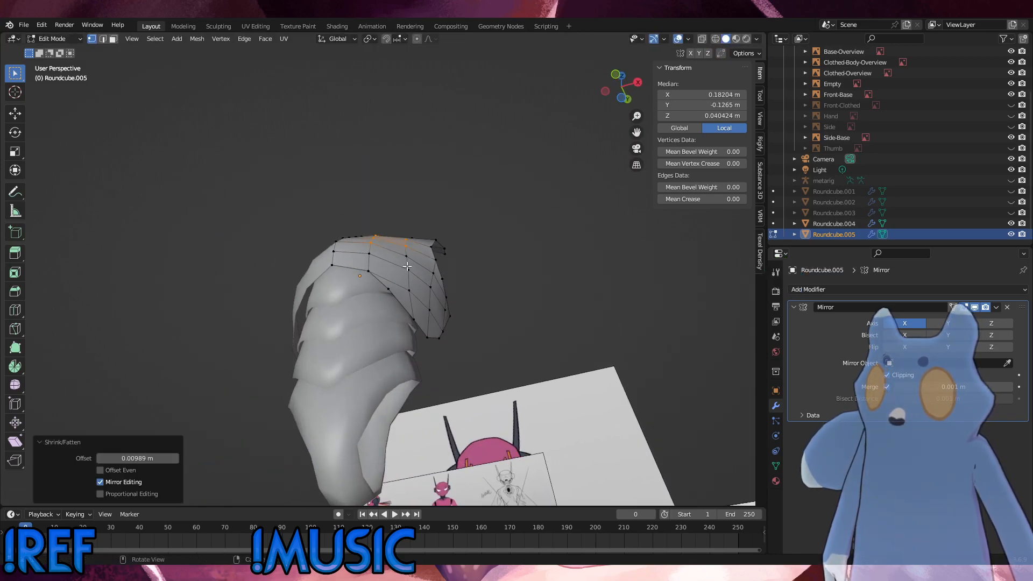
Select the vertex block across the middle of the chest plate and inflate it with Shrink/Fatten by about 0.0056 m.
left_click_drag(416, 271, 370, 243)
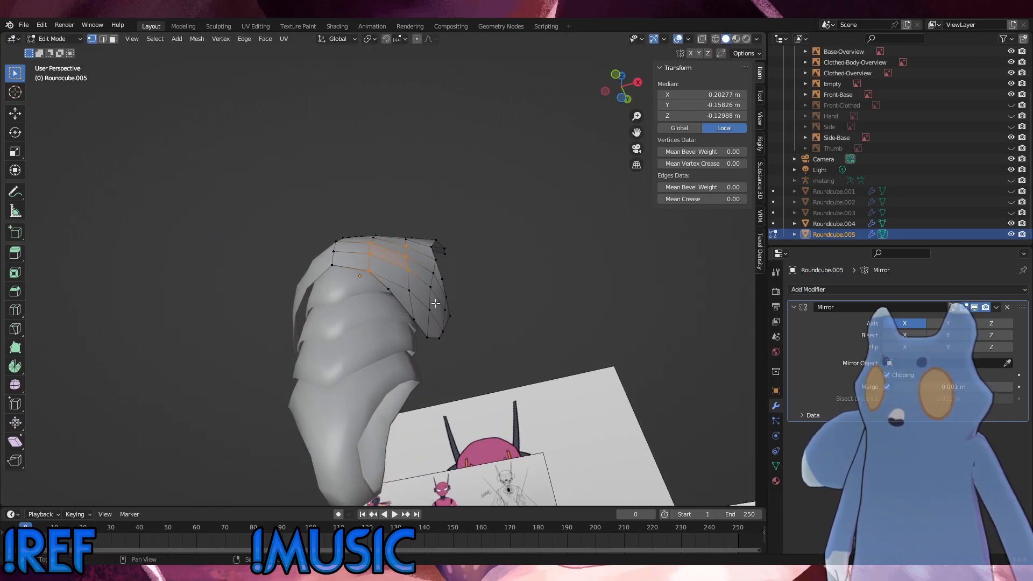
left_click_drag(438, 296, 408, 258, "shift")
key("alt+s")
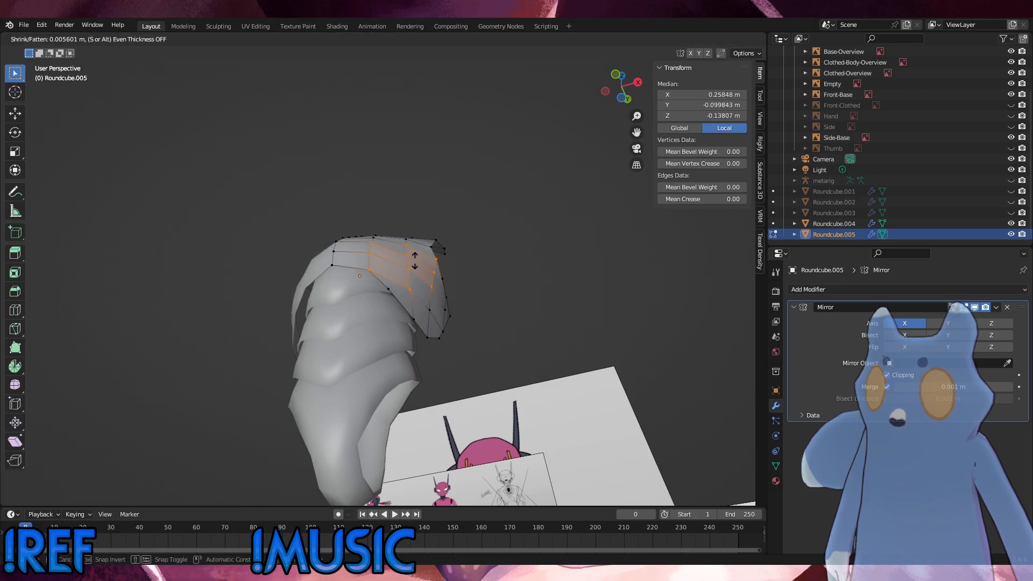
left_click(415, 262)
Select the vertices at the chest plate's lower side corner and inflate them with a 0.00558 m Shrink/Fatten offset.
left_click(431, 318)
left_click_drag(463, 344, 408, 276)
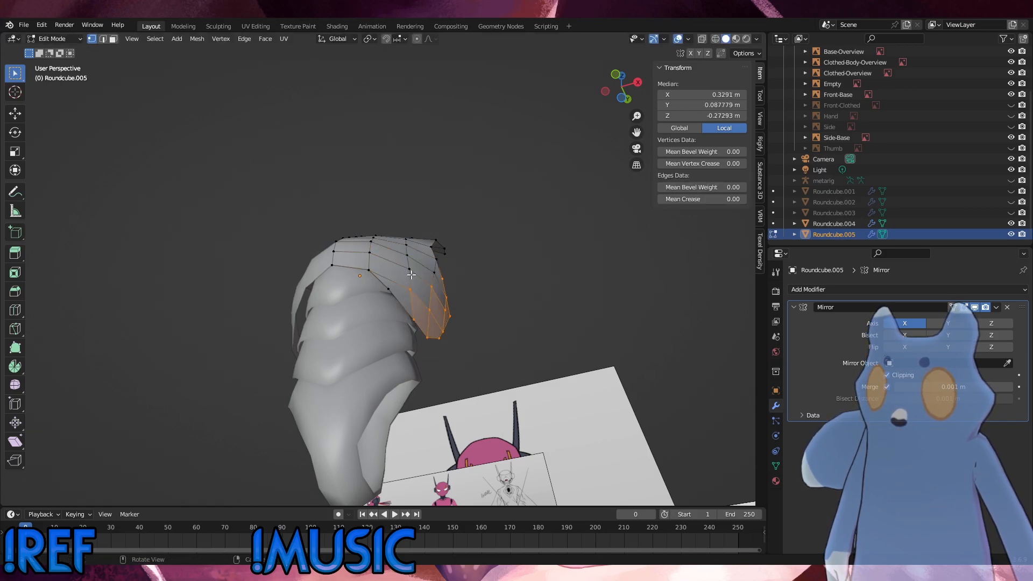
key("alt+s")
left_click(446, 266)
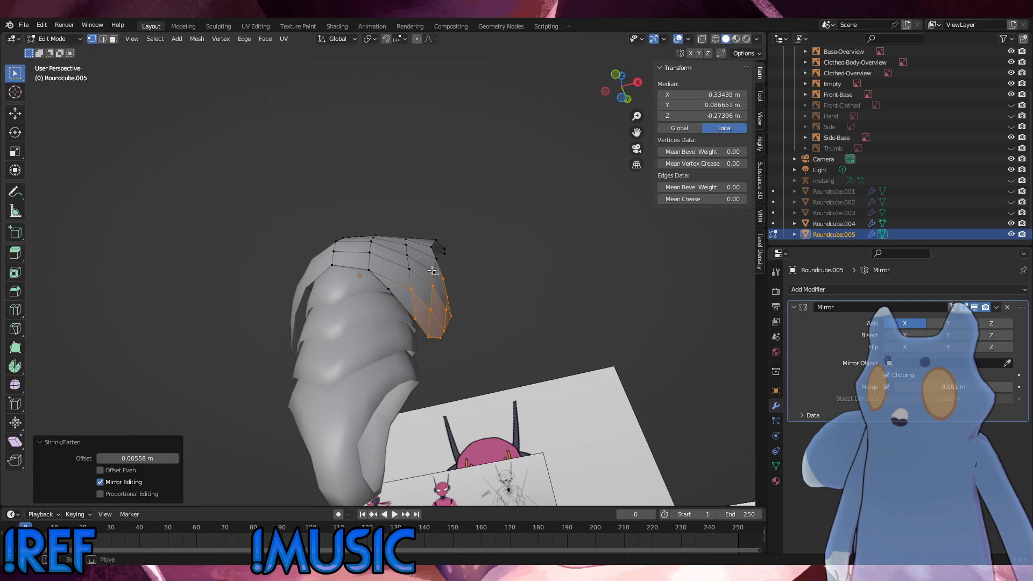
Select a vertex on the outer side of the chest plate and inflate it with Shrink/Fatten.
left_click(432, 271)
key("alt+s")
left_click(486, 249)
middle_click_drag(423, 282, 437, 309)
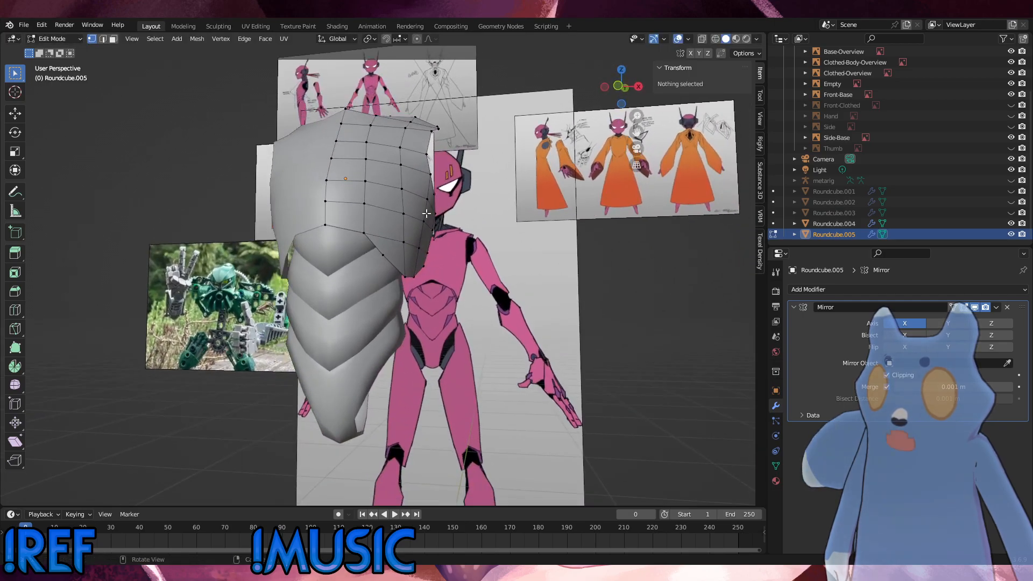
Select the vertex rows across the upper front of the chest plate and inflate them with a 0.00994 m Shrink/Fatten offset.
left_click_drag(421, 168, 319, 102)
middle_click_drag(490, 123, 446, 156)
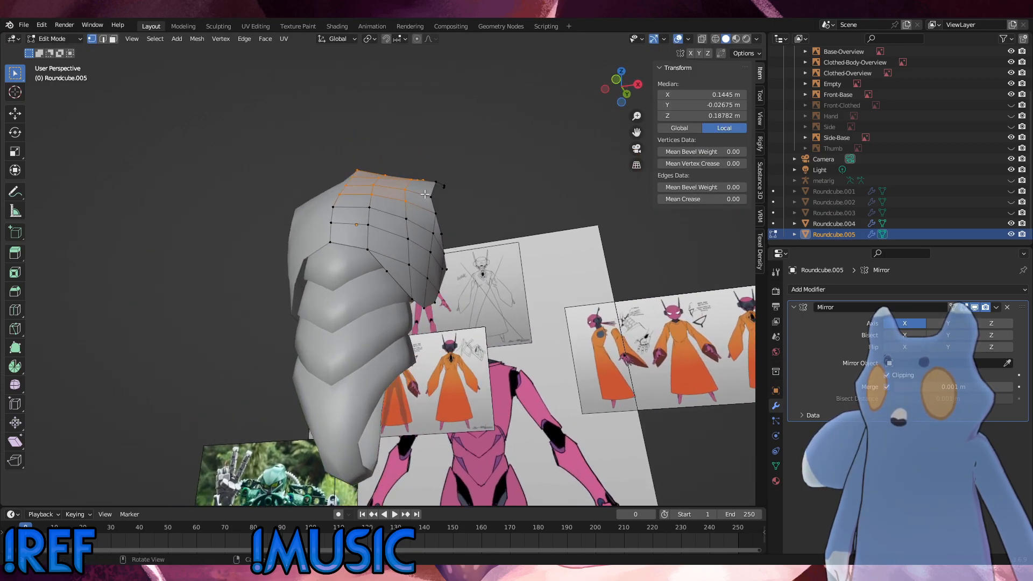
key("alt+s")
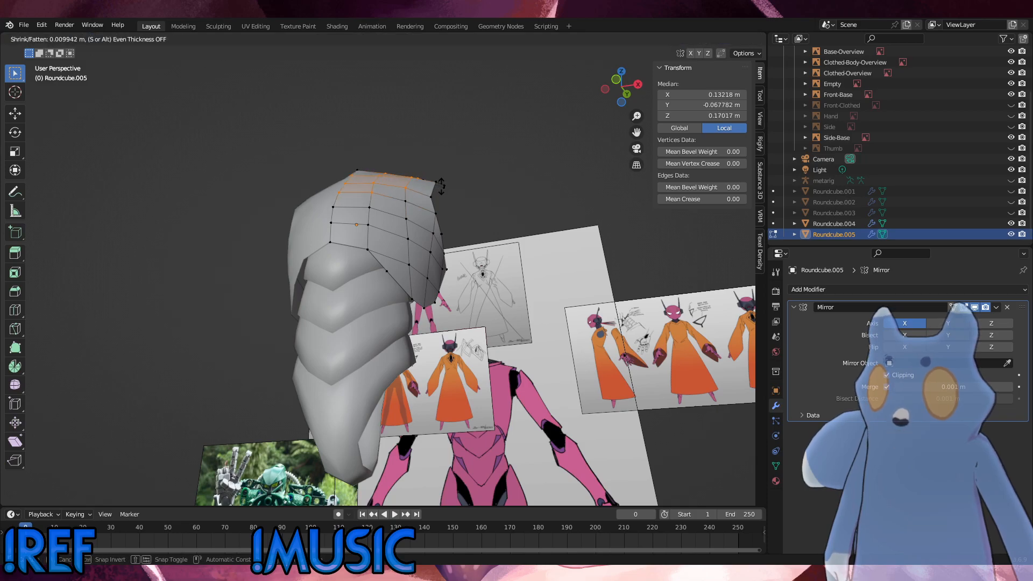
left_click(442, 186)
key("KP_3")
scroll(364, 197, "up", 3)
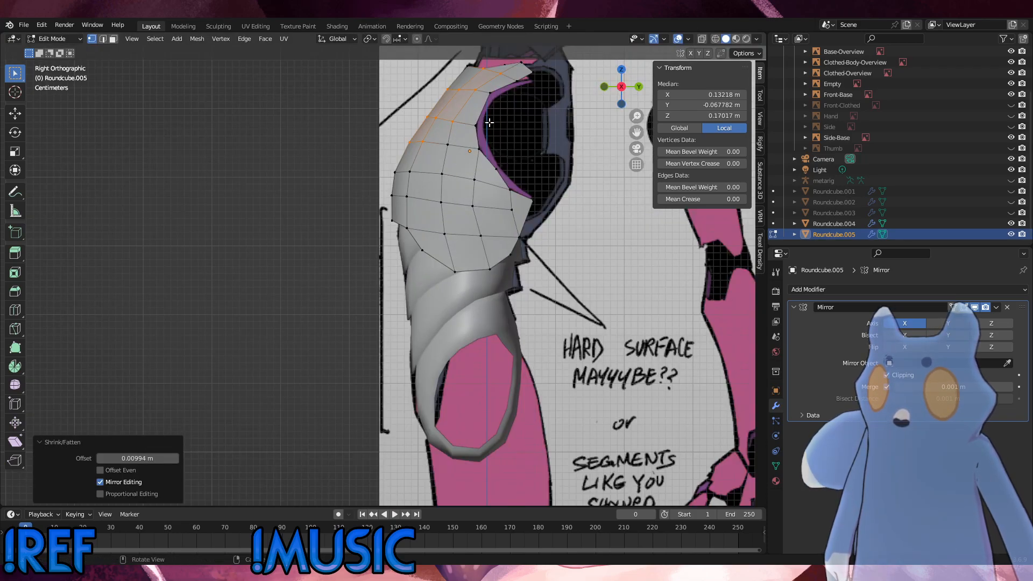
Inflate individual chest plate vertices near the armhole edge with Shrink/Fatten, using a 0.00612 m offset for the last one.
left_click(455, 148)
middle_click_drag(455, 148, 484, 126)
key("alt+s")
left_click(454, 202)
left_click(446, 215)
key("alt+s")
left_click(468, 188)
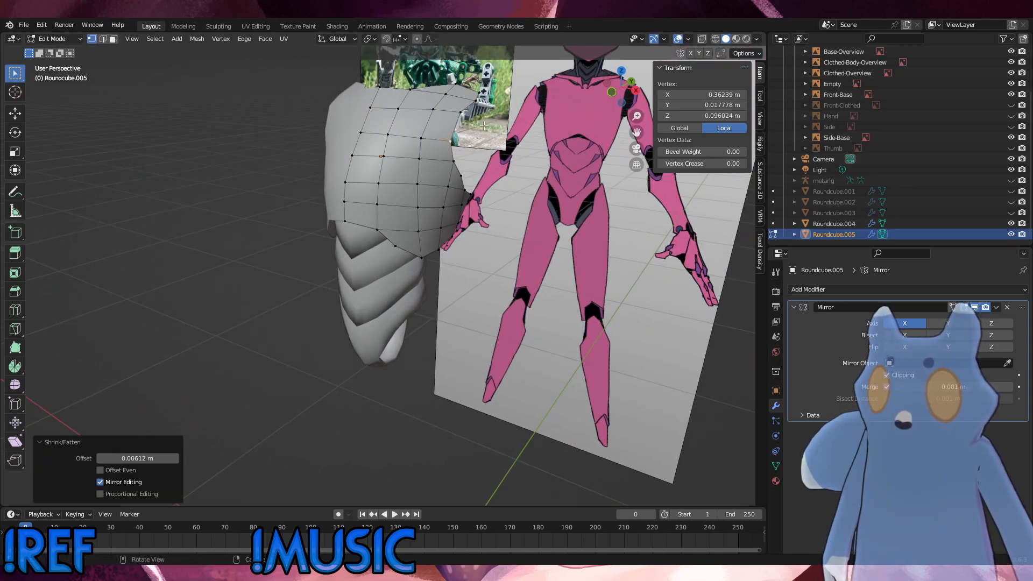
Select the vertices at the top shoulder end of the chest plate and inflate them with a 0.00465 m Shrink/Fatten offset.
left_click_drag(414, 89, 357, 74)
middle_click_drag(358, 74, 442, 134)
key("alt+s")
left_click(482, 104)
In the right side view, slide the upper armhole-edge vertex of the chest plate along its edge to follow the side reference.
middle_click_drag(515, 172, 449, 200, "alt")
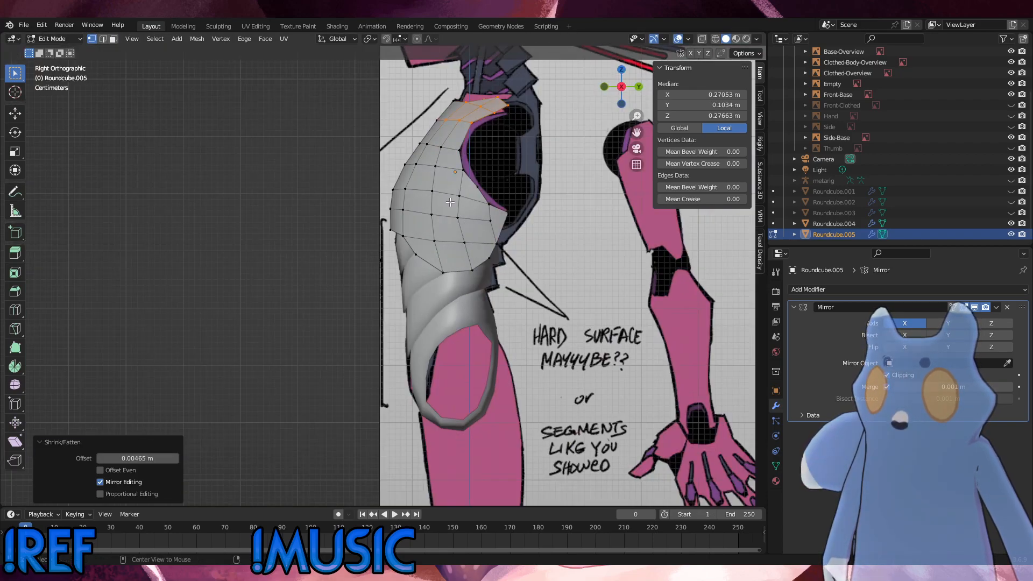
key("g")
key("g")
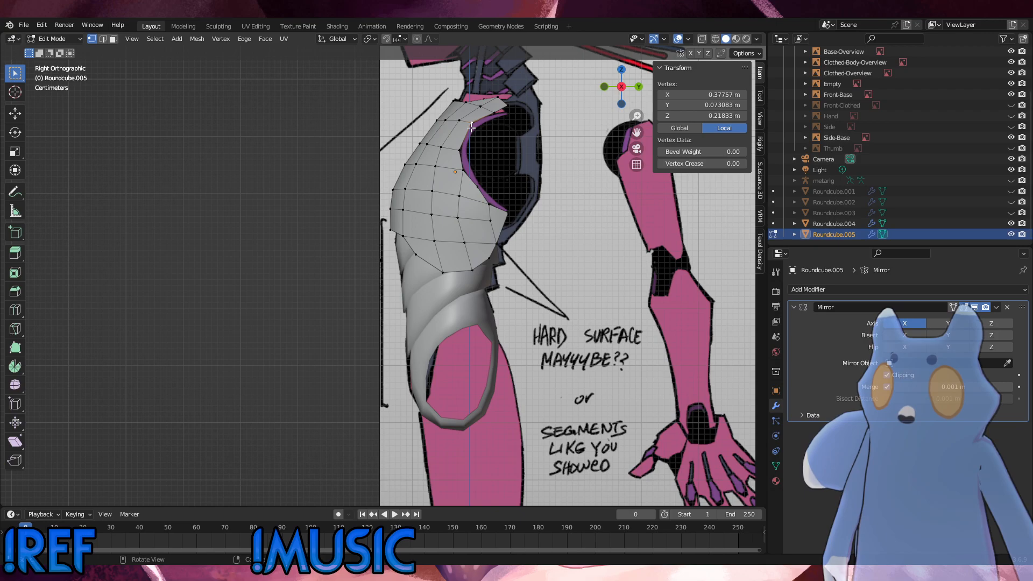
Edge-slide the upper chest row and the shoulder edge of the chest armour slightly along the surface.
left_click(448, 114)
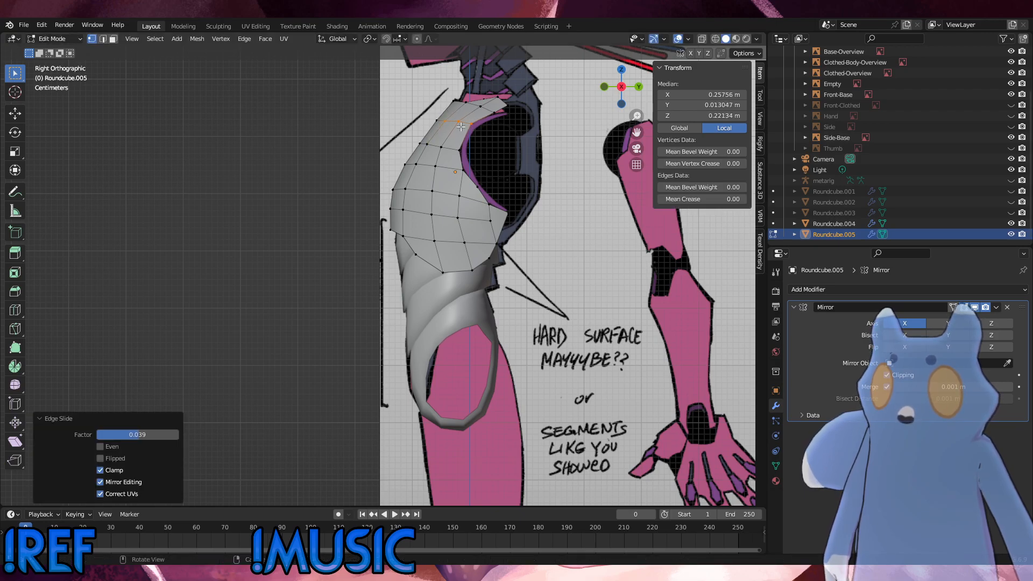
key("g")
key("g")
left_click(497, 112)
key("g")
key("g")
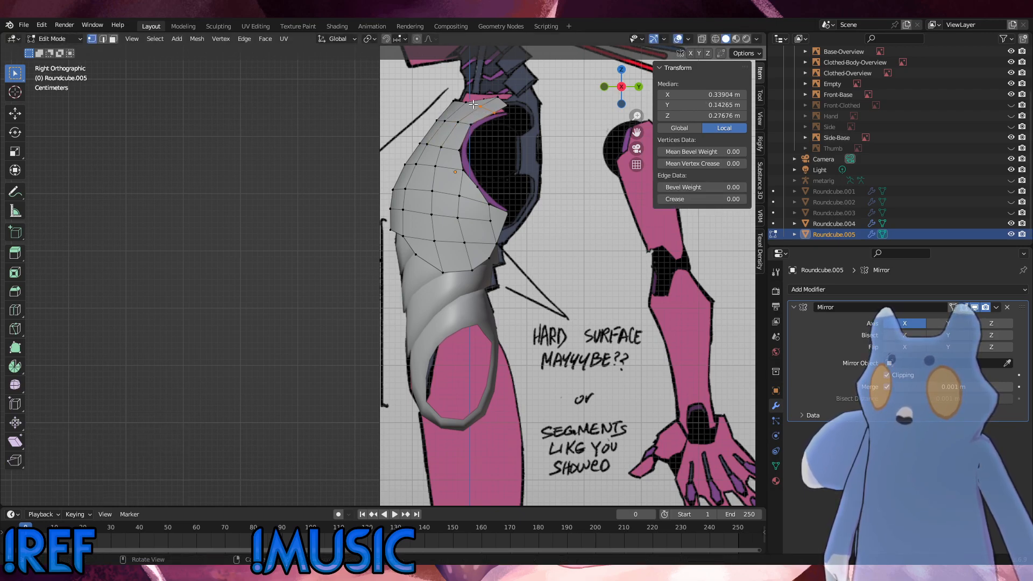
left_click(497, 114)
Push the selected shoulder edge outward along its normals by about 0.0022 m.
middle_click_drag(497, 115, 521, 69)
key("alt+s")
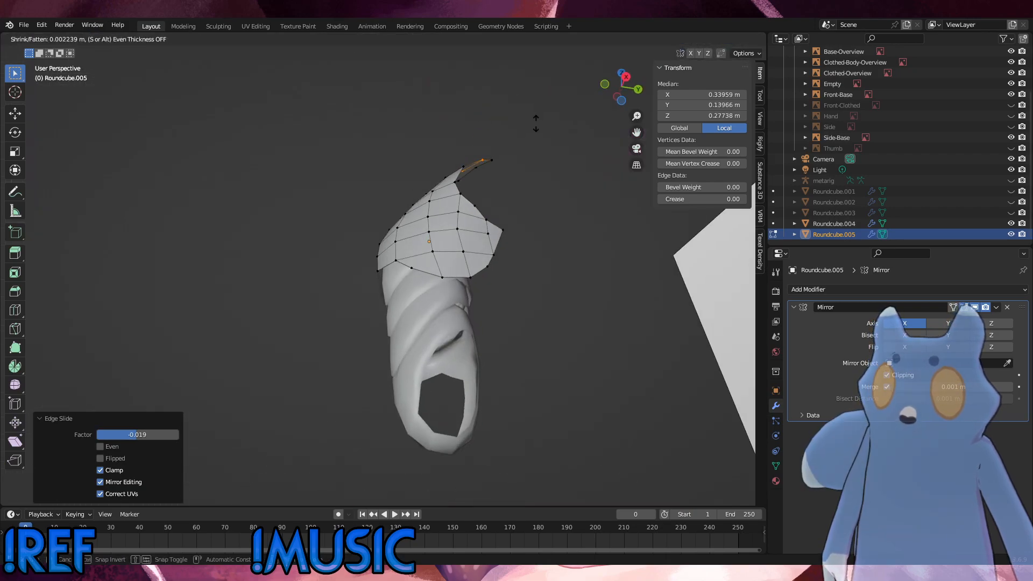
left_click(536, 124)
key("KP_3")
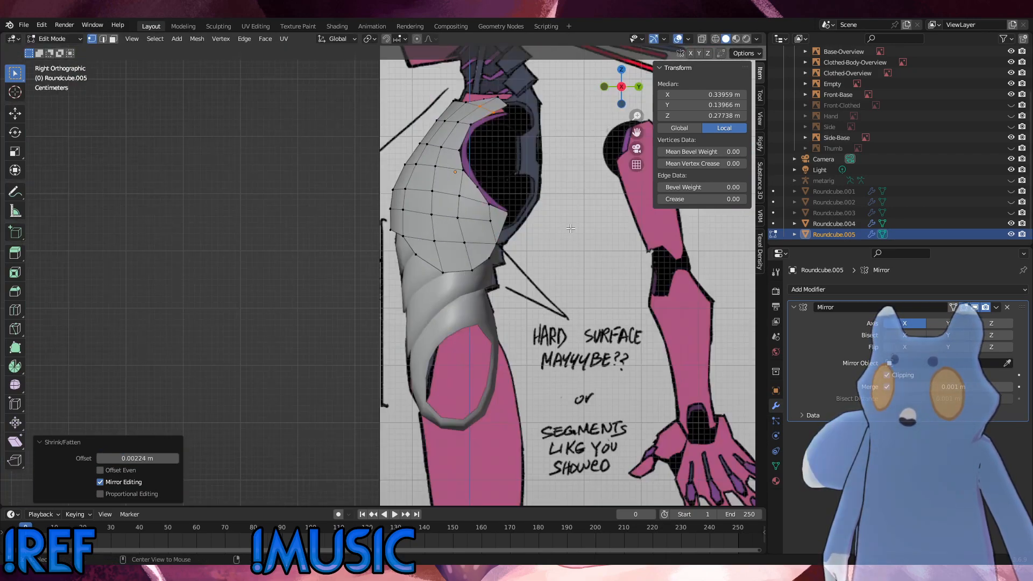
Reposition the vertices at the rear tip of the shoulder in the side view.
left_click_drag(516, 115, 493, 89)
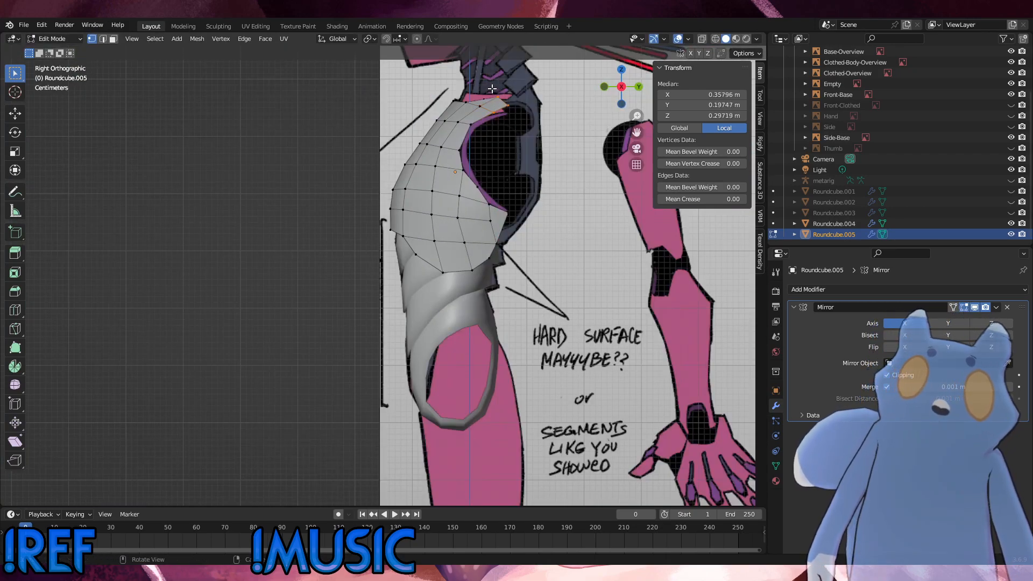
key("g")
left_click(493, 90)
Offset the top shoulder edges along their normals by about 0.0056 m and lower them slightly along Z.
middle_click_drag(504, 98, 564, 161)
middle_click_drag(473, 161, 441, 157, "alt")
left_click(379, 99, "alt")
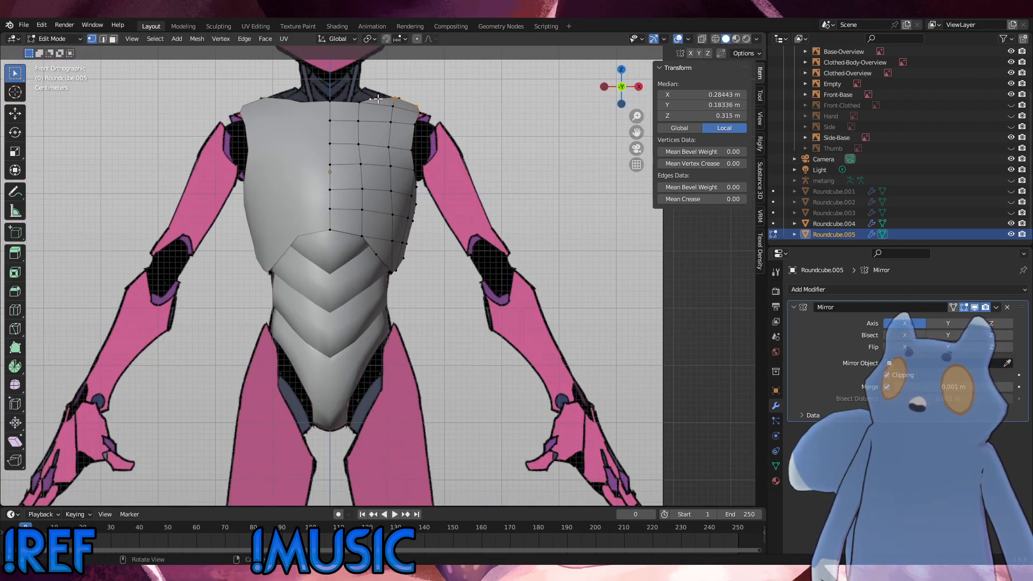
middle_click_drag(429, 124, 438, 122, "alt")
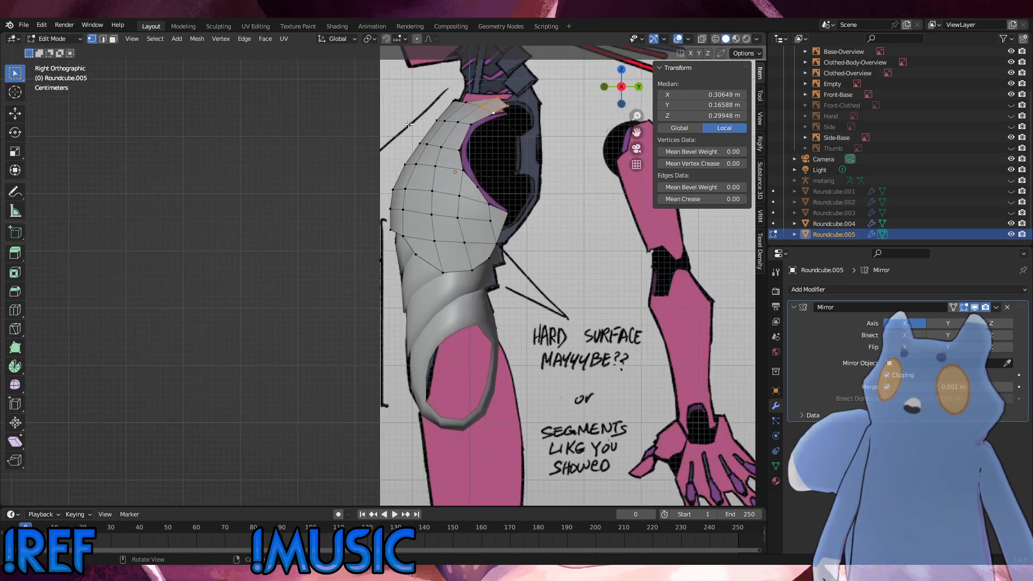
key("alt+s")
left_click(442, 123)
key("g")
key("z")
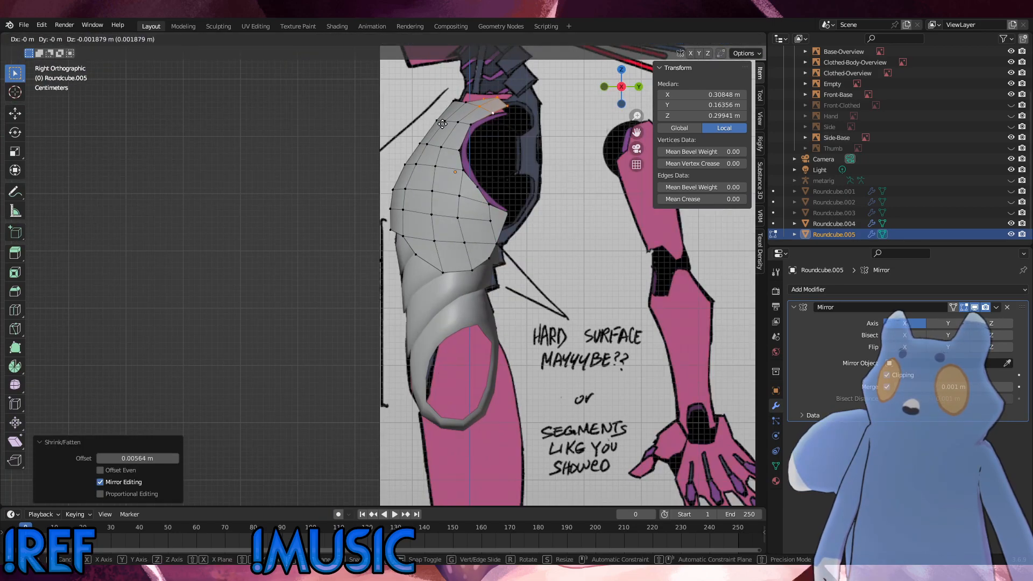
left_click(444, 125)
Rotate the selected shoulder edges slightly and scale them by about 1.035.
key("r")
left_click(537, 123)
key("s")
left_click(543, 128)
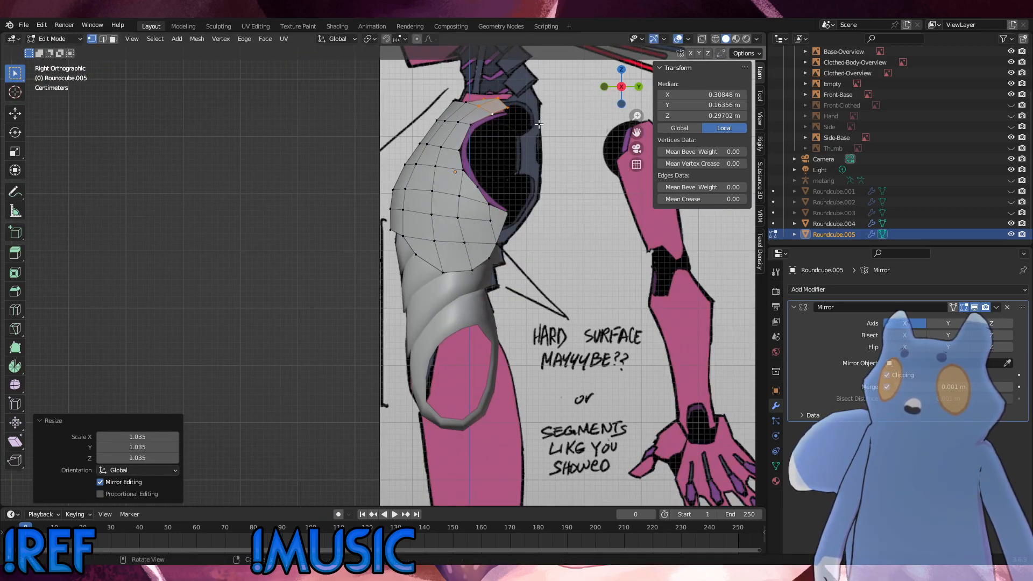
Try a free move of the shoulder edges and undo it.
key("g")
left_click(545, 134)
key("ctrl+z")
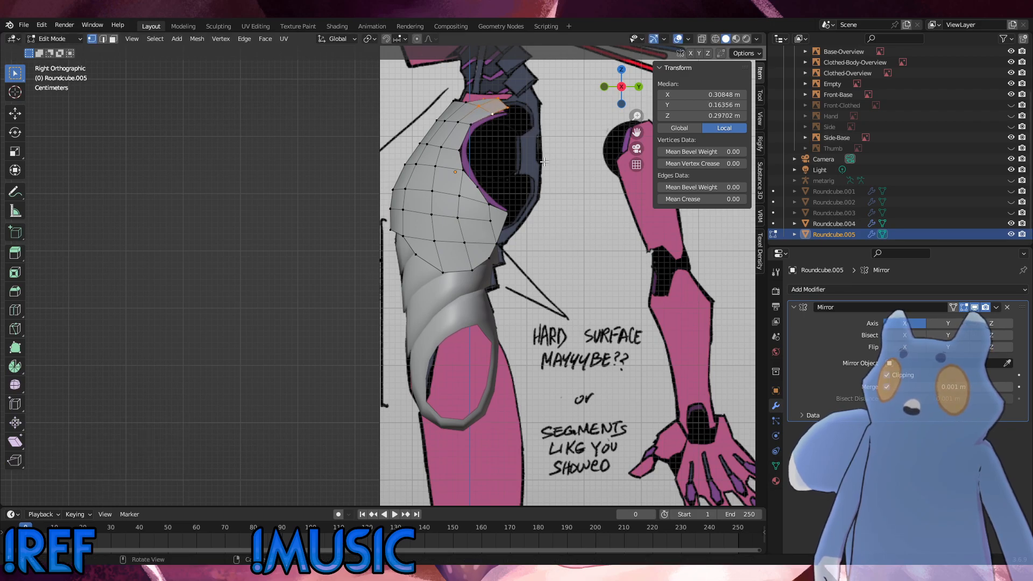
In front view, vertex-slide the neckline vertex beside the centre by 0.028 and the centre neckline vertex by 0.167.
middle_click_drag(544, 162, 534, 166, "alt")
left_click(543, 199)
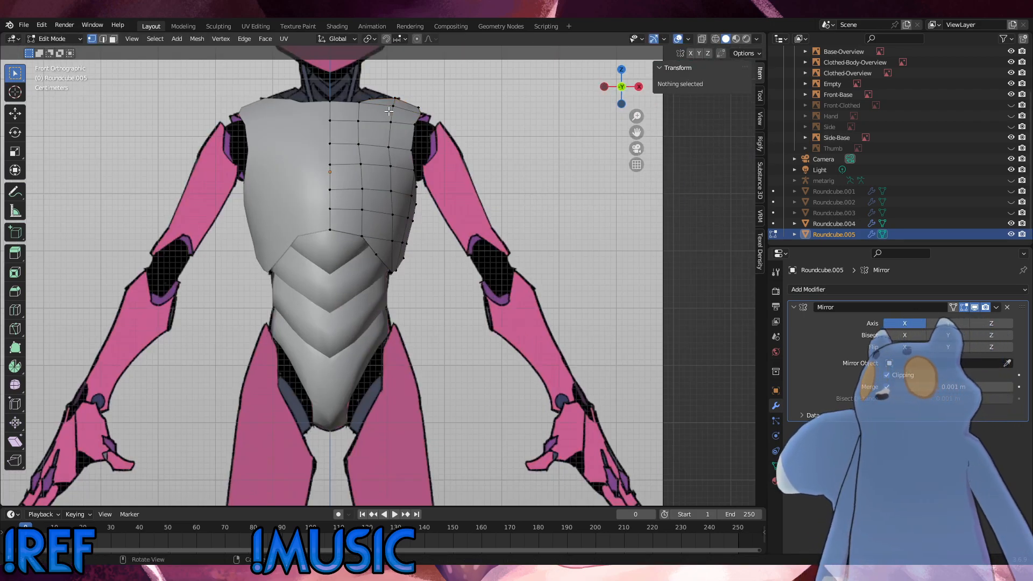
left_click(364, 106)
key("g")
key("g")
left_click(365, 110)
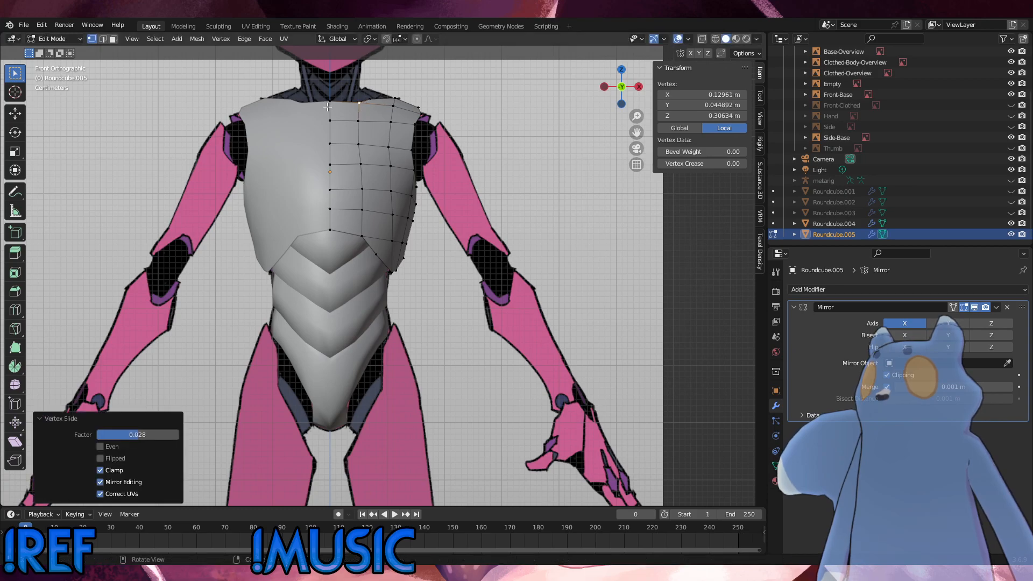
left_click(328, 106)
key("g")
key("g")
left_click(327, 110)
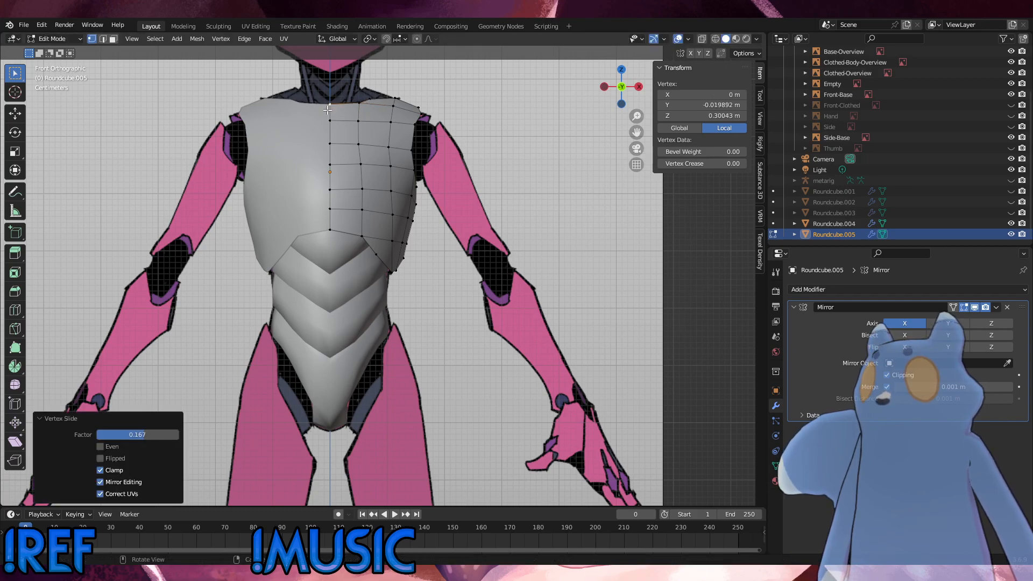
Check the two inner neckline vertices against the reference with X-ray, and lower them about 0.0066 m along Z.
left_click(359, 105, "shift")
left_click(701, 39)
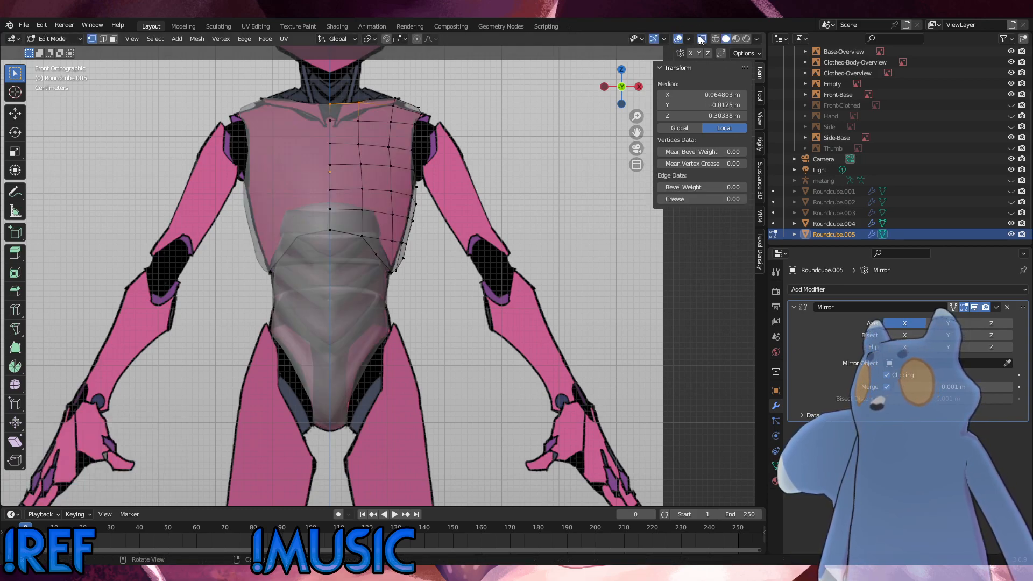
left_click(700, 39)
key("KP_3")
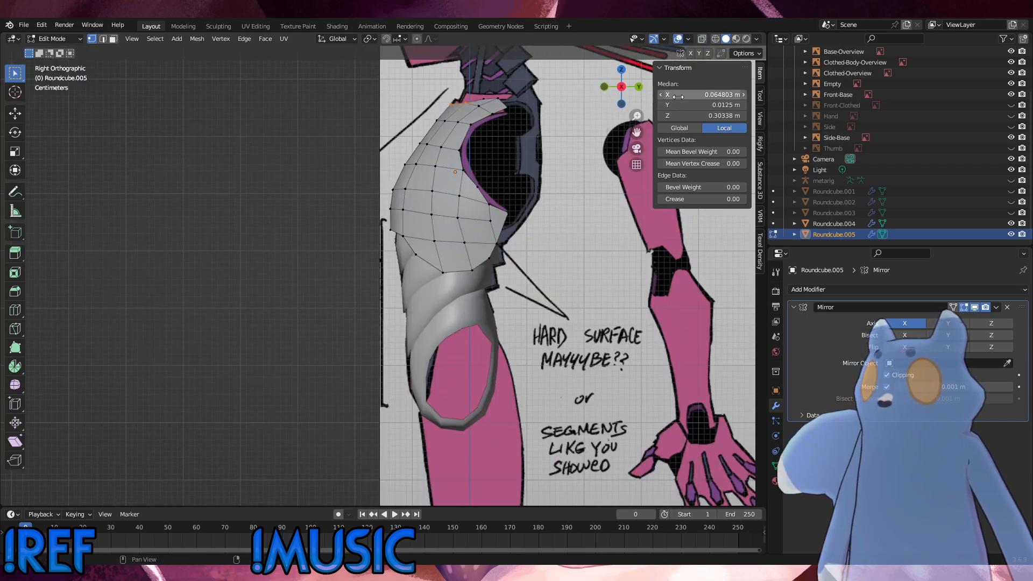
left_click(702, 40)
left_click(702, 40)
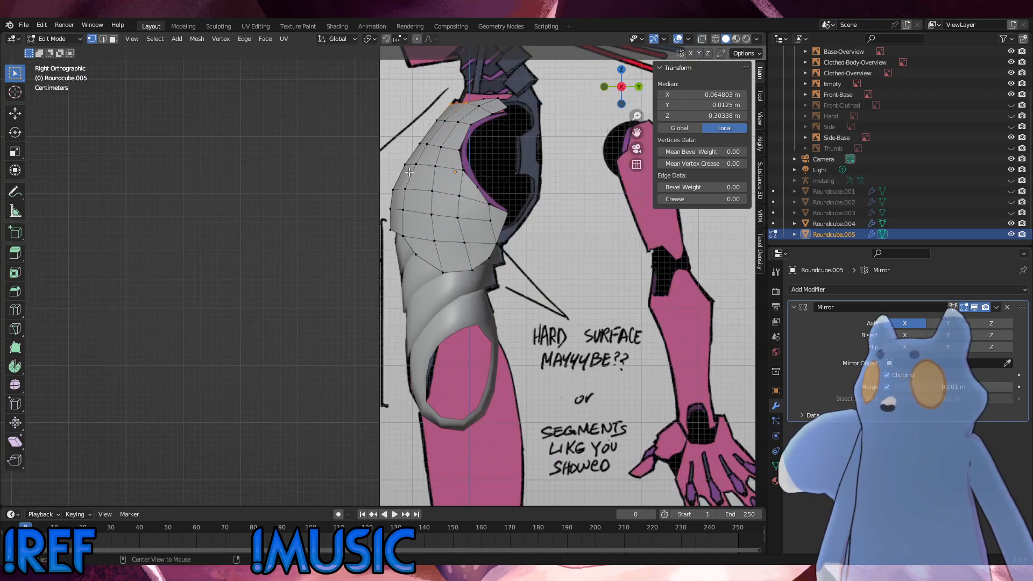
key("KP_1")
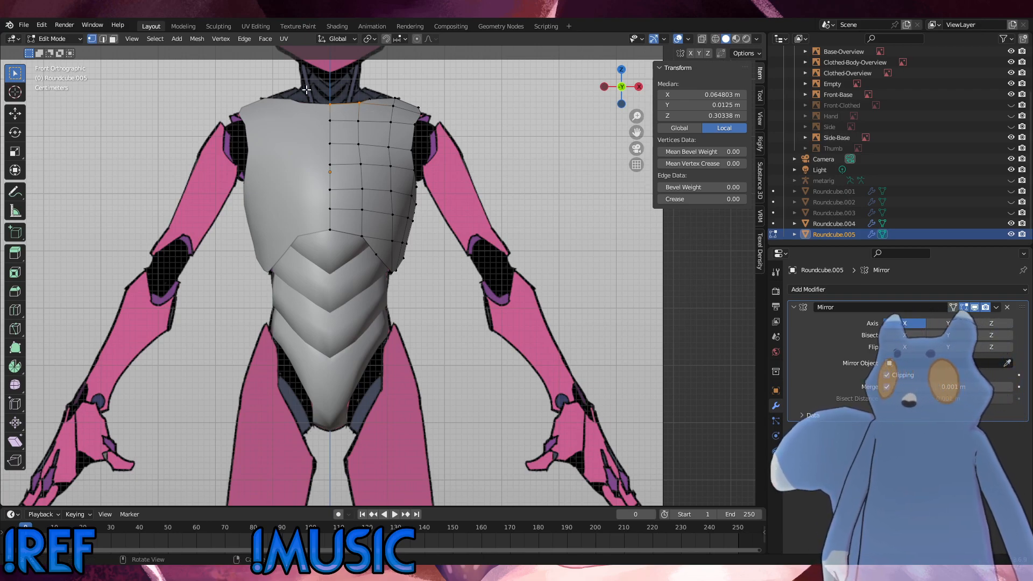
key("g")
key("z")
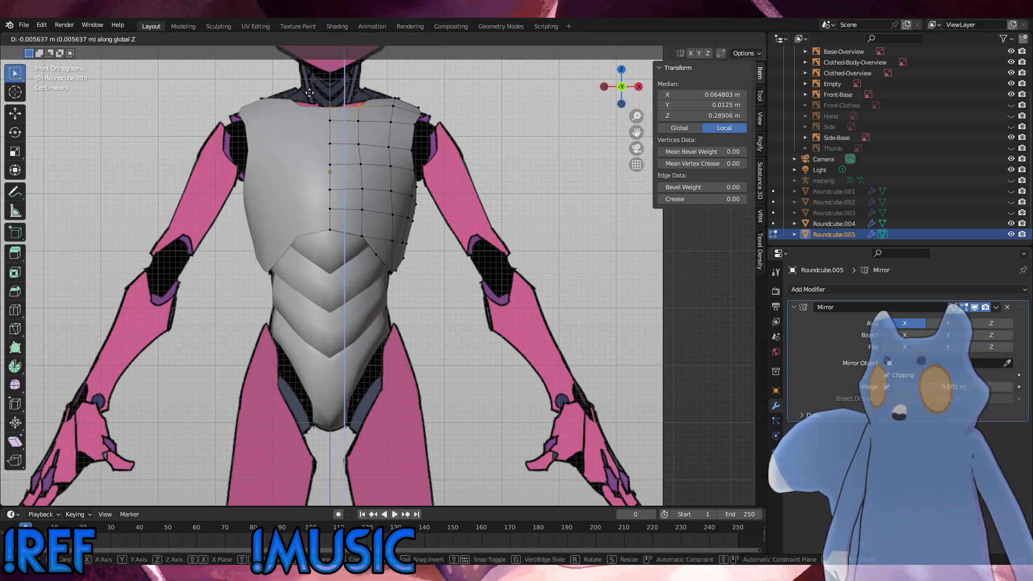
left_click(310, 93)
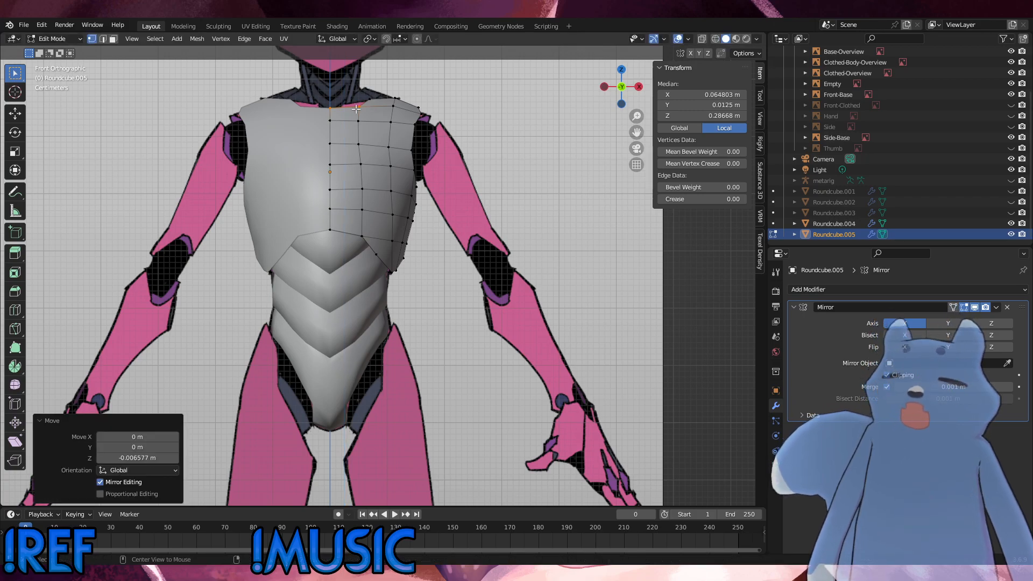
Raise the two inner neckline vertices slightly along Z after checking the collar's side profile.
key("KP_3")
key("KP_1")
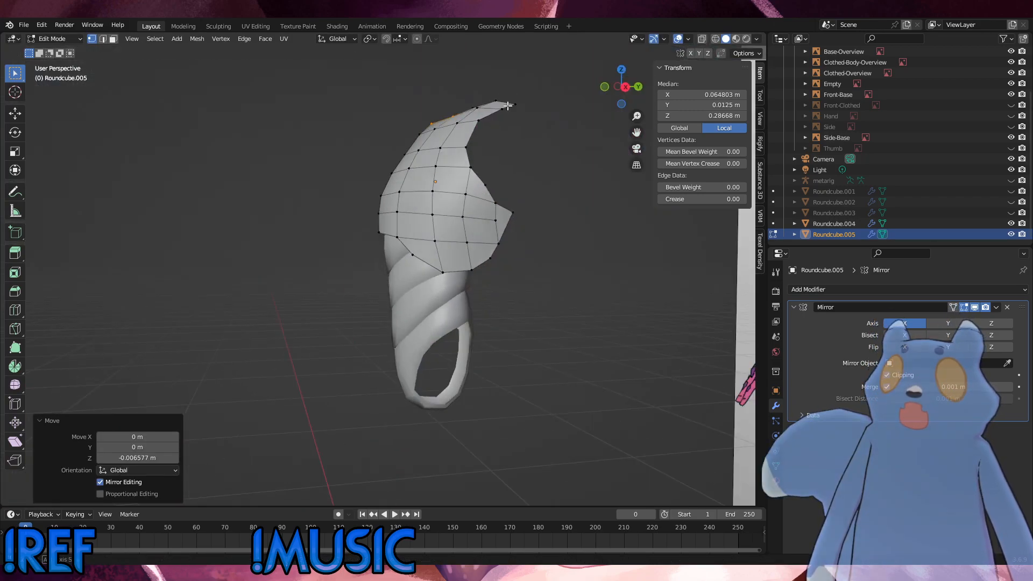
key("g")
key("z")
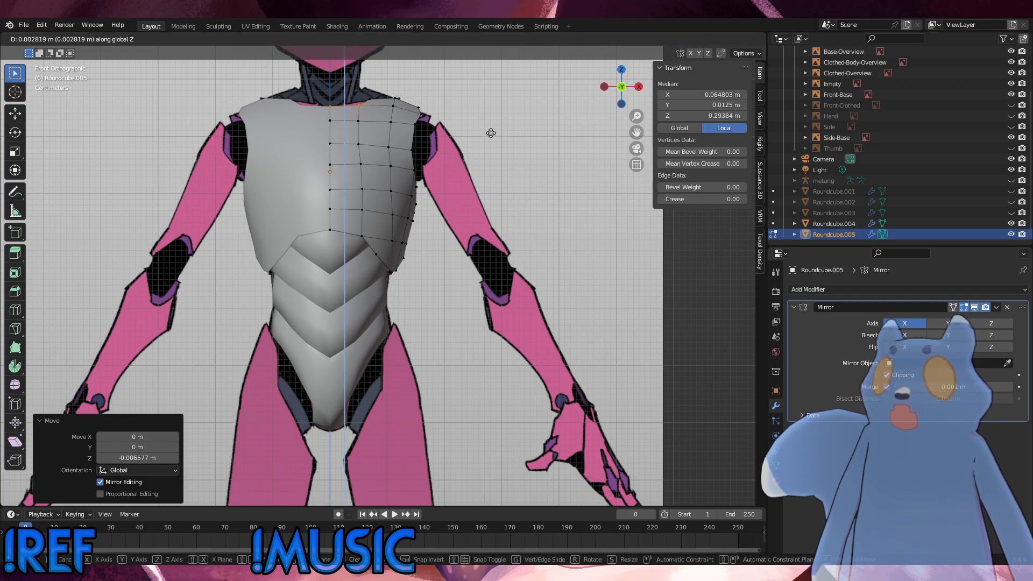
left_click(491, 134)
Examine the chest armour's neckline up close against the front reference using X-ray display.
left_click(349, 101)
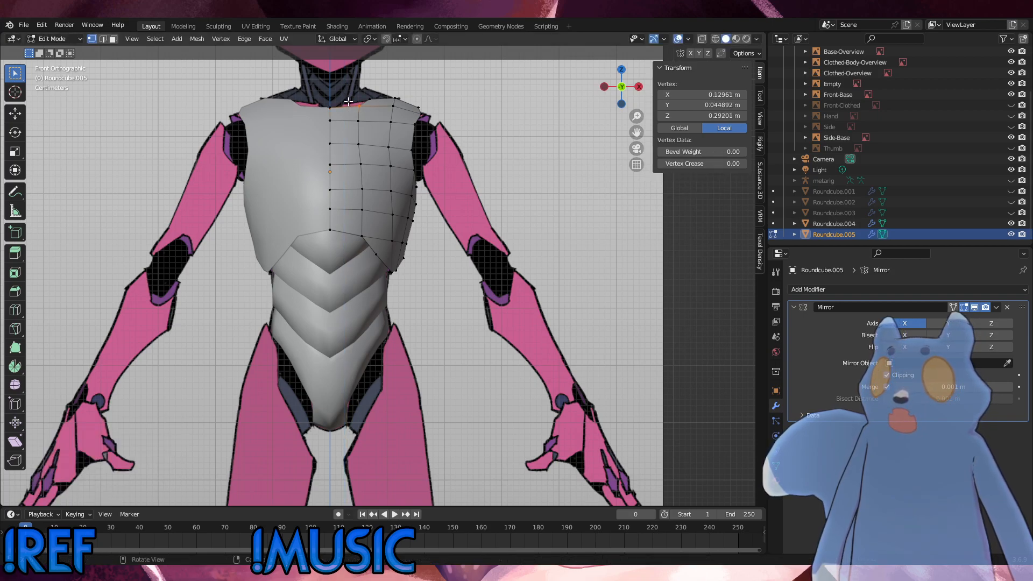
scroll(387, 150, "up", 3)
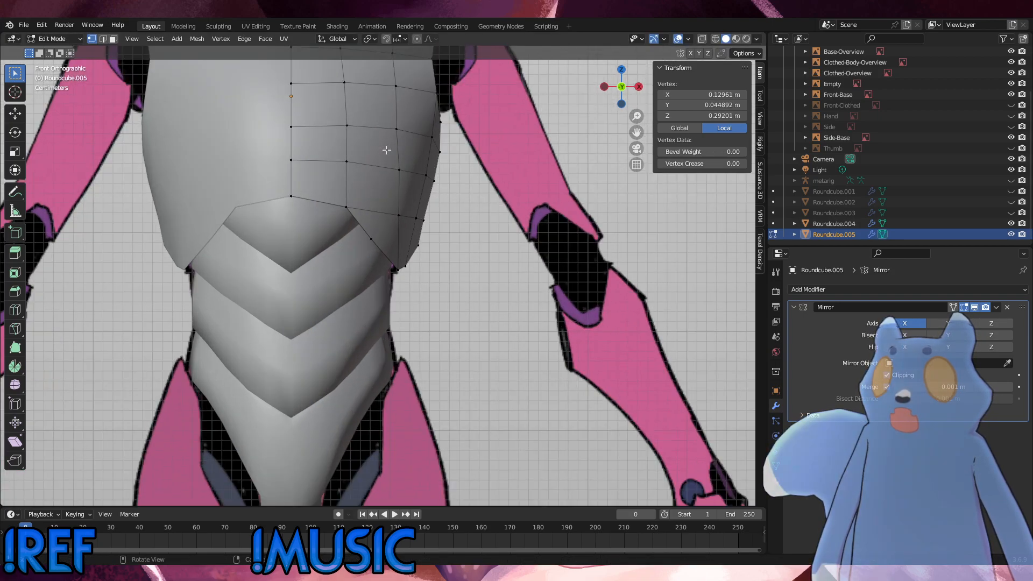
middle_click_drag(387, 150, 423, 366, "shift")
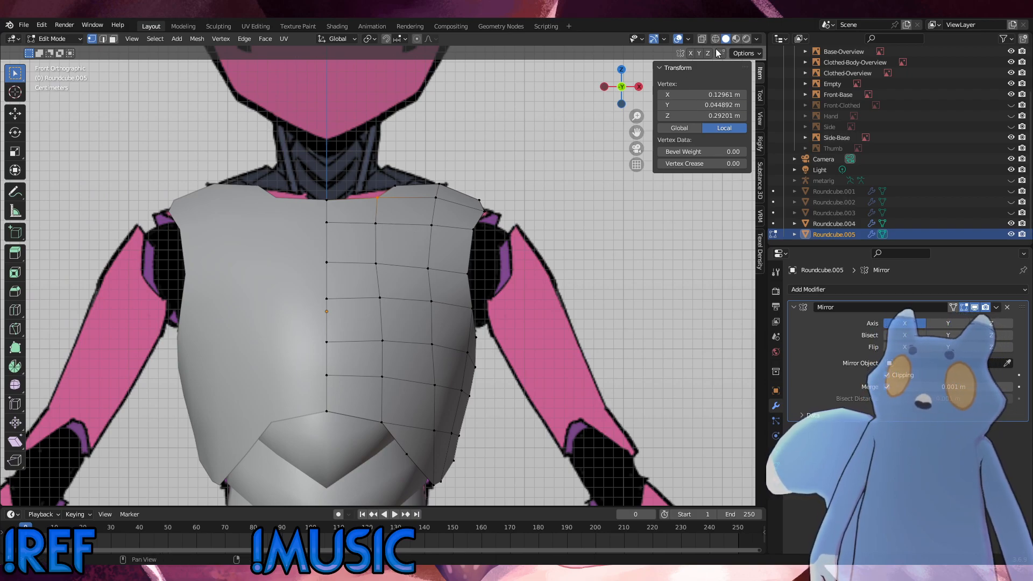
left_click(702, 39)
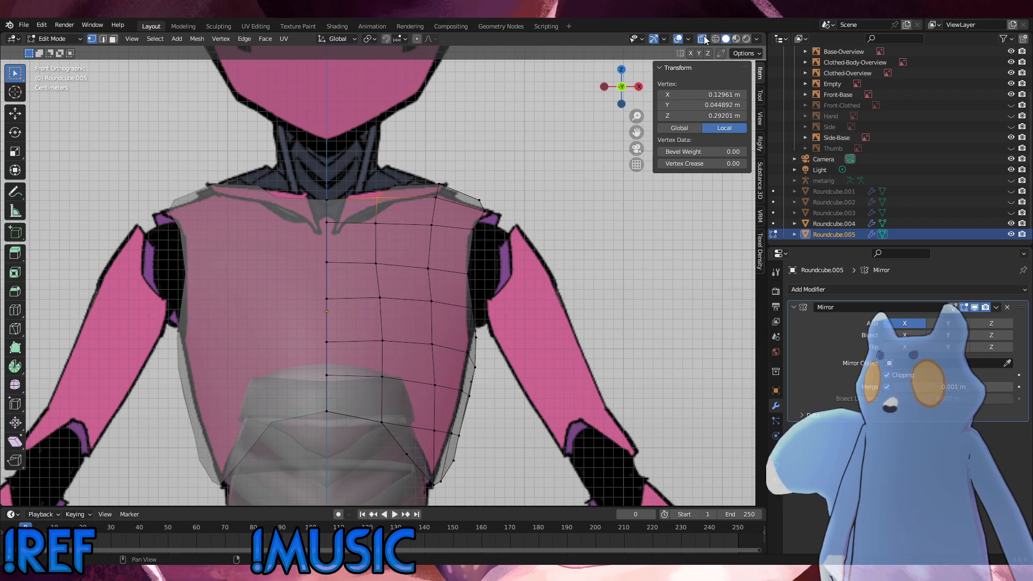
left_click(703, 39)
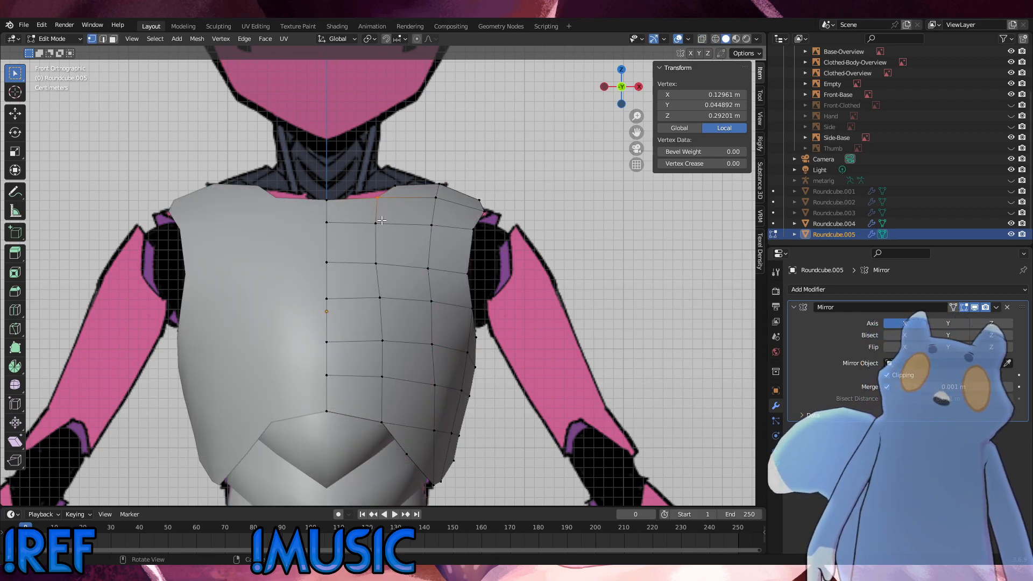
left_click_drag(397, 237, 315, 188)
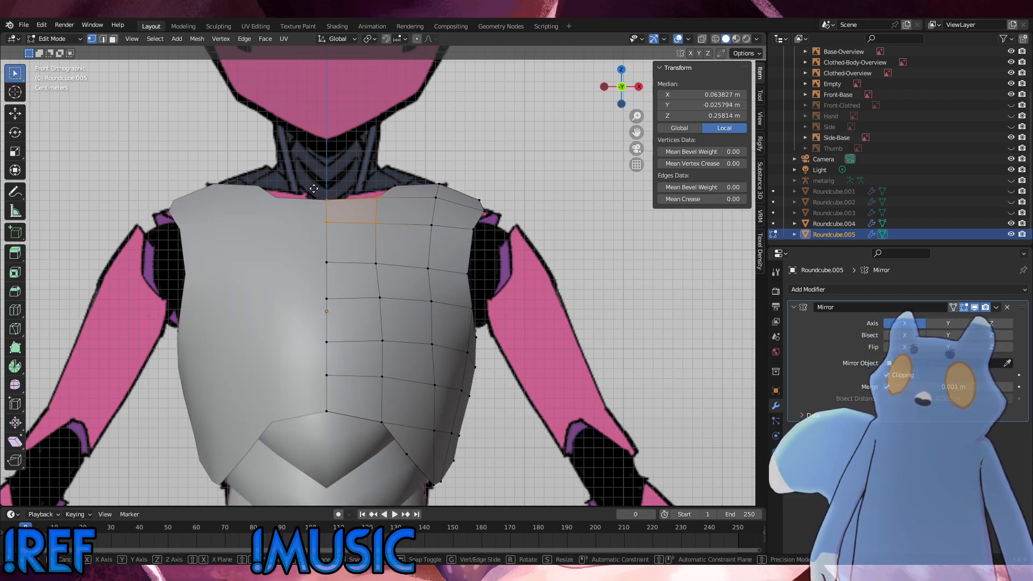
key("g")
key("g")
left_click(381, 227)
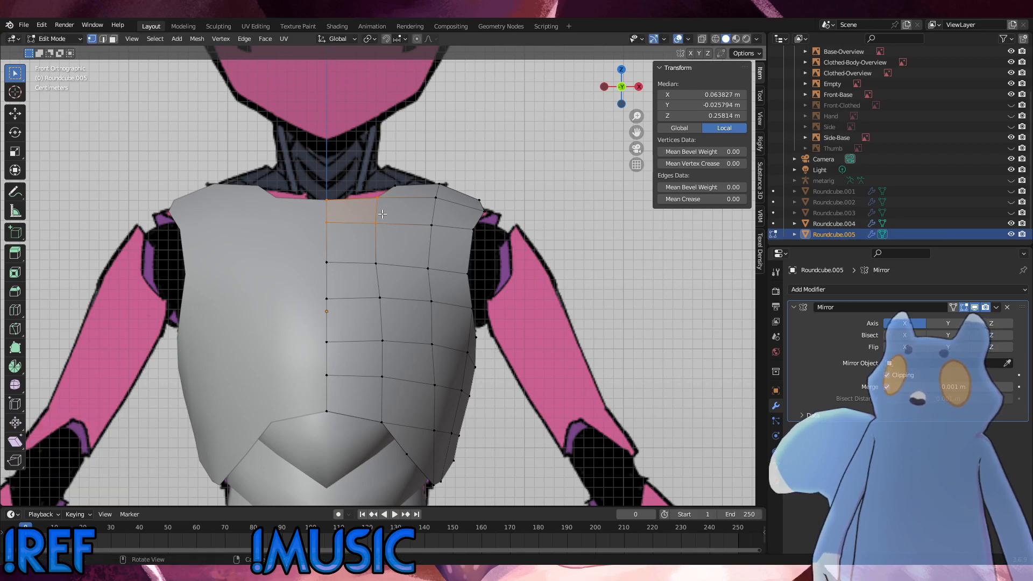
Edge-slide the inner neckline edge downward by a factor of 0.25 and slide the edge beneath it down slightly.
left_click_drag(385, 209, 312, 186)
key("g")
key("g")
left_click(309, 191)
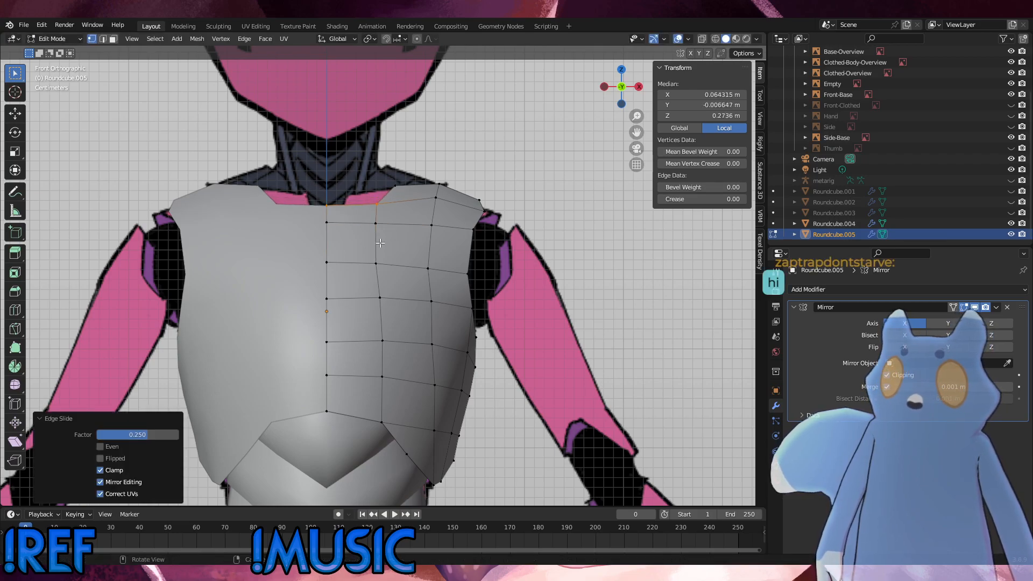
left_click_drag(380, 242, 311, 216)
key("g")
key("g")
left_click(314, 225)
Vertex-slide the two outer vertices of the second chest row to even out the row toward the armhole.
left_click_drag(452, 239, 417, 214)
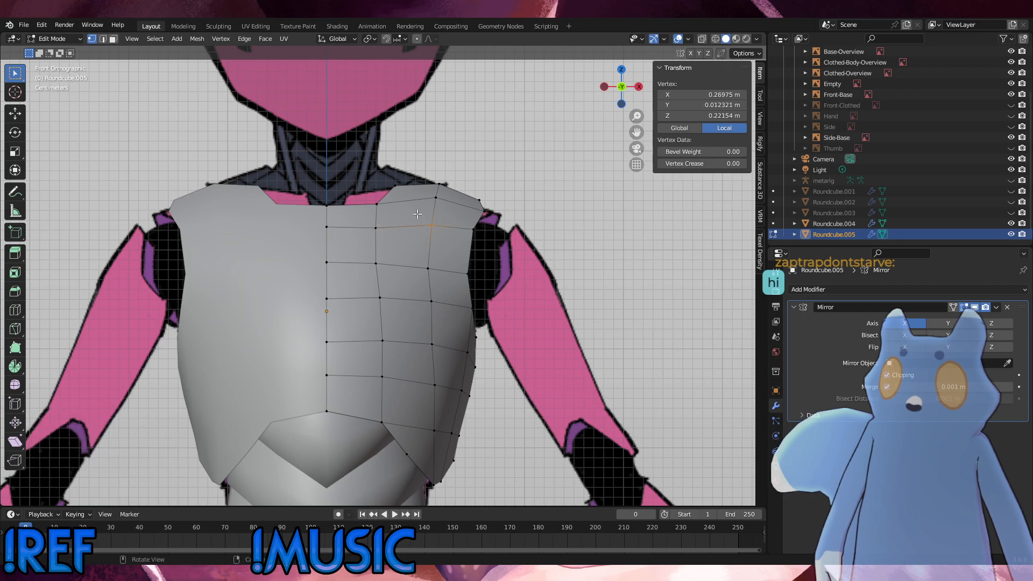
key("g")
key("g")
left_click(422, 219)
left_click_drag(488, 234, 456, 220)
key("g")
key("g")
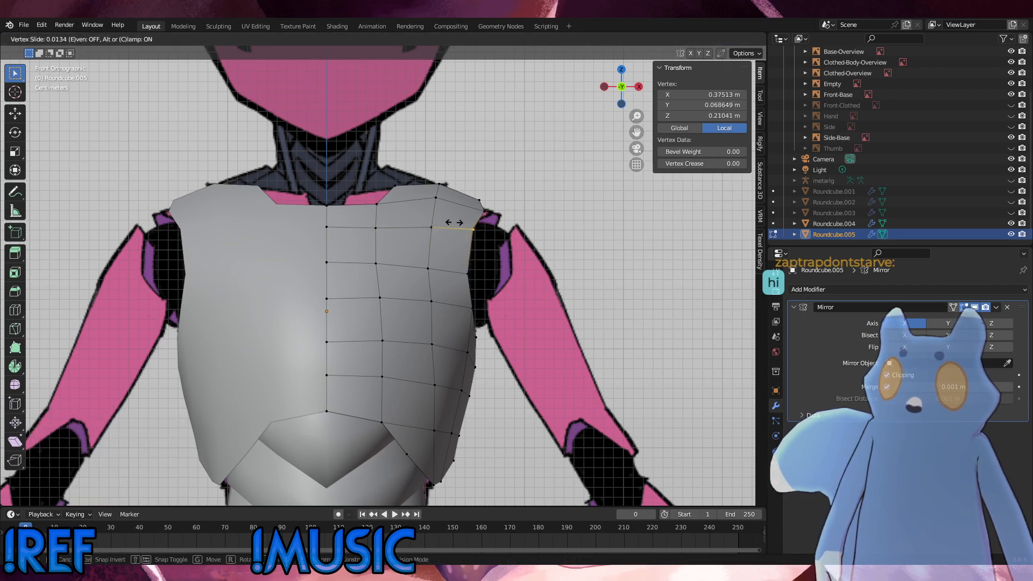
left_click(455, 222)
Slide the armhole edge vertices inward and nudge the upper one about 0.0049 m in X and -0.0011 m in Z.
left_click_drag(478, 279, 453, 224)
key("g")
key("g")
left_click(449, 257)
key("g")
left_click(458, 227)
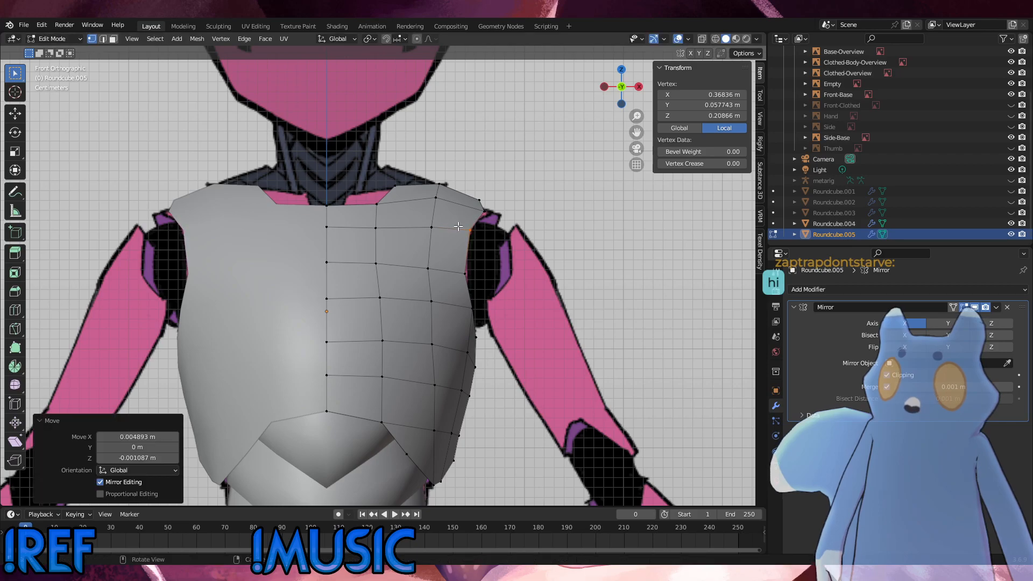
Select the chest vertices around the armhole and adjust their offset along the normals with Shrink/Fatten.
middle_click_drag(458, 227, 466, 194)
left_click_drag(554, 347, 466, 279)
key("alt+s")
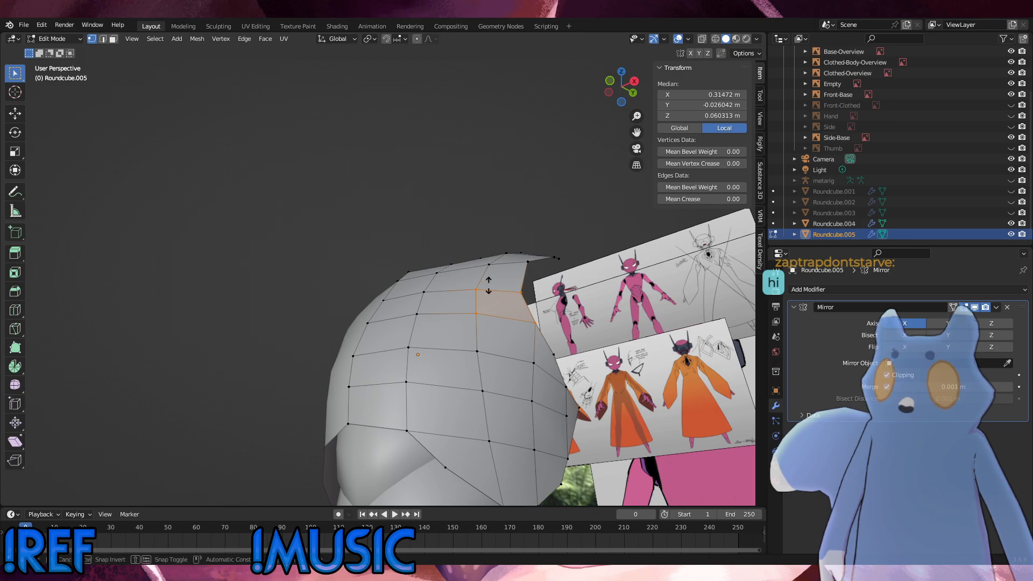
left_click(487, 282)
Vertex-slide the upper chest vertex near the armhole by 0.059 and clear the selection.
left_click(474, 286)
key("g")
key("g")
left_click(478, 286)
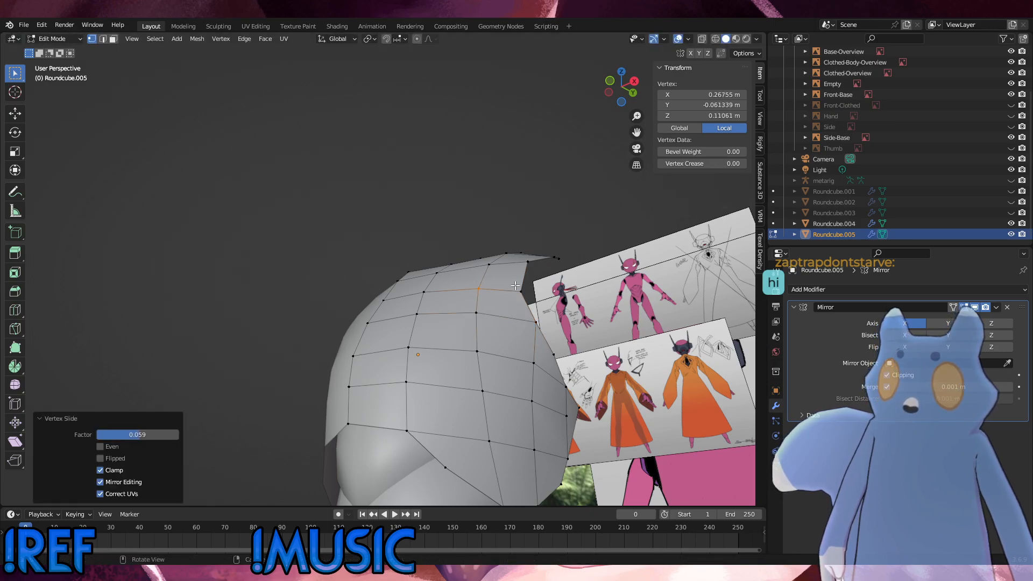
left_click(363, 248)
middle_click_drag(364, 258, 526, 312)
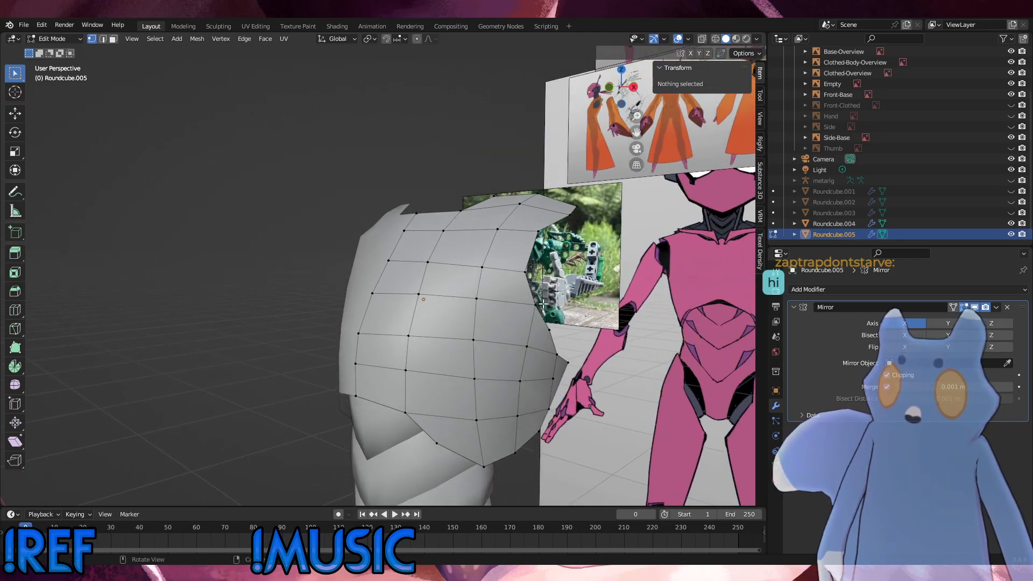
Edge-slide the two lower vertices of the middle chest column slightly toward the chest's centre.
left_click_drag(493, 426, 451, 357)
key("g")
key("g")
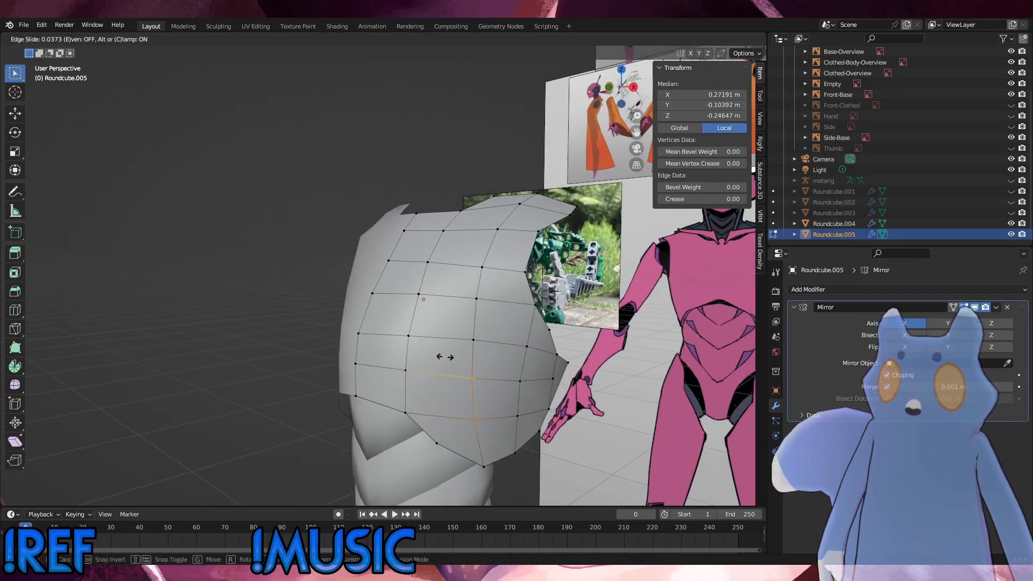
left_click(443, 357)
Vertex-slide the bottom corner vertex of the chest armour by 0.086 and then by a further 0.037.
left_click_drag(509, 475, 478, 456)
key("g")
key("g")
left_click(477, 458)
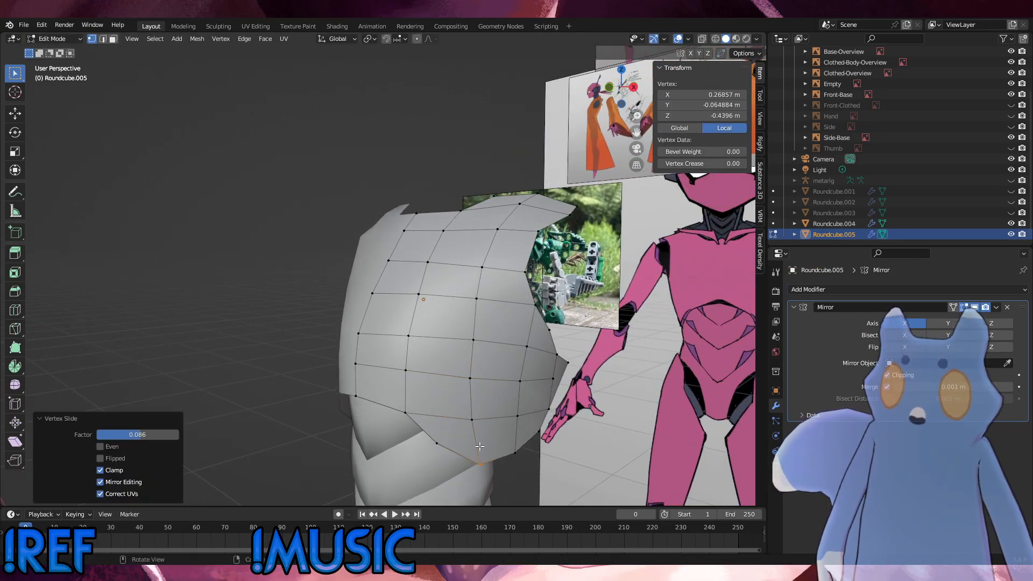
middle_click_drag(477, 457, 499, 402)
key("g")
key("g")
left_click(480, 413)
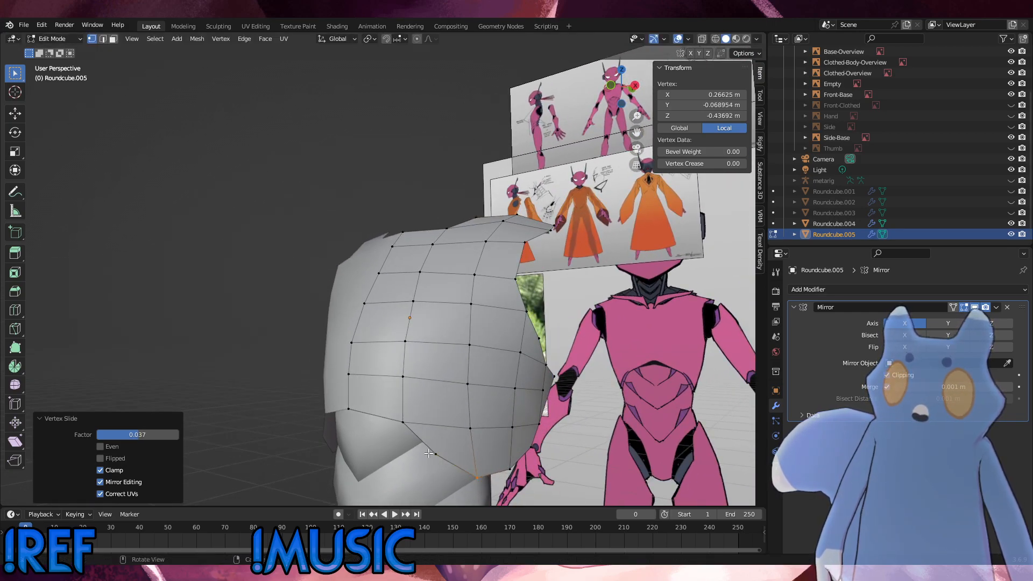
Move the neighbouring lower-edge vertex slightly inward and vertex-slide the vertex above the bottom corner toward the chest's centre.
left_click(431, 454)
key("g")
left_click(426, 454)
left_click(472, 433)
key("g")
key("g")
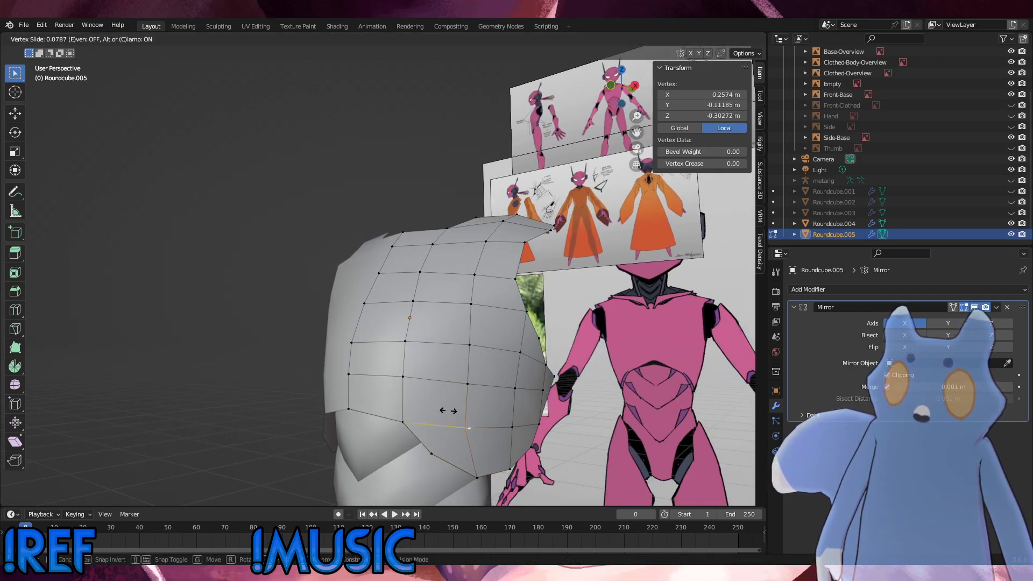
left_click(448, 411)
Edge-slide two mid-height vertices of the middle column by 0.064 and the matching pair in the next outer column by -0.142.
left_click_drag(485, 399, 442, 340)
key("g")
key("g")
left_click(436, 343)
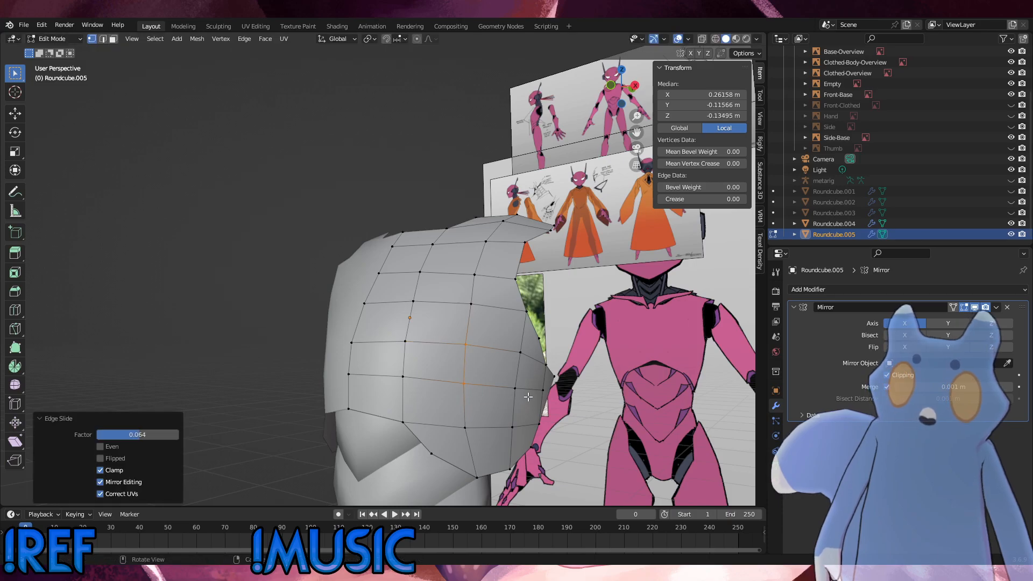
key("g")
key("g")
left_click(512, 352)
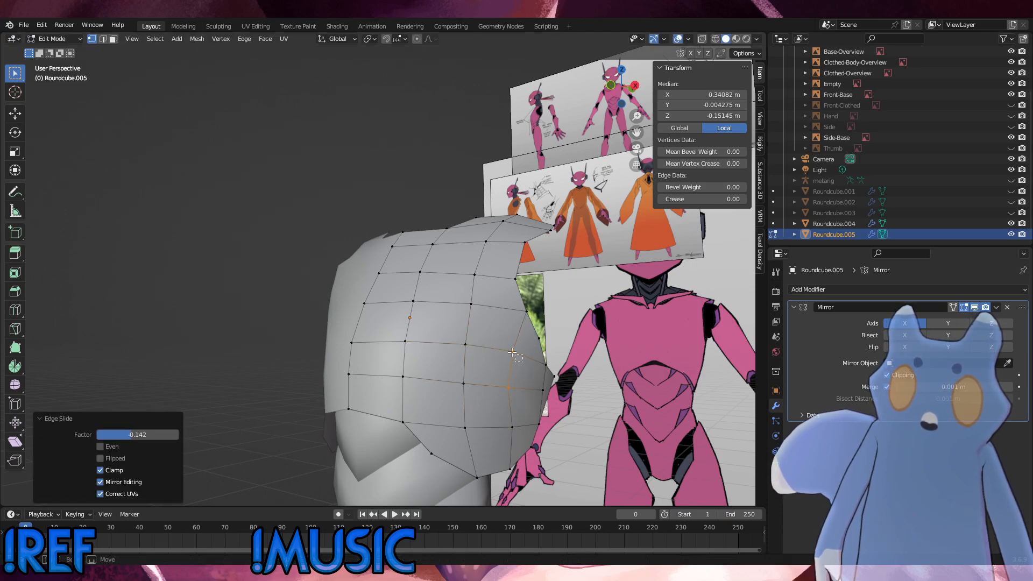
Vertex-slide the upper outer-column vertex and the armhole vertex above it slightly, and clear the selection.
left_click(512, 353)
key("g")
key("g")
left_click(501, 343)
left_click(520, 313)
key("g")
key("g")
left_click(508, 305)
left_click(549, 312)
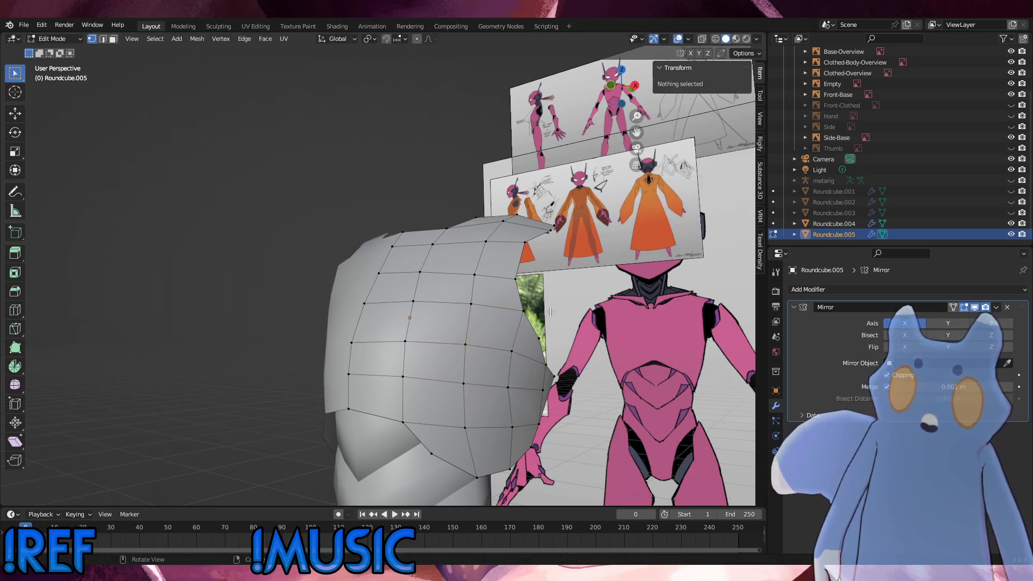
Vertex-slide the lower outer-column vertex toward the chest's centre and clear the selection.
middle_click_drag(550, 312, 545, 436)
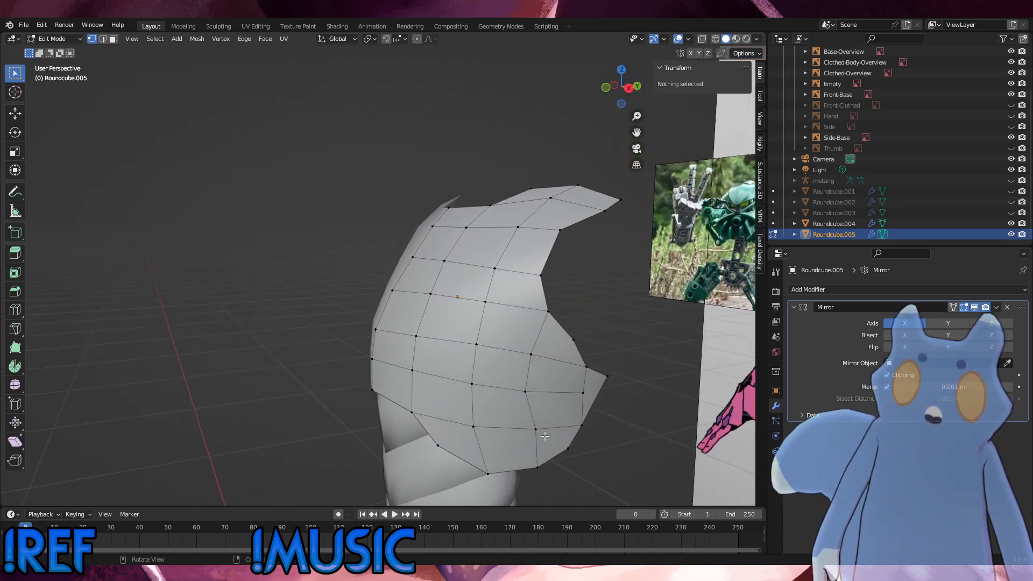
left_click(541, 433)
key("g")
key("g")
left_click(520, 421)
left_click(622, 317)
scroll(597, 343, "down", 1)
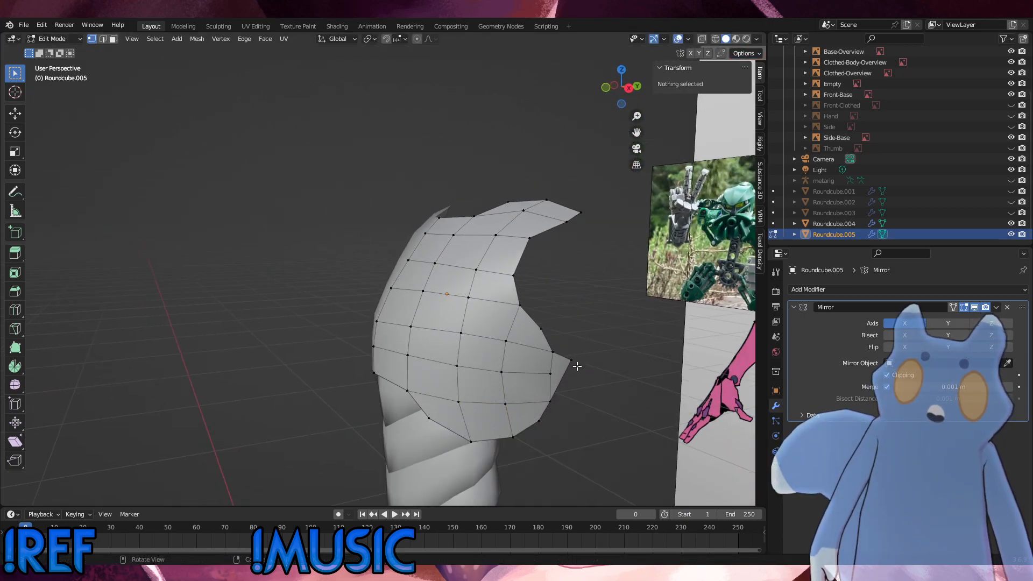
Move the pointed side tip vertex about 0.0079 m in Y and -0.0066 m in Z.
middle_click_drag(576, 366, 541, 359)
left_click(540, 360)
key("g")
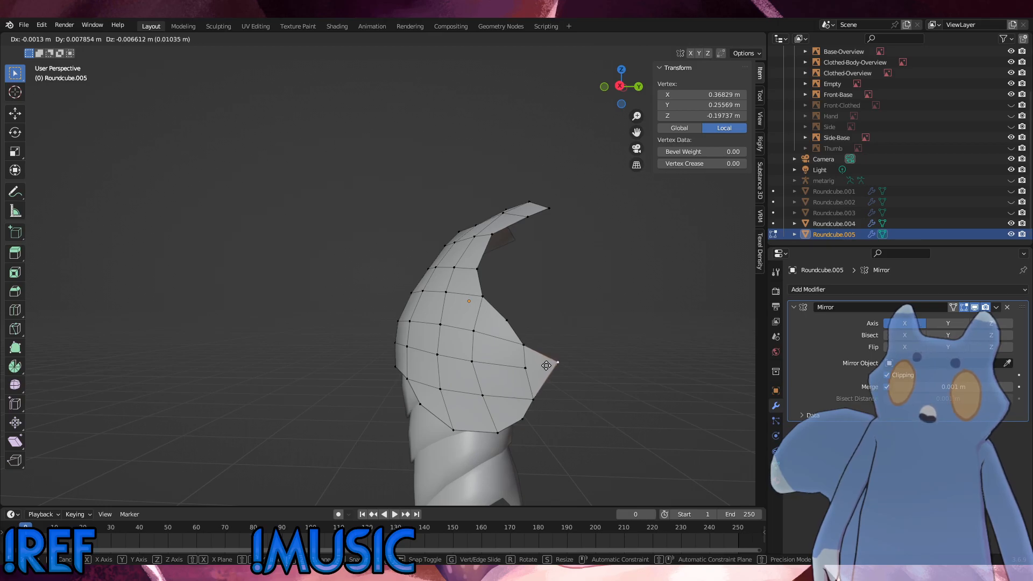
left_click(546, 365)
left_click(613, 326)
middle_click_drag(613, 326, 501, 337)
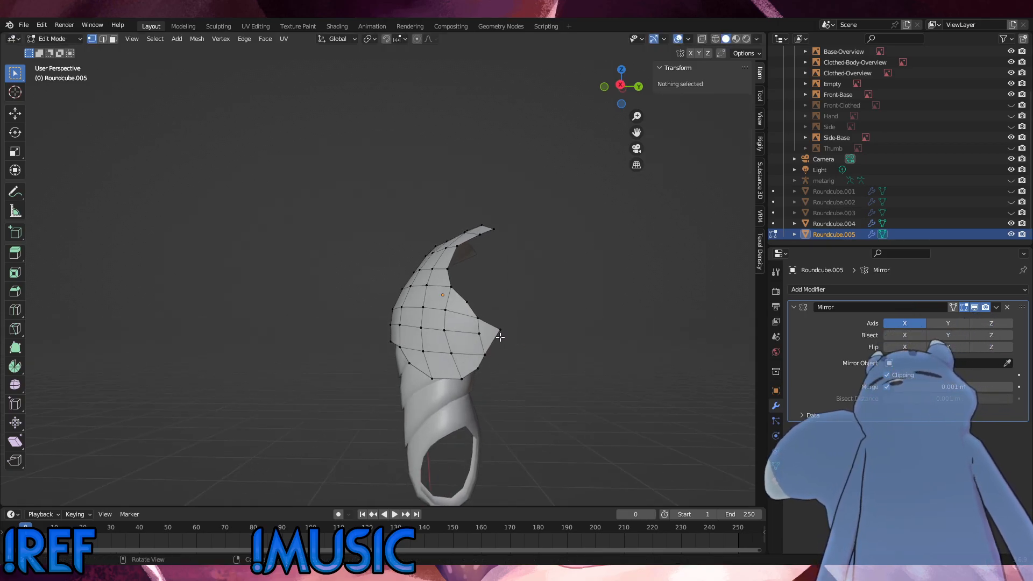
Delete the pointed side tip vertex while viewing the armour from the right against the reference.
left_click(512, 329)
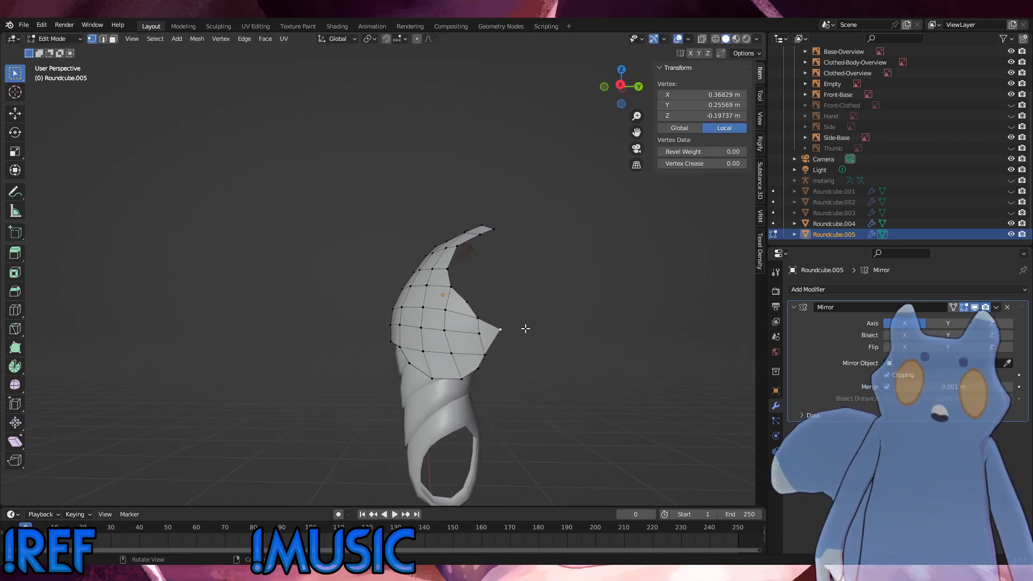
mouse_move(472, 319)
middle_mouse_down()
mouse_move(513, 317)
mouse_move(462, 317)
middle_mouse_up()
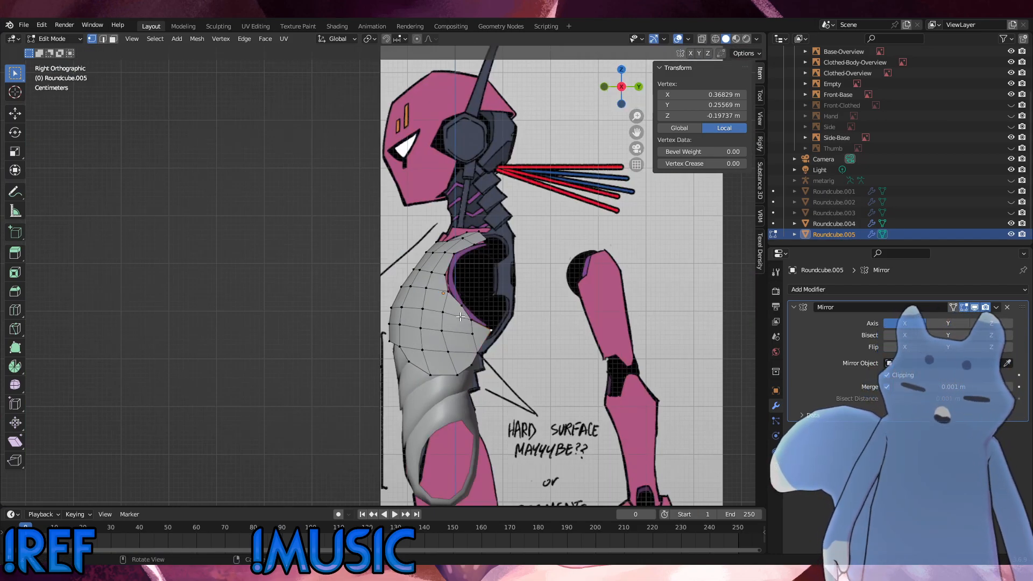
key("x")
left_click(460, 316)
Extrude the rear side edge below the armhole about 0.03 m in Y and 0.0045 m in Z, and scale it to about 0.88.
left_click_drag(494, 358, 472, 326)
key("r")
left_click(525, 330)
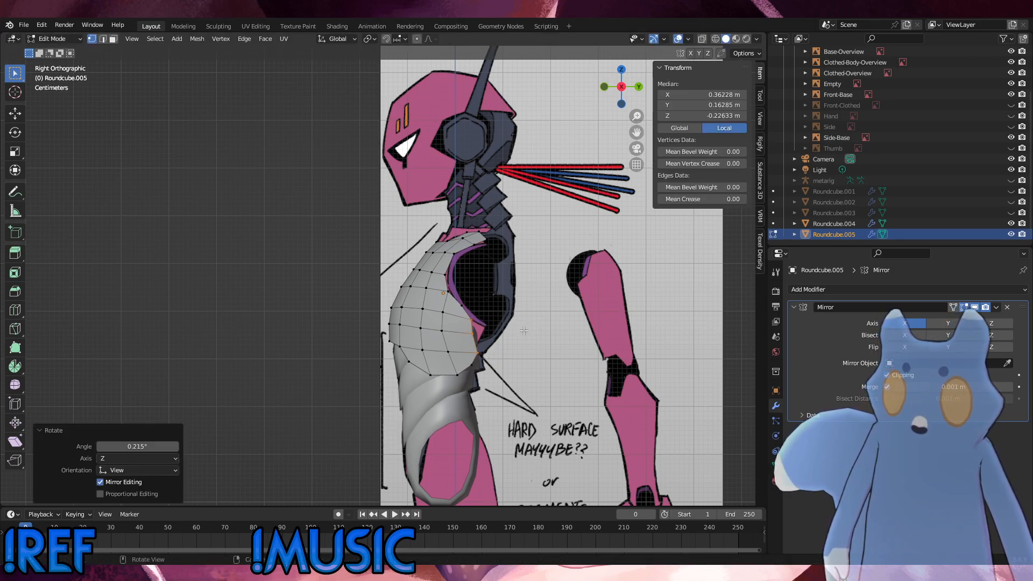
key("s")
left_click(522, 329)
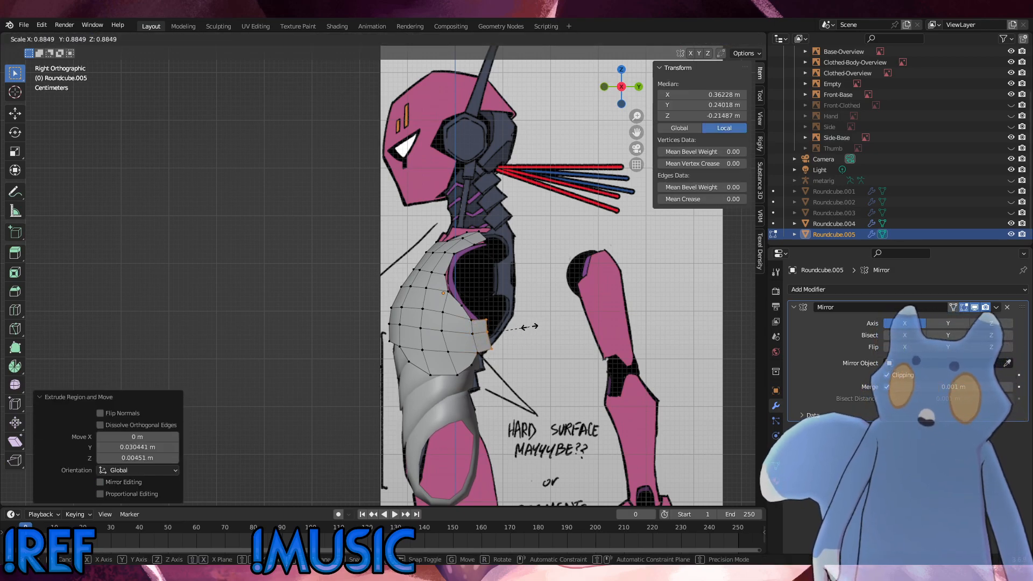
Move the extruded flap's upper vertex -0.0124 m in Y and 0.0011 m in Z, and its lower vertex -0.0113 m in Y and 0.0045 m in Z.
left_click(488, 324)
key("g")
left_click(487, 328)
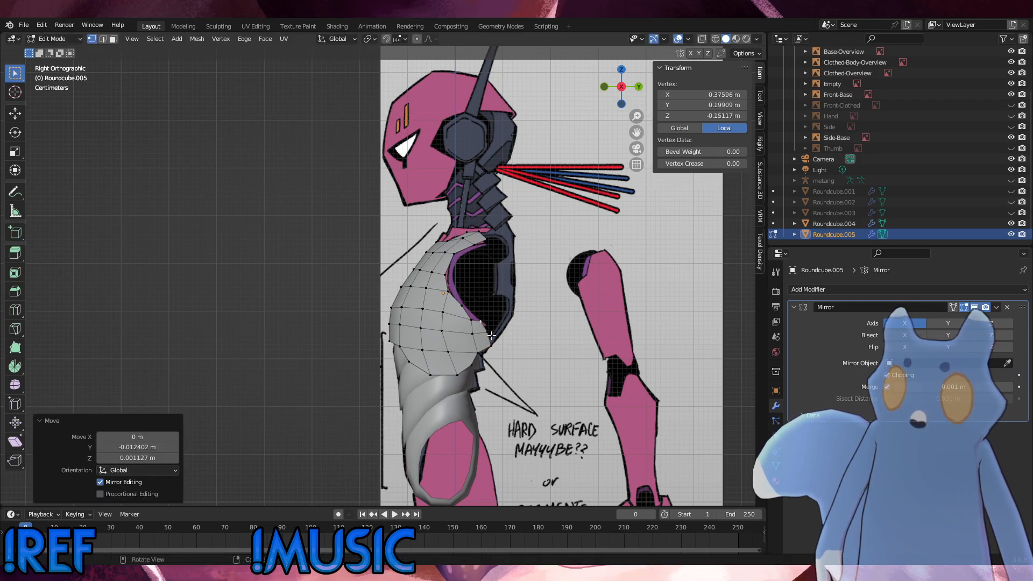
left_click(490, 349)
key("g")
left_click(483, 346)
Move the lower armhole vertex 0.0013 m in Y and 0.0052 m in Z, and edge-slide it with the vertex below by -0.129.
scroll(483, 346, "up", 4)
scroll(456, 298, "down", 1)
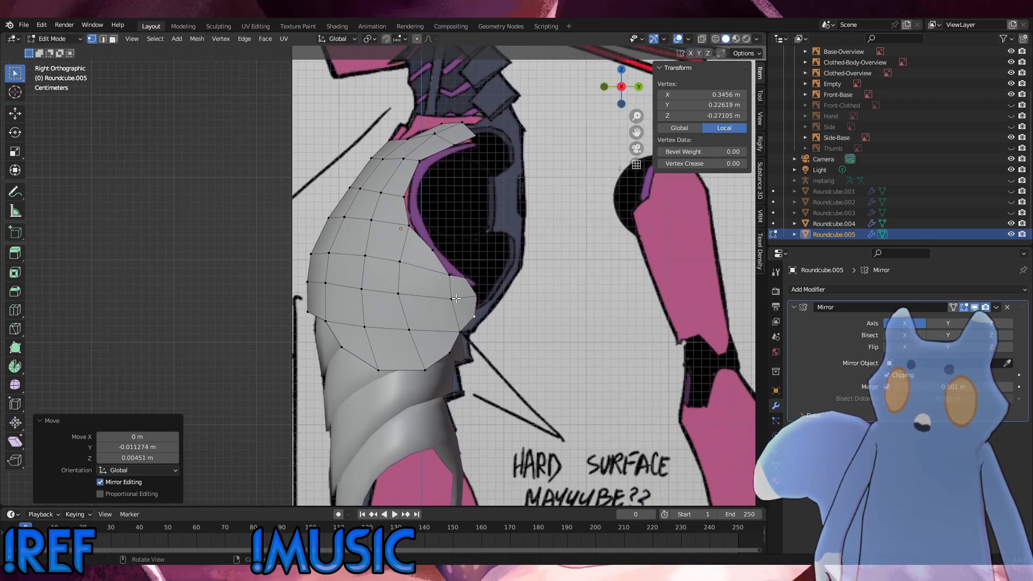
left_click(453, 280)
key("g")
left_click(454, 271)
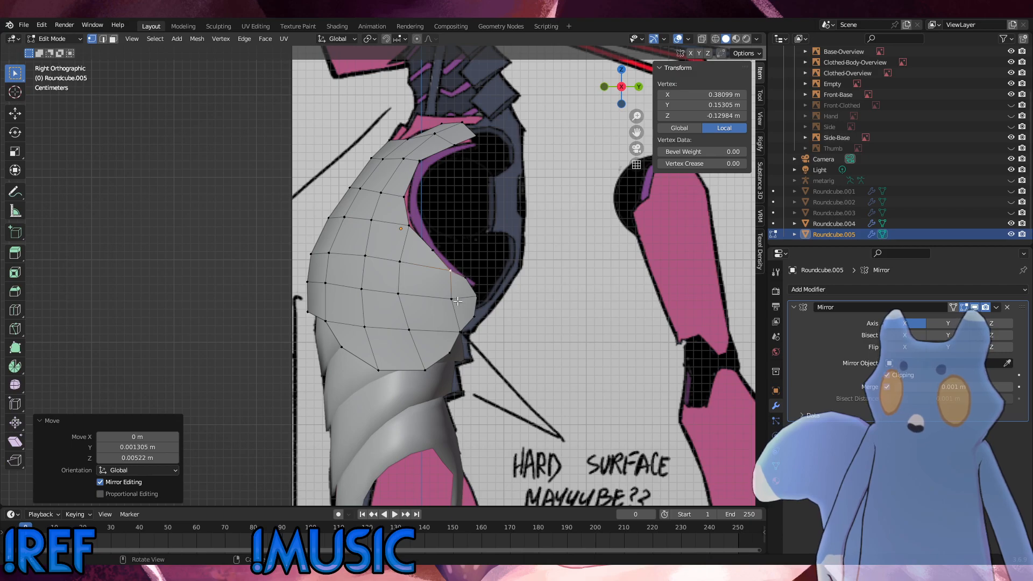
left_click_drag(466, 327, 437, 266)
key("g")
key("g")
left_click(427, 269)
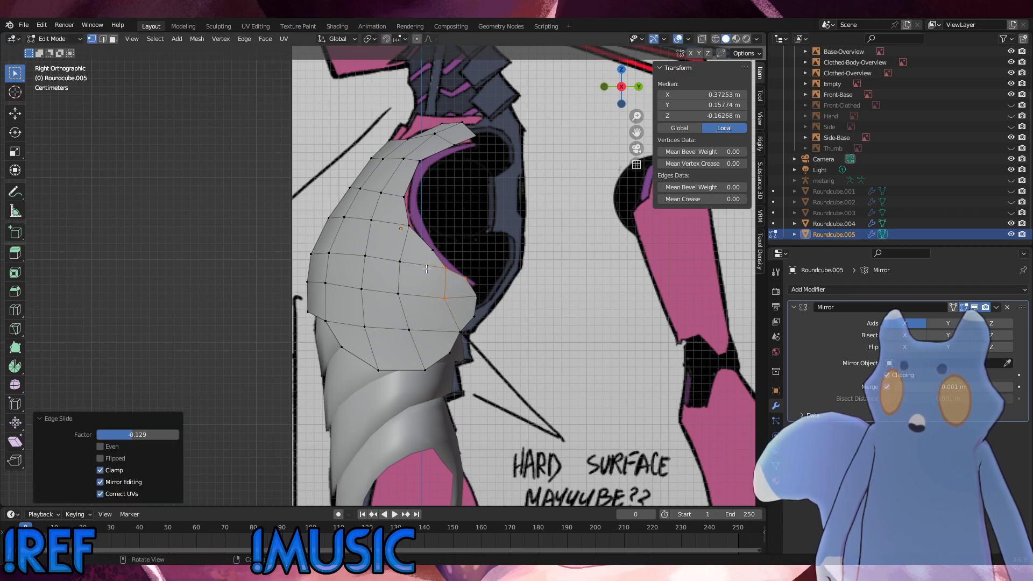
Vertex-slide the side-edge vertex below the flap by 0.148 and move the flap's lower rear vertex inward.
left_click(465, 334)
key("g")
key("g")
left_click(448, 323)
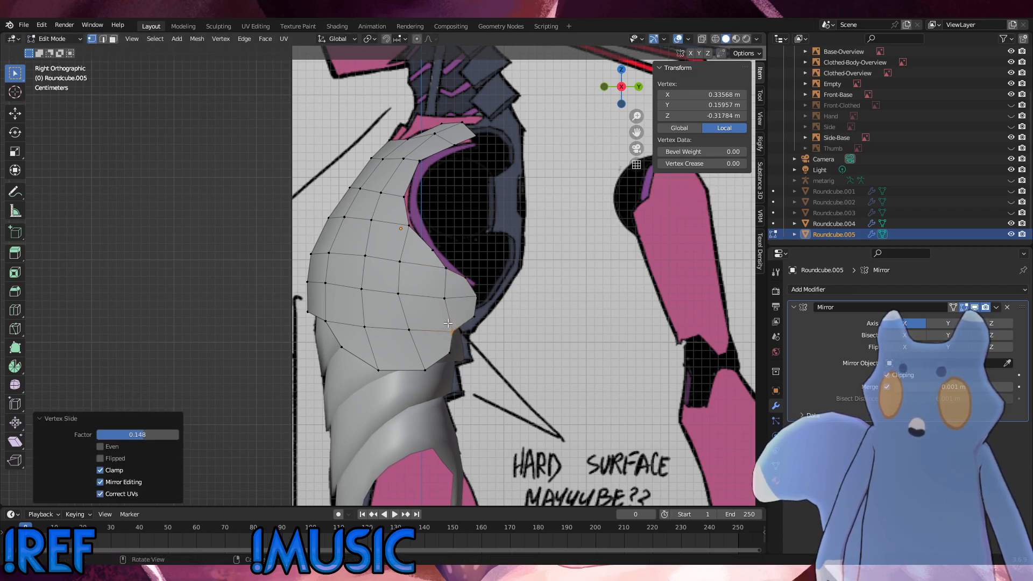
left_click(478, 320)
key("g")
left_click(463, 313)
Try to move the rearmost vertex of the side flap.
left_click(478, 299)
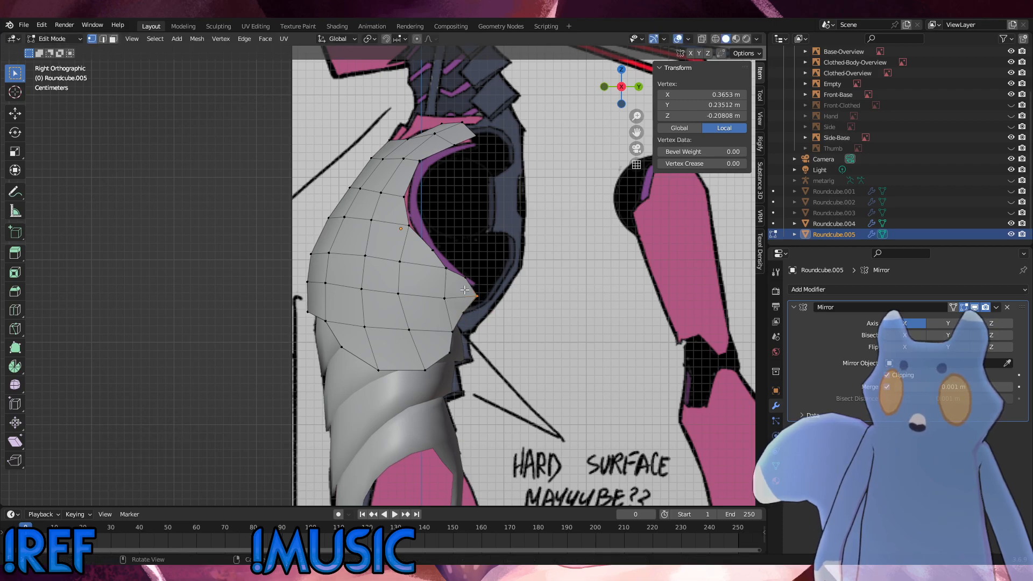
key("g")
left_click(467, 287)
key("ctrl+z")
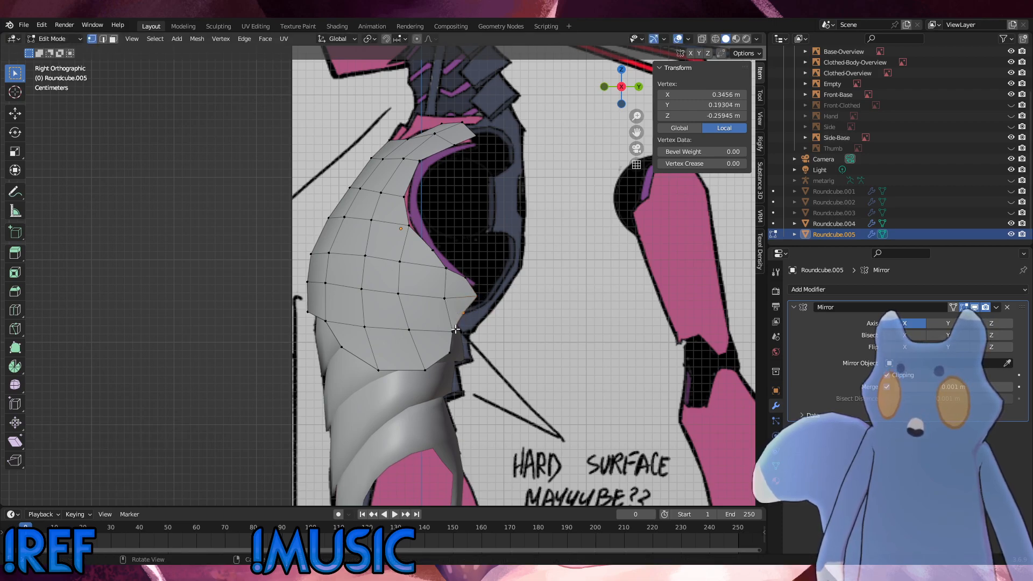
Nudge the side-edge vertex below the flap -0.0013 m in Y, and the one beneath it -0.0033 m in Y and 0.0013 m in Z.
left_click_drag(463, 316, 444, 323)
left_click(450, 347)
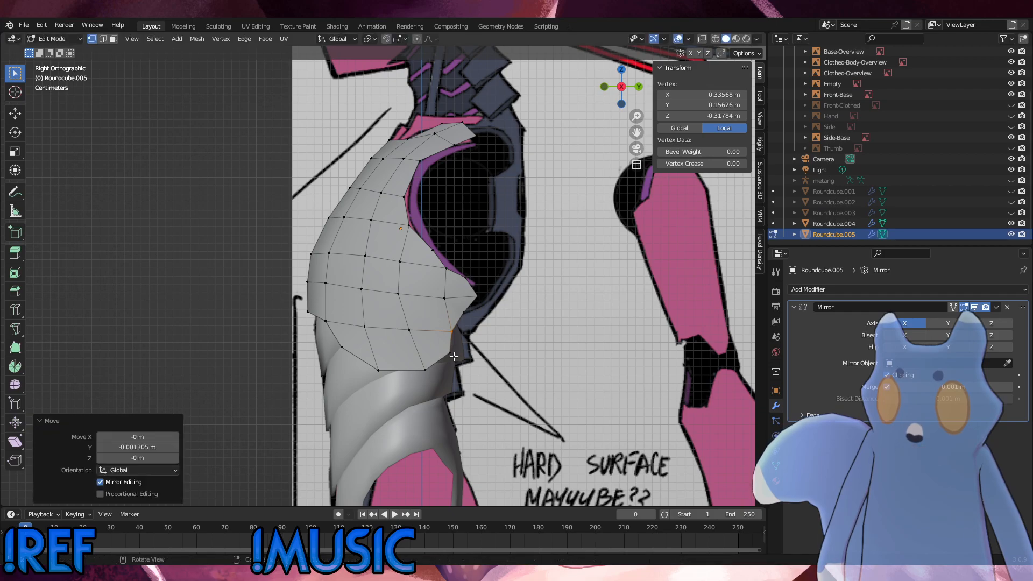
key("g")
left_click(430, 336)
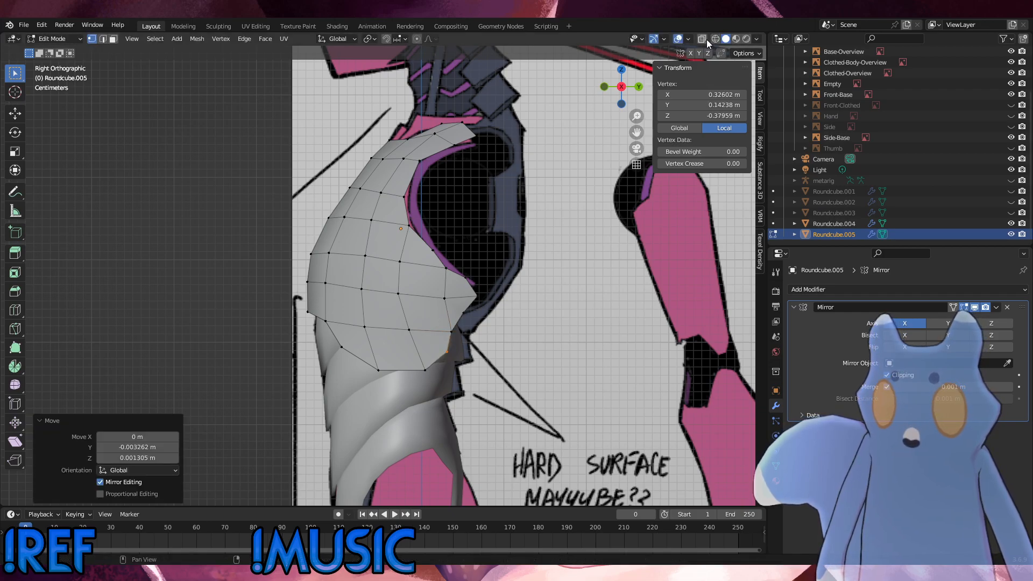
Hide Roundcube.004 and nudge the two front armhole vertices about 0.0007 m in Y to follow the reference.
left_click(1011, 223)
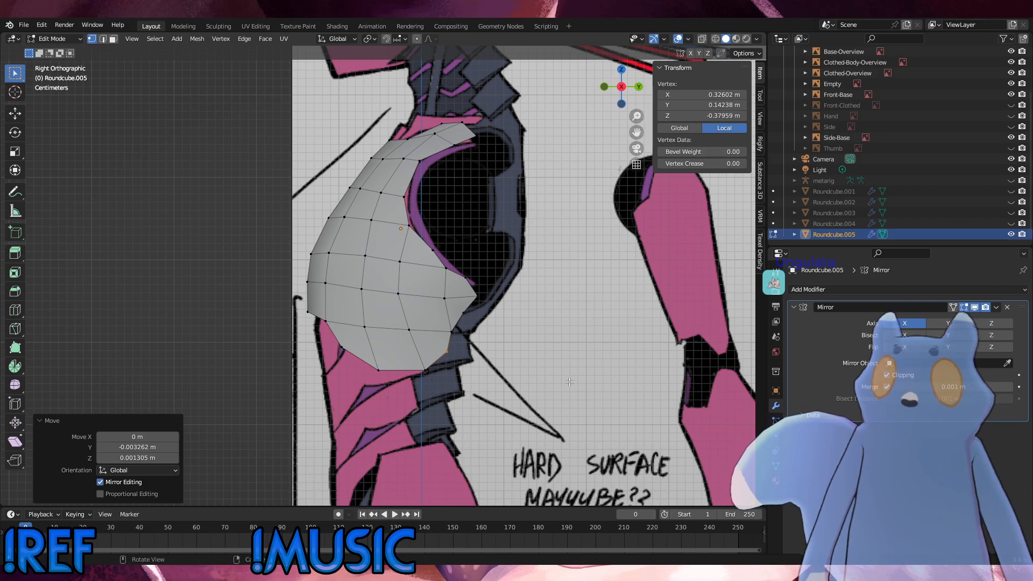
left_click(402, 195, "shift")
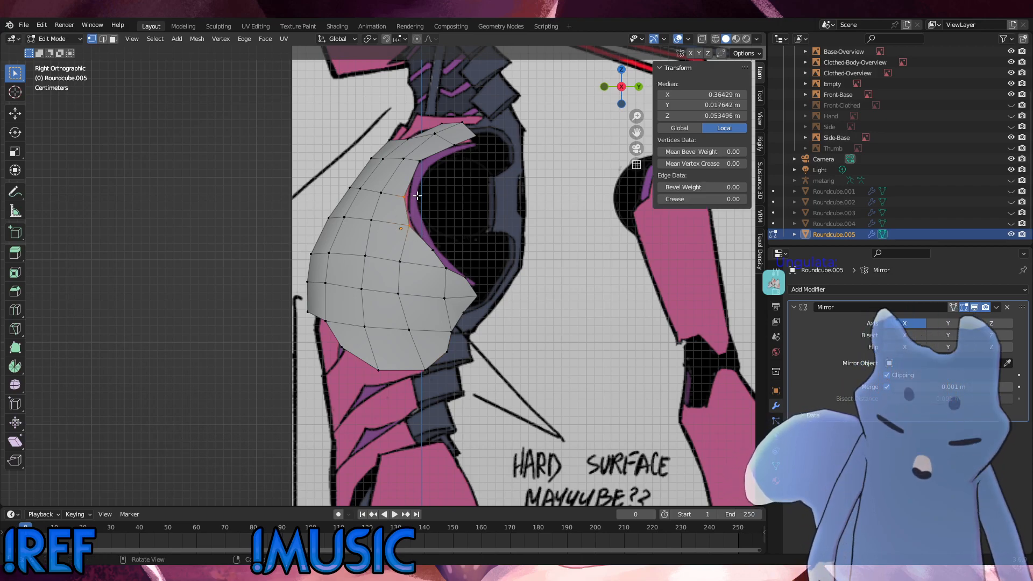
key("g")
left_click(417, 196)
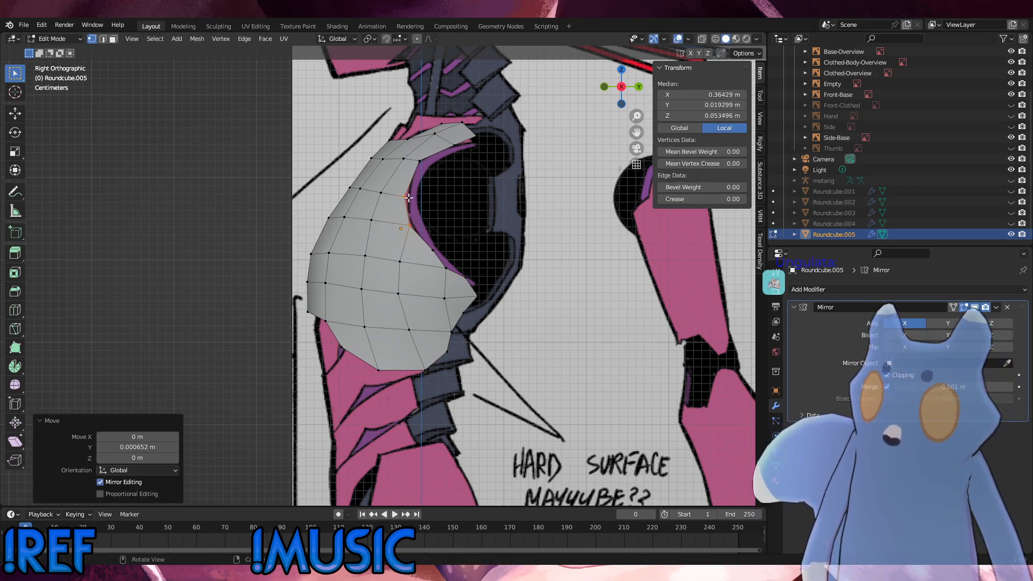
Adjust the front armhole vertex and move the one above it 0.0026 m in Y and -0.002 m in Z.
left_click(402, 194)
key("g")
left_click(403, 194)
left_click(417, 155)
key("g")
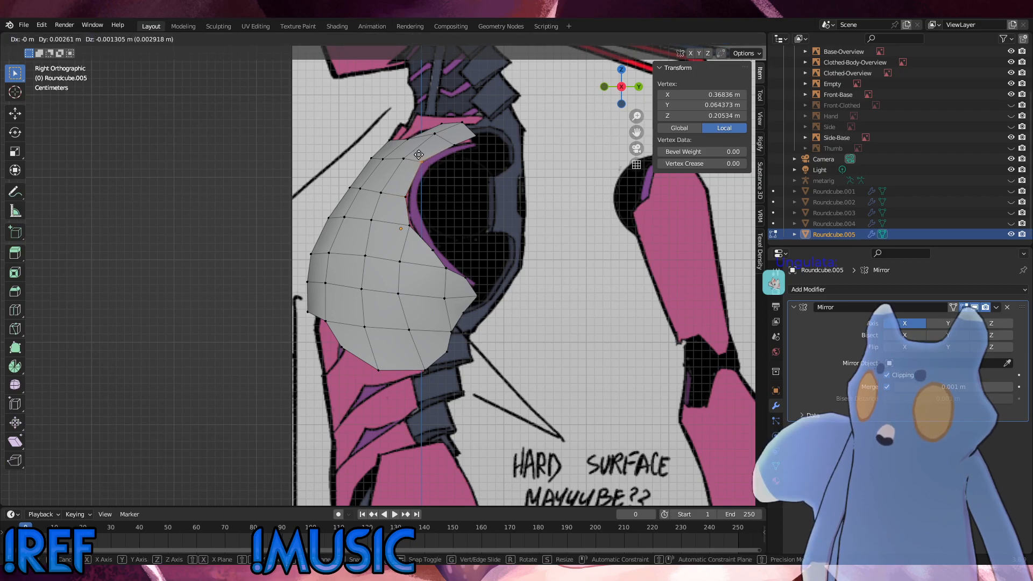
left_click(419, 155)
Edge-slide the two upper shoulder vertices slightly toward the centre and vertex-slide the lower one down its column.
middle_click_drag(478, 163, 572, 201)
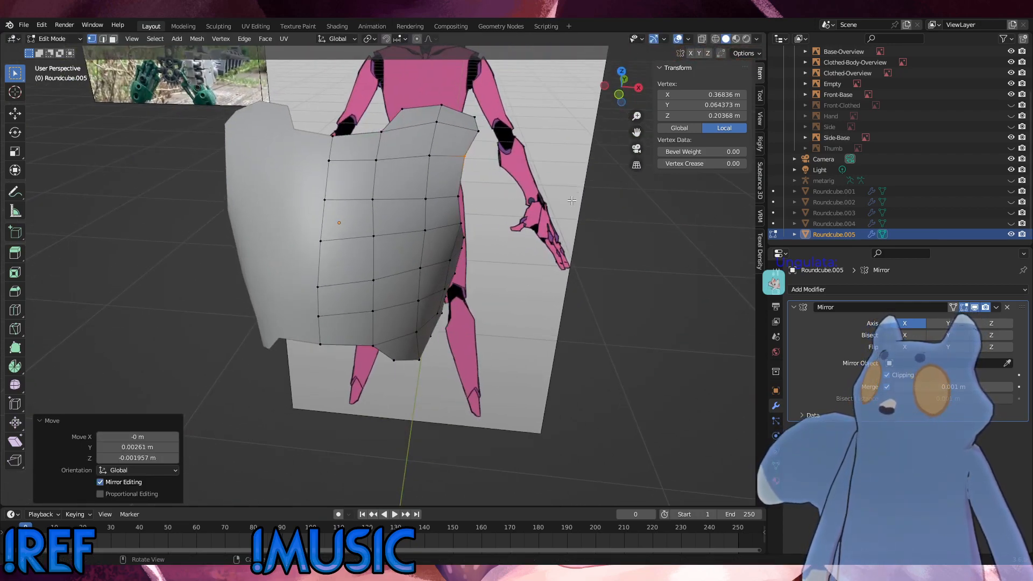
left_click(430, 155)
left_click(436, 123, "shift")
key("g")
key("g")
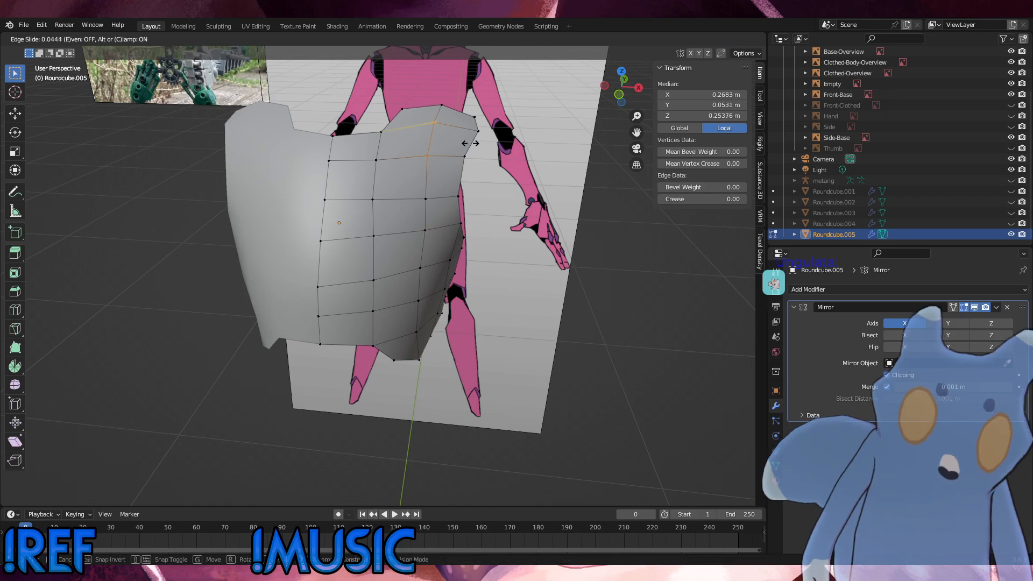
left_click(467, 144)
left_click(430, 161)
key("g")
key("g")
left_click(430, 164)
Slide the outer inner-column vertex of the upper chest row upward, and slide the row's three outer vertices slightly up together.
left_click(426, 199)
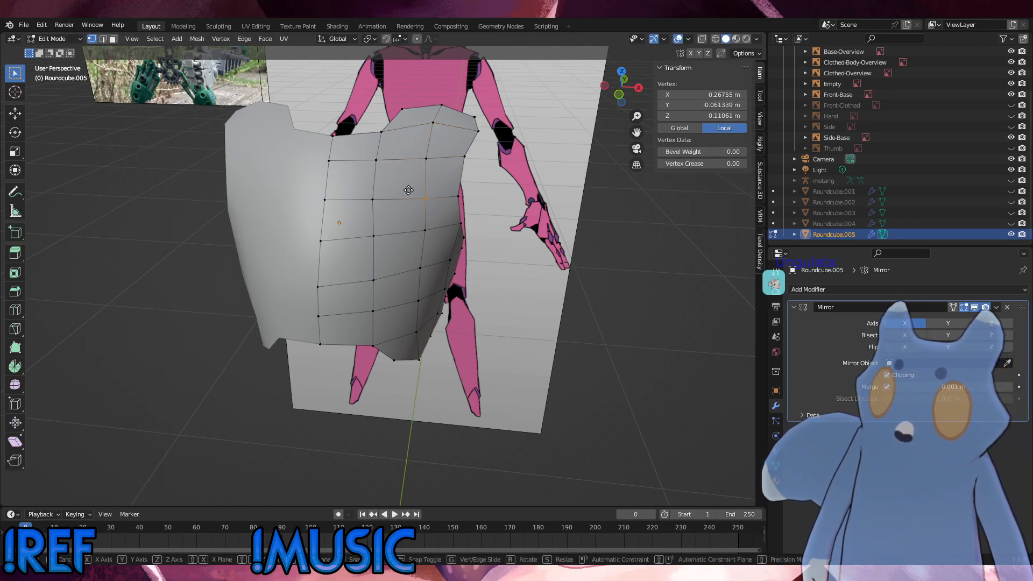
key("g")
key("g")
left_click(408, 187)
left_click(375, 200, "shift")
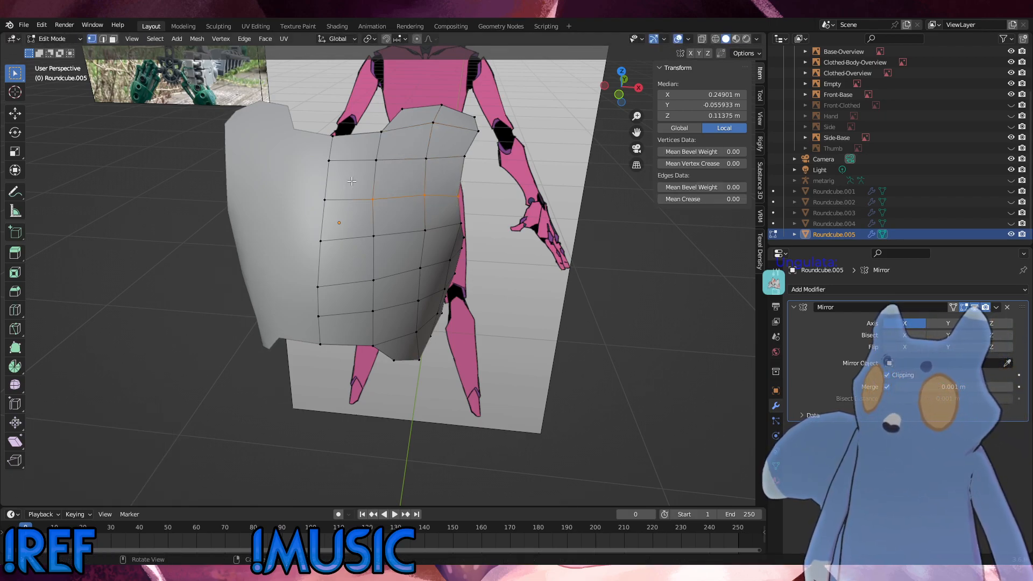
key("g")
key("g")
left_click(352, 178)
Vertex-slide the row's armhole vertex by 0.054, slide the upper shoulder vertex downward, and check against the side reference.
left_click(459, 197)
key("g")
left_click(446, 182)
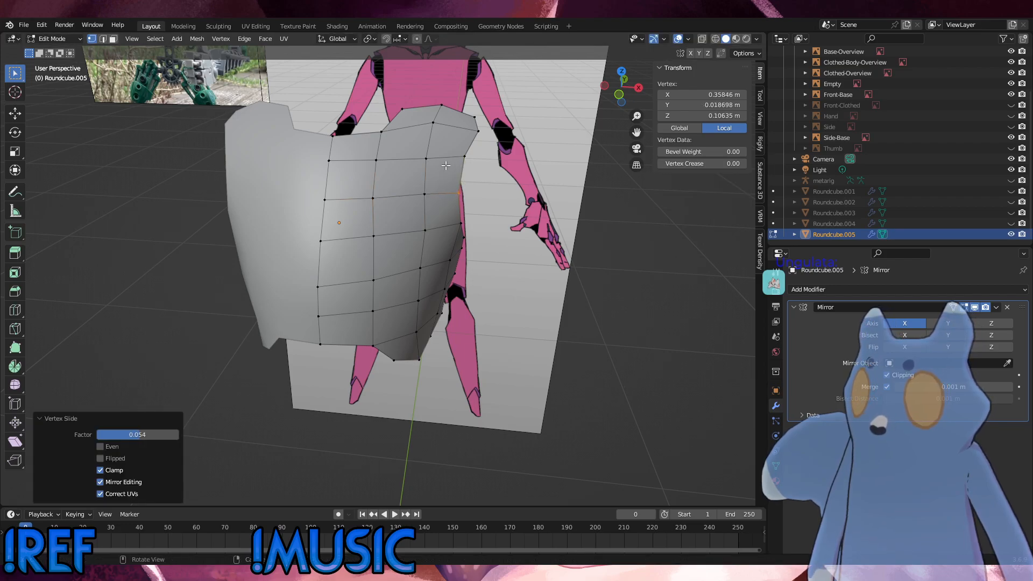
left_click(431, 124)
key("g")
key("g")
left_click(422, 125)
left_click(506, 105)
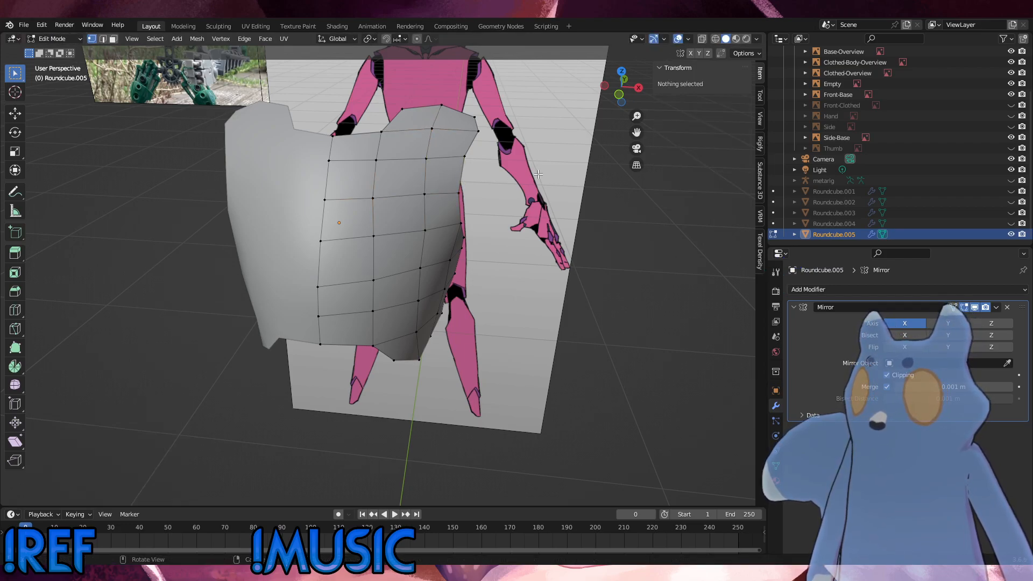
mouse_move(506, 108)
middle_mouse_down()
mouse_move(400, 124)
mouse_move(370, 168)
middle_mouse_up()
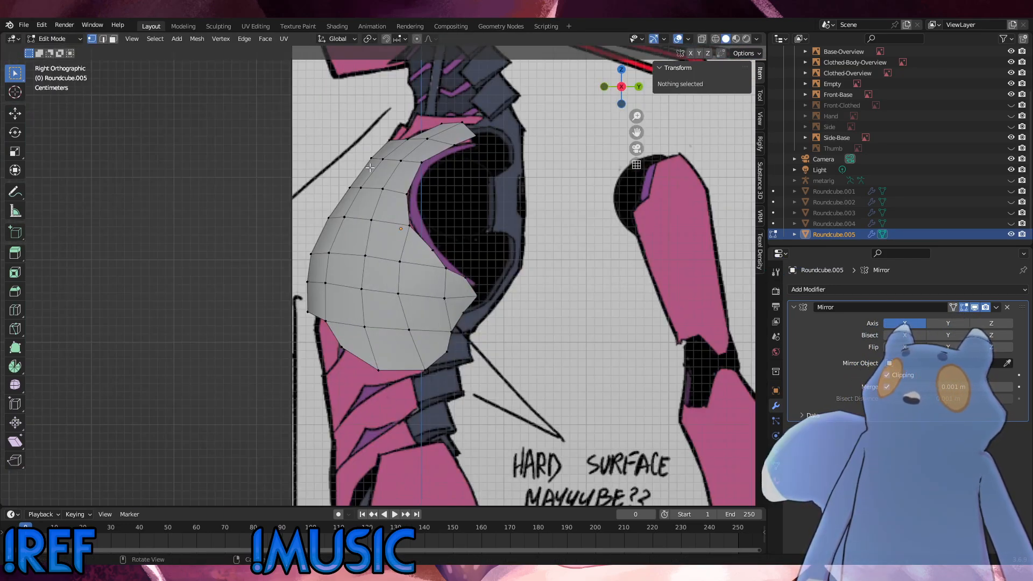
Shrink/fatten the upper shoulder vertices by 0.00652 m in side view and rotate them slightly.
left_click_drag(473, 176, 402, 126)
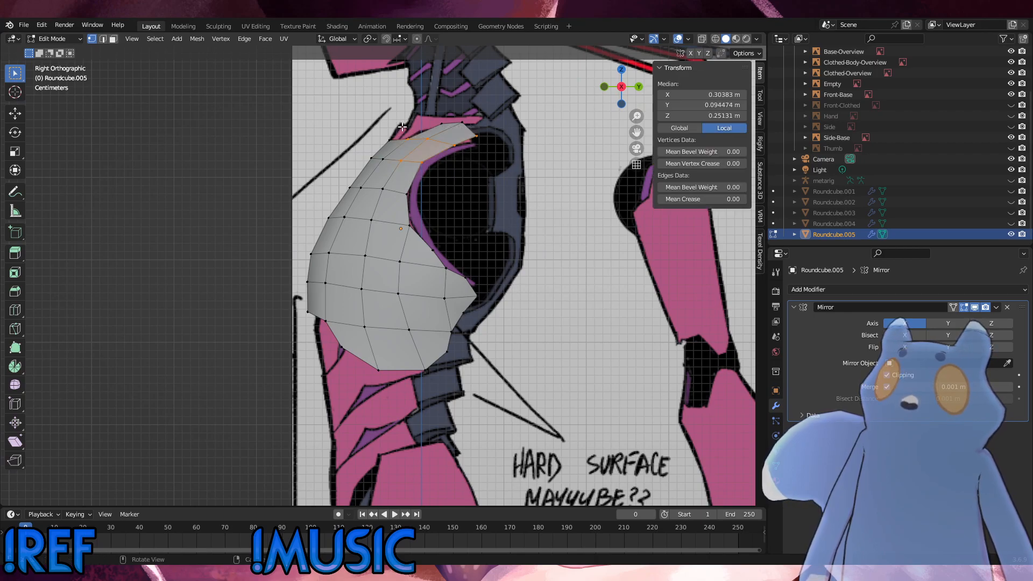
key("alt+s")
left_click(504, 140)
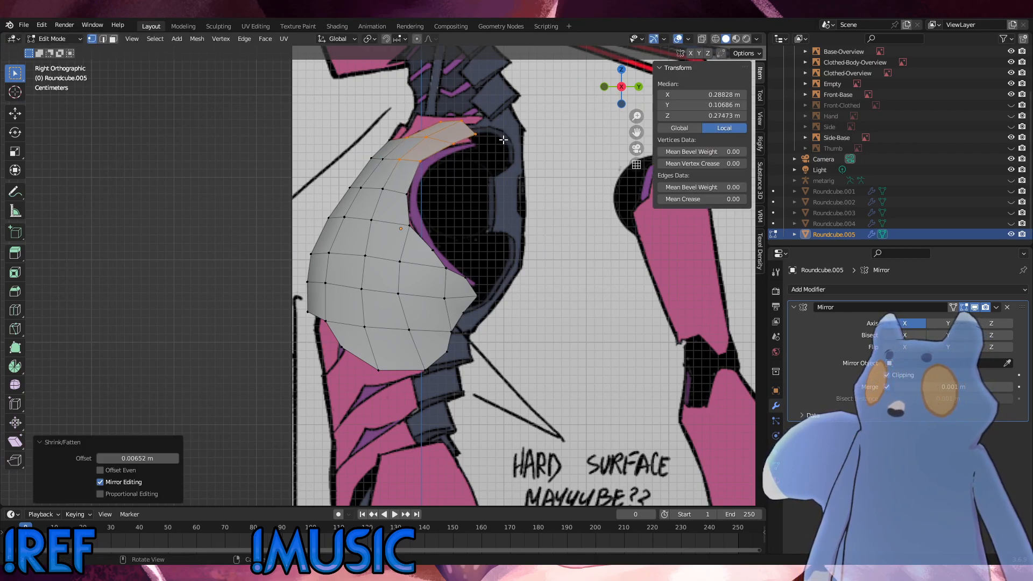
key("r")
left_click(524, 145)
left_click(536, 216)
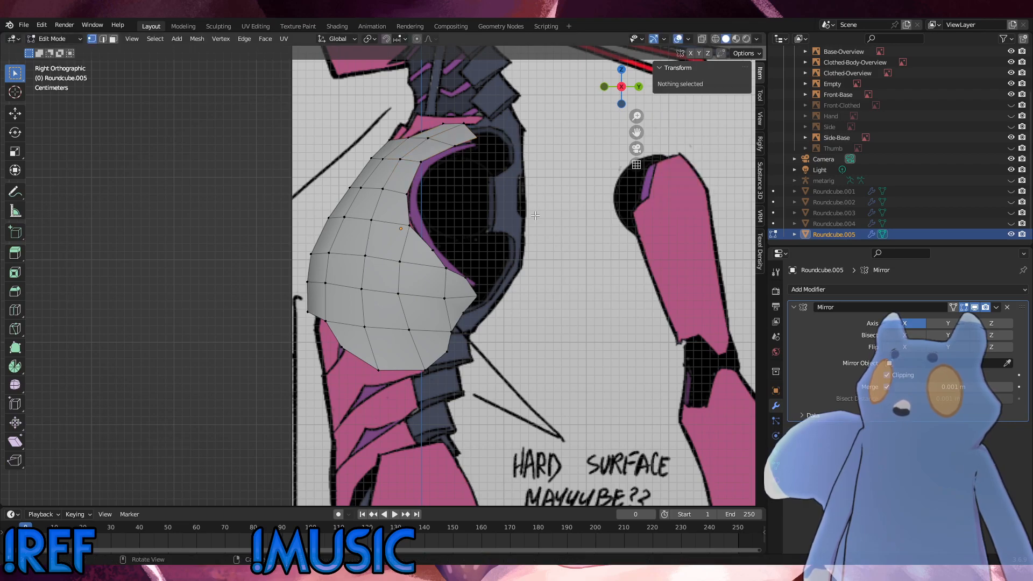
Fit the mid-armhole vertices to the side reference, moving the lower one -0.00522 m in Y and 0.001305 m in Z.
left_click(404, 225)
key("g")
left_click(404, 224)
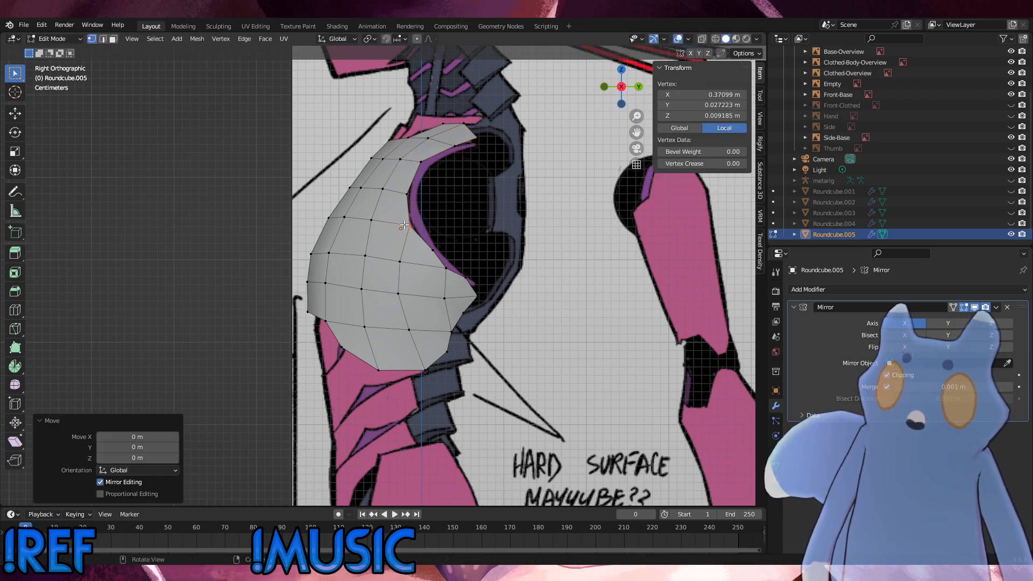
left_click(441, 252)
key("g")
left_click(436, 251)
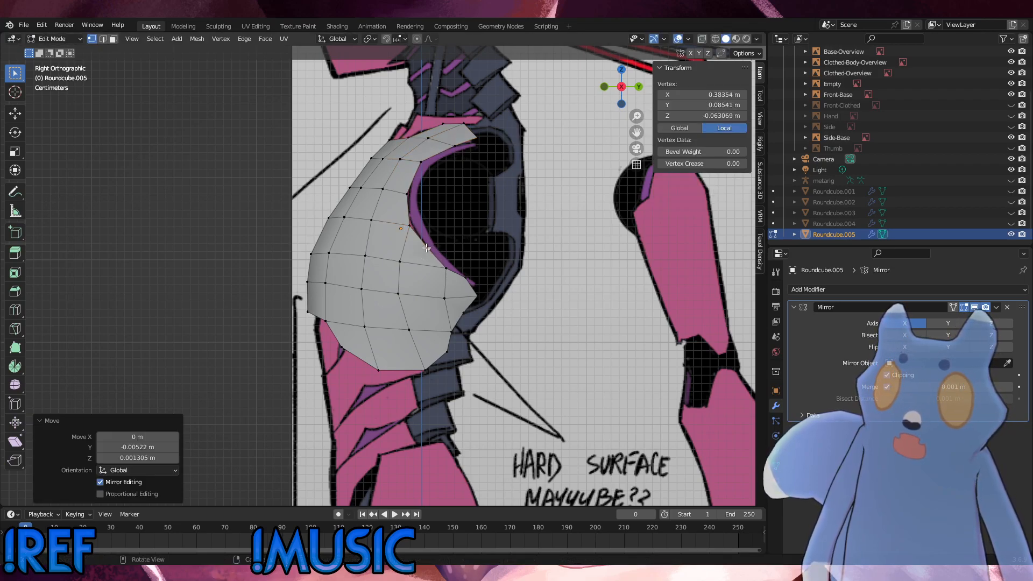
left_click(455, 240)
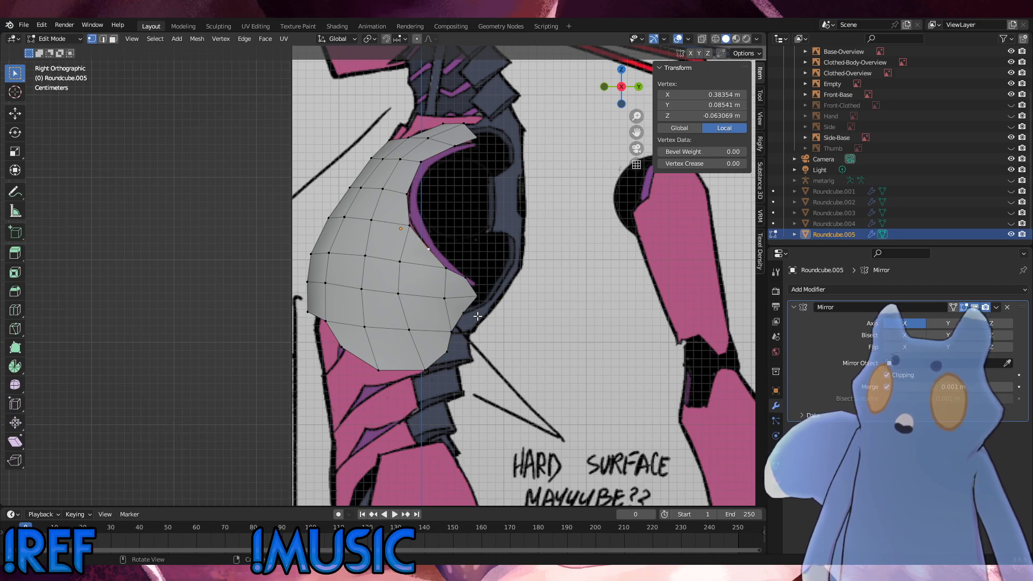
Enable X-ray and adjust the two lowest armhole vertices, moving the rear corner one 0.000906 m in Y and 0.007702 m in Z.
middle_click_drag(485, 293, 530, 291)
key("KP_3")
left_click(703, 39)
scroll(591, 269, "up", 2)
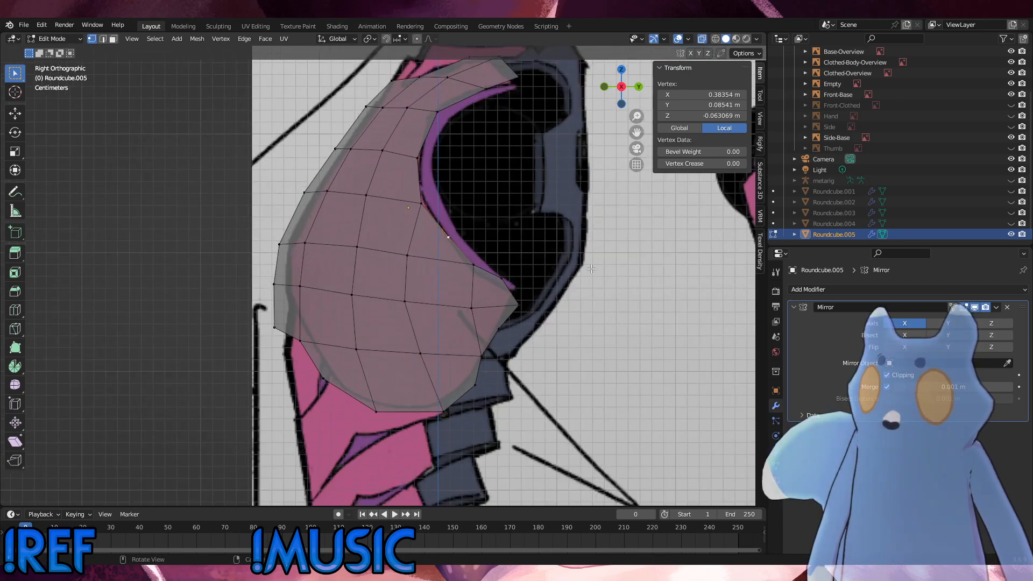
left_click(502, 281)
key("g")
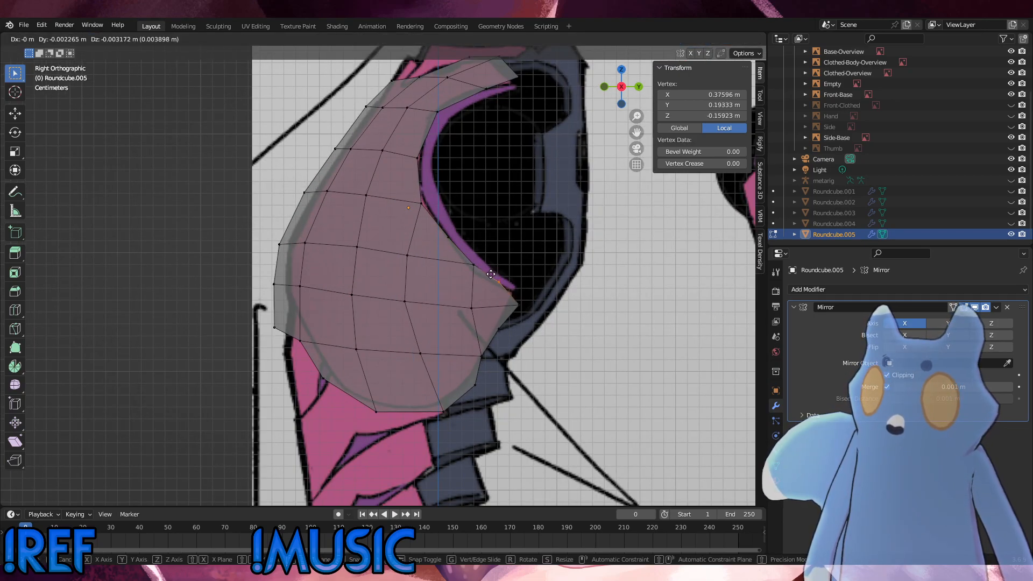
left_click(511, 295)
left_click(512, 286)
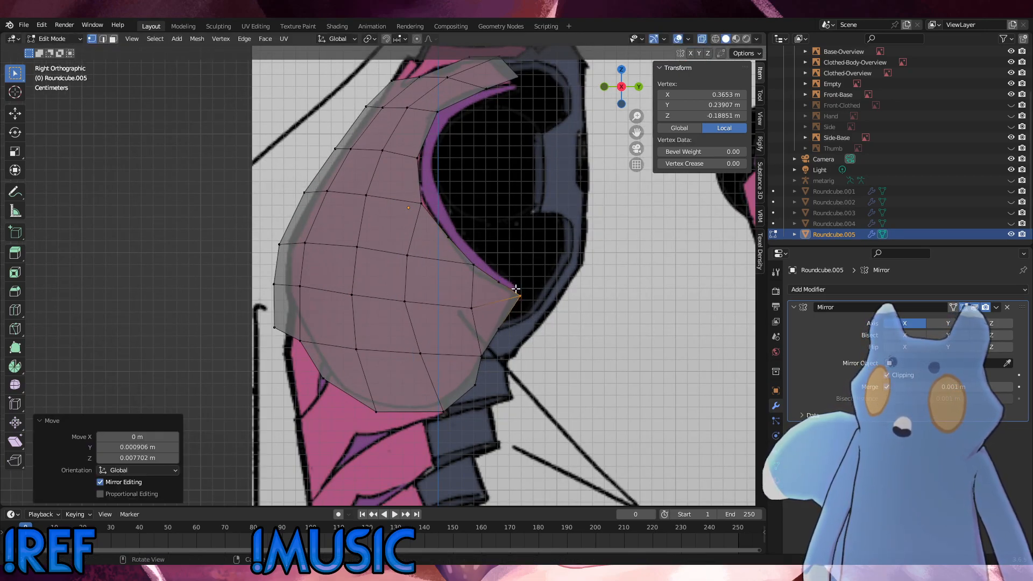
left_click(562, 316)
Adjust the lower armhole and shrink/fatten its lower edge vertices by 0.00783 m.
scroll(541, 307, "down", 2)
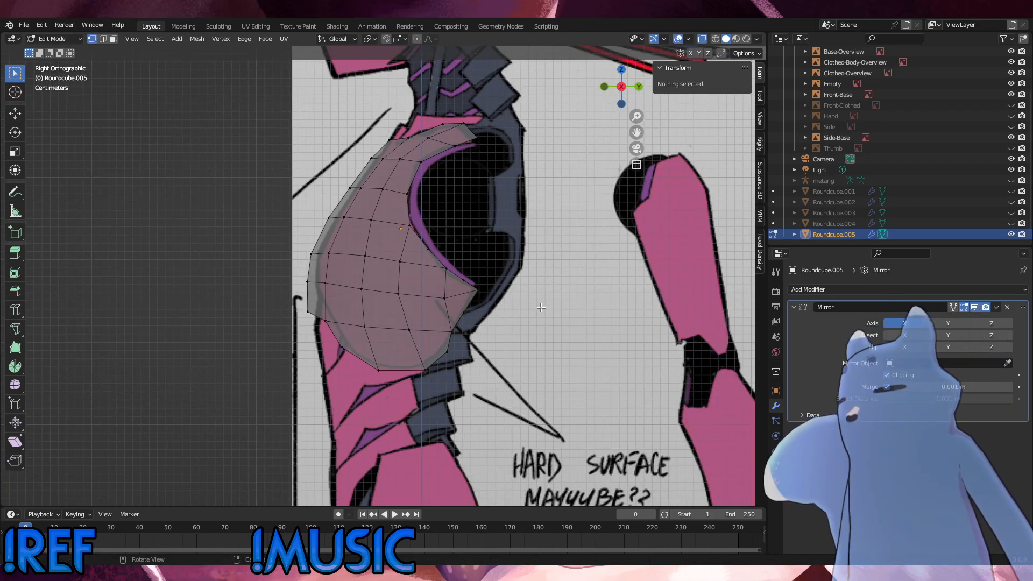
middle_click_drag(538, 290, 577, 276)
key("KP_3")
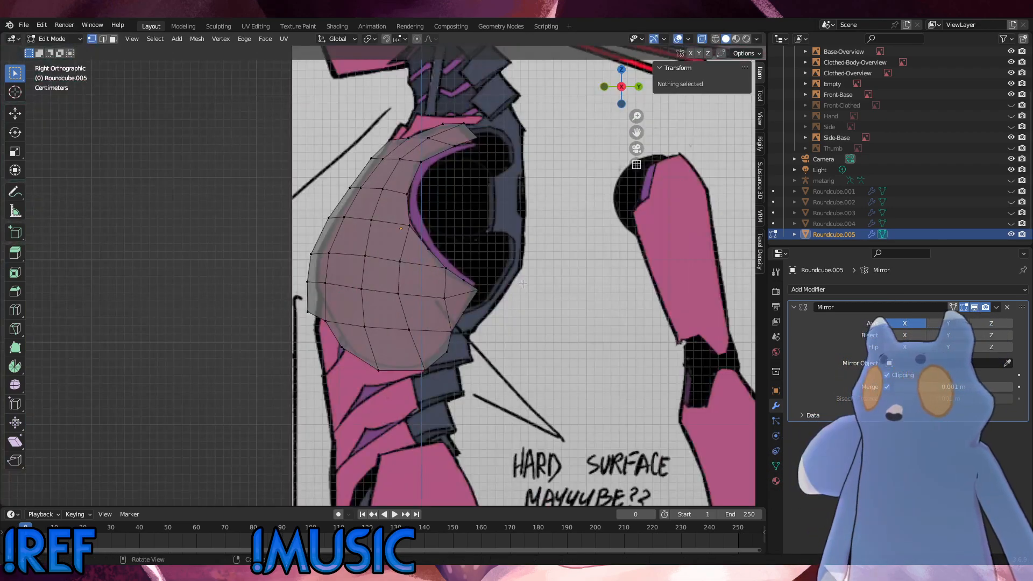
left_click(465, 313)
key("g")
left_click(455, 275)
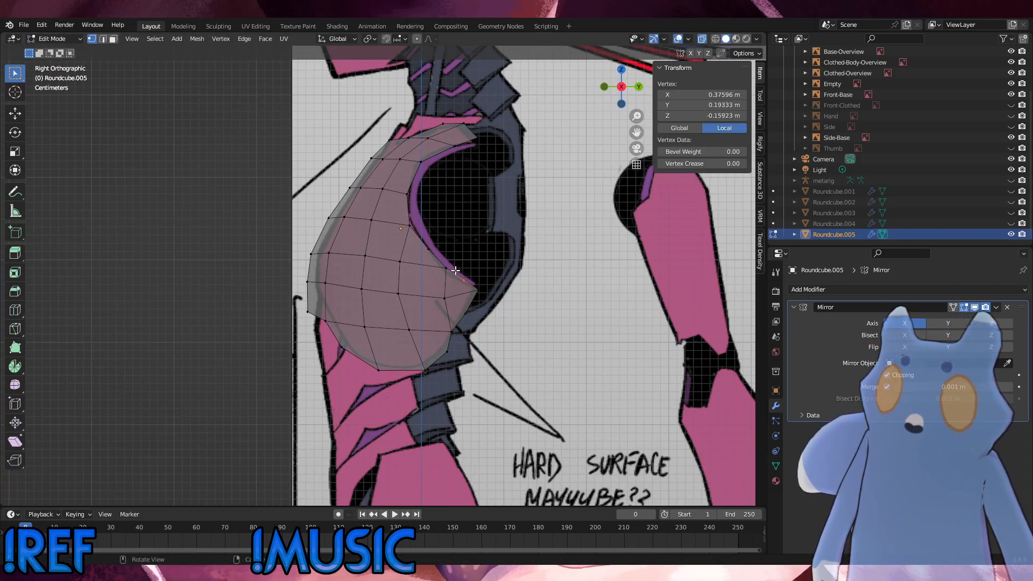
left_click_drag(455, 275, 422, 237)
key("alt+s")
left_click(490, 232)
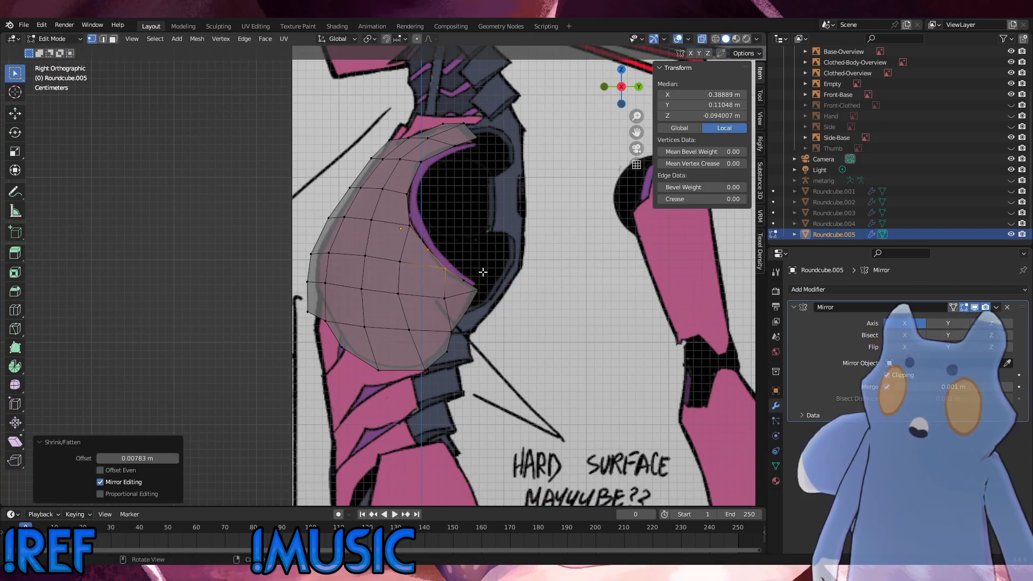
Nudge the lower armhole vertex and pull the rear corner vertex -0.01331 m in Y and -0.003915 m in Z.
left_click(465, 279)
key("g")
left_click(460, 272)
key("alt+a")
middle_click_drag(533, 288, 492, 281)
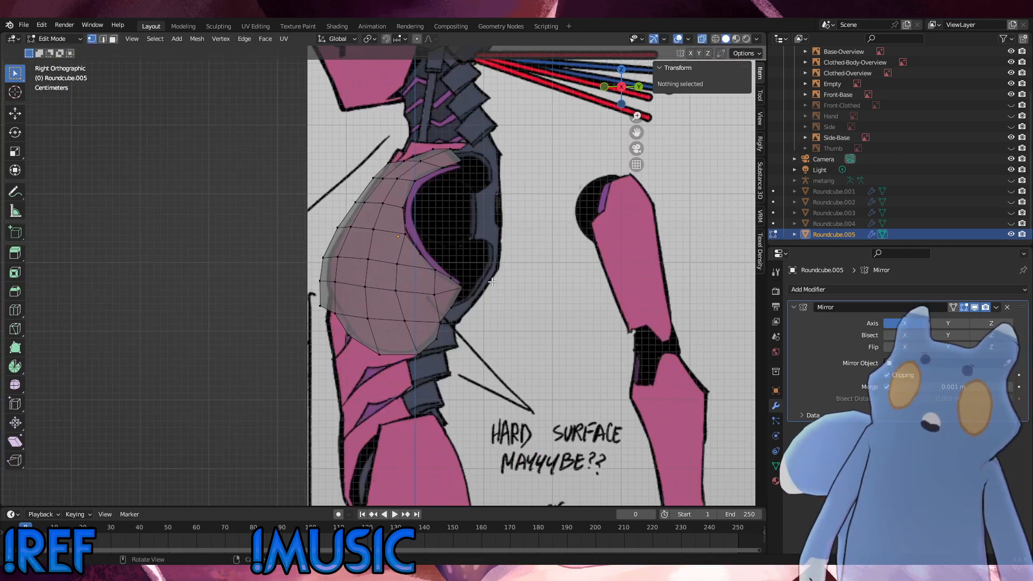
left_click(456, 283)
key("g")
left_click(445, 288)
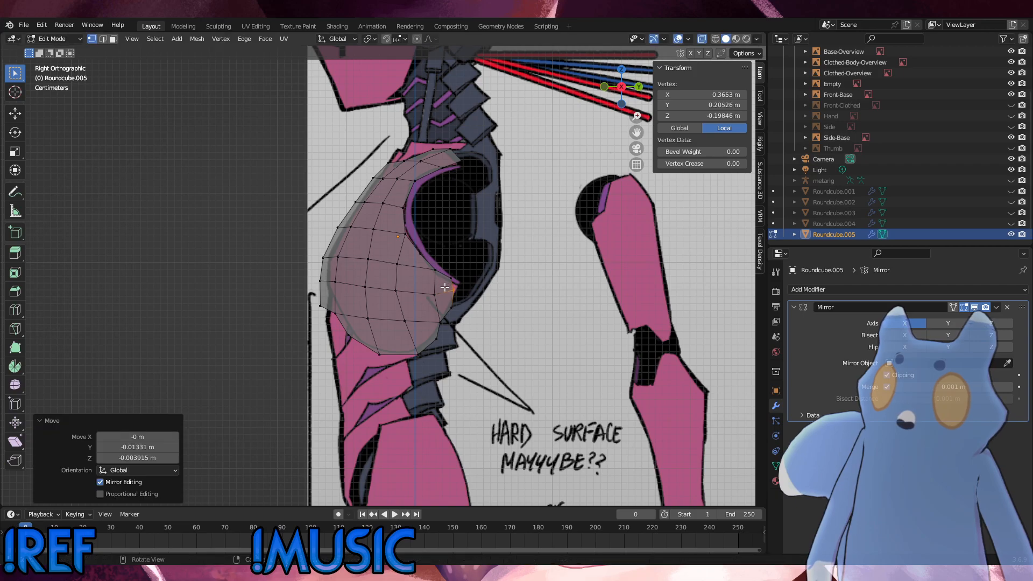
key("alt+a")
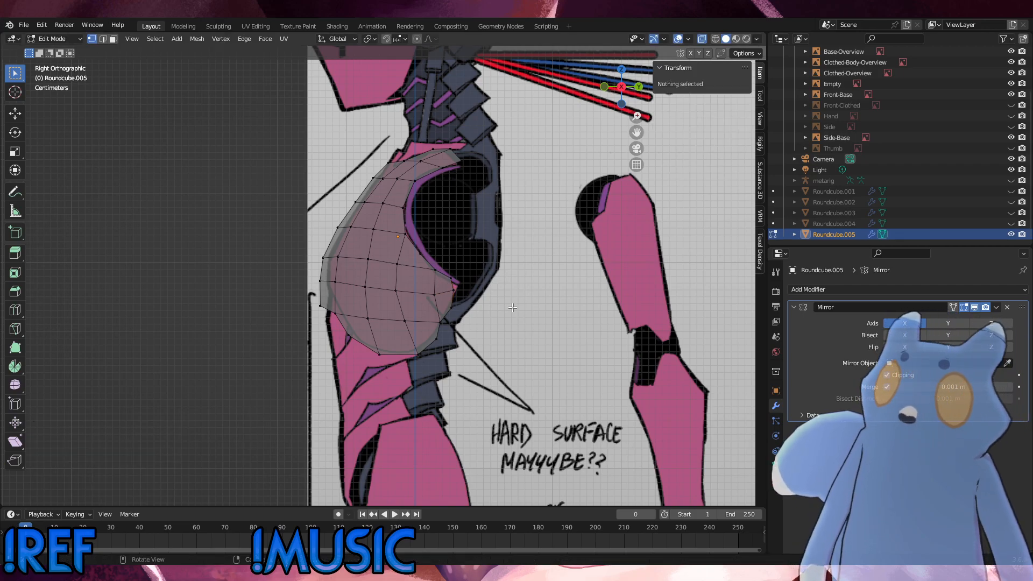
Move the lower armhole vertex 0.002349 m in Y and 0.000783 m in Z, and the rear side vertex below the corner -0.000783 m in Z.
left_click_drag(468, 320, 441, 262)
key("g")
left_click(471, 294)
left_click_drag(469, 299, 449, 275)
key("g")
left_click(455, 279)
key("g")
left_click(451, 273)
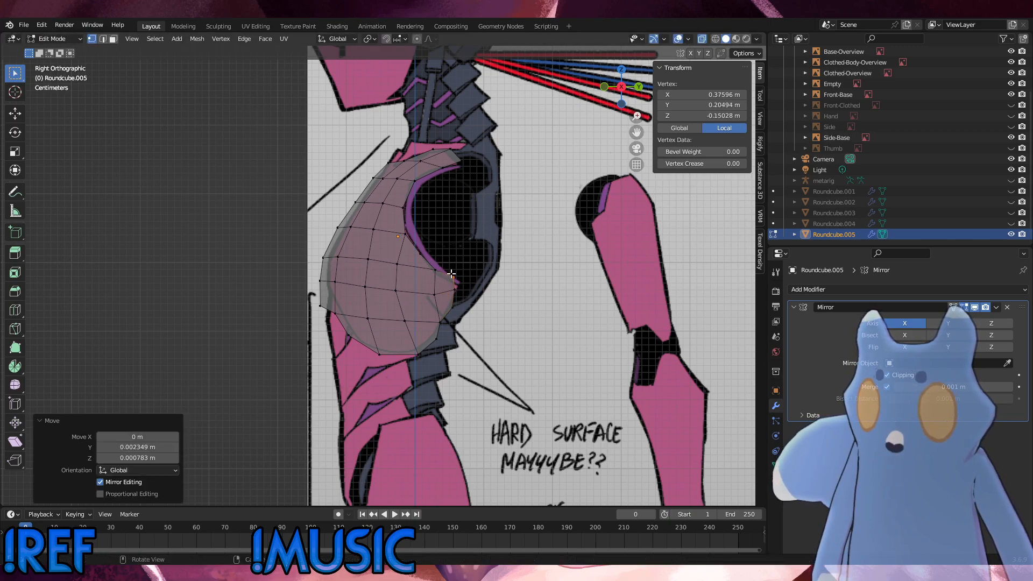
key("g")
left_click(445, 304)
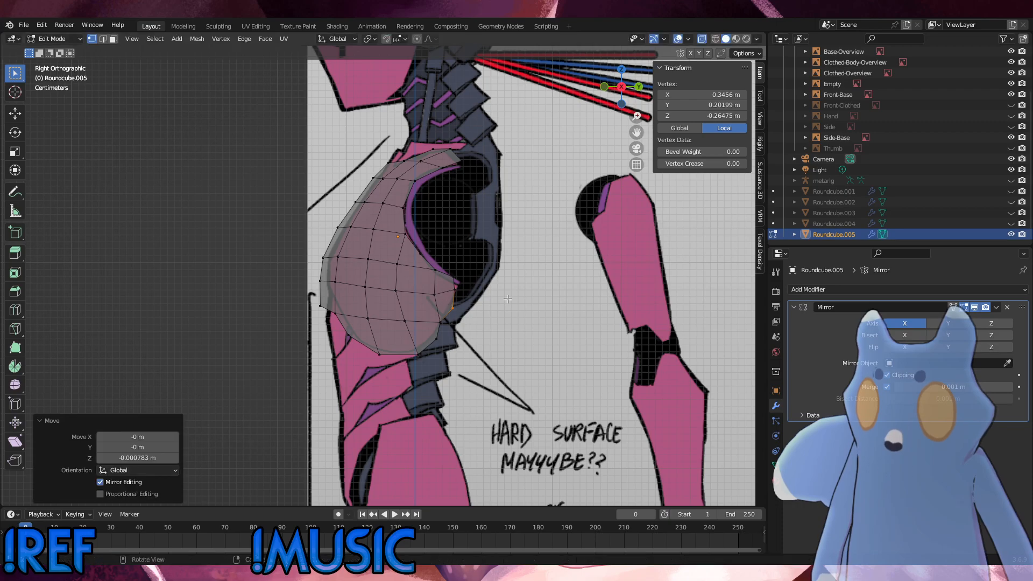
left_click(507, 296)
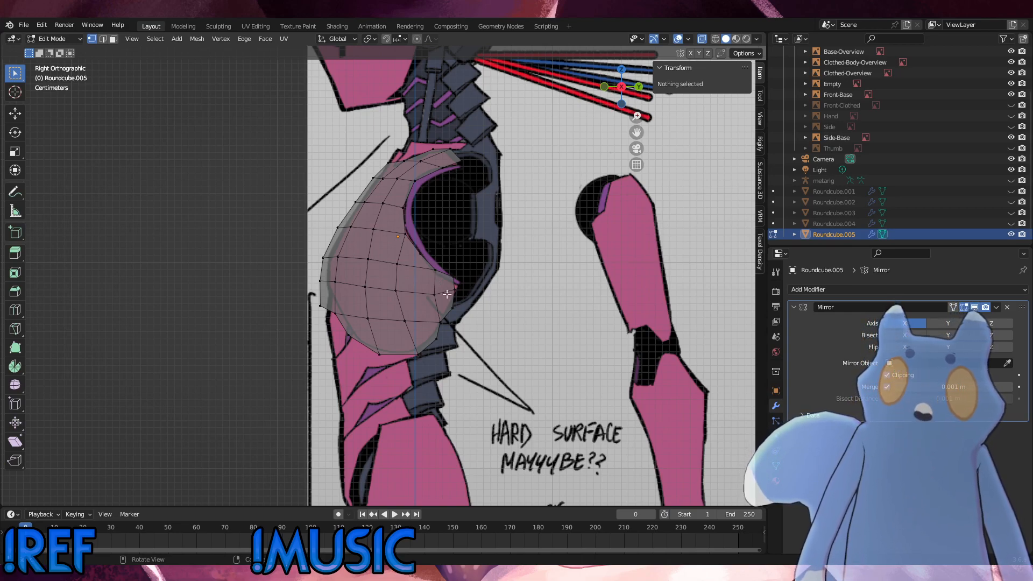
Nudge the lower armhole vertex and the two rear side vertices below it to smooth the rear outline.
left_click(453, 276)
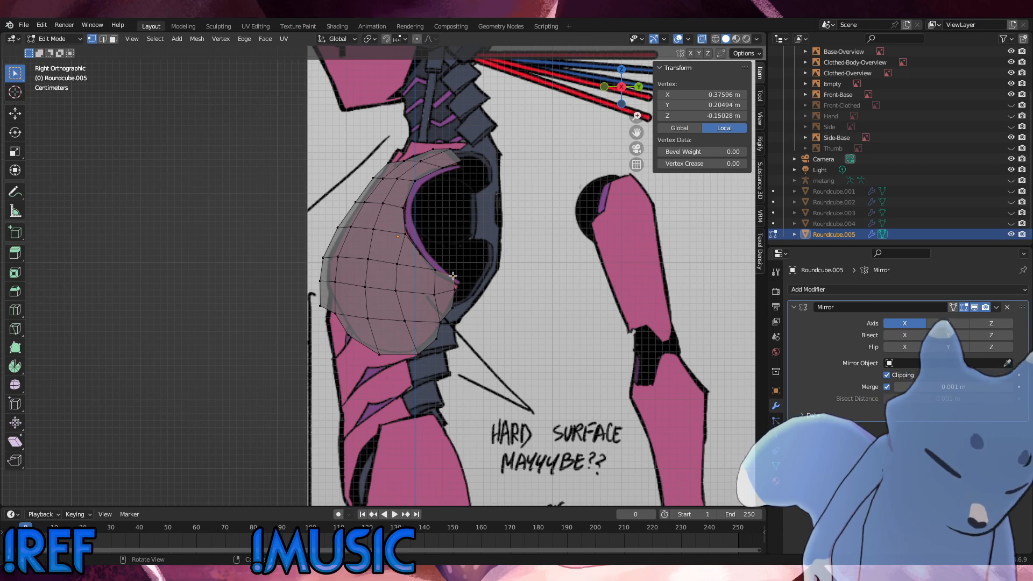
key("g")
left_click(451, 278)
key("g")
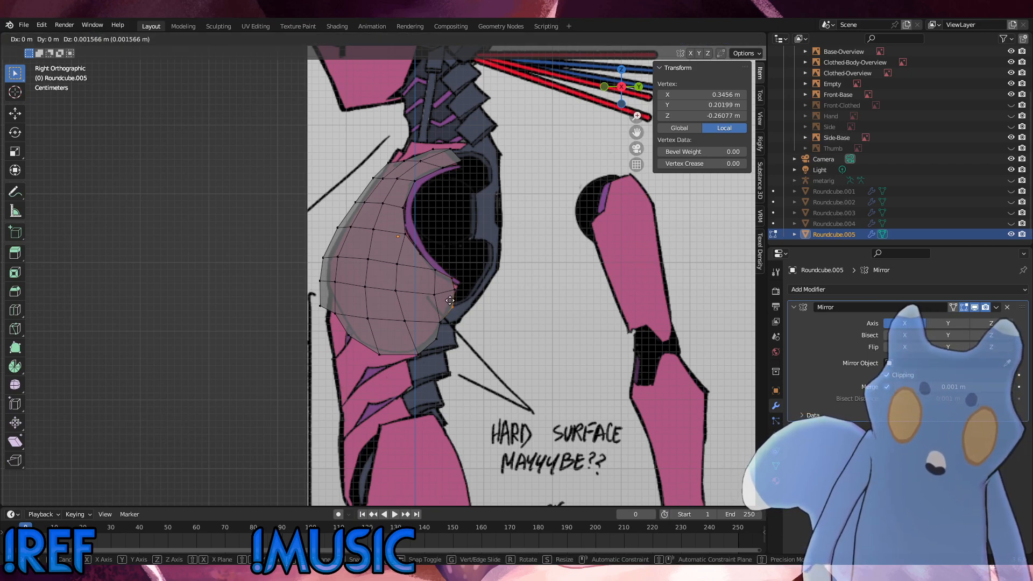
left_click(450, 303)
key("g")
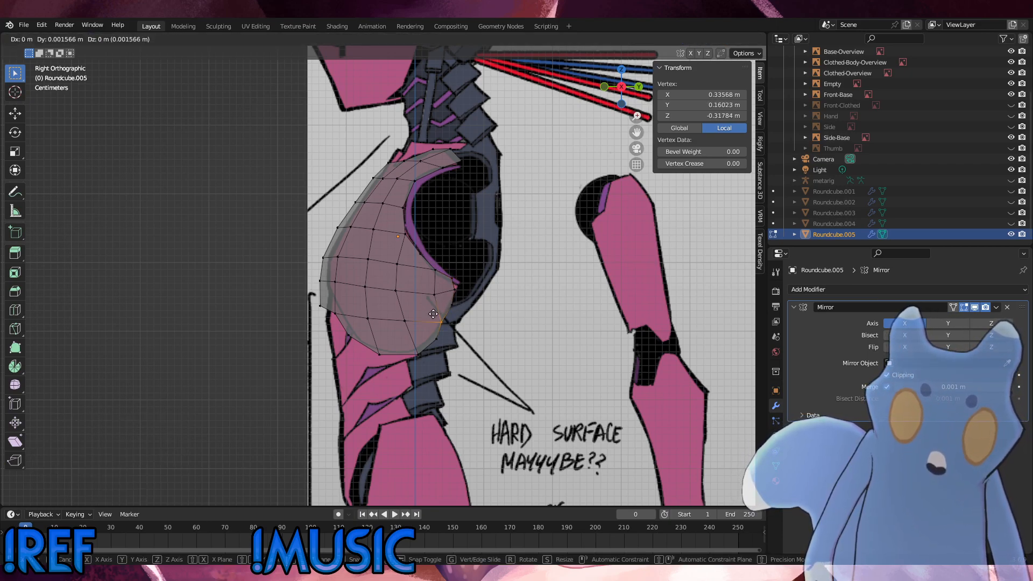
left_click(433, 314)
left_click(509, 327)
Slide and nudge the vertices along the chest's bottom edge to round its lower outline from back to front.
left_click_drag(462, 352, 318, 303)
key("g")
left_click(423, 330)
key("alt+a")
key("g")
key("g")
left_click(400, 347)
key("g")
left_click(399, 346)
key("g")
left_click(371, 346)
key("g")
left_click(338, 325)
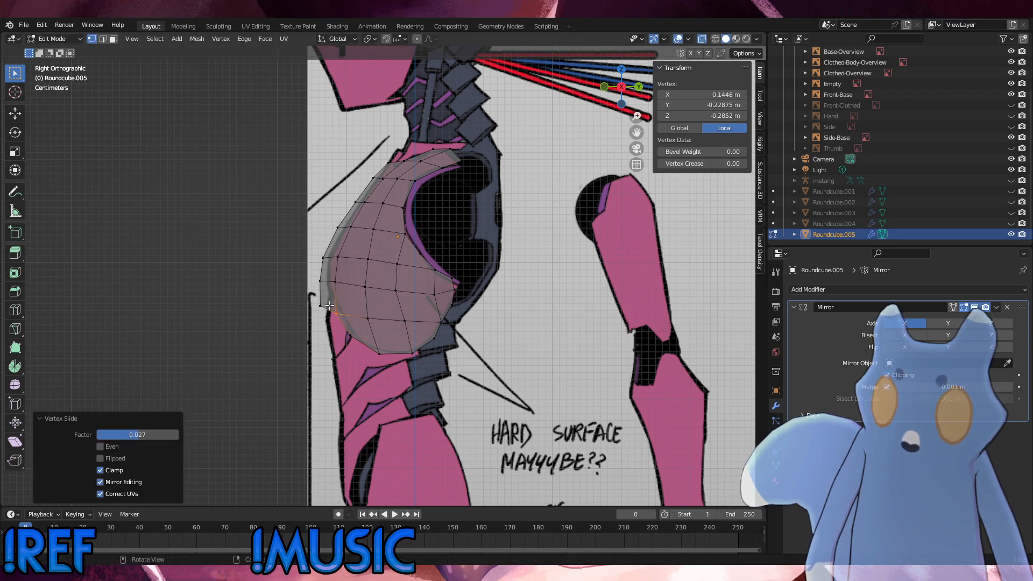
Vertex-slide the front bottom-edge vertex, then raise the bottom centre vertex and move it 0.001566 m in Y.
key("g")
key("g")
left_click(309, 295)
key("g")
key("g")
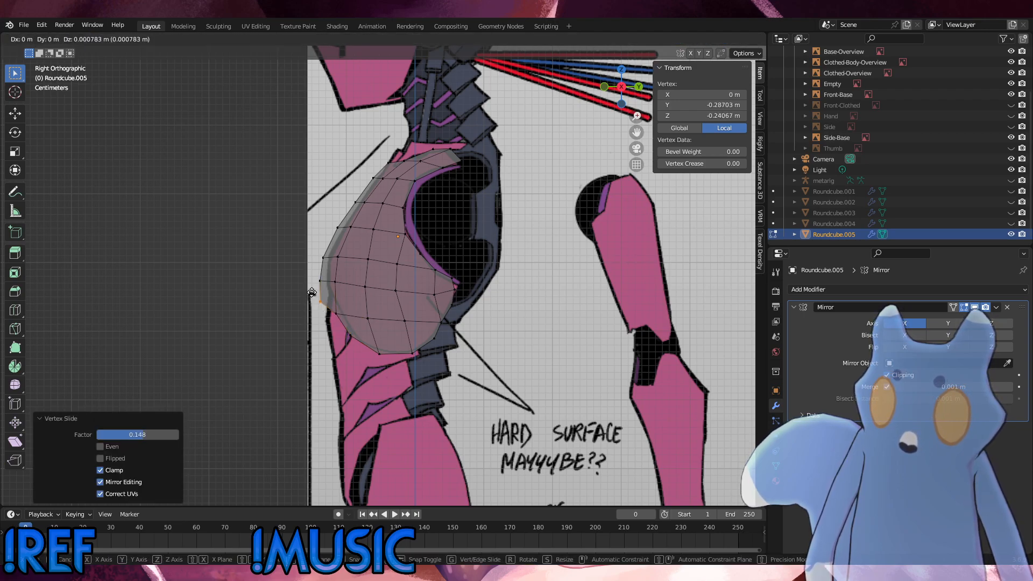
left_click(313, 291)
key("g")
left_click(314, 290)
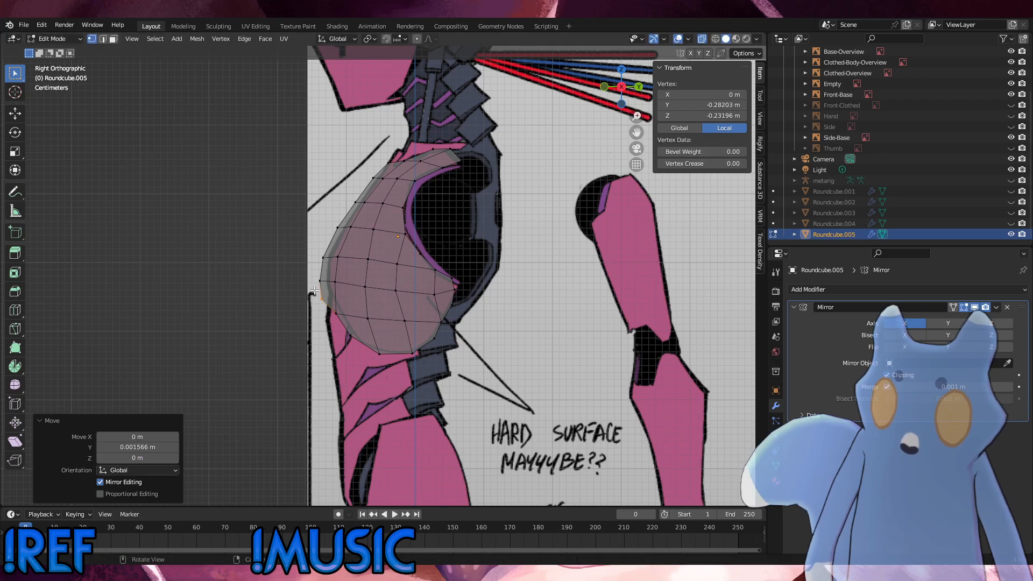
left_click(529, 282)
Compare the chest with the front reference and vertex-slide the outer inner-column vertex of the mid-chest row slightly upward.
key("KP_1")
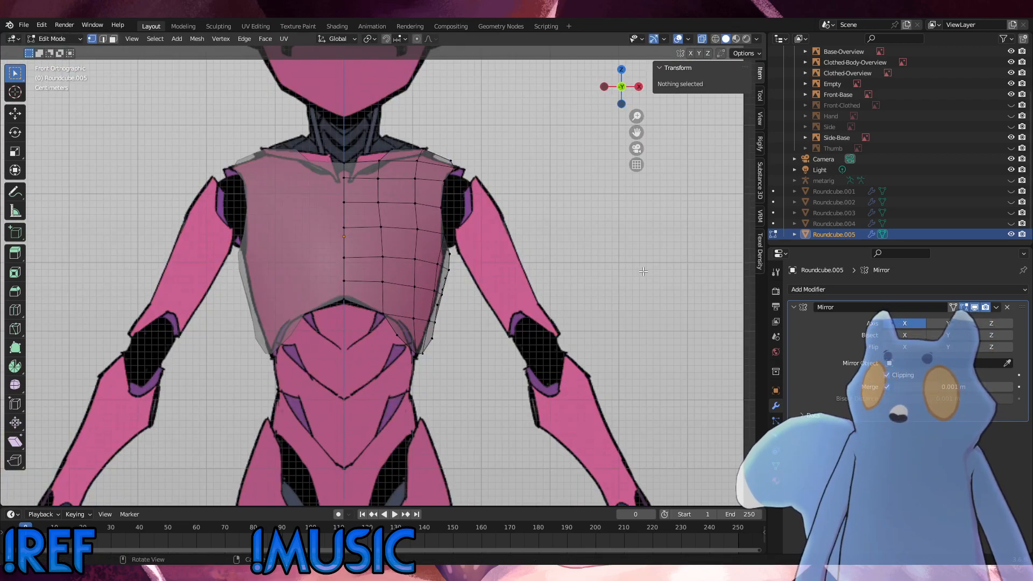
middle_click_drag(417, 311, 434, 330)
middle_click_drag(332, 328, 279, 318, "alt")
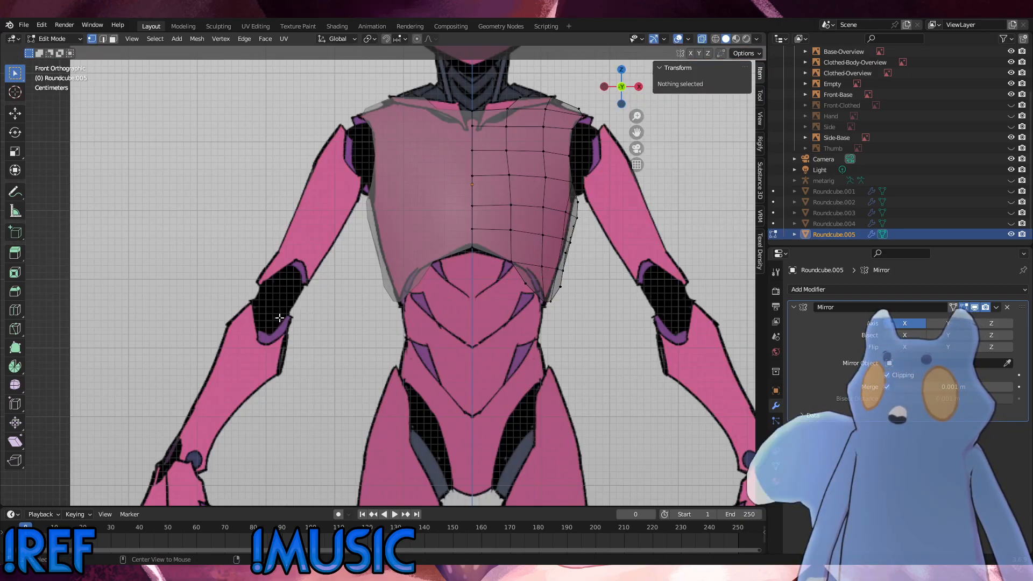
middle_click_drag(523, 252, 475, 330, "shift")
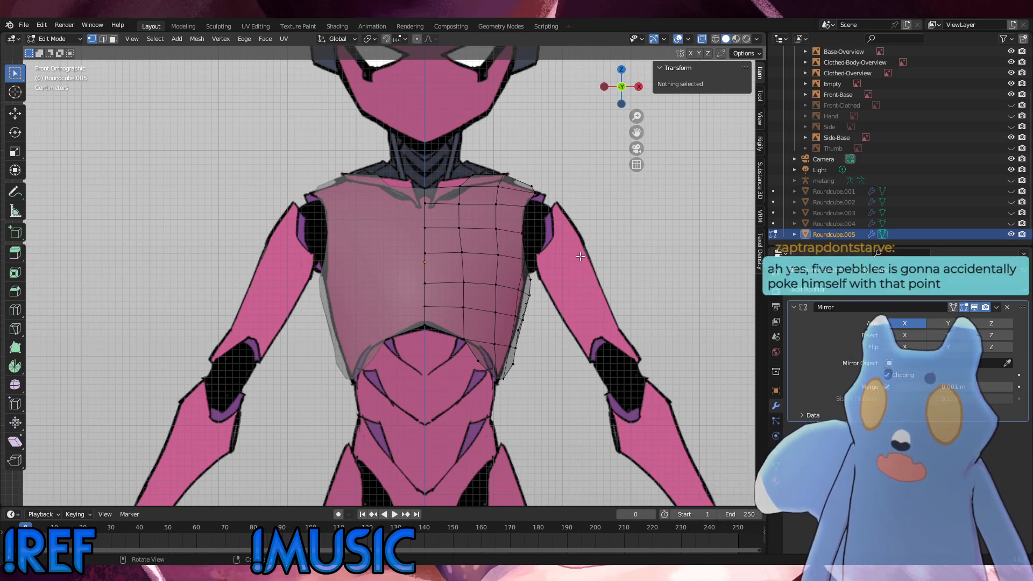
left_click(493, 255)
key("g")
key("g")
left_click(493, 250)
key("alt+a")
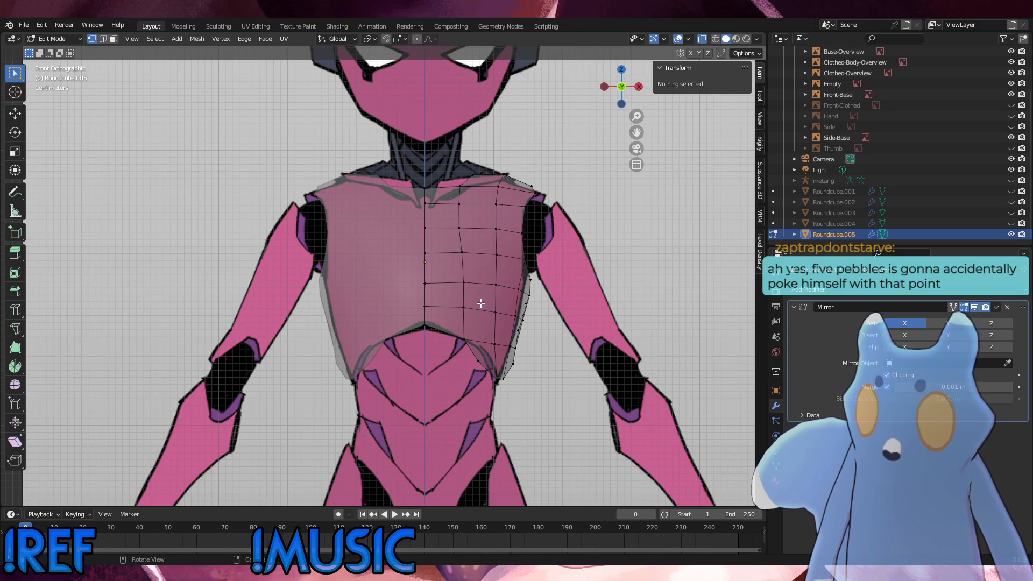
Vertex-slide the mid-chest vertices of the column nearest the centreline to even out the rows in front view.
left_click_drag(481, 303, 456, 249)
key("g")
key("g")
left_click(446, 253)
key("g")
key("g")
left_click(453, 250)
key("alt+a")
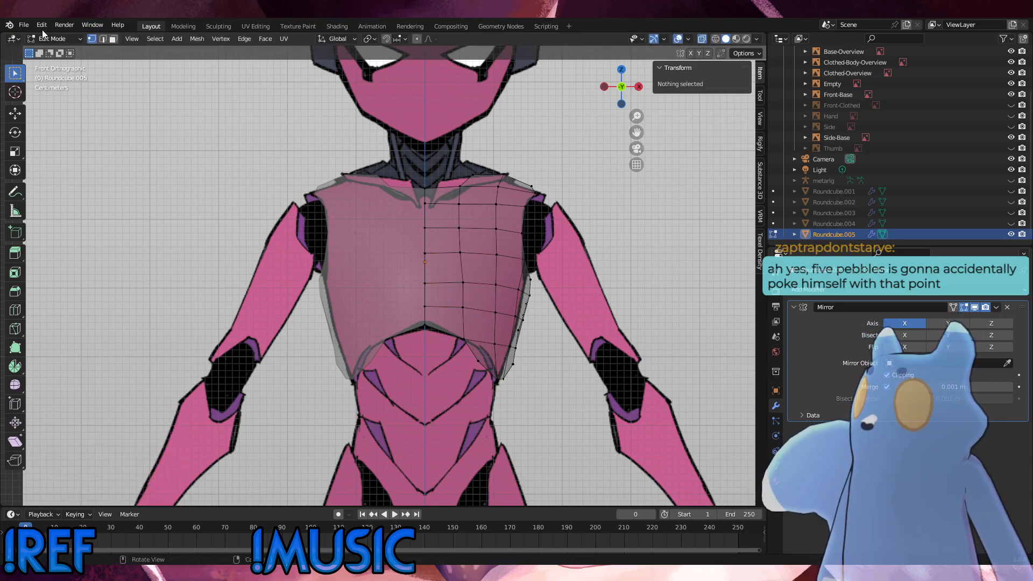
Save the file and unhide the waist mesh Roundcube.004 in the side view.
left_click(24, 25)
left_click(32, 99)
middle_click_drag(587, 192, 435, 222)
middle_click_drag(435, 222, 471, 247, "alt")
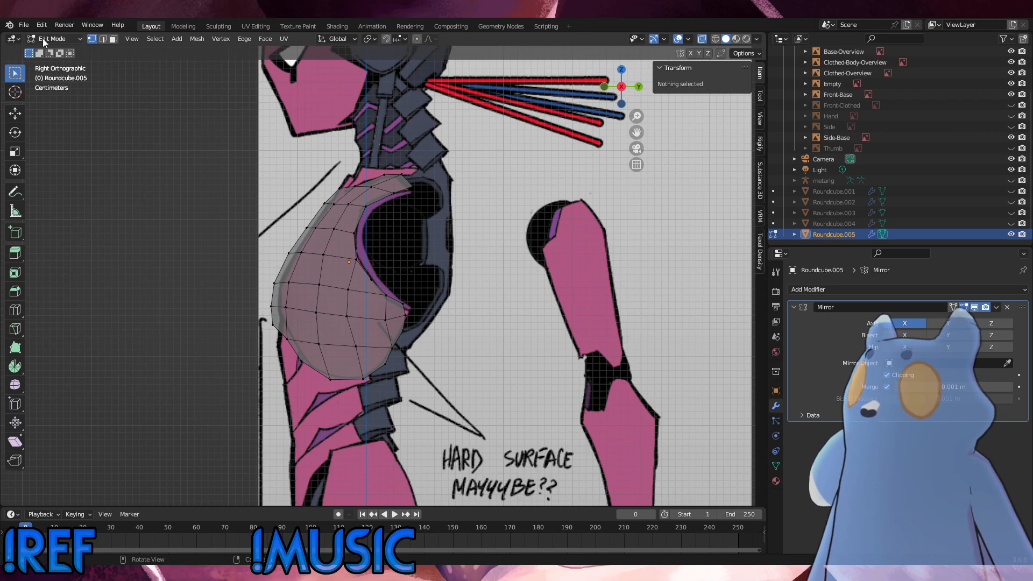
left_click(1011, 224)
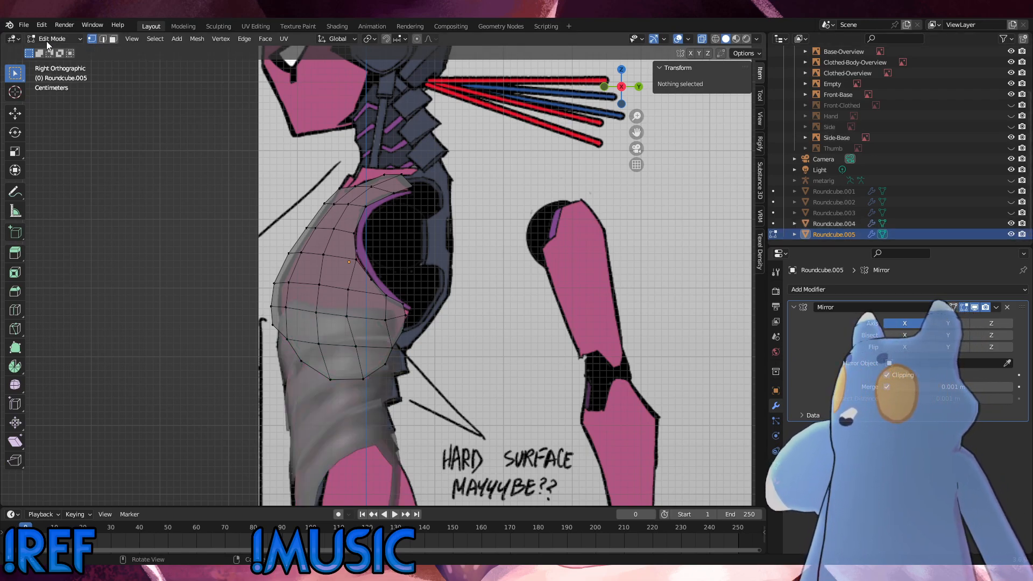
Extrude the rear side edge 0.007046 m in Y and -0.036798 m in Z, rotate it about 24°, and shift it -0.004698 m in Y and 0.003132 m in Z.
left_click_drag(419, 337, 402, 296)
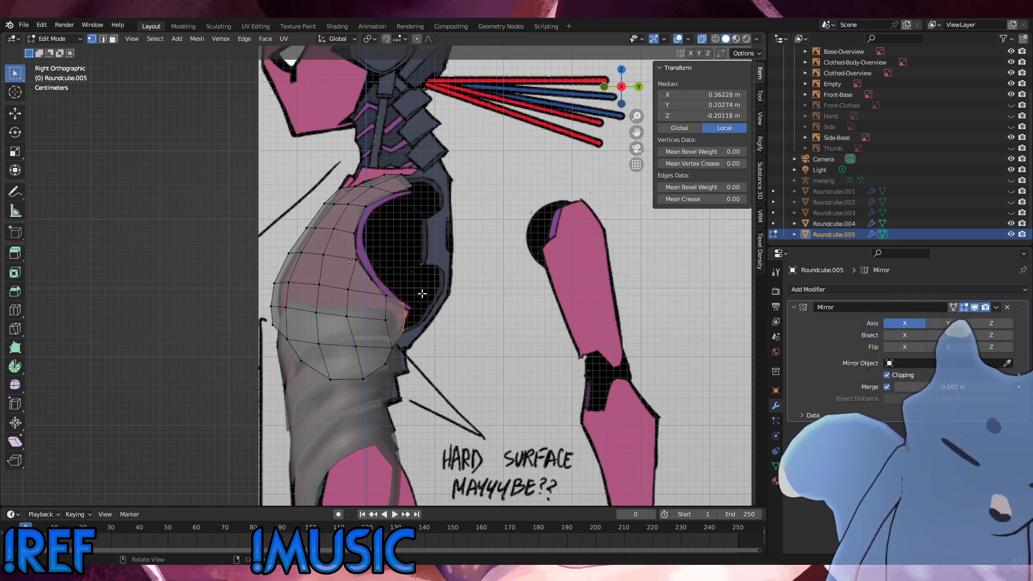
key("e")
left_click(430, 318)
key("r")
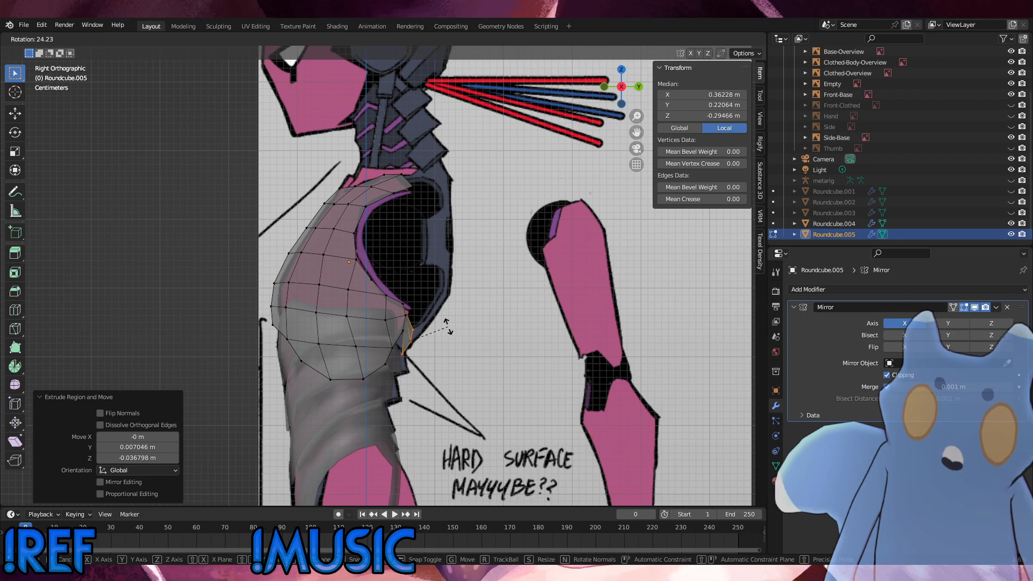
left_click(448, 327)
key("g")
left_click(441, 323)
Move the extruded rear side edge of the chest along X toward the centreline.
middle_click_drag(413, 318, 378, 307)
key("g")
key("y")
key("x")
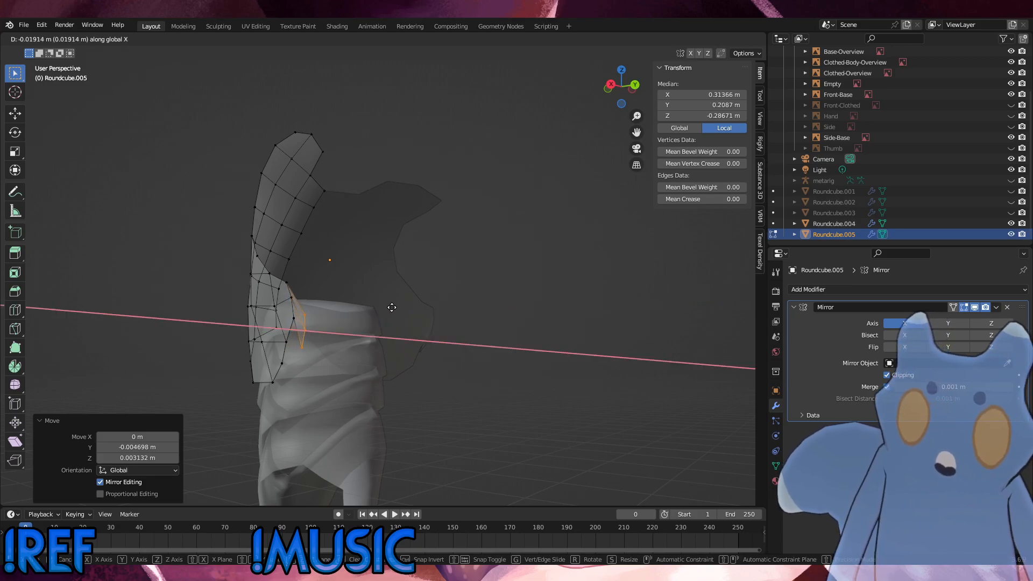
left_click(401, 306)
Delete the edges connecting the extruded rear strip to the chest, keeping only its outer edge run.
key("2")
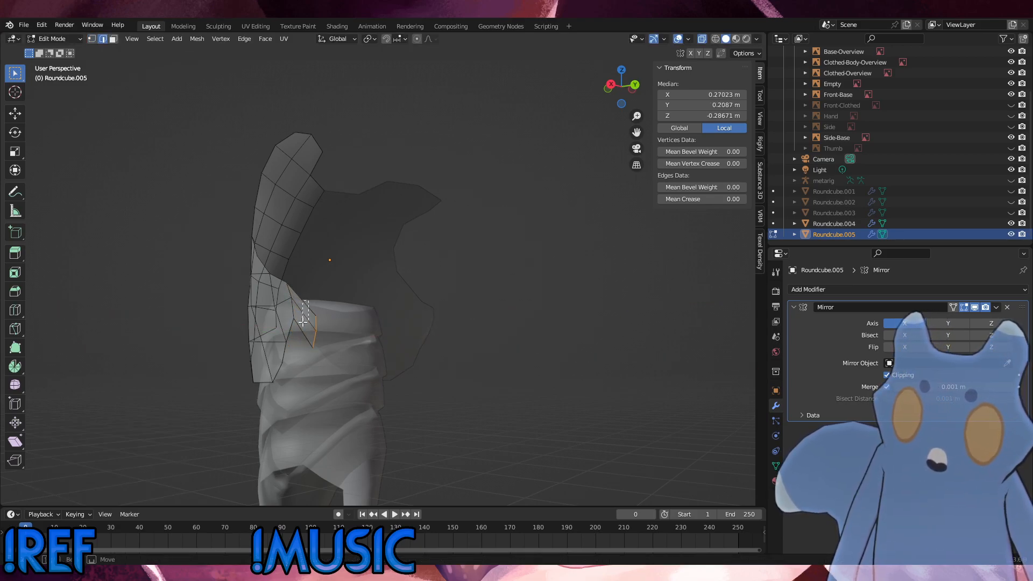
left_click(300, 299)
key("x")
left_click(375, 309)
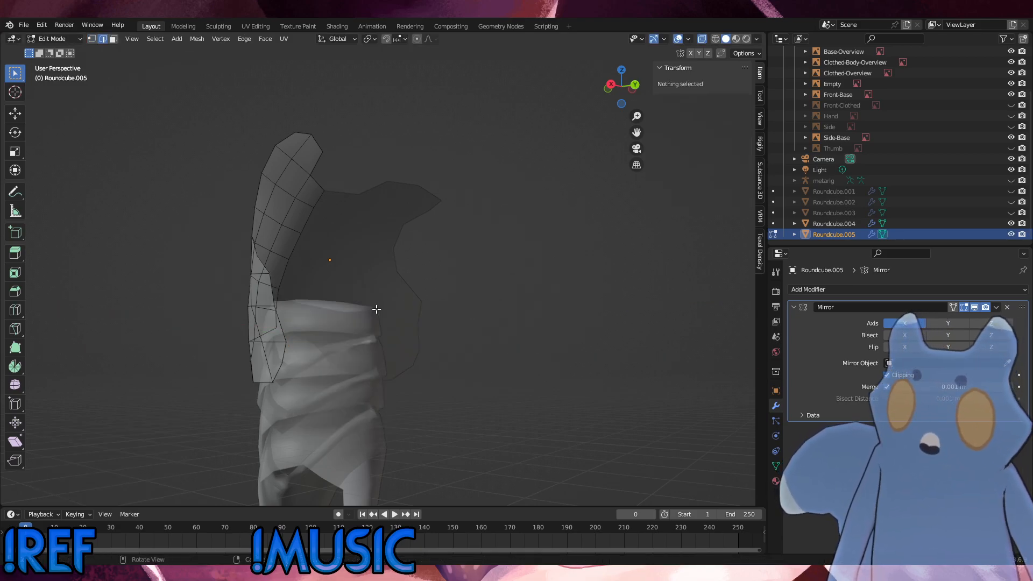
key("ctrl+z")
key("x")
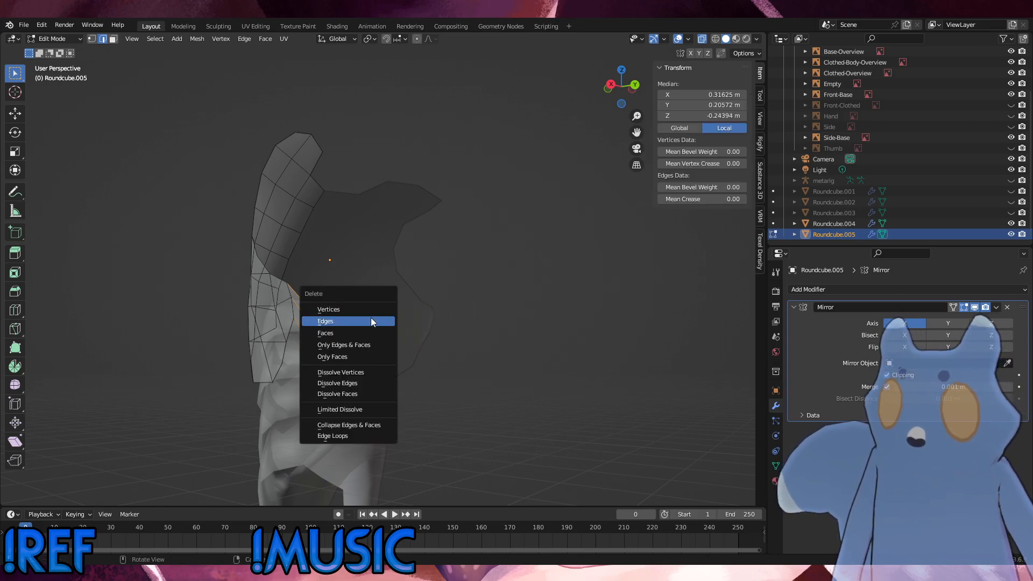
left_click(370, 320)
Check the detached edge run against the side and back references and turn off X-ray display.
key("1")
key("KP_1")
key("KP_3")
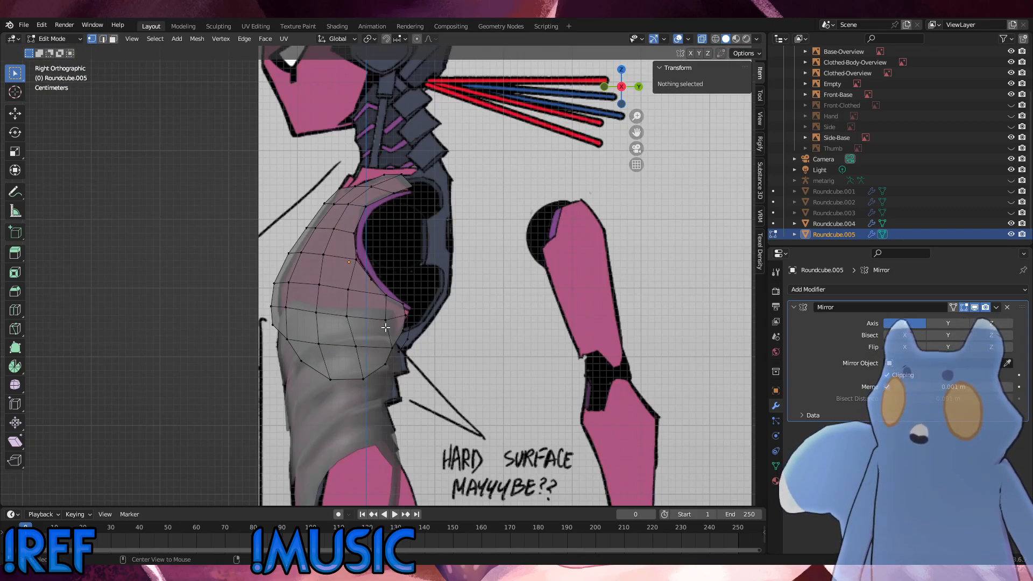
key("KP_1")
key("ctrl+KP_3")
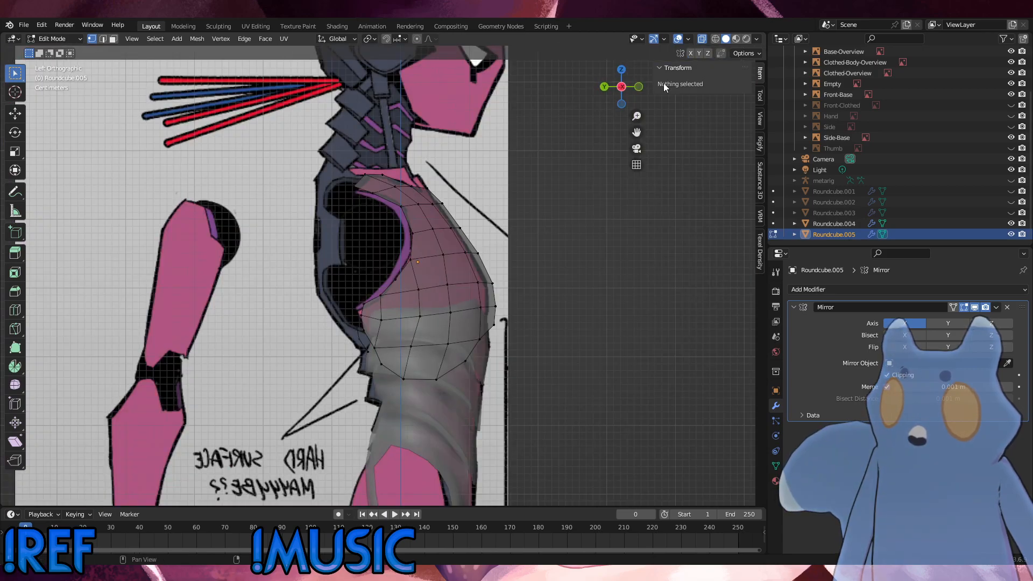
middle_click_drag(457, 244, 404, 246)
key("KP_1")
middle_click_drag(466, 252, 382, 256)
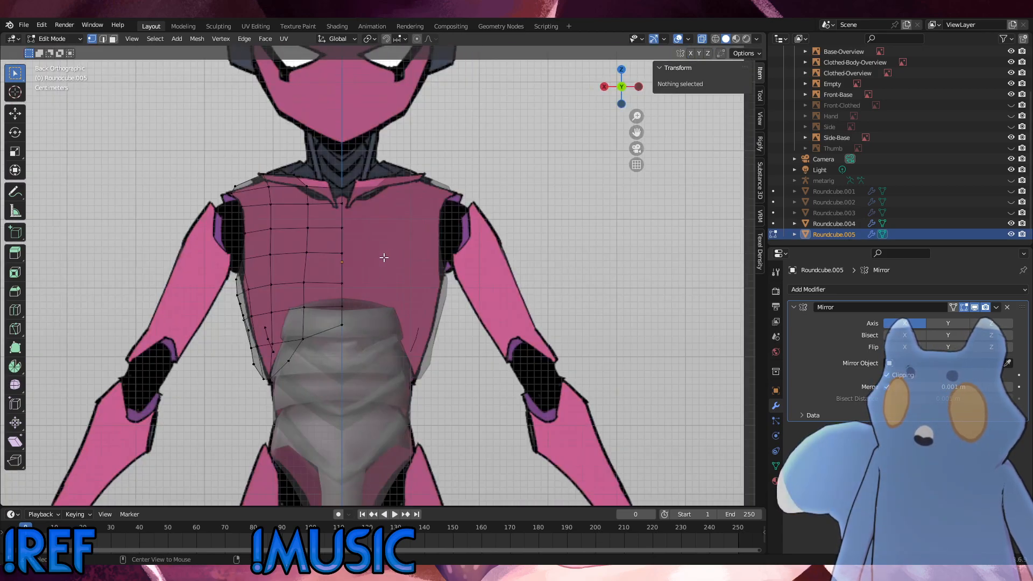
left_click(701, 39)
middle_click_drag(459, 269, 483, 271)
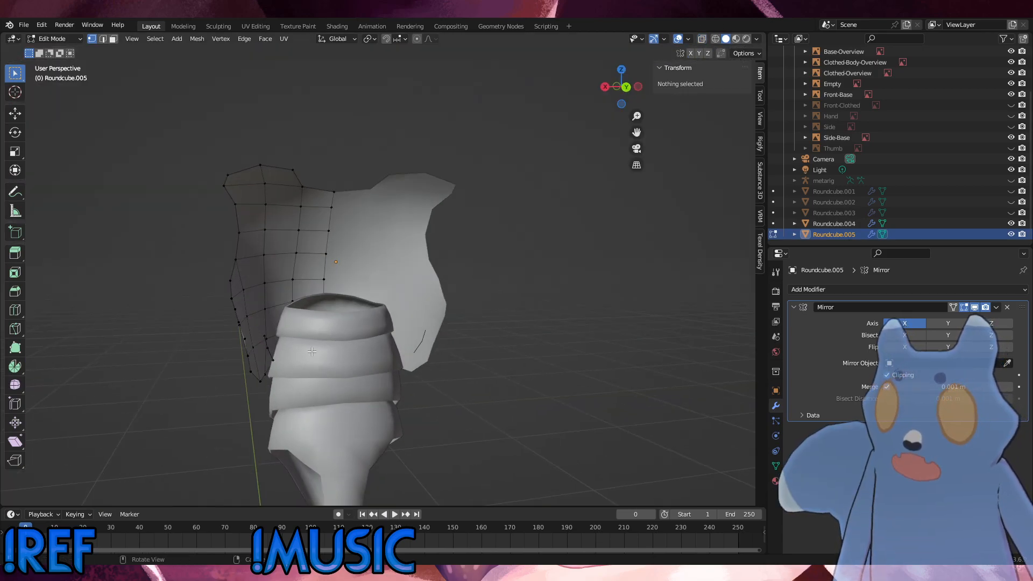
Rotate the detached edge run 4.46° in back view and extrude it to the centreline, -0.13466 m in X and 0.001566 m in Z.
left_click(271, 353, "alt")
mouse_move(440, 310)
middle_mouse_down("alt")
mouse_move(473, 311)
mouse_move(422, 314)
middle_mouse_up("alt")
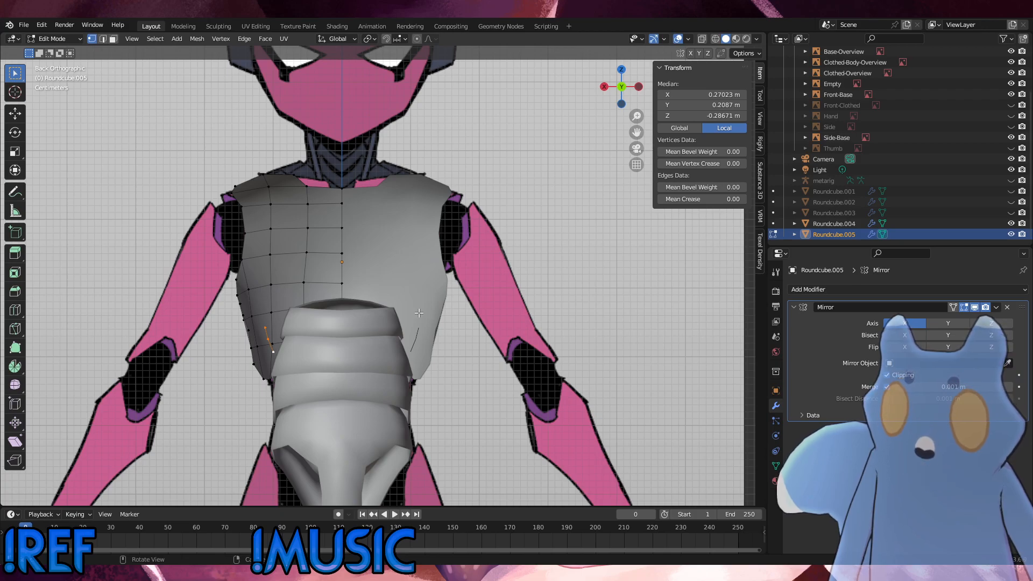
key("r")
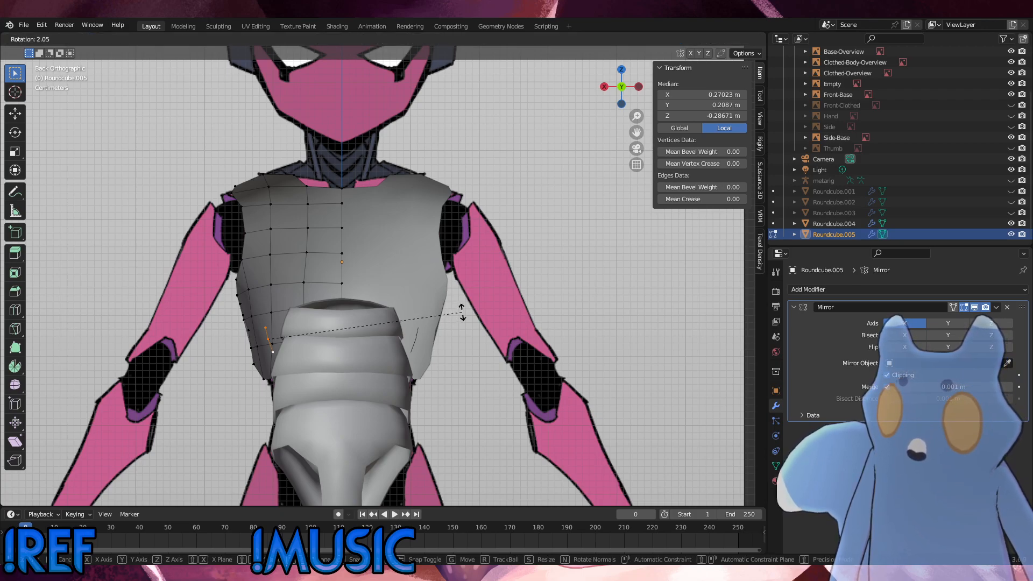
left_click(463, 315)
key("g")
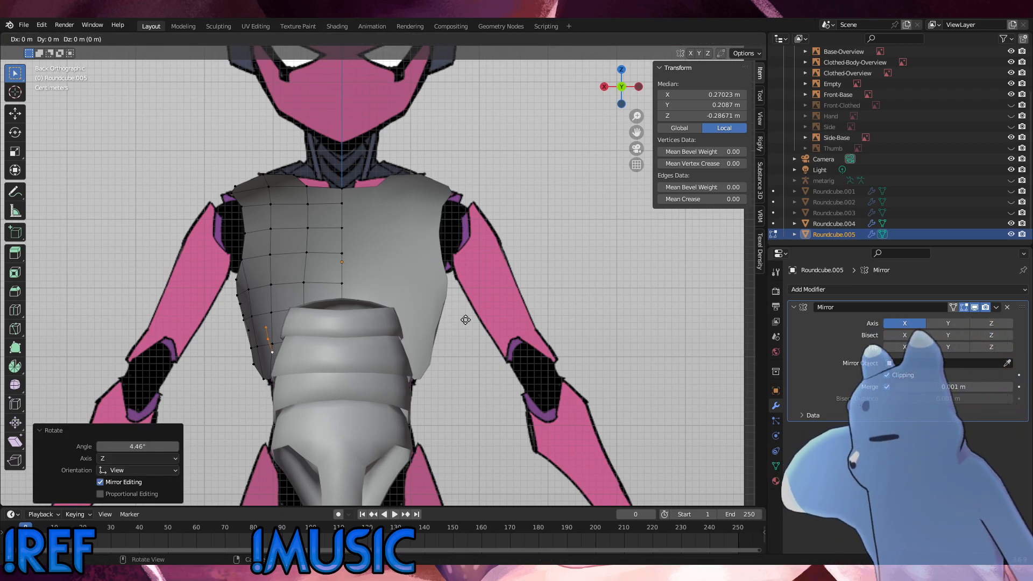
left_click(558, 319)
In side view, move the strip's centreline edge 0.014876 m in Y and -0.003132 m in Z and rotate it about 9°.
middle_click_drag(527, 326, 540, 328, "alt")
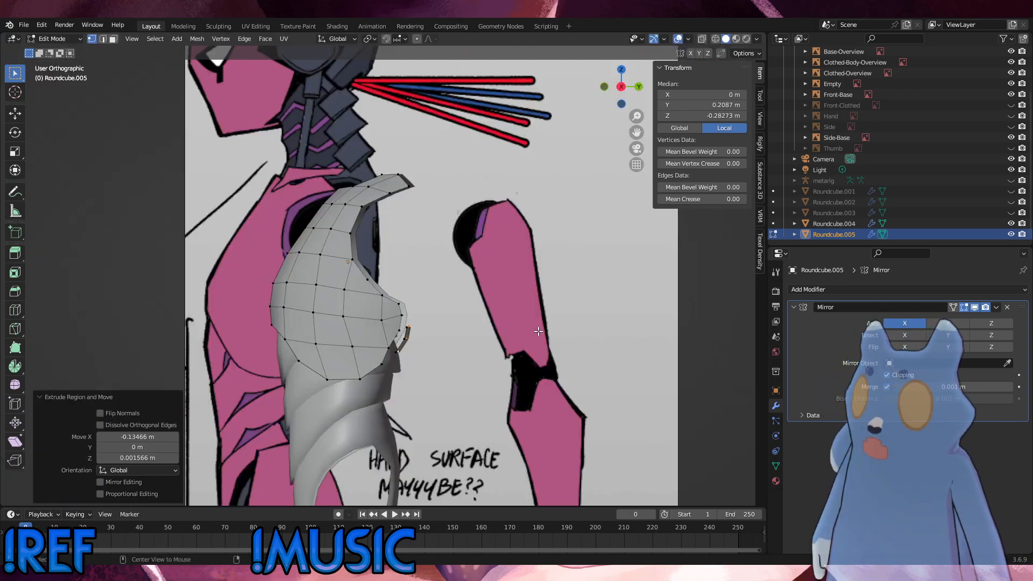
key("r")
left_click(554, 338)
key("g")
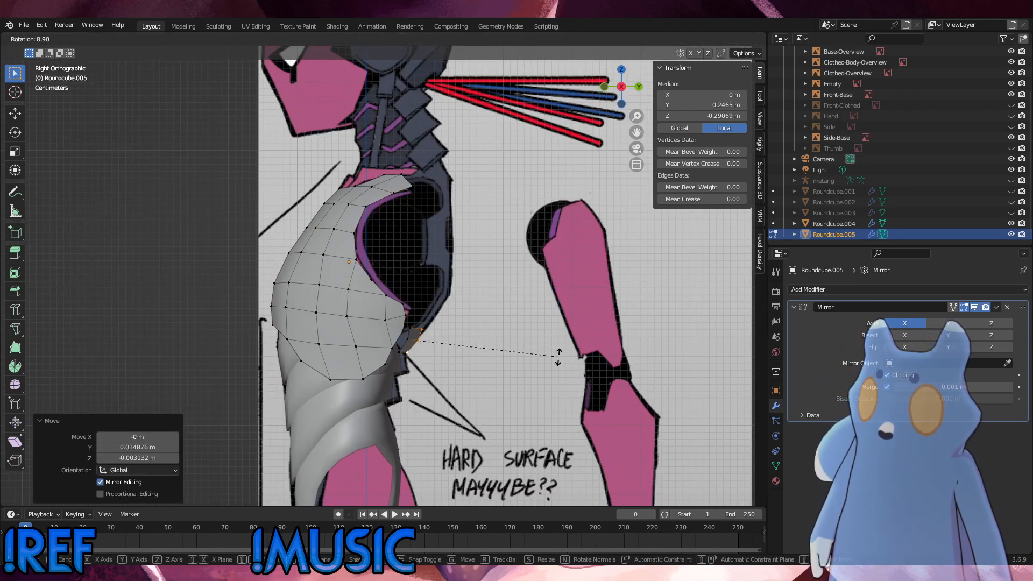
left_click(560, 355)
Move the back strip's upper centreline vertex and its two lower vertices to follow the reference outline in side view.
left_click(425, 327)
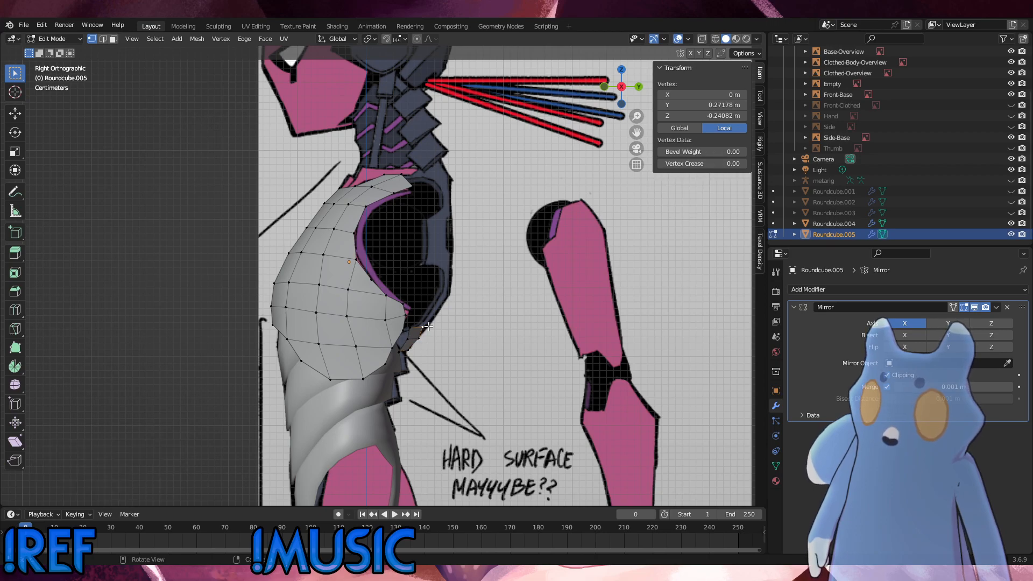
key("g")
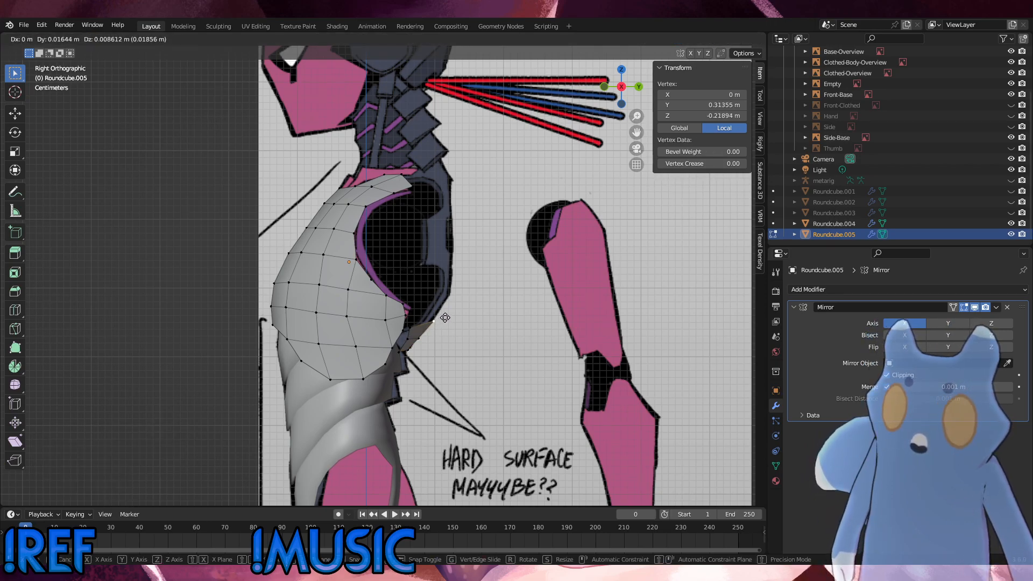
left_click(446, 315)
left_click(410, 351)
key("g")
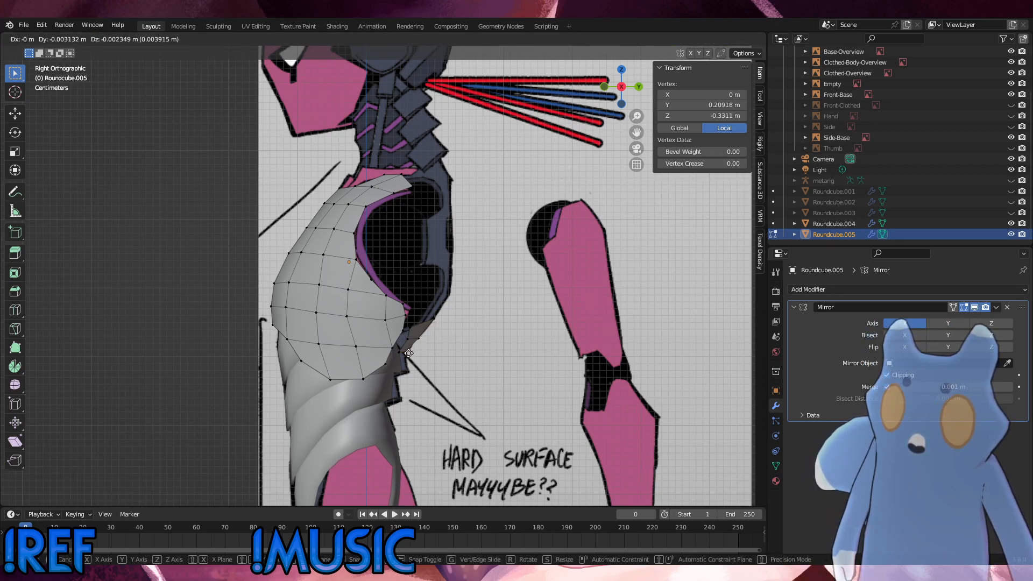
left_click(409, 353)
left_click(400, 351)
key("g")
left_click(400, 352)
Vertex-slide the middle and upper centreline vertices of the back strip to even out its faces.
middle_click_drag(400, 352, 372, 317)
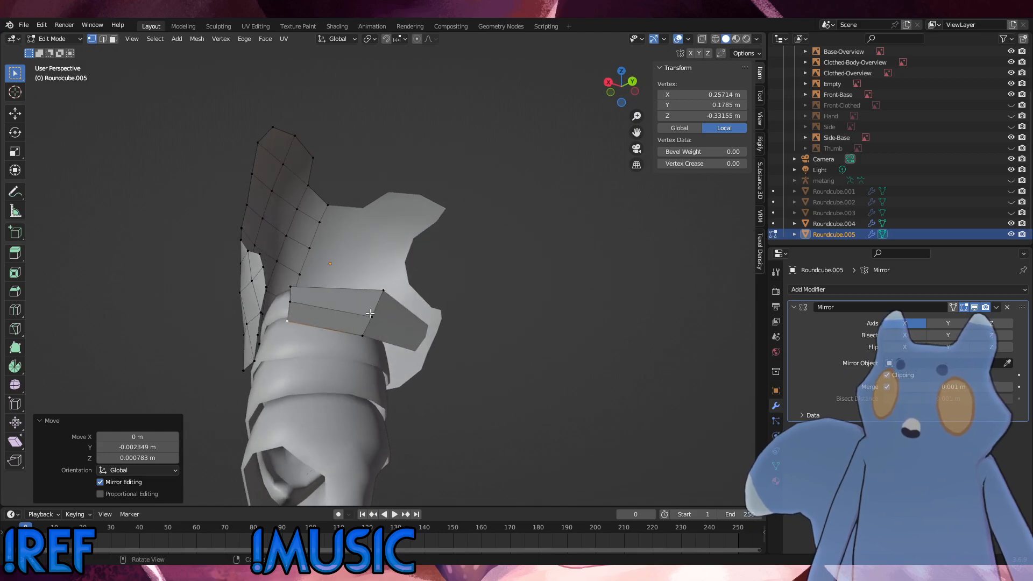
left_click(373, 317)
key("g")
key("g")
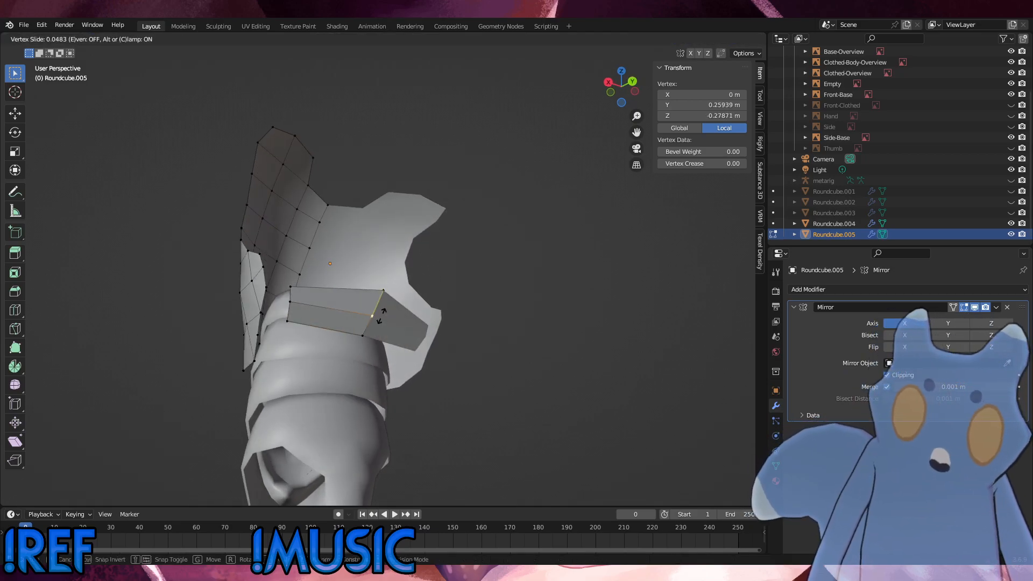
left_click(381, 314)
left_click(384, 291)
key("g")
key("g")
left_click(388, 294)
Shift the back strip's upper outer vertex 0.001122 m in X, 0.002365 m in Y and 0.00571 m in Z.
left_click(293, 287)
key("g")
key("g")
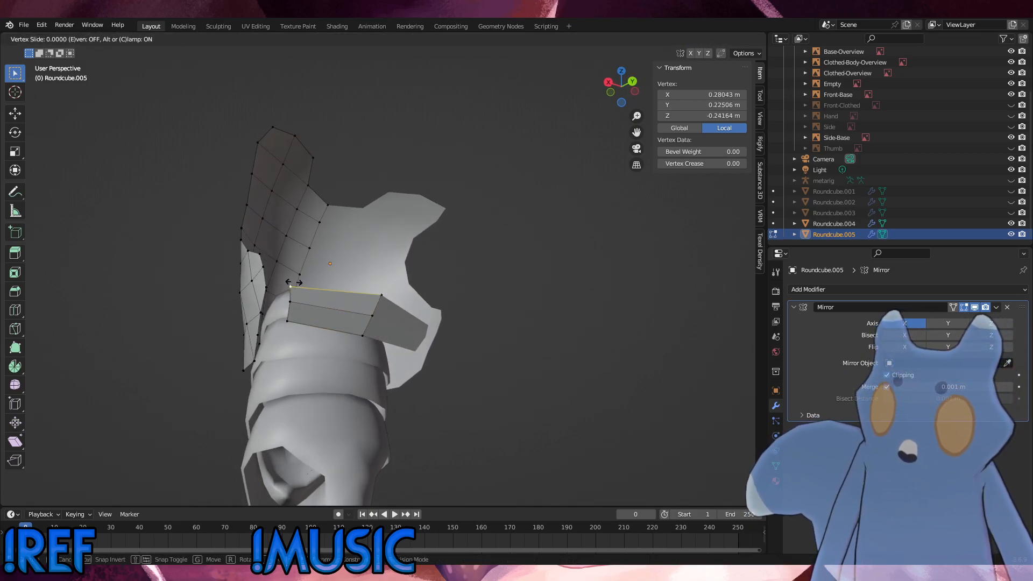
left_click(300, 282)
key("g")
left_click(301, 276)
Try to move the vertical edge loop near the chest's rear edge slightly forward in side view, and undo it.
key("KP_3")
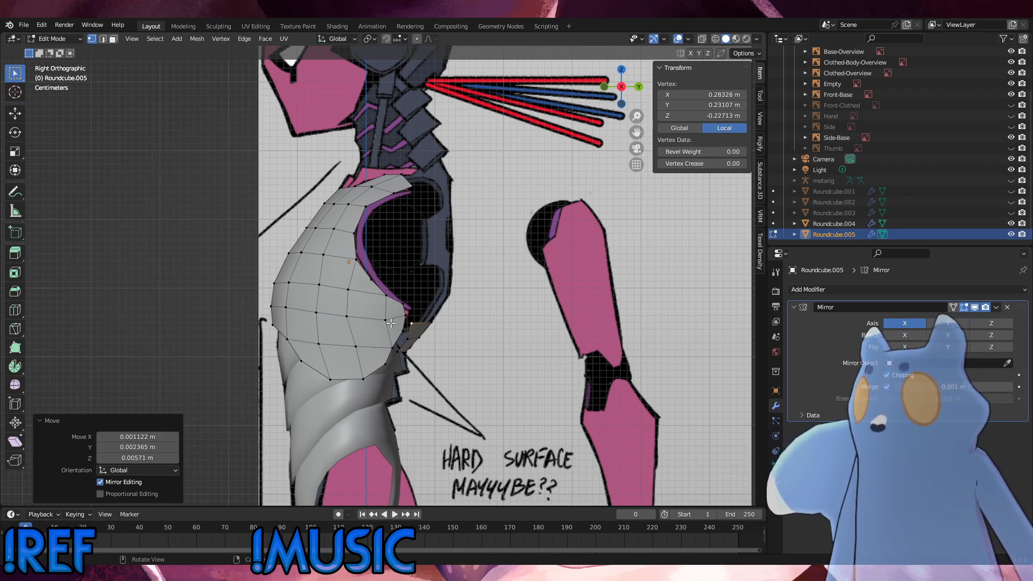
key("g")
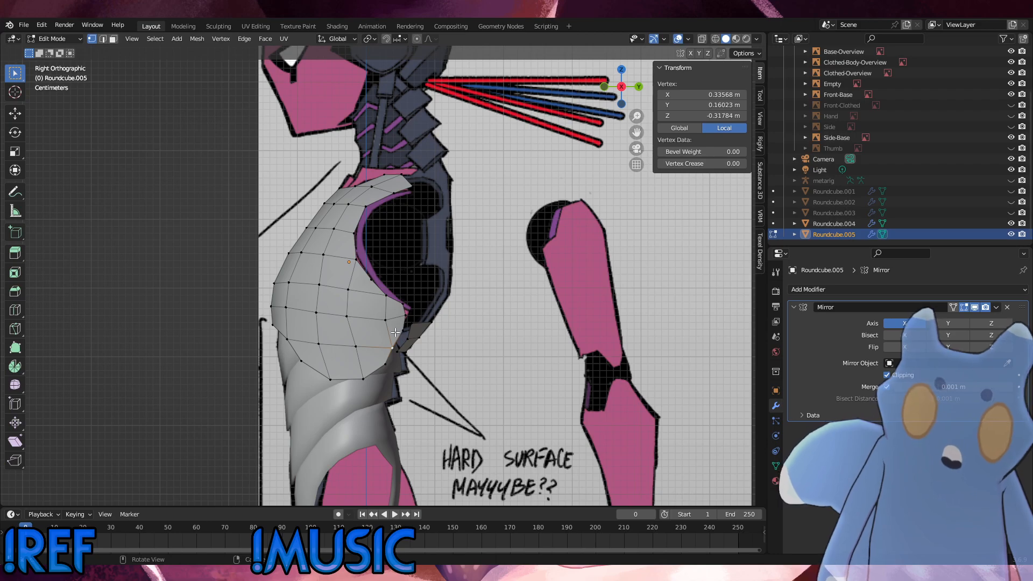
left_click(393, 331, "alt")
key("g")
key("g")
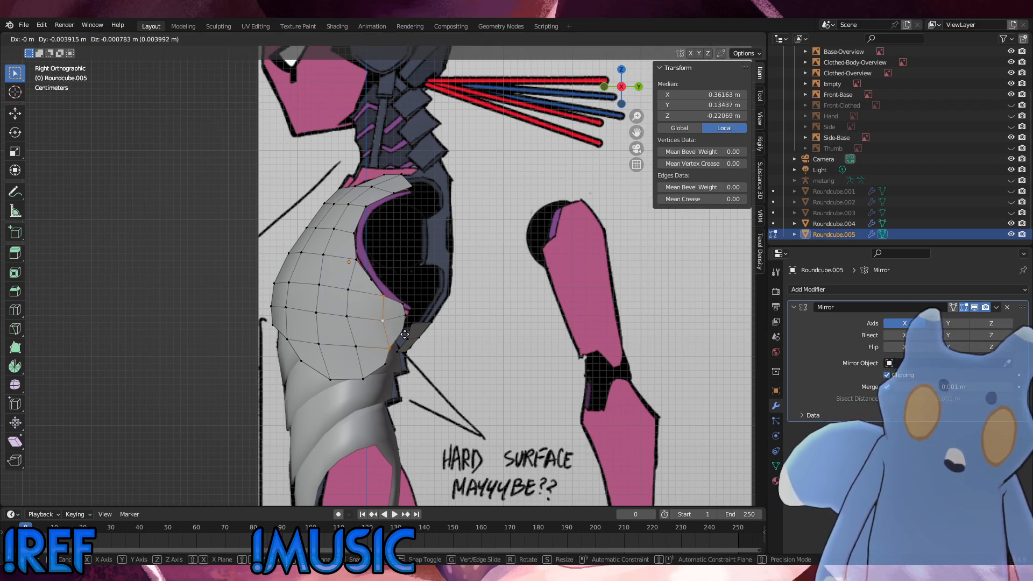
left_click(403, 335)
key("ctrl+z")
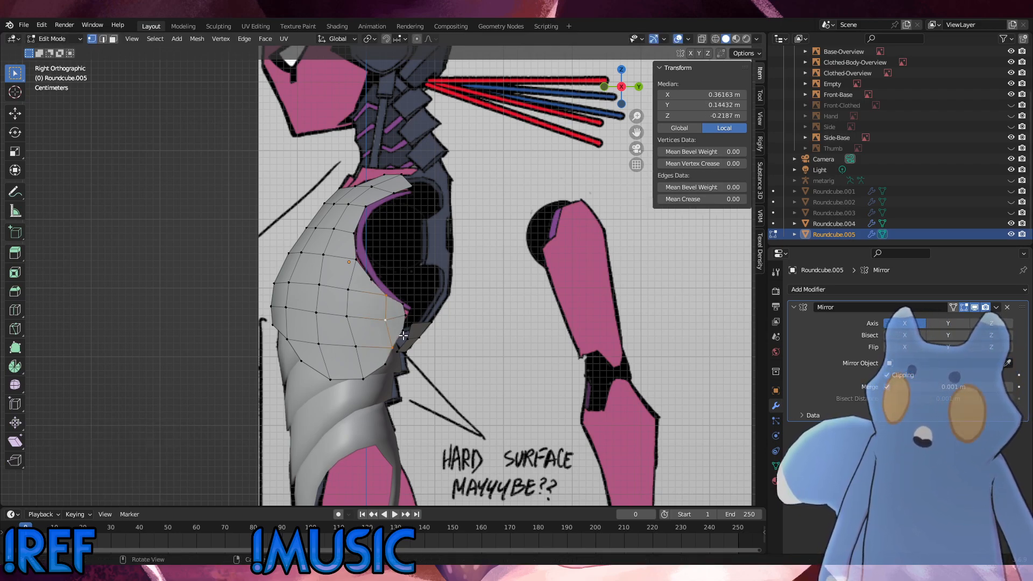
Edge-slide the chest's rear vertical loop forward, shift it 0.001566 m in Y and -0.000783 m in Z, and rotate it slightly.
key("s")
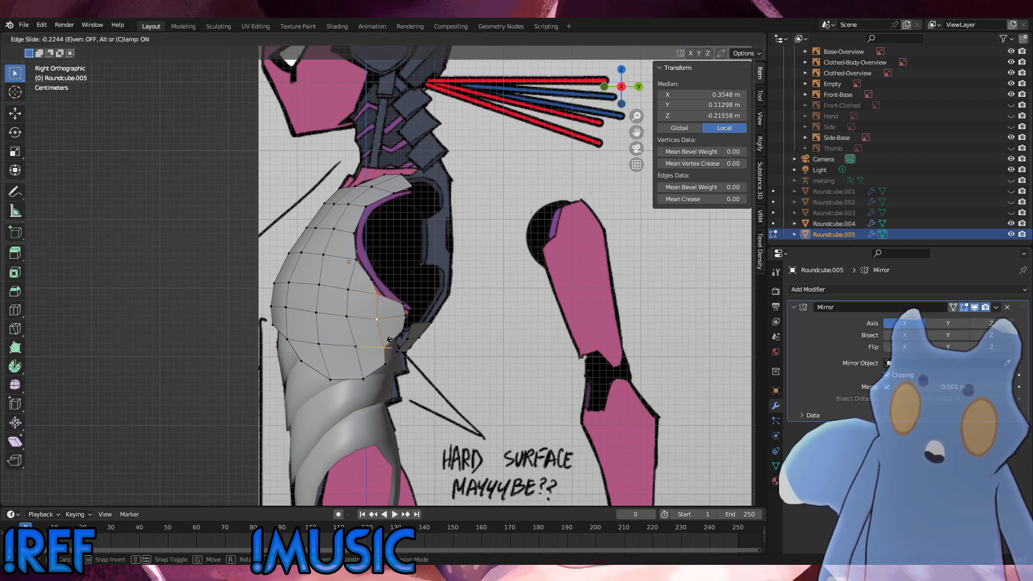
left_click(405, 340)
key("g")
left_click(432, 345)
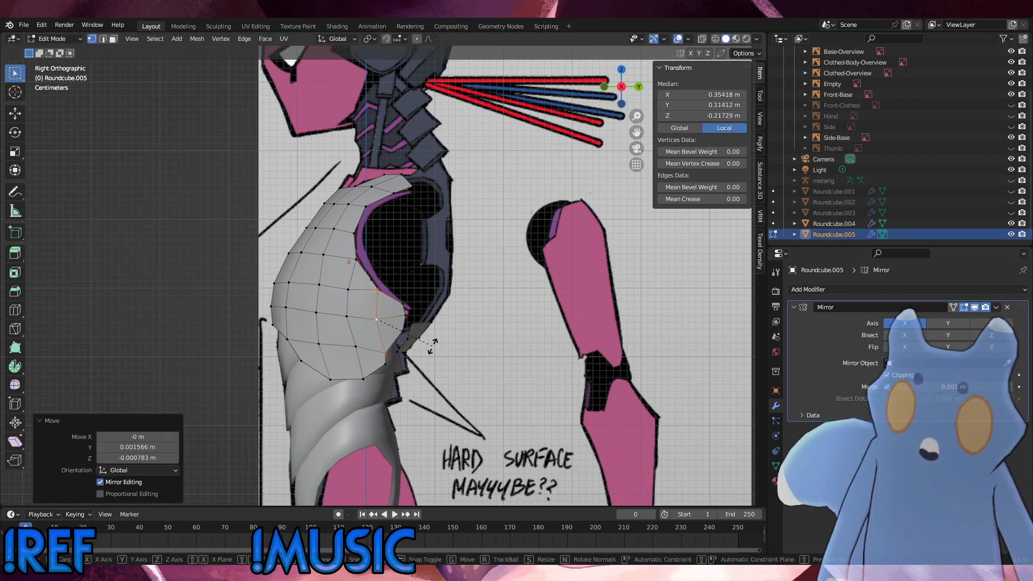
key("r")
left_click(431, 347)
Cut a centred vertical edge loop between the adjusted loop and the chest's rear edge.
left_click(418, 329)
key("ctrl+r")
left_click(394, 321)
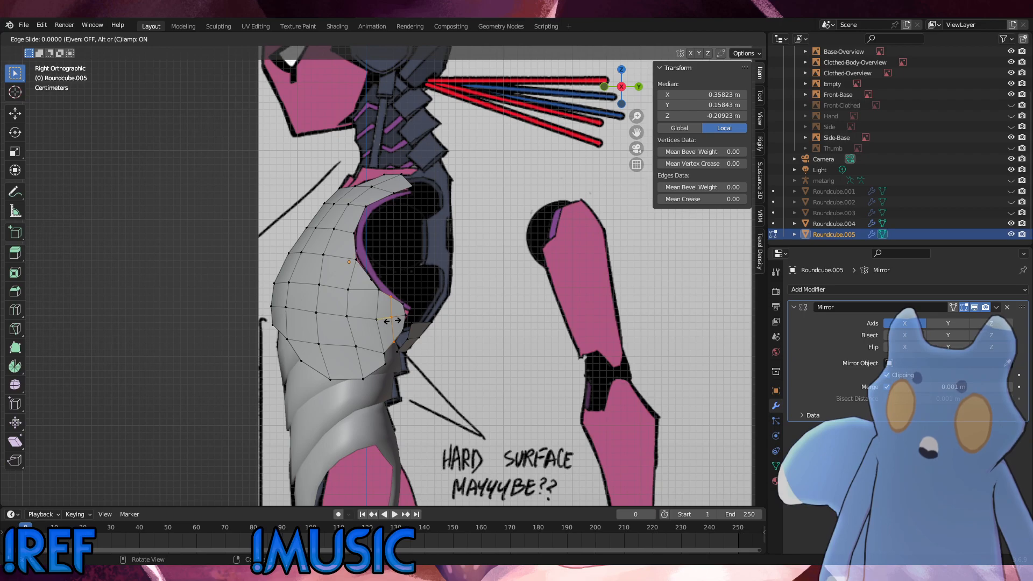
right_click(418, 326)
left_click(388, 352)
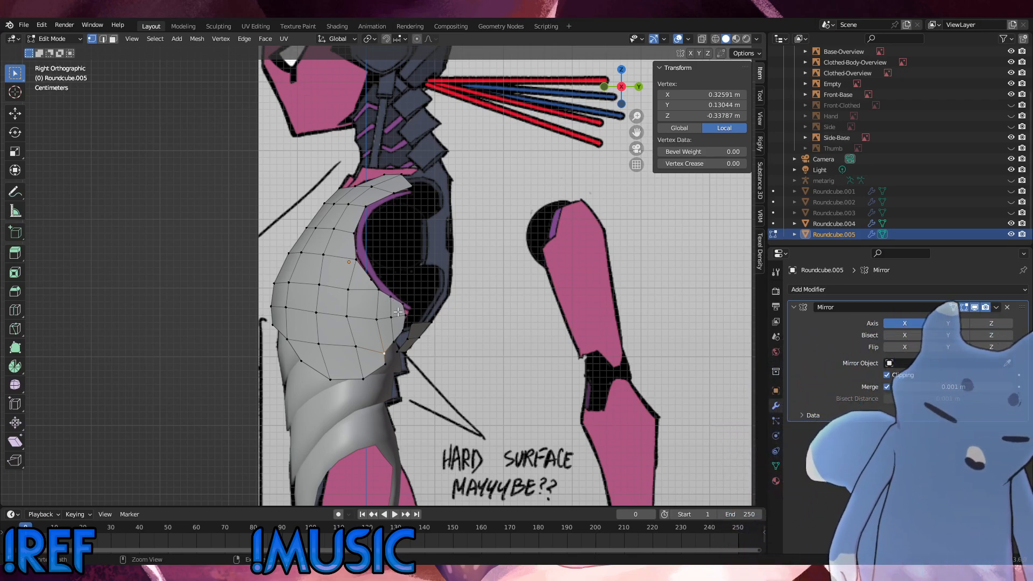
Cut a horizontal edge loop through the lower chest and slide the loops there to even the row spacing.
key("ctrl+r")
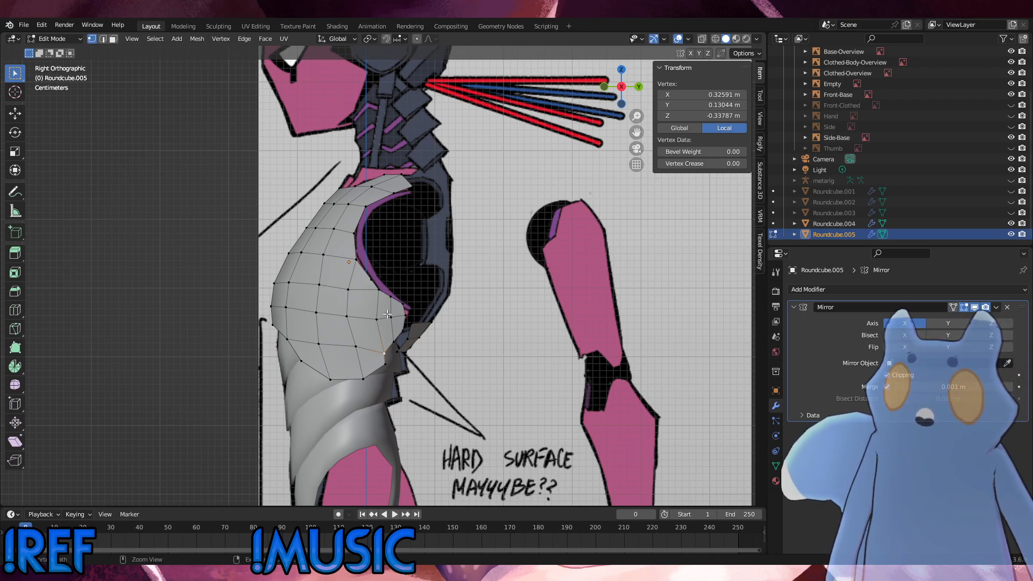
left_click(376, 311)
right_click(375, 311)
key("g")
key("g")
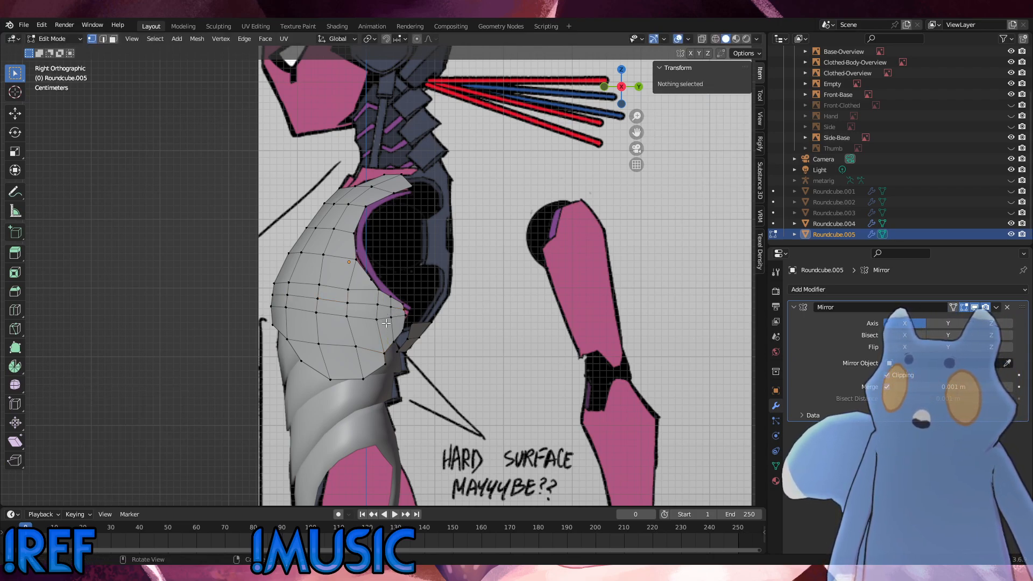
left_click(365, 318)
key("g")
key("g")
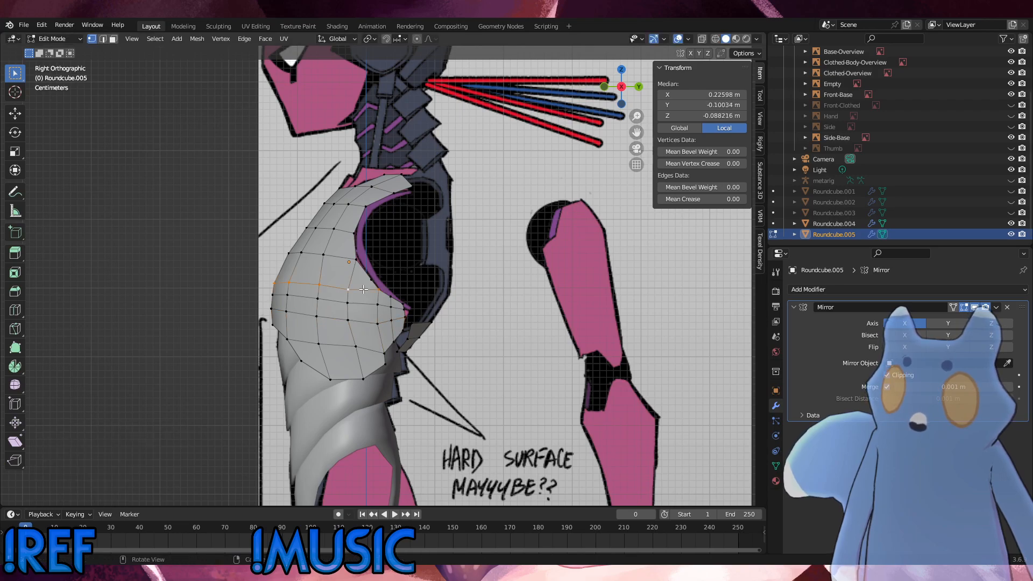
Vertex-slide the lower armhole-edge vertex by a factor of 0.436 and edge-slide the mid-chest horizontal row slightly upward.
left_click(367, 280)
key("g")
key("g")
left_click(362, 285)
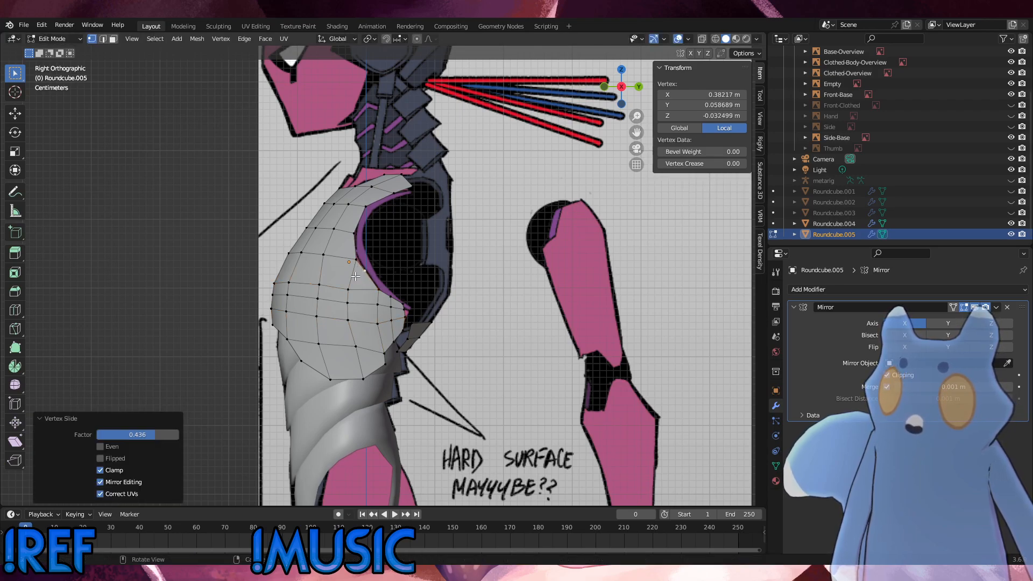
left_click(342, 260, "alt")
key("g")
key("g")
left_click(350, 286)
Edge-slide the horizontal row above the new loop upward by a factor of -0.259 and scale it up slightly.
key("g")
key("g")
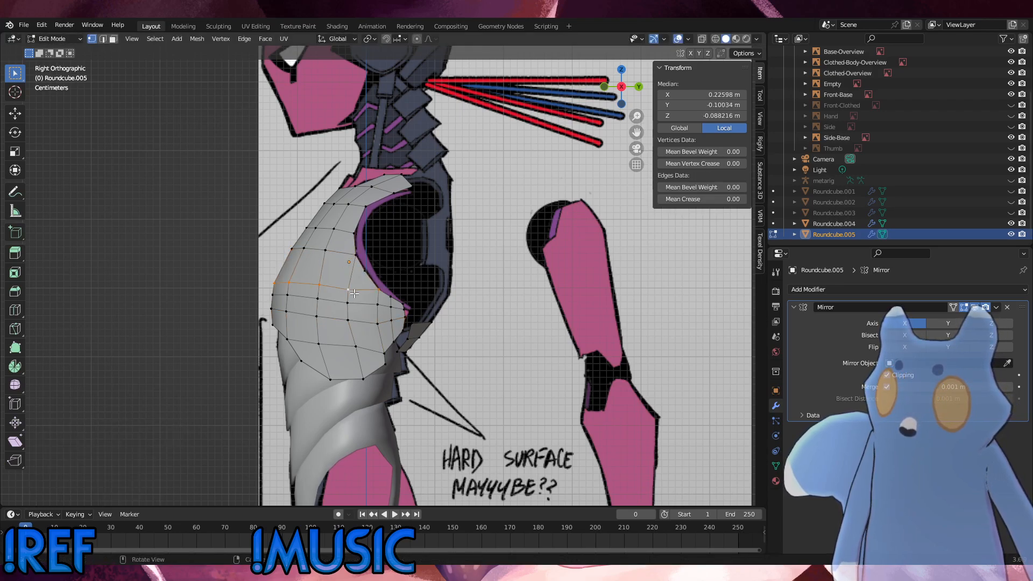
left_click(353, 287)
key("s")
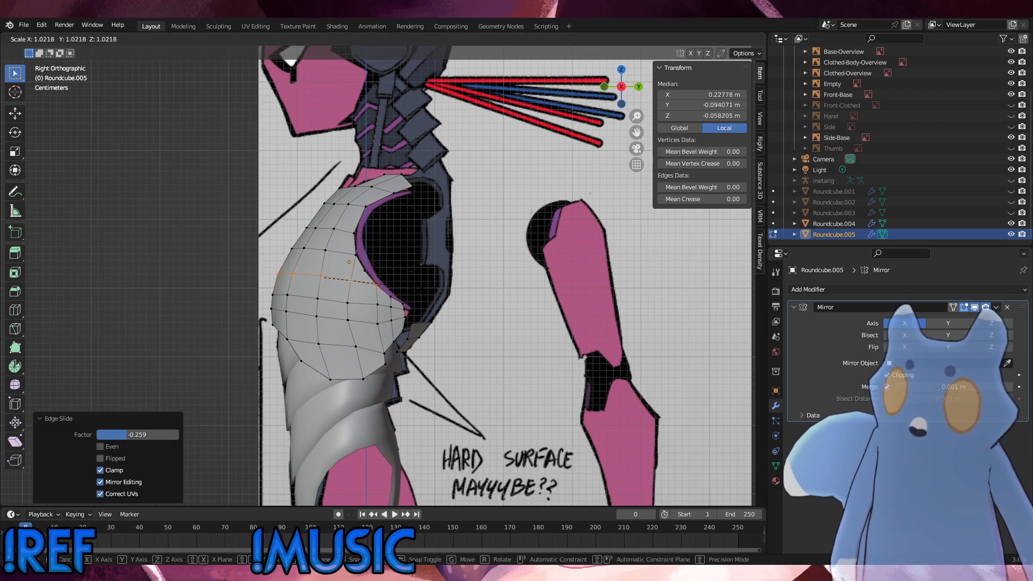
left_click(418, 288)
Adjust the armhole-end vertex of the next row up and the vertices near that row's front end.
left_click(349, 257)
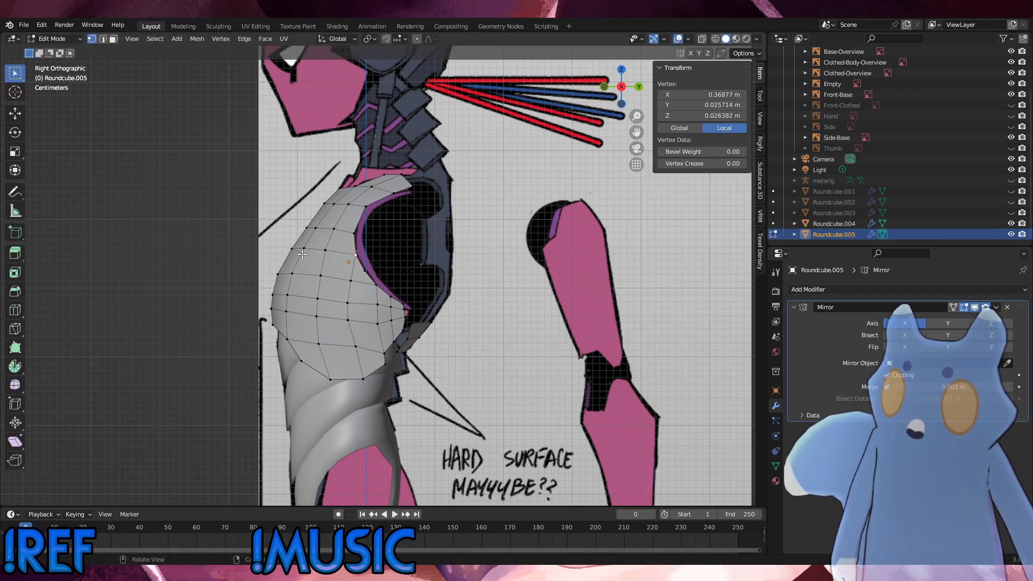
key("g")
mouse_move(301, 254)
left_mouse_down()
mouse_move(283, 244)
mouse_move(296, 244)
left_mouse_up()
left_click(280, 246)
left_click(404, 261)
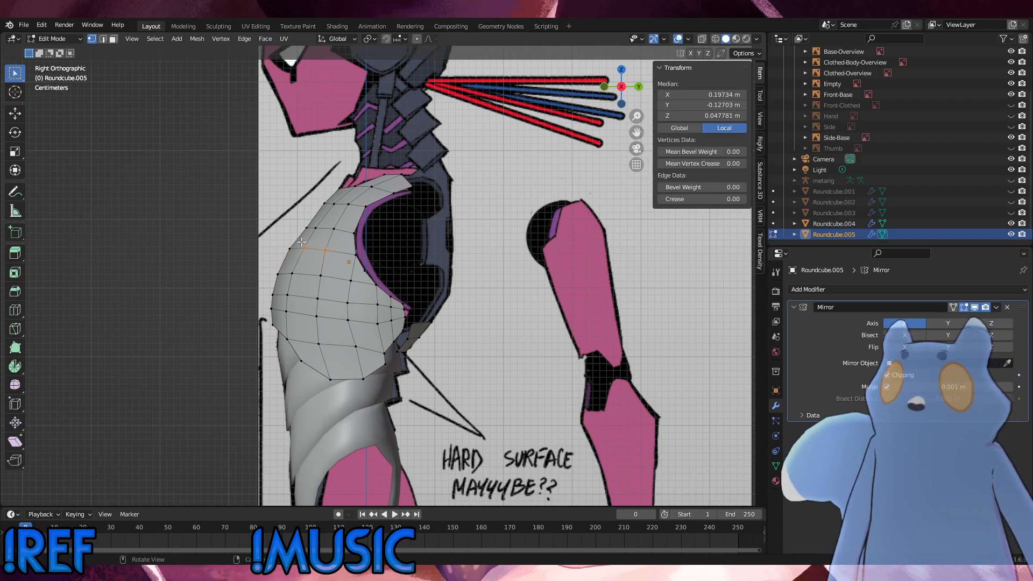
Nudge an armhole-edge vertex of the chest and edge-slide the short vertical edge in the lower chest by a factor of 0.002.
key("alt+s")
left_click(401, 242)
left_click(457, 303)
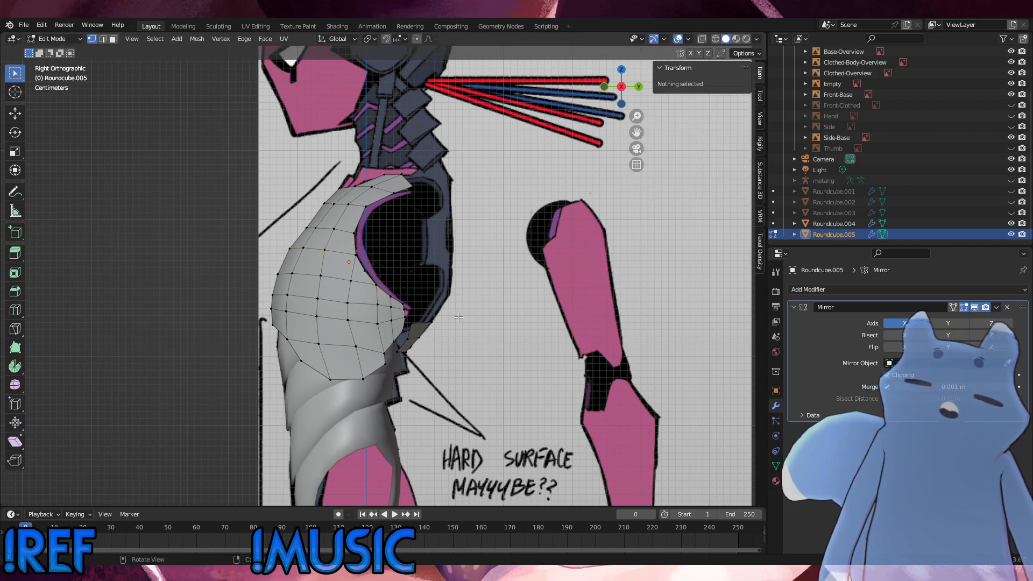
left_click(366, 271)
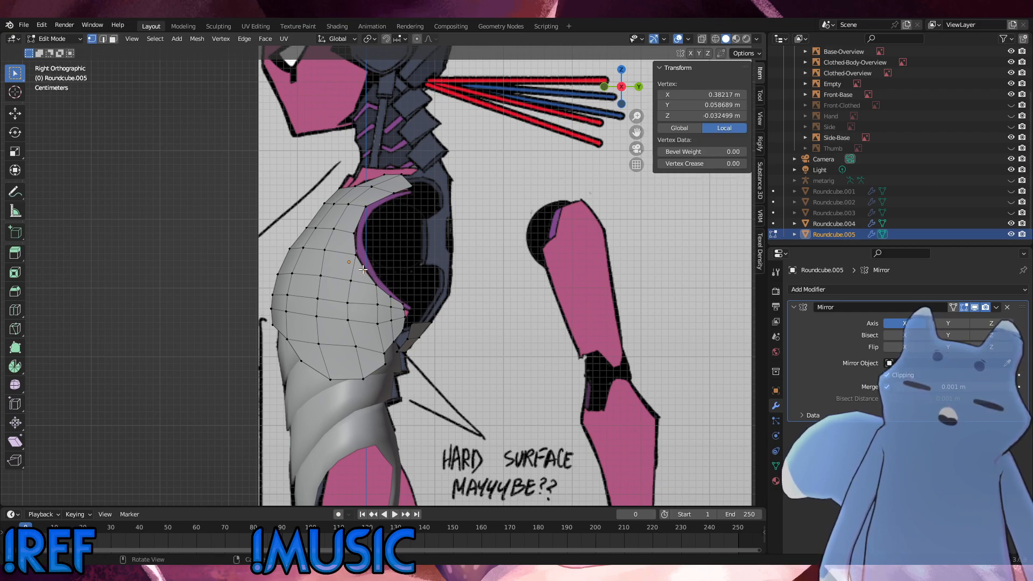
key("g")
left_click(363, 281)
left_click(351, 319, "alt")
key("g")
key("g")
left_click(345, 304)
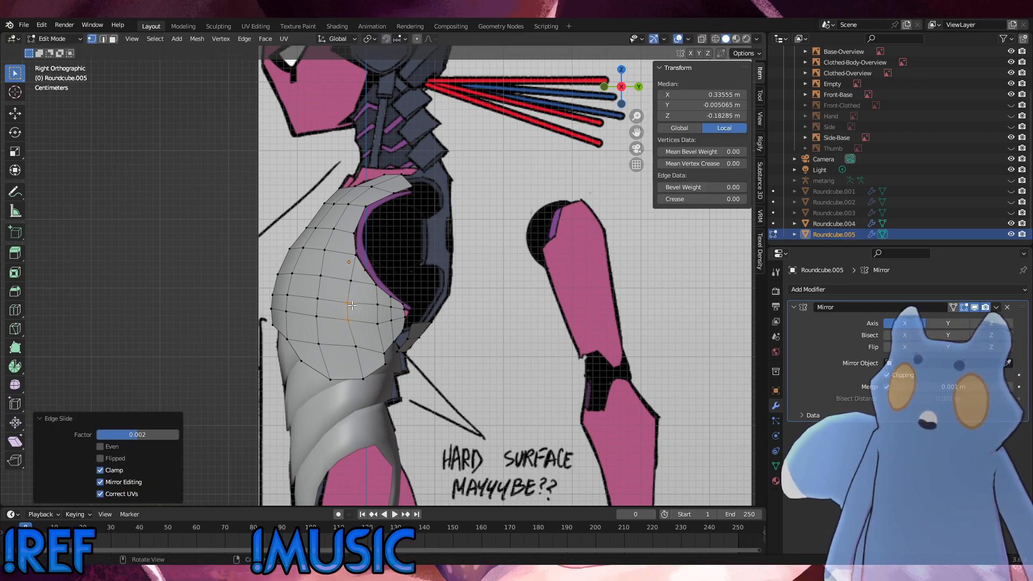
Vertex-slide the upper end of that vertical edge and edge-slide the neighbouring edge nearer the armhole by a factor of 0.094.
left_click(347, 302)
key("g")
key("g")
left_click(349, 299)
left_click(375, 305)
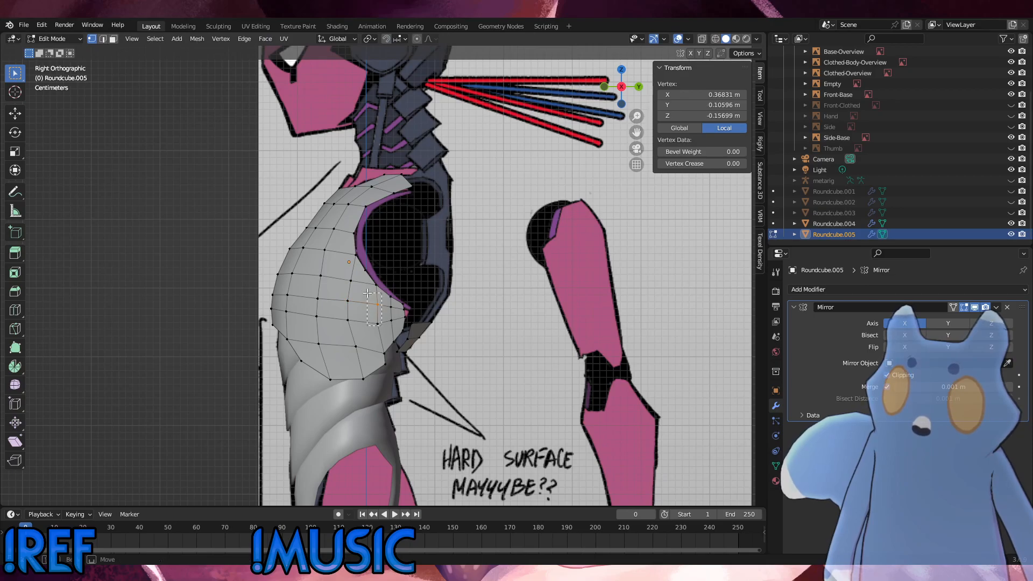
left_click(381, 326, "shift")
key("g")
key("g")
left_click(371, 315)
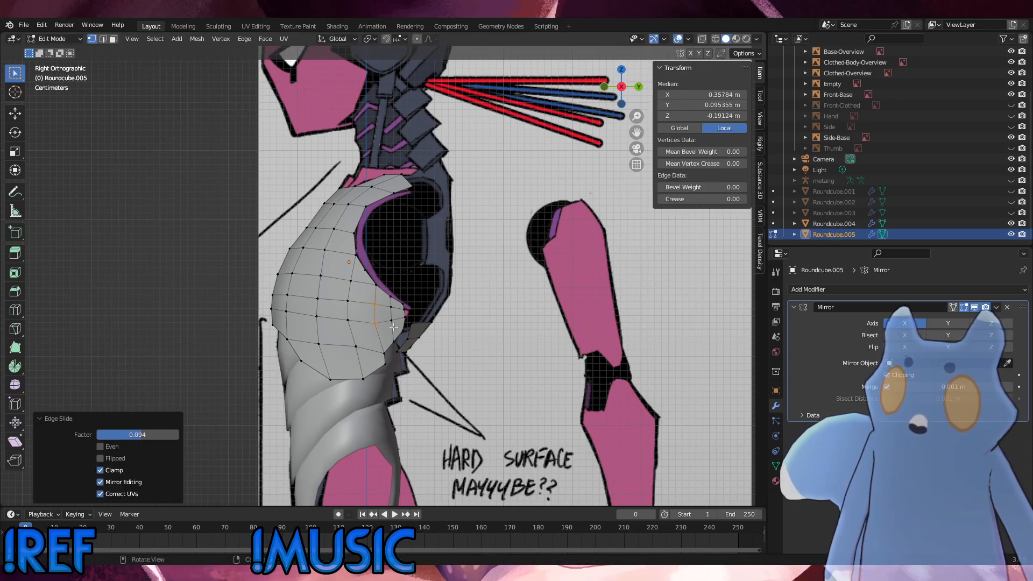
Slide the vertices along the lower-chest row, moving the one nearest the front by a factor of 0.134.
left_click(375, 323)
left_click_drag(398, 329, 314, 312)
key("g")
key("g")
left_click(315, 318)
left_click(285, 309)
key("g")
key("g")
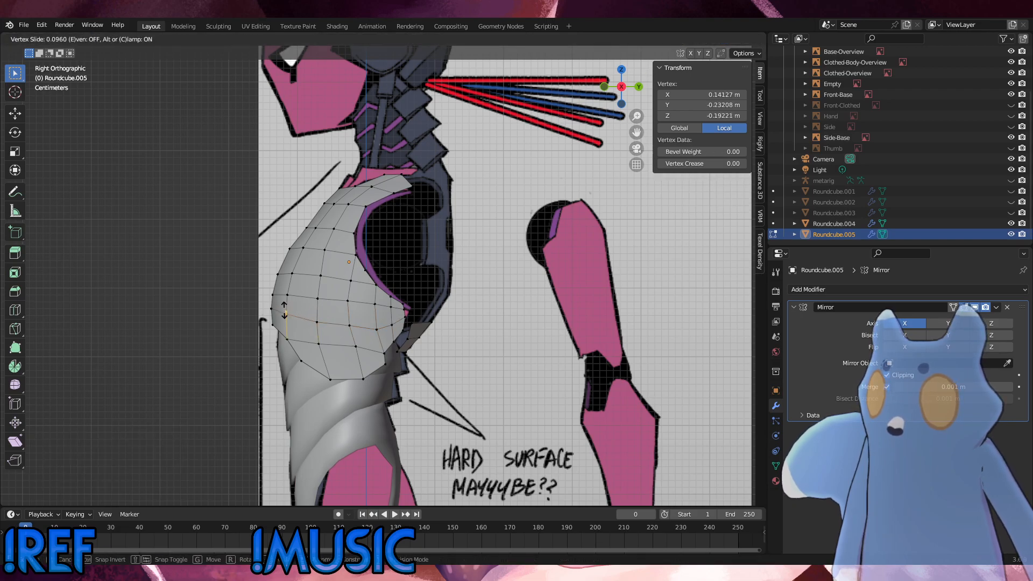
left_click(284, 310)
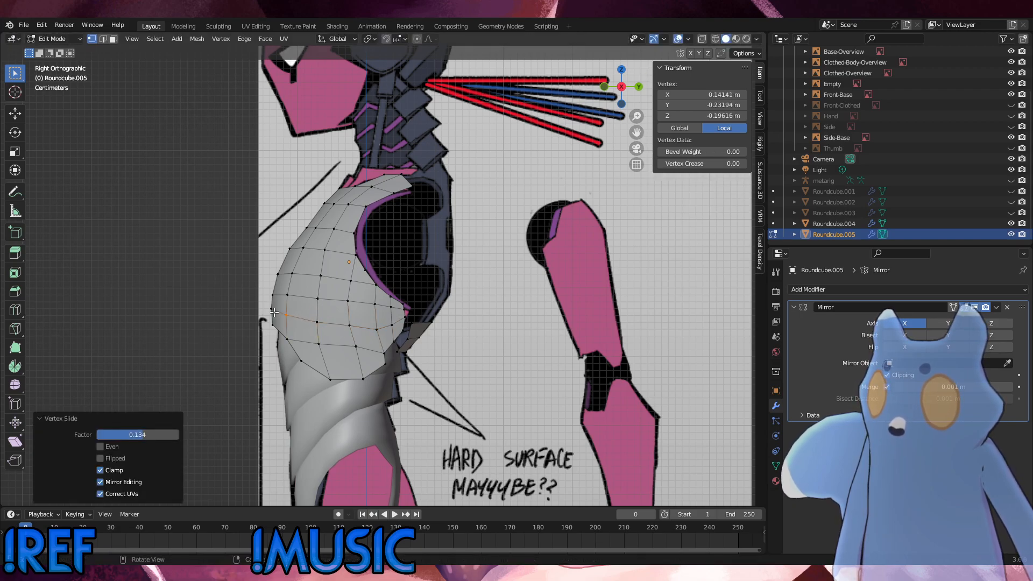
Vertex-slide the armhole-end vertex of the lower-chest row by a factor of 0.201.
left_click(405, 321)
key("g")
key("g")
left_click(398, 323)
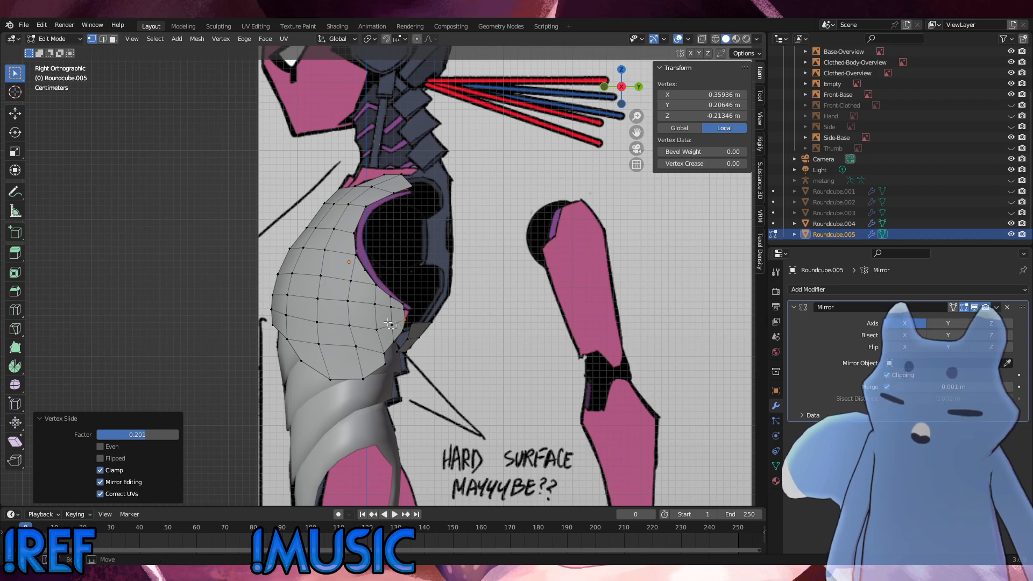
Delete the single face just in front of the armhole's lower tip.
left_click(389, 324)
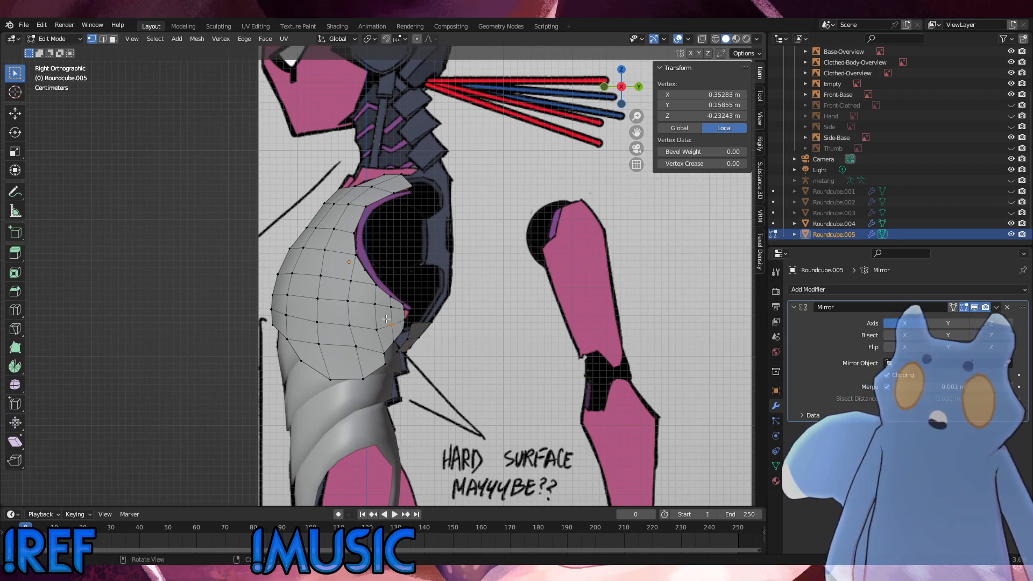
left_click(383, 312)
key("3")
left_click(384, 313)
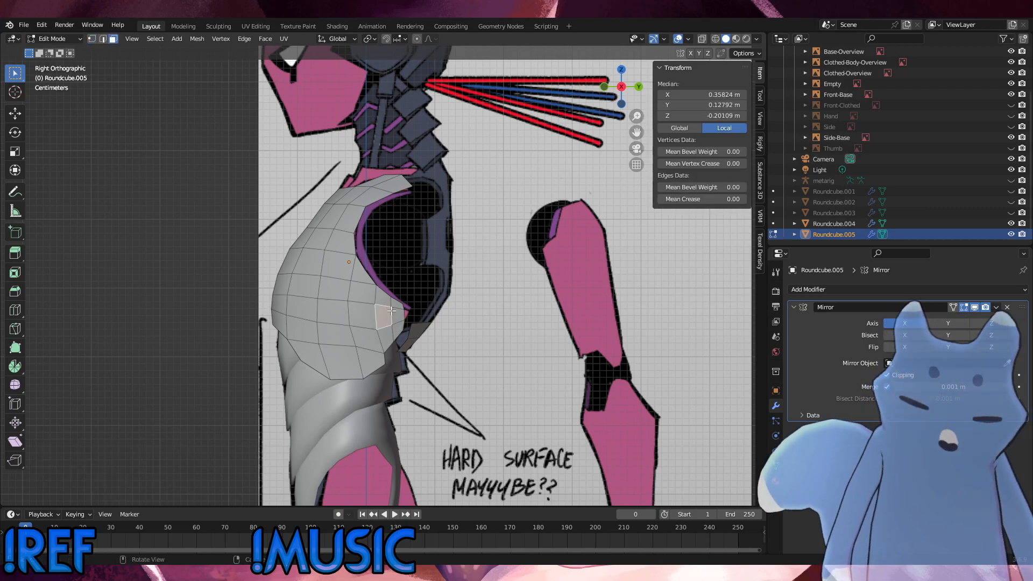
key("x")
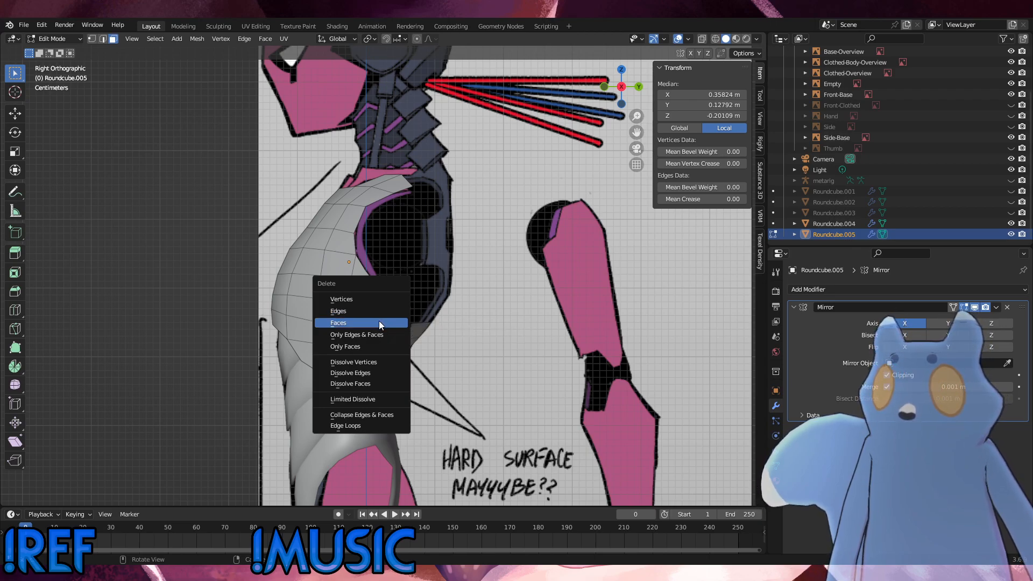
left_click(379, 323)
Vertex-slide the lower front corner of the opening by a factor of 0.146.
key("1")
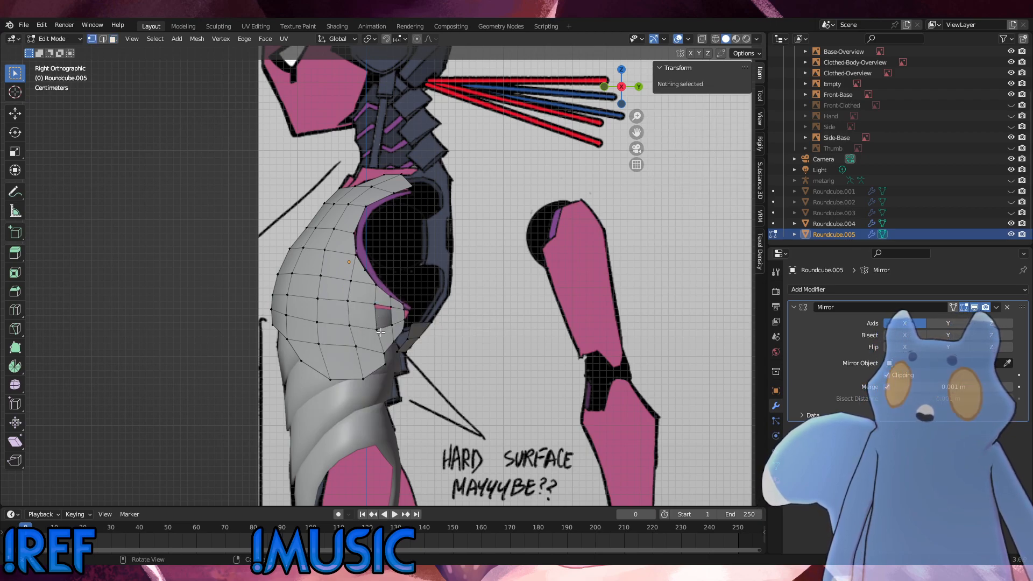
left_click(381, 332)
key("shift+v")
left_click(383, 327)
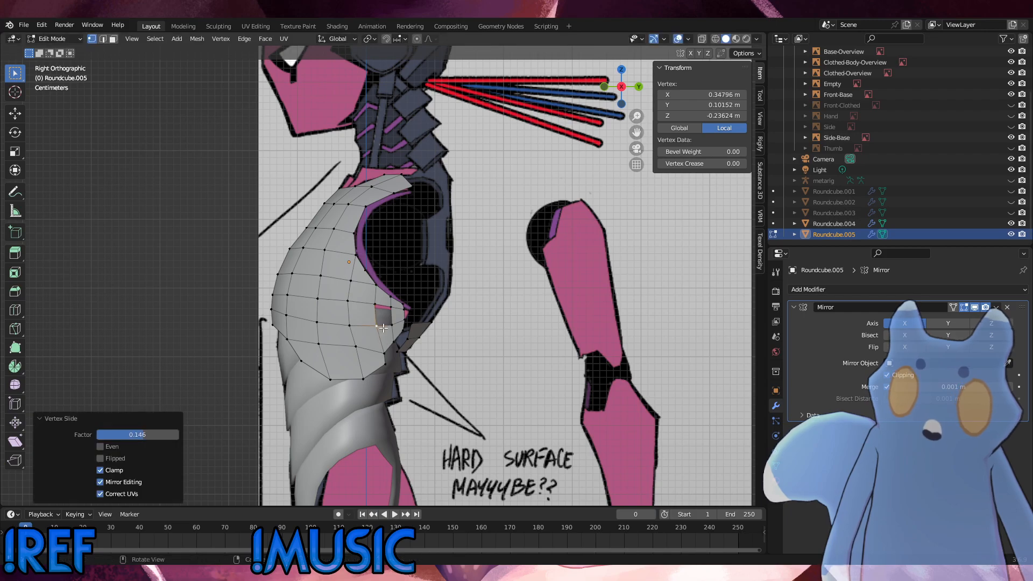
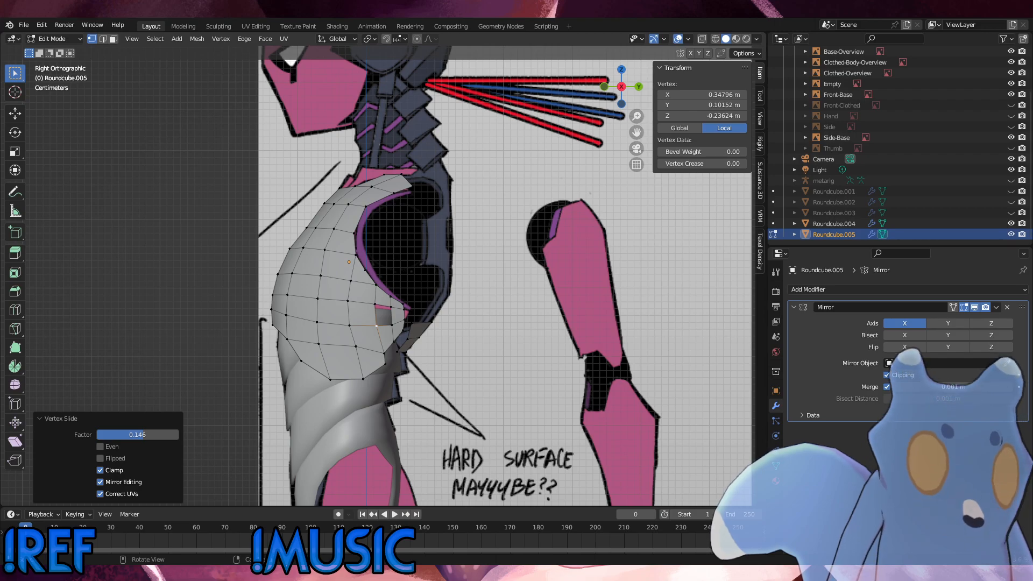
Undo the face deletion and all the recent vertex and edge slides in the lower chest.
left_click(493, 307)
key("ctrl+z")
left_click(493, 307)
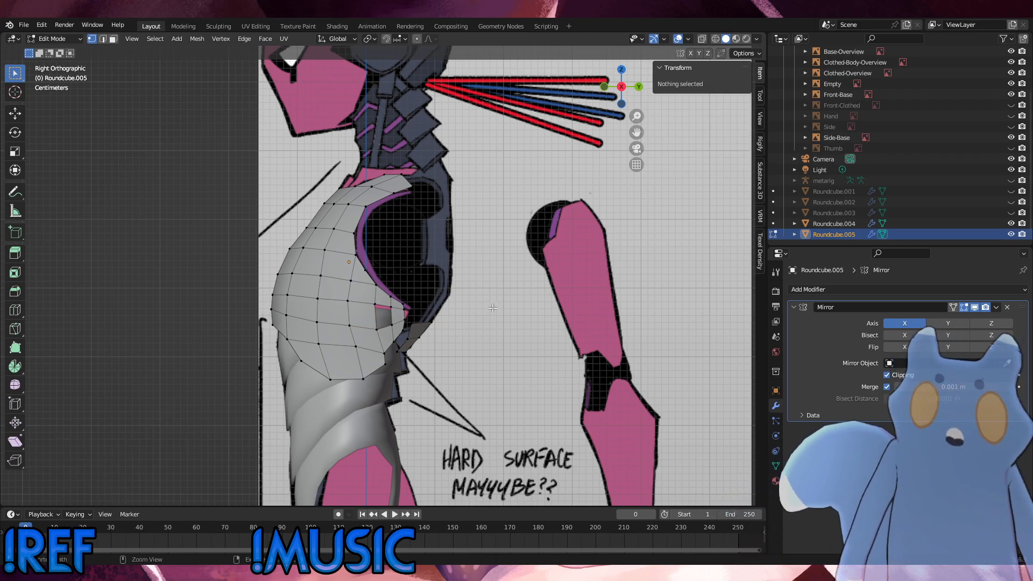
key("ctrl+z")
key("ctrl+z")
key("ctrl+z")
key("ctrl+z")
key("ctrl+z")
key("ctrl+z")
key("ctrl+z")
key("ctrl+z")
key("ctrl+z")
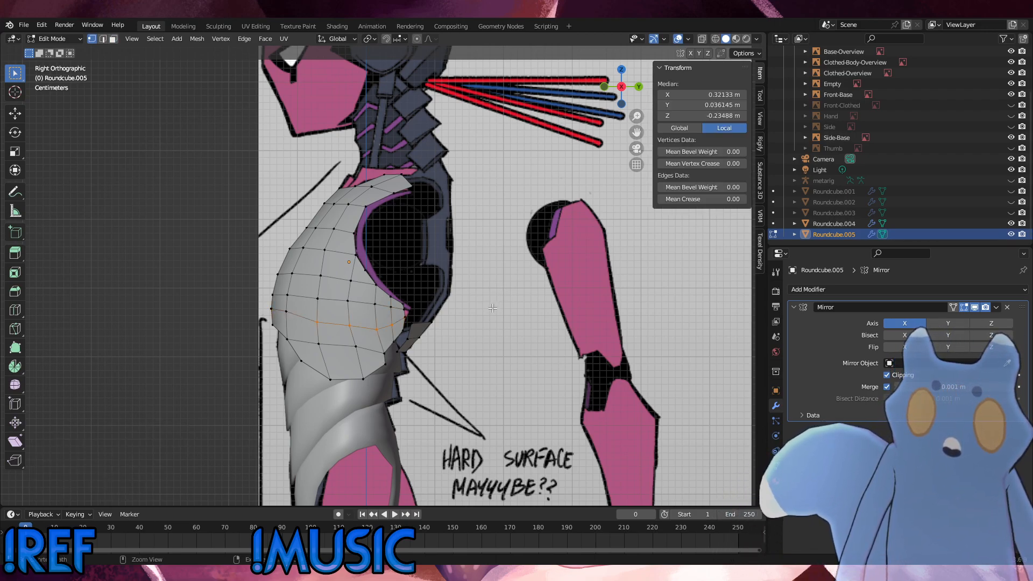
key("ctrl+z")
key("ctrl+z")
key("ctrl+z")
key("ctrl+z")
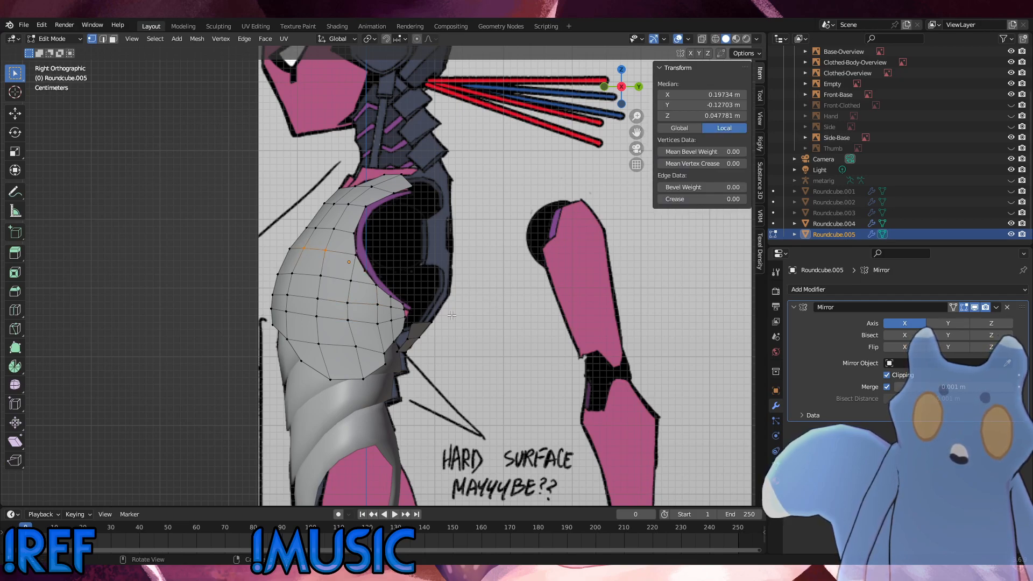
Delete the vertices of the horizontal edge loop level with the armhole's lower tip, together with its adjoining faces.
left_click(358, 305, "alt")
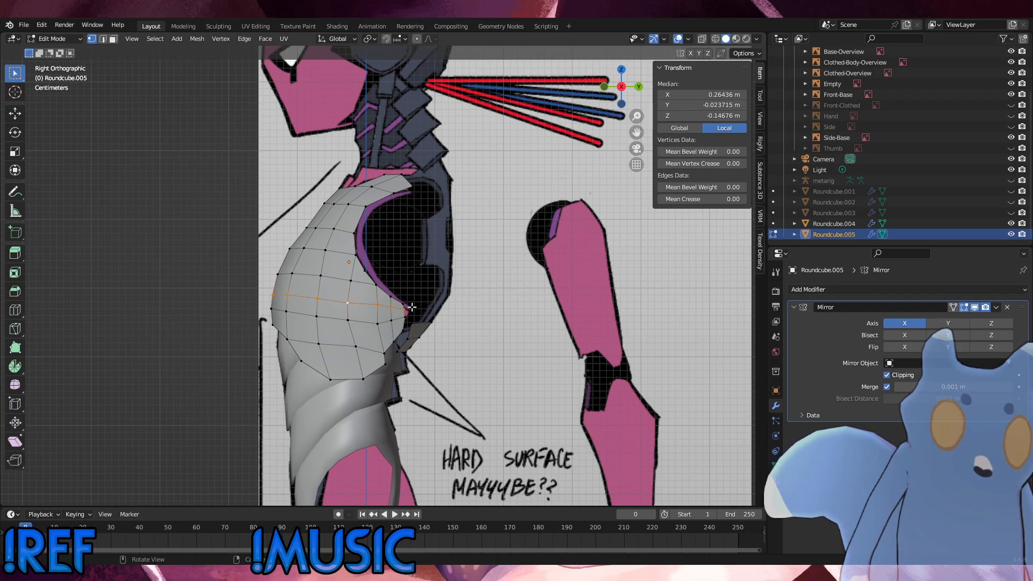
key("x")
left_click(429, 282)
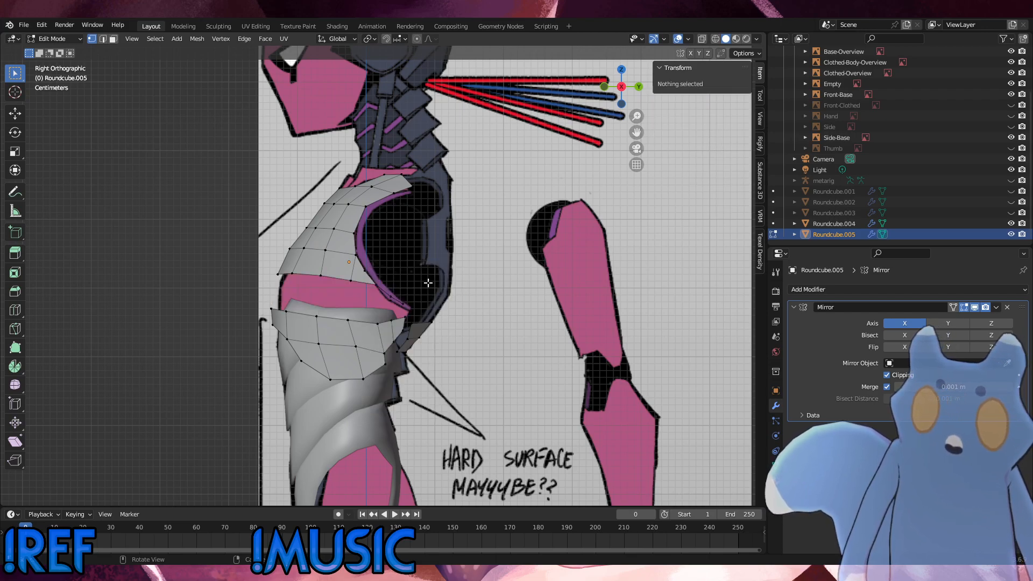
Fill the gap between the upper and lower chest with new faces from the front centreline round to the side.
left_click(277, 275)
middle_click_drag(318, 303, 396, 310)
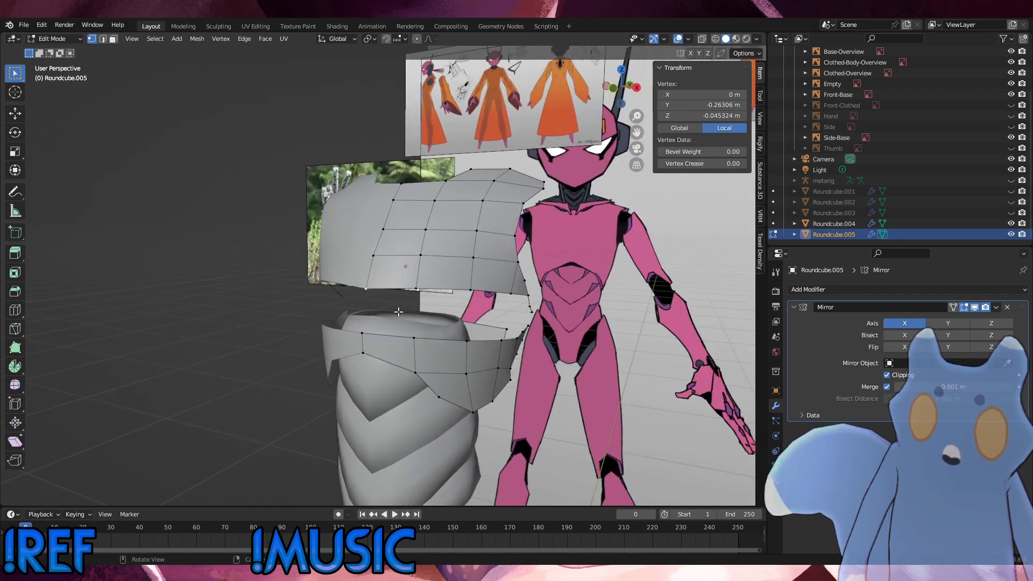
left_click(413, 288, "shift")
left_click(418, 340, "shift")
key("f")
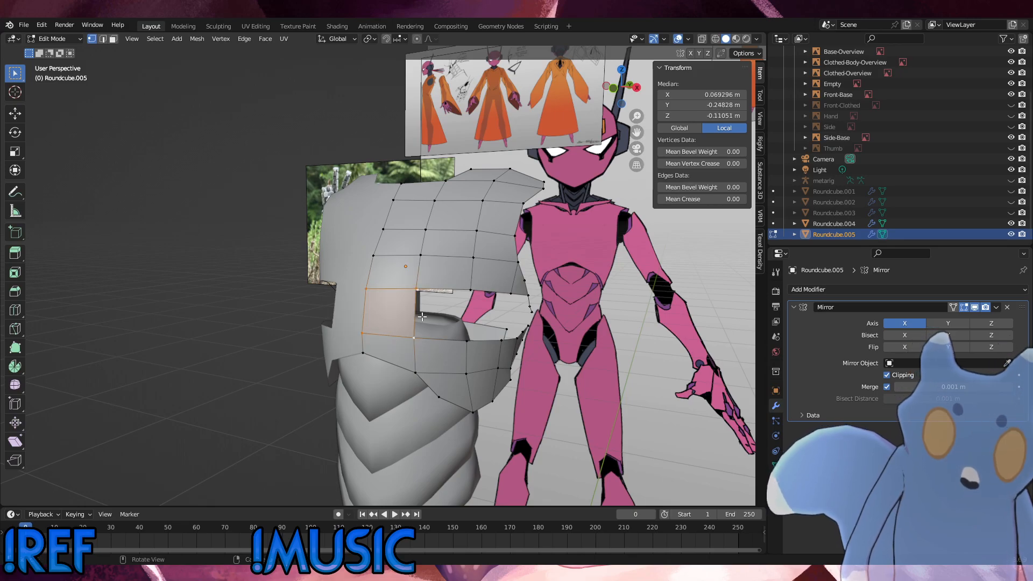
left_click(416, 294)
left_click(415, 337, "shift")
middle_click_drag(415, 338, 307, 335)
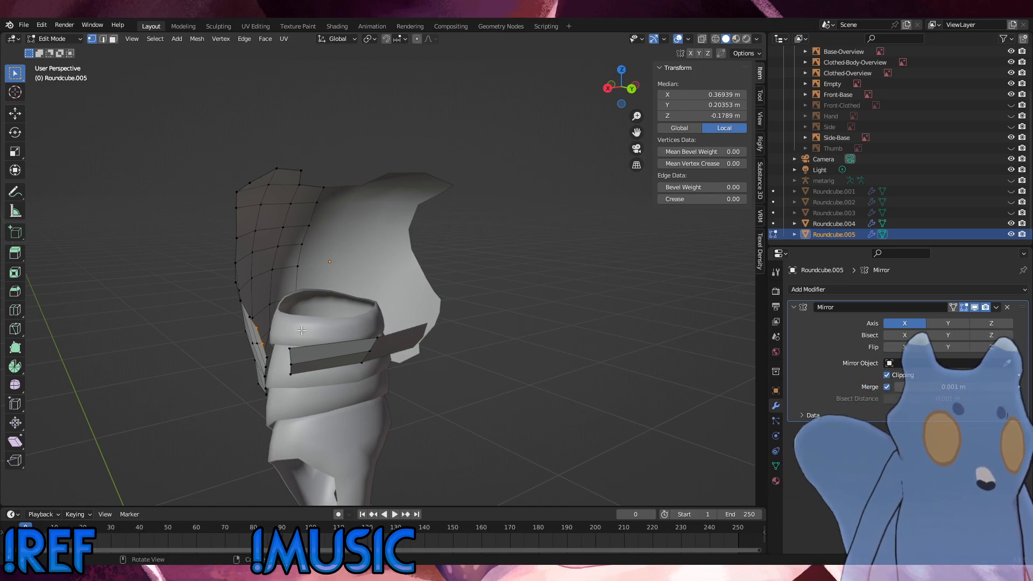
Rotate the lower side's boundary edges by -2.13° and extrude them inward by -0.033823 m in X and 0.009395 m in Z.
middle_click_drag(286, 348, 300, 330)
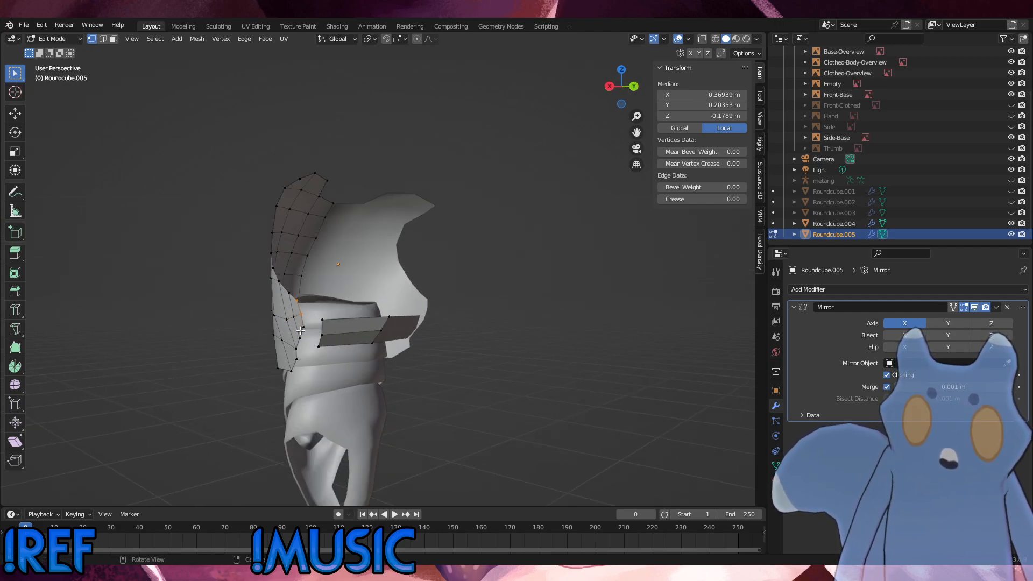
left_click(302, 297, "shift")
left_click(306, 325, "shift")
left_click(302, 296, "shift")
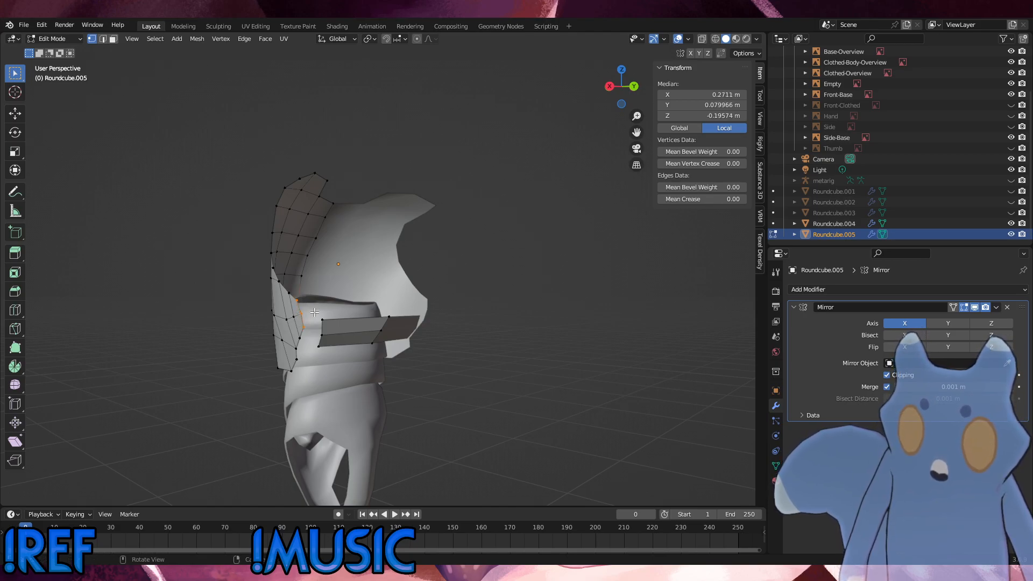
mouse_move(314, 312)
middle_mouse_down()
mouse_move(265, 339)
mouse_move(334, 332)
mouse_move(310, 332)
middle_mouse_up()
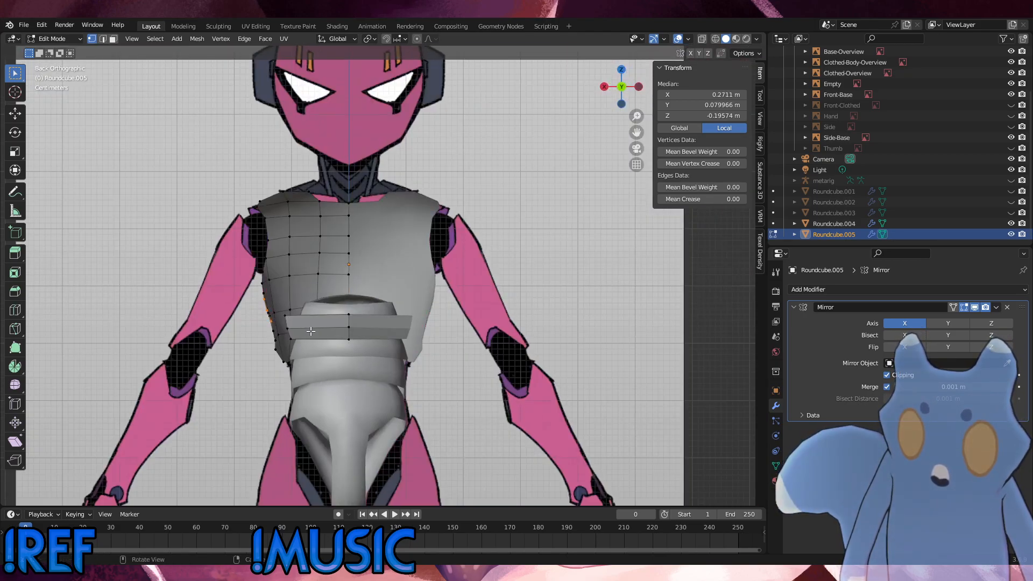
key("r")
left_click(338, 325)
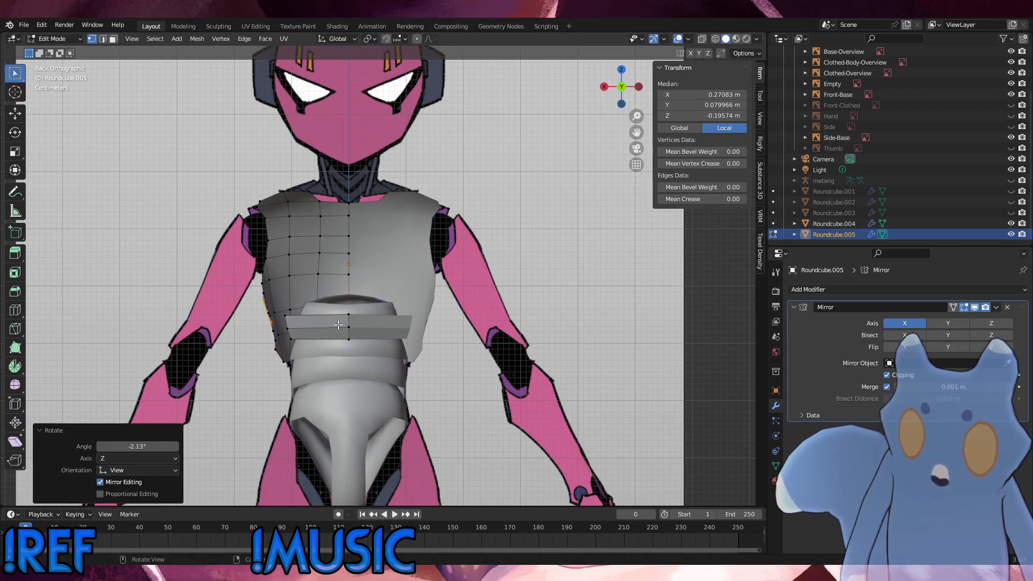
key("e")
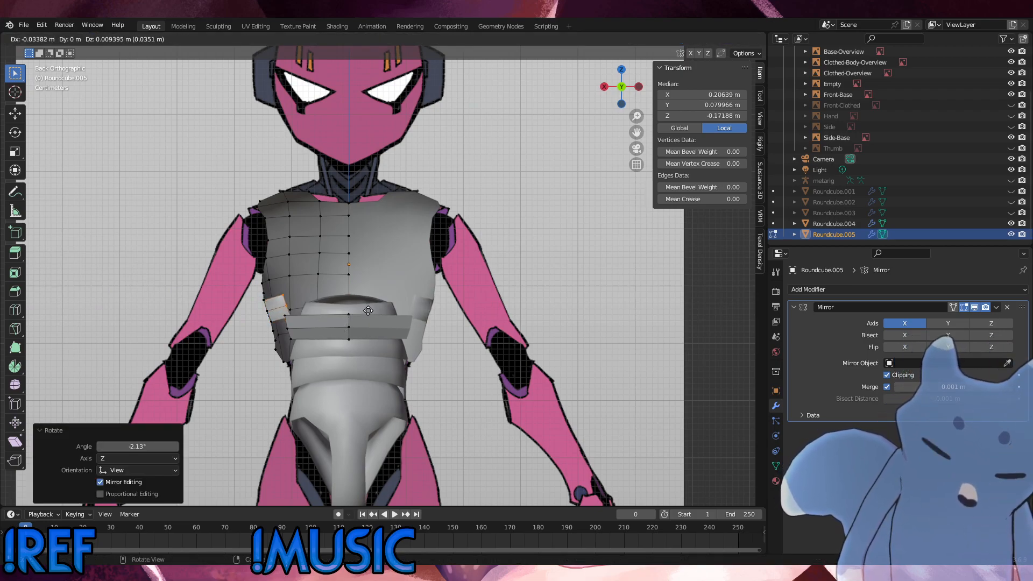
left_click(368, 310)
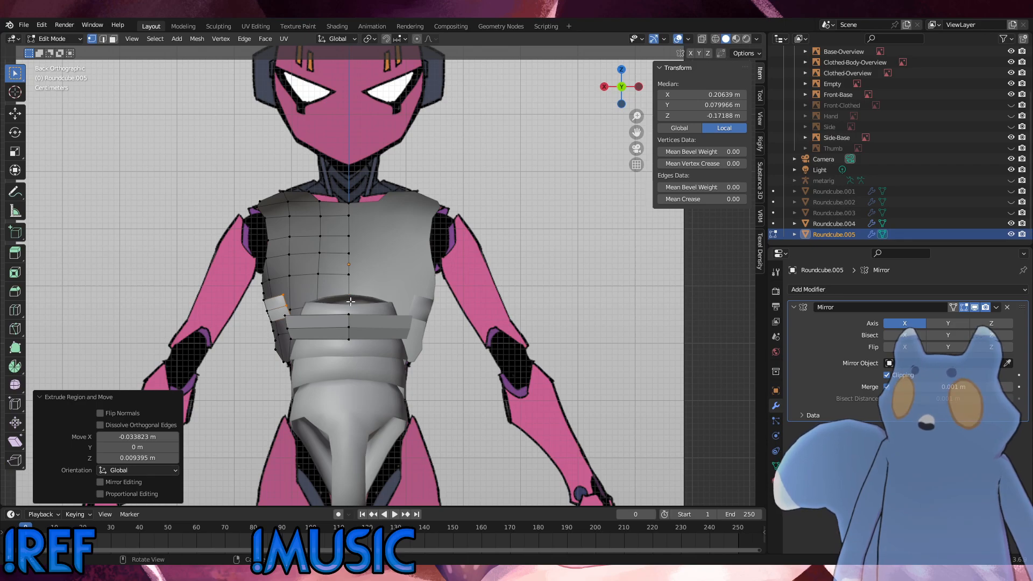
Scale the extruded side edges by 1.023, rotate them slightly and raise them 0.004471 m in Z.
middle_click_drag(346, 291, 379, 285)
key("s")
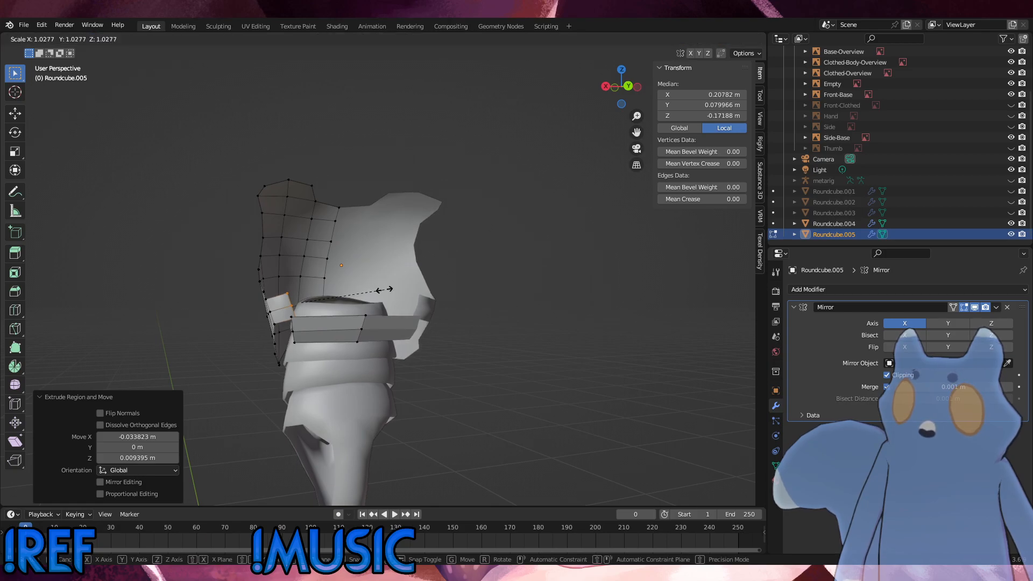
left_click(386, 299)
key("r")
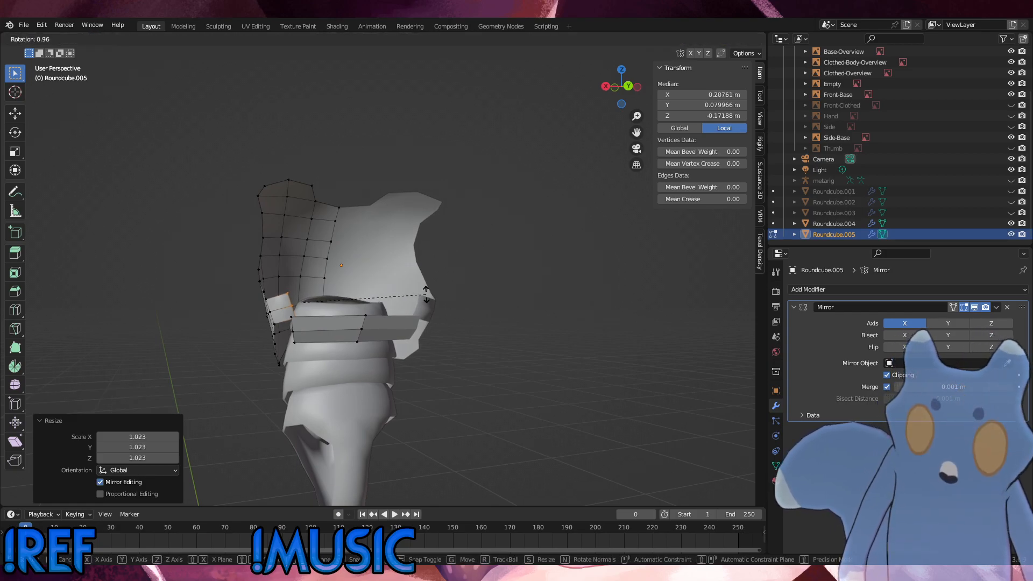
left_click(425, 297)
key("s")
key("g")
left_click(466, 296)
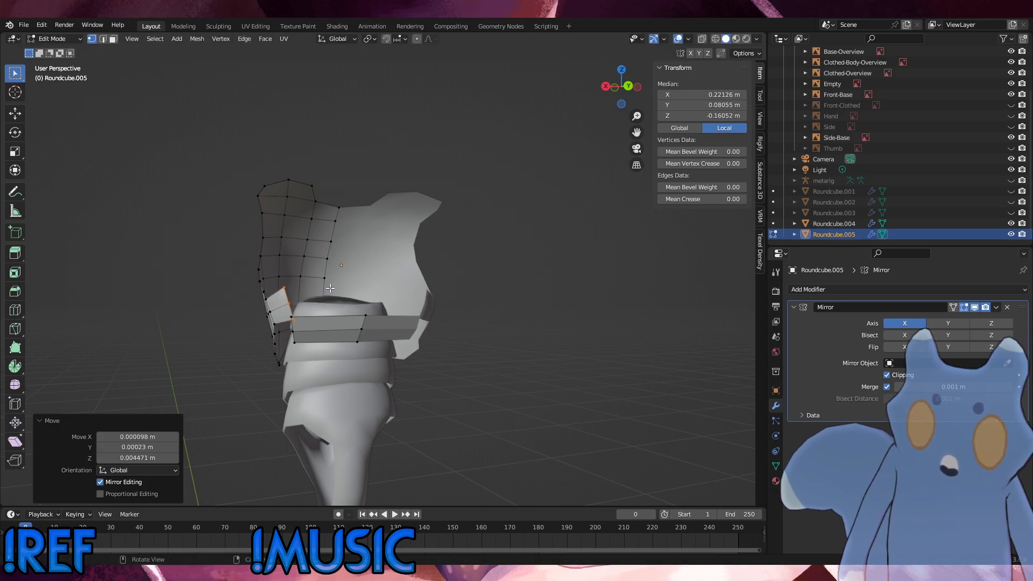
Undo the extrusion of the side edges and its scale, rotate and move adjustments.
left_click(301, 289)
key("ctrl+z")
key("ctrl+z")
key("ctrl+z")
key("ctrl+z")
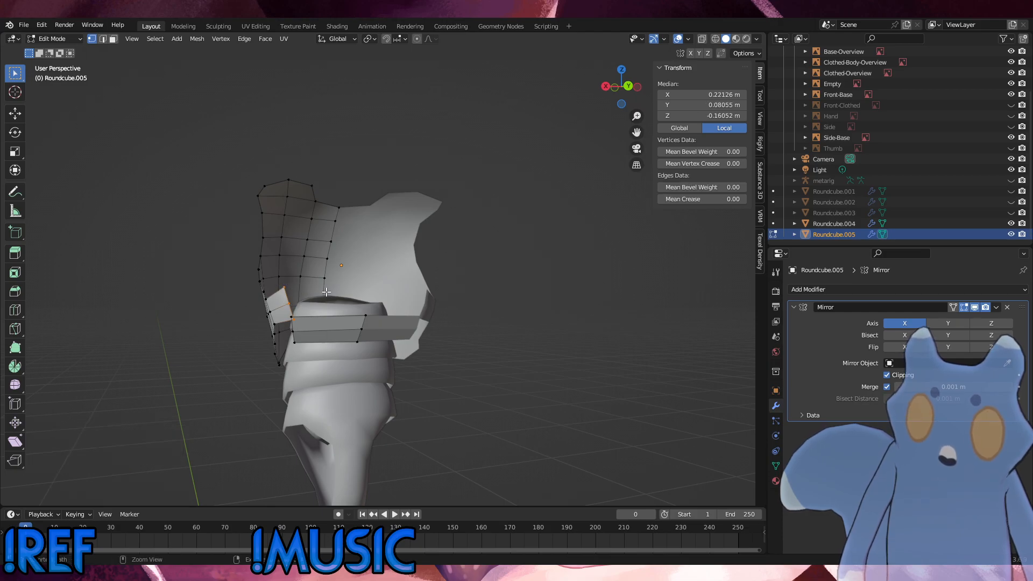
Extrude only the upper rear edge of the refilled side row a short distance toward the back.
middle_click_drag(312, 297, 325, 296)
left_click(282, 308)
left_click(279, 299, "shift")
key("e")
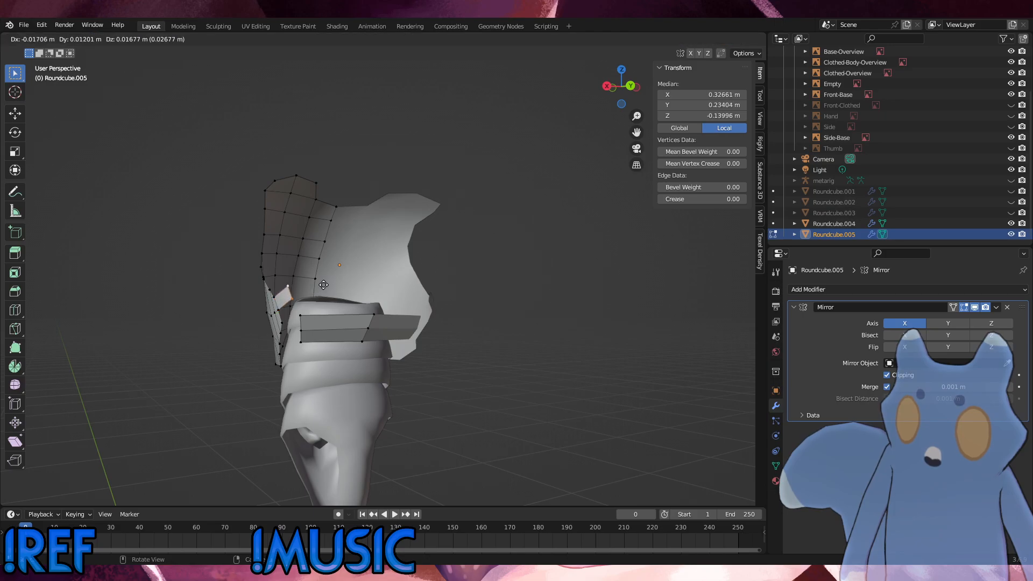
left_click(325, 285)
Extrude the side edge below it toward the back by -0.026443 m in X, 0.016774 m in Y and 0.005604 m in Z.
left_click(281, 311)
left_click(284, 320, "shift")
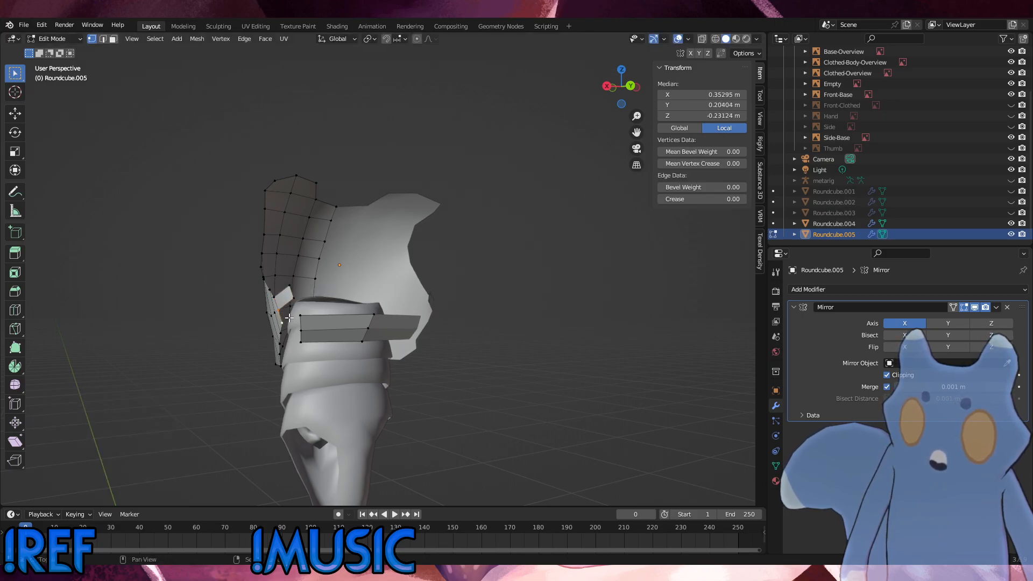
key("g")
left_click(324, 302)
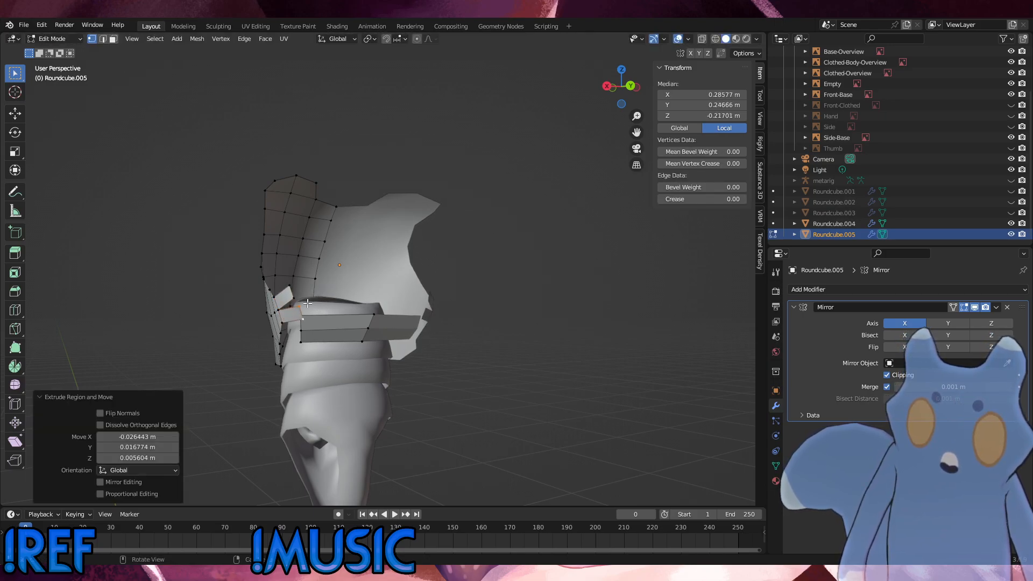
Fill the gap between the two rear side extrusions with a face and rotate the upper rear edge by -5.59°.
left_click(328, 298)
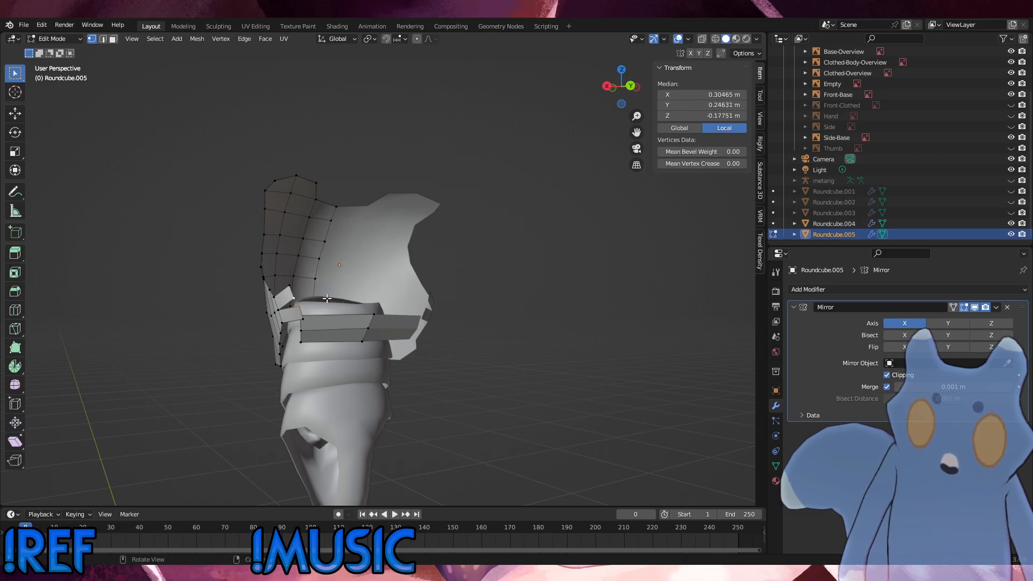
left_click(285, 309, "shift")
key("f")
left_click(312, 301)
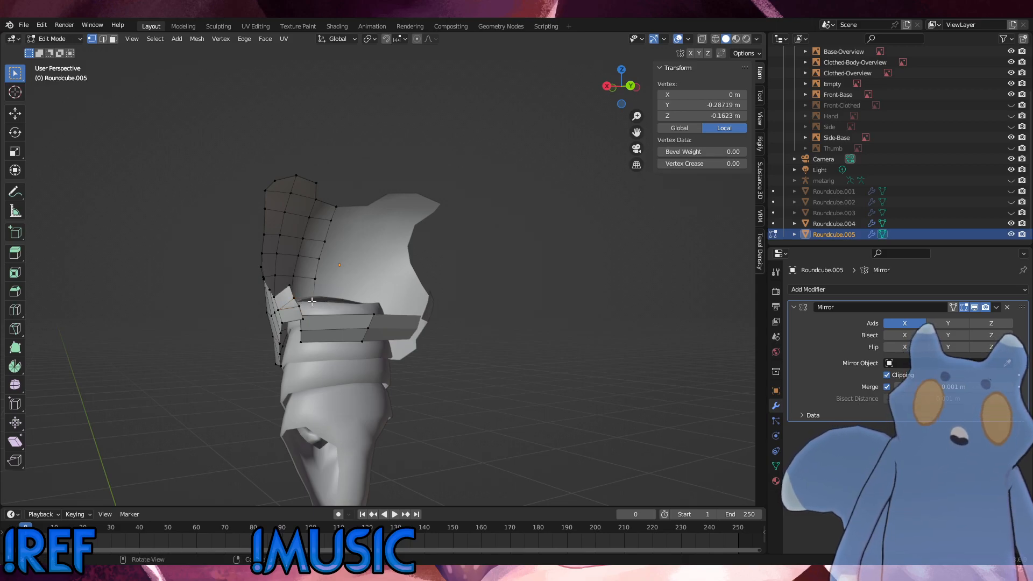
left_click(290, 284, "shift")
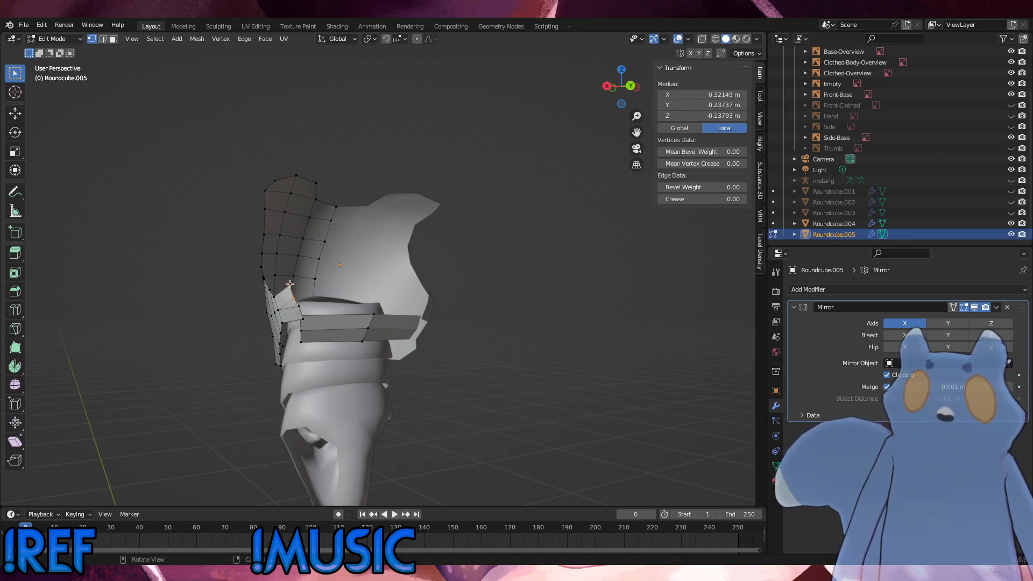
key("r")
left_click(323, 299)
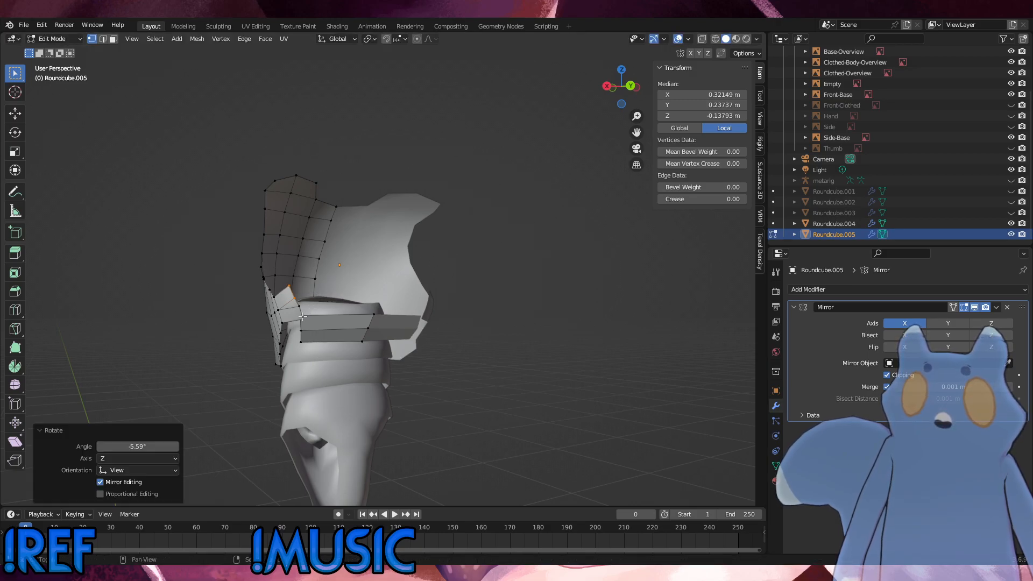
Extrude the side strip's rear edges twice toward the back, by -0.016231 m and -0.018996 m in X.
left_click(305, 318, "shift")
left_click(300, 302, "shift")
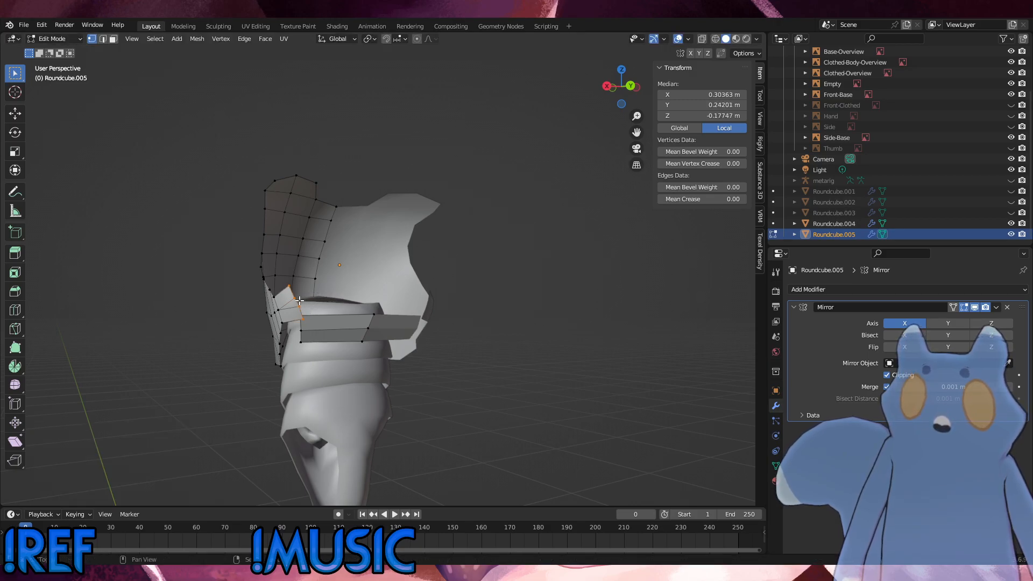
key("e")
left_click(351, 290)
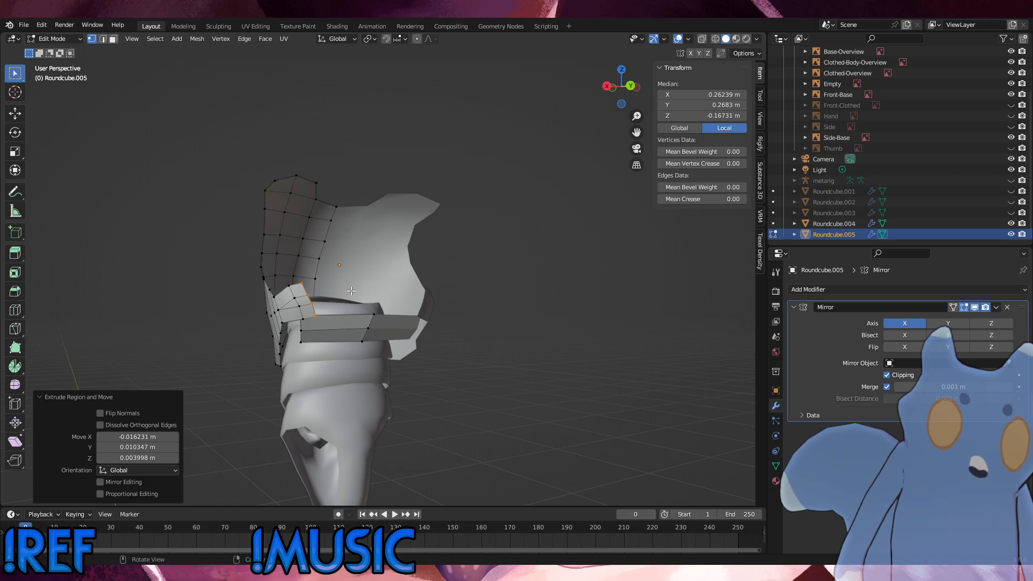
key("e")
left_click(368, 289)
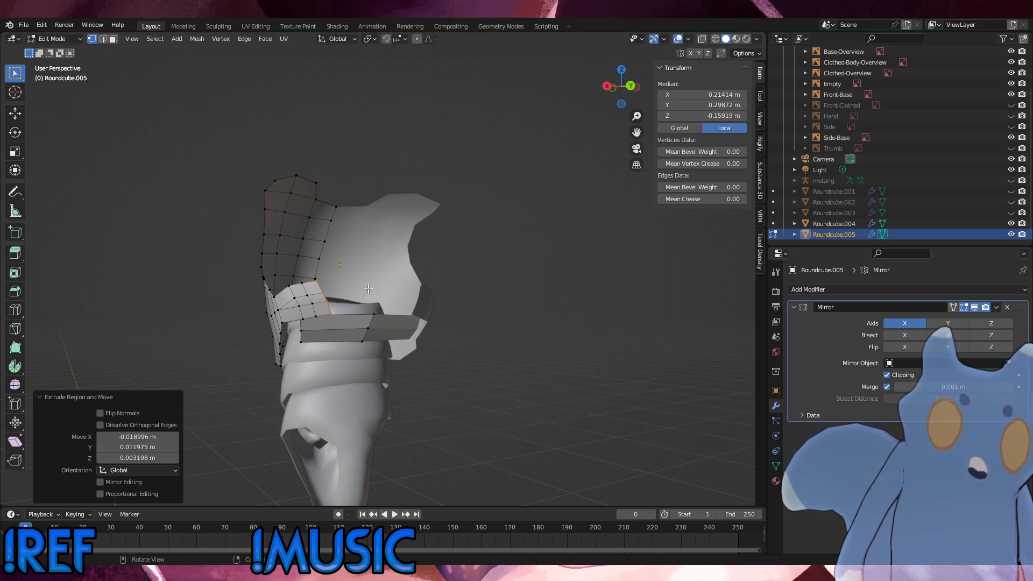
Merge the two middle vertices of the strip's rear edge at last and slide the merged vertex slightly.
left_click(329, 301)
left_click(326, 293, "shift")
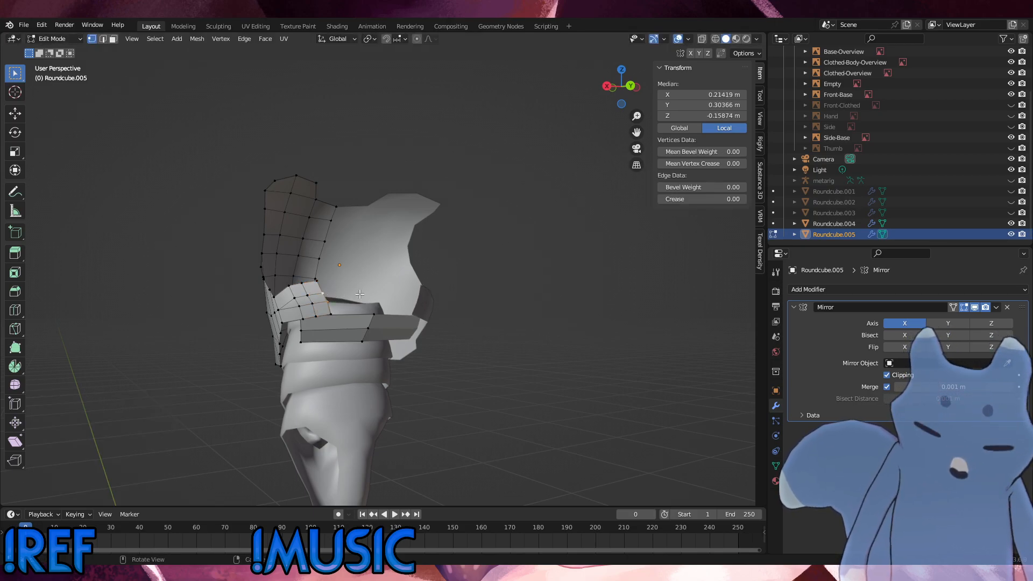
key("m")
left_click(359, 294)
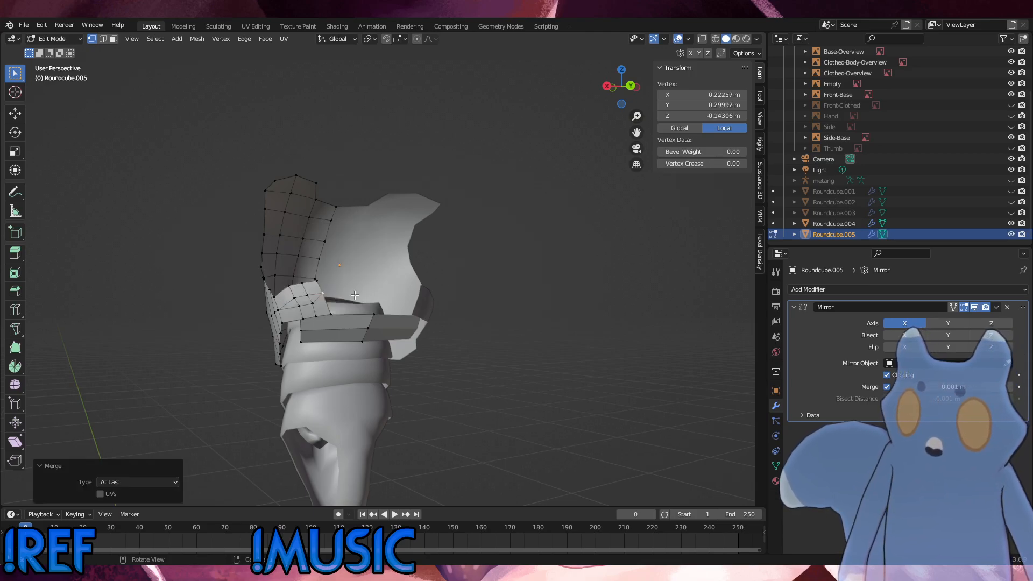
key("g")
key("g")
left_click(343, 317)
left_click(330, 313)
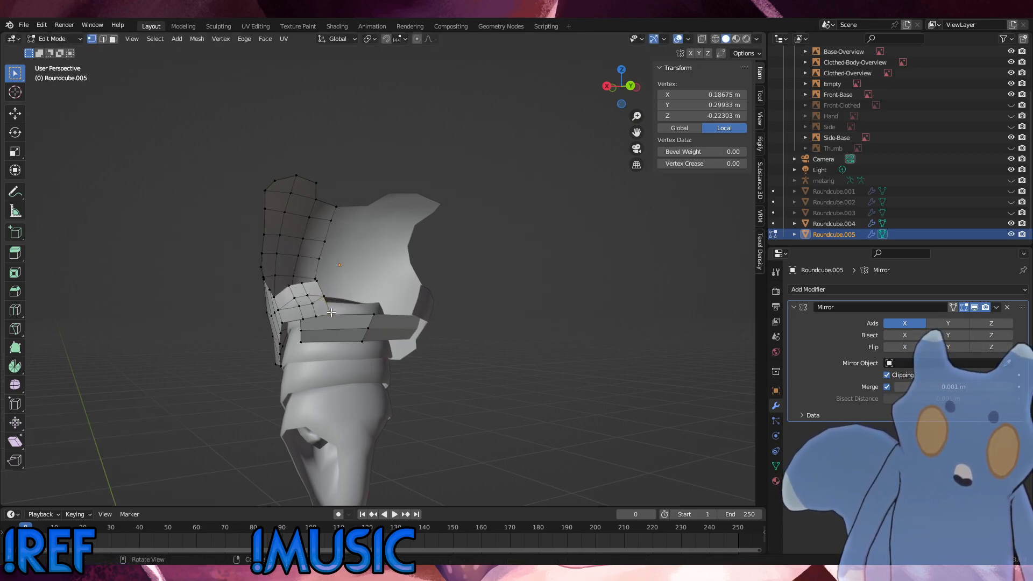
Delete the middle of the side strip's faces to open a hole and save the file.
key("3")
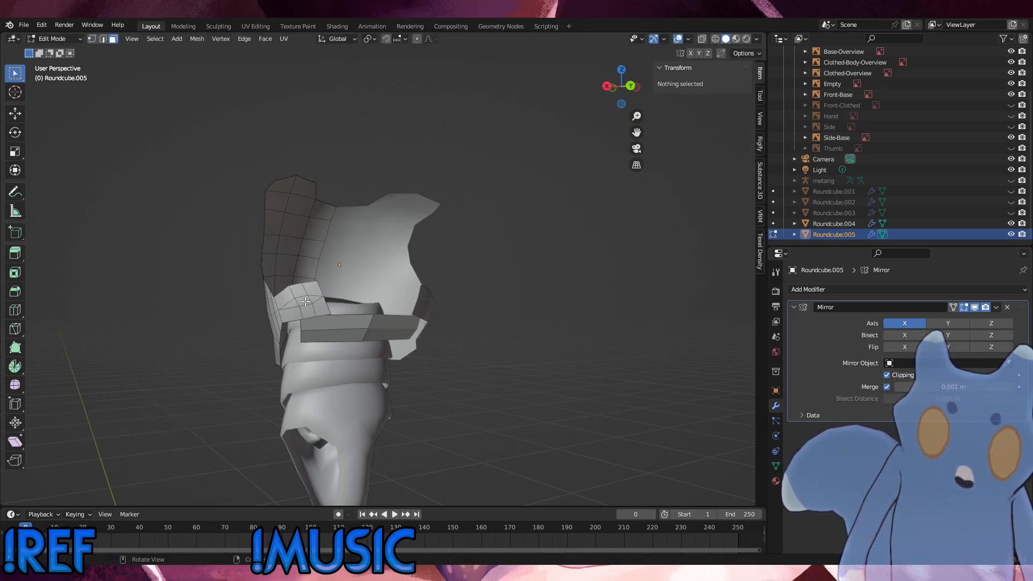
left_click(306, 302)
key("x")
left_click(312, 320)
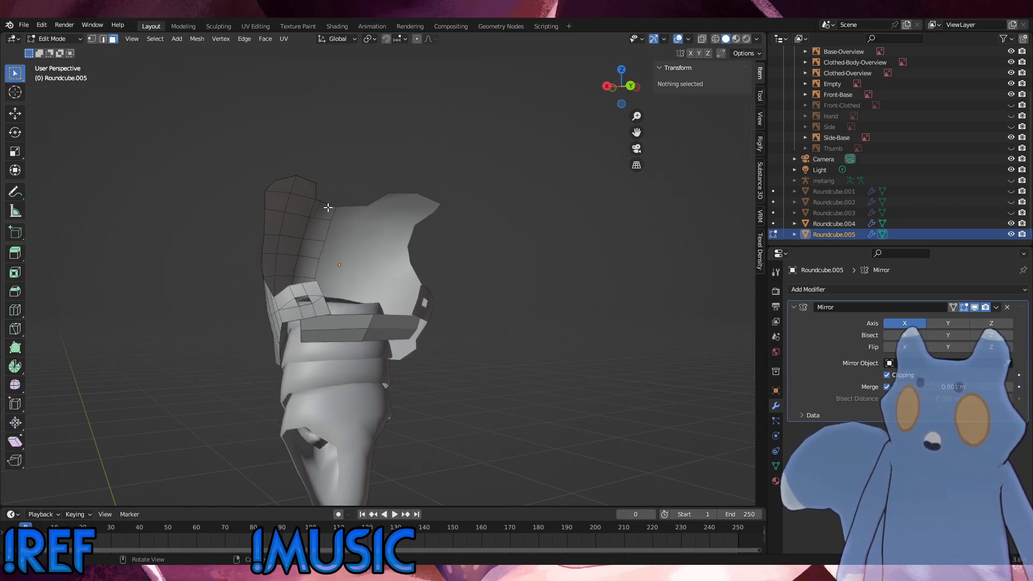
left_click(30, 24)
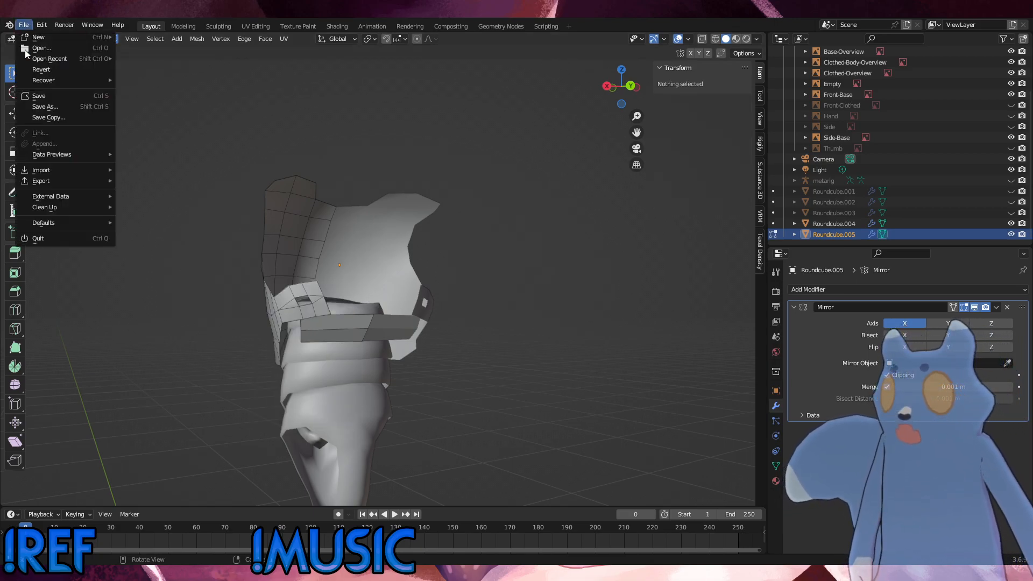
left_click(41, 97)
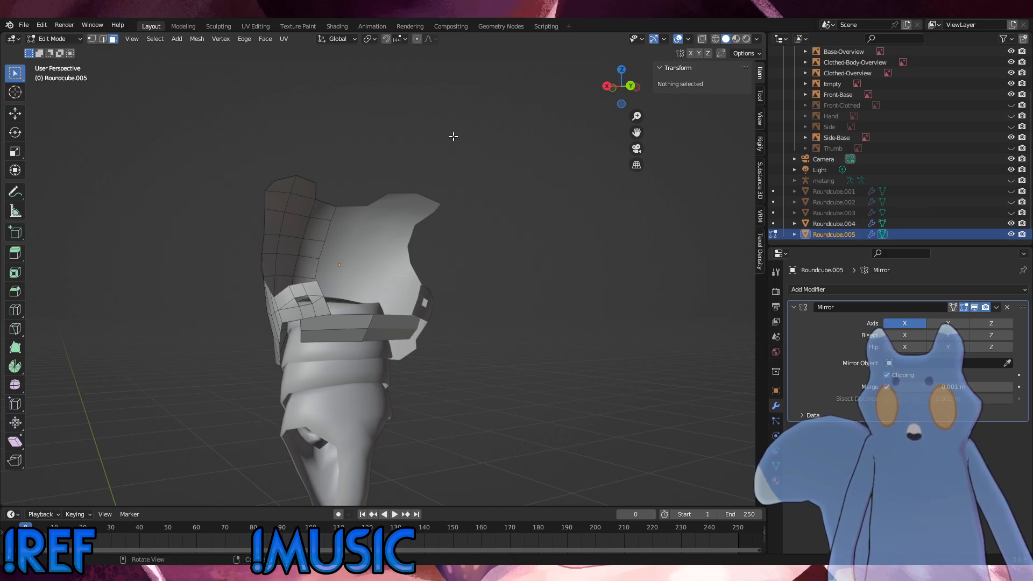
Edge-slide the vertical edges in front of the side strip's hole toward the chest with a factor of -0.562.
middle_click_drag(285, 313, 319, 316)
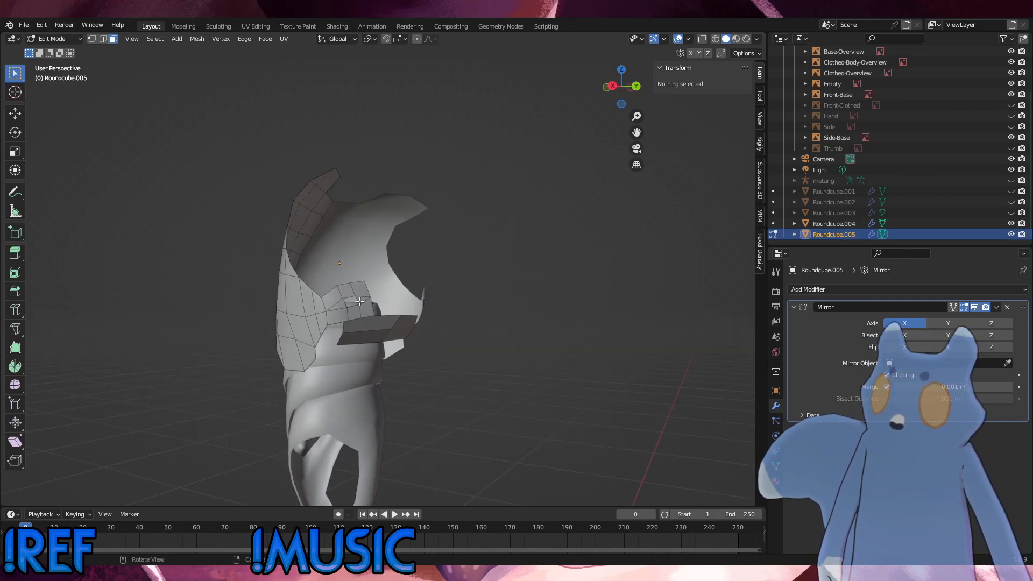
scroll(319, 317, "up", 3)
key("1")
left_click(308, 292)
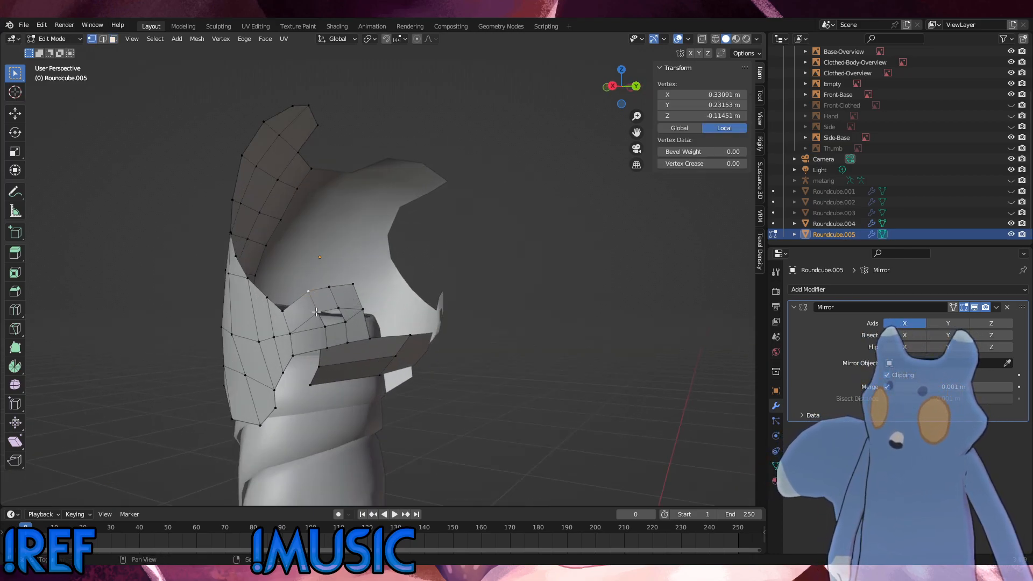
left_click(318, 312, "shift")
left_click(325, 328, "shift")
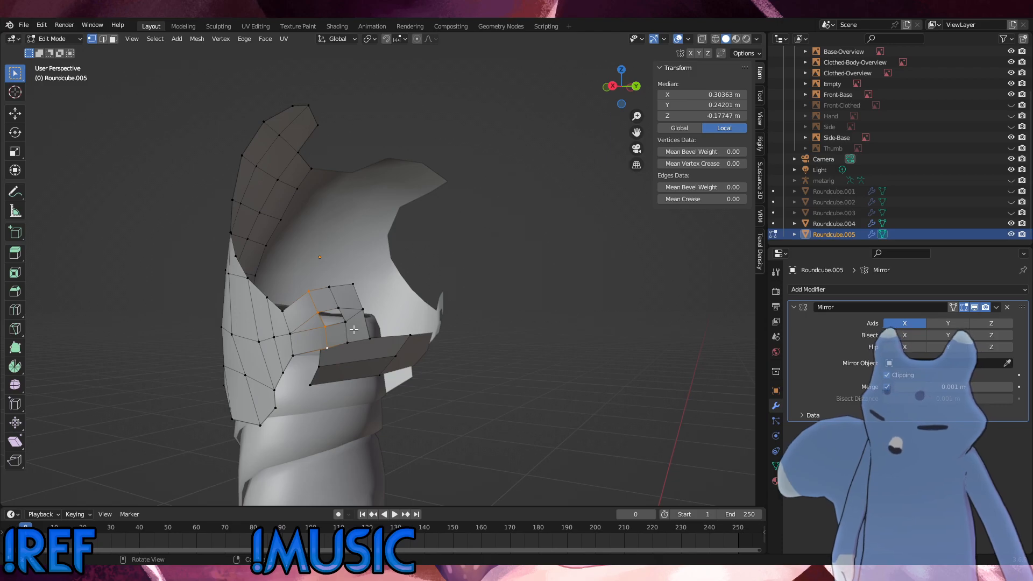
key("g")
key("g")
left_click(338, 336)
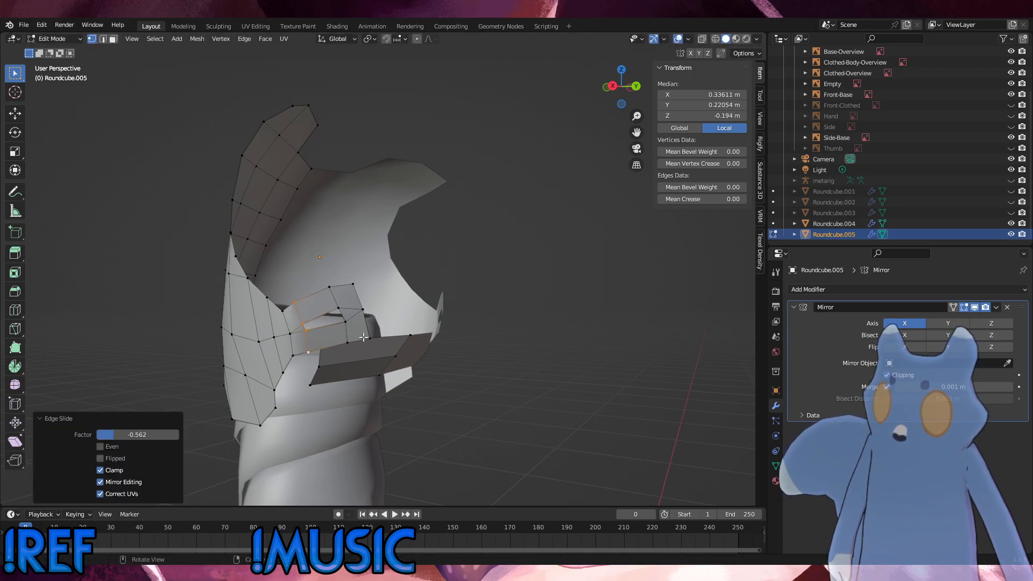
Edge-slide the vertical edges behind the hole toward the chest to narrow the opening.
left_click(347, 342)
left_click(345, 322, "shift")
left_click(340, 304, "shift")
key("g")
key("g")
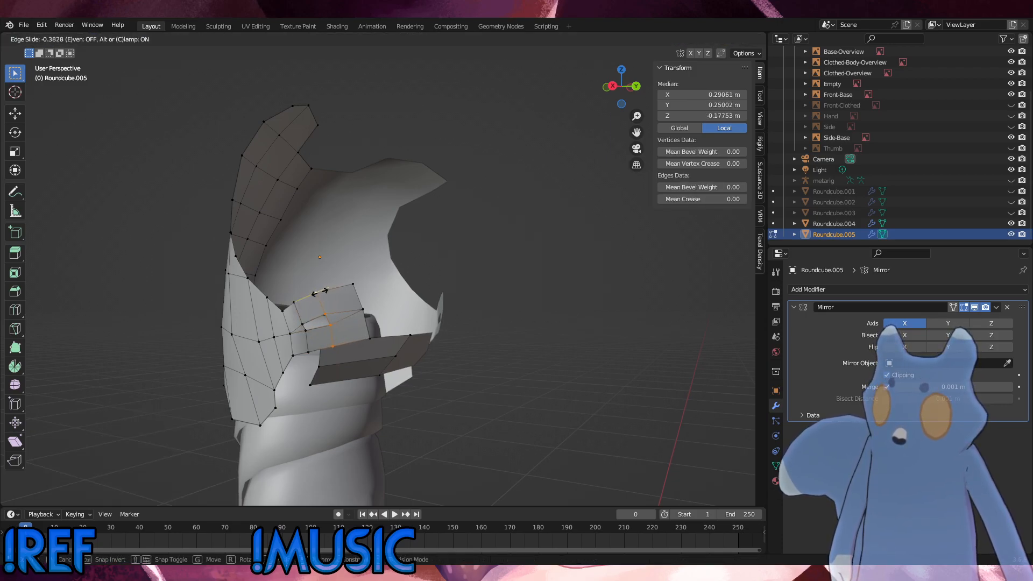
left_click(302, 323)
Slide the hole's upper front vertex up by a factor of 0.427 and its lower front vertex down.
left_click(303, 323)
key("g")
key("g")
left_click(300, 315)
left_click(306, 330)
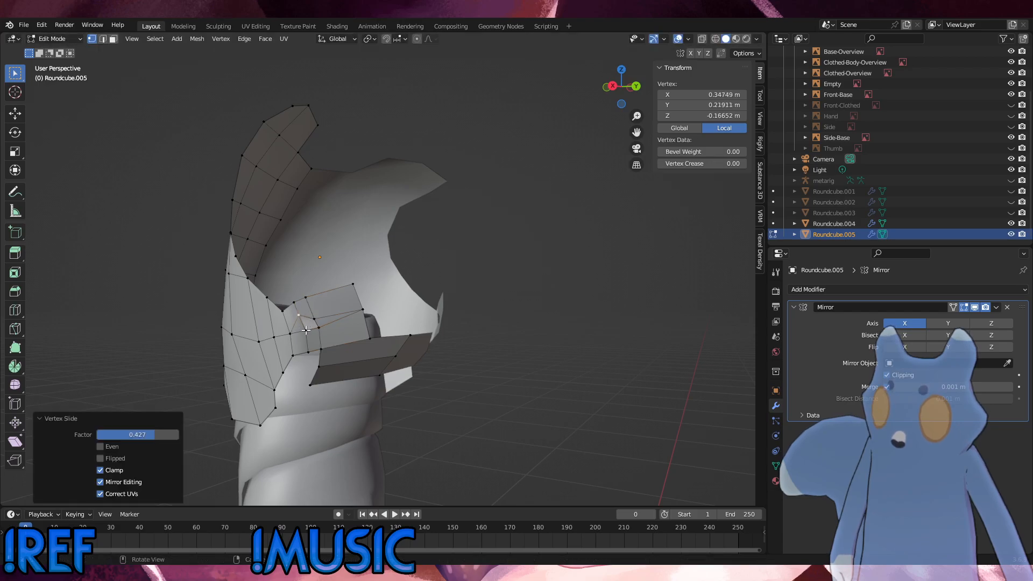
key("g")
key("g")
left_click(308, 339)
Slide the hole's upper rear vertex up and its lower rear vertex down to make the opening taller.
left_click(314, 322)
key("g")
key("g")
left_click(311, 314)
left_click(318, 329)
key("g")
key("g")
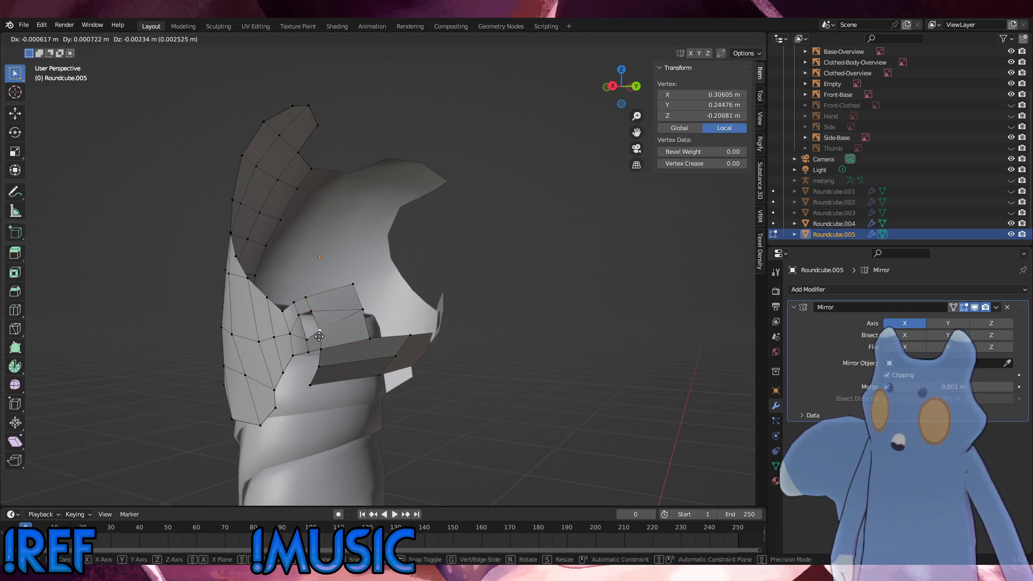
left_click(321, 344)
Slide the strip's rear end edges close to the hole, scale them by 0.588 and shift them slightly.
left_click(370, 323)
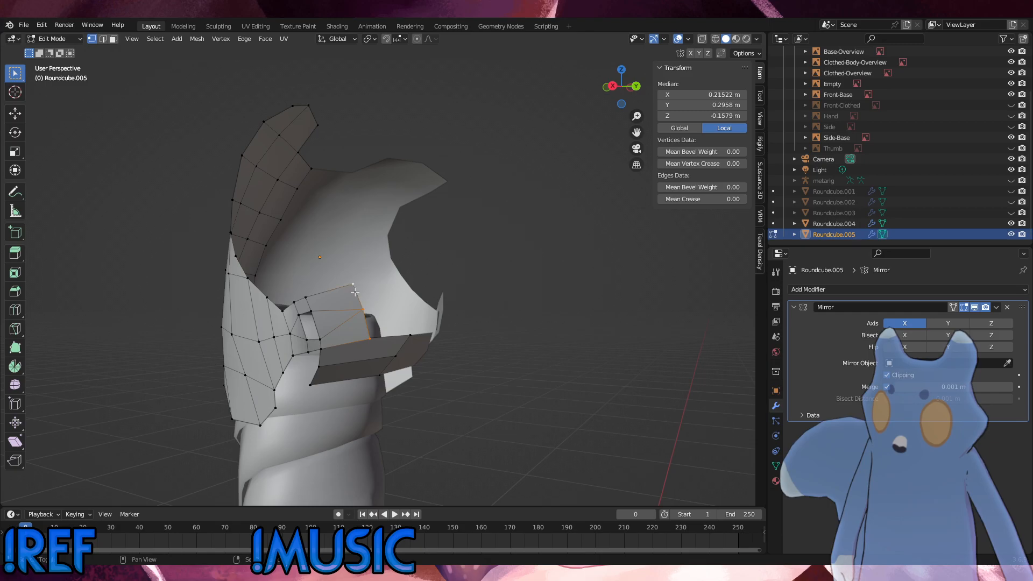
key("g")
key("g")
left_click(338, 297)
key("g")
left_click(336, 305)
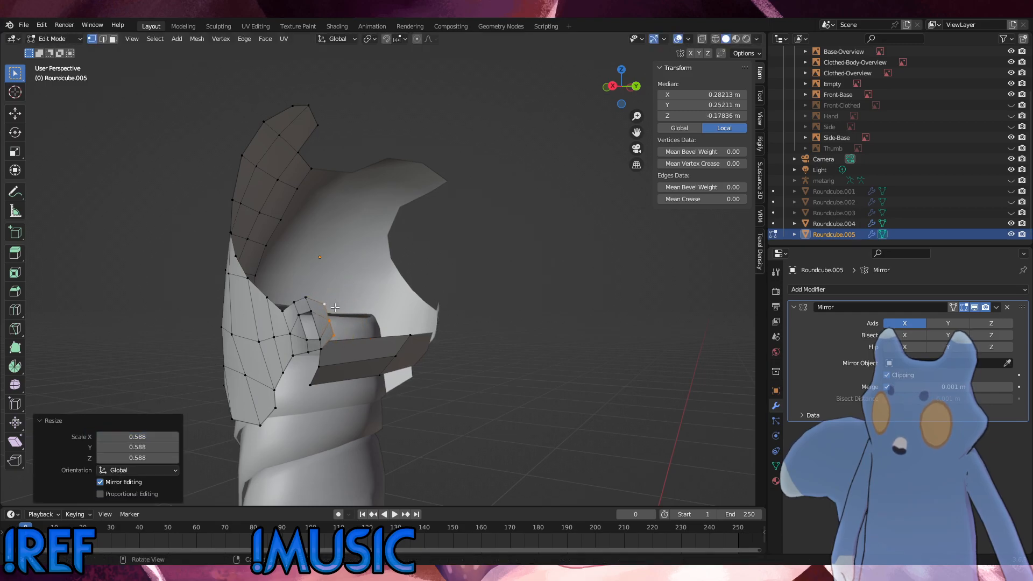
middle_click_drag(317, 323, 322, 350)
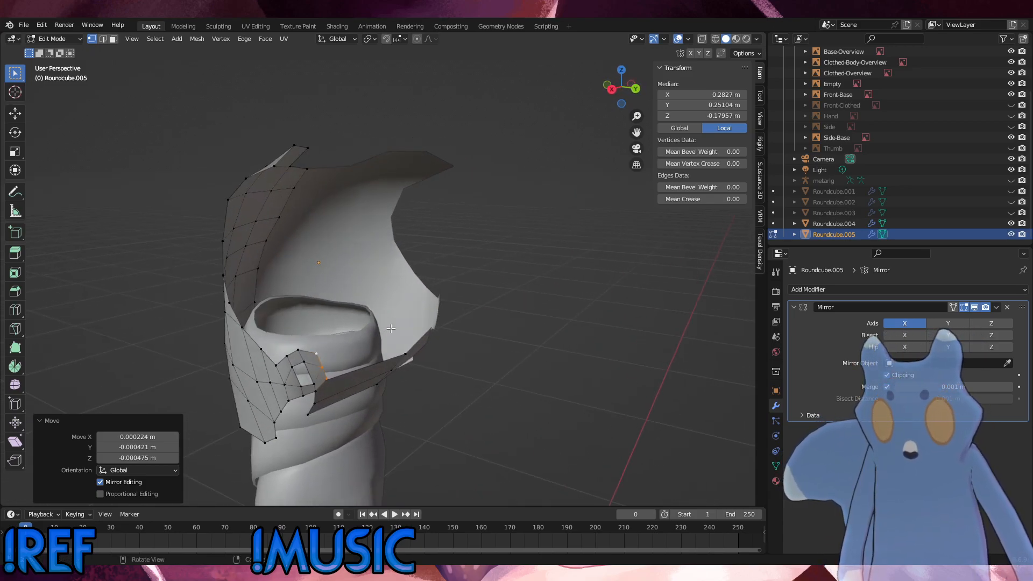
Extrude the top shoulder edges down toward the back and scale the new edges by 0.798.
middle_click_drag(391, 329, 405, 384)
left_click(220, 358)
left_click(246, 284, "shift")
left_click(269, 231, "shift")
middle_click_drag(268, 241, 218, 215)
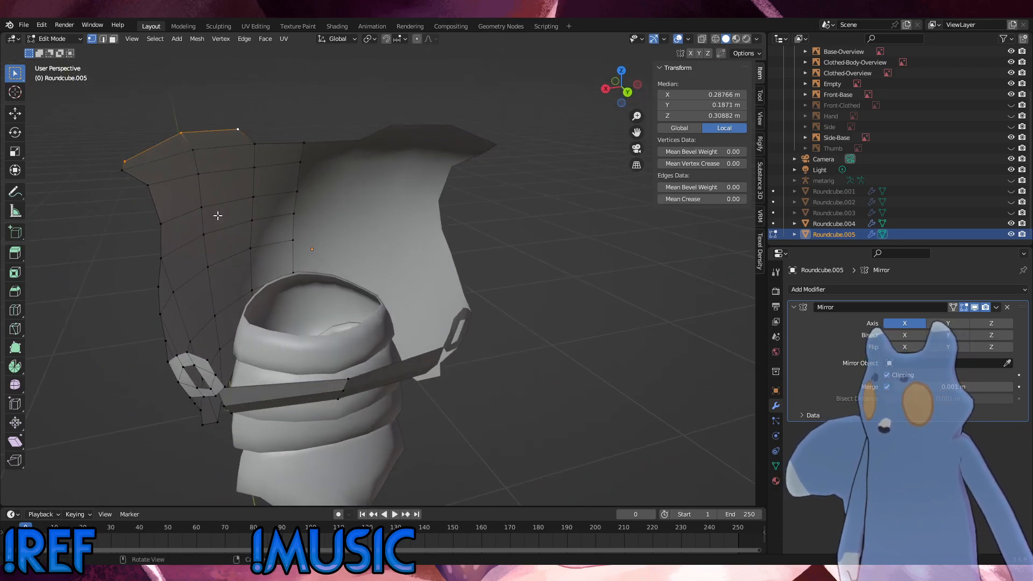
key("e")
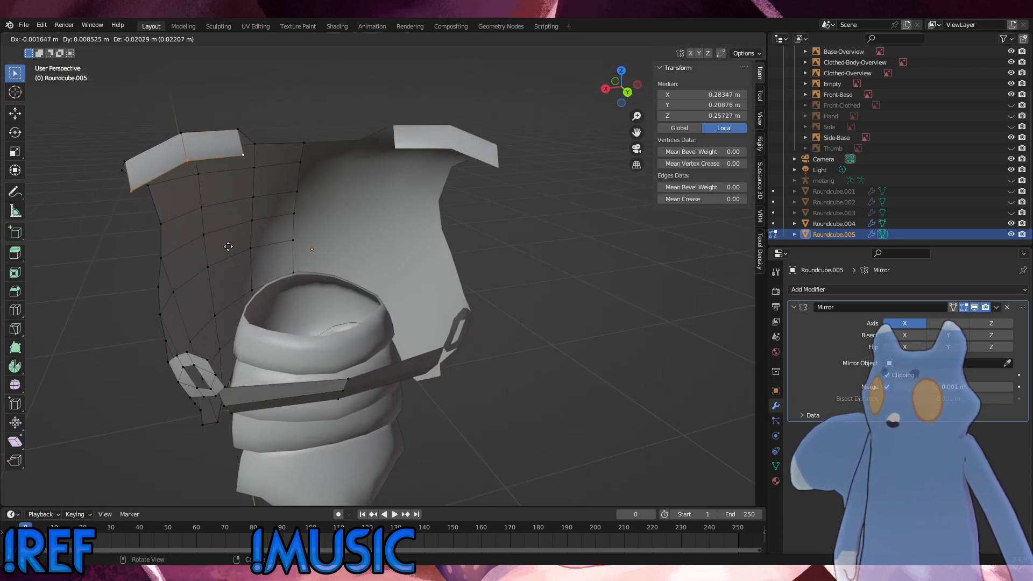
left_click(253, 250)
key("s")
left_click(291, 242)
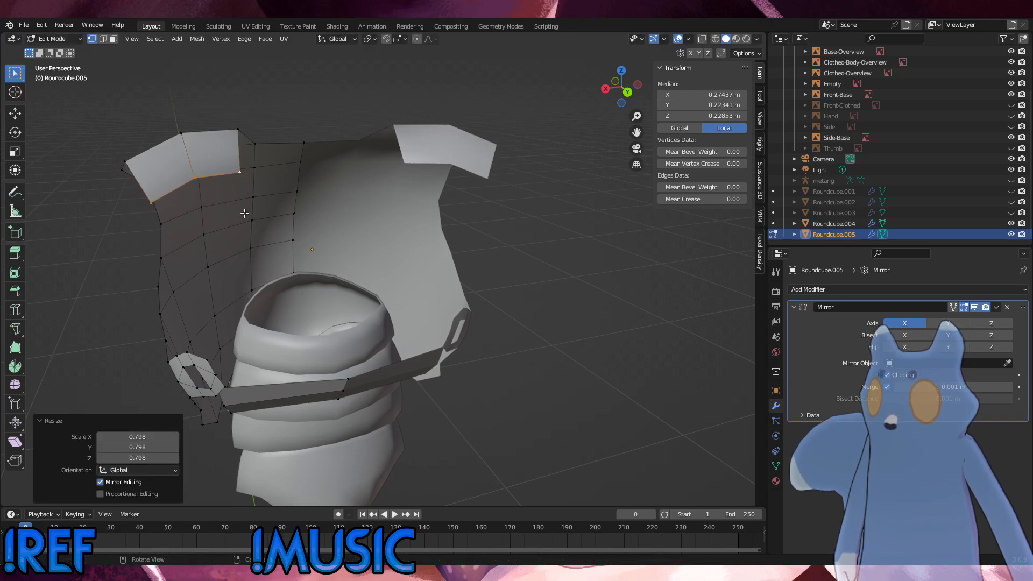
Delete the middle vertex of the extruded shoulder strip and extrude the top middle vertex down by -0.047405 m in Z, 0.011878 m in X.
left_click(204, 173)
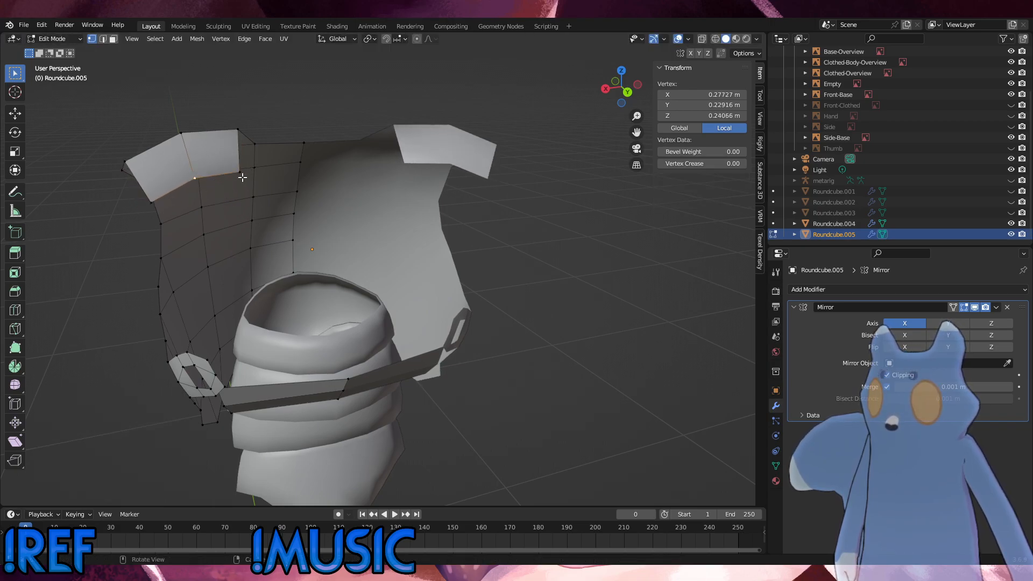
key("x")
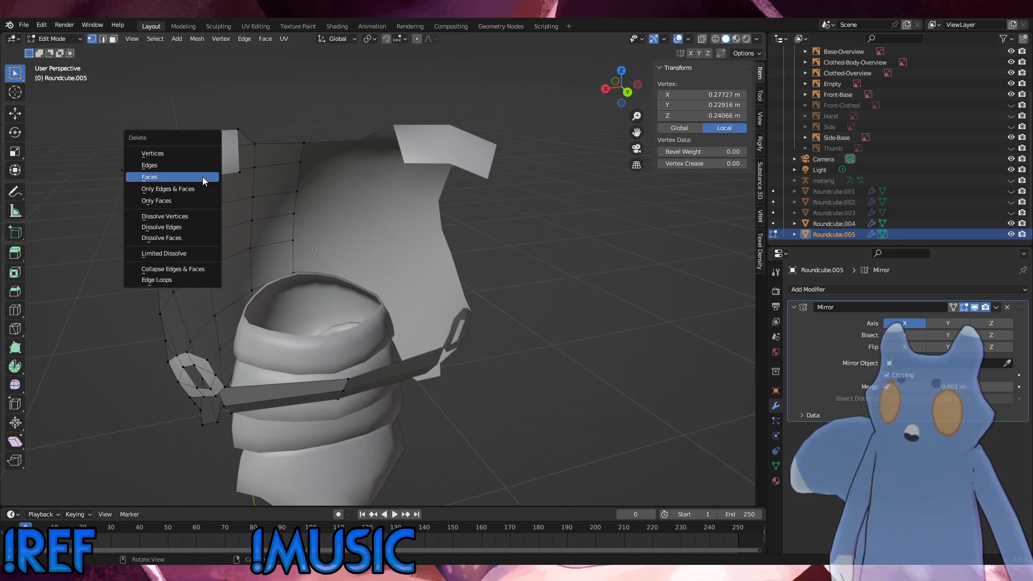
left_click(189, 154)
left_click(183, 135)
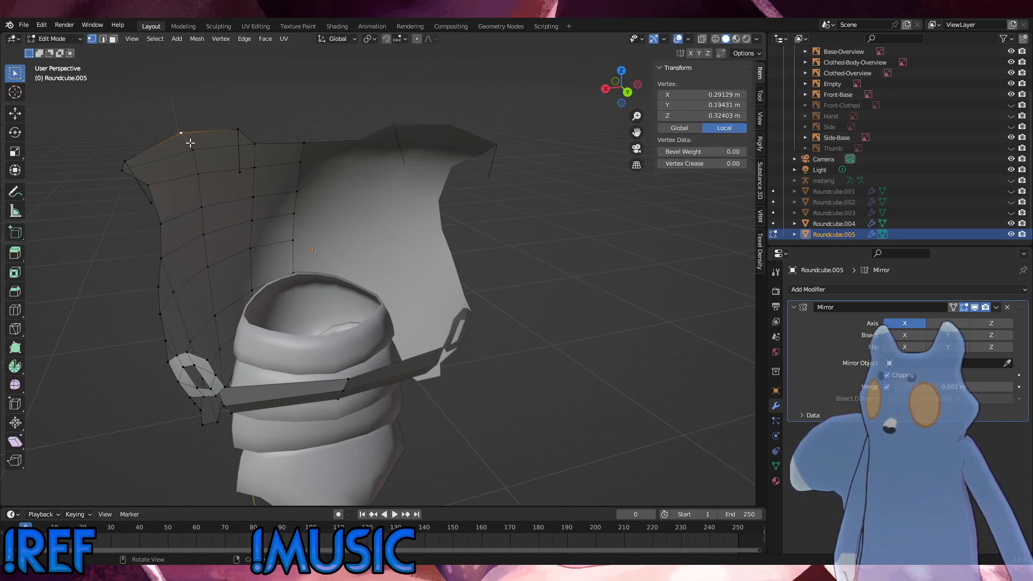
key("e")
left_click(184, 215)
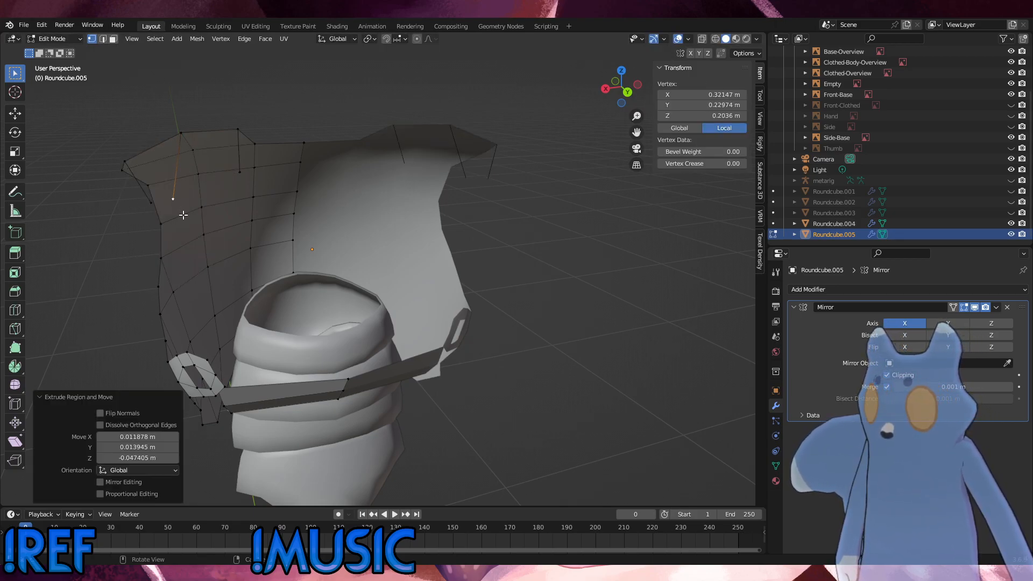
Extrude the top middle shoulder vertex a second time, down toward the neck side, to split the strip.
left_click(180, 136)
key("e")
left_click(214, 193)
left_click(244, 180)
left_click(214, 193, "shift")
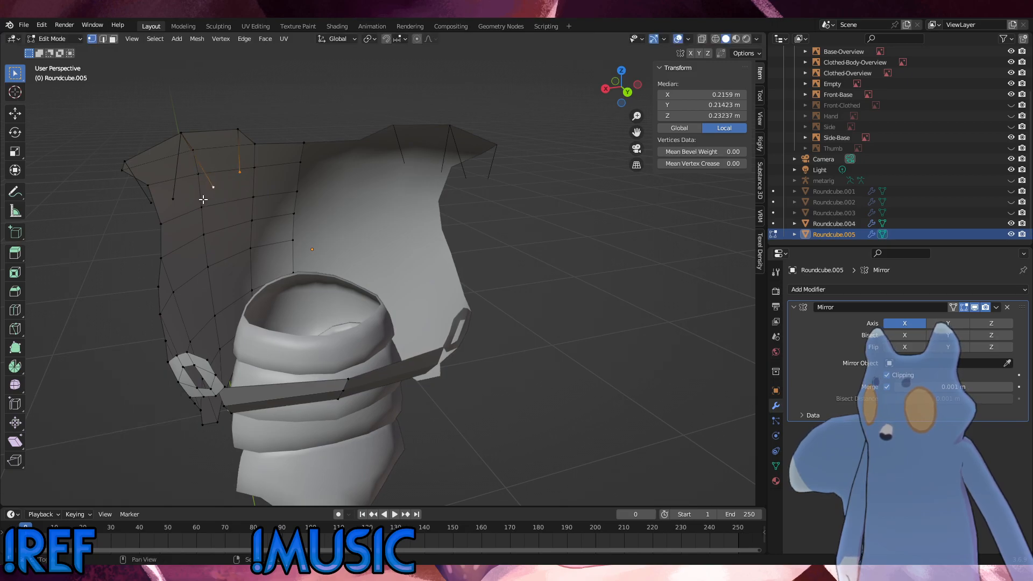
Fill the outer shoulder face between the top outer edge, the outer extruded edge and the first new middle edge.
left_click(171, 185)
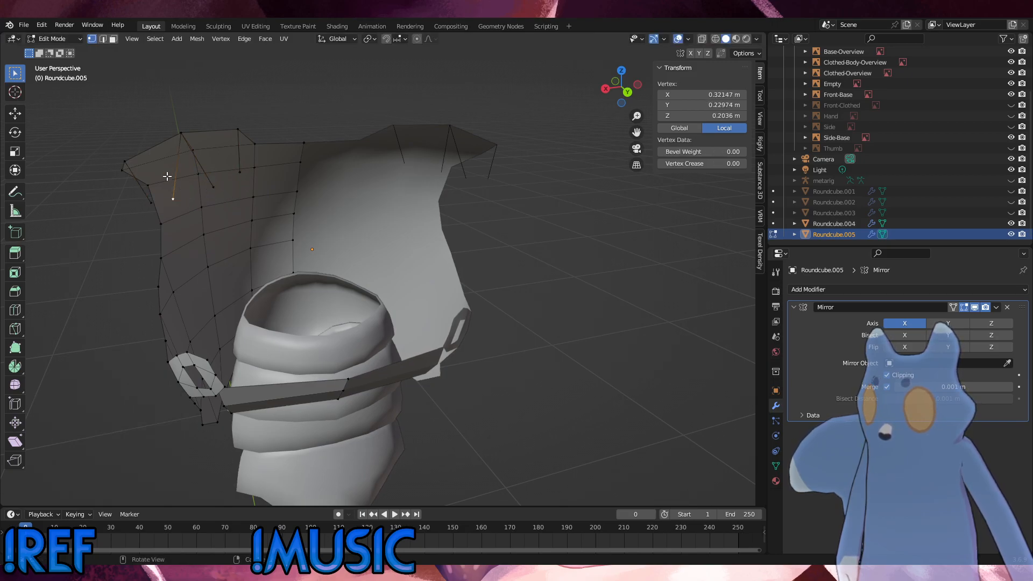
left_click(124, 161, "shift")
left_click(180, 133, "shift")
key("g")
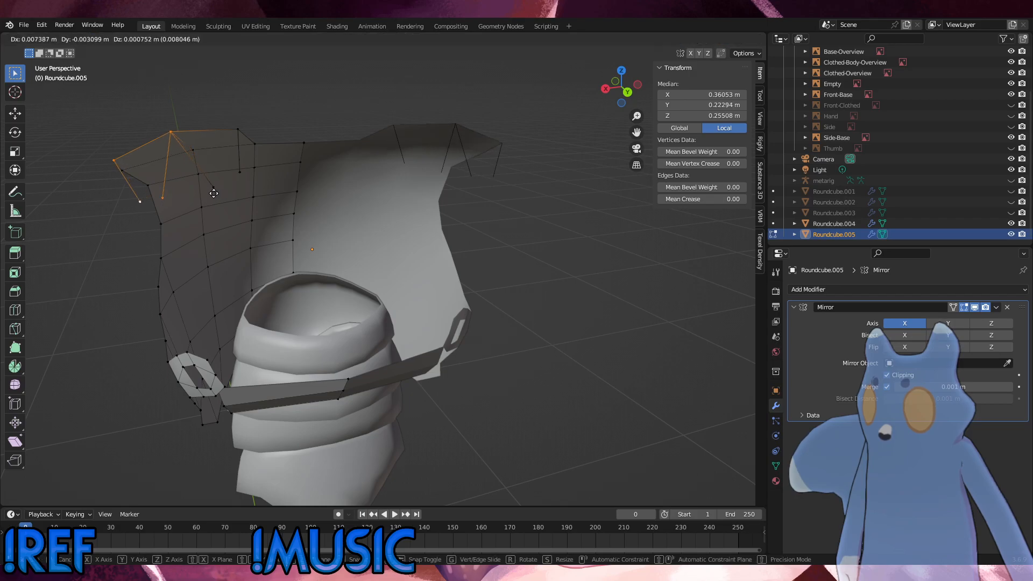
left_click(226, 198)
key("ctrl+z")
key("f")
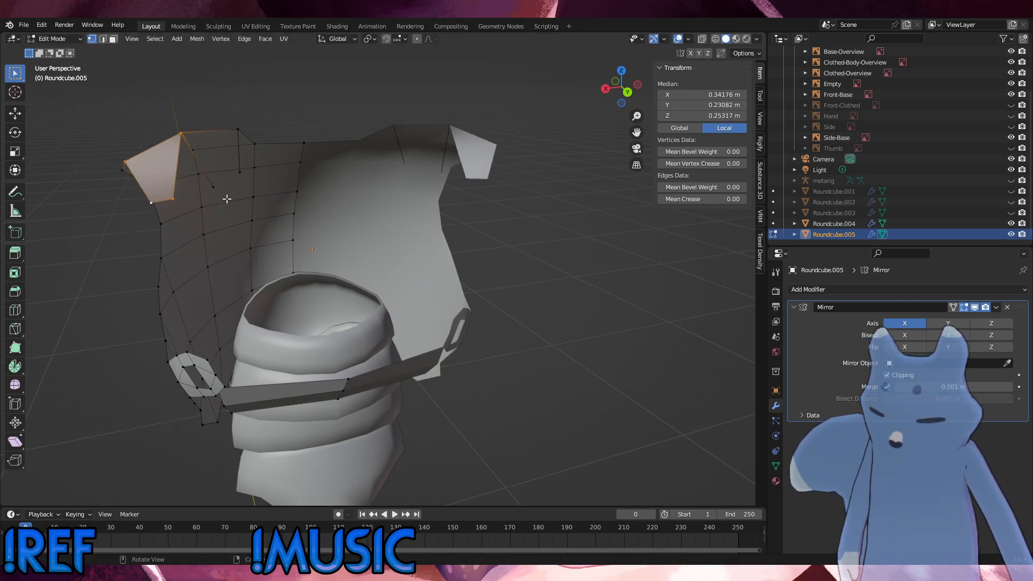
Fill the triangular middle face and the inner quad to complete the top row of the shoulder strap.
left_click(180, 196)
left_click(212, 178, "shift")
left_click(187, 136, "shift")
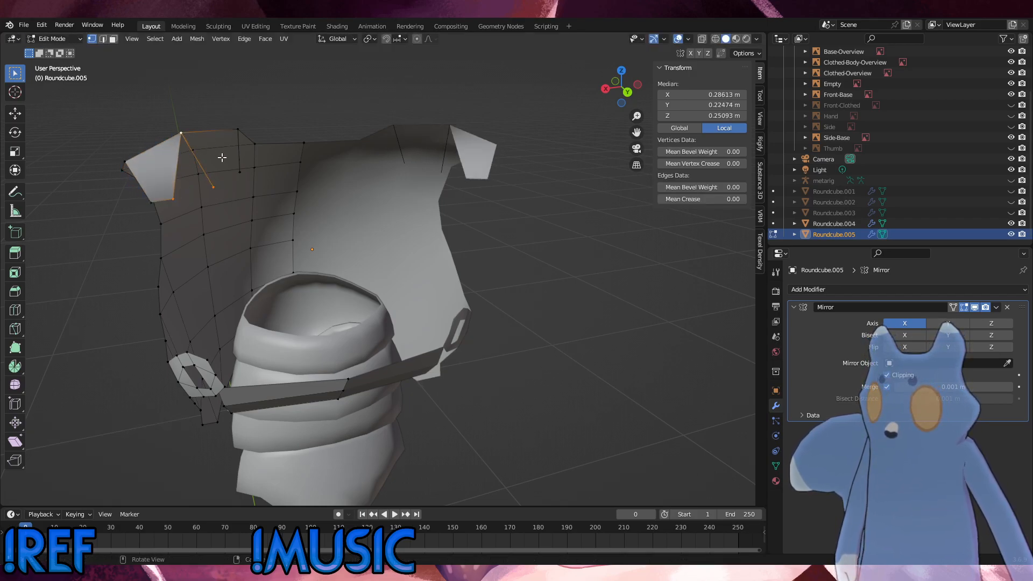
key("f")
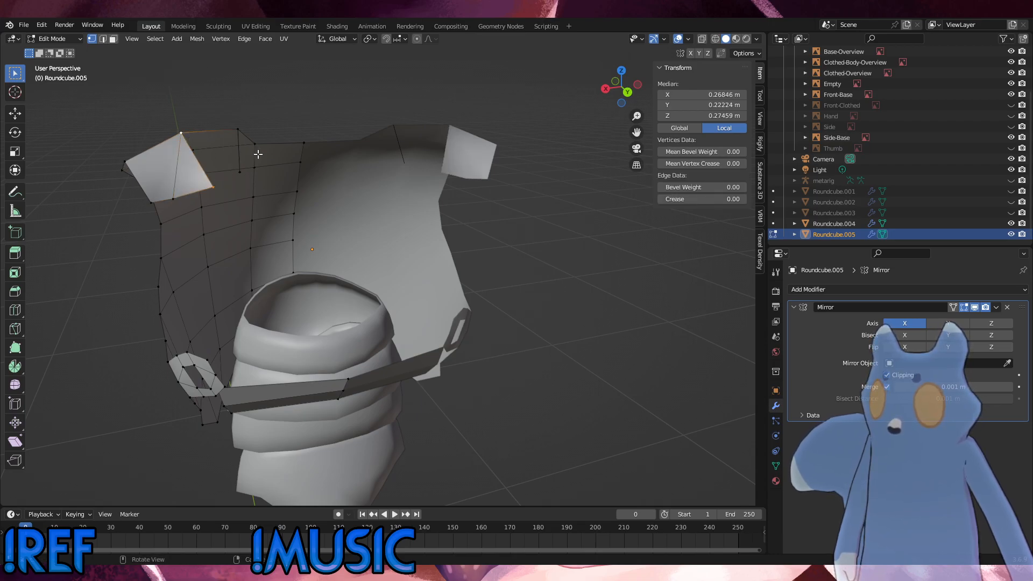
left_click(241, 173, "shift")
left_click(238, 130, "shift")
key("f")
left_click(295, 210)
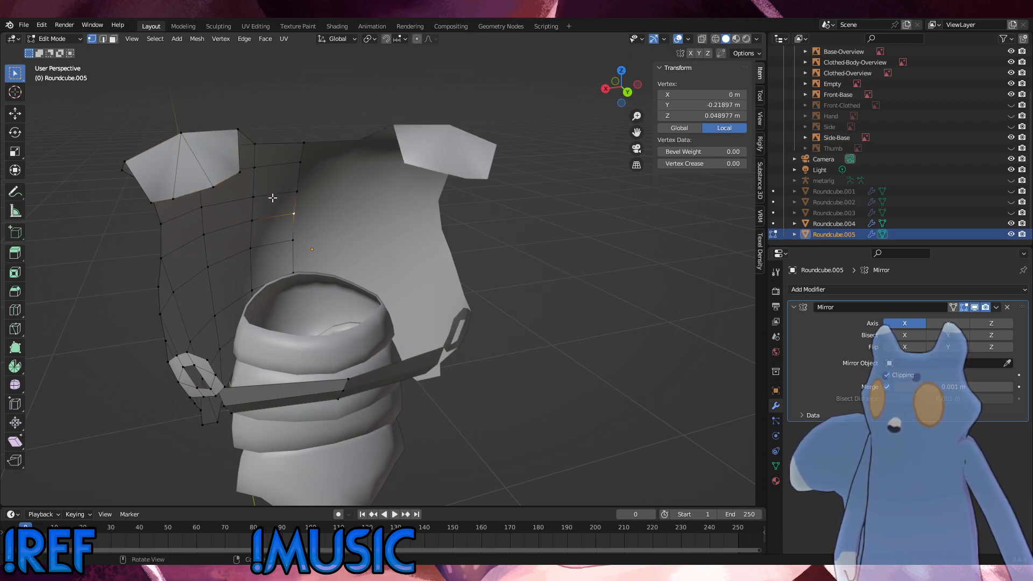
Extrude the shoulder strap's four lower vertices down by -0.002515 m in X, 0.008523 m in Y and -0.019437 m in Z.
left_click(239, 180)
left_click(218, 188, "shift")
left_click(170, 204, "shift")
left_click(152, 205, "shift")
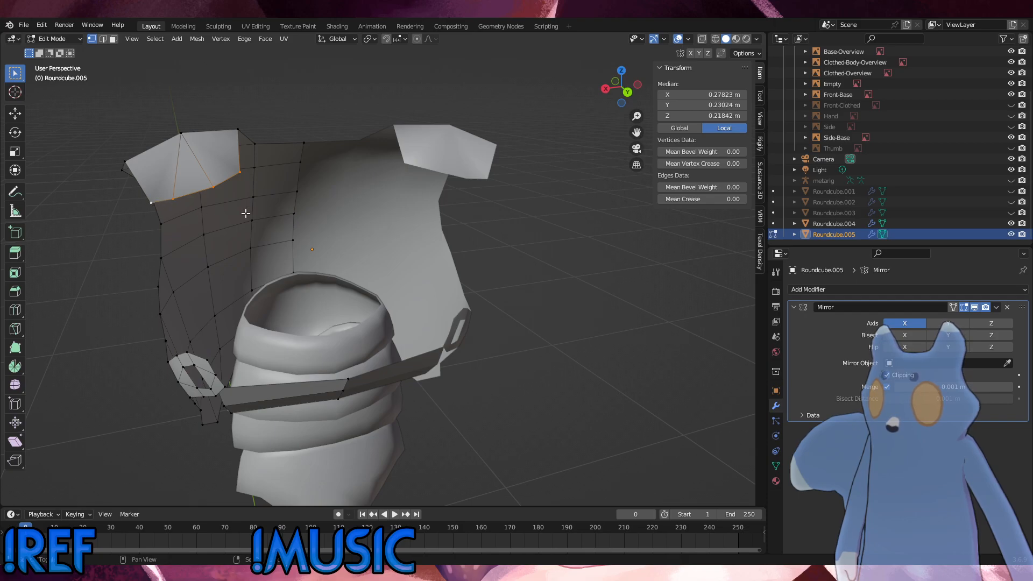
key("e")
left_click(235, 241)
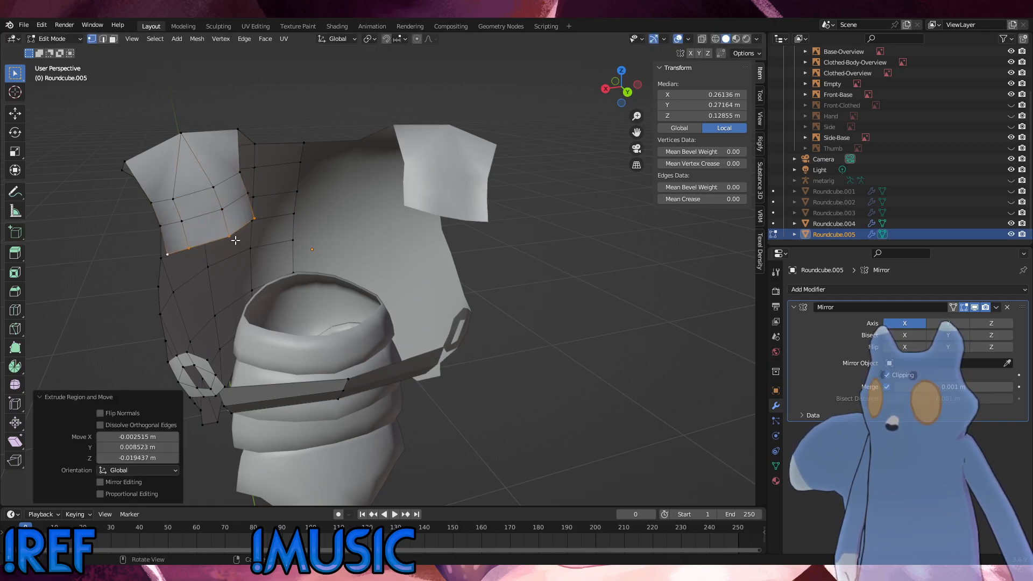
Merge the two middle vertices on the strap's new lower edge at their center.
left_click(235, 240)
left_click(192, 251, "shift")
key("comma")
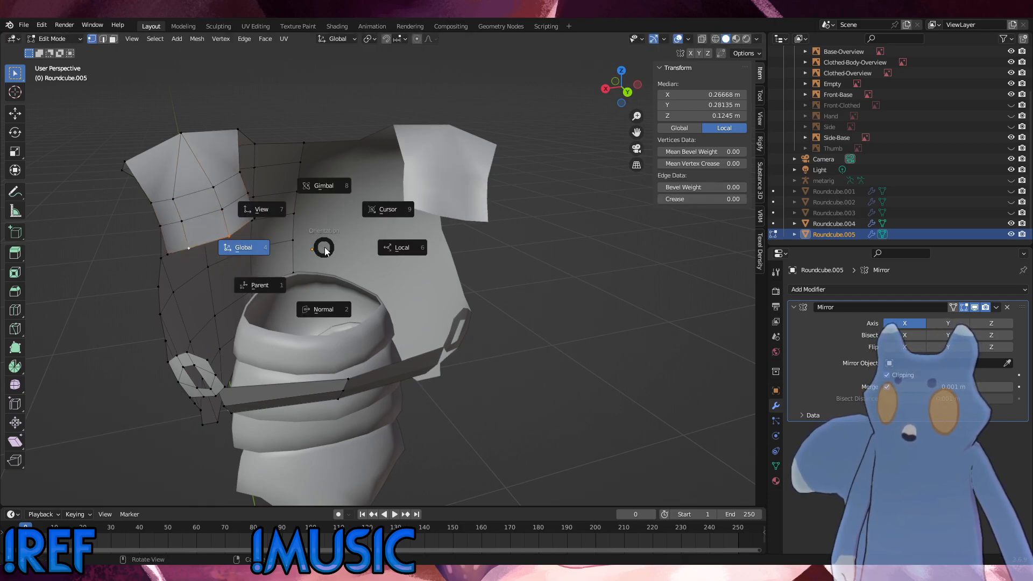
key("Escape")
key("m")
left_click(293, 221)
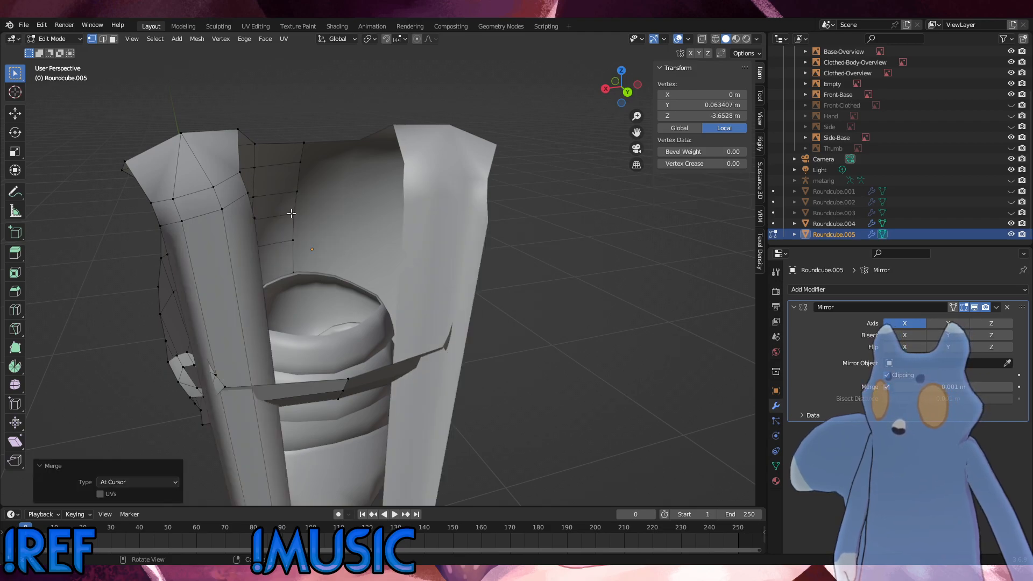
key("ctrl+z")
key("m")
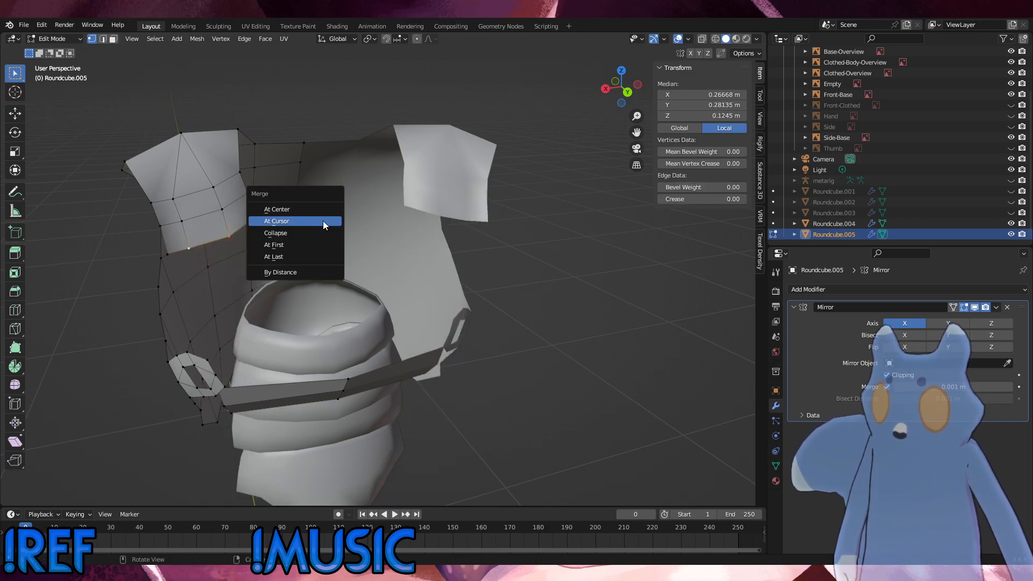
left_click(307, 212)
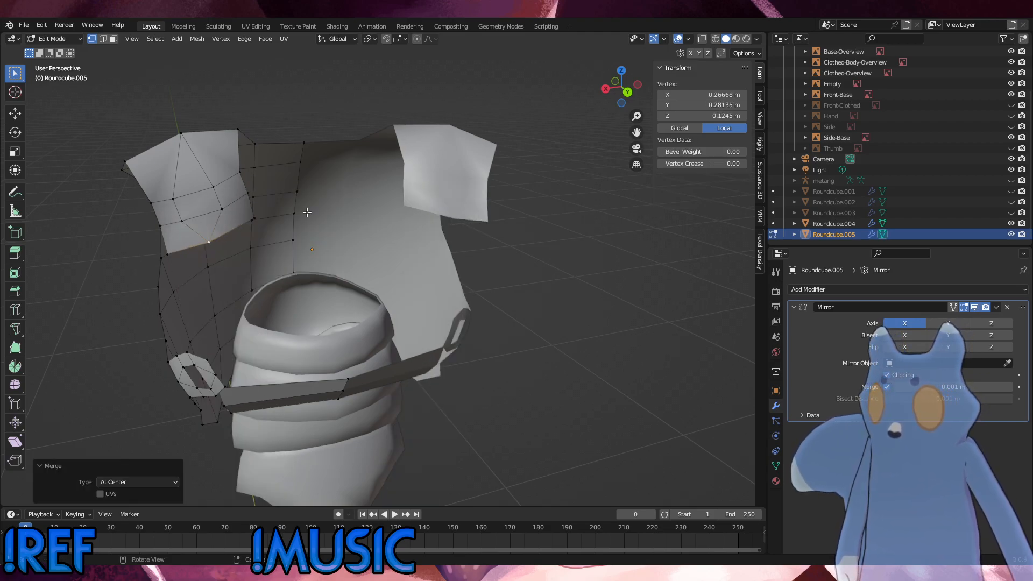
Delete only the middle face of the strap's lower row to open a hole.
key("3")
left_click(208, 205)
key("x")
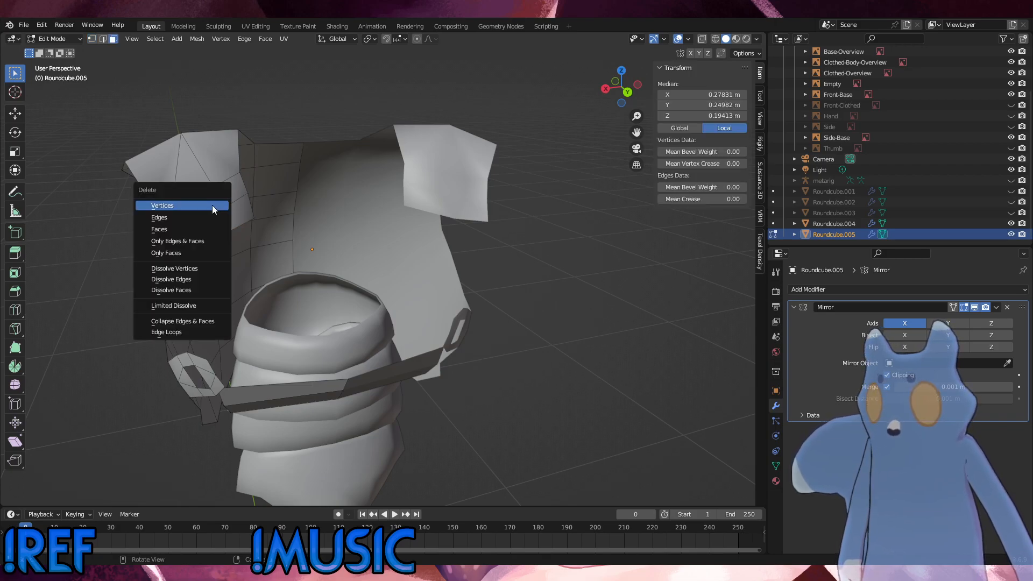
left_click(212, 205)
key("ctrl+z")
key("x")
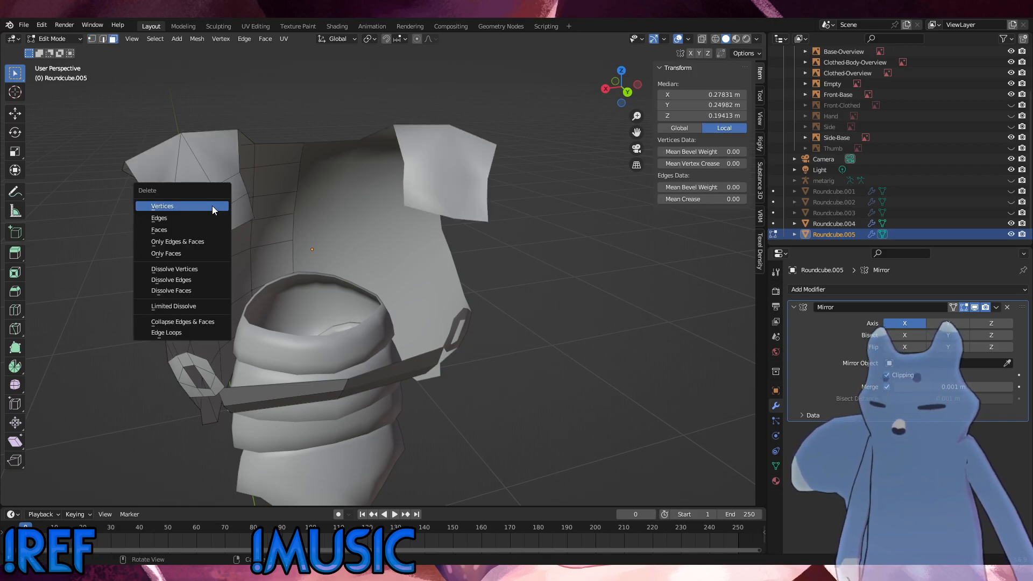
left_click(193, 232)
key("1")
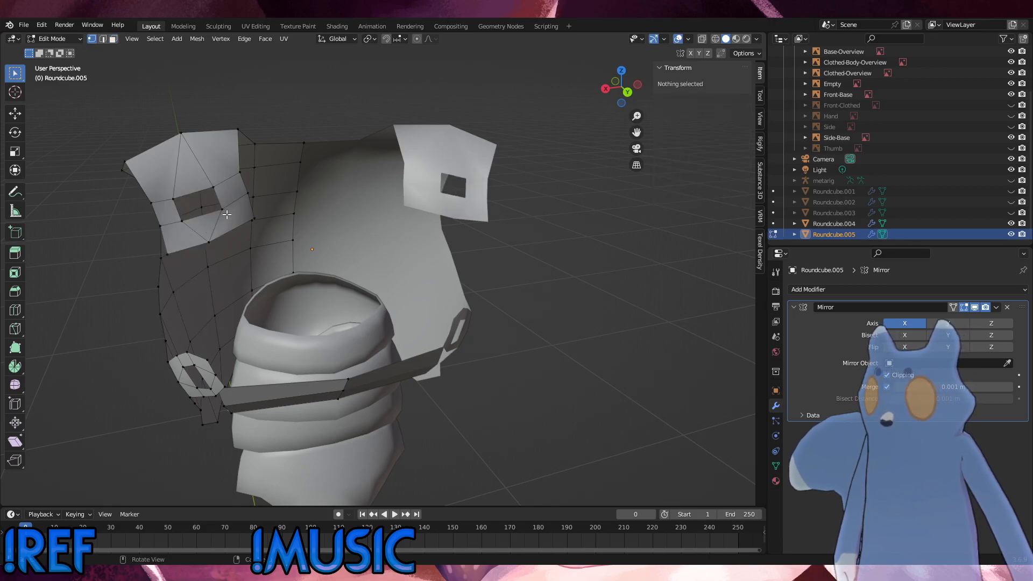
Slide the two upper vertices of the strap hole up along their edges to lengthen the opening.
scroll(203, 220, "down", 1)
middle_click_drag(204, 219, 216, 208)
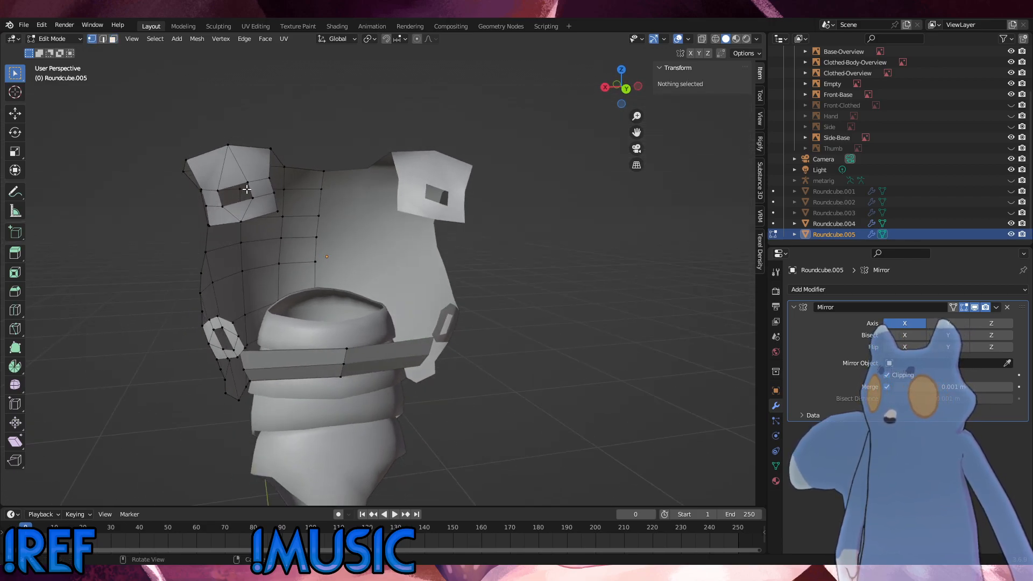
left_click(246, 189)
left_click(221, 192)
left_click(254, 186, "shift")
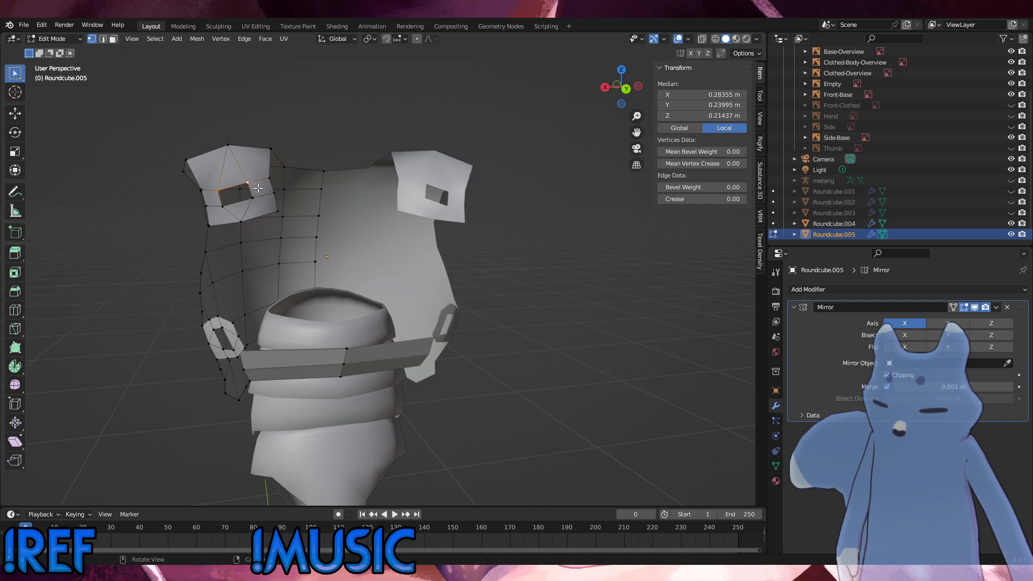
key("g")
key("g")
left_click(256, 177)
Slide the two lower vertices of the strap hole along their edges.
left_click(255, 203)
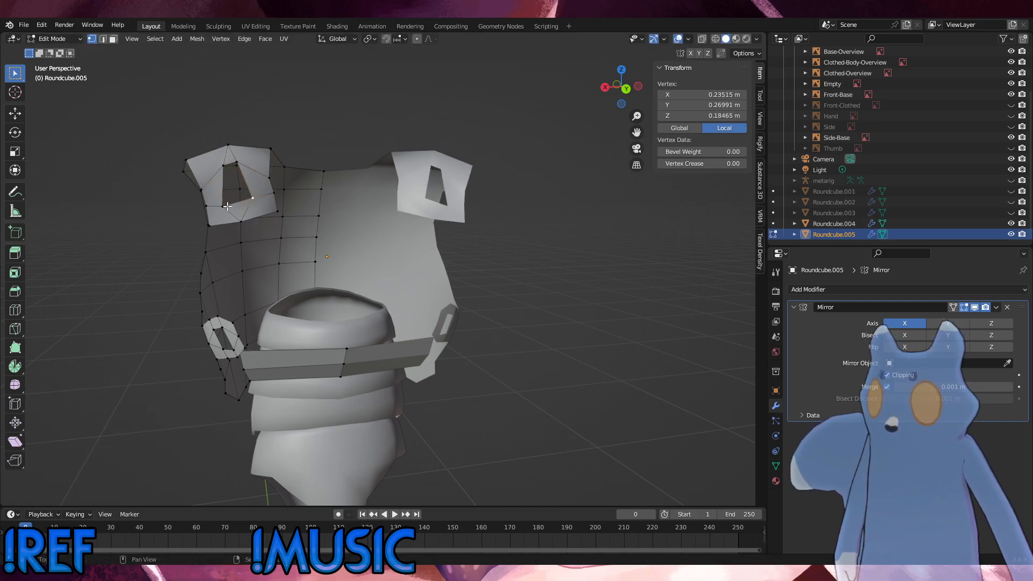
left_click(226, 207, "shift")
key("g")
key("g")
left_click(236, 196)
Slide the strap's side border vertices up along their edges, the outer one by factor 0.421 and the inner one by 0.351.
left_click(225, 169)
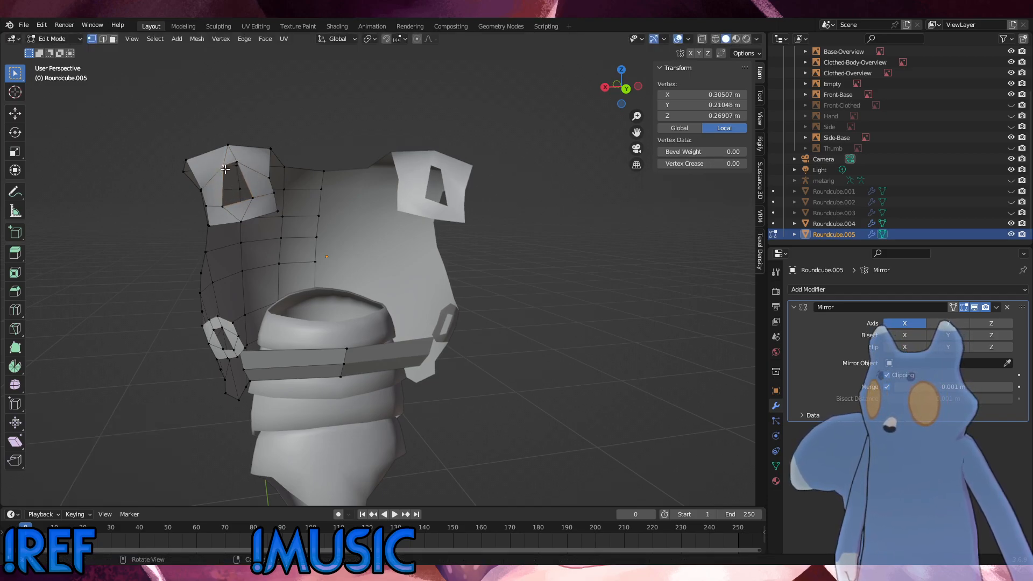
key("g")
key("g")
left_click(203, 173)
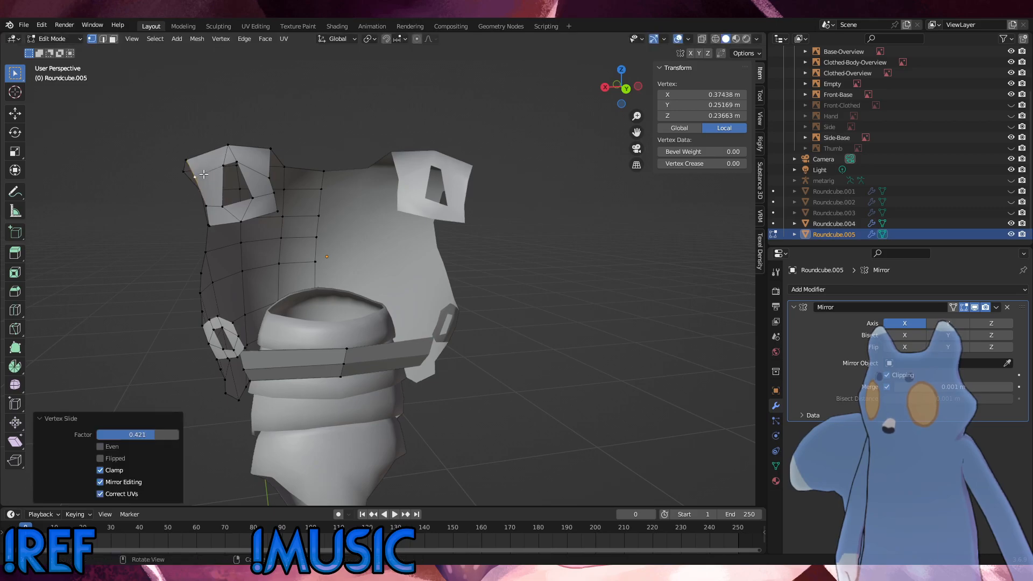
left_click(269, 168)
key("g")
key("g")
left_click(248, 160)
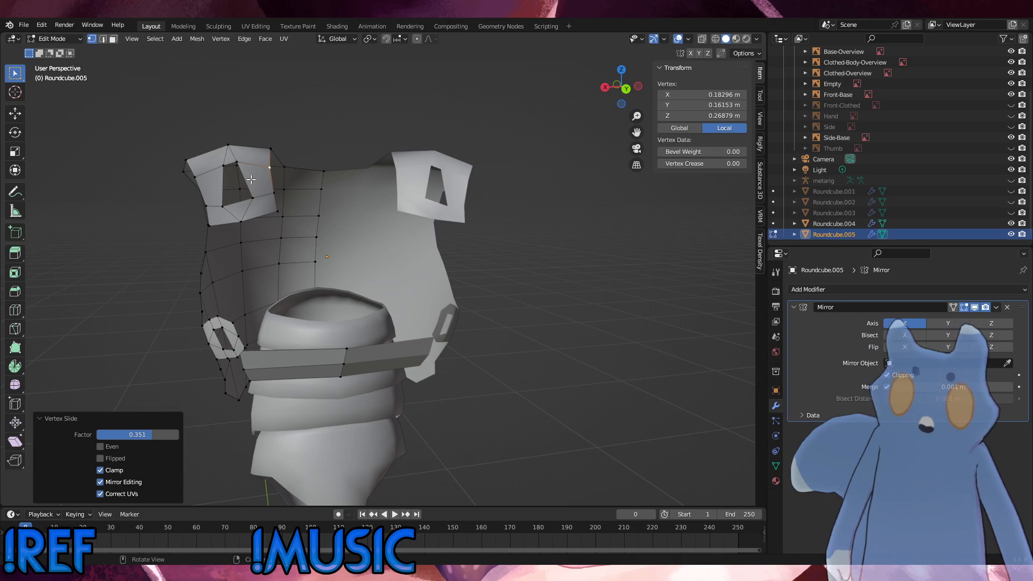
Add one centered loop cut across the inner top face of the strap.
key("ctrl+r")
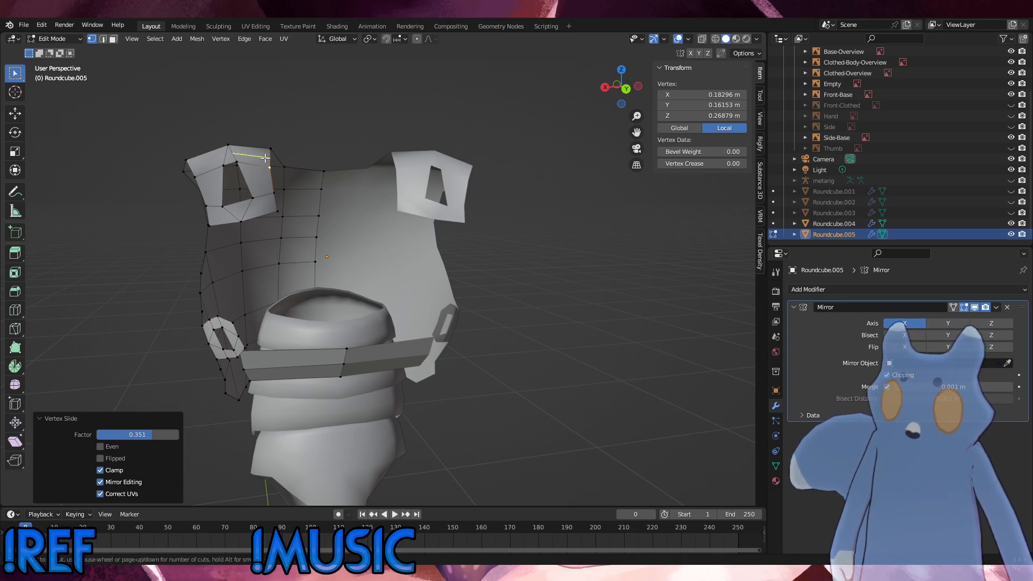
left_click(263, 160)
right_click(259, 159)
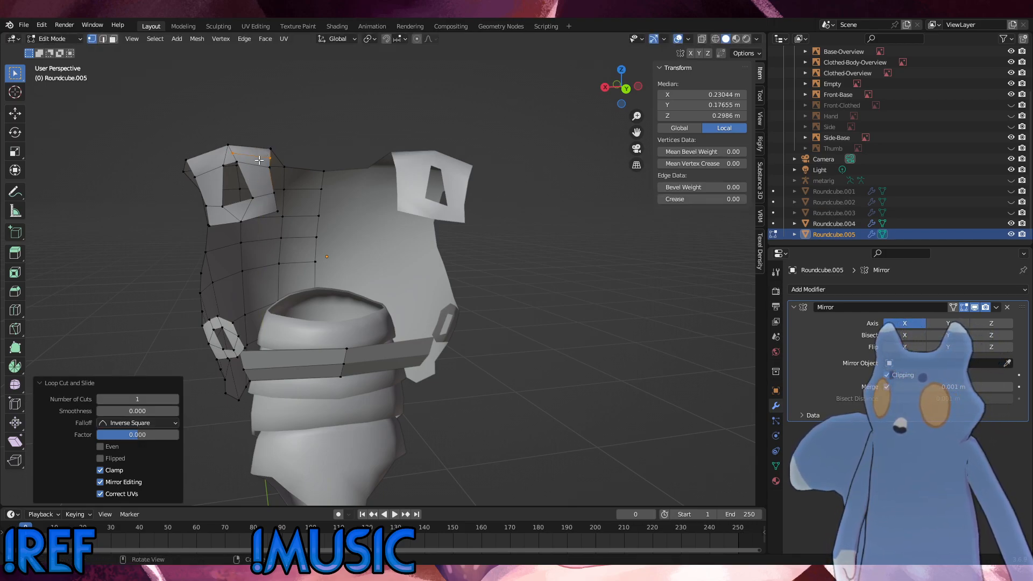
Undo the shoulder strap edits back to before the inner top face was filled.
key("ctrl+z")
key("ctrl+z")
key("ctrl+z")
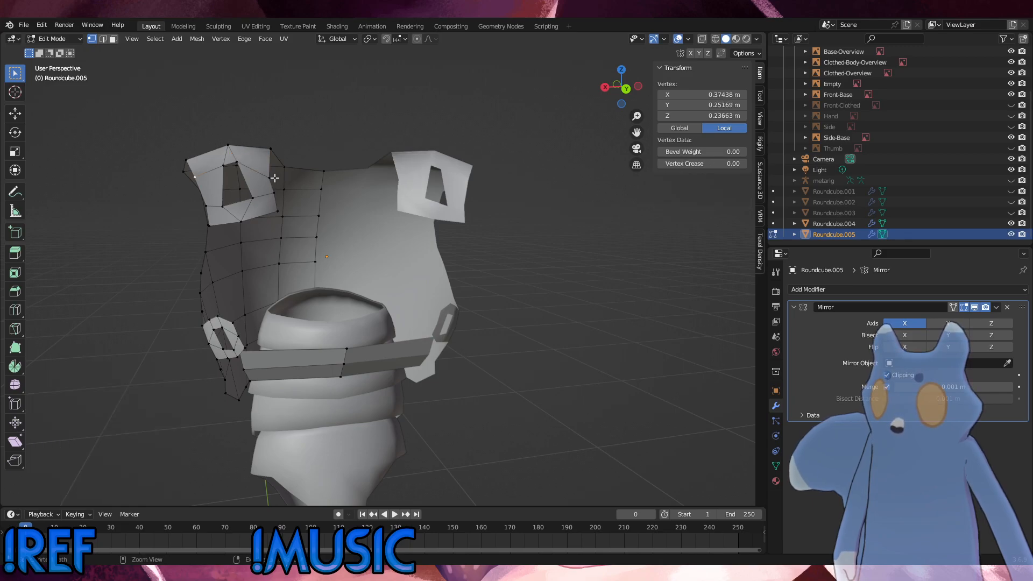
left_click(276, 183, "shift")
middle_click_drag(277, 185, 289, 224)
key("ctrl+z")
key("ctrl+z")
key("ctrl+z")
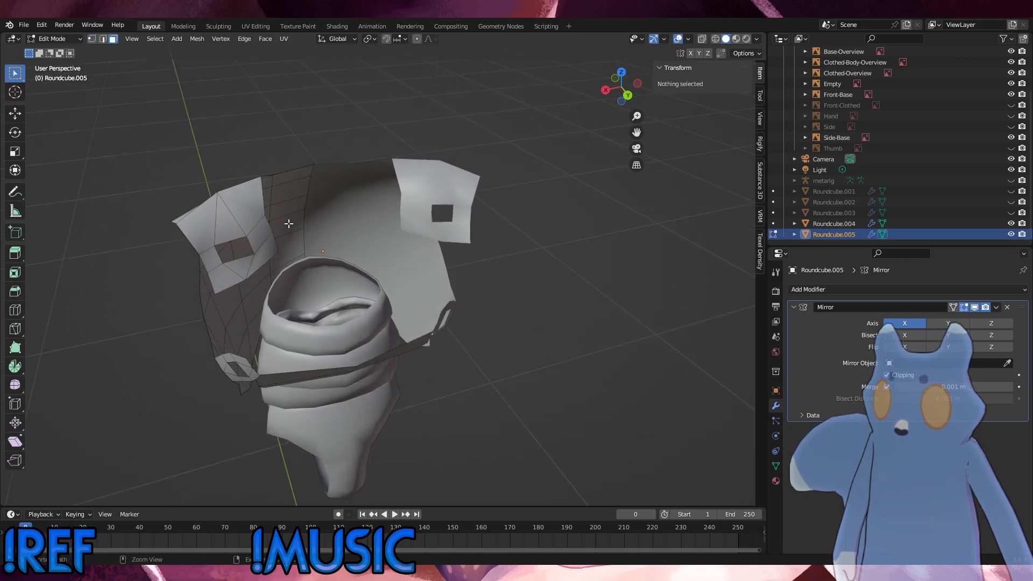
key("ctrl+z")
key("ctrl+z")
key("ctrl+z")
key("ctrl+z")
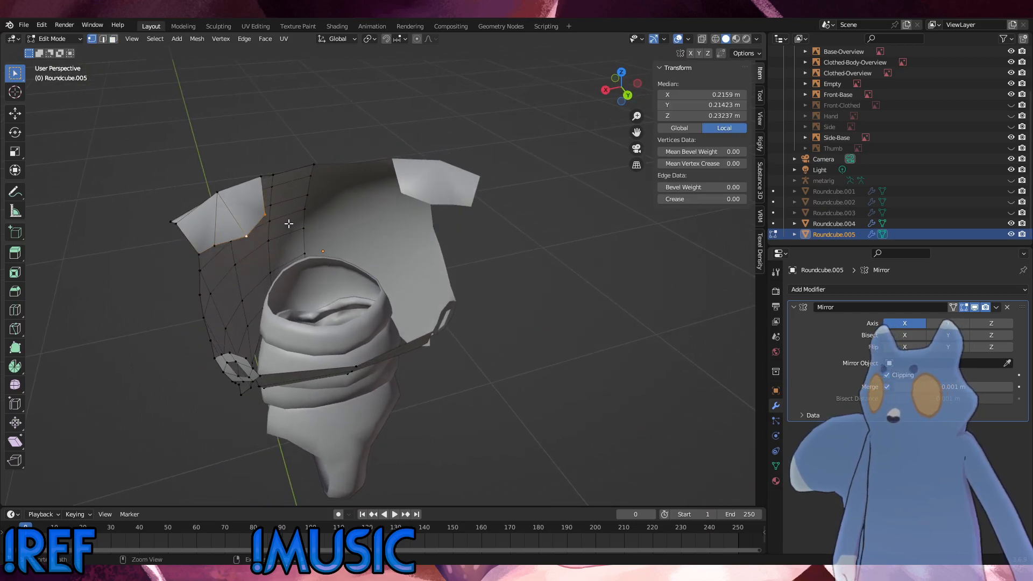
key("ctrl+z")
key("ctrl+z")
key("ctrl+z")
key("ctrl+z")
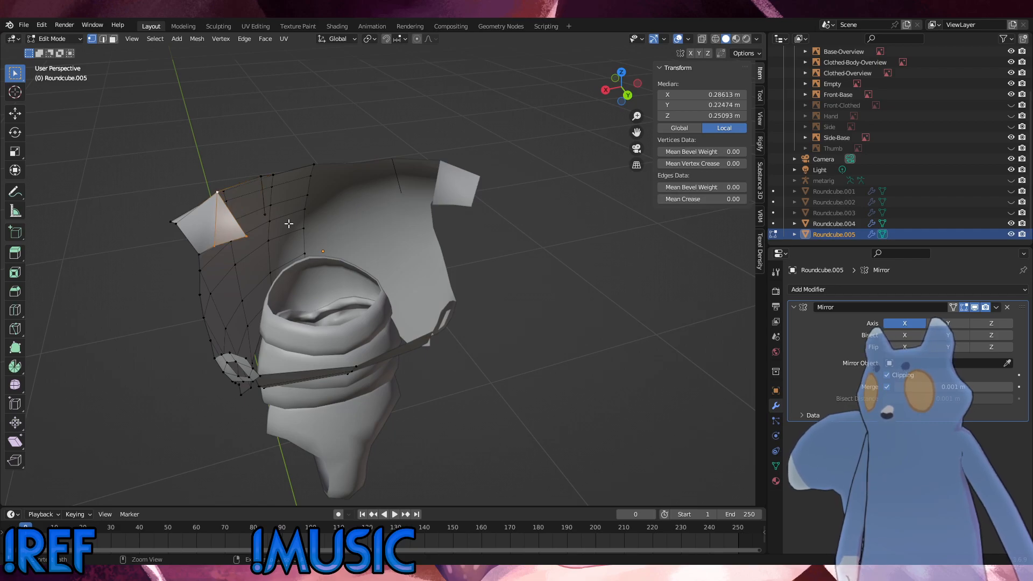
Delete the strap's second extruded middle vertex and move the remaining lower middle vertex inward toward the neck.
left_click(251, 236)
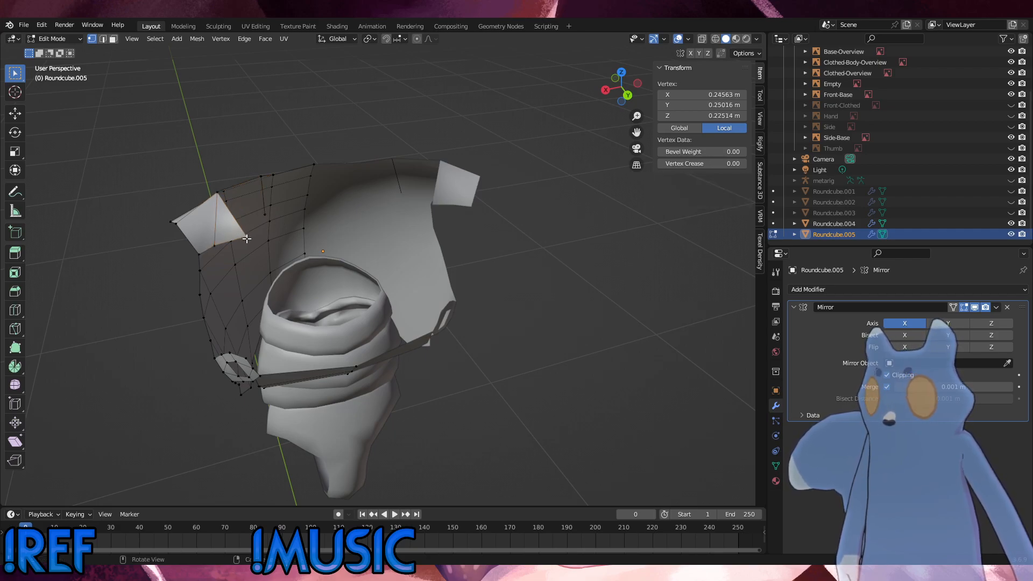
key("x")
left_click(231, 215)
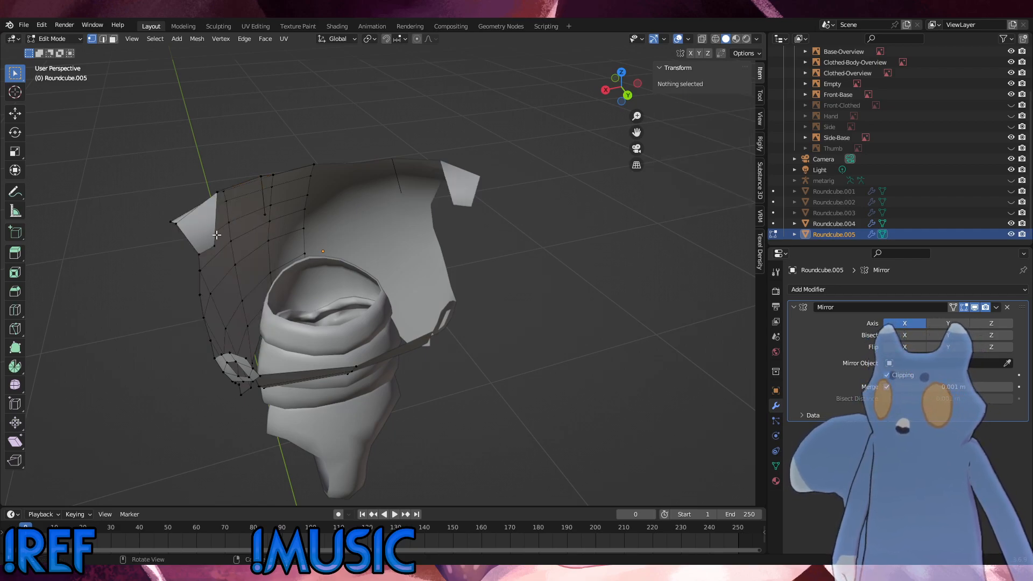
middle_click_drag(228, 220, 293, 233, "alt")
left_click(217, 193)
key("g")
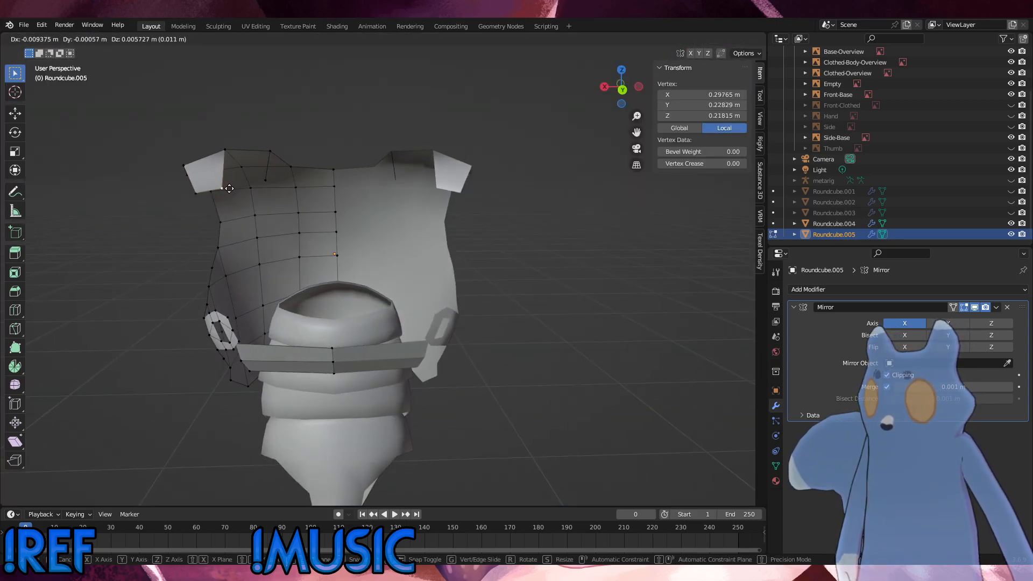
left_click(235, 186)
Fill the inner top face of the strap between the middle edge and the inner extruded edge.
left_click(264, 183)
left_click(271, 156, "shift")
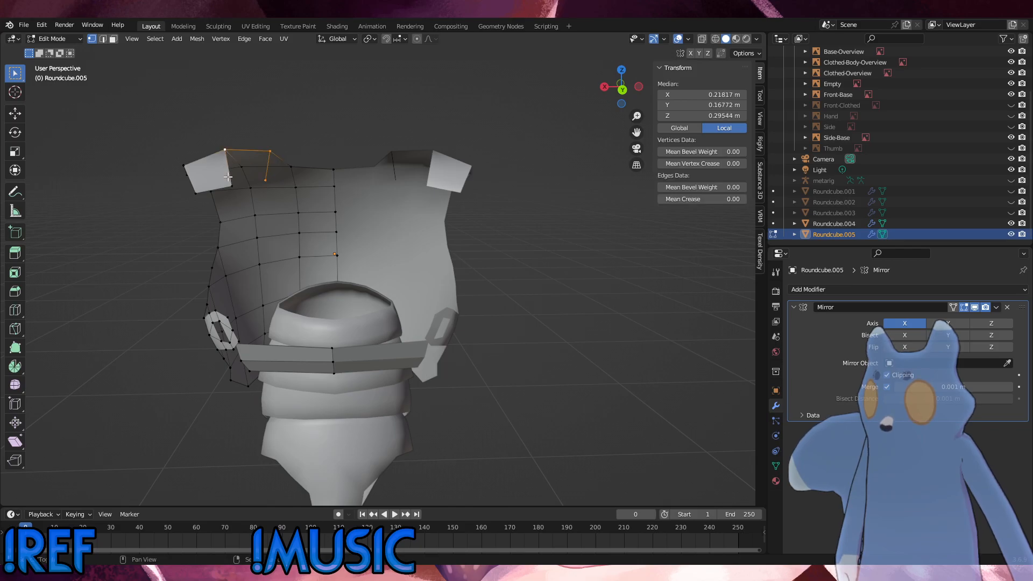
key("f")
Extrude the strap's lower middle vertex down twice, spread the new vertices apart and fill the small triangle between them.
left_click(253, 185)
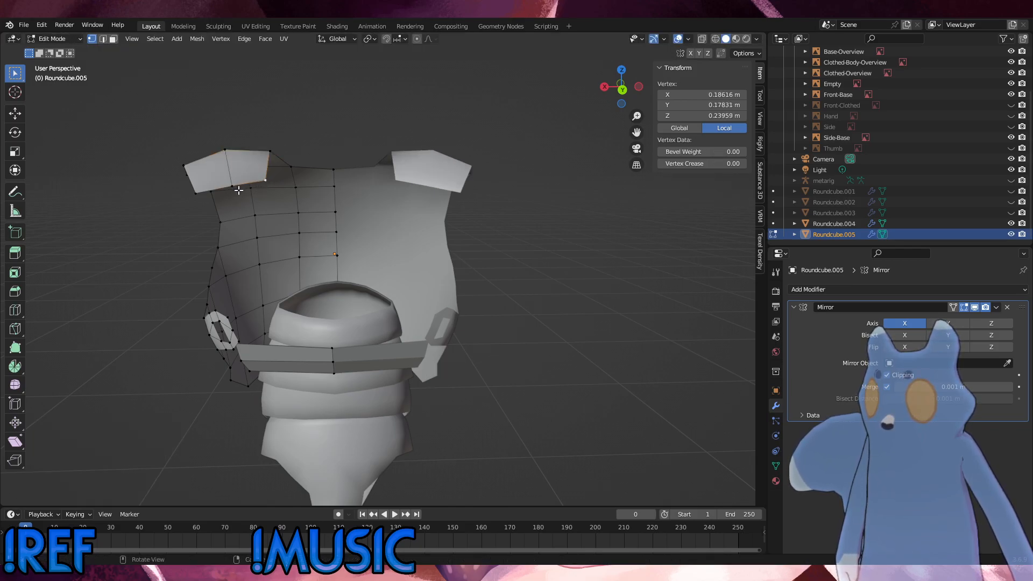
key("e")
left_click(230, 212)
left_click(237, 193)
key("g")
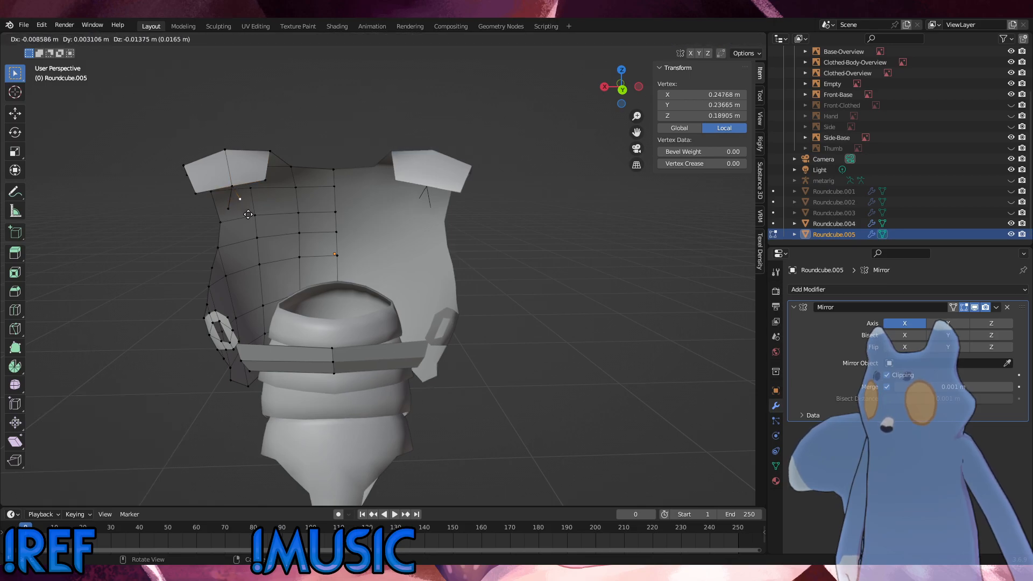
left_click(251, 218)
left_click_drag(246, 213, 229, 186)
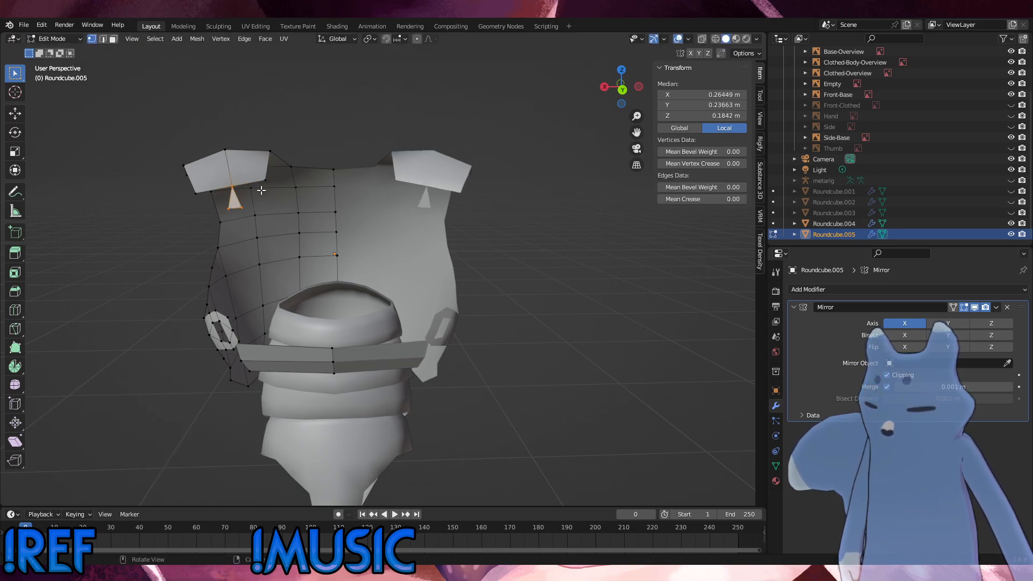
Extrude the strap's inner and outer lower corner vertices straight down.
left_click(268, 182)
key("e")
left_click(267, 215)
left_click(201, 197)
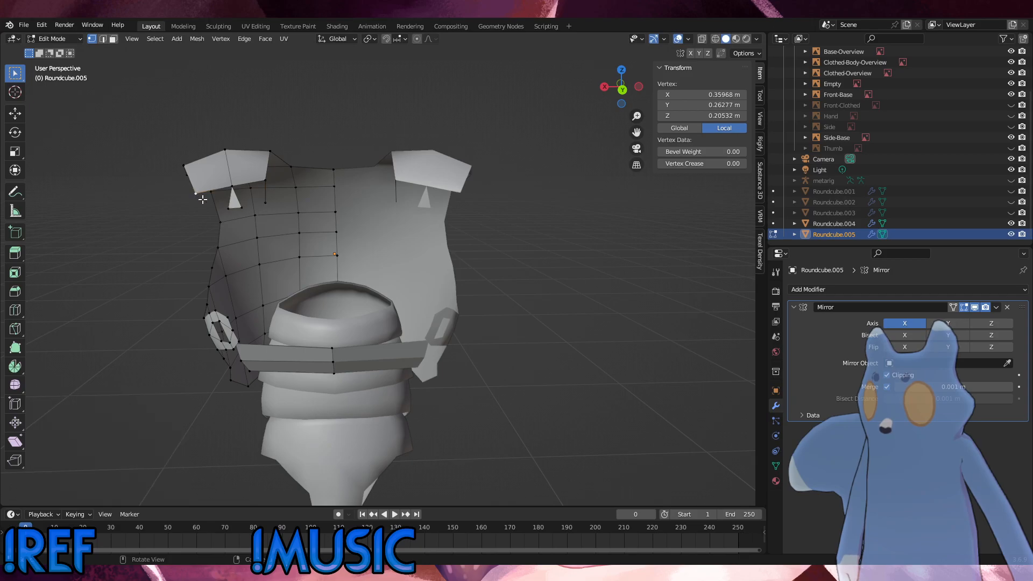
key("e")
left_click(207, 226)
Fill the outer and inner faces on both sides of the small middle triangle in the strap's second row.
left_click(225, 190, "shift")
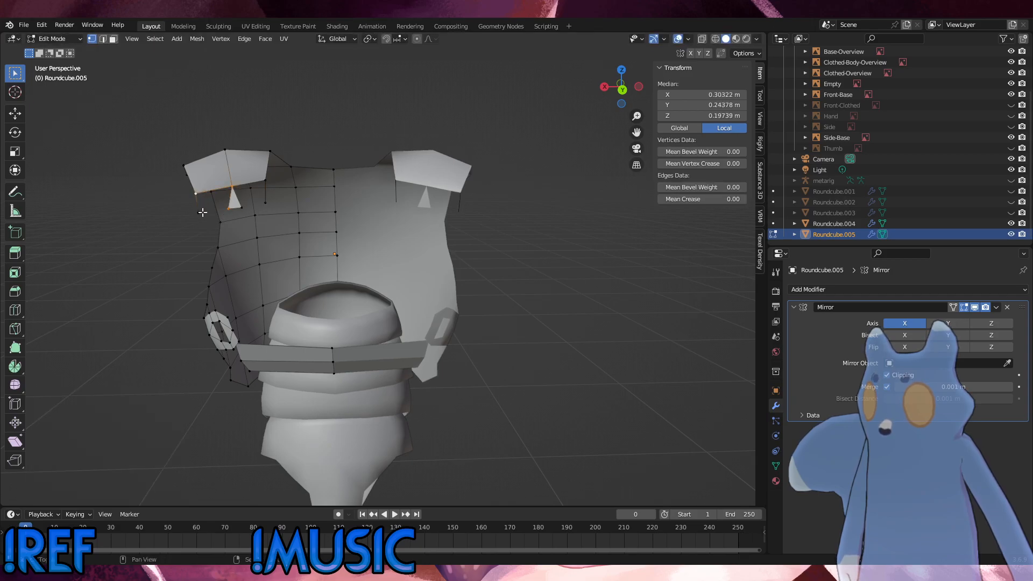
key("f")
left_click(251, 196)
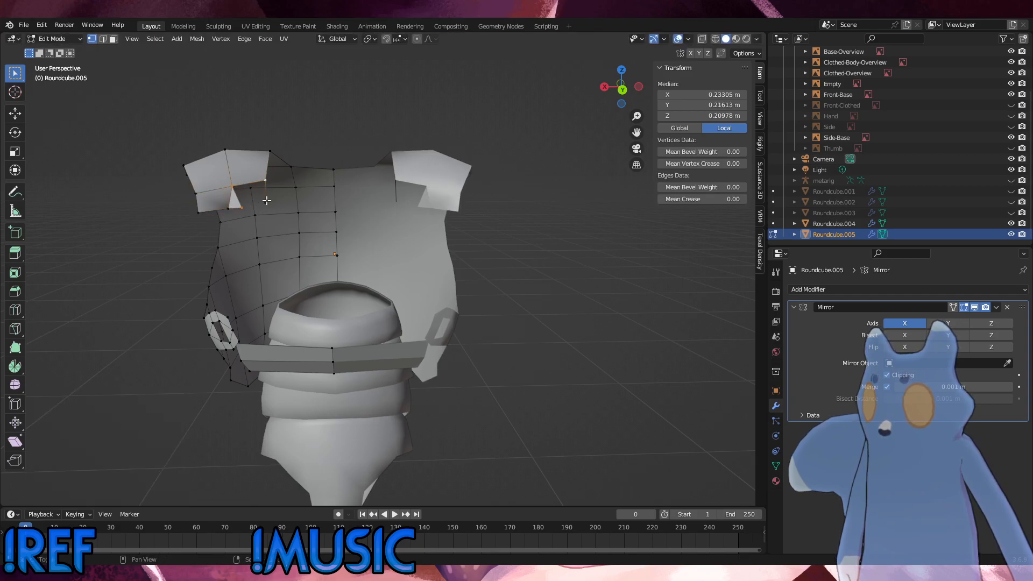
left_click(252, 213)
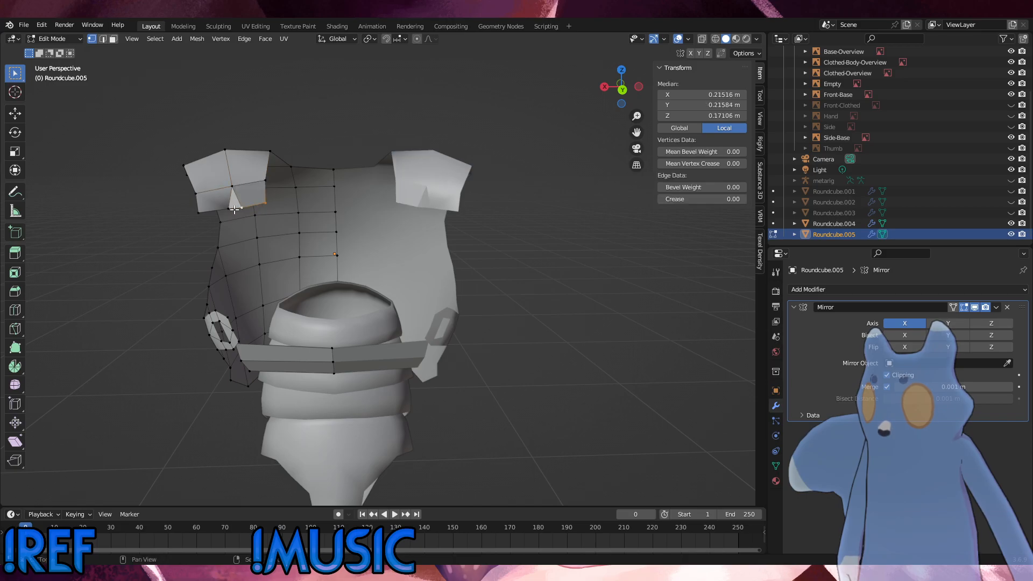
Extrude the lower edge of the shoulder strap's back part down twice, adding two more rows of faces.
key("e")
left_click(274, 236)
key("e")
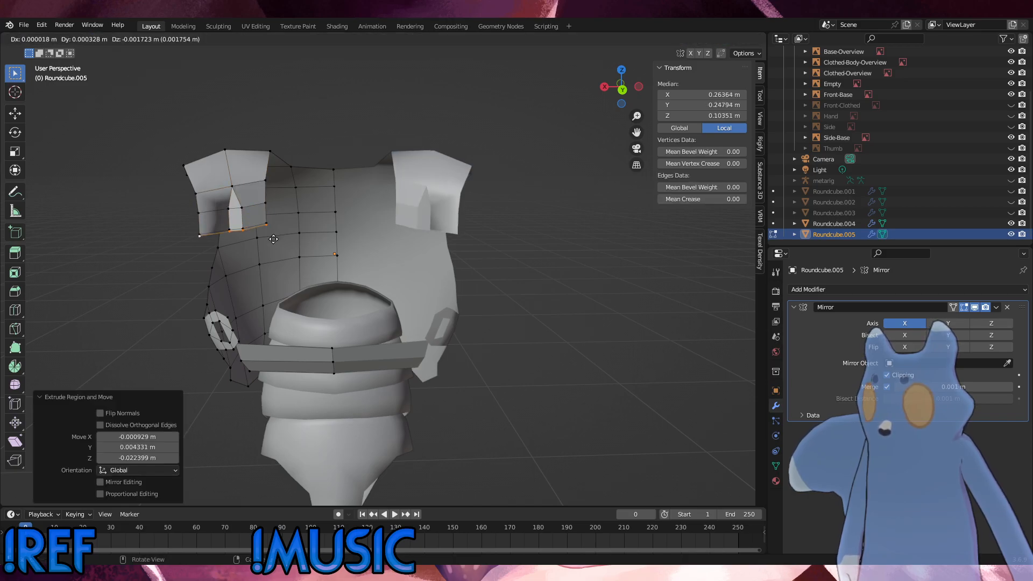
left_click(276, 261)
Merge the two lowest middle vertices of the strap at their center.
left_click(302, 222)
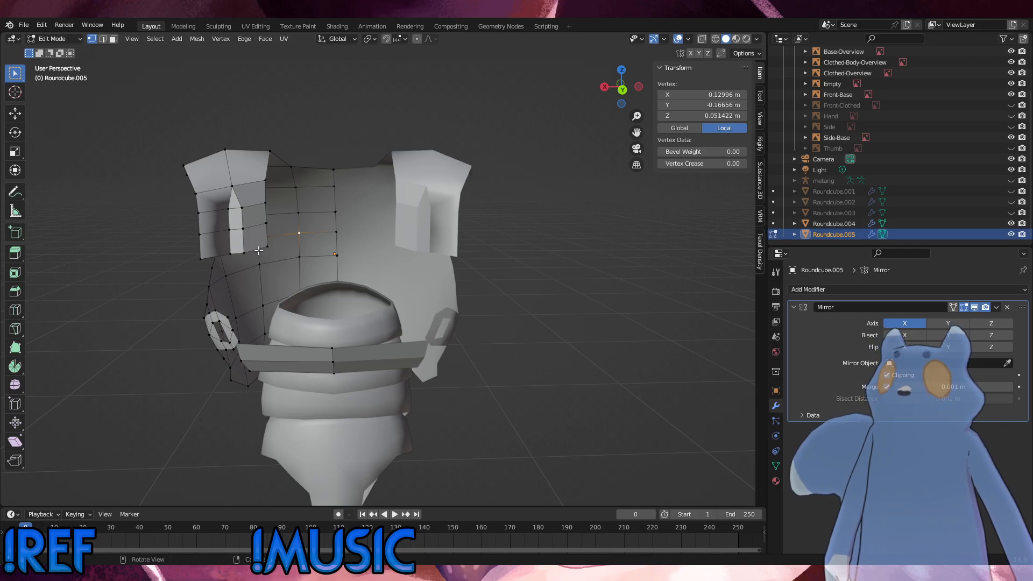
left_click(242, 253, "shift")
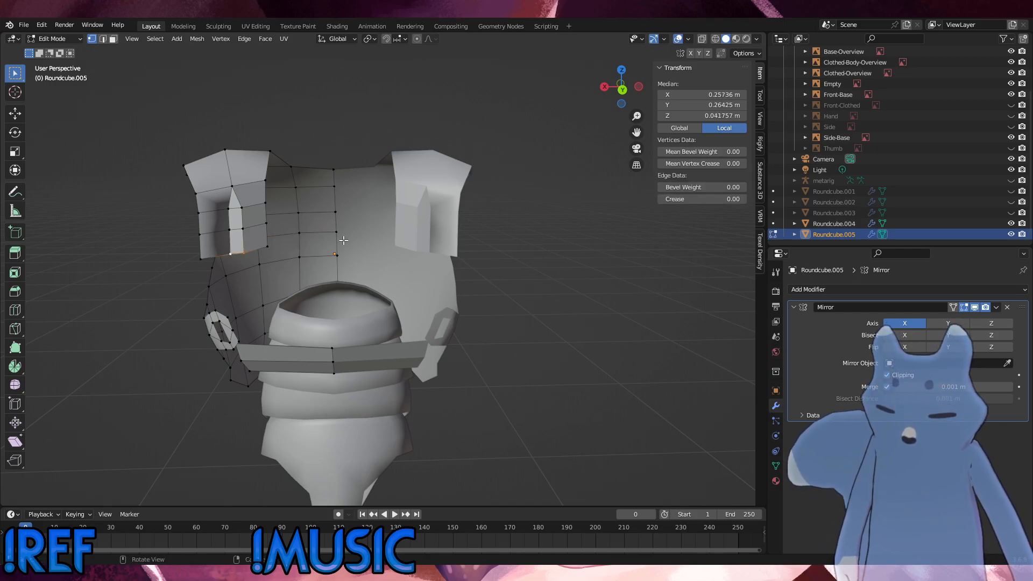
key("m")
left_click(344, 240)
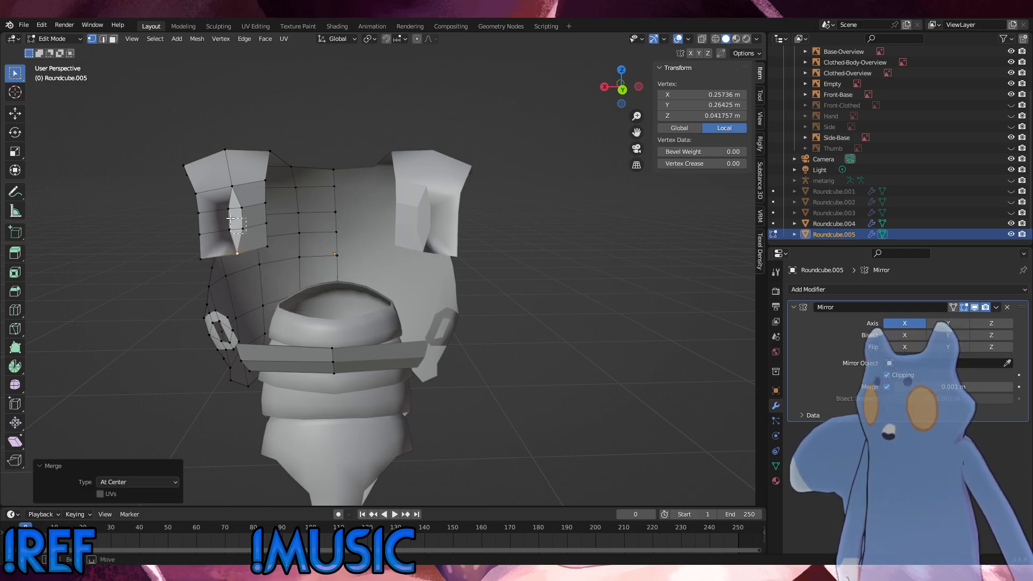
Delete the middle quad between the upper and lower small triangles to open the strap's hole.
left_click_drag(230, 218, 224, 204)
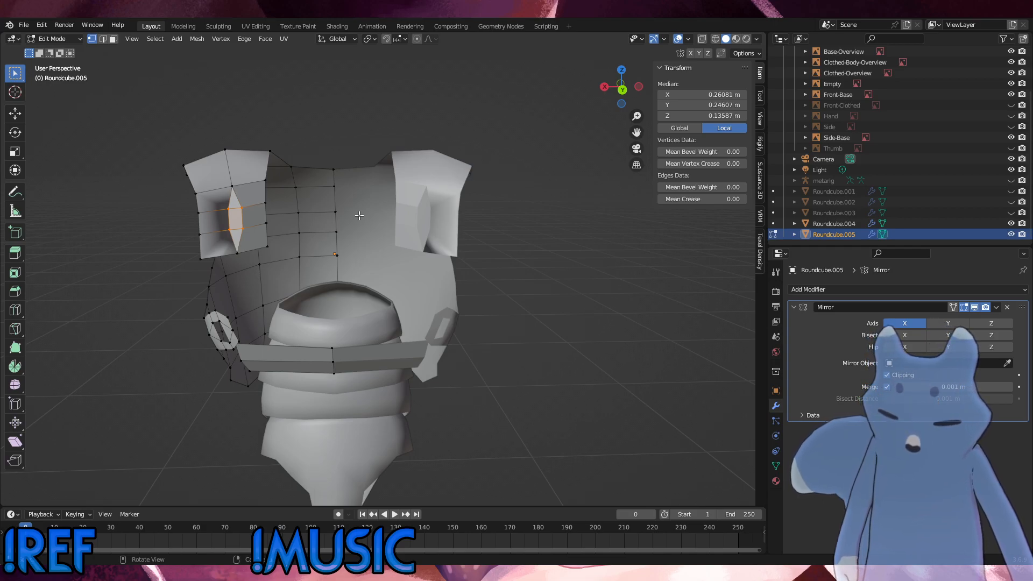
key("x")
left_click(321, 240)
left_click(322, 147)
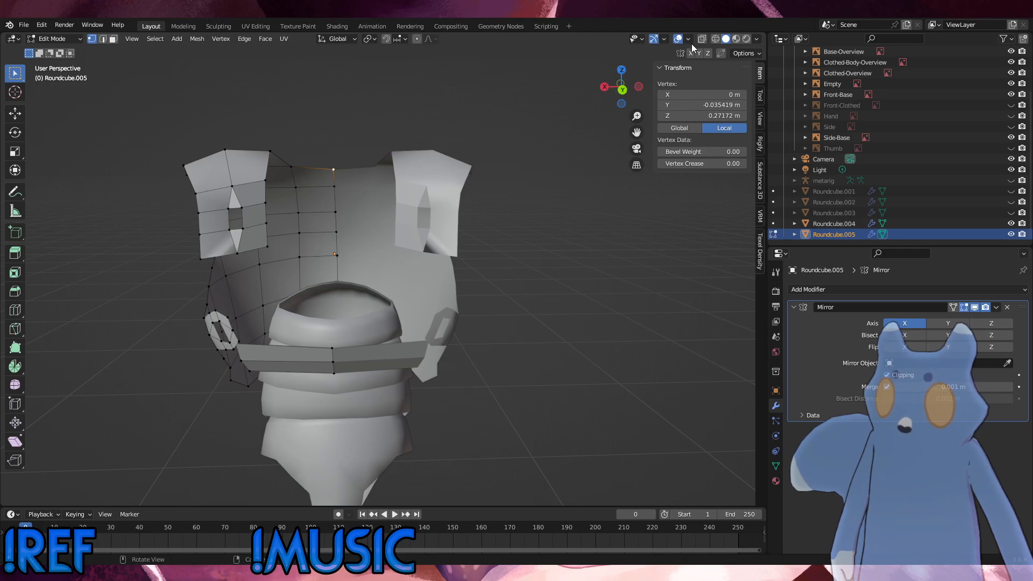
Display face normals on the mesh in the viewport overlays.
left_click(665, 38)
mouse_move(691, 38)
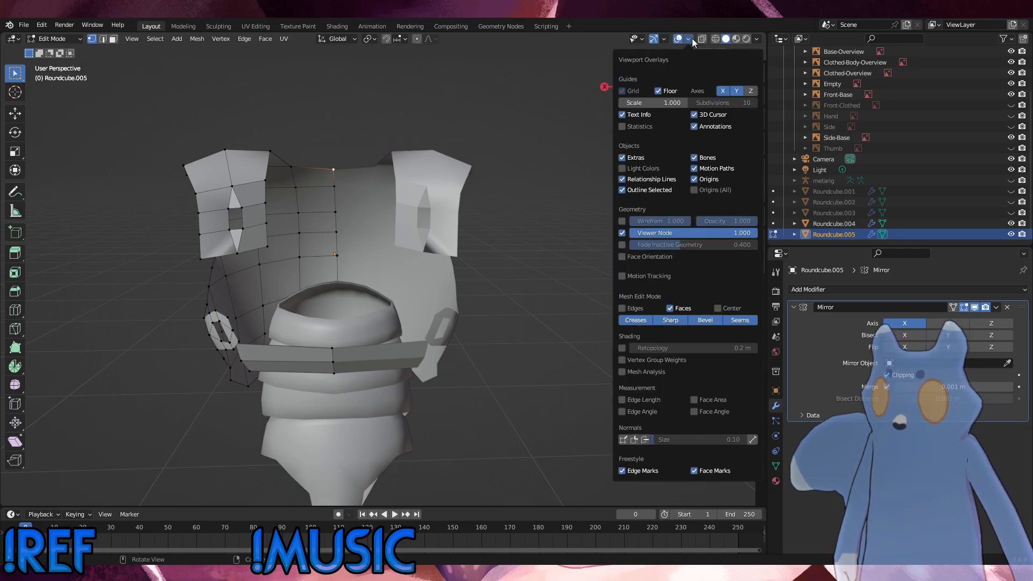
left_click(645, 439)
Flip the normals of the strap faces between the hole and the inner edge.
middle_click_drag(484, 330, 255, 213)
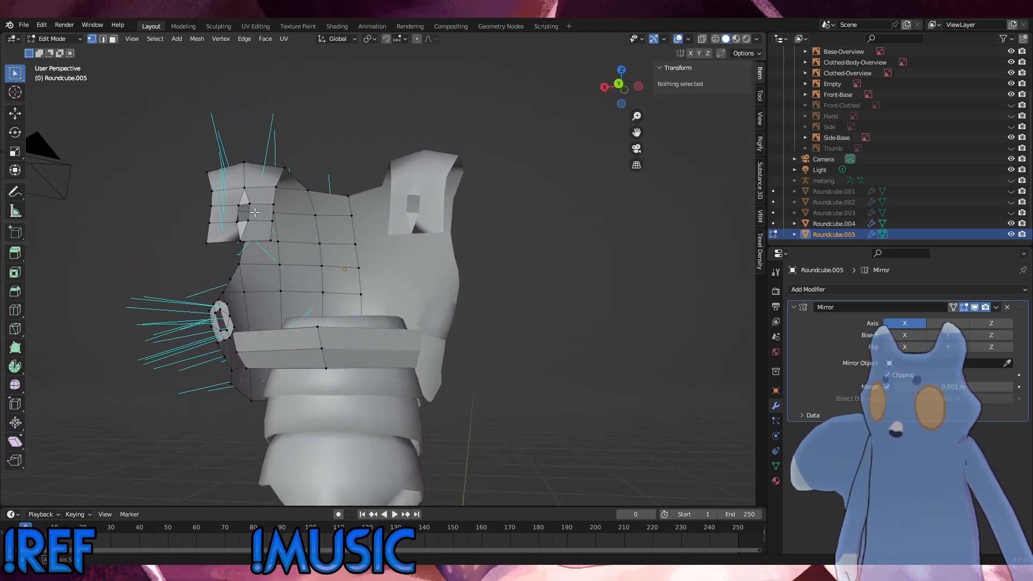
left_click_drag(239, 187, 238, 186)
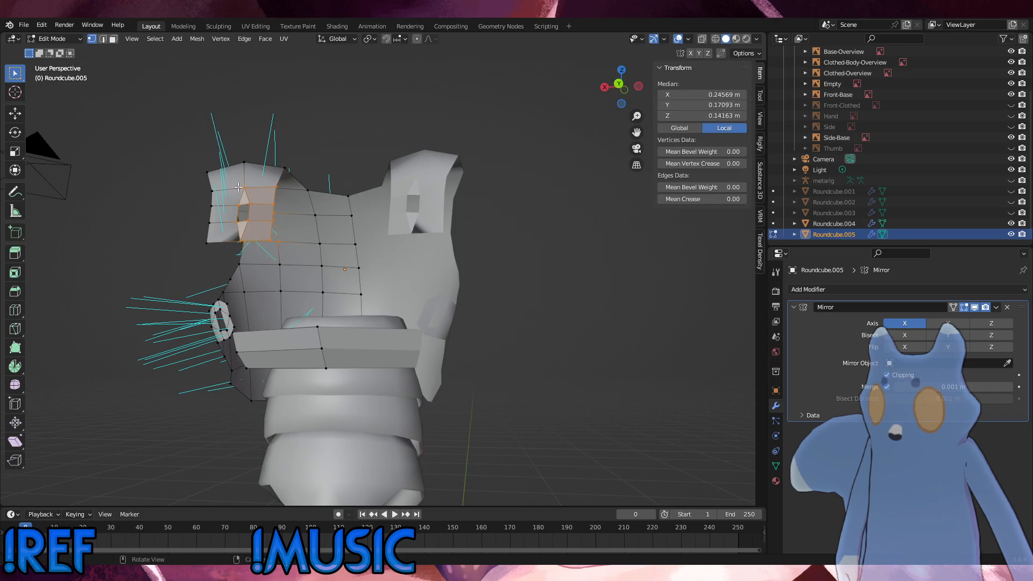
middle_click_drag(275, 230, 254, 279)
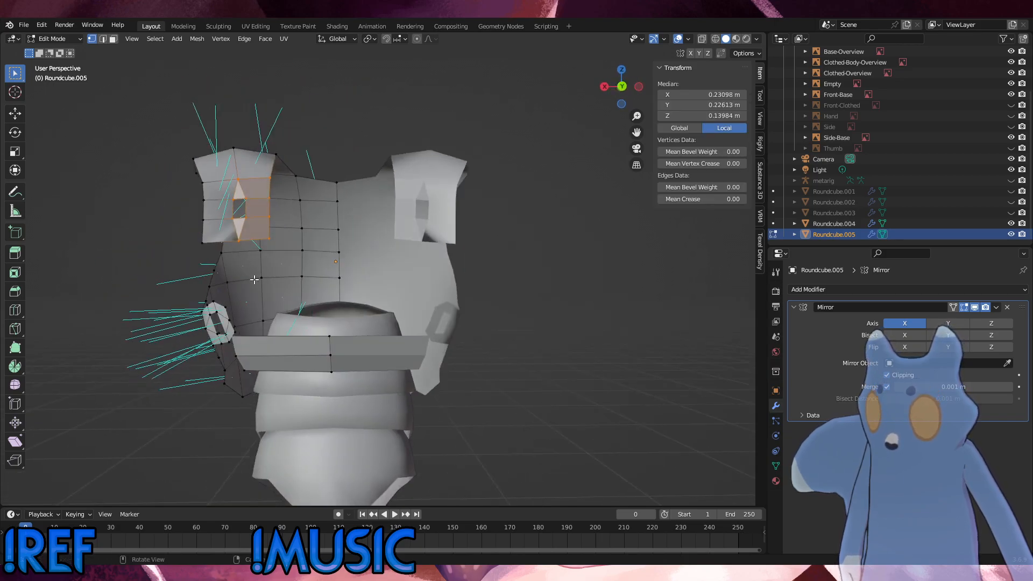
key("alt+n")
left_click(255, 283)
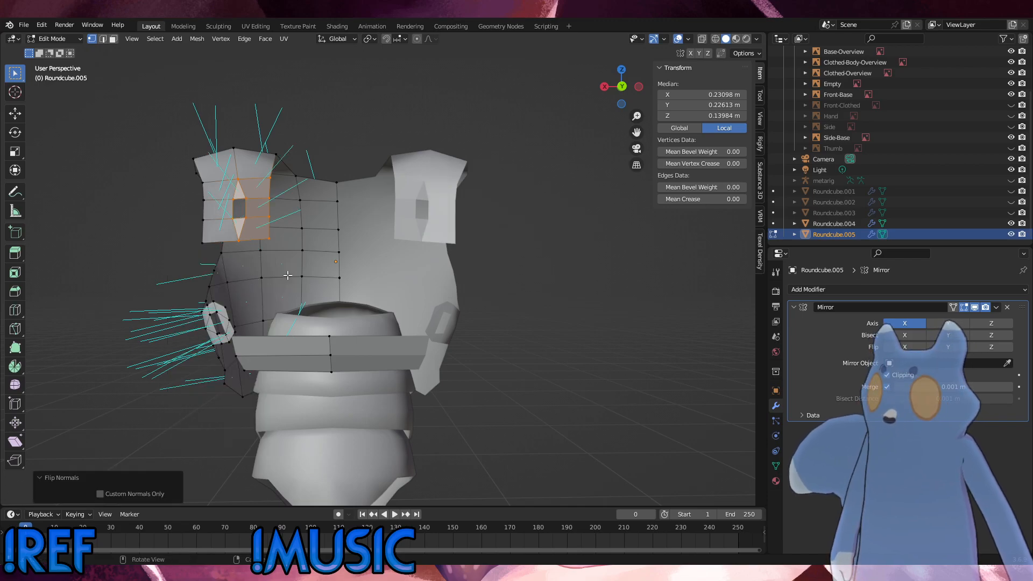
Flip the normals of the chest armour's lower horizontal band faces.
middle_click_drag(452, 269, 391, 253)
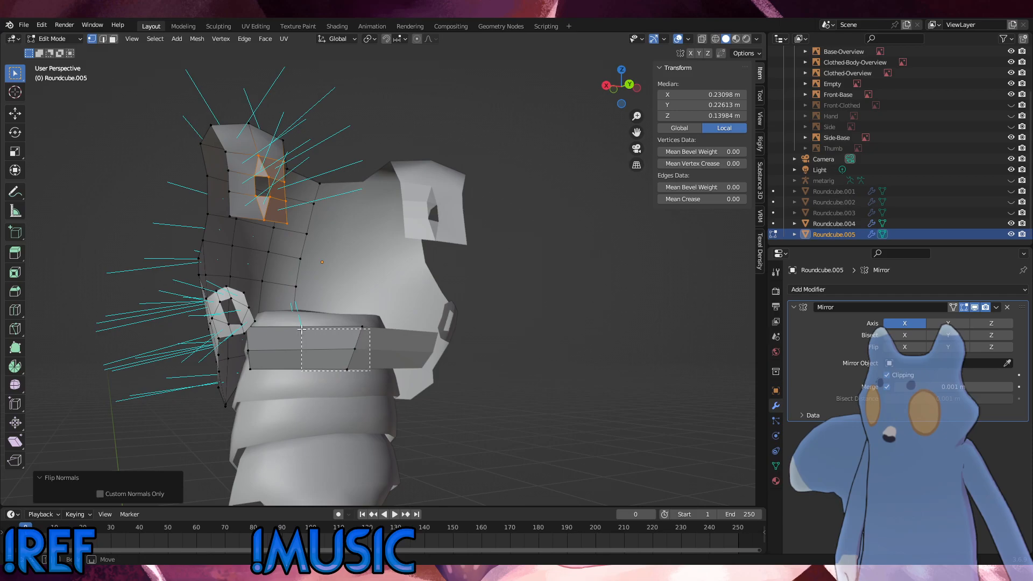
left_click_drag(301, 329, 300, 329)
middle_click_drag(300, 328, 260, 317)
left_click_drag(239, 274, 239, 274)
middle_click_drag(239, 274, 264, 228)
right_click(292, 233)
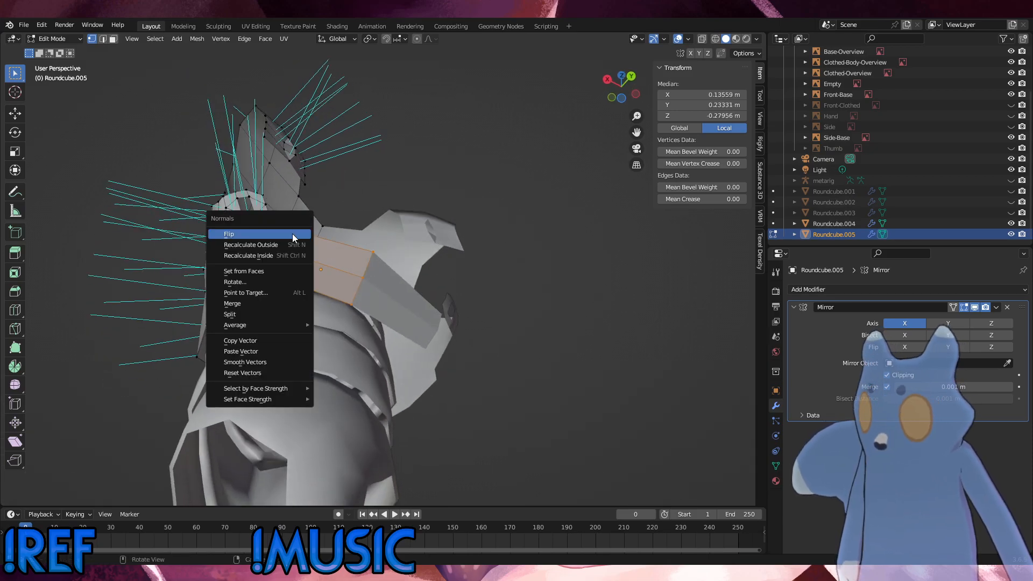
left_click(293, 233)
Hide the segmented torso Roundcube.004, switch the chest armour to Object Mode and deselect it.
middle_click_drag(292, 233, 516, 371)
left_click(1011, 224)
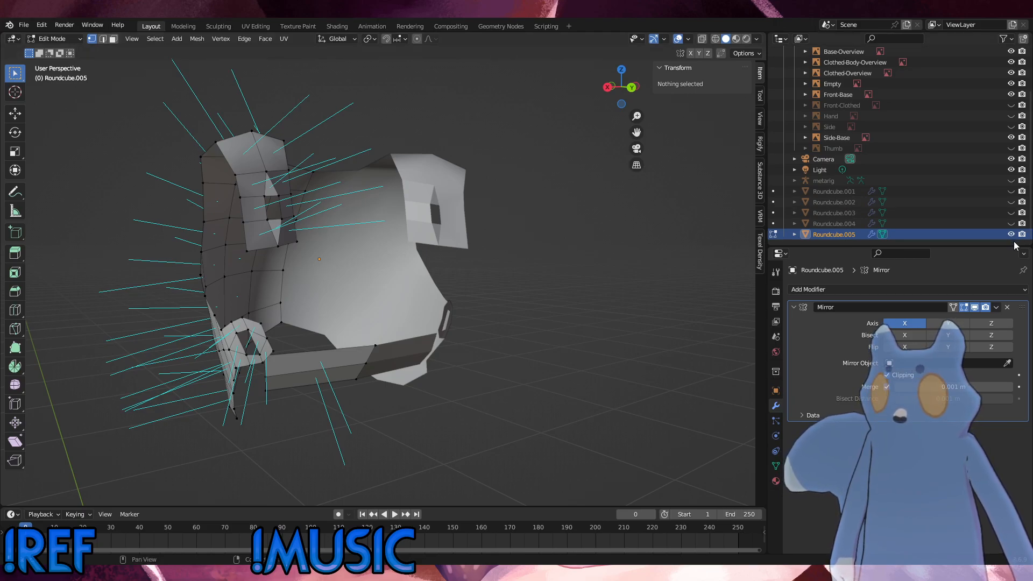
left_click(62, 40)
left_click(63, 51)
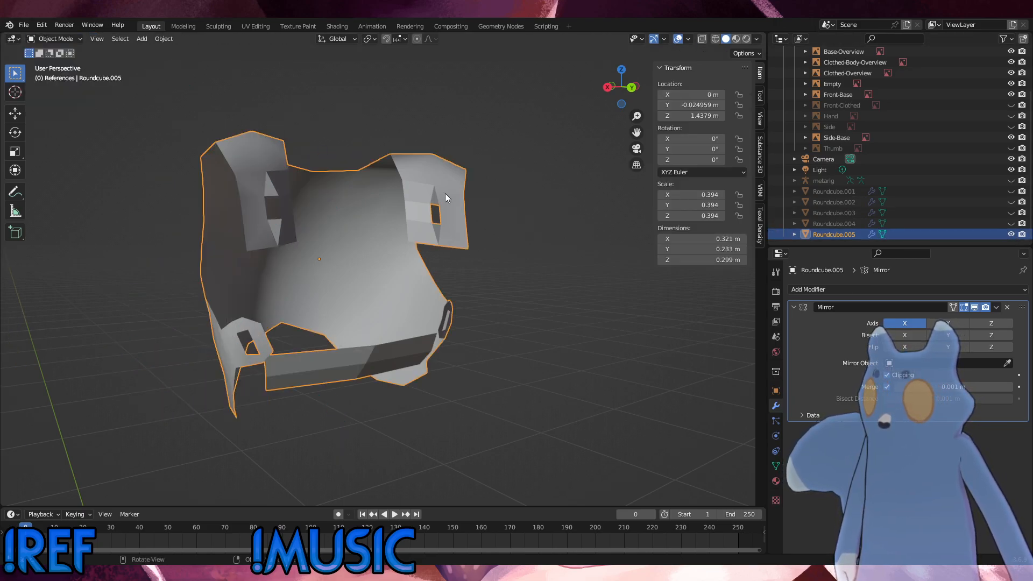
left_click(530, 207)
Show Roundcube.004 again, hide the chest armour Roundcube.005, and open the segmented torso in Edit Mode.
left_click(1012, 224)
left_click(1011, 234)
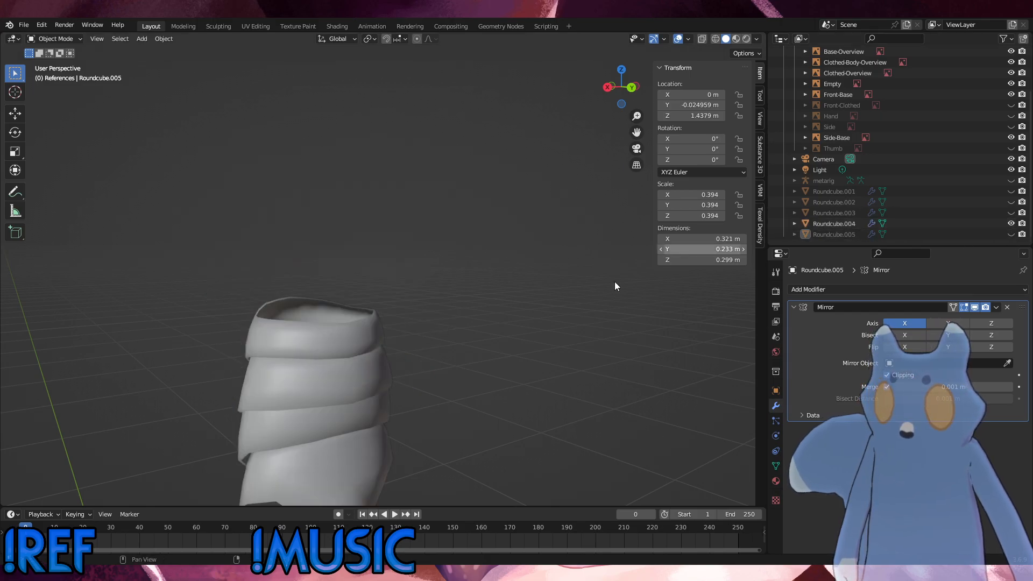
left_click(322, 336)
left_click(67, 39)
left_click(63, 67)
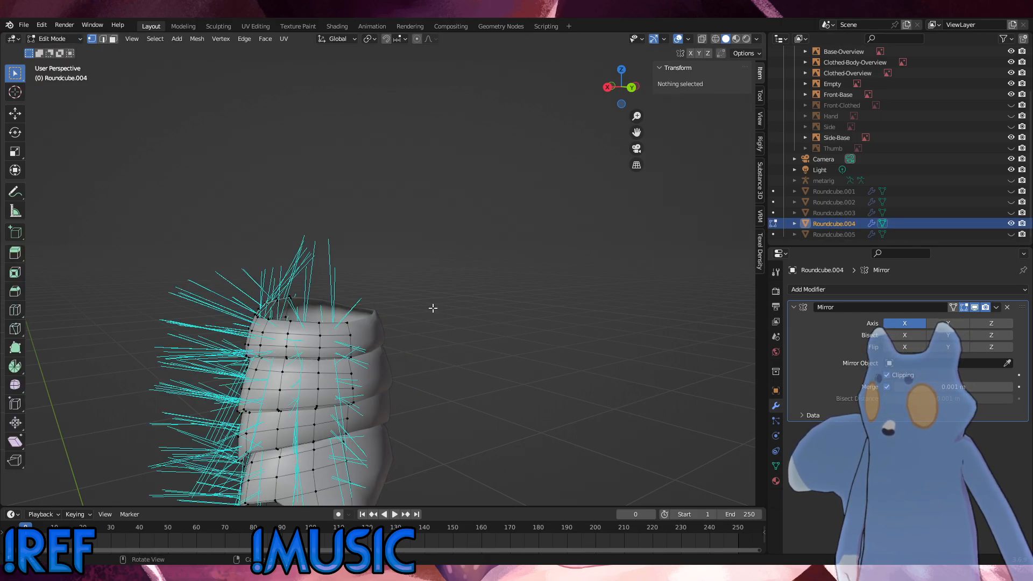
Select the torso's front-facing vertices in the front view and try to hide them.
middle_click_drag(433, 308, 358, 314)
scroll(430, 290, "down", 5)
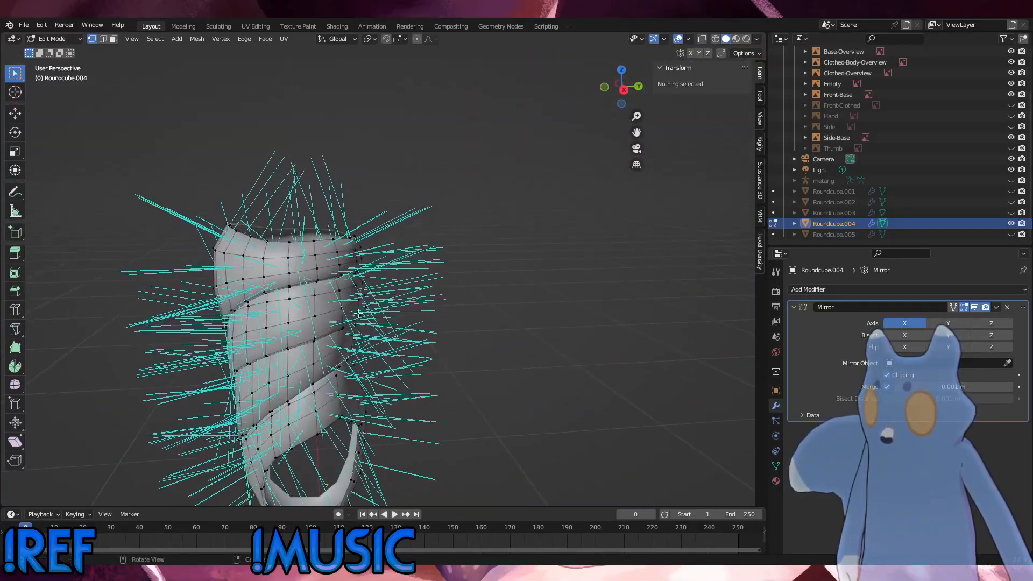
key("KP_3")
scroll(424, 395, "down", 3)
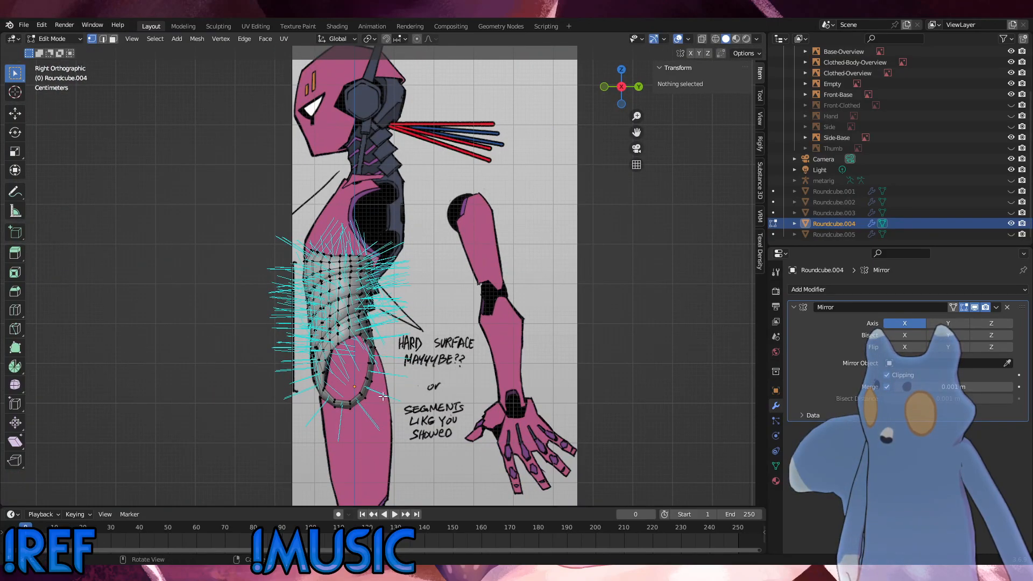
middle_click_drag(383, 397, 419, 385, "alt")
left_click_drag(521, 437, 270, 193)
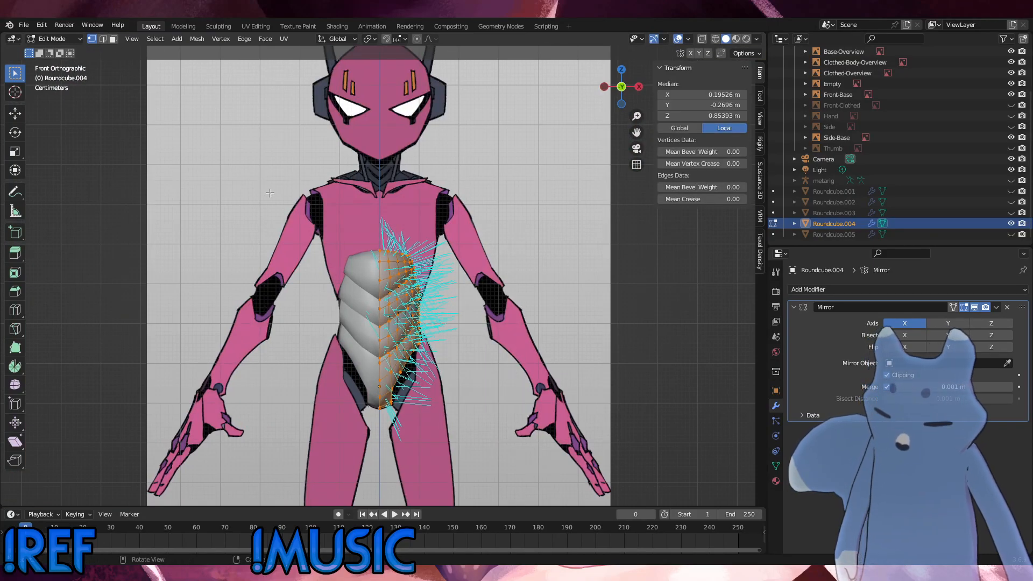
key("h")
middle_click_drag(385, 258, 223, 266)
key("ctrl+z")
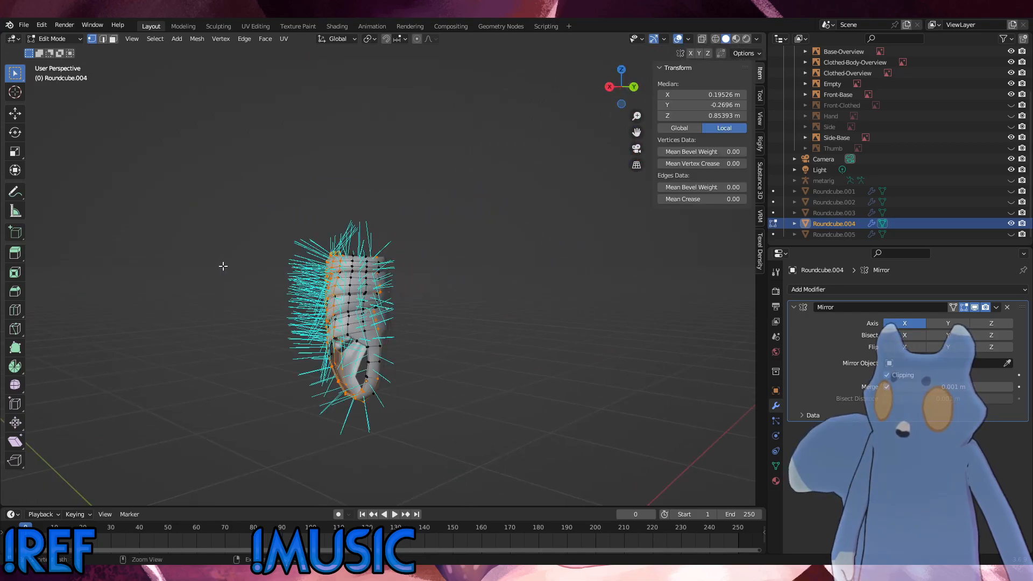
left_click(547, 311)
middle_click_drag(383, 316, 509, 303)
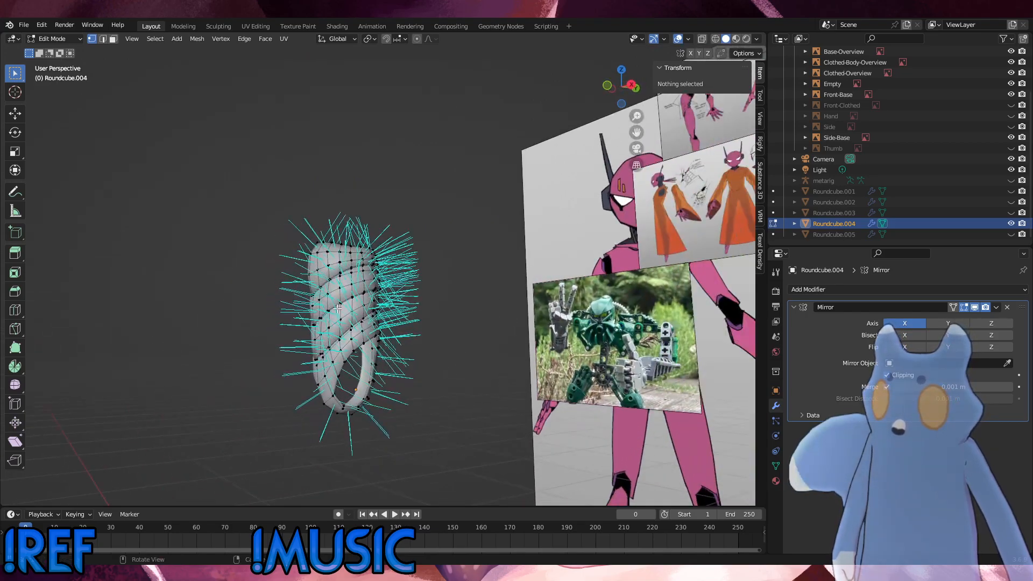
Select the outer face rings of the torso segments and try to hide them.
scroll(339, 313, "up", 6)
scroll(339, 312, "down", 4)
middle_click_drag(339, 313, 50, 350)
middle_click_drag(390, 320, 334, 308)
scroll(443, 302, "up", 5)
left_click(348, 302, "alt")
left_click(357, 302, "alt")
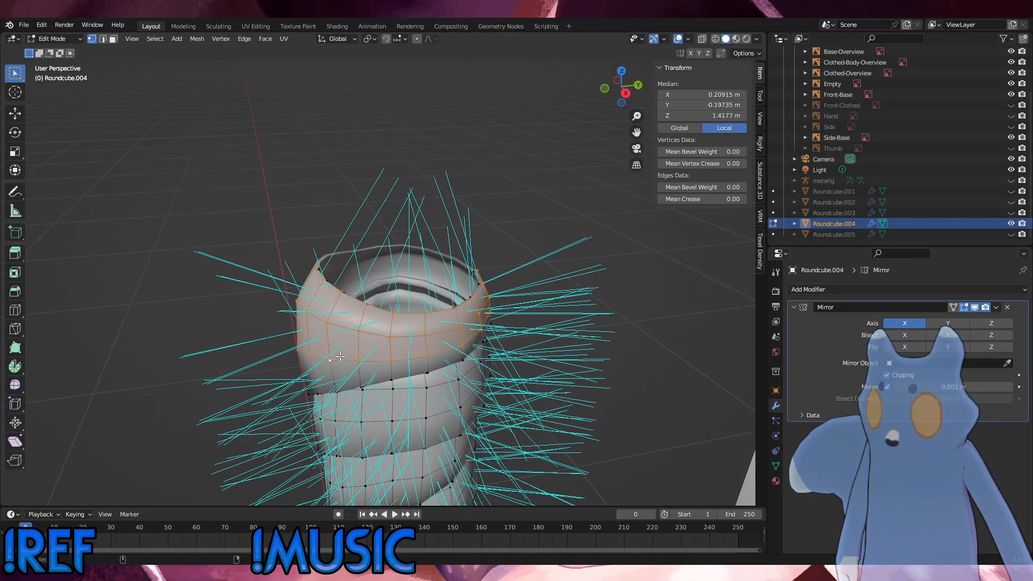
left_click(340, 386, "alt+shift")
middle_click_drag(340, 386, 352, 355)
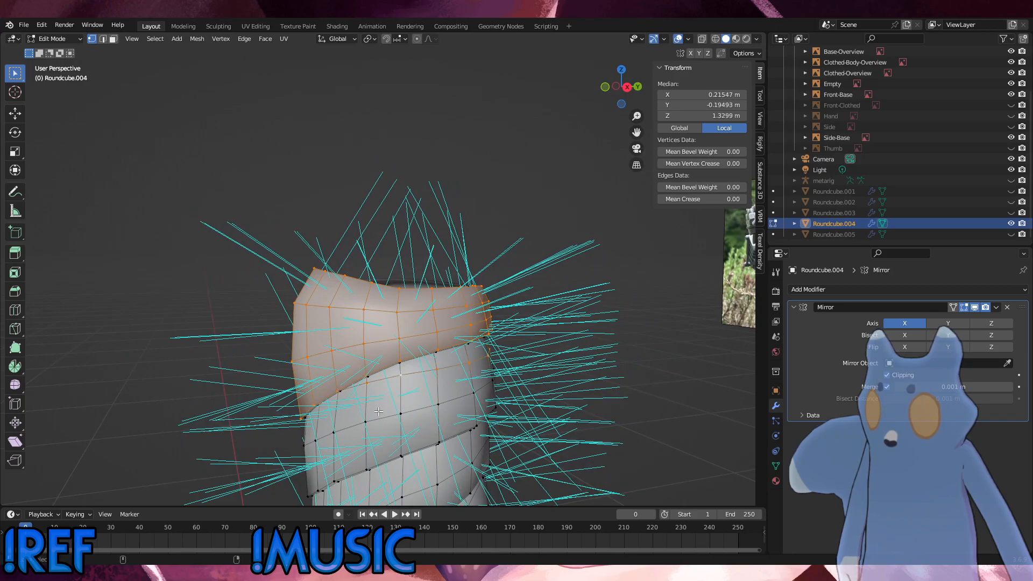
left_click(378, 452, "alt+shift")
middle_click_drag(378, 452, 394, 199, "shift")
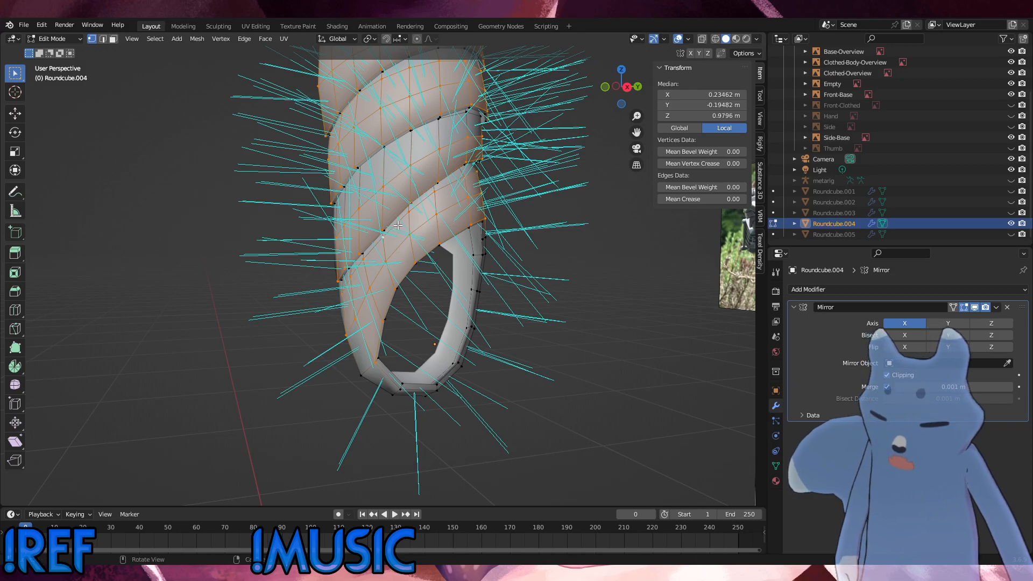
key("h")
Try hiding the recessed loops in the gaps between the torso segments.
middle_click_drag(400, 225, 376, 237)
left_click(413, 207, "alt")
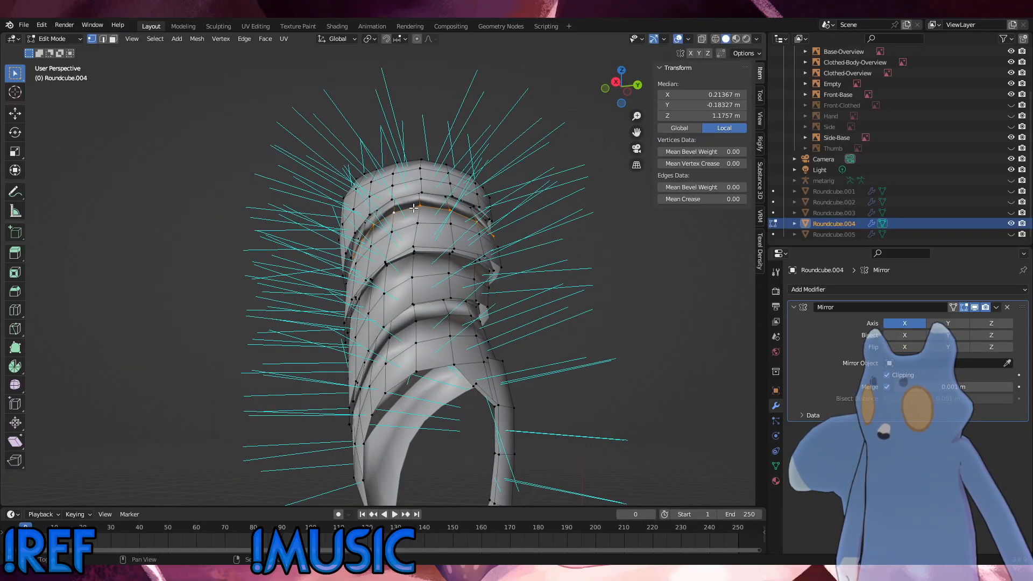
key("h")
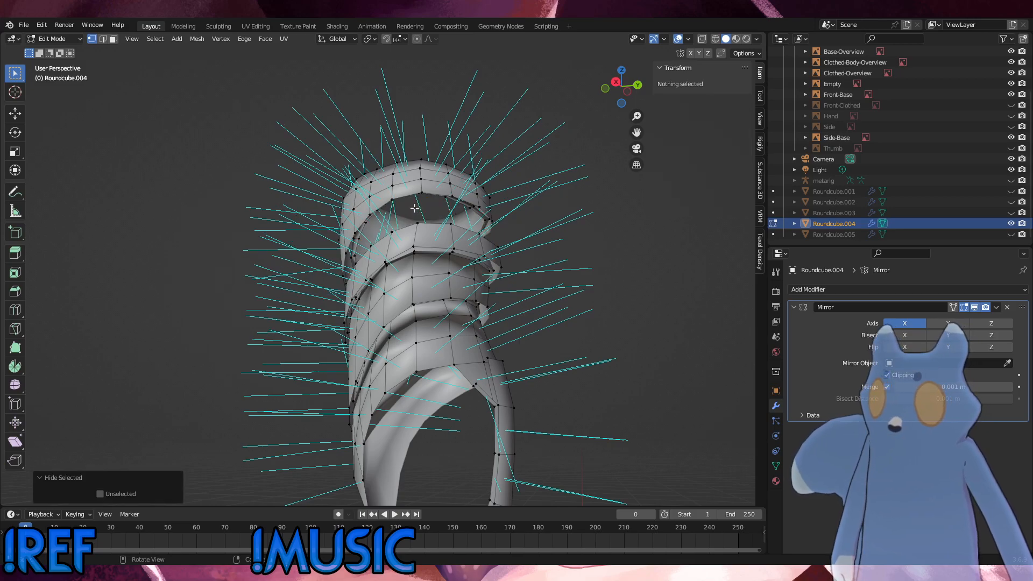
key("ctrl+z")
middle_click_drag(414, 208, 251, 186)
scroll(496, 184, "up", 4)
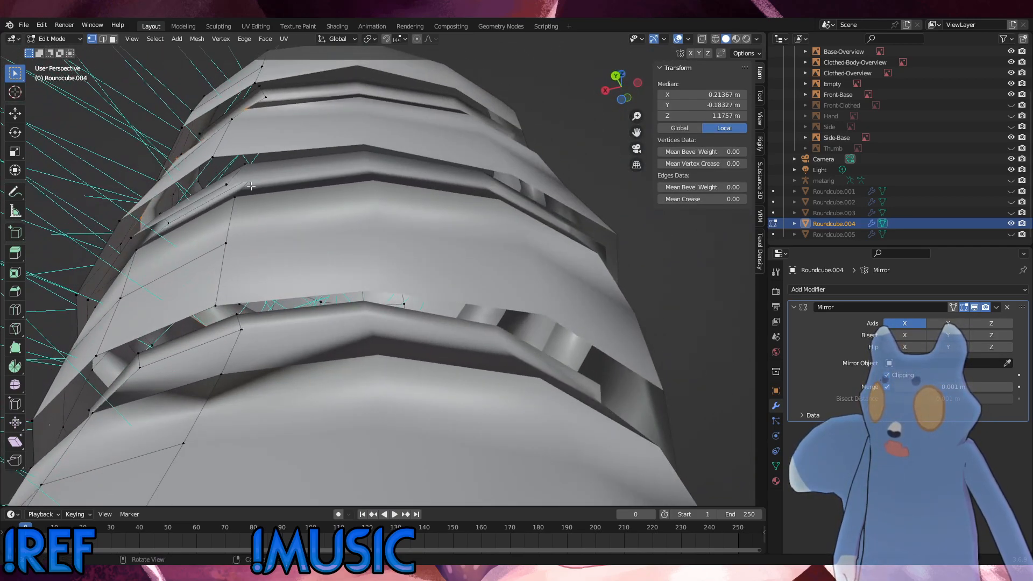
left_click(207, 193, "alt")
left_click(304, 203)
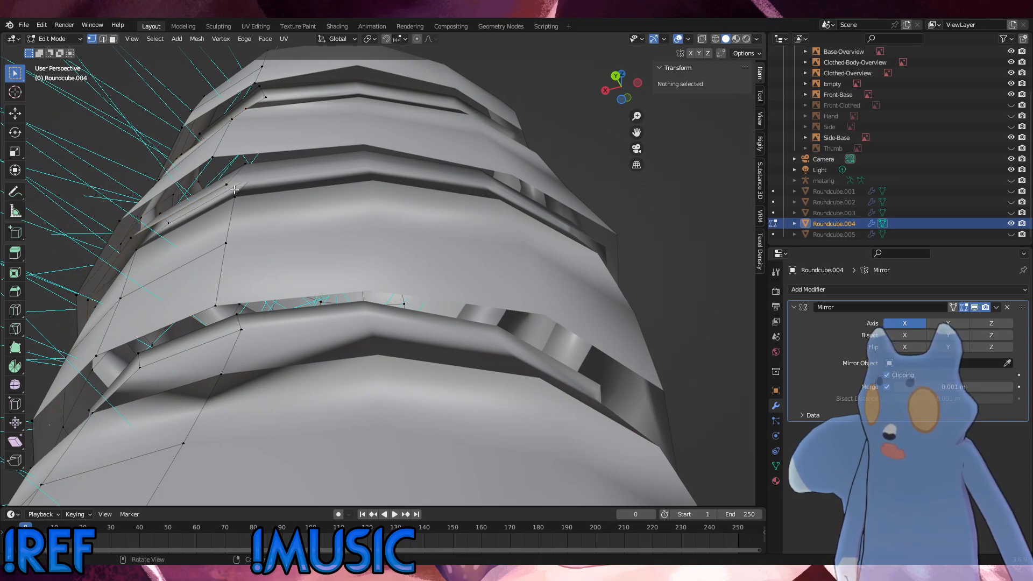
left_click(221, 187, "alt")
key("h")
Hide the recessed connecting faces in the gap directly below the torso's top segment.
middle_click_drag(224, 187, 375, 184)
left_click(384, 187)
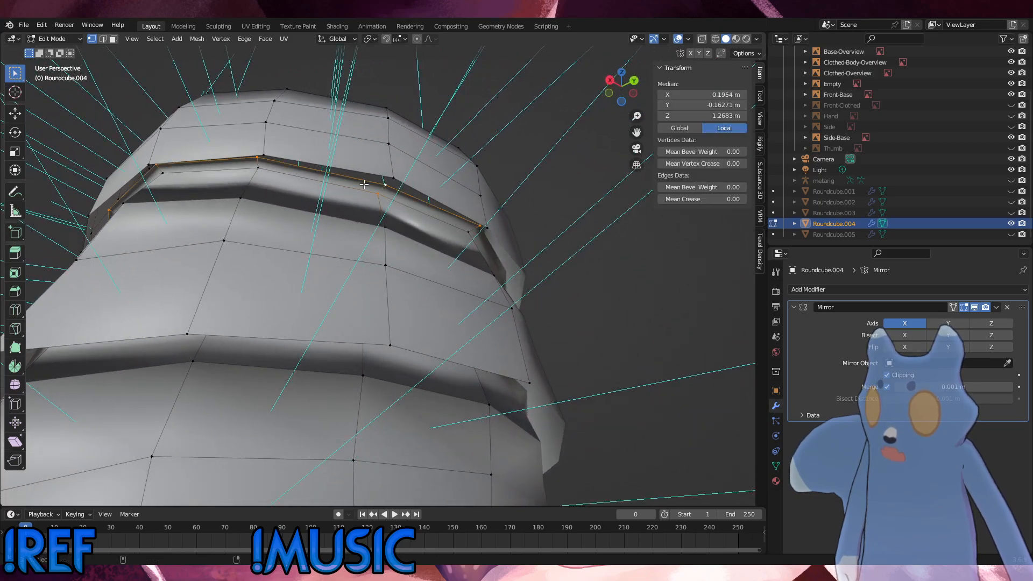
key("h")
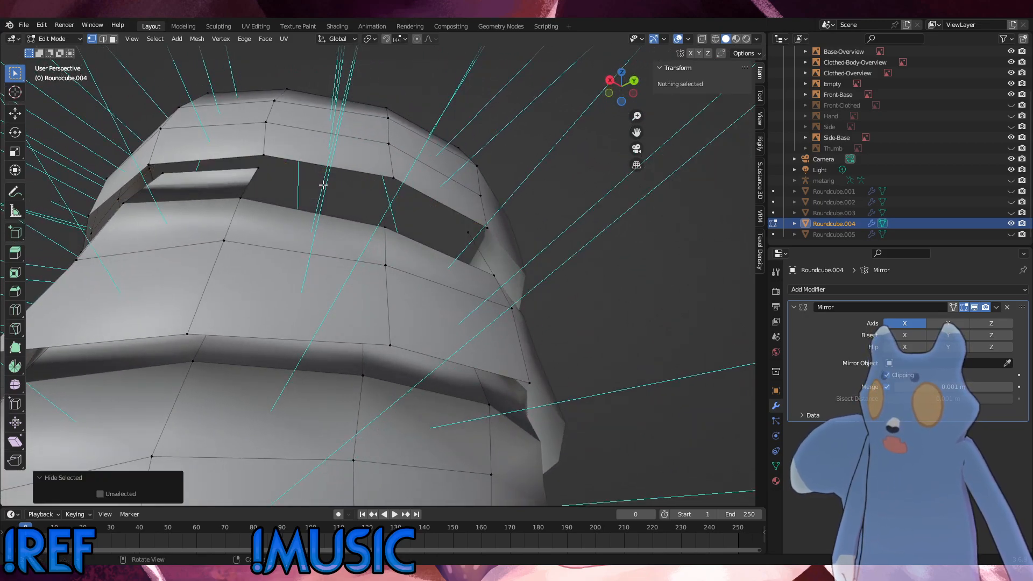
left_click(233, 173)
key("h")
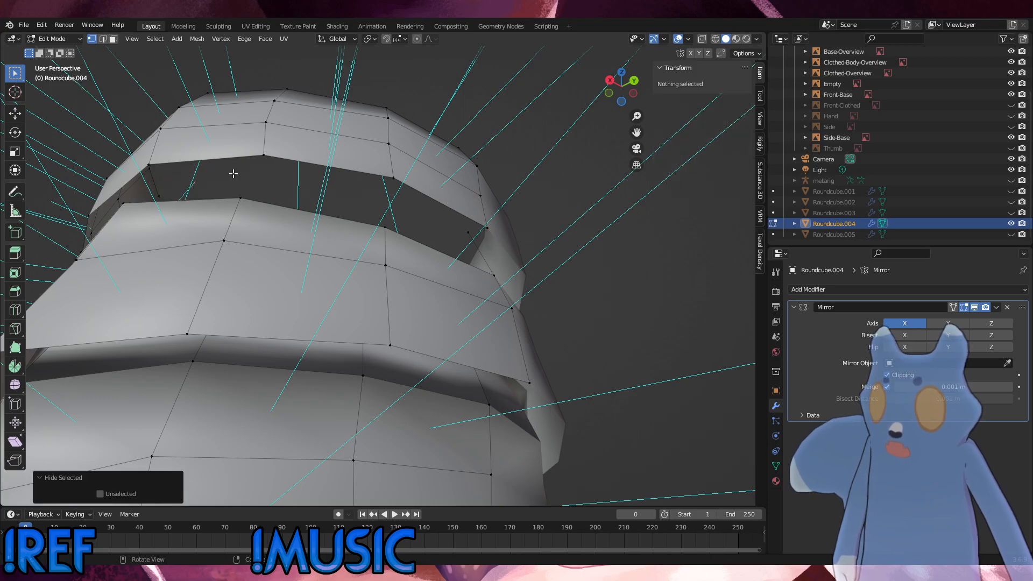
middle_click_drag(233, 173, 390, 201)
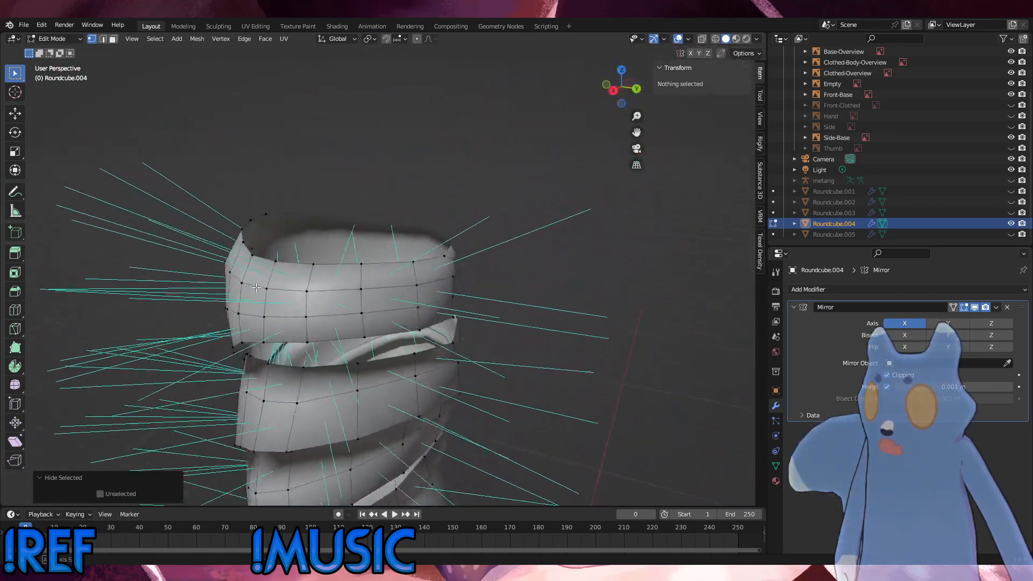
middle_click_drag(156, 354, 124, 348)
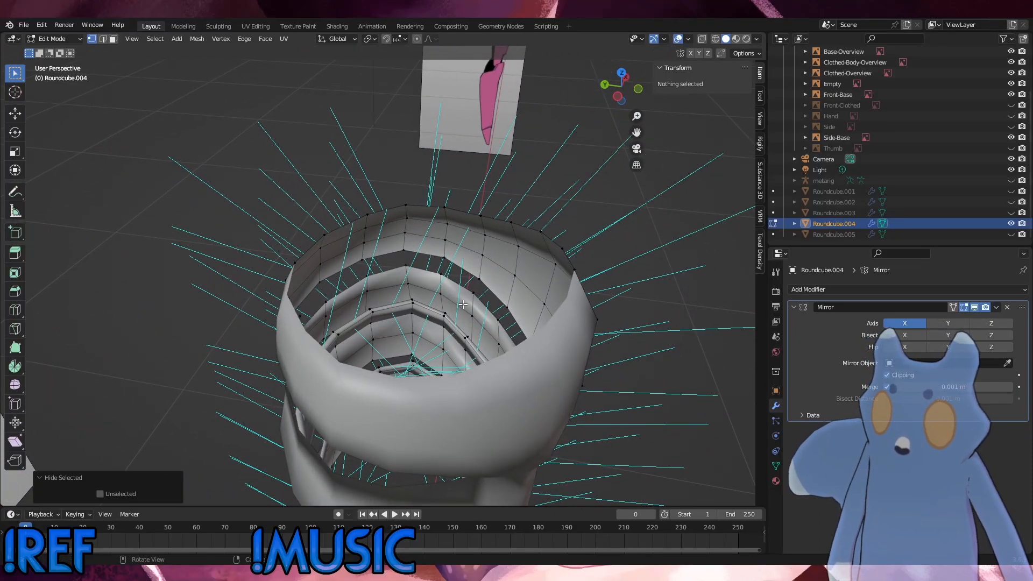
scroll(463, 305, "up", 10)
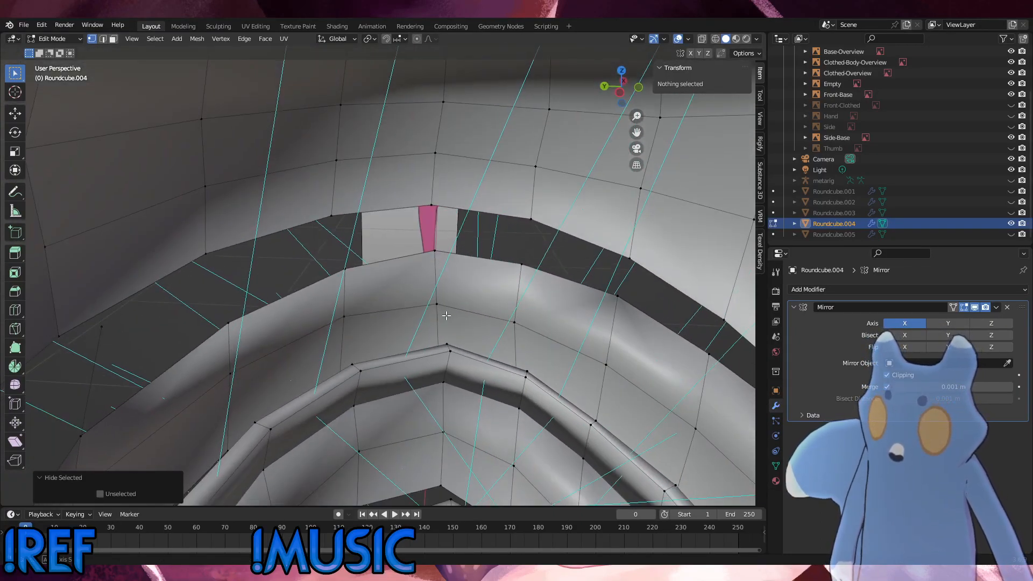
Hide the recessed connecting face loop in the torso's middle gap, as seen through the top opening.
middle_click_drag(446, 316, 420, 331)
left_click(382, 358, "alt")
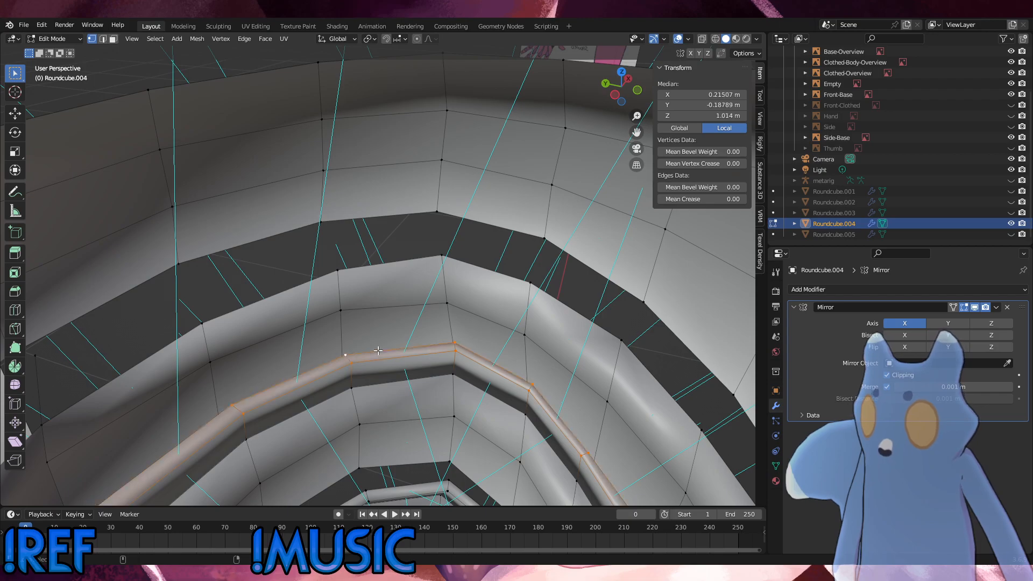
key("h")
scroll(378, 351, "down", 8)
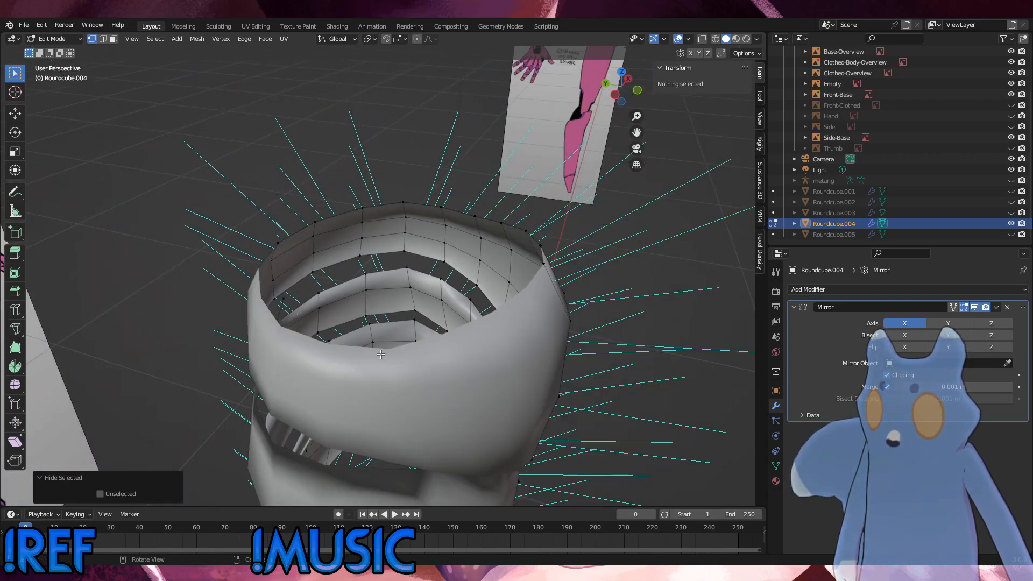
Select the face strip running down the back edge of the torso's bottom segment beside its opening and hide it.
middle_click_drag(378, 353, 399, 265)
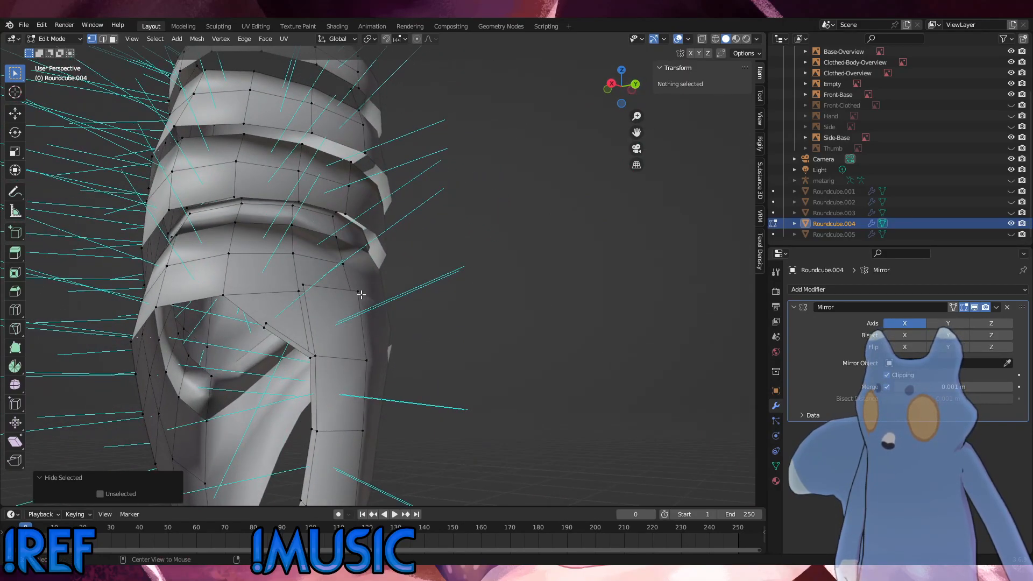
left_click(339, 294)
left_click(337, 363, "alt+shift")
scroll(338, 364, "down", 1)
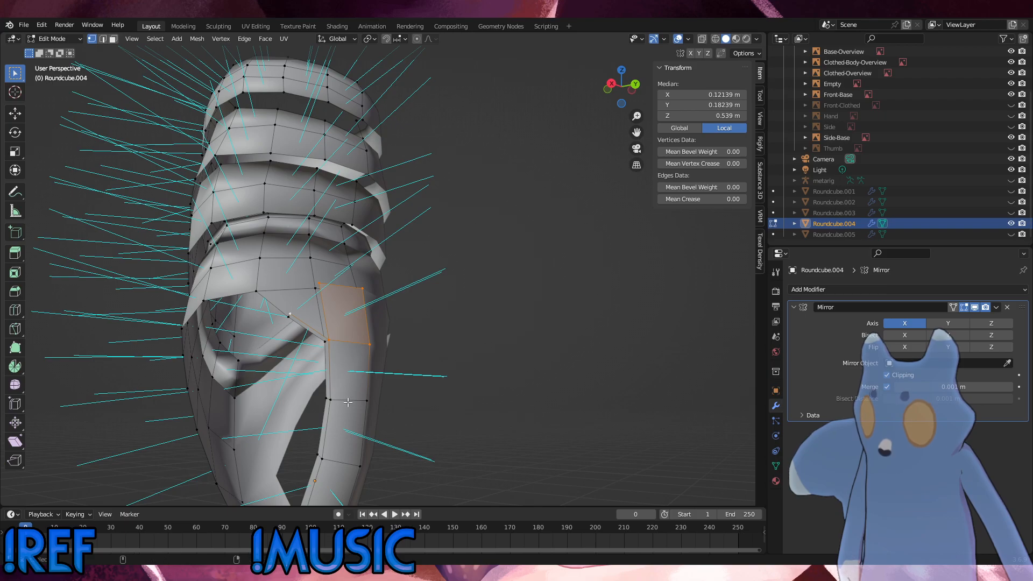
middle_click_drag(371, 405, 554, 231)
middle_click_drag(486, 219, 397, 234)
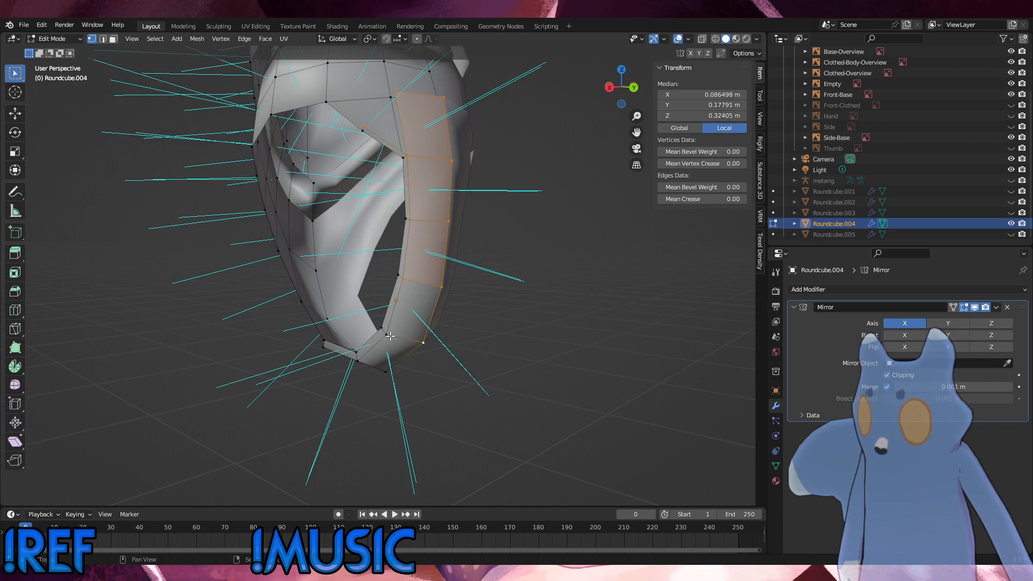
middle_click_drag(407, 342, 461, 300)
left_click(395, 312, "shift")
middle_click_drag(370, 299, 372, 348)
key("h")
Hide the recessed connecting face loop in the gap just above the torso's bottom segment.
middle_click_drag(355, 329, 298, 270)
left_click(344, 267, "alt")
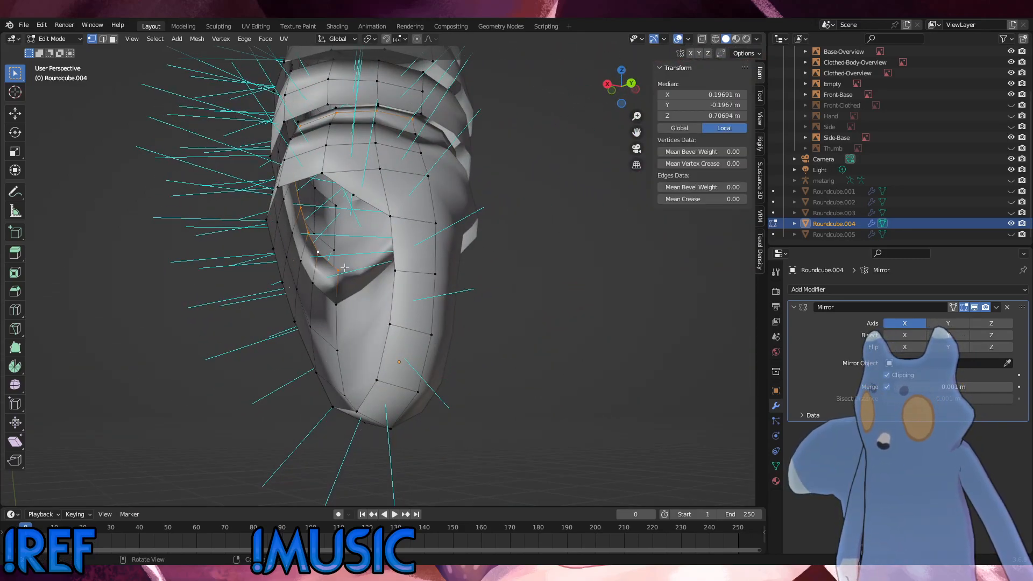
key("h")
Flip the normals of all torso faces still visible, then clear the selection.
middle_click_drag(344, 267, 445, 301)
key("a")
key("alt+n")
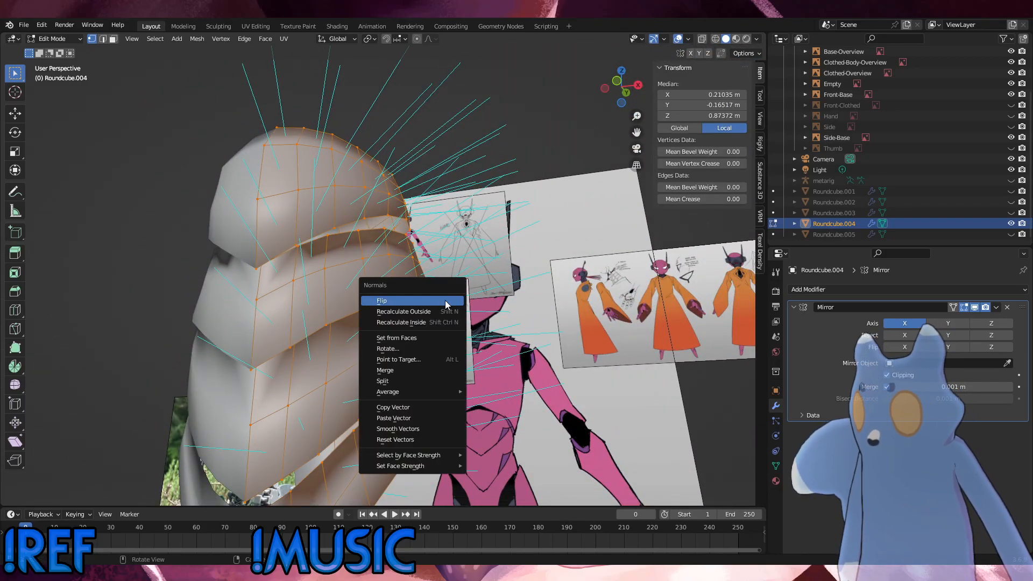
left_click(446, 301)
key("alt+a")
middle_click_drag(446, 301, 413, 249)
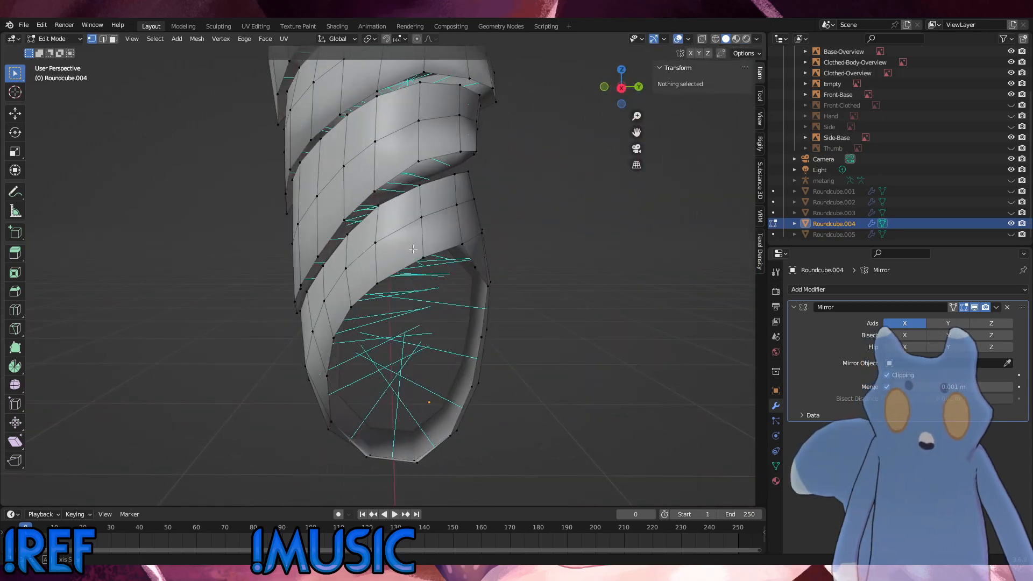
Reveal all hidden torso geometry, deselect it and turn off the face normals display.
key("alt+h")
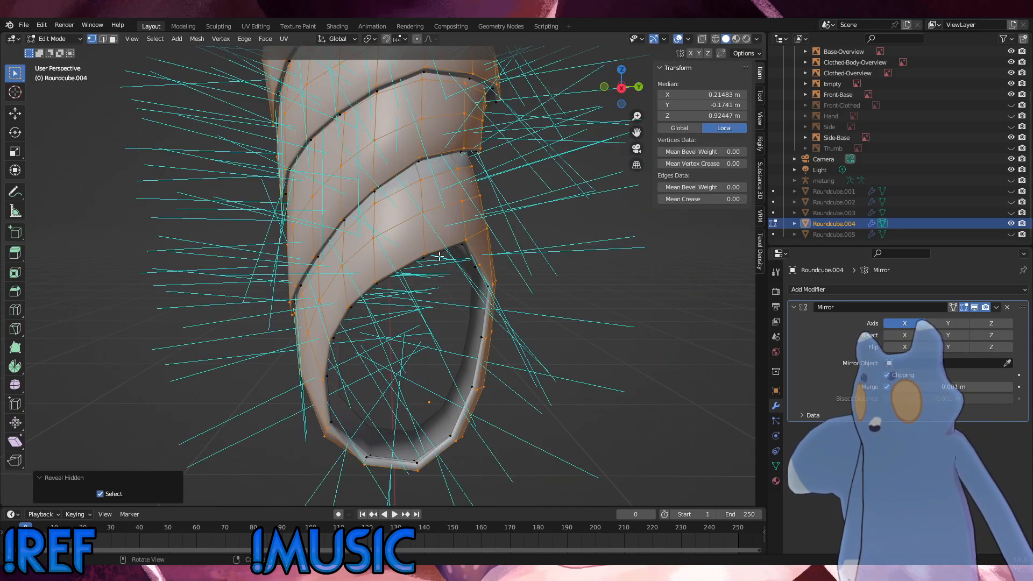
key("alt+a")
middle_click_drag(635, 312, 282, 231)
scroll(301, 242, "down", 5)
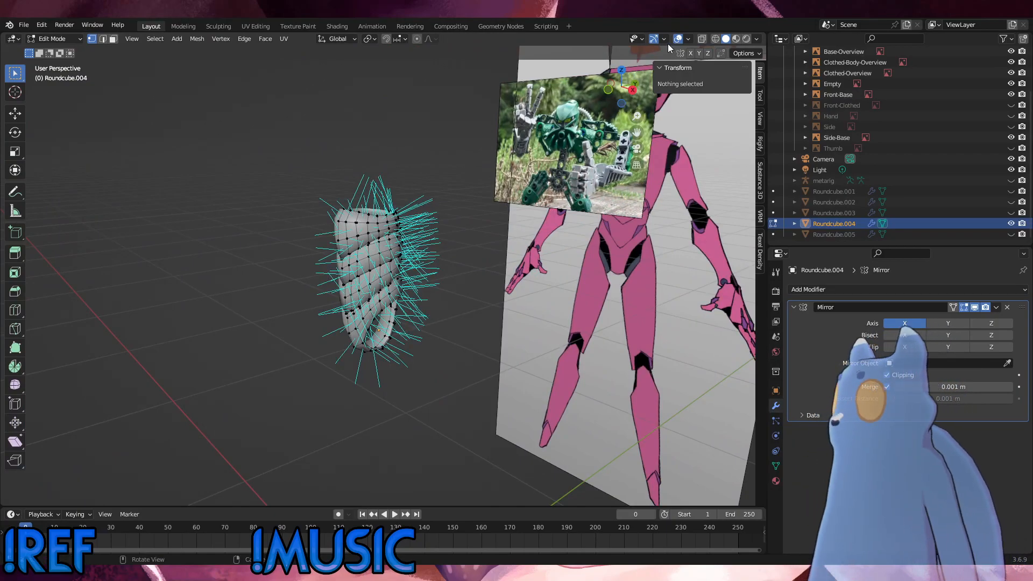
left_click(689, 39)
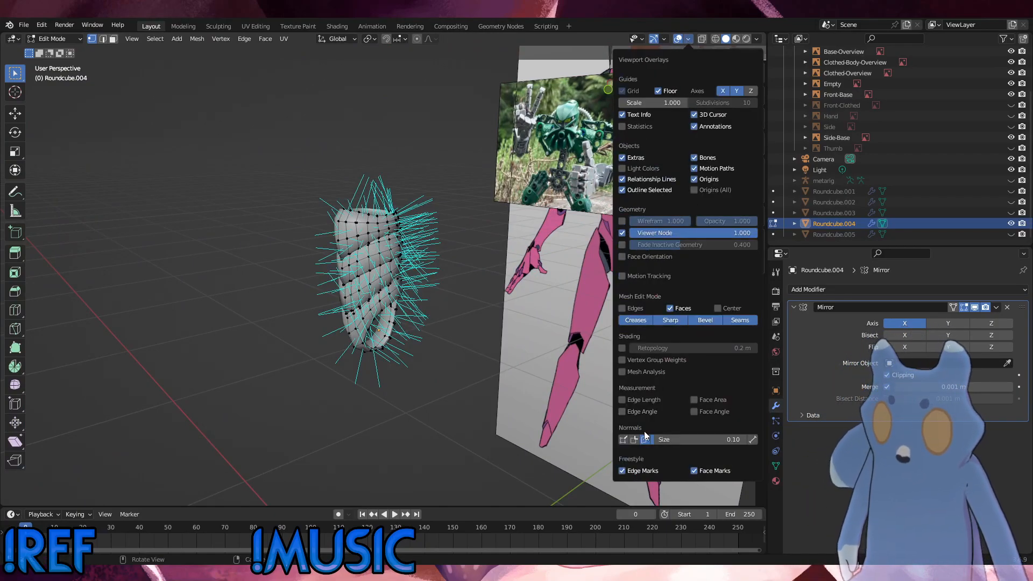
left_click(646, 439)
key("n")
Return the torso to Object Mode and save the file.
left_click(54, 39)
left_click(51, 53)
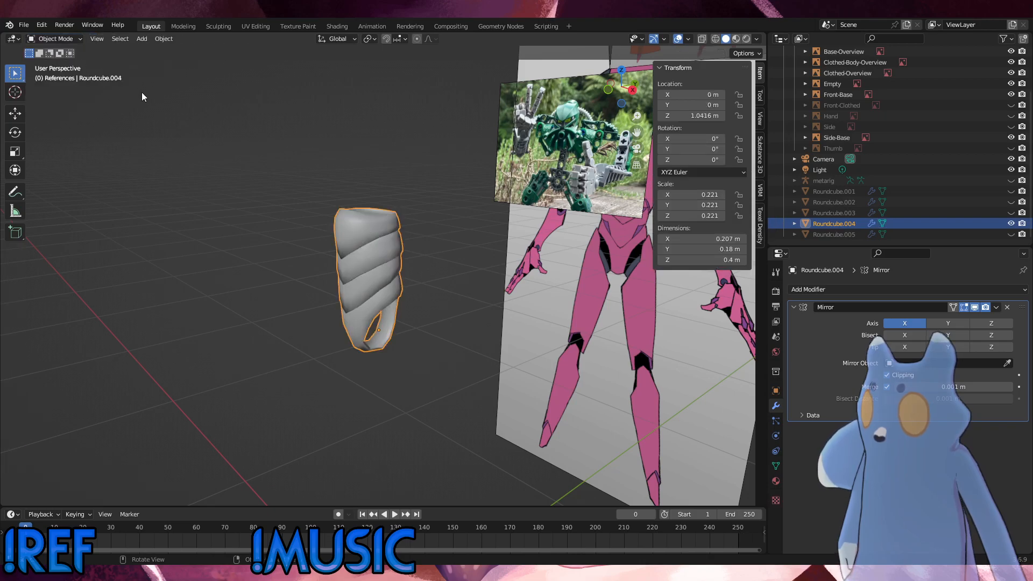
left_click(27, 27)
left_click(36, 97)
left_click(351, 129)
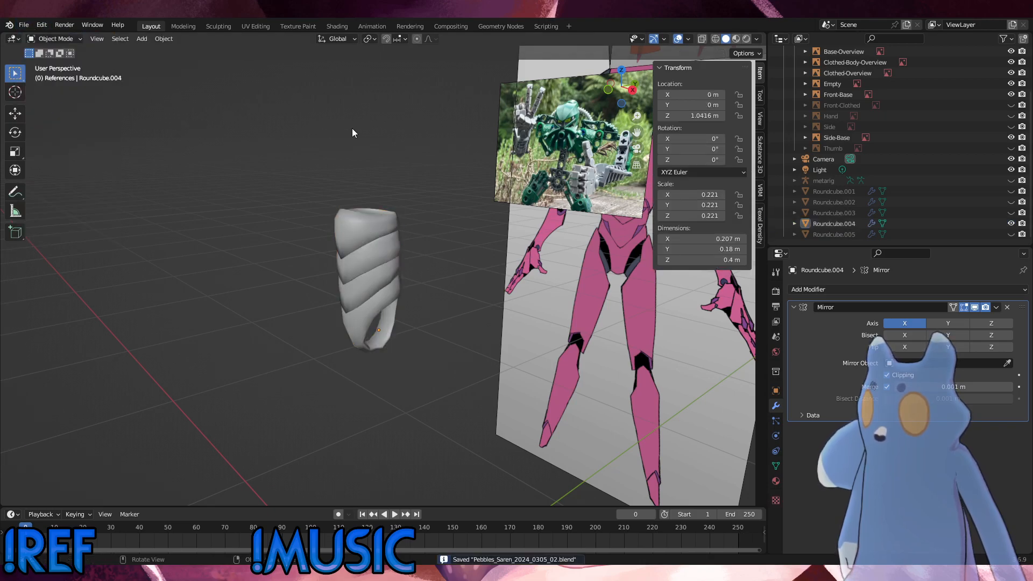
Unhide the chest armour Roundcube.005 and open it in Edit Mode.
left_click(1012, 234)
middle_click_drag(434, 202, 154, 176)
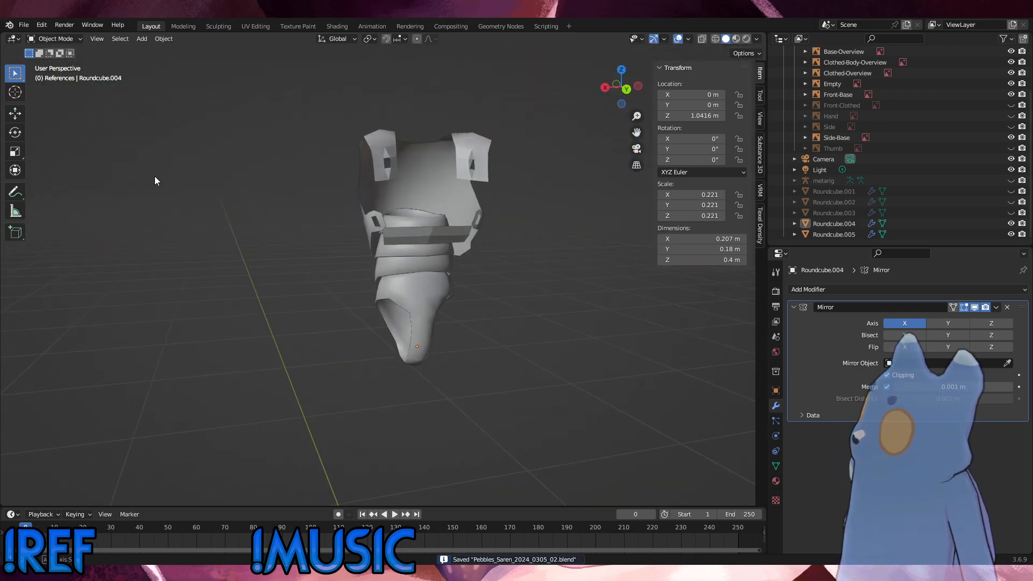
left_click(369, 147)
left_click(69, 41)
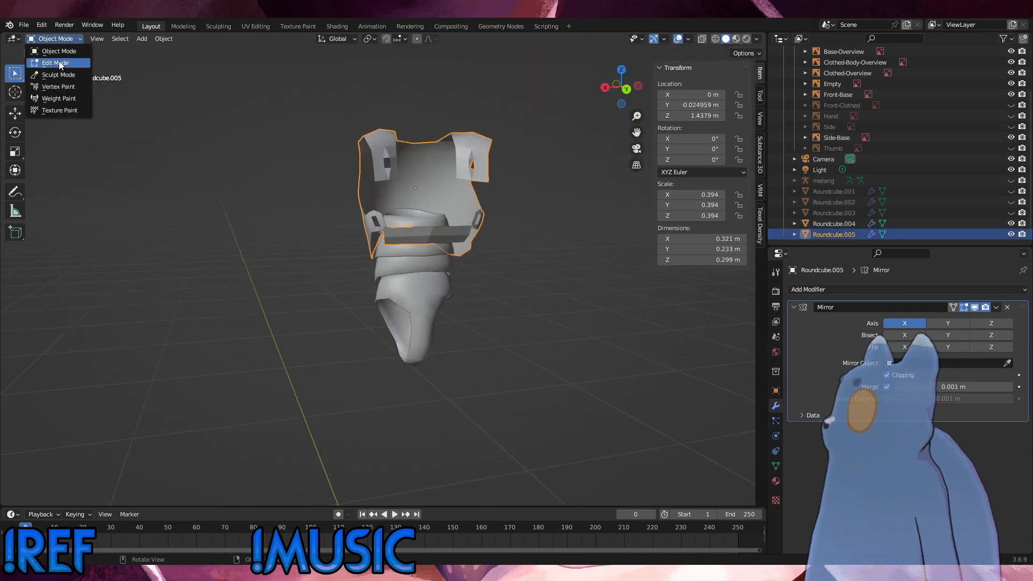
left_click(61, 63)
Slide both side edges of the slot in the shoulder strap's back end outward to widen the slot.
scroll(468, 168, "up", 5)
middle_click_drag(470, 145, 369, 237, "shift")
middle_click_drag(285, 209, 313, 251, "shift")
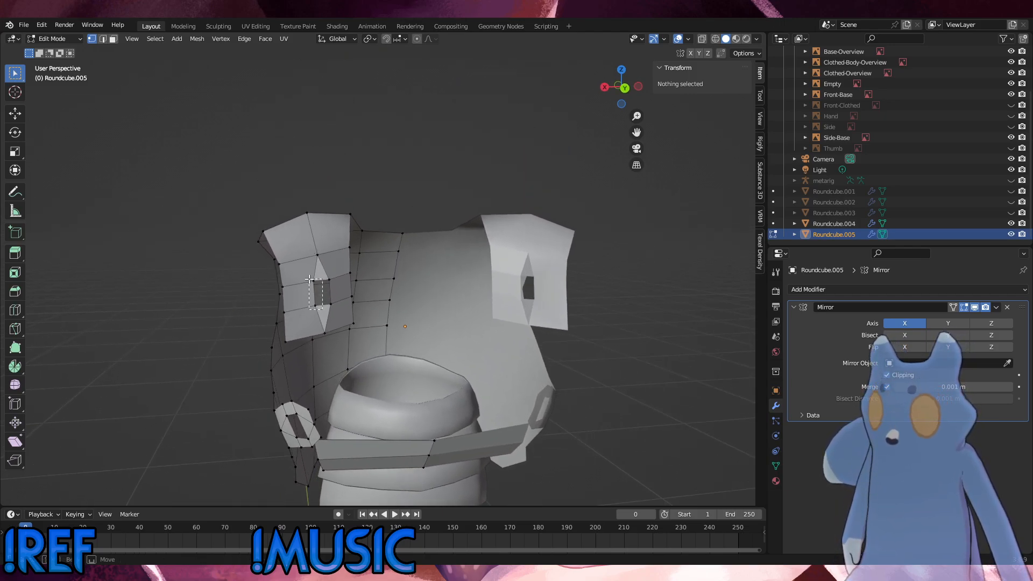
left_click_drag(309, 279, 312, 279)
middle_click_drag(317, 280, 321, 280)
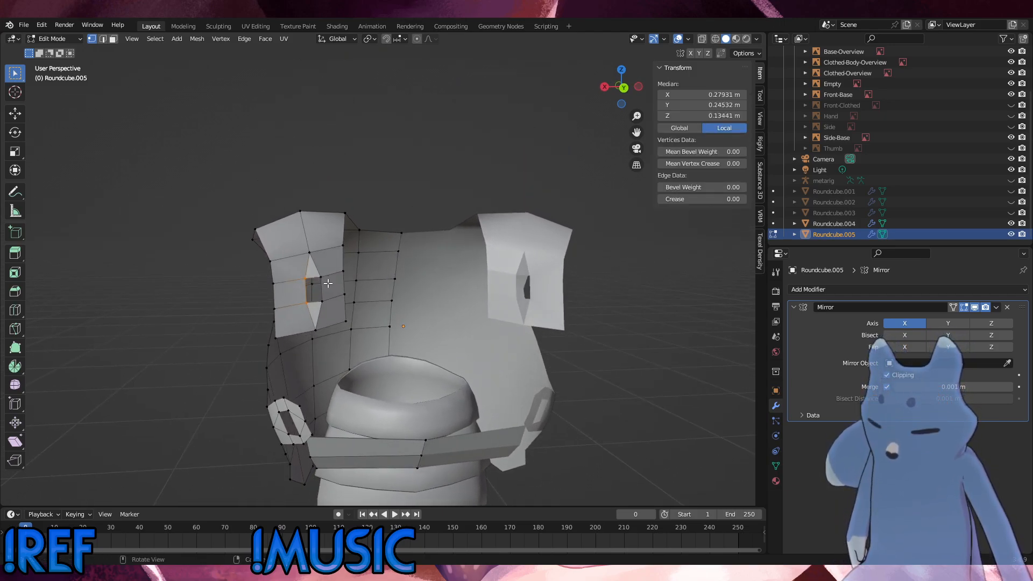
key("g")
key("g")
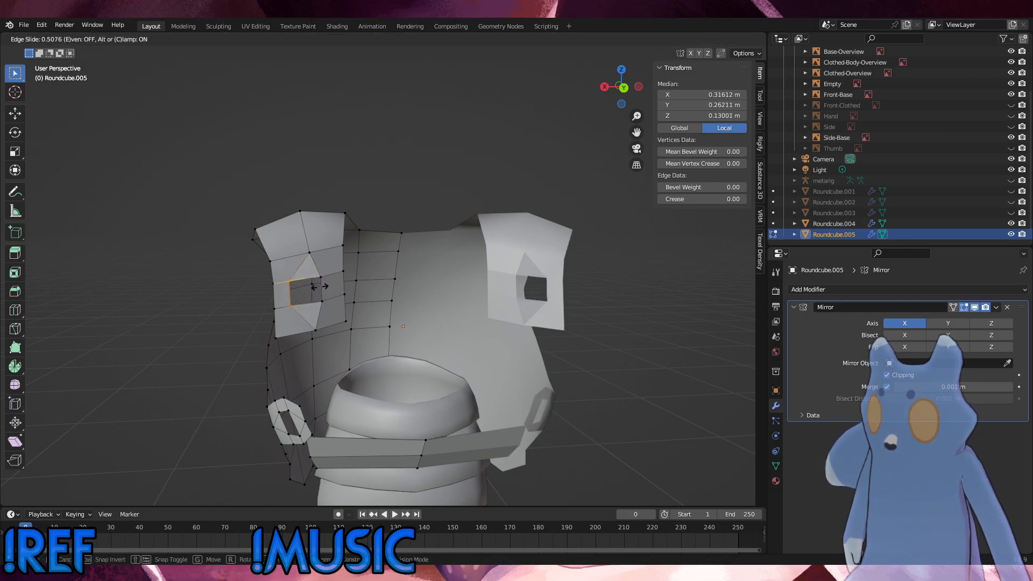
left_click(320, 286)
key("g")
key("g")
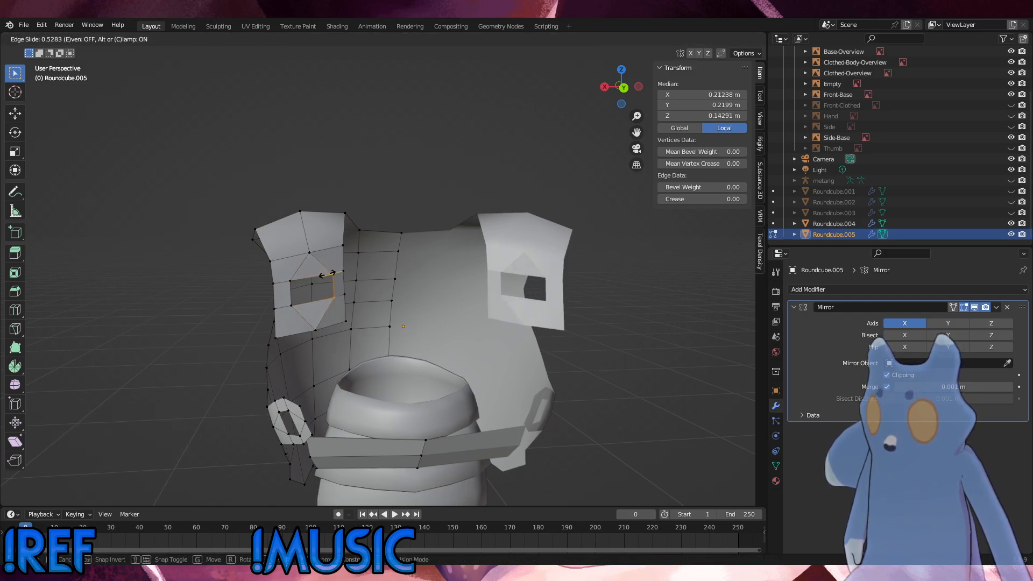
left_click(345, 290)
Slide the two lower corner vertices of the shoulder strap's back end inward to taper the tip.
left_click_drag(312, 319, 314, 320)
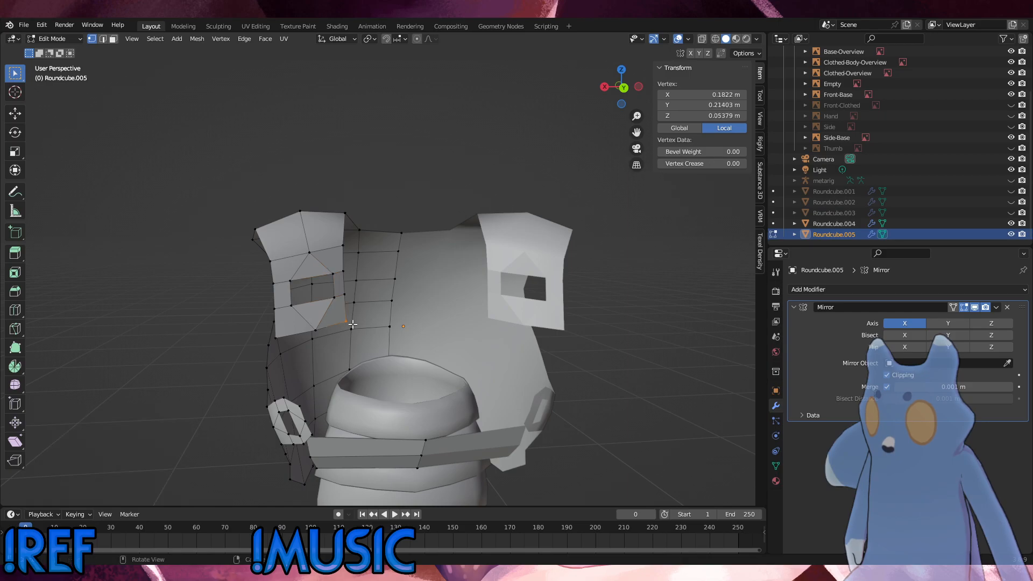
key("shift+v")
left_click(344, 320)
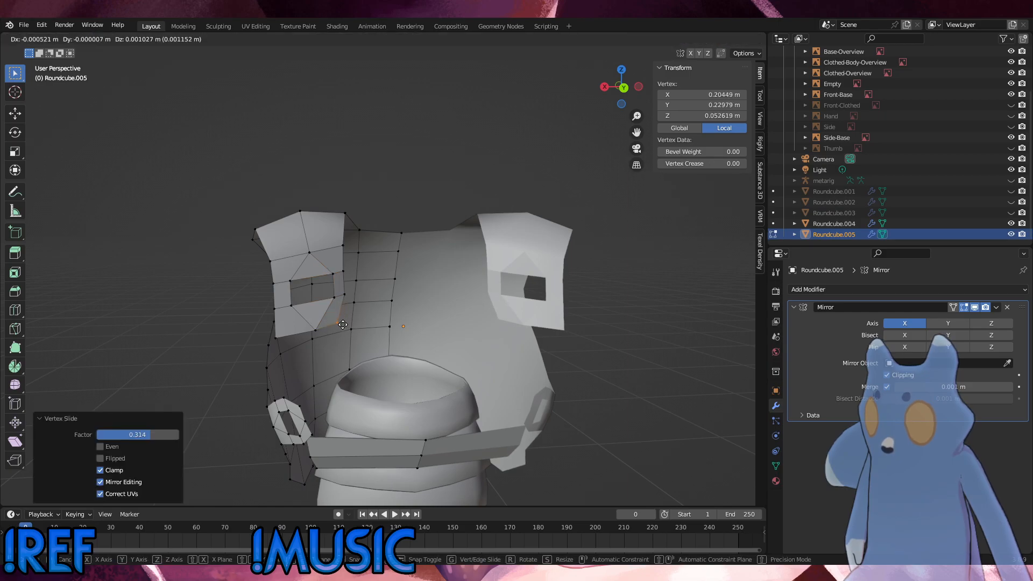
left_click(280, 336)
key("g")
key("g")
left_click(284, 327)
key("g")
key("g")
left_click(291, 328)
key("g")
key("g")
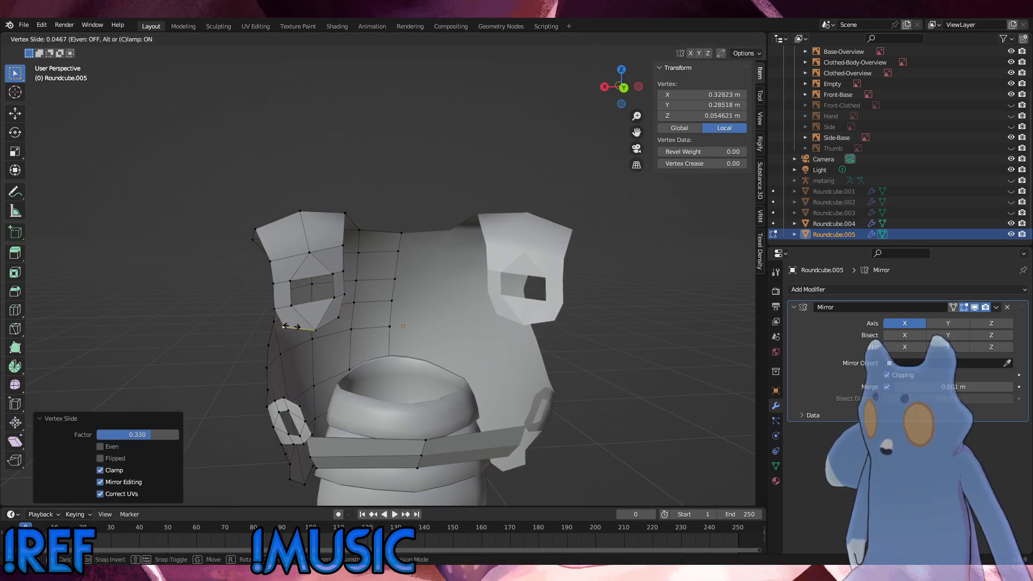
left_click(291, 327)
Slide the selected upper vertices of the strap's back end and shift them about -0.0084 m along X.
left_click(281, 306)
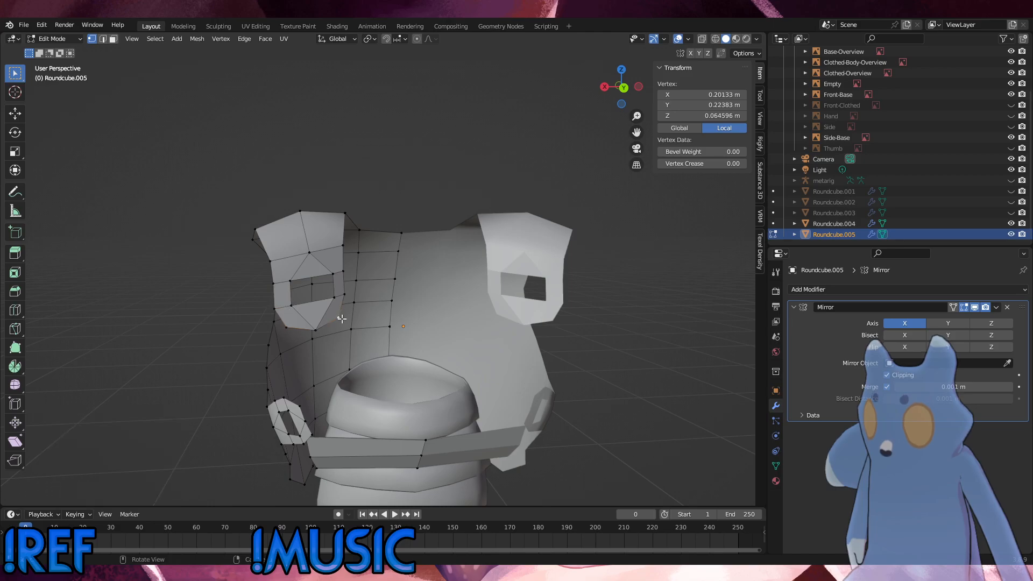
left_click(278, 258, "shift")
middle_click_drag(279, 258, 462, 247)
left_click(411, 236, "shift")
key("g")
key("g")
left_click(371, 225)
key("g")
key("x")
left_click(424, 220)
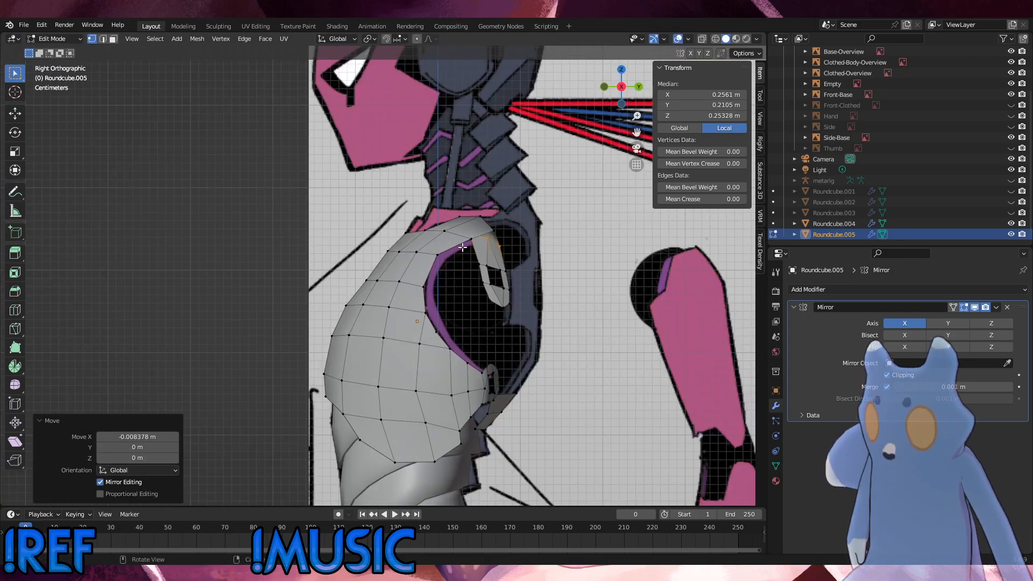
Move the strap's selected upper vertices about 0.0144 m along Y in the side view.
key("g")
key("y")
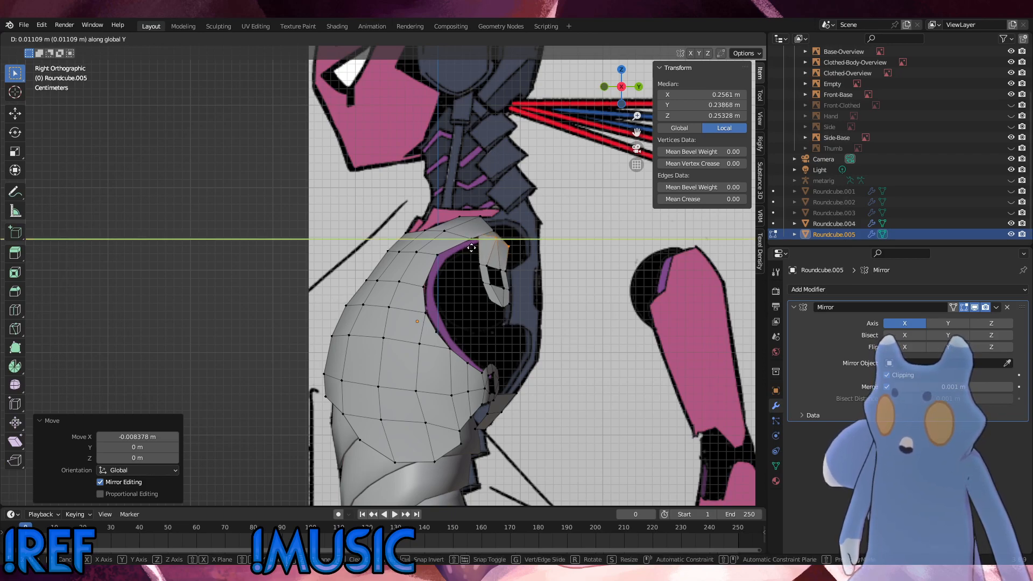
left_click(474, 248)
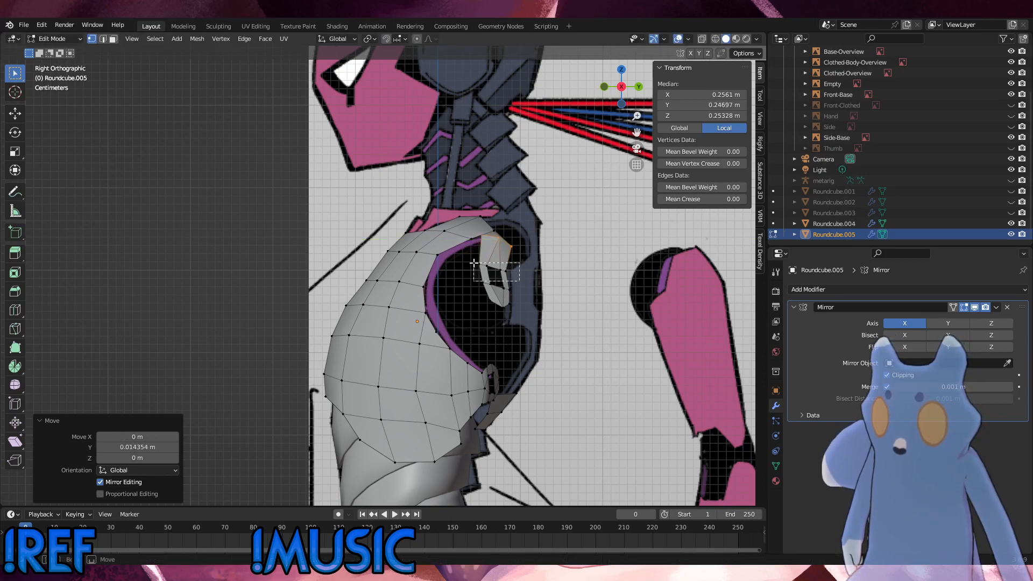
Move the slot's upper vertices about 0.011 m in Y and 0.016 m in Z, and the lower ones about 0.008 and 0.018 m.
left_click(473, 264)
key("g")
left_click(502, 254)
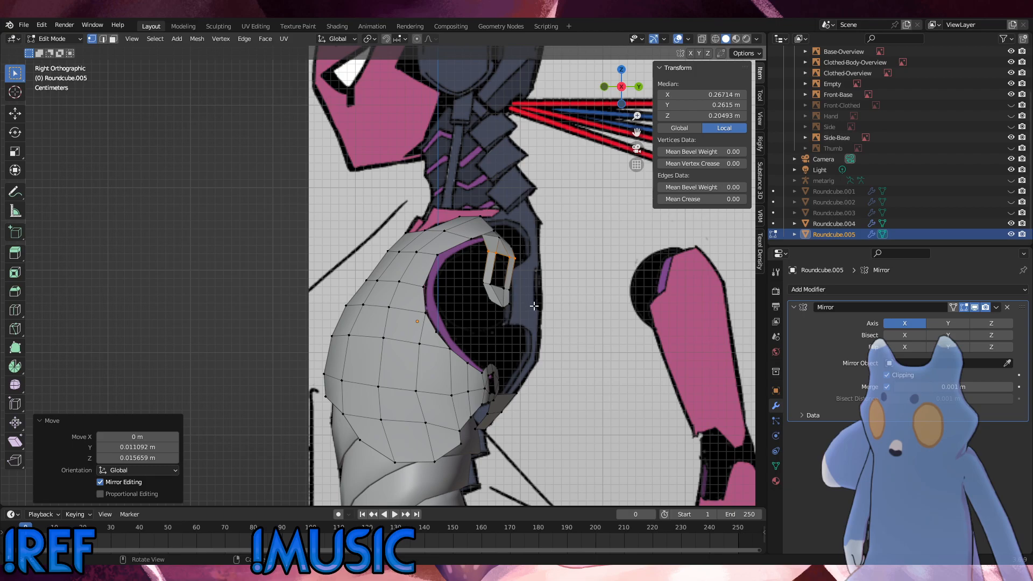
left_click_drag(470, 276, 471, 275)
key("g")
left_click(477, 261)
Select the slotted lower part of the strap end, scale it to about 0.57 along X and reposition it.
middle_click_drag(495, 265, 390, 279)
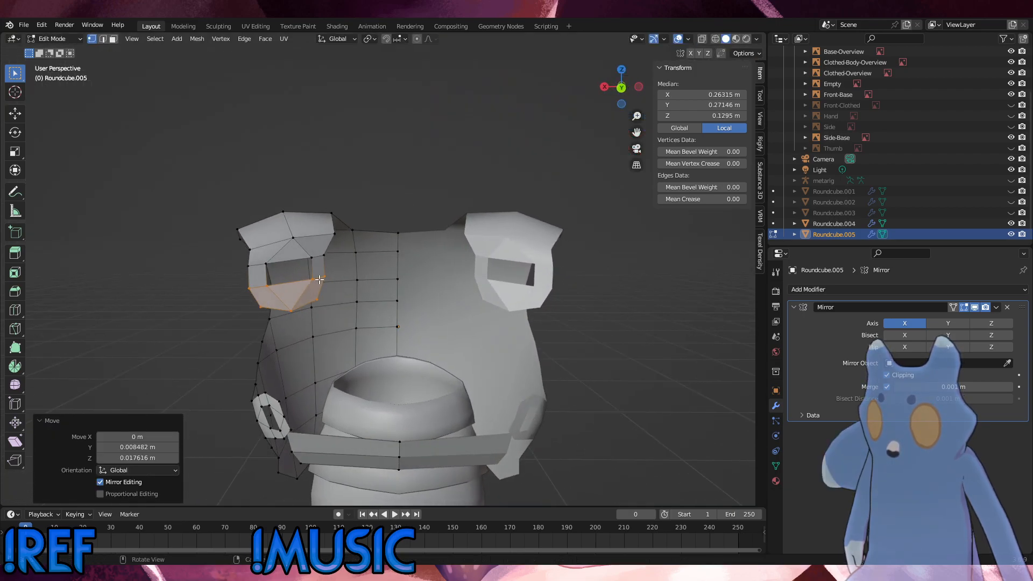
left_click(325, 253, "shift")
left_click(312, 258, "shift")
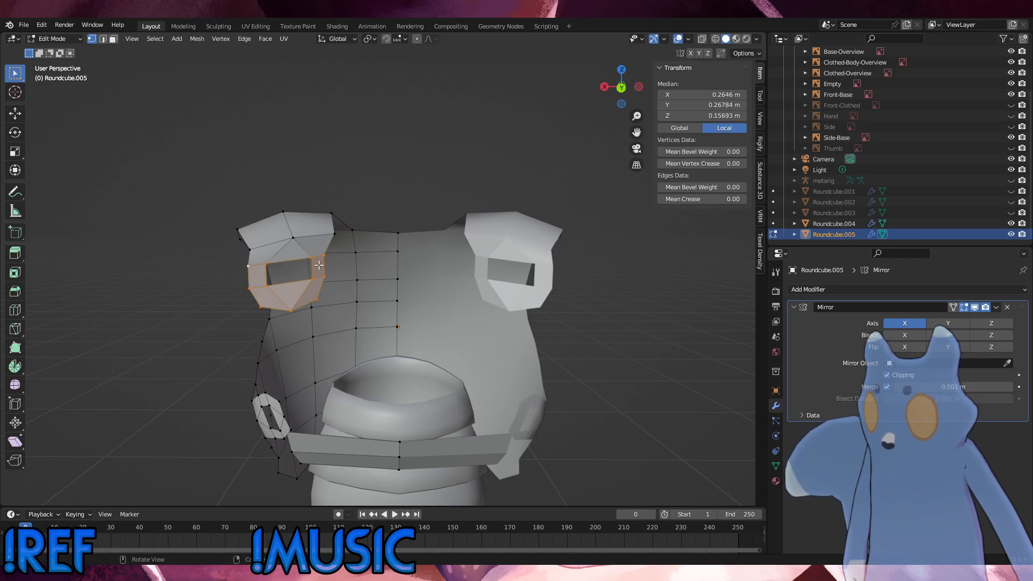
key("s")
key("x")
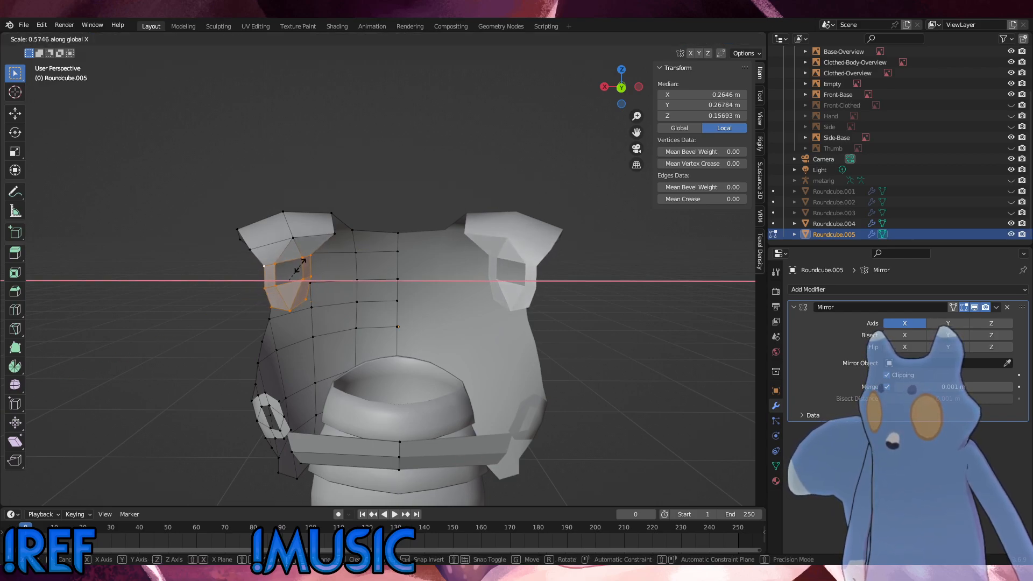
left_click(299, 266)
key("g")
left_click(303, 262)
Scale the slotted strap part uniformly by 1.366 and adjust its height along Z.
mouse_move(303, 262)
middle_mouse_down()
mouse_move(291, 264)
mouse_move(316, 260)
middle_mouse_up()
key("s")
left_click(322, 264)
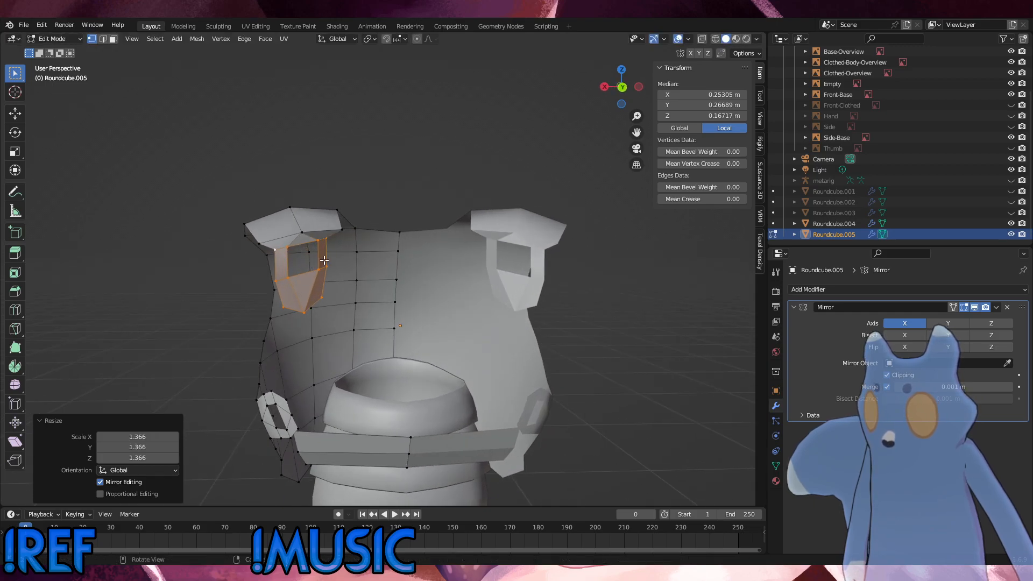
key("g")
key("z")
left_click(325, 263)
Scale the row of vertices above the slot, where the strap bends over the shoulder, and nudge it slightly upward.
left_click(340, 232)
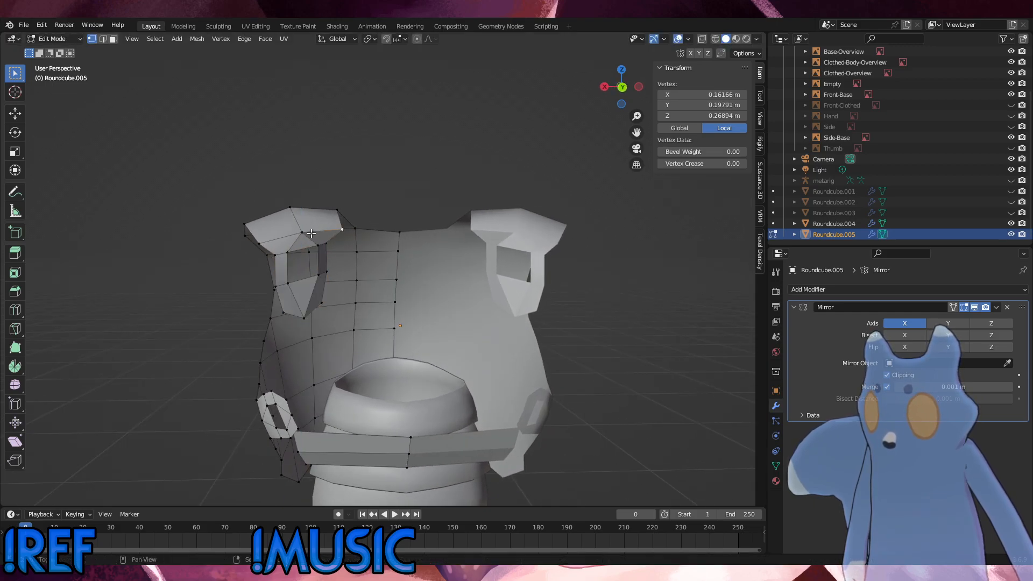
left_click(302, 234, "shift")
left_click(259, 244, "shift")
key("s")
left_click(363, 243)
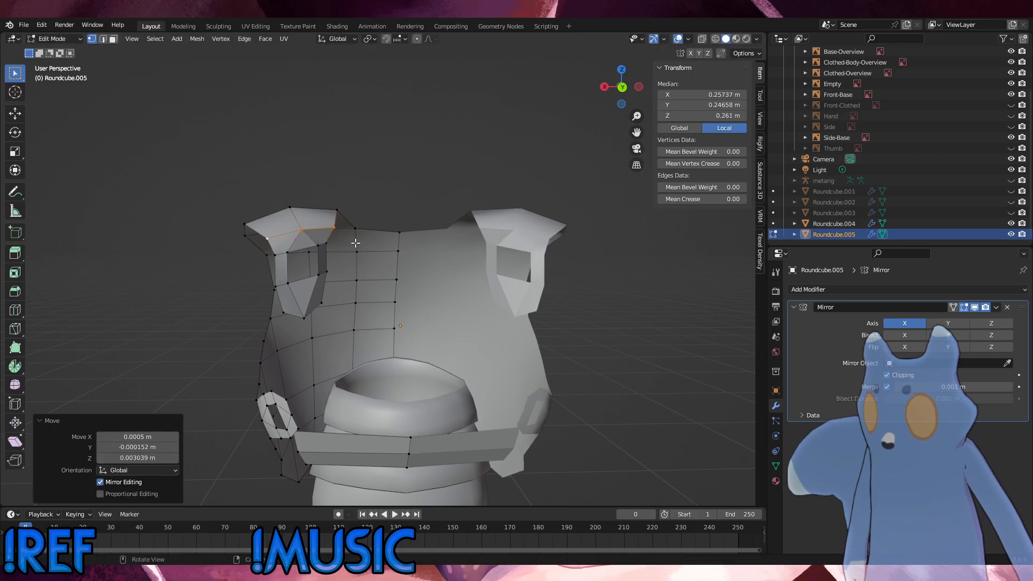
Try to reposition the upper corner vertices of the shoulder strap's slot by moving and sliding them along their edges.
left_click(323, 247)
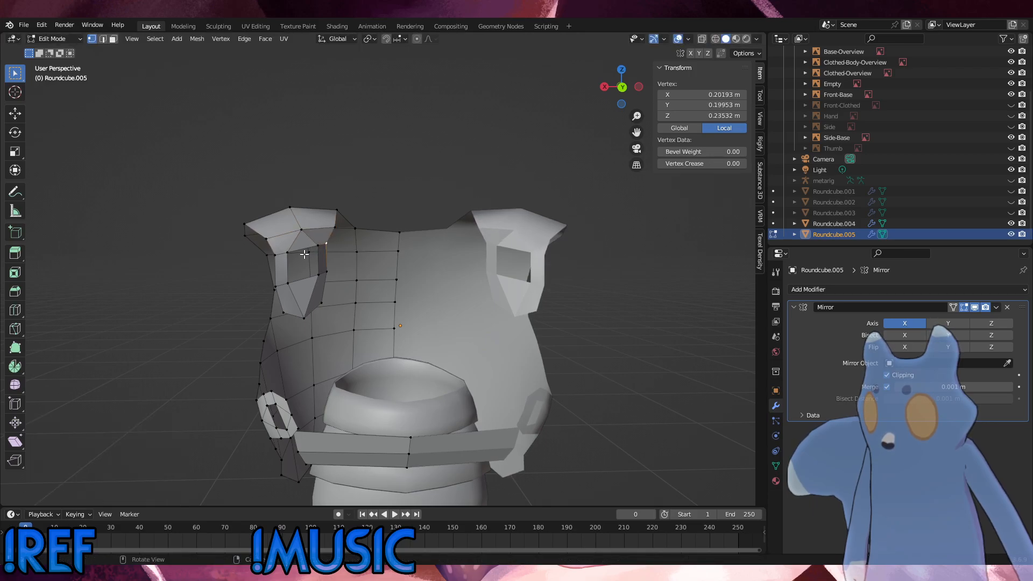
key("shift+v")
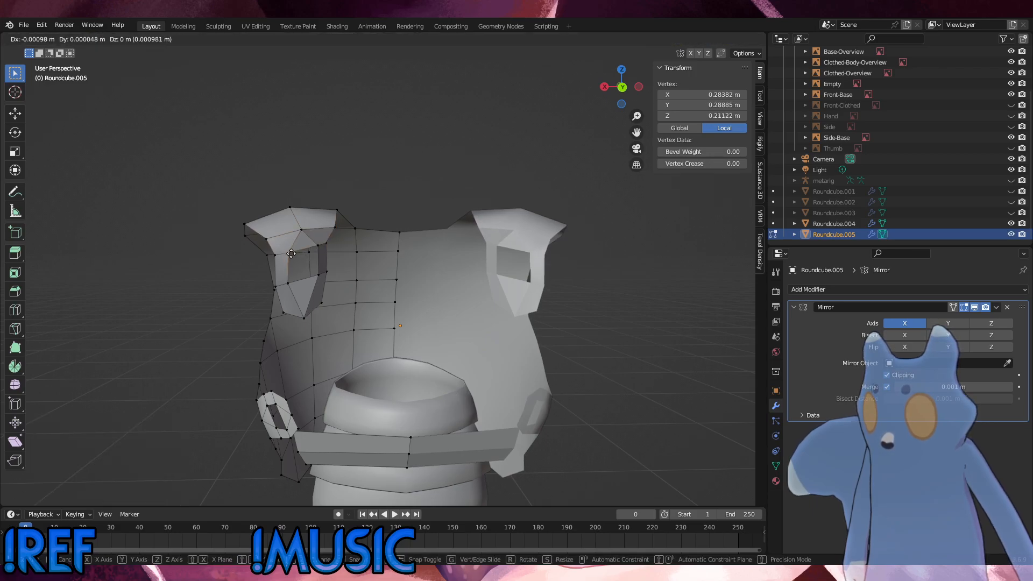
left_click(296, 253)
left_click(316, 249)
key("g")
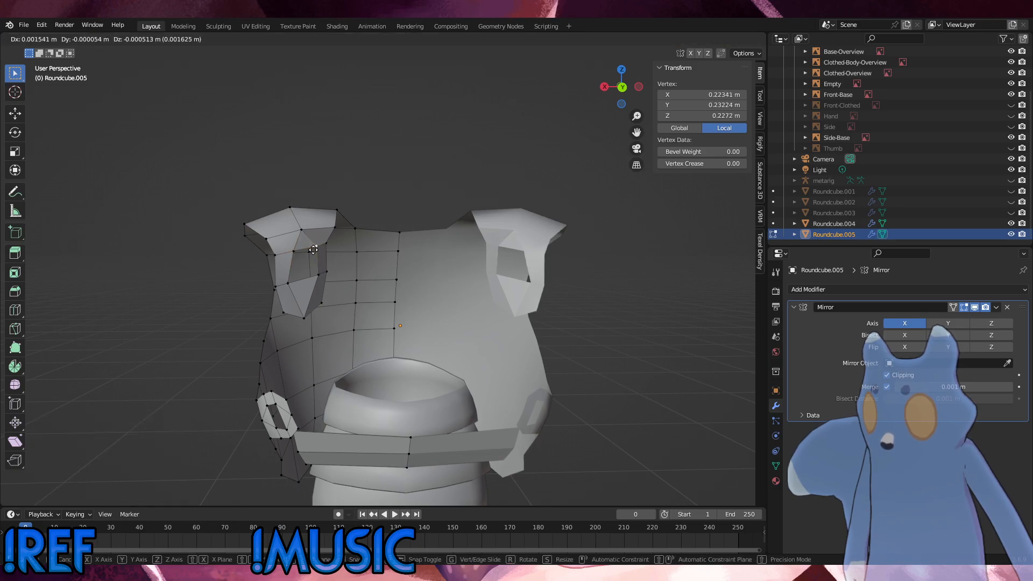
left_click(319, 248)
key("g")
key("g")
left_click(319, 250)
Try to slide the slot's two lower corner vertices upward along their edges.
left_click(317, 274)
key("g")
key("g")
left_click(318, 267)
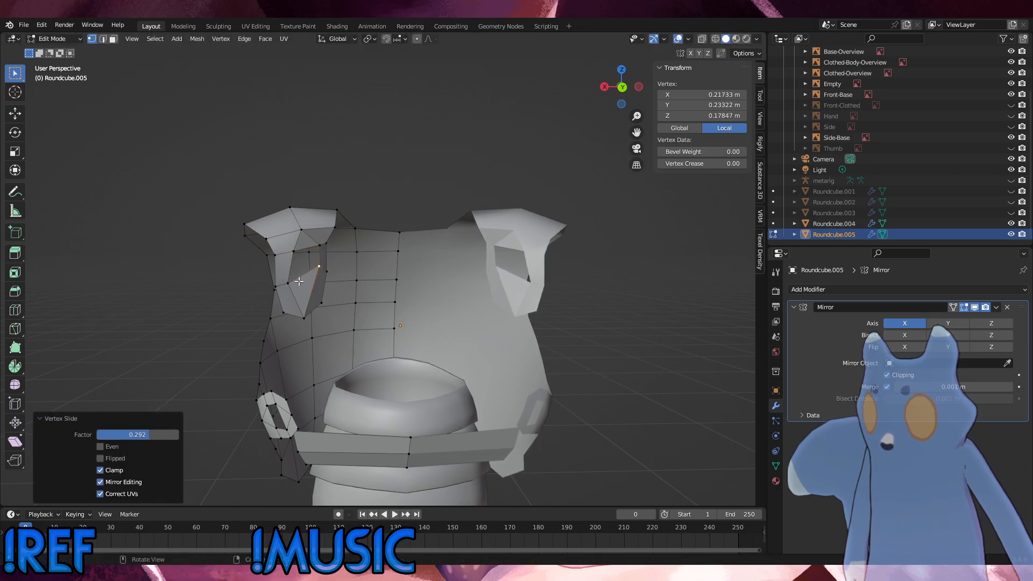
left_click(291, 280)
key("g")
key("g")
left_click(293, 274)
Undo the individual vertex moves and slides around the slot.
key("ctrl+z")
key("ctrl+z")
key("ctrl+z")
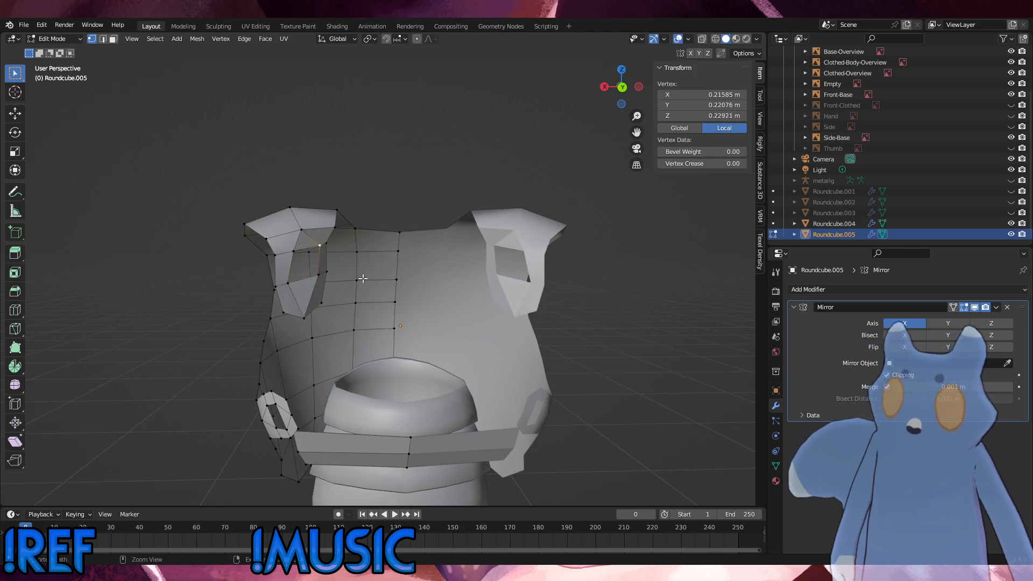
key("ctrl+z")
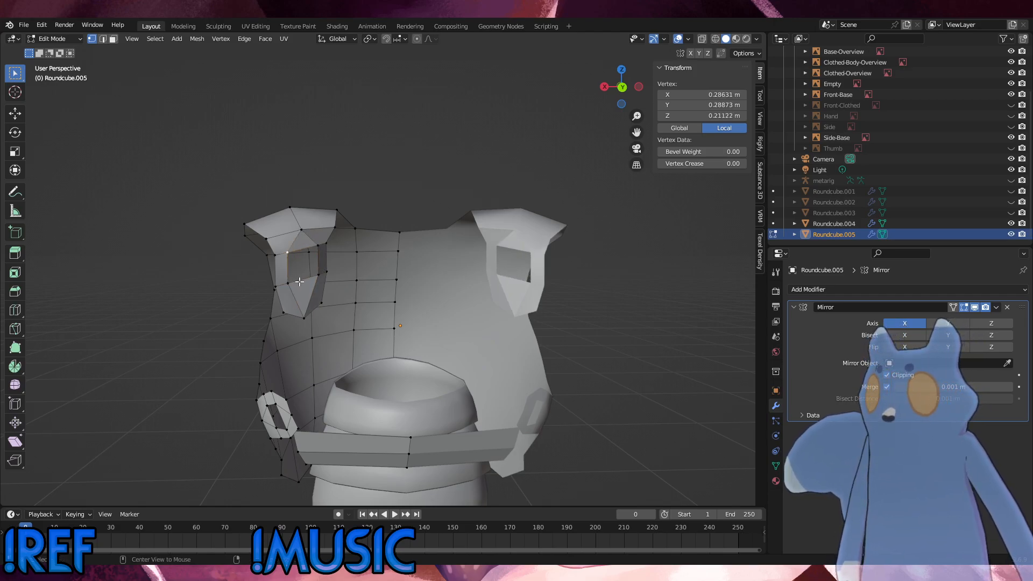
key("ctrl+z")
Select the vertex row along the slot's lower edge, slide it upward to shorten the slot, and nudge it about 0.001 m.
left_click(325, 274)
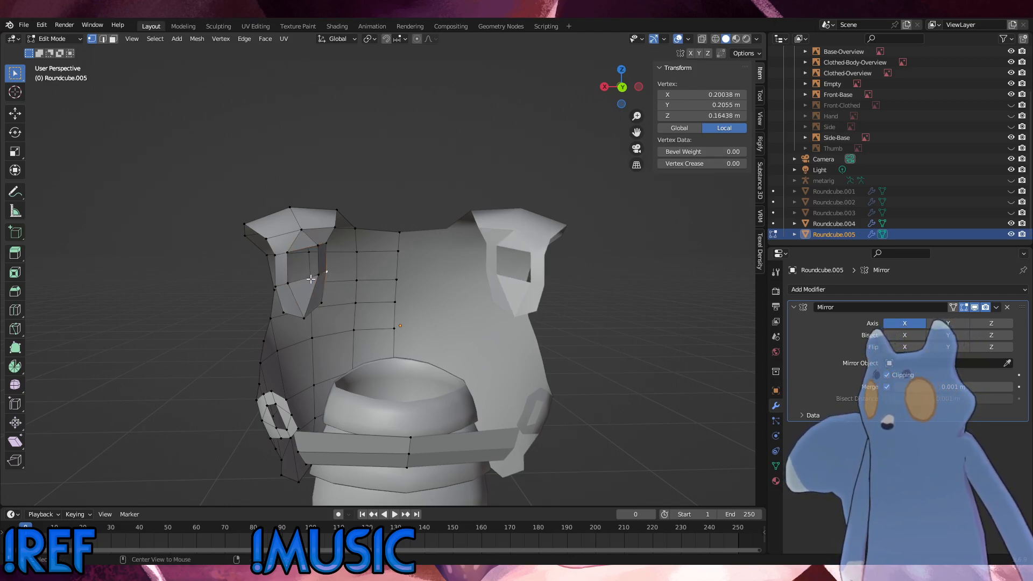
left_click(310, 280, "alt")
left_click(289, 285)
left_click(279, 287, "shift")
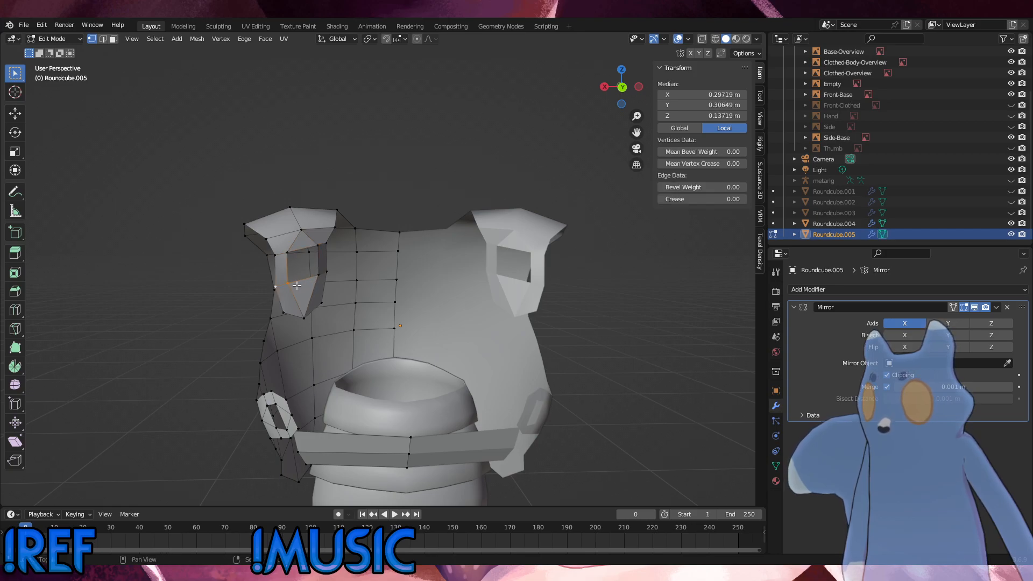
left_click(329, 276, "shift")
key("g")
key("g")
left_click(380, 273)
key("g")
left_click(381, 273)
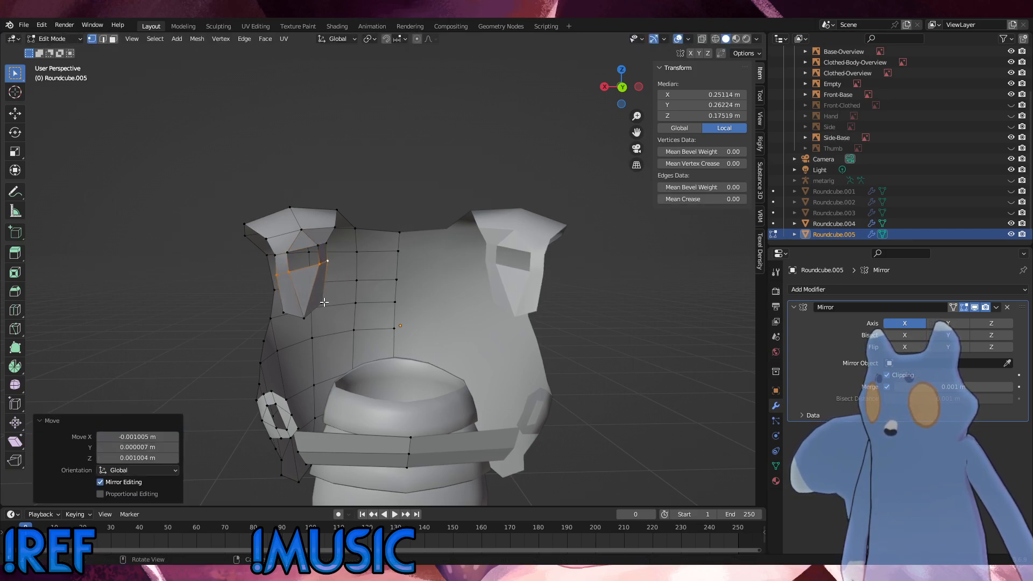
Raise the strap end's lowest vertices about 0.02 m in Z and adjust their position from another angle.
left_click(301, 316)
key("g")
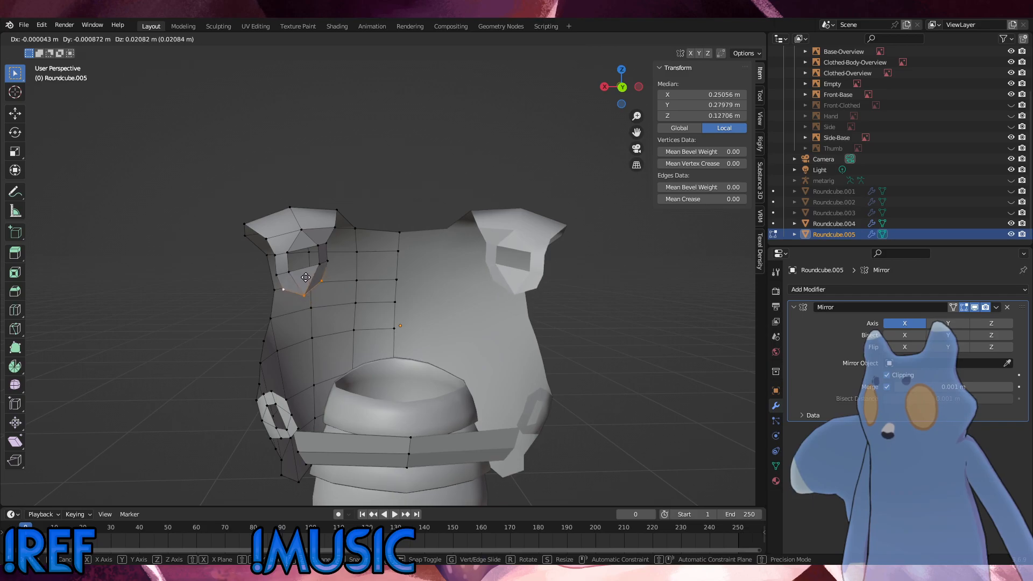
left_click(307, 274)
middle_click_drag(307, 275, 333, 264)
key("g")
left_click(385, 250)
Examine the chest piece from several angles and against the side reference drawing.
left_click(415, 207)
left_click(398, 232)
middle_click_drag(399, 233, 615, 293)
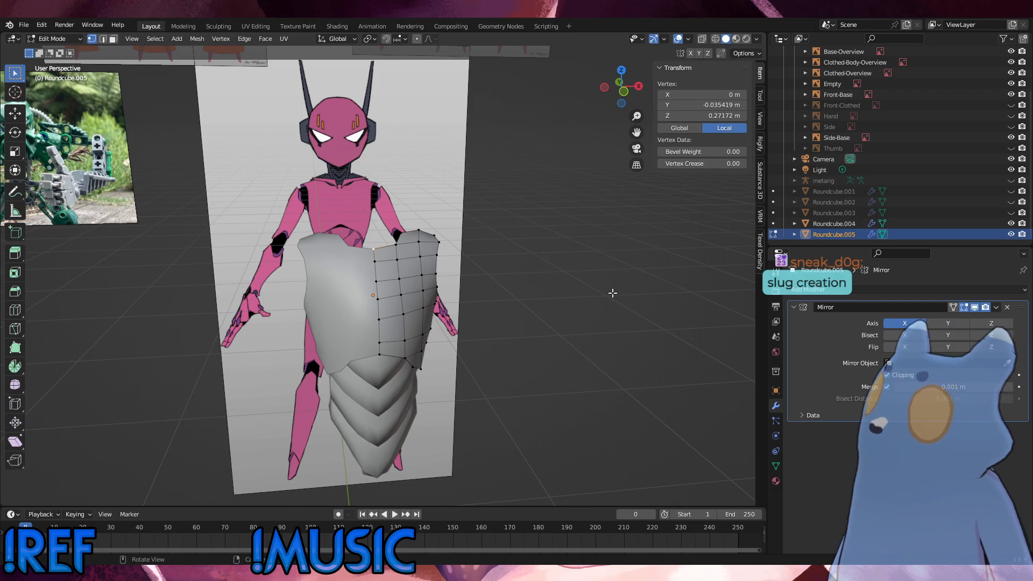
middle_click_drag(613, 293, 428, 275)
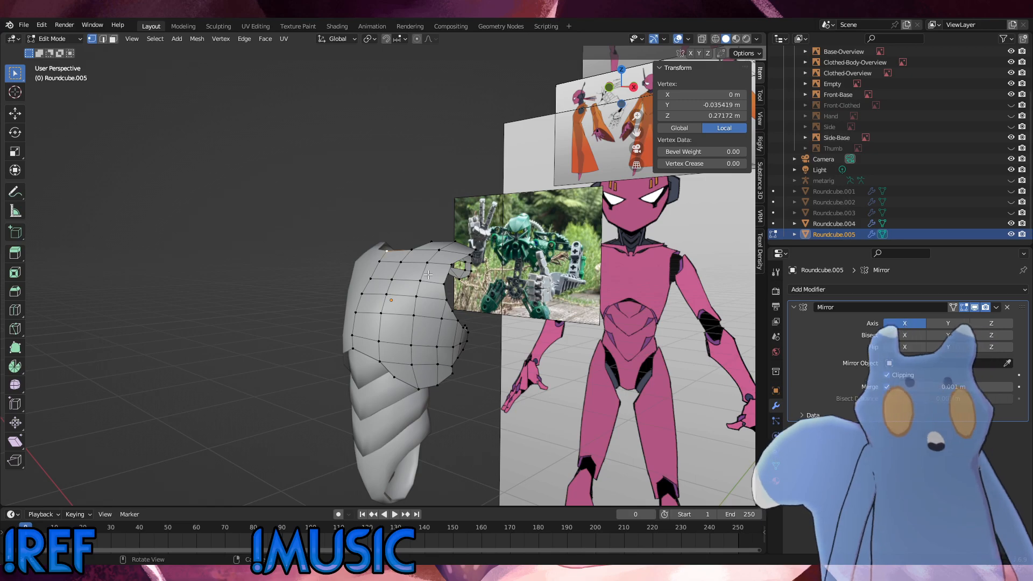
key("KP_1")
key("KP_3")
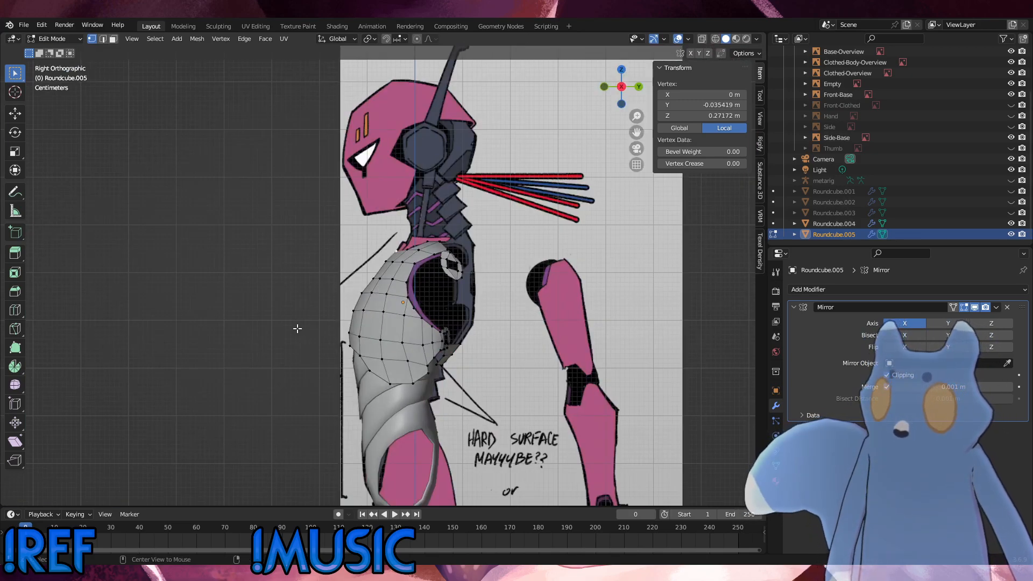
scroll(474, 318, "up", 4)
middle_click_drag(474, 318, 471, 319, "shift")
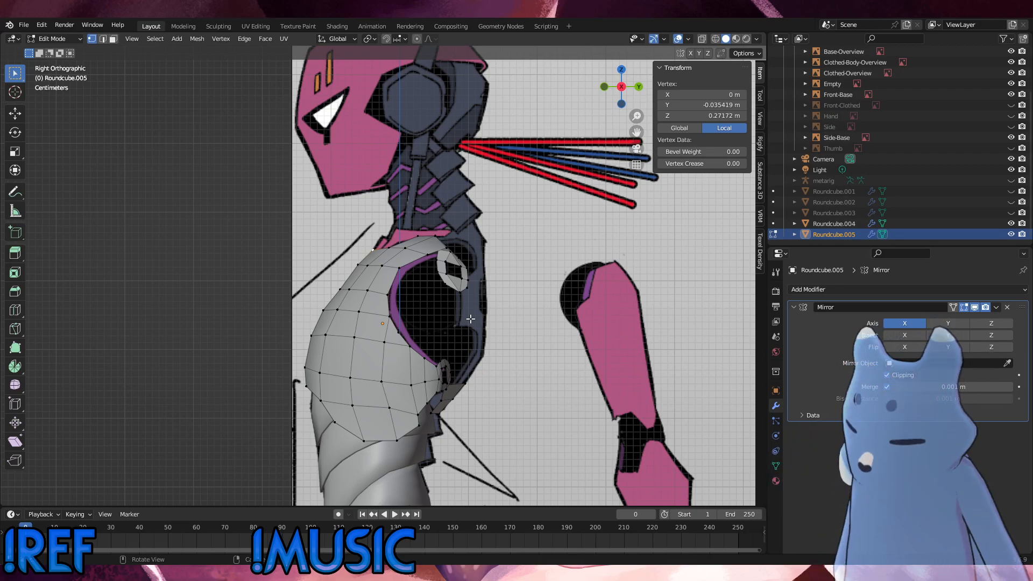
middle_click_drag(469, 319, 348, 344)
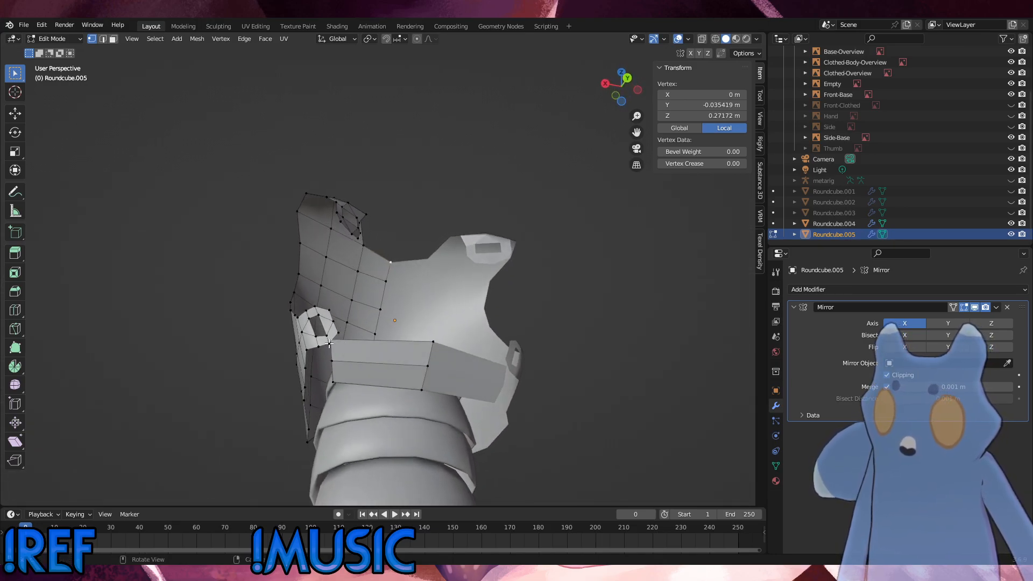
Select the slotted ring at the chest piece's lower side and rotate it about the global Z axis in side view.
left_click(329, 343)
left_click(317, 345, "shift")
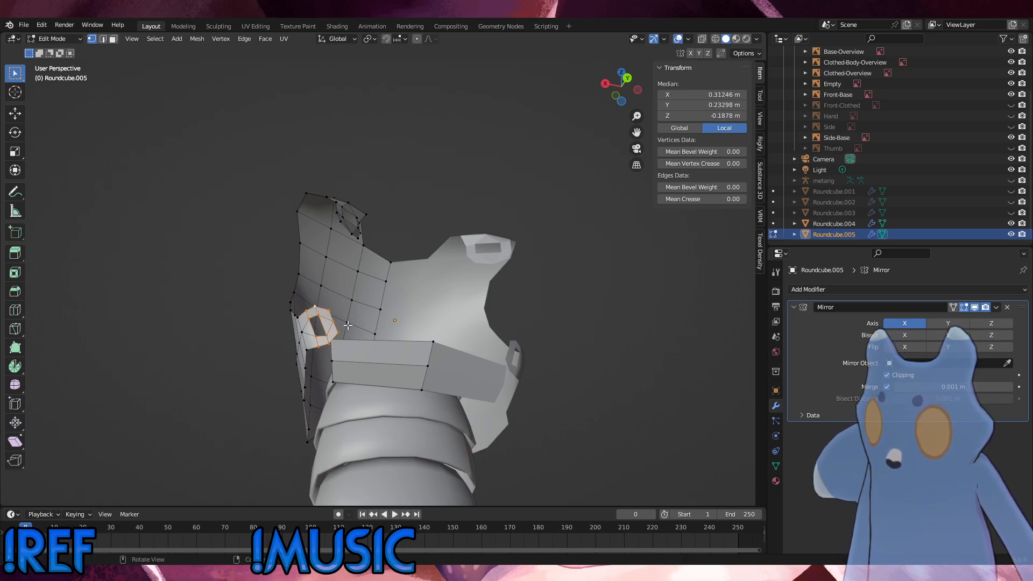
middle_click_drag(348, 325, 506, 406)
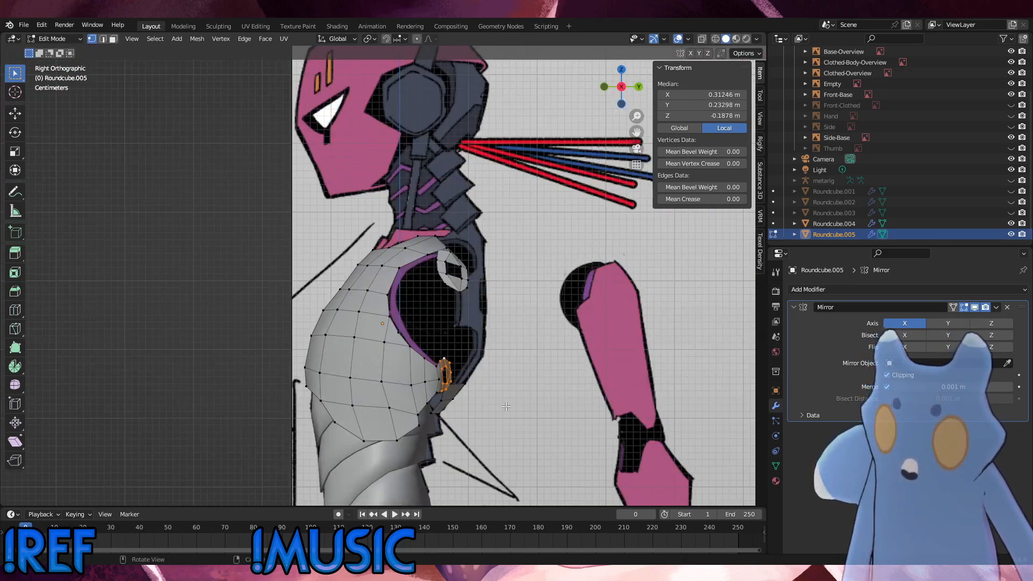
key("r")
key("z")
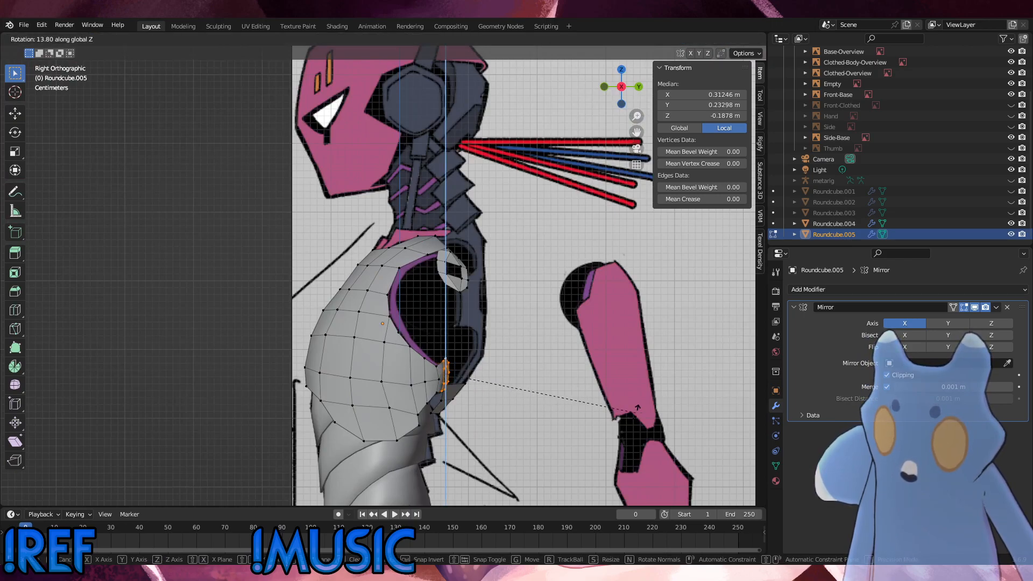
left_click(708, 404)
Move and rotate the slotted side ring to sit closer against the chest piece's lower rear edge.
middle_click_drag(533, 415, 411, 382)
key("g")
left_click(460, 456)
key("r")
left_click(410, 366)
key("g")
left_click(411, 367)
key("g")
left_click(499, 359)
middle_click_drag(411, 382, 384, 381, "alt")
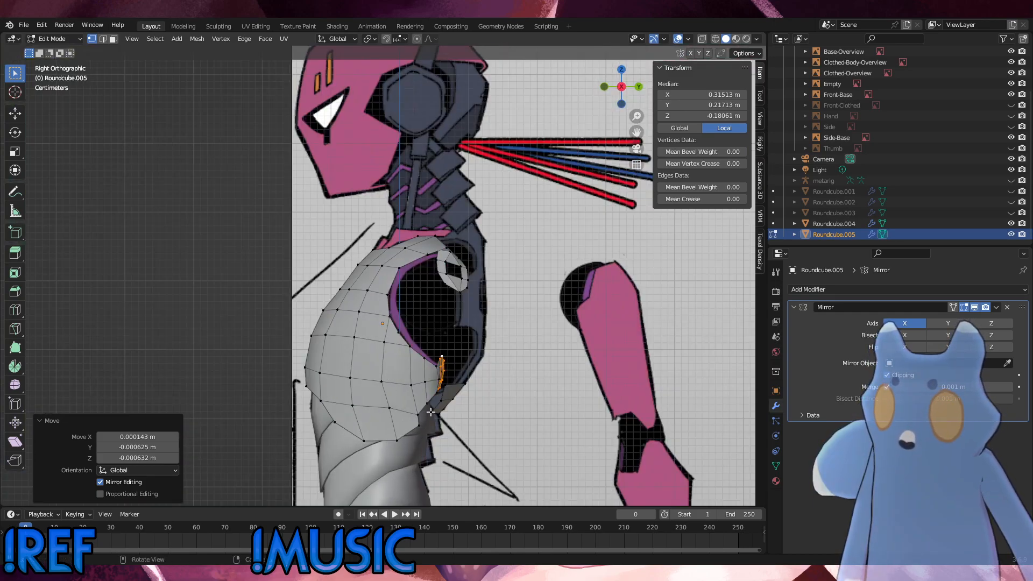
Move the back strap's three end vertices outward about 0.022 m in X in back view, and raise them about 0.008 m in Z.
scroll(449, 347, "down", 3)
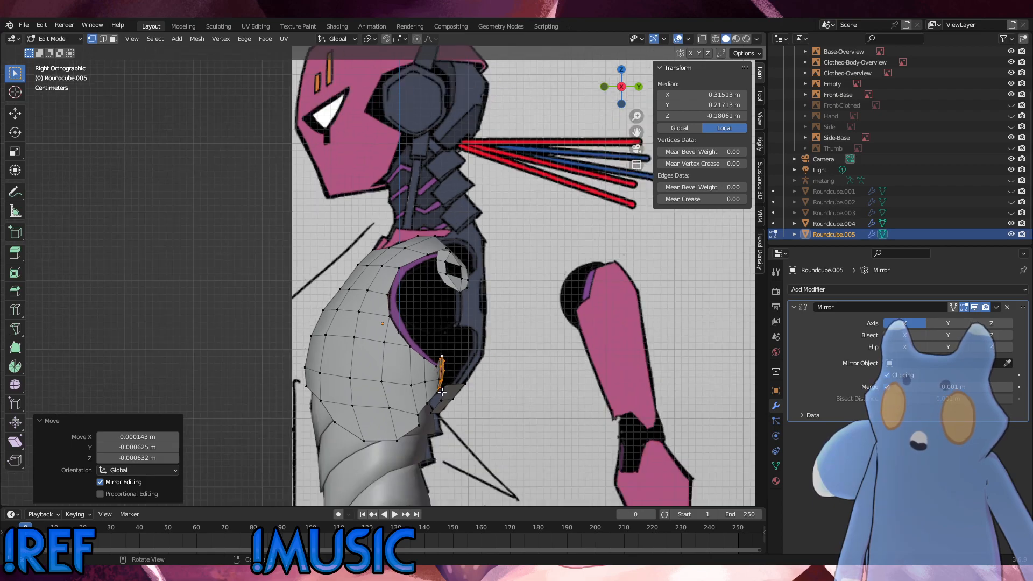
middle_click_drag(419, 397, 366, 381, "alt")
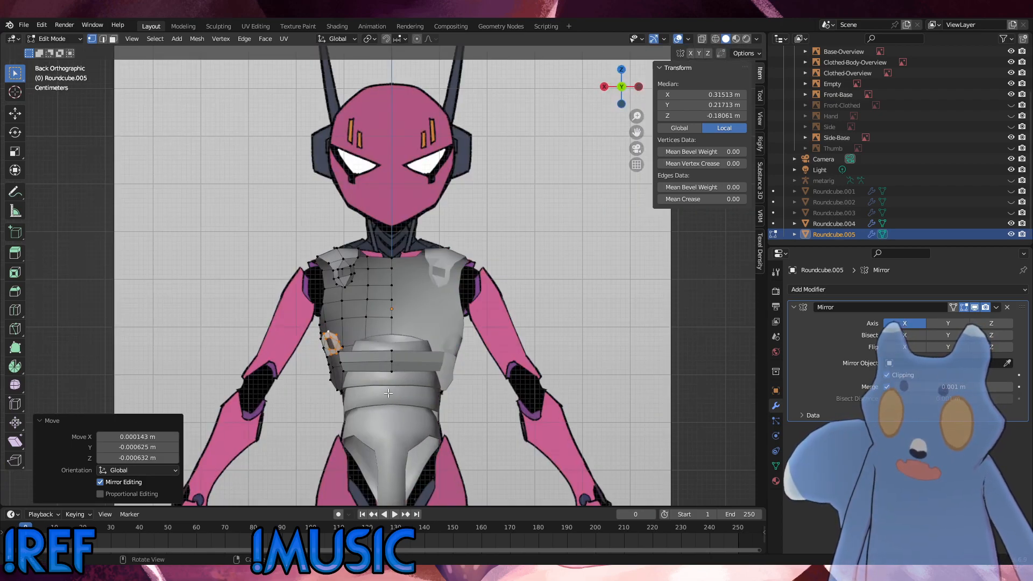
scroll(365, 380, "up", 5)
scroll(325, 420, "down", 1)
middle_click_drag(323, 425, 318, 389, "shift")
left_click(291, 400)
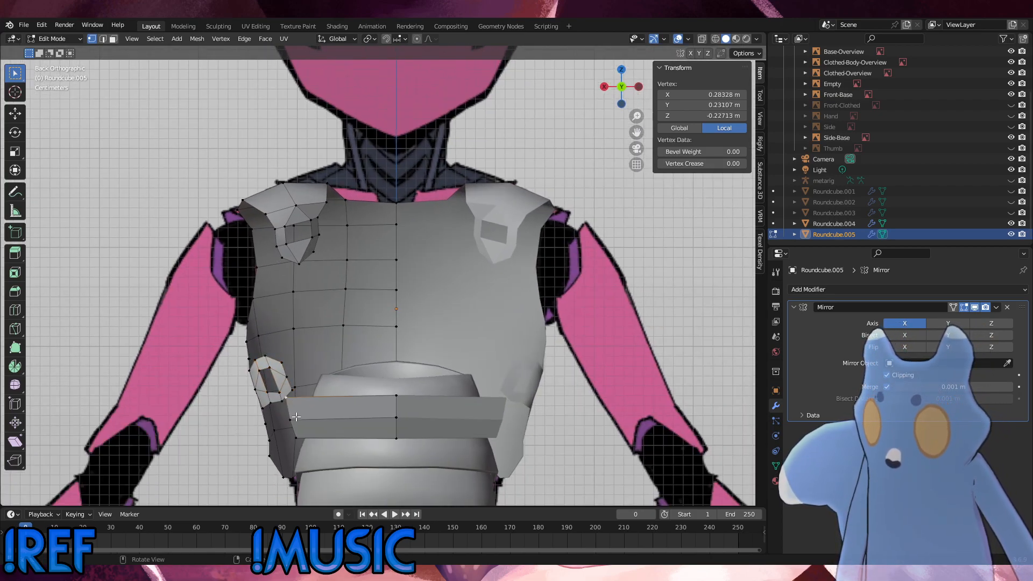
left_click(293, 424, "shift")
left_click(297, 437, "shift")
key("g")
left_click(289, 434)
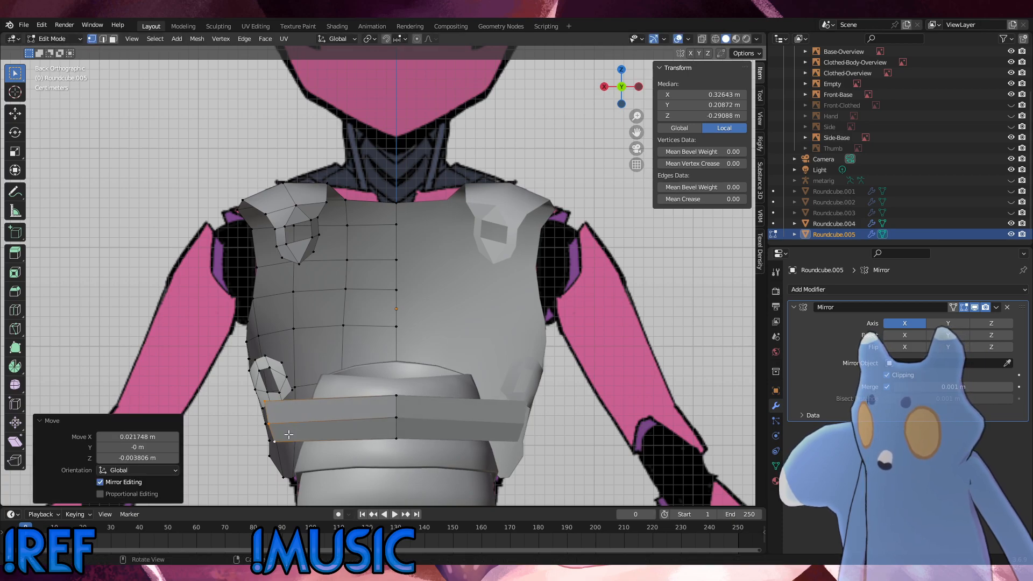
key("g")
left_click(295, 419)
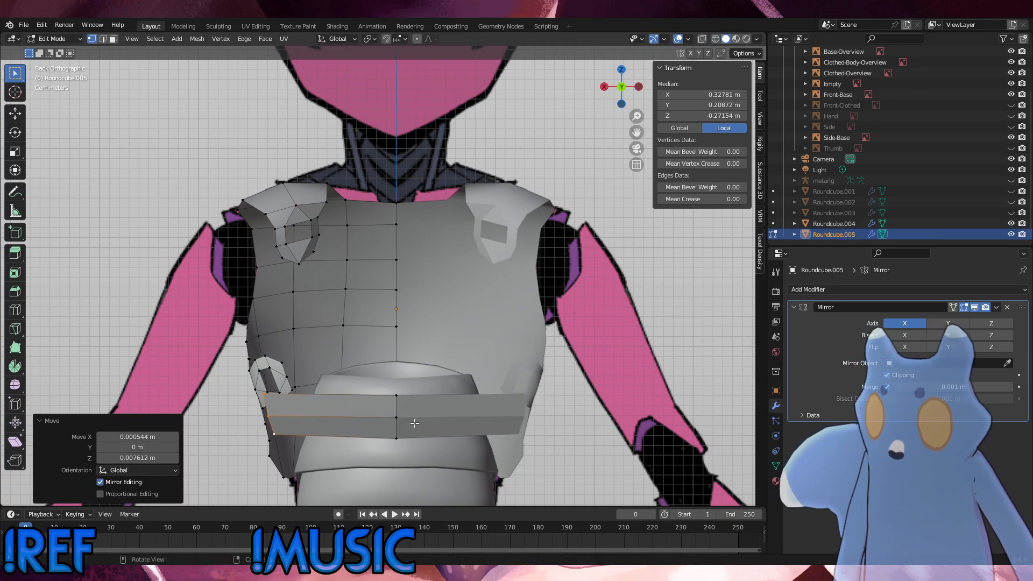
Move the back strap's lower centre vertex about -0.004 m in Y and -0.005 m in Z.
middle_click_drag(398, 436, 484, 406, "alt")
left_click(478, 438)
key("g")
left_click(476, 442)
Rotate the back strap's upper edge in side view and extrude it about 0.027 m in Y and 0.041 m in Z along the reference back.
mouse_move(488, 412)
middle_mouse_down()
mouse_move(477, 447)
mouse_move(465, 405)
mouse_move(438, 377)
mouse_move(419, 382)
mouse_move(495, 412)
middle_mouse_up()
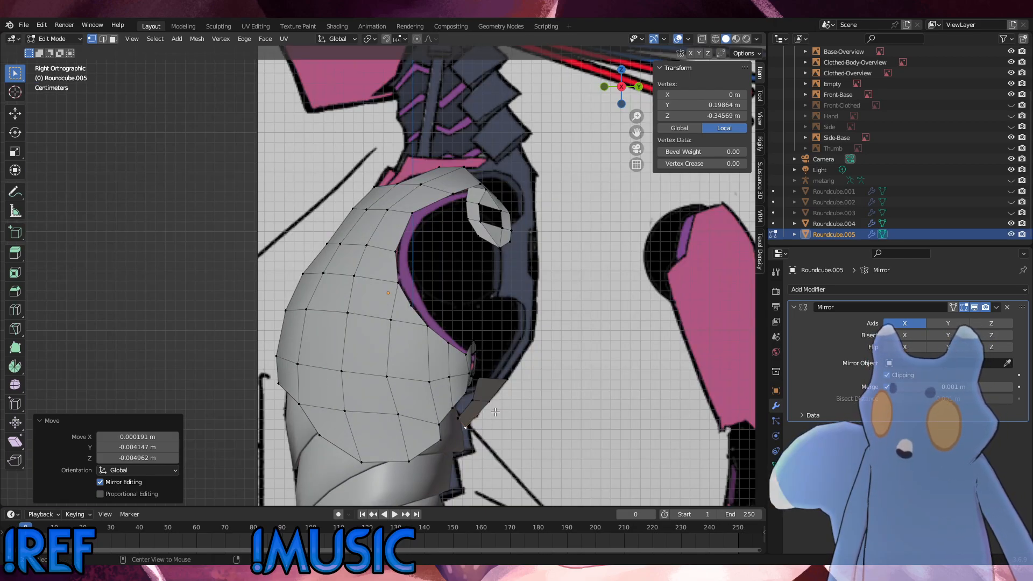
left_click(498, 385, "alt")
key("r")
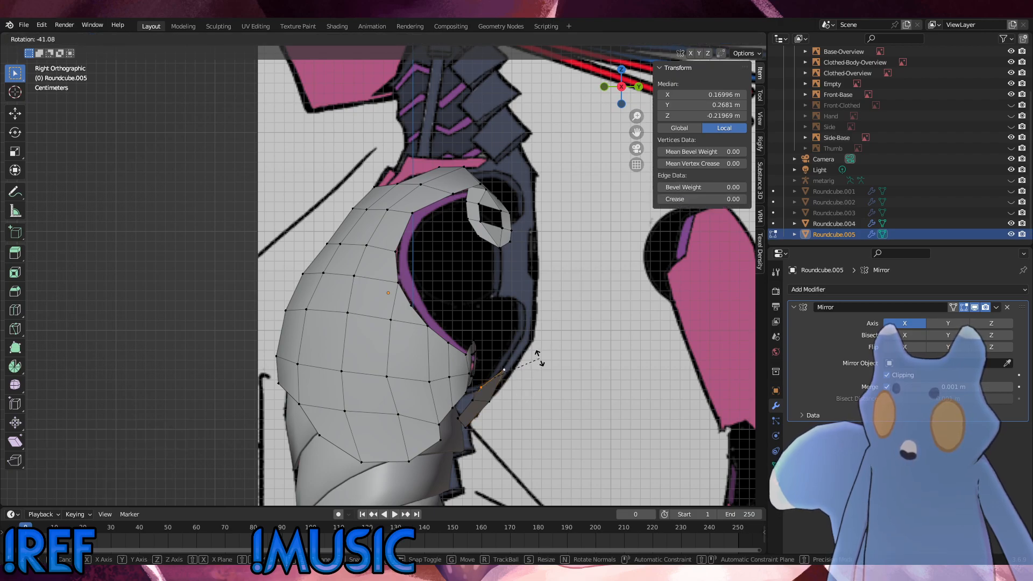
left_click(530, 386)
key("g")
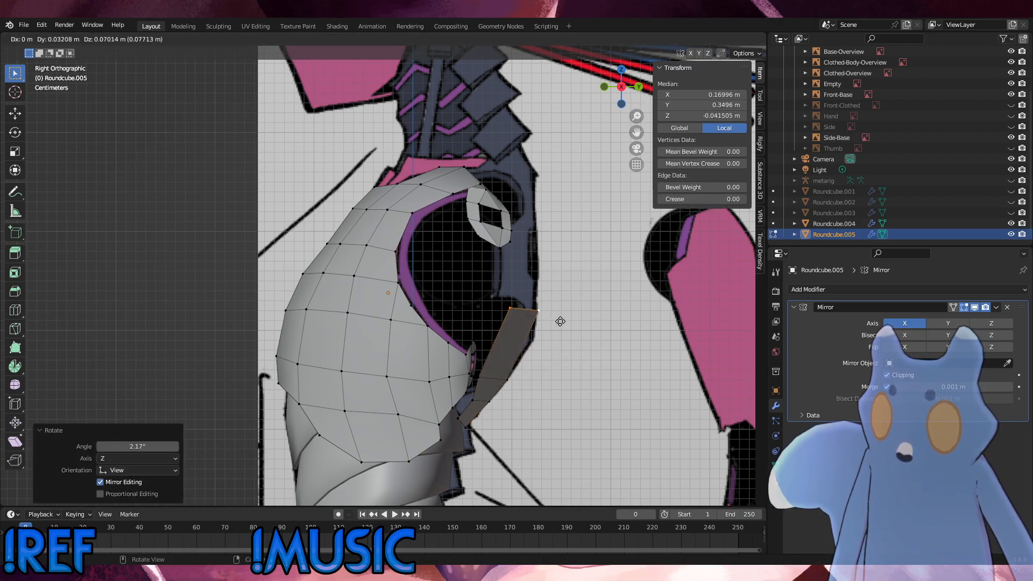
left_click(558, 343)
Extrude the strap's upper edge about 0.003 m in Y and 0.061 m in Z, and rotate it -9.47°.
key("e")
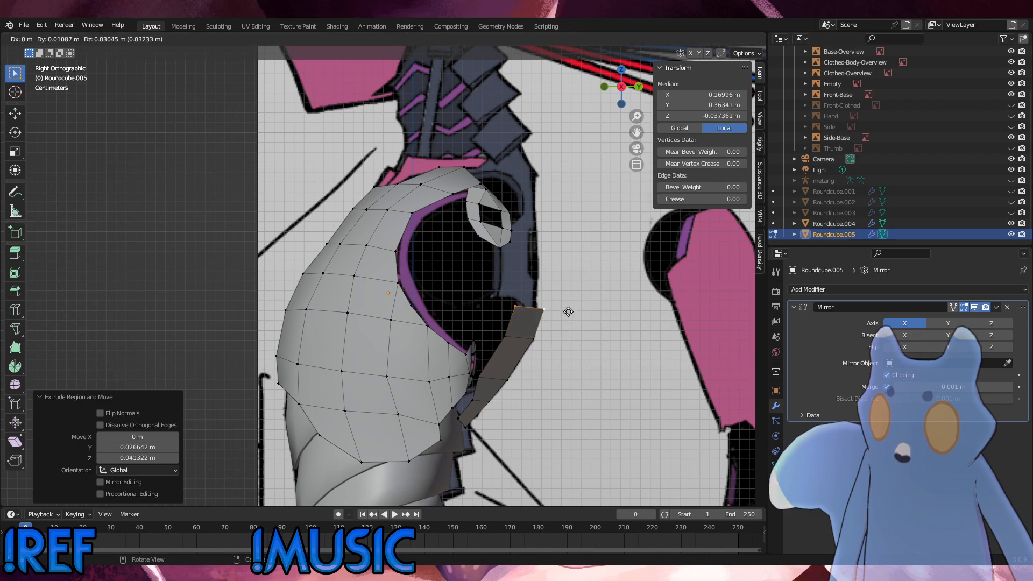
left_click(561, 283)
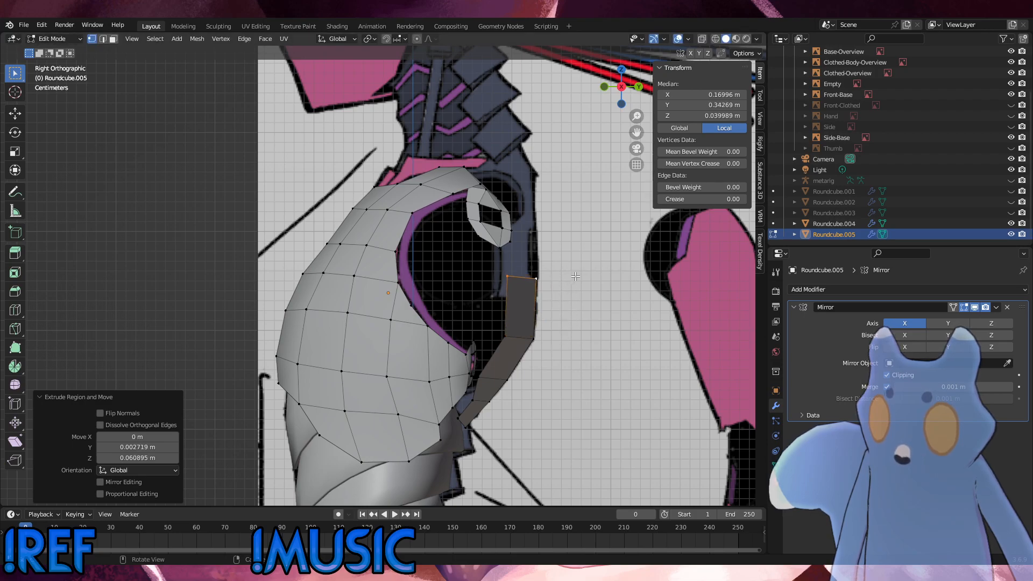
key("r")
left_click(595, 241)
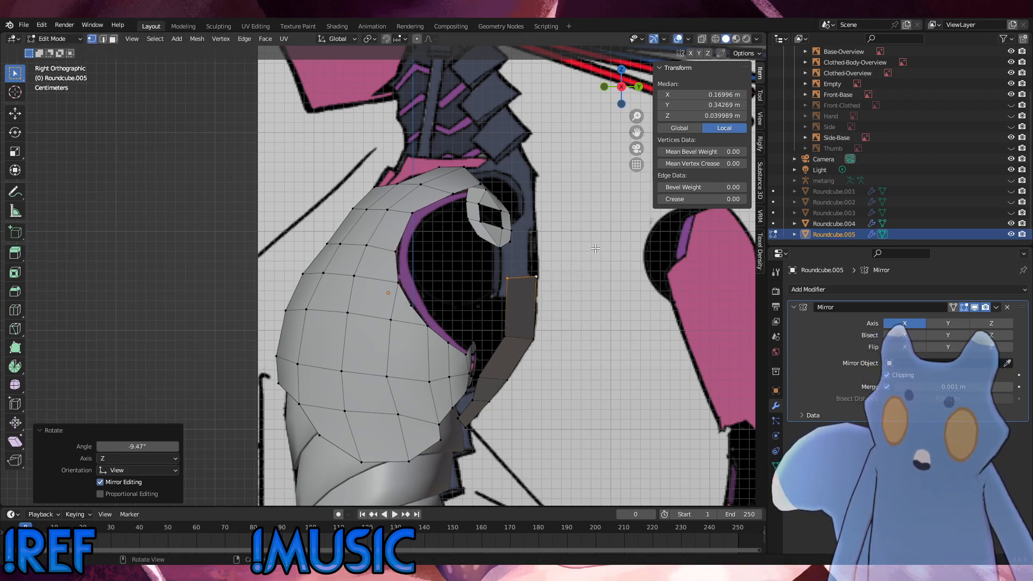
Extrude the strap's upper edge twice more up the reference back, about 0.055 m and 0.048 m in Z.
key("g")
left_click(593, 195)
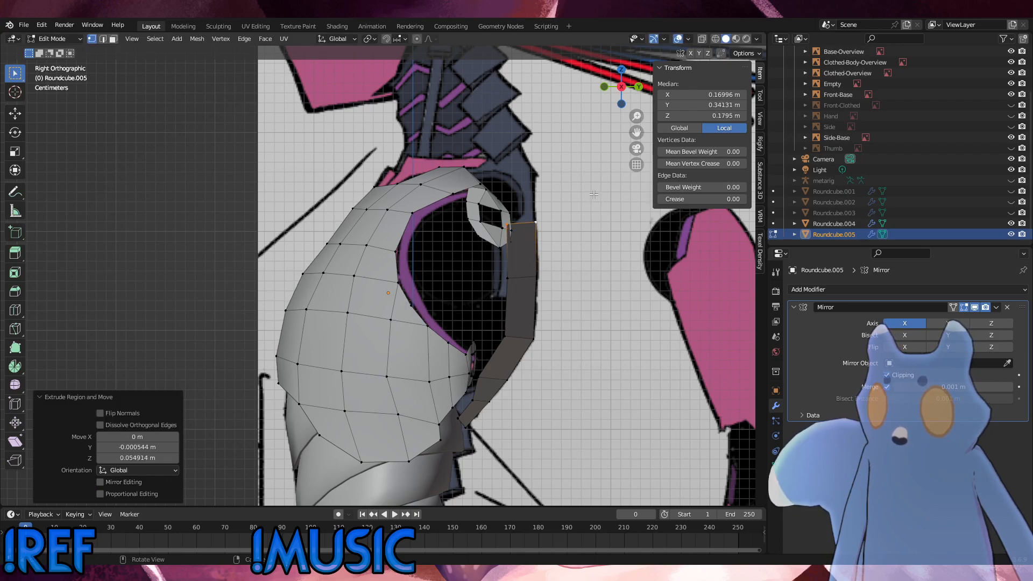
key("e")
left_click(592, 146)
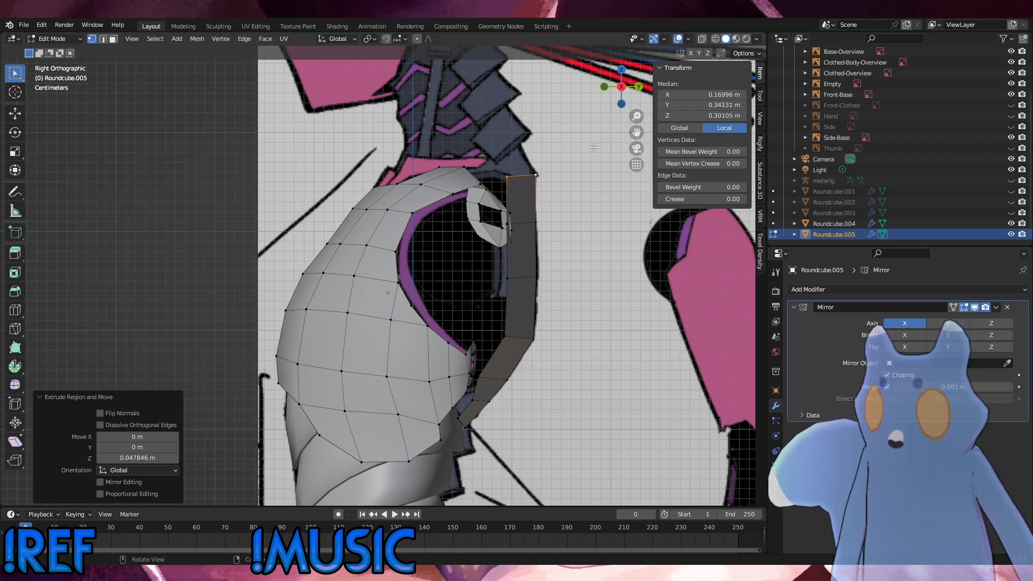
Rotate the strap's upper edge, shift it about -0.002 m in Y, and extrude it further toward the neck.
key("r")
left_click(578, 123)
key("g")
left_click(575, 123)
key("e")
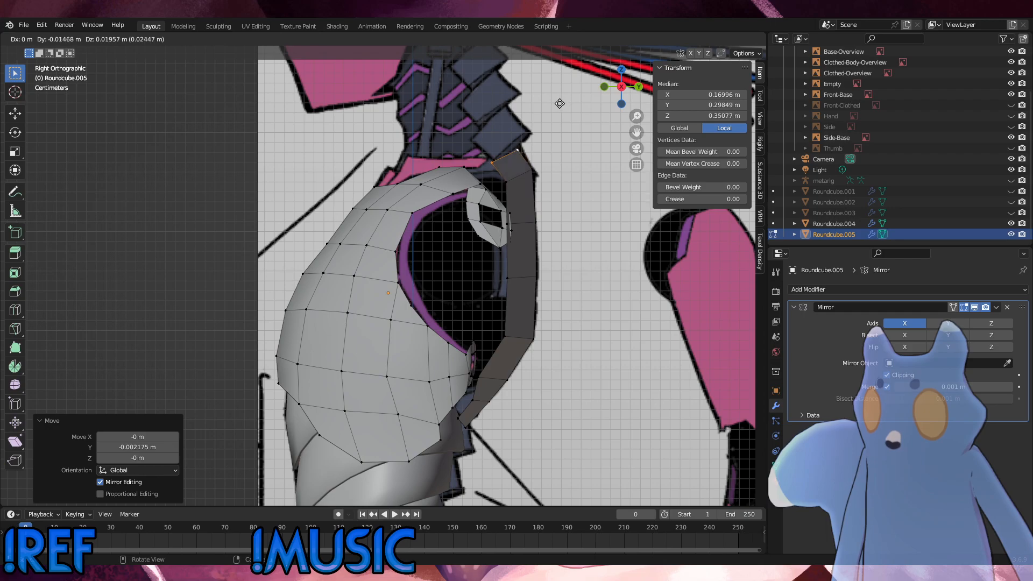
Rotate the back panel's top edge about -31.3°, position it against the side reference, and extrude it about 0.035 m toward the shoulder.
left_click(559, 102)
key("r")
left_click(517, 82)
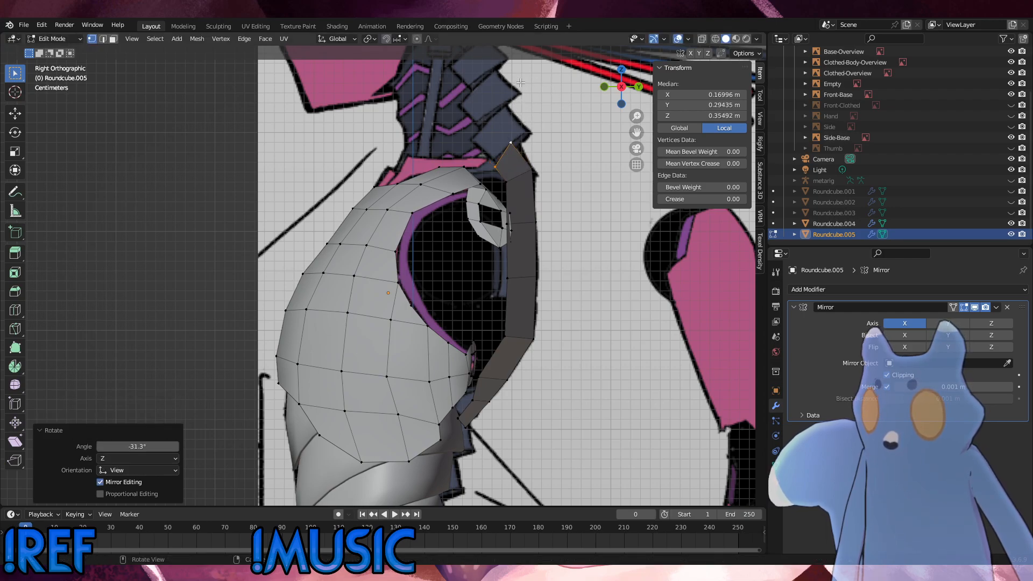
key("g")
left_click(503, 86)
key("e")
left_click(483, 93)
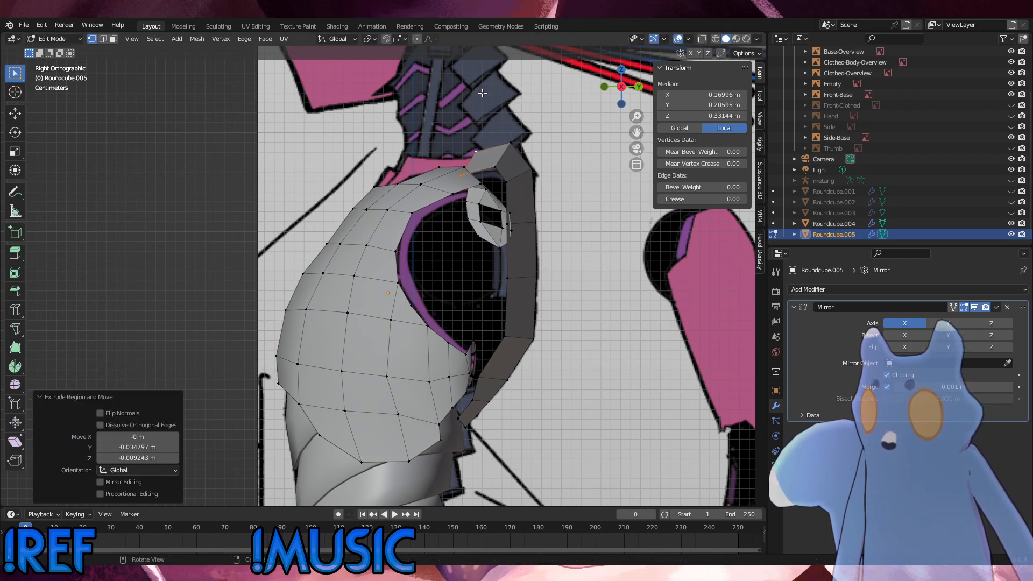
key("e")
left_click(457, 105)
key("ctrl+z")
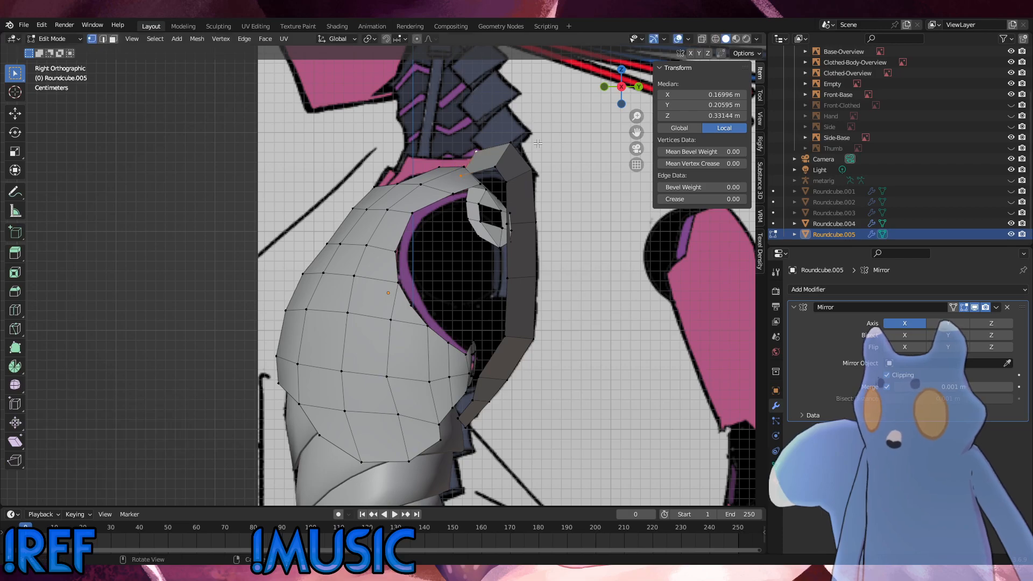
Rotate the newly extruded shoulder edge about -18.6°, scale it down, and adjust its position.
key("r")
left_click(522, 122)
key("s")
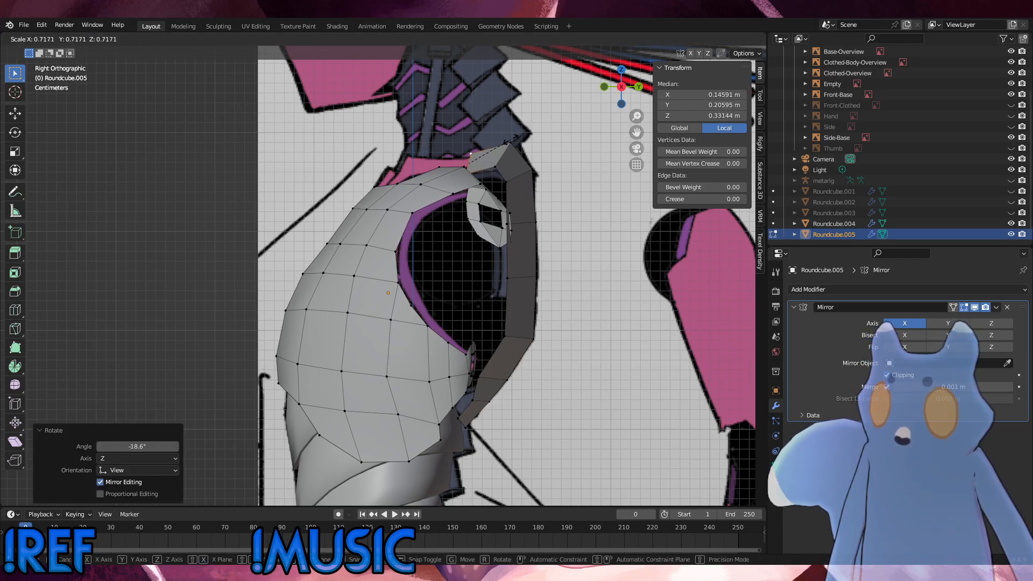
left_click(507, 144)
key("g")
left_click(507, 145)
Hide the small ring-shaped plate at the upper rear of the arm opening.
middle_click_drag(508, 145, 523, 182)
left_click(438, 224)
left_click_drag(509, 211, 476, 162, "shift")
left_click_drag(507, 228, 493, 214, "shift")
left_click_drag(540, 240, 524, 204, "shift")
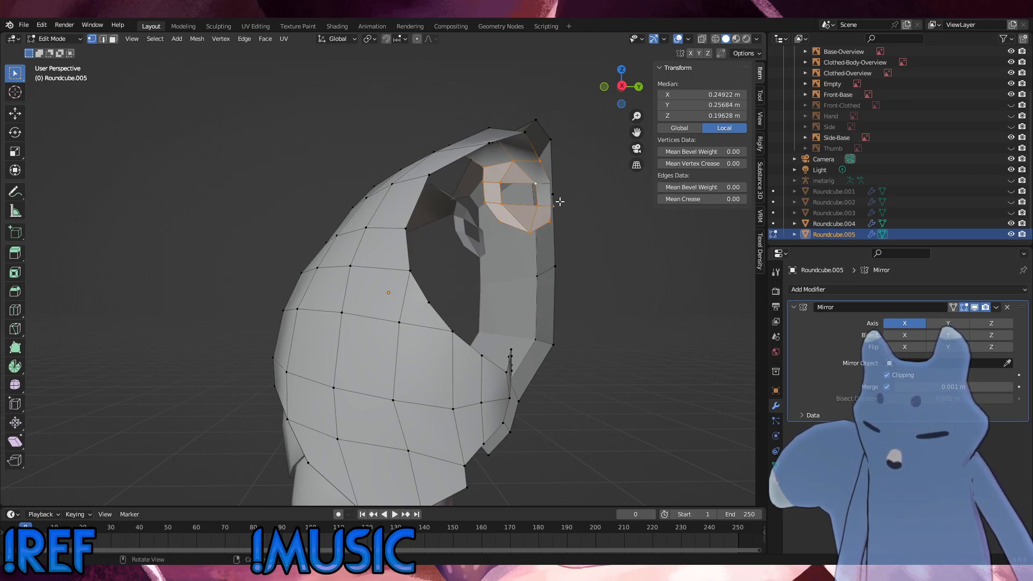
key("h")
middle_click_drag(555, 199, 520, 246)
left_click(465, 264)
key("h")
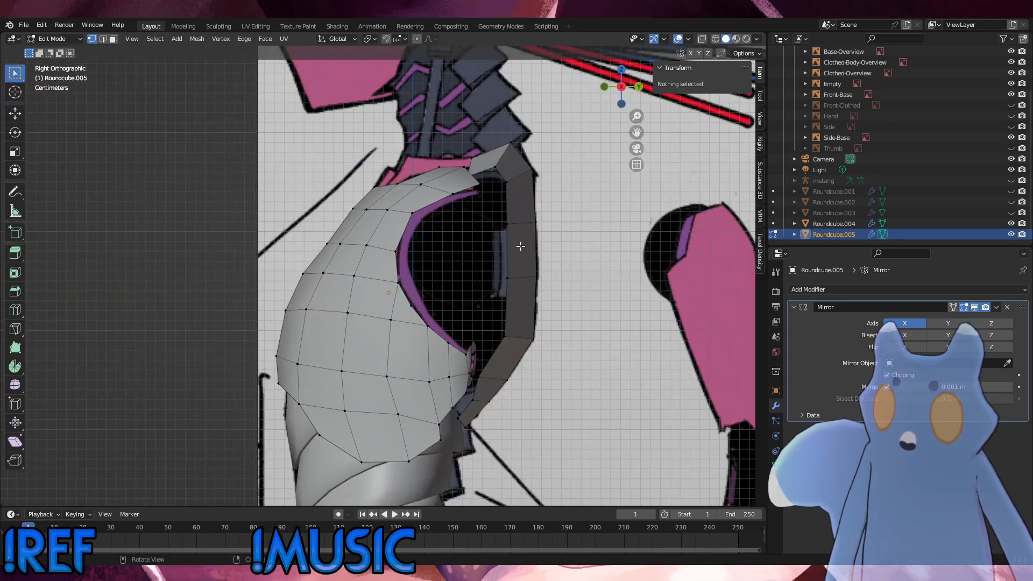
Move the back panel's upper crease edge and its front end edge slightly down and forward toward the chest piece's shoulder.
left_click(513, 158)
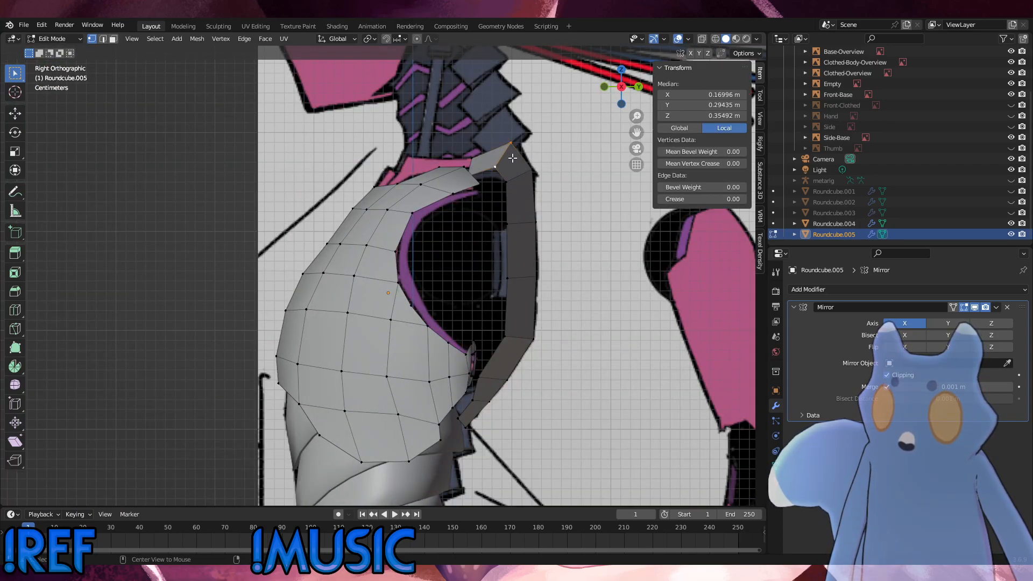
key("g")
left_click(497, 163)
key("g")
left_click(470, 174)
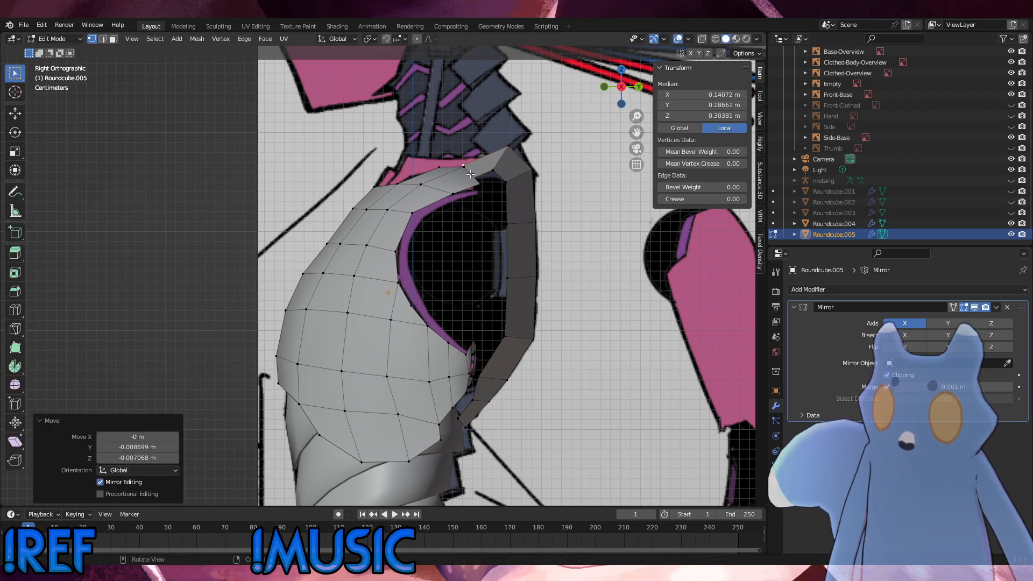
Slide the top centre vertex of the back panel along its edge by a factor of about 0.554.
middle_click_drag(470, 174, 479, 246)
left_click(486, 194)
key("g")
key("g")
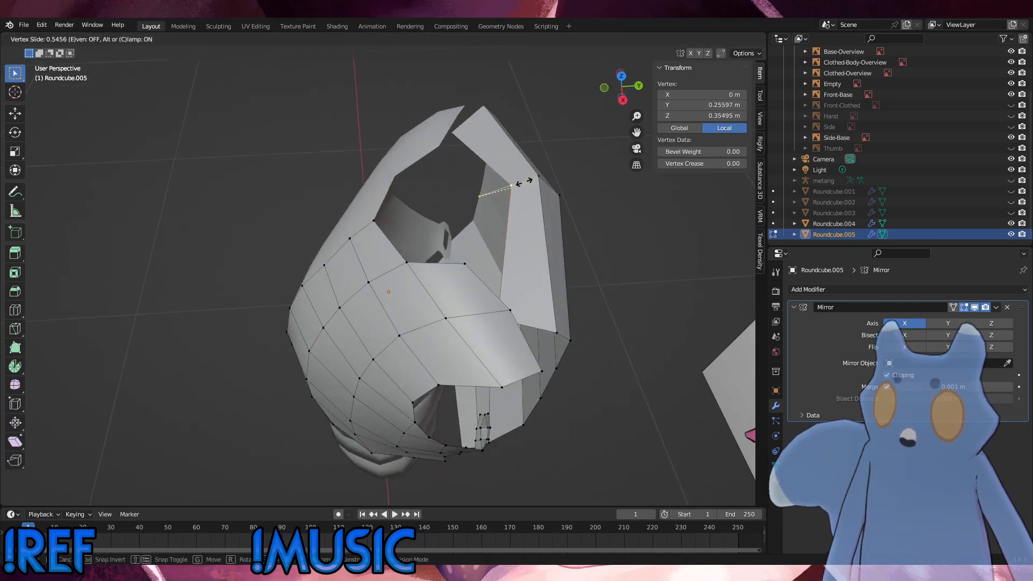
left_click(511, 184)
Add three evenly spaced vertical loop cuts to the back panel's half.
middle_click_drag(511, 184, 425, 204)
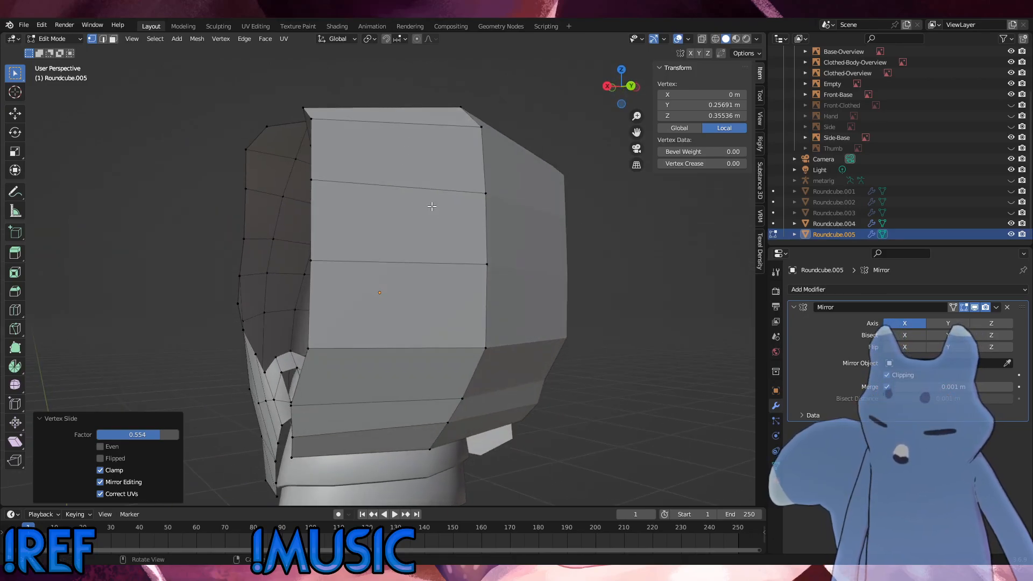
key("ctrl+r")
scroll(434, 252, "up", 1)
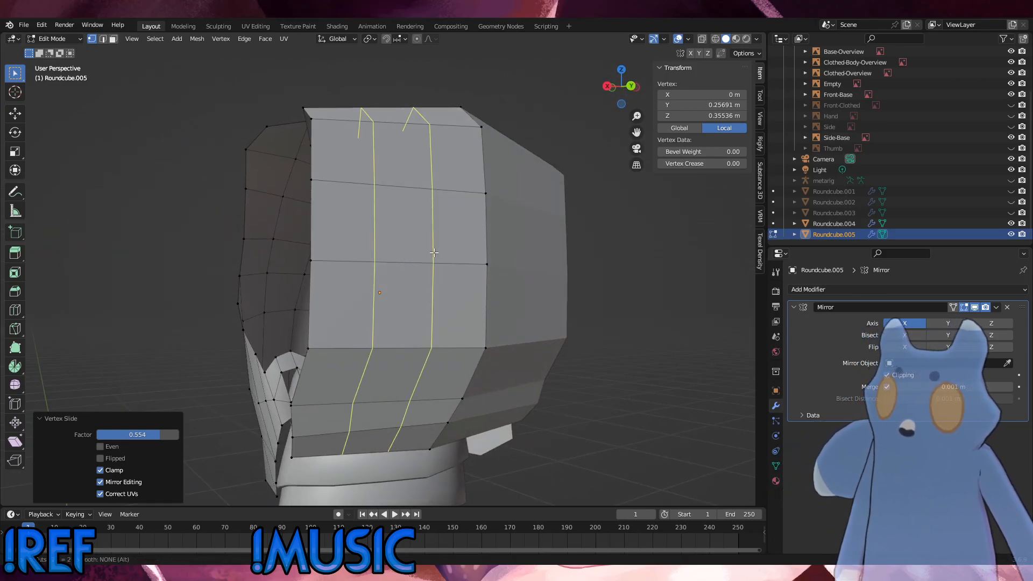
scroll(433, 253, "up", 20)
scroll(434, 253, "down", 20)
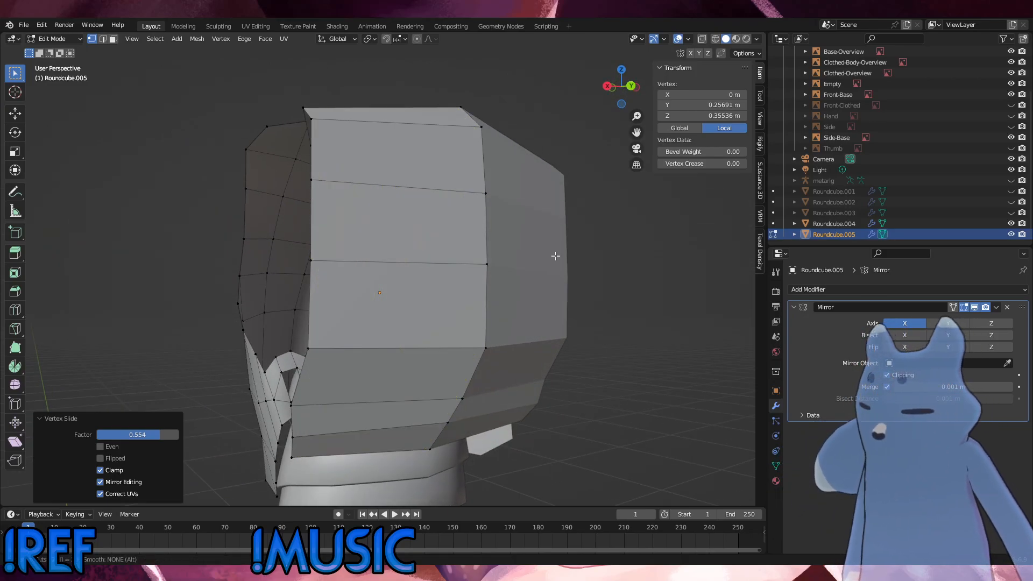
left_click(437, 265)
right_click(437, 266)
left_click(516, 284)
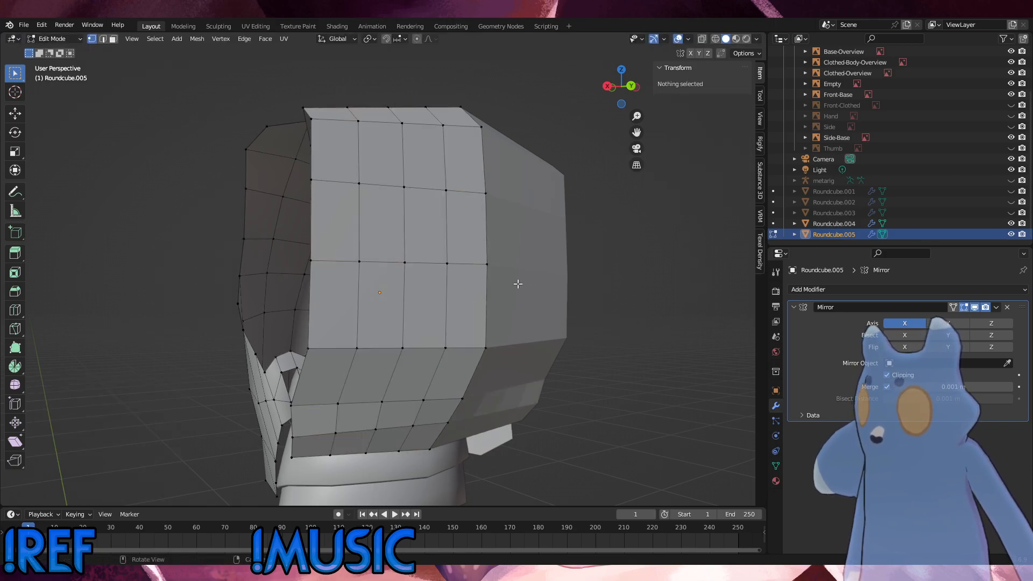
Push the back panel's three inner vertical loops outward about 0.0122 m with Shrink/Fatten and scale them by about 1.018.
left_click(451, 288, "alt")
middle_click_drag(450, 289, 451, 242)
left_click(413, 192, "alt")
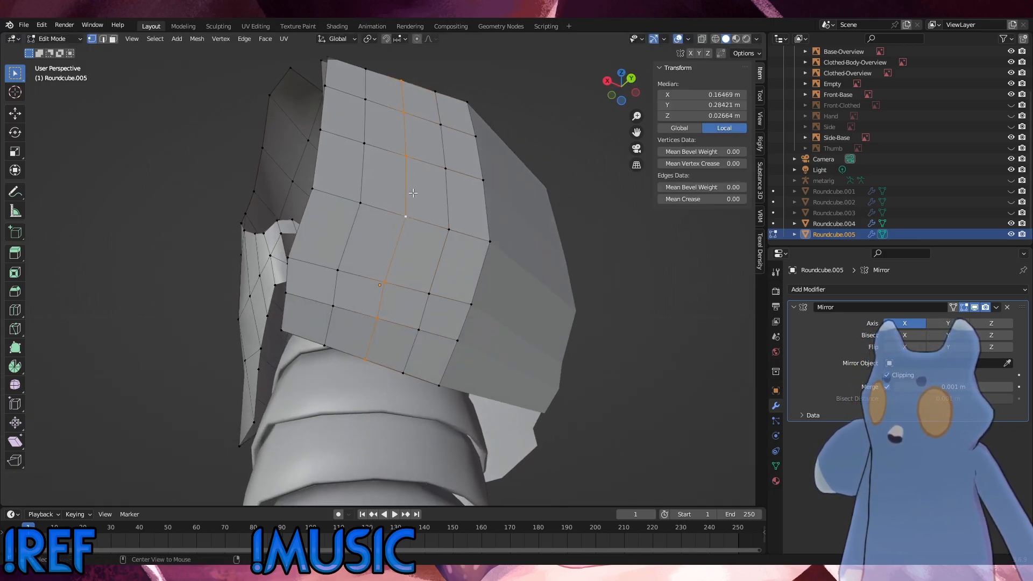
left_click(378, 202, "alt")
left_click(447, 201, "alt")
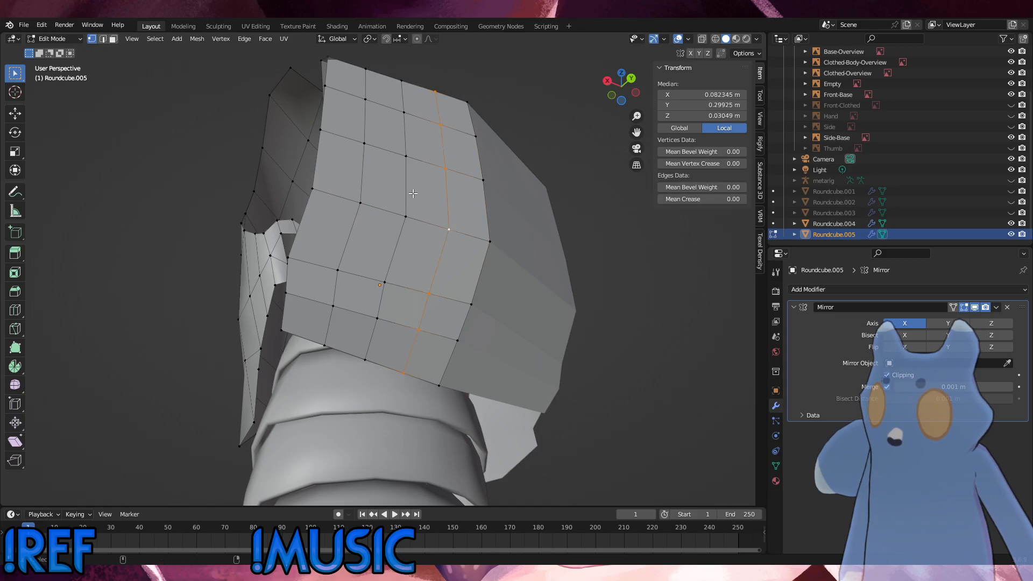
key("ctrl+KP_Add")
middle_click_drag(389, 186, 519, 193)
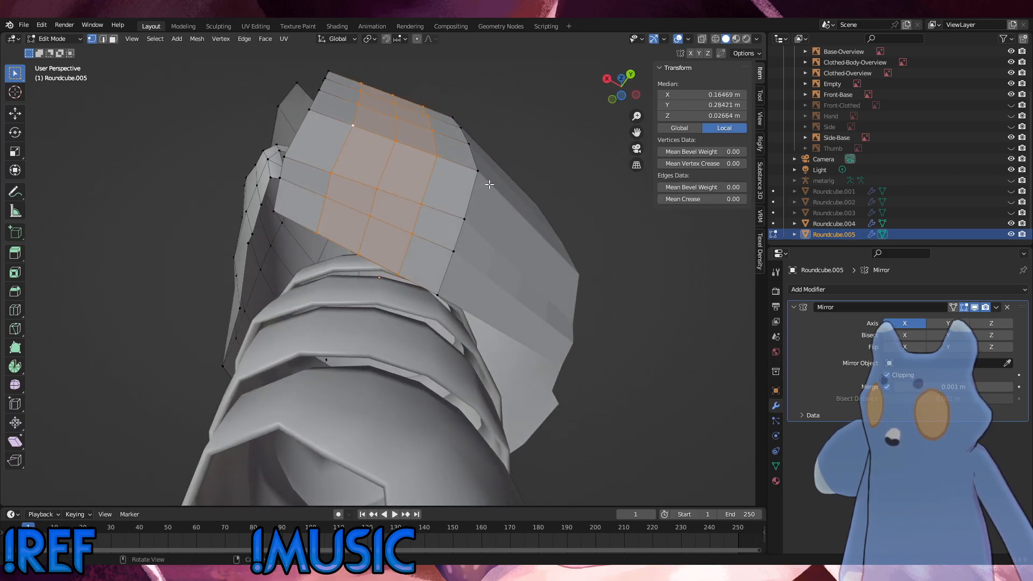
key("alt+s")
key("s")
left_click(530, 193)
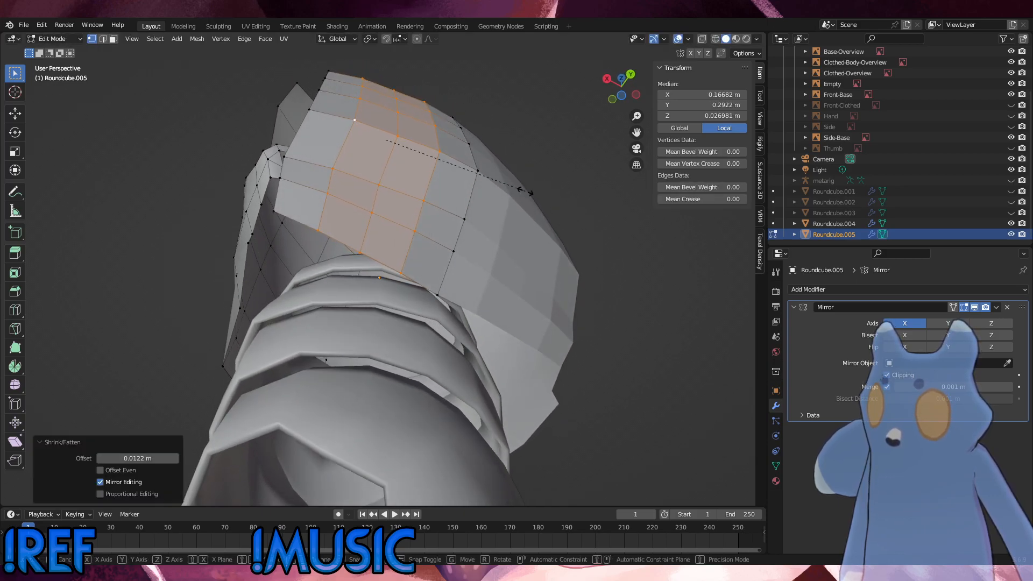
middle_click_drag(532, 193, 525, 177)
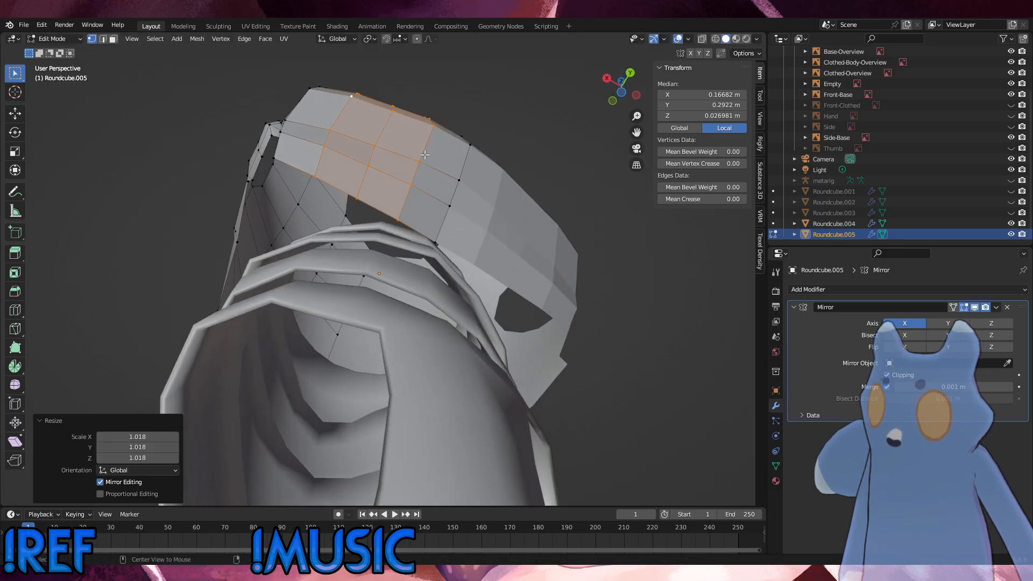
Shrink the back panel's middle vertical loop inward about 0.001 m, scale it by about 1.026, and adjust its position.
left_click(375, 145)
left_click(378, 130, "alt")
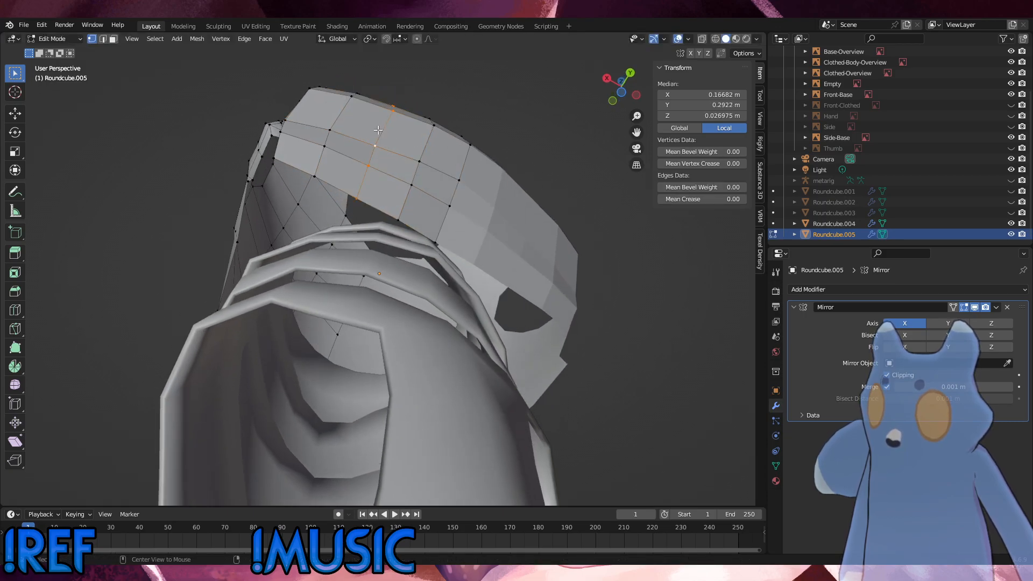
key("alt+s")
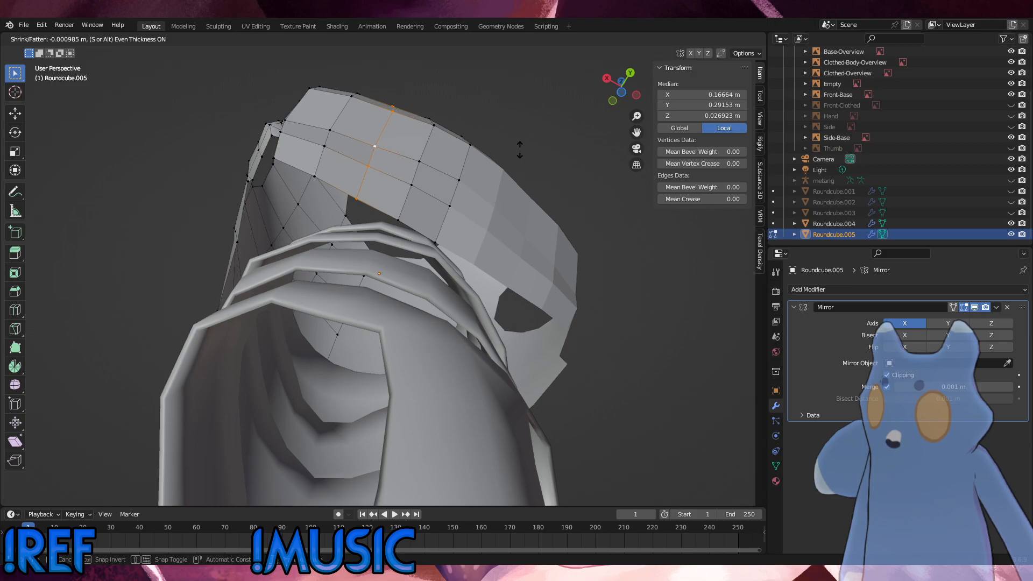
left_click(520, 149)
key("s")
left_click(525, 149)
key("g")
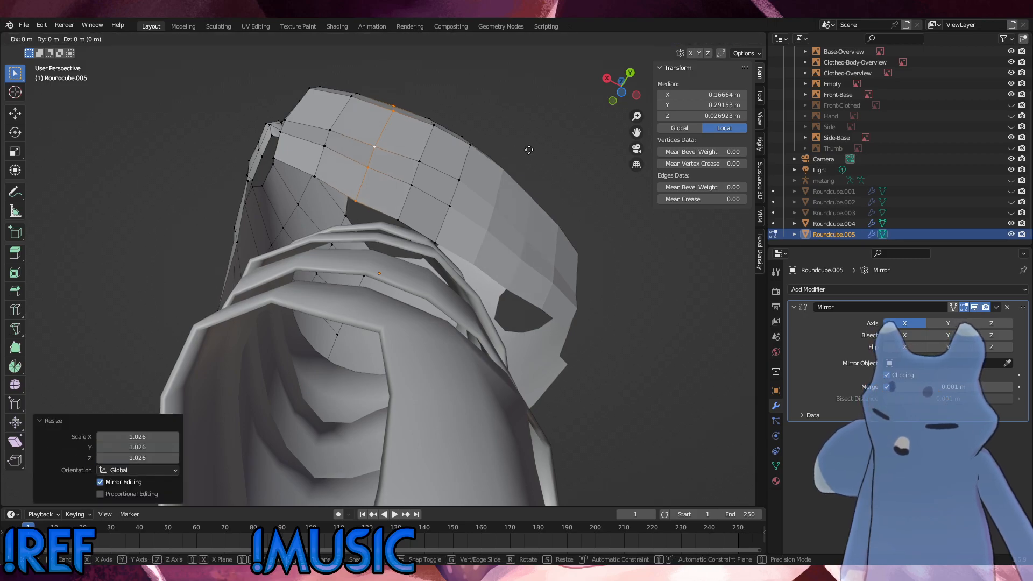
left_click(529, 147)
left_click(527, 158)
Lower the back panel's centre seam loop about 0.0026 m along Z and nudge the neighbouring vertical loop.
middle_click_drag(526, 160, 479, 274)
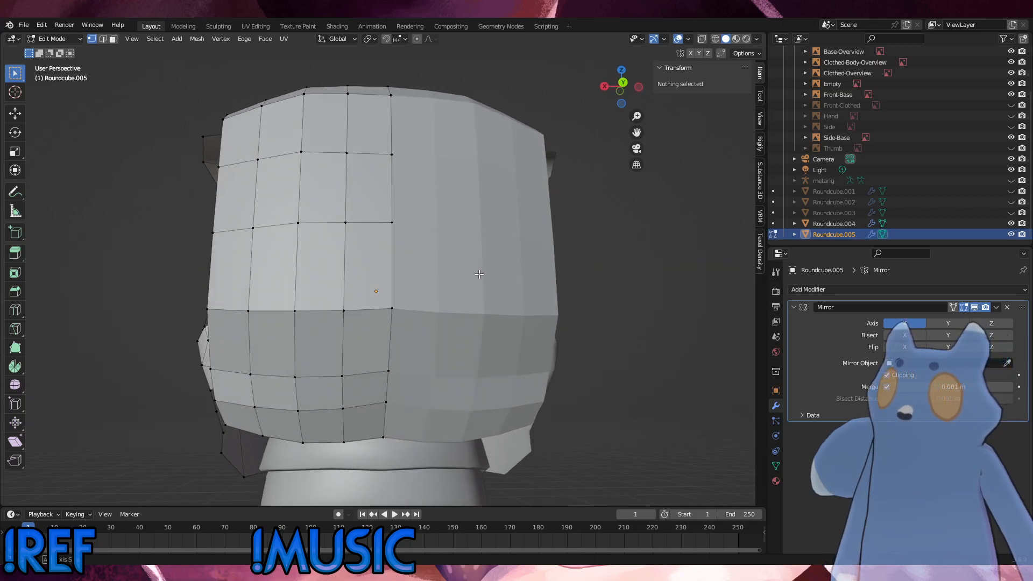
left_click(398, 272, "alt")
key("g")
key("z")
left_click(446, 278)
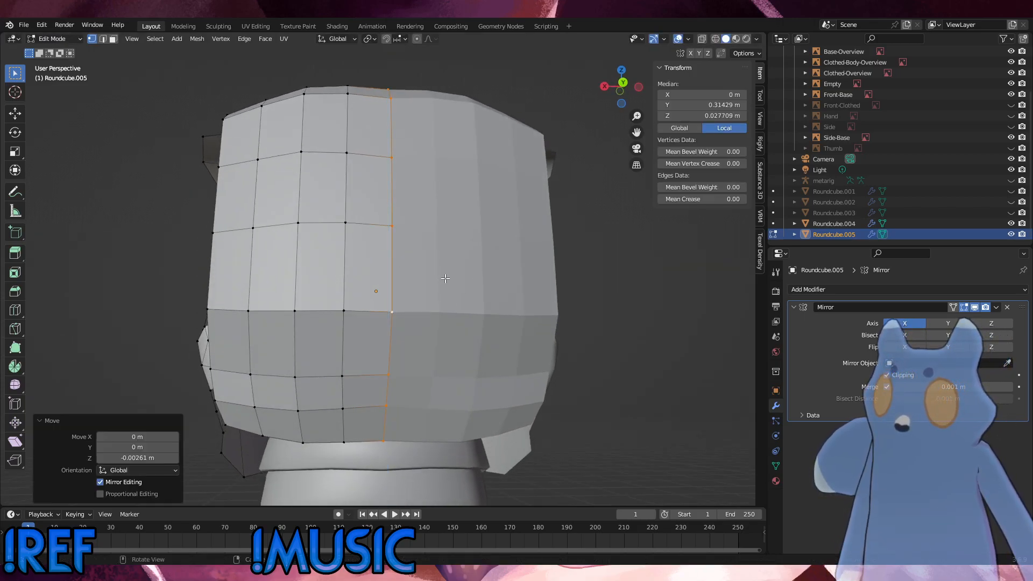
left_click(364, 278, "alt")
key("g")
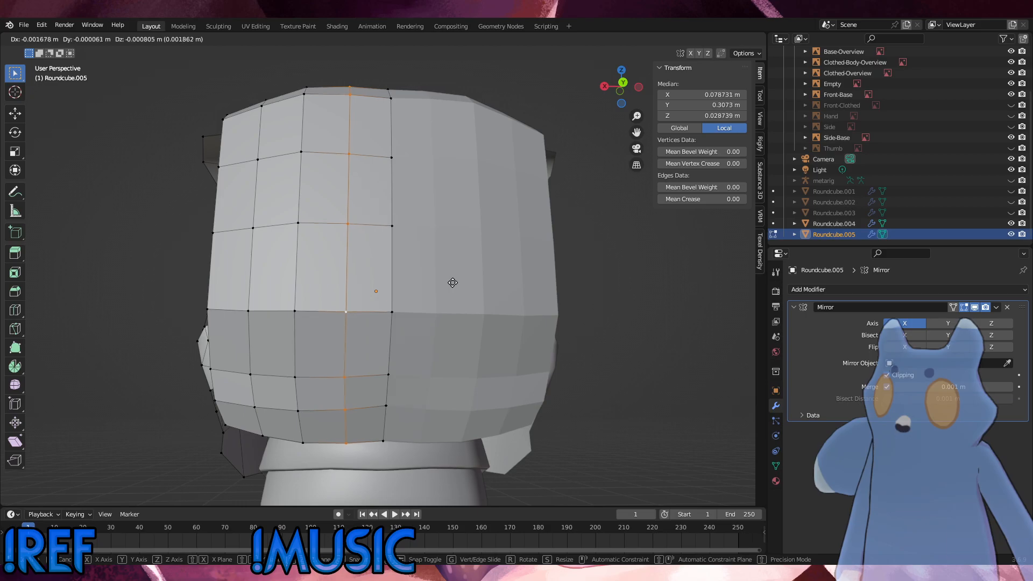
left_click(452, 282)
Move the back panel's lower front corner vertex about -0.0011 m in Y and 0.0005 m in Z in the side view.
middle_click_drag(496, 297, 527, 299, "alt")
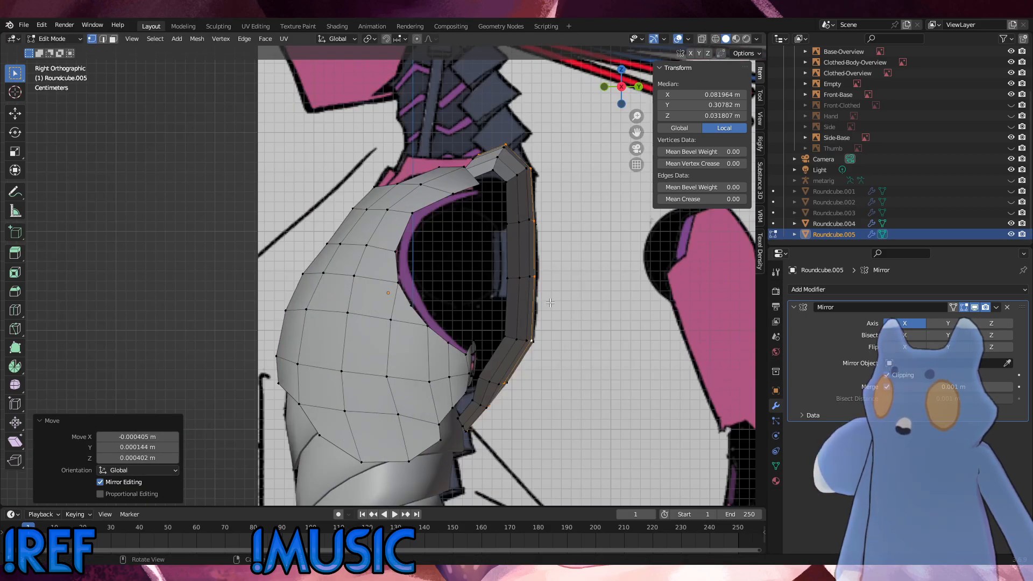
left_click(470, 401)
key("g")
left_click(469, 400)
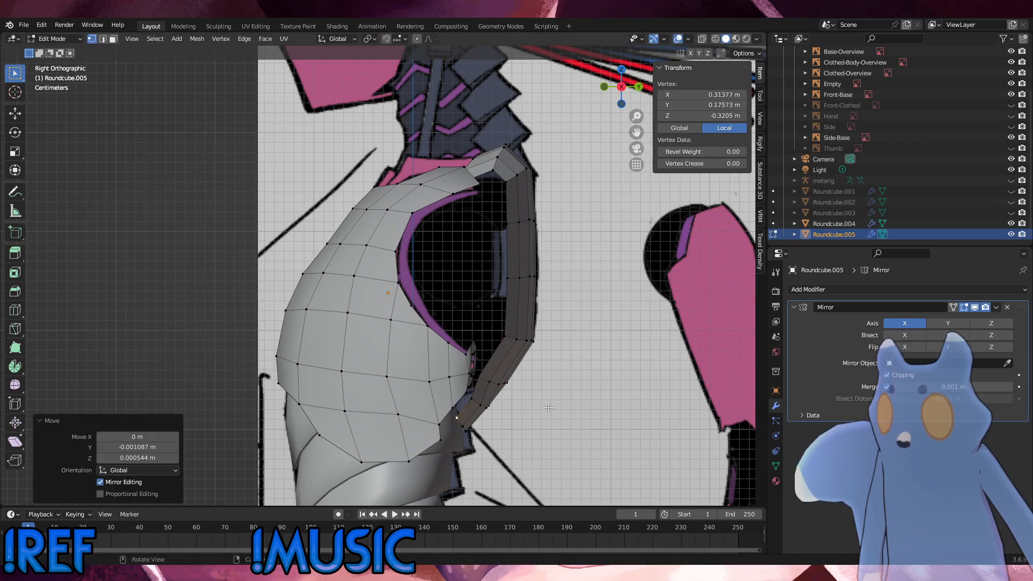
left_click(516, 399)
Examine the torso shell against the front reference and from the side in Object Mode, and return to Edit Mode.
scroll(517, 399, "down", 3)
mouse_move(517, 398)
middle_mouse_down()
mouse_move(492, 392)
mouse_move(518, 403)
middle_mouse_up()
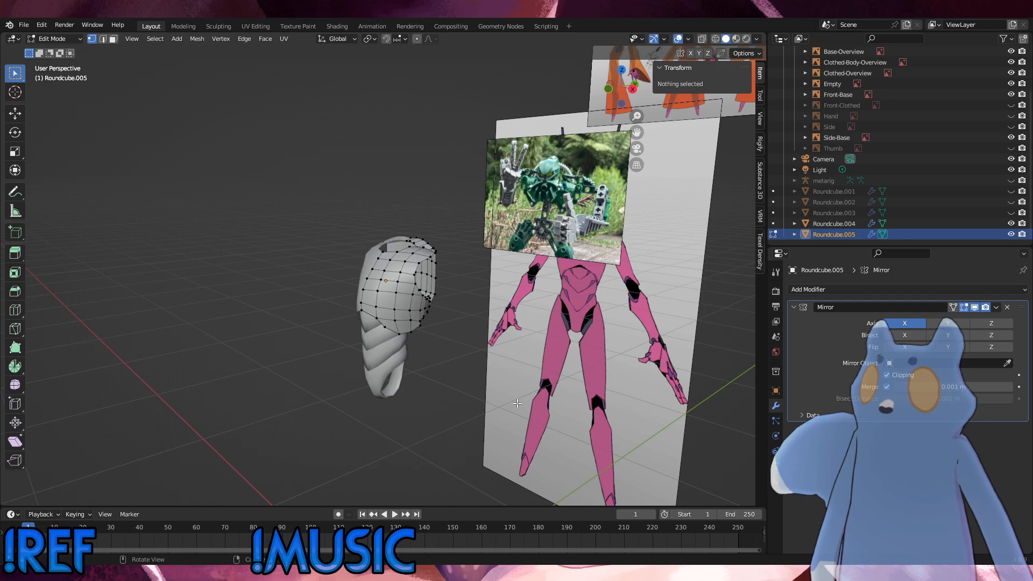
middle_click_drag(382, 375, 424, 355, "alt")
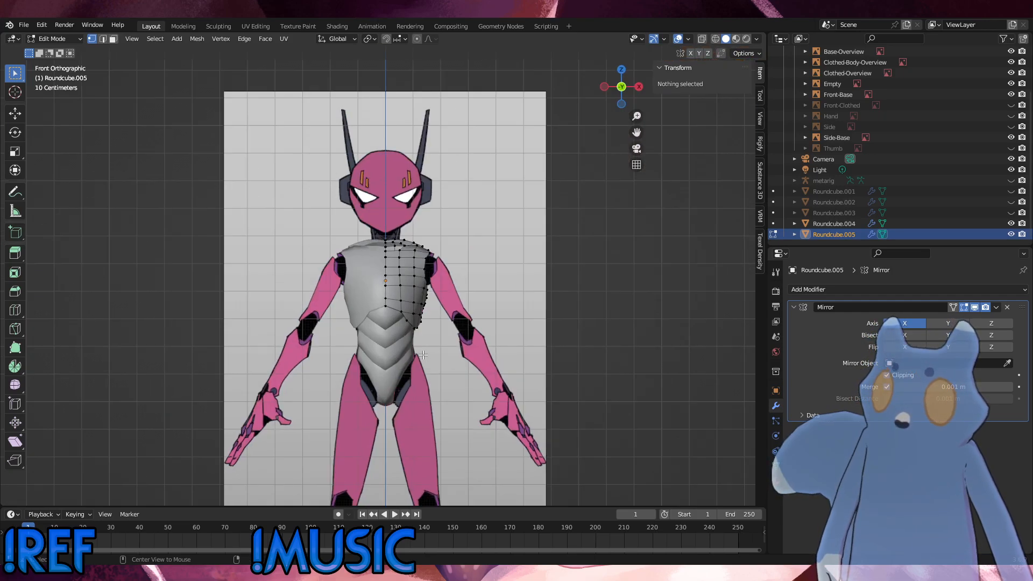
scroll(476, 366, "up", 5)
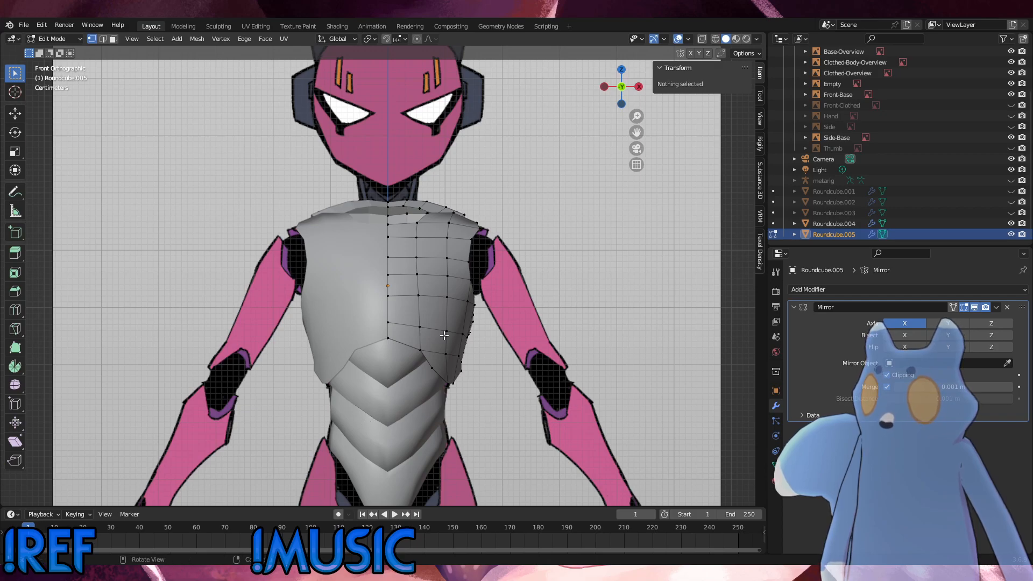
left_click(67, 41)
left_click(58, 54)
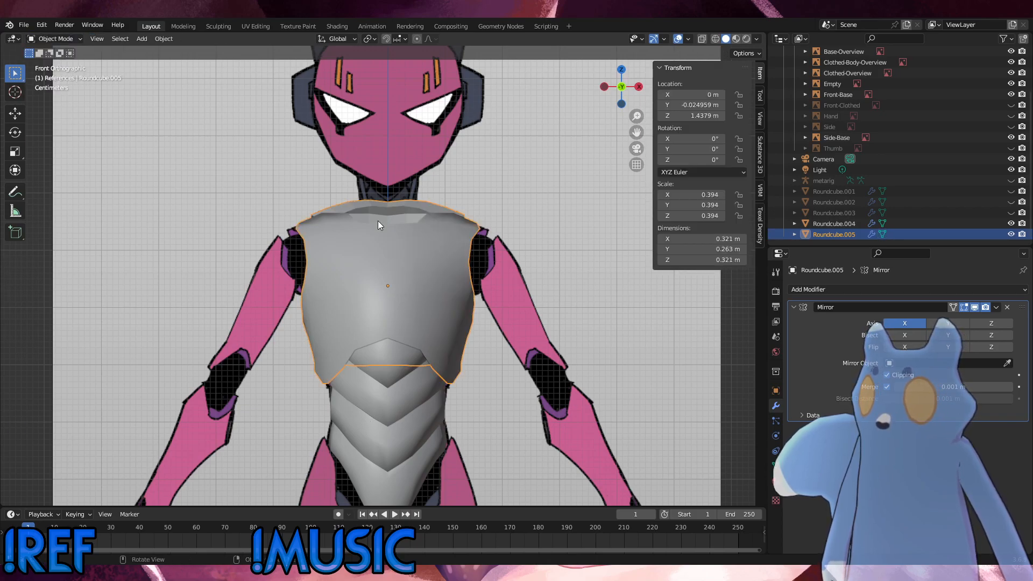
middle_click_drag(377, 221, 223, 234)
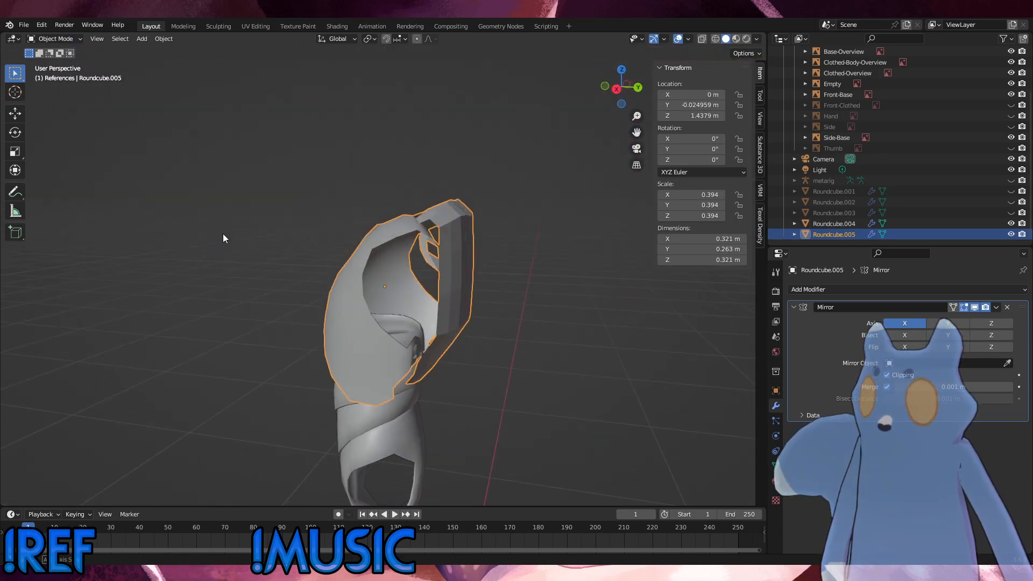
left_click(63, 39)
left_click(53, 61)
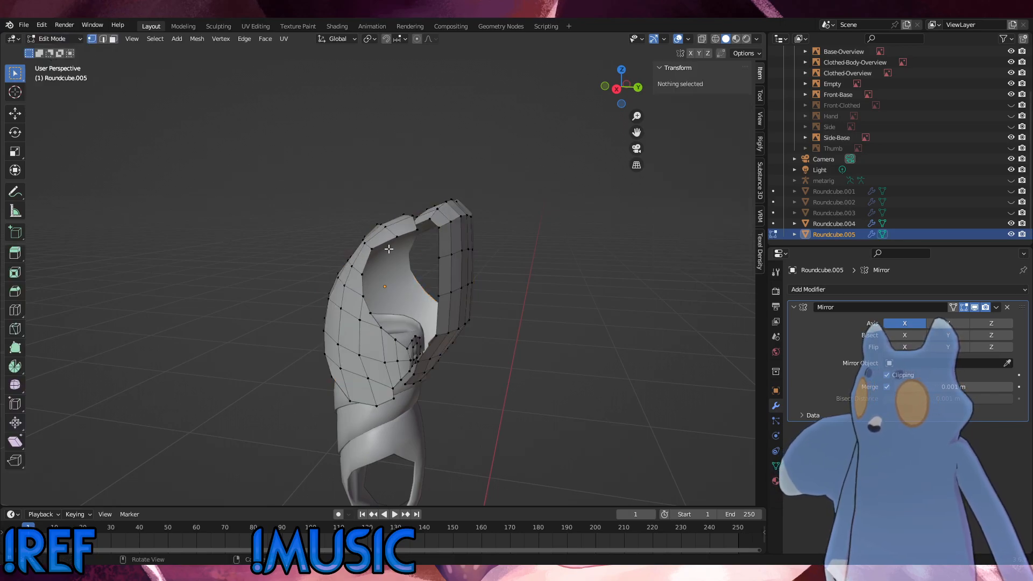
middle_click_drag(389, 249, 393, 263)
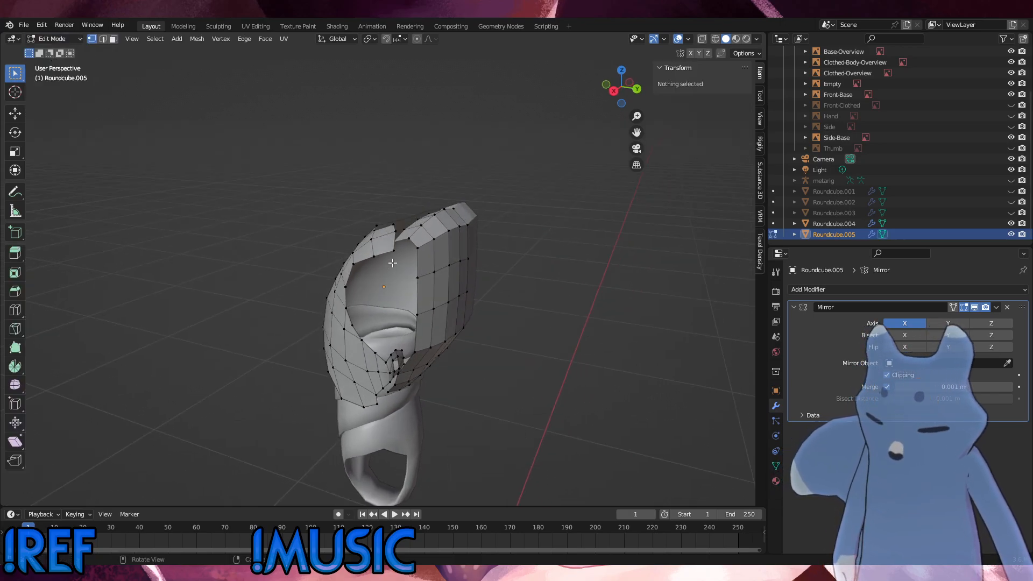
Reveal the hidden ring-shaped plate and delete it.
key("alt+h")
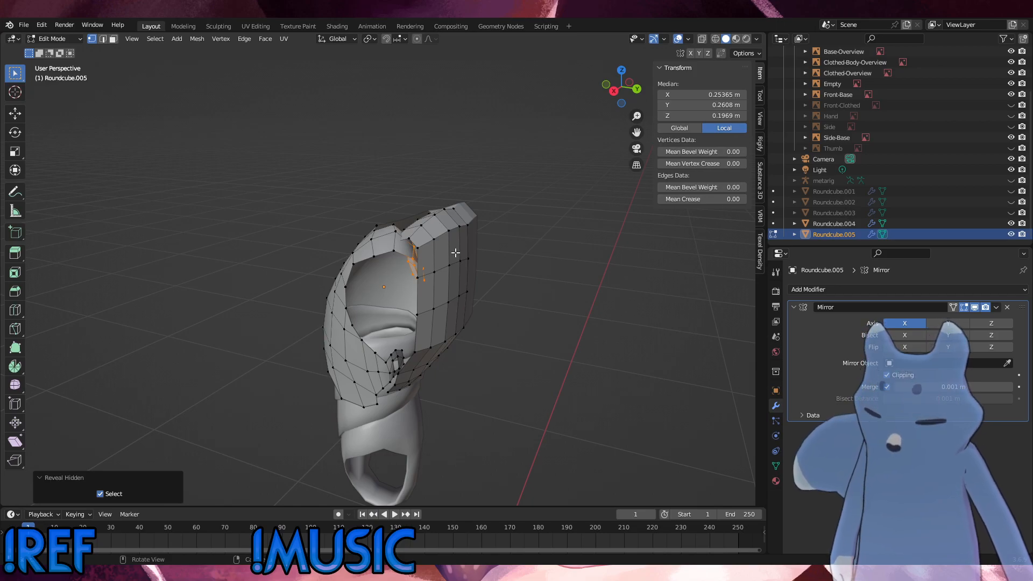
key("x")
left_click(436, 232)
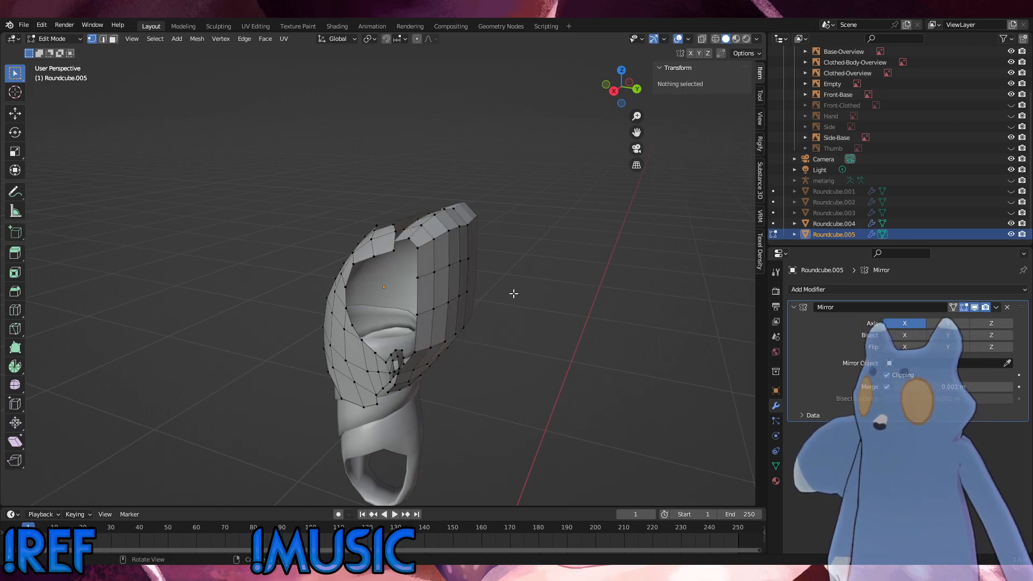
Examine the torso shell's side opening and overall shape against the front and side reference images.
middle_click_drag(514, 293, 523, 261)
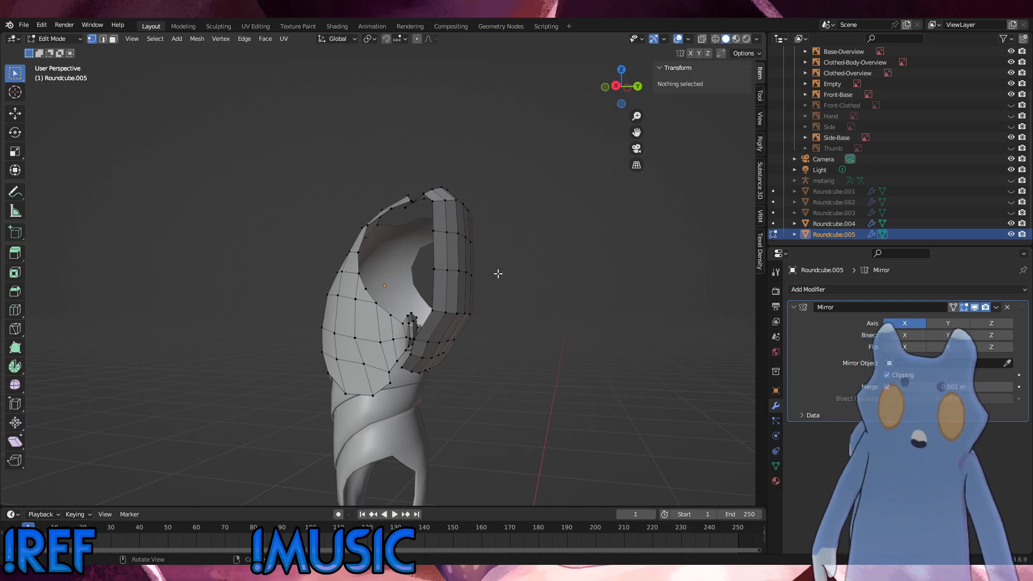
key("KP_1")
middle_click_drag(516, 281, 469, 308)
key("ctrl+KP_3")
middle_click_drag(545, 305, 365, 297, "alt")
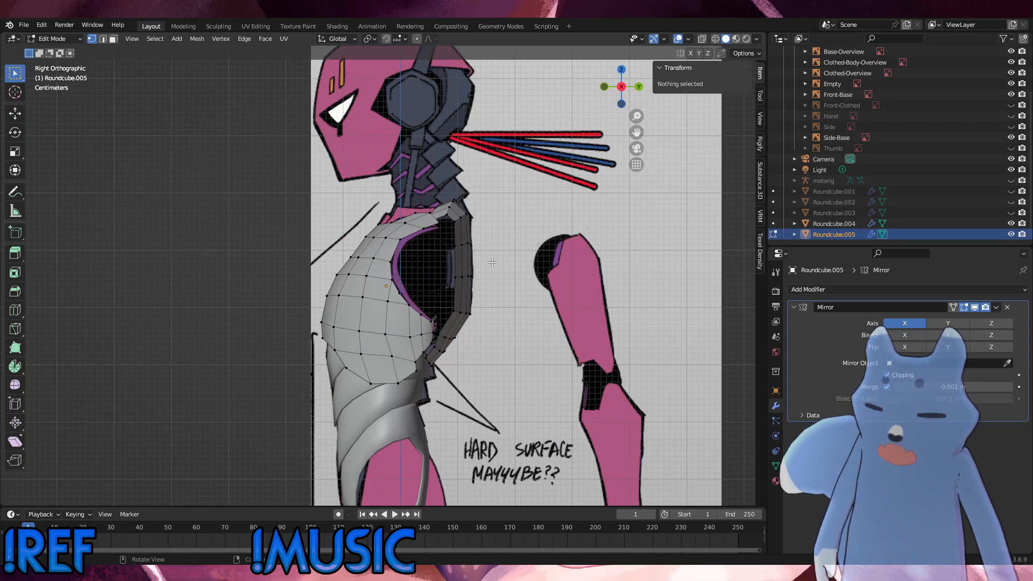
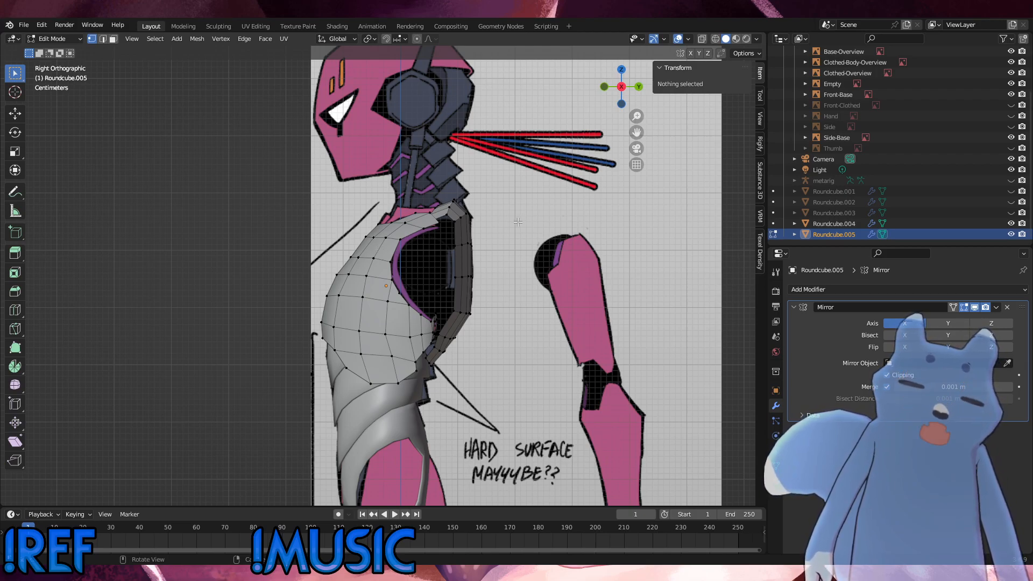
scroll(516, 222, "down", 5)
middle_click_drag(452, 317, 515, 341)
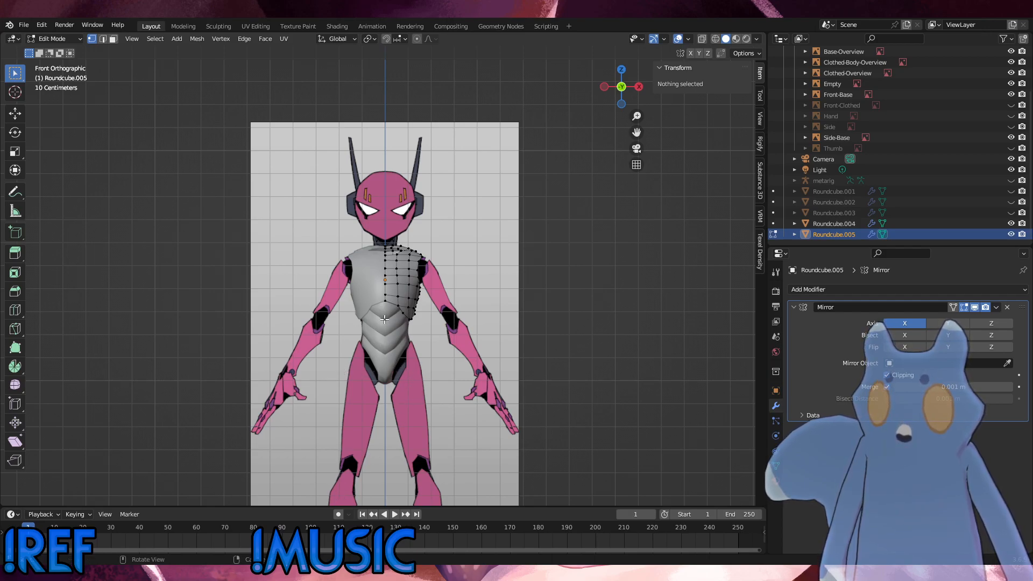
middle_click_drag(477, 334, 276, 299)
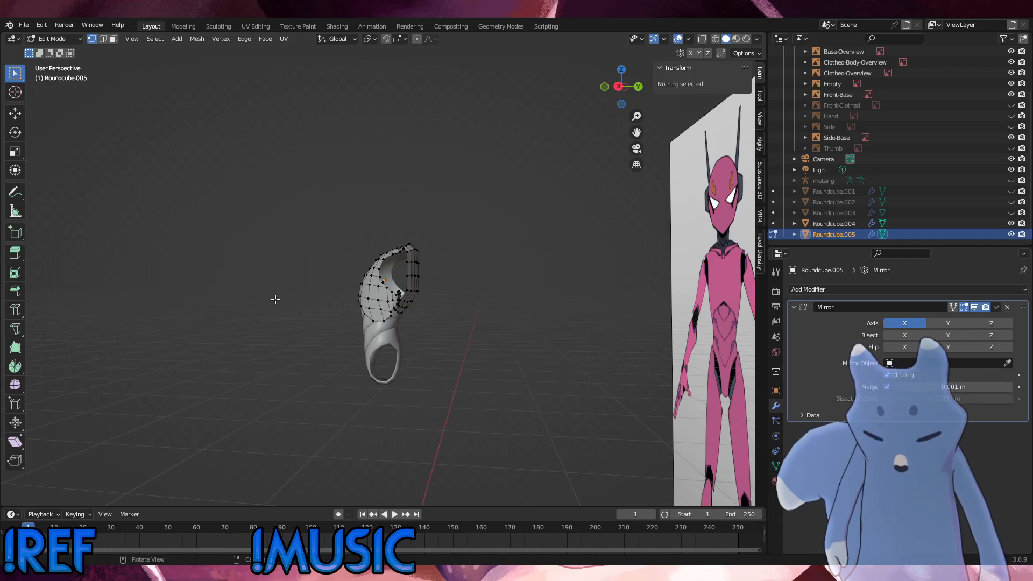
middle_click_drag(289, 254, 466, 300, "alt")
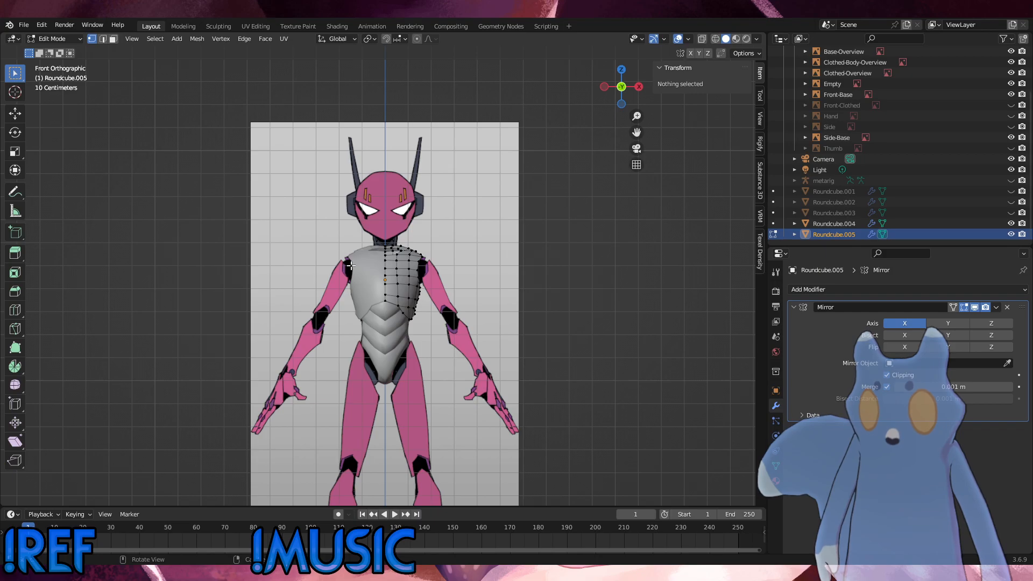
middle_click_drag(426, 272, 366, 277, "alt")
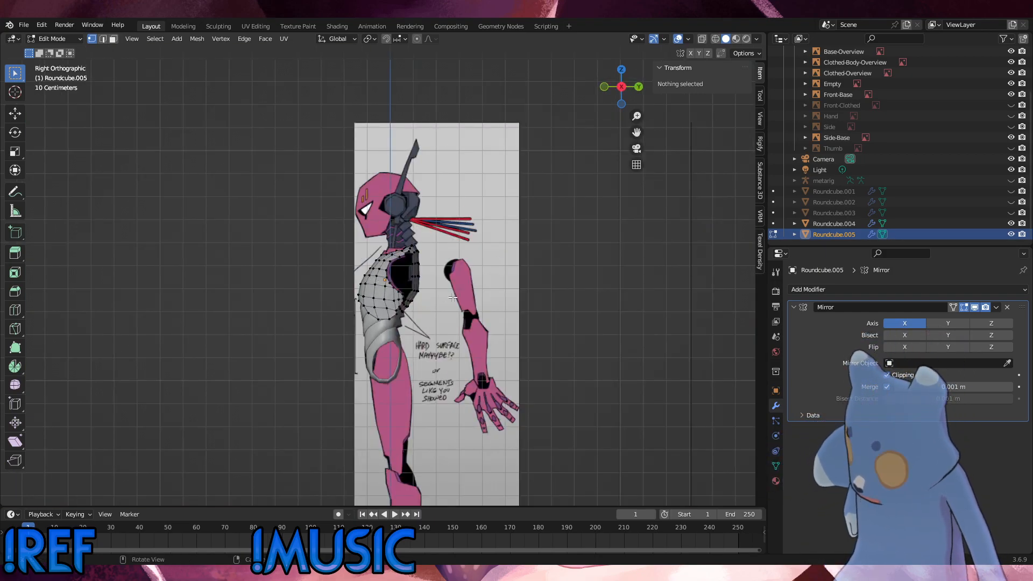
middle_click_drag(452, 296, 250, 56, "alt")
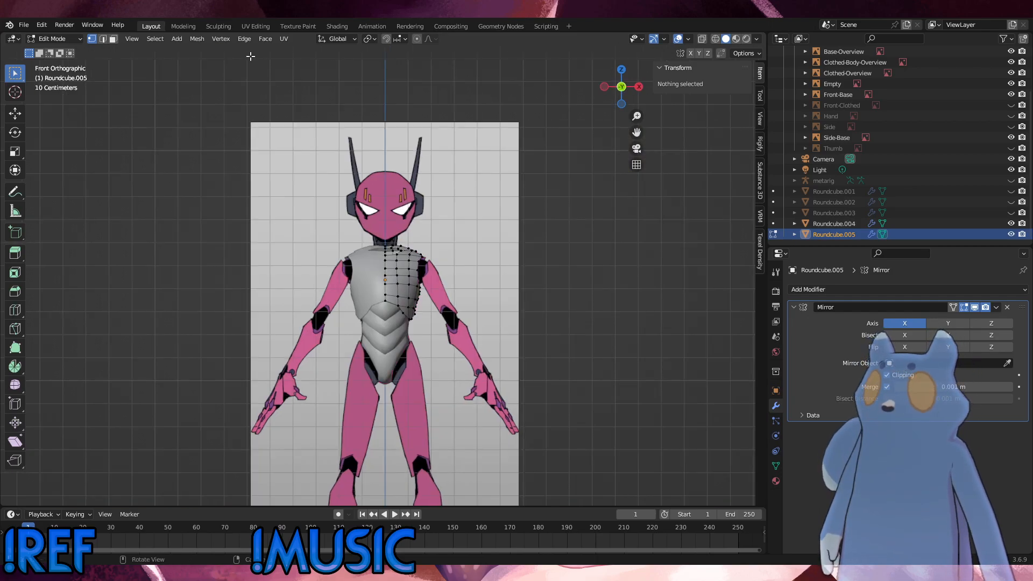
Switch to Object Mode and select the front reference image in the front view.
left_click(63, 42)
left_click(54, 54)
left_click(487, 222)
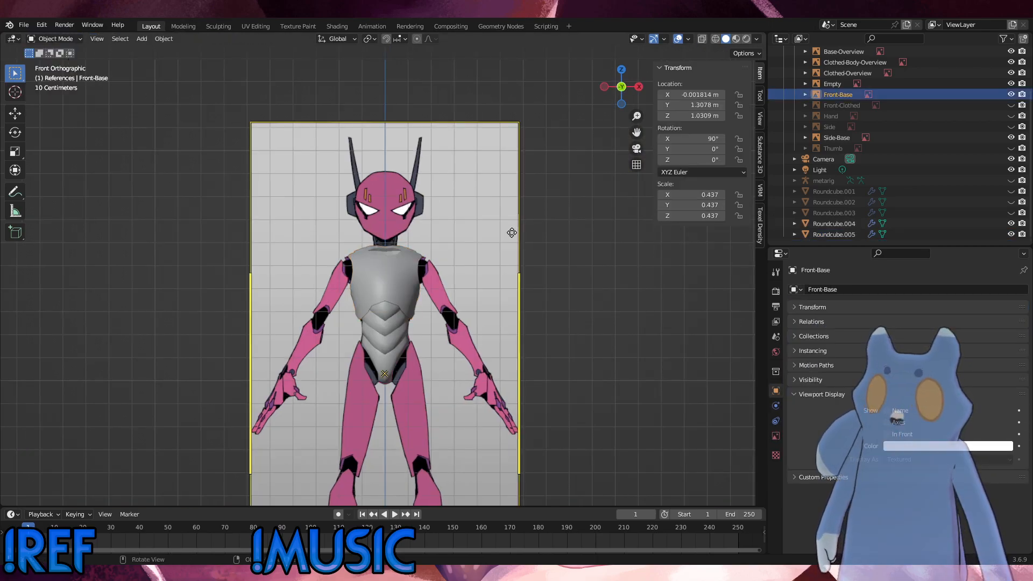
left_click(141, 39)
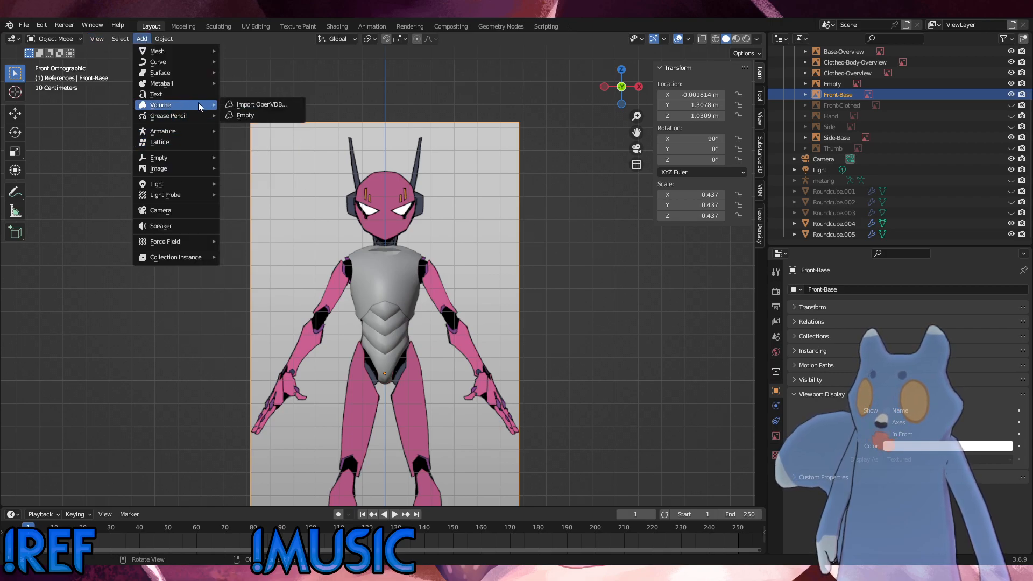
key("Escape")
middle_click_drag(407, 177, 318, 204)
key("KP_1")
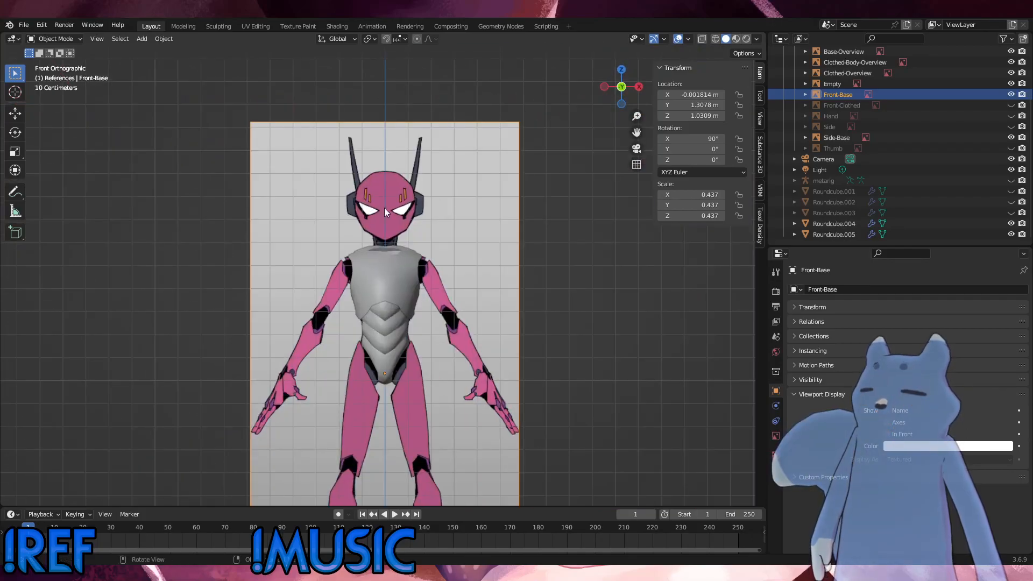
Try a default round cube scaled to 0.269 and raised 1.3147 m along Z over the torso, and delete it.
left_click(141, 38)
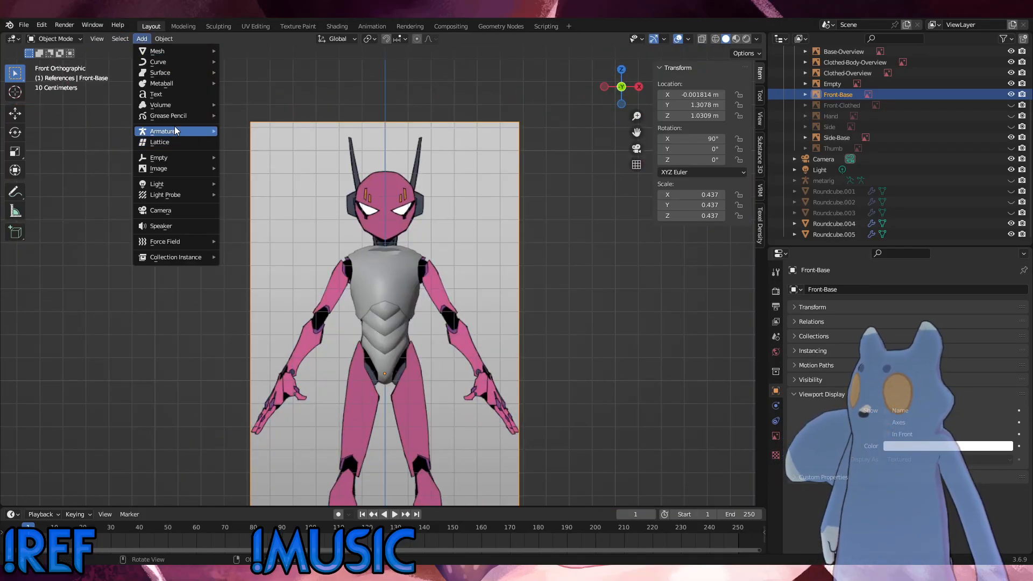
mouse_move(177, 51)
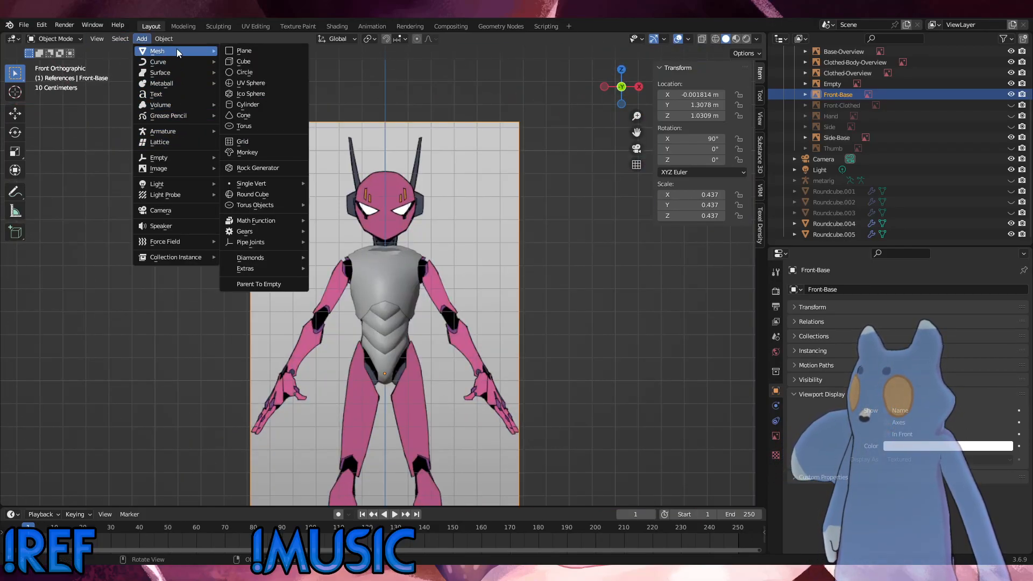
left_click(251, 195)
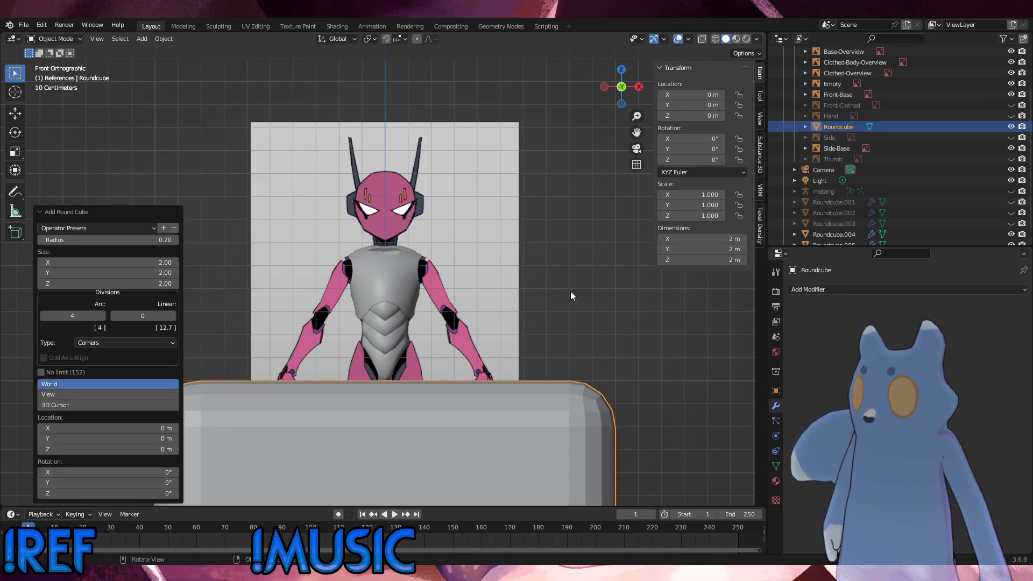
scroll(570, 292, "down", 5)
key("s")
key("g")
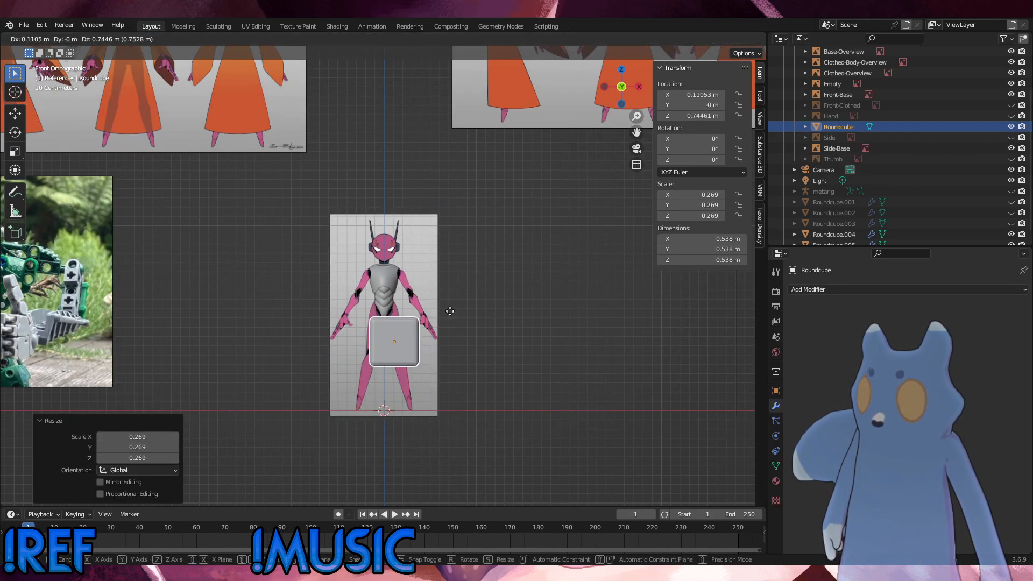
left_click(449, 314)
key("ctrl+z")
key("g")
key("z")
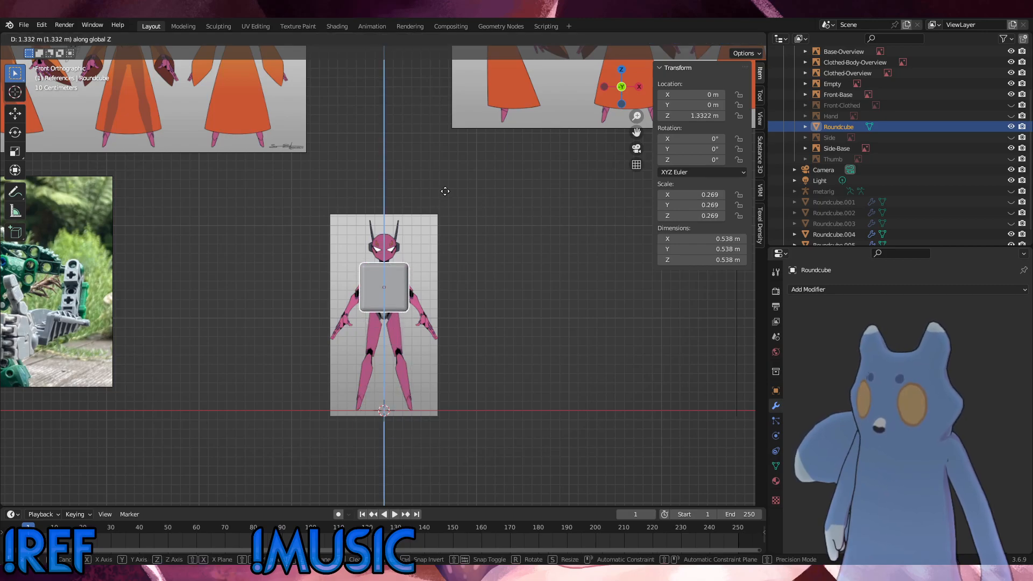
left_click(445, 192)
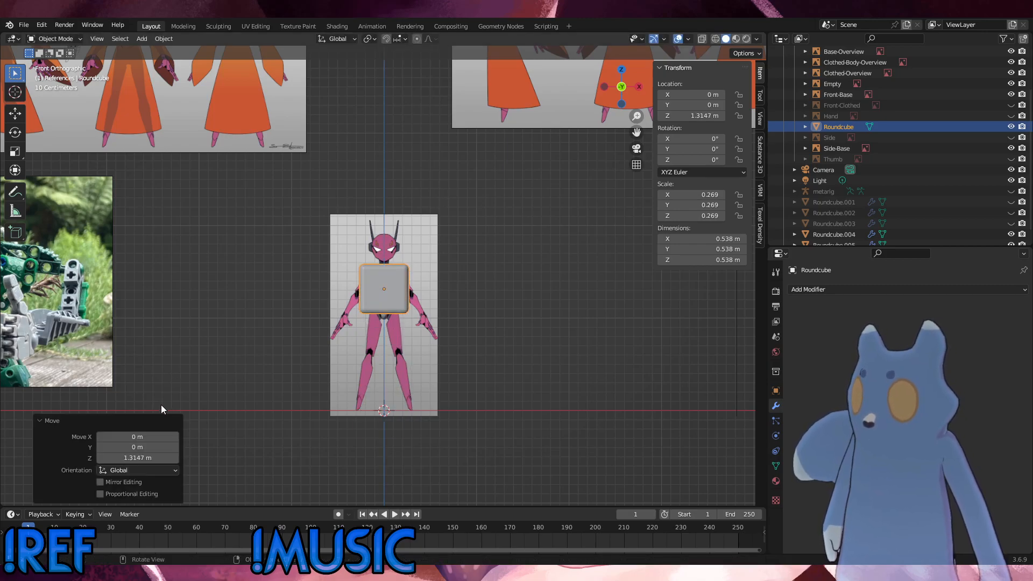
key("Delete")
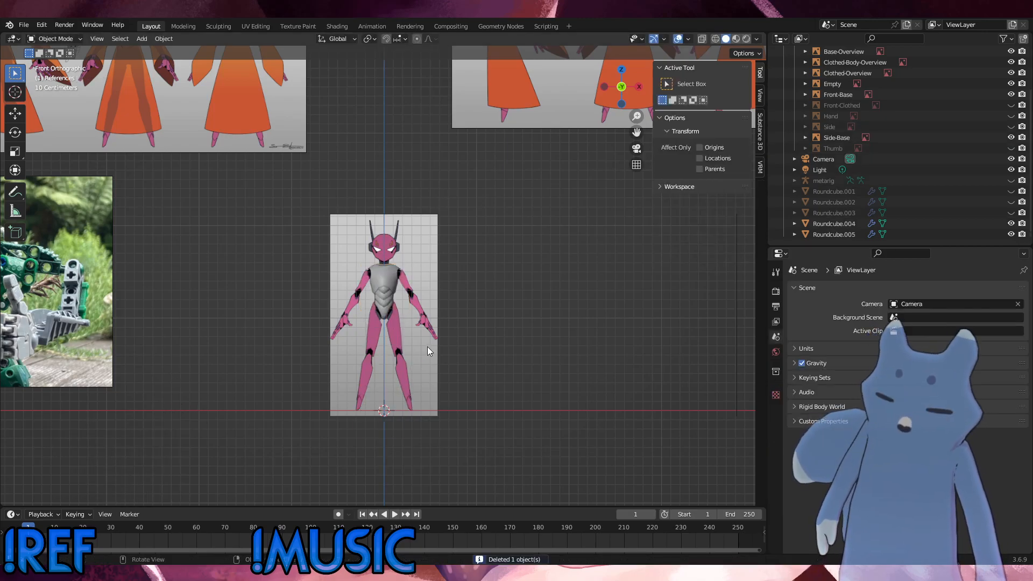
Add a new round cube with 3 arc divisions and a radius of 0.41.
left_click(142, 39)
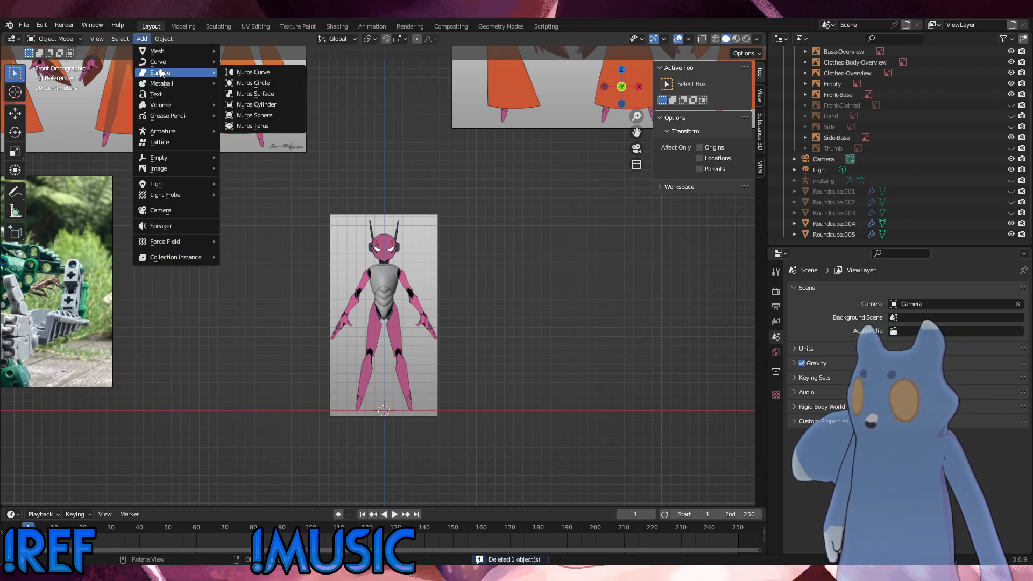
mouse_move(176, 53)
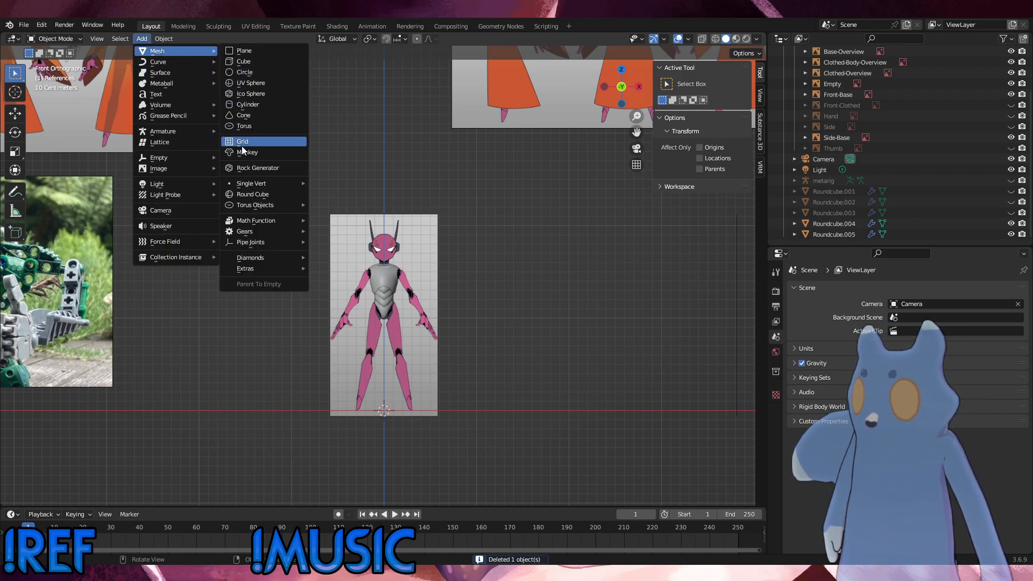
left_click(242, 196)
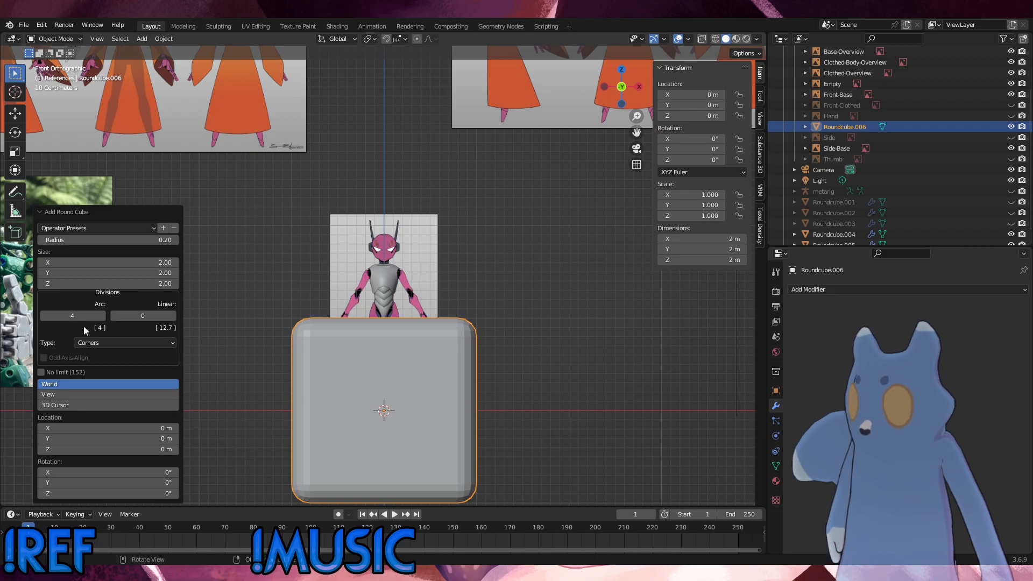
left_click(43, 315)
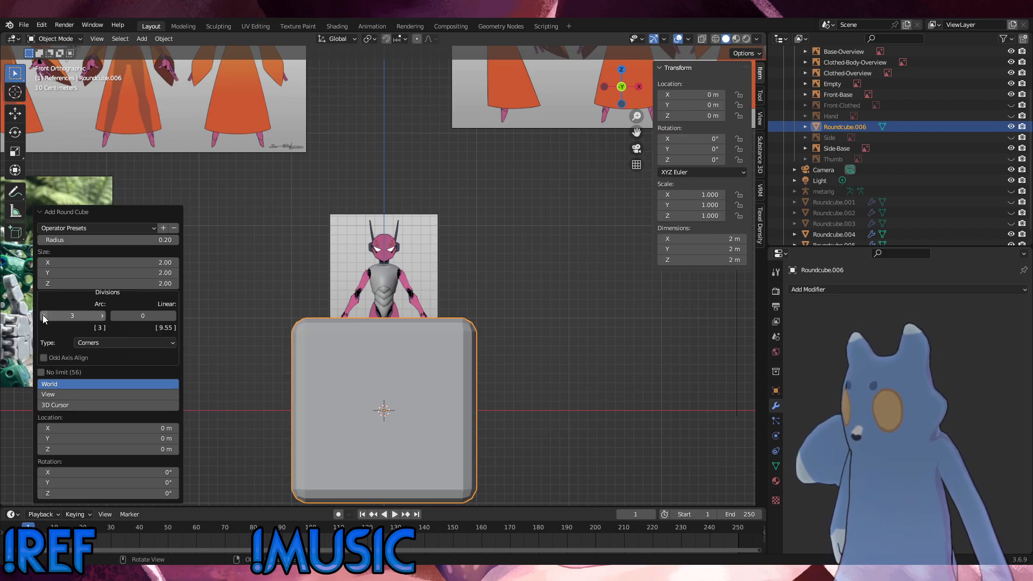
left_click(42, 241)
left_click(42, 240)
left_click(176, 240)
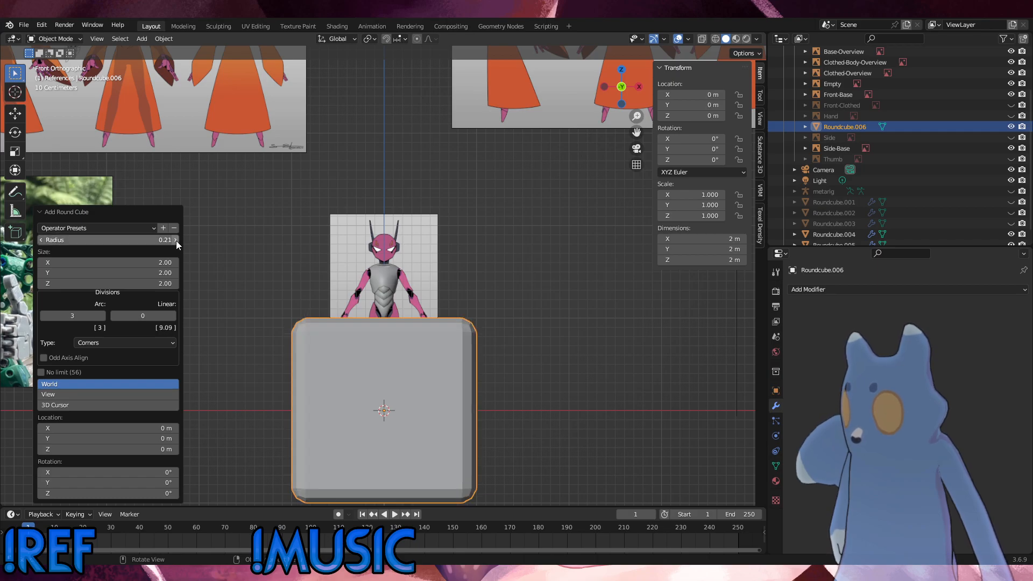
left_click(175, 239)
left_click(175, 240)
left_click(175, 240)
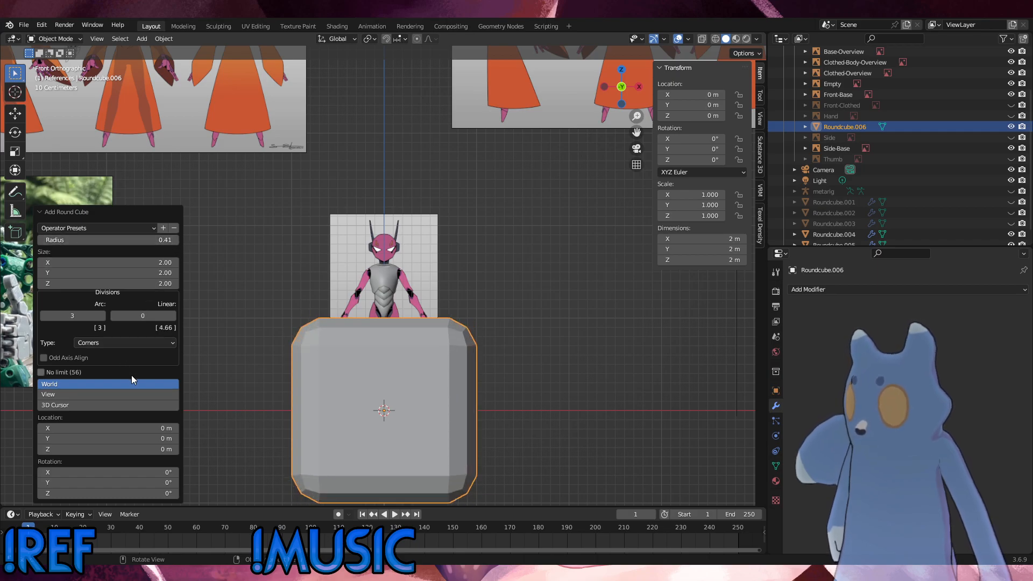
Set the new round cube's X, Y and Z sizes to 1.00 each.
left_click(143, 264)
type("1")
key("Return")
left_click(138, 273)
type("1")
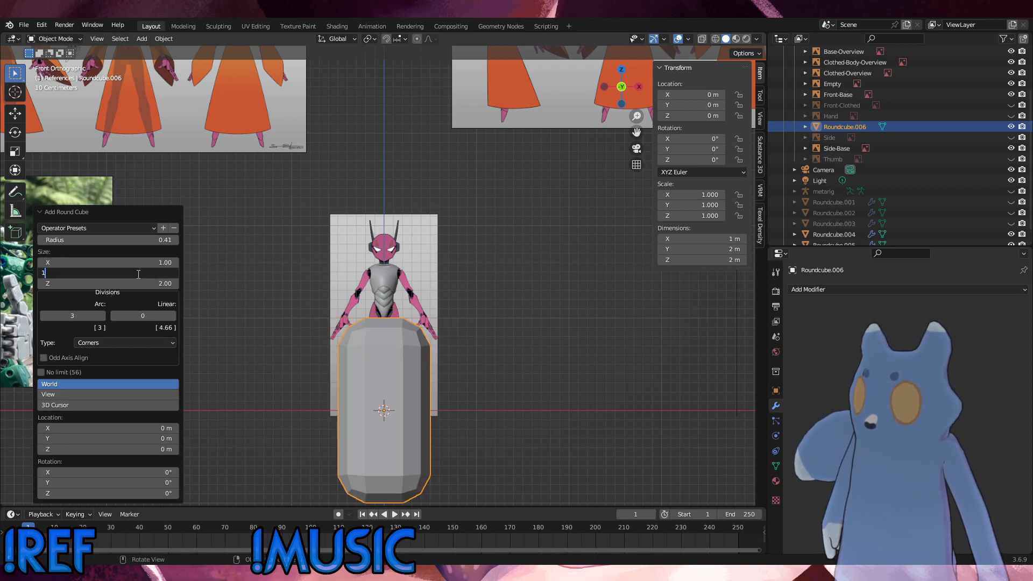
key("Return")
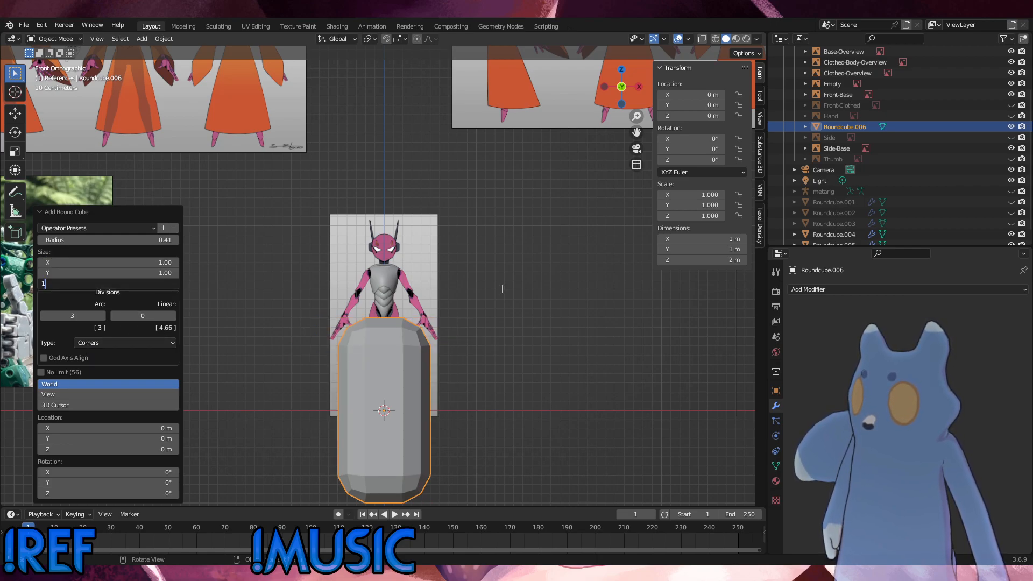
type("1")
key("Return")
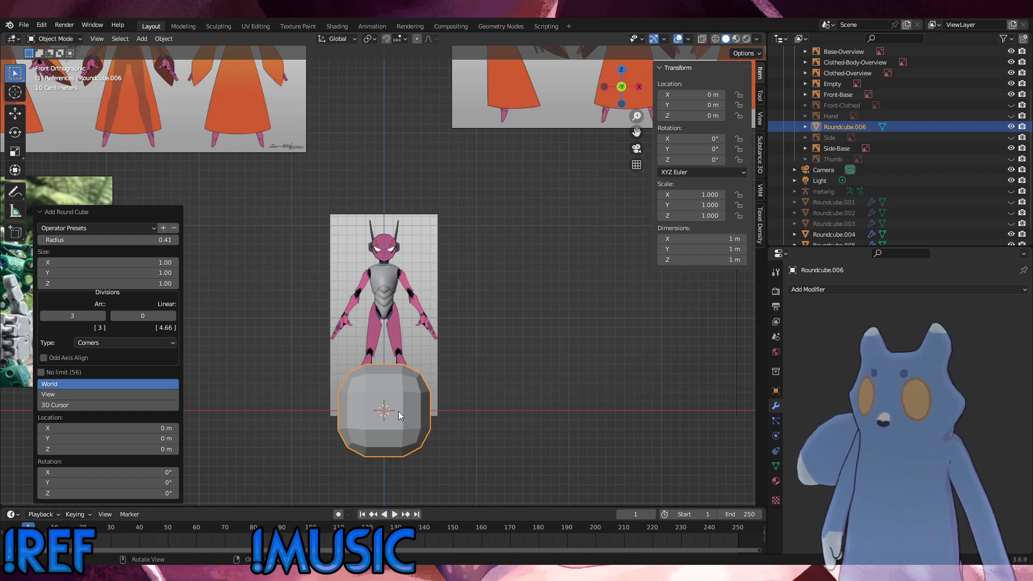
Raise the round cube 1.2856 m along Z to the torso and scale it down to 0.162.
key("g")
key("z")
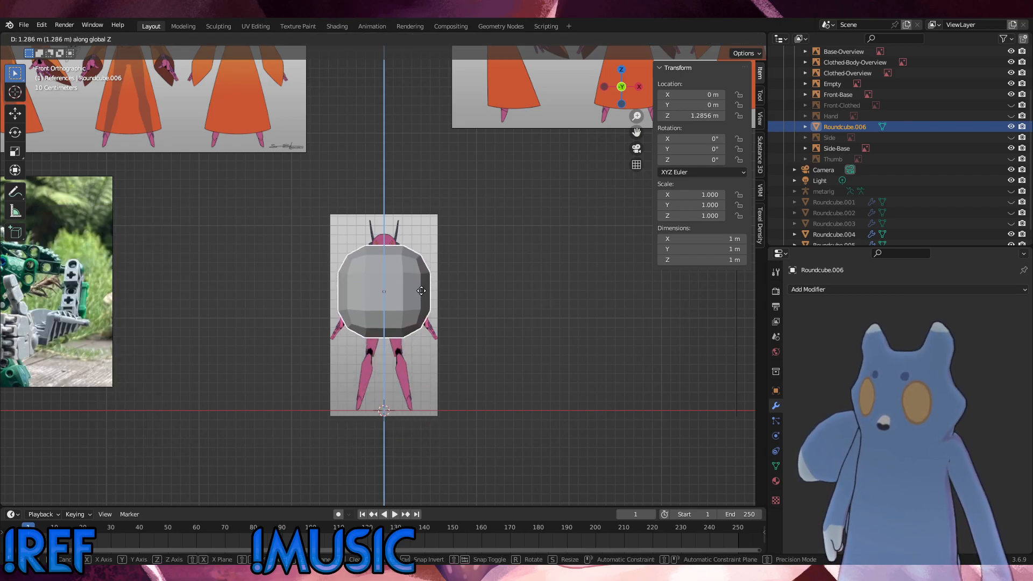
left_click(421, 291)
key("s")
left_click(411, 303)
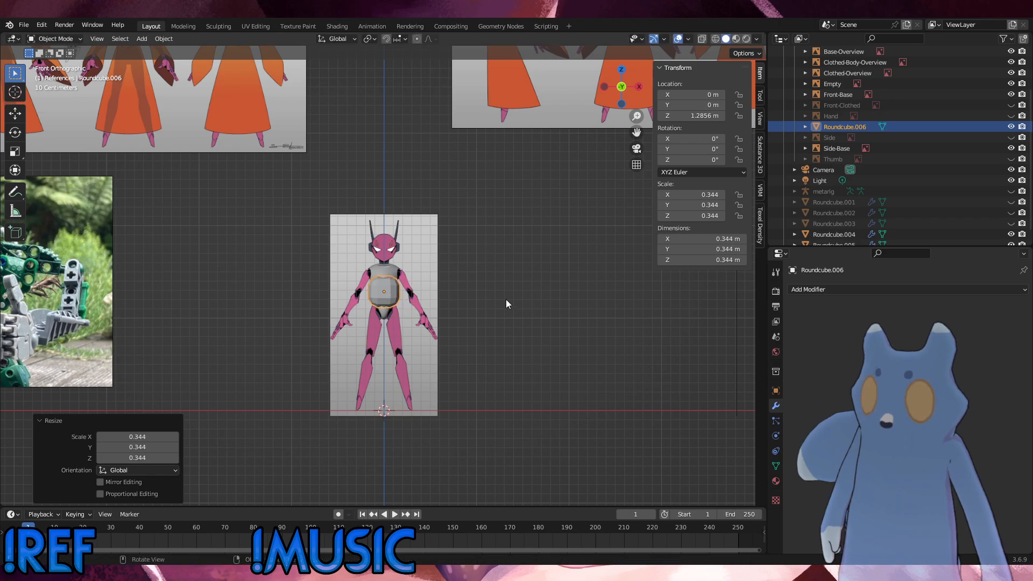
key("s")
left_click(437, 308)
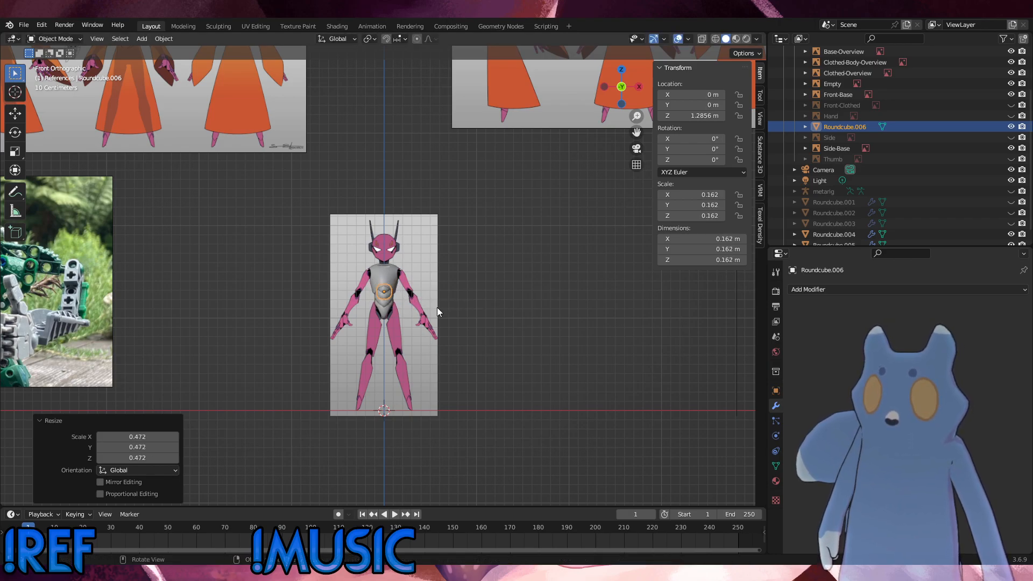
Move Roundcube.006 out of the References collection to sit with the other Roundcube objects.
scroll(468, 309, "up", 7)
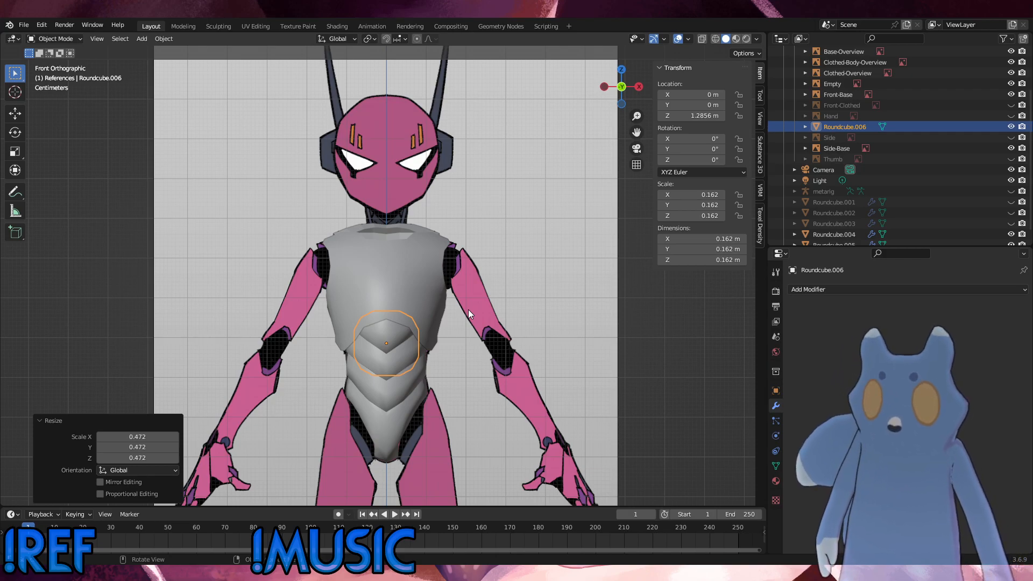
left_click_drag(836, 124, 824, 237)
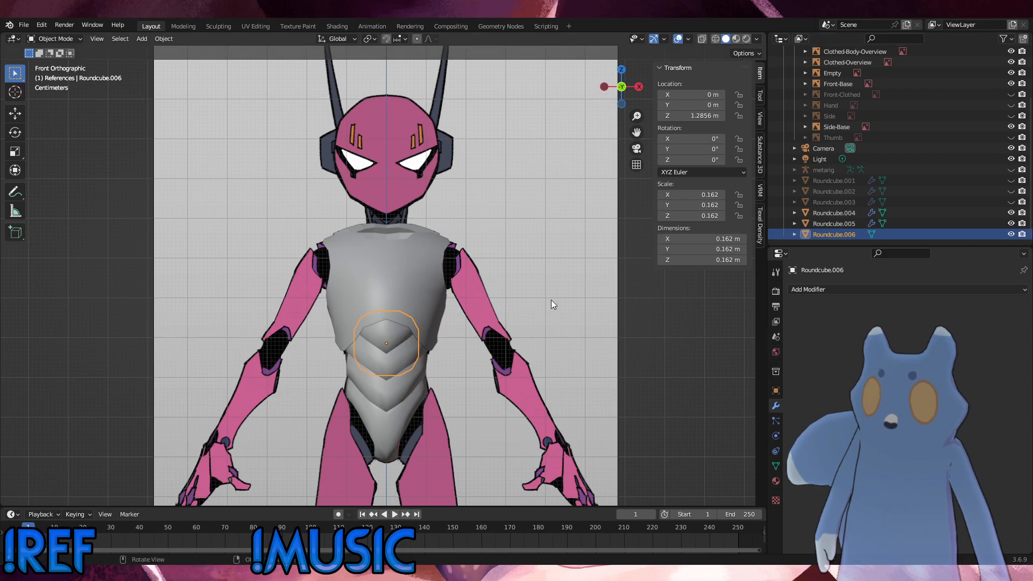
Enter Edit Mode on Roundcube.006 and hide Roundcube.004 and Roundcube.005.
left_click(66, 44)
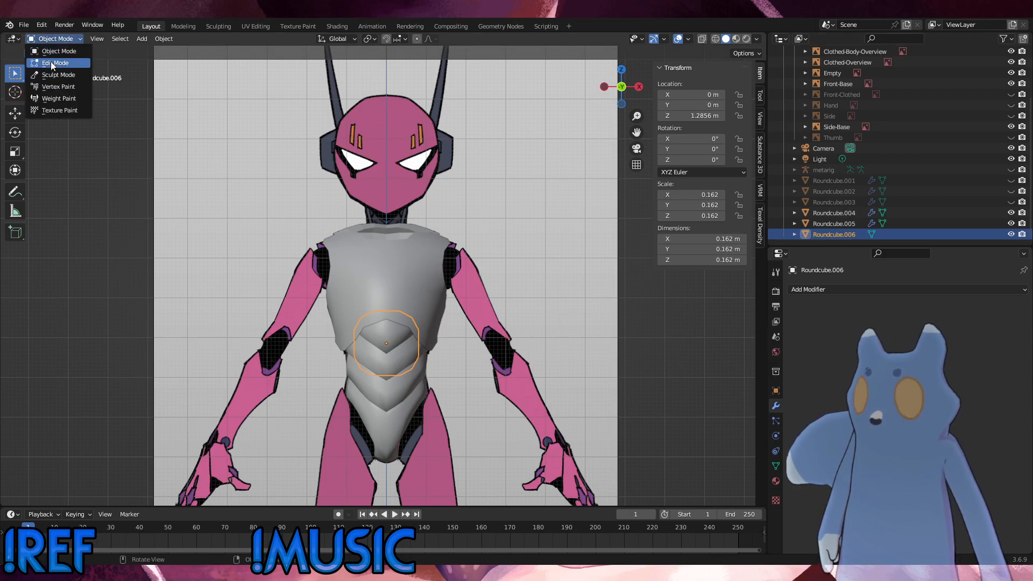
left_click(51, 57)
left_click(1011, 213)
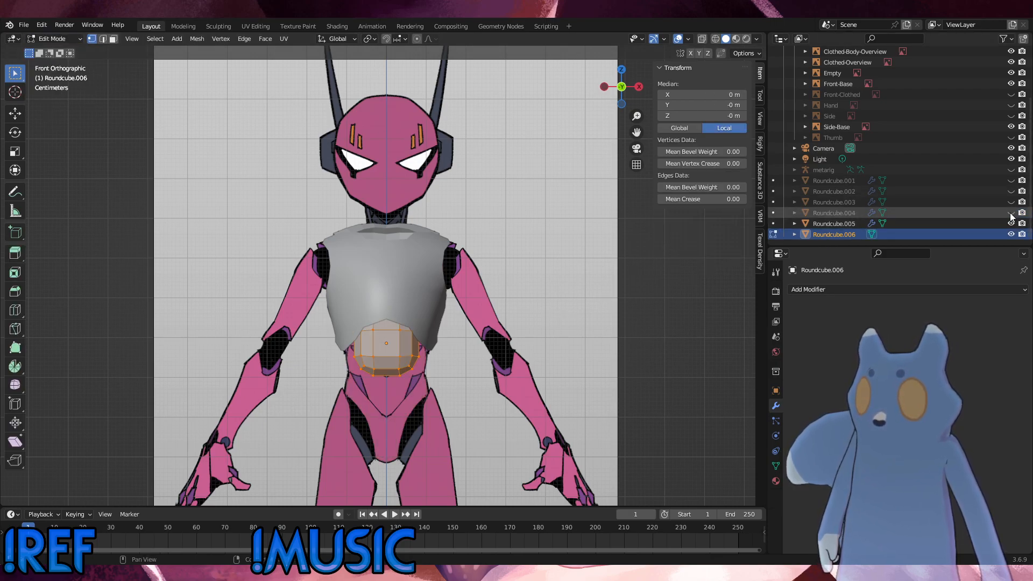
left_click(1011, 224)
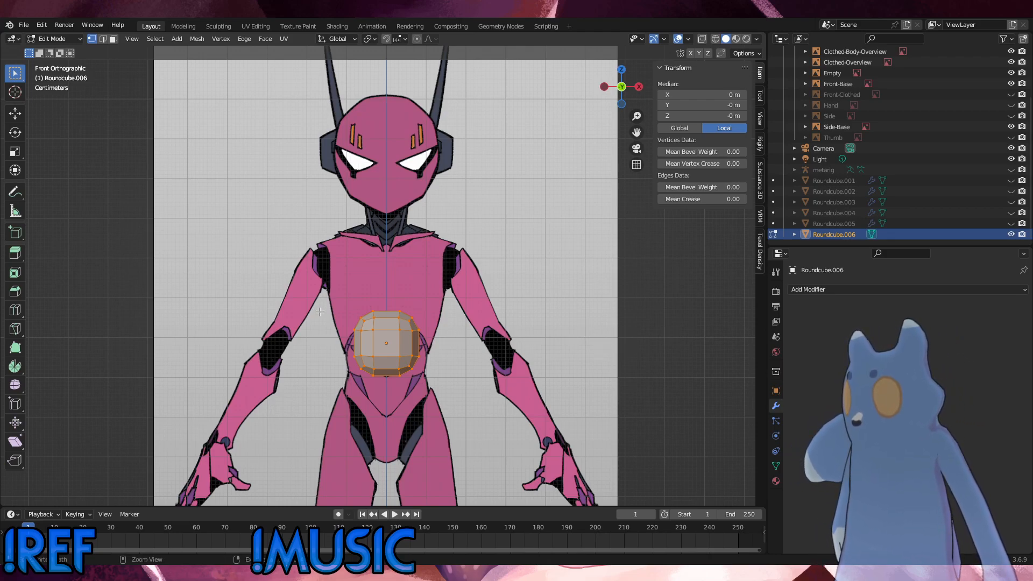
Cut a vertical edge loop down the front centre of Roundcube.006 in Edit Mode, without sliding it.
key("Tab")
left_click(53, 39)
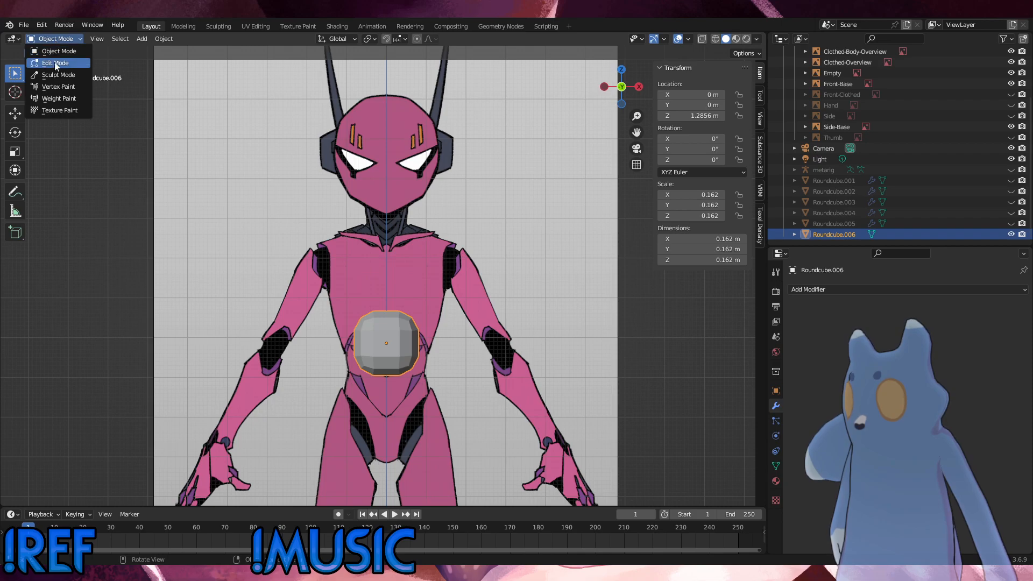
left_click(51, 58)
left_click(382, 337)
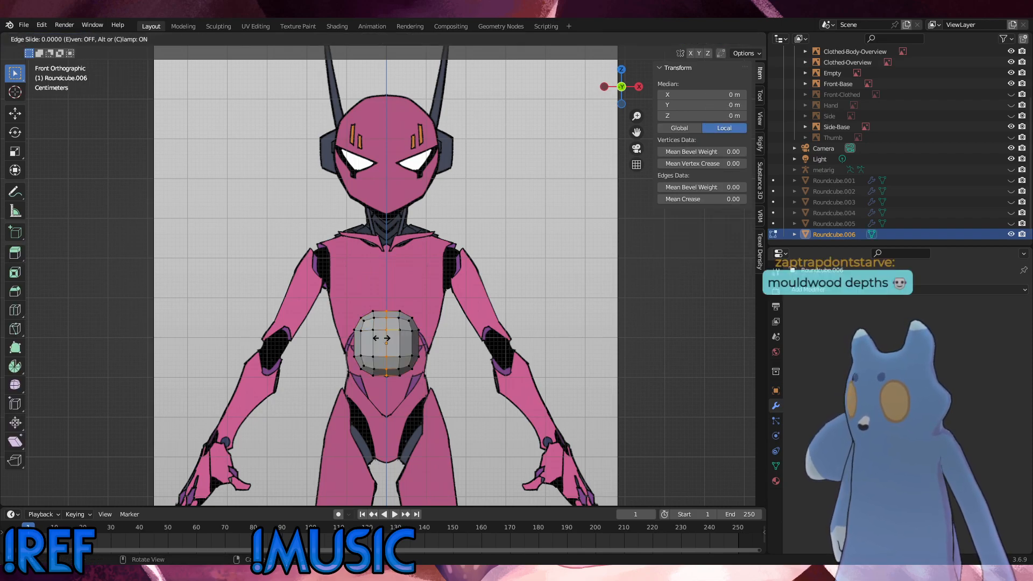
right_click(382, 338)
Cut a second vertical edge loop centred on the round cube's side, leaving it unslid.
mouse_move(382, 337)
middle_mouse_down()
mouse_move(457, 317)
mouse_move(433, 333)
mouse_move(448, 334)
mouse_move(399, 327)
middle_mouse_up()
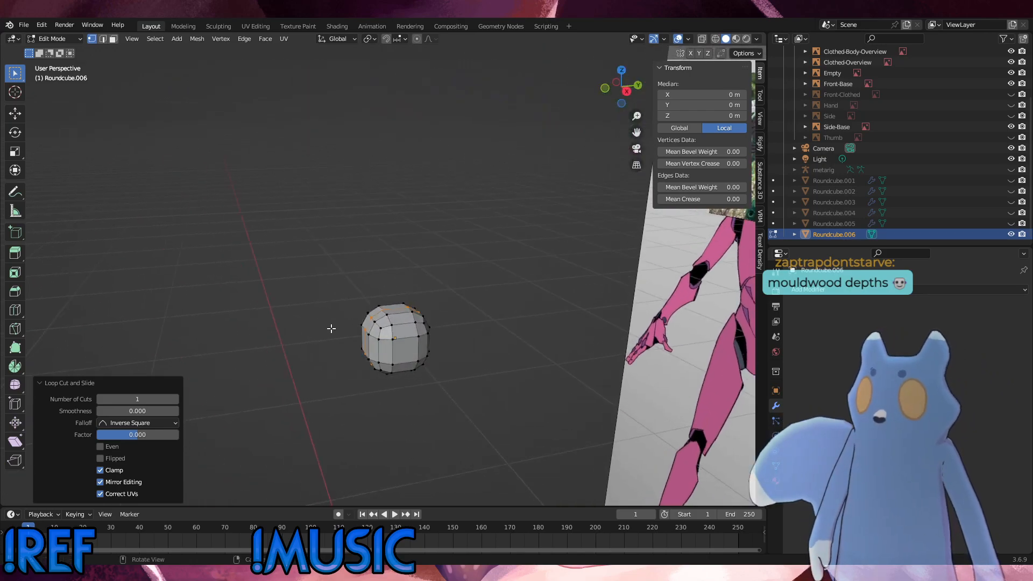
key("ctrl+r")
left_click(399, 327)
right_click(399, 327)
left_click(473, 305)
Cut a horizontal edge loop around the round cube's mid-height, centred between the neighbouring loops.
middle_click_drag(473, 305, 420, 354)
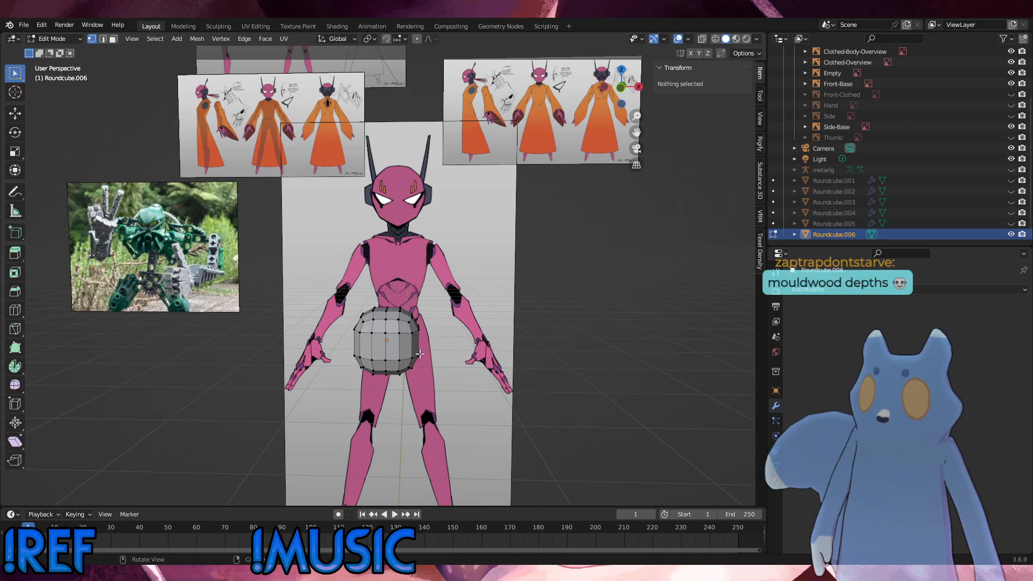
key("ctrl+r")
left_click(395, 345)
right_click(395, 345)
left_click(537, 325)
middle_click_drag(497, 322, 451, 326, "alt")
scroll(451, 326, "up", 1)
Enable X-ray and delete the vertices on the negative X half of the round cube, keeping the centre loop.
left_click(54, 38)
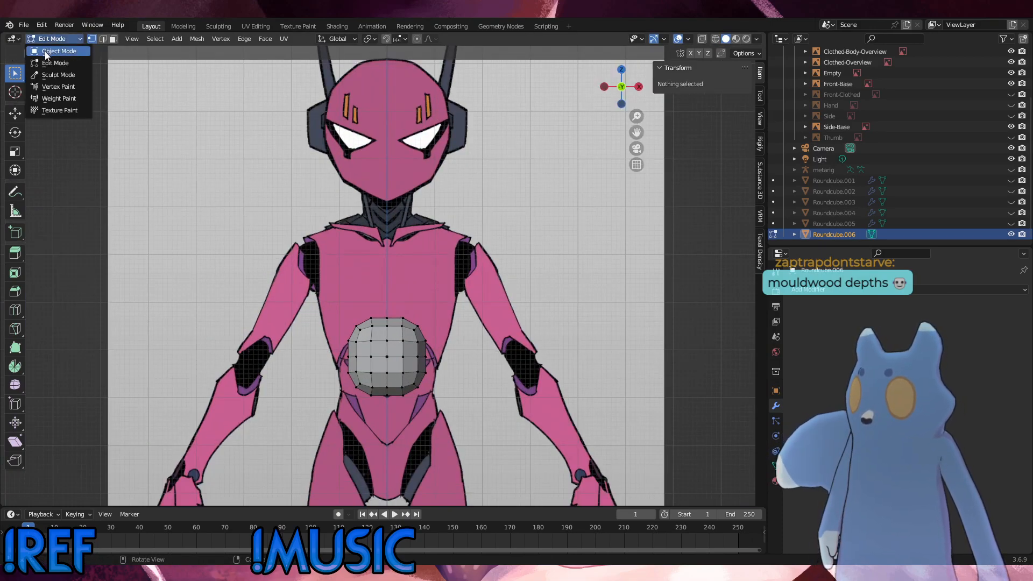
left_click(47, 49)
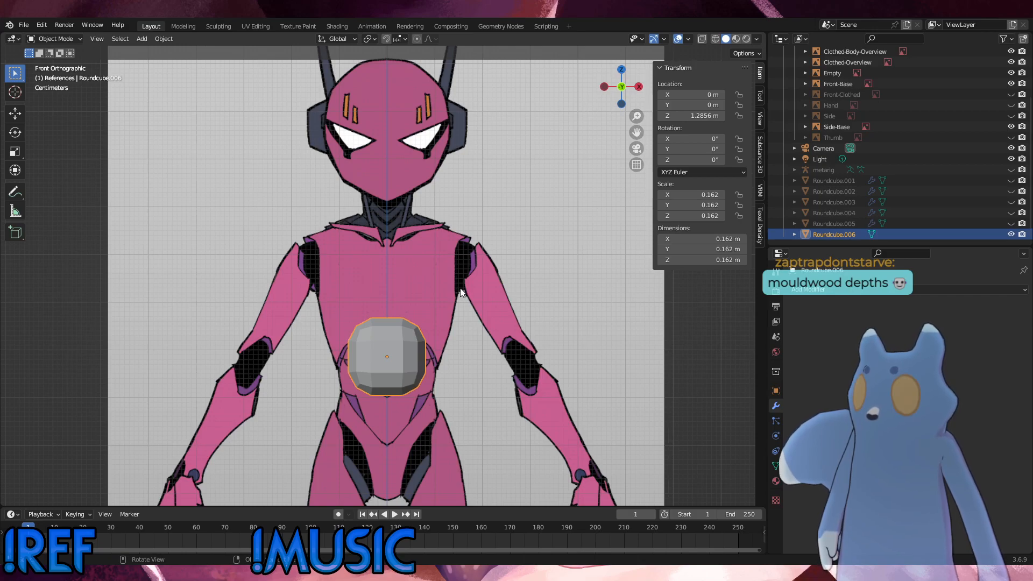
left_click(53, 38)
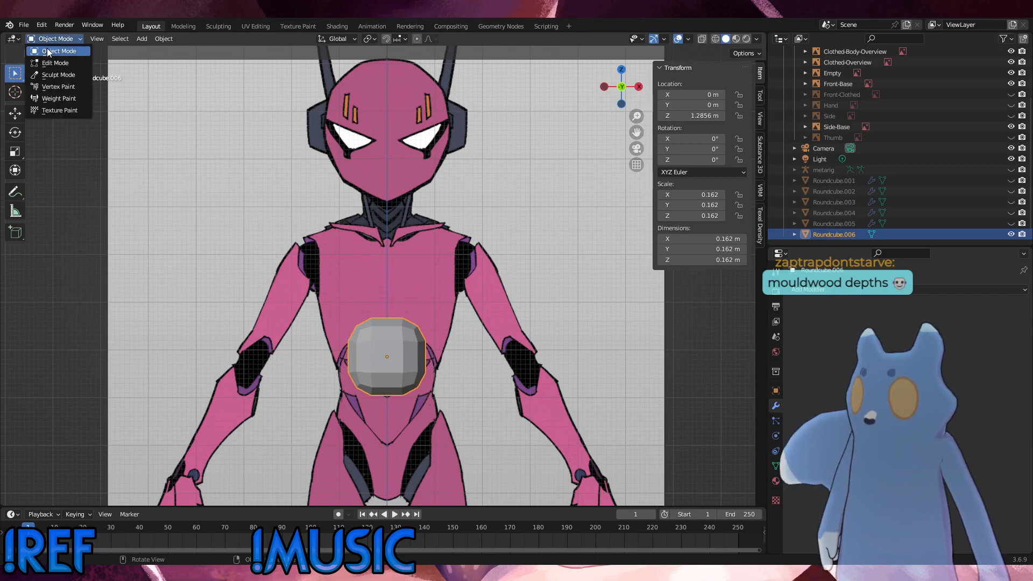
left_click(46, 63)
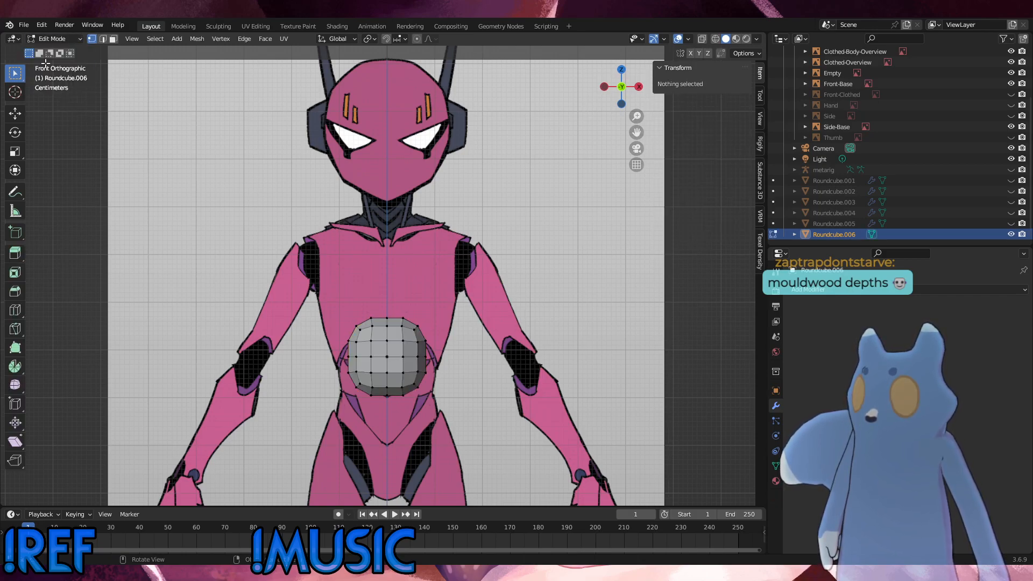
left_click_drag(279, 284, 378, 405)
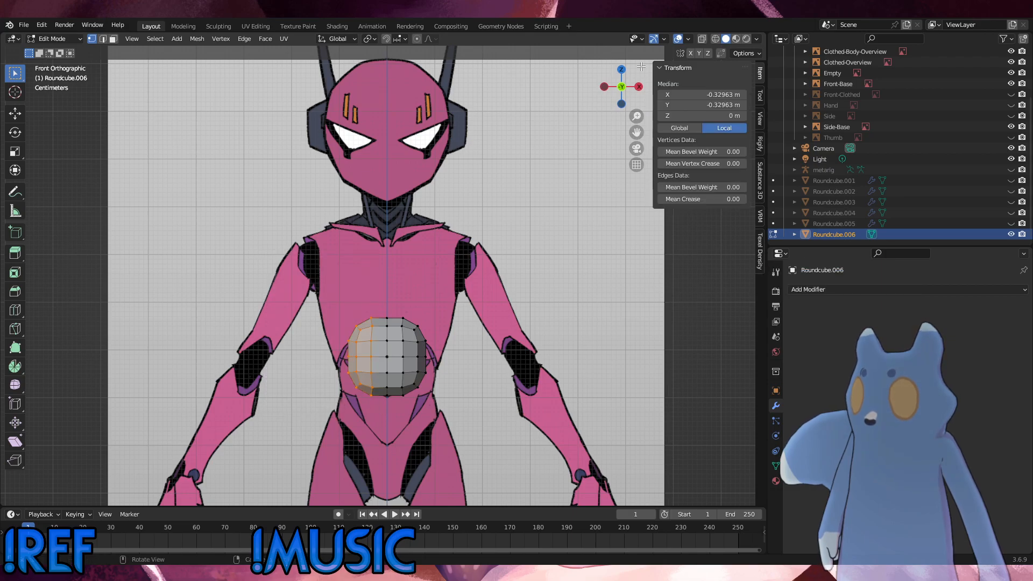
left_click(702, 39)
left_click_drag(229, 240, 379, 416)
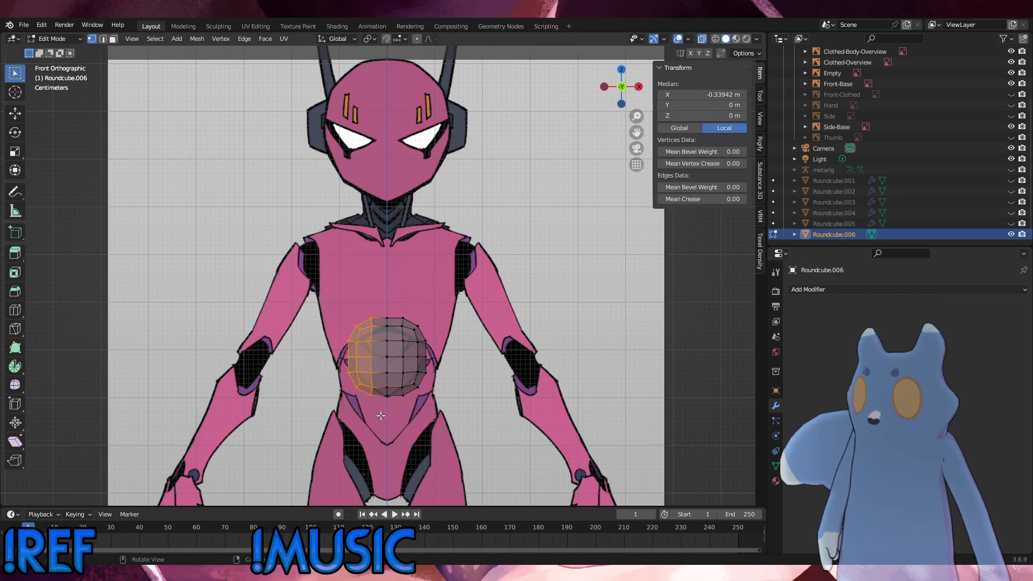
key("x")
left_click(474, 320)
Return to Object Mode and select the halved Roundcube.006.
left_click(47, 40)
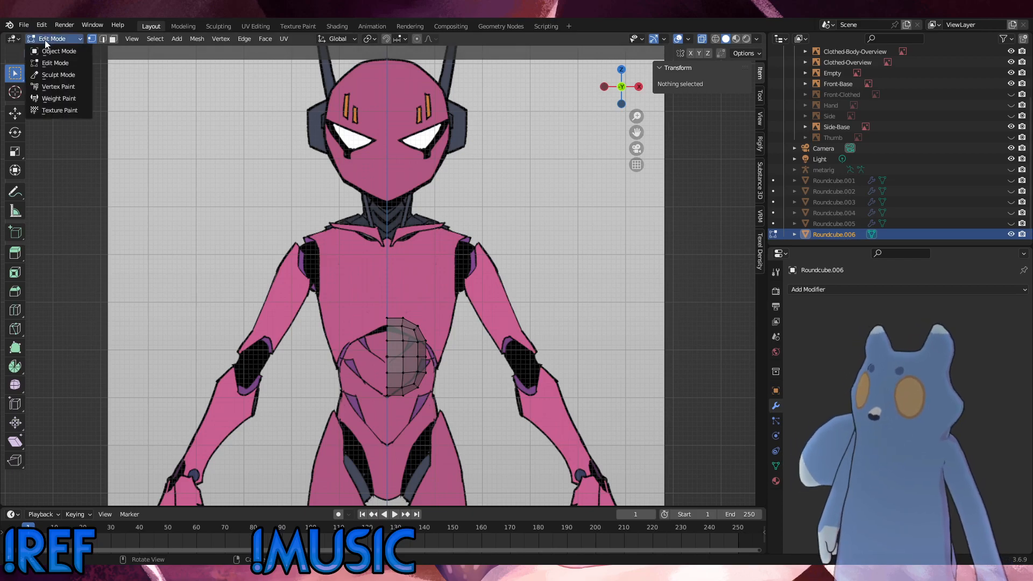
left_click(46, 51)
left_click(538, 262)
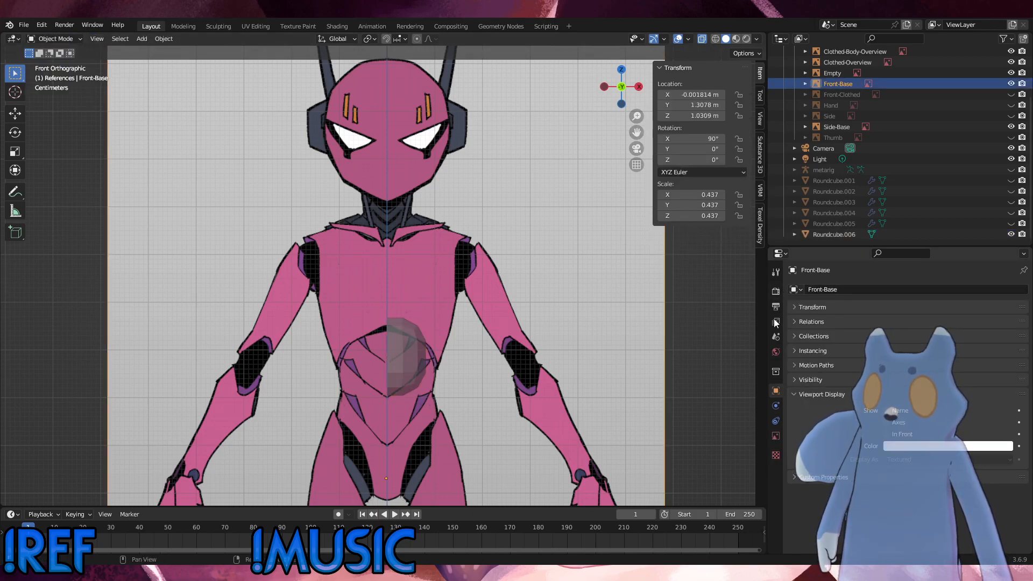
left_click(408, 353)
left_click(824, 288)
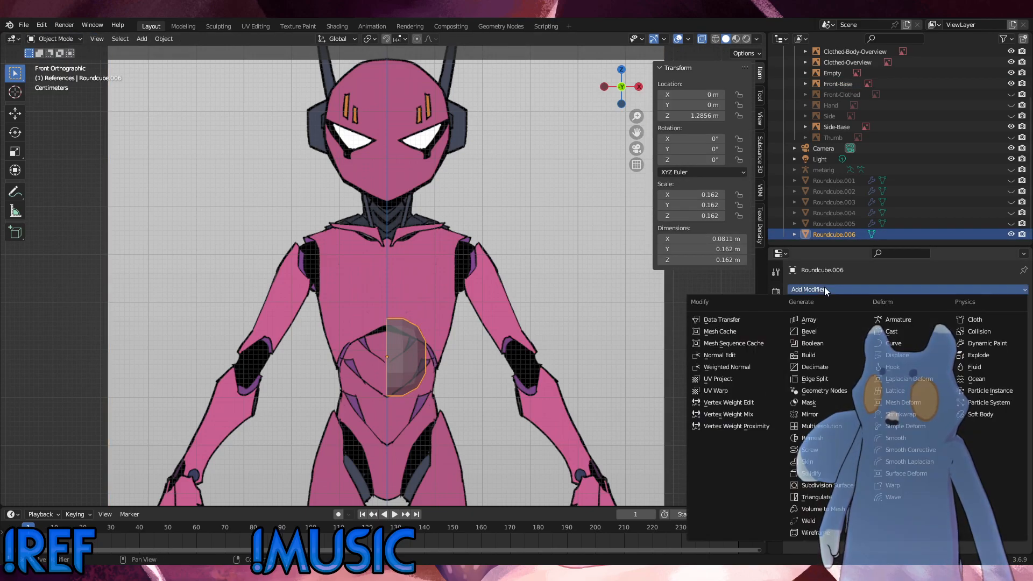
left_click(813, 426)
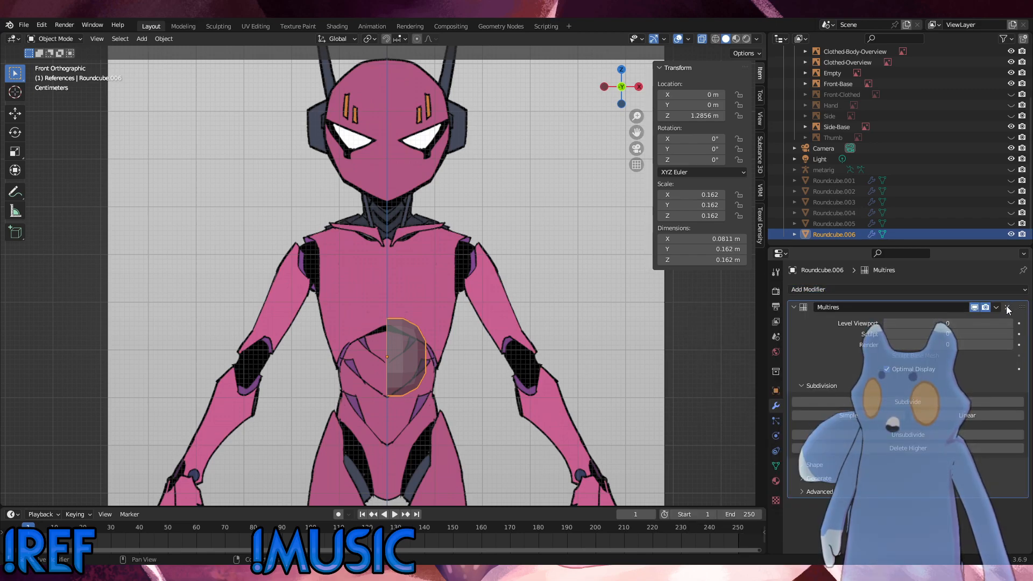
left_click(1007, 307)
Add a Mirror modifier on the X axis to Roundcube.006 and enable its Clipping option.
left_click(895, 289)
left_click(815, 411)
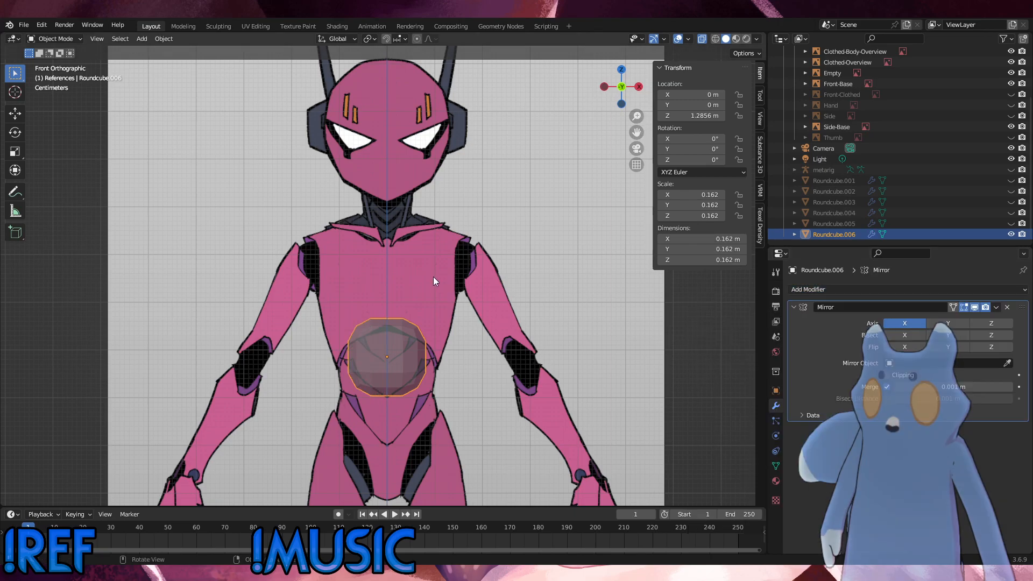
left_click(151, 200)
left_click(415, 355)
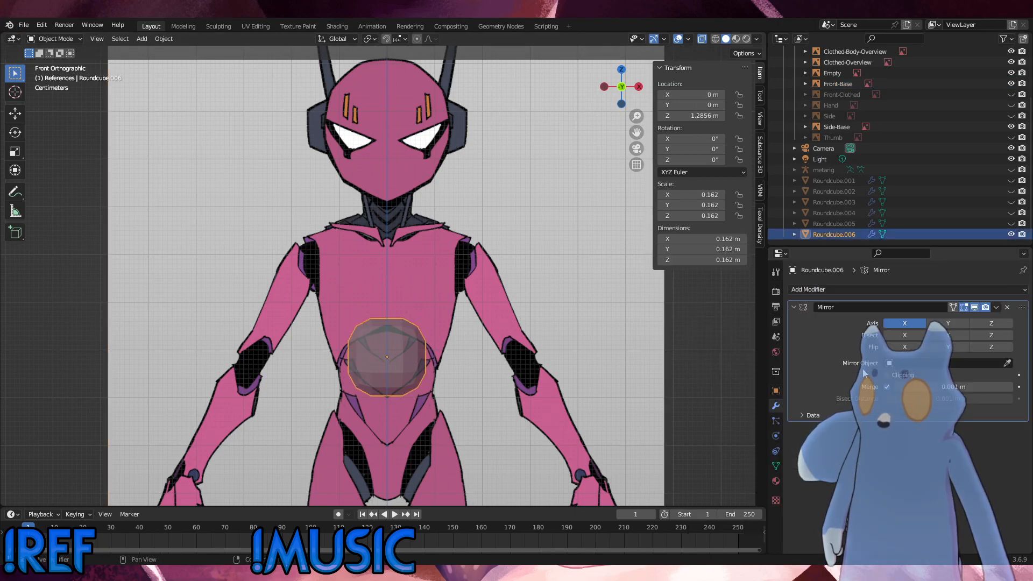
left_click(577, 347)
Save the current Blender file.
left_click(51, 39)
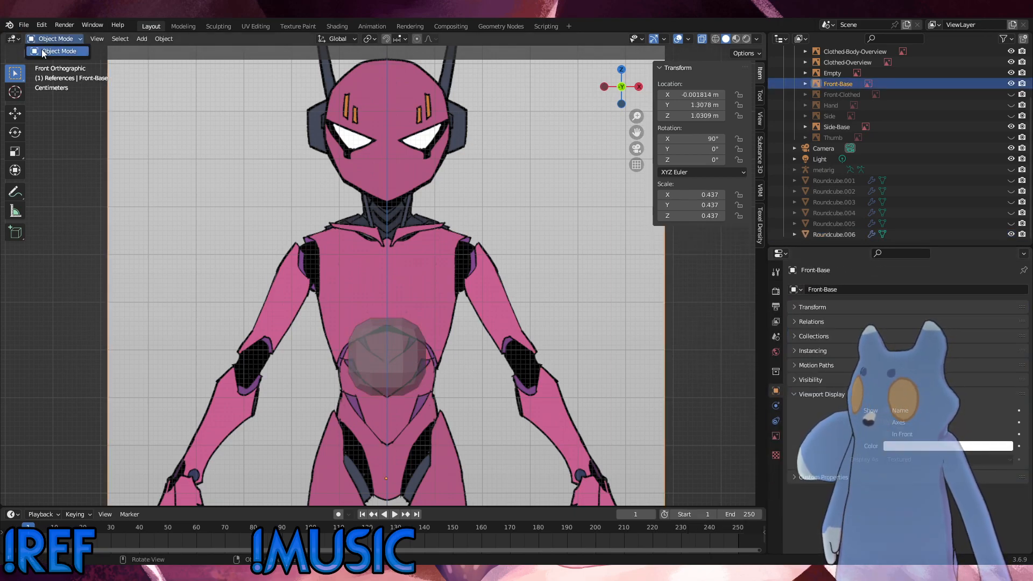
left_click(54, 52)
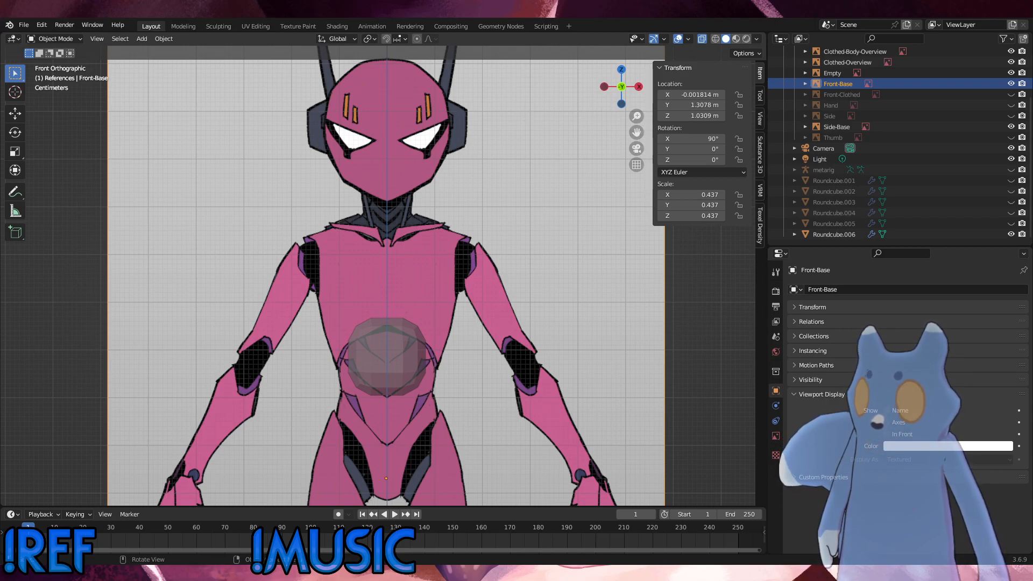
left_click(24, 25)
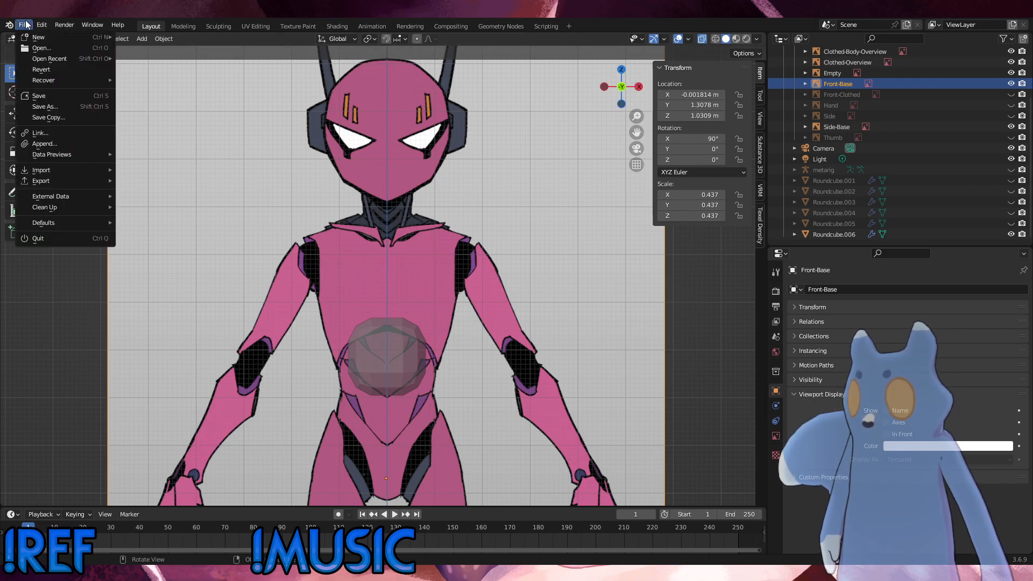
left_click(33, 97)
Enter Edit Mode on Roundcube.006, select its whole mesh and move it 0.115 m down along Z.
left_click(402, 368)
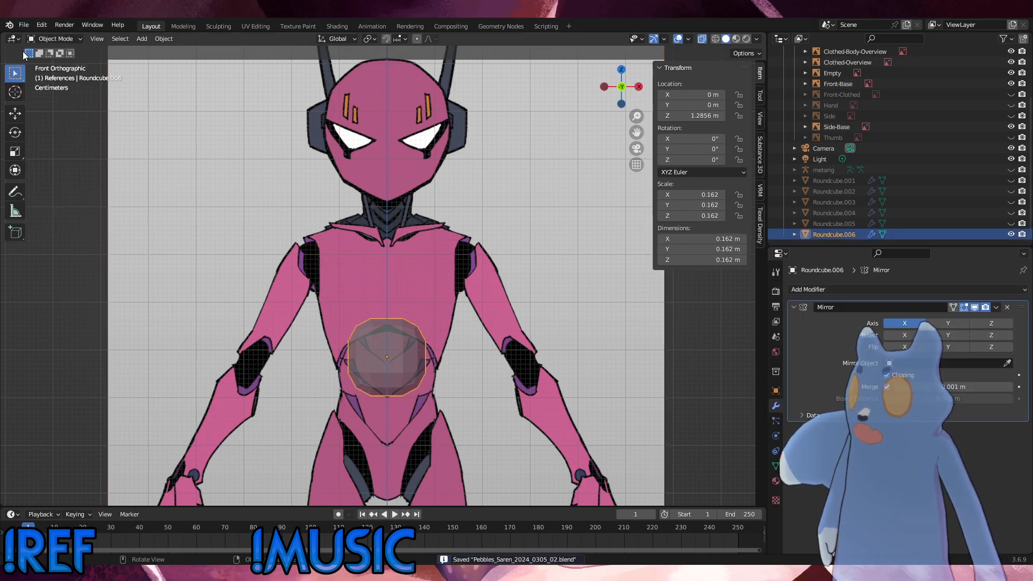
left_click(51, 39)
left_click(52, 64)
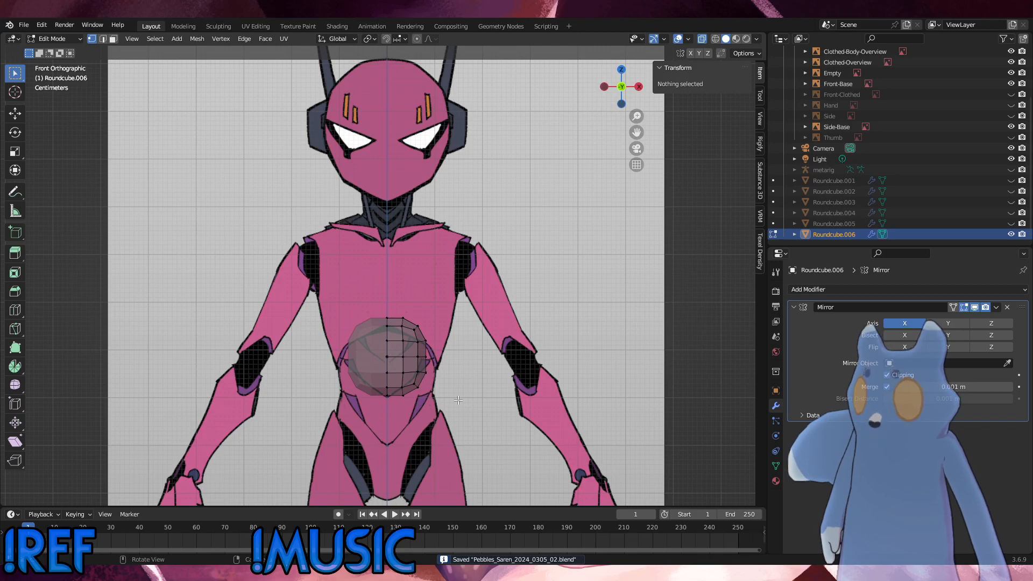
middle_click_drag(473, 404, 475, 371, "shift")
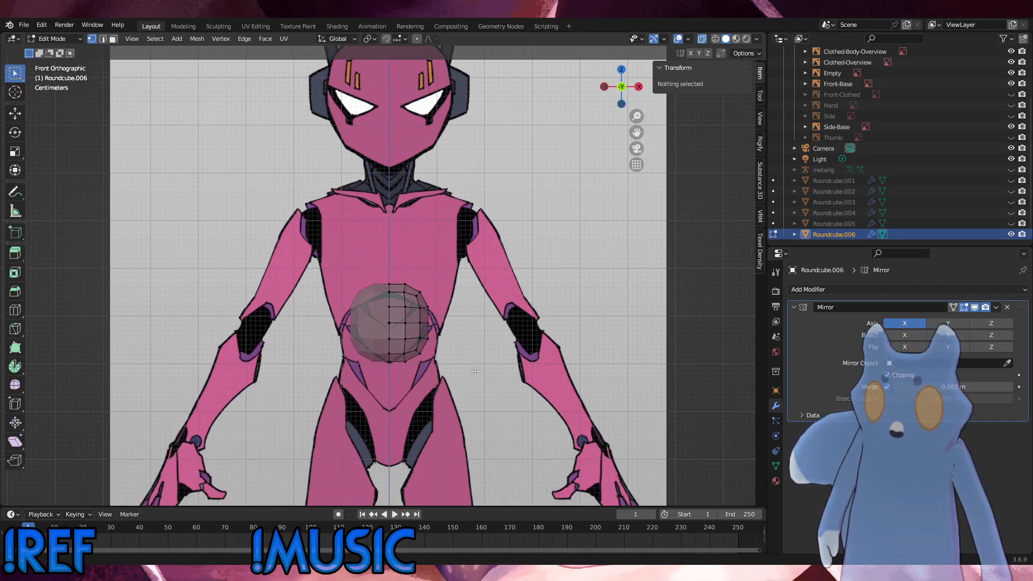
scroll(487, 363, "up", 2)
scroll(493, 356, "down", 2)
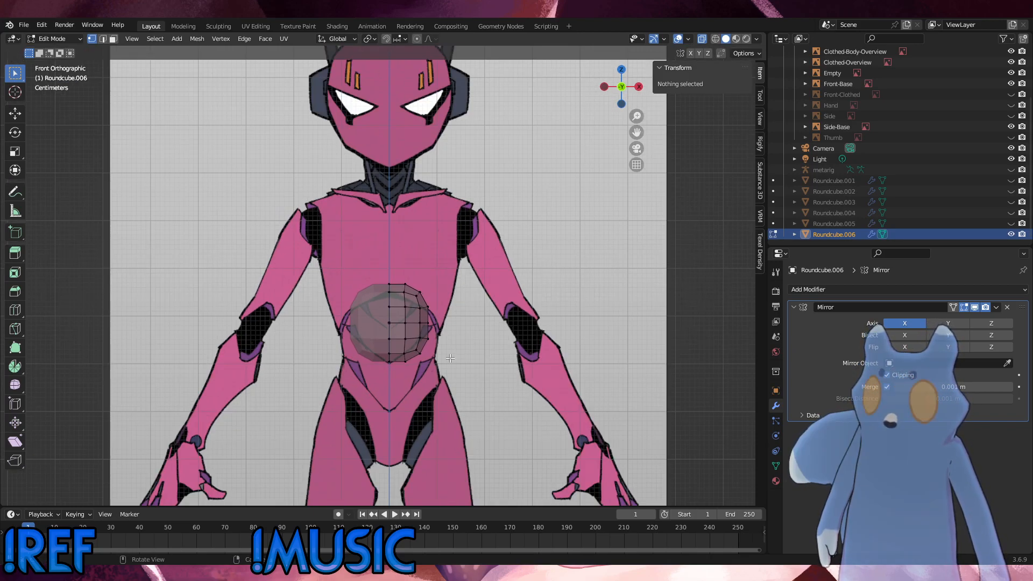
key("a")
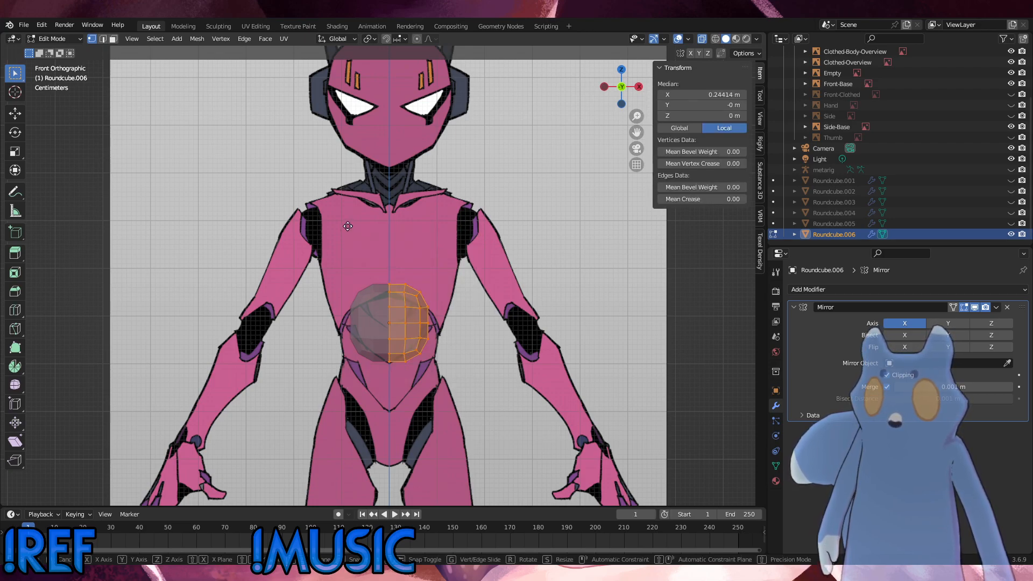
key("g")
key("z")
left_click(346, 280)
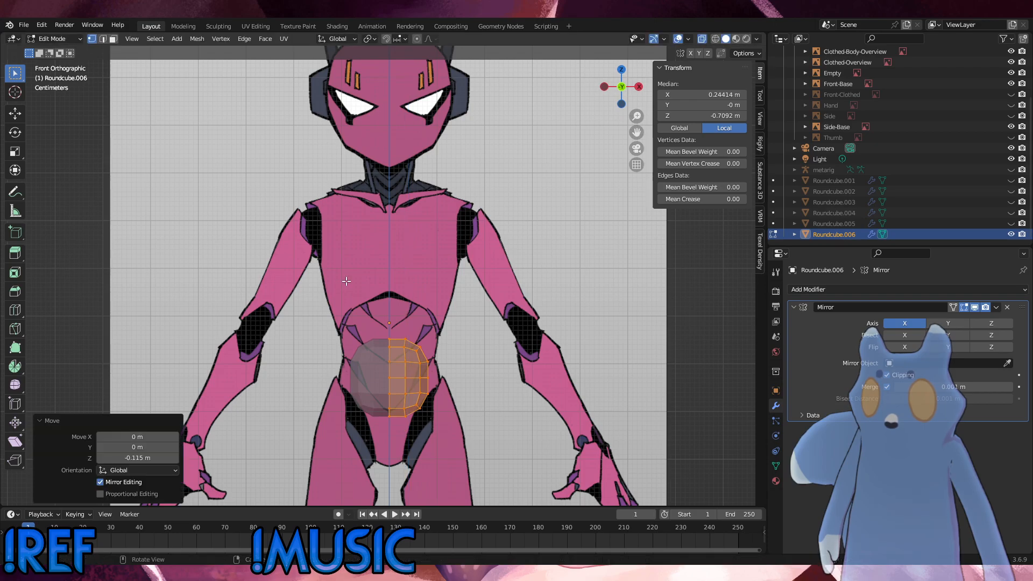
Stretch the selected mesh along Z by a factor of 2.611 and raise it 0.13078 m along Z.
key("s")
key("z")
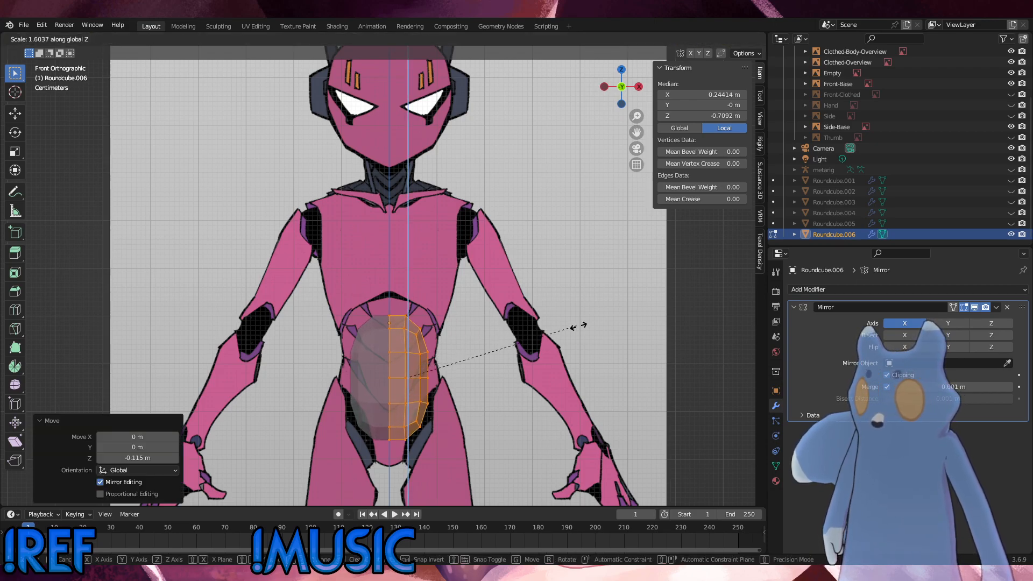
left_click(688, 323)
key("g")
key("z")
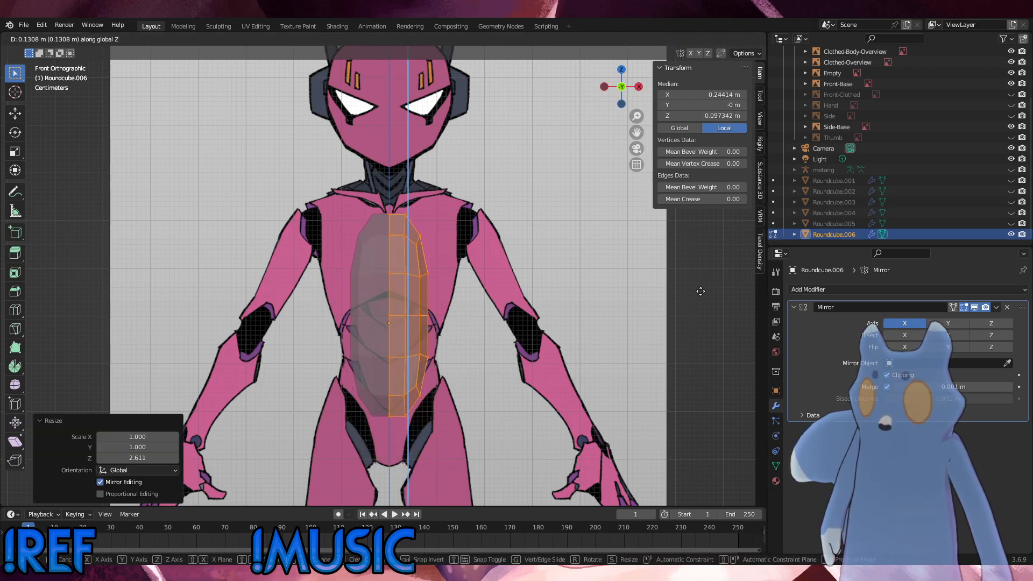
left_click(694, 292)
Scale the mesh along Z by 0.496 and lower it 0.11162 m over the abdomen.
key("s")
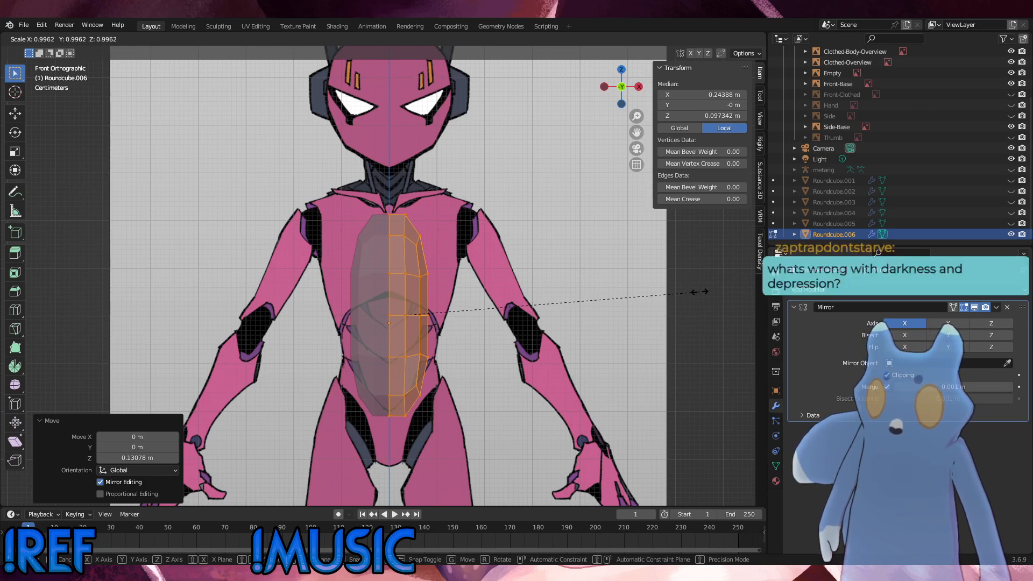
key("z")
left_click(527, 305)
key("g")
key("z")
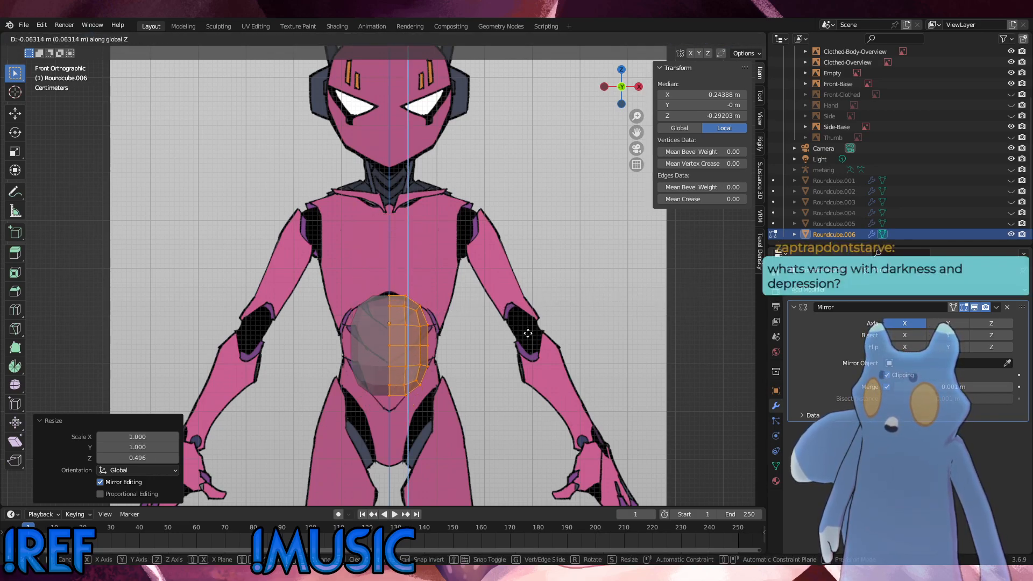
left_click(533, 345)
Scale the mesh uniformly by 1.162 and shift it -0.003382 m along X to fit the abdomen.
key("s")
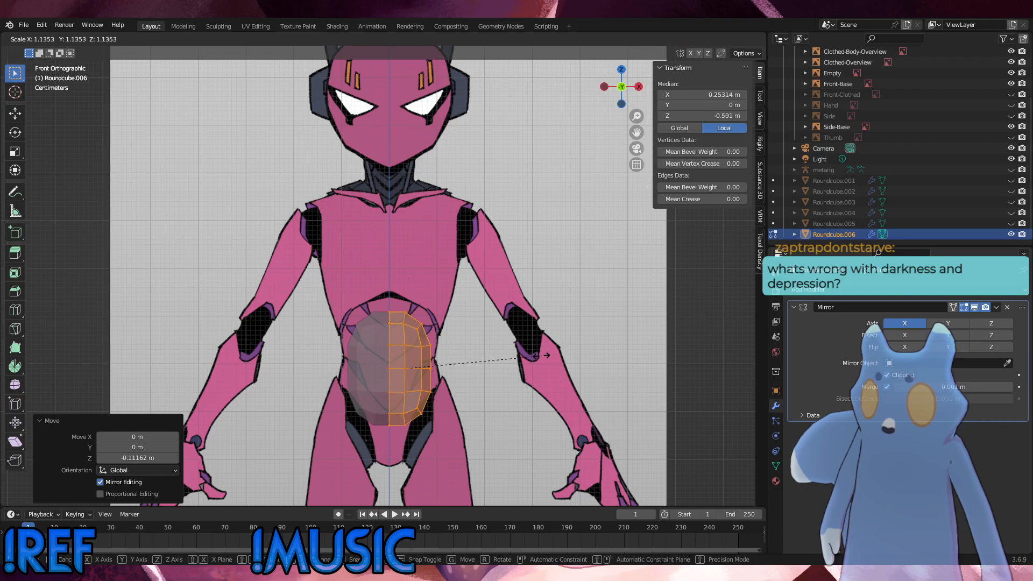
left_click(545, 356)
key("g")
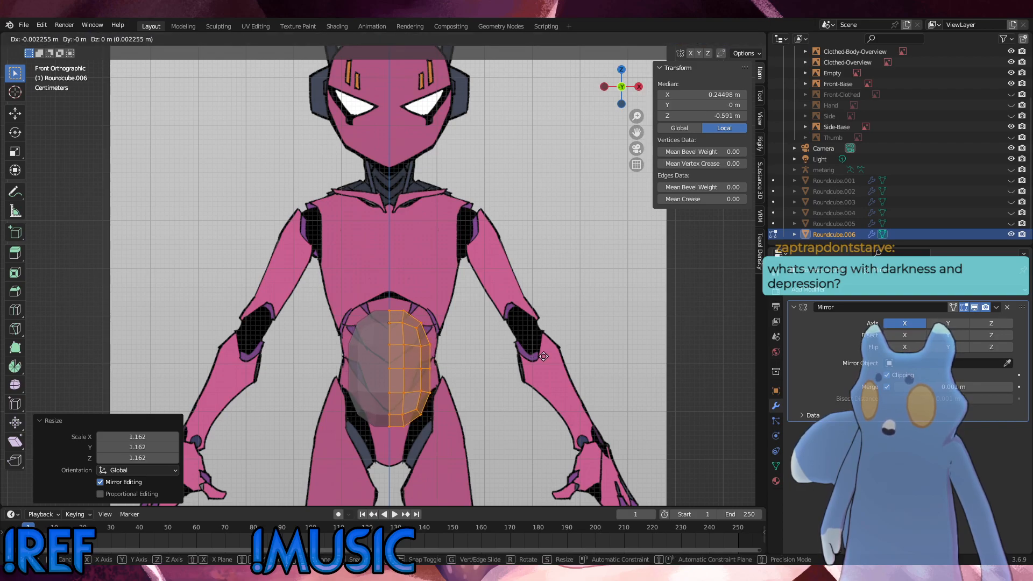
left_click(544, 356)
key("s")
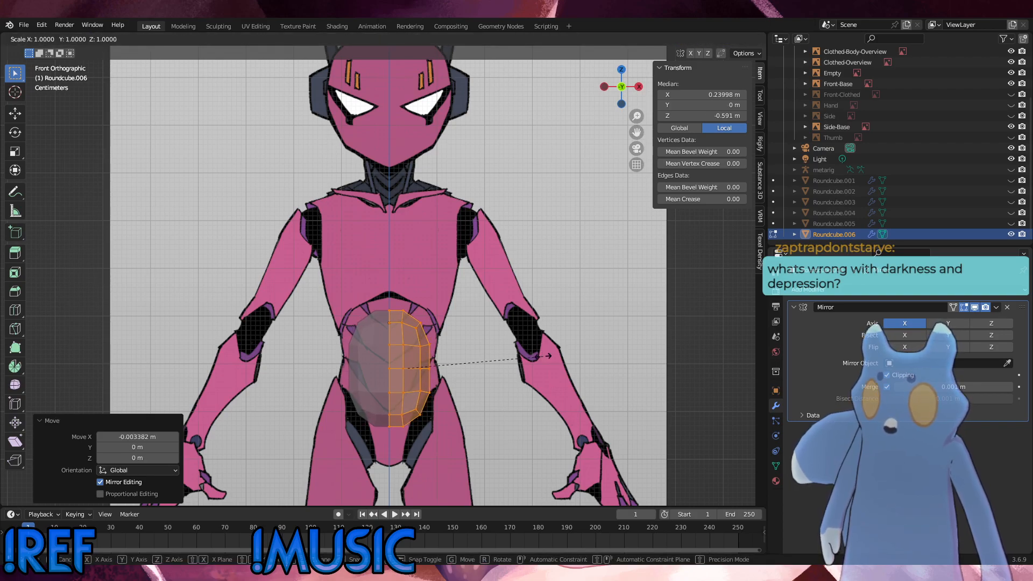
left_click(544, 356)
Narrow the mesh along X to about 0.8 of its width and shift it 0.002255 m along X.
key("s")
key("y")
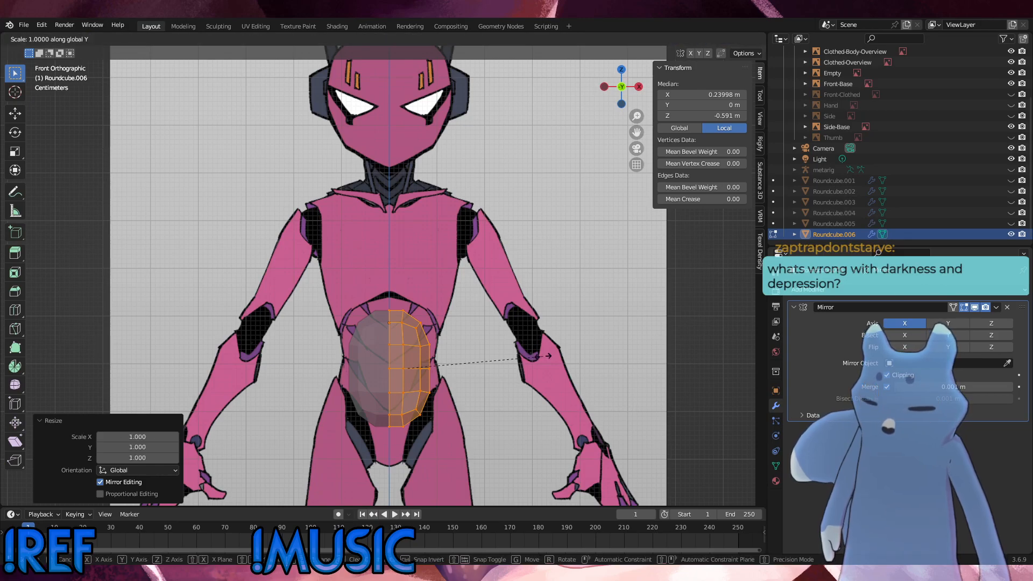
key("x")
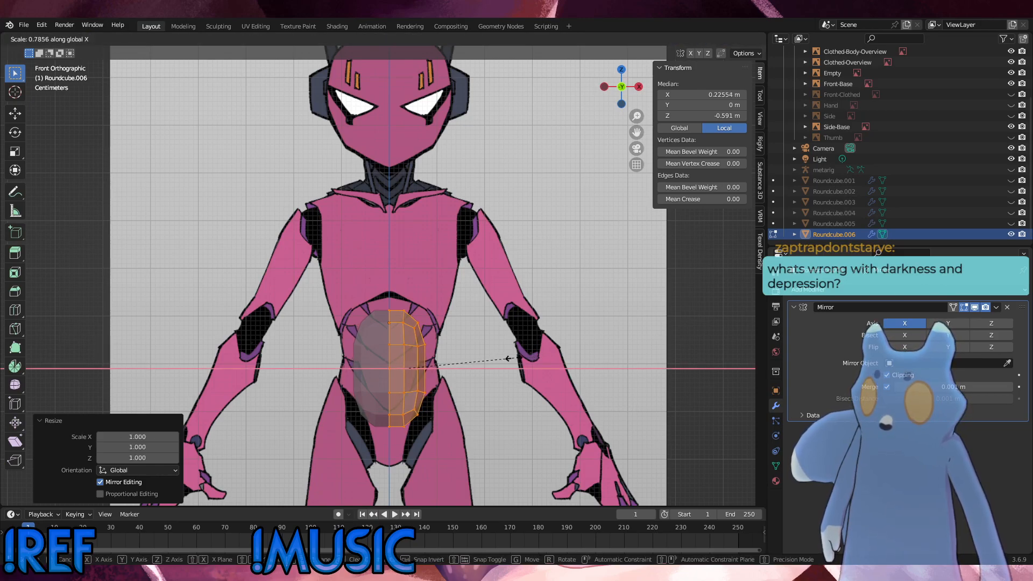
left_click(512, 358)
key("g")
left_click(512, 359)
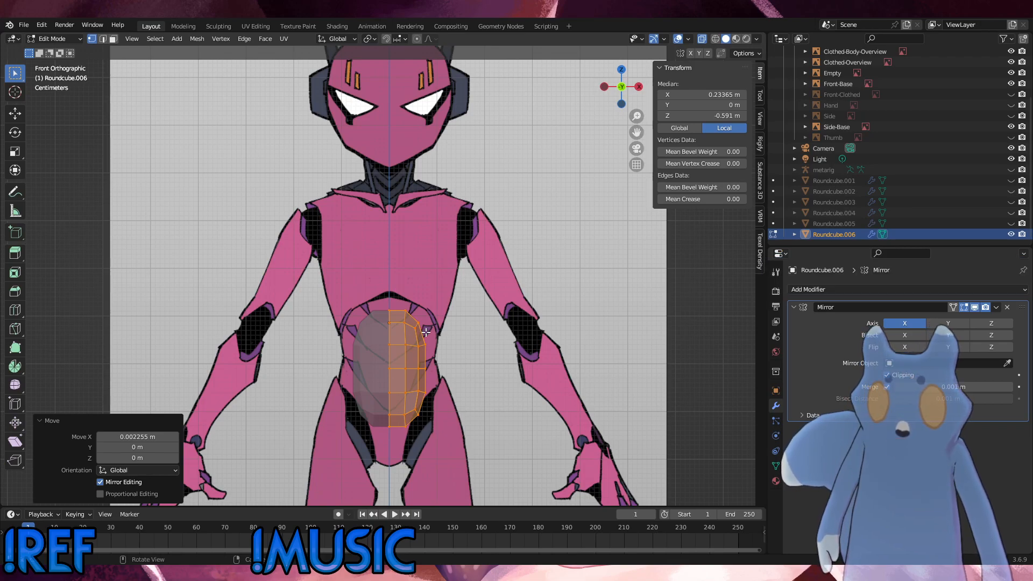
Extrude the abdomen mesh's top vertices by 0.16634 m and move the extrusion -0.047352 m along X and 0.11838 m along Z towards the shoulders.
left_click_drag(374, 297, 374, 297)
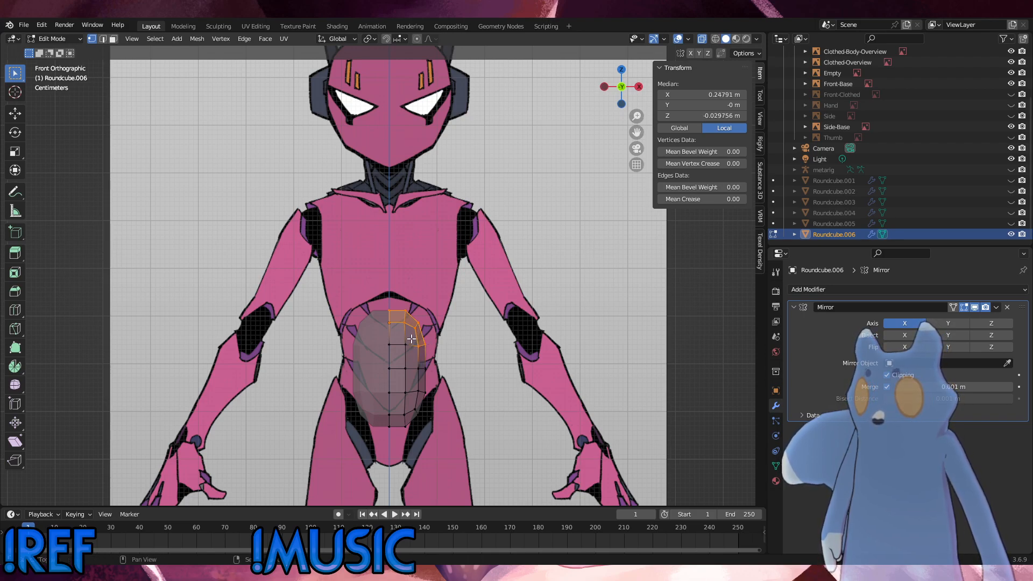
key("e")
left_click(458, 233)
key("g")
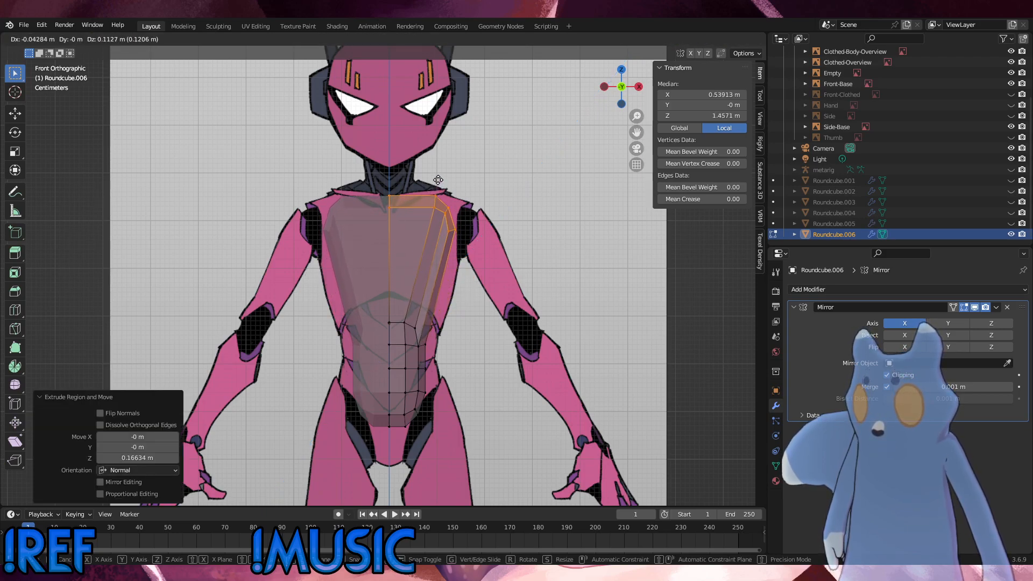
left_click(436, 178)
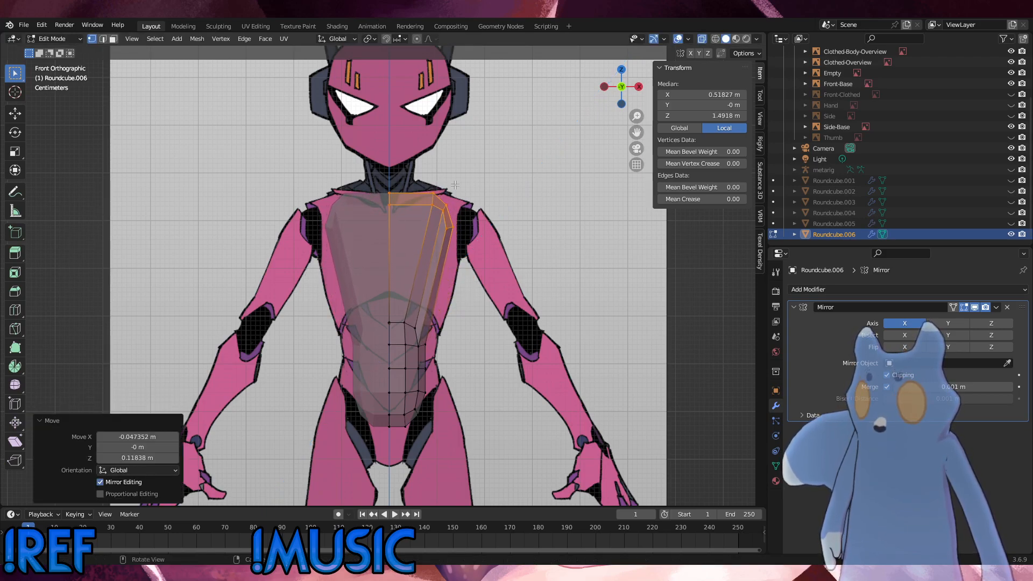
Resize the extruded chest section, enlarging it about 1.2 times, and shift it -0.031568 m along X and -0.007892 m along Z.
key("s")
left_click(469, 187)
key("g")
left_click(455, 193)
key("s")
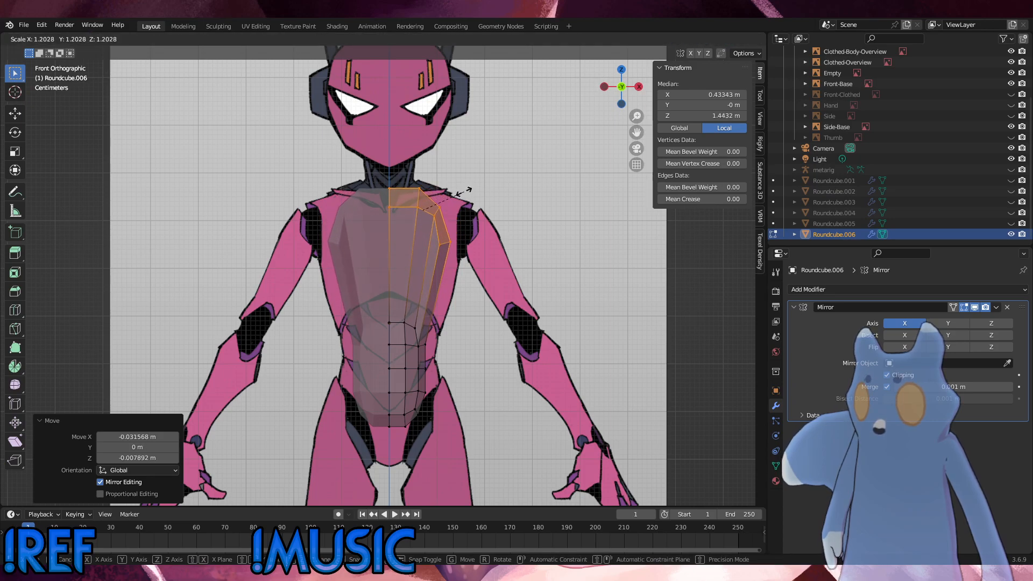
left_click(464, 191)
key("g")
left_click(477, 192)
Slide the vertices on the lower edge of the chest's side along their edges, using factors 0.460 and 0.322.
middle_click_drag(476, 192, 370, 218)
left_click(360, 269)
key("shift+v")
left_click(381, 256)
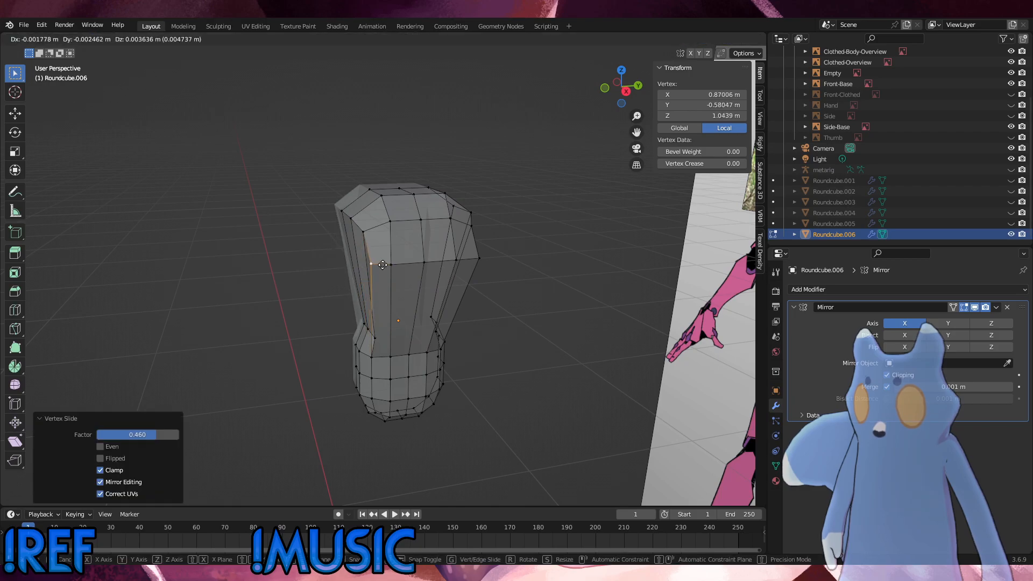
key("shift+v")
left_click(393, 261)
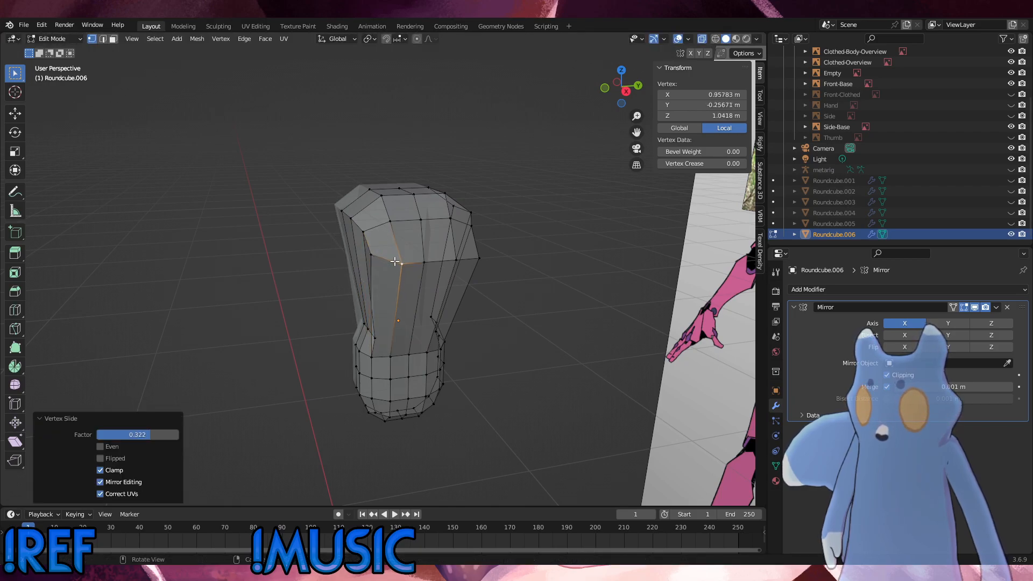
key("shift+v")
left_click(385, 257)
Slide the rear corner vertices of the chest's lower edge inward to match the neighbouring edge row, using a factor of 0.387.
middle_click_drag(461, 259, 430, 263)
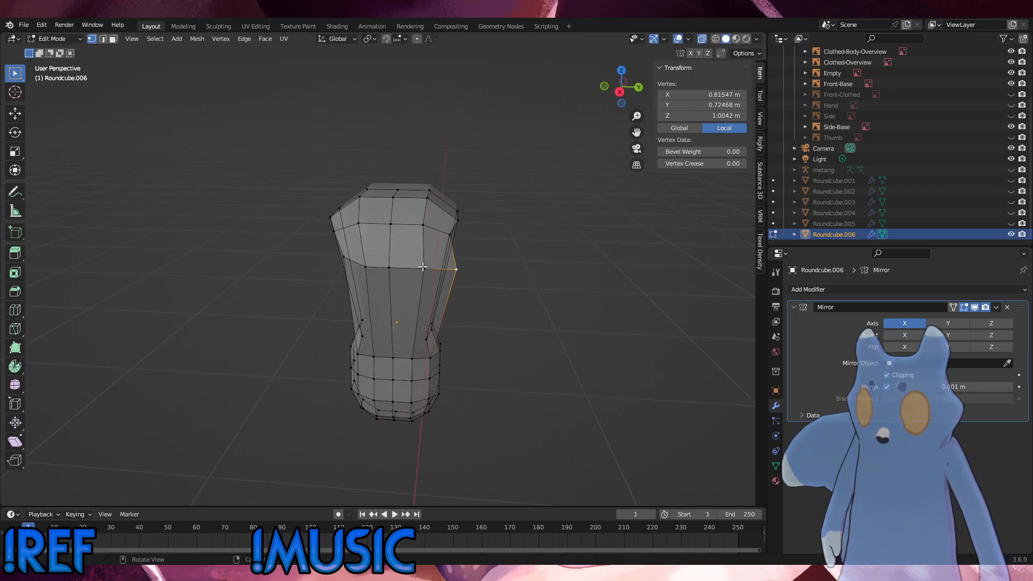
key("shift+v")
left_click(462, 269)
left_click(461, 269)
key("g")
key("g")
left_click(439, 269)
key("g")
key("g")
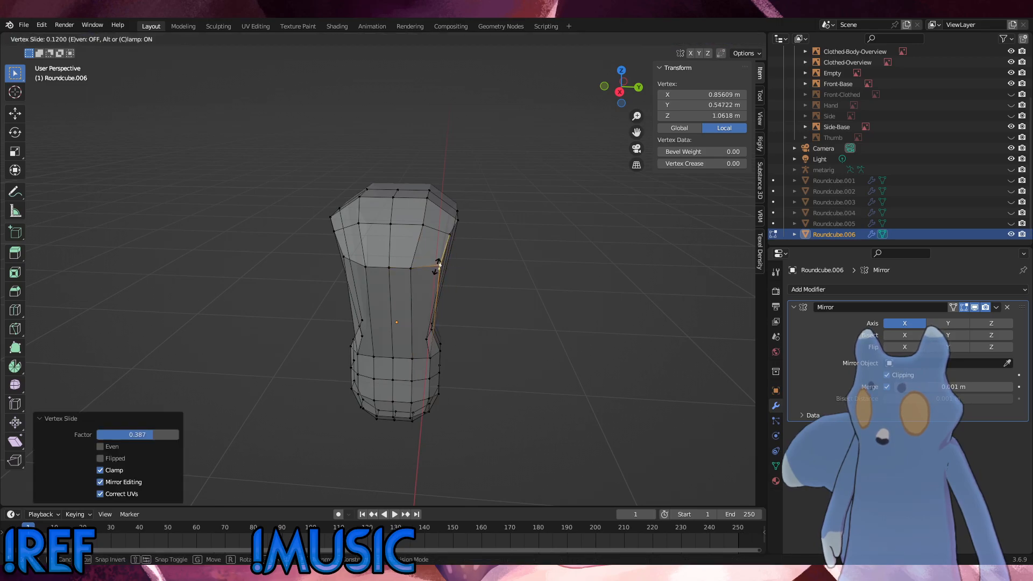
left_click(434, 264)
key("g")
key("g")
left_click(435, 263)
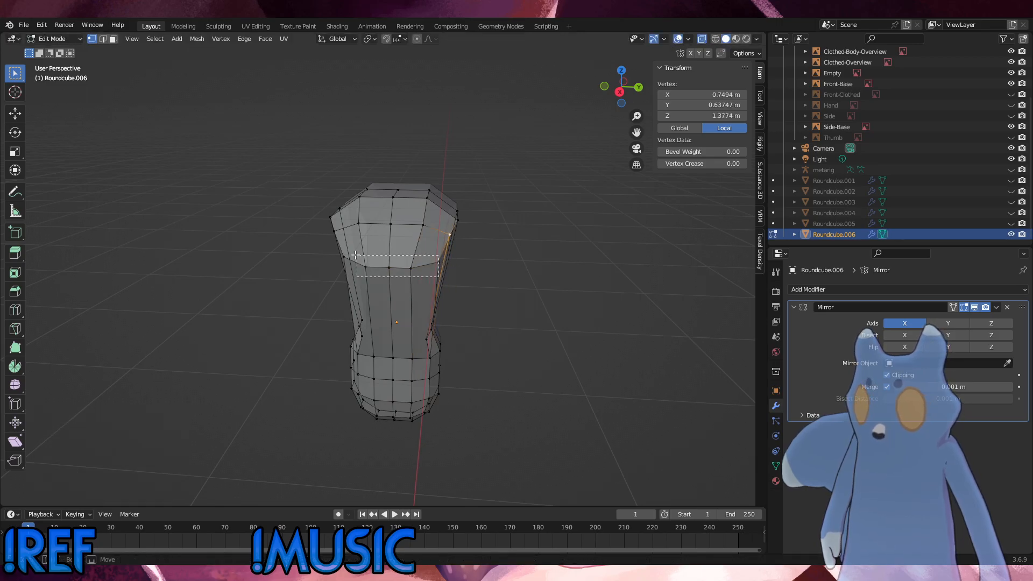
Slide the chest's lower side row slightly upward and align its rear corner vertex with it.
left_click(401, 266, "alt")
key("g")
key("g")
left_click(343, 244)
left_click(437, 262)
key("g")
key("g")
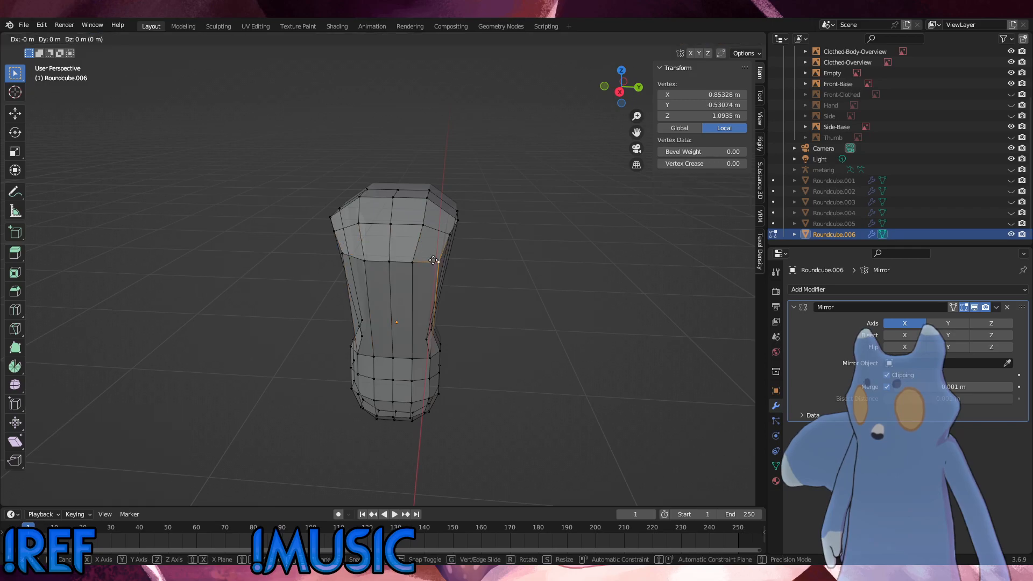
left_click(435, 258)
left_click(500, 260)
Smooth all vertices of the upper chest section once with a smoothing of 0.500.
middle_click_drag(460, 260, 482, 258)
left_click_drag(507, 249, 245, 147)
right_click(502, 213)
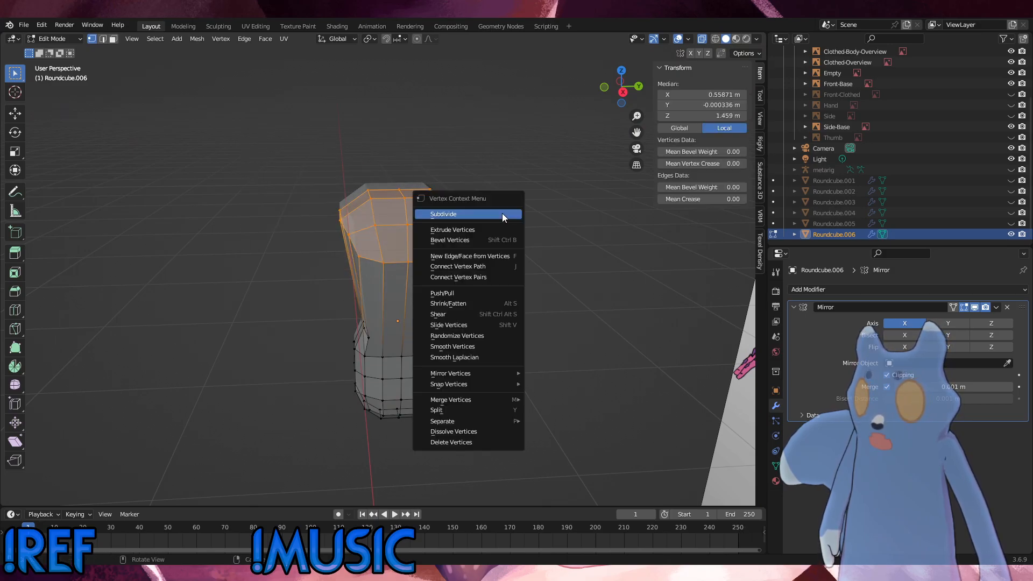
left_click(465, 346)
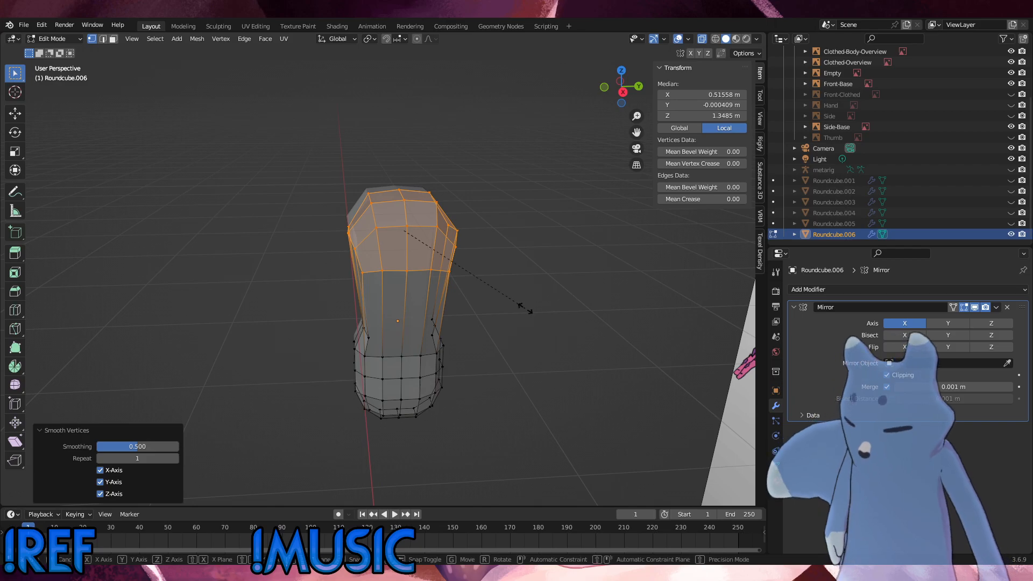
Scale the upper chest section along Z and move it up and outward onto the shoulders of the front reference.
key("s")
key("z")
left_click(479, 267)
key("KP_1")
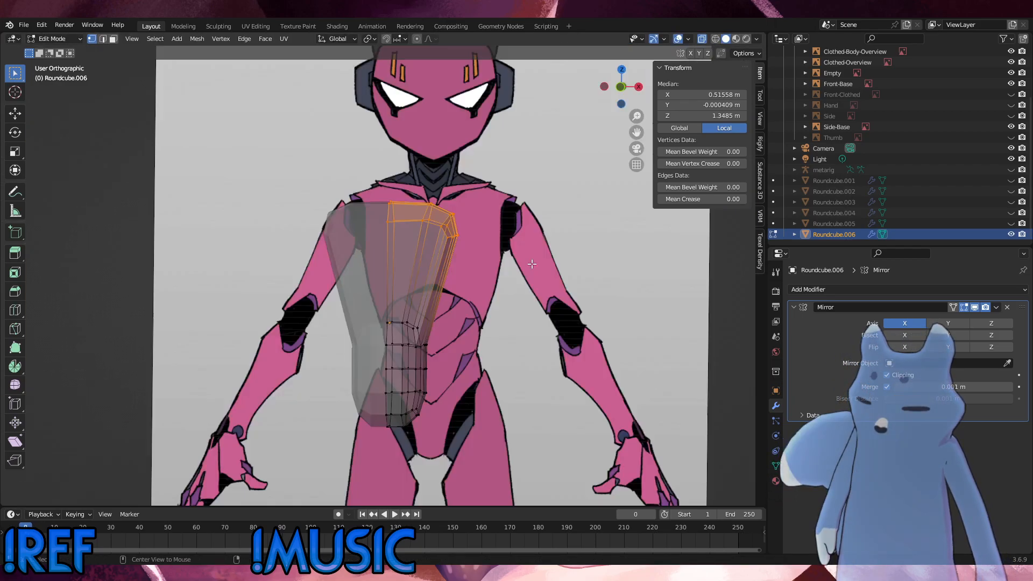
key("g")
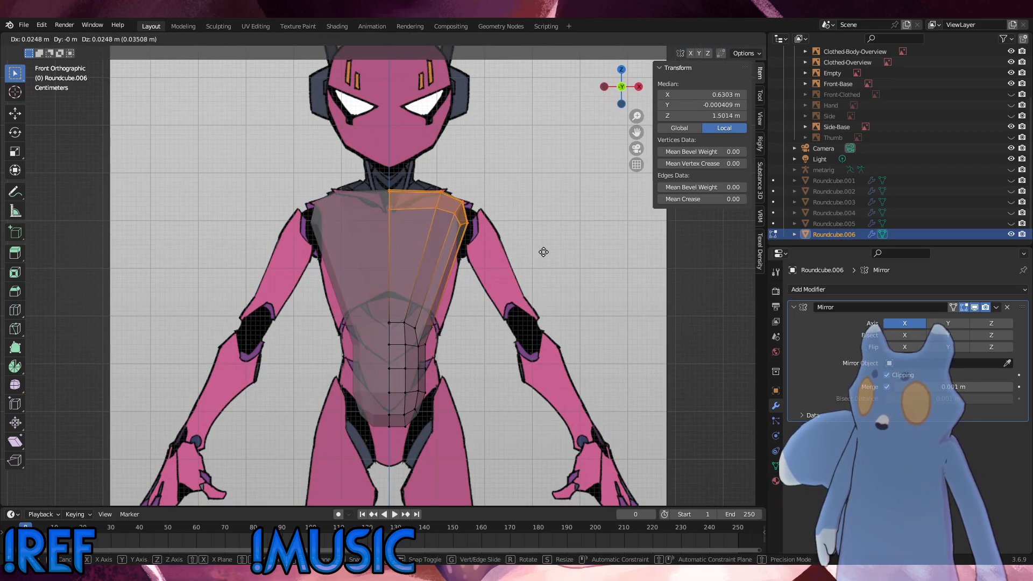
left_click(534, 263)
Try to smooth the vertices where the abdomen joins the chest.
left_click_drag(439, 352, 384, 304)
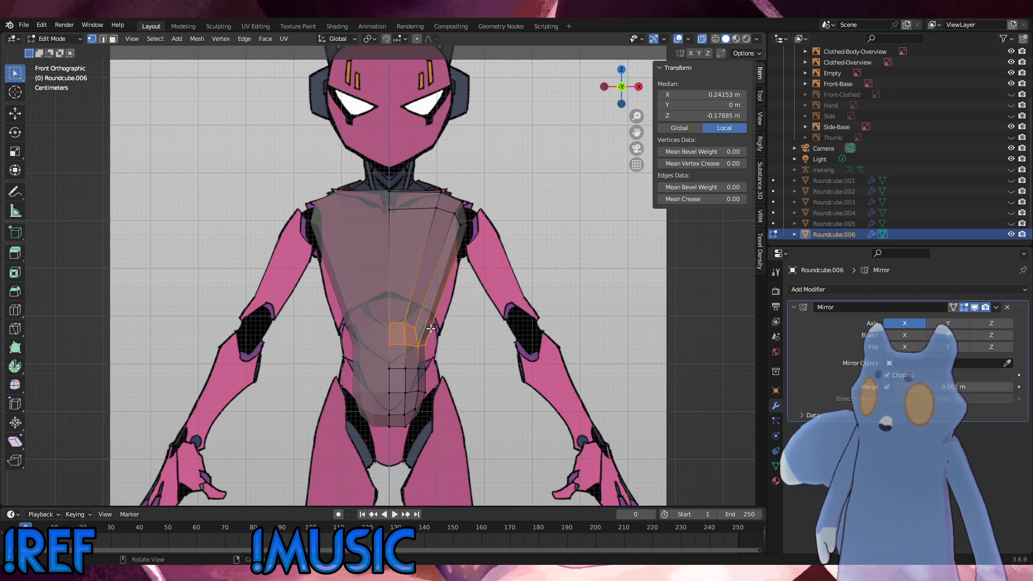
right_click(532, 350)
left_click(532, 350)
right_click(532, 351)
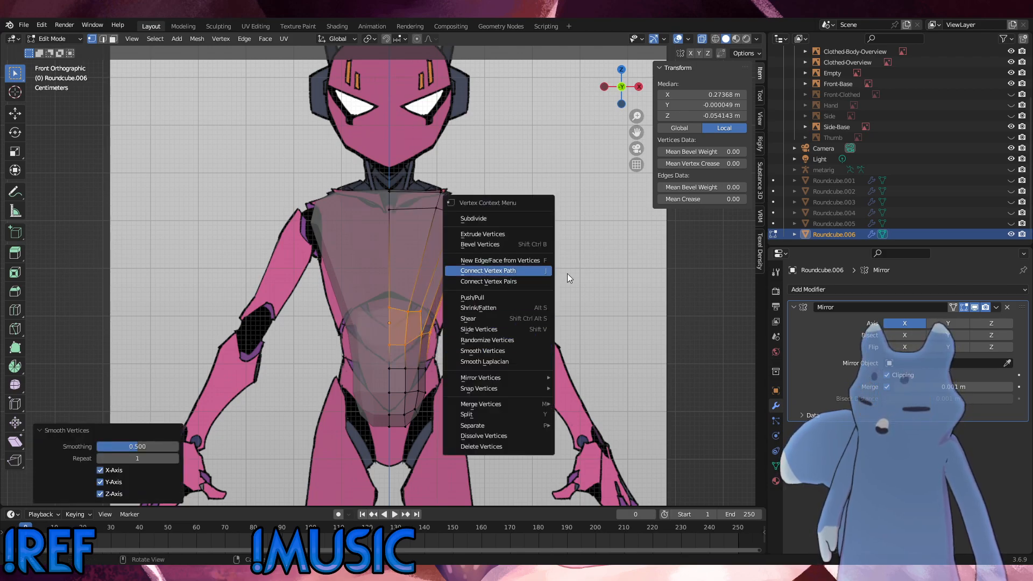
left_click(486, 328)
key("ctrl+z")
key("ctrl+z")
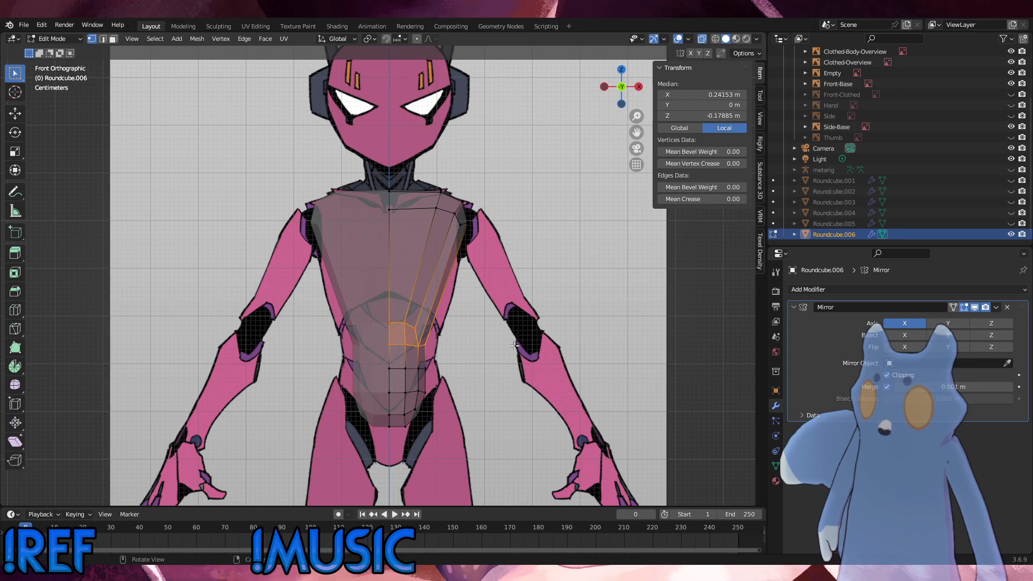
Add three evenly spaced horizontal loop cuts across the long faces between the abdomen and the upper chest.
key("3")
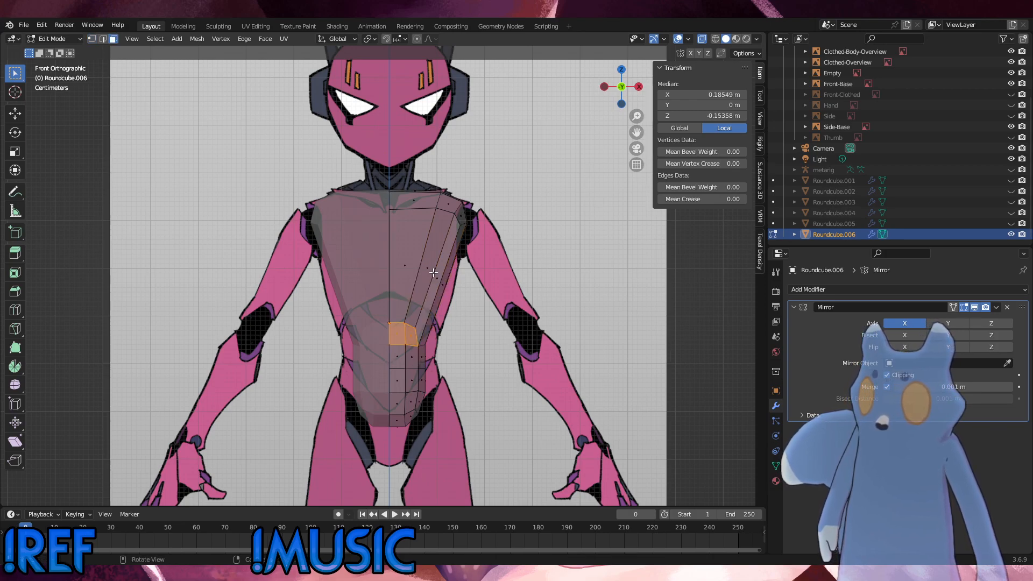
left_click(526, 290)
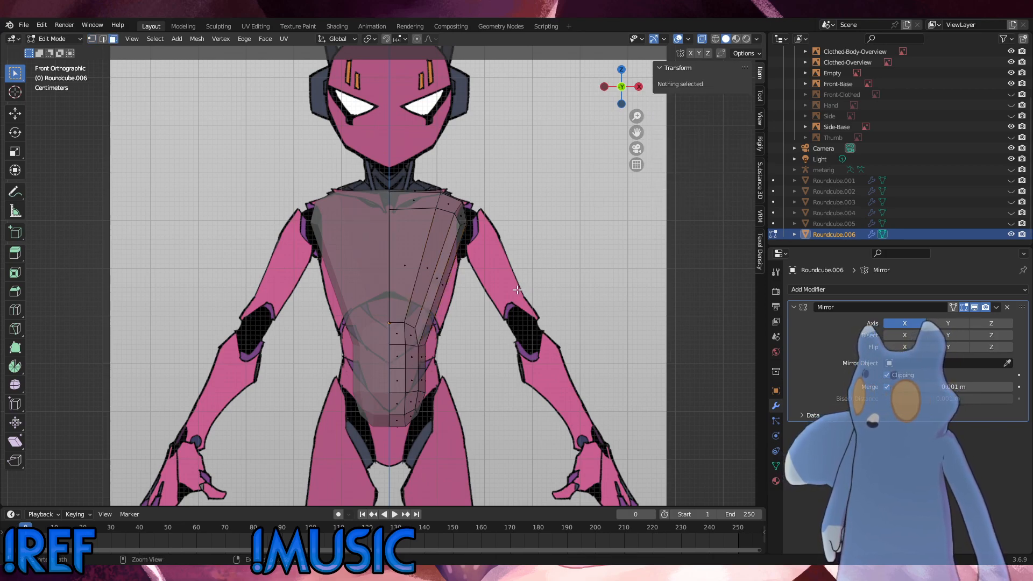
scroll(437, 286, "up", 2)
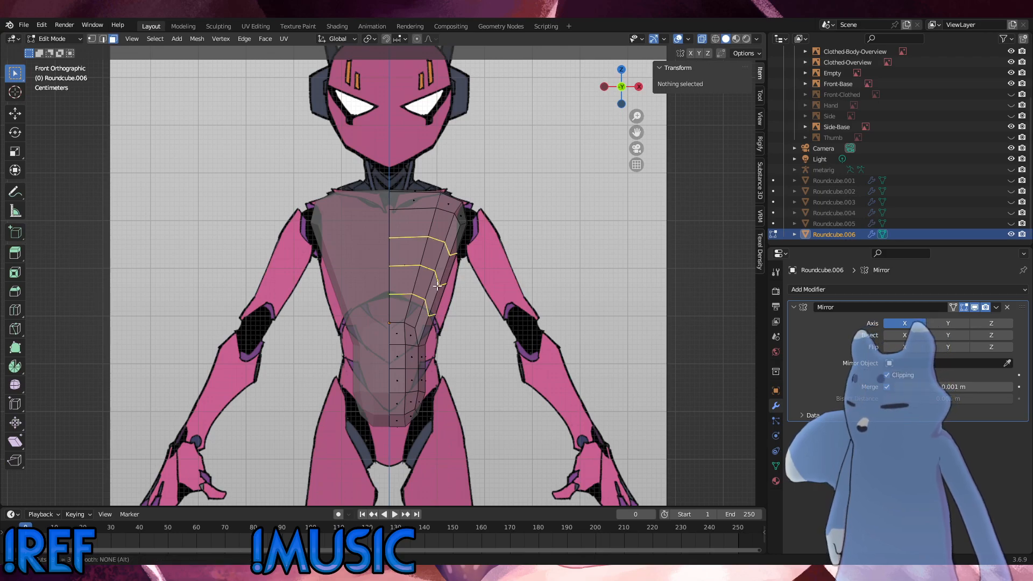
left_click(437, 286)
right_click(437, 287)
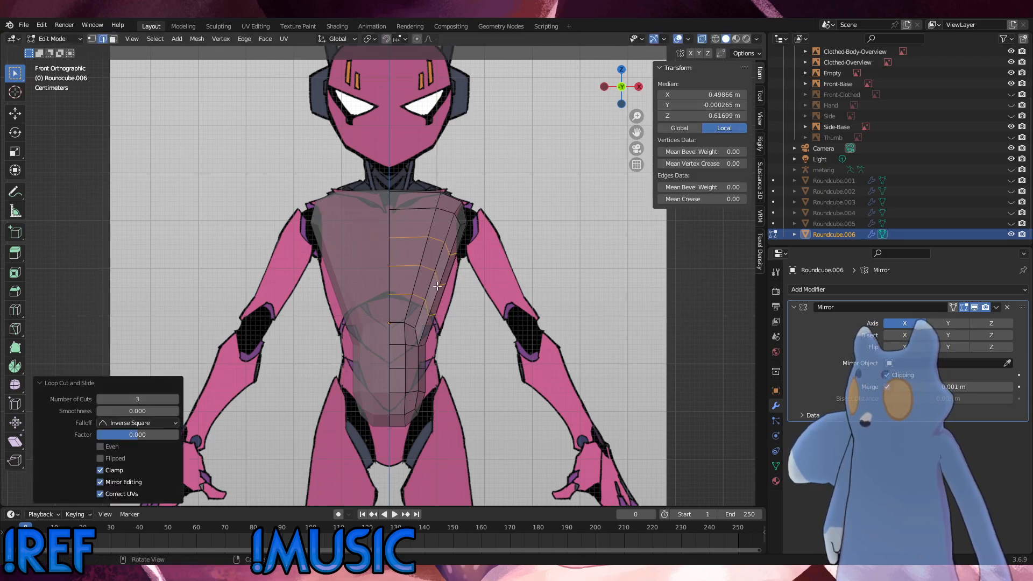
Smooth the new torso loops together with the upper waist vertices several times, using a smoothing of 0.500.
left_click(69, 42)
key("1")
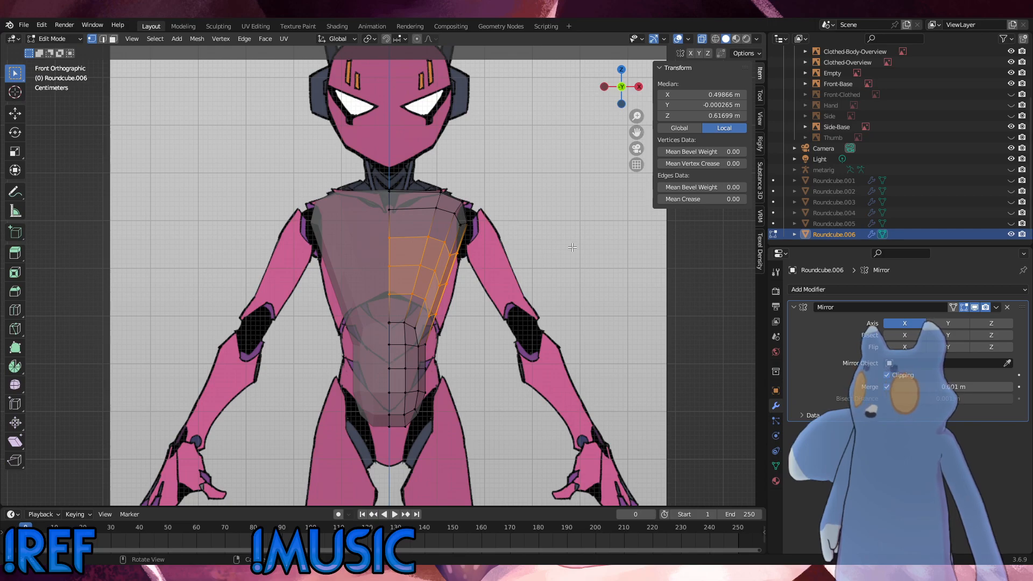
left_click(572, 247)
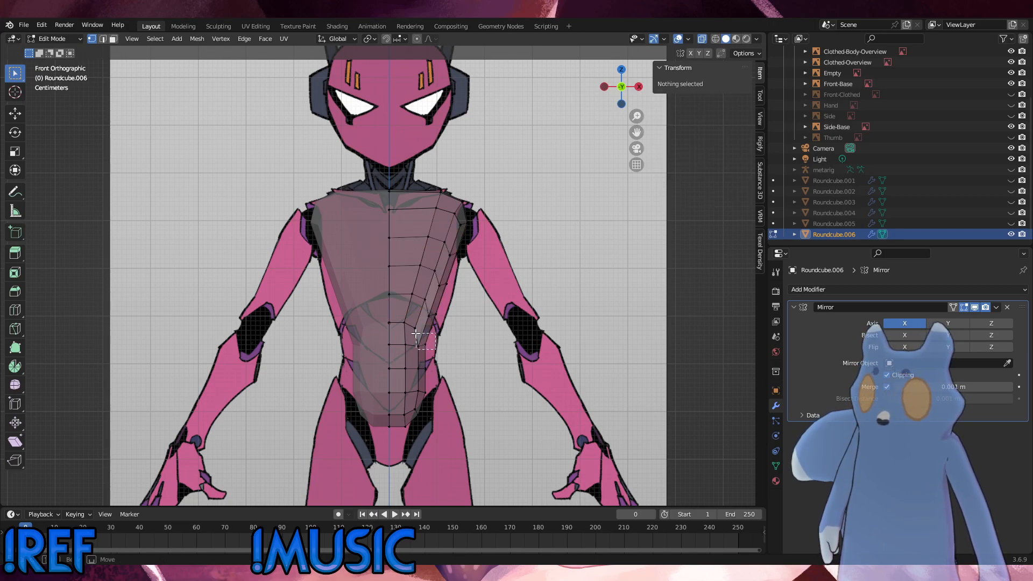
left_click_drag(416, 333, 359, 235)
left_click_drag(480, 300, 377, 238, "shift")
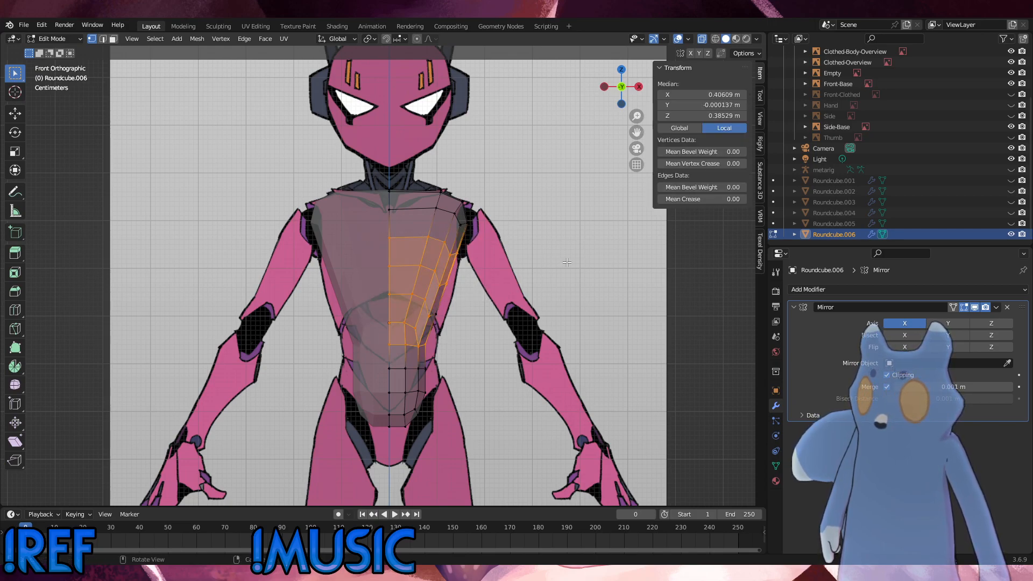
right_click(584, 263)
left_click(584, 263)
right_click(584, 263)
left_click(584, 264)
right_click(585, 264)
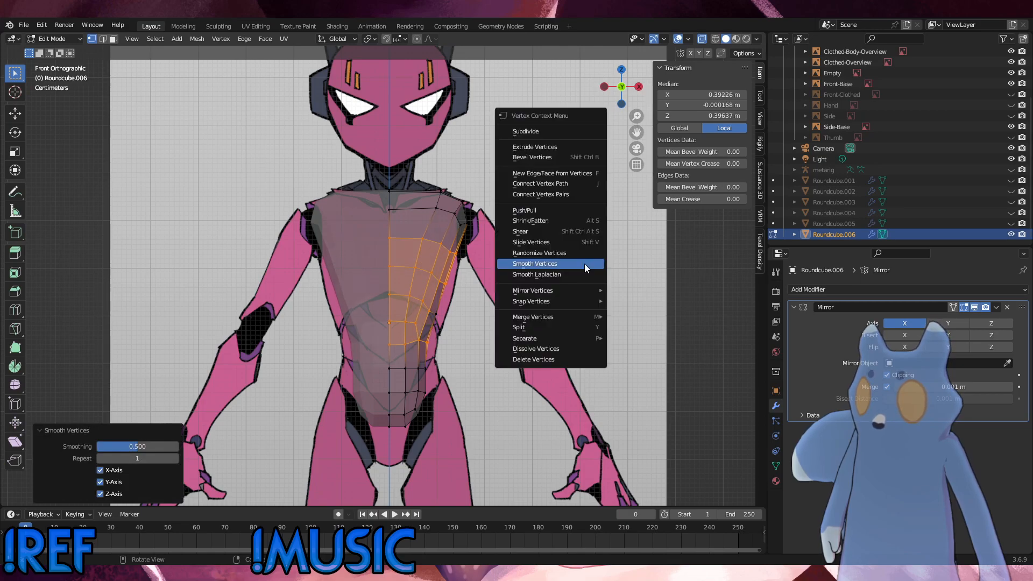
left_click(584, 264)
right_click(584, 264)
left_click(584, 264)
right_click(584, 263)
left_click(584, 264)
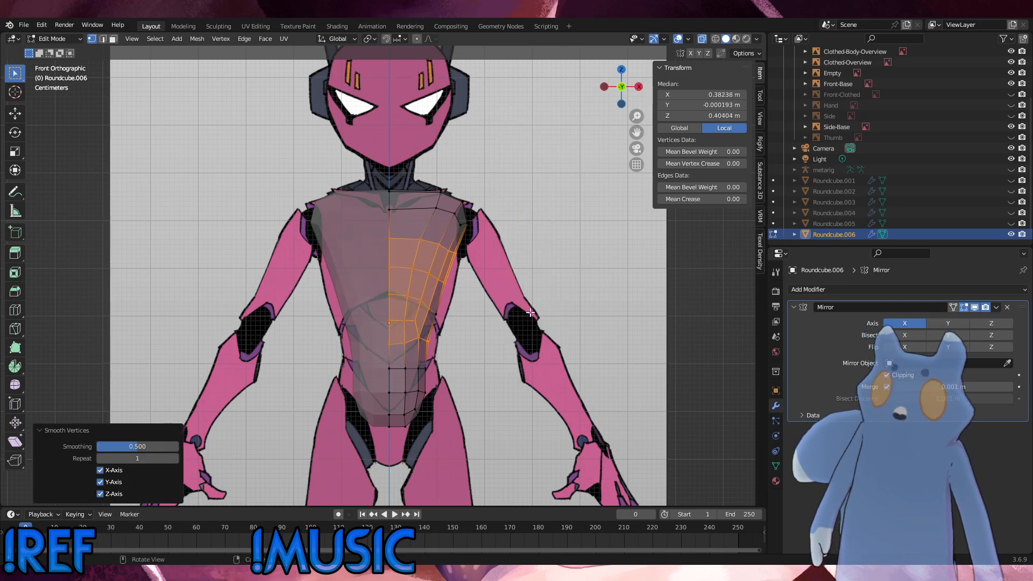
Try to scale down and shift the upper chest vertices in the front view.
left_click_drag(445, 327, 412, 308)
left_click_drag(461, 351, 357, 237)
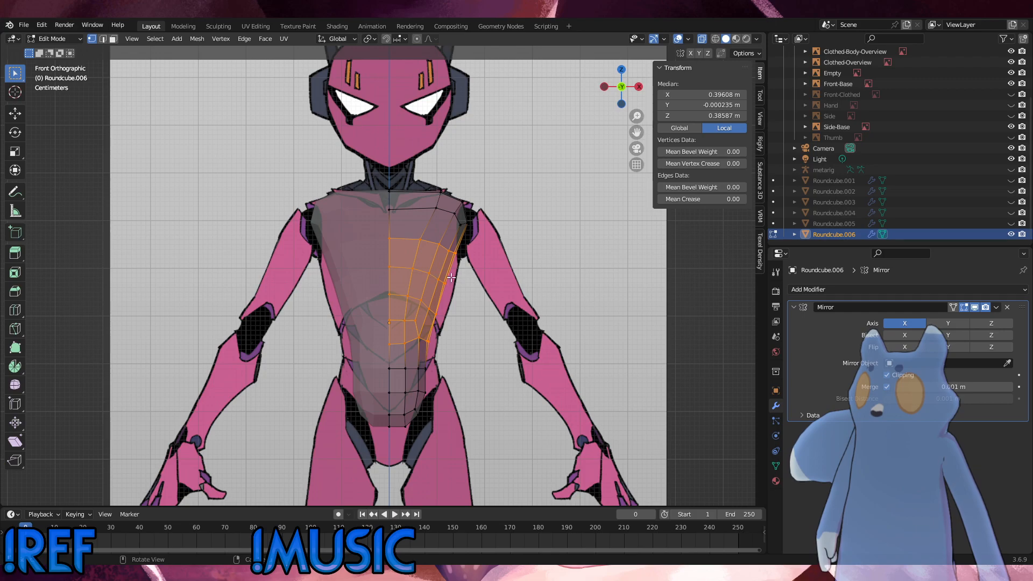
left_click_drag(479, 271, 277, 170)
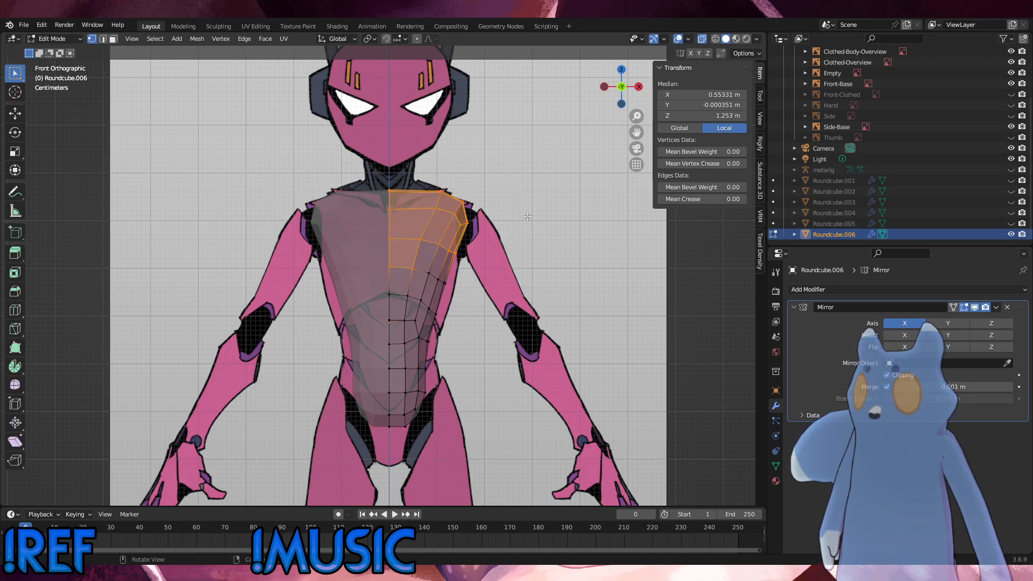
key("s")
left_click(518, 222)
key("g")
left_click(518, 221)
key("ctrl+z")
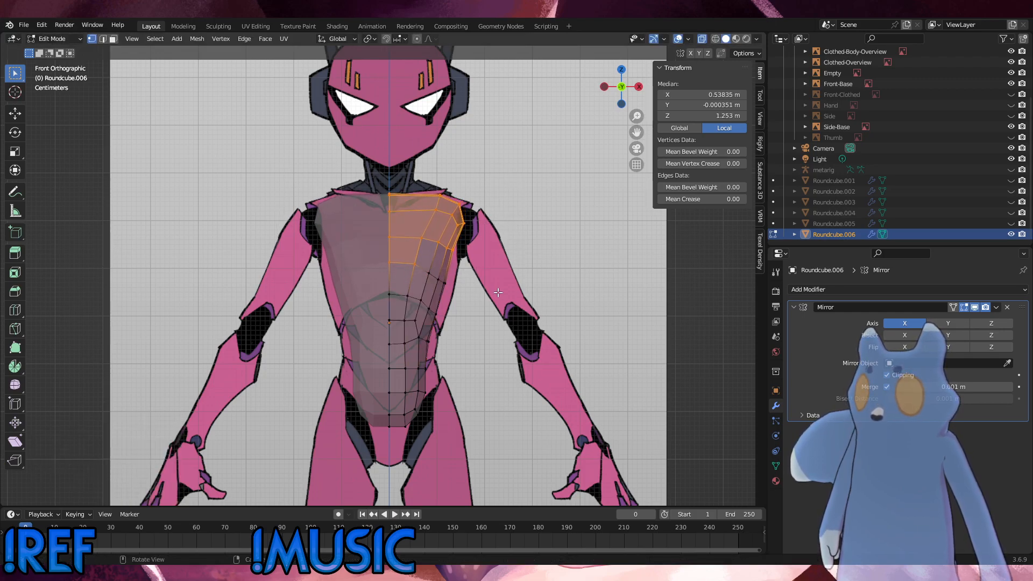
key("ctrl+z")
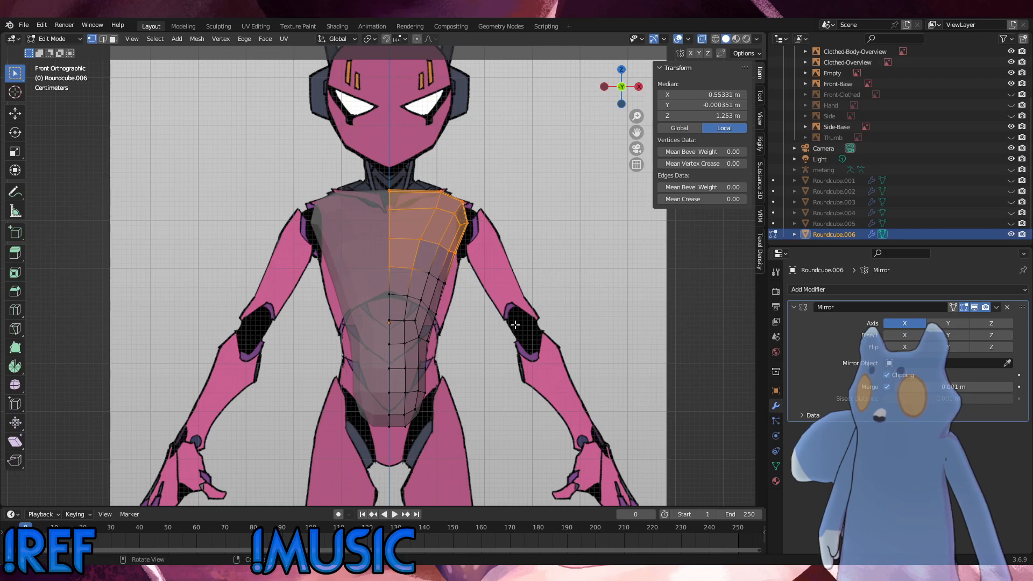
Select the chest vertices above the abdomen in the front view and scale them to 0.944.
left_click(560, 268)
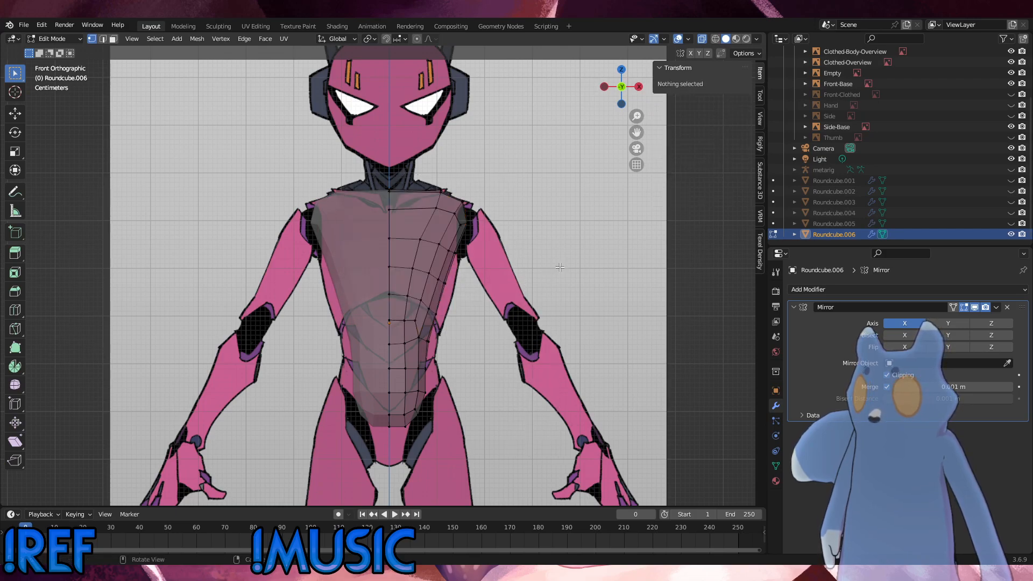
left_click_drag(588, 341, 305, 132)
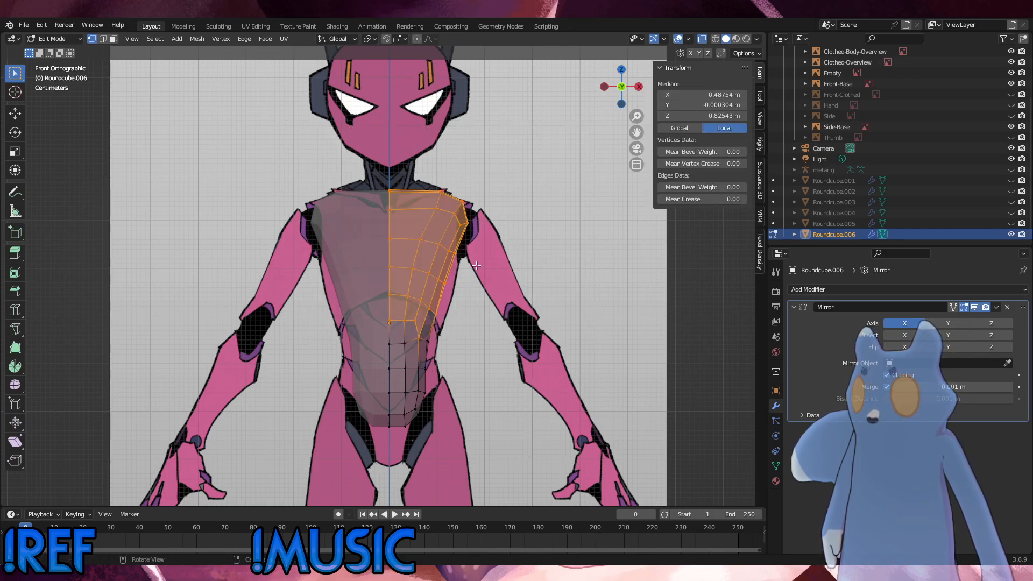
left_click(561, 308)
left_click_drag(557, 326, 410, 211)
left_click_drag(540, 324, 379, 189, "shift")
key("s")
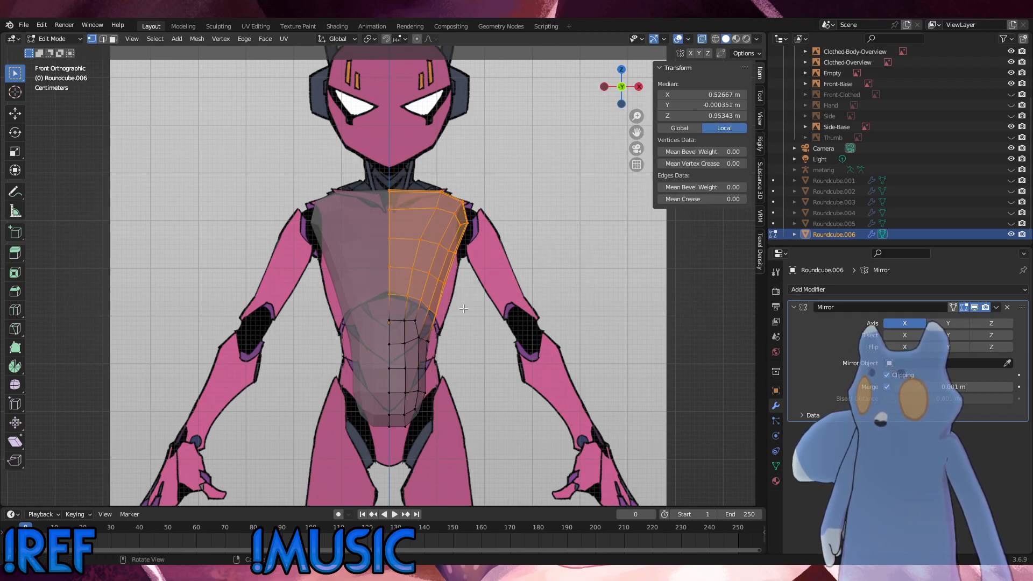
left_click(572, 302)
Shift the chest vertices about 0.023 m inward and 0.009 m down, and scale them to about 0.935.
key("g")
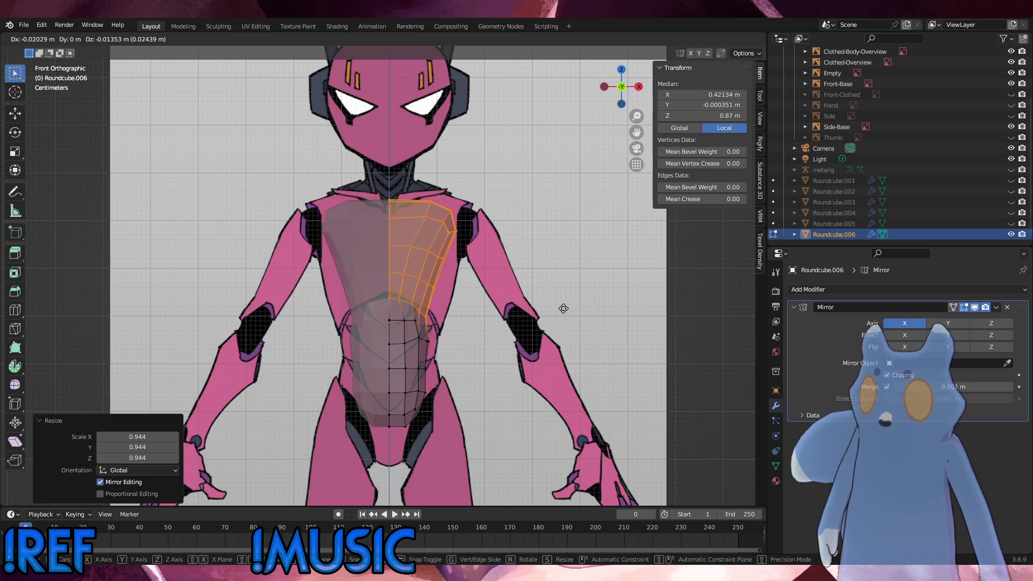
left_click(564, 304)
key("s")
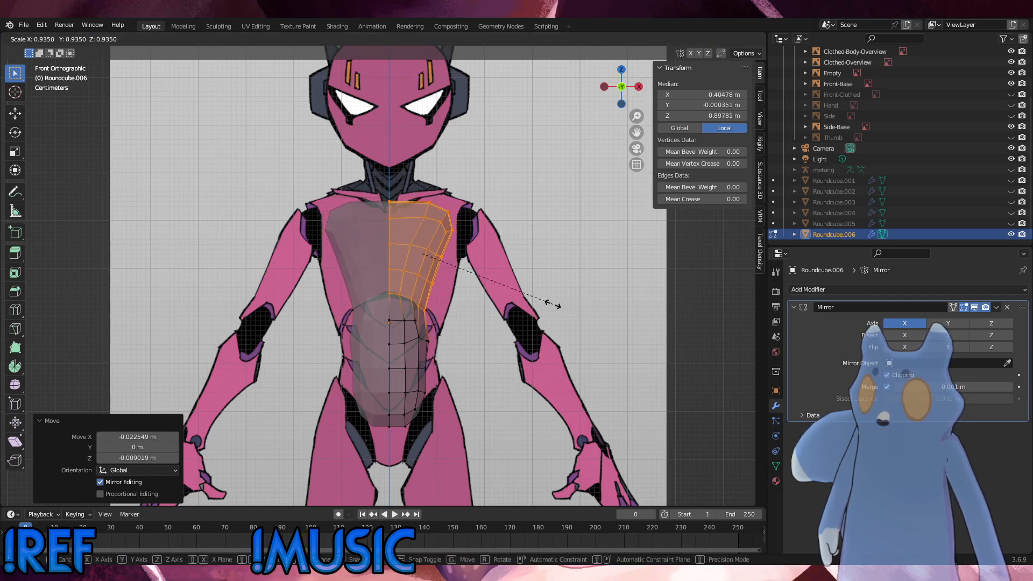
left_click(553, 305)
Try to narrow the chest vertices to 0.796 along X and reposition them.
key("y")
key("x")
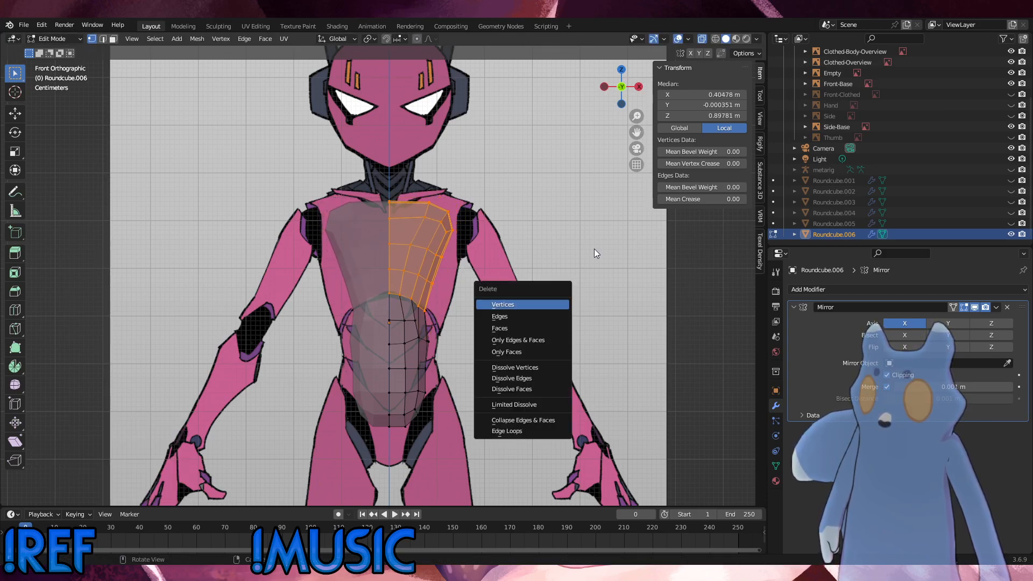
key("s")
key("ctrl+z")
key("s")
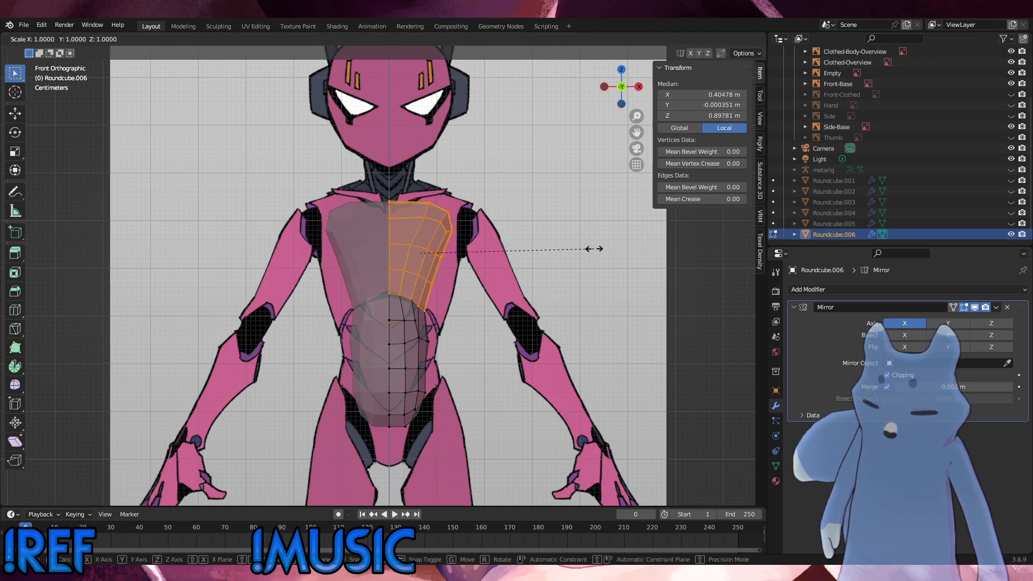
key("x")
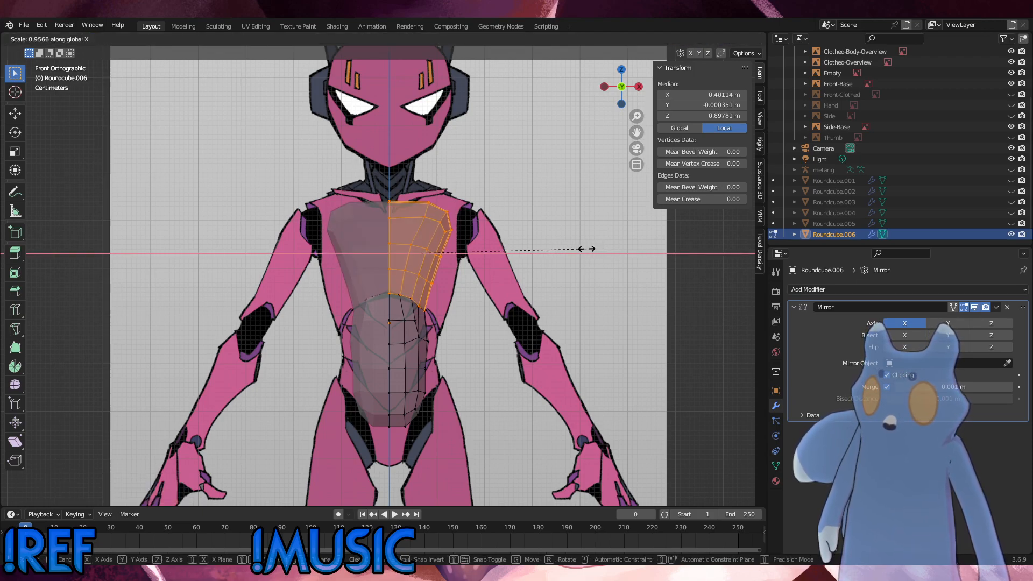
left_click(562, 246)
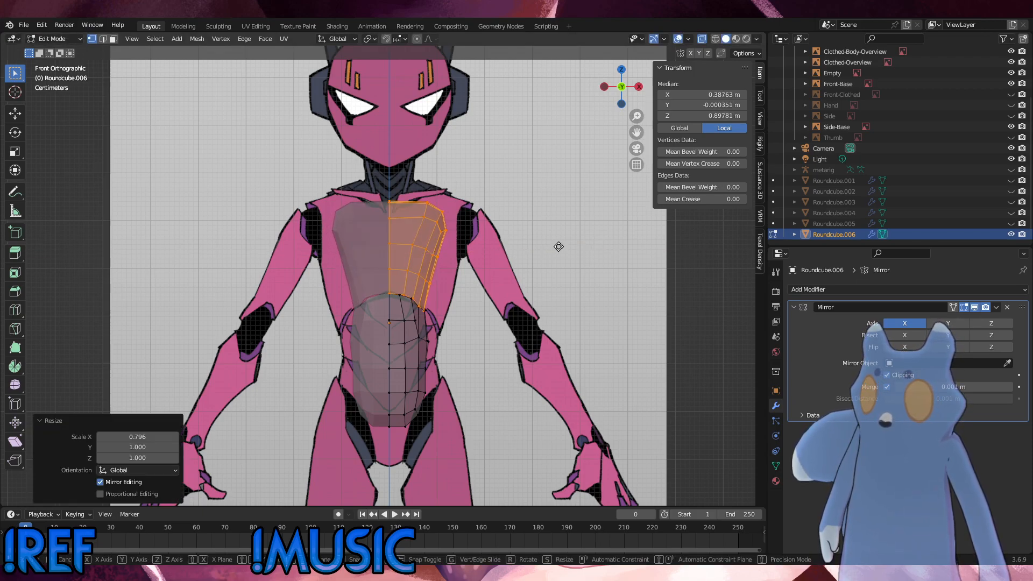
key("g")
left_click(573, 239)
key("ctrl+z")
key("ctrl+z")
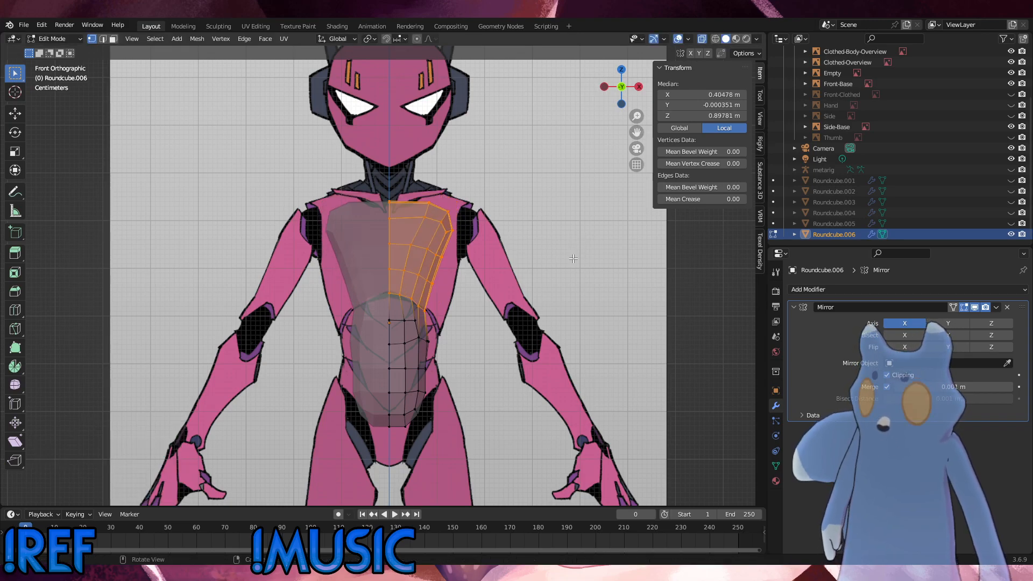
Reposition the chest vertices to follow the front reference and scale them to 0.843 along X.
key("g")
left_click(571, 258)
key("g")
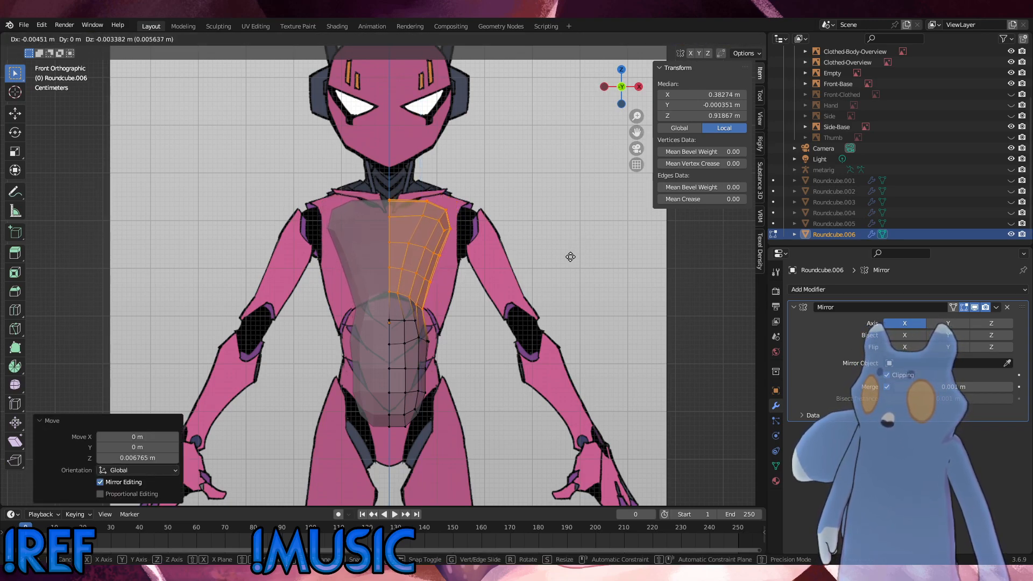
left_click(570, 256)
key("s")
key("x")
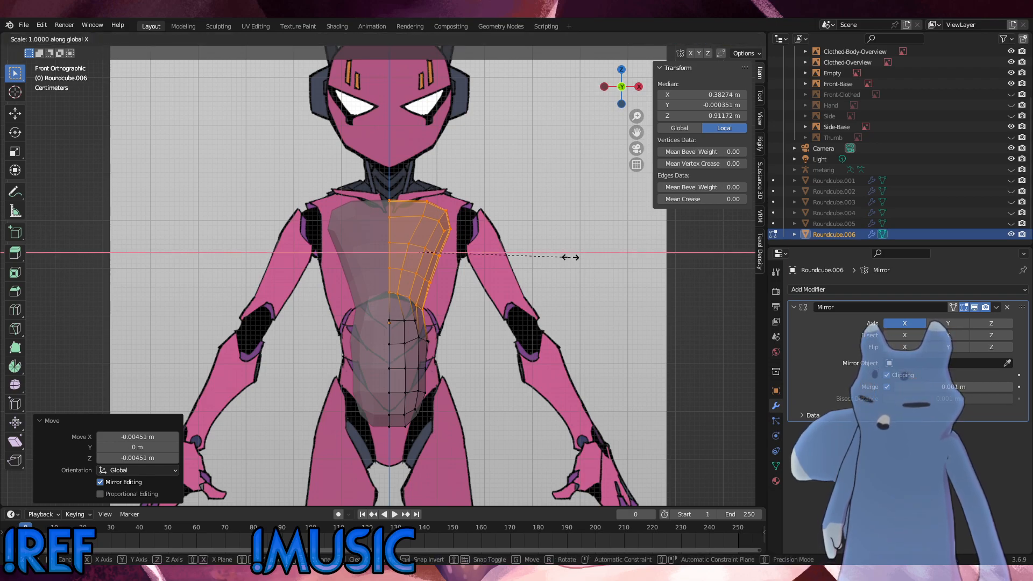
left_click(547, 250)
key("g")
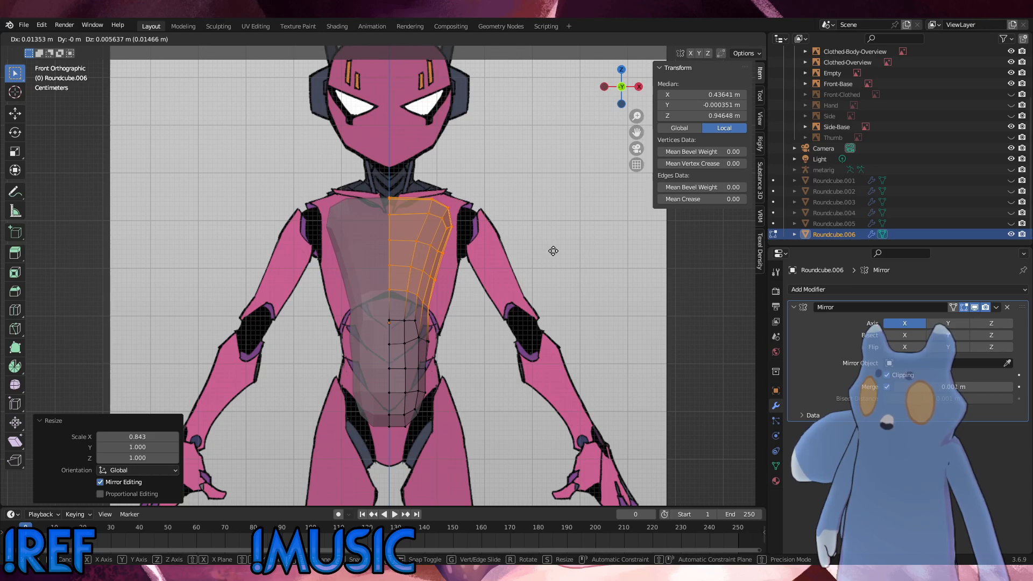
left_click(554, 252)
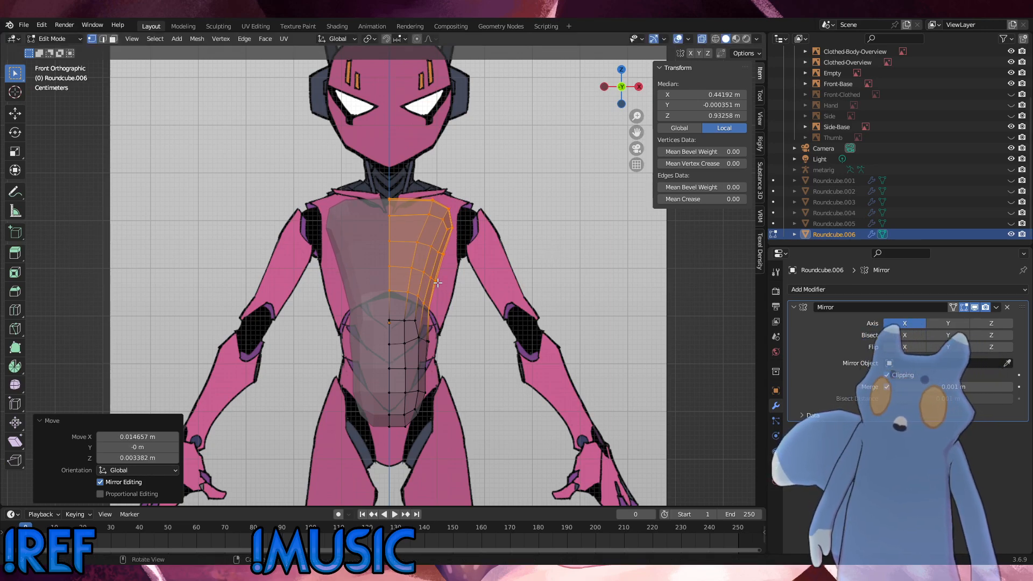
Slide the vertices of the inner vertical chest loop toward the centerline, row by row over the top three rows.
left_click(425, 224, "alt")
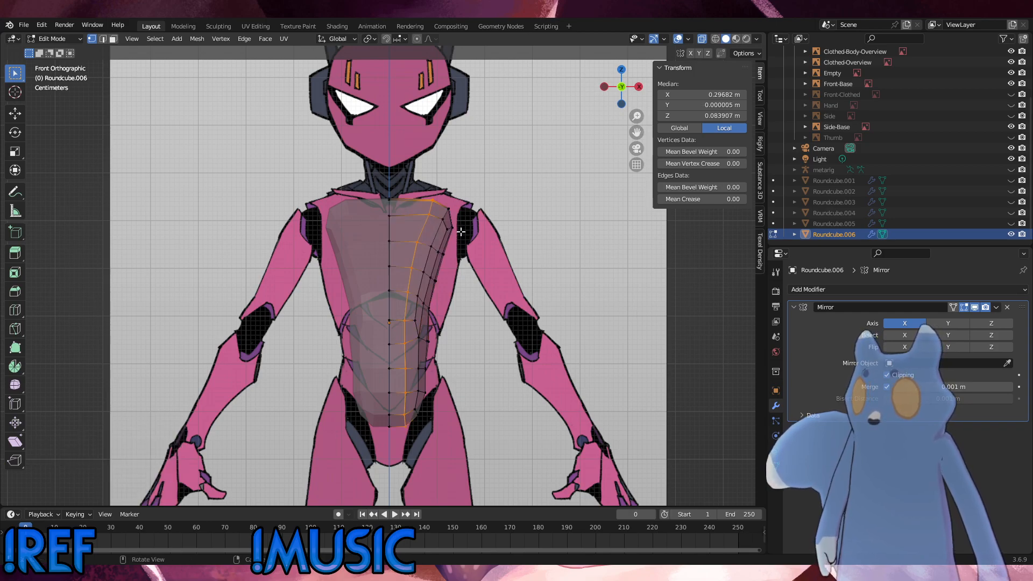
left_click_drag(437, 229, 402, 179)
key("g")
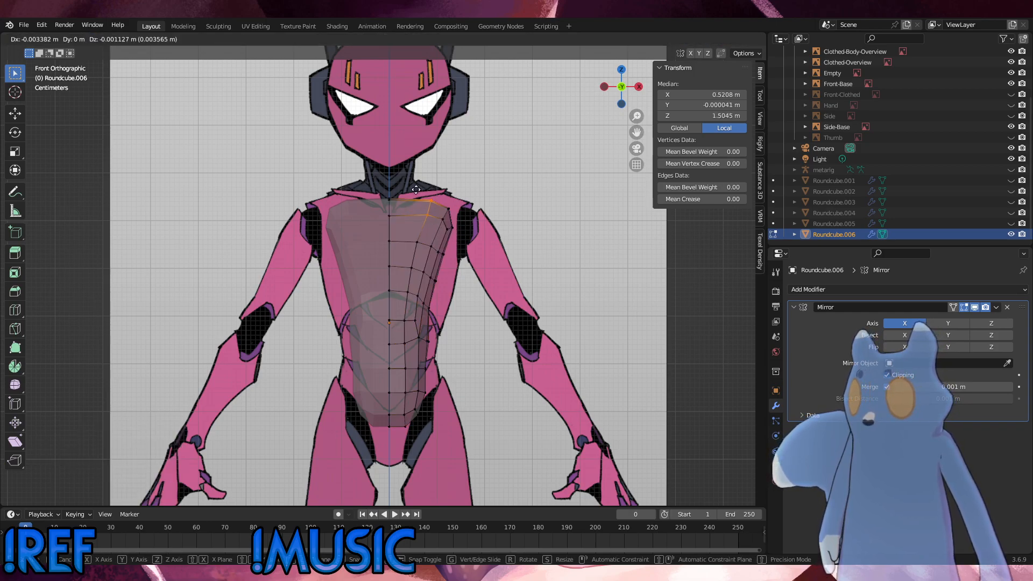
key("g")
left_click(410, 191)
left_click_drag(422, 256, 405, 234)
key("g")
key("g")
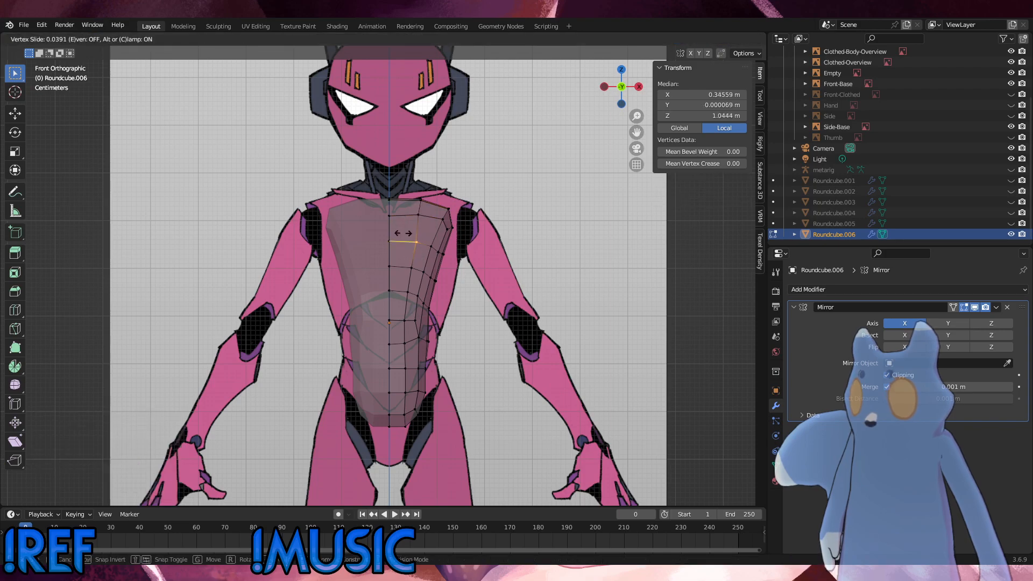
left_click(397, 233)
left_click_drag(418, 275, 406, 259)
key("g")
key("g")
left_click(402, 262)
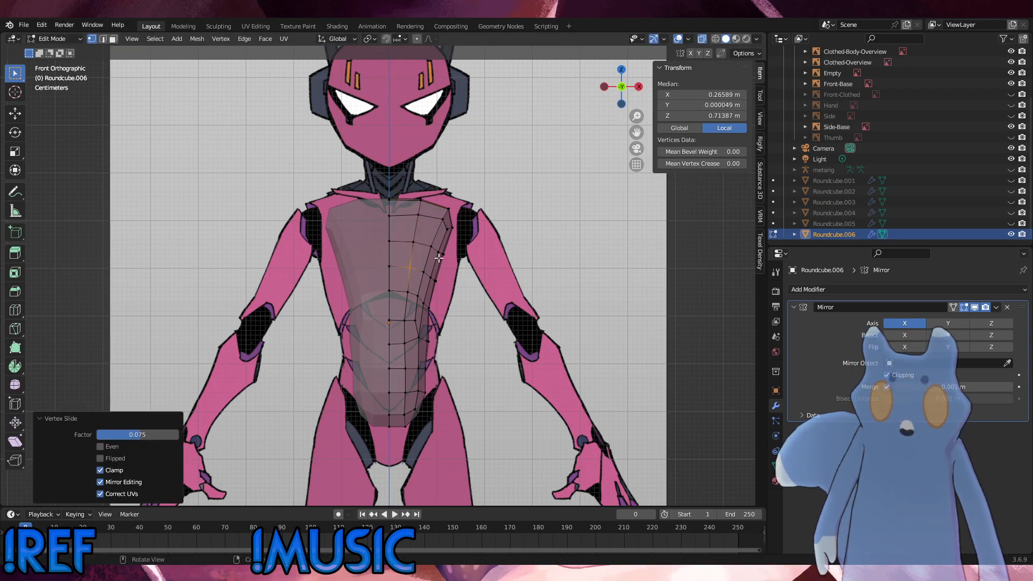
key("alt+a")
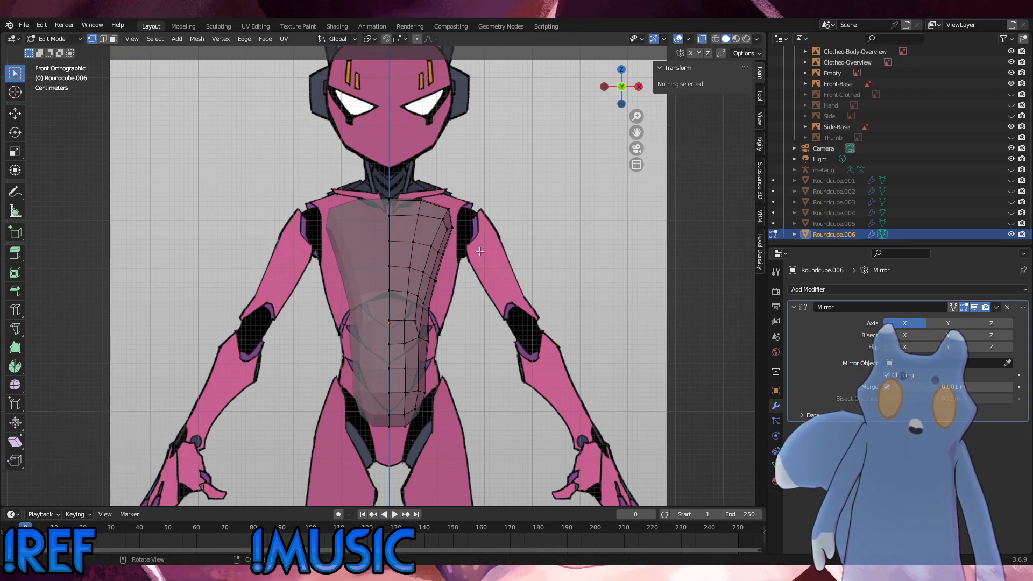
Slide the outer front vertical chest loop slightly inward to even out its spacing with the neighbouring loops.
left_click(445, 215, "alt")
key("g")
key("g")
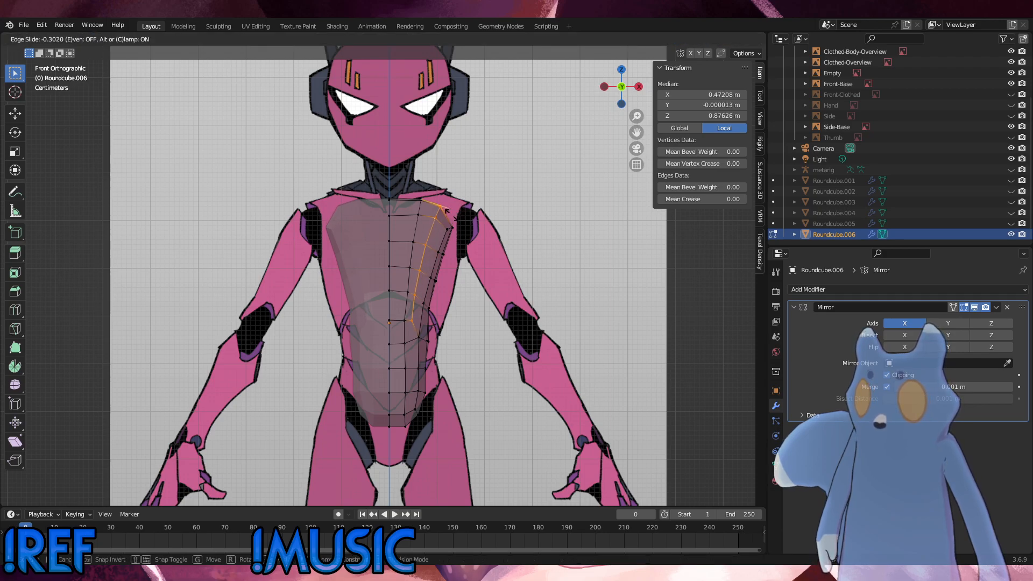
left_click(446, 210)
key("ctrl+z")
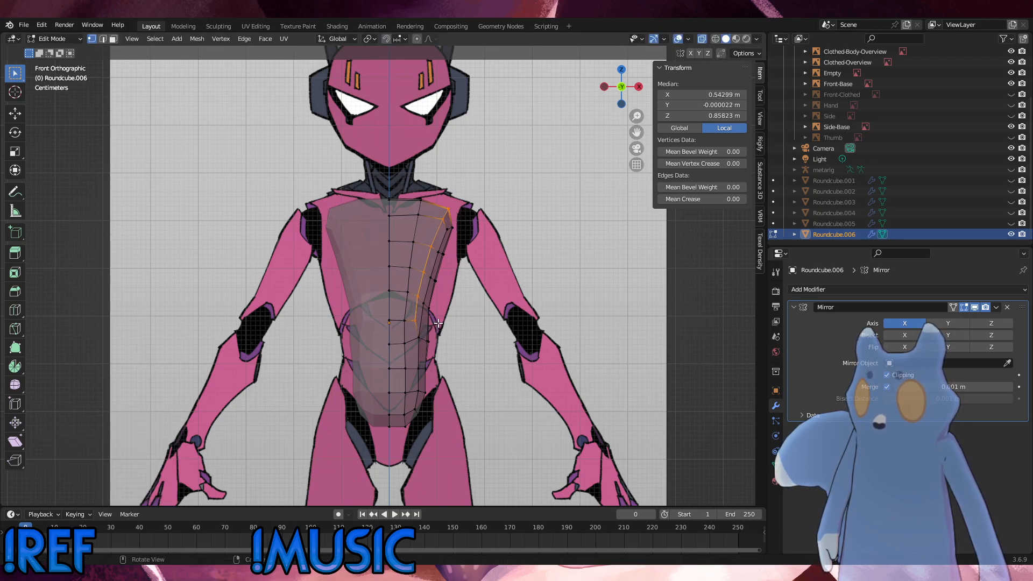
key("g")
key("g")
left_click(430, 325)
left_click_drag(425, 327, 403, 311, "ctrl")
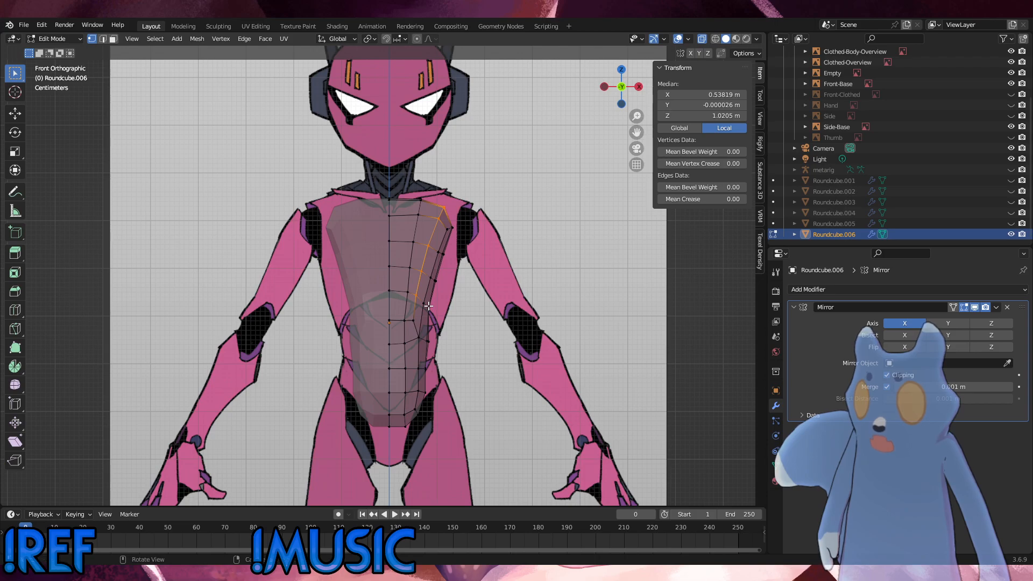
left_click(425, 301)
left_click(460, 264)
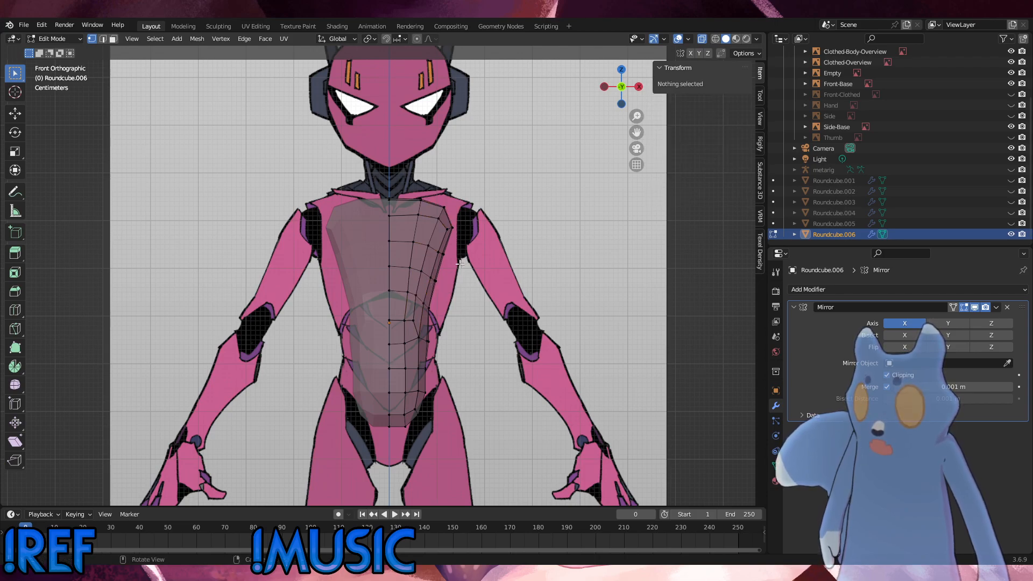
Move the outermost vertices below the chest's shoulder corner slightly to match the reference outline.
left_click(443, 208)
left_click(444, 208, "shift")
left_click(445, 207, "shift")
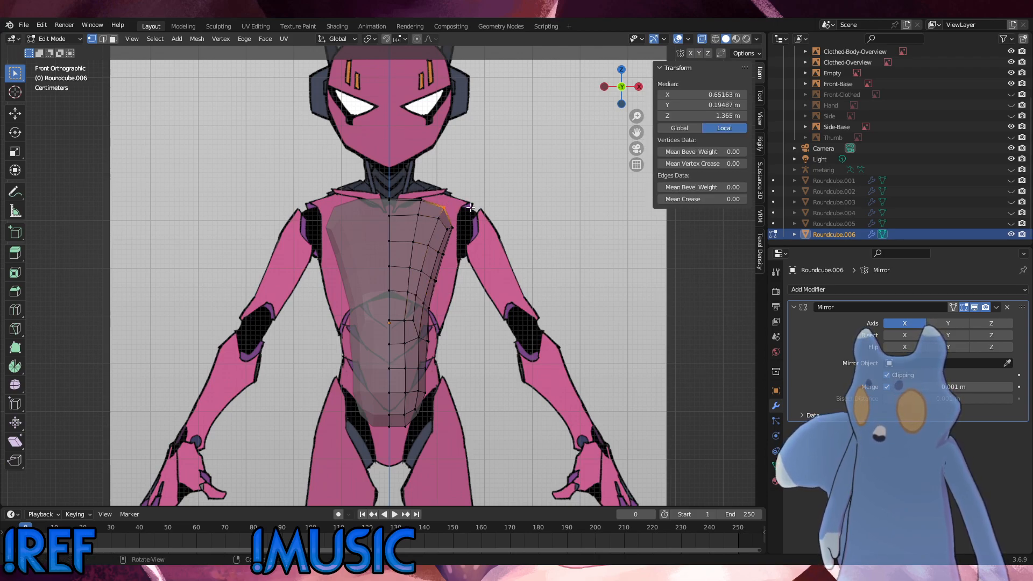
left_click(451, 241)
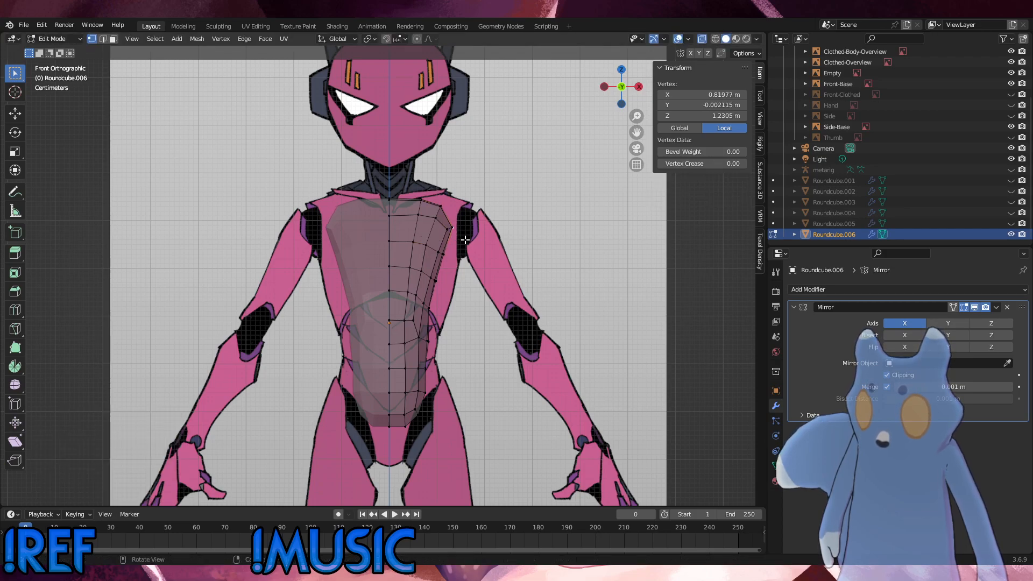
left_click_drag(470, 221, 429, 244)
key("g")
left_click(445, 236)
left_click(543, 270)
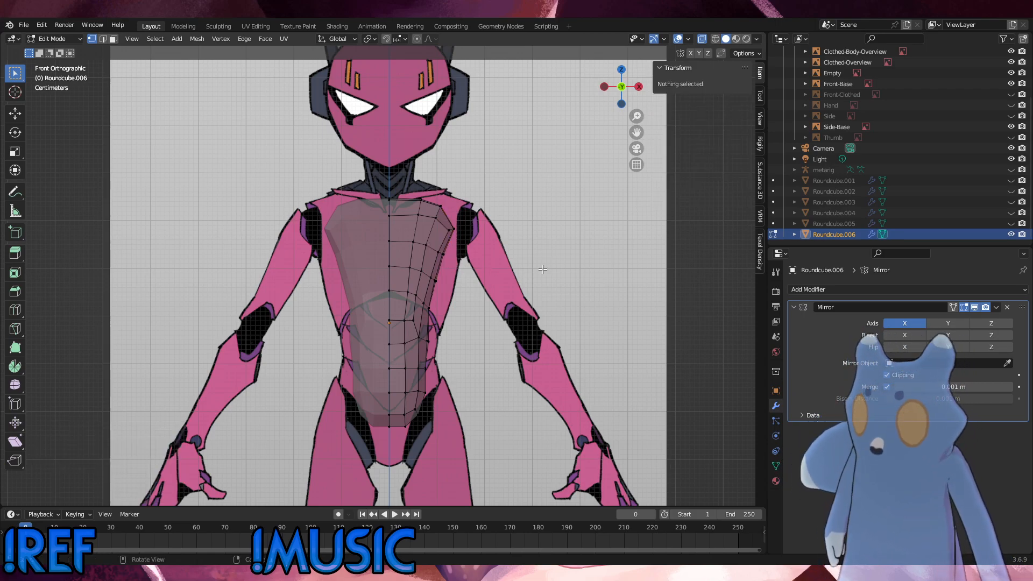
Move the lowest vertex rows of the torso about 0.045 m down along Z to extend the pelvis.
left_click_drag(452, 450, 305, 382)
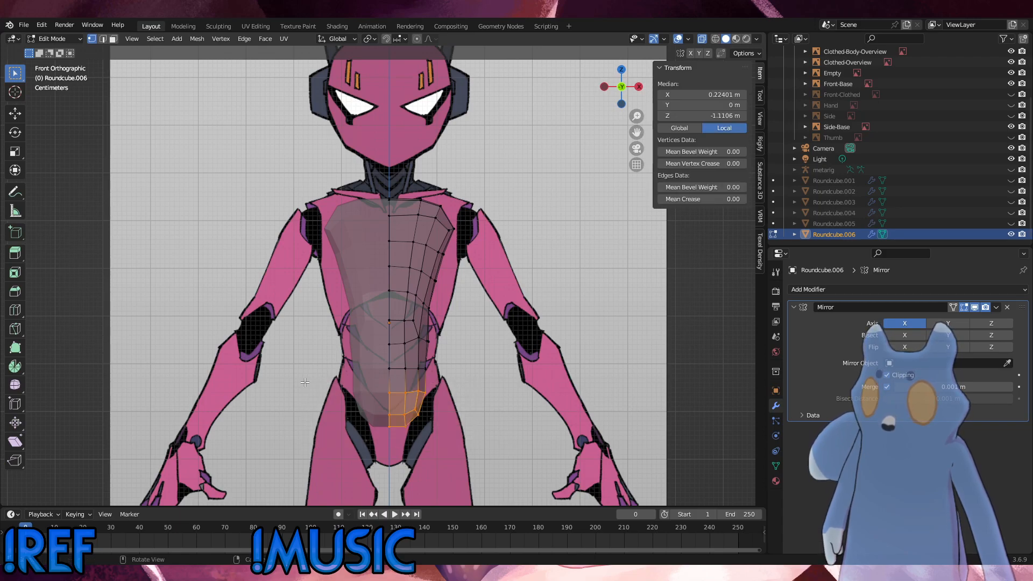
key("g")
key("z")
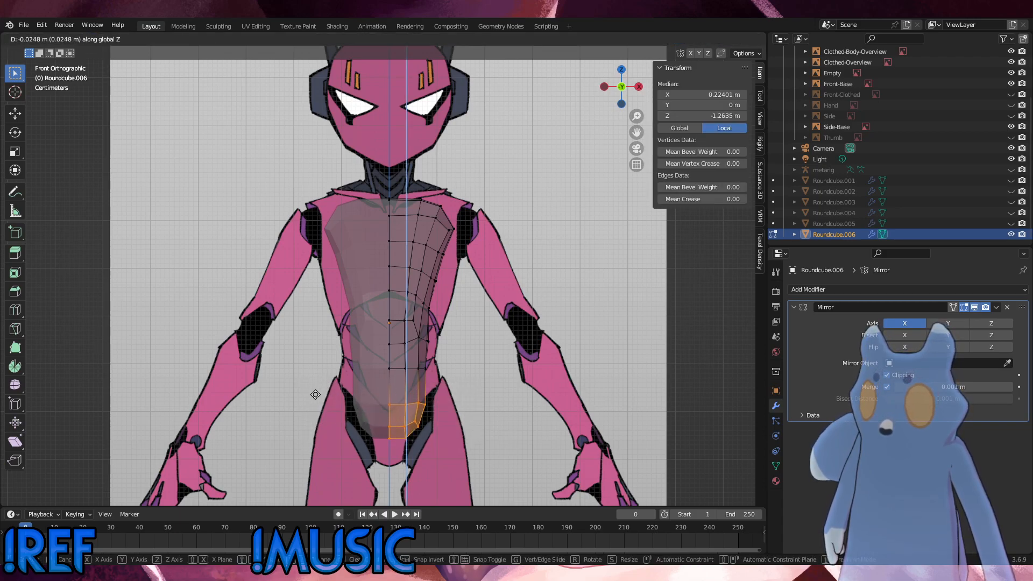
left_click(419, 414)
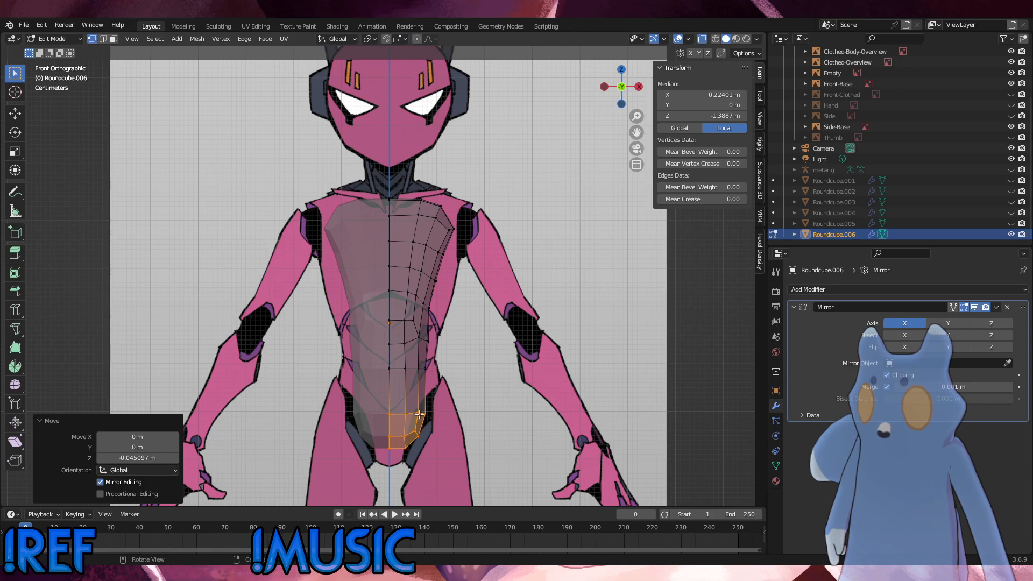
Add one centred horizontal loop cut across the stretched faces above the pelvis.
left_click(447, 410)
key("ctrl+r")
left_click(418, 397)
left_click(418, 397)
left_click(488, 409)
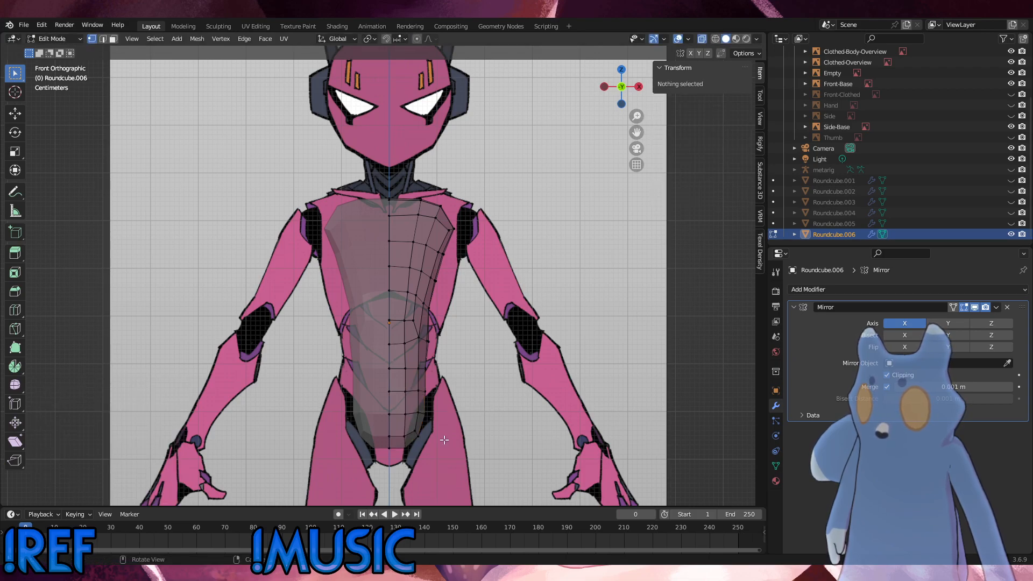
Try to extrude the pelvis's outer lower faces about 0.062 m toward the thigh and adjust their position.
left_click_drag(441, 438, 400, 410)
key("e")
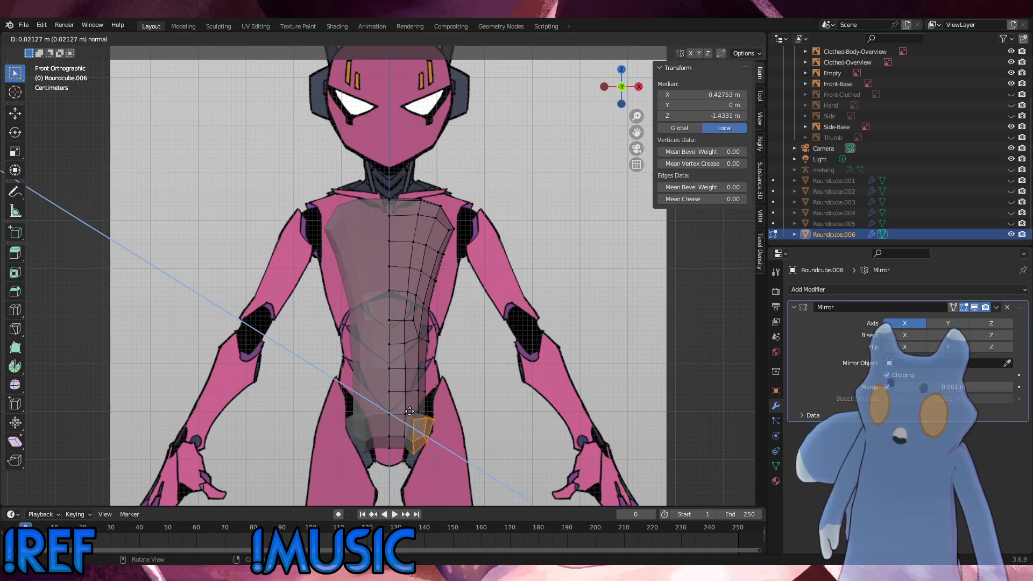
left_click(426, 429)
key("g")
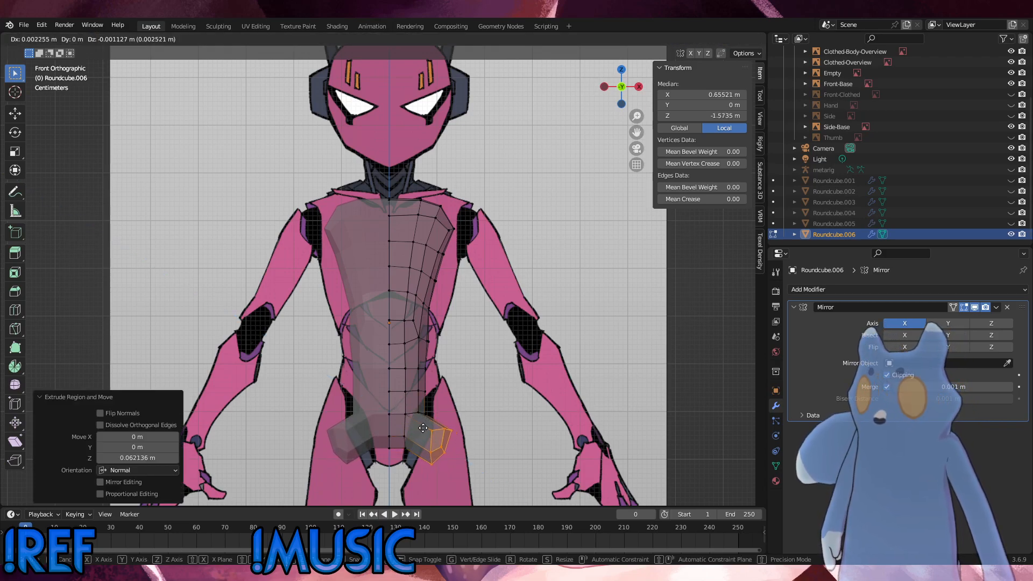
left_click(422, 430)
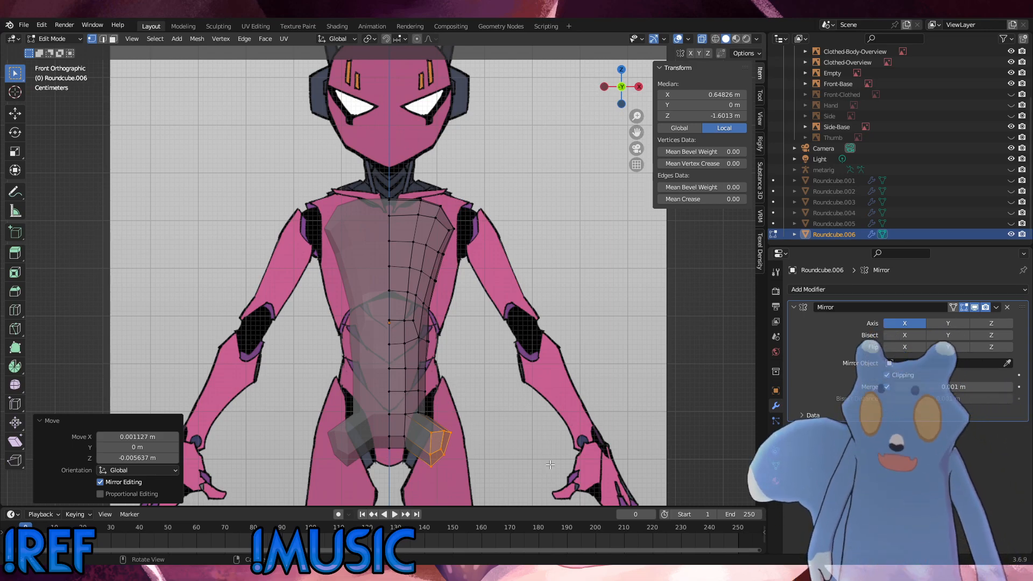
Undo the hip extrusion with its move and clear the vertex selection.
key("ctrl+z")
key("ctrl+z")
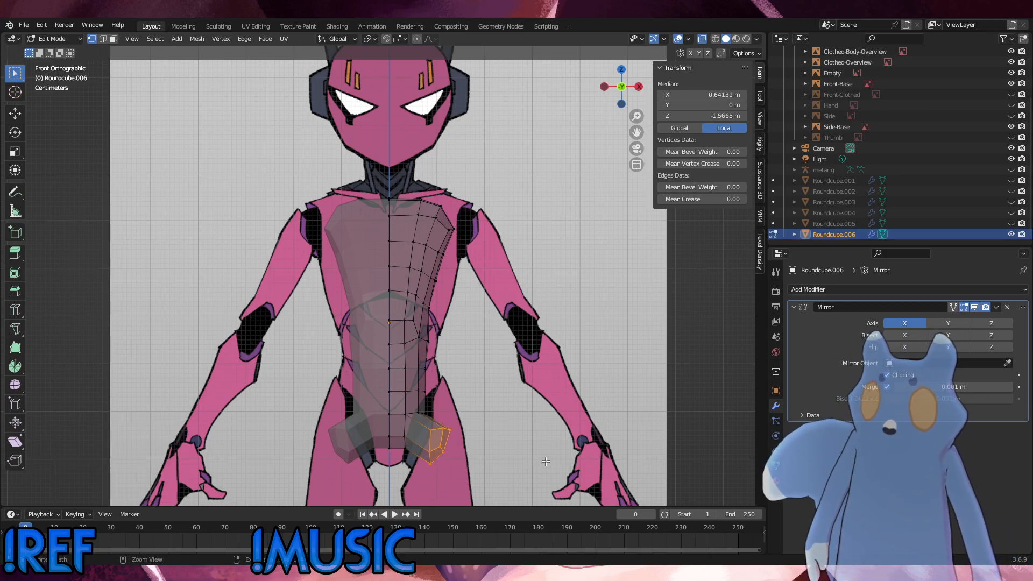
left_click(450, 461)
left_click_drag(445, 463, 373, 386)
left_click(459, 445)
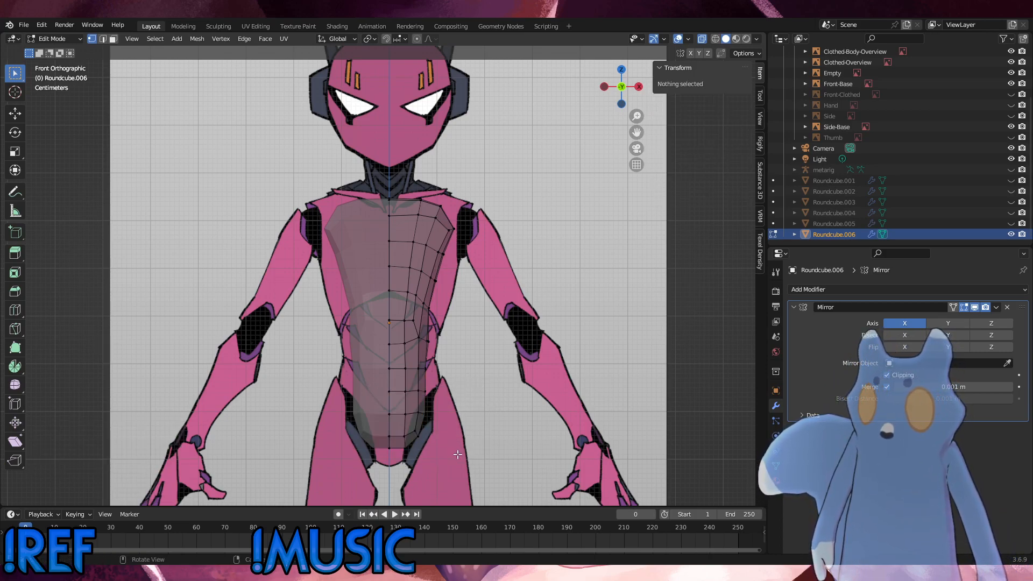
Select the pelvis's outer lower vertices through the full depth of the mesh in front view.
left_click_drag(456, 452, 411, 407)
left_click_drag(455, 452, 392, 384)
middle_click_drag(392, 384, 416, 377)
mouse_move(484, 386)
left_mouse_down("ctrl")
mouse_move(417, 355)
mouse_move(483, 384)
left_mouse_up("ctrl")
key("KP_1")
key("r")
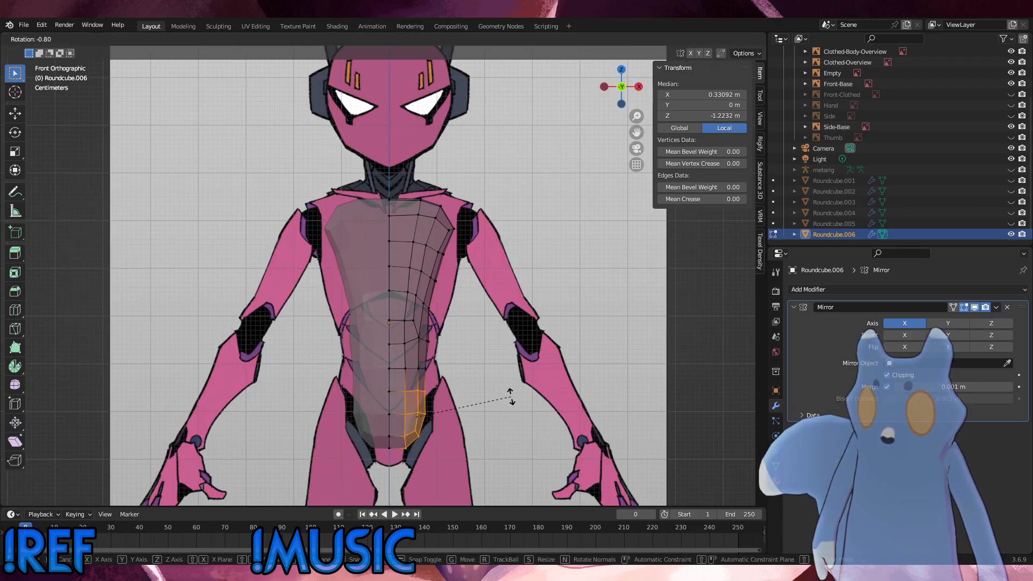
left_click(511, 397)
key("ctrl+z")
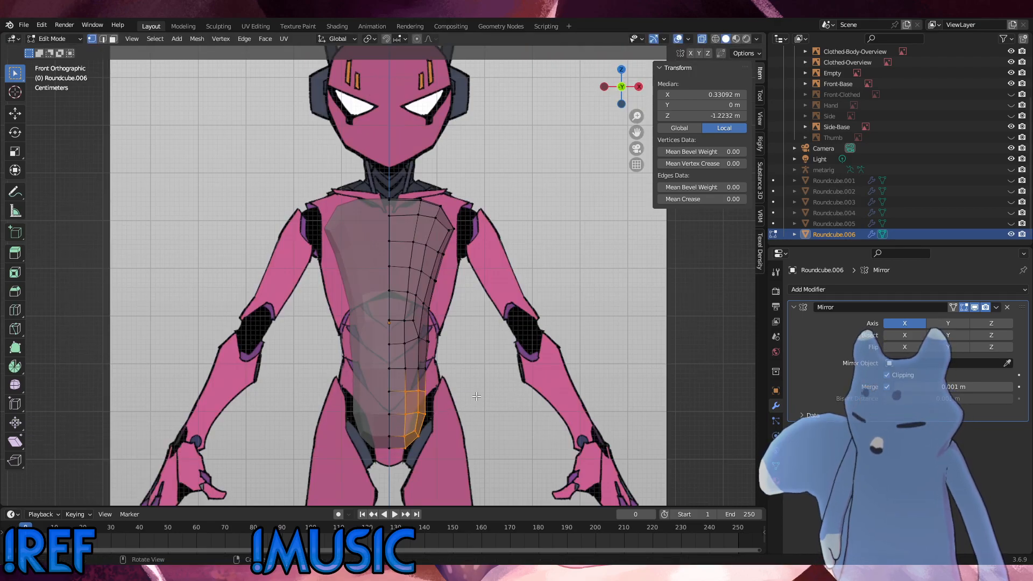
Extrude the pelvis's outer lower faces about 0.042 m toward the thigh and move them 0.011 m in X and -0.017 m in Z.
key("e")
left_click(493, 398)
key("g")
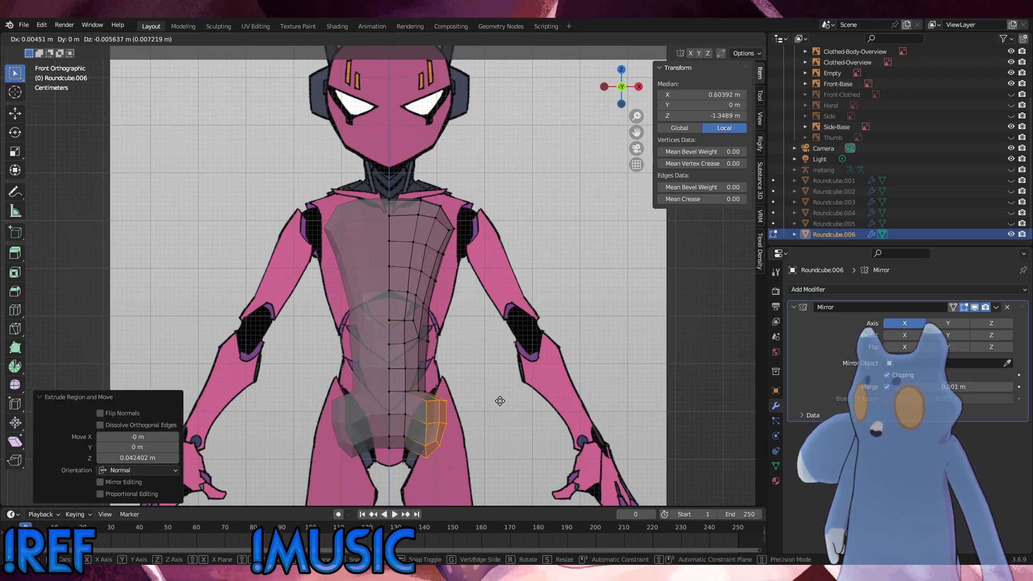
left_click(503, 406)
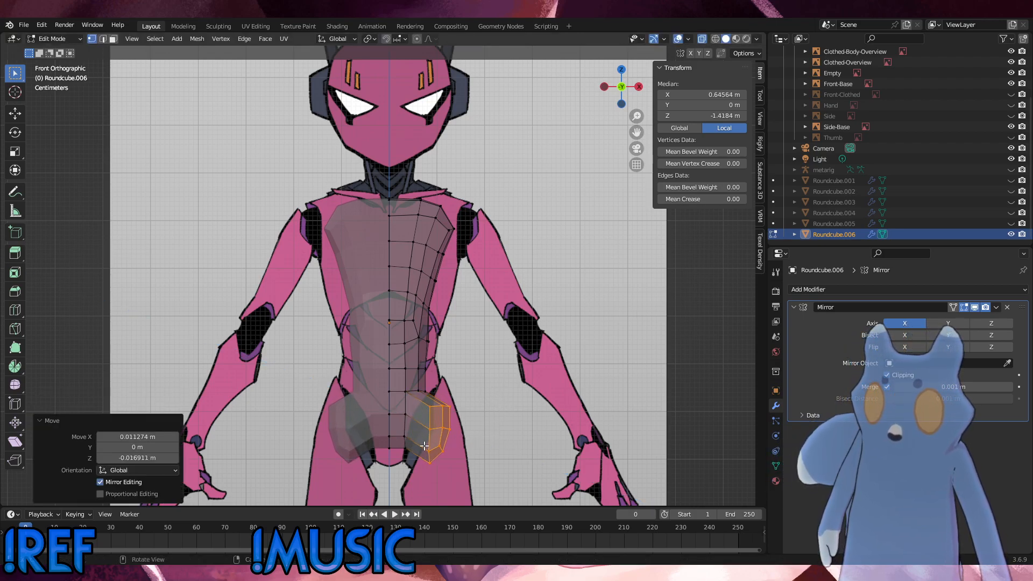
Lower the crotch's bottom centre vertices about 0.023 m along Z to meet the reference crotch line.
left_click_drag(391, 443, 377, 431)
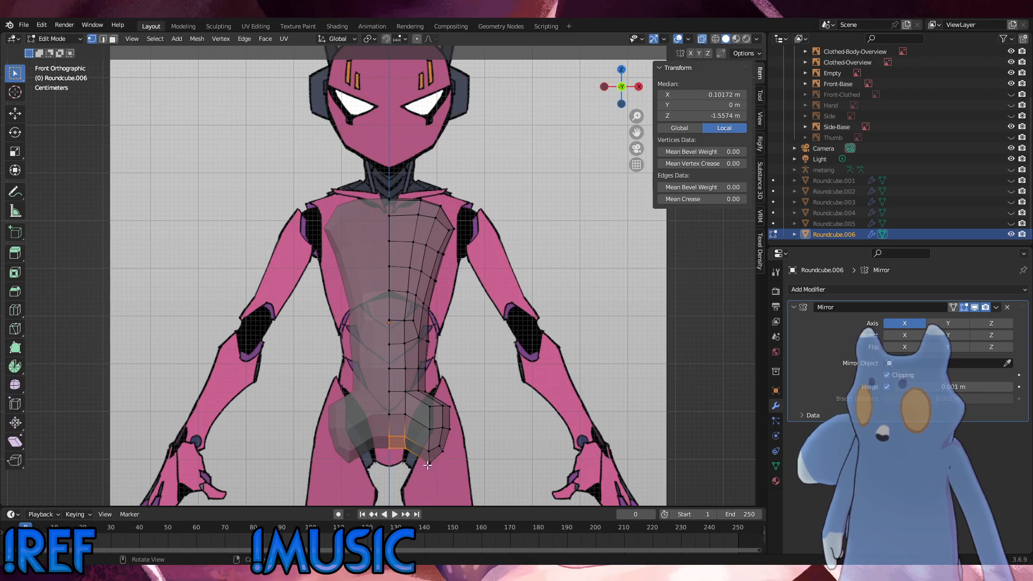
key("g")
key("z")
left_click(410, 471)
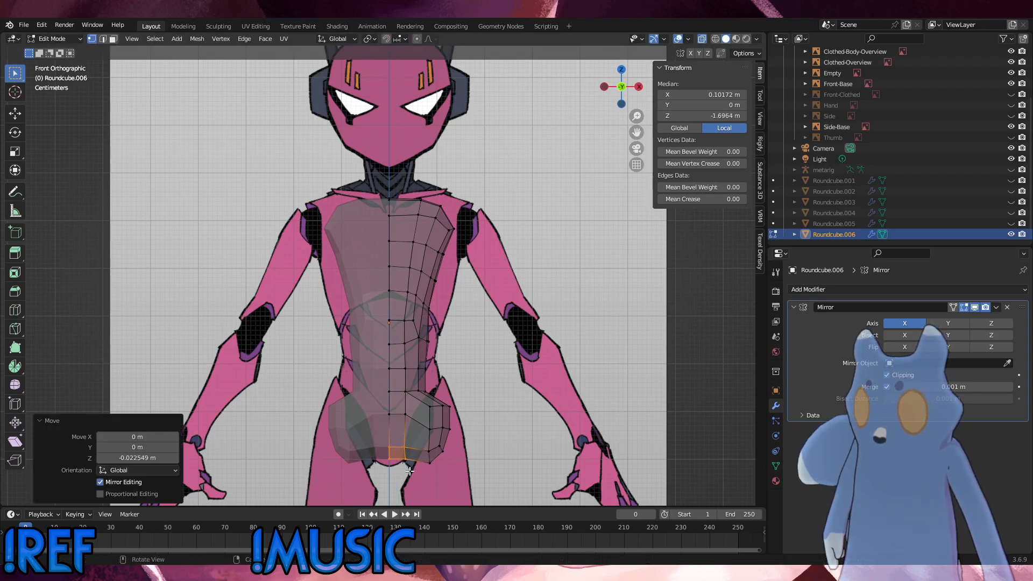
Lower the bottom vertices of the hip extrusion about 0.033 m along Z.
left_click_drag(415, 451, 415, 449)
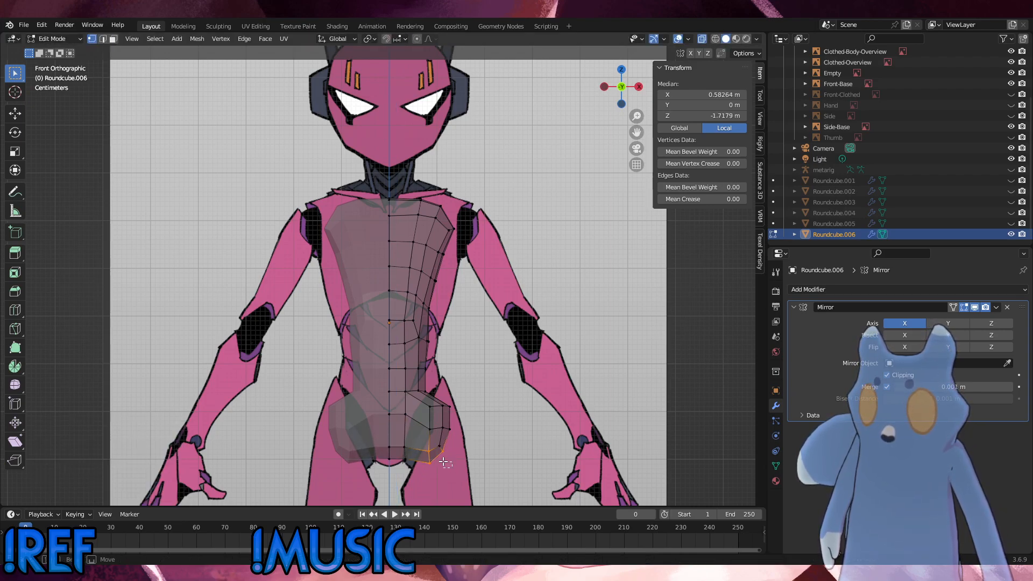
key("g")
key("z")
left_click(425, 460)
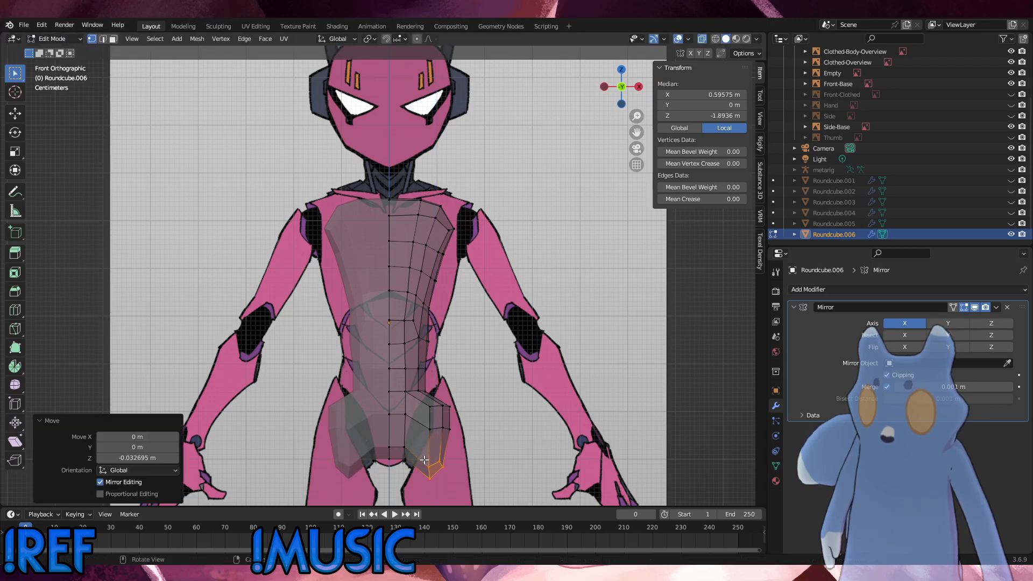
Edge-slide the horizontal vertex row through the middle of the pelvis toward the crotch with a factor of -0.25.
left_click_drag(462, 443, 380, 408)
key("g")
key("g")
left_click(389, 418)
key("g")
key("g")
left_click(372, 415)
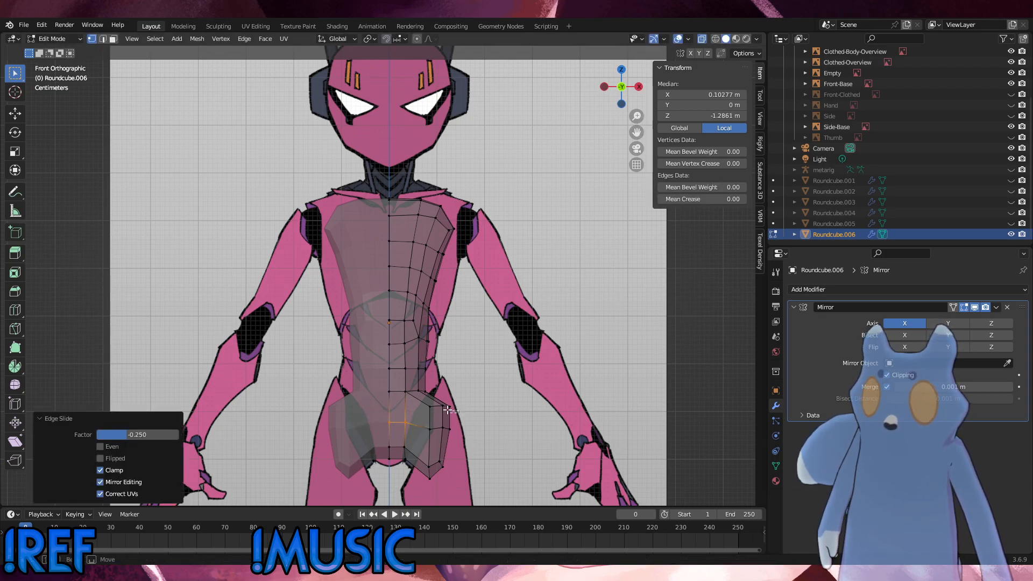
Try to vertex-slide the hip extrusion's top vertices up toward the waist.
left_click_drag(448, 410, 414, 401)
key("shift+v")
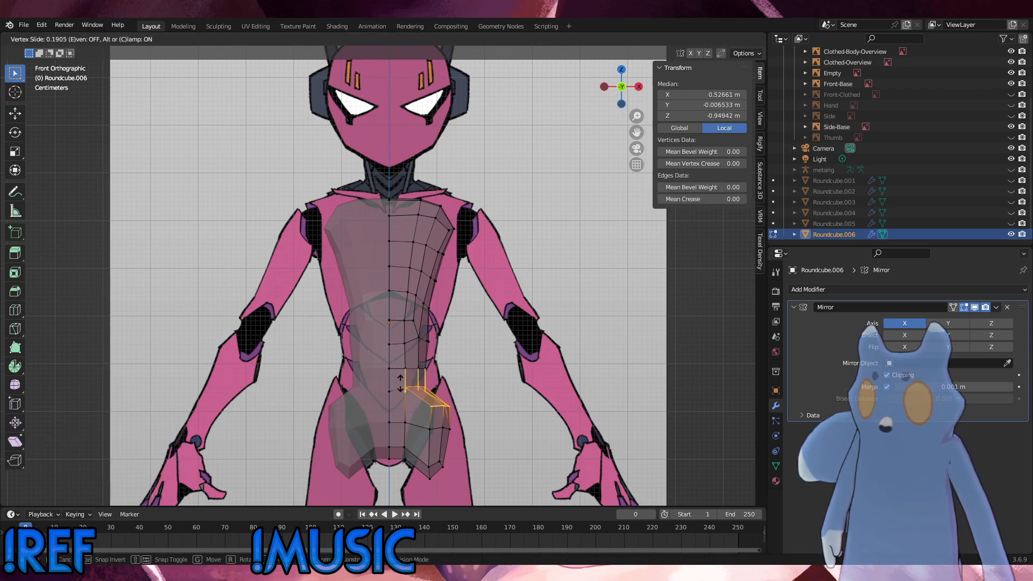
left_click(401, 383)
key("ctrl+z")
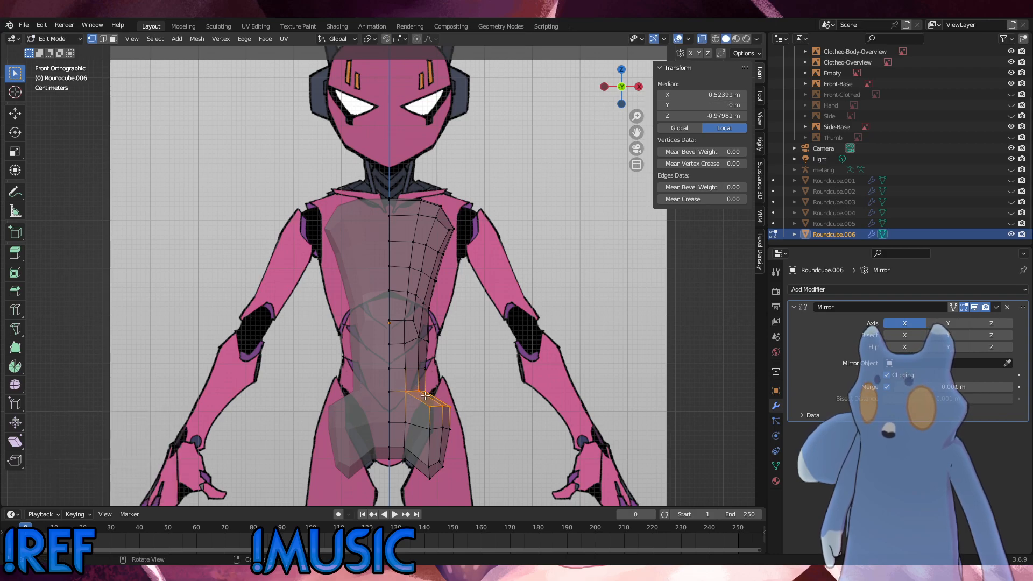
Slide the whole vertex row at the top of the hips up toward the waist, finishing with a vertex slide of about 0.114.
left_click_drag(429, 397, 383, 381)
key("g")
key("g")
left_click(385, 380)
key("g")
key("g")
left_click(422, 375)
key("g")
key("g")
left_click(385, 378)
Reposition the hip's upper outer vertices to follow the reference's hip outline and clear the selection.
key("g")
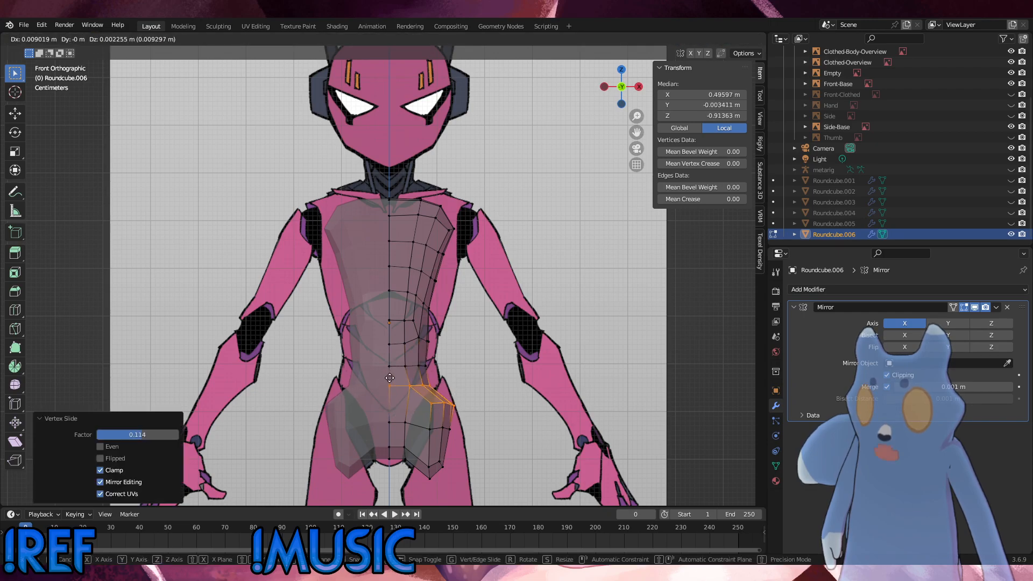
left_click(477, 409)
key("g")
left_click(463, 405)
middle_click_drag(442, 400, 548, 424)
right_click(513, 421)
left_click(513, 422)
Add one centred horizontal loop cut across the upper hips.
key("ctrl+r")
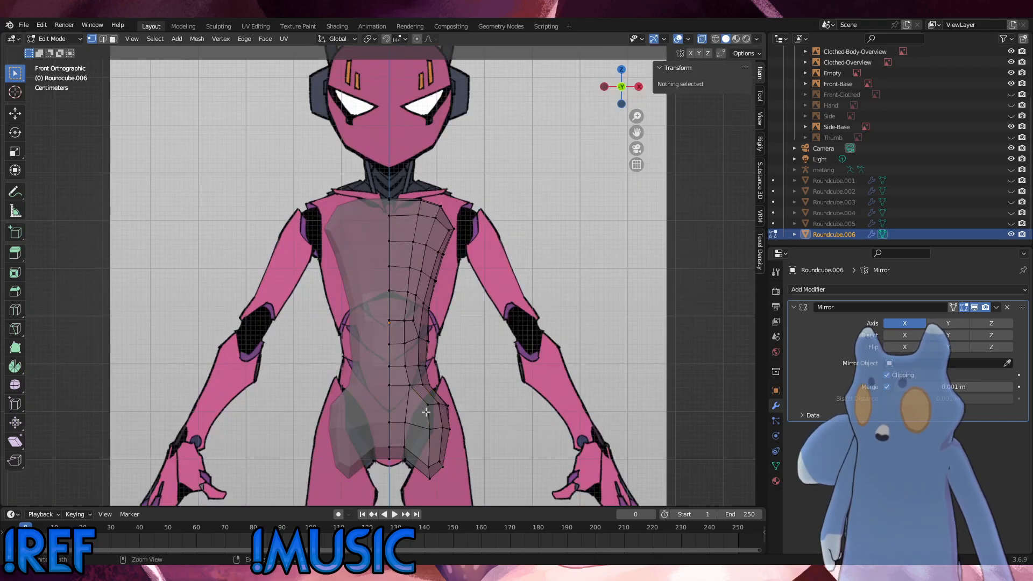
left_click(415, 421)
right_click(428, 417)
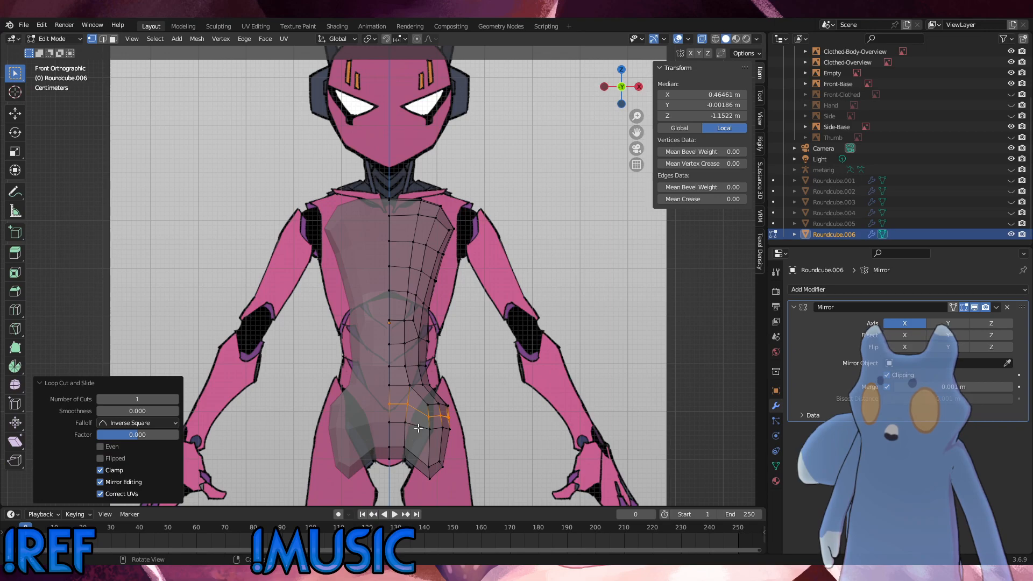
Even out the hip loops by edge-sliding the lower loop by -0.332 and the upper loop by 0.291.
key("g")
key("g")
left_click(440, 439)
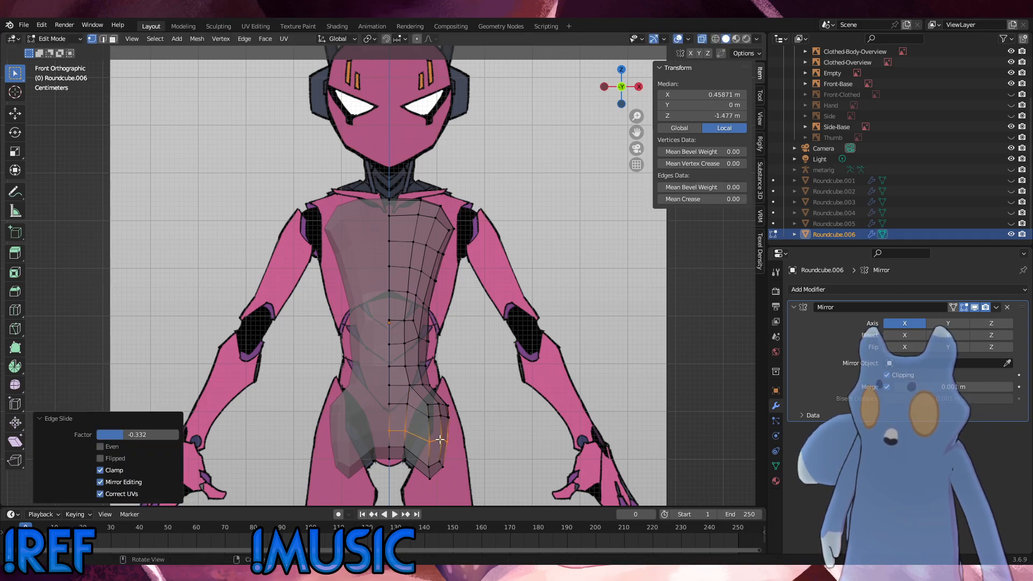
key("g")
key("g")
left_click(451, 431)
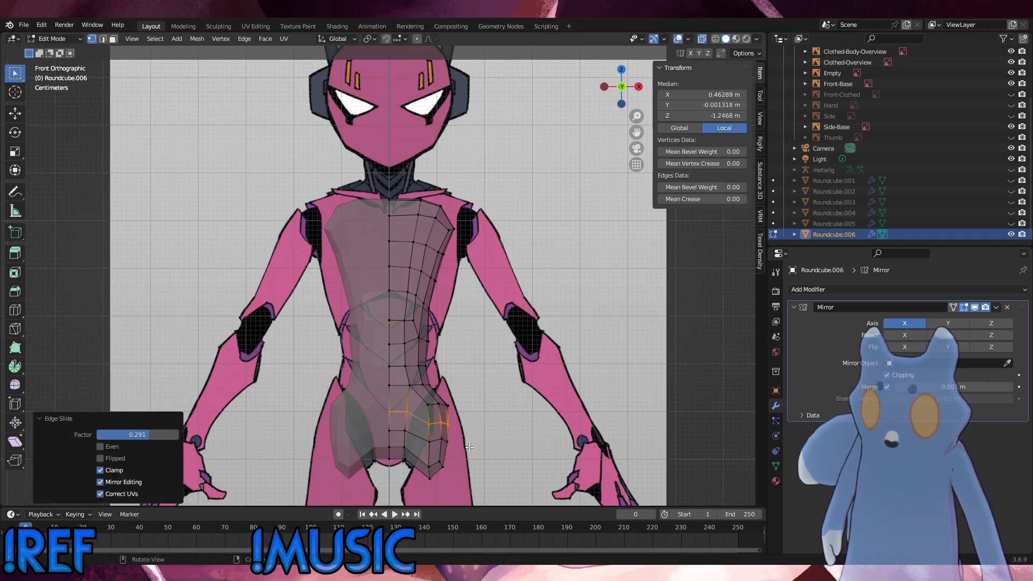
Move the hip extrusion's bottom vertices about 0.008 m inward and 0.008 m down.
left_click_drag(453, 481, 414, 455)
key("g")
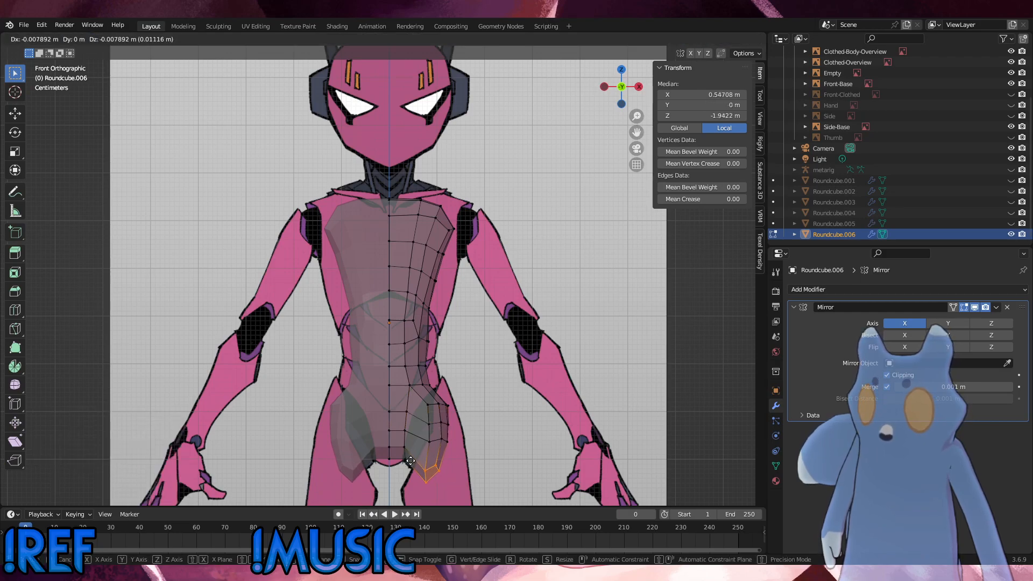
left_click(411, 460)
Try to rotate the hip's bottom vertices 44.9° and move them about 0.0045 m inward.
key("r")
left_click(492, 53)
key("g")
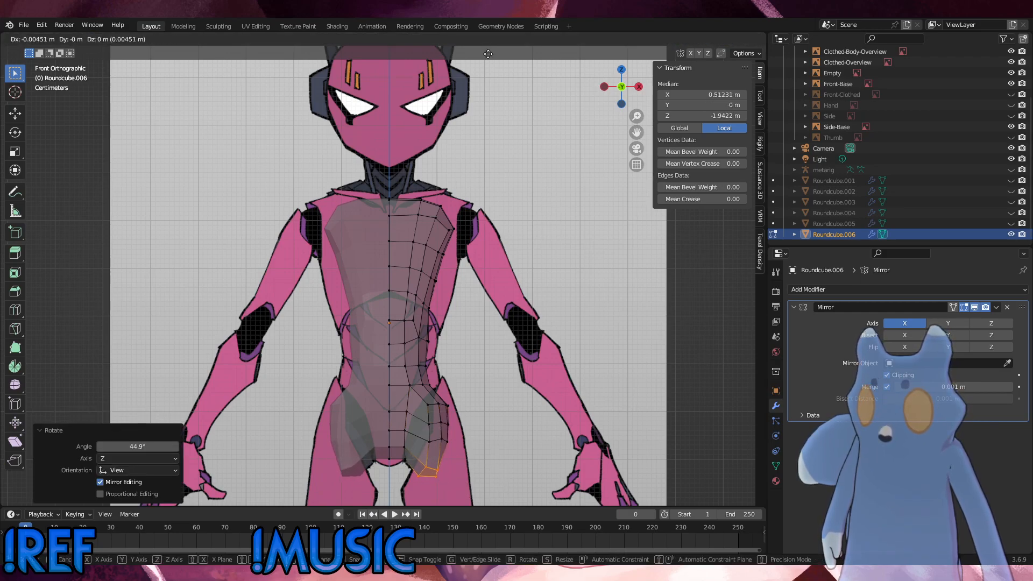
left_click(489, 53)
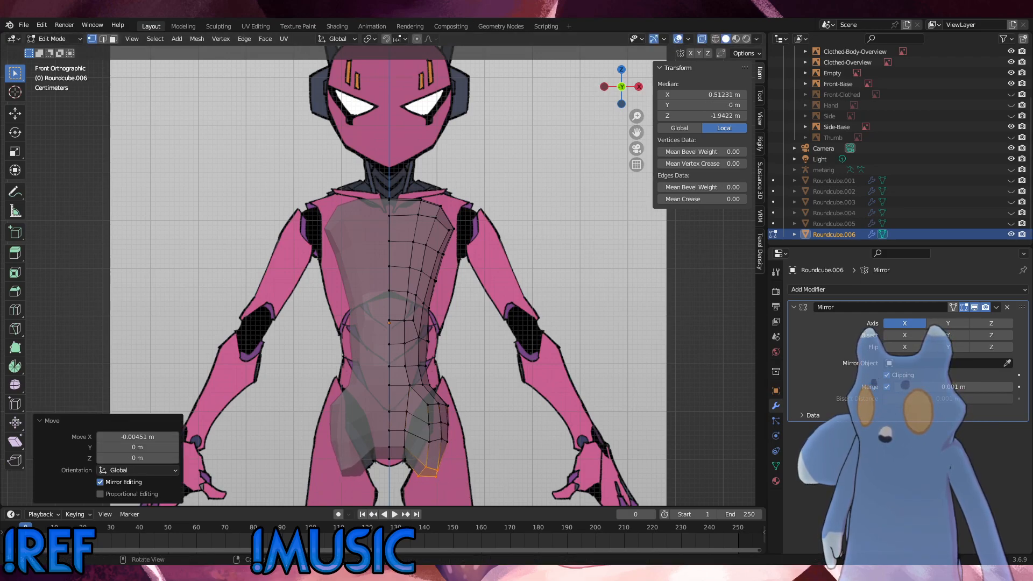
Try to rotate the outer hip faces 5.68° and extrude them about 0.02 m outward.
left_click(435, 425, "alt")
left_click(447, 423)
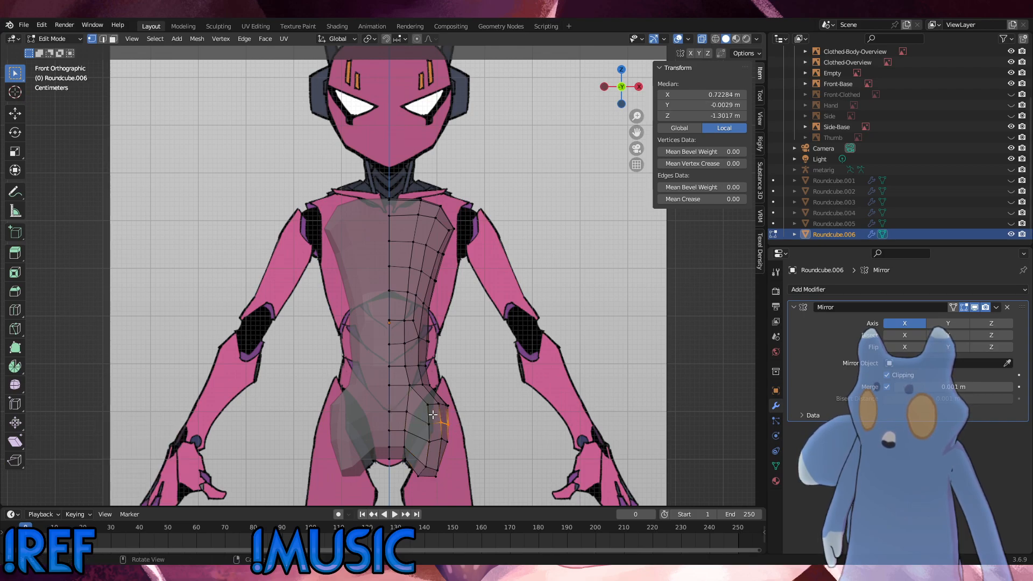
left_click_drag(468, 447, 420, 396)
key("r")
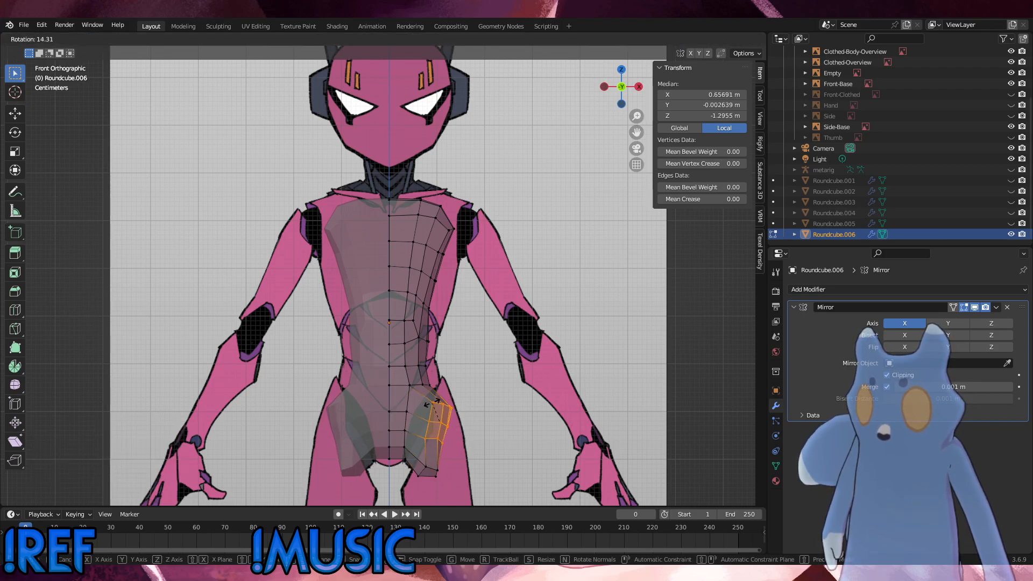
left_click(425, 400)
key("e")
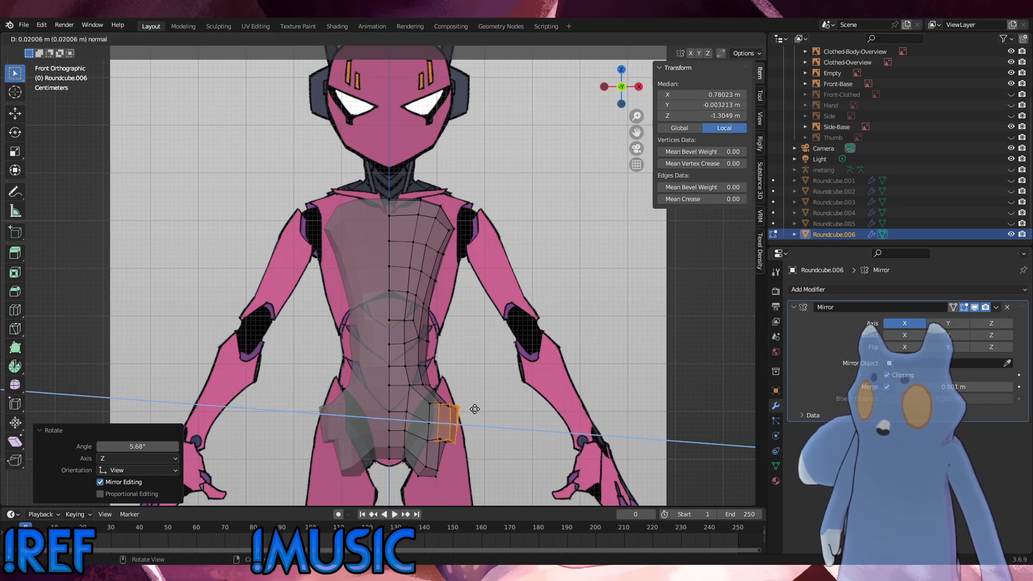
left_click(476, 412)
Undo the outer hip extrusion, its rotation, and the rotation and move of the hip's bottom vertices.
key("ctrl+z")
key("ctrl+z")
key("ctrl+z")
key("ctrl+z")
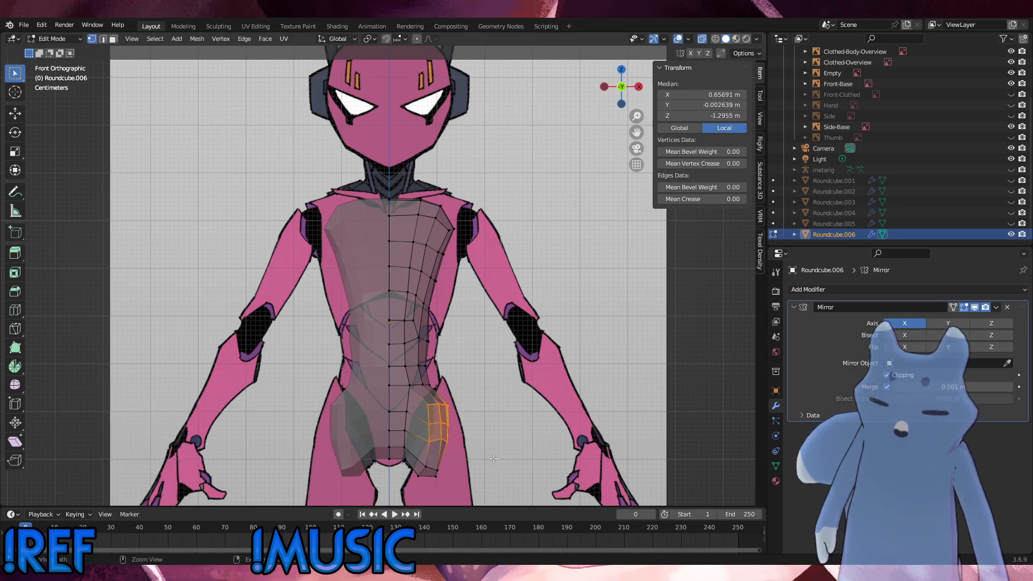
key("ctrl+z")
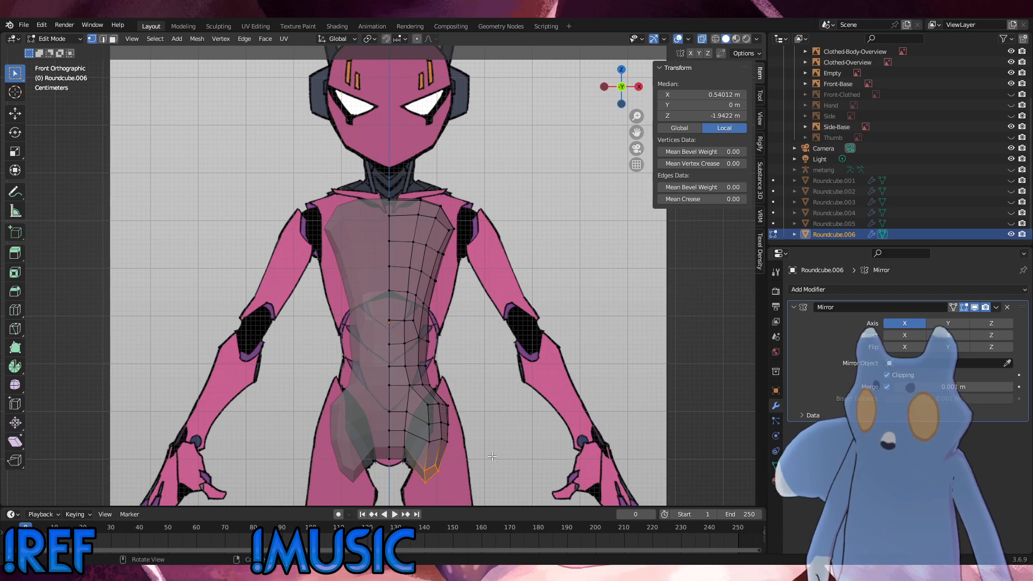
Extrude the chest's upper outer faces about 0.04 m into the shoulder and scale the new end to 0.772.
scroll(460, 443, "down", 2)
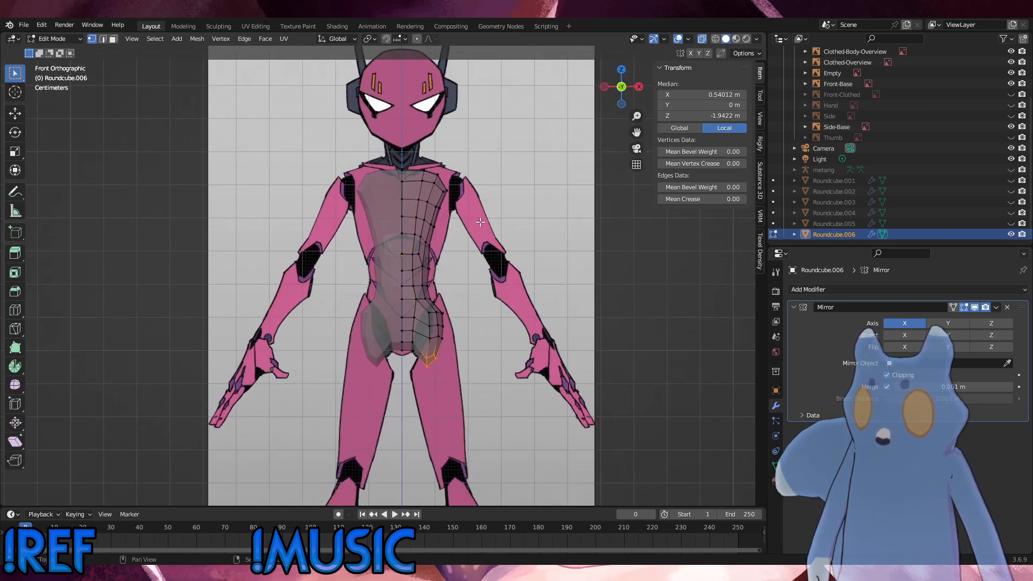
middle_click_drag(480, 222, 456, 301, "shift")
scroll(447, 291, "up", 2)
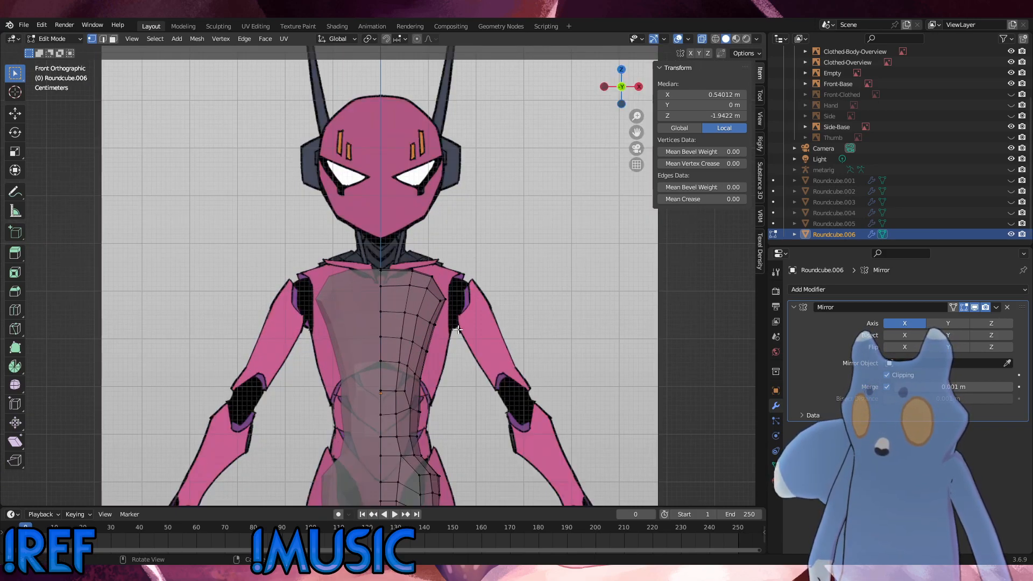
left_click_drag(457, 330, 422, 280)
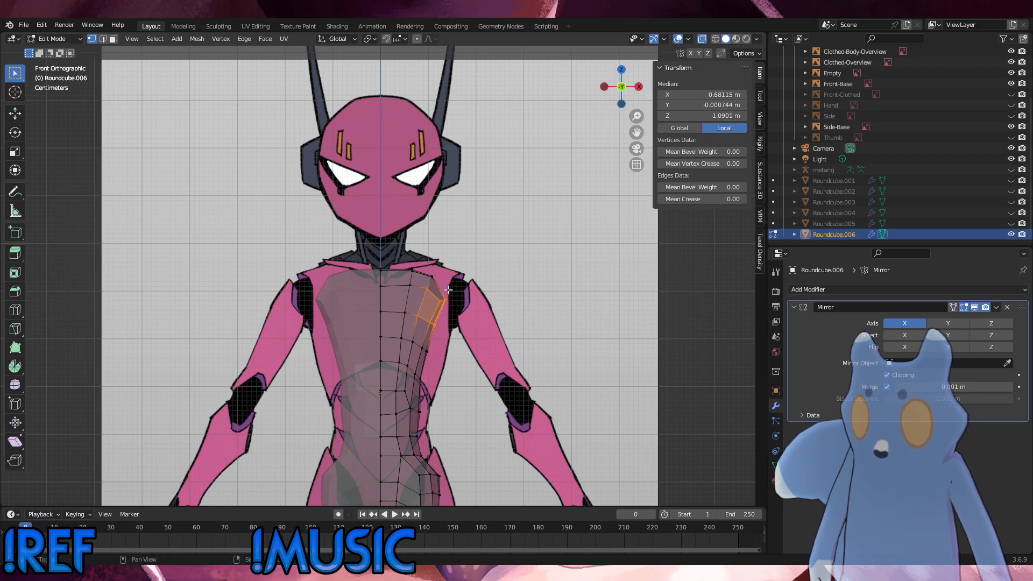
key("g")
key("e")
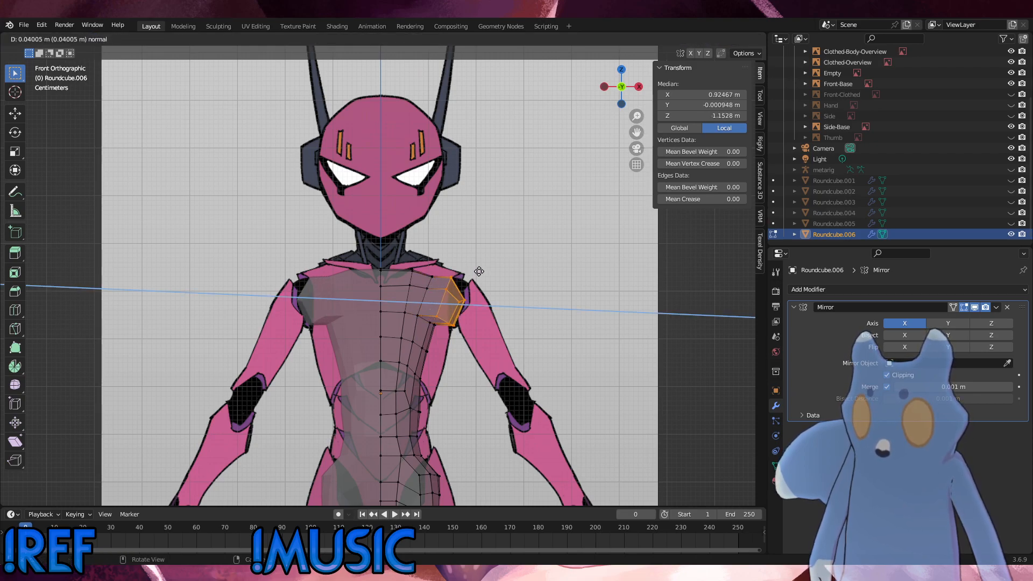
left_click(479, 277)
key("s")
left_click(482, 275)
Rotate the shoulder end 7.13° and move it about 0.019 m in X and -0.0045 m in Z.
key("r")
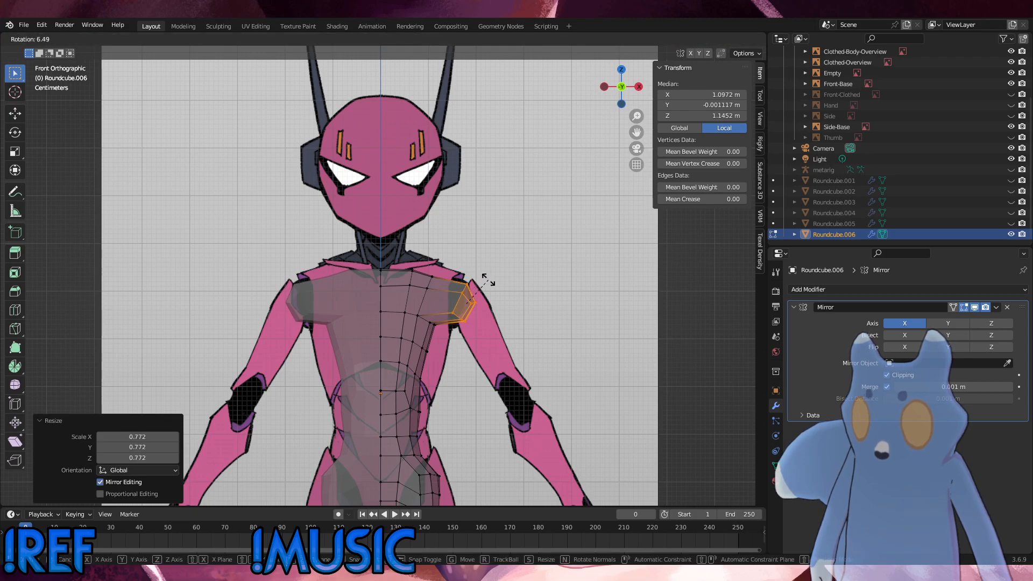
left_click(488, 280)
key("g")
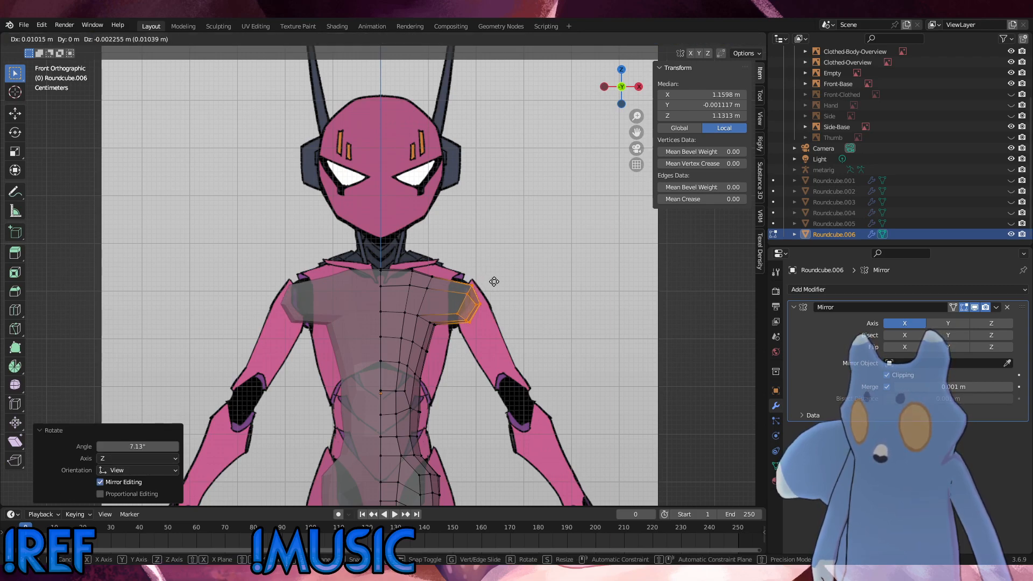
left_click(496, 282)
Add one centred loop cut around the shoulder extrusion and smooth its vertices.
key("ctrl+r")
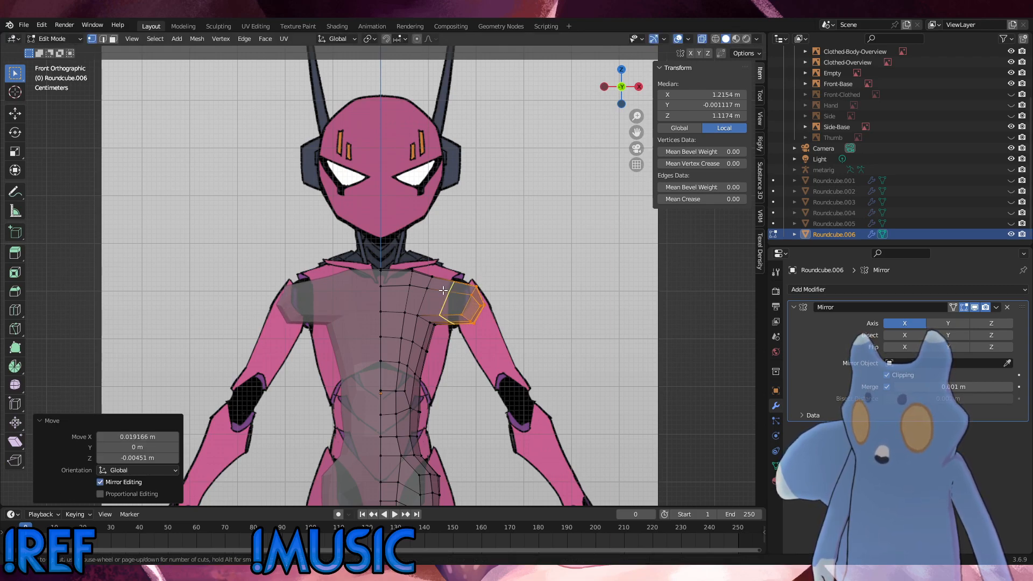
left_click(444, 291)
right_click(537, 274)
right_click(538, 273)
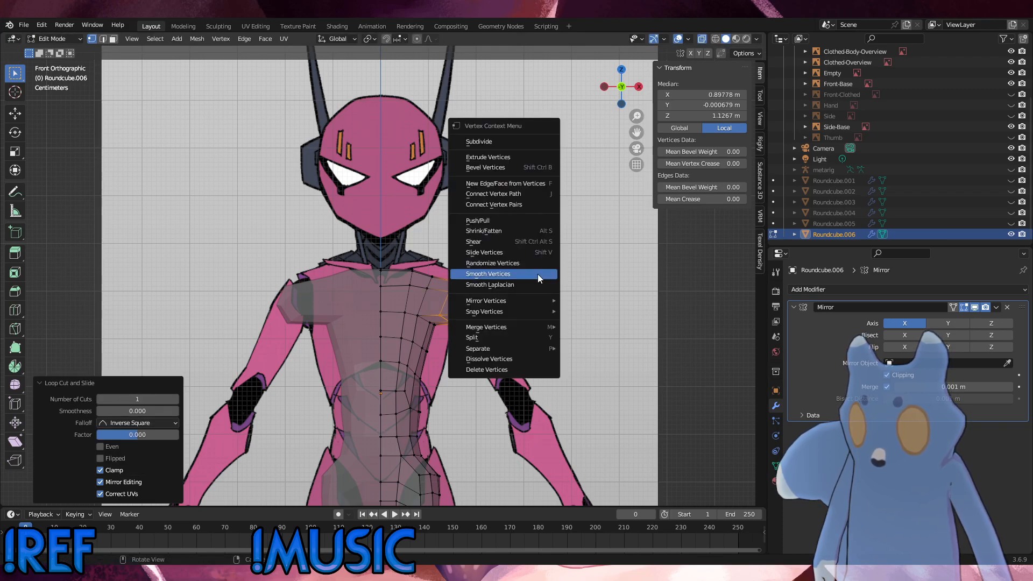
left_click(538, 273)
Add the shoulder's end vertices to the selection, smooth them by 0.5, and move them about 0.0034 m outward along X.
middle_click_drag(538, 274, 474, 262)
middle_click_drag(420, 253, 490, 327)
left_click_drag(503, 335, 451, 276, "shift")
right_click(533, 302)
left_click(533, 302)
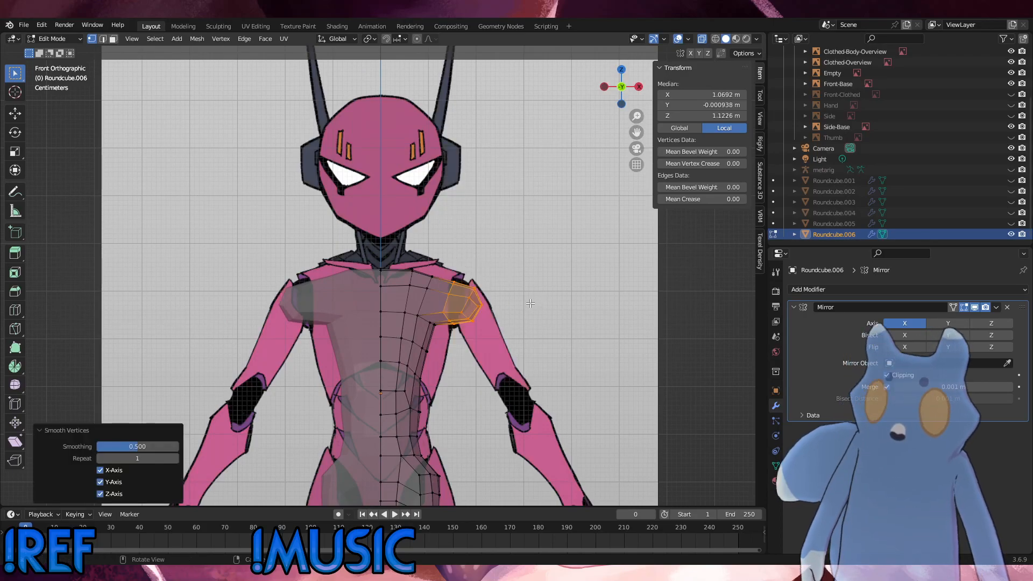
key("g")
key("x")
left_click(530, 302)
Delete the middle row of vertices across the shoulder's outer end so the end is open.
middle_click_drag(531, 303, 443, 319)
scroll(442, 319, "up", 6)
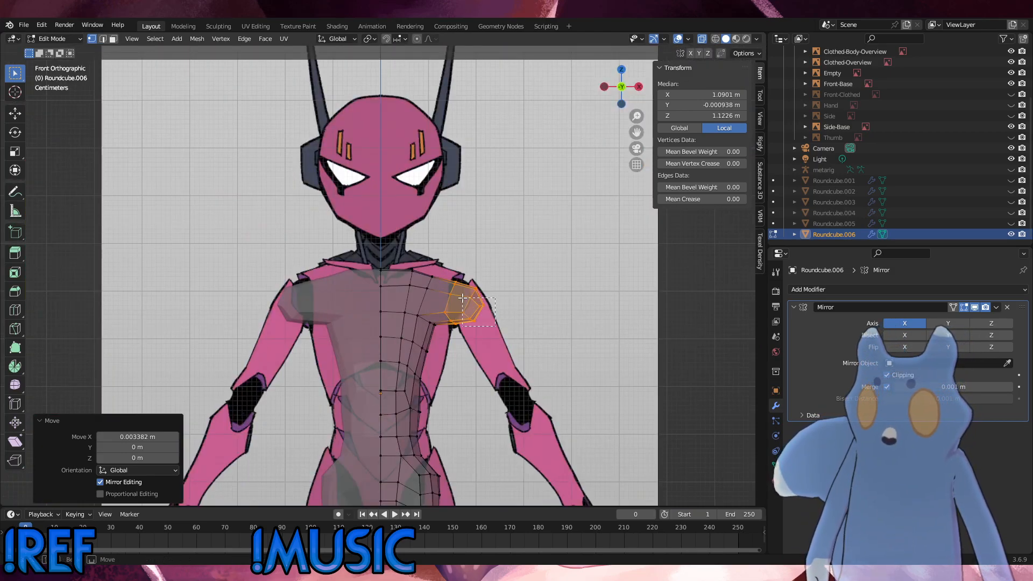
left_click(485, 310)
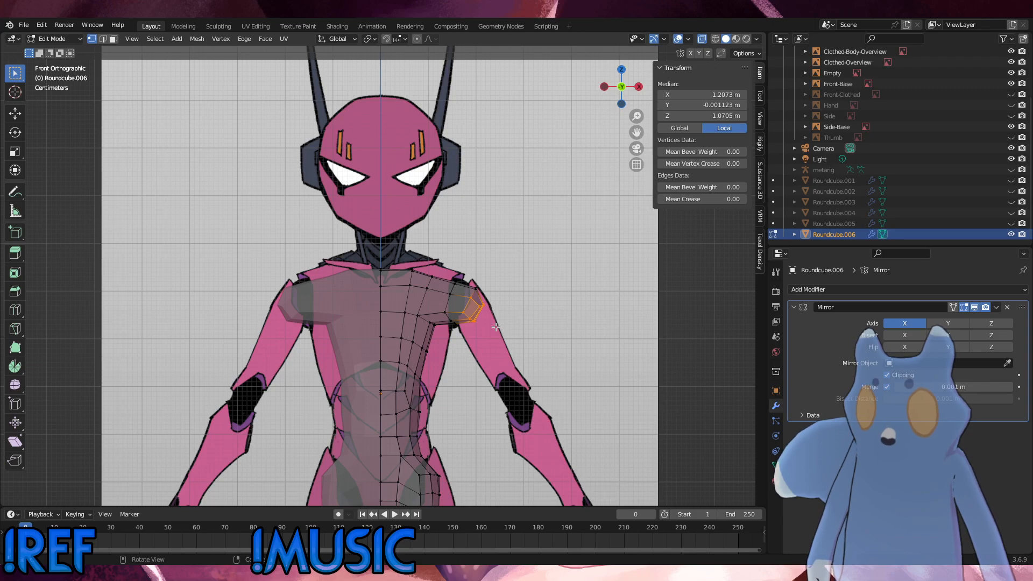
middle_click_drag(488, 308, 405, 298)
left_click(467, 307)
left_click(401, 298, "shift")
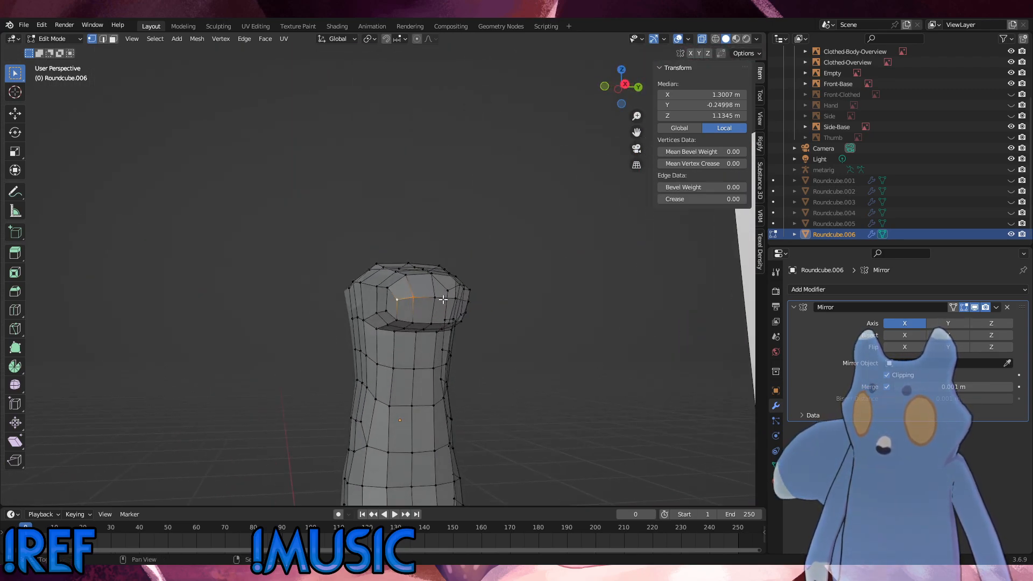
left_click(455, 298, "ctrl")
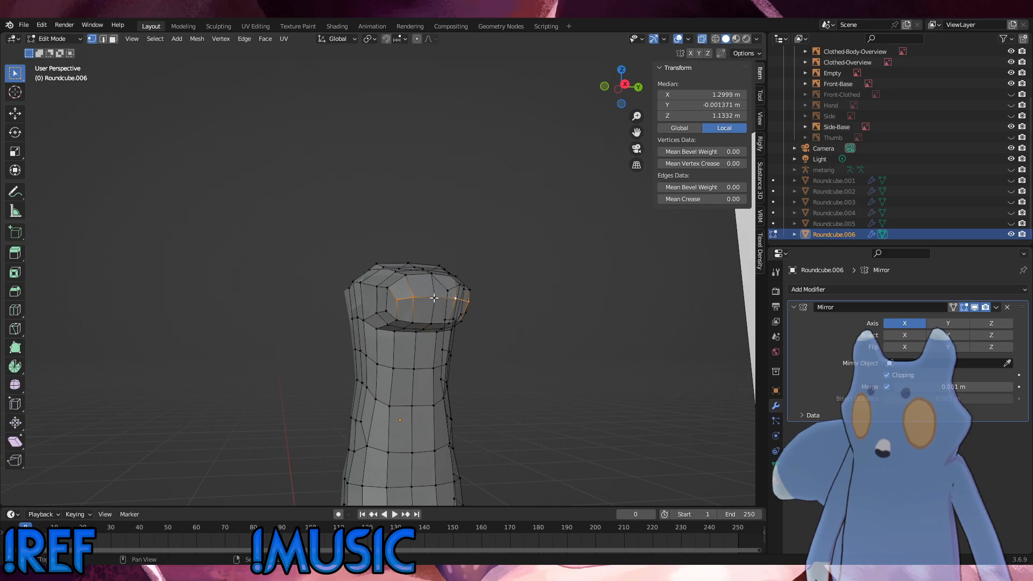
key("x")
left_click(469, 301)
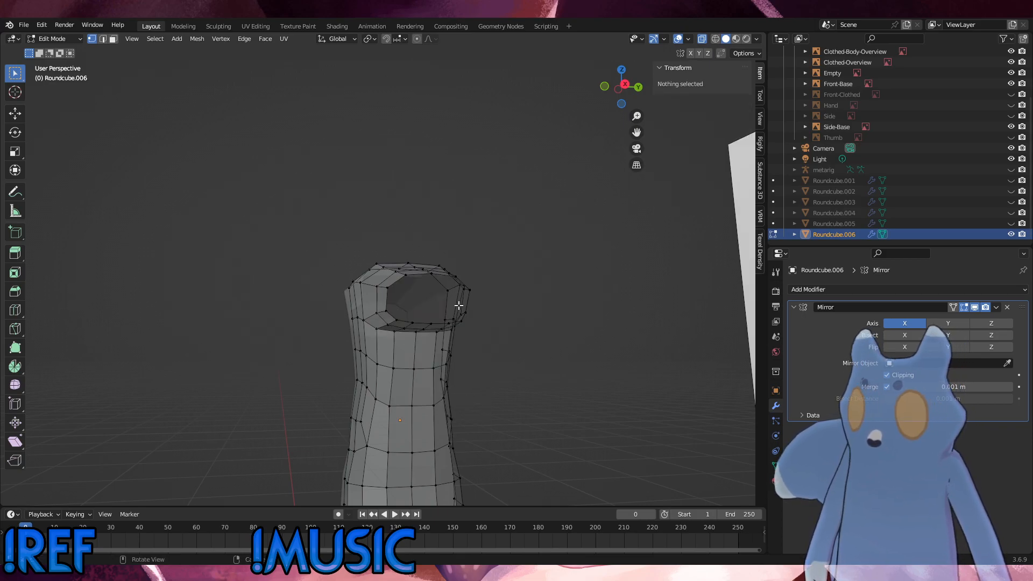
Select the shoulder's open edge loop and smooth its vertices three times by 0.5.
left_click(409, 317, "alt")
key("KP_1")
right_click(568, 327)
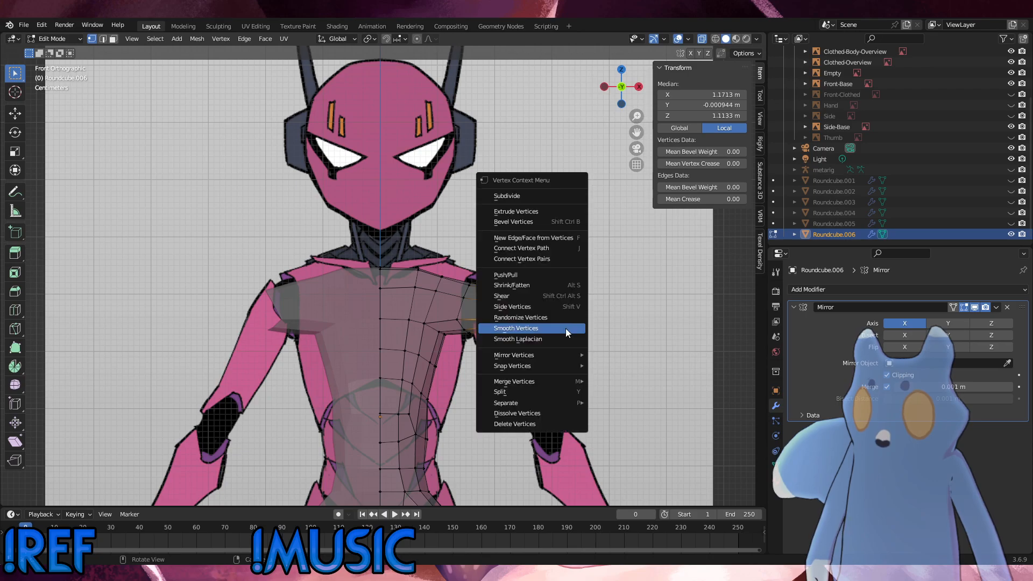
left_click(566, 328)
right_click(566, 328)
left_click(566, 328)
right_click(566, 328)
left_click(566, 329)
Rotate the open shoulder loop, move it about 0.0075 m in X, scale it to 0.493 along X, and rotate it about 13°.
key("r")
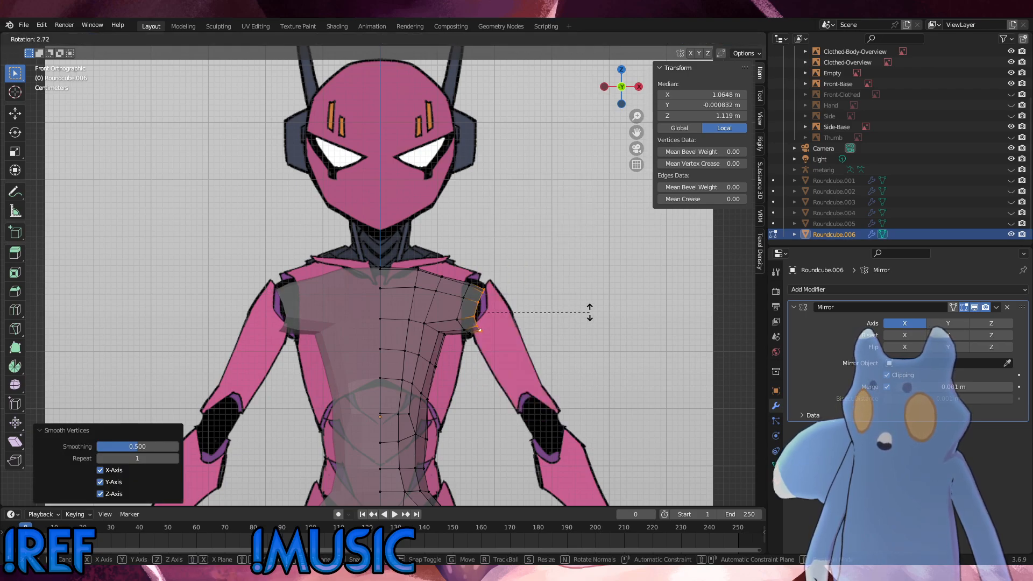
left_click(590, 312)
key("g")
left_click(595, 316)
key("s")
key("x")
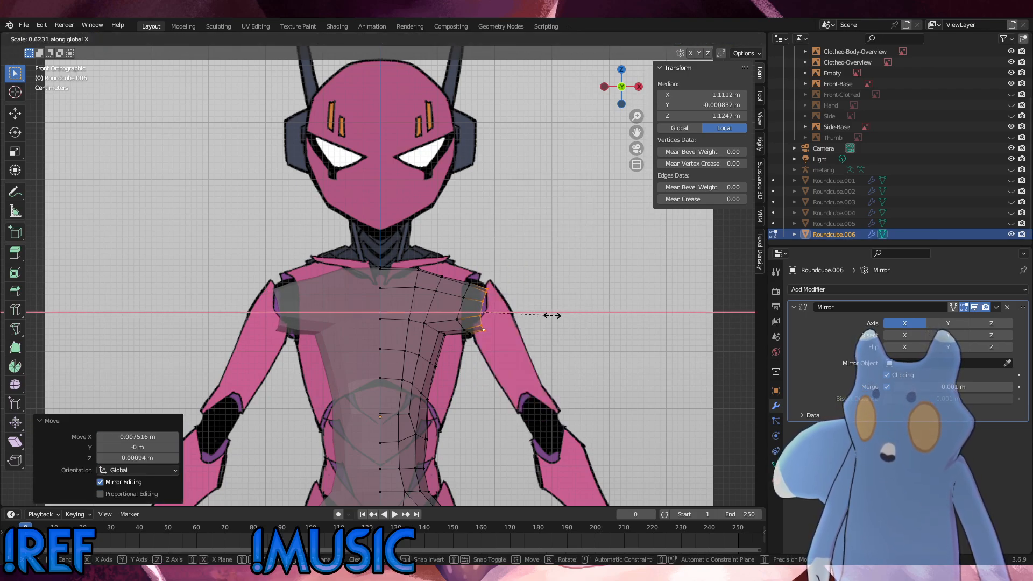
left_click(541, 315)
key("r")
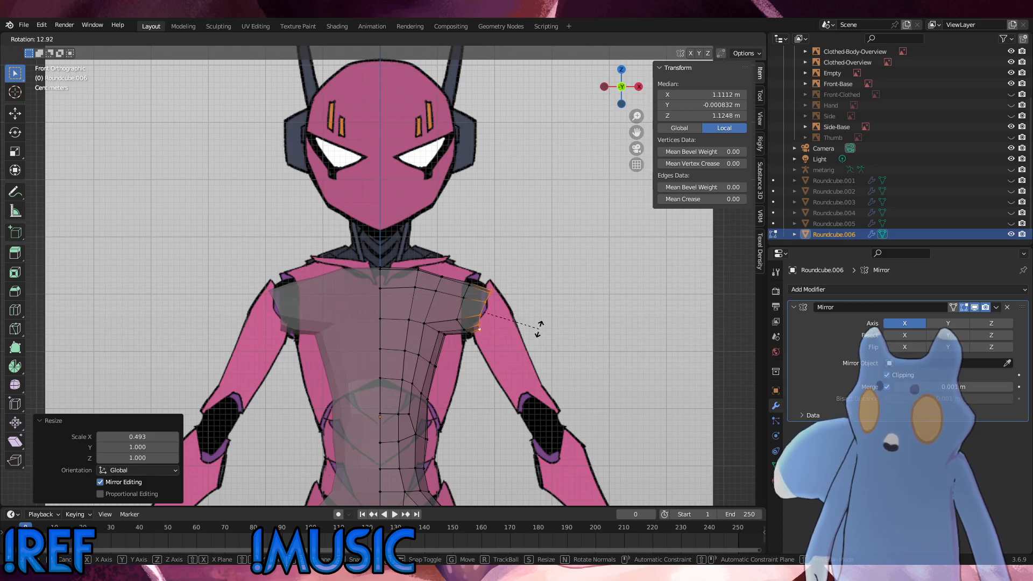
left_click(540, 329)
Extrude the shoulder loop about 0.045 m in X and -0.078 m in Z along the upper arm, then angle and reposition its end.
key("e")
left_click(559, 361)
key("r")
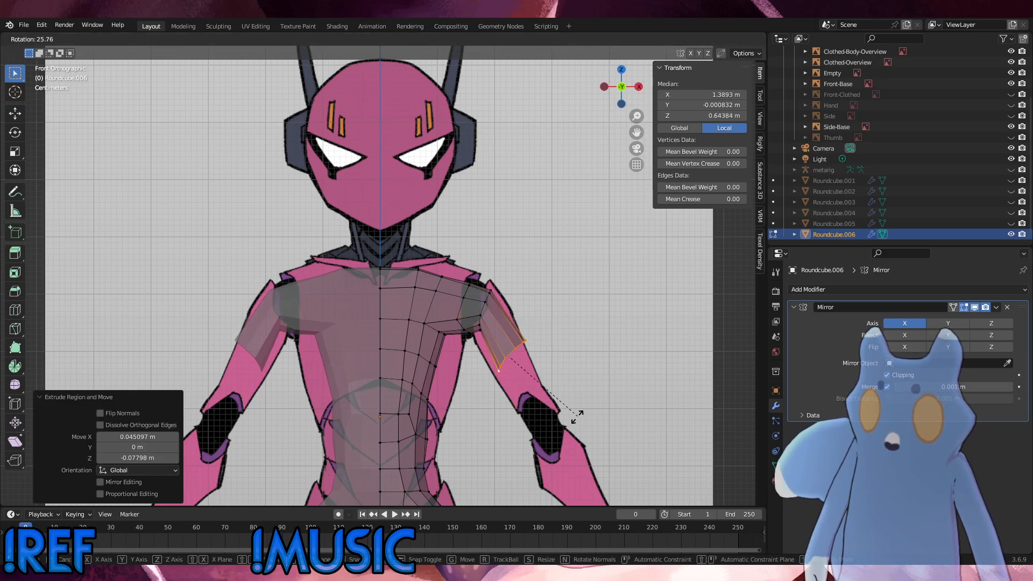
left_click(577, 417)
key("g")
left_click(568, 409)
Shrink the upper arm's end, move it about 0.0066 m in X and 0.0047 m in Z, scale it to 0.938, and rotate it 1.12°.
key("s")
left_click(536, 407)
key("g")
left_click(539, 404)
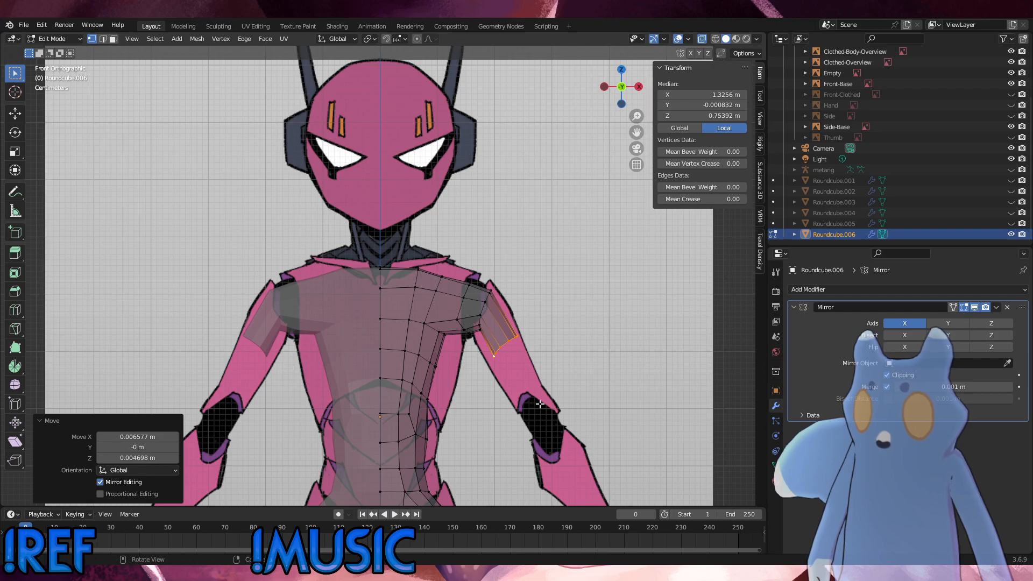
key("s")
left_click(570, 377)
key("r")
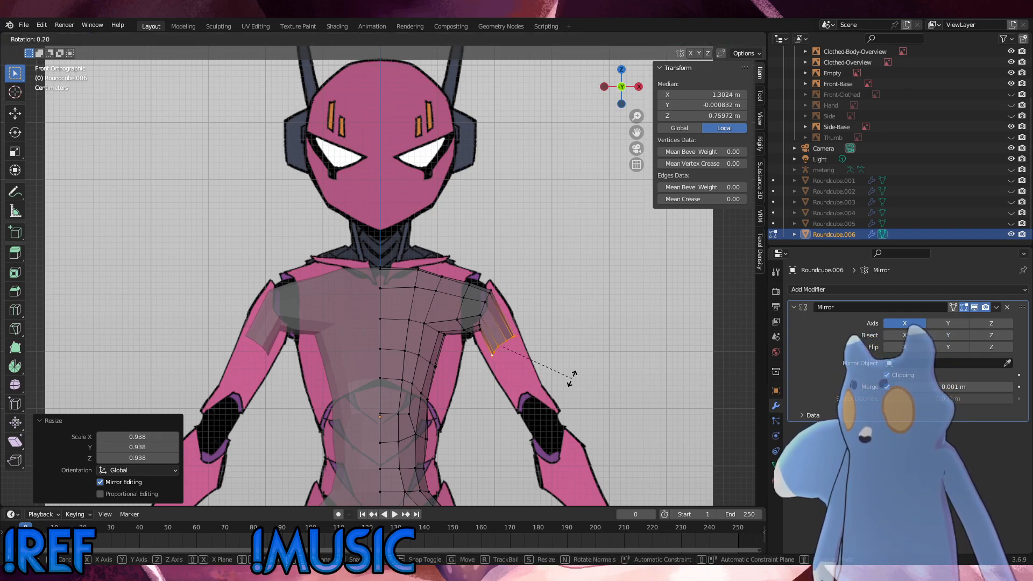
left_click(574, 380)
Extrude the arm past the elbow by 0.117 m in X and -0.225 m in Z, and extrude again to the wrist.
key("e")
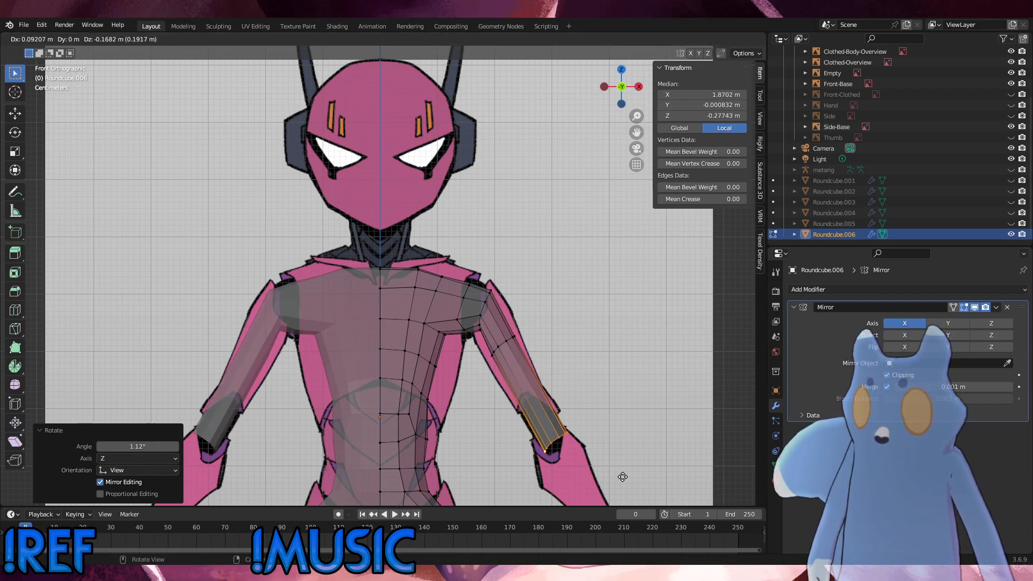
left_click(636, 51)
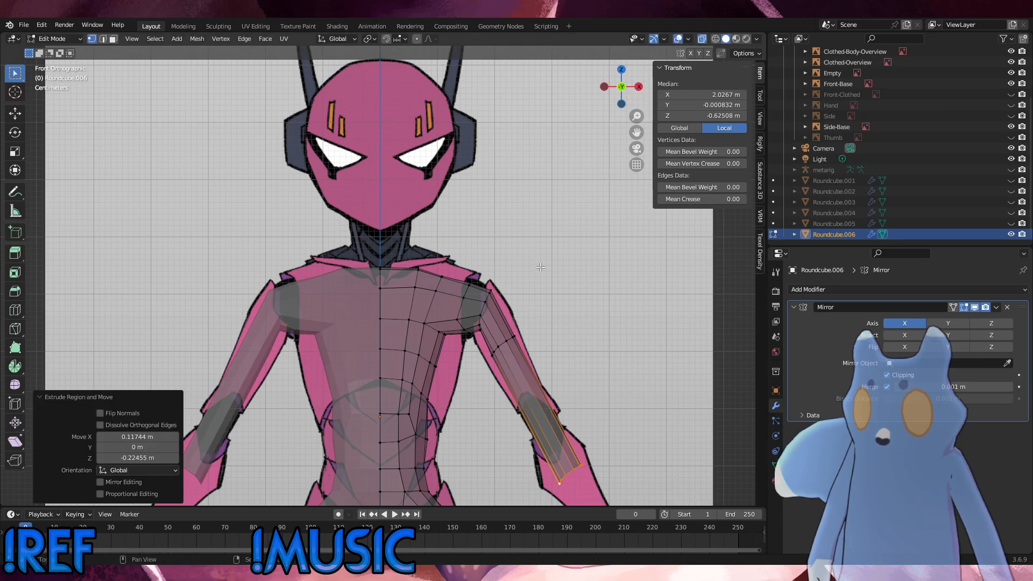
middle_click_drag(540, 267, 642, 68, "shift")
key("e")
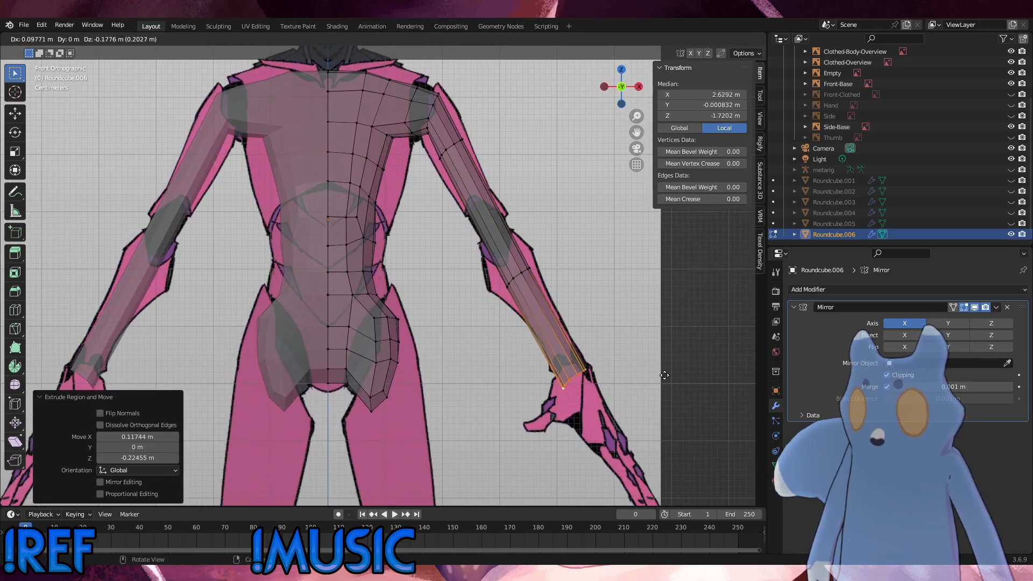
left_click(684, 377)
Scale the wrist end to 0.669, move it onto the reference wrist, and rotate it 7.61°.
key("s")
left_click(644, 390)
key("g")
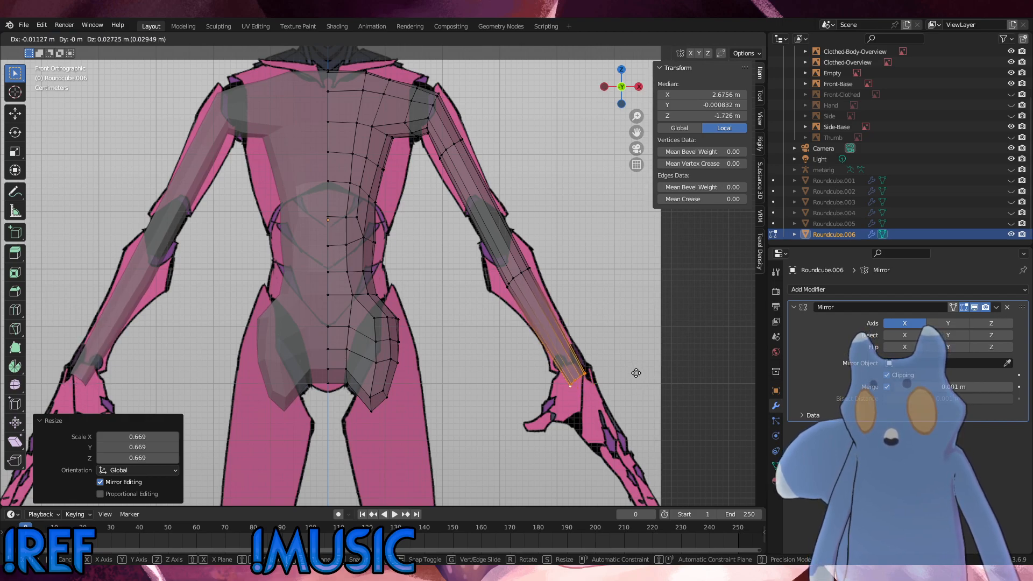
left_click(644, 395)
key("r")
left_click(646, 399)
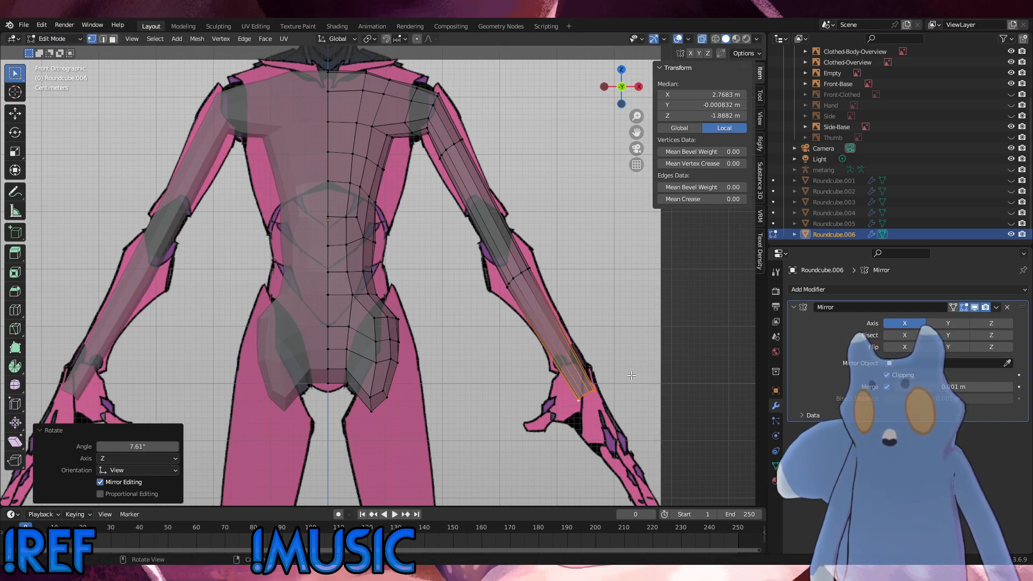
Add two evenly spaced loop cuts across the arm segment spanning the elbow.
key("alt+a")
key("ctrl+r")
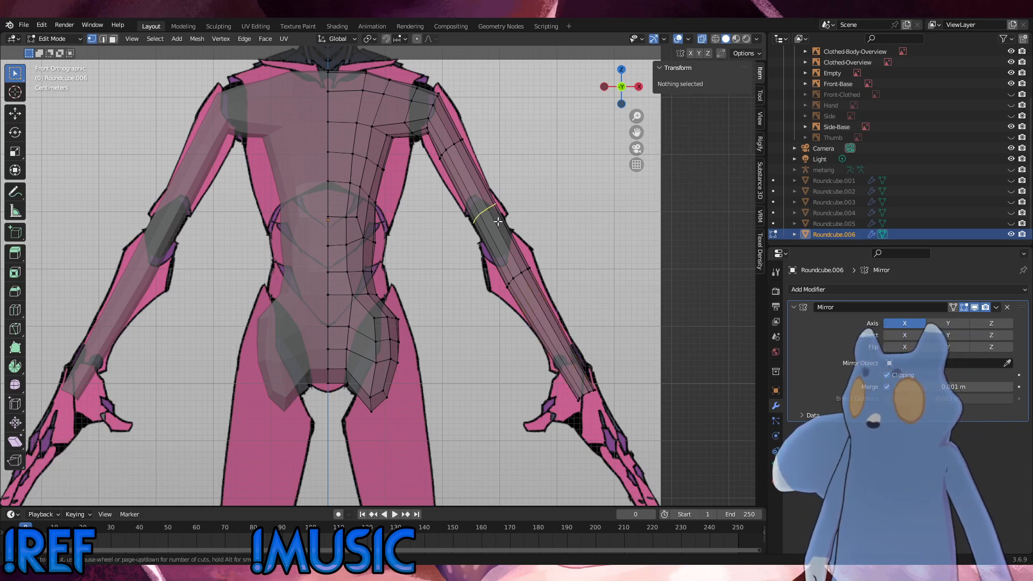
scroll(498, 222, "up", 2)
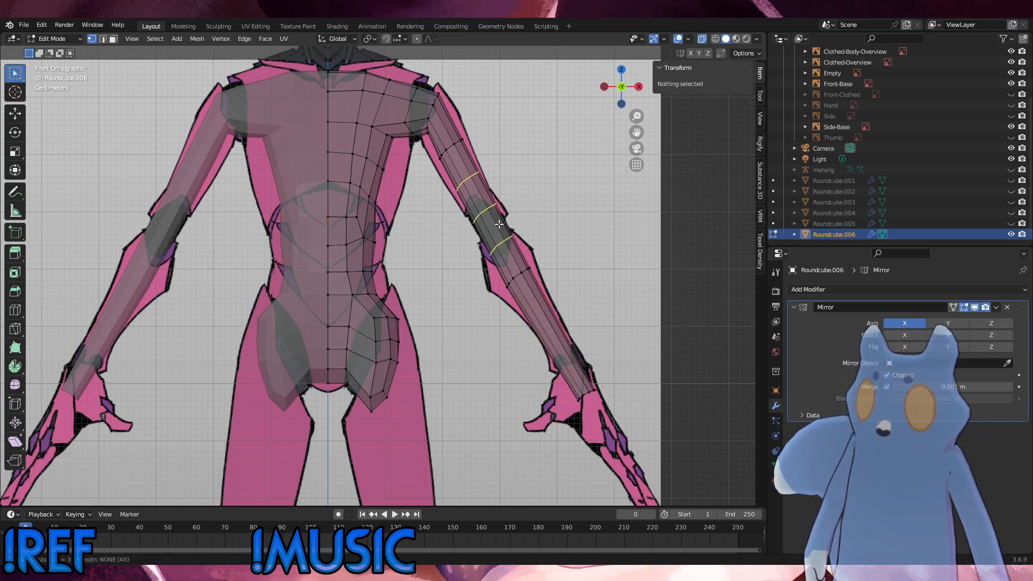
scroll(499, 225, "up", 20)
scroll(500, 223, "down", 20)
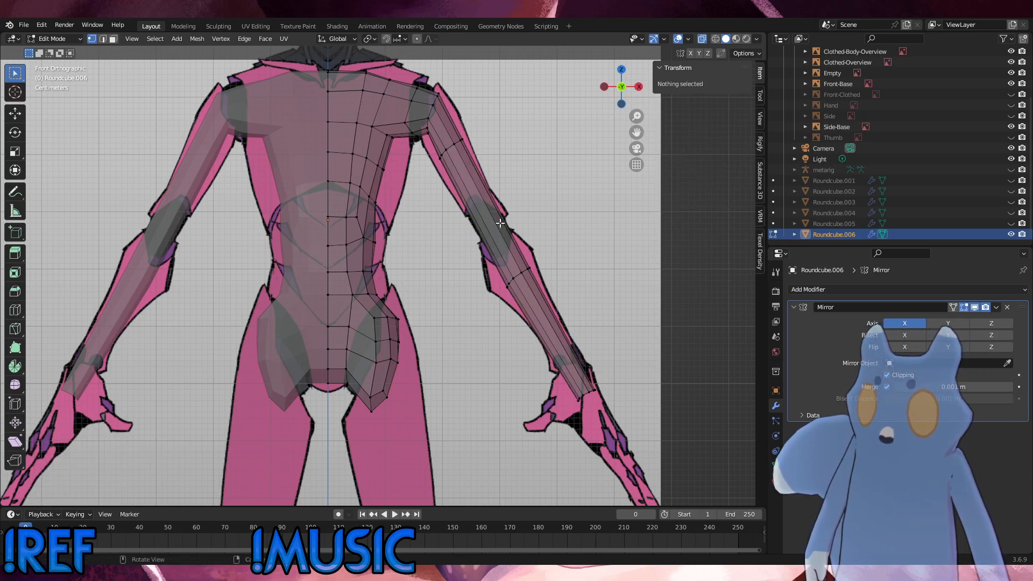
left_click(499, 223)
right_click(499, 222)
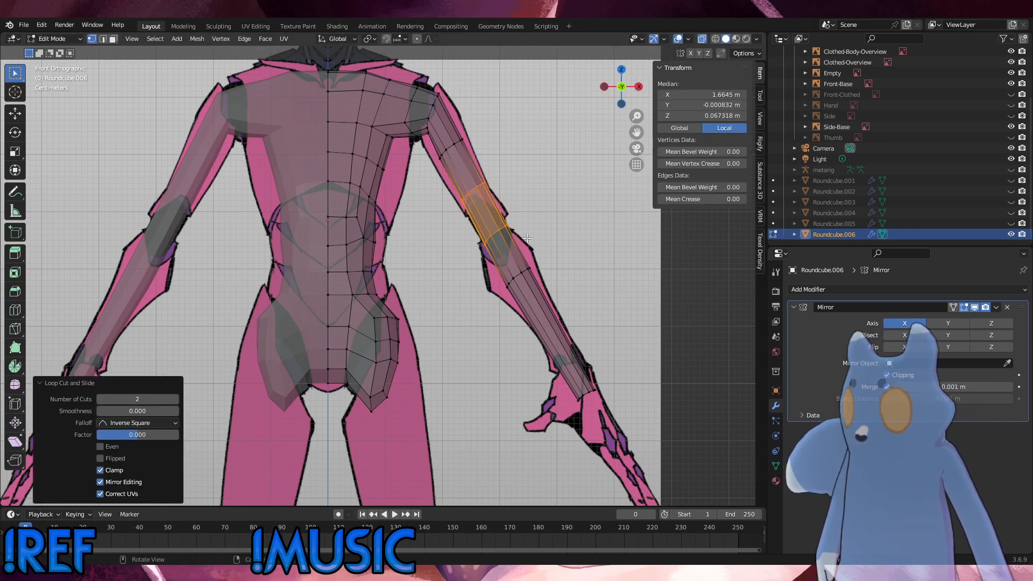
Slide the lower elbow loop along the arm, and slide the upper elbow loop toward the shoulder by a factor of 0.162.
left_click(505, 234)
left_click(499, 235, "alt")
key("g")
key("g")
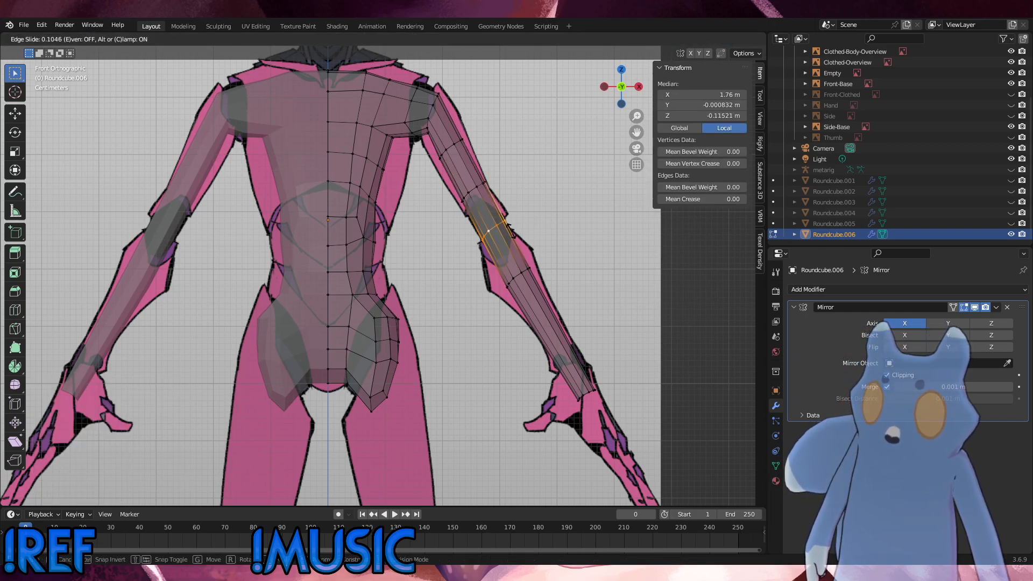
left_click(510, 232)
left_click(476, 191, "alt")
key("g")
key("g")
left_click(470, 181)
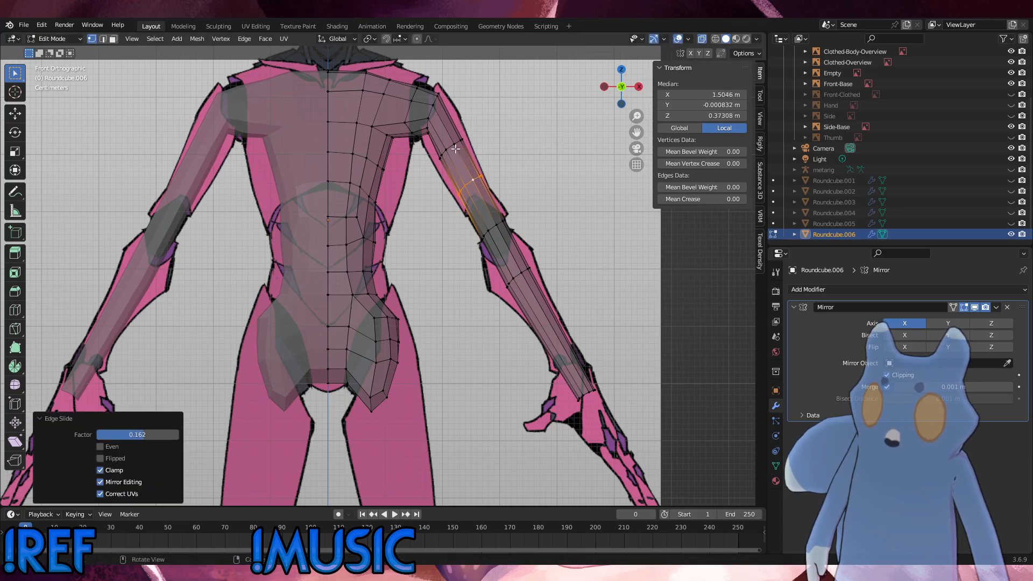
Slide the upper arm loop and the upper forearm loop slightly toward the shoulder.
left_click(451, 146, "alt")
key("g")
key("g")
left_click(449, 139)
left_click(515, 274)
left_click(516, 274, "alt")
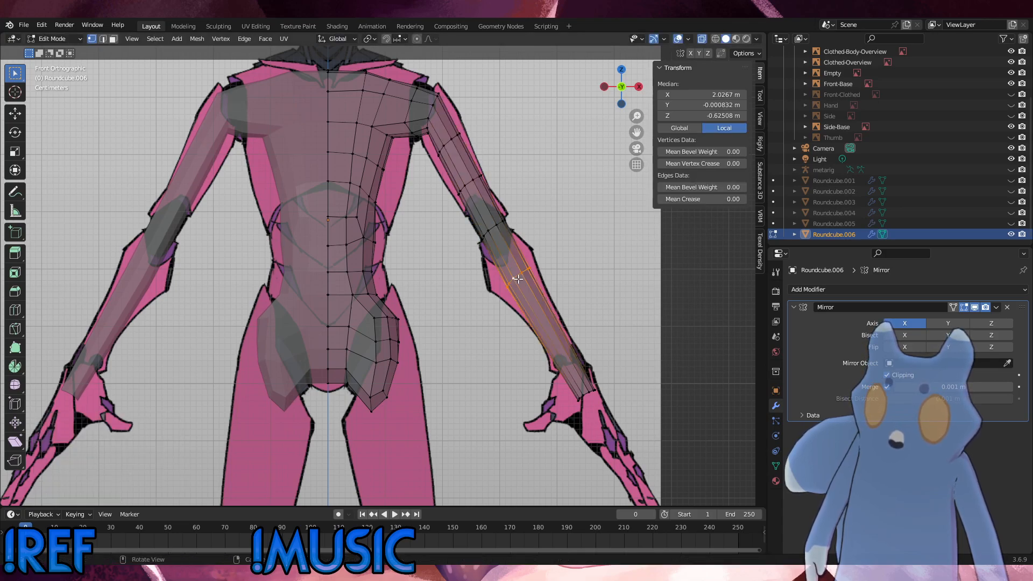
key("g")
key("g")
left_click(514, 275)
Add one loop cut around the forearm between its upper loop and the wrist.
left_click(578, 310)
key("ctrl+r")
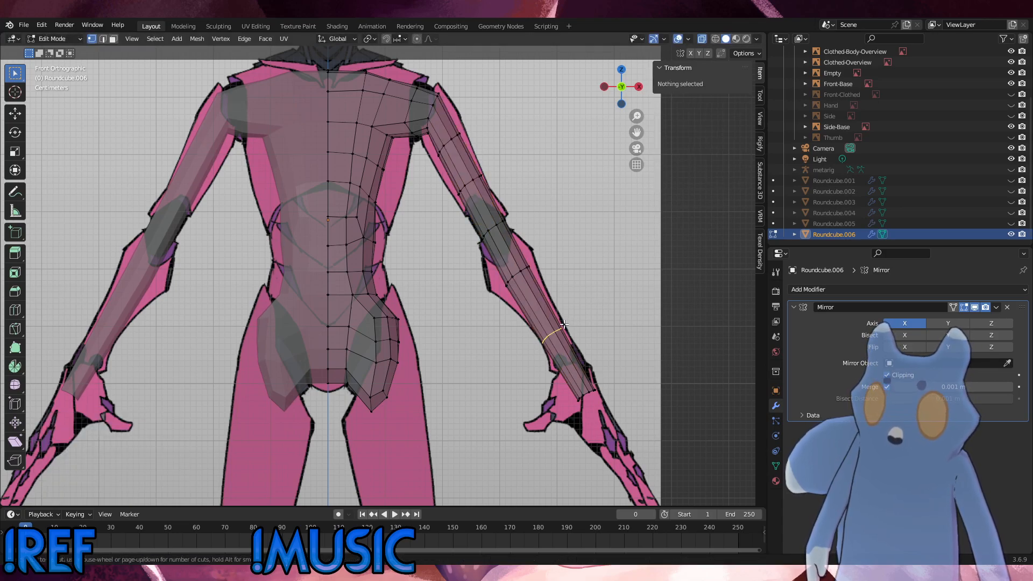
left_click(562, 323)
left_click(587, 313)
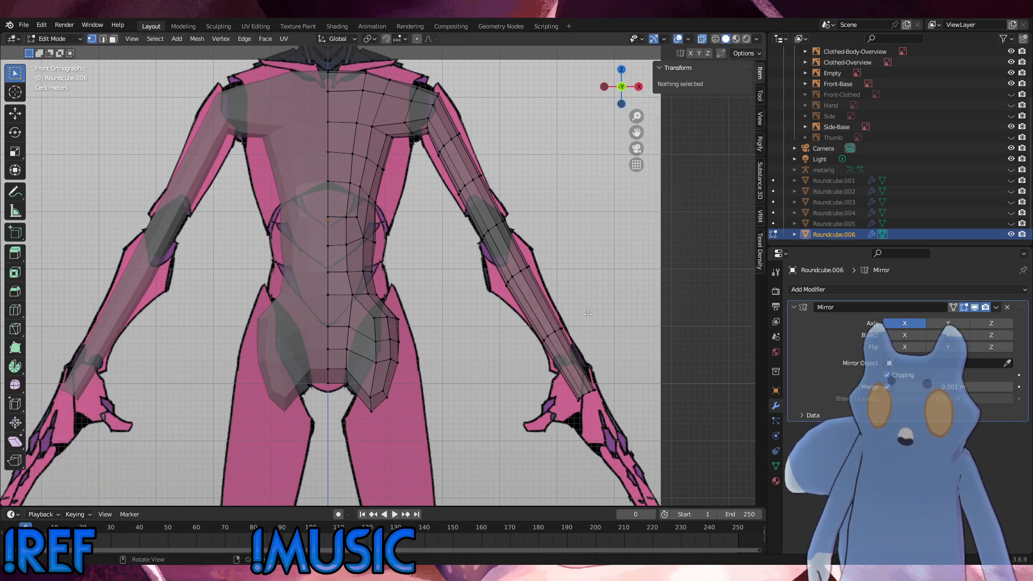
Move the upper forearm loop about 0.0019 m in X and 0.0009 m in Z.
left_click(520, 276, "alt")
key("g")
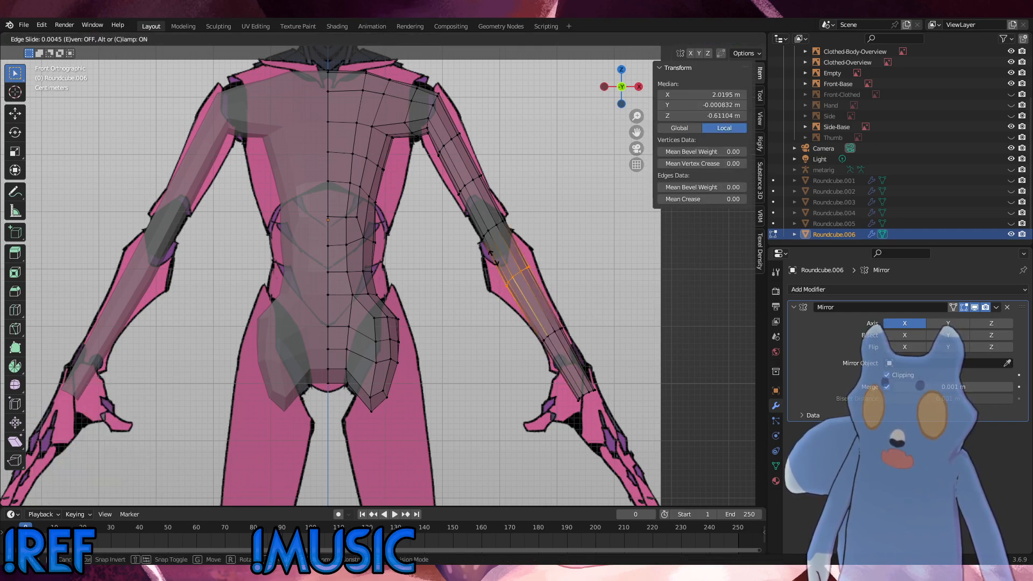
left_click(496, 258)
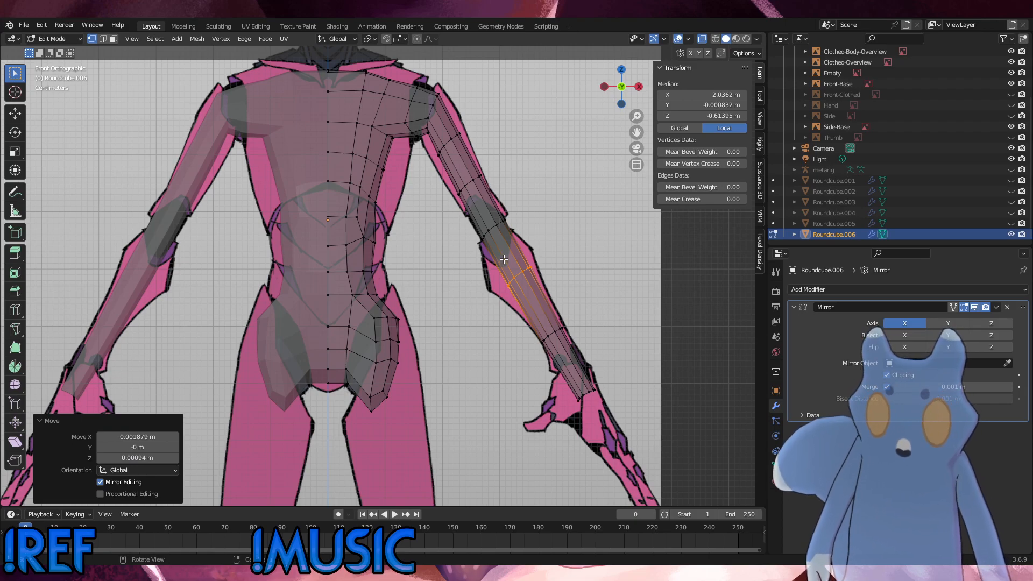
Move the lower forearm loop about 0.0009 m in X and Z, and adjust its scale and position to the reference.
left_click(550, 335, "alt")
key("g")
left_click(513, 315)
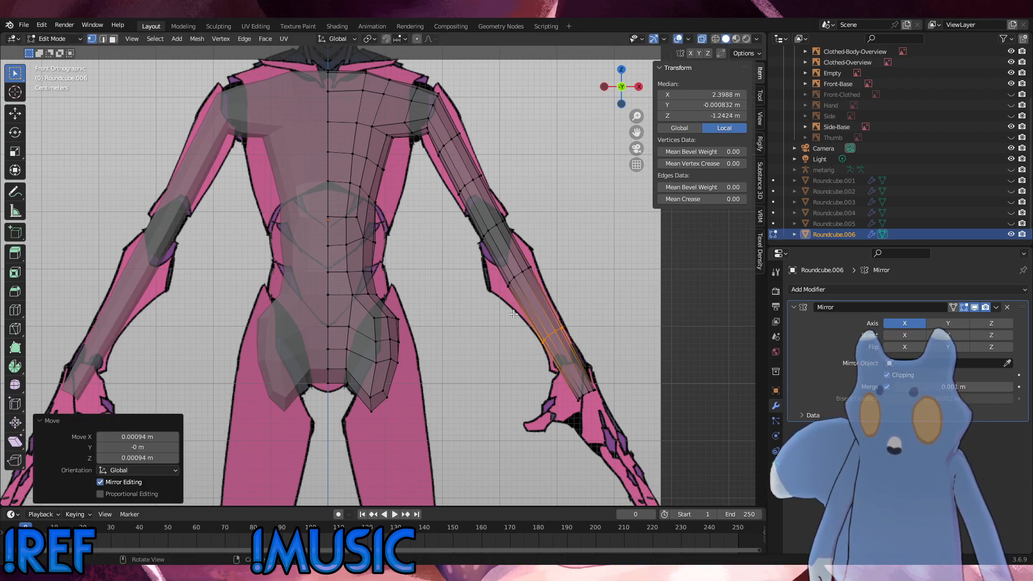
key("s")
left_click(627, 309)
key("g")
left_click(627, 309)
Select the wrist end loop and move it about 0.0019 m in X and -0.0085 m in Z.
left_click_drag(605, 397, 558, 378)
left_click(558, 380, "shift")
key("g")
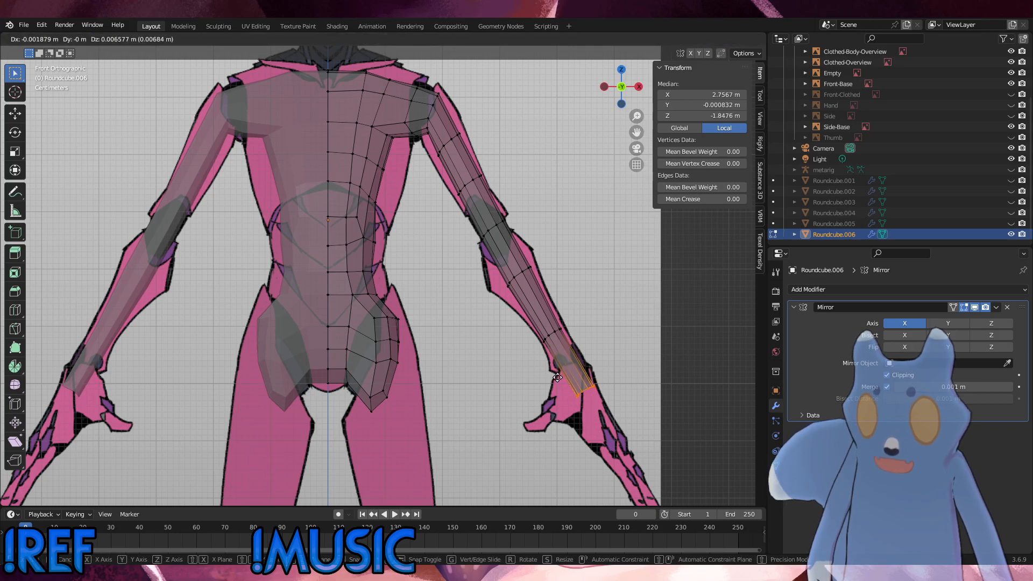
left_click(560, 385)
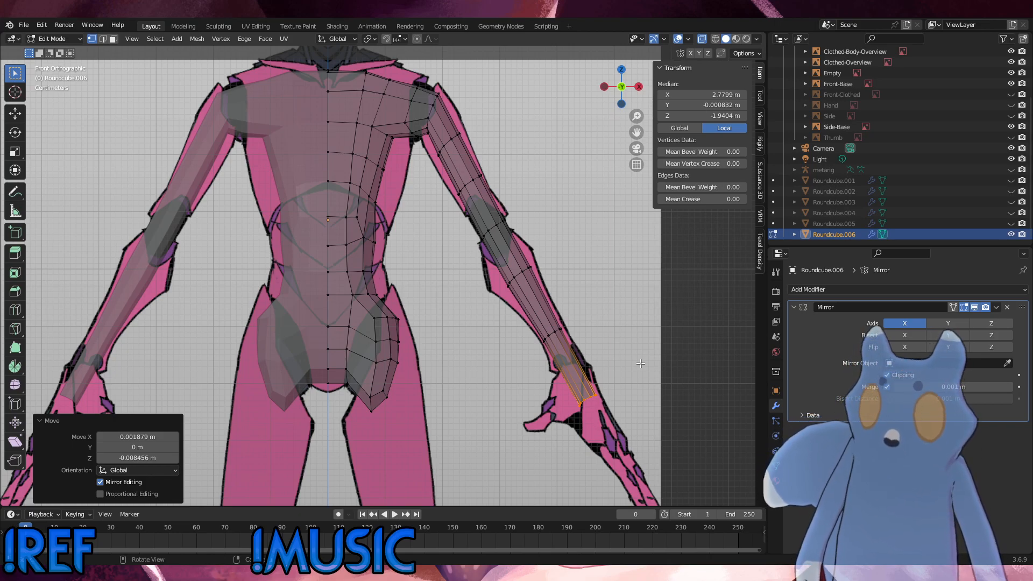
Extrude the torso's top centre faces 0.092 m along their normals to form the neck.
scroll(379, 302, "down", 2)
middle_click_drag(385, 344, 380, 338, "shift")
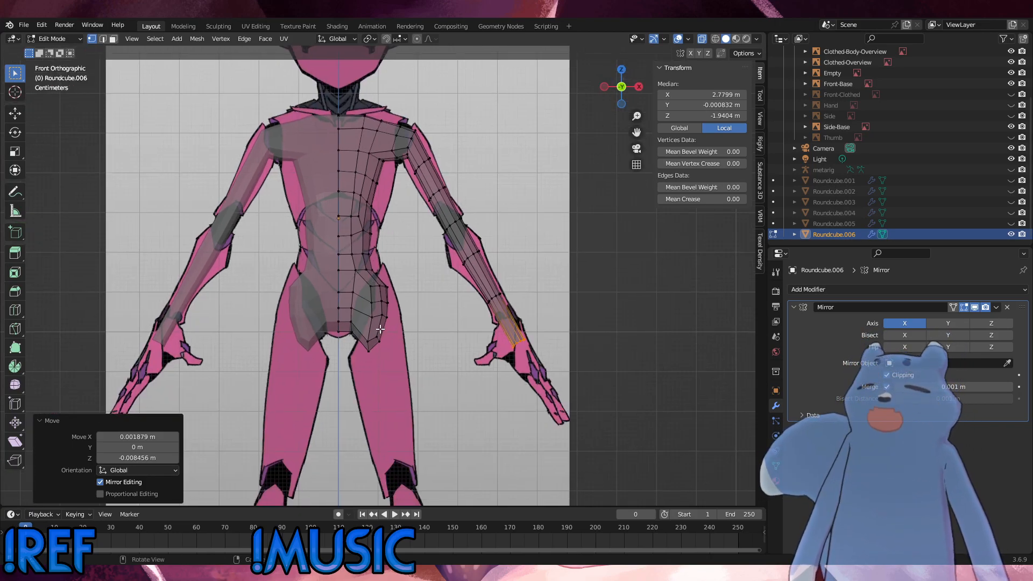
middle_click_drag(362, 133, 380, 218, "shift")
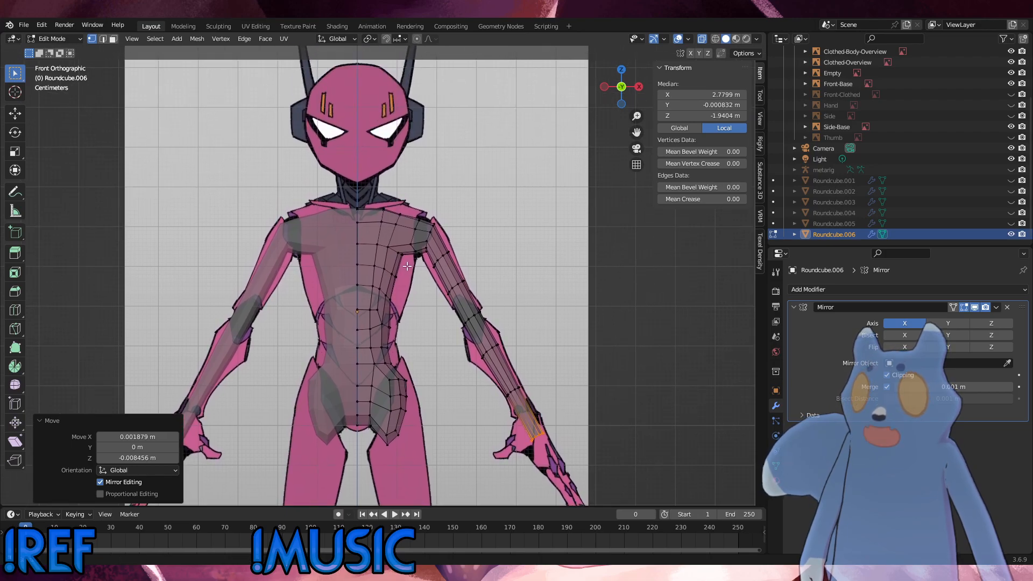
left_click(385, 220)
key("e")
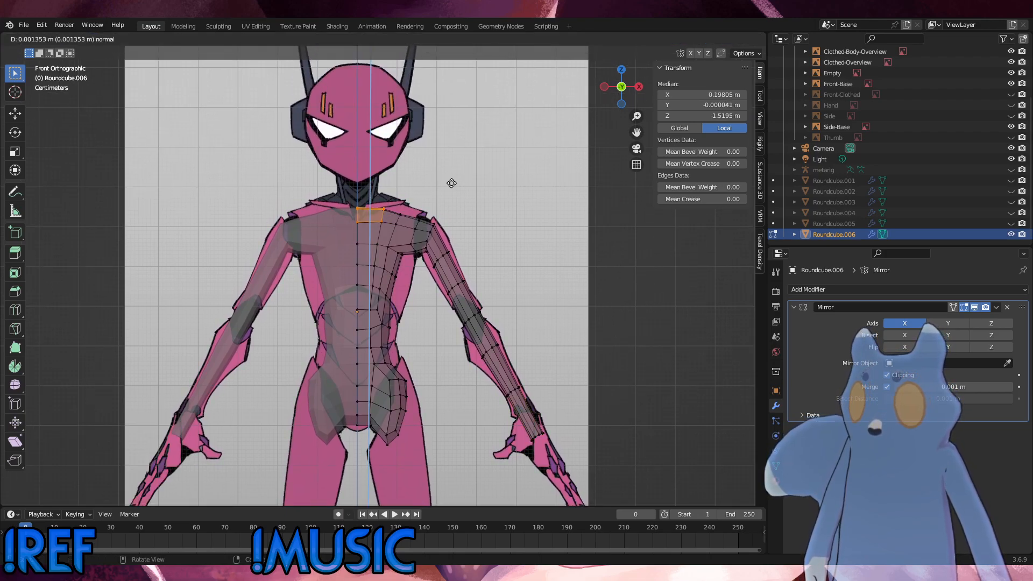
left_click(449, 149)
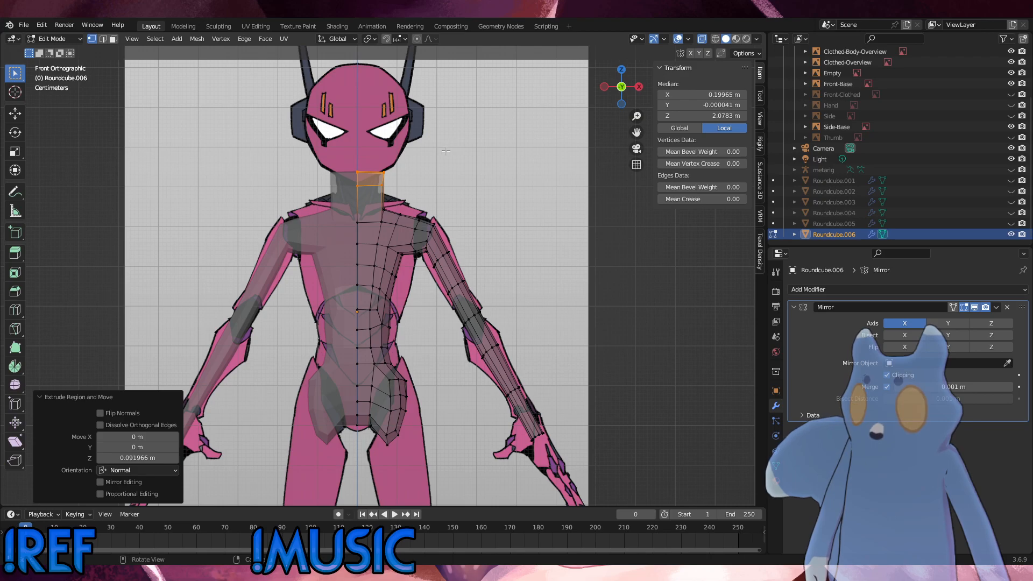
Scale the neck's top faces by 0.717 and again by 0.567, and move them about -0.012 m in X and 0.012 m in Z.
key("s")
left_click(400, 192)
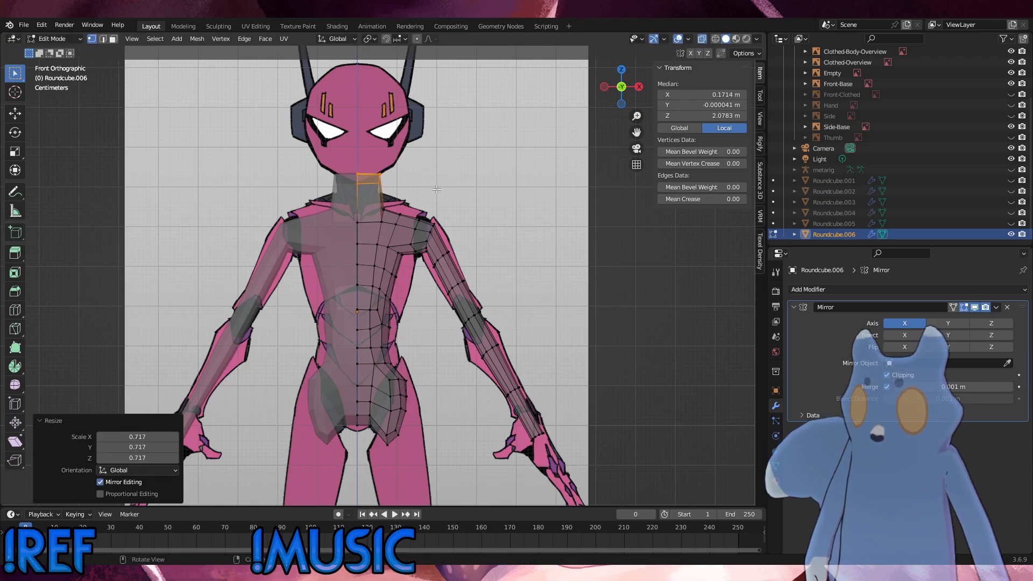
key("s")
left_click(411, 183)
key("g")
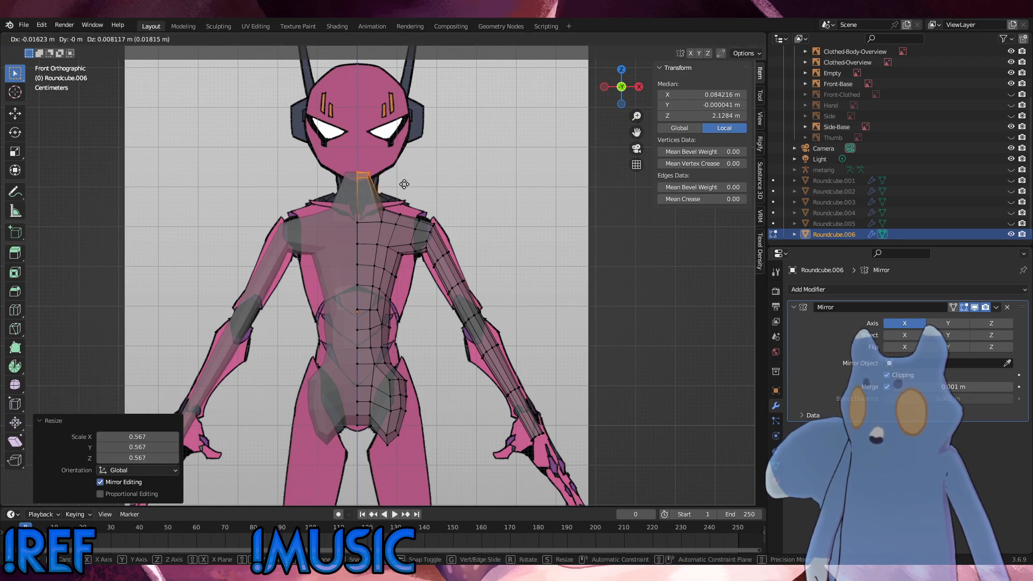
left_click(406, 183)
Extrude the neck's top faces about 0.237 m along their normals up through the head reference, and clear the selection.
key("e")
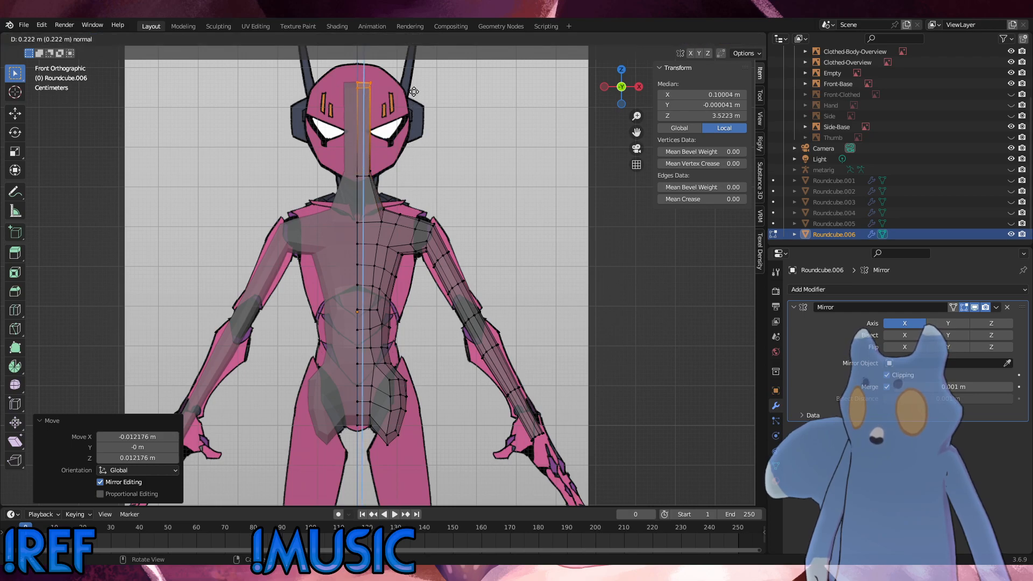
left_click(398, 100)
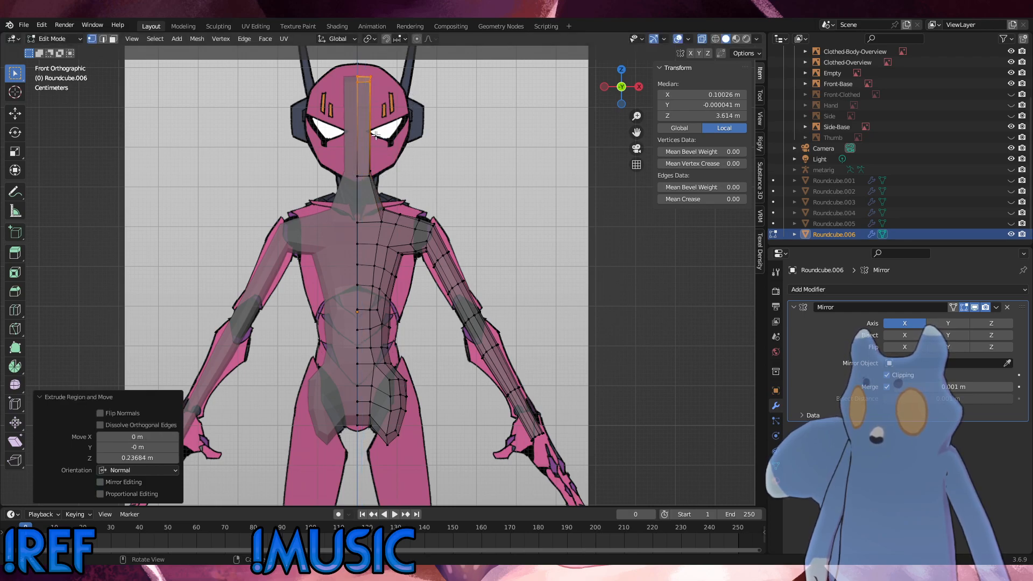
key("alt+a")
Examine the torso, arms and neck in Rendered shading from an angled view and from the front.
key("z")
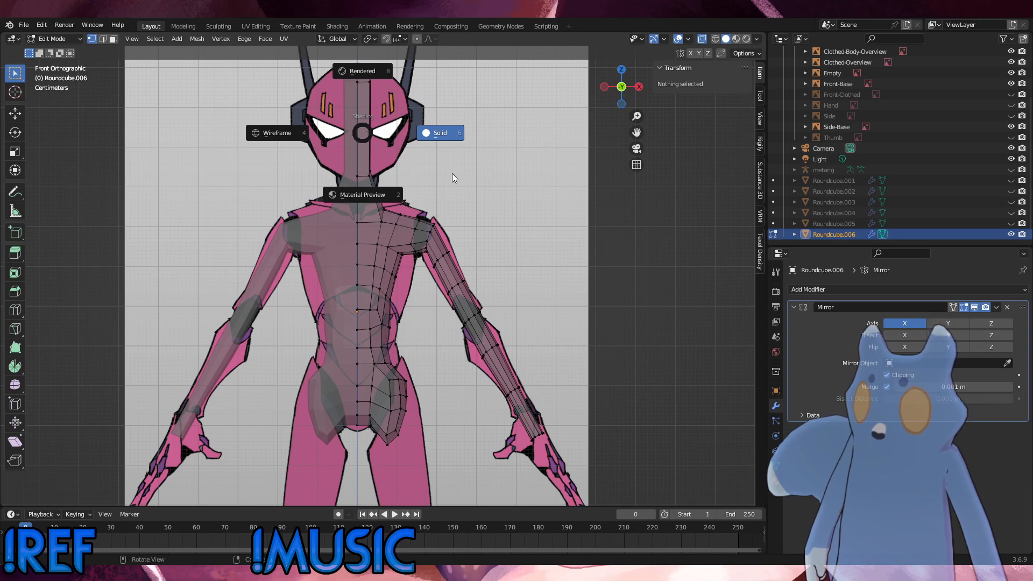
key("8")
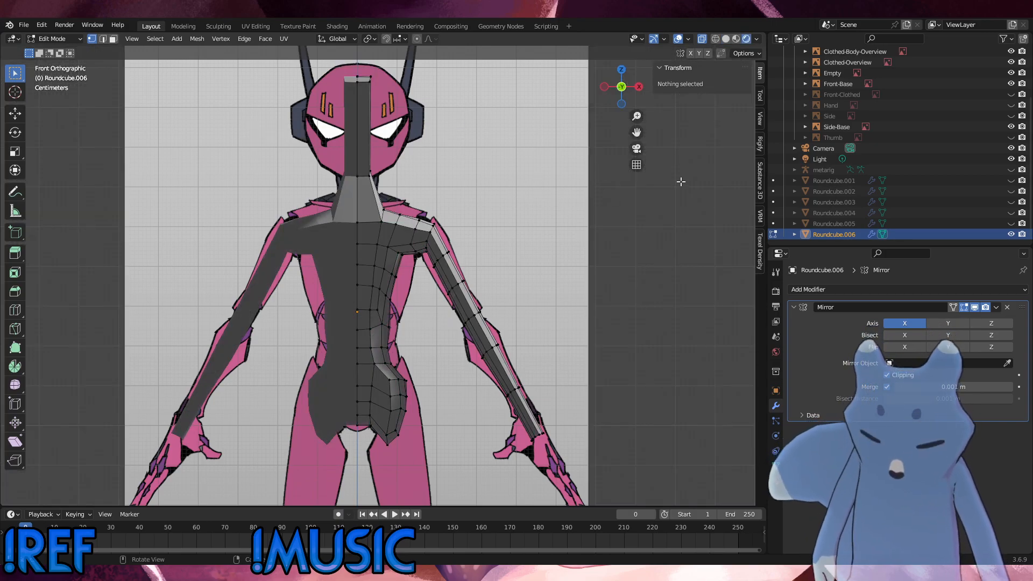
middle_click_drag(681, 182, 588, 233)
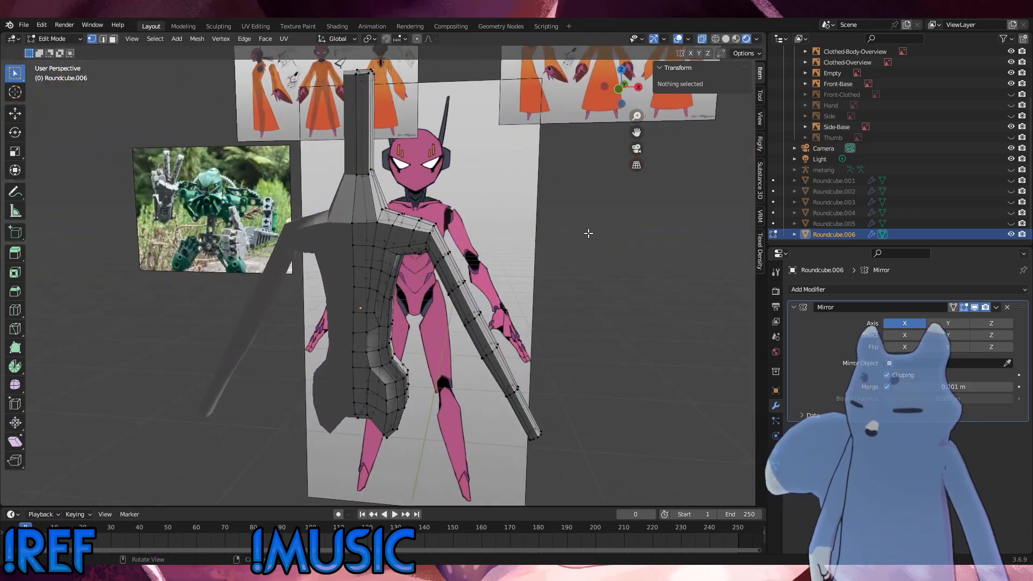
key("ctrl+r")
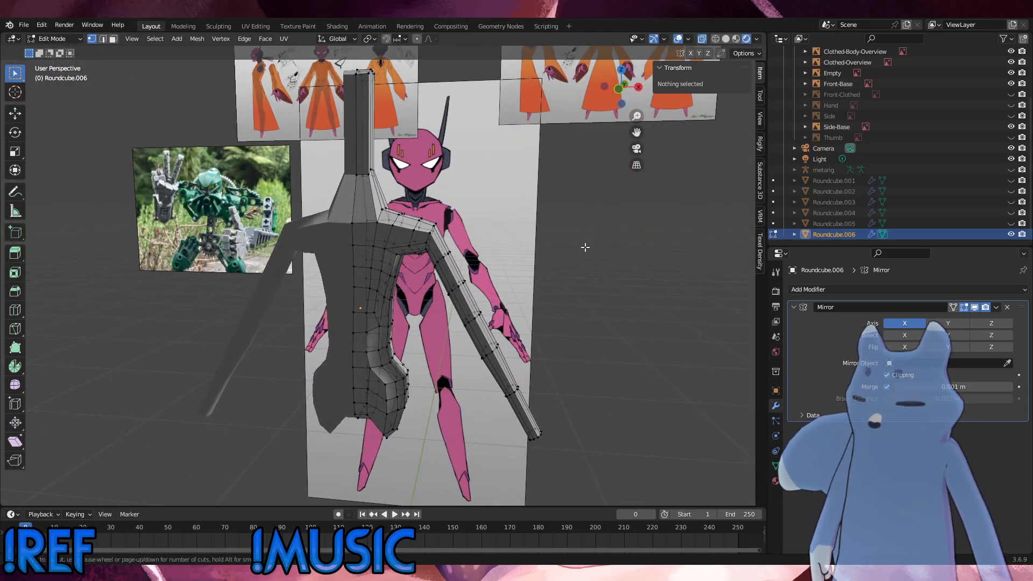
key("Escape")
key("KP_1")
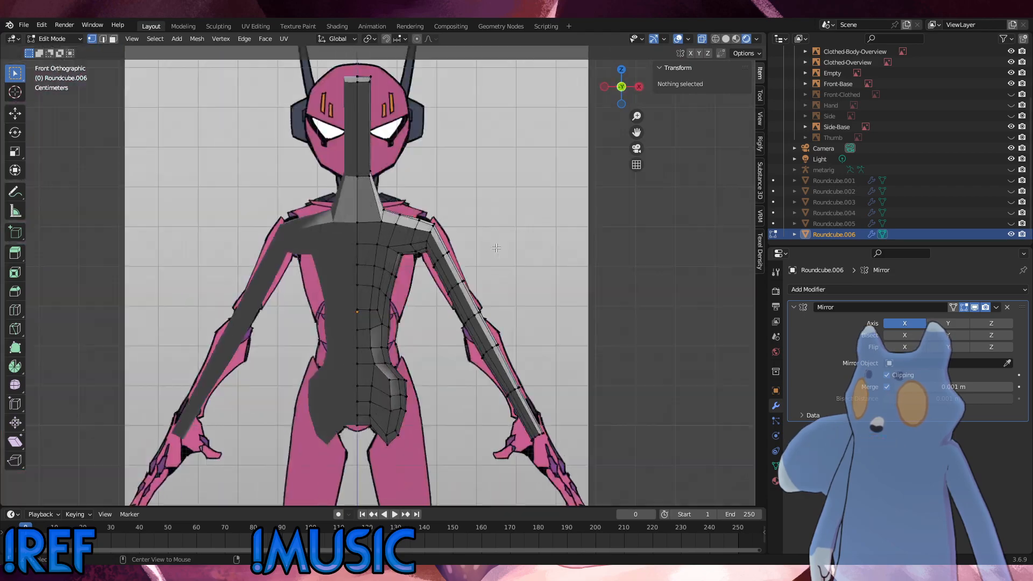
scroll(403, 210, "up", 4)
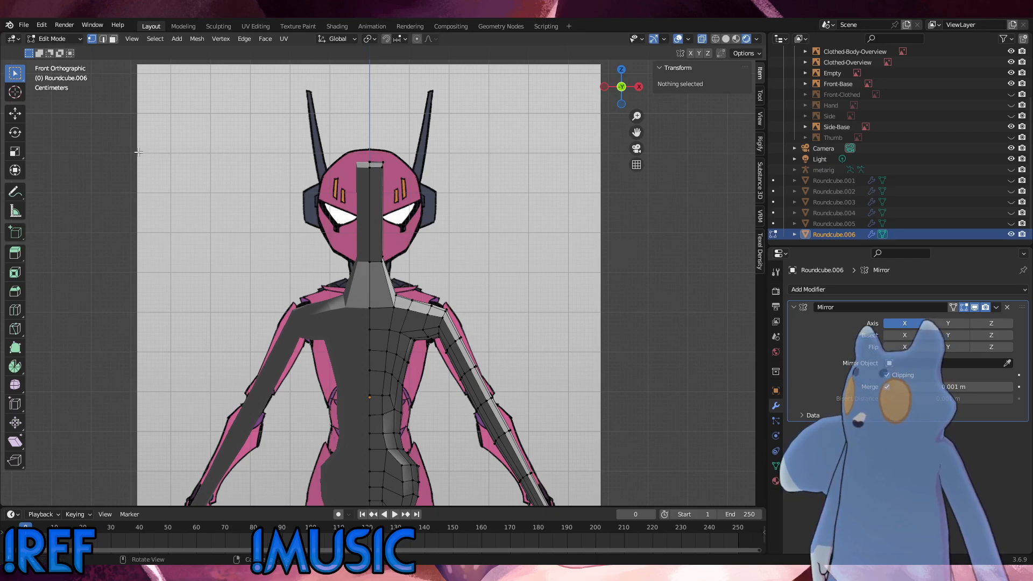
Save the Blender file.
left_click(28, 27)
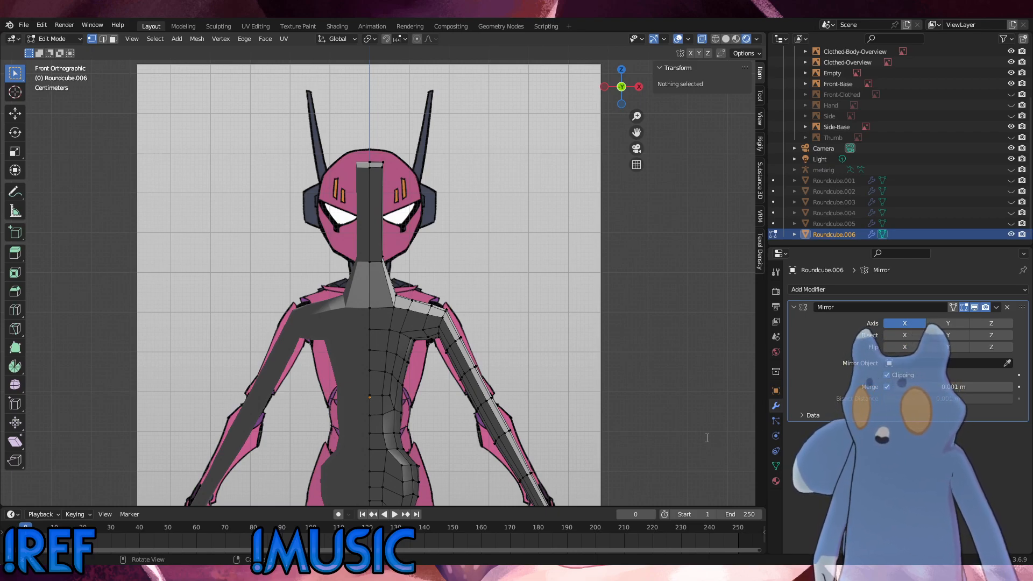
key("ctrl+s")
Preview the mesh in Material Preview shading and return to Solid shading in the front view.
left_click(737, 41)
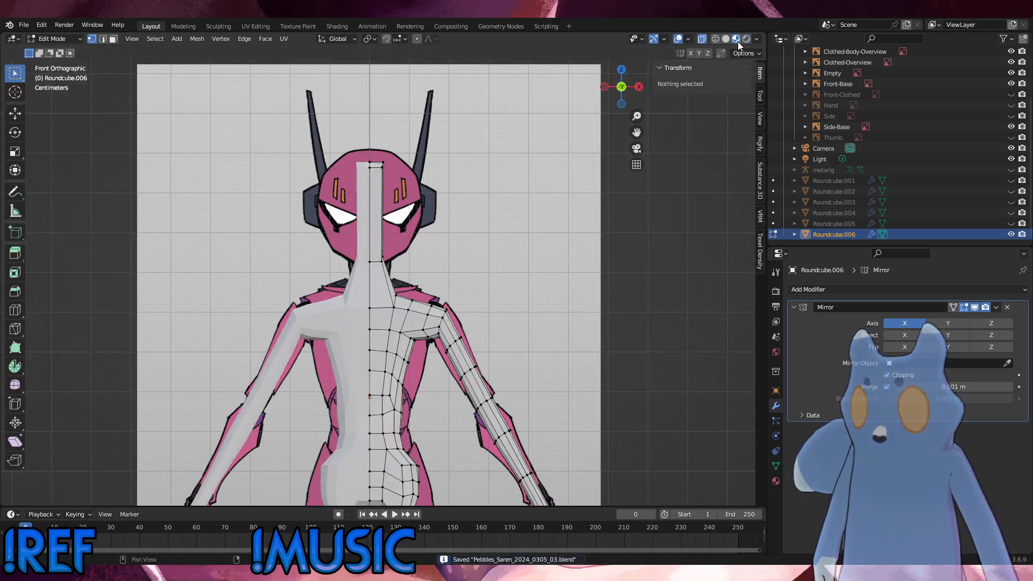
scroll(412, 232, "up", 1)
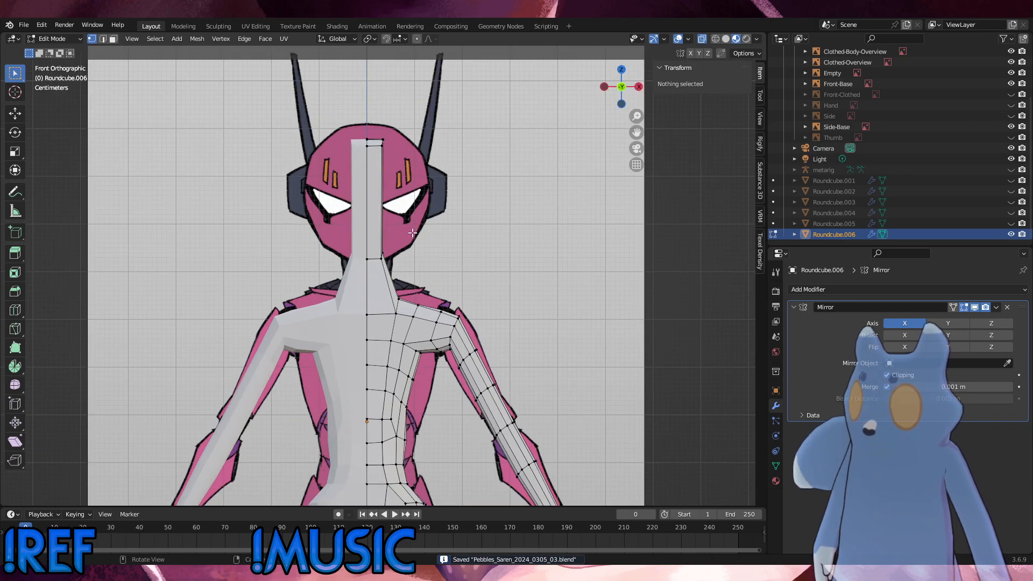
middle_click_drag(535, 209, 480, 216)
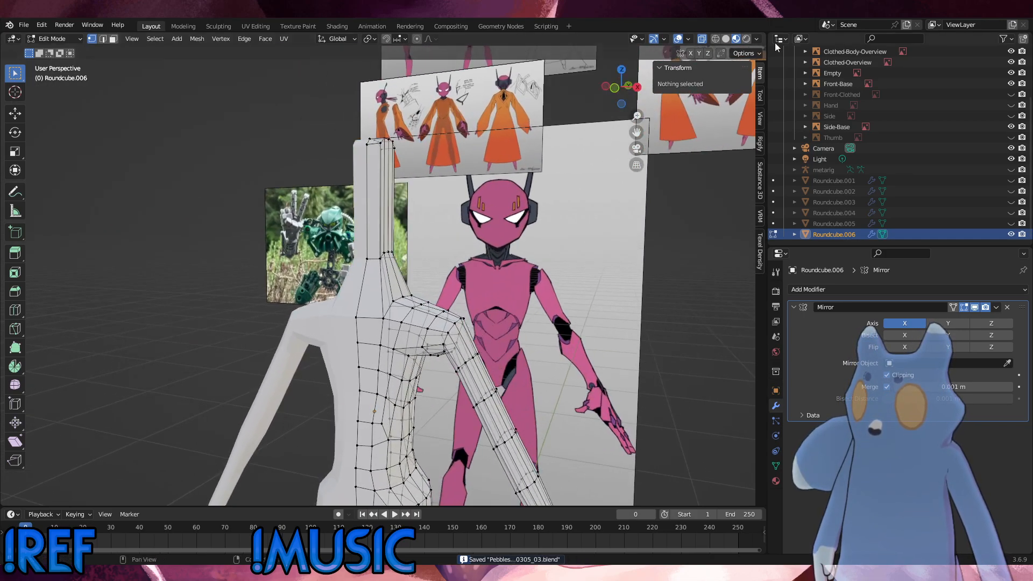
left_click(726, 39)
mouse_move(521, 274)
middle_mouse_down("alt")
mouse_move(554, 278)
mouse_move(464, 243)
middle_mouse_up("alt")
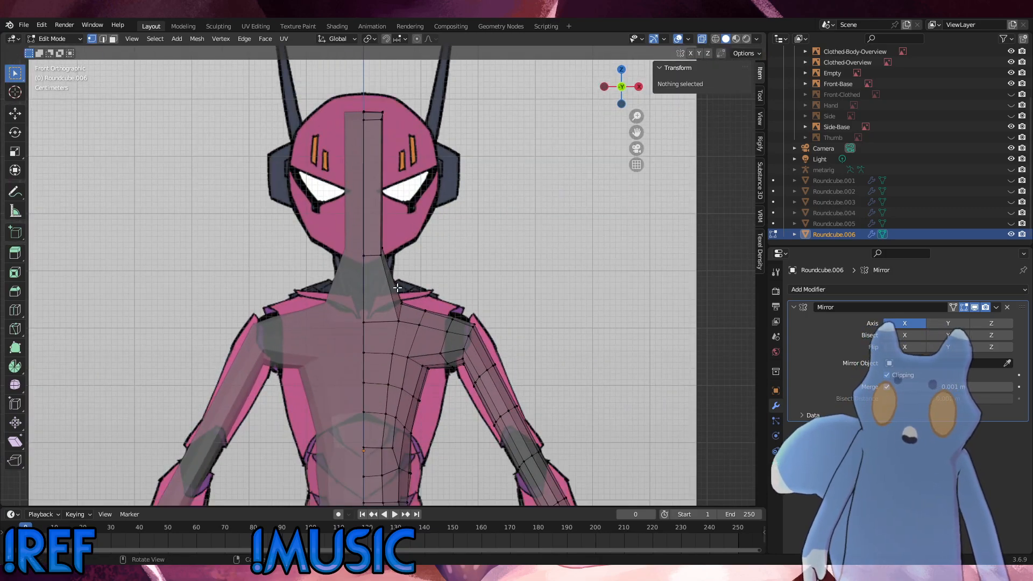
Add a centred edge loop around the tapered lower neck and scale it by 0.446.
key("t")
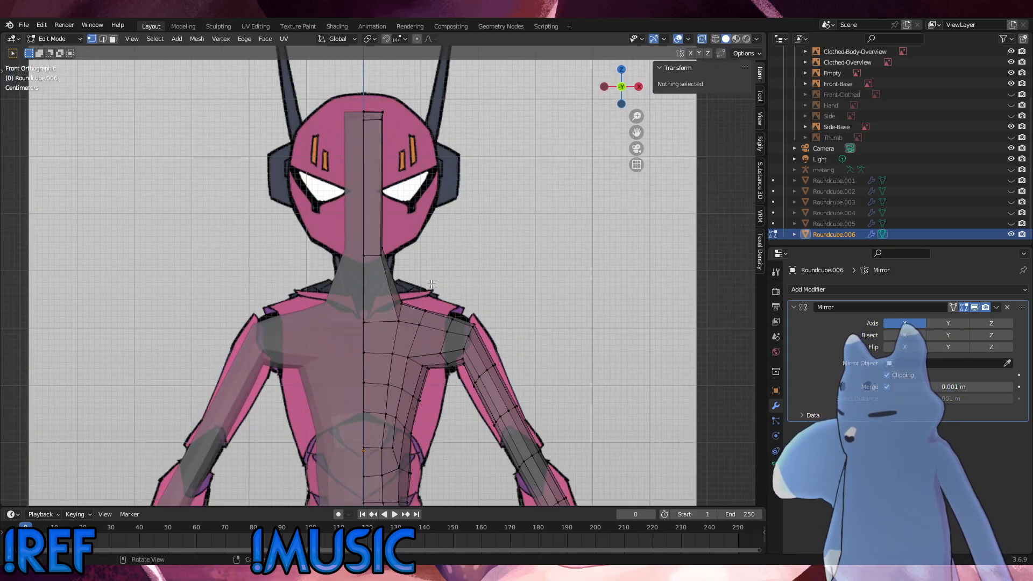
key("ctrl+r")
left_click(398, 278)
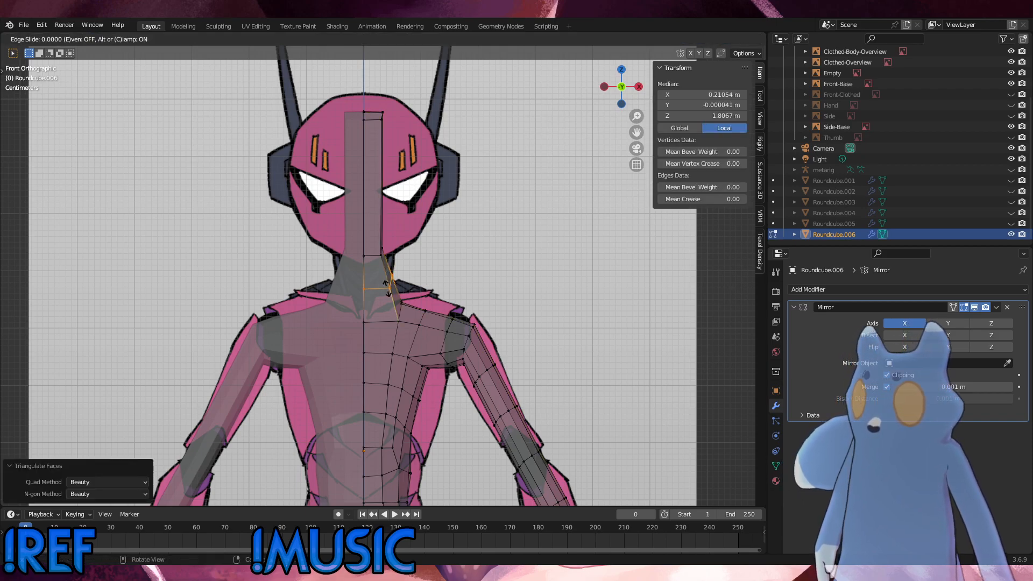
right_click(398, 278)
key("s")
left_click(389, 279)
Scale the new lower neck loop along X.
middle_click_drag(389, 279, 349, 291)
key("s")
key("x")
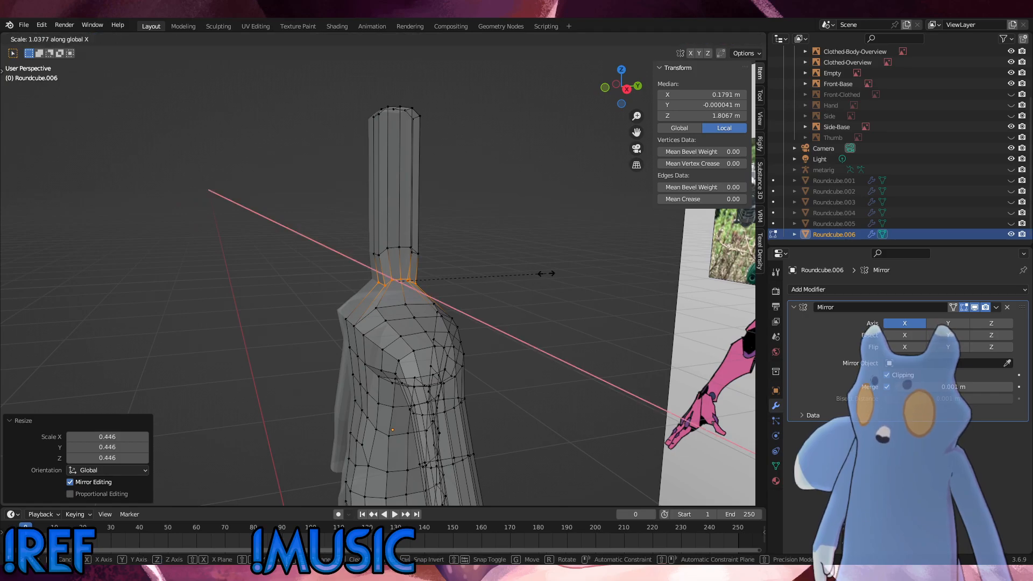
left_click(549, 273)
Select the edge loop just above the lower neck loop and narrow it along Y.
left_click_drag(371, 263, 446, 241)
key("s")
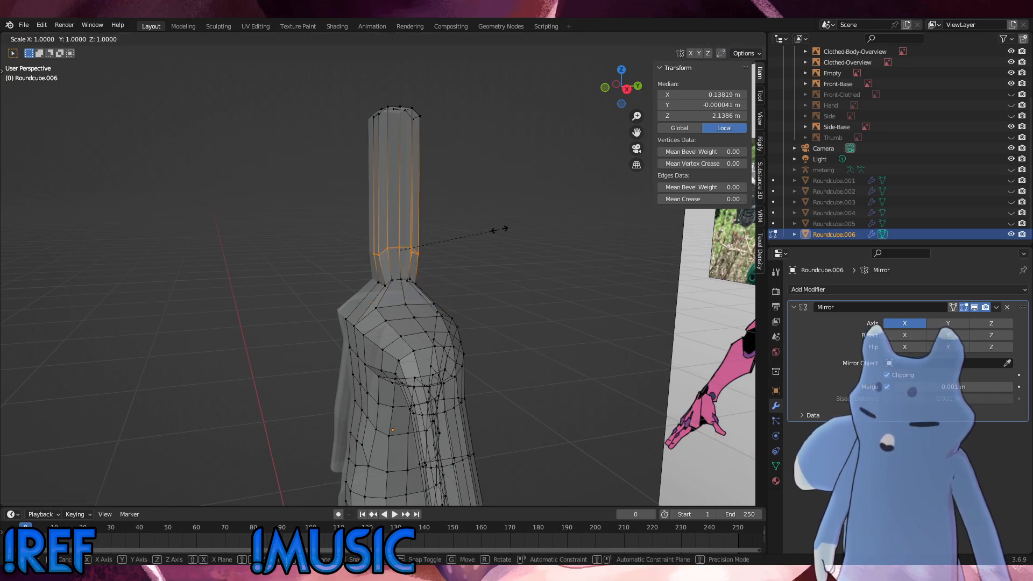
key("y")
left_click(479, 232)
middle_click_drag(478, 232, 425, 316)
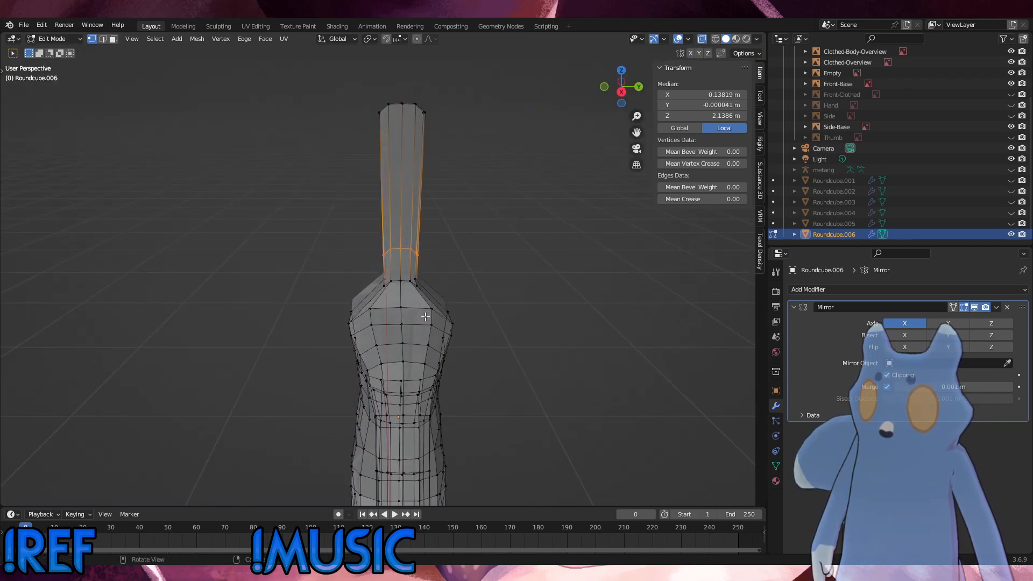
Select the upper shoulder edge loop, undo its first scaling, adjust the vertex selection and scale it again.
left_click(395, 312, "alt")
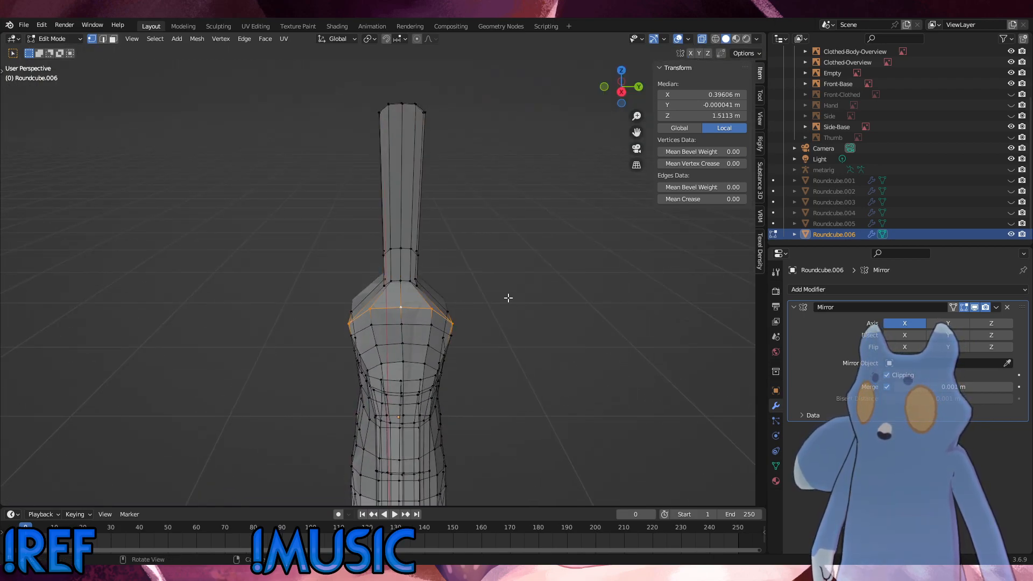
key("s")
left_click(496, 302)
middle_click_drag(368, 310, 421, 304)
key("ctrl+z")
left_click(351, 317, "shift")
key("s")
left_click(444, 302)
Select the outer back and front shoulder vertices and scale them together by 0.863.
left_click(397, 339)
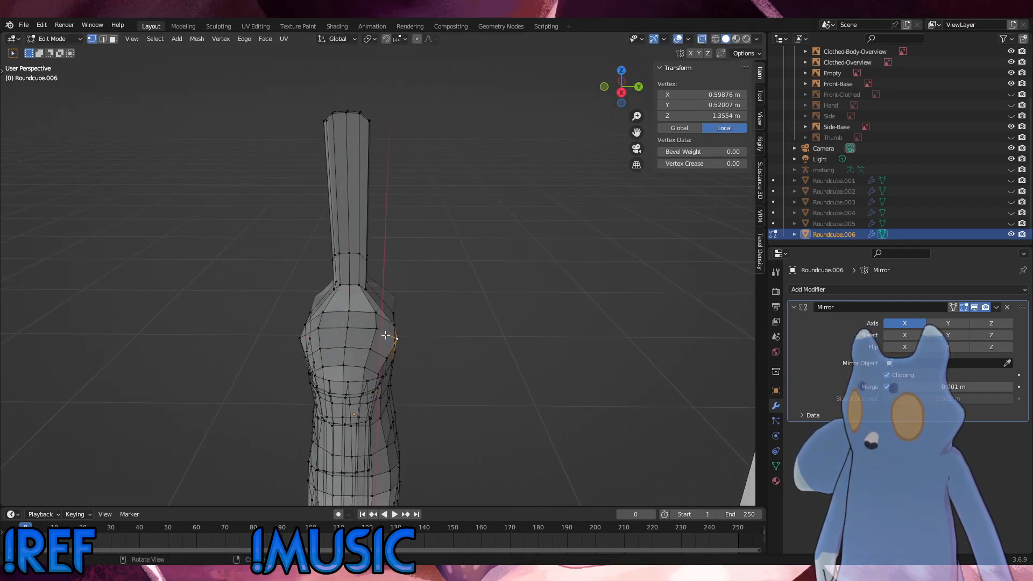
middle_click_drag(385, 335, 403, 330)
left_click(314, 346, "shift")
key("s")
left_click(470, 310)
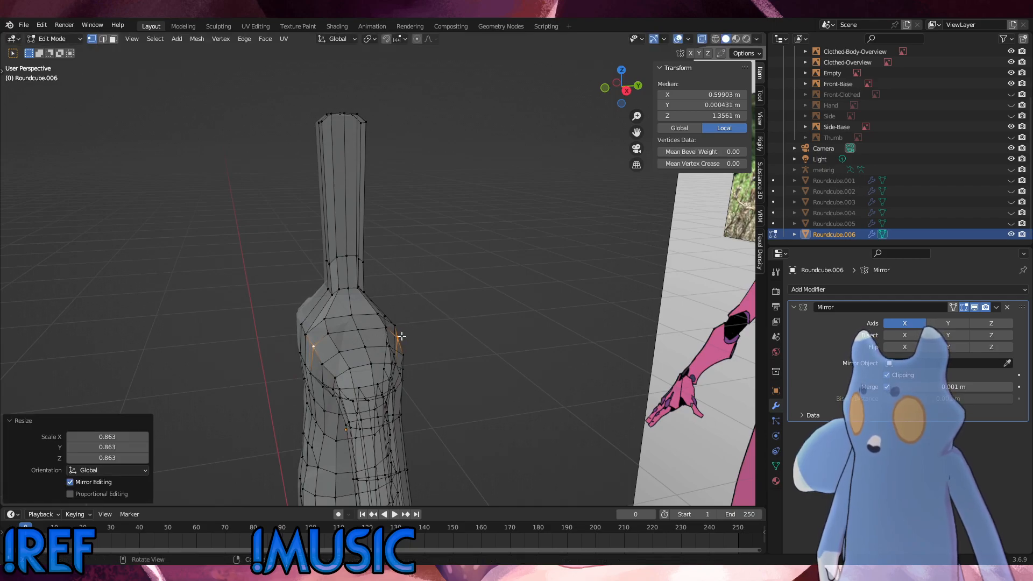
Select the upper shoulder faces without the back edge and adjust them with Shrink/Fatten.
left_click(368, 319, "alt")
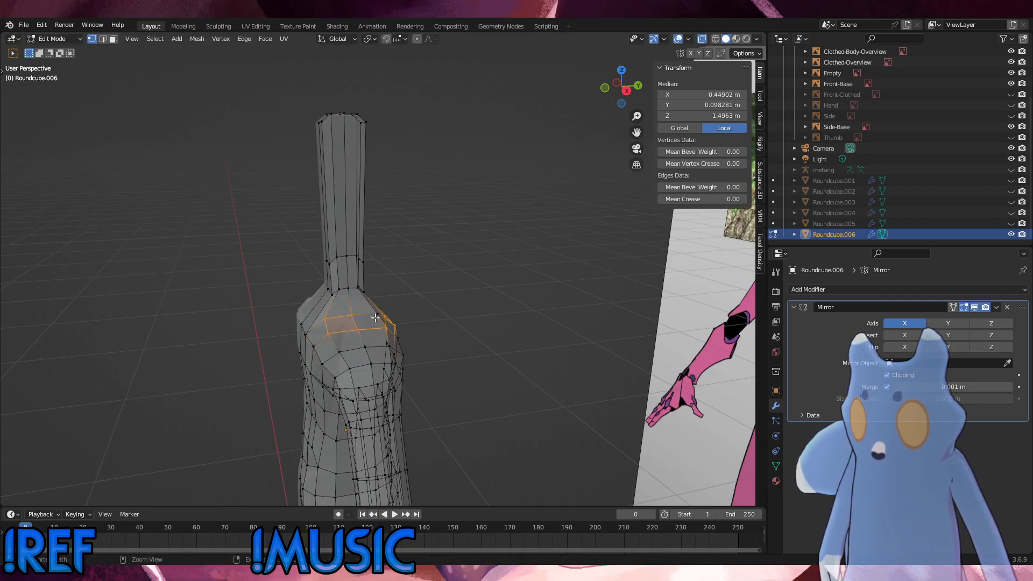
left_click_drag(404, 333, 383, 313, "ctrl")
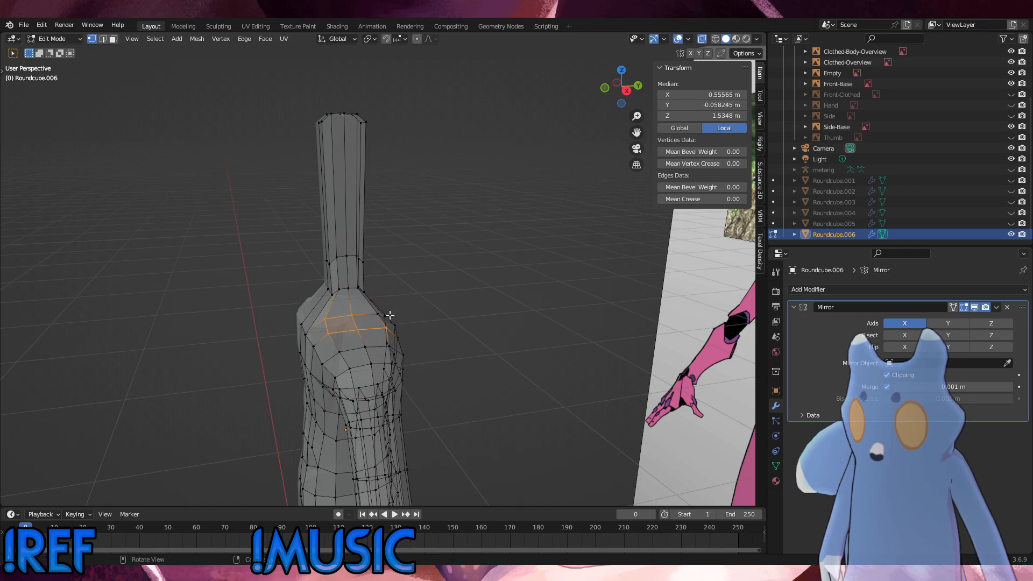
middle_click_drag(389, 311, 301, 329)
key("alt+s")
left_click(438, 293)
Extend the selection to the back and front vertices of the upper shoulder band and scale it by 0.959.
left_click(377, 347, "shift")
left_click(393, 330, "shift")
left_click(296, 328, "shift")
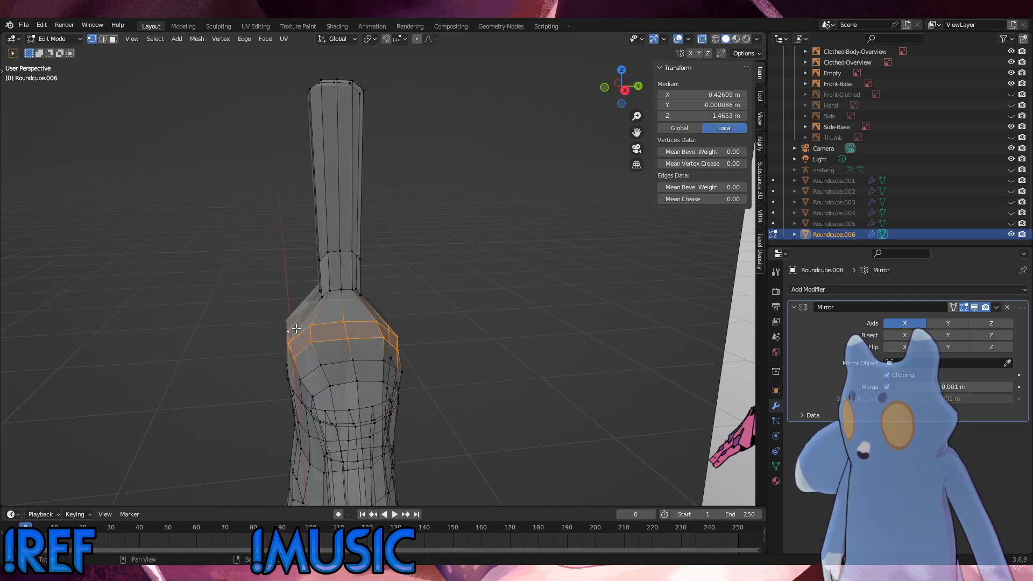
key("s")
left_click(473, 307)
middle_click_drag(473, 306, 486, 288)
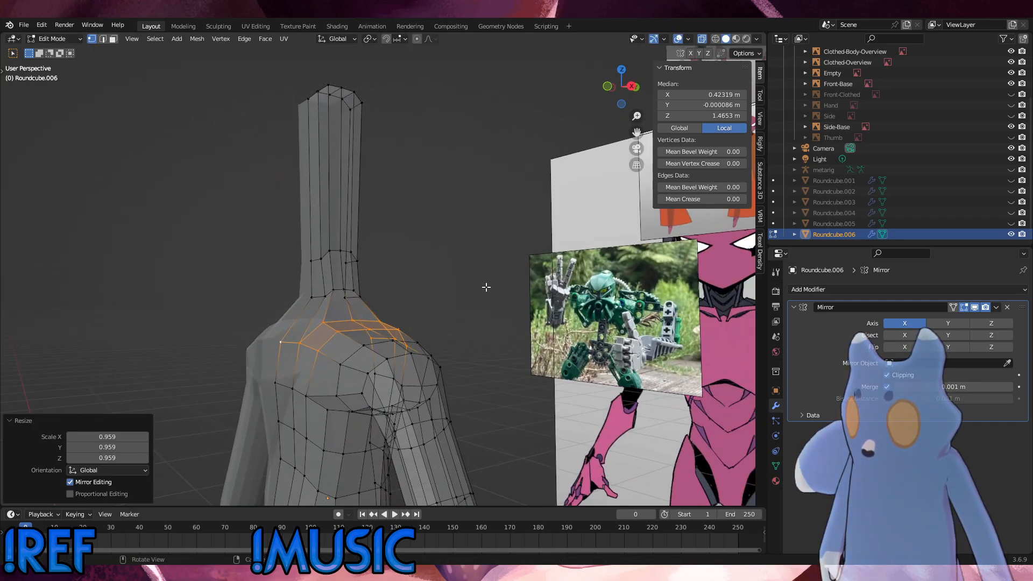
left_click(448, 272)
Select the side vertices of the lower neck loop, slide them down along their edges and scale them by 0.878.
middle_click_drag(388, 305, 351, 292)
left_click(336, 294, "alt")
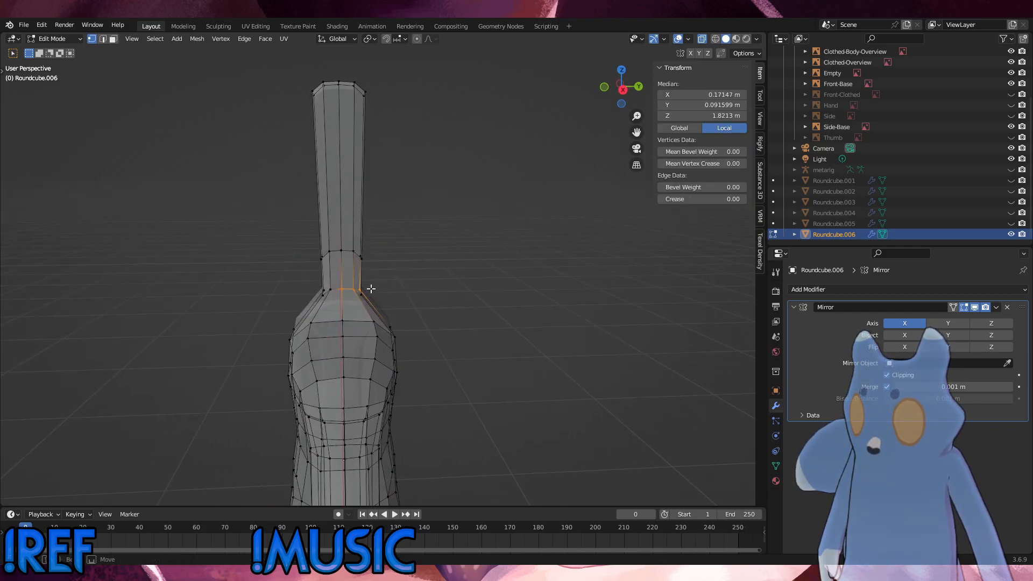
left_click(351, 291)
left_click(328, 281, "shift")
left_click(353, 288, "shift")
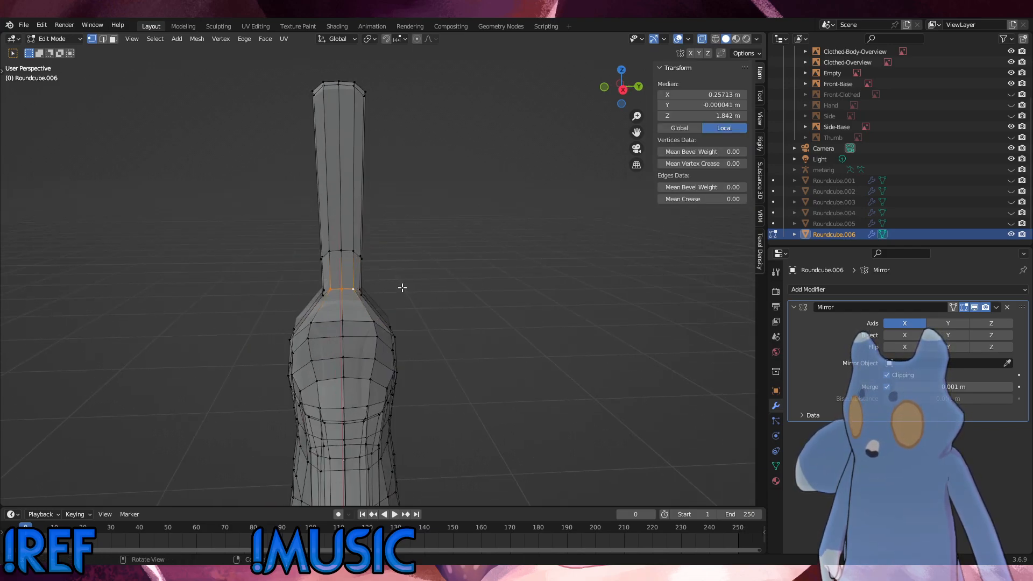
key("g")
key("g")
left_click(402, 293)
key("s")
left_click(396, 294)
Nudge the lower neck loop's side vertices slightly in Y and fine-tune them by sliding along their edges.
key("g")
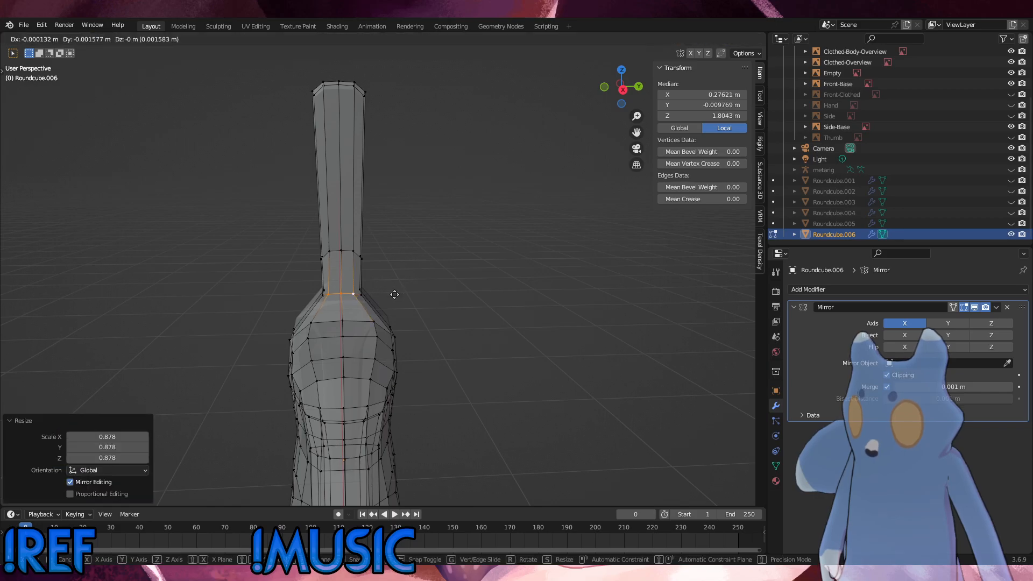
left_click(396, 294)
key("g")
key("g")
left_click(399, 297)
left_click(398, 297)
Add a centred edge loop between the neck base and the shoulders and scale it by 0.872.
middle_click_drag(399, 297, 455, 285)
key("ctrl+r")
left_click(351, 324)
right_click(355, 323)
key("s")
left_click(474, 296)
Apply Smooth Vertices twice to the new loop between the neck and shoulders.
right_click(455, 285)
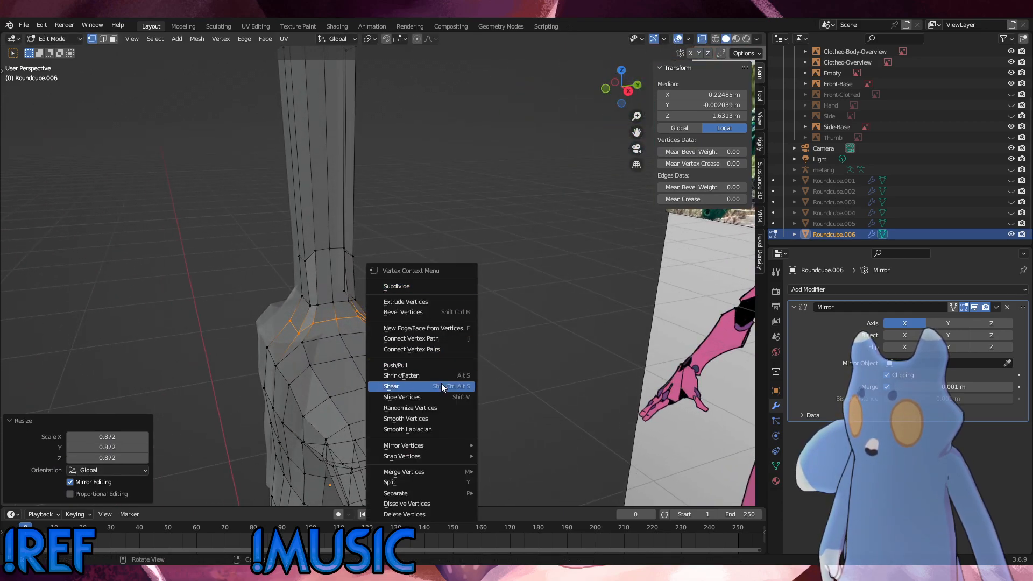
left_click(429, 418)
right_click(427, 416)
left_click(427, 417)
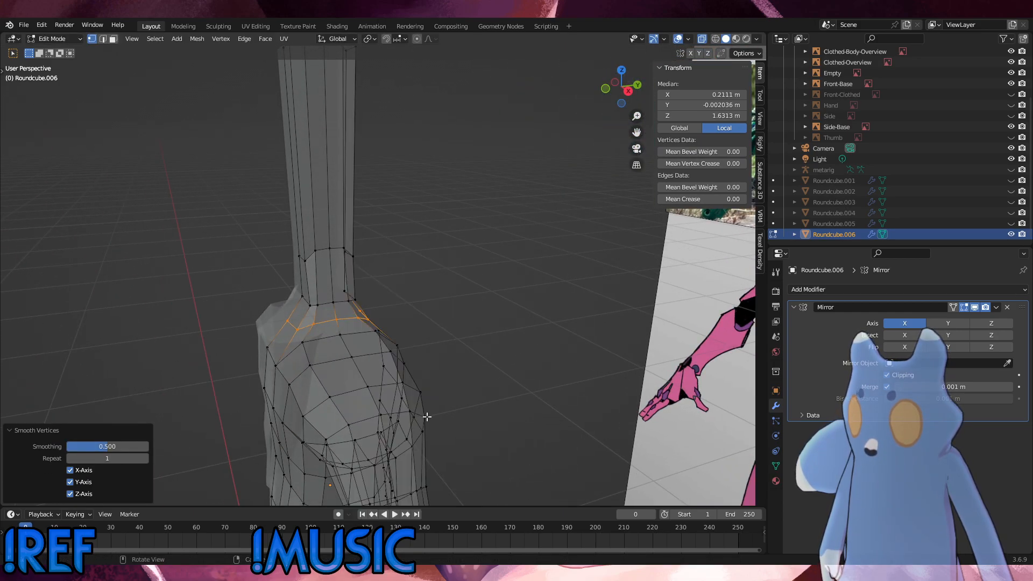
Select the neck base loop above it and apply Smooth Vertices twice.
middle_click_drag(433, 408, 480, 402)
left_click(358, 311, "alt")
right_click(434, 303)
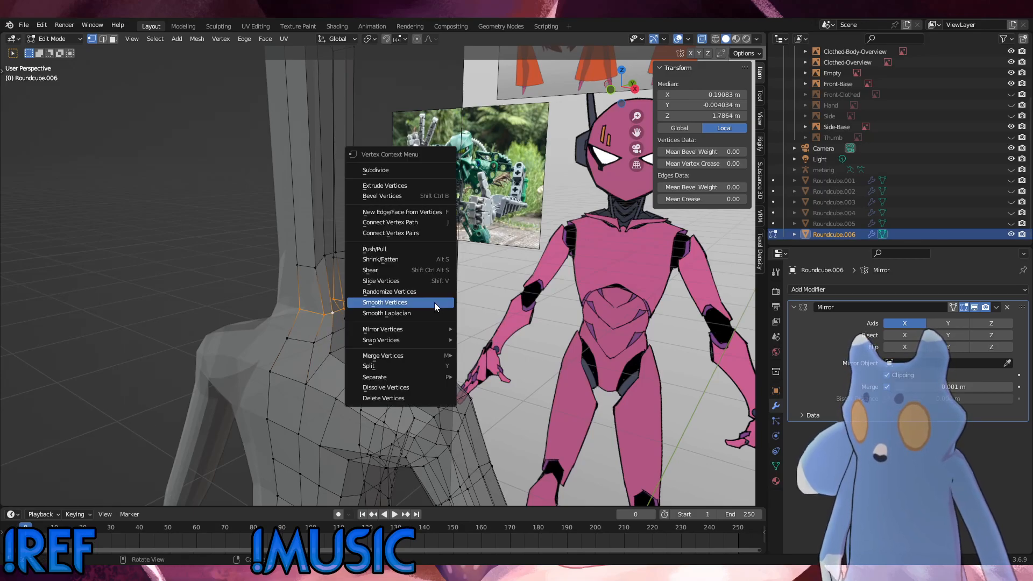
left_click(435, 303)
right_click(434, 302)
left_click(434, 303)
Select the two front neck base vertices beside the centre line and slide them along their edges.
left_click(317, 312)
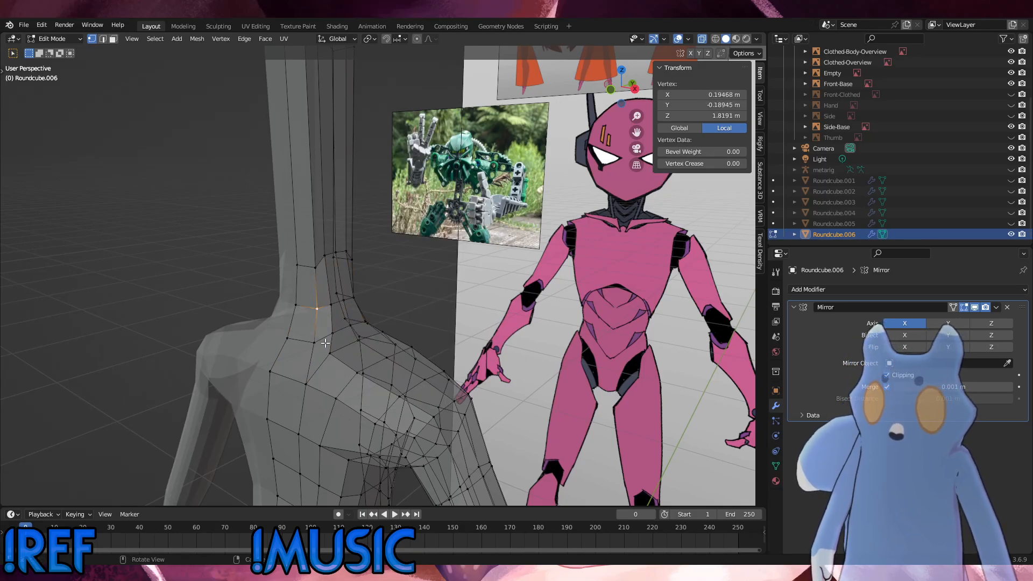
left_click(314, 339, "shift")
key("g")
key("g")
left_click(302, 305)
Slide the back neck base vertex beside the centre line and the vertex above it along their edges.
middle_click_drag(302, 305, 342, 299)
left_click(392, 288)
key("g")
key("g")
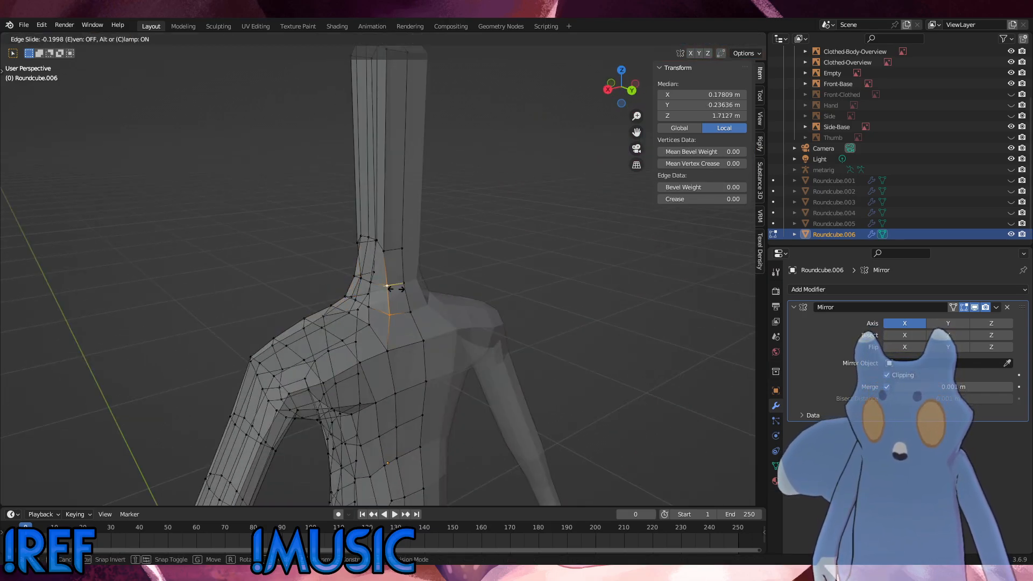
left_click(397, 289)
middle_click_drag(406, 294, 373, 287)
left_click(402, 251)
key("g")
key("g")
left_click(400, 251)
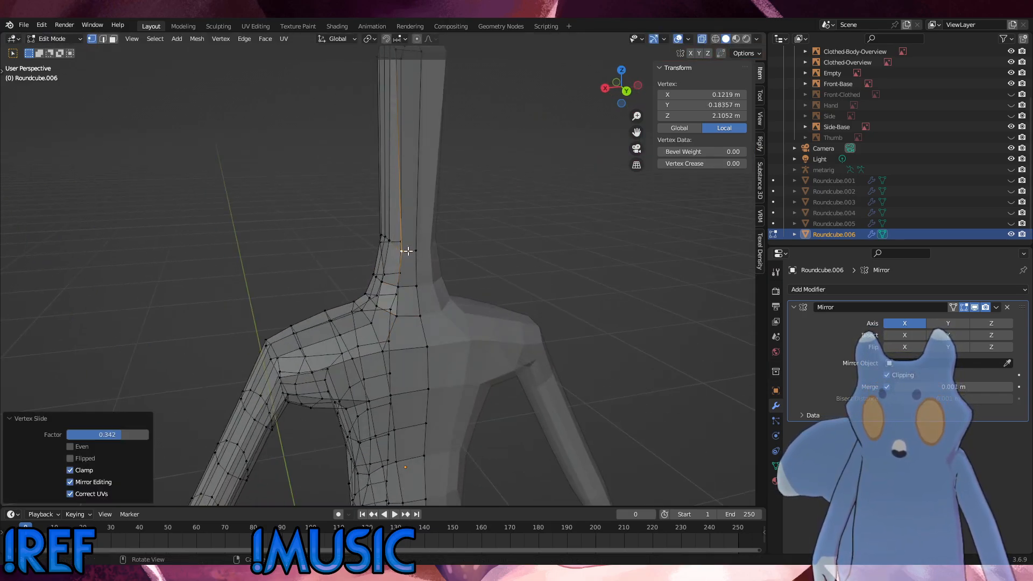
Slide the matching front vertex and the side vertices of the upper neck loop along their edges to even out the loop.
middle_click_drag(401, 252, 330, 267)
left_click(317, 268)
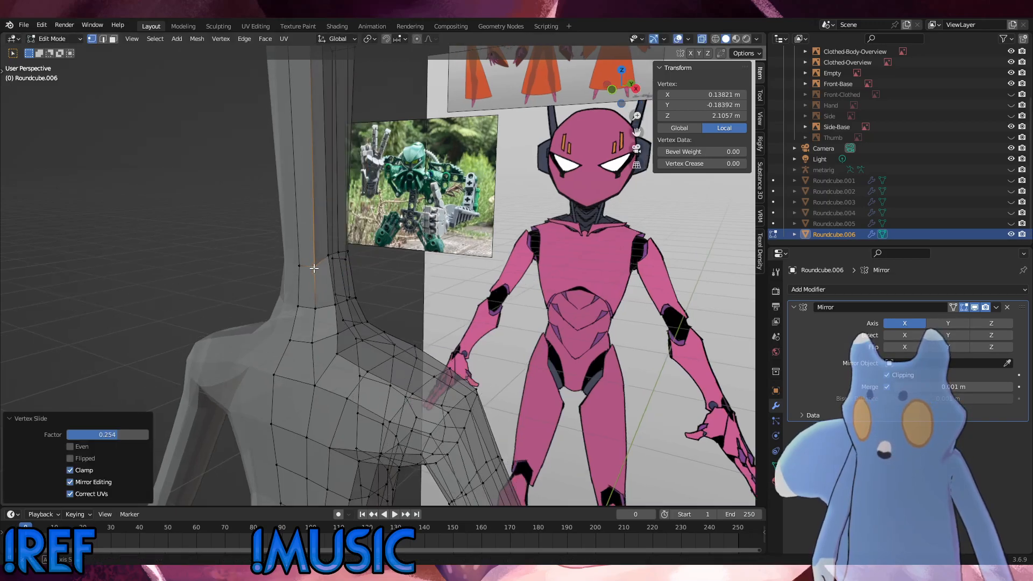
middle_click_drag(317, 269, 324, 251)
left_click(313, 240, "alt")
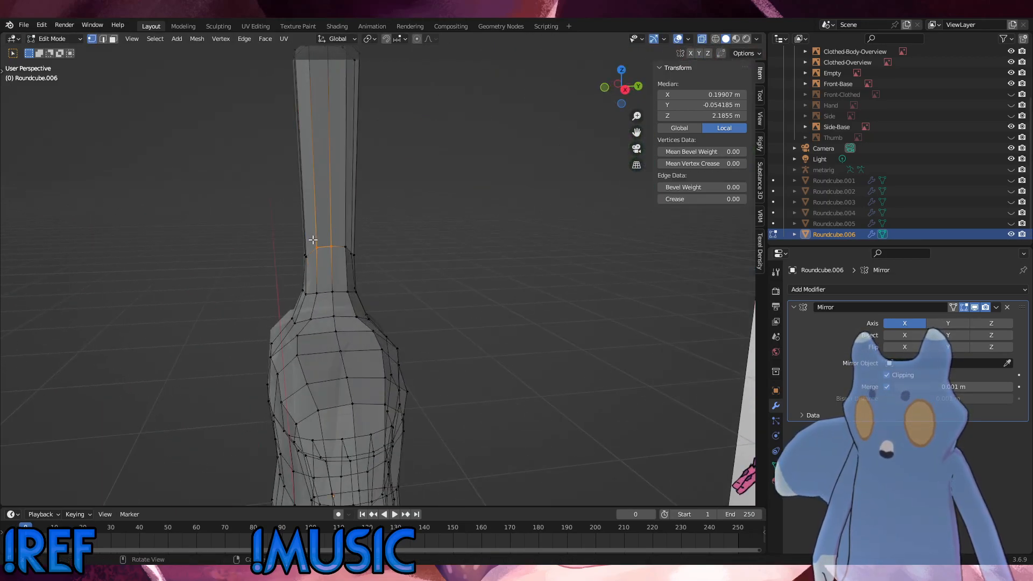
left_click(345, 245, "alt")
key("g")
key("g")
left_click(365, 268)
left_click(418, 243)
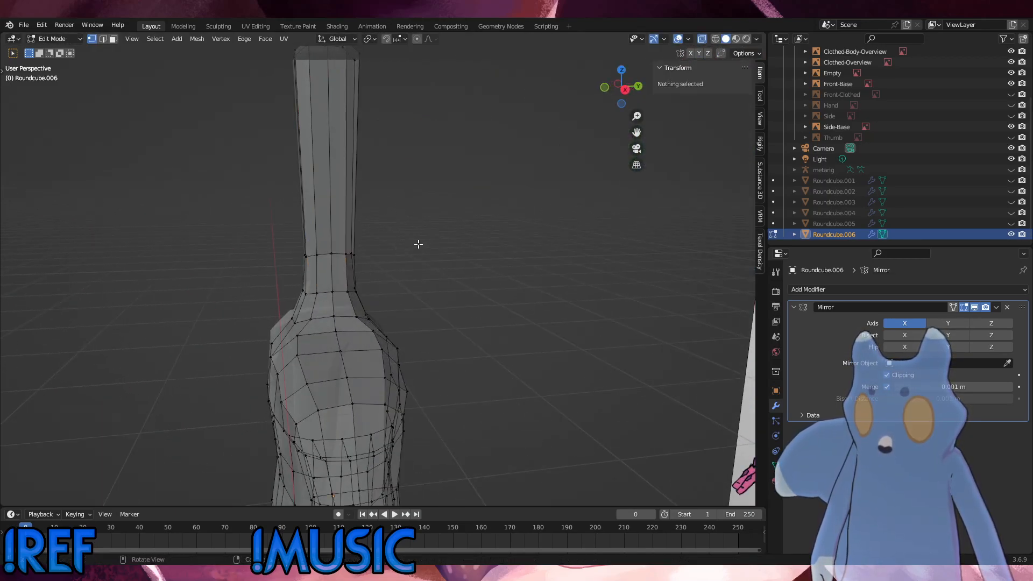
Raise the top vertices of the neck extrusion about 0.01 m along Z in front view and nudge the outer top vertices.
middle_click_drag(417, 243, 530, 235, "alt")
middle_click_drag(436, 223, 397, 304, "shift")
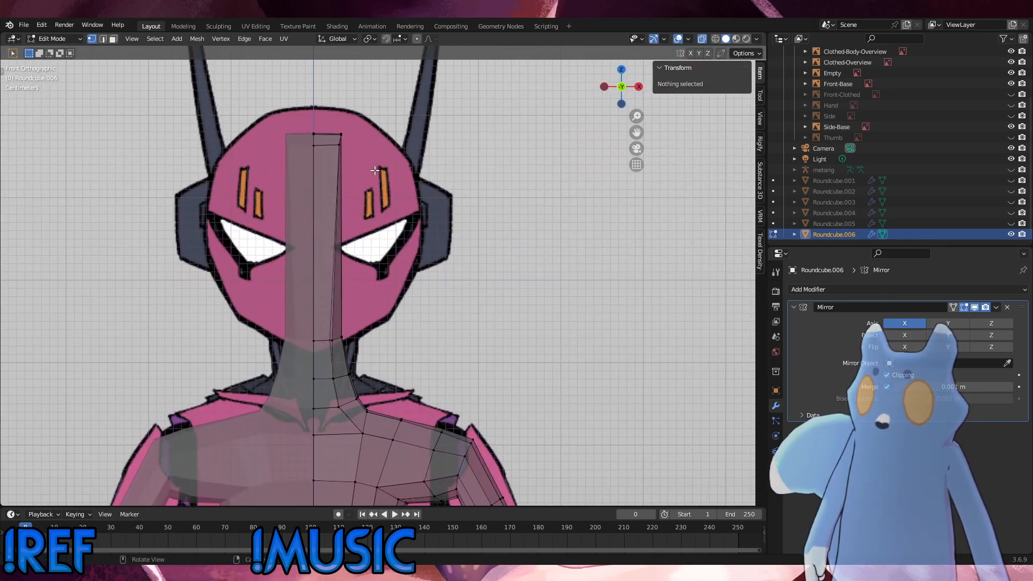
left_click_drag(375, 171, 270, 123)
key("g")
key("z")
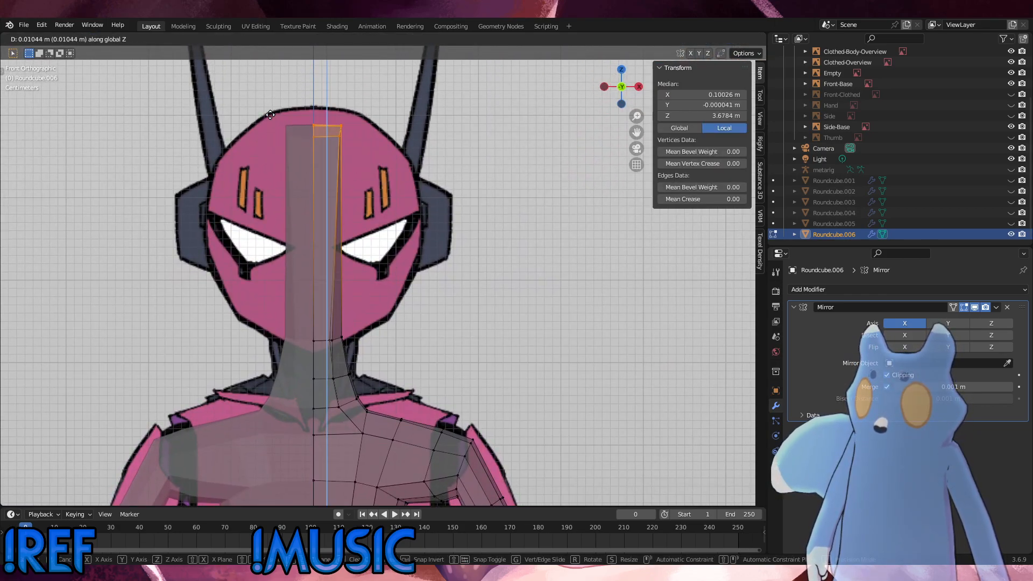
left_click(270, 114)
left_click_drag(356, 152, 339, 115)
key("g")
left_click(316, 121)
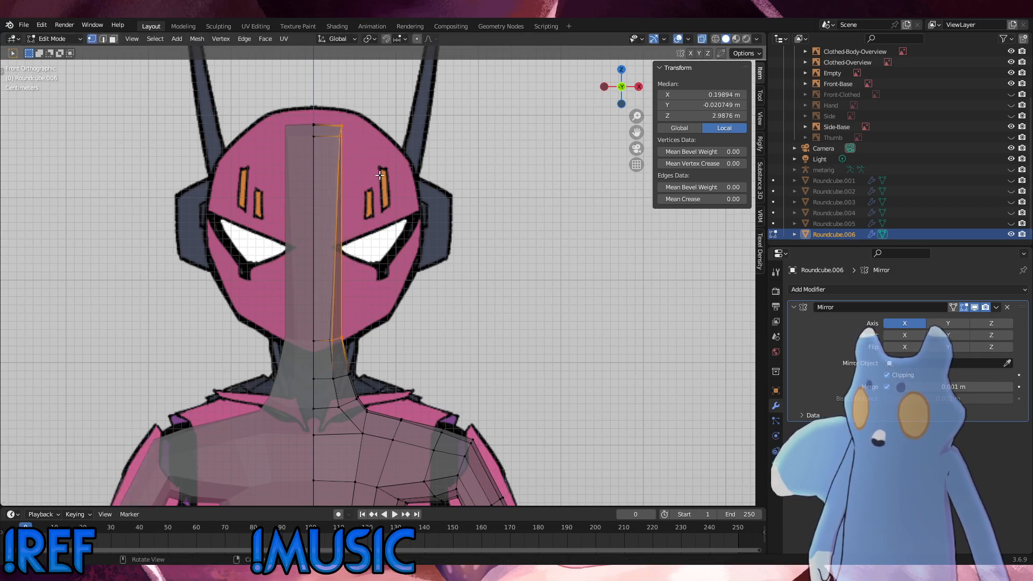
Try extruding the side faces above the neck about 0.074 m outward, scaling them down and moving them towards the head outline.
key("e")
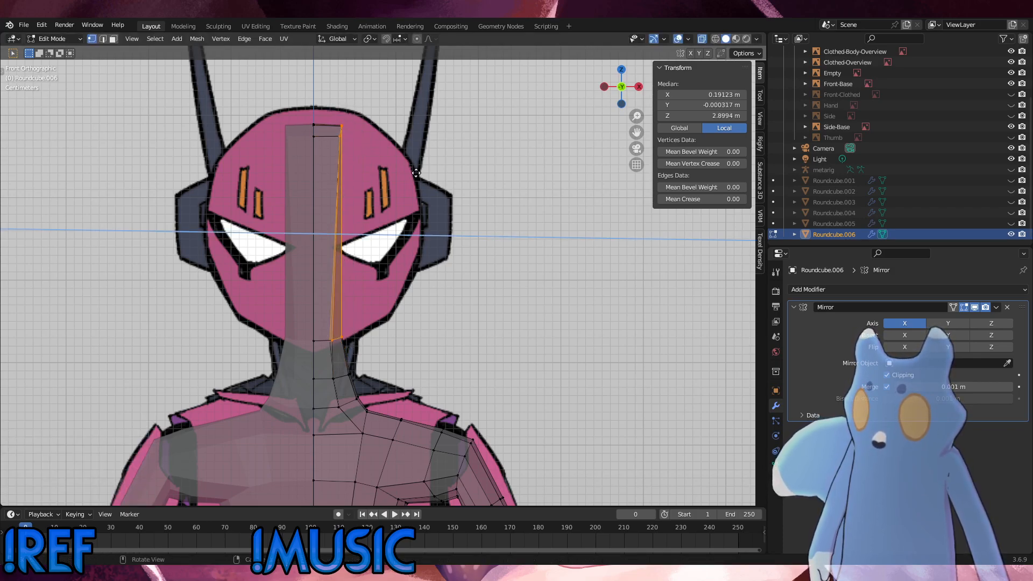
left_click(477, 152)
key("s")
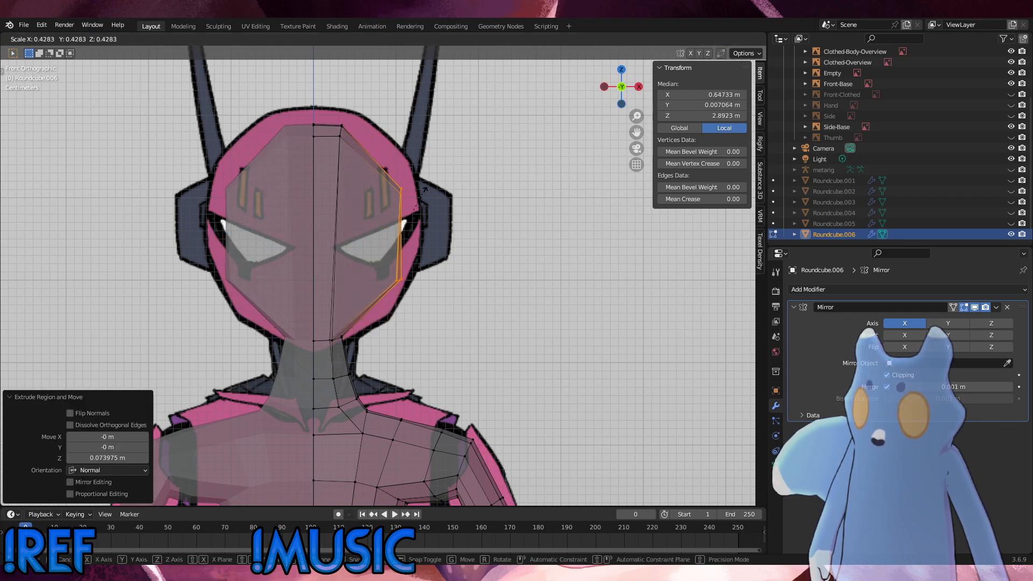
left_click(418, 201)
key("g")
left_click(424, 194)
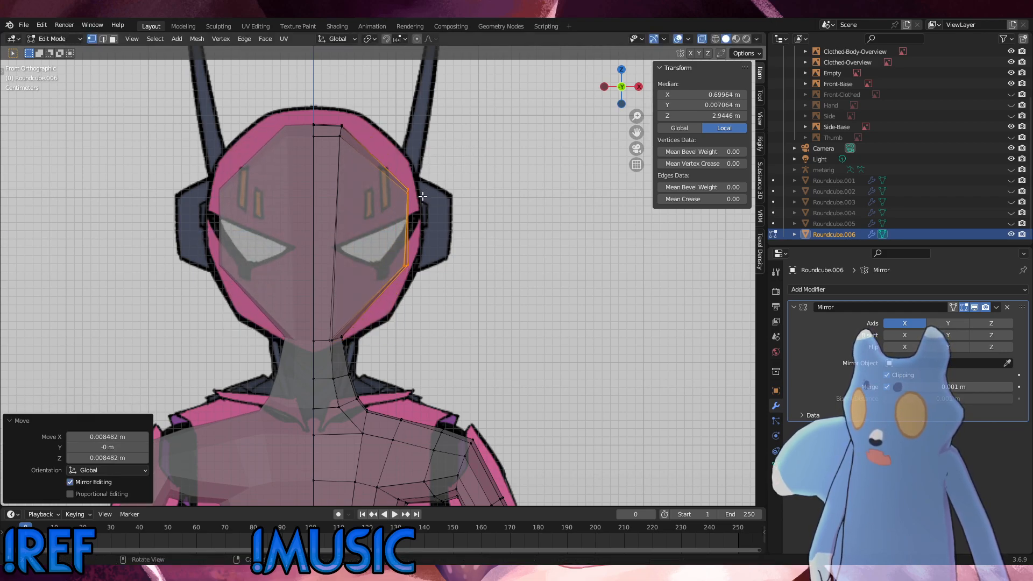
key("g")
key("x")
left_click(418, 197)
Inspect the extruded head side from several angles and undo the side extrusion with its scaling and moves.
middle_click_drag(417, 197, 316, 165)
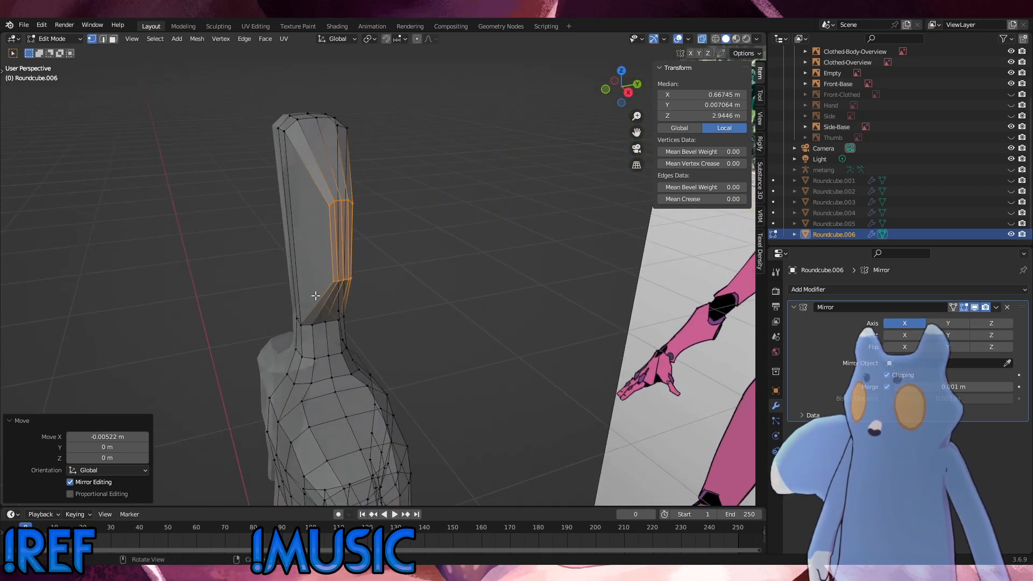
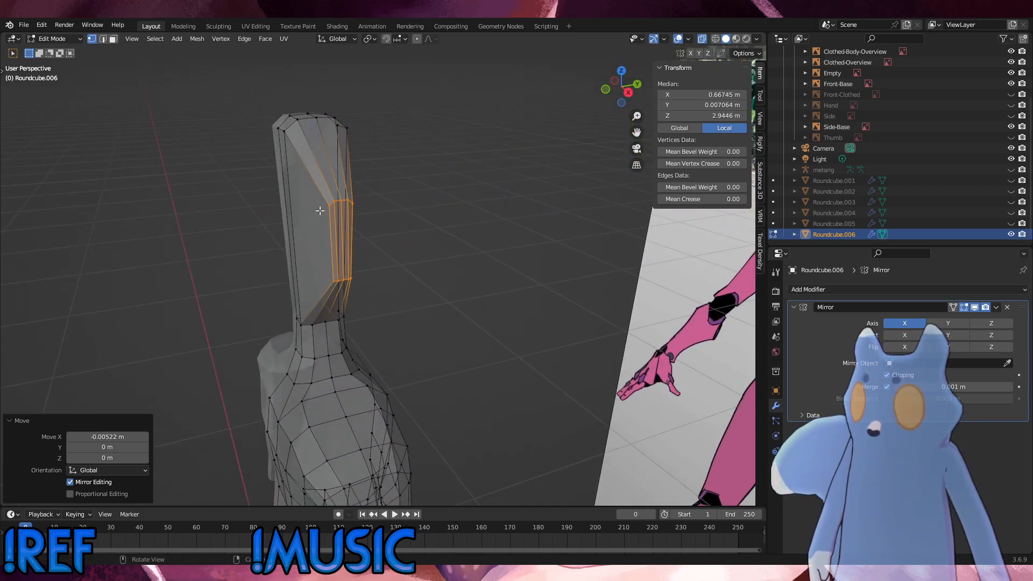
key("KP_3")
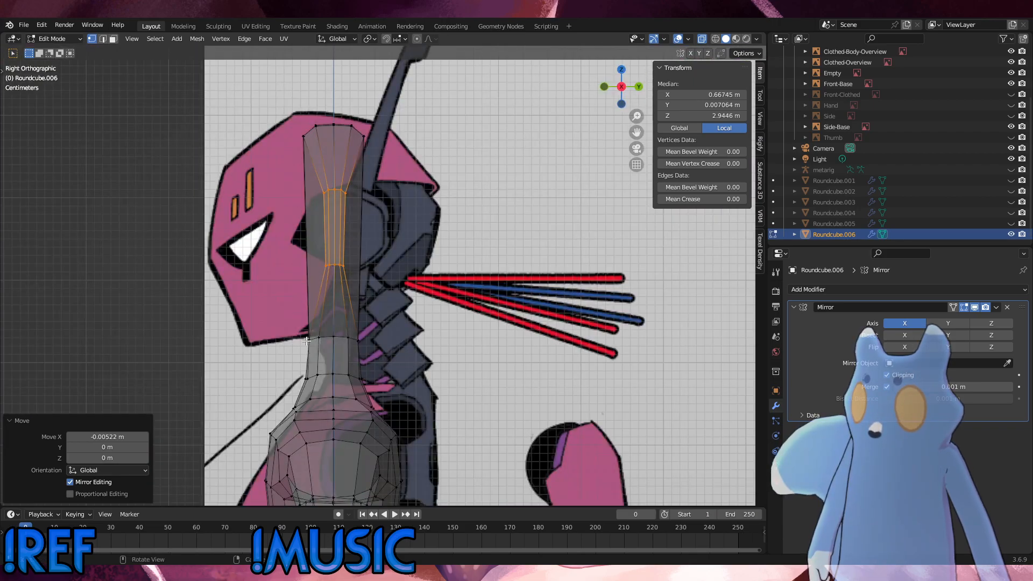
mouse_move(306, 341)
middle_mouse_down()
mouse_move(358, 337)
mouse_move(290, 348)
middle_mouse_up()
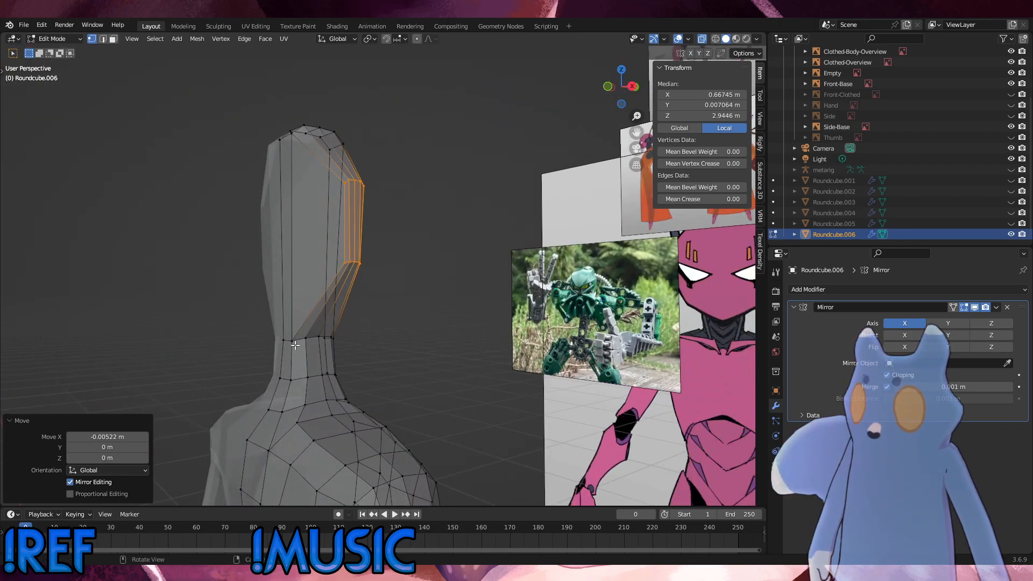
left_click(294, 342)
middle_click_drag(333, 285, 365, 293)
key("ctrl+z")
key("ctrl+z")
key("ctrl+z")
key("ctrl+z")
key("ctrl+shift+z")
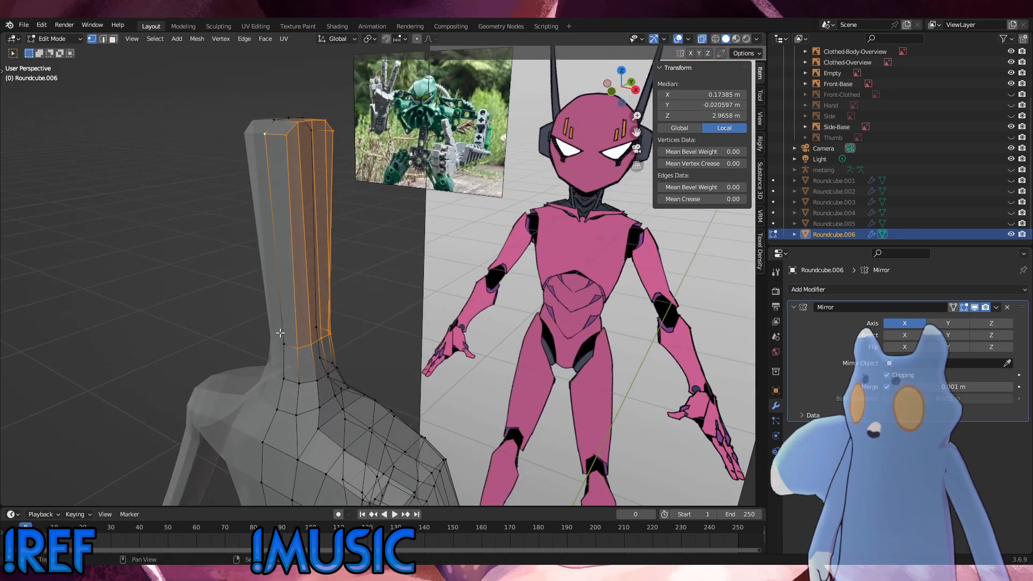
Add the front and back centre vertices above the neck to the selection and extrude the faces outward about 0.054 m.
left_click(281, 334, "shift")
middle_click_drag(281, 333, 189, 322)
left_click(412, 141, "shift")
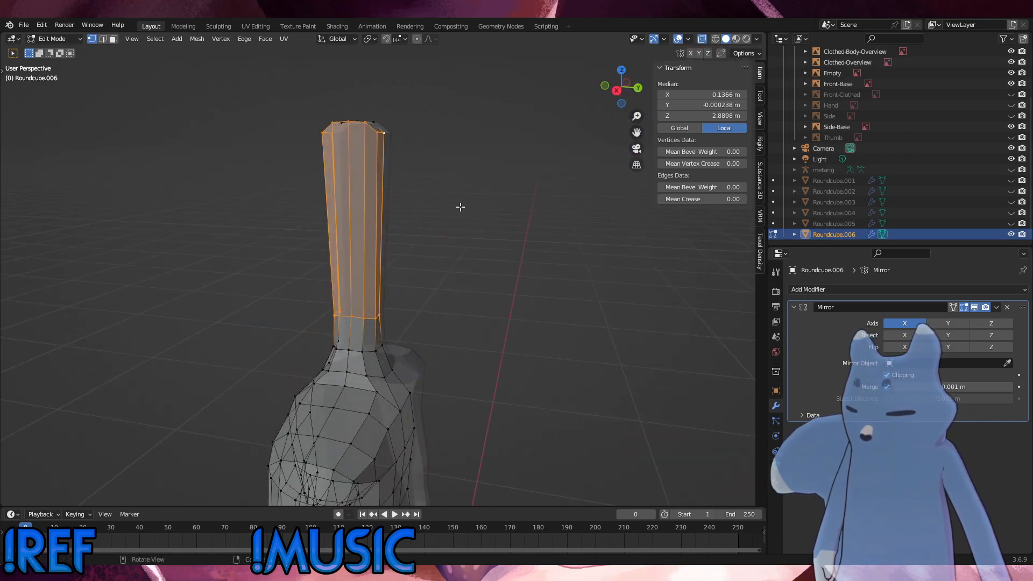
middle_click_drag(460, 207, 500, 212)
key("g")
key("z")
key("z")
left_click(506, 198)
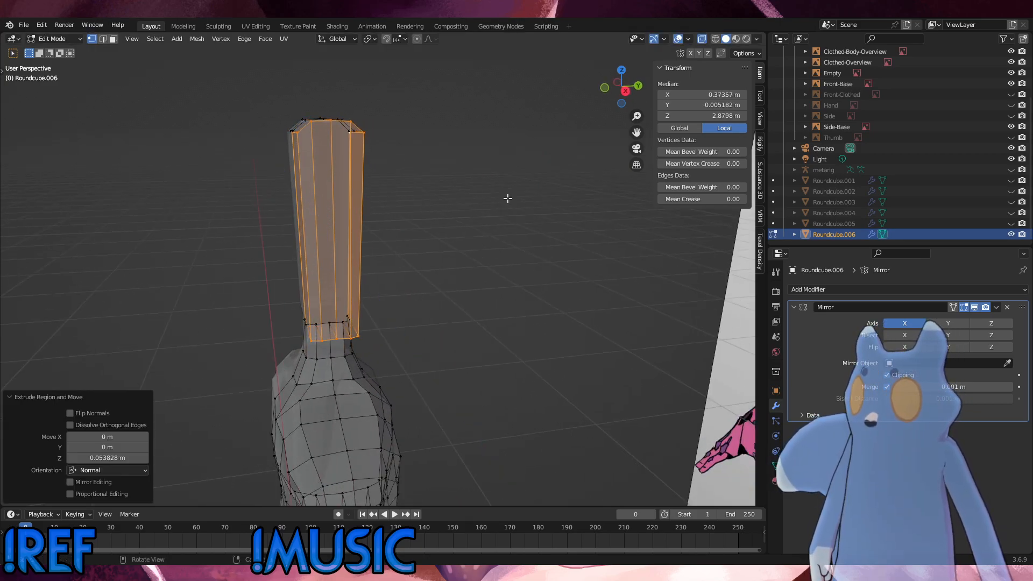
Scale the extruded head faces by 1.252 and 0.766, and by 3.121 along Y to give the head depth.
middle_click_drag(421, 208, 473, 210)
key("s")
left_click(486, 208)
key("s")
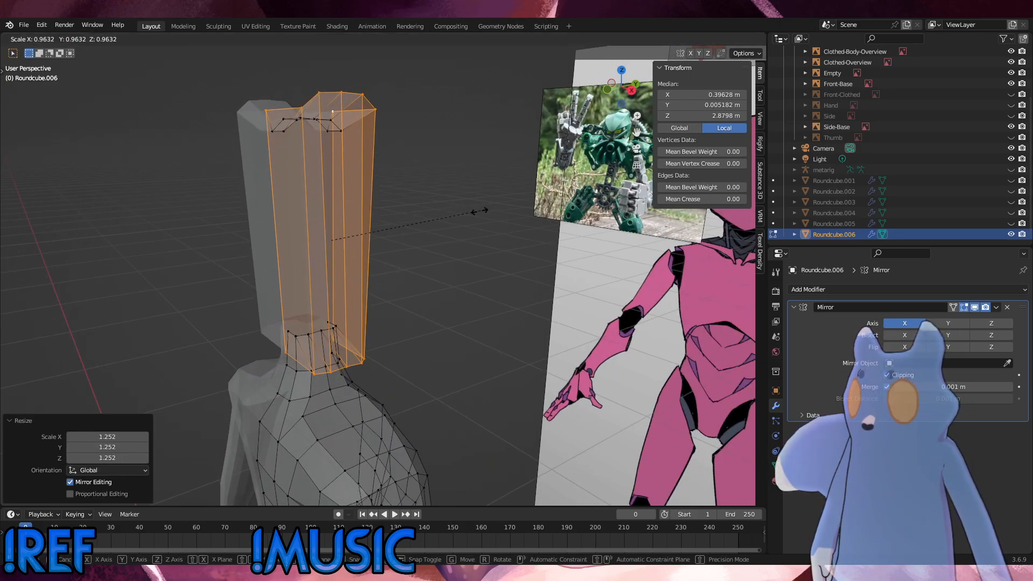
left_click(451, 222)
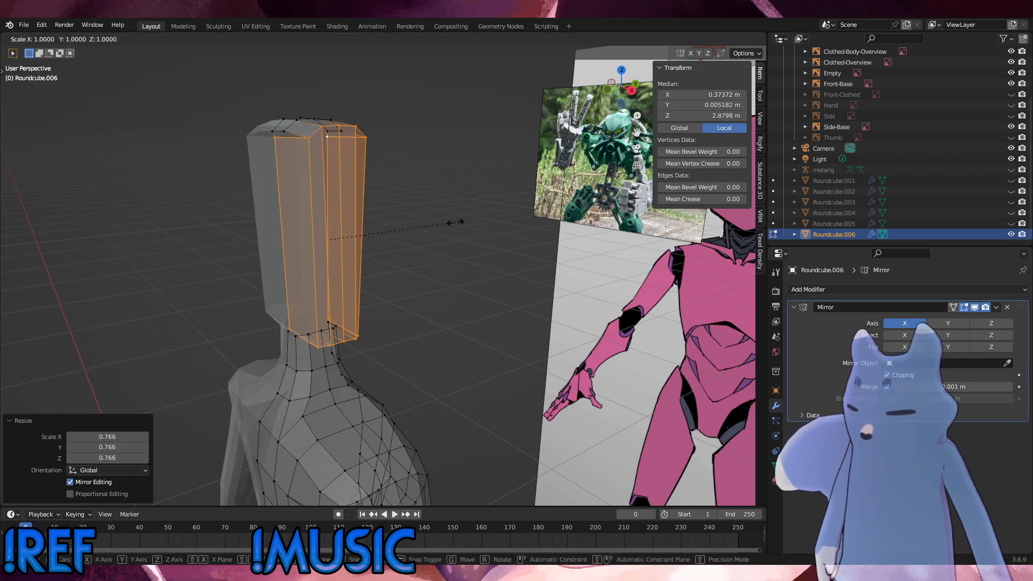
key("s")
key("y")
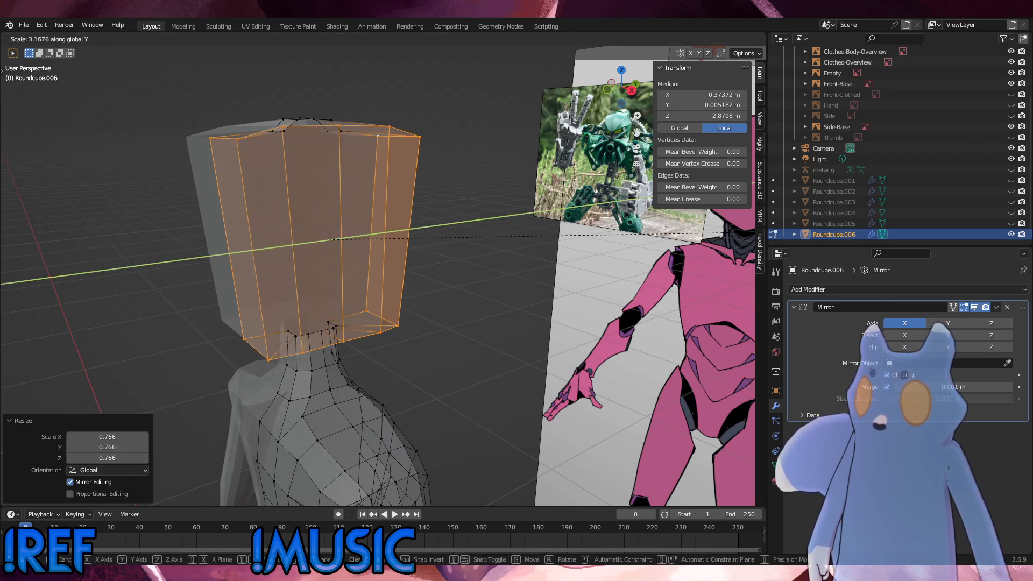
left_click(473, 252)
middle_click_drag(473, 251, 430, 271)
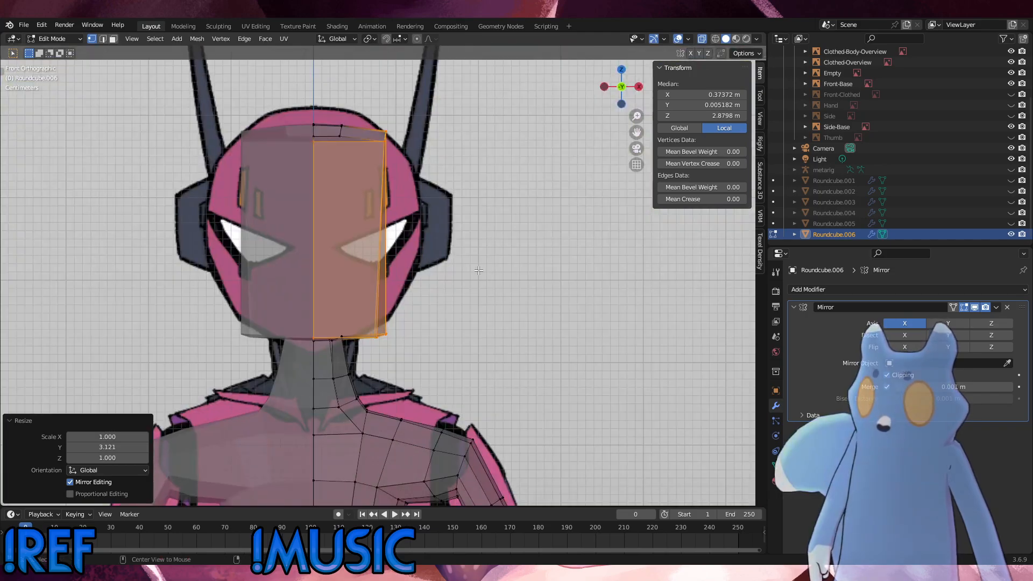
Shrink the head's outer faces in side view, finishing with scales of 0.953 and 0.965, and move them forward towards the reference face.
key("s")
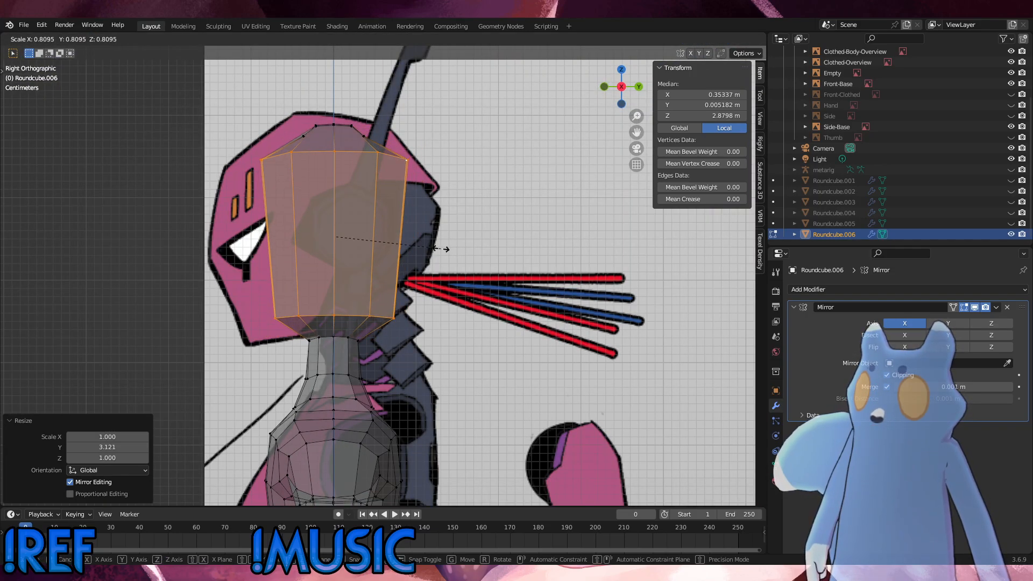
left_click(433, 248)
key("g")
left_click(435, 247)
key("s")
left_click(429, 249)
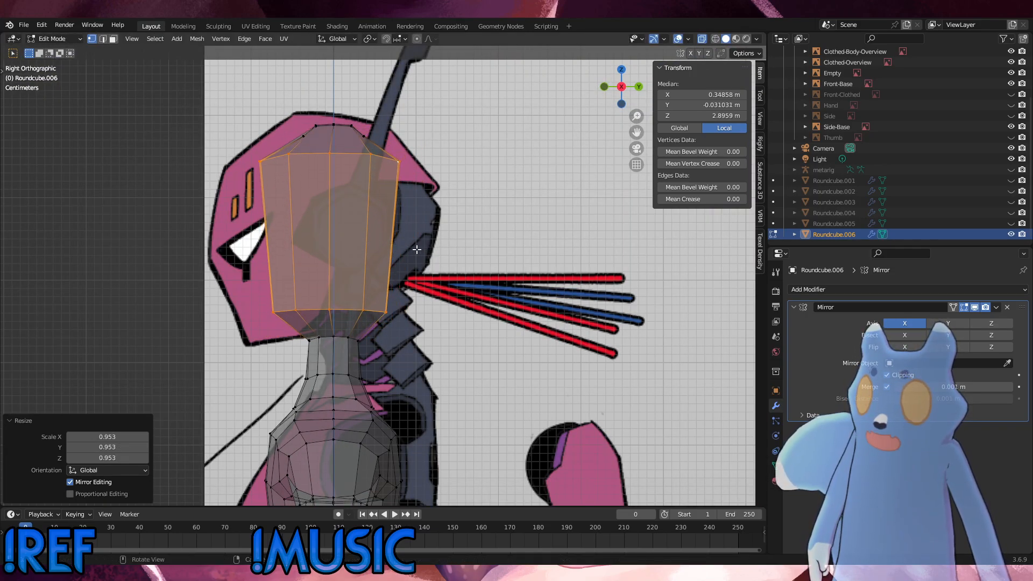
key("g")
key("y")
left_click(407, 250)
key("s")
left_click(404, 250)
Scale the top vertices of the head by 1.369 and move them slightly forward to match the side reference.
left_click_drag(369, 147, 282, 119)
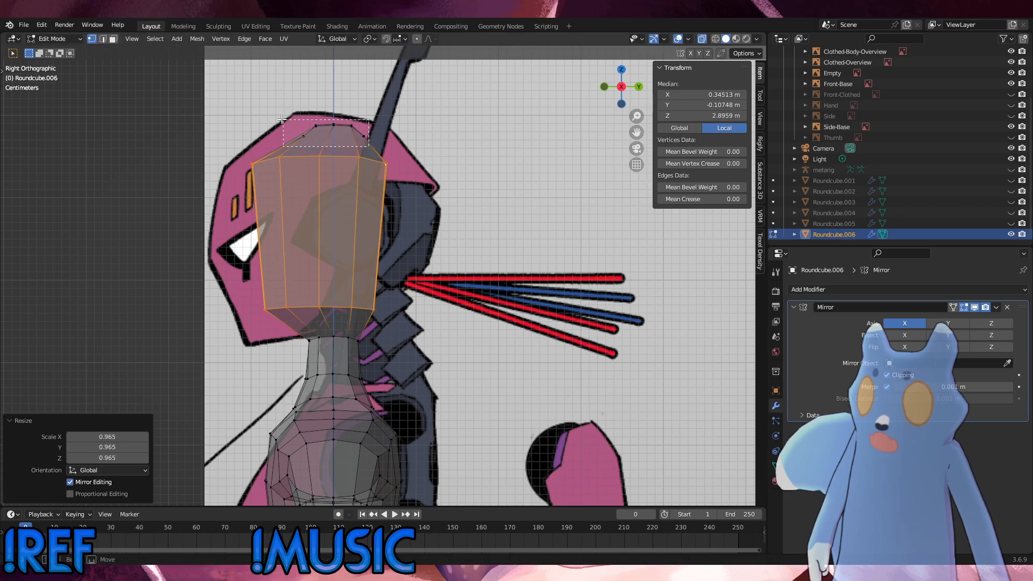
key("s")
left_click(456, 134)
key("g")
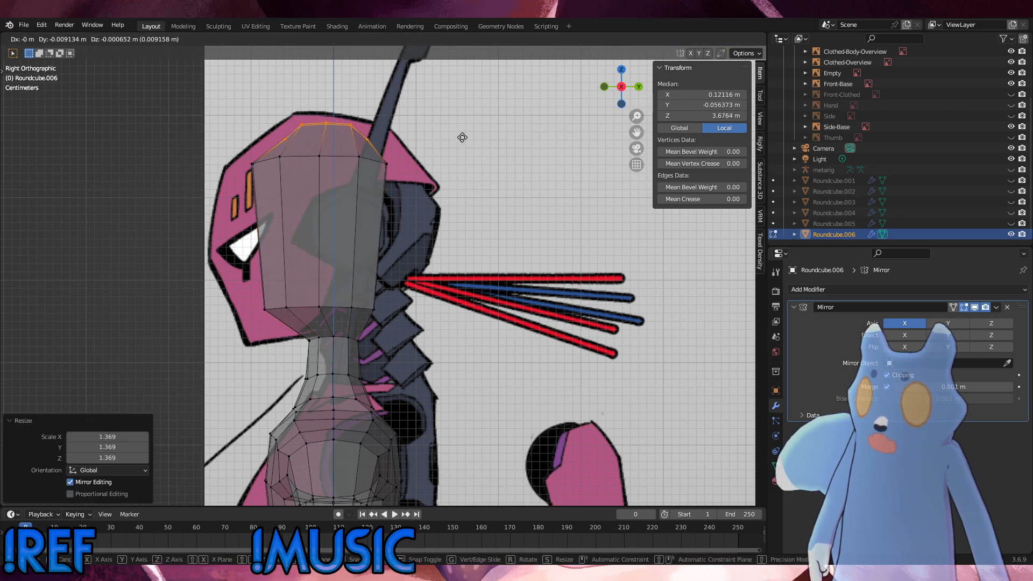
left_click(462, 137)
Select the vertices along the back edge of the head and nudge them slightly backward.
left_click_drag(396, 320, 371, 155)
key("g")
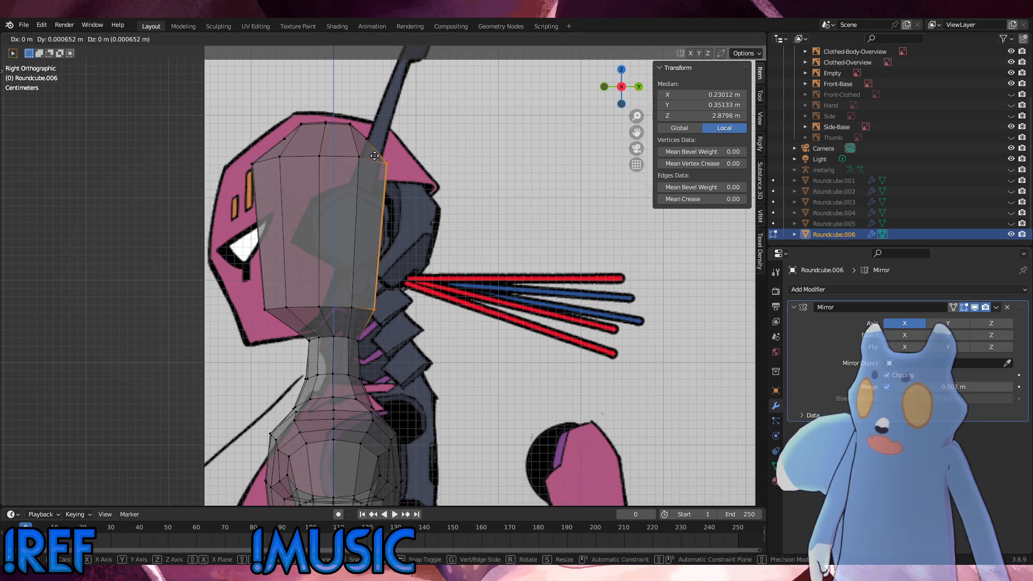
left_click(375, 155)
left_click_drag(385, 381, 289, 332)
left_click_drag(397, 412, 245, 332, "shift")
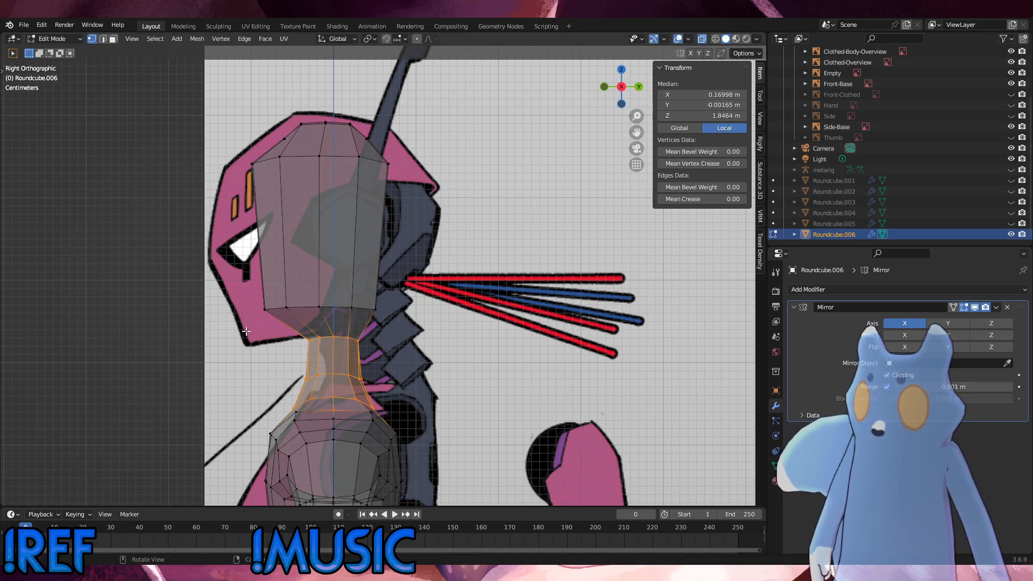
scroll(259, 332, "down", 5)
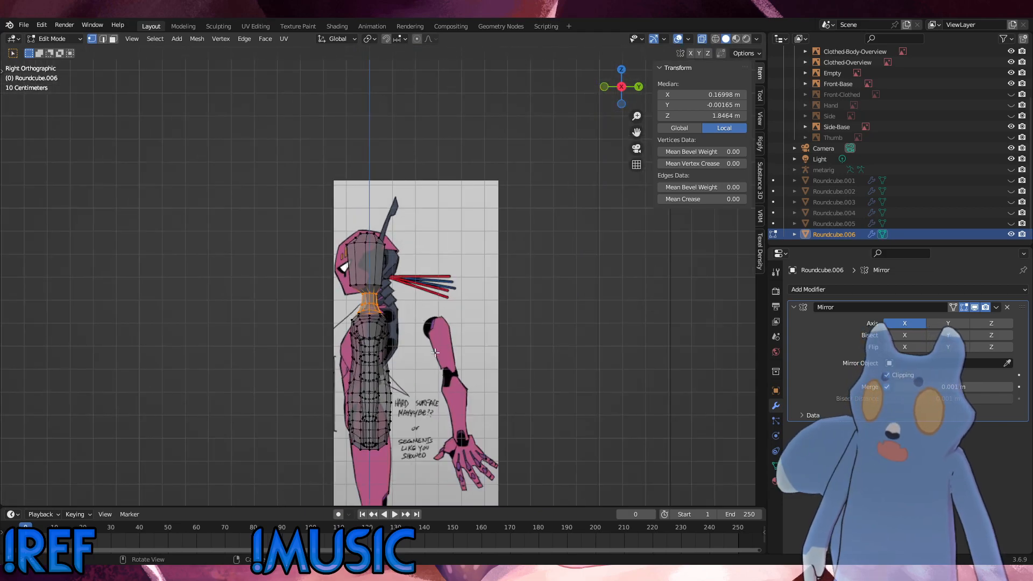
Extrude the outer hip faces about 0.075 m outward in front view and rotate them downward to start the thigh.
mouse_move(433, 352)
middle_mouse_down()
mouse_move(399, 350)
mouse_move(489, 342)
mouse_move(449, 346)
middle_mouse_up()
middle_click_drag(402, 393, 377, 243, "shift")
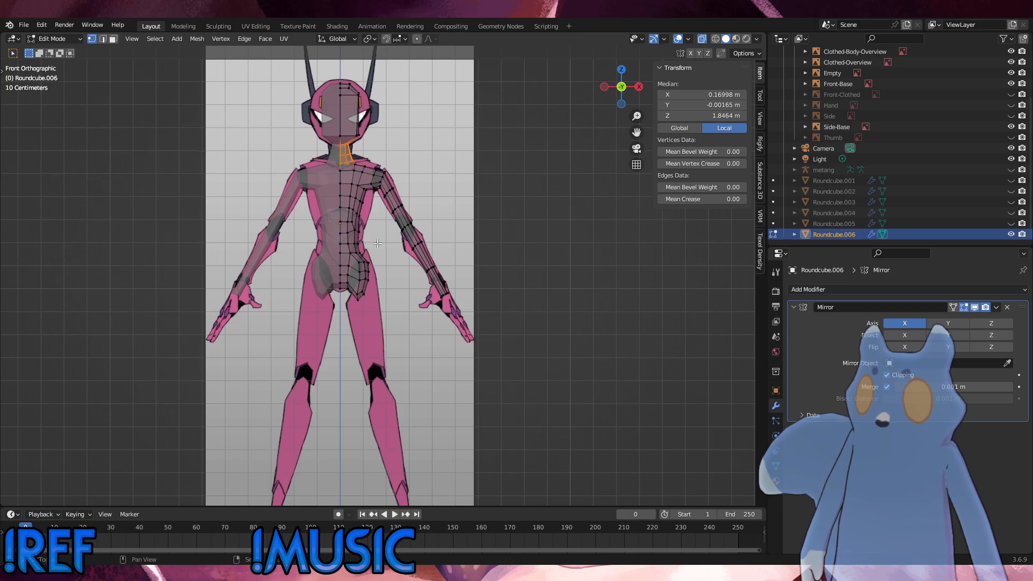
scroll(429, 363, "up", 4)
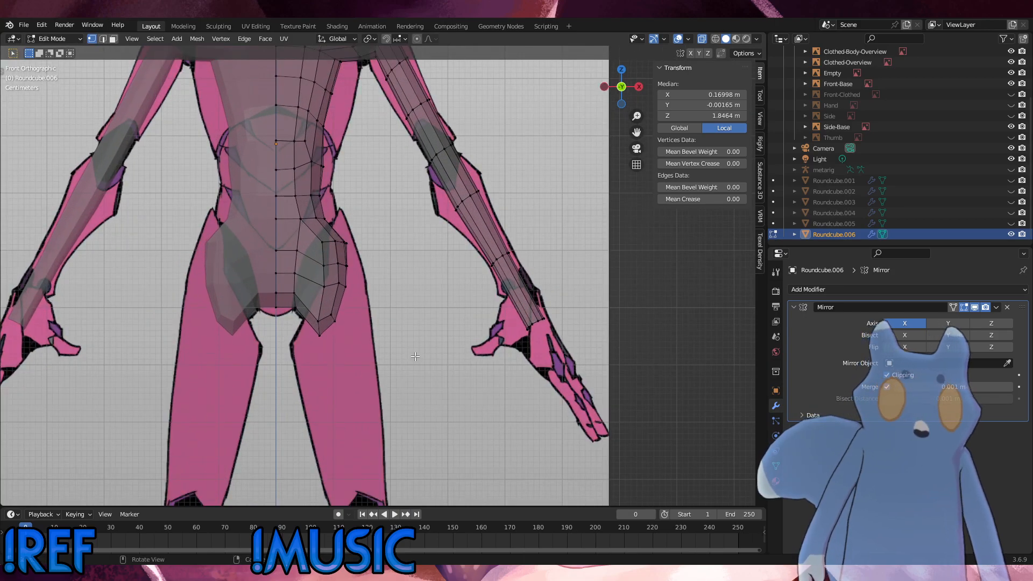
left_click_drag(311, 260, 311, 261)
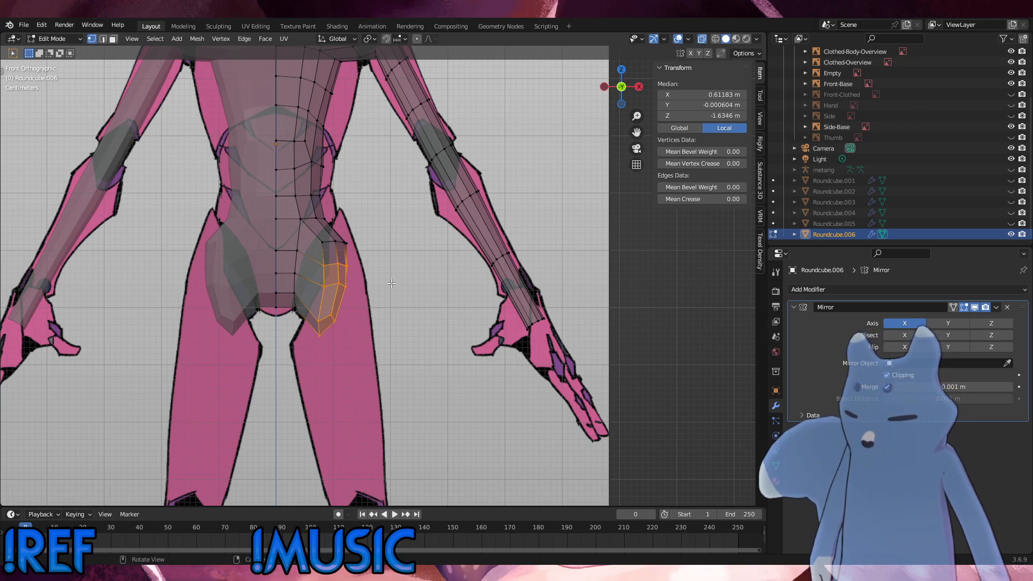
key("e")
left_click(457, 293)
key("r")
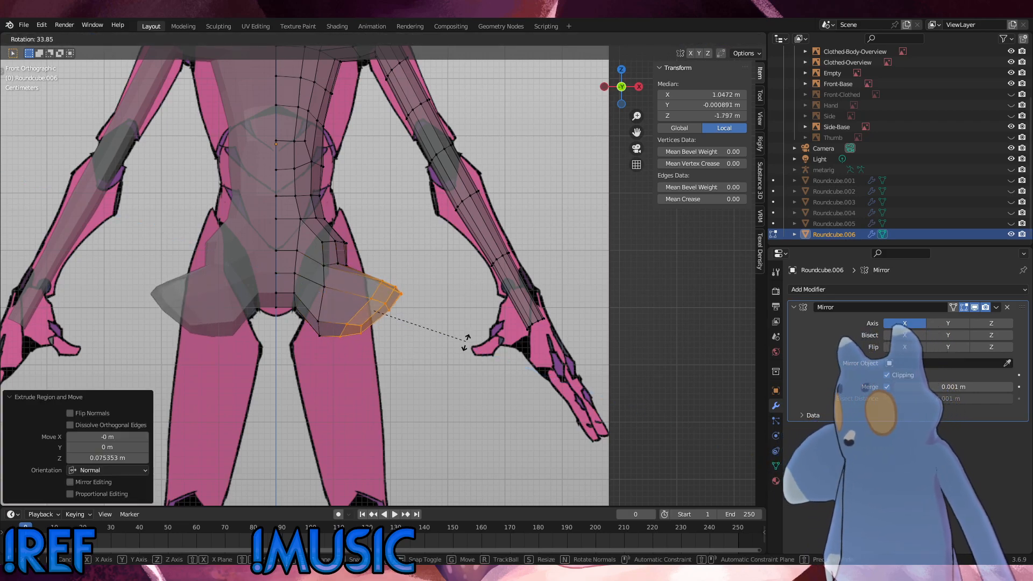
left_click(466, 355)
Move the extruded thigh end down onto the reference leg and rotate it 7.34°.
key("g")
left_click(441, 419)
key("r")
left_click(455, 436)
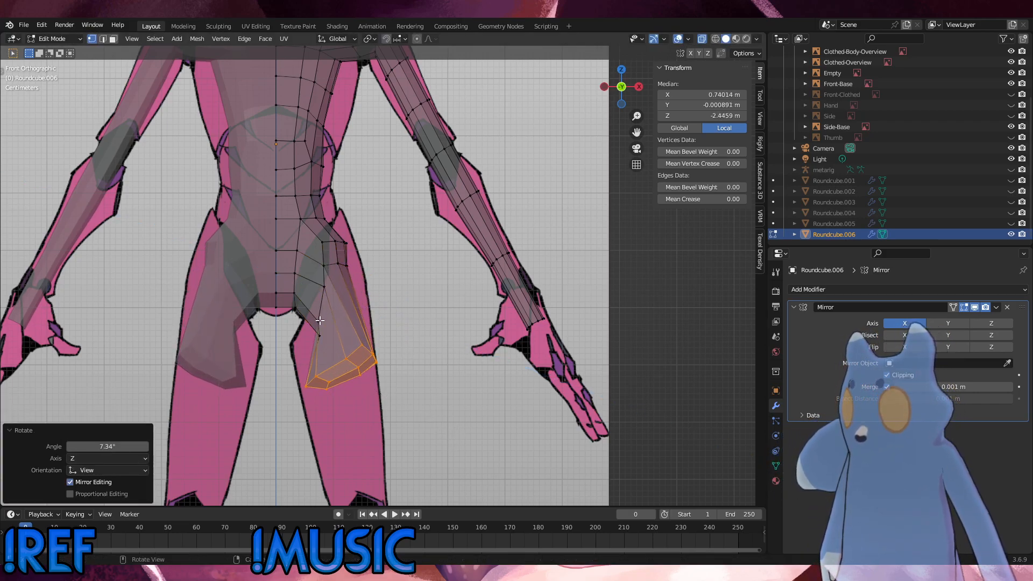
Slide the inner edge loop of the upper thigh inward by a factor of -0.208 and rotate it about 9°.
left_click(322, 313, "alt")
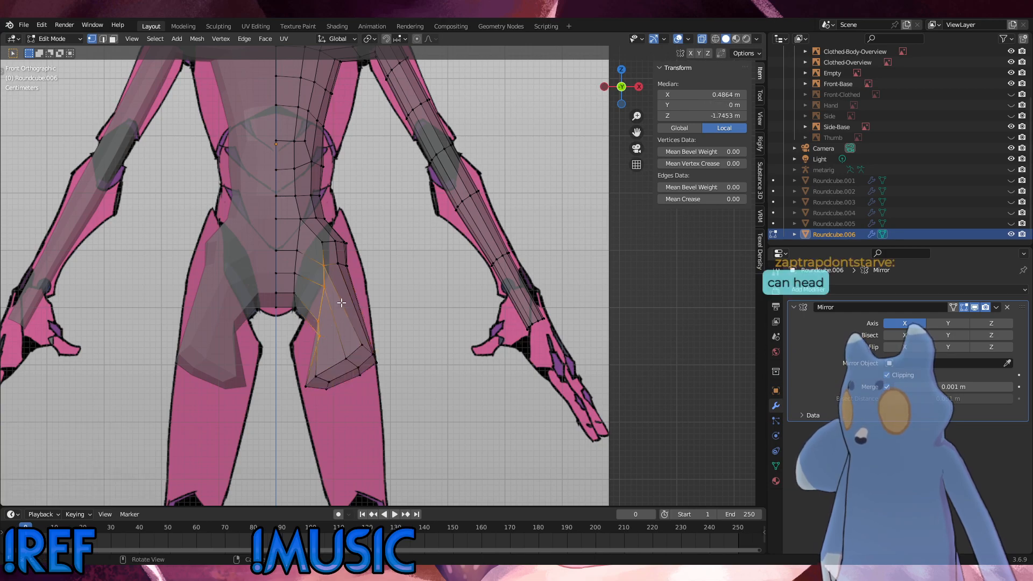
key("g")
key("g")
left_click(378, 290)
key("r")
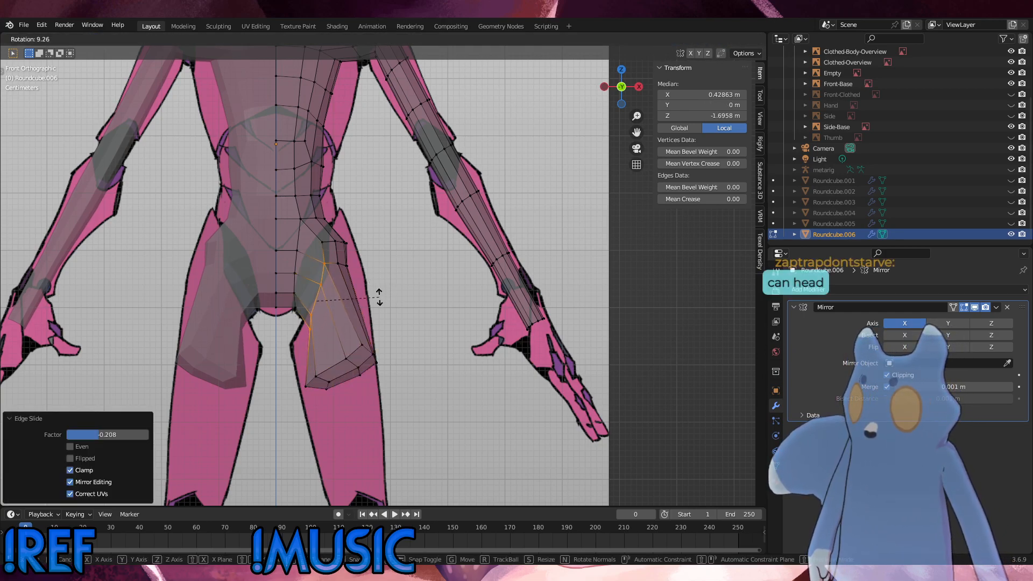
left_click(380, 297)
Slide the outer edge loop of the upper thigh by a factor of 0.160.
left_click(359, 275, "alt")
key("g")
key("g")
left_click(341, 264)
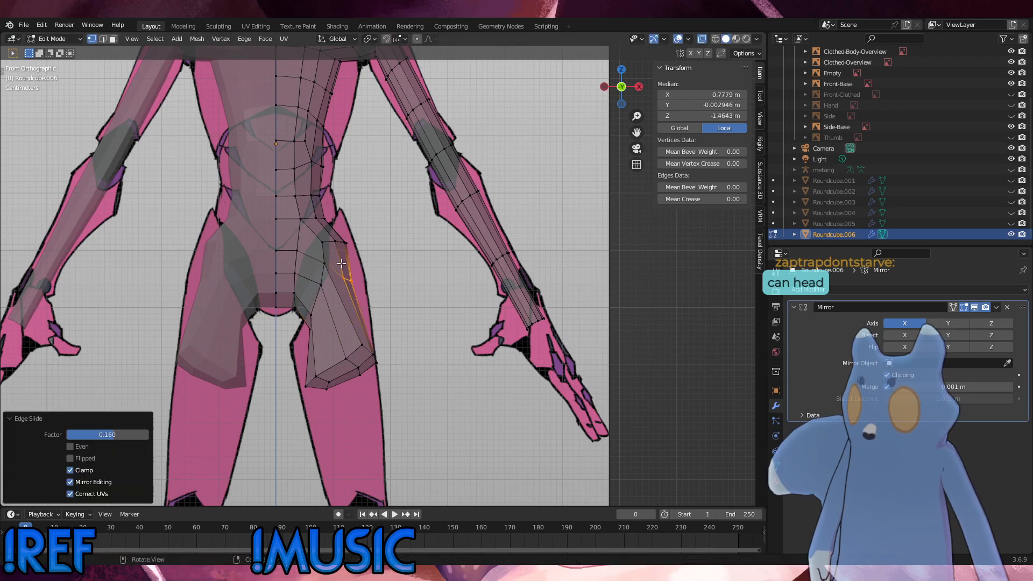
Nudge the outer hip vertices above the thigh about 0.005 m outward and slide the vertices just below by a factor of 0.091.
left_click_drag(320, 236, 319, 236)
key("g")
left_click(318, 234)
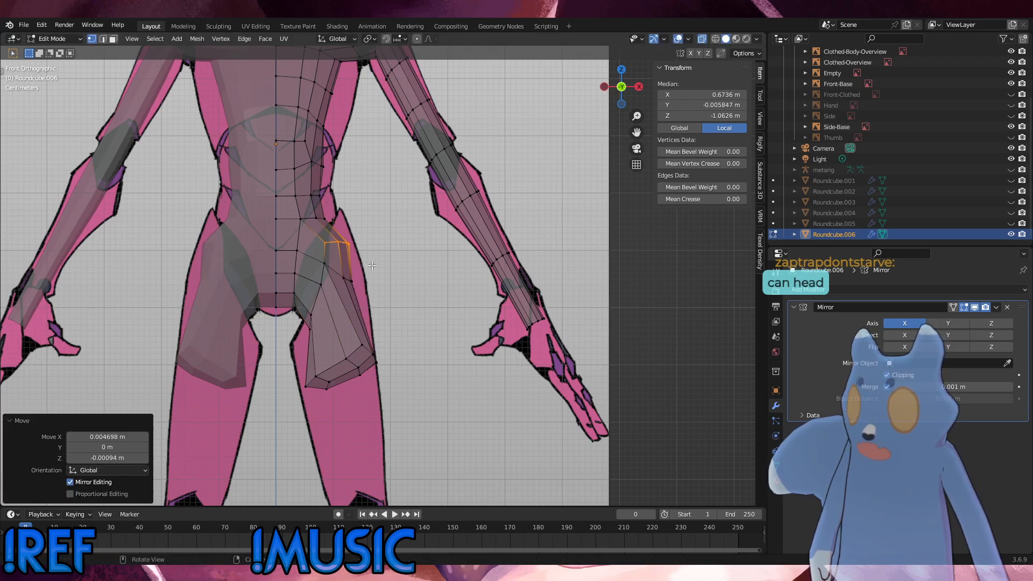
key("g")
left_click_drag(341, 276, 318, 257)
left_click(343, 275)
key("g")
key("g")
left_click(321, 263)
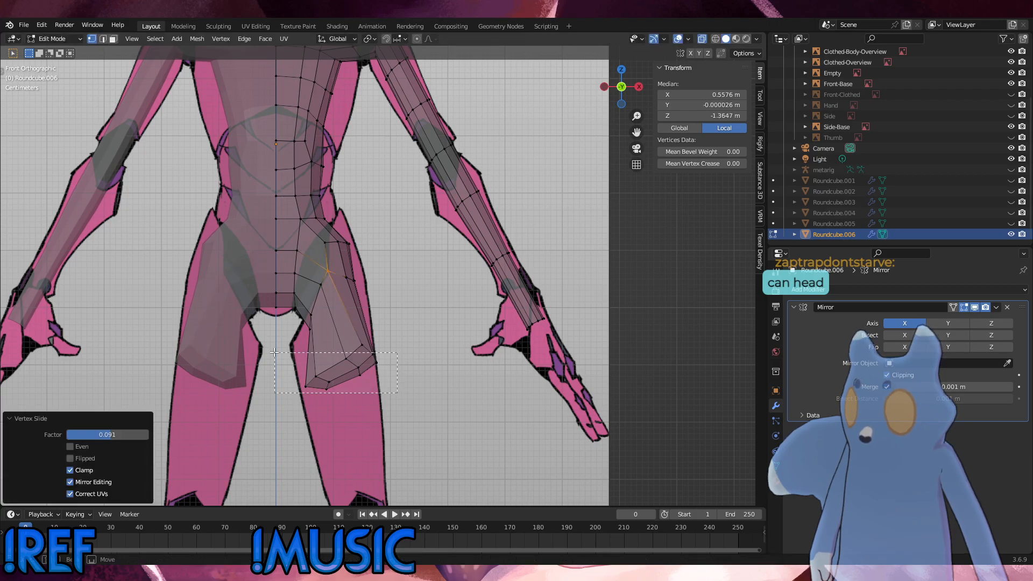
Move the thigh's end vertices about 0.02 m up and rotate them about 4.6°.
left_click_drag(274, 352, 275, 353)
key("g")
left_click(428, 344)
key("r")
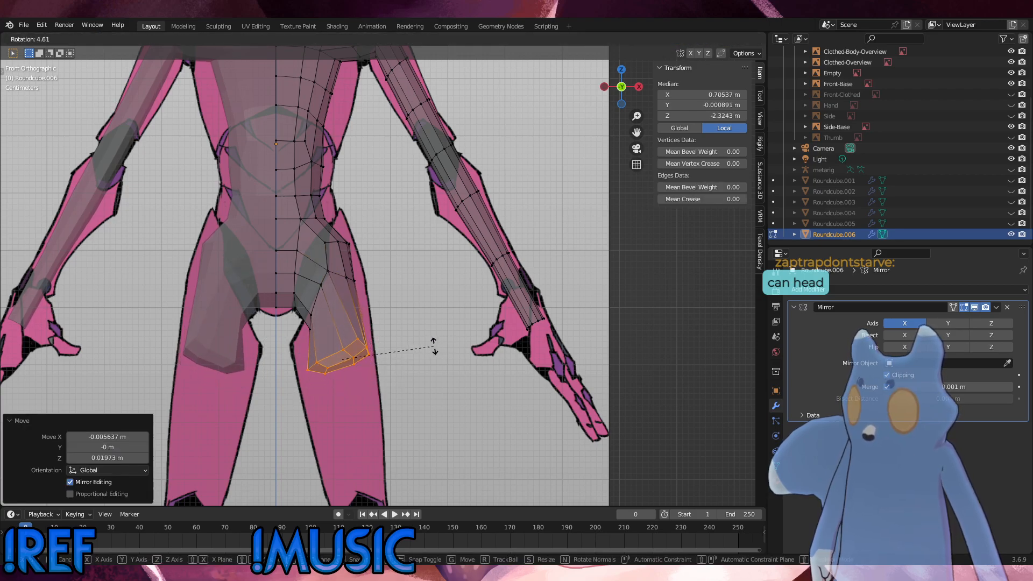
left_click(434, 347)
Adjust the lower vertices of the thigh's end and move the inner side vertex up about 0.034 m.
left_click_drag(330, 388, 286, 348)
left_click(317, 360)
key("g")
key("g")
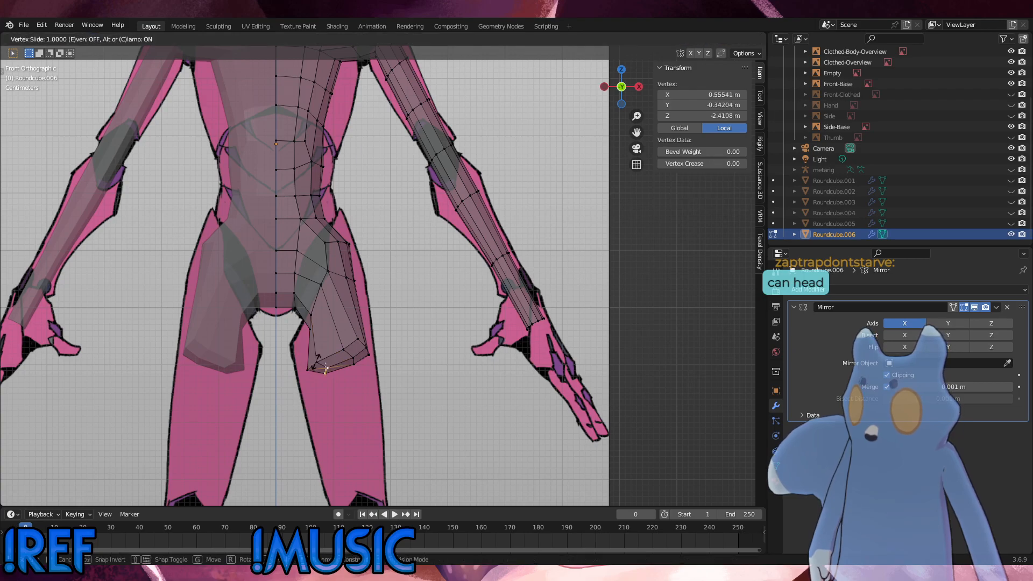
left_click(351, 386)
left_click(326, 379)
left_click(301, 371)
key("g")
left_click(303, 345)
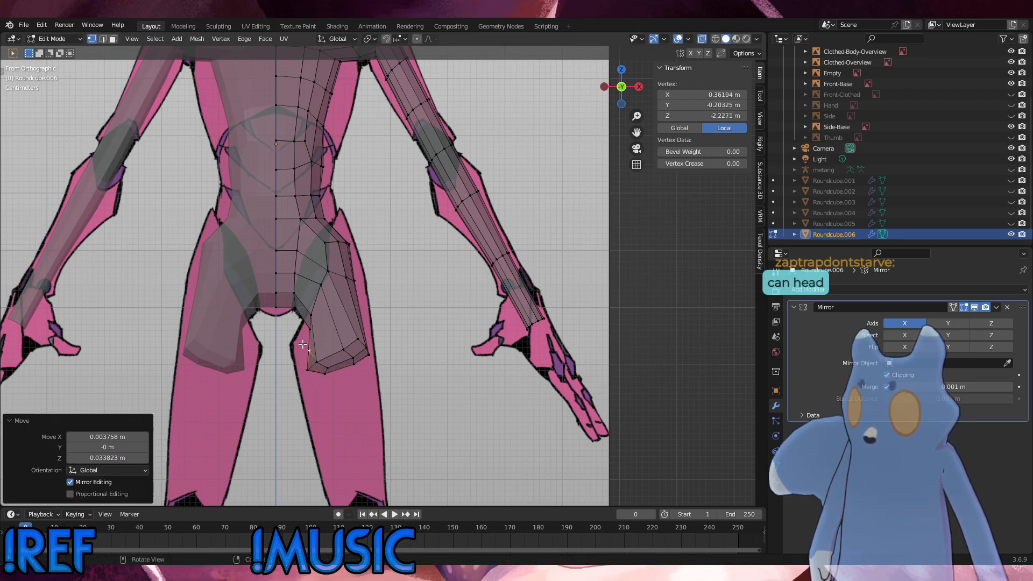
Slide the edge at the thigh end's inner side upward by a factor of -0.605.
left_click(315, 376)
left_click(301, 365, "shift")
key("g")
key("g")
left_click(298, 348)
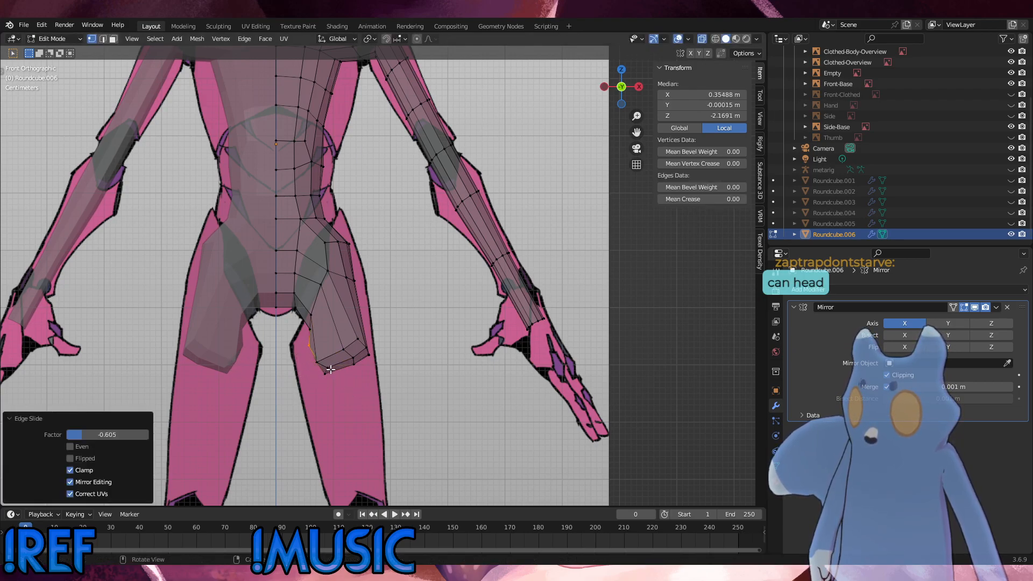
Slide the vertices around the inner corner of the thigh's end along their edges to reshape its outline.
left_click(330, 370)
key("g")
key("g")
left_click(319, 353)
left_click(330, 371)
mouse_move(324, 370)
left_mouse_down()
mouse_move(310, 356)
mouse_move(319, 366)
left_mouse_up()
key("g")
key("g")
left_click(309, 344)
key("g")
key("g")
left_click(303, 367)
key("g")
left_click(299, 368)
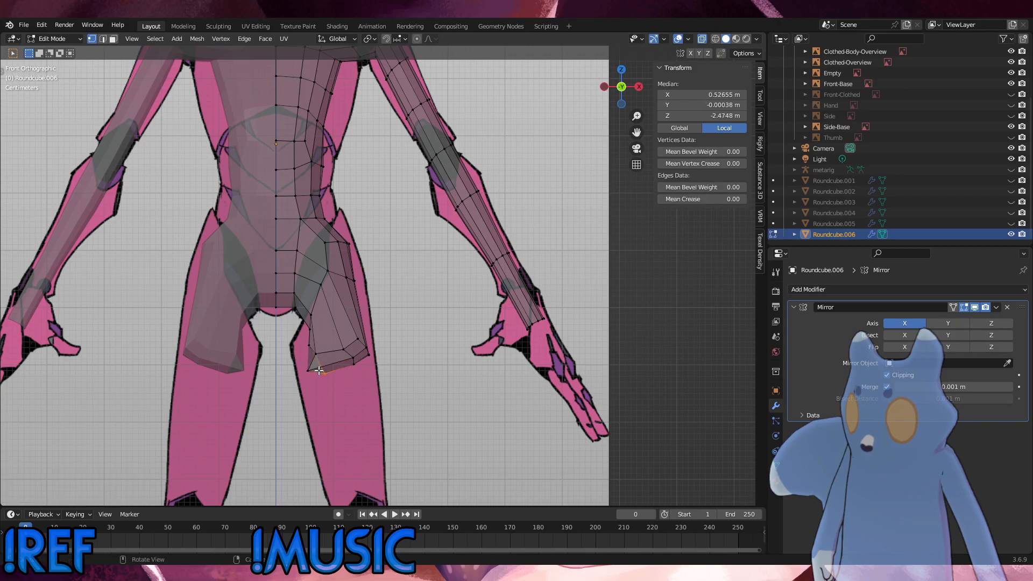
Reposition the thigh end's bottom vertices and move the inner corner edge about 0.012 m outward.
key("g")
left_click(315, 373)
left_click(312, 370)
key("g")
key("g")
left_click(314, 375)
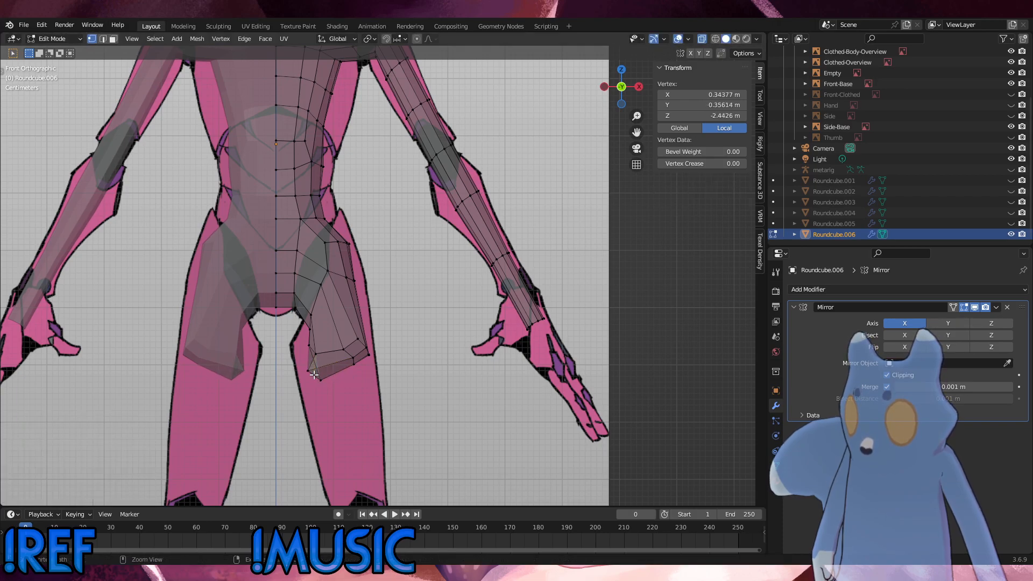
key("g")
left_click(358, 359)
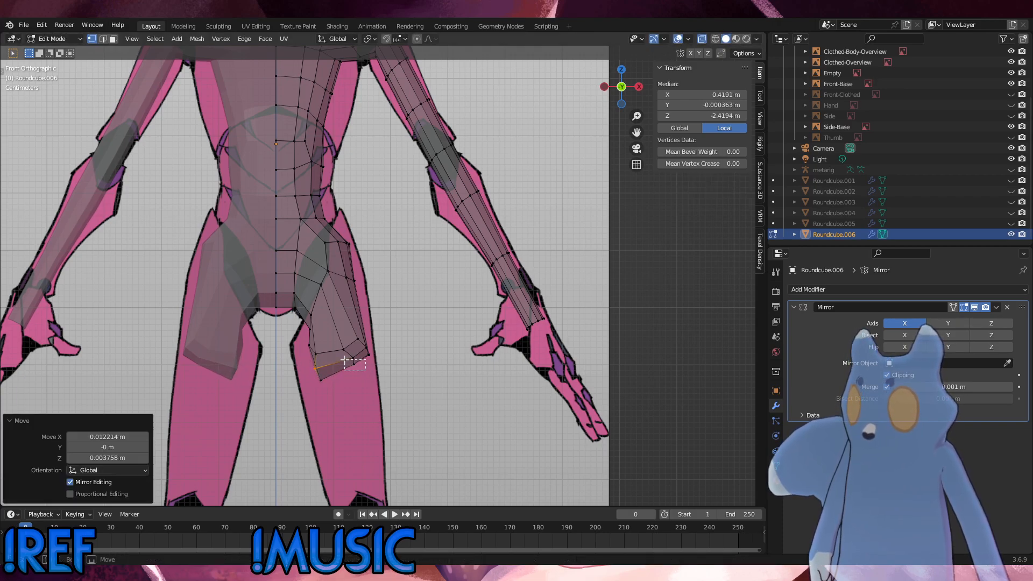
Slide the middle vertices of the thigh's end and the inner upper thigh vertices along their edges for even spacing.
left_click_drag(344, 360, 334, 345)
key("g")
key("g")
left_click(344, 356)
key("g")
key("g")
left_click(330, 342)
left_click_drag(329, 299, 313, 280)
key("g")
key("g")
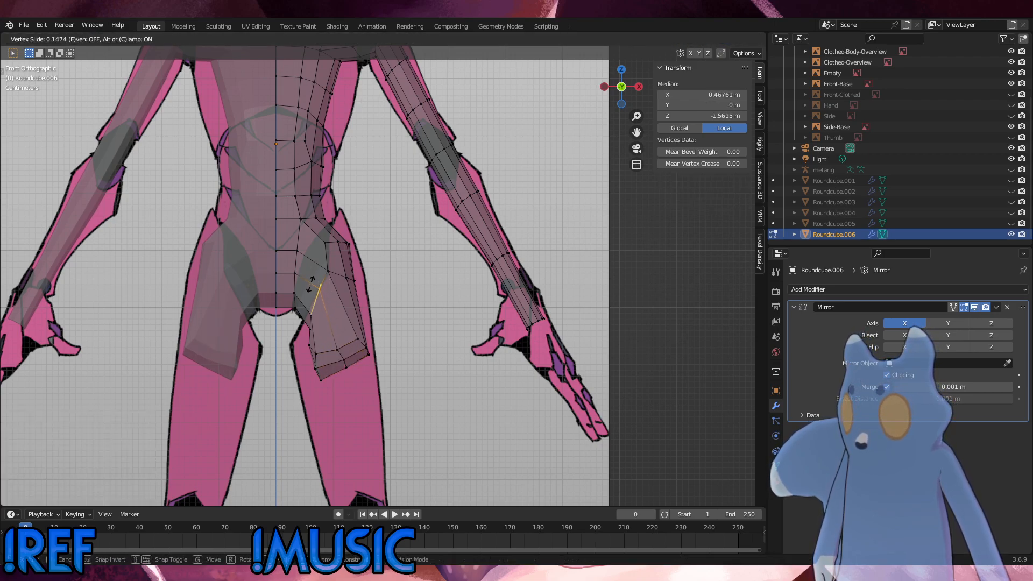
left_click(310, 288)
Select the faces at the thigh's end and rotate them 4.8°.
left_click_drag(381, 400, 297, 325)
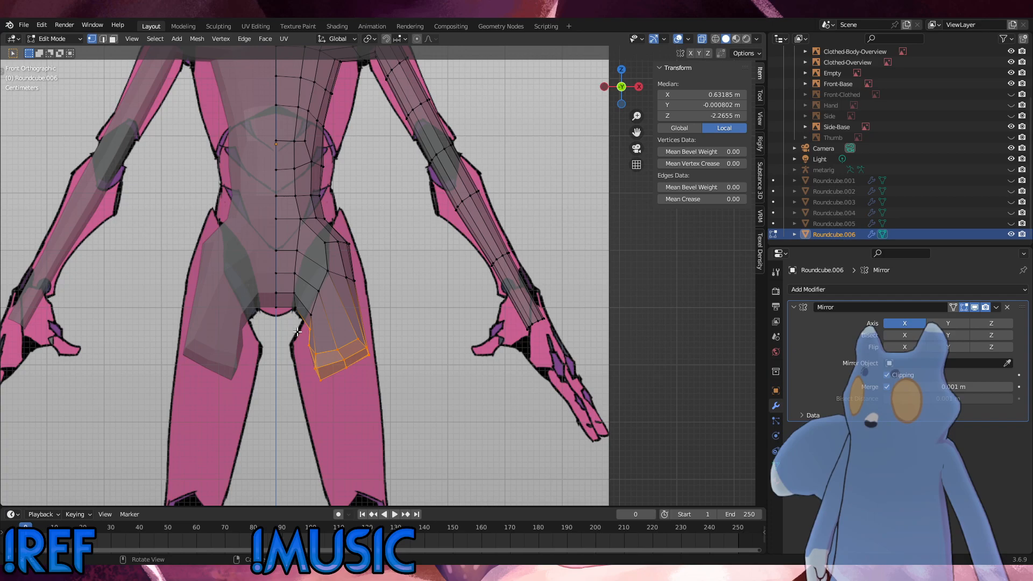
left_click(413, 369)
left_click_drag(406, 407, 313, 340)
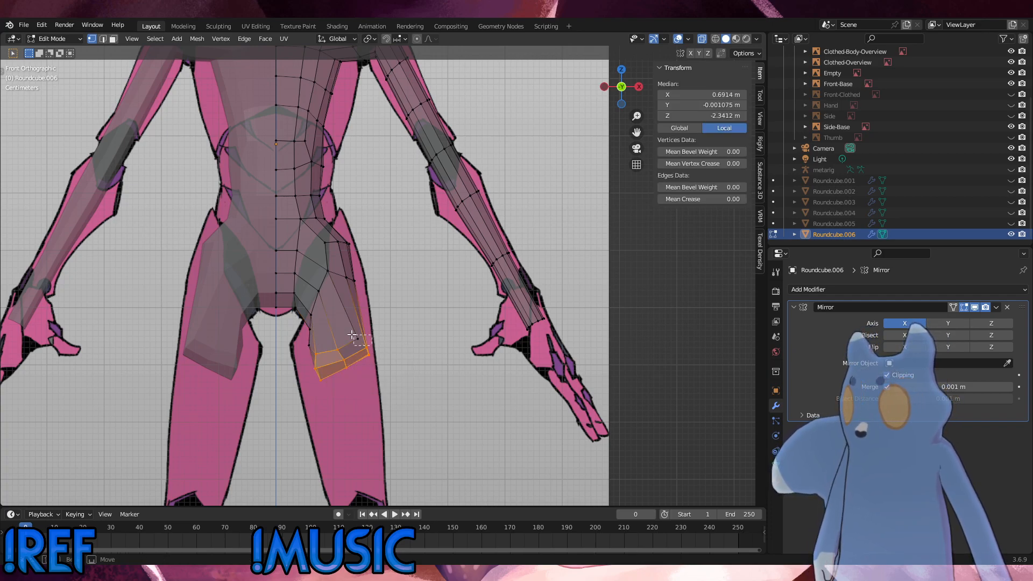
scroll(352, 335, "down", 1)
key("r")
left_click(409, 368)
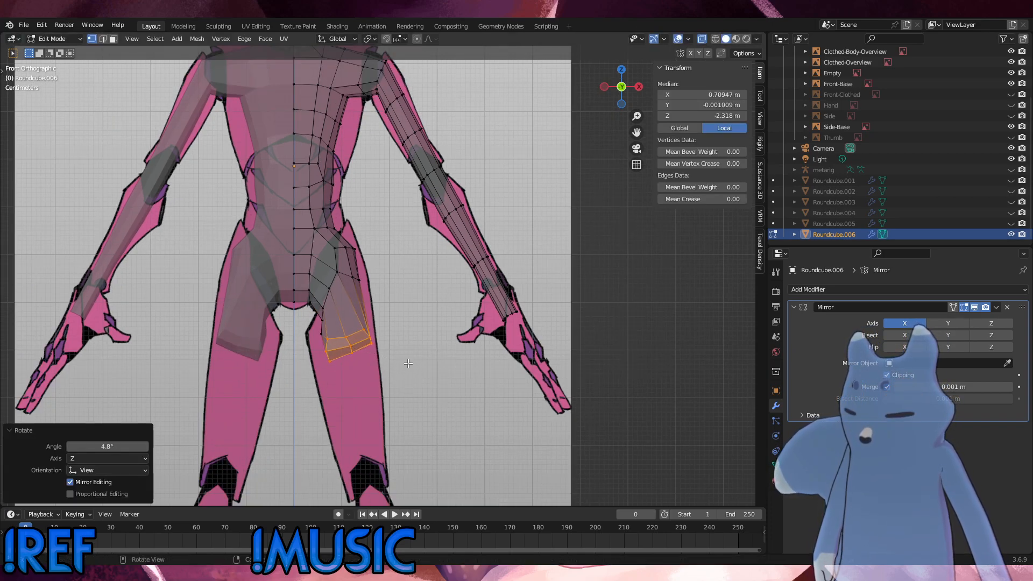
Extrude the thigh's end about 0.09 m down in front view and move it about 0.017 m inward onto the reference leg.
mouse_move(409, 368)
middle_mouse_down()
mouse_move(438, 325)
mouse_move(401, 344)
mouse_move(408, 350)
middle_mouse_up()
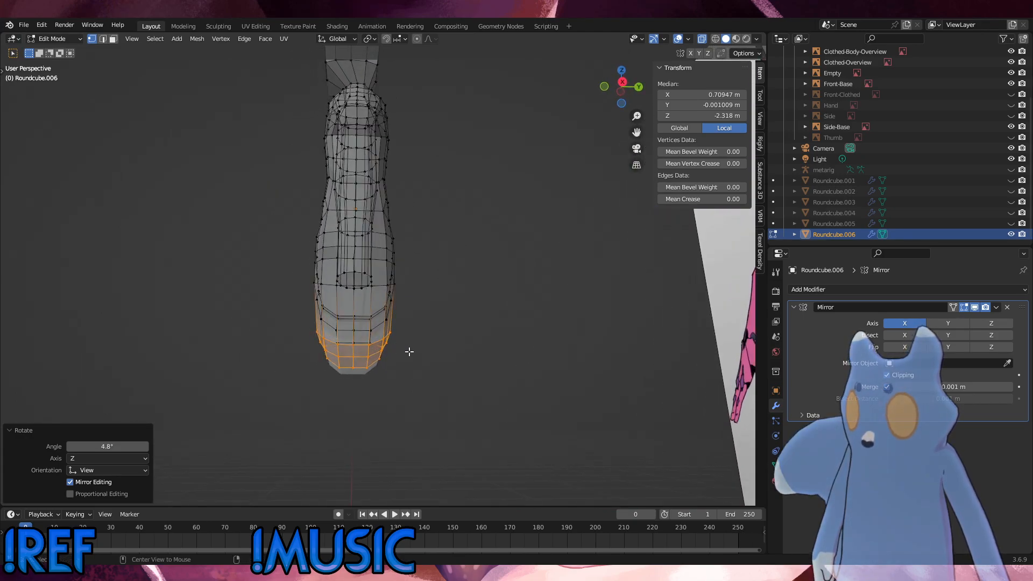
key("KP_1")
key("e")
left_click(430, 376)
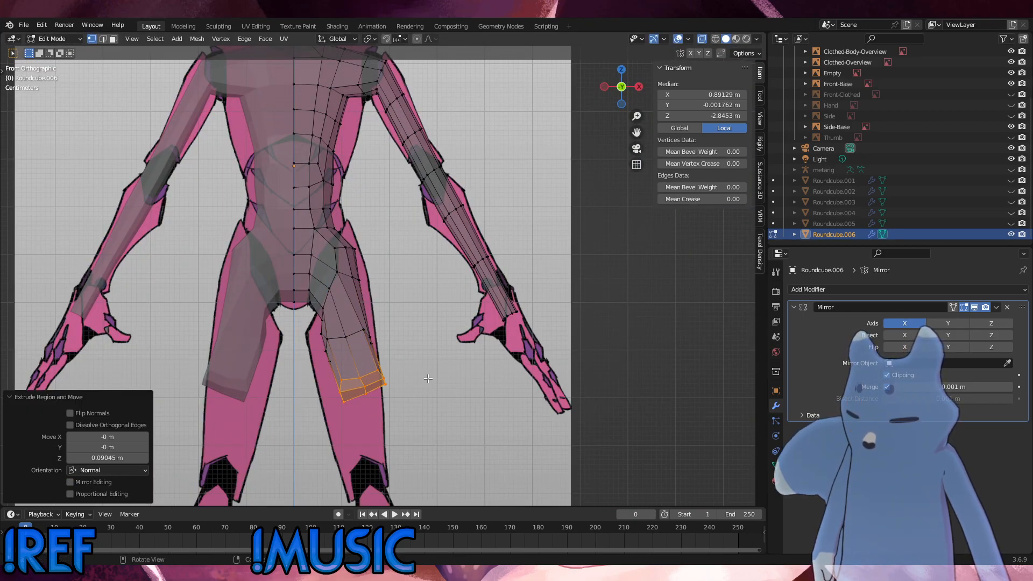
key("g")
left_click(423, 390)
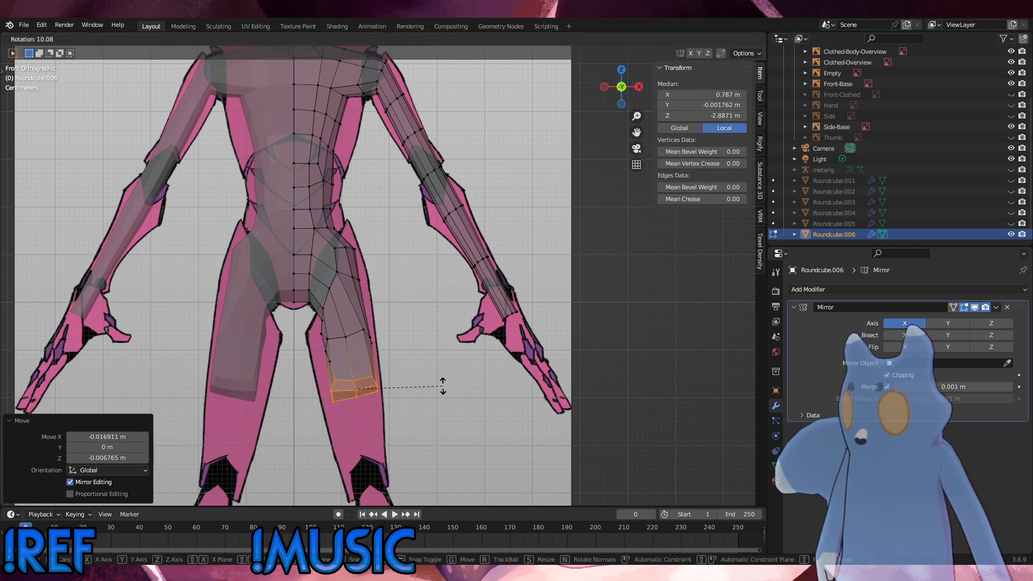
Rotate the extruded thigh end about 10° and smooth its vertices.
right_click(441, 384)
left_click(441, 385)
right_click(440, 385)
left_click(440, 384)
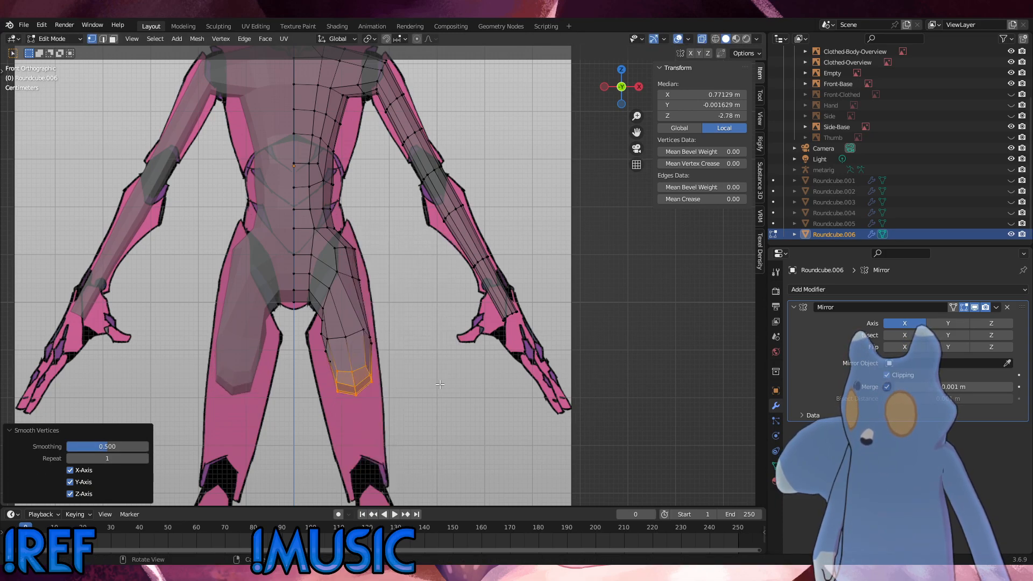
Flatten the thigh's end along Z to about 0.61 and adjust its rotation and position to the reference leg.
key("s")
key("z")
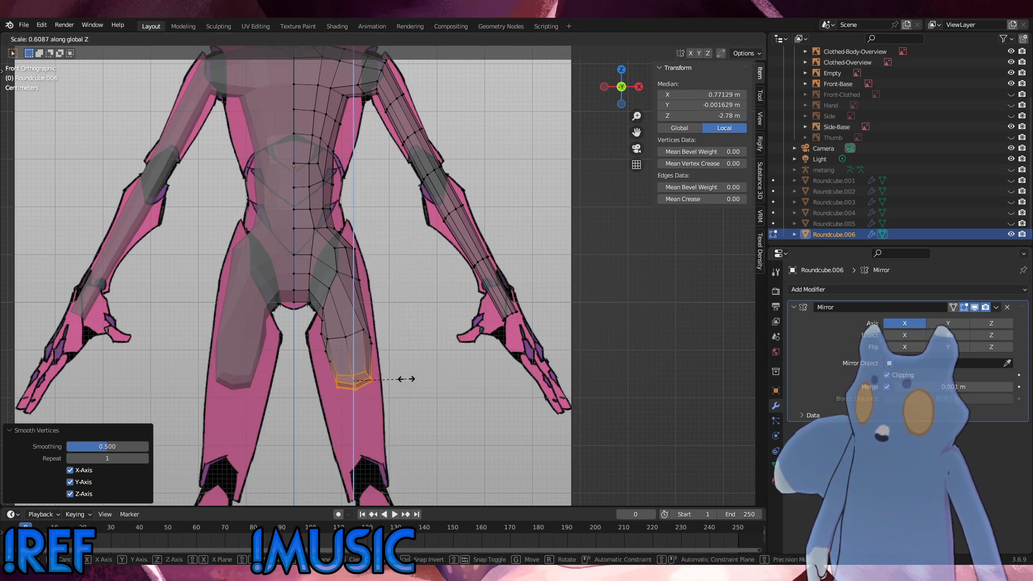
left_click(407, 379)
key("r")
left_click(429, 369)
key("g")
left_click(428, 369)
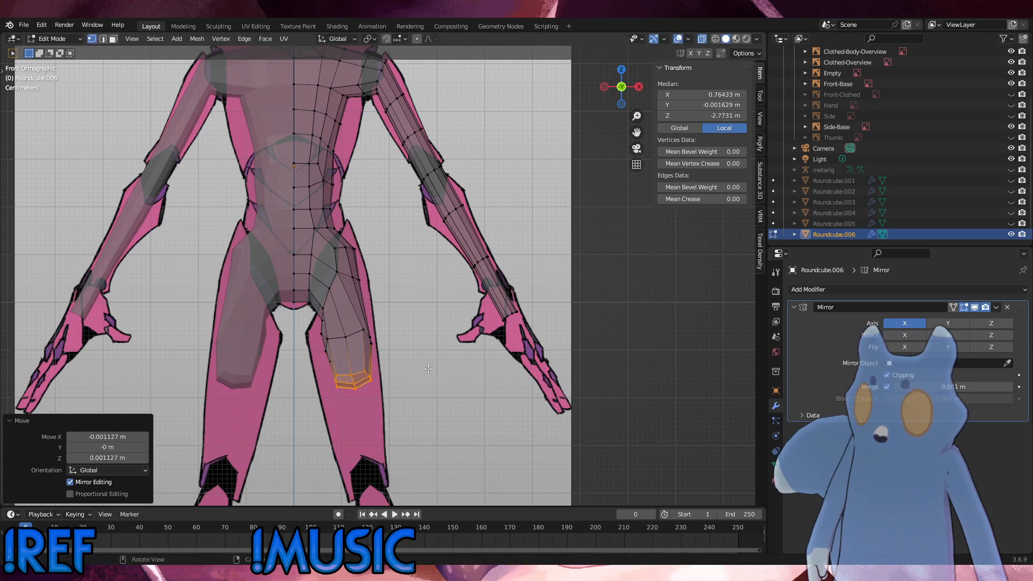
Extrude the thigh about 0.078 m further down, nudge it inward, and rotate the end -1.83°.
key("e")
left_click(436, 404)
key("g")
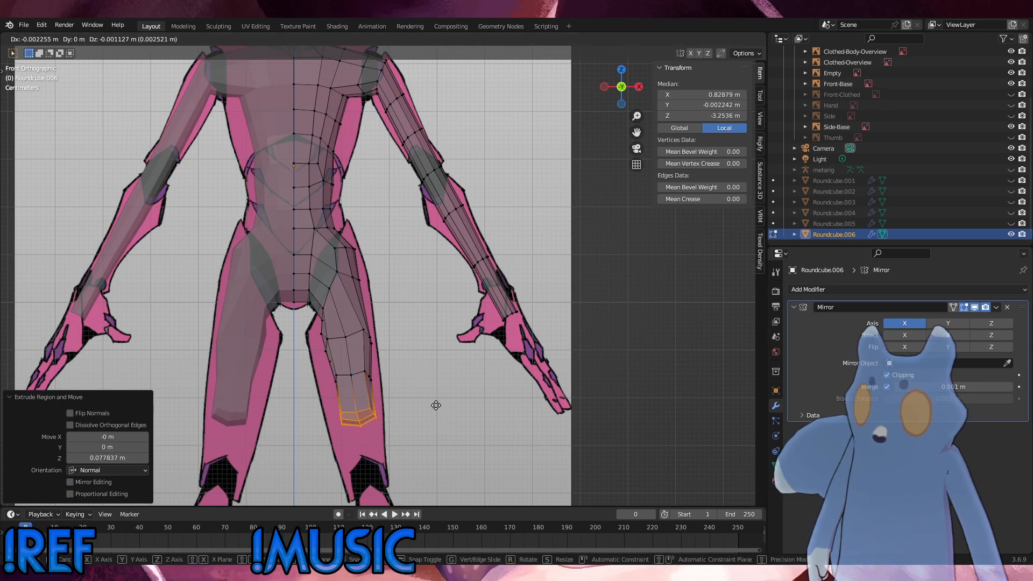
left_click(436, 405)
key("r")
left_click(438, 403)
scroll(433, 393, "down", 1)
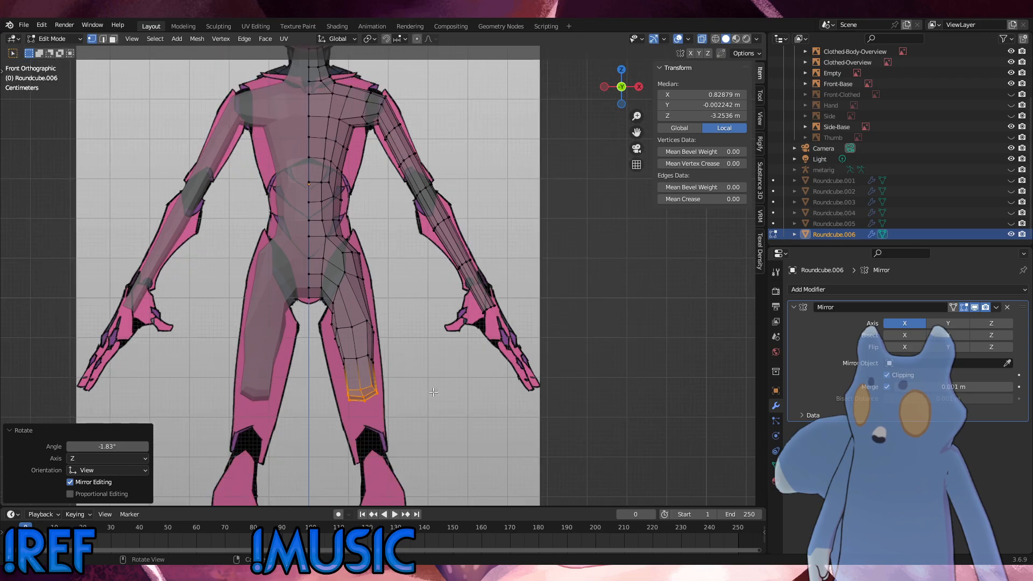
Extrude the thigh about 0.12 m down to the knee and scale its end by 0.907.
middle_click_drag(433, 392, 416, 308, "shift")
scroll(414, 308, "up", 3)
key("e")
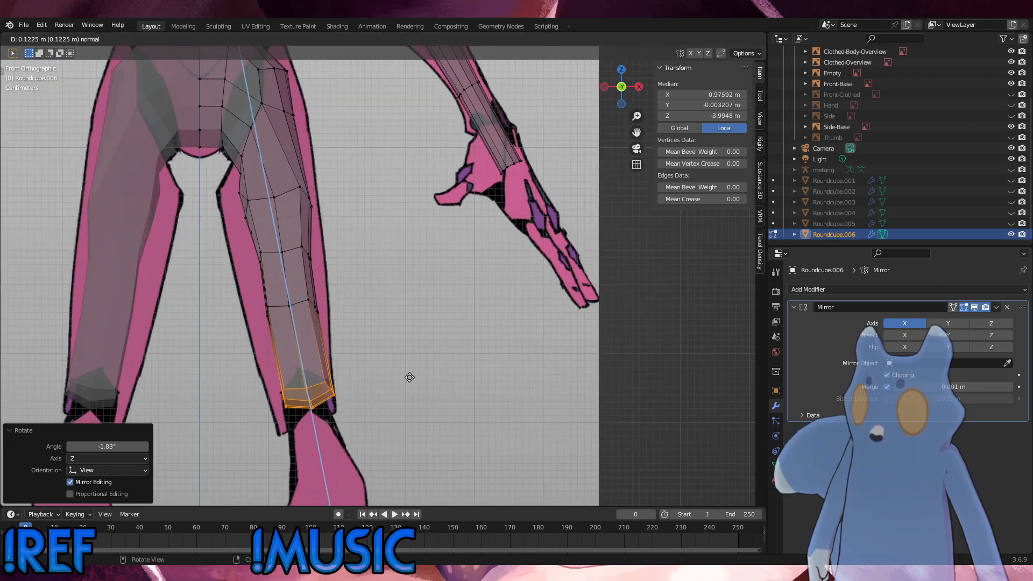
left_click(409, 377)
key("s")
left_click(396, 374)
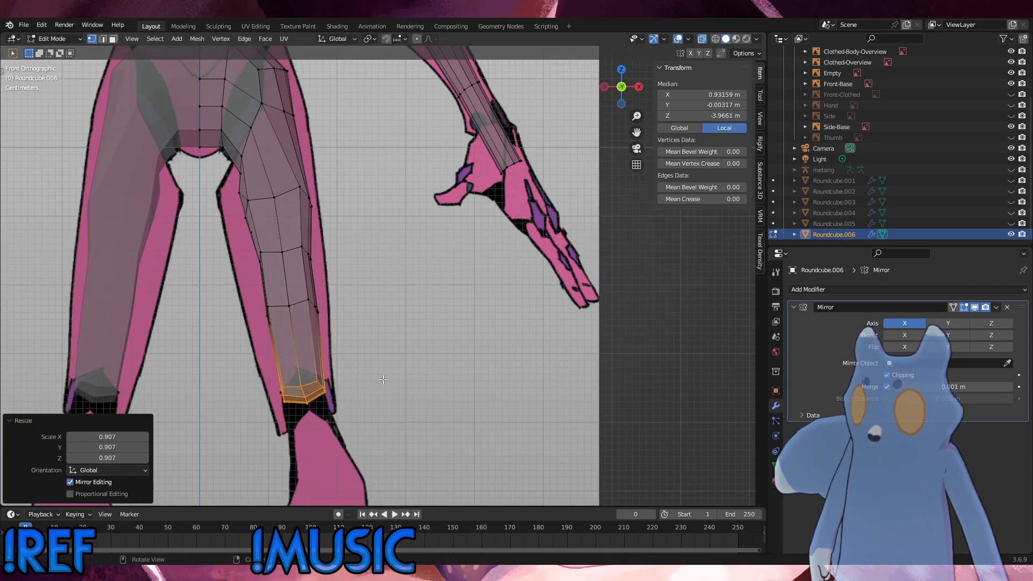
Extrude the knee end about 0.153 m down into the lower leg and move it about 0.022 m up along Z.
key("e")
left_click(428, 471)
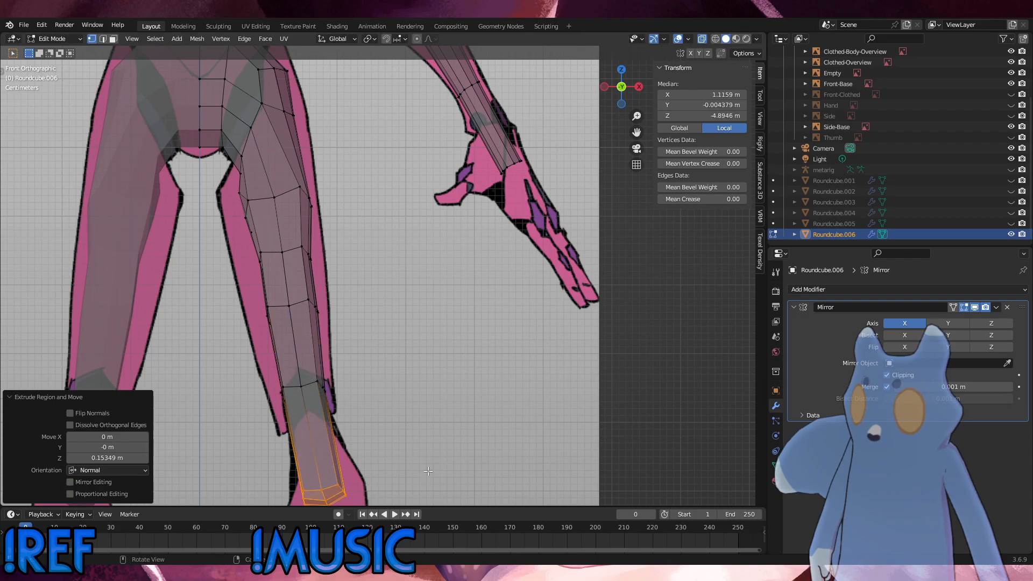
key("g")
key("z")
left_click(422, 418)
Extrude the lower leg about 0.14 m further down and scale its end by 0.474.
middle_click_drag(422, 418, 454, 209, "shift")
key("e")
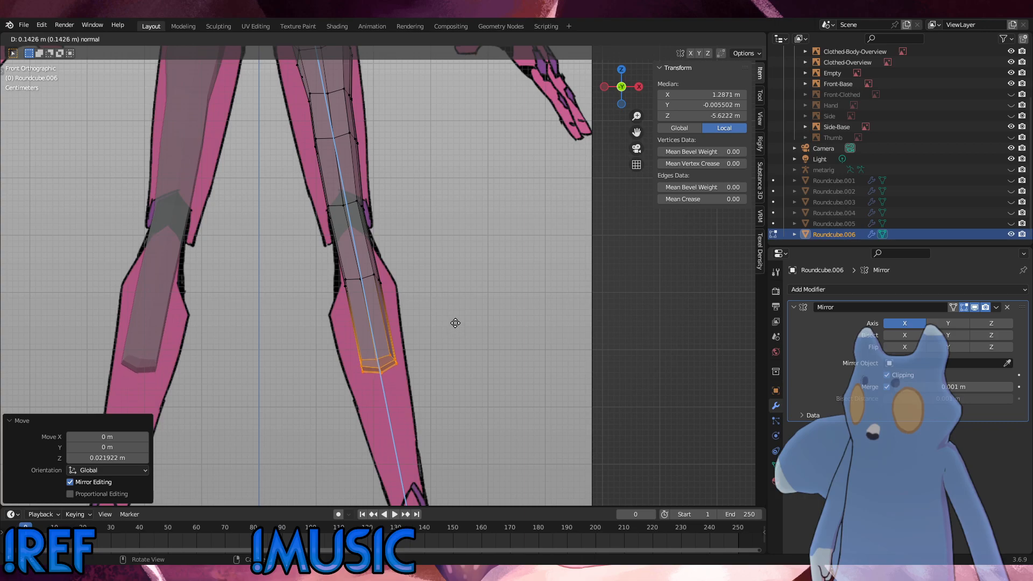
left_click(455, 323)
middle_click_drag(455, 322, 417, 212, "shift")
key("s")
left_click(384, 229)
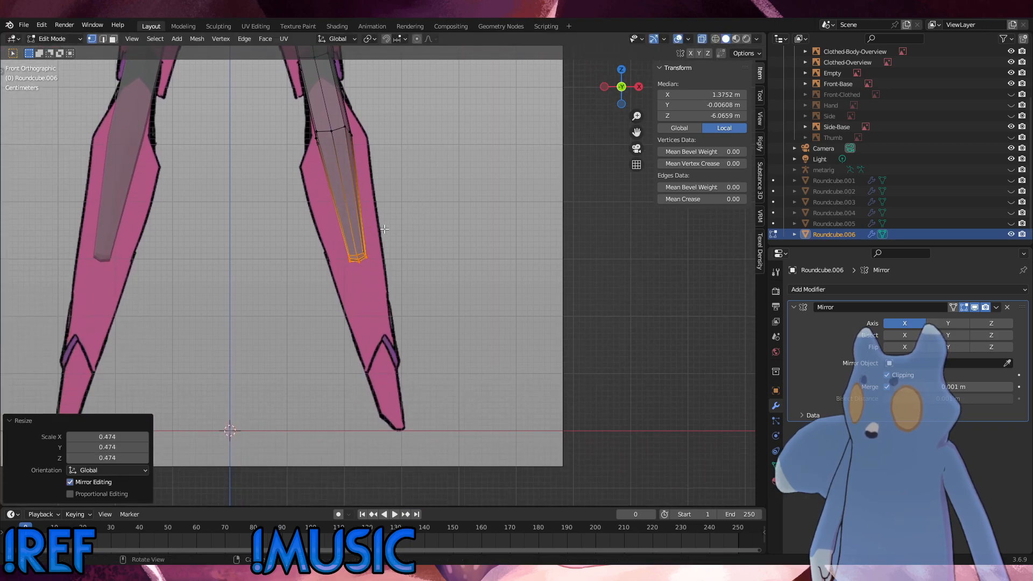
Extrude the shin about 0.229 m to the foot, scale its end down, and move it about 0.047 m lower onto the reference foot tip.
key("e")
left_click(452, 352)
key("s")
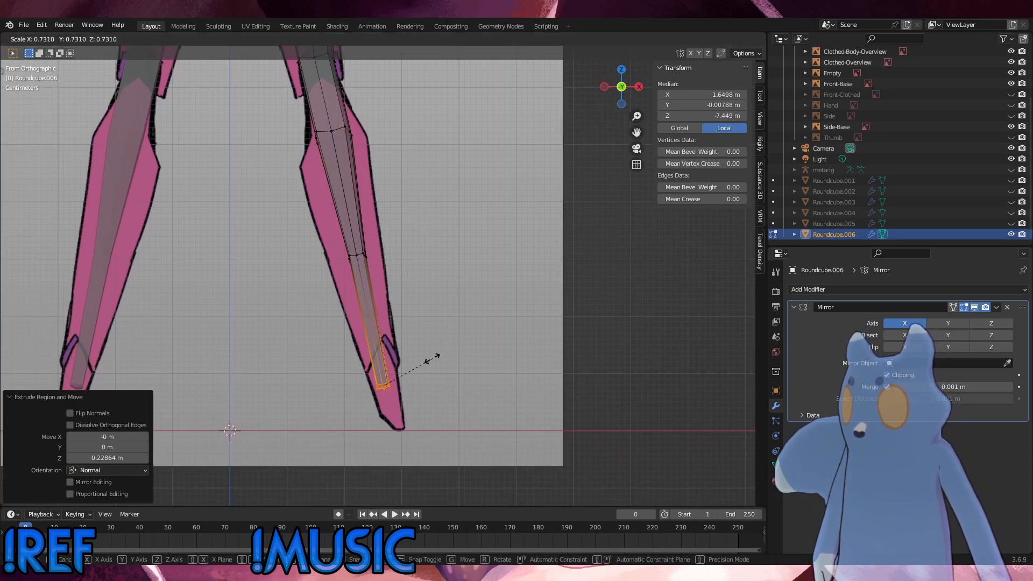
left_click(416, 363)
key("g")
left_click(425, 389)
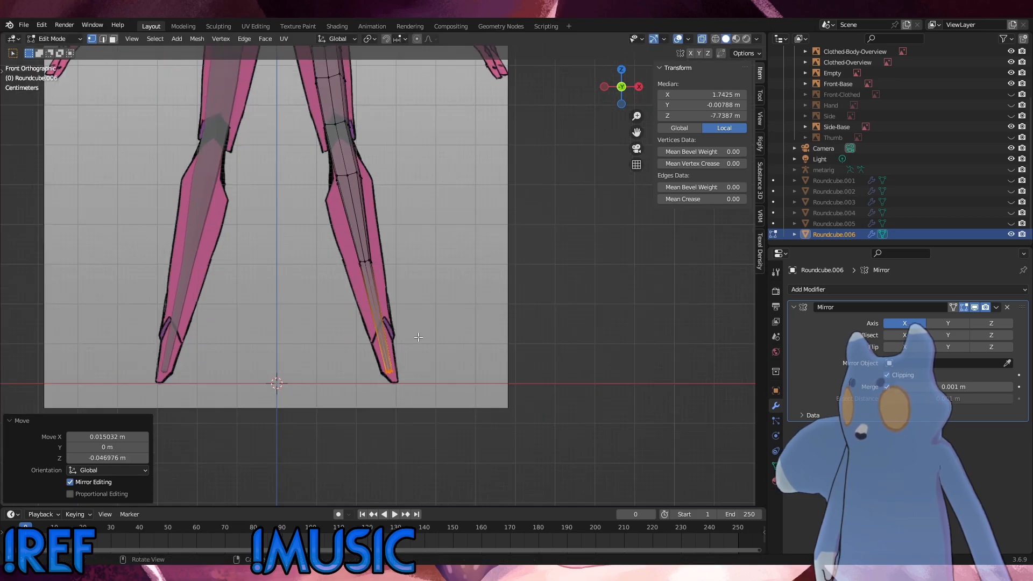
Select the vertices at the forearm's end and move them about 0.07 m down and outward onto the reference hand in front view.
middle_click_drag(425, 389, 439, 243)
scroll(382, 284, "down", 6)
middle_click_drag(431, 182, 431, 238, "shift")
scroll(431, 238, "up", 8)
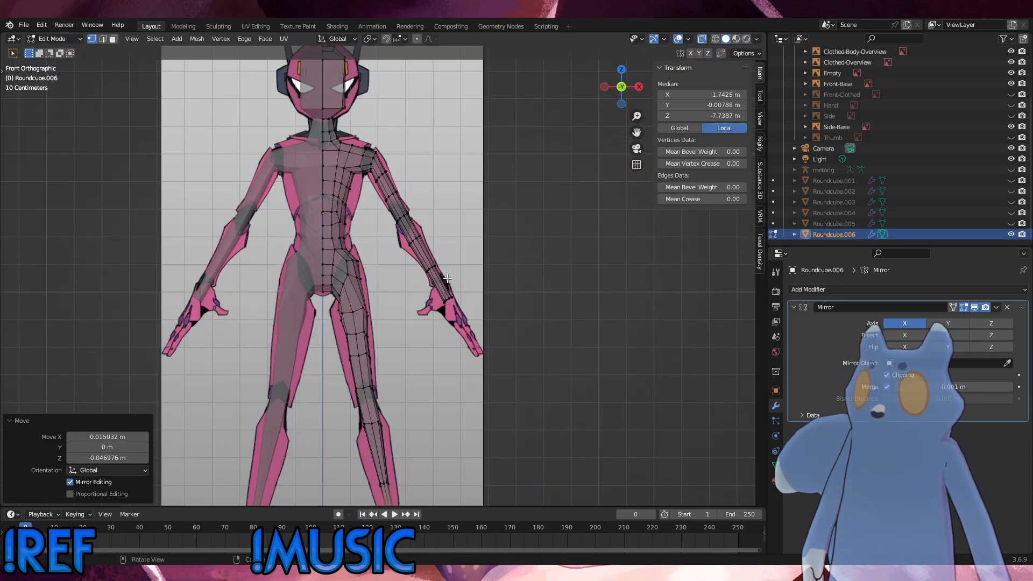
middle_click_drag(600, 365, 468, 334, "shift")
scroll(463, 342, "down", 6)
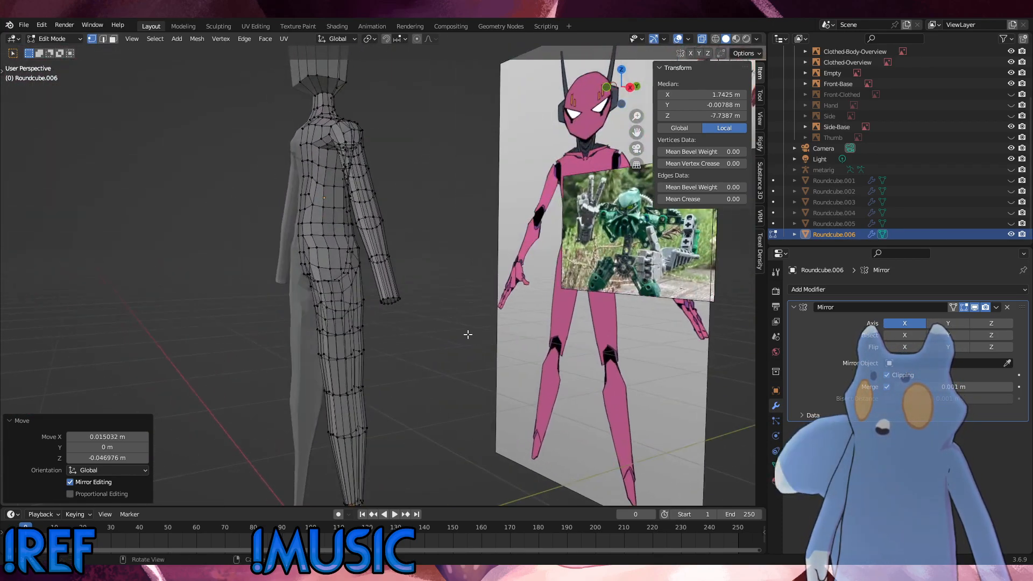
left_click_drag(422, 311, 360, 284)
left_click_drag(444, 328, 362, 279)
key("KP_1")
key("g")
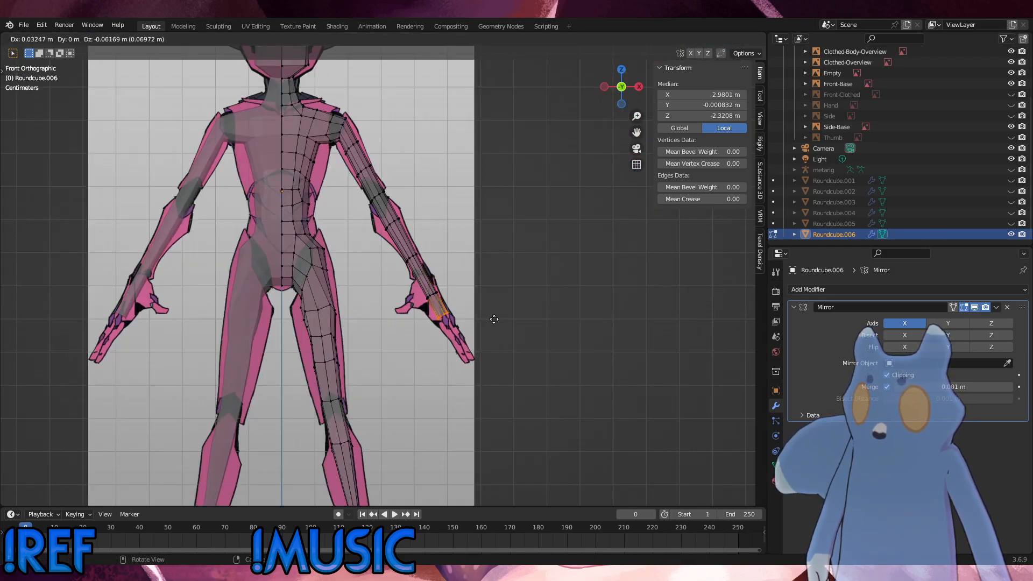
left_click(495, 323)
Deselect the mesh, switch to Object Mode, and select the Front-Base reference image.
key("alt+a")
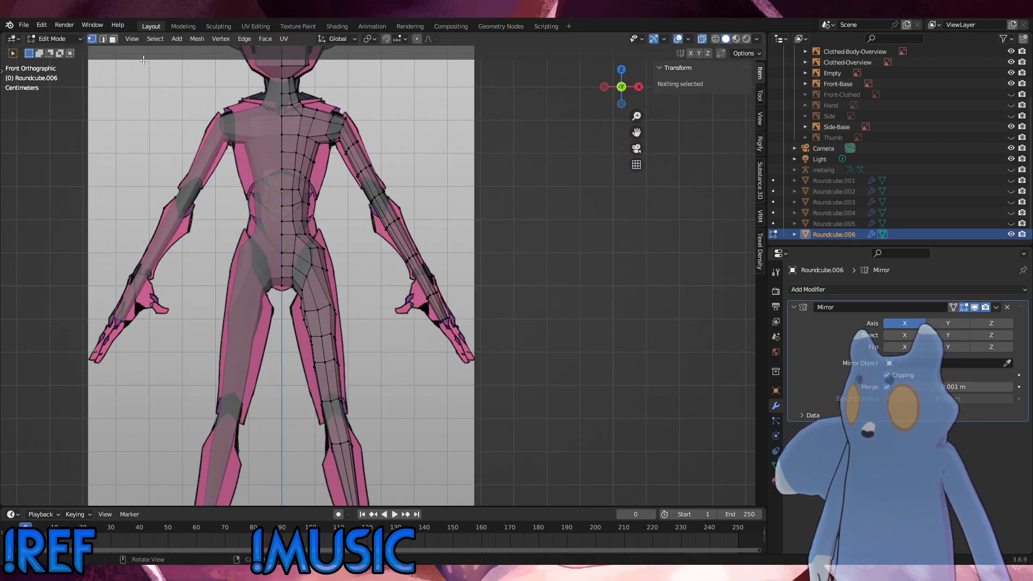
left_click(52, 38)
left_click(63, 51)
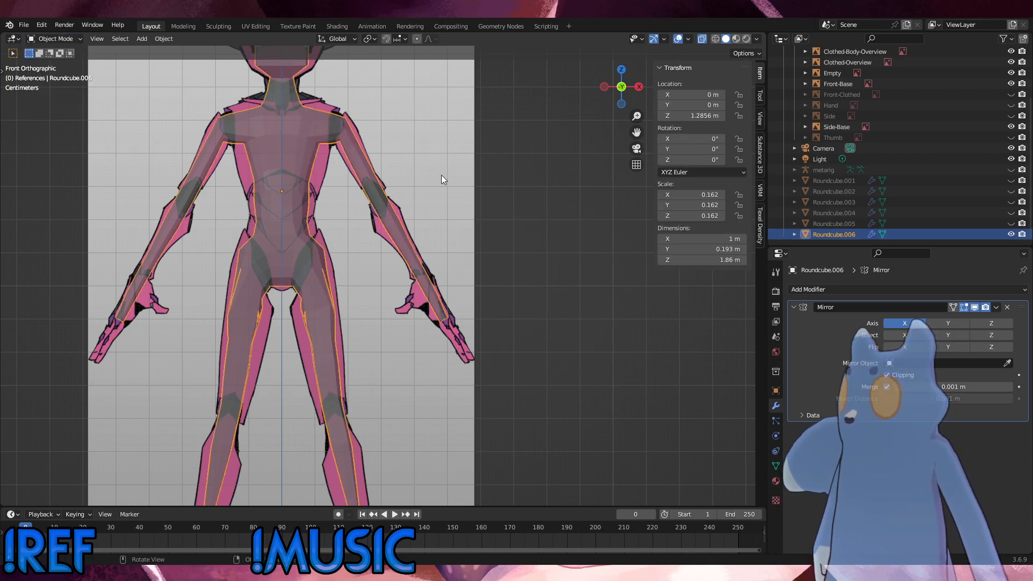
left_click(442, 175)
middle_click_drag(441, 175, 324, 368)
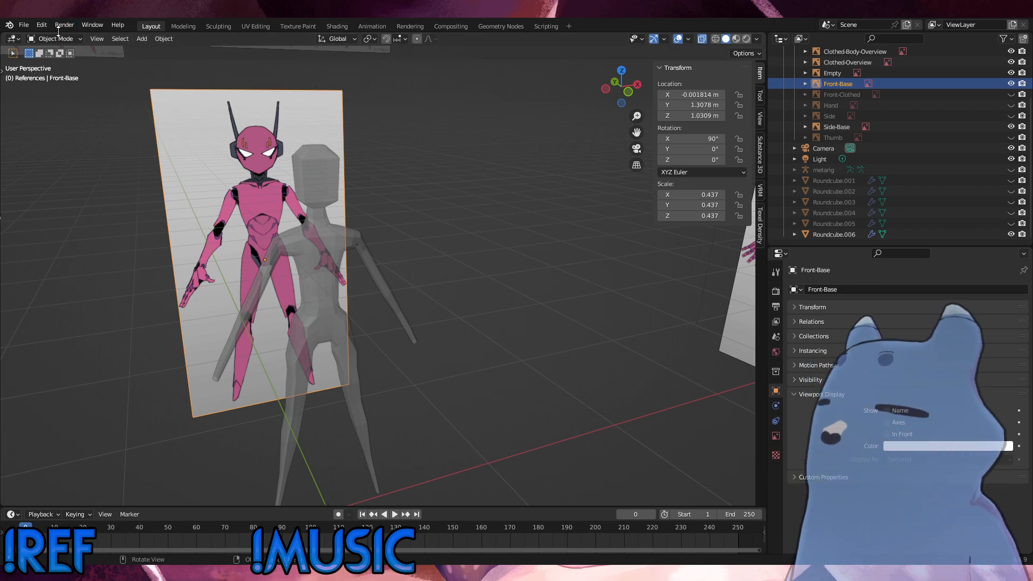
Save the Blender file and view the blocked-out body from another angle.
left_click(24, 25)
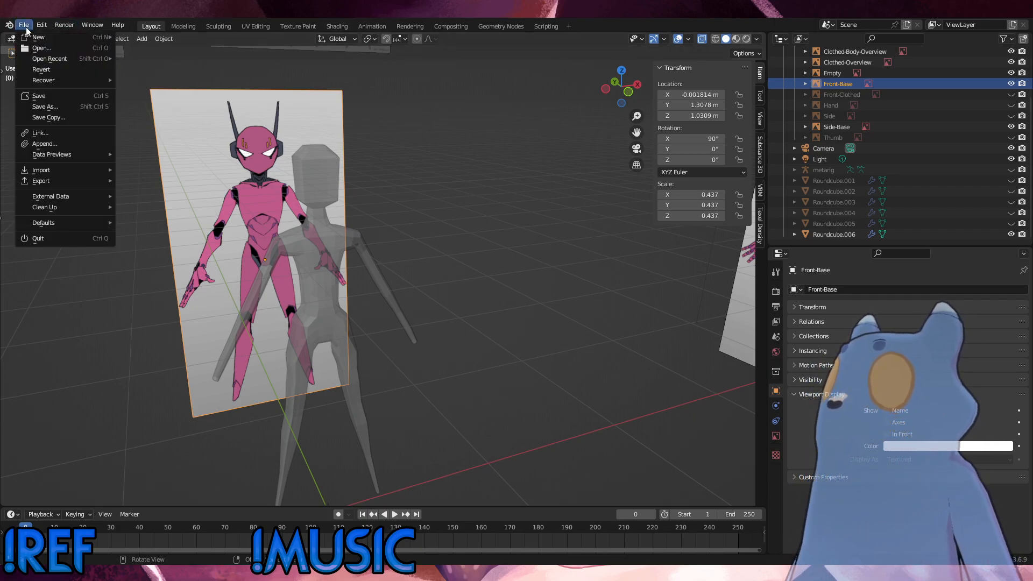
left_click(50, 99)
left_click(451, 145)
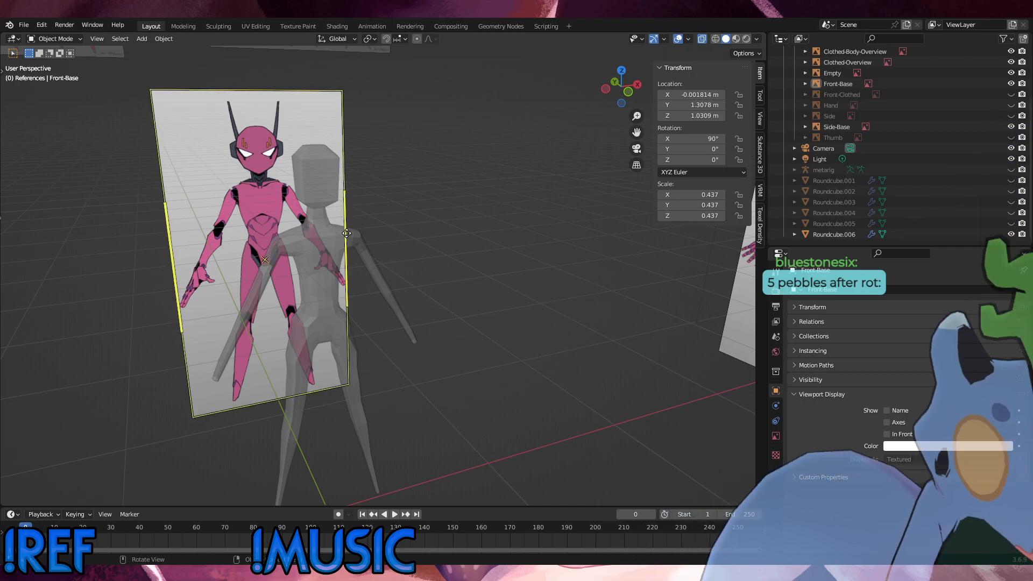
middle_click_drag(540, 306, 343, 239)
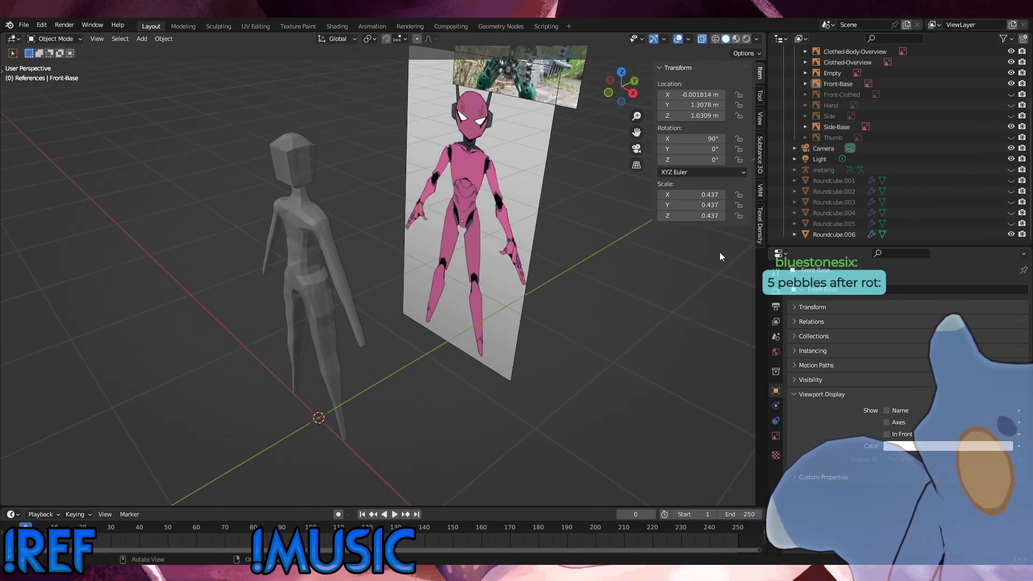